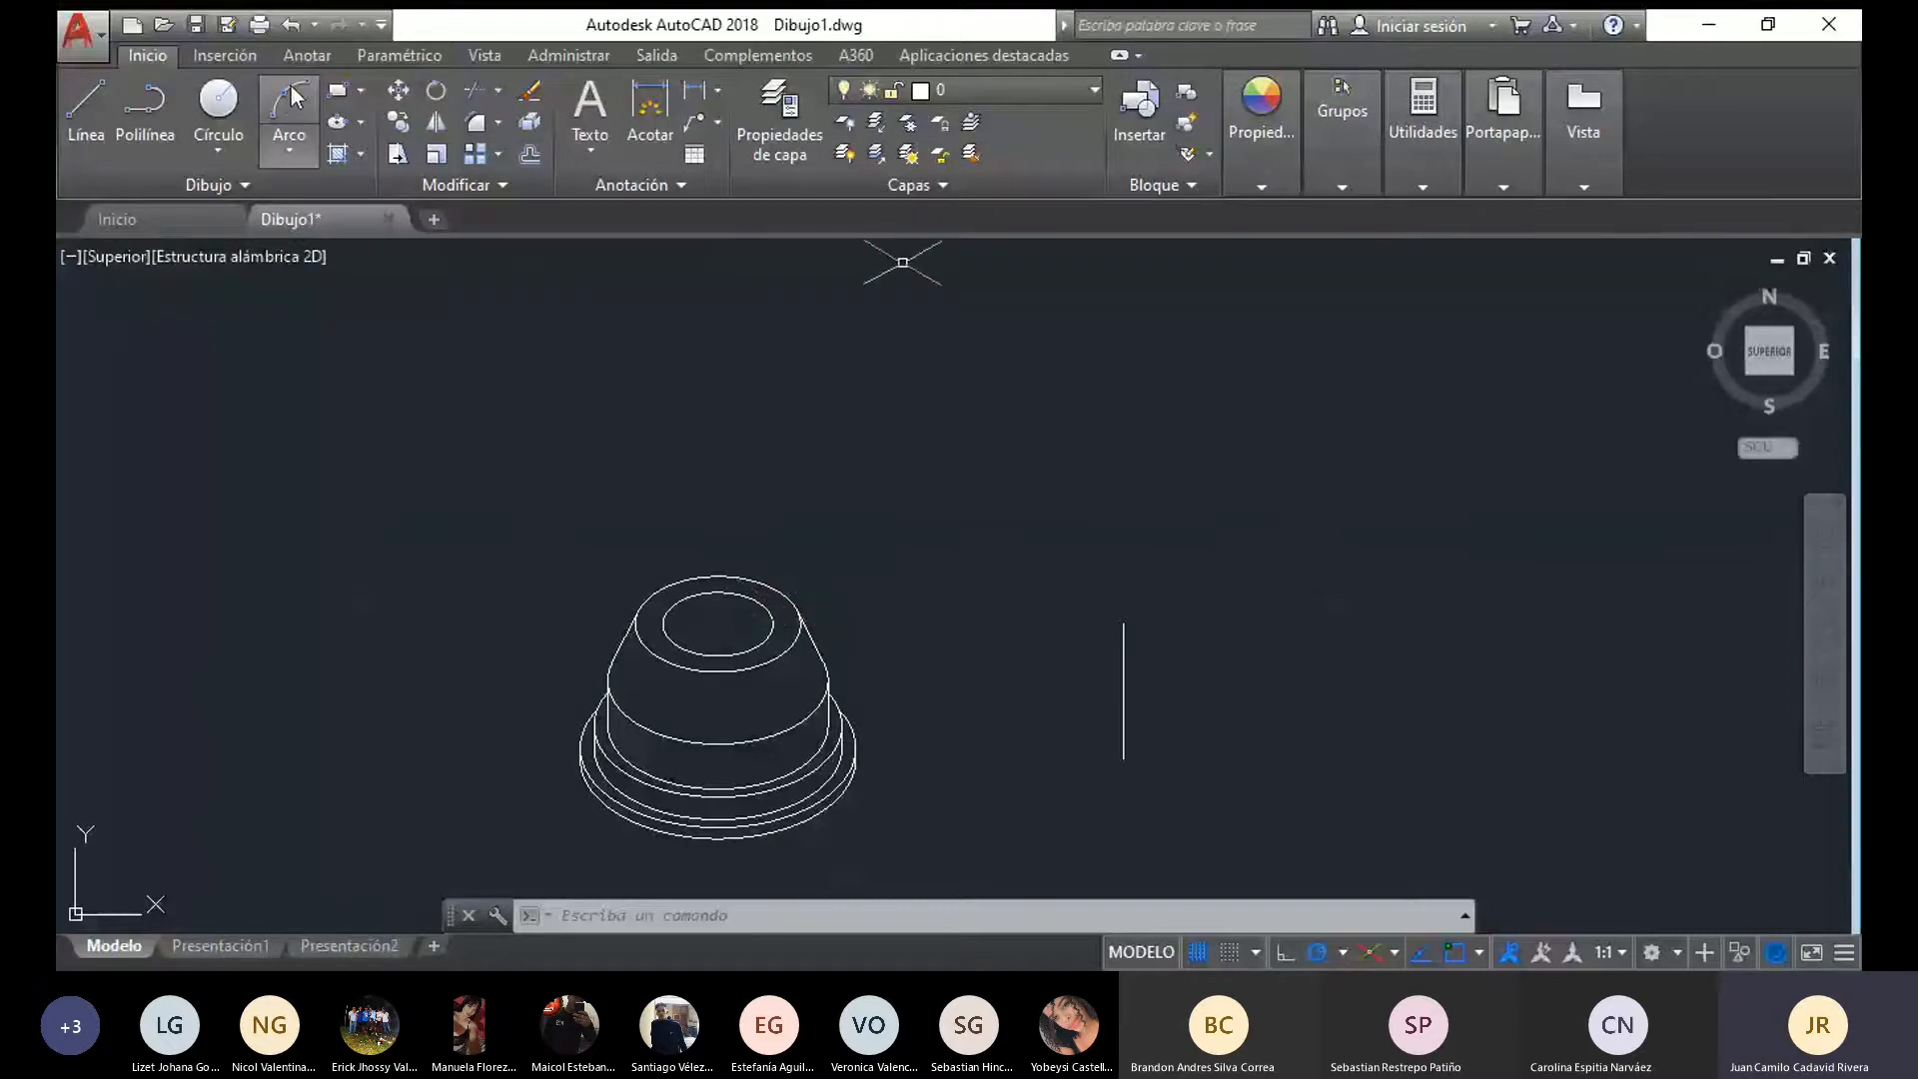
# Draw a vertical axis line above the stepped conical part, with a 20-unit segment continued upward by a 10-unit segment
pyautogui.click(84, 114)
pyautogui.click(734, 531)
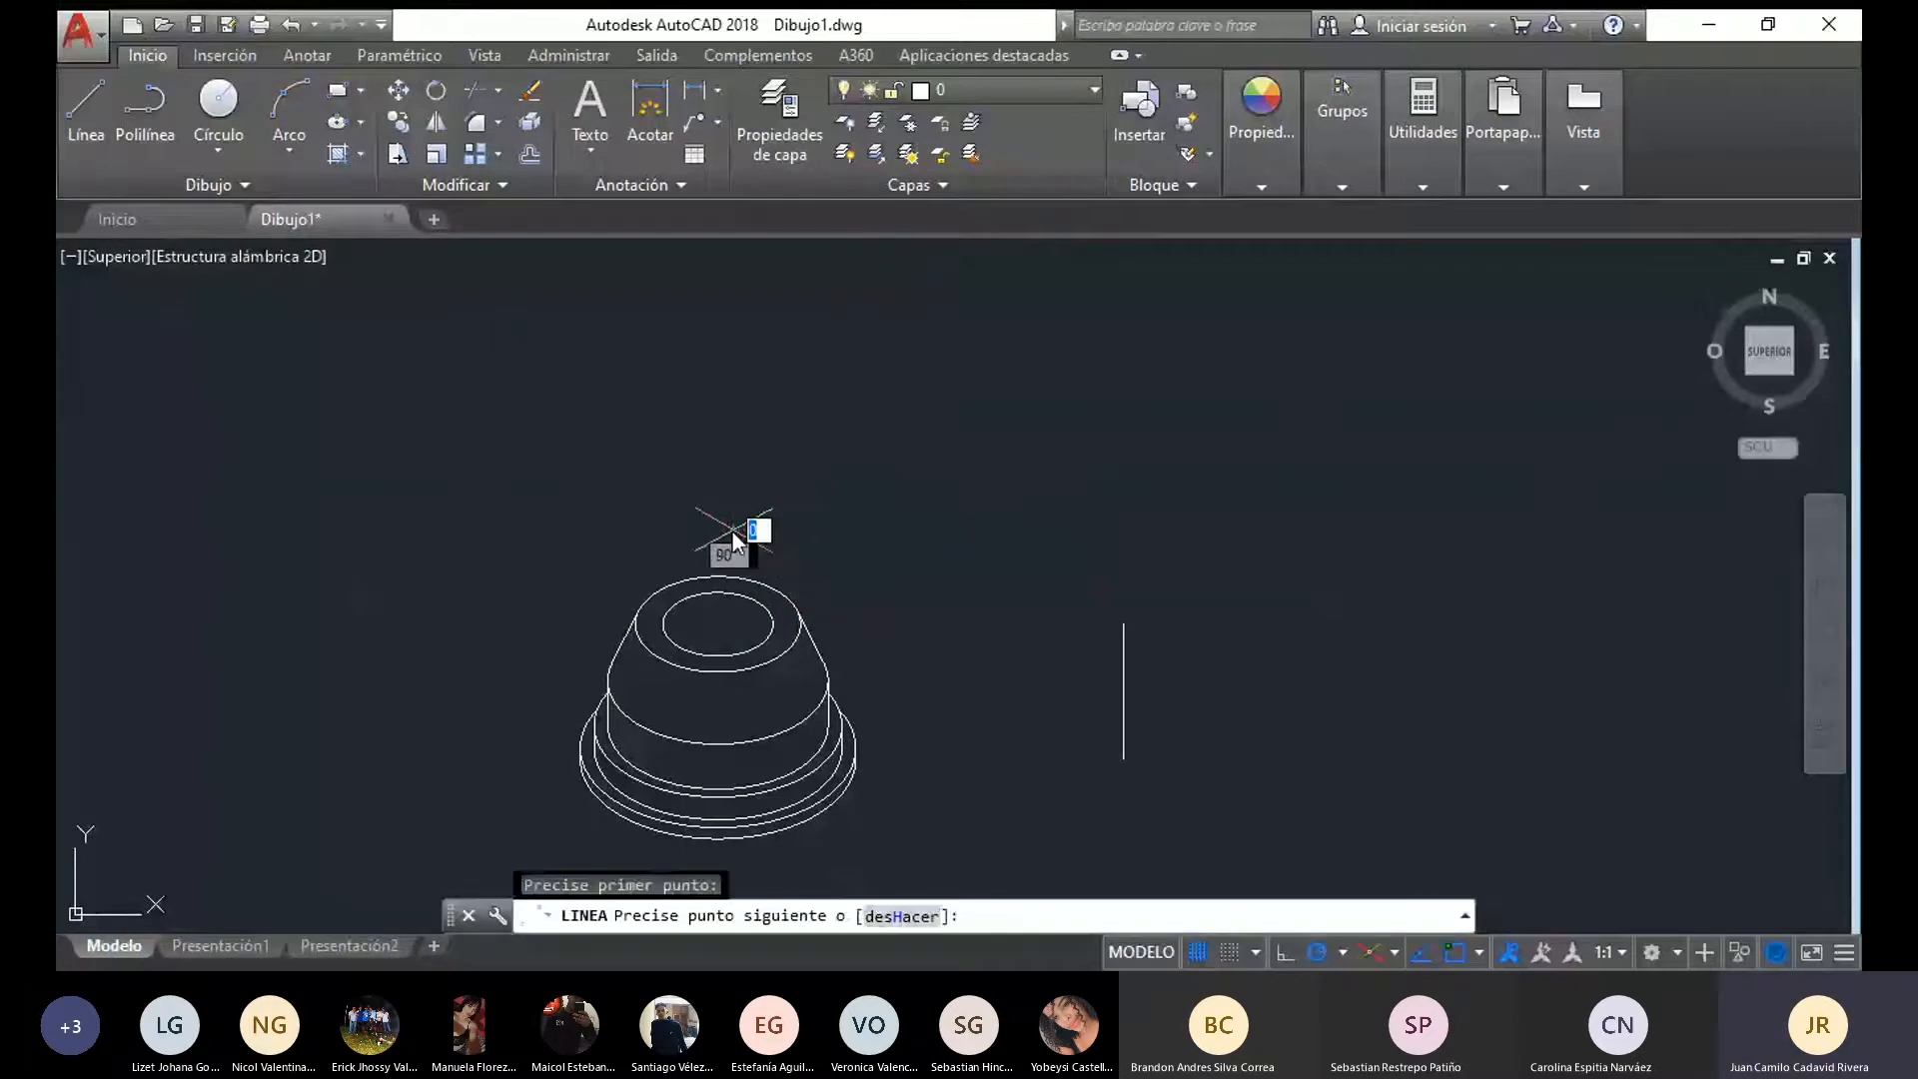
pyautogui.write('2')
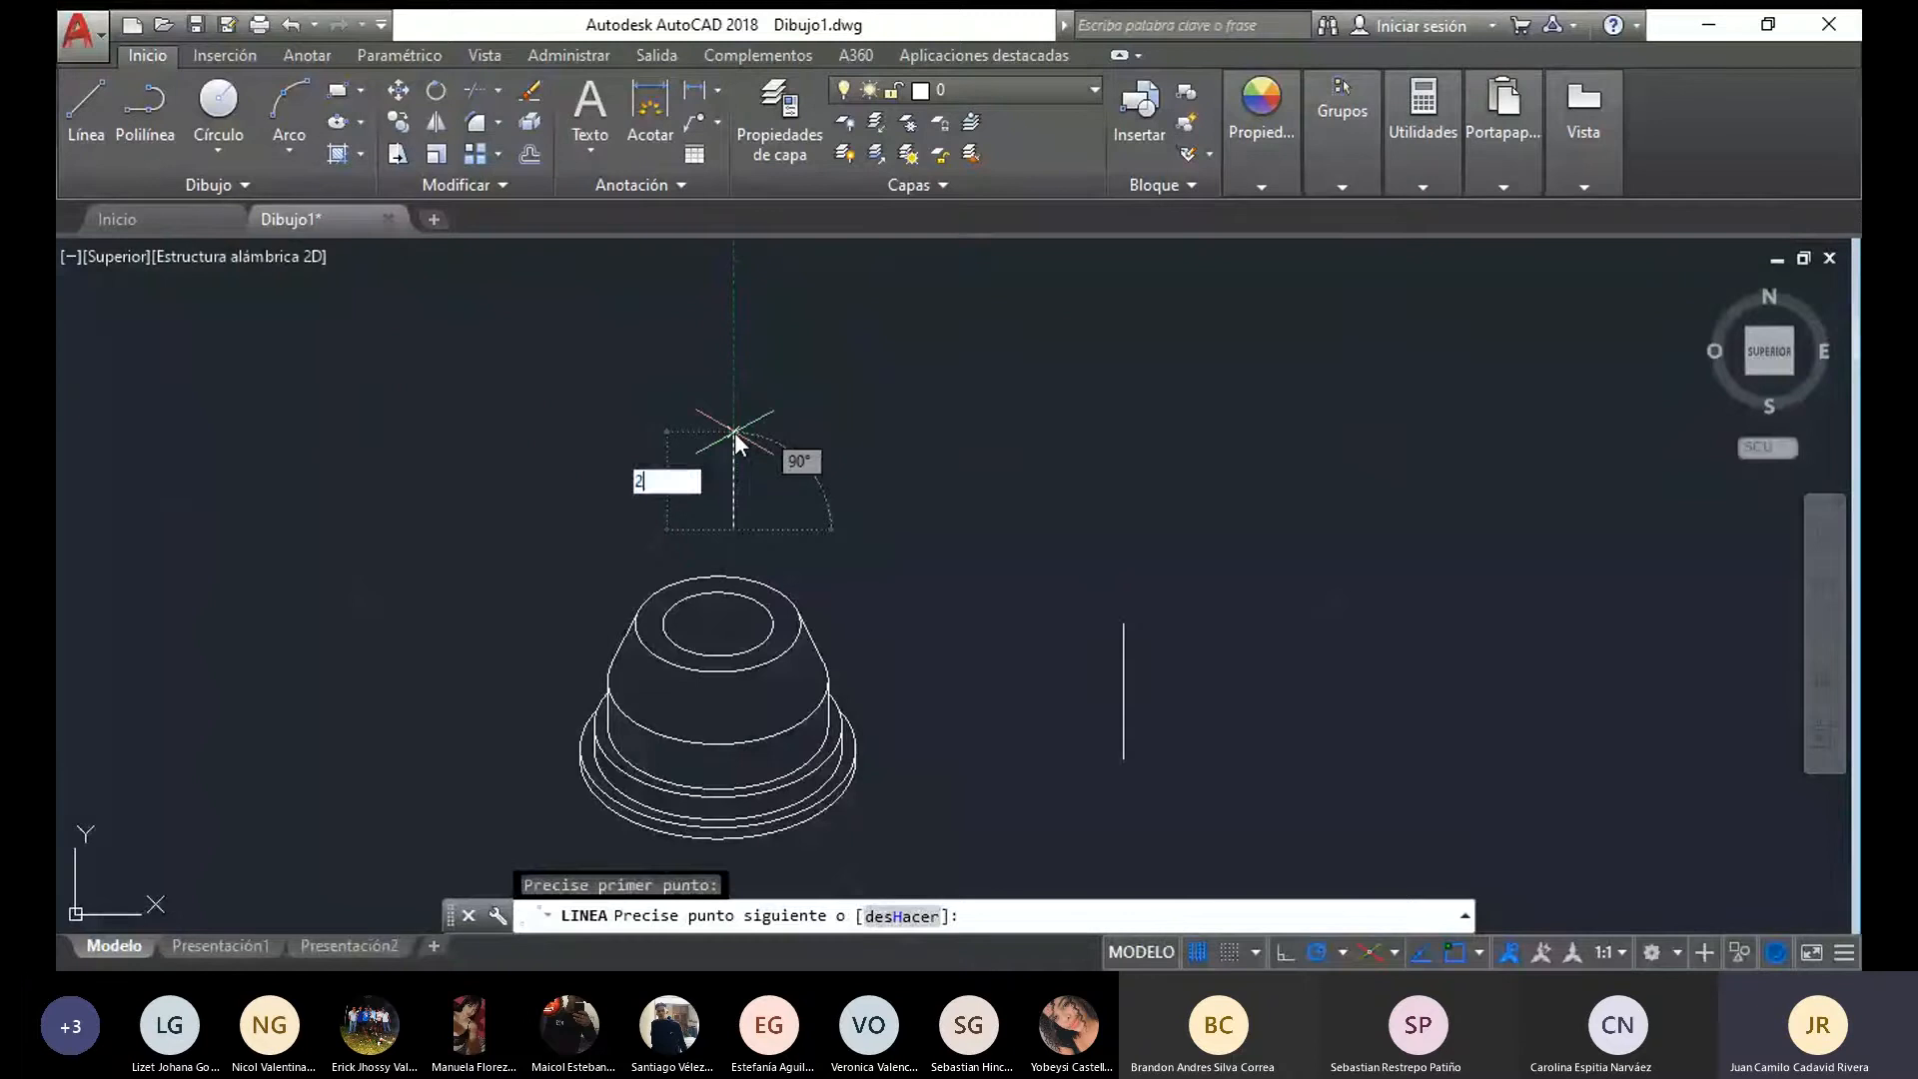
pyautogui.write('0')
pyautogui.press('Return')
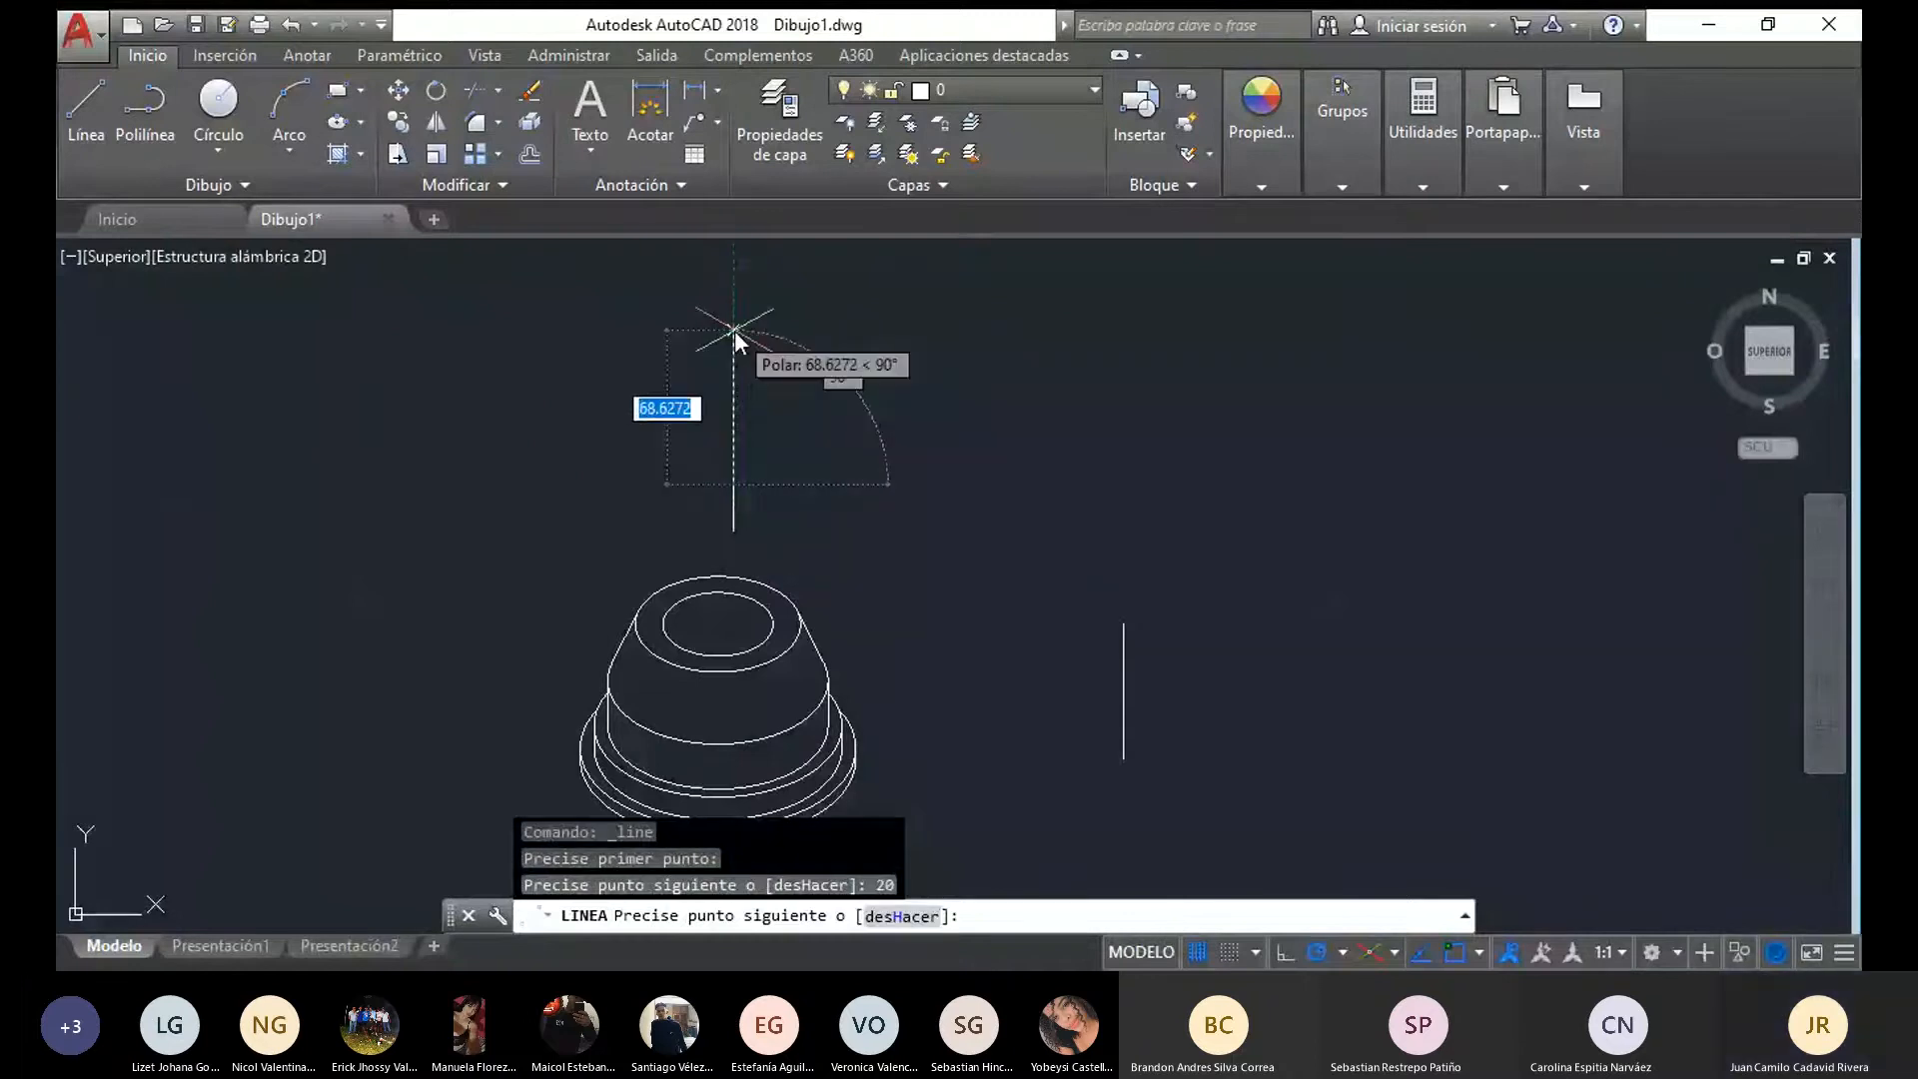
pyautogui.write('10')
pyautogui.press('Return')
pyautogui.press('Escape')
pyautogui.scroll(2, 735, 519)
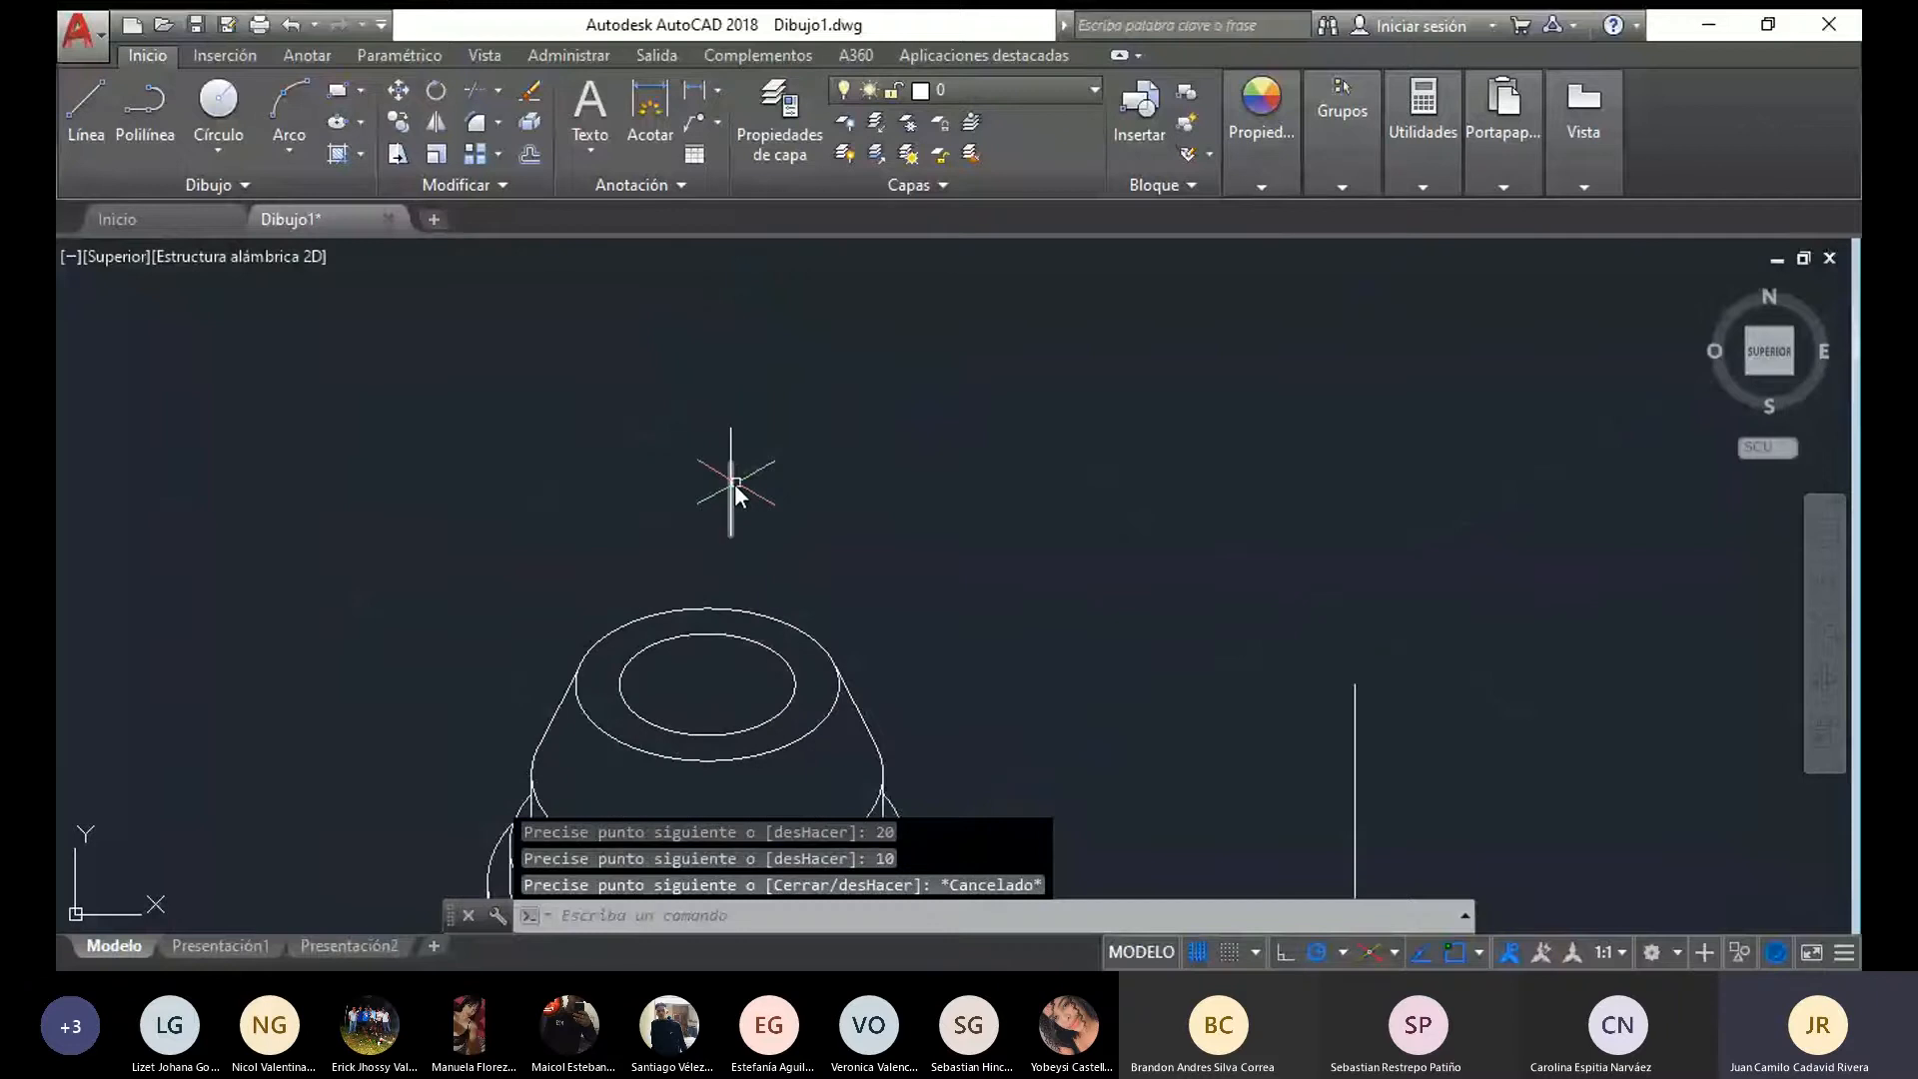
pyautogui.scroll(-2, 744, 517)
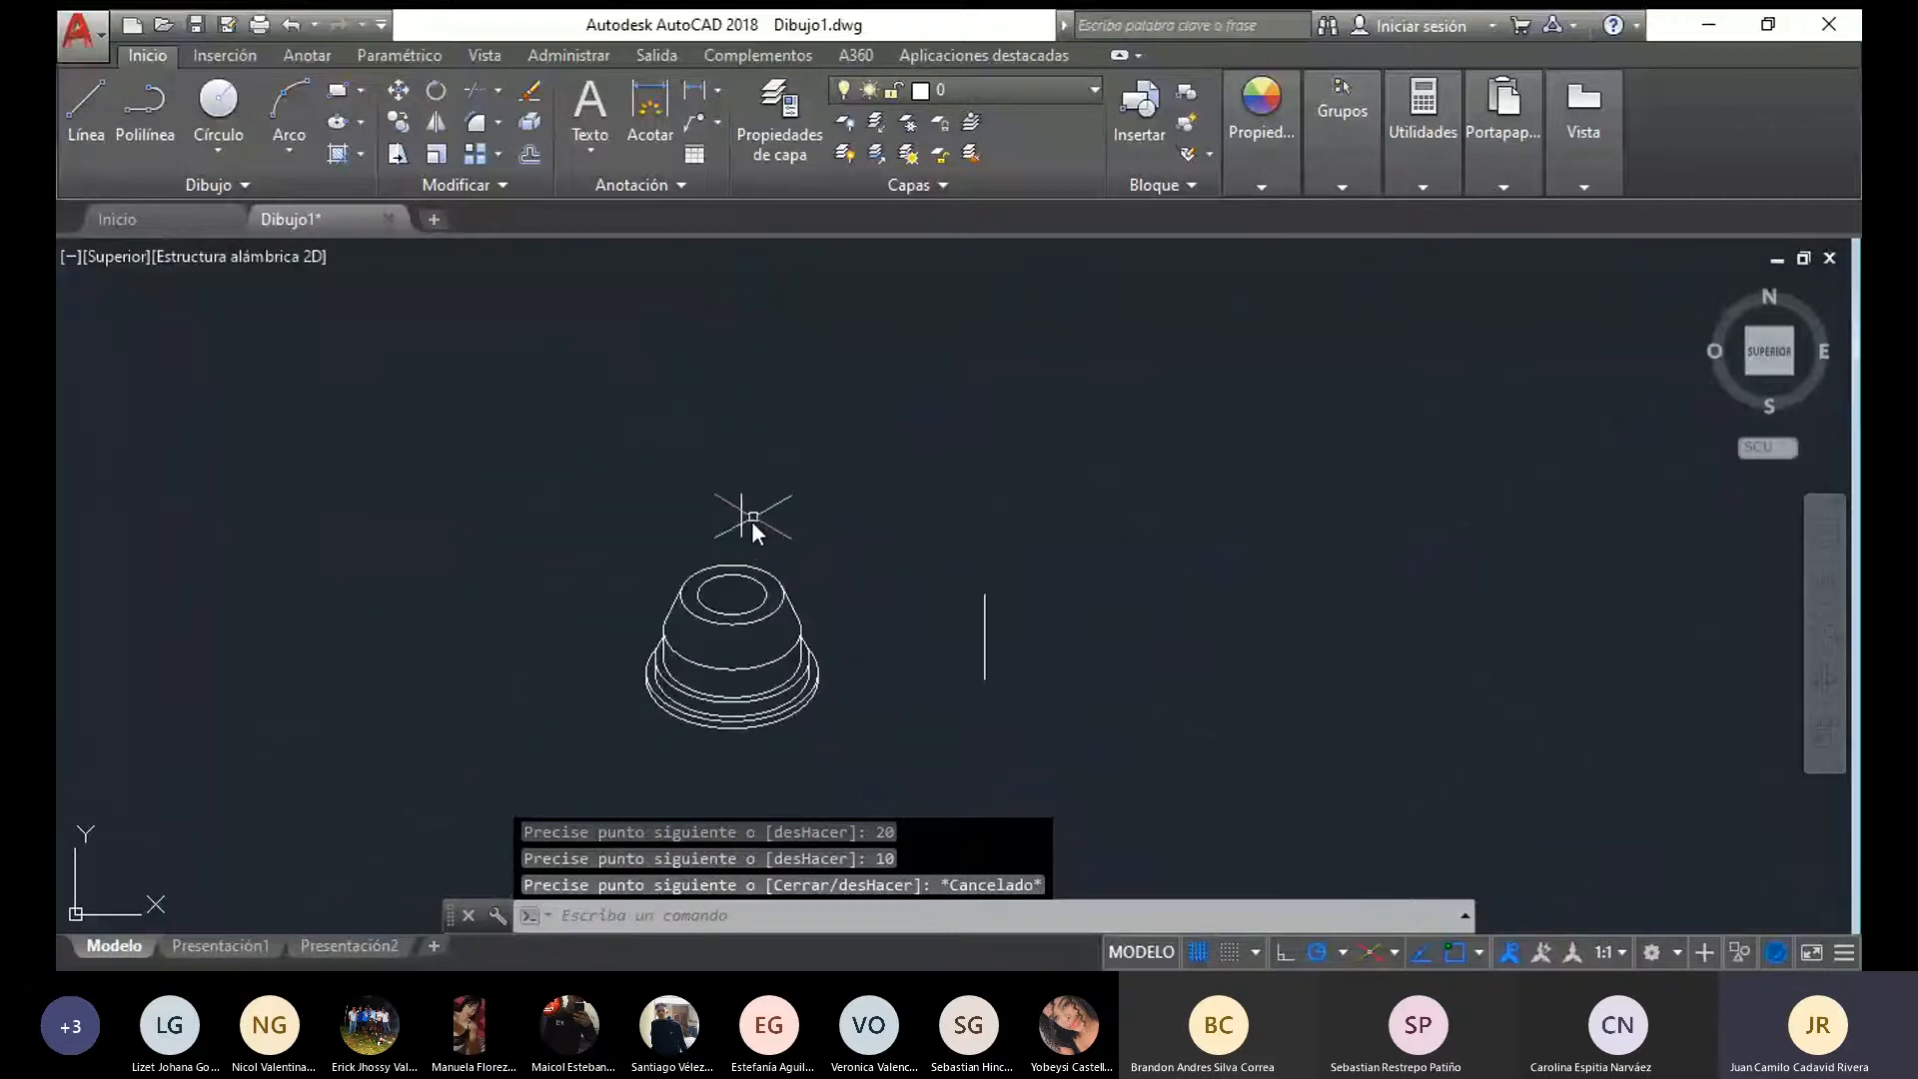
pyautogui.scroll(2, 751, 520)
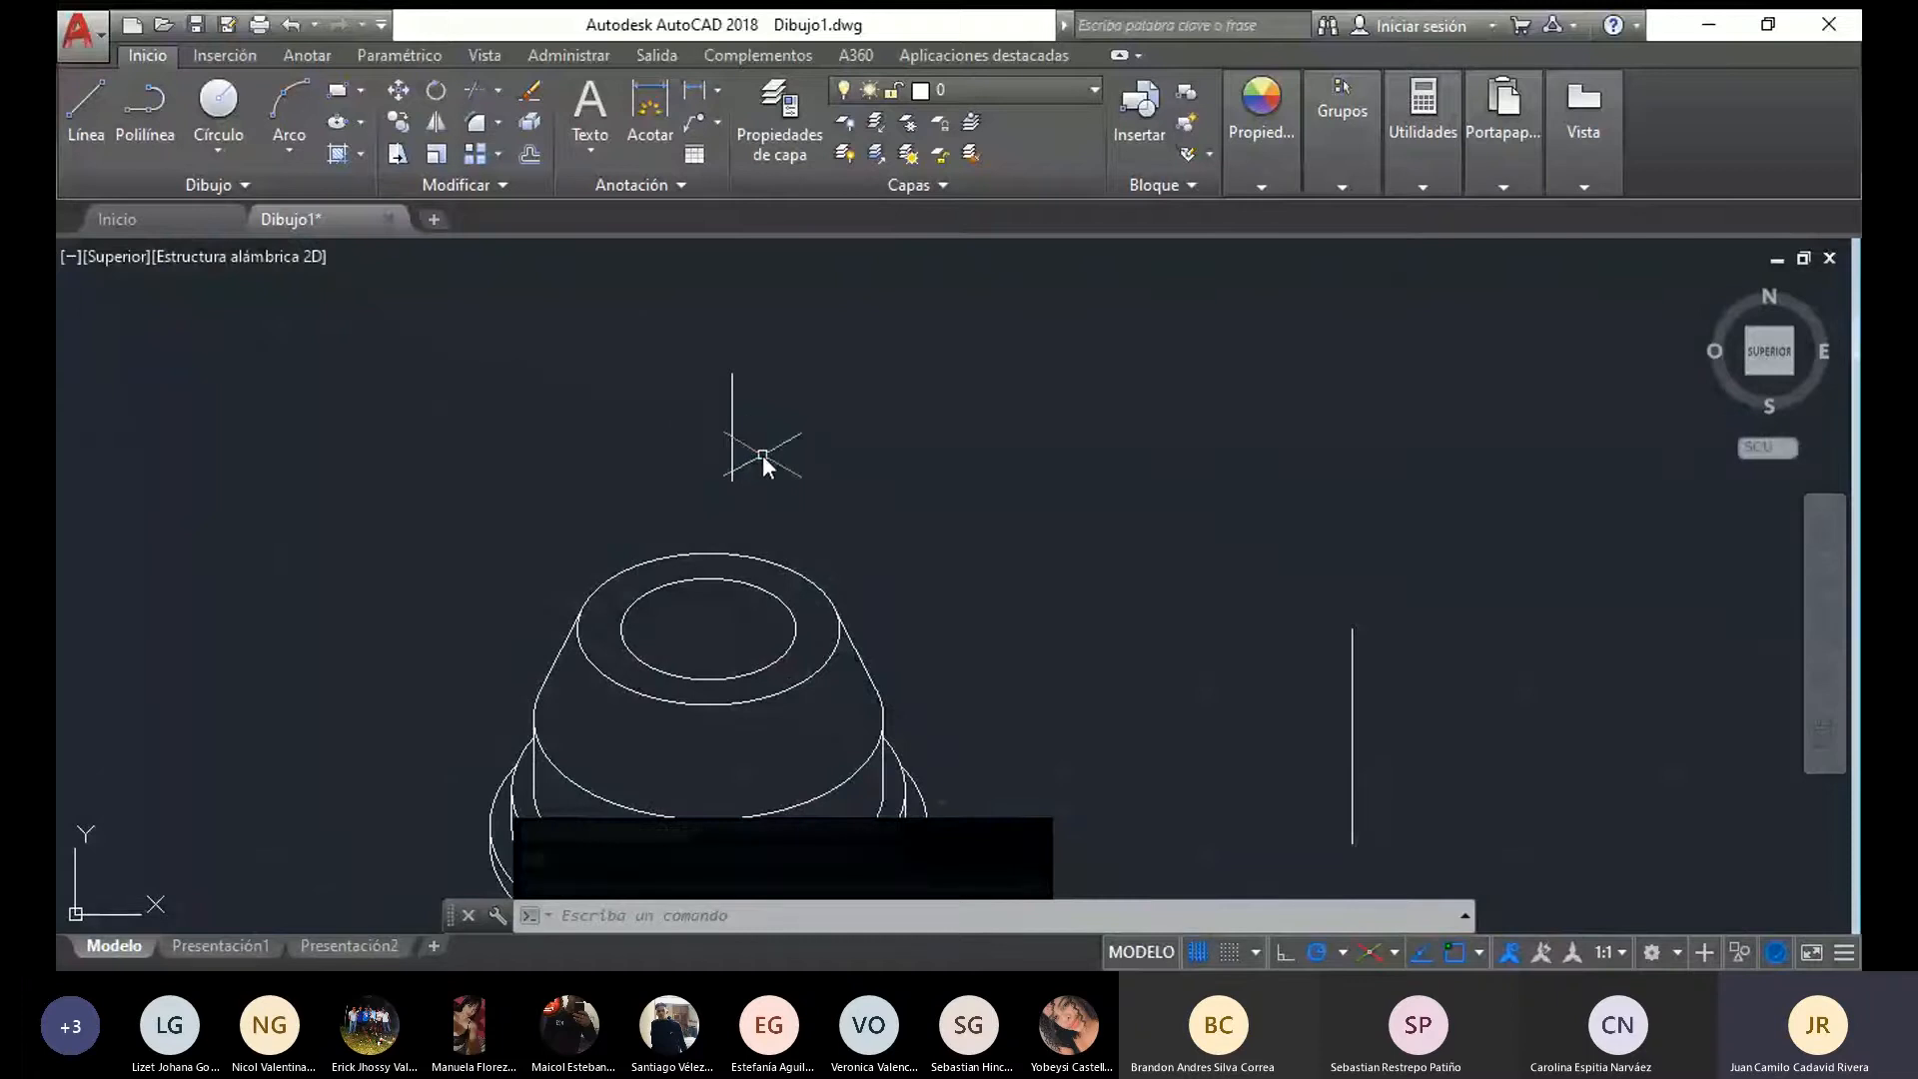
pyautogui.moveTo(792, 499)
pyautogui.mouseDown(button='middle')
pyautogui.moveTo(732, 538)
pyautogui.moveTo(839, 516)
pyautogui.mouseUp(button='middle')
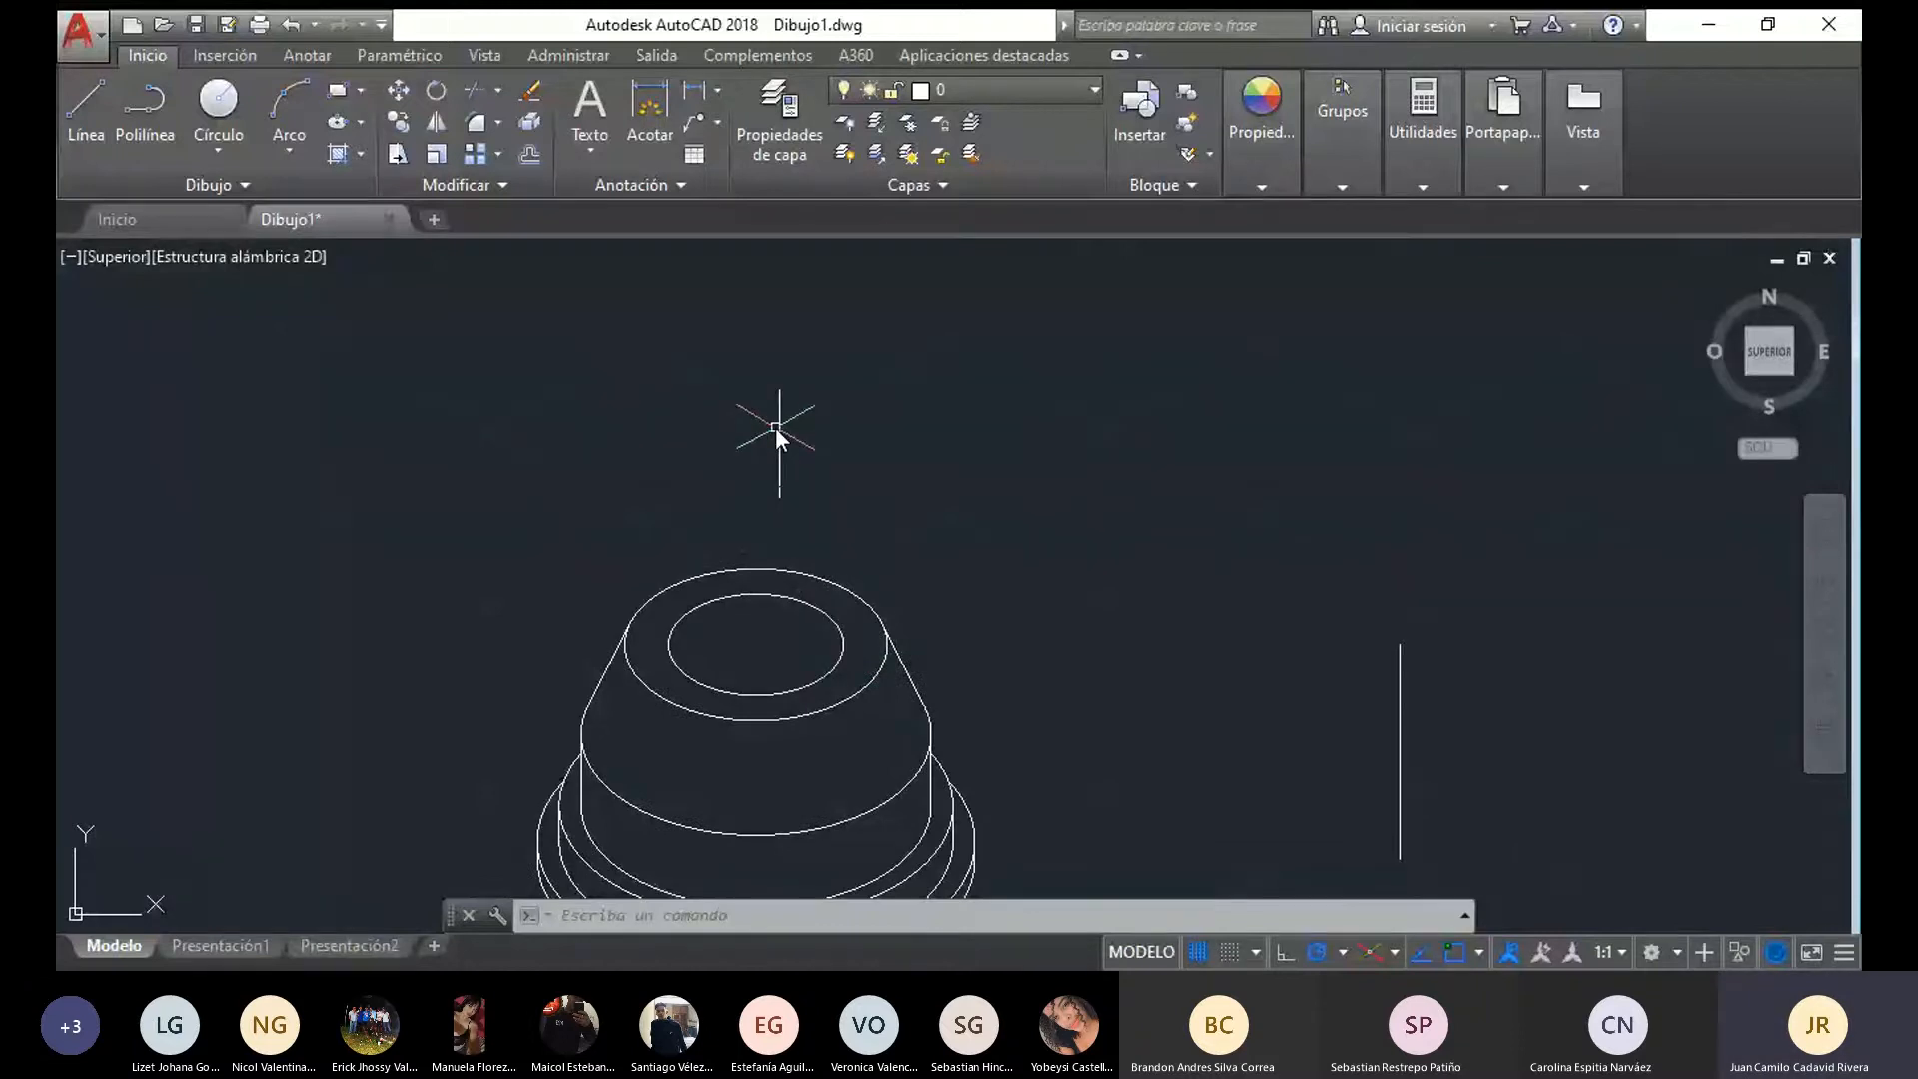
# Copy the part's inner top ellipse from its centre to the axis line's lower end and to the point 20 units above it
pyautogui.click(841, 667)
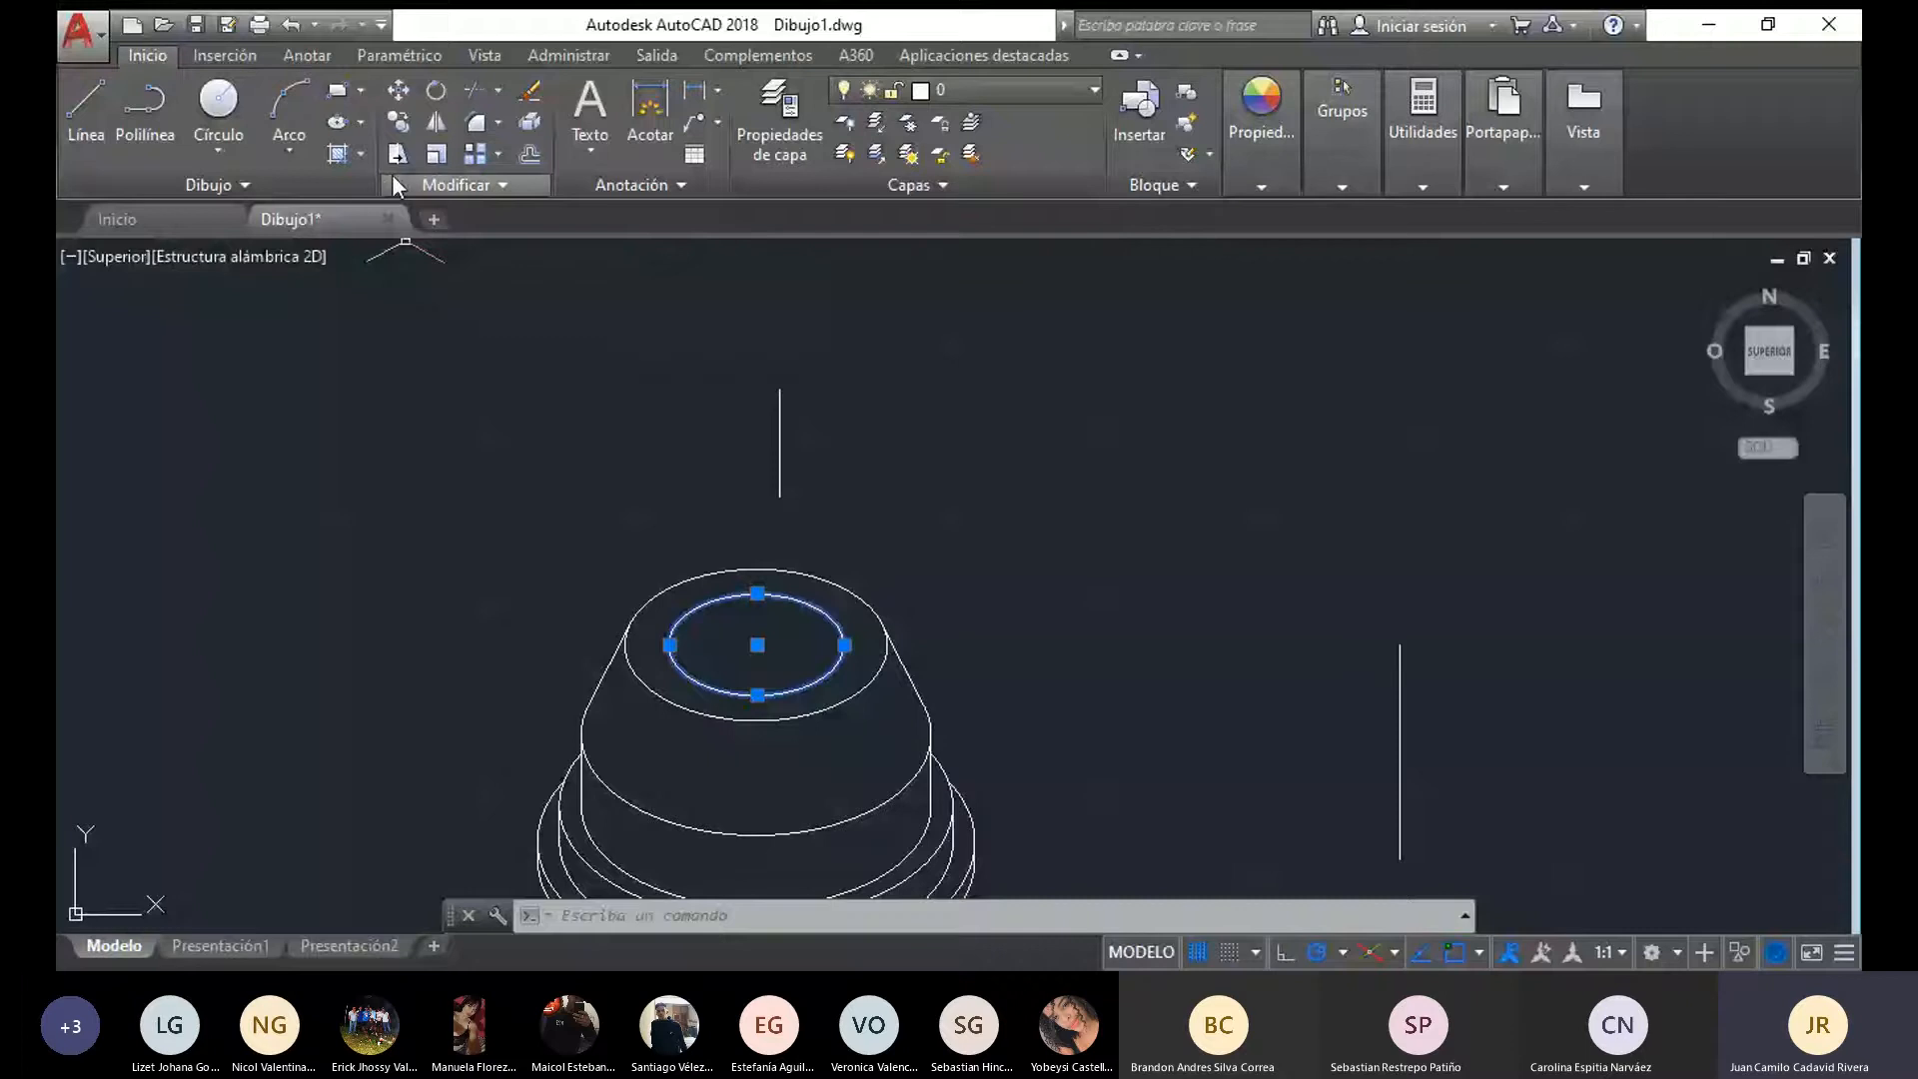
pyautogui.click(397, 122)
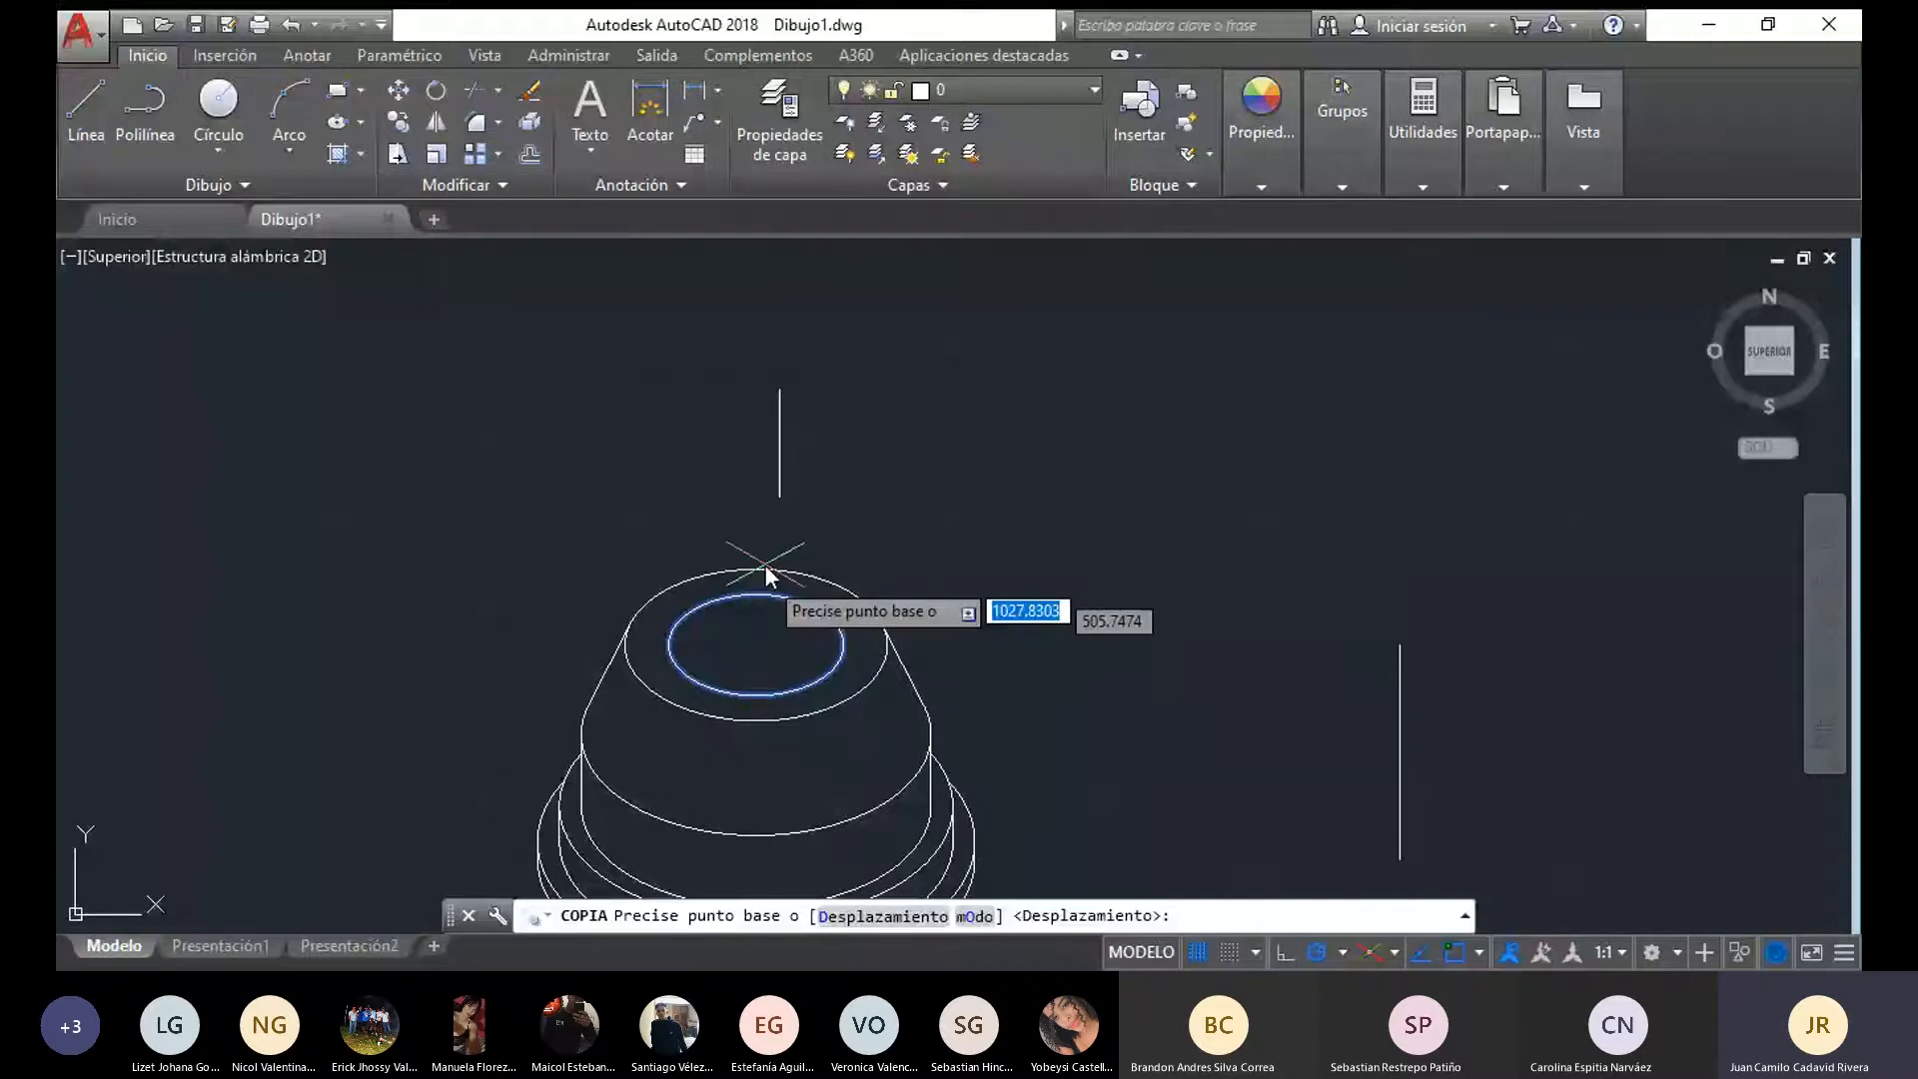
pyautogui.click(758, 647)
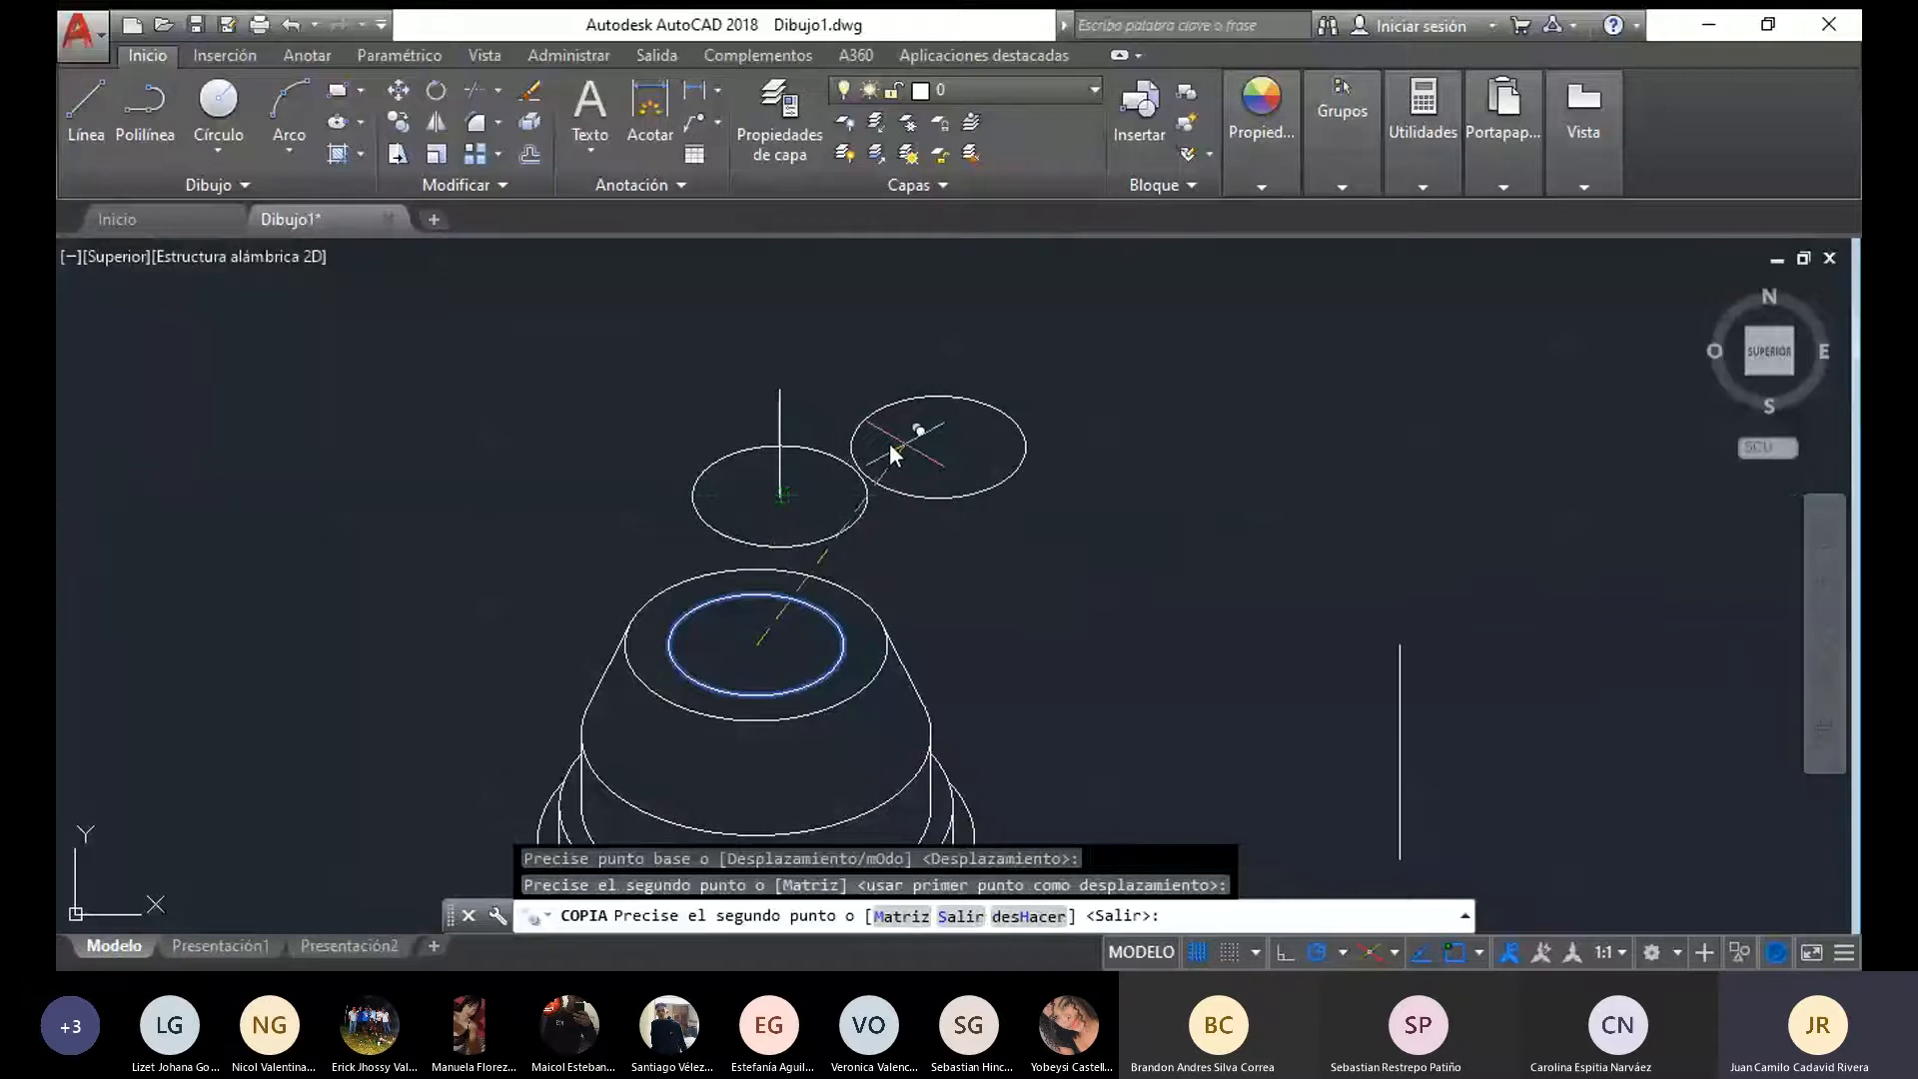
pyautogui.click(780, 423)
# Join the side quadrants of the two copied ellipses with vertical lines on both sides to form the cylinder's outline
pyautogui.click(86, 112)
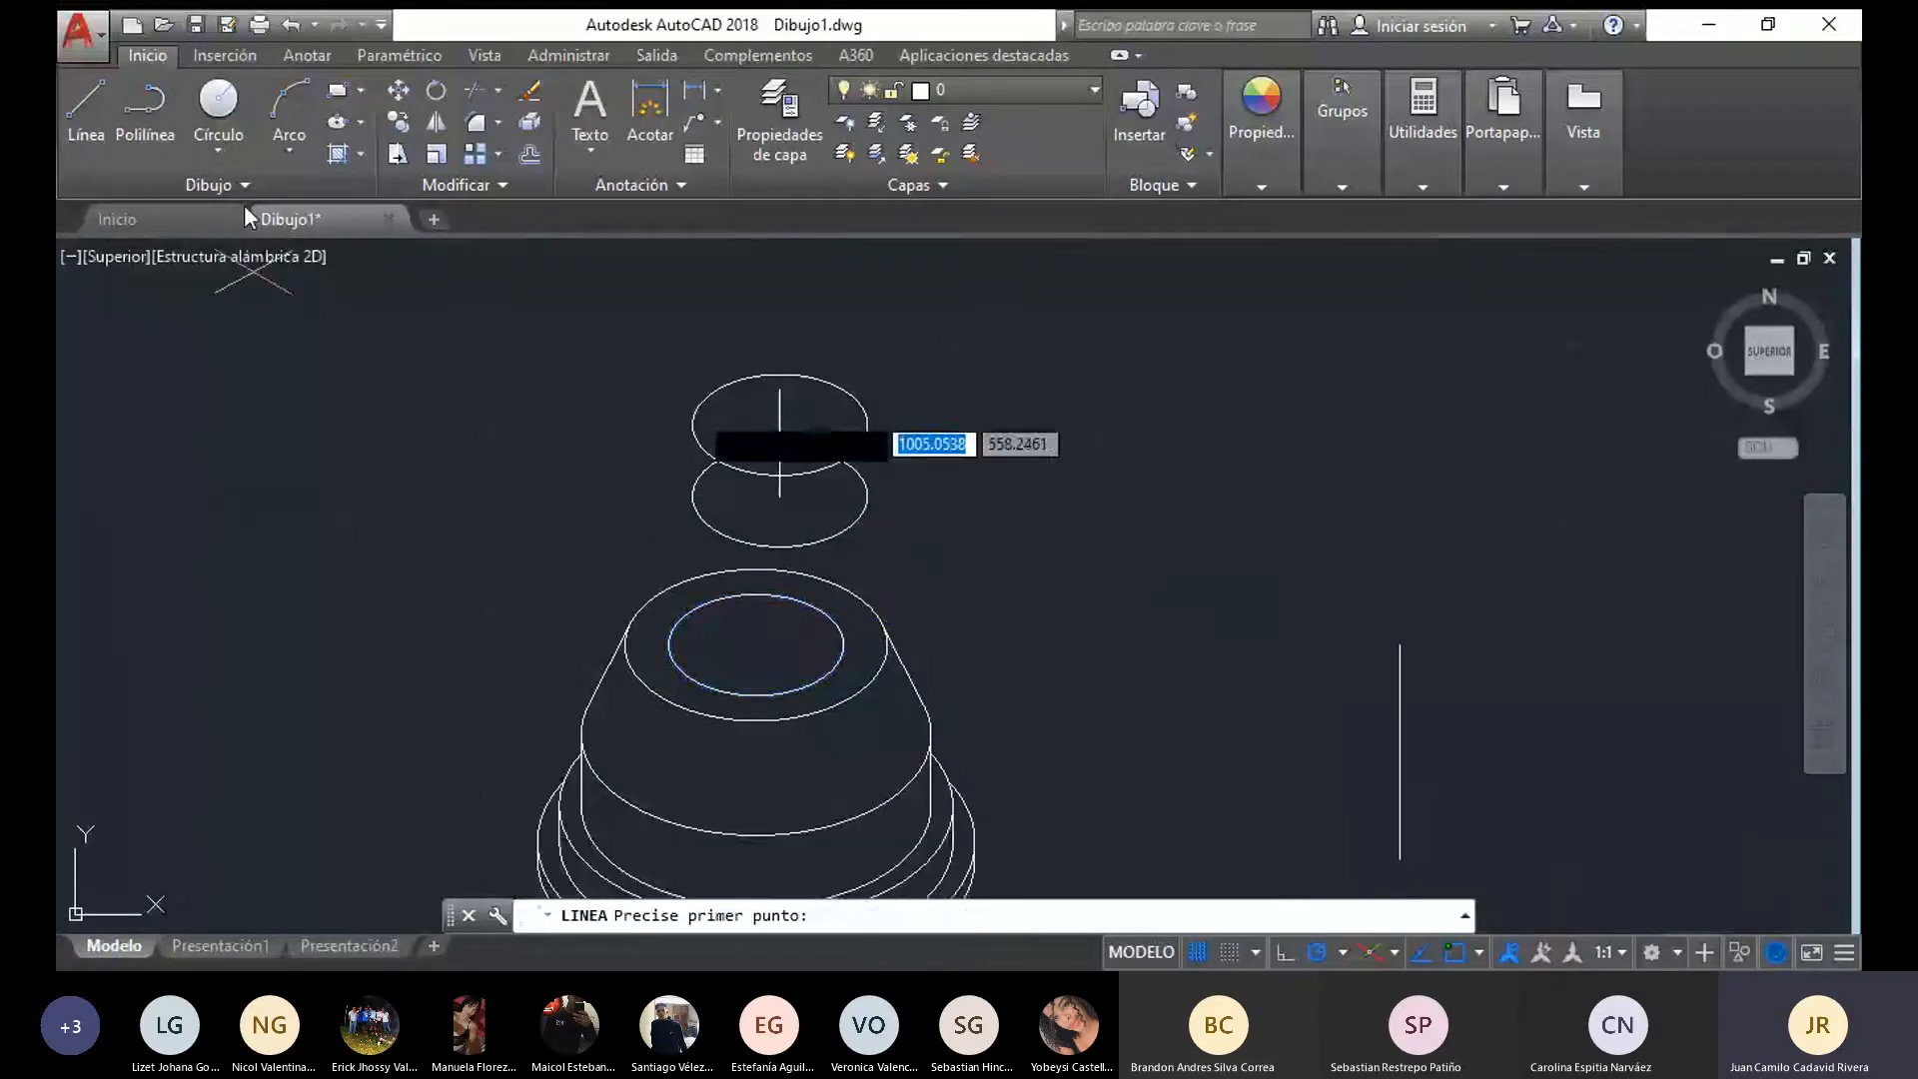
pyautogui.scroll(2, 921, 510)
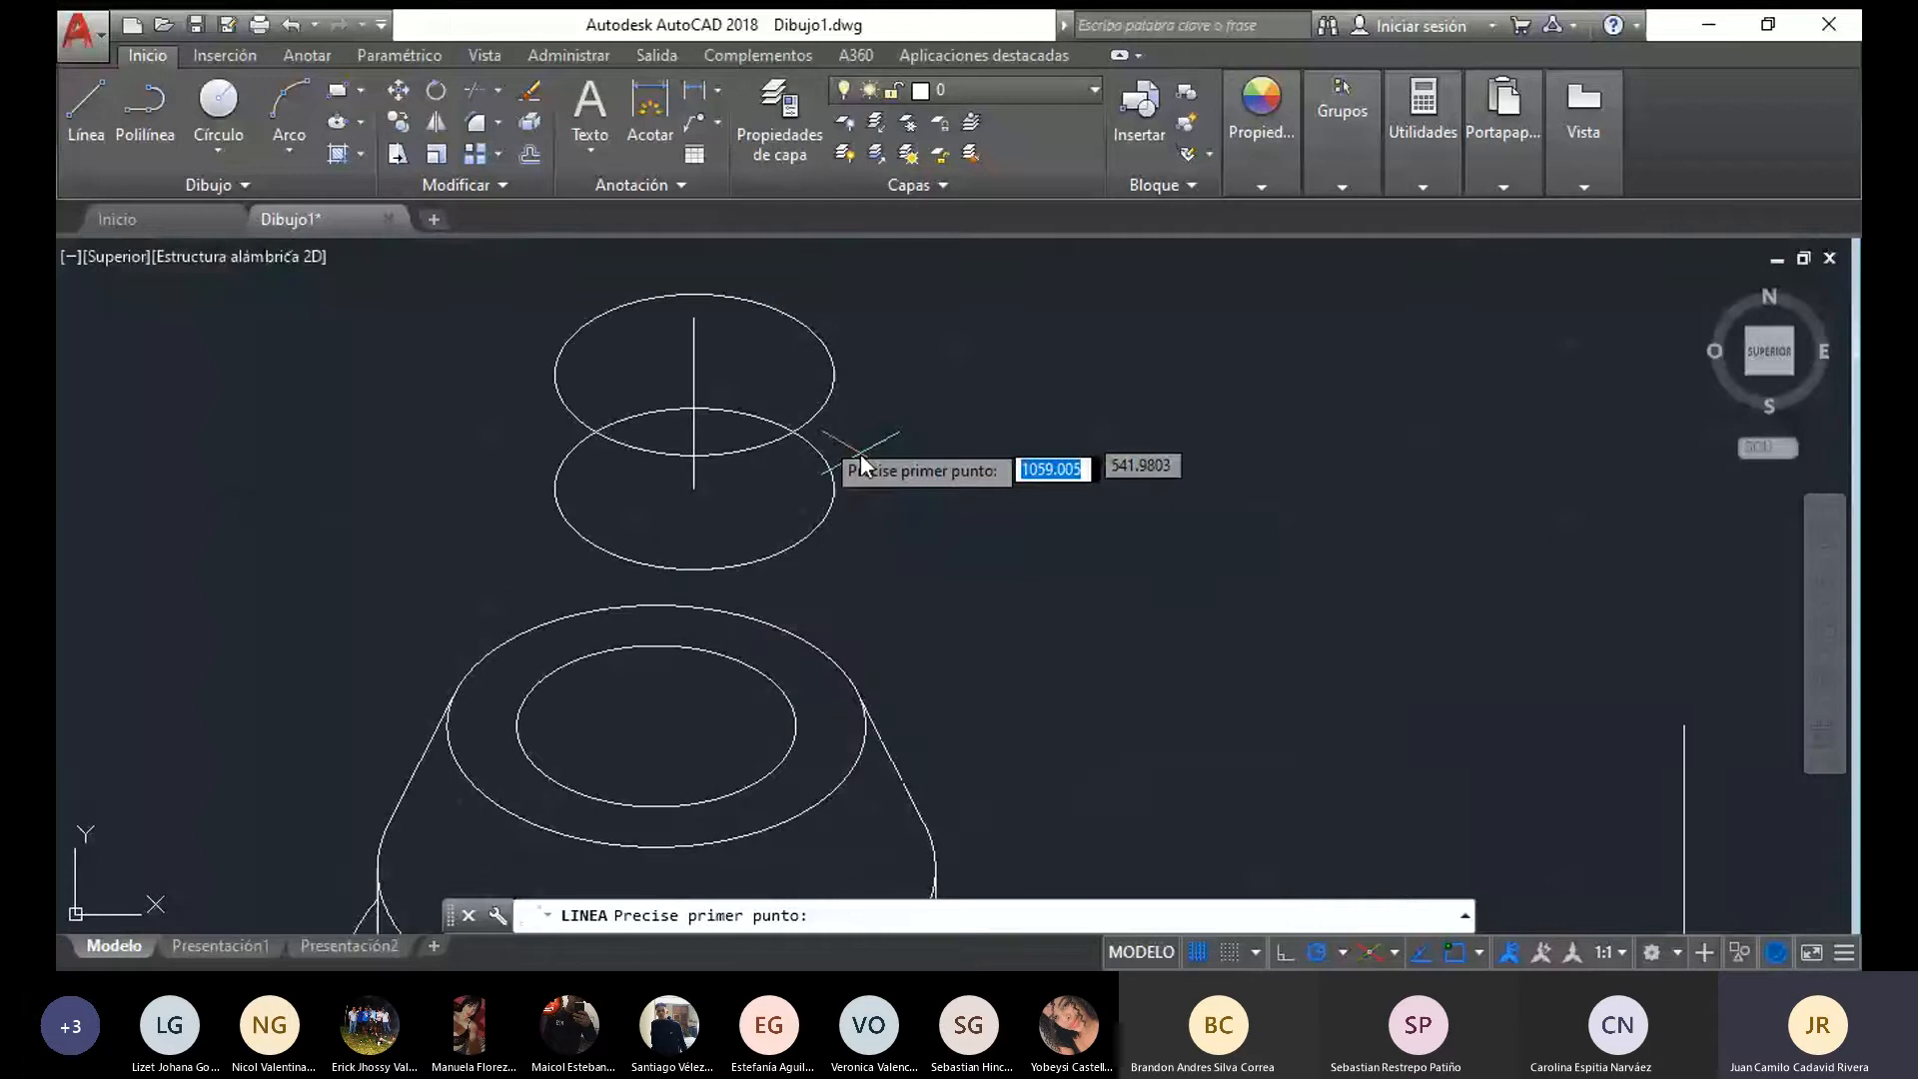
pyautogui.click(834, 376)
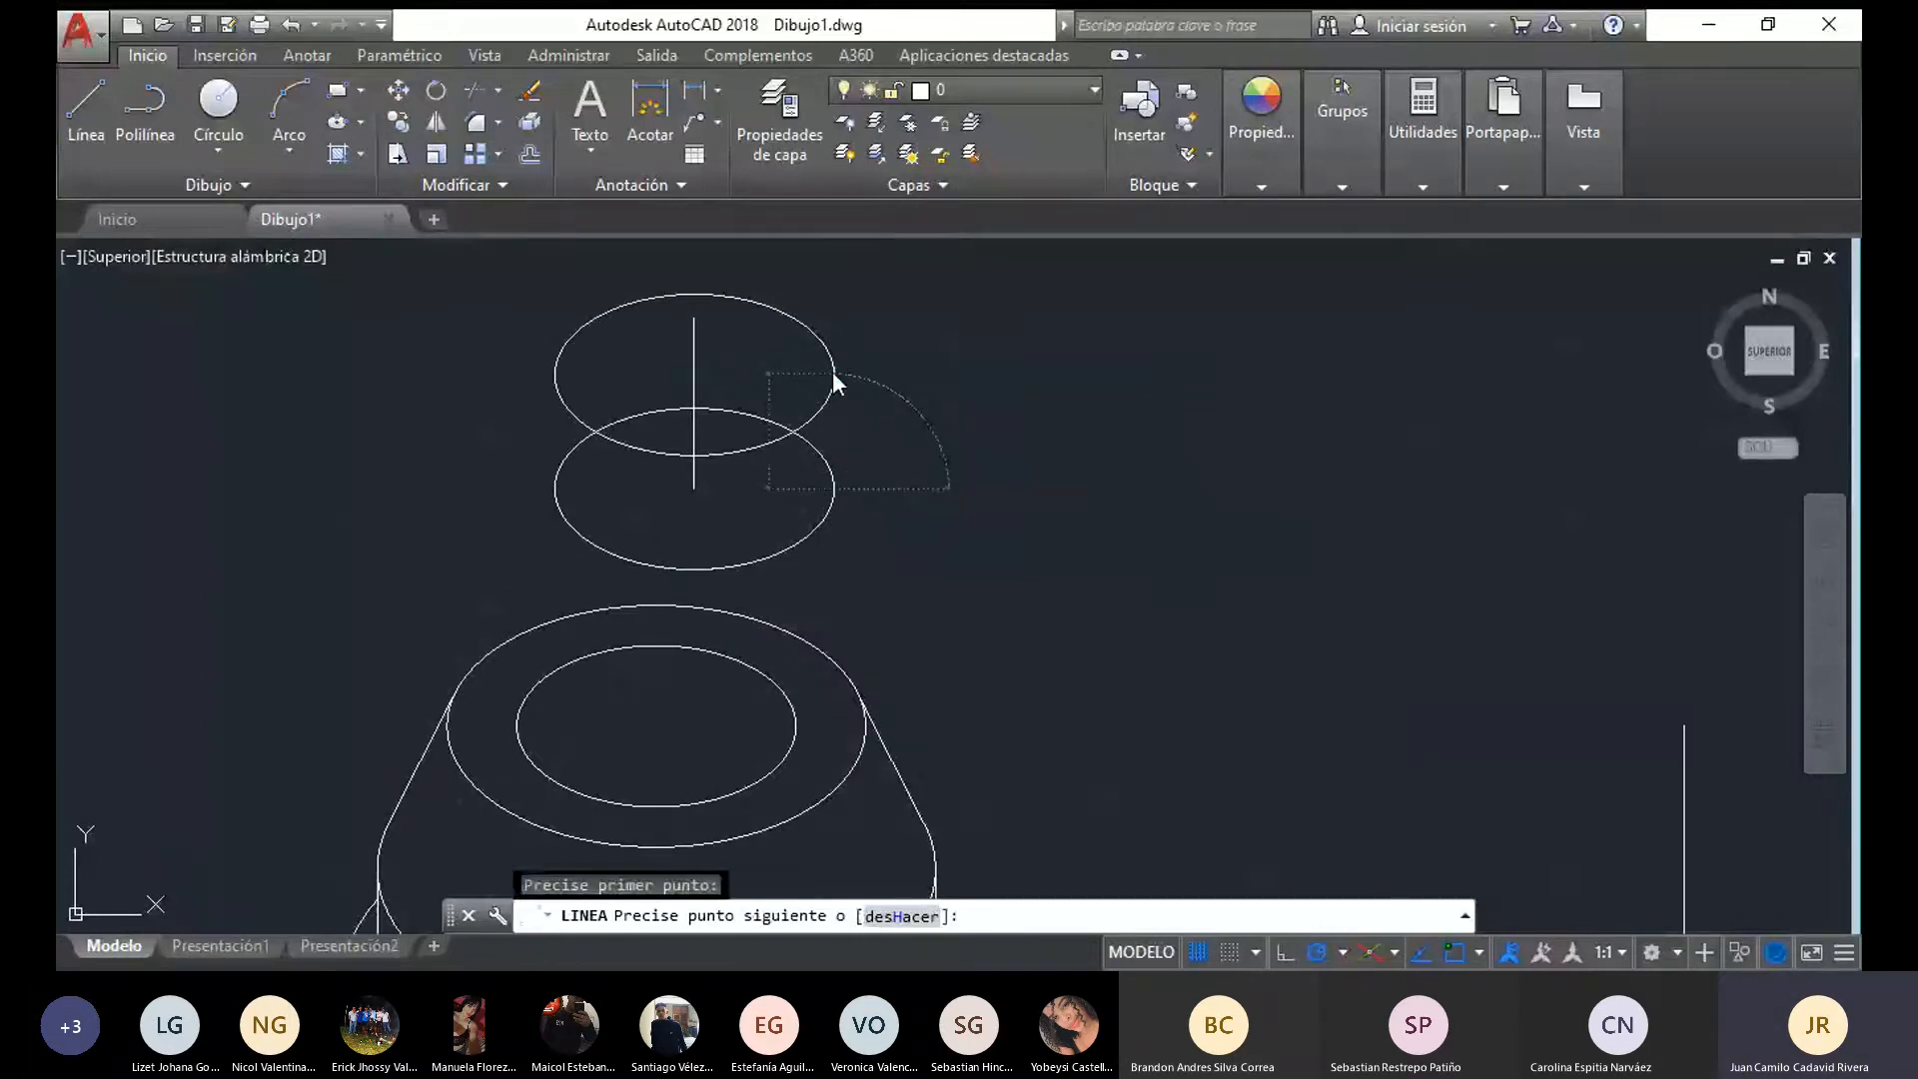
pyautogui.click(834, 377)
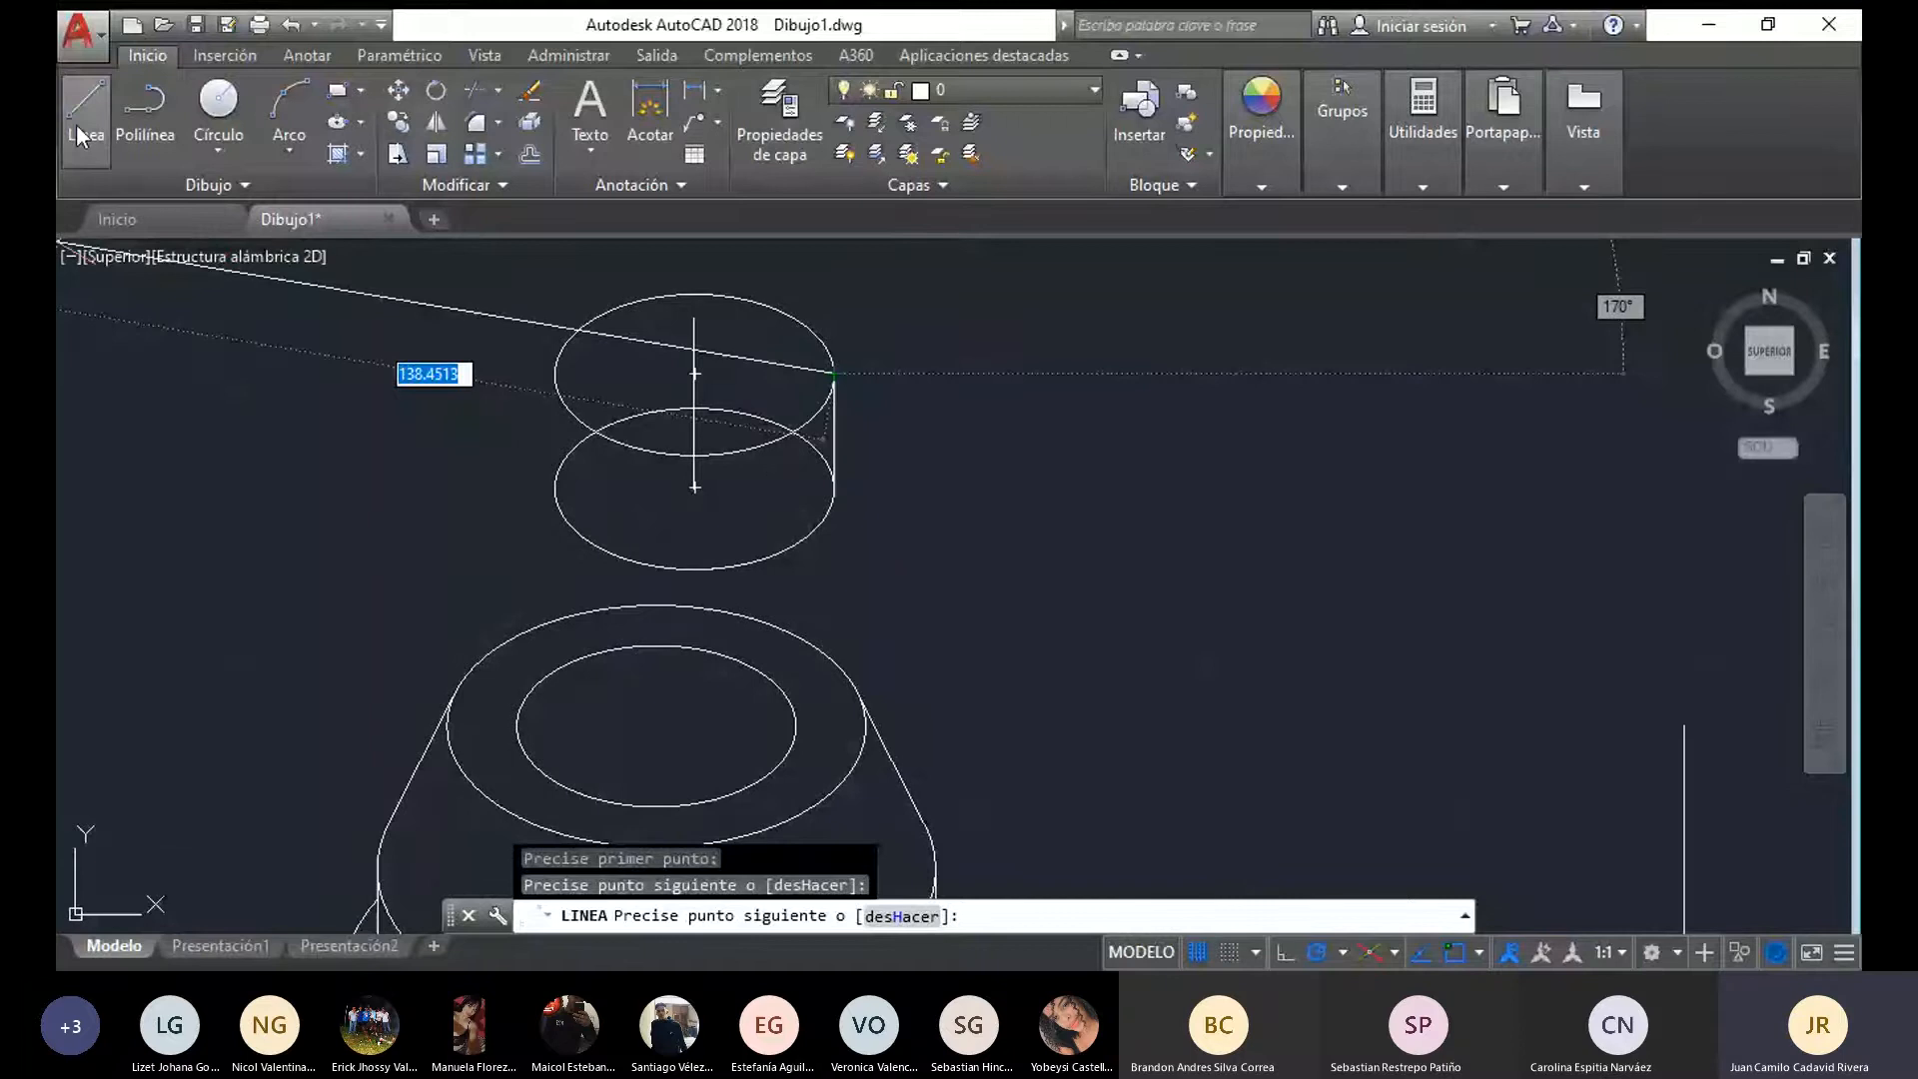
pyautogui.press('Escape')
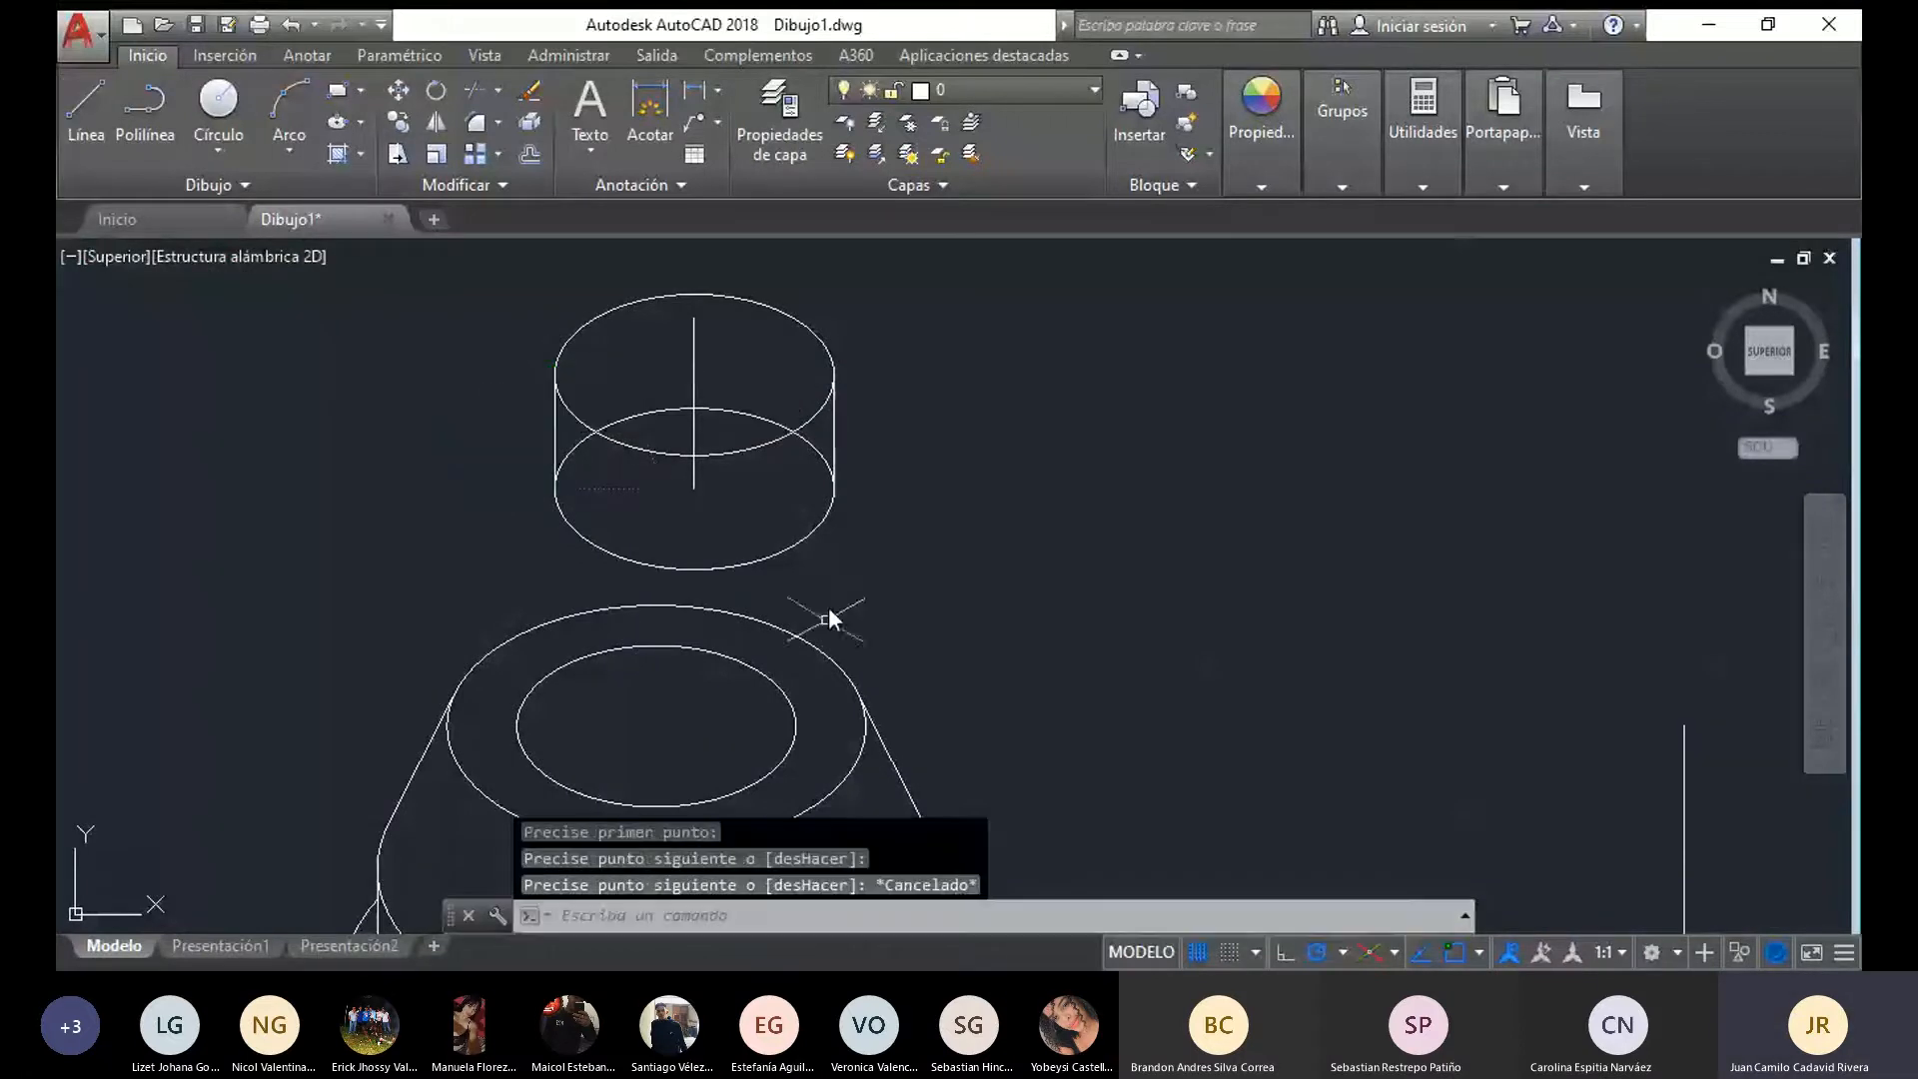
# Draw a 5-unit vertical line downward from the centre of the cylinder's lower ellipse
pyautogui.click(92, 80)
pyautogui.scroll(2, 736, 537)
pyautogui.click(670, 462)
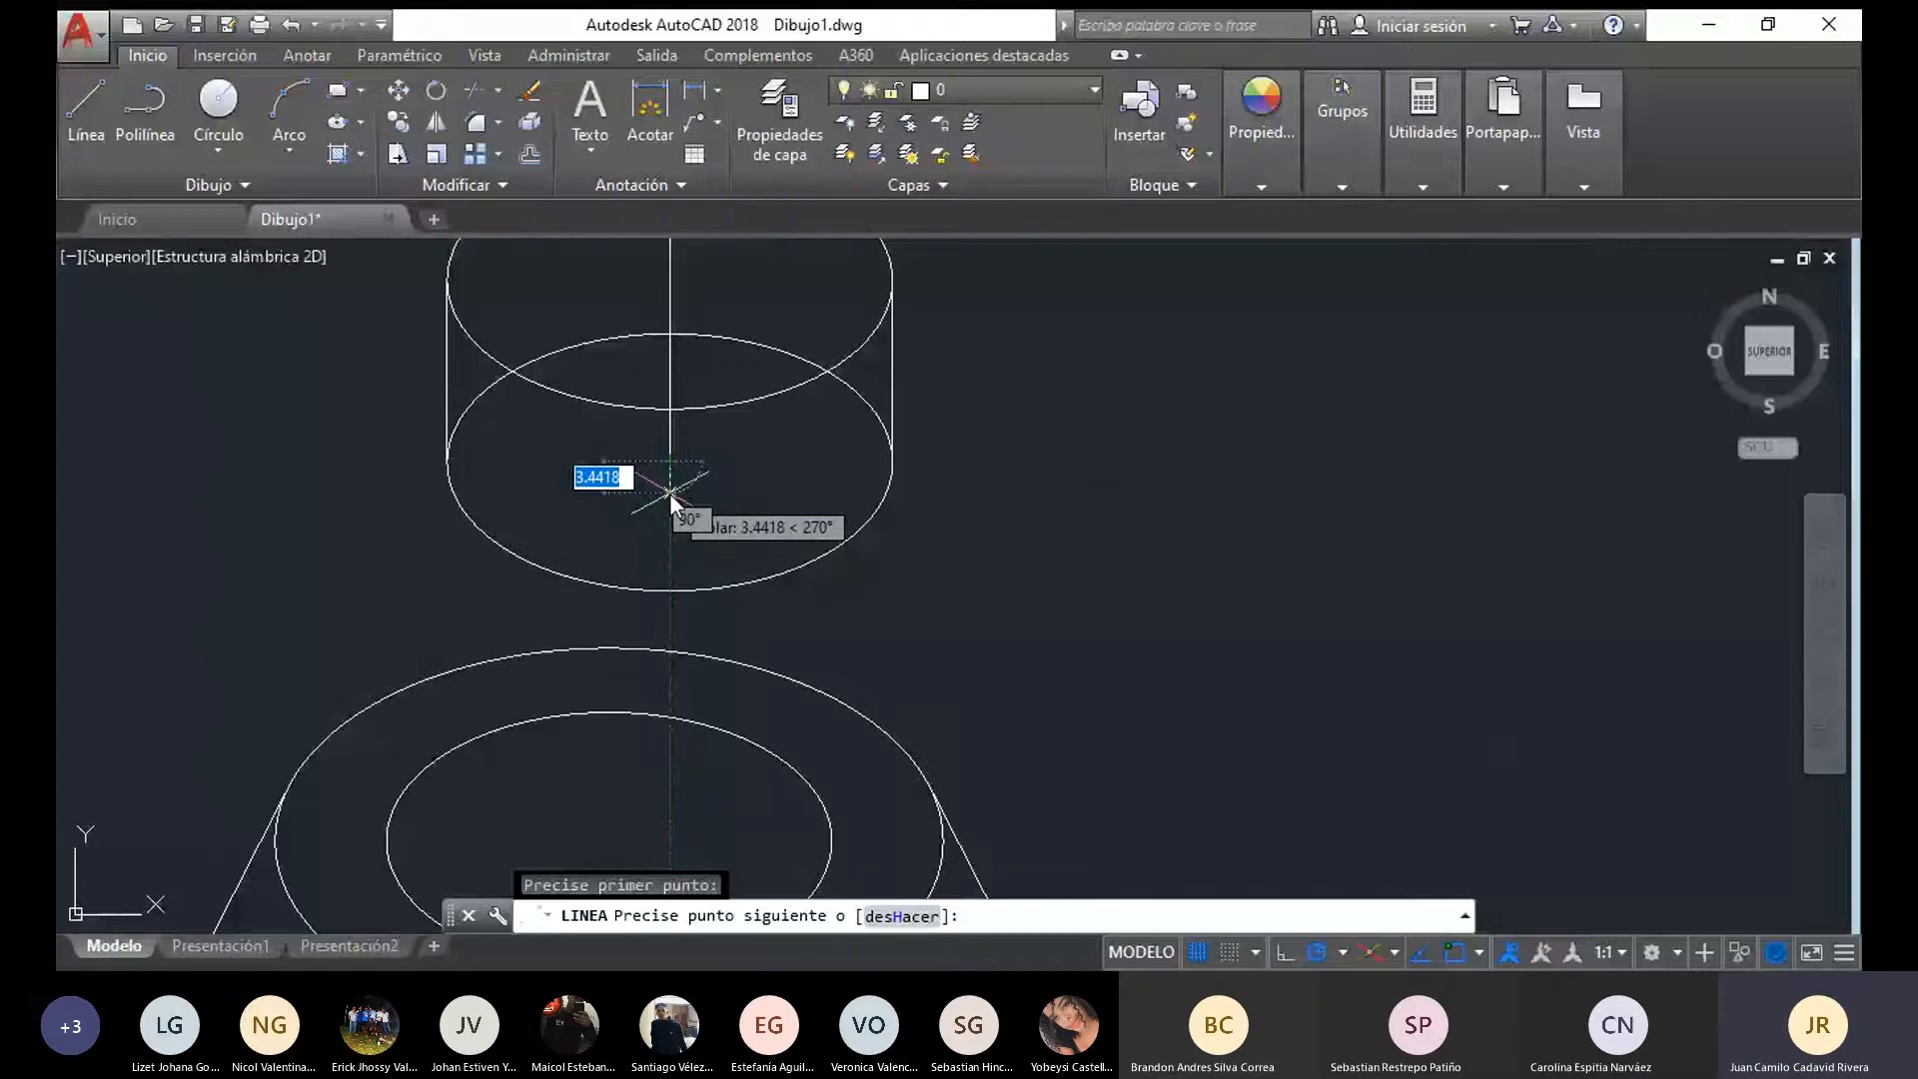
pyautogui.write('5')
pyautogui.press('Return')
pyautogui.press('Return')
pyautogui.click(671, 505)
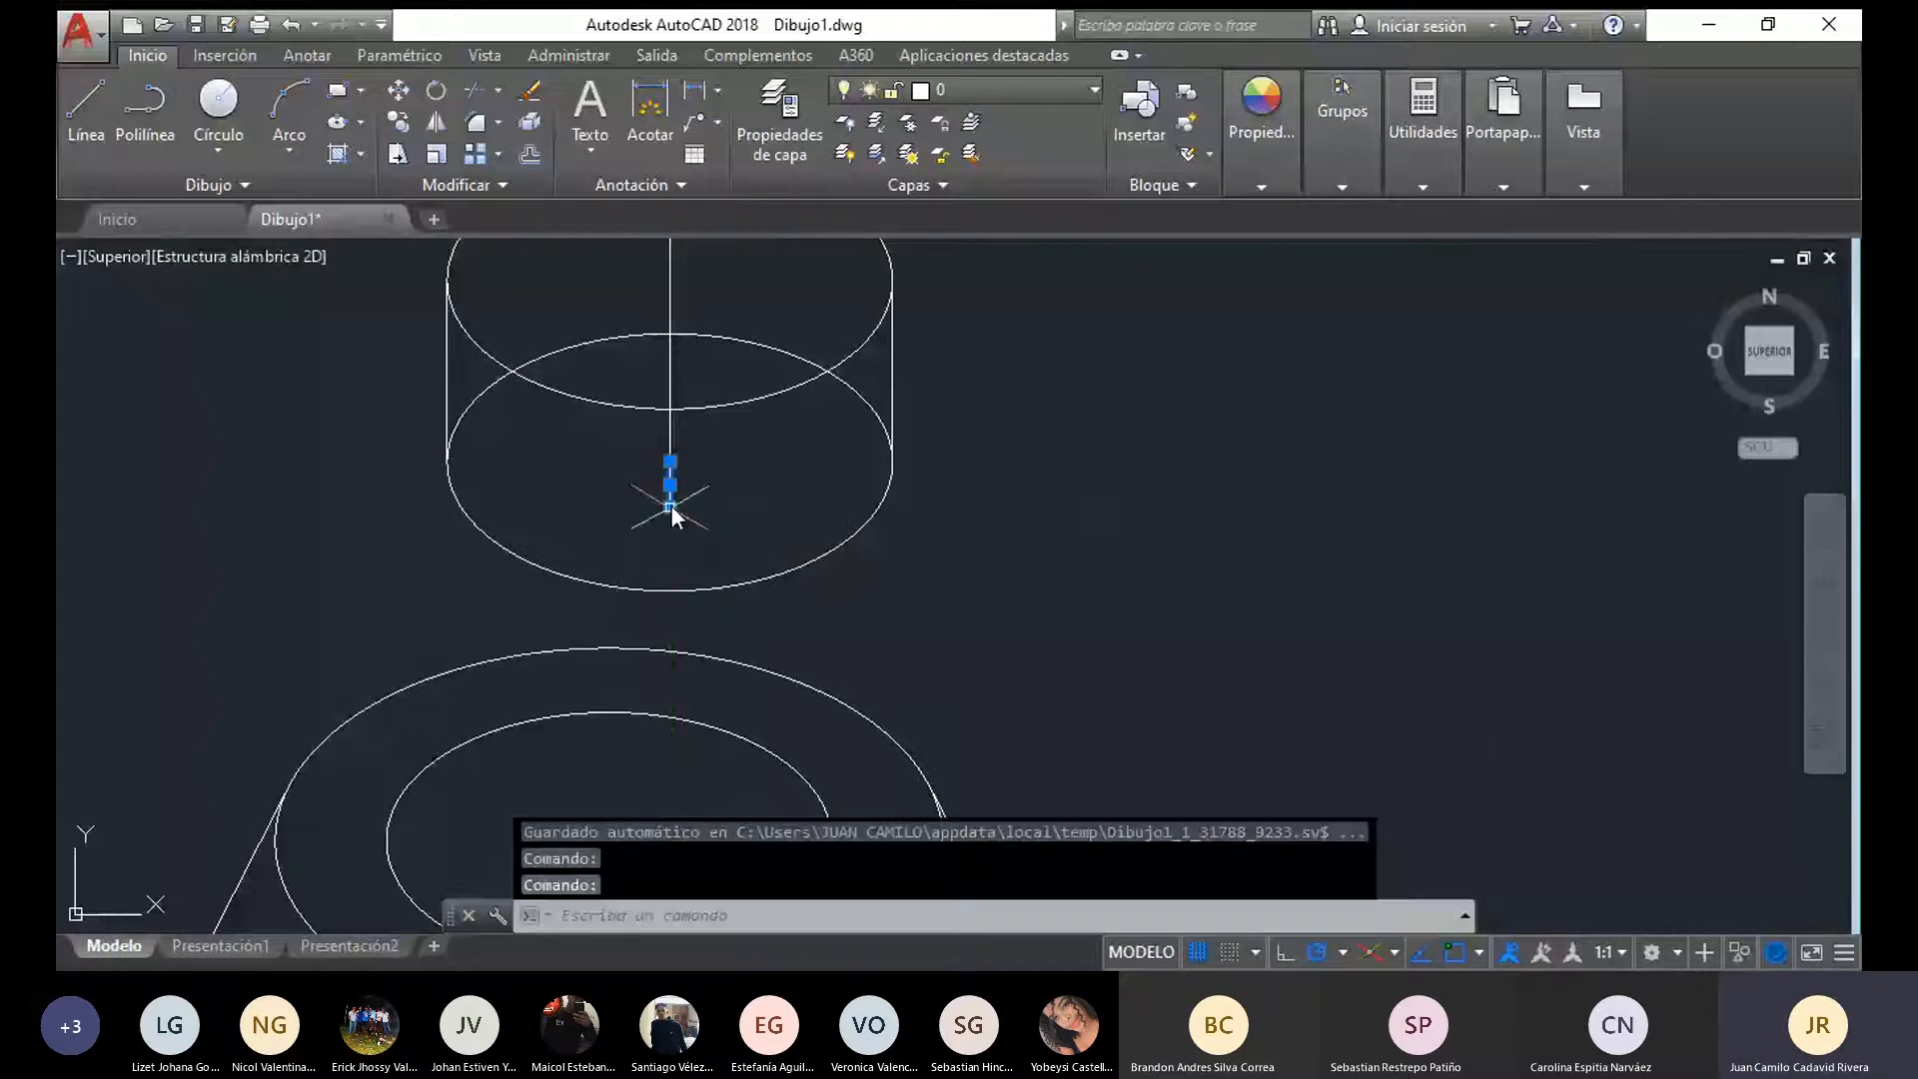
pyautogui.moveTo(671, 506)
pyautogui.press('Escape')
pyautogui.moveTo(495, 488); pyautogui.dragTo(497, 702, button='middle')
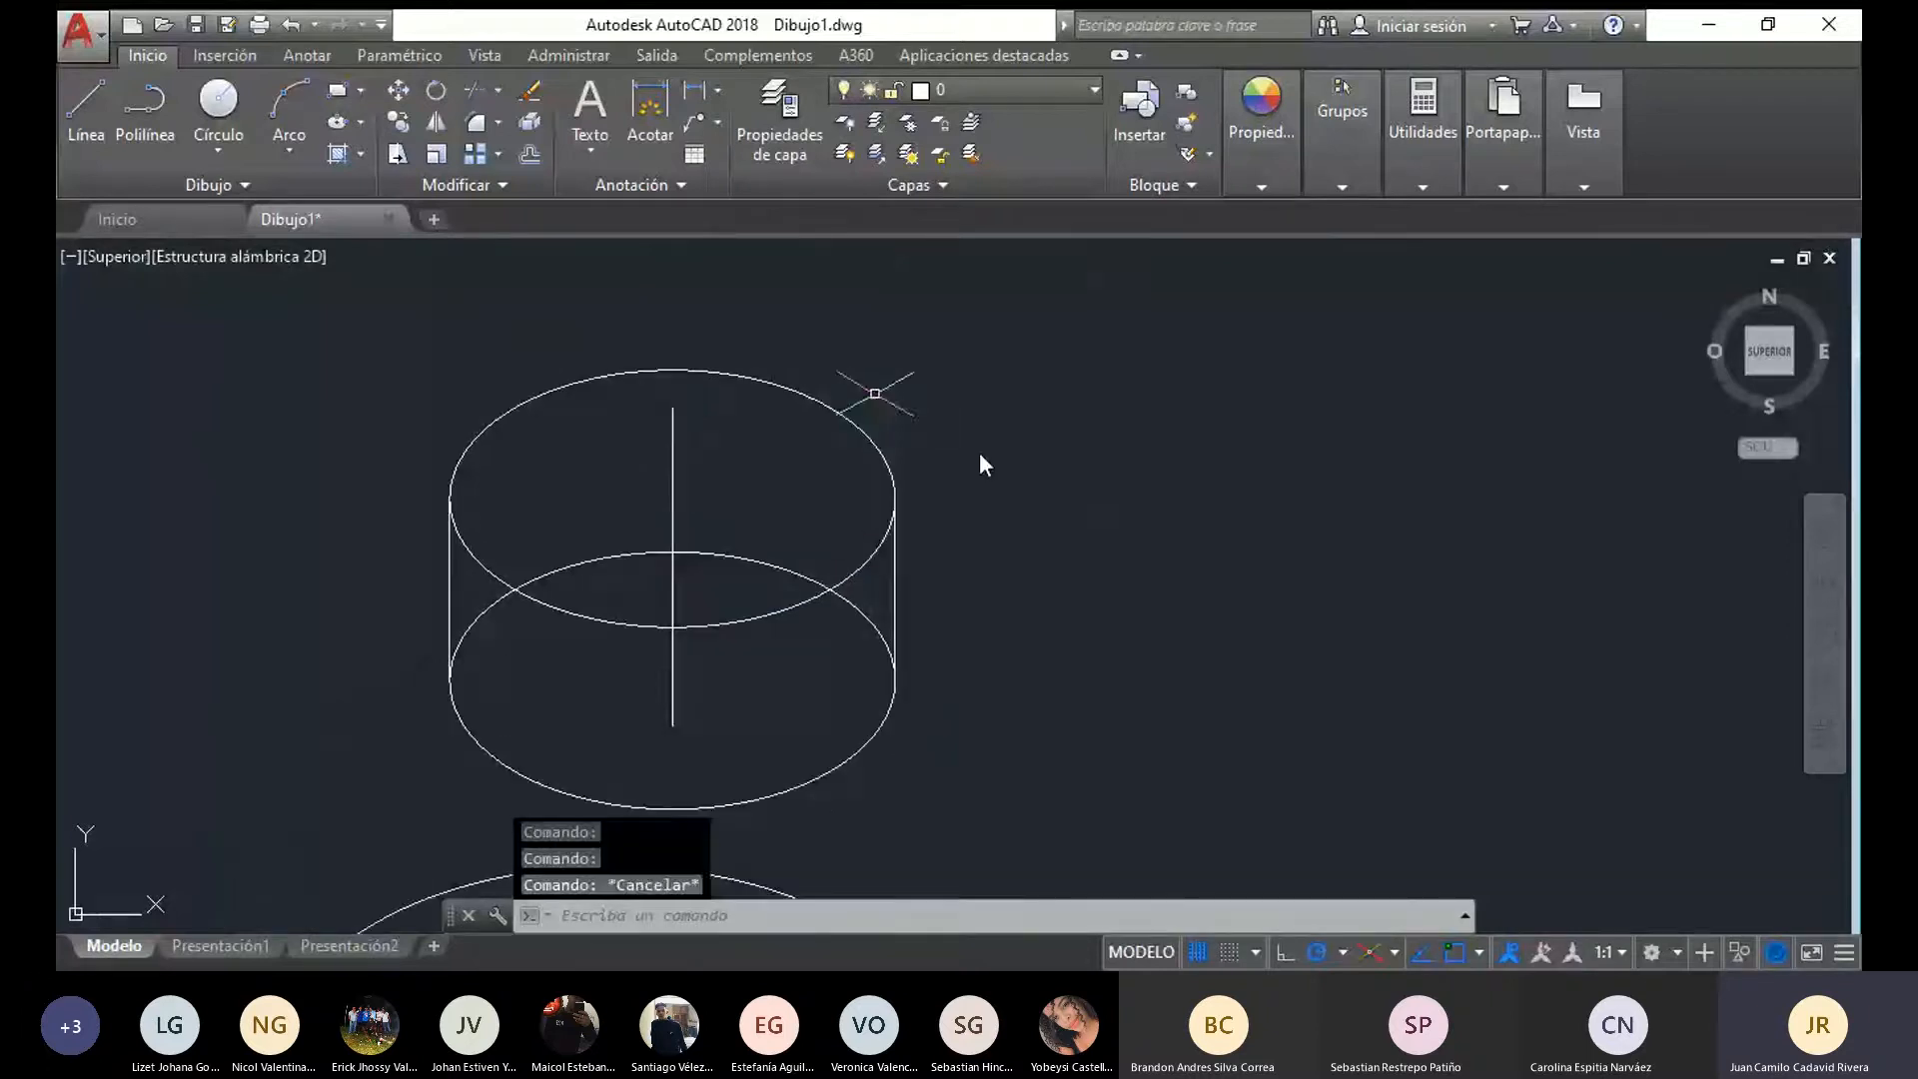
pyautogui.moveTo(979, 452); pyautogui.dragTo(984, 319, button='middle')
pyautogui.click(649, 538)
pyautogui.click(679, 593)
pyautogui.moveTo(718, 647); pyautogui.dragTo(717, 621, button='middle')
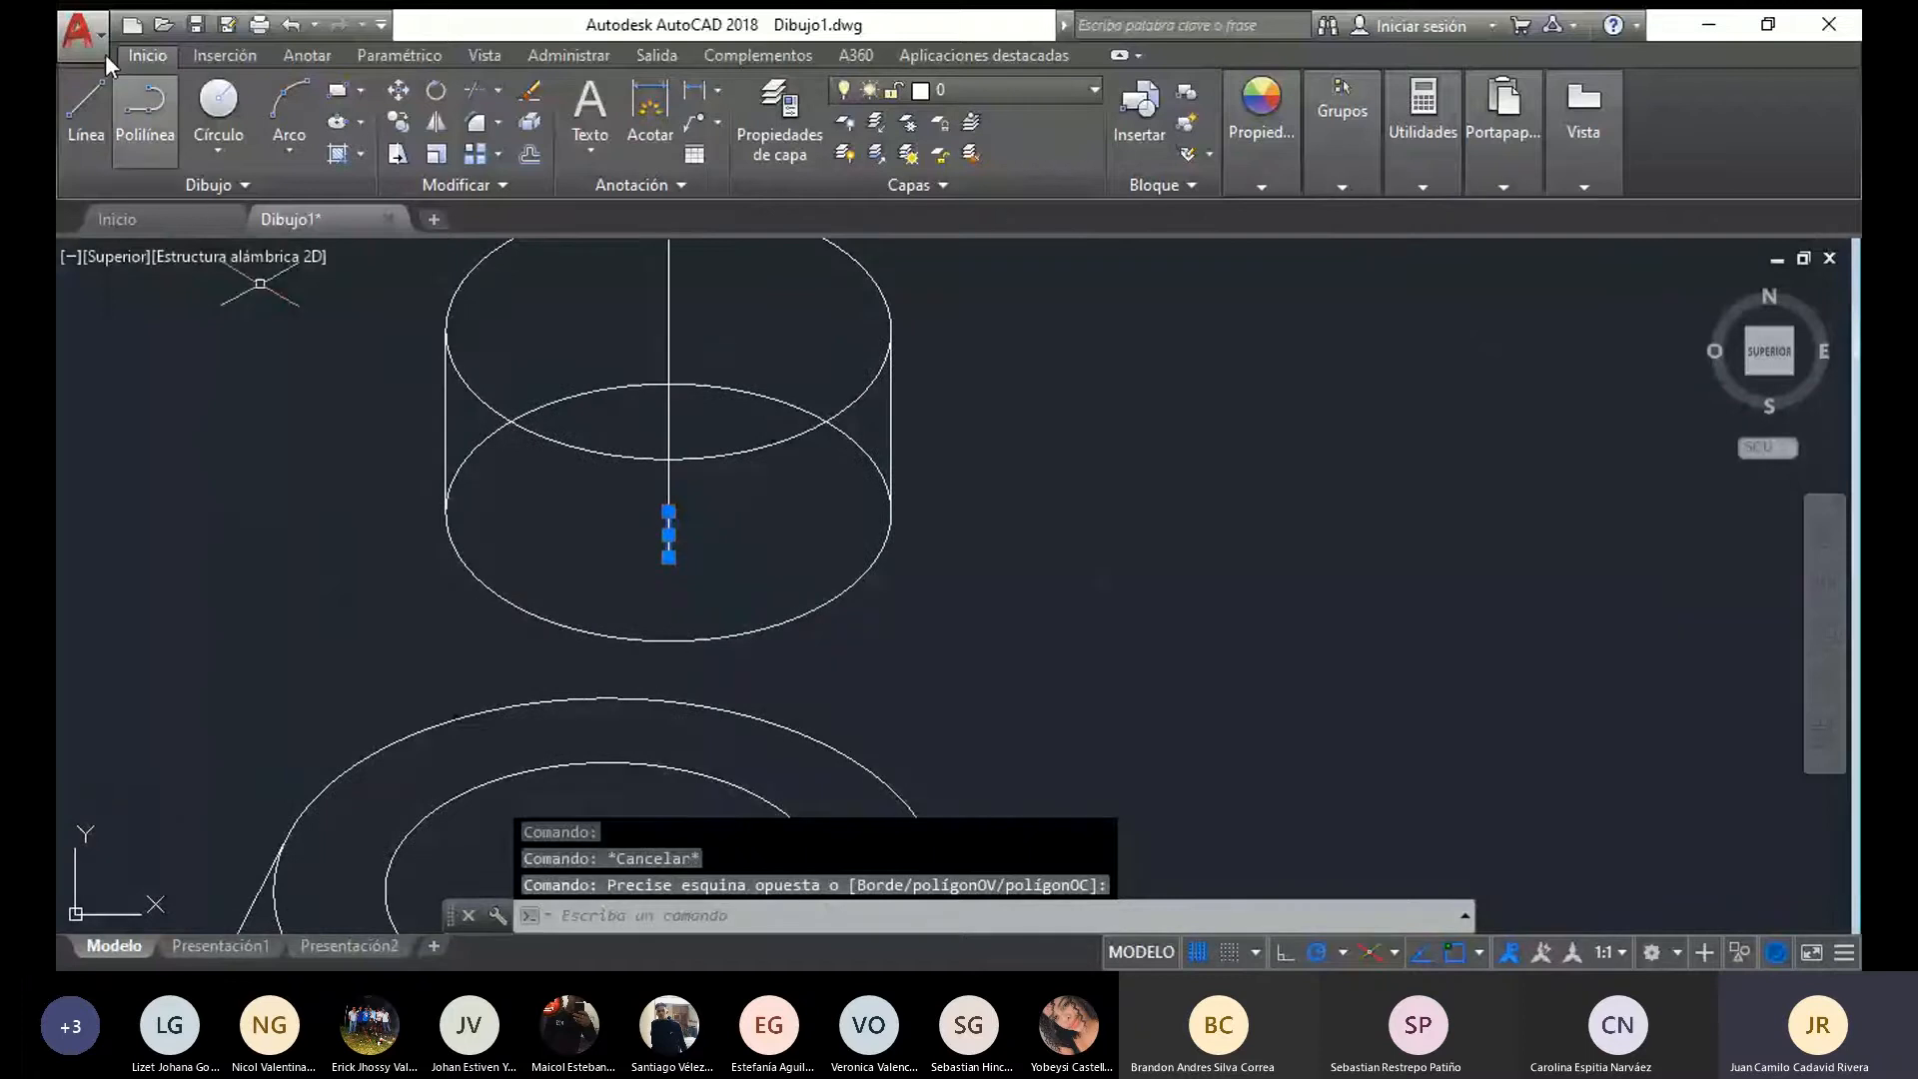
pyautogui.press('Escape')
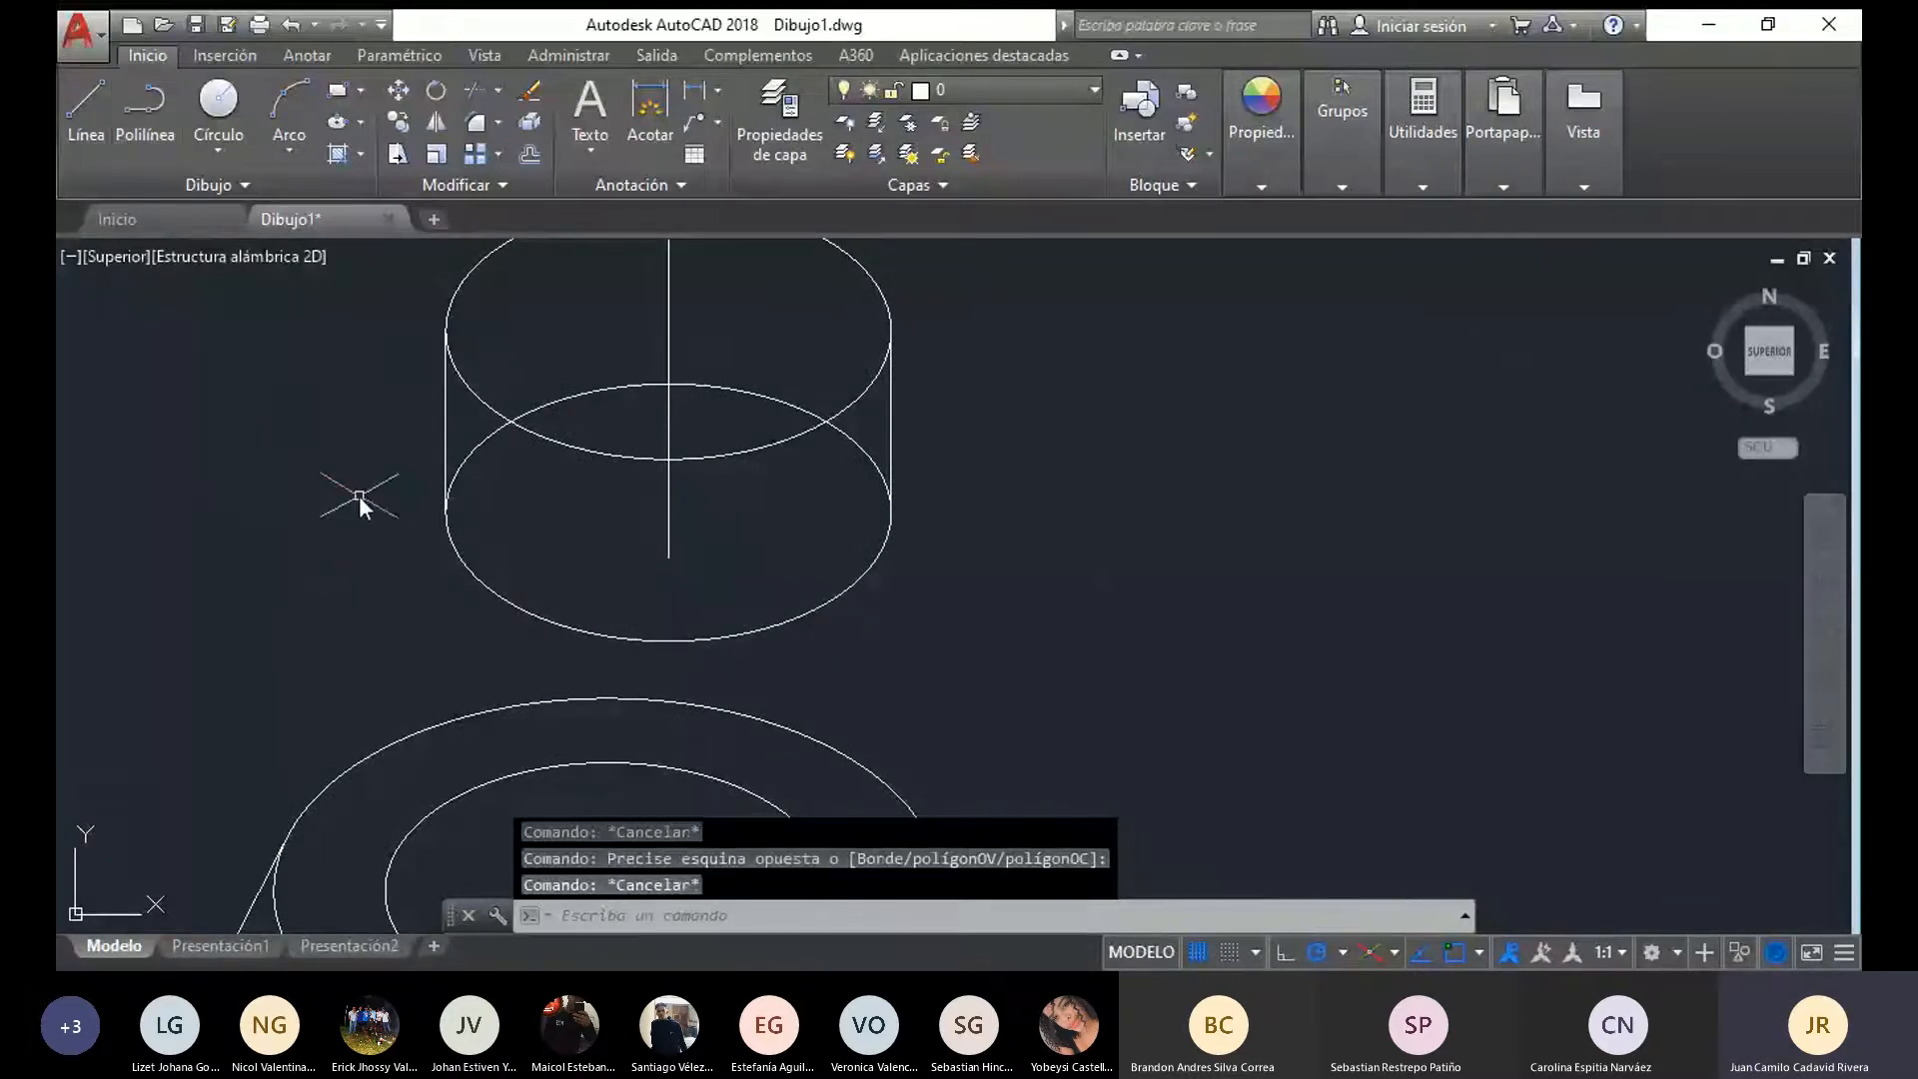
# Draw an isocircle ellipse of radius 15 centred on the lower end of the 5-unit line
pyautogui.write('EL')
pyautogui.press('Return')
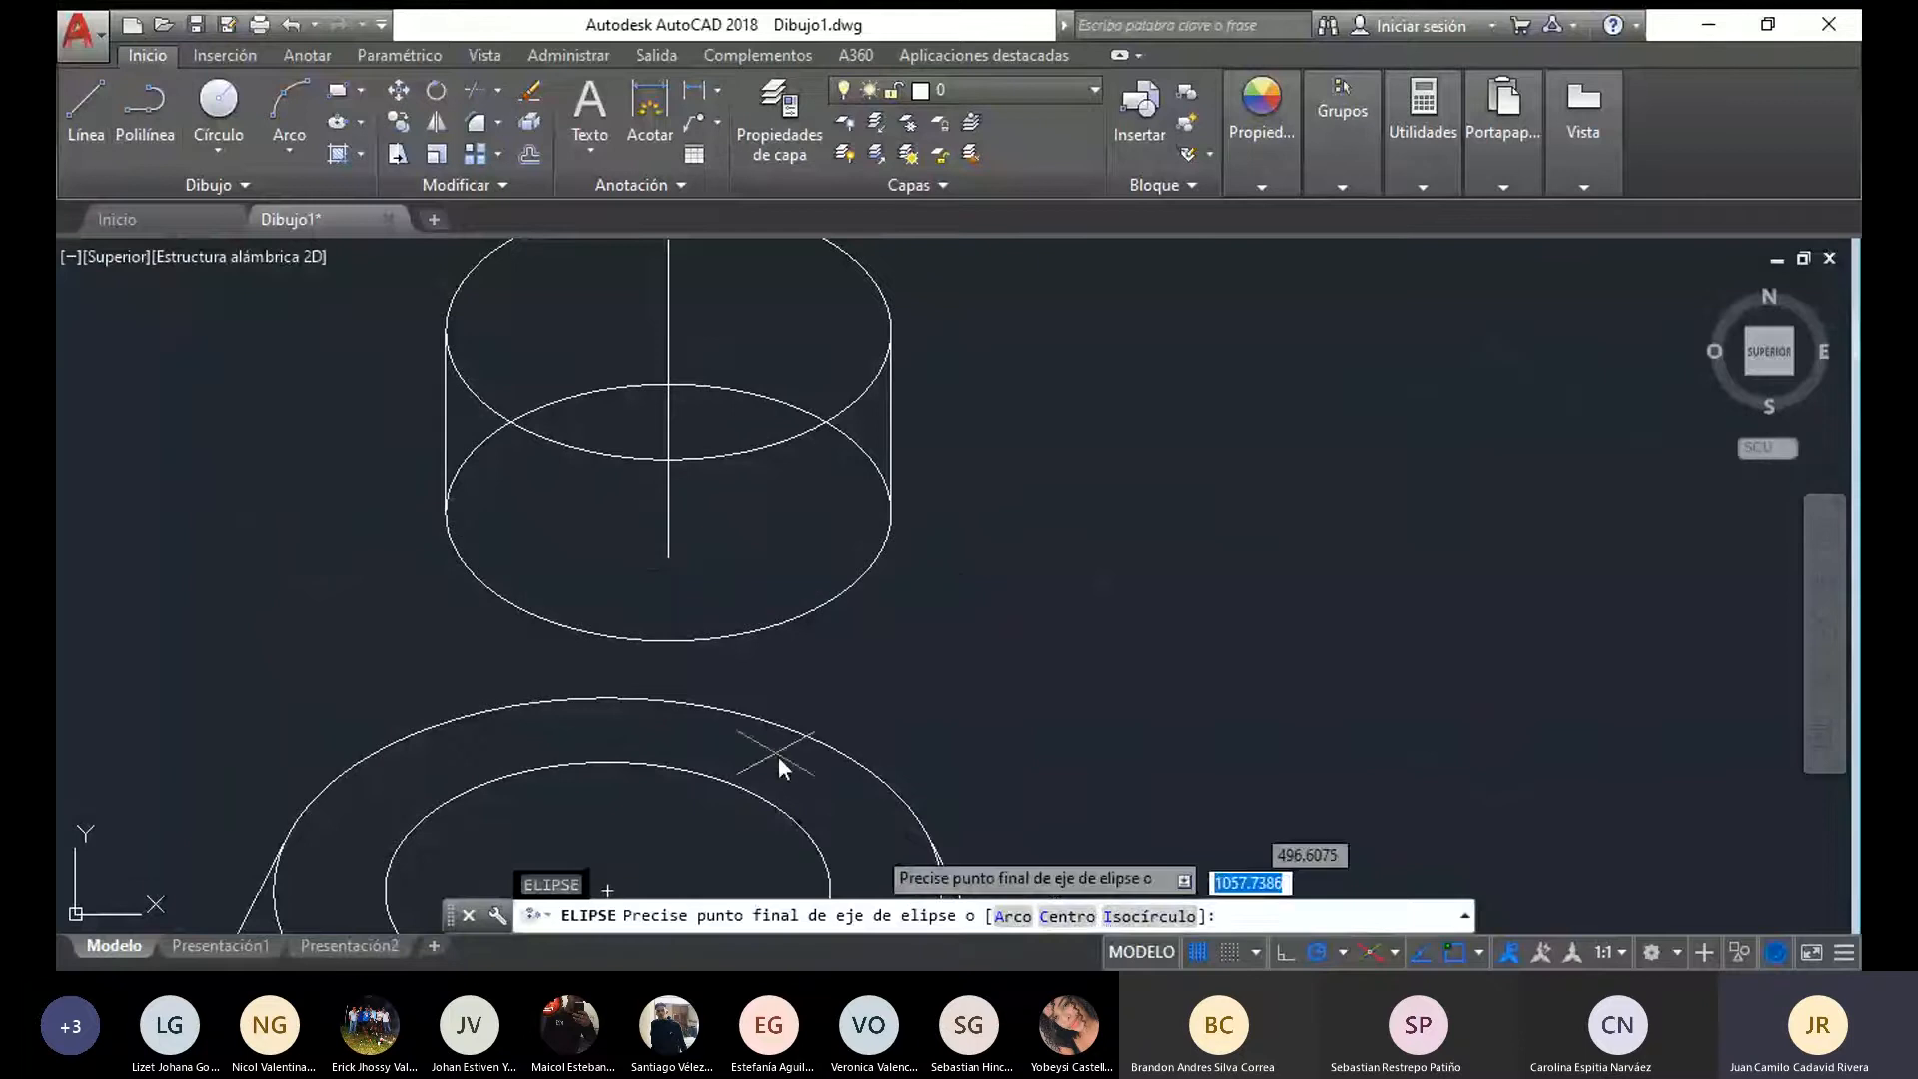
pyautogui.click(1114, 922)
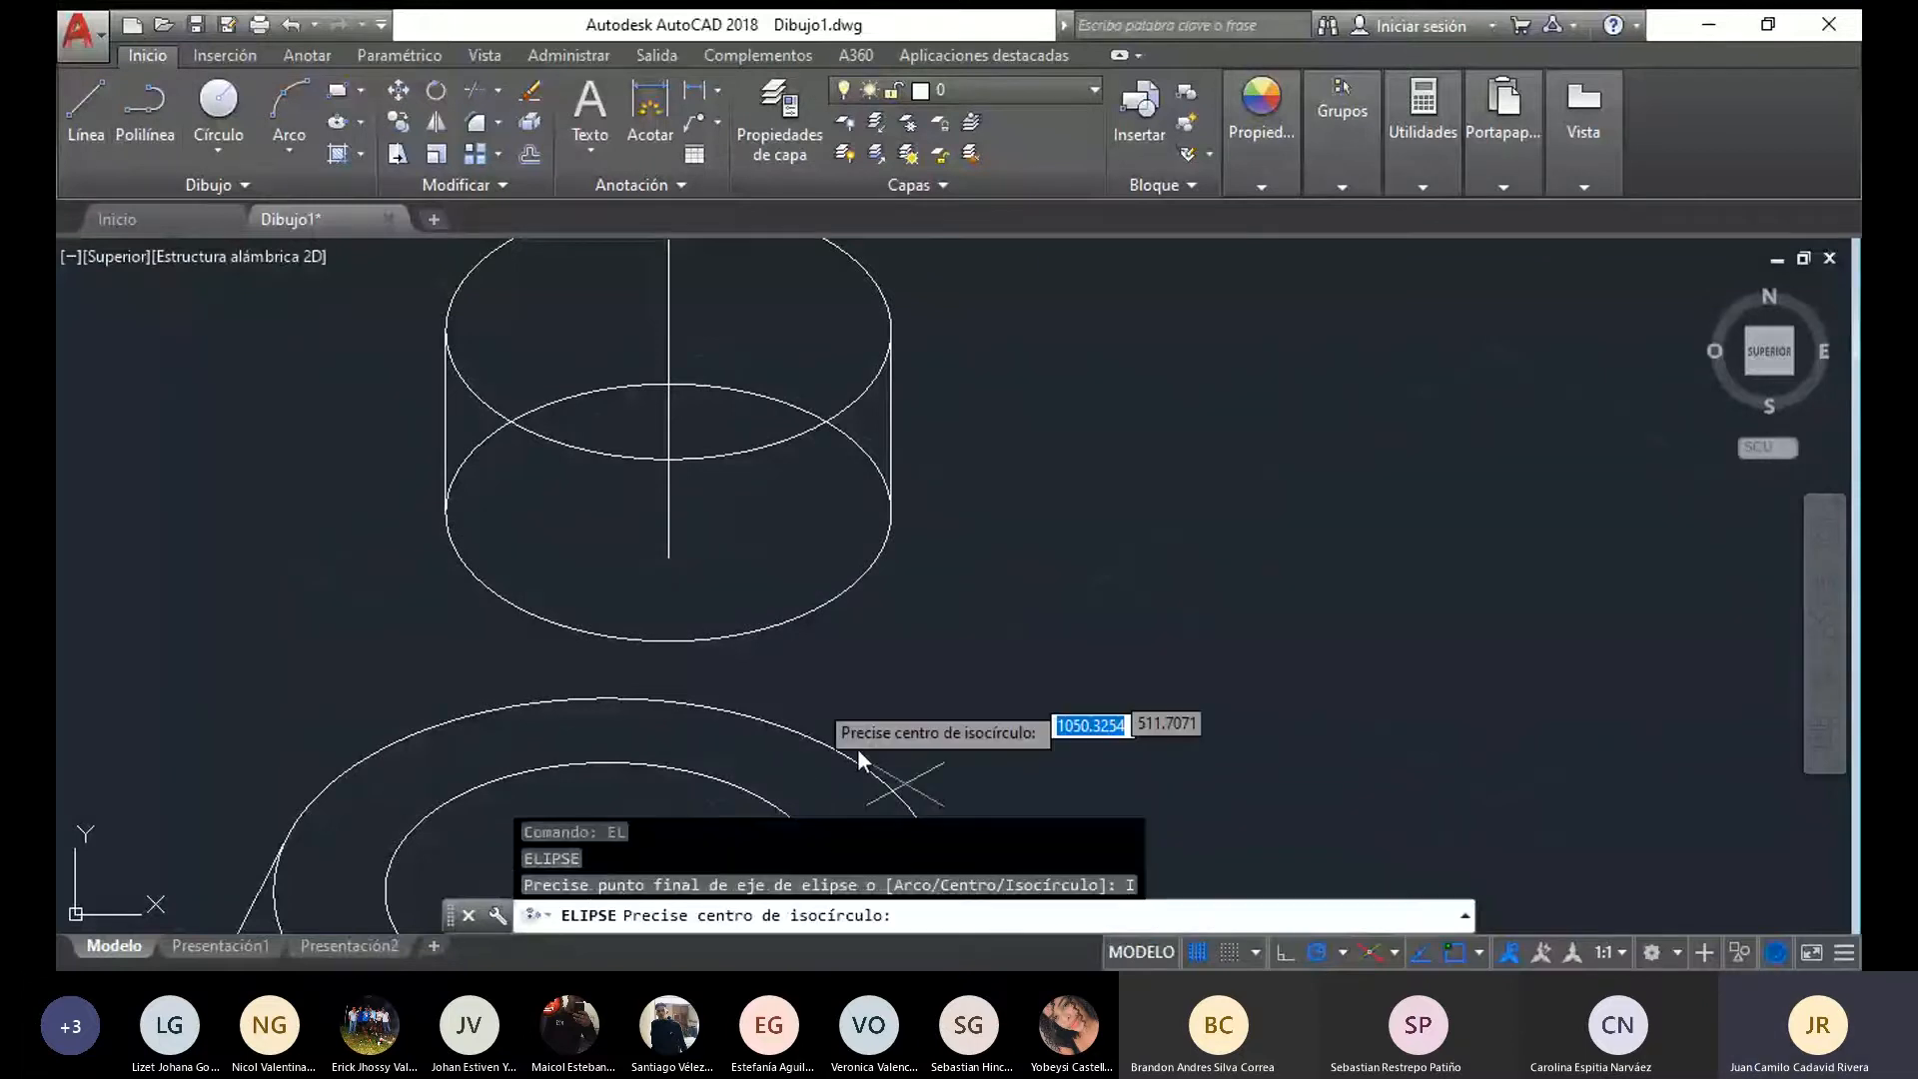
pyautogui.click(667, 561)
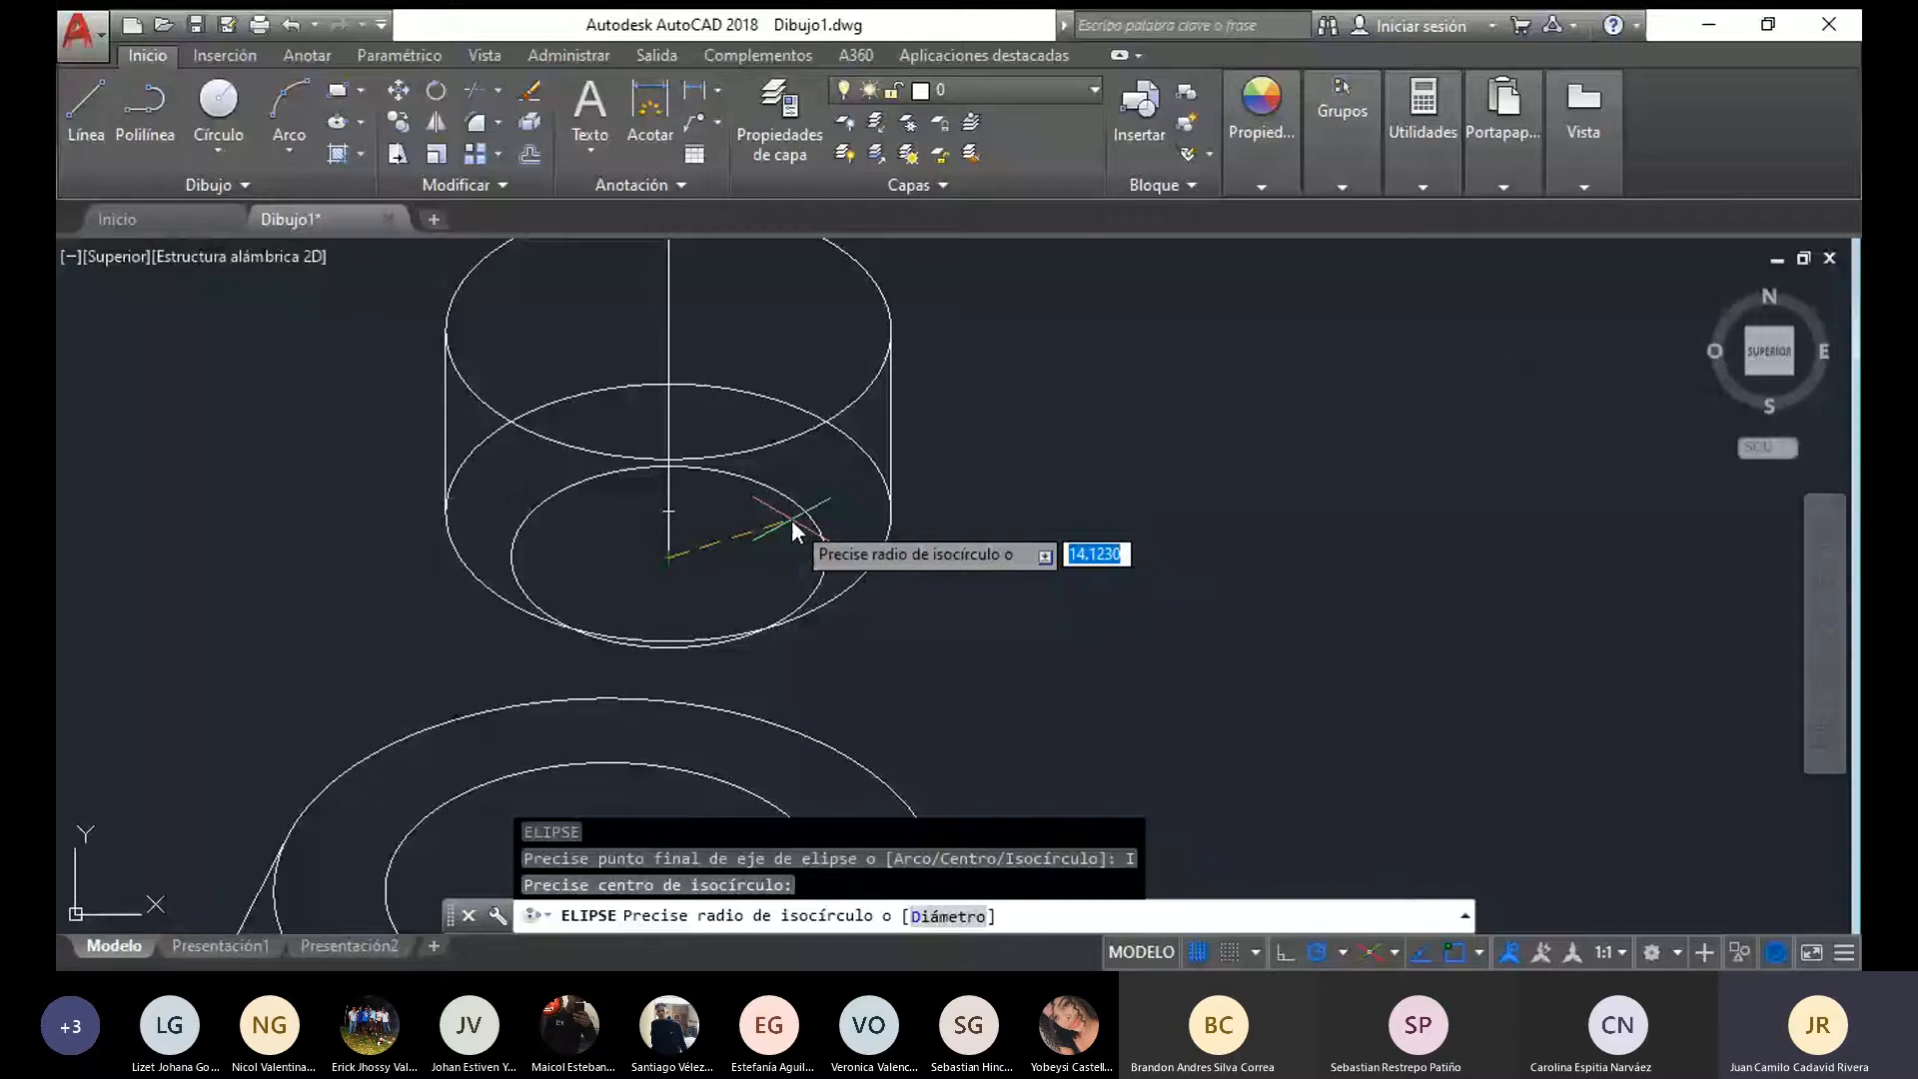
pyautogui.write('15')
pyautogui.press('Return')
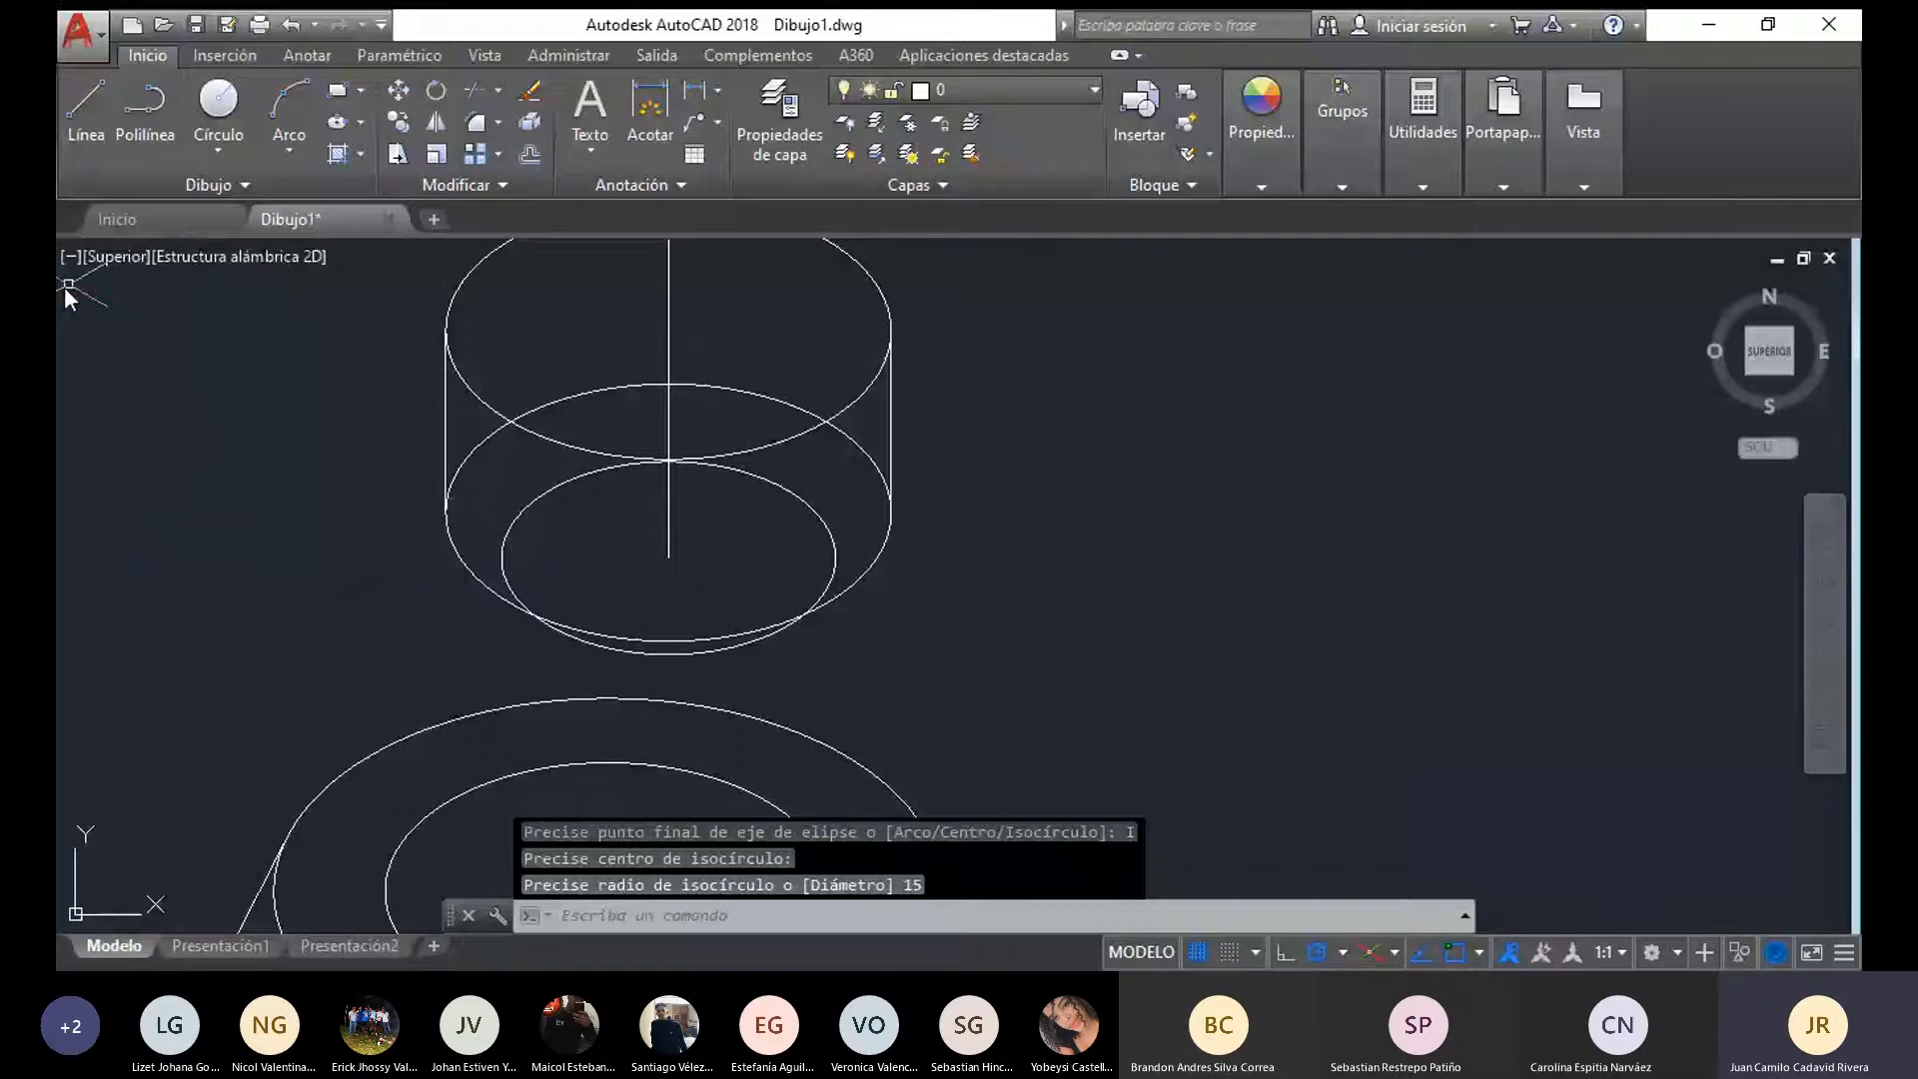
# Try to draw a connecting line between the small isocircle and the cylinder's lower ellipse near where their edges cross
pyautogui.click(86, 110)
pyautogui.scroll(5, 794, 663)
pyautogui.click(476, 639)
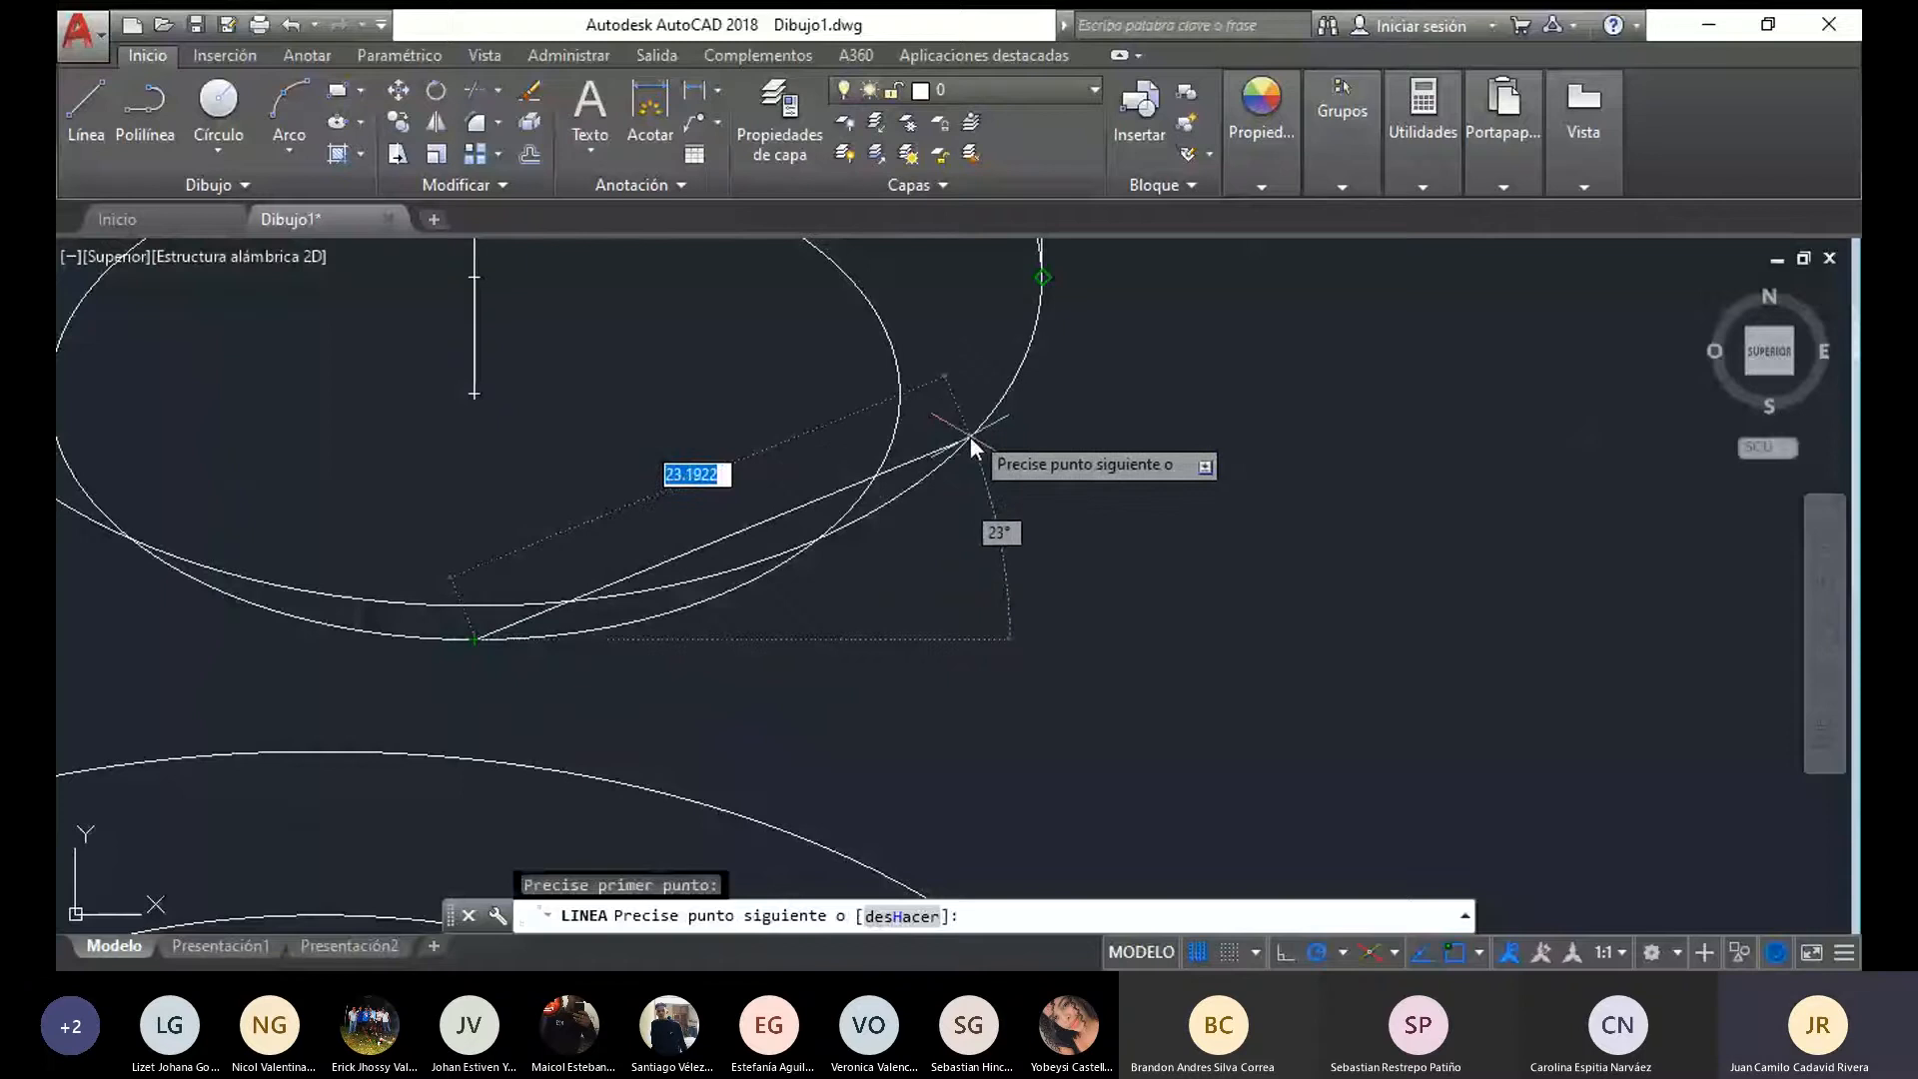
pyautogui.click(859, 534)
pyautogui.click(785, 565)
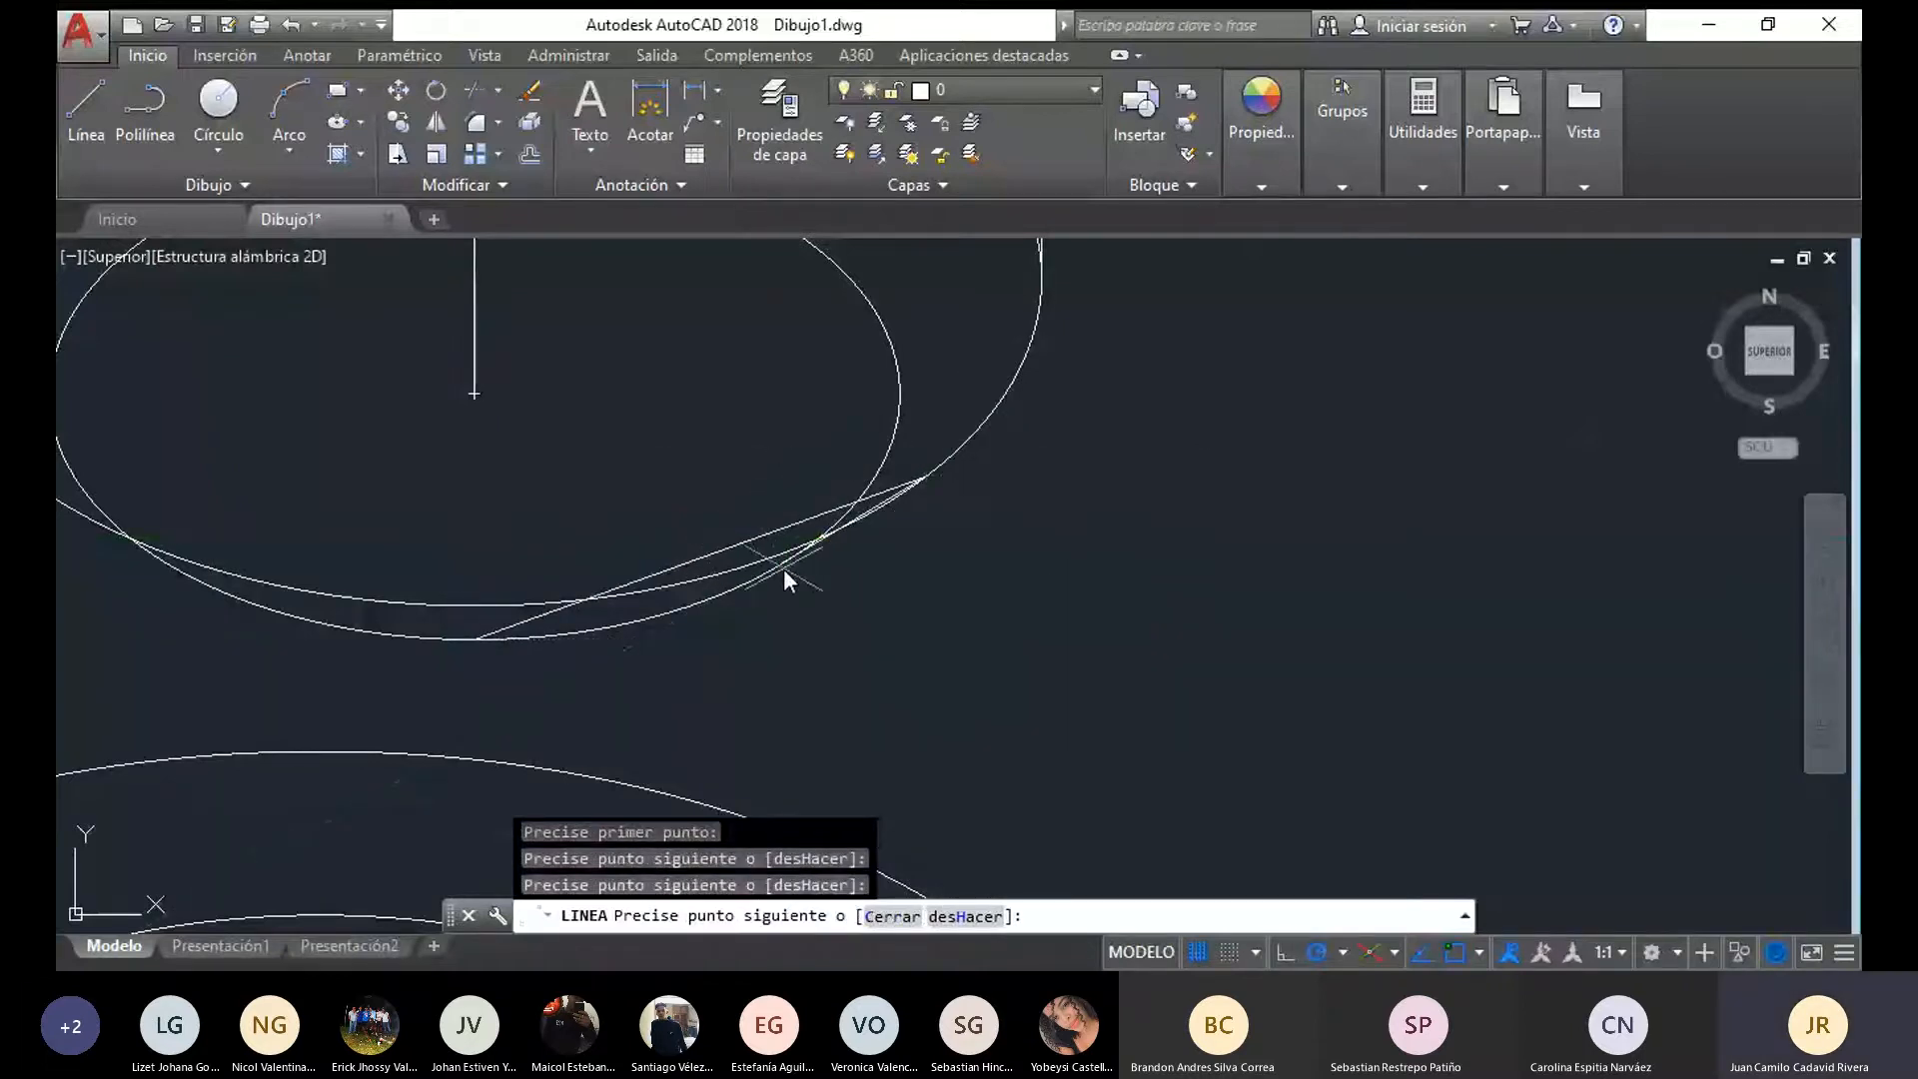
pyautogui.scroll(4, 889, 557)
pyautogui.press('Escape')
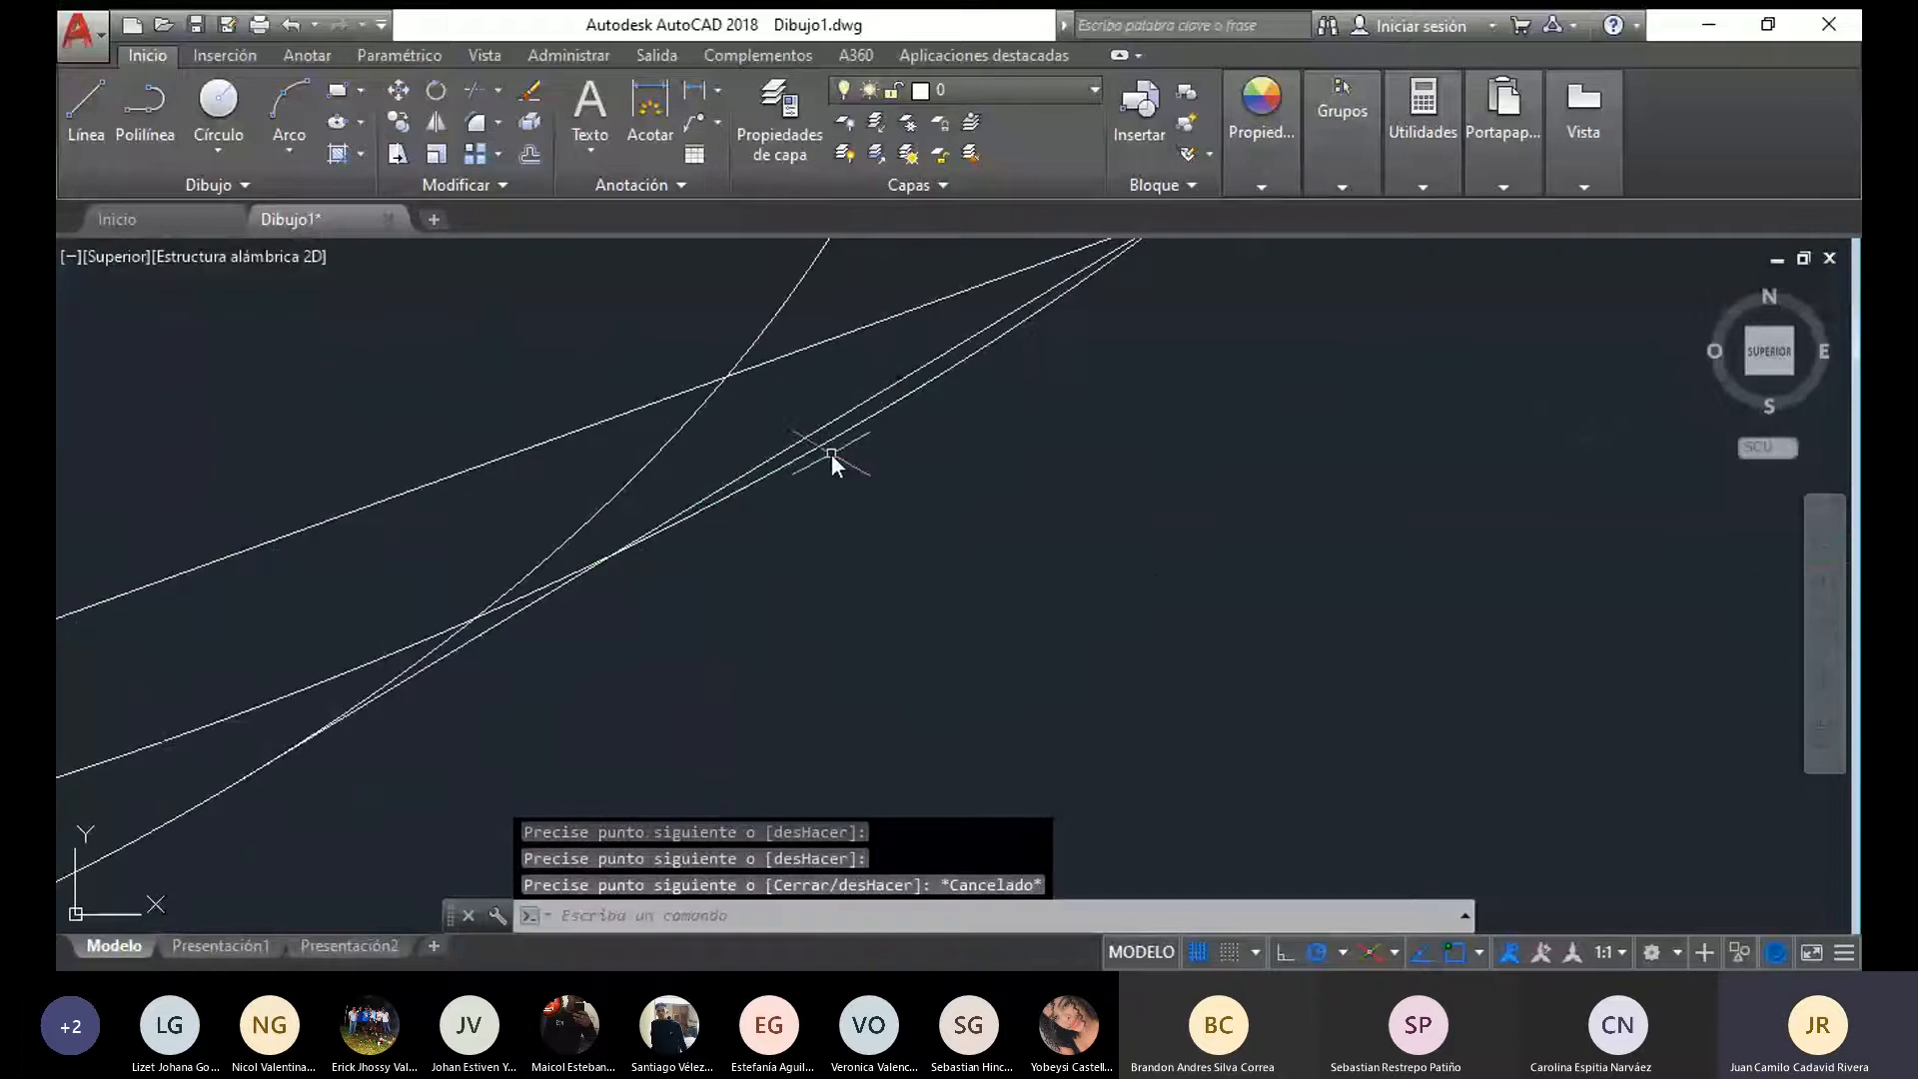
# Erase the two trial line segments between the small isocircle and the cylinder's lower ellipse
pyautogui.scroll(-3, 667, 657)
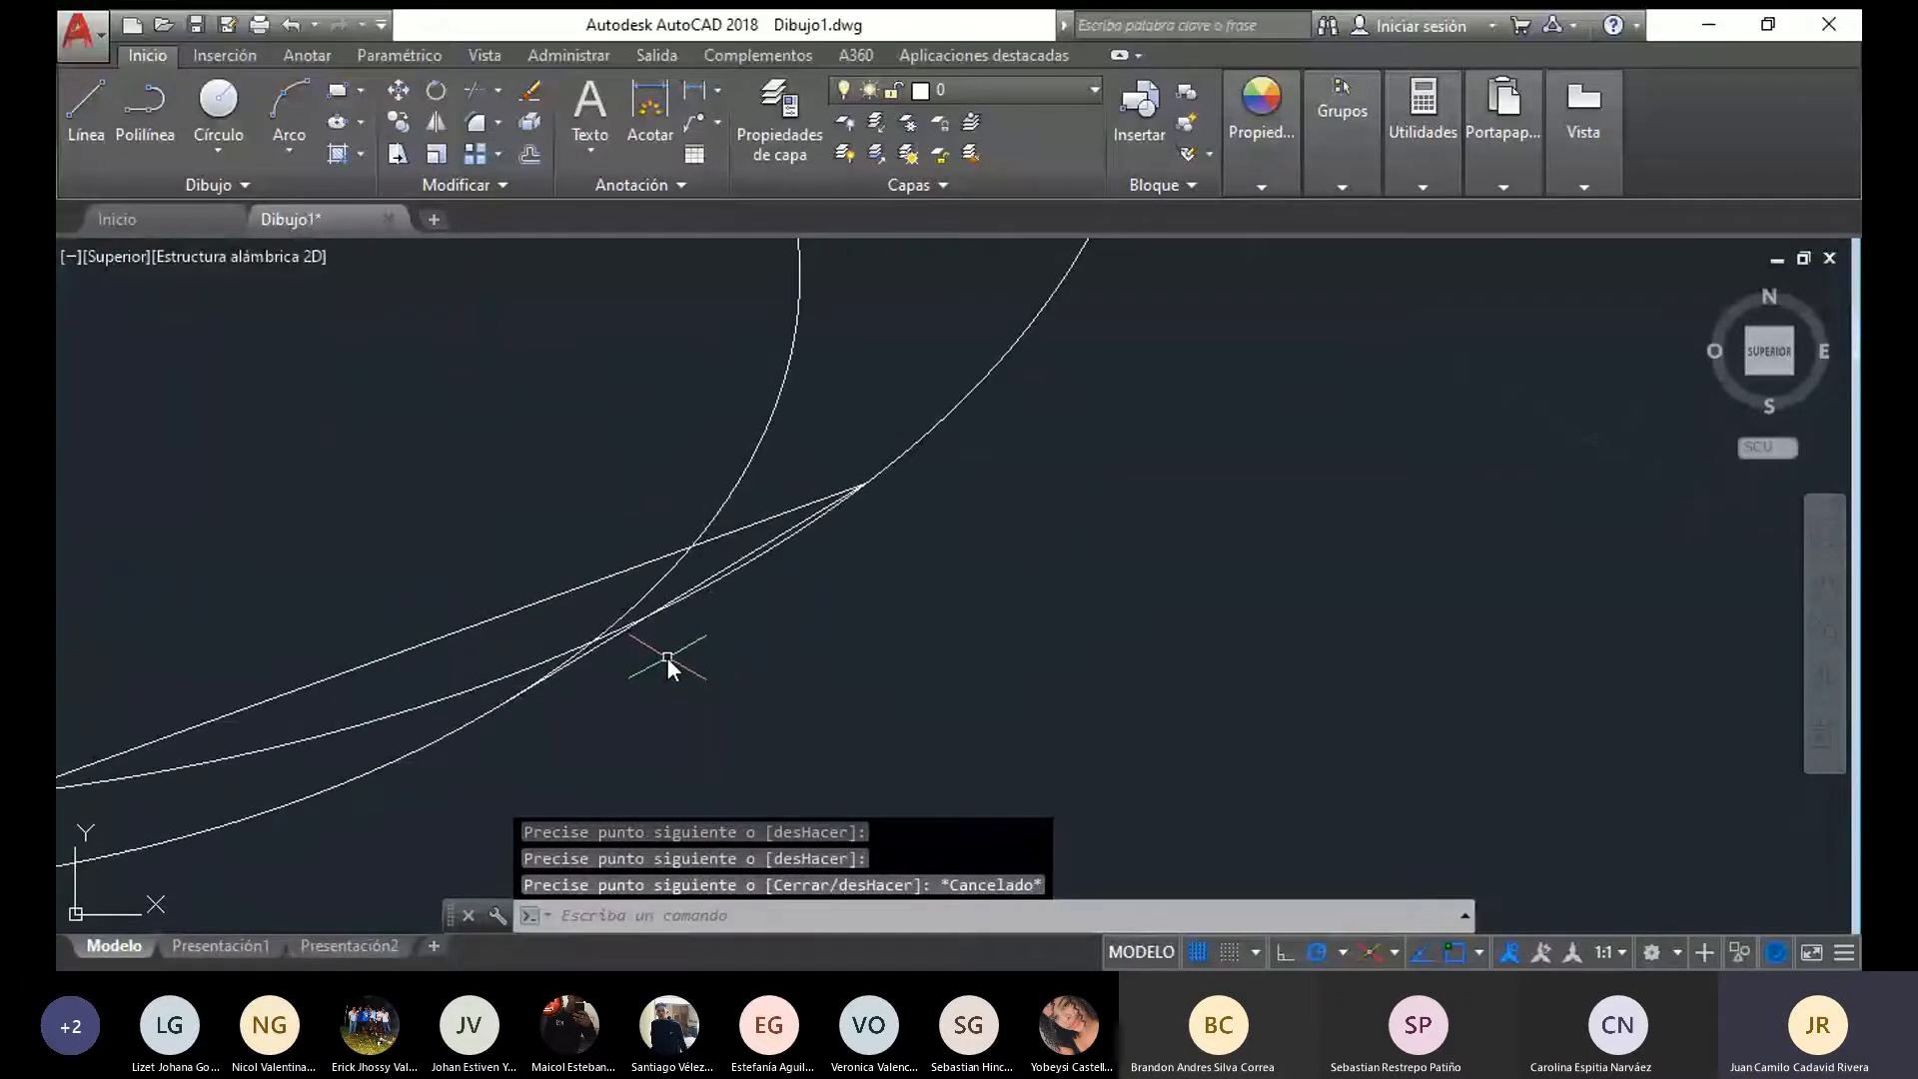
pyautogui.scroll(2, 643, 638)
pyautogui.scroll(-5, 637, 637)
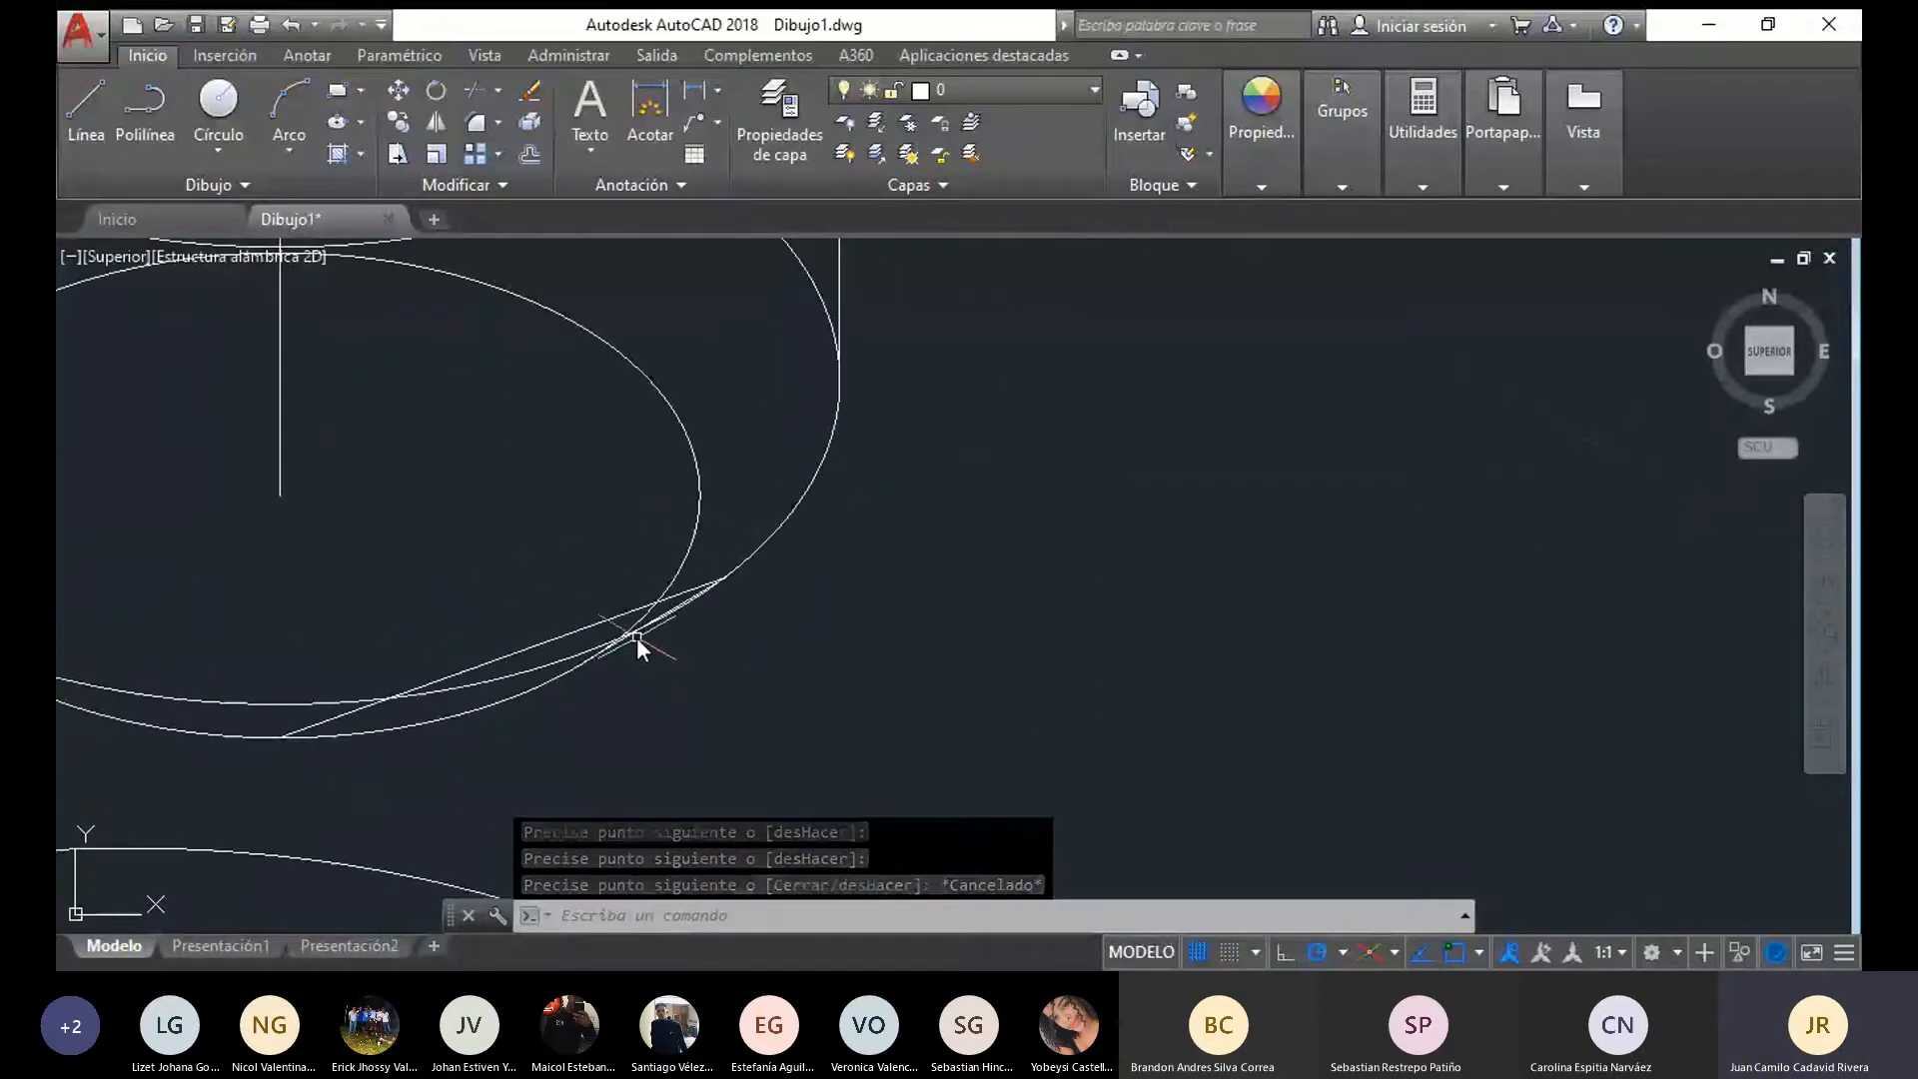
pyautogui.click(633, 637)
pyautogui.press('Delete')
pyautogui.click(559, 638)
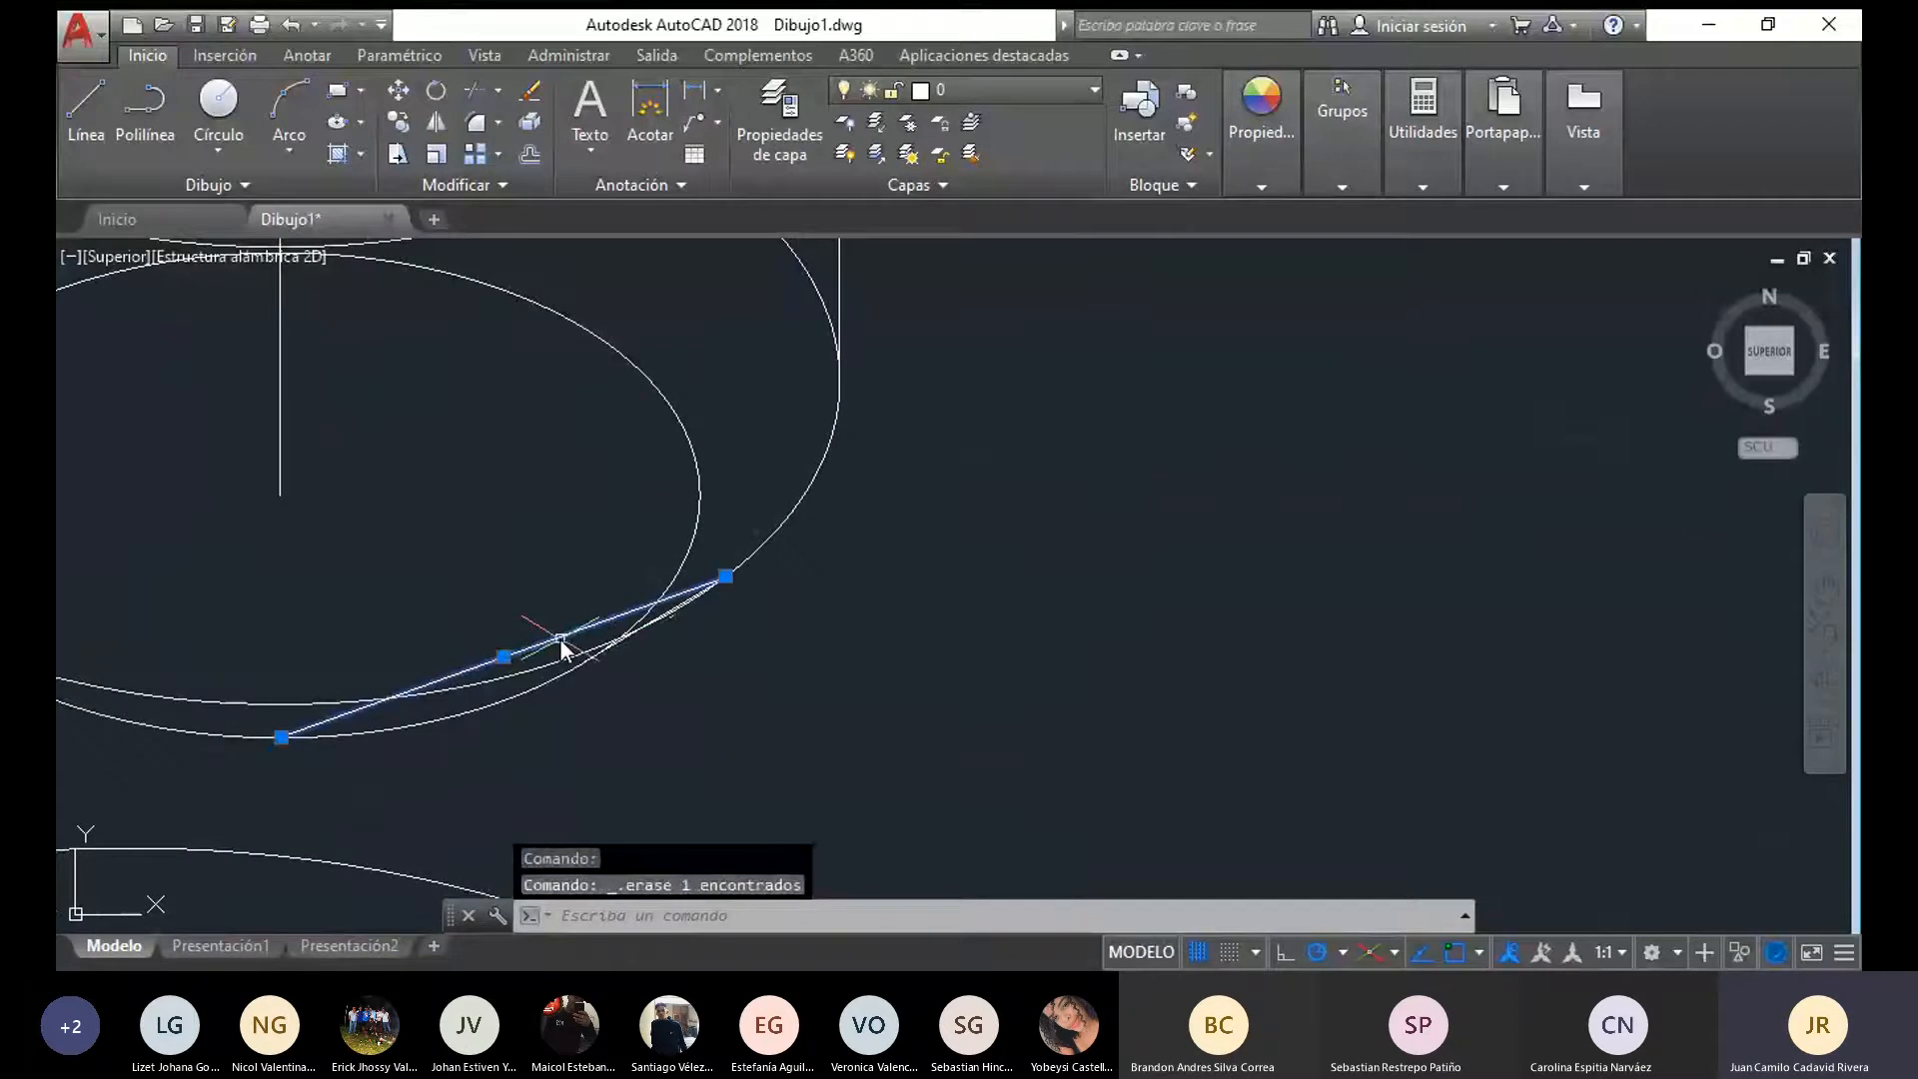
pyautogui.press('Delete')
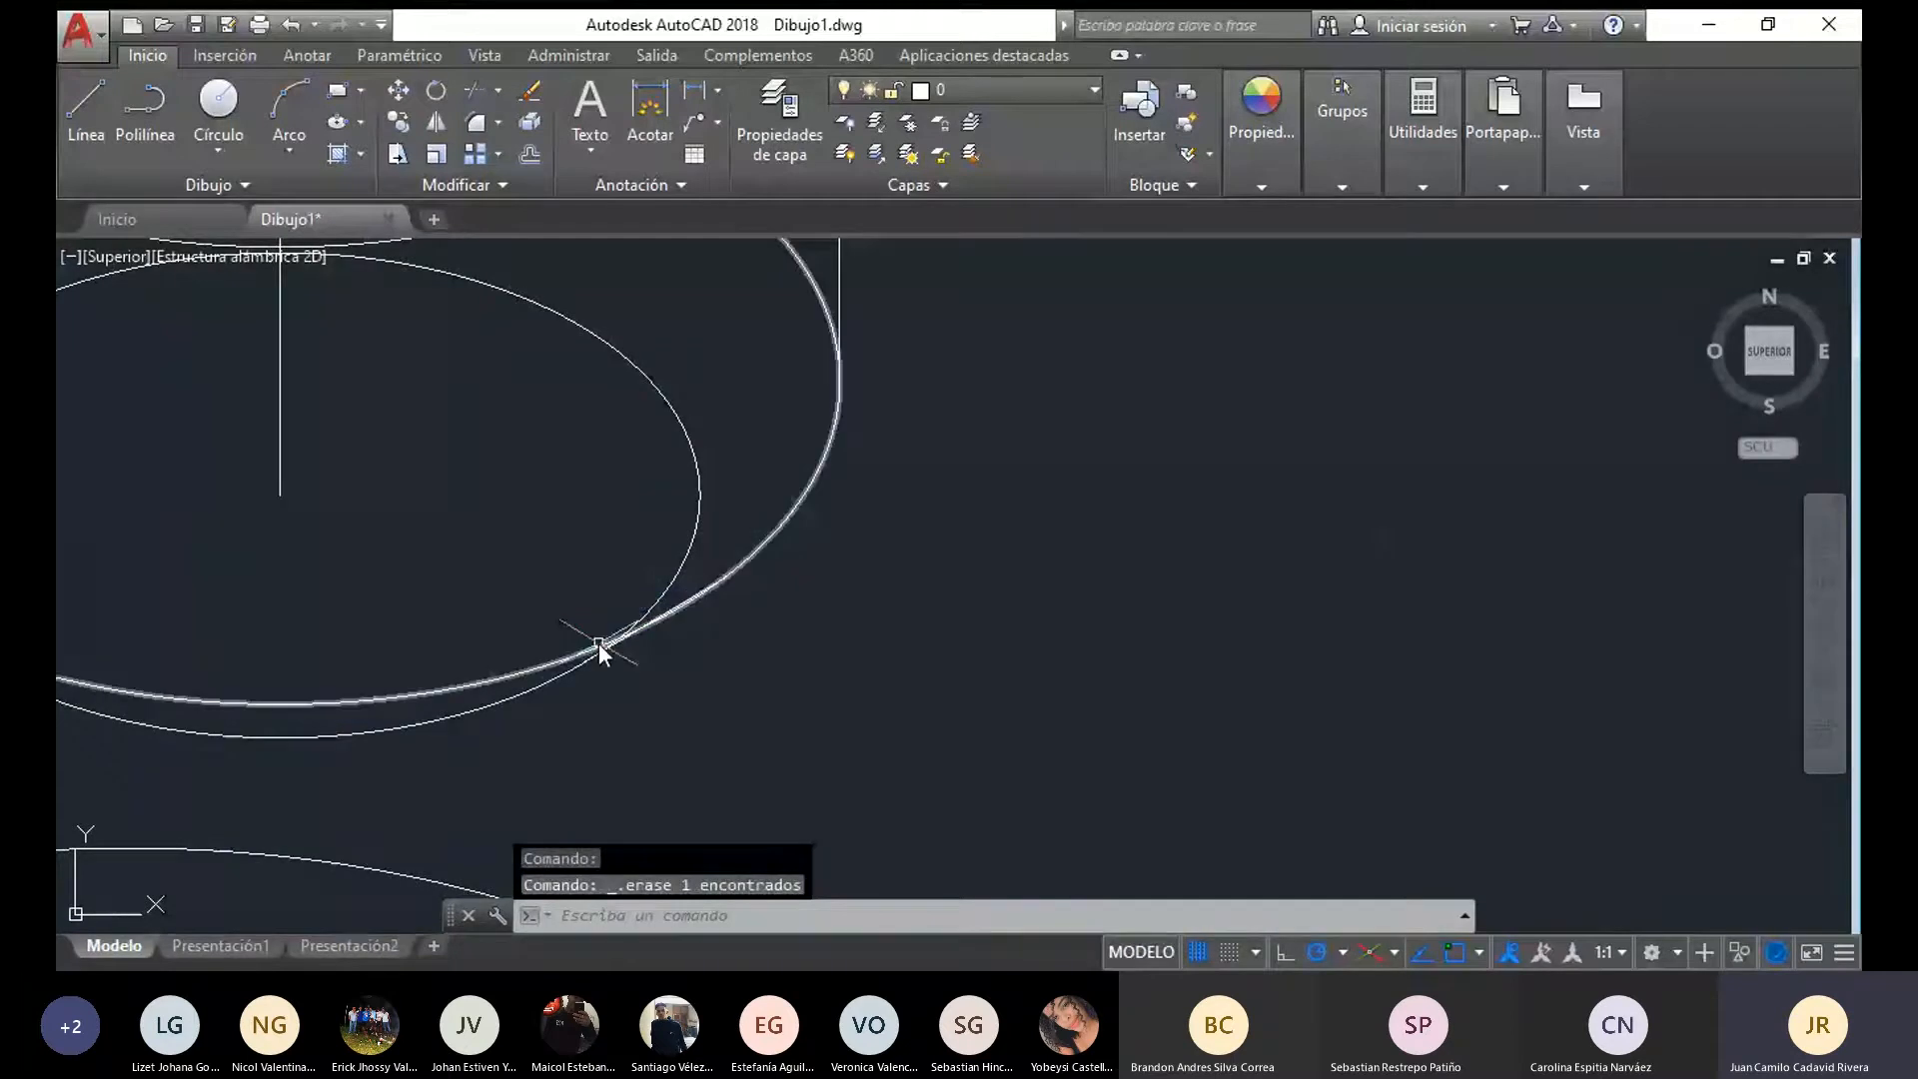
# Trim the hidden upper arcs of the small isocircle and of the cylinder's lower ellipse, using the whole cylinder as cutting edges
pyautogui.scroll(-5, 712, 723)
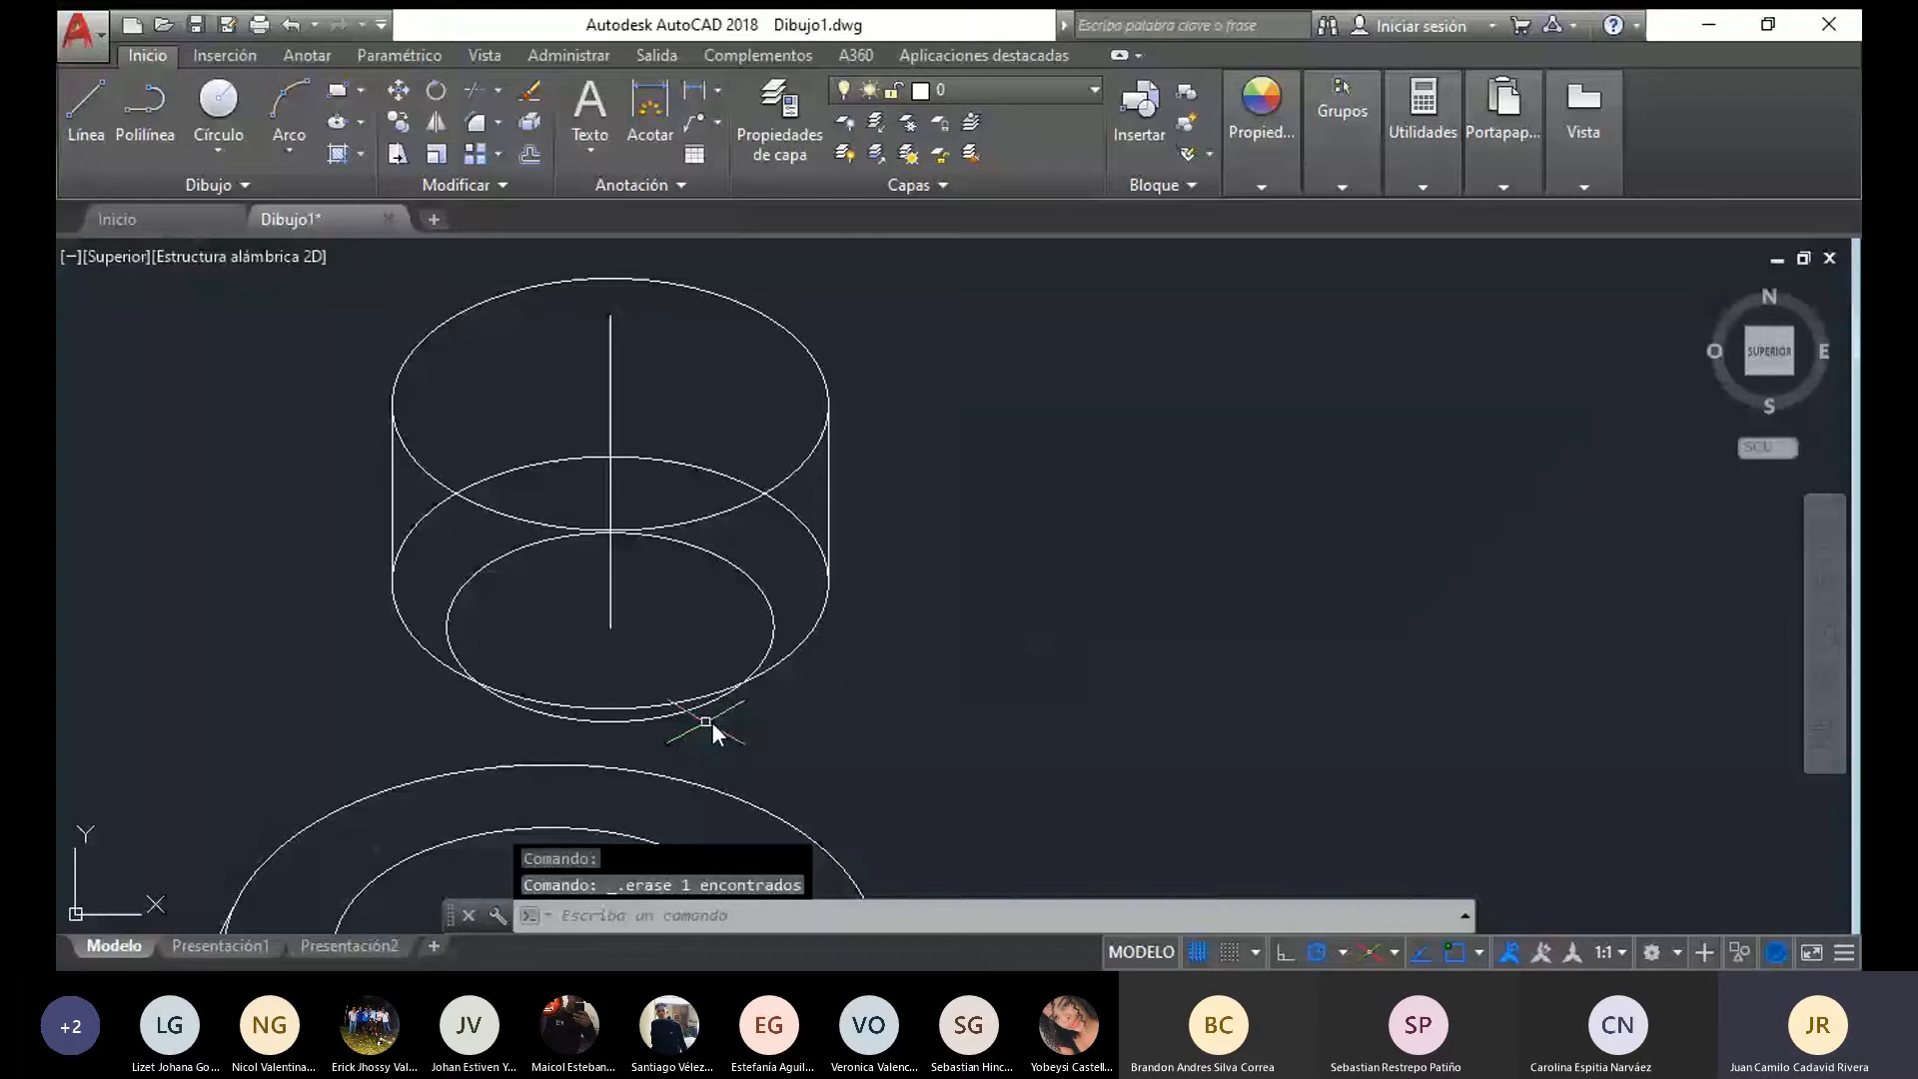
pyautogui.moveTo(711, 723); pyautogui.dragTo(548, 278)
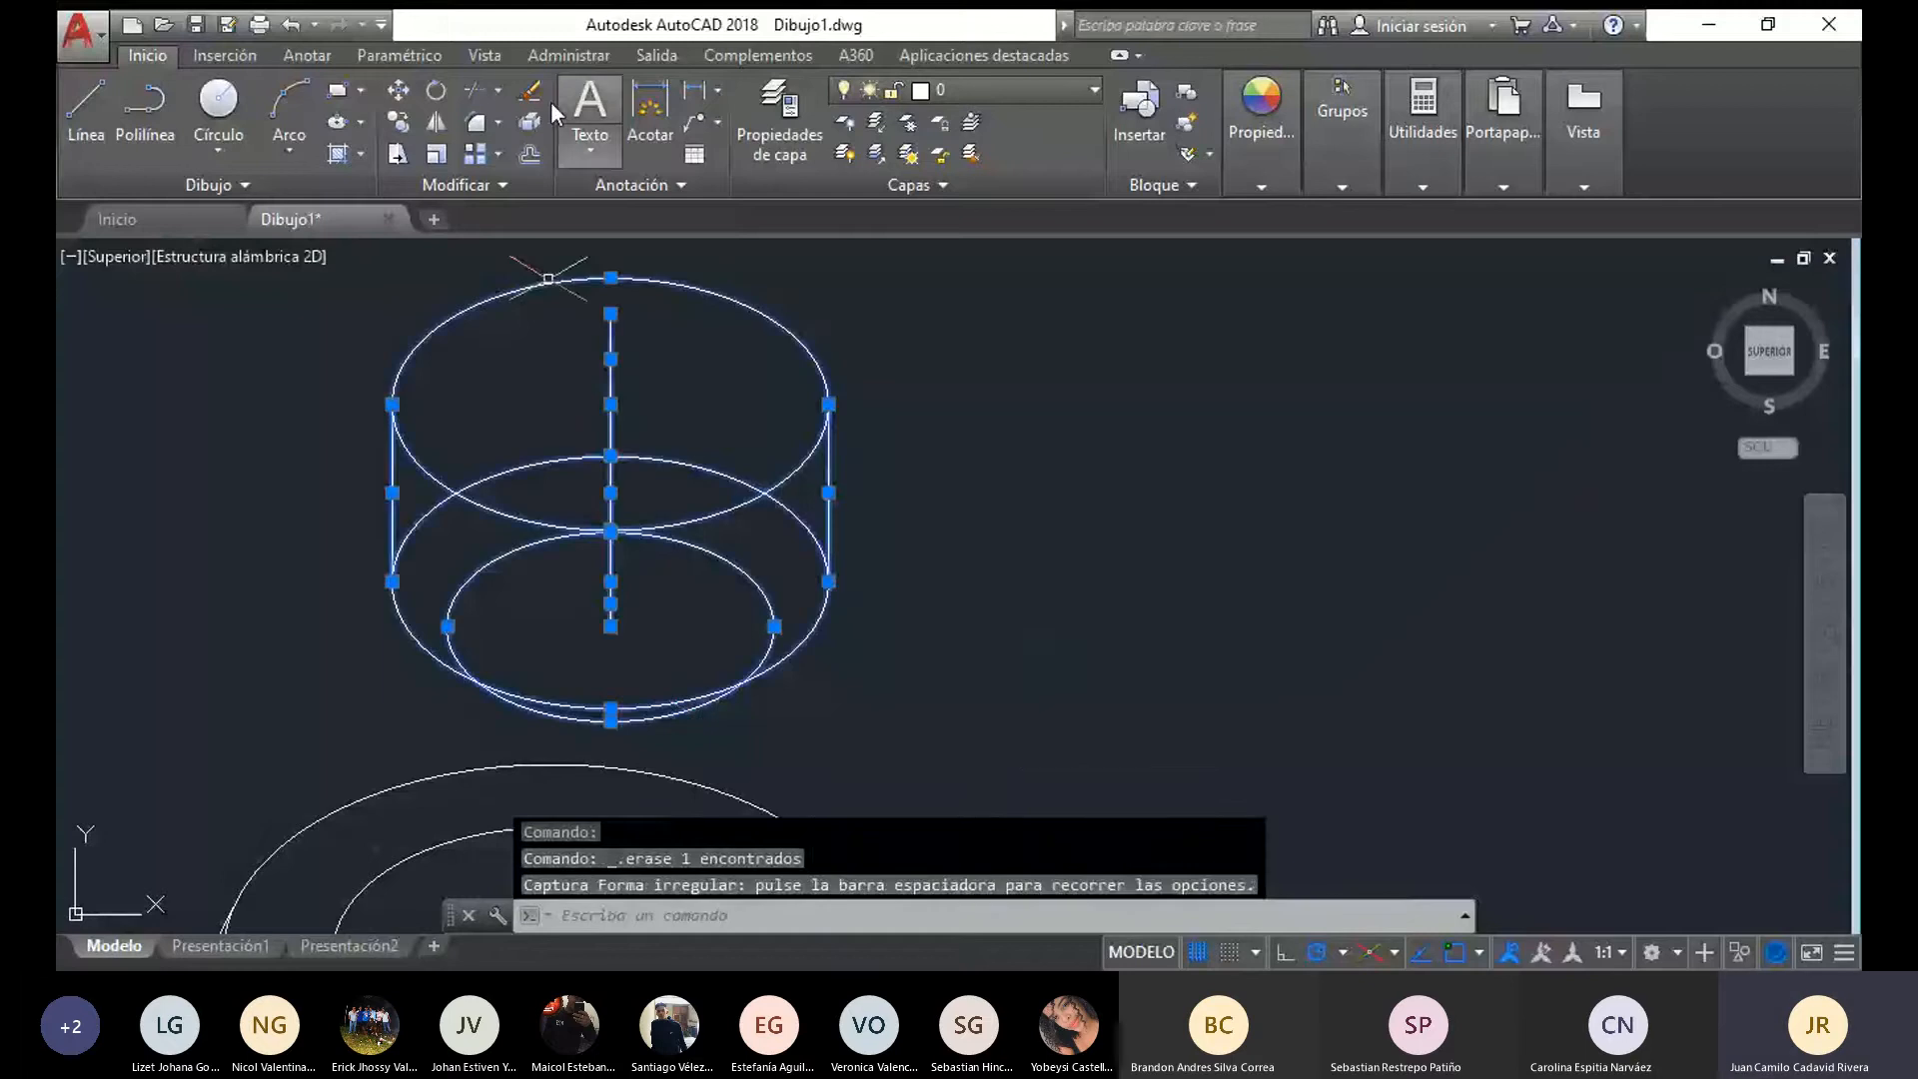
pyautogui.click(470, 90)
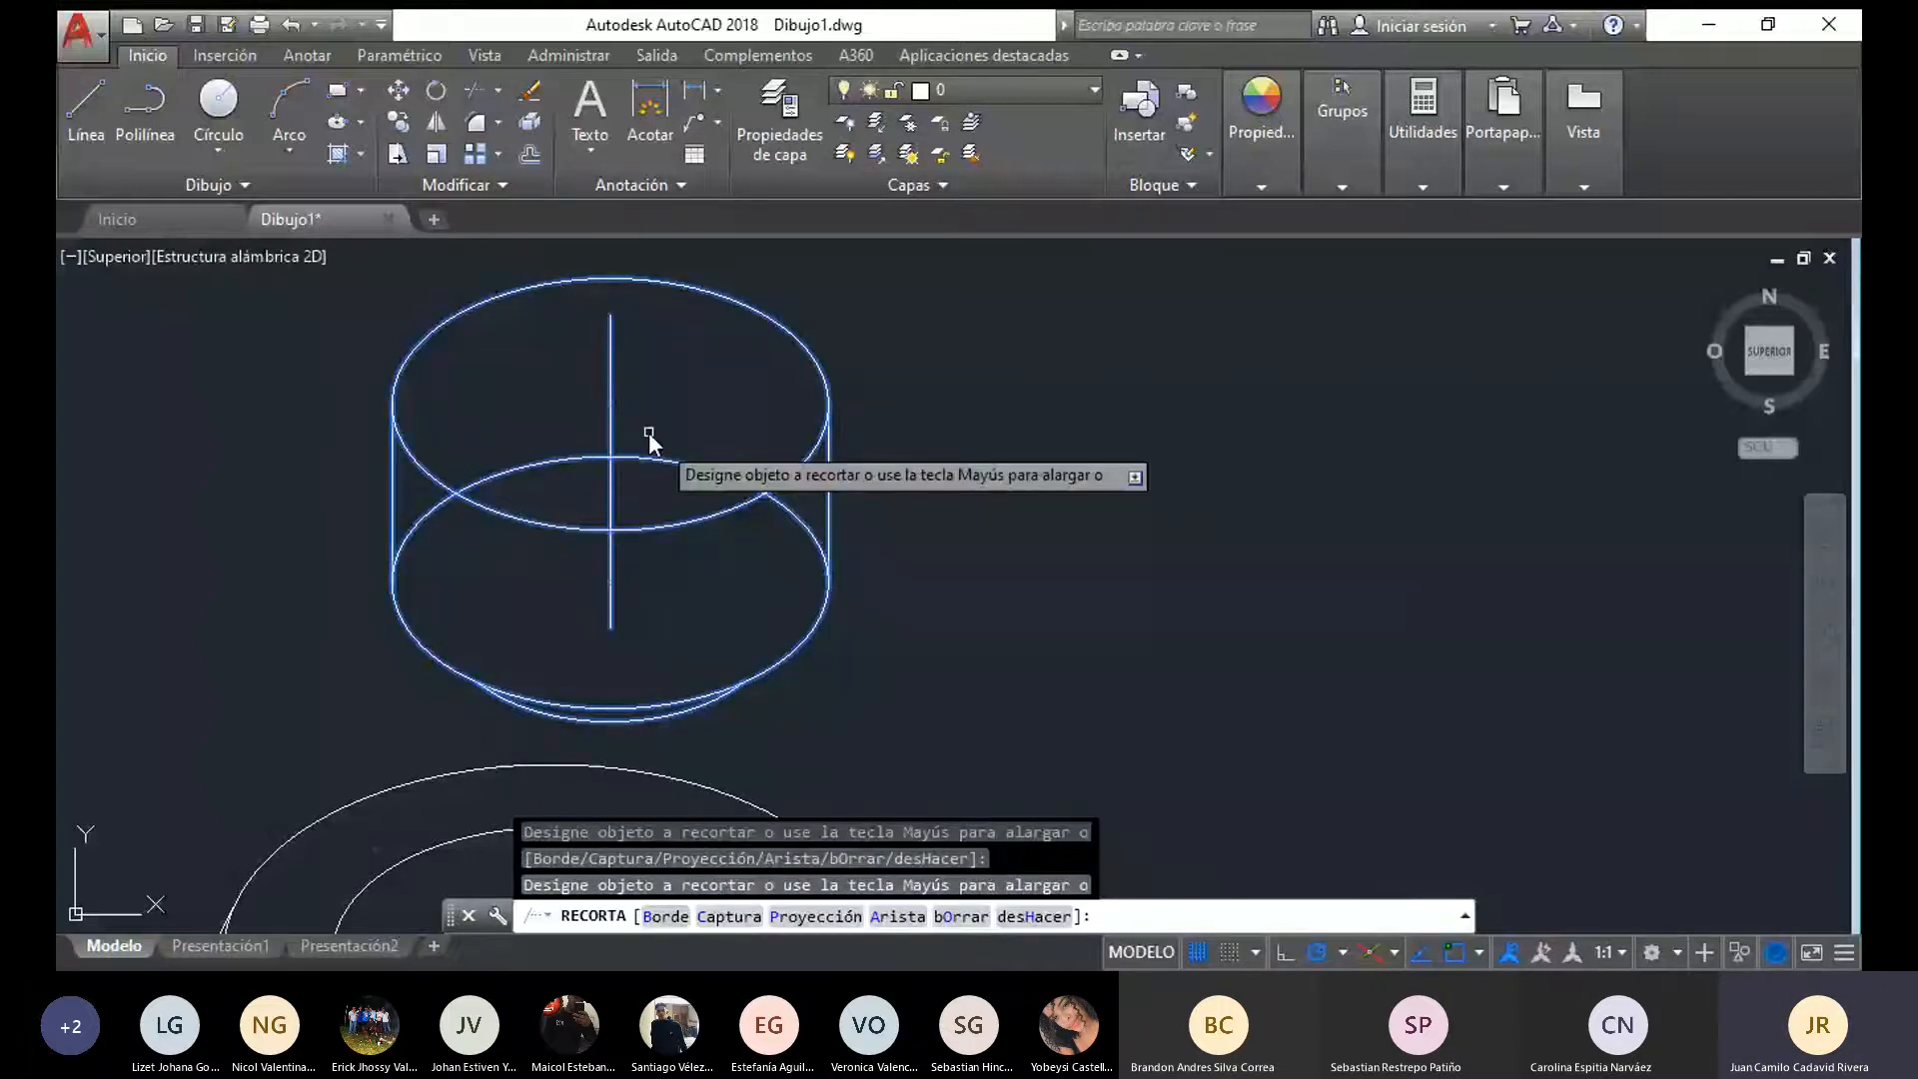
pyautogui.press('Escape')
pyautogui.scroll(-3, 800, 590)
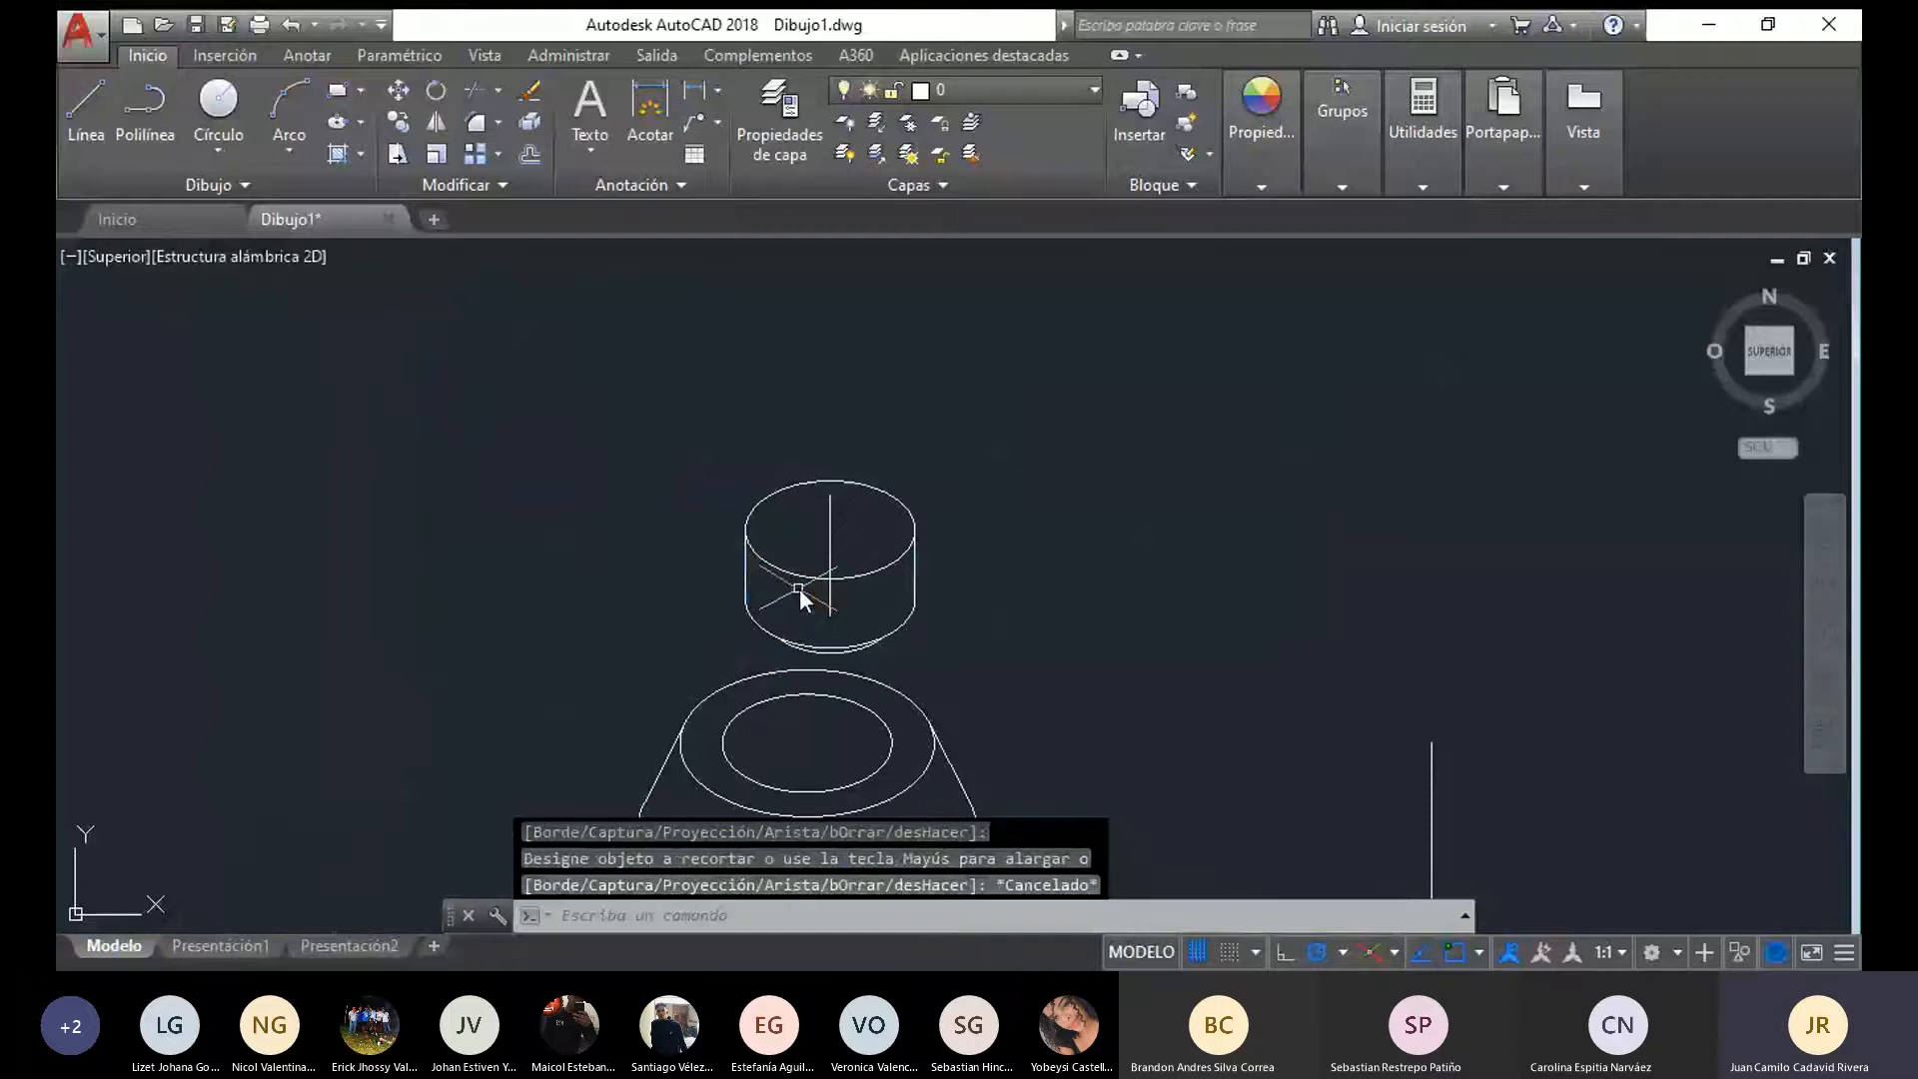
pyautogui.moveTo(799, 590)
pyautogui.mouseDown(button='middle')
pyautogui.moveTo(569, 495)
pyautogui.moveTo(625, 470)
pyautogui.mouseUp(button='middle')
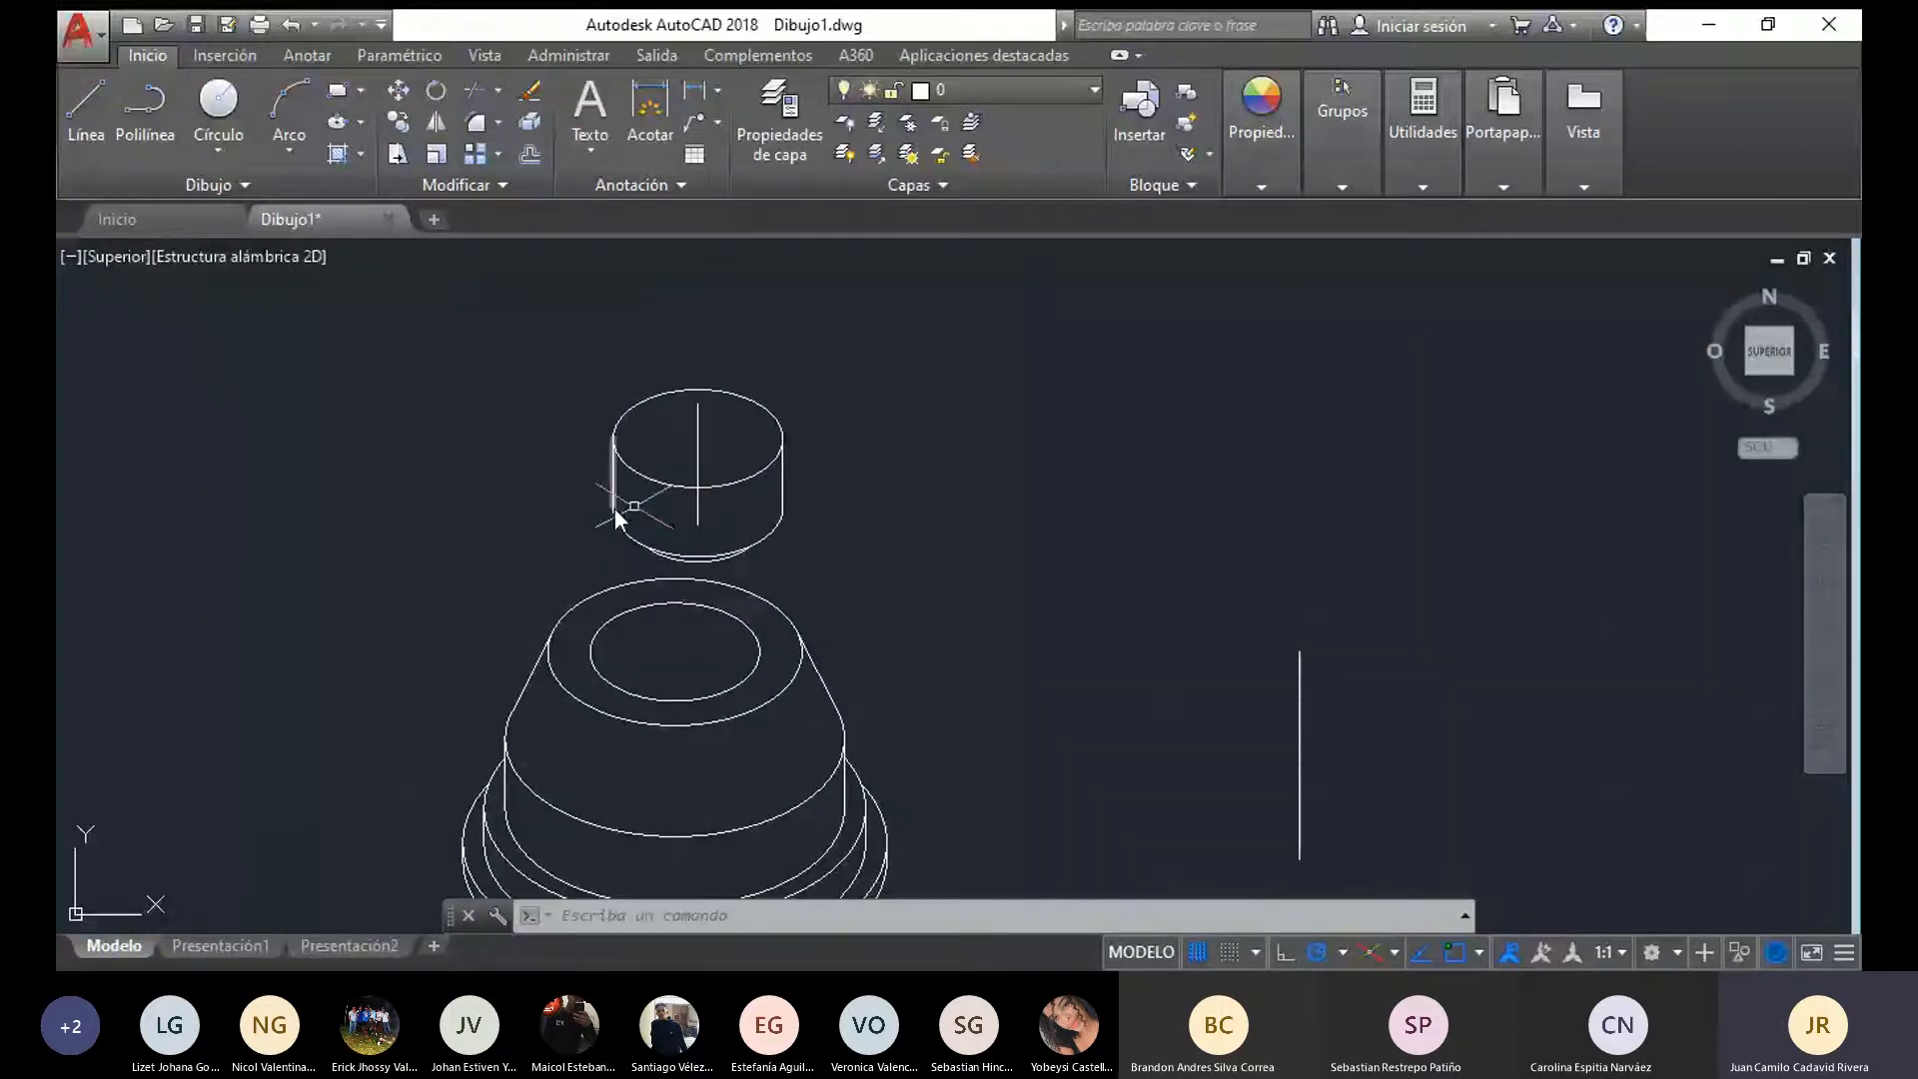
pyautogui.click(699, 422)
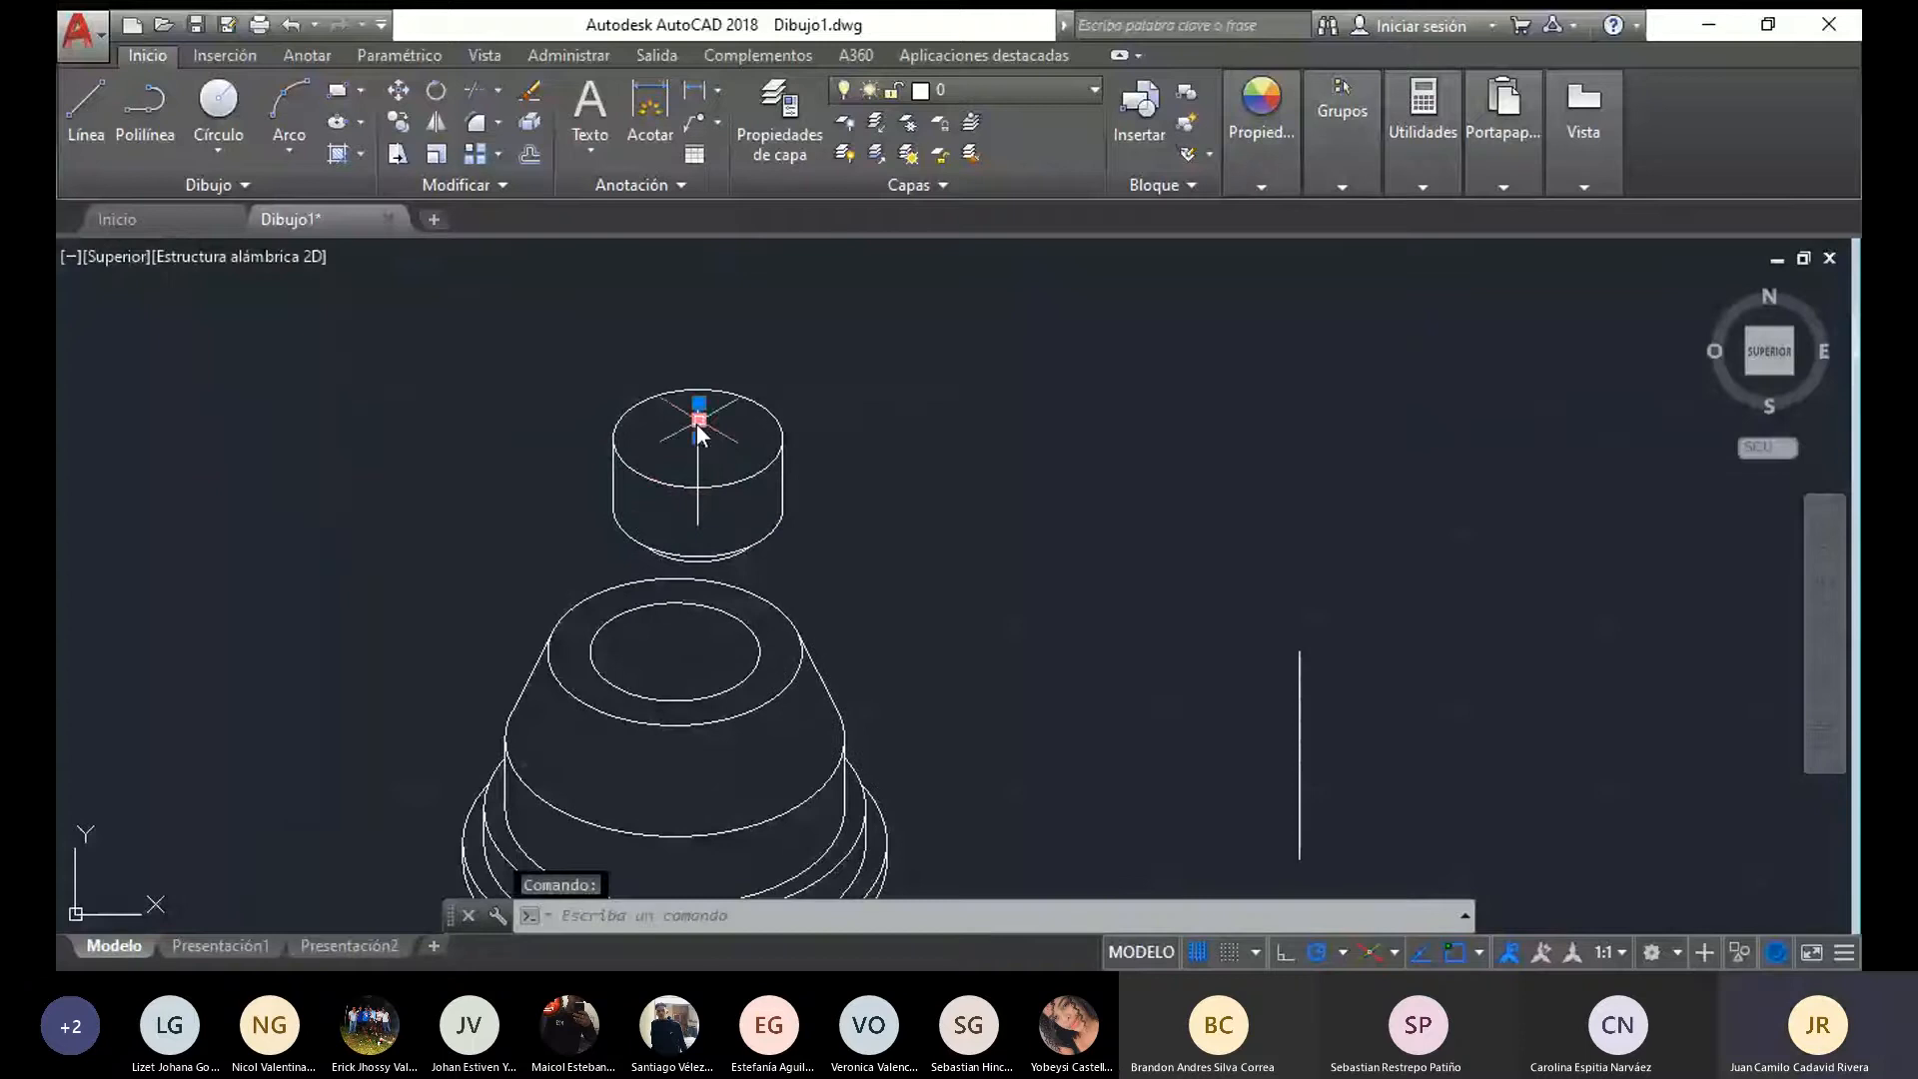
pyautogui.click(700, 495)
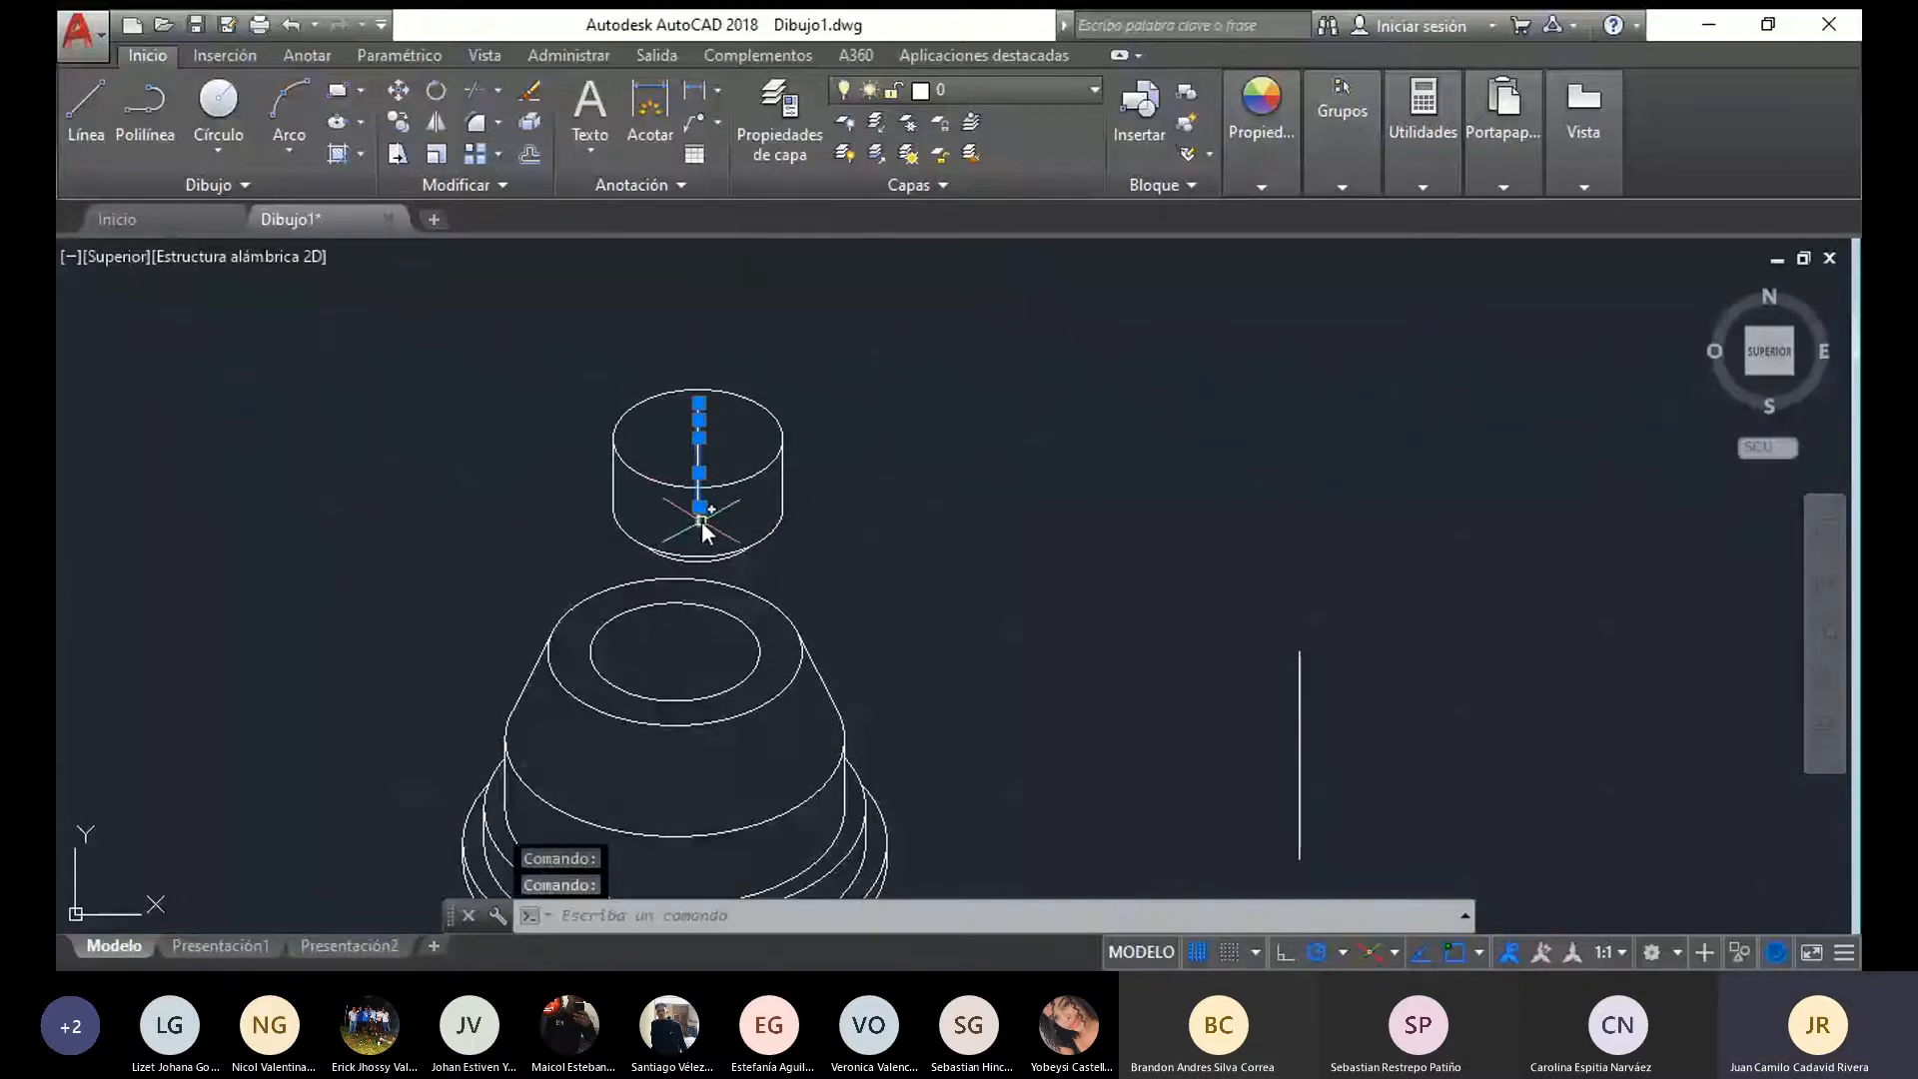
pyautogui.click(702, 519)
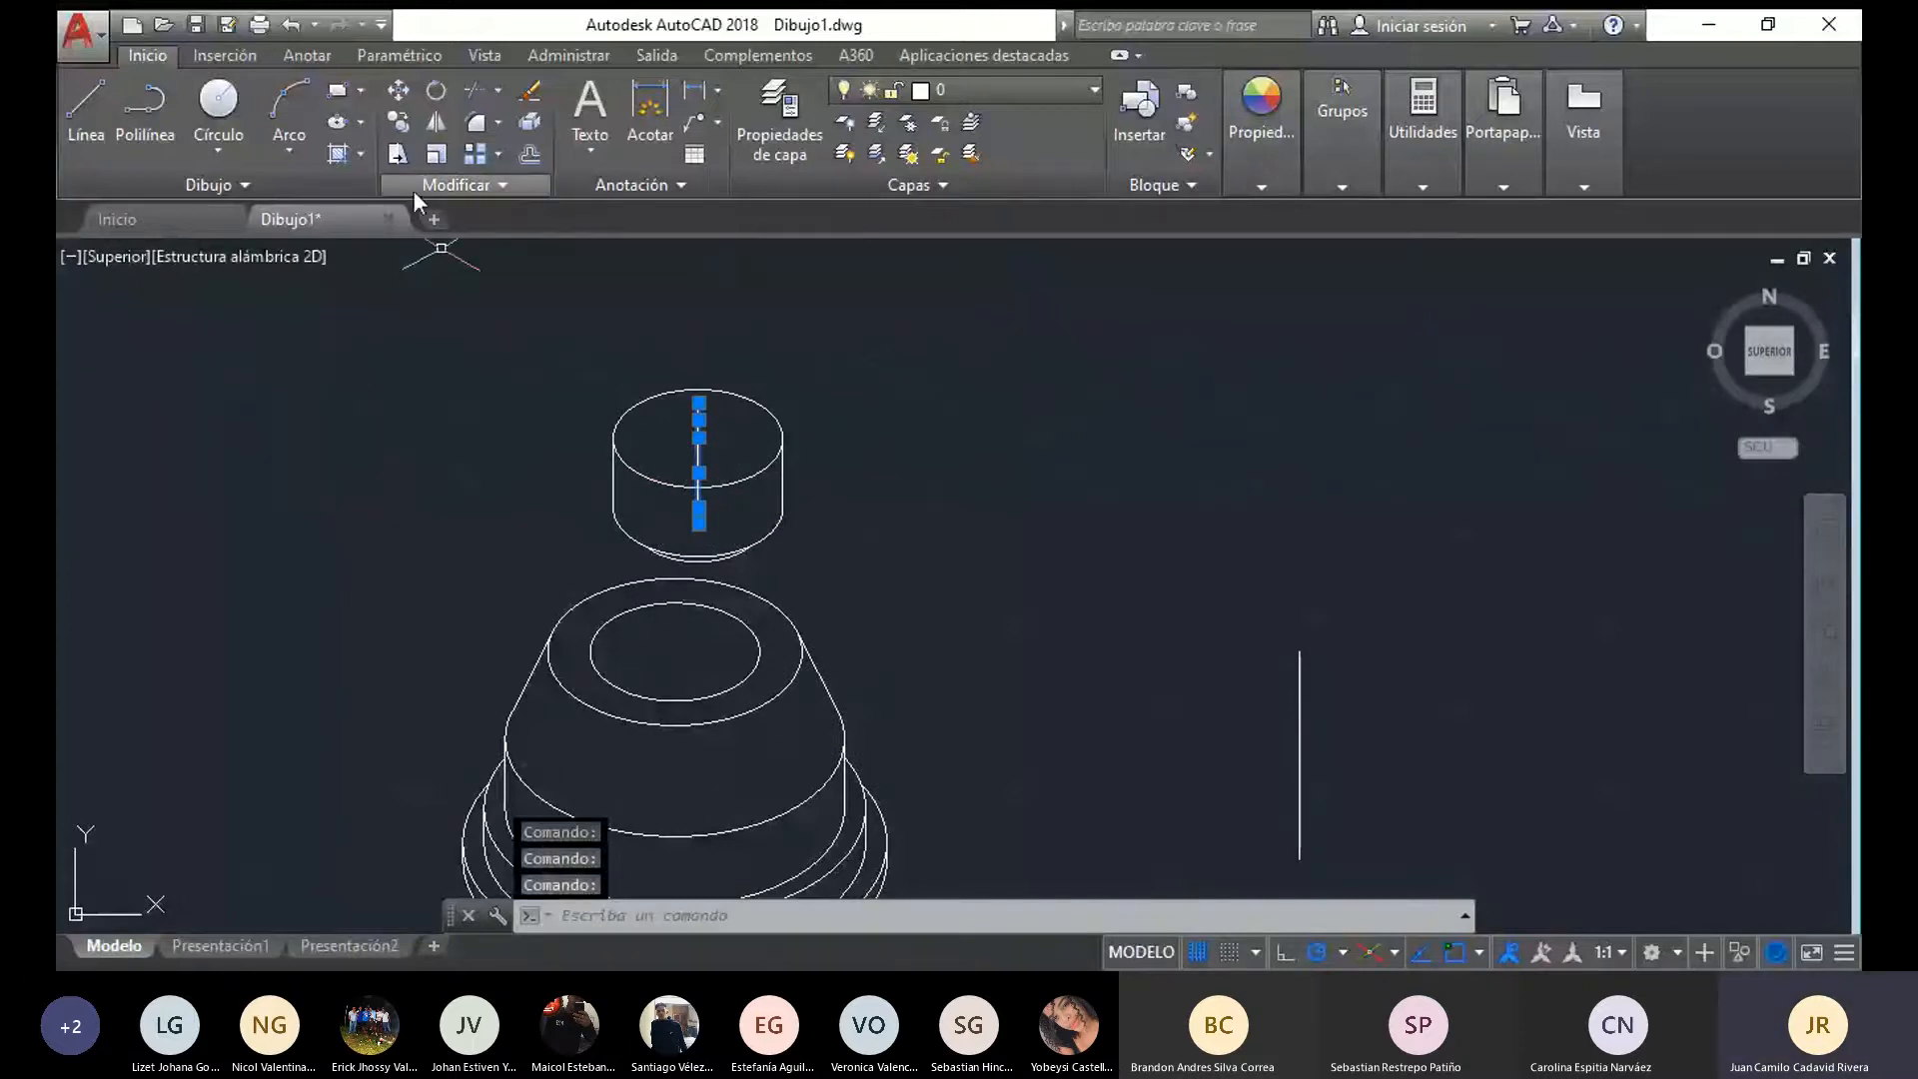
pyautogui.click(398, 88)
pyautogui.press('Escape')
pyautogui.scroll(4, 704, 388)
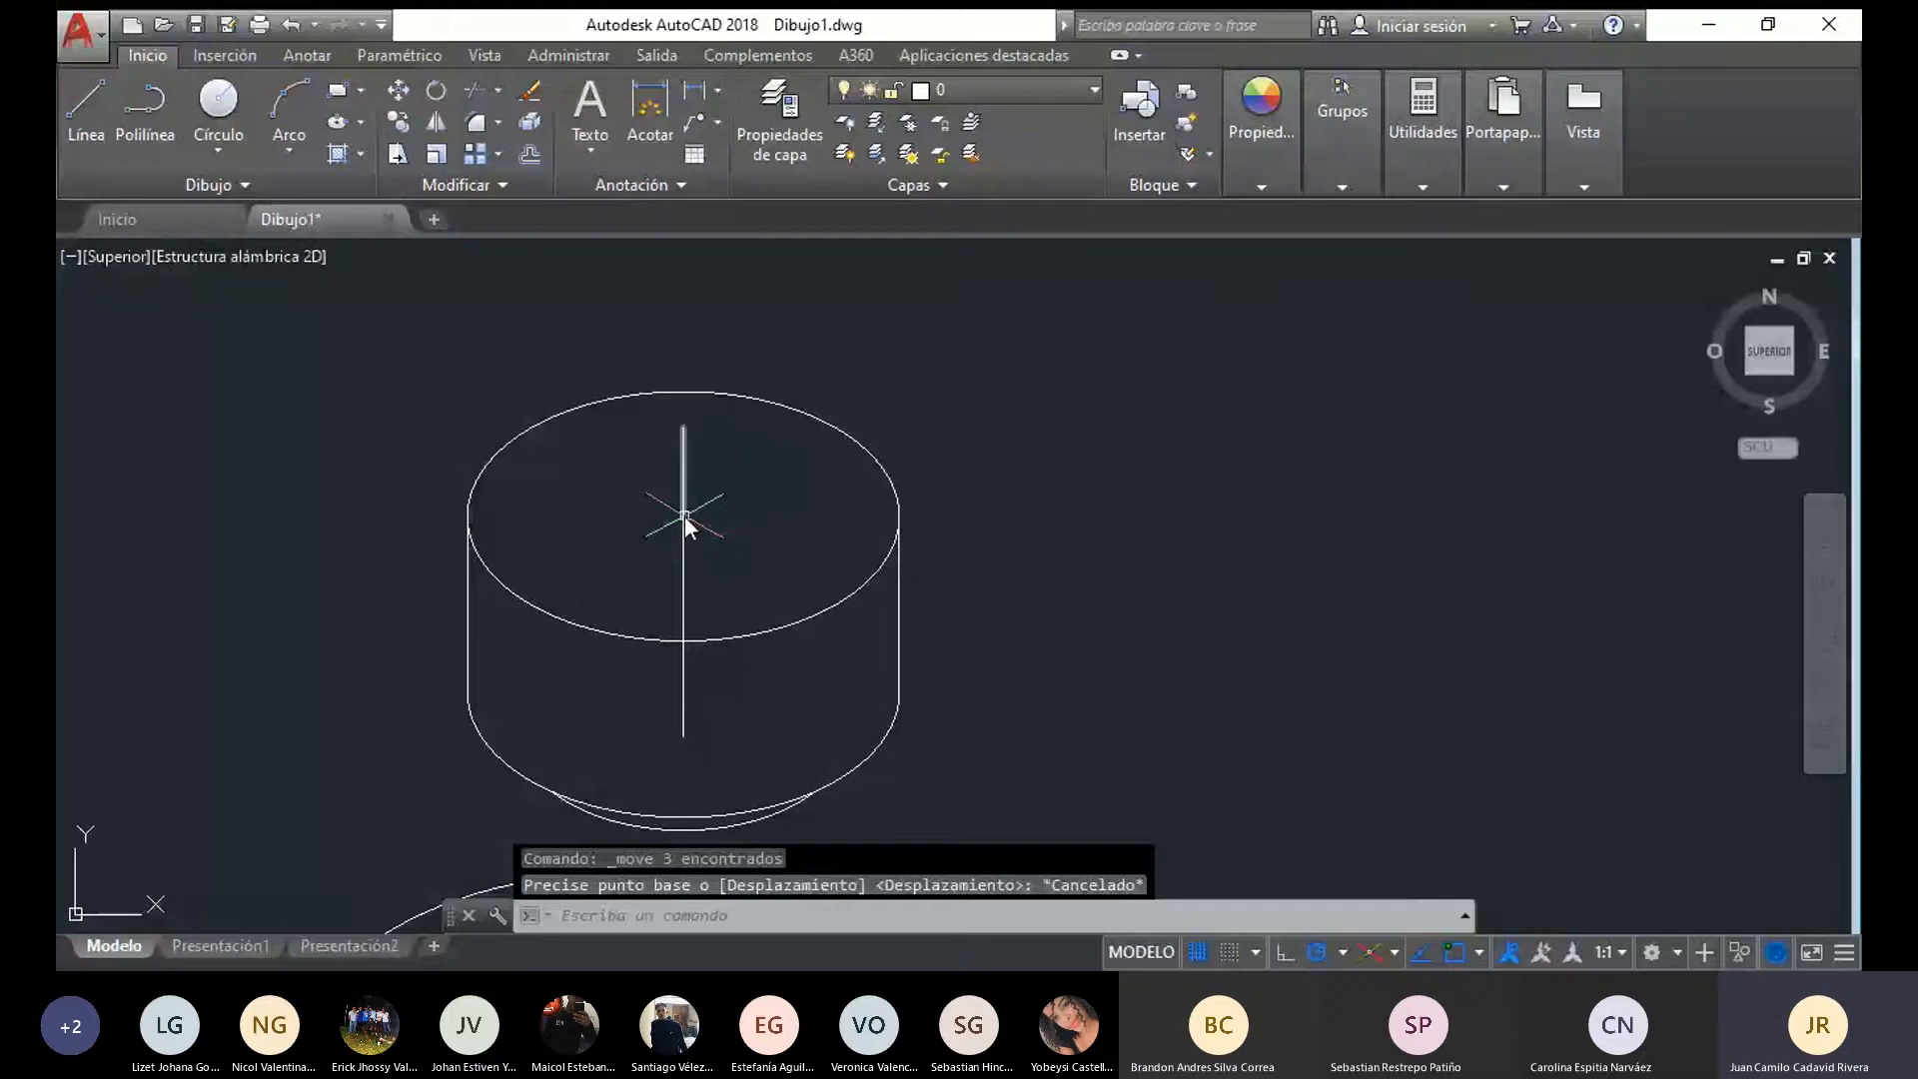
pyautogui.scroll(-4, 467, 283)
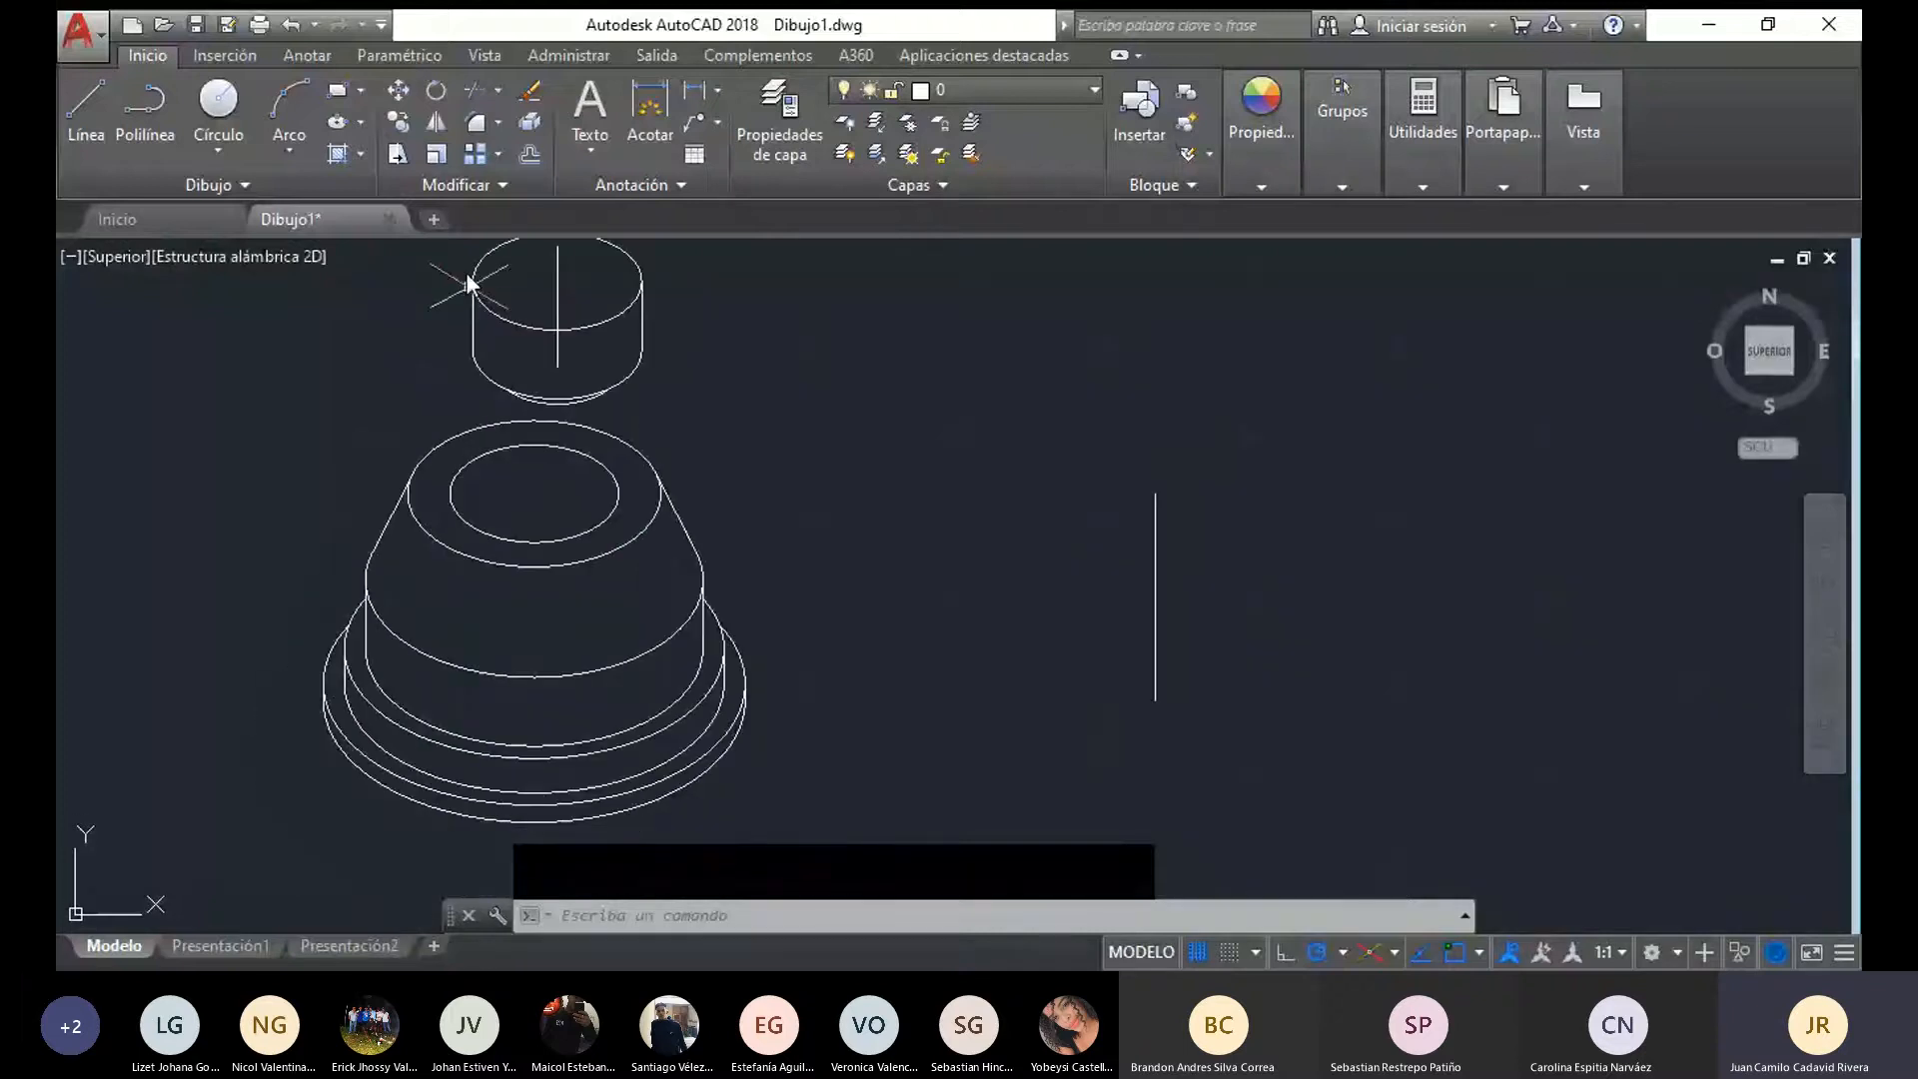
# Copy the conical part's outer top ellipse to both ends of the uppermost axis segment in the cylindrical piece
pyautogui.moveTo(543, 537); pyautogui.dragTo(557, 638, button='middle')
pyautogui.click(547, 519)
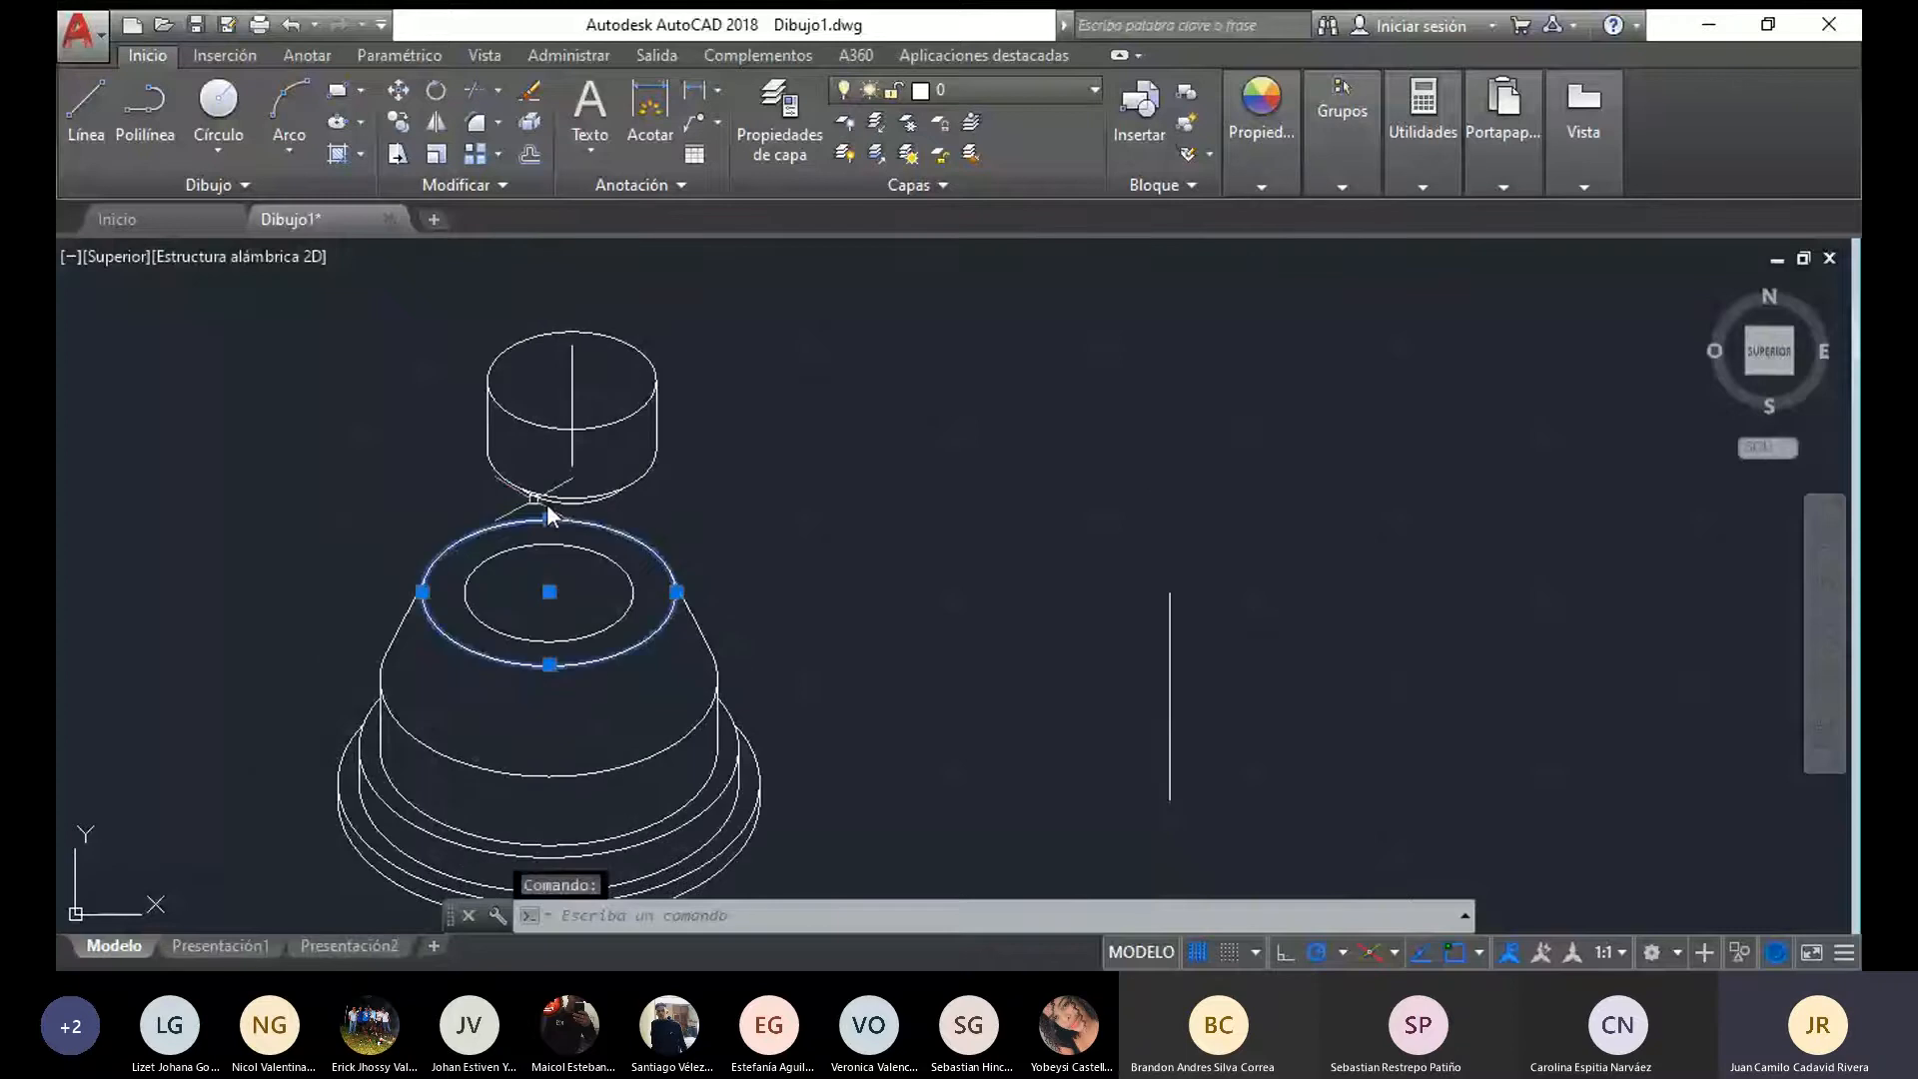
pyautogui.moveTo(447, 484); pyautogui.dragTo(447, 524, button='middle')
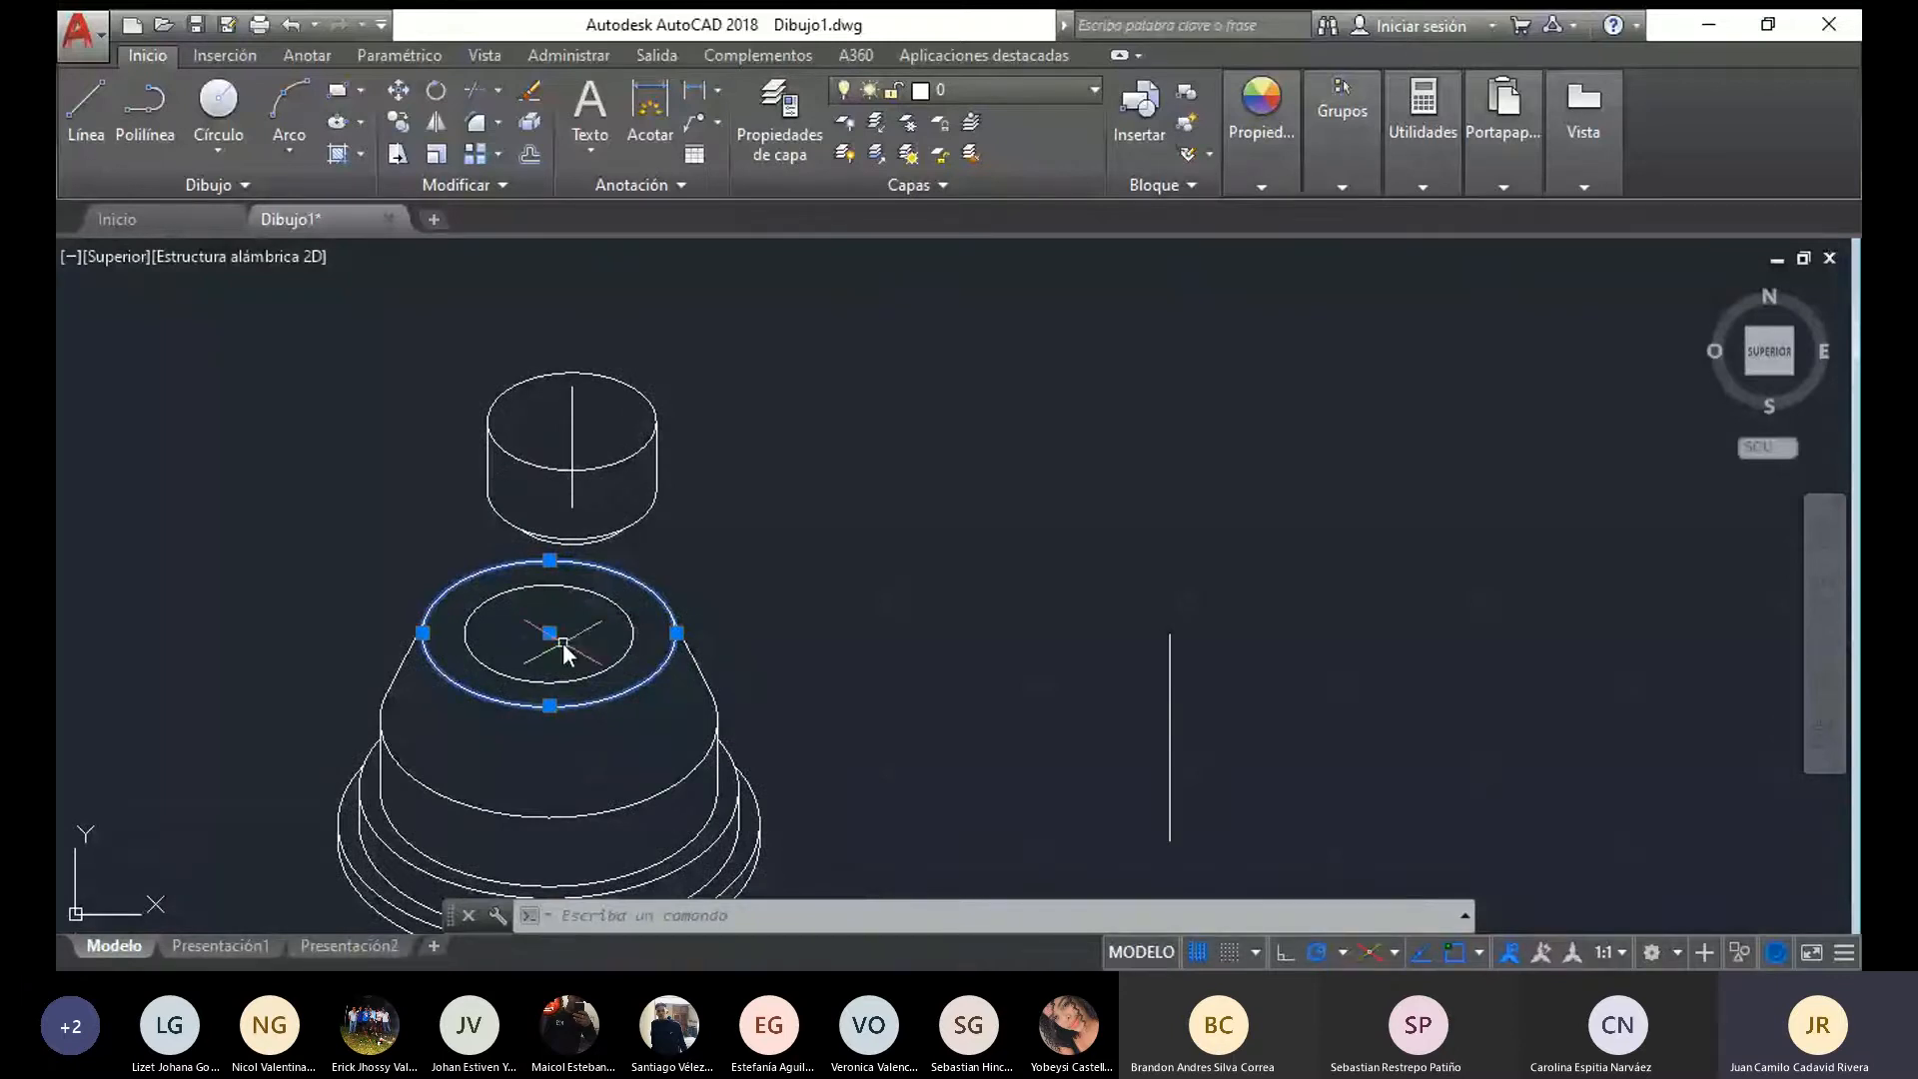
pyautogui.click(399, 121)
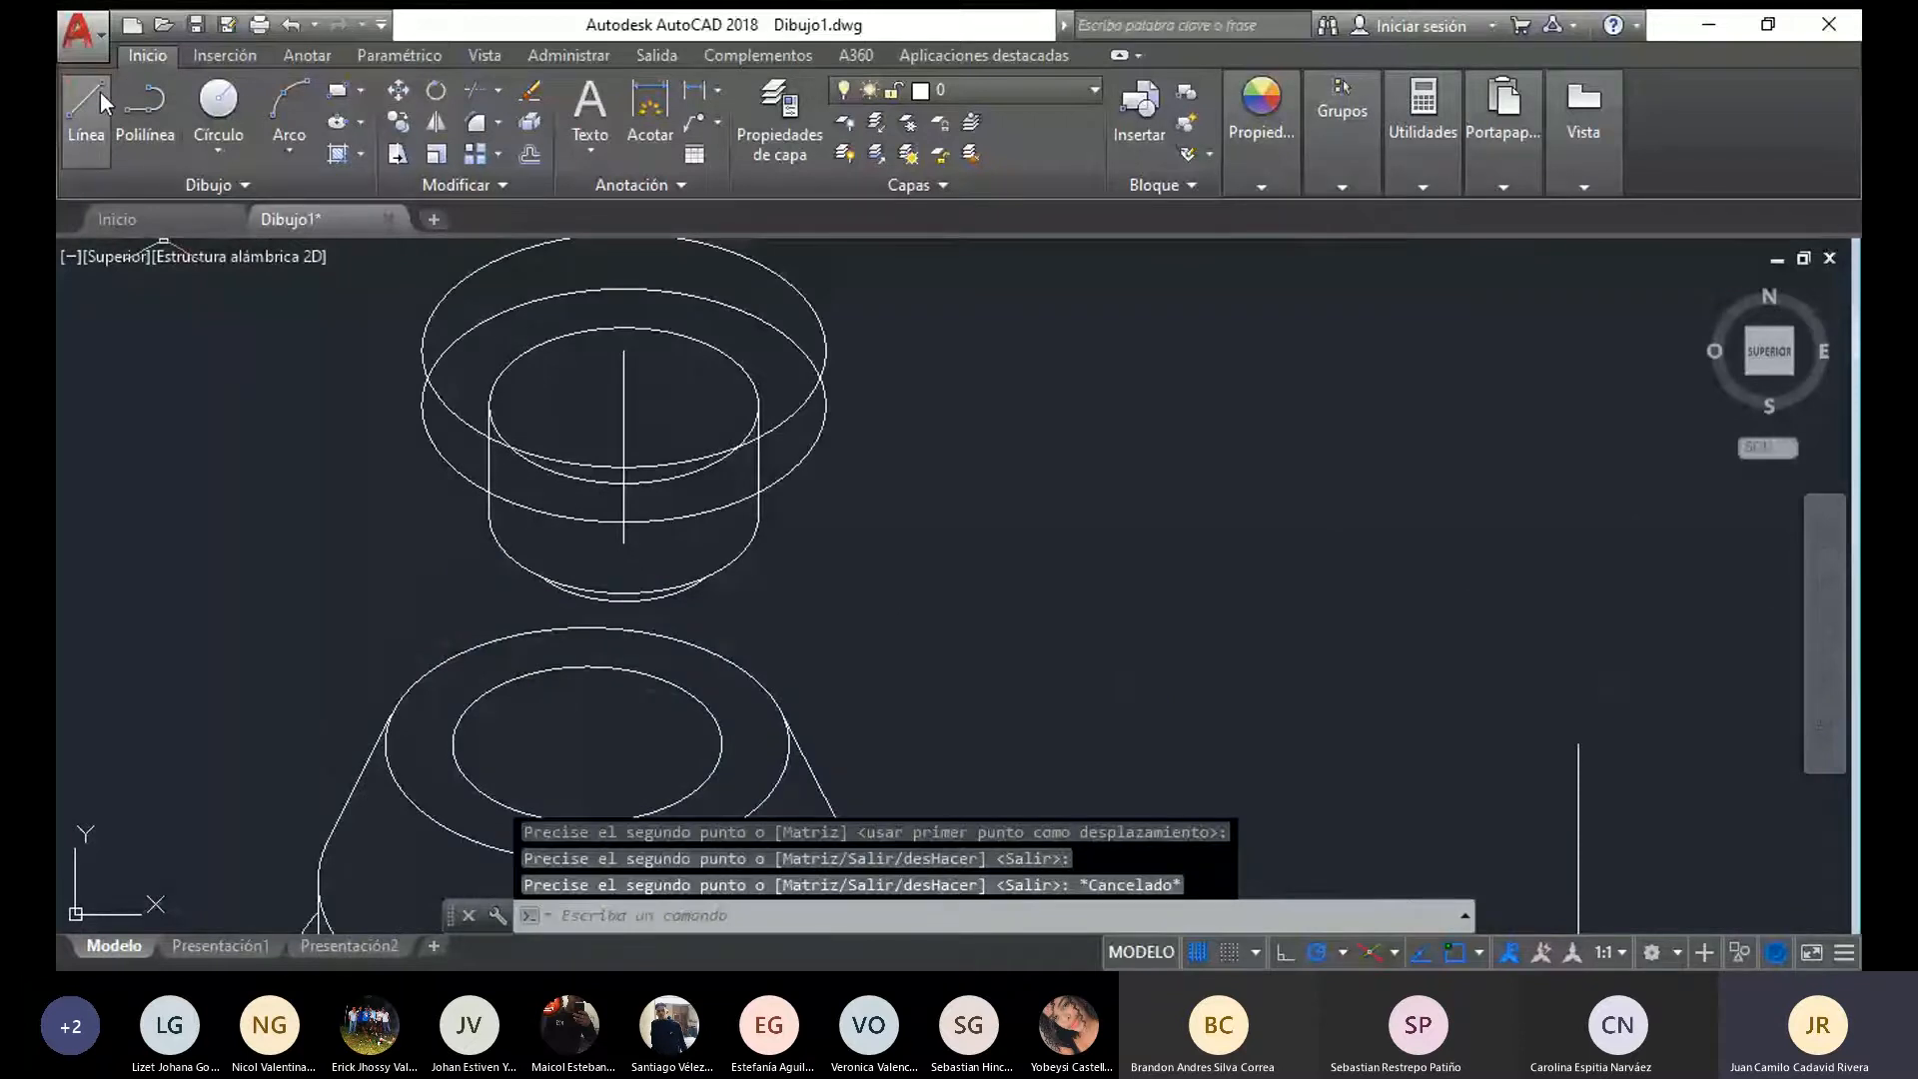
# Draw vertical lines joining the matching side quadrants of the two copied ellipses to form the sides of the wide disc
pyautogui.click(100, 92)
pyautogui.click(825, 349)
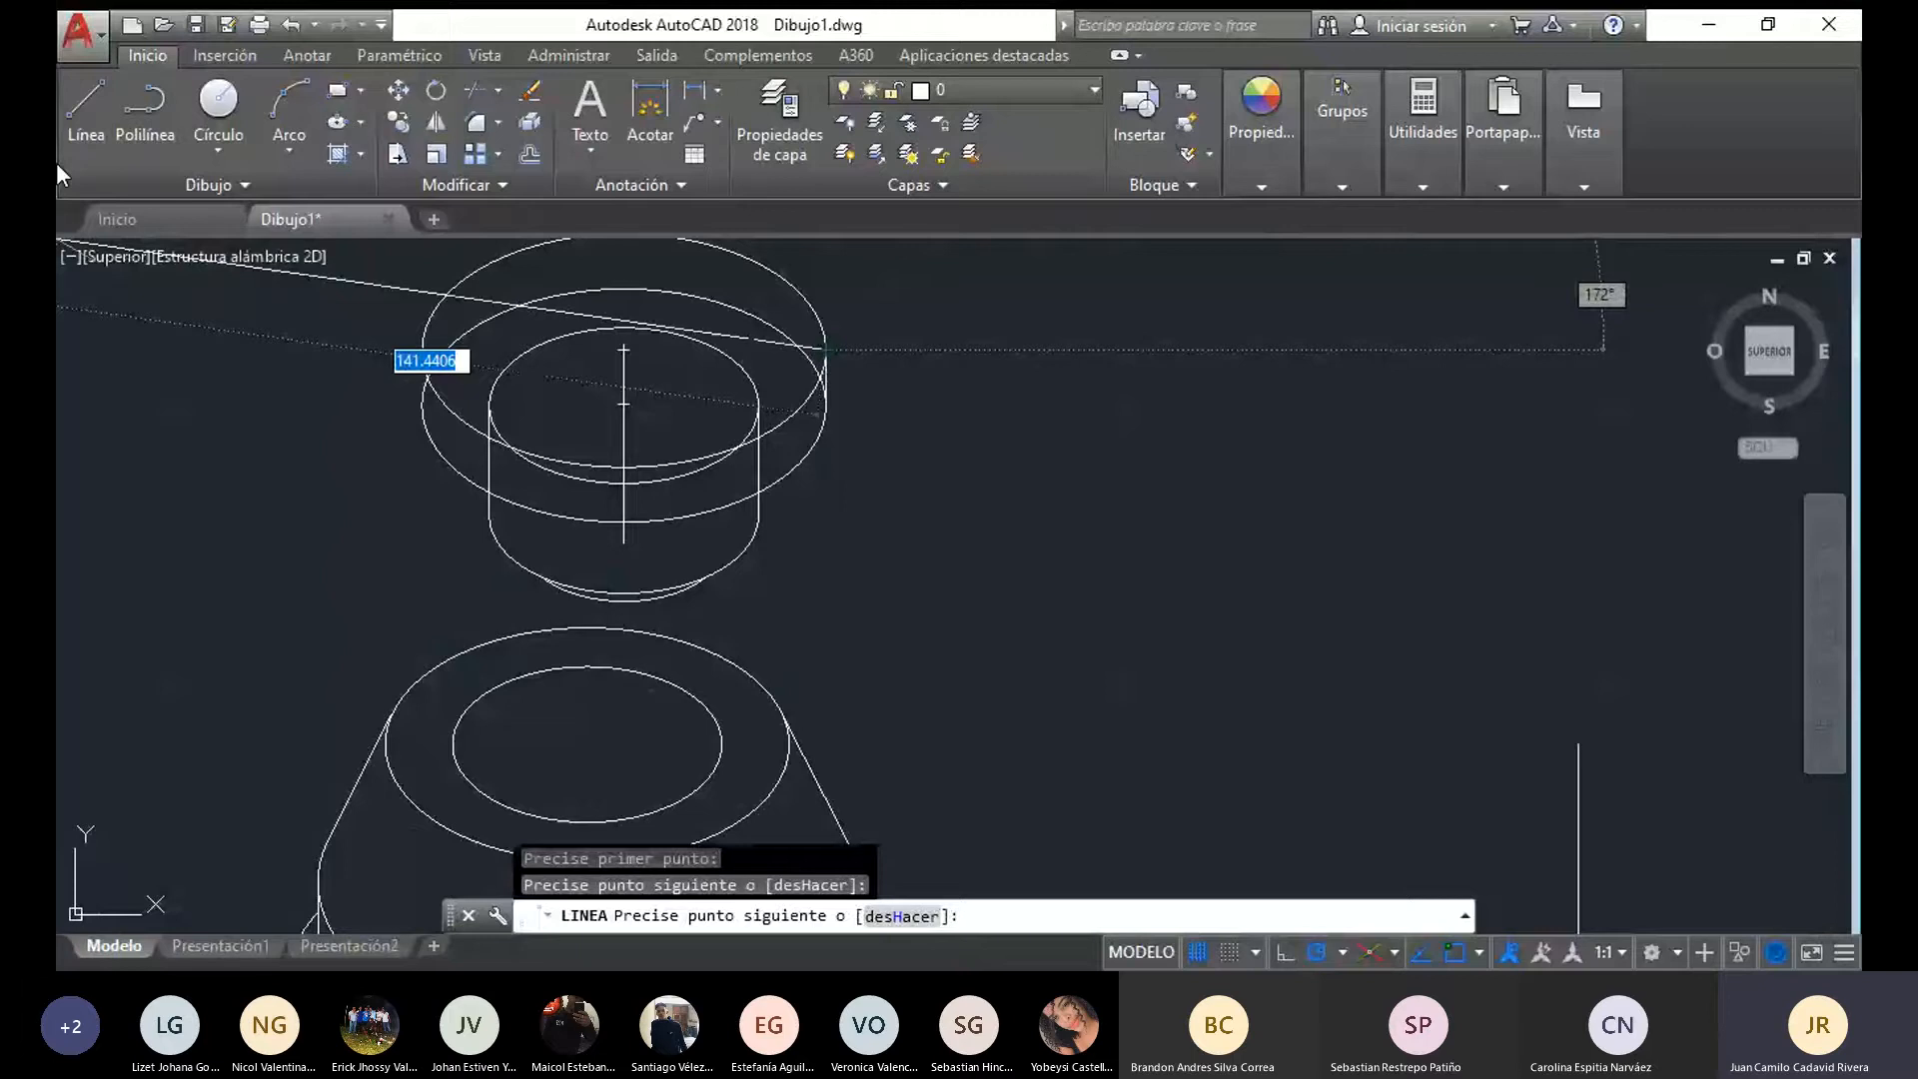
pyautogui.click(88, 141)
pyautogui.click(421, 349)
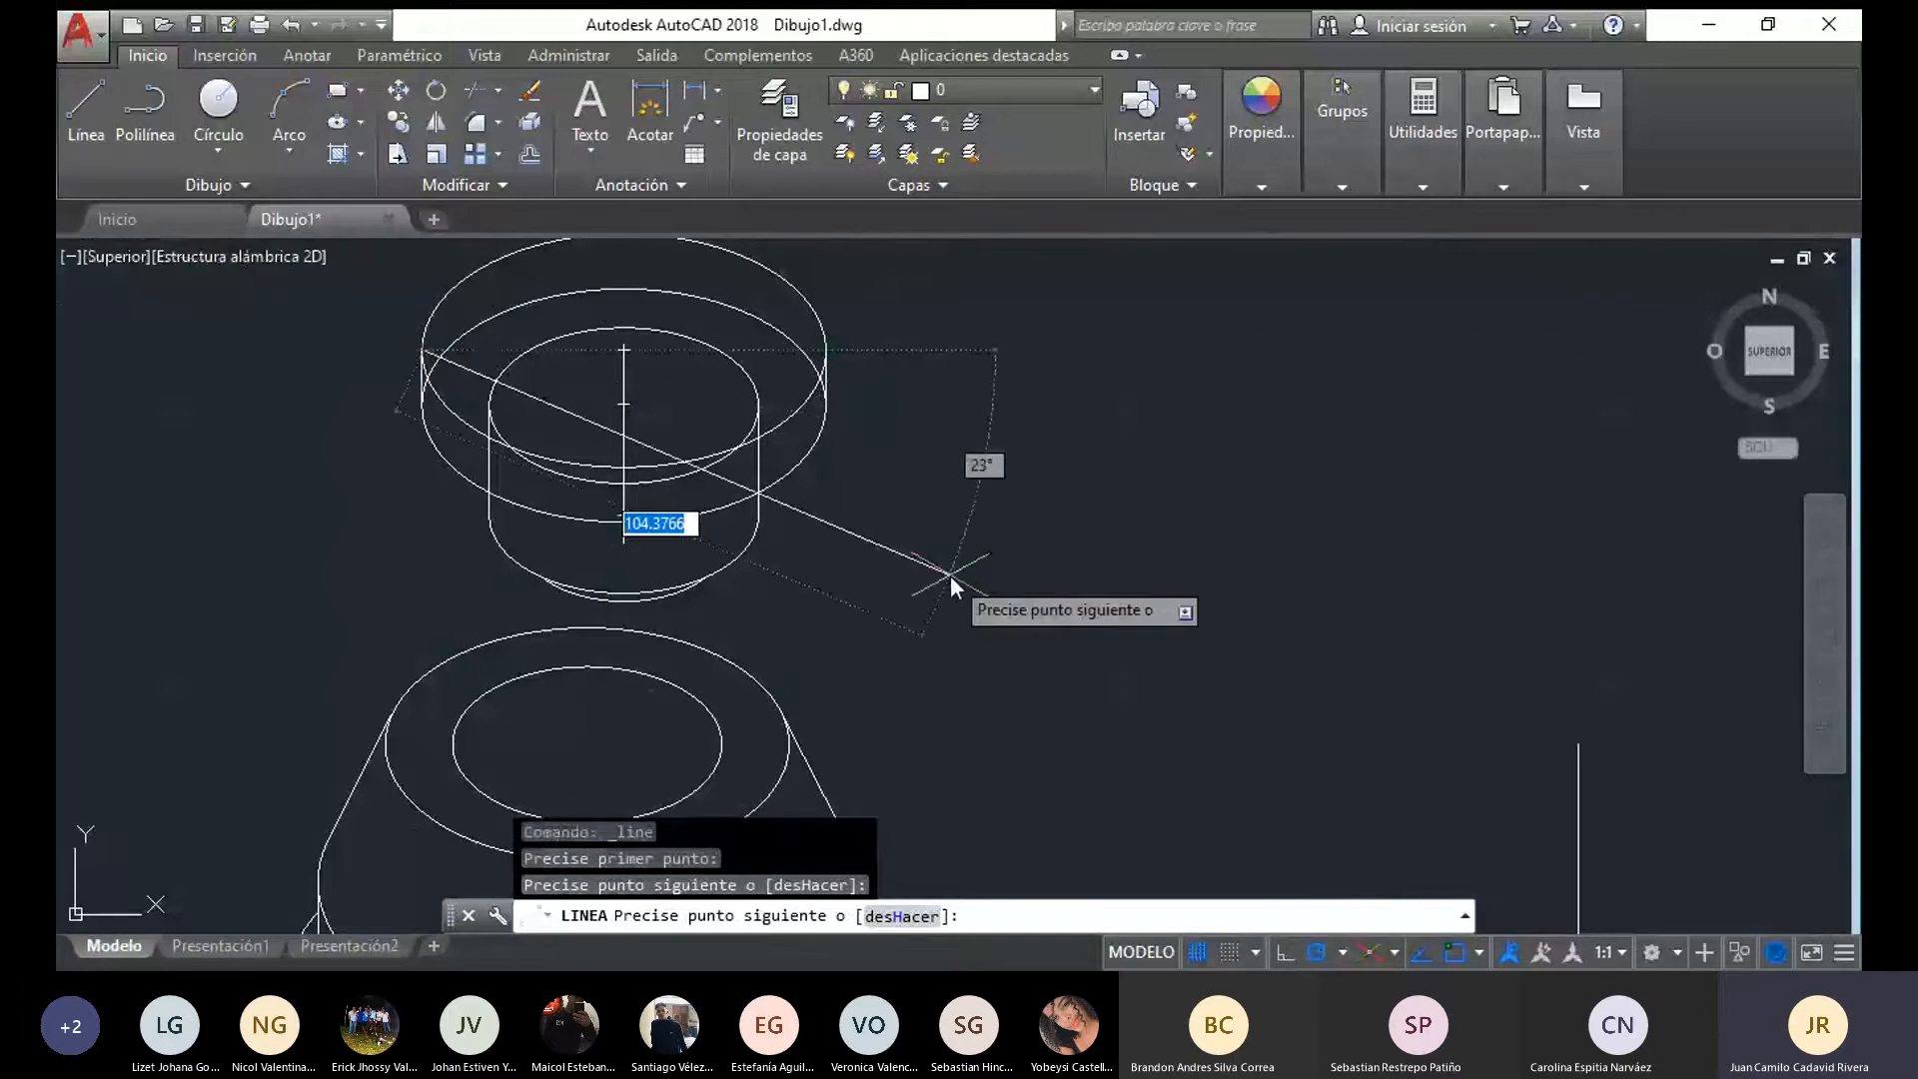
pyautogui.press('Escape')
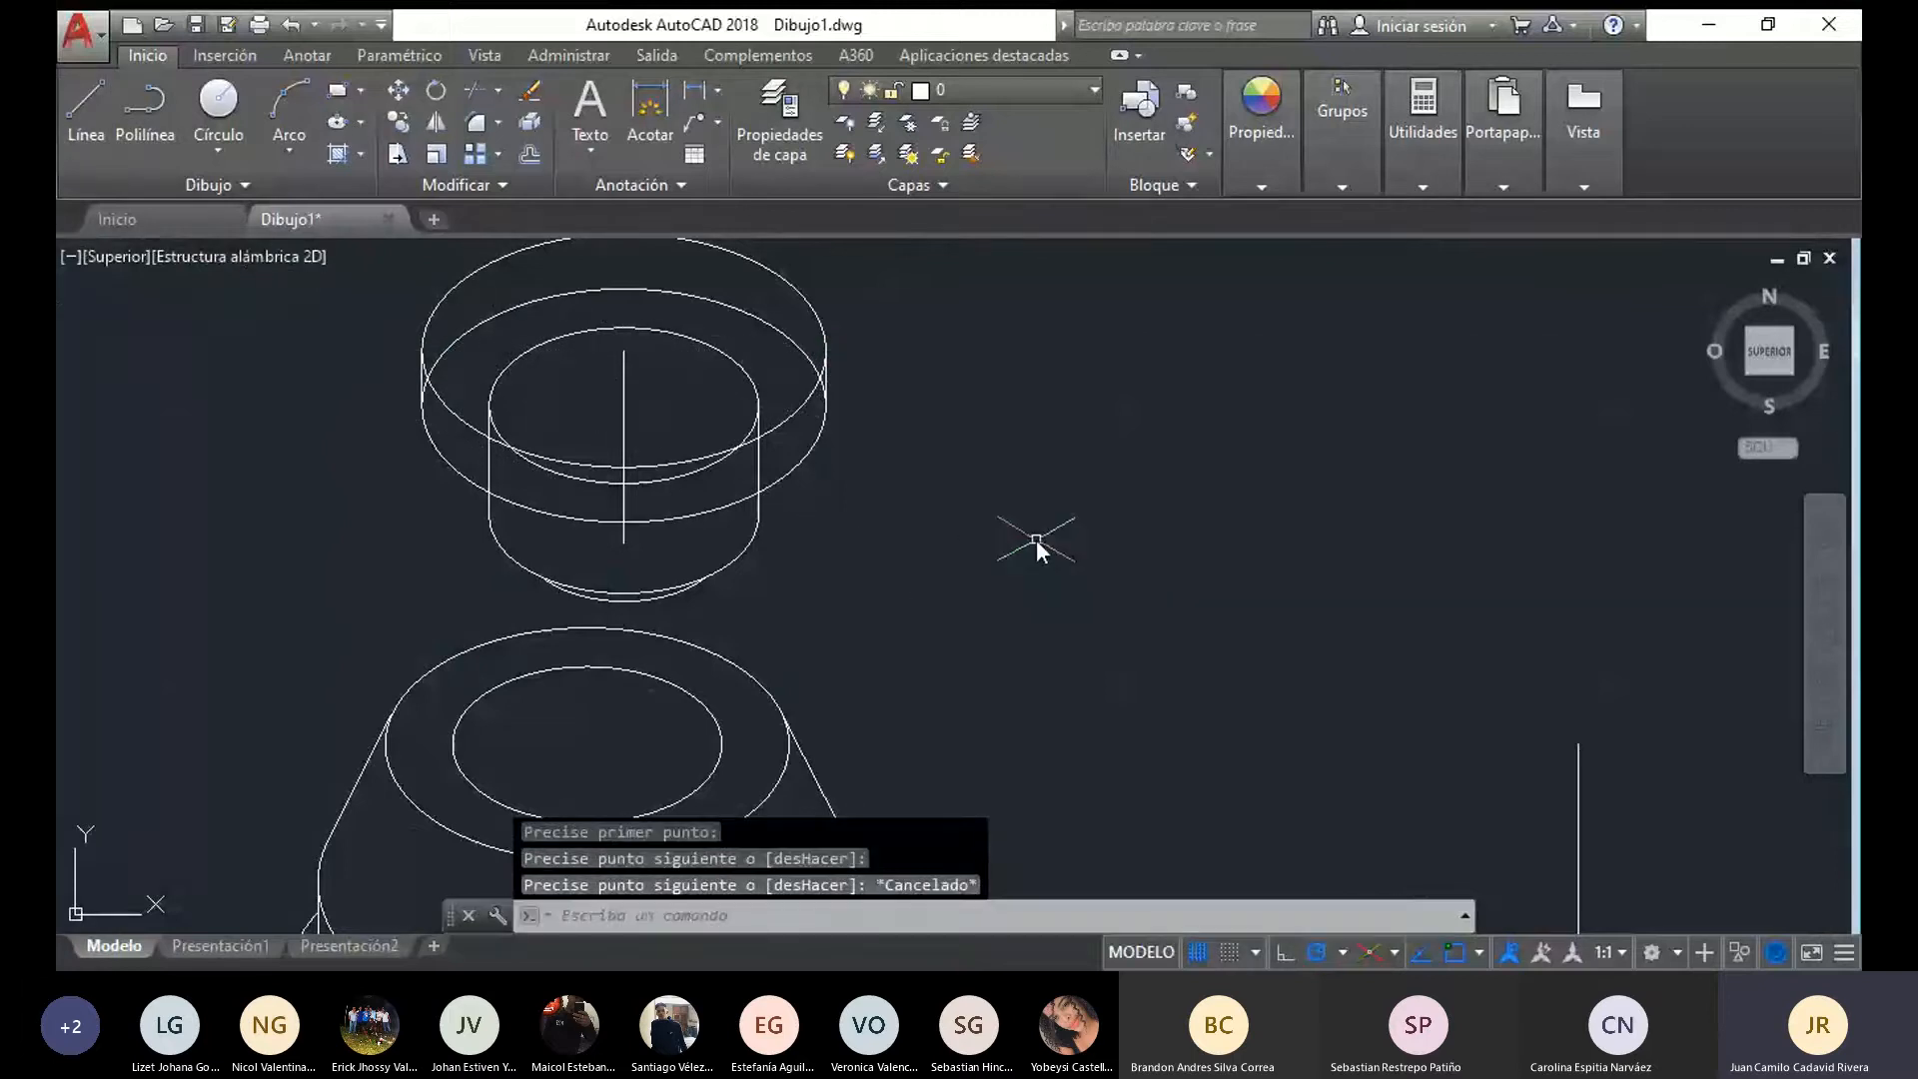
# Trim the narrow cylinder's upper ellipse and vertical edges where the wide disc covers them
pyautogui.write('rr')
pyautogui.press('Return')
pyautogui.press('Return')
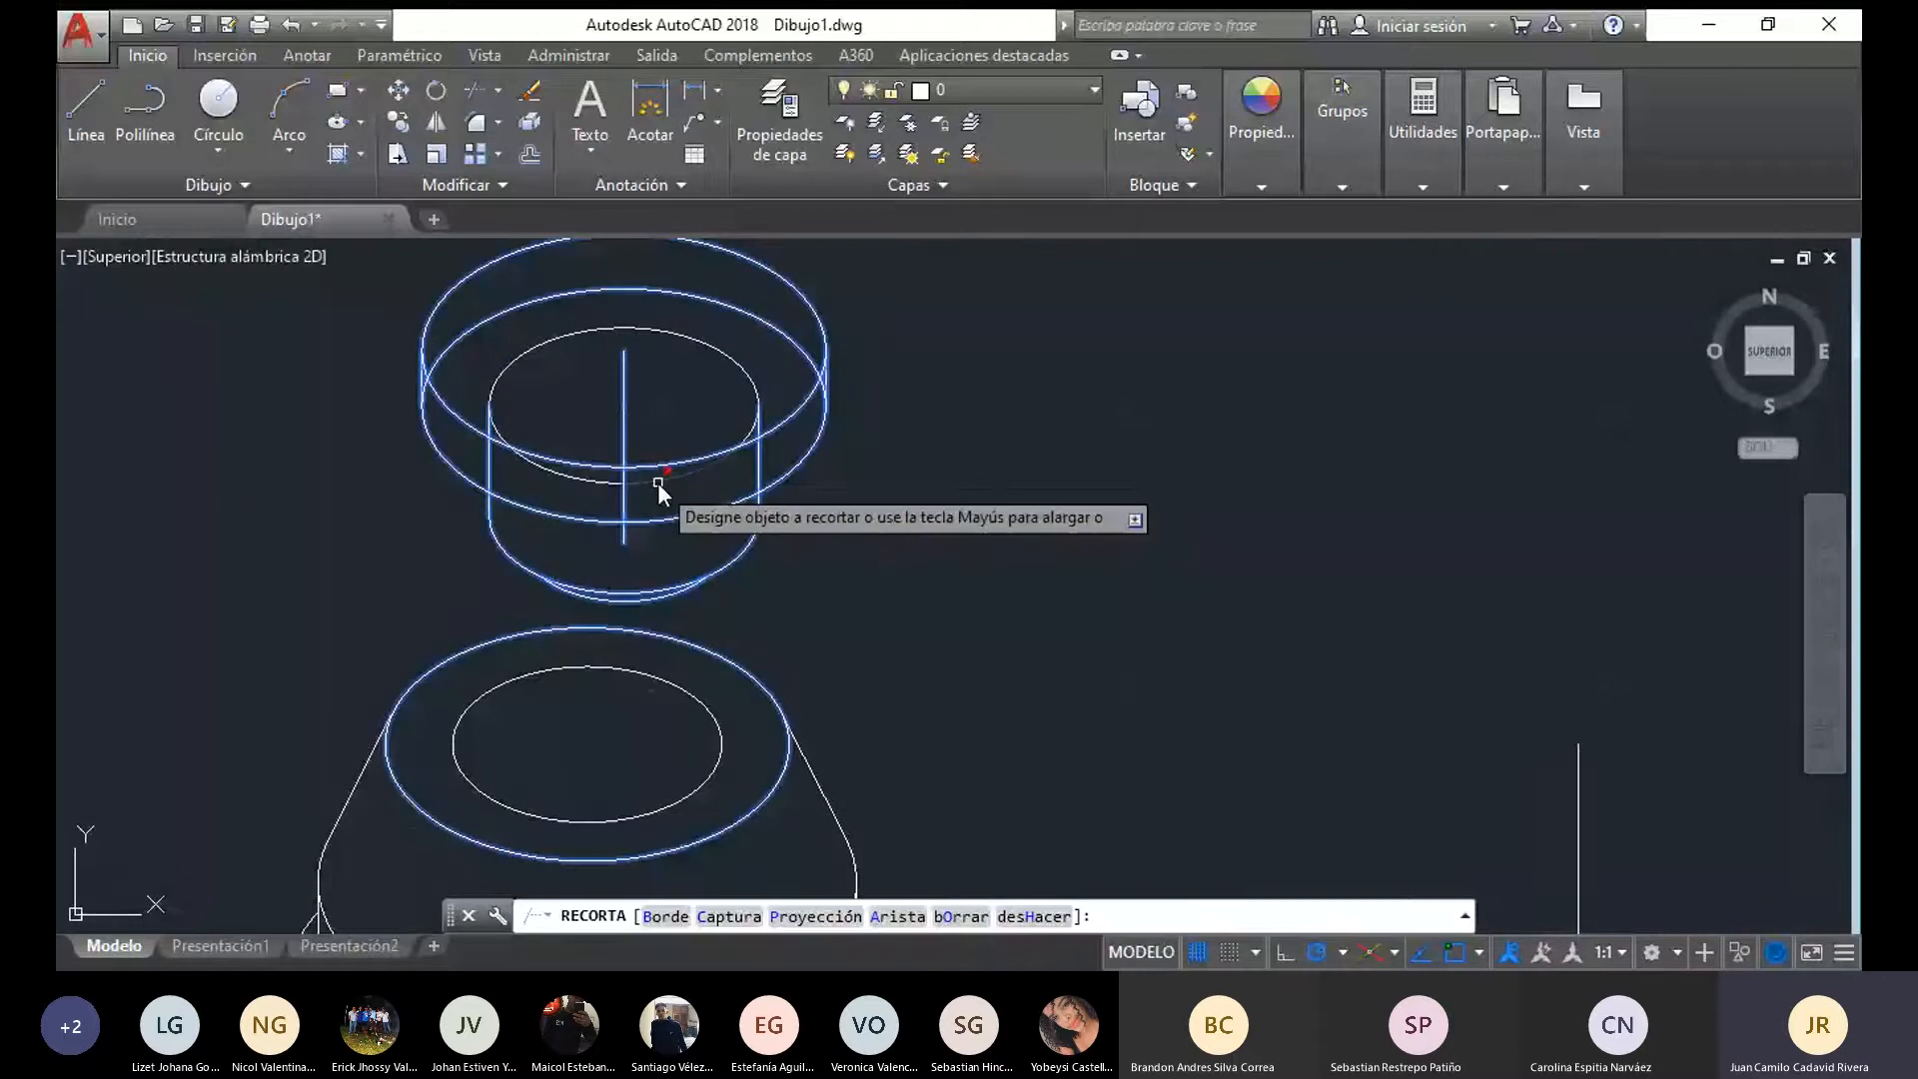
pyautogui.click(656, 483)
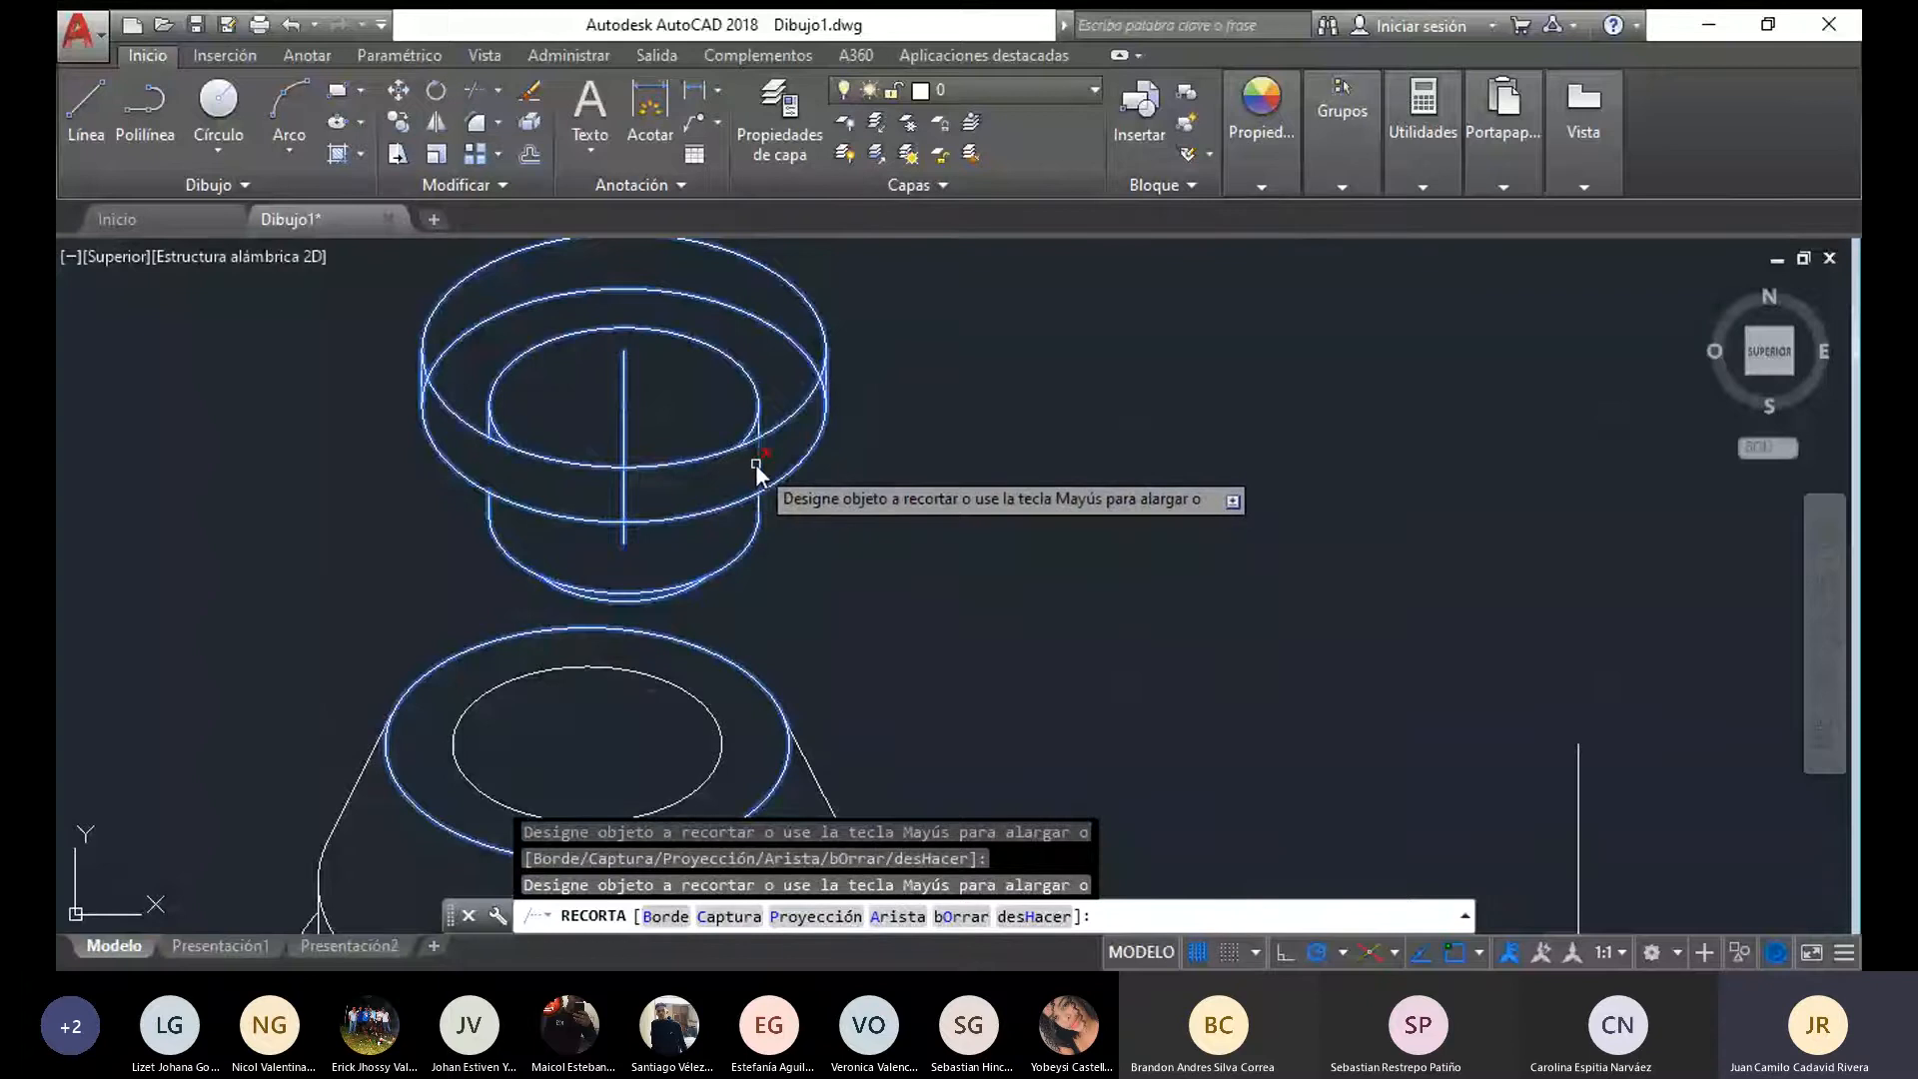
pyautogui.scroll(4, 756, 470)
pyautogui.moveTo(262, 465); pyautogui.dragTo(446, 497, button='middle')
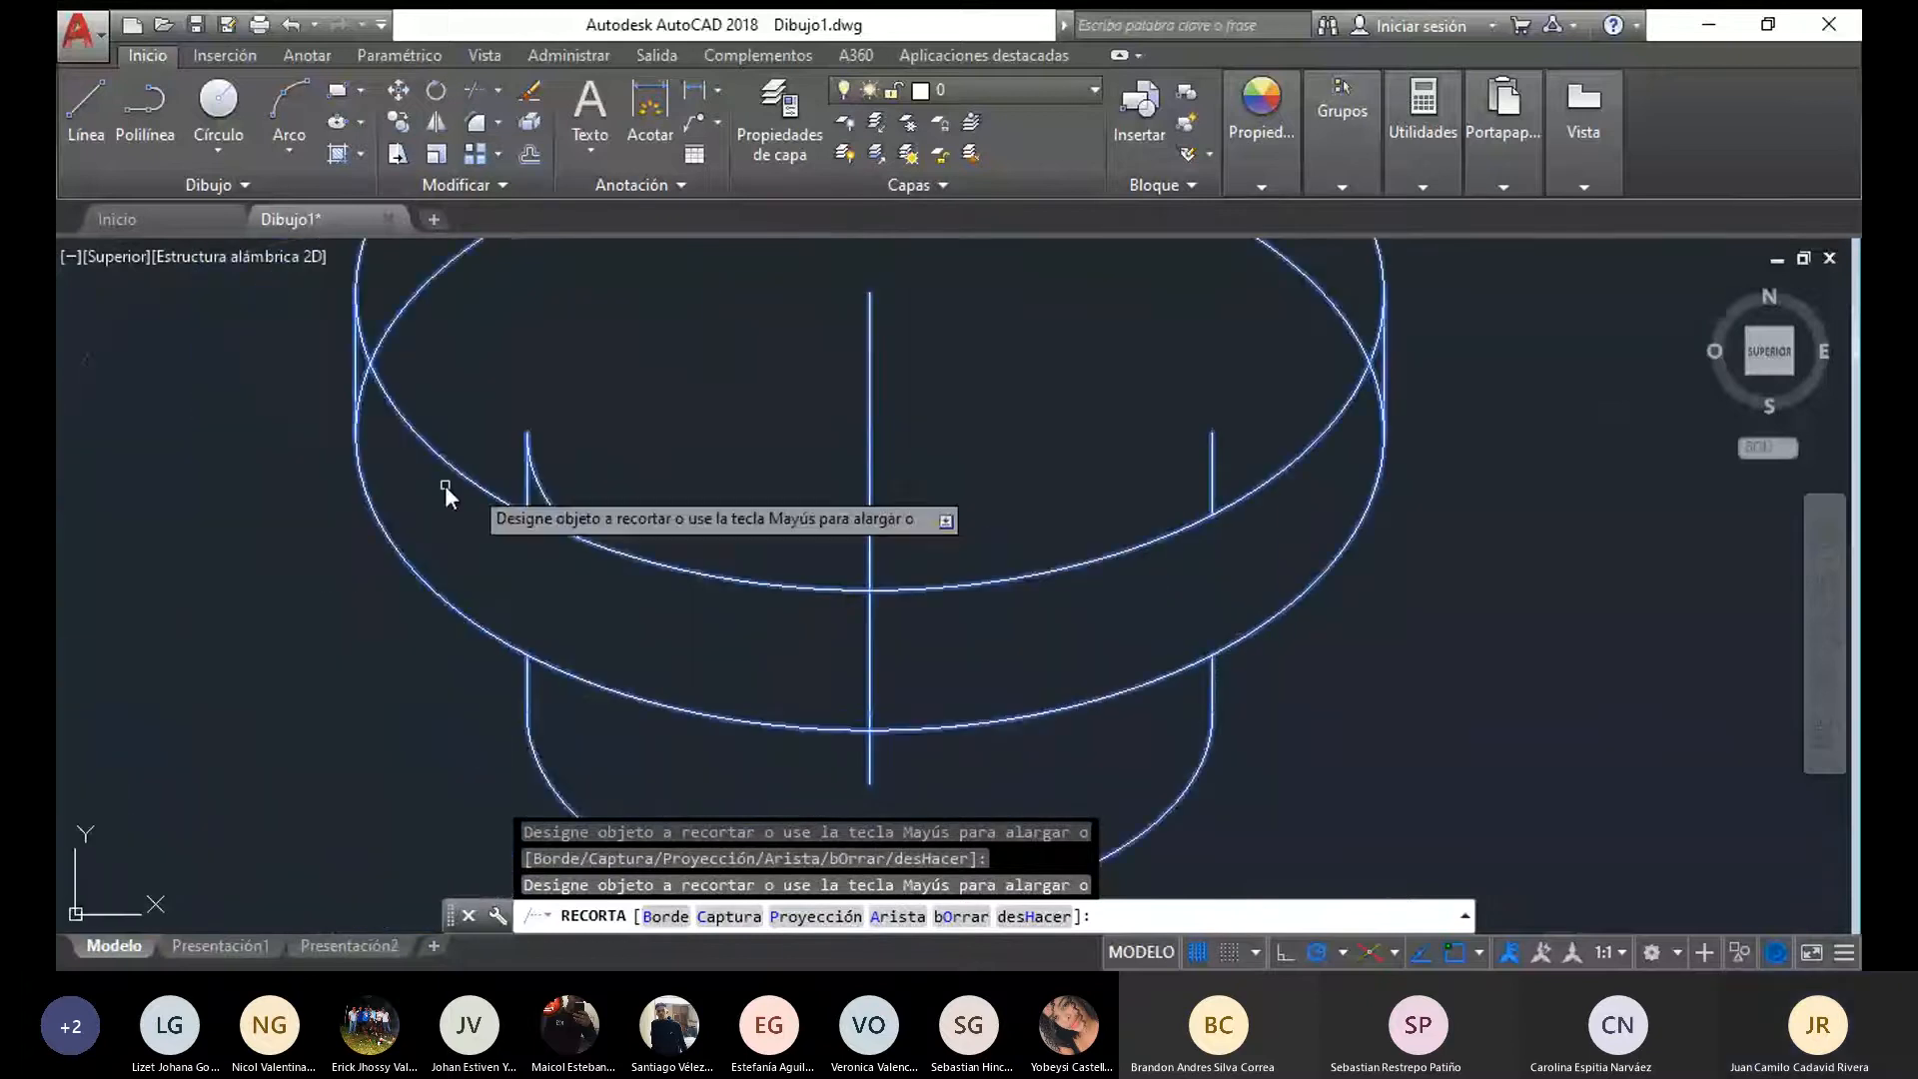
pyautogui.click(545, 495)
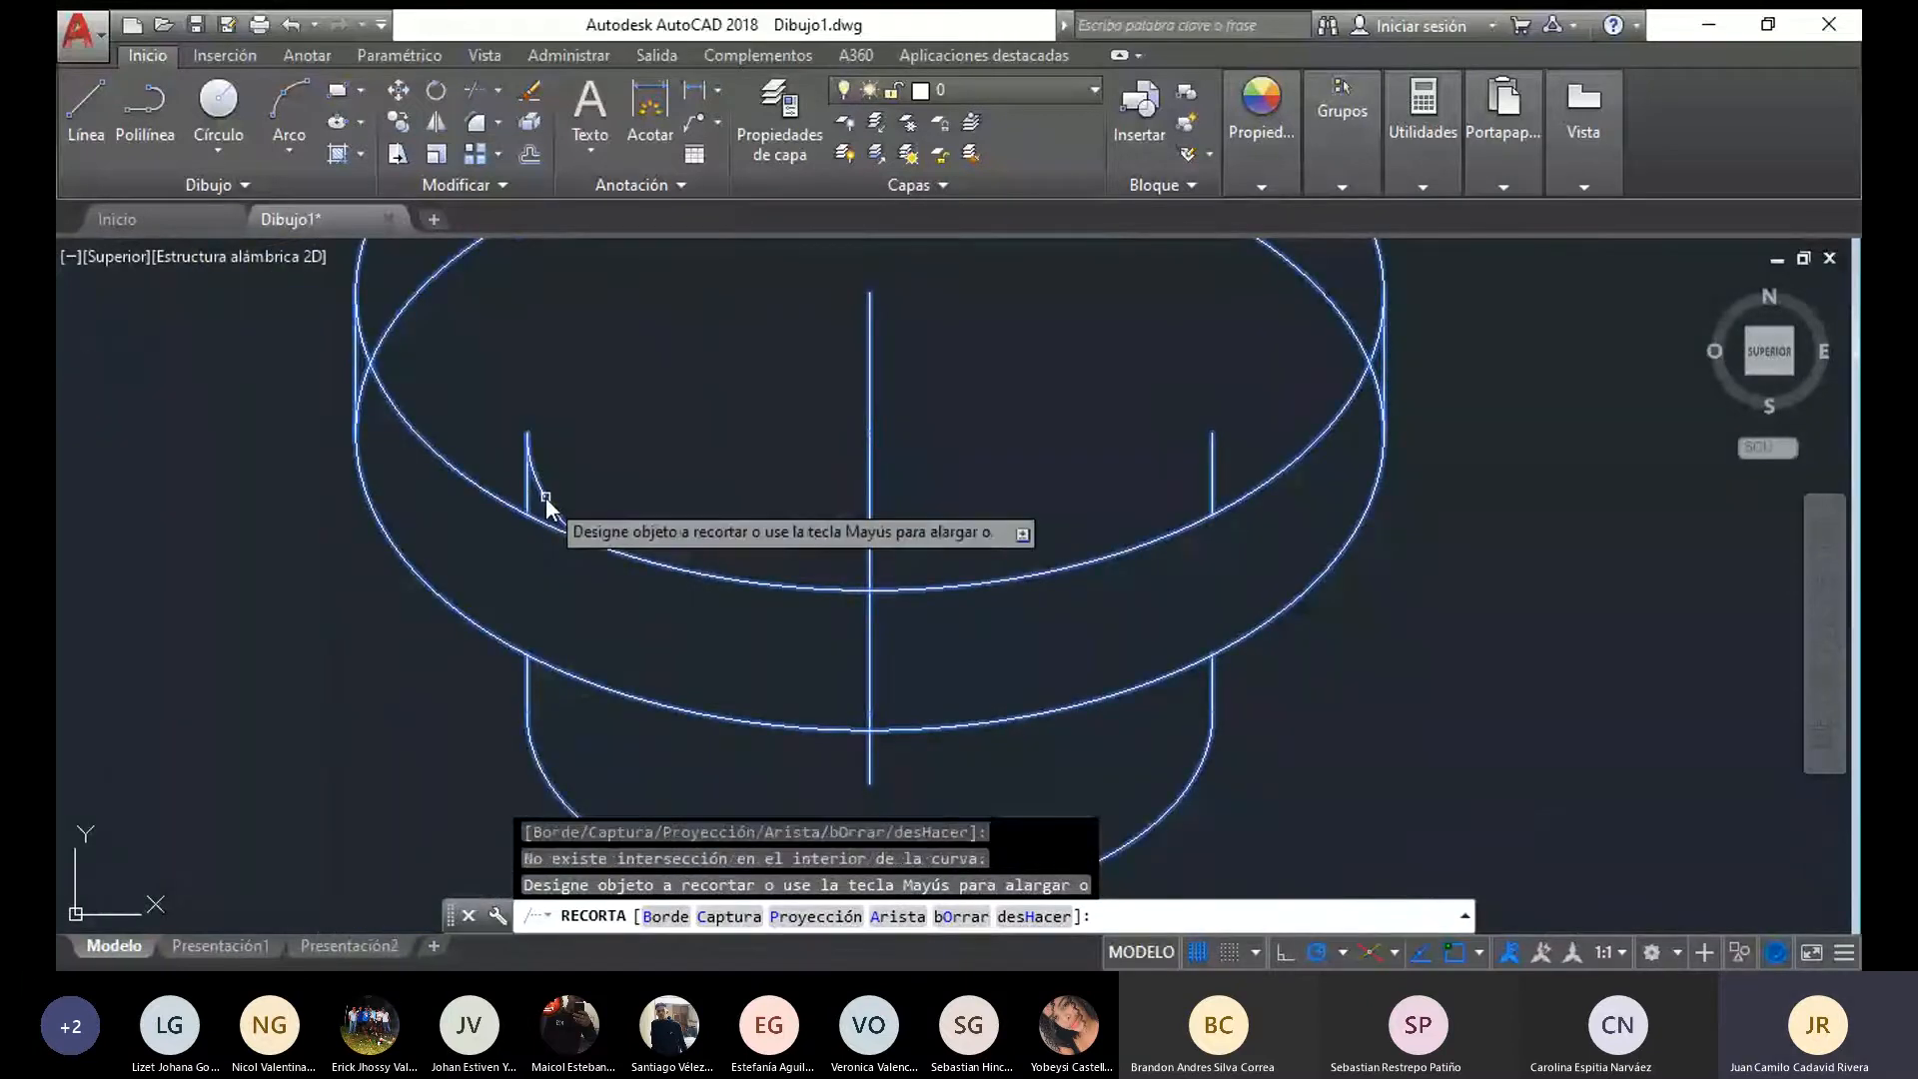
pyautogui.press('Escape')
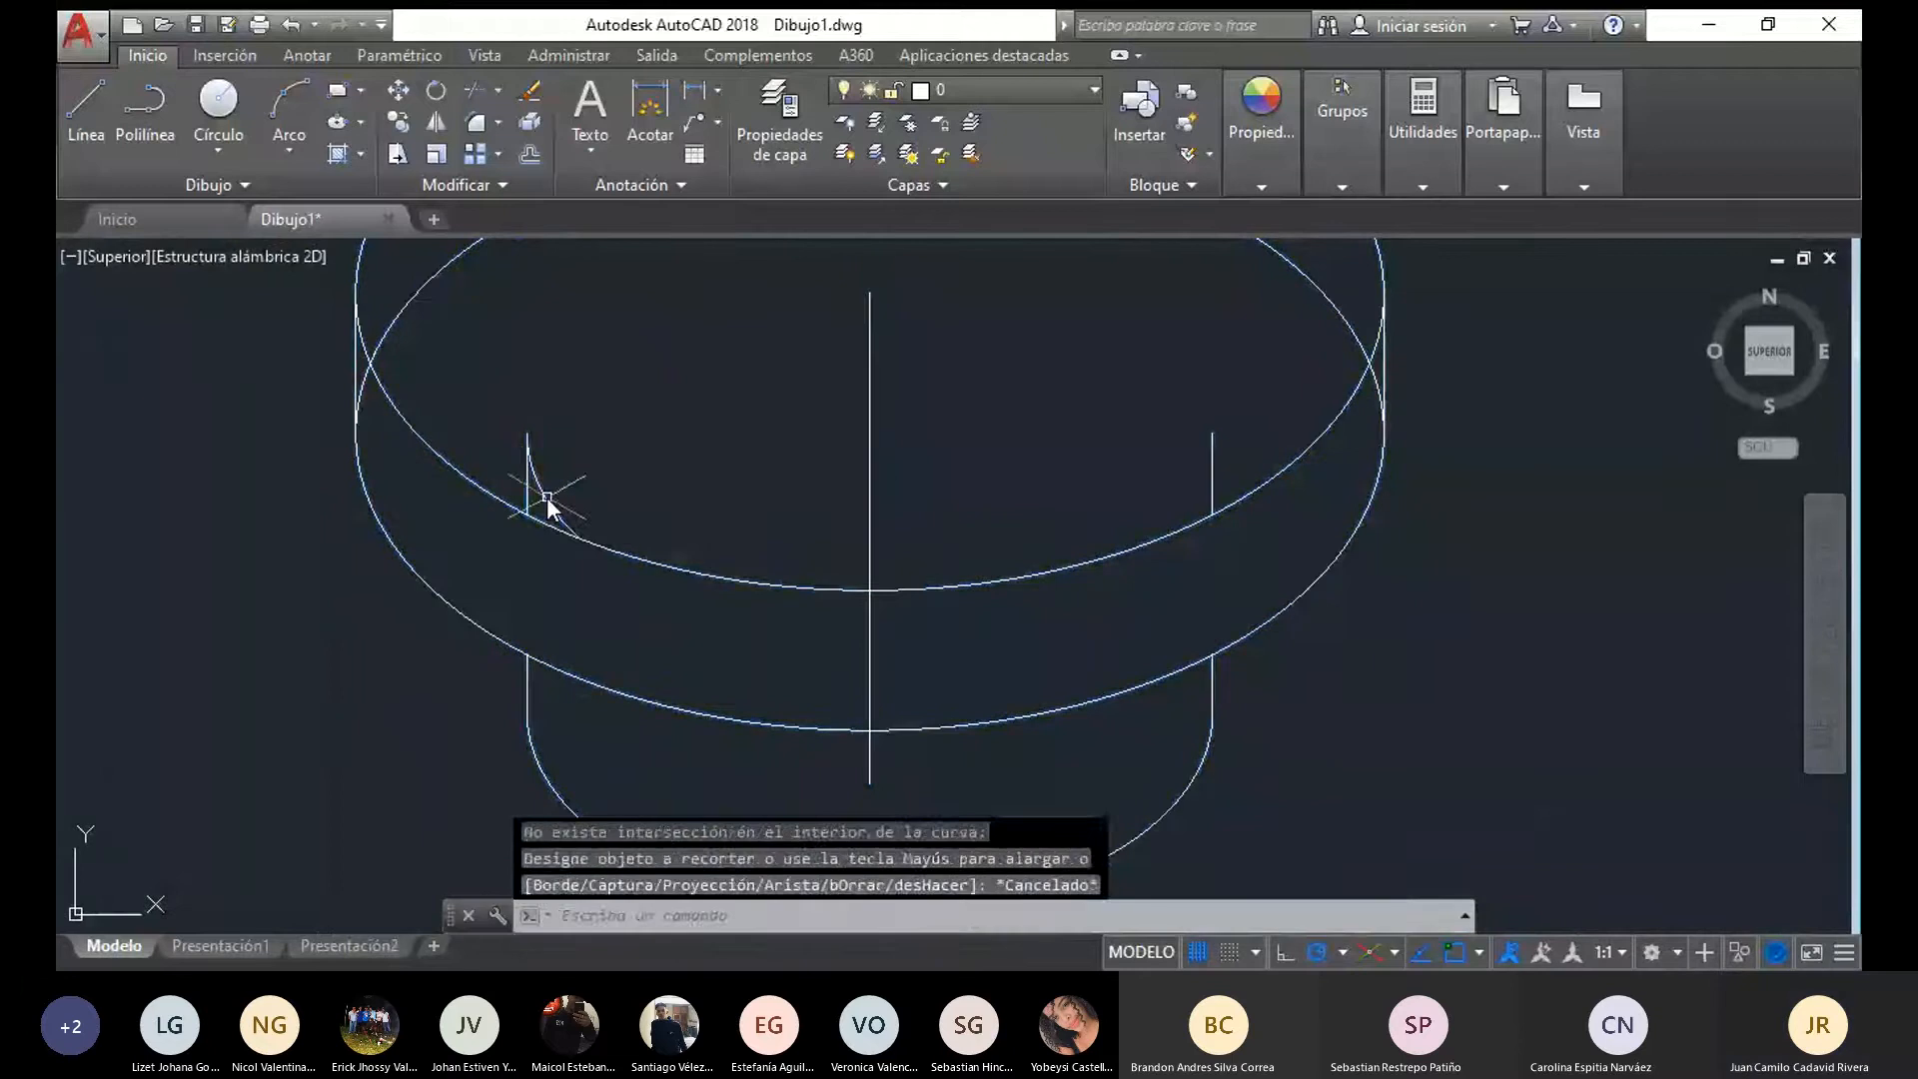
# Erase the leftover arc and the two short vertical stubs of the narrow cylinder inside the wide disc
pyautogui.click(546, 496)
pyautogui.press('Delete')
pyautogui.click(522, 491)
pyautogui.click(530, 468)
pyautogui.click(529, 467)
pyautogui.press('Delete')
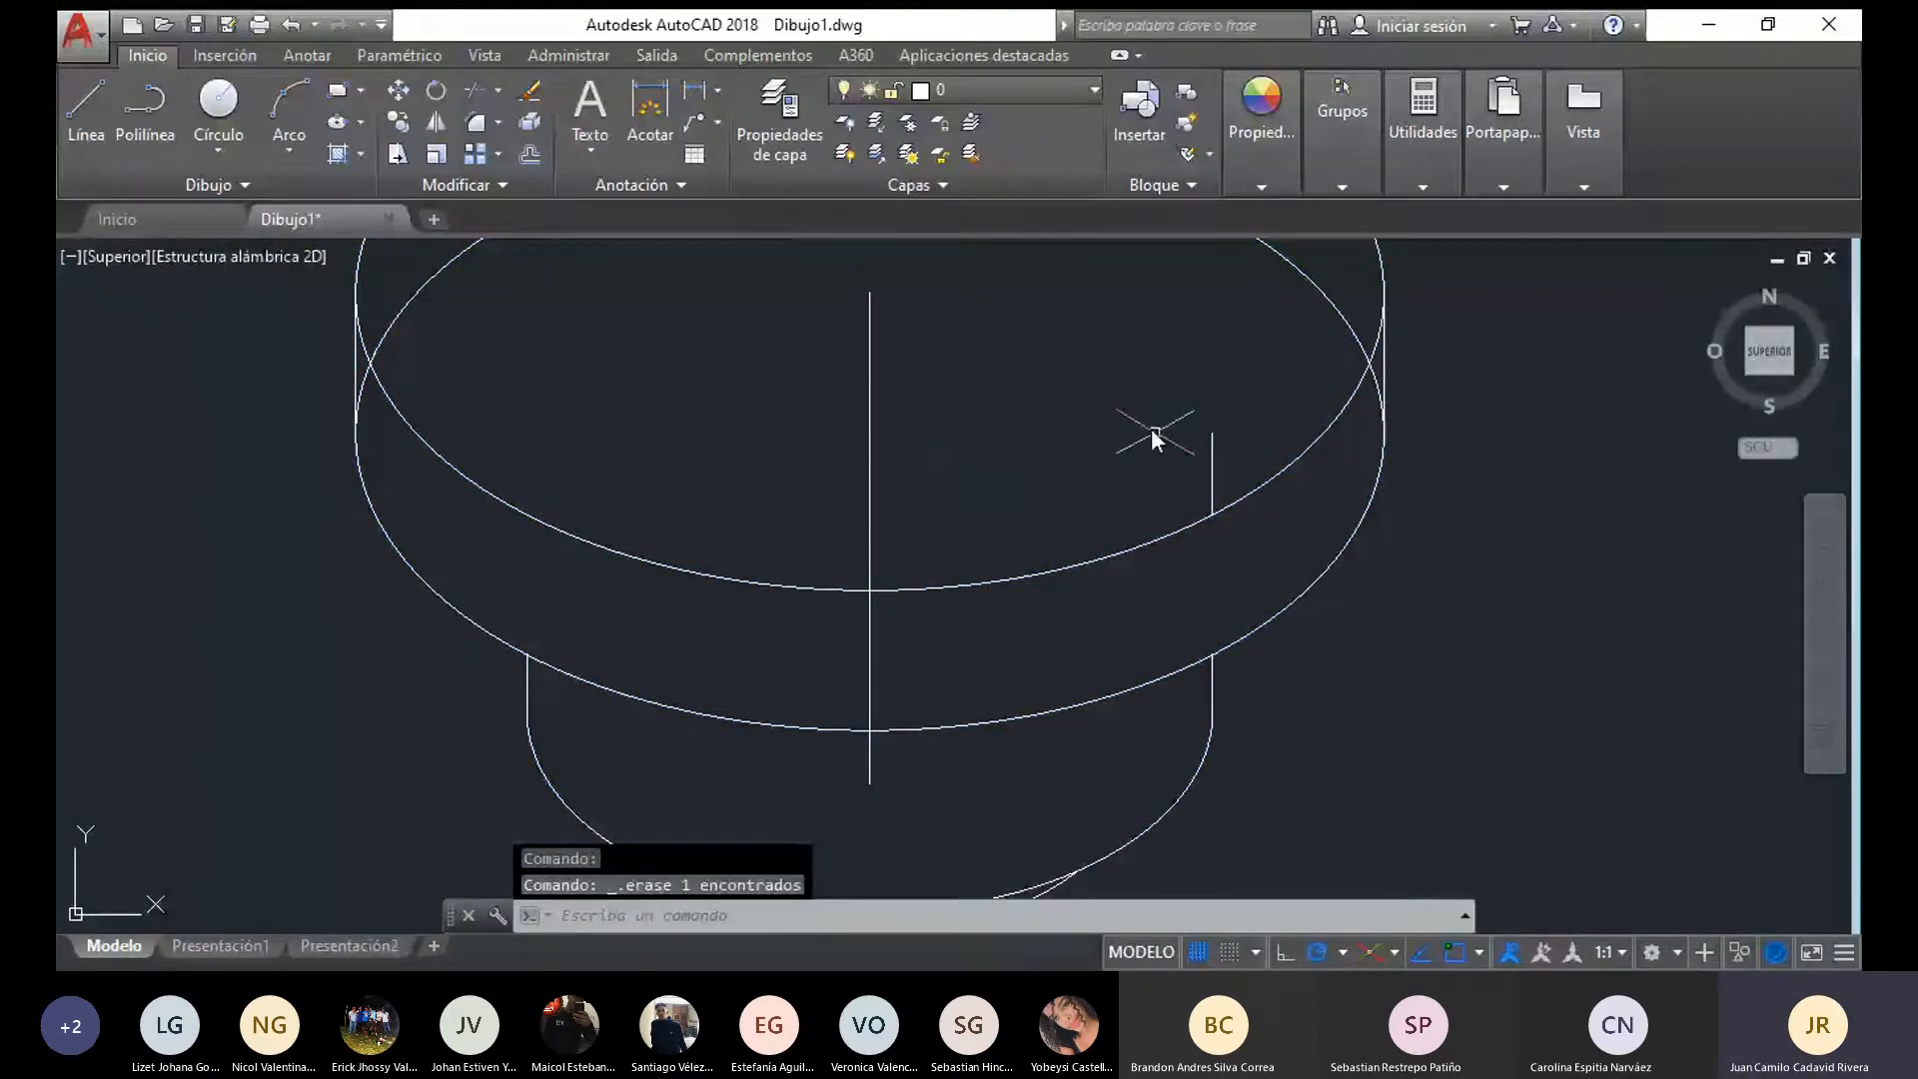
pyautogui.click(1212, 460)
pyautogui.press('Delete')
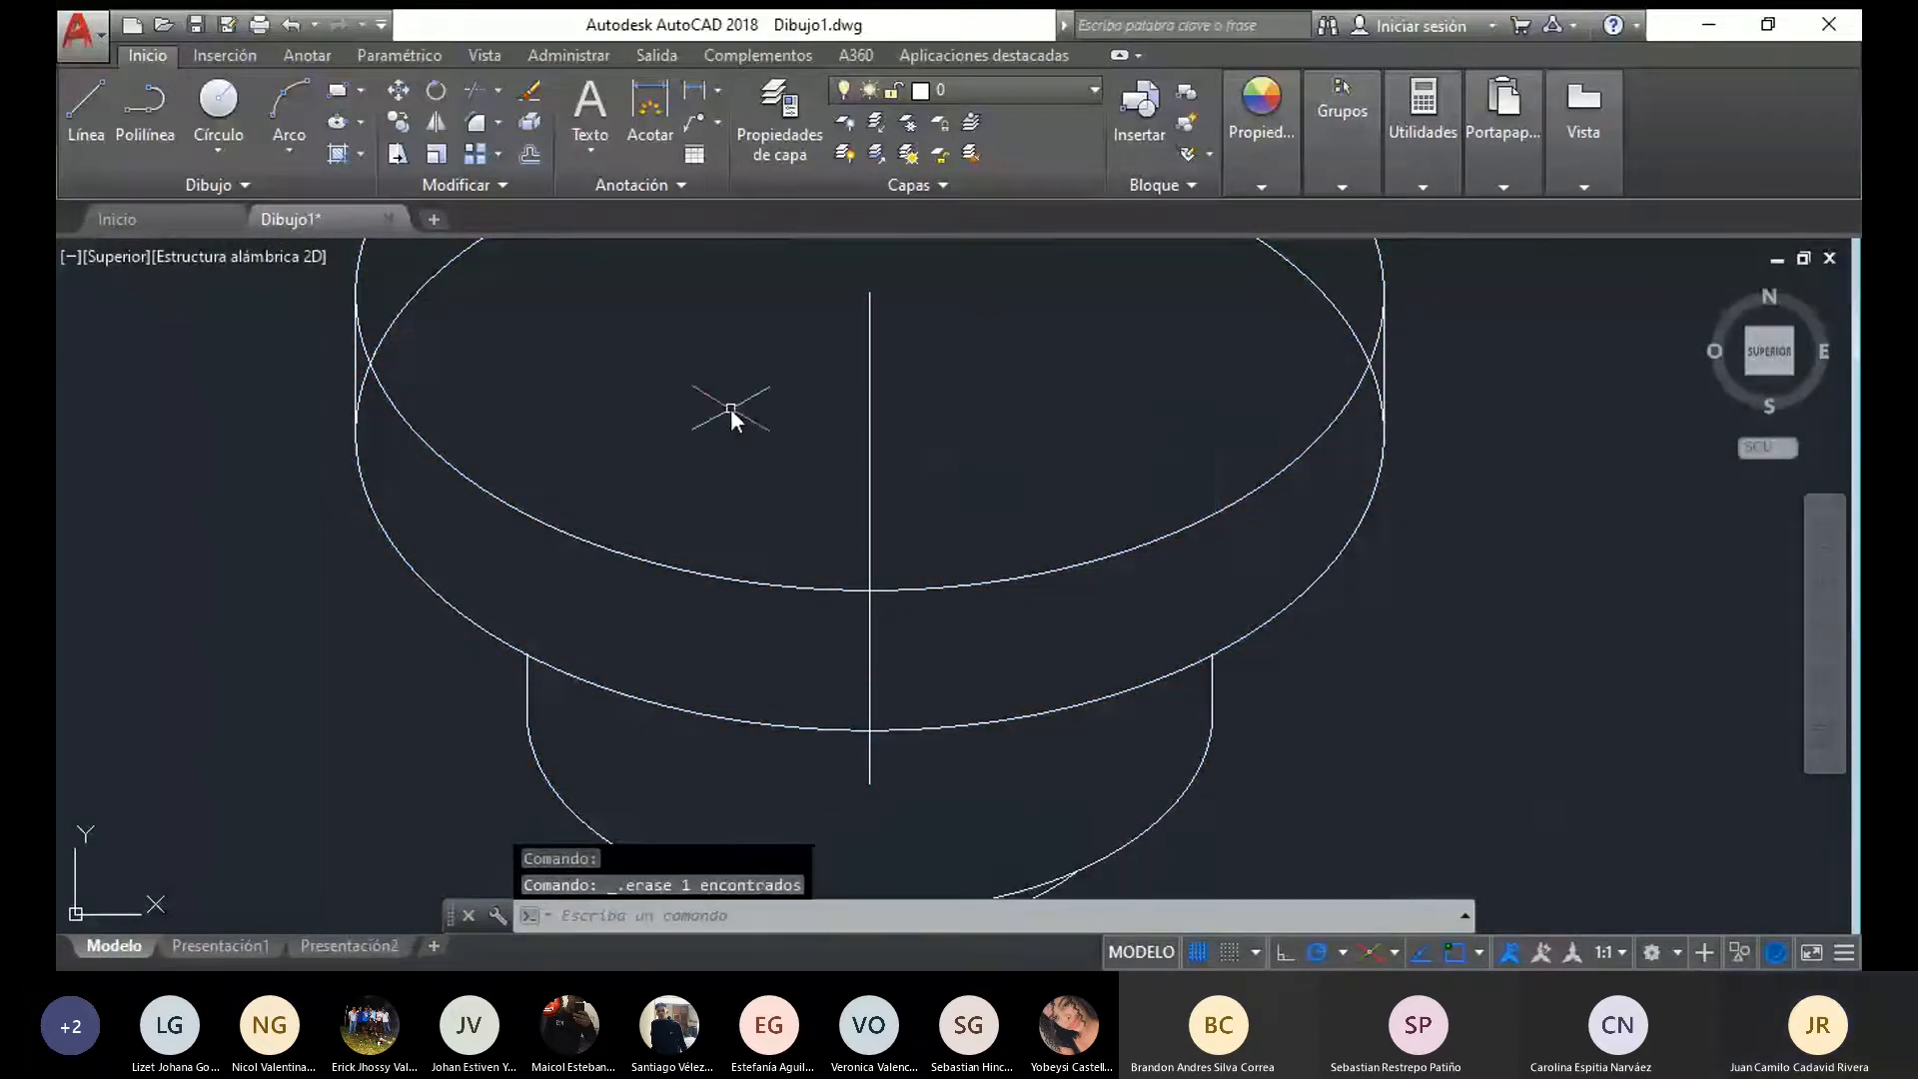
# Trim the hidden rear arc of the wide disc's lower ellipse, using the upper piece's outlines as cutting edges
pyautogui.scroll(-3, 750, 409)
pyautogui.moveTo(1142, 551)
pyautogui.mouseDown()
pyautogui.moveTo(566, 388)
pyautogui.moveTo(1382, 298)
pyautogui.mouseUp()
pyautogui.click(474, 90)
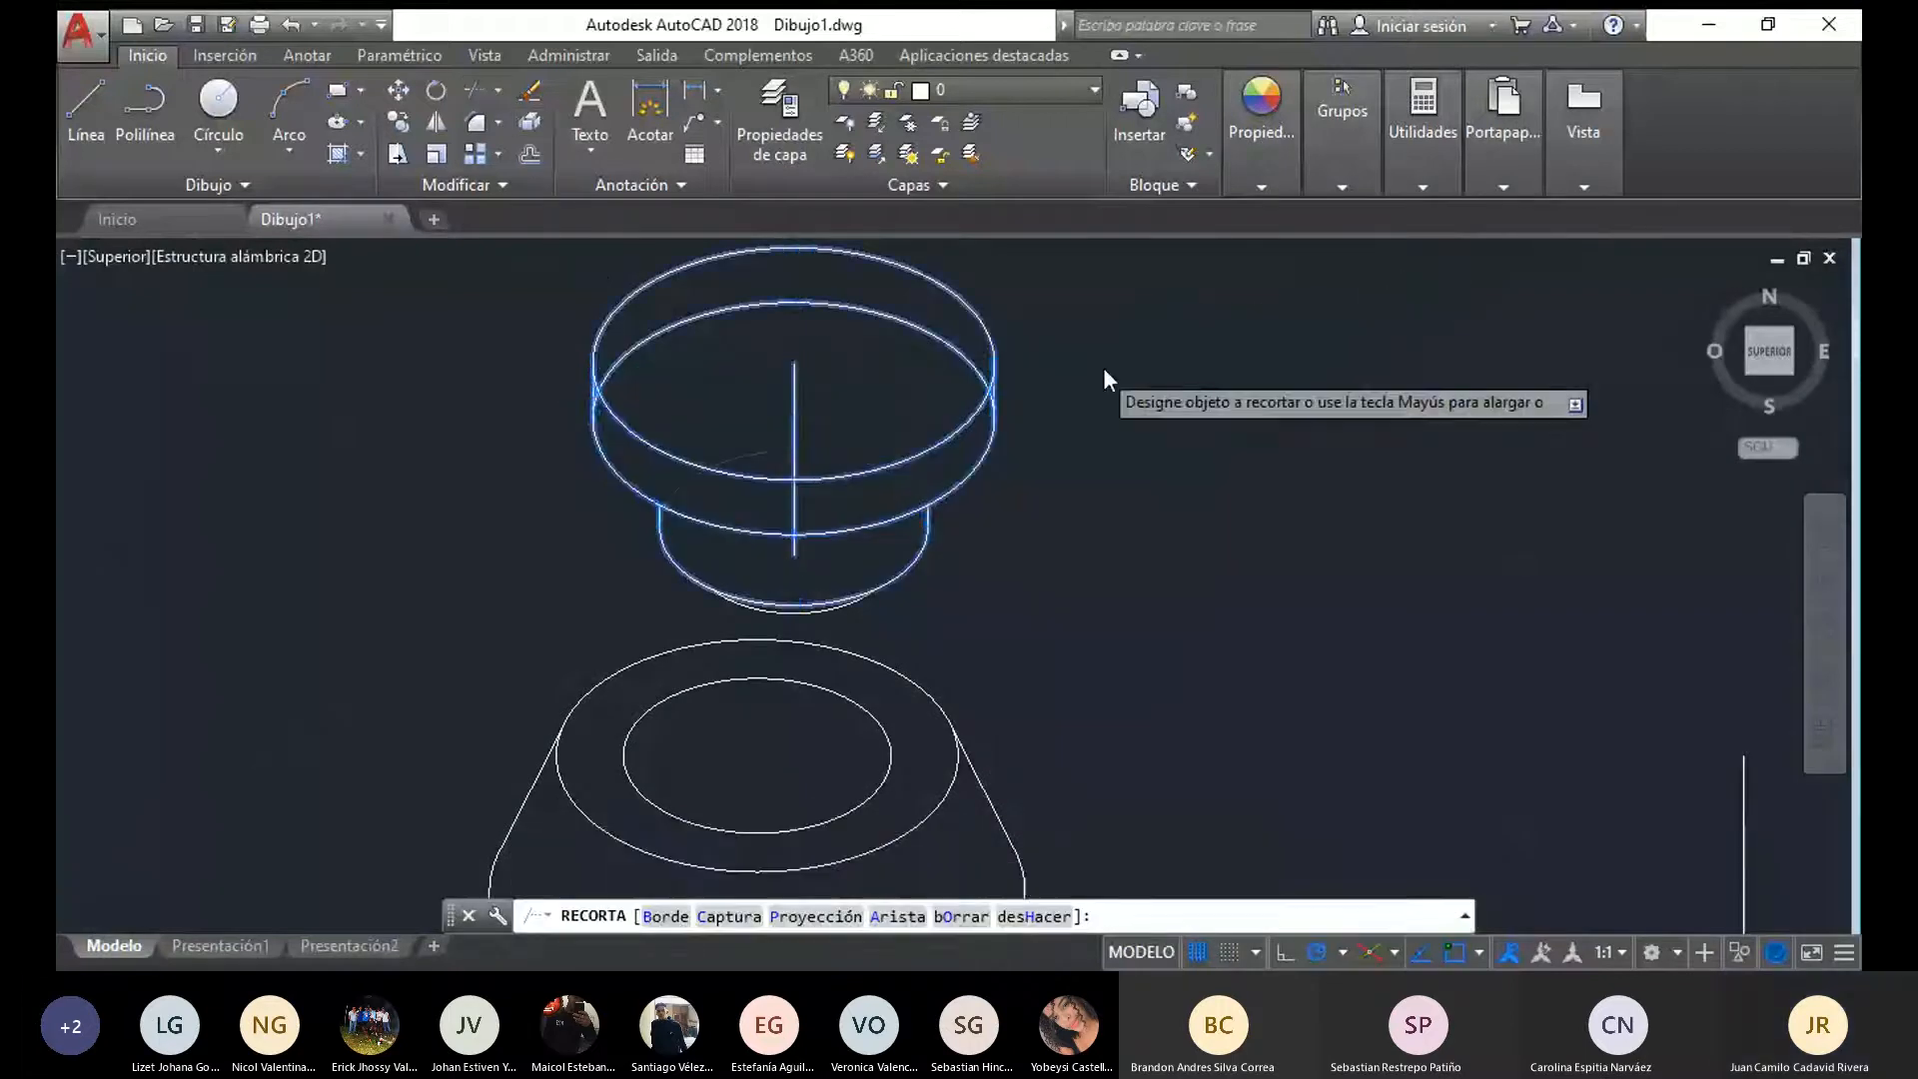
pyautogui.scroll(6, 1058, 376)
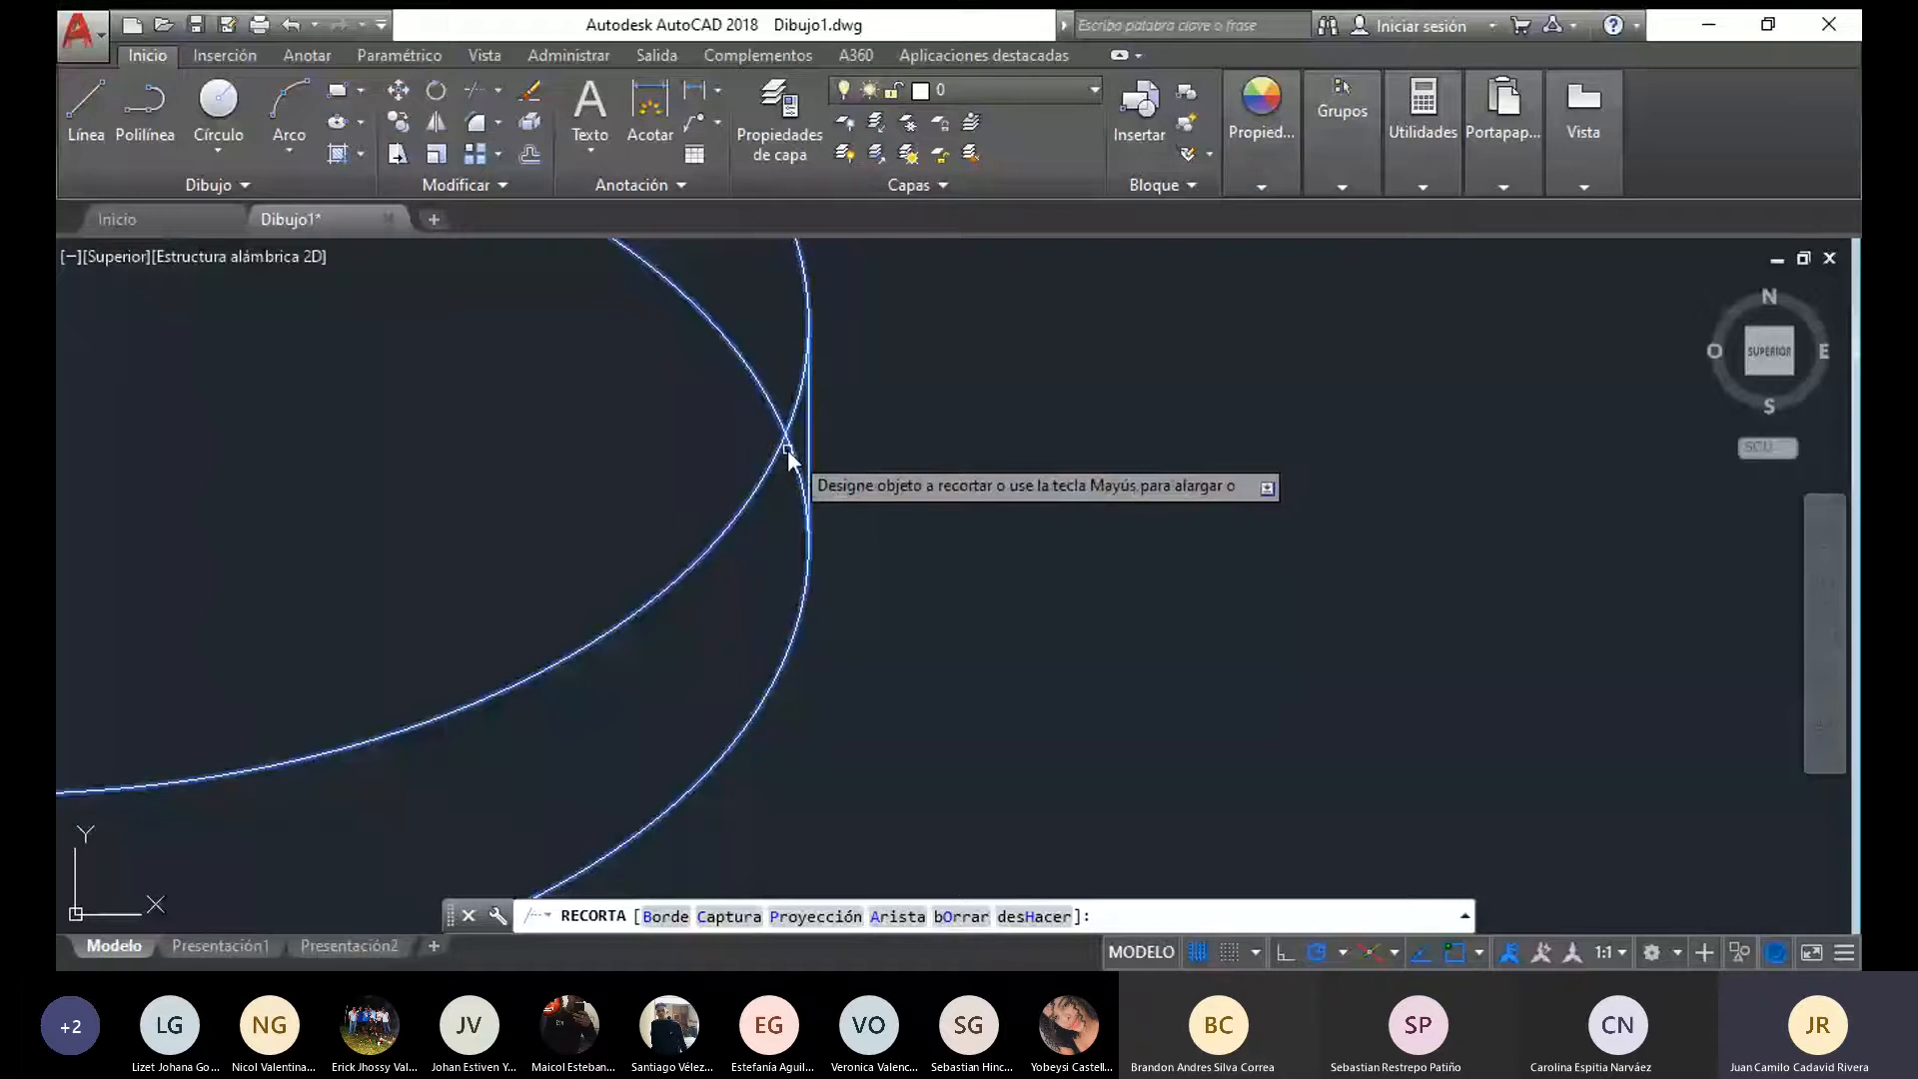
pyautogui.click(791, 452)
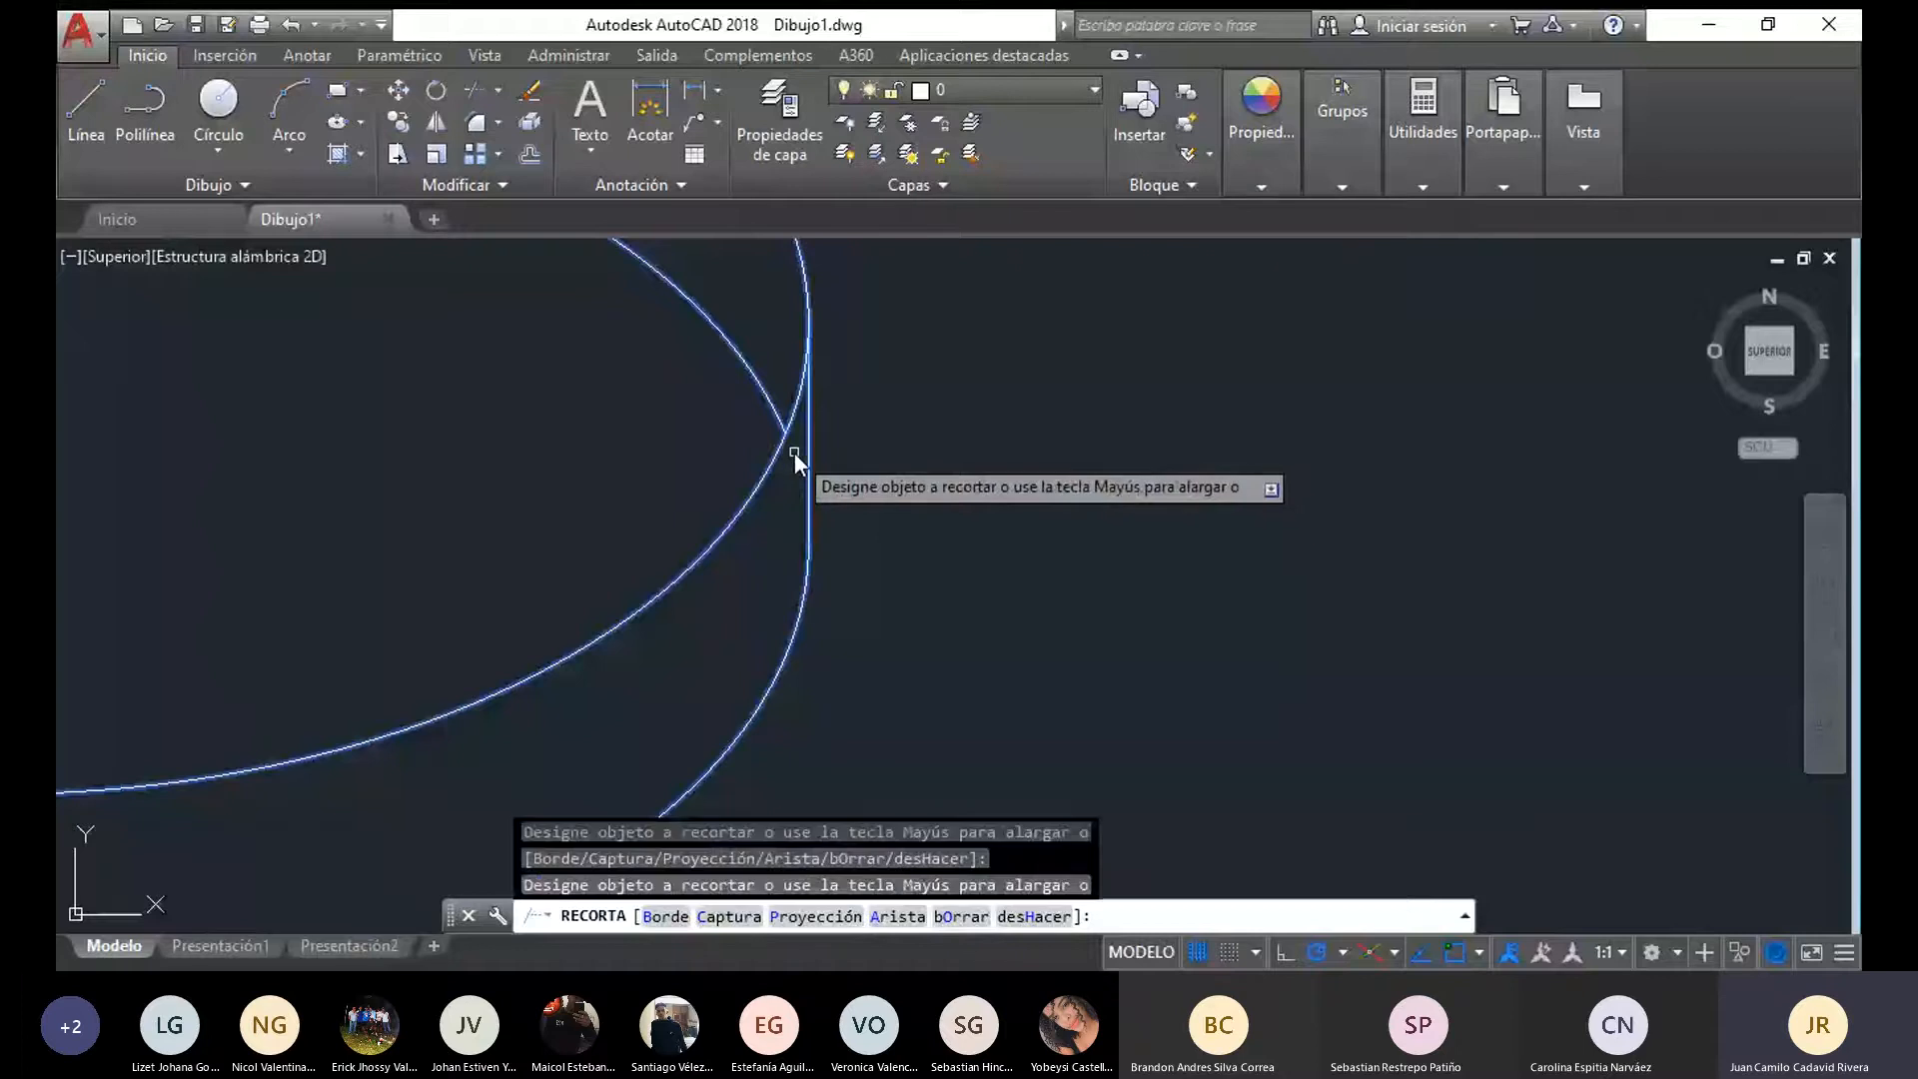
pyautogui.scroll(-4, 794, 451)
pyautogui.press('Escape')
pyautogui.scroll(-2, 746, 561)
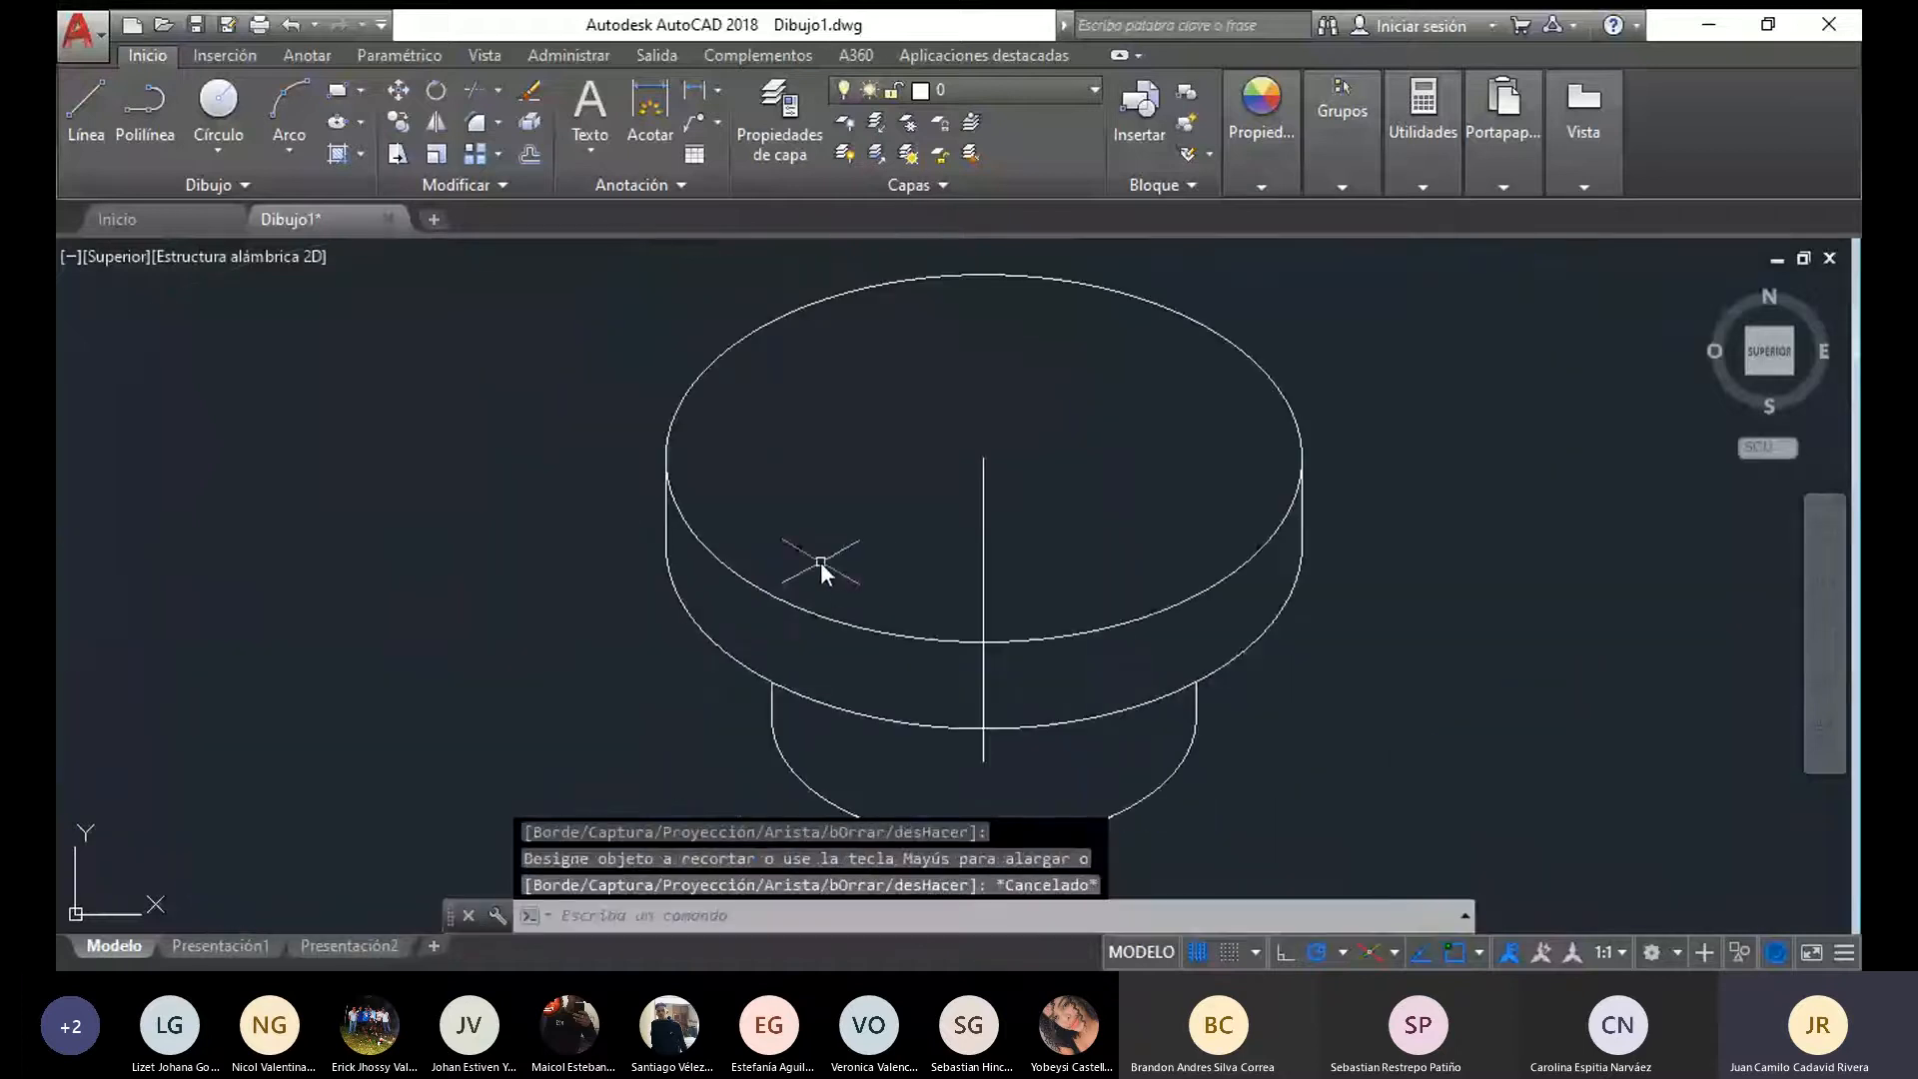
pyautogui.moveTo(819, 561); pyautogui.dragTo(505, 484, button='middle')
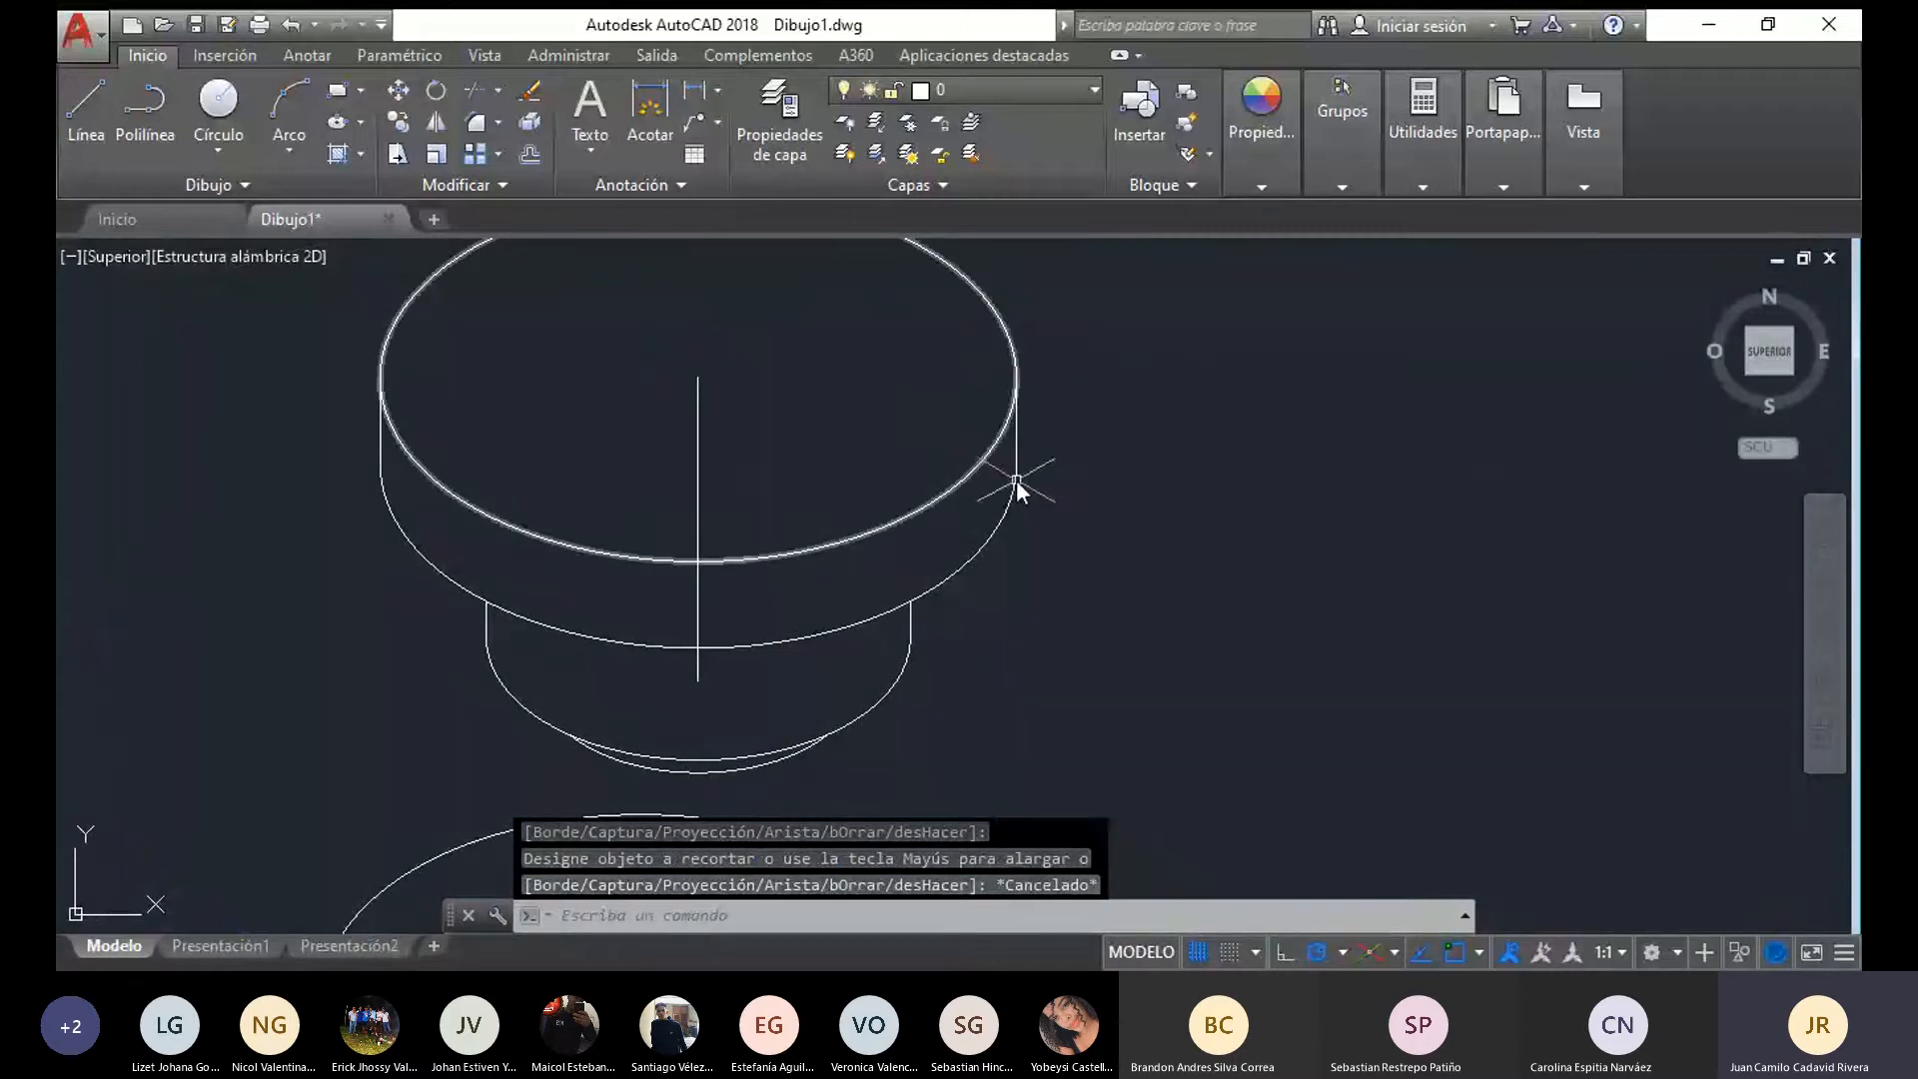
pyautogui.scroll(-4, 839, 419)
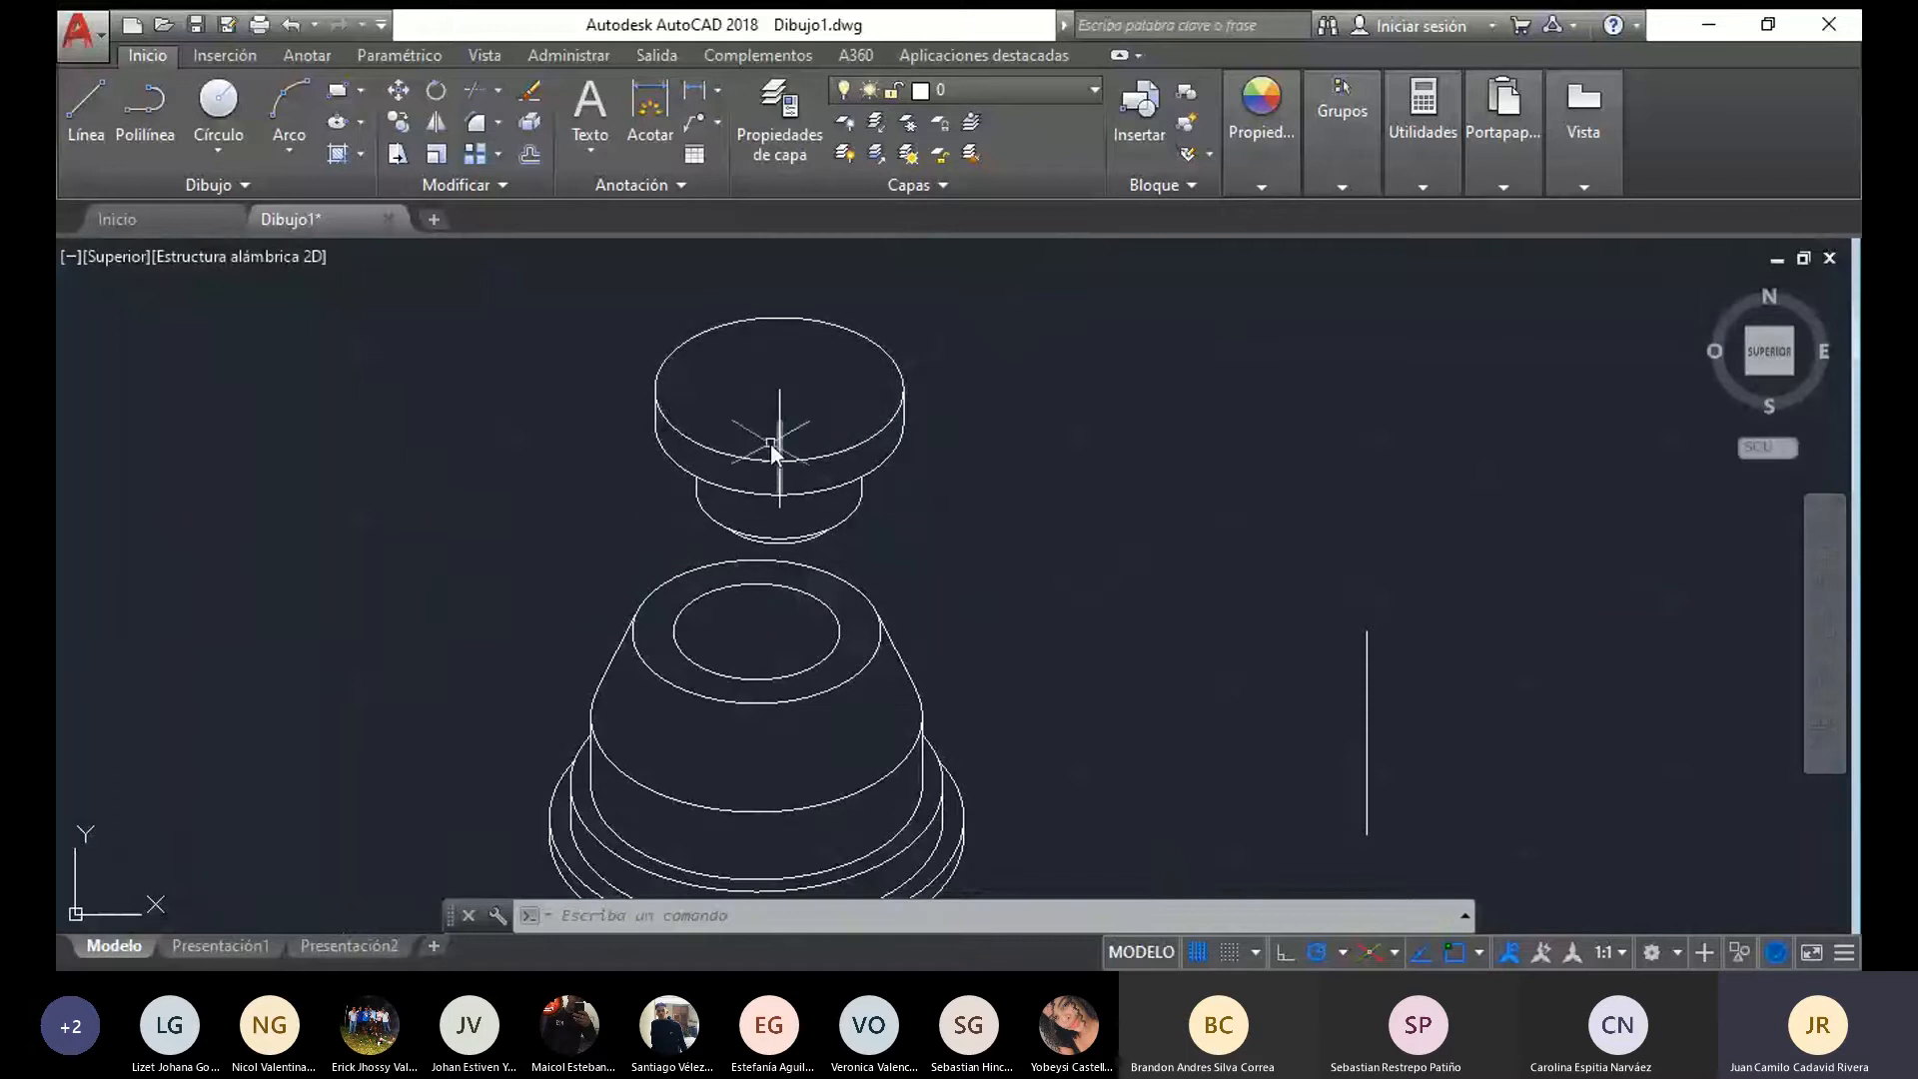
pyautogui.moveTo(935, 583)
pyautogui.mouseDown(button='middle')
pyautogui.moveTo(1021, 496)
pyautogui.moveTo(989, 609)
pyautogui.mouseUp(button='middle')
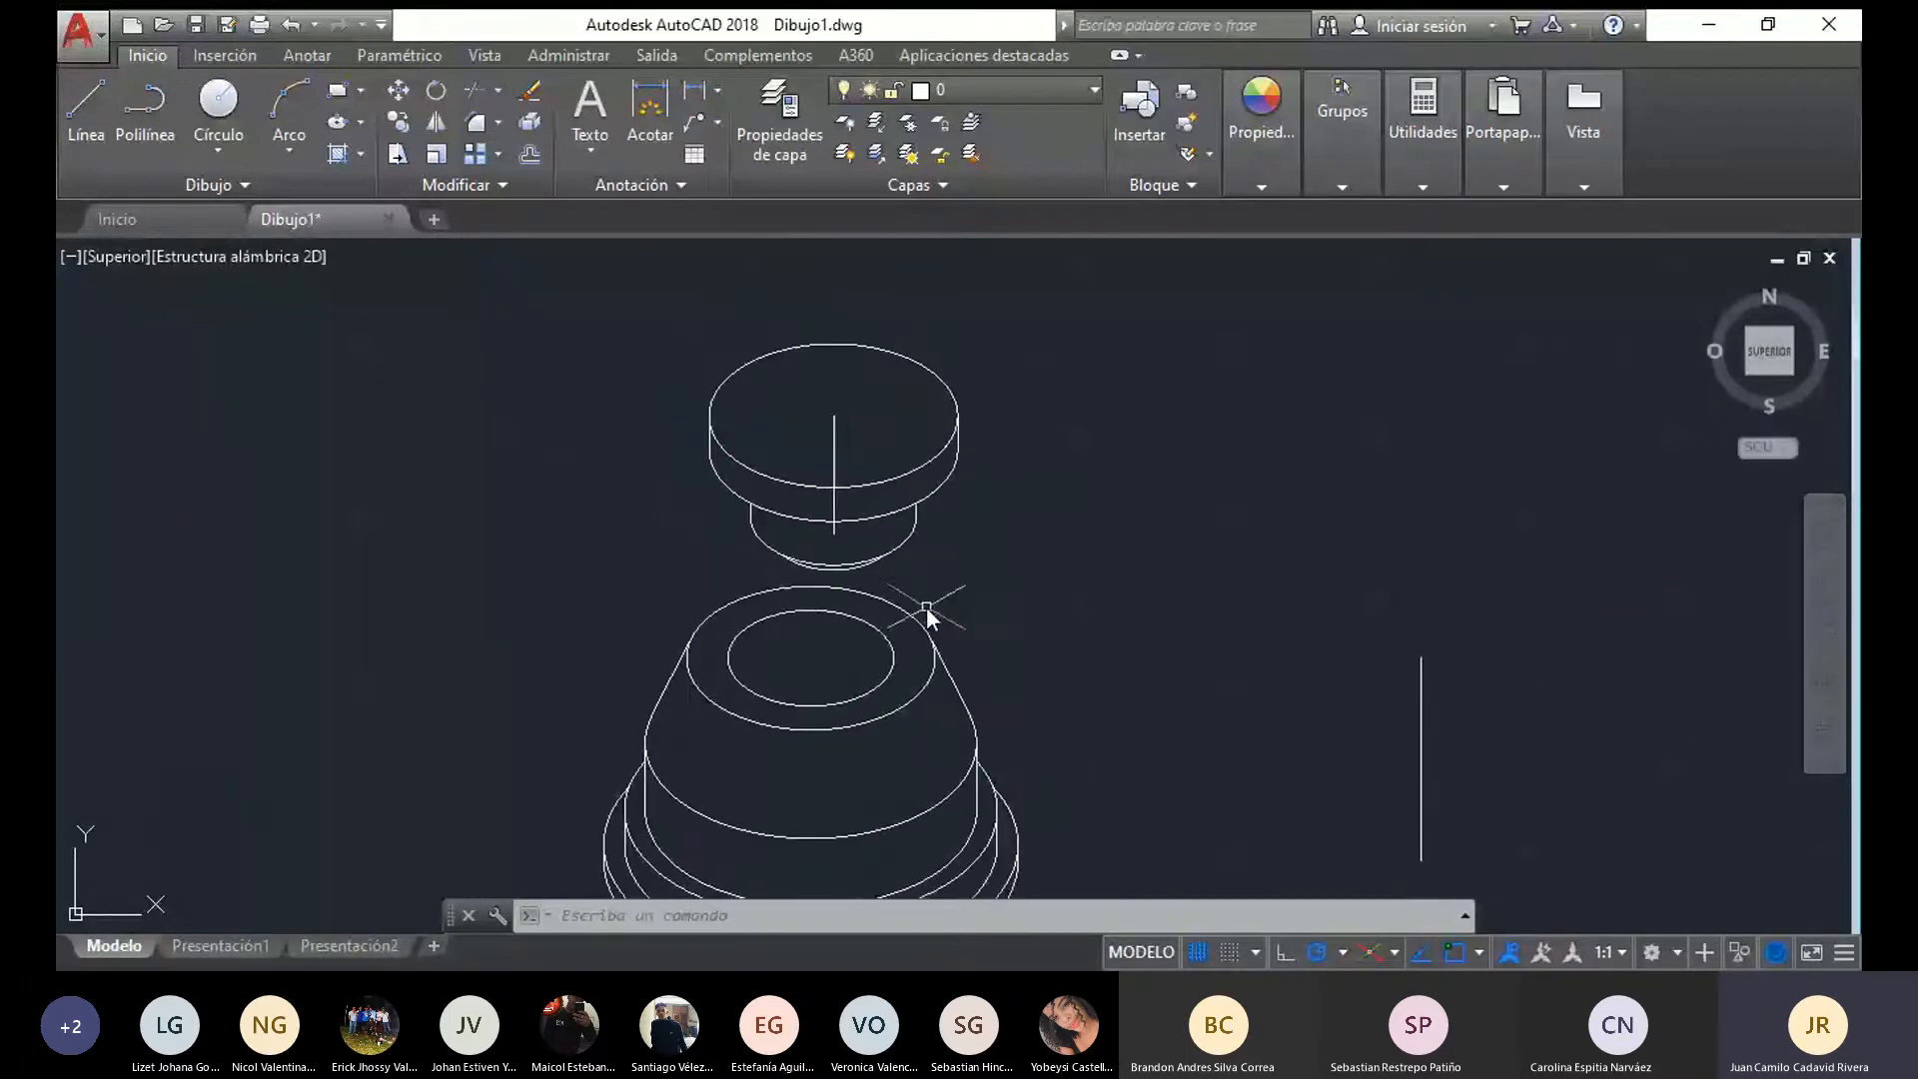
pyautogui.scroll(-3, 861, 565)
pyautogui.moveTo(861, 566)
pyautogui.mouseDown(button='middle')
pyautogui.moveTo(1135, 448)
pyautogui.moveTo(971, 562)
pyautogui.mouseUp(button='middle')
pyautogui.scroll(2, 971, 562)
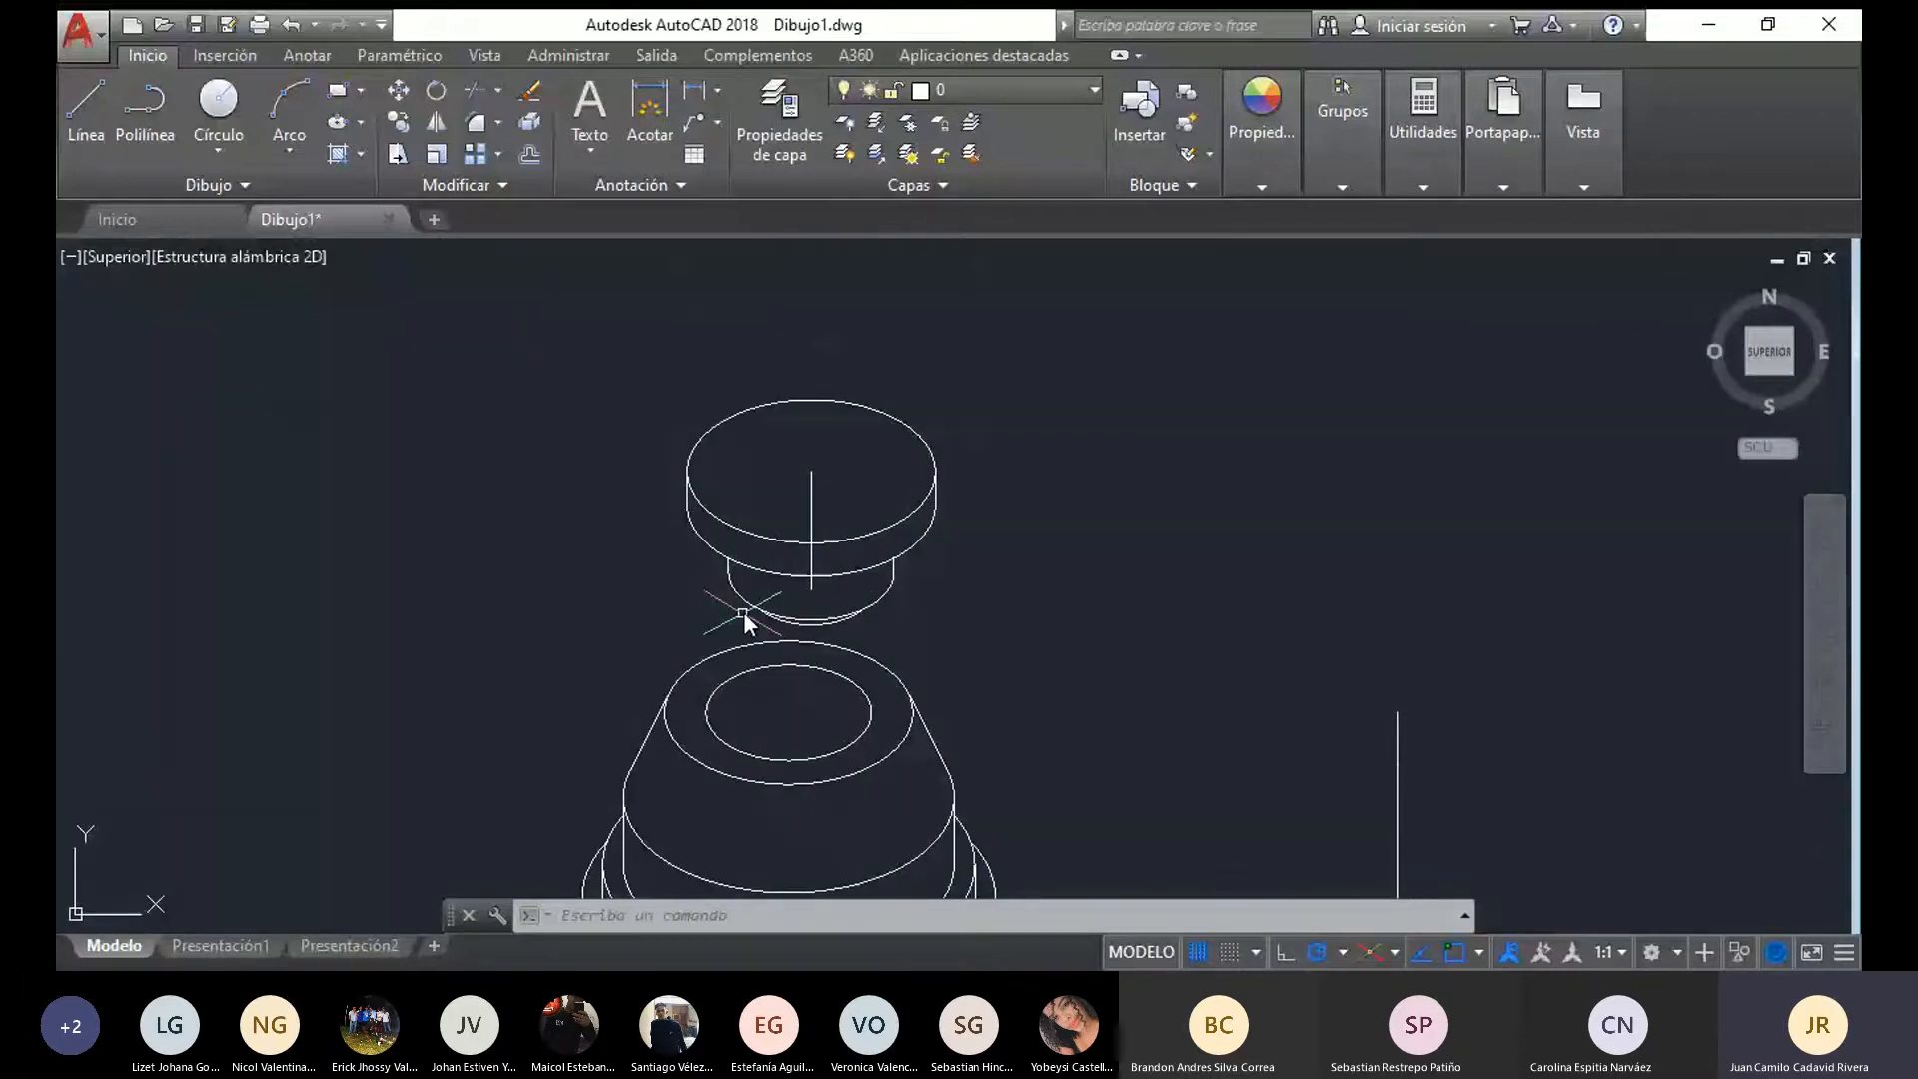
# Draw an isocircle ellipse of radius 10 centred on the upper end of the axis line, on the disc's top face
pyautogui.scroll(4, 806, 501)
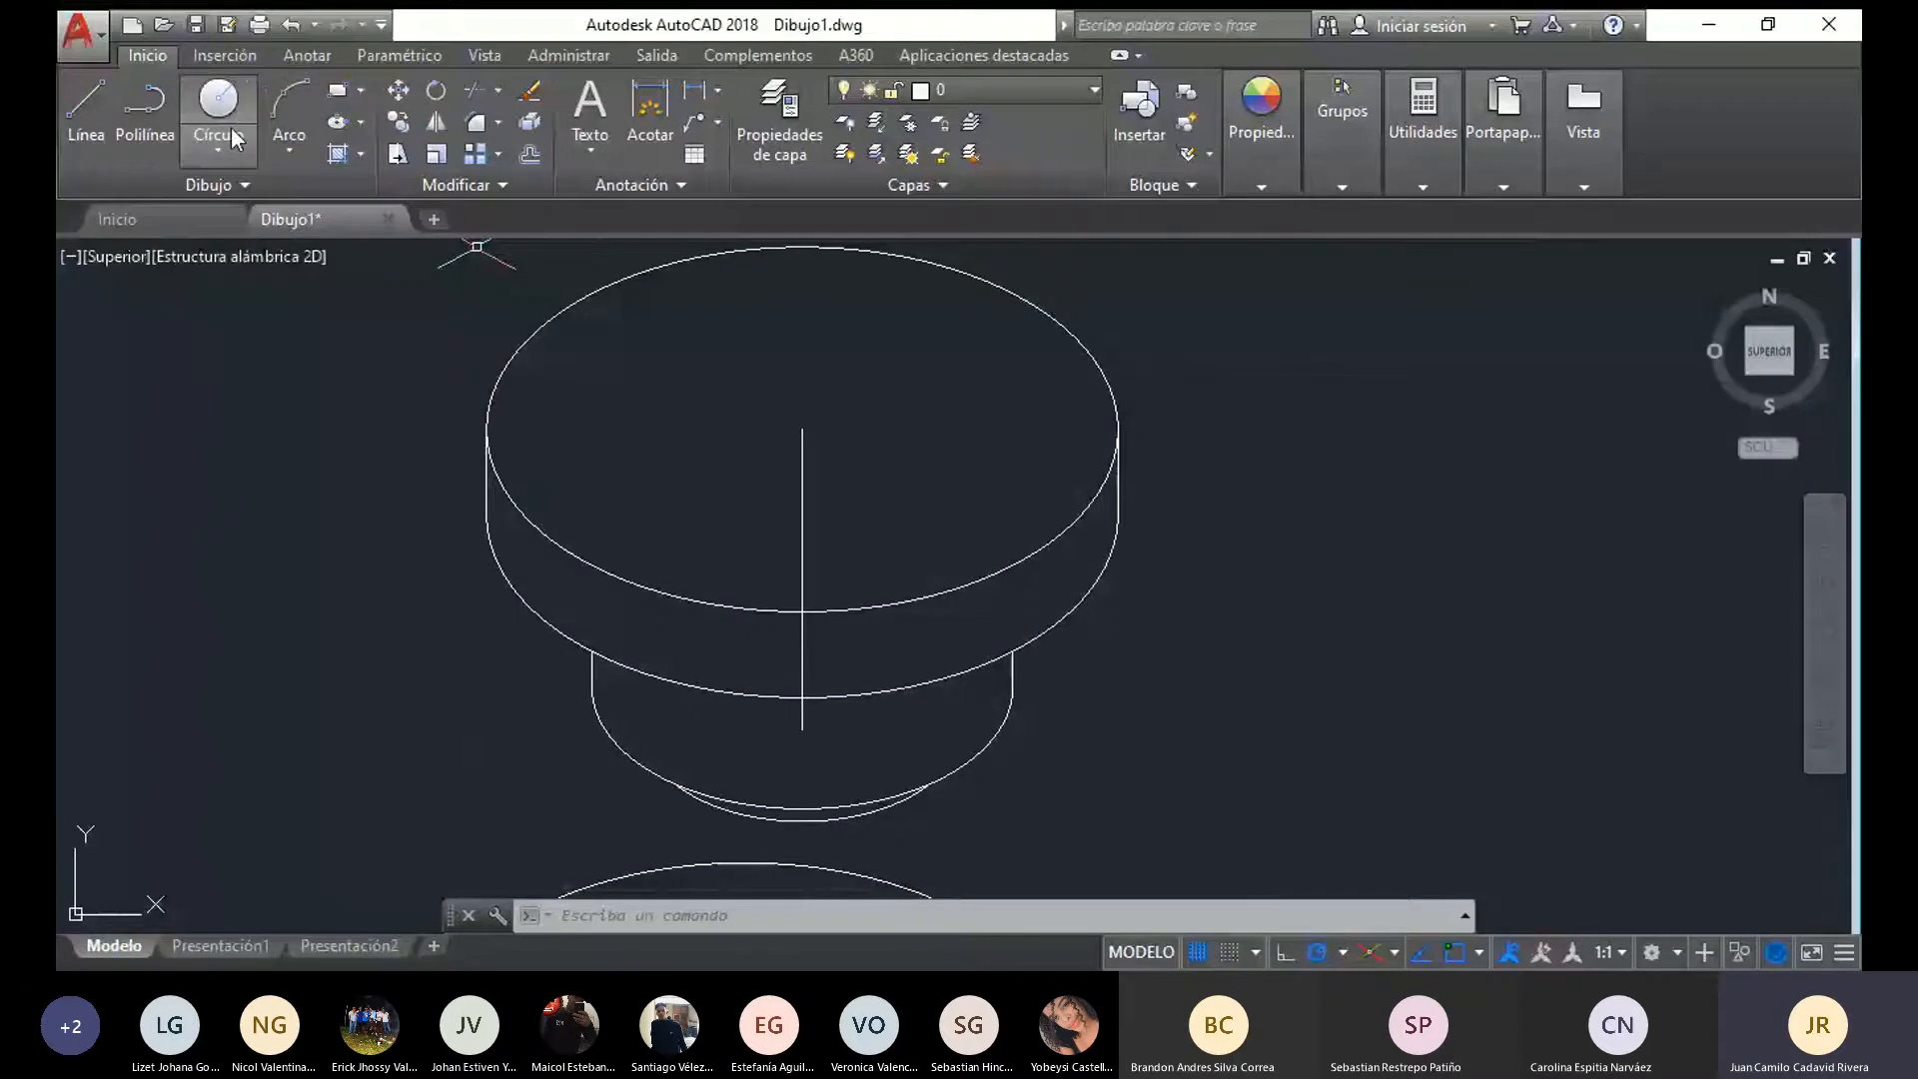
pyautogui.write('el')
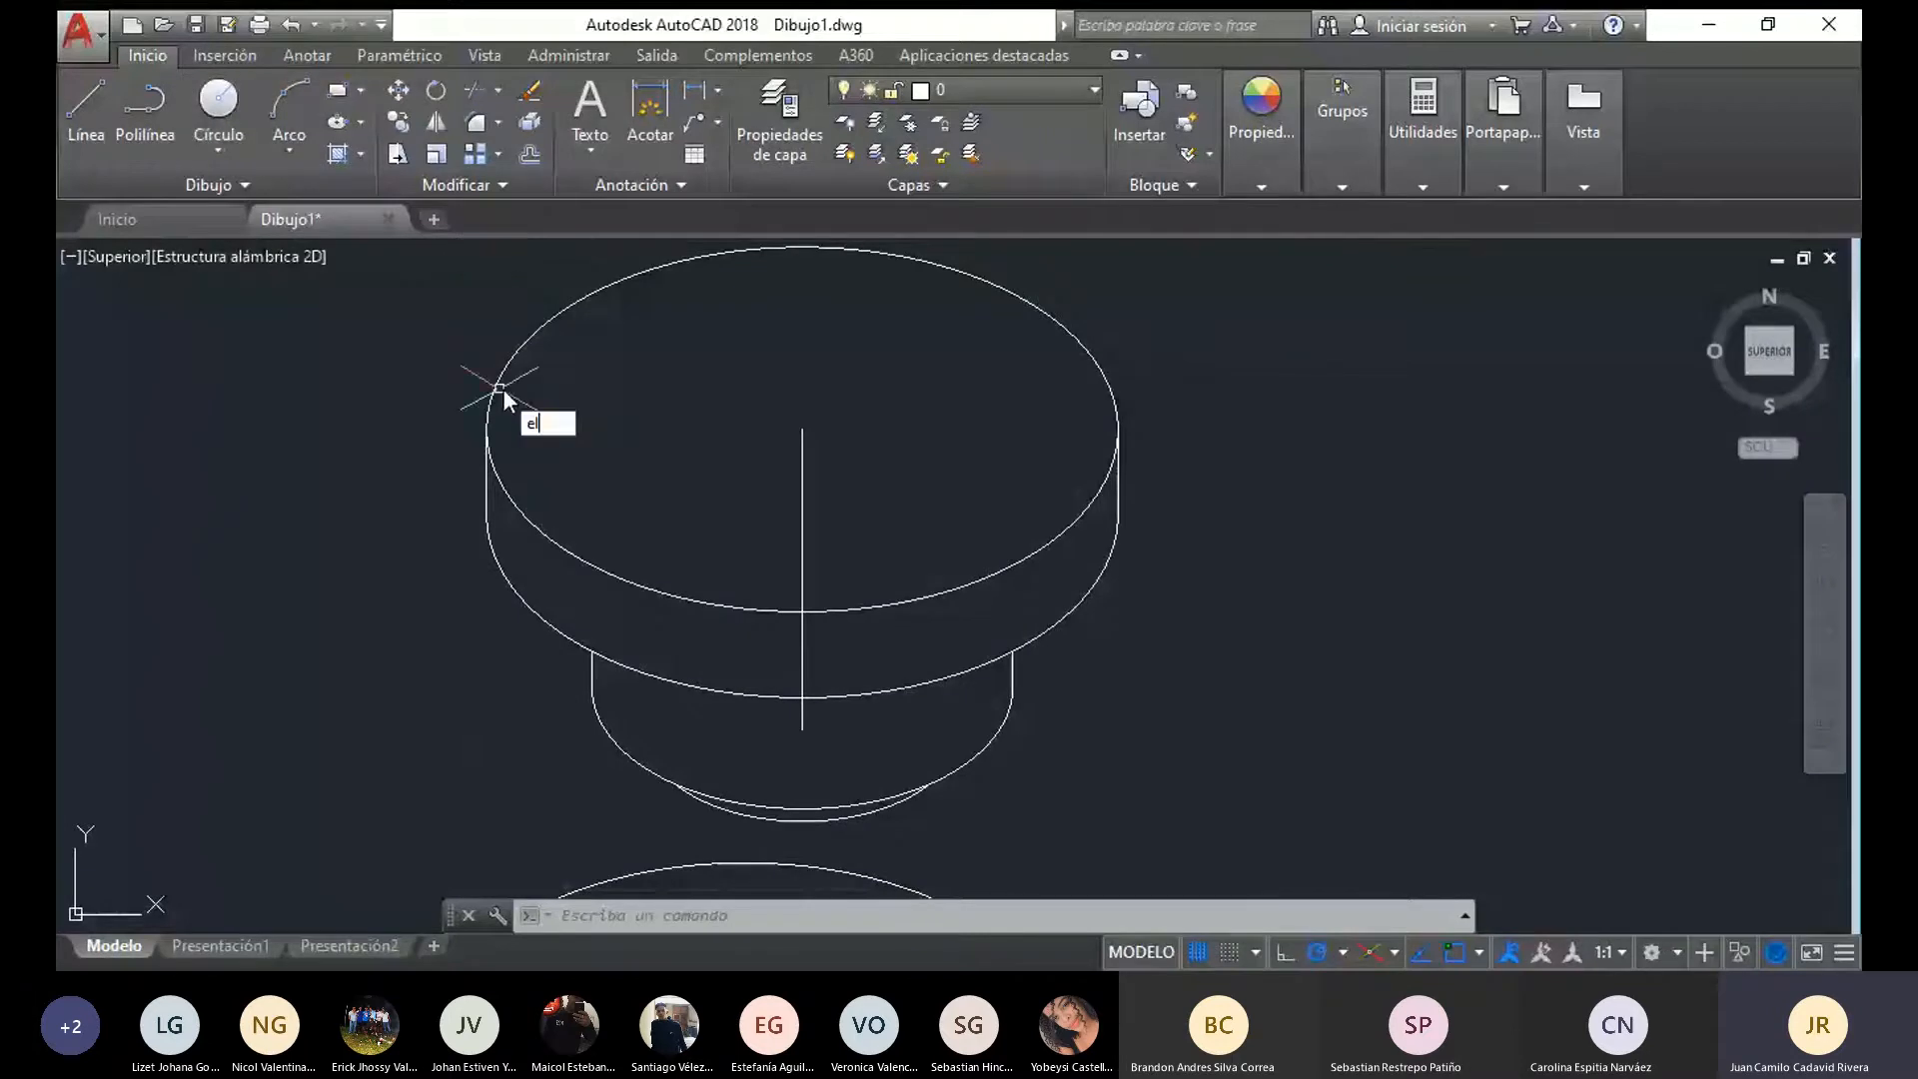
pyautogui.press('Return')
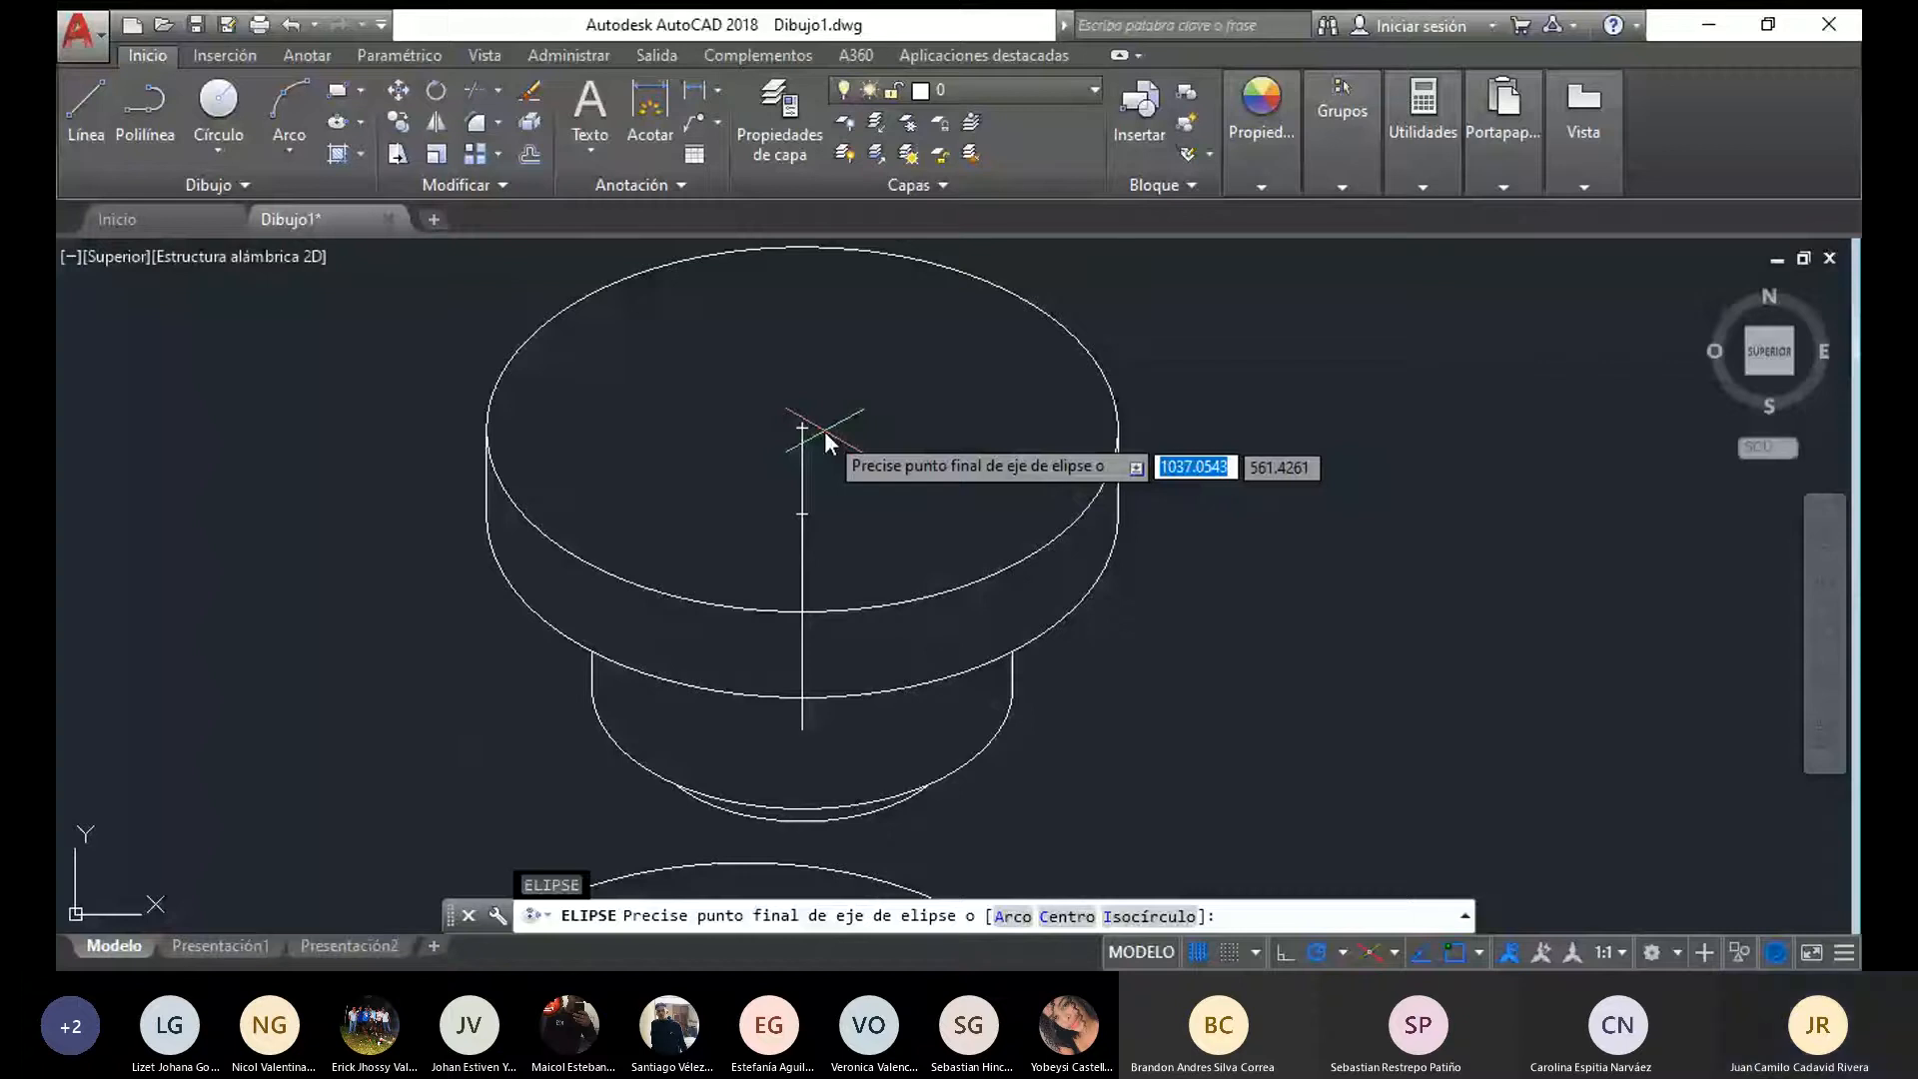
pyautogui.write('i')
pyautogui.press('Return')
pyautogui.click(802, 429)
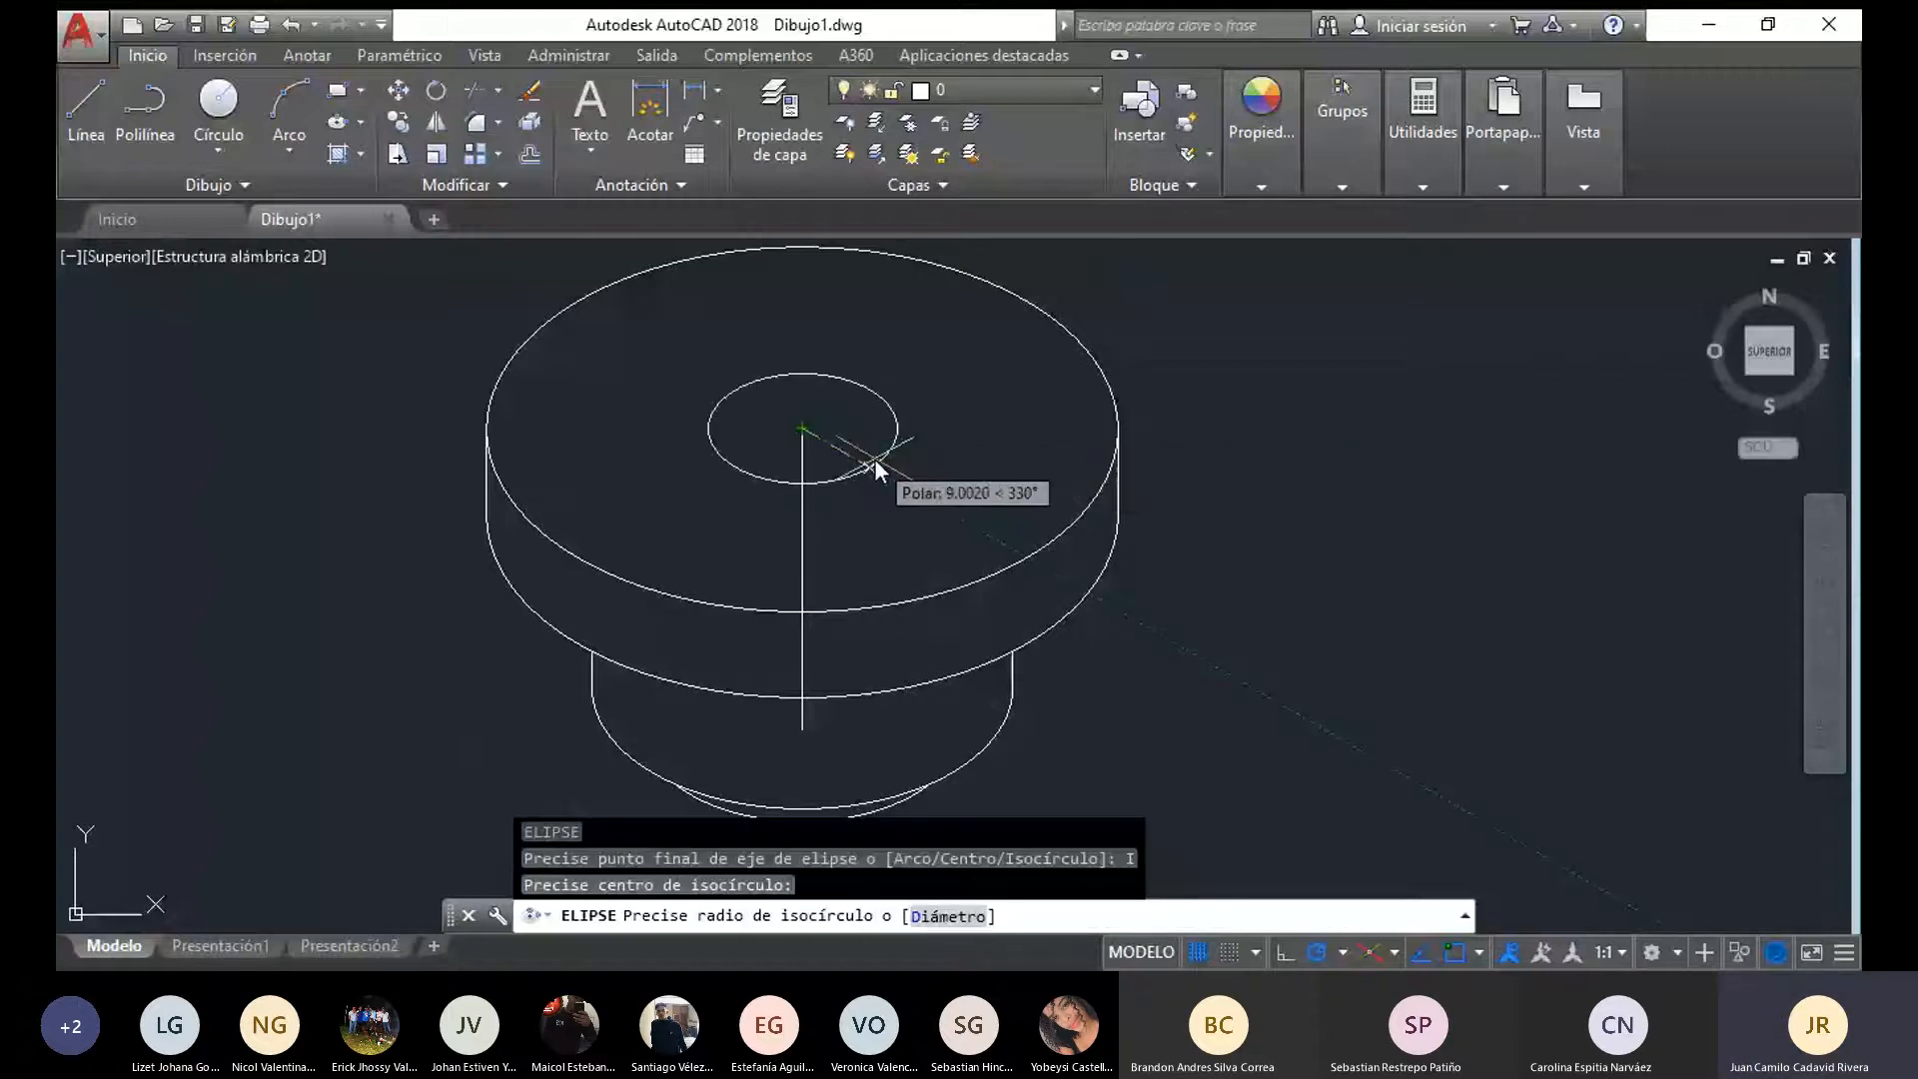
pyautogui.write('10')
pyautogui.press('Return')
# Move the upper piece's vertical axis lines by their lower end to the empty area beside the piece, above the separate vertical line
pyautogui.scroll(-3, 873, 459)
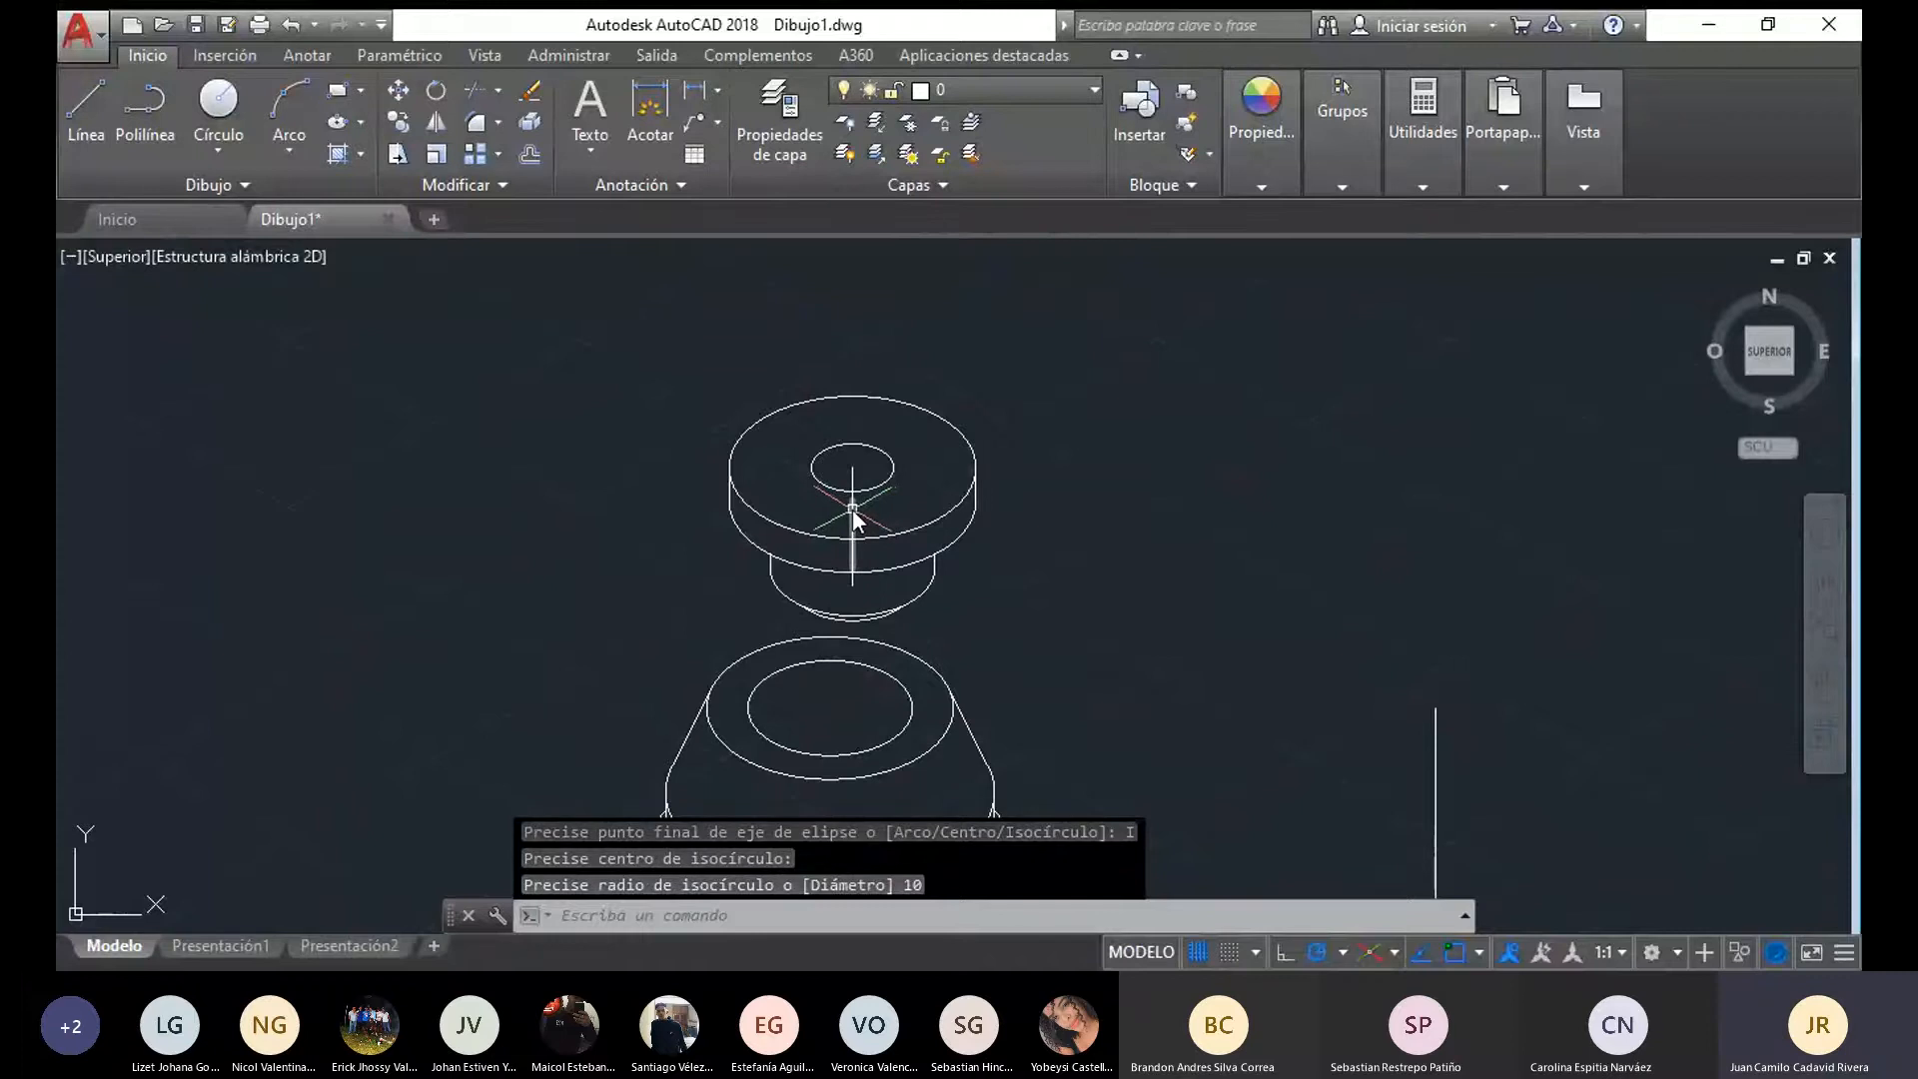
pyautogui.click(852, 485)
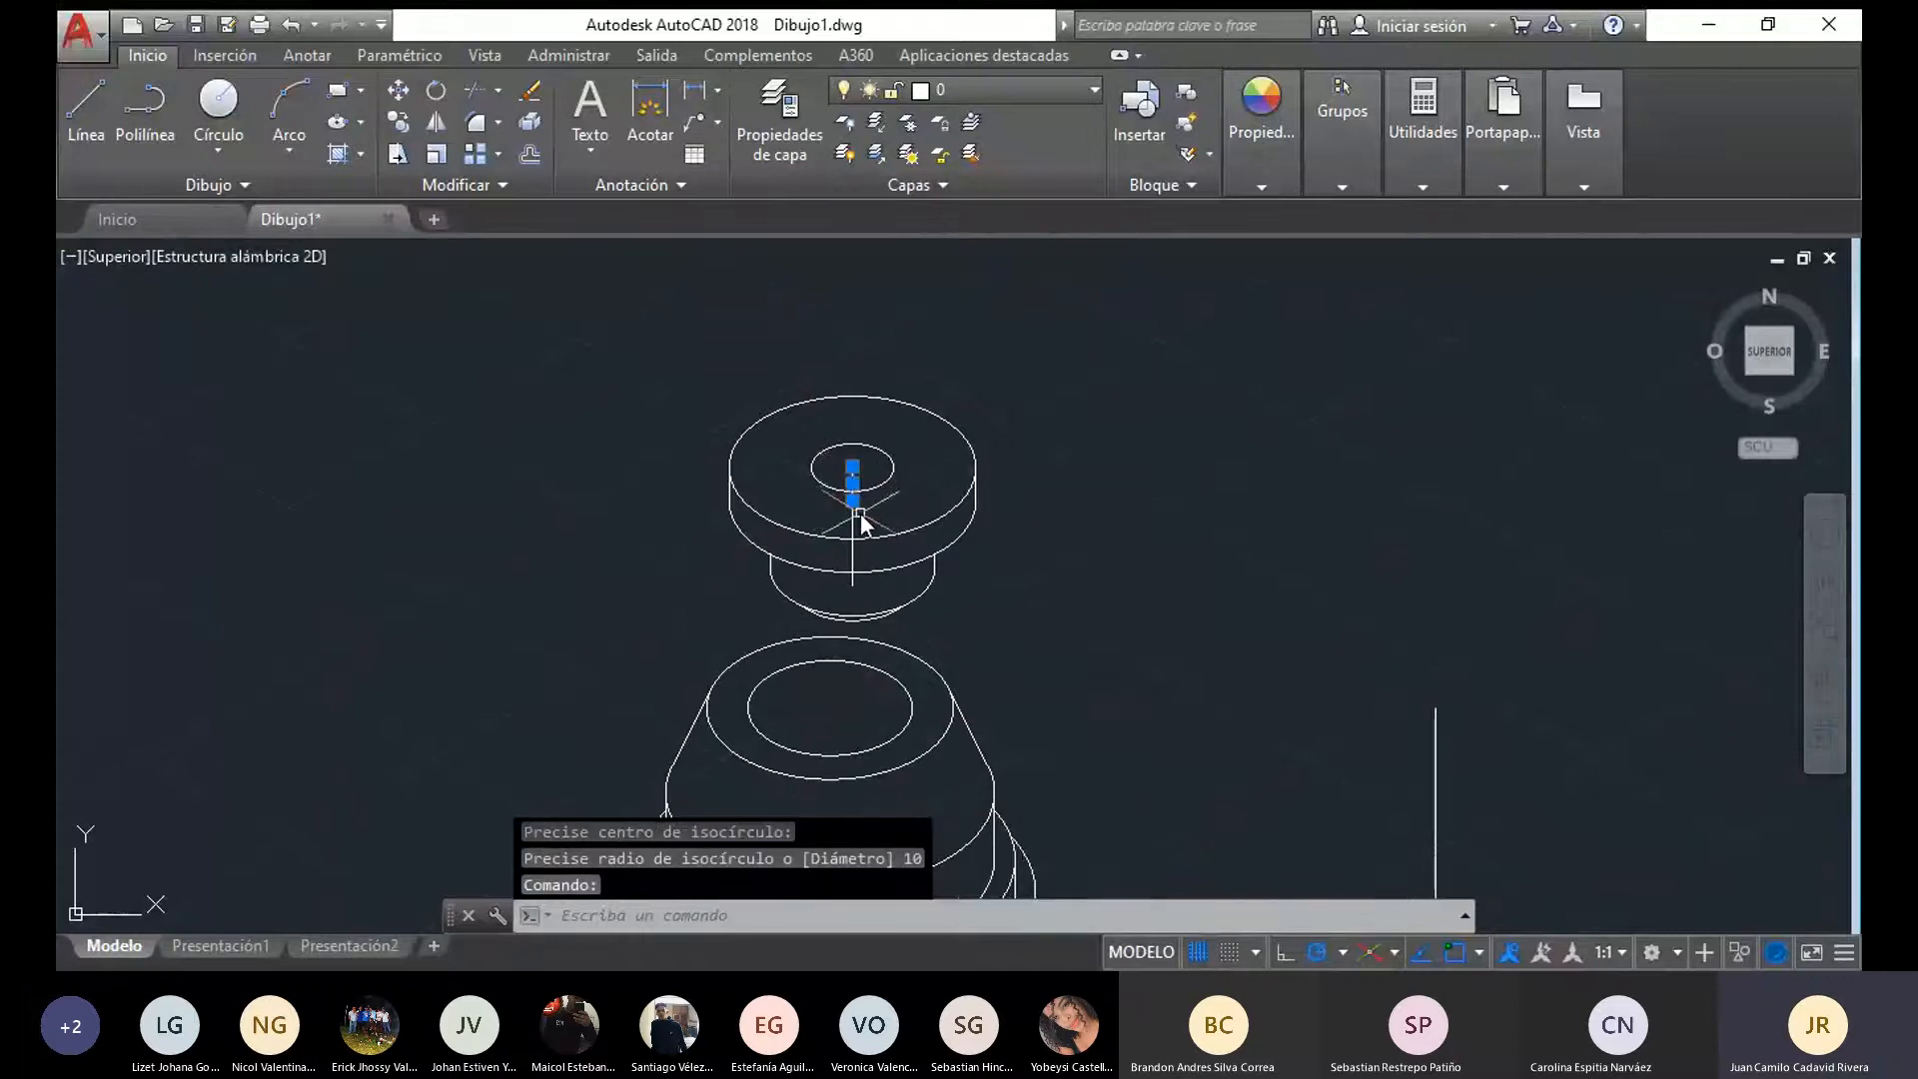
pyautogui.scroll(2, 860, 513)
pyautogui.click(846, 600)
pyautogui.moveTo(848, 626)
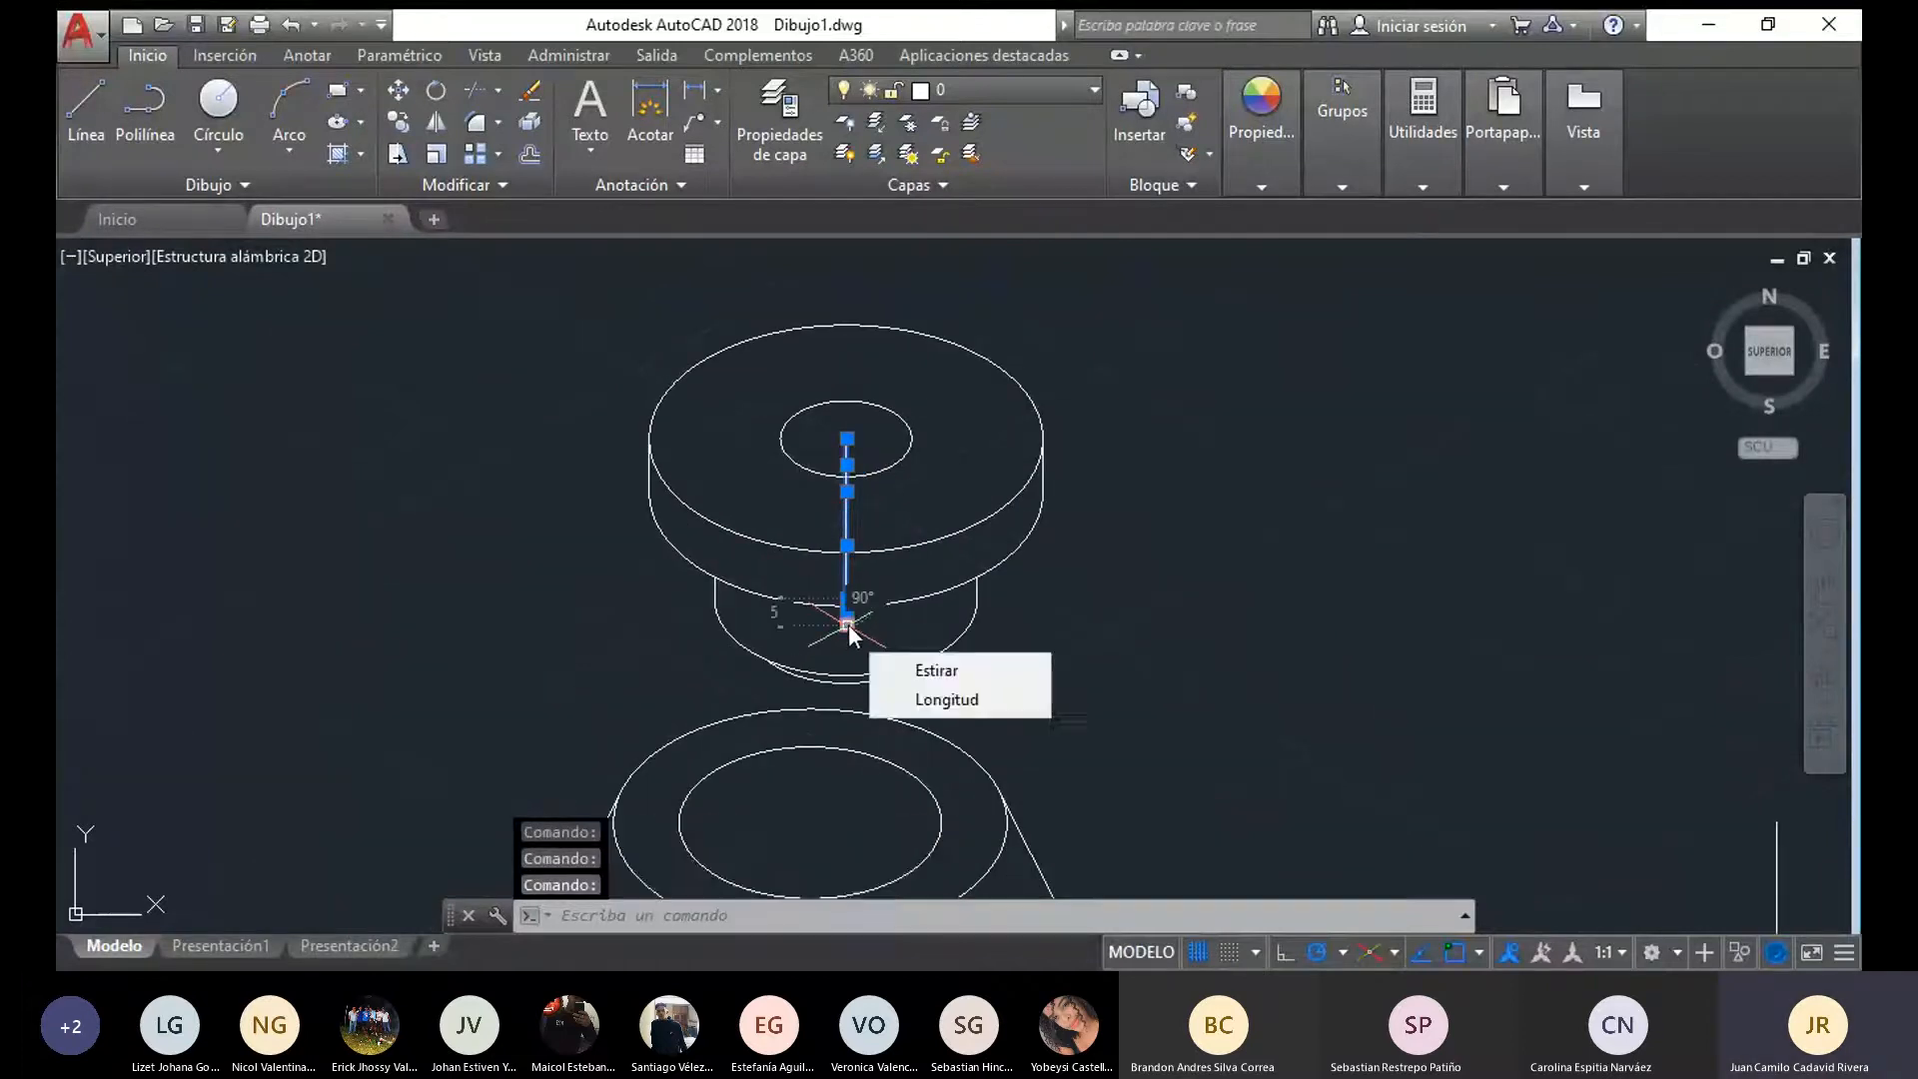
pyautogui.scroll(-4, 1159, 602)
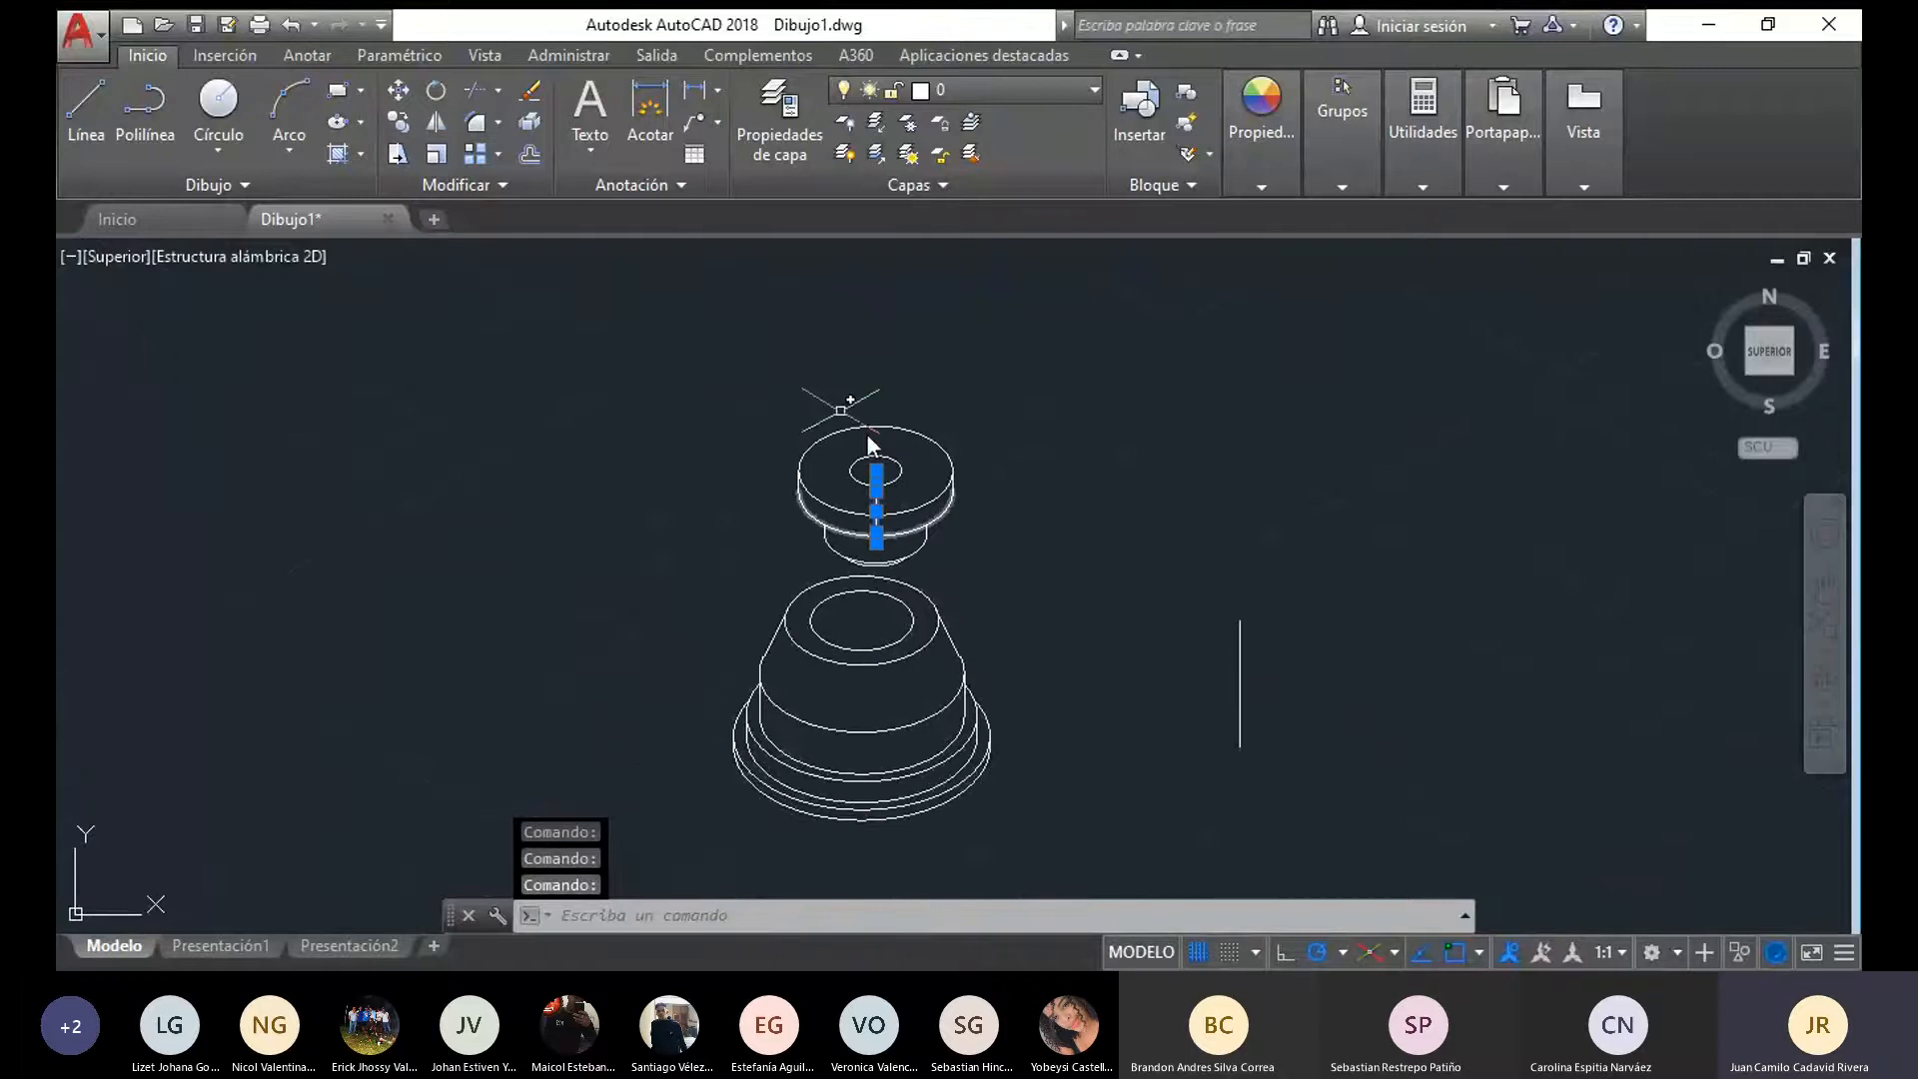
pyautogui.click(398, 91)
pyautogui.scroll(4, 897, 555)
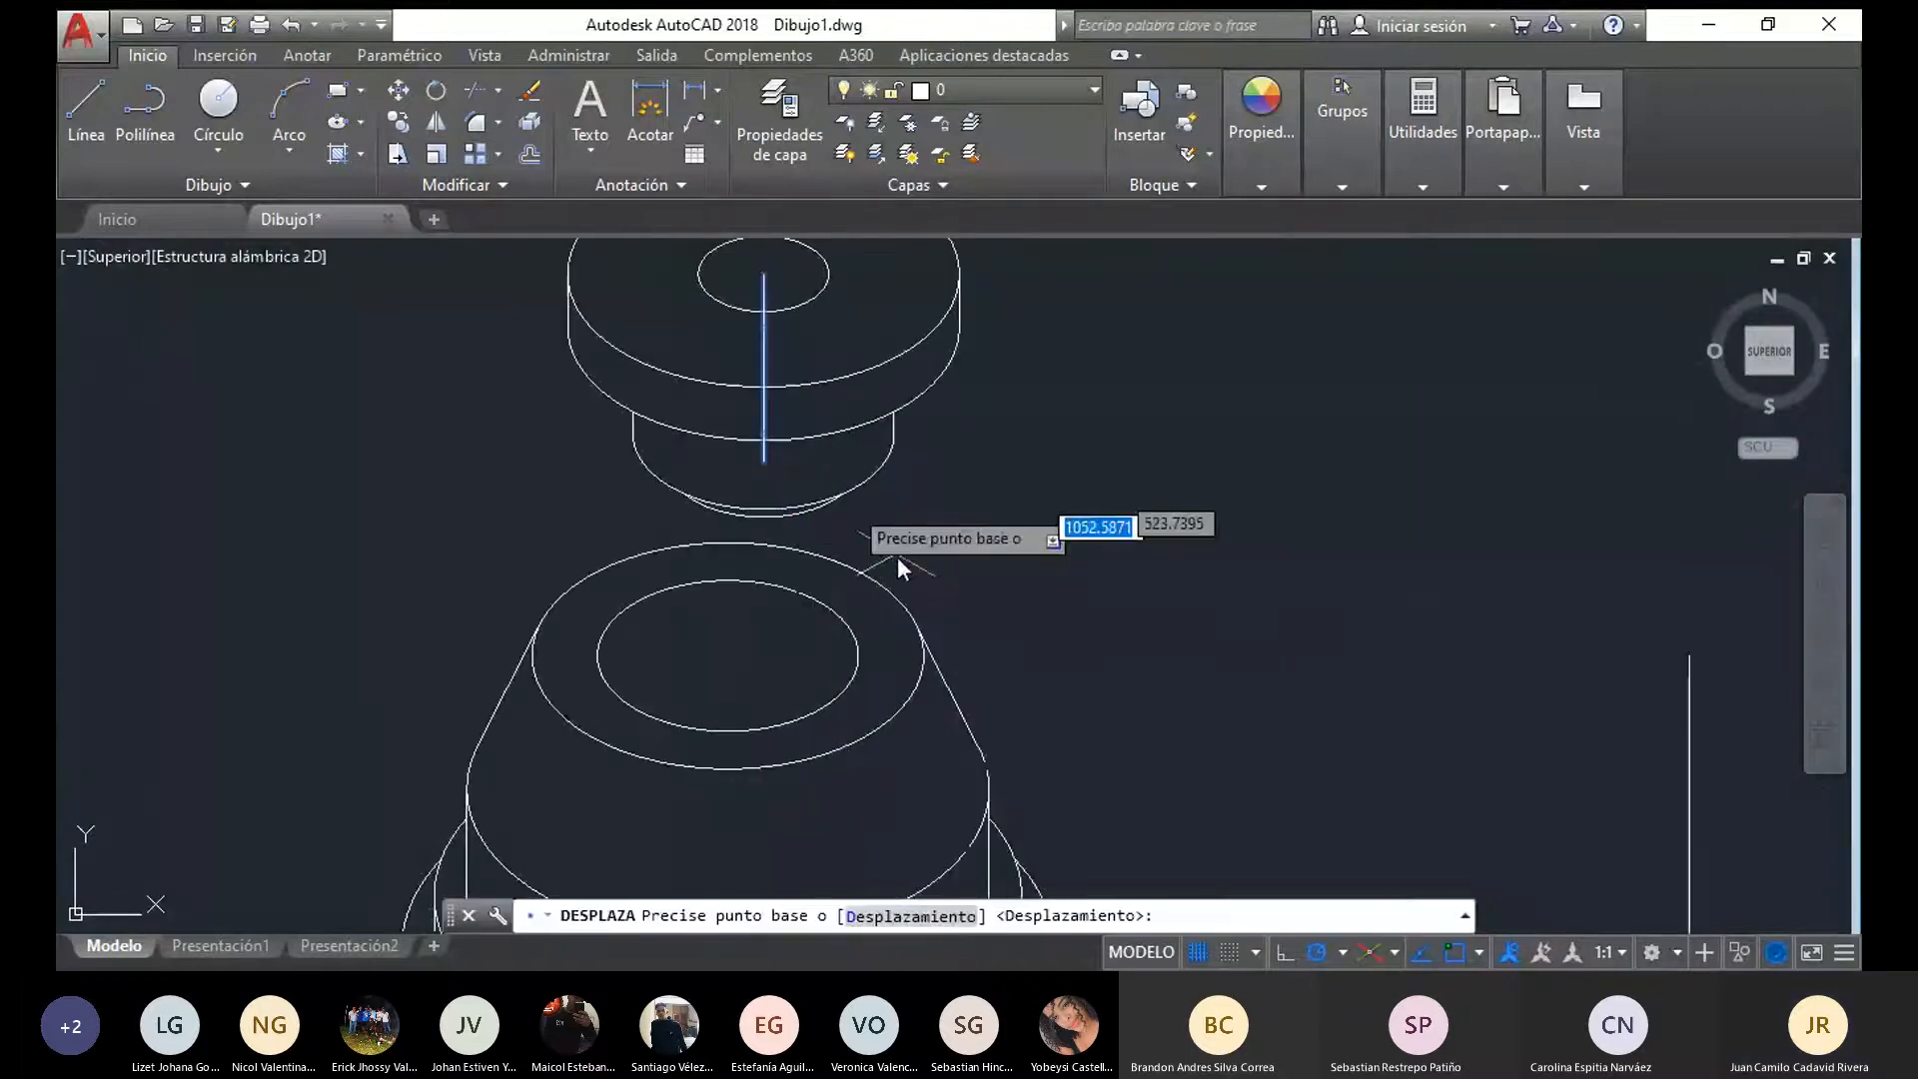
pyautogui.click(764, 459)
pyautogui.scroll(-2, 1201, 571)
pyautogui.click(1131, 528)
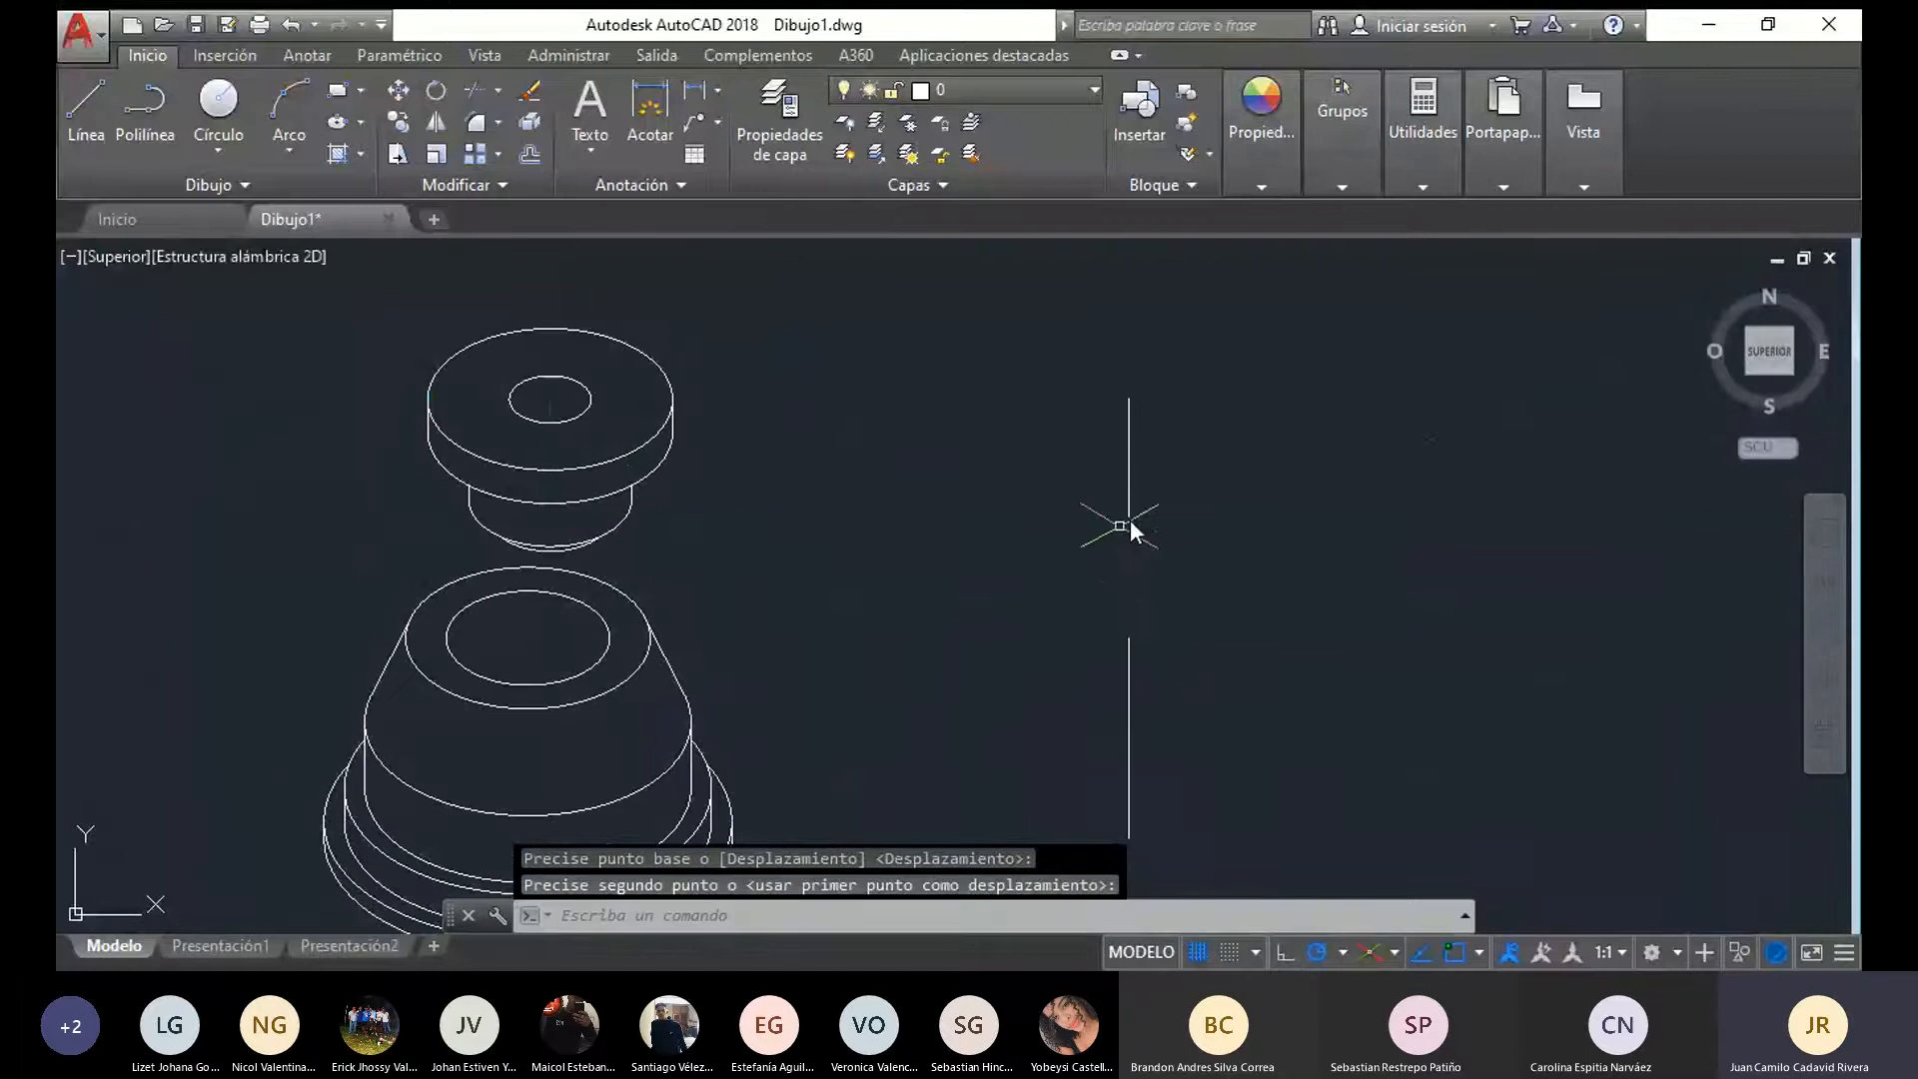
# Move the whole flanged upper piece so its axis lines up vertically with the centre of the conical part's top ellipse
pyautogui.moveTo(1009, 598); pyautogui.dragTo(1215, 554, button='middle')
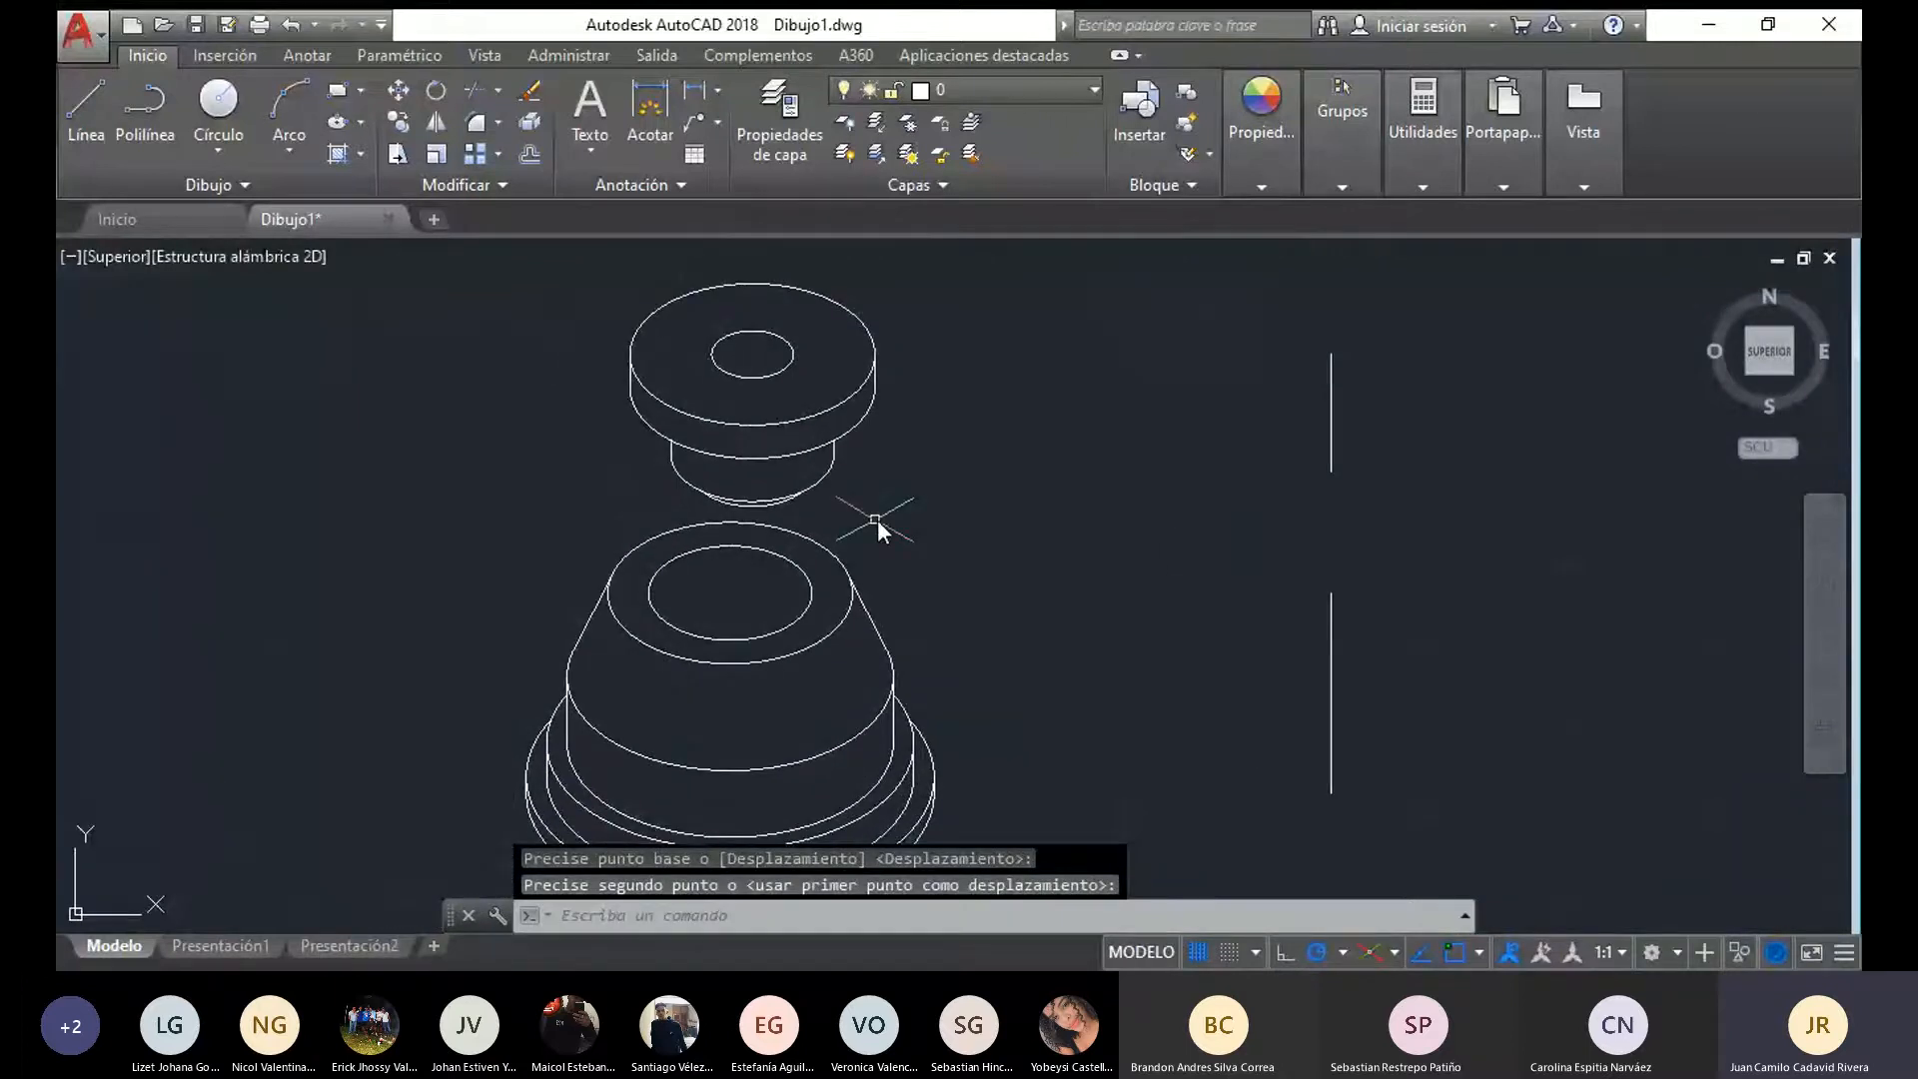
pyautogui.moveTo(911, 480); pyautogui.dragTo(1135, 514, button='middle')
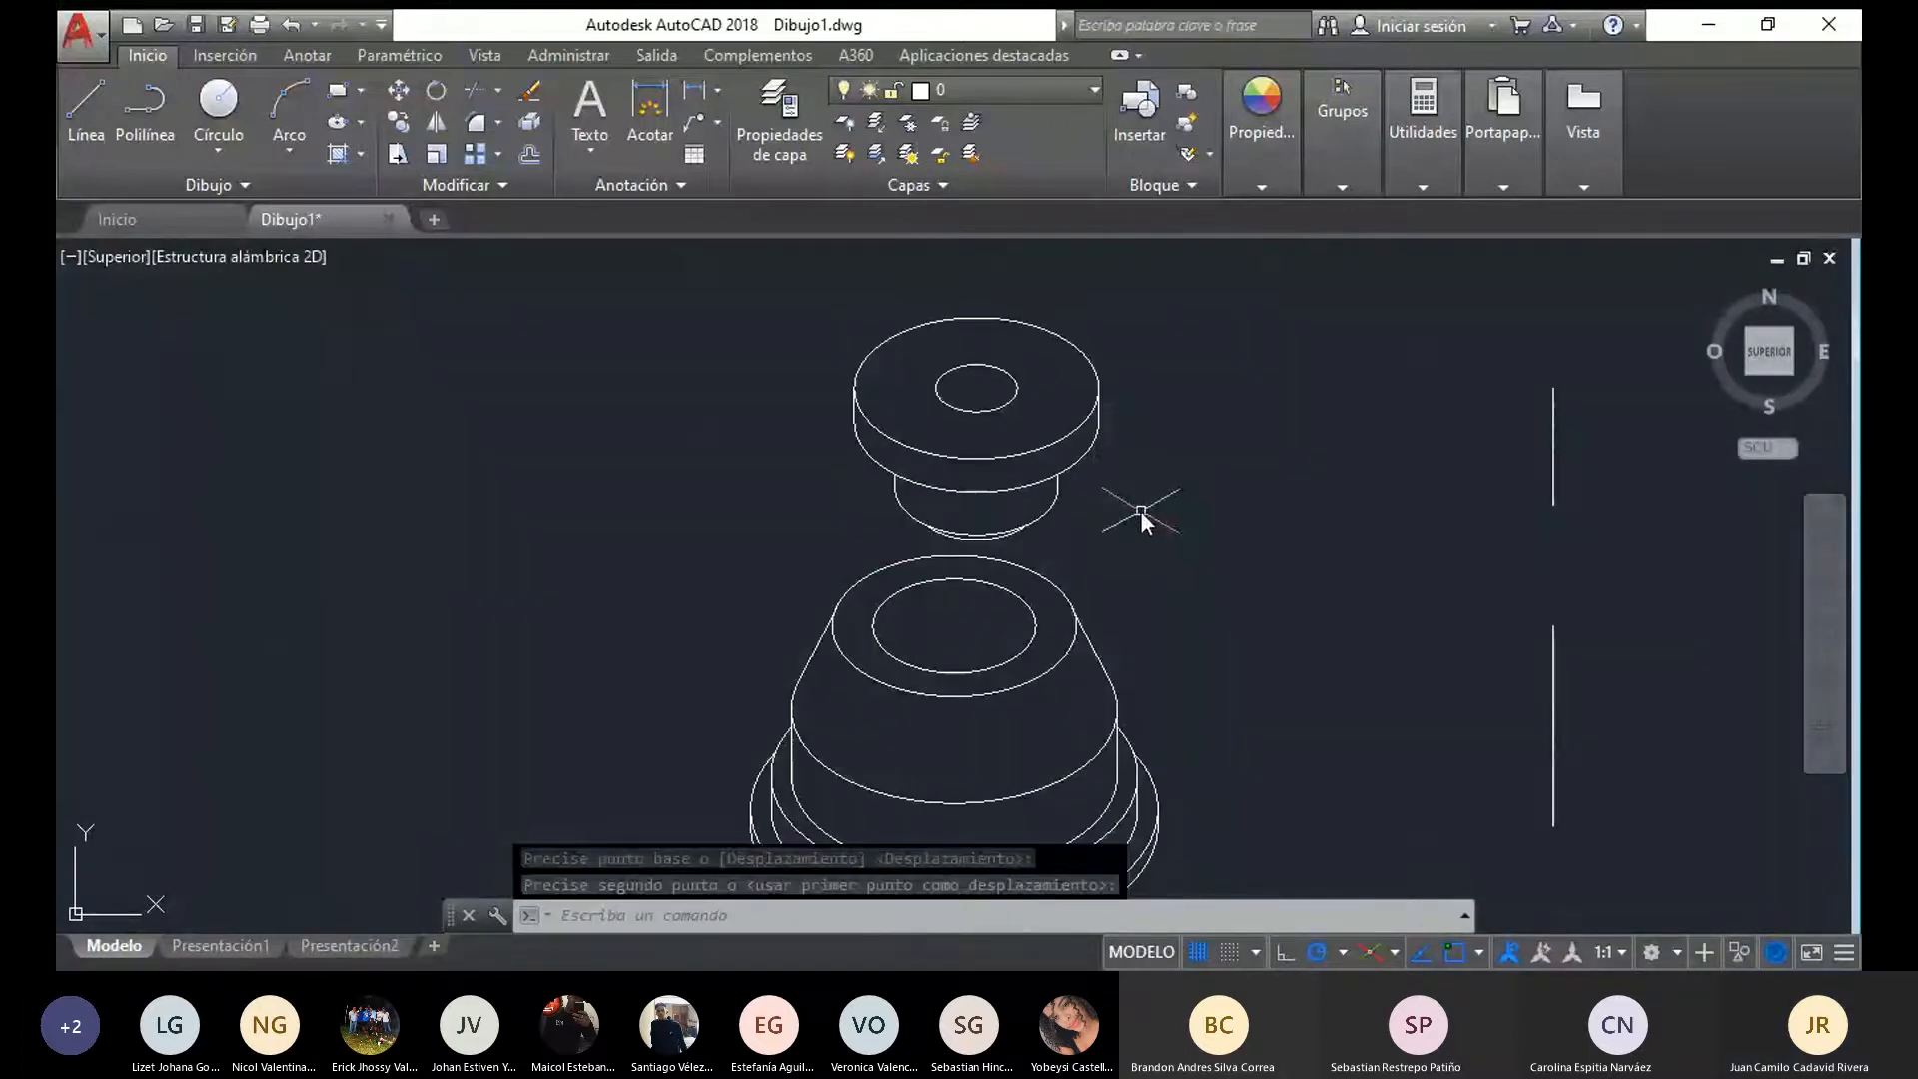
pyautogui.moveTo(1137, 518)
pyautogui.mouseDown()
pyautogui.moveTo(926, 544)
pyautogui.moveTo(853, 392)
pyautogui.moveTo(959, 310)
pyautogui.mouseUp()
pyautogui.click(398, 91)
pyautogui.click(976, 504)
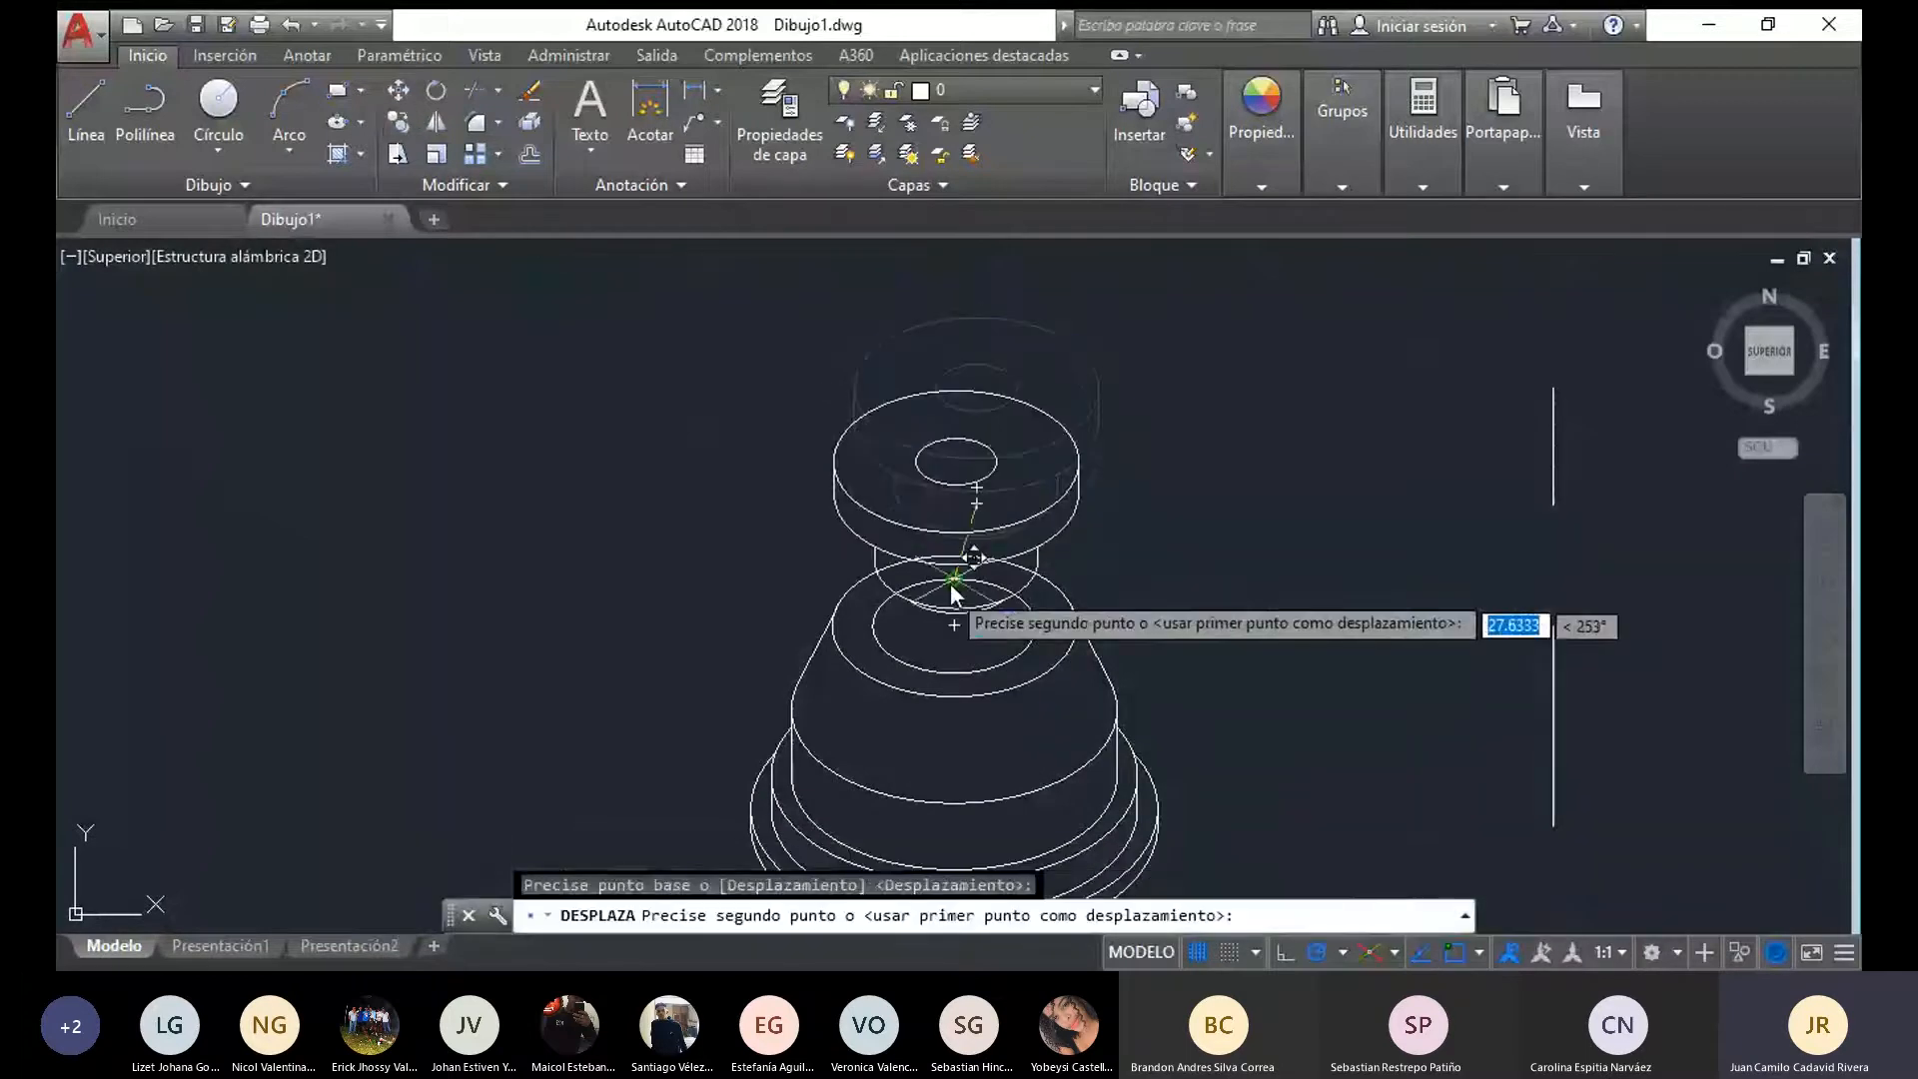
pyautogui.click(953, 506)
pyautogui.scroll(-2, 1166, 560)
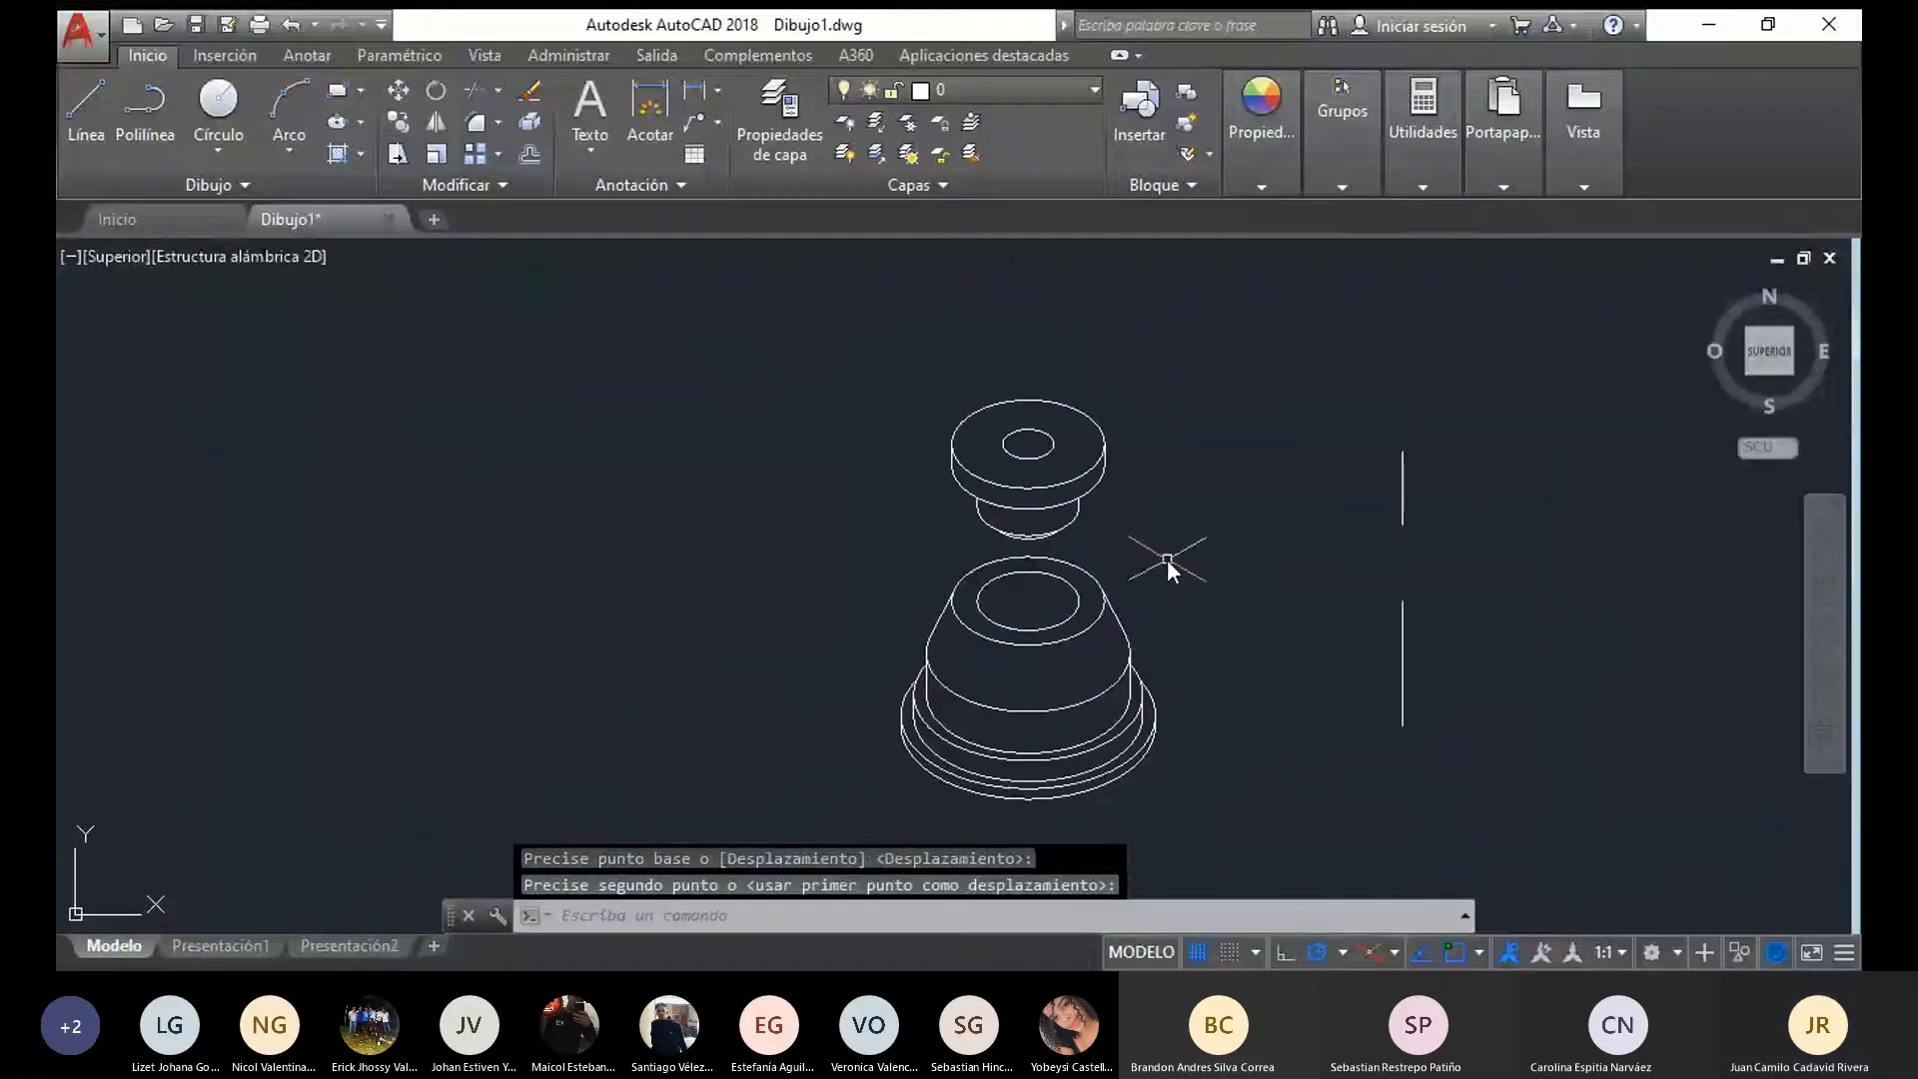
pyautogui.scroll(5, 1026, 510)
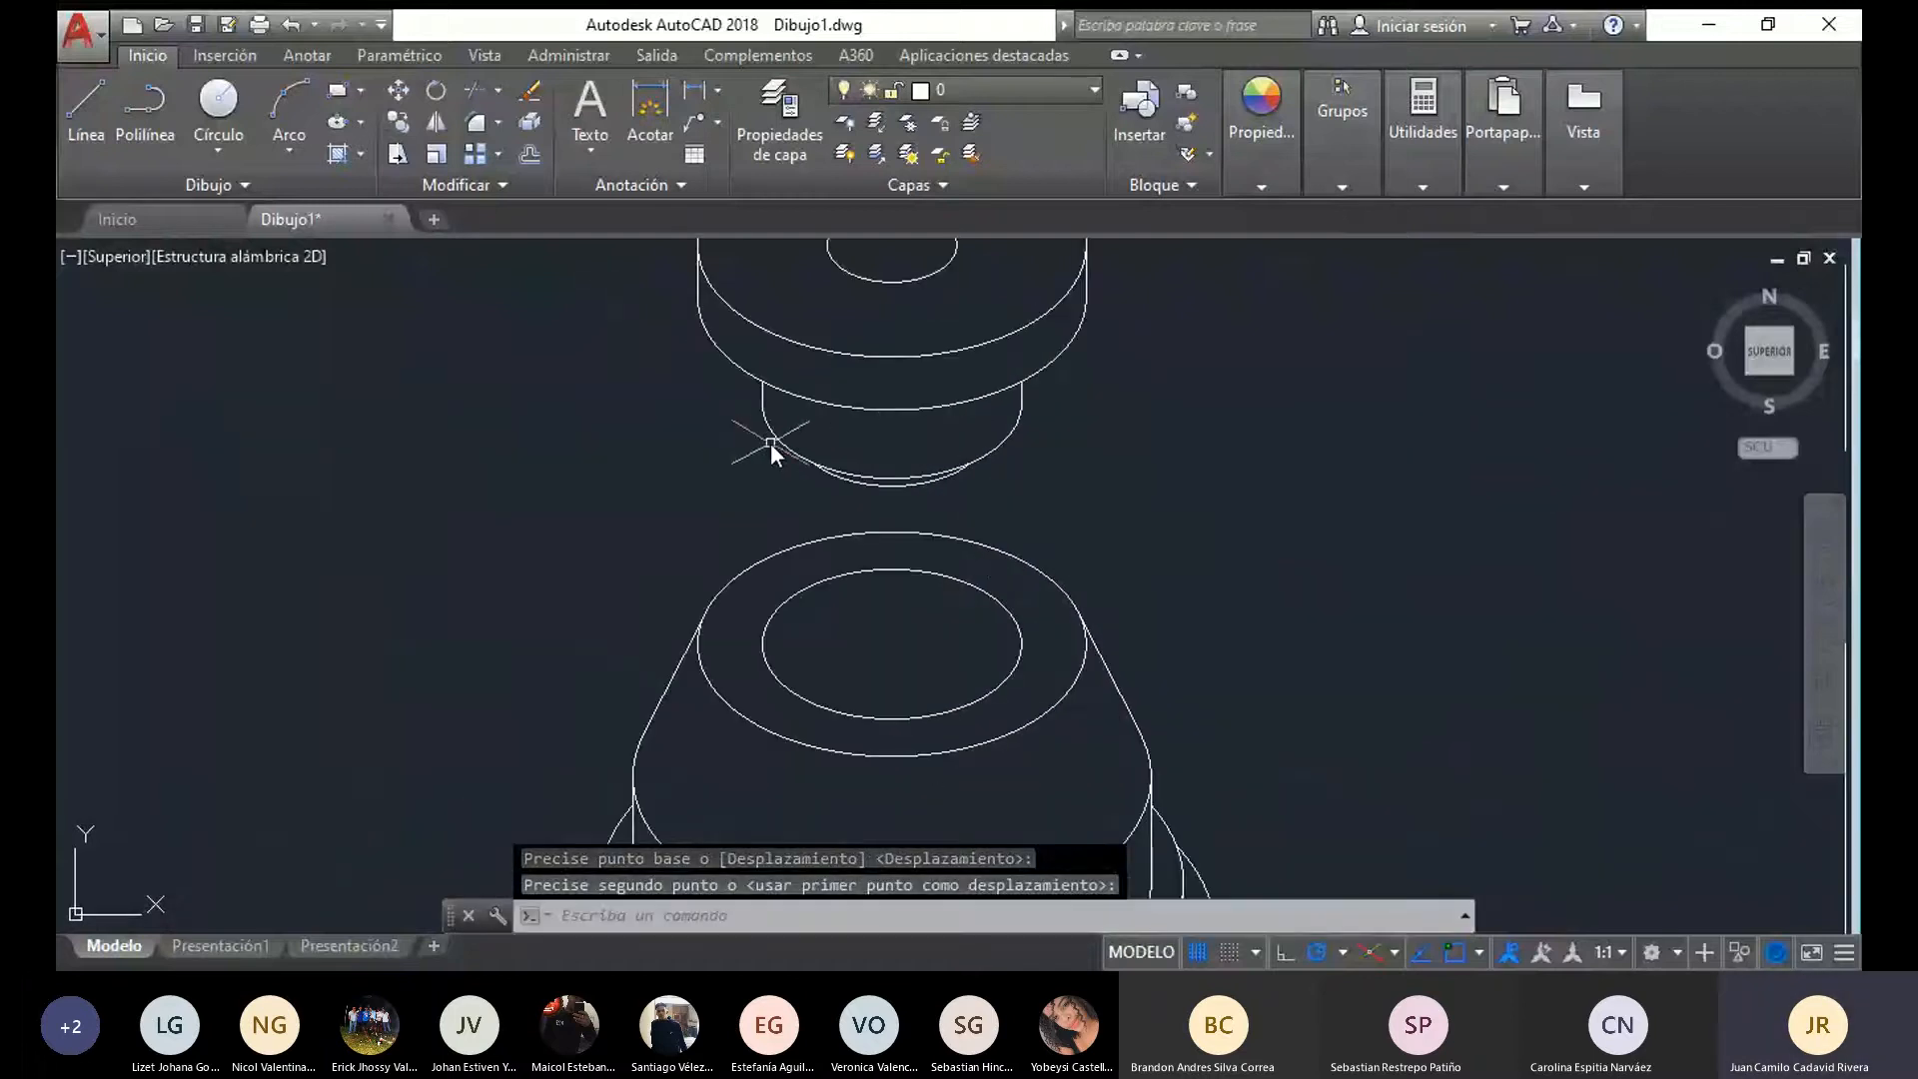
pyautogui.moveTo(753, 446); pyautogui.dragTo(642, 518, button='middle')
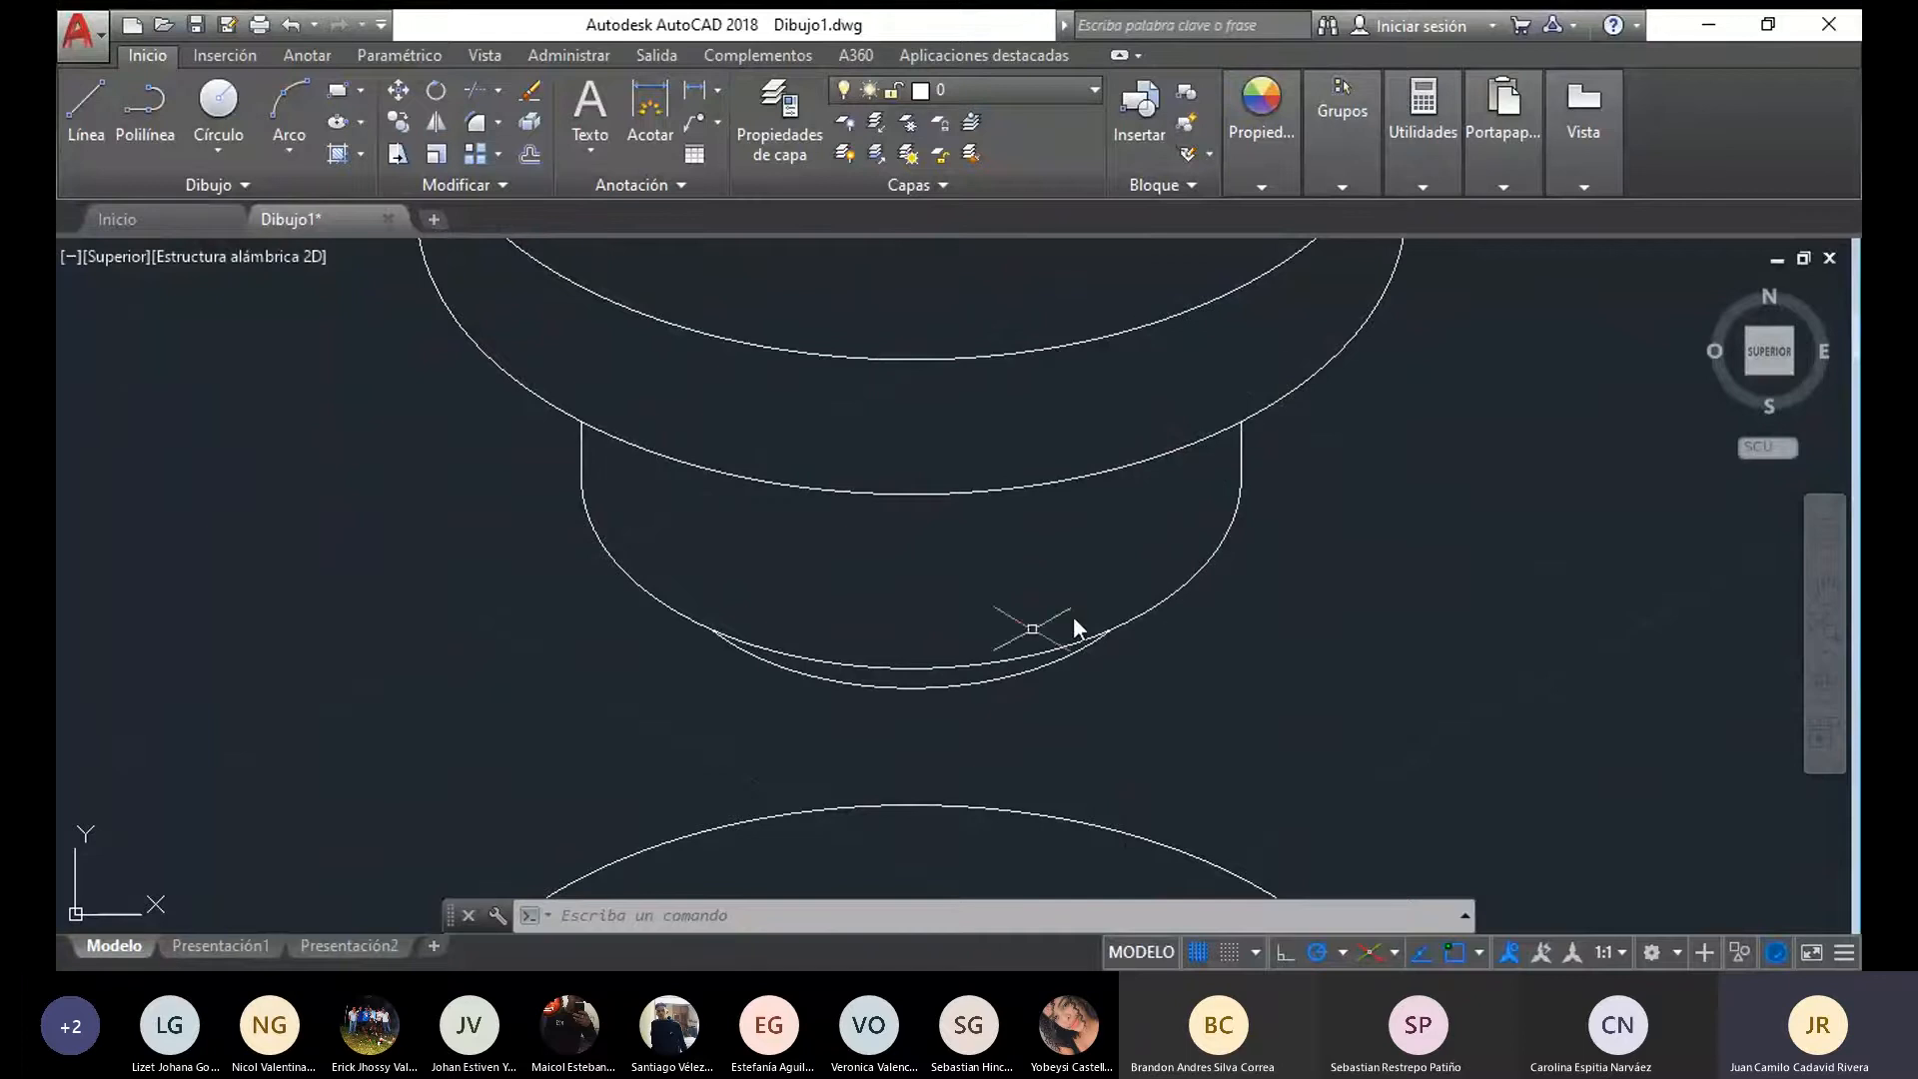
pyautogui.click(63, 98)
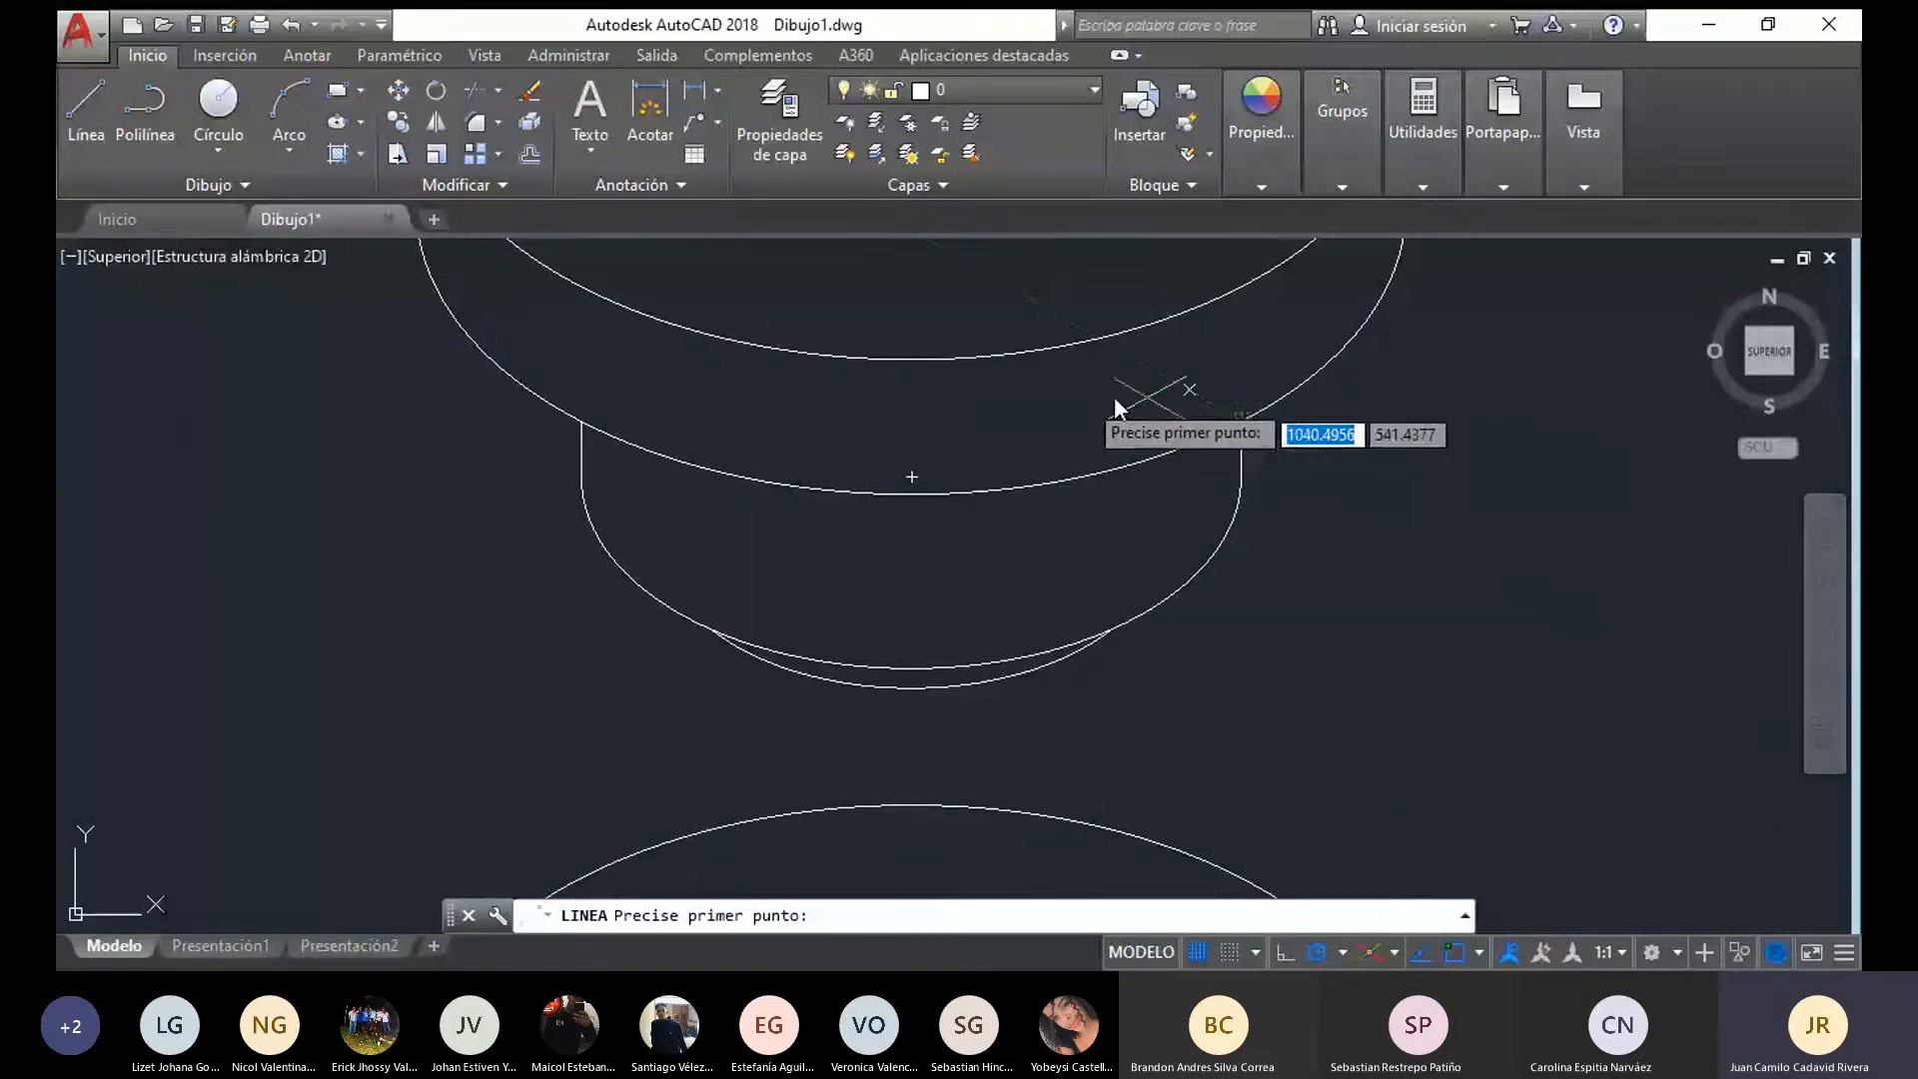
pyautogui.scroll(-3, 1071, 482)
pyautogui.moveTo(909, 516); pyautogui.dragTo(791, 555, button='middle')
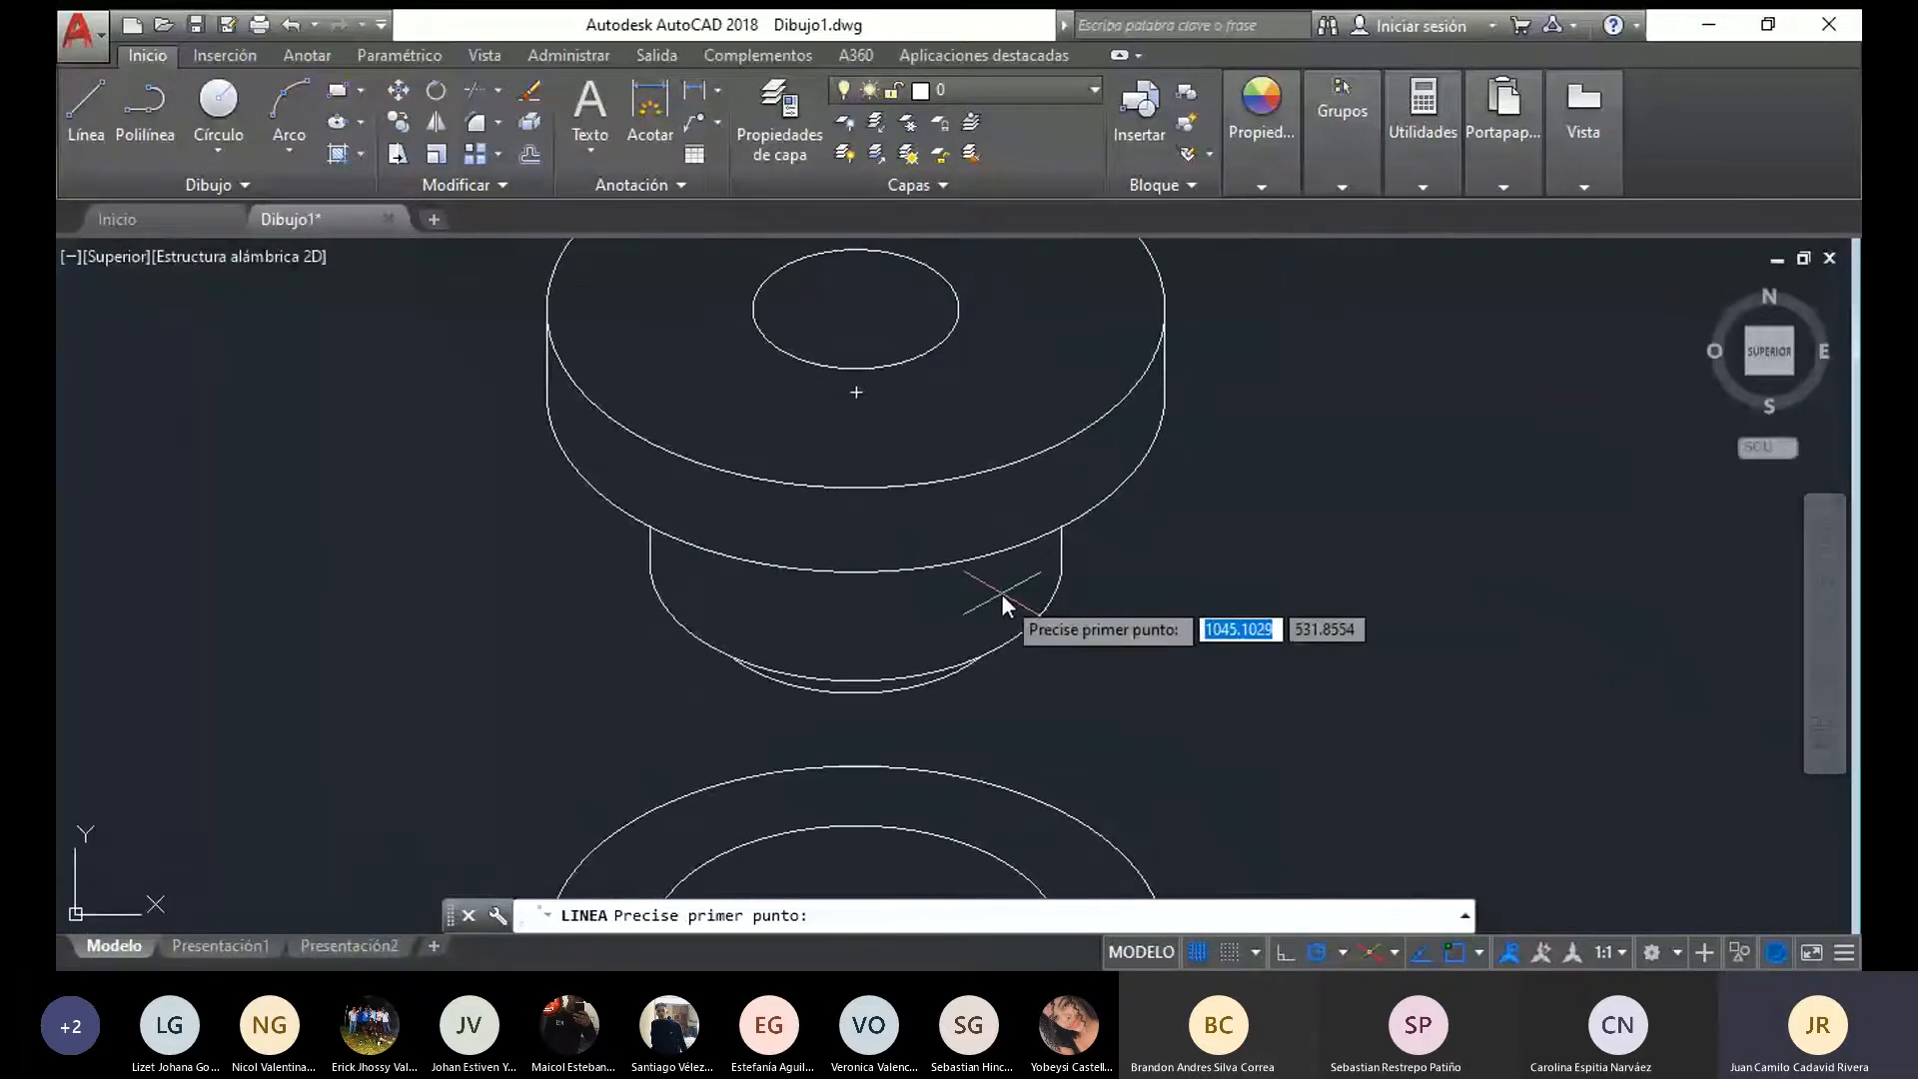
pyautogui.press('Escape')
pyautogui.click(996, 655)
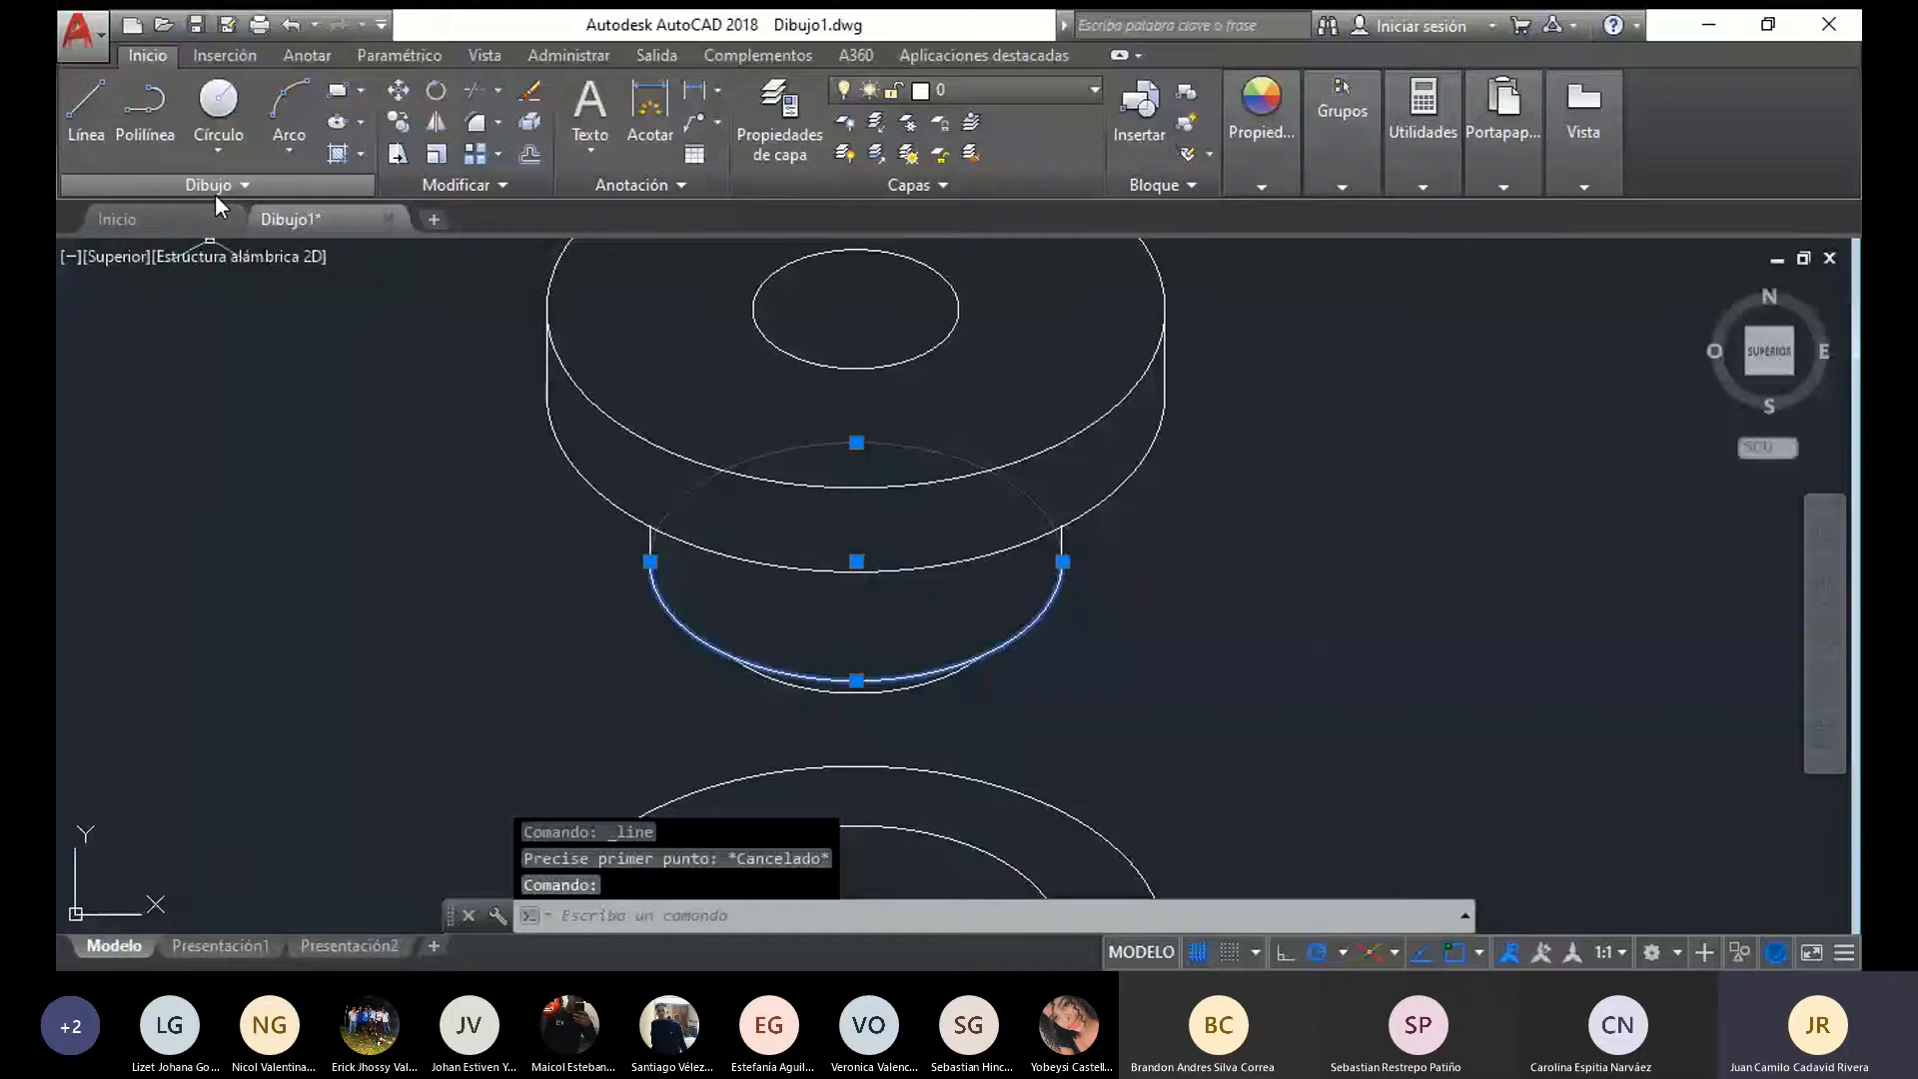
pyautogui.write('EL')
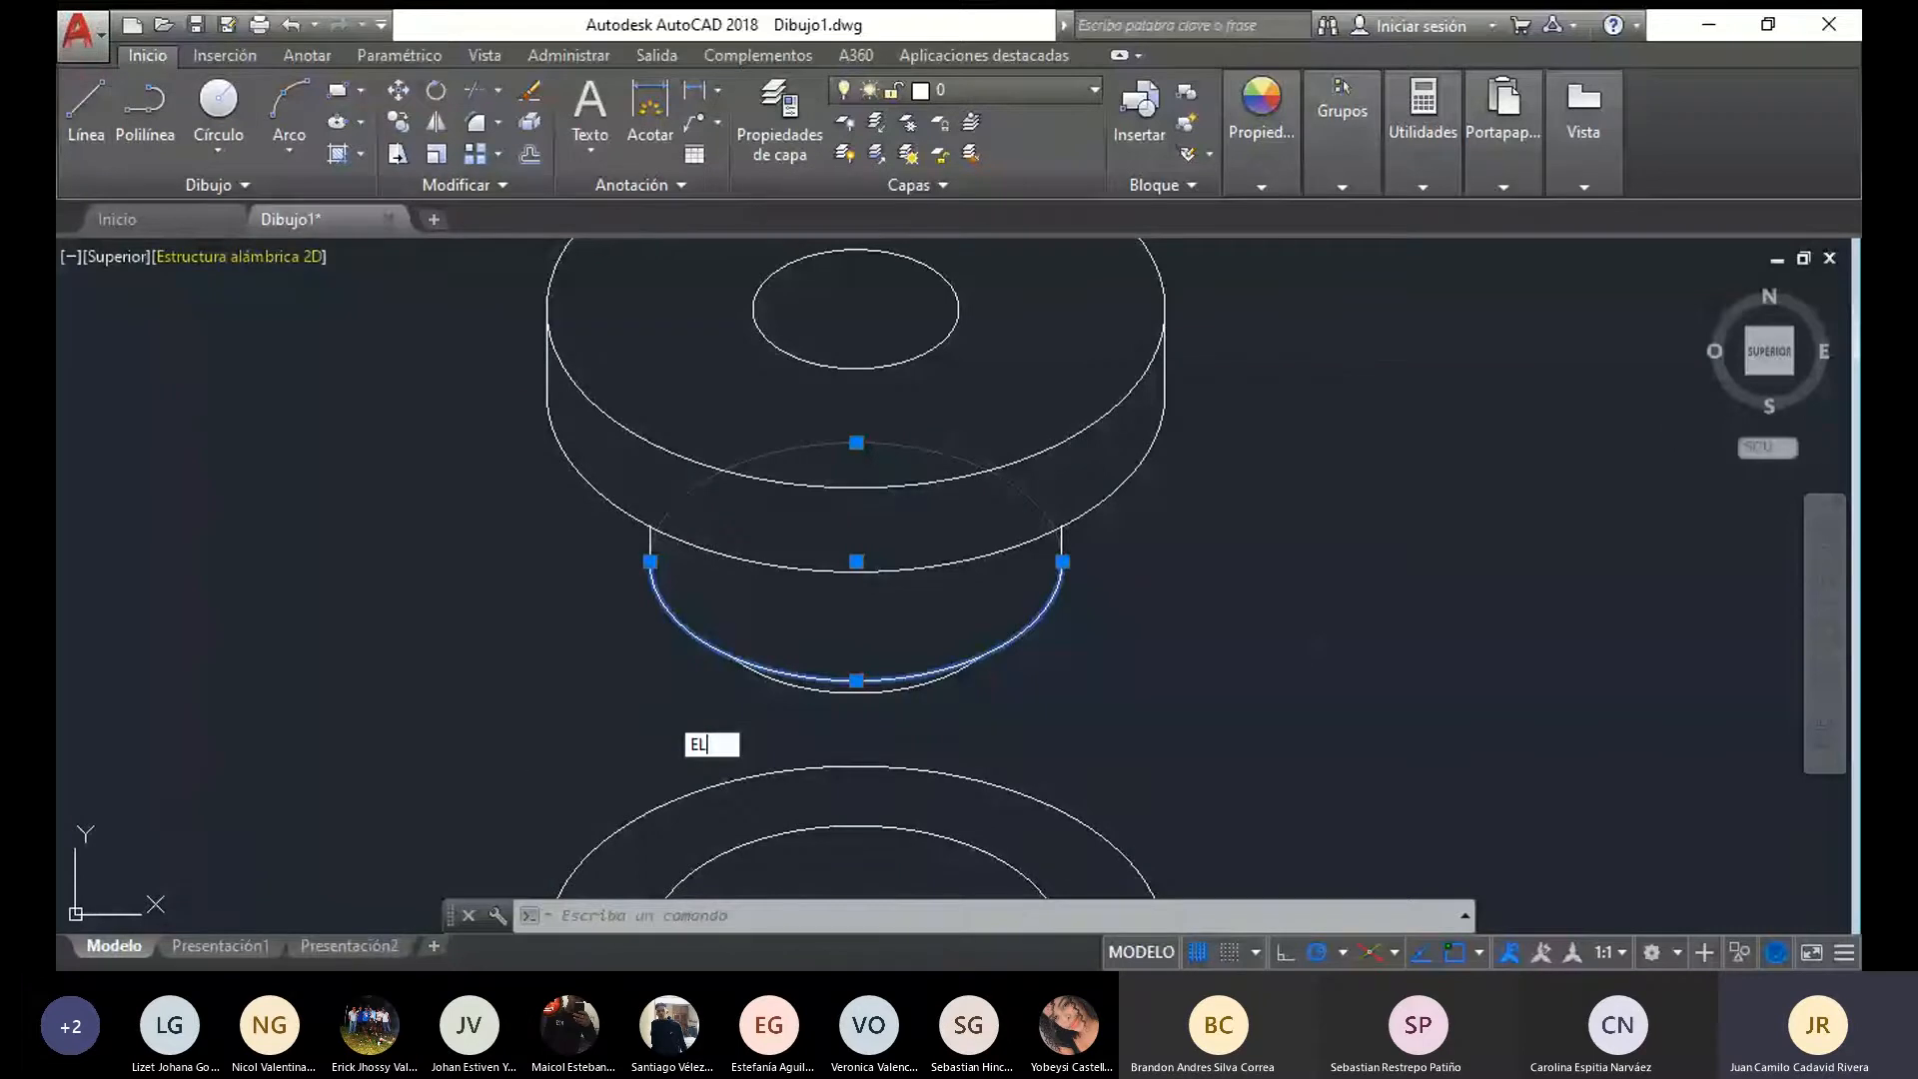
pyautogui.press('Return')
pyautogui.write('I')
pyautogui.press('Return')
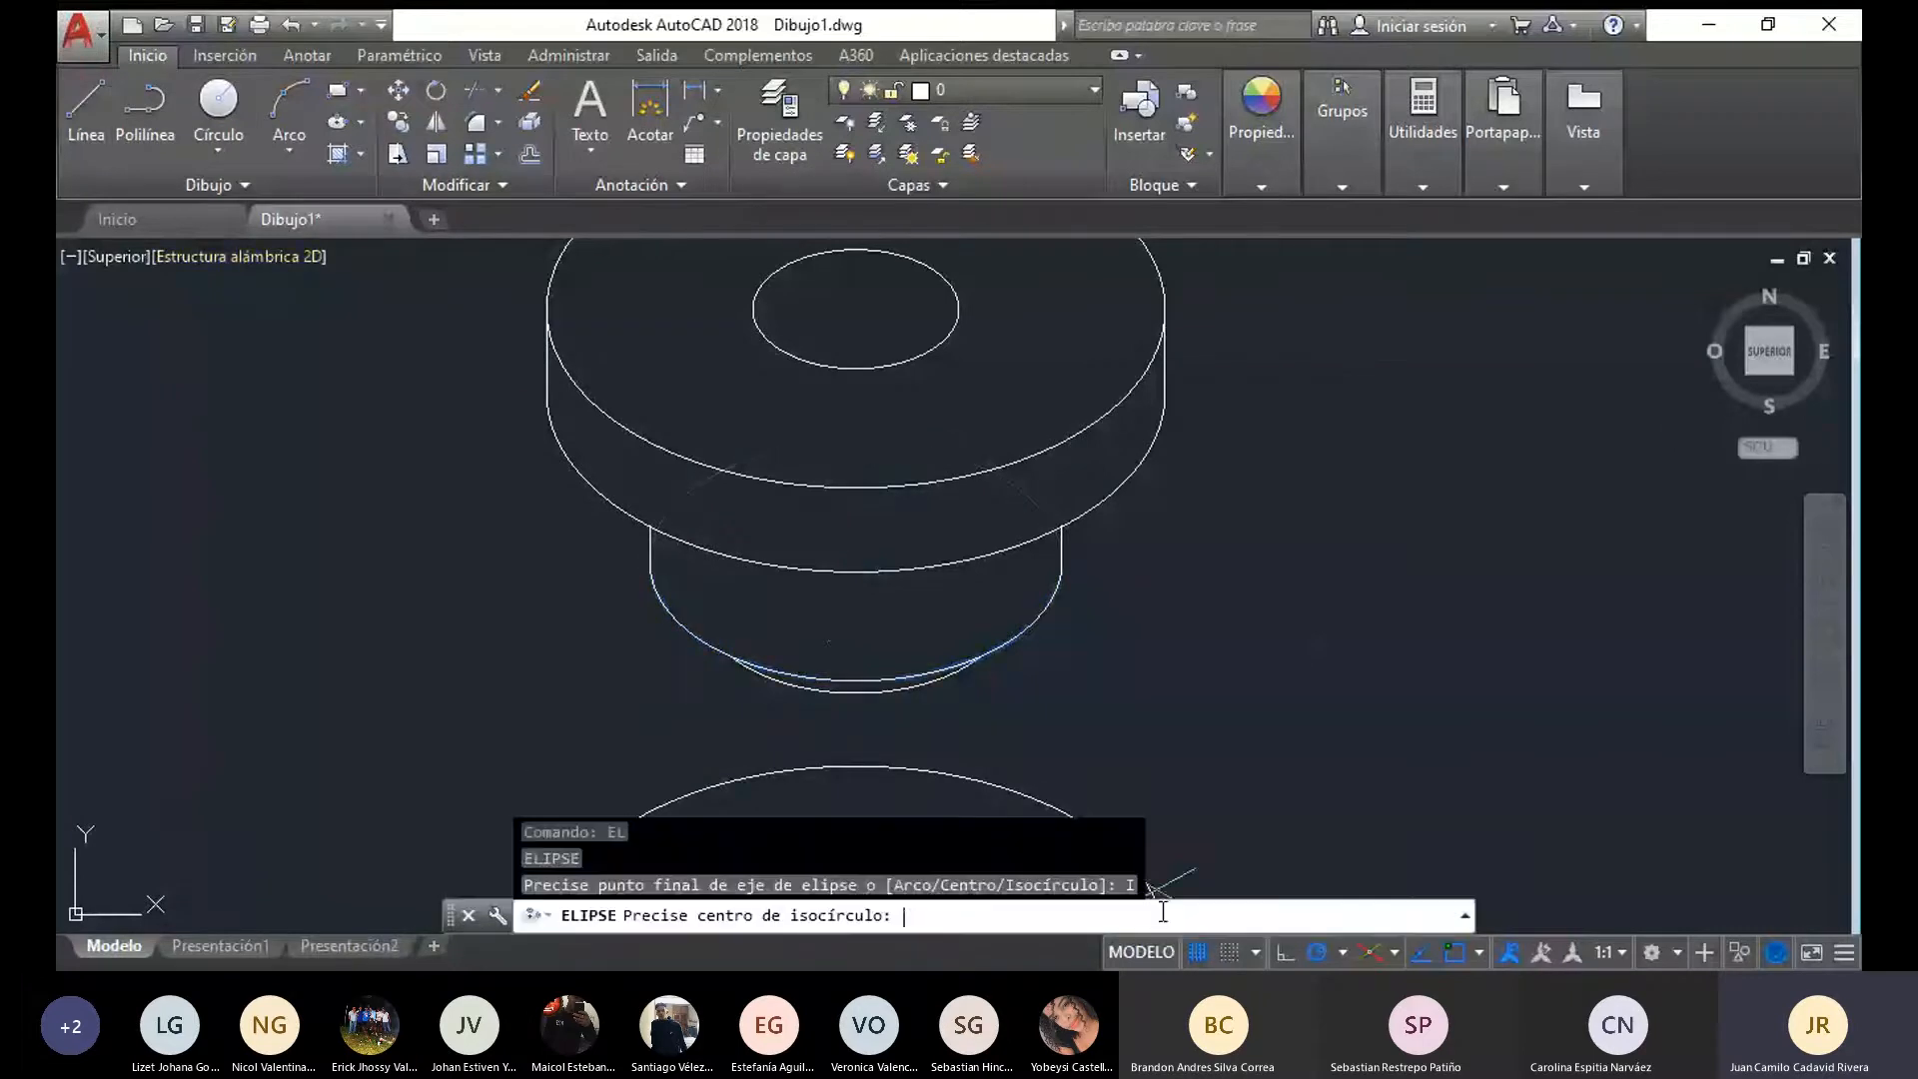
pyautogui.click(855, 603)
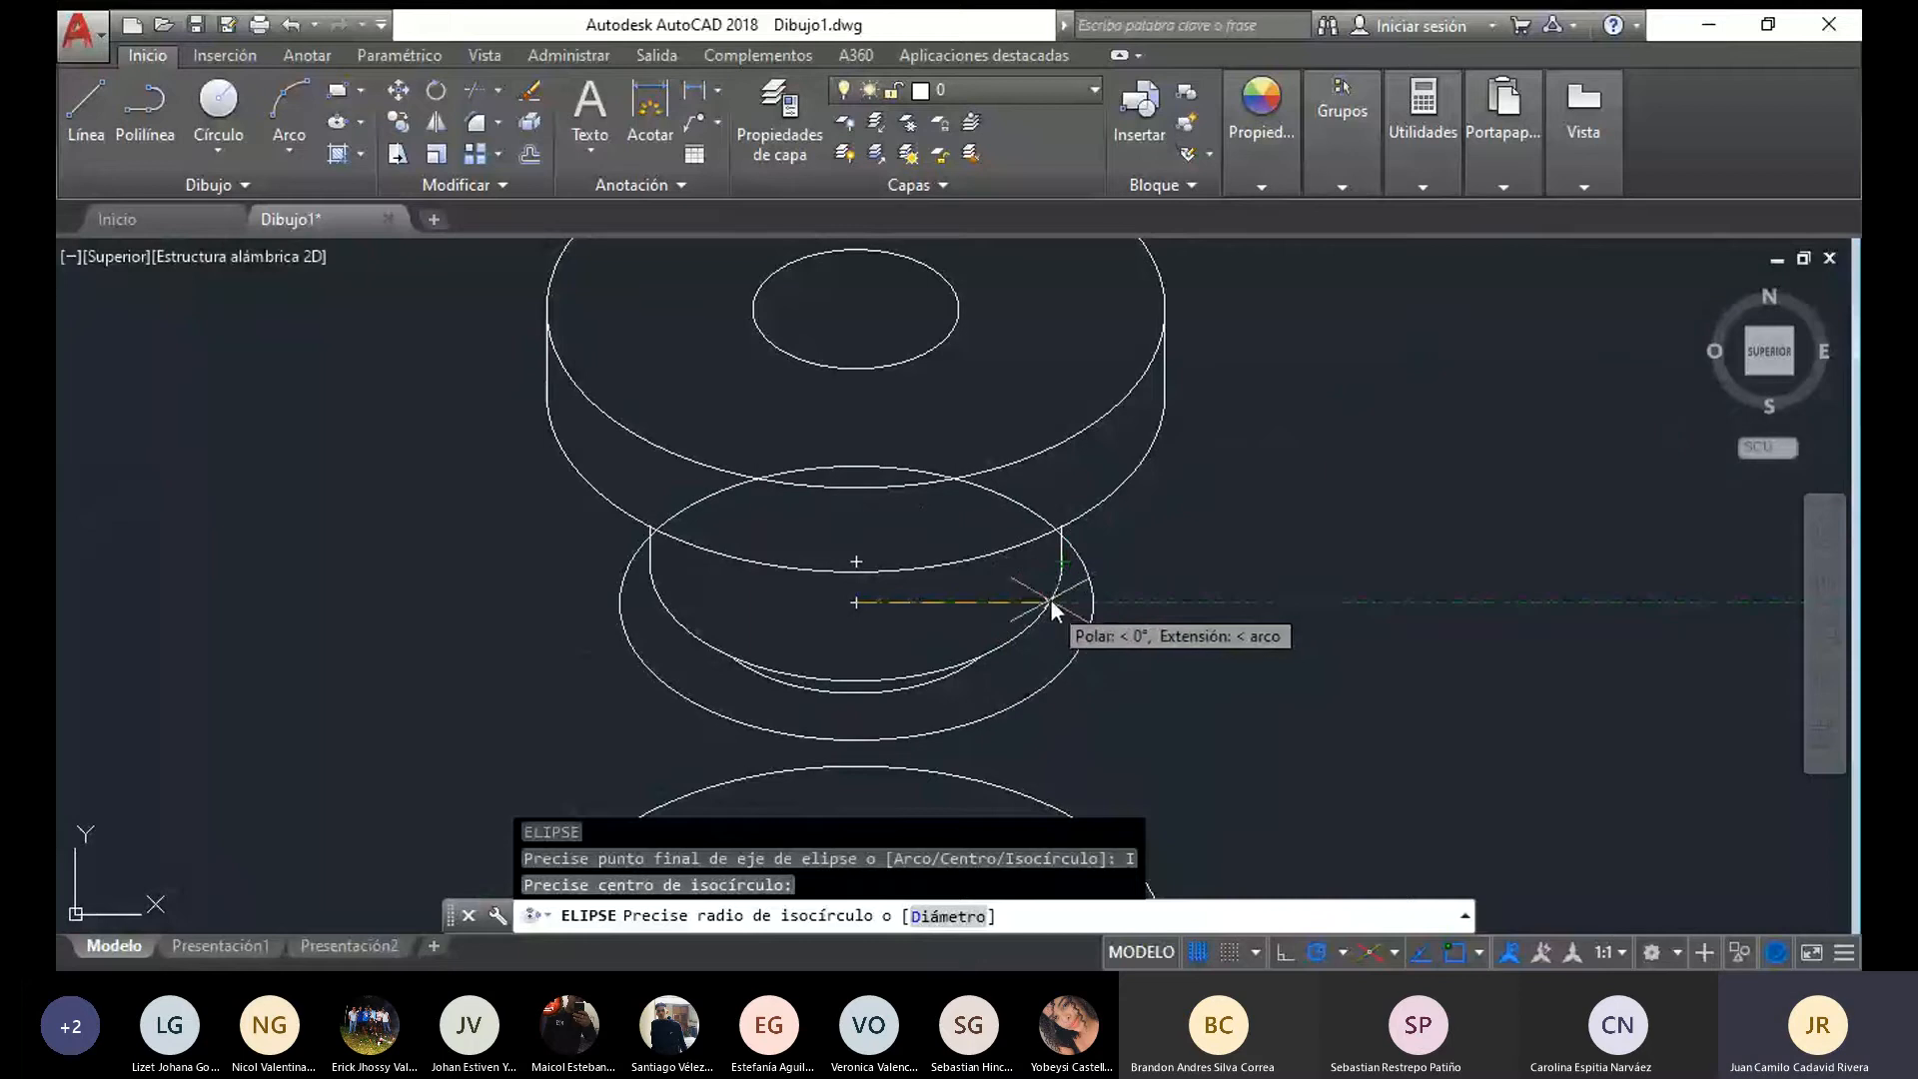
pyautogui.press('Escape')
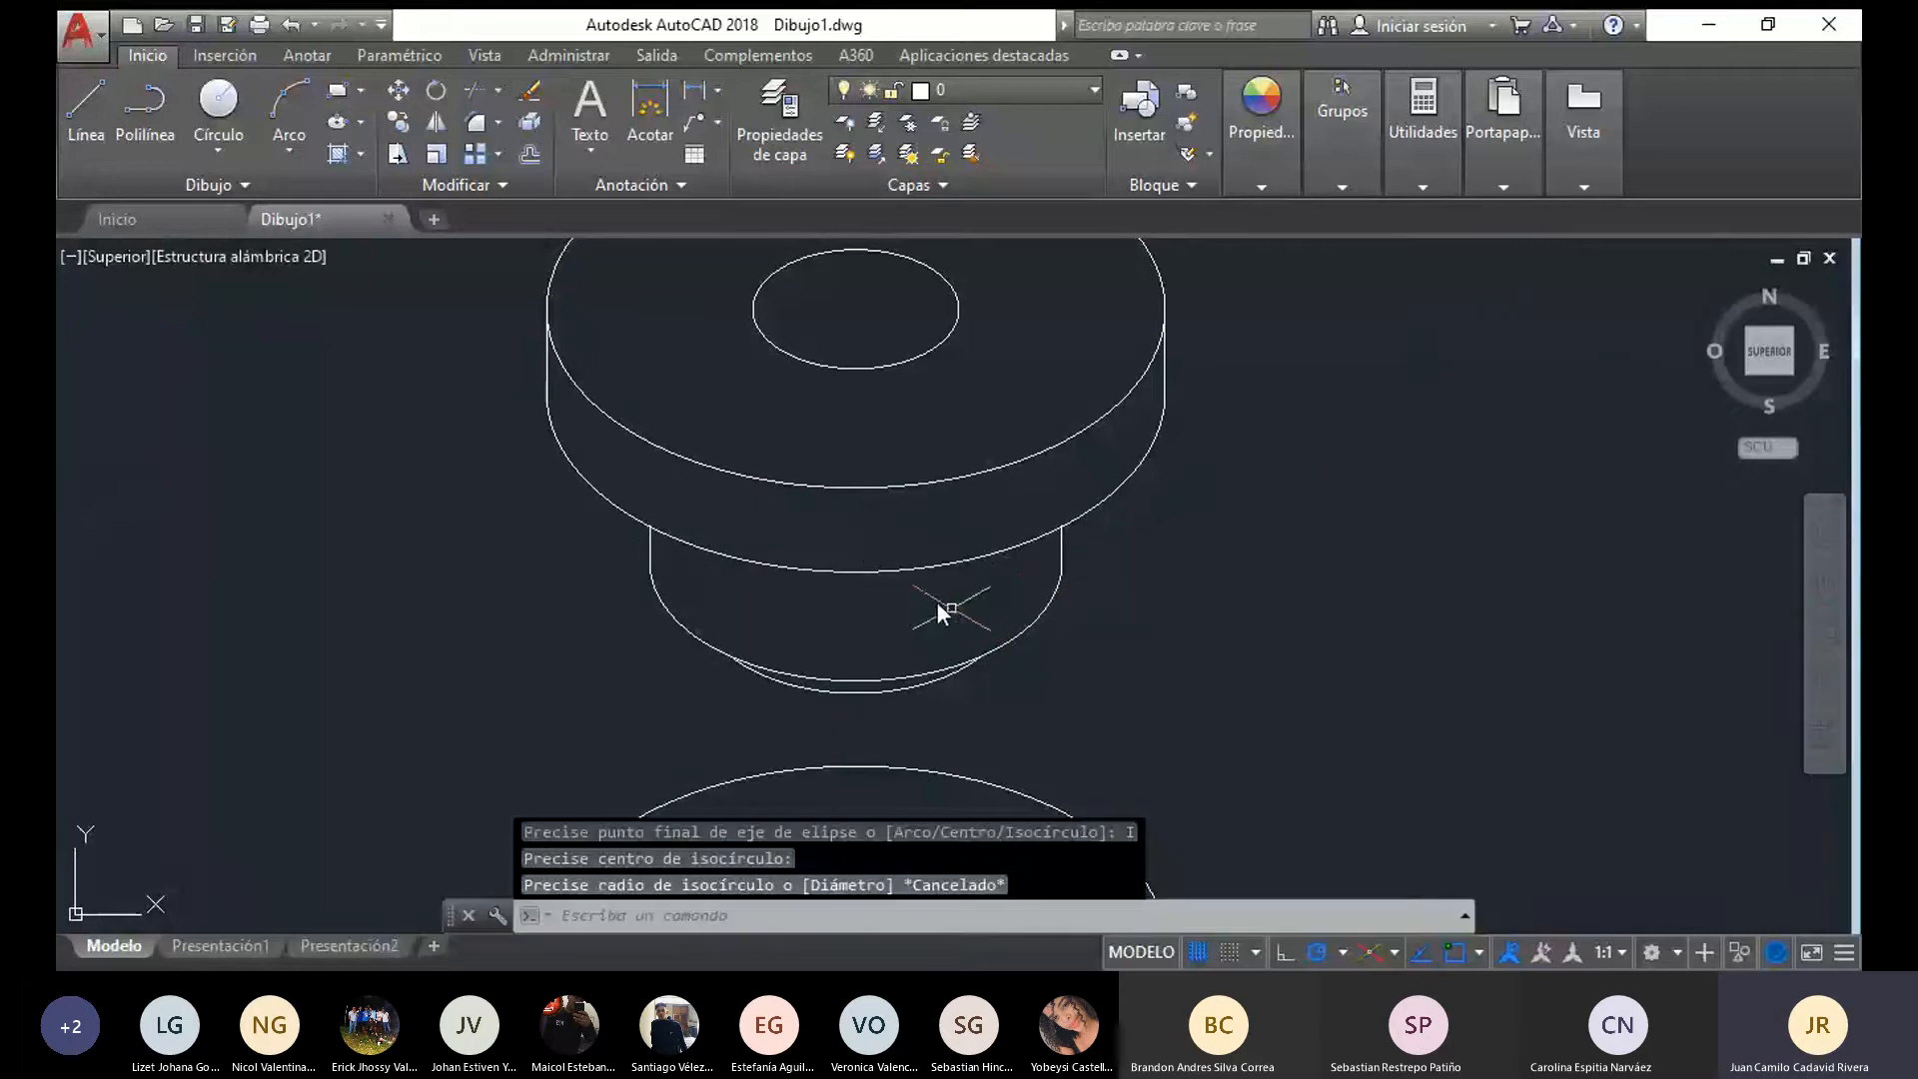
pyautogui.click(1039, 618)
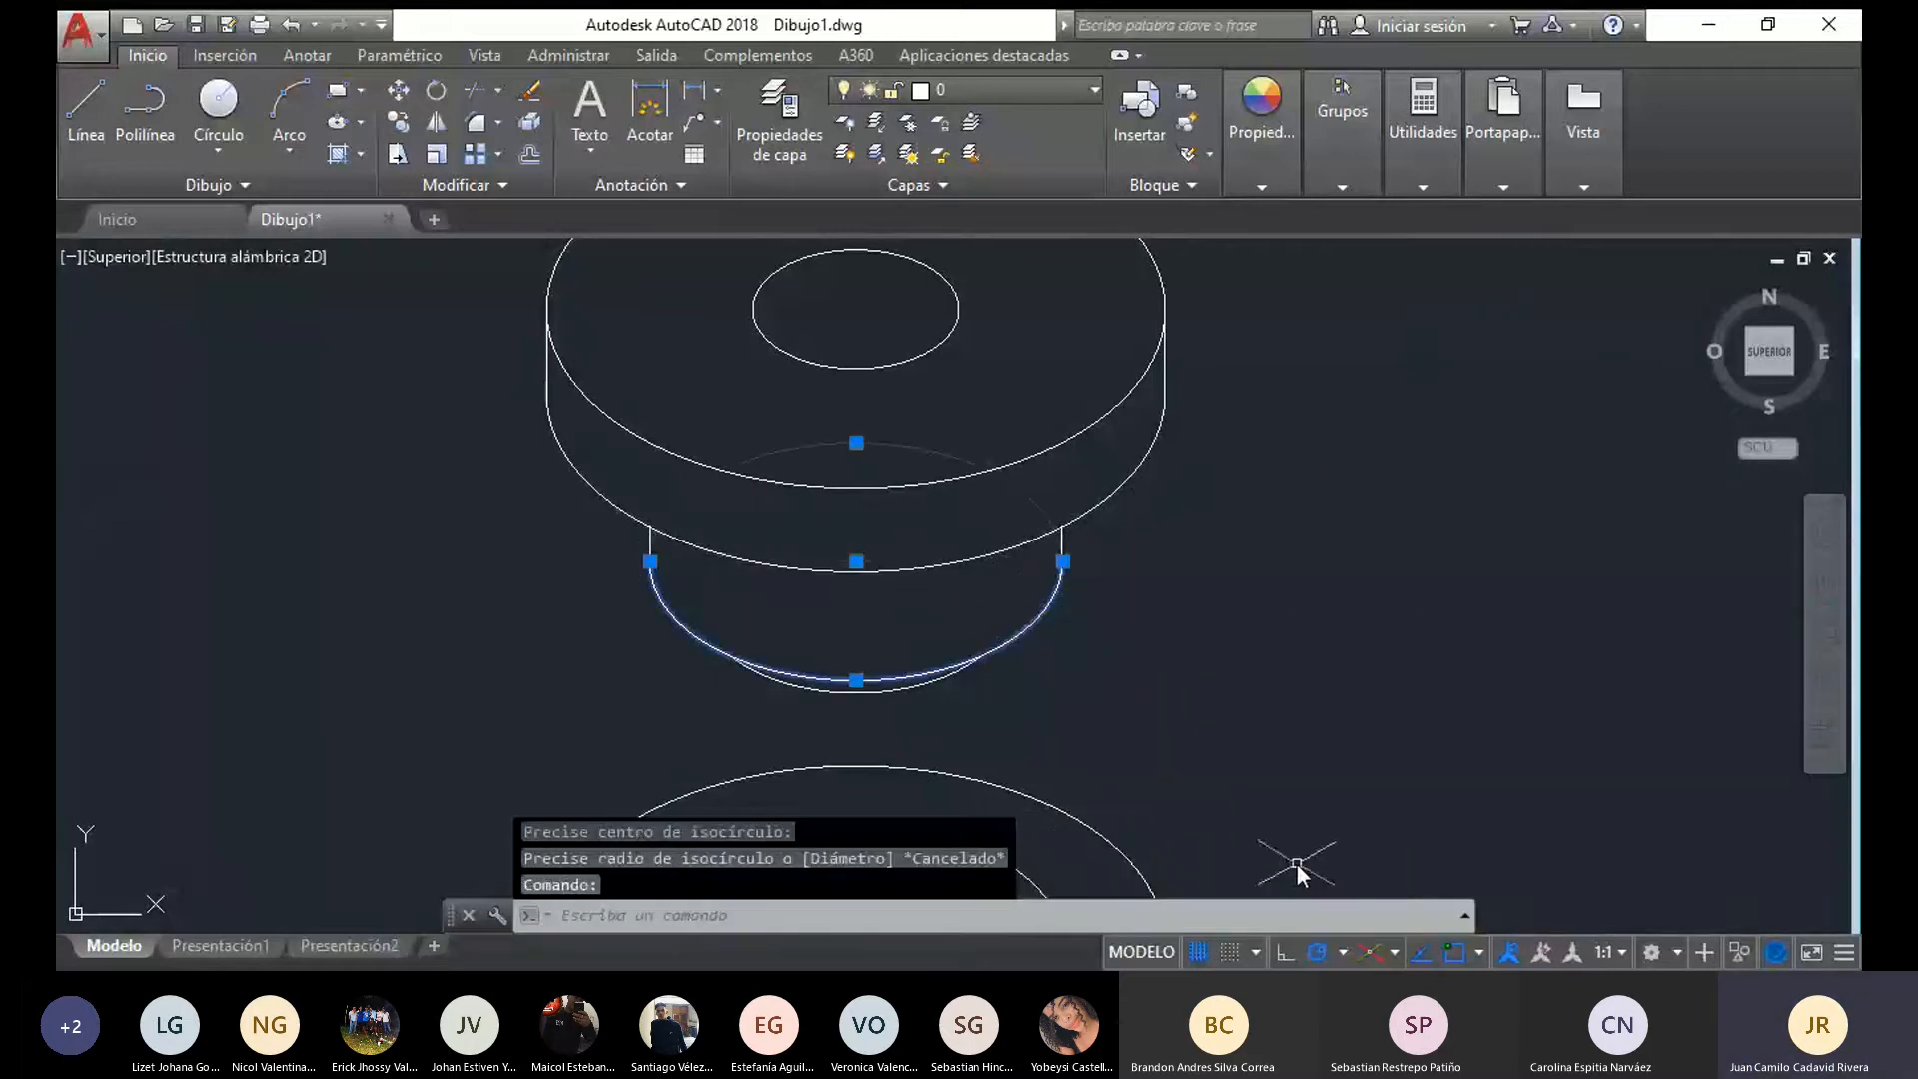
pyautogui.press('Escape')
# Try an isocircle ellipse of radius 25 centred on the narrow cylinder's lower arc, and erase it
pyautogui.write('EL')
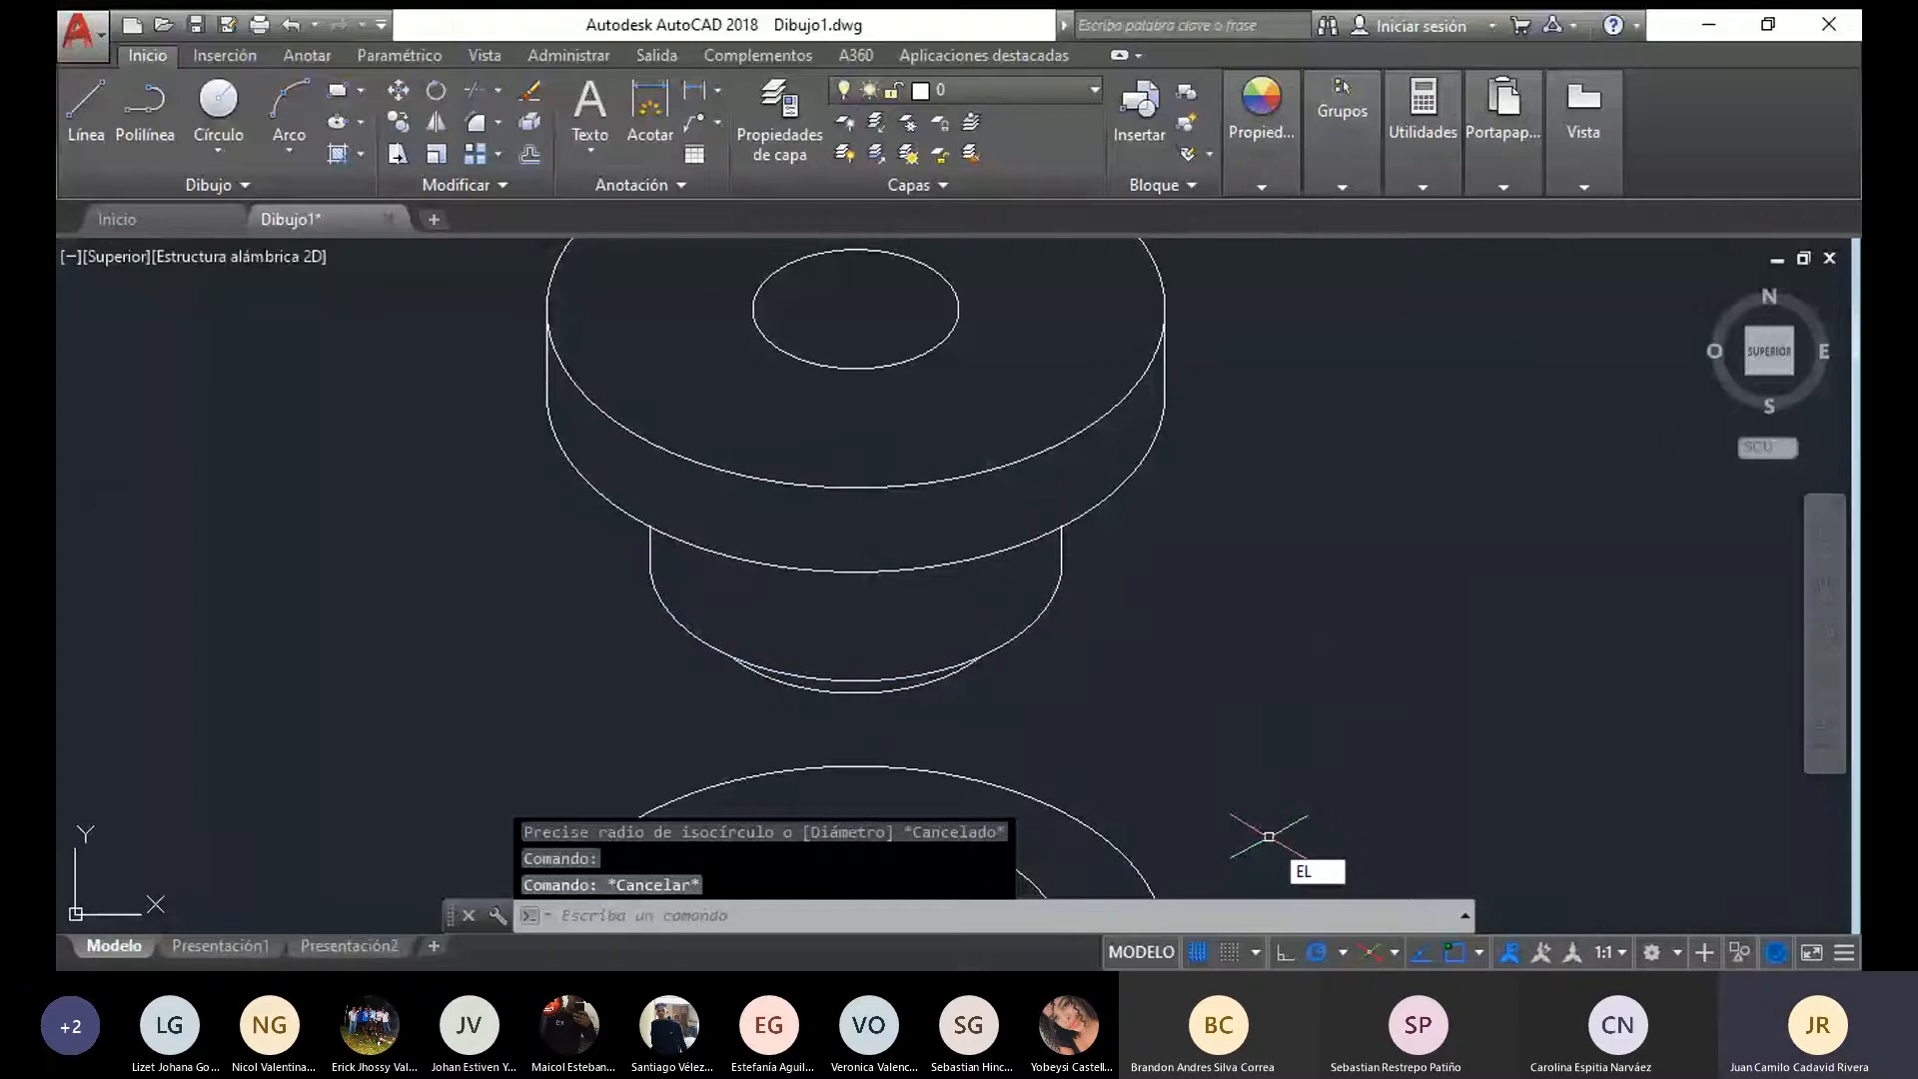
pyautogui.press('Return')
pyautogui.write('I')
pyautogui.press('Return')
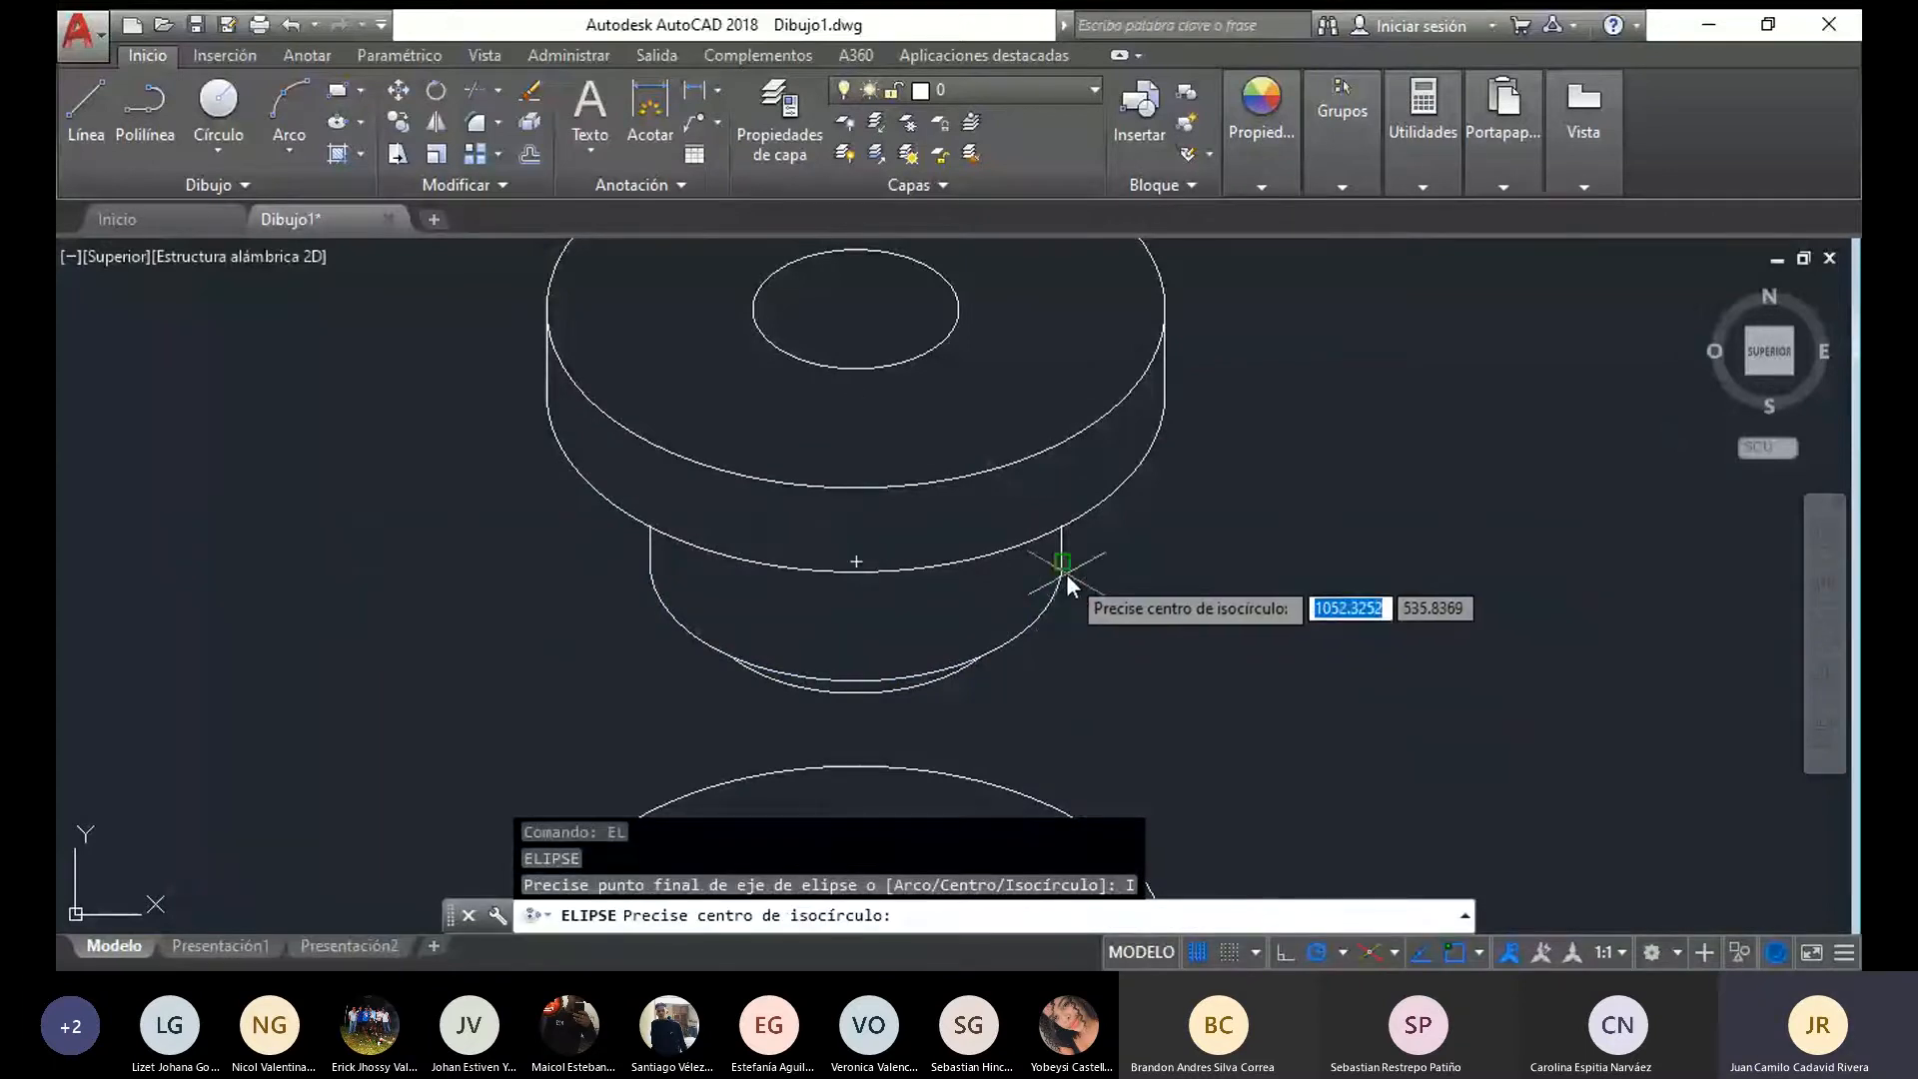
pyautogui.click(870, 565)
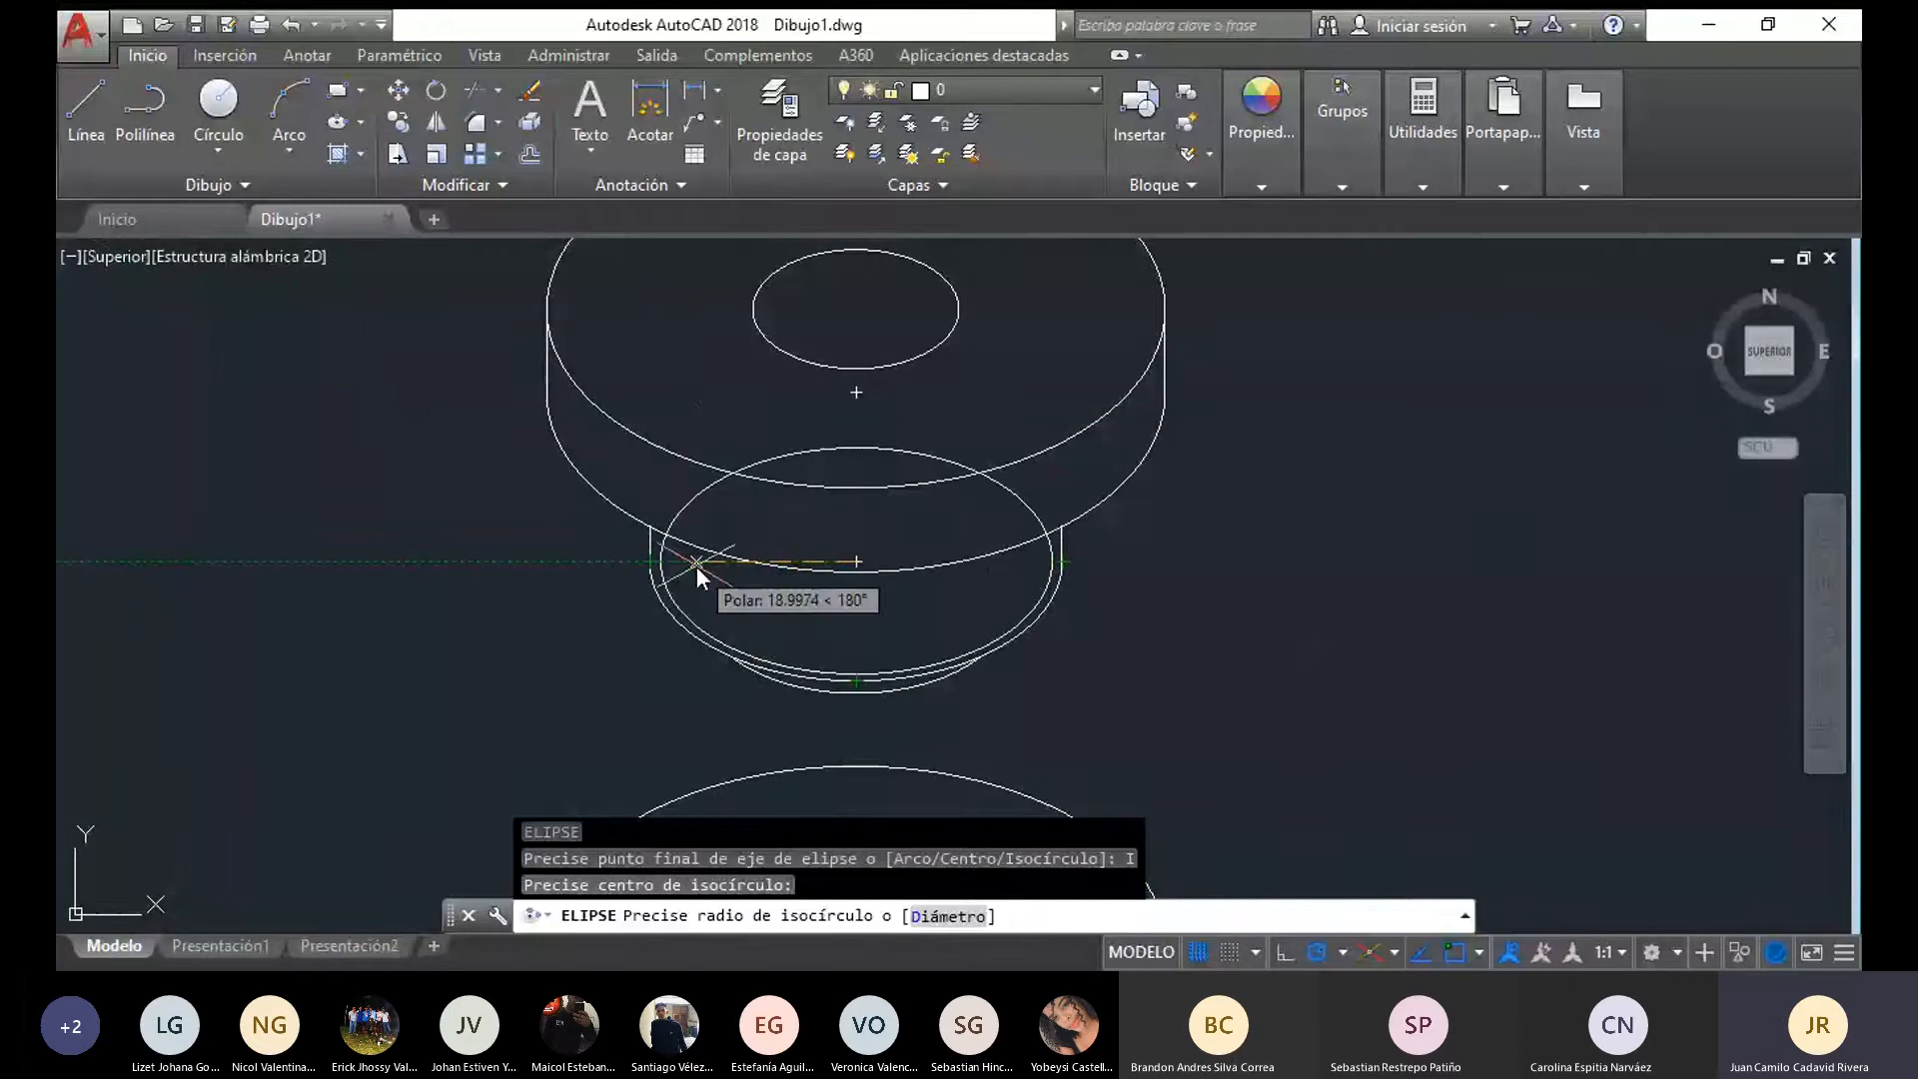
pyautogui.write('25')
pyautogui.press('Return')
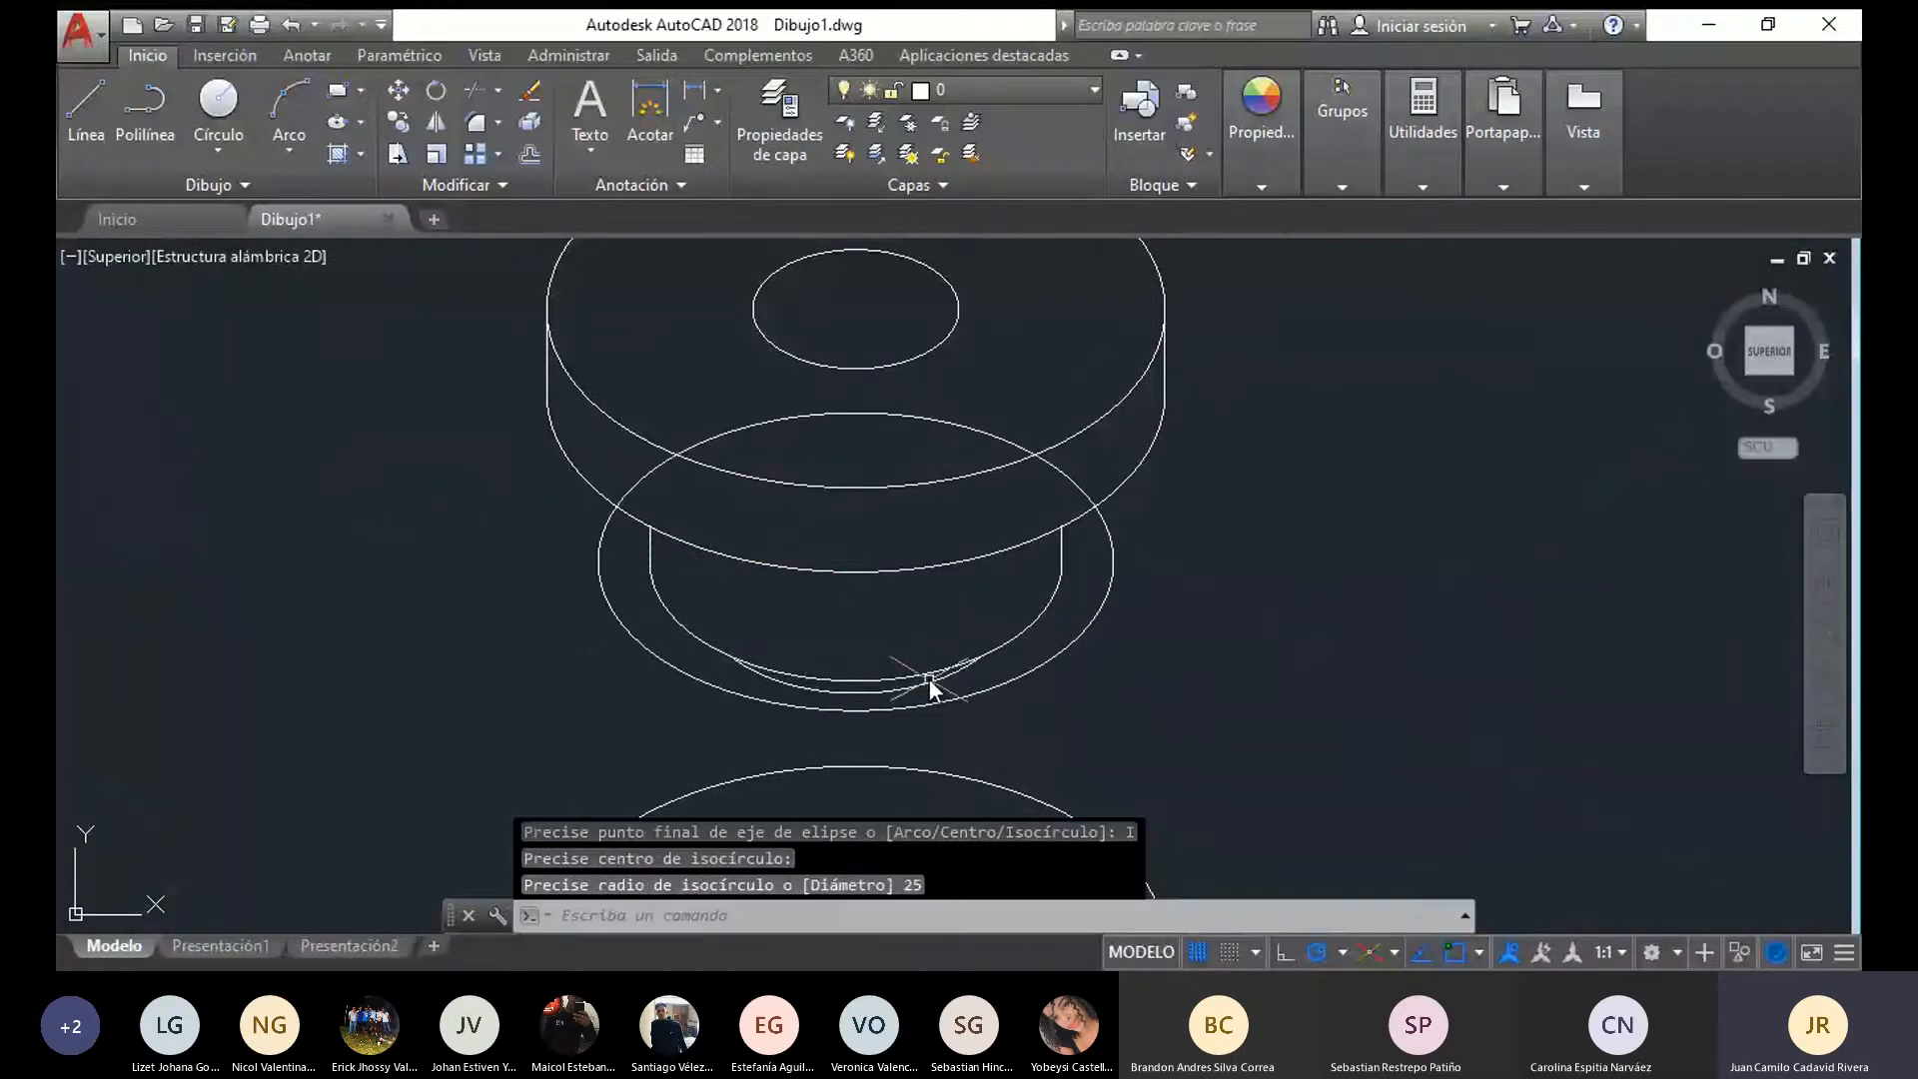
pyautogui.click(964, 698)
pyautogui.press('Delete')
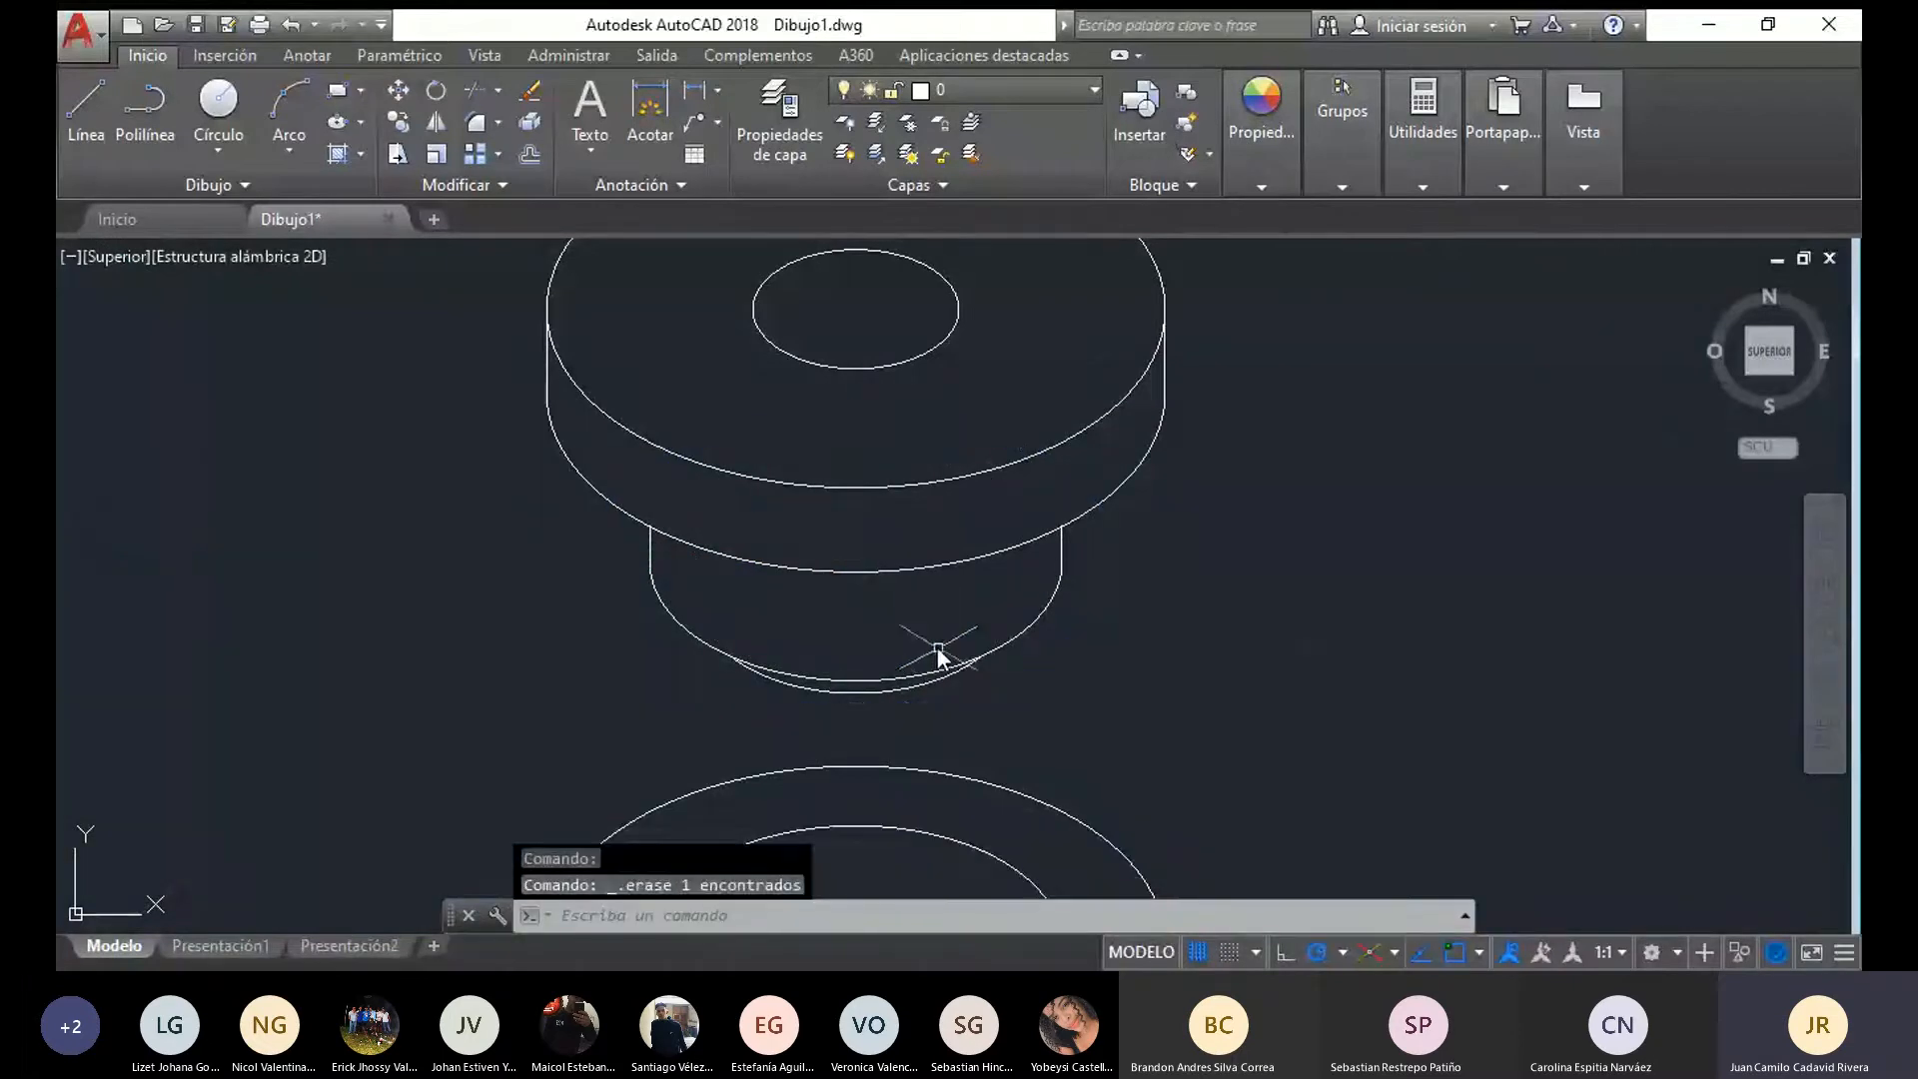
# Check the horizontal width of the inner ellipse on the conical part's top face with a temporary line between its side quadrants
pyautogui.moveTo(821, 691); pyautogui.dragTo(807, 470, button='middle')
pyautogui.click(86, 110)
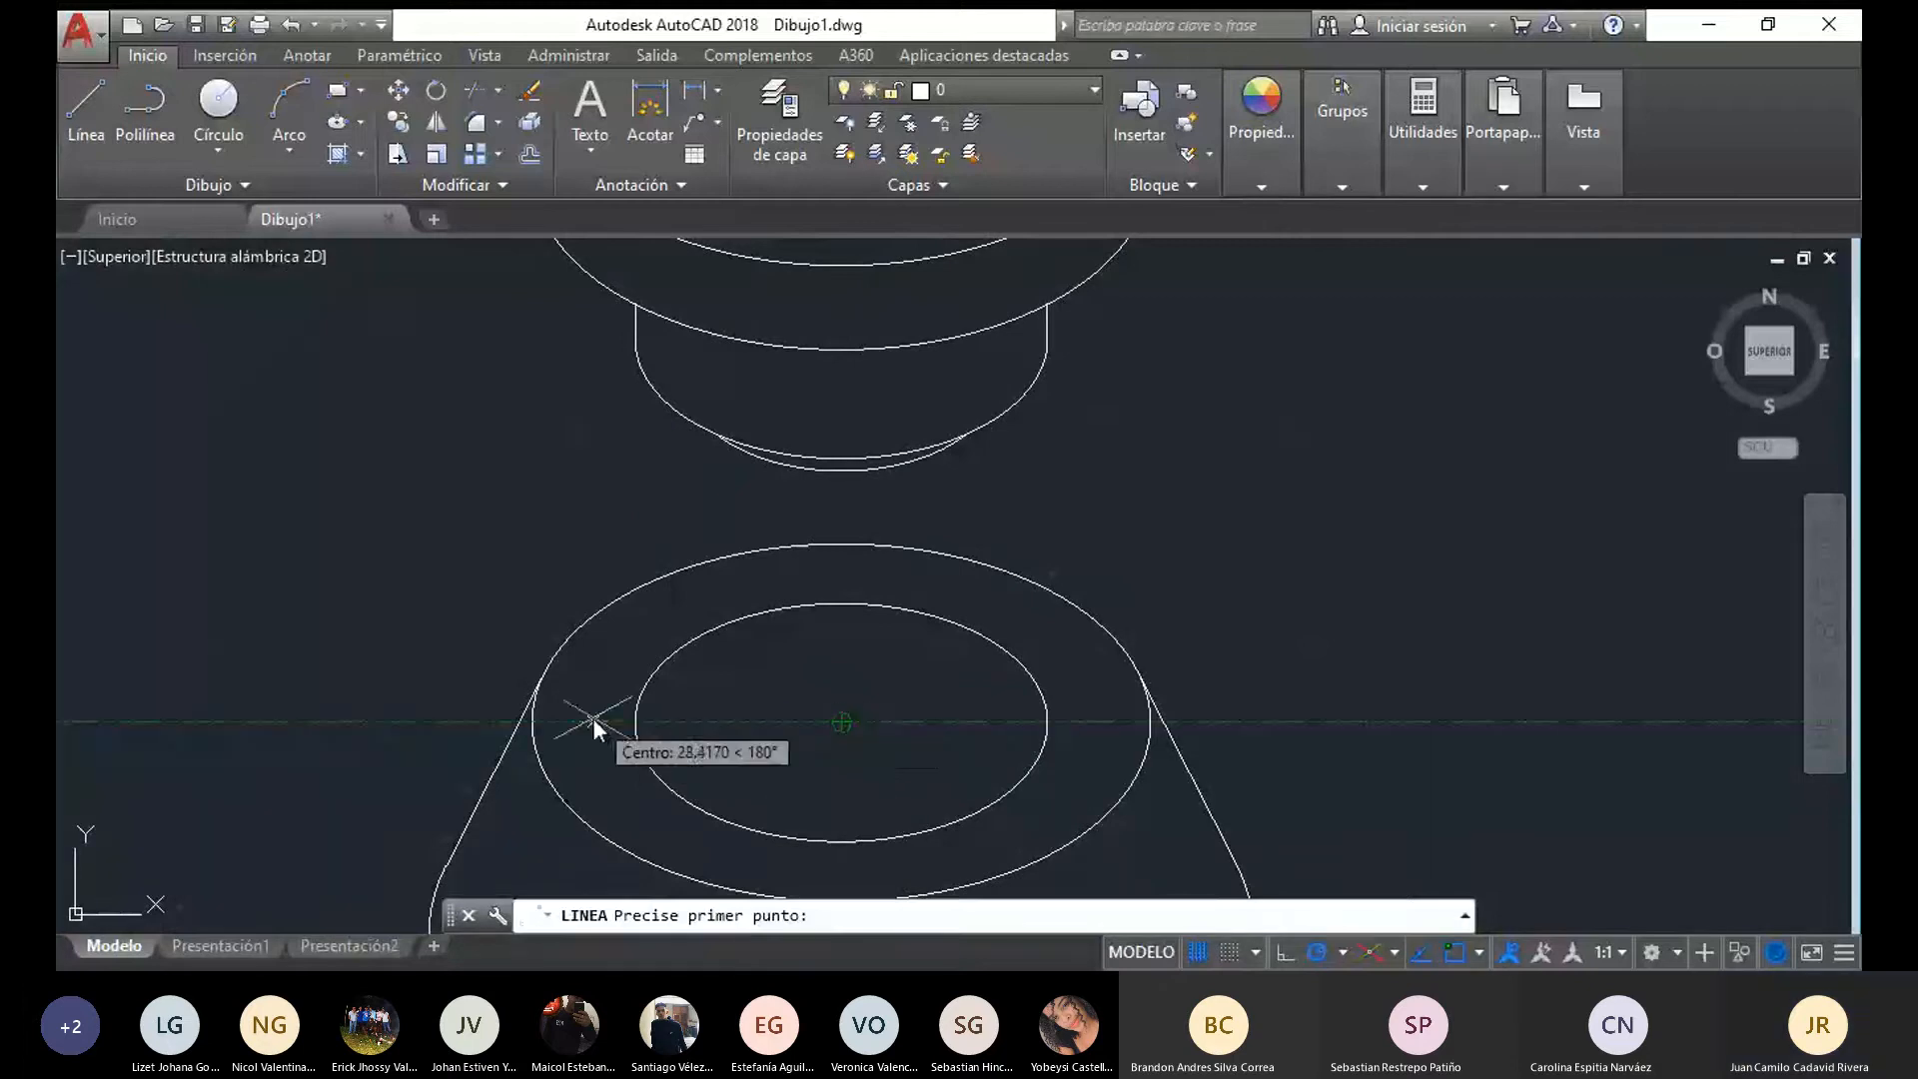
pyautogui.click(653, 719)
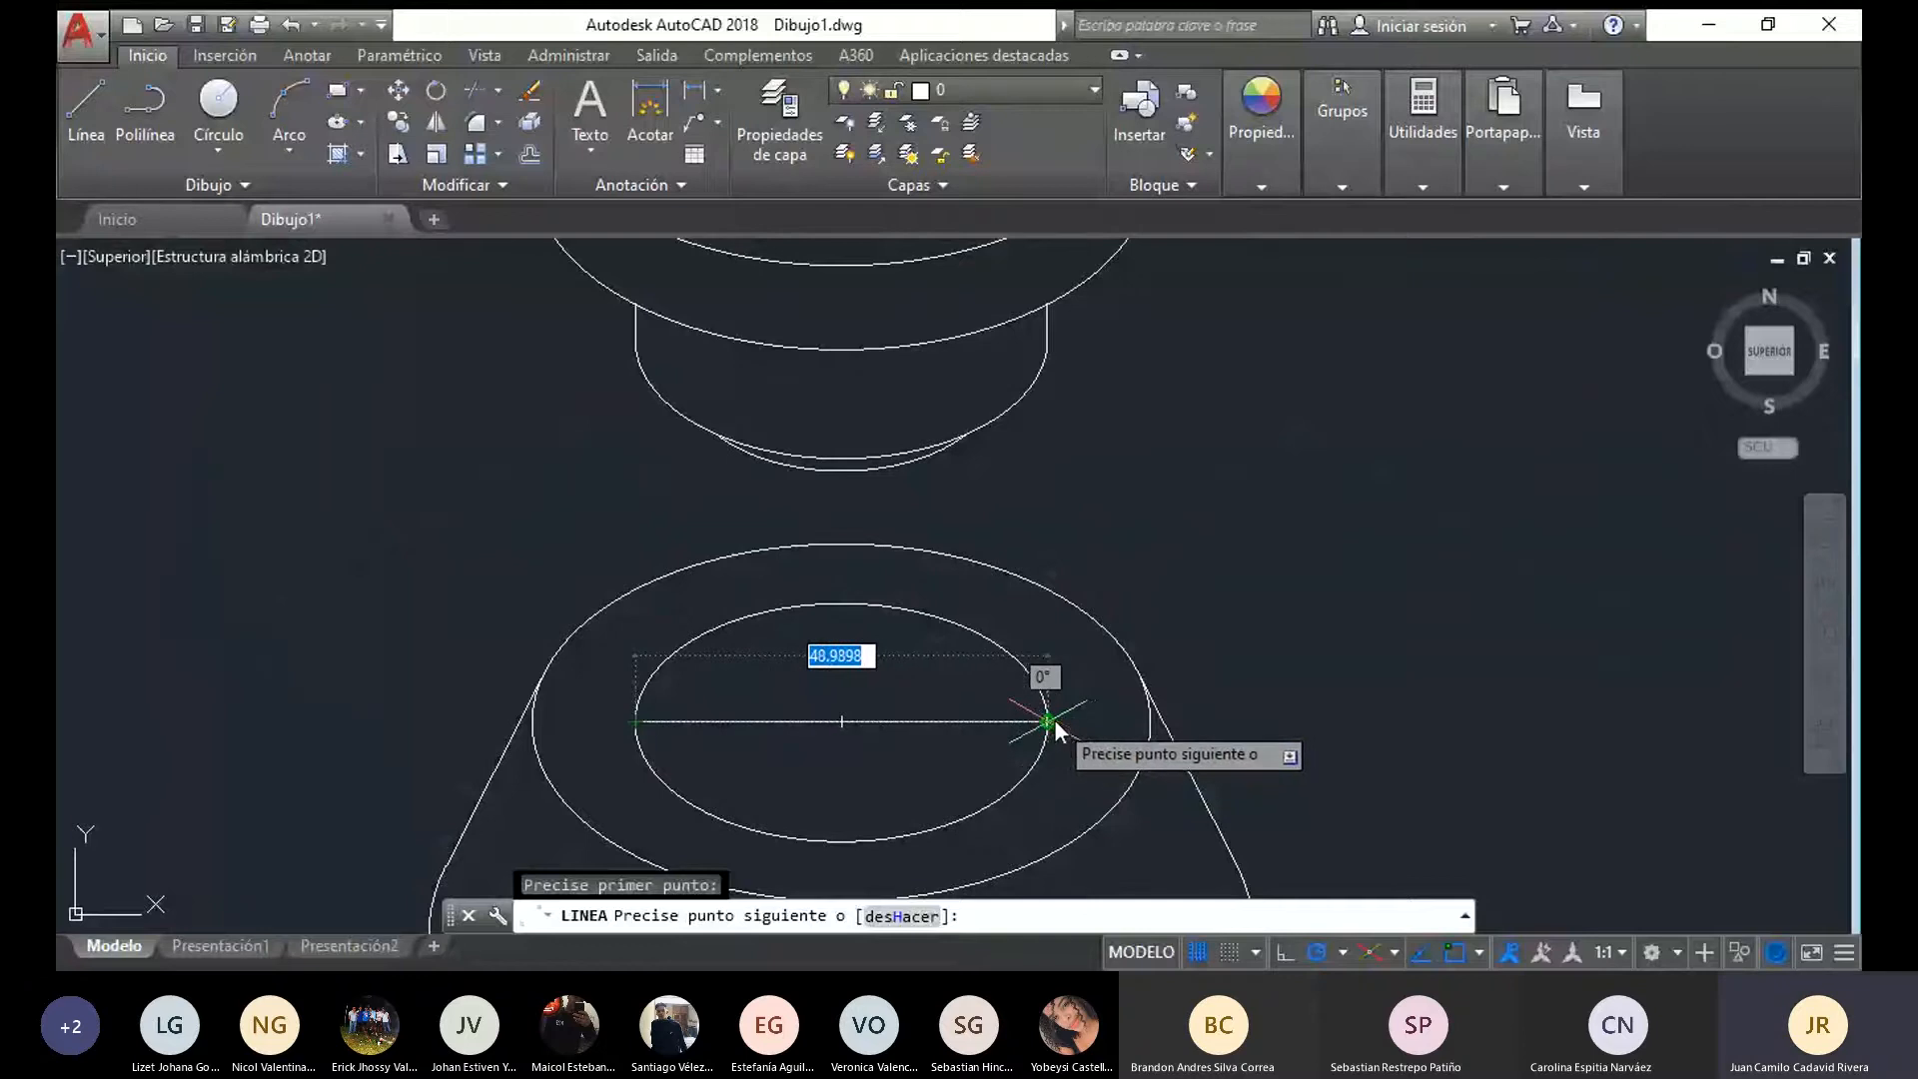
pyautogui.scroll(-4, 1053, 719)
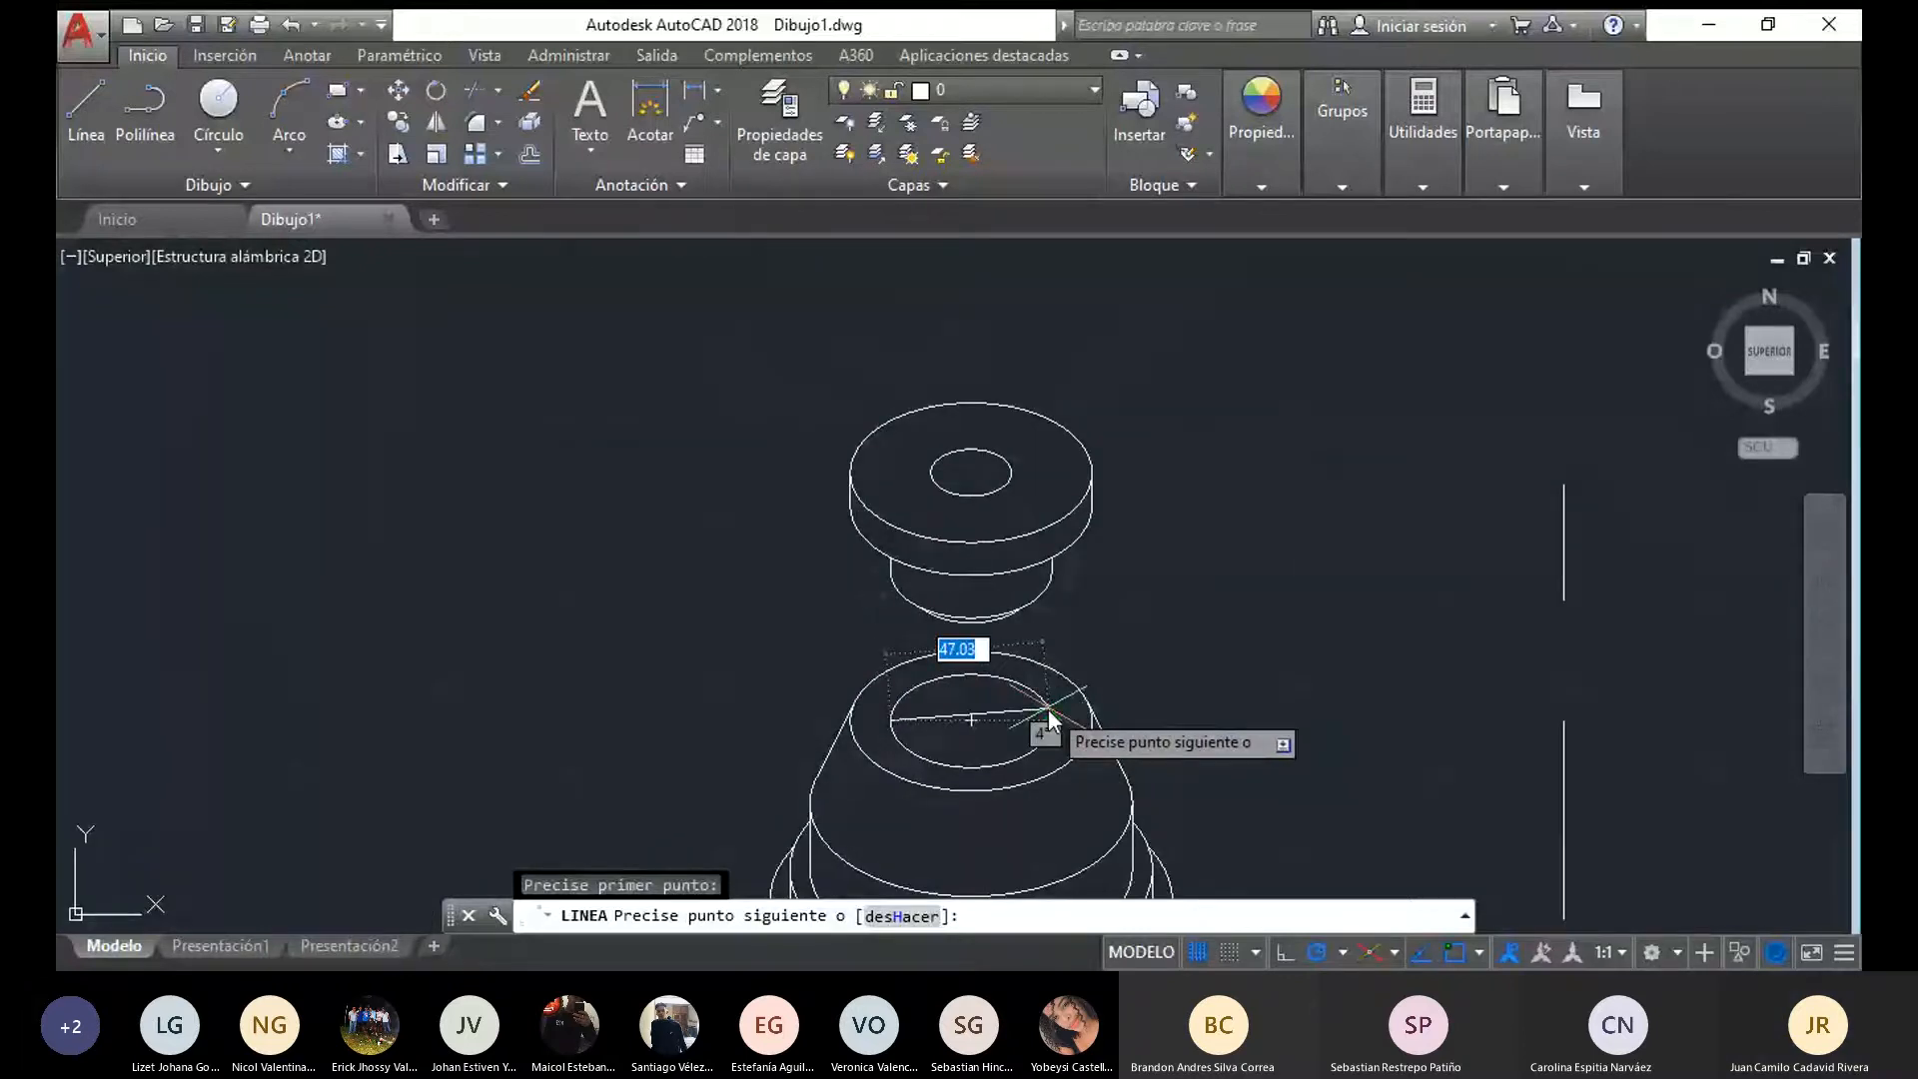
pyautogui.scroll(4, 1057, 725)
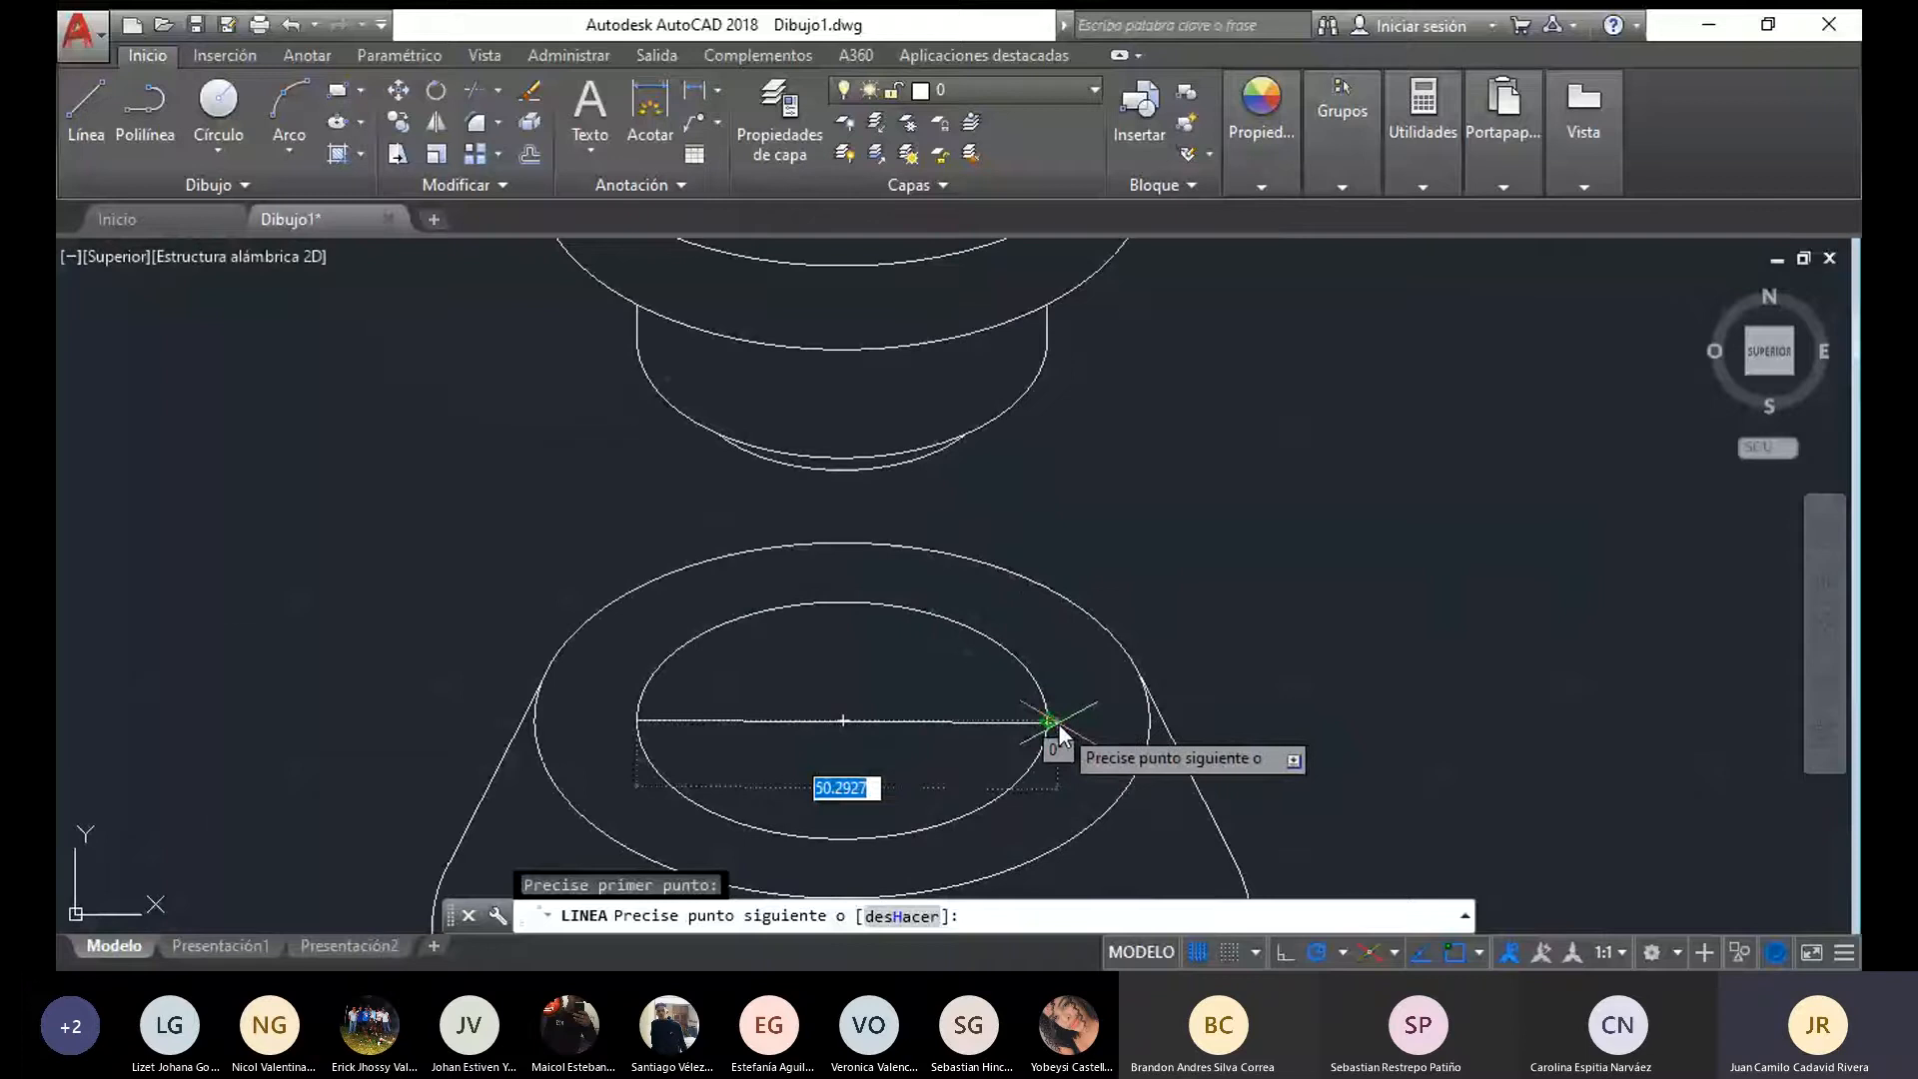
pyautogui.press('Escape')
pyautogui.click(86, 105)
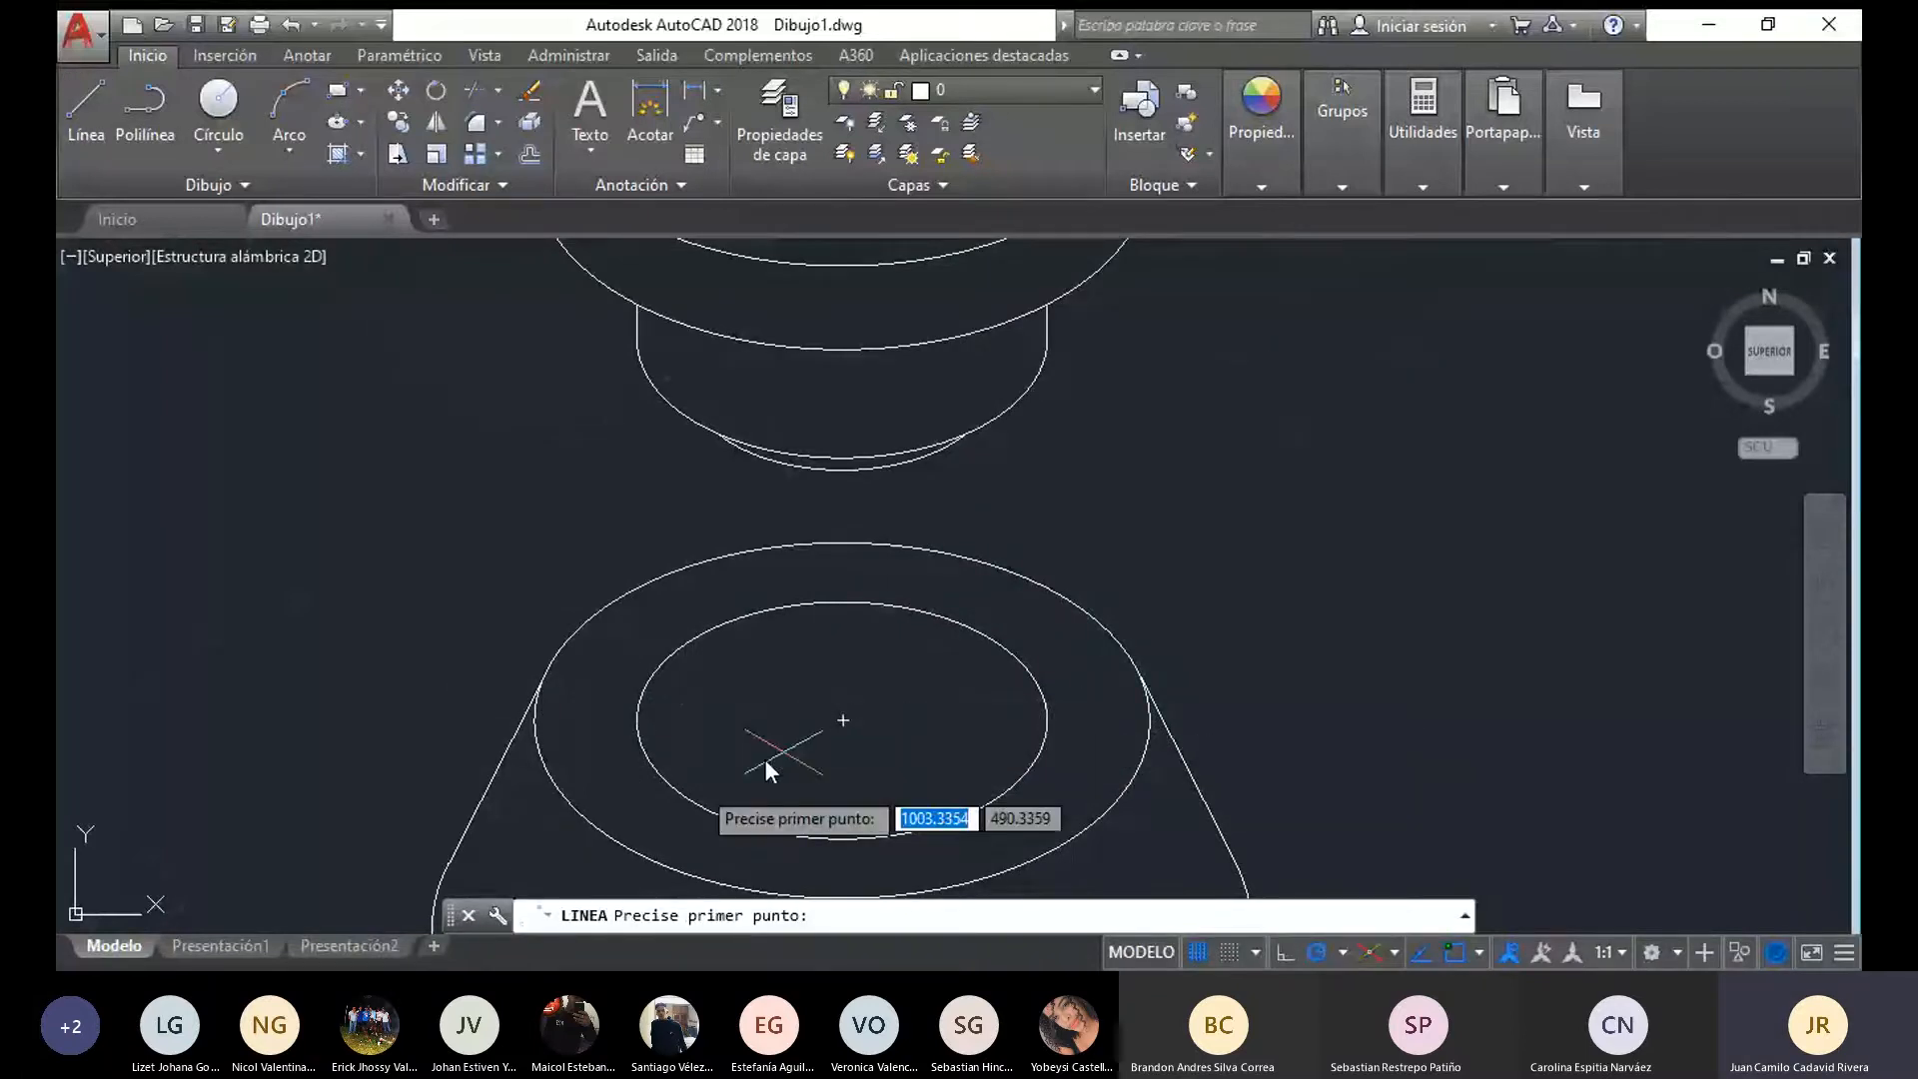
pyautogui.click(637, 721)
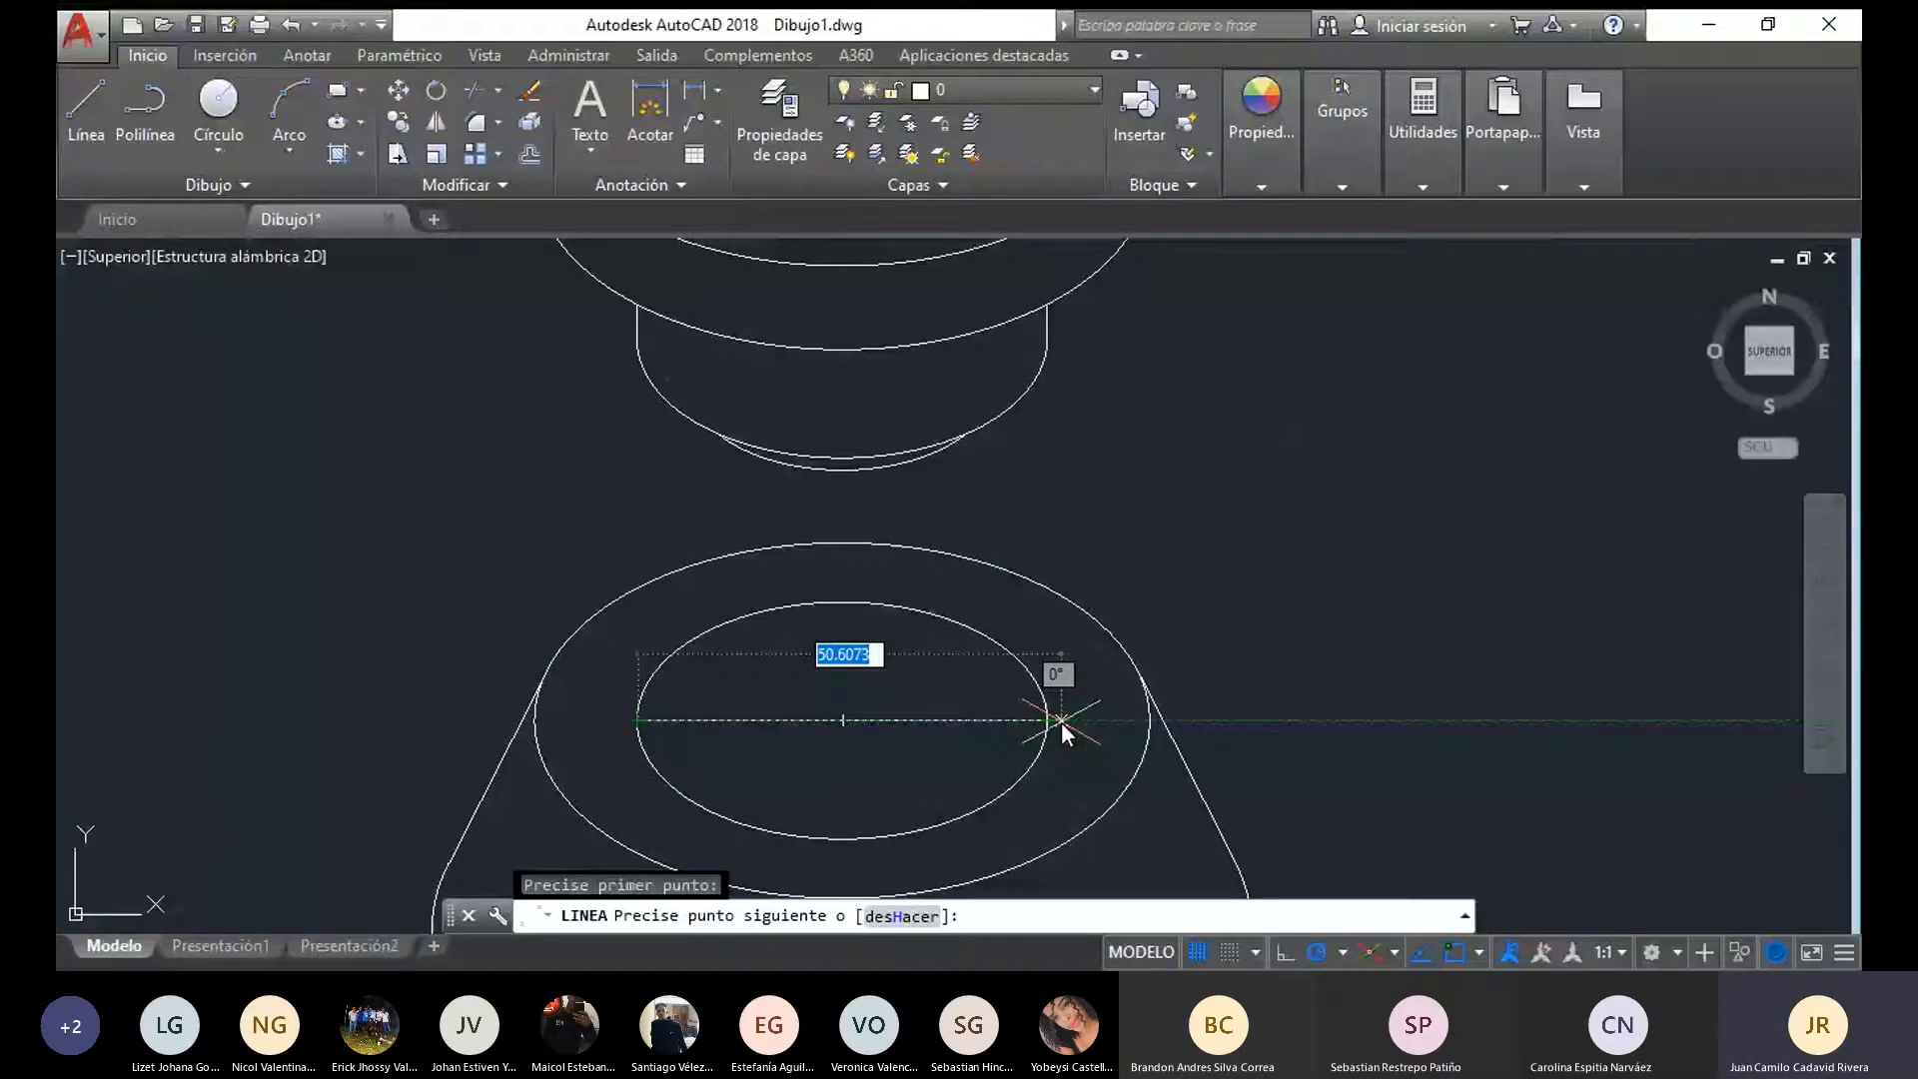
pyautogui.press('Escape')
# Check the horizontal width of the outer ellipse on the conical part's top face with a temporary line
pyautogui.scroll(-4, 1061, 722)
pyautogui.scroll(2, 968, 716)
pyautogui.moveTo(968, 716); pyautogui.dragTo(877, 568, button='middle')
pyautogui.press('Return')
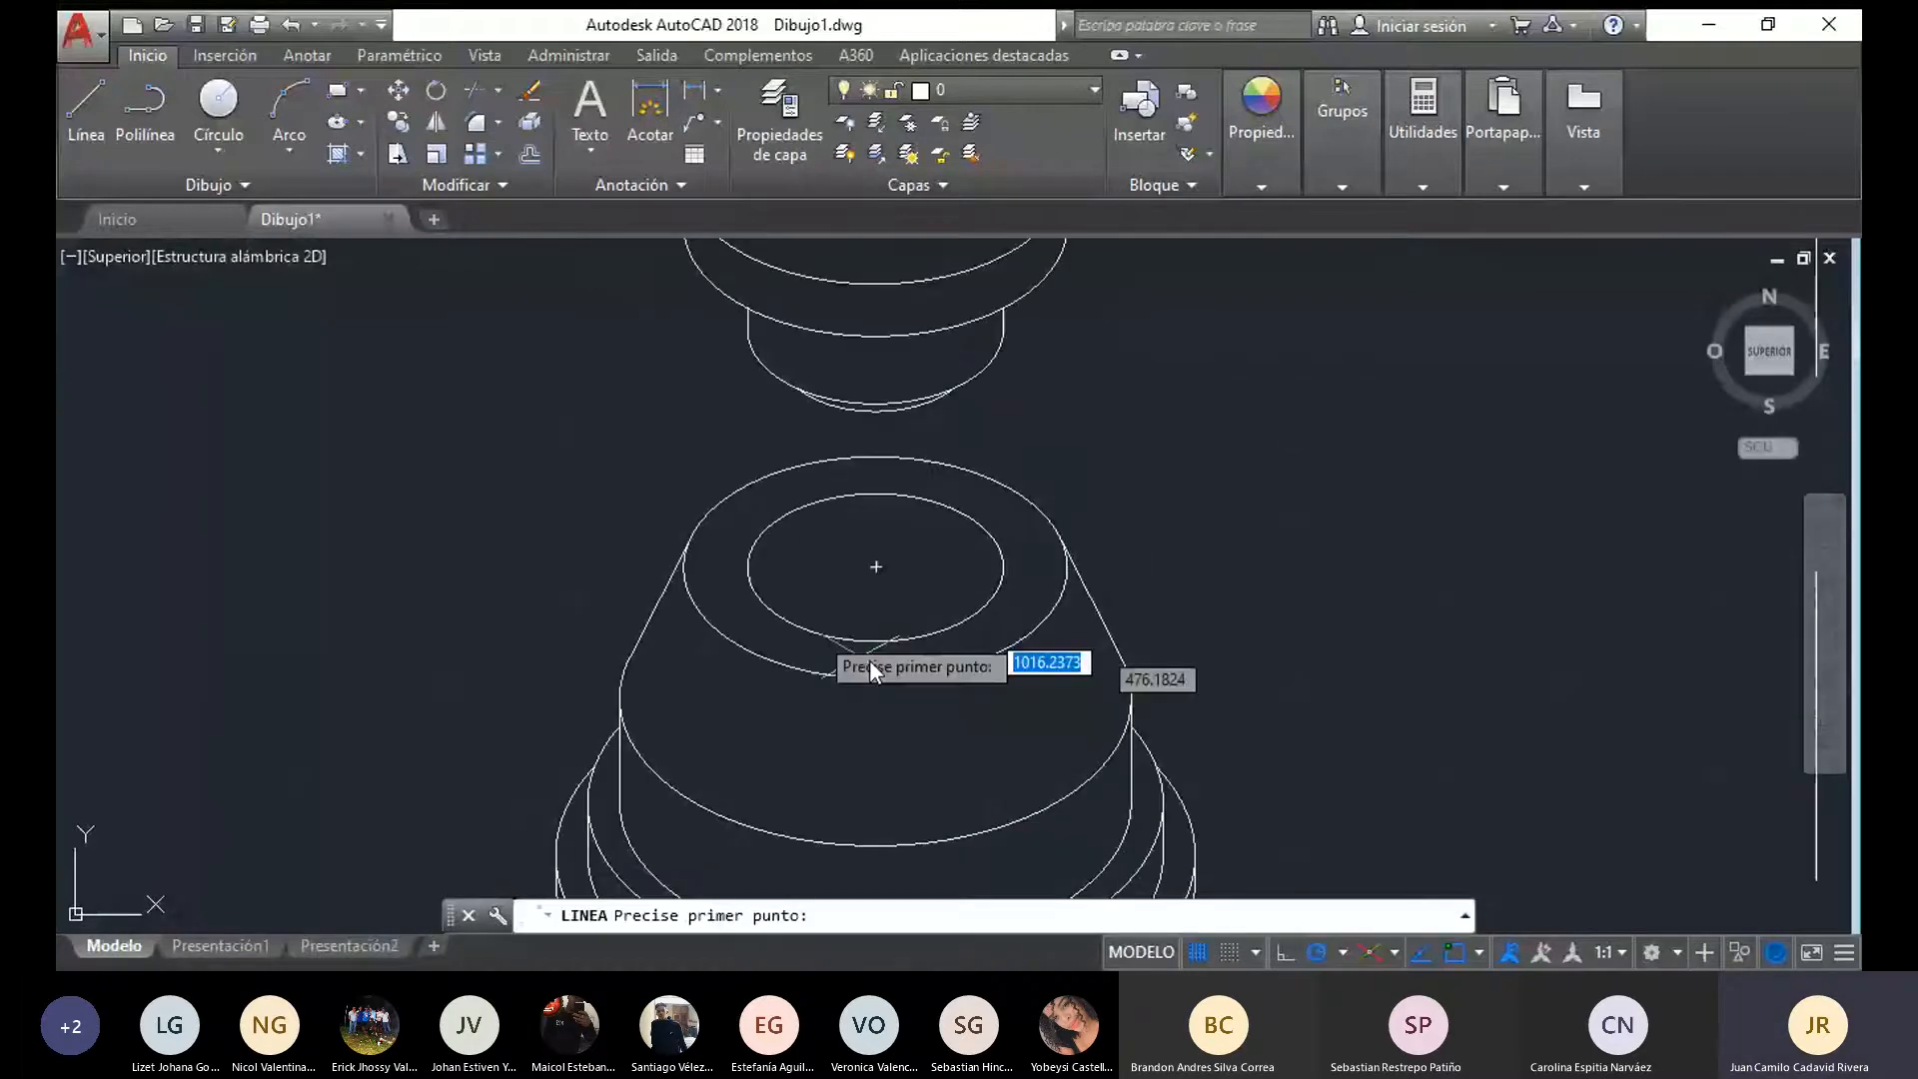
pyautogui.click(685, 561)
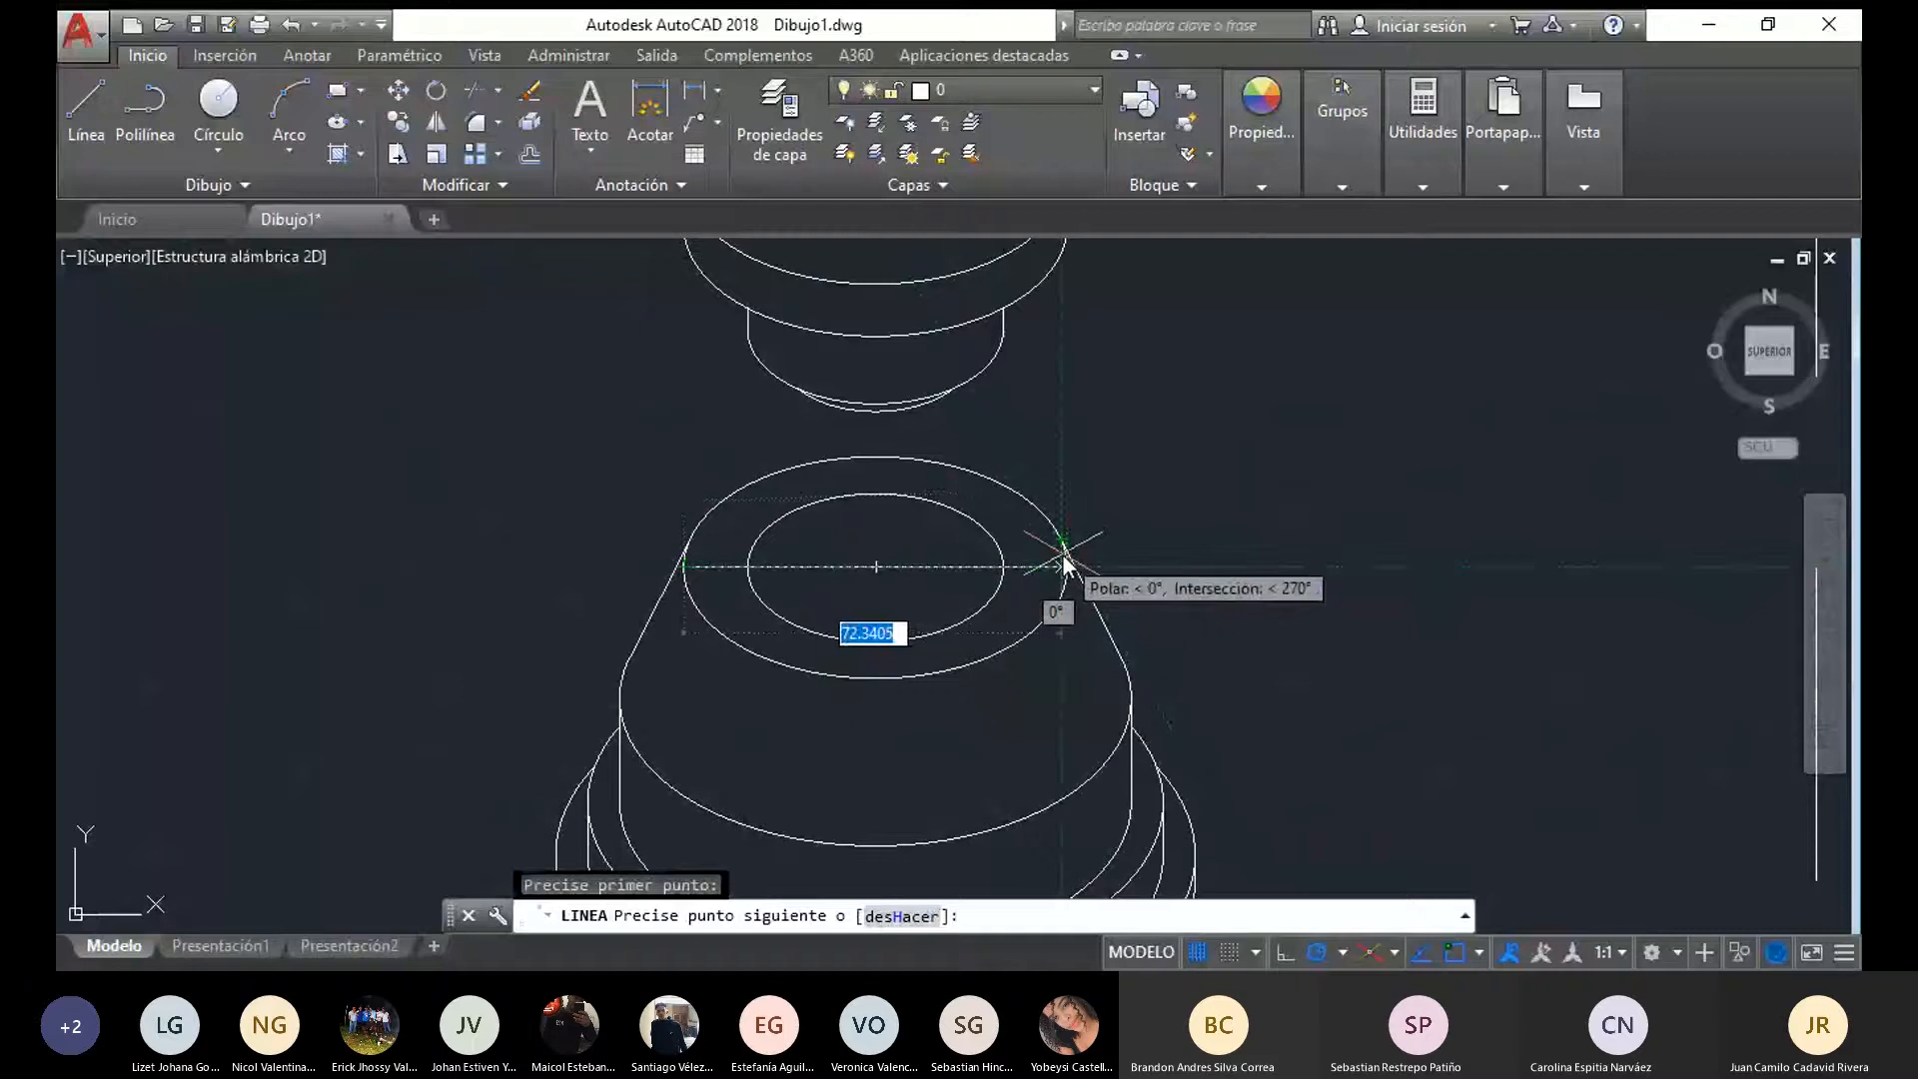
pyautogui.press('Escape')
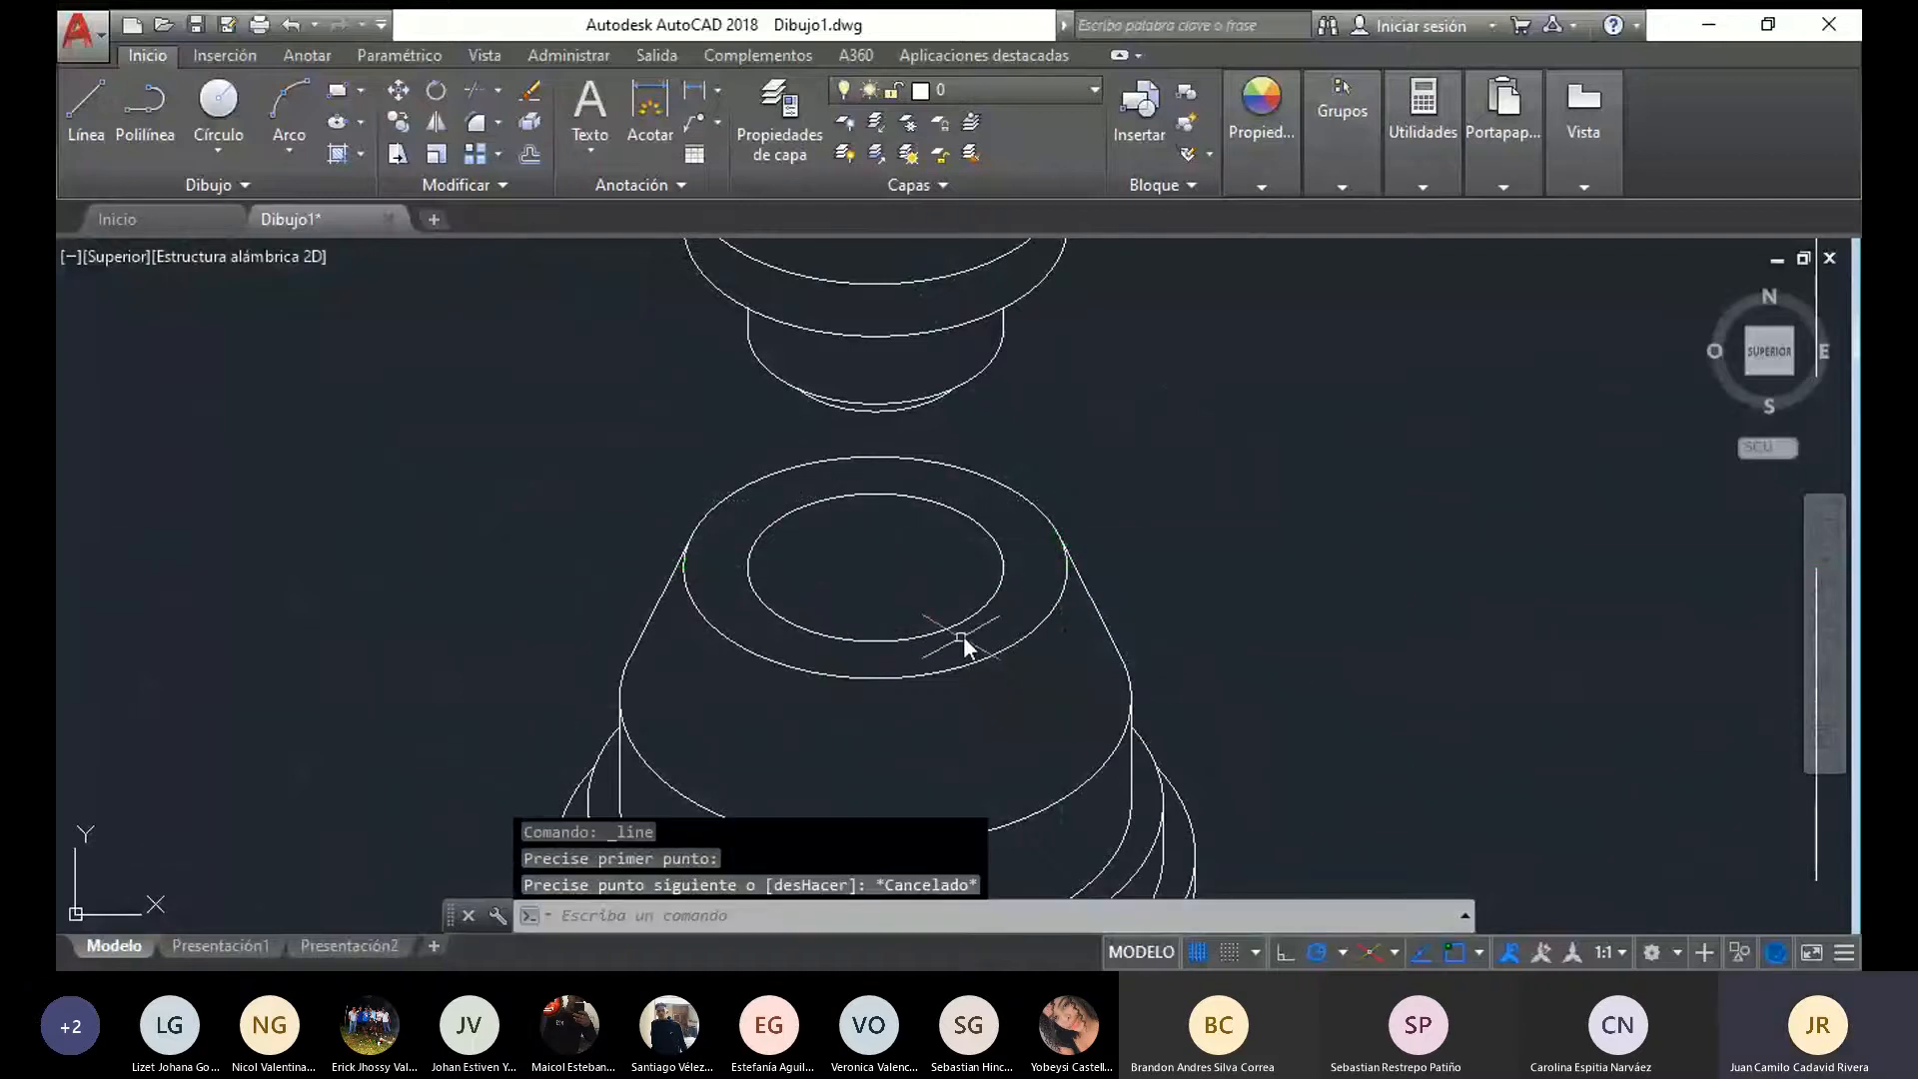
# Check the horizontal radius of the narrow cylinder's lower arc with a temporary line from its centre area
pyautogui.click(933, 673)
pyautogui.moveTo(876, 631); pyautogui.dragTo(770, 775, button='middle')
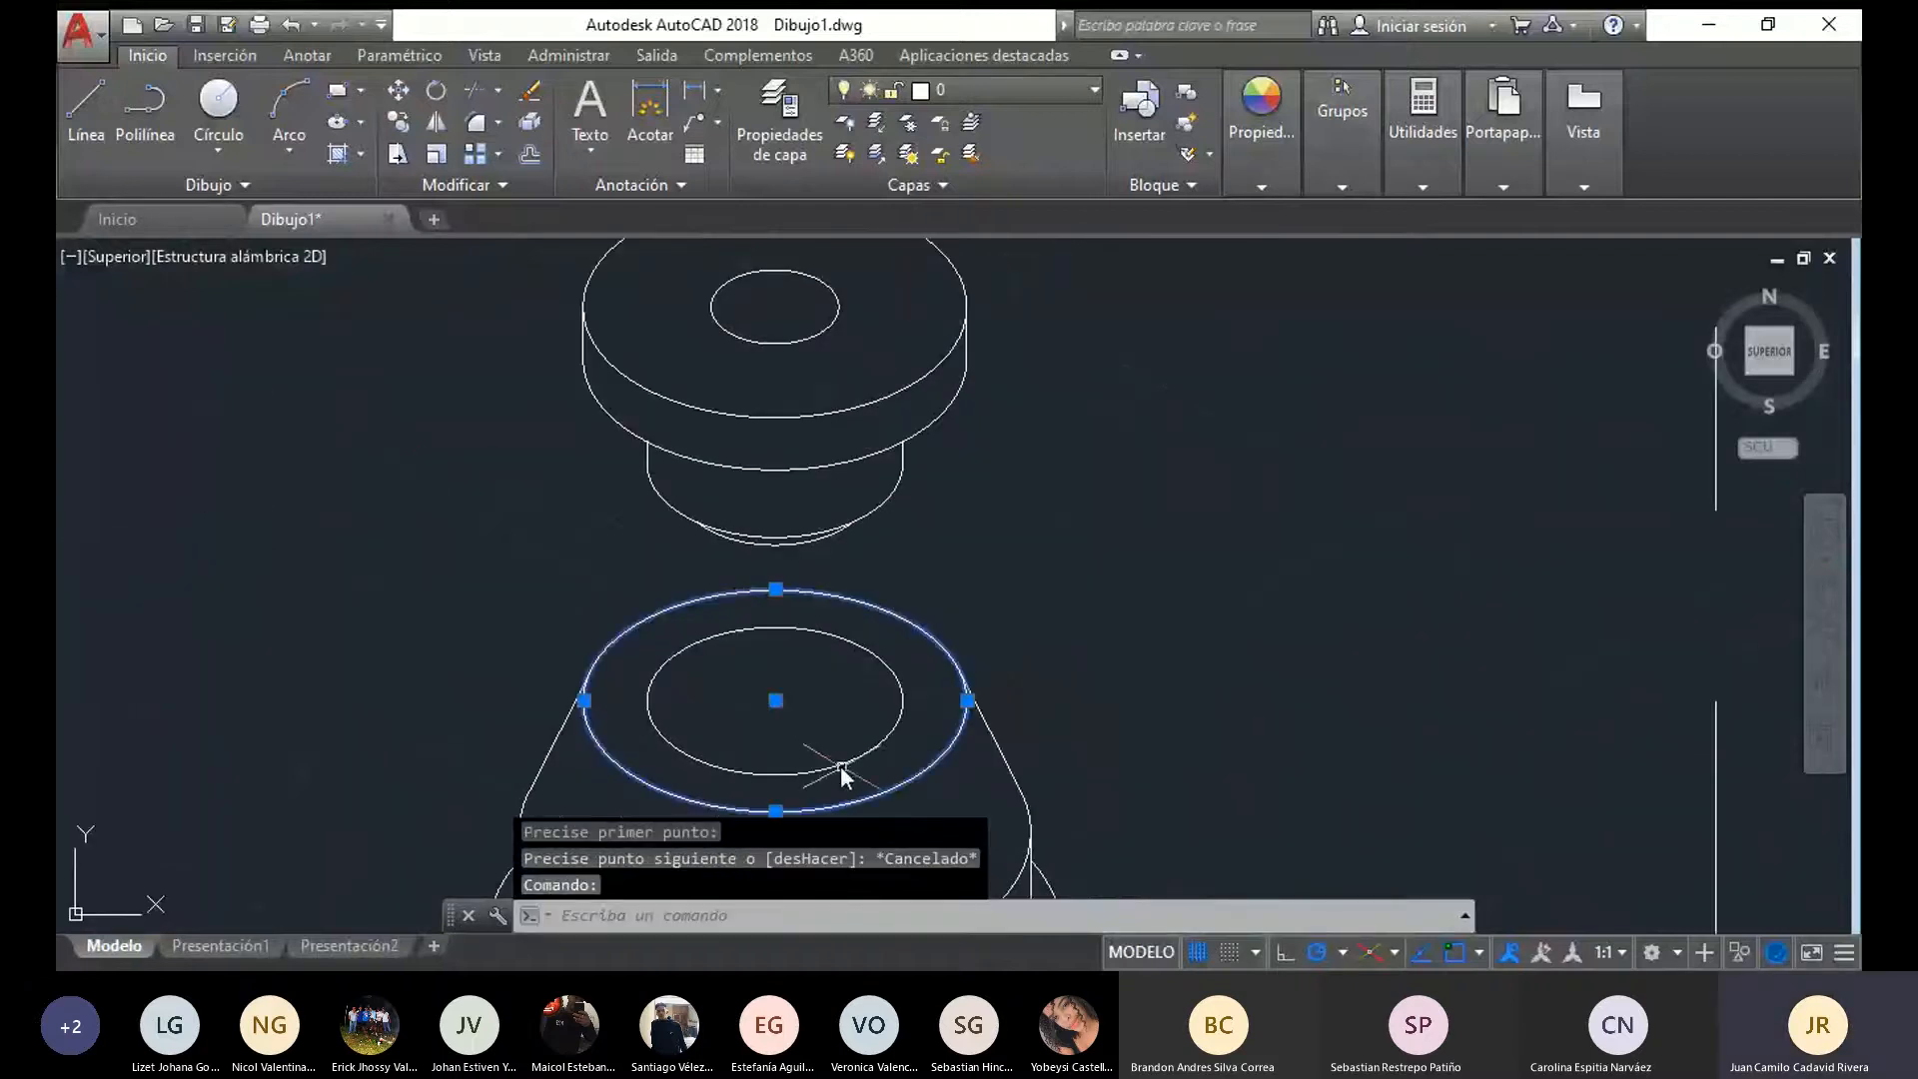
pyautogui.press('Escape')
pyautogui.scroll(2, 735, 548)
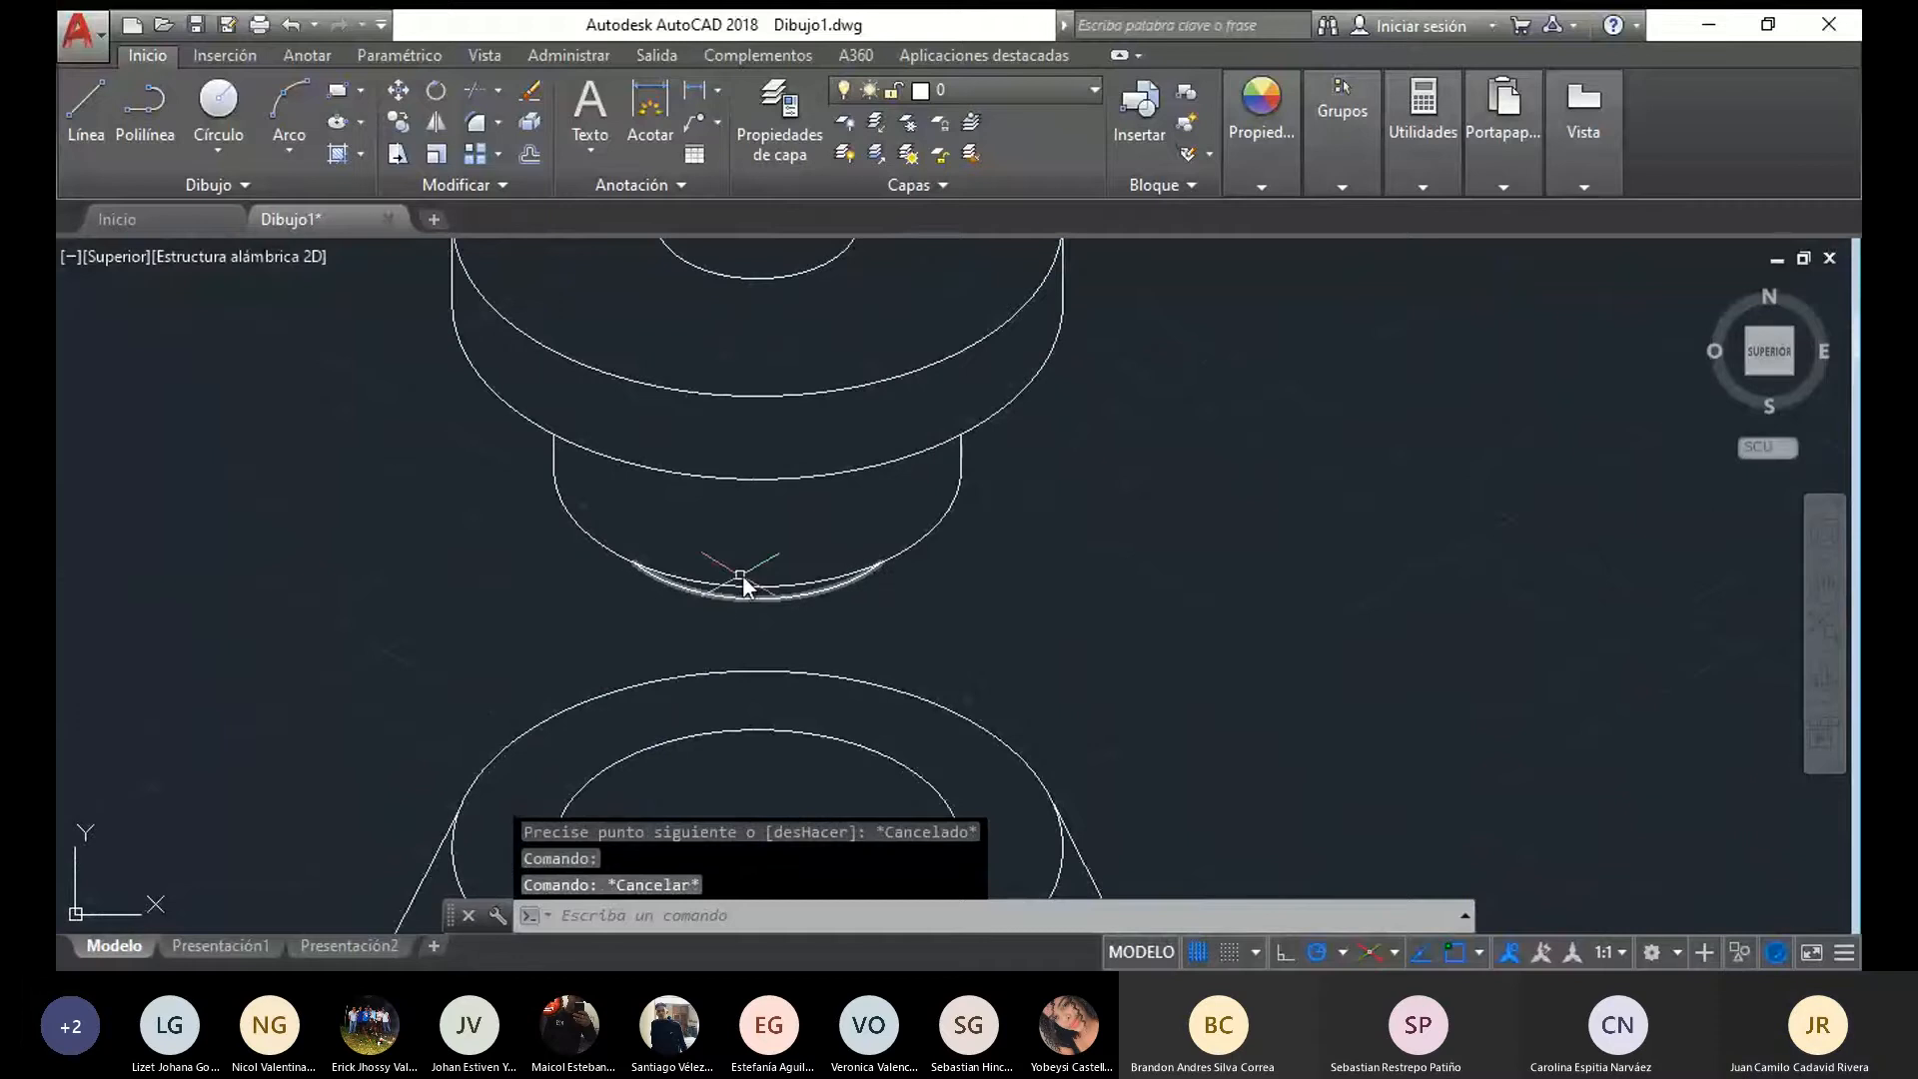
pyautogui.click(771, 590)
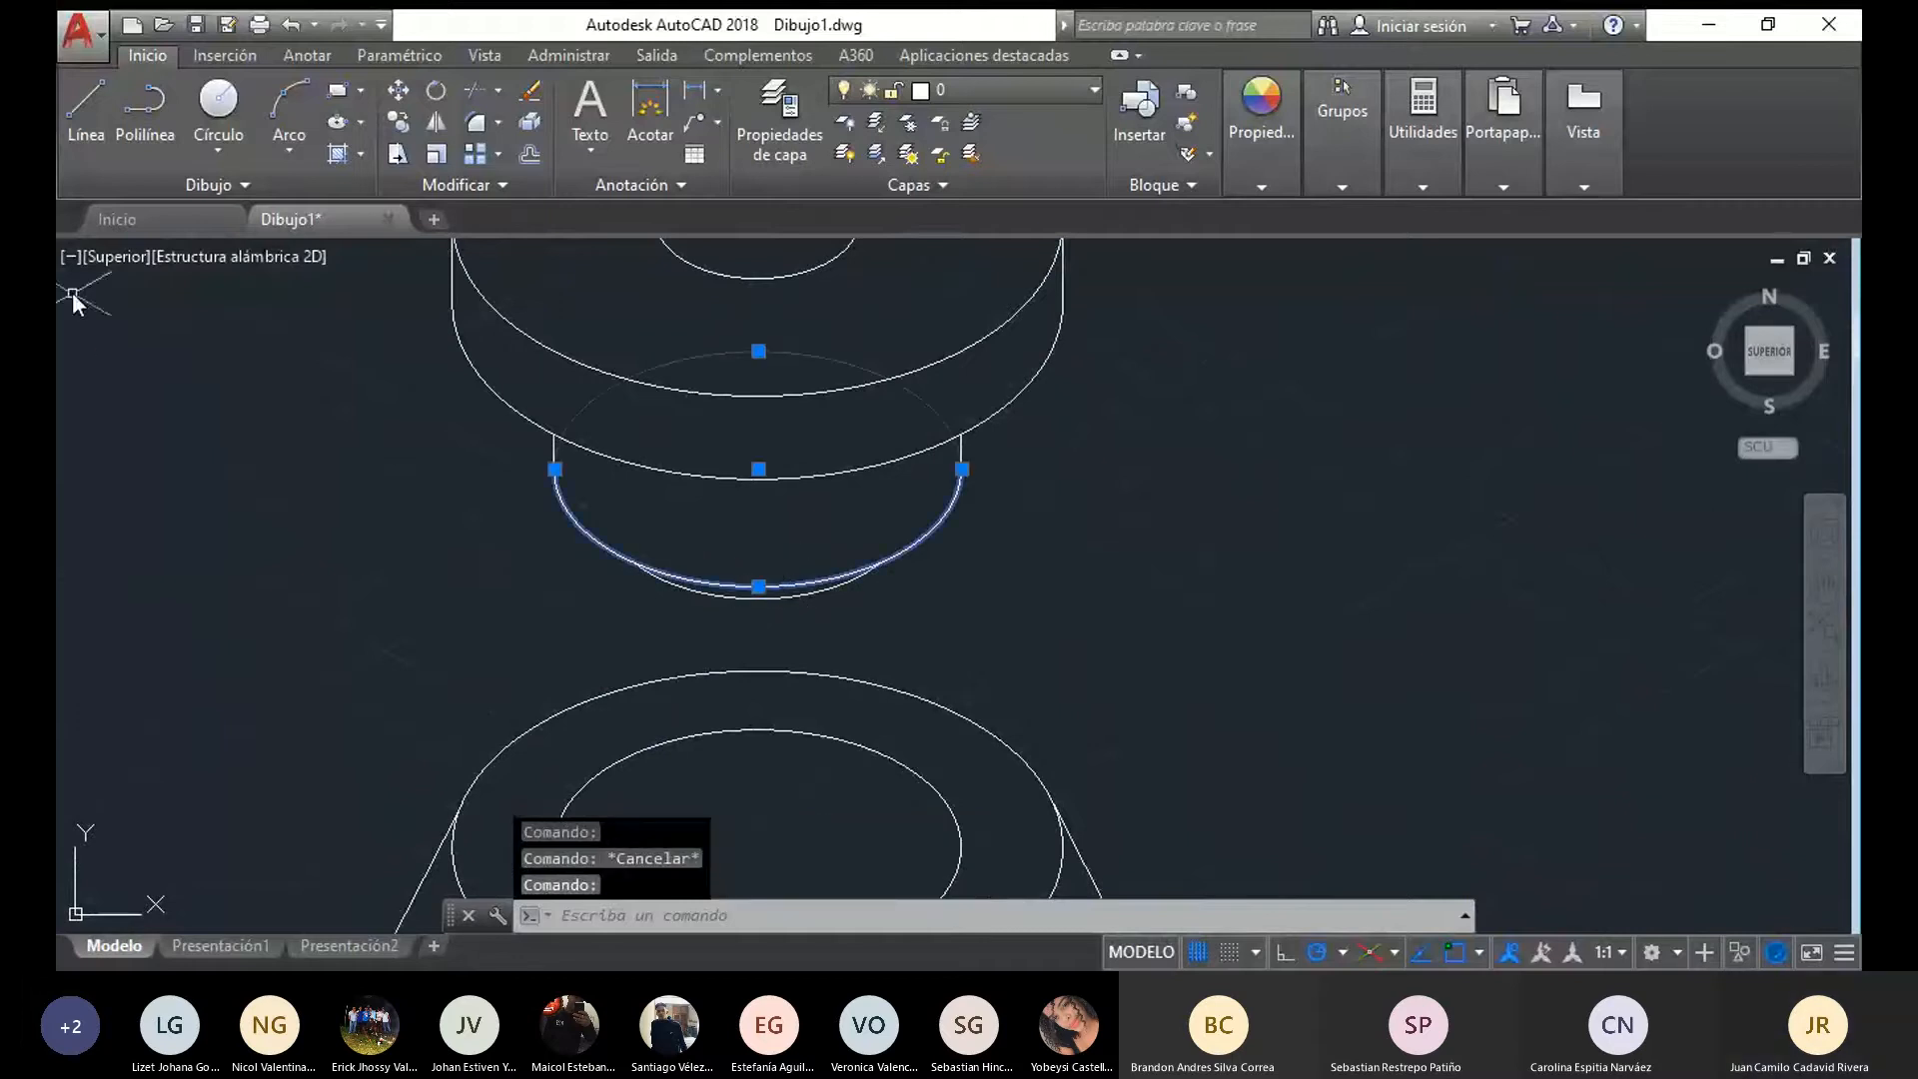
pyautogui.click(86, 108)
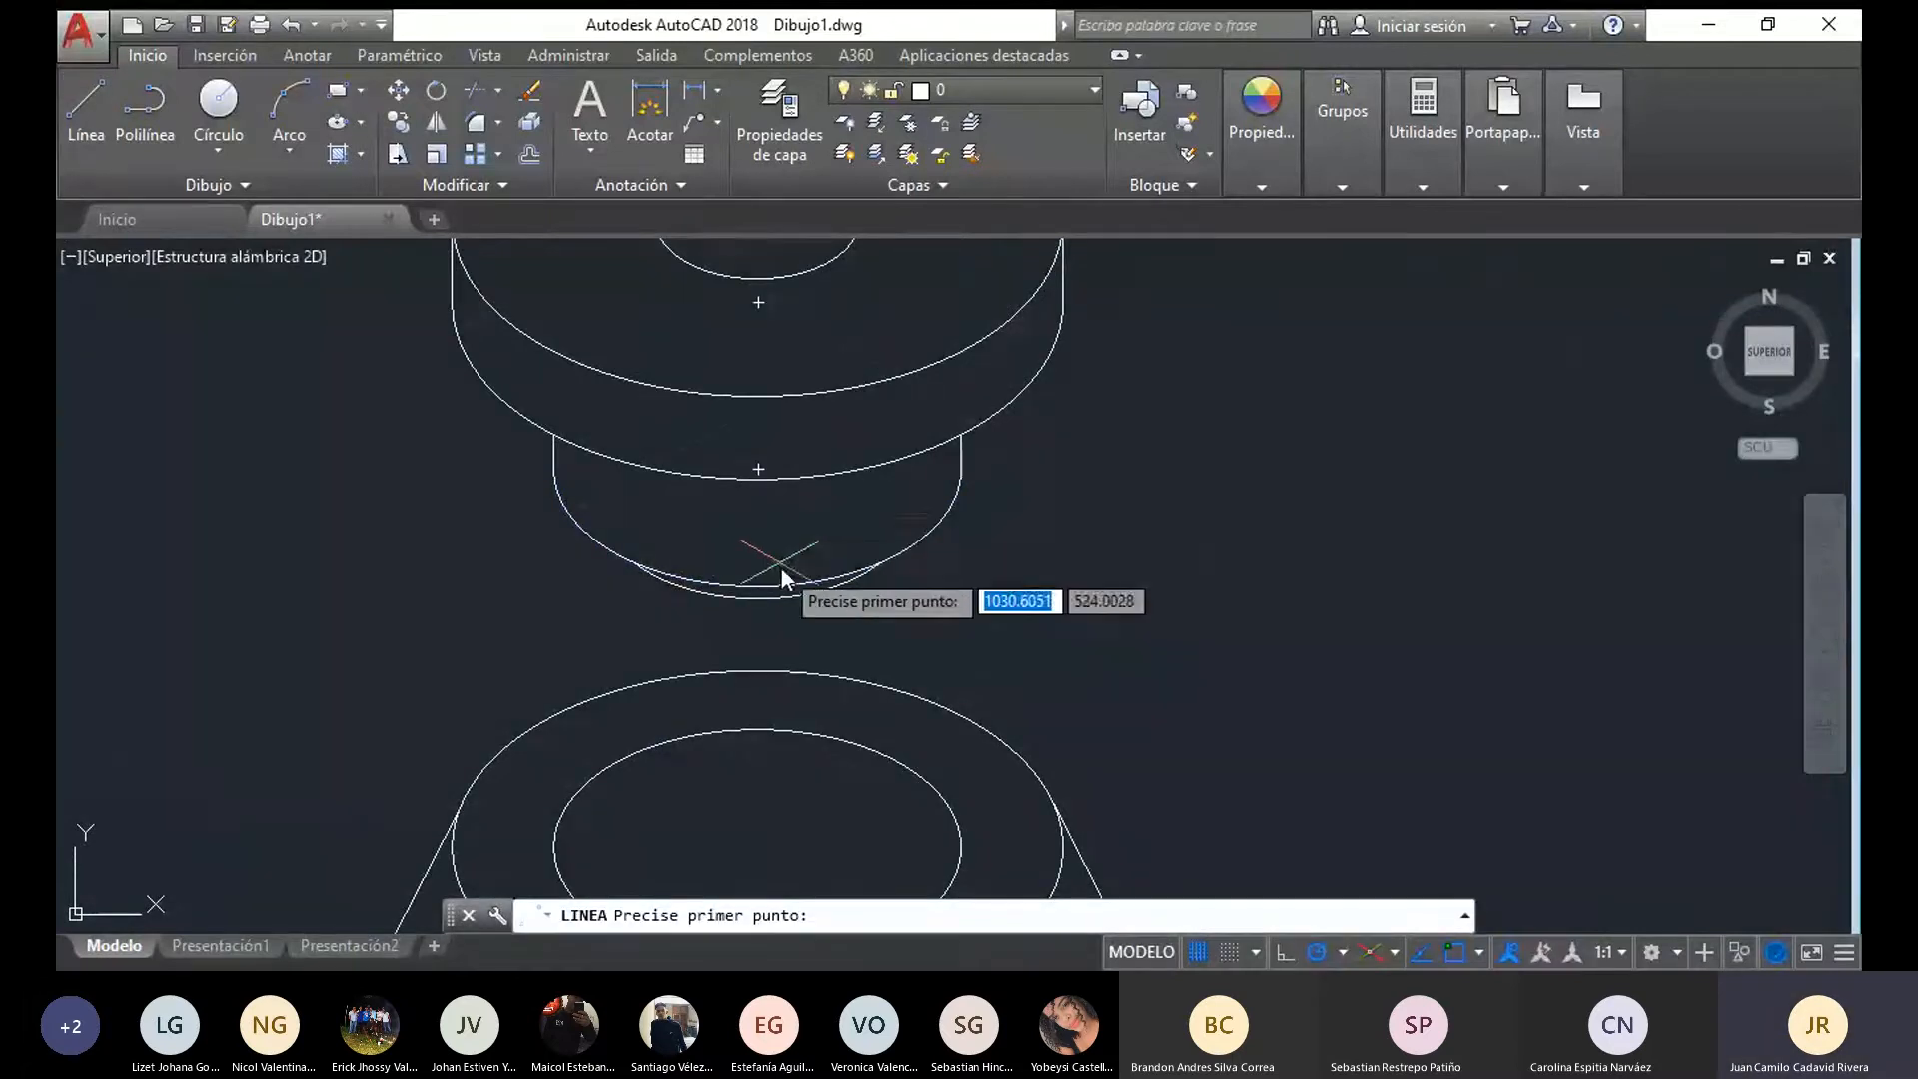
pyautogui.click(751, 467)
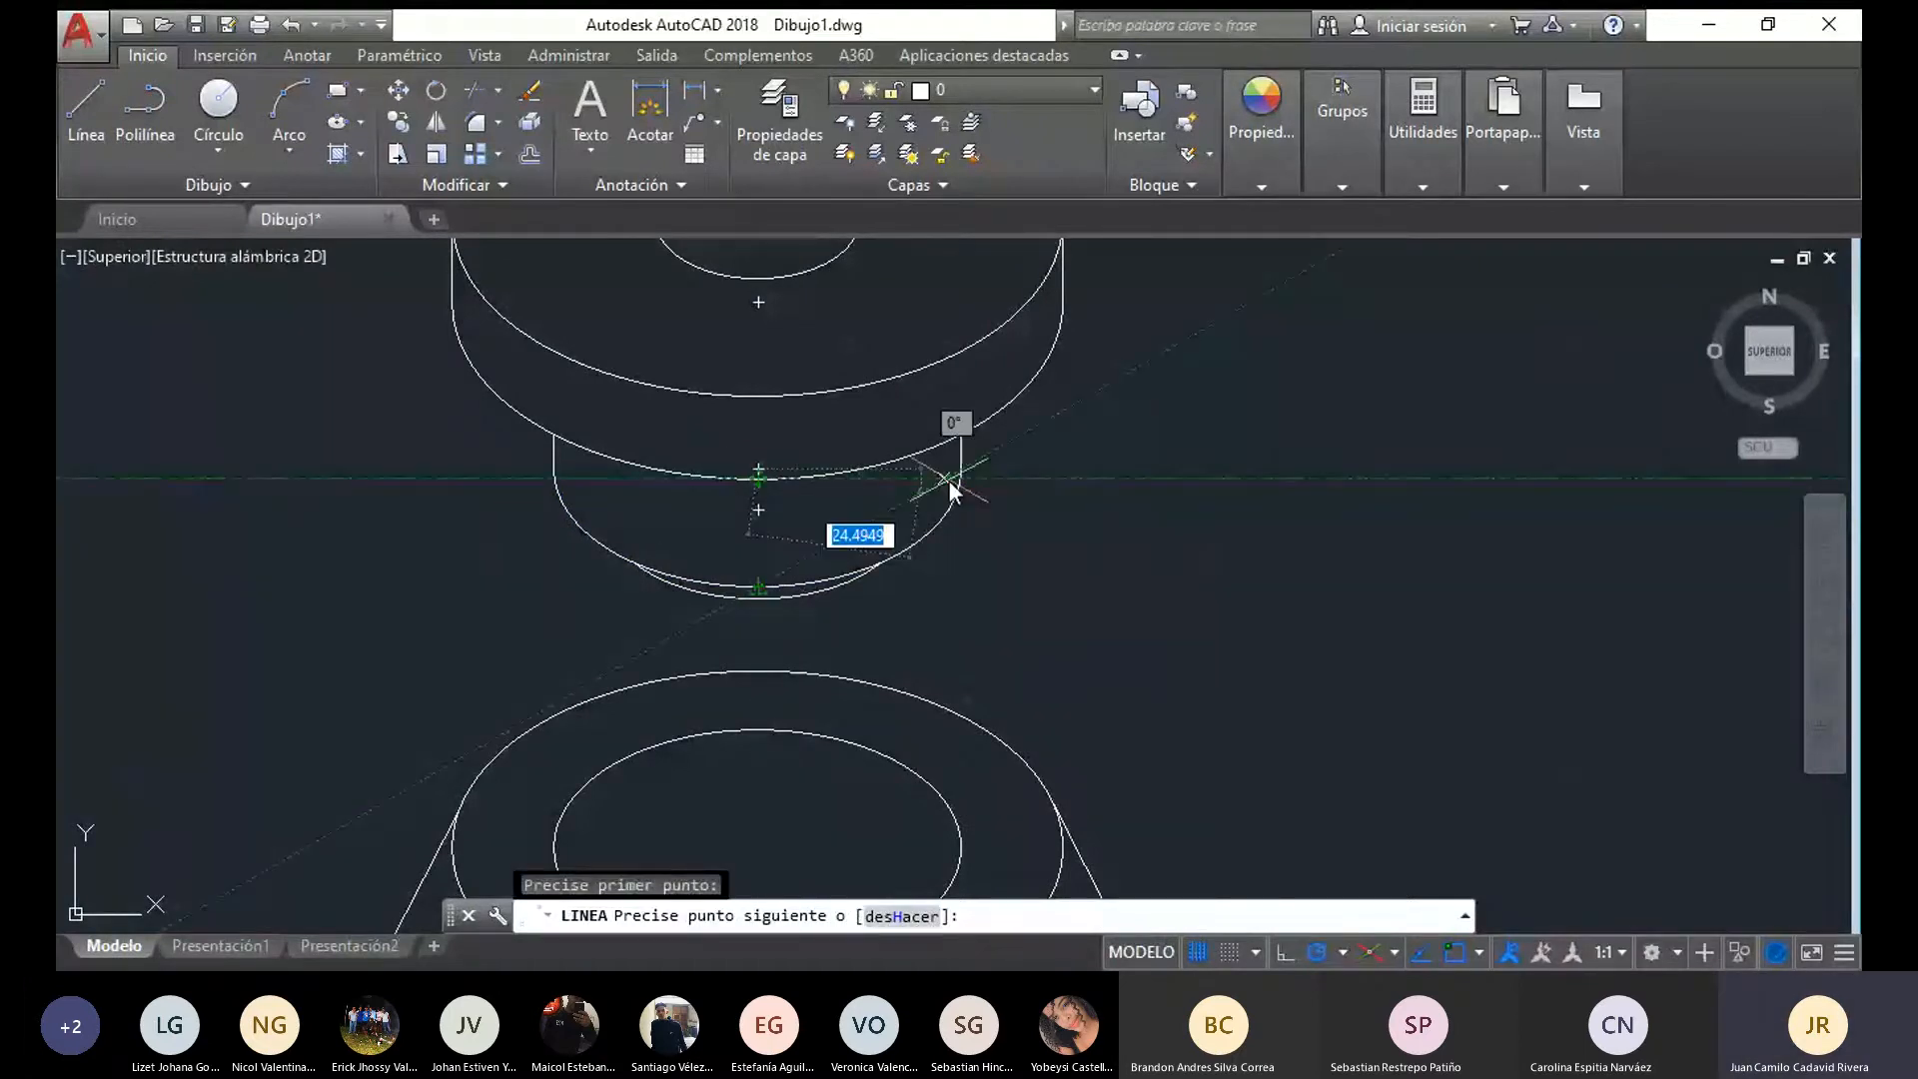
pyautogui.press('Escape')
# Check the inner ellipse's width on the conical part's top face again with a temporary line from its left quadrant
pyautogui.scroll(-4, 859, 529)
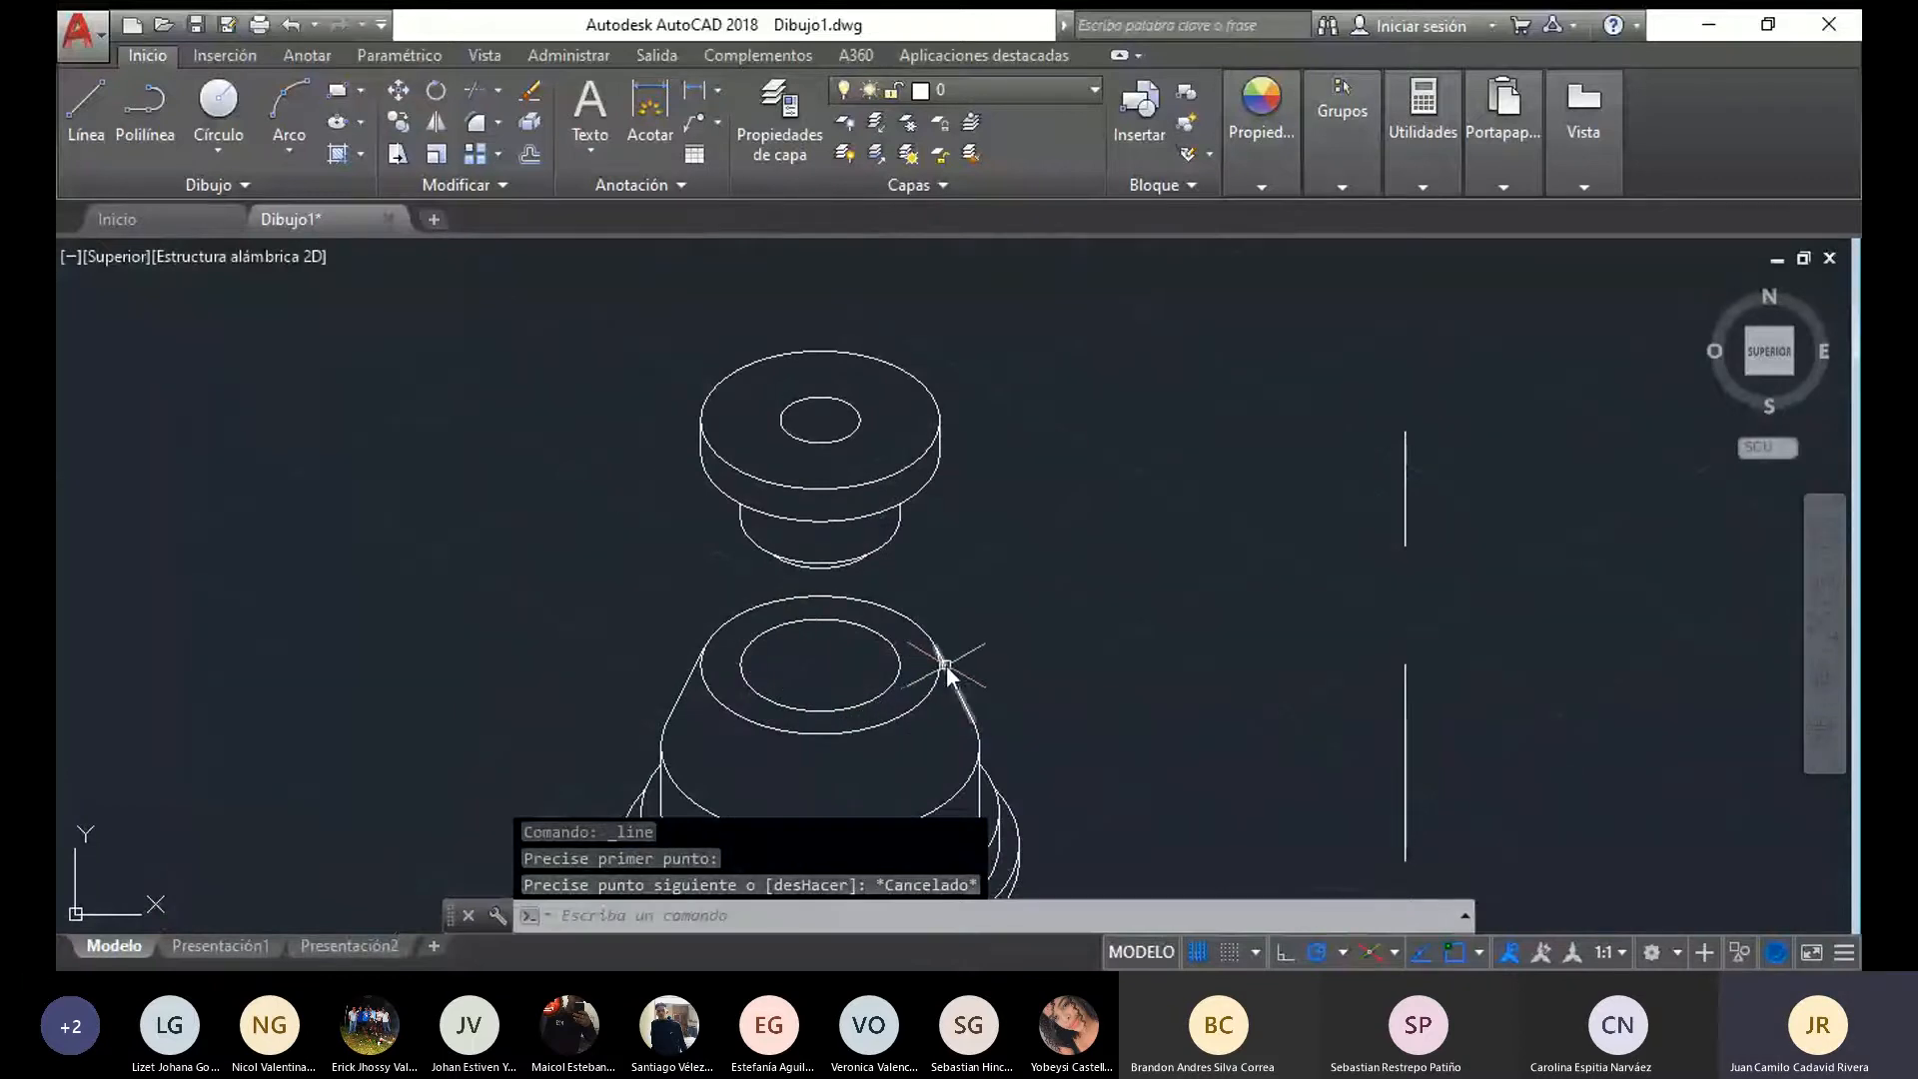
pyautogui.scroll(4, 890, 650)
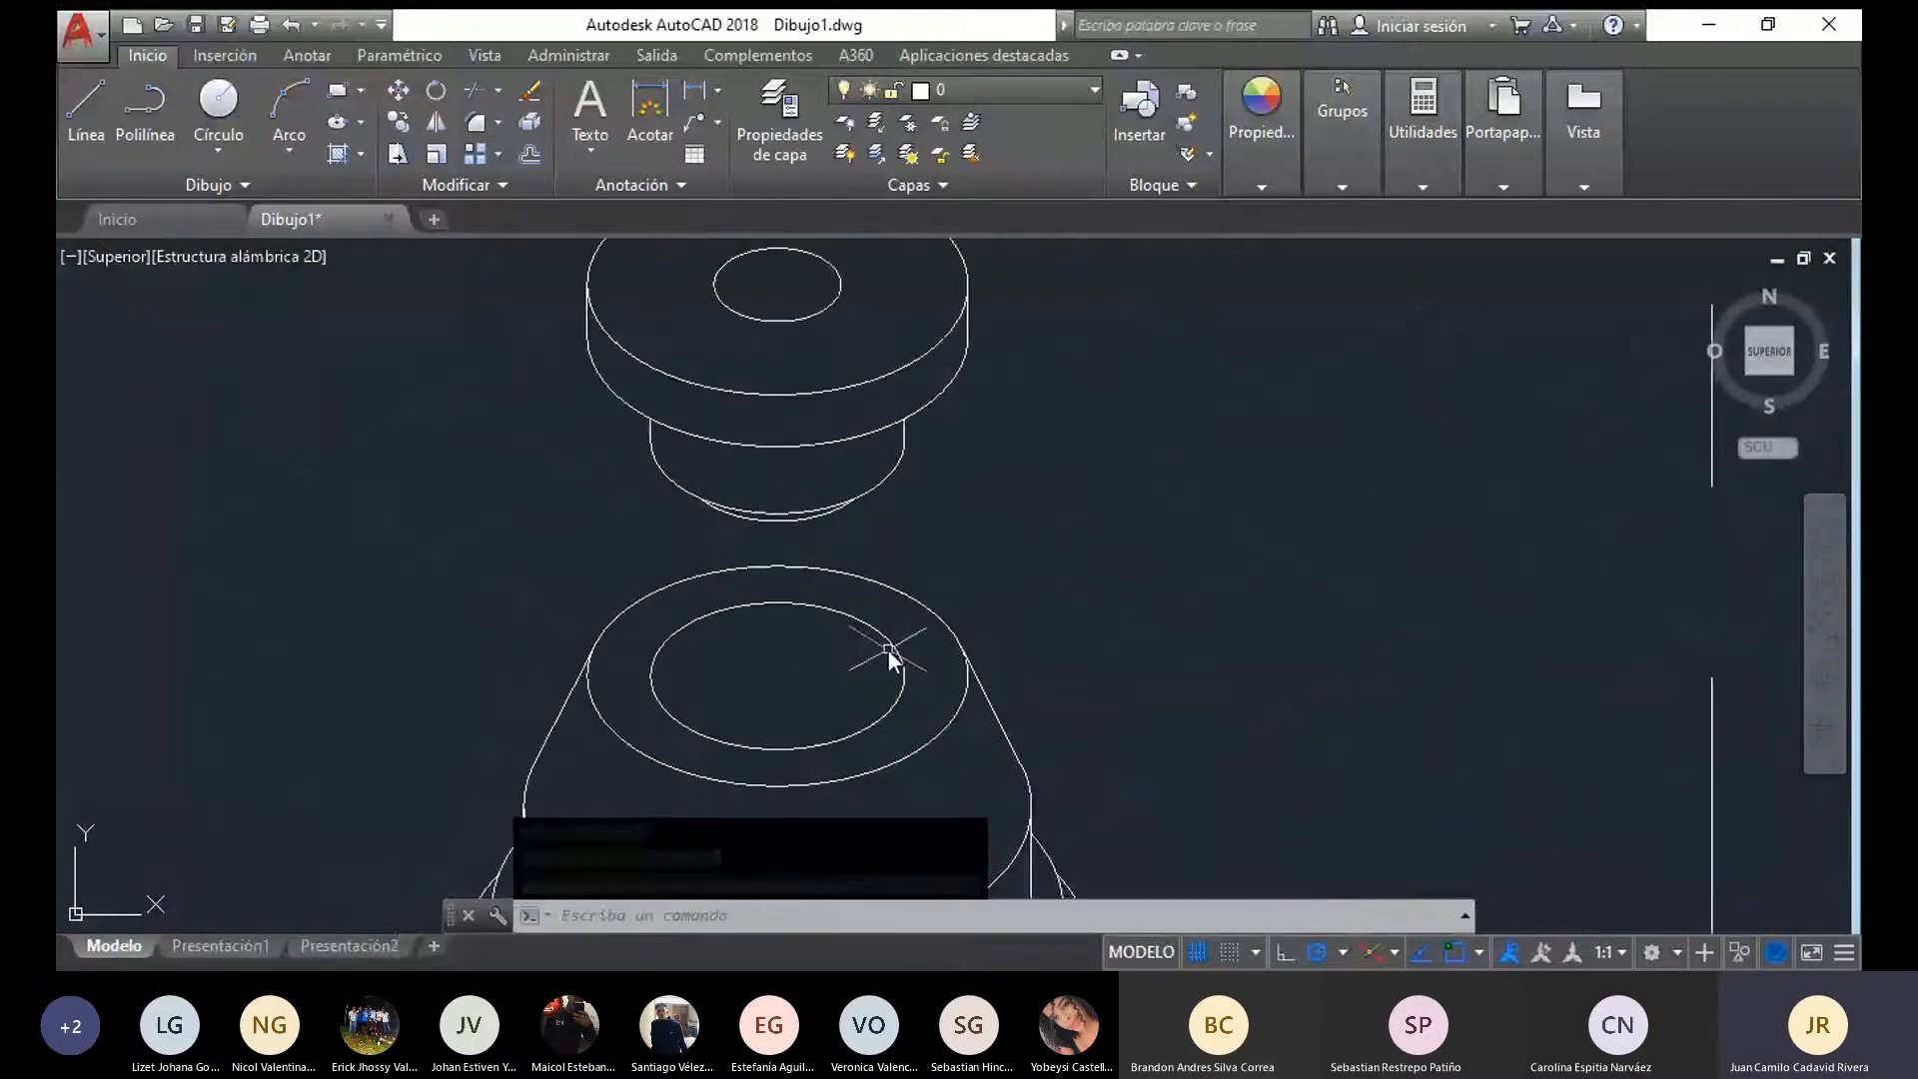
pyautogui.moveTo(706, 644); pyautogui.dragTo(837, 641, button='middle')
pyautogui.click(88, 102)
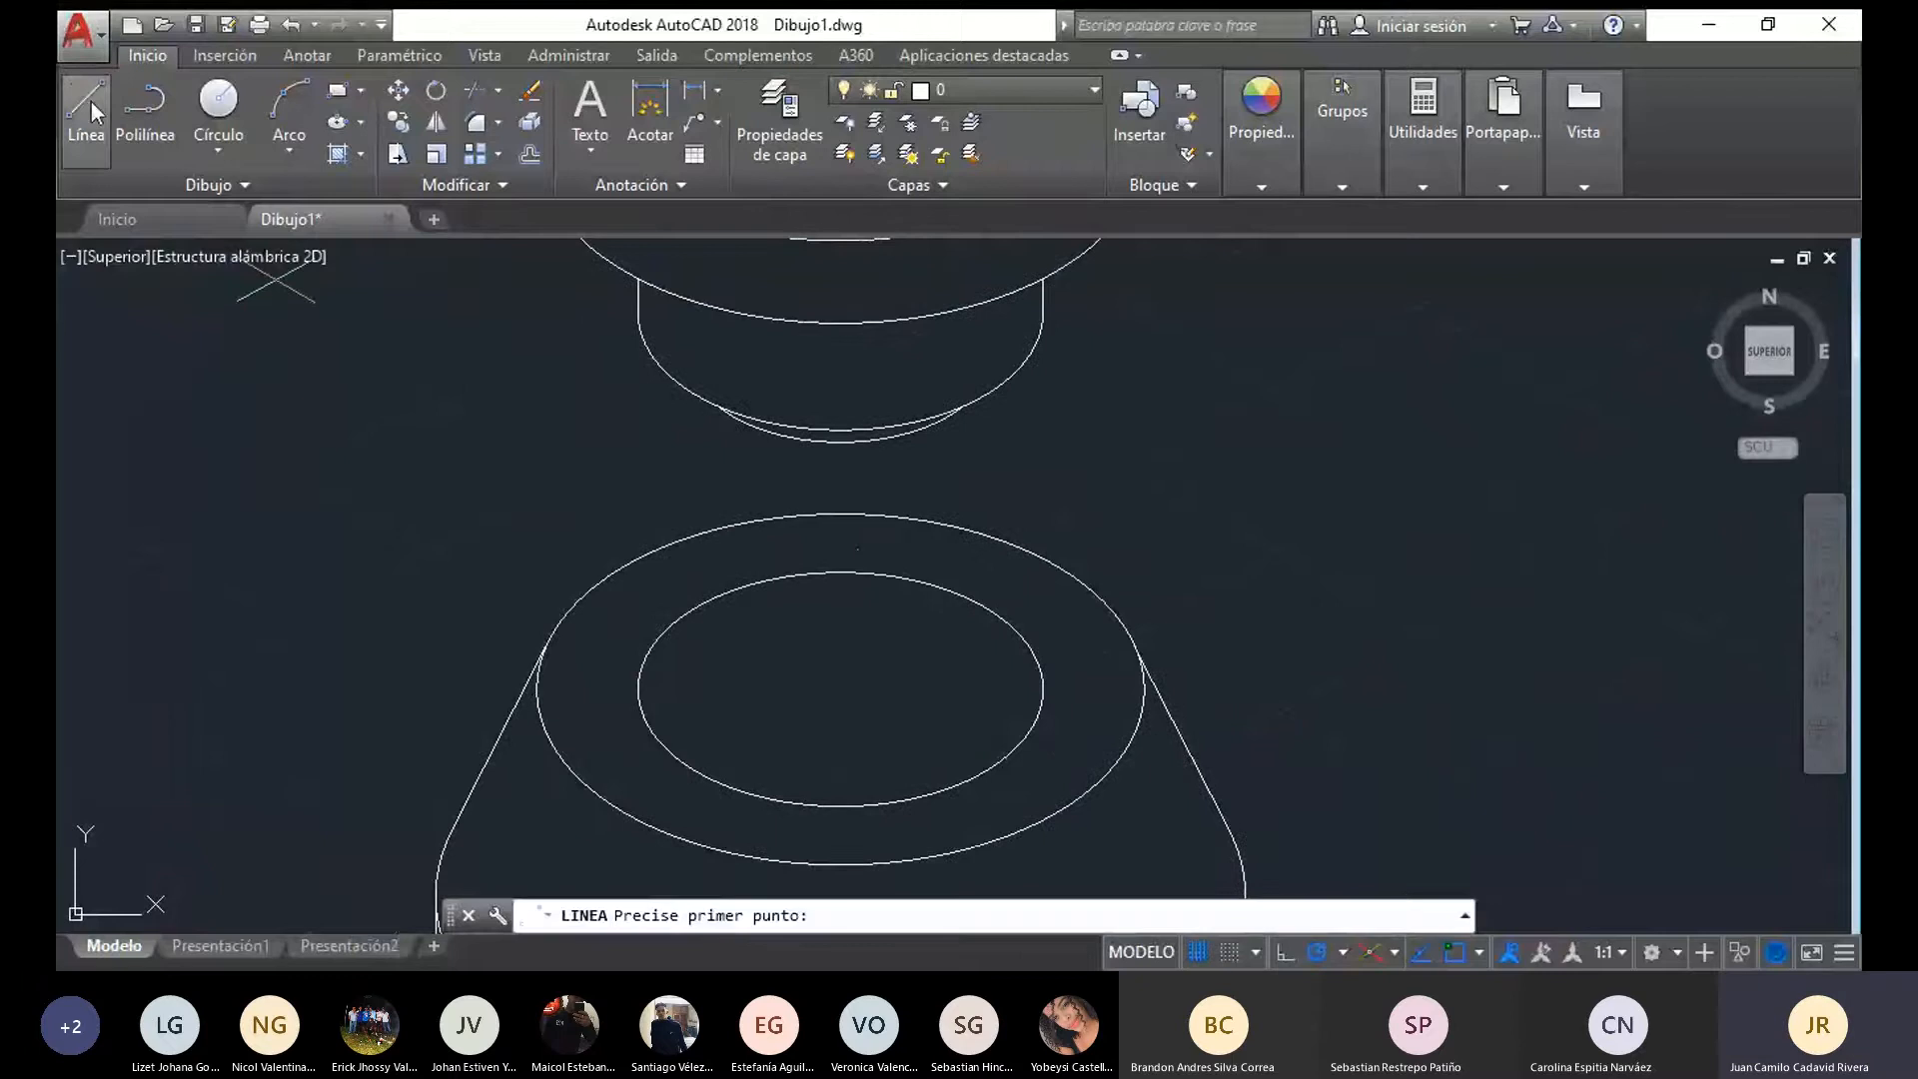
pyautogui.click(639, 688)
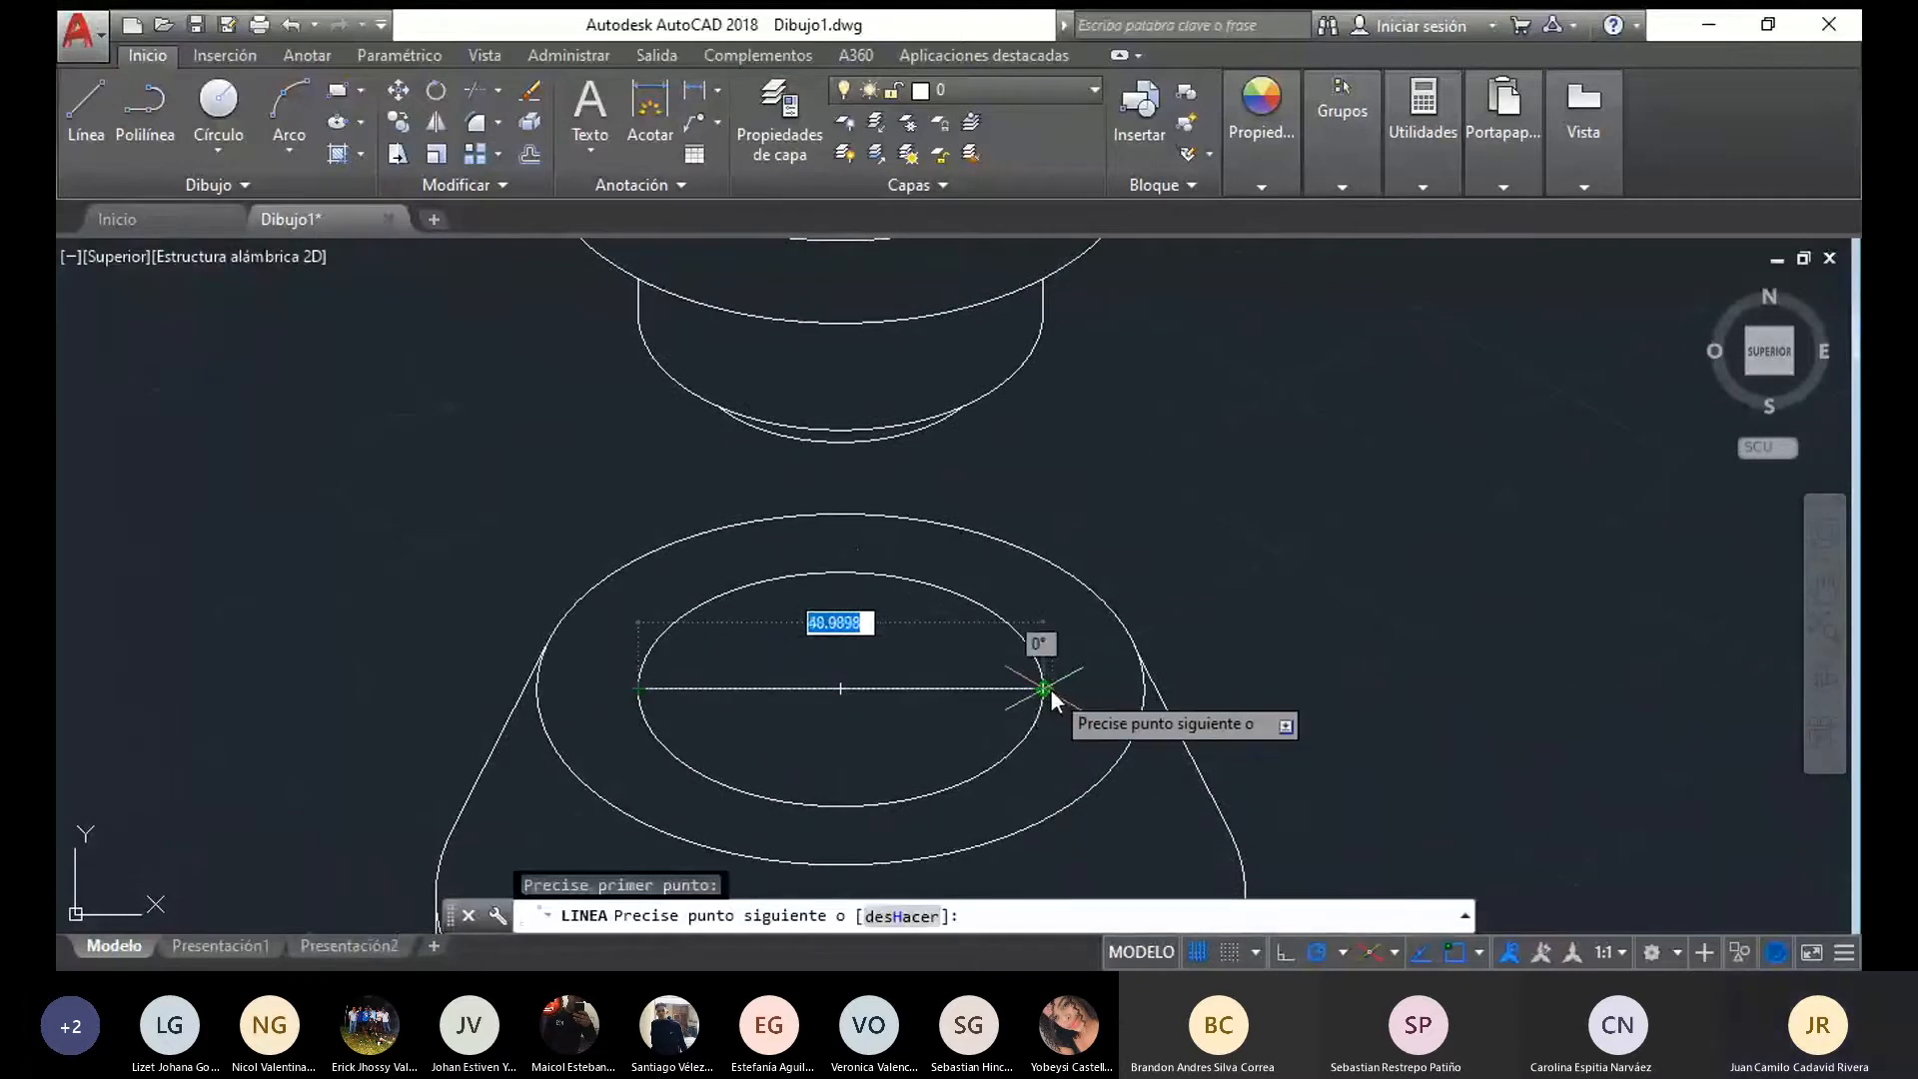
pyautogui.scroll(2, 1053, 687)
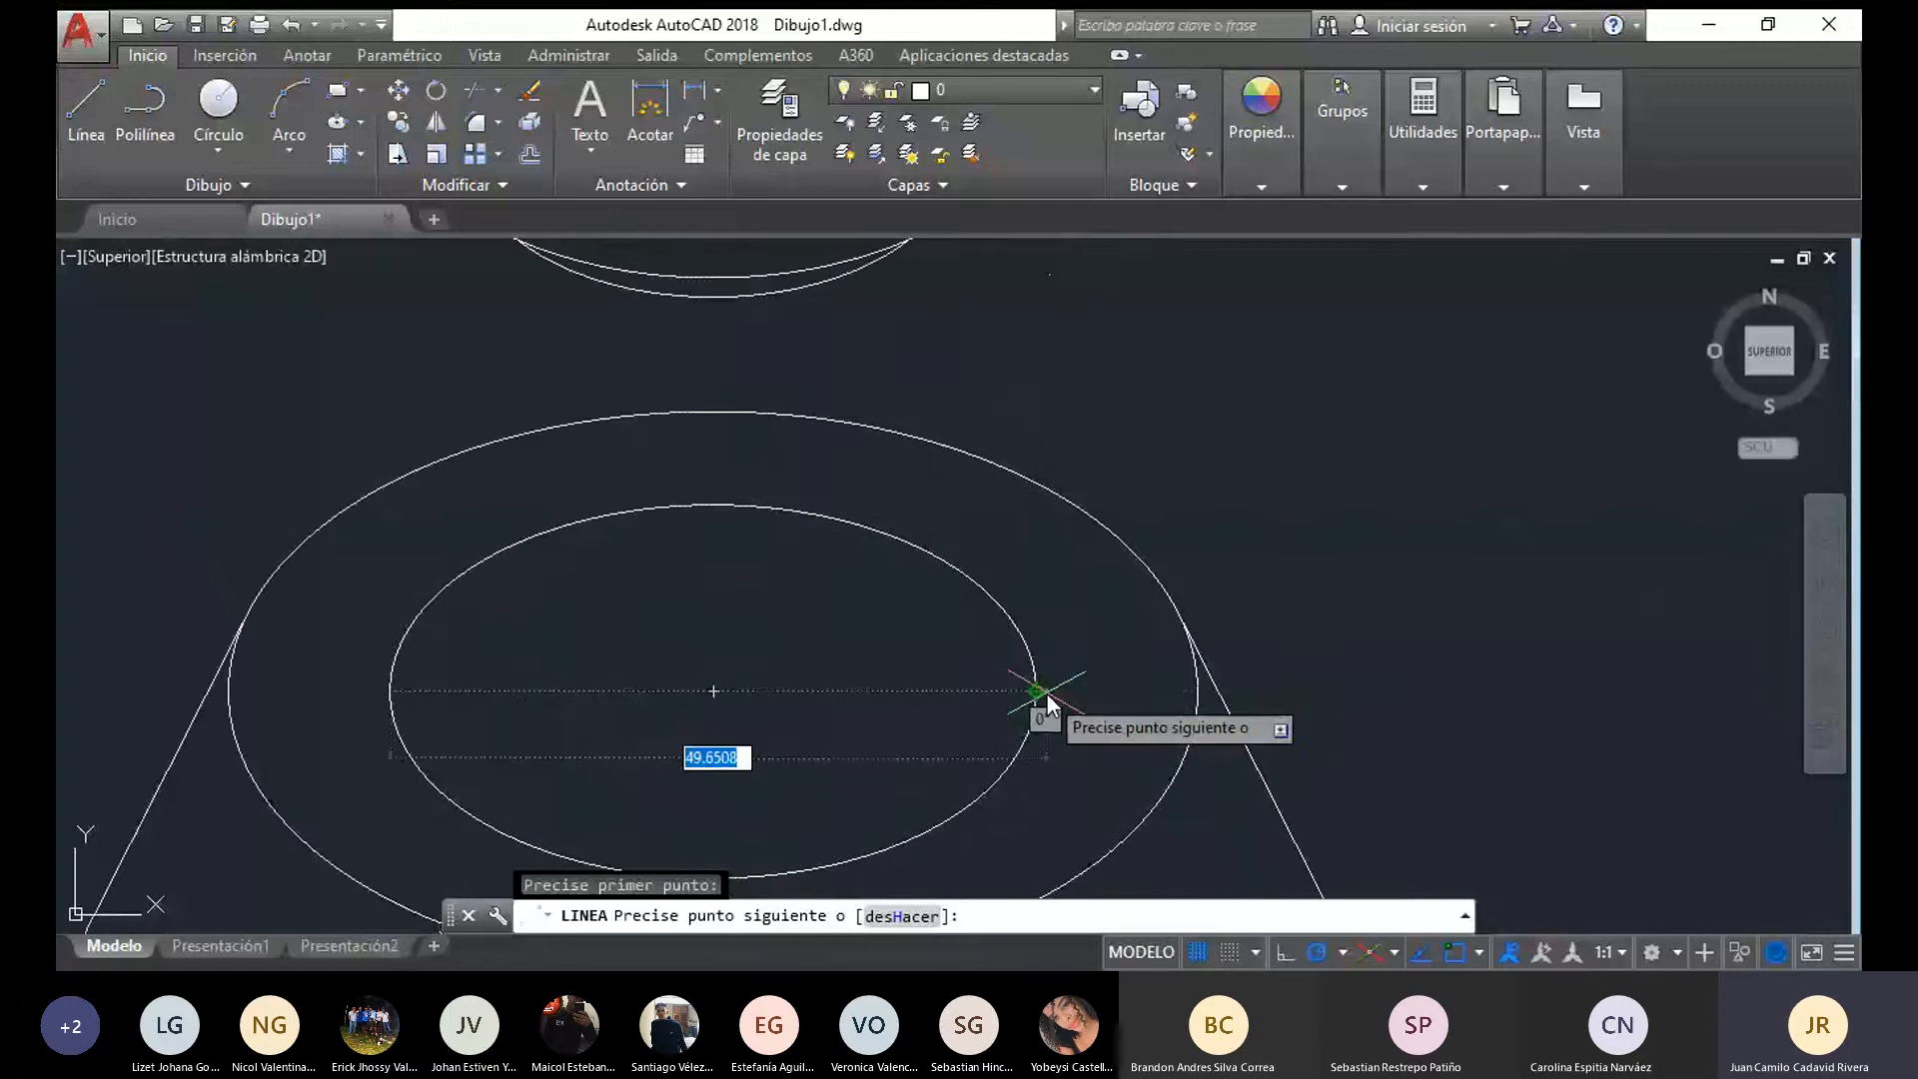
pyautogui.press('Escape')
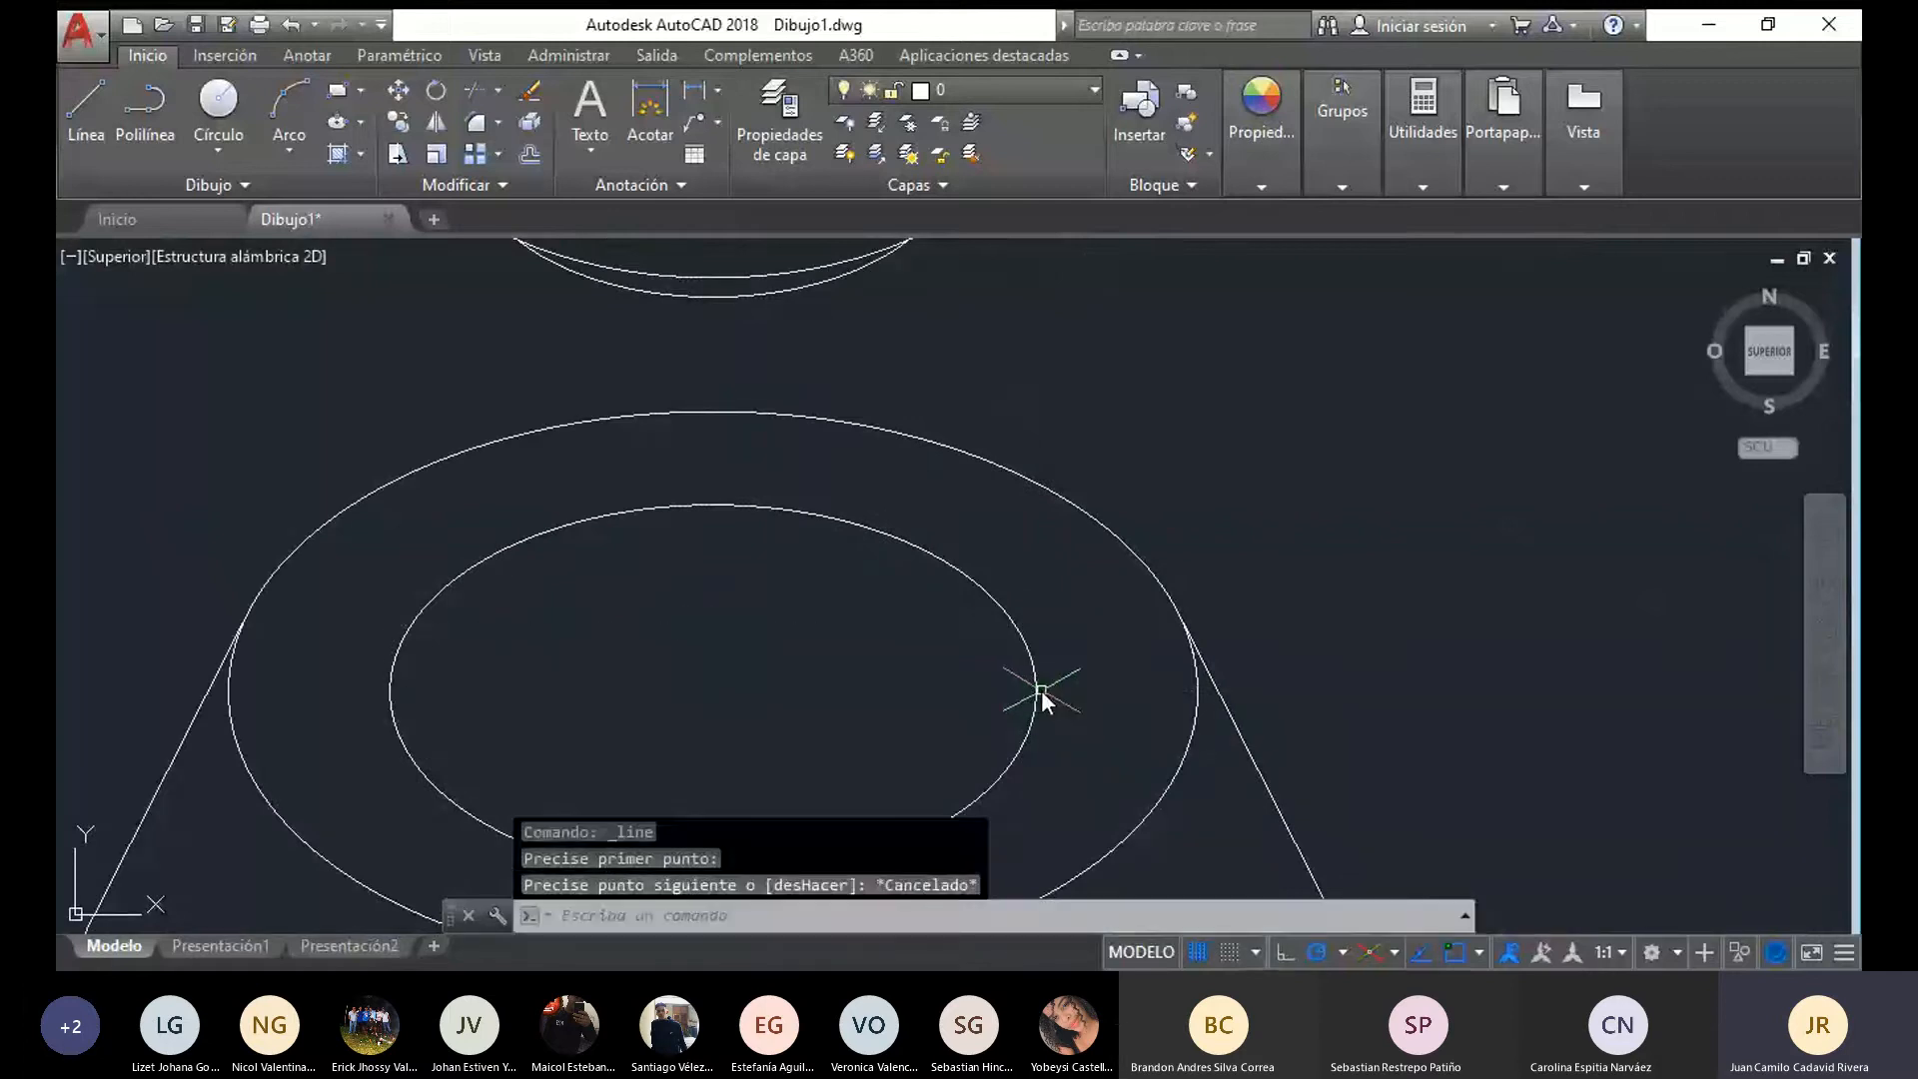
pyautogui.scroll(-3, 1041, 699)
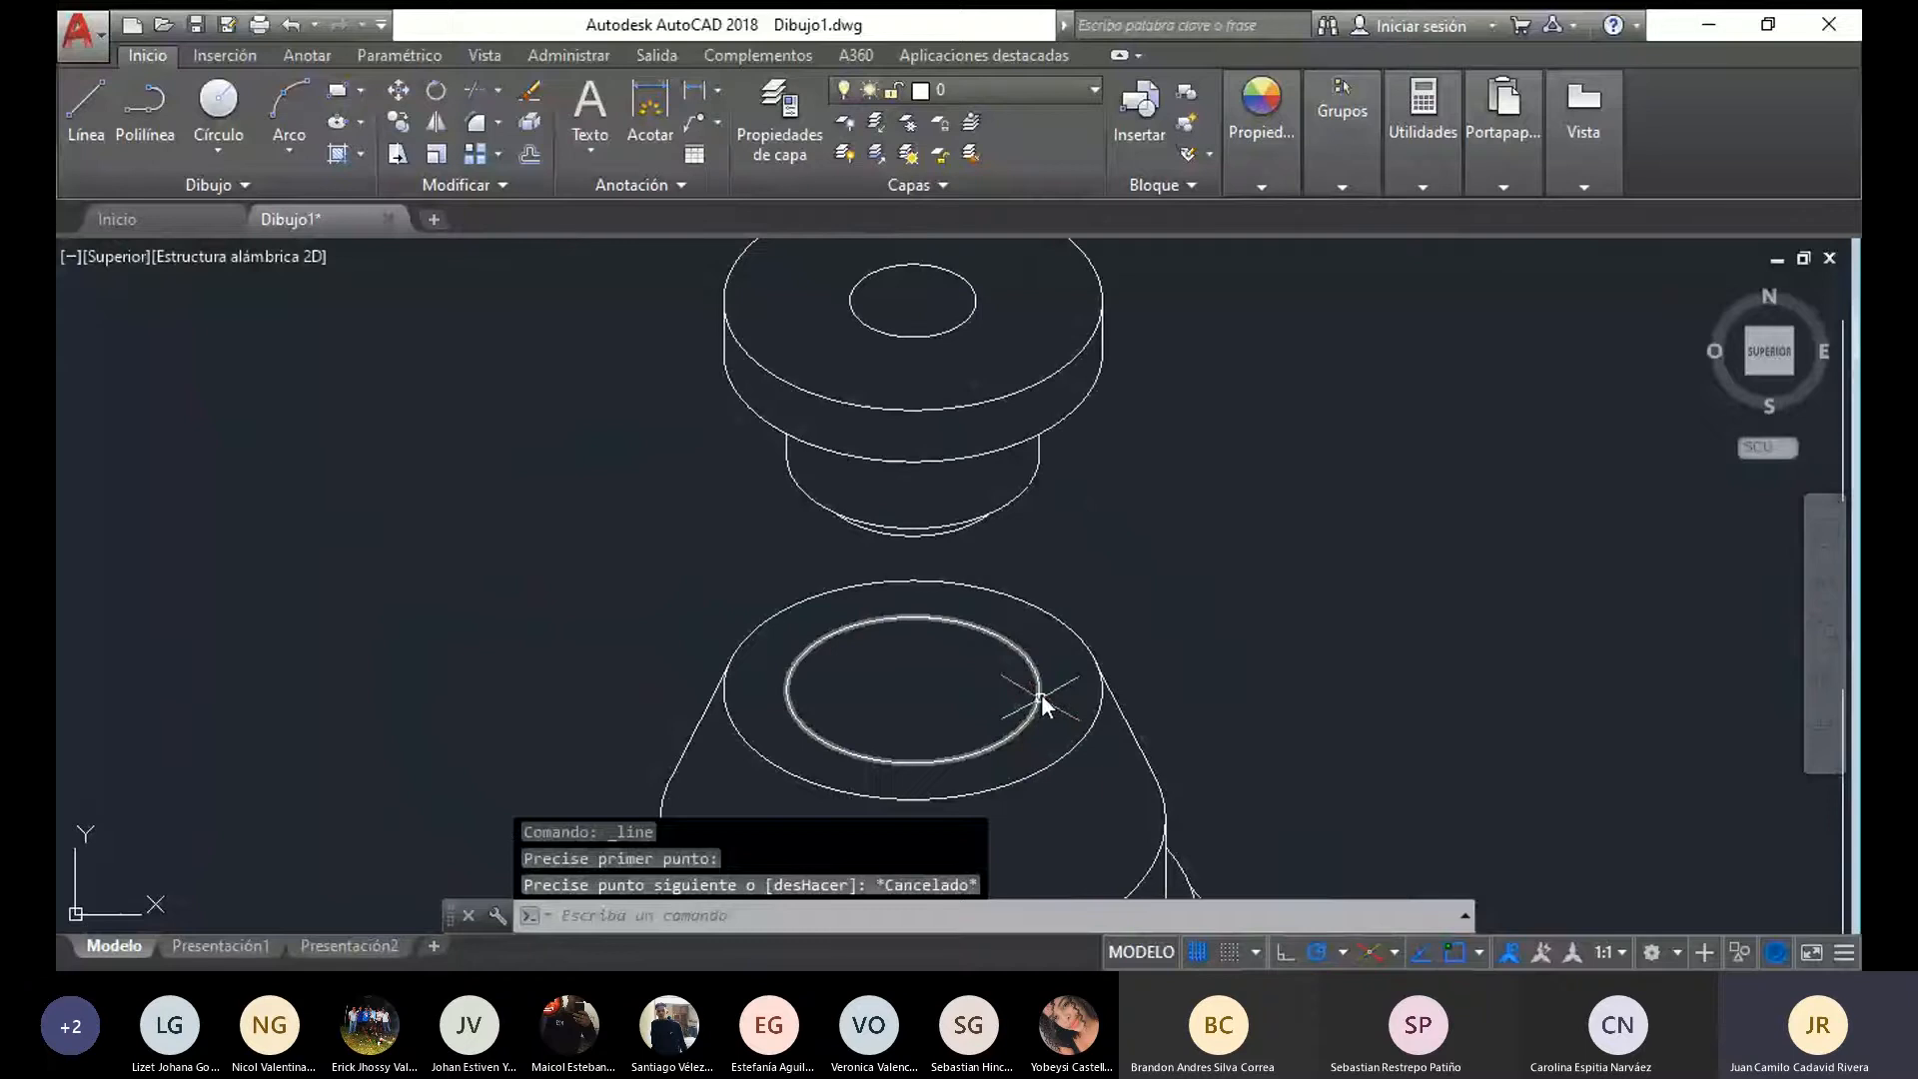
# Draw an isocircle ellipse of radius 15 centred on the centre of the narrow cylinder's lower arc
pyautogui.scroll(2, 1178, 305)
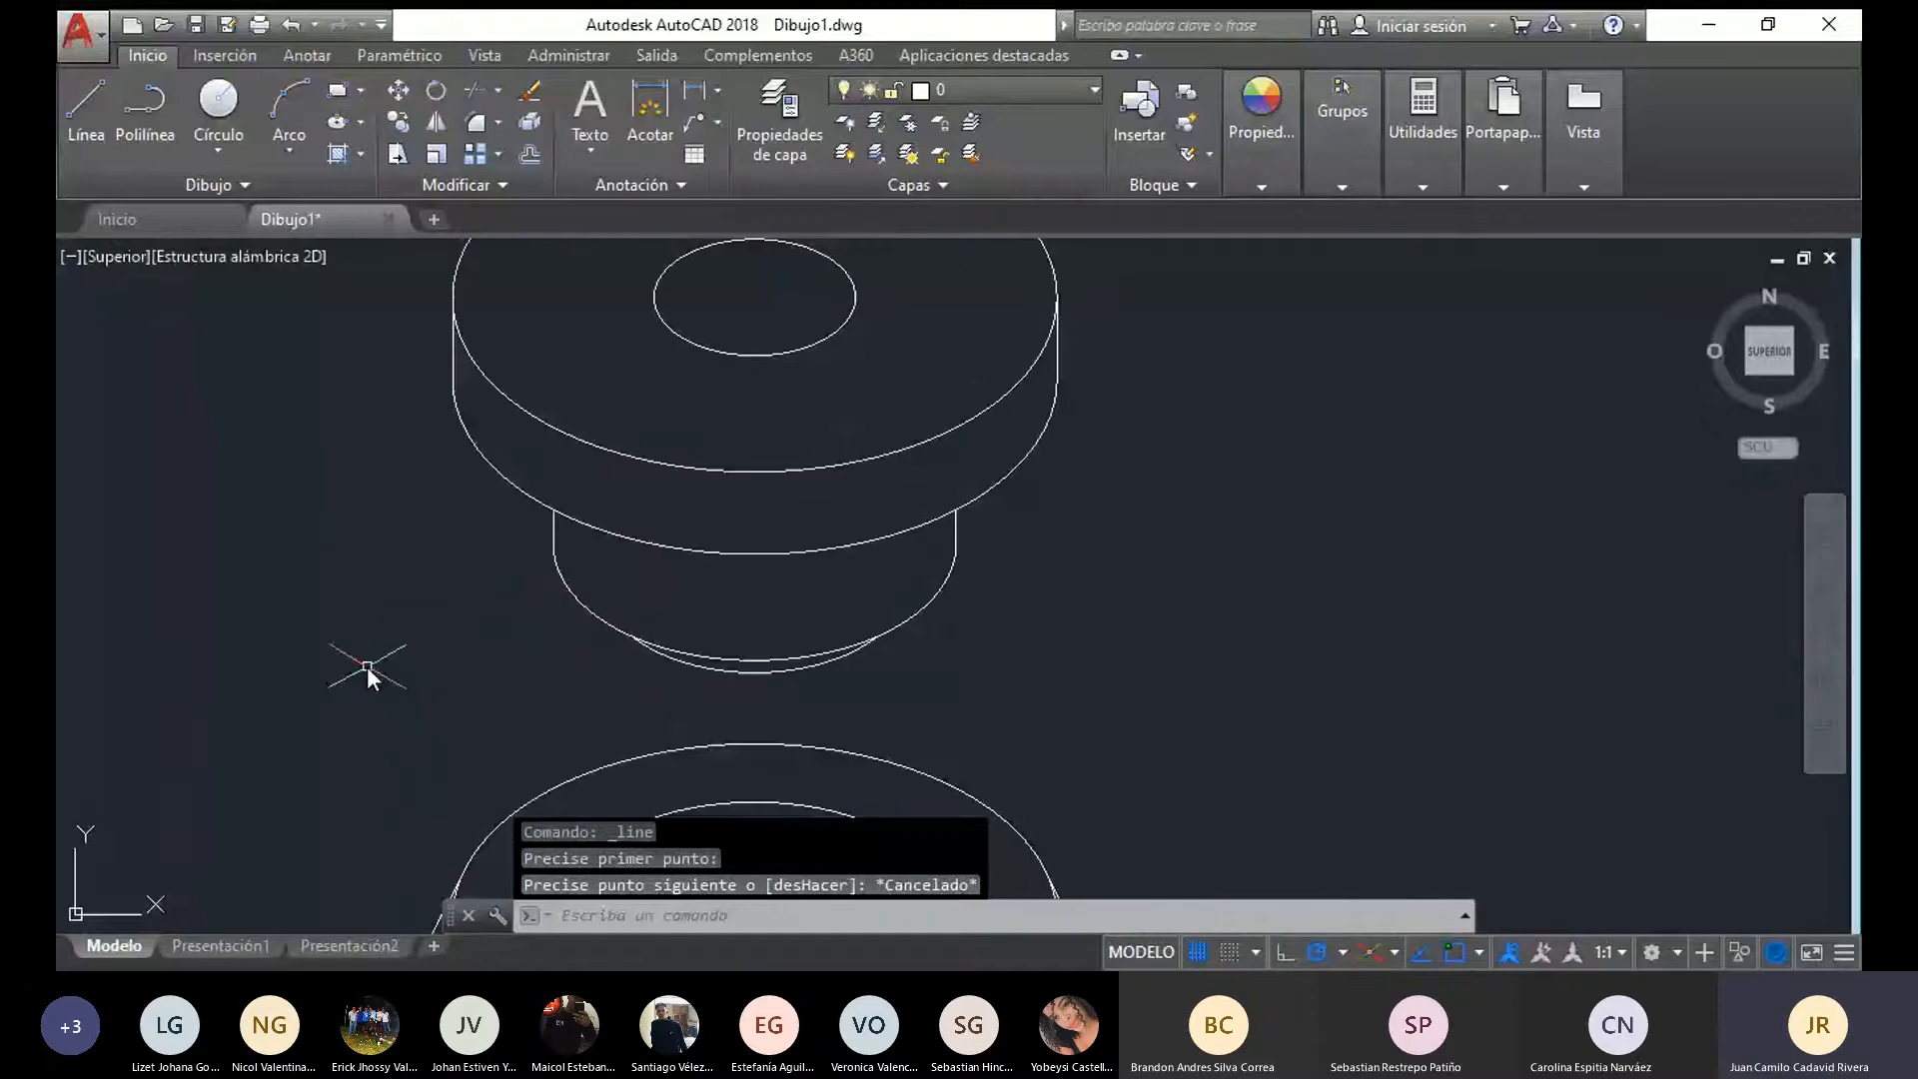
pyautogui.scroll(-5, 792, 492)
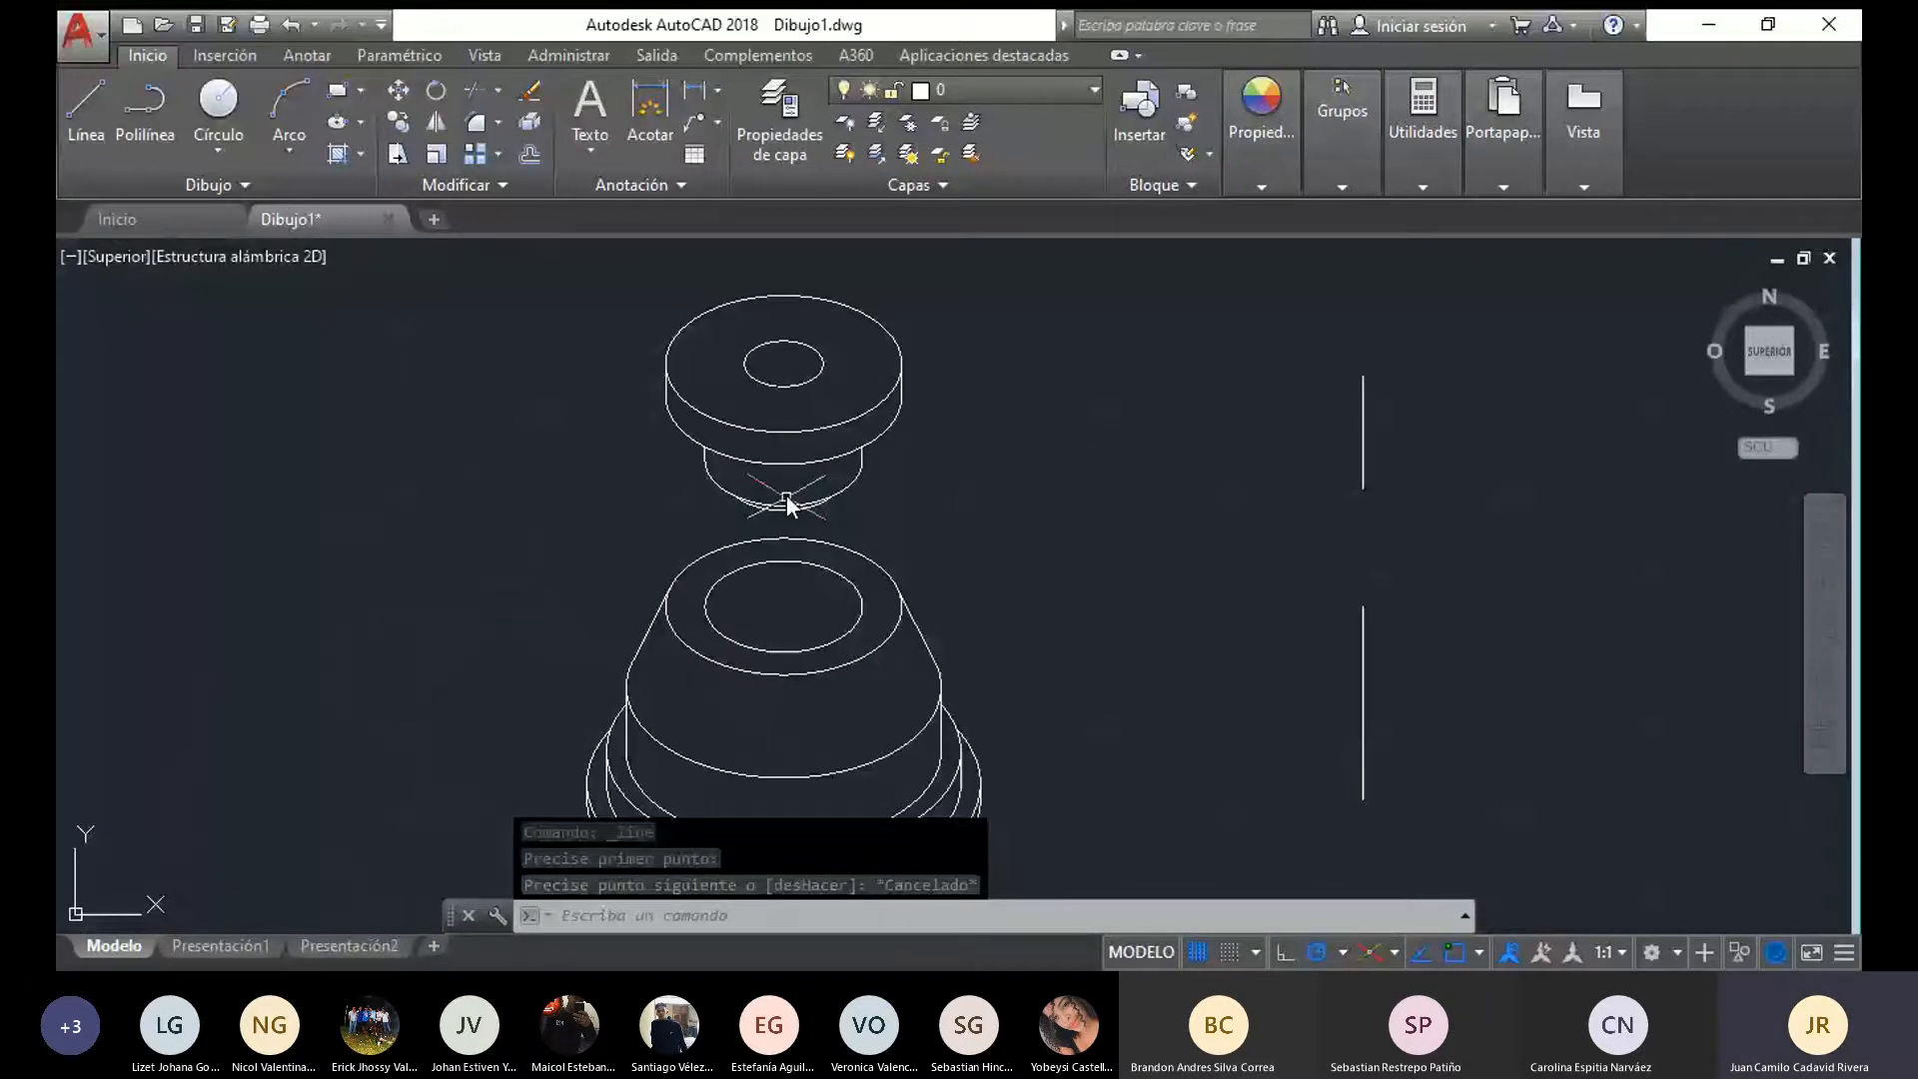
pyautogui.scroll(2, 918, 339)
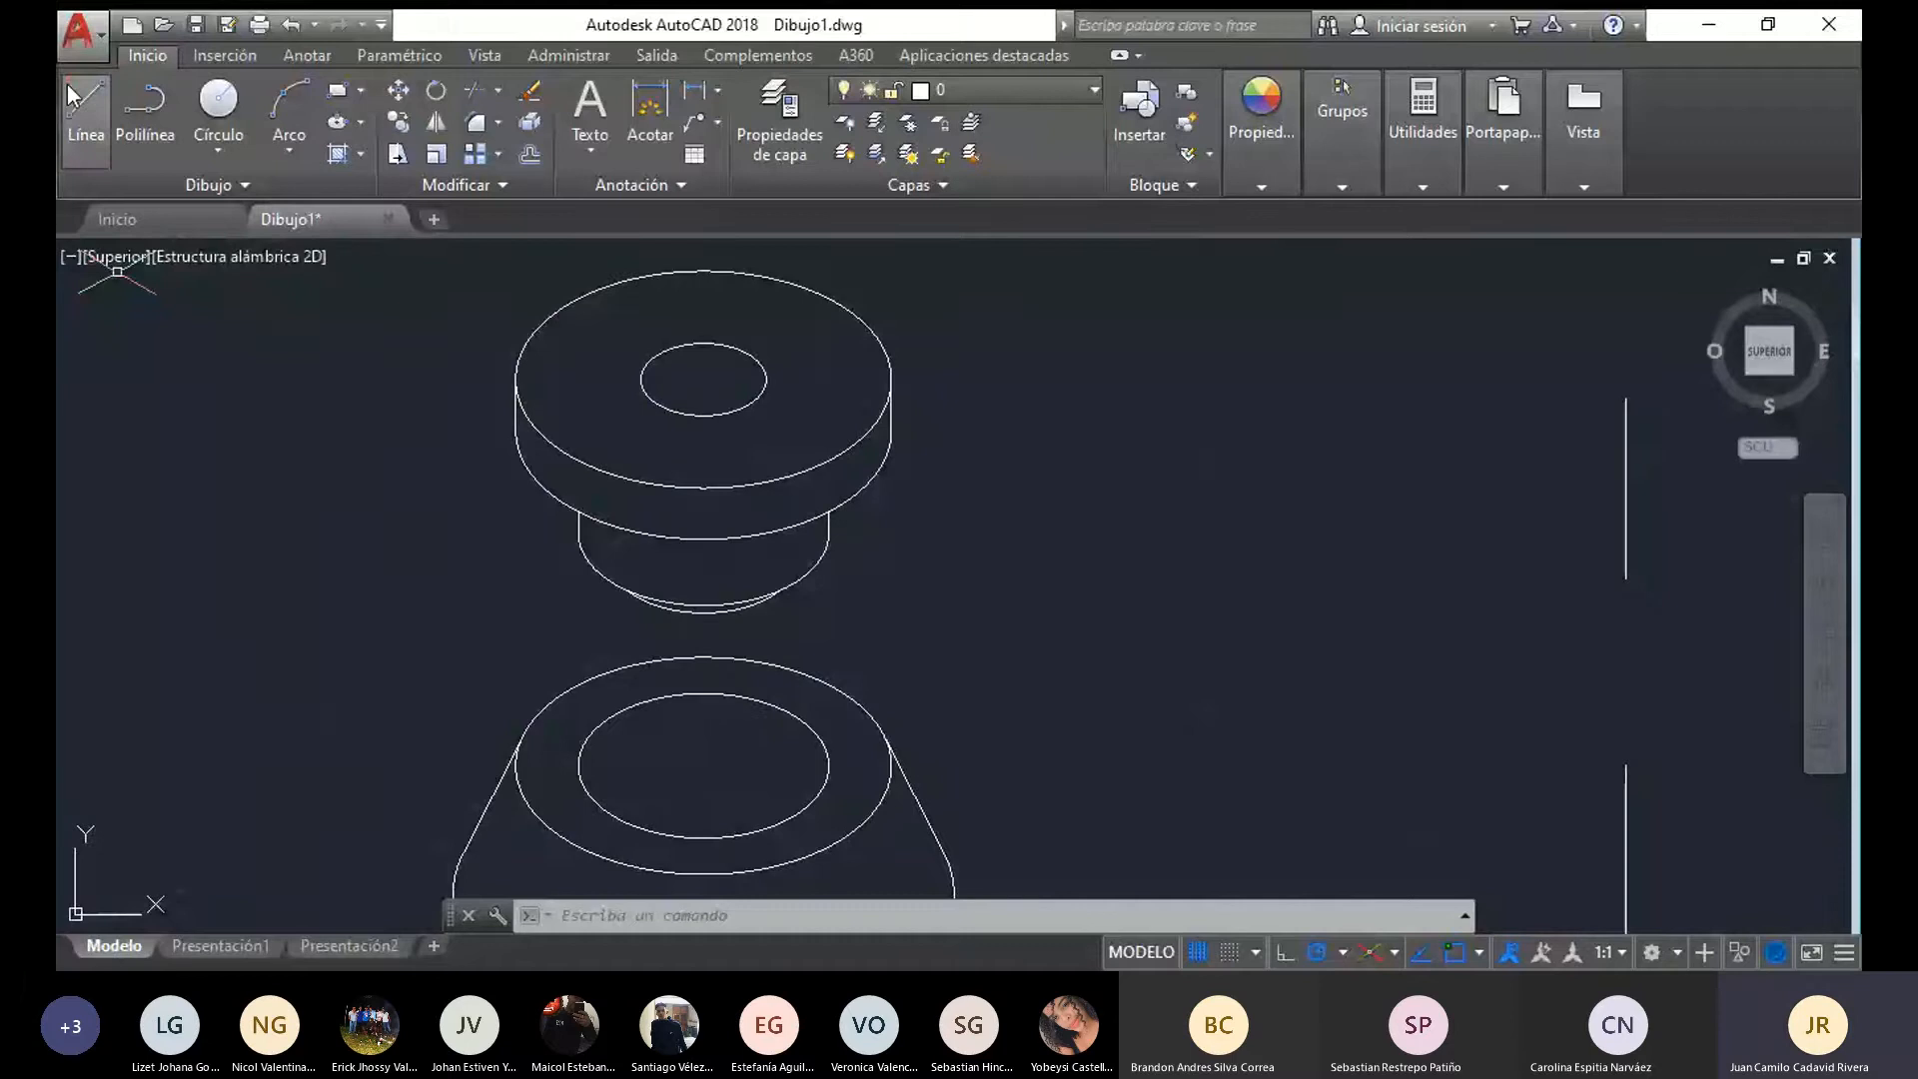
pyautogui.click(84, 128)
pyautogui.scroll(2, 839, 632)
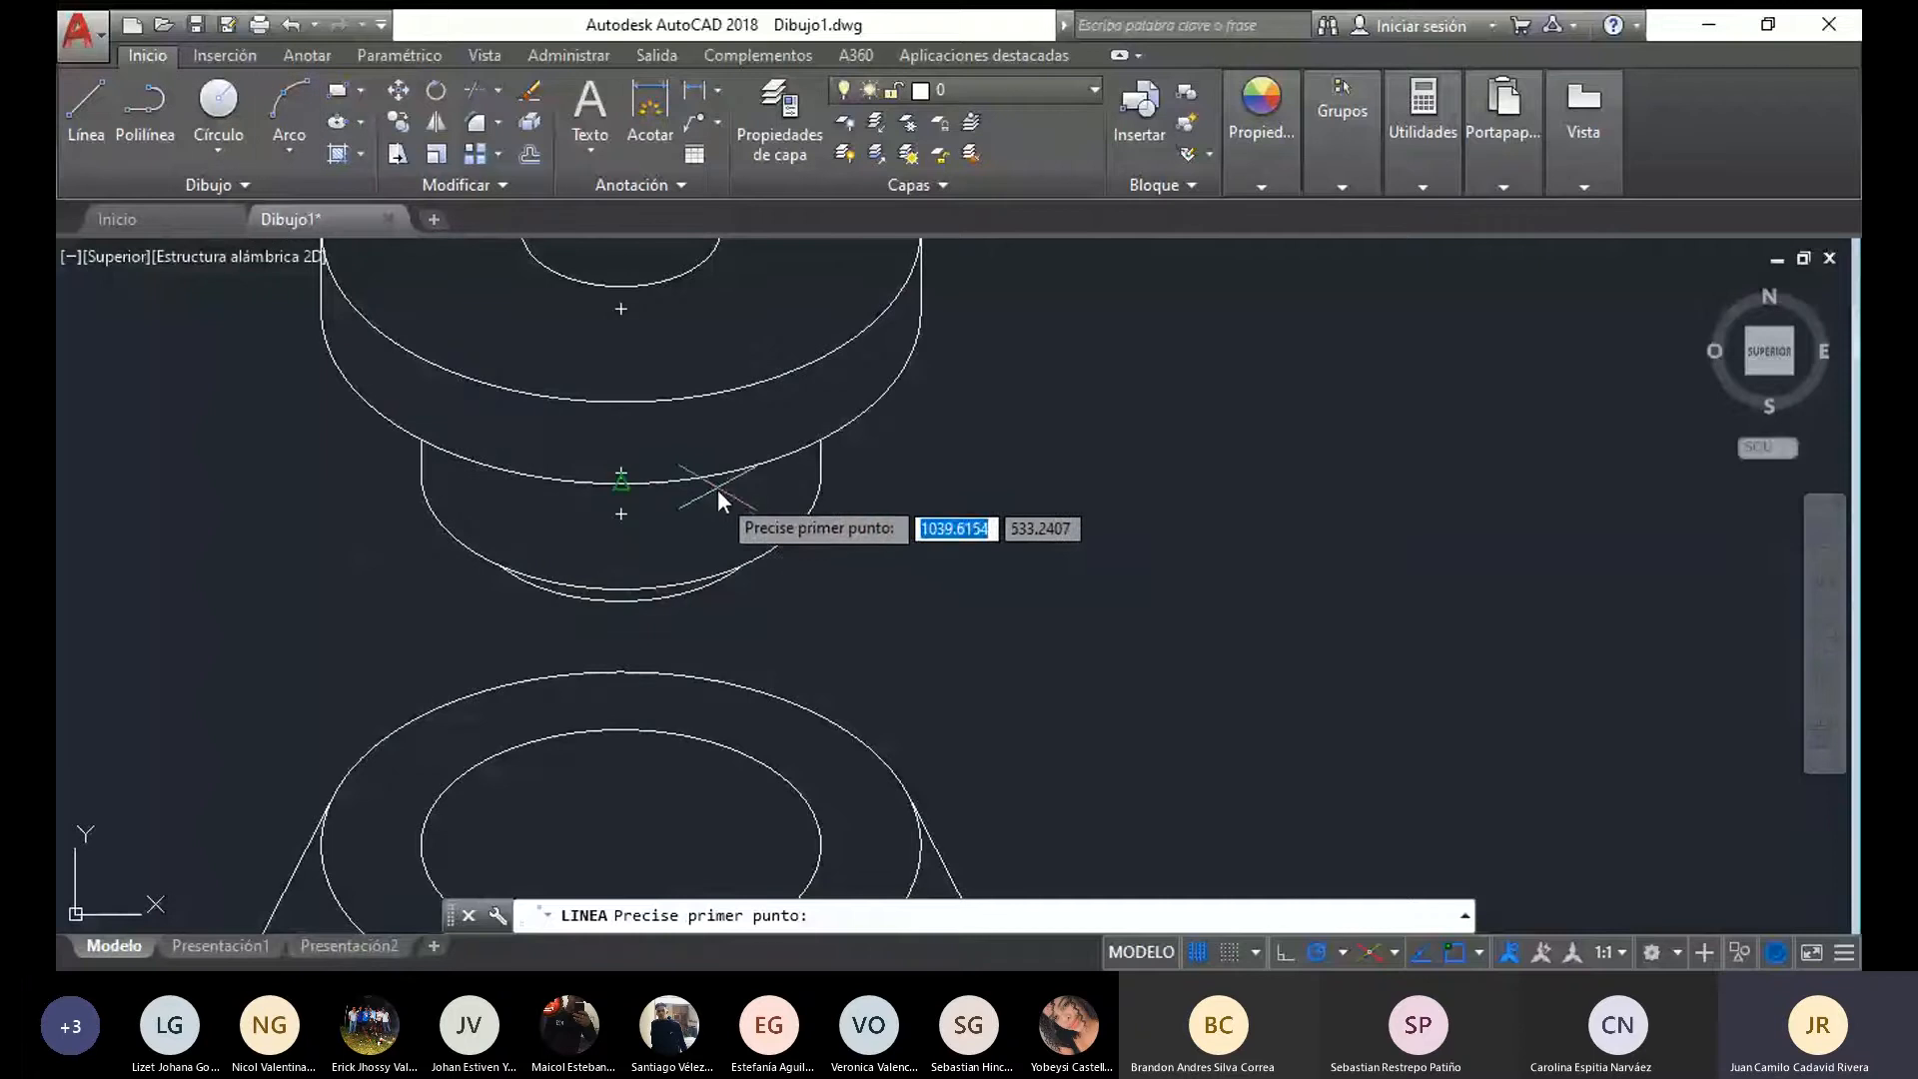
pyautogui.write('el')
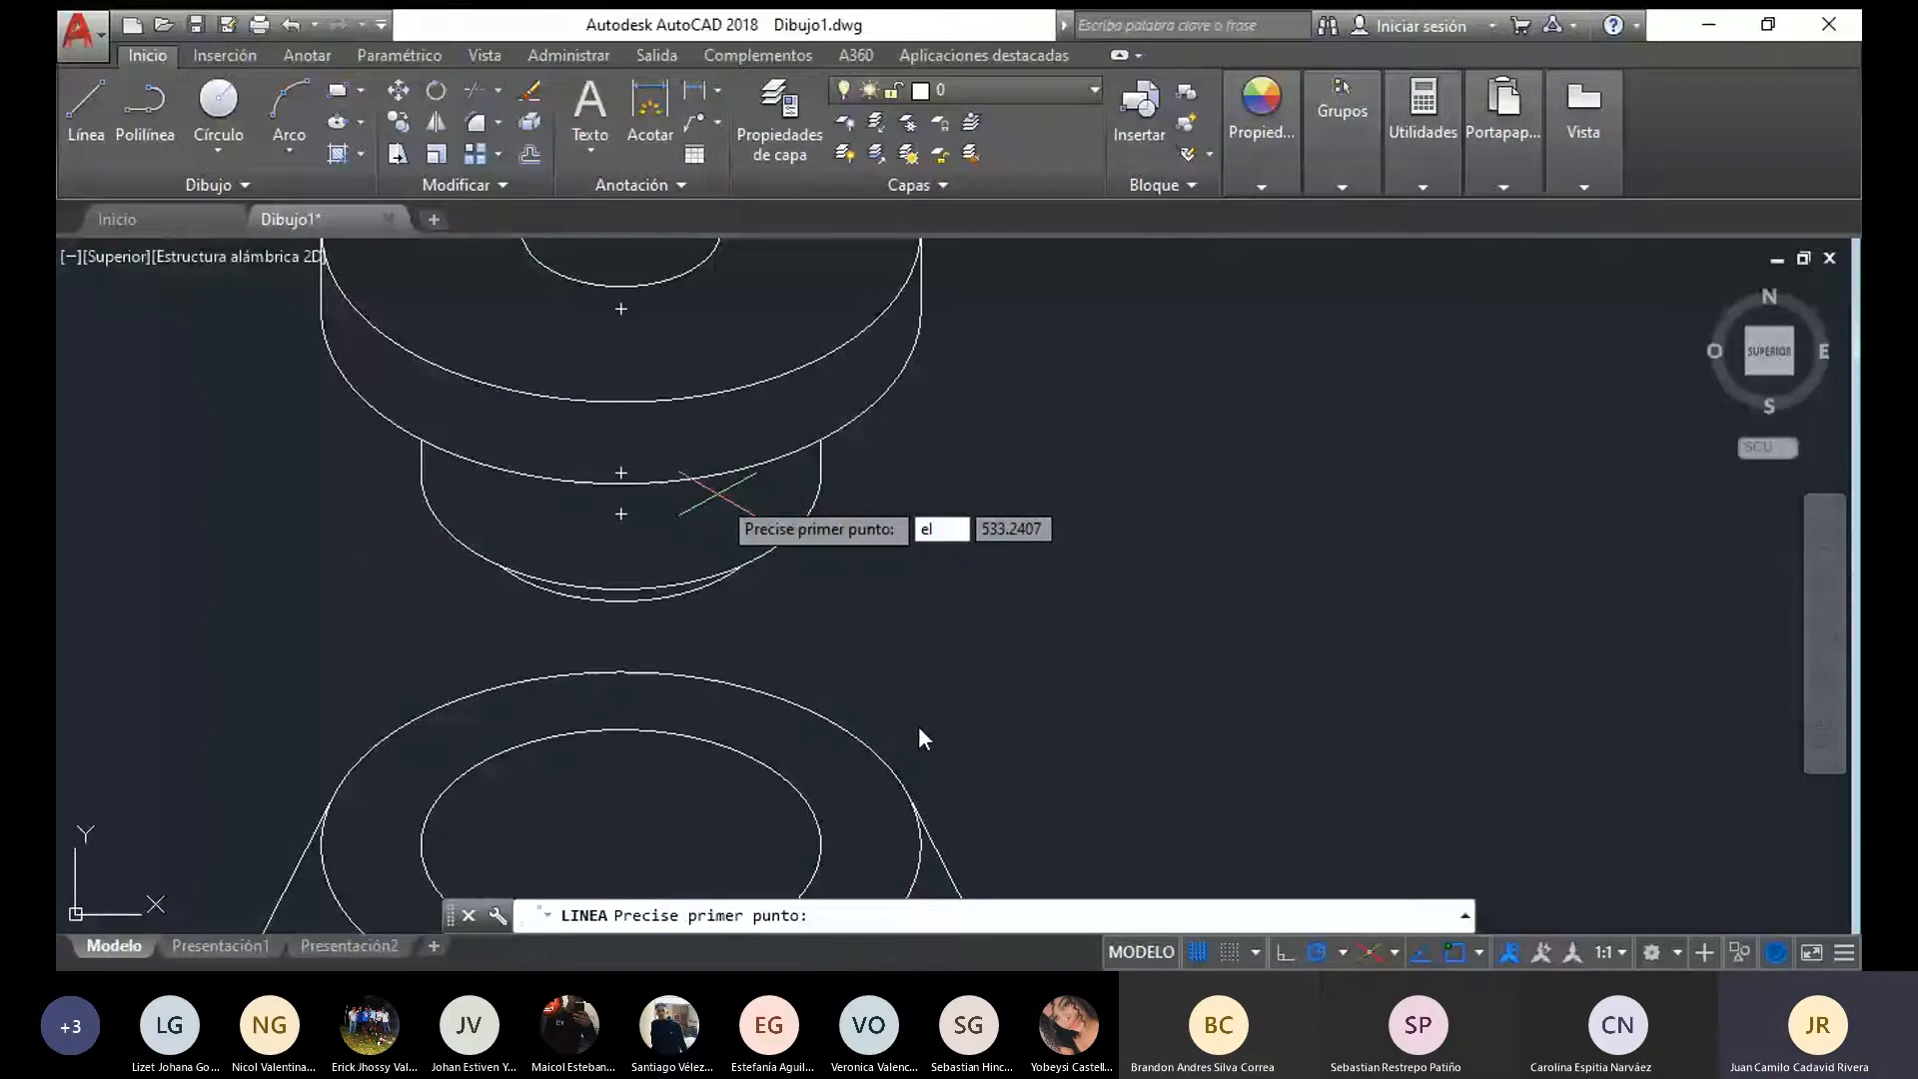
pyautogui.press('Return')
pyautogui.write('i')
pyautogui.press('Return')
pyautogui.click(758, 500)
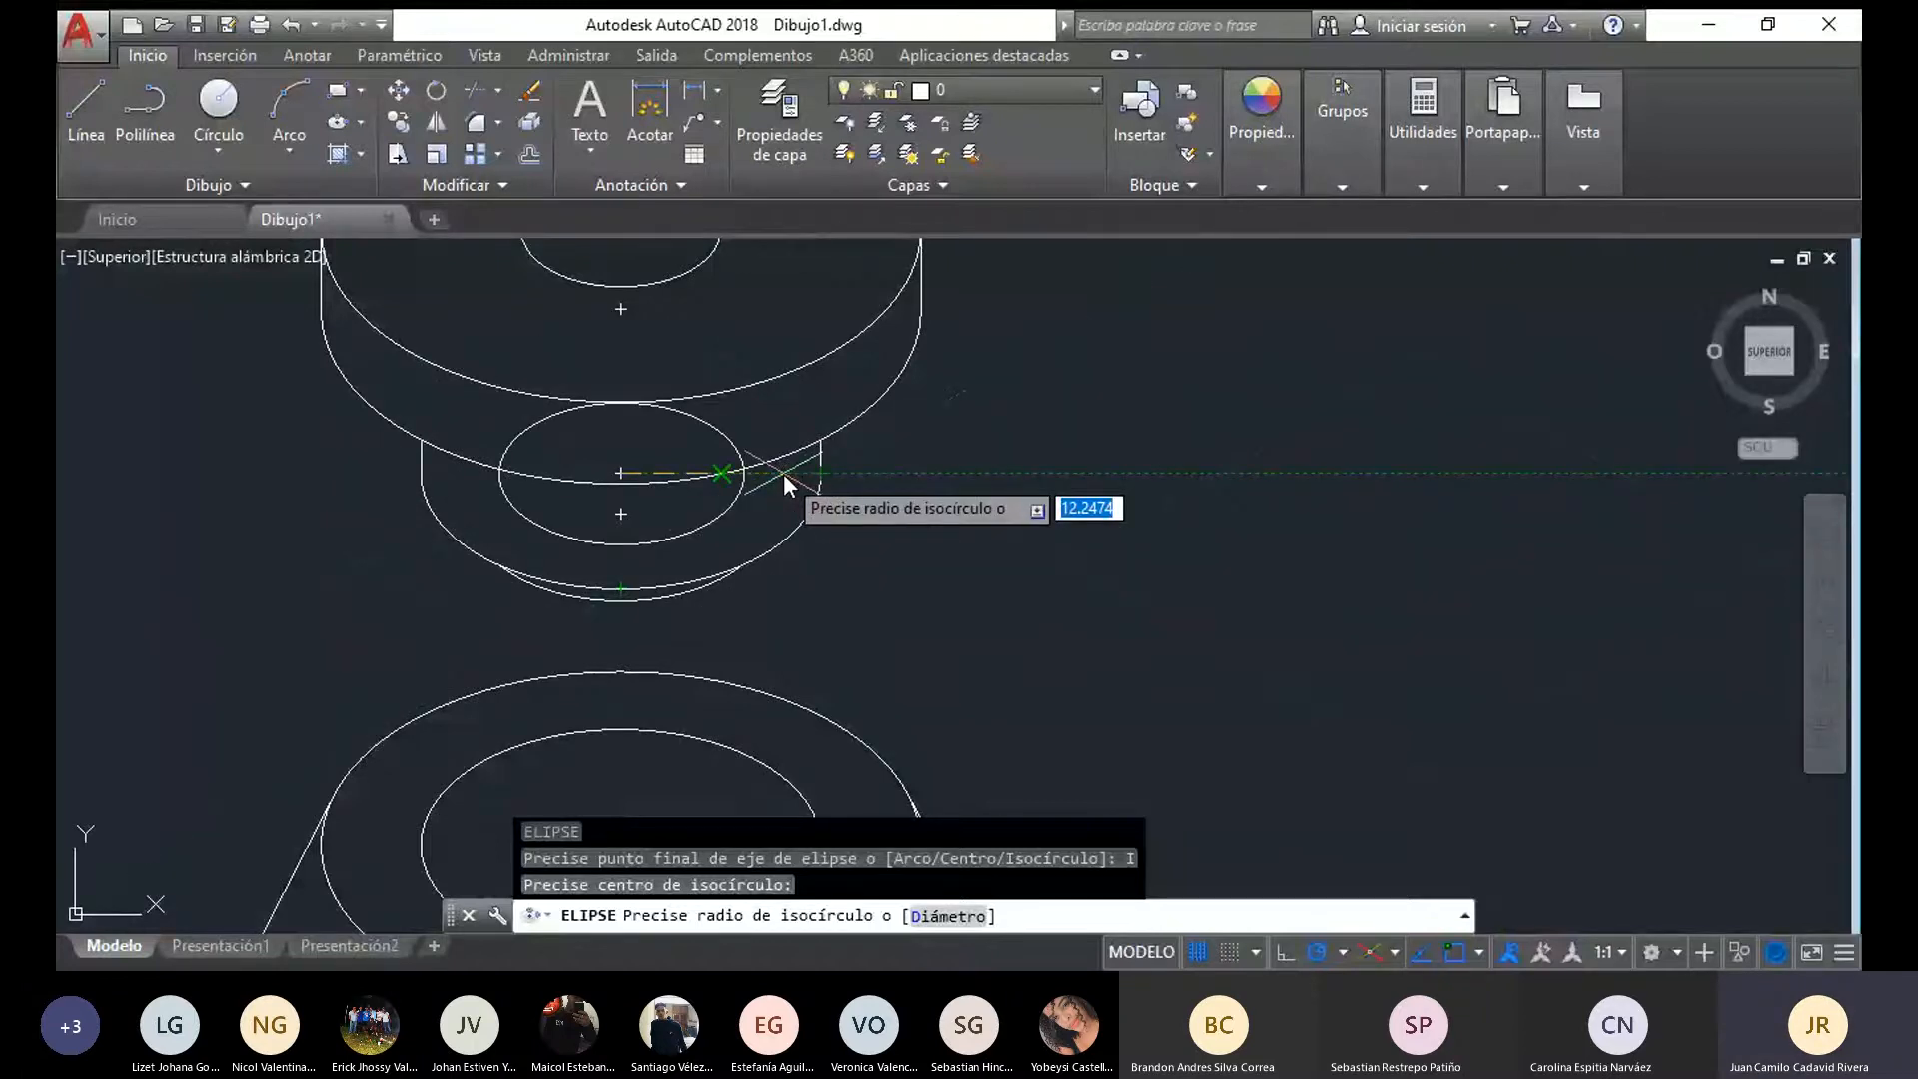
pyautogui.write('15')
pyautogui.press('Return')
# Draw a vertical line about 10.9 long from the small ellipse's right intersection with the flange edge down to the narrow cylinder's lower arc
pyautogui.moveTo(554, 525); pyautogui.dragTo(524, 568, button='middle')
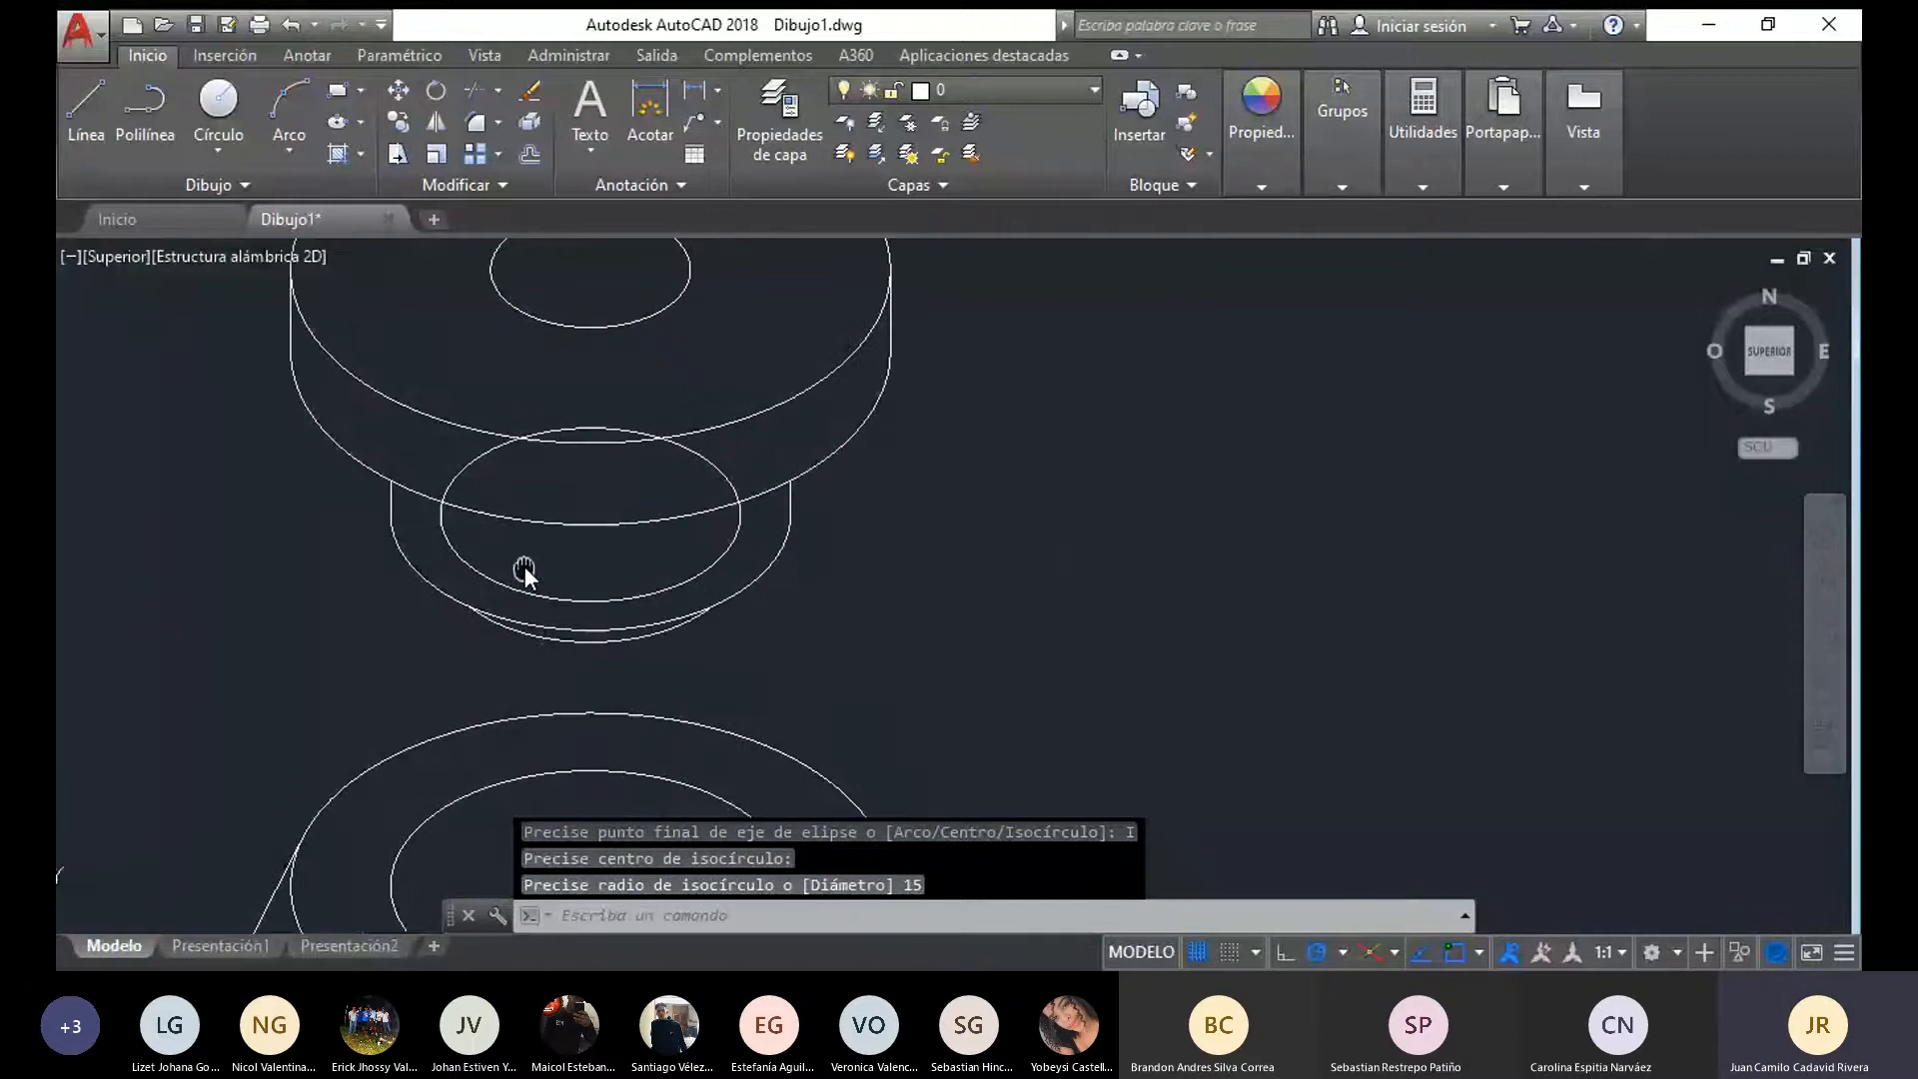
pyautogui.write('l')
pyautogui.press('Return')
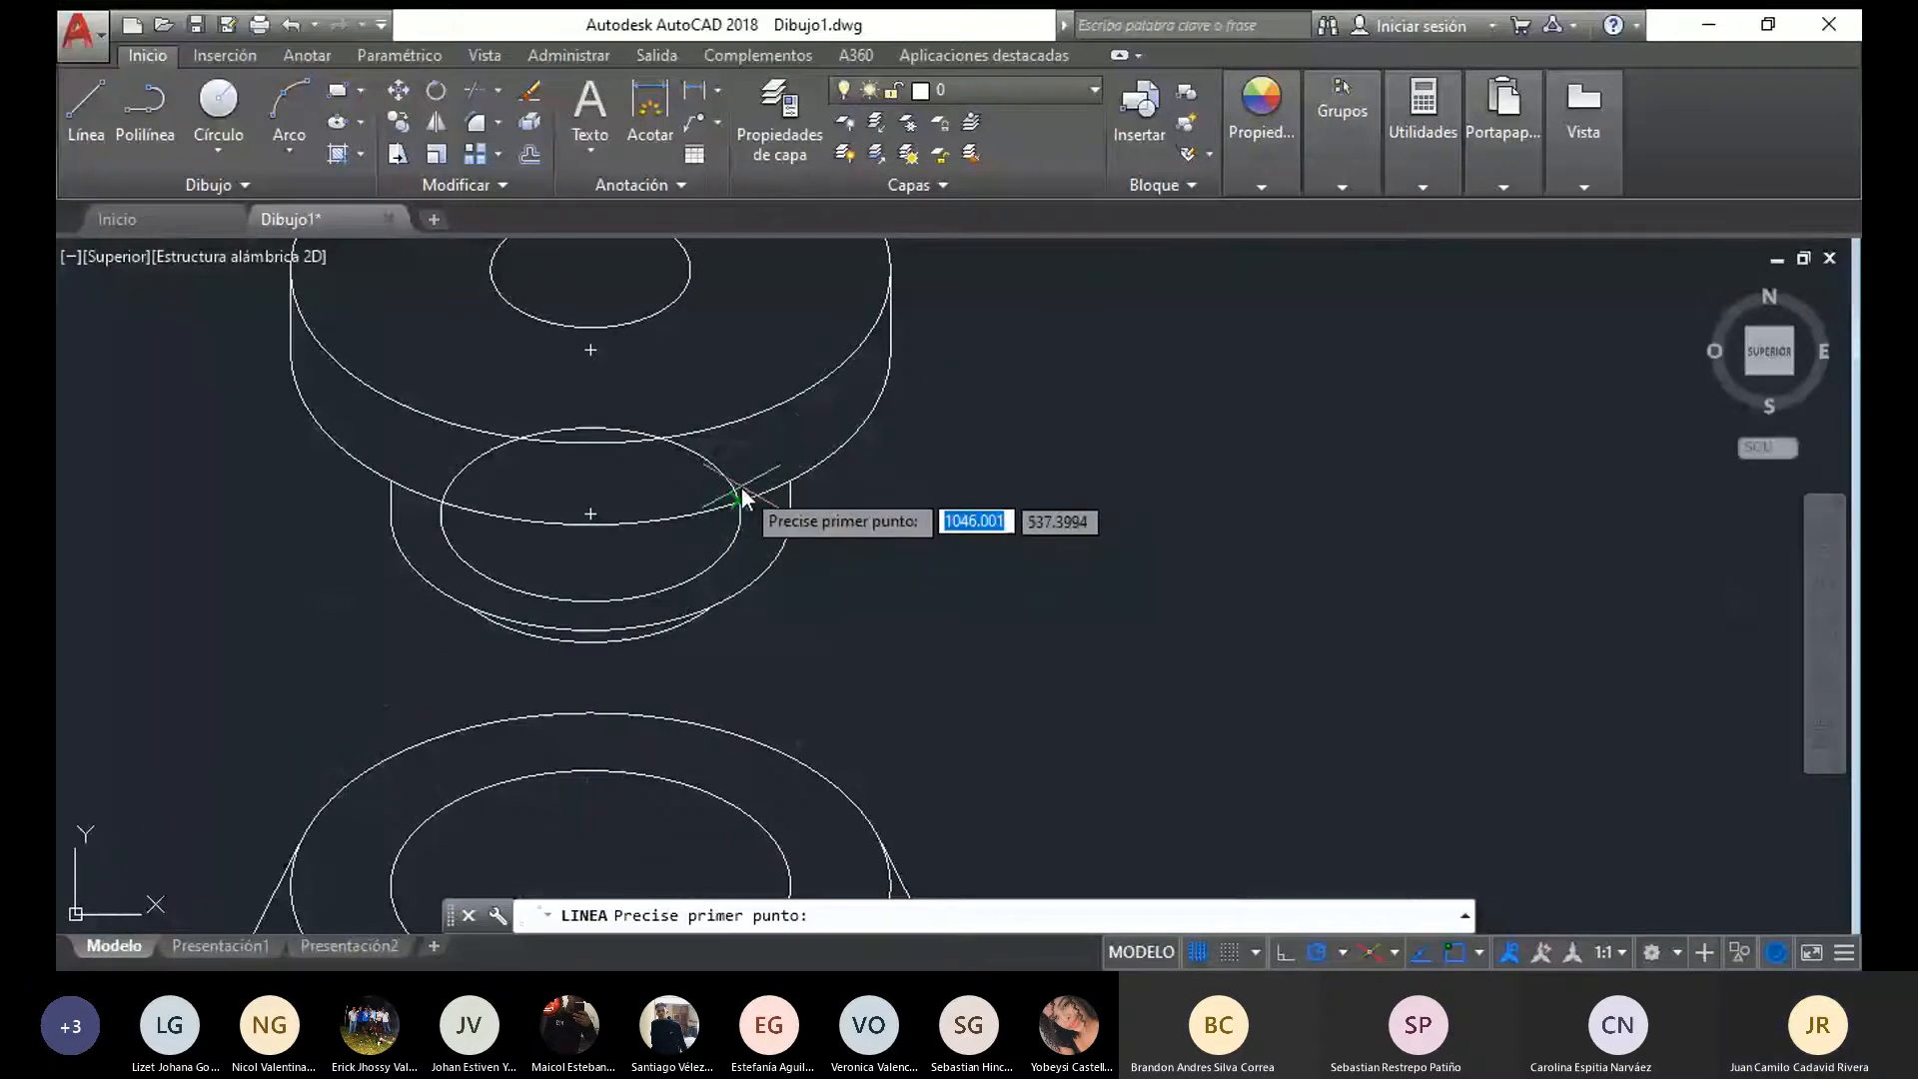
pyautogui.click(740, 500)
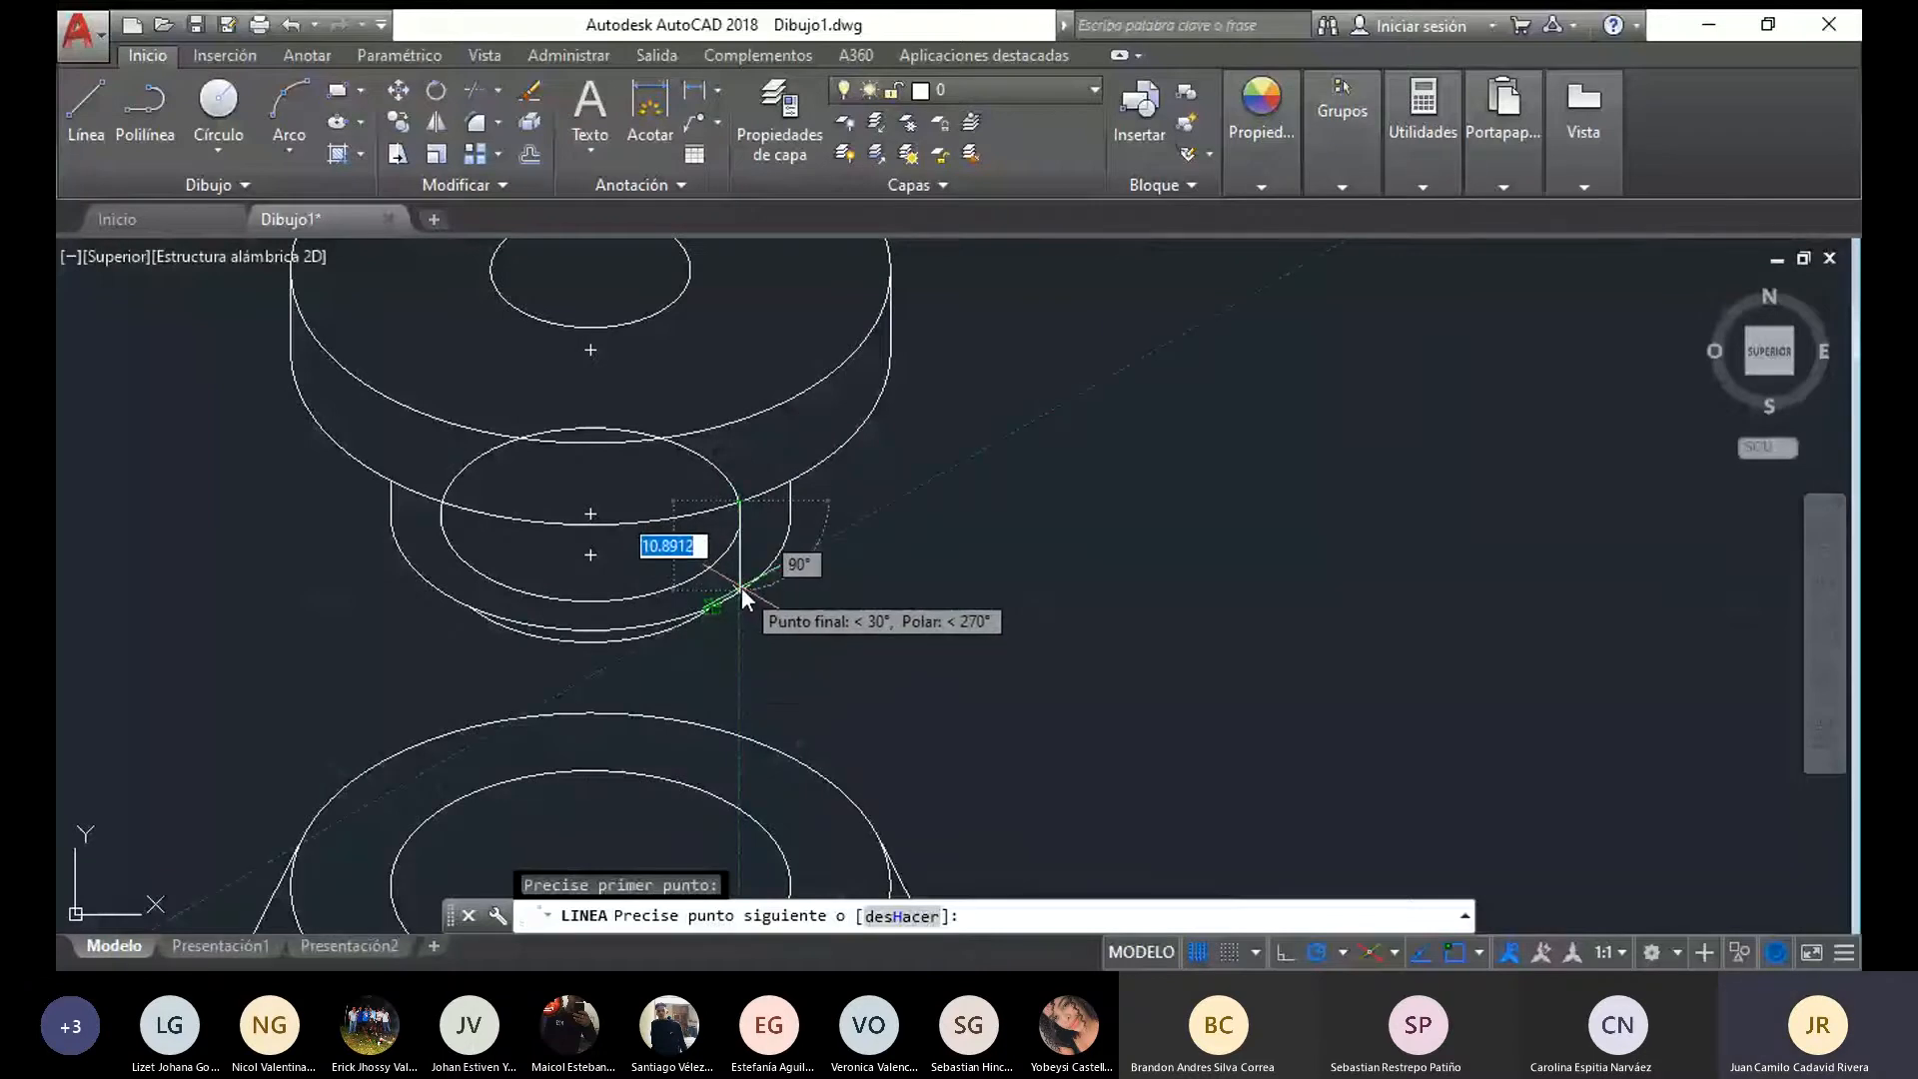
pyautogui.press('Escape')
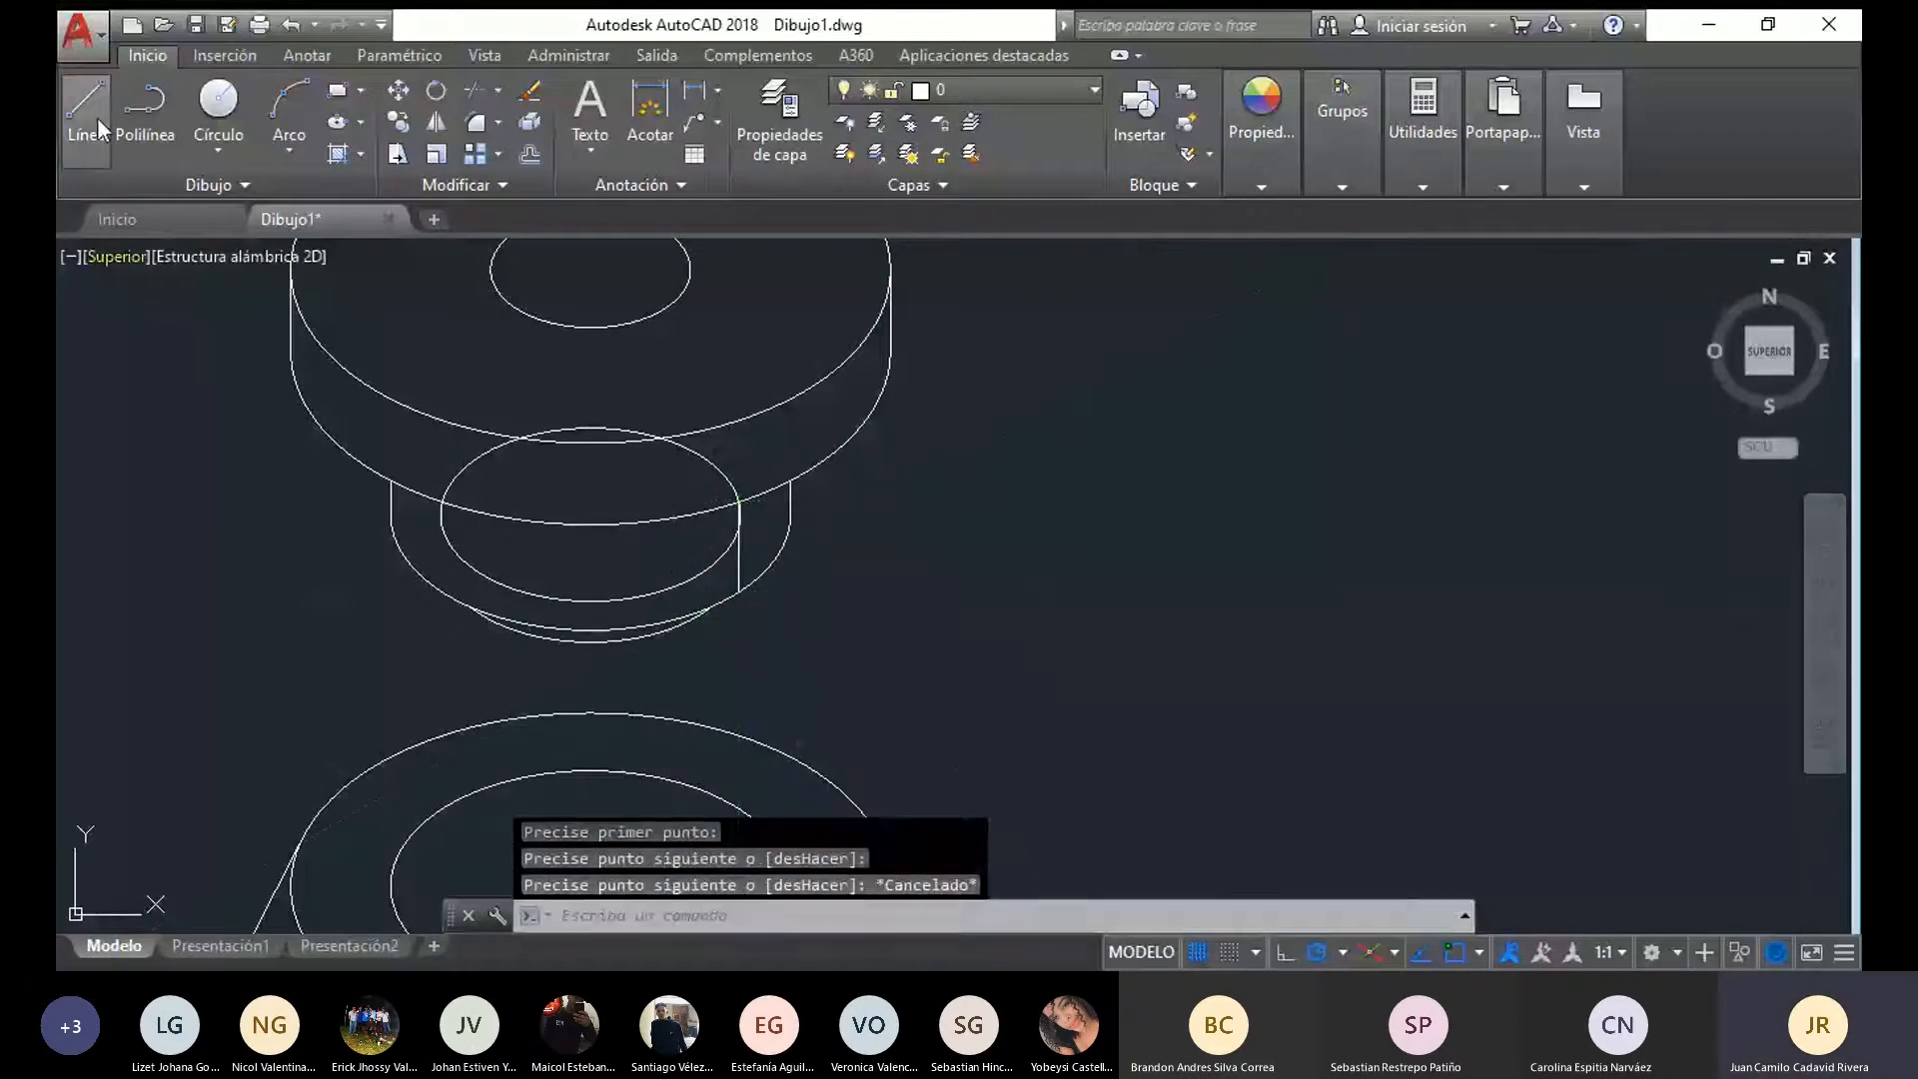
# Try a vertical line from the small ellipse's left quadrant down to the narrow cylinder's lower arc, and erase it
pyautogui.click(98, 117)
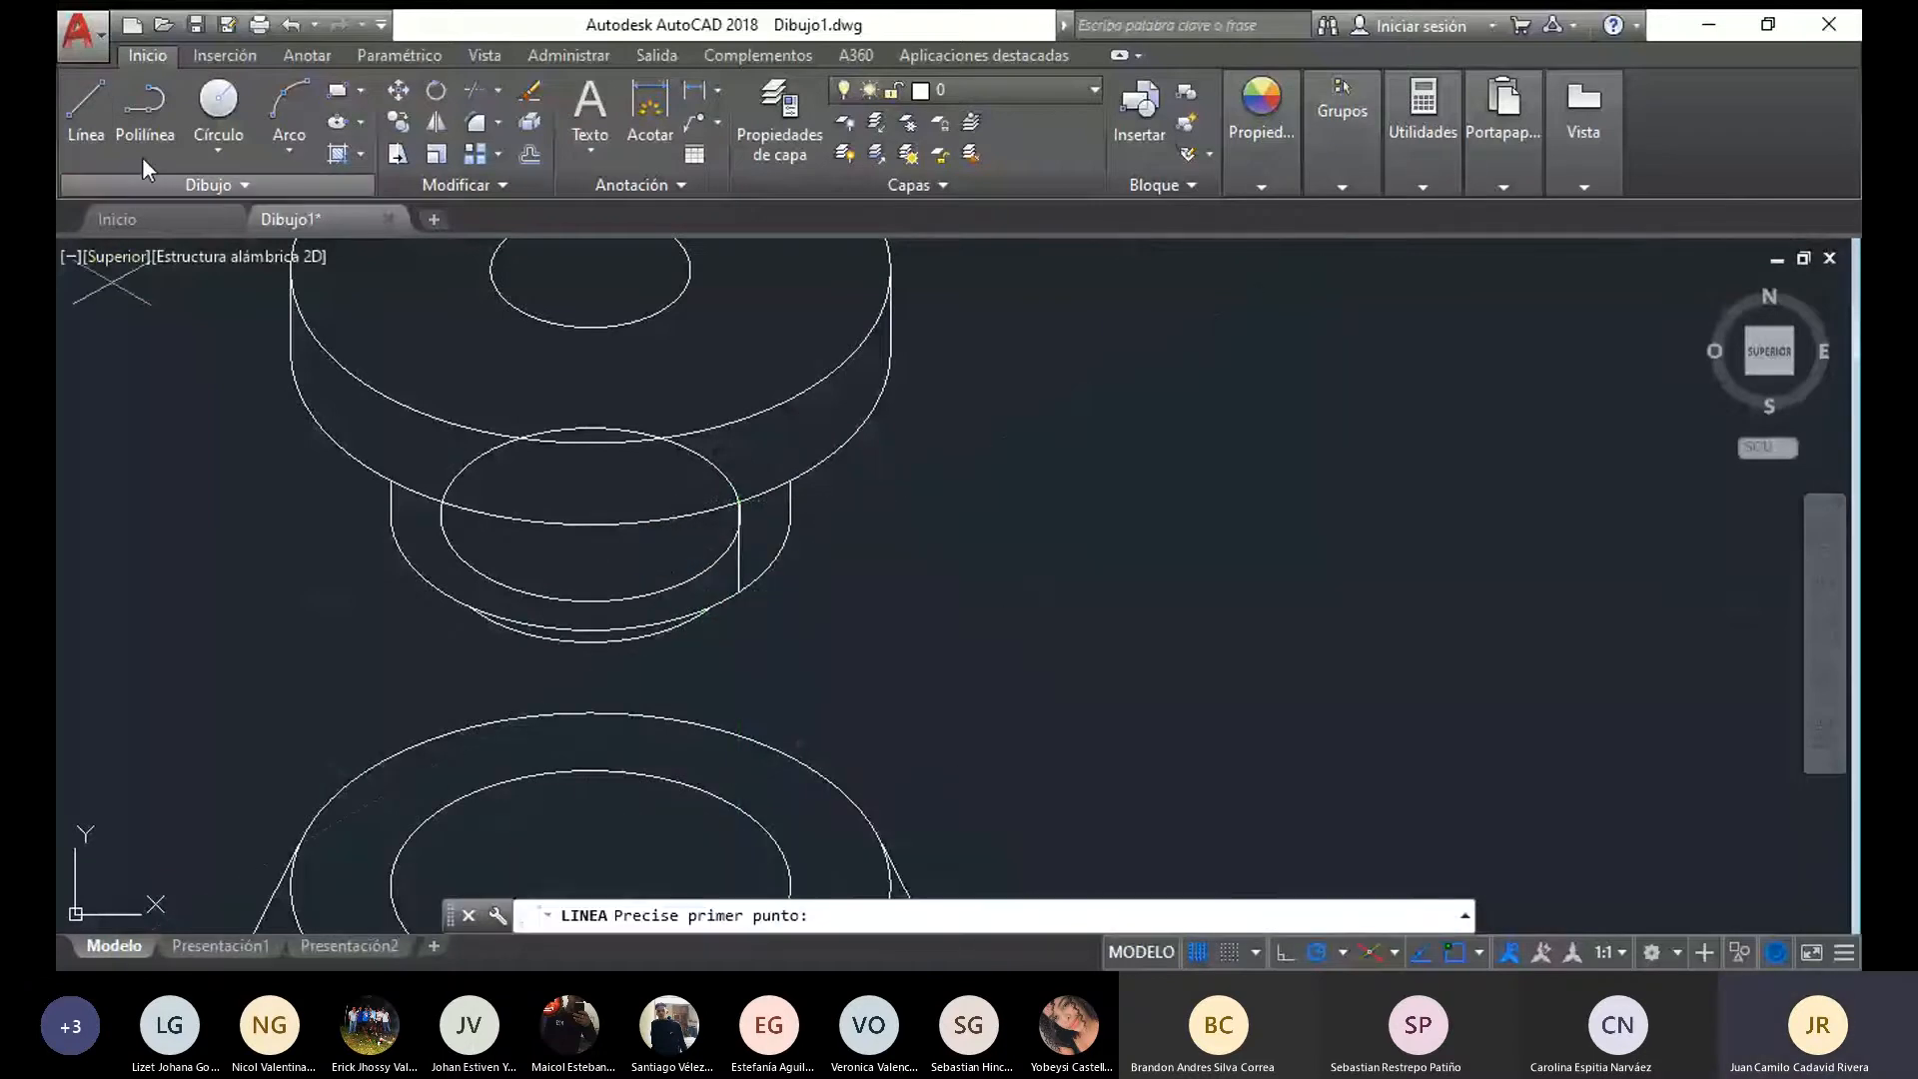
pyautogui.click(442, 514)
pyautogui.click(440, 590)
pyautogui.press('Escape')
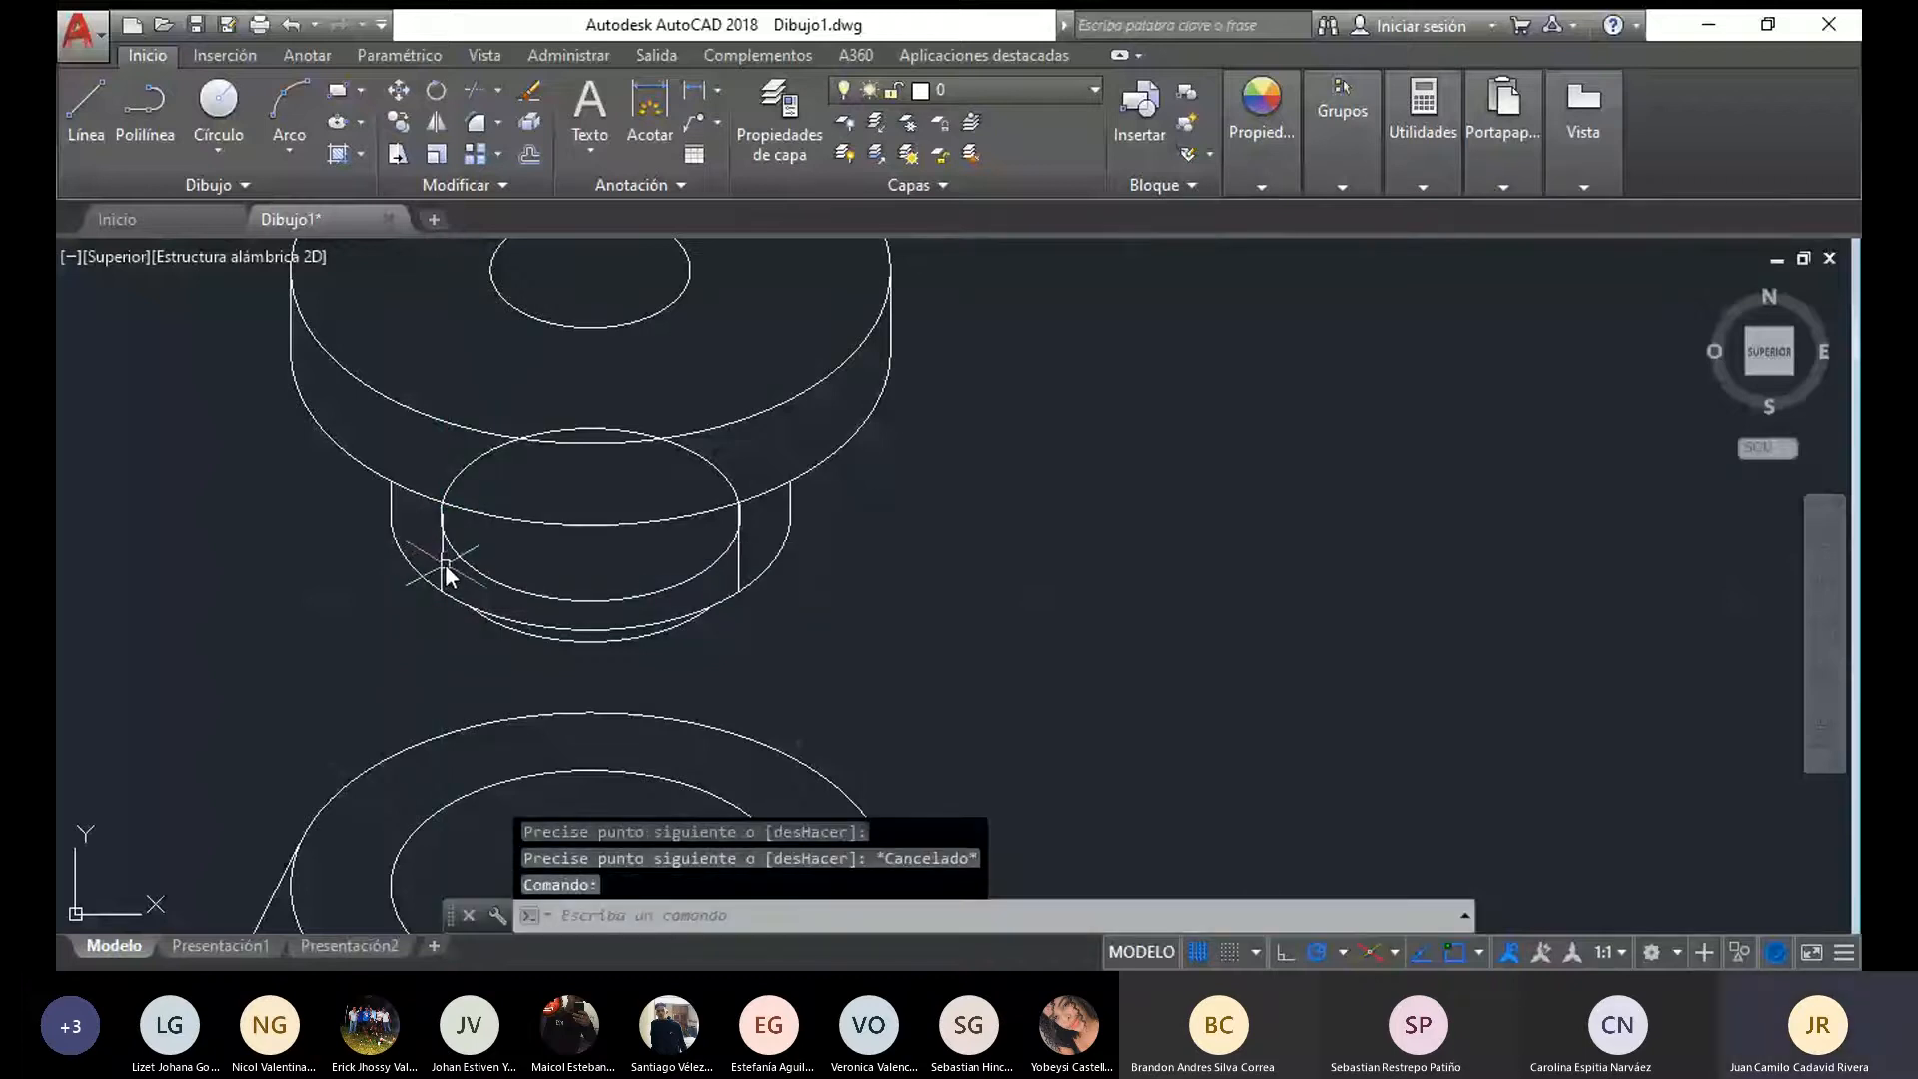
pyautogui.click(441, 566)
pyautogui.press('Delete')
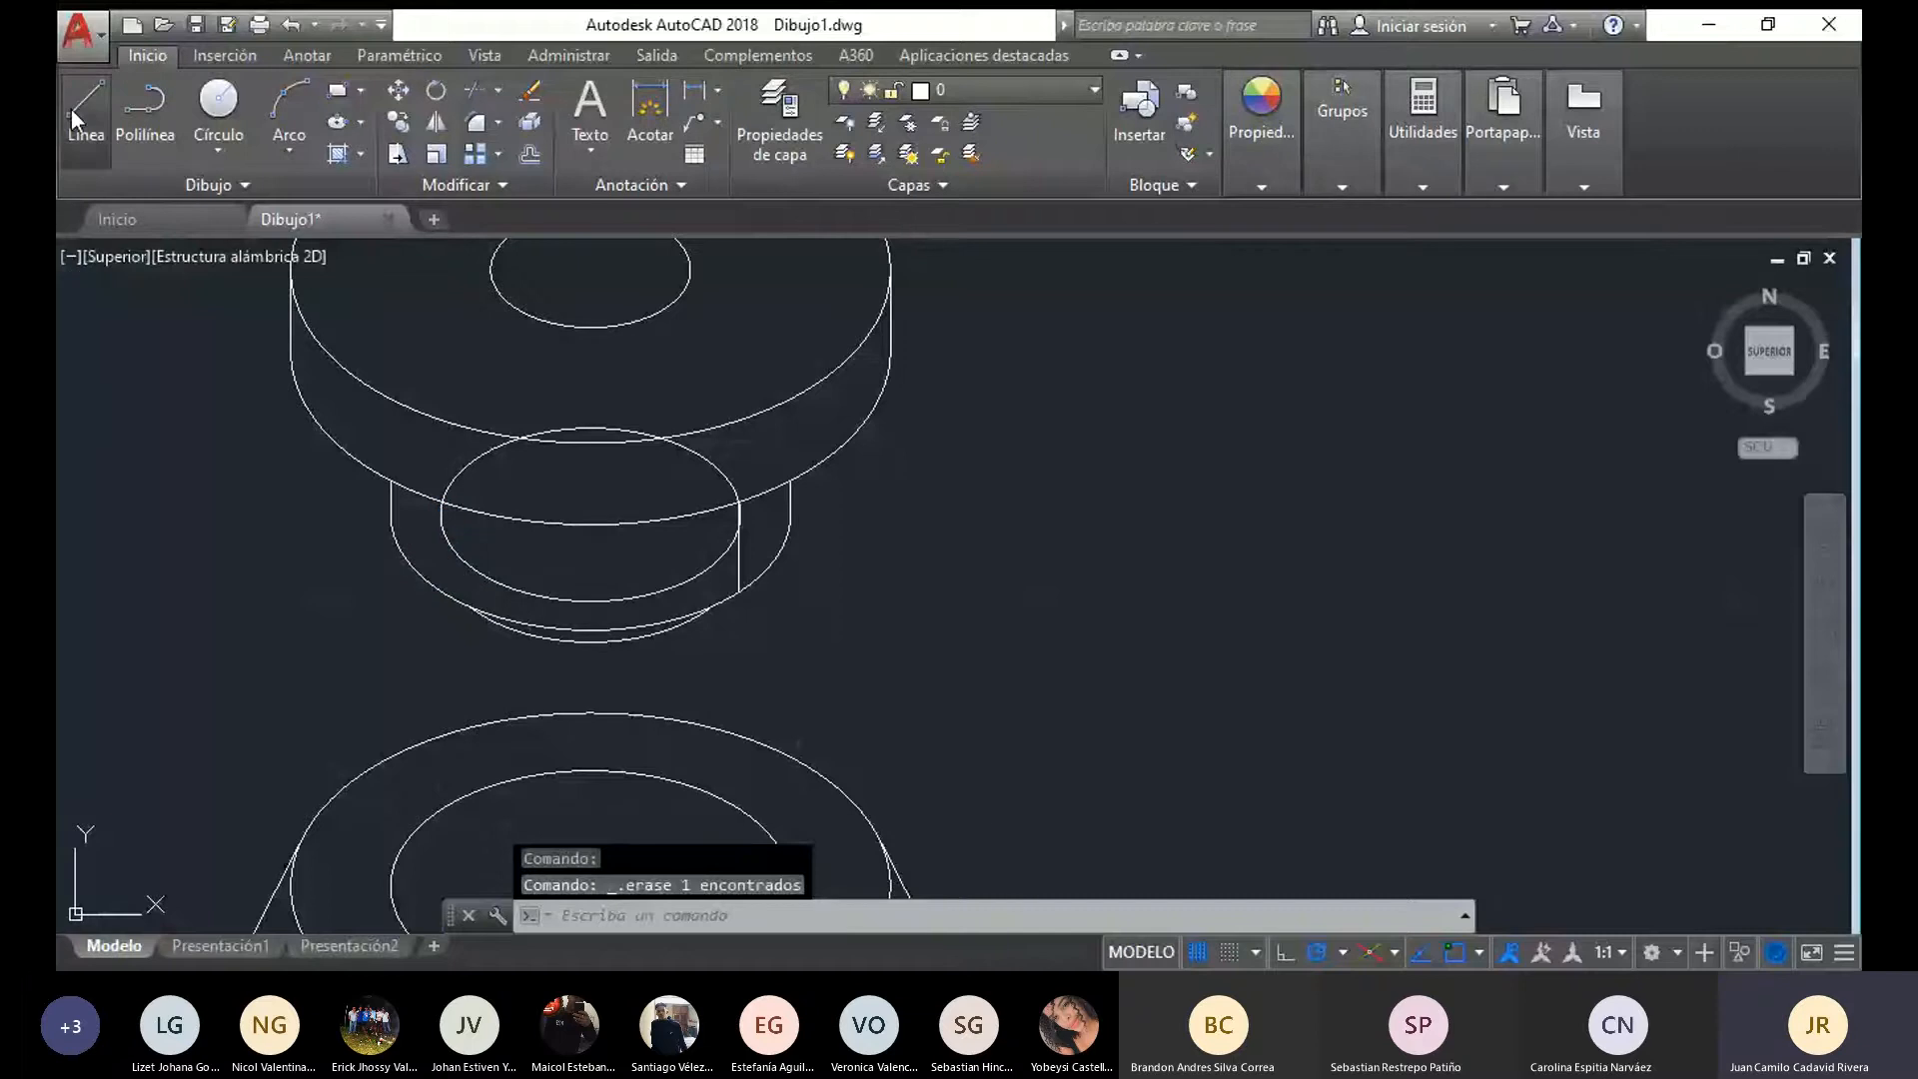
# Draw the matching left vertical line between the narrow cylinder's lower arc and the flange edge, and erase the small construction ellipse
pyautogui.click(75, 118)
pyautogui.scroll(4, 462, 566)
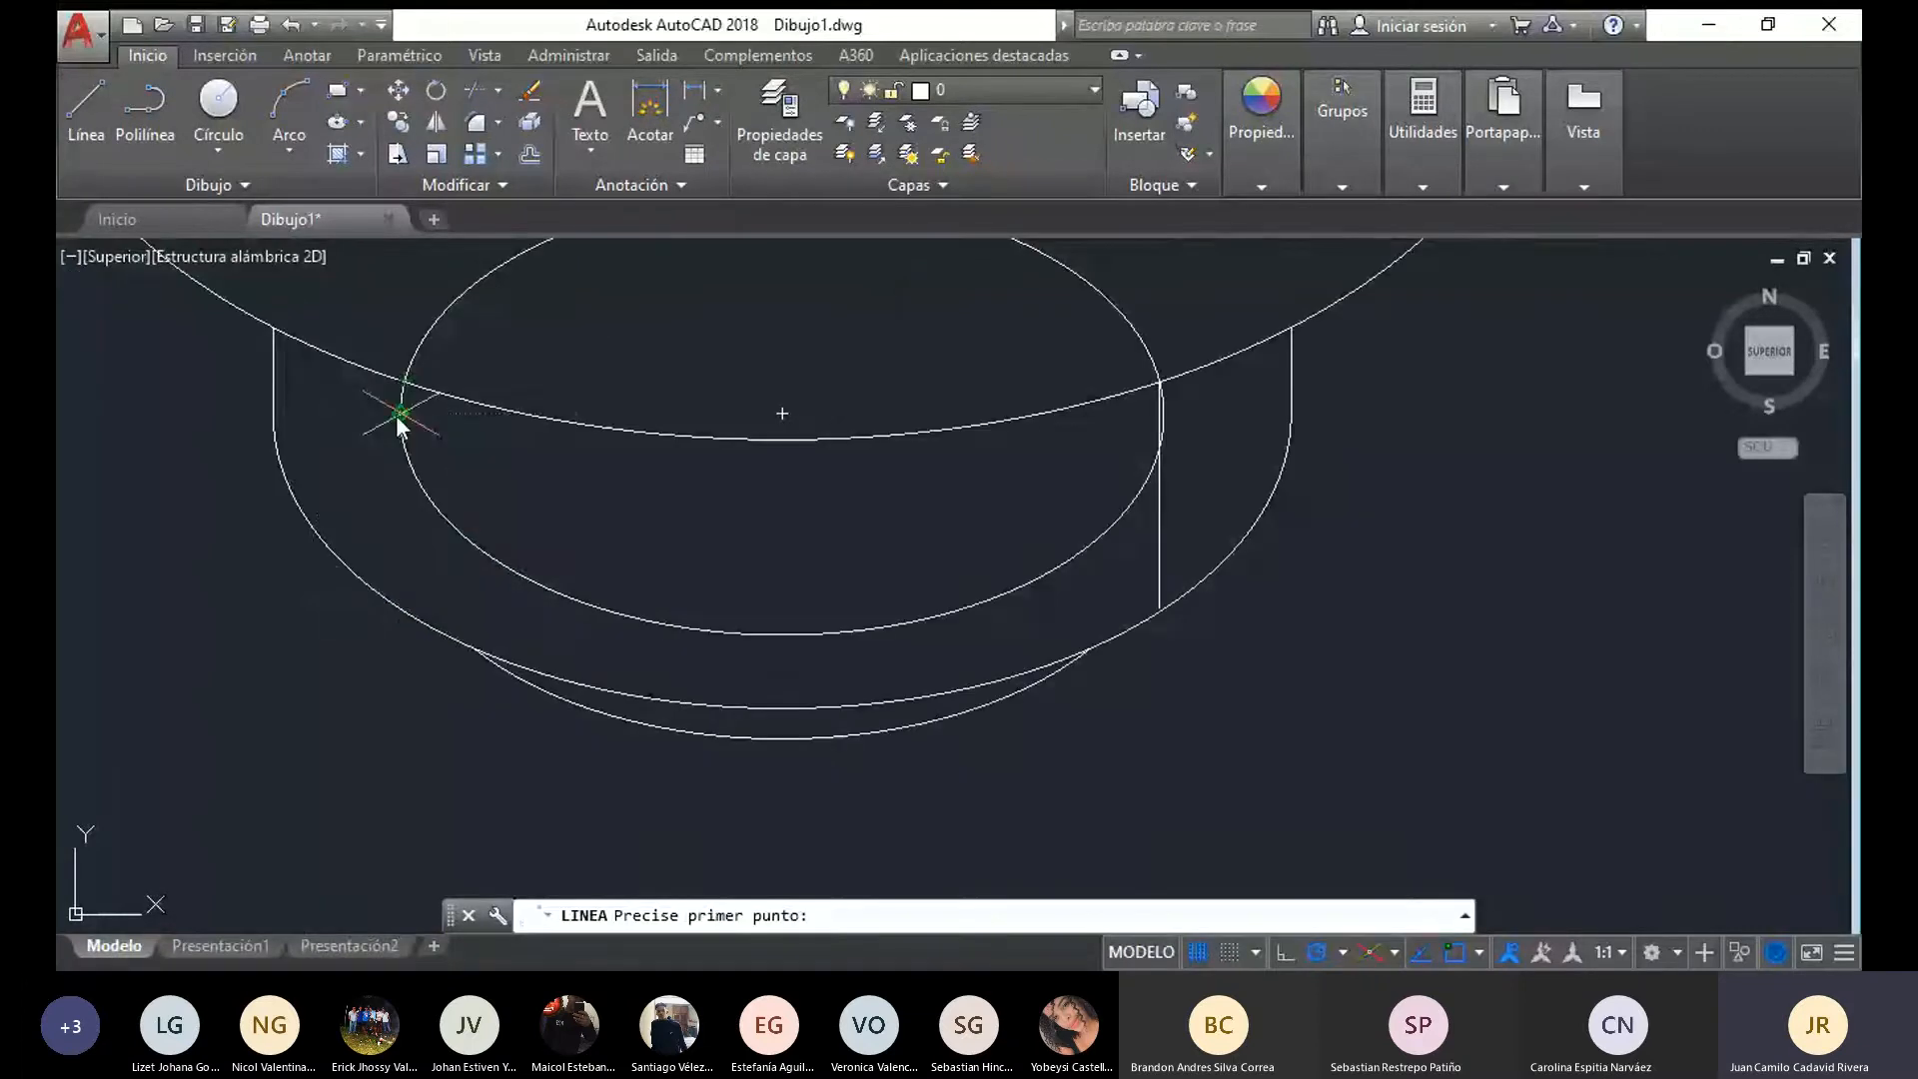
pyautogui.click(401, 411)
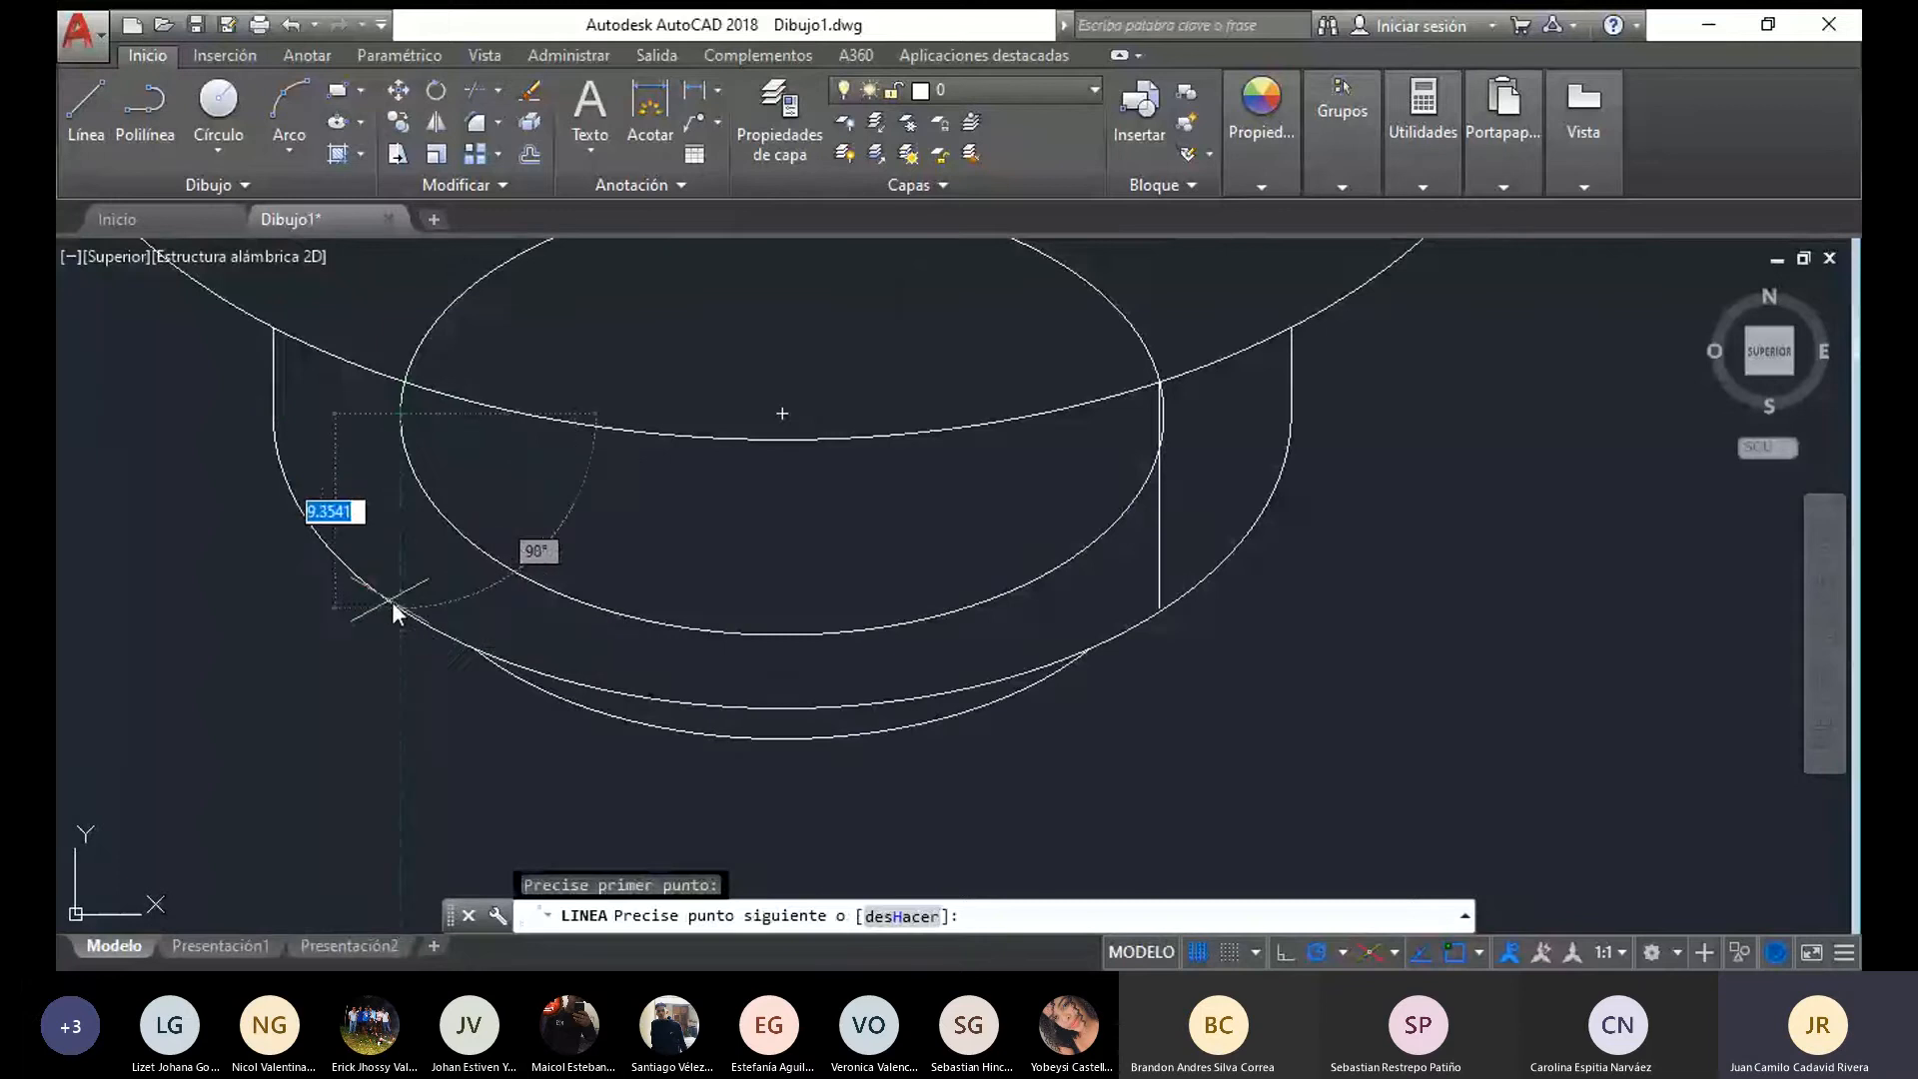
pyautogui.click(392, 601)
pyautogui.click(403, 379)
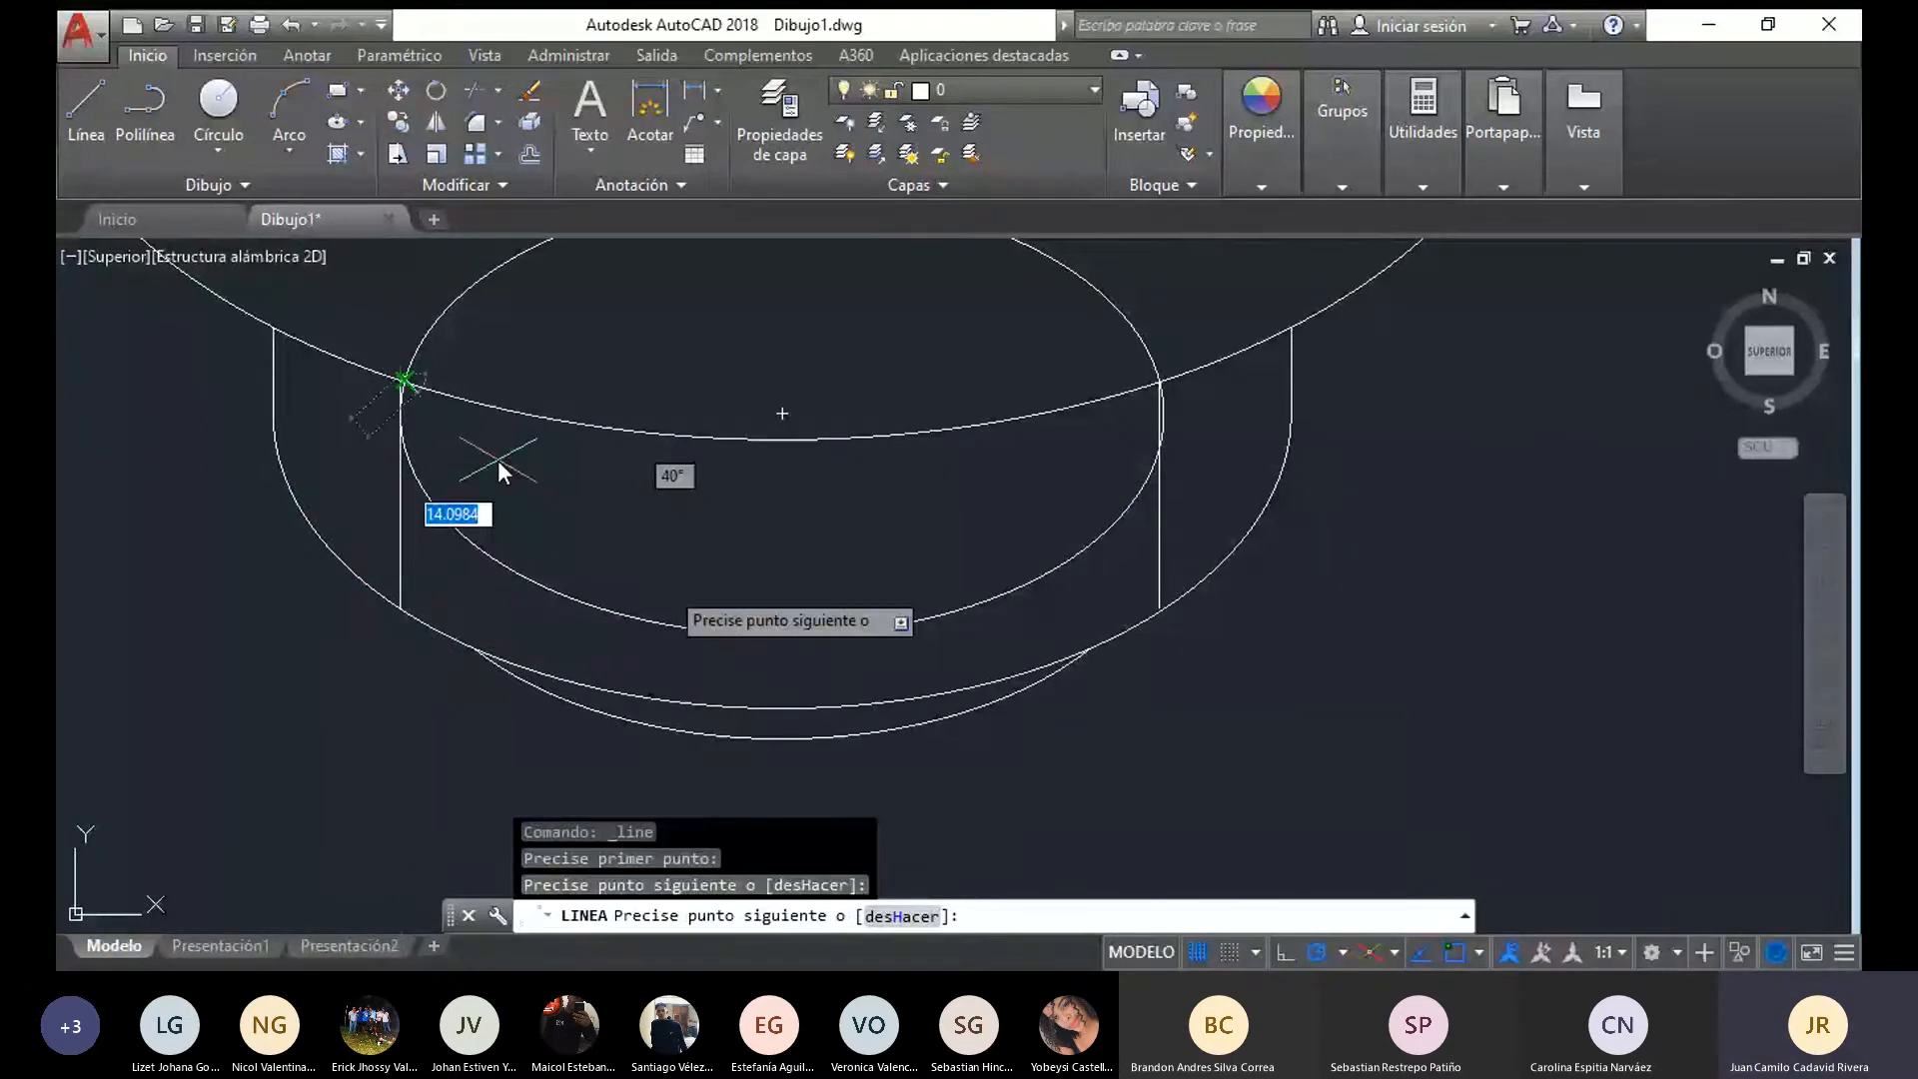
pyautogui.press('Escape')
pyautogui.click(897, 626)
pyautogui.press('Delete')
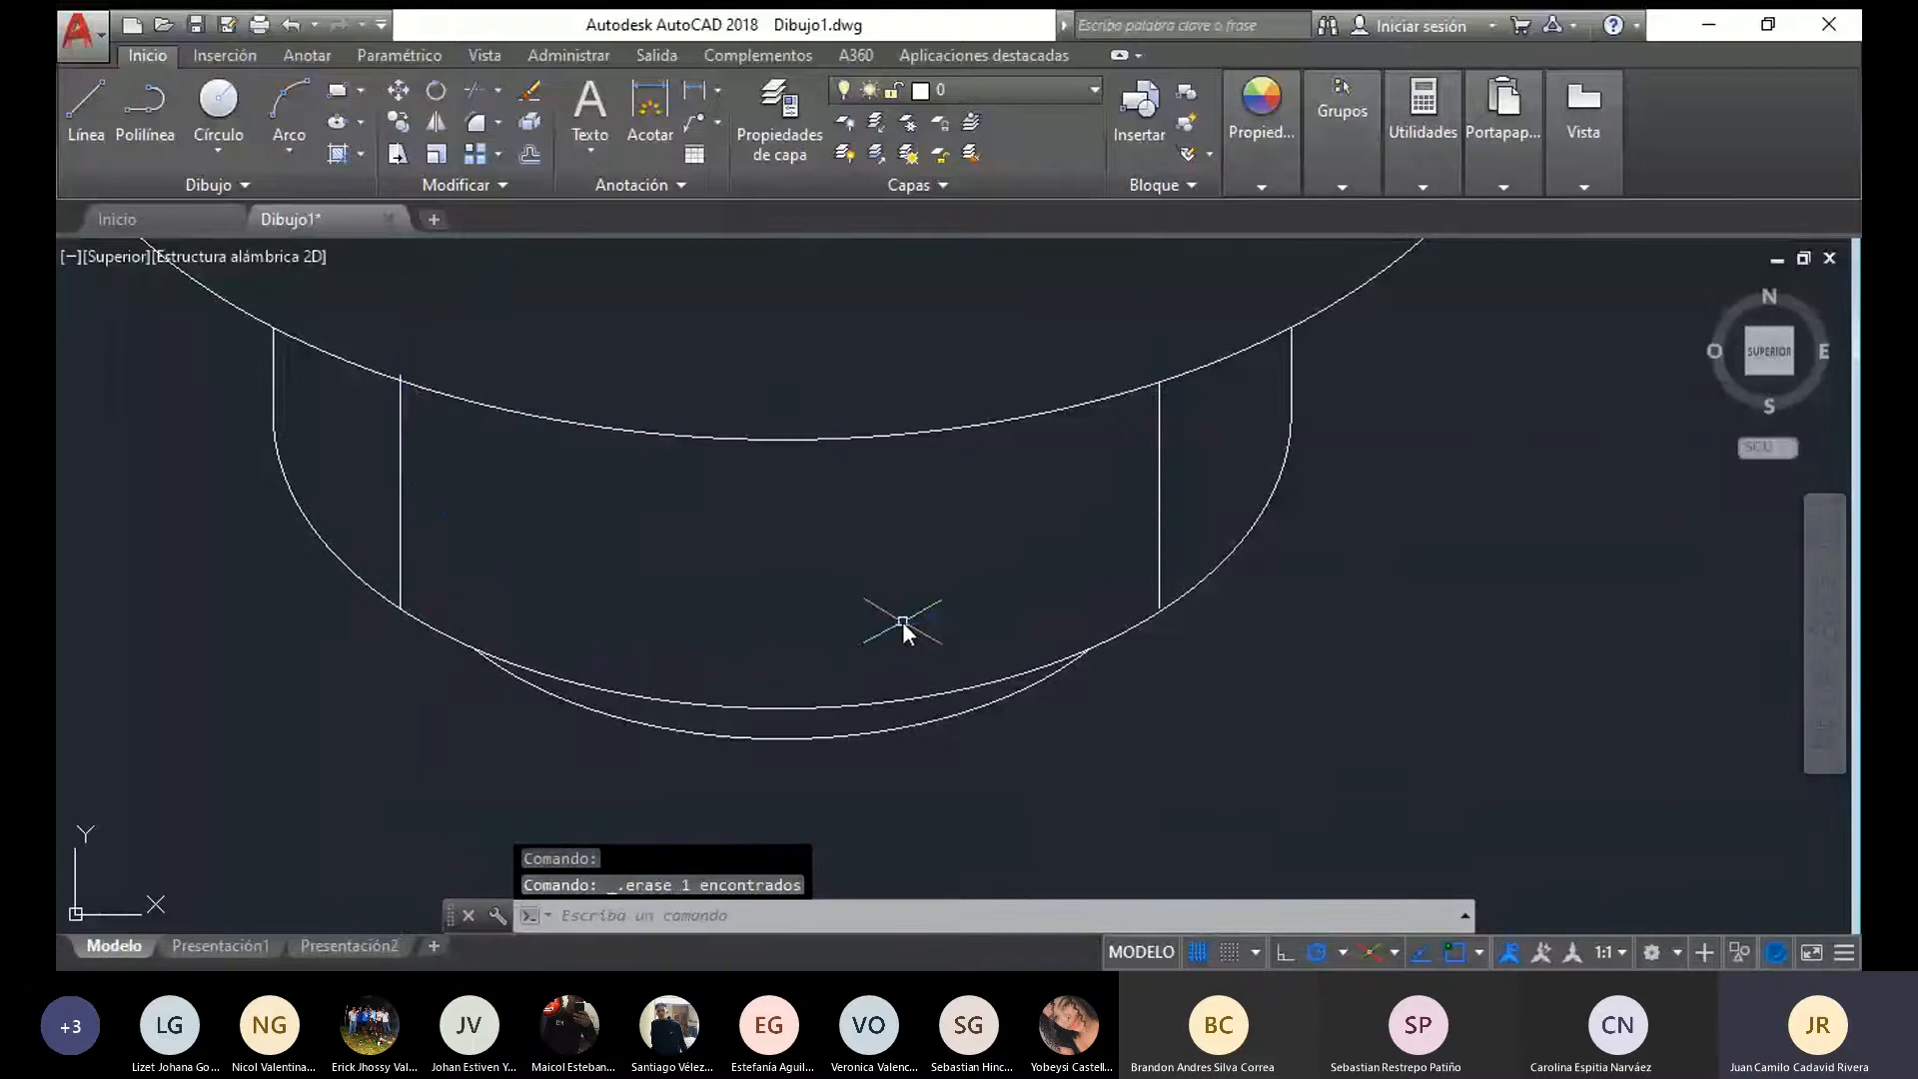
# With the two inner vertical lines of the narrow cylinder selected, load the dashed linetype JIS_02_0.7 from acadiso.lin
pyautogui.scroll(-3, 903, 622)
pyautogui.click(954, 622)
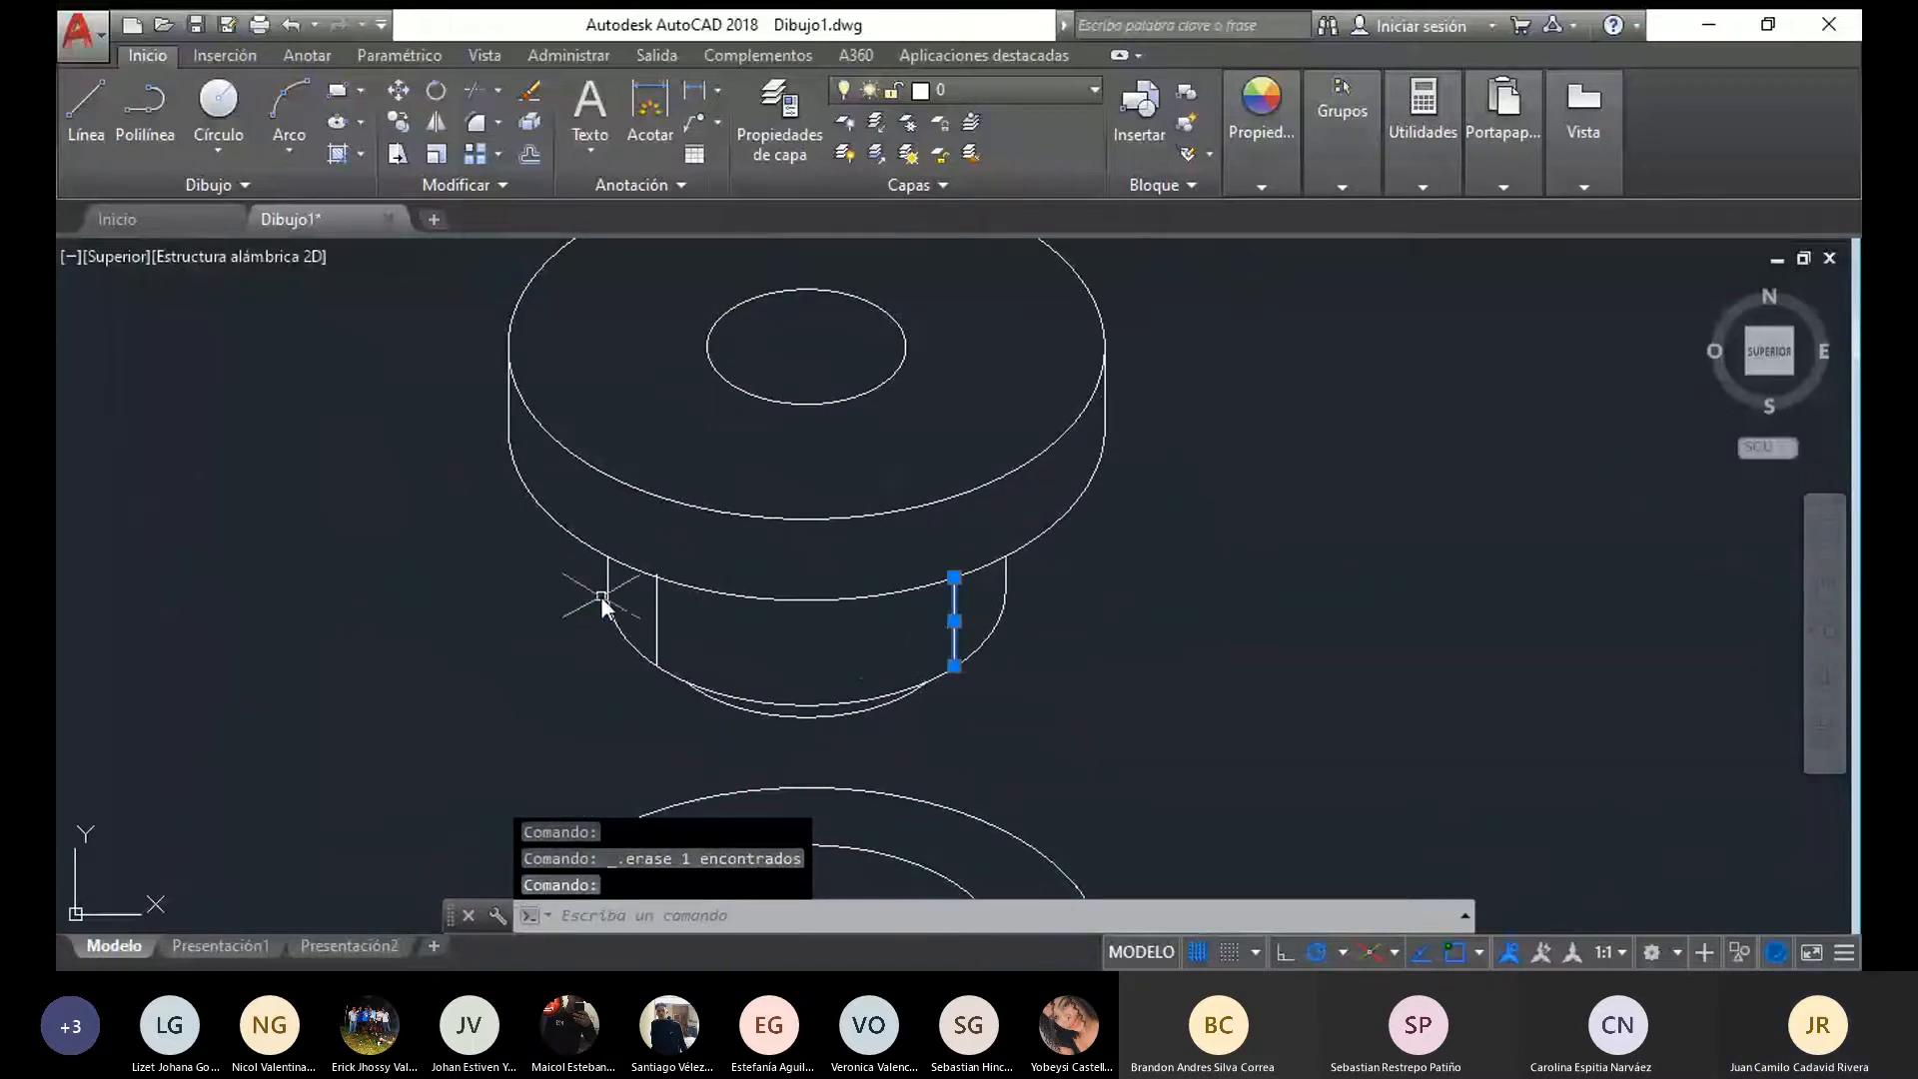
pyautogui.click(655, 614)
pyautogui.scroll(4, 656, 614)
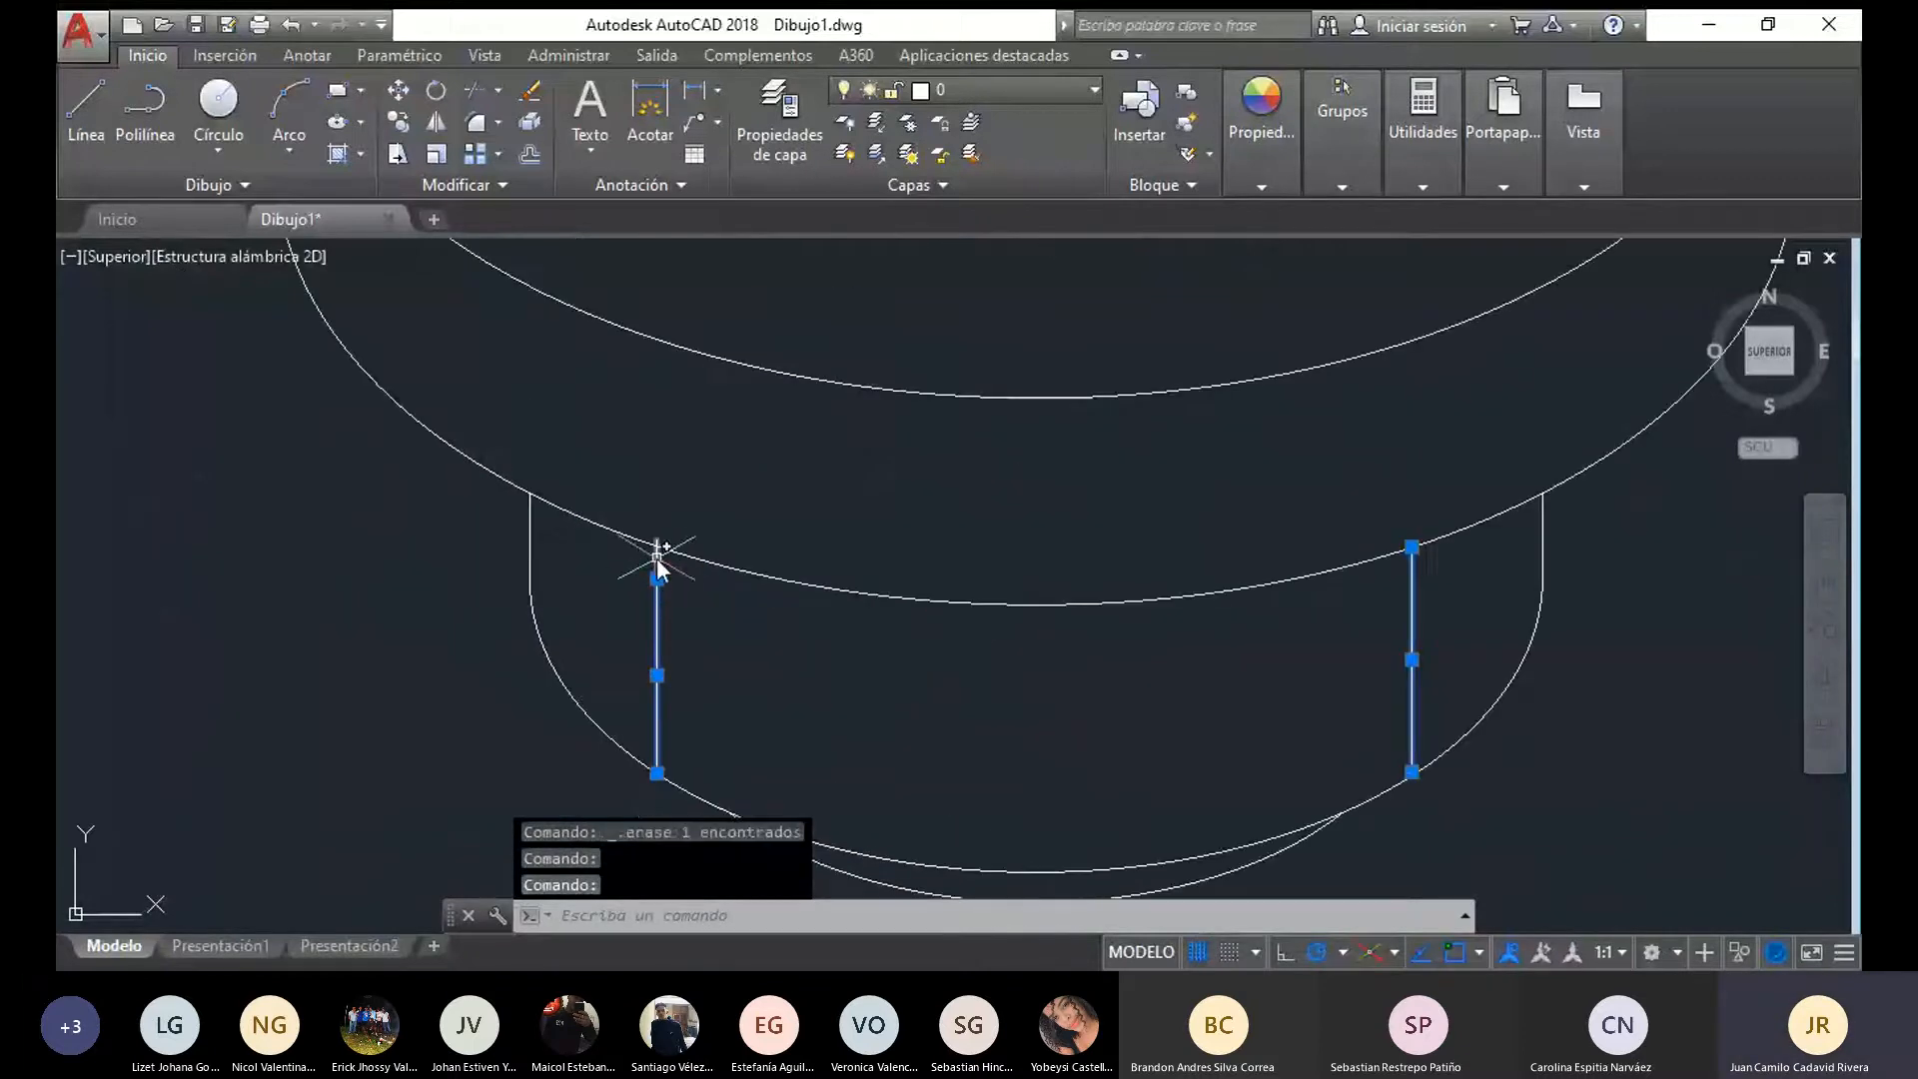
pyautogui.scroll(-3, 655, 568)
pyautogui.moveTo(806, 633); pyautogui.dragTo(715, 702, button='middle')
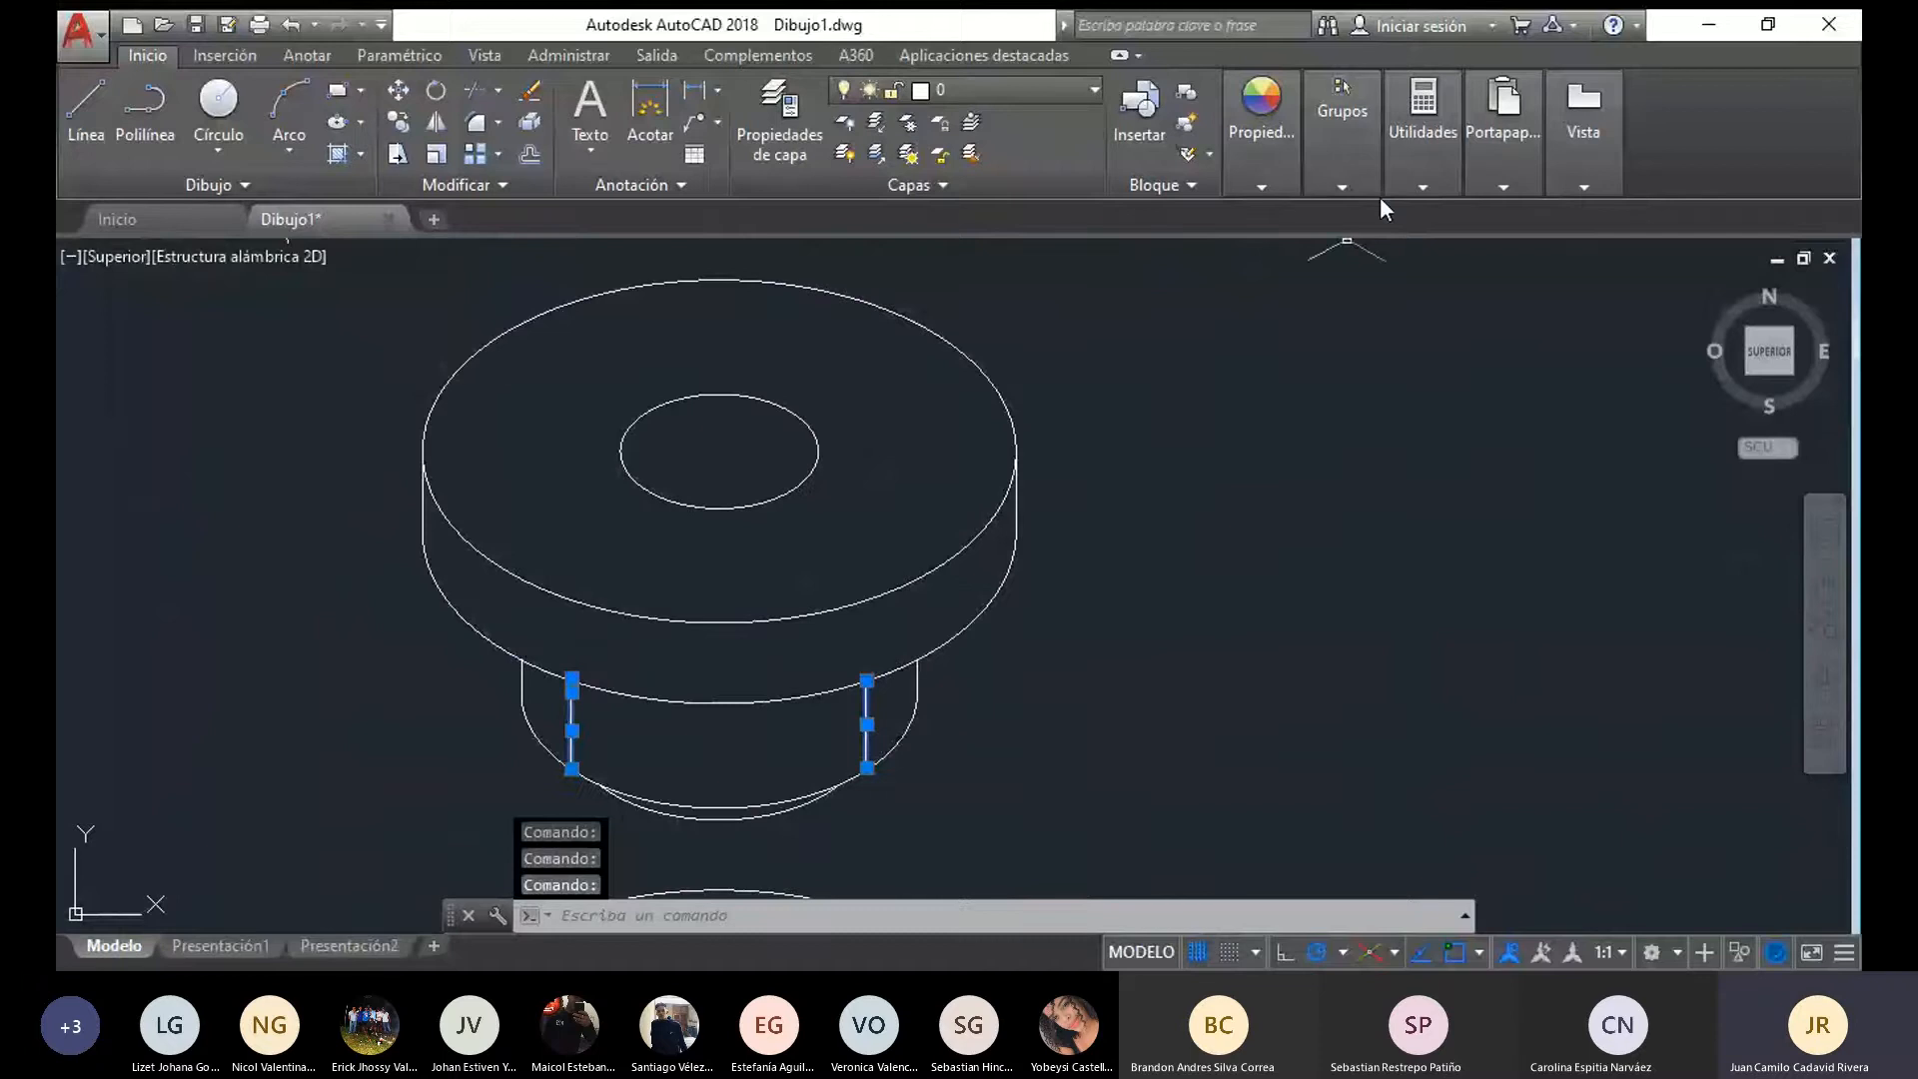
pyautogui.click(1381, 279)
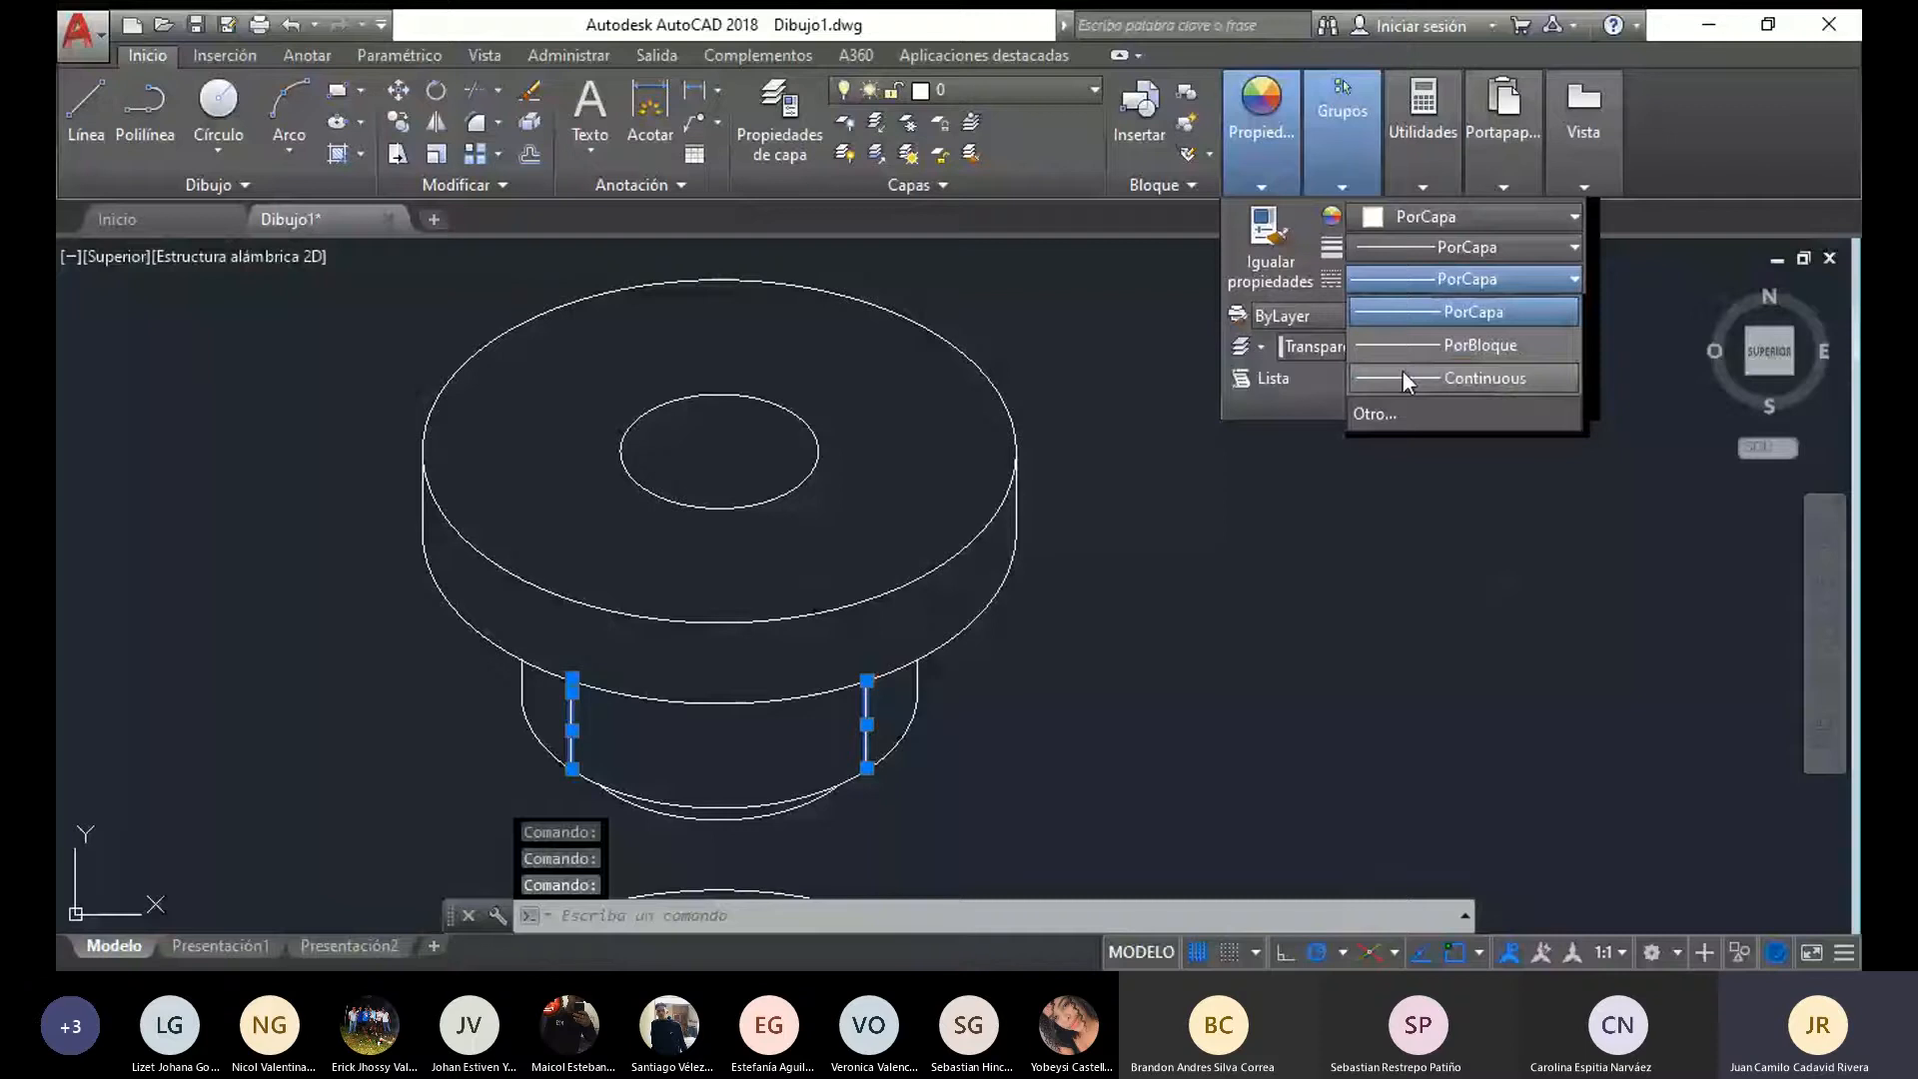
pyautogui.click(1375, 414)
pyautogui.click(1628, 288)
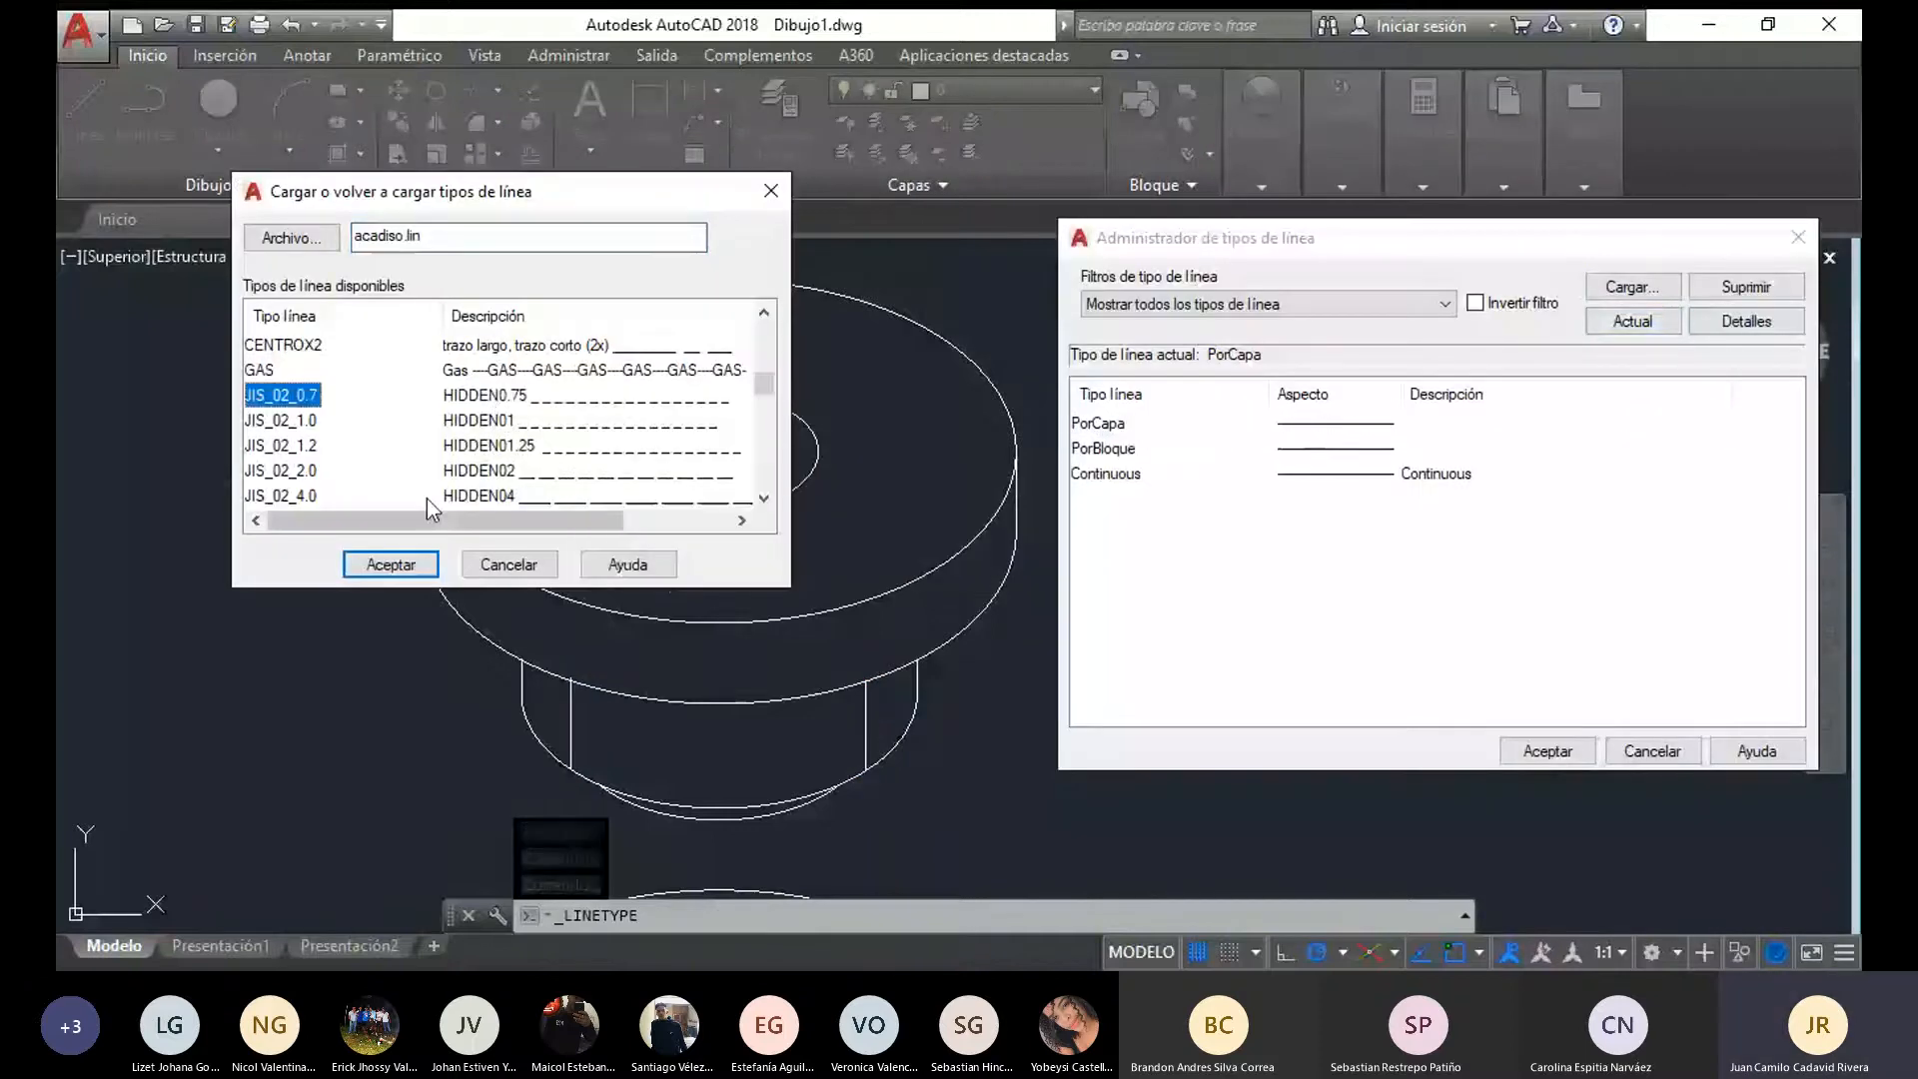
pyautogui.click(390, 564)
pyautogui.click(1547, 752)
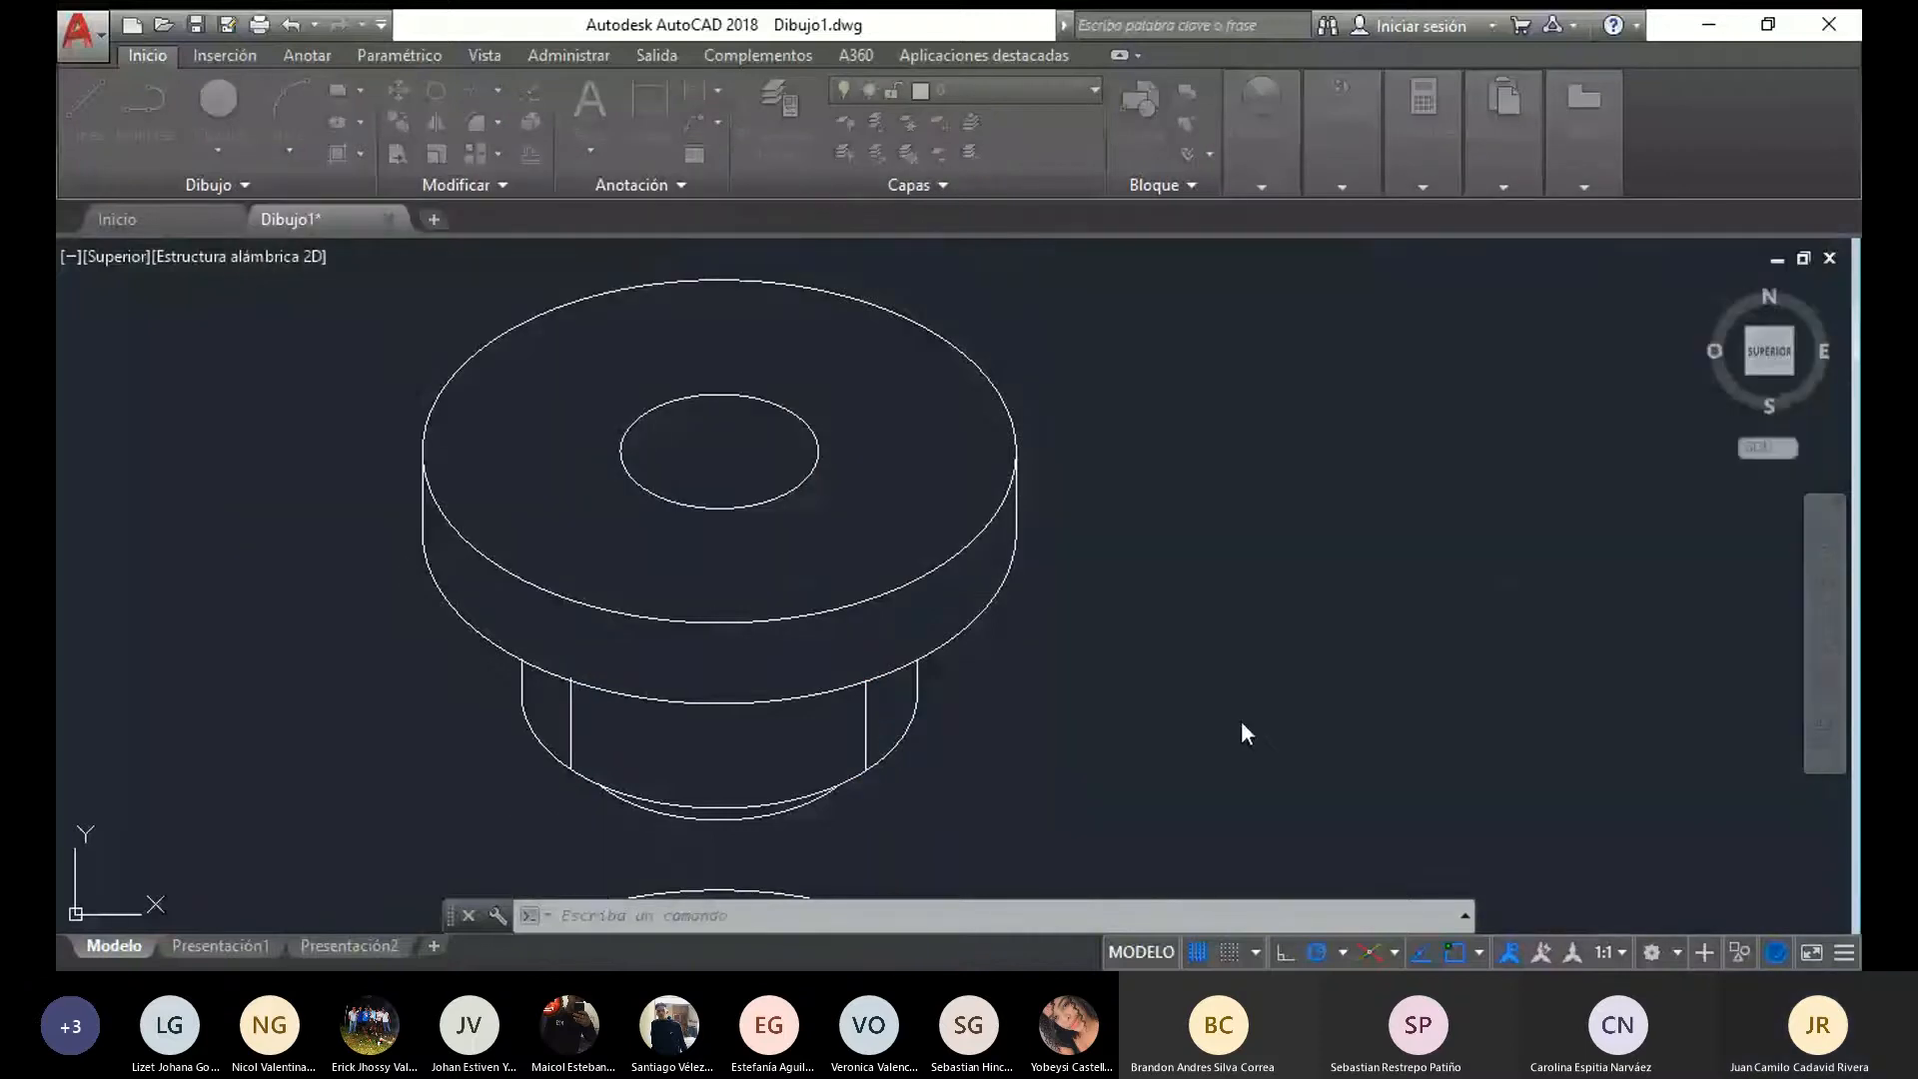
# Apply the JIS_02_0.7 dashed linetype to the two inner vertical lines of the narrow cylinder
pyautogui.click(867, 728)
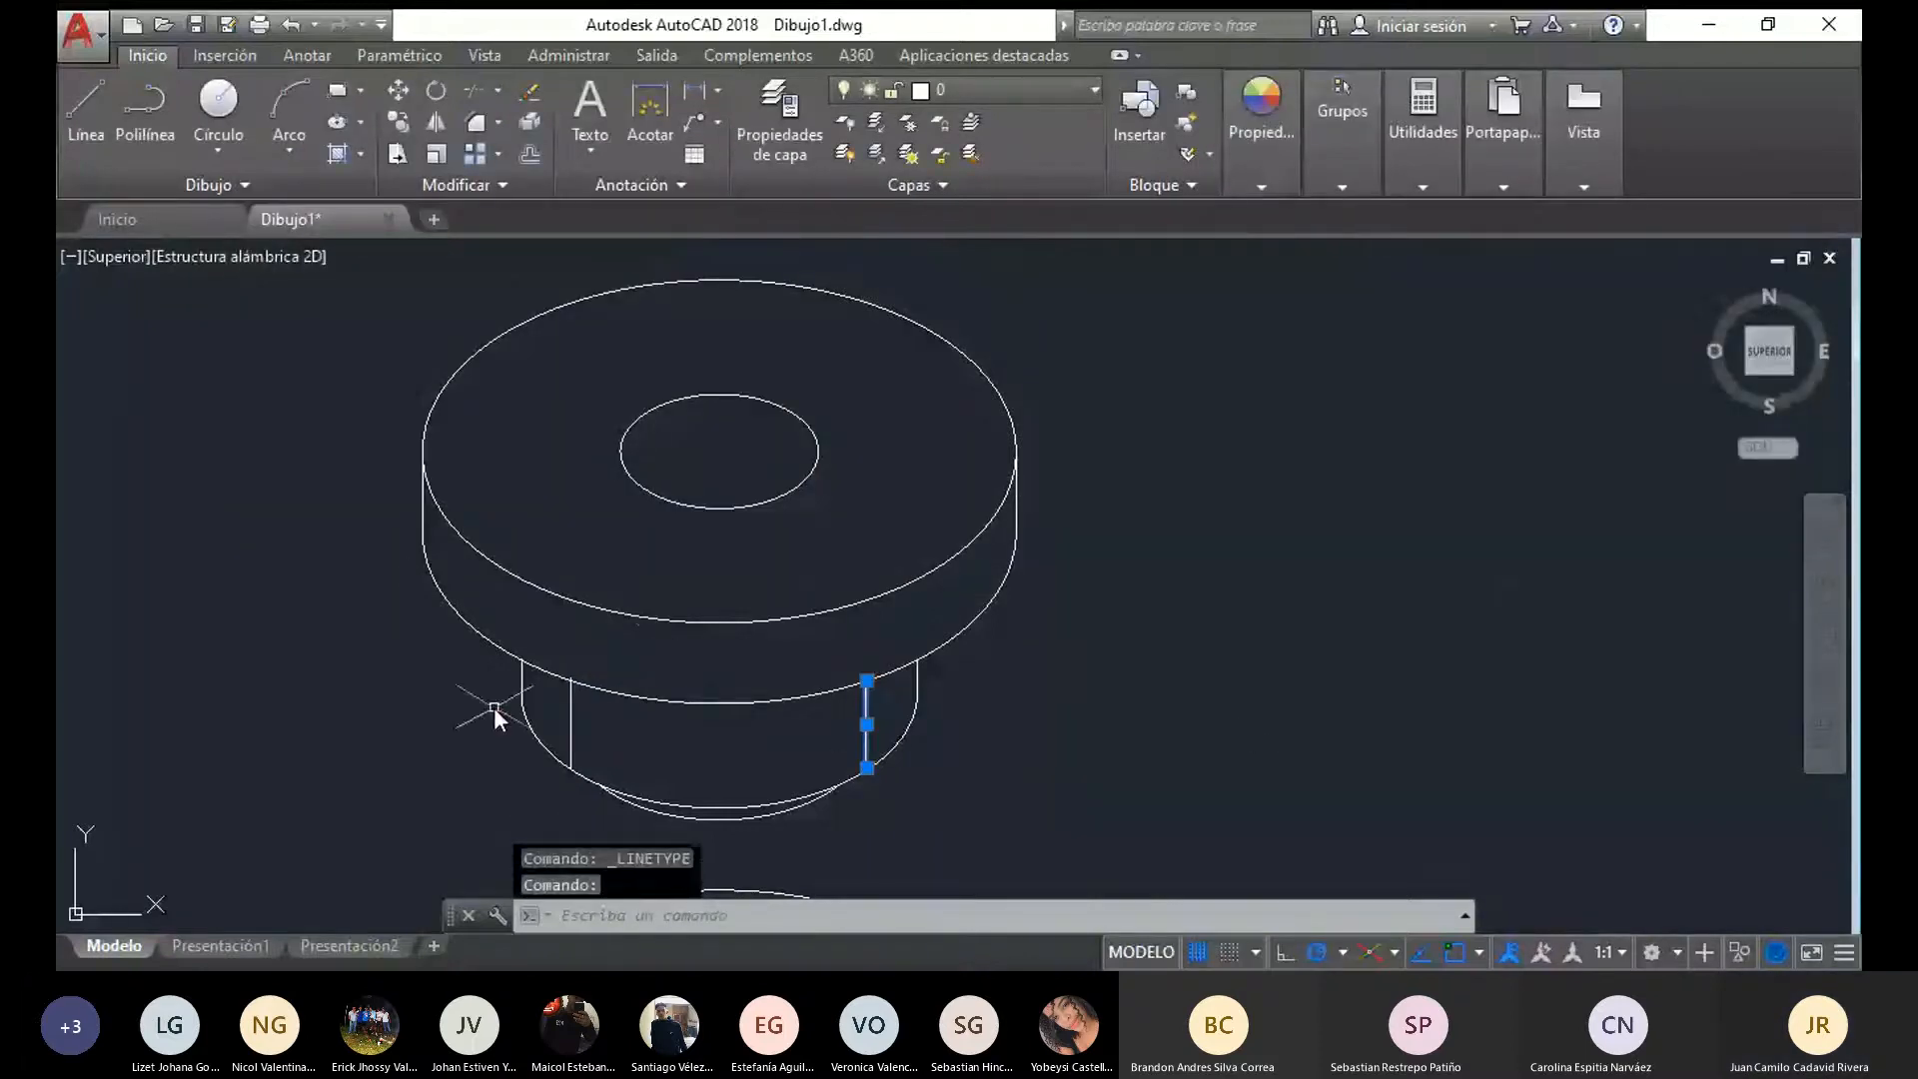
pyautogui.click(572, 699)
pyautogui.click(1252, 184)
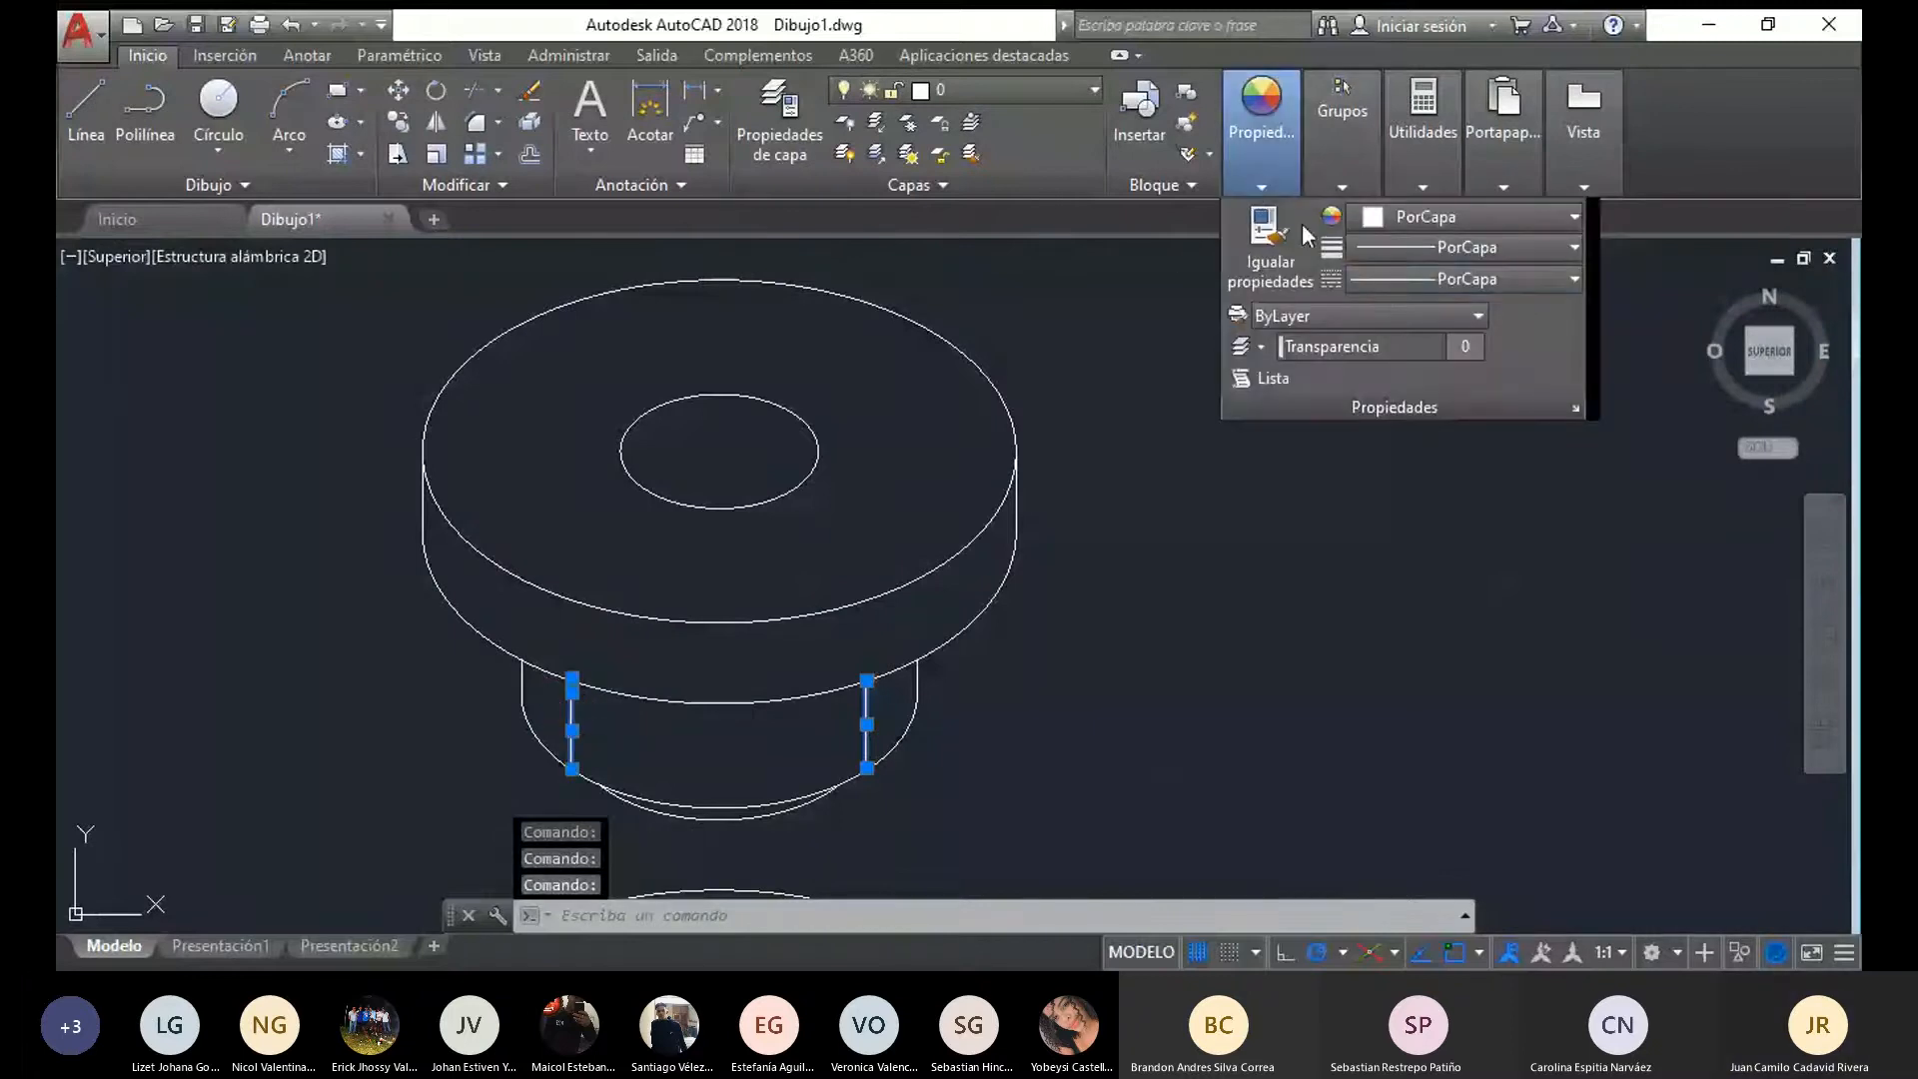
pyautogui.click(1377, 280)
pyautogui.click(1411, 410)
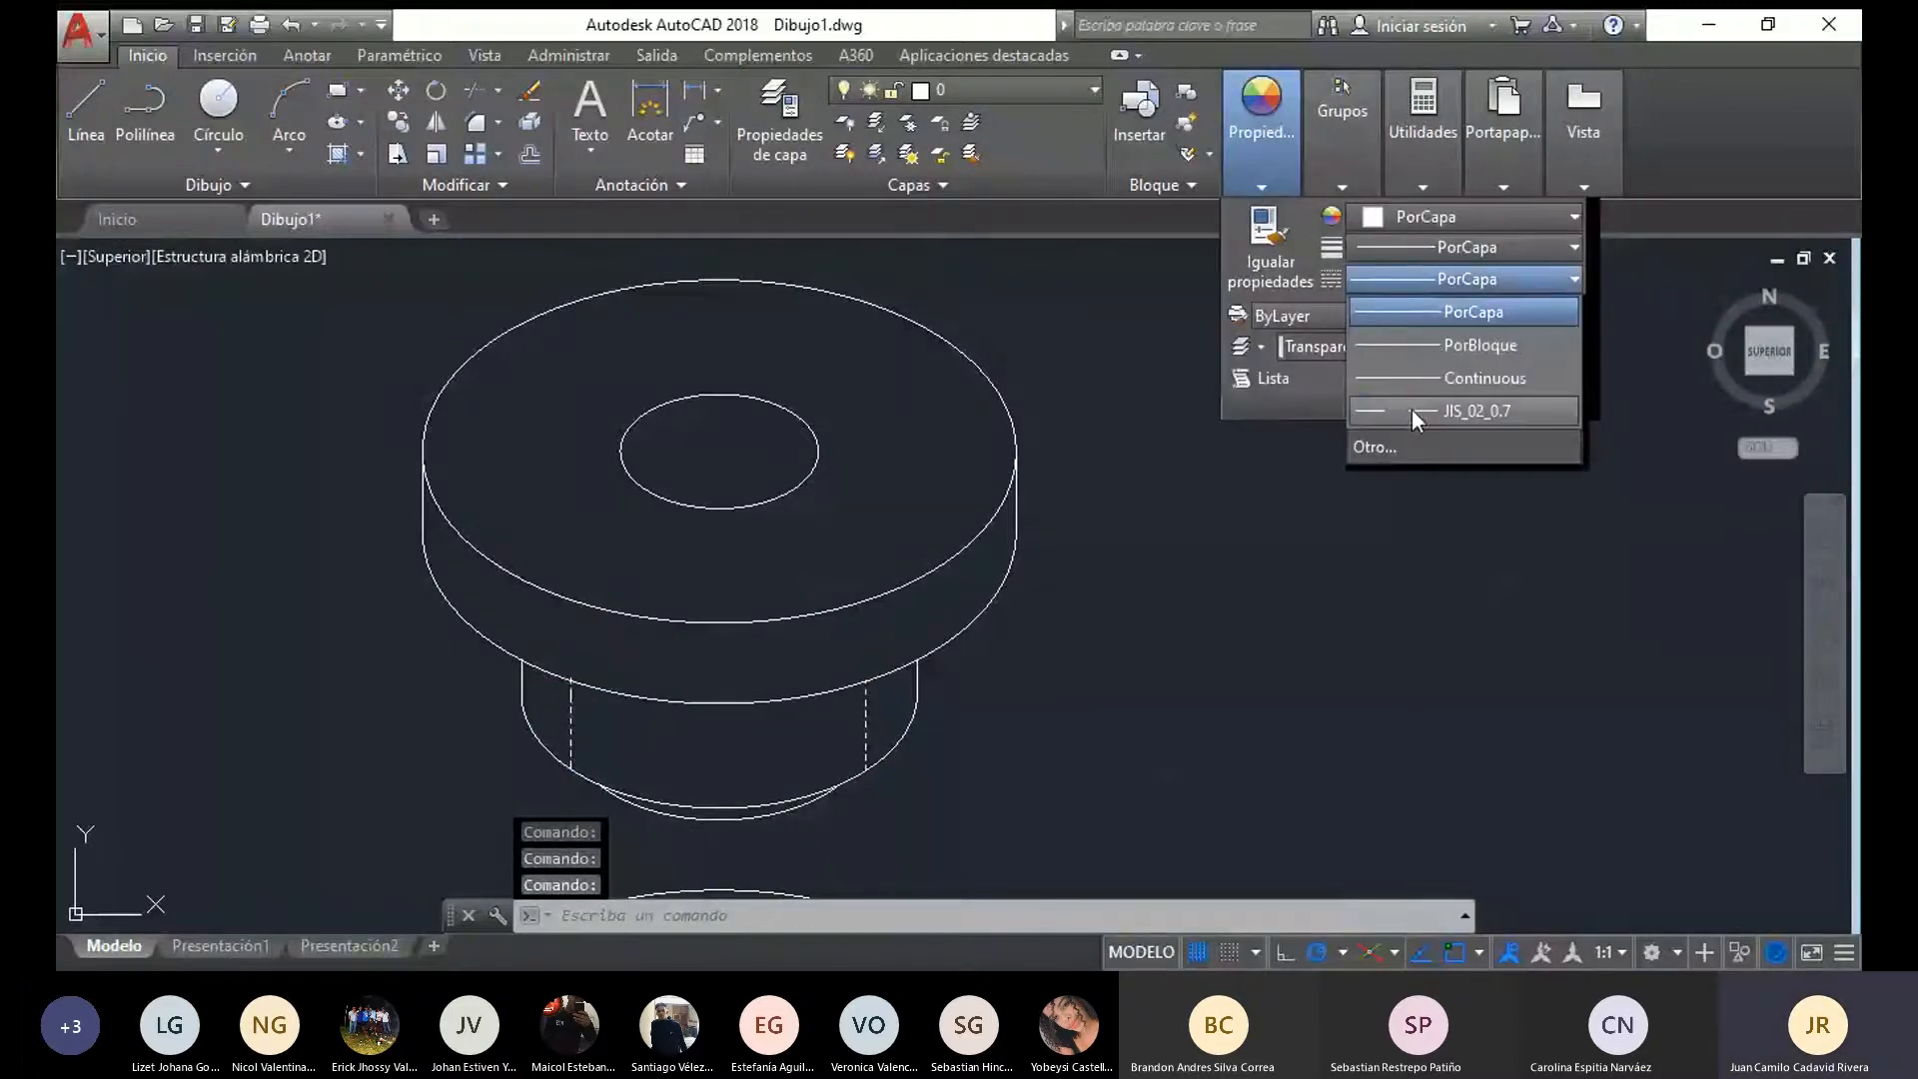
pyautogui.press('Escape')
pyautogui.scroll(-4, 1159, 718)
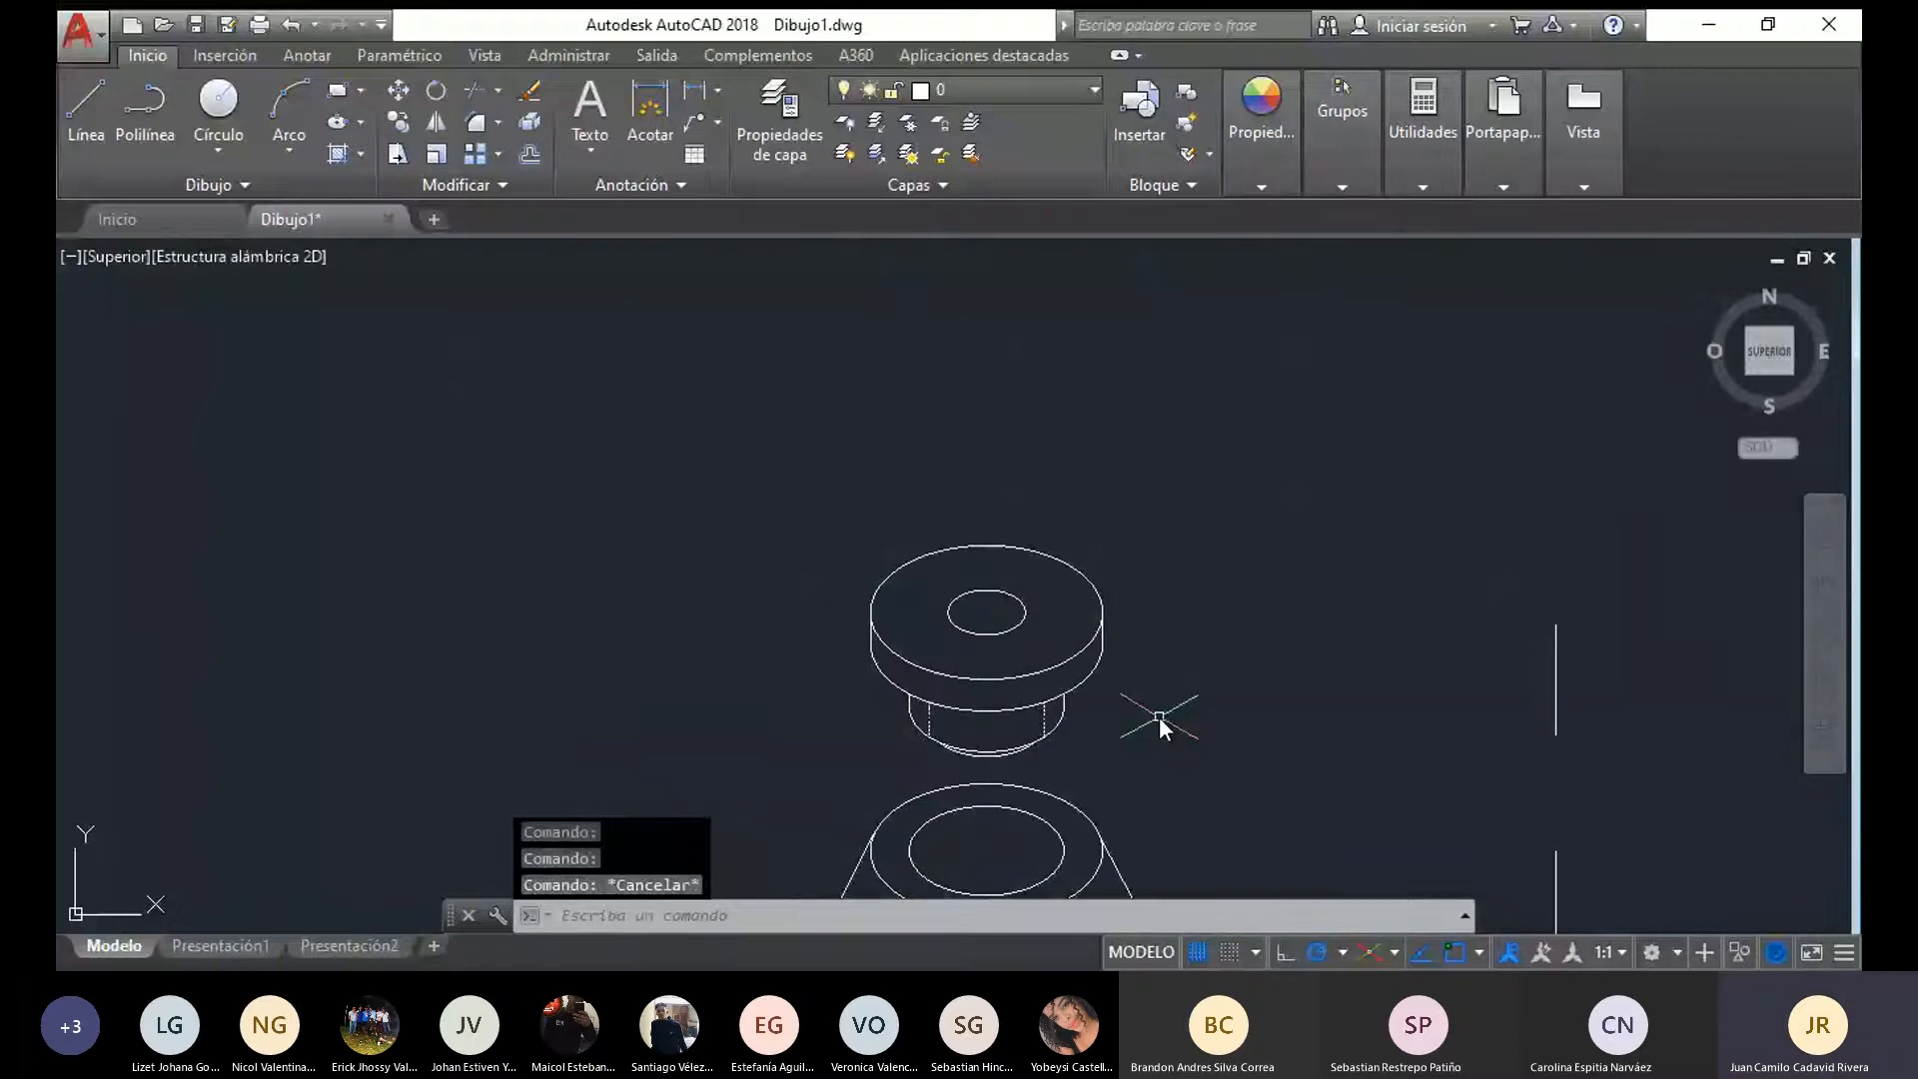
pyautogui.scroll(2, 849, 500)
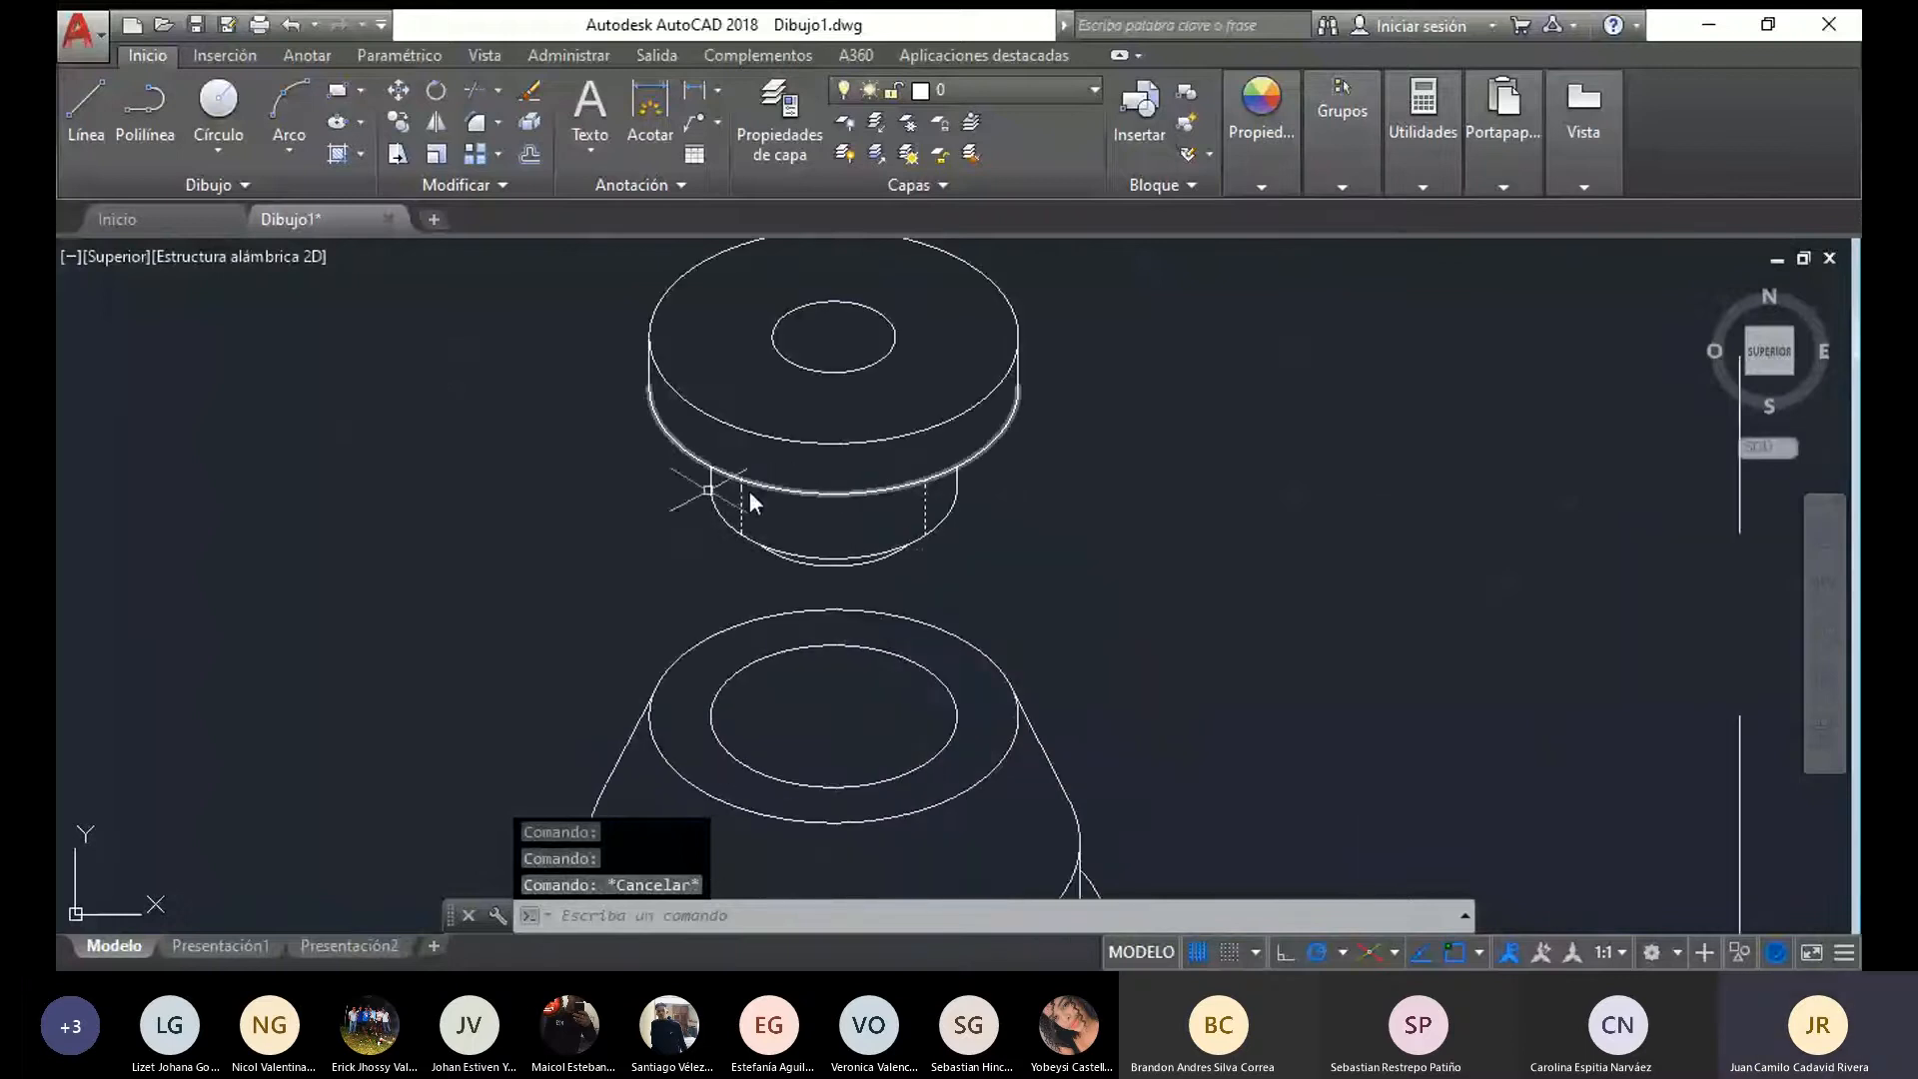
pyautogui.scroll(-3, 1039, 566)
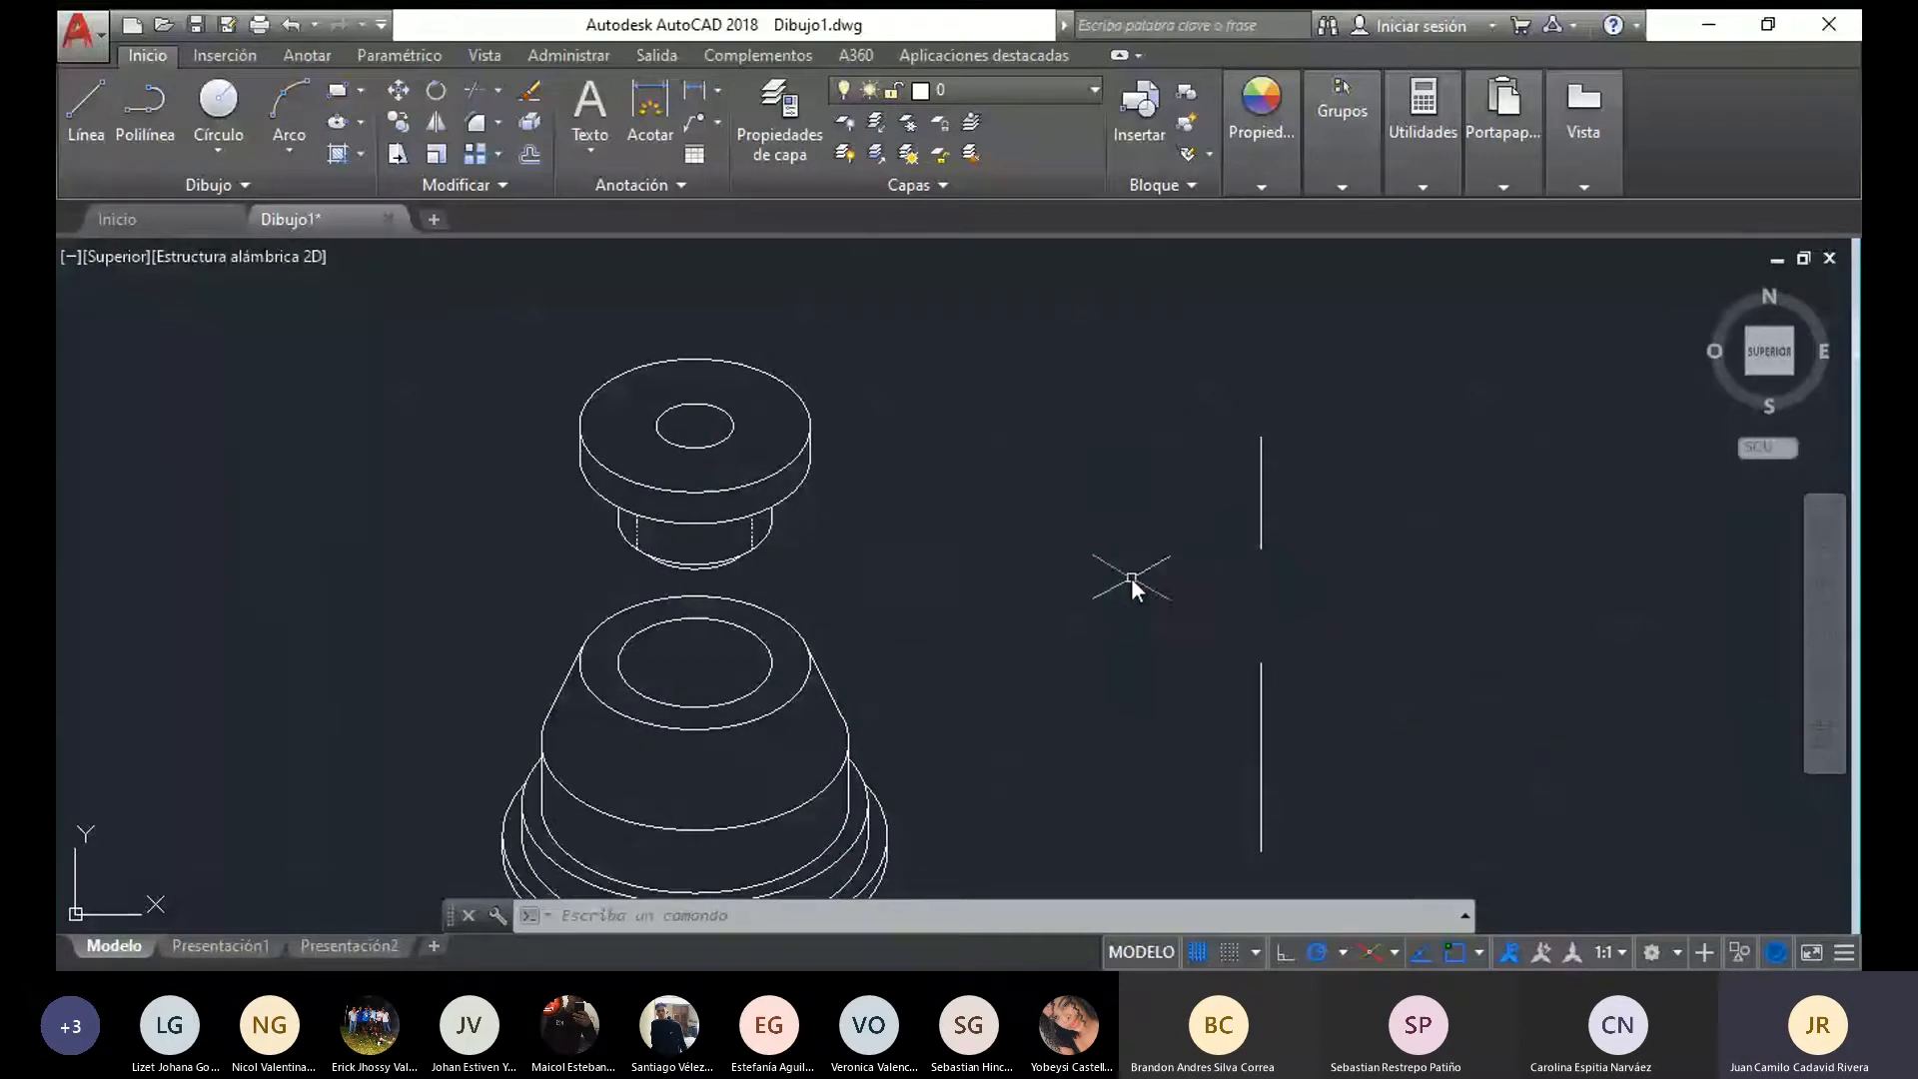
pyautogui.moveTo(1131, 578); pyautogui.dragTo(1152, 483, button='middle')
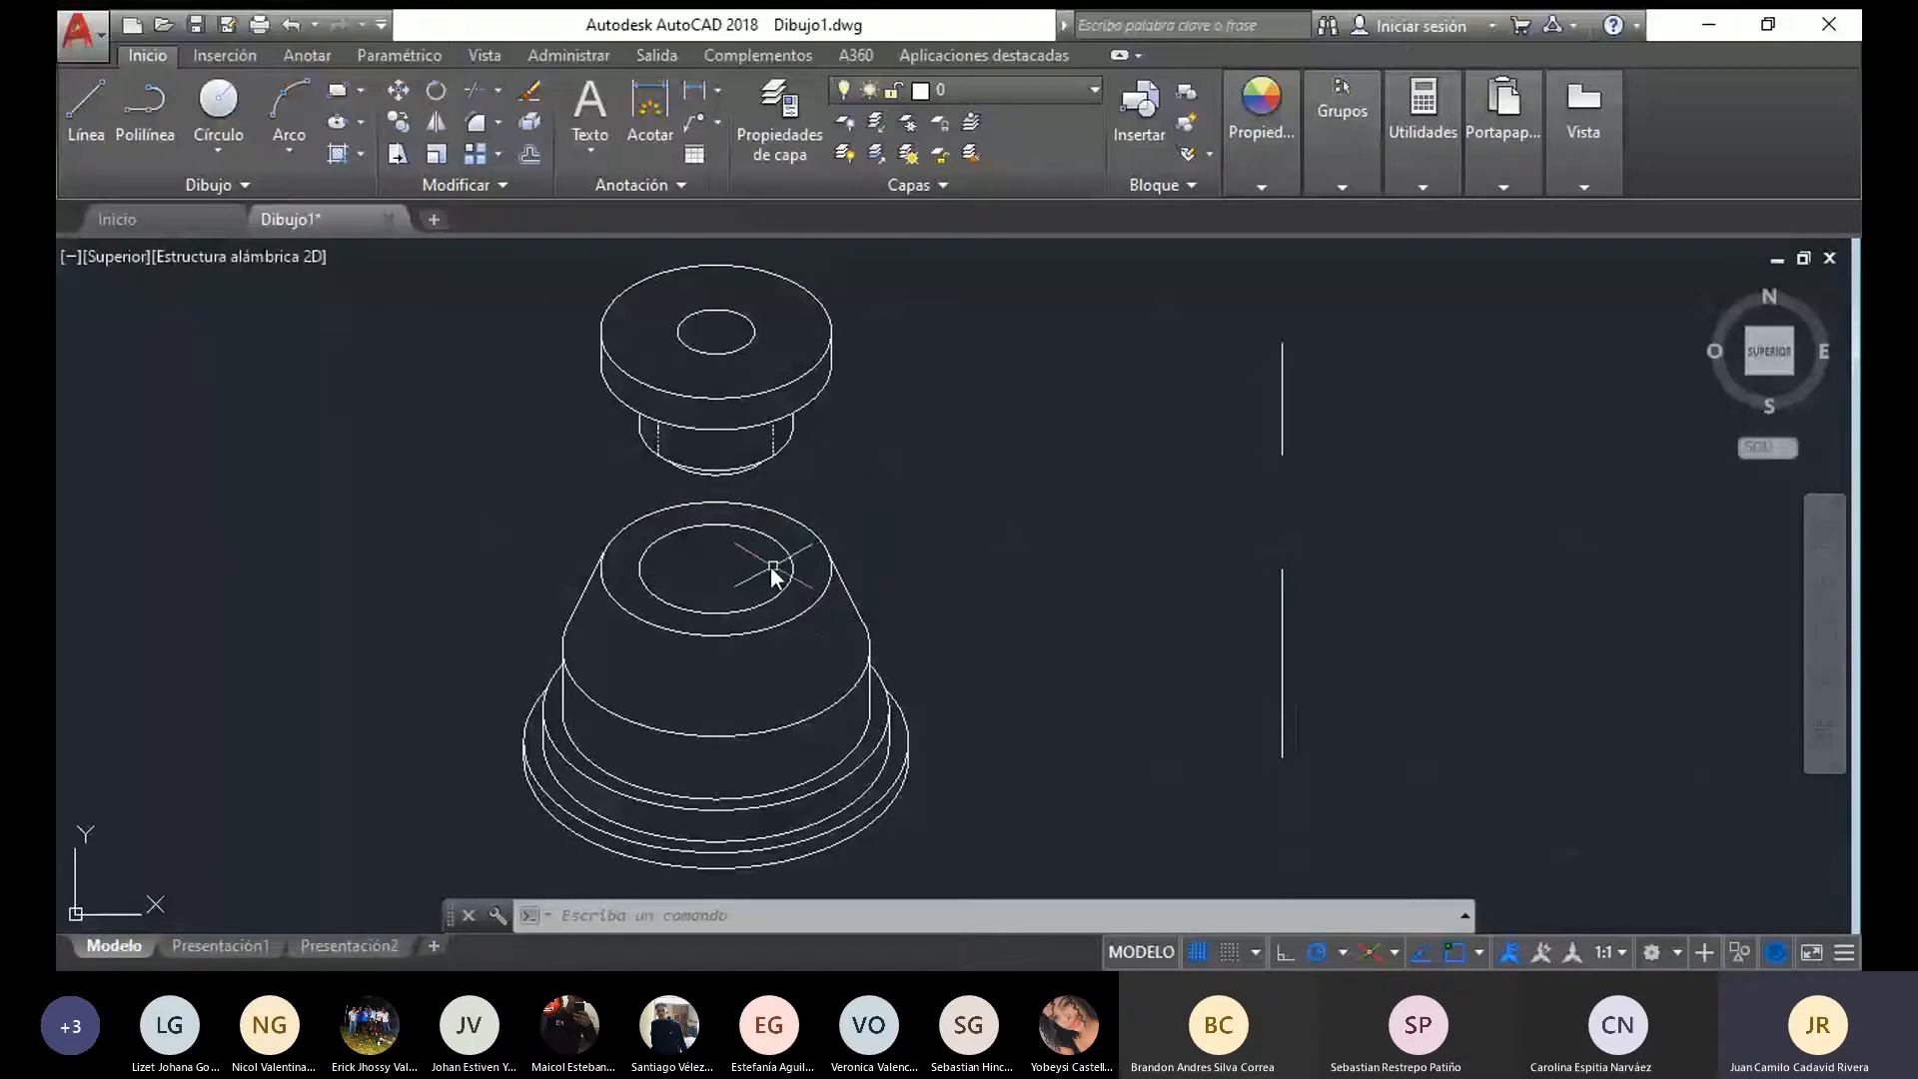
pyautogui.scroll(2, 824, 506)
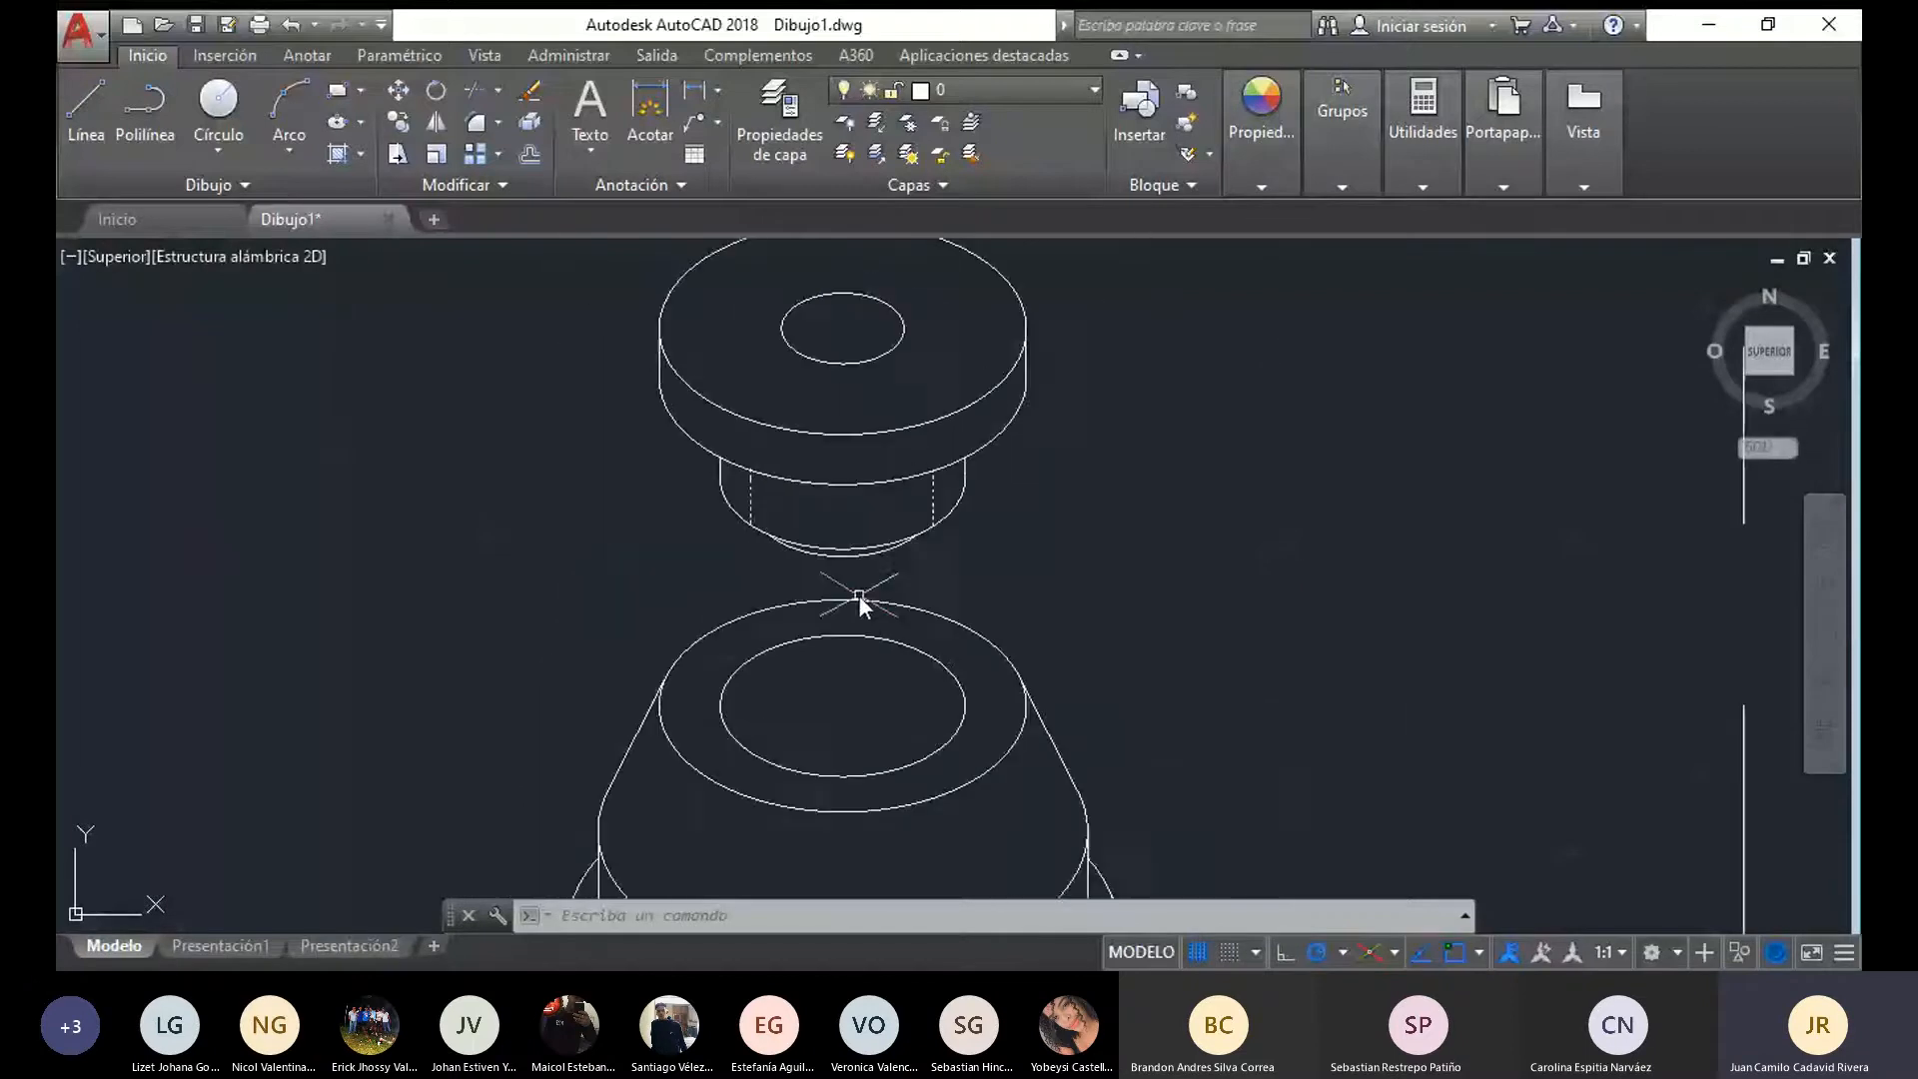
pyautogui.scroll(-4, 759, 520)
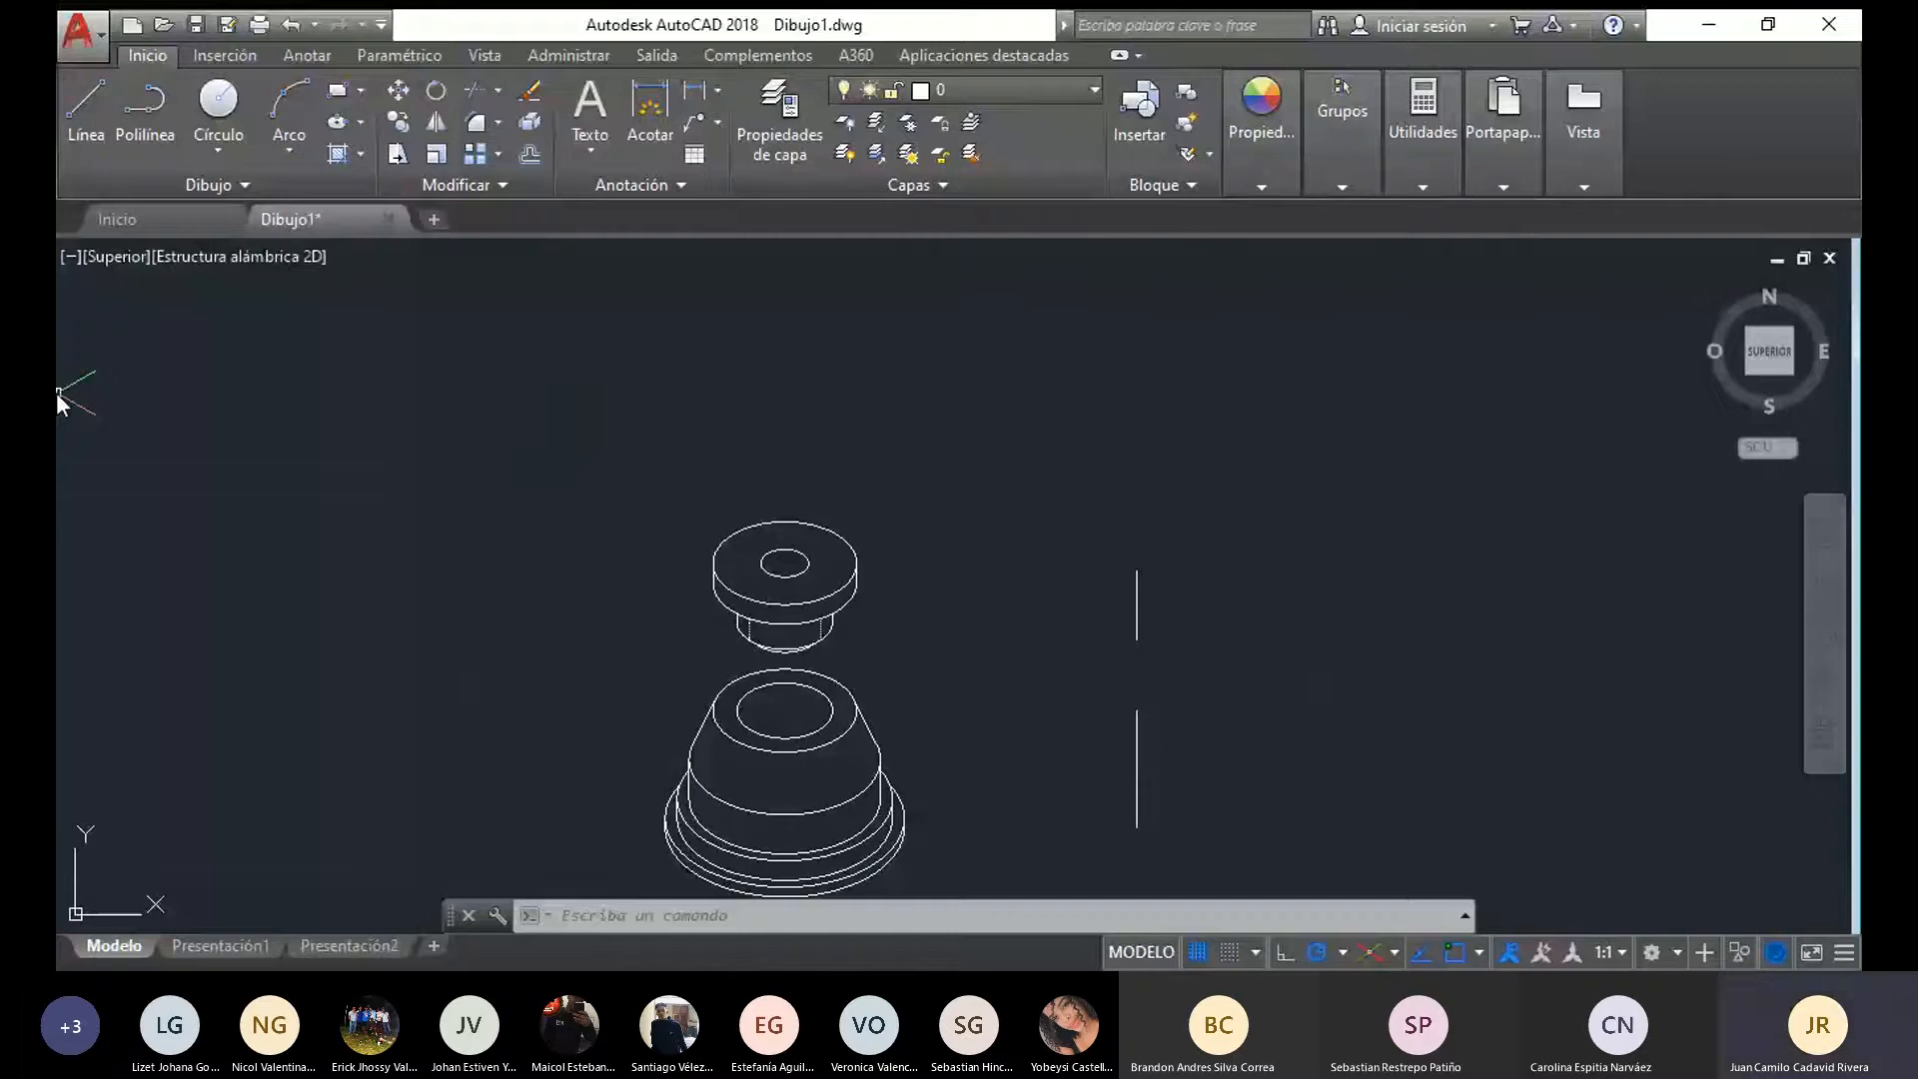
# Measure the vertical distance from the lowest point of the flanged piece up to the small top ellipse's centre
pyautogui.click(91, 99)
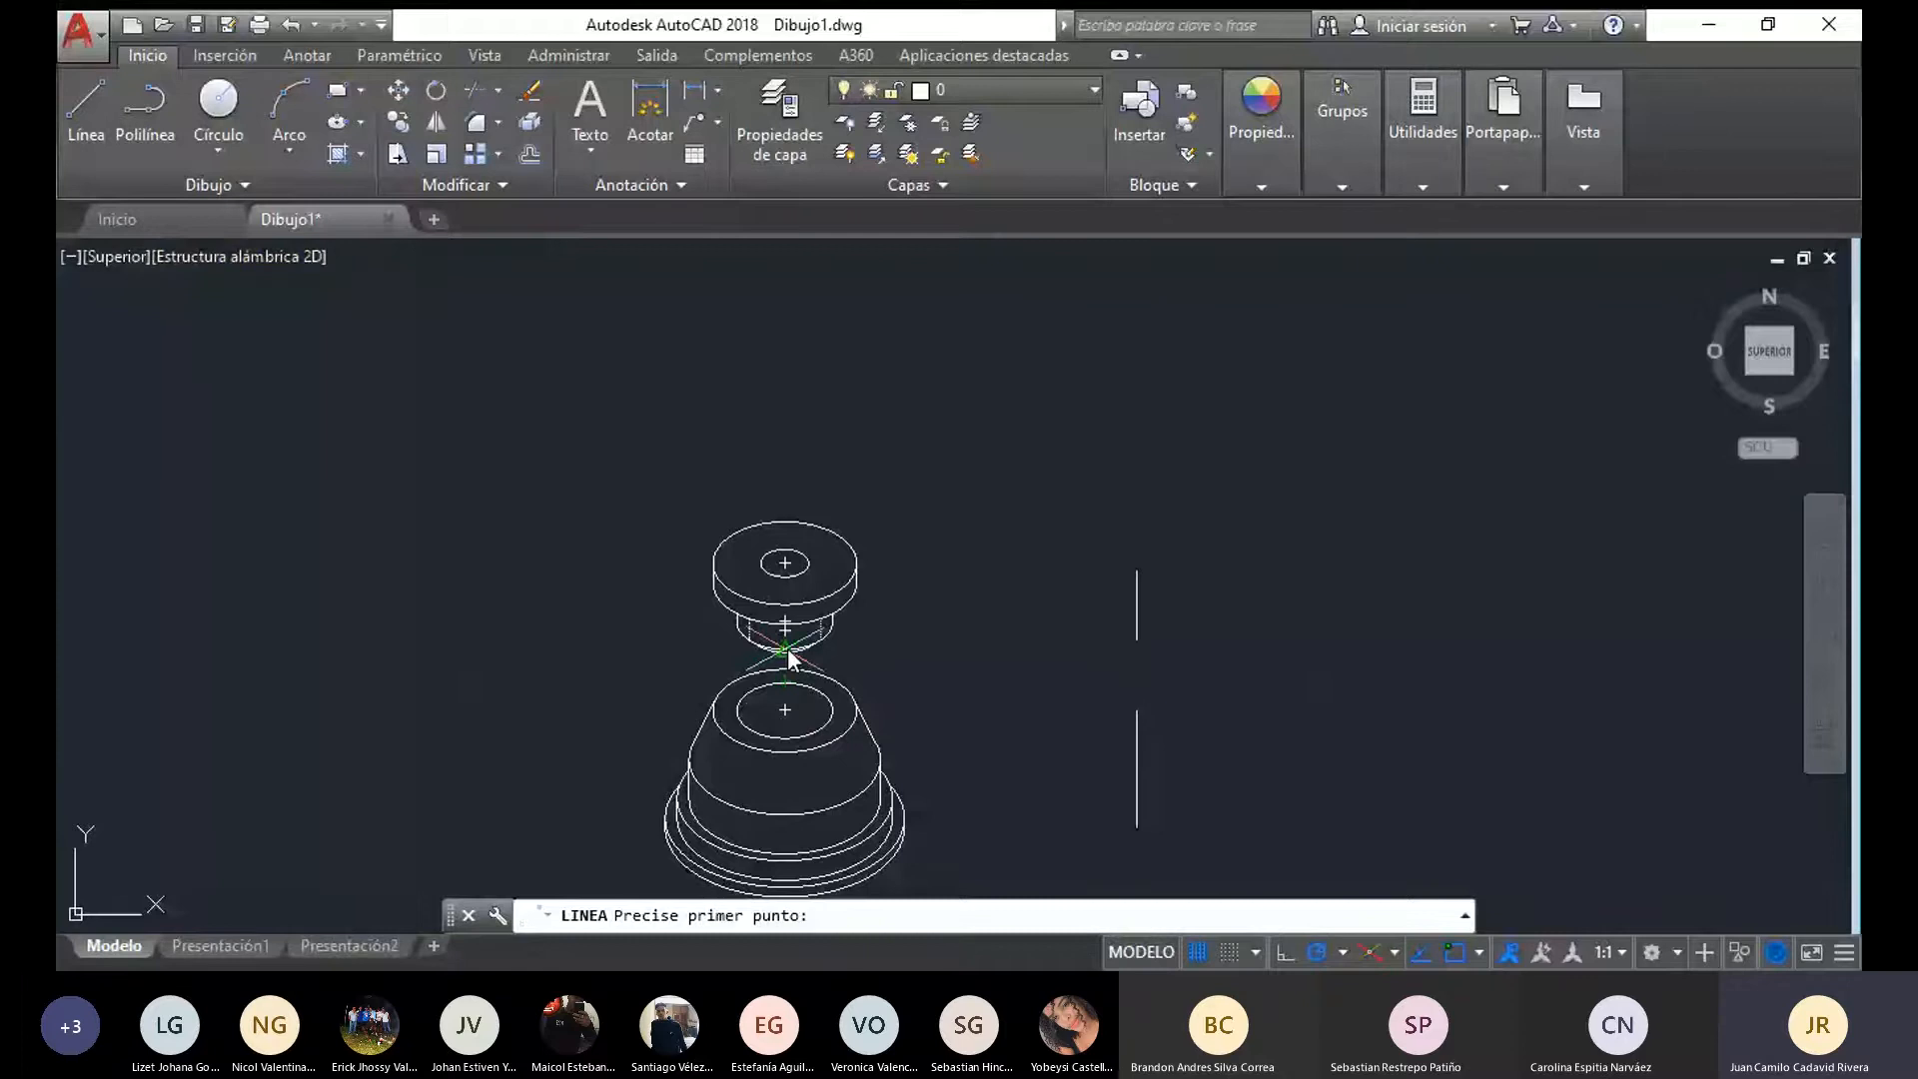
pyautogui.click(787, 650)
pyautogui.scroll(4, 787, 648)
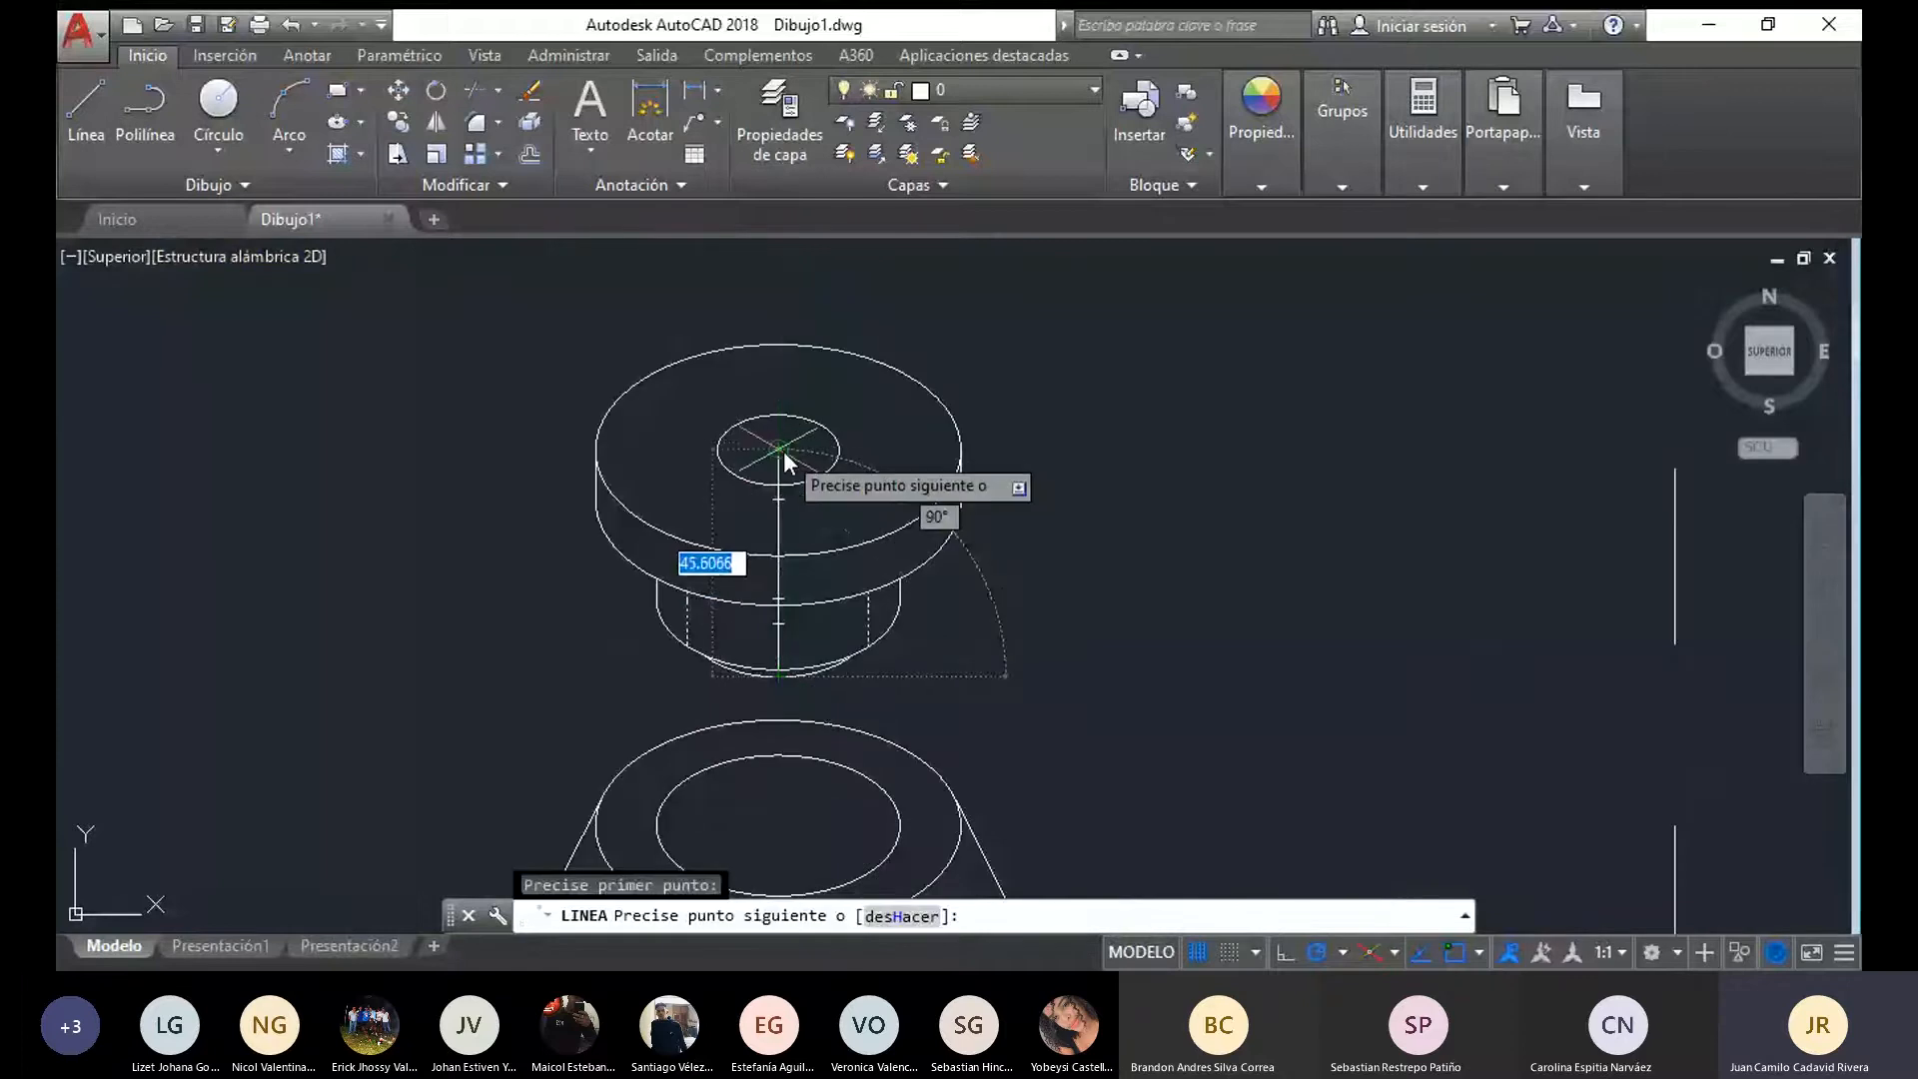
pyautogui.scroll(5, 800, 458)
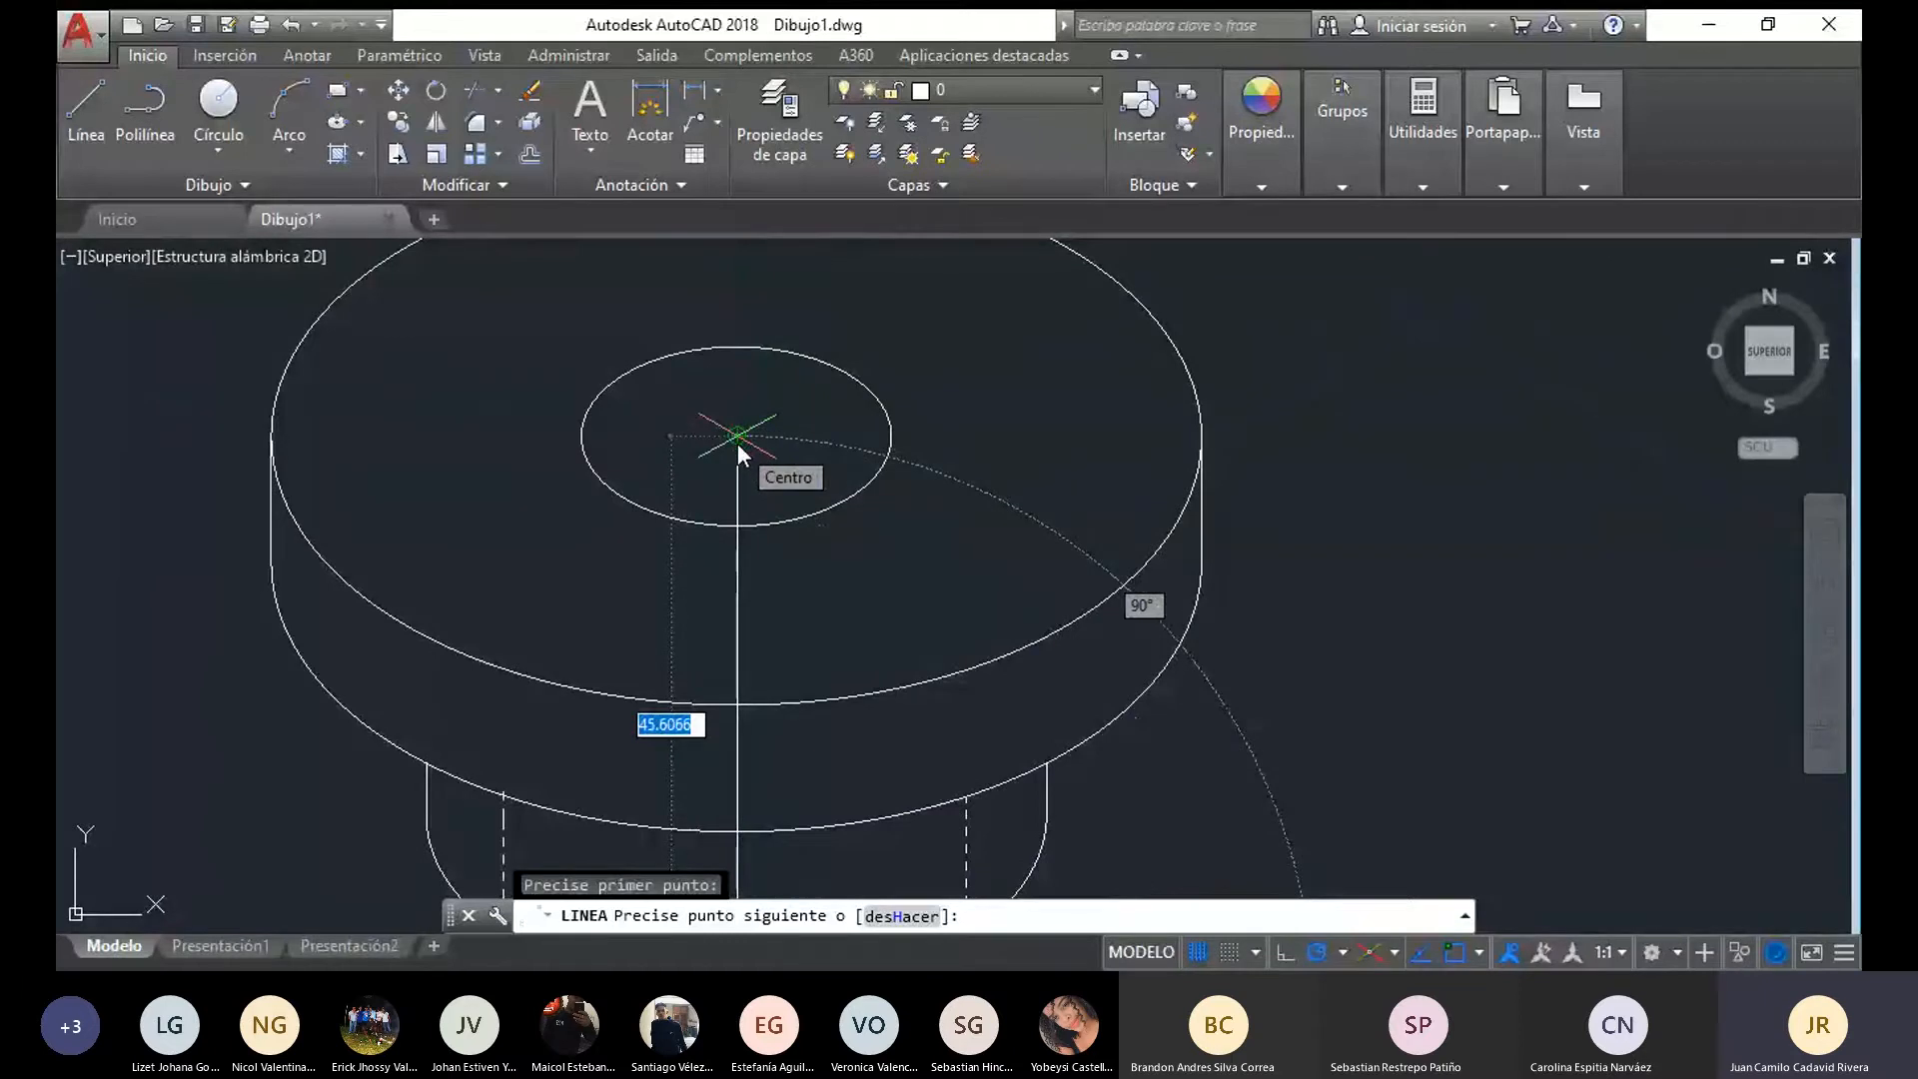
pyautogui.scroll(-4, 738, 442)
pyautogui.press('Escape')
# Measure the distance between the centre of the flanged piece's bottommost arc and the centre of the small top ellipse
pyautogui.scroll(4, 788, 687)
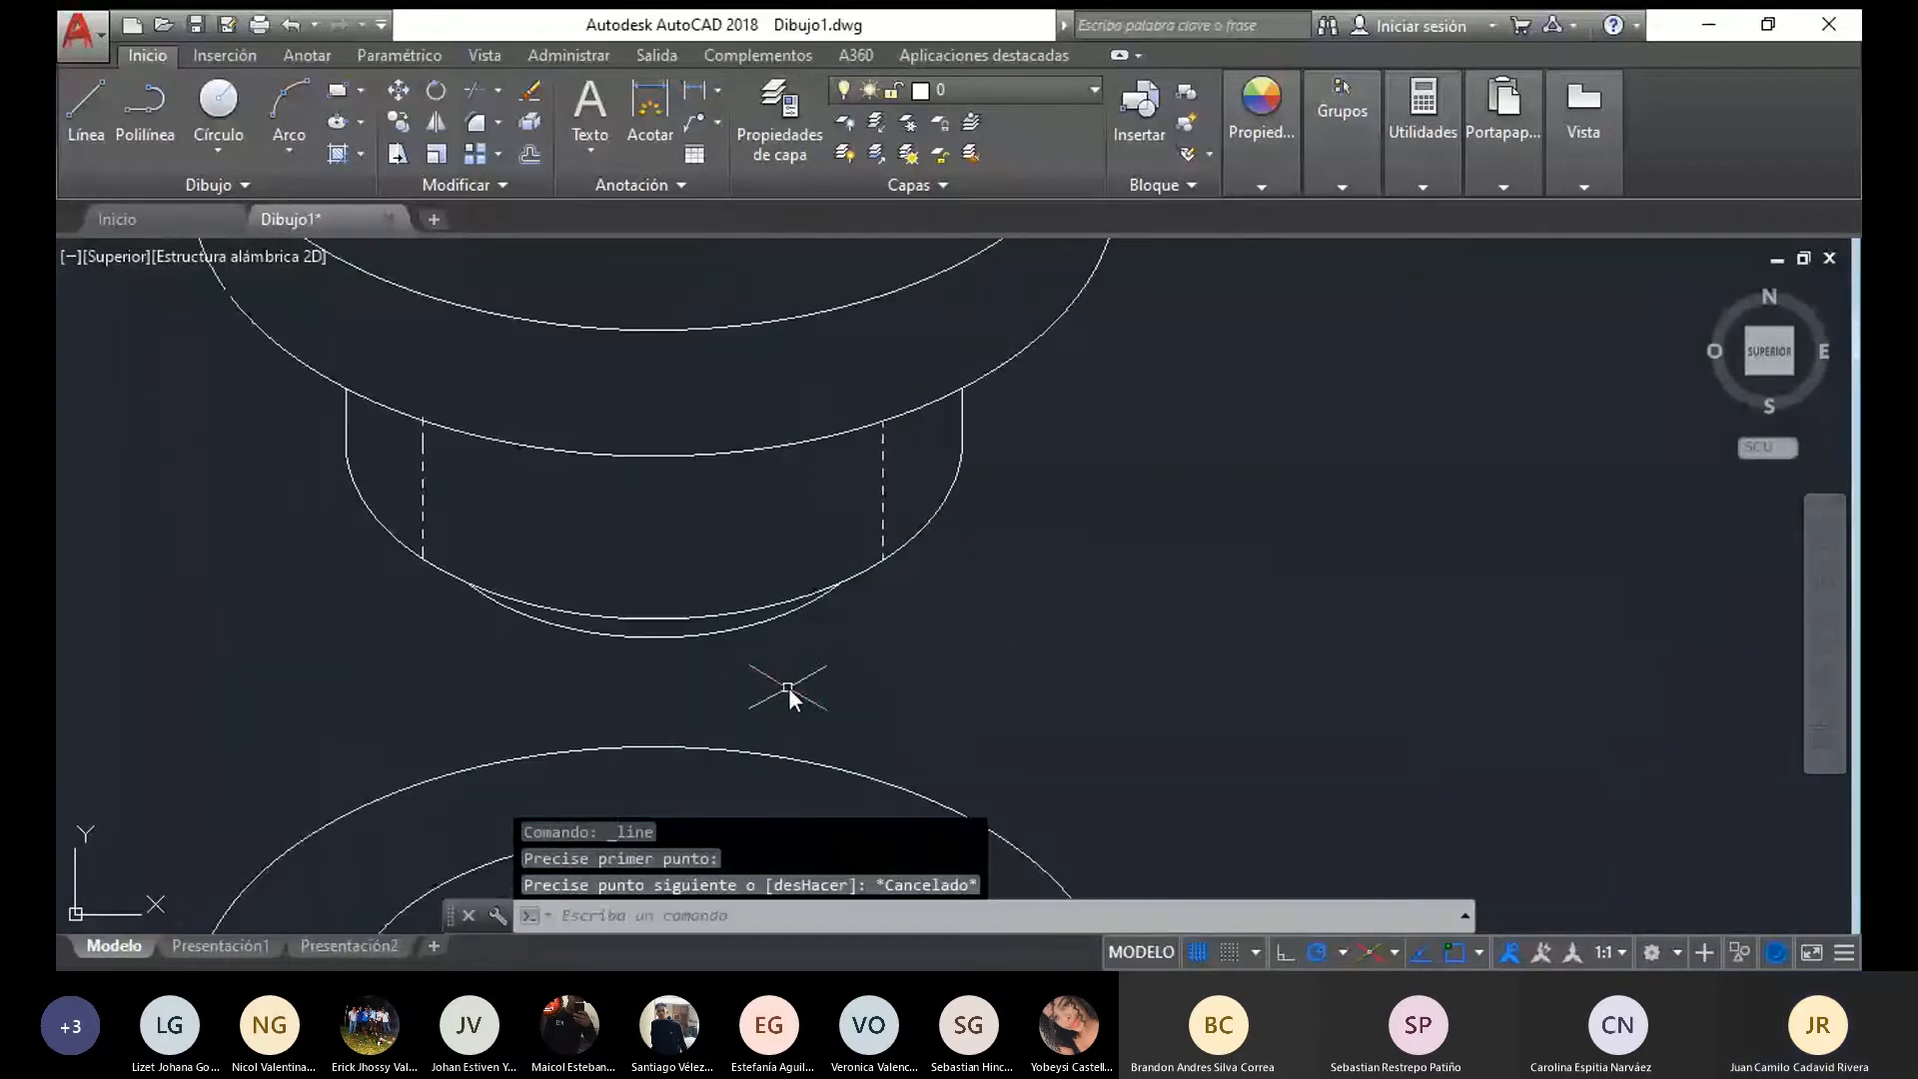
pyautogui.click(684, 641)
pyautogui.moveTo(683, 645); pyautogui.dragTo(684, 756, button='middle')
pyautogui.click(86, 108)
pyautogui.click(655, 617)
pyautogui.moveTo(591, 496); pyautogui.dragTo(616, 747, button='middle')
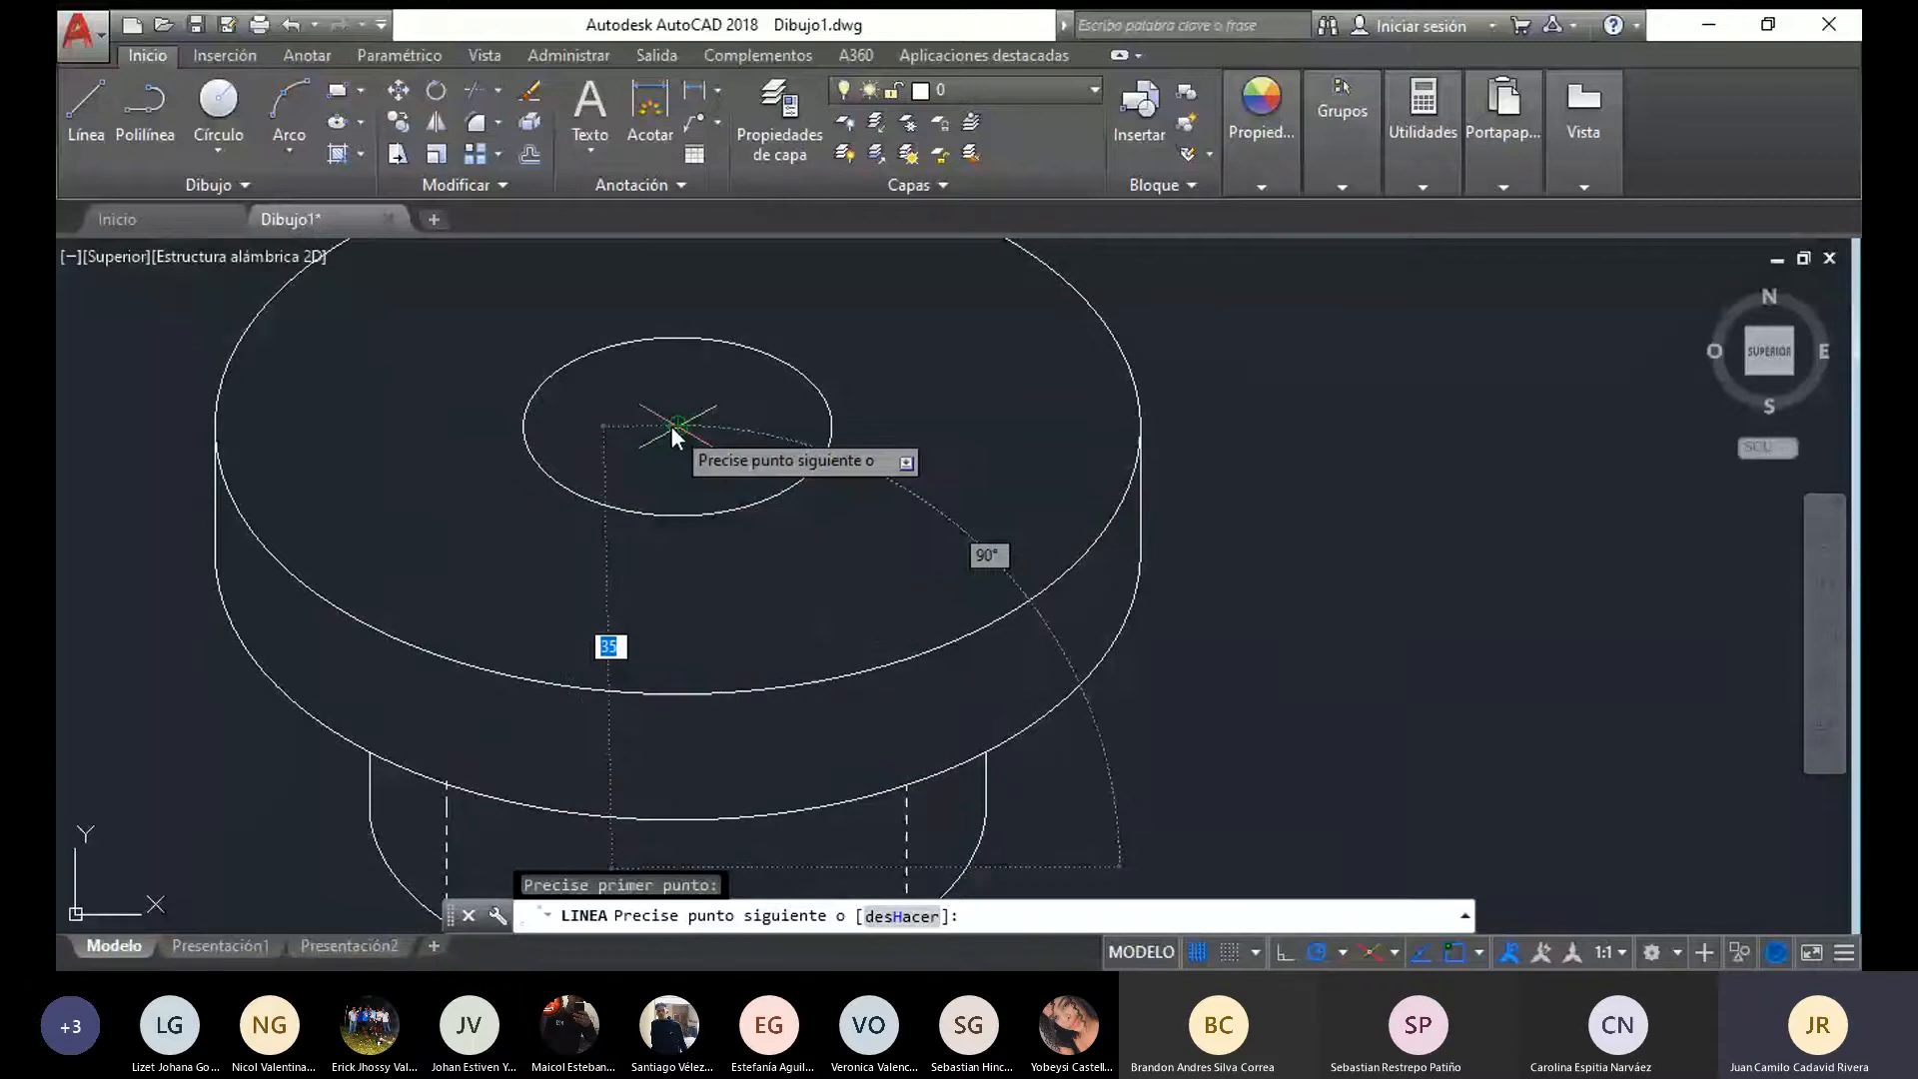
pyautogui.press('Escape')
pyautogui.scroll(-4, 676, 428)
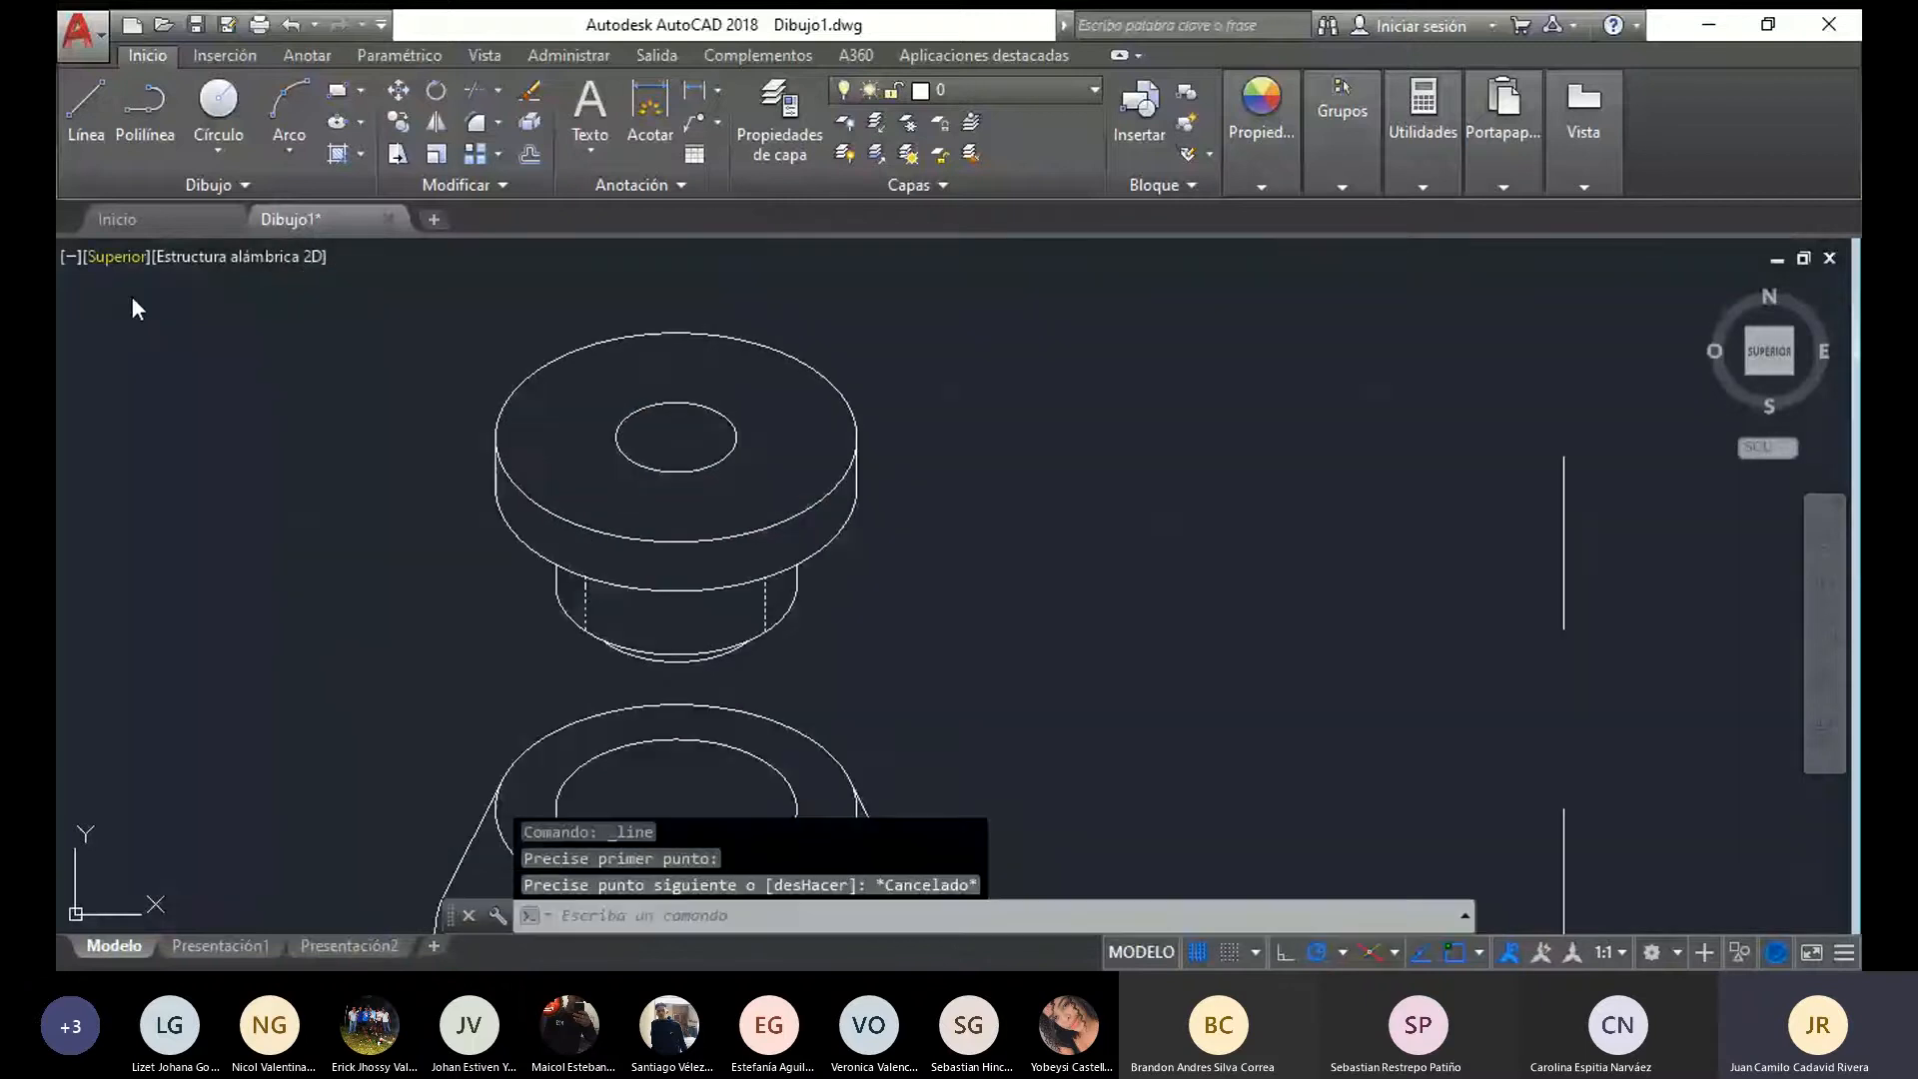
pyautogui.click(86, 108)
pyautogui.moveTo(675, 436); pyautogui.dragTo(690, 655, button='middle')
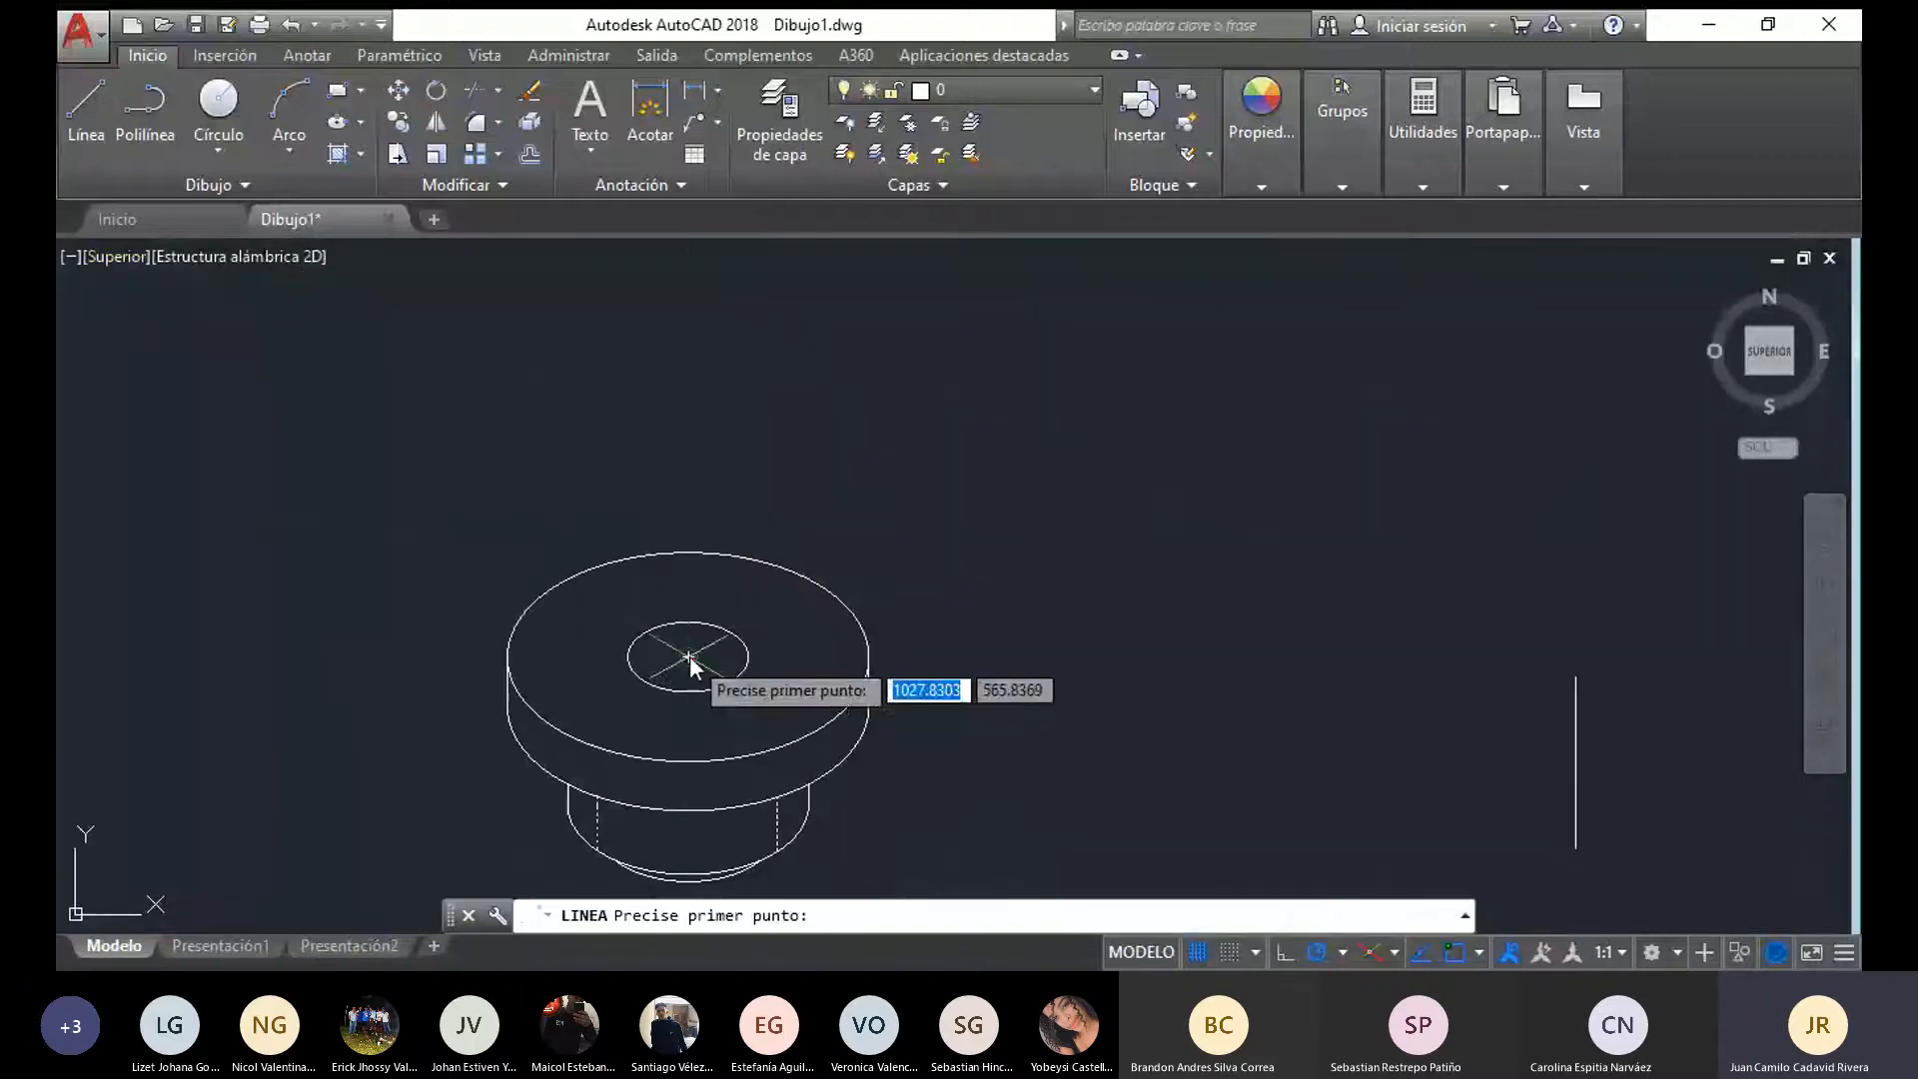
pyautogui.click(688, 498)
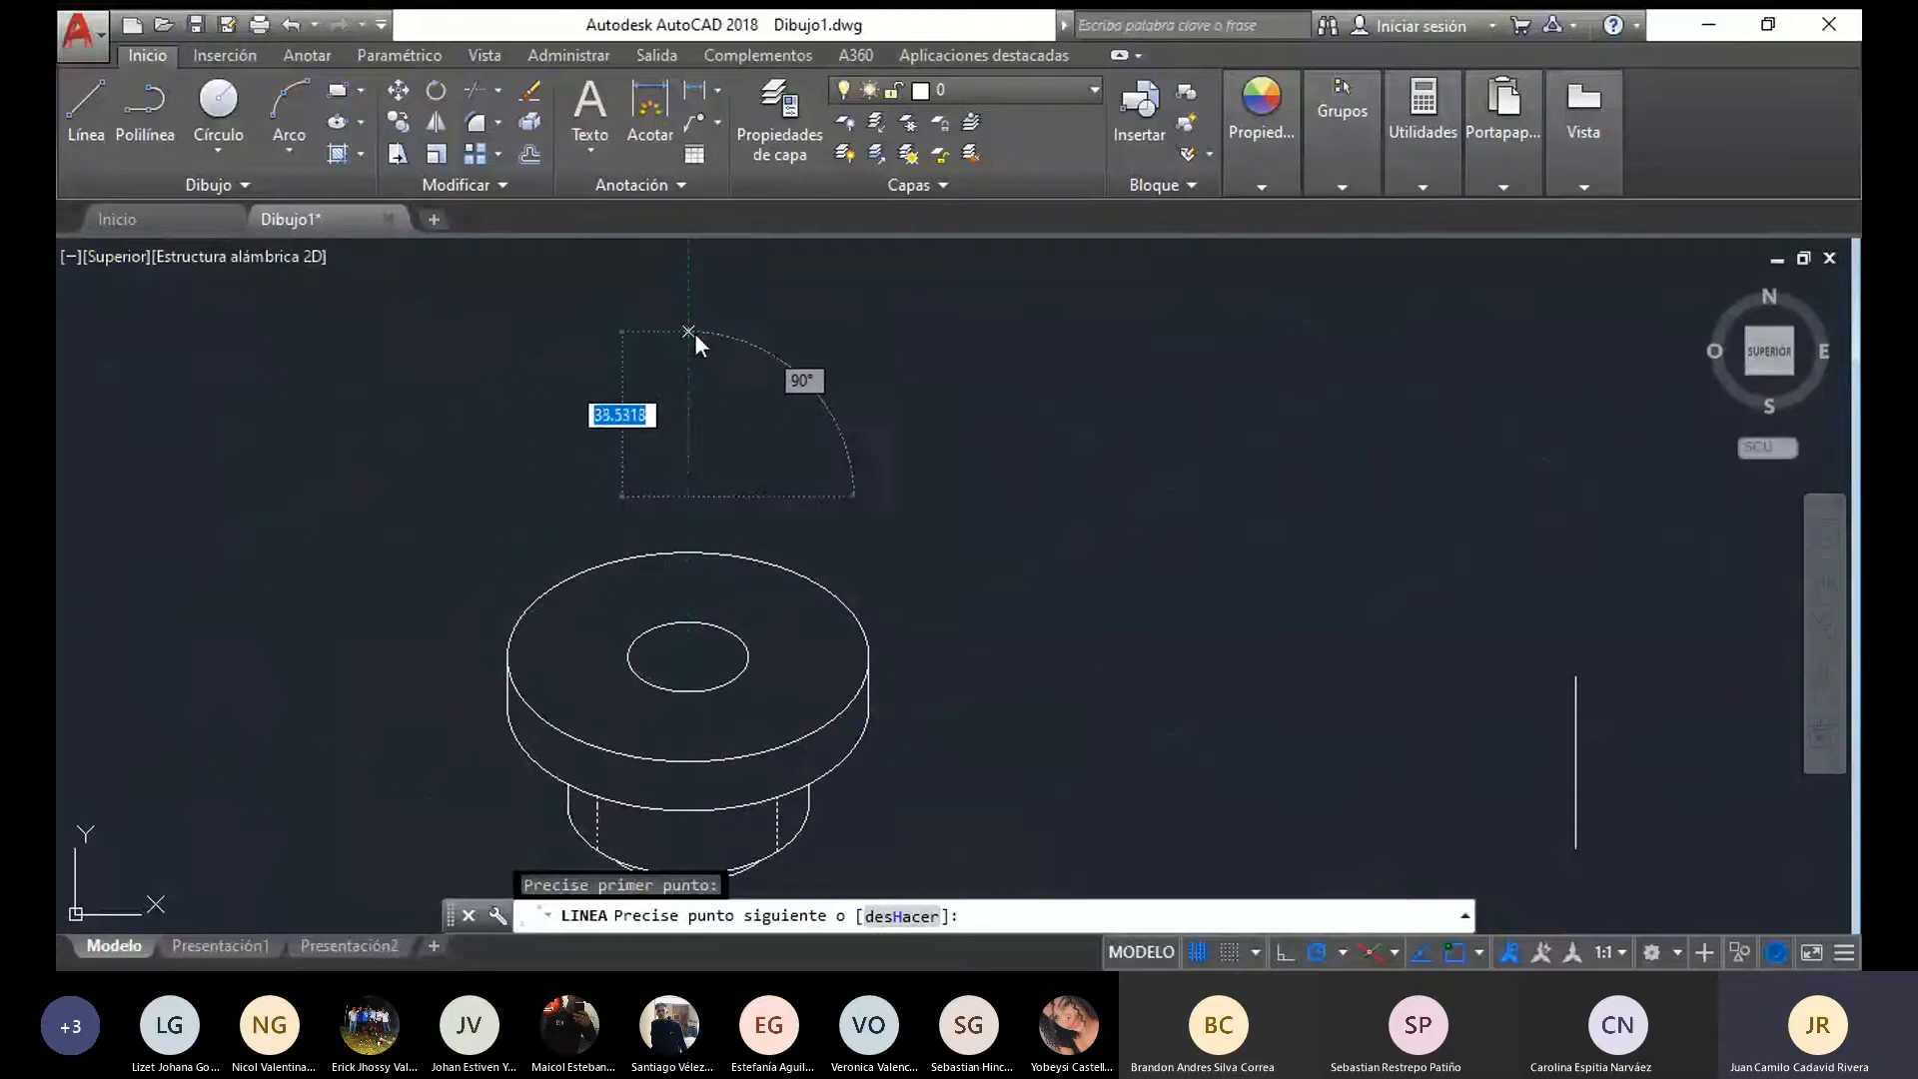
pyautogui.moveTo(694, 332)
pyautogui.mouseDown(button='middle')
pyautogui.moveTo(703, 443)
pyautogui.moveTo(689, 348)
pyautogui.mouseUp(button='middle')
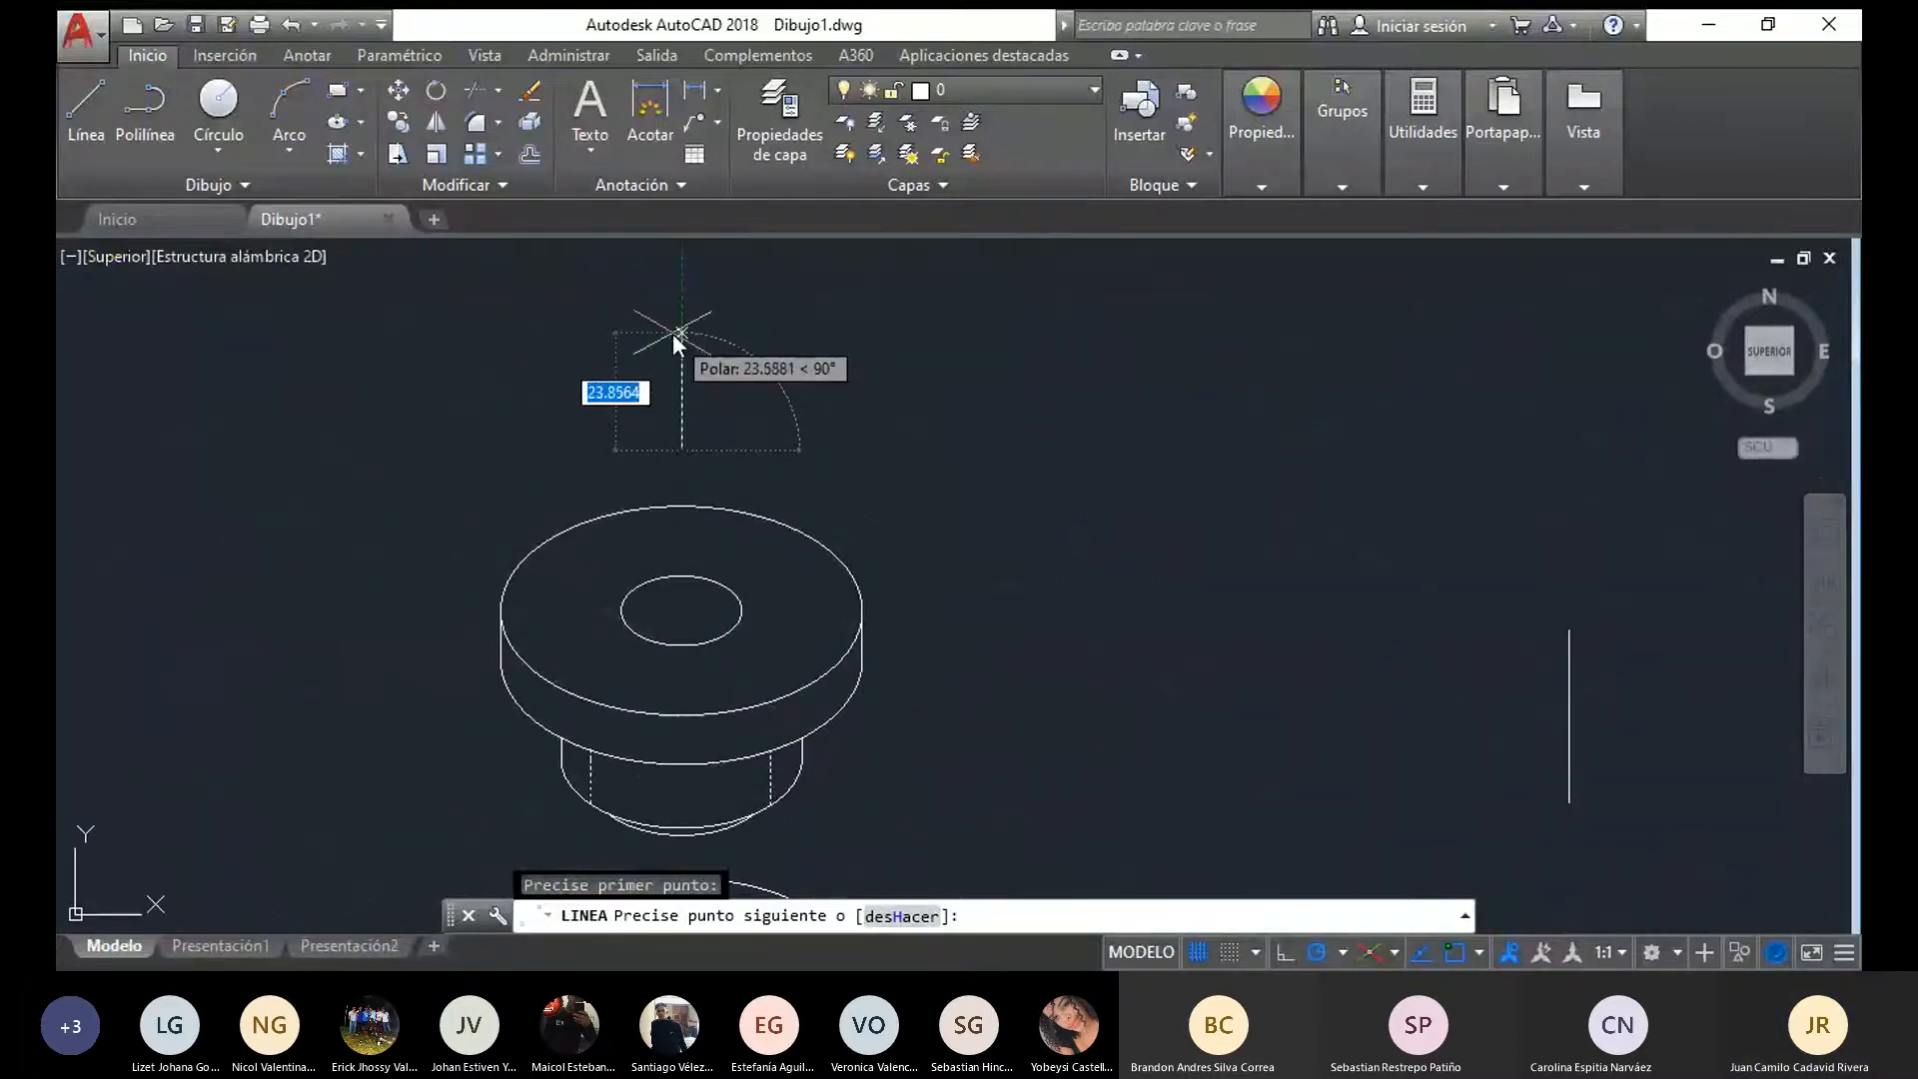
pyautogui.press('Escape')
pyautogui.click(80, 105)
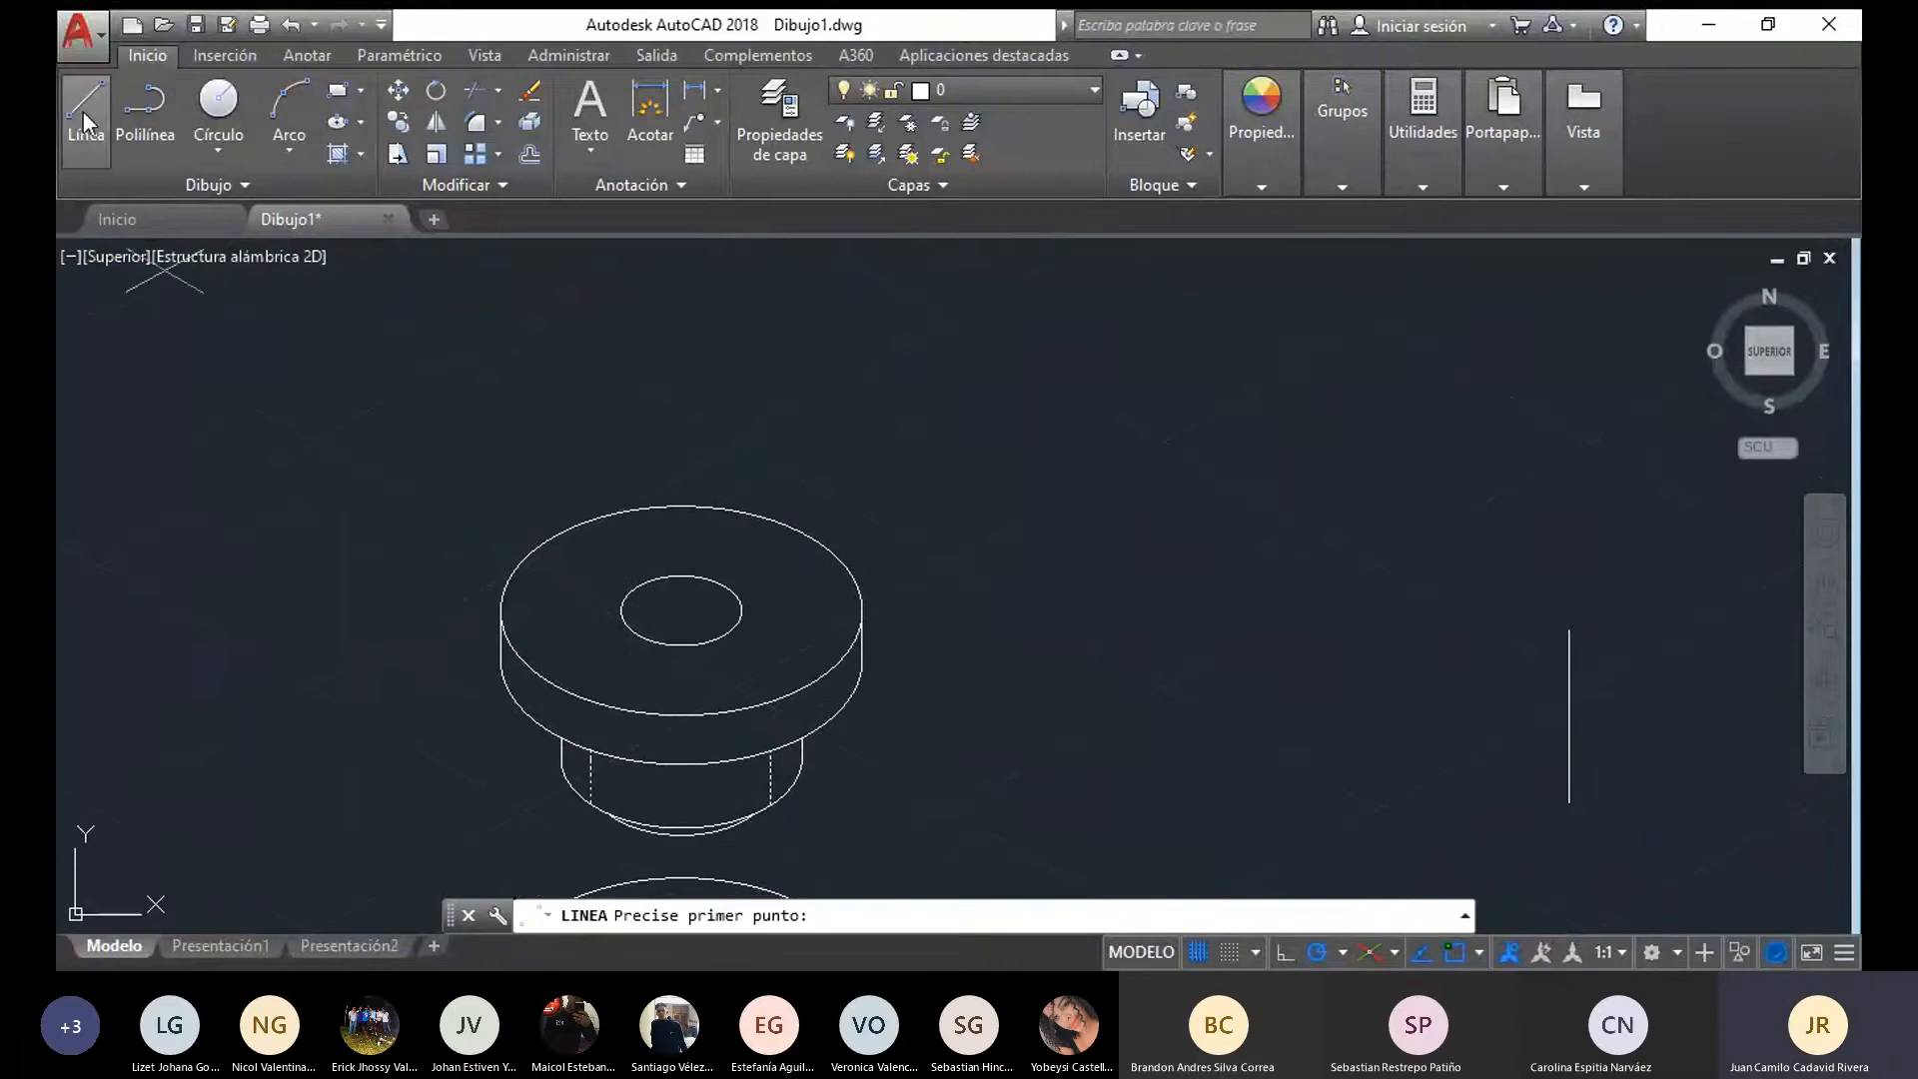
pyautogui.moveTo(620, 799)
pyautogui.mouseDown(button='middle')
pyautogui.moveTo(599, 776)
pyautogui.moveTo(611, 682)
pyautogui.mouseUp(button='middle')
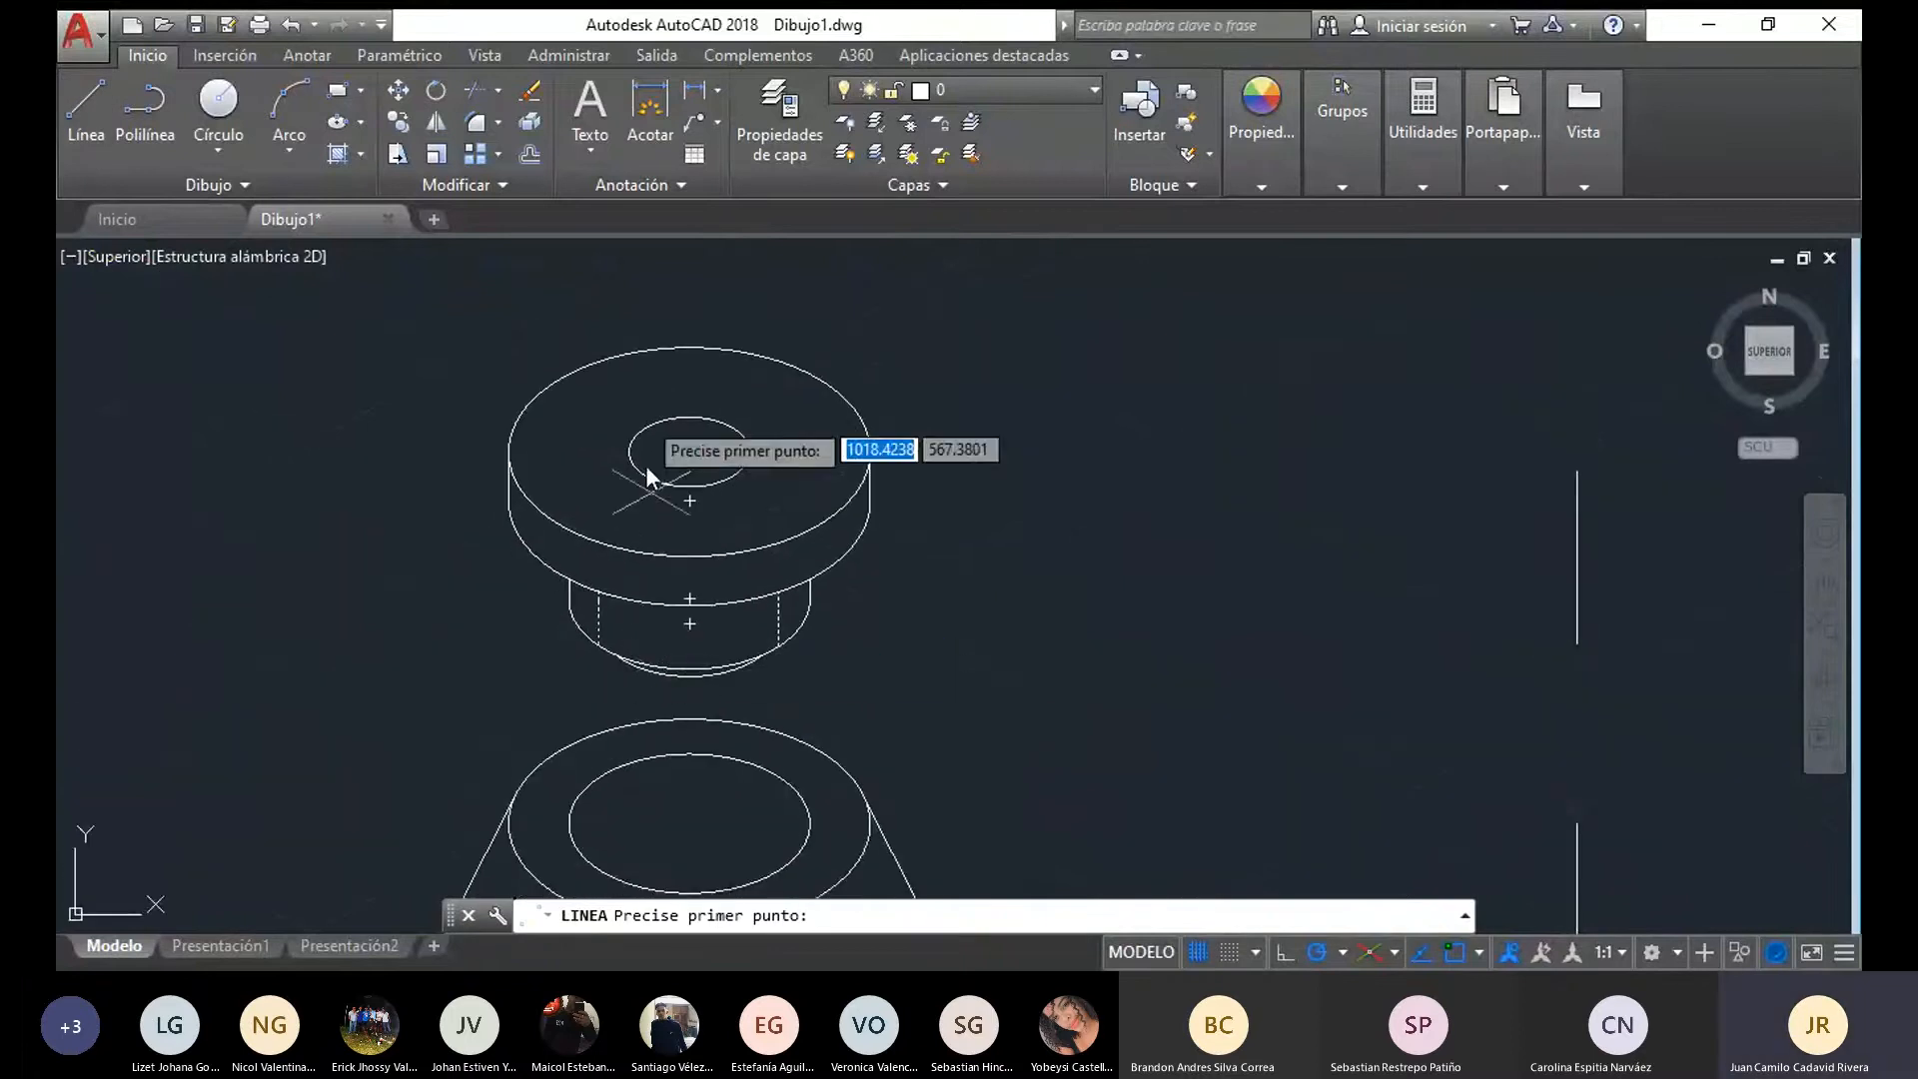
pyautogui.moveTo(650, 480)
pyautogui.mouseDown(button='middle')
pyautogui.moveTo(634, 633)
pyautogui.moveTo(688, 892)
pyautogui.moveTo(664, 761)
pyautogui.mouseUp(button='middle')
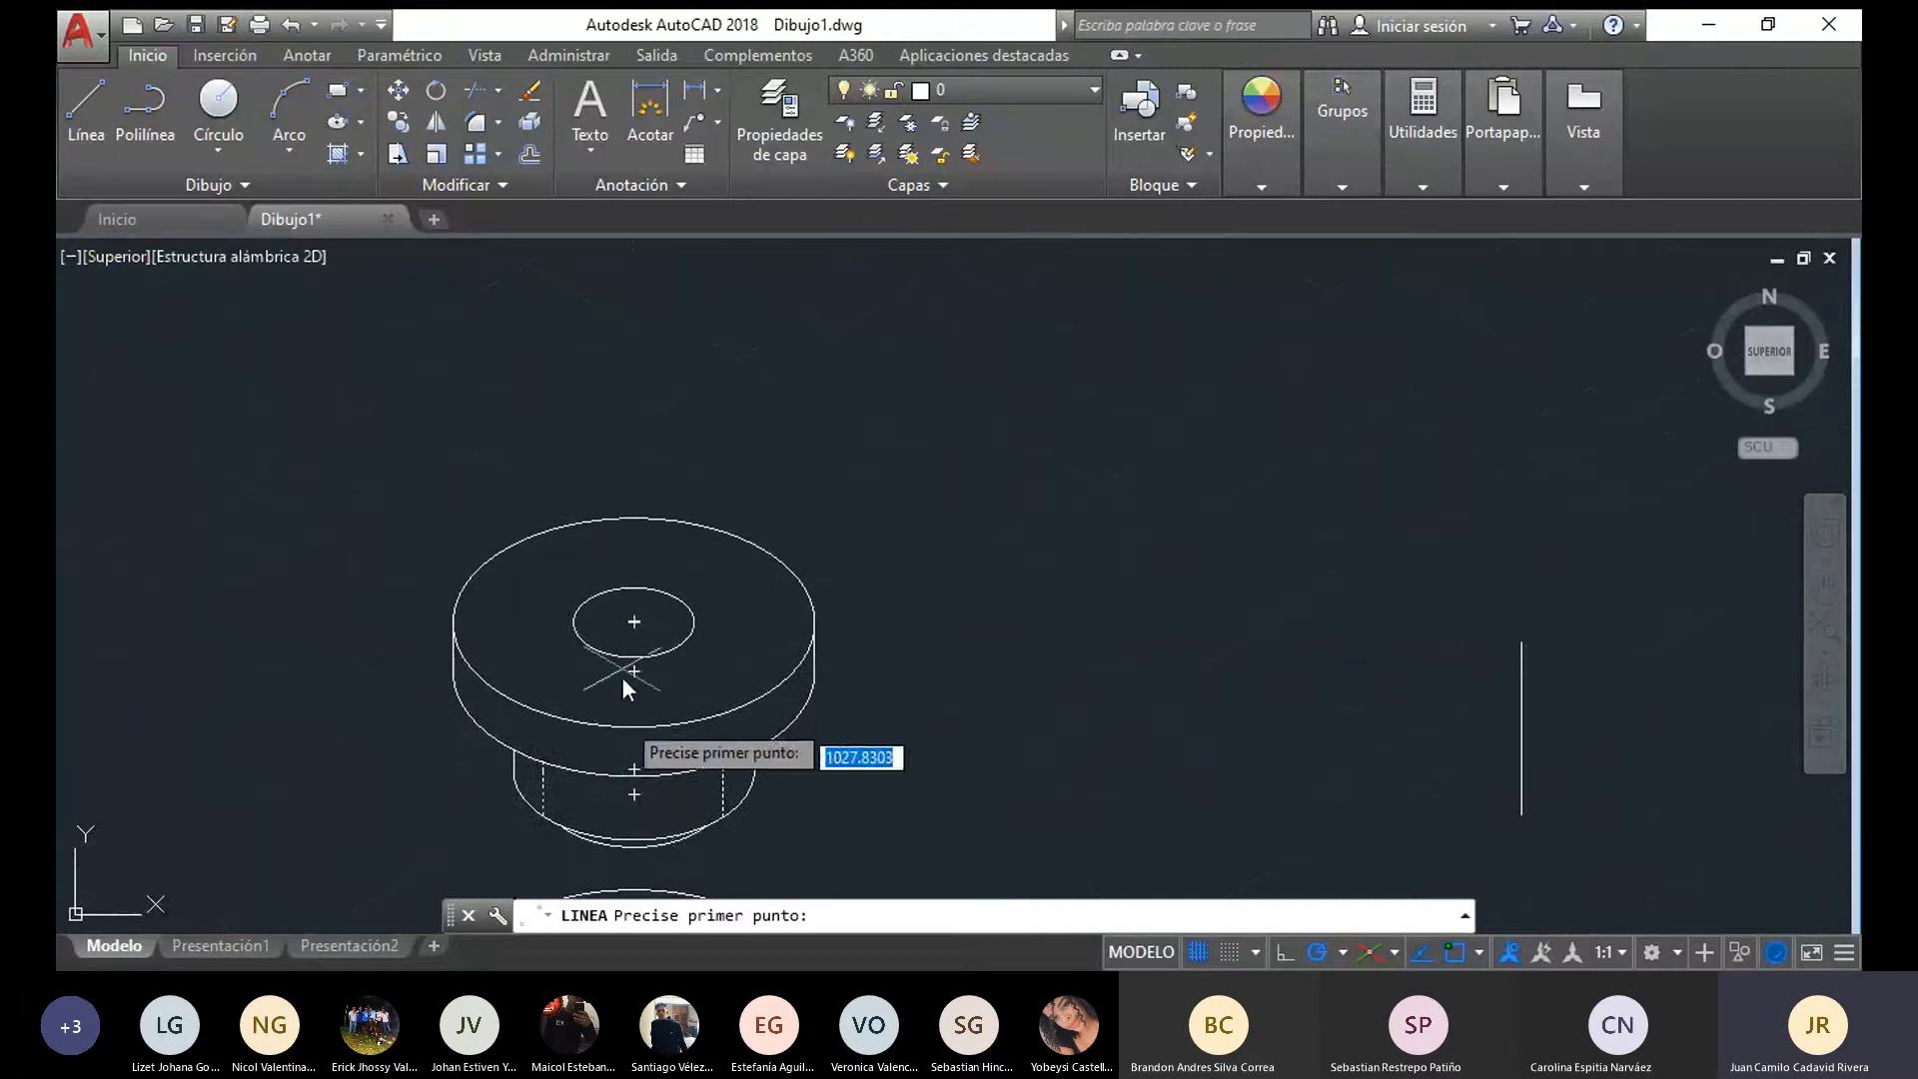
pyautogui.moveTo(622, 676); pyautogui.dragTo(621, 772, button='middle')
pyautogui.click(632, 531)
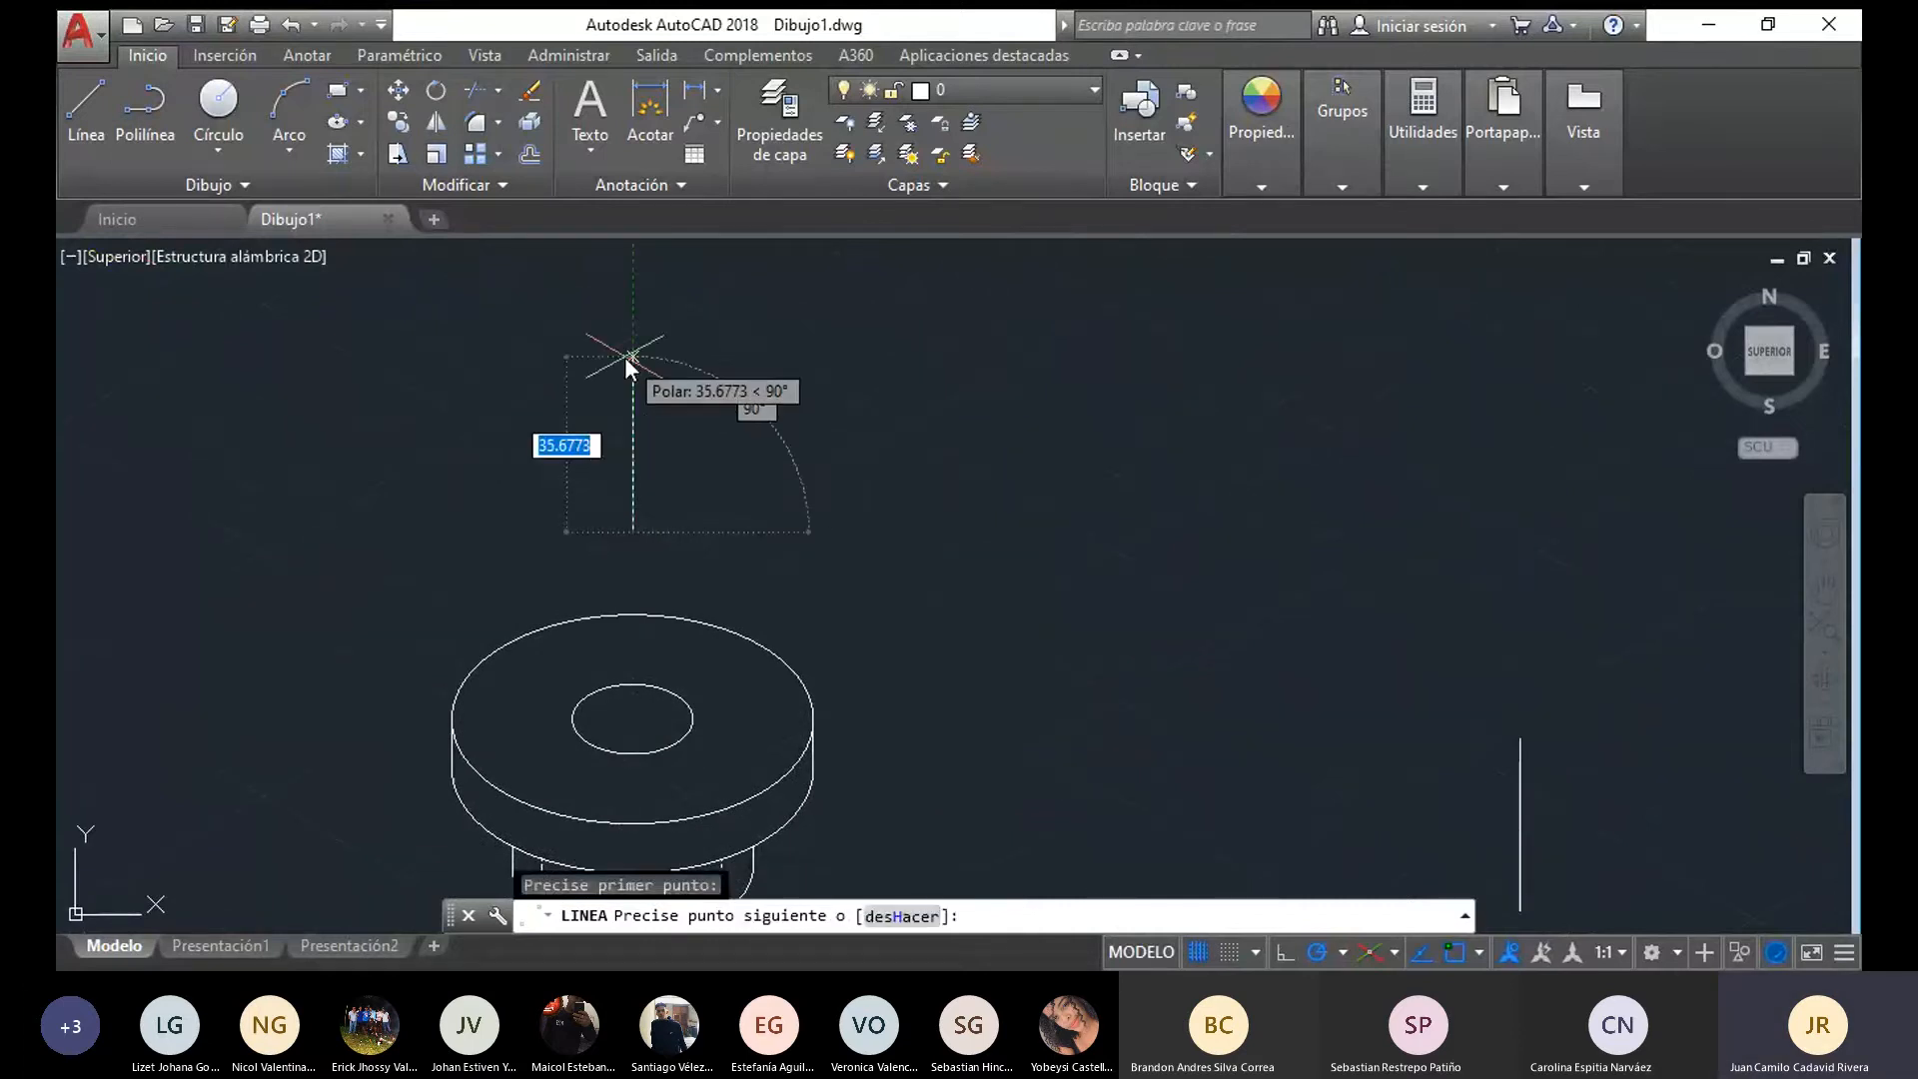
pyautogui.write('2')
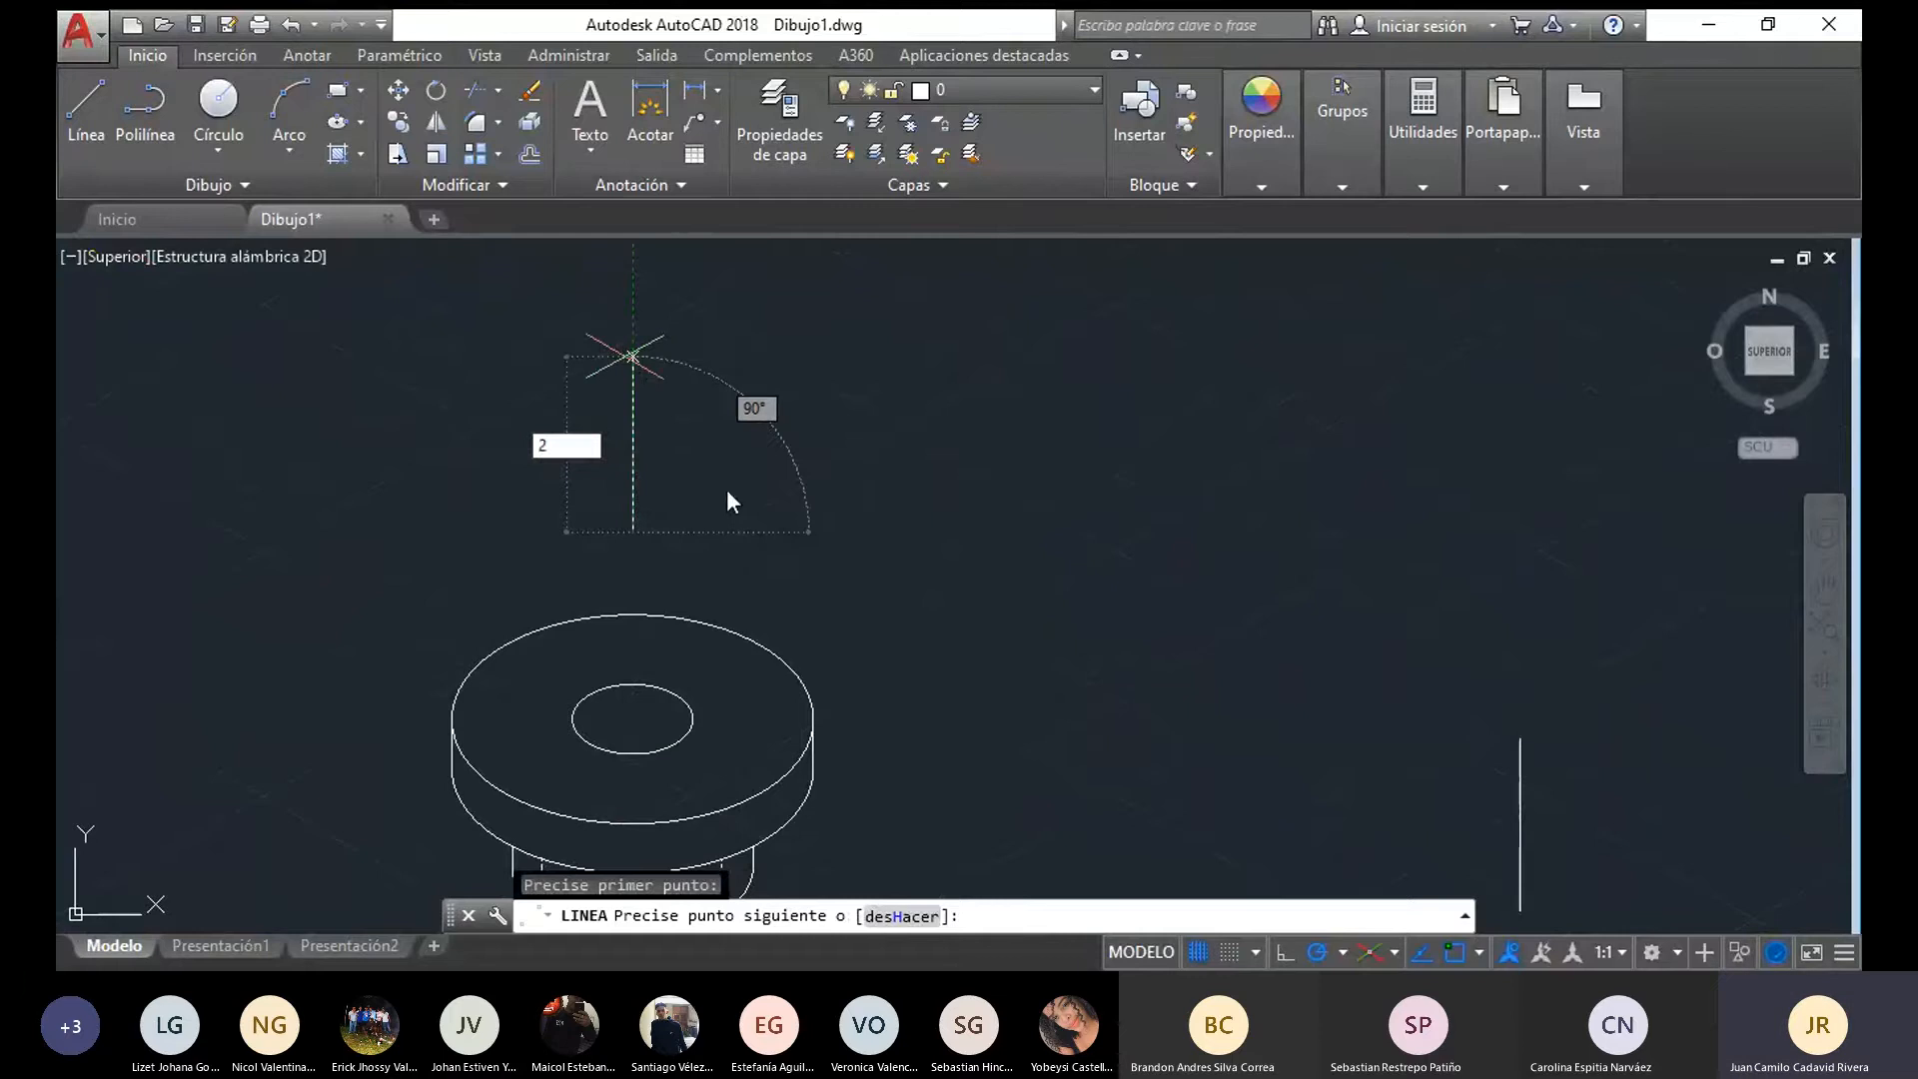
pyautogui.press('Escape')
pyautogui.press('Escape')
# Measure the middle segment of the upper vertical reference line beside the flanged piece
pyautogui.moveTo(1630, 903); pyautogui.dragTo(1281, 769, button='middle')
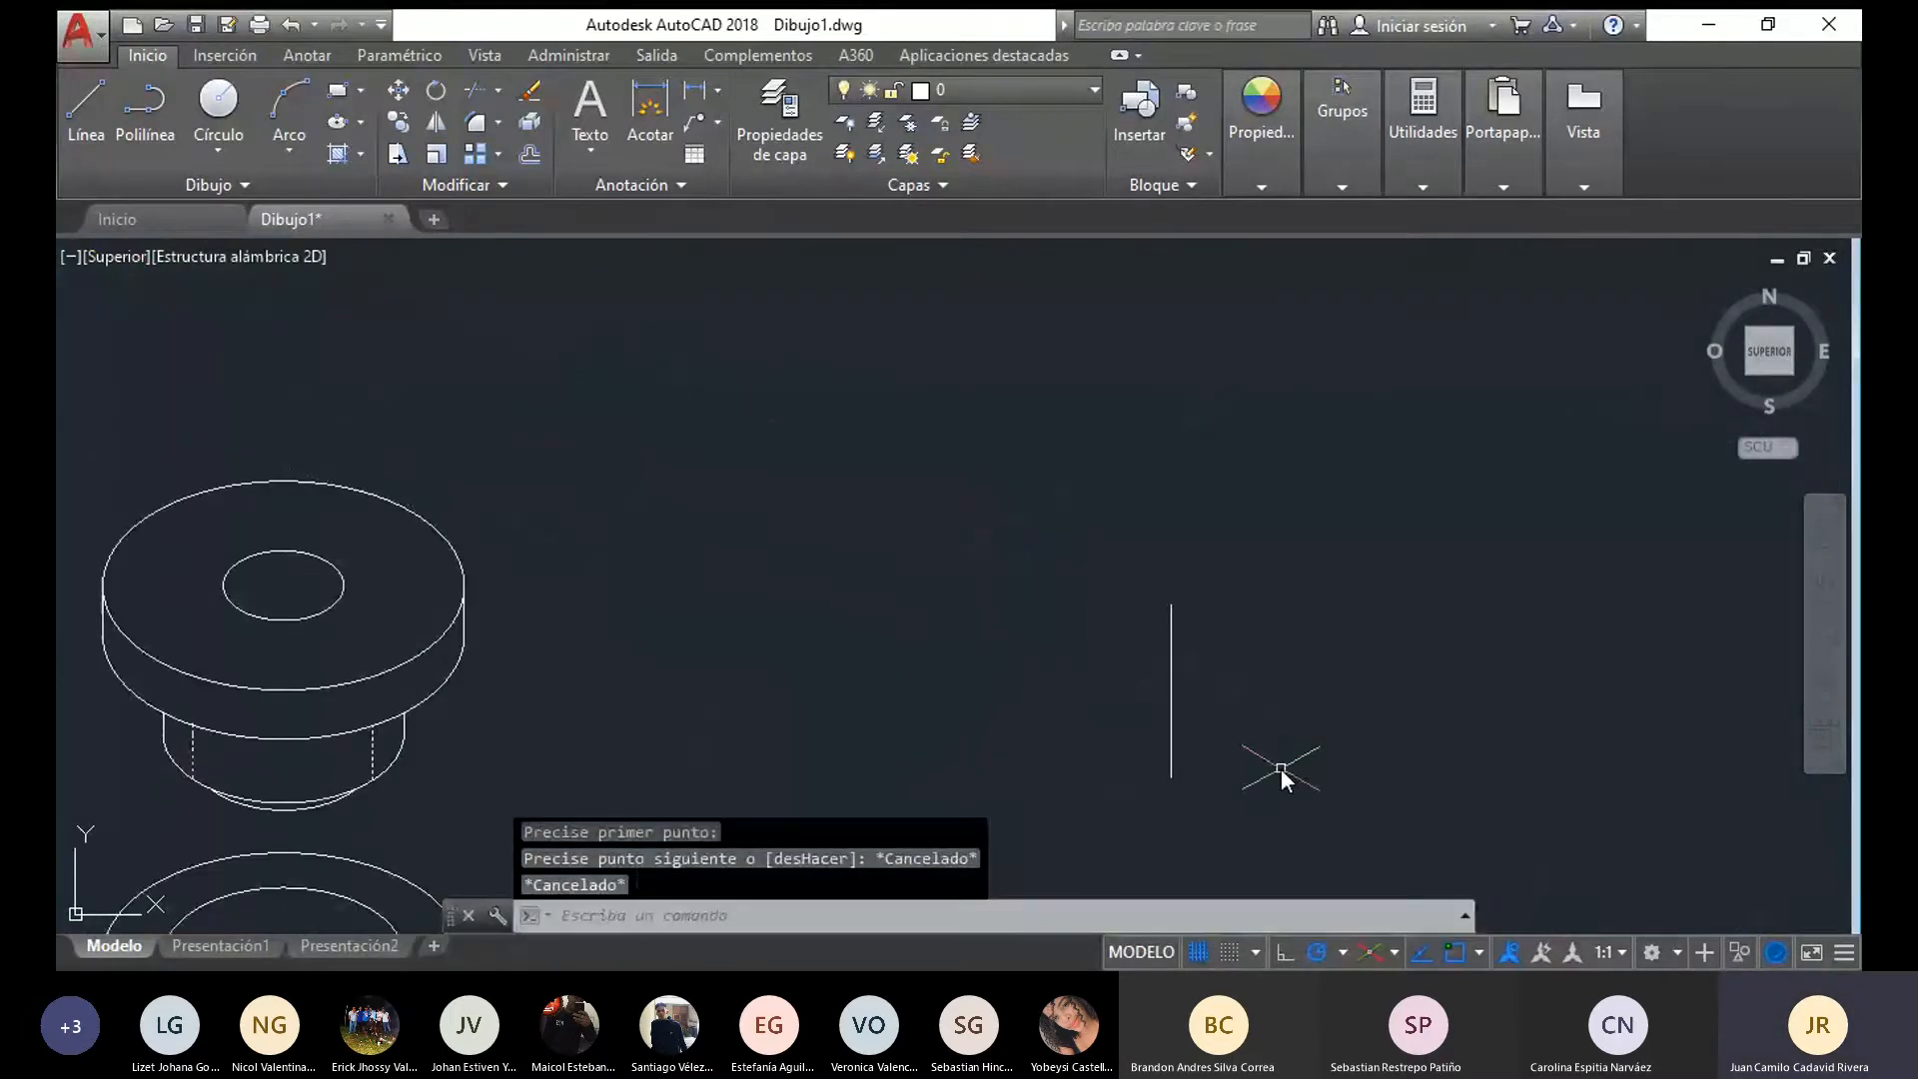
pyautogui.click(1171, 729)
pyautogui.moveTo(801, 594); pyautogui.dragTo(674, 347, button='middle')
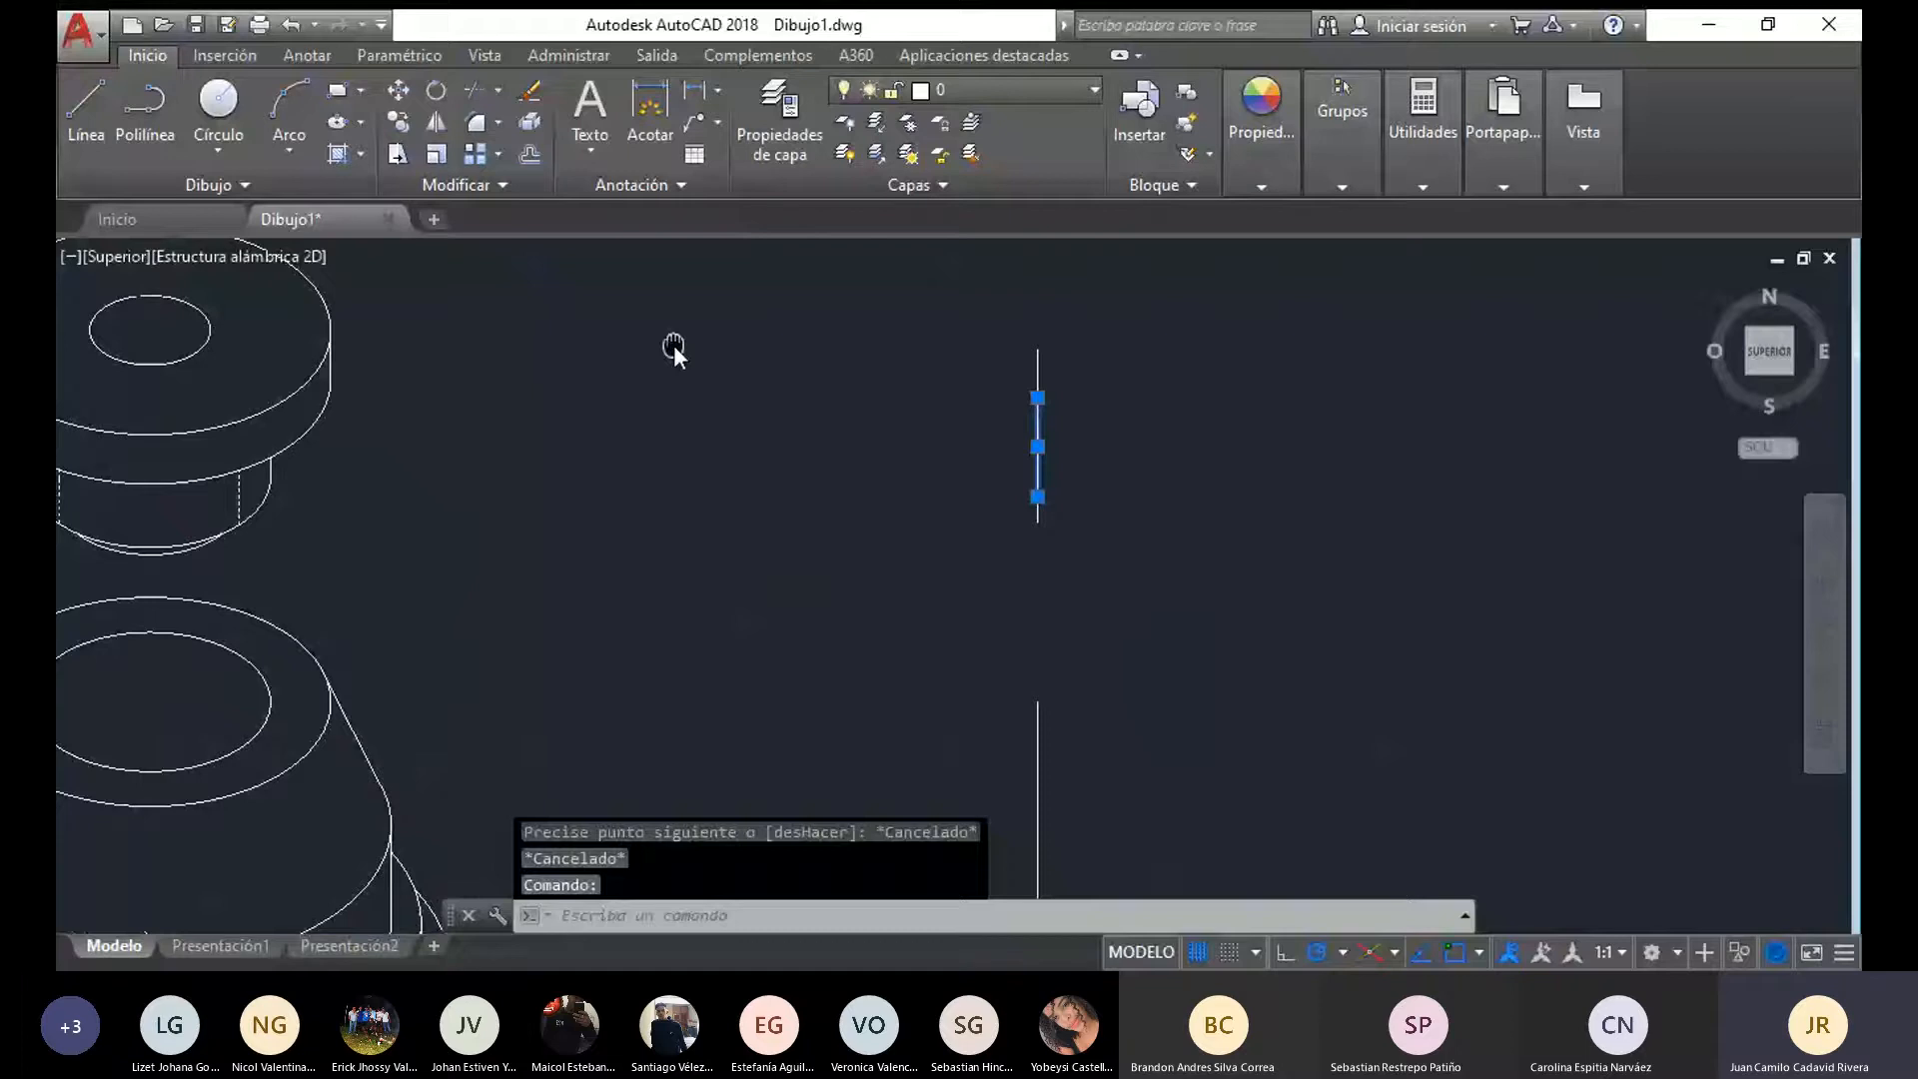
pyautogui.moveTo(673, 347); pyautogui.dragTo(661, 335, button='middle')
pyautogui.click(87, 118)
pyautogui.click(1025, 483)
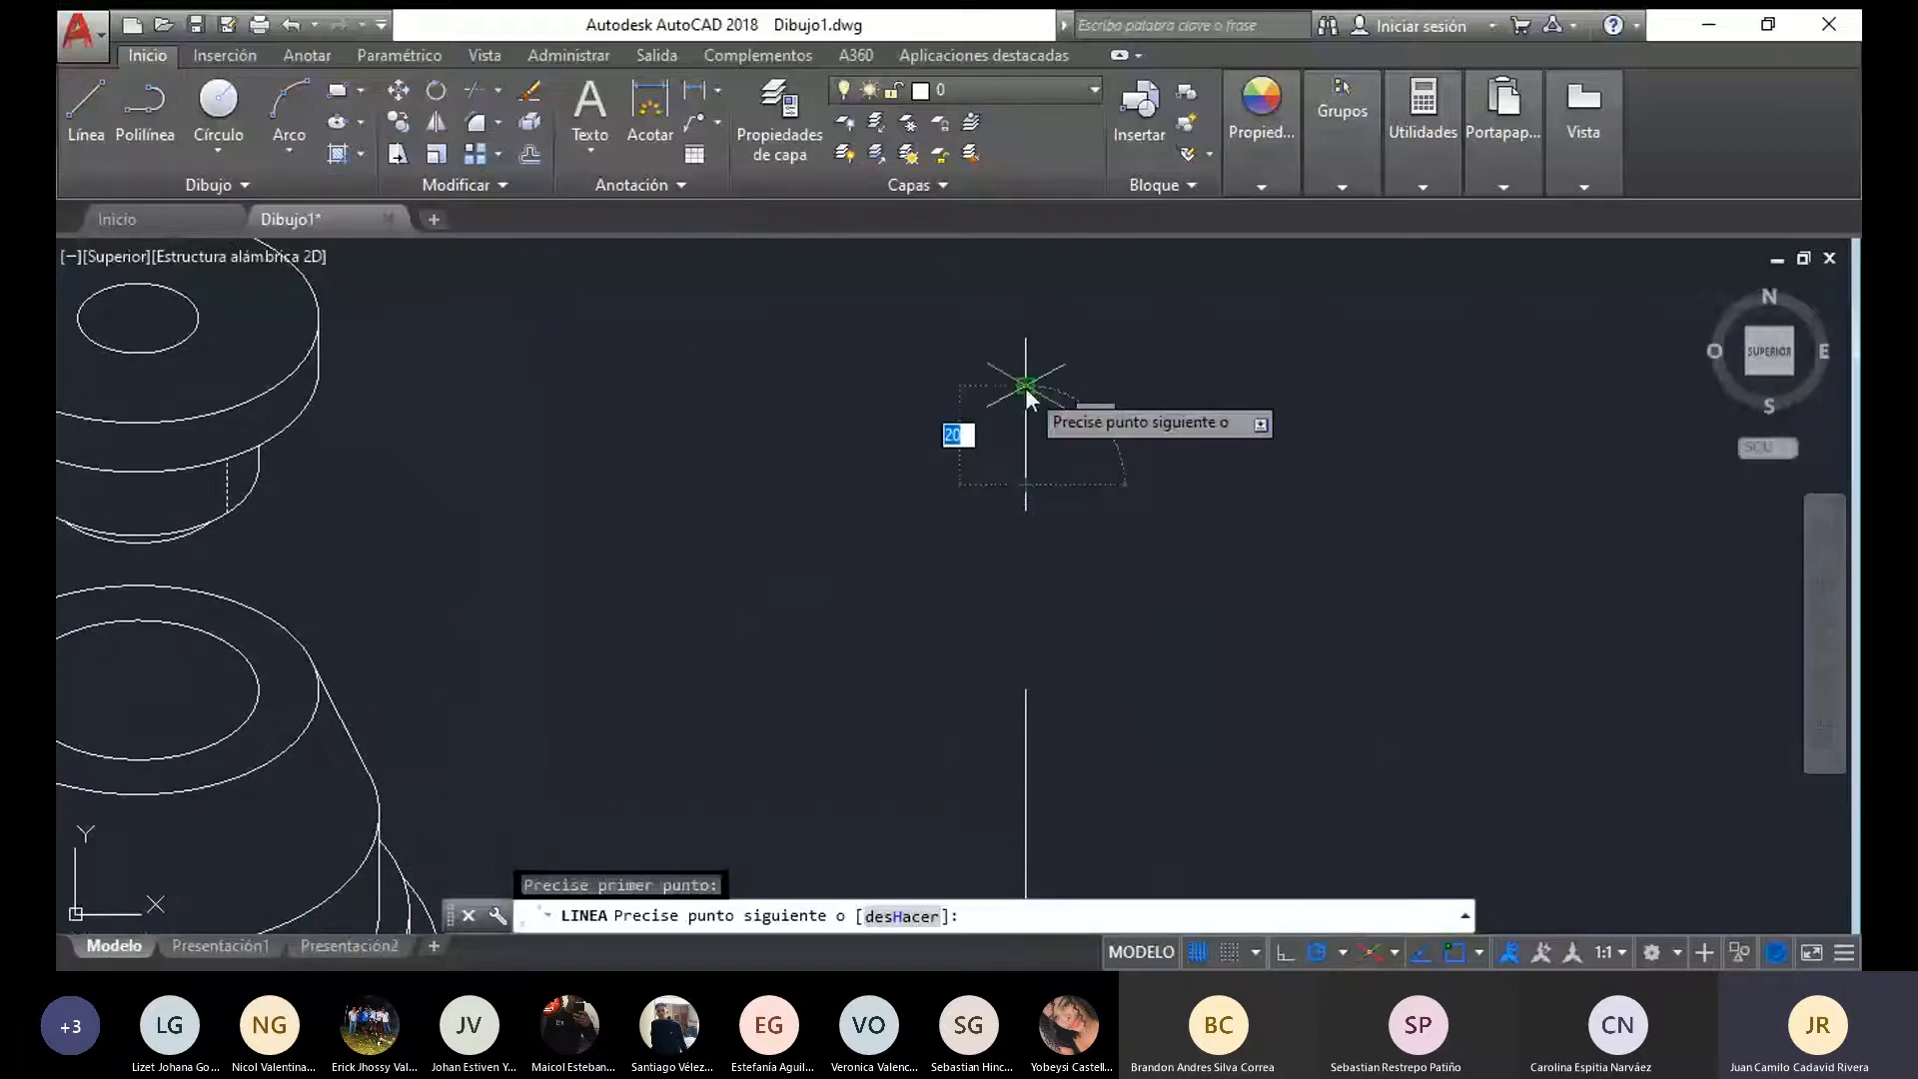
pyautogui.press('Escape')
# Draw a vertical axis line above the flanged piece, made of consecutive segments 20 and 10 long
pyautogui.moveTo(508, 453); pyautogui.dragTo(1146, 817, button='middle')
pyautogui.click(87, 118)
pyautogui.click(792, 469)
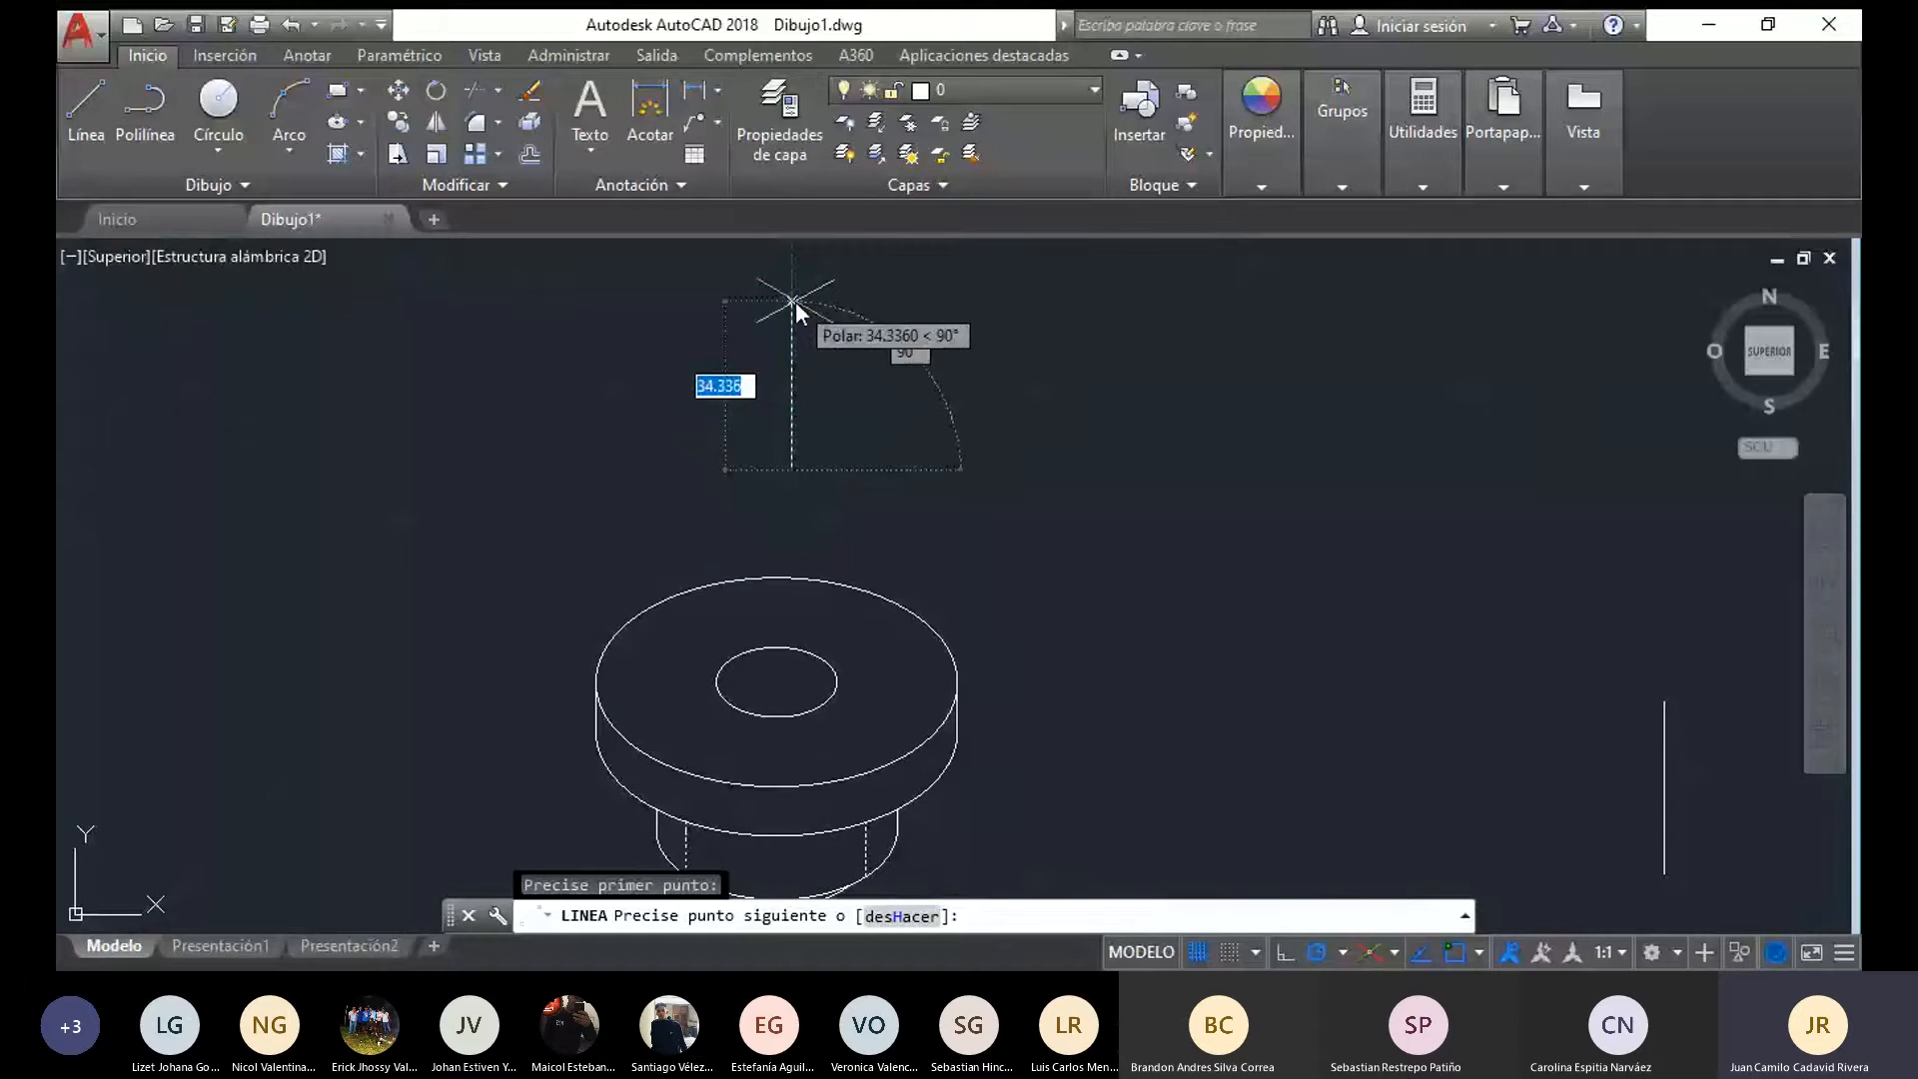
pyautogui.write('20')
pyautogui.press('Return')
pyautogui.moveTo(819, 328)
pyautogui.mouseDown(button='middle')
pyautogui.moveTo(781, 471)
pyautogui.moveTo(736, 248)
pyautogui.mouseUp(button='middle')
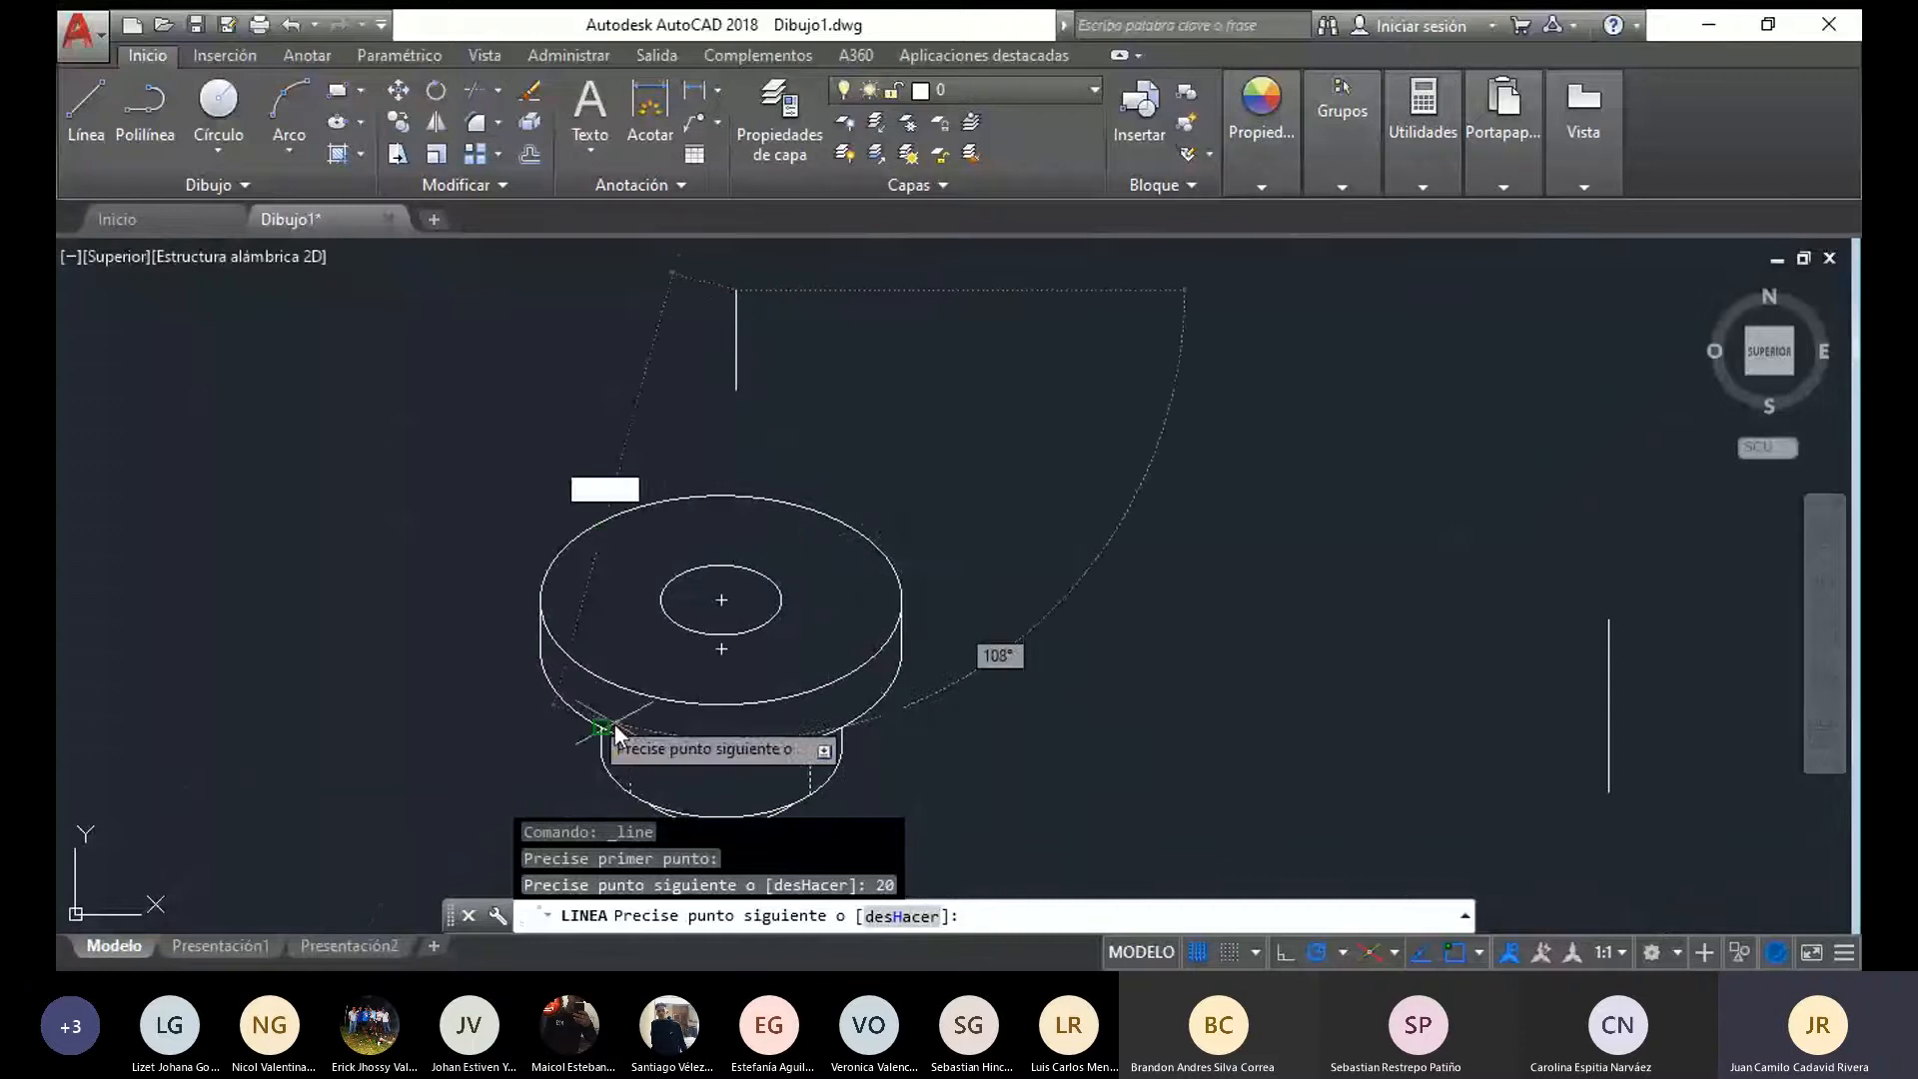
pyautogui.moveTo(787, 415); pyautogui.dragTo(783, 574, button='middle')
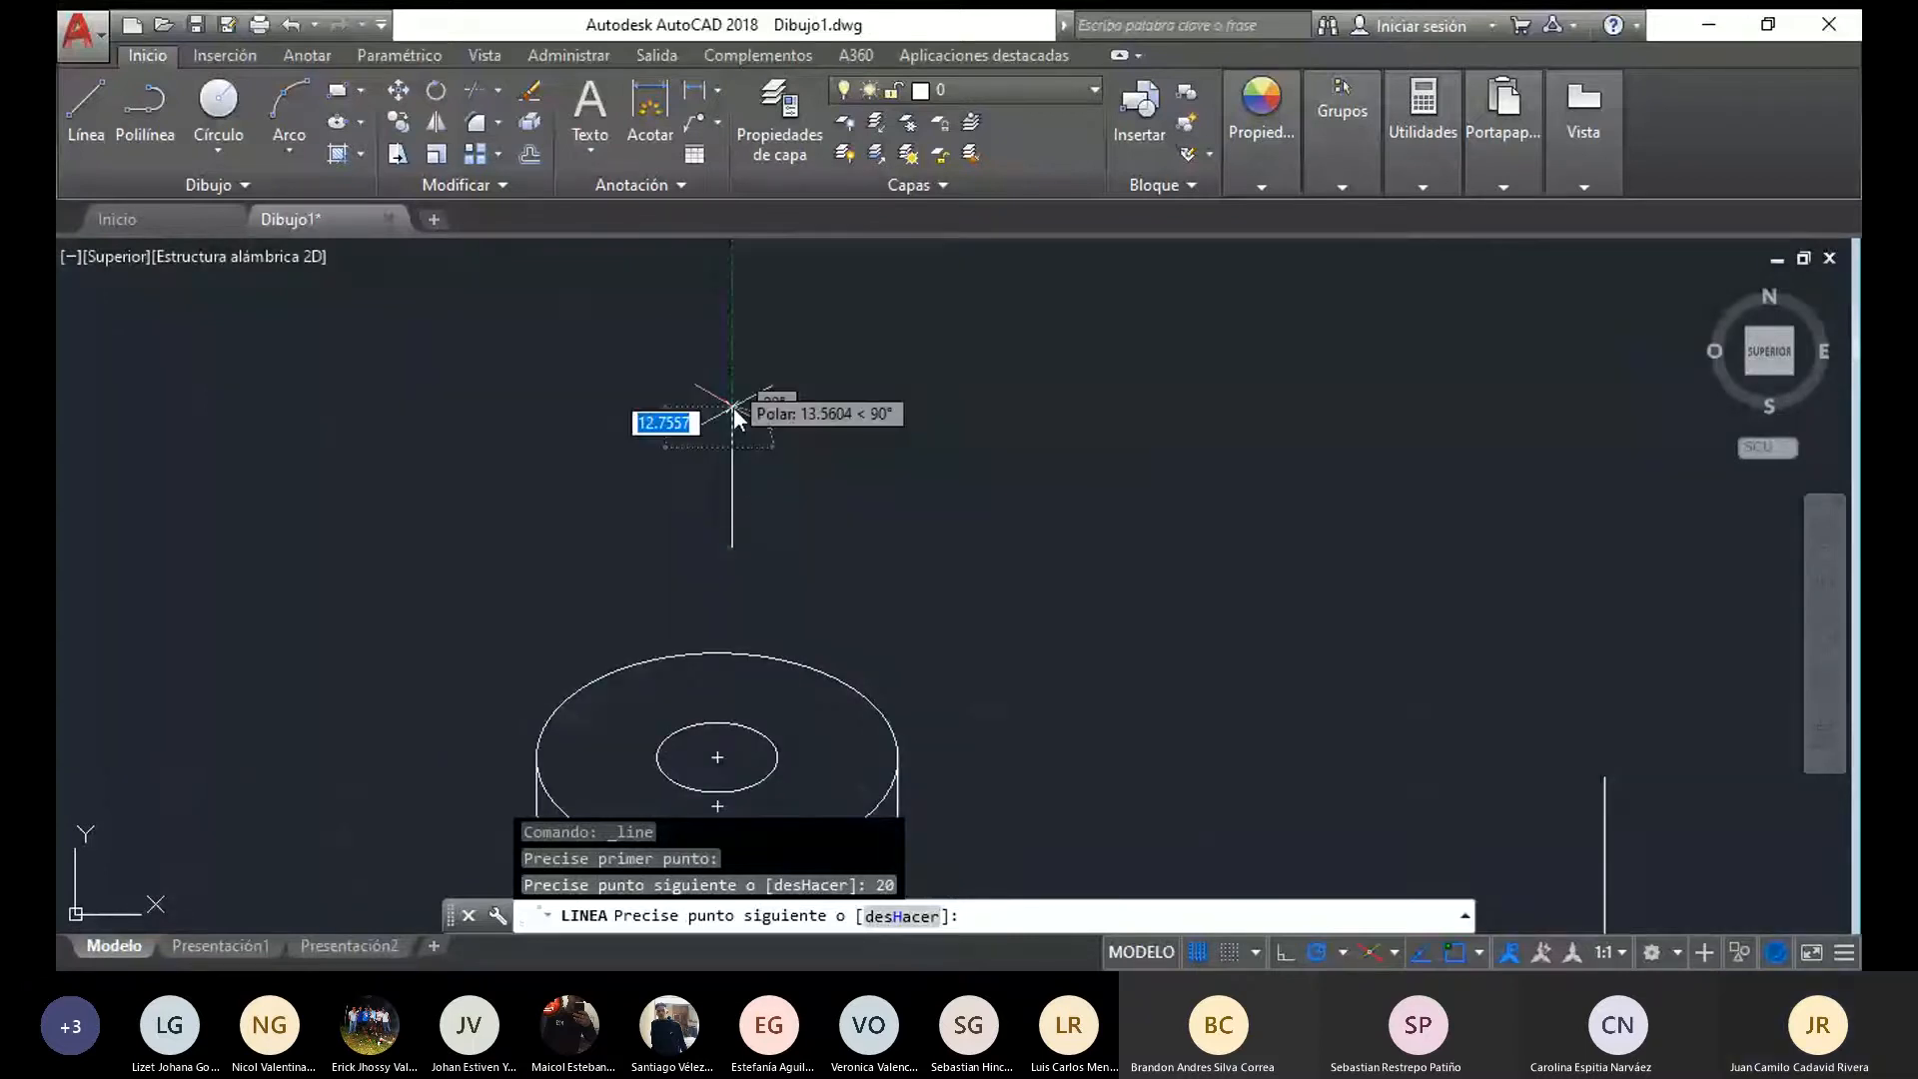
pyautogui.write('20')
pyautogui.press('Return')
pyautogui.press('Escape')
# Extend the axis line above the flanged piece upward from its top end with a segment 20 long
pyautogui.moveTo(699, 410); pyautogui.dragTo(686, 482, button='middle')
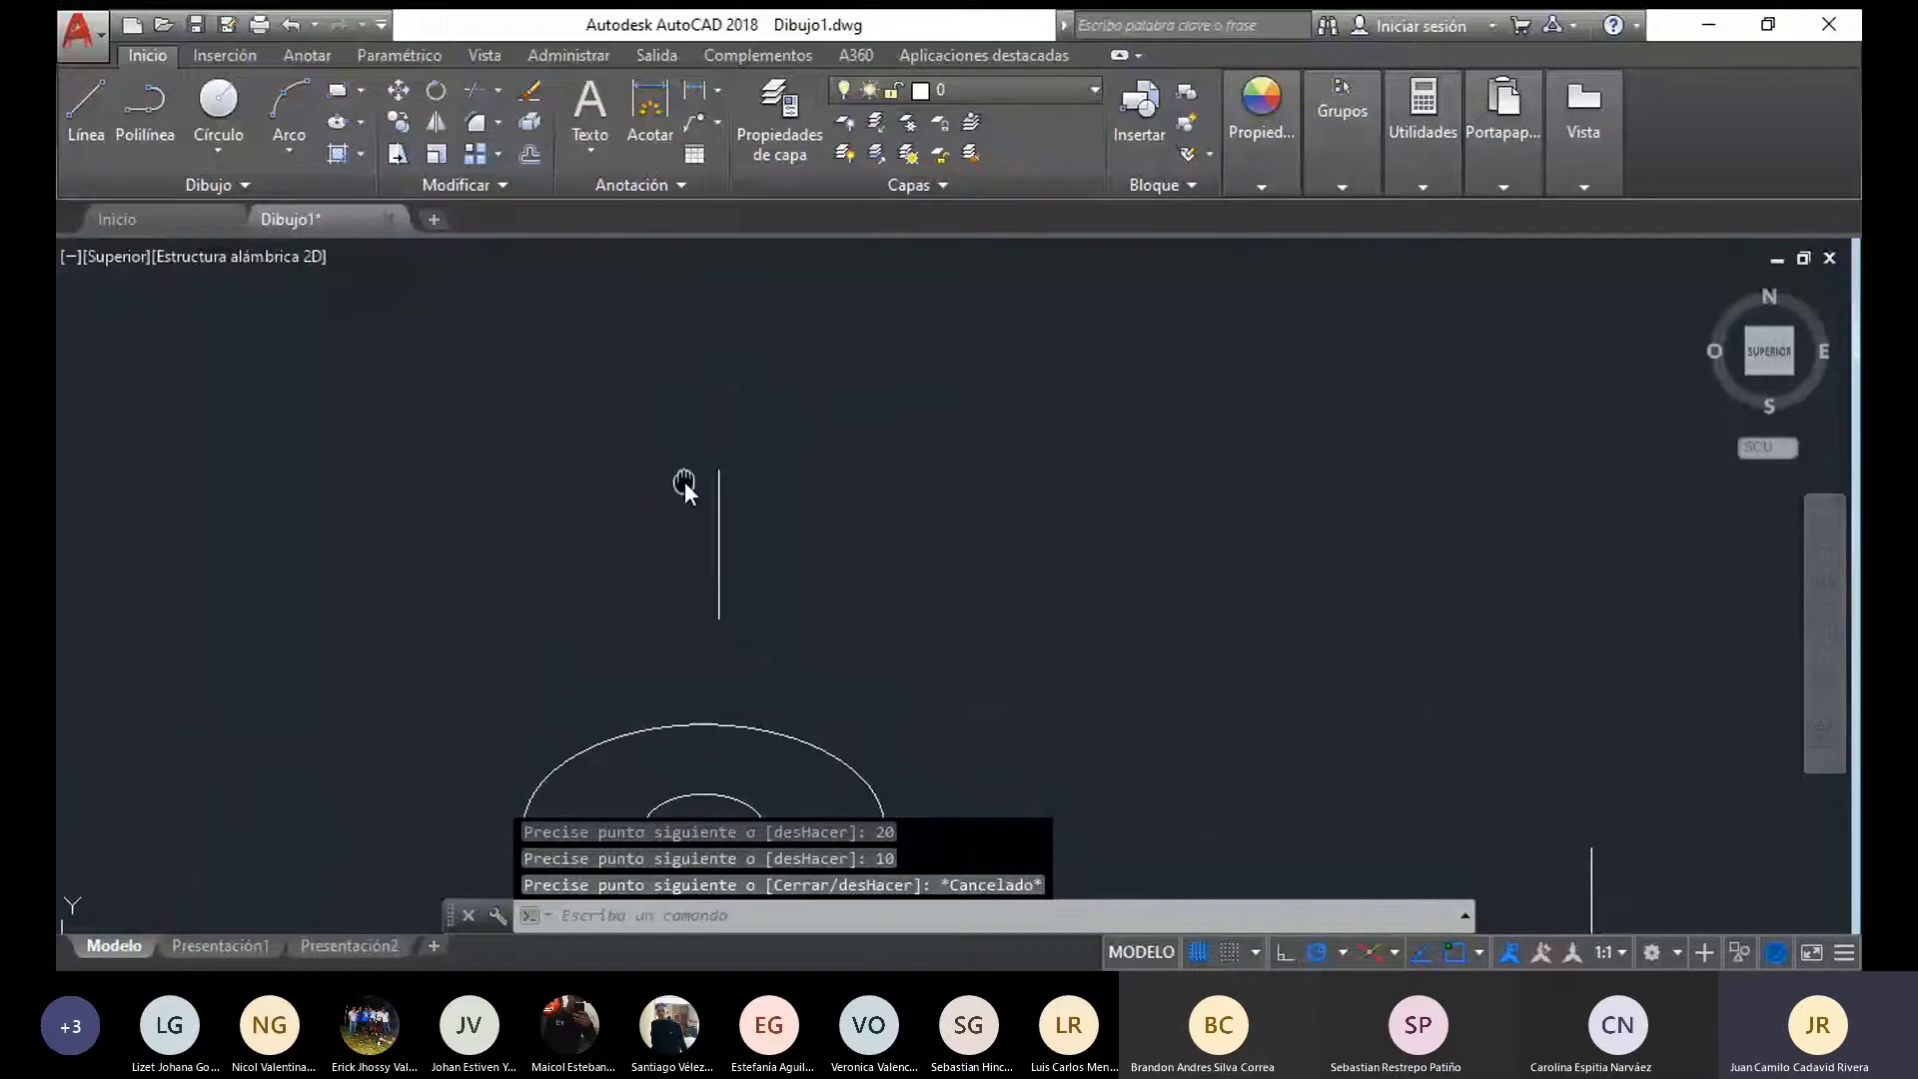
pyautogui.click(83, 112)
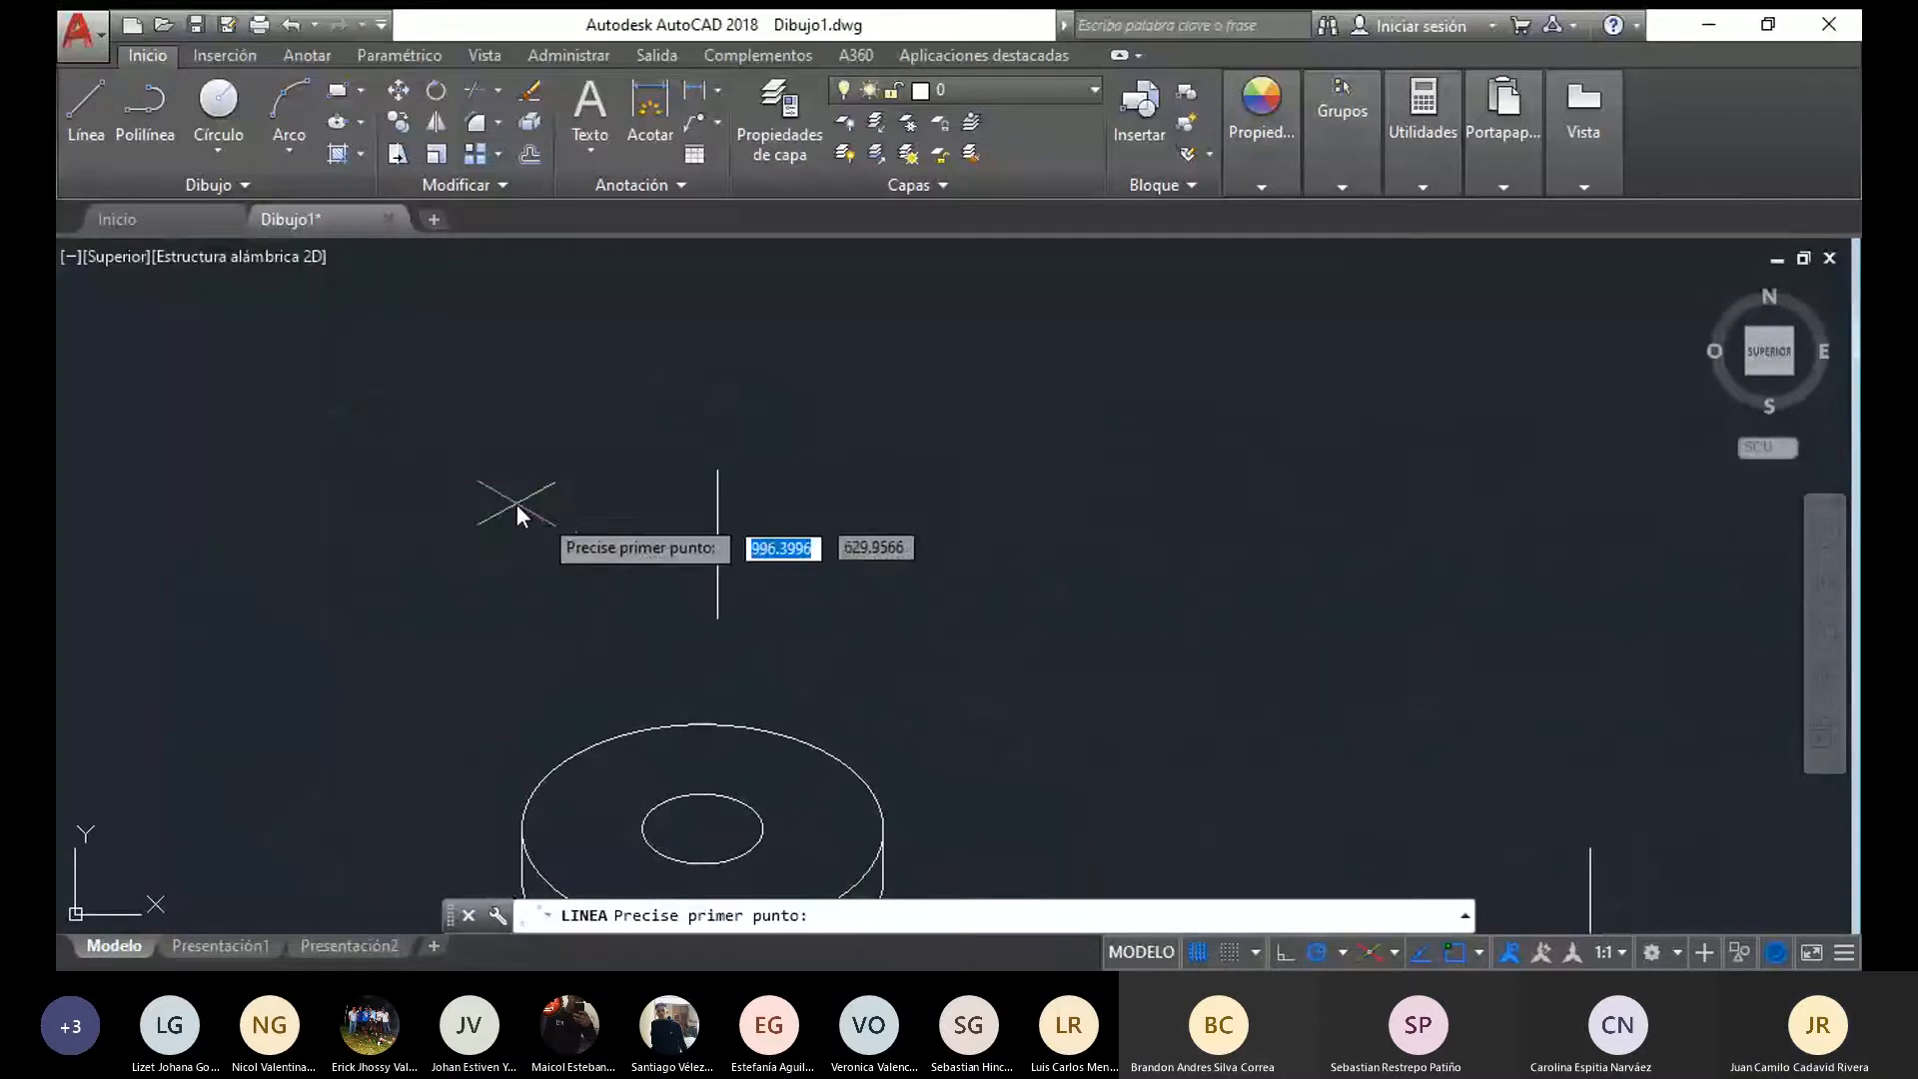
pyautogui.click(712, 480)
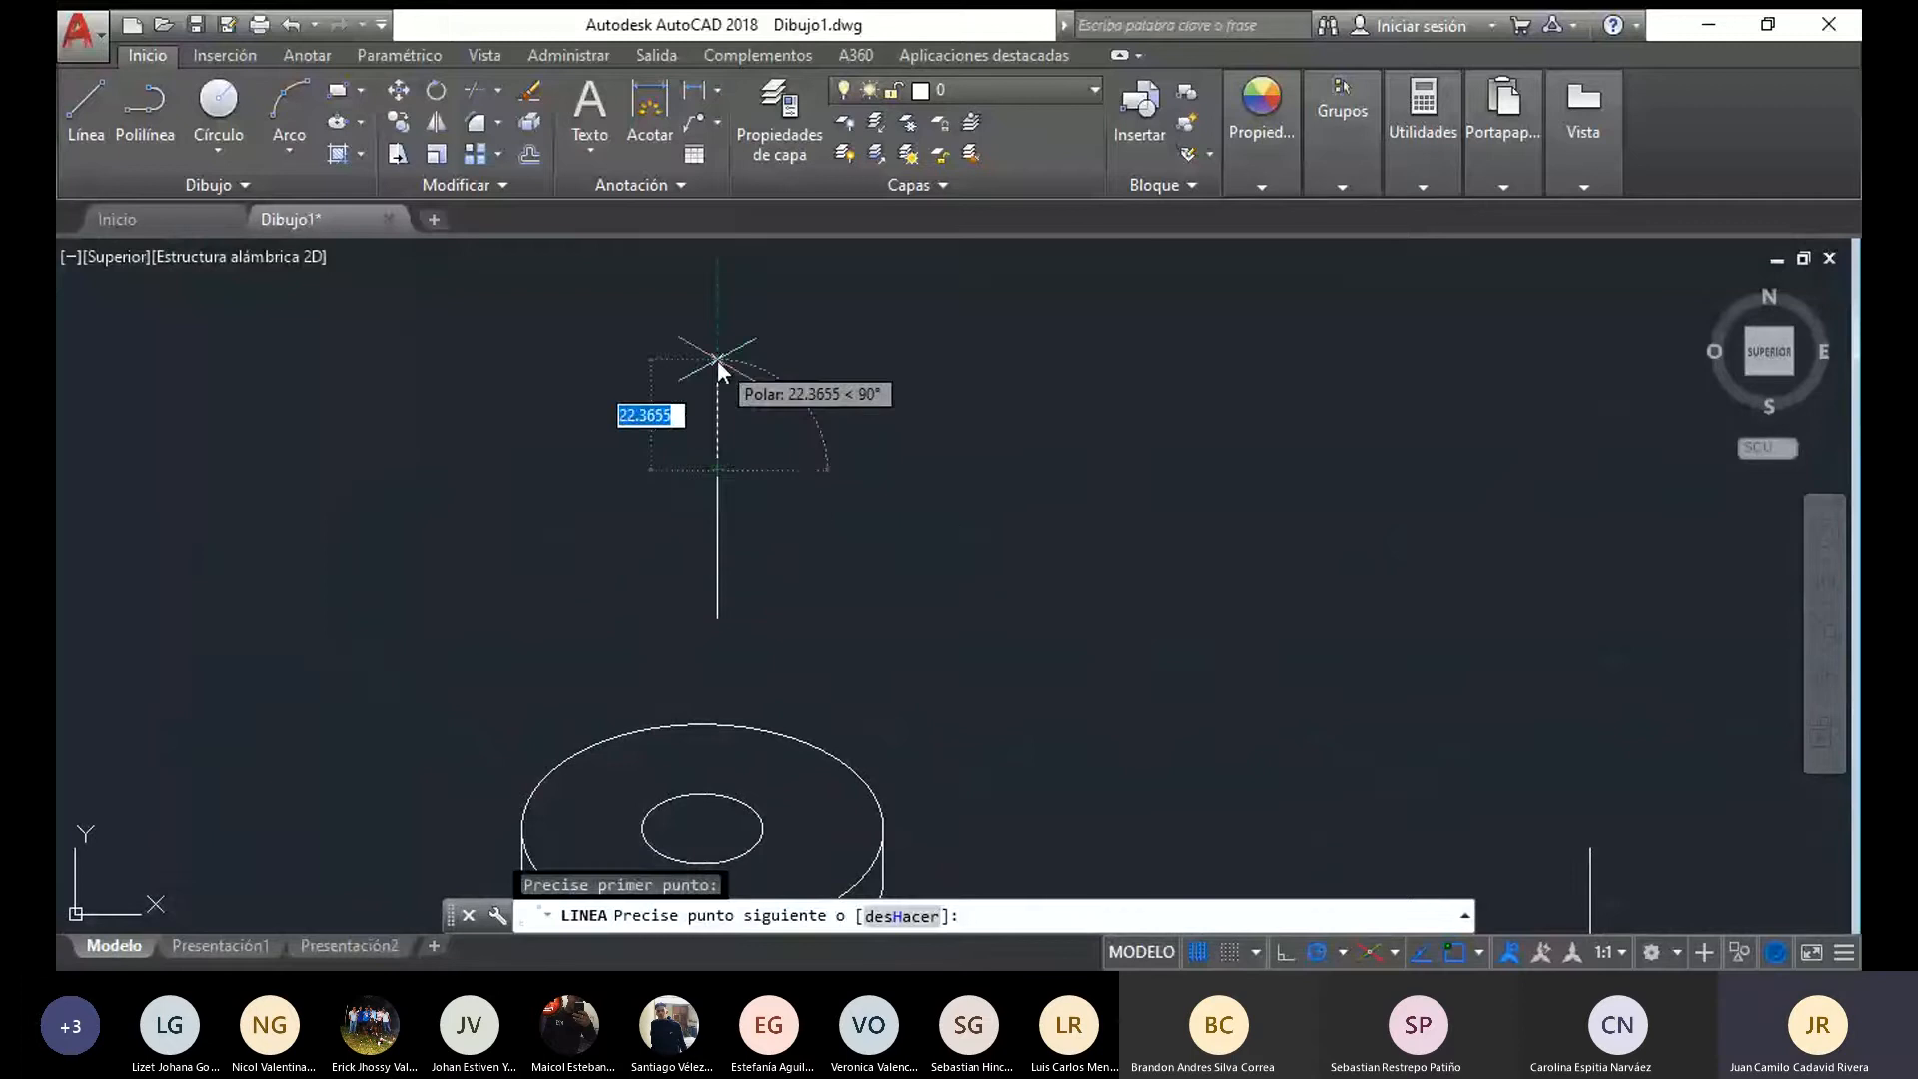
pyautogui.write('2')
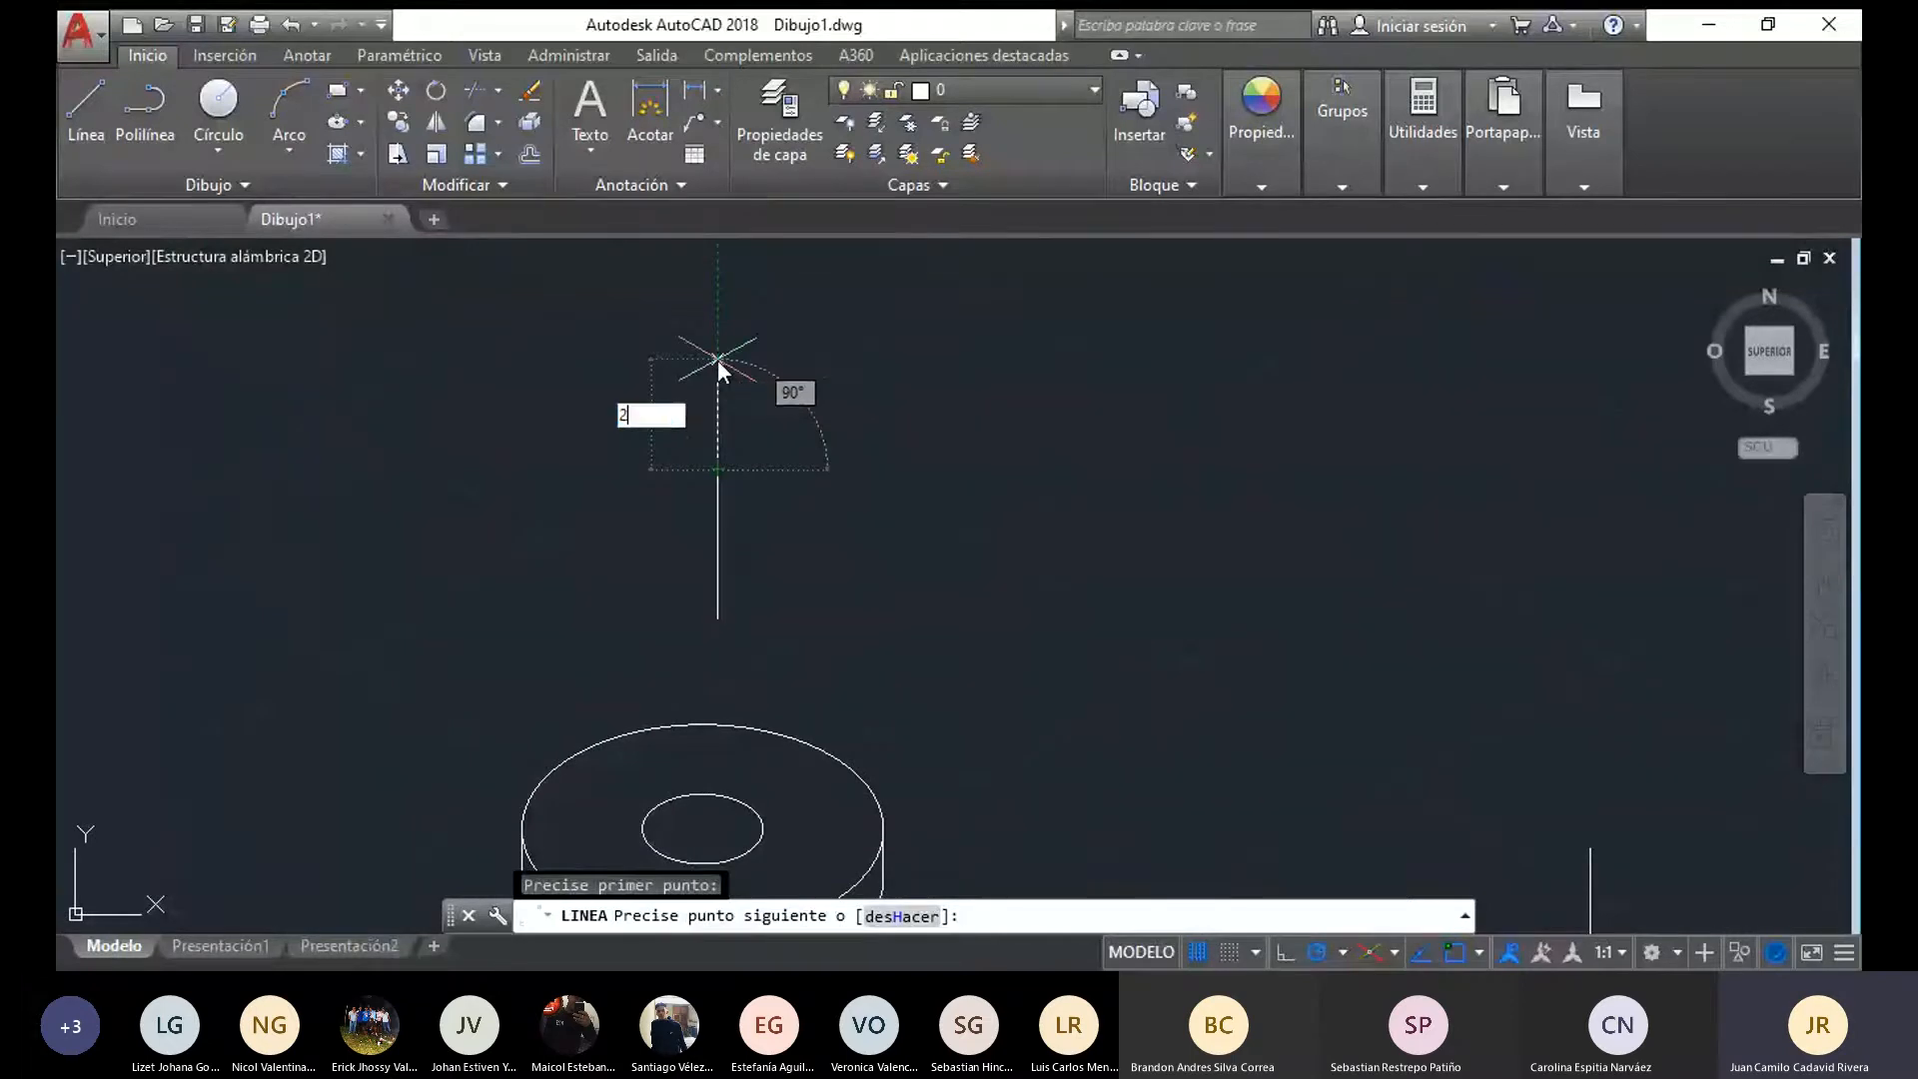
pyautogui.write('0')
pyautogui.press('Return')
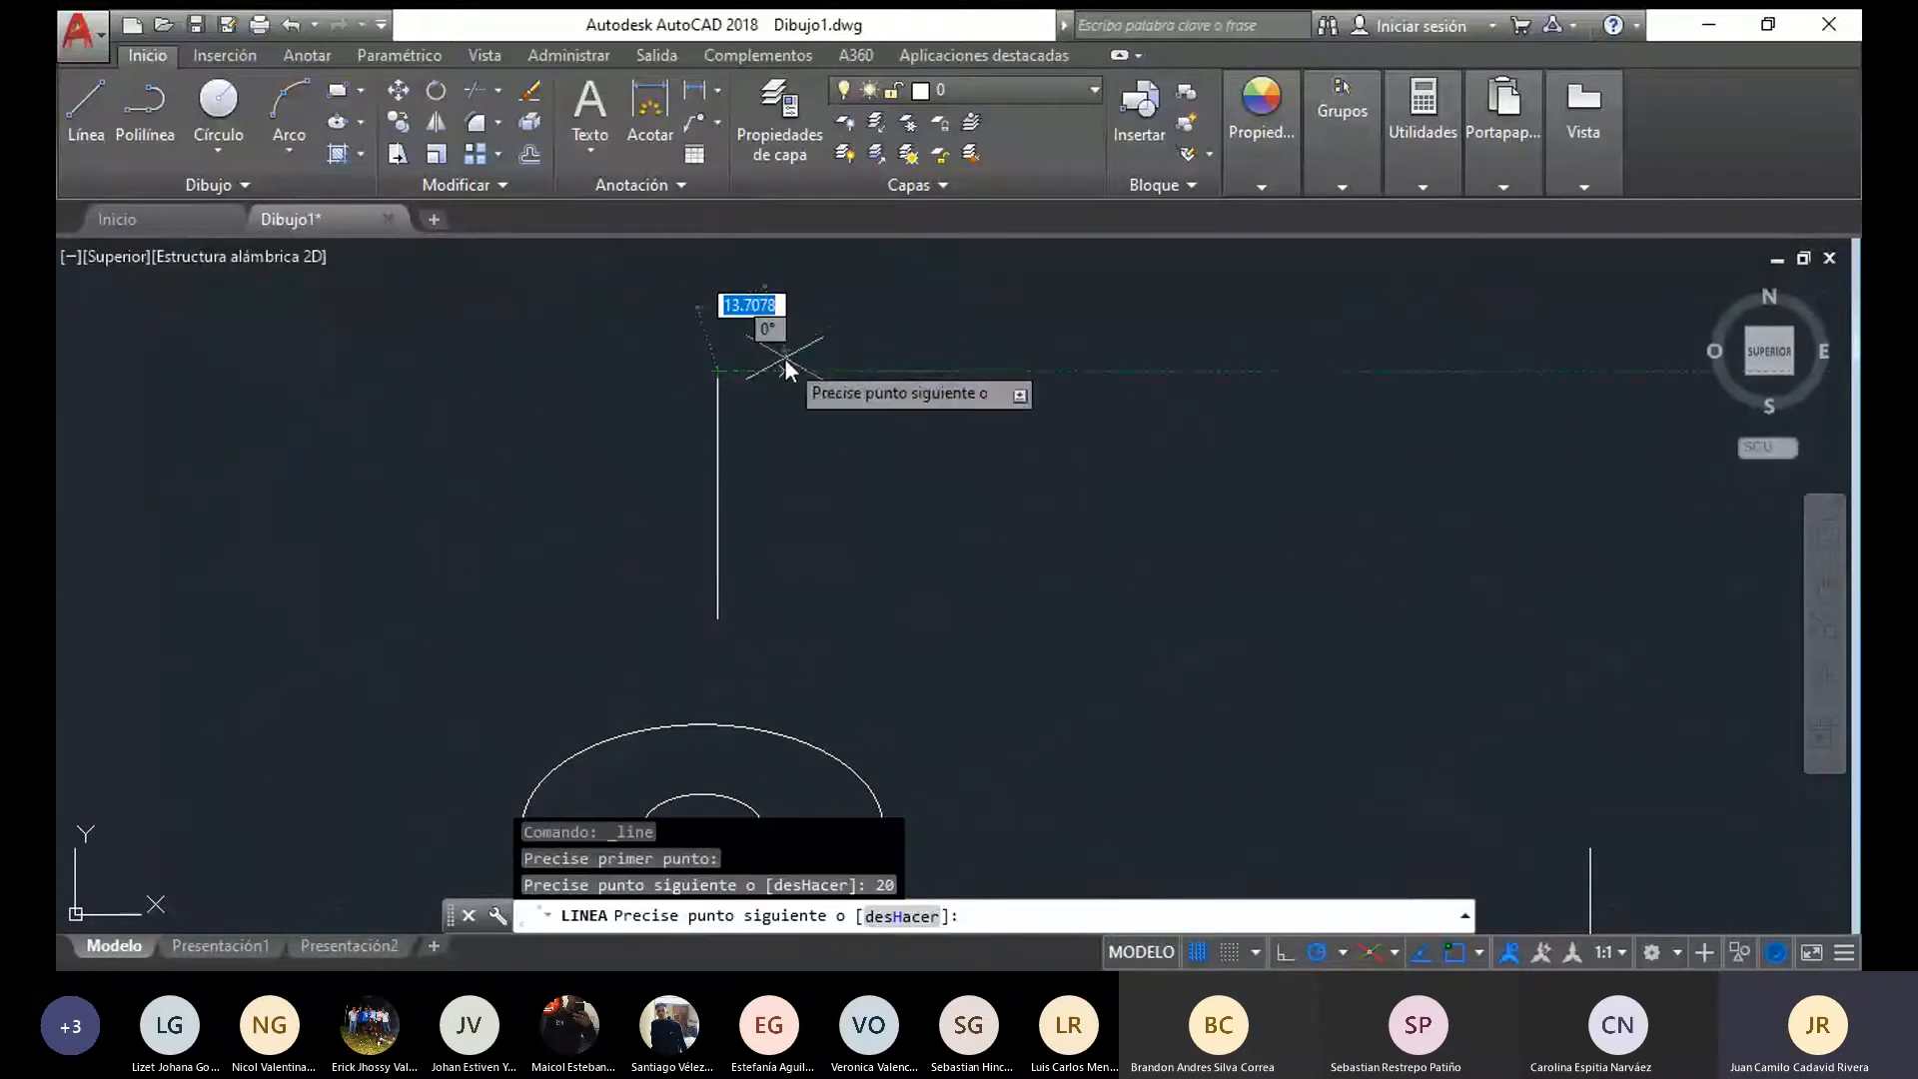
pyautogui.moveTo(784, 358); pyautogui.dragTo(788, 508, button='middle')
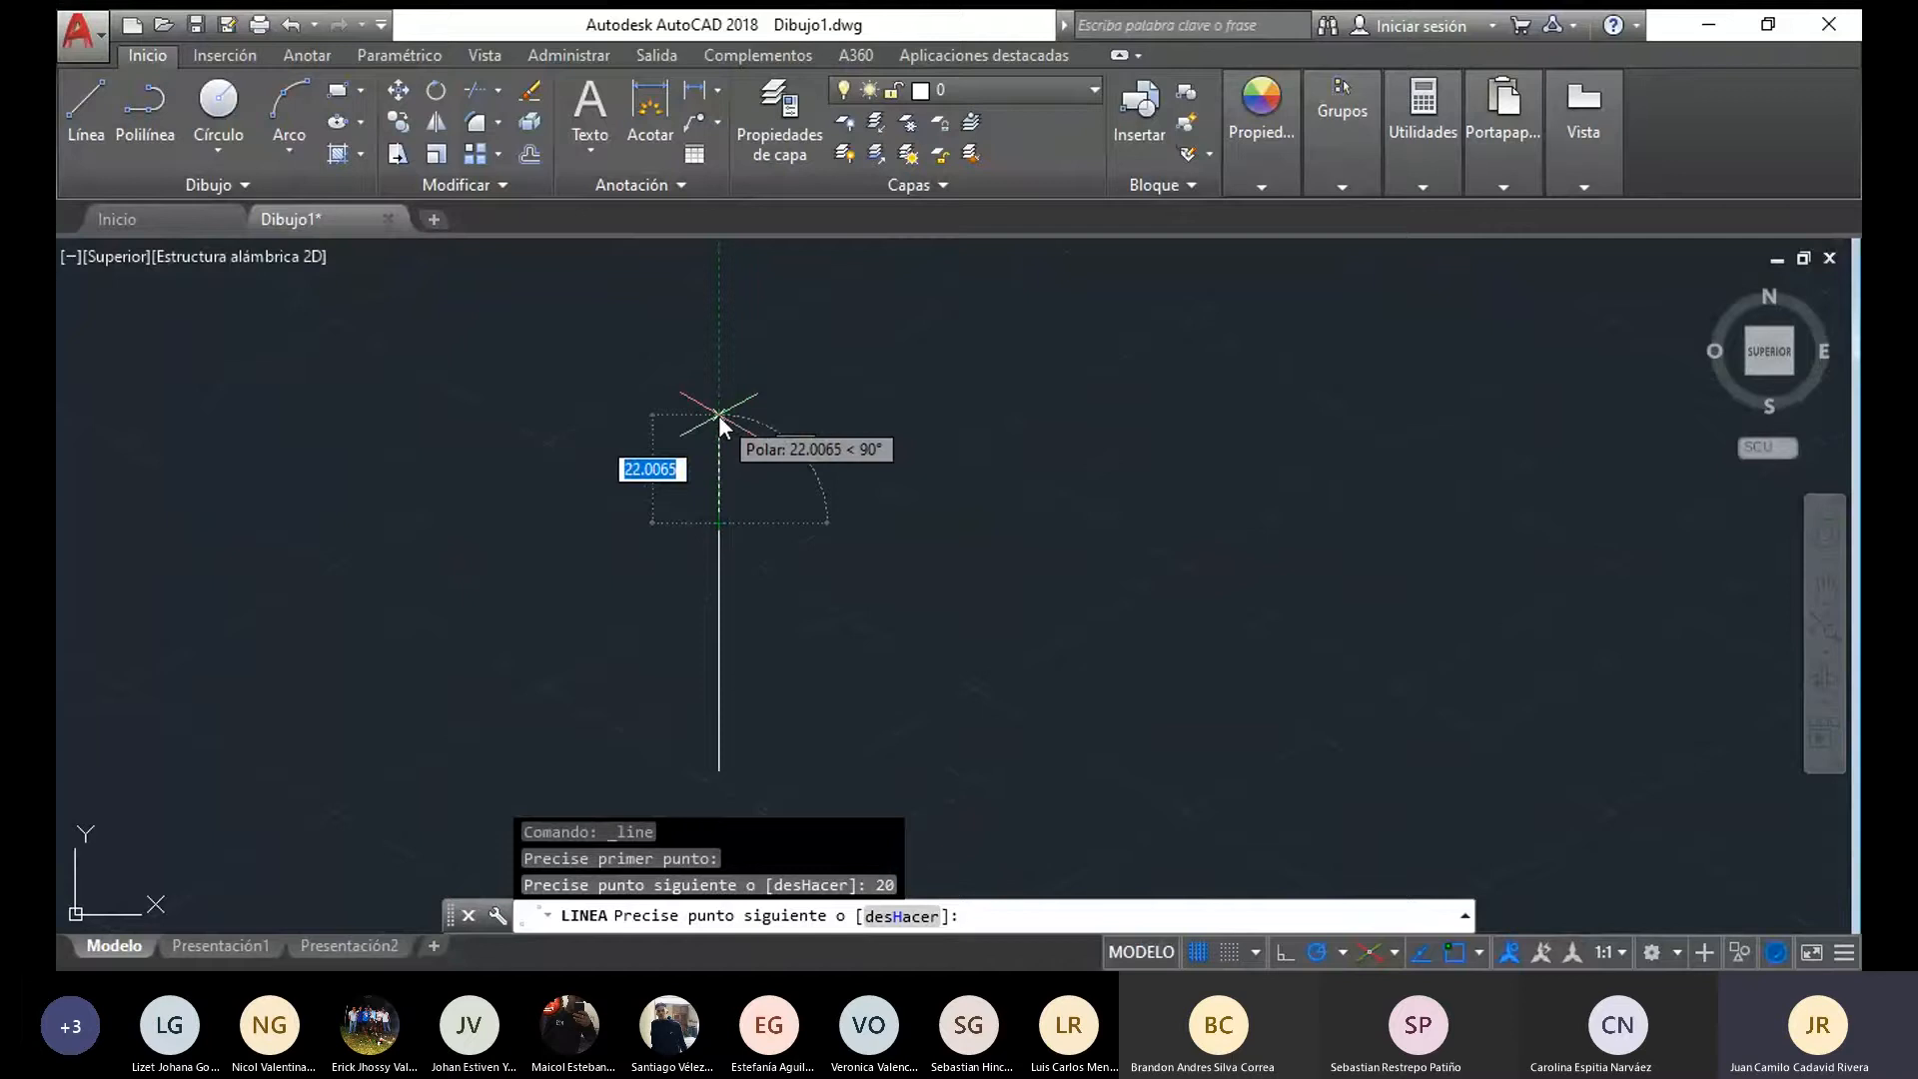
pyautogui.write('10')
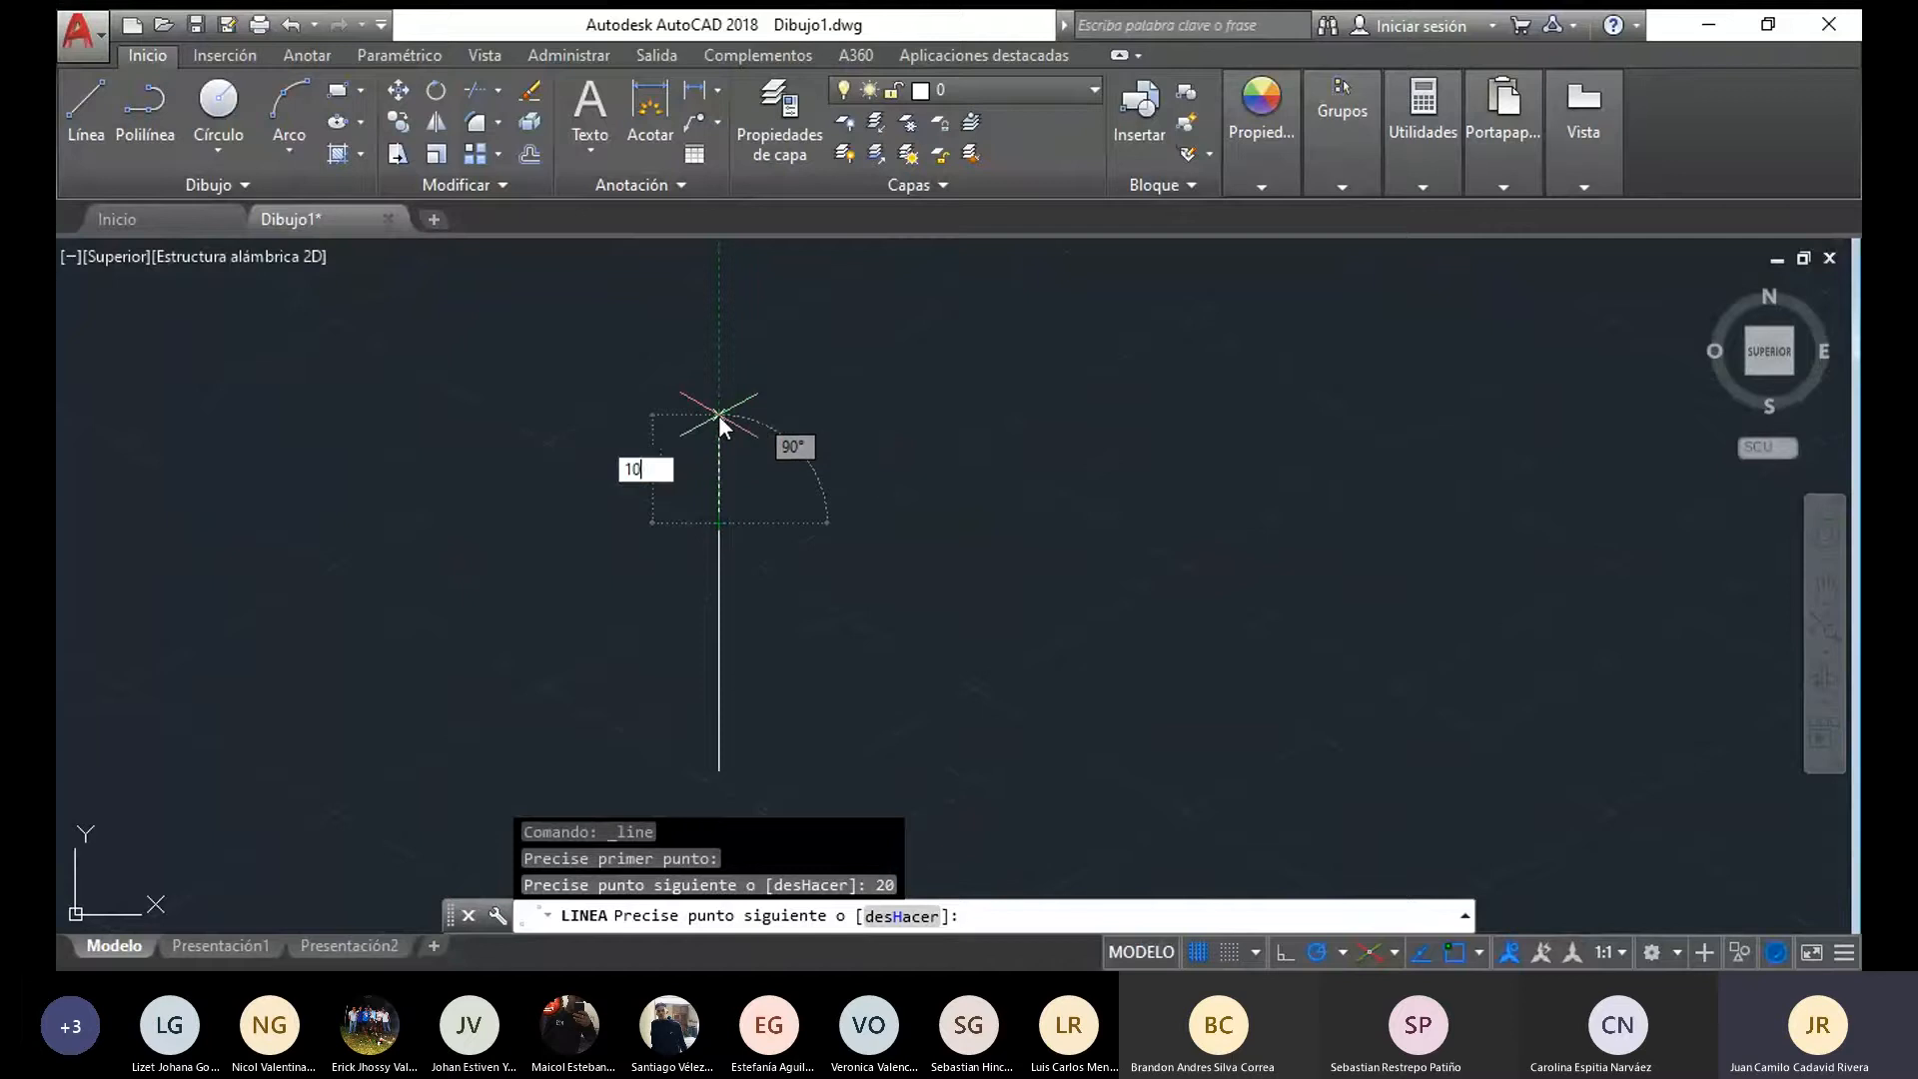
pyautogui.press('Return')
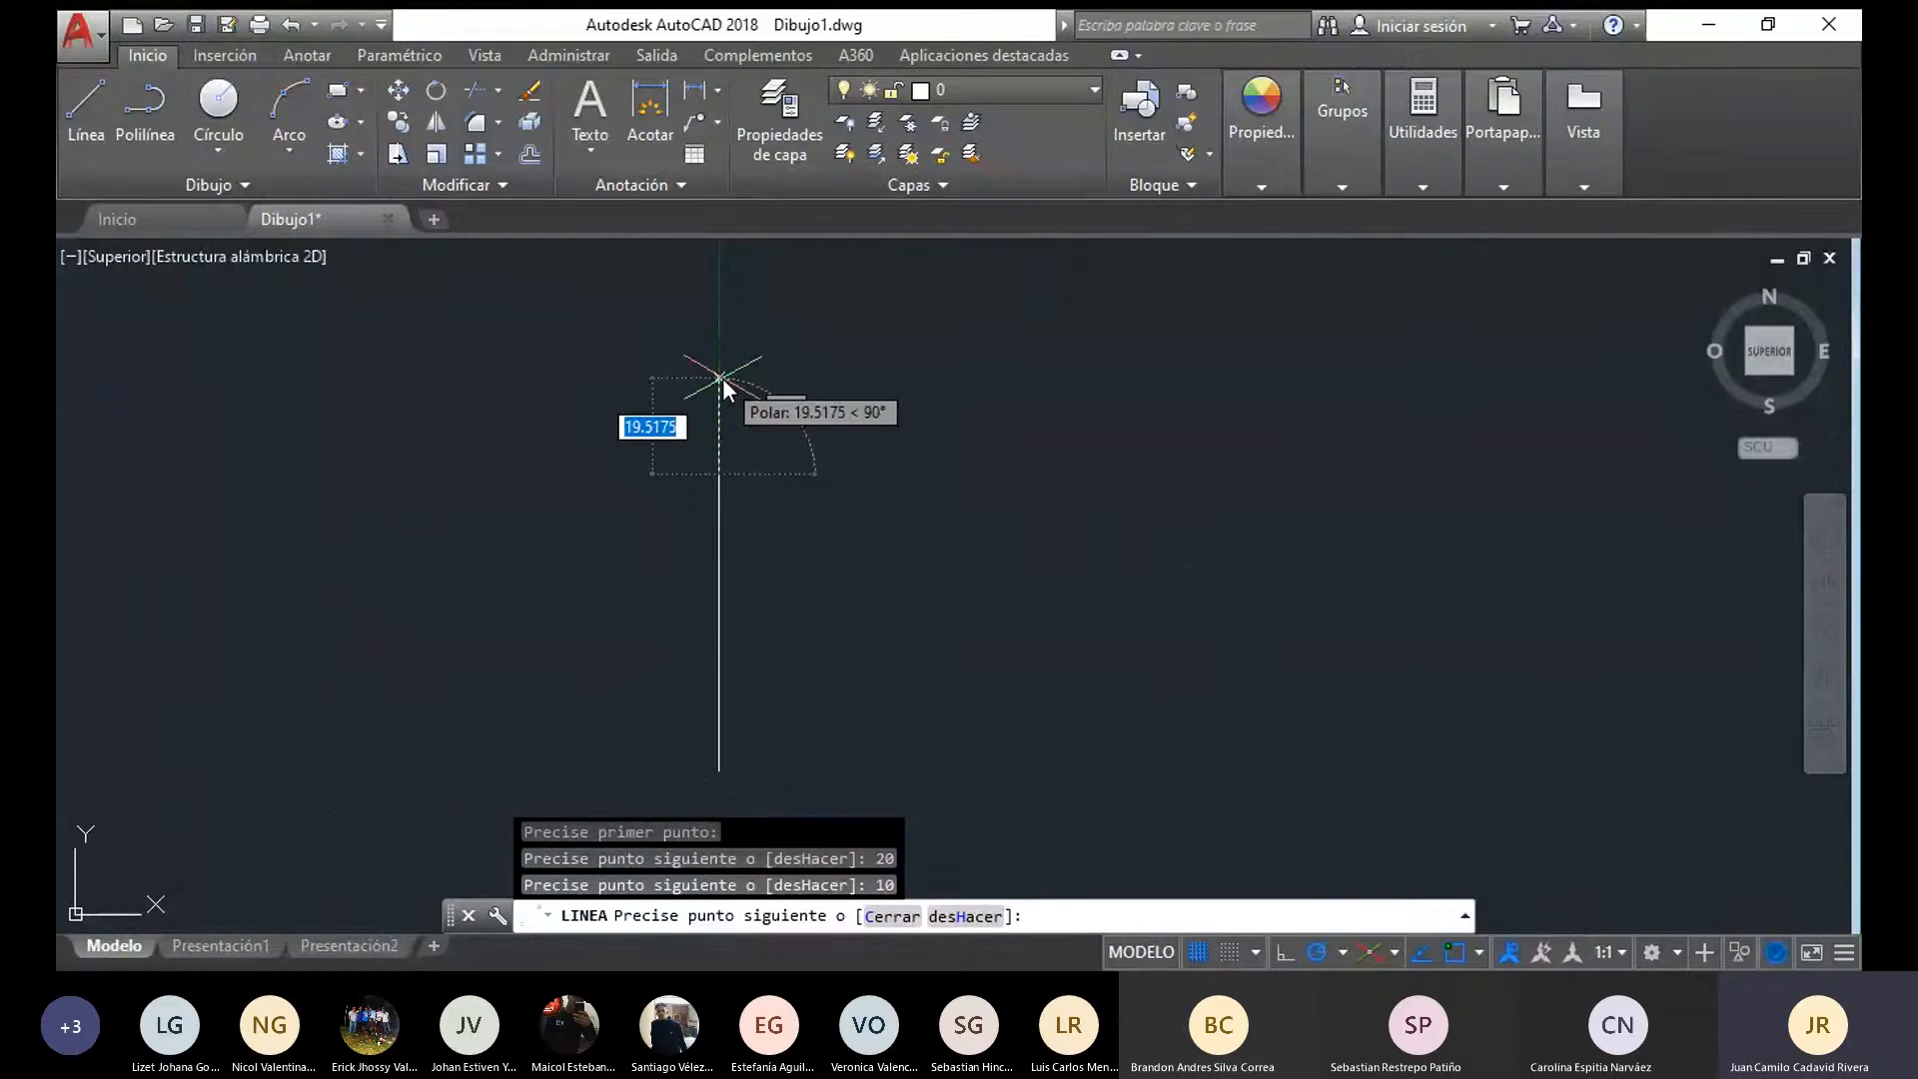
pyautogui.hotkey('ctrl', 'z')
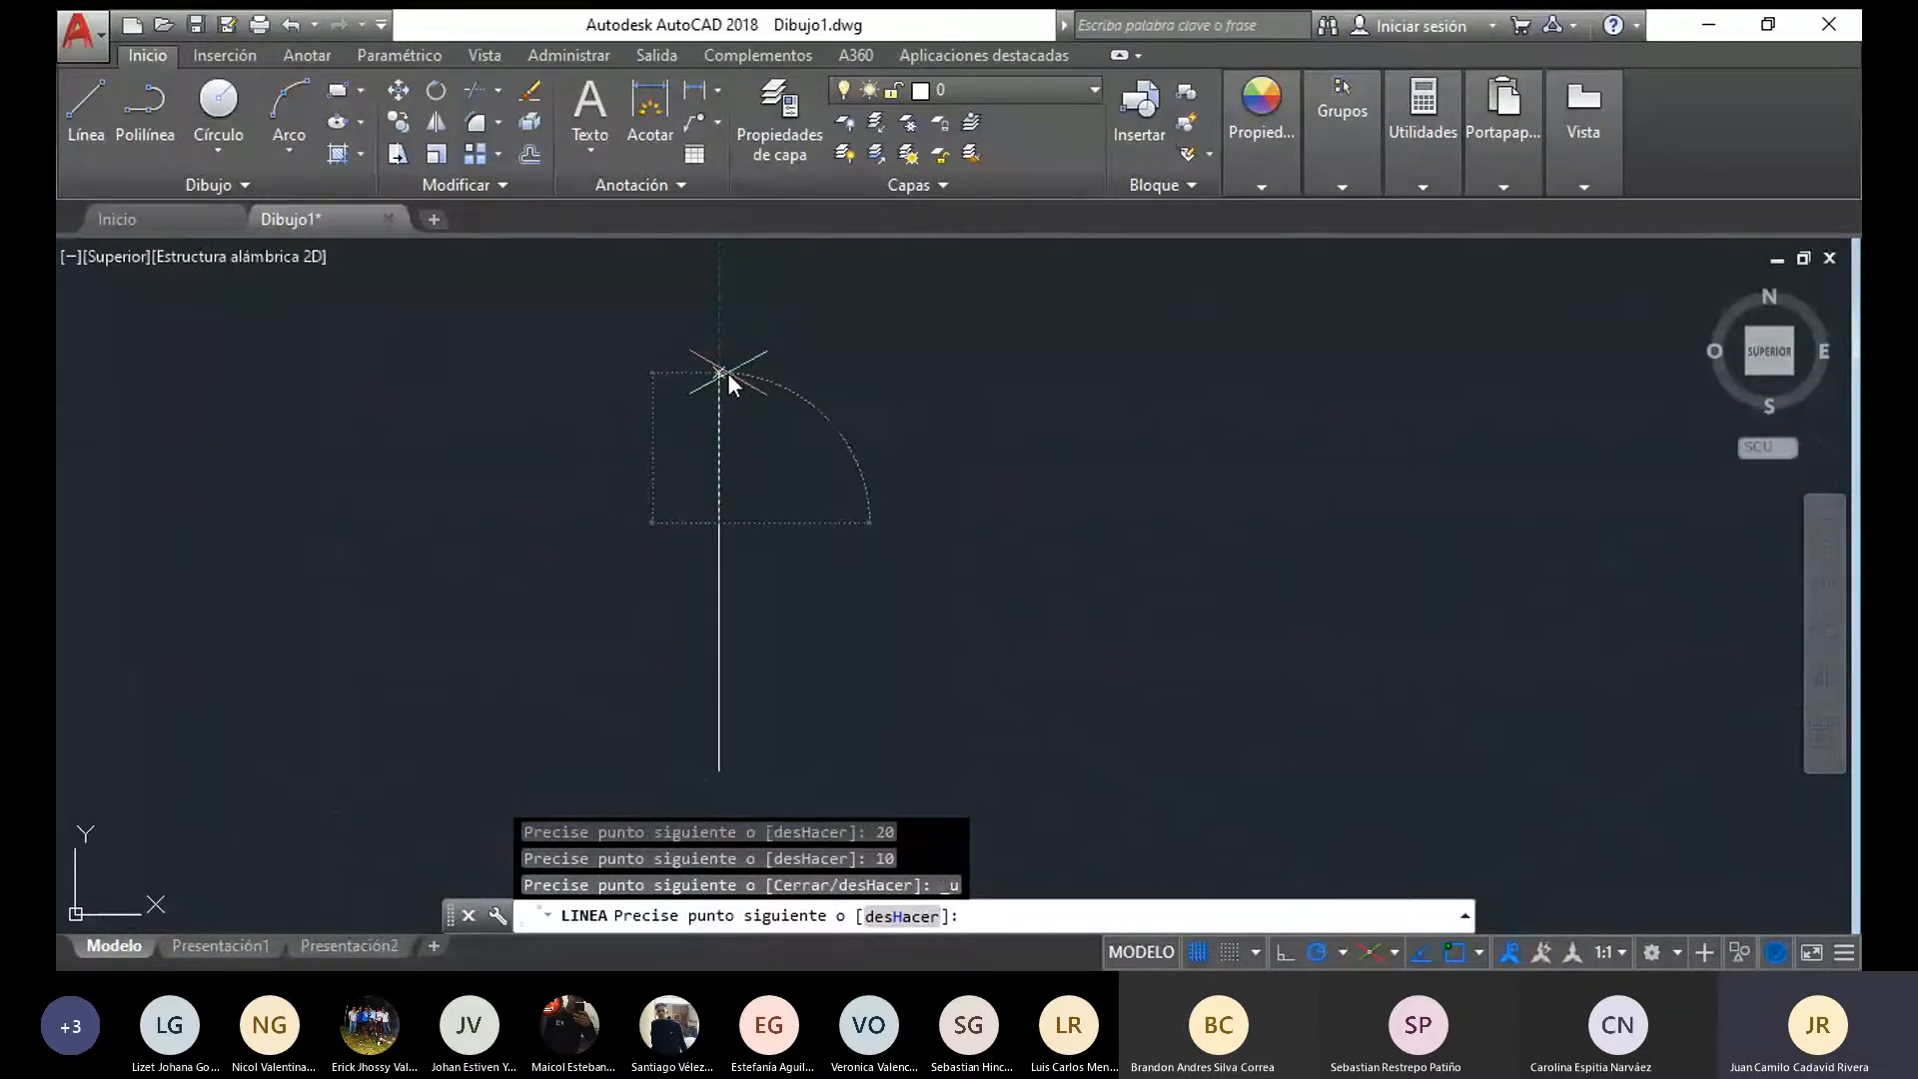
# Continue the axis line upward with two more segments, 20 and 10 long, and end the line
pyautogui.write('20')
pyautogui.press('Return')
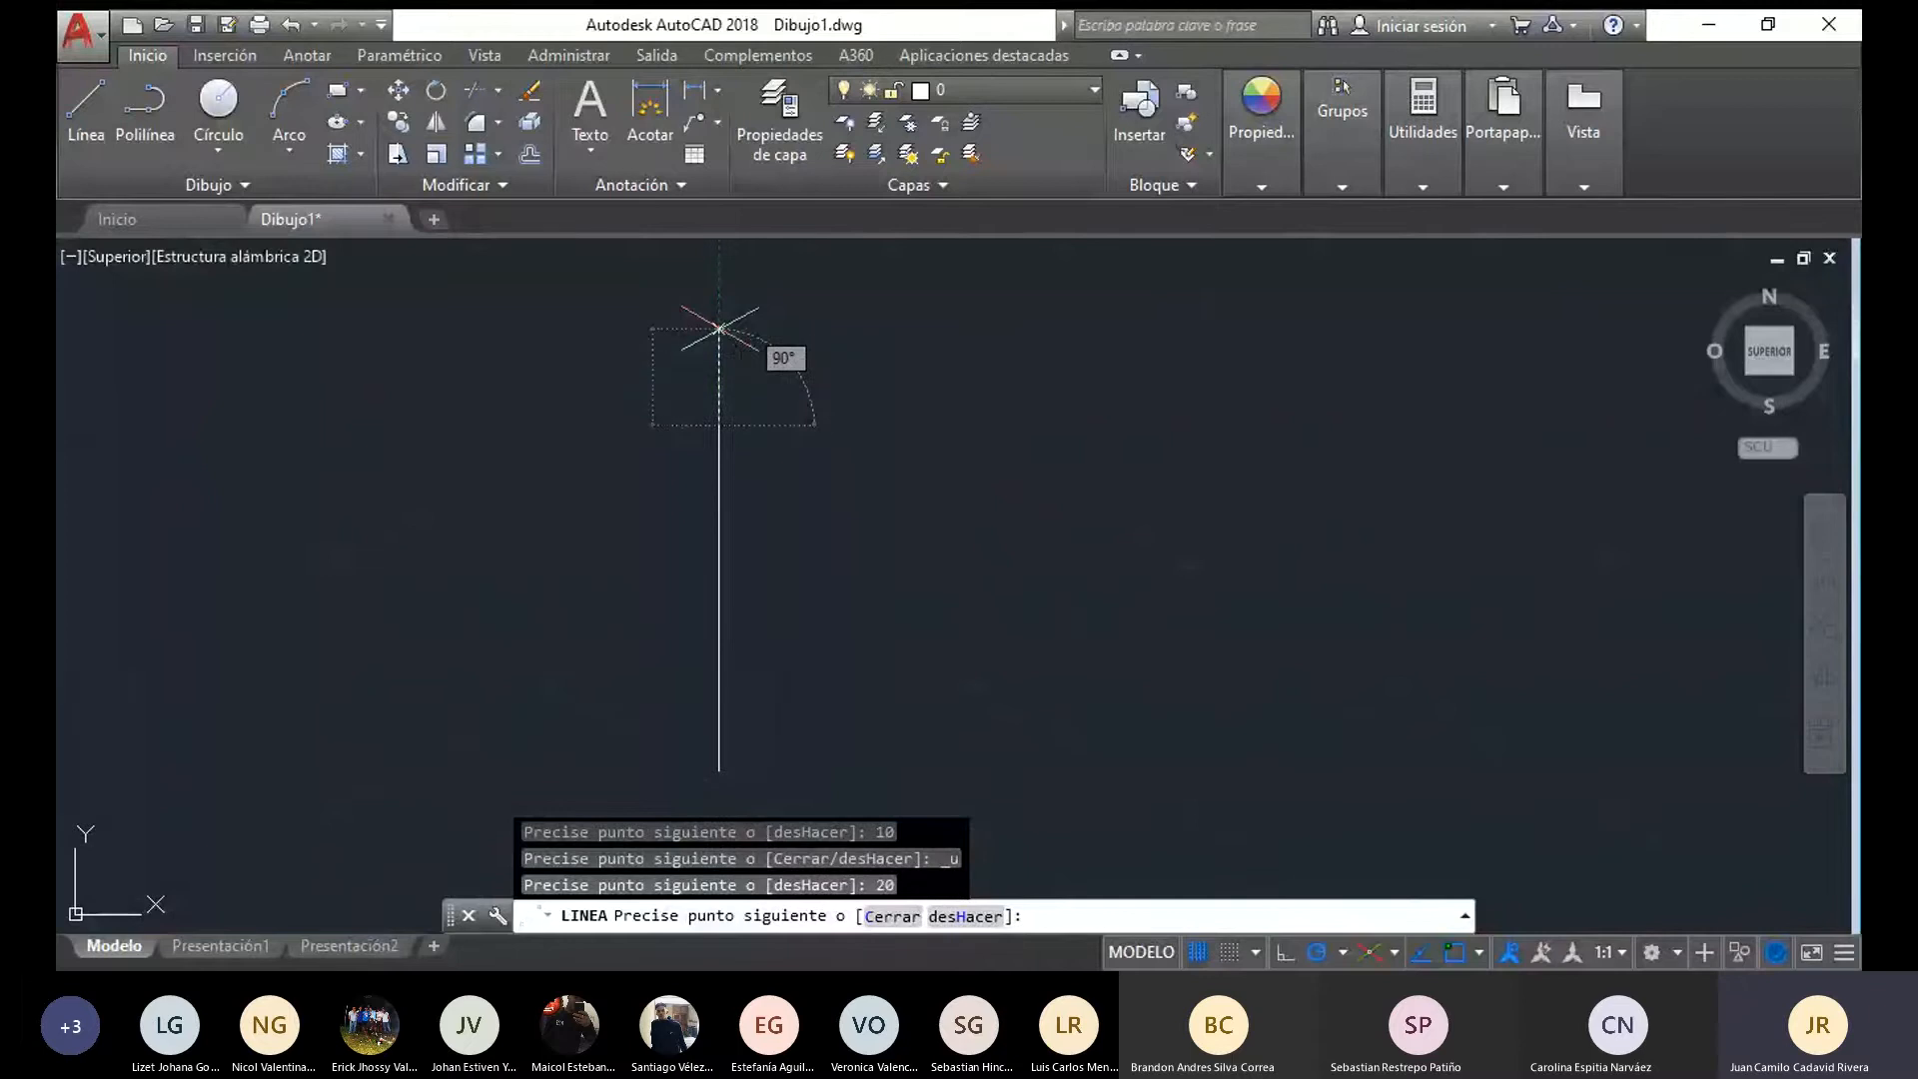
pyautogui.write('10')
pyautogui.press('Return')
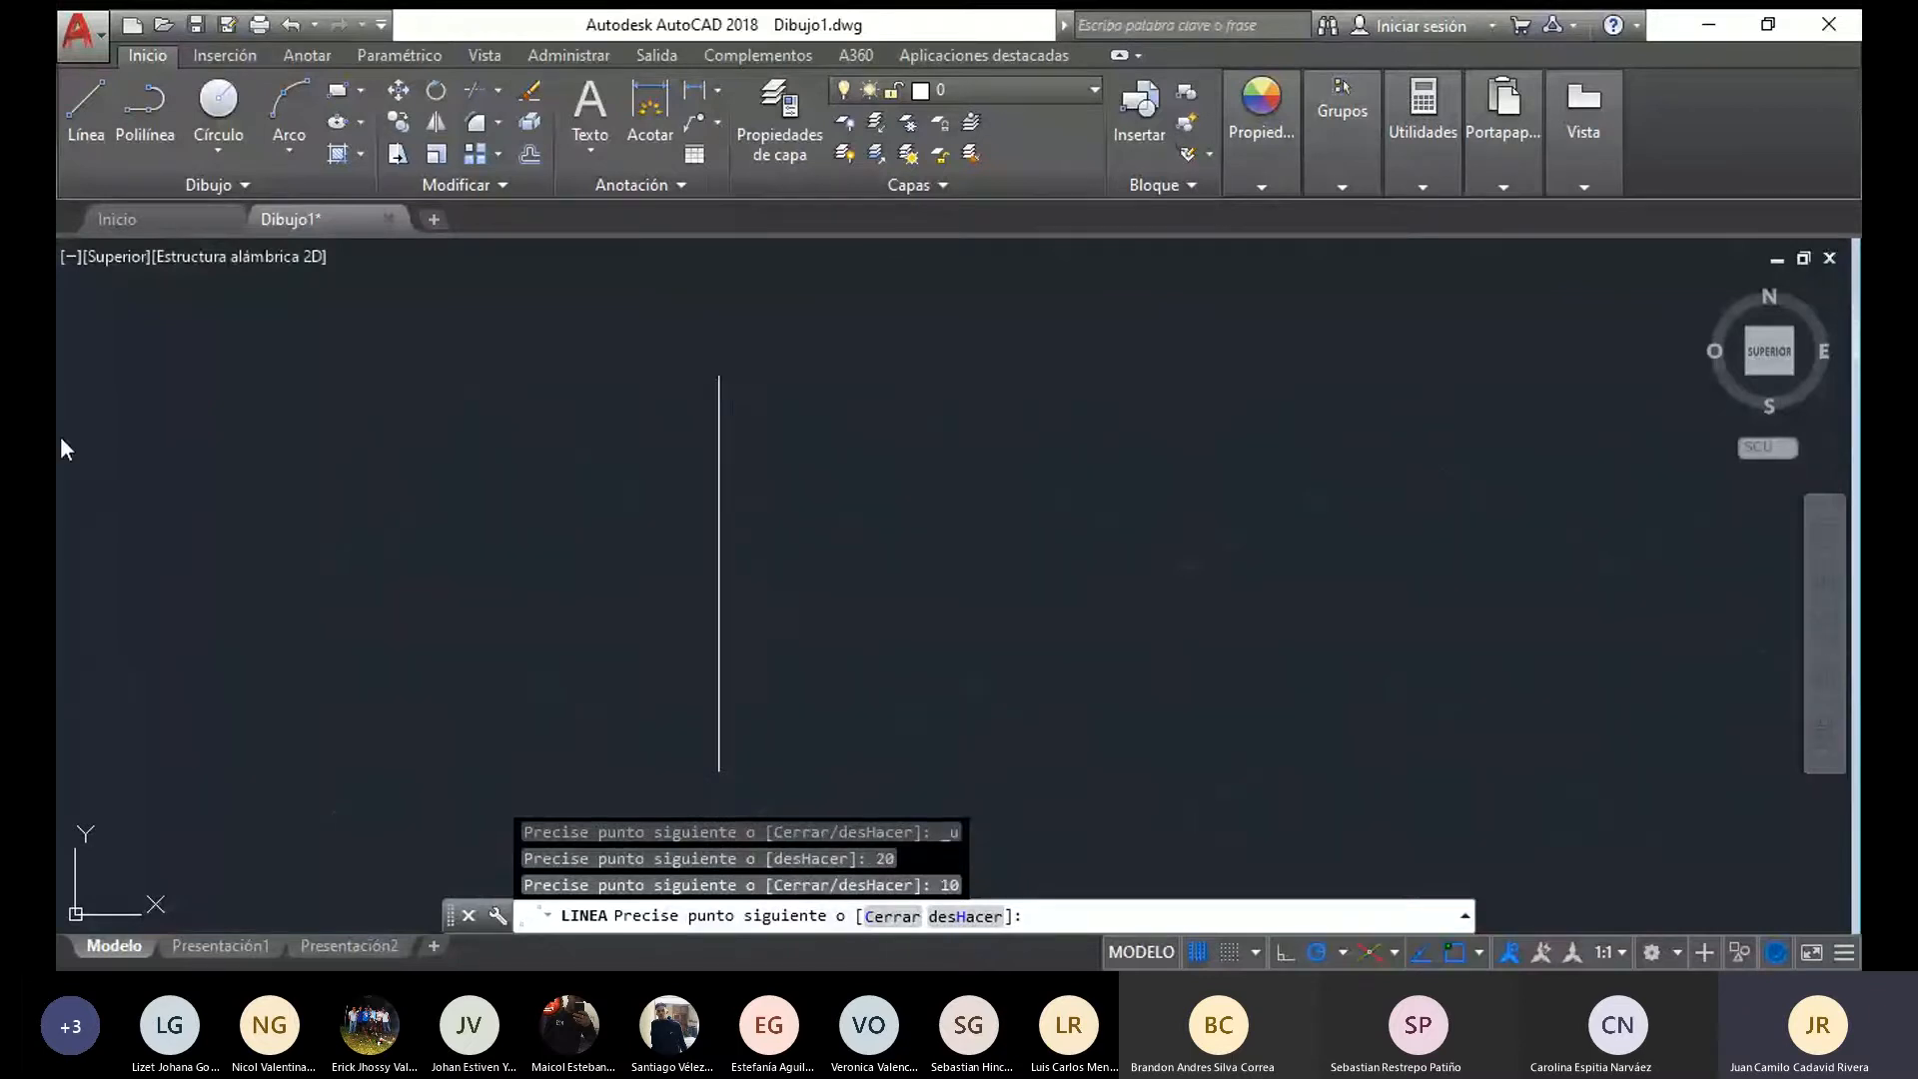
pyautogui.press('Escape')
# Copy the flanged piece's small top ellipse to three axis points: the lower end, 30 above it and 50 above it
pyautogui.moveTo(156, 826); pyautogui.dragTo(199, 667, button='middle')
pyautogui.moveTo(723, 379); pyautogui.dragTo(630, 525, button='middle')
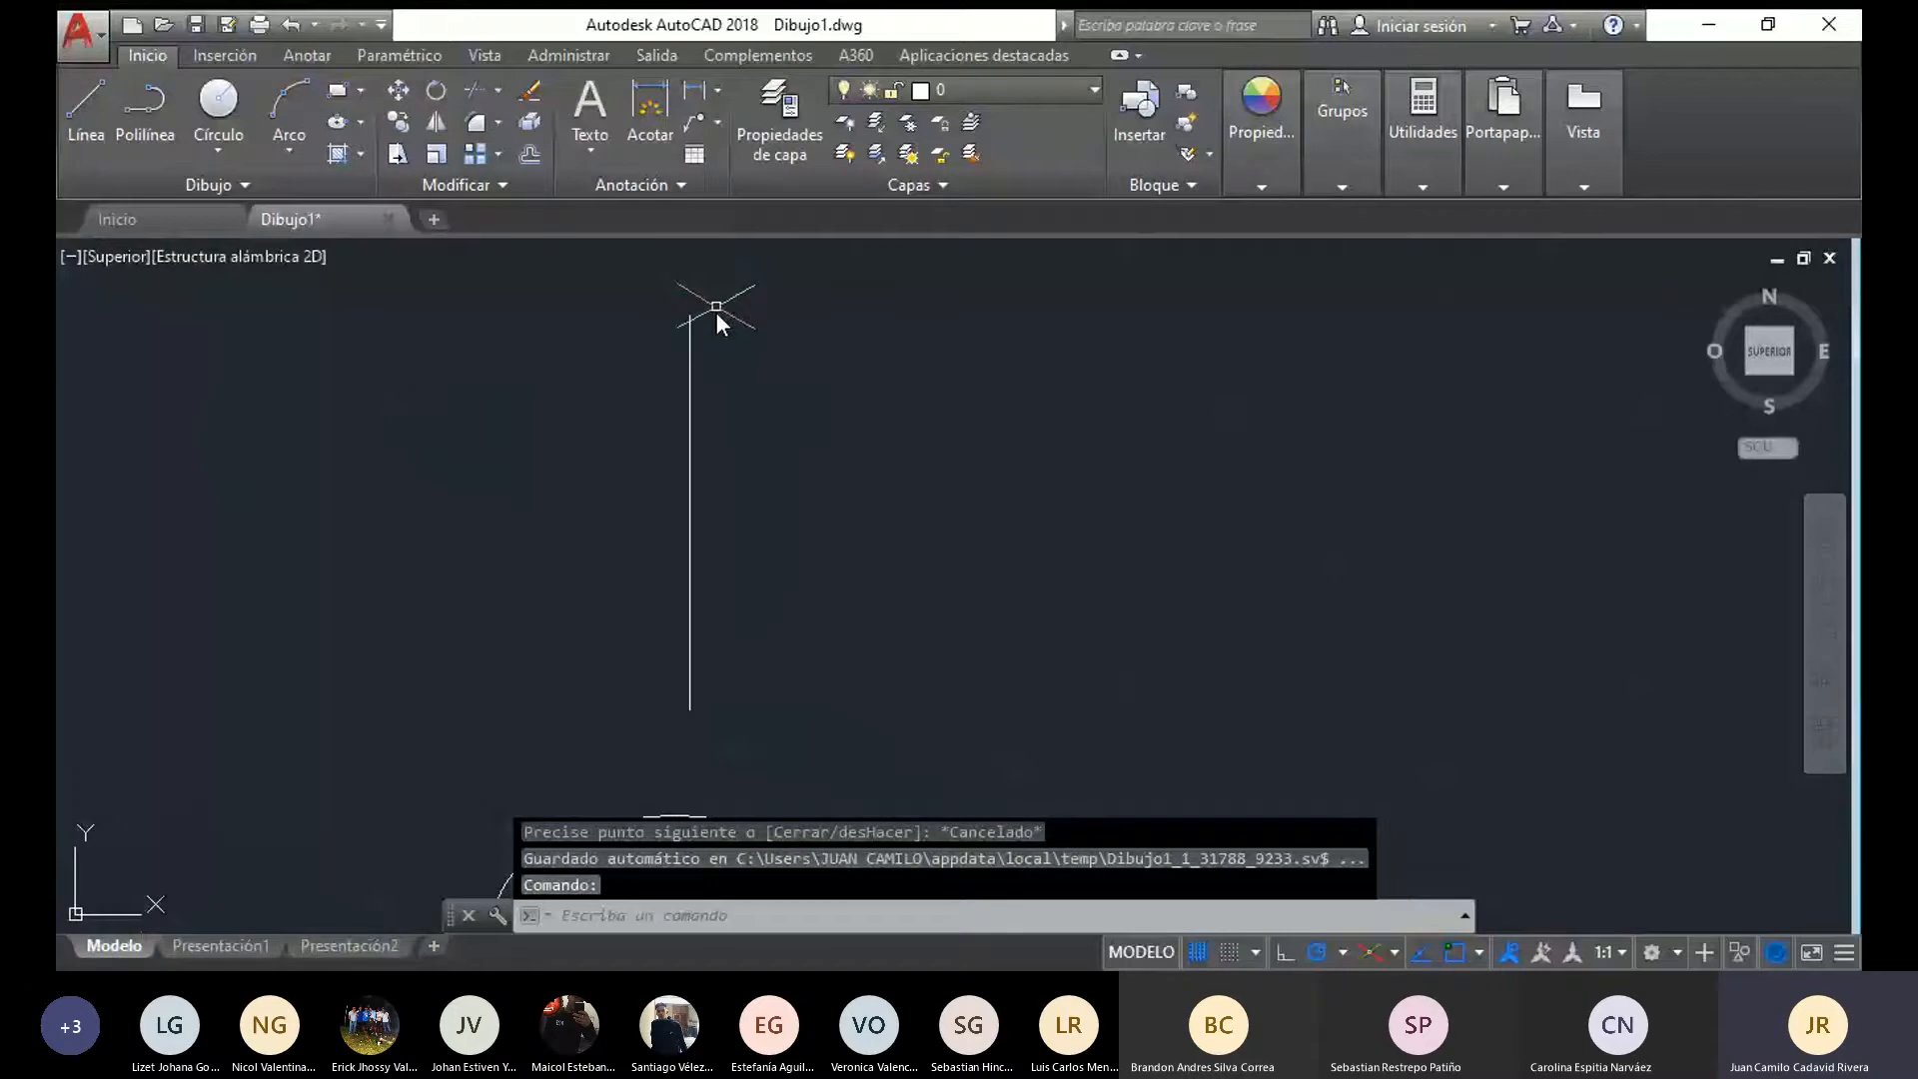
pyautogui.moveTo(716, 312); pyautogui.dragTo(687, 249, button='middle')
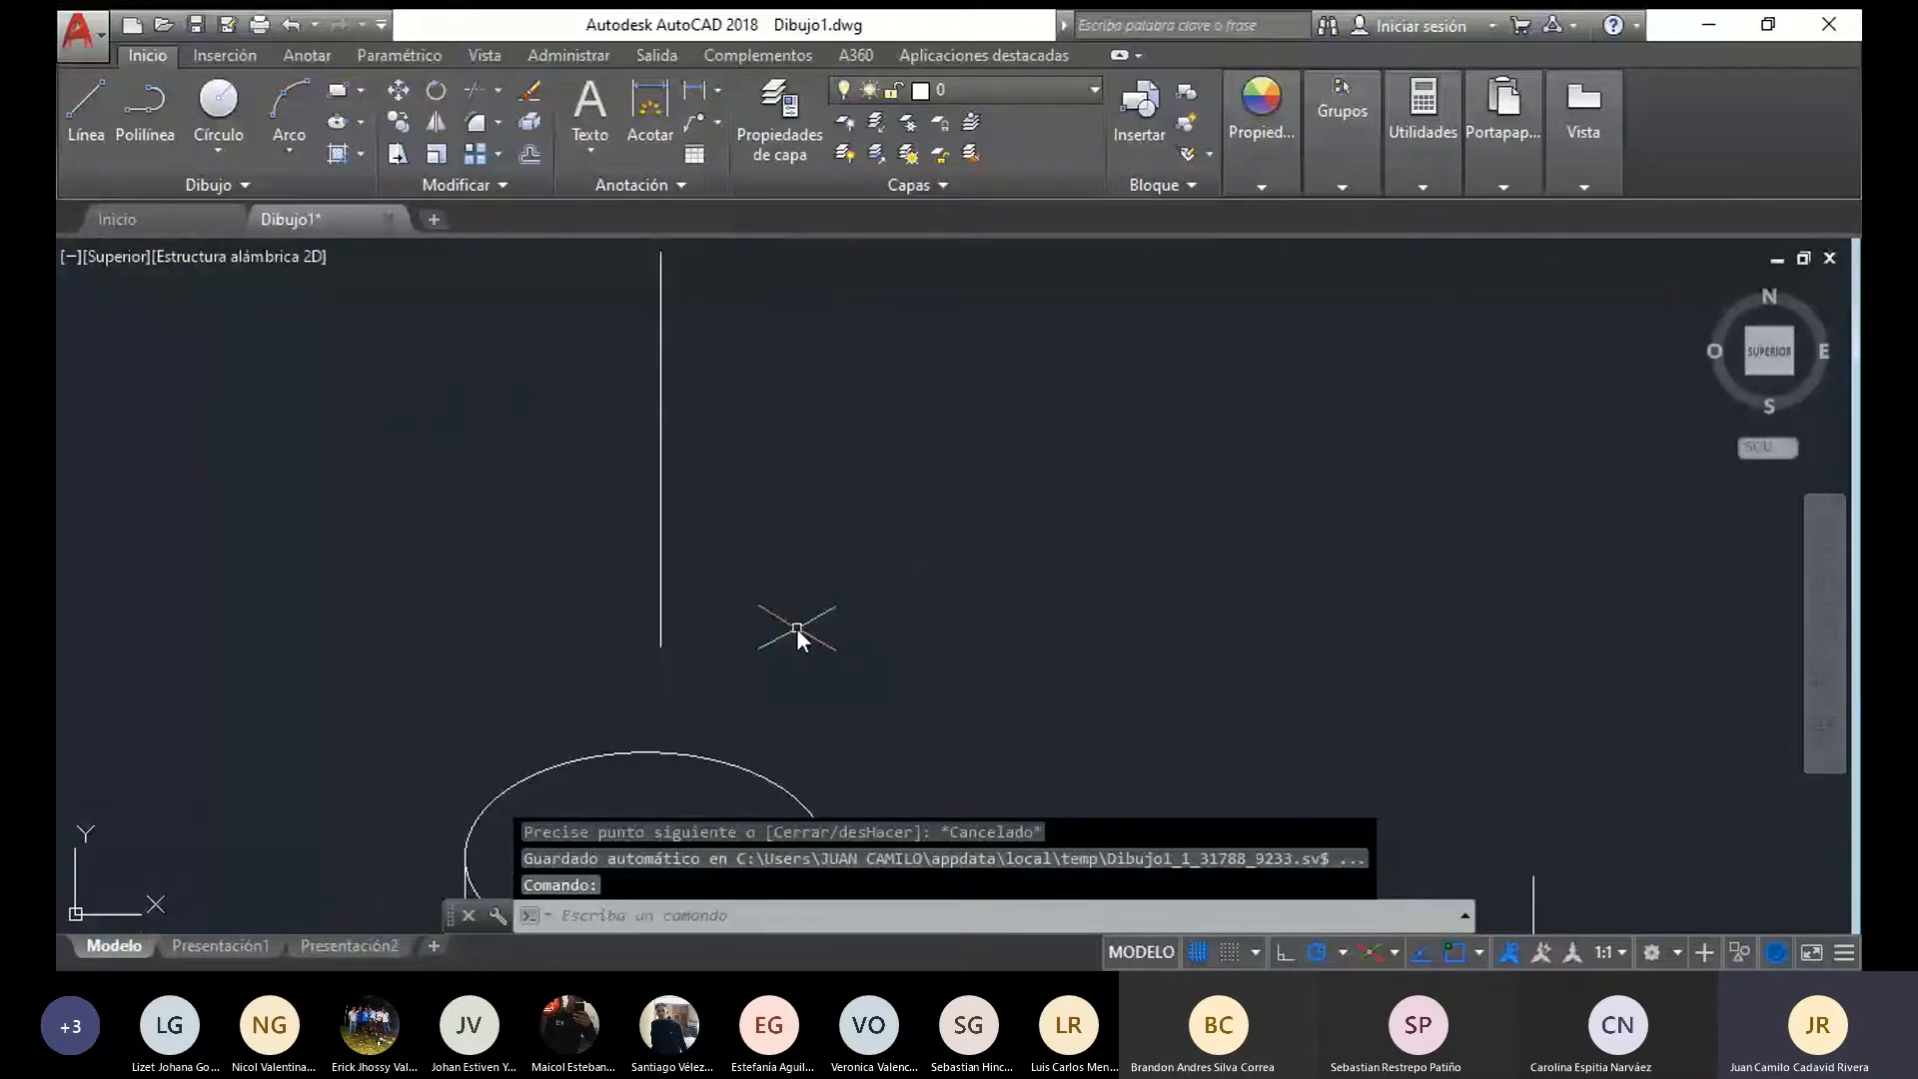
pyautogui.moveTo(602, 691); pyautogui.dragTo(599, 609, button='middle')
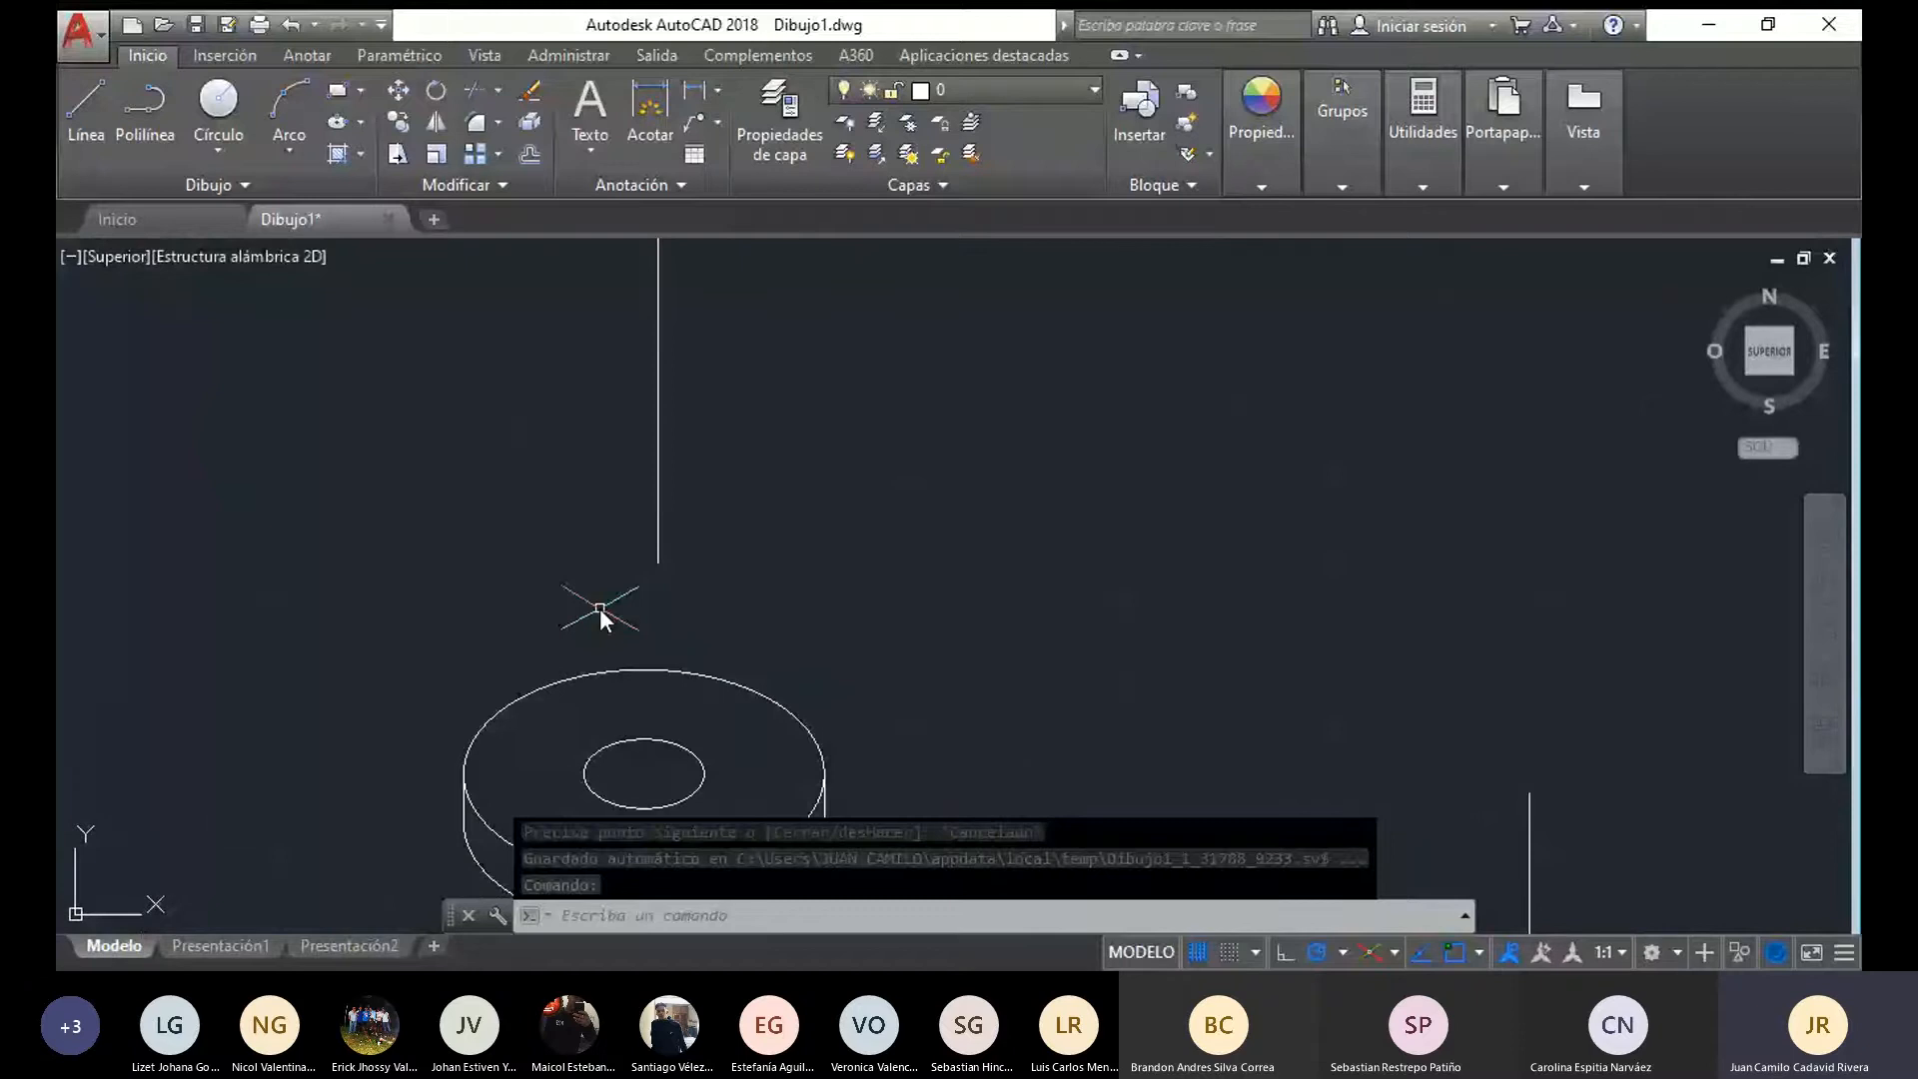
pyautogui.click(627, 741)
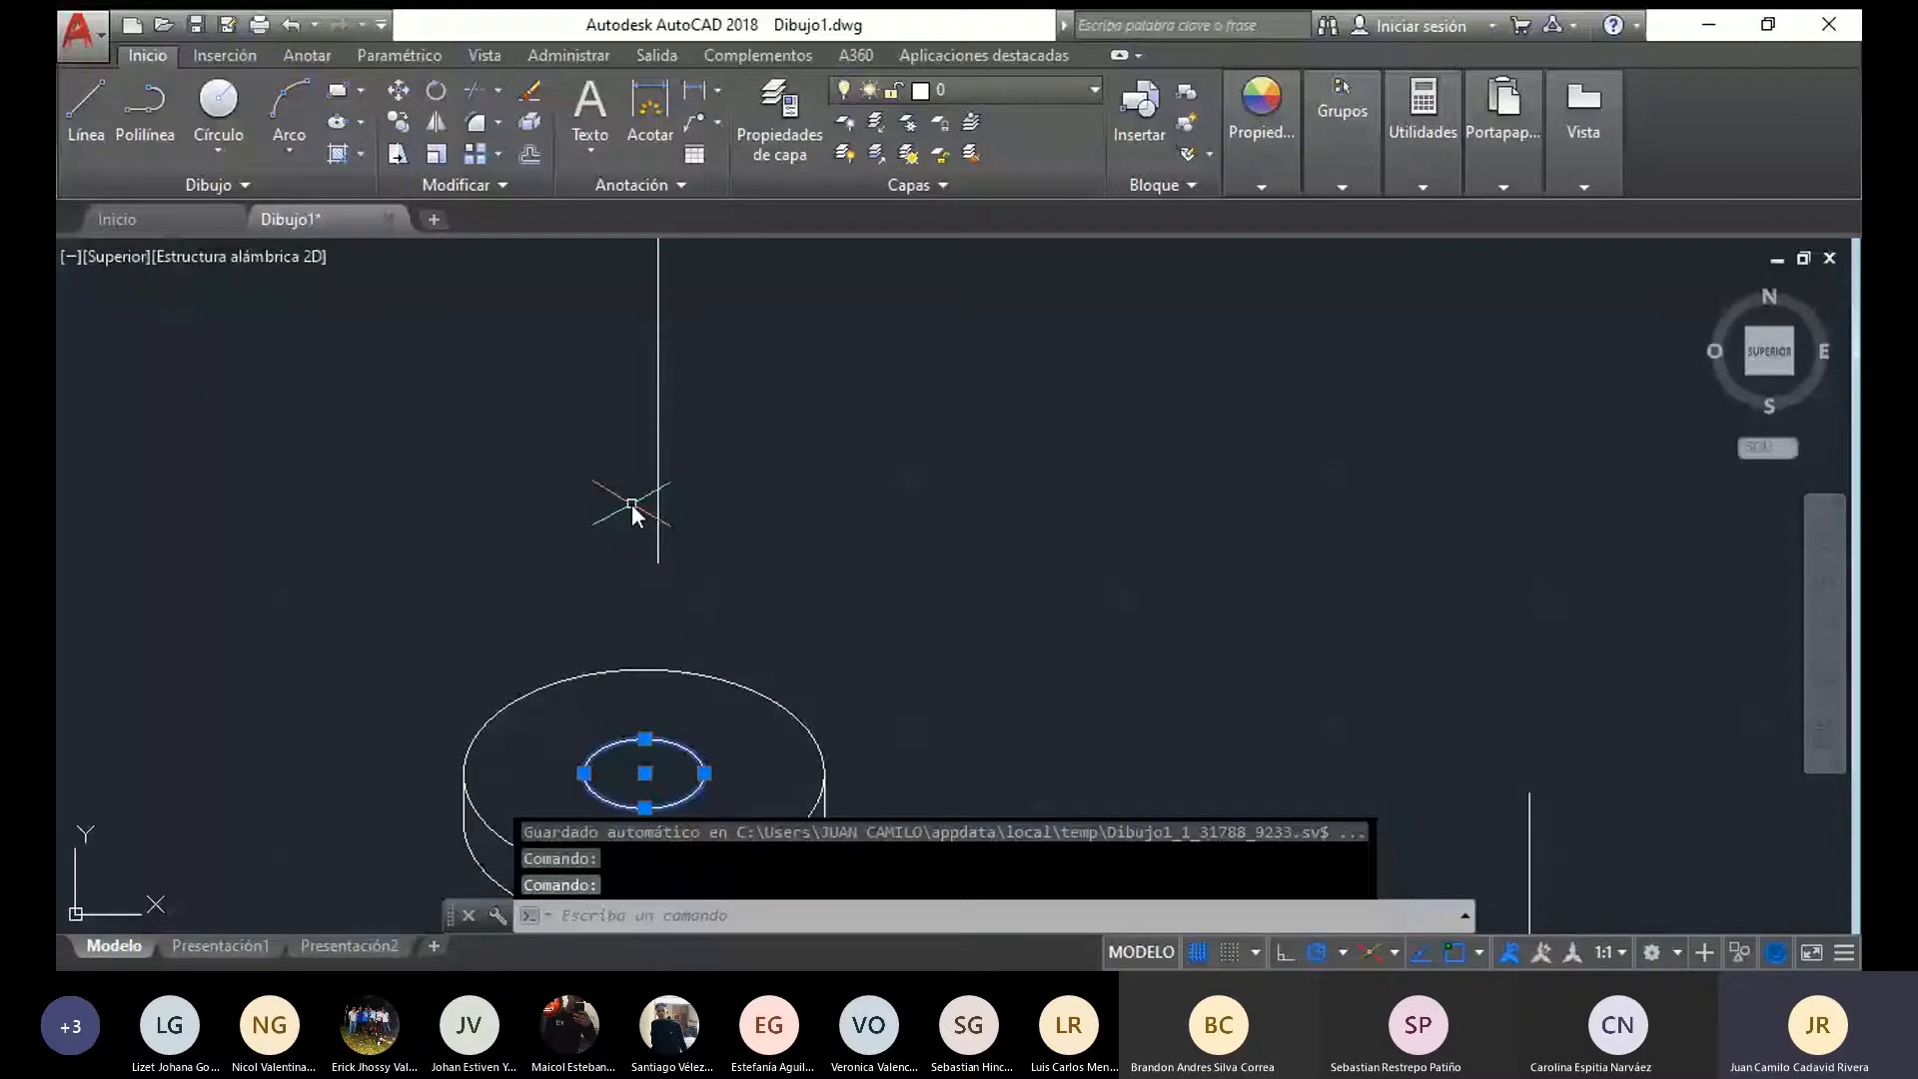
pyautogui.click(398, 122)
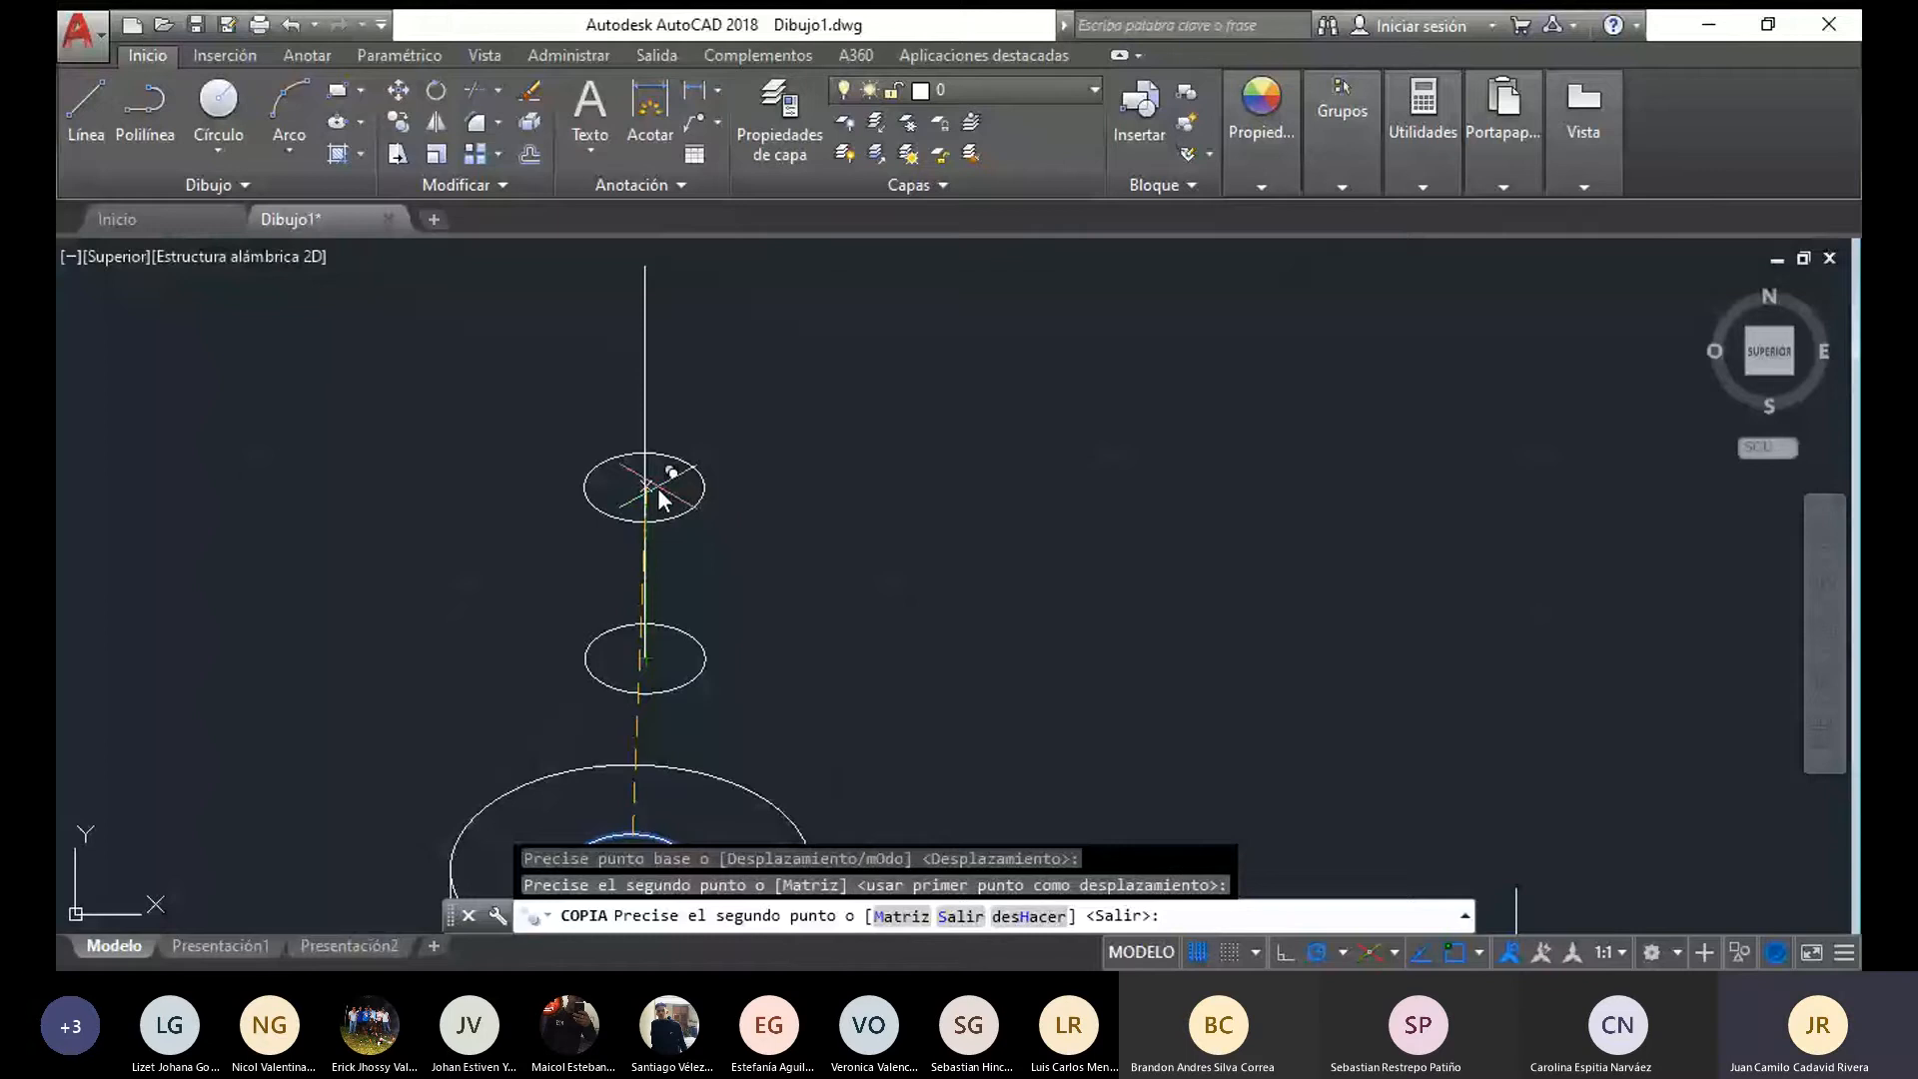
pyautogui.click(646, 416)
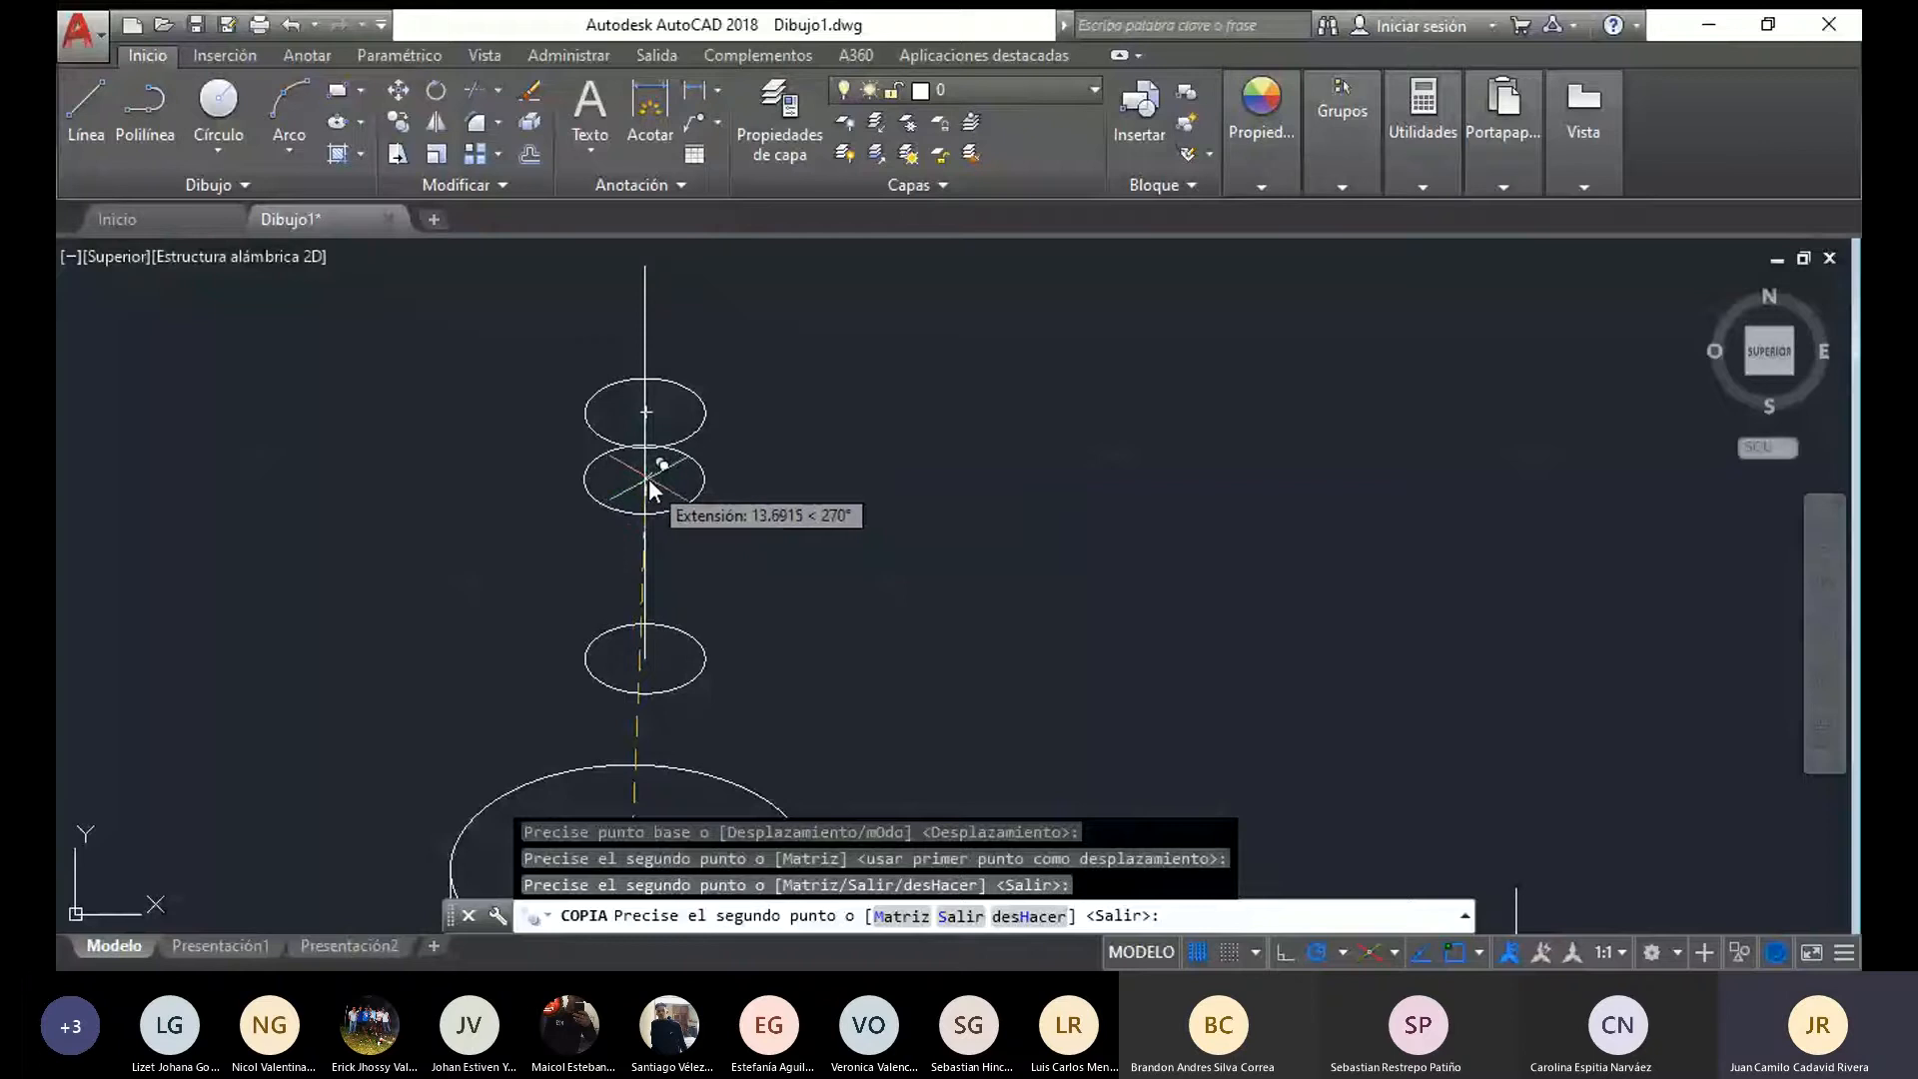
pyautogui.press('Escape')
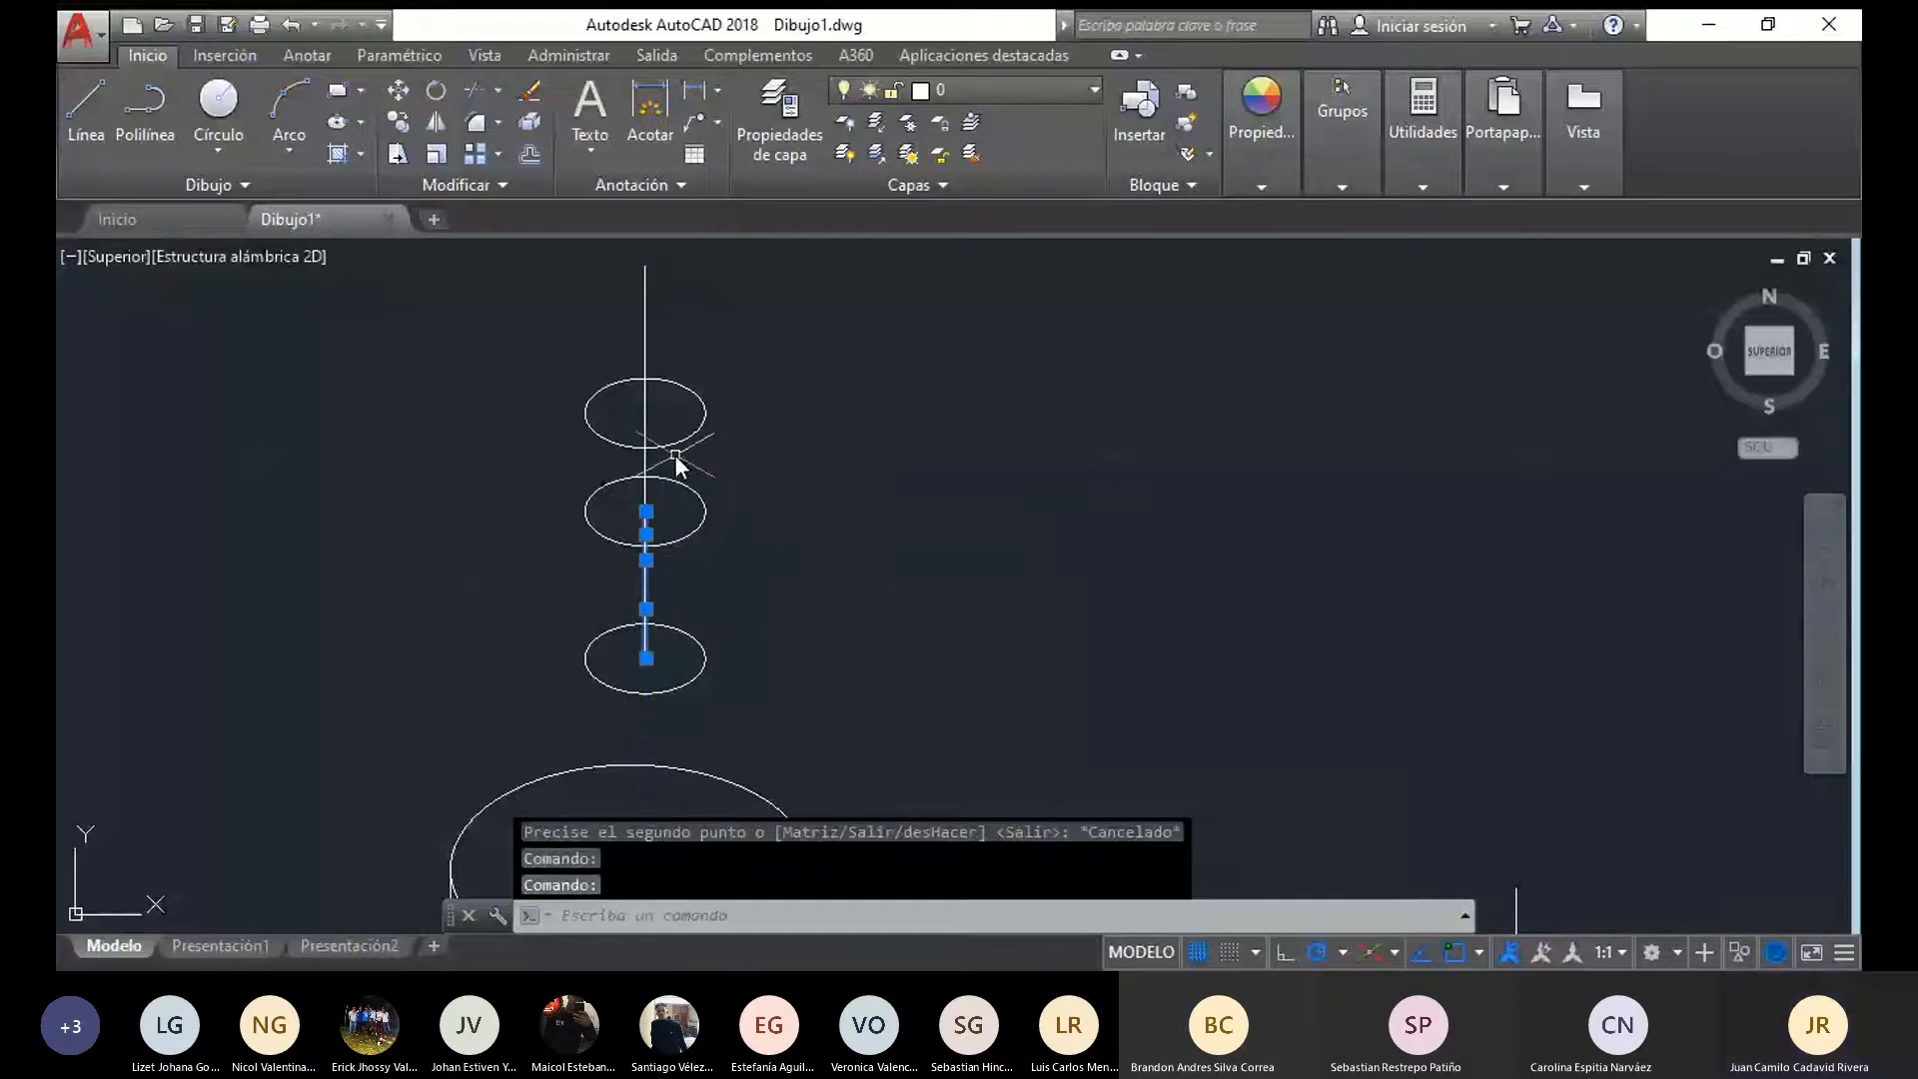
pyautogui.press('Escape')
# Move the middle ellipse straight down the axis from its centre to its own lowest point
pyautogui.scroll(4, 675, 518)
pyautogui.click(641, 589)
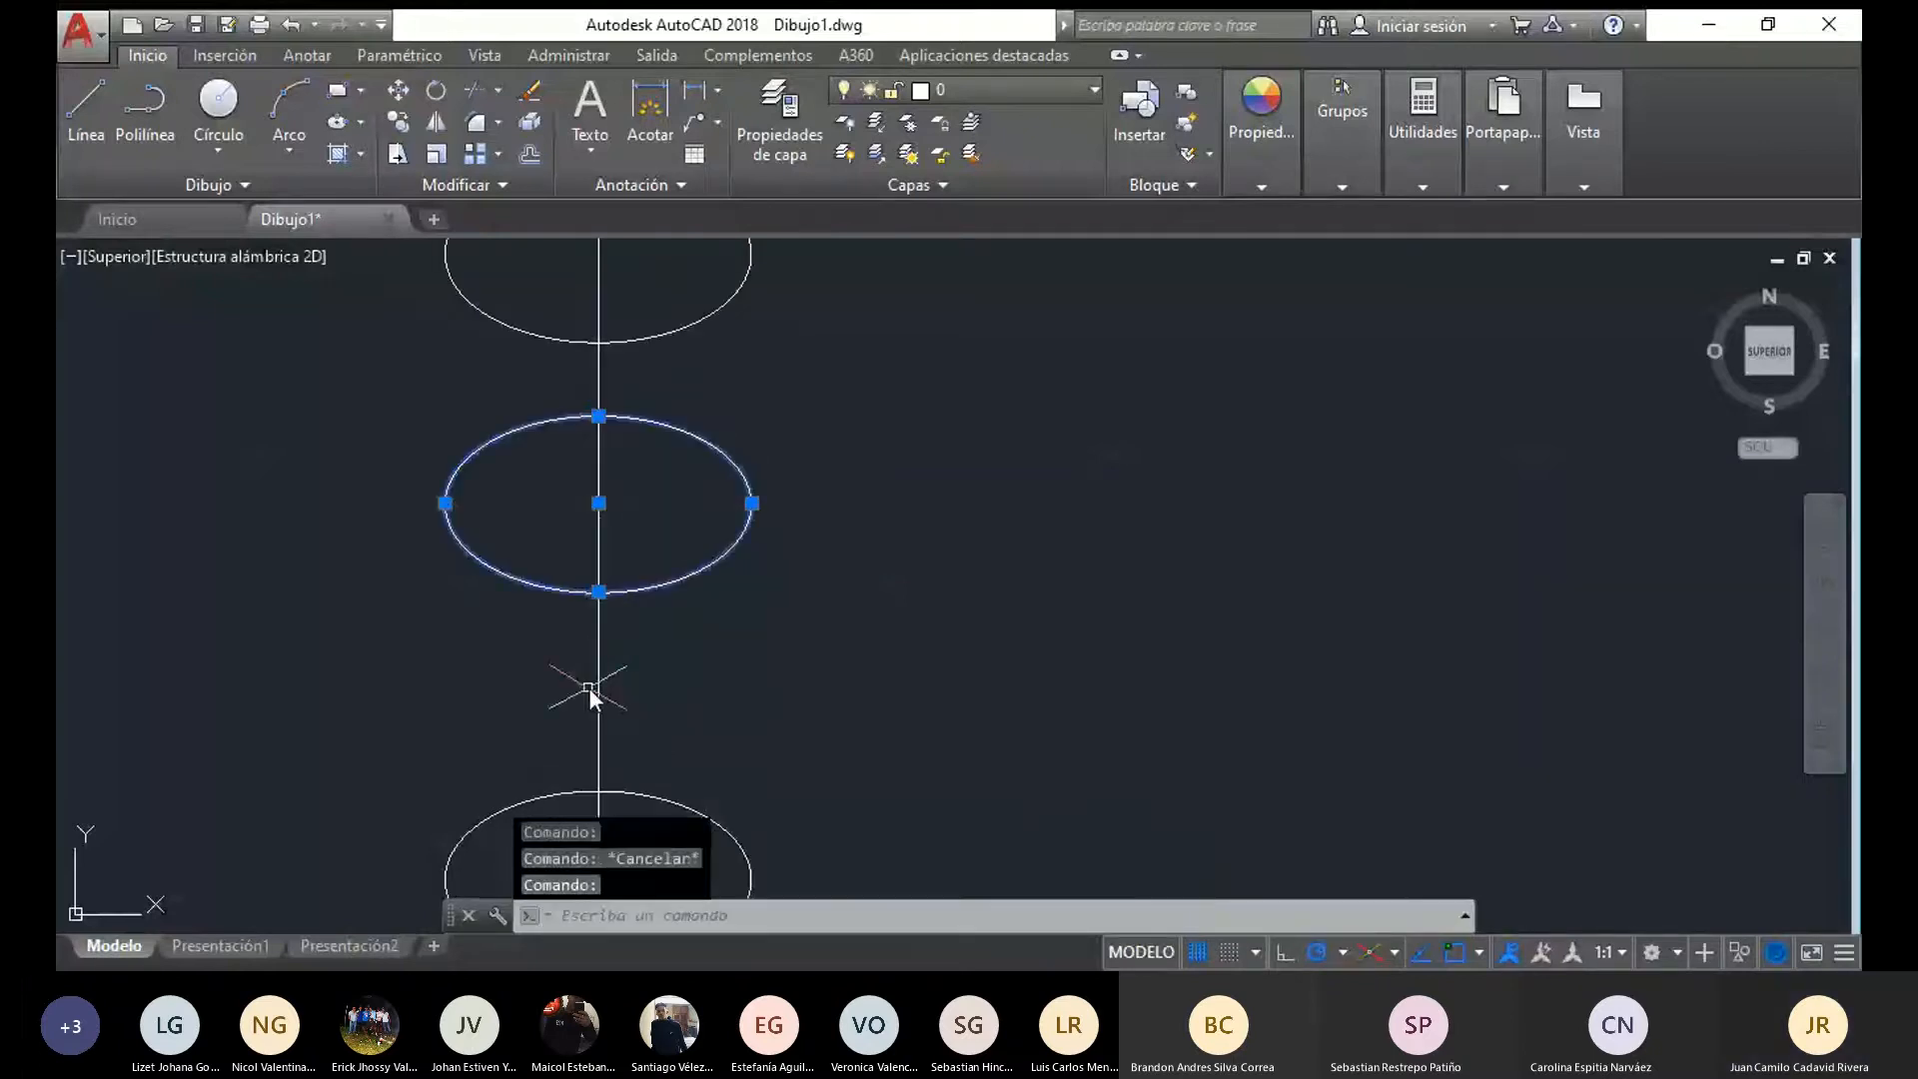
pyautogui.click(392, 92)
pyautogui.click(597, 504)
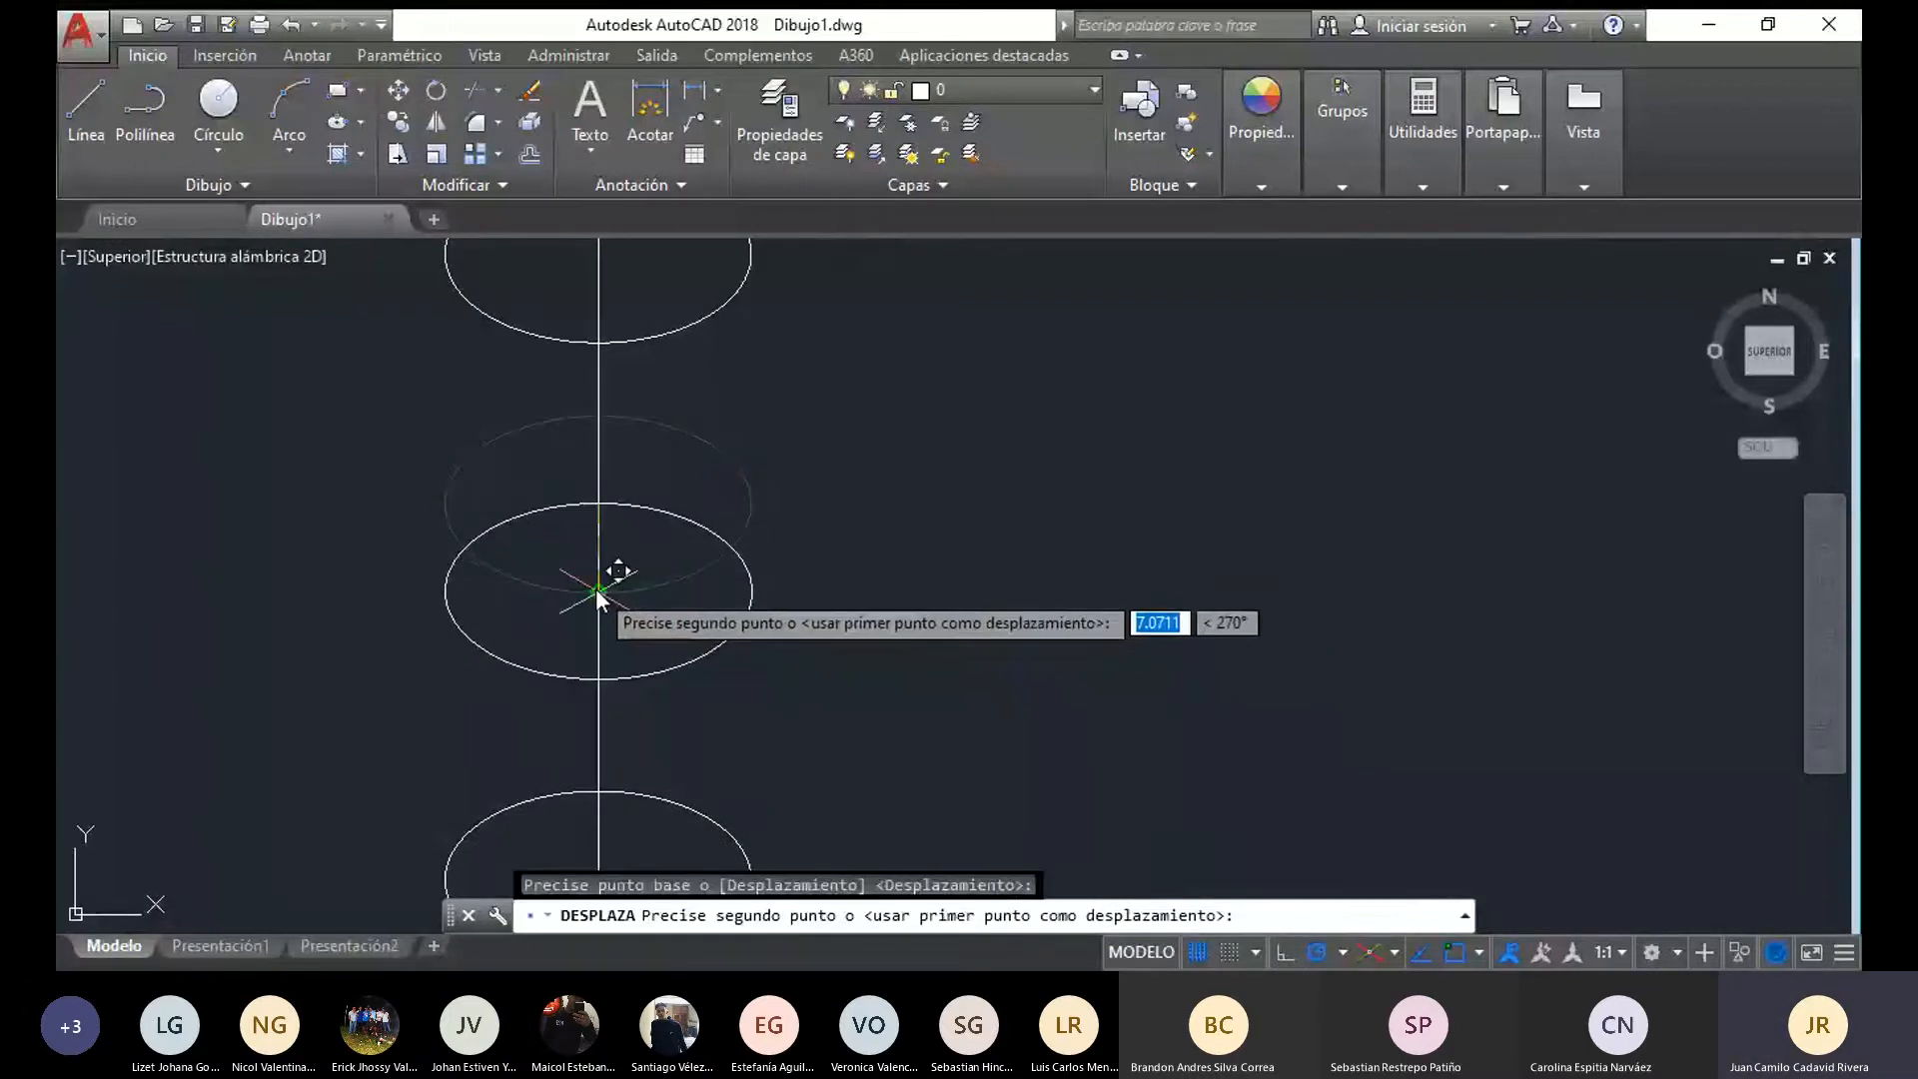
pyautogui.click(596, 590)
pyautogui.click(599, 717)
pyautogui.click(649, 676)
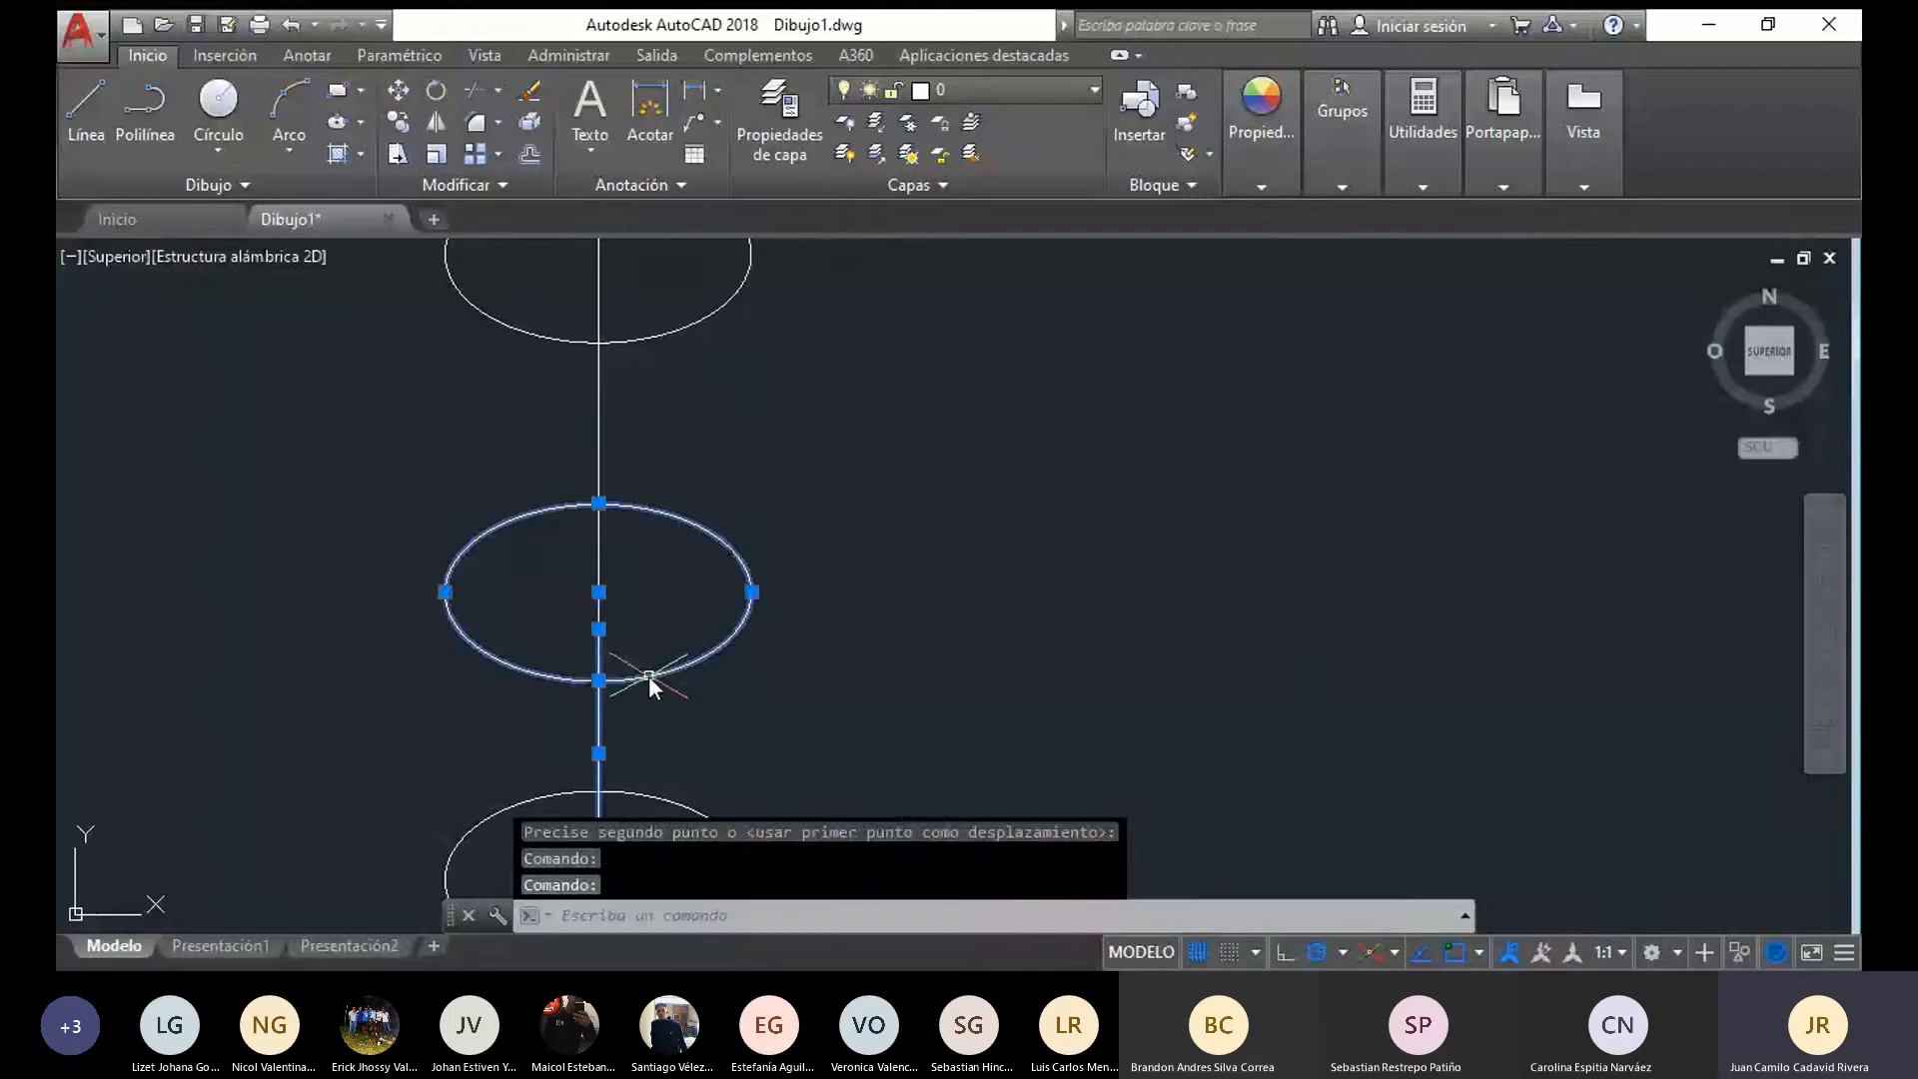
pyautogui.press('Escape')
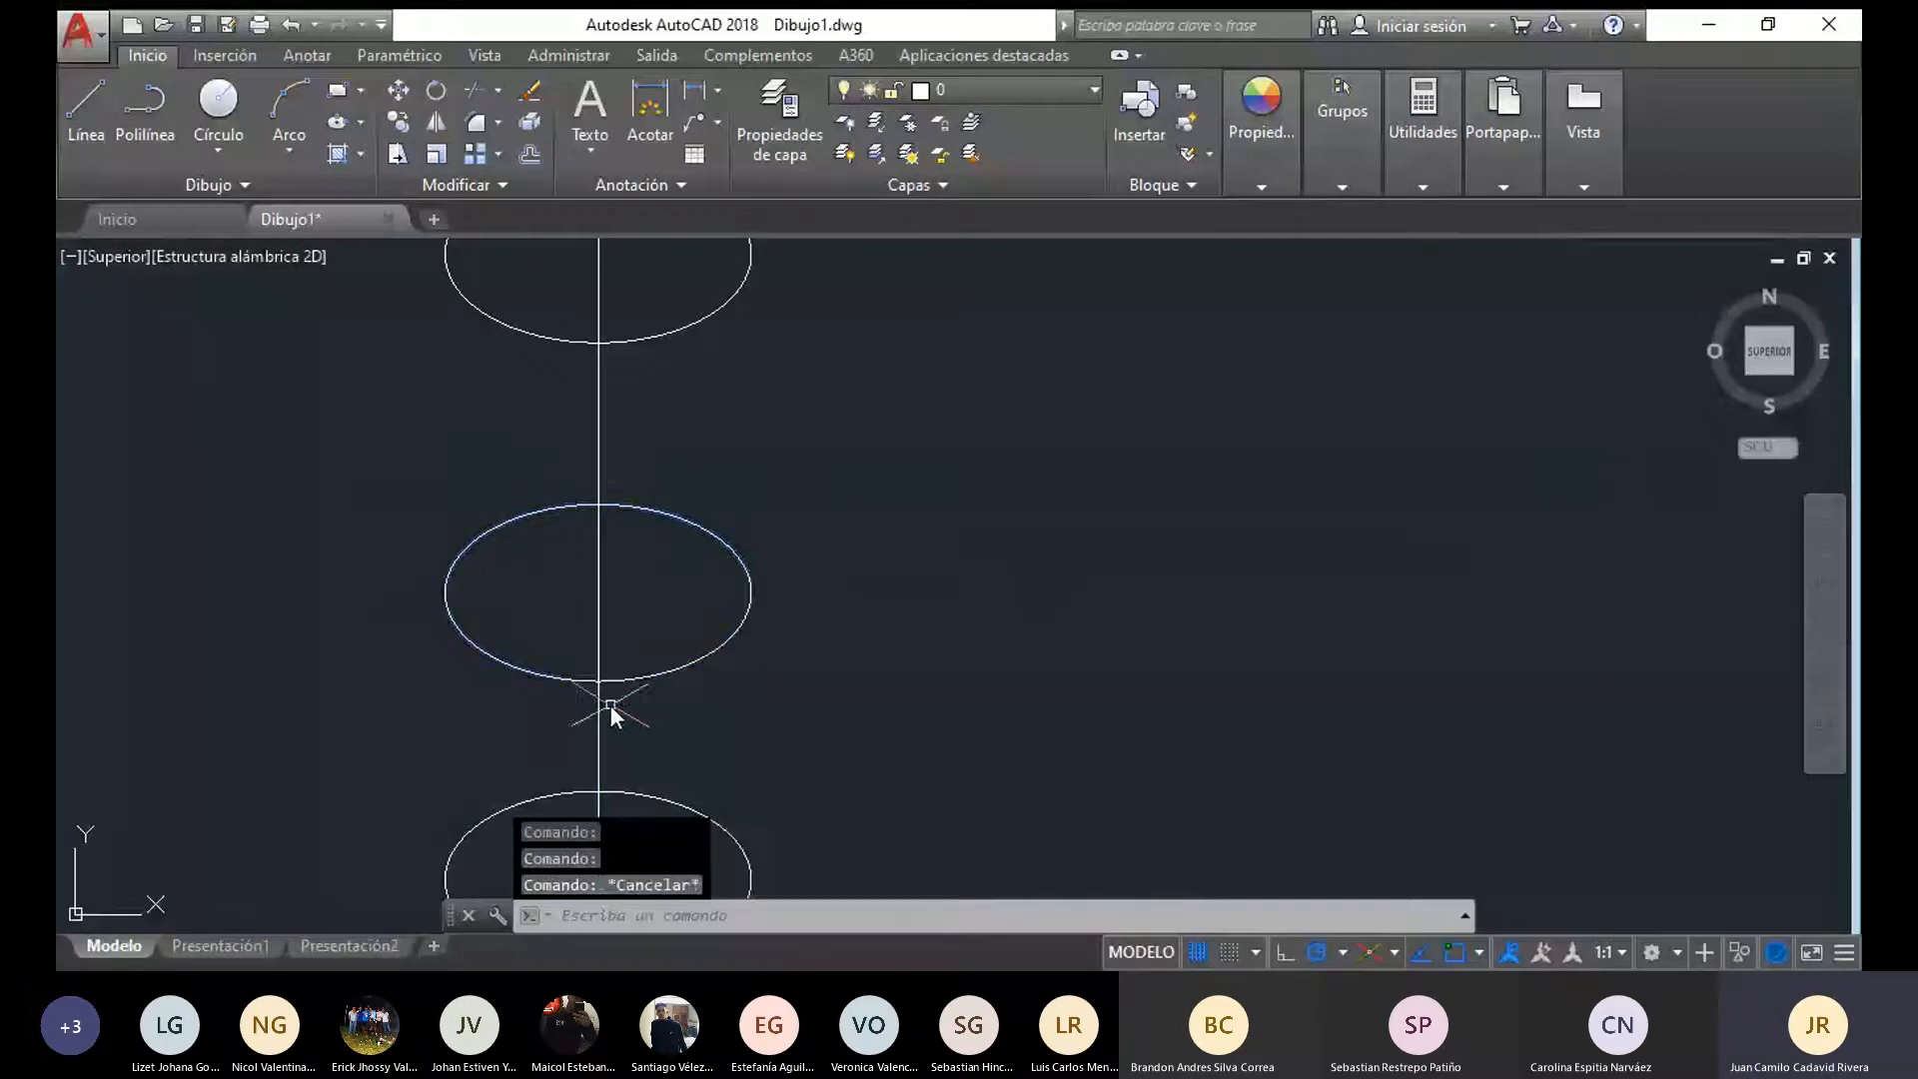
# Move the middle ellipse by its centre down to the upper end of the axis line's lowest segment
pyautogui.click(632, 686)
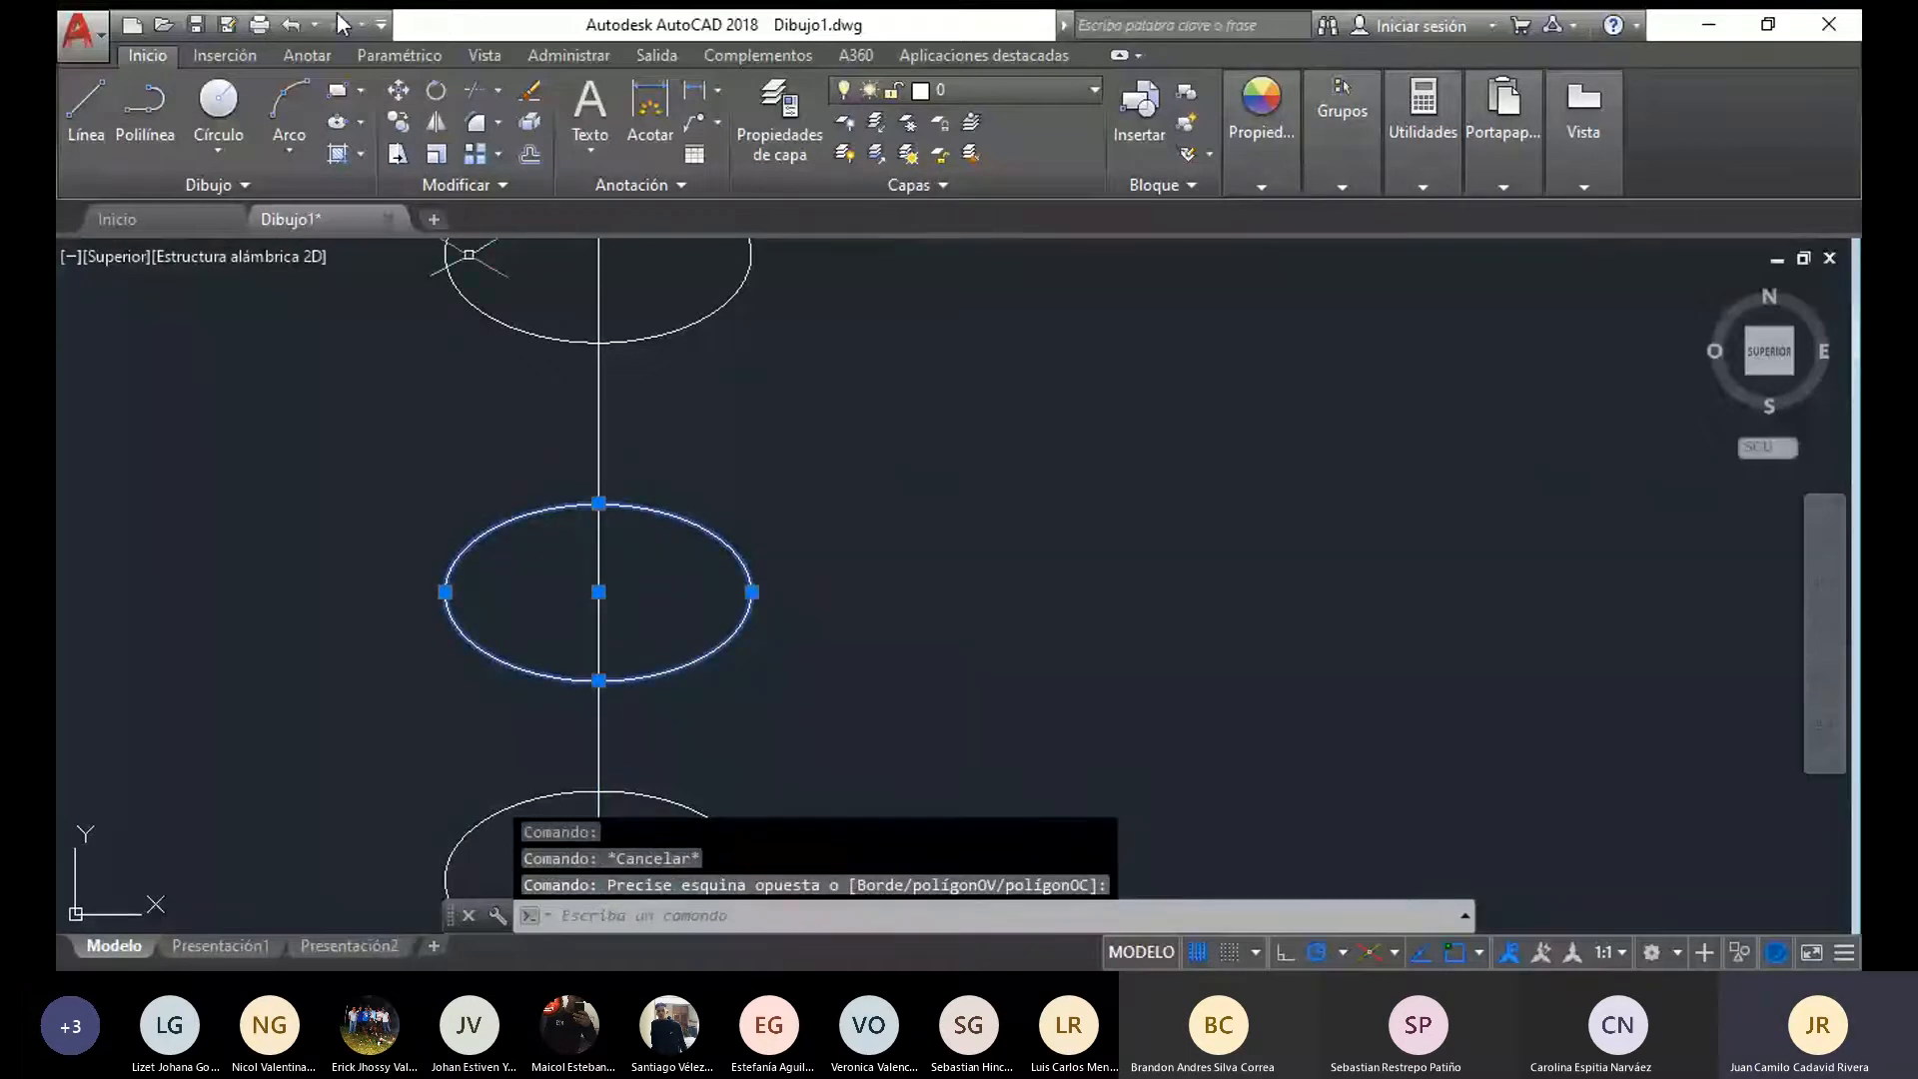
pyautogui.click(398, 90)
pyautogui.click(599, 592)
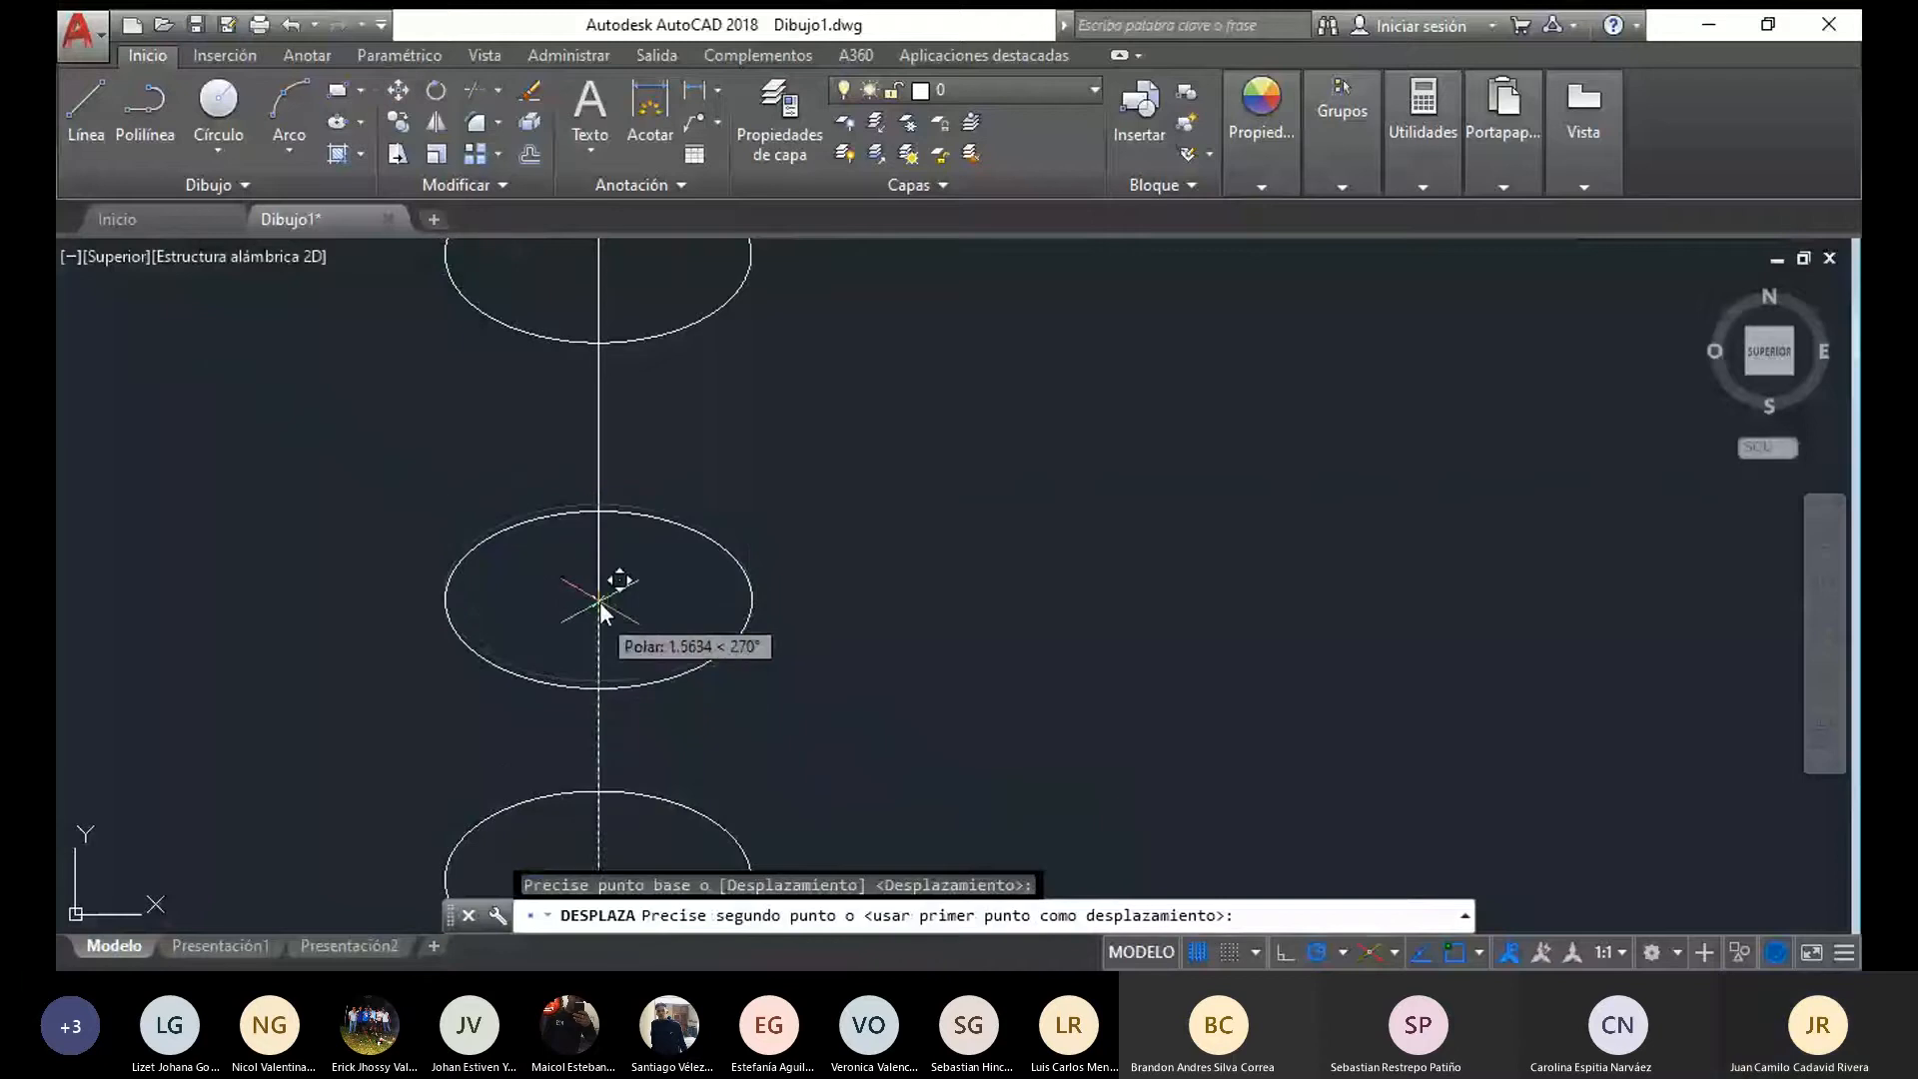
pyautogui.click(600, 633)
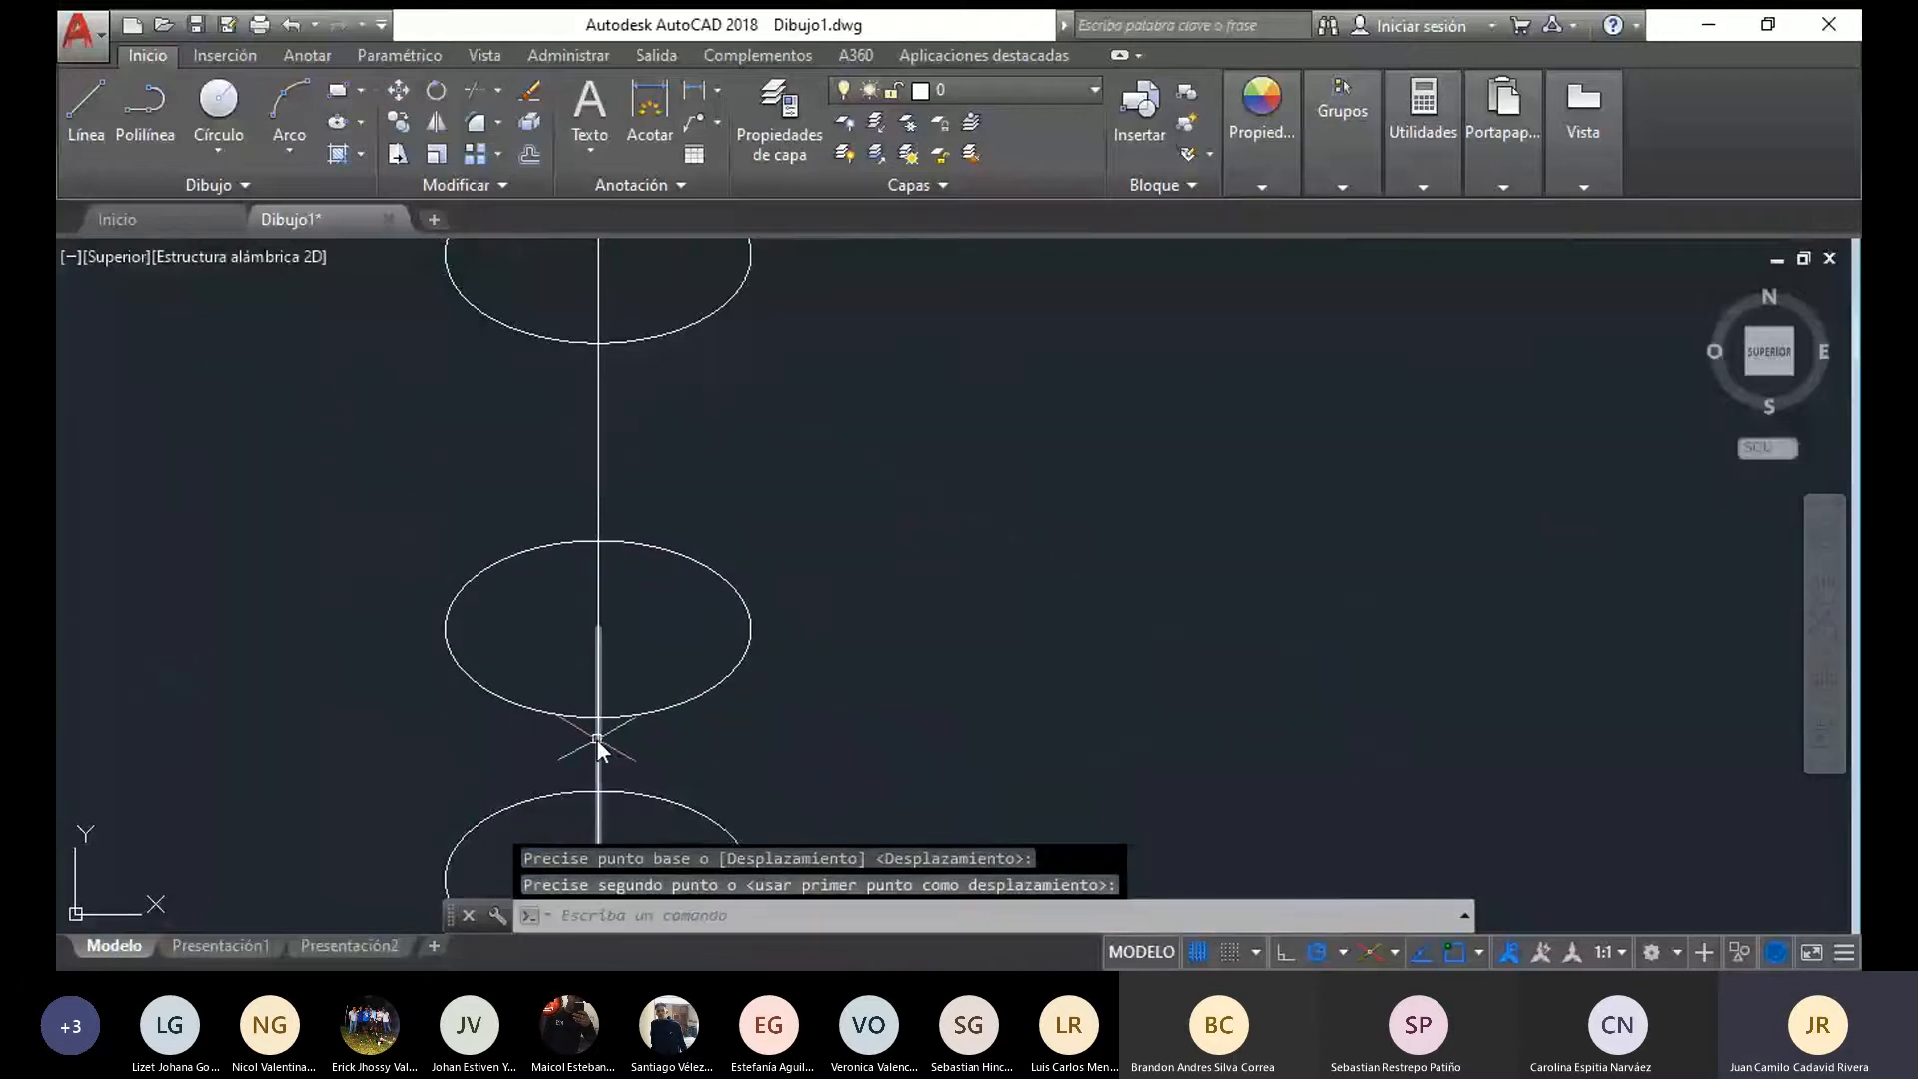
pyautogui.click(597, 740)
pyautogui.click(628, 711)
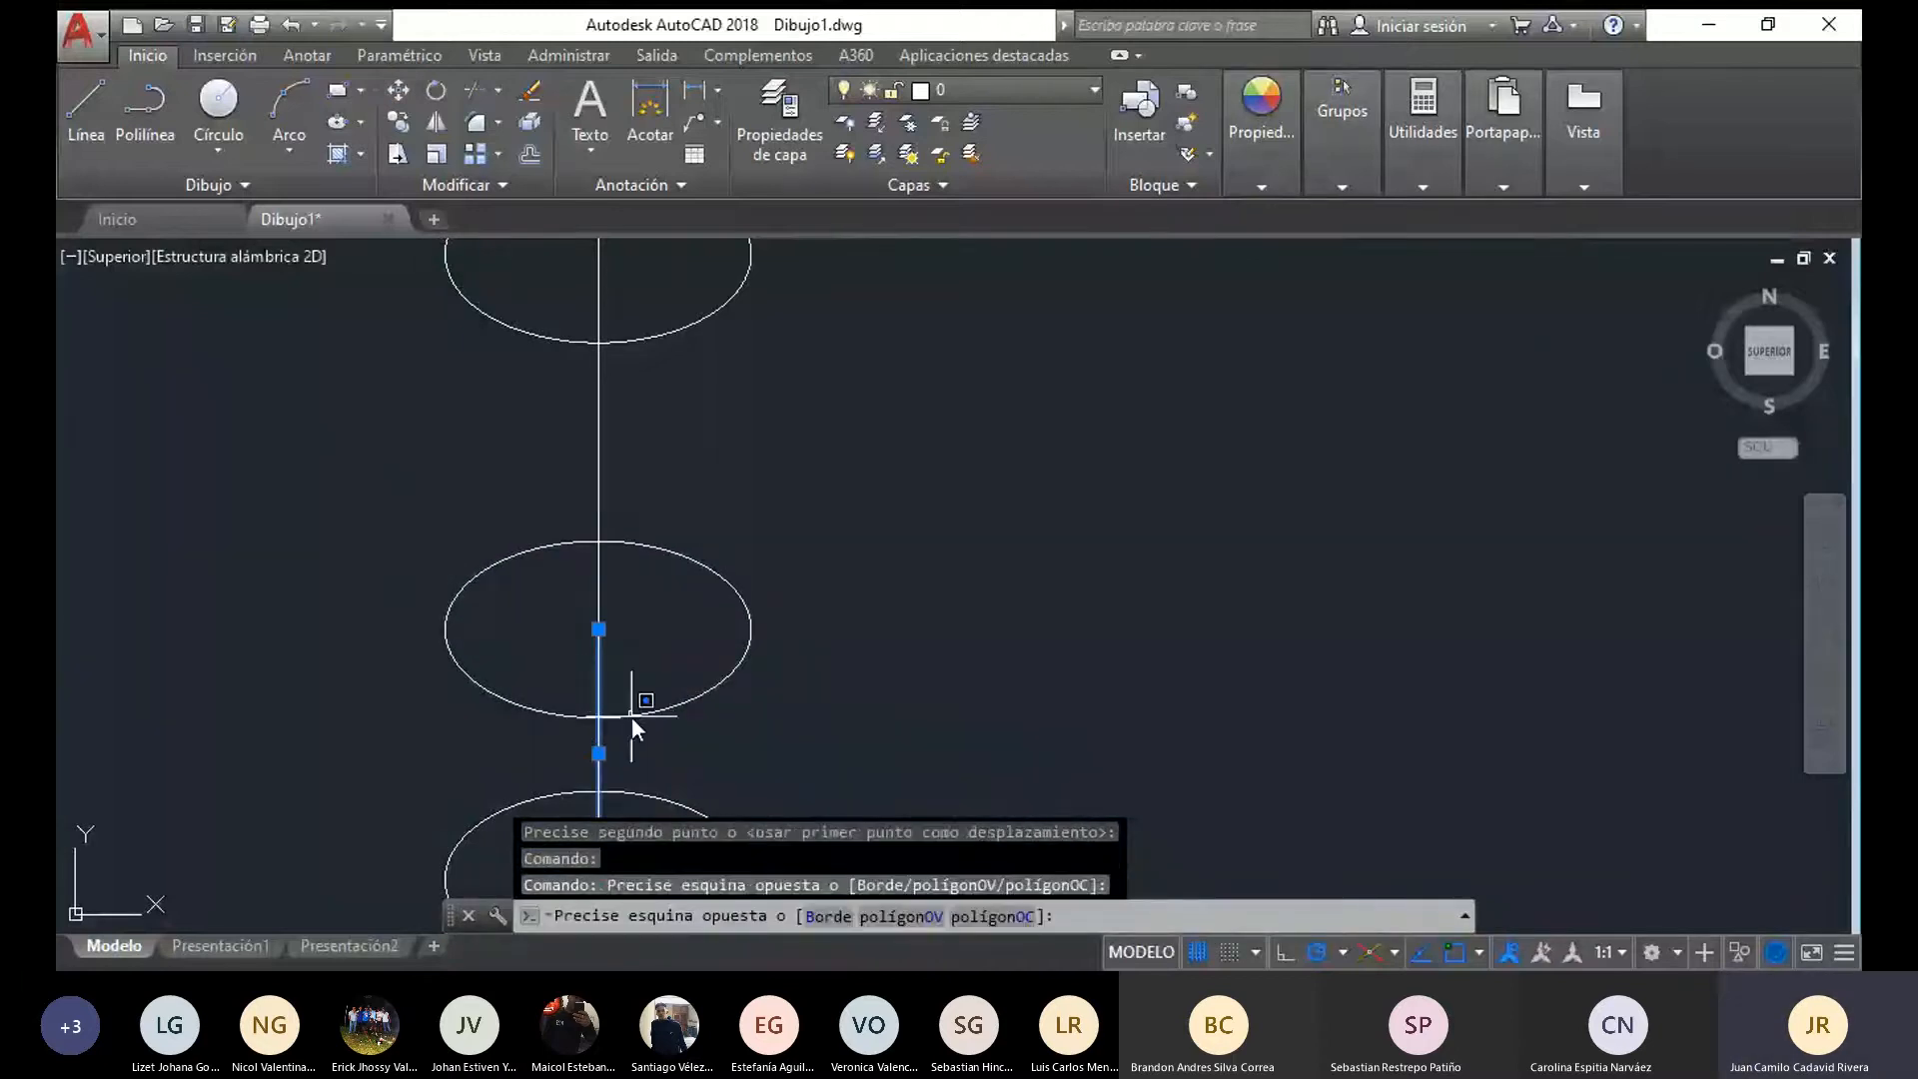
pyautogui.click(632, 716)
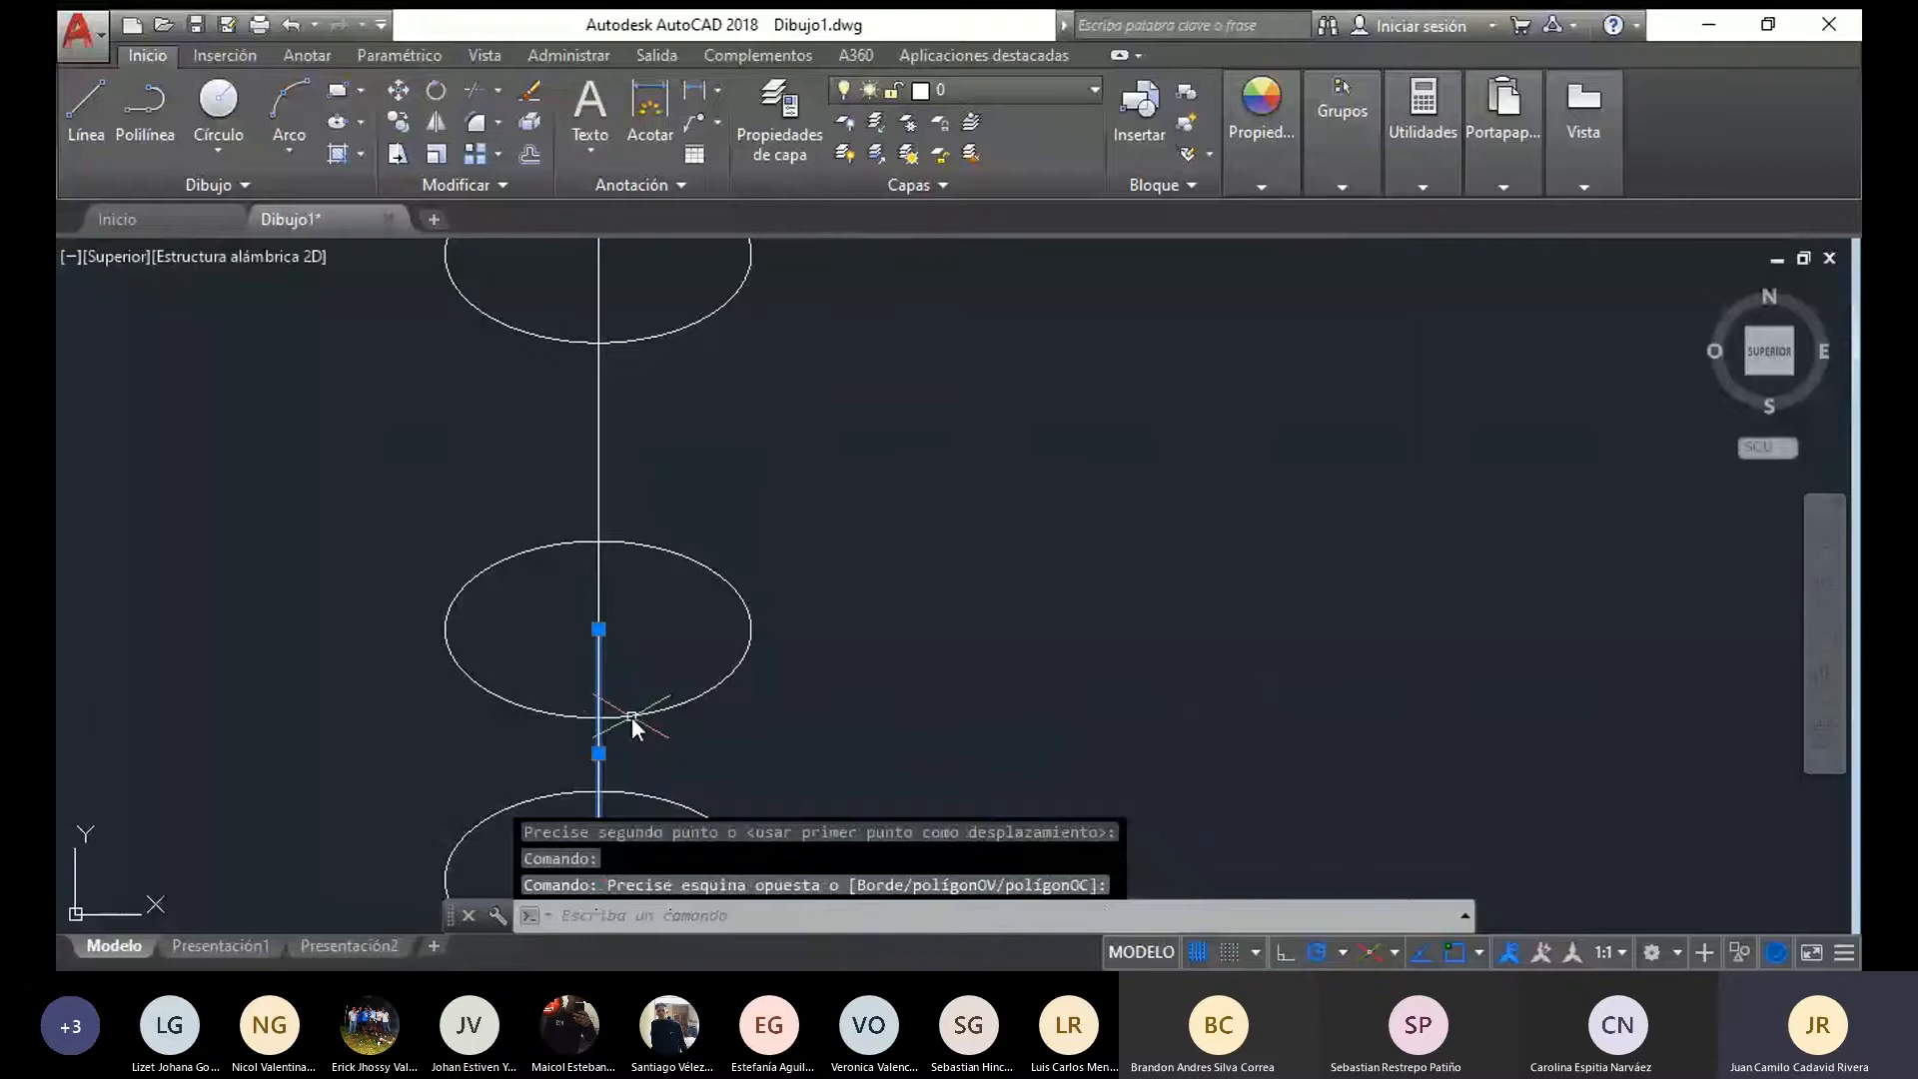
pyautogui.click(632, 717)
pyautogui.press('Escape')
pyautogui.click(599, 624)
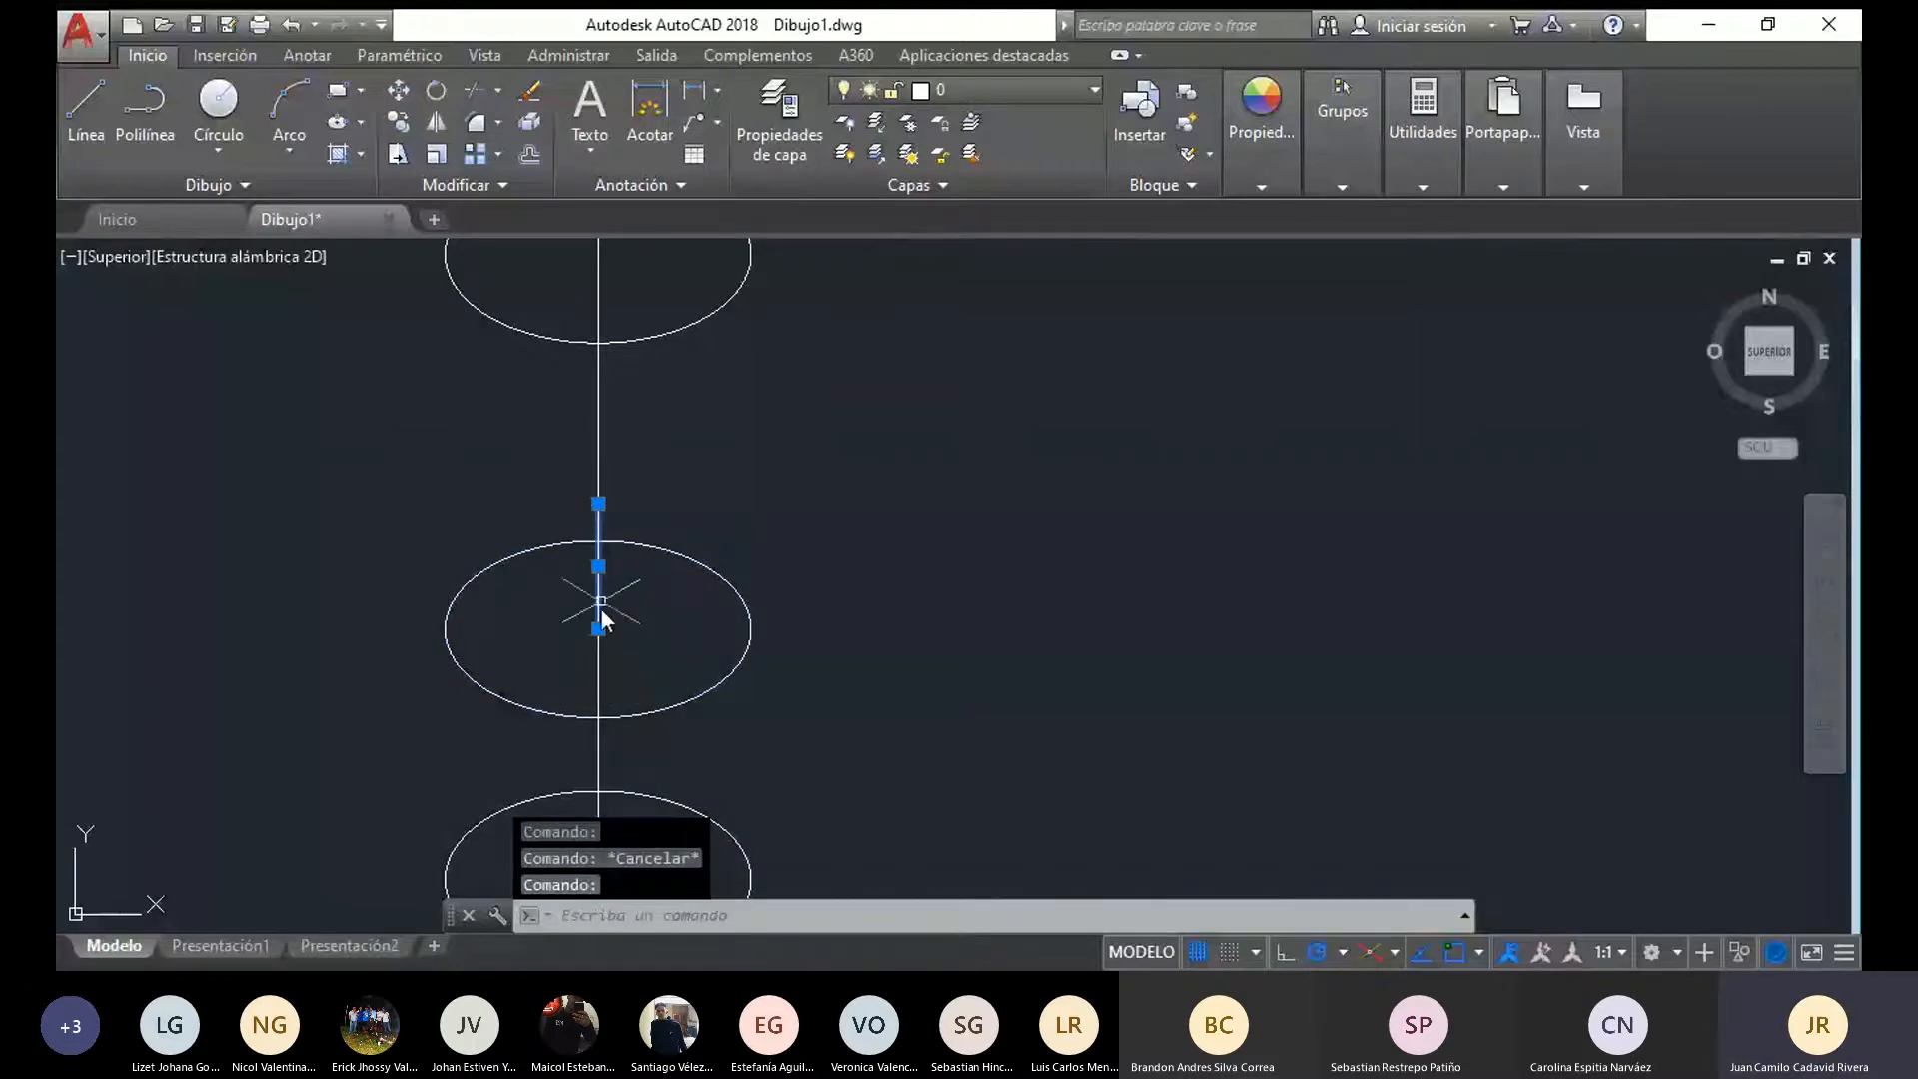
pyautogui.click(657, 334)
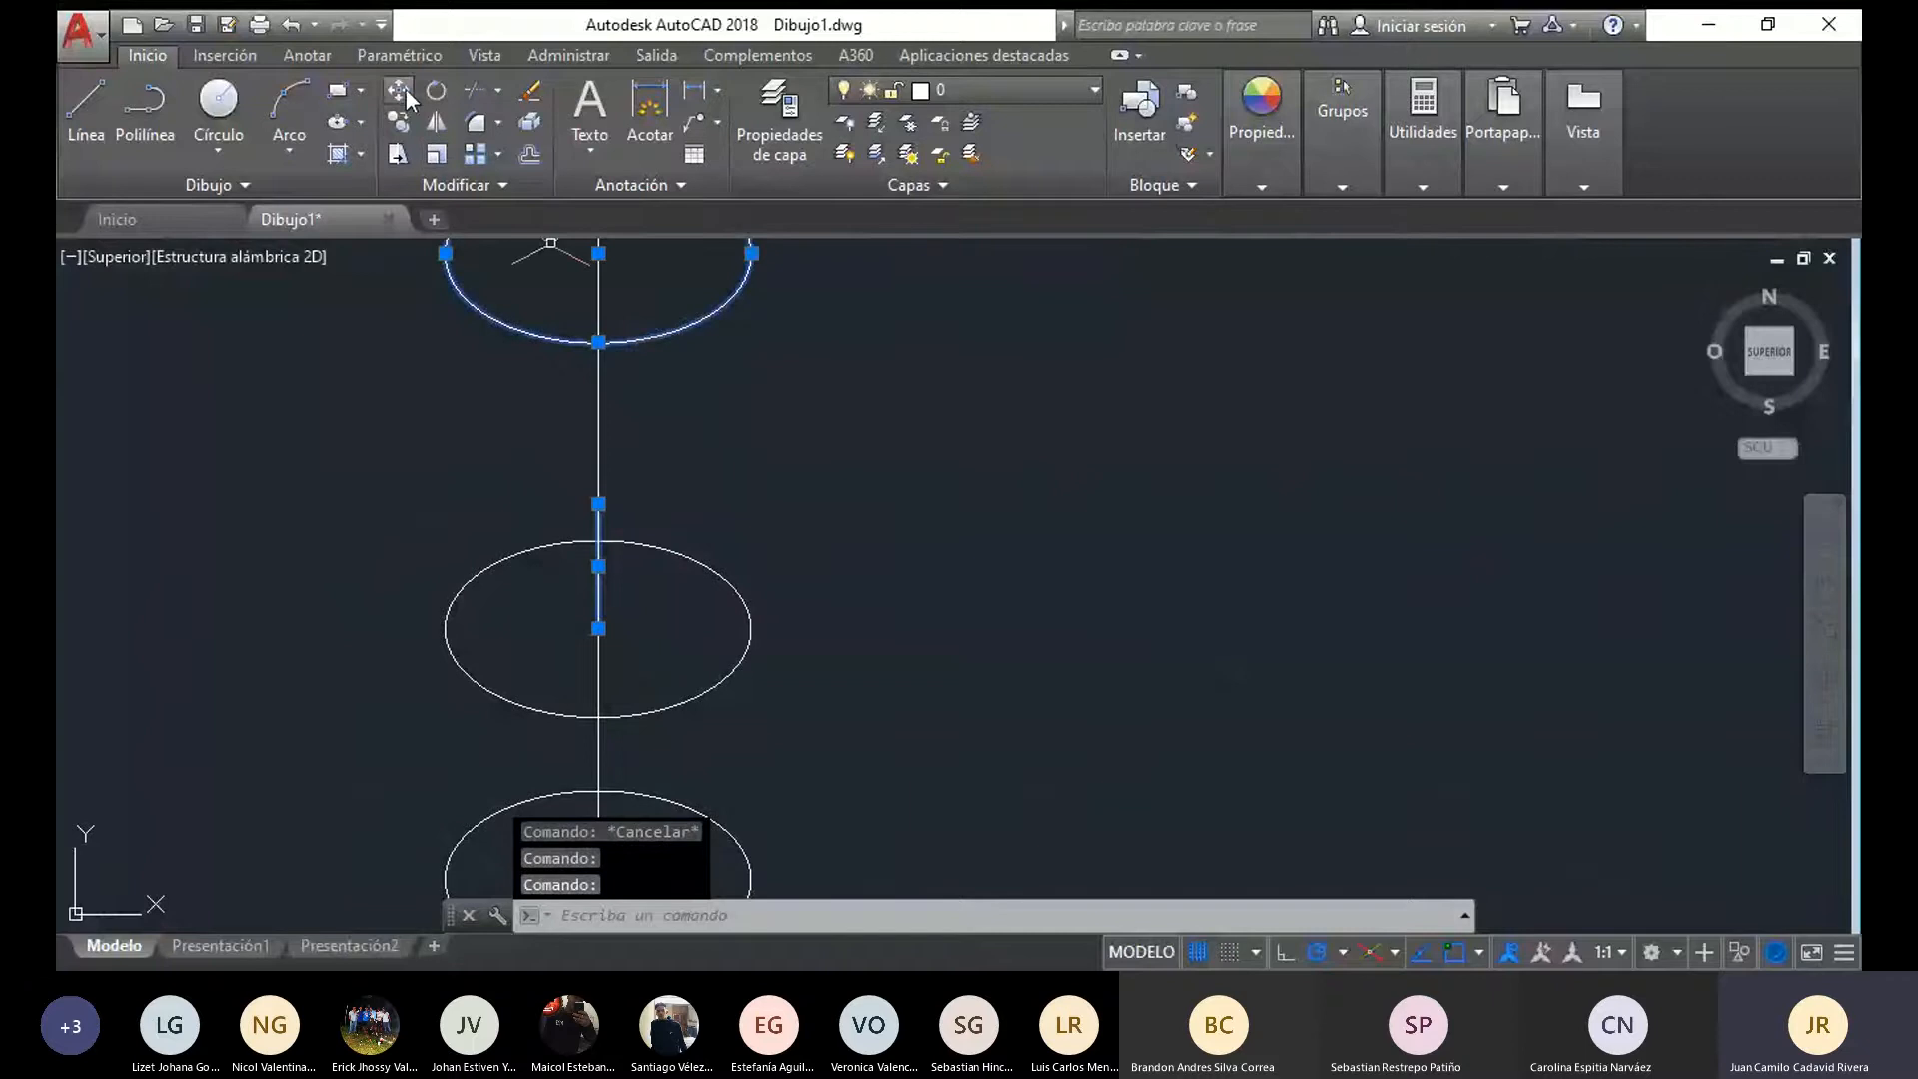
pyautogui.press('Escape')
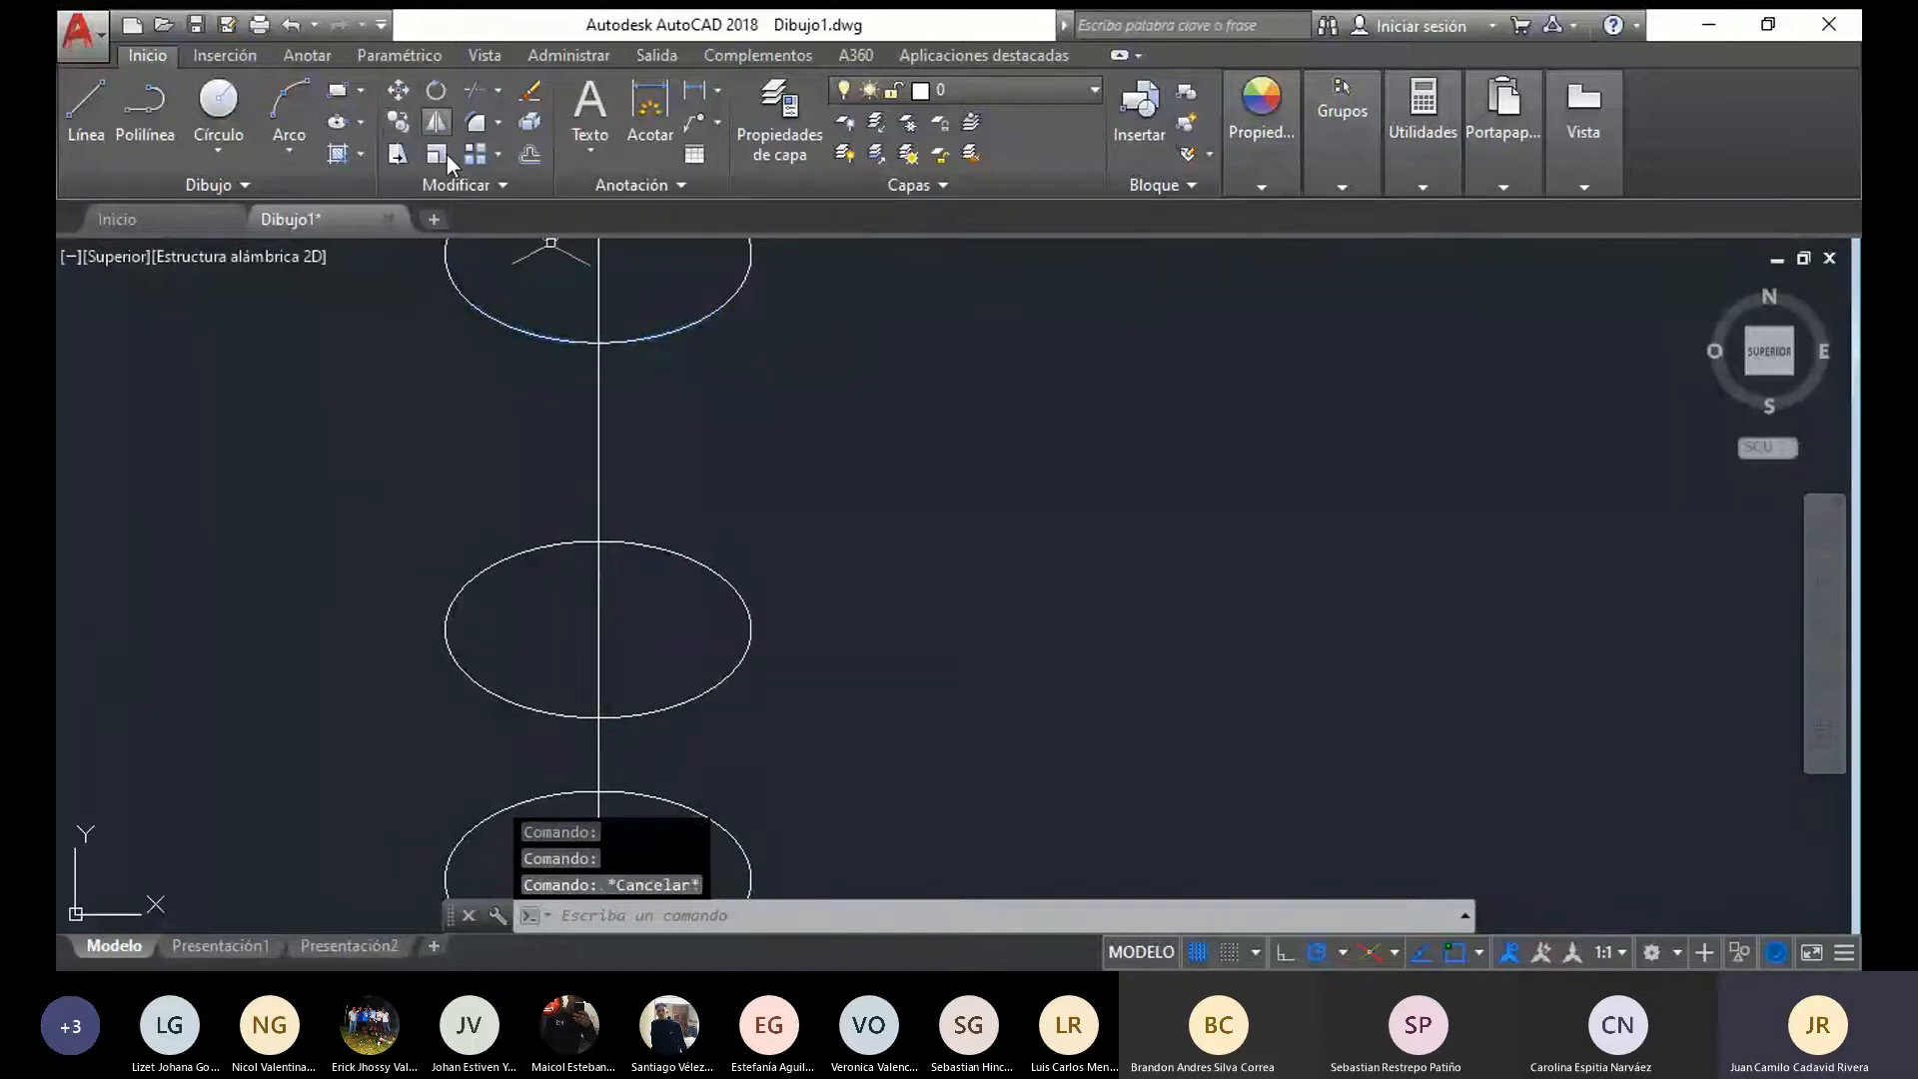
# Move the uppermost ellipse down the axis, placing its centre on the middle ellipse's highest point
pyautogui.click(589, 296)
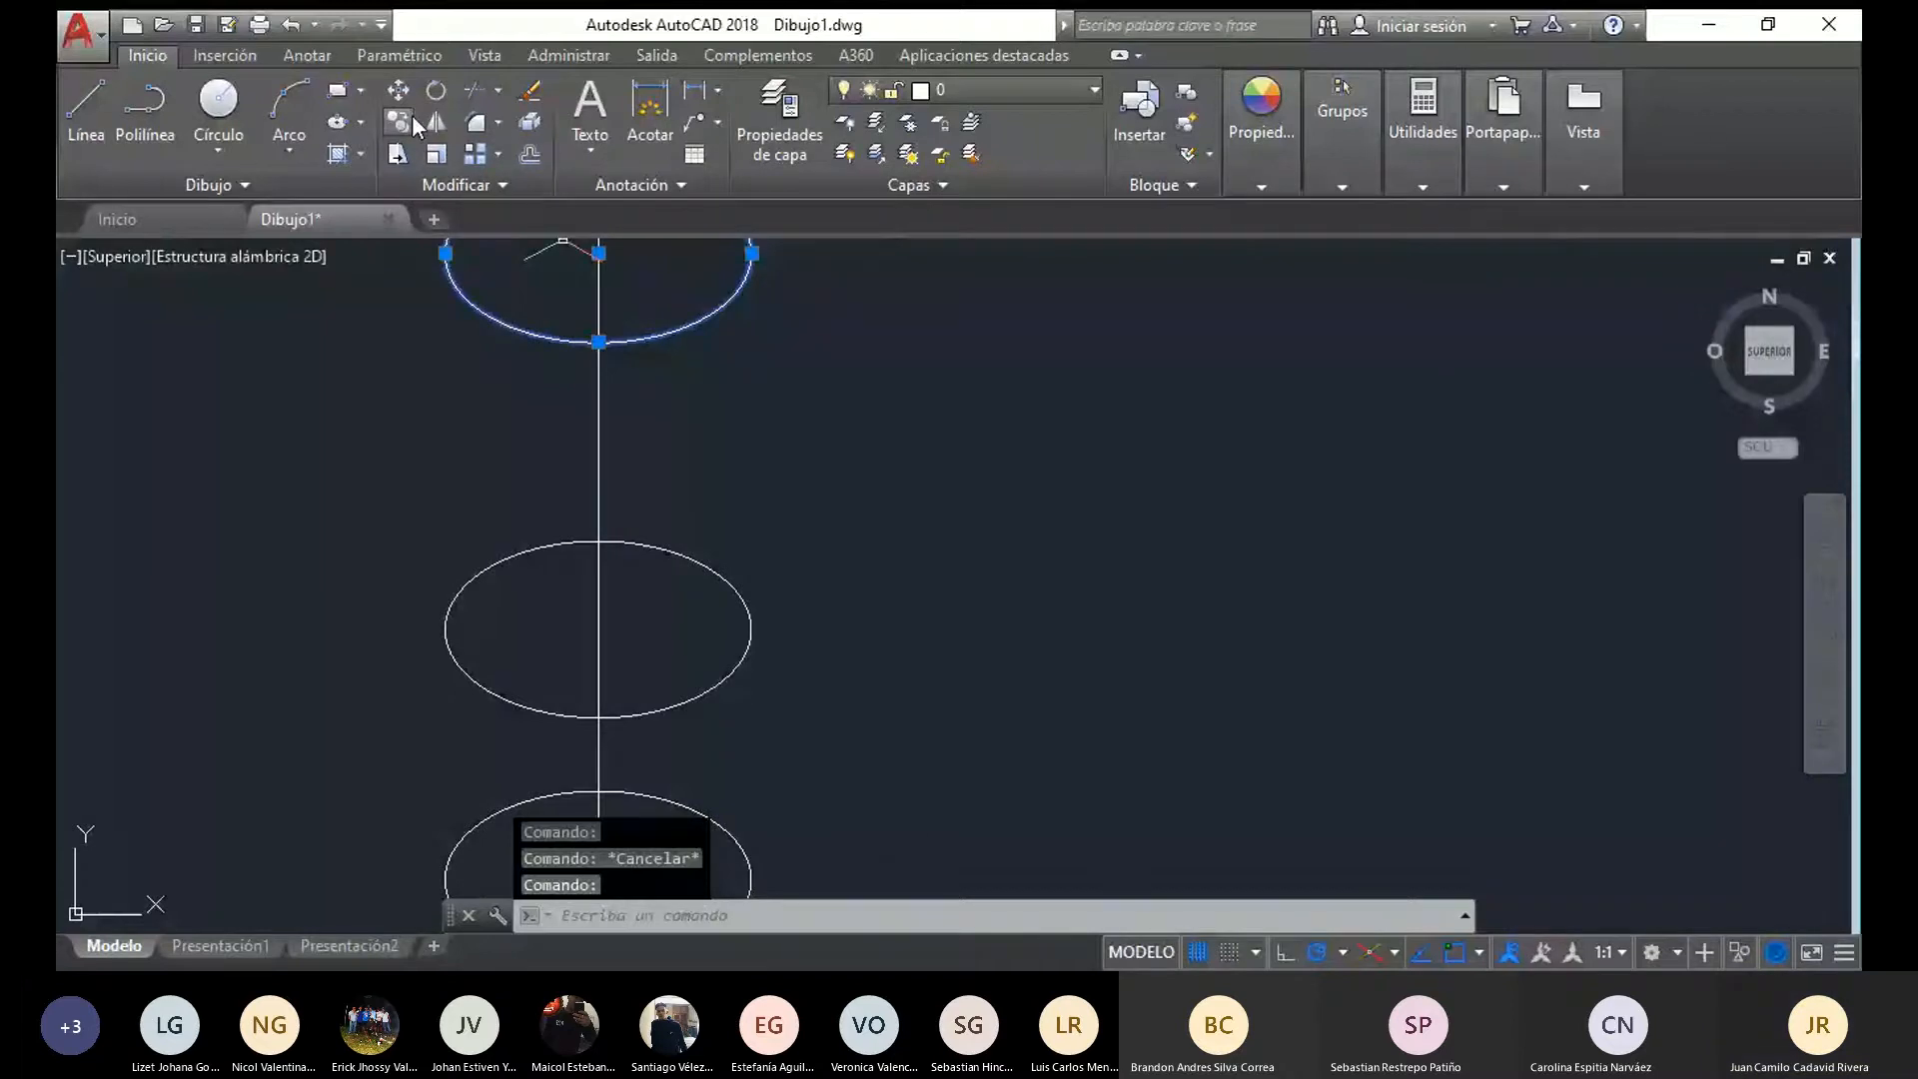
pyautogui.click(397, 90)
pyautogui.click(598, 254)
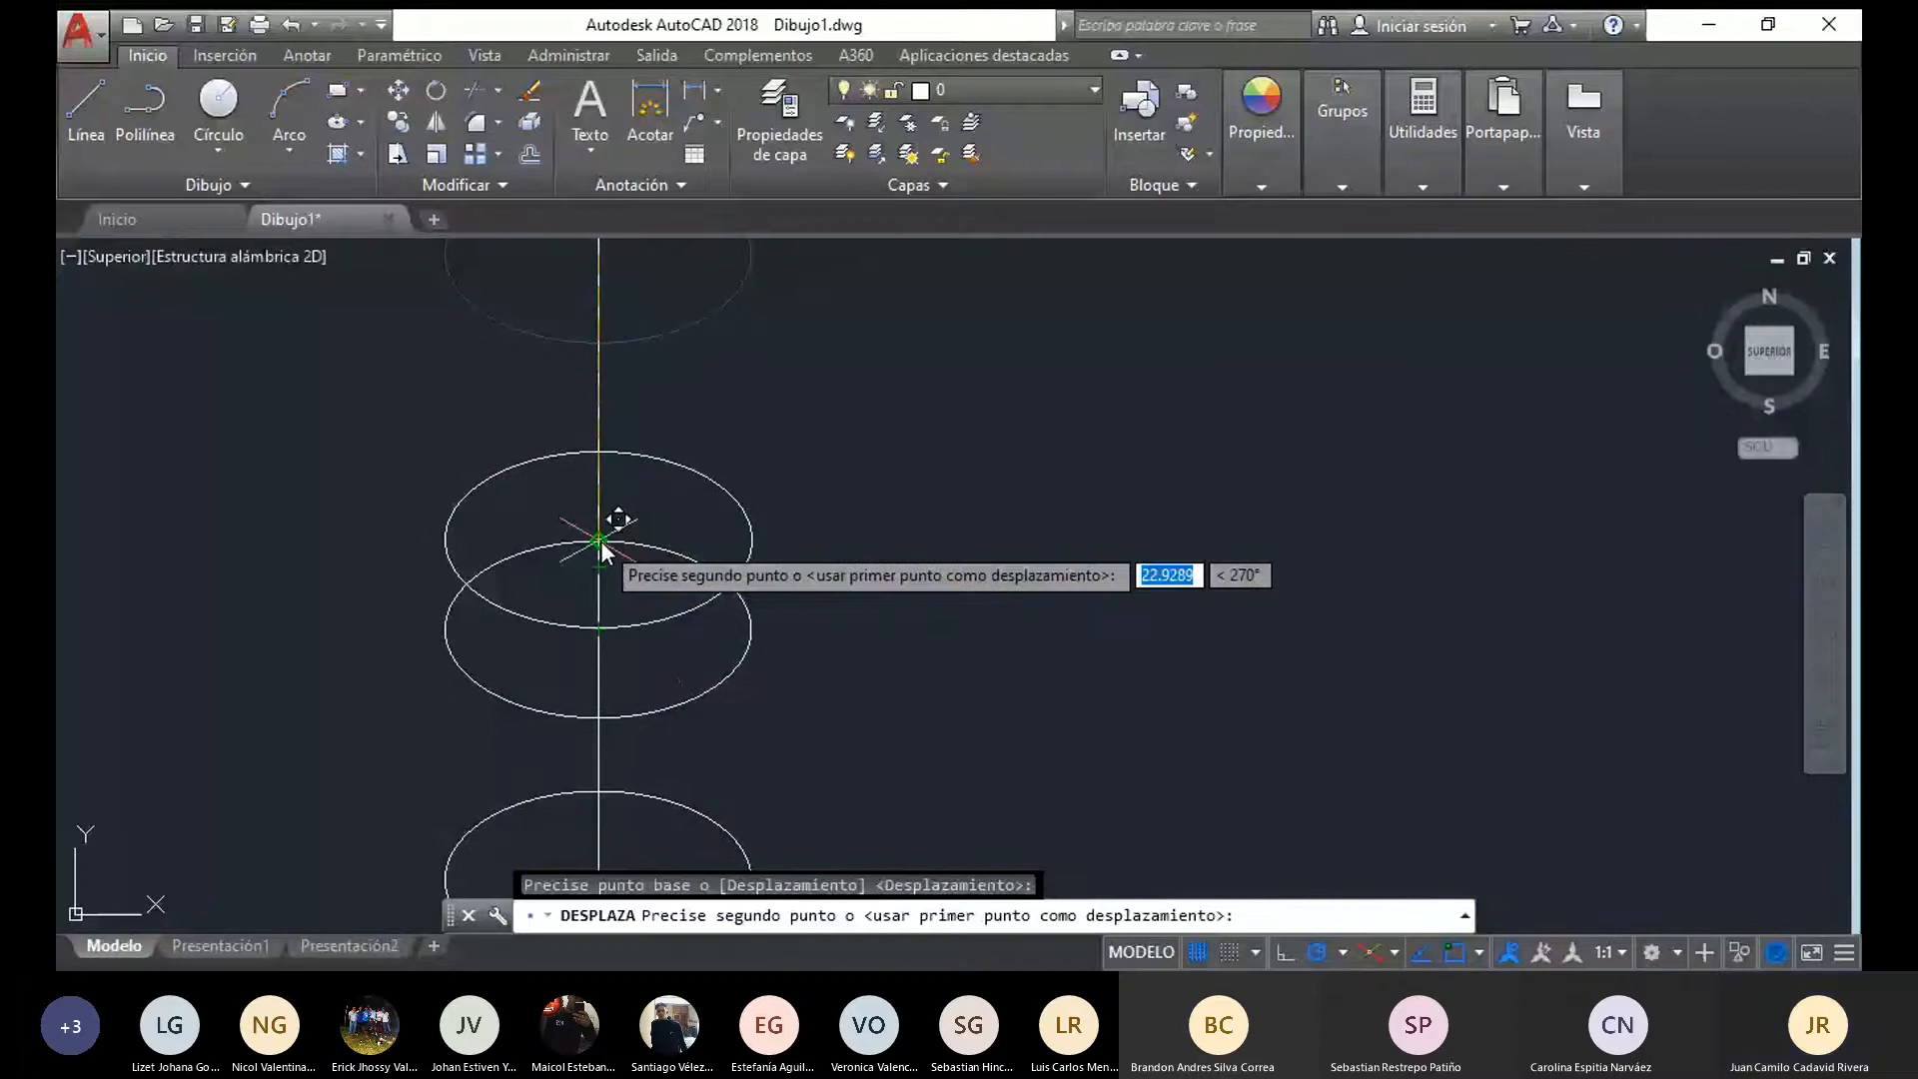
pyautogui.click(600, 543)
pyautogui.click(600, 597)
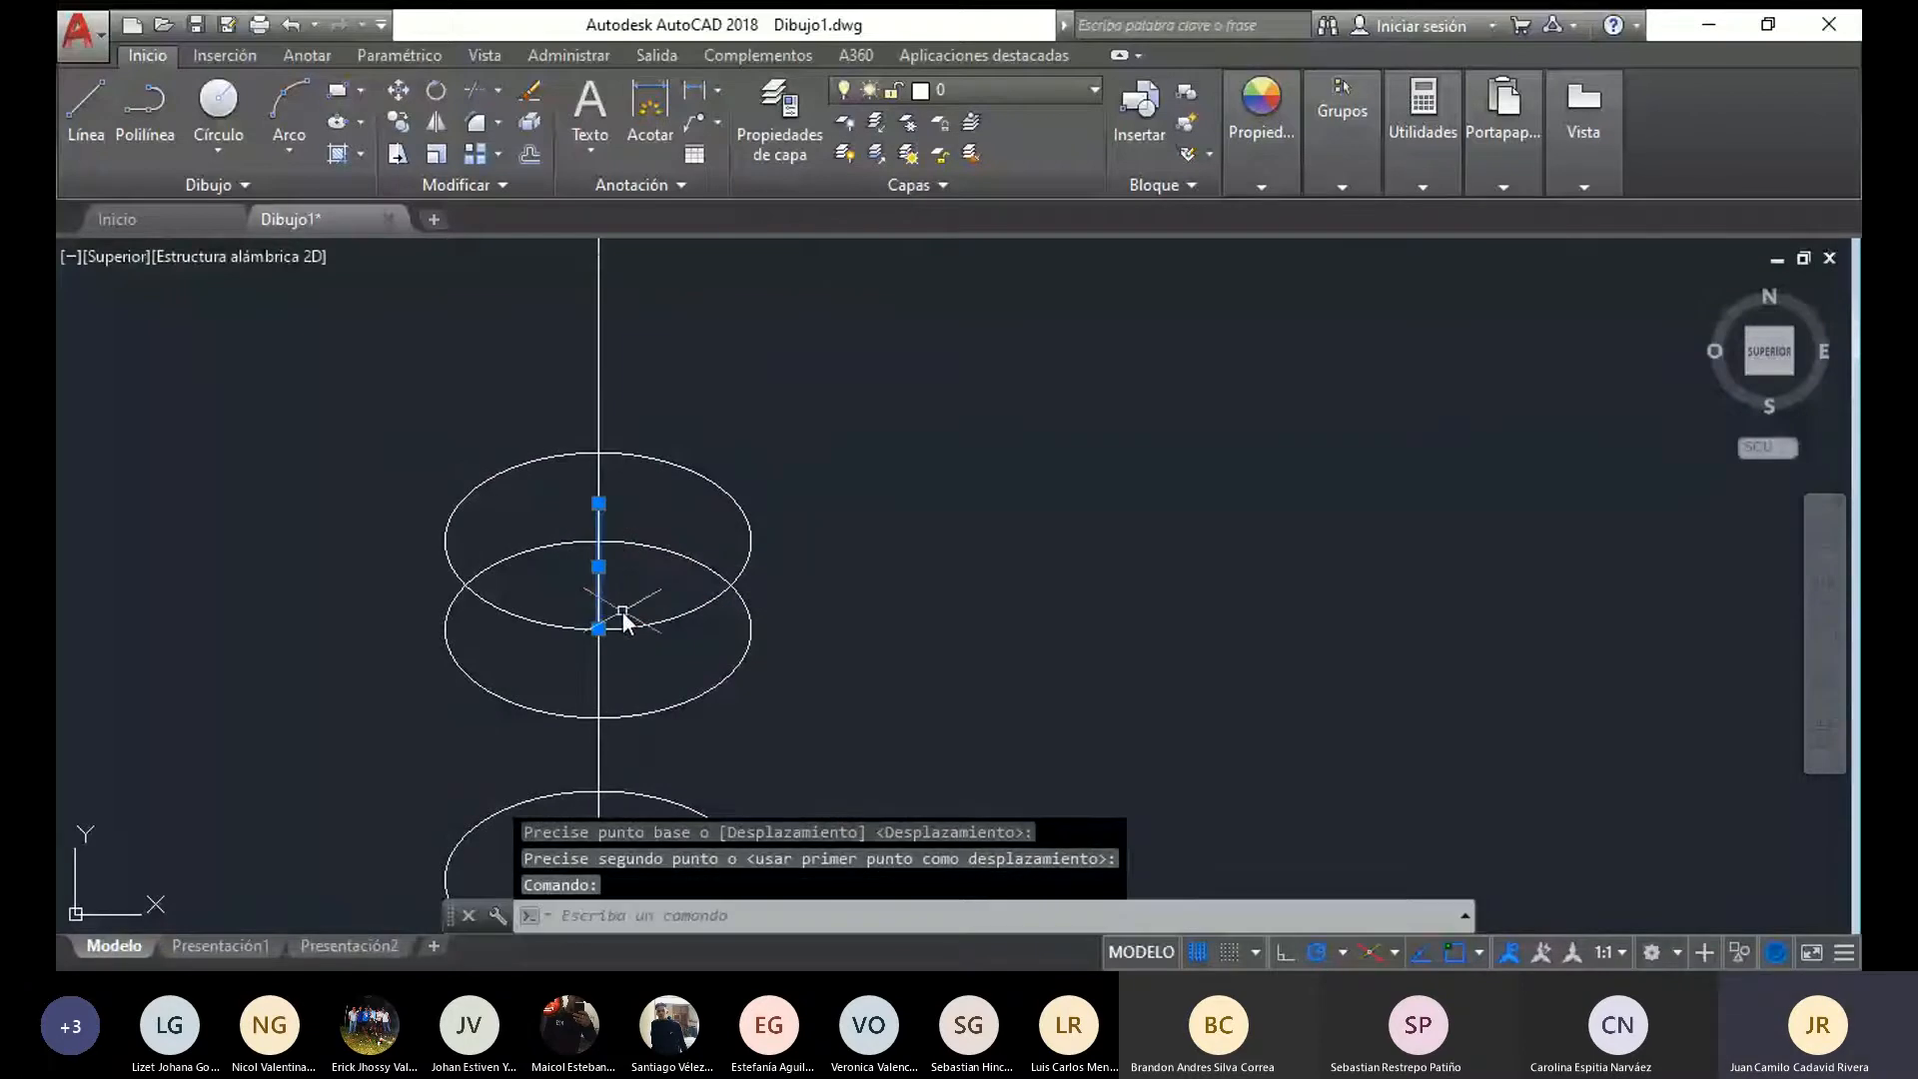
pyautogui.click(649, 615)
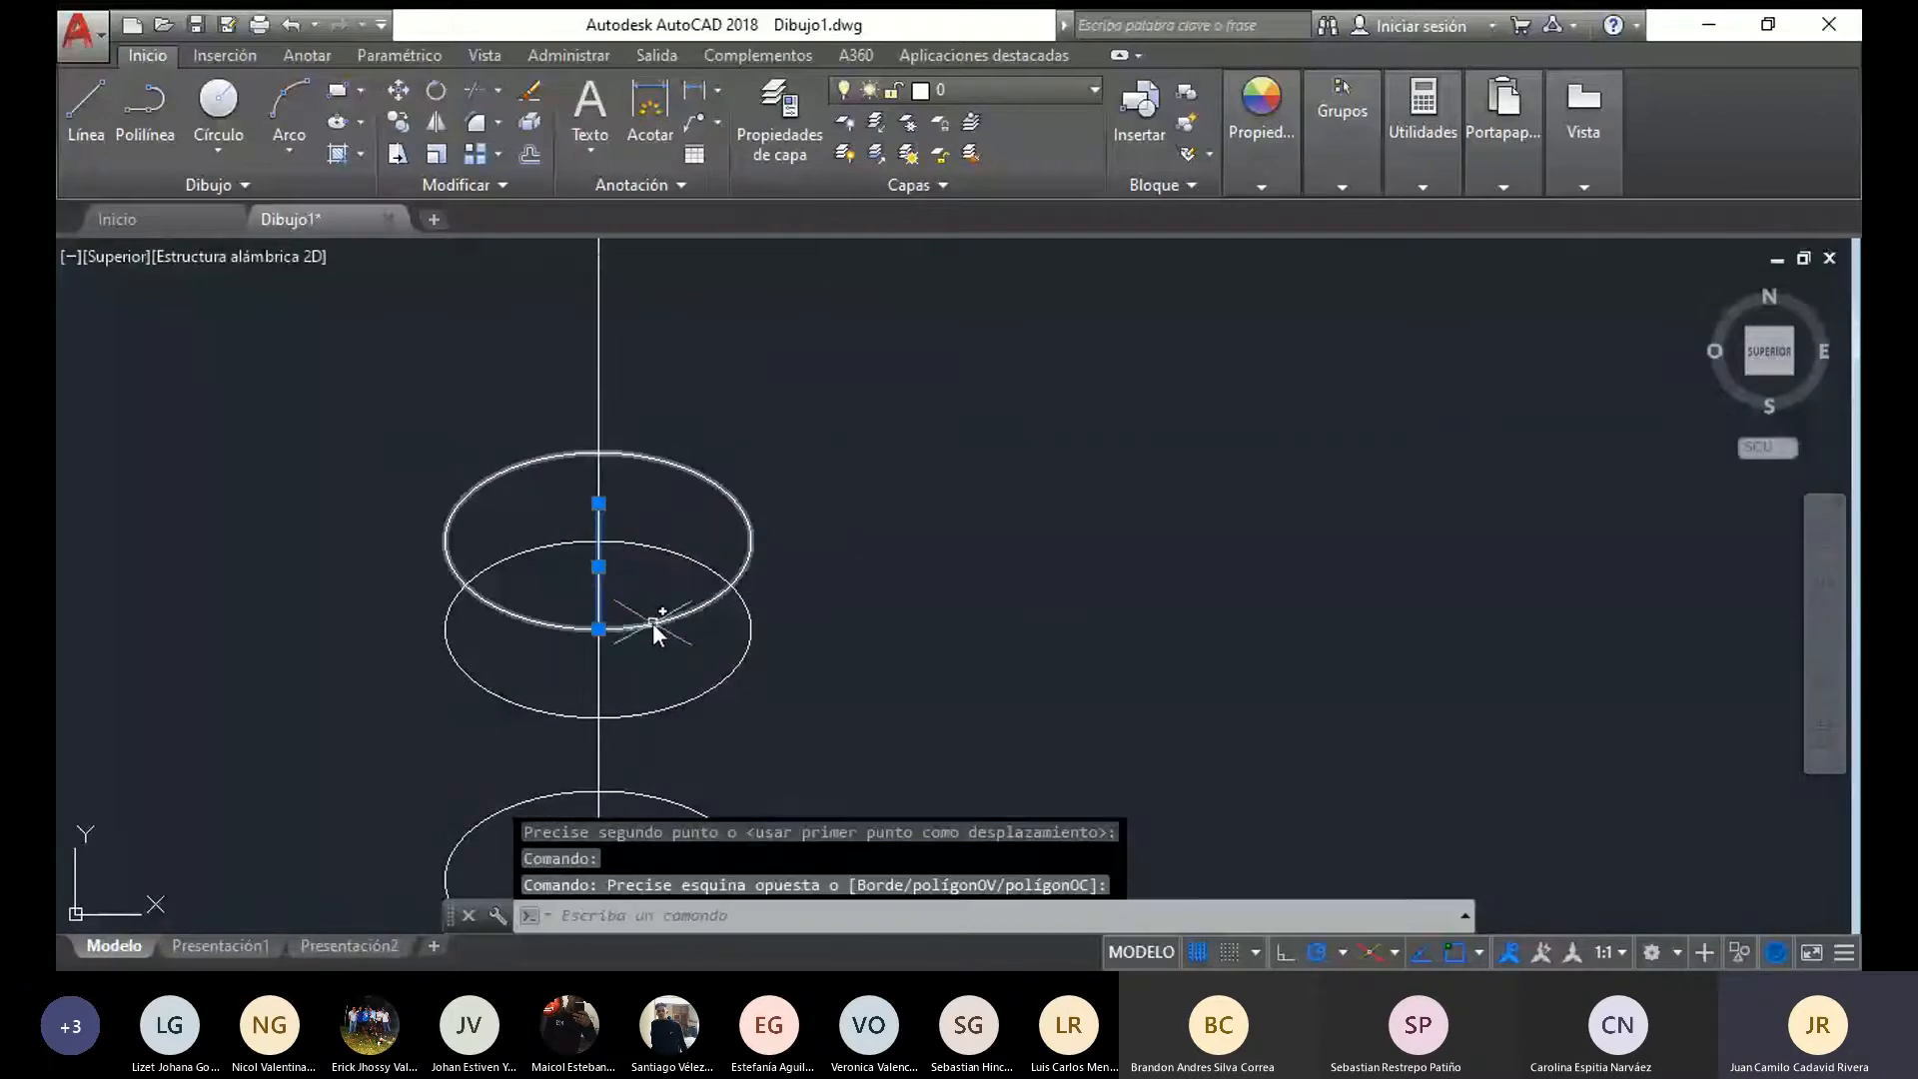
pyautogui.press('Escape')
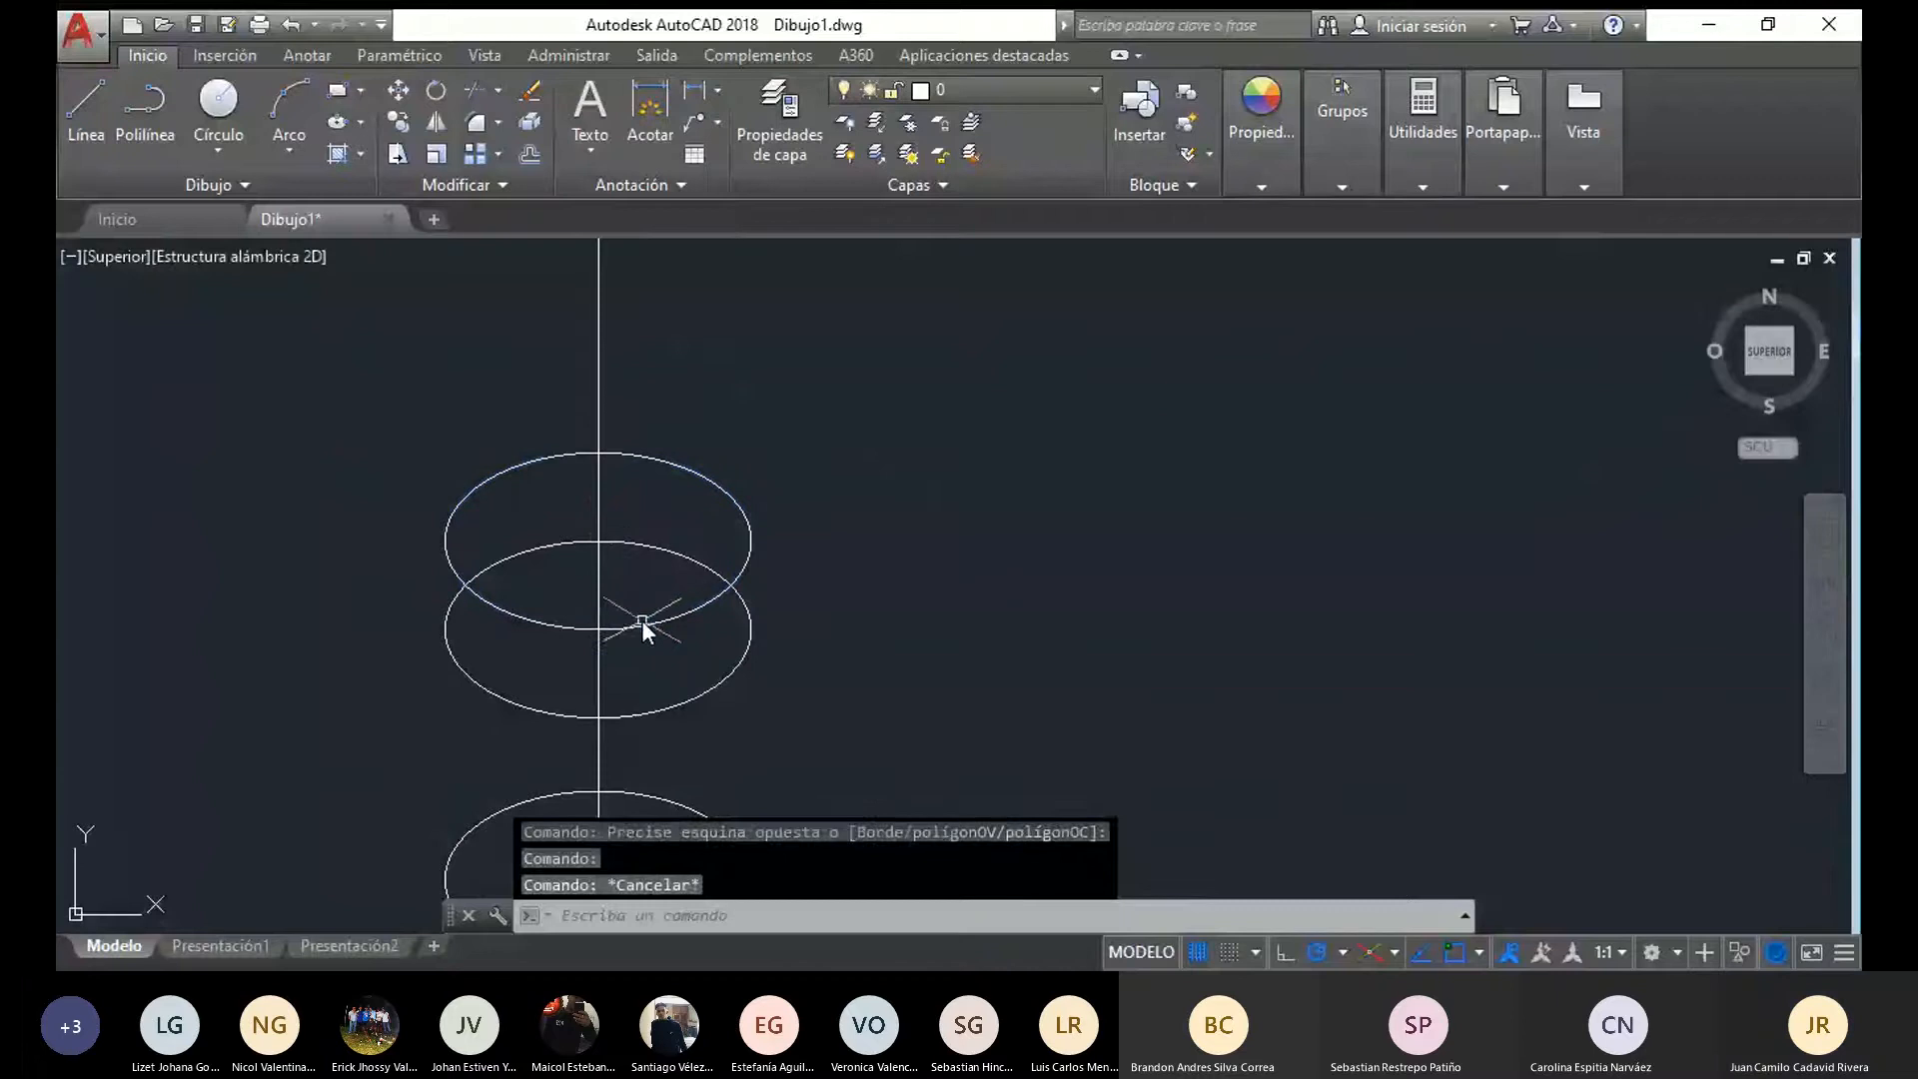
# Move the uppermost ellipse by its centre up to the upper end of the short axis segment starting at the middle ellipse's highest point
pyautogui.click(599, 519)
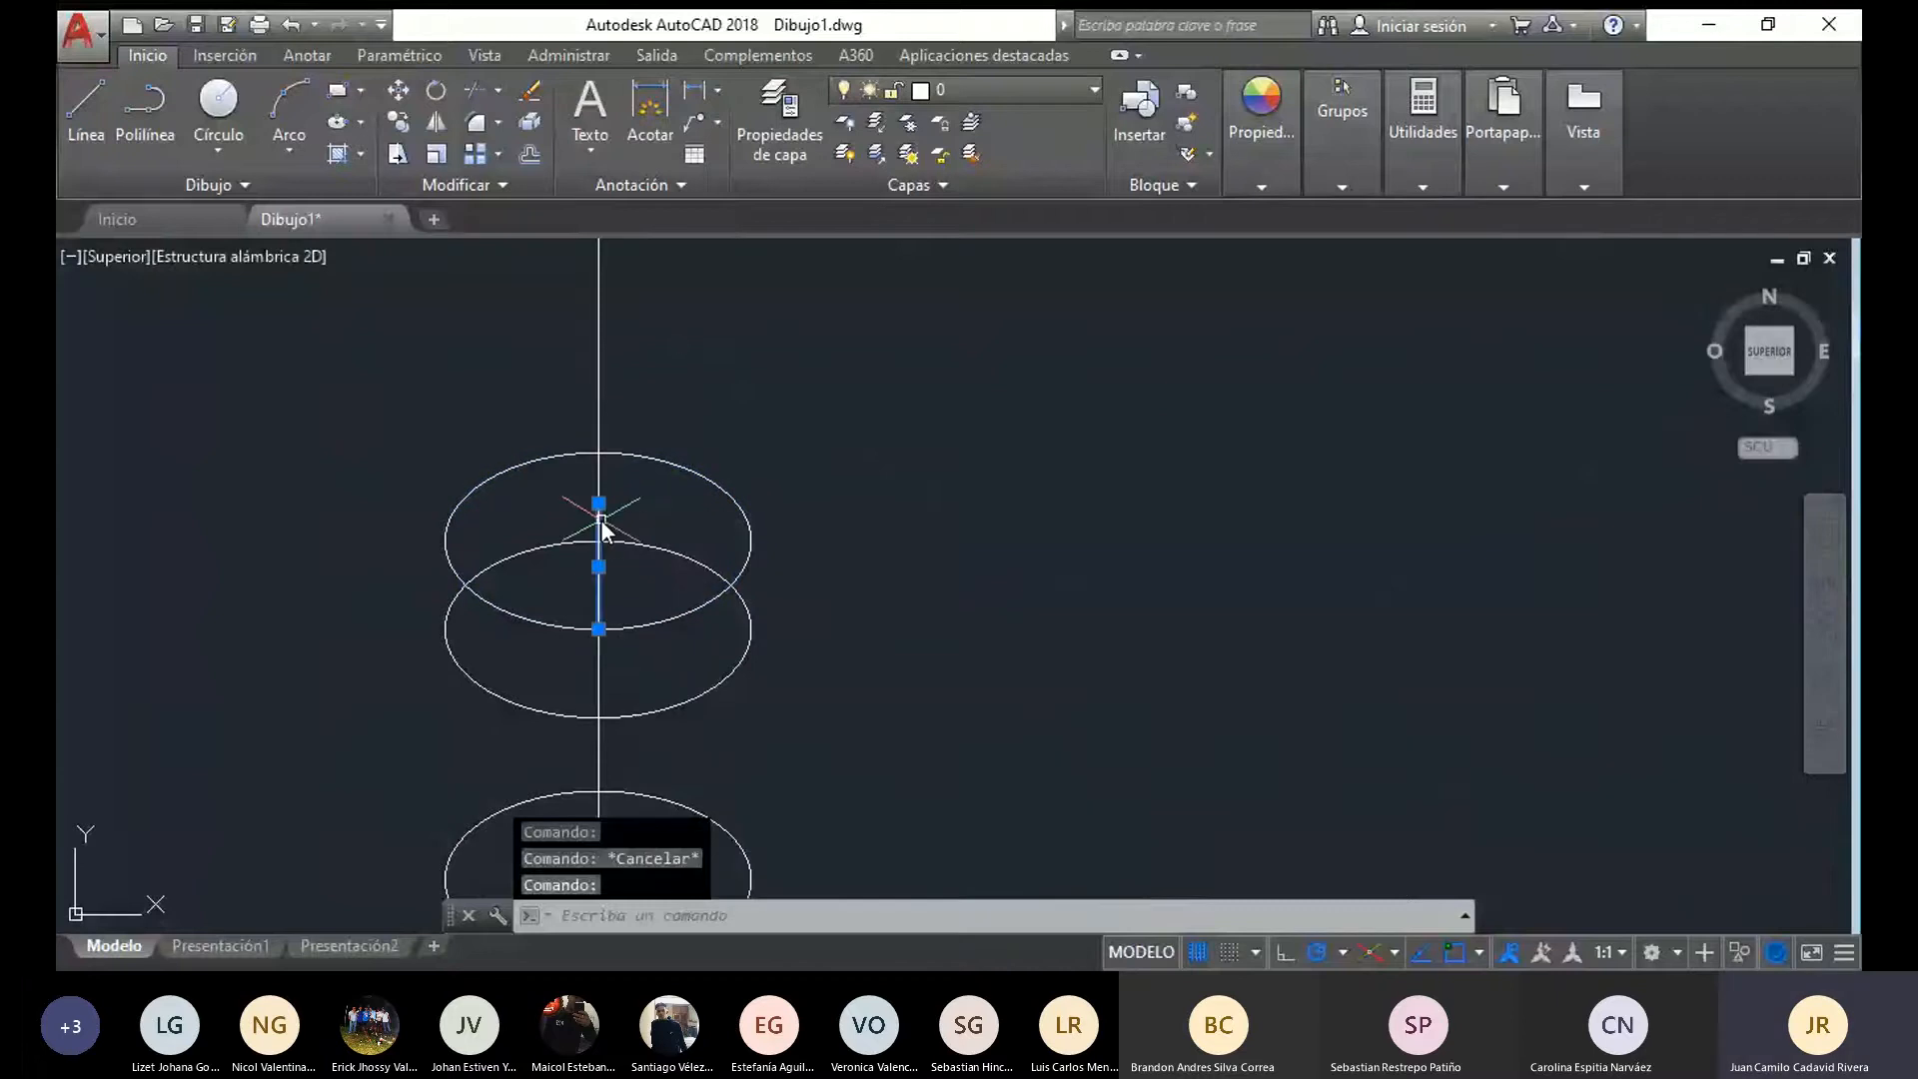
pyautogui.click(656, 620)
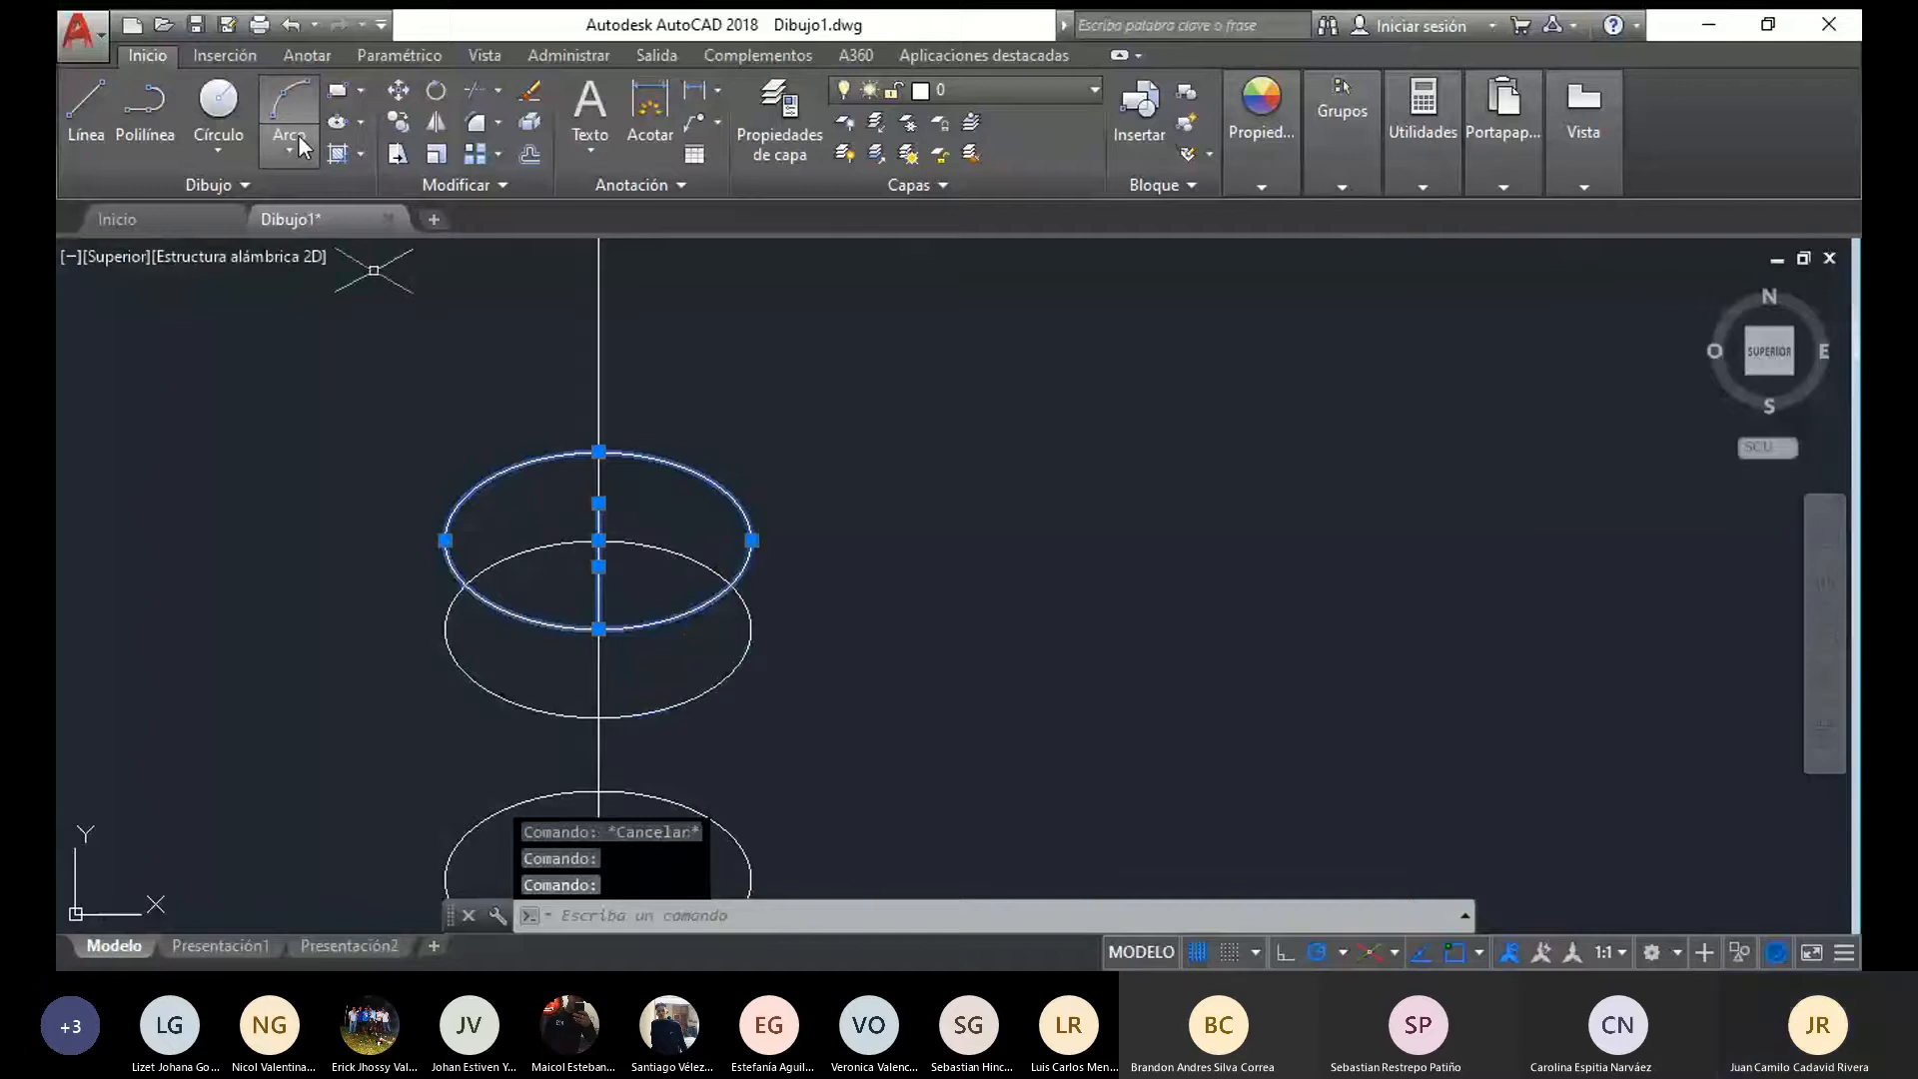
pyautogui.press('Escape')
pyautogui.click(497, 607)
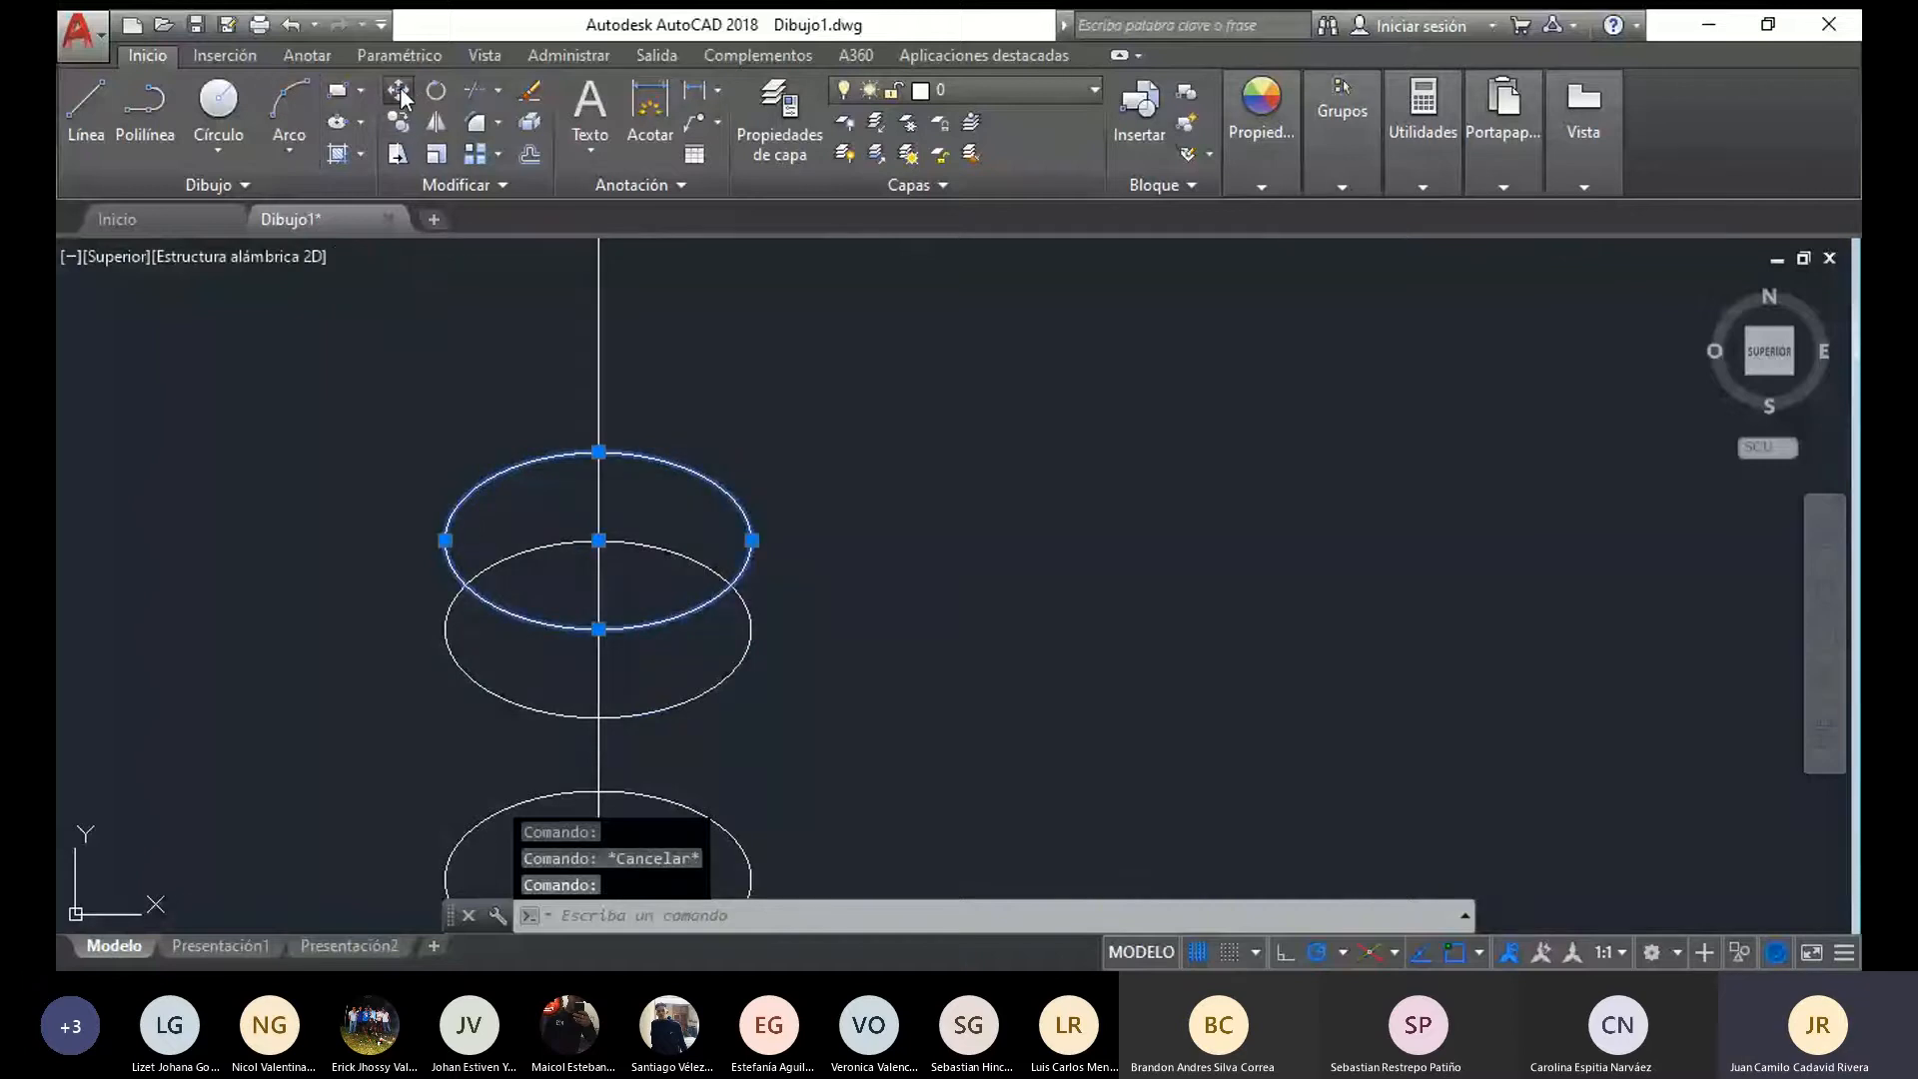
pyautogui.click(399, 91)
pyautogui.click(599, 540)
pyautogui.click(598, 505)
# Extend the axis with a vertical line 3 units down from the centre of the lowest of the three ellipses
pyautogui.scroll(-5, 800, 661)
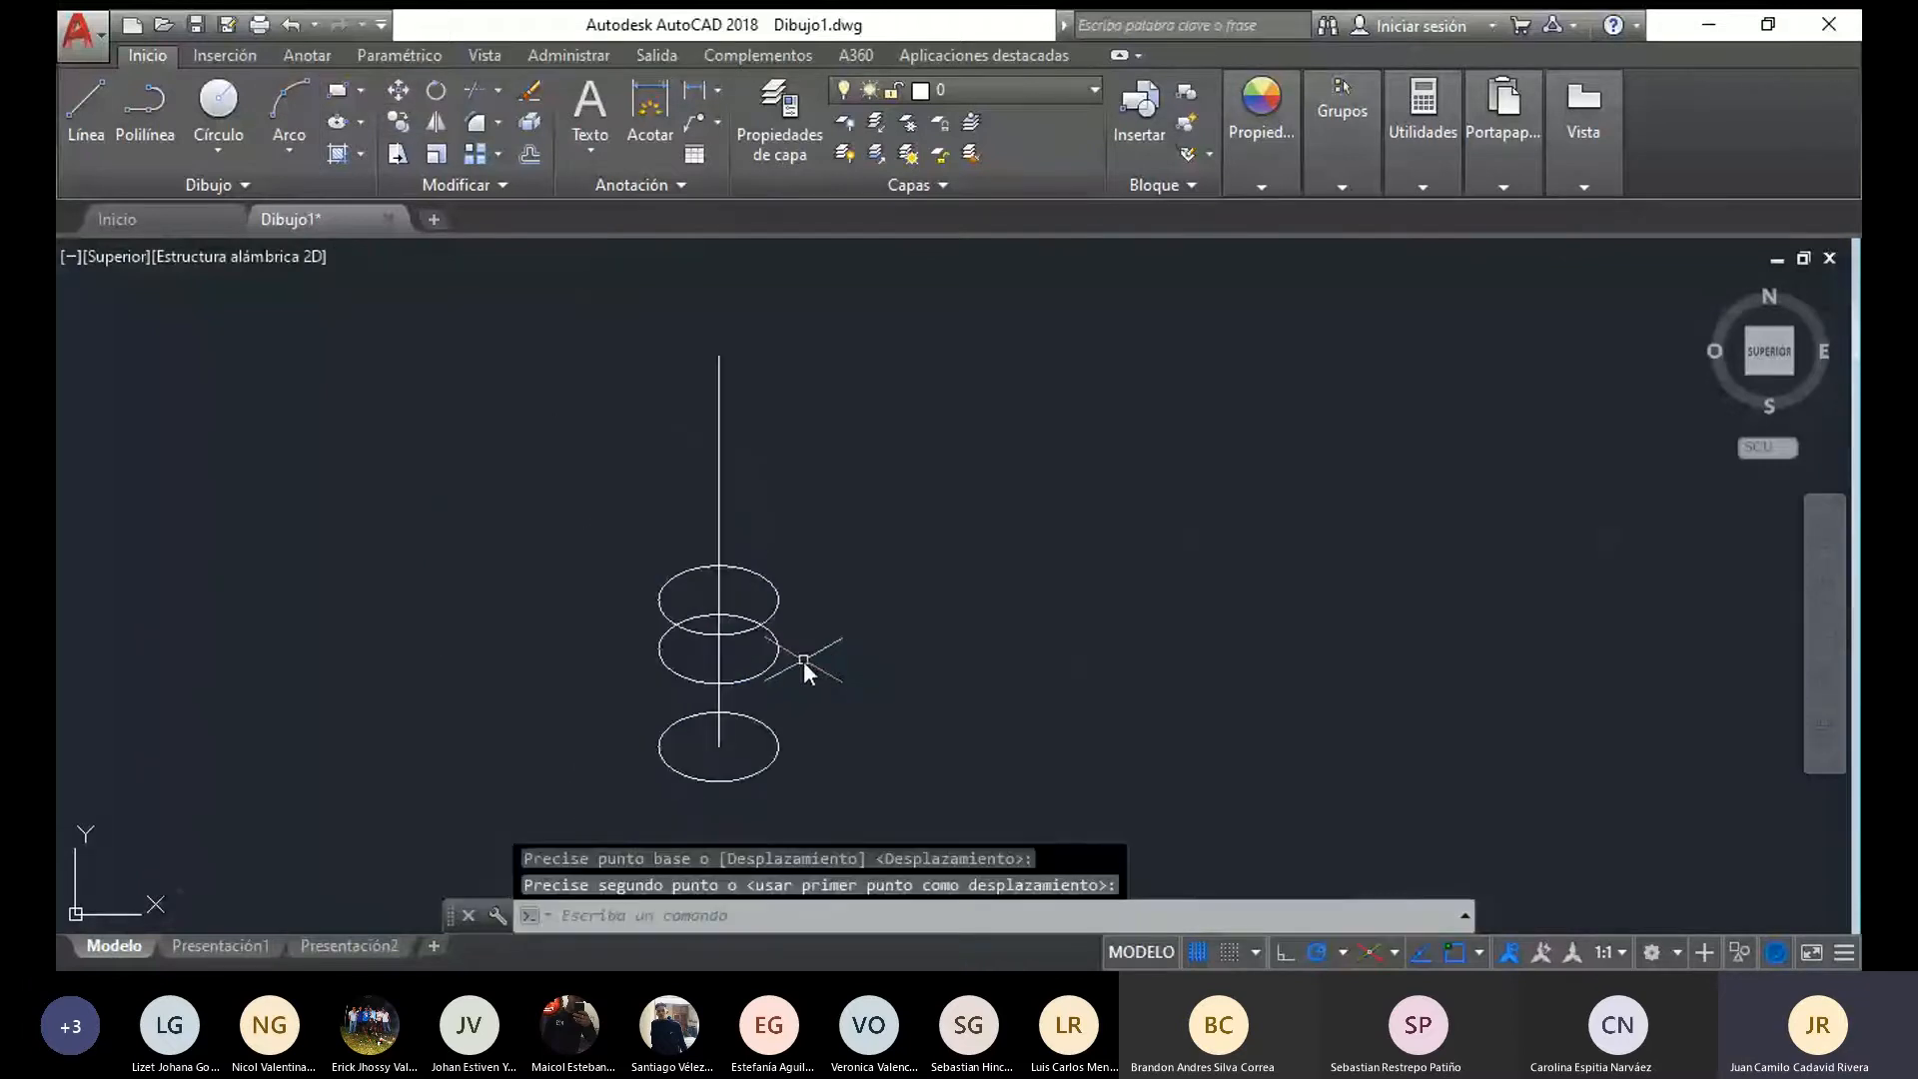
pyautogui.moveTo(799, 660); pyautogui.dragTo(724, 472, button='middle')
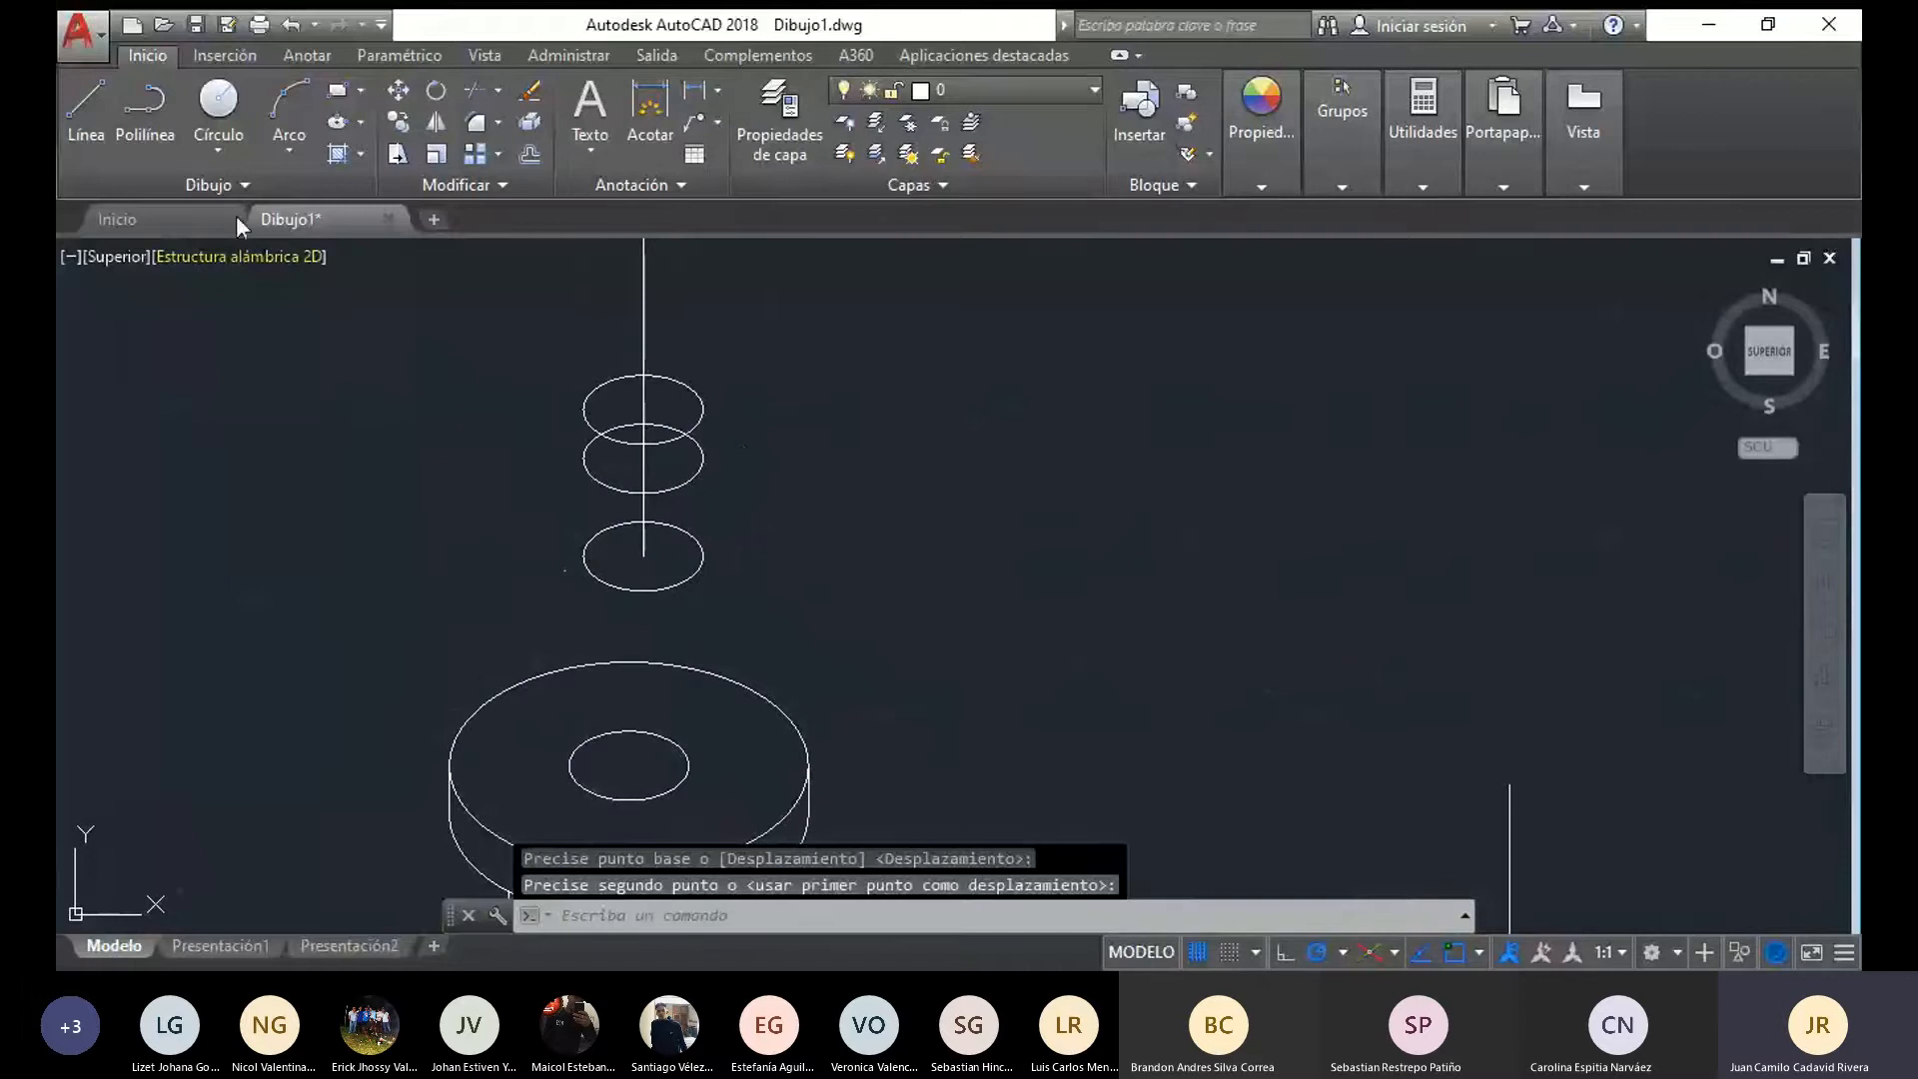
pyautogui.scroll(2, 728, 579)
pyautogui.scroll(2, 602, 590)
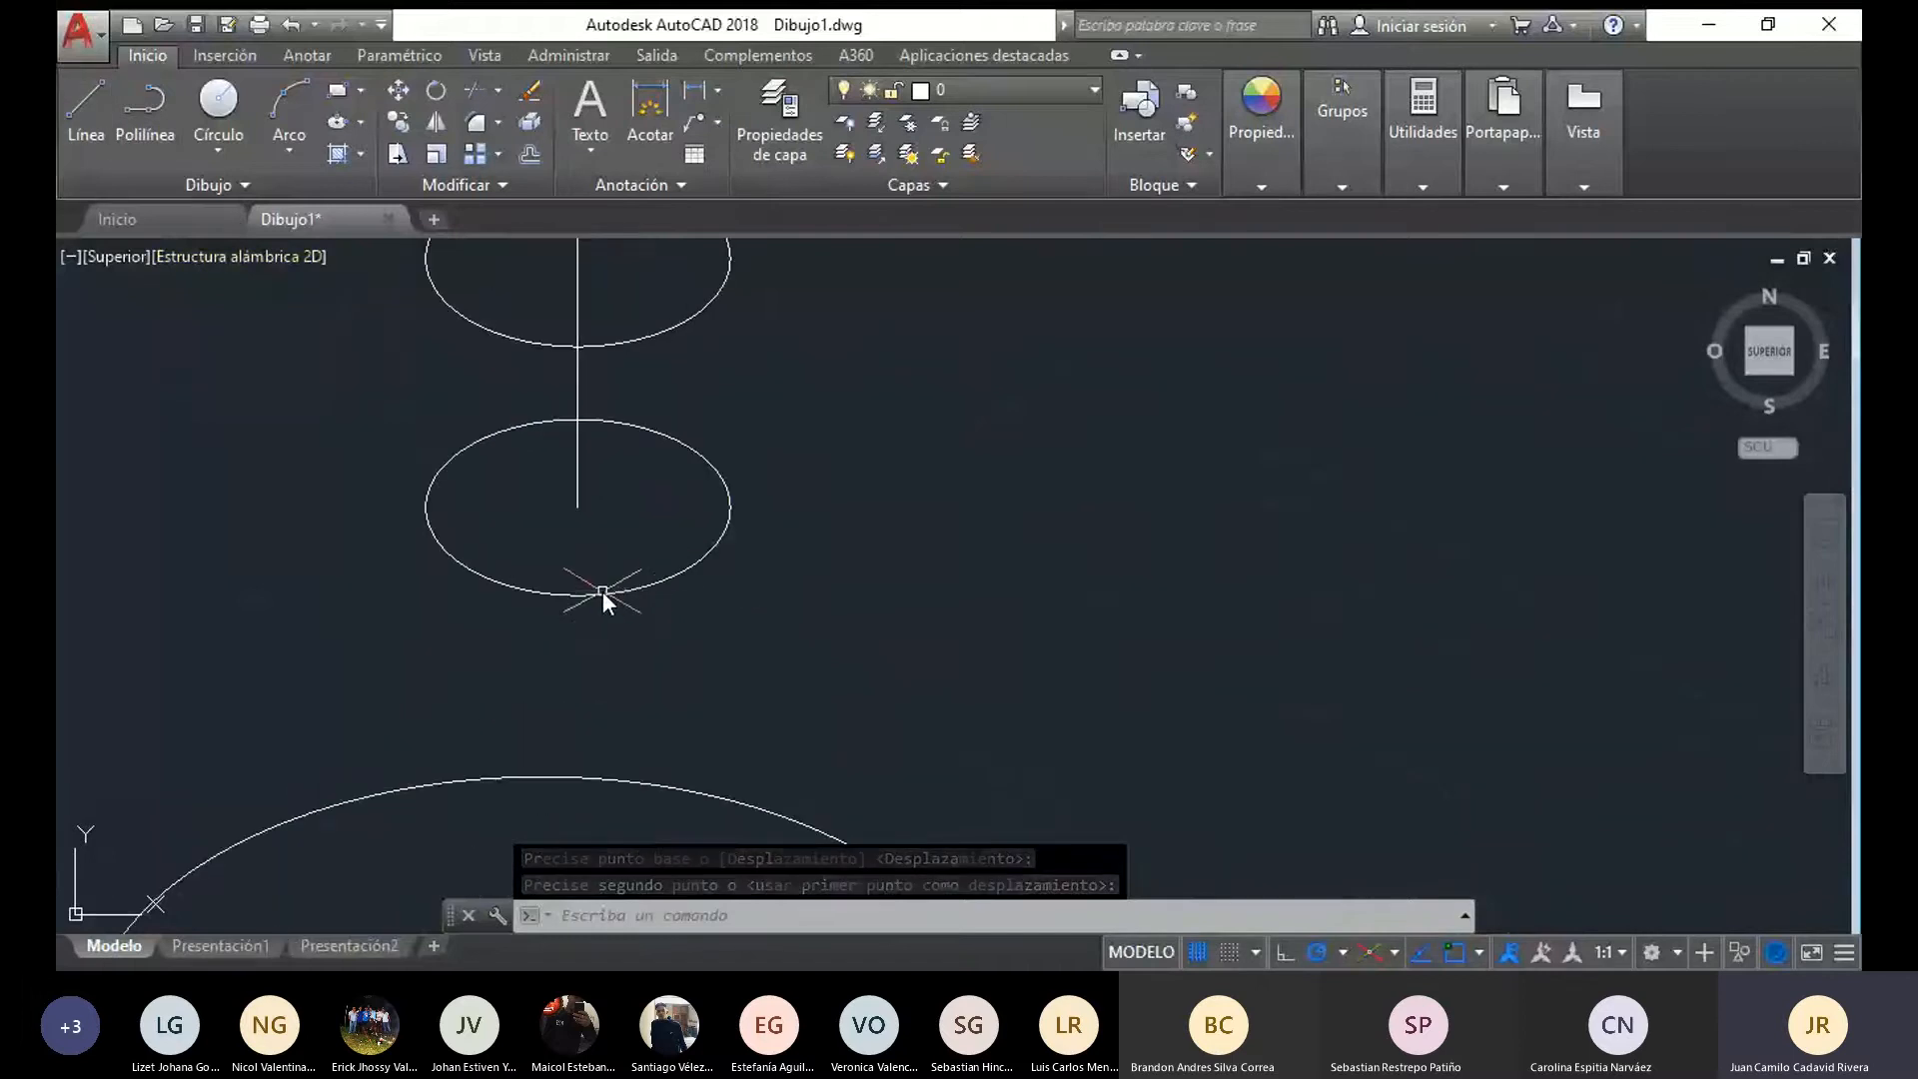
pyautogui.click(577, 500)
pyautogui.click(88, 88)
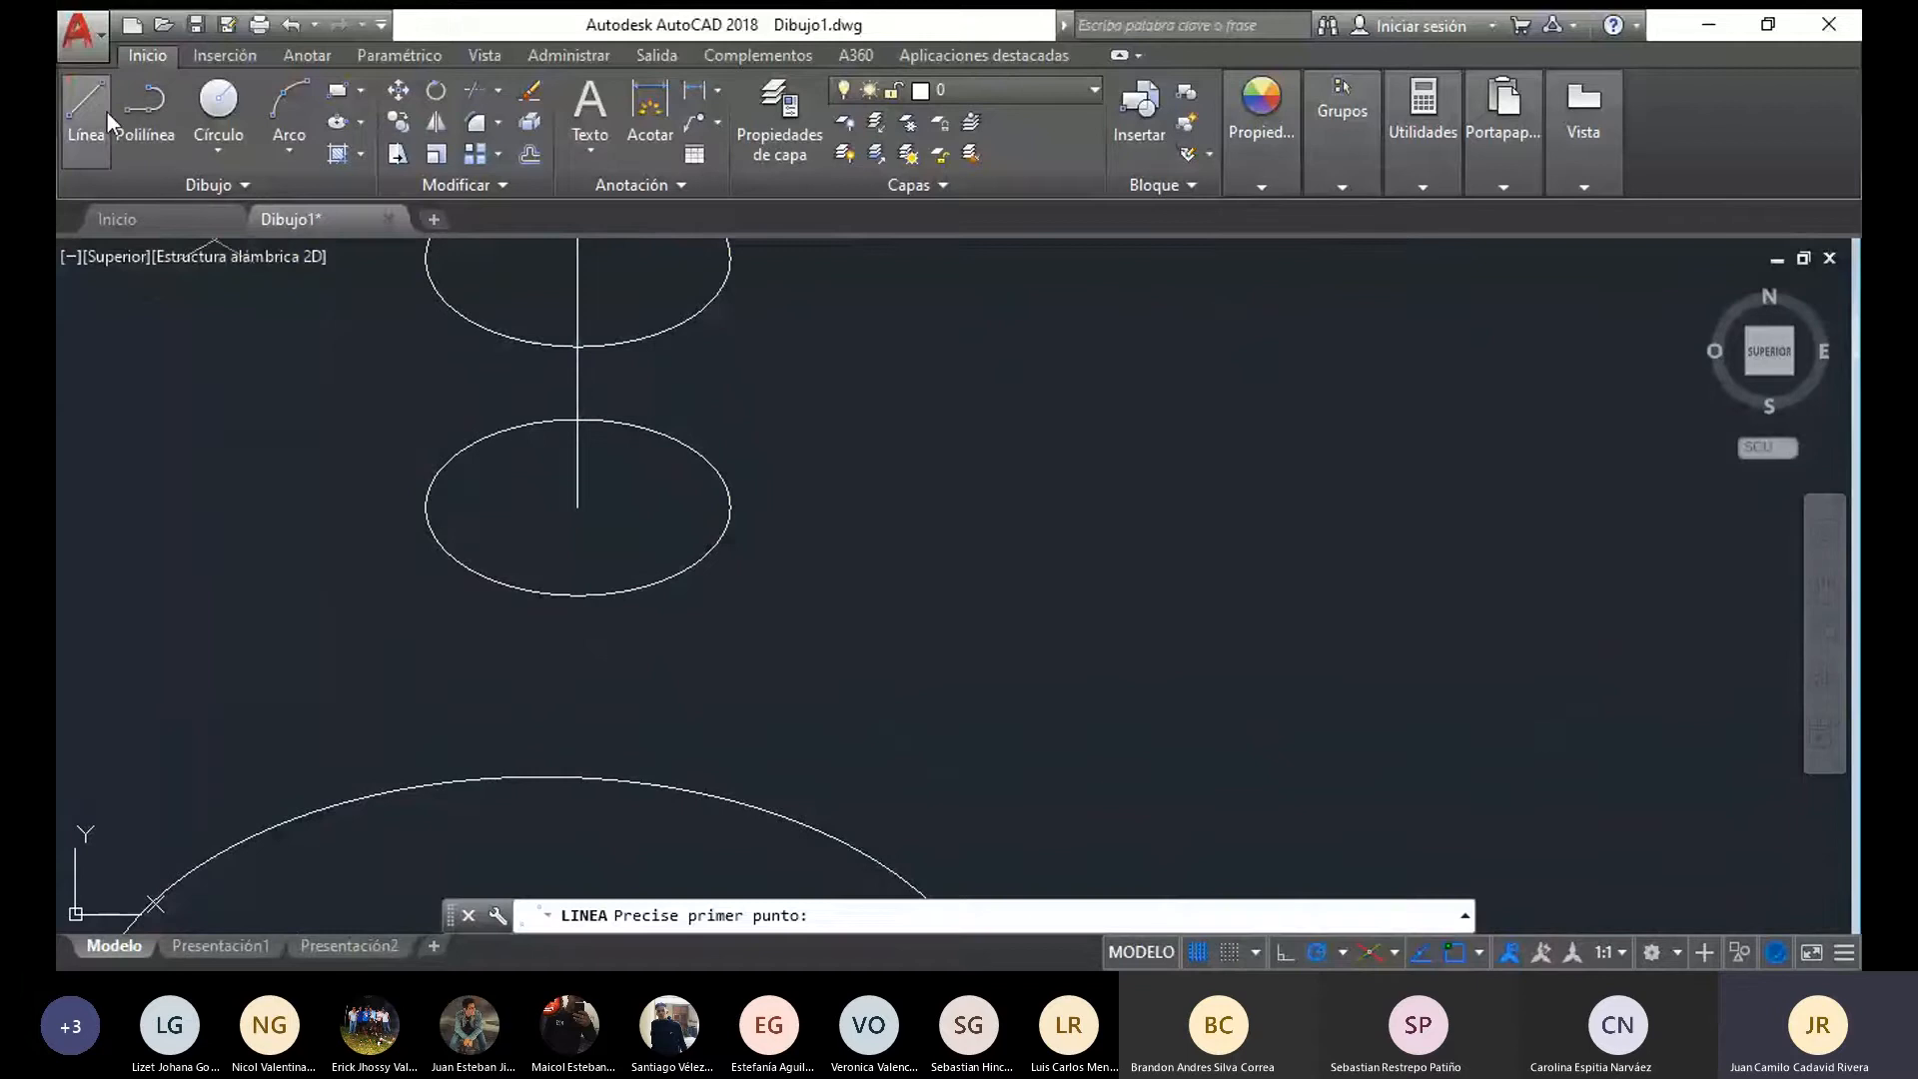
pyautogui.click(574, 524)
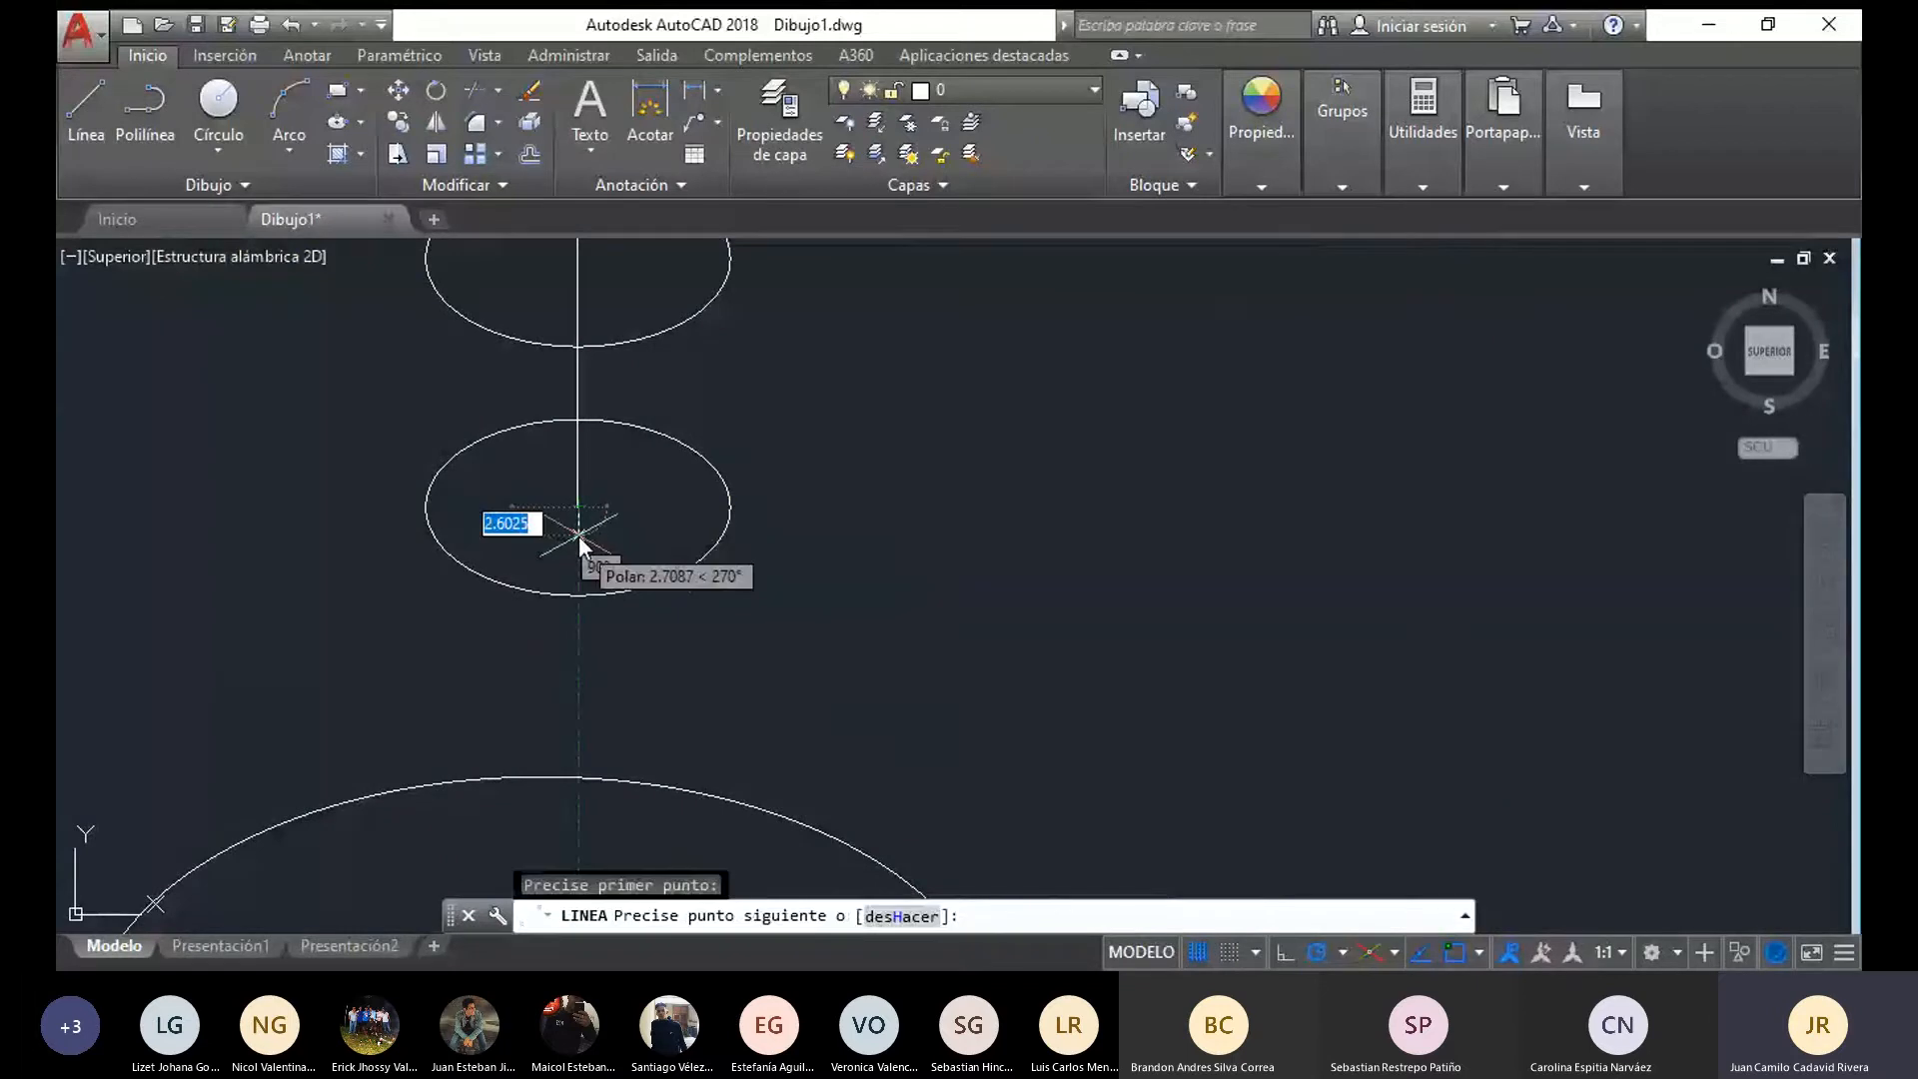
pyautogui.write('3')
pyautogui.press('Return')
pyautogui.press('Escape')
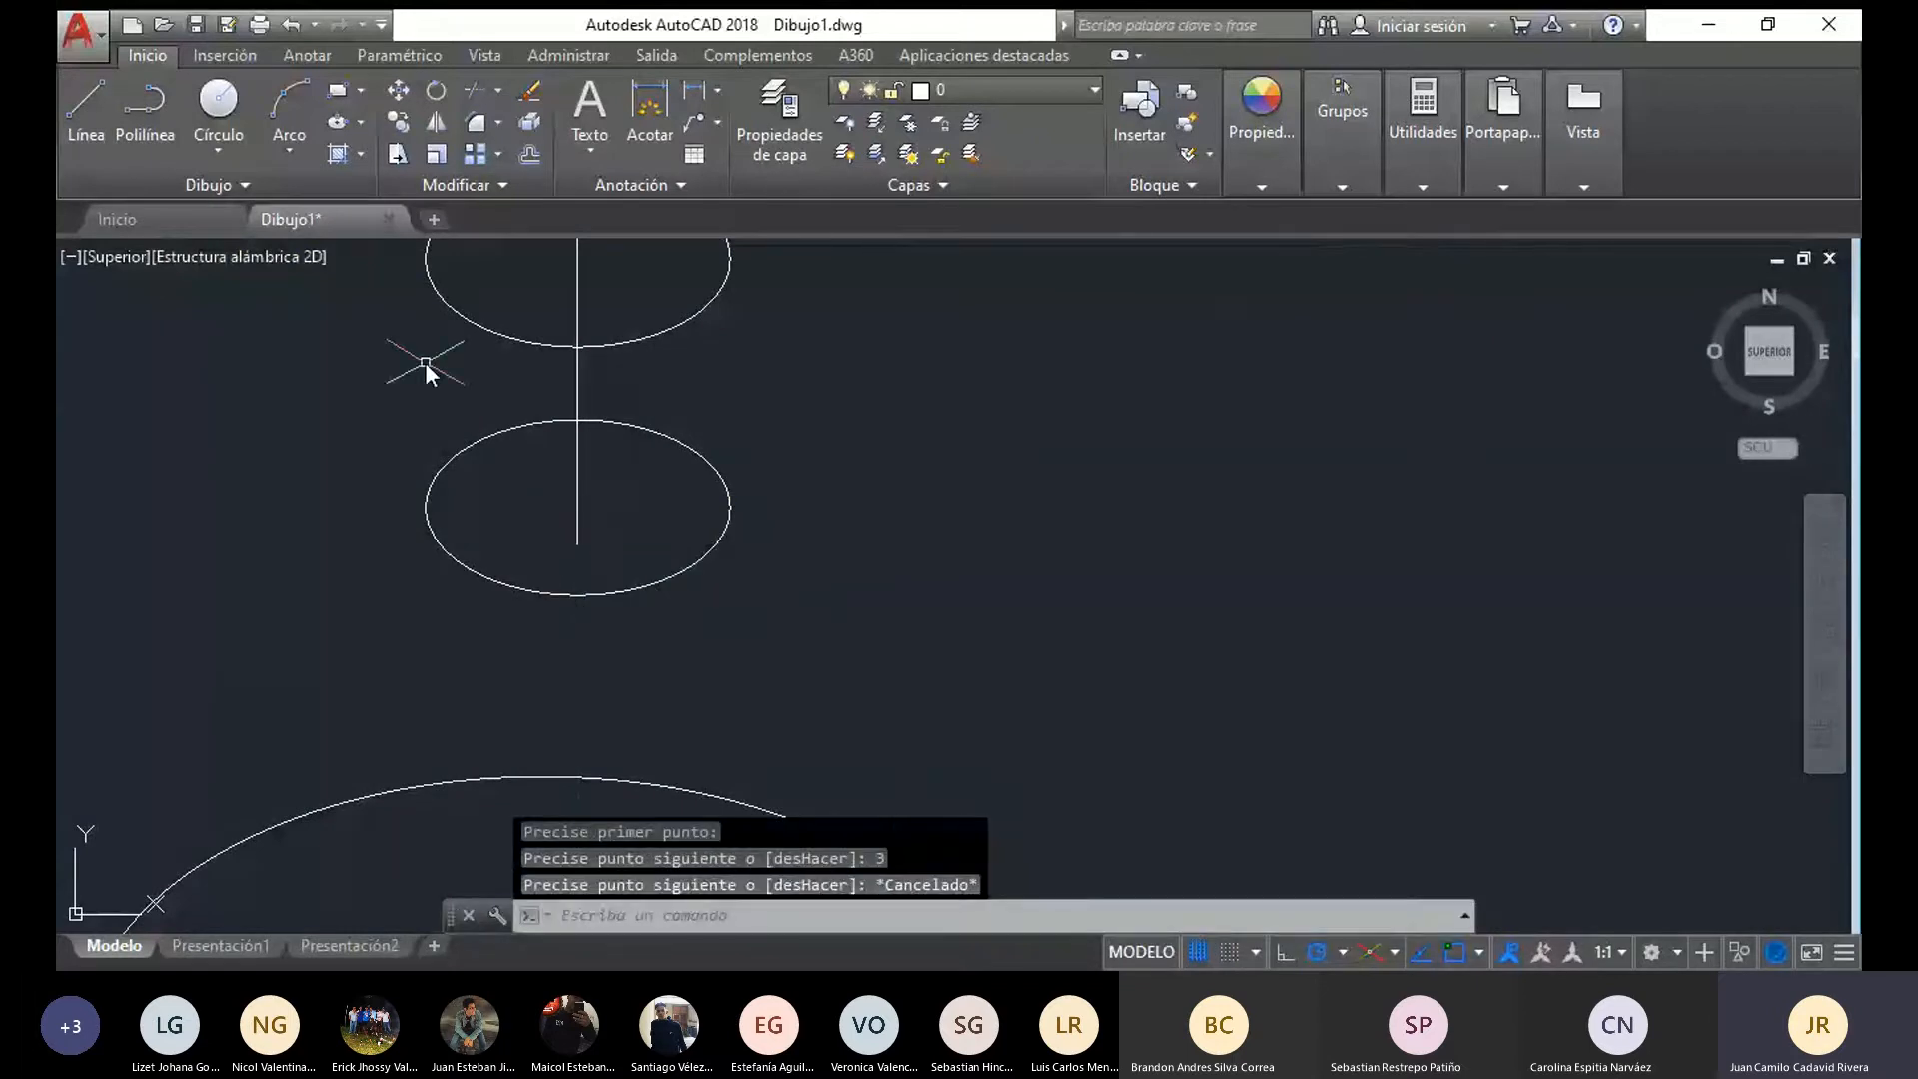
# Draw an isometric circle of radius 5 centred on the lower end of the 3-unit axis extension
pyautogui.write('EL')
pyautogui.press('Return')
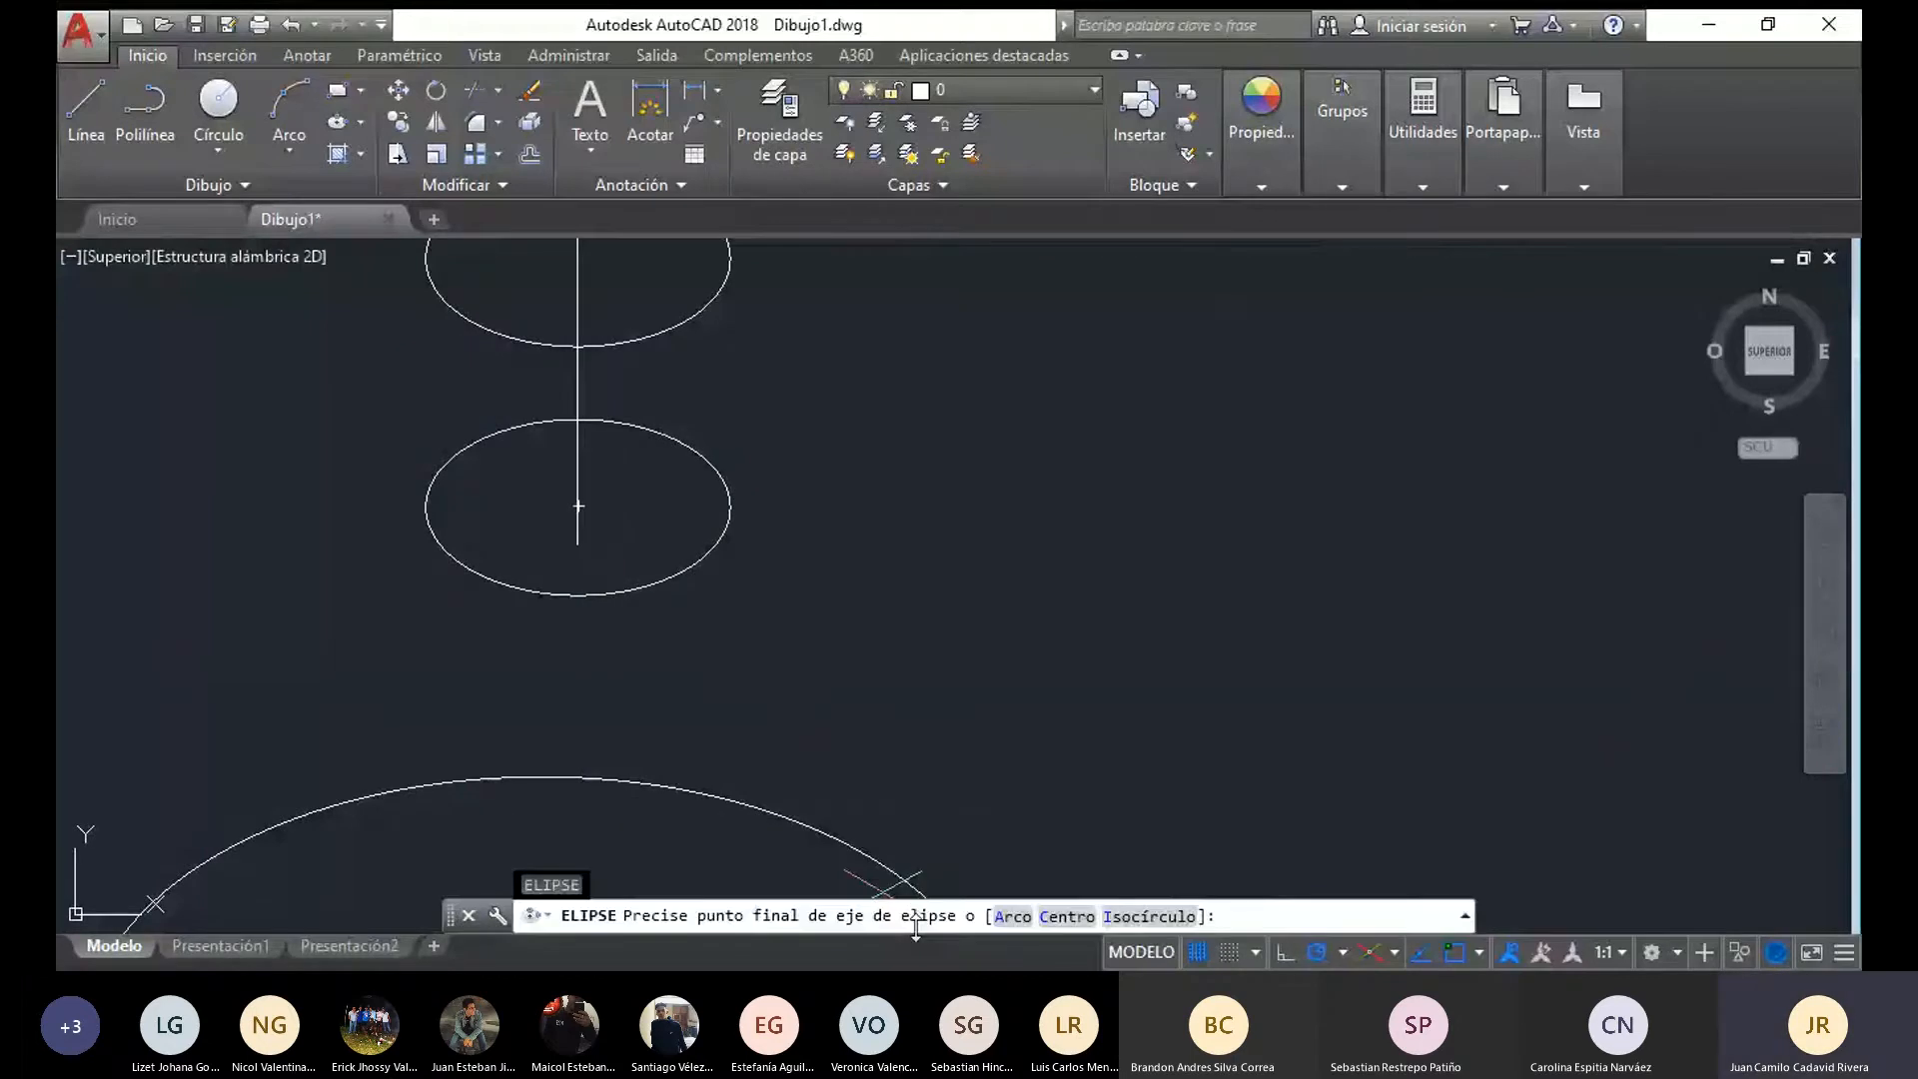
pyautogui.write('I')
pyautogui.press('Return')
pyautogui.click(577, 544)
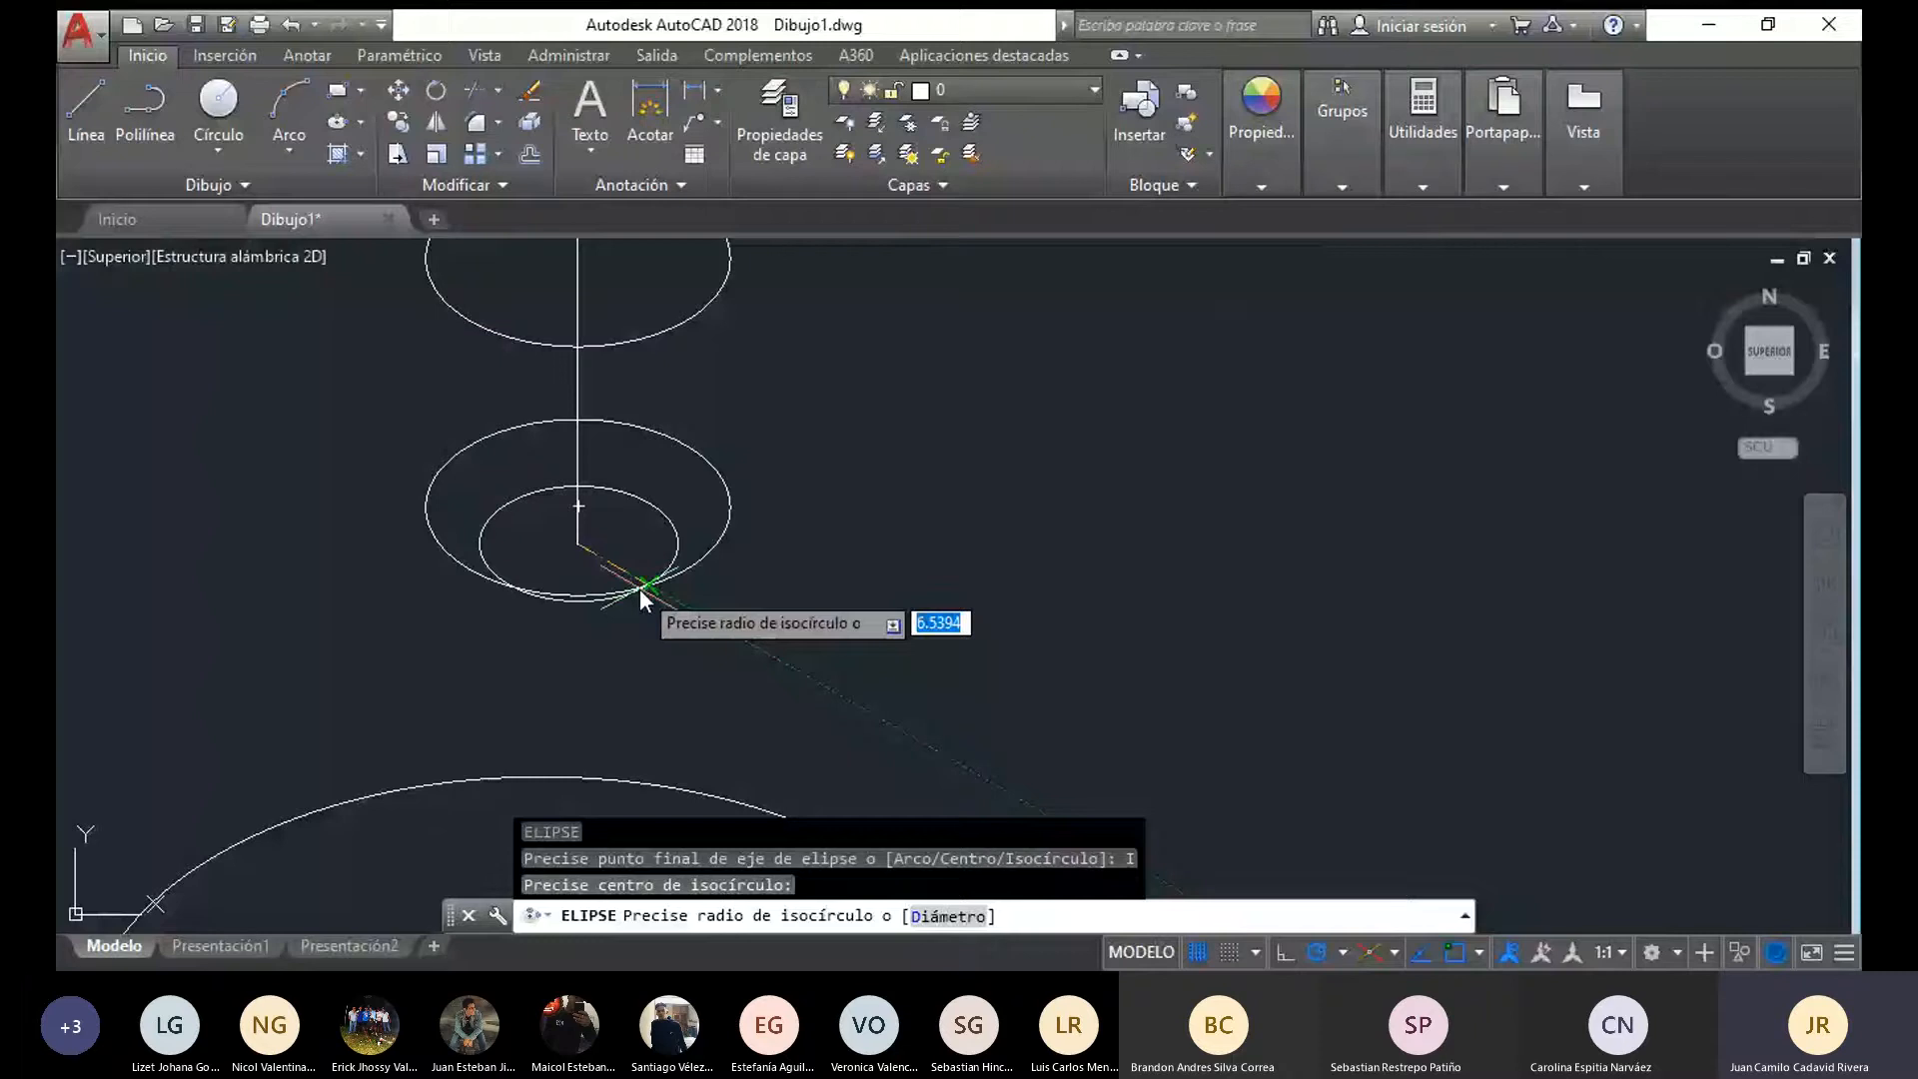
pyautogui.write('5')
pyautogui.press('Return')
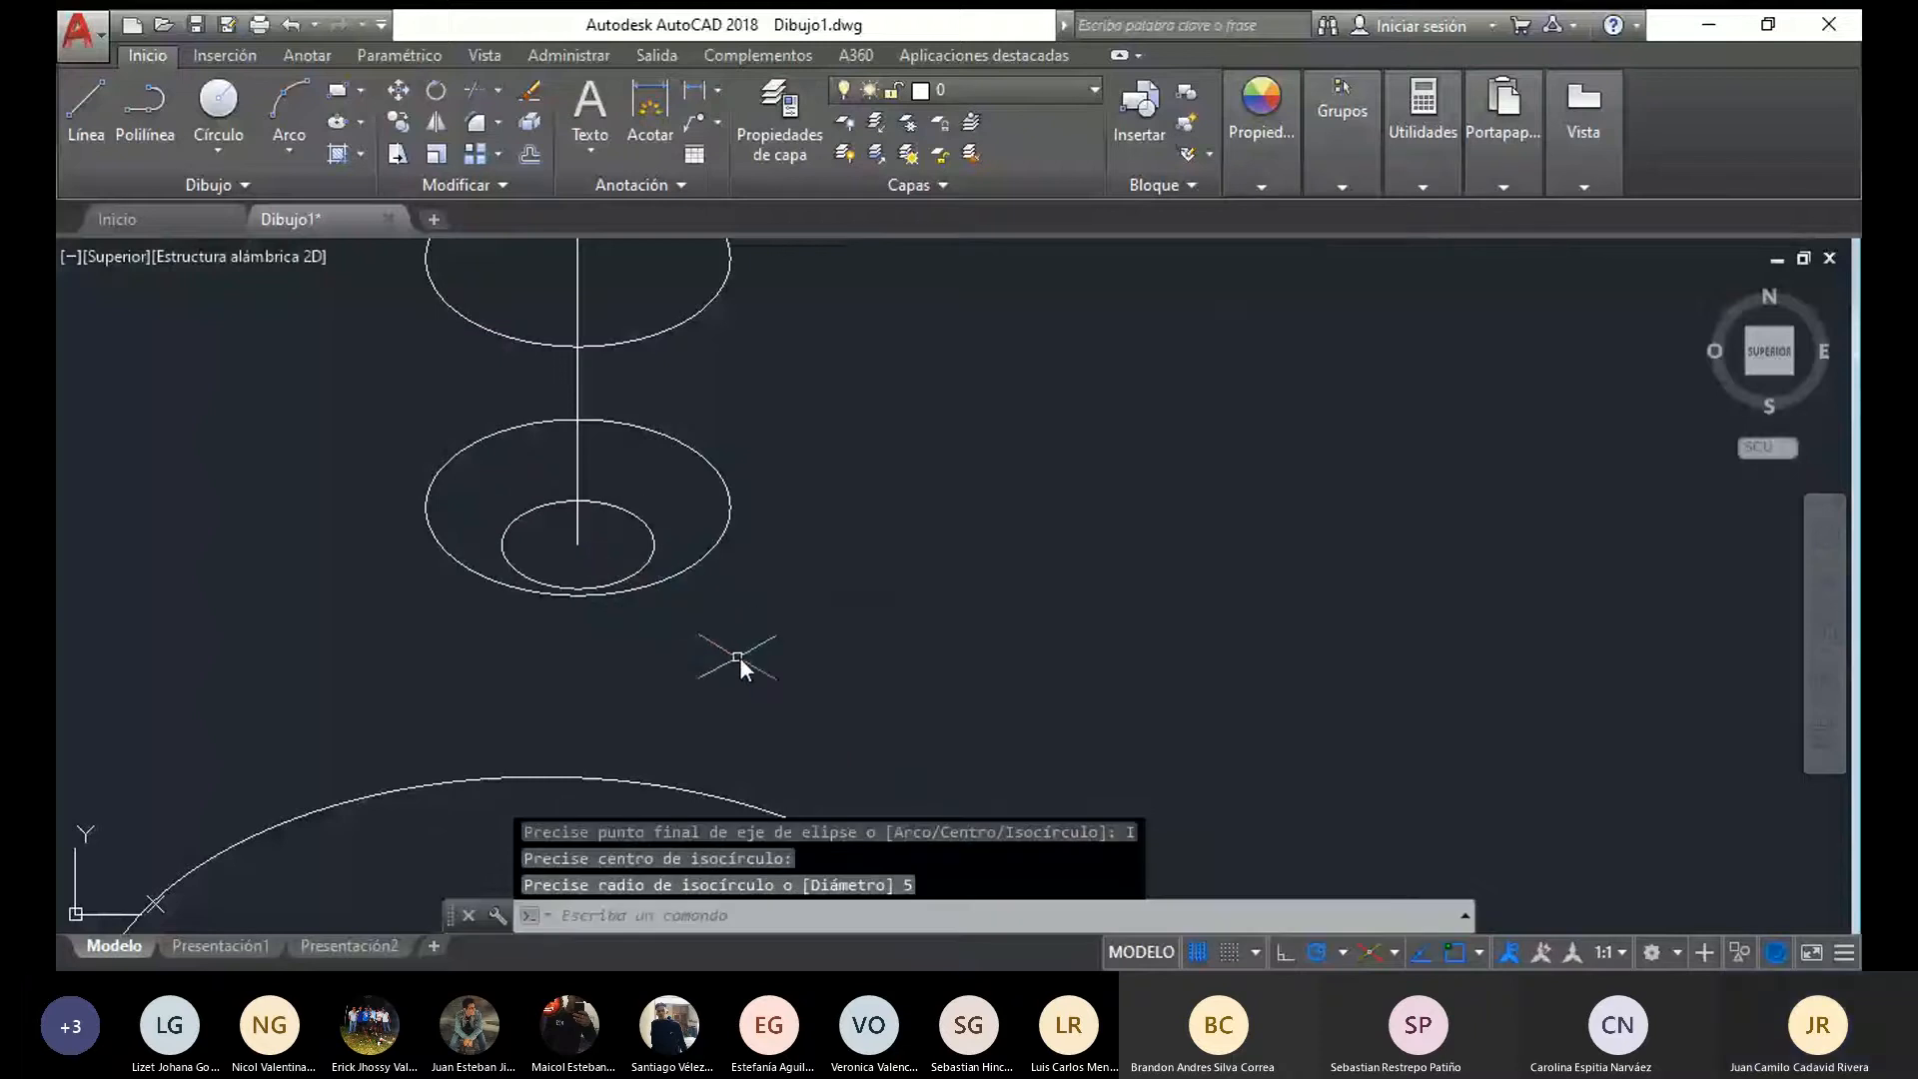
pyautogui.press('Escape')
# Erase the radius 5 isometric circle at the axis line's lower end
pyautogui.moveTo(726, 650); pyautogui.dragTo(735, 689, button='middle')
pyautogui.click(654, 605)
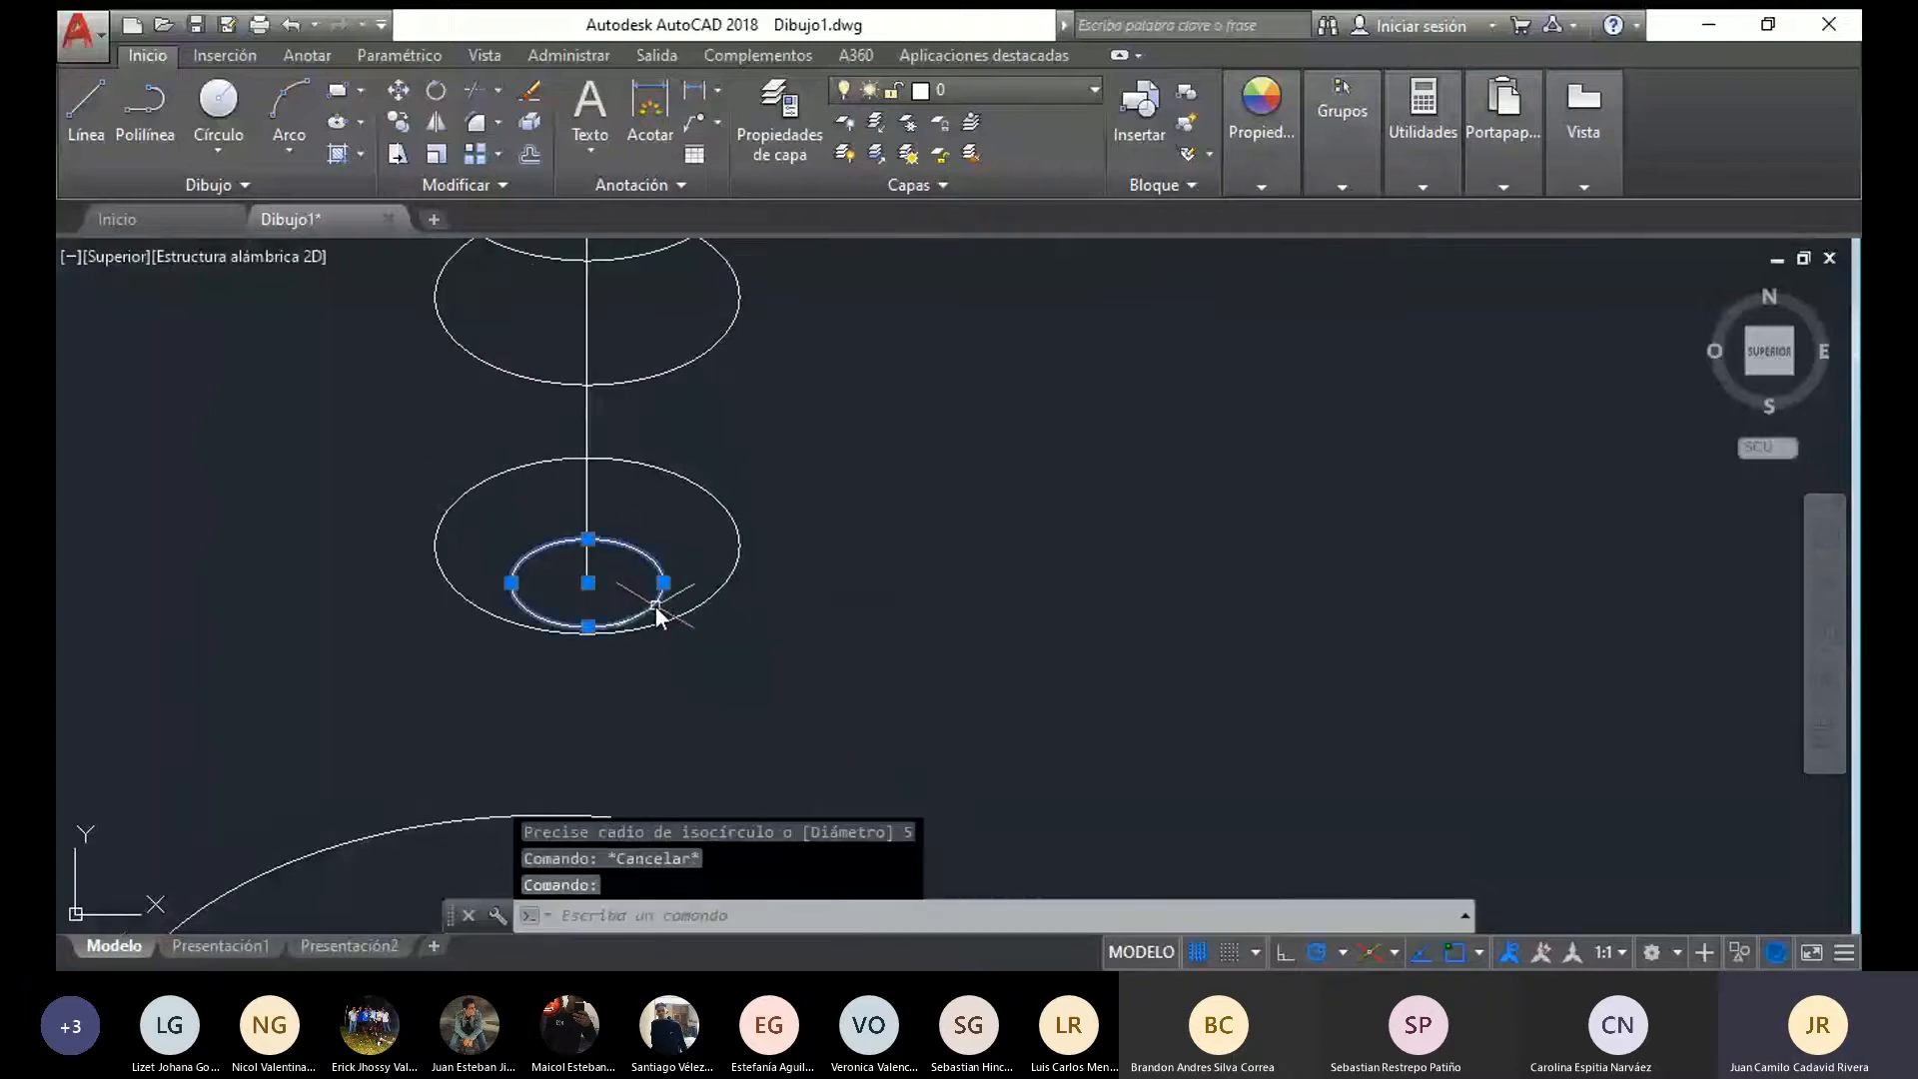
pyautogui.press('Delete')
# Try a vertical line from the lowest large ellipse's right quadrant, and undo it together with the last erasure
pyautogui.click(84, 110)
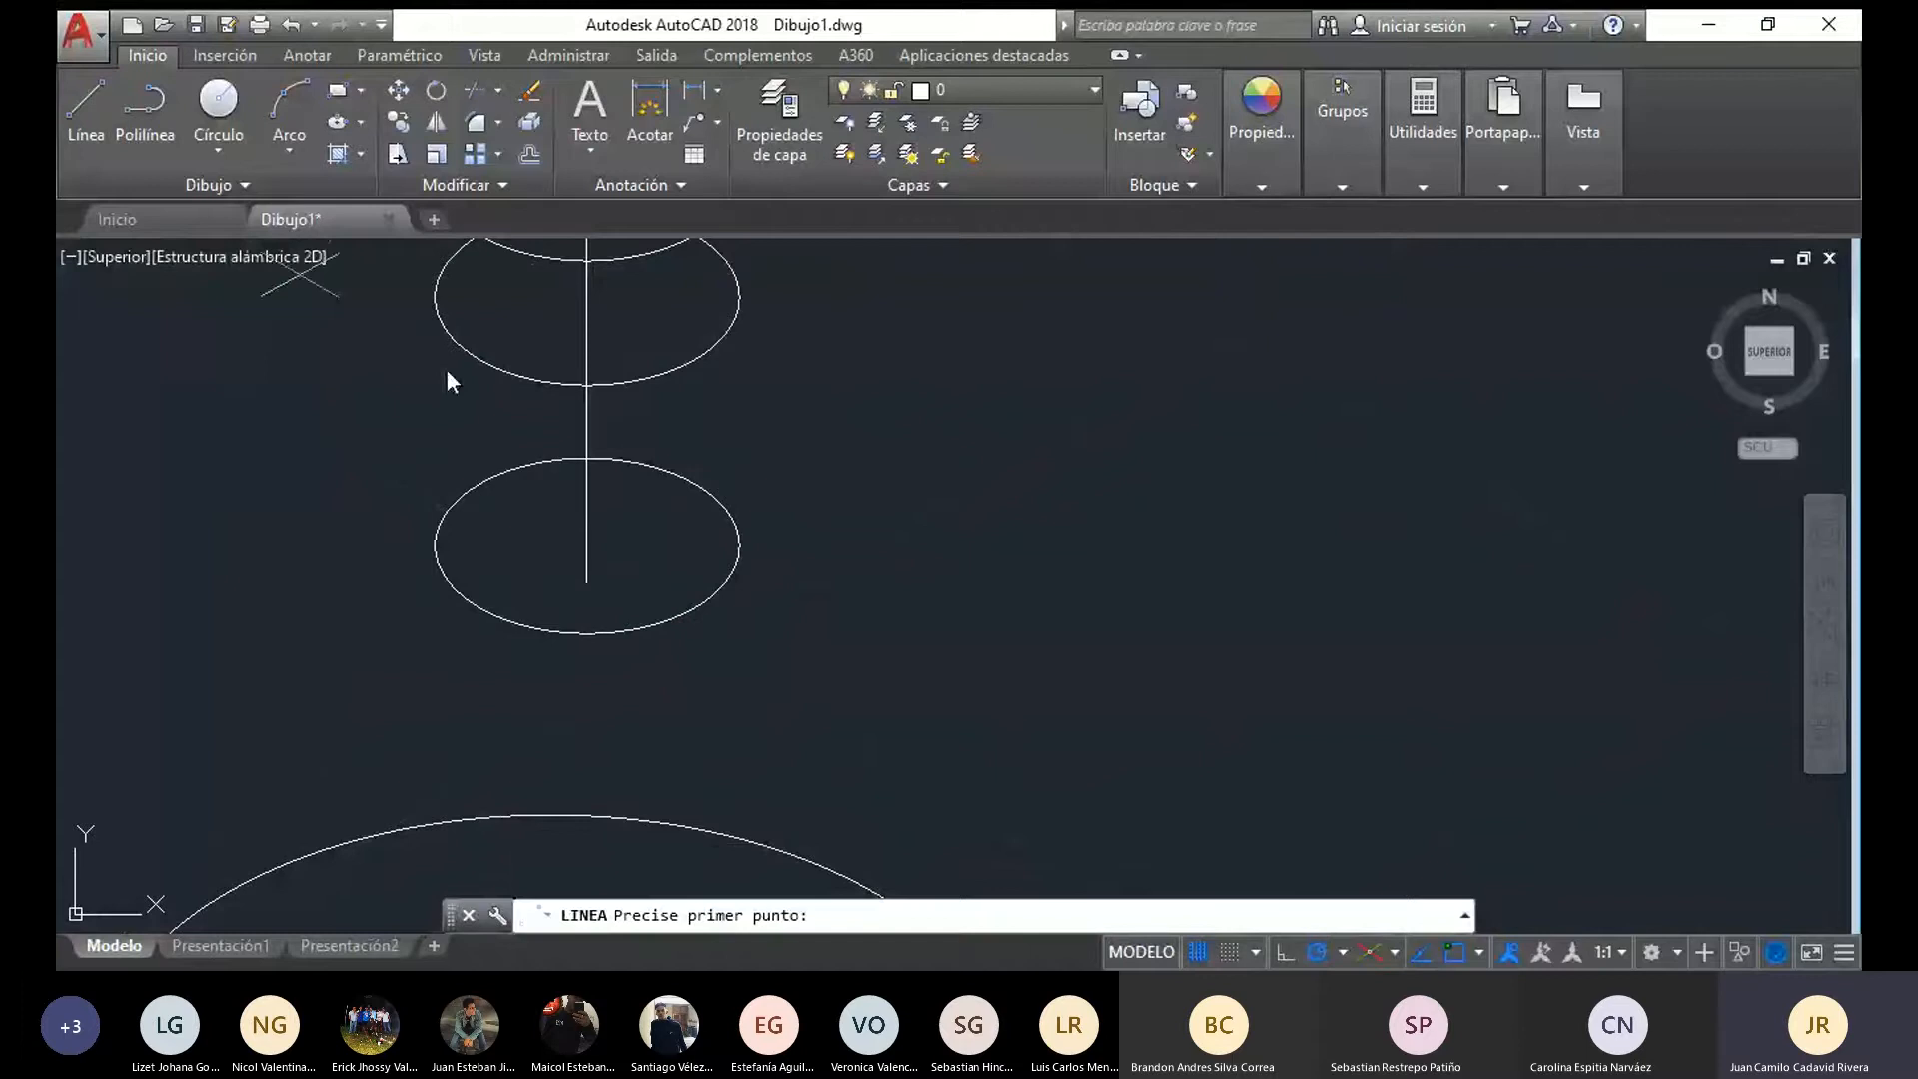
pyautogui.click(732, 547)
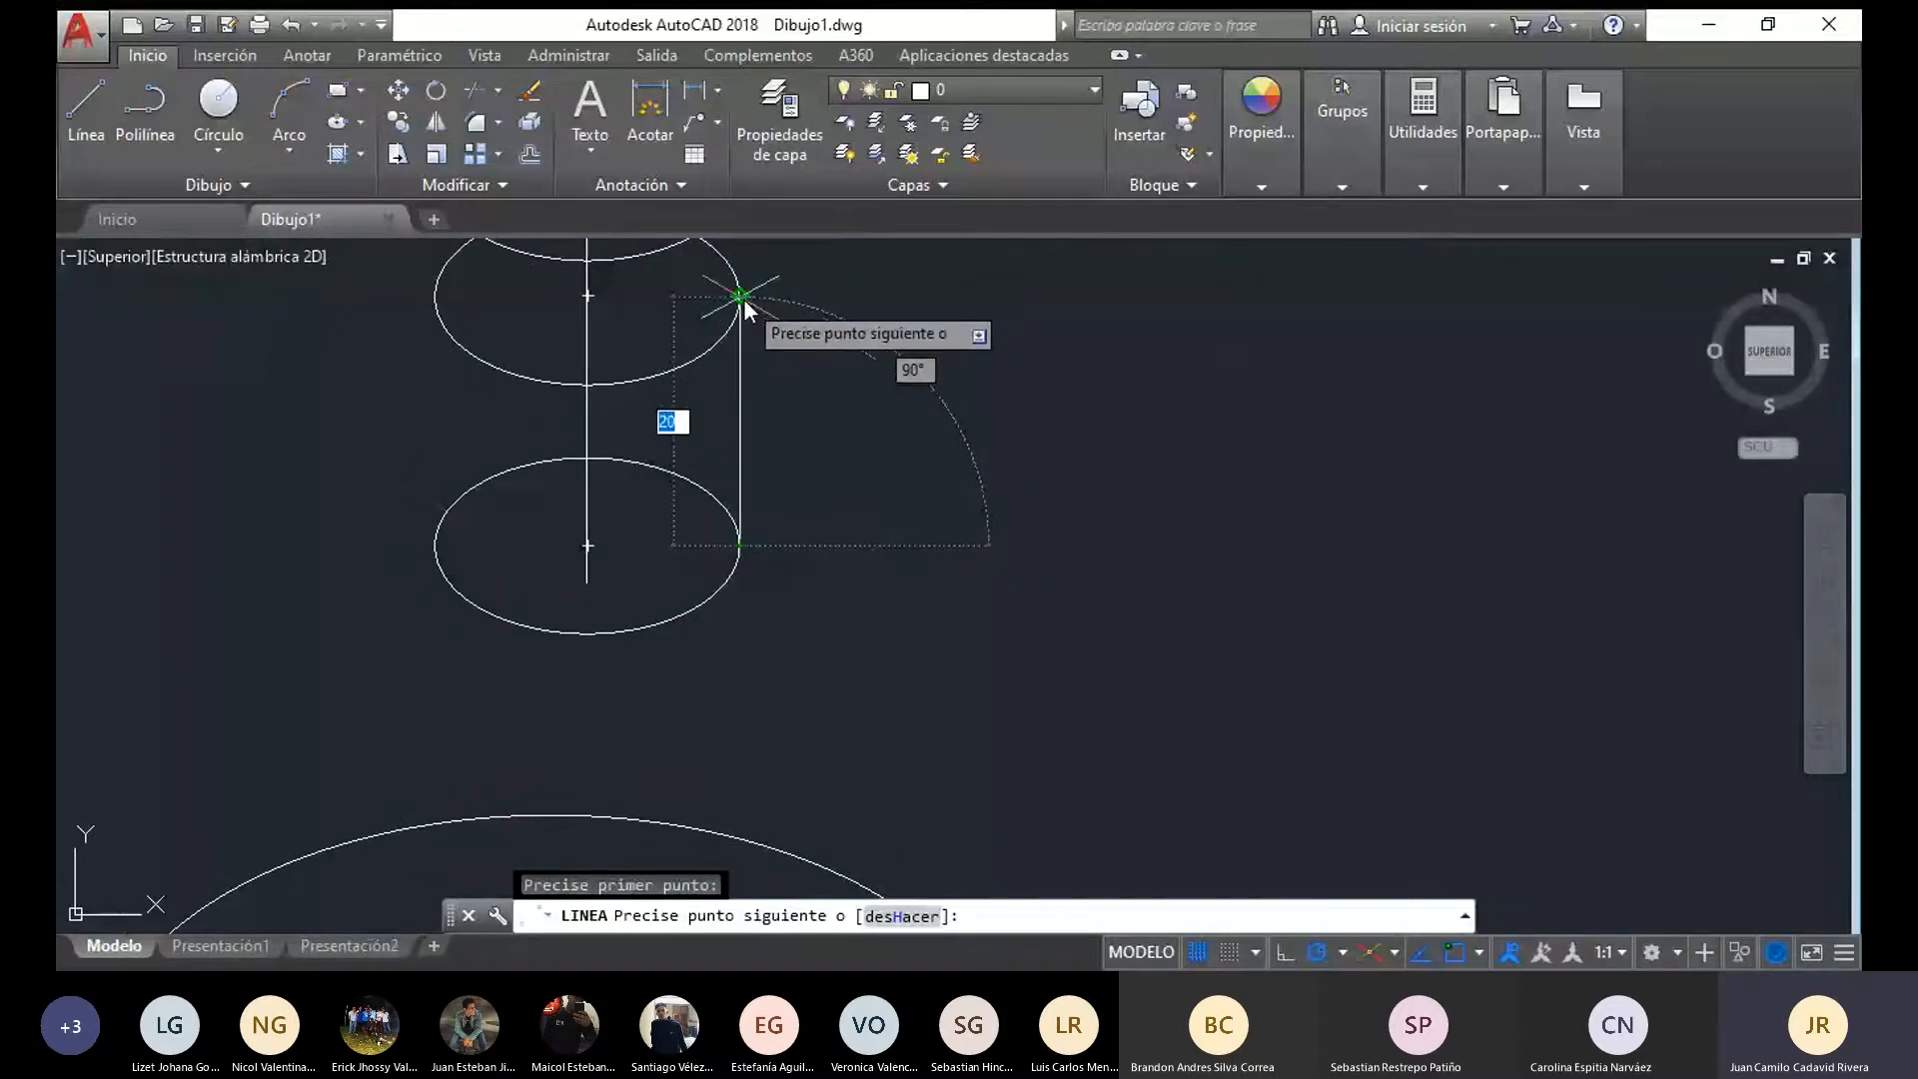
pyautogui.hotkey('ctrl', 'z')
pyautogui.hotkey('ctrl', 'z')
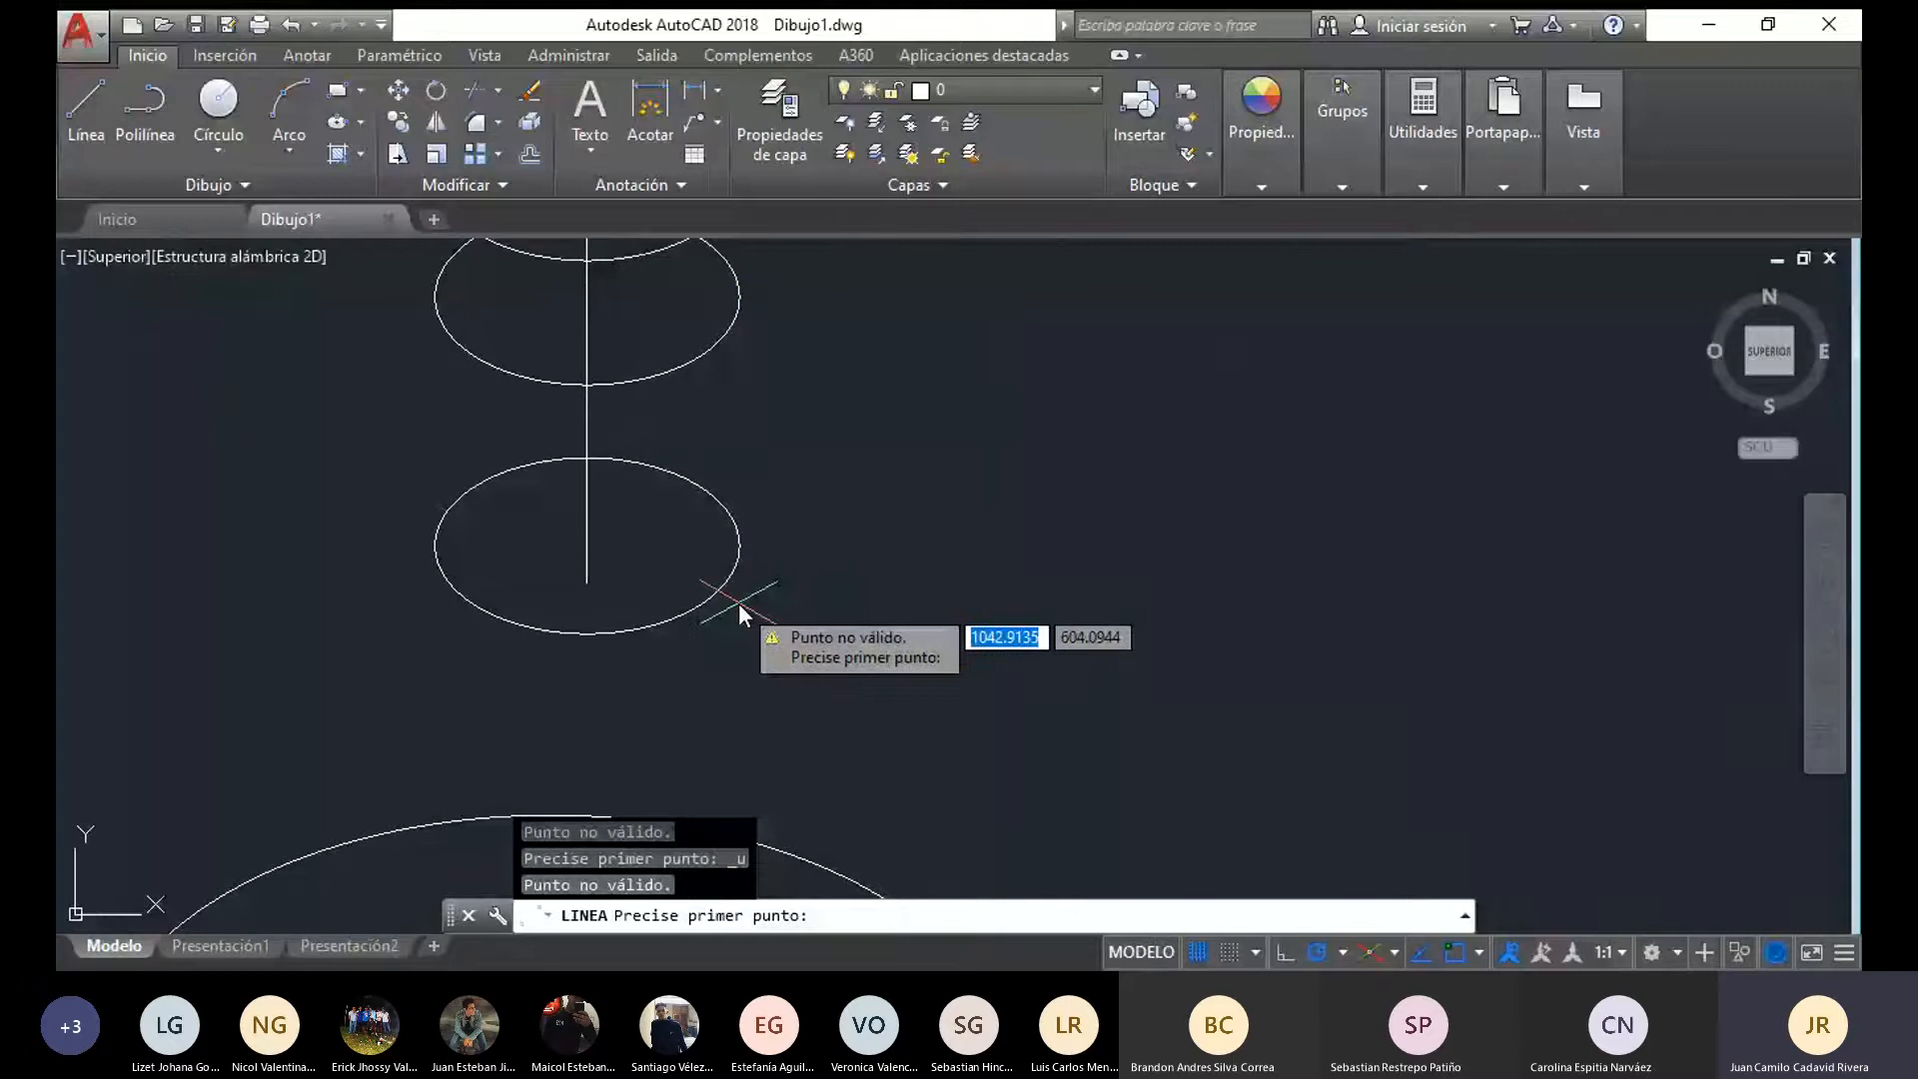
pyautogui.press('Escape')
pyautogui.hotkey('ctrl', 'z')
pyautogui.hotkey('ctrl', 'z')
# Replace the small isometric circle at the axis line's lower end with one of radius 8 centred on the same point
pyautogui.click(660, 599)
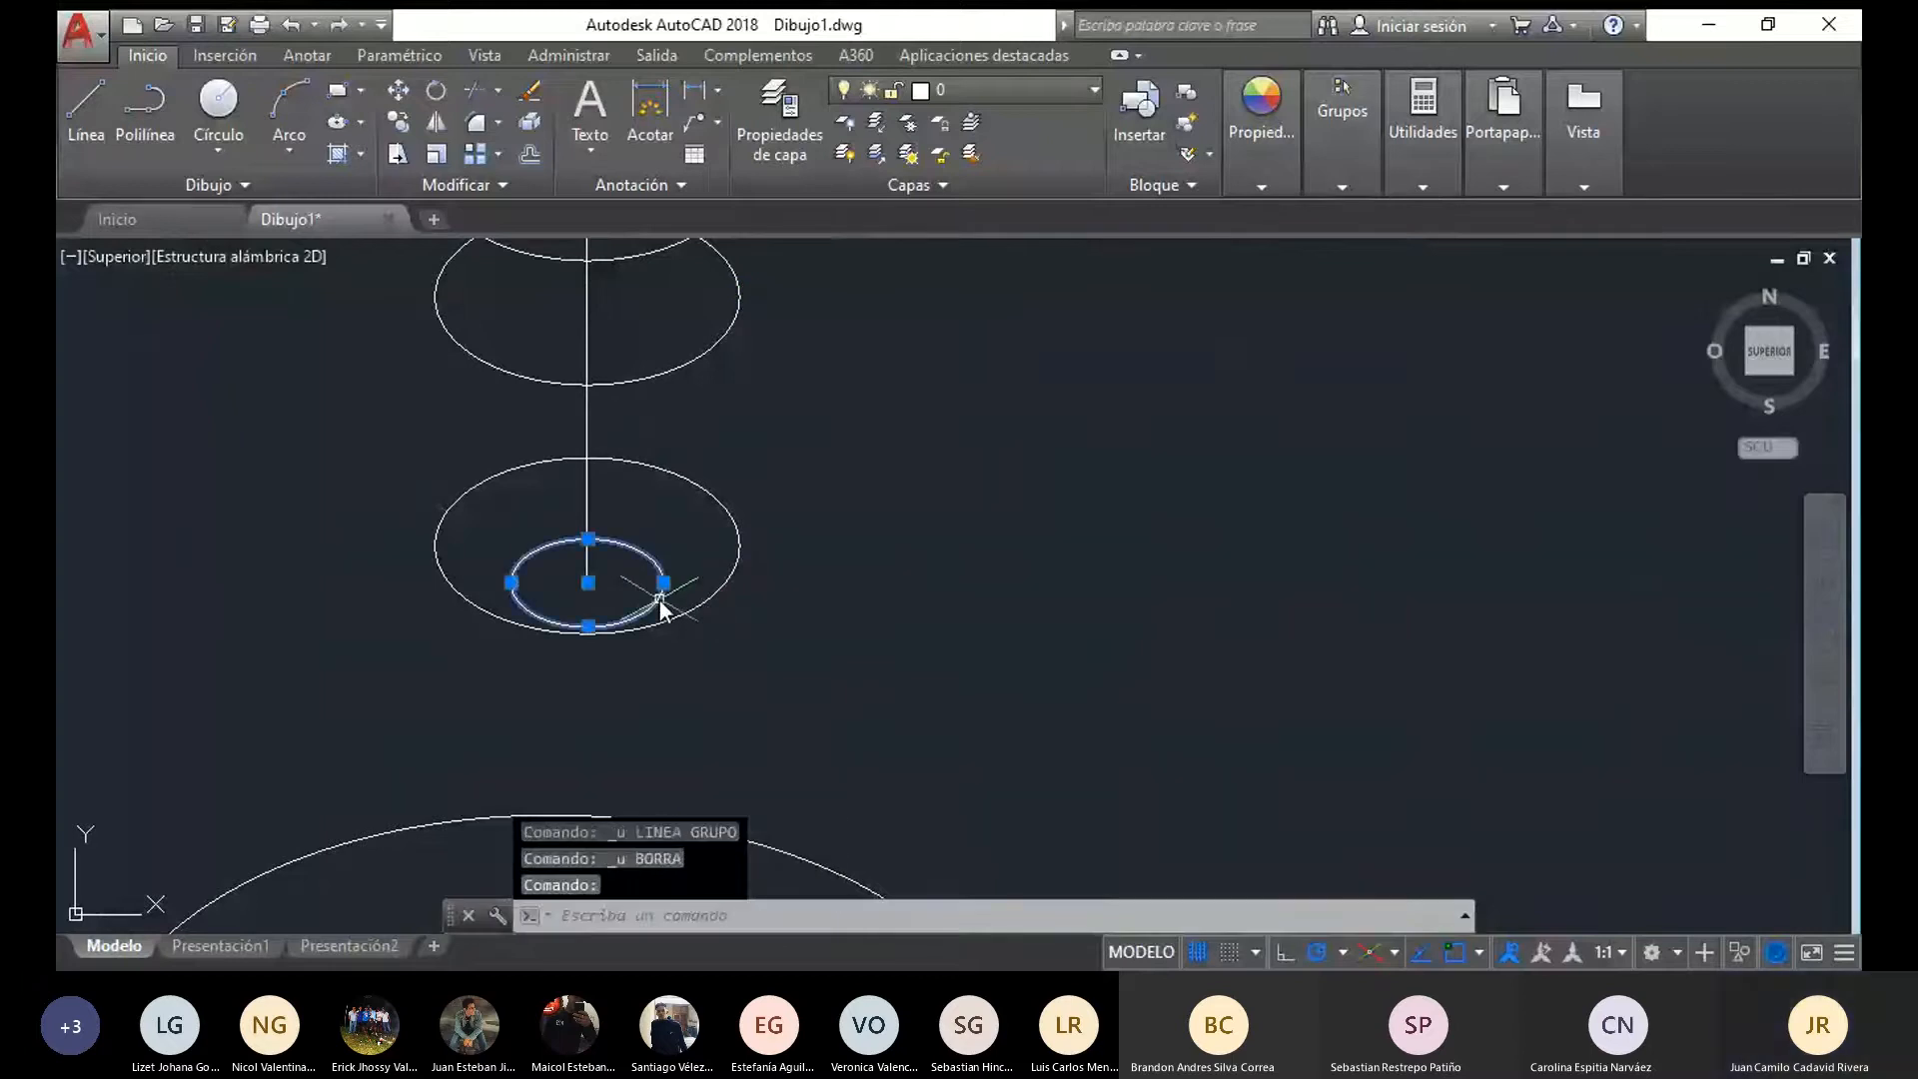
pyautogui.press('Delete')
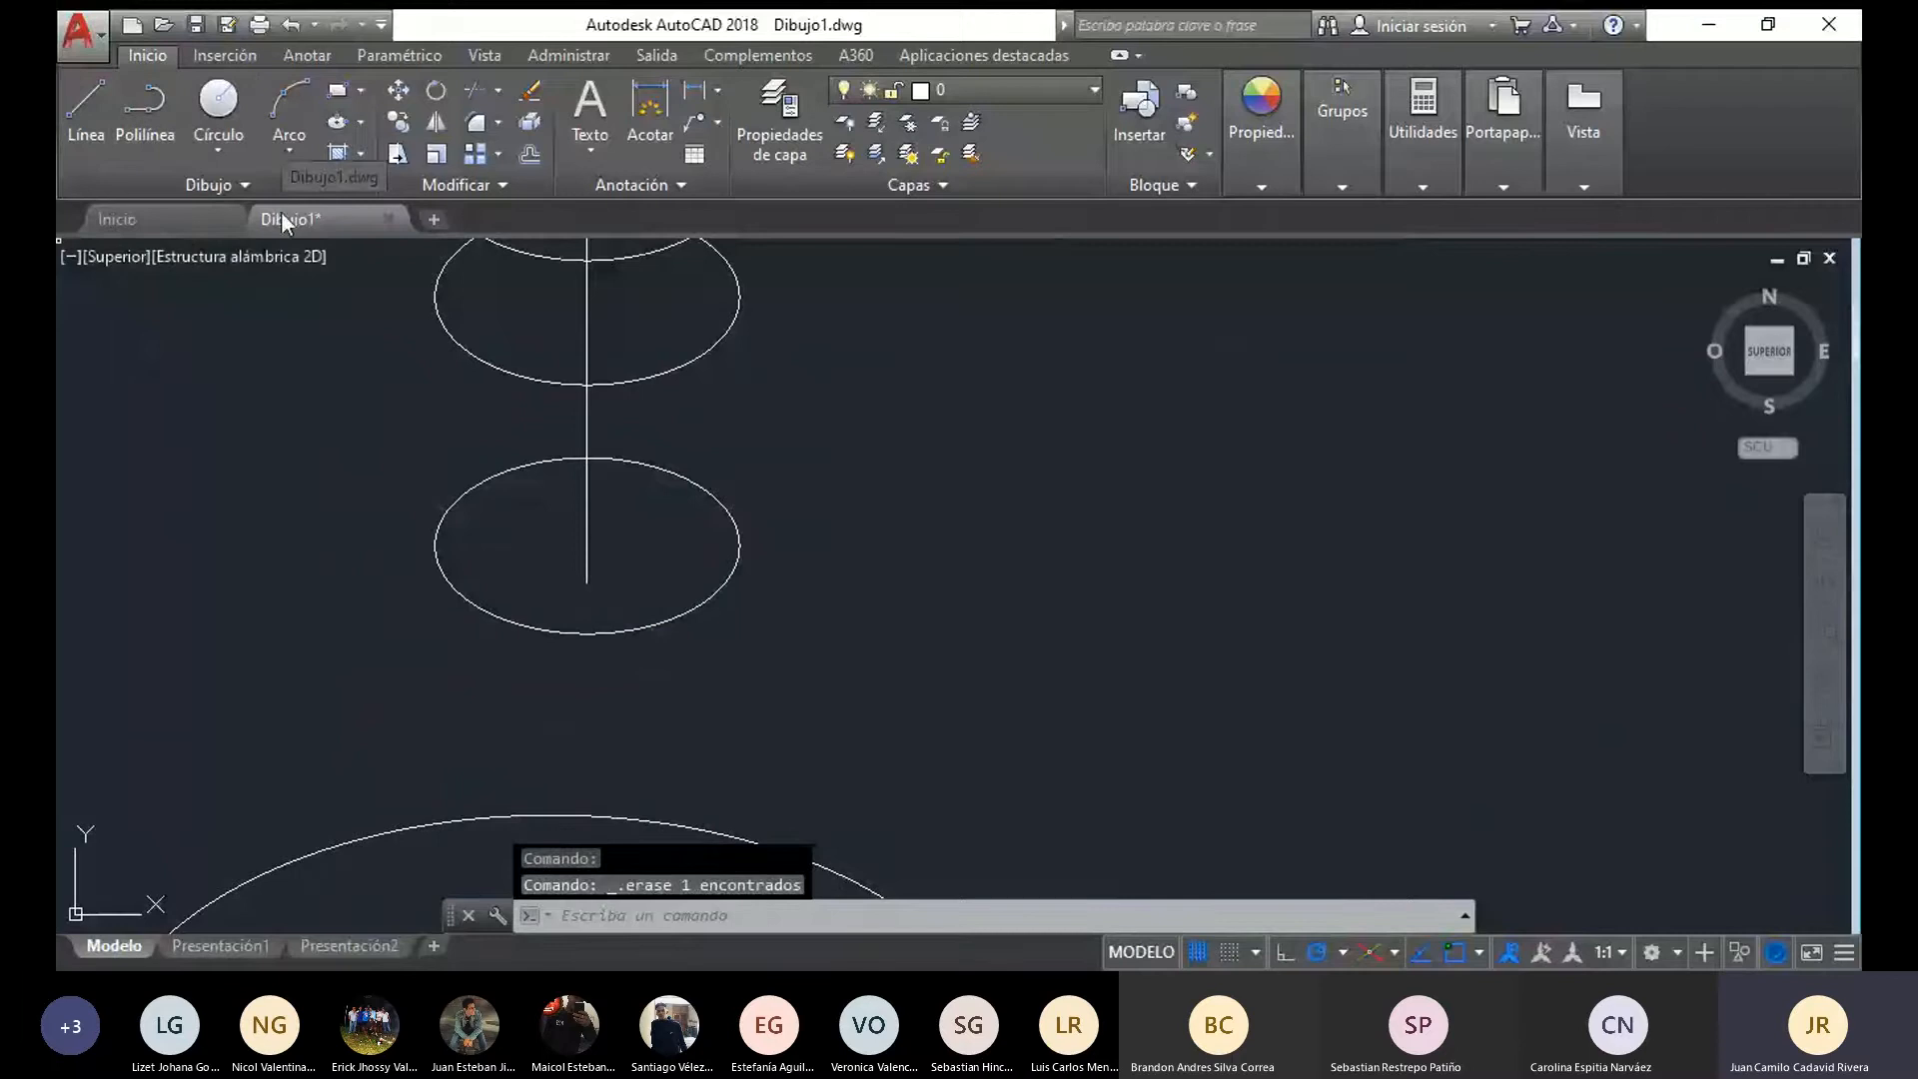
pyautogui.write('el')
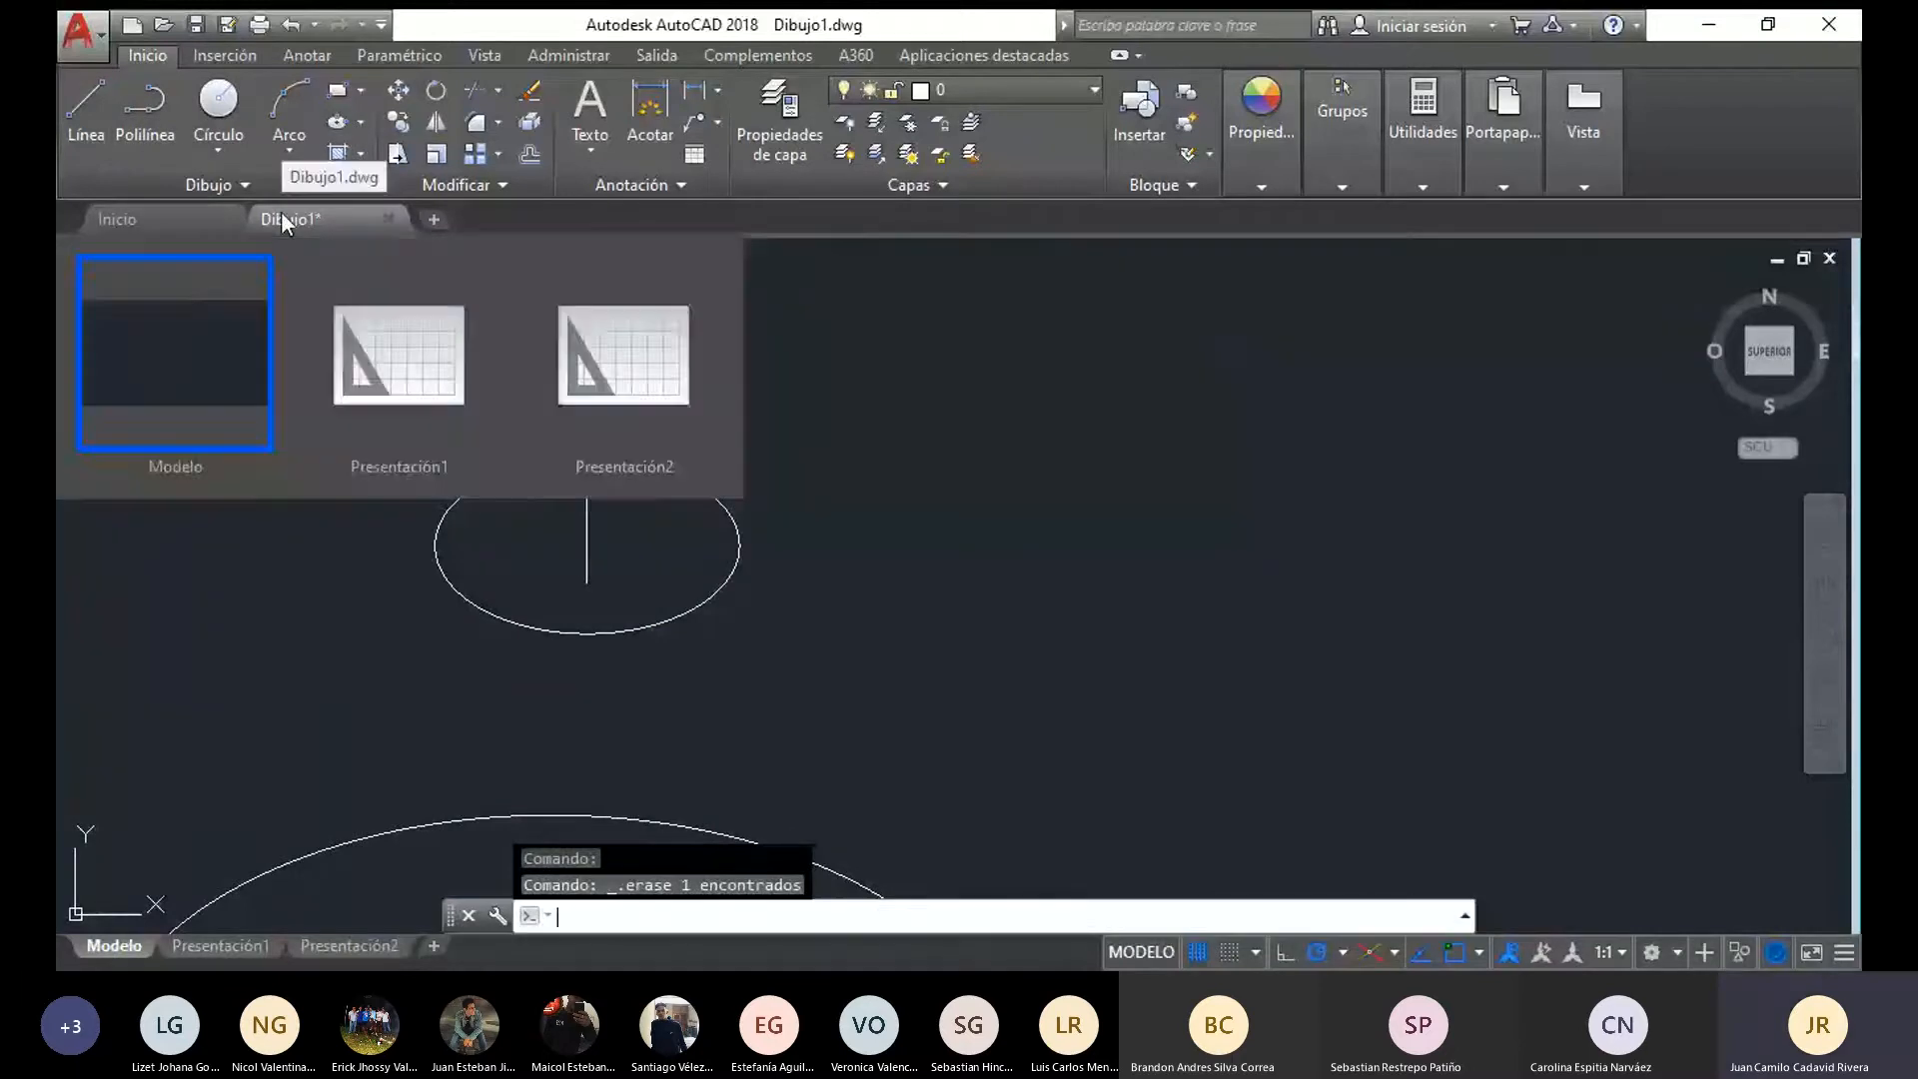
pyautogui.press('Return')
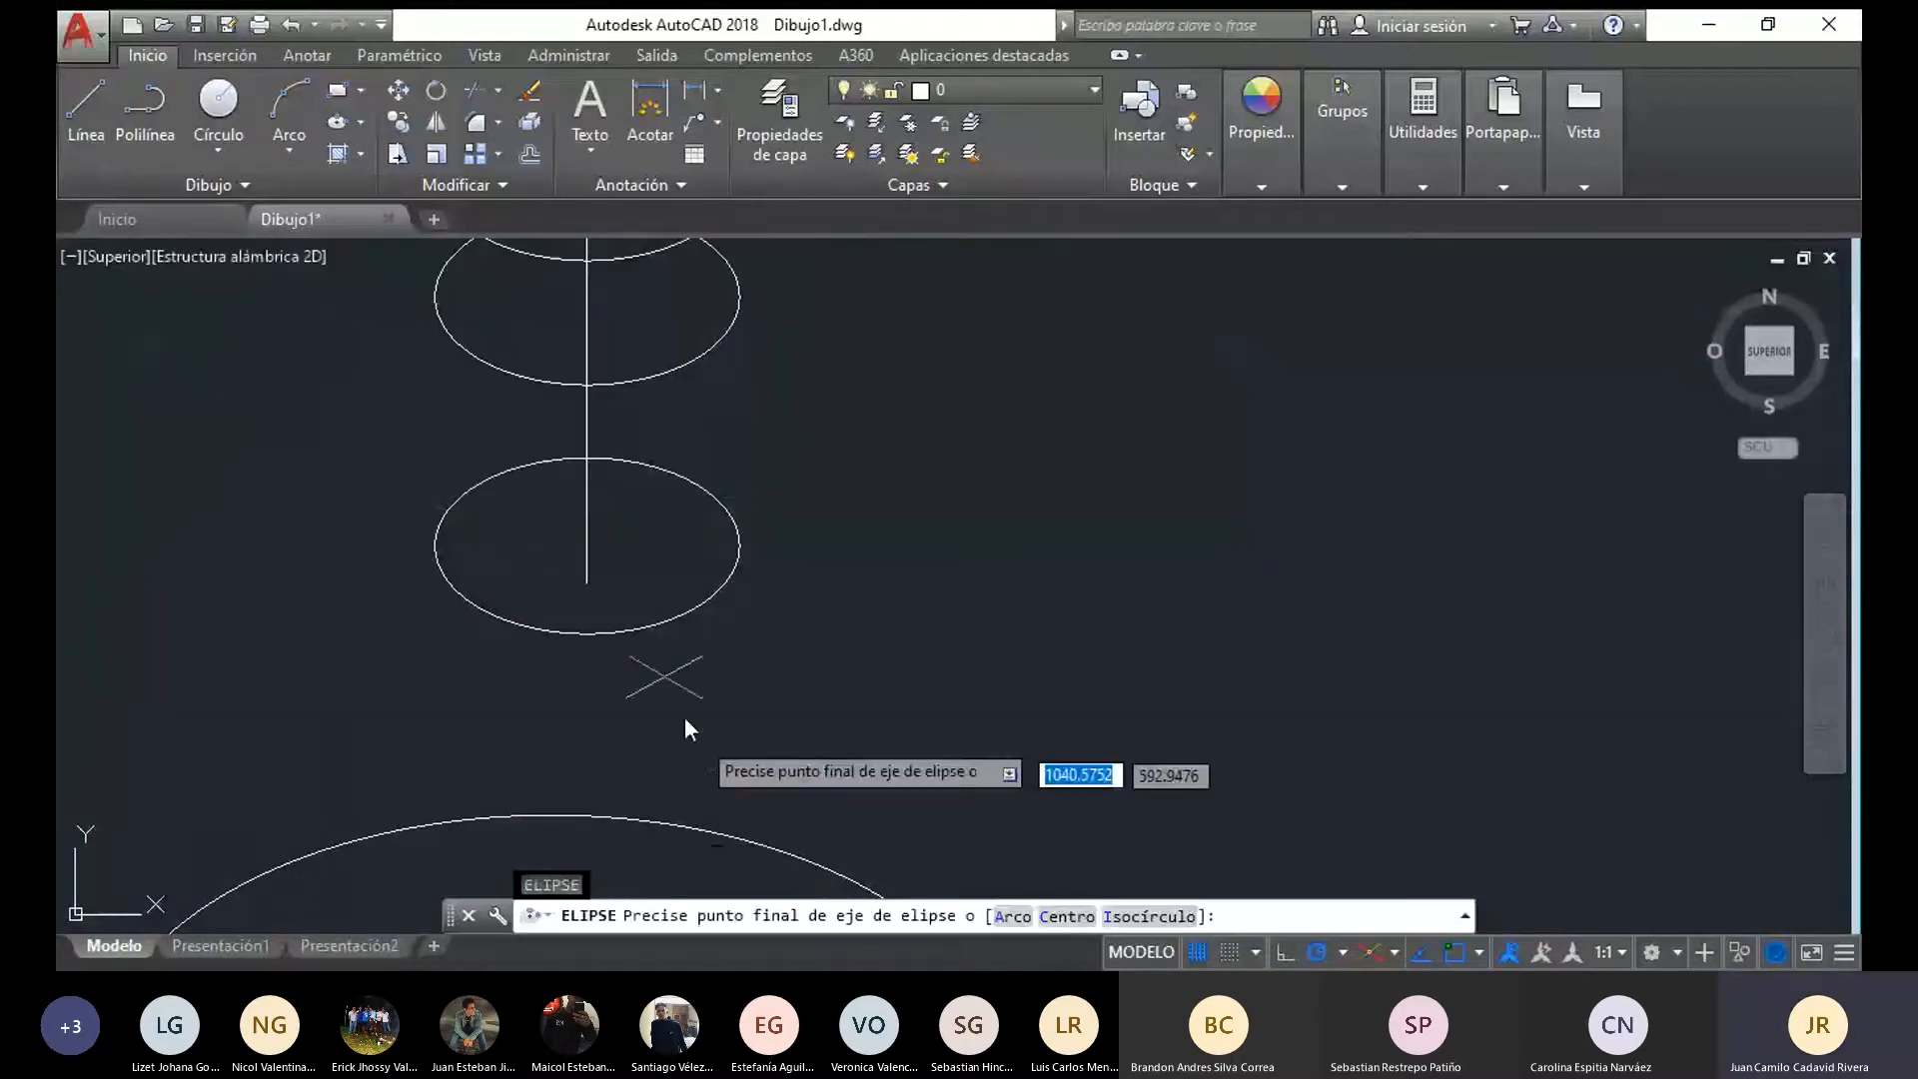
pyautogui.click(1137, 916)
pyautogui.click(588, 589)
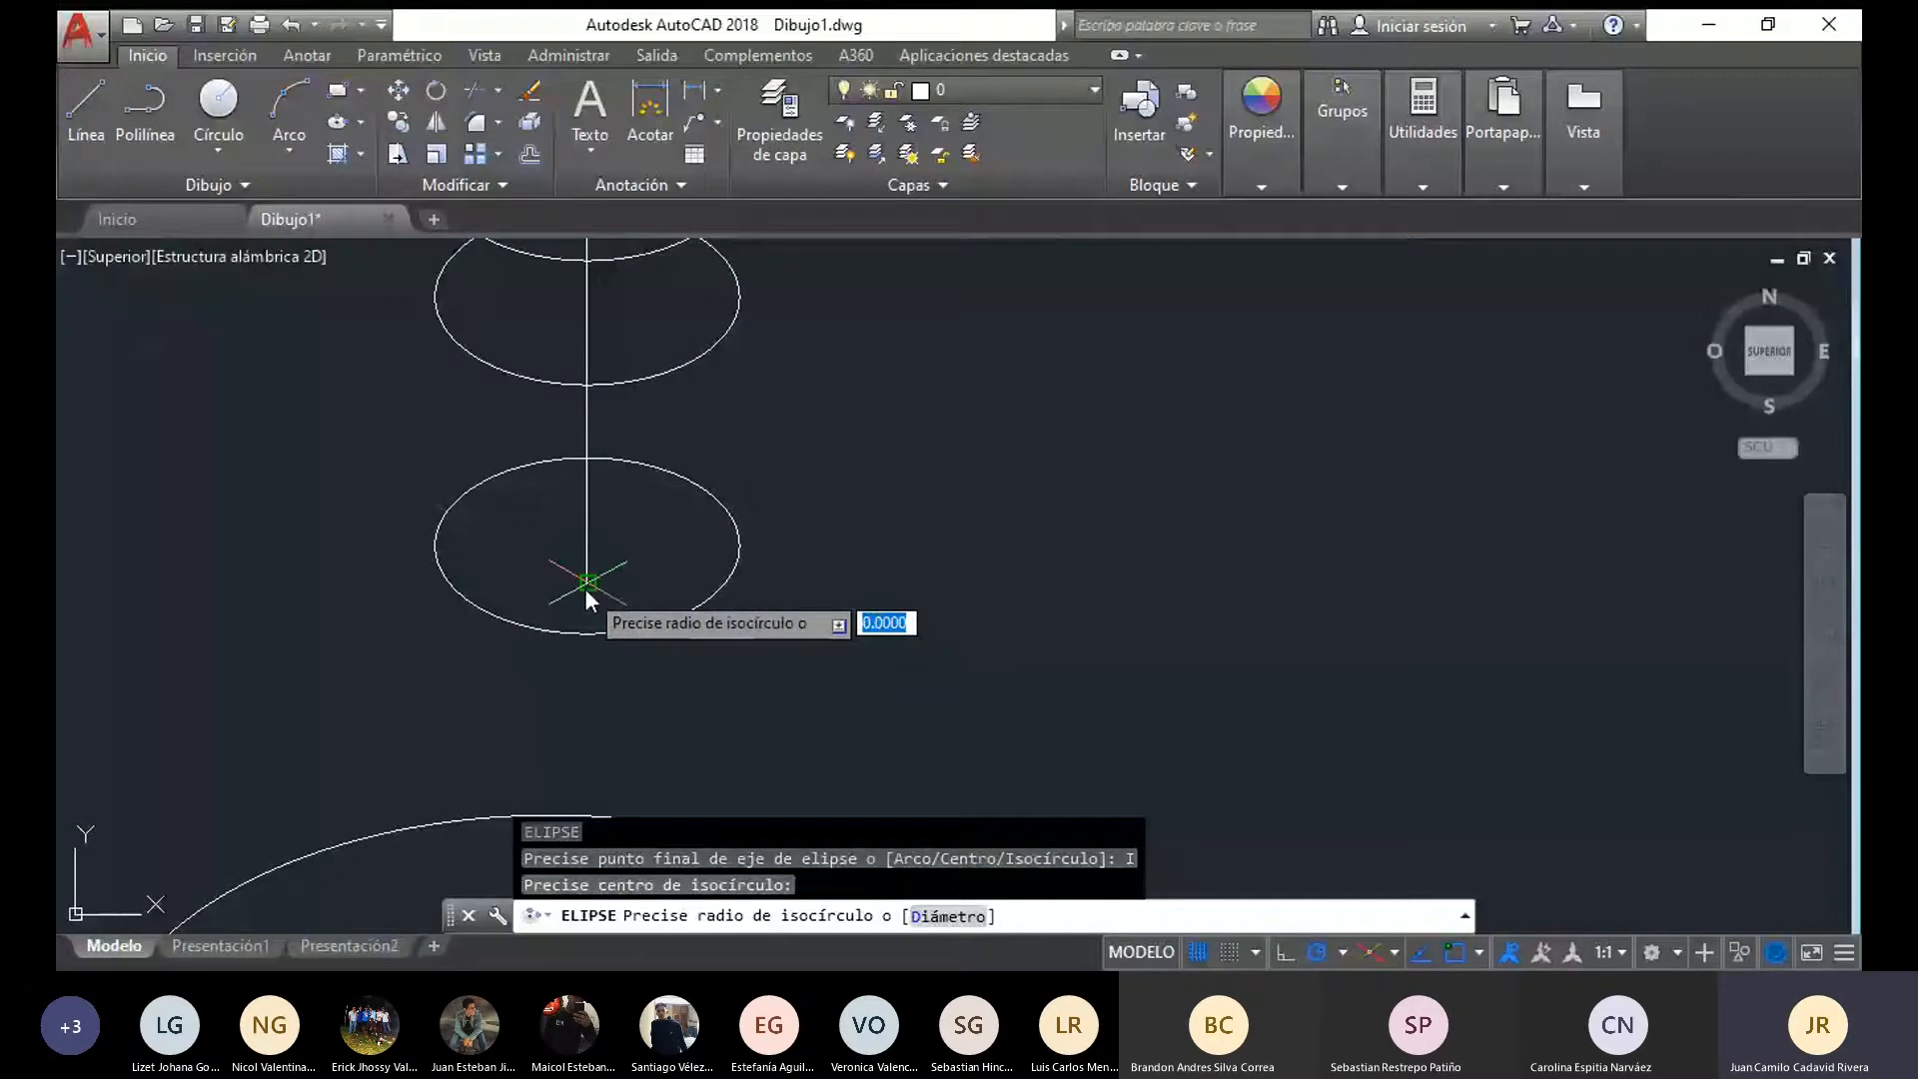
pyautogui.write('8')
pyautogui.press('Return')
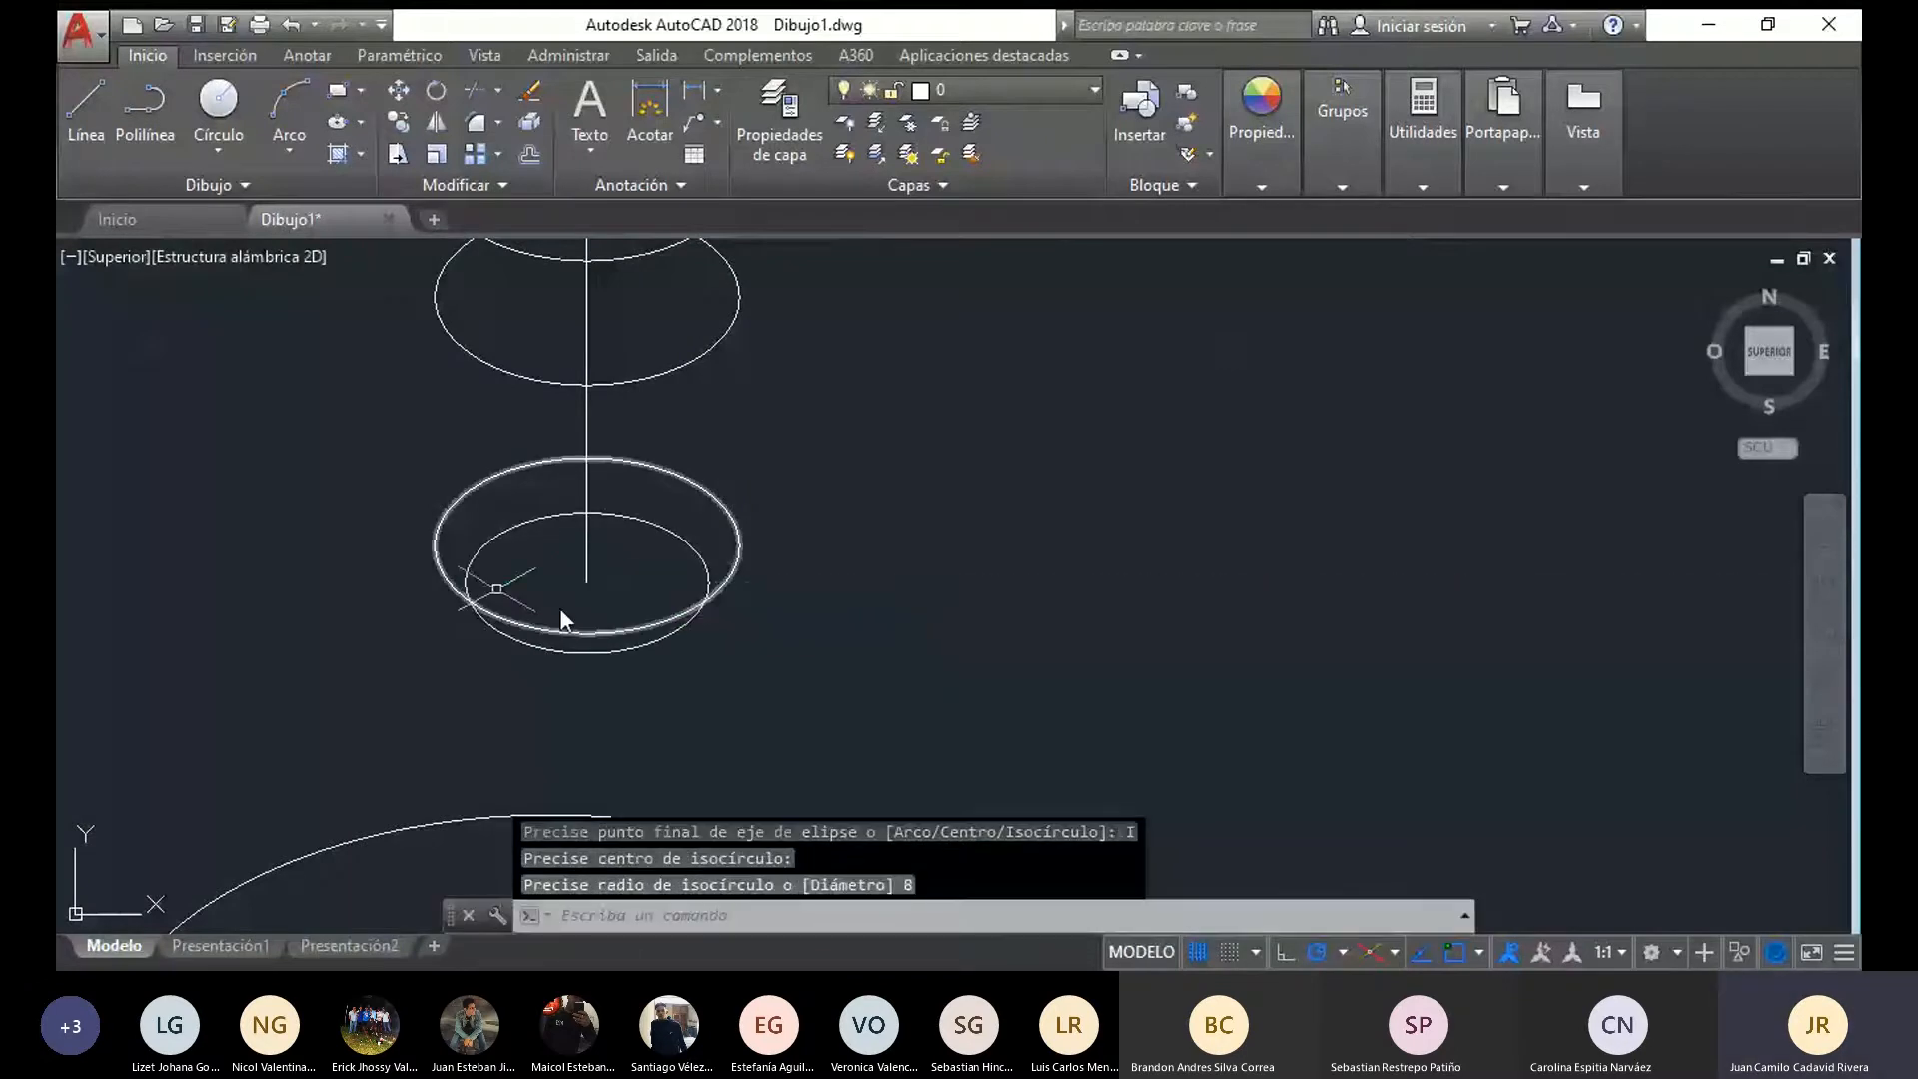
# Draw a line tangent to the radius 8 ellipse and the larger one above it on their right side, erasing the extra short segment
pyautogui.click(79, 96)
pyautogui.scroll(3, 774, 544)
pyautogui.click(795, 462)
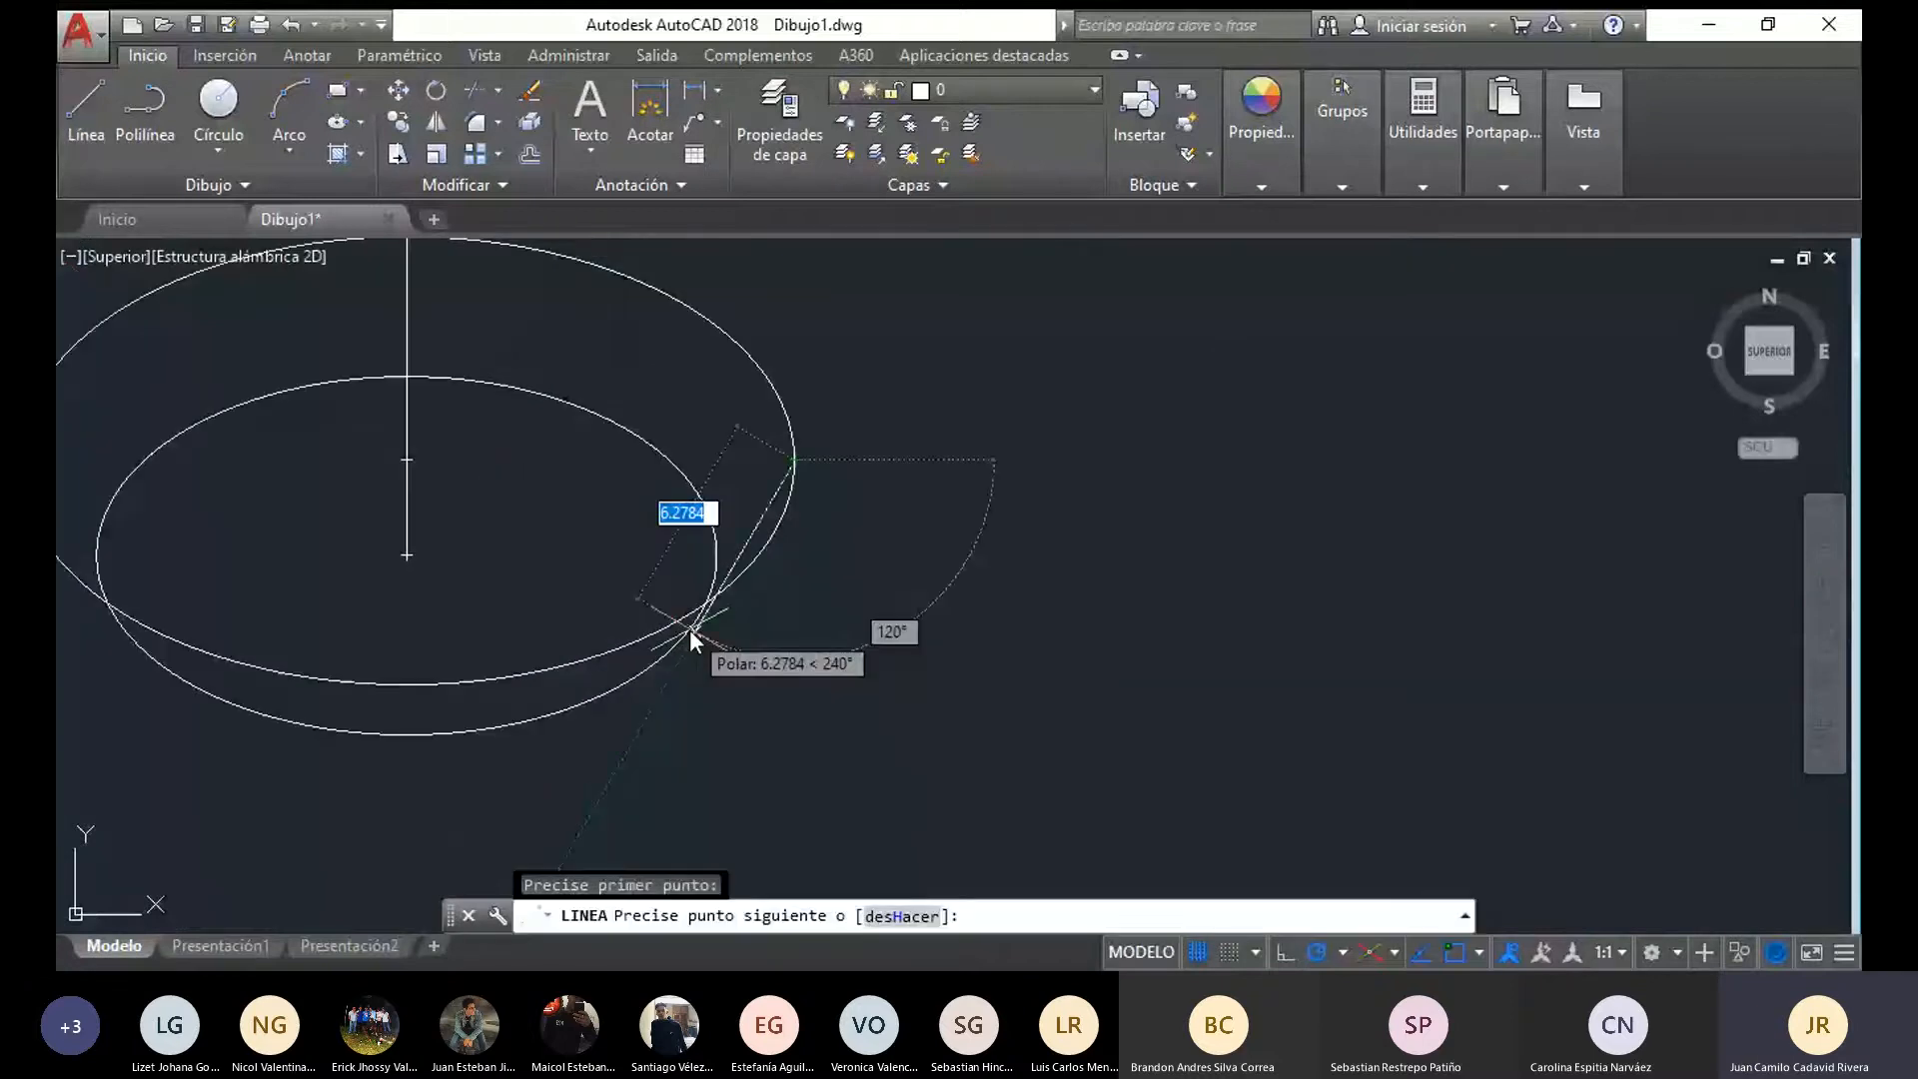
pyautogui.scroll(5, 1001, 378)
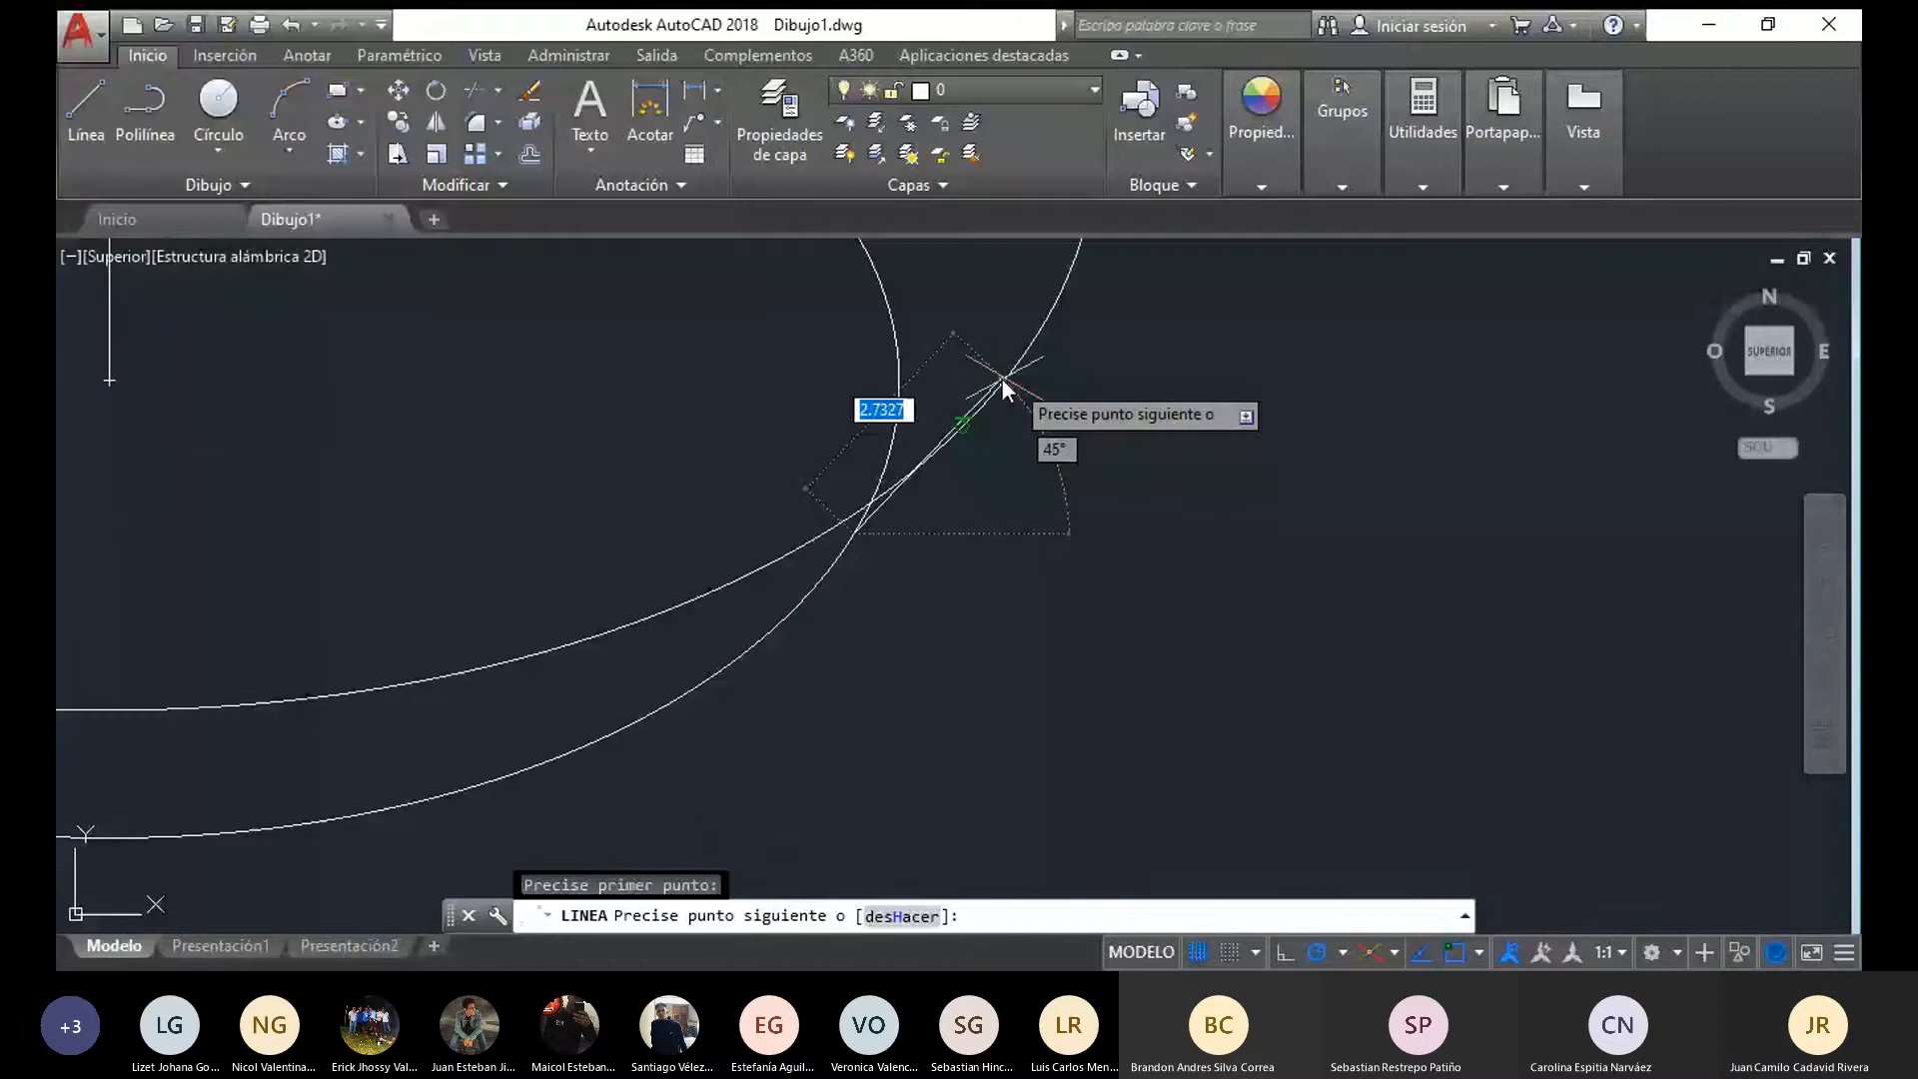
pyautogui.click(962, 426)
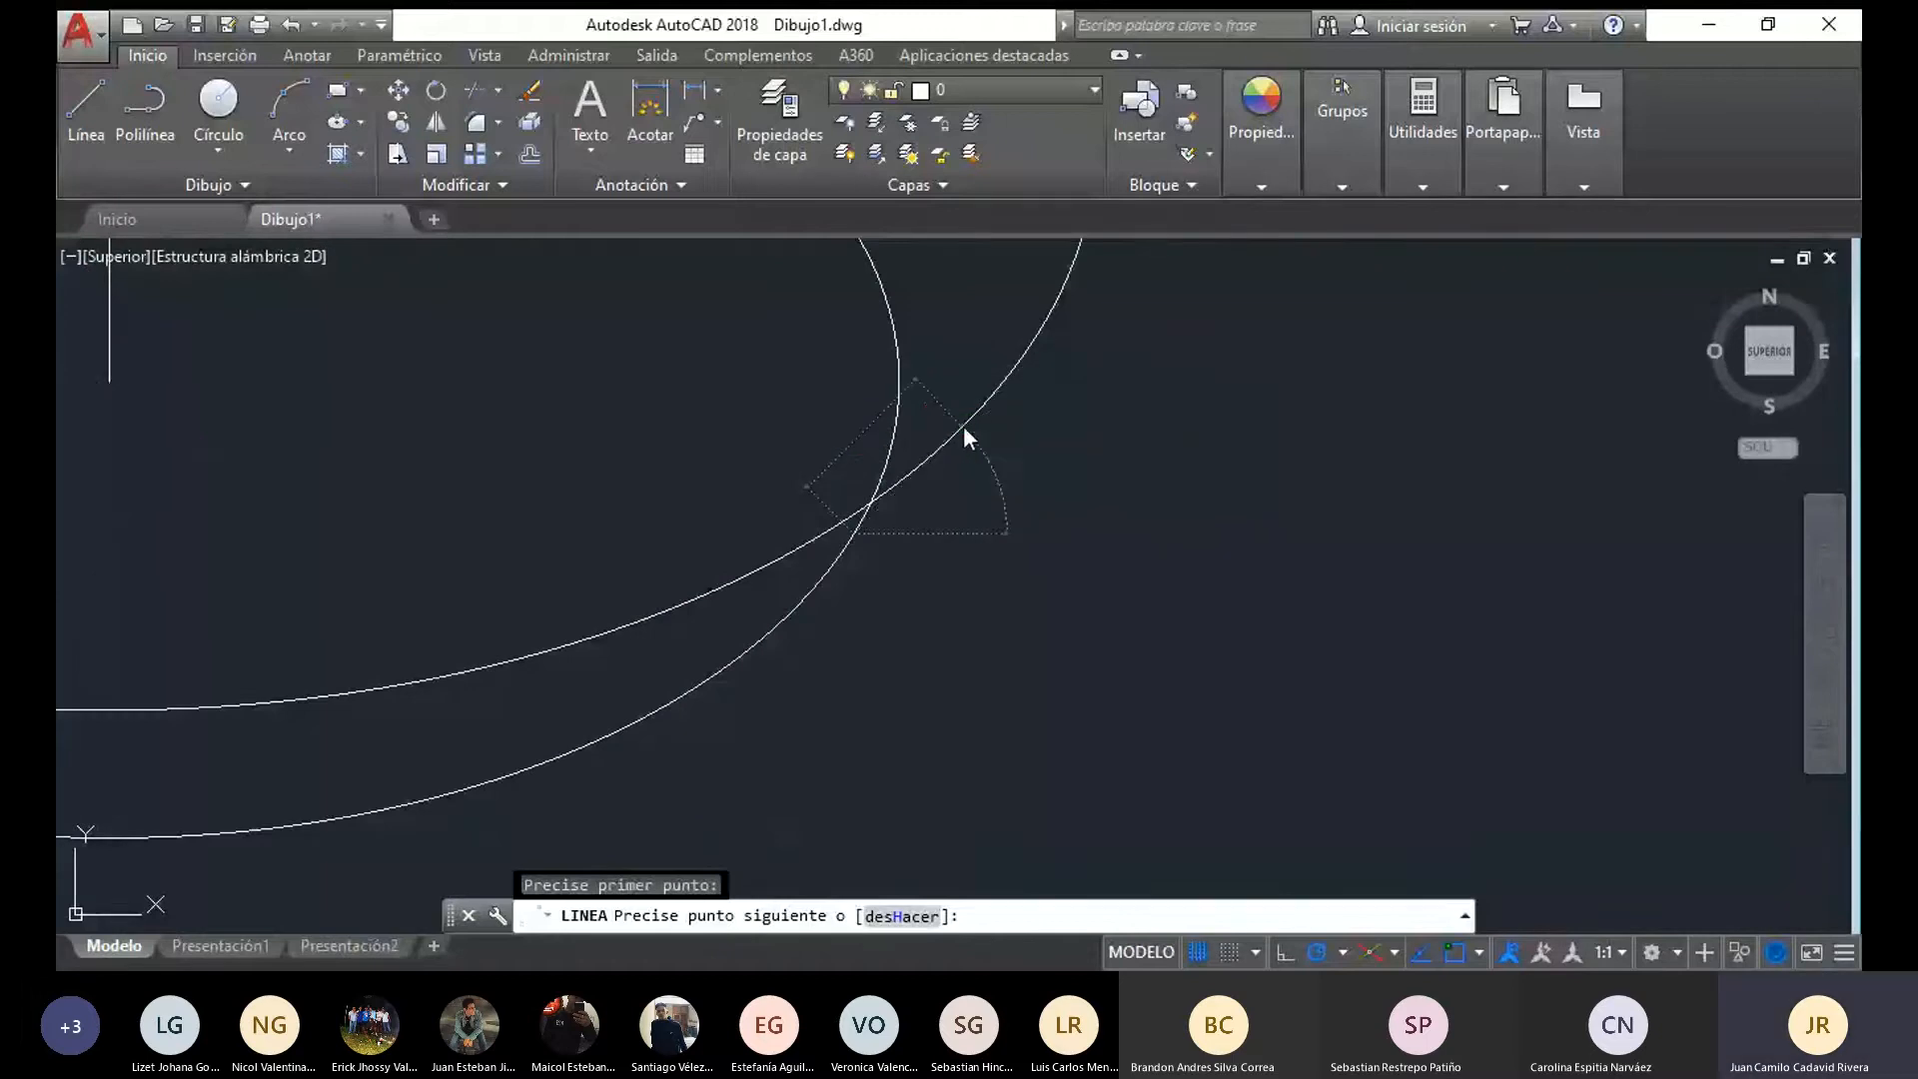
pyautogui.click(807, 595)
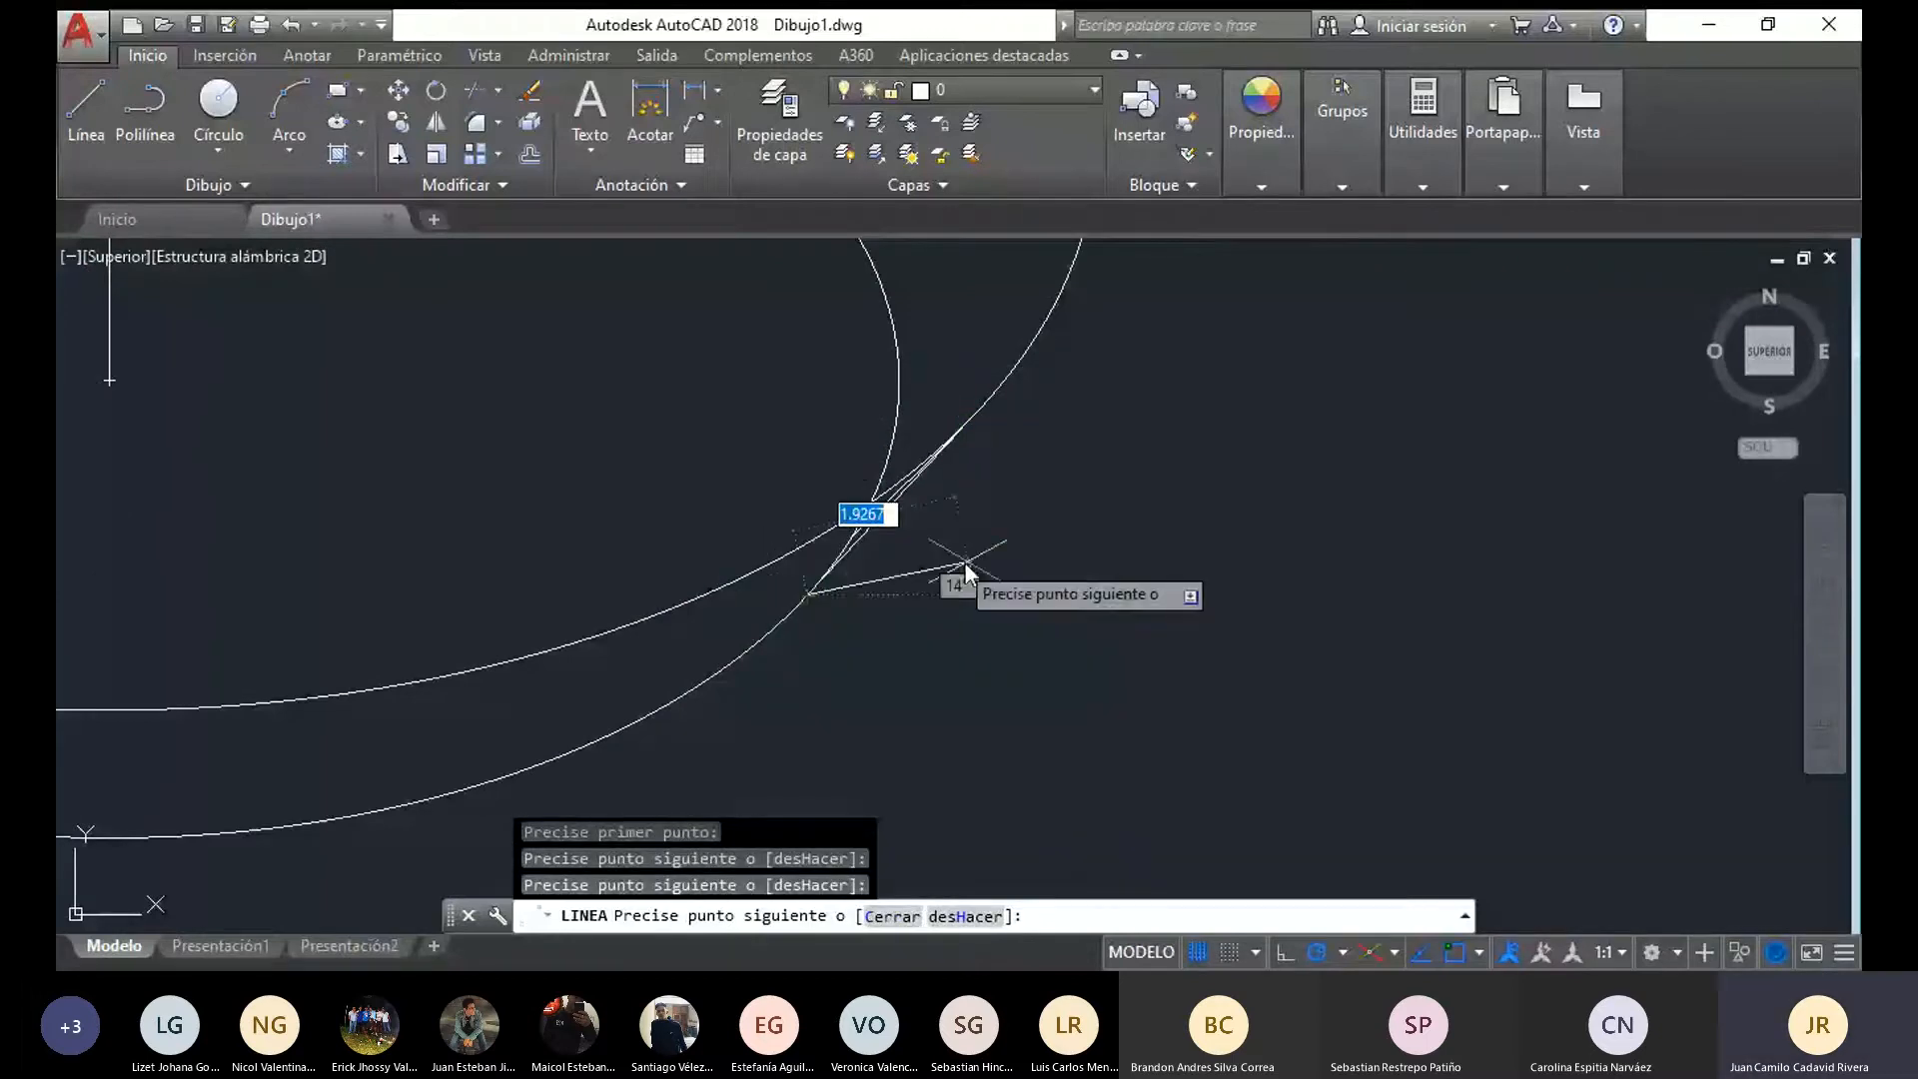
pyautogui.press('Escape')
pyautogui.click(885, 507)
pyautogui.press('Escape')
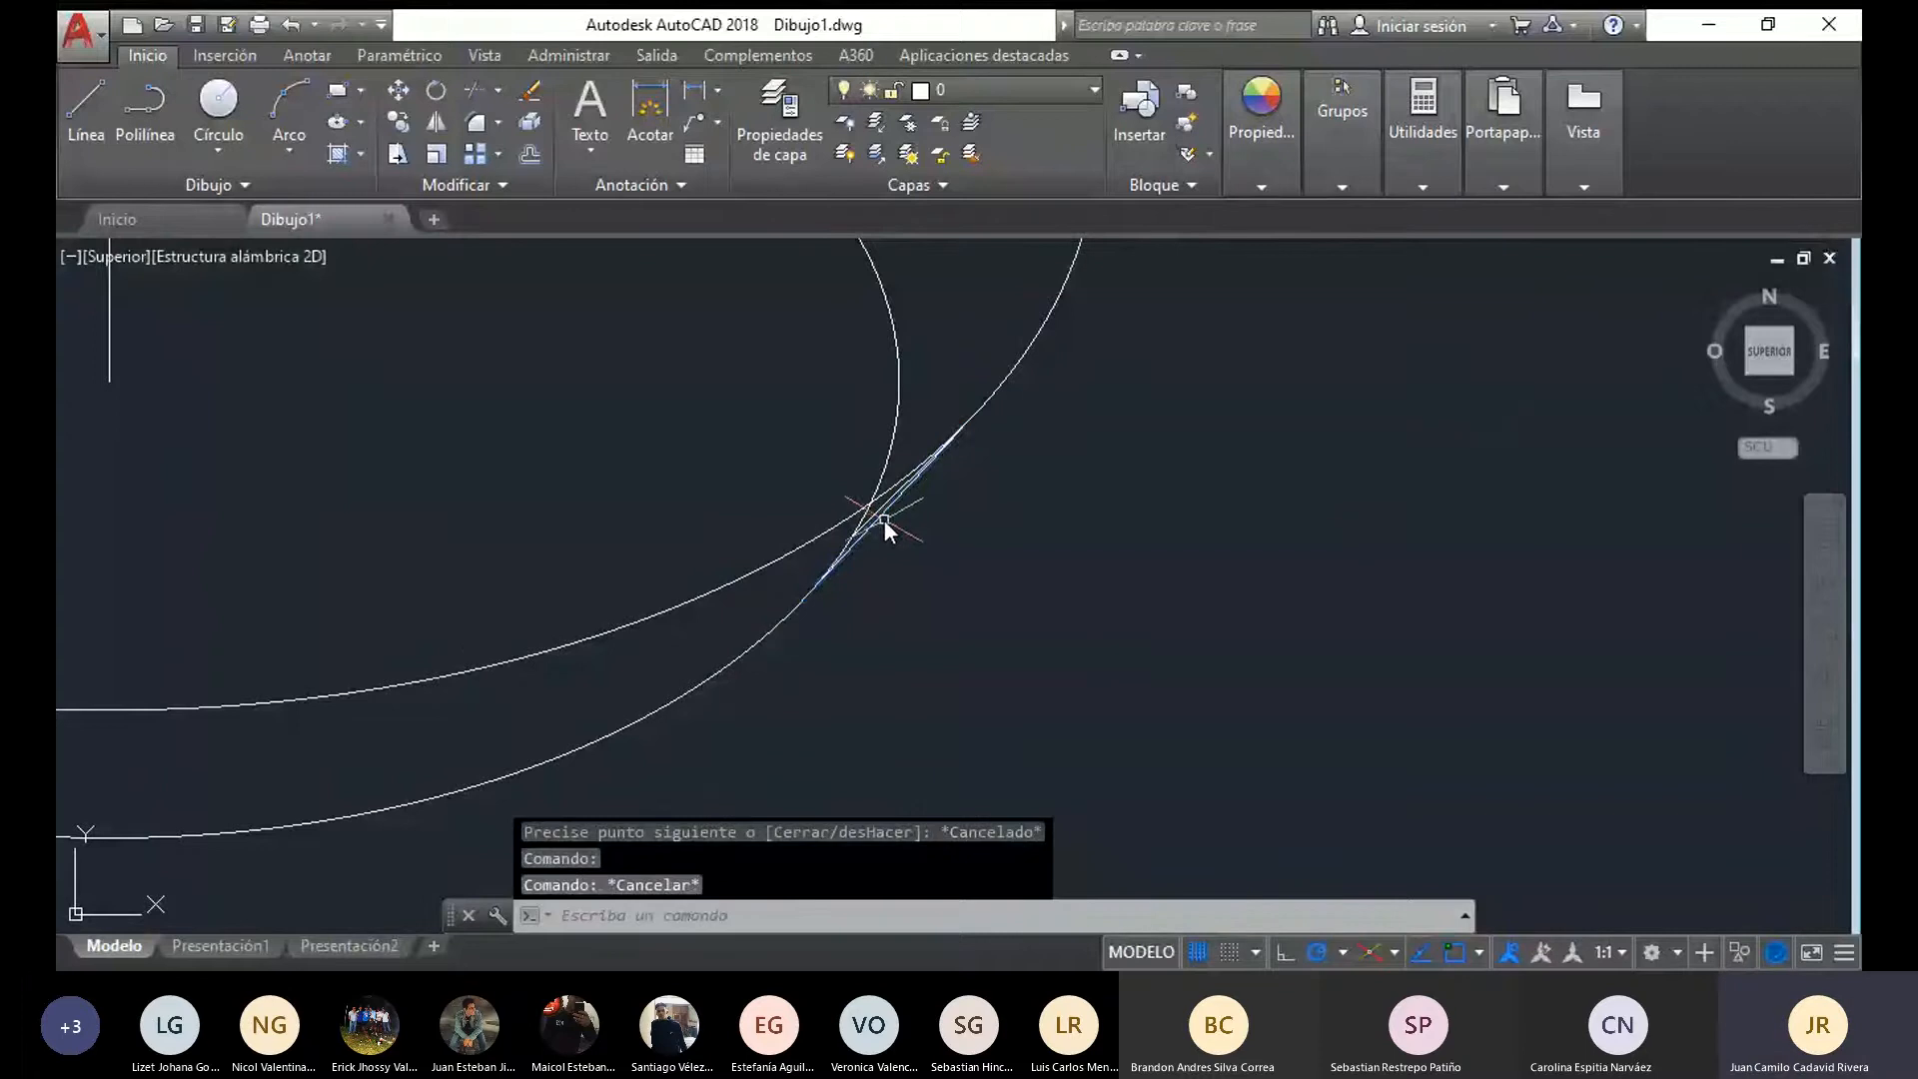
pyautogui.click(878, 513)
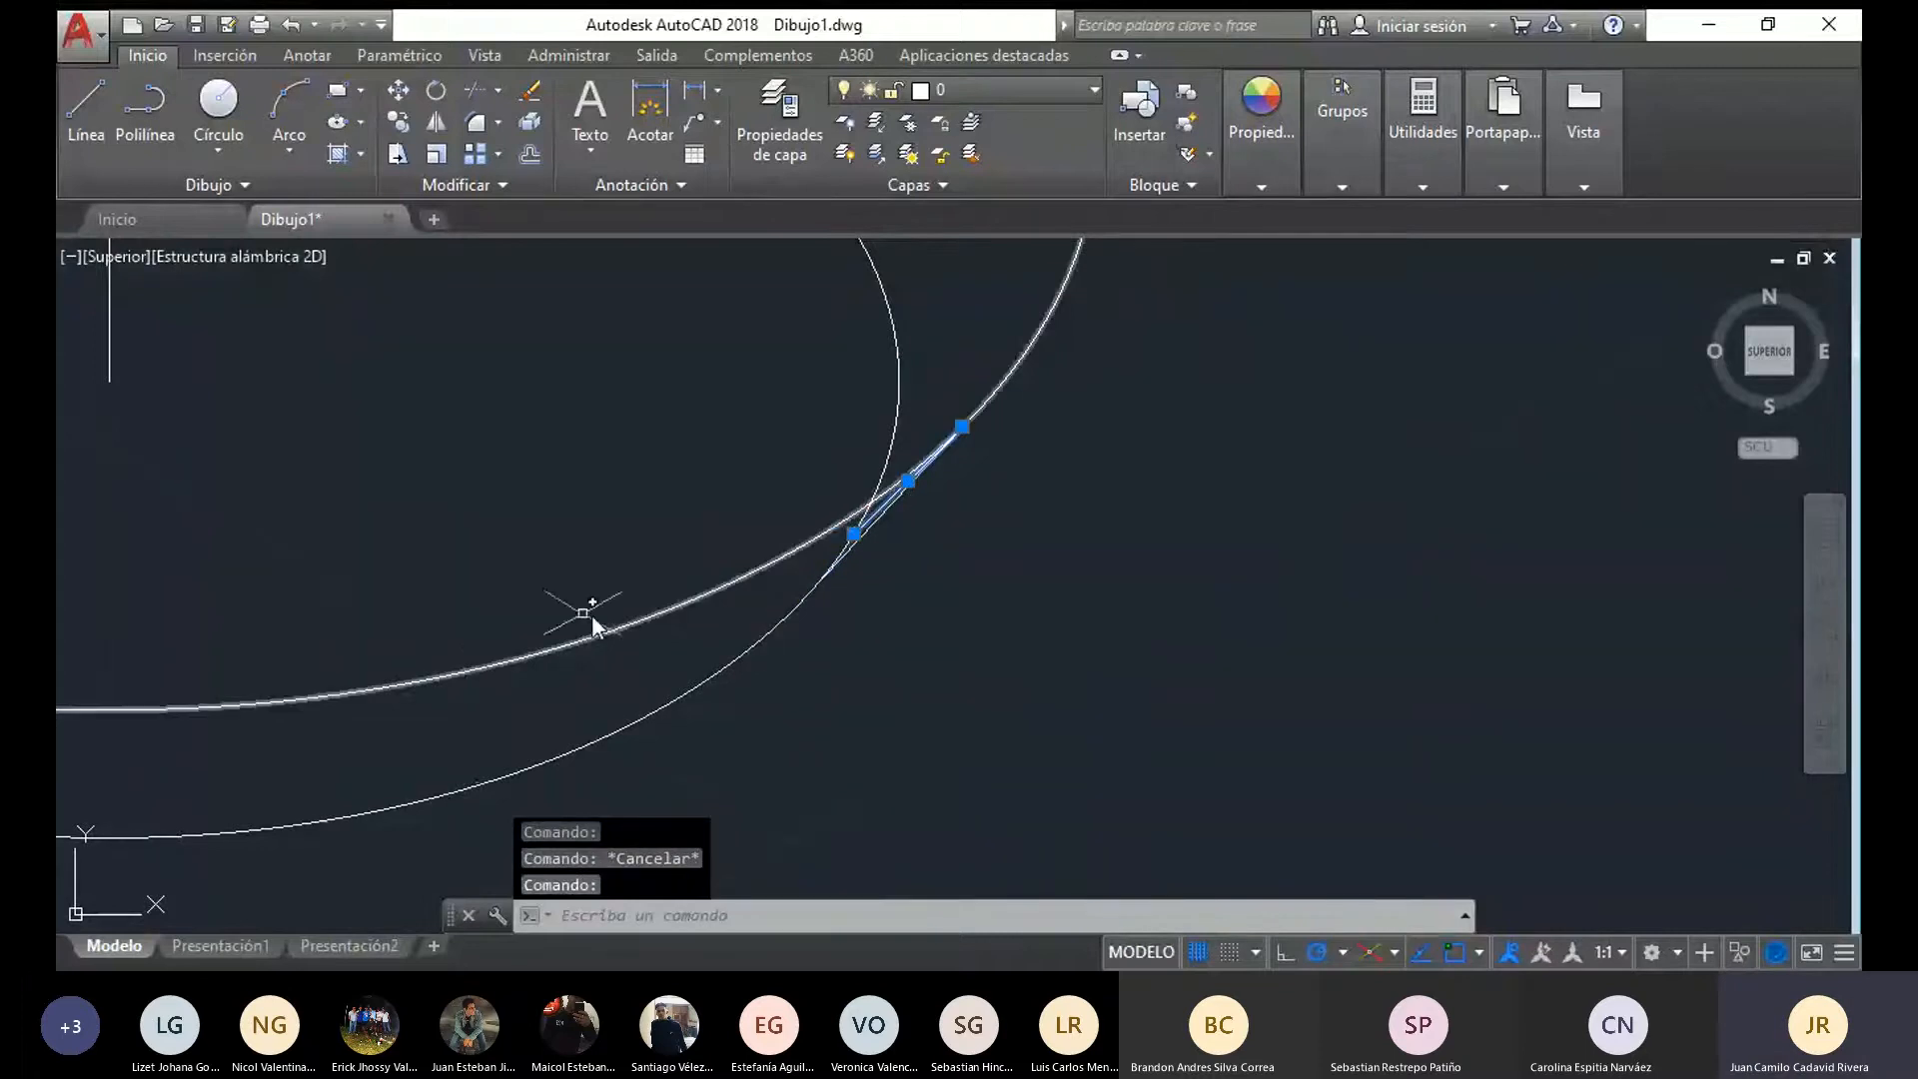
pyautogui.press('Delete')
# Draw the matching tangent line on the left side of the two lower ellipses and erase the misplaced segment beside it
pyautogui.scroll(-3, 320, 608)
pyautogui.moveTo(320, 608); pyautogui.dragTo(804, 597, button='middle')
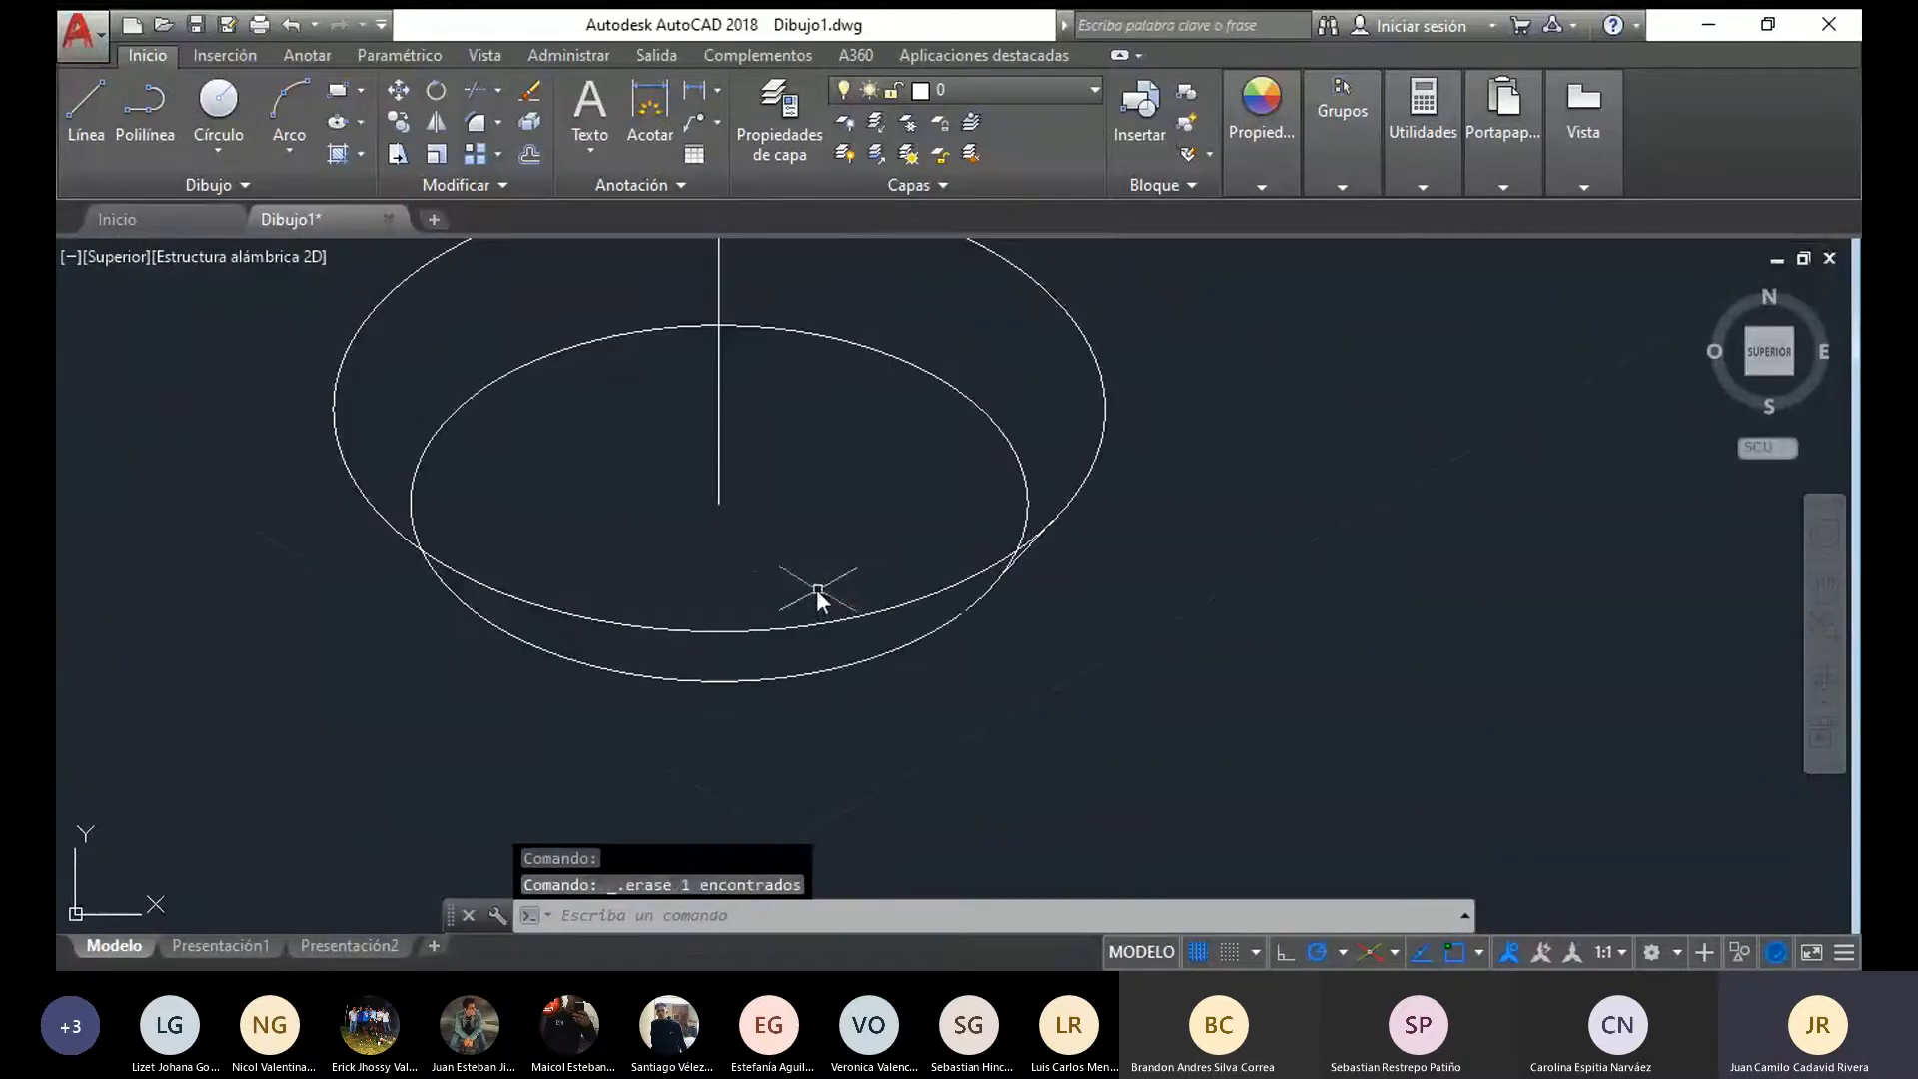
pyautogui.click(75, 112)
pyautogui.scroll(4, 356, 430)
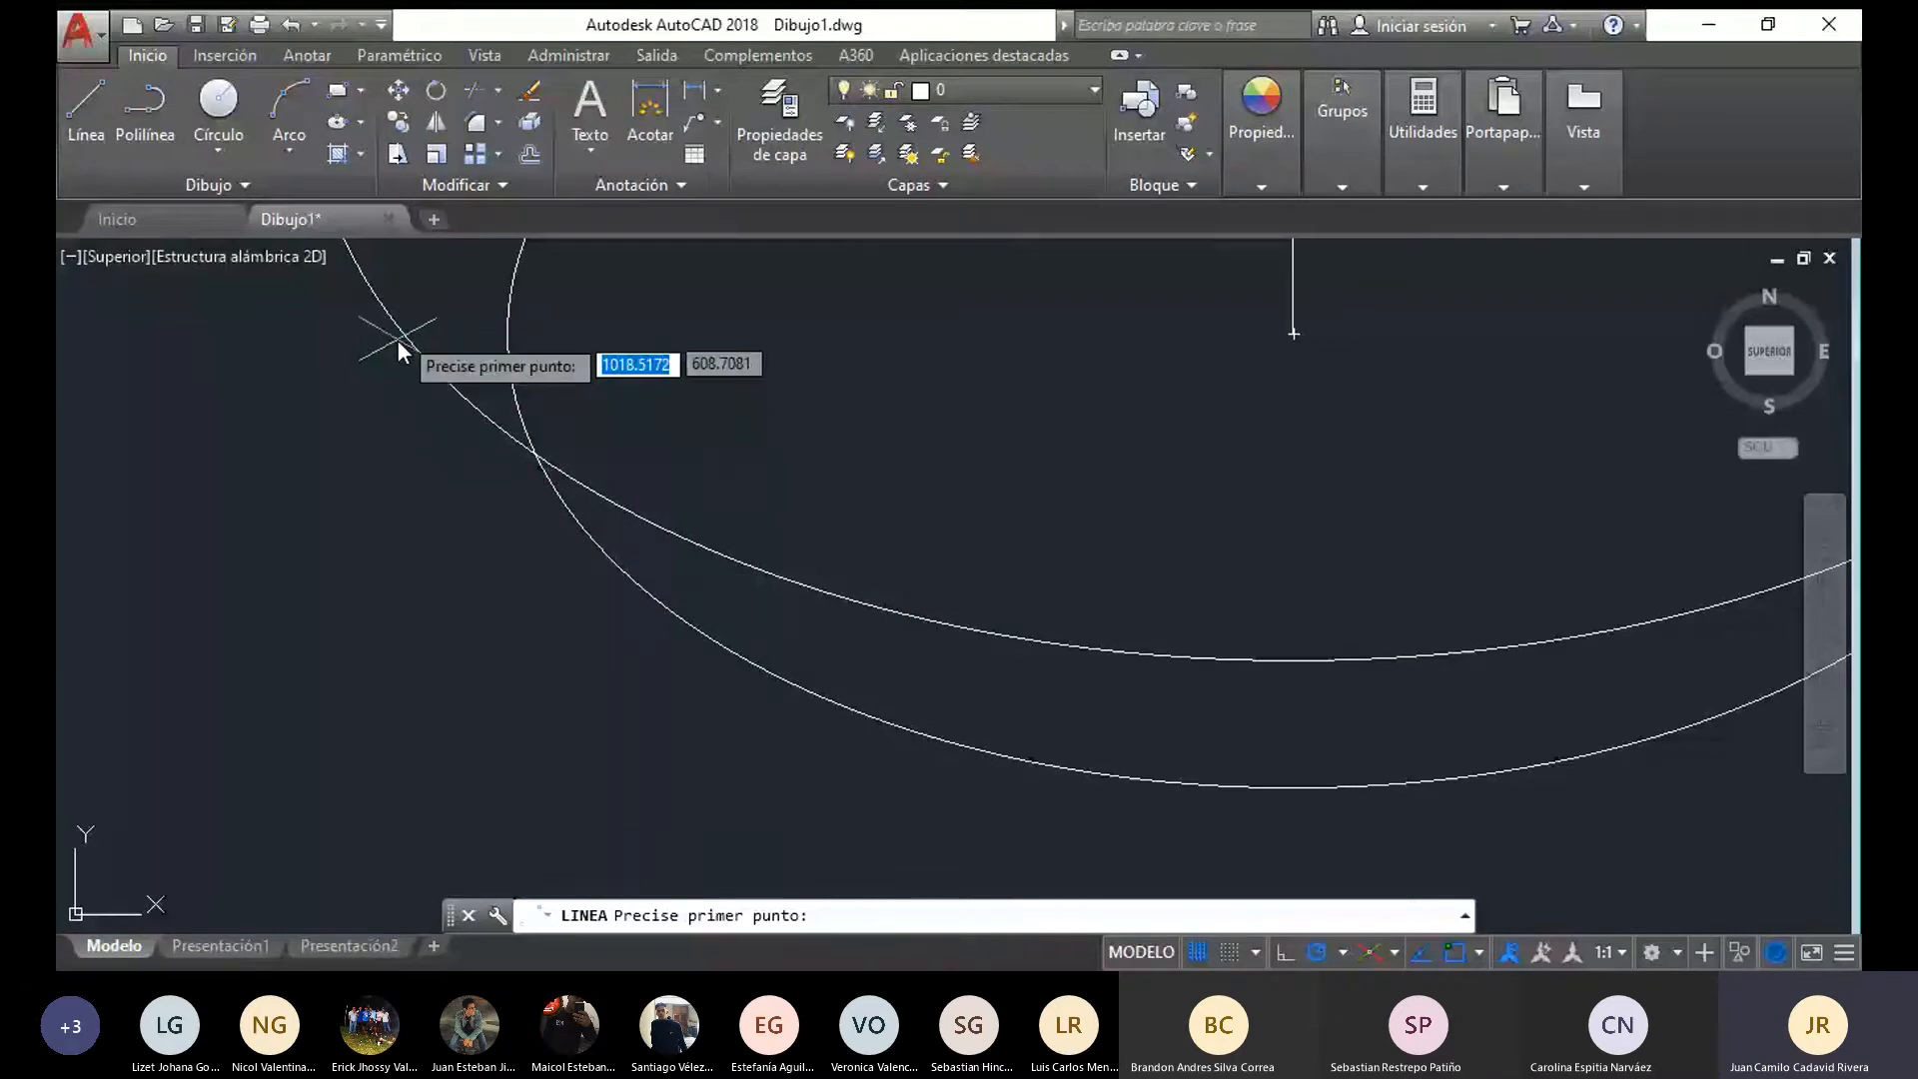
pyautogui.click(504, 337)
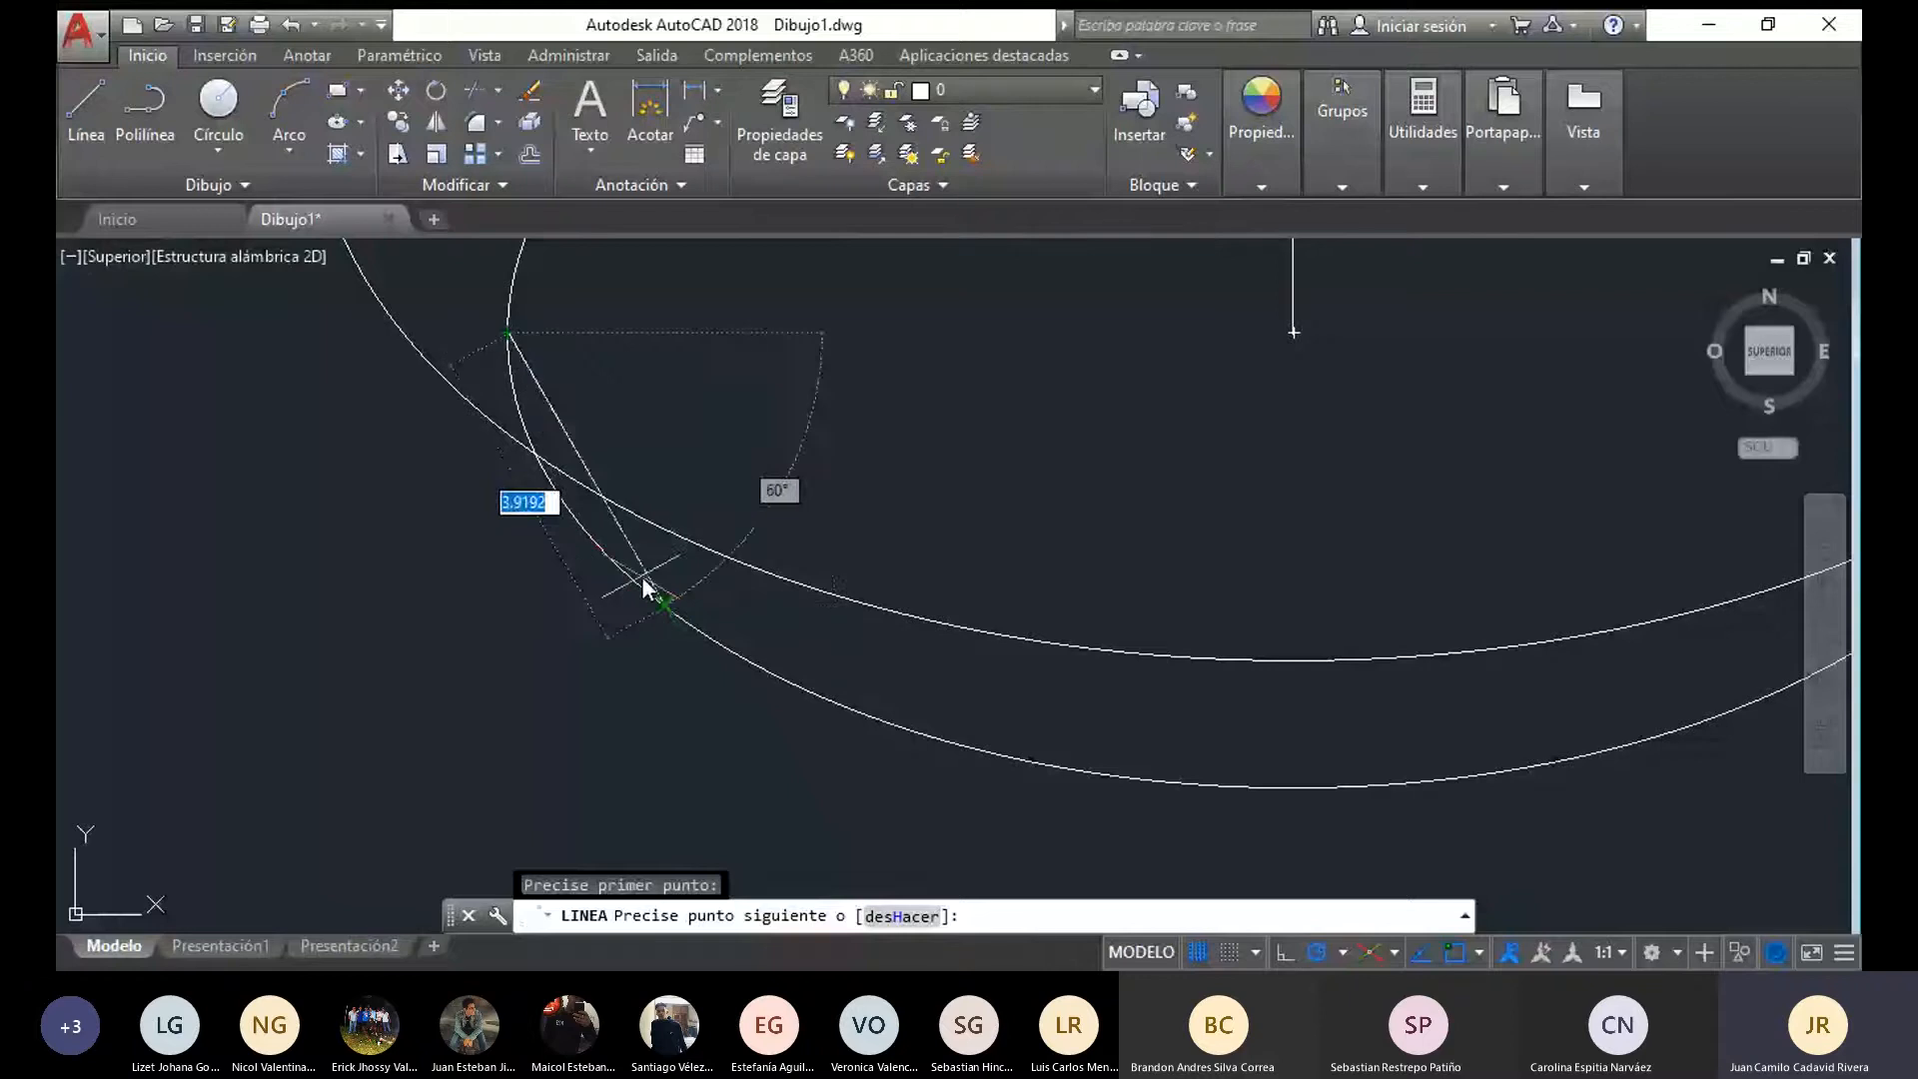
pyautogui.click(644, 582)
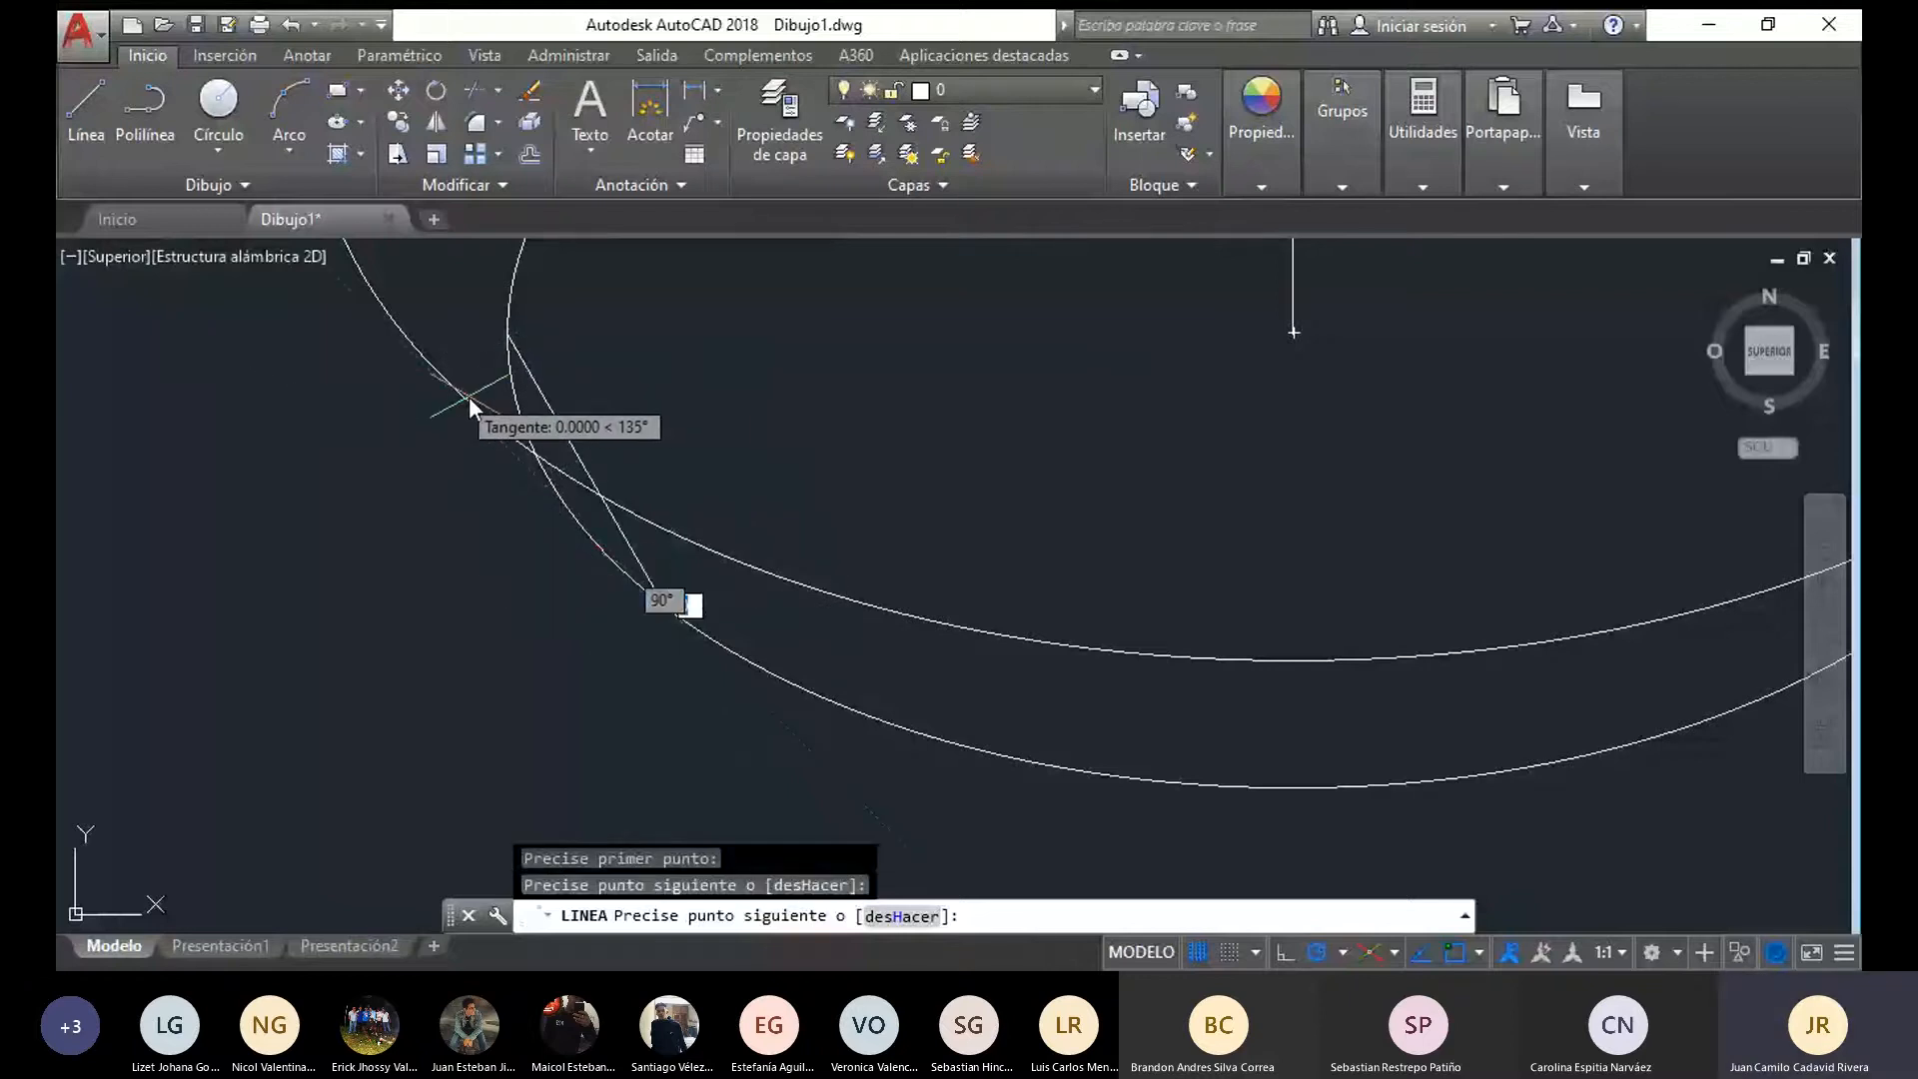
pyautogui.click(430, 375)
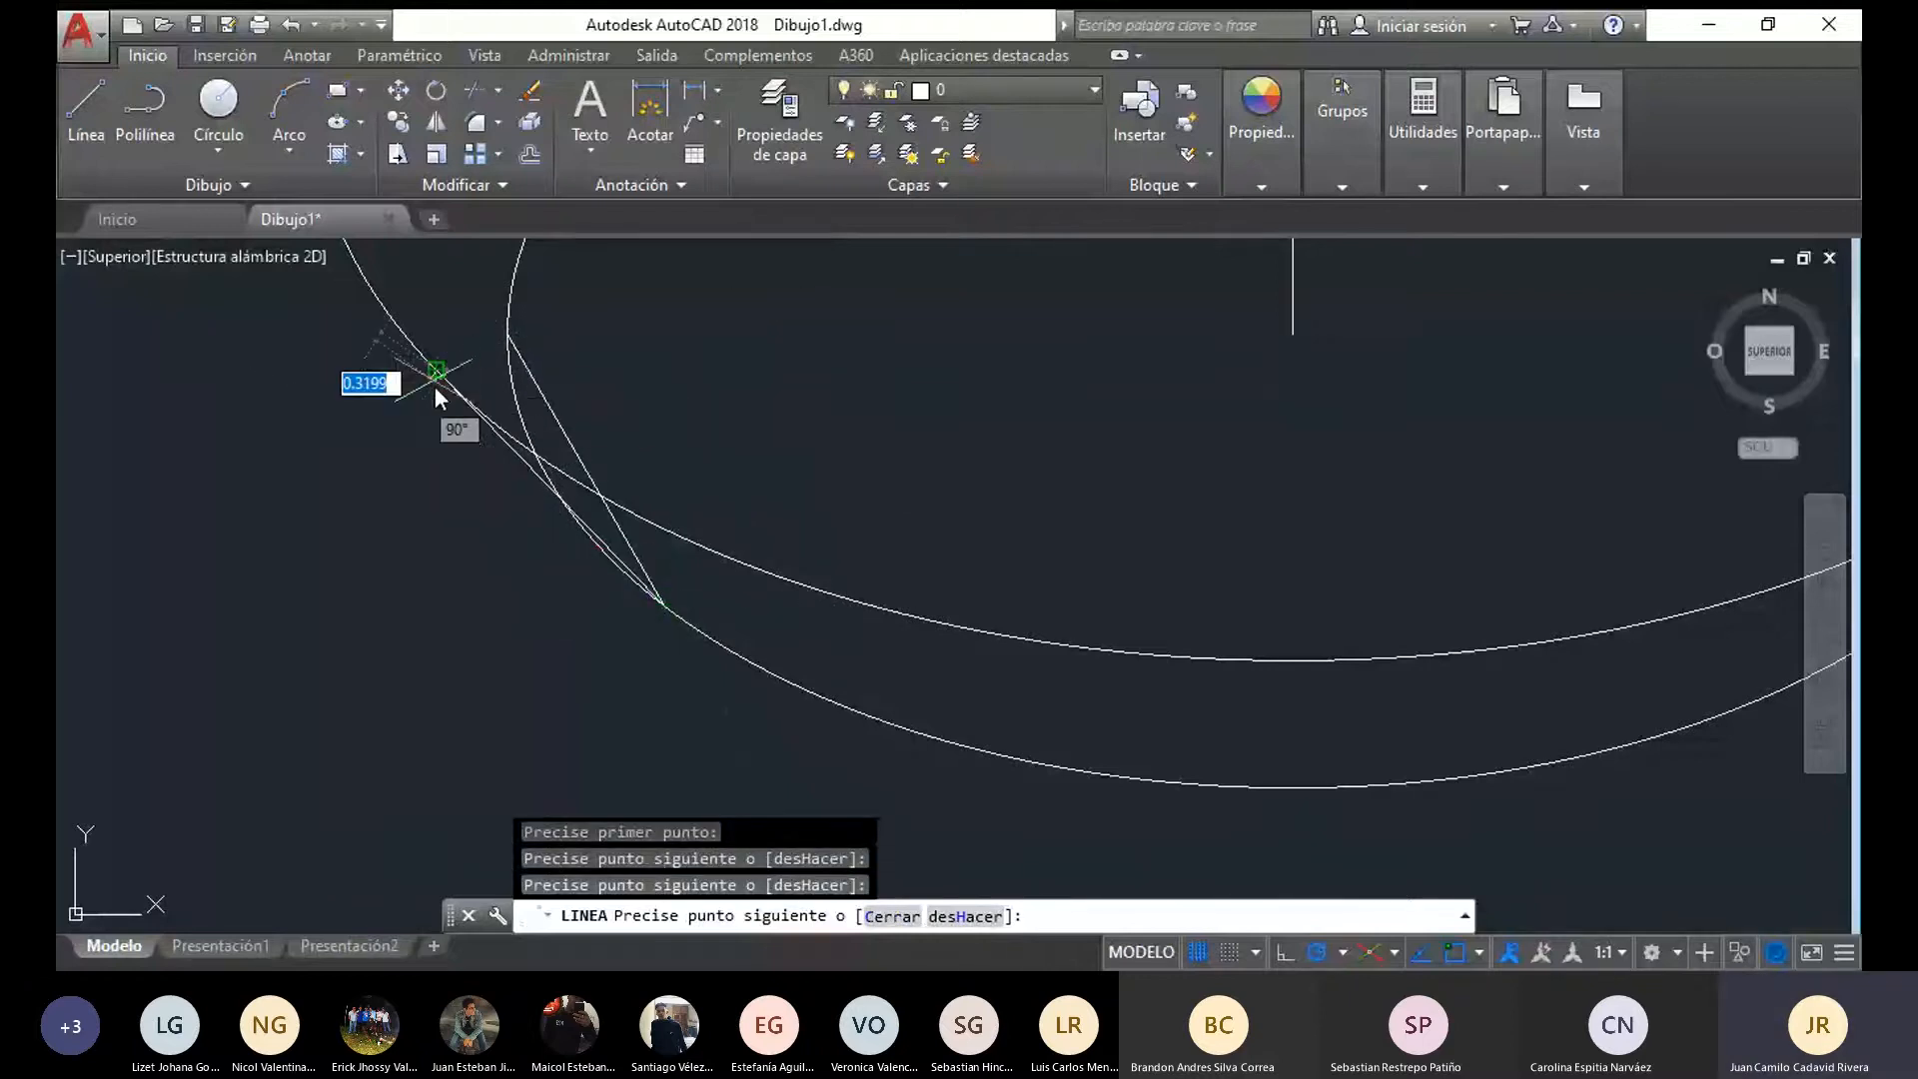
pyautogui.scroll(2, 488, 469)
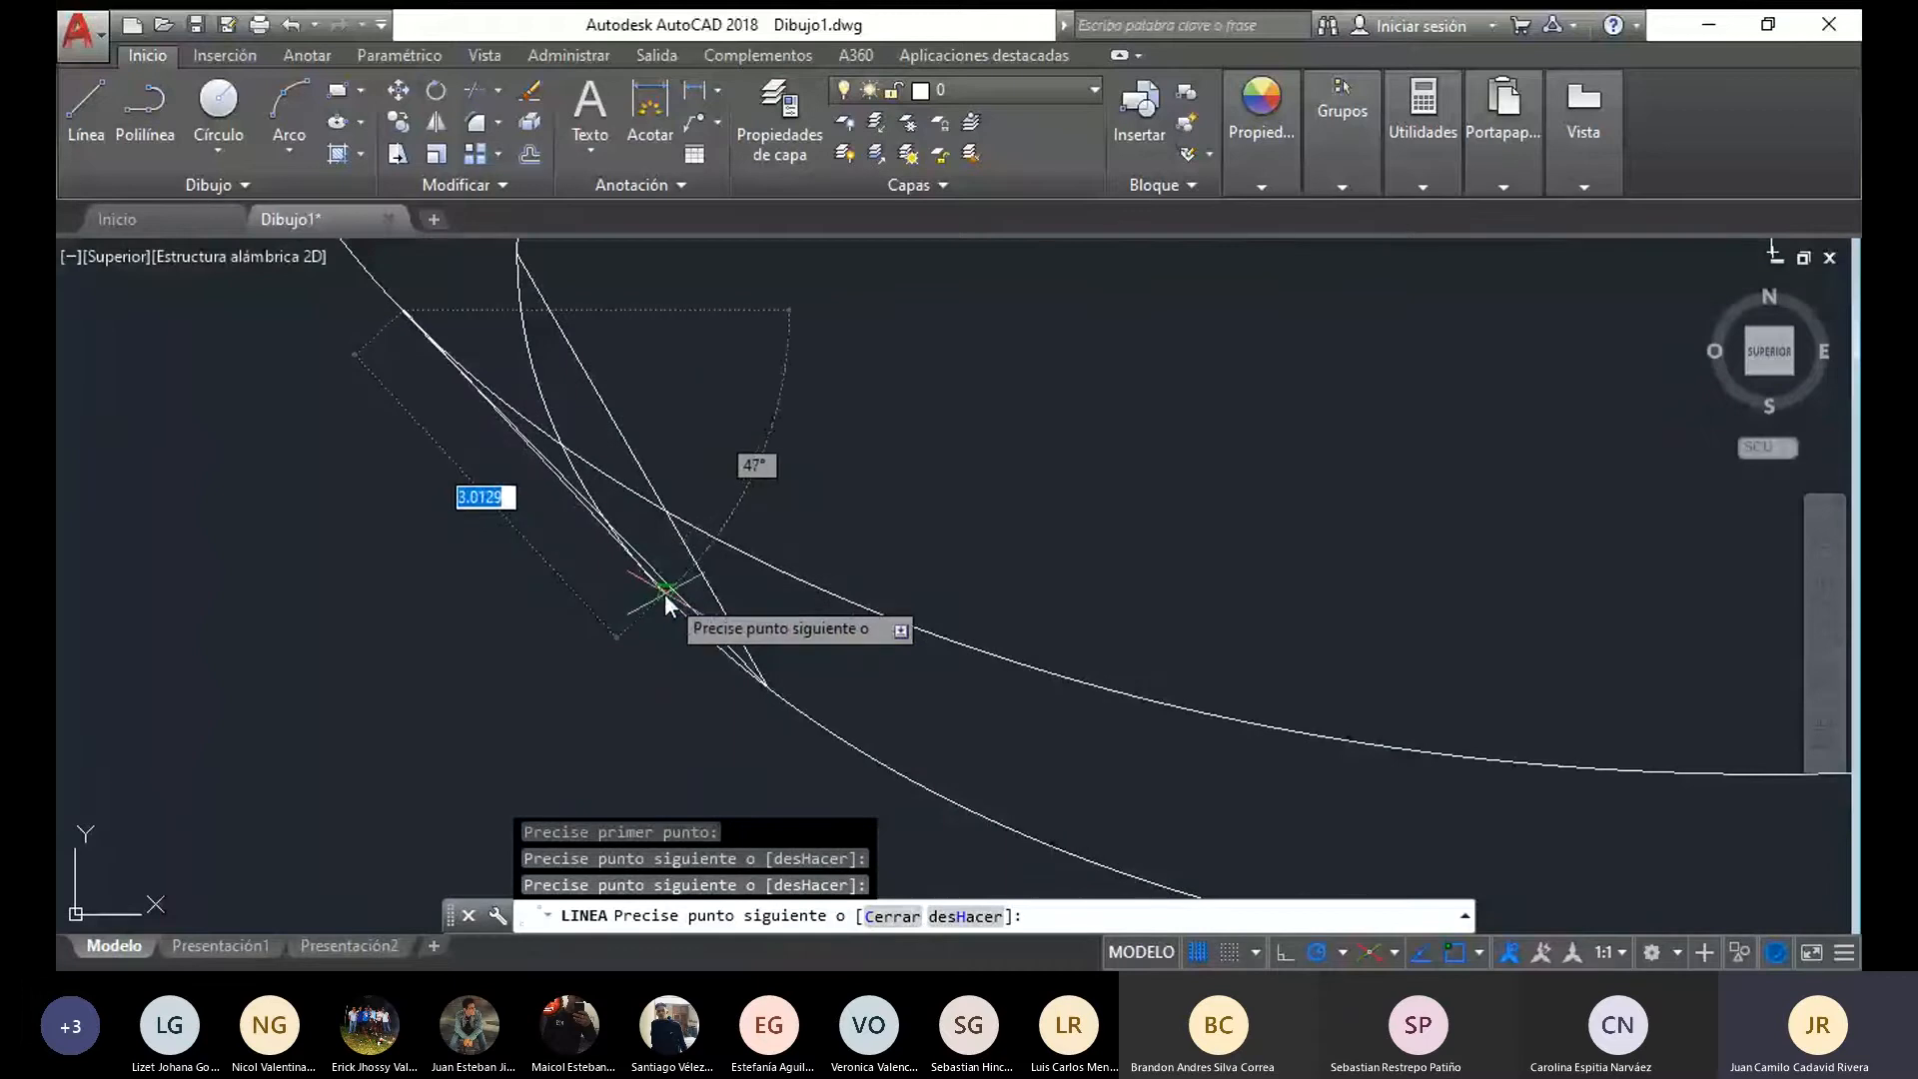
pyautogui.press('Escape')
pyautogui.click(663, 593)
pyautogui.press('Delete')
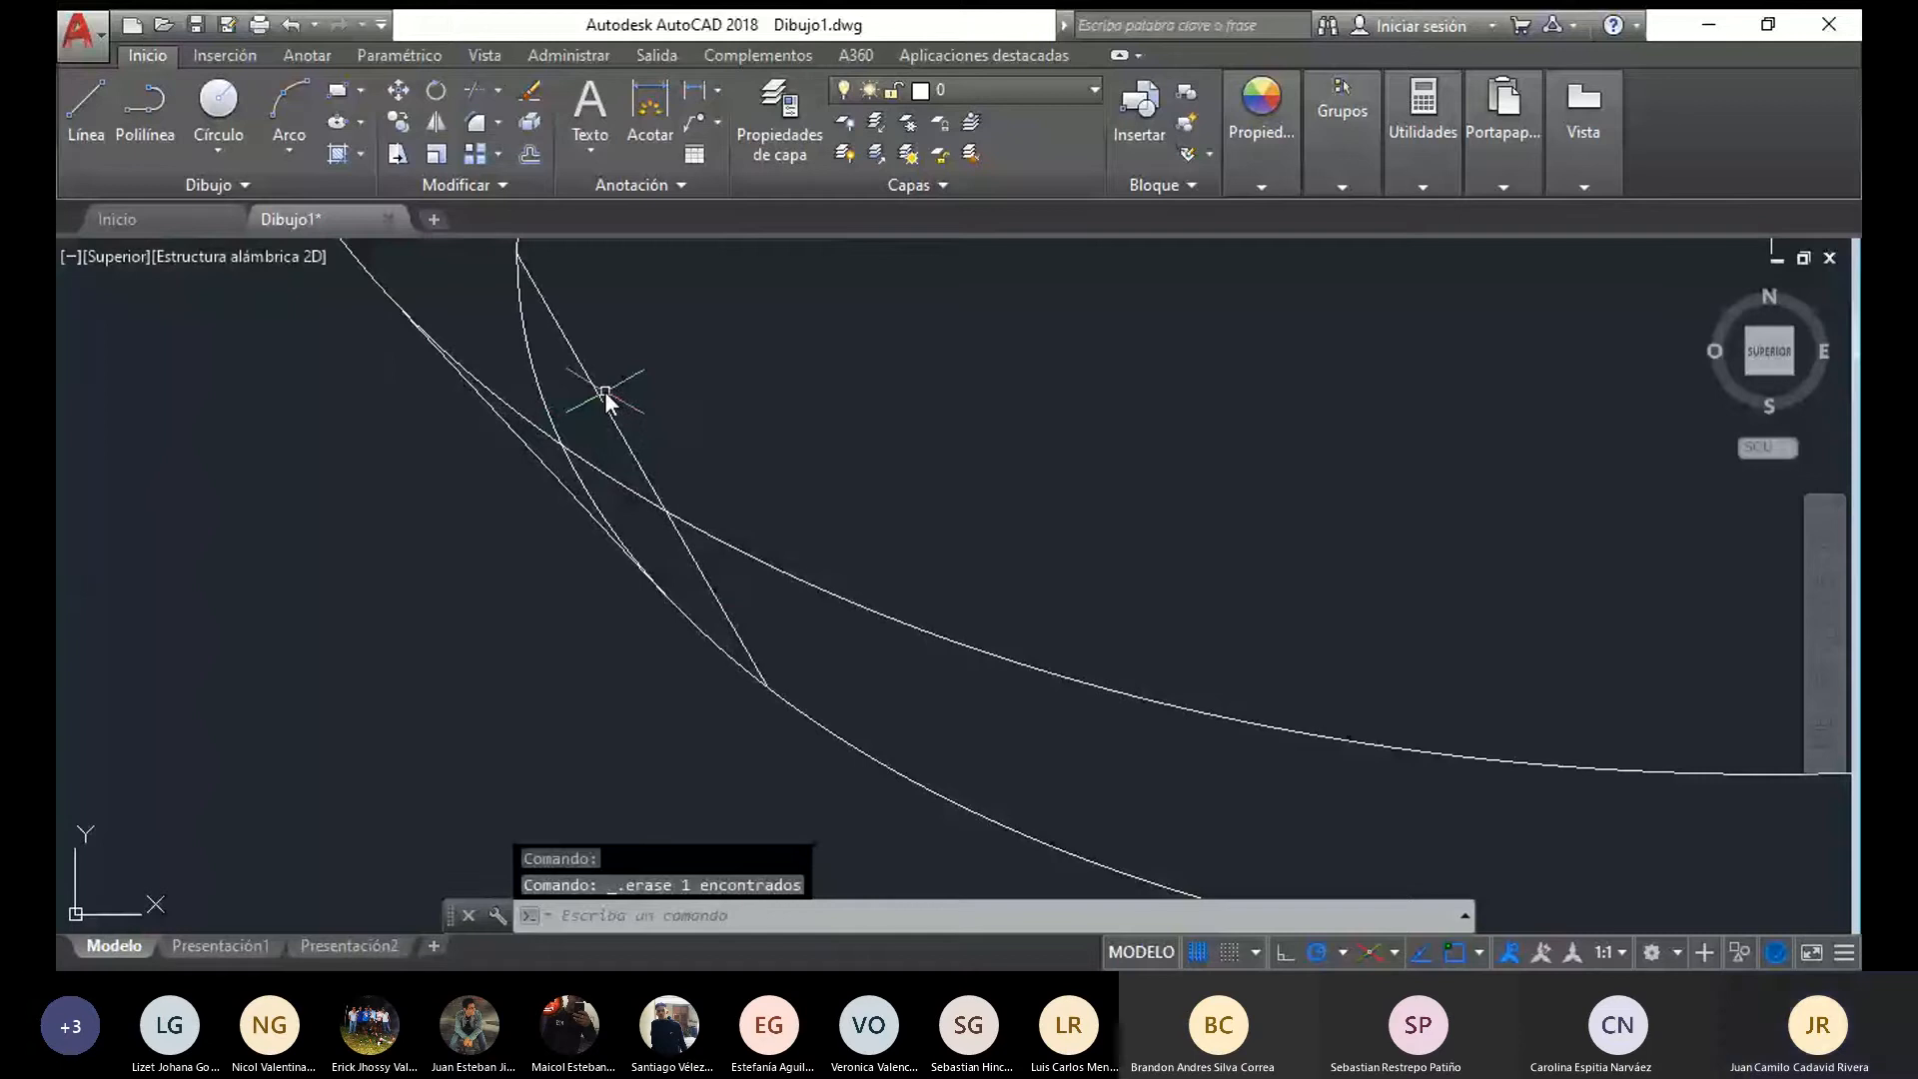
# Erase the stray slanted line by the left tangent and try trimming the two lowest ellipses where they meet the tangent lines
pyautogui.click(606, 397)
pyautogui.scroll(-5, 1109, 429)
pyautogui.moveTo(1311, 492)
pyautogui.mouseDown()
pyautogui.moveTo(1029, 591)
pyautogui.moveTo(731, 596)
pyautogui.moveTo(599, 519)
pyautogui.mouseUp()
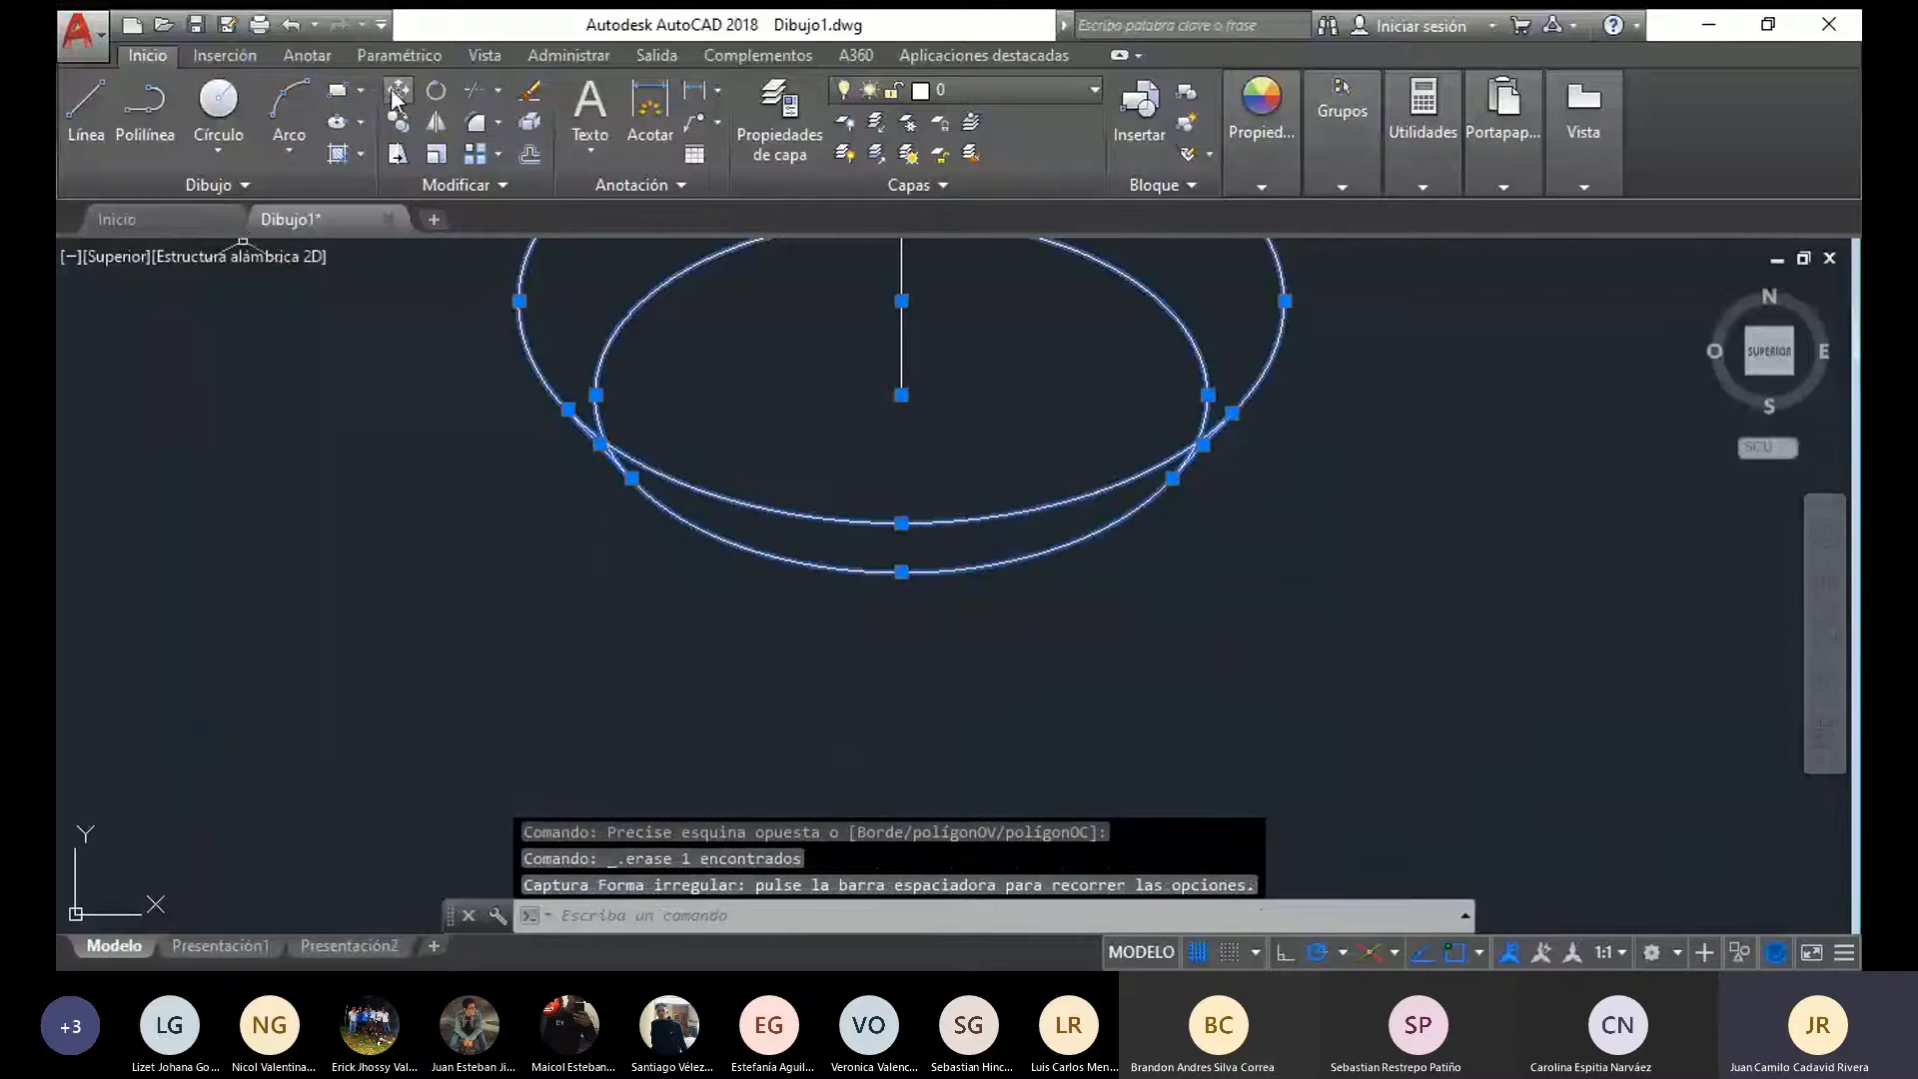
pyautogui.click(474, 90)
pyautogui.scroll(6, 741, 541)
pyautogui.click(264, 280)
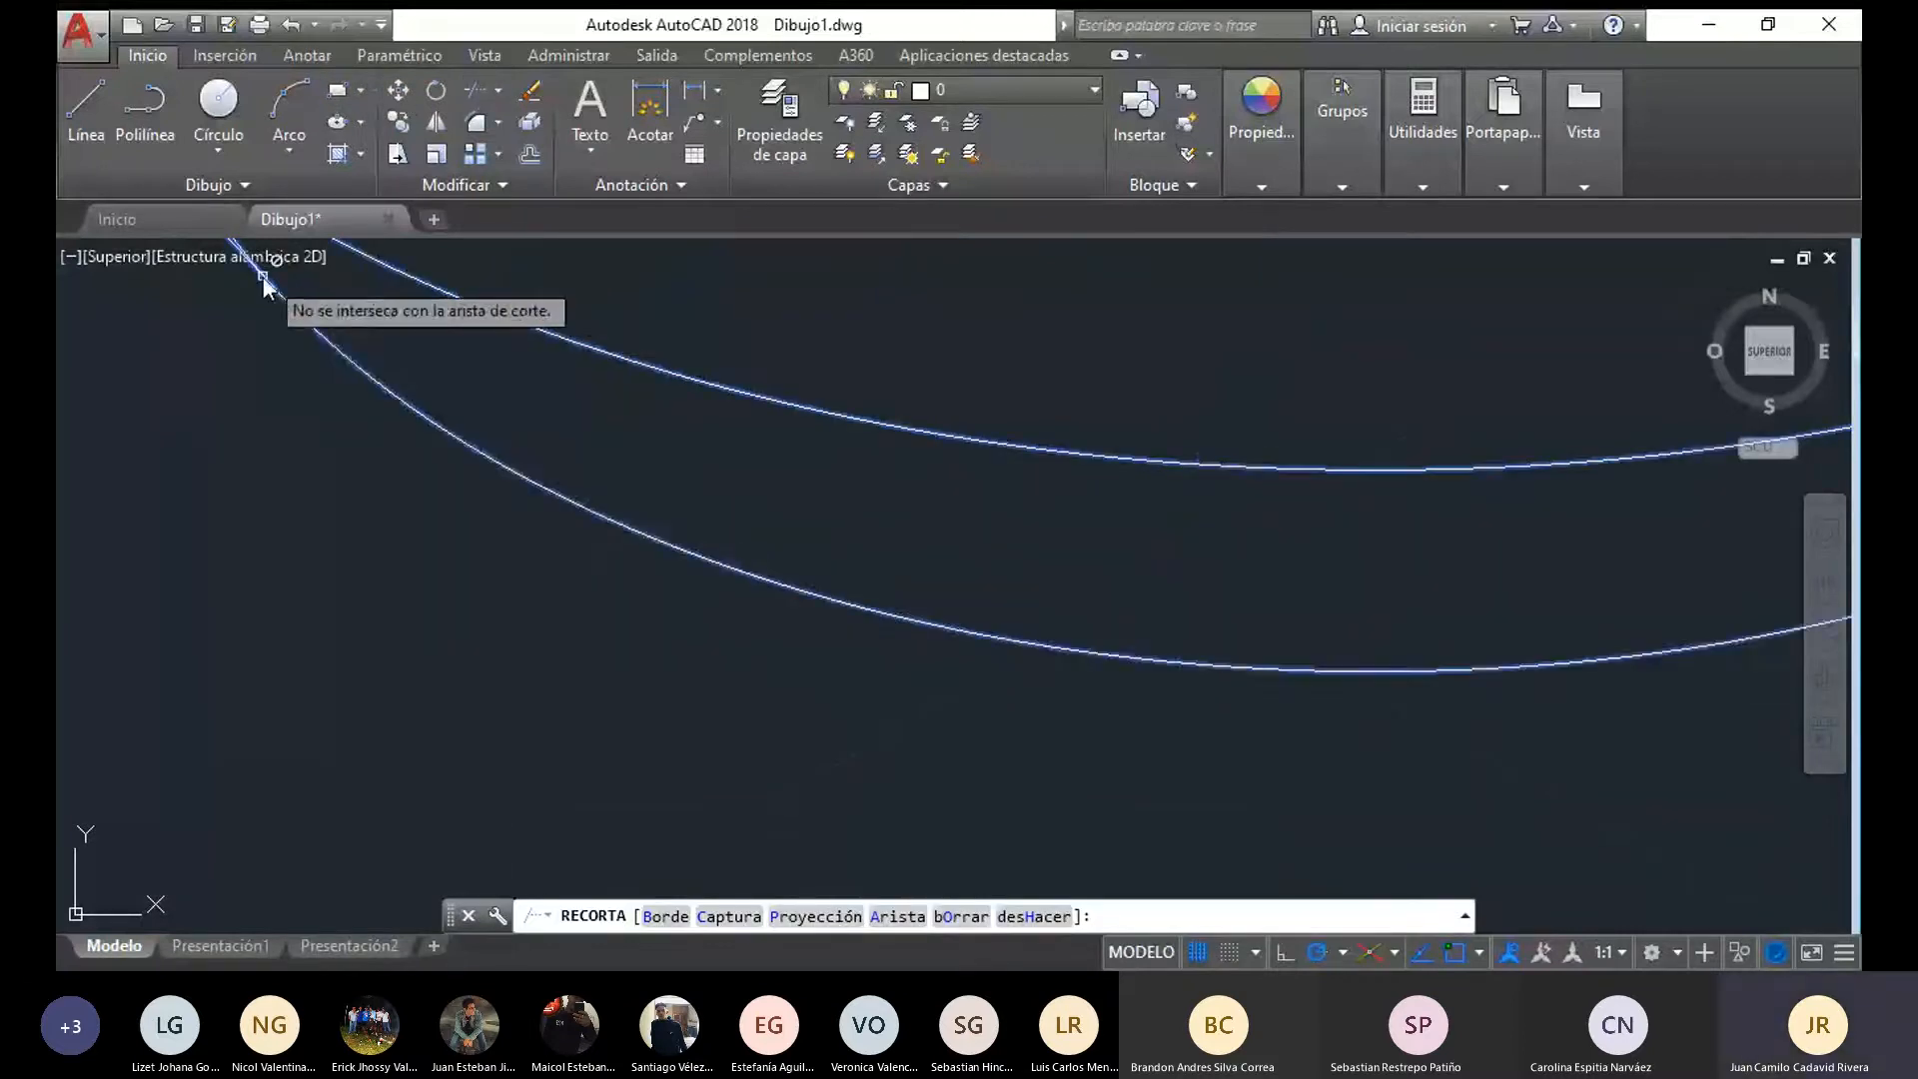
pyautogui.scroll(-6, 440, 483)
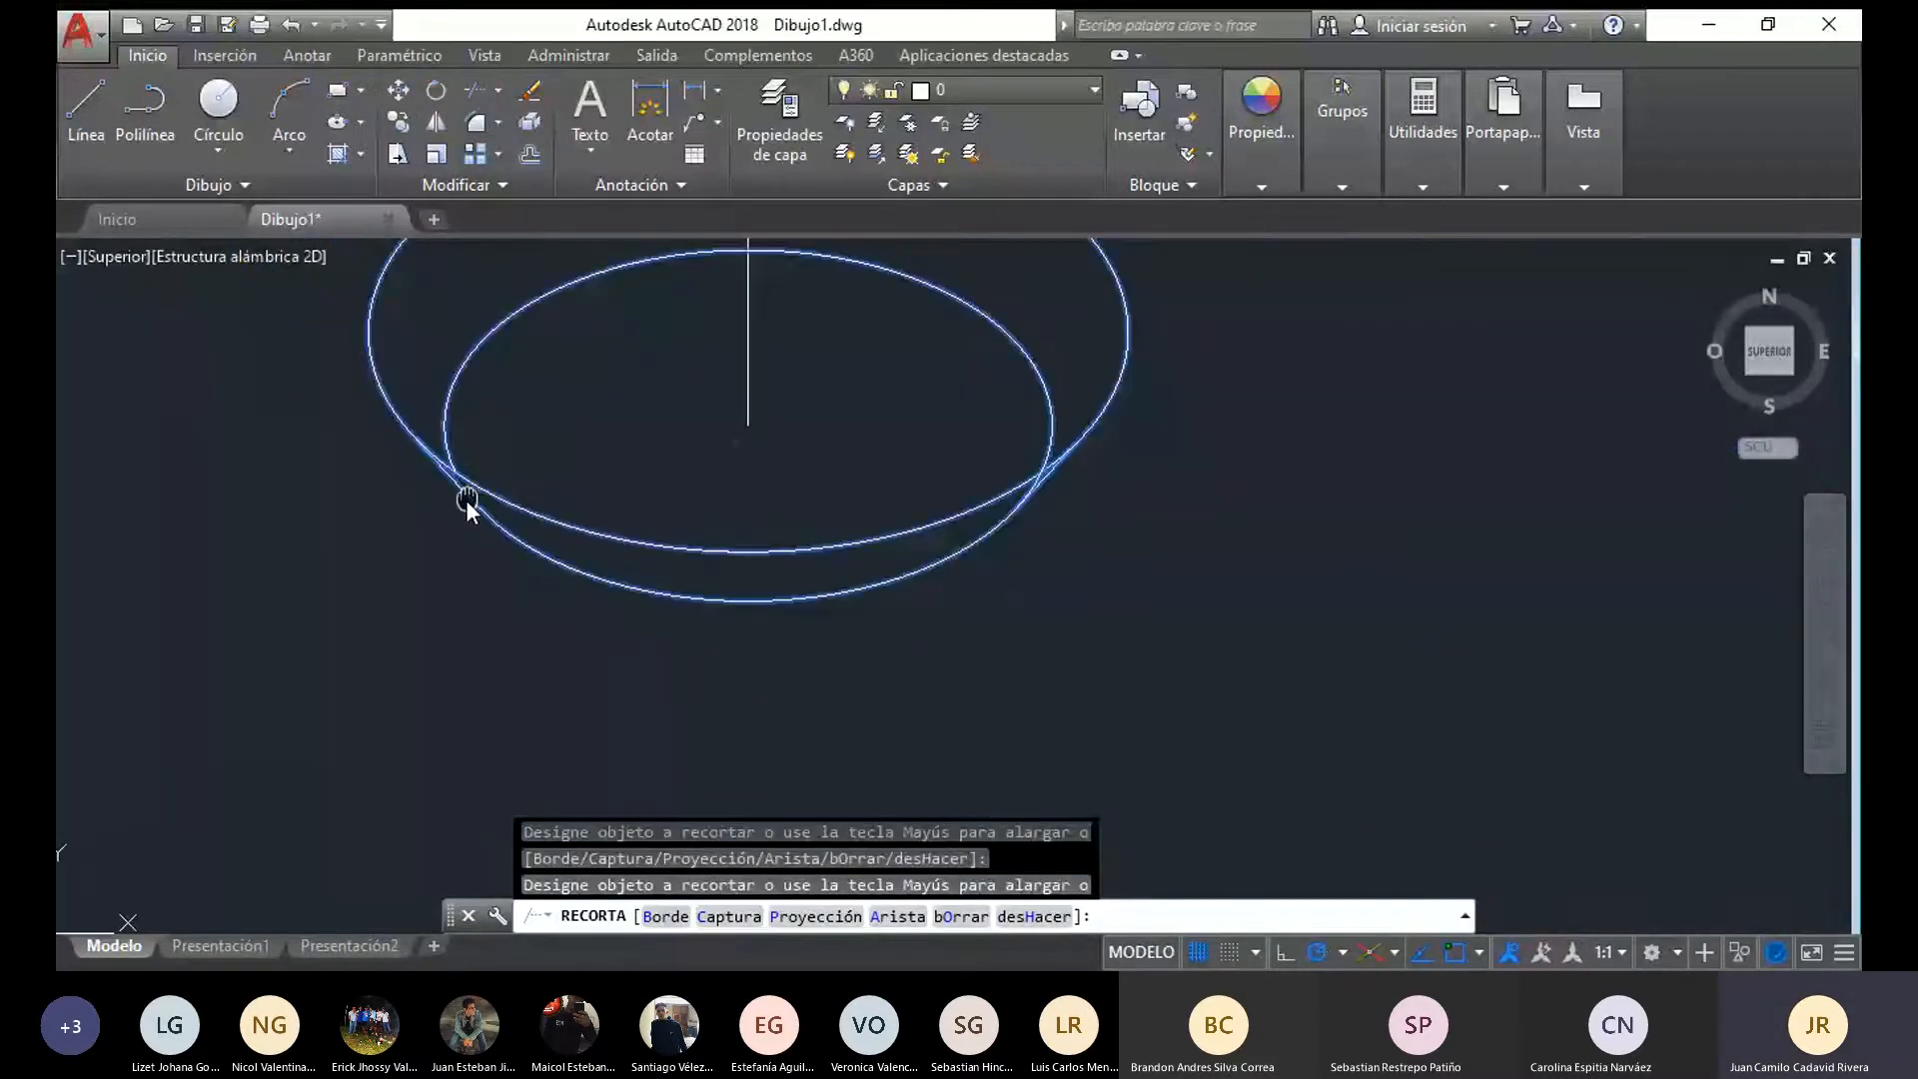
pyautogui.moveTo(466, 500); pyautogui.dragTo(314, 531, button='middle')
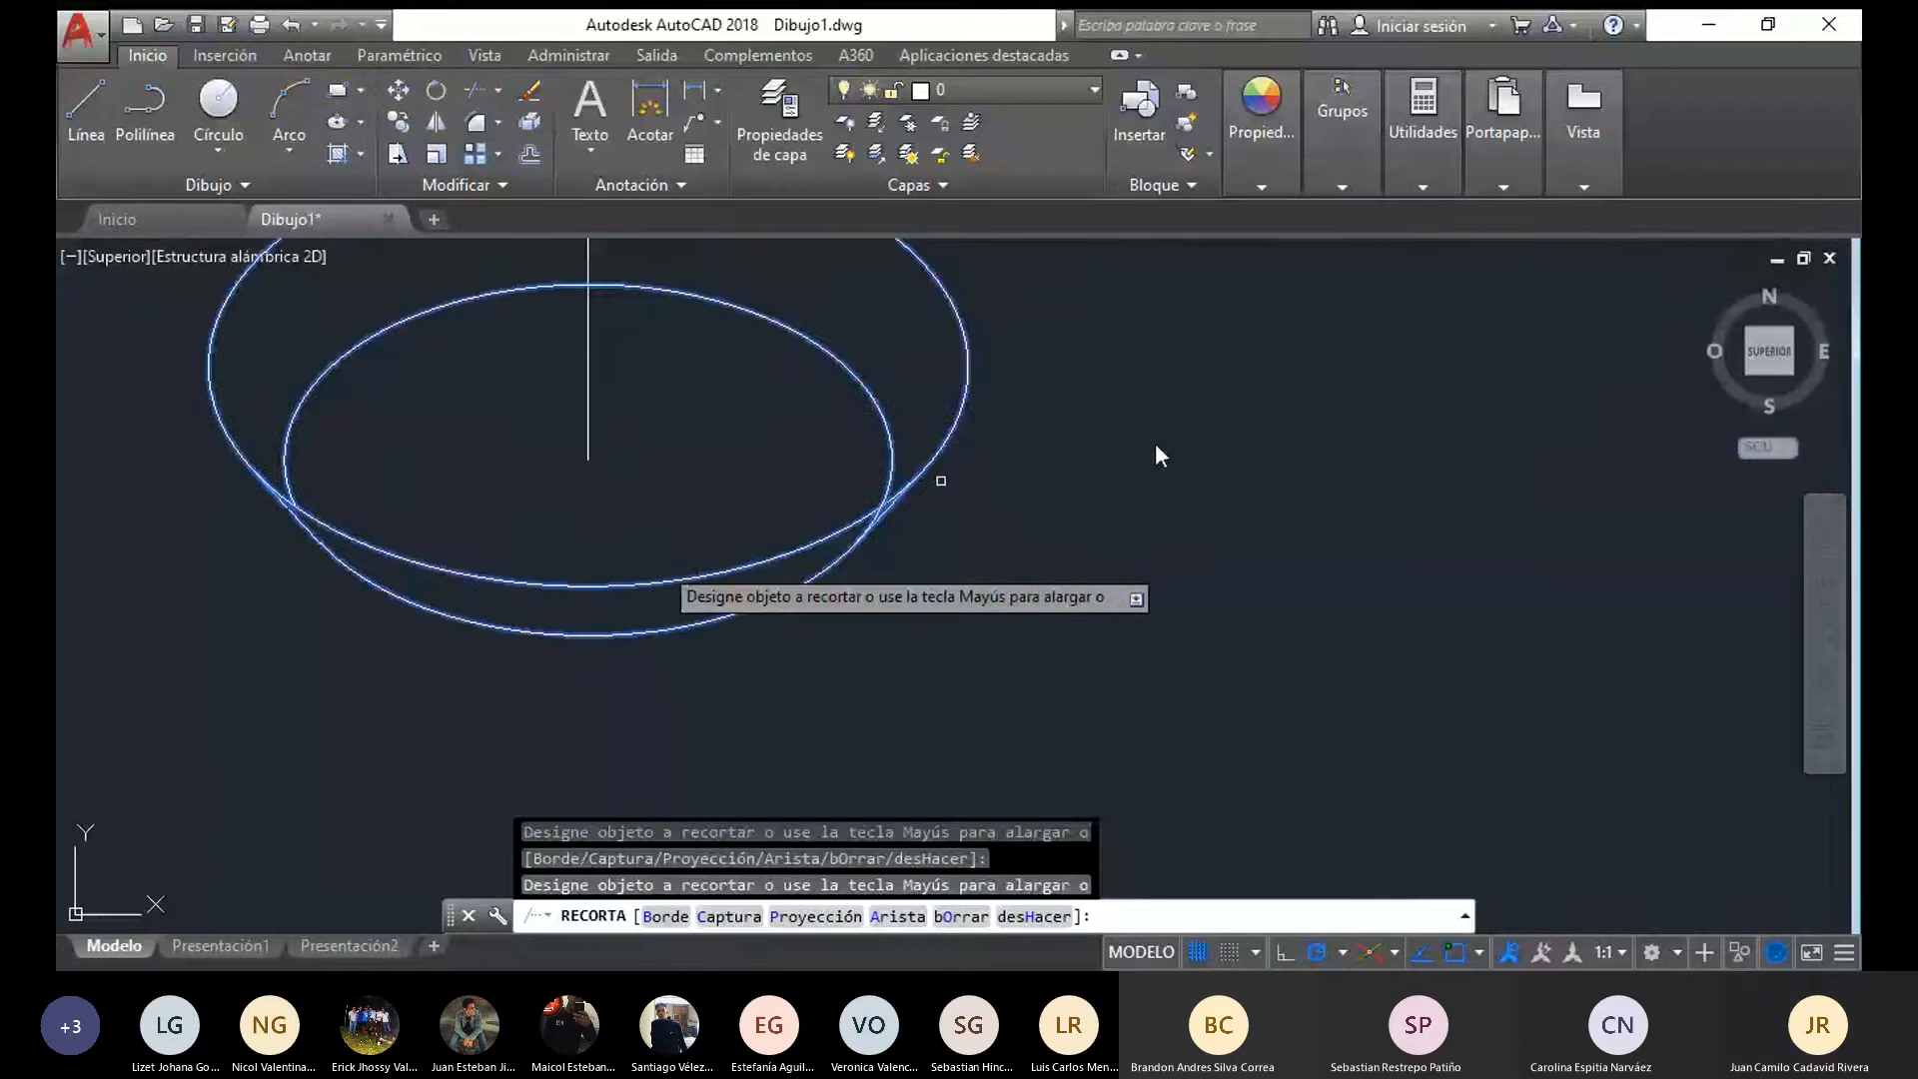
pyautogui.scroll(2, 861, 537)
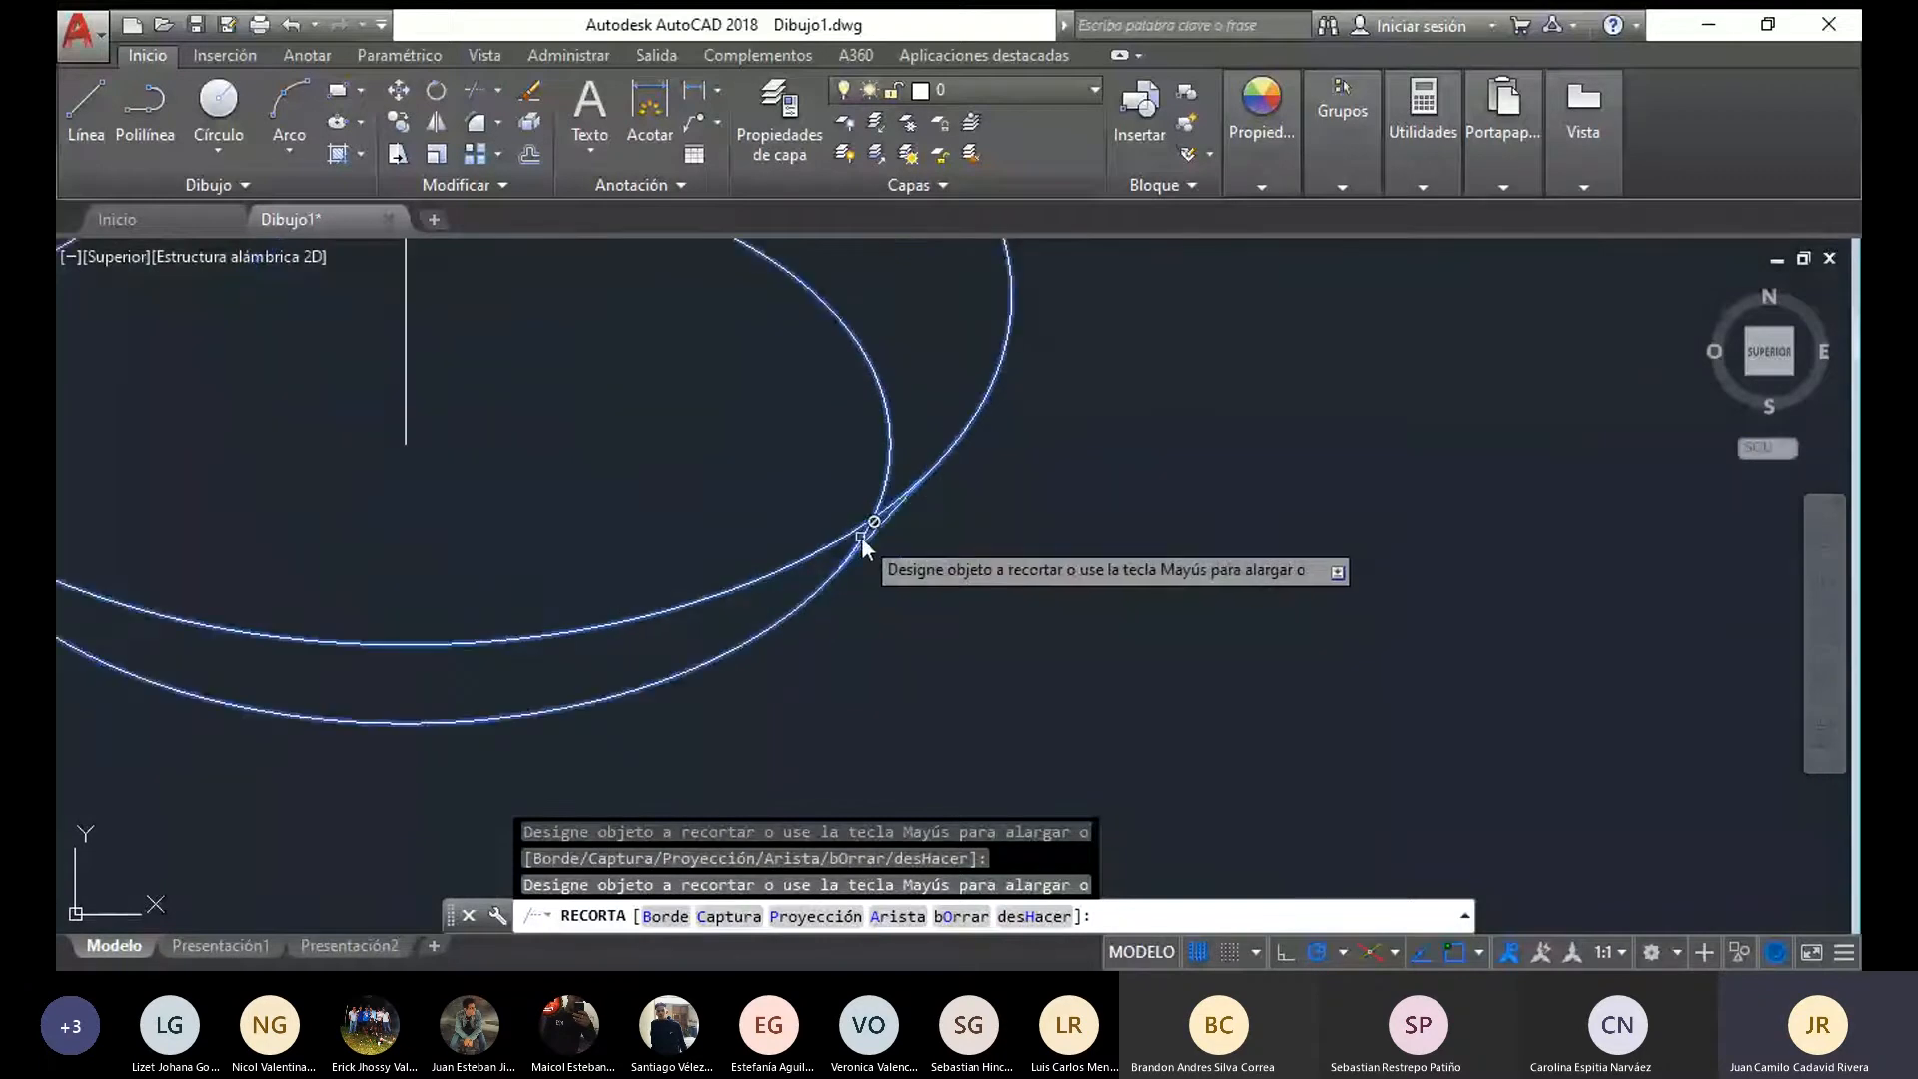
pyautogui.scroll(-2, 680, 536)
pyautogui.moveTo(680, 536); pyautogui.dragTo(985, 679, button='middle')
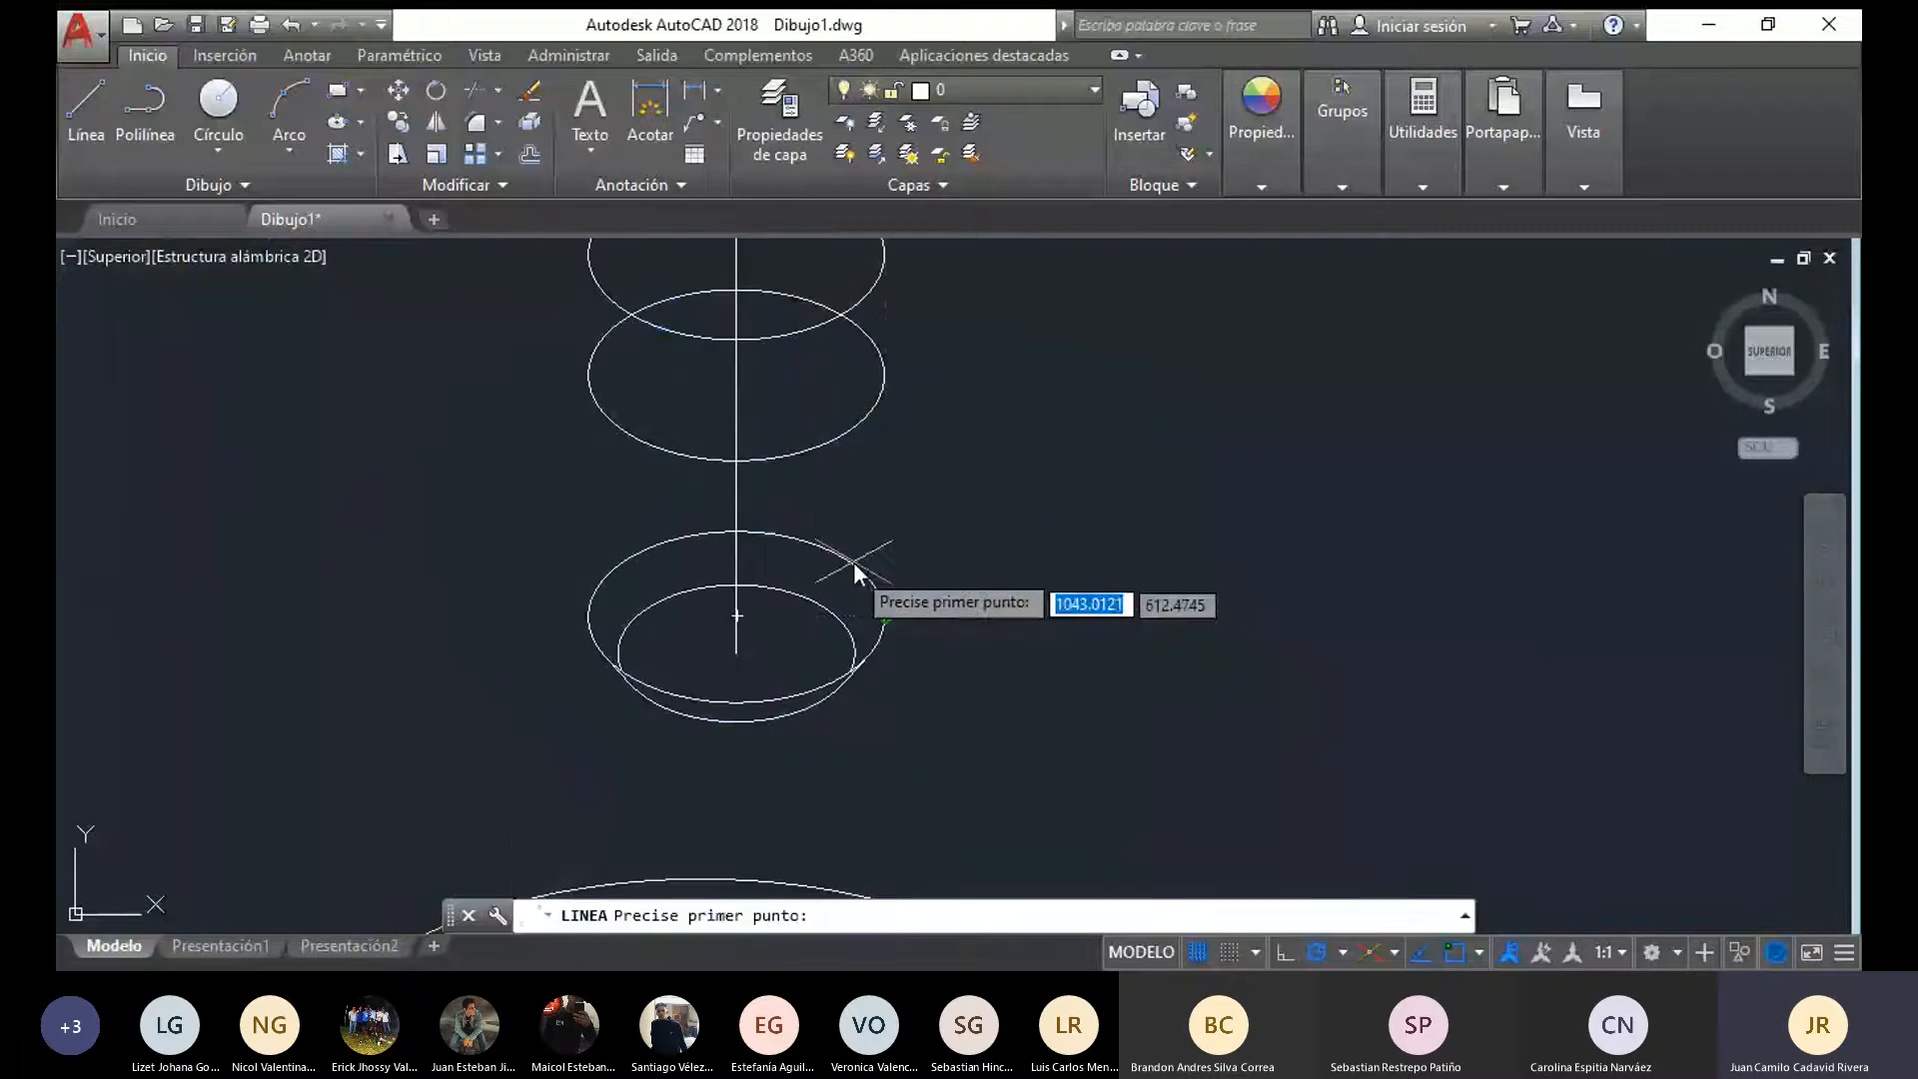
# Draw vertical lines joining the left and right quadrants of the three large ellipses to form the cylinder's sides
pyautogui.click(885, 615)
pyautogui.click(885, 377)
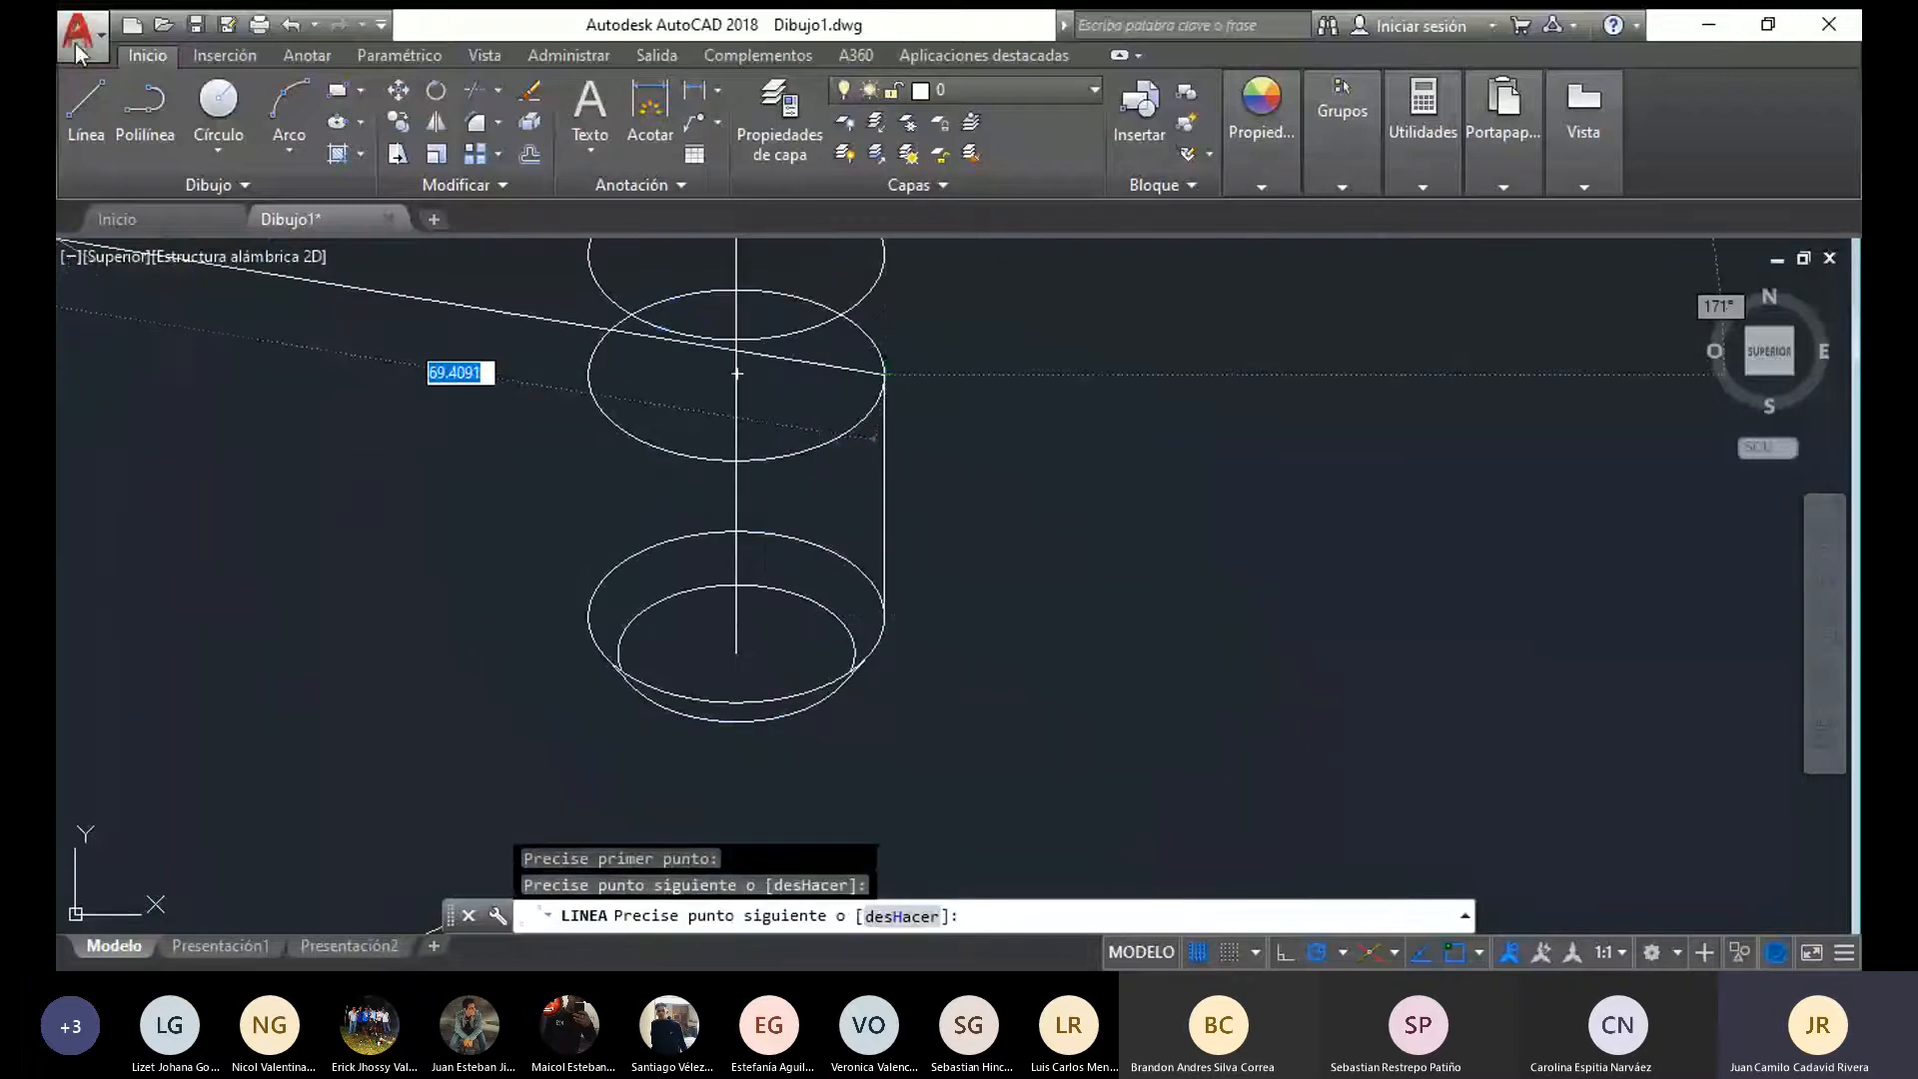
pyautogui.click(84, 100)
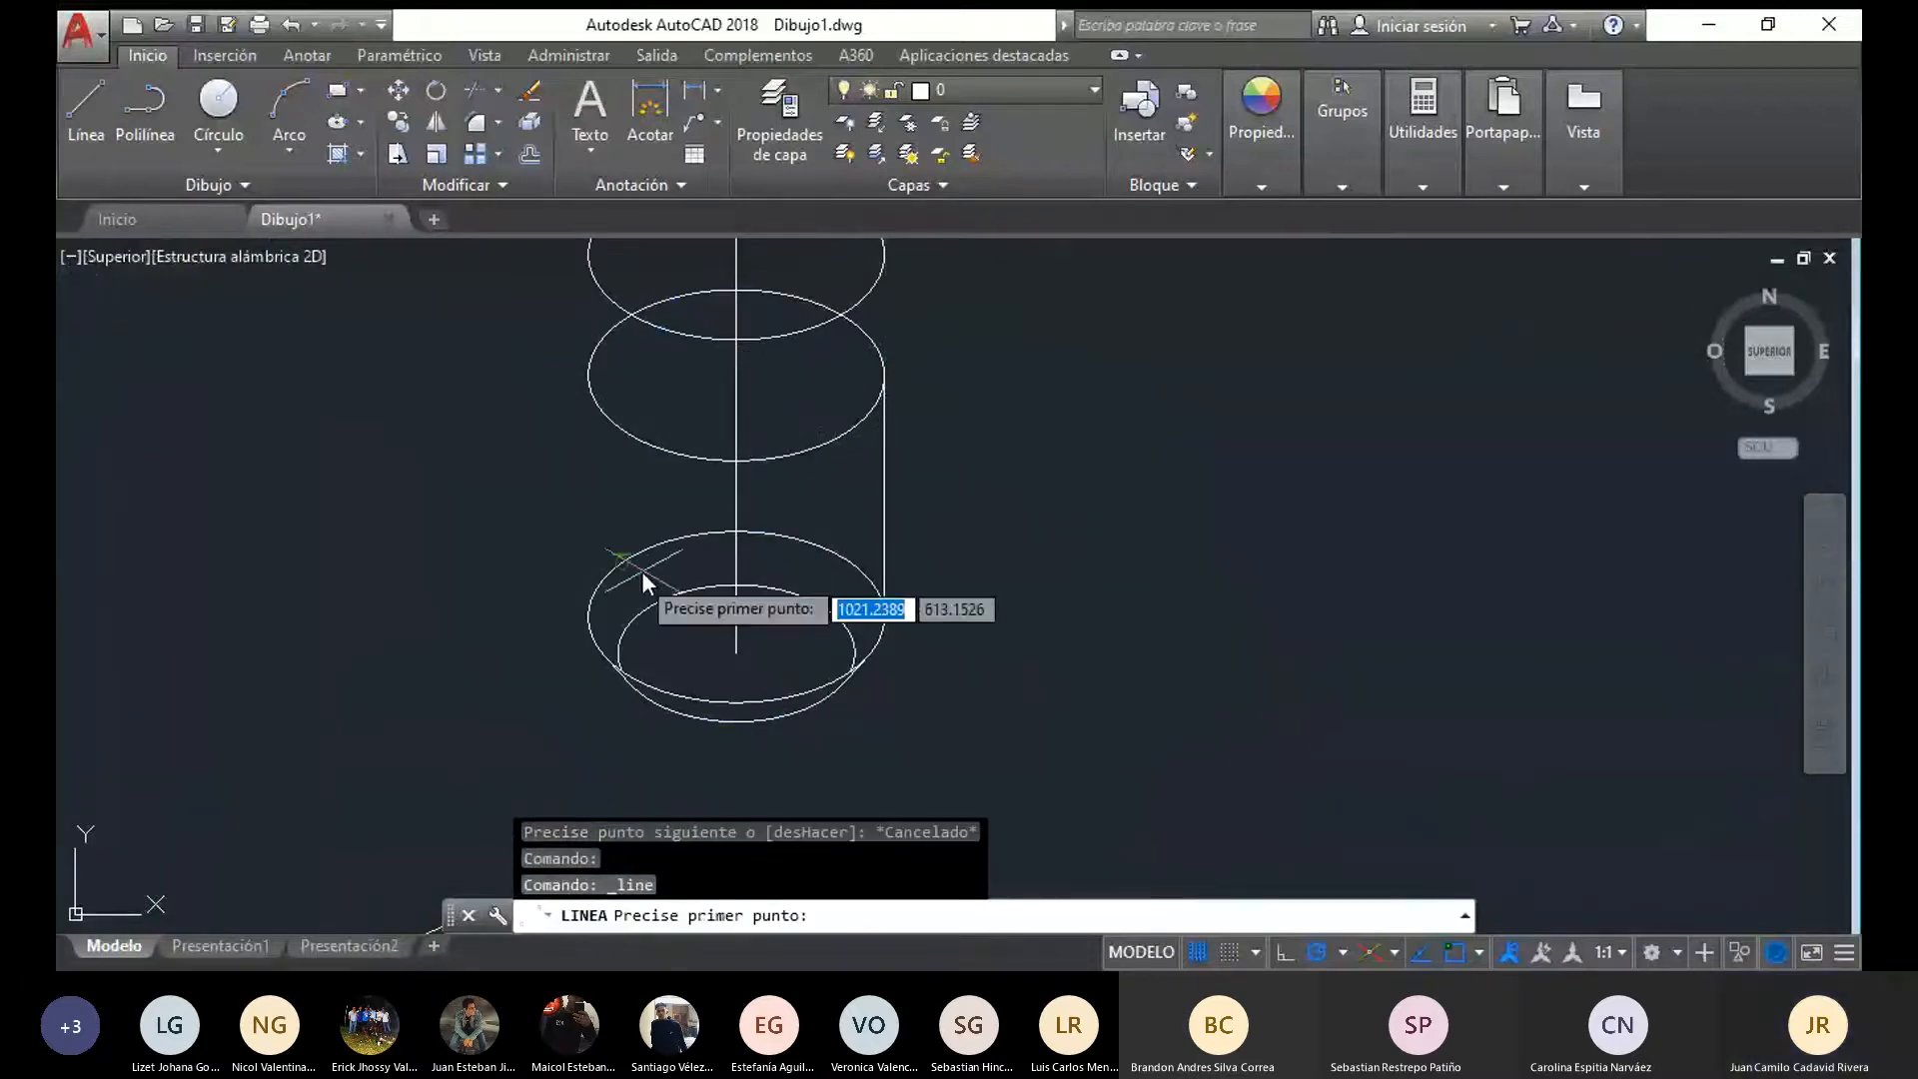
pyautogui.click(589, 616)
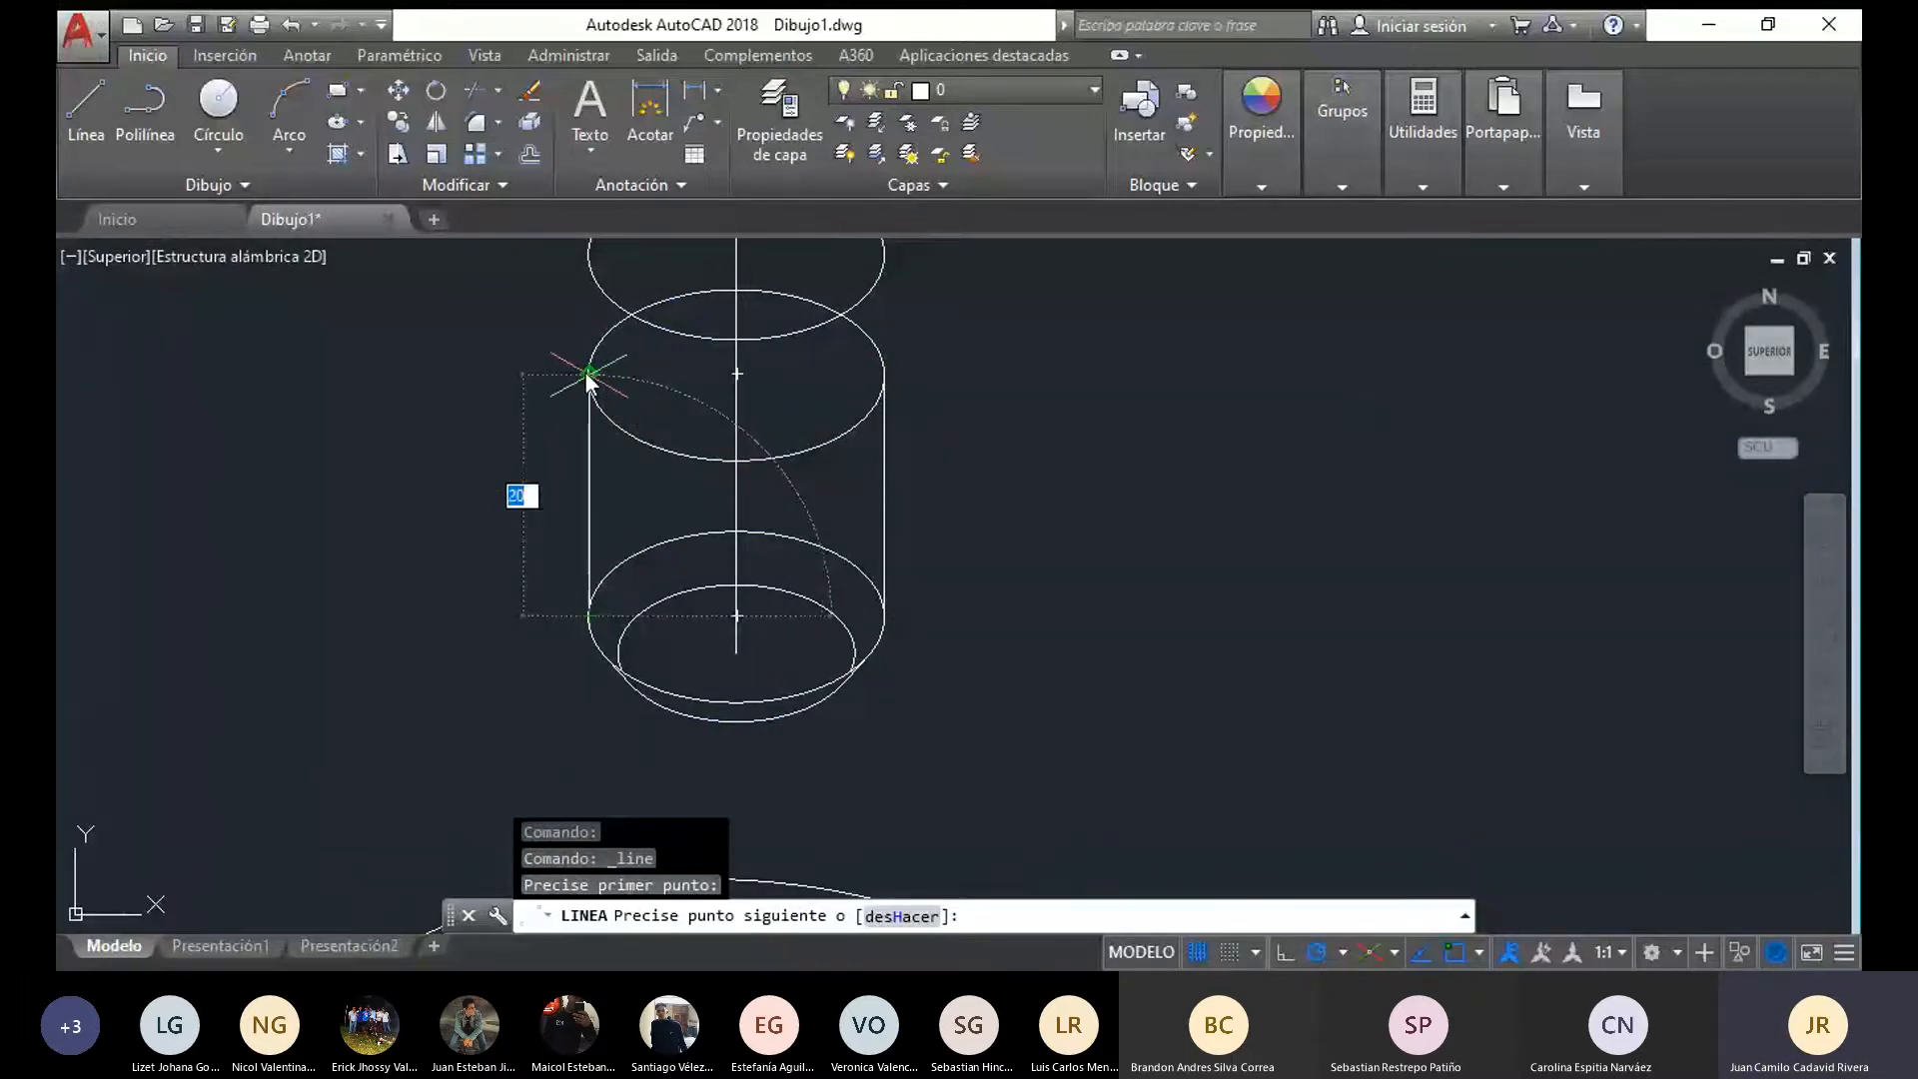
pyautogui.click(587, 376)
pyautogui.moveTo(587, 380); pyautogui.dragTo(577, 448, button='middle')
pyautogui.click(577, 324)
pyautogui.click(80, 100)
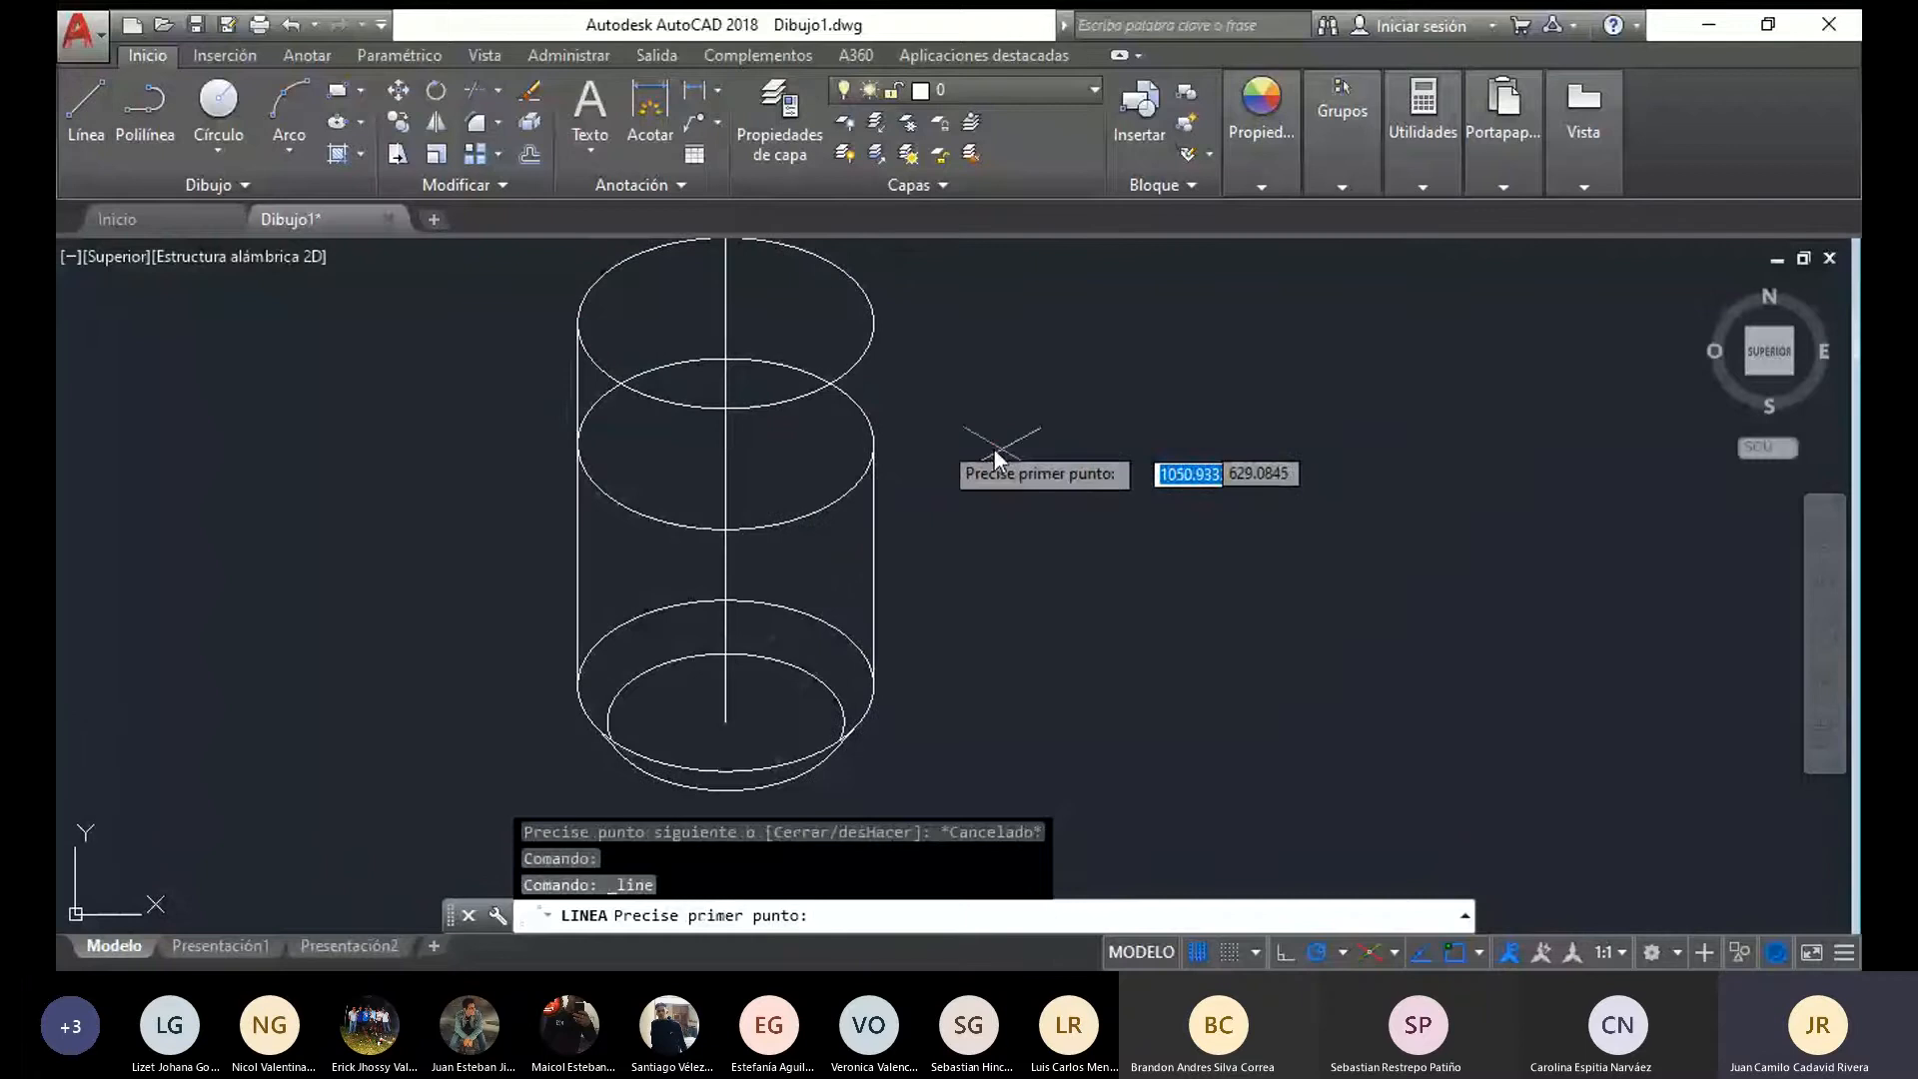
pyautogui.click(875, 444)
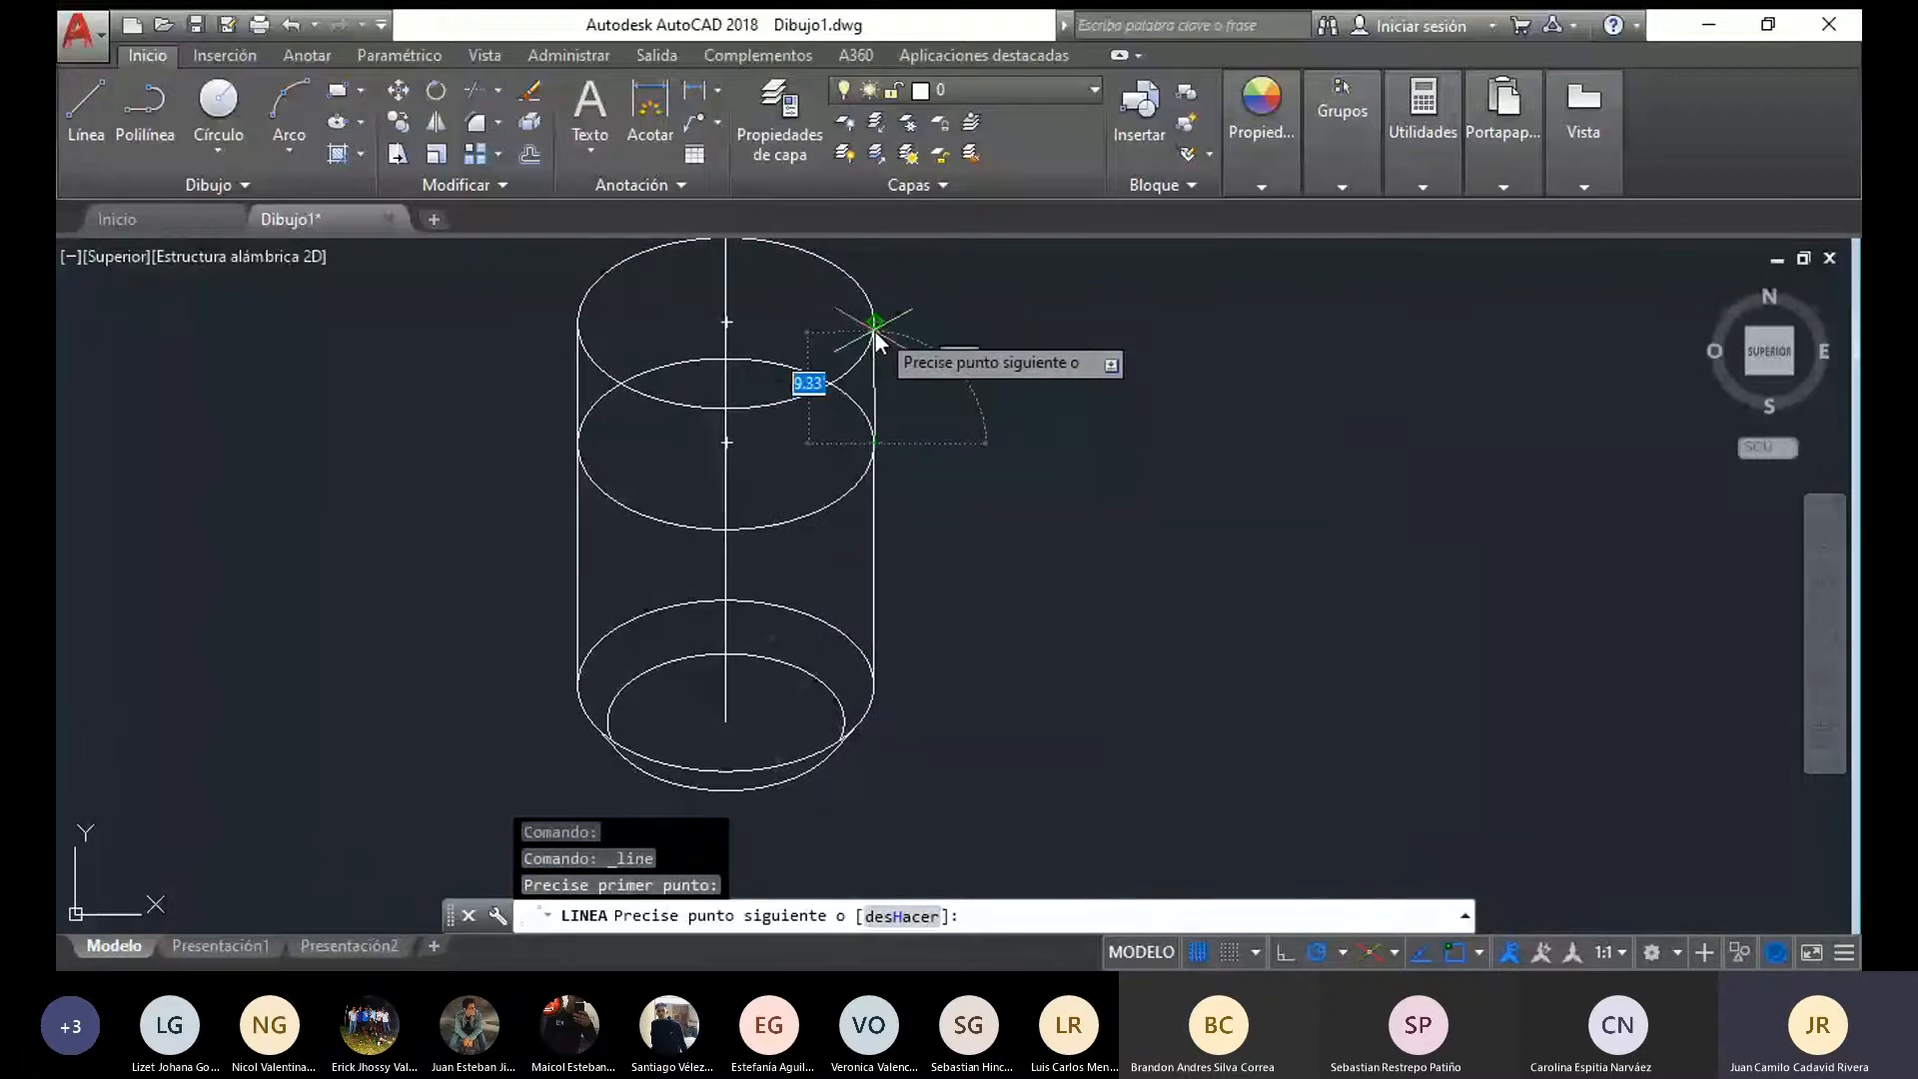
pyautogui.press('Escape')
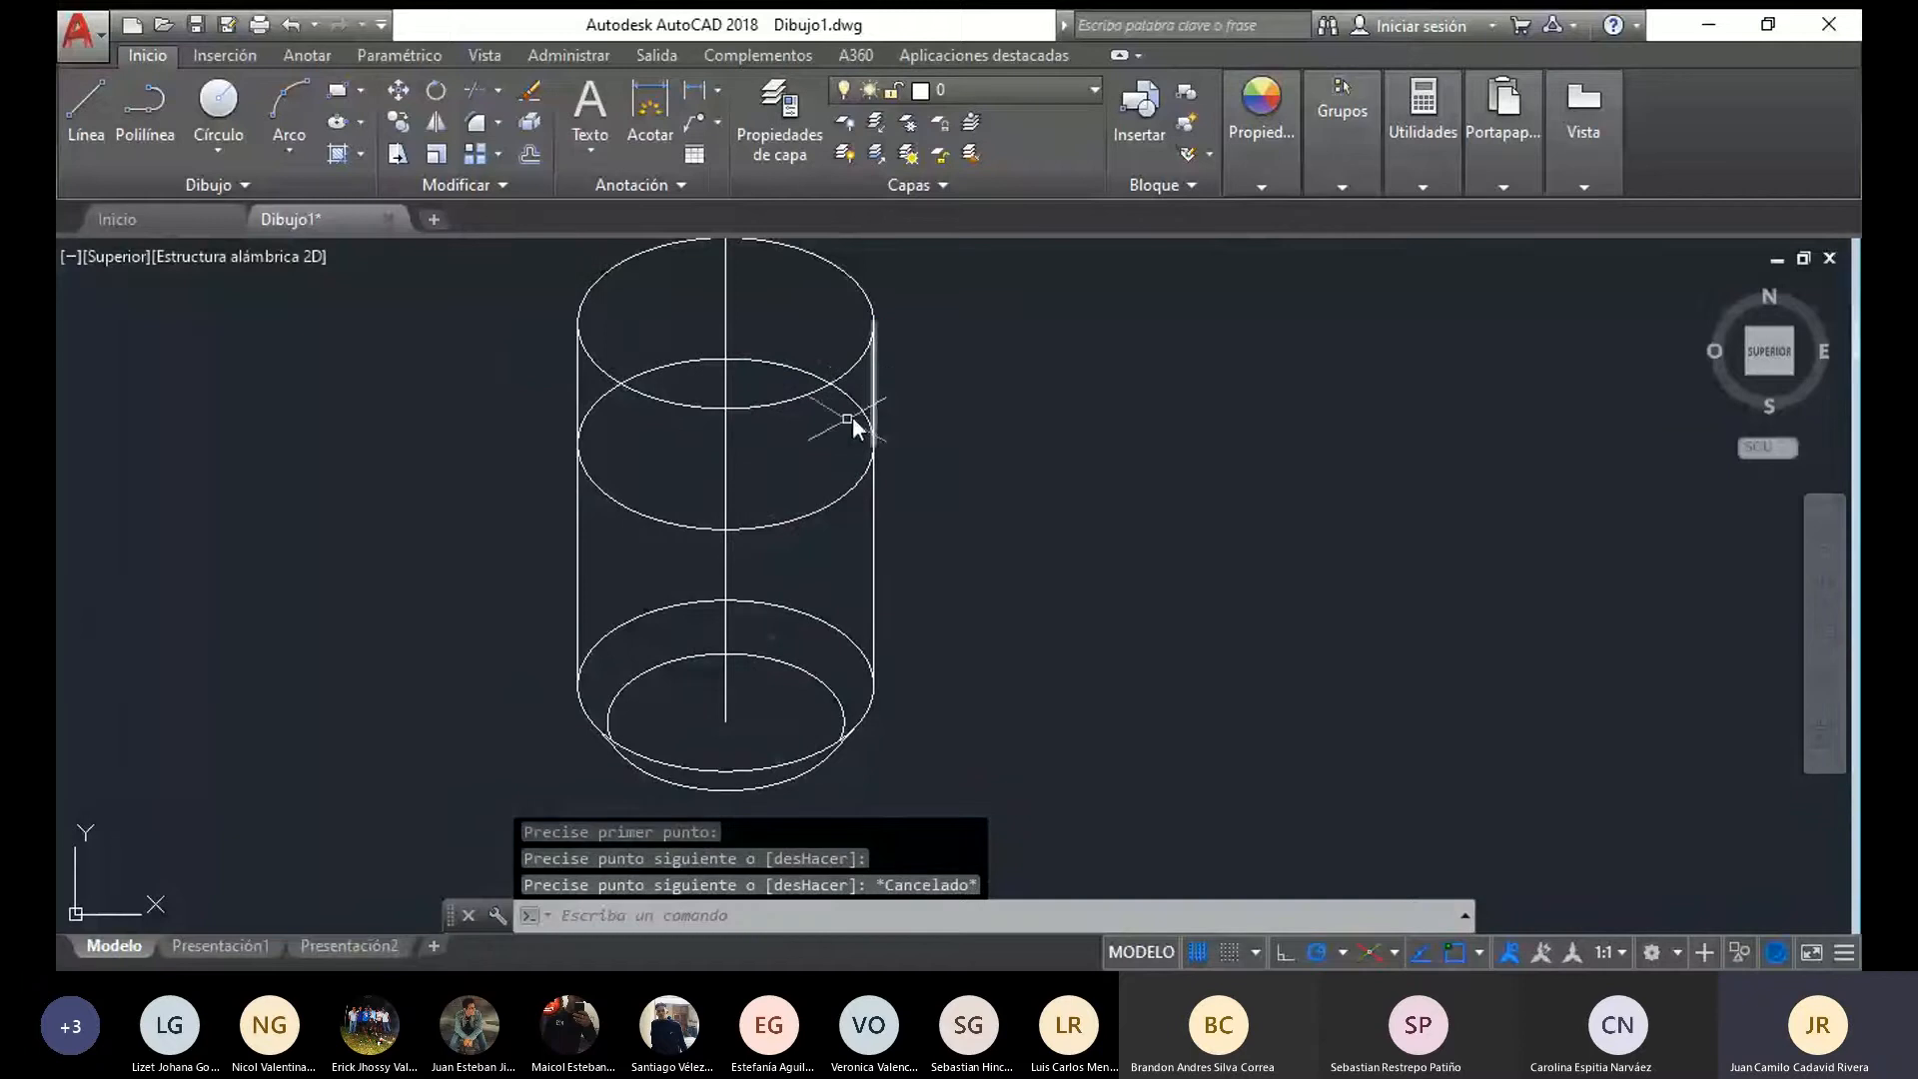
# Set the middle large ellipse's linetype to JIS_02_0.7
pyautogui.click(763, 441)
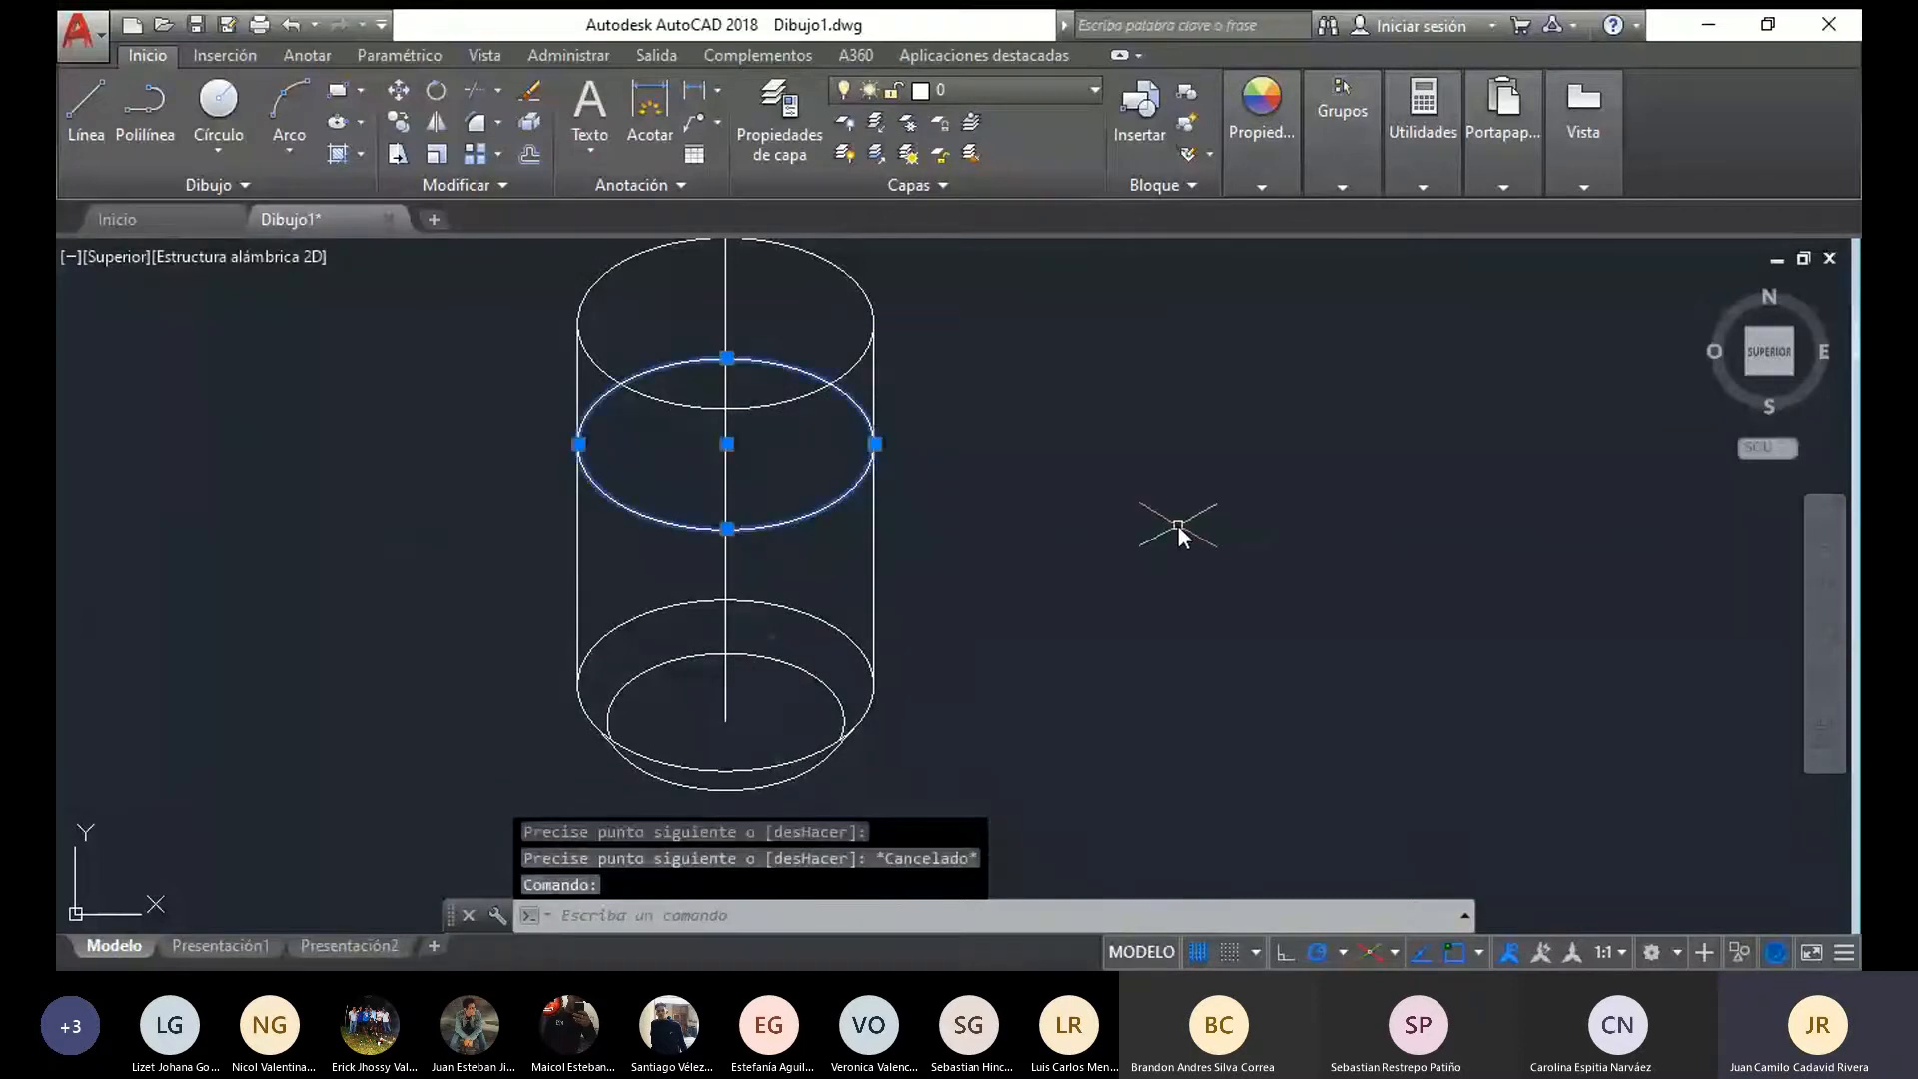
pyautogui.click(1251, 160)
pyautogui.click(1449, 283)
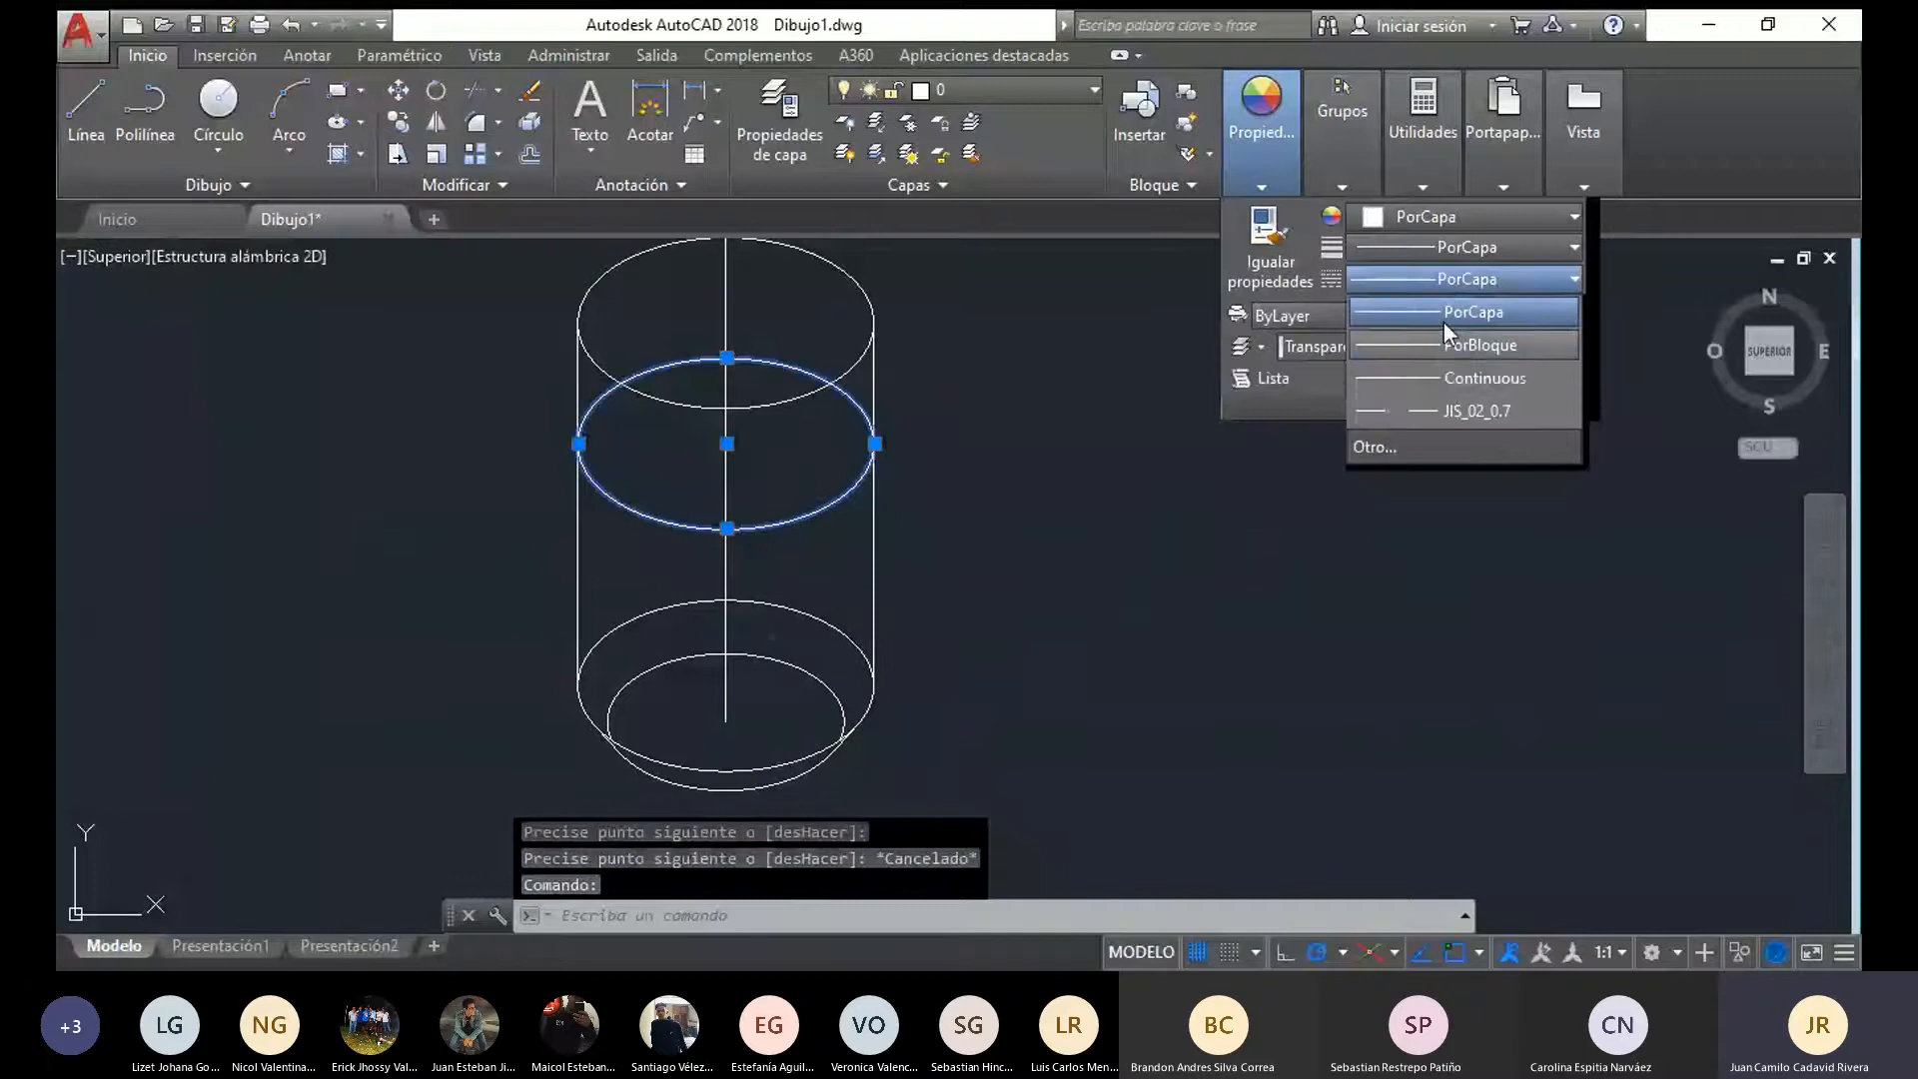
pyautogui.click(1441, 411)
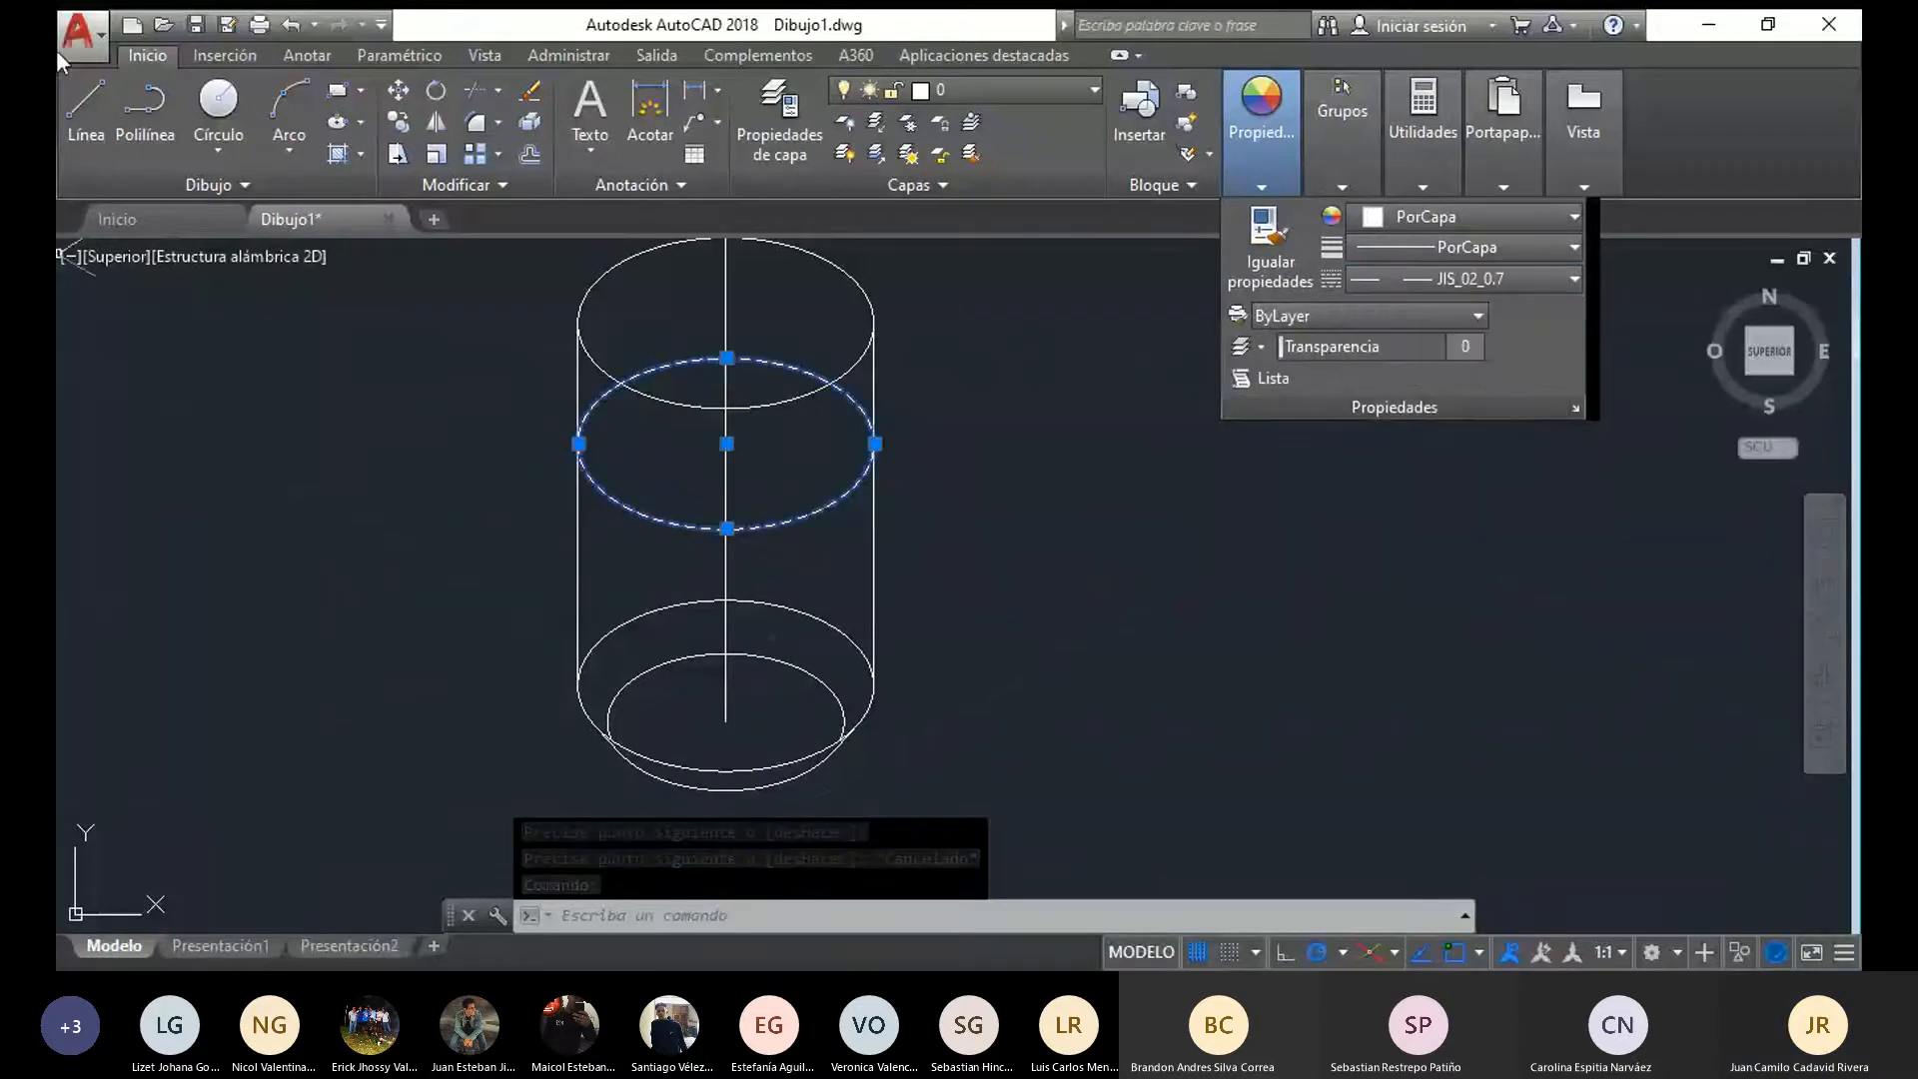
# Draw two vertical lines between the smallest ellipse's side quadrants and the dashed ellipse above it
pyautogui.click(83, 99)
pyautogui.click(844, 719)
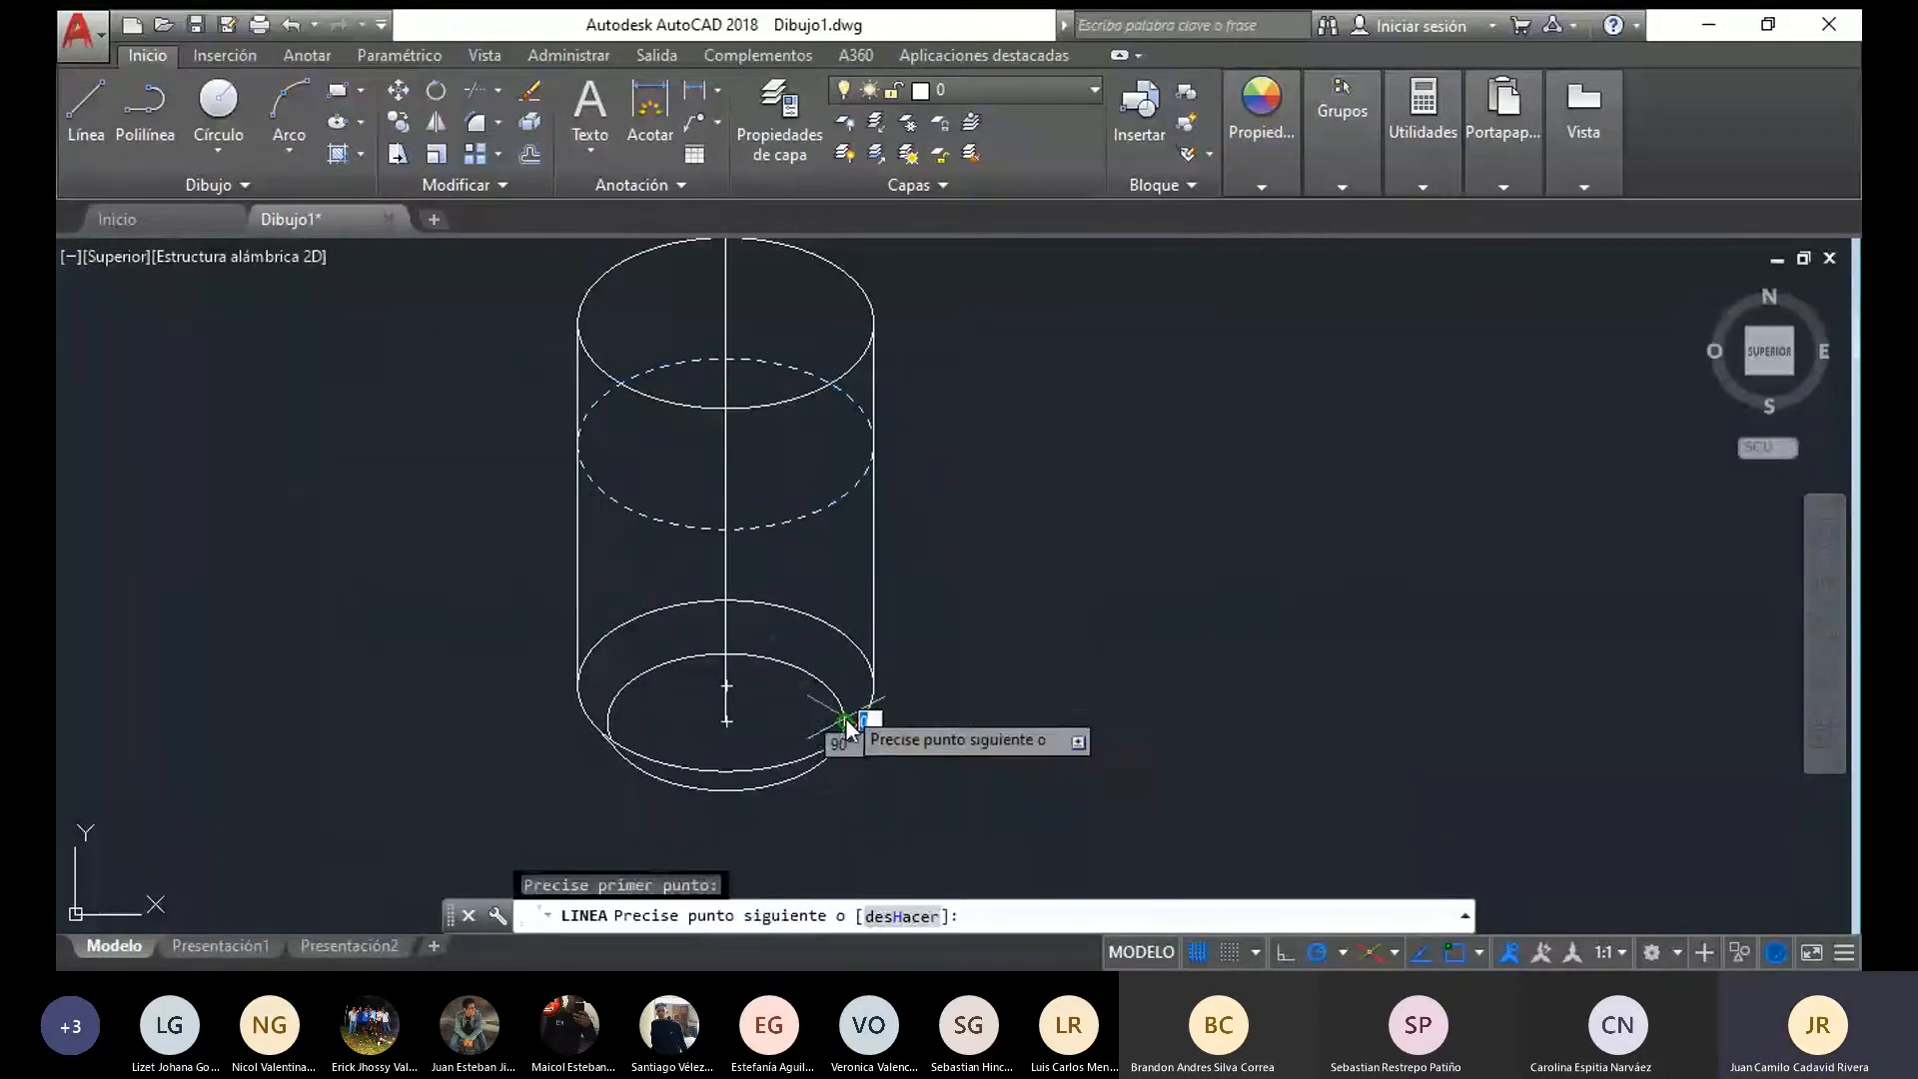
pyautogui.click(853, 514)
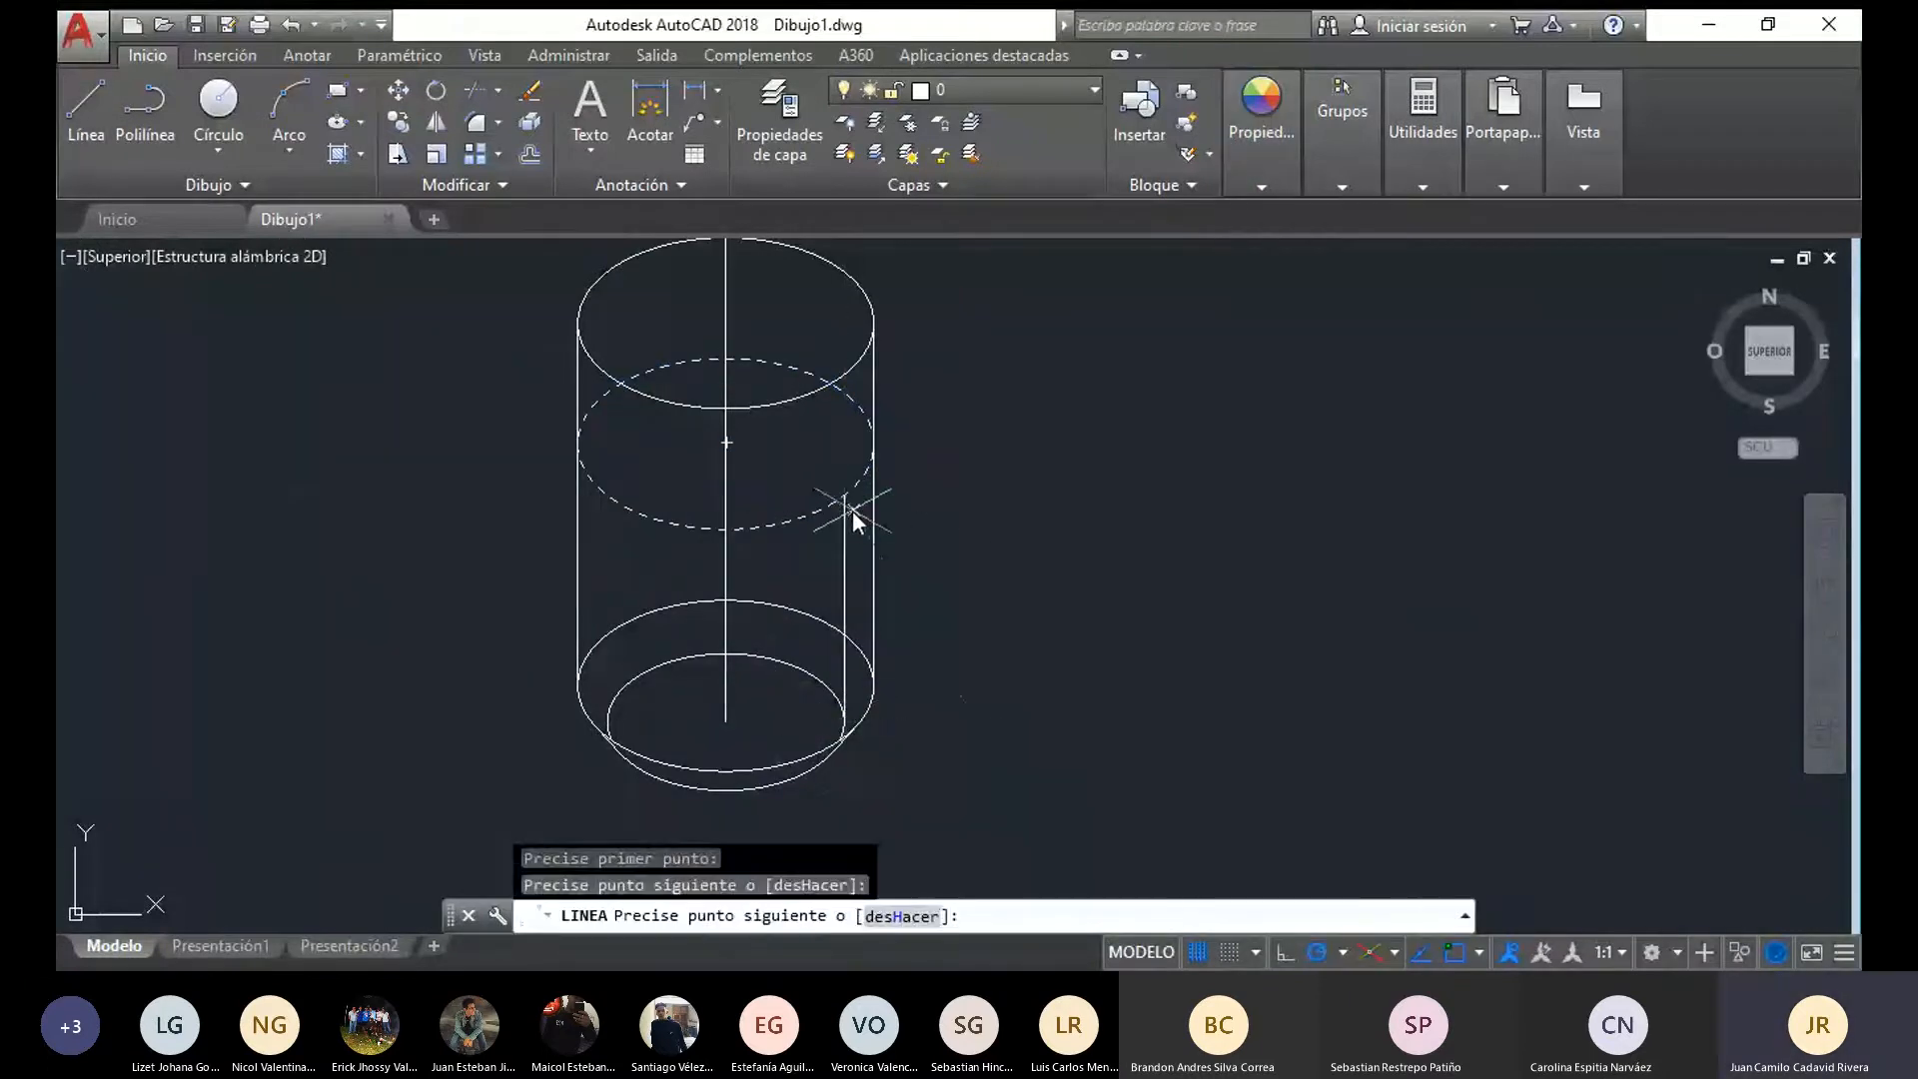
pyautogui.click(76, 130)
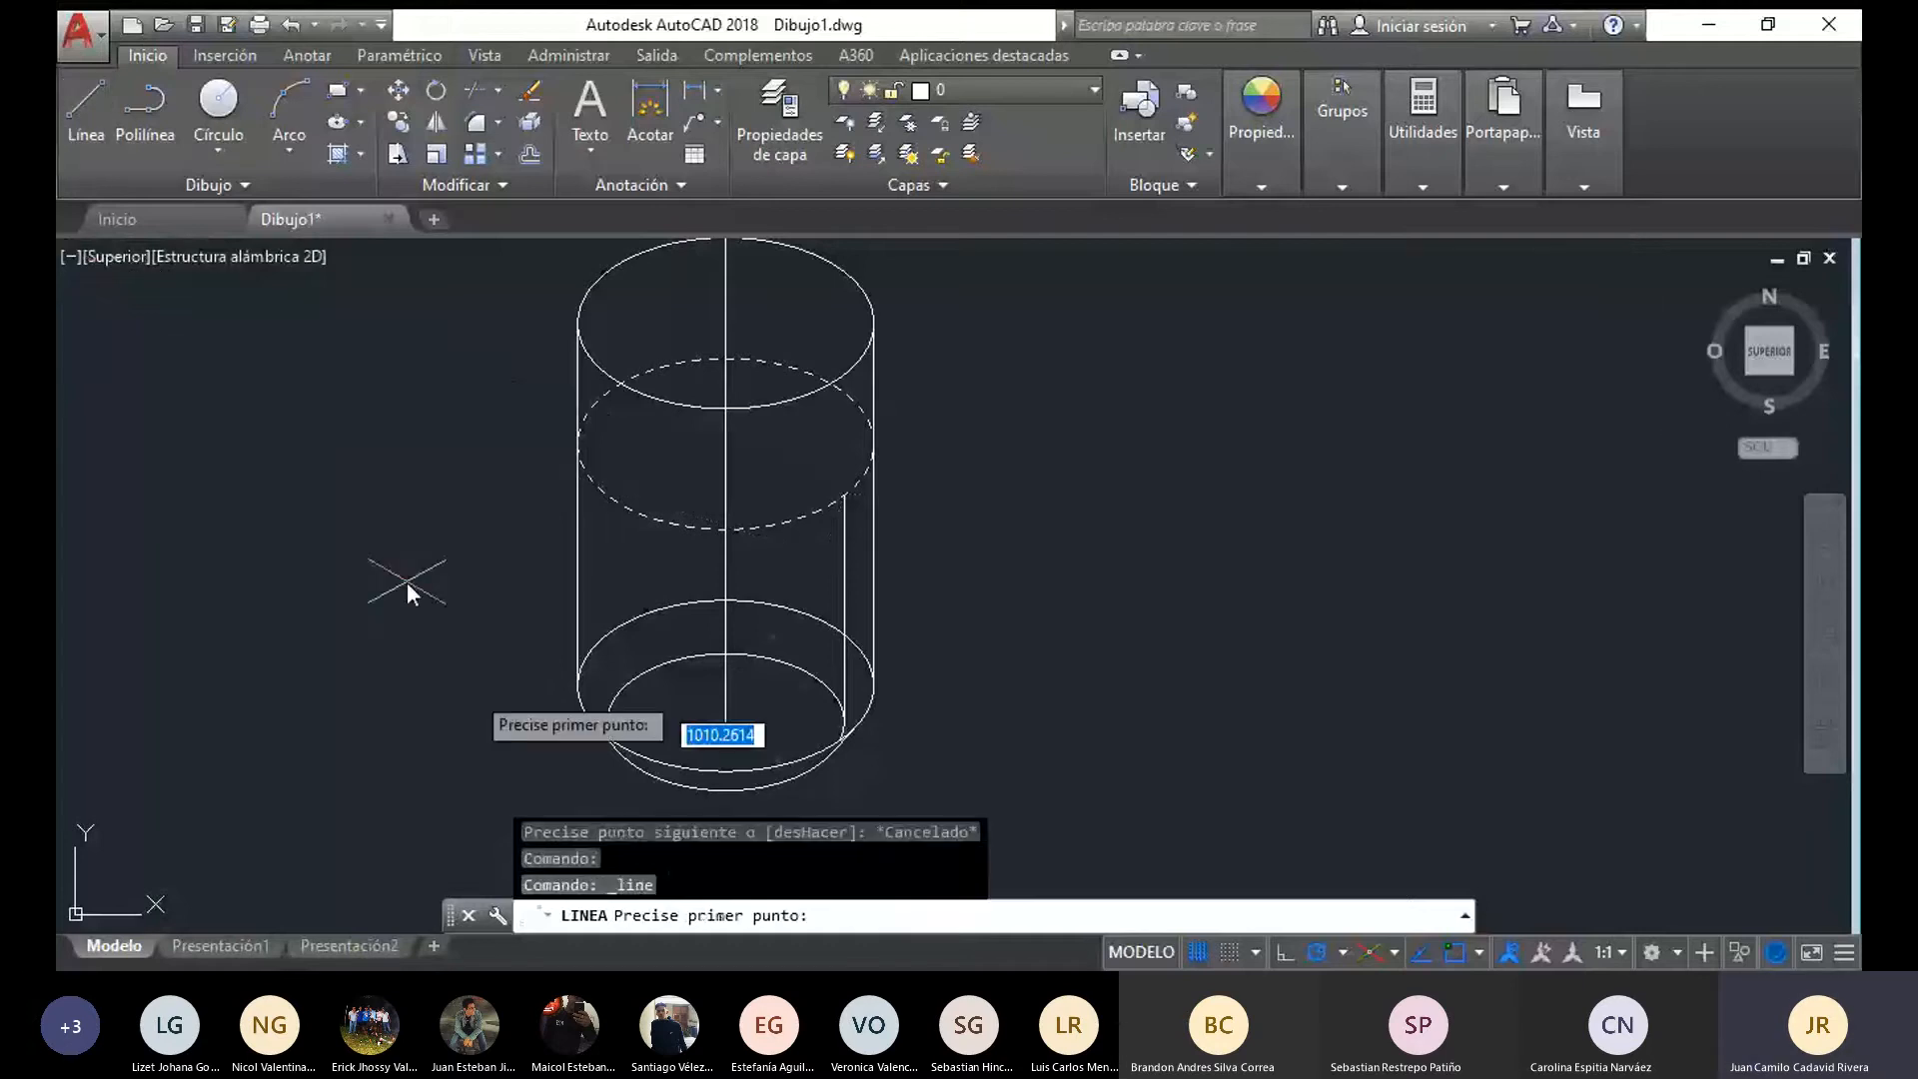
pyautogui.click(608, 495)
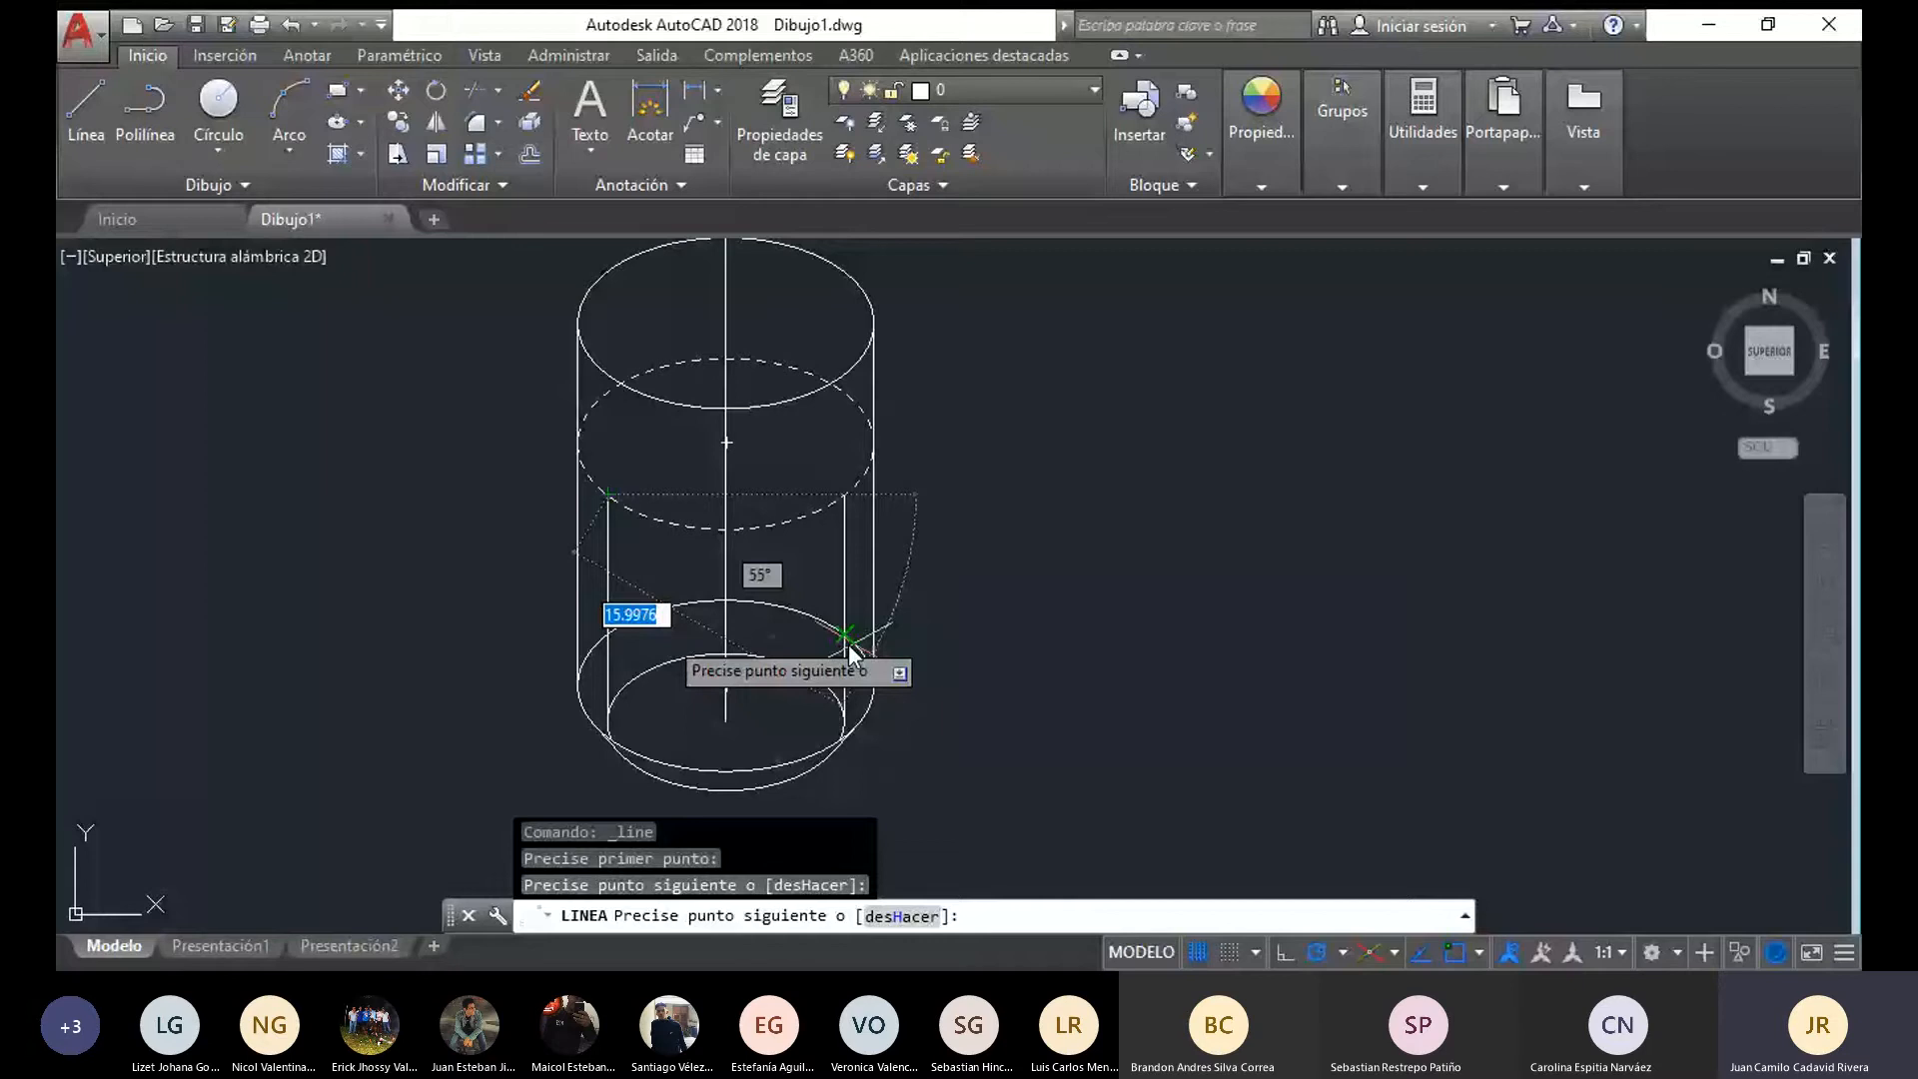
pyautogui.press('Escape')
# Set the linetype of both inner vertical lines to JIS_02_0.7
pyautogui.click(608, 573)
pyautogui.click(844, 564)
pyautogui.click(1261, 150)
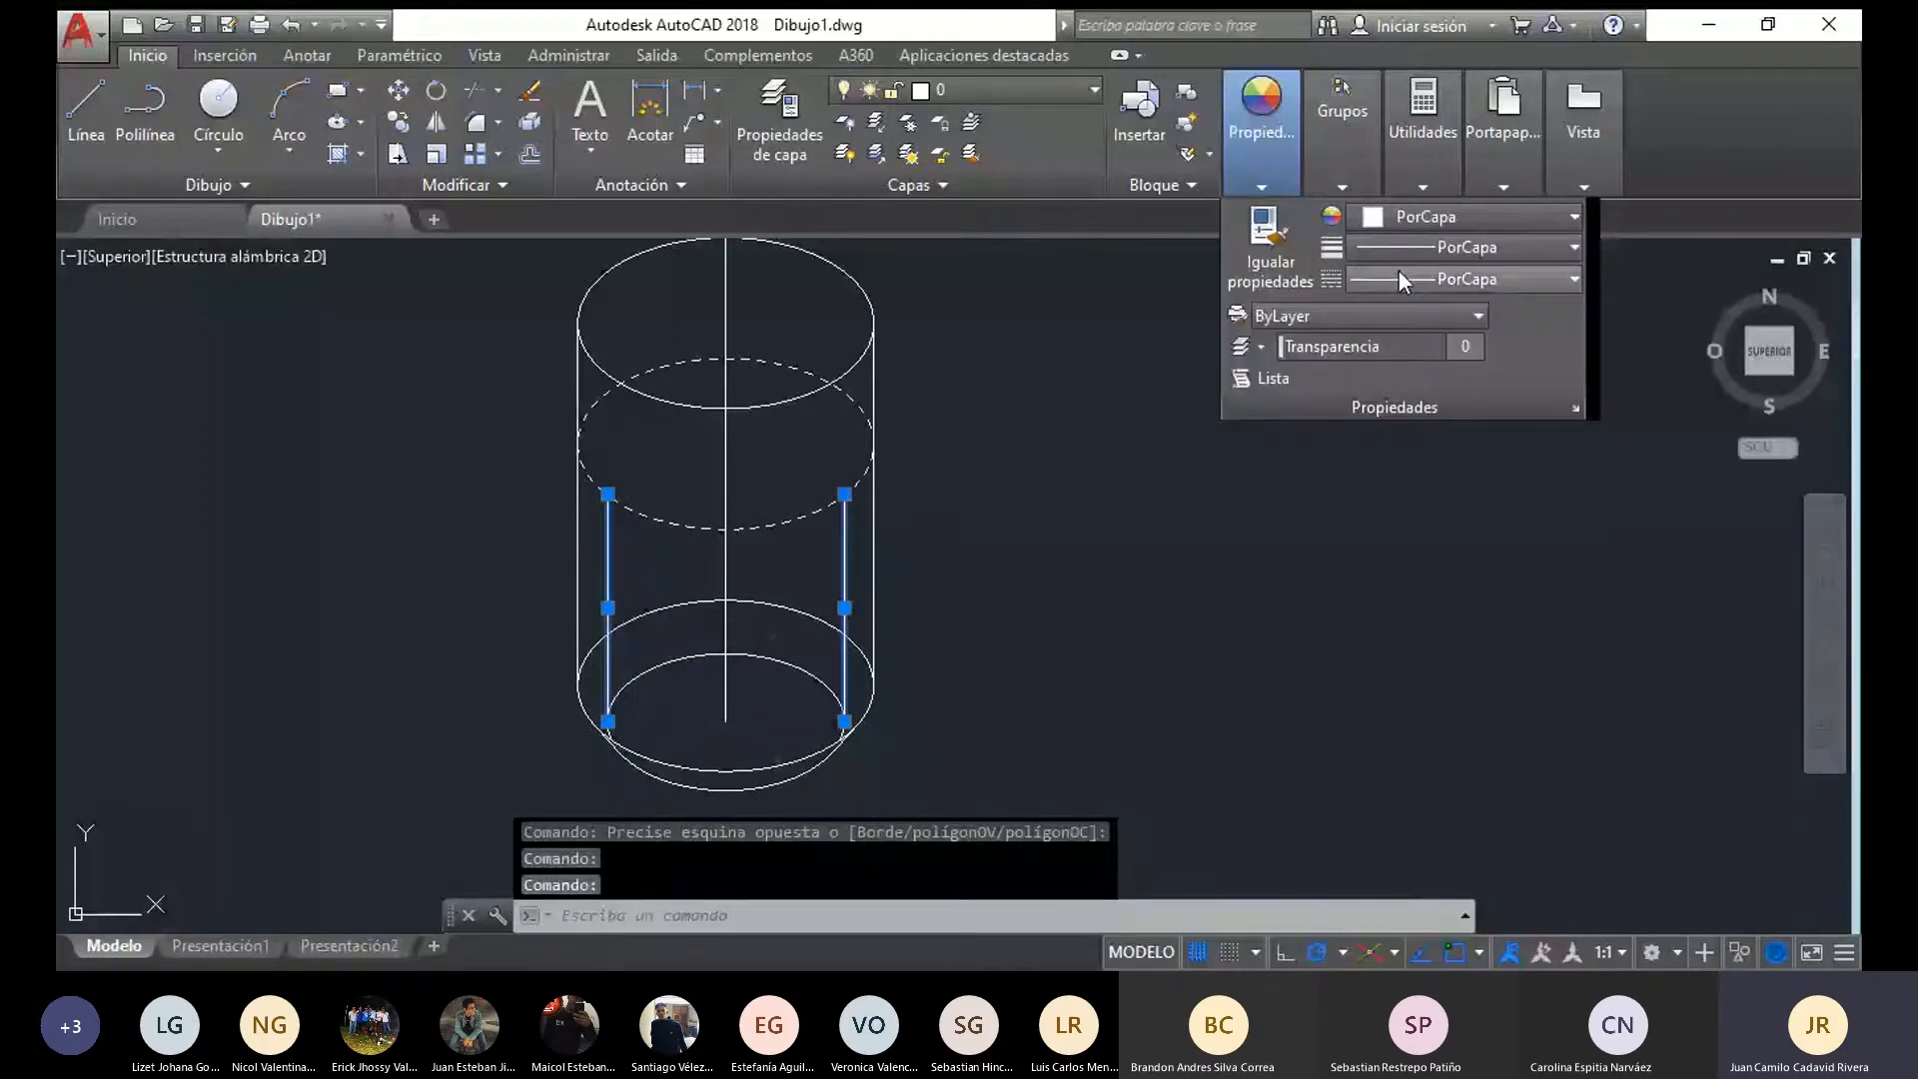
pyautogui.click(1399, 272)
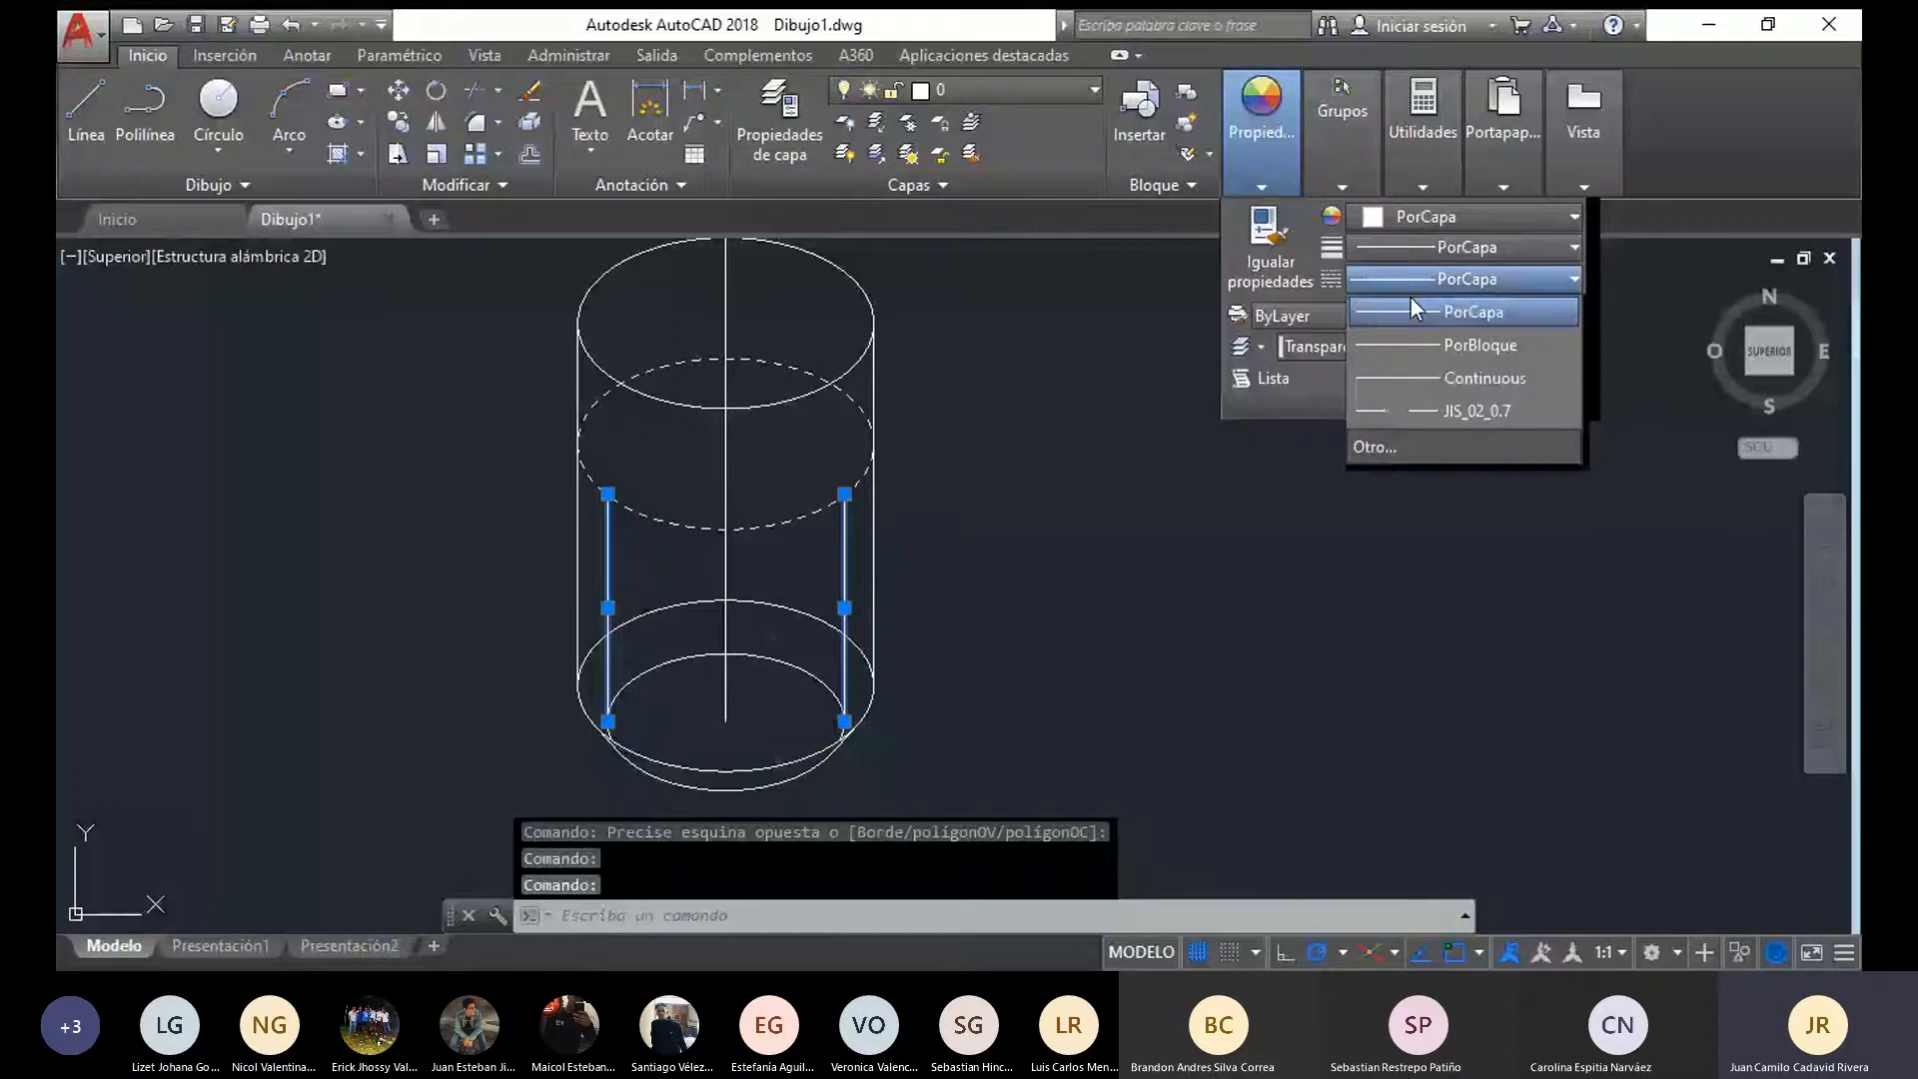
pyautogui.click(1476, 411)
pyautogui.press('Escape')
# Trim away the rear arcs of the dashed ellipse and the two lowest ellipses, keeping their front arcs
pyautogui.moveTo(1084, 761); pyautogui.dragTo(252, 687)
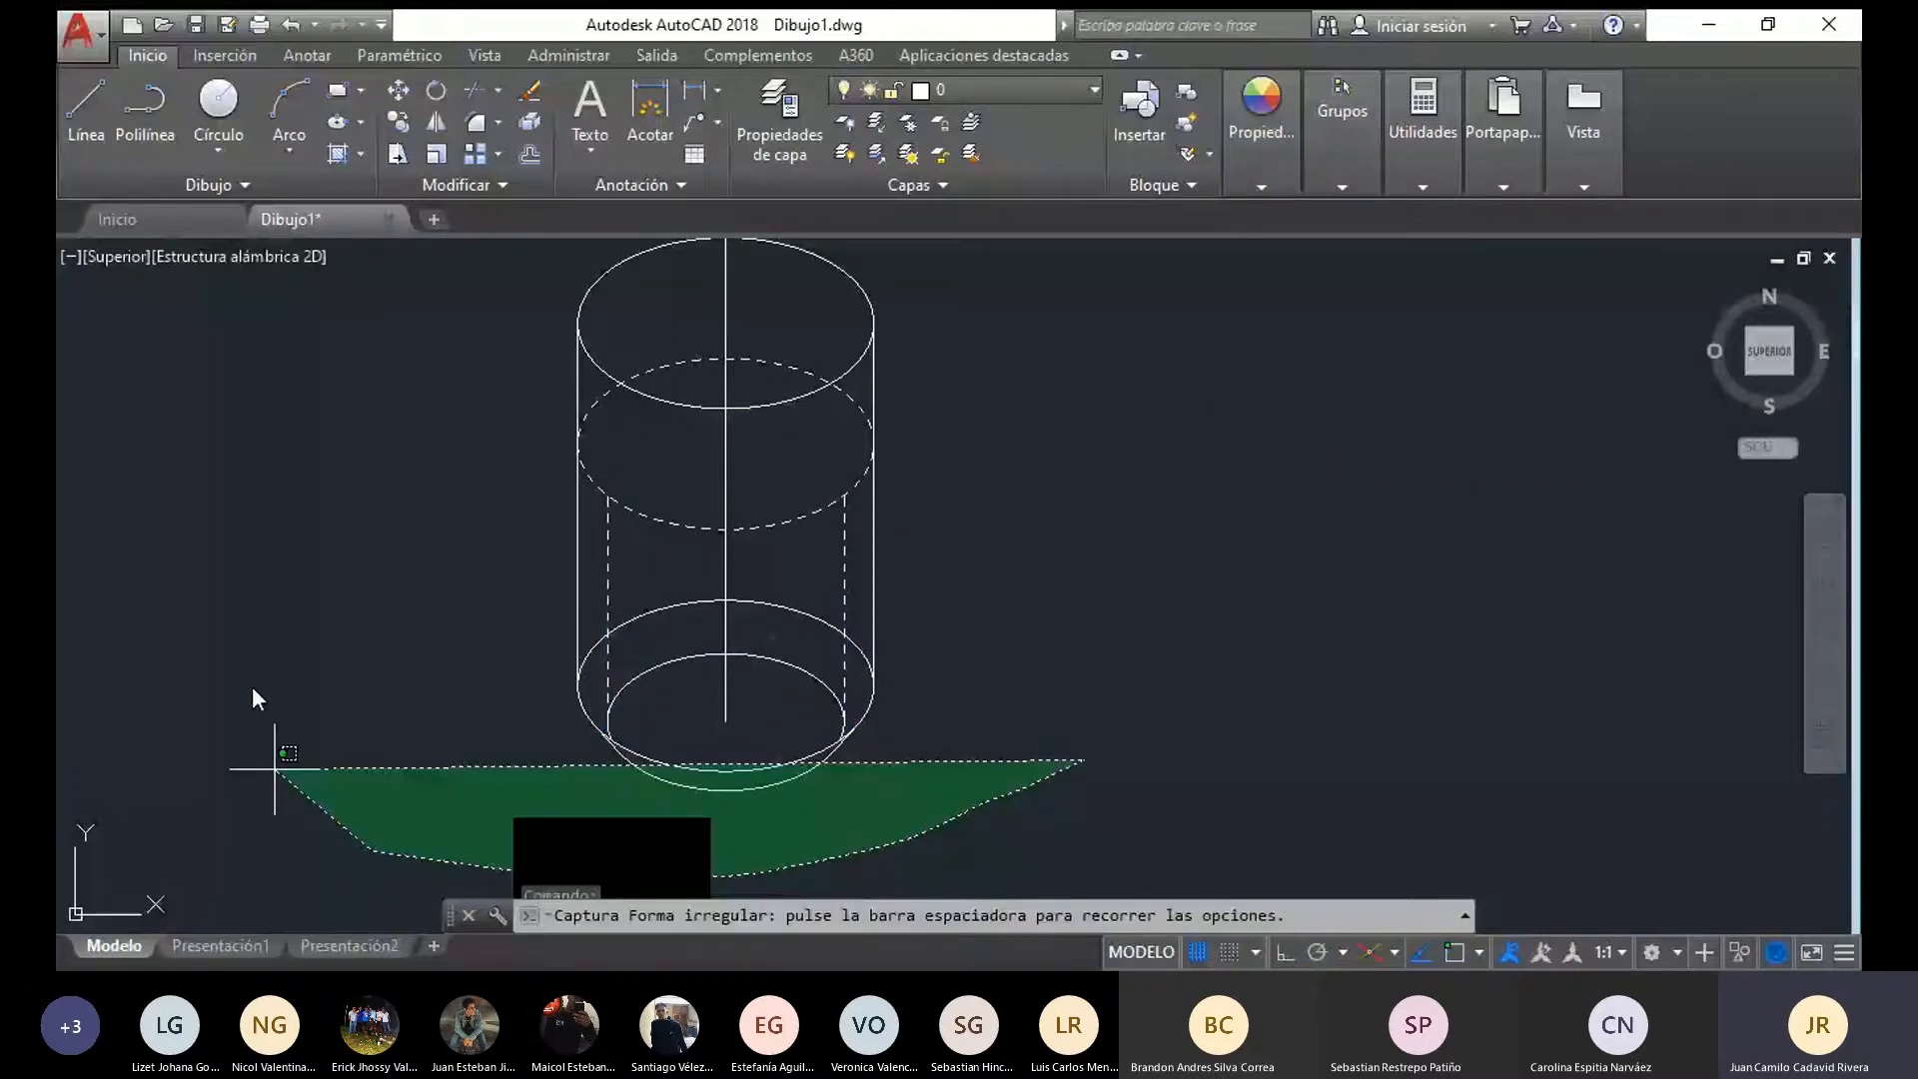
pyautogui.moveTo(251, 686); pyautogui.dragTo(252, 687)
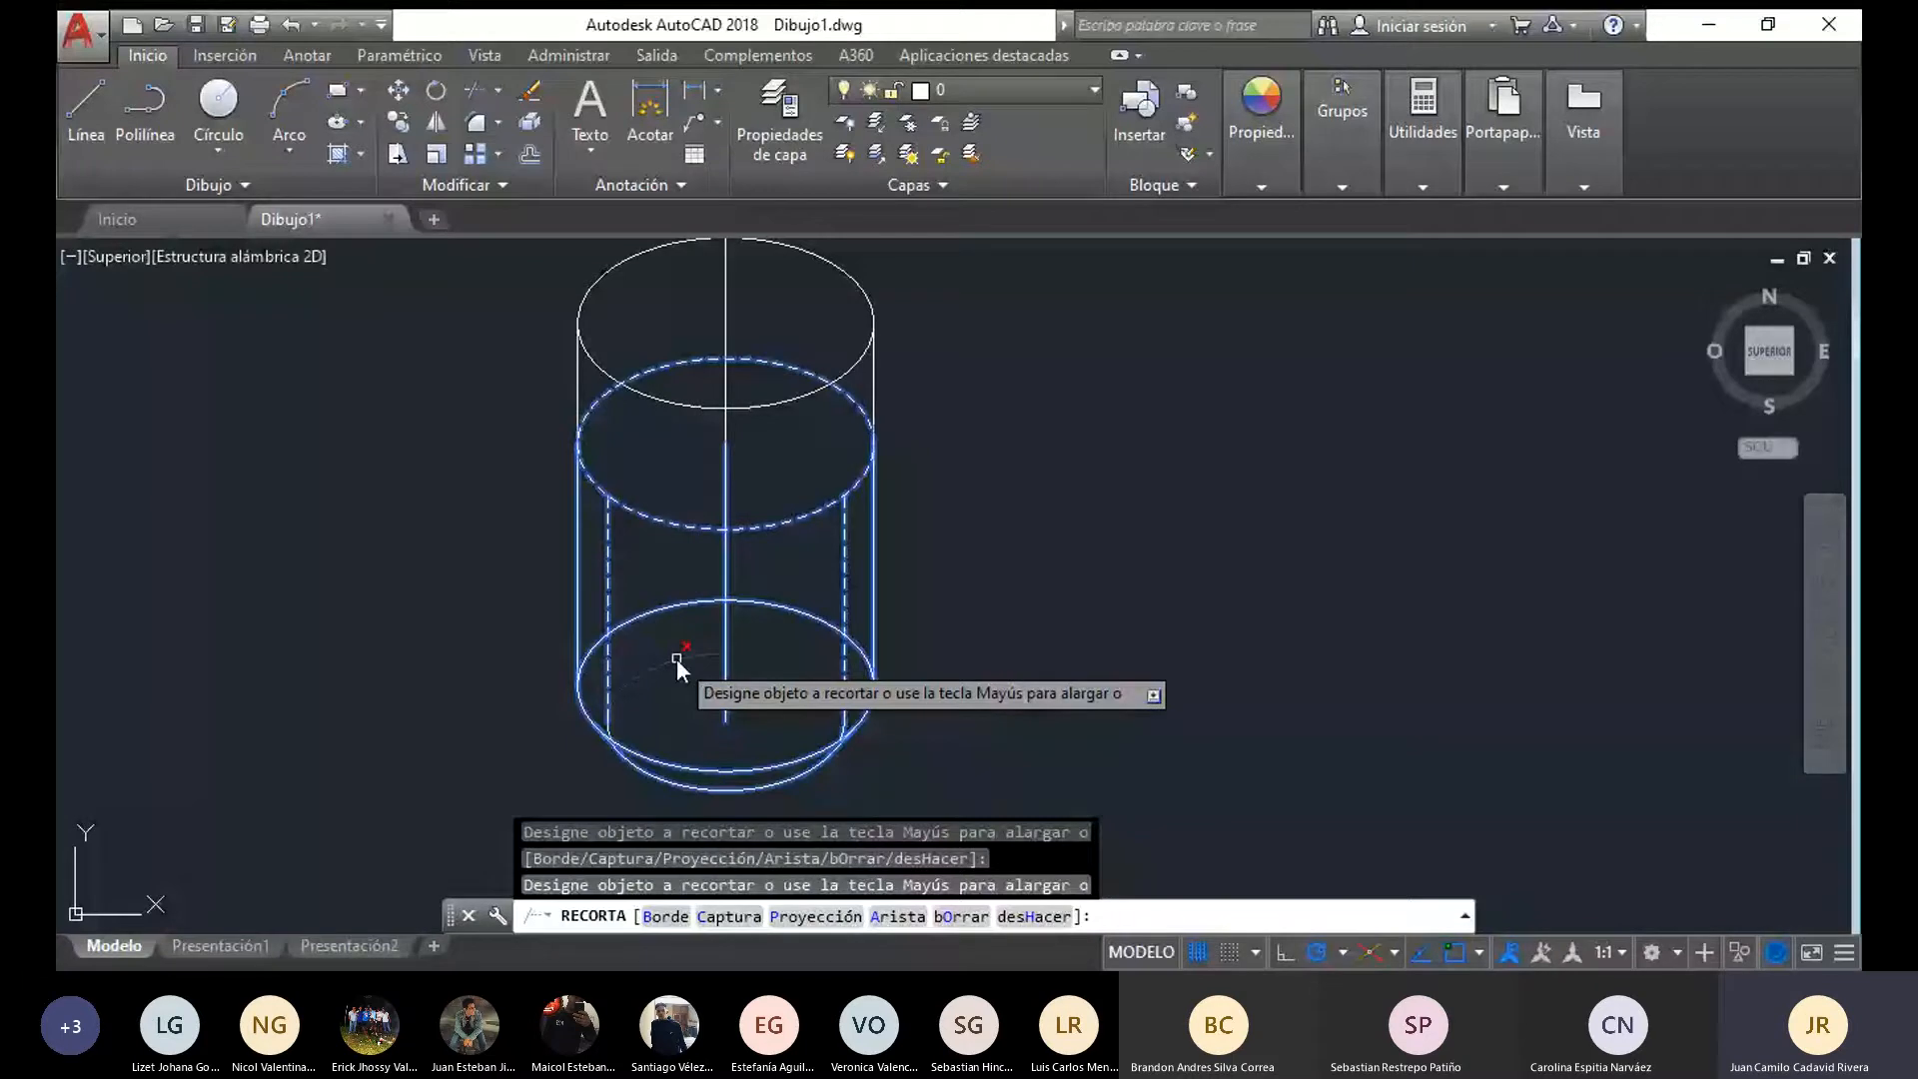
pyautogui.click(675, 657)
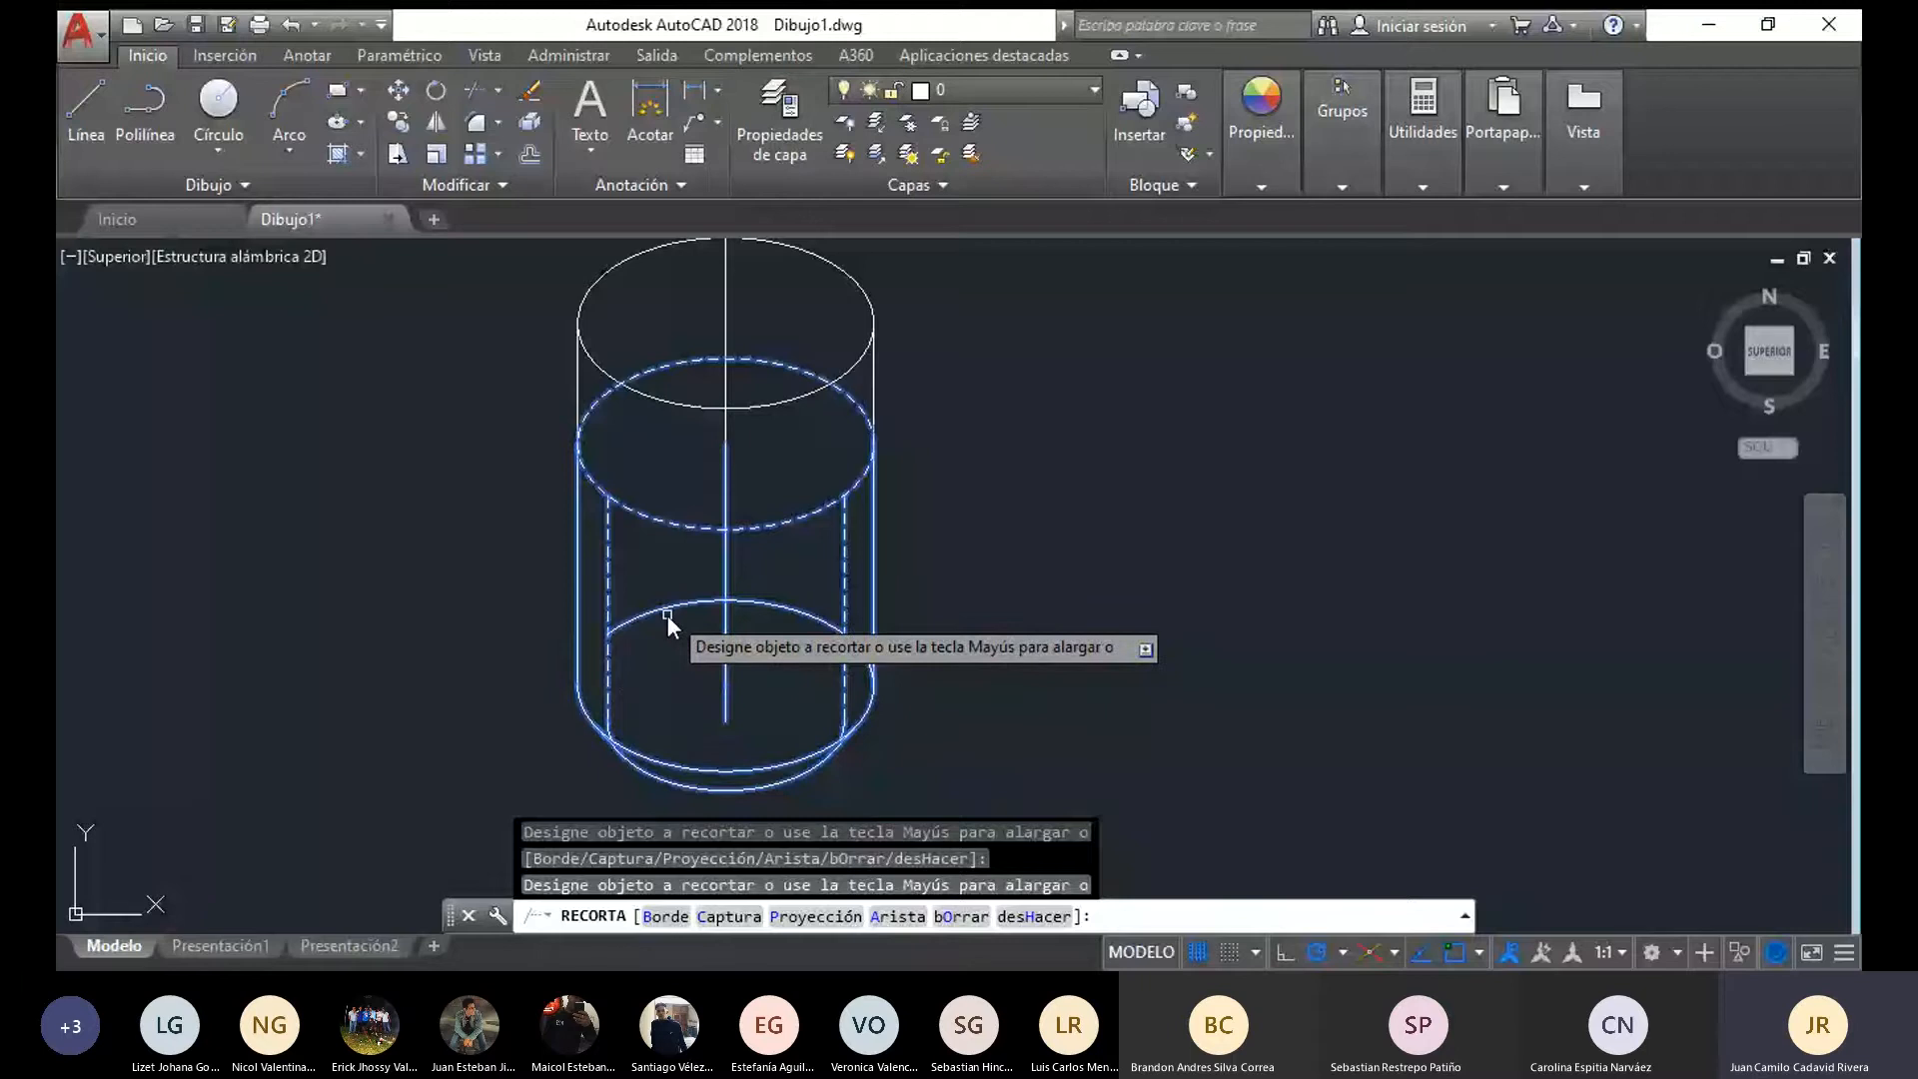
pyautogui.press('Escape')
pyautogui.scroll(-5, 997, 622)
pyautogui.moveTo(997, 621); pyautogui.dragTo(885, 529, button='middle')
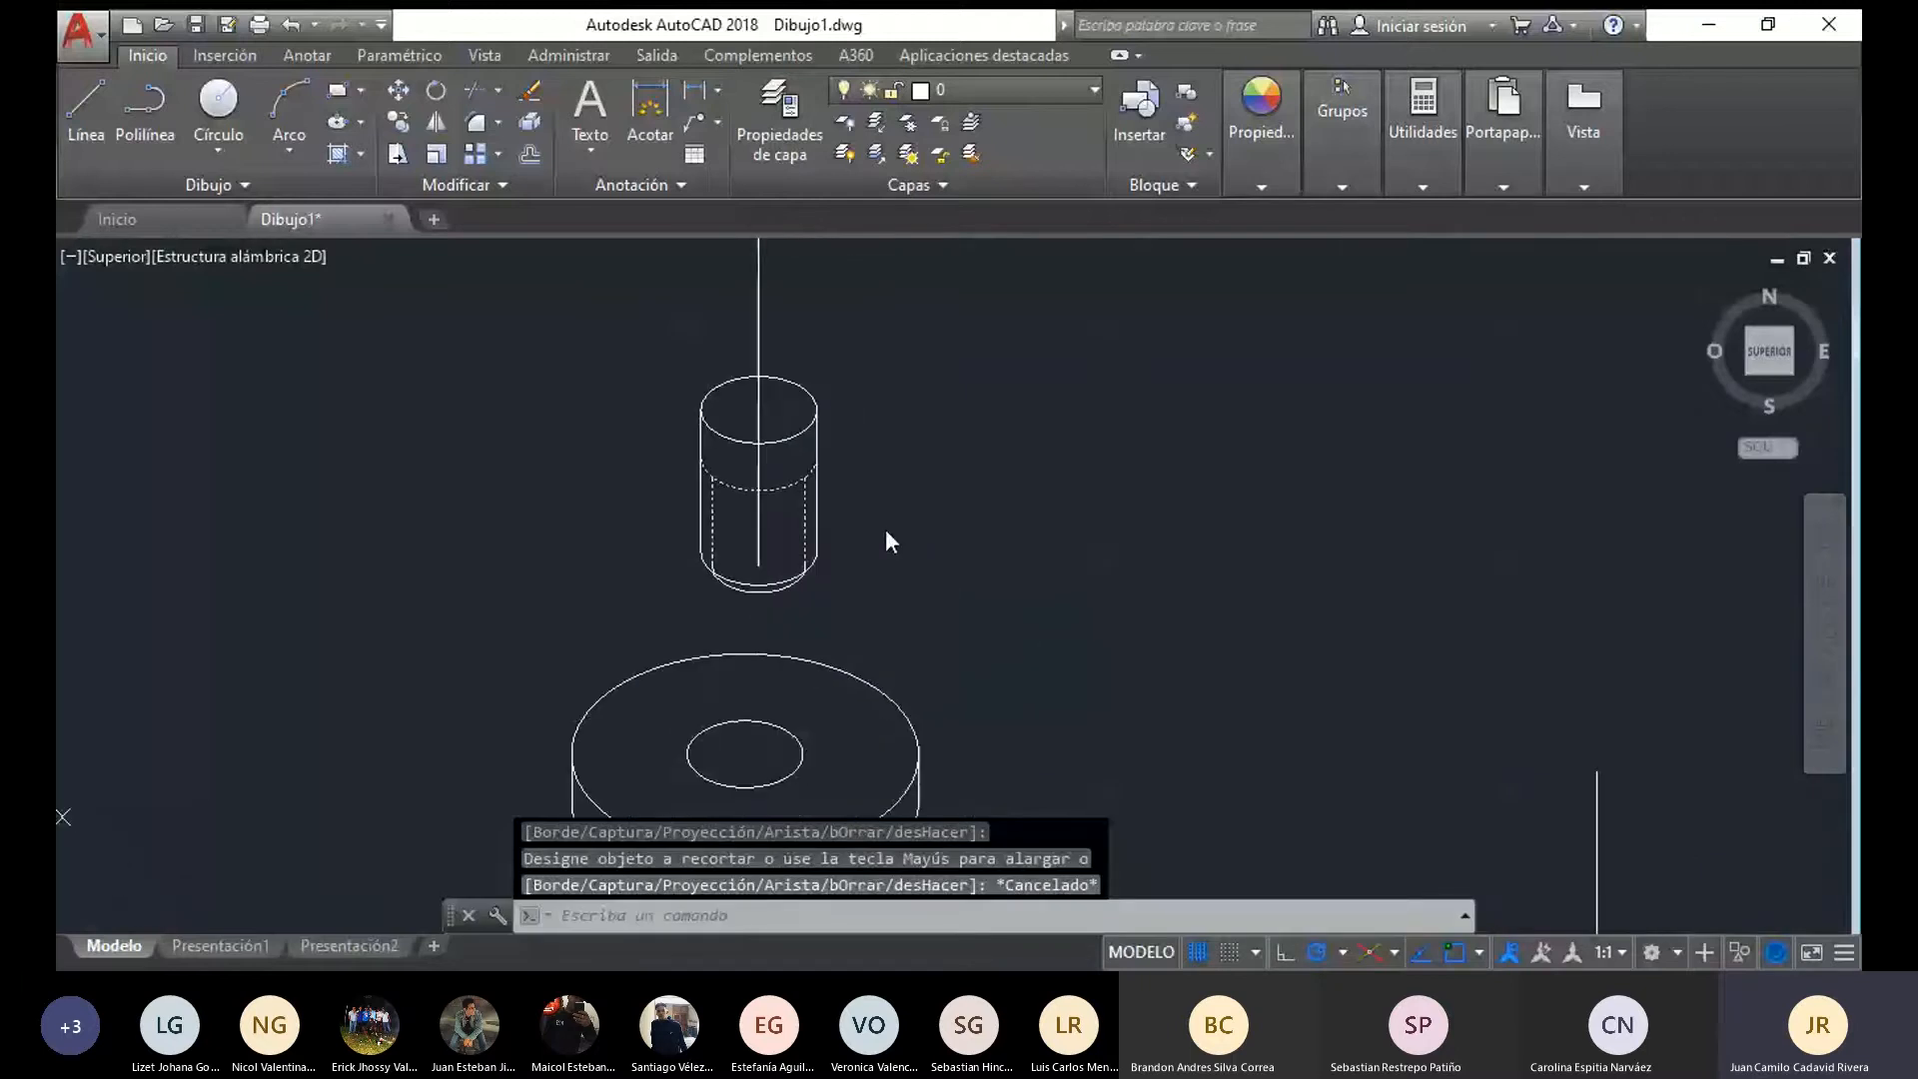
# Try erasing the axis line segment inside the cylinder, and undo the erasure
pyautogui.click(758, 540)
pyautogui.press('Delete')
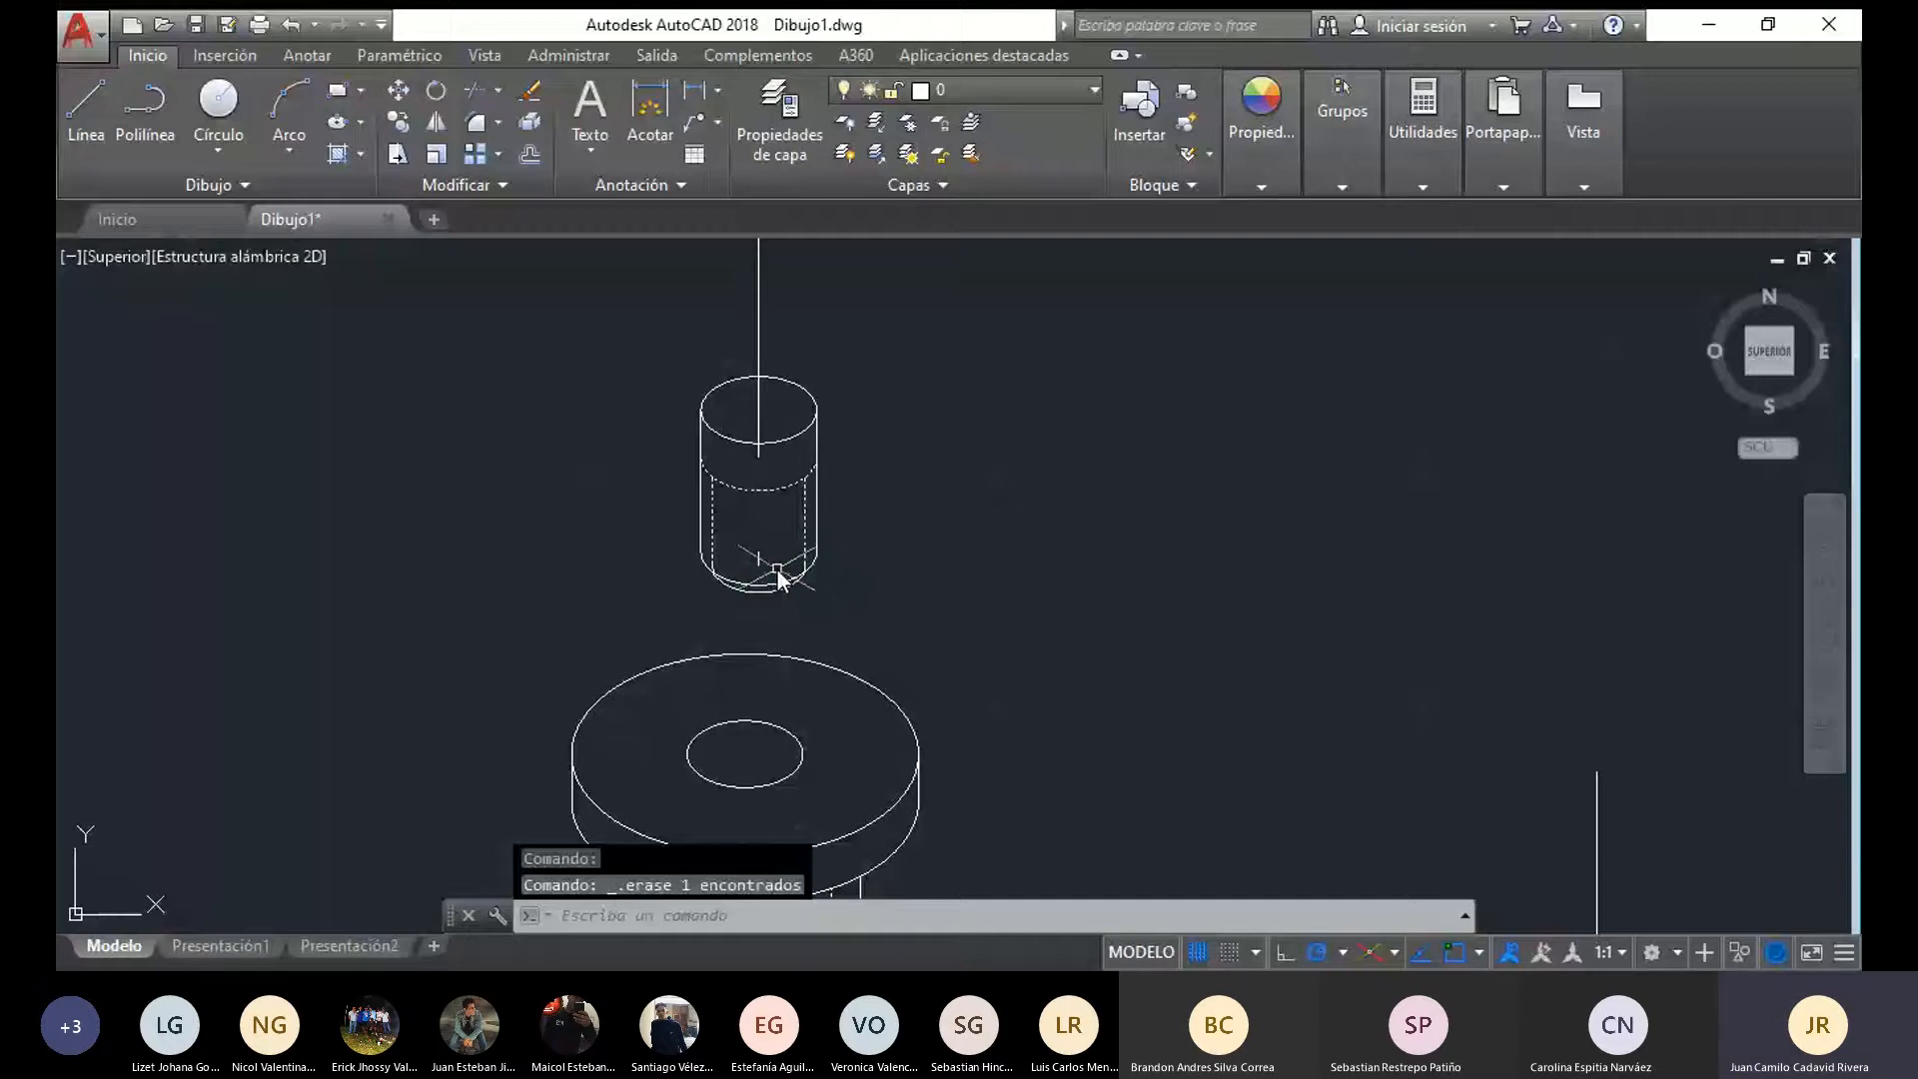
pyautogui.hotkey('ctrl', 'z')
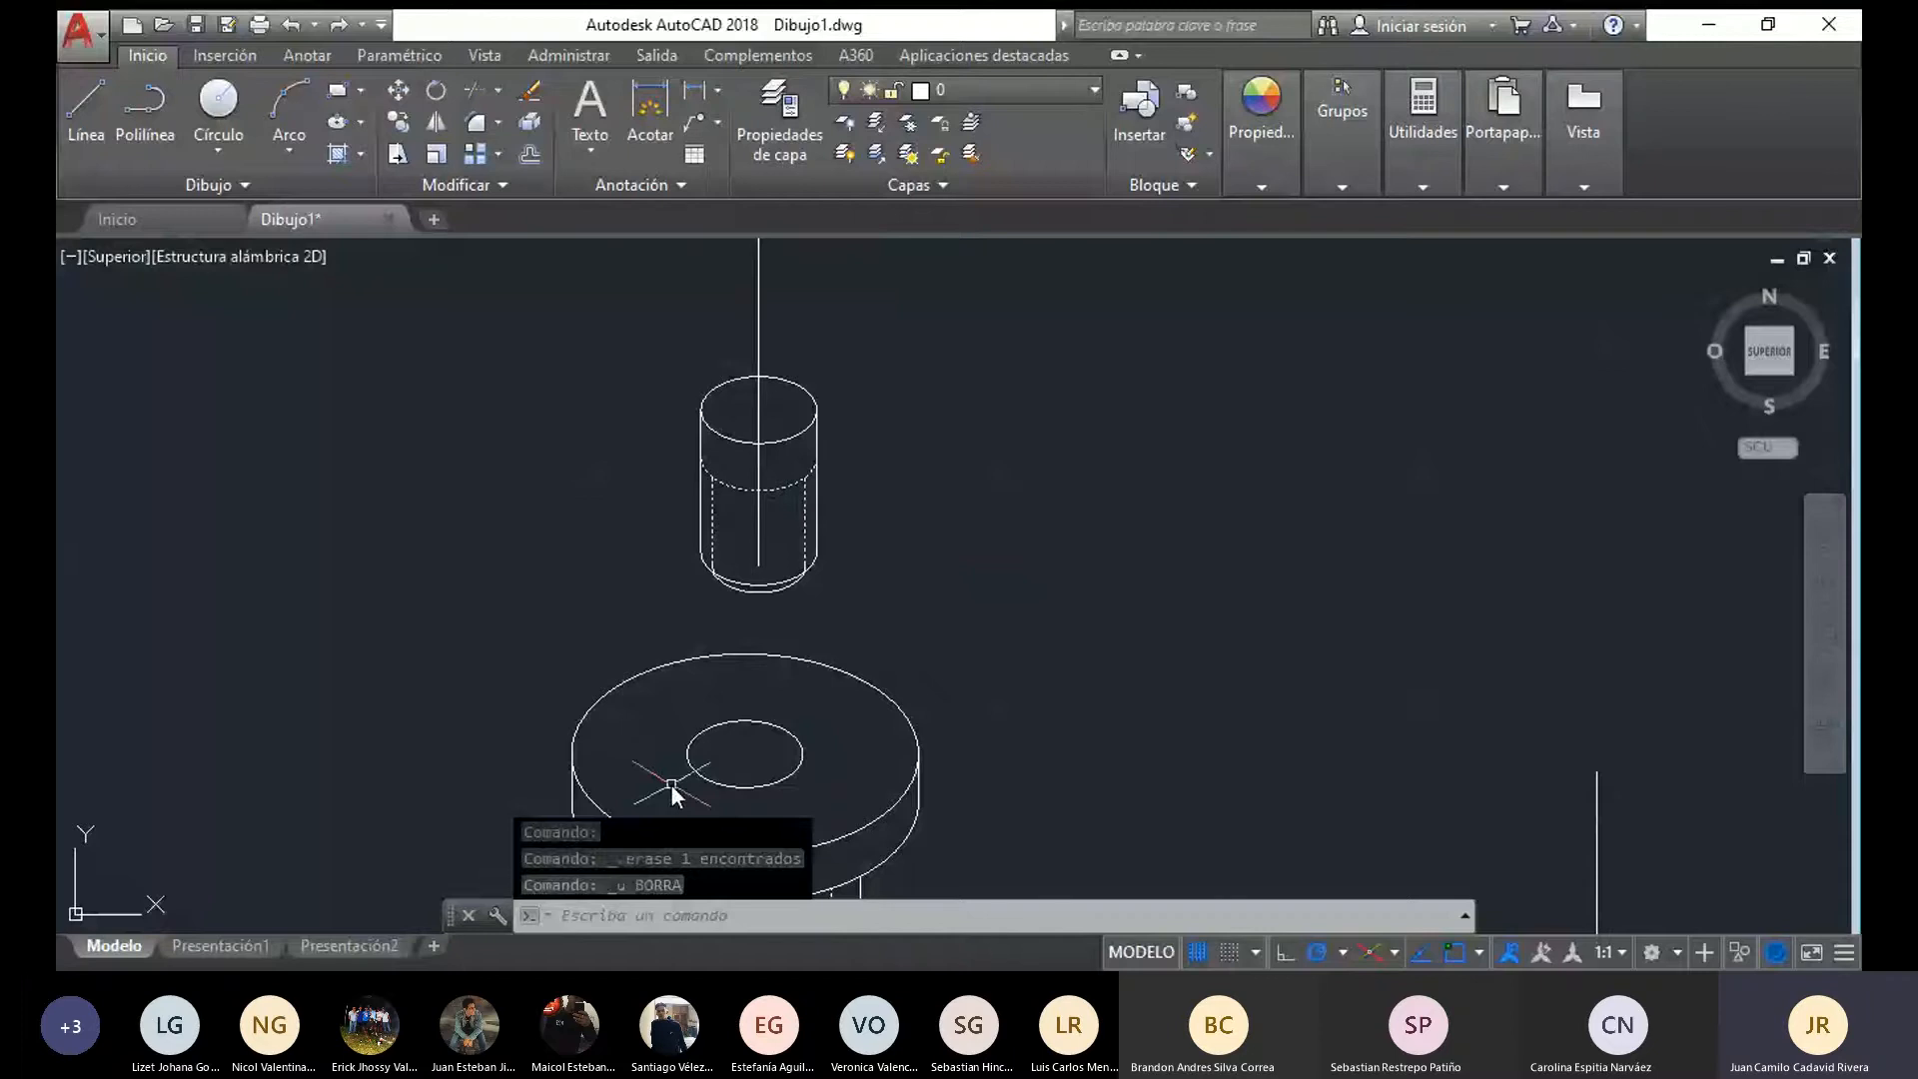
# Check the distance from the top ellipse's centre to its side quadrants with a temporary line
pyautogui.moveTo(757, 427); pyautogui.dragTo(723, 463, button='middle')
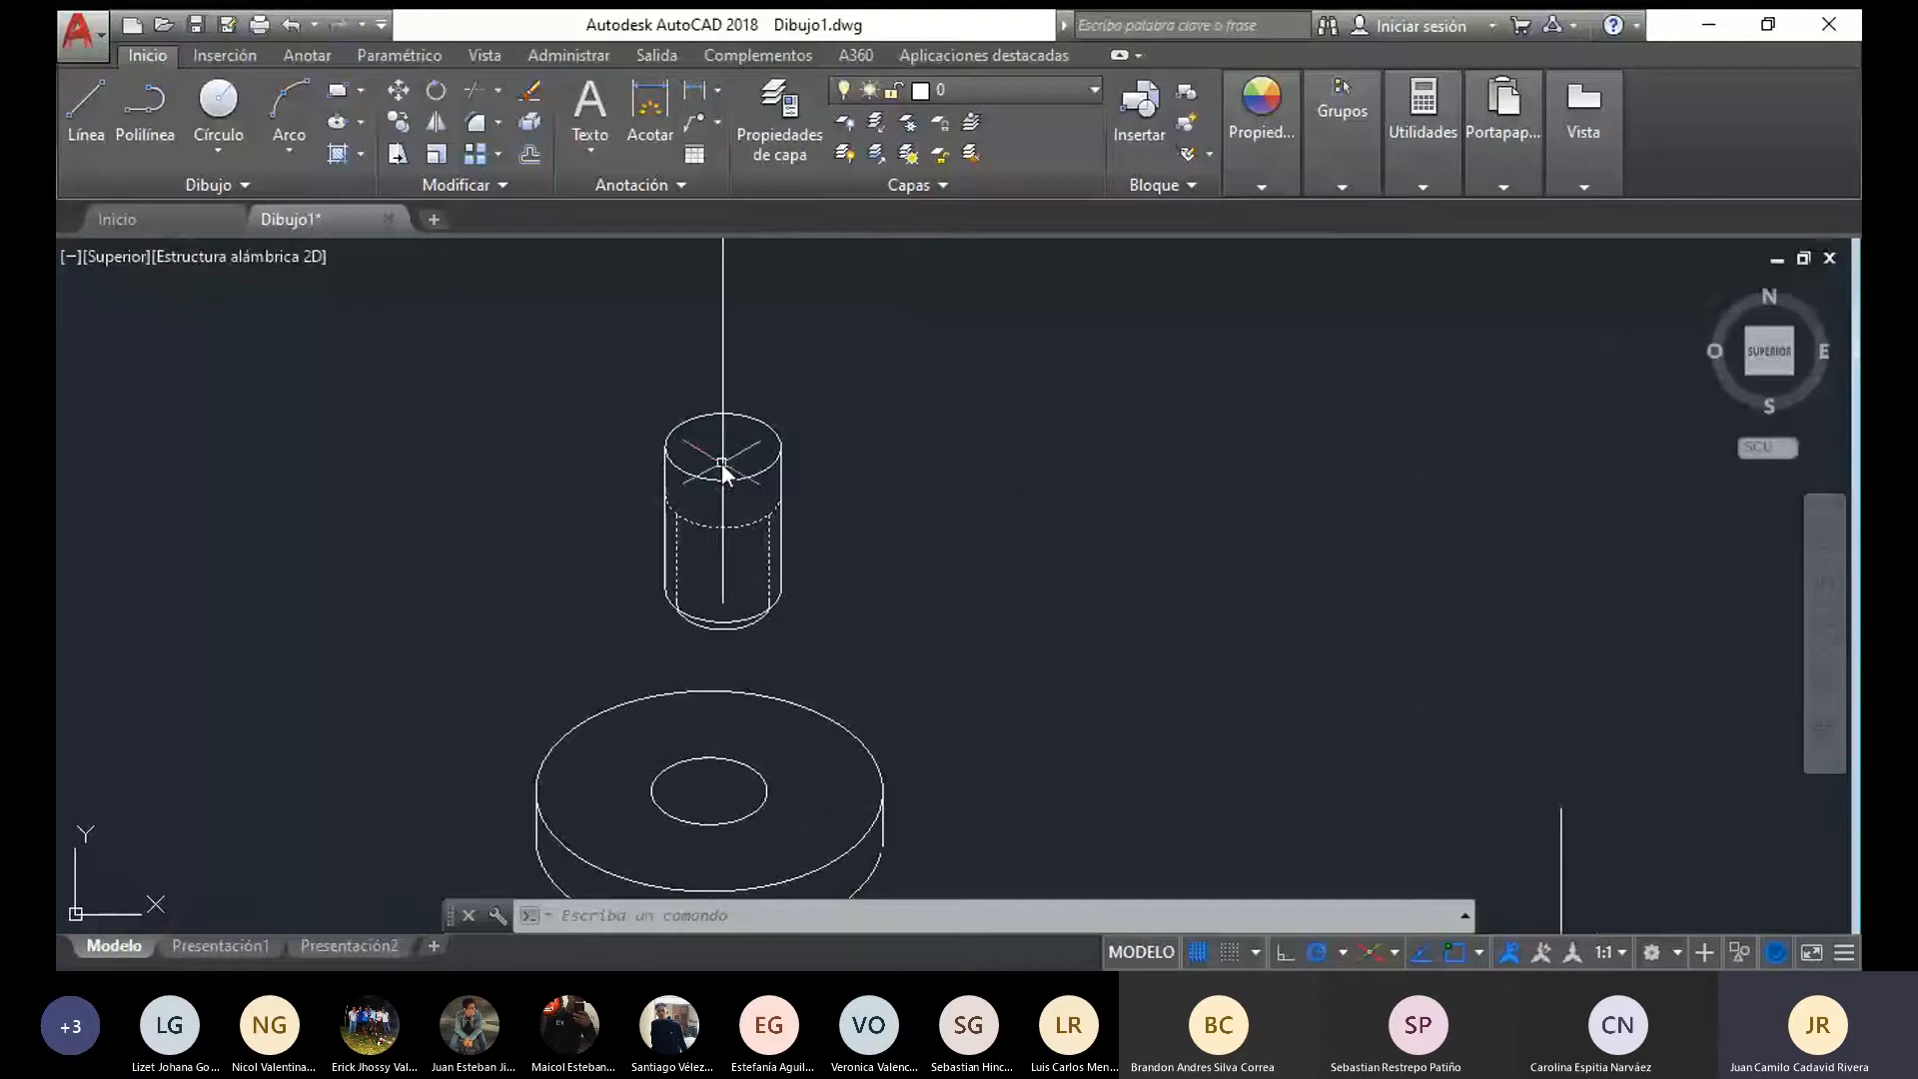
pyautogui.scroll(4, 722, 466)
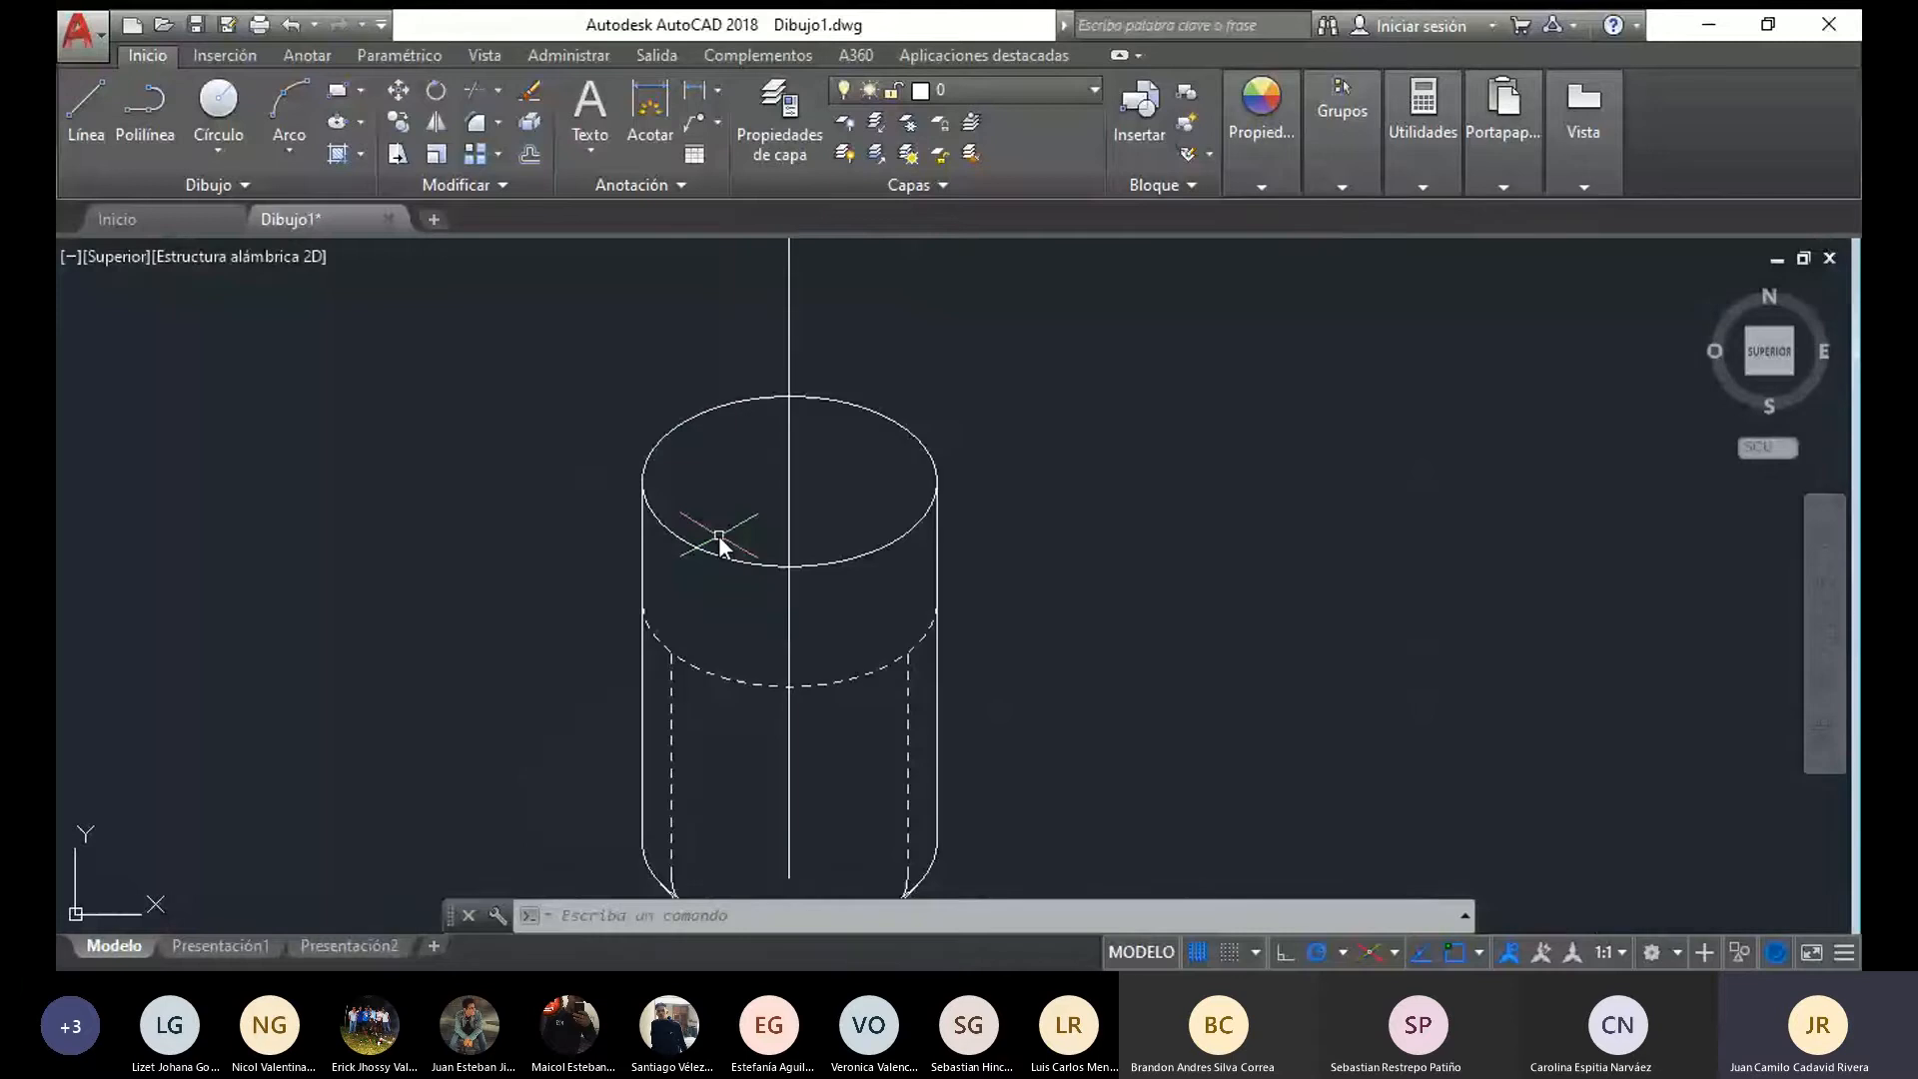
pyautogui.scroll(-4, 717, 535)
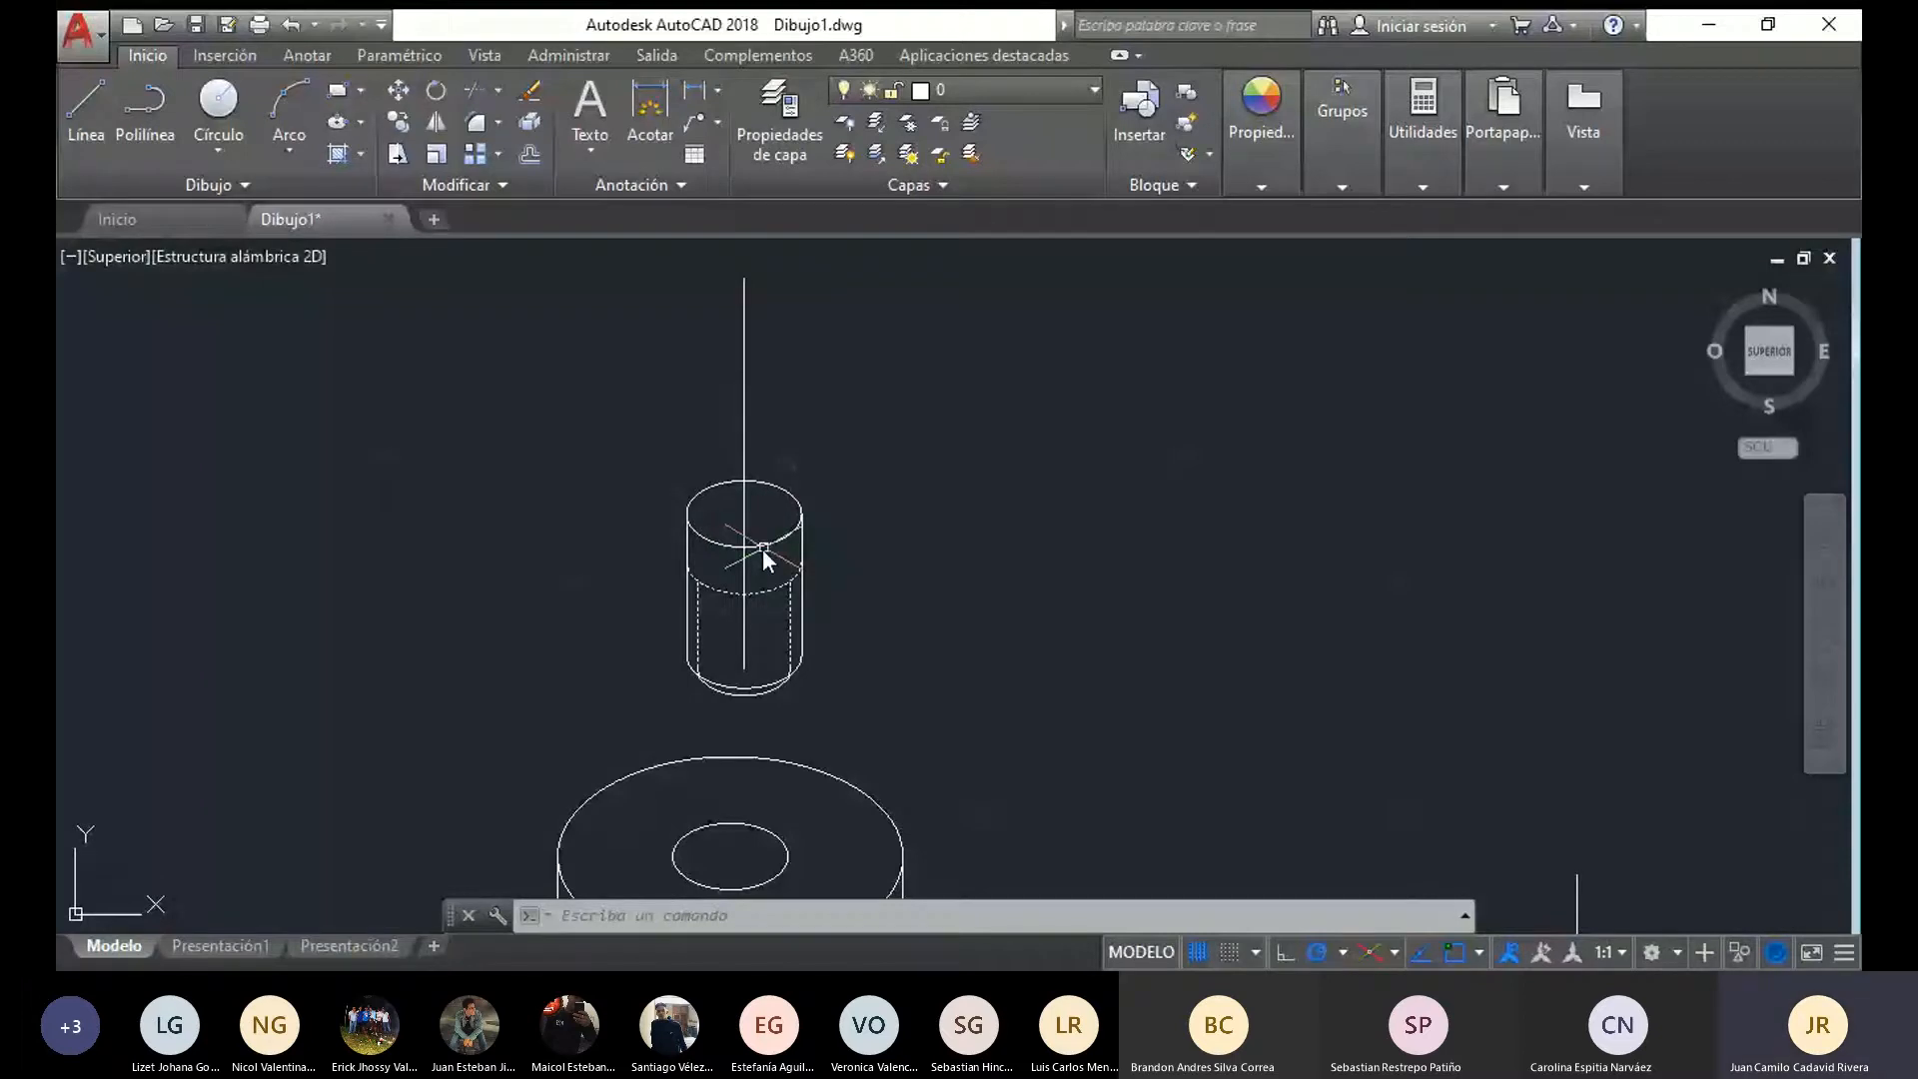
pyautogui.press('Return')
pyautogui.click(745, 514)
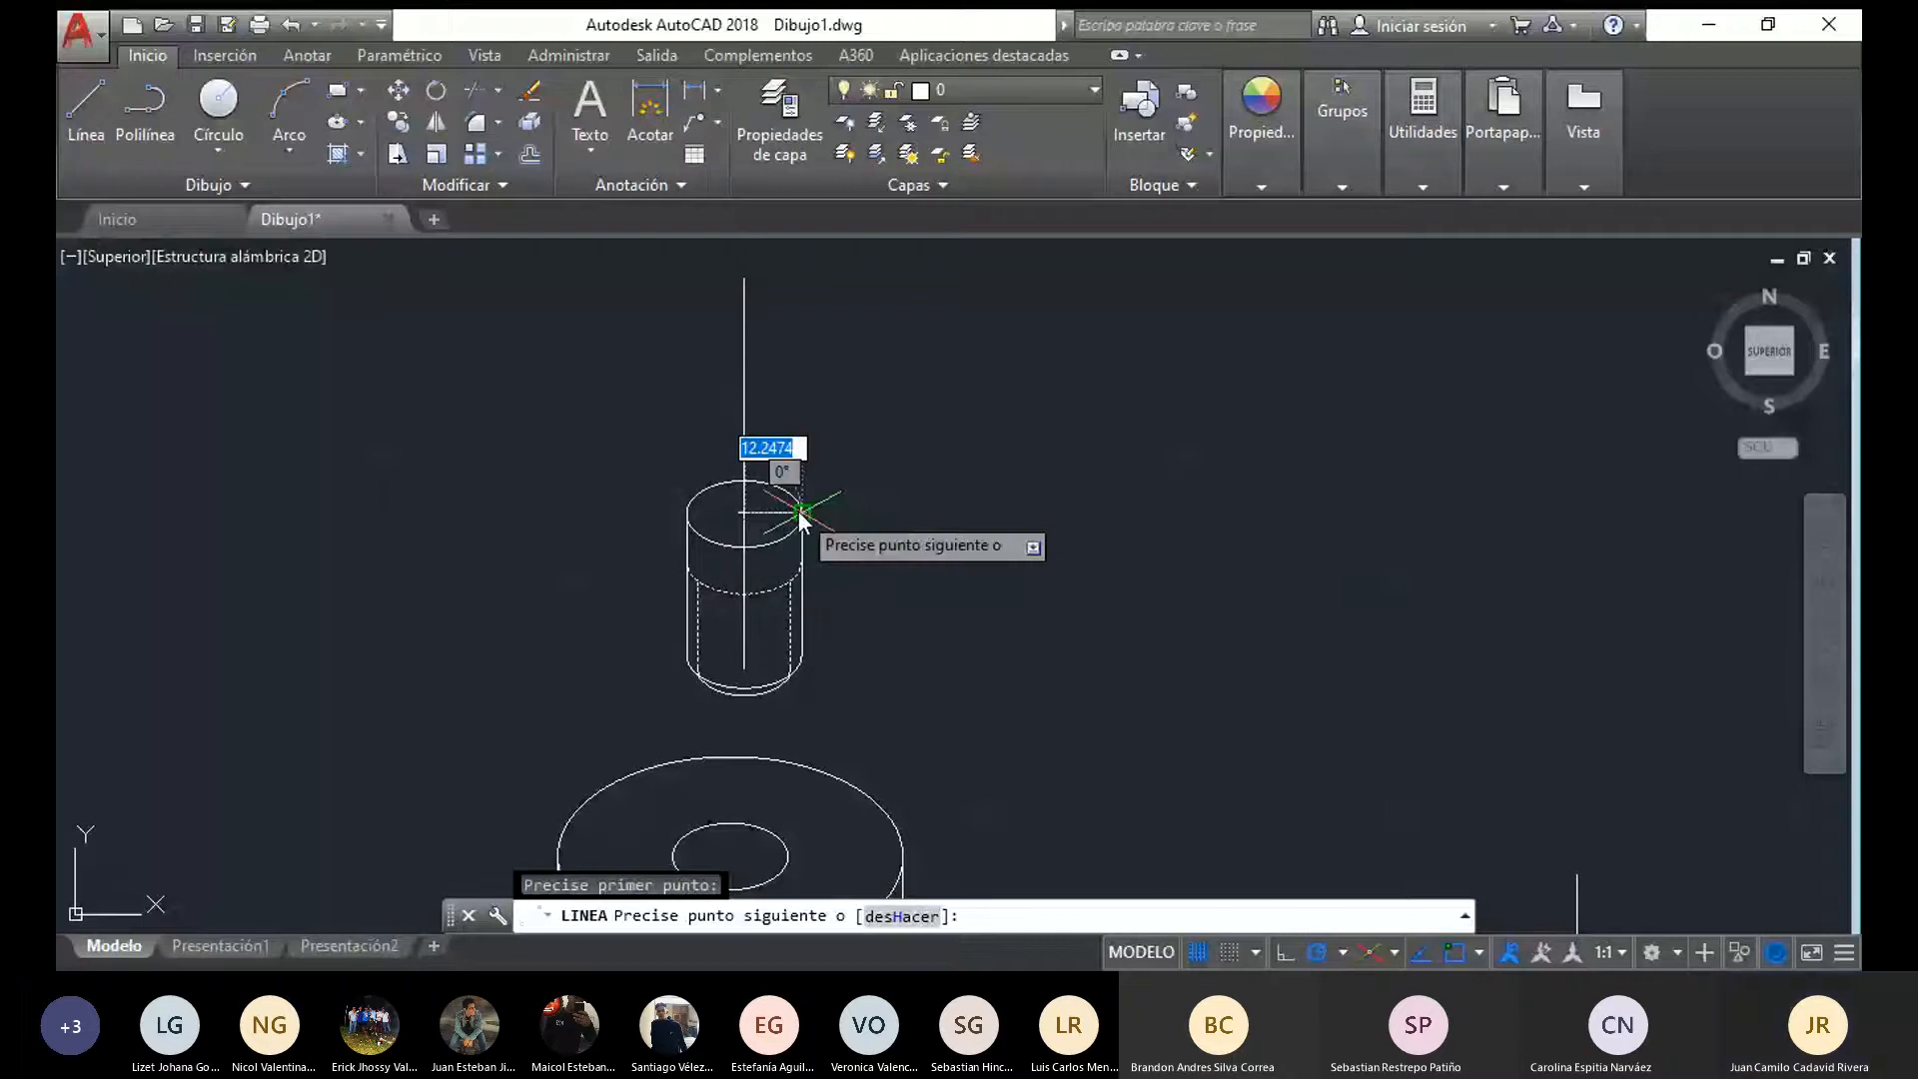
pyautogui.scroll(4, 801, 517)
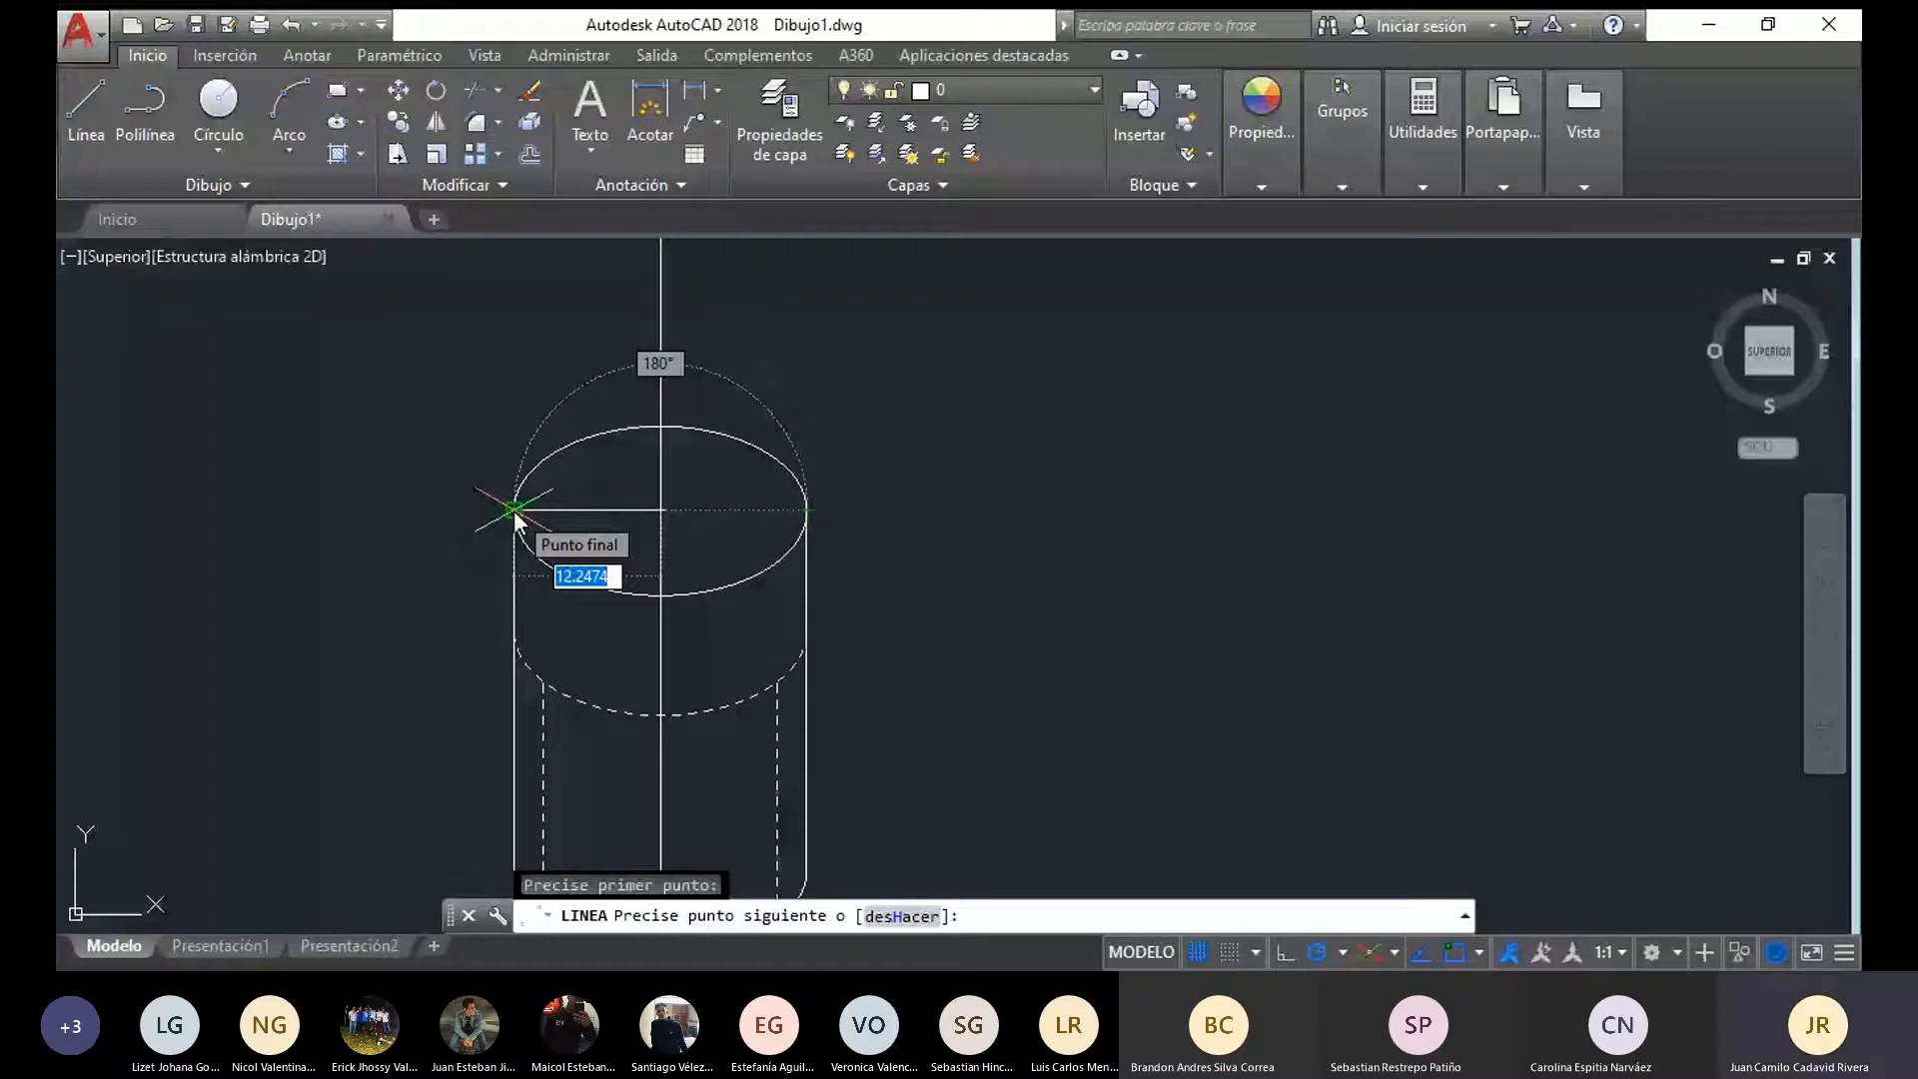
pyautogui.press('Escape')
# Start an isometric circle centred on the cylinder's top ellipse
pyautogui.write('el')
pyautogui.press('Return')
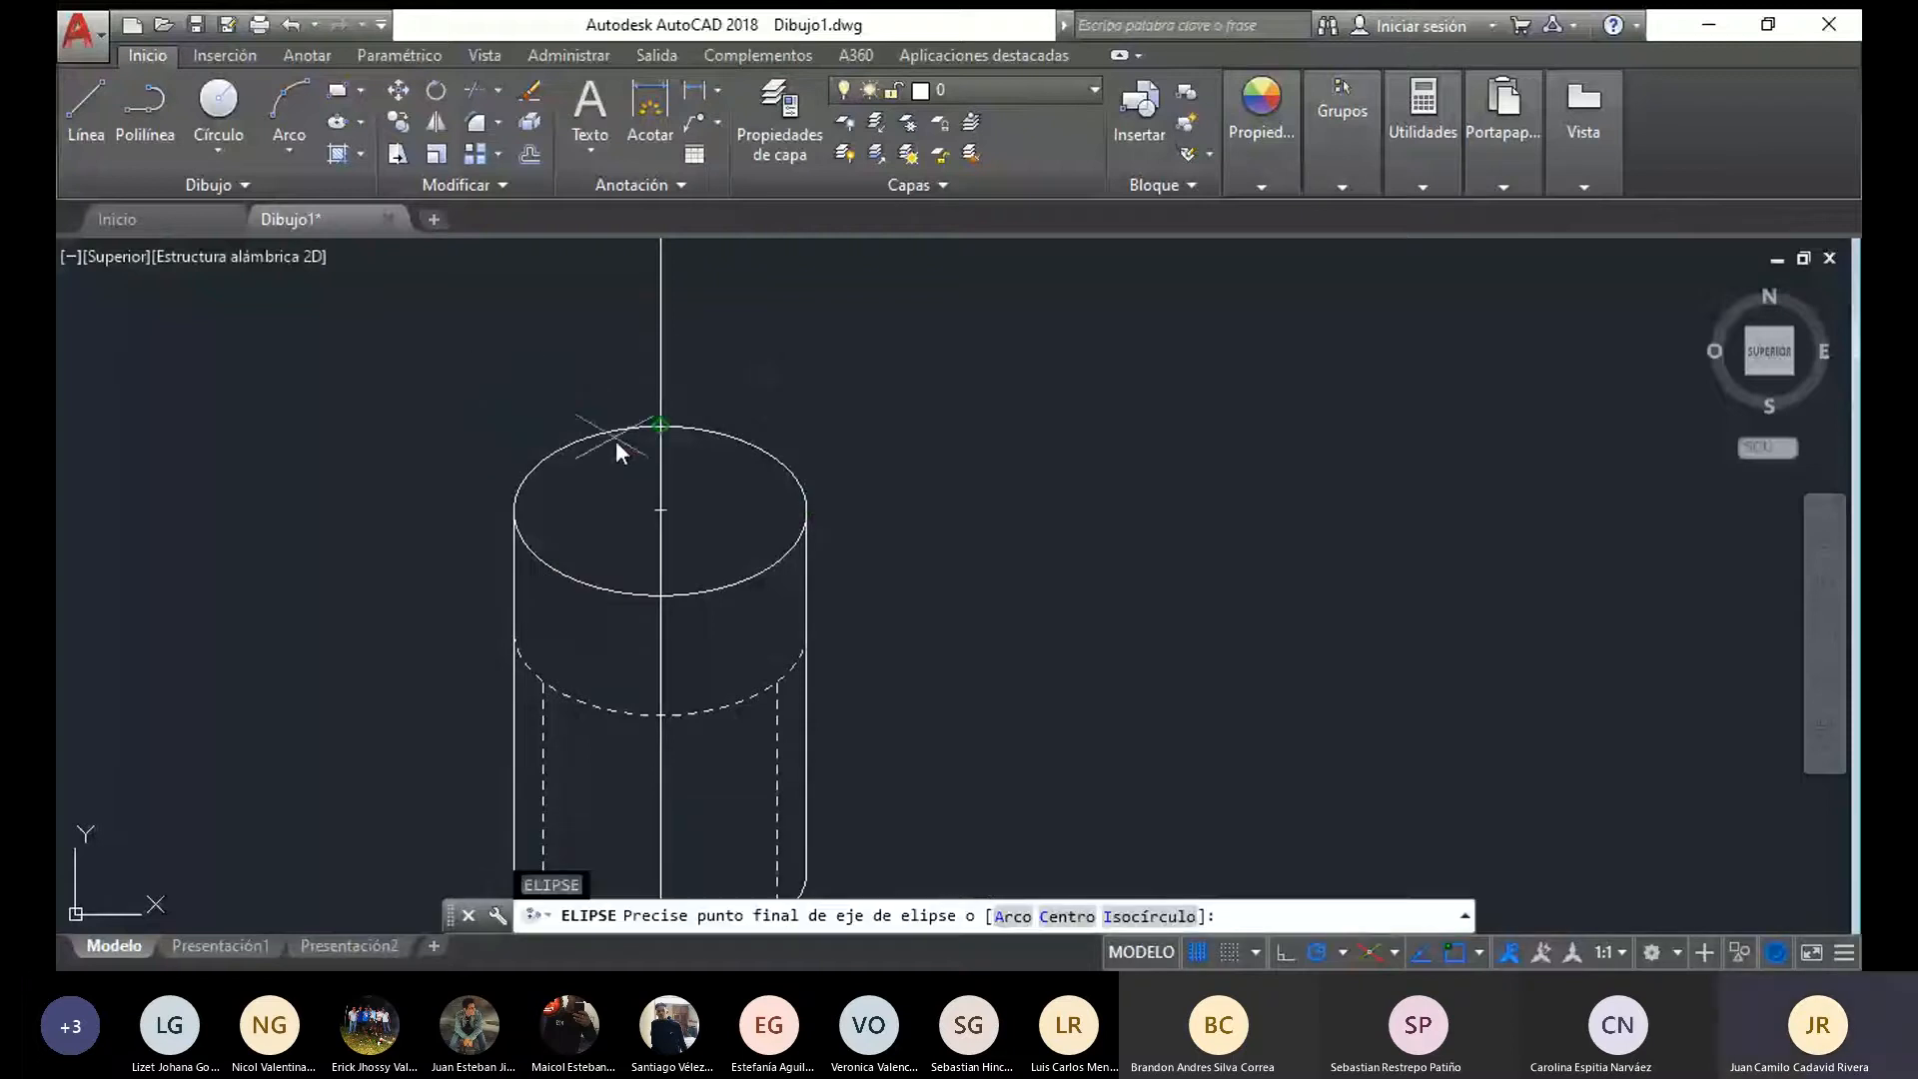
pyautogui.click(1147, 917)
pyautogui.click(655, 509)
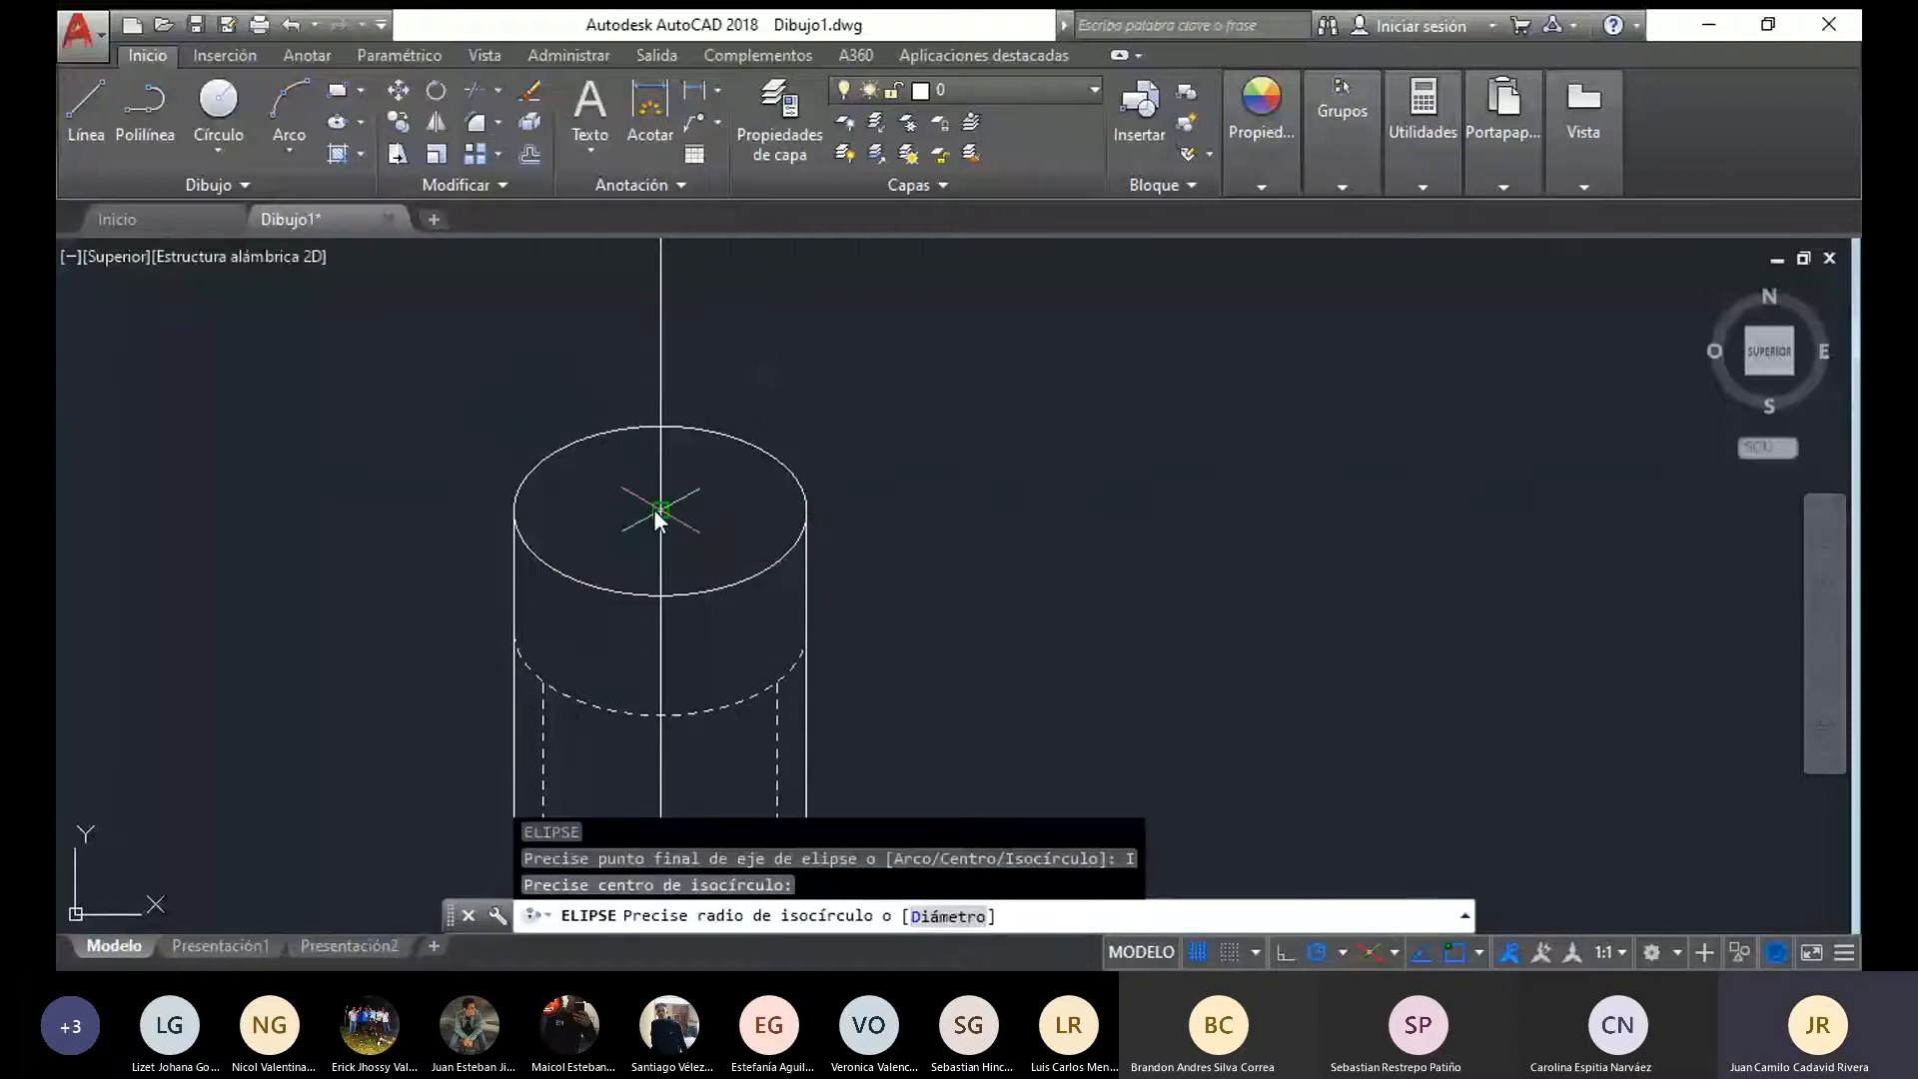
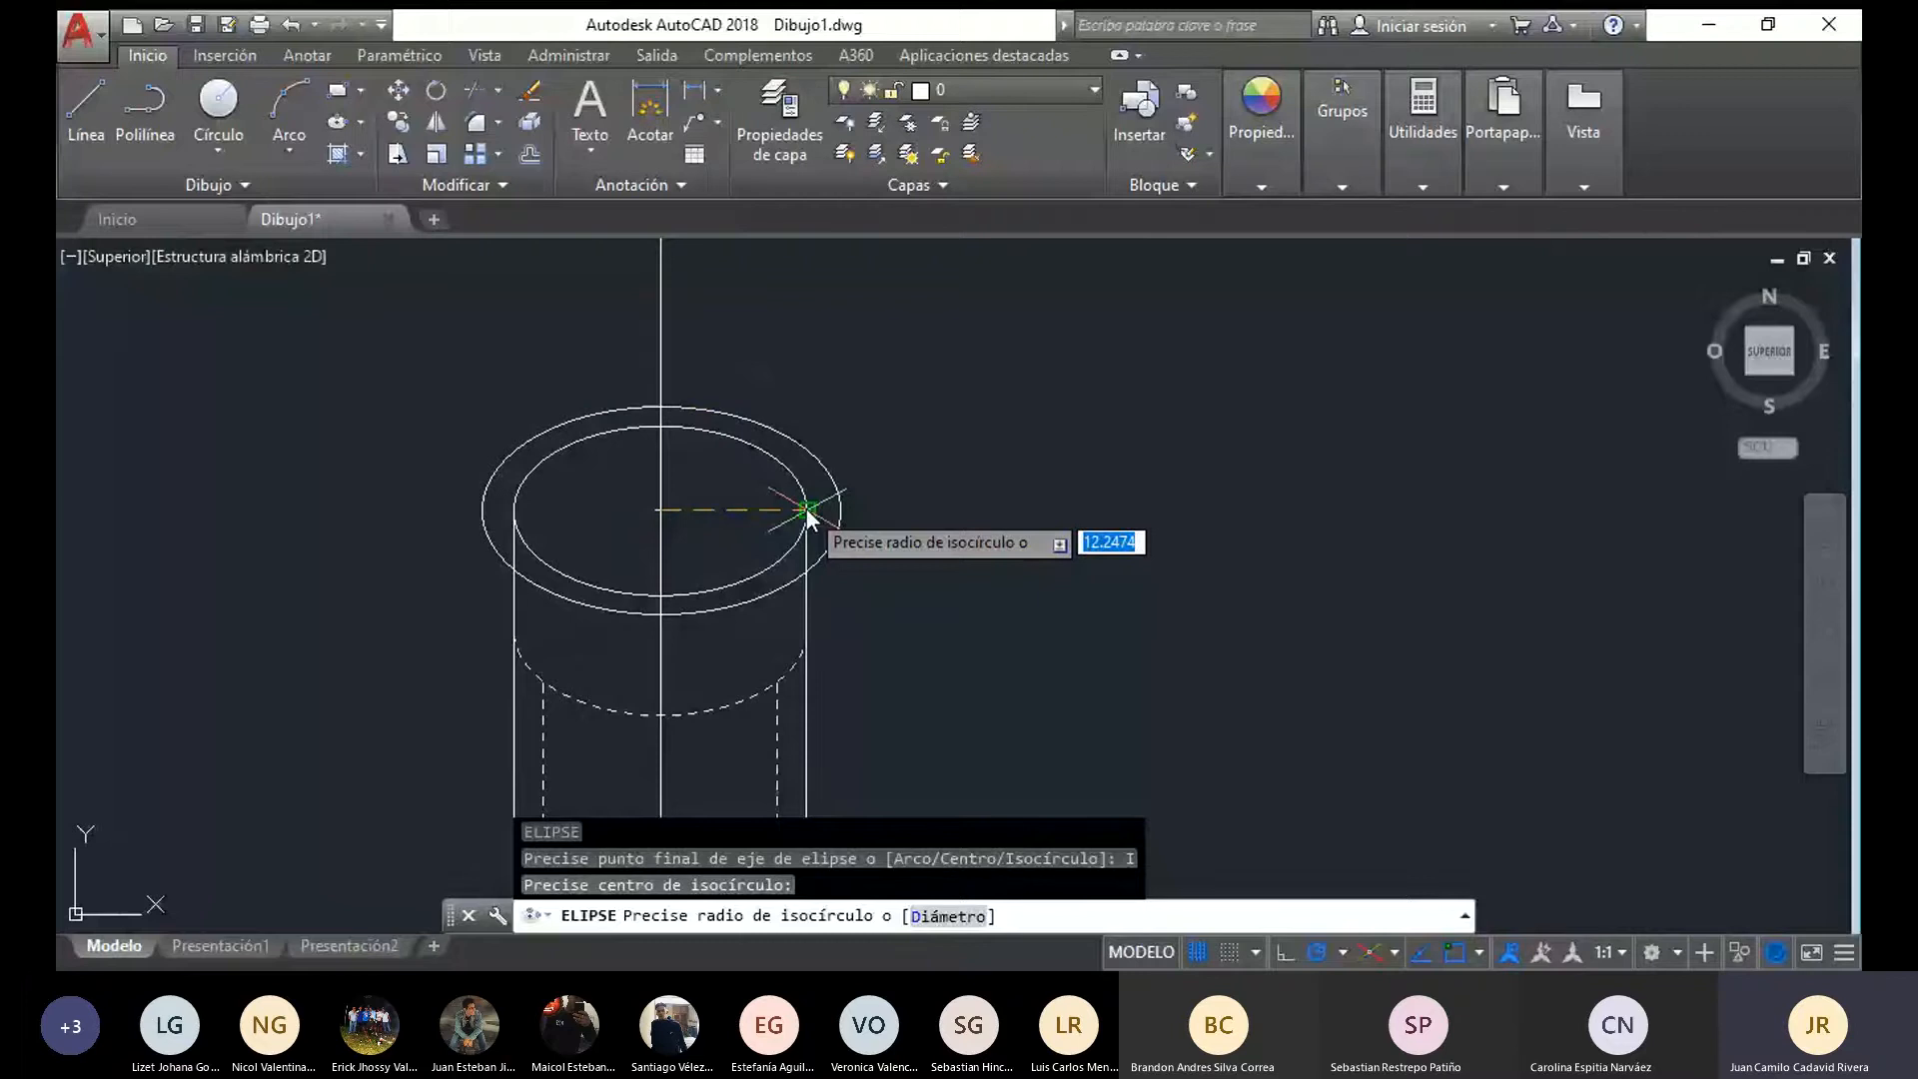
# Give the isometric circle centred on the cylinder's top ellipse a radius of 13
pyautogui.write('13')
pyautogui.press('Return')
pyautogui.scroll(-2, 614, 613)
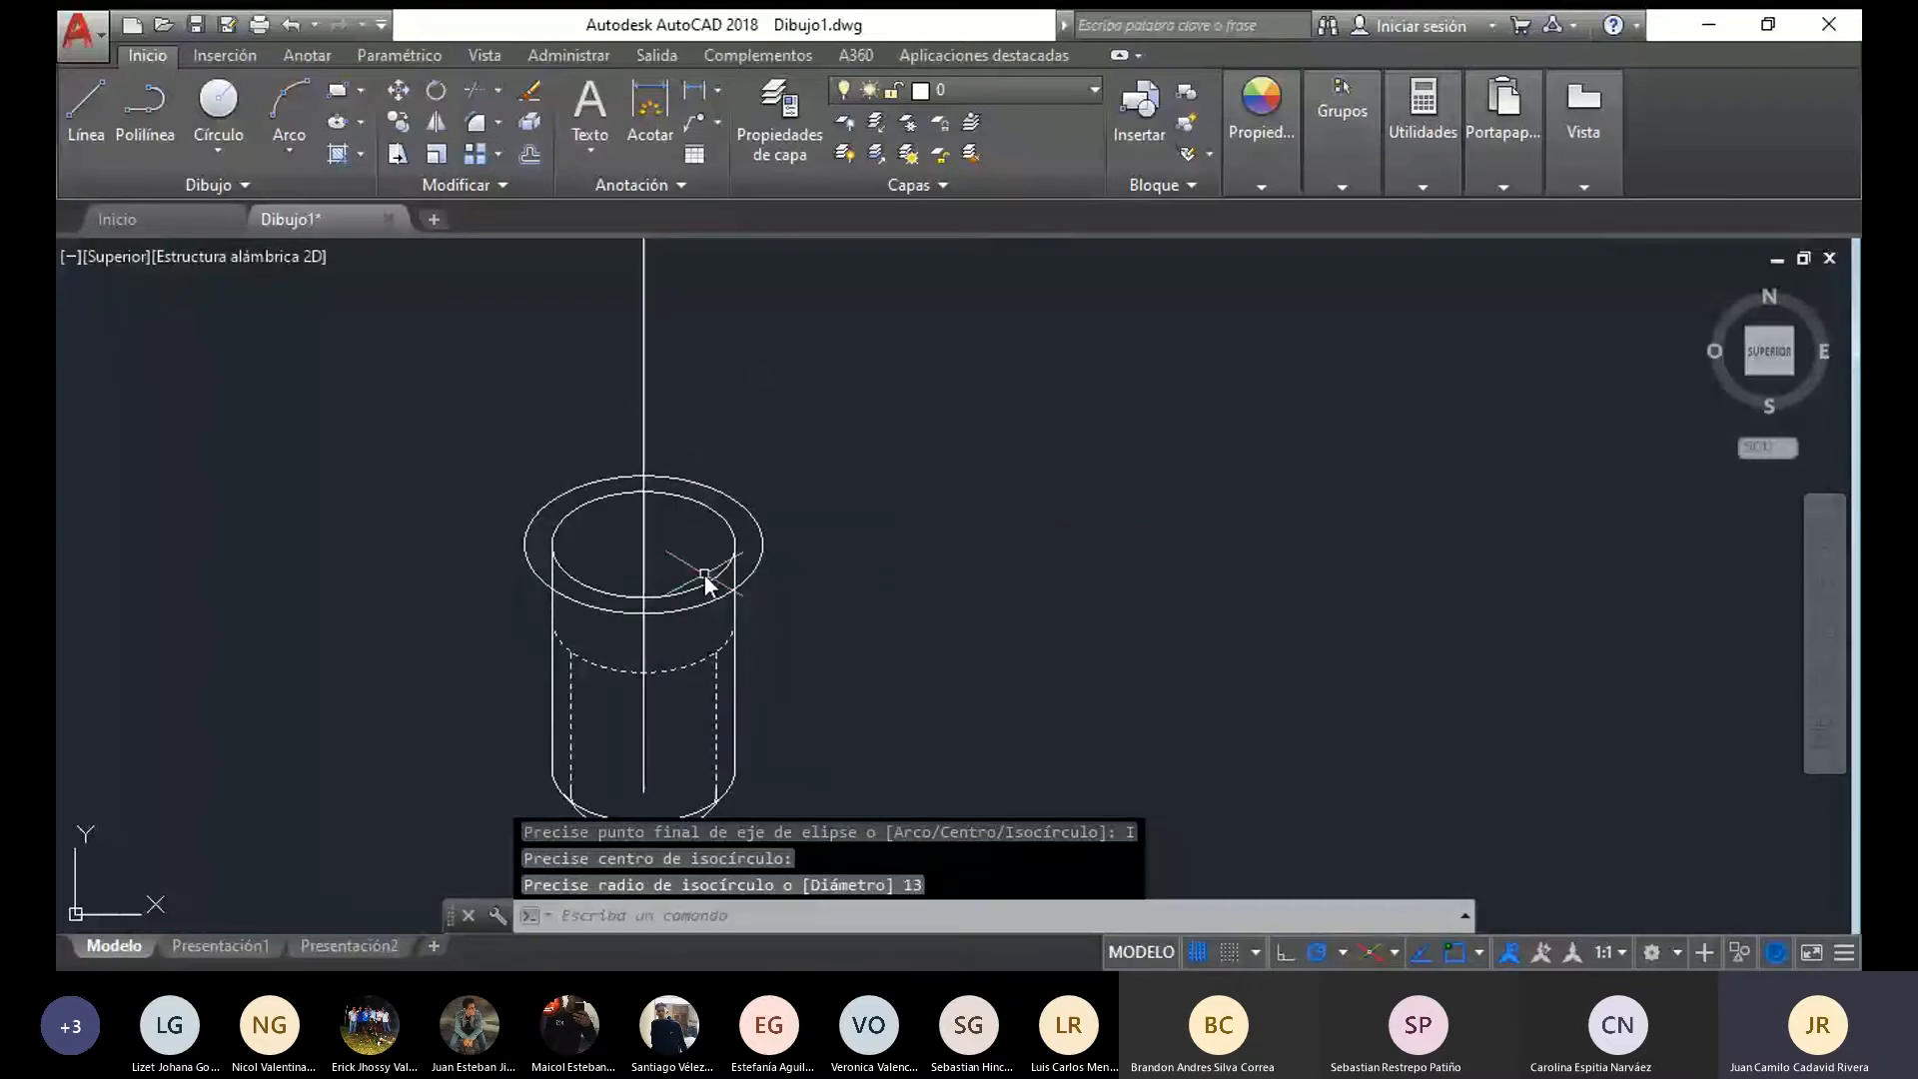
# Draw an isometric circle of radius 11 centred on the upper end of the axis segment above the cylinder
pyautogui.click(646, 565)
pyautogui.moveTo(646, 396)
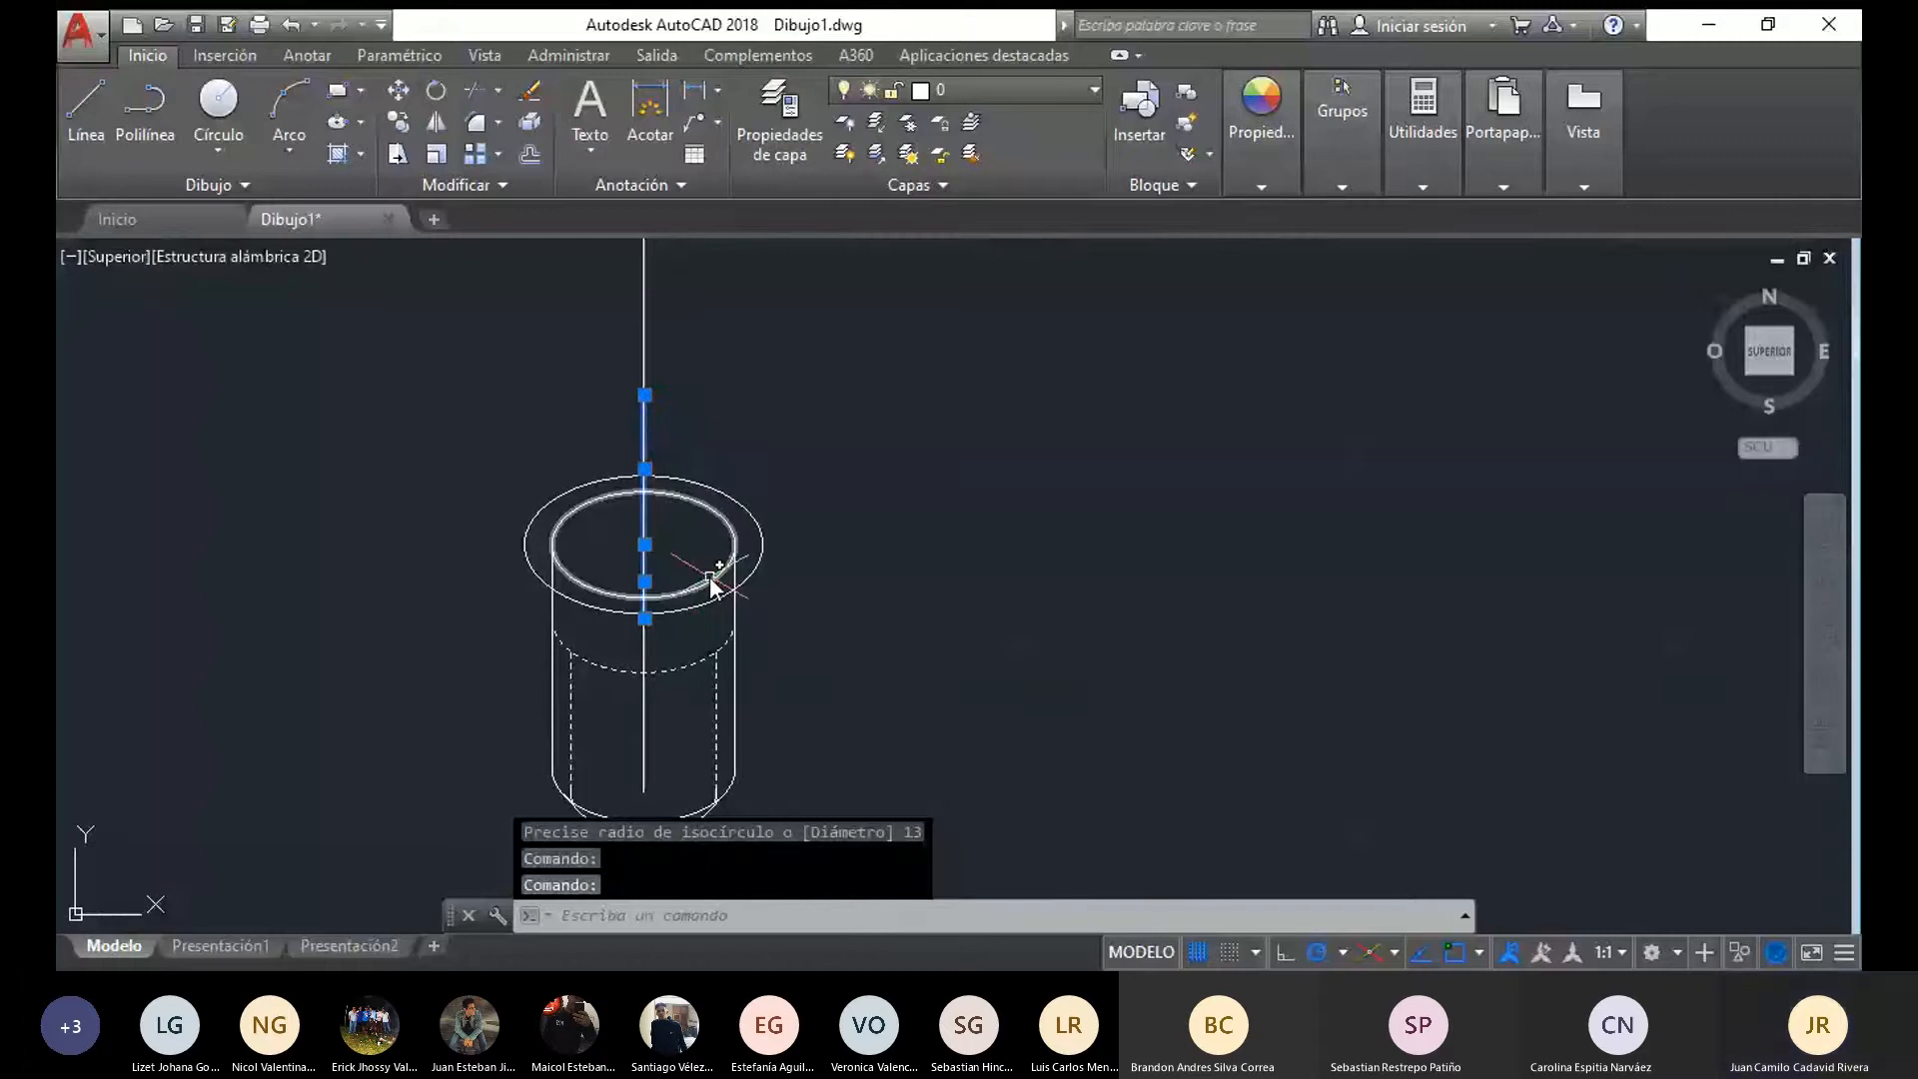
pyautogui.press('Escape')
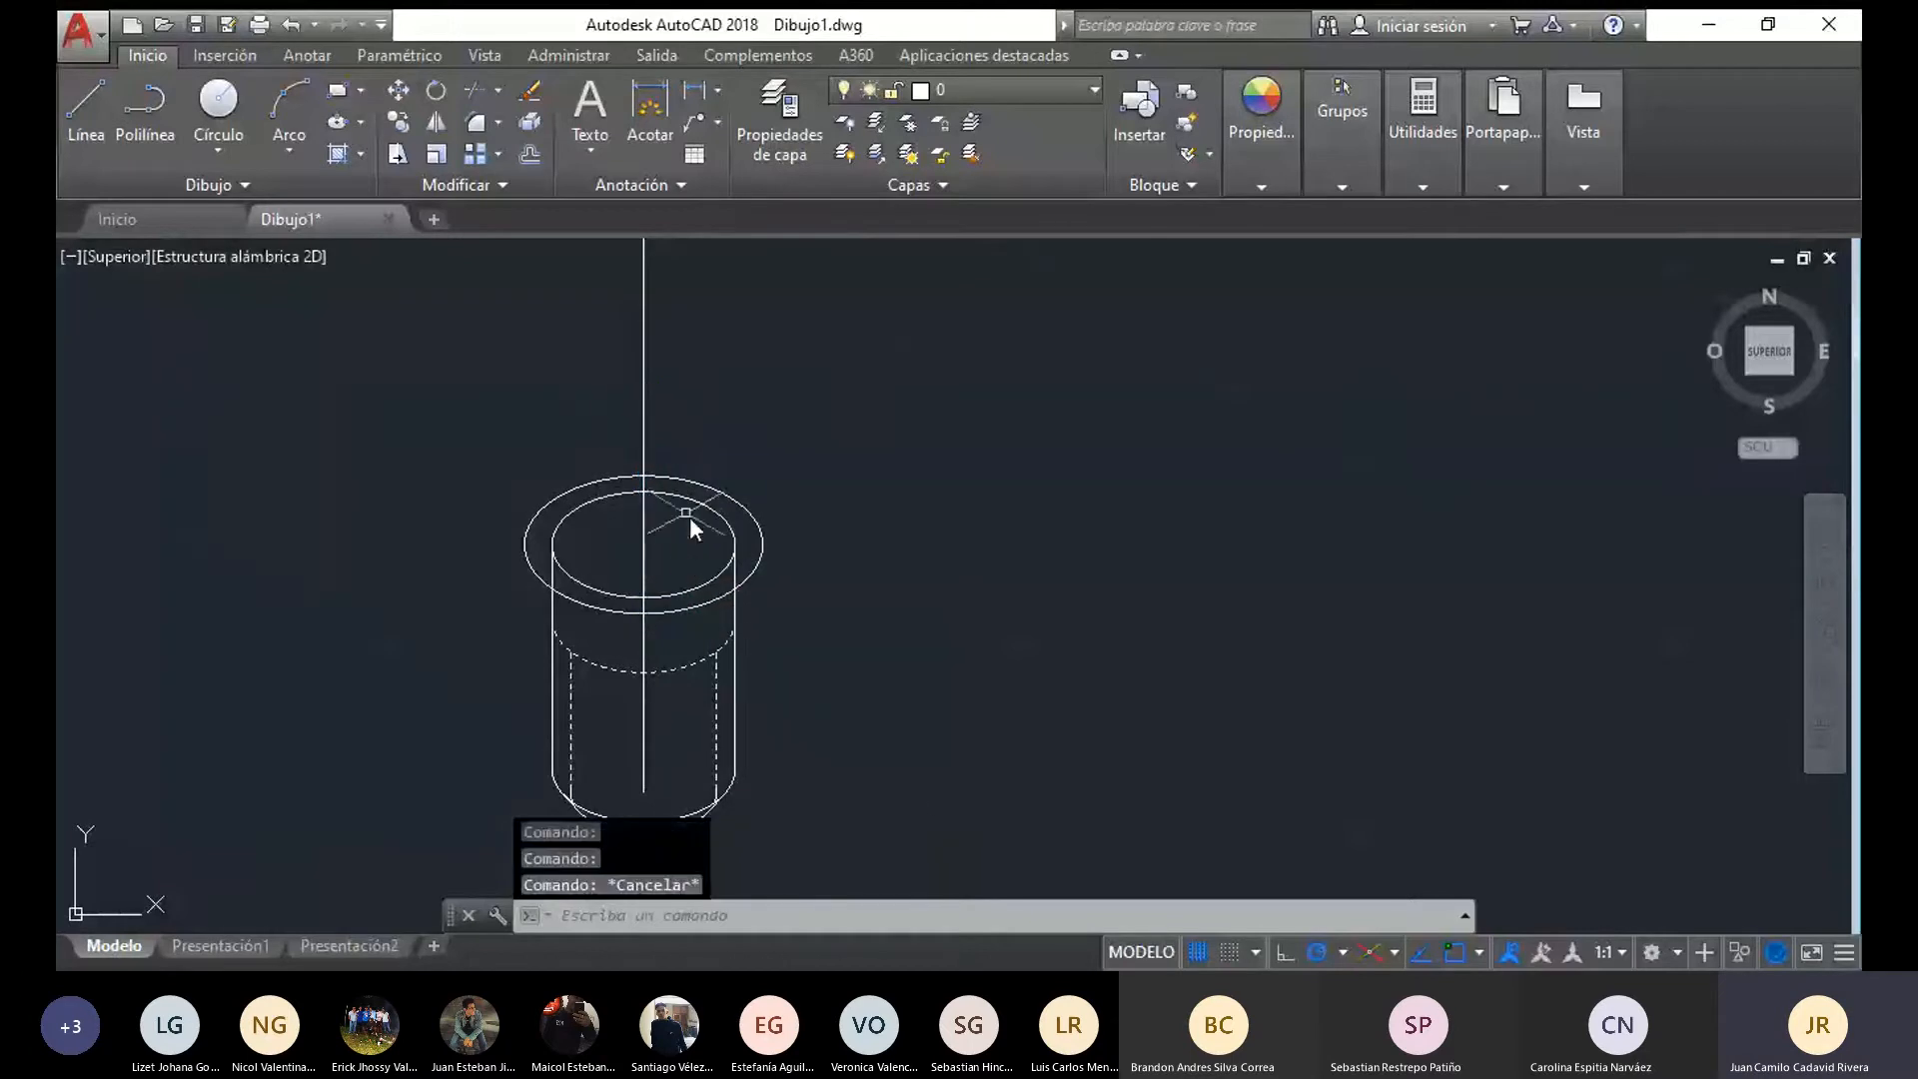
pyautogui.click(639, 433)
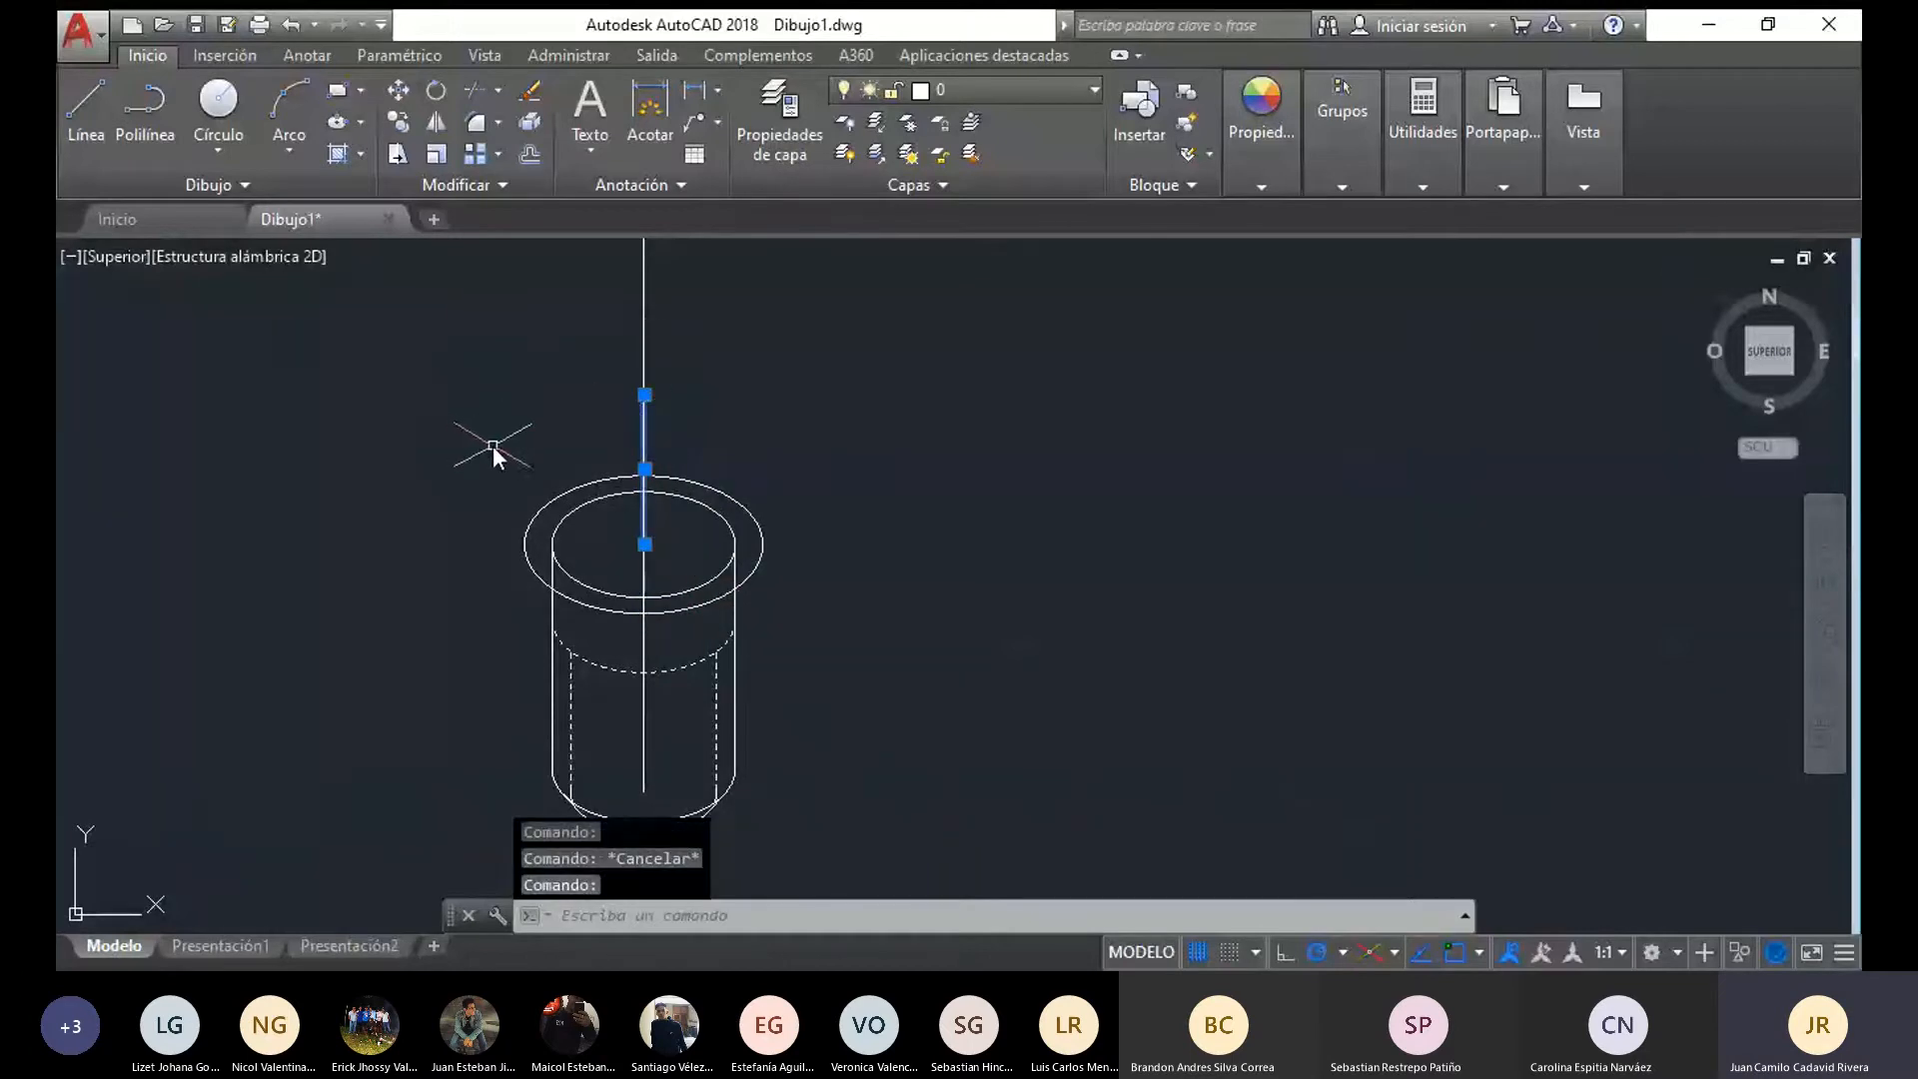
pyautogui.write('el')
pyautogui.press('Return')
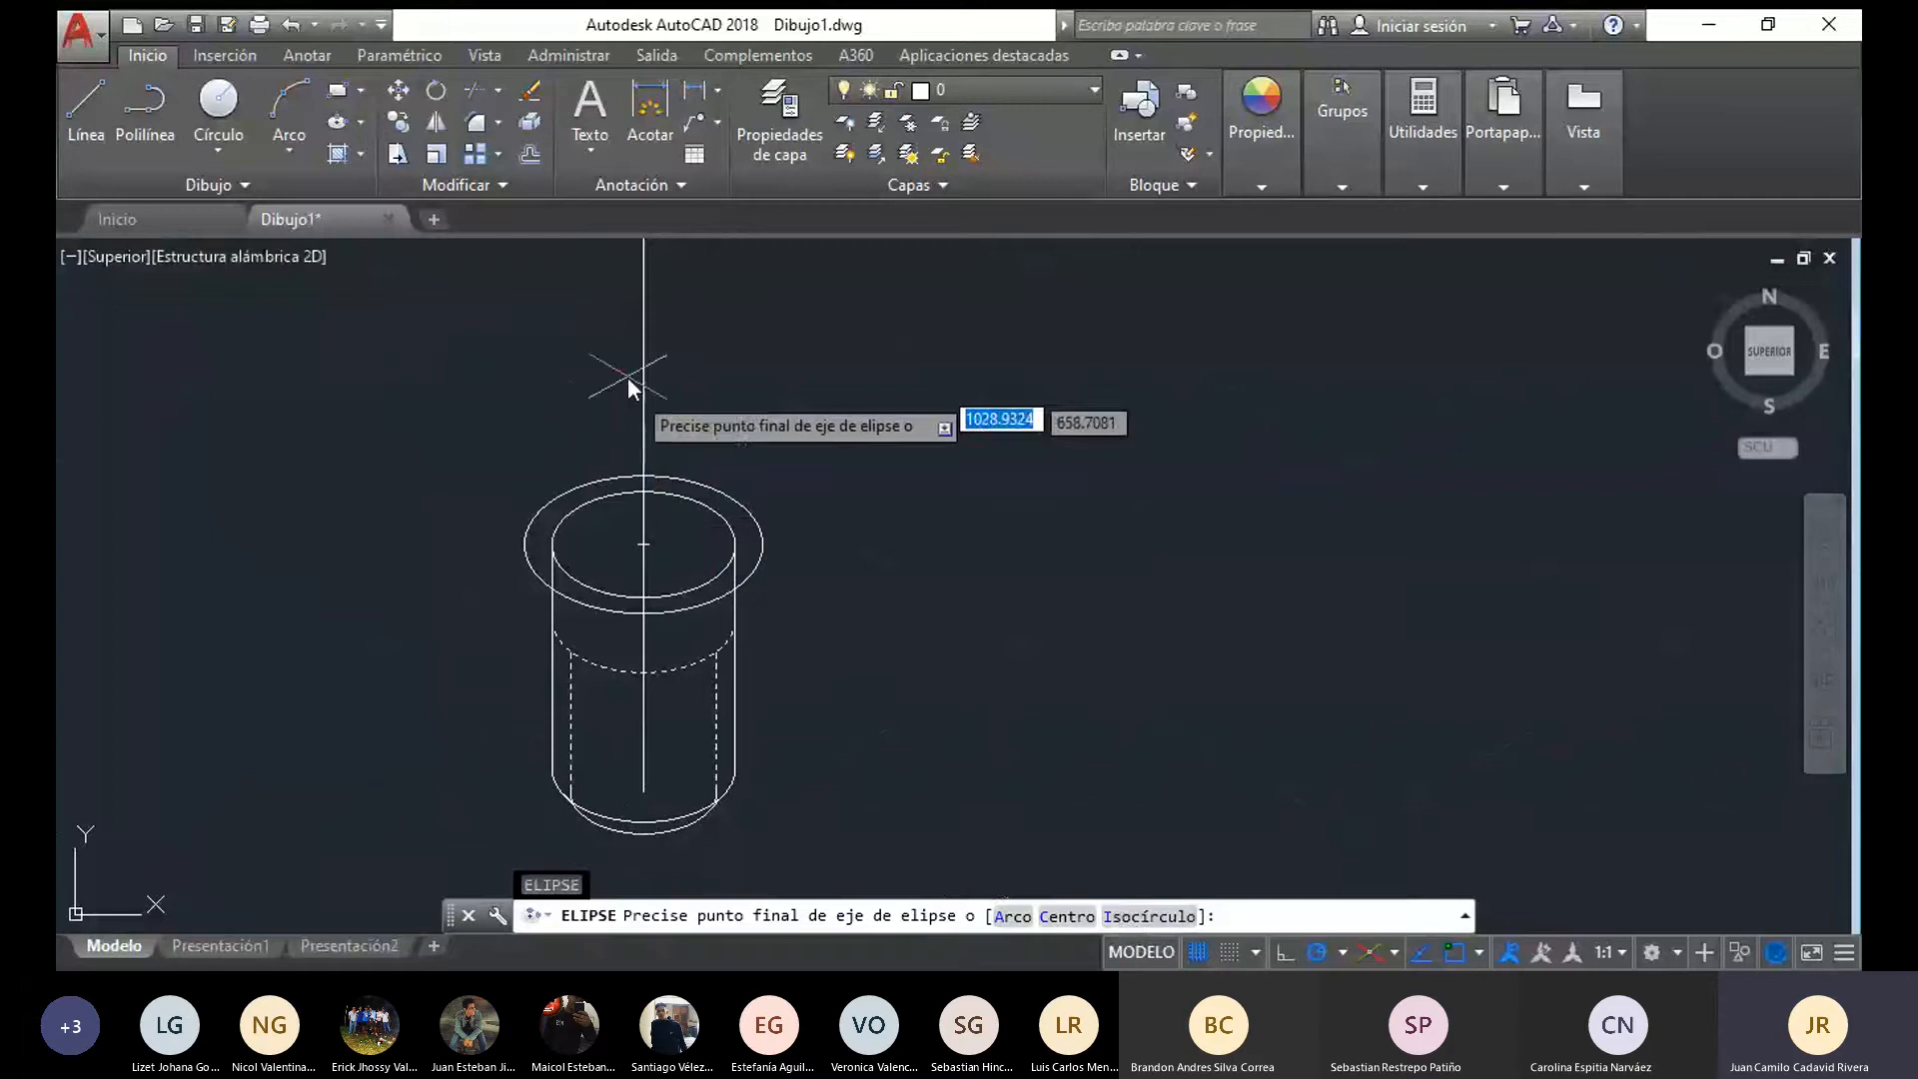
pyautogui.write('I')
pyautogui.press('Return')
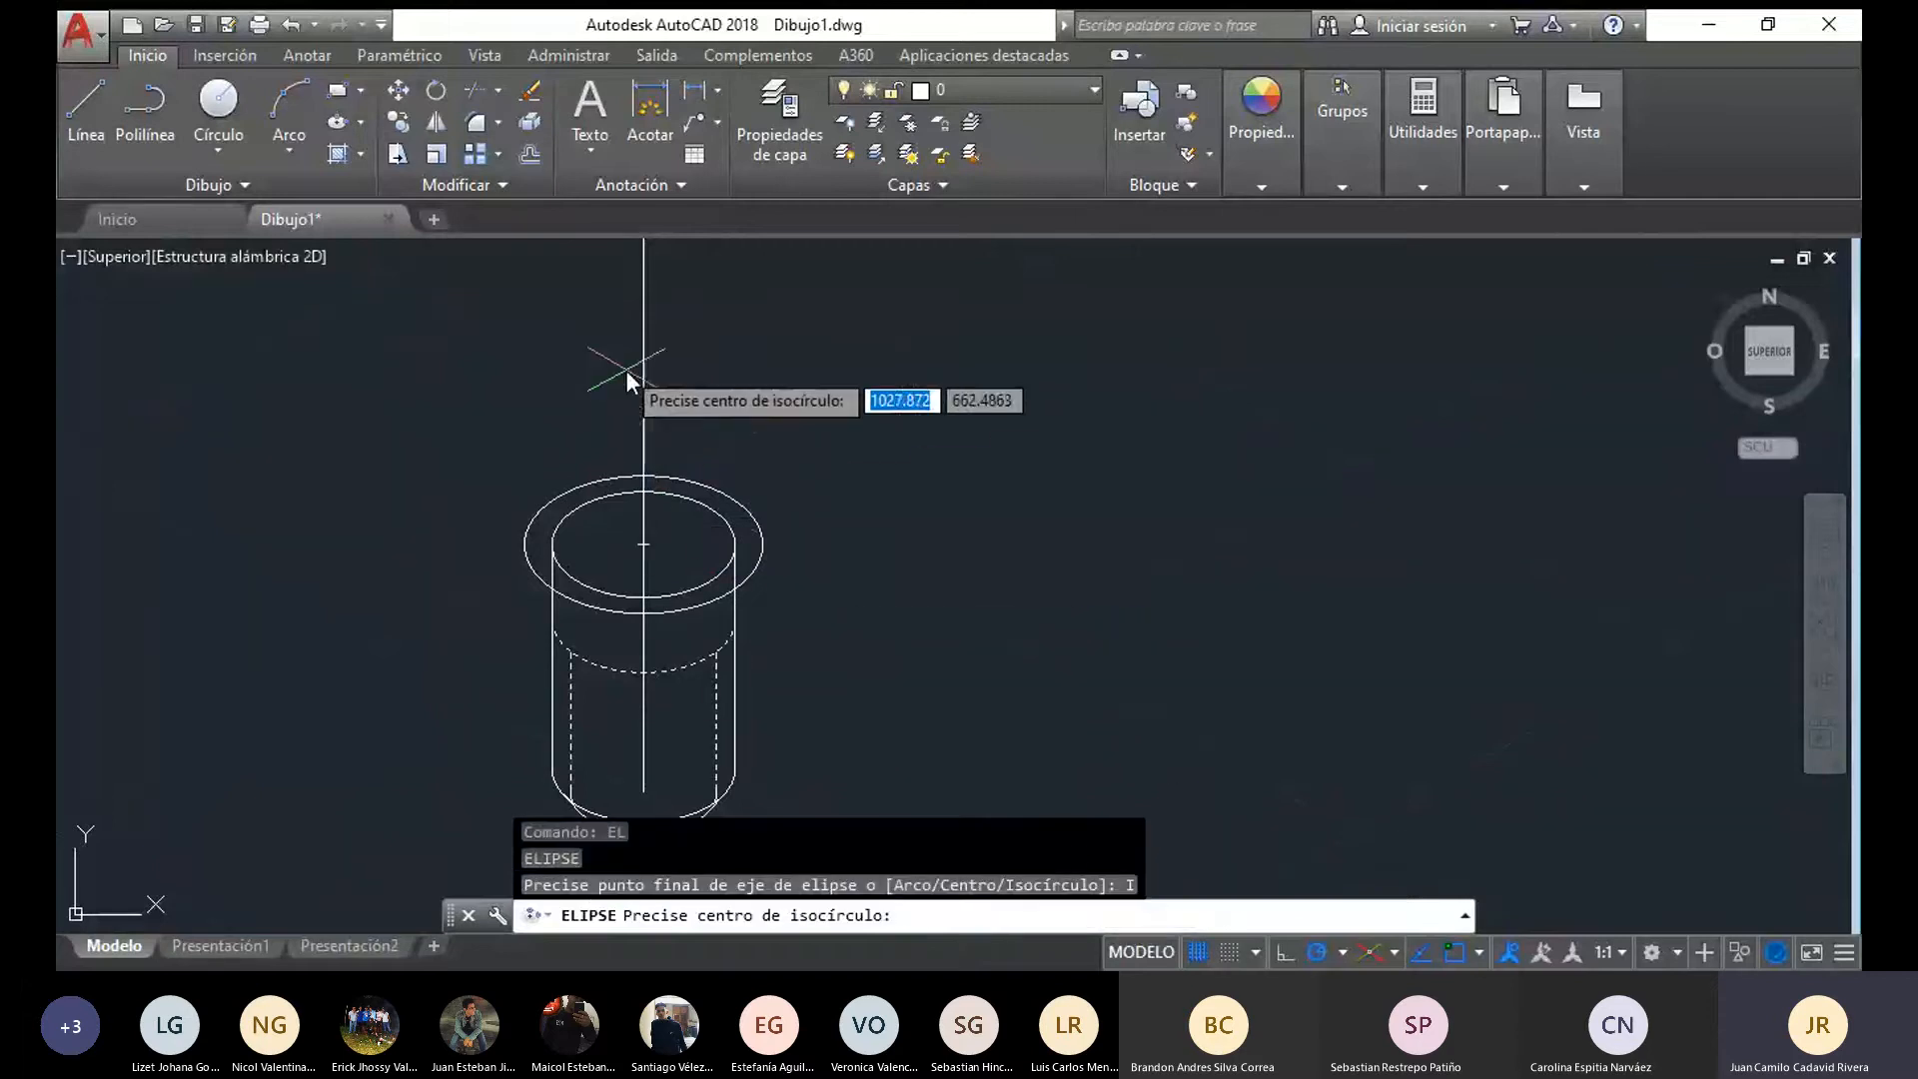
pyautogui.click(644, 396)
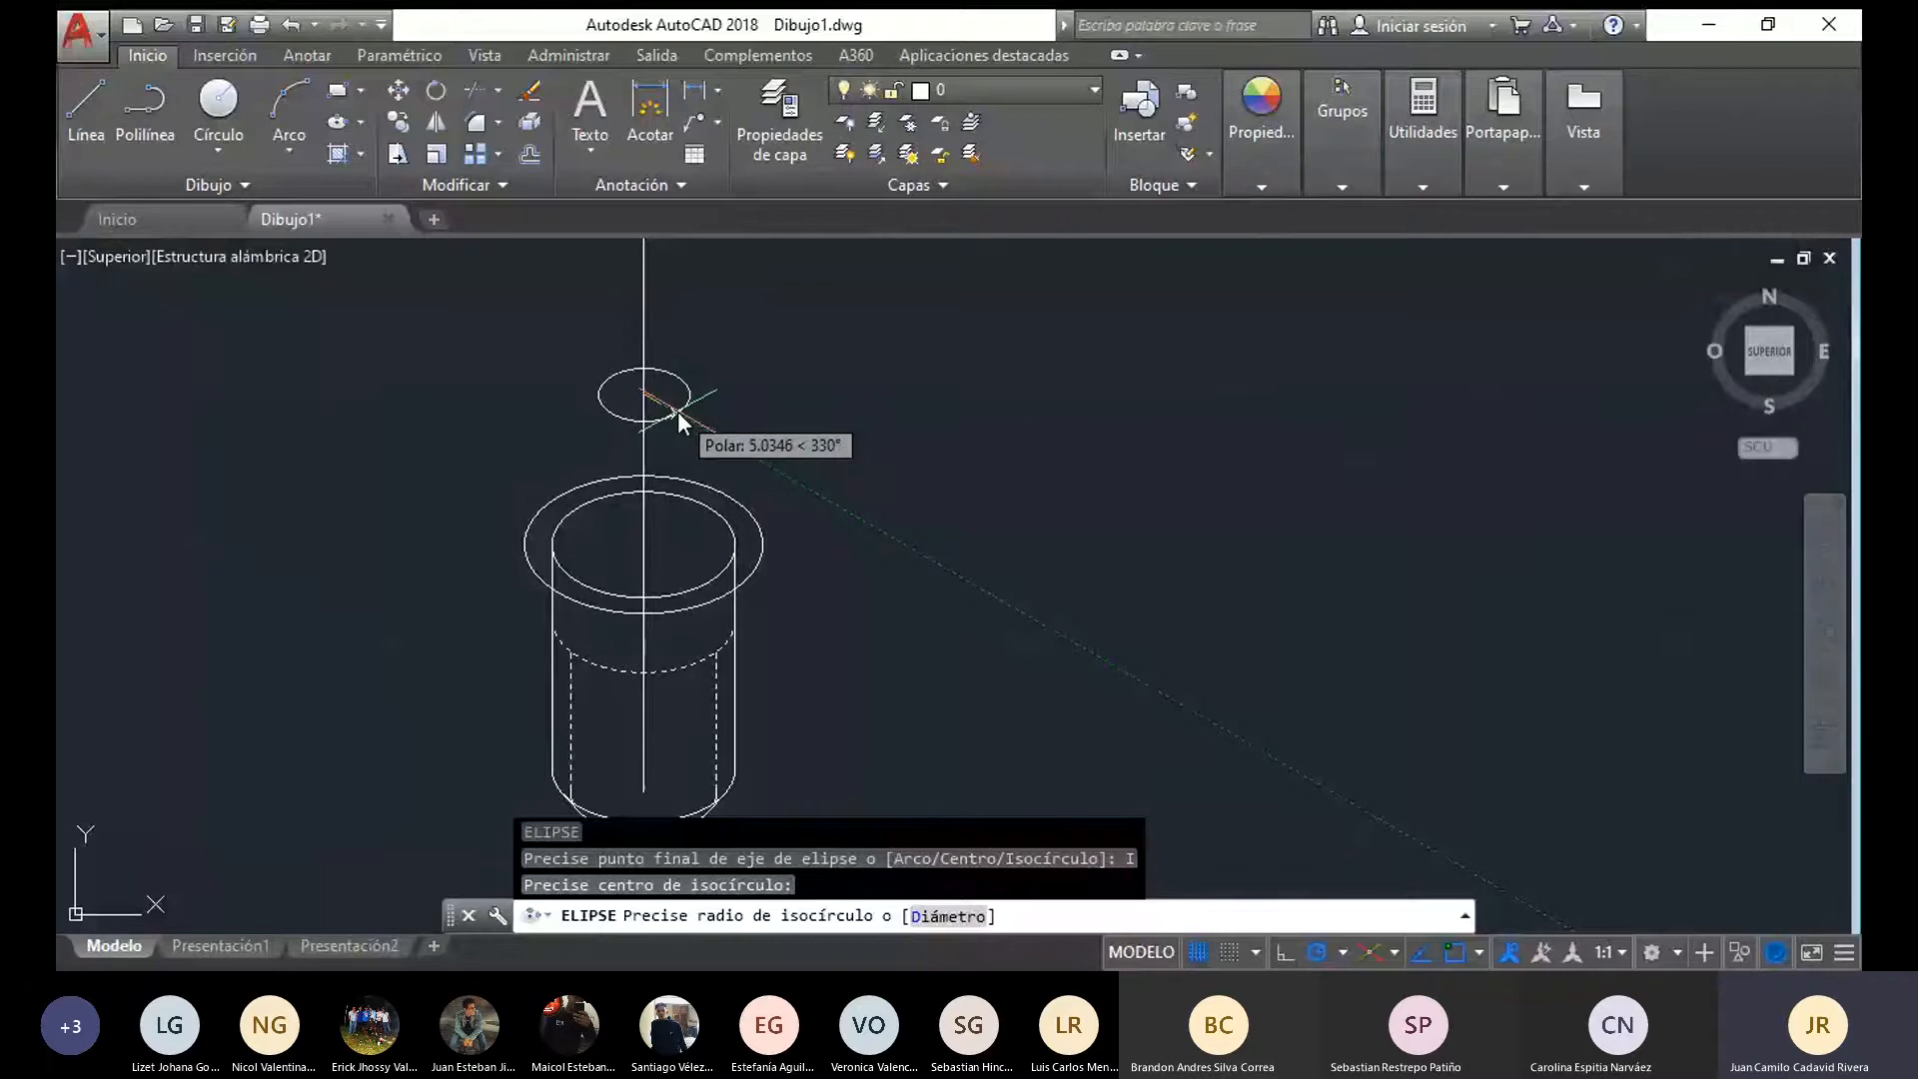
pyautogui.write('11')
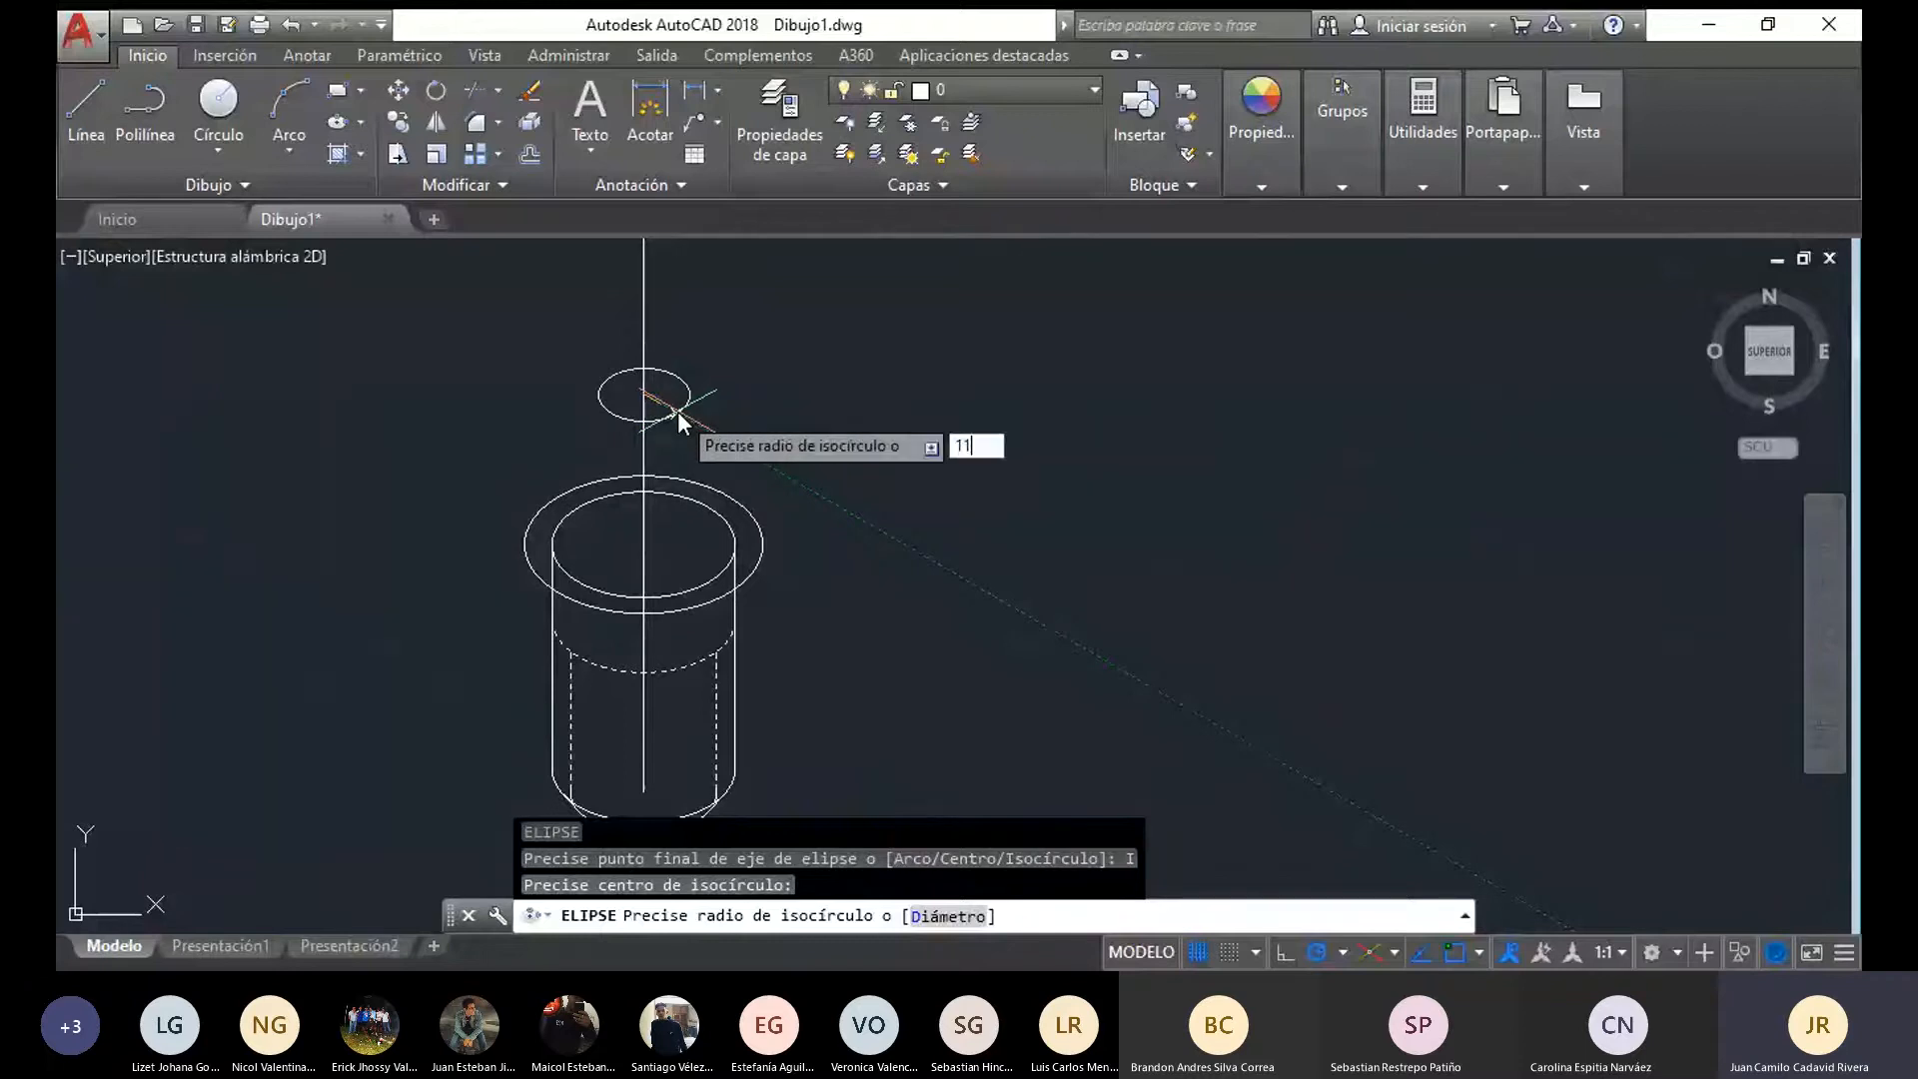
pyautogui.press('Return')
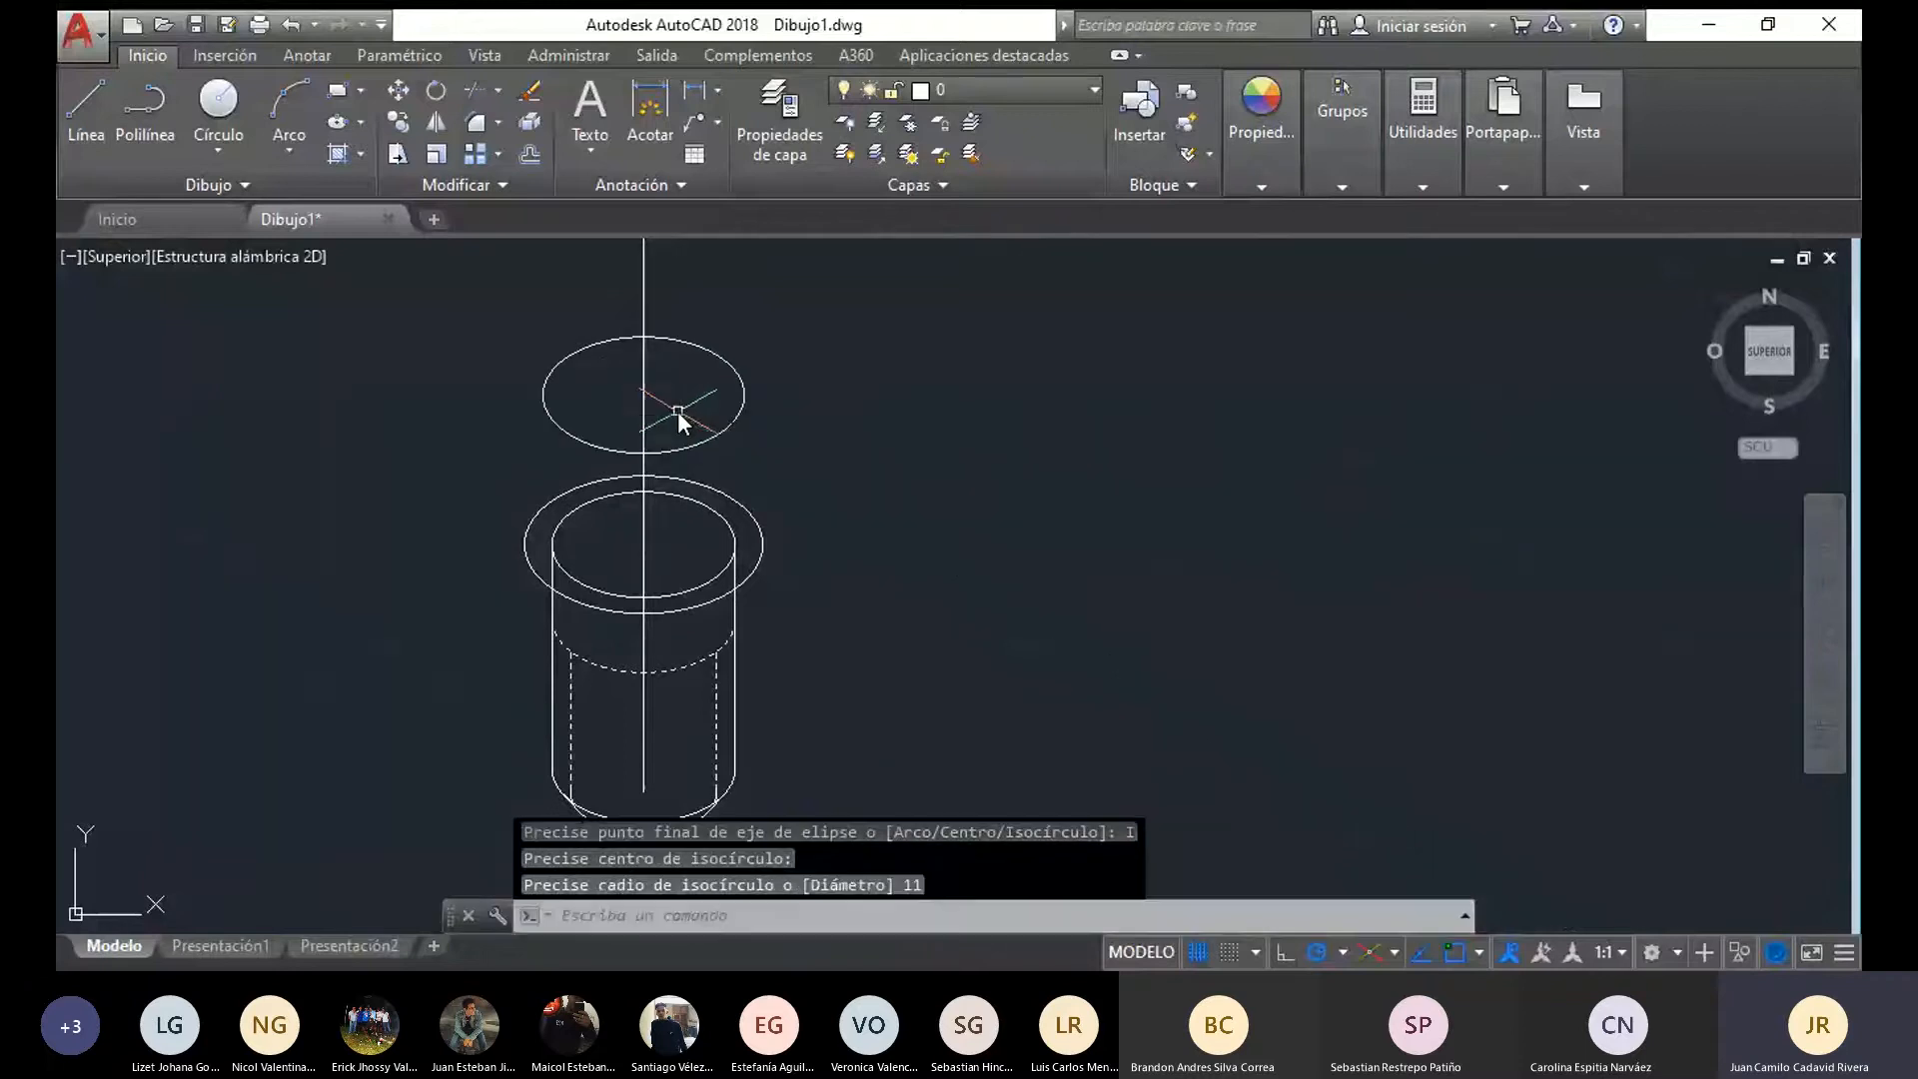
# Copy the radius 13 ellipse straight up from its centre to its own upper quadrant
pyautogui.click(82, 100)
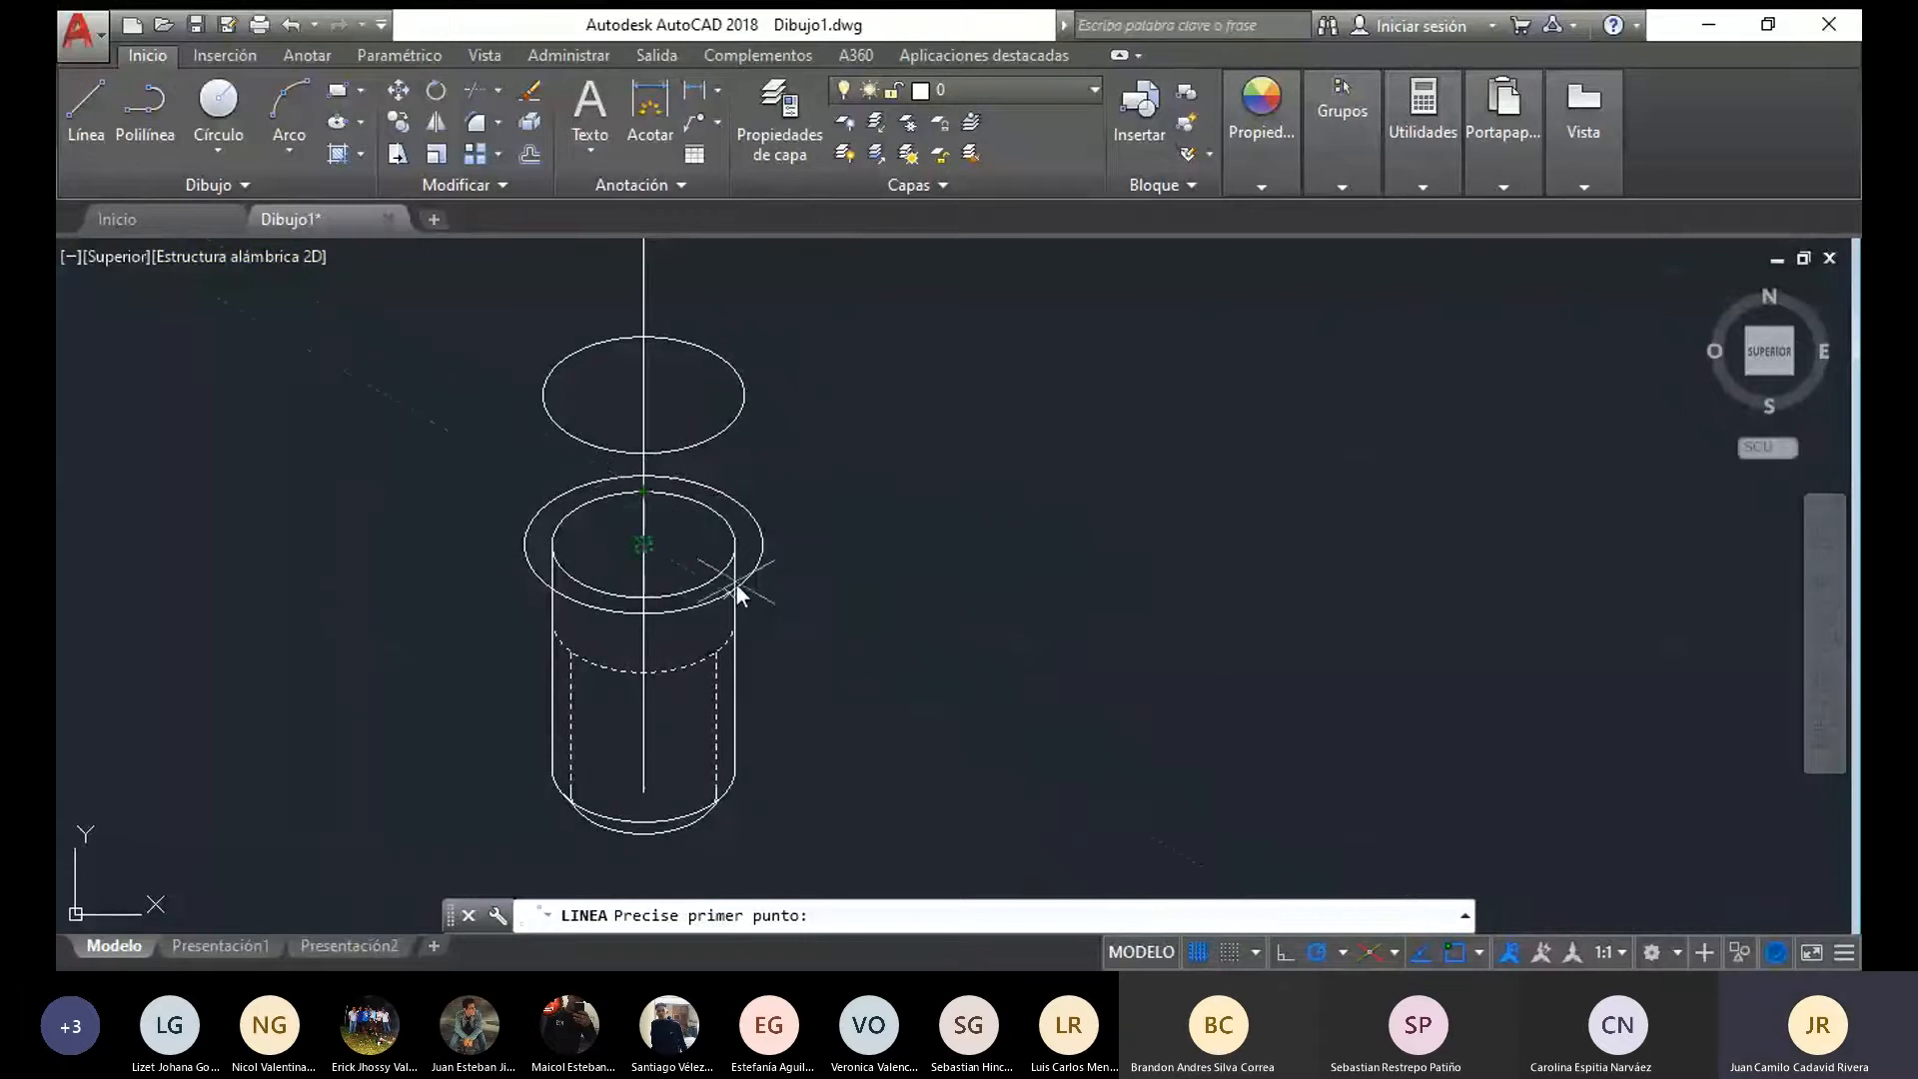
pyautogui.press('Escape')
pyautogui.click(761, 556)
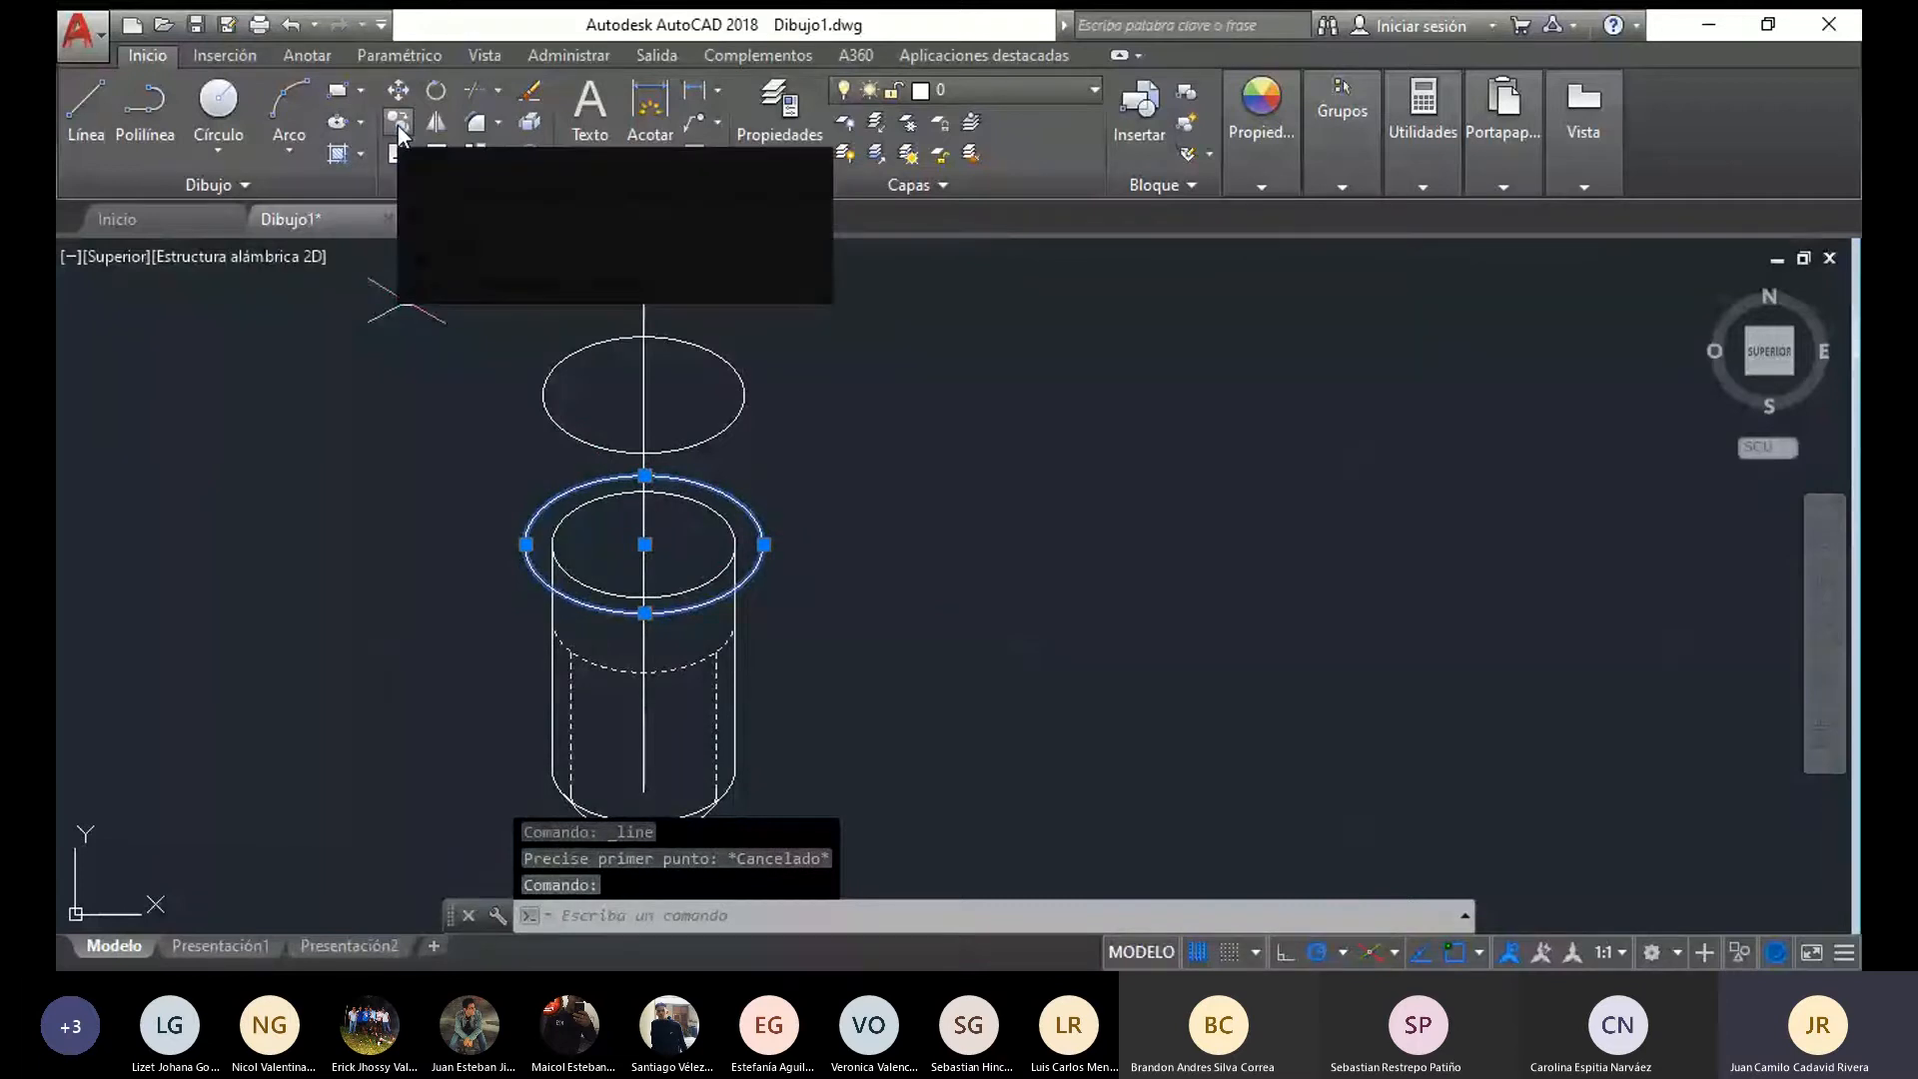
pyautogui.click(400, 130)
pyautogui.click(644, 545)
pyautogui.scroll(5, 647, 481)
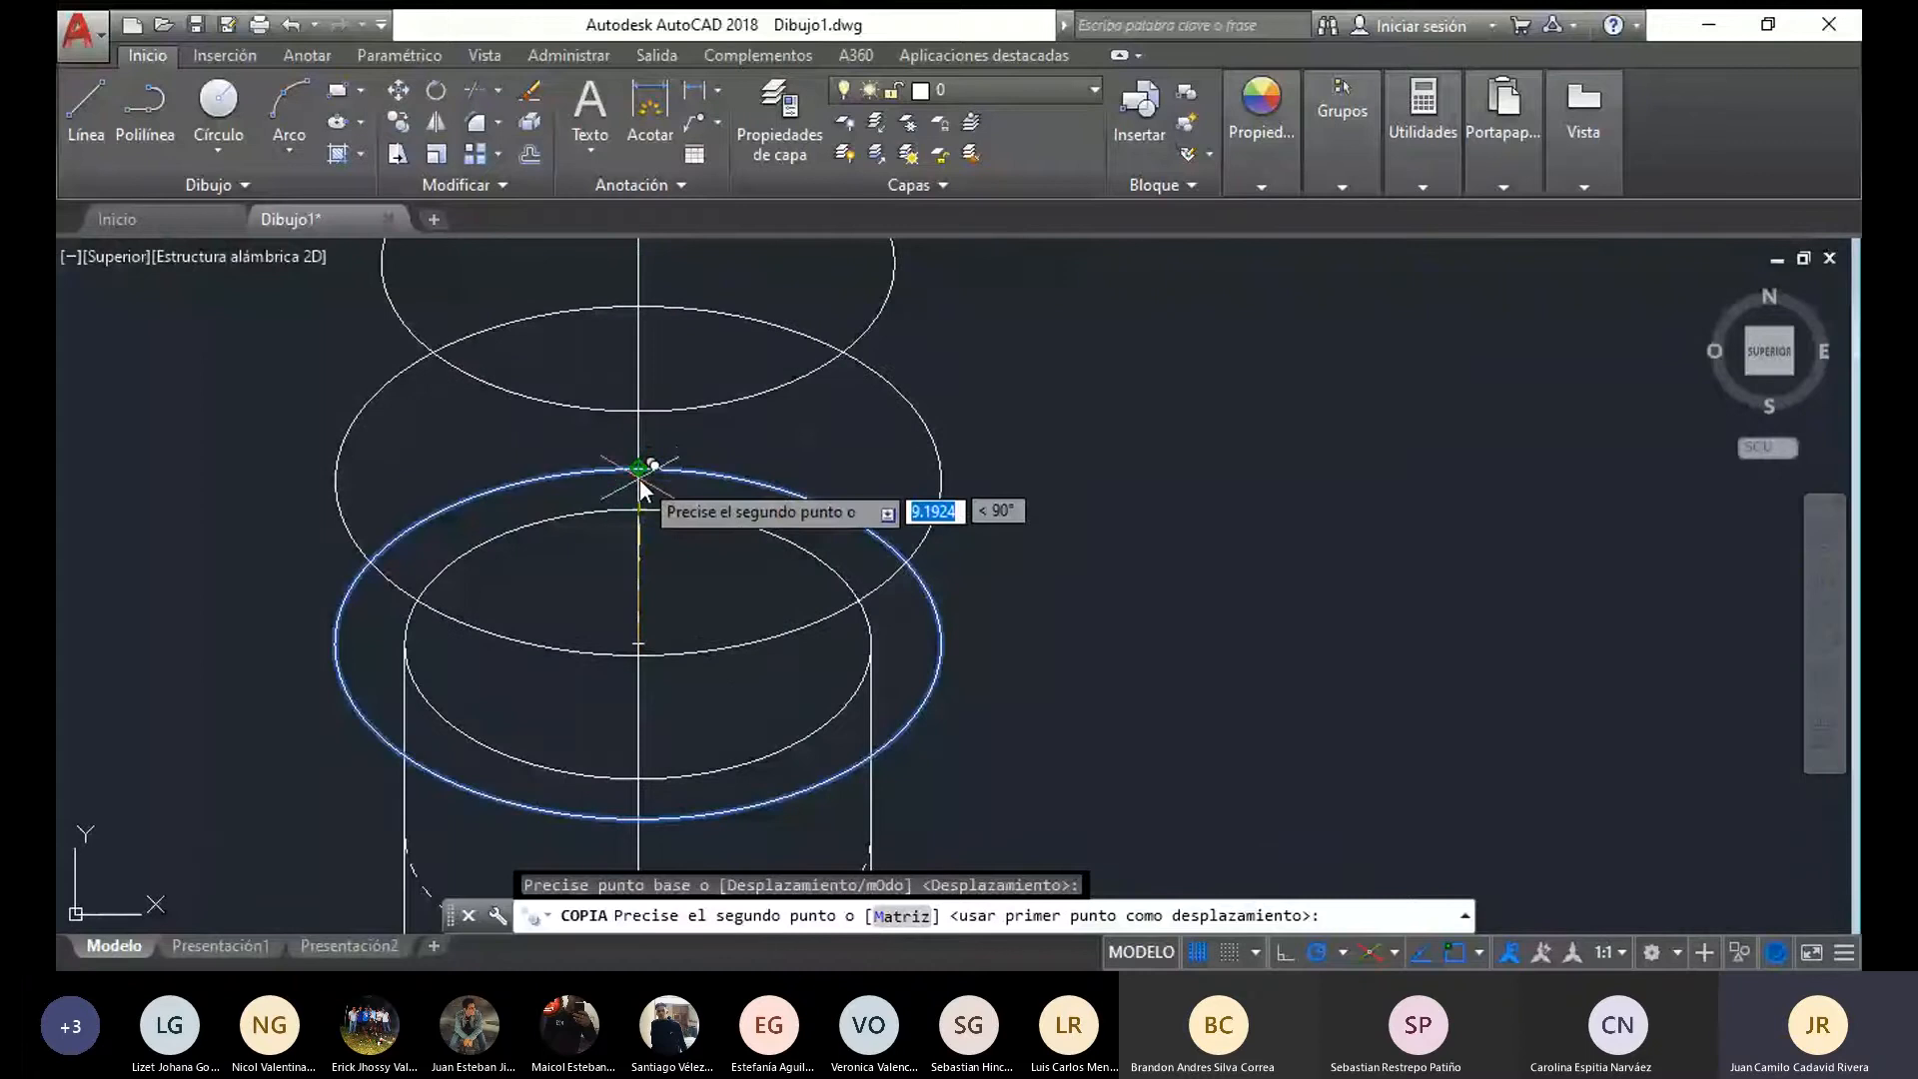
pyautogui.click(639, 467)
pyautogui.press('Escape')
pyautogui.scroll(-3, 899, 609)
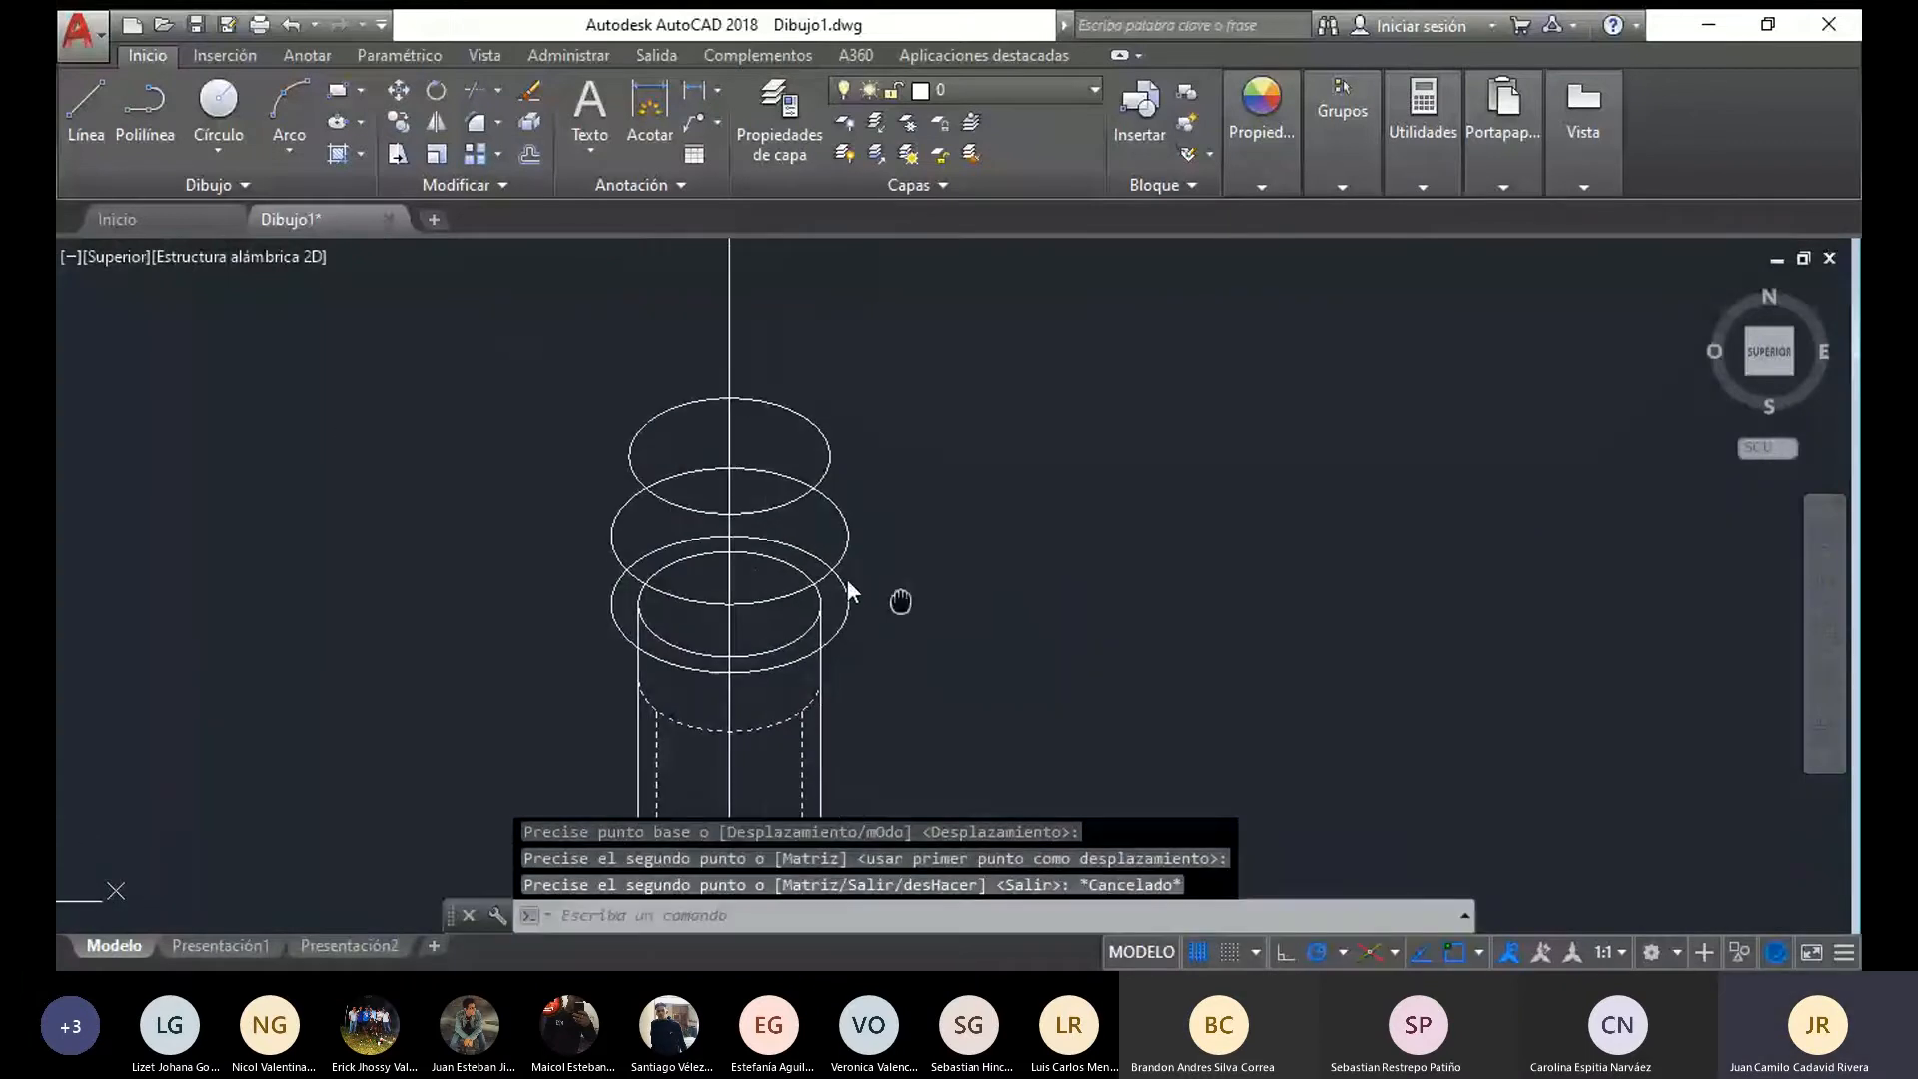
pyautogui.moveTo(847, 583); pyautogui.dragTo(757, 543, button='middle')
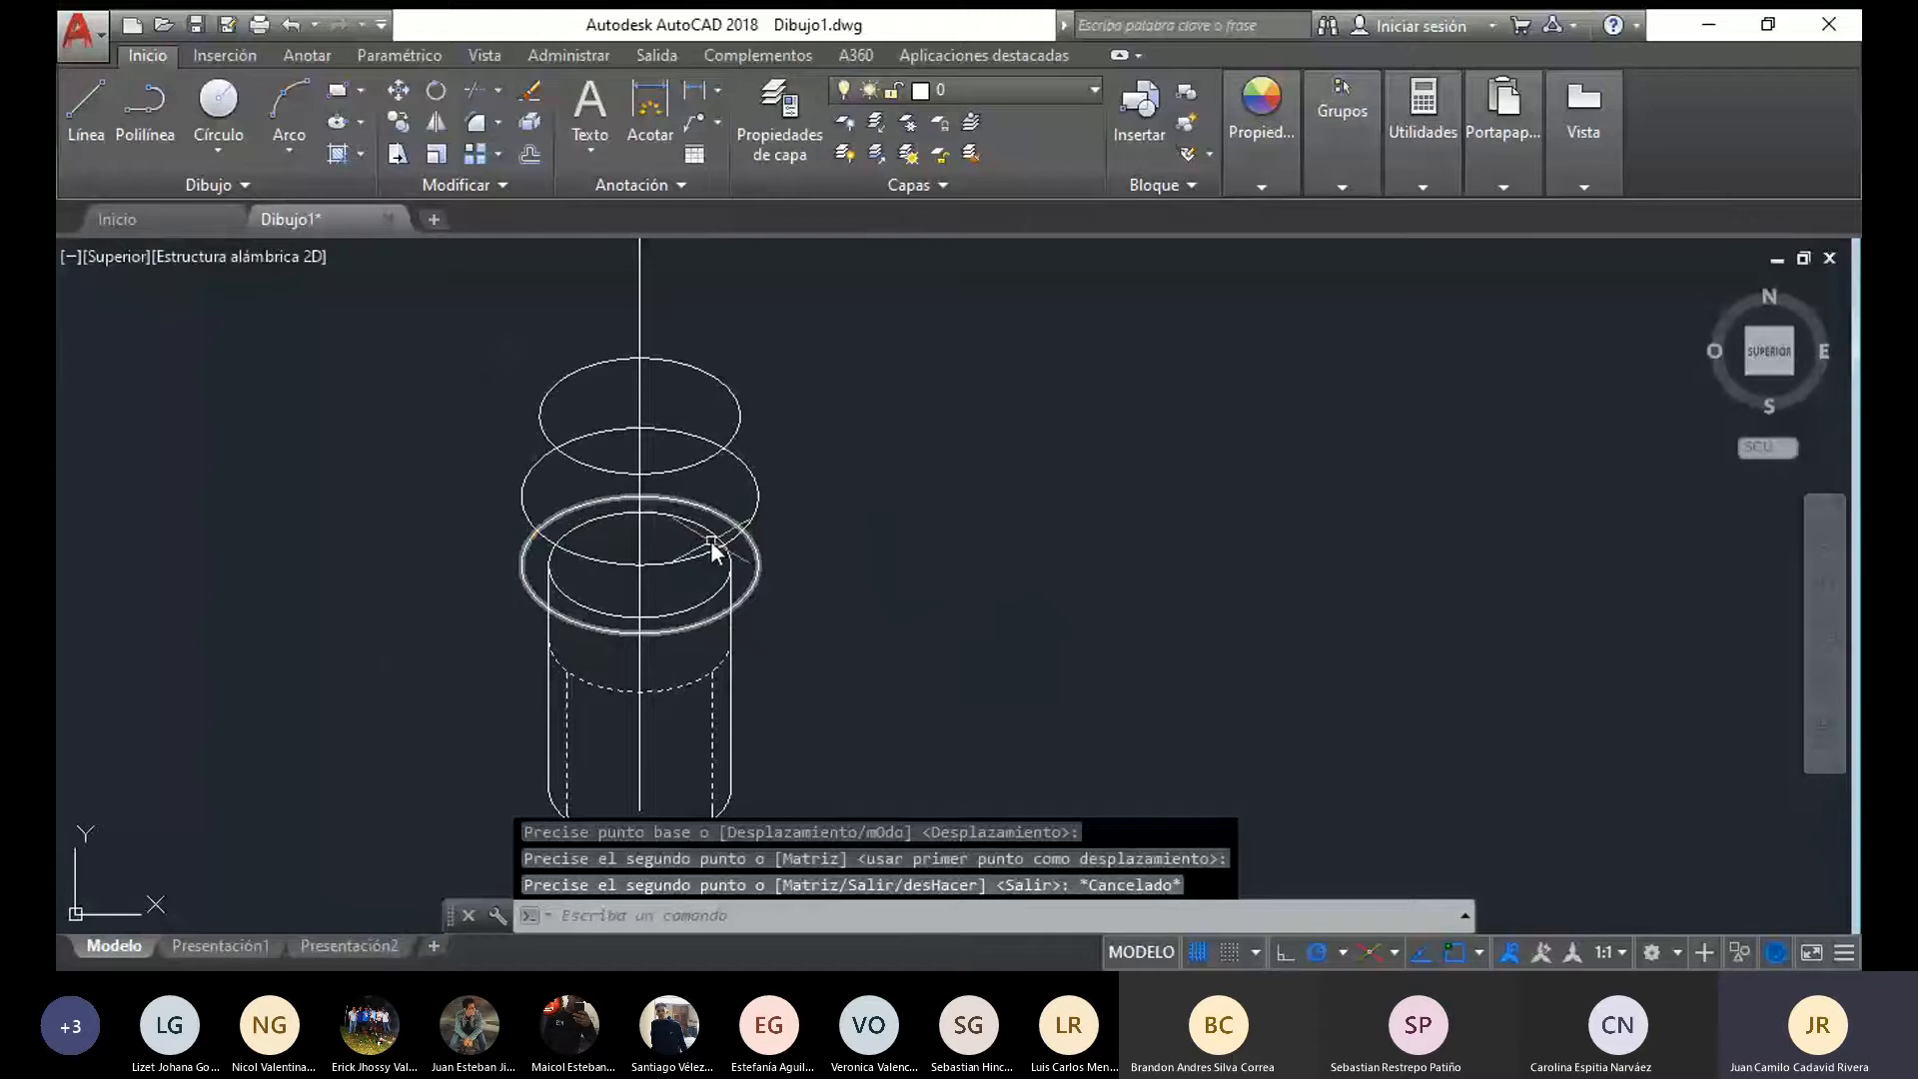
# Draw the head's right outline through the right quadrants of the lower, middle and top ellipses
pyautogui.write('l')
pyautogui.press('Return')
pyautogui.click(759, 565)
pyautogui.click(759, 496)
pyautogui.click(742, 415)
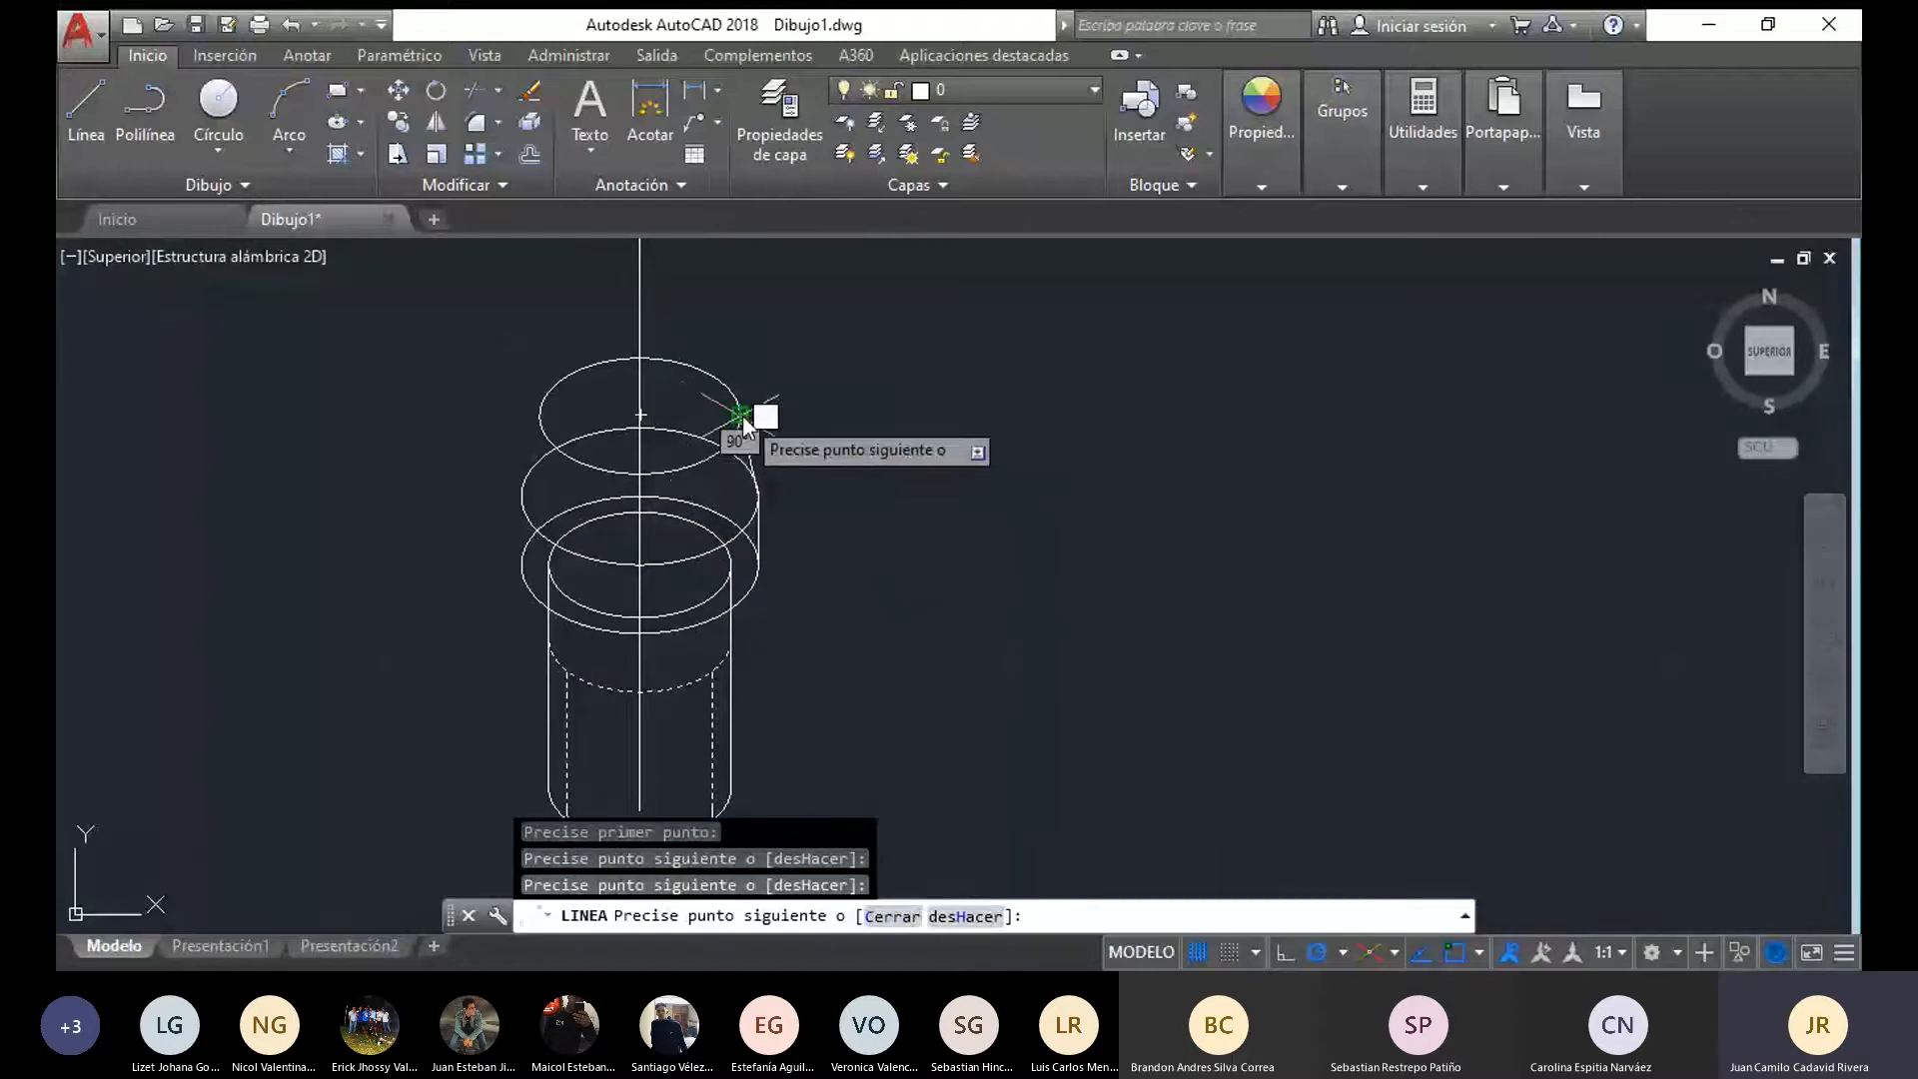
# Draw the head's left outline from the lower ellipse's left quadrant through the middle ellipse's to the top ellipse's left edge
pyautogui.click(88, 91)
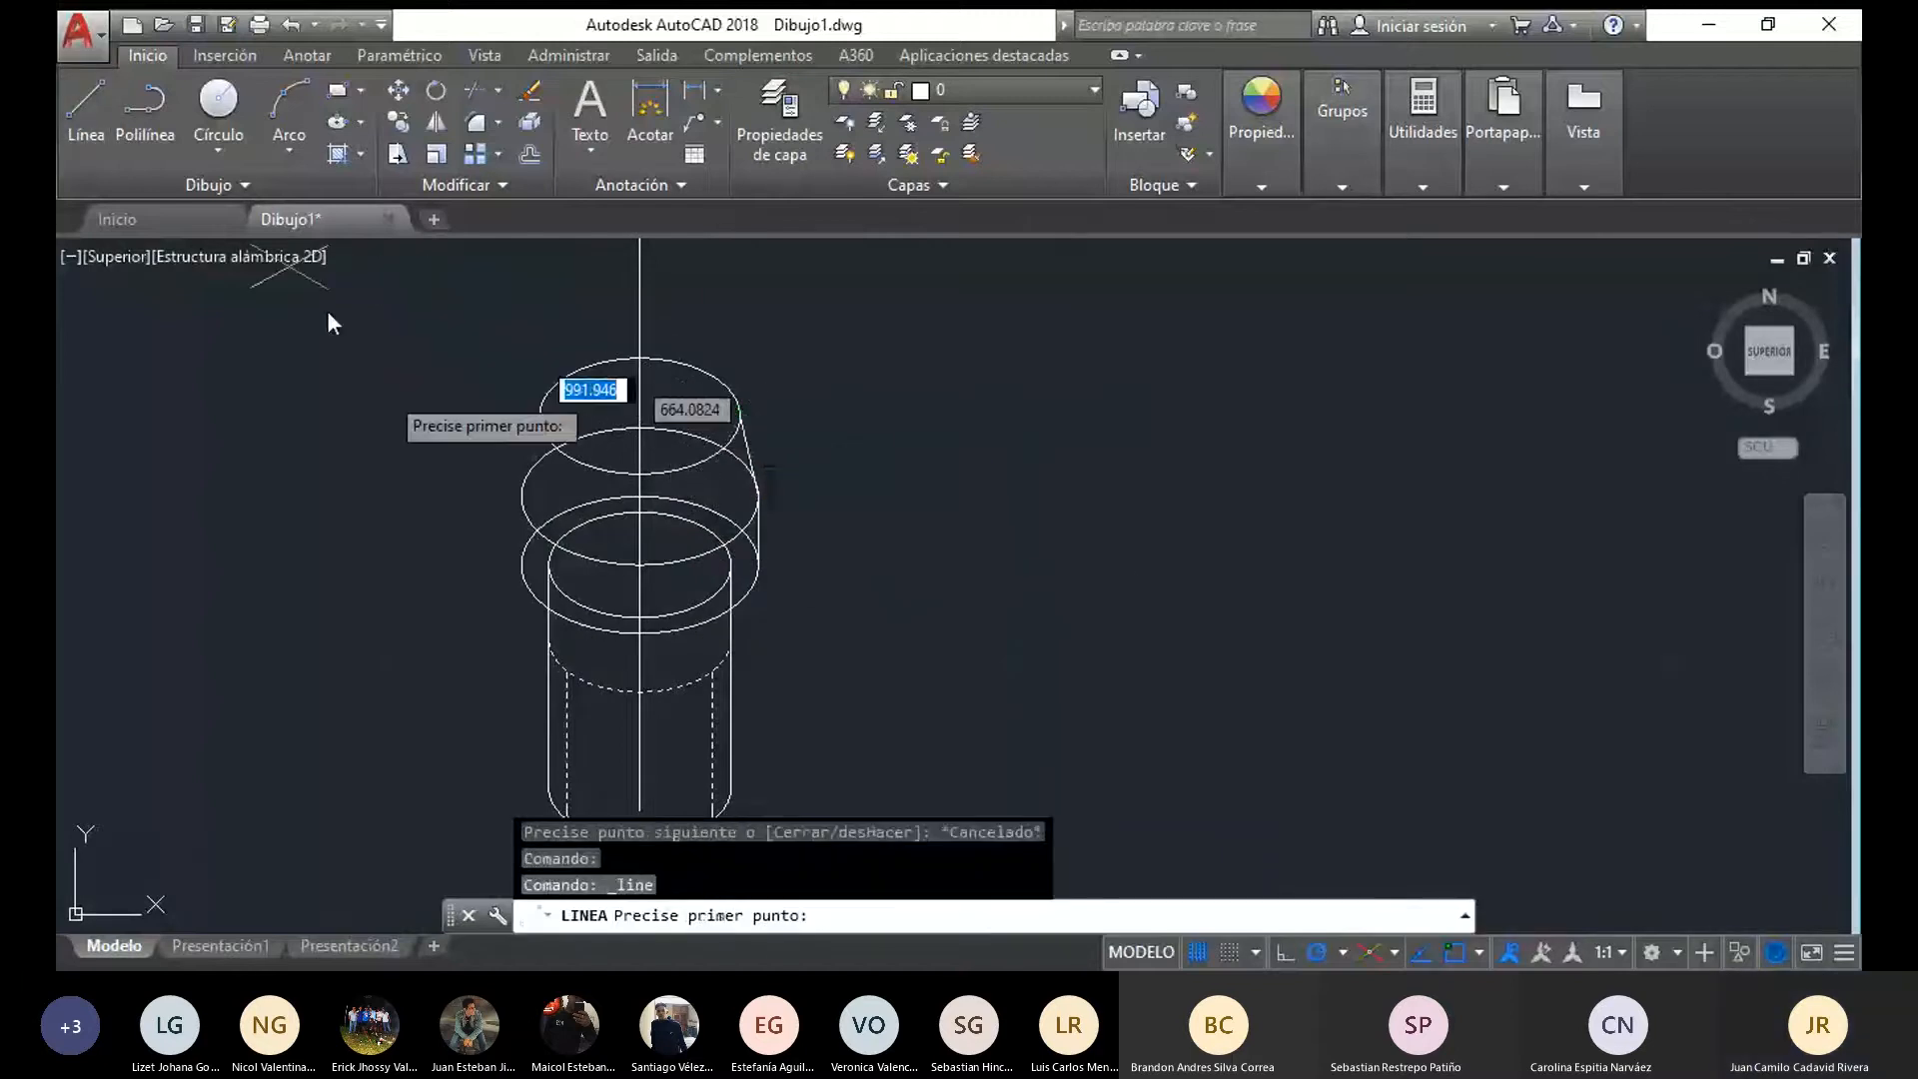
pyautogui.click(521, 562)
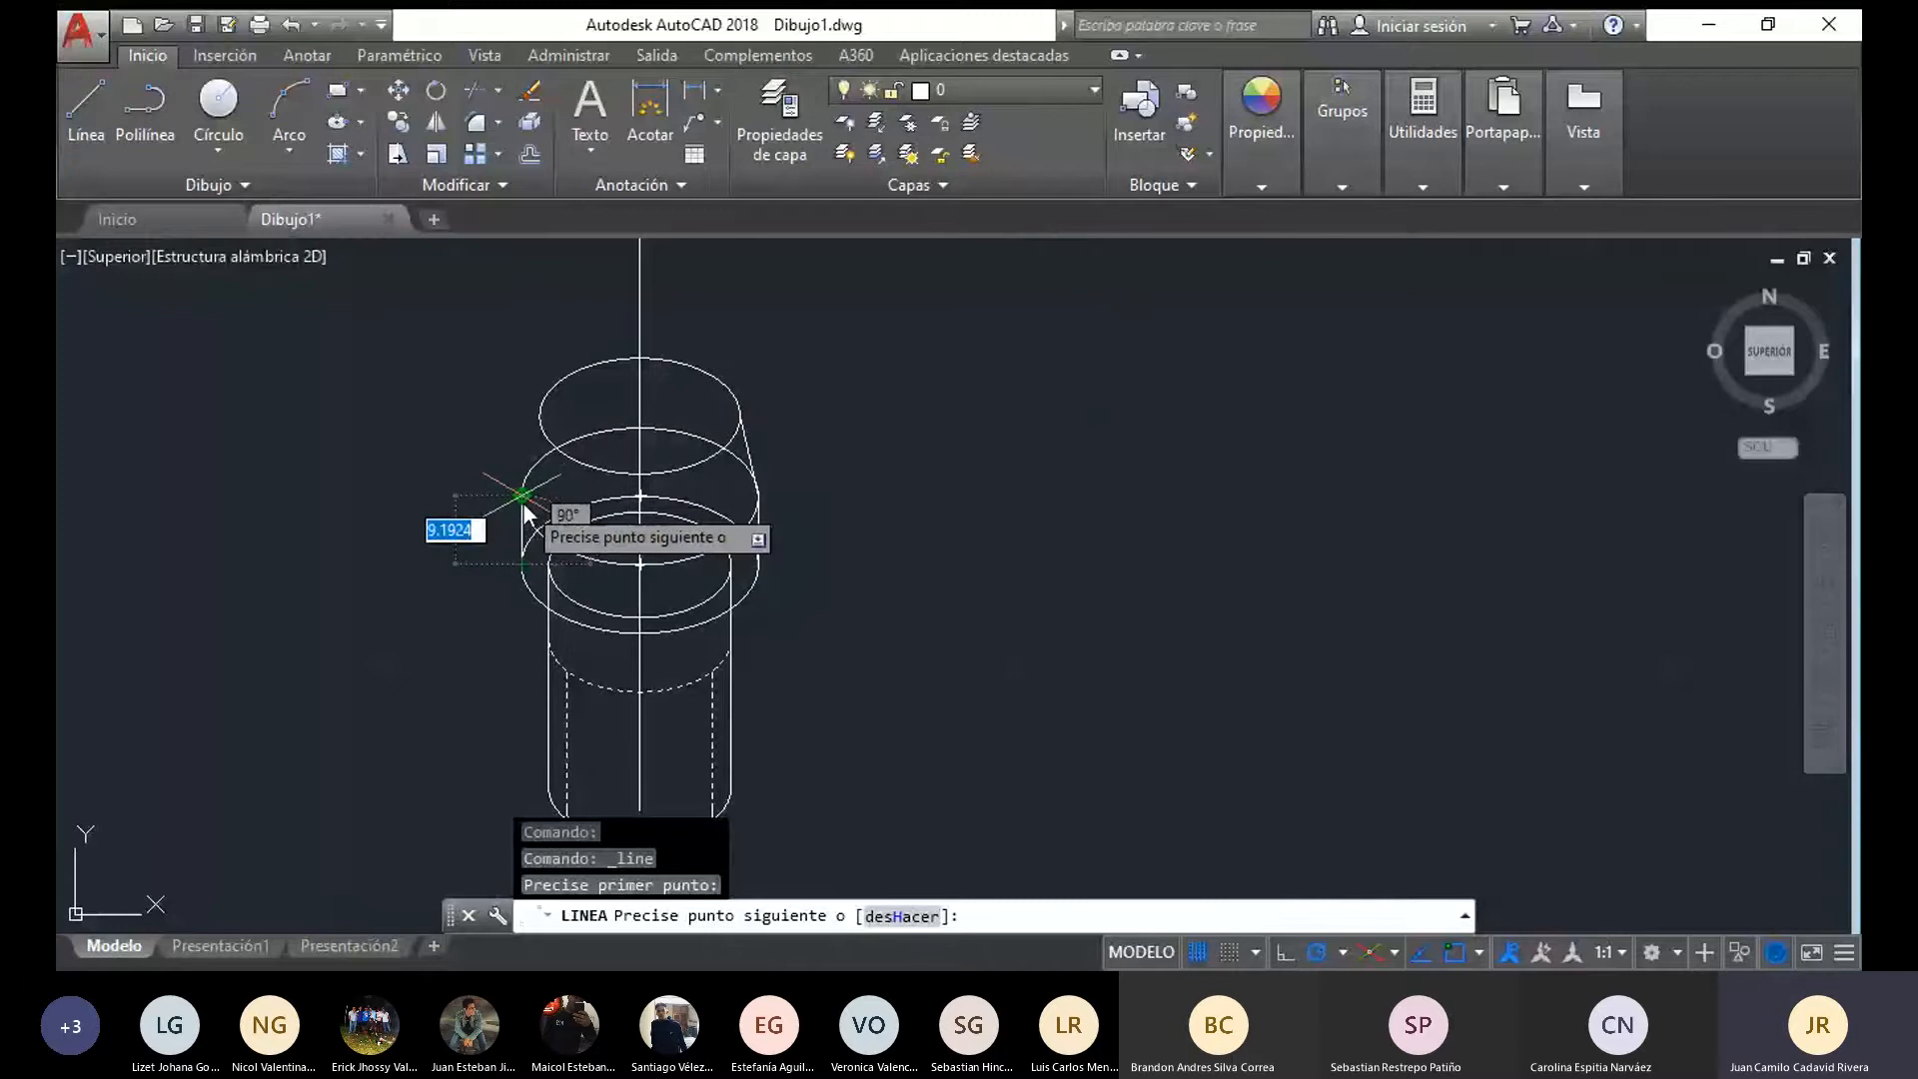
pyautogui.click(521, 497)
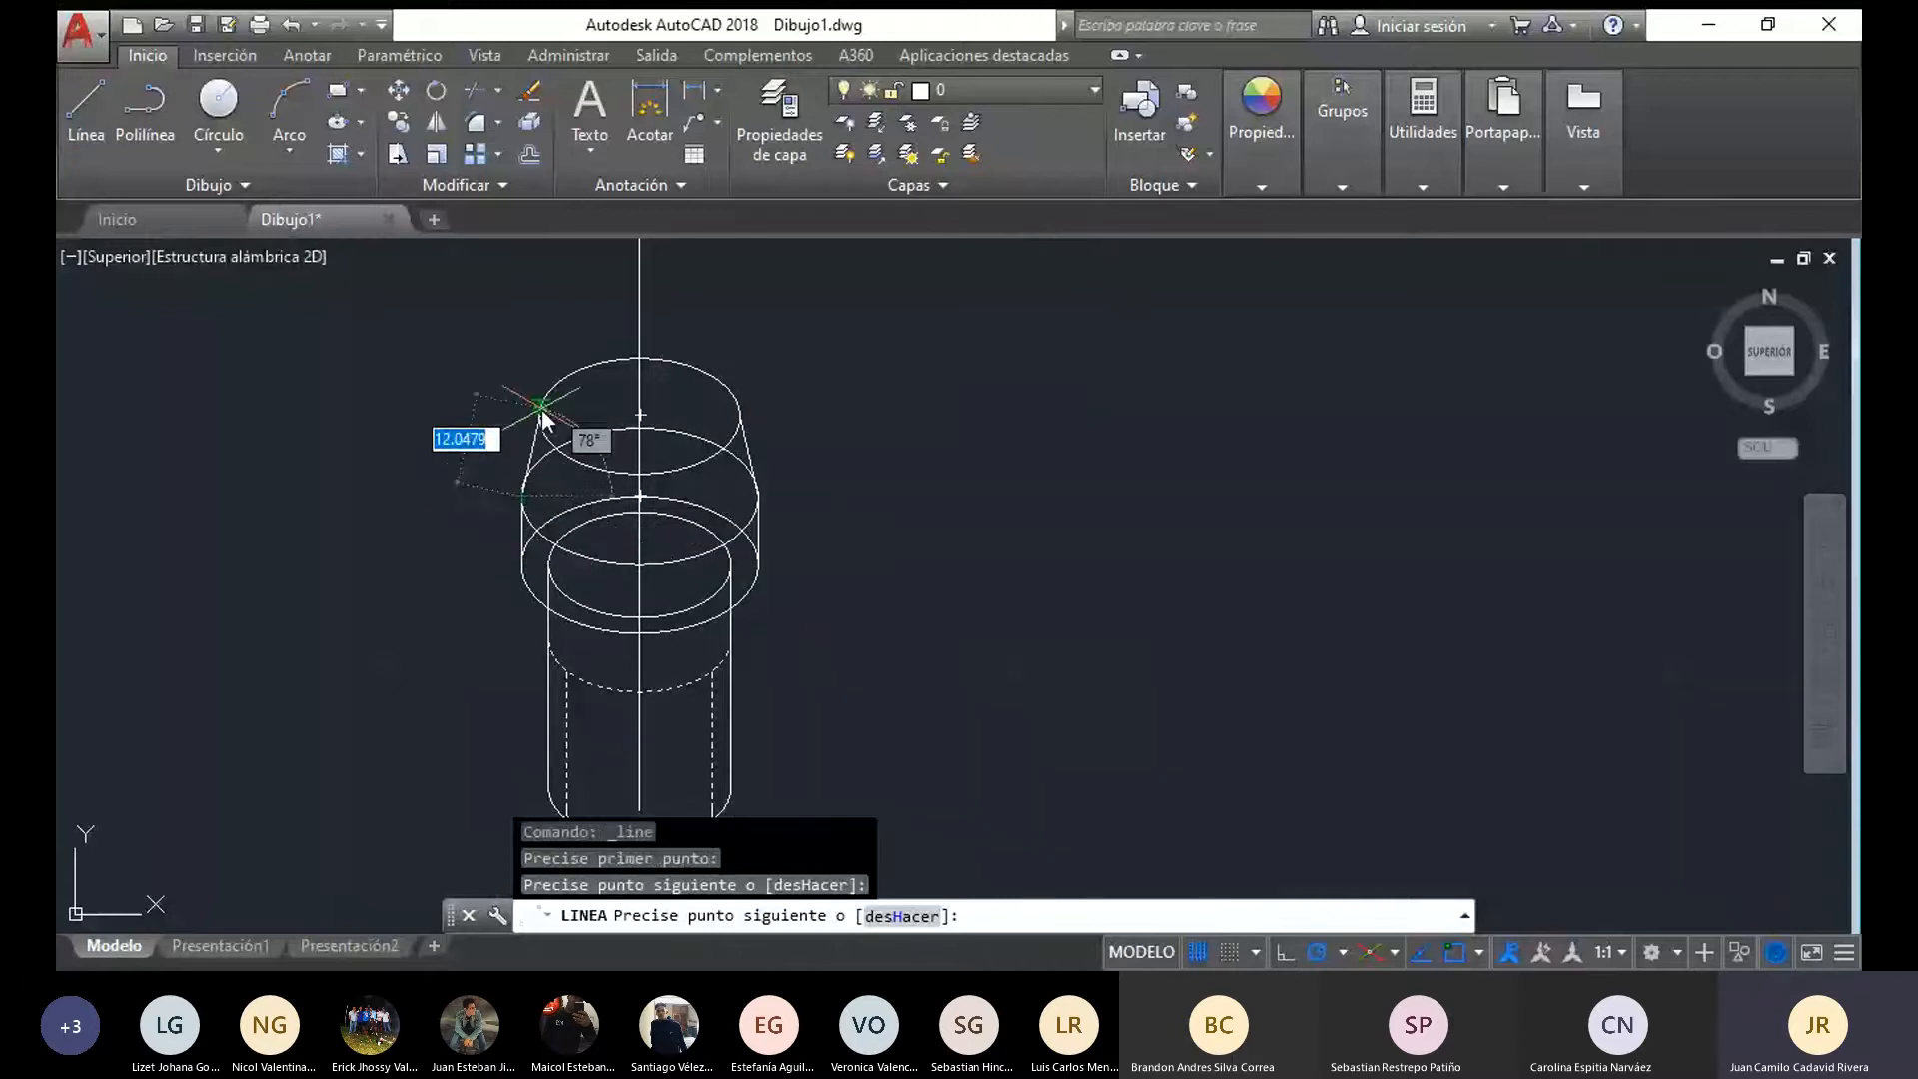
pyautogui.click(541, 409)
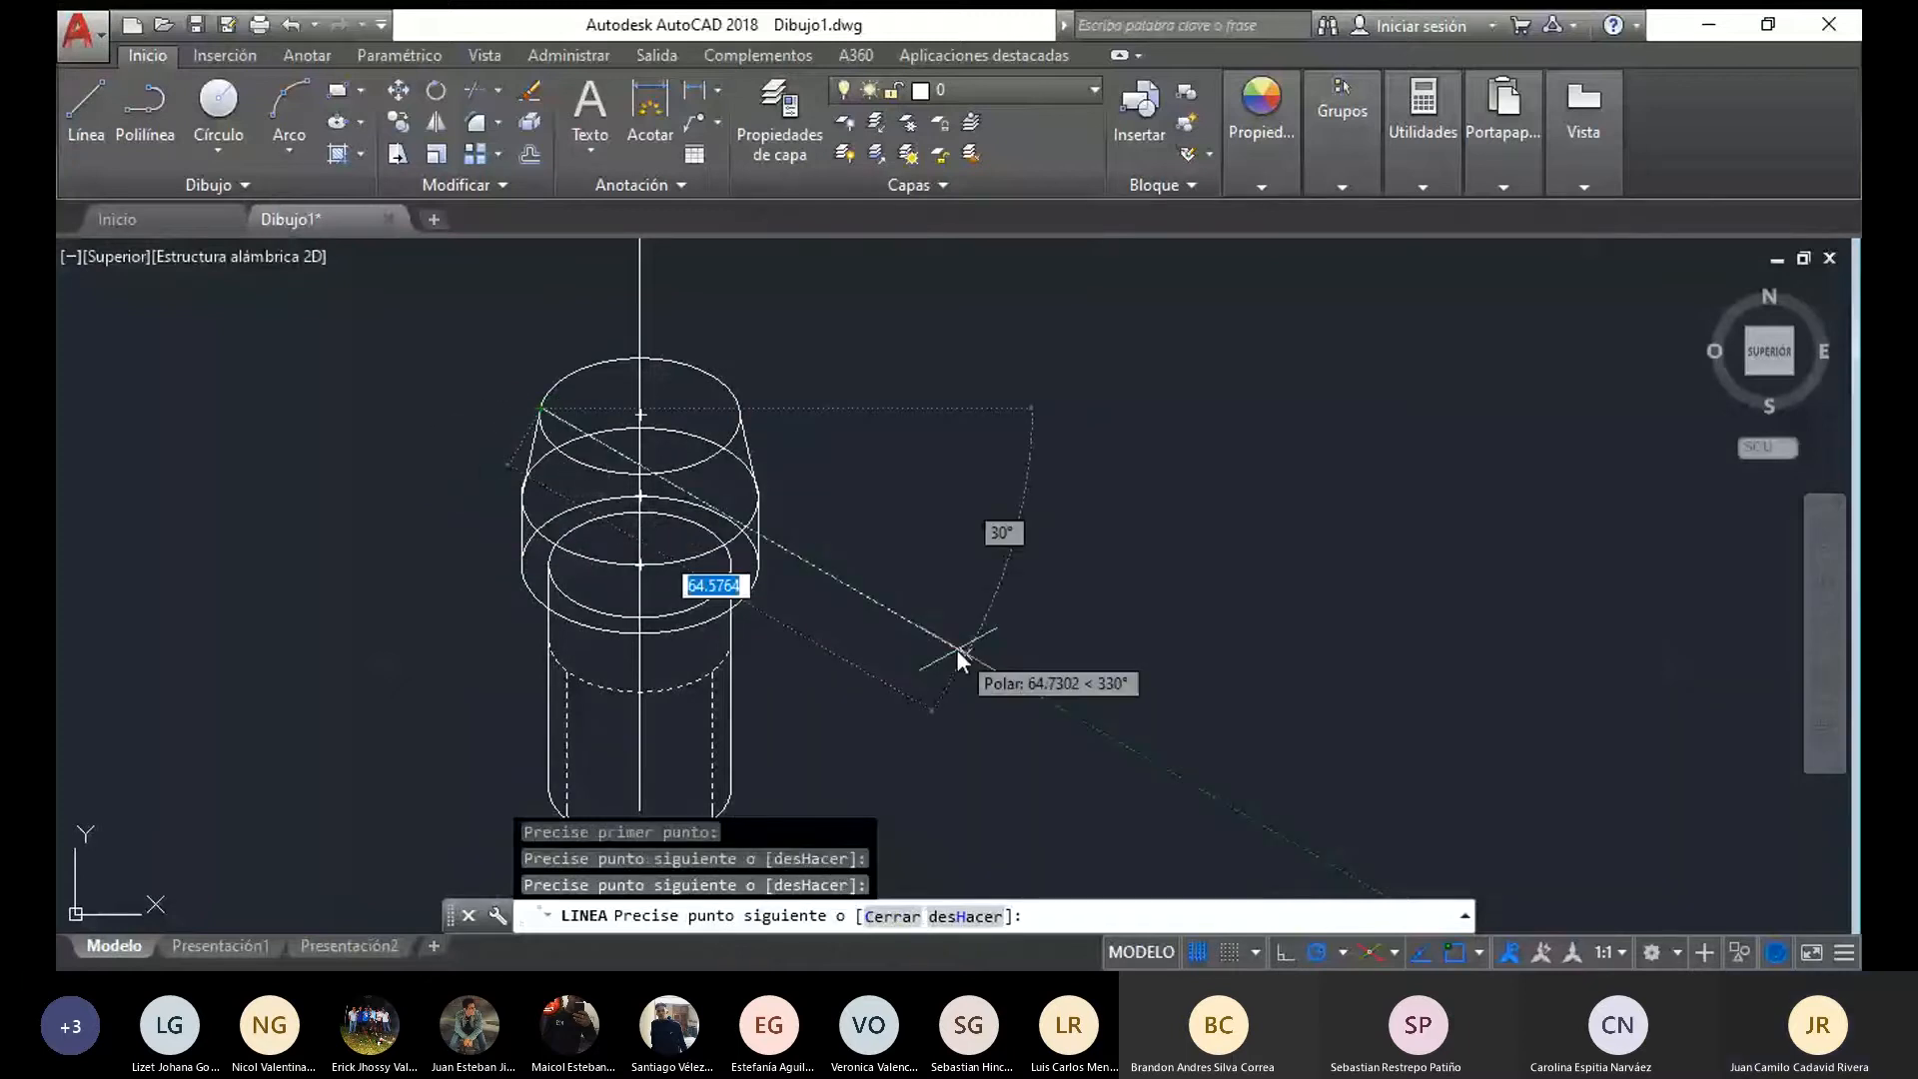
pyautogui.press('Escape')
# Trim away the rear arcs of the head's two lower ellipses and the cylinder edges hidden inside the head
pyautogui.scroll(-2, 877, 567)
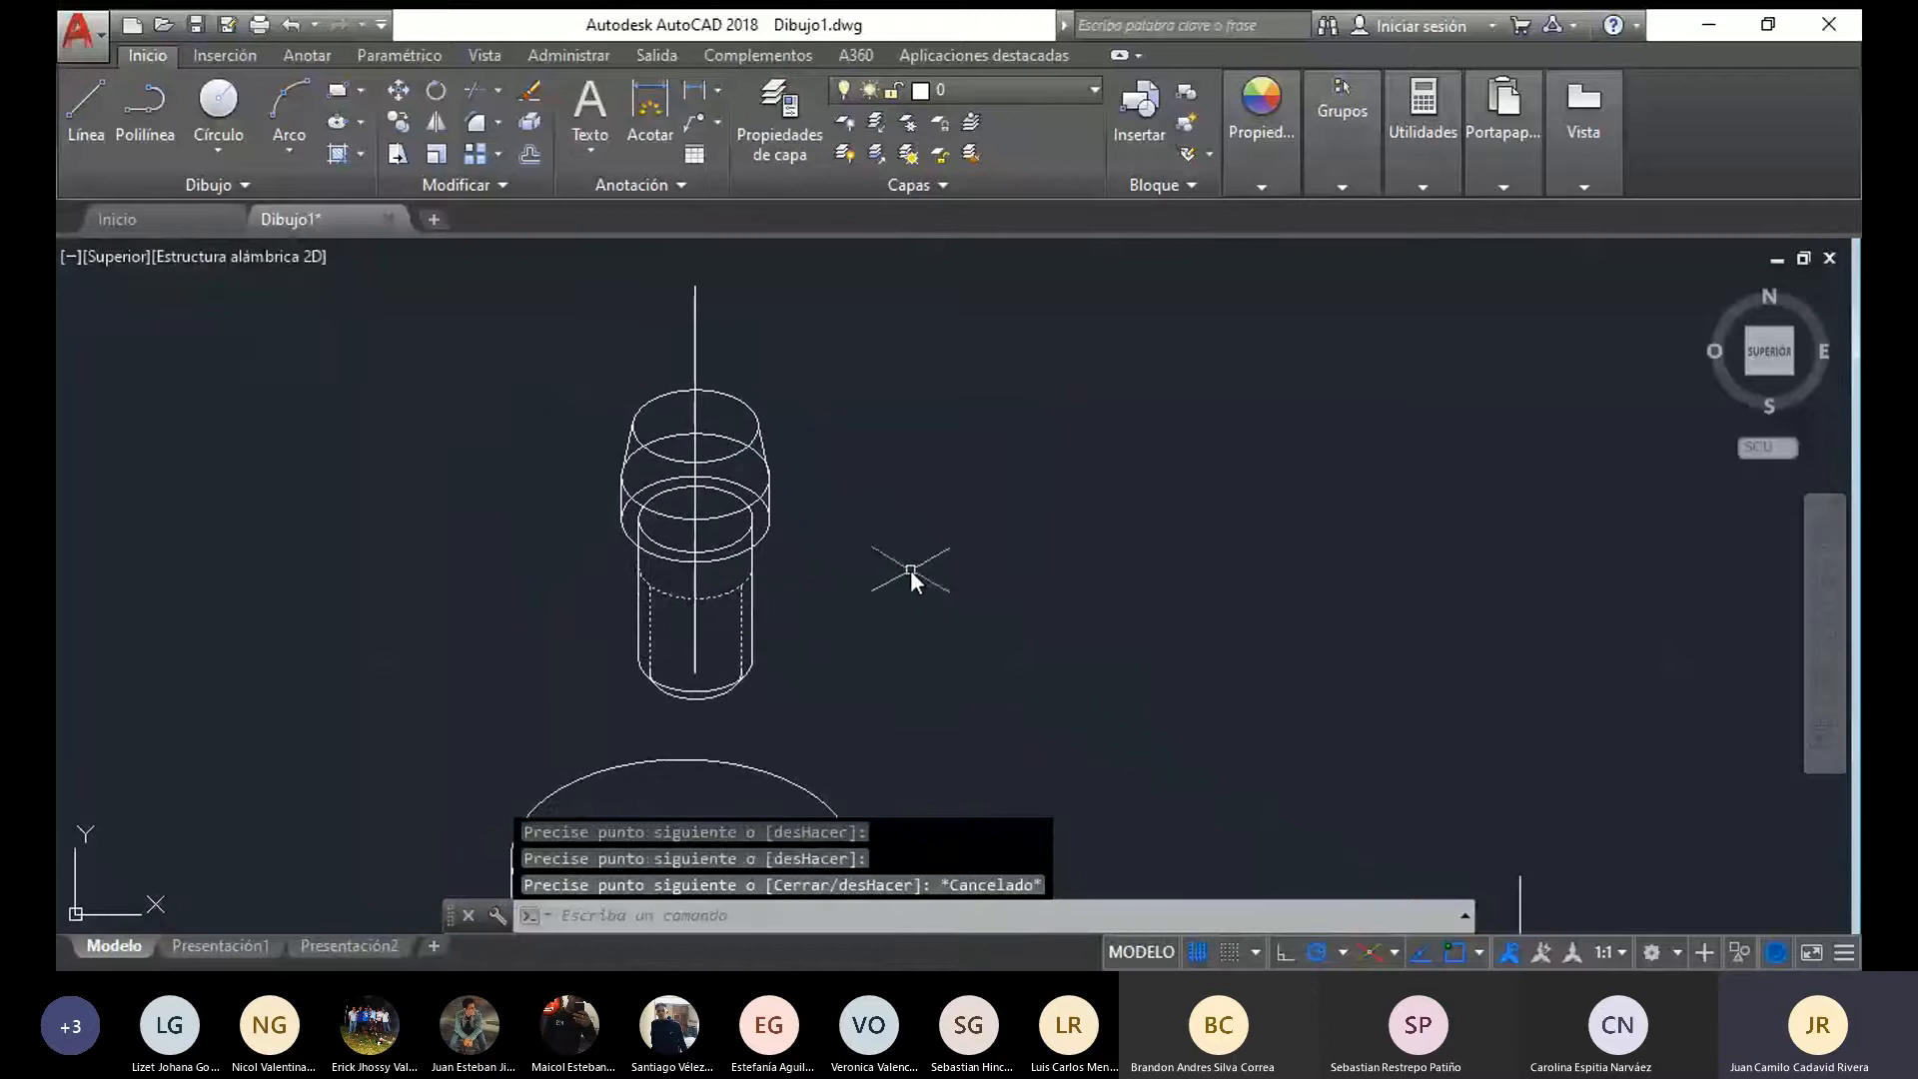
pyautogui.moveTo(909, 571)
pyautogui.mouseDown()
pyautogui.moveTo(535, 476)
pyautogui.moveTo(724, 304)
pyautogui.moveTo(712, 334)
pyautogui.moveTo(847, 430)
pyautogui.mouseUp()
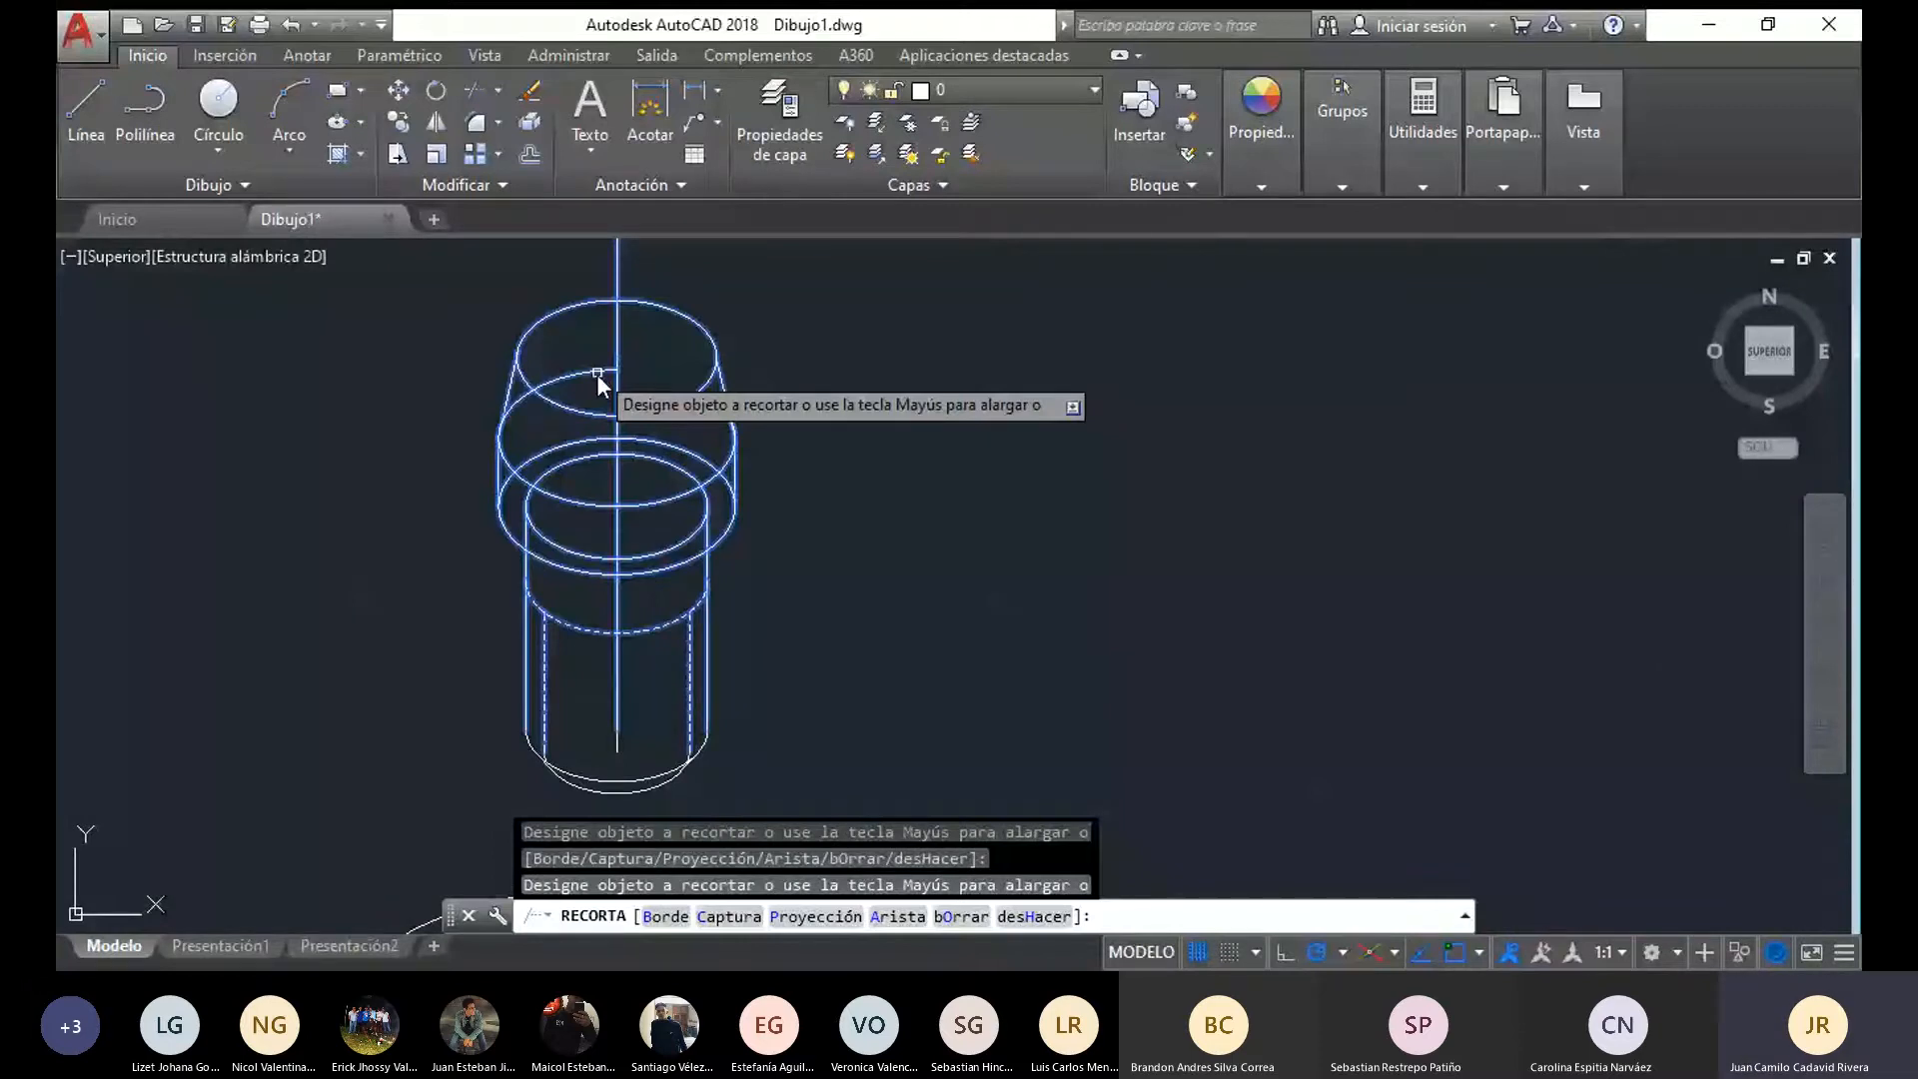
pyautogui.scroll(2, 698, 459)
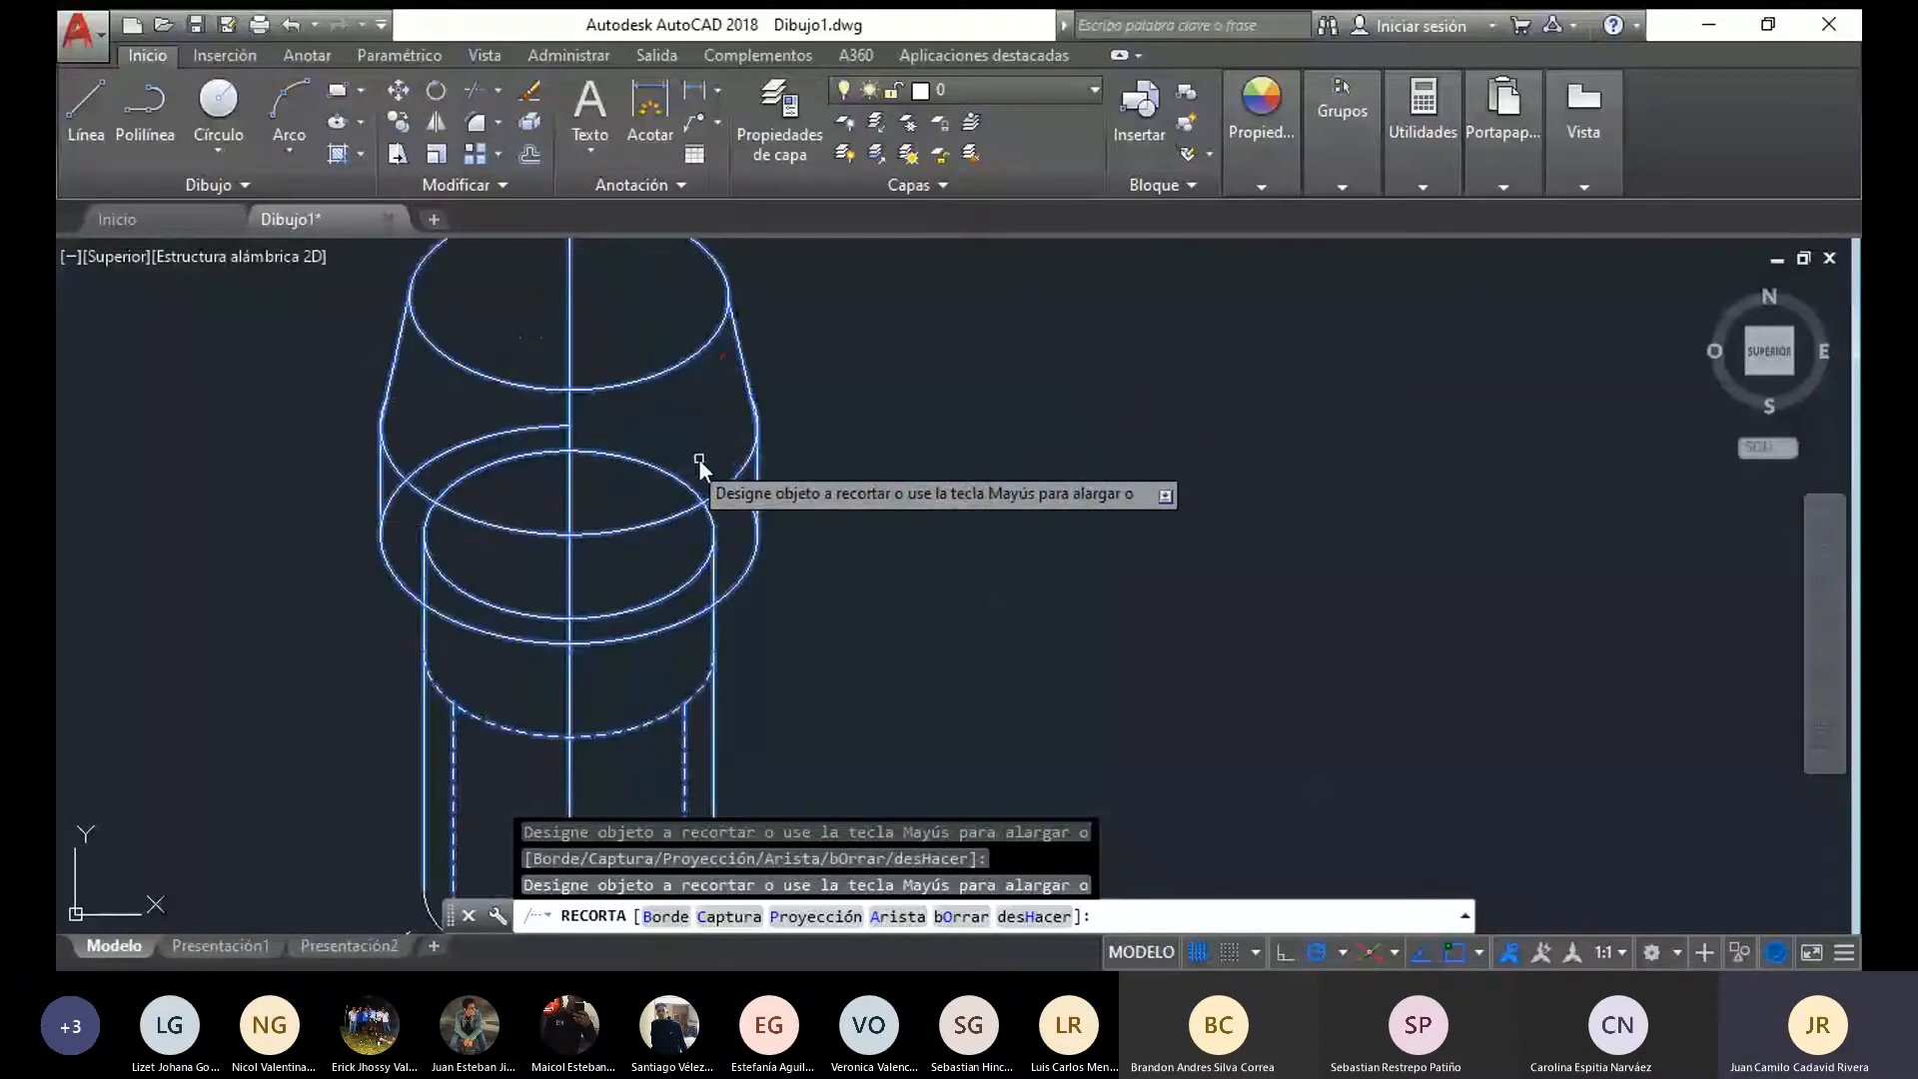
pyautogui.click(487, 466)
pyautogui.click(713, 524)
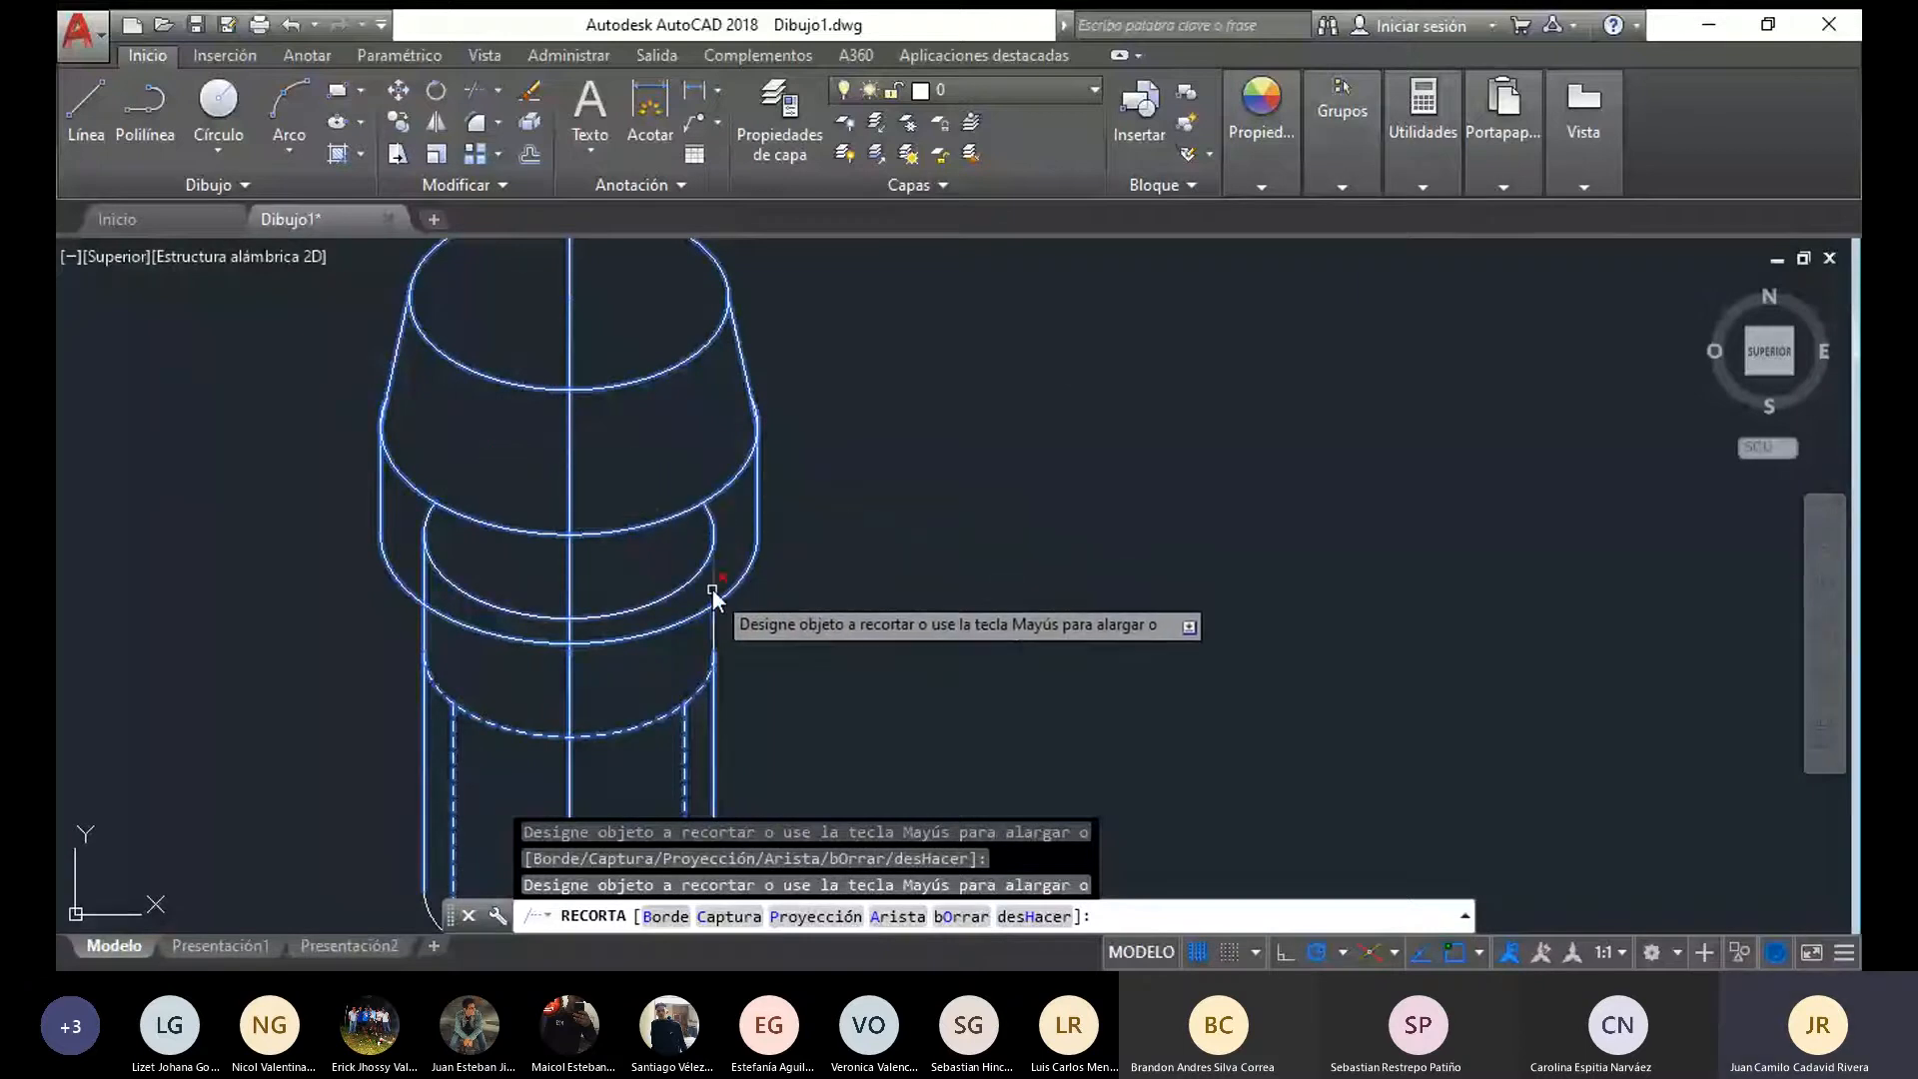
pyautogui.press('Escape')
# Erase the leftover arc of the cylinder's top ellipse inside the head
pyautogui.click(449, 585)
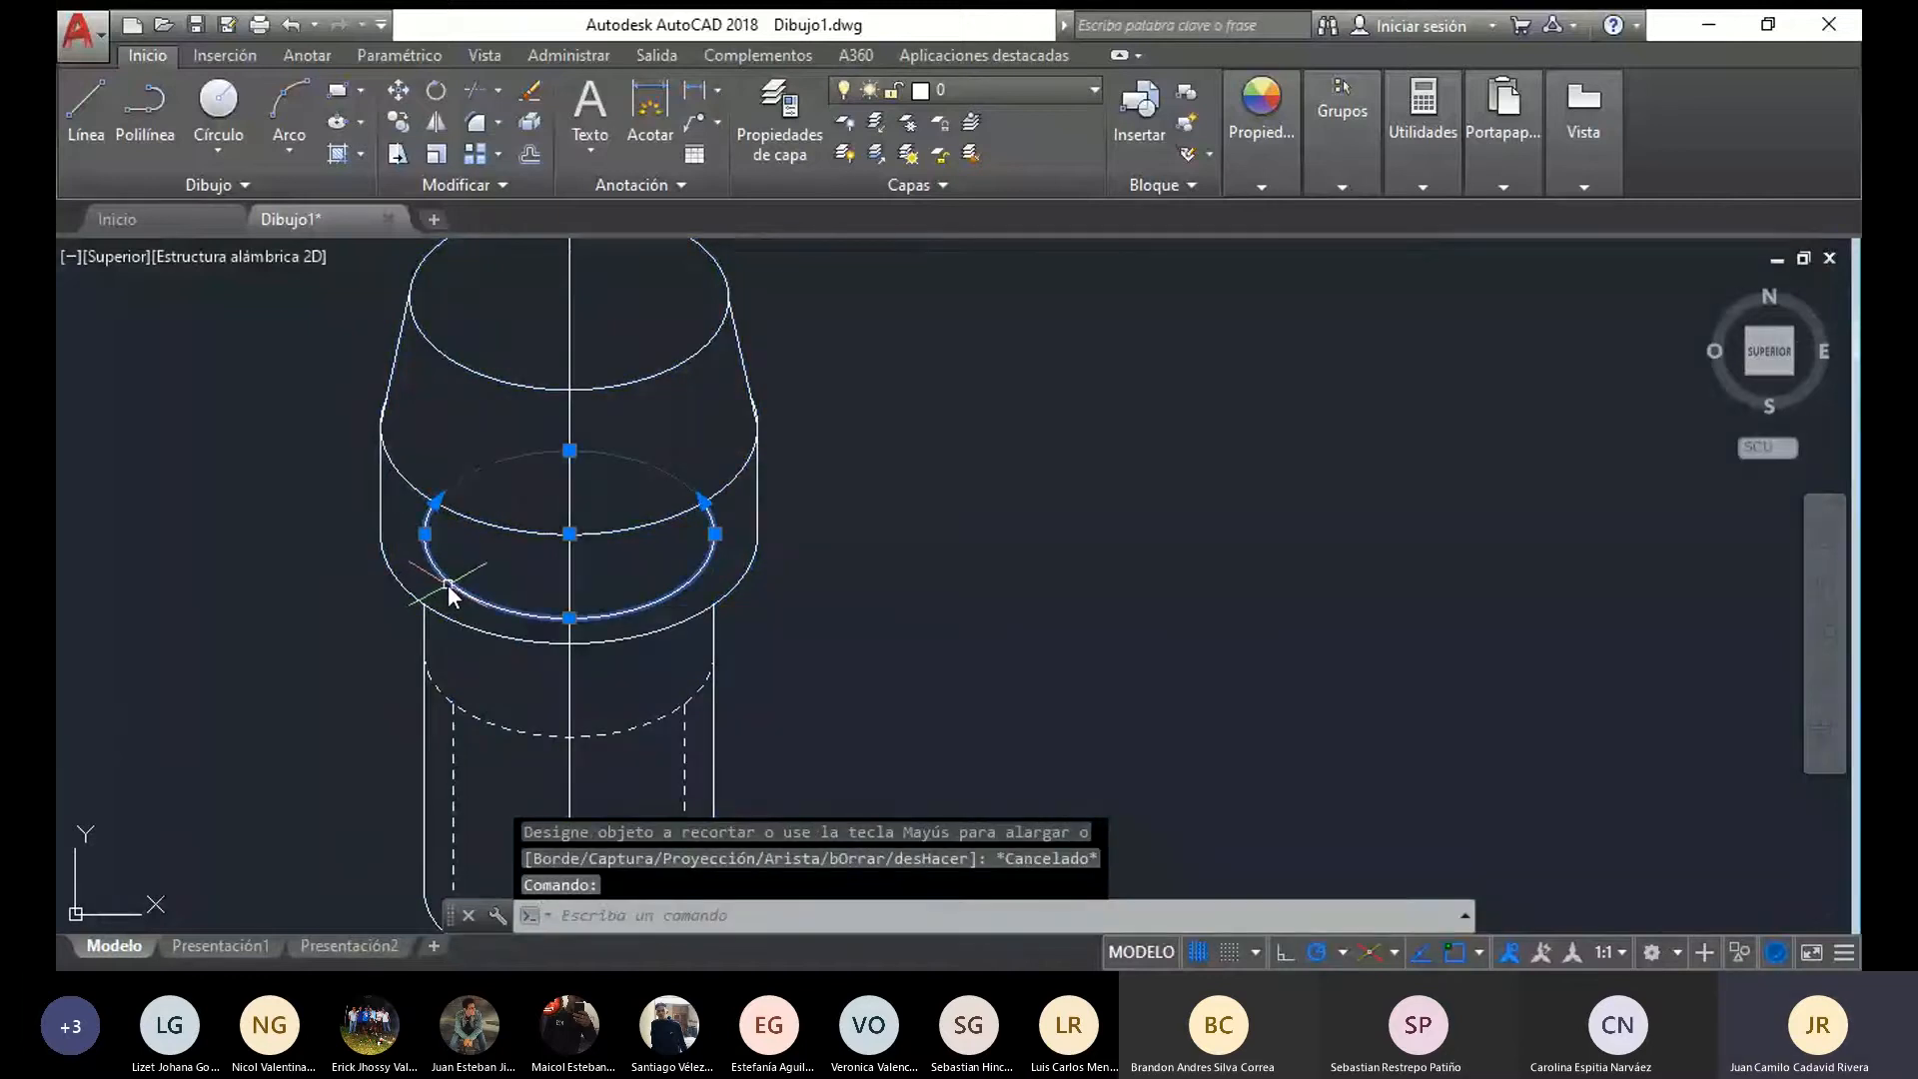
pyautogui.press('Delete')
pyautogui.scroll(-2, 613, 659)
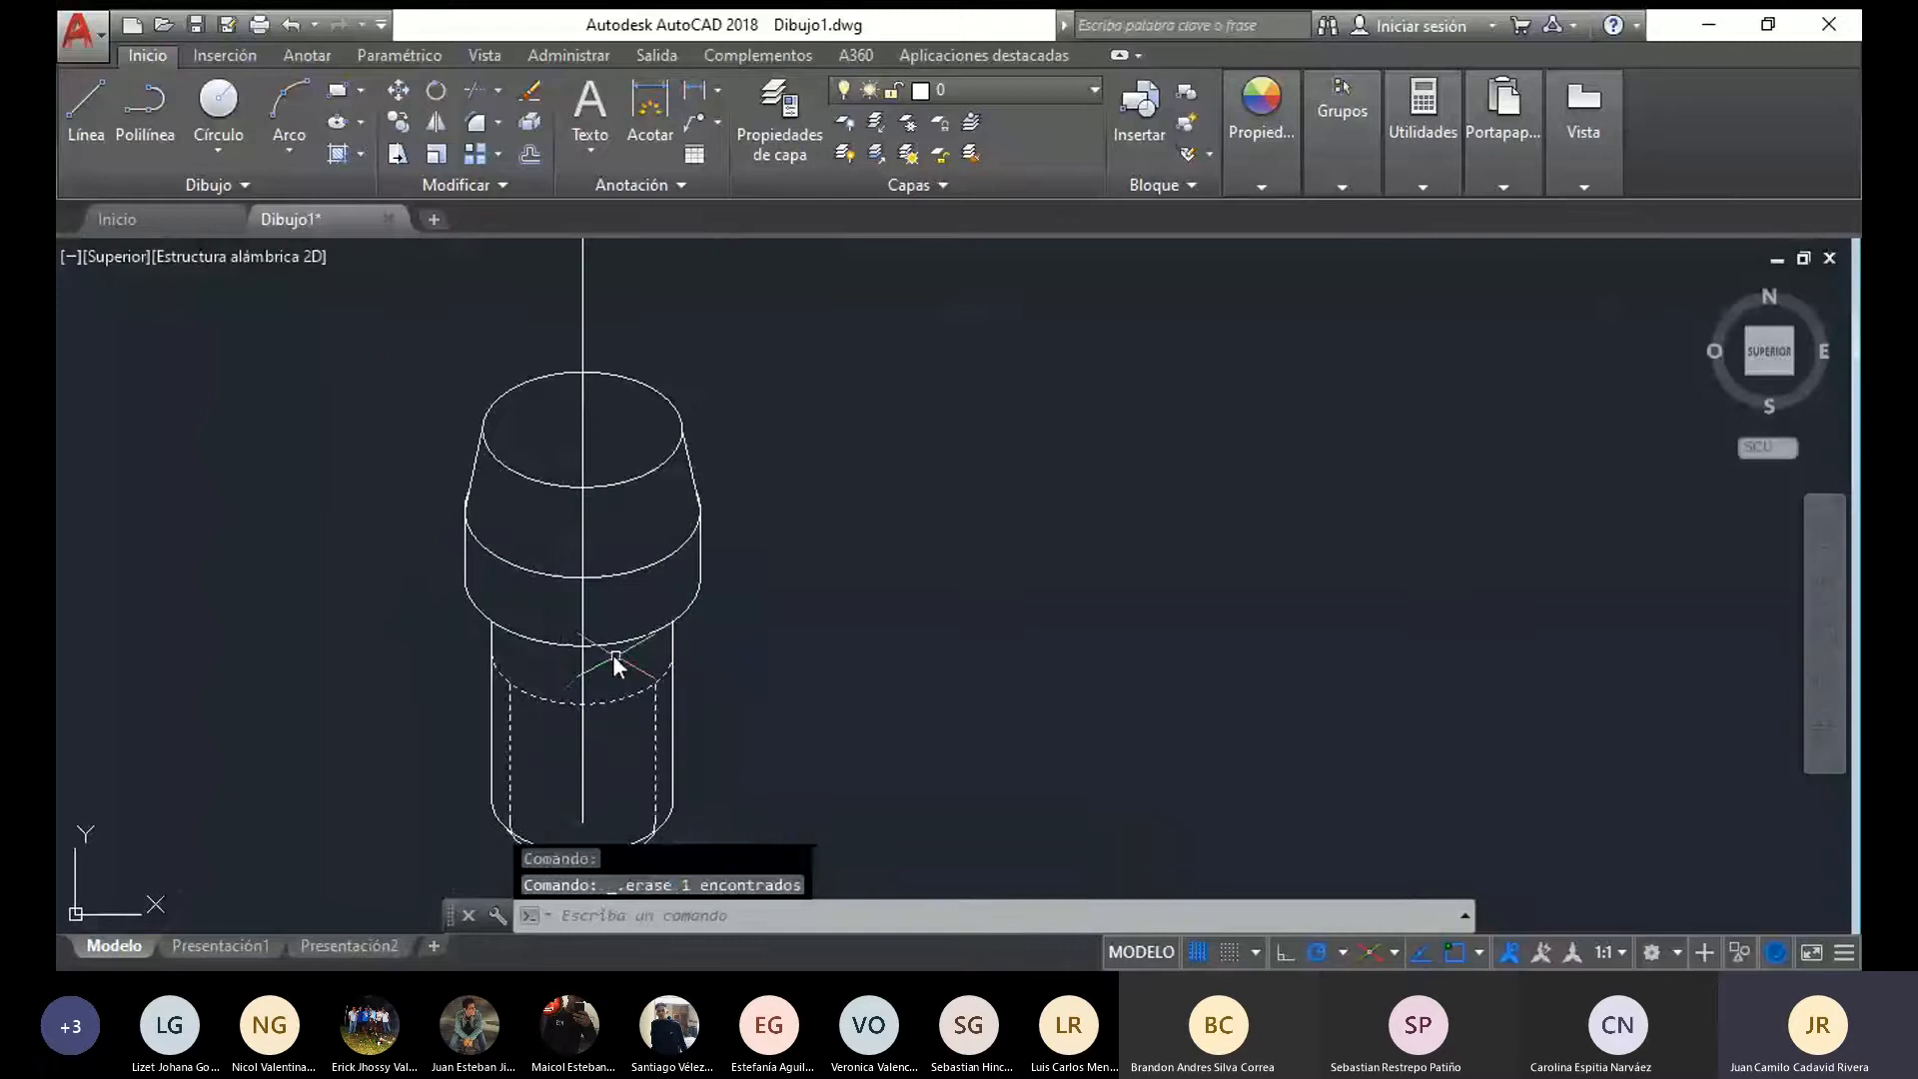
pyautogui.scroll(-2, 662, 403)
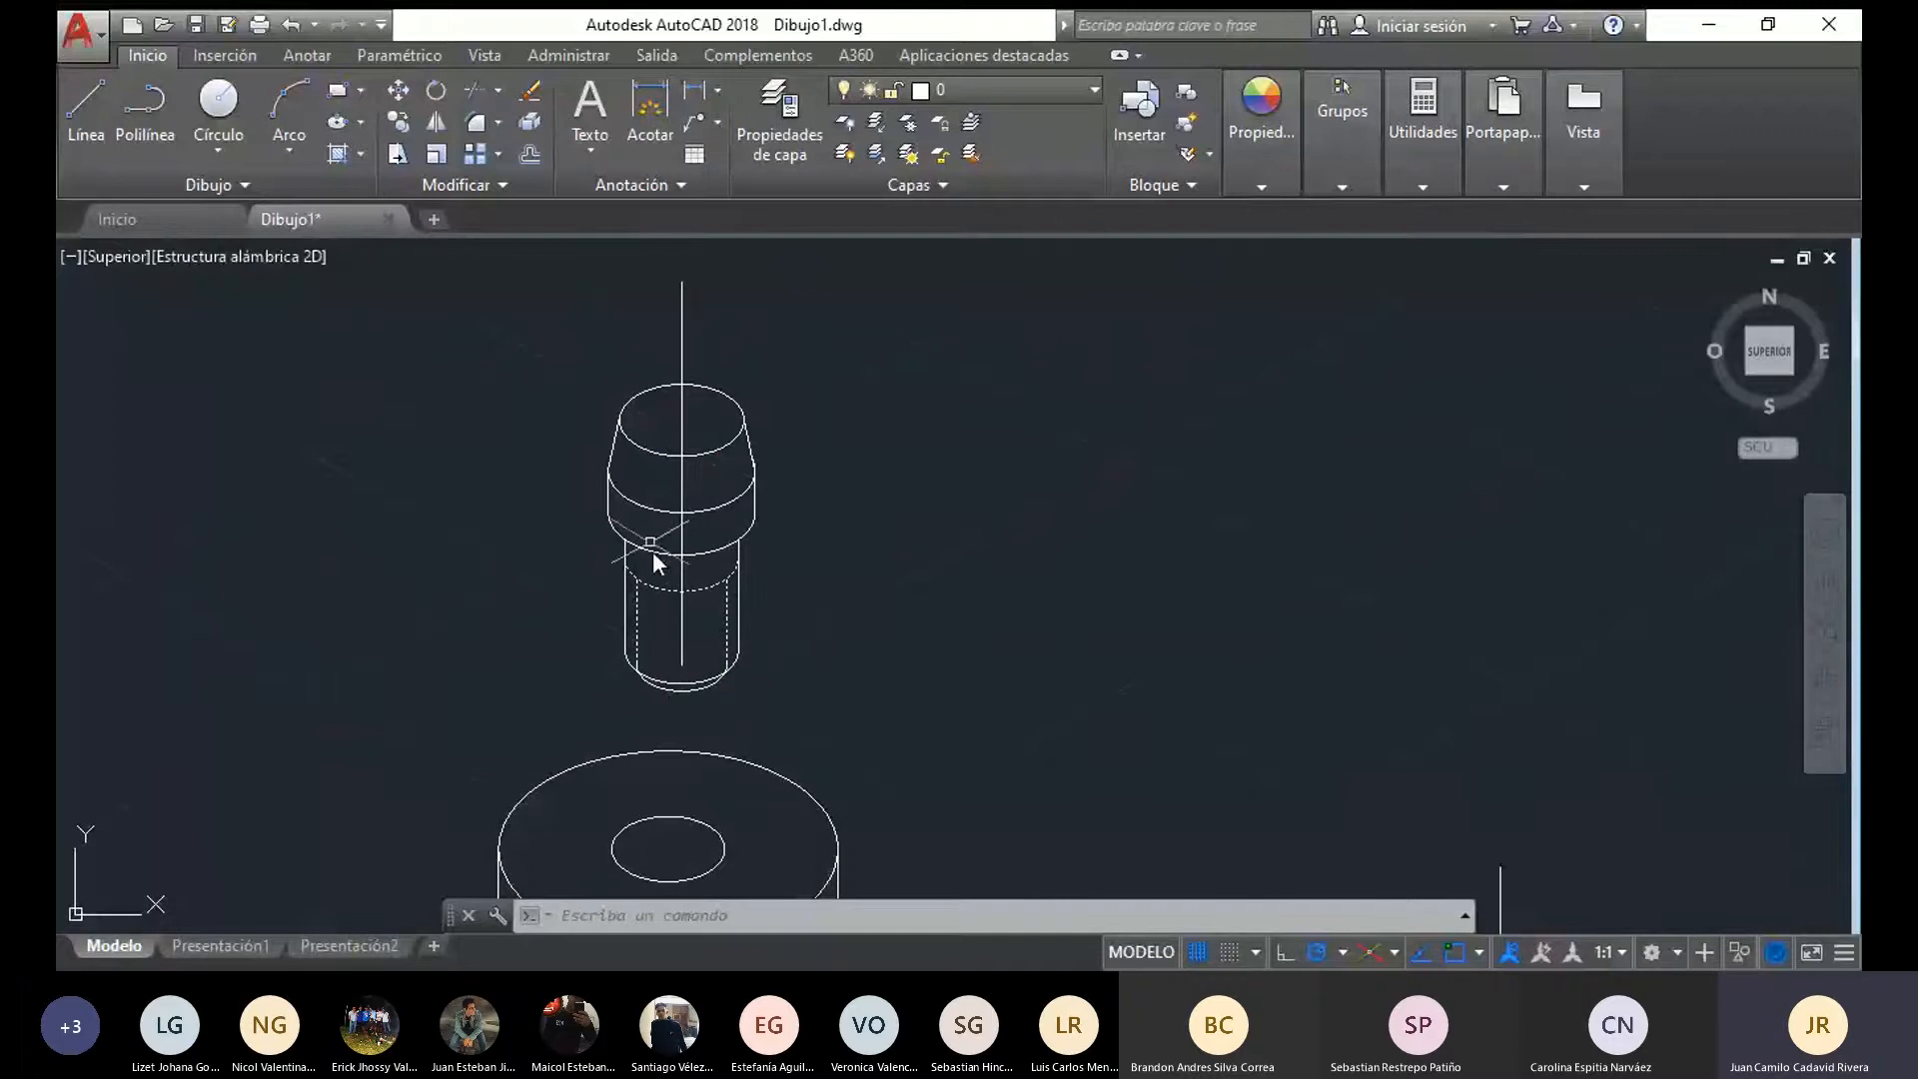
pyautogui.click(682, 447)
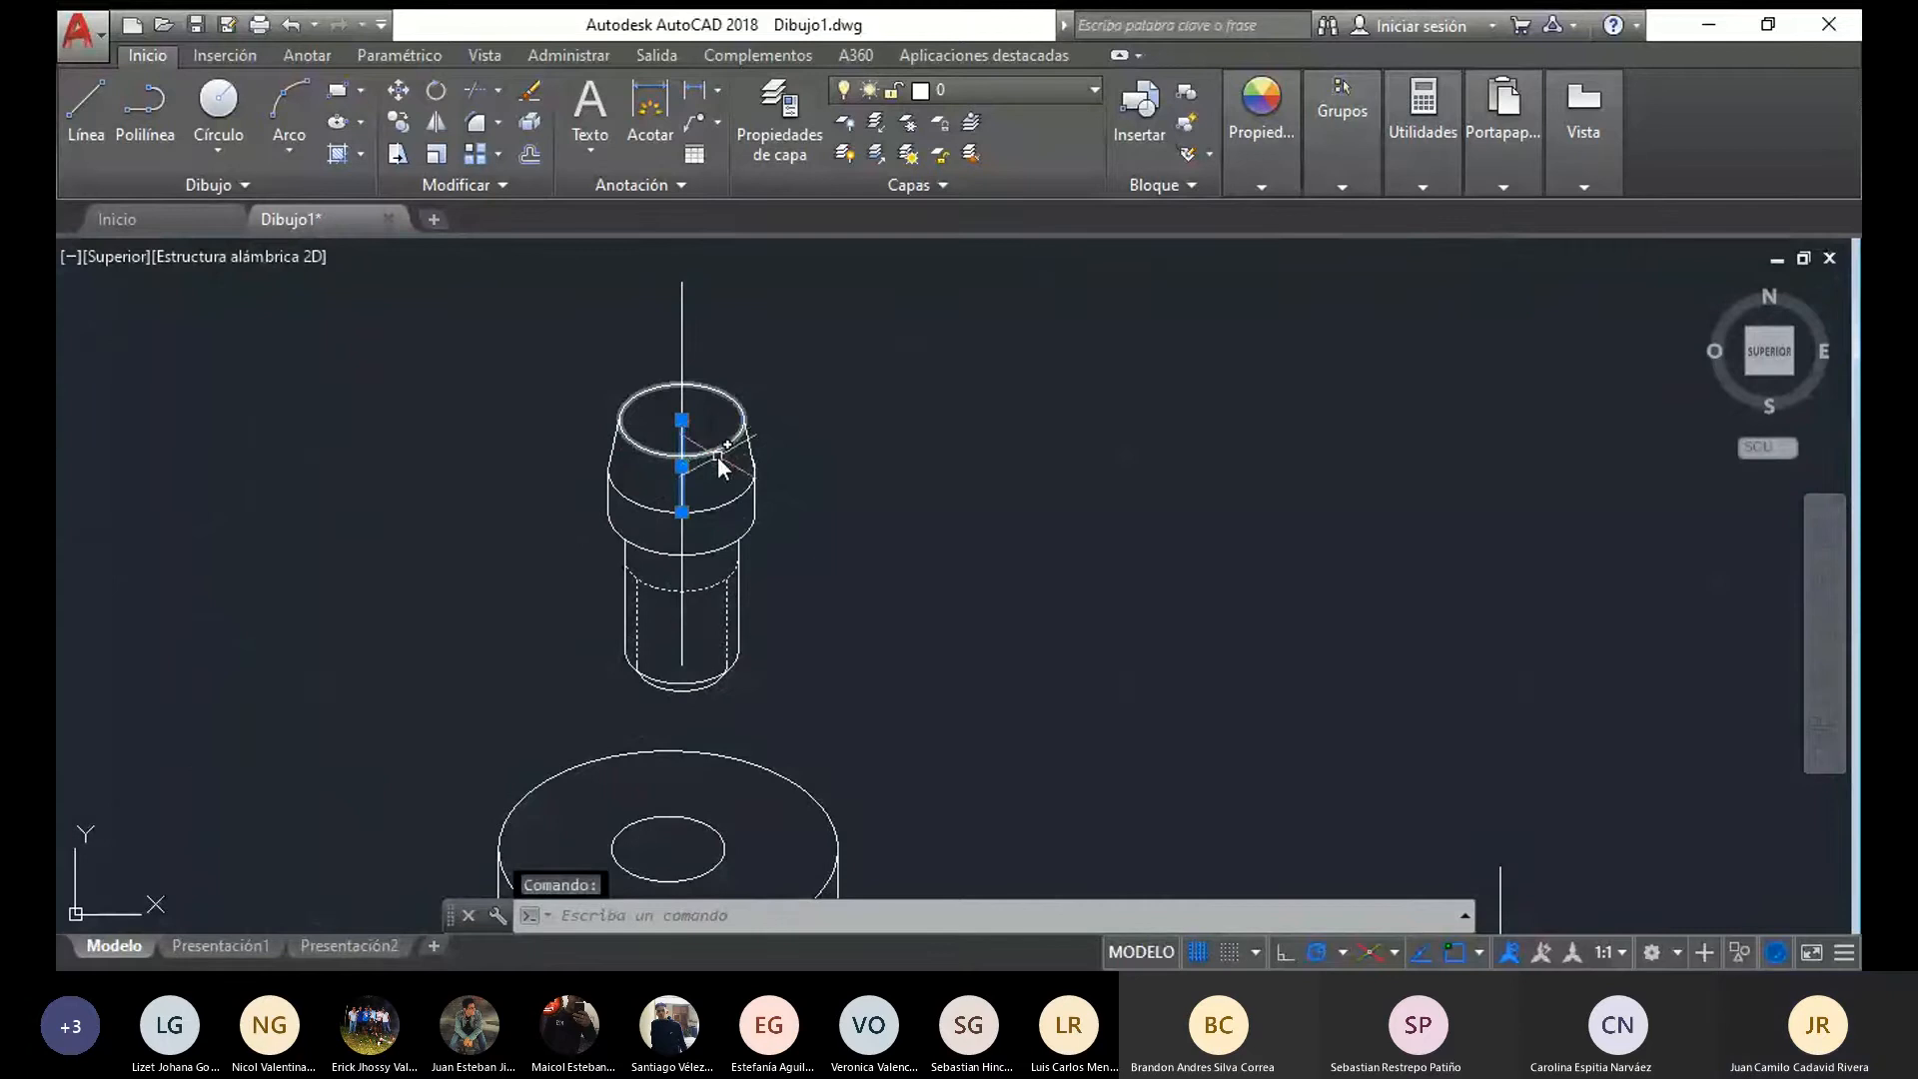
pyautogui.press('Delete')
pyautogui.press('Escape')
pyautogui.write('EL')
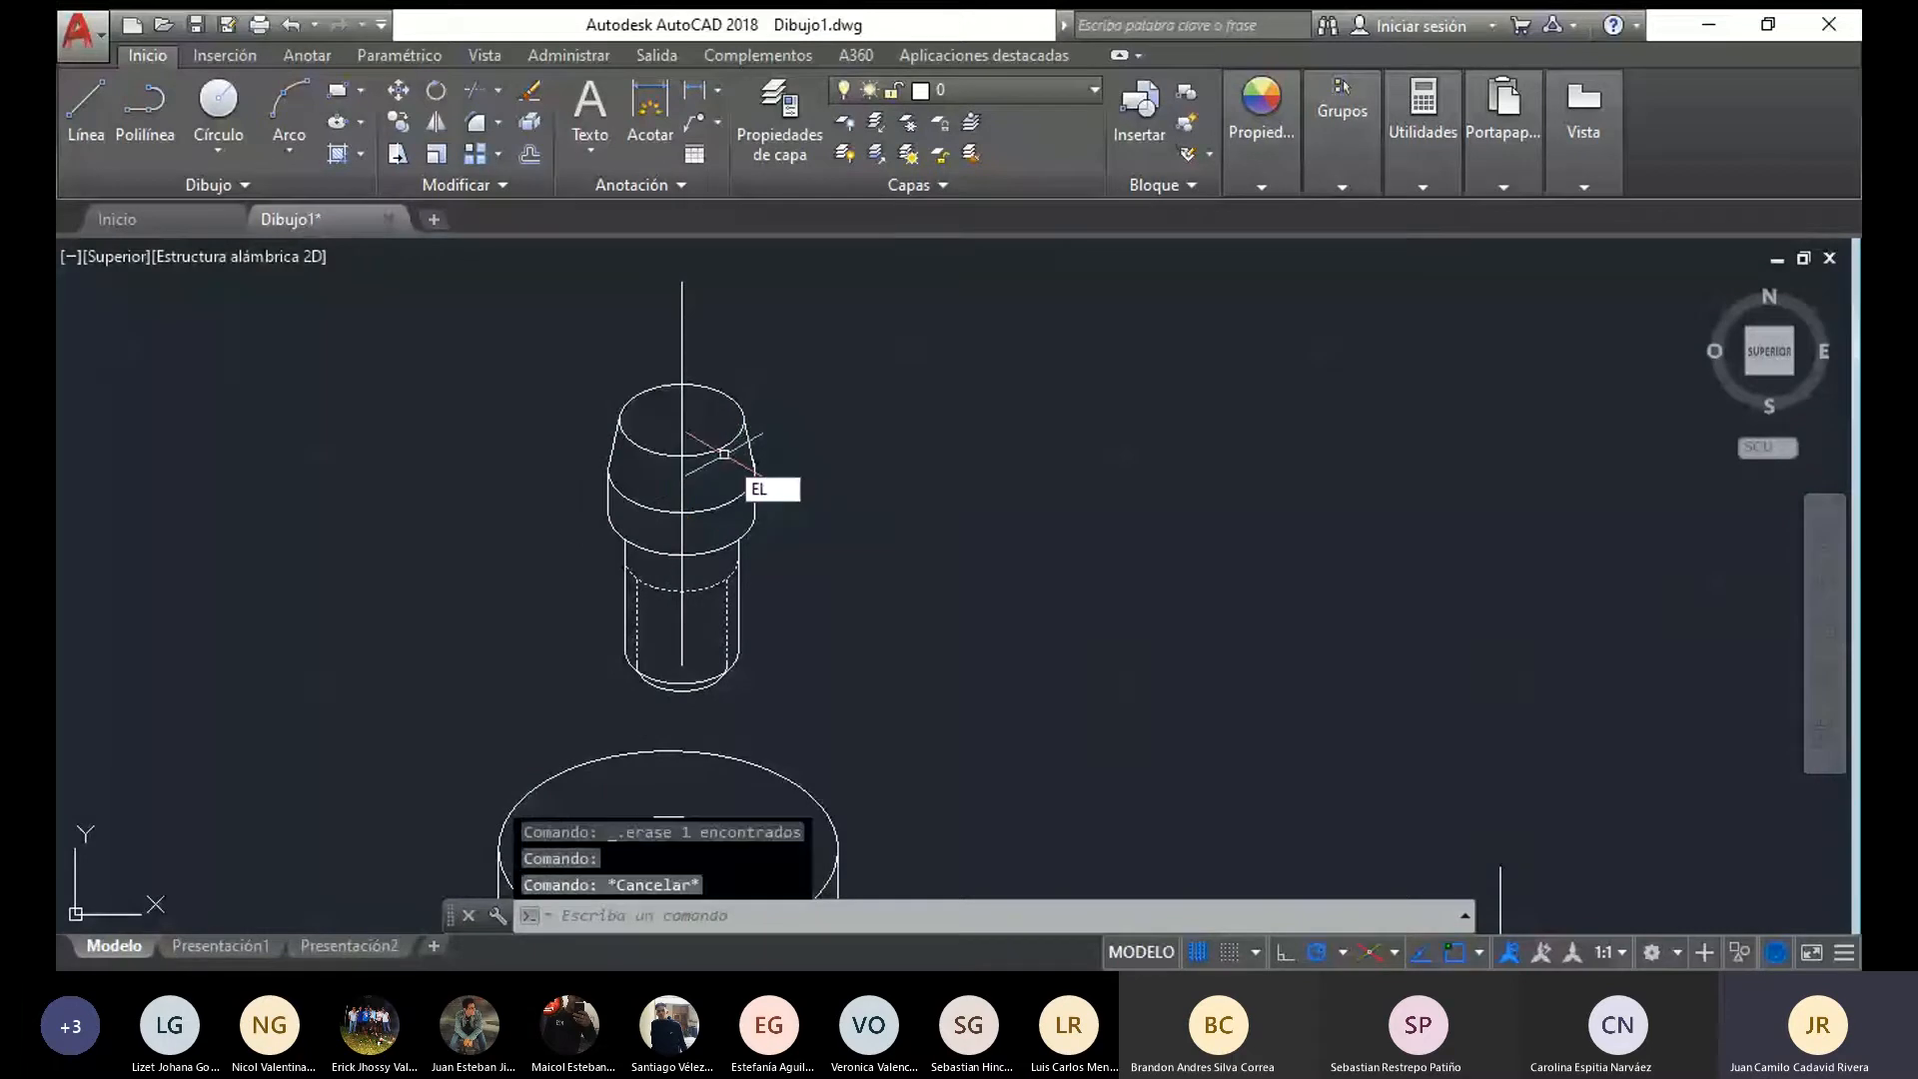
pyautogui.press('Escape')
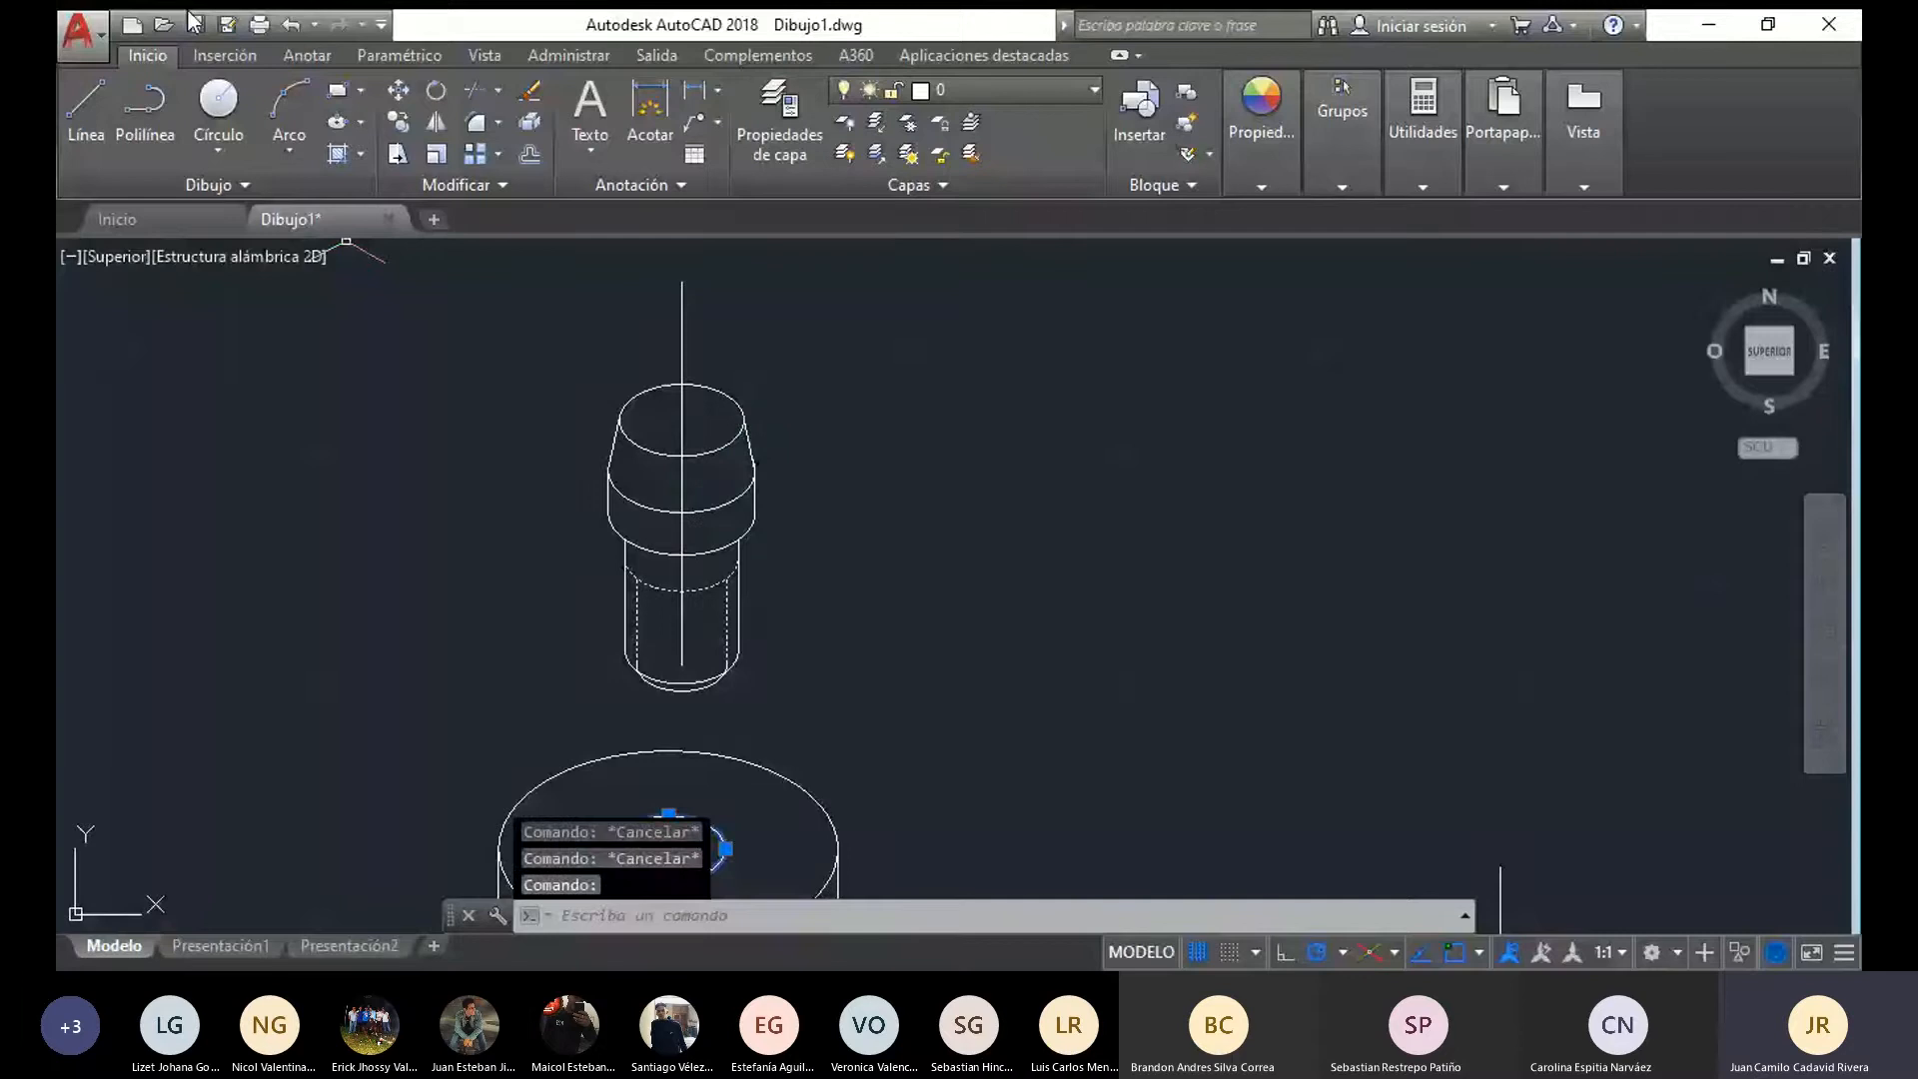
# Copy the flanged piece's hole ellipse from its centre to the head's top centre and to the axis point above it
pyautogui.click(398, 121)
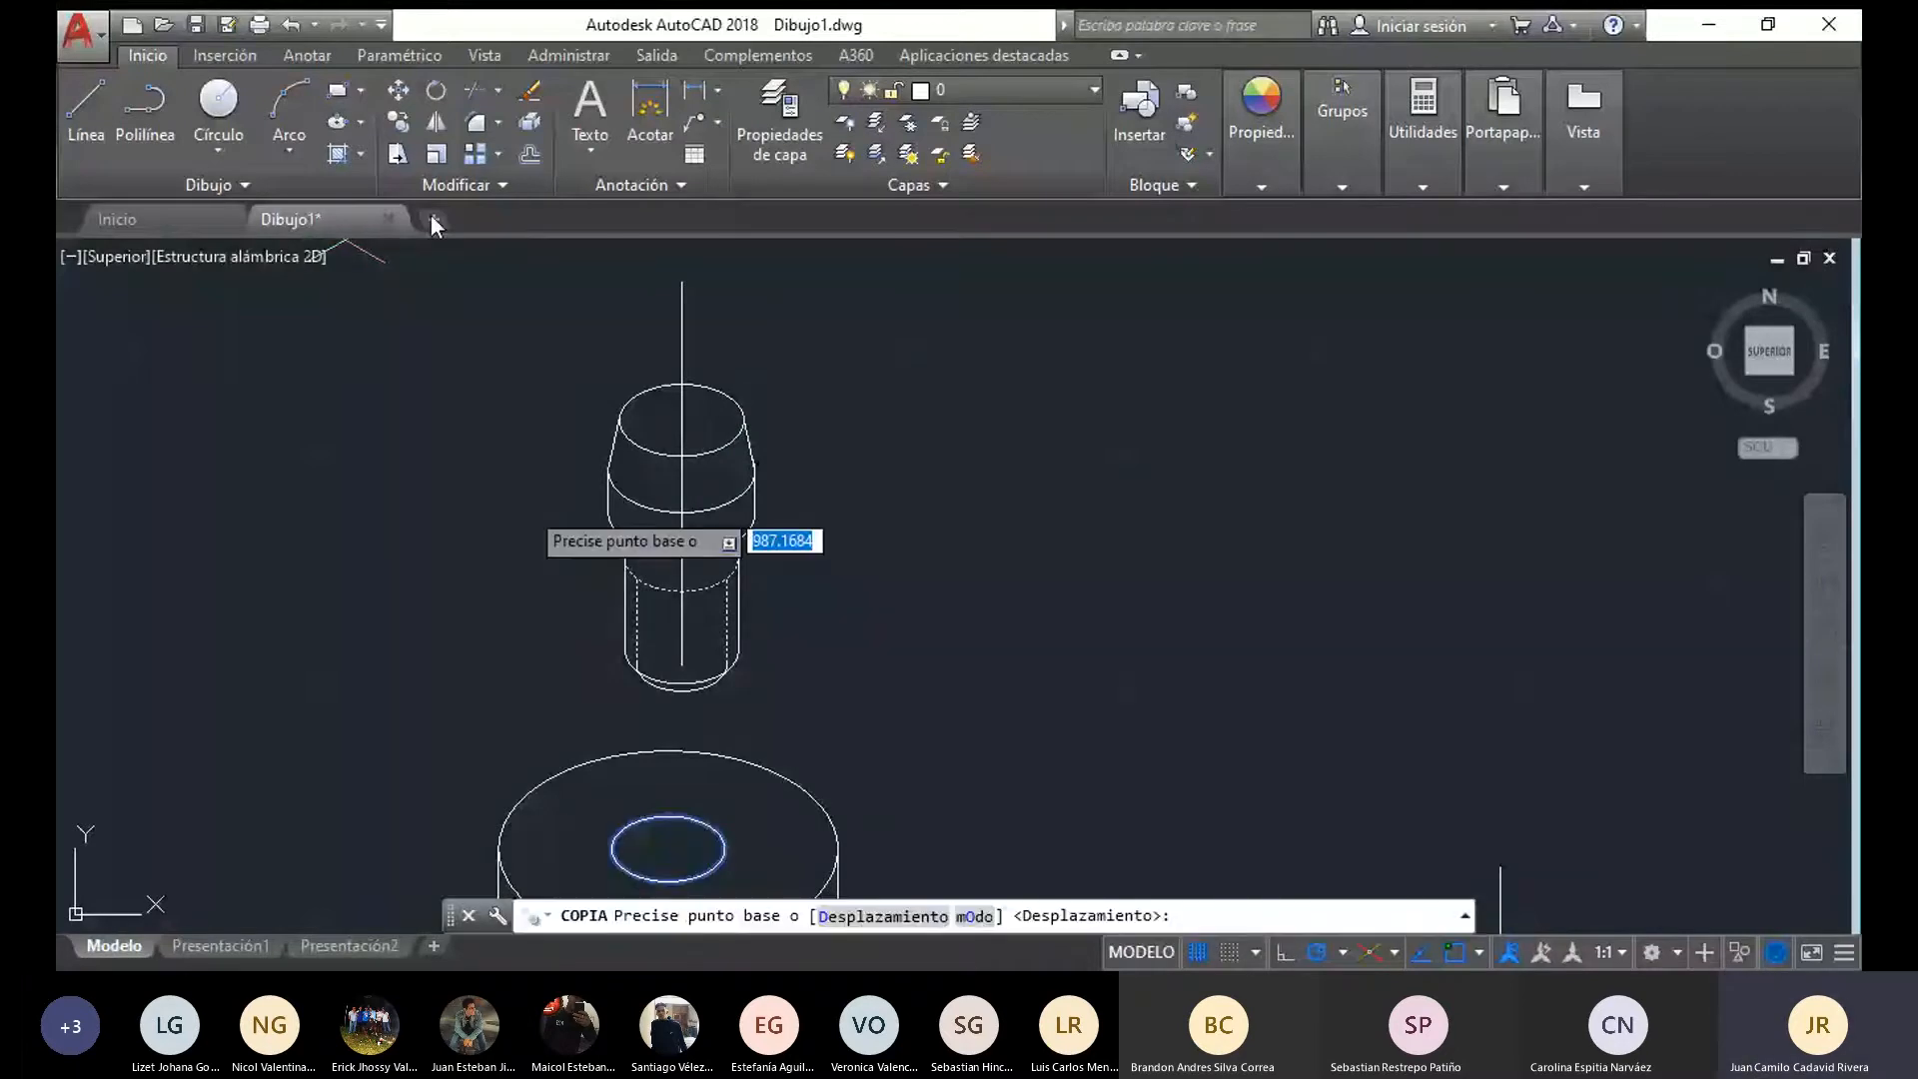
pyautogui.click(668, 850)
pyautogui.click(682, 328)
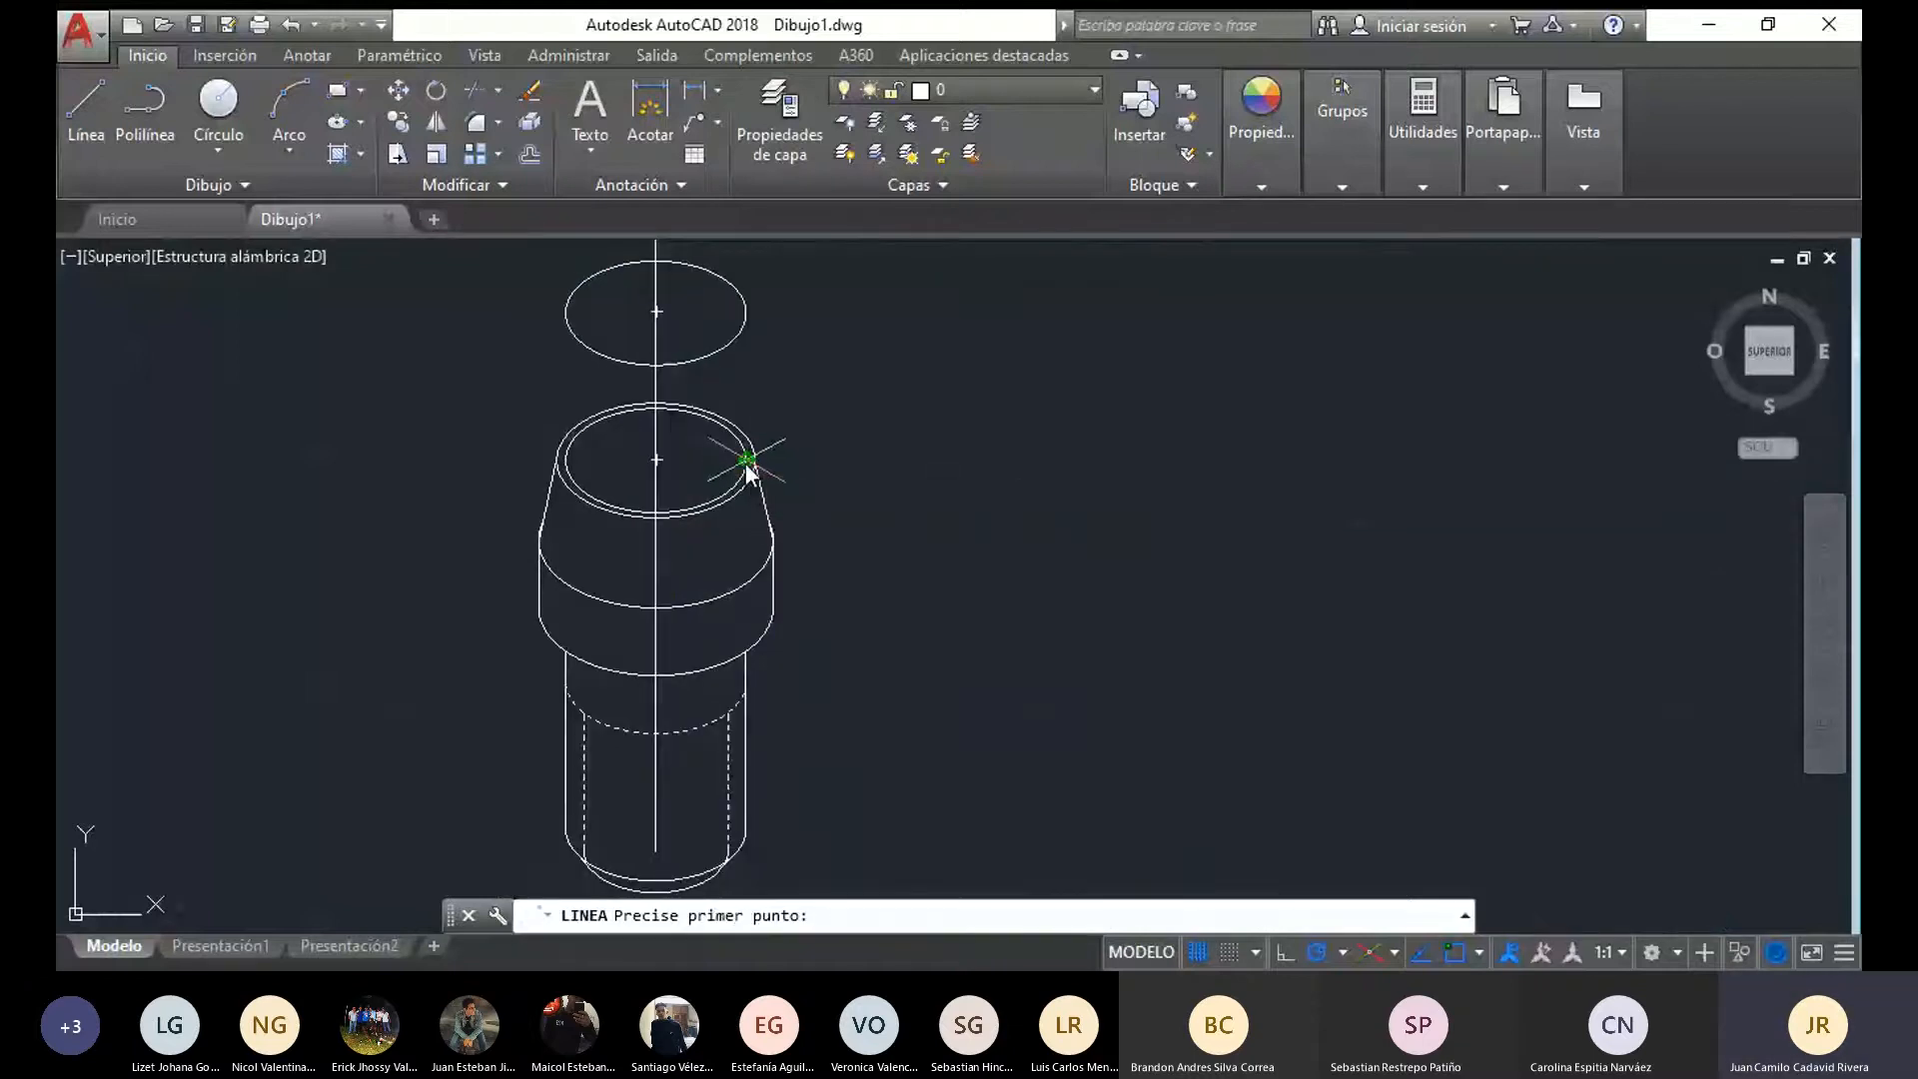
# Join the left and right sides of the two copied ellipses with vertical lines to form the upper cylinder
pyautogui.click(747, 461)
pyautogui.click(751, 315)
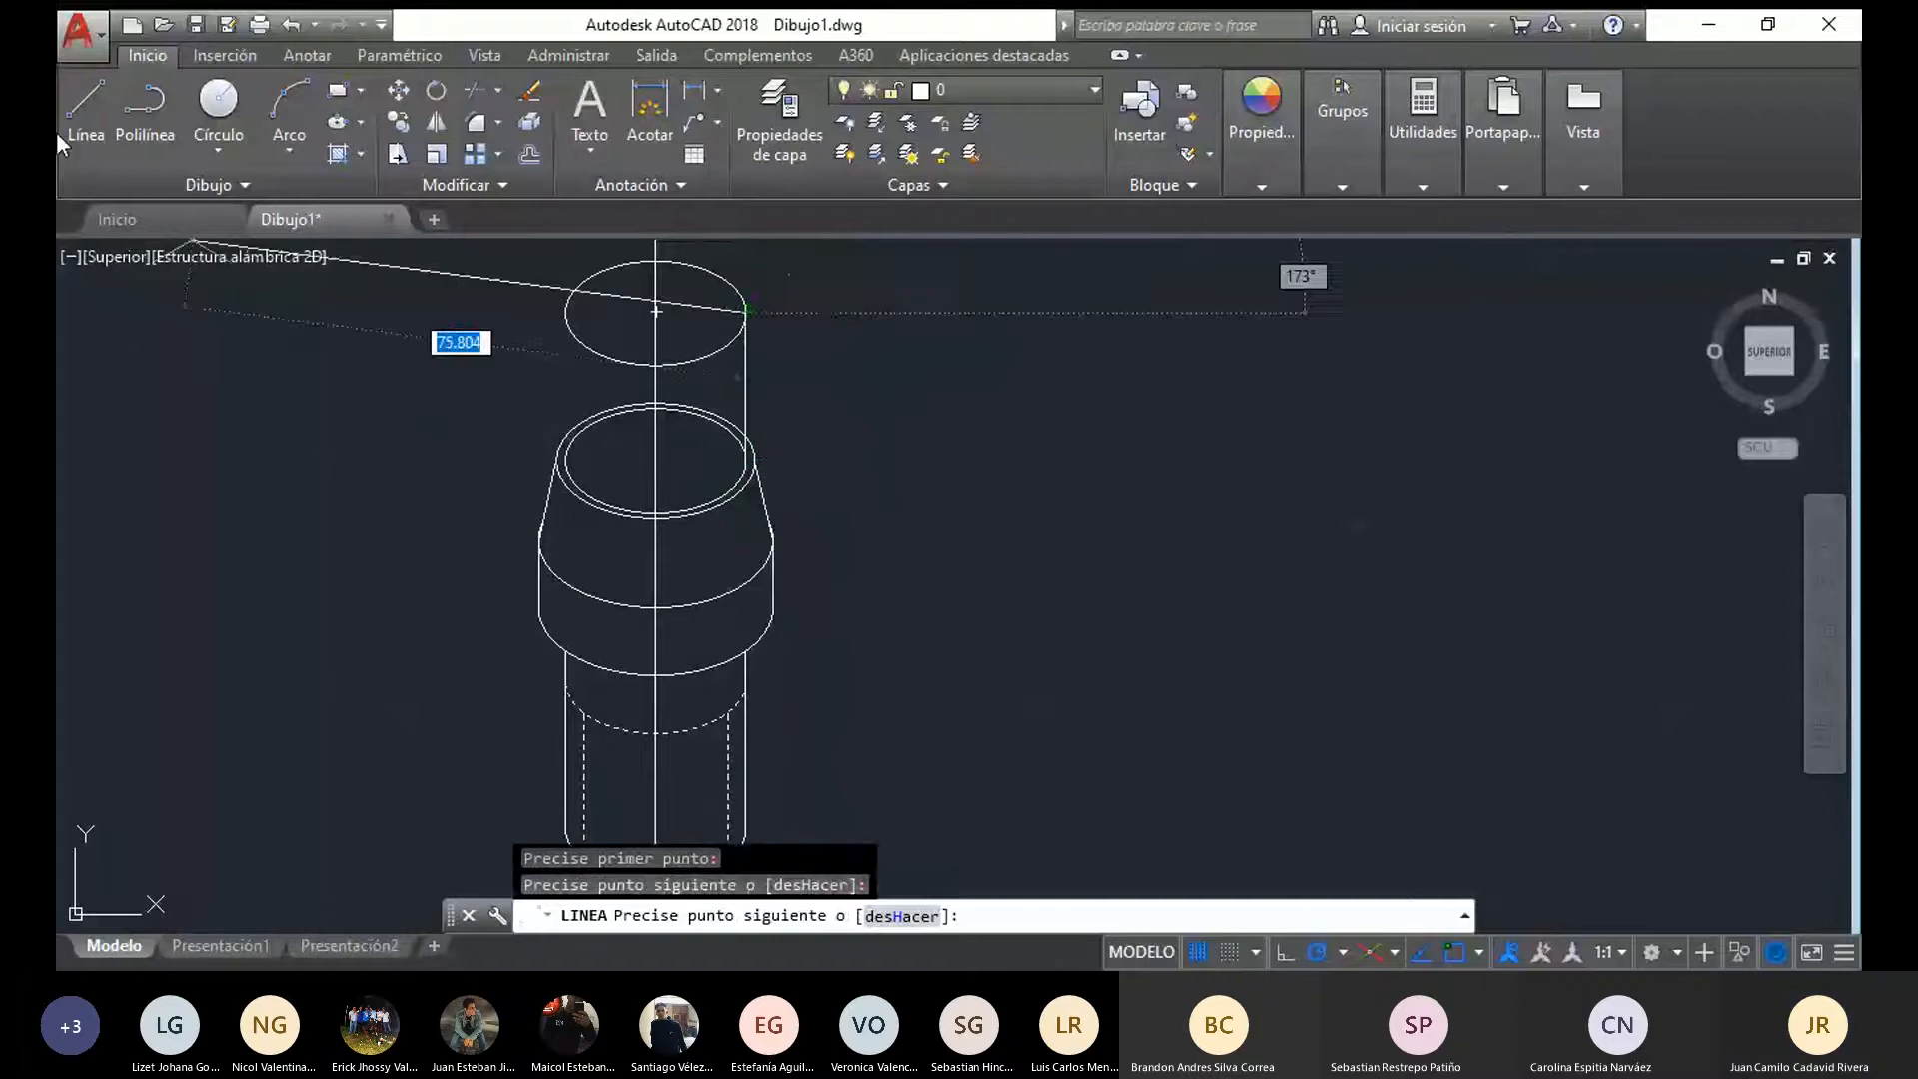
pyautogui.click(75, 112)
pyautogui.click(559, 457)
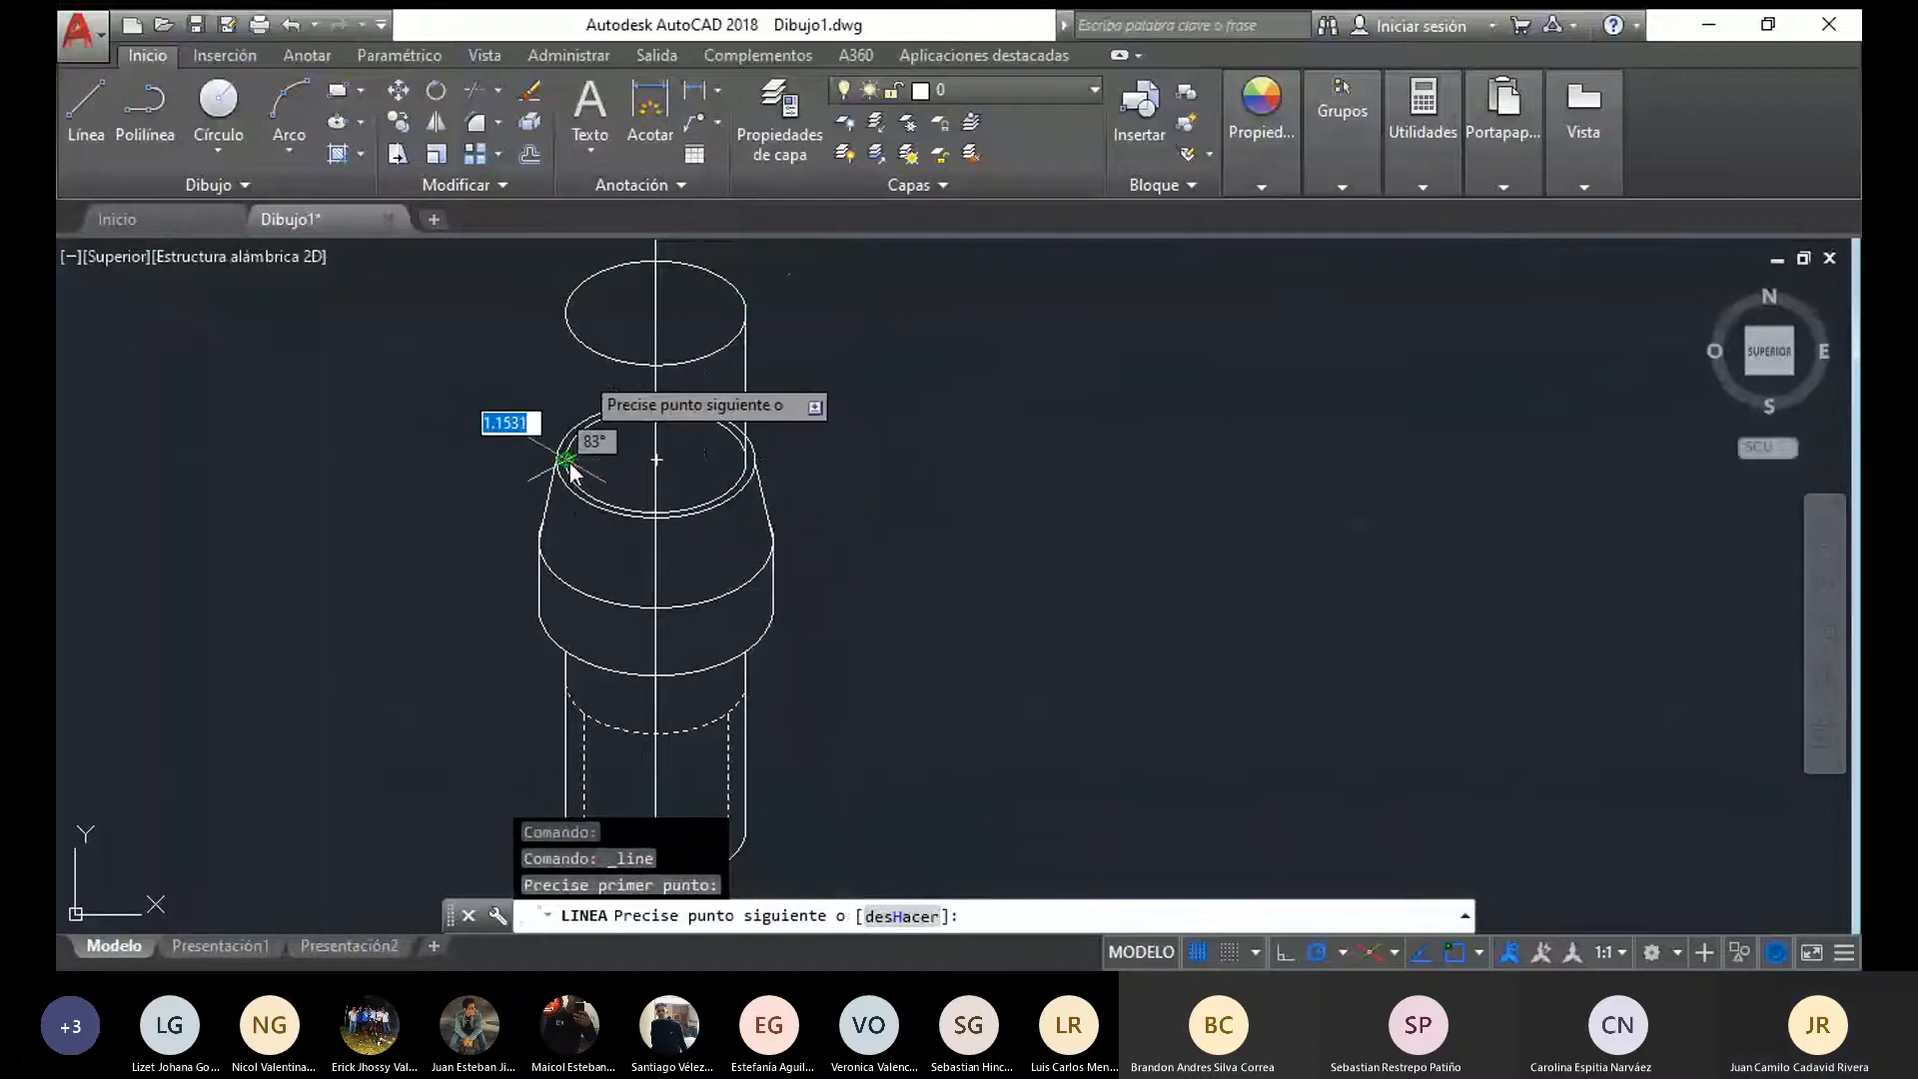
pyautogui.click(566, 313)
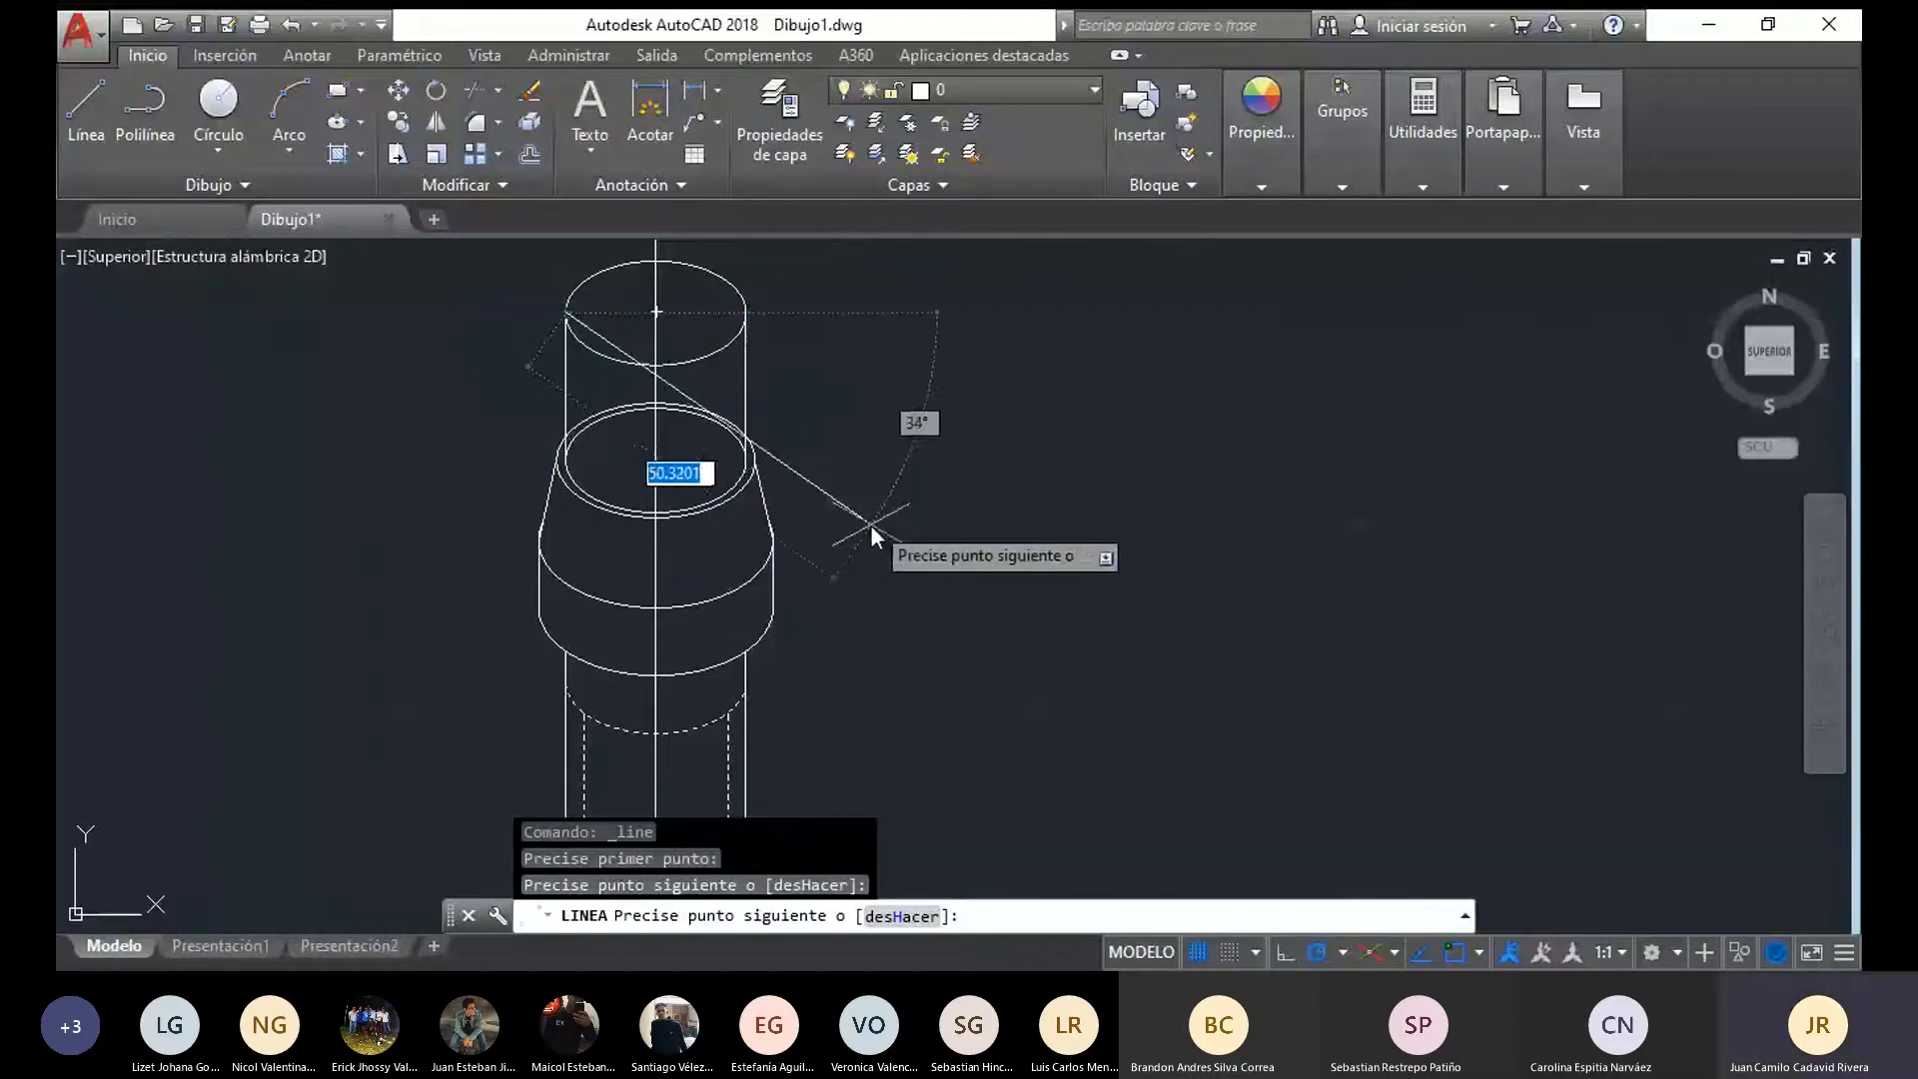
pyautogui.press('Escape')
# Trim away the rear arcs of the upper cylinder's base ellipse and the head's top ellipse hidden by the upper cylinder
pyautogui.moveTo(884, 496)
pyautogui.mouseDown()
pyautogui.moveTo(862, 302)
pyautogui.moveTo(879, 289)
pyautogui.mouseUp()
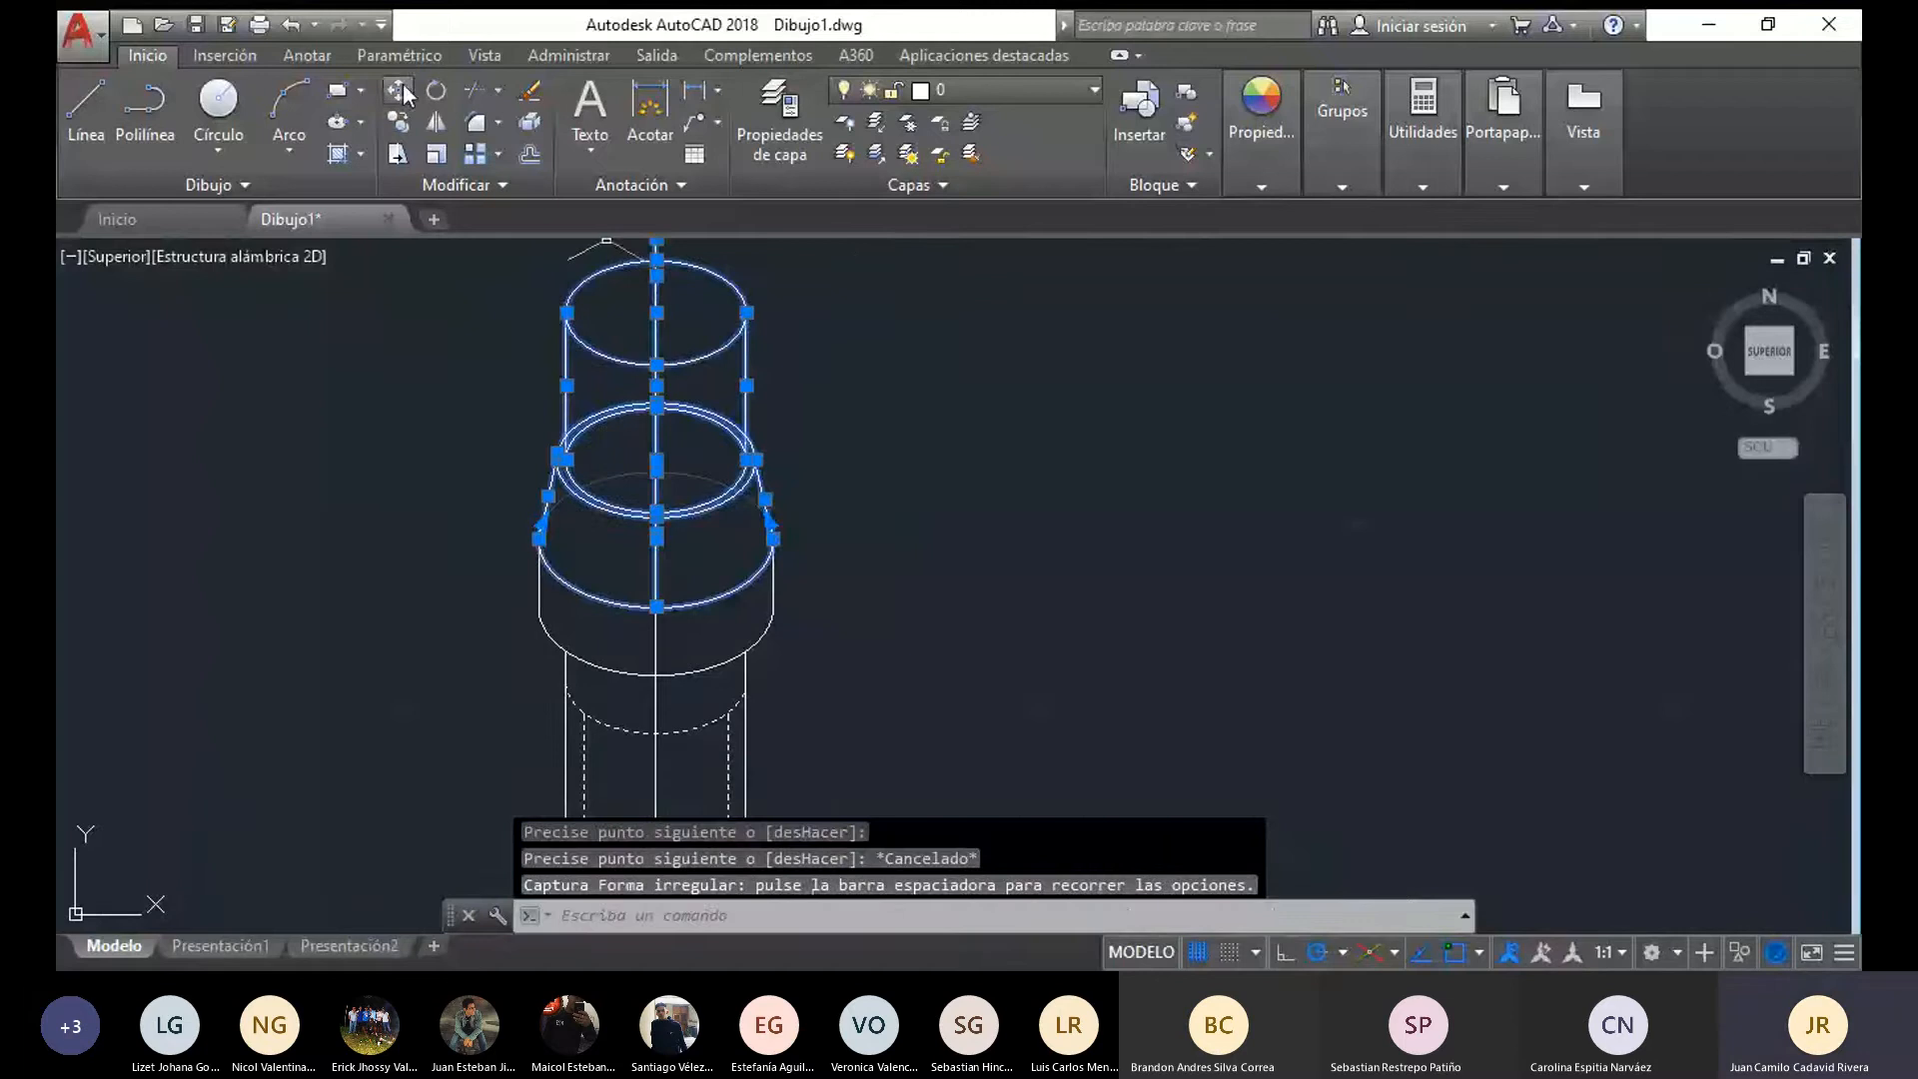
pyautogui.click(472, 90)
pyautogui.scroll(4, 690, 430)
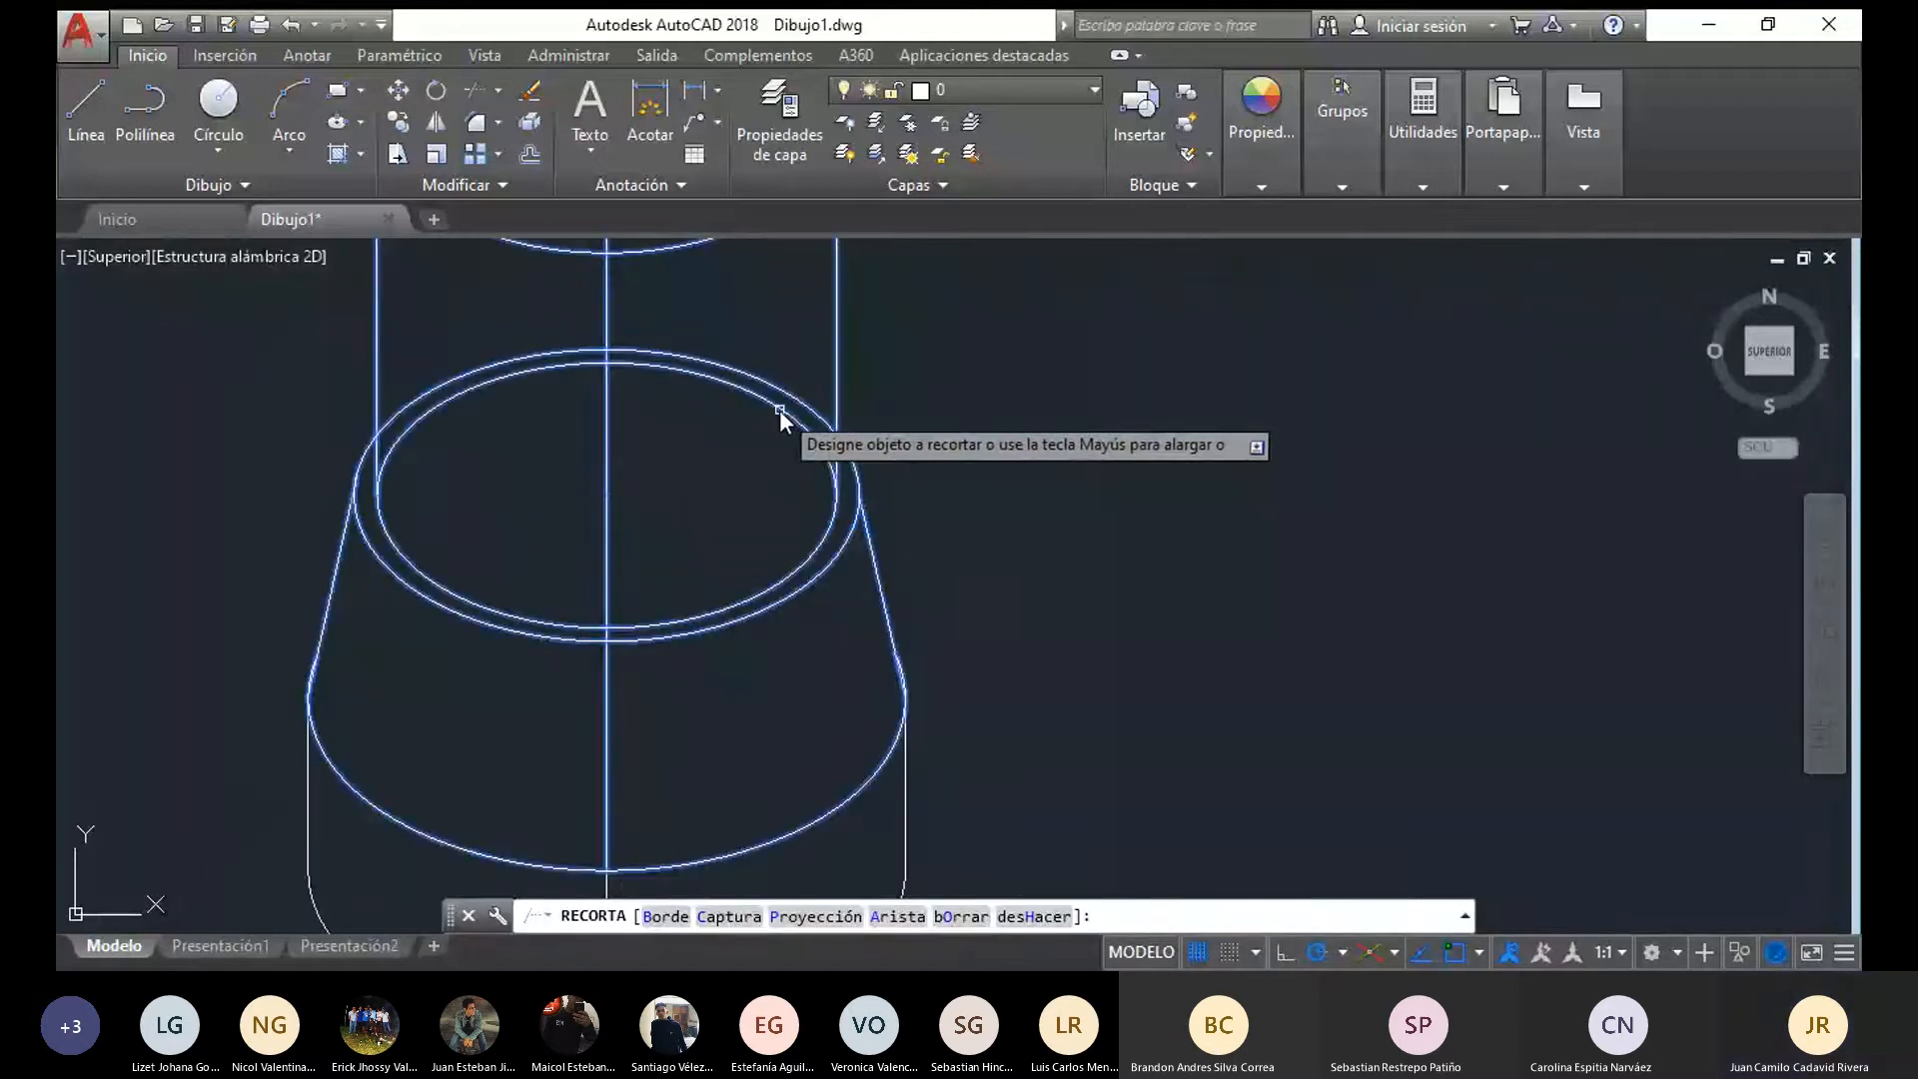
pyautogui.click(782, 410)
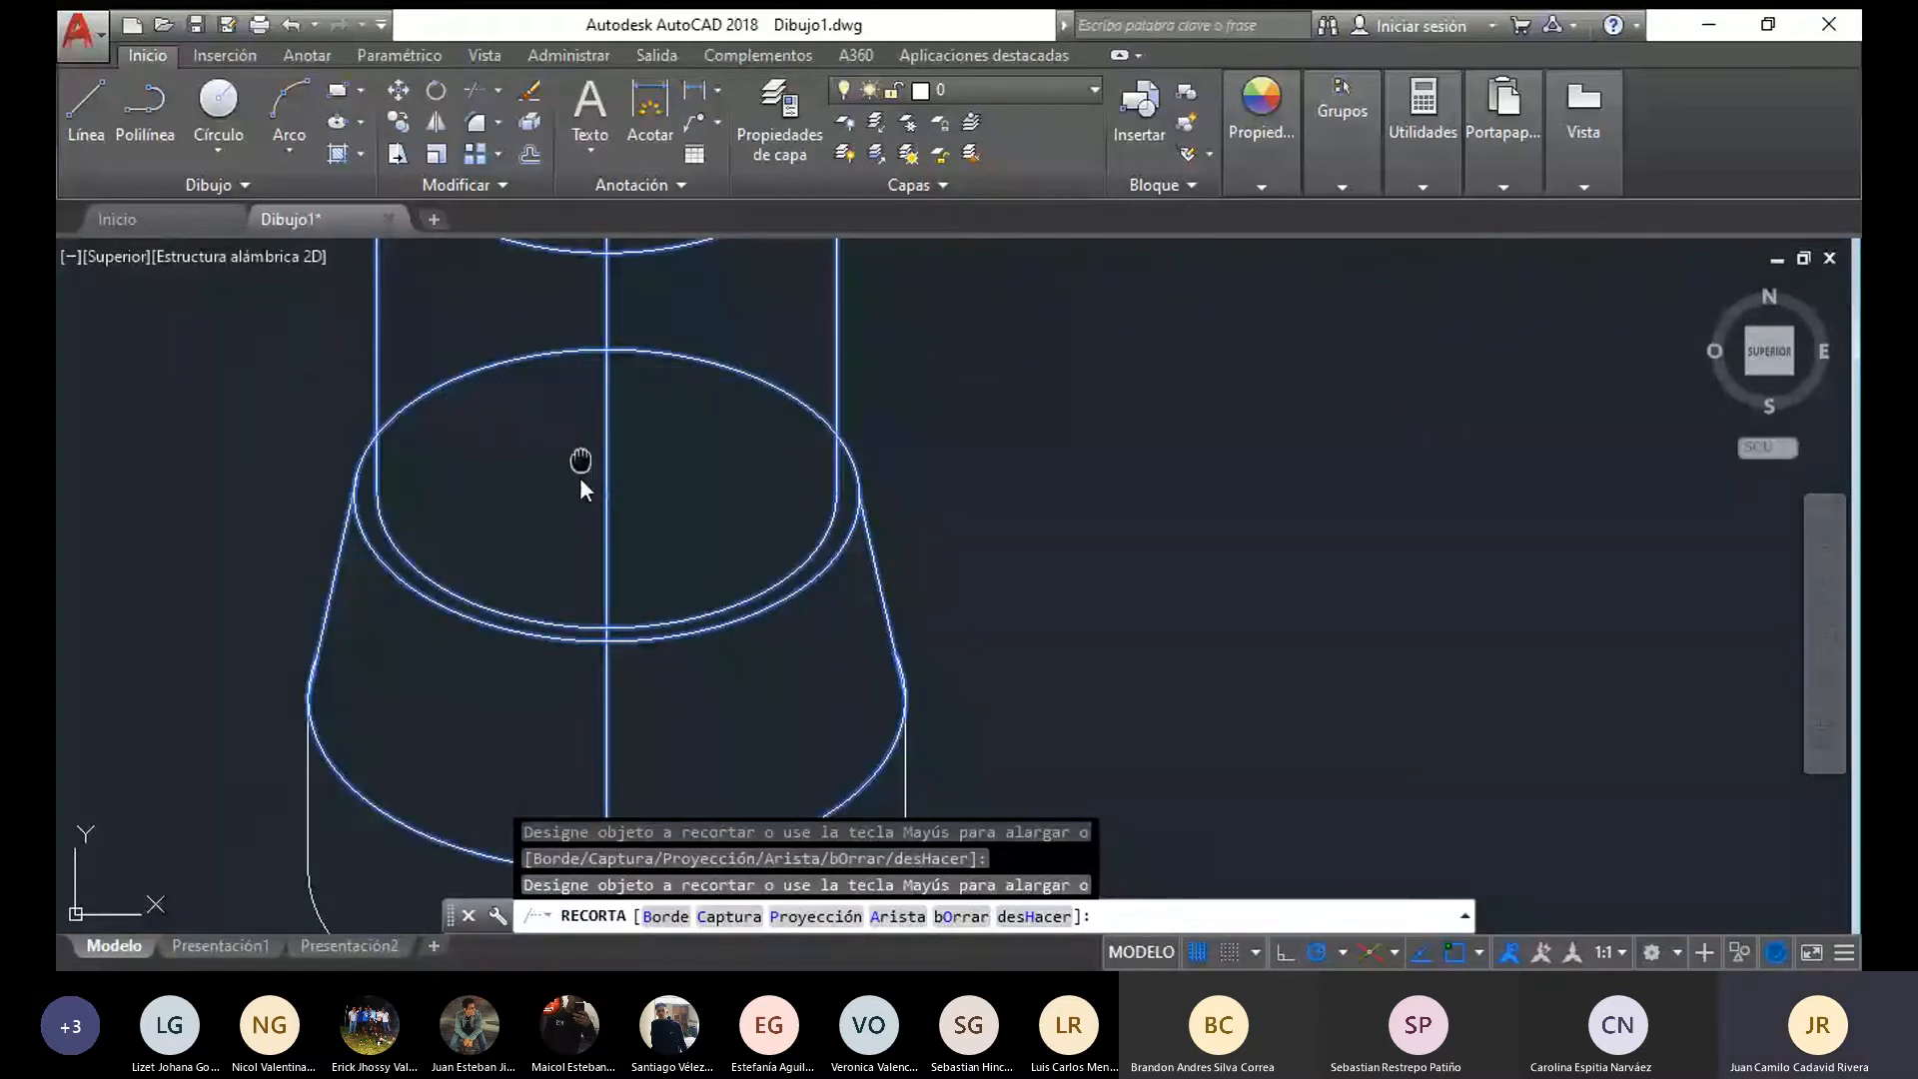
pyautogui.moveTo(451, 367); pyautogui.dragTo(428, 522, button='middle')
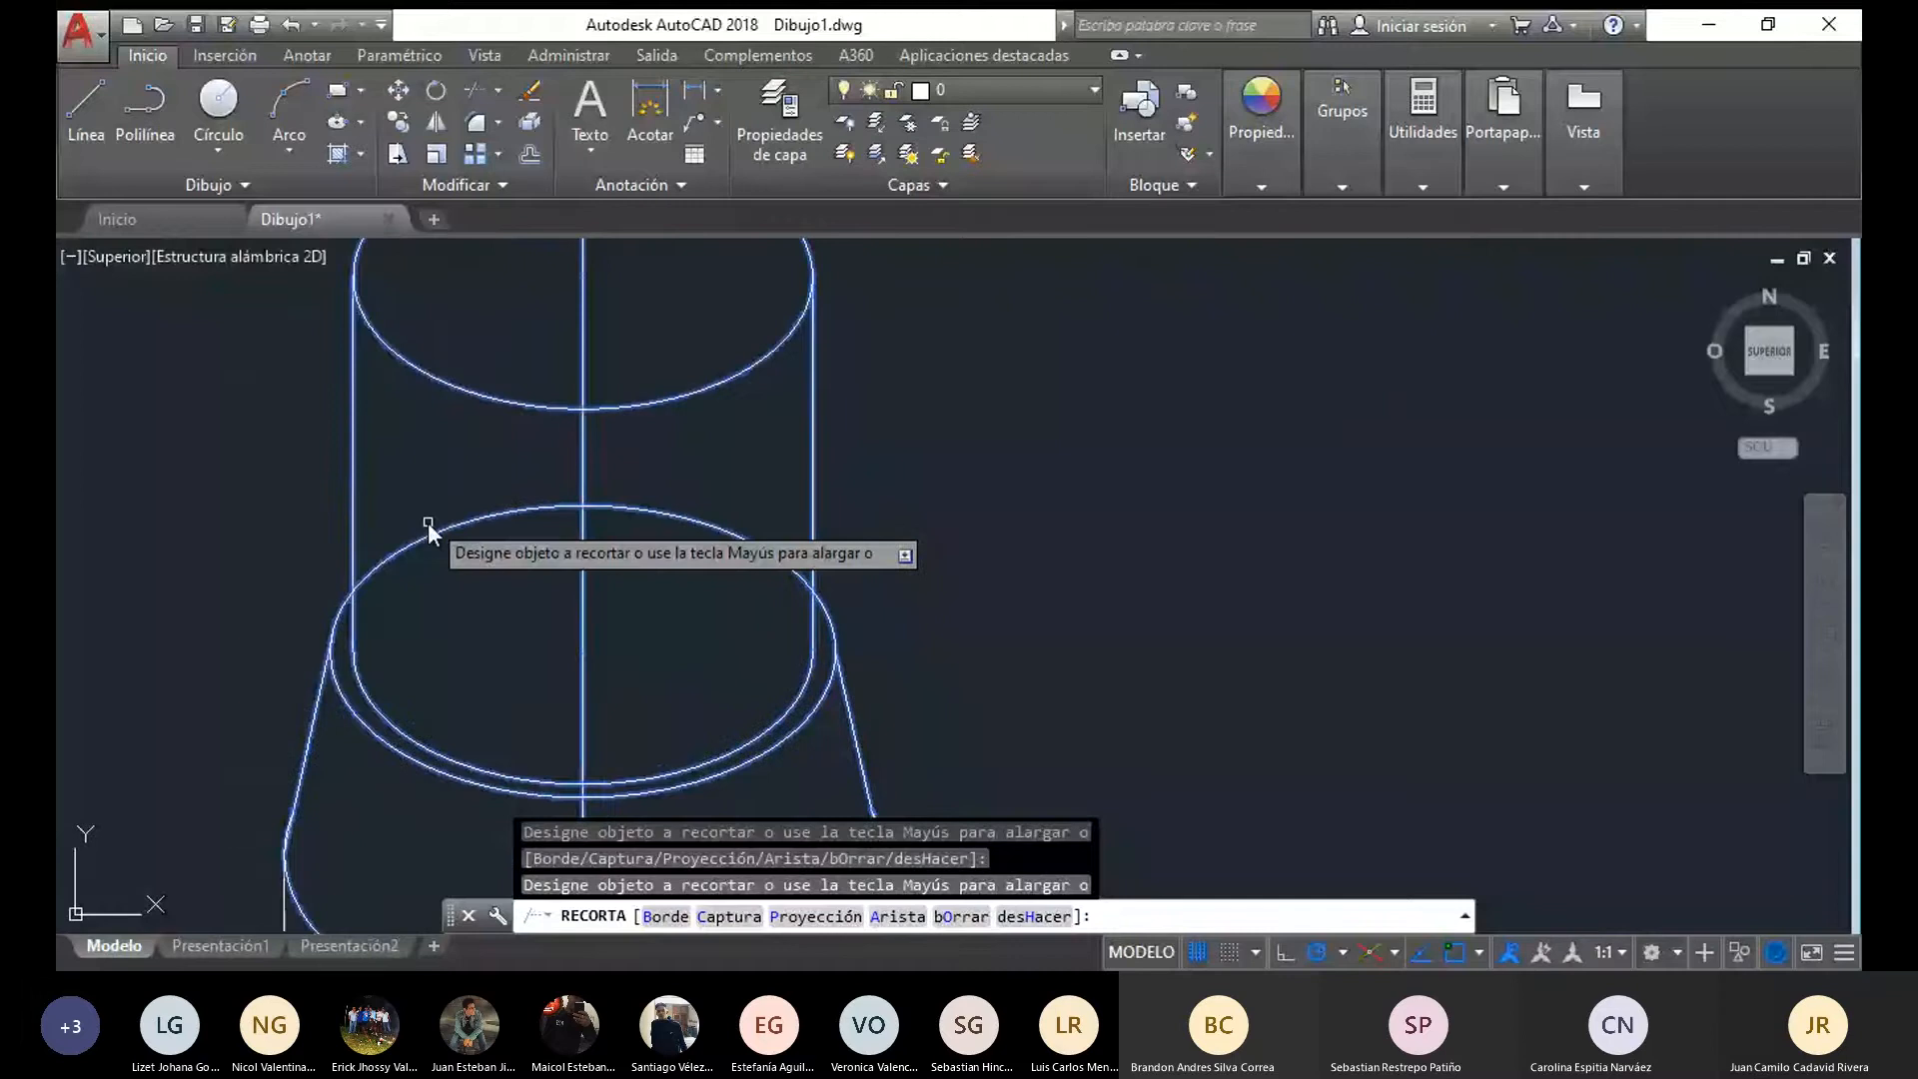
pyautogui.press('Escape')
pyautogui.scroll(-7, 697, 670)
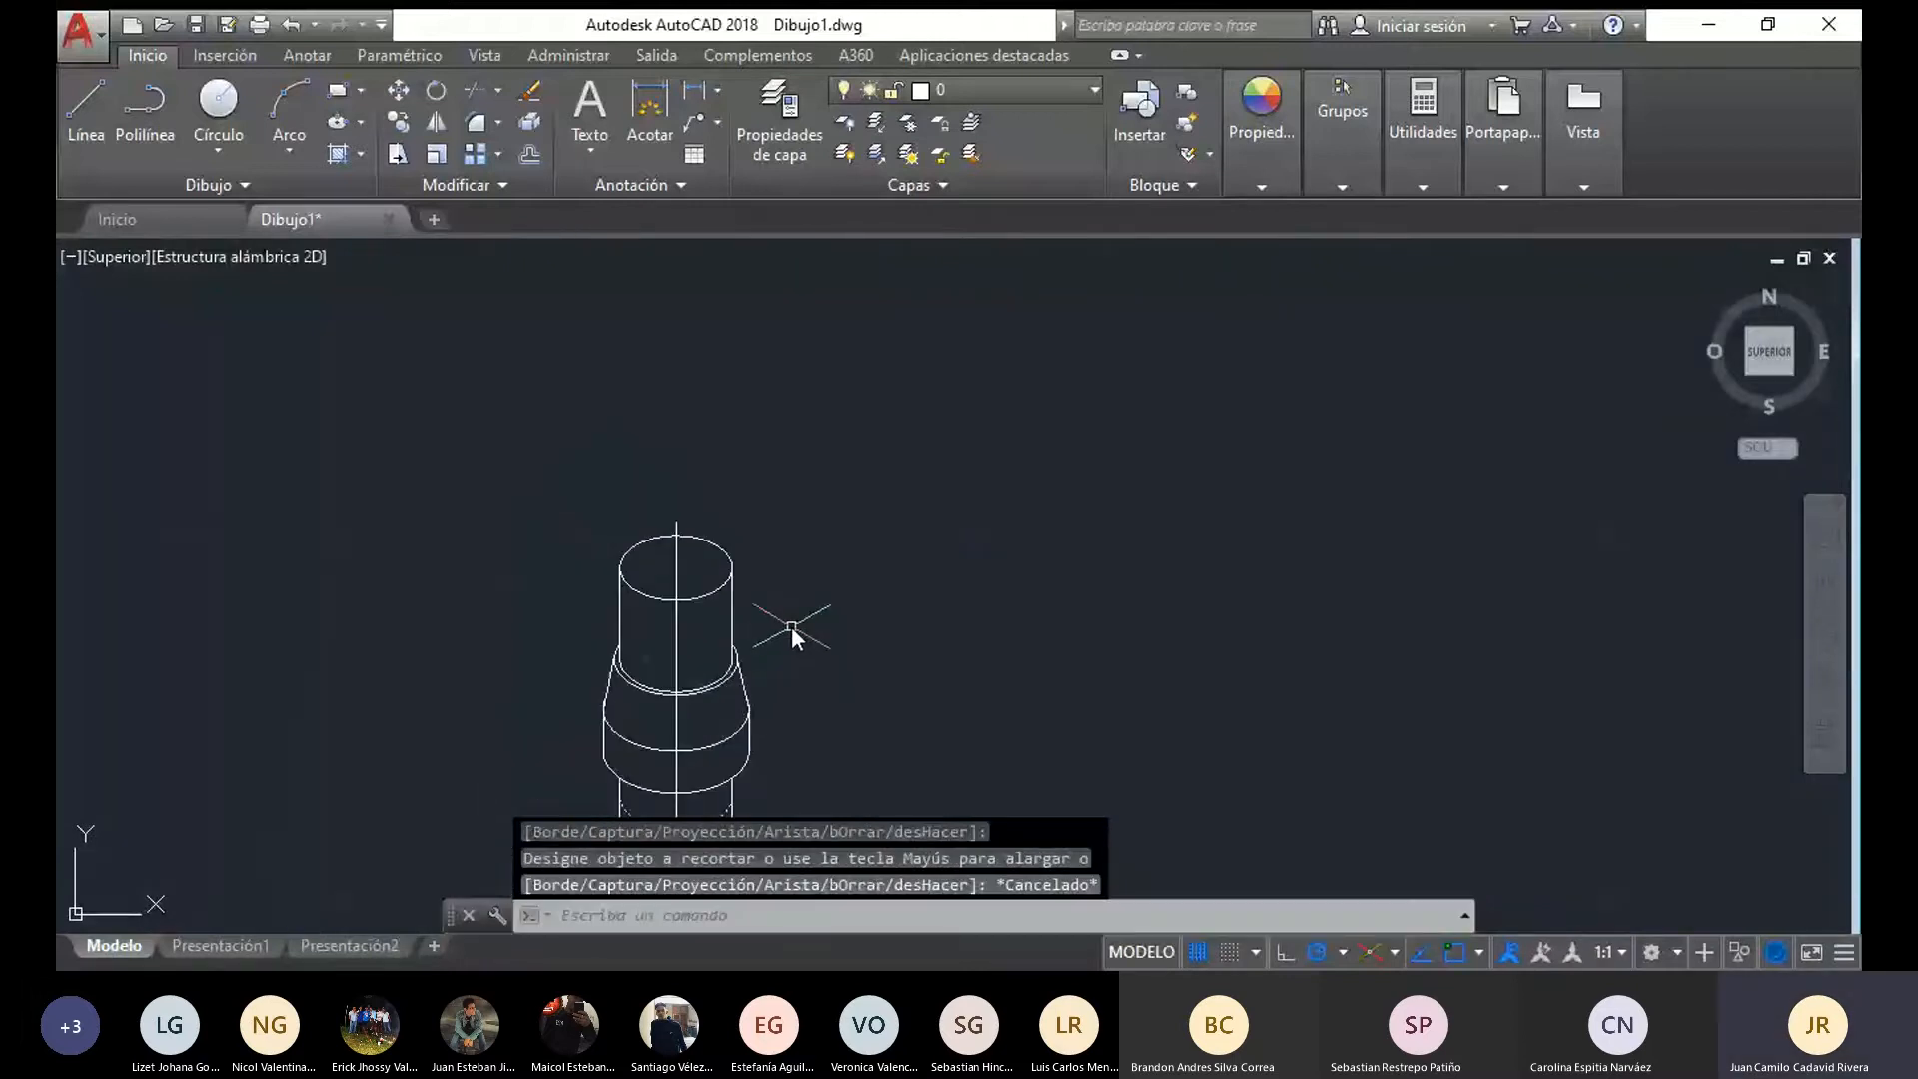
# Draw an isocircle of radius 15 centred on the upper cylinder's top ellipse
pyautogui.scroll(-2, 792, 627)
pyautogui.moveTo(811, 764); pyautogui.dragTo(759, 524, button='middle')
pyautogui.moveTo(655, 455); pyautogui.dragTo(643, 542, button='middle')
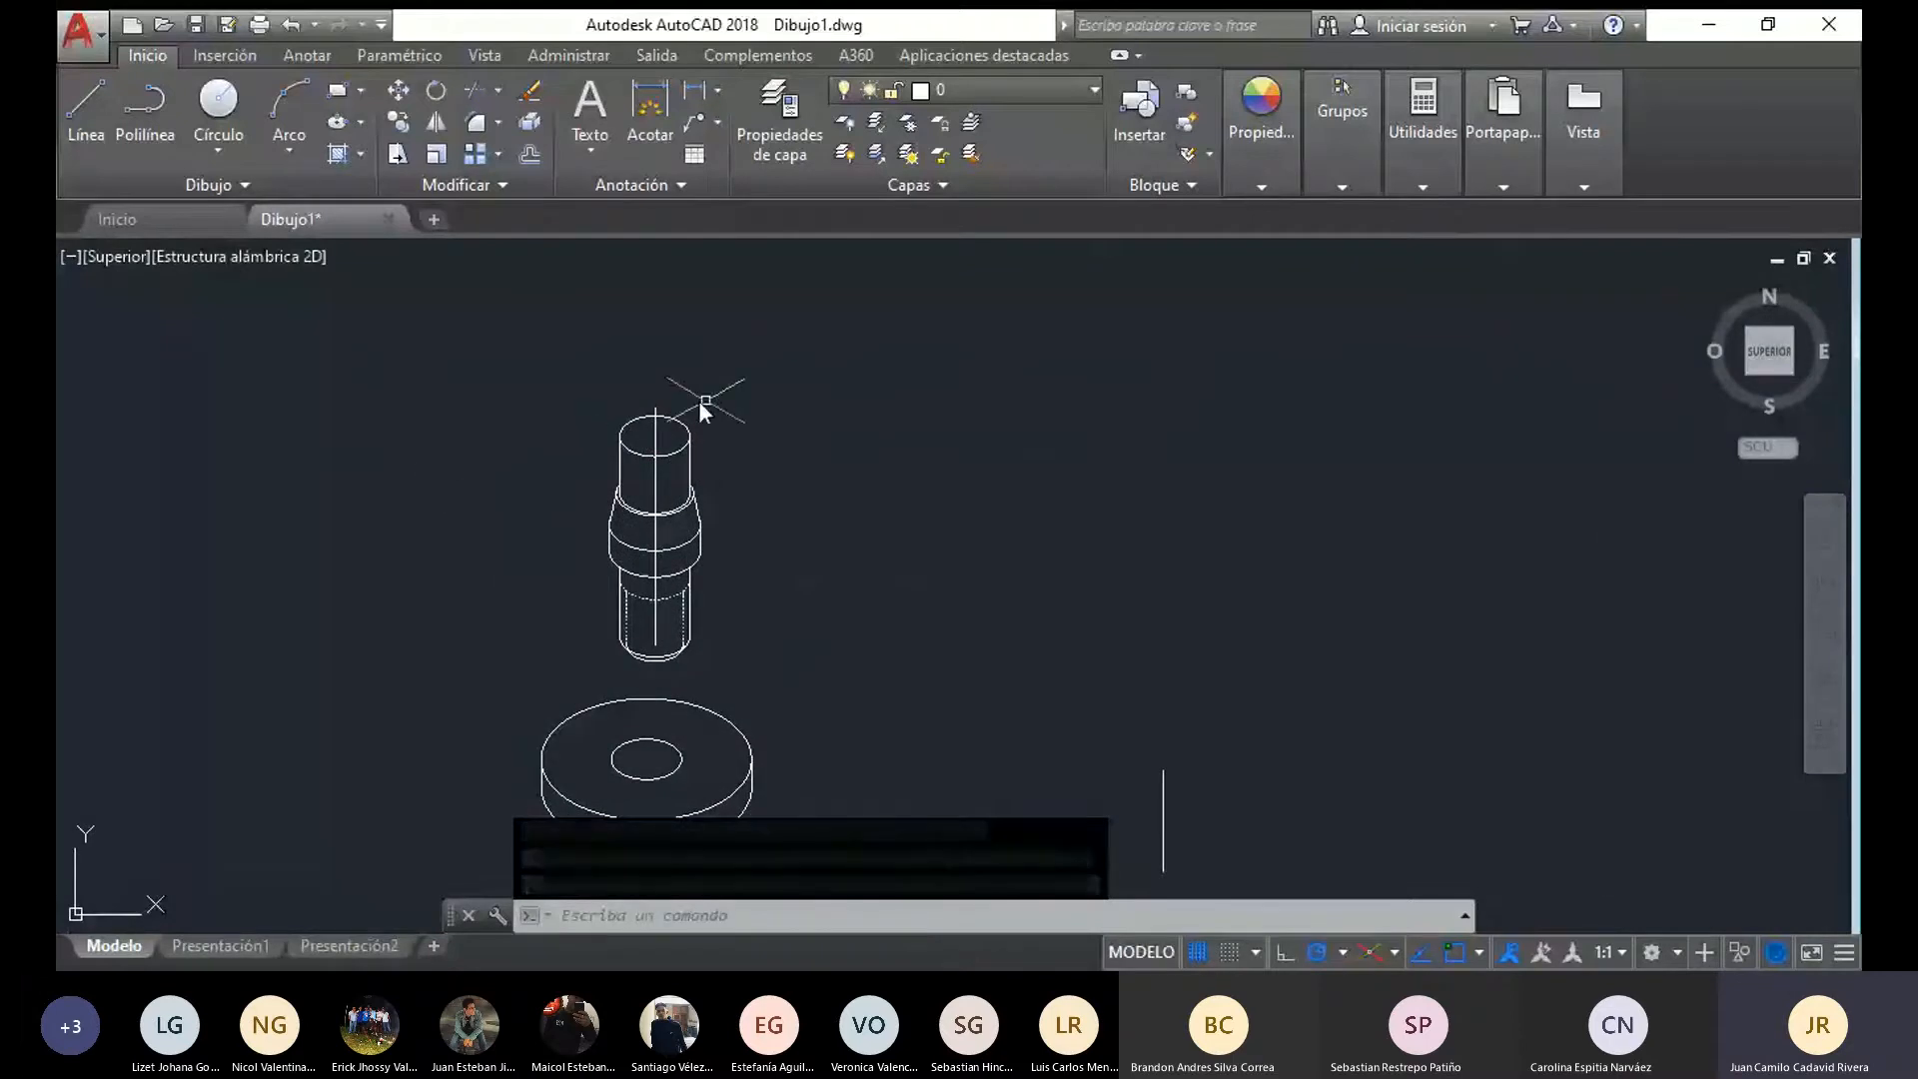
pyautogui.scroll(4, 705, 410)
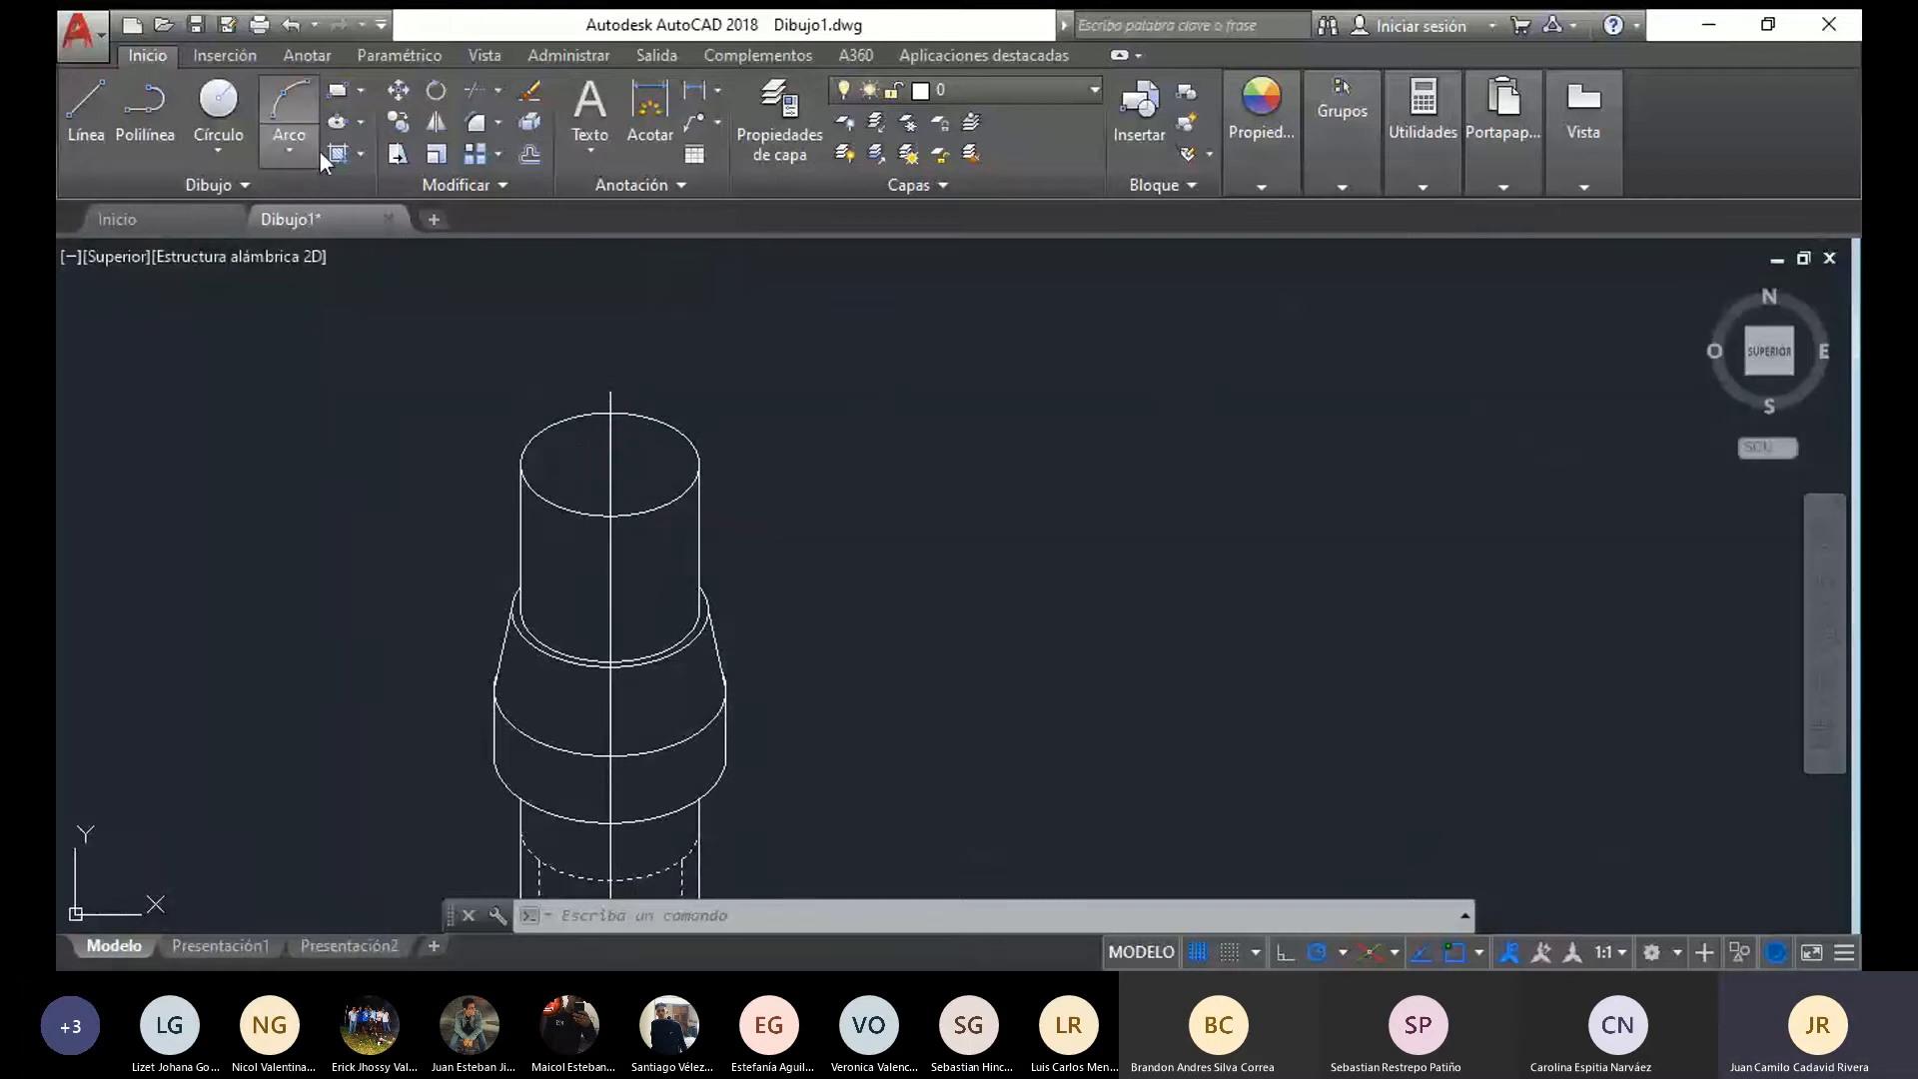
pyautogui.write('el')
pyautogui.press('Return')
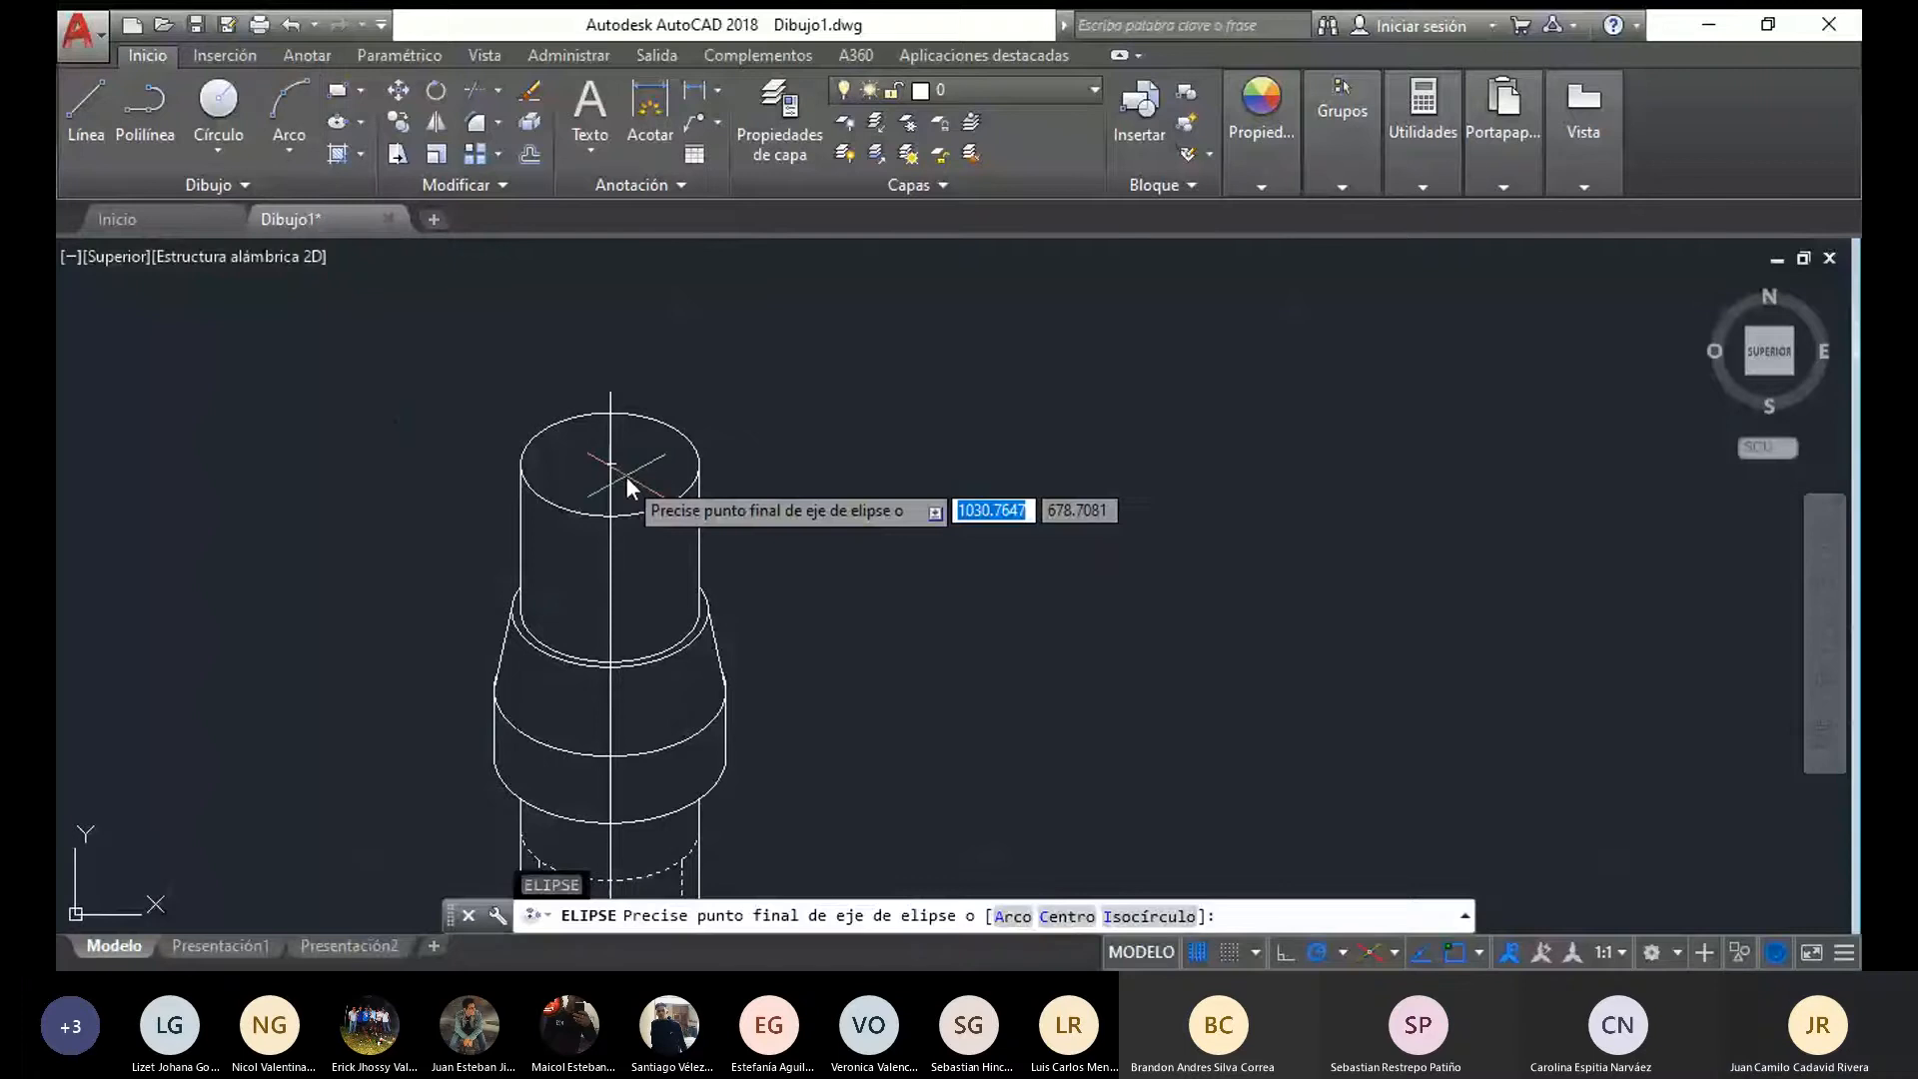
pyautogui.click(1121, 919)
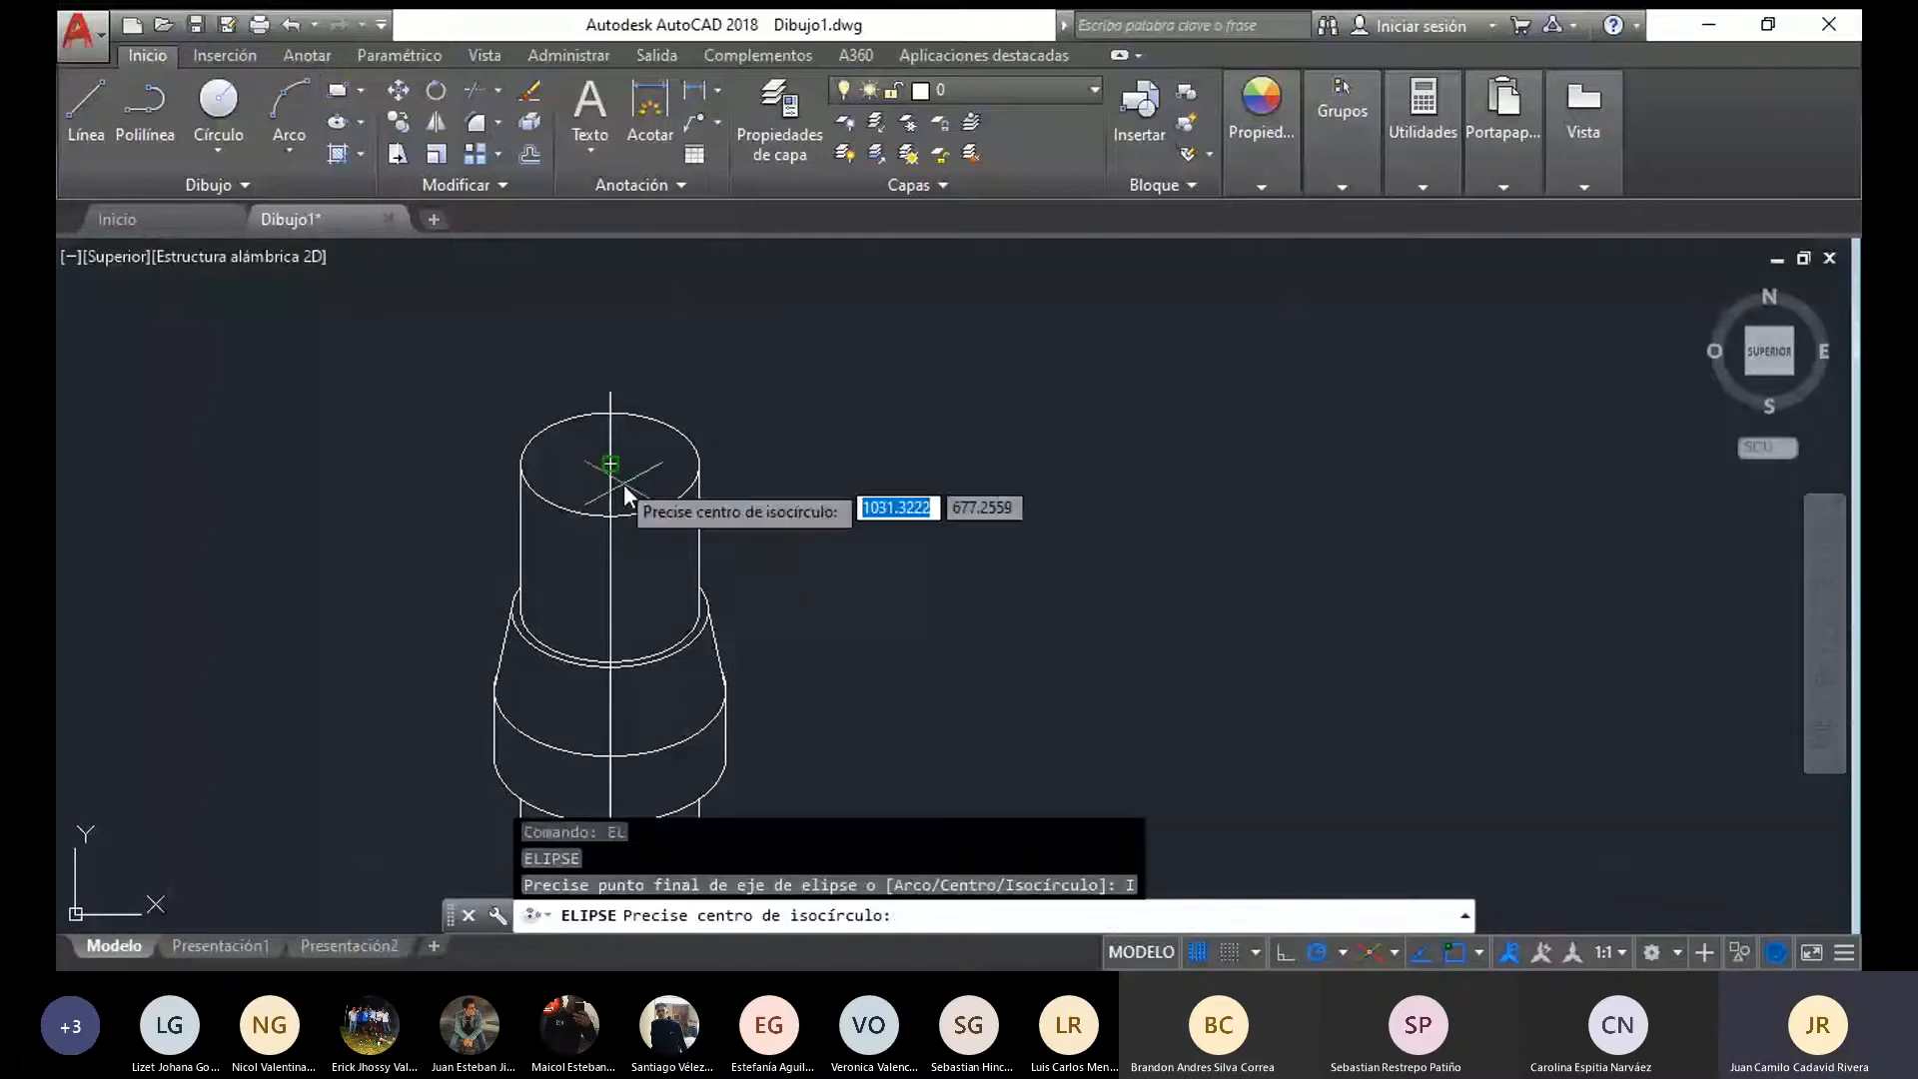
pyautogui.click(611, 463)
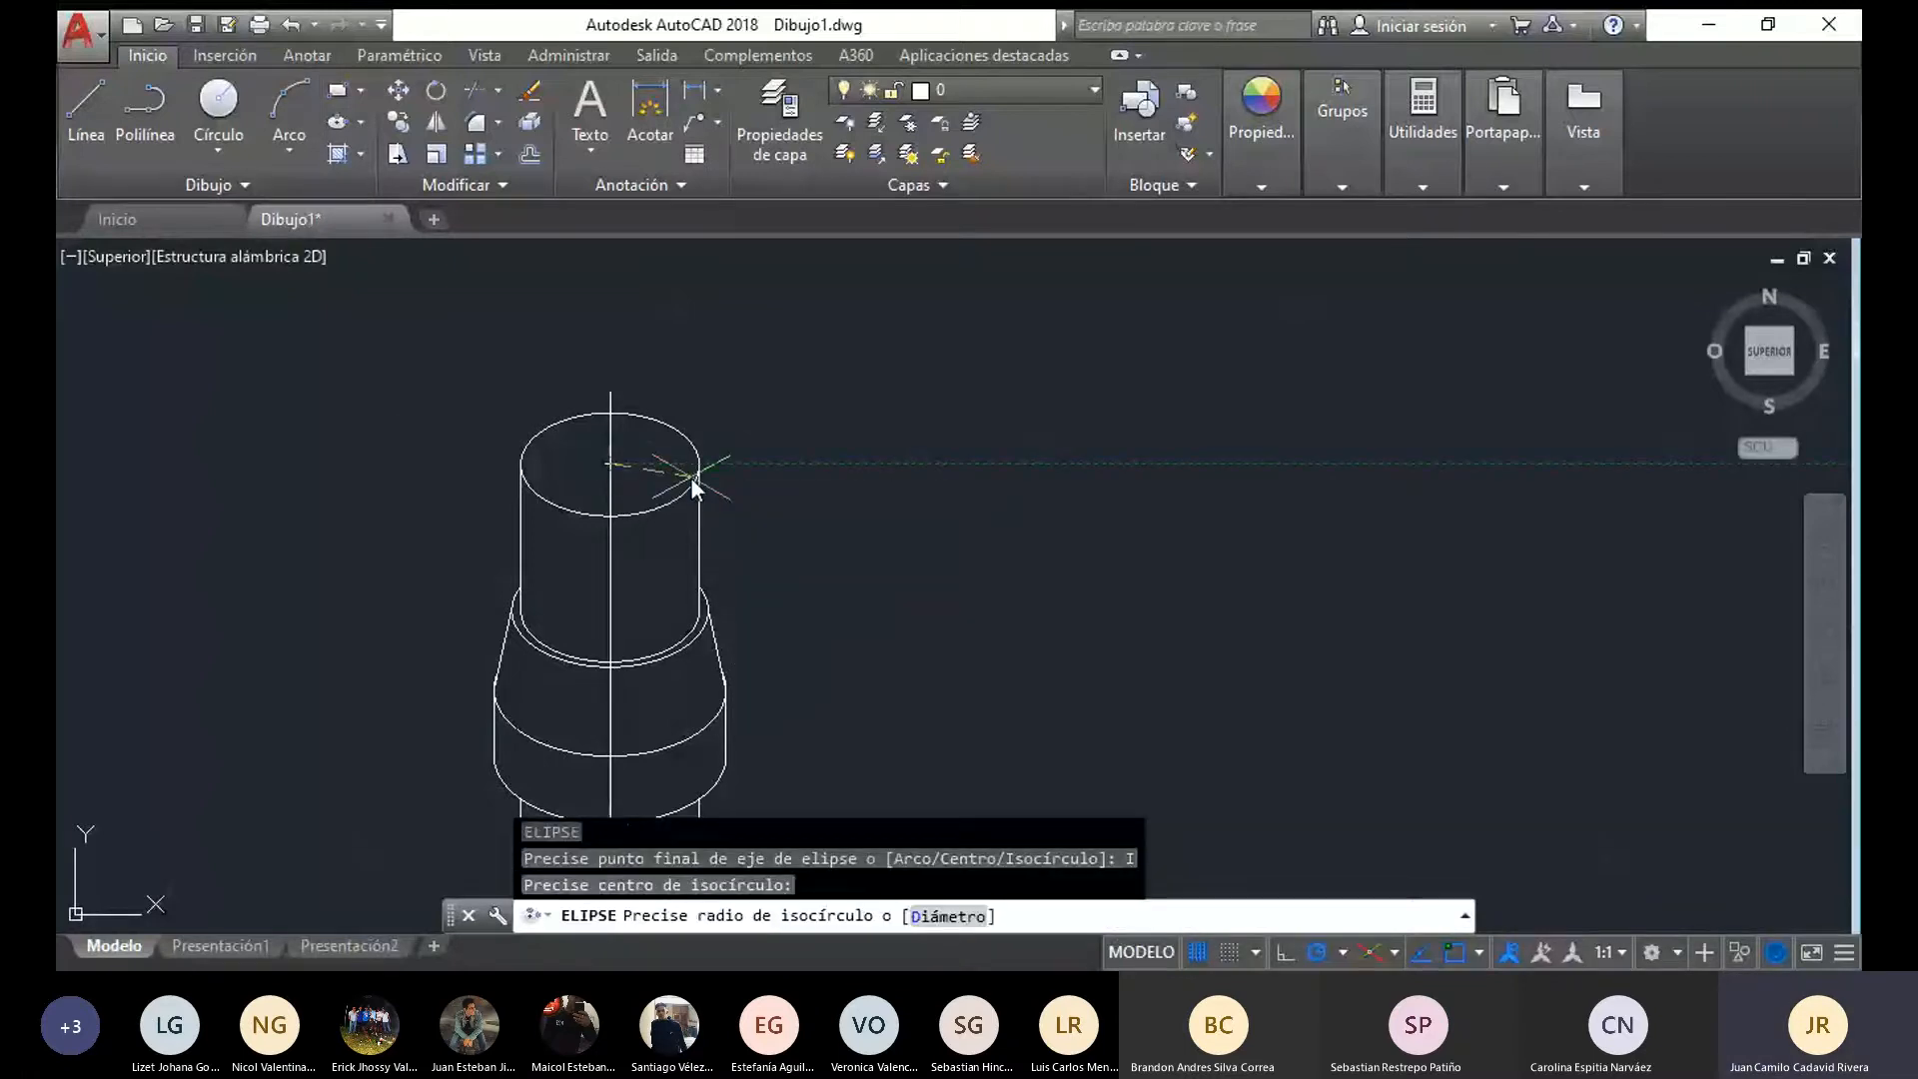
pyautogui.write('15')
pyautogui.press('Return')
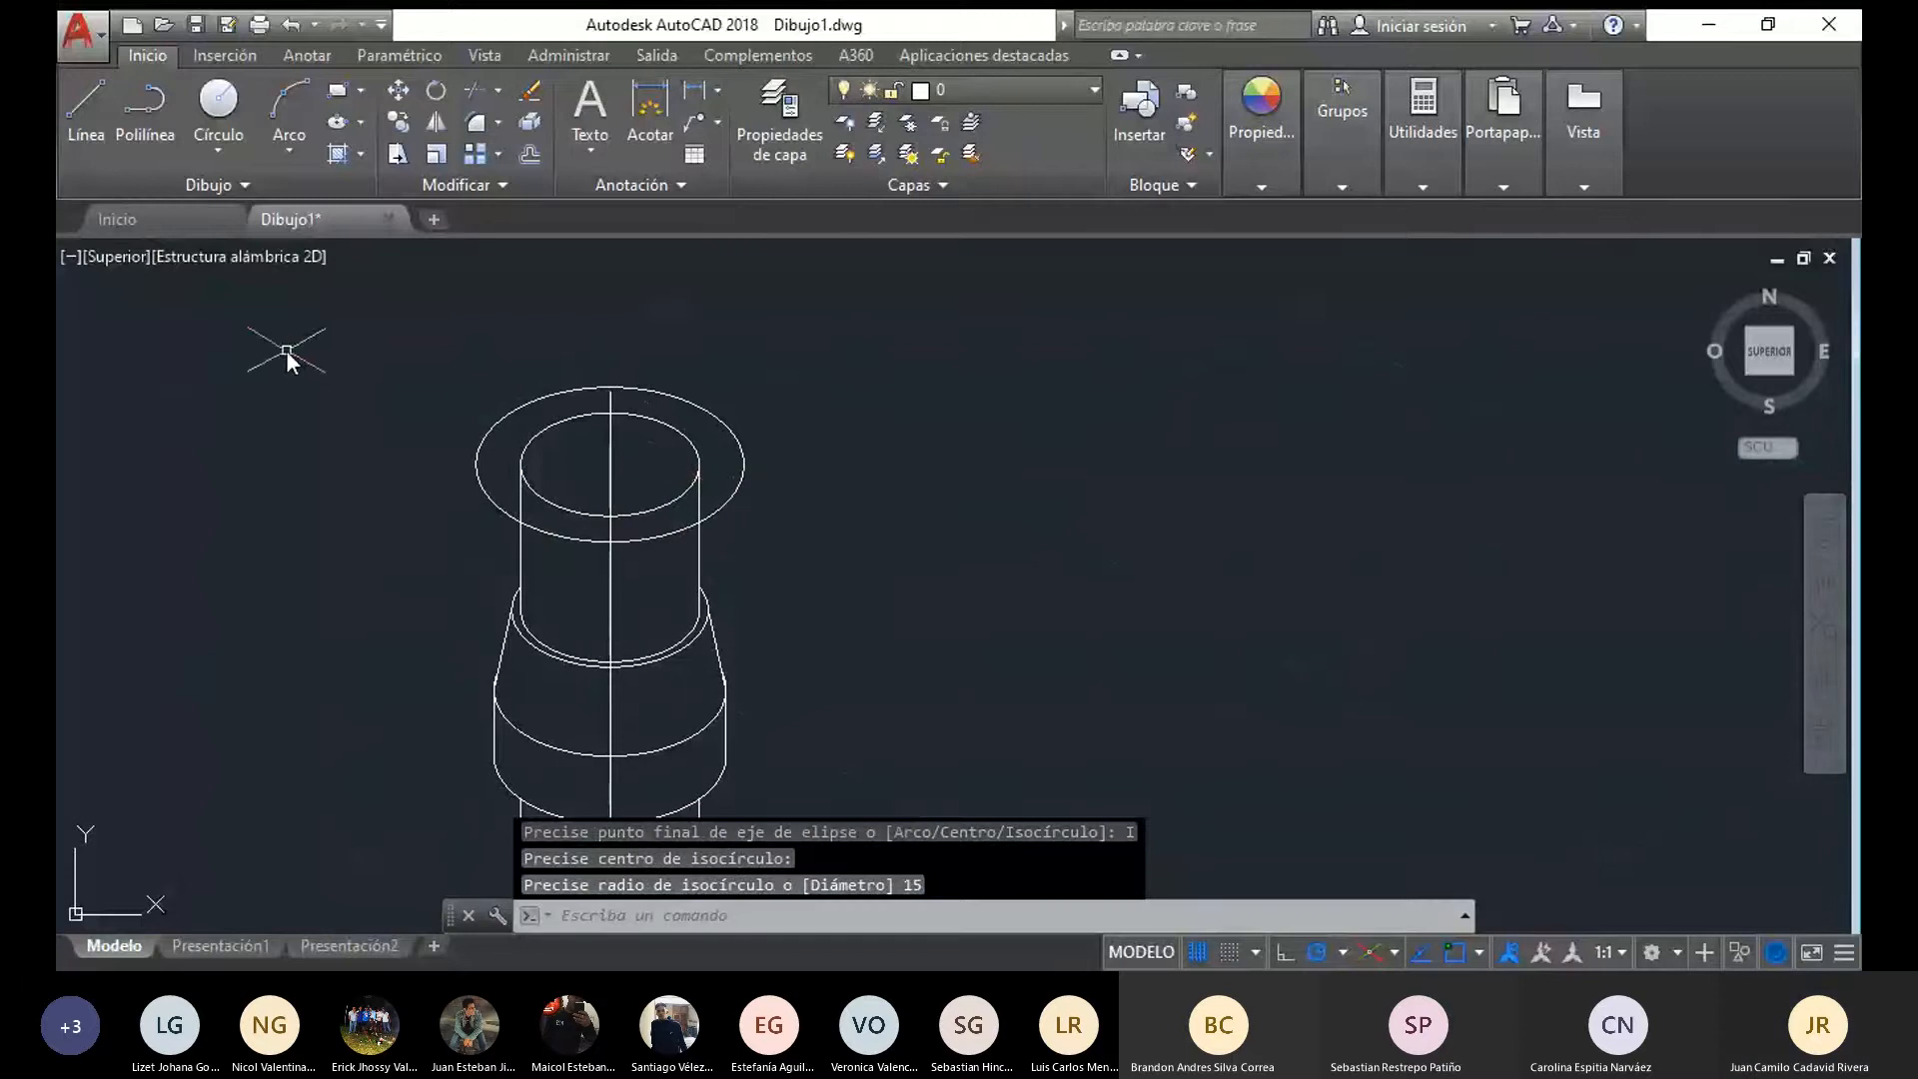
# Copy the radius 15 isocircle from its centre to the upper end of the axis line
pyautogui.click(478, 479)
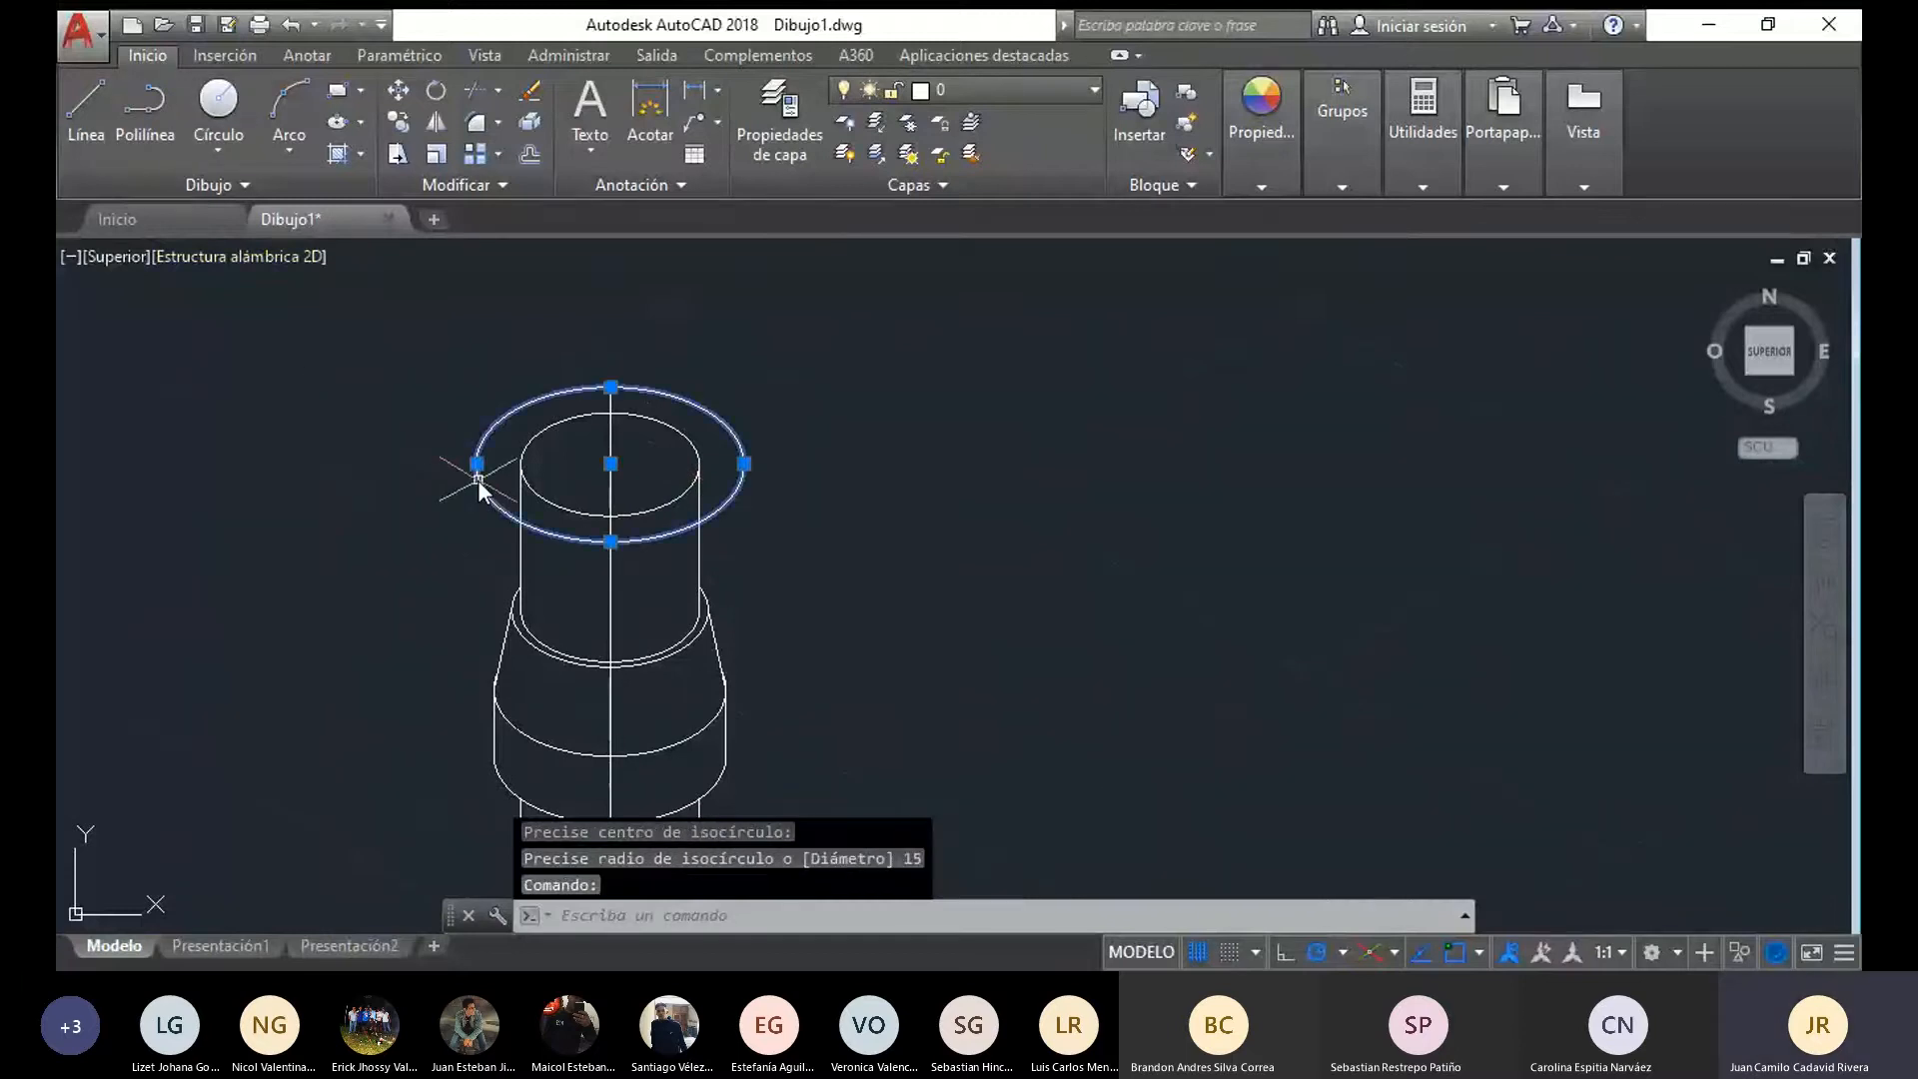
pyautogui.click(397, 123)
pyautogui.click(610, 463)
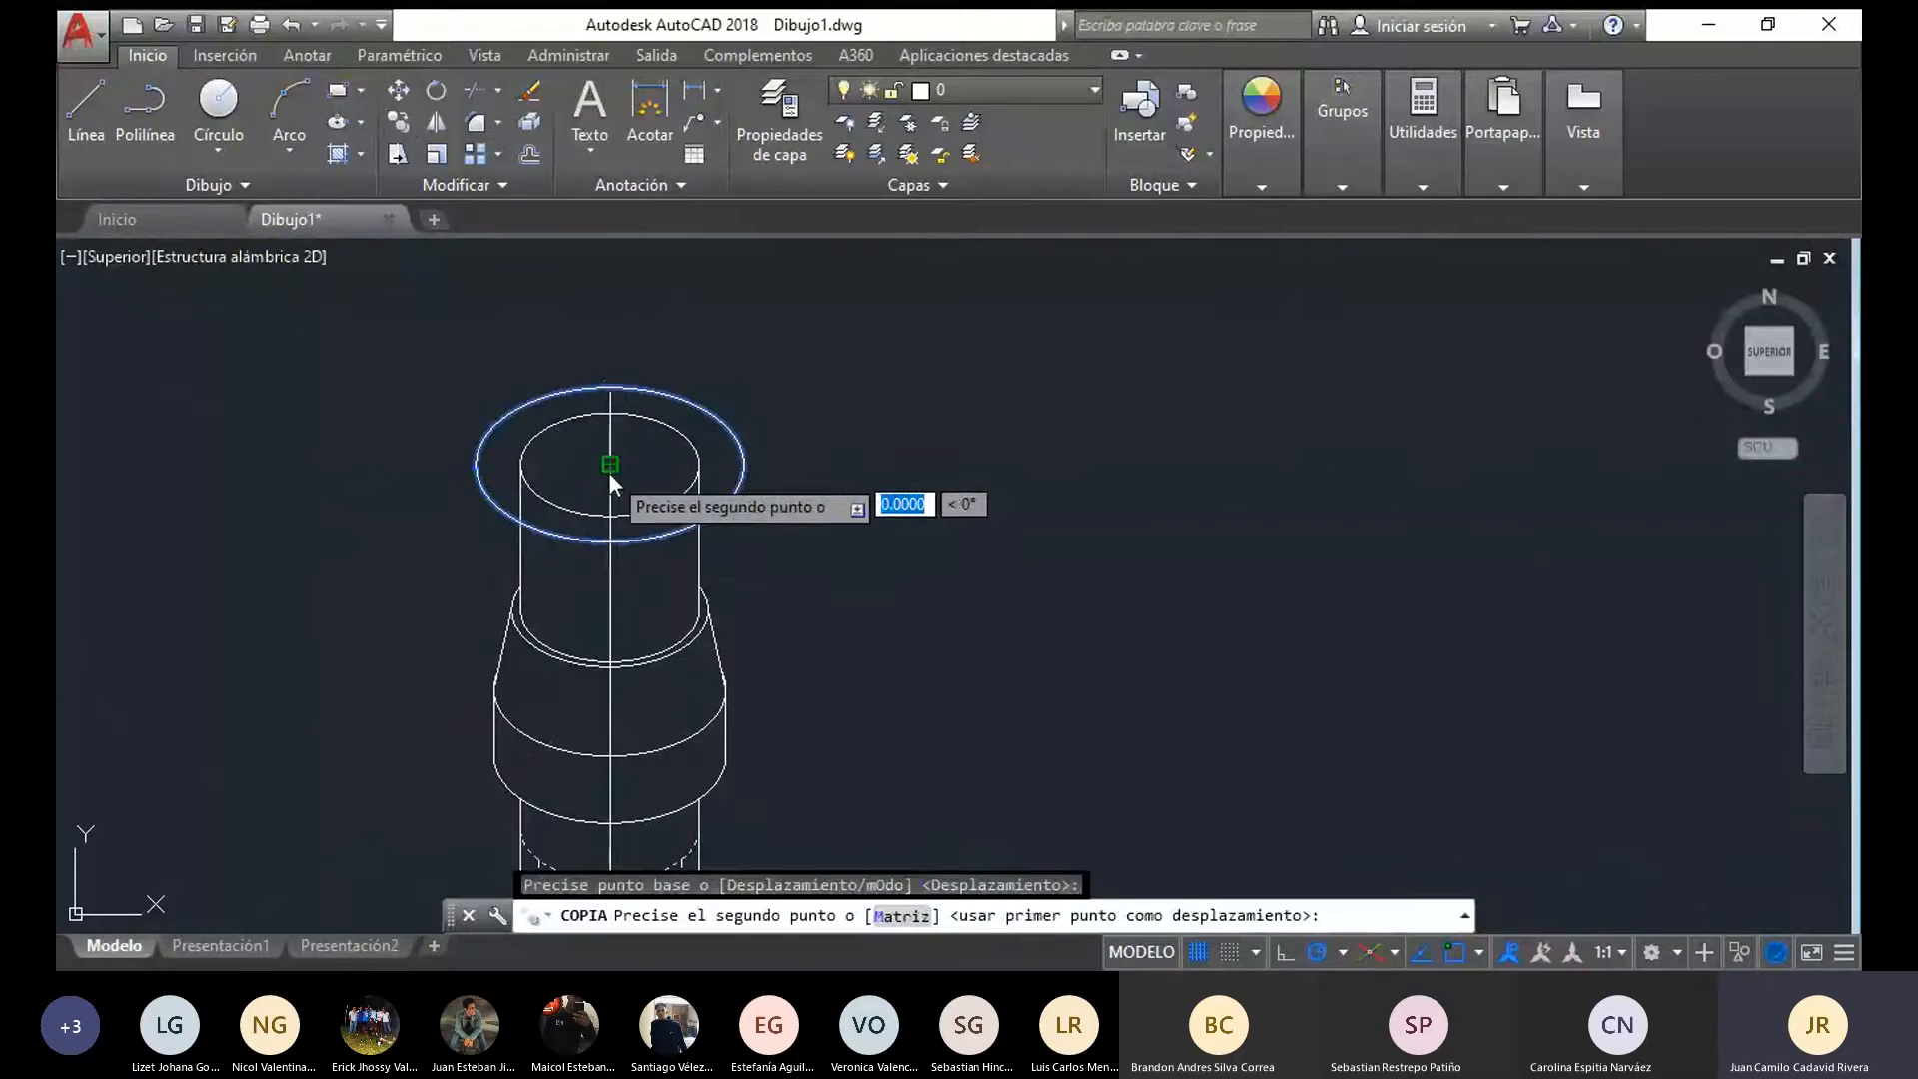
pyautogui.click(610, 388)
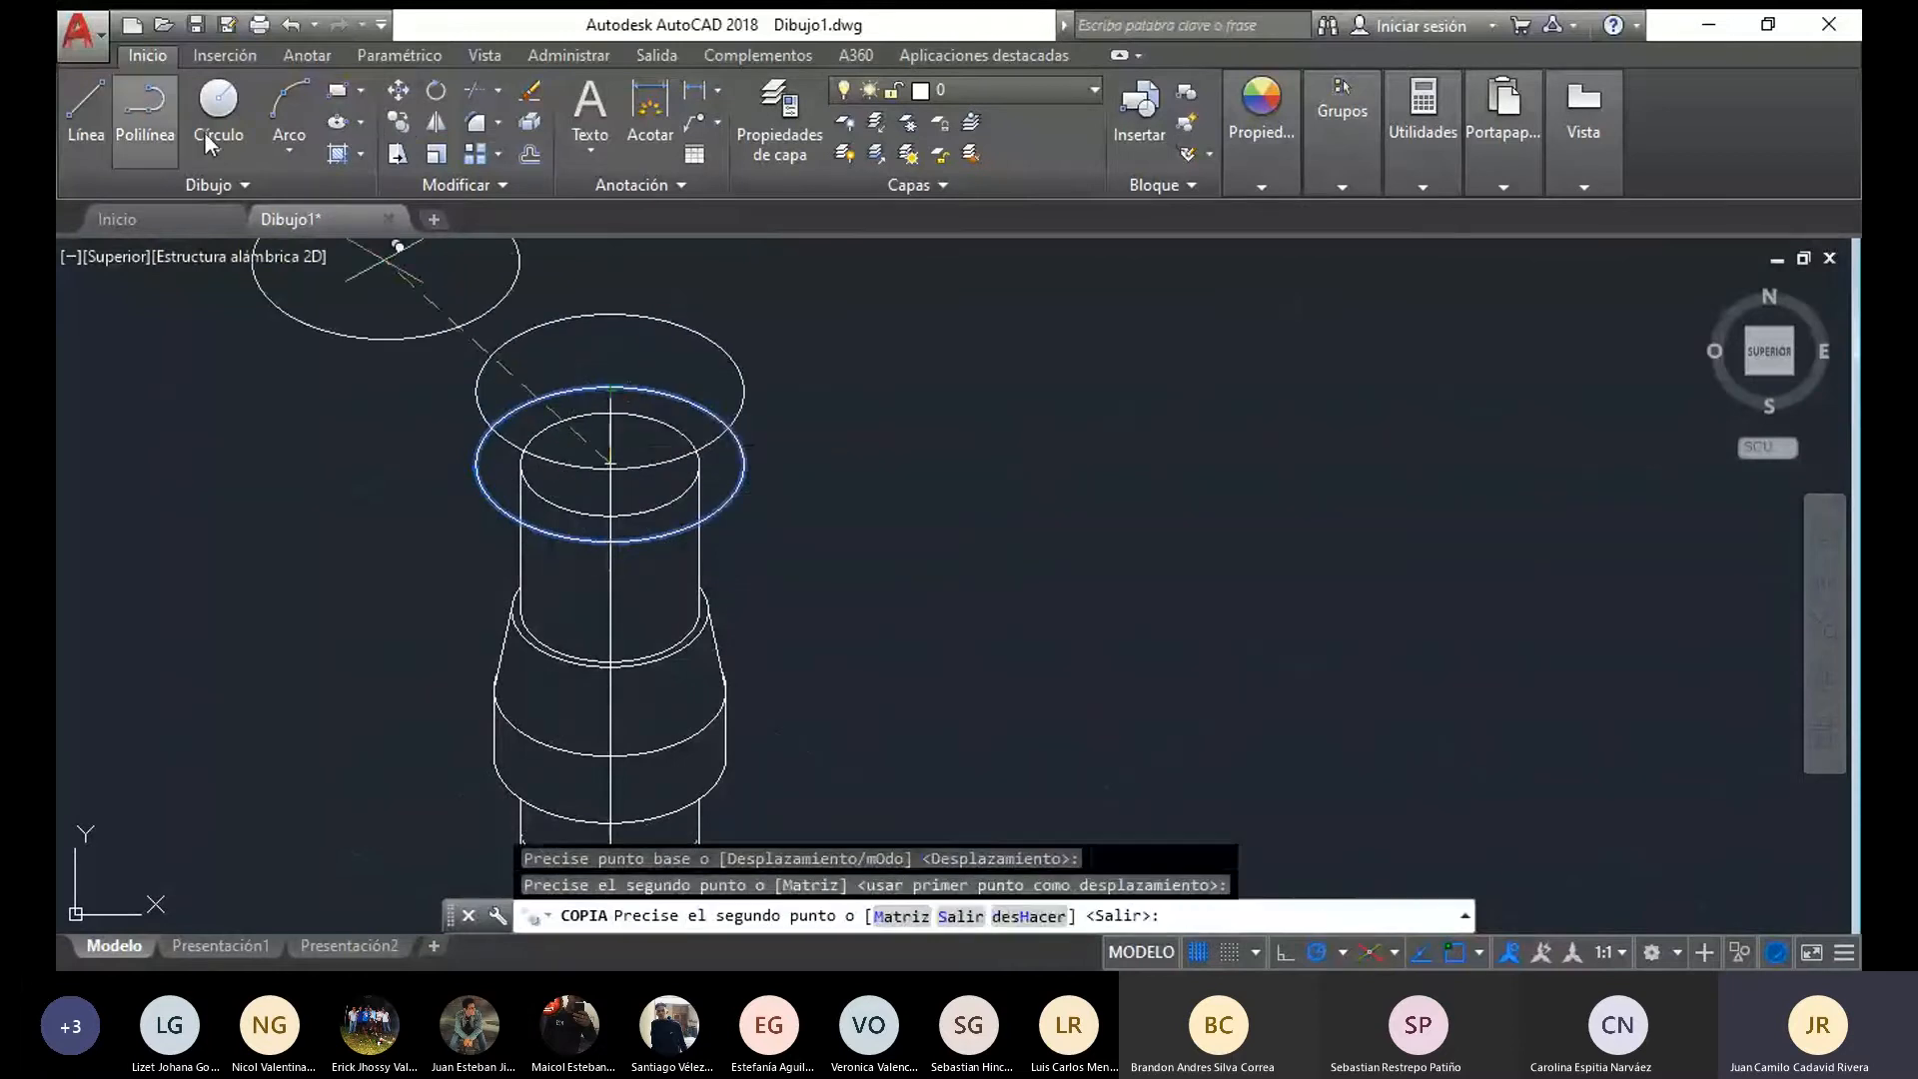
# Join the right and left sides of the two large ellipses with vertical lines to form the pin's cap
pyautogui.click(100, 91)
pyautogui.click(744, 389)
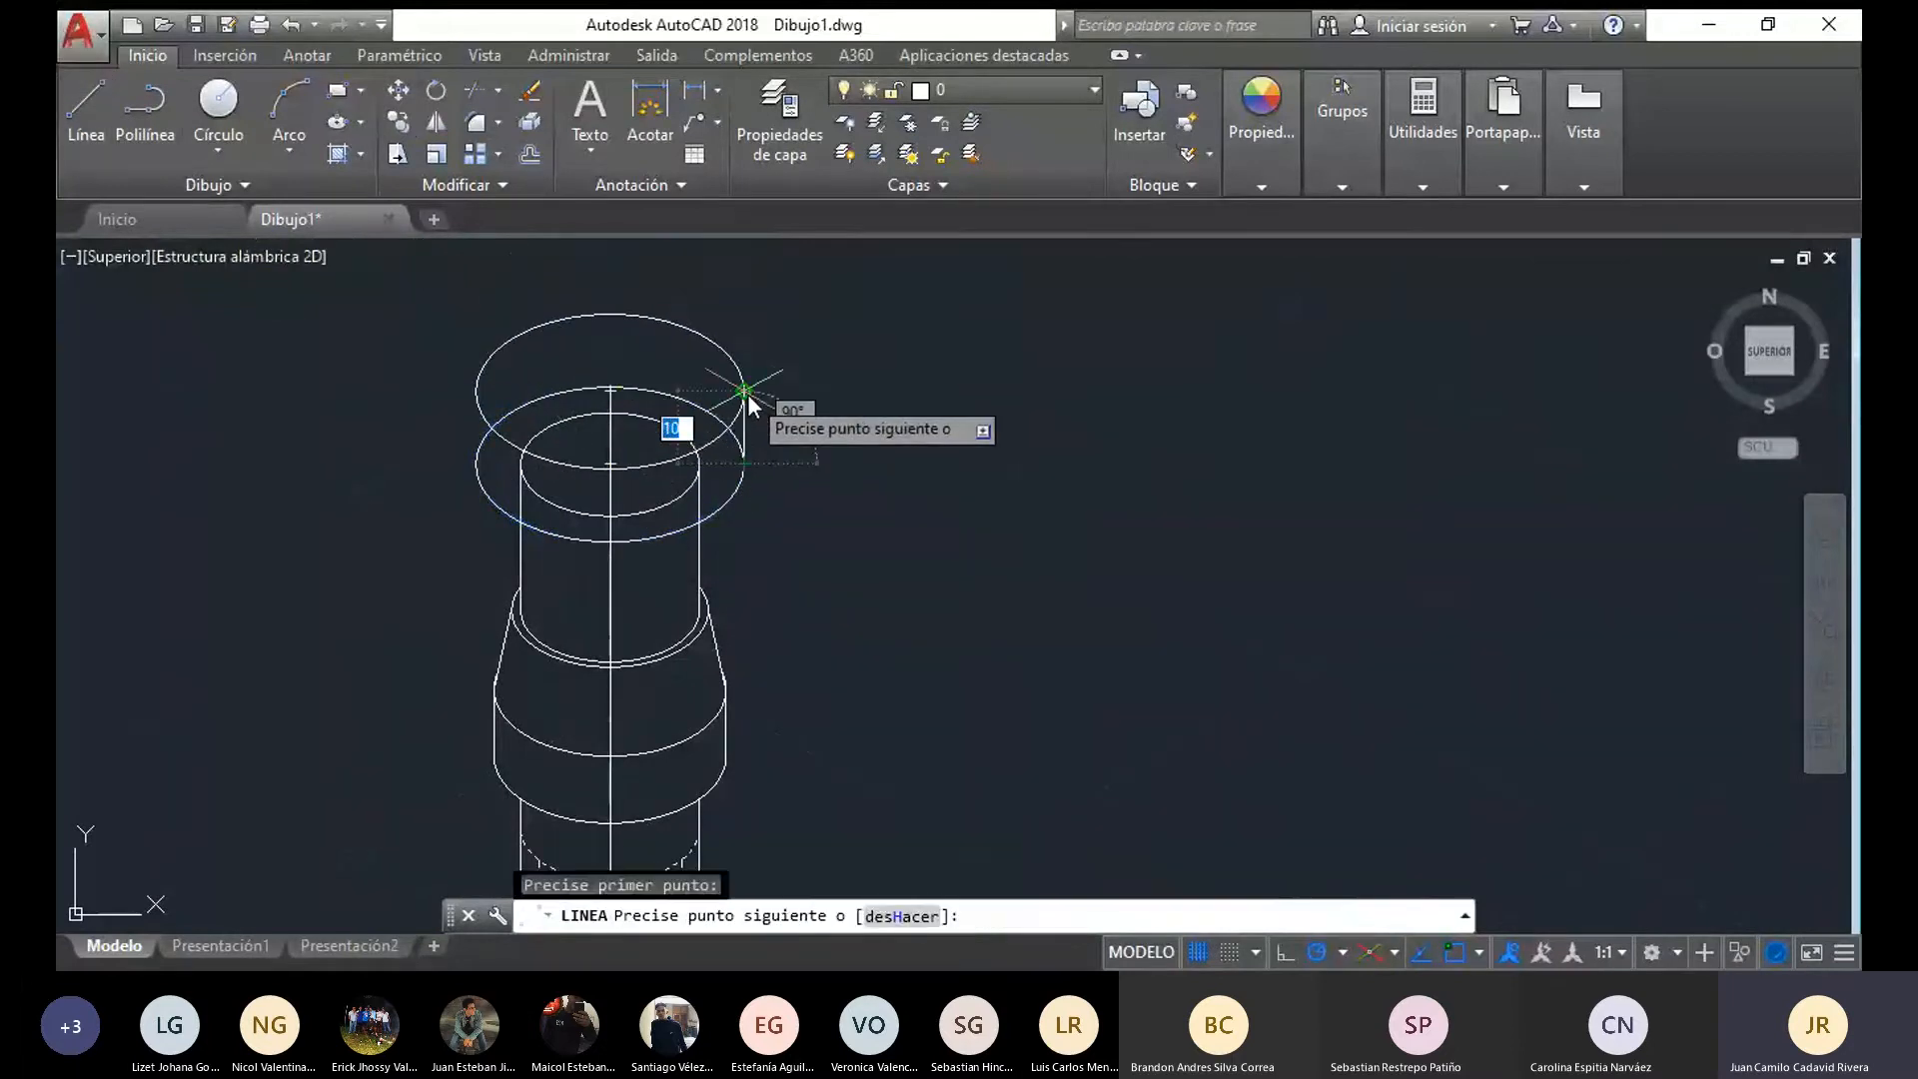
pyautogui.press('Escape')
pyautogui.press('Return')
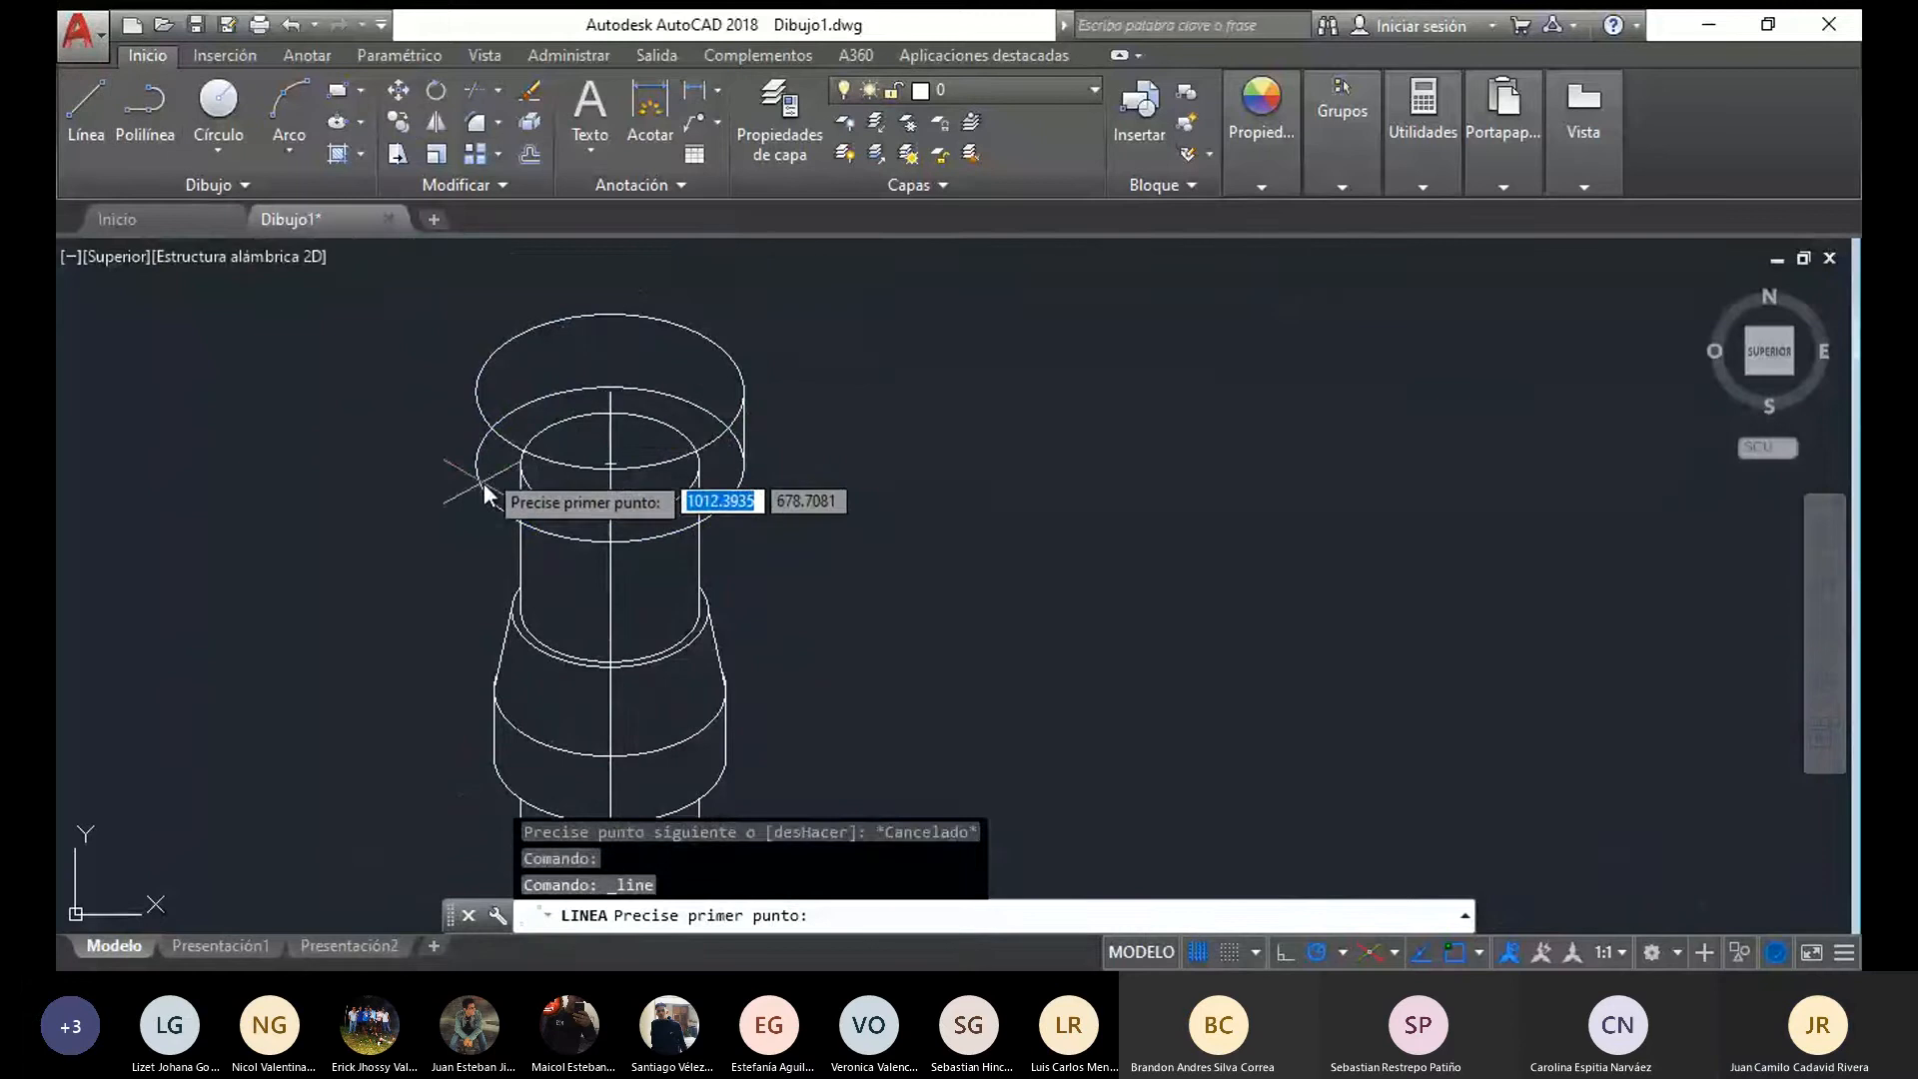
pyautogui.click(476, 391)
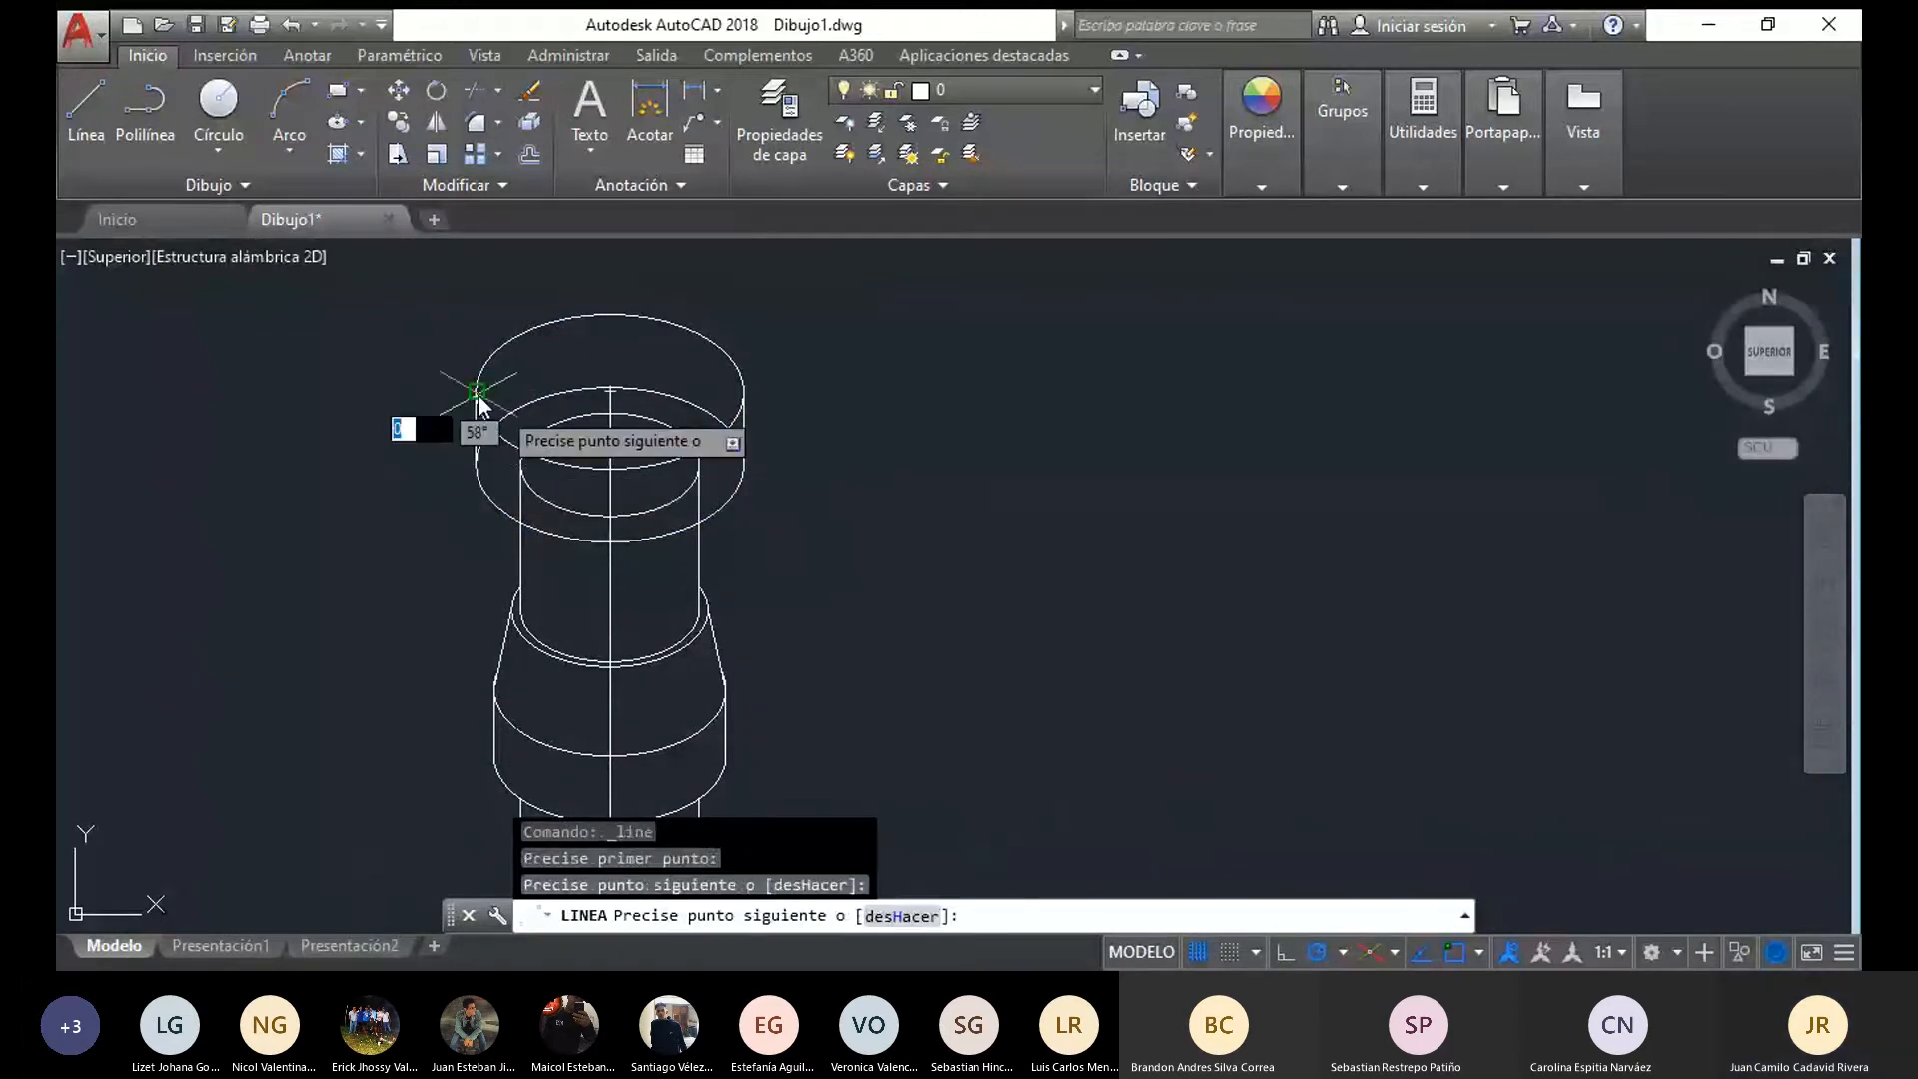
pyautogui.press('Escape')
# Trim the hidden rear arcs of the cap's lower ellipse and the cylinder's top ellipse, undoing the unwanted last cut
pyautogui.moveTo(937, 544)
pyautogui.mouseDown()
pyautogui.moveTo(518, 574)
pyautogui.moveTo(672, 296)
pyautogui.moveTo(666, 393)
pyautogui.mouseUp()
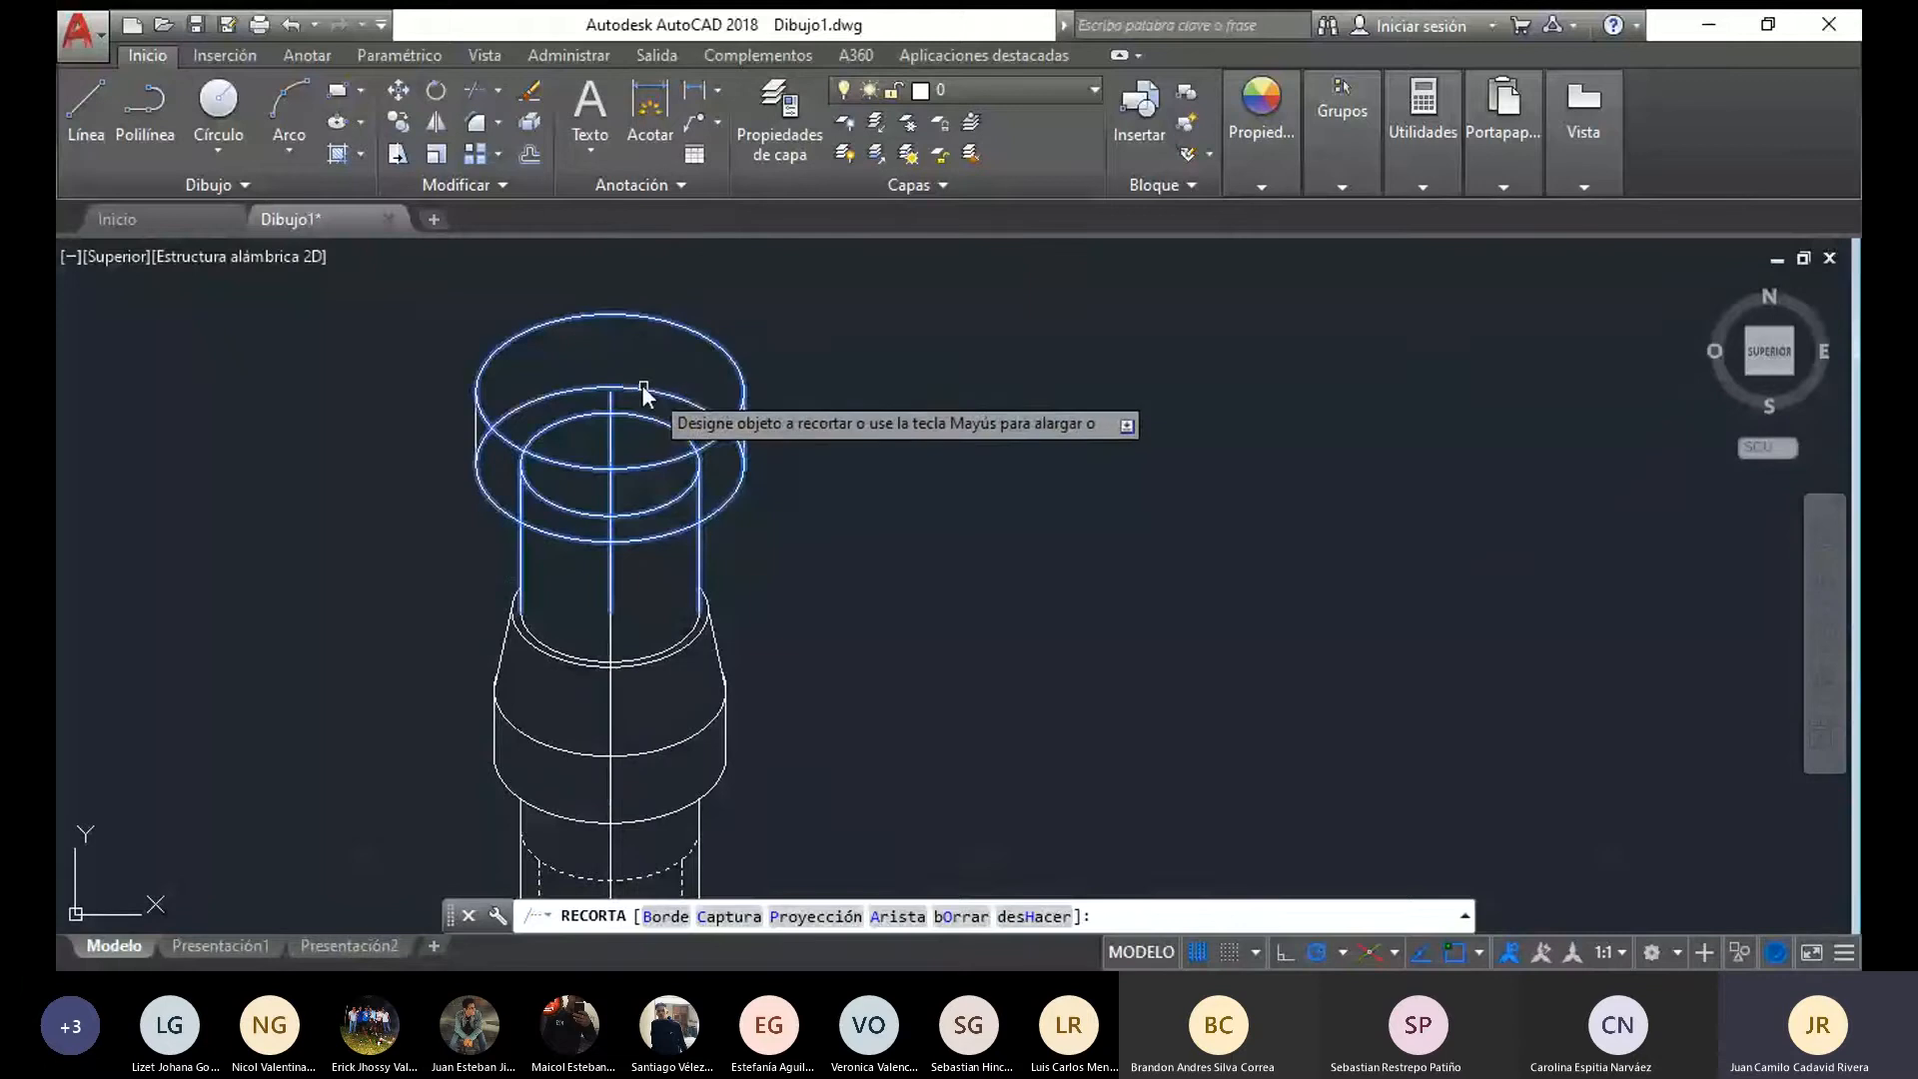
pyautogui.click(631, 417)
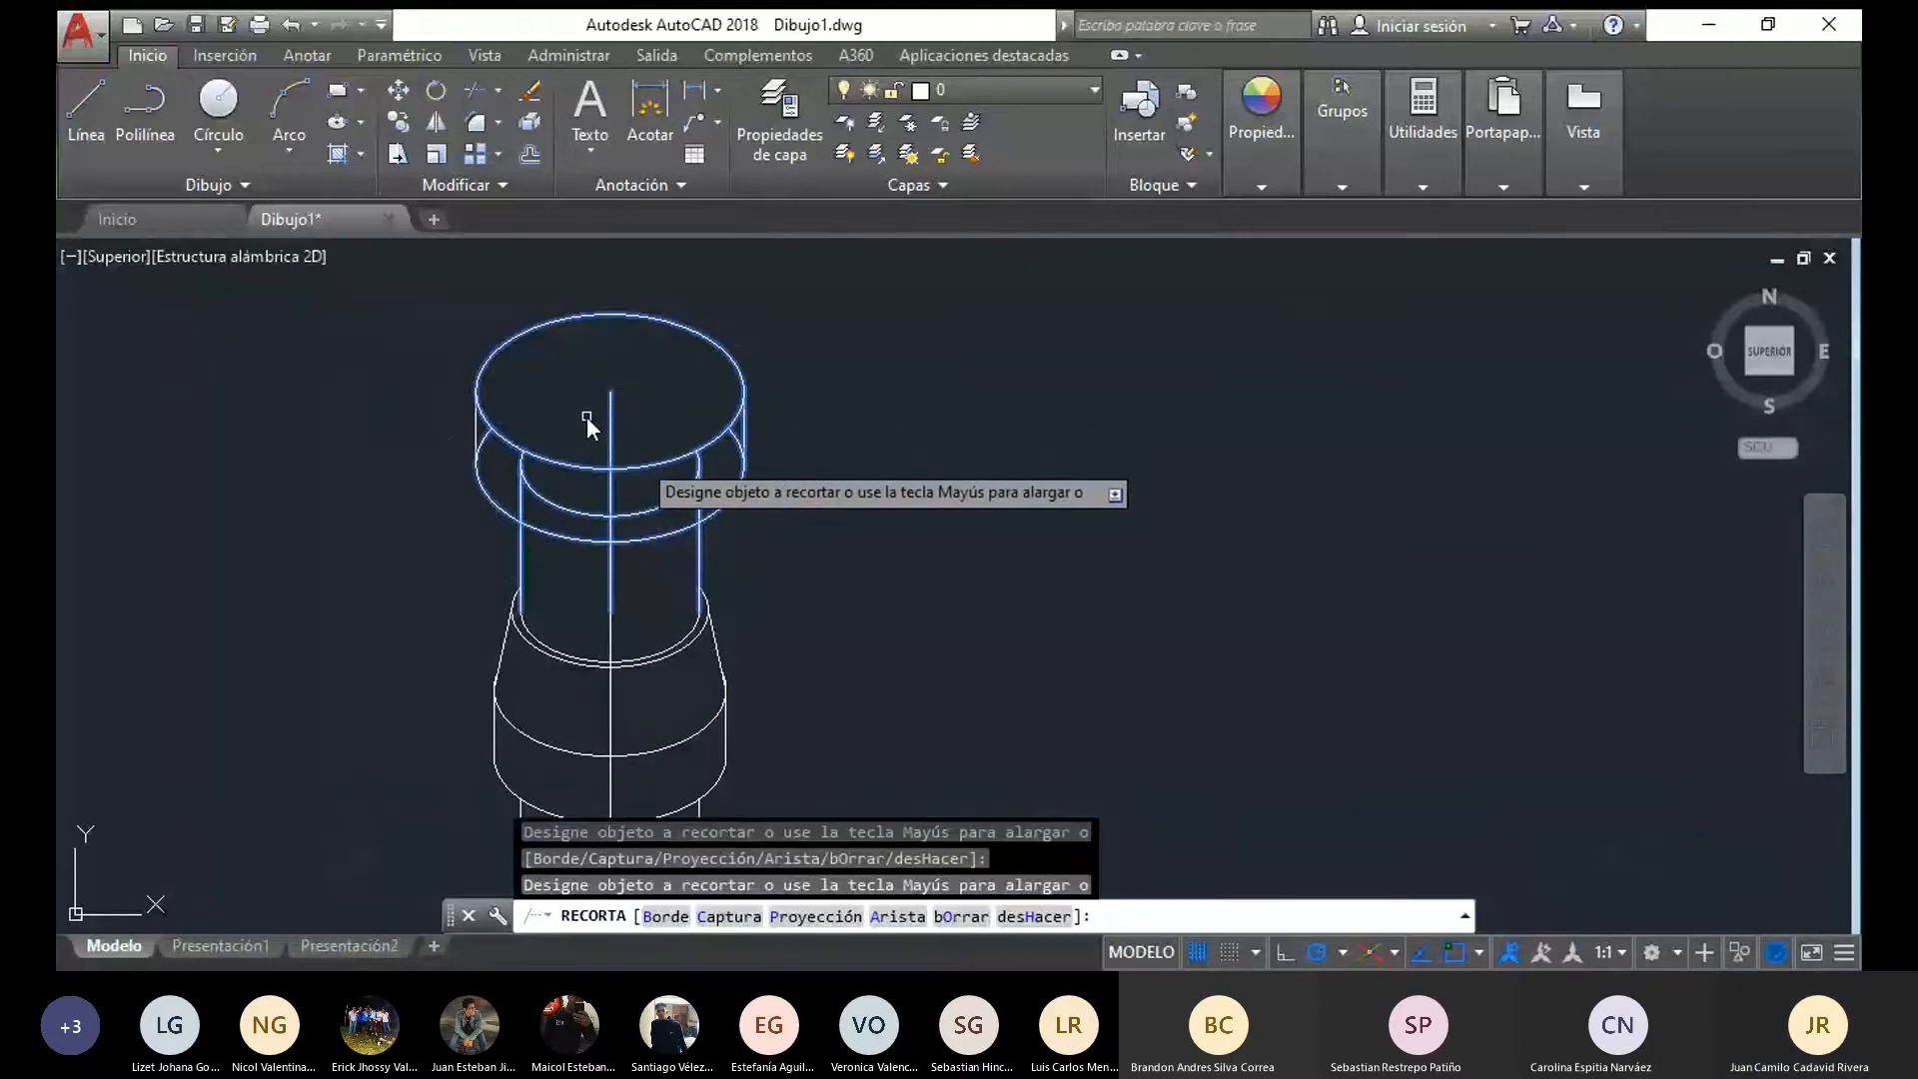
pyautogui.click(734, 445)
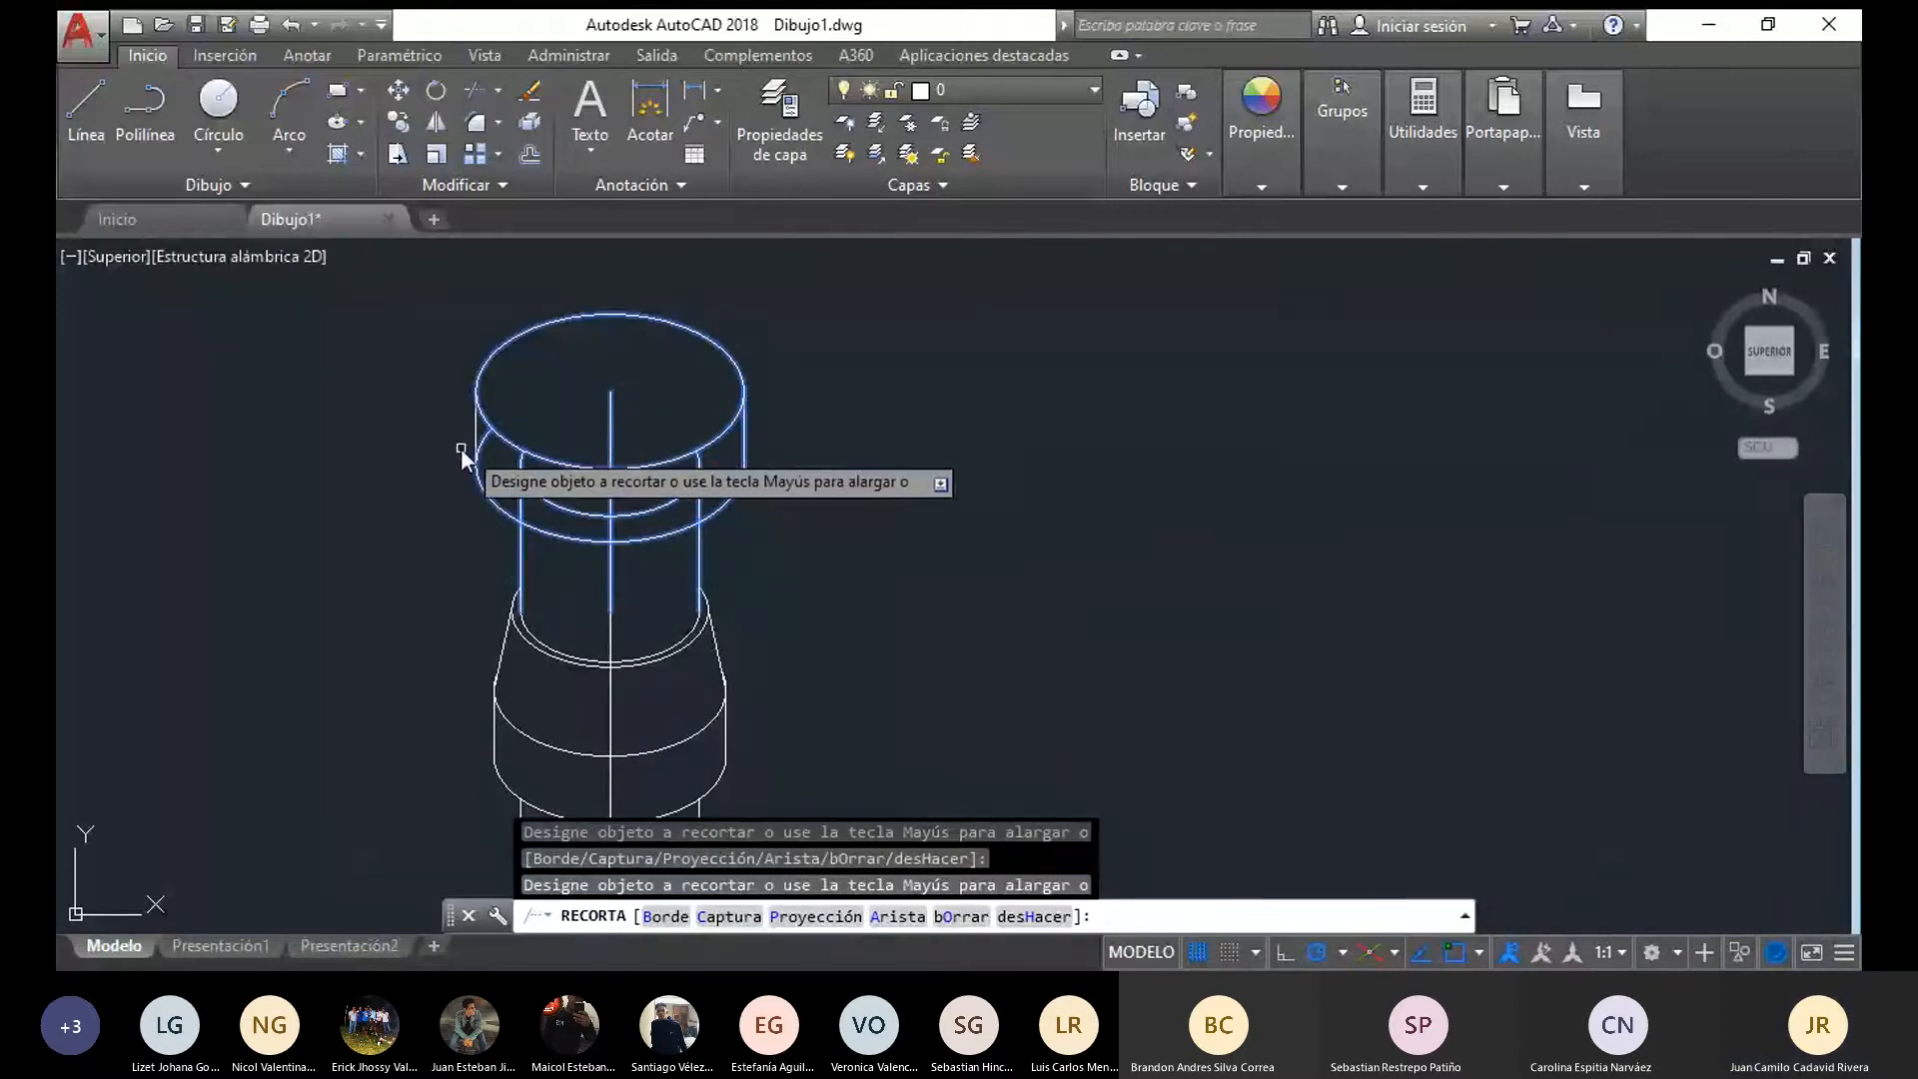
pyautogui.click(487, 440)
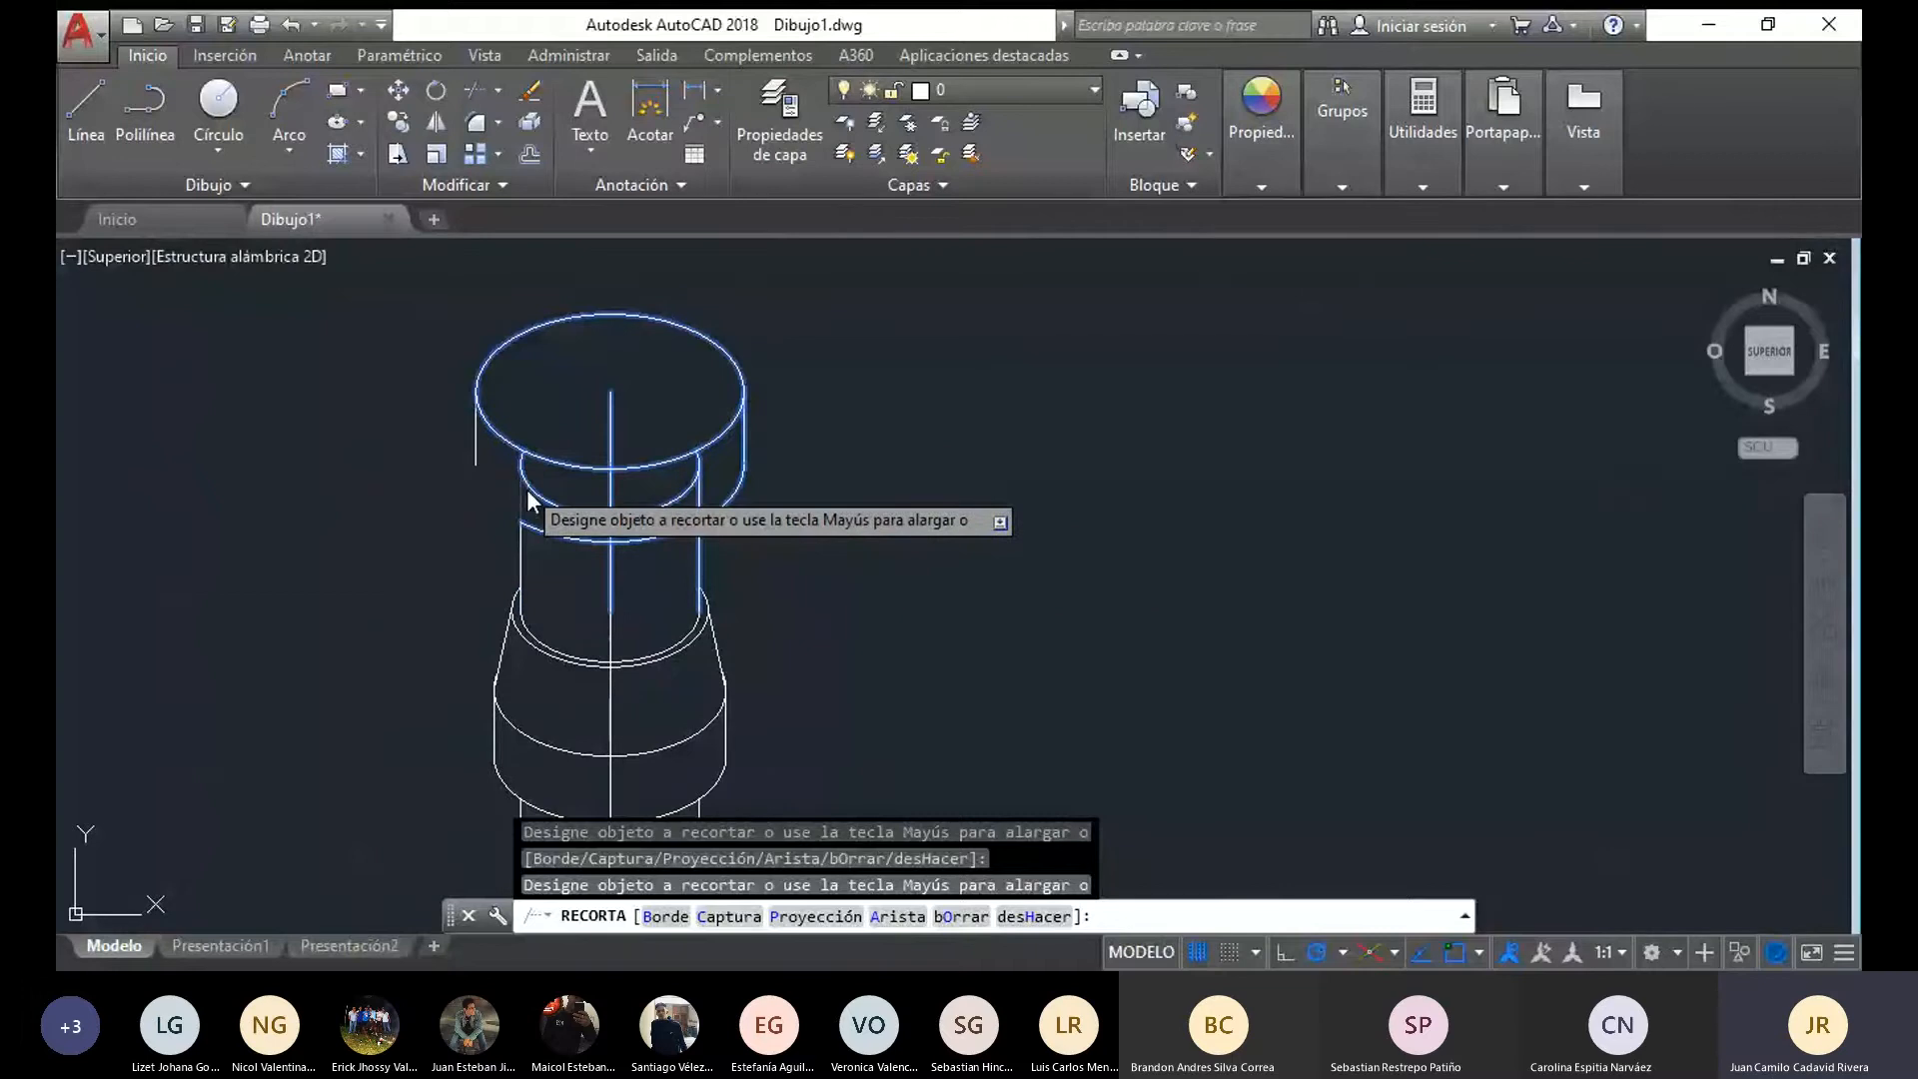
pyautogui.hotkey('ctrl', 'z')
pyautogui.press('Escape')
# Trim the cap's remaining left rear arc and the cylinder edges inside the cap, then erase the leftover arc of the cylinder's top ellipse
pyautogui.moveTo(785, 583)
pyautogui.mouseDown()
pyautogui.moveTo(443, 486)
pyautogui.moveTo(472, 287)
pyautogui.mouseUp()
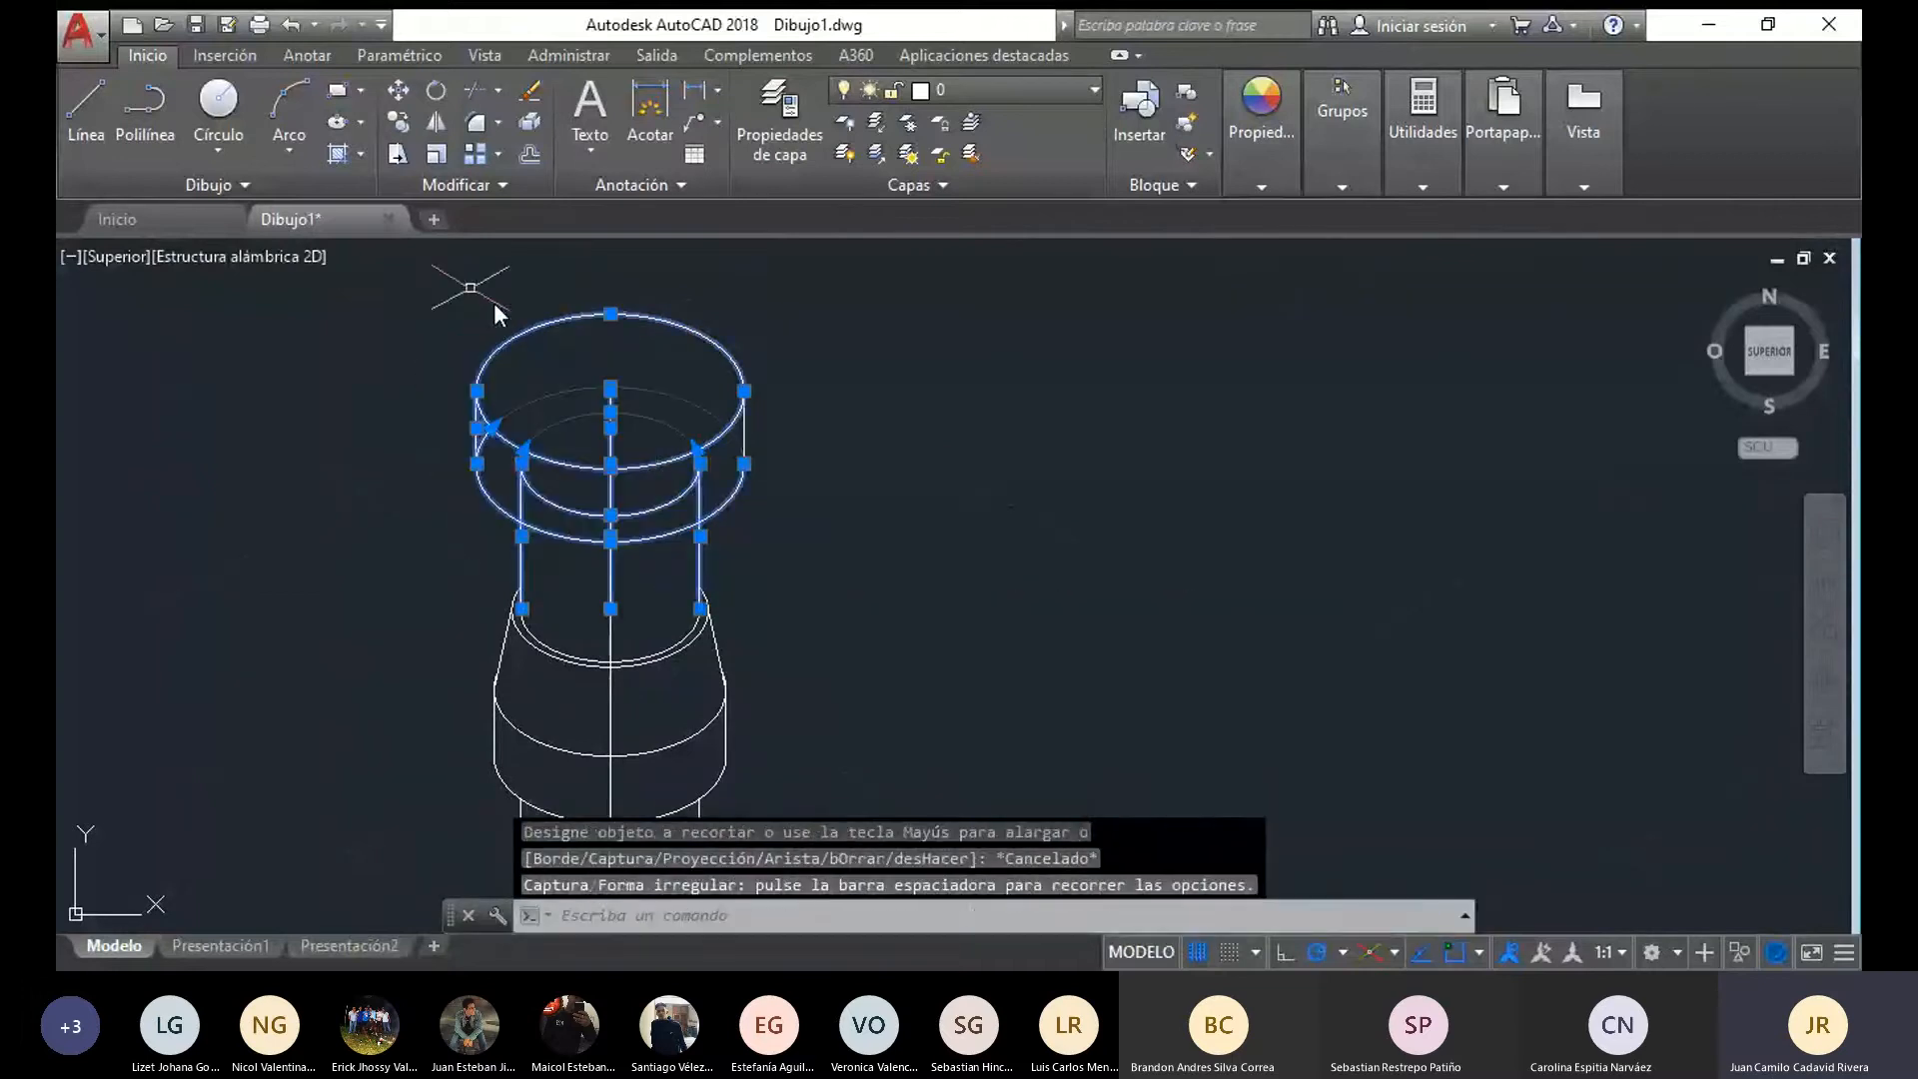
pyautogui.click(474, 91)
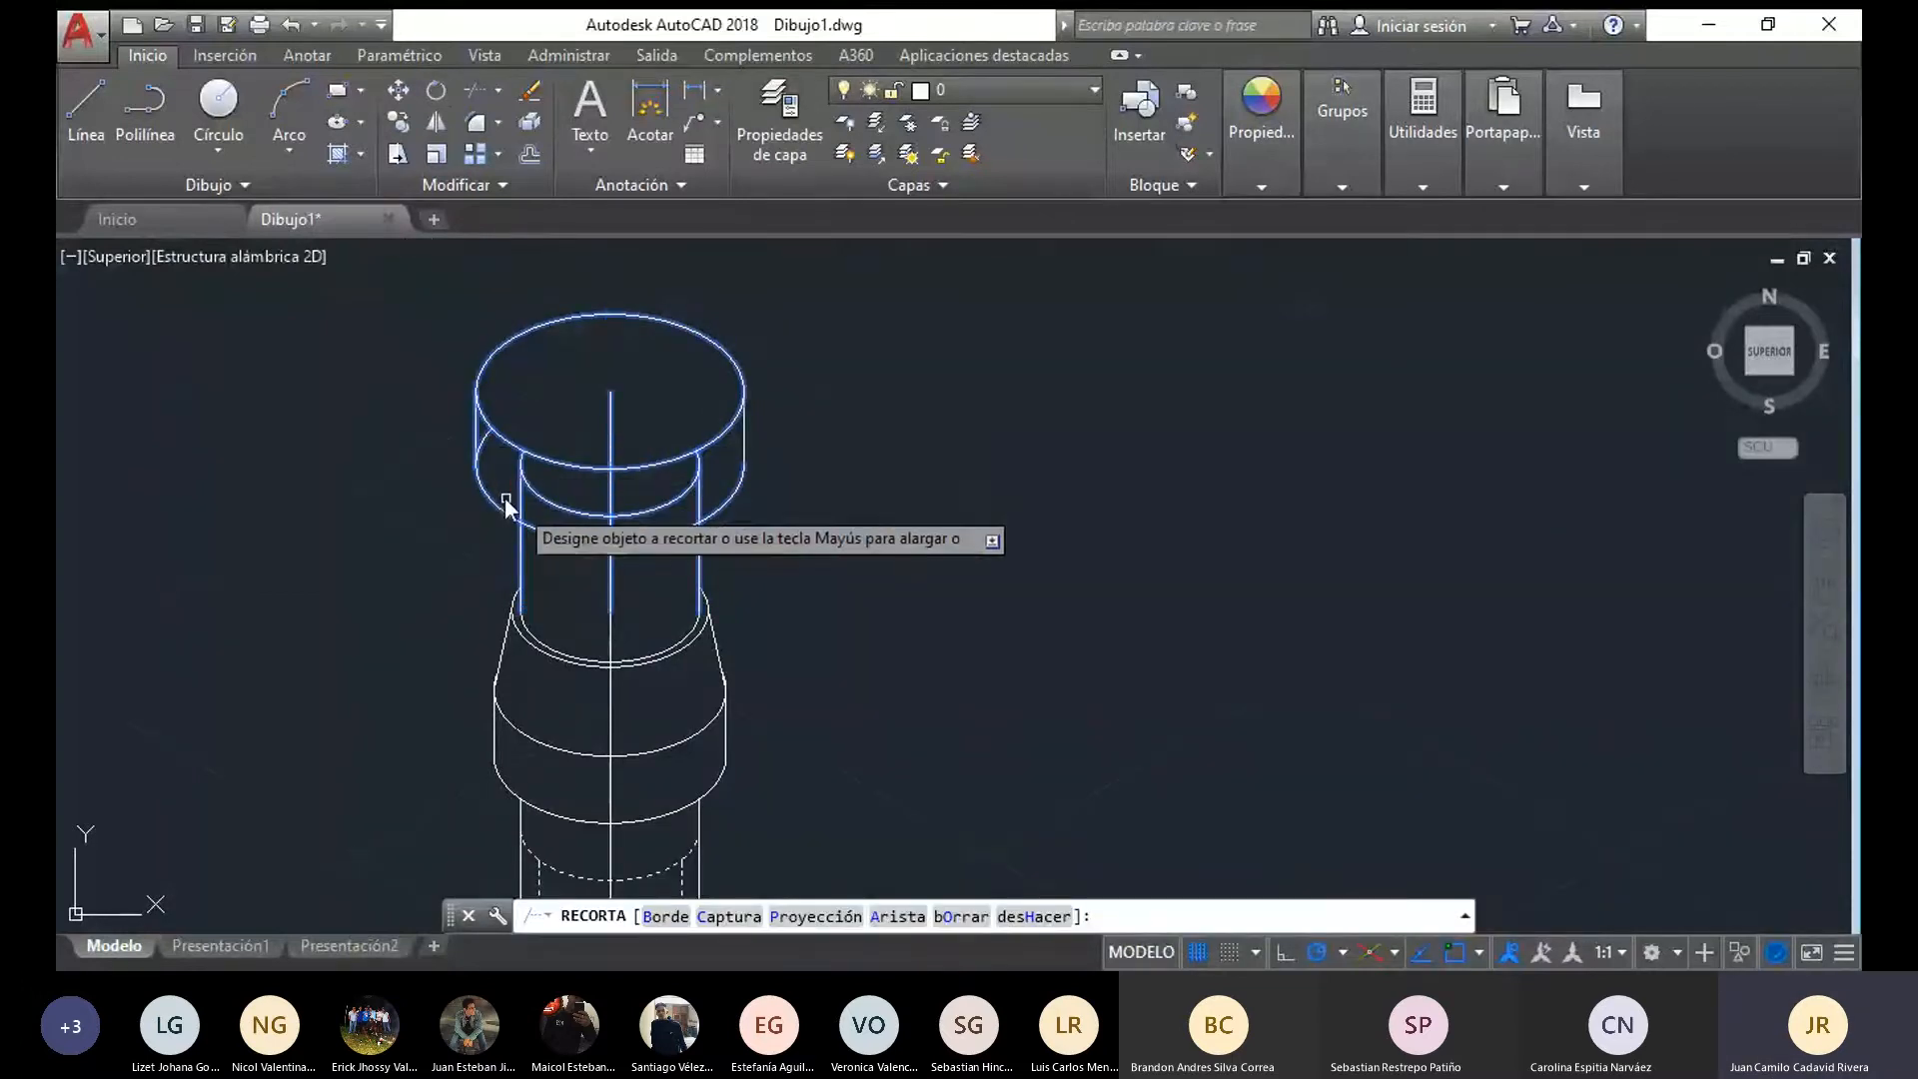
pyautogui.click(495, 500)
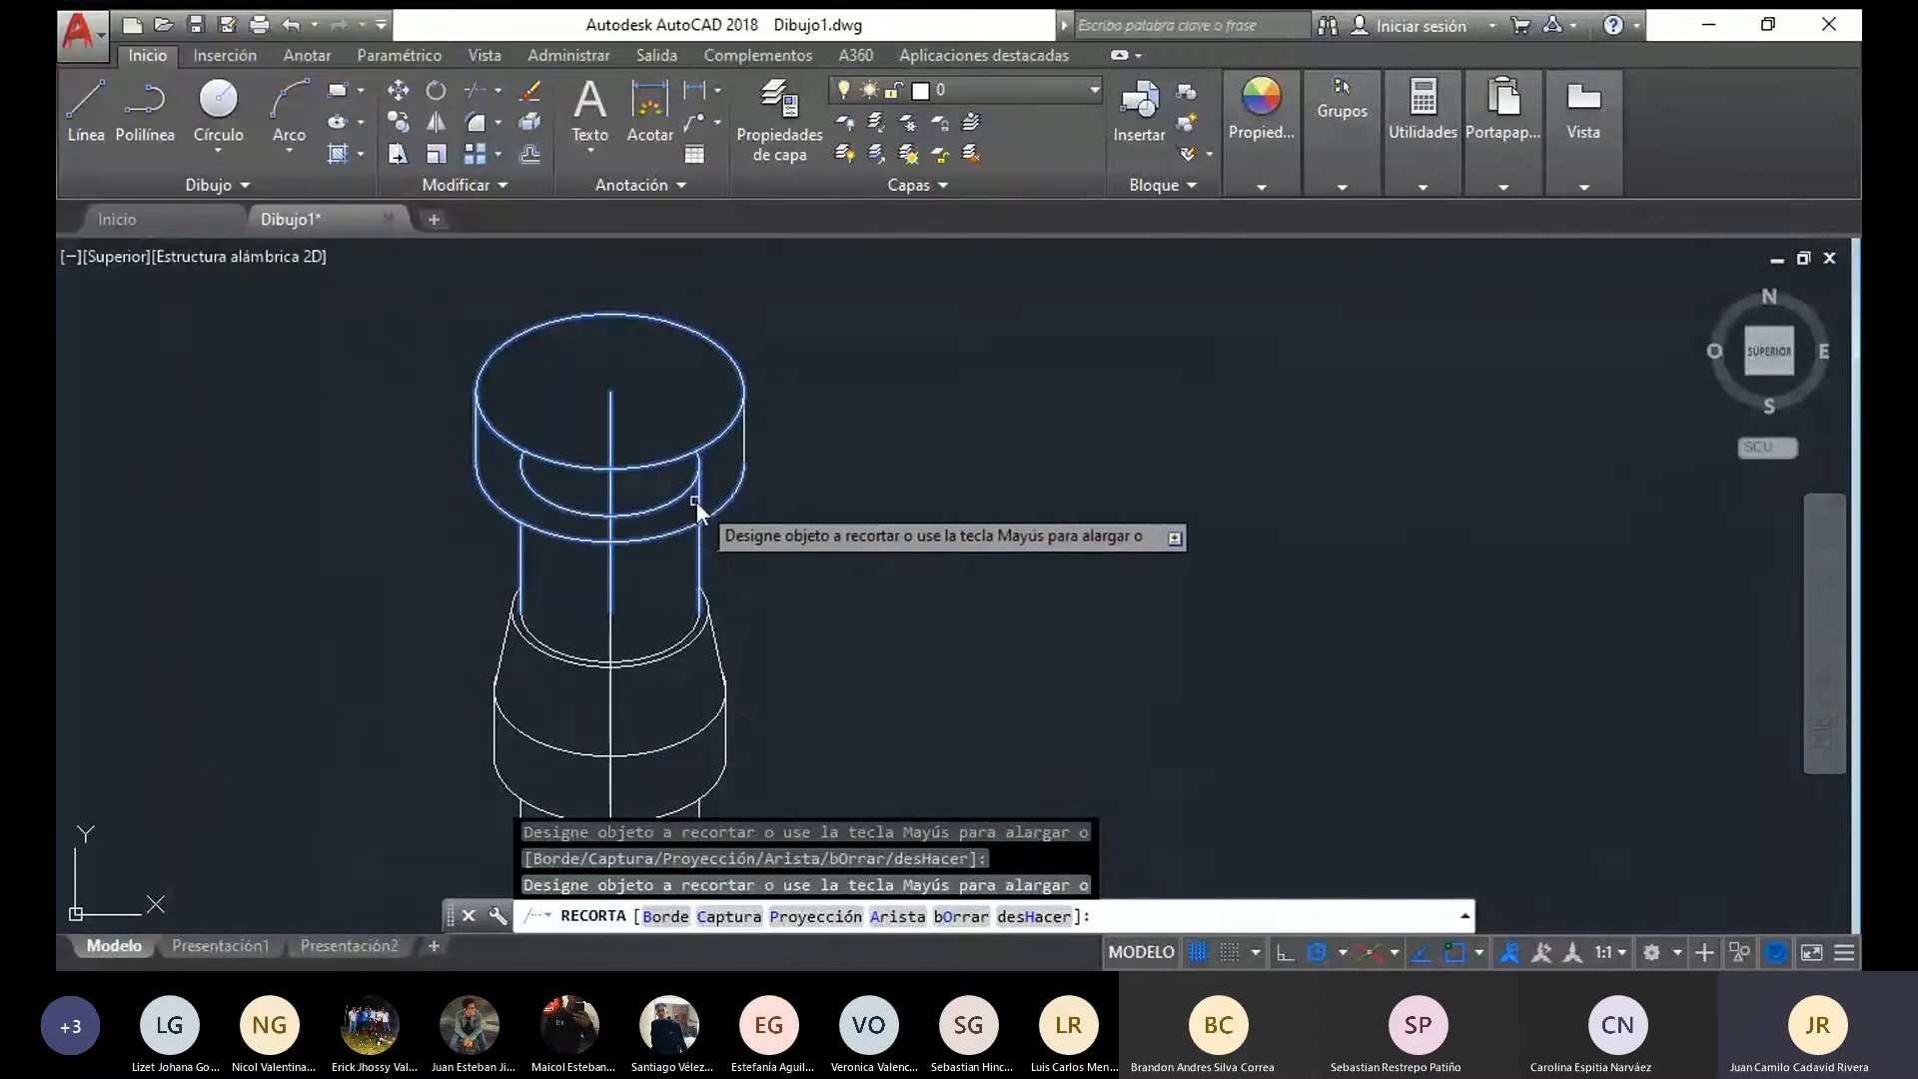
pyautogui.press('Escape')
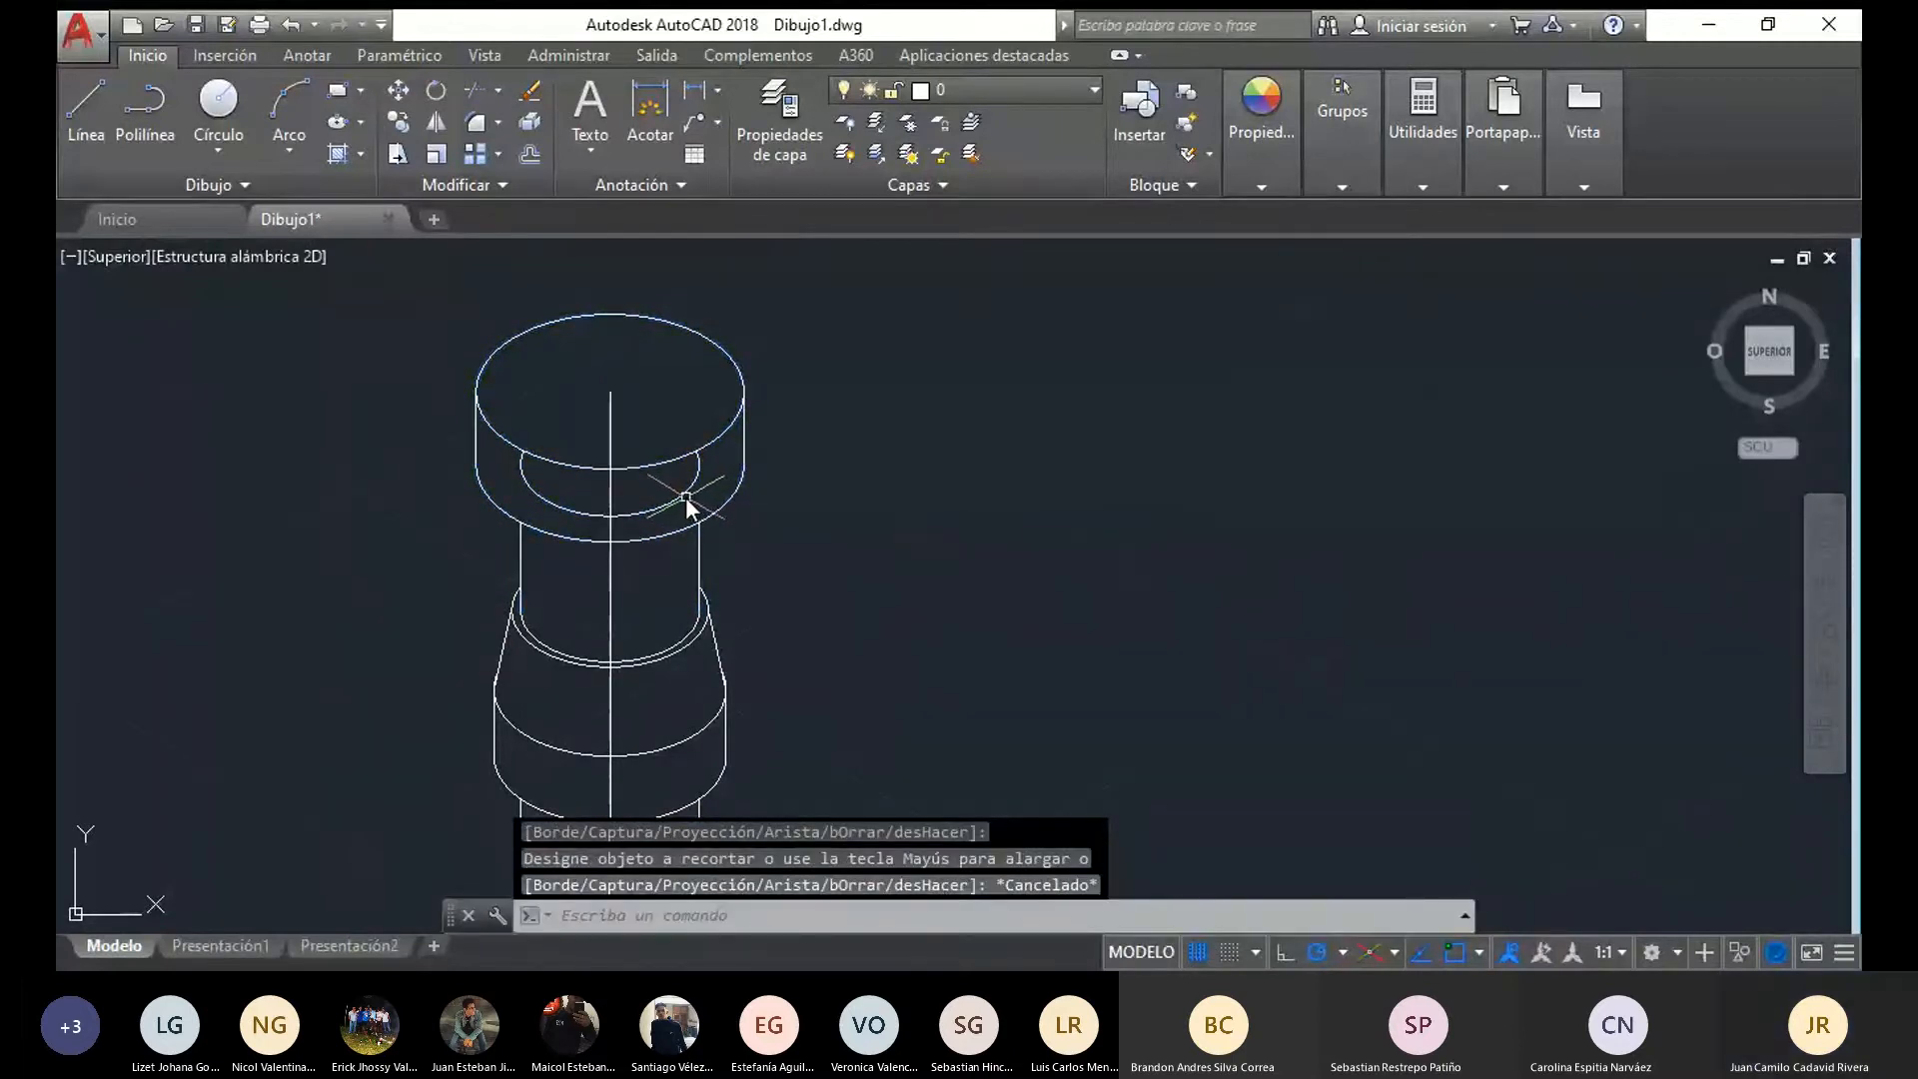
pyautogui.click(689, 506)
pyautogui.press('Delete')
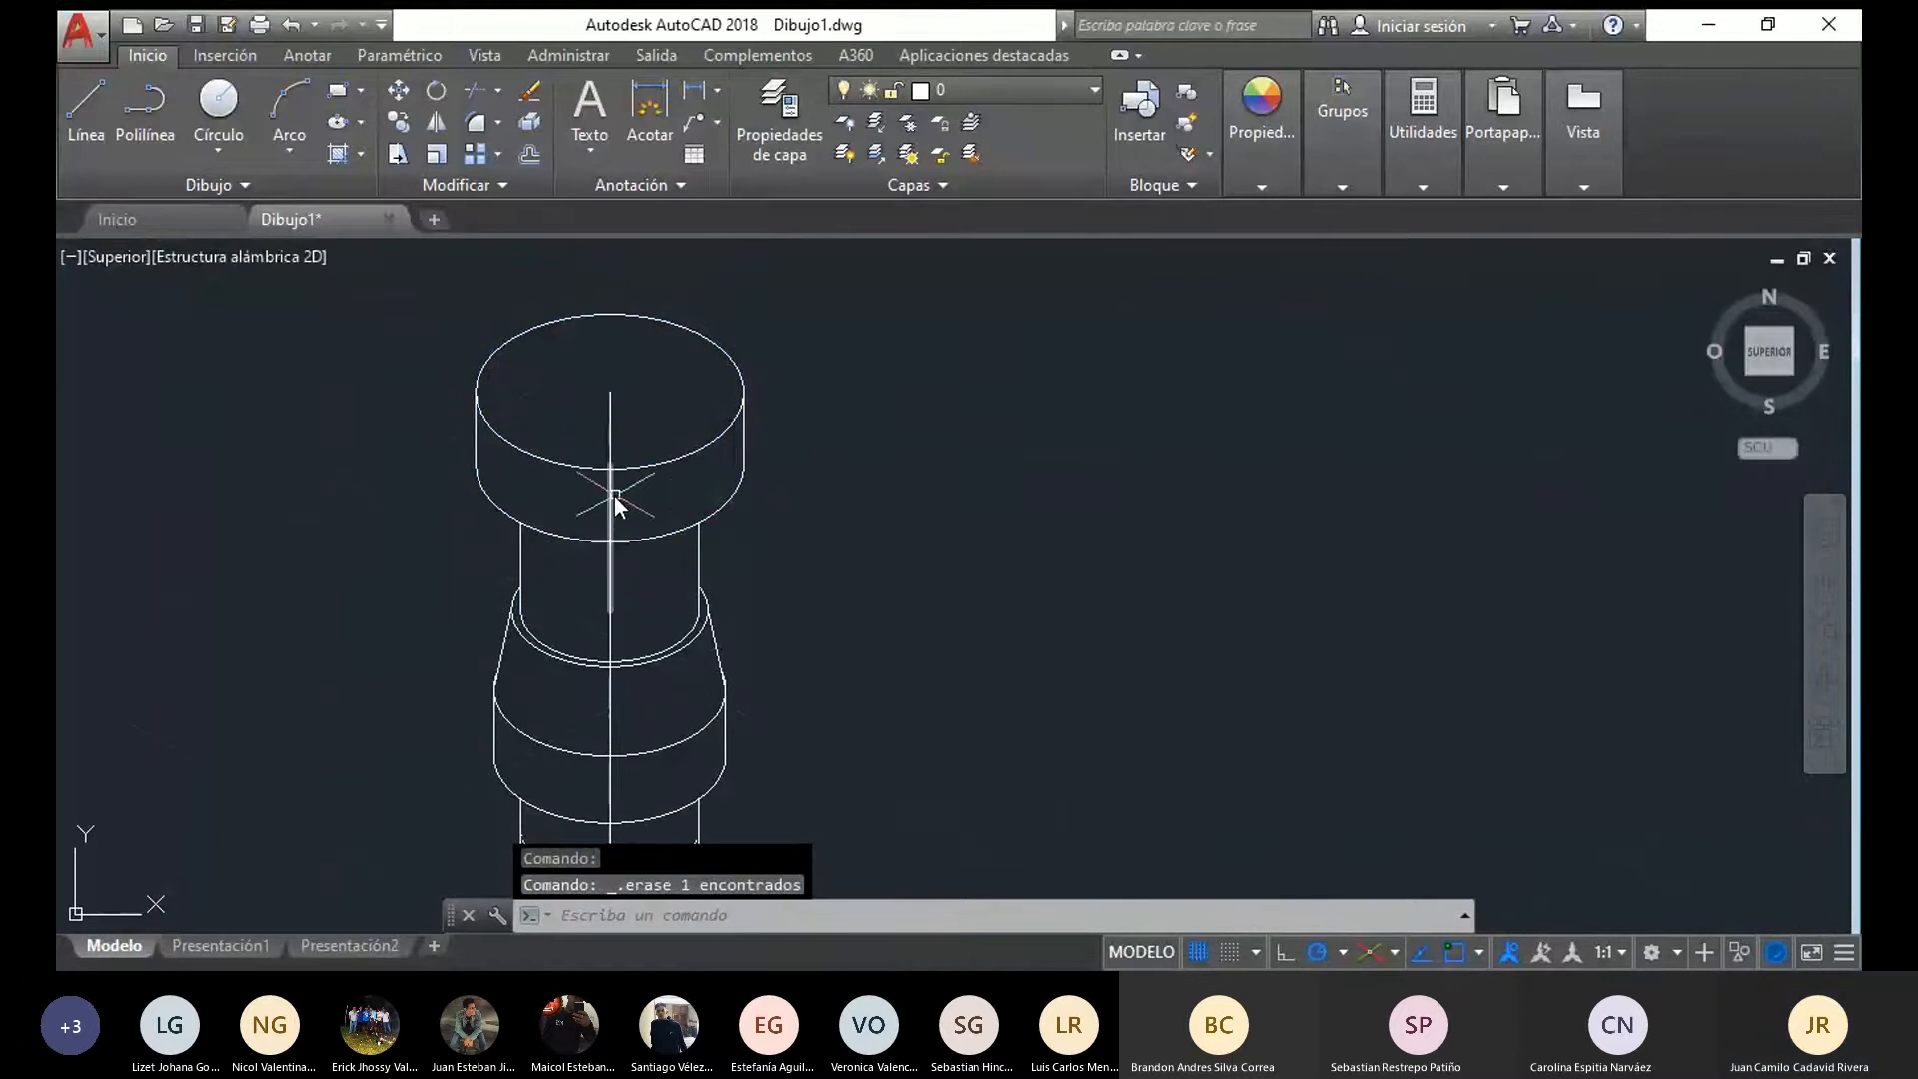
# Move all the pin's centre axis segments out of the part, in line above the two vertical axis lines beside the assembly
pyautogui.scroll(-6, 615, 500)
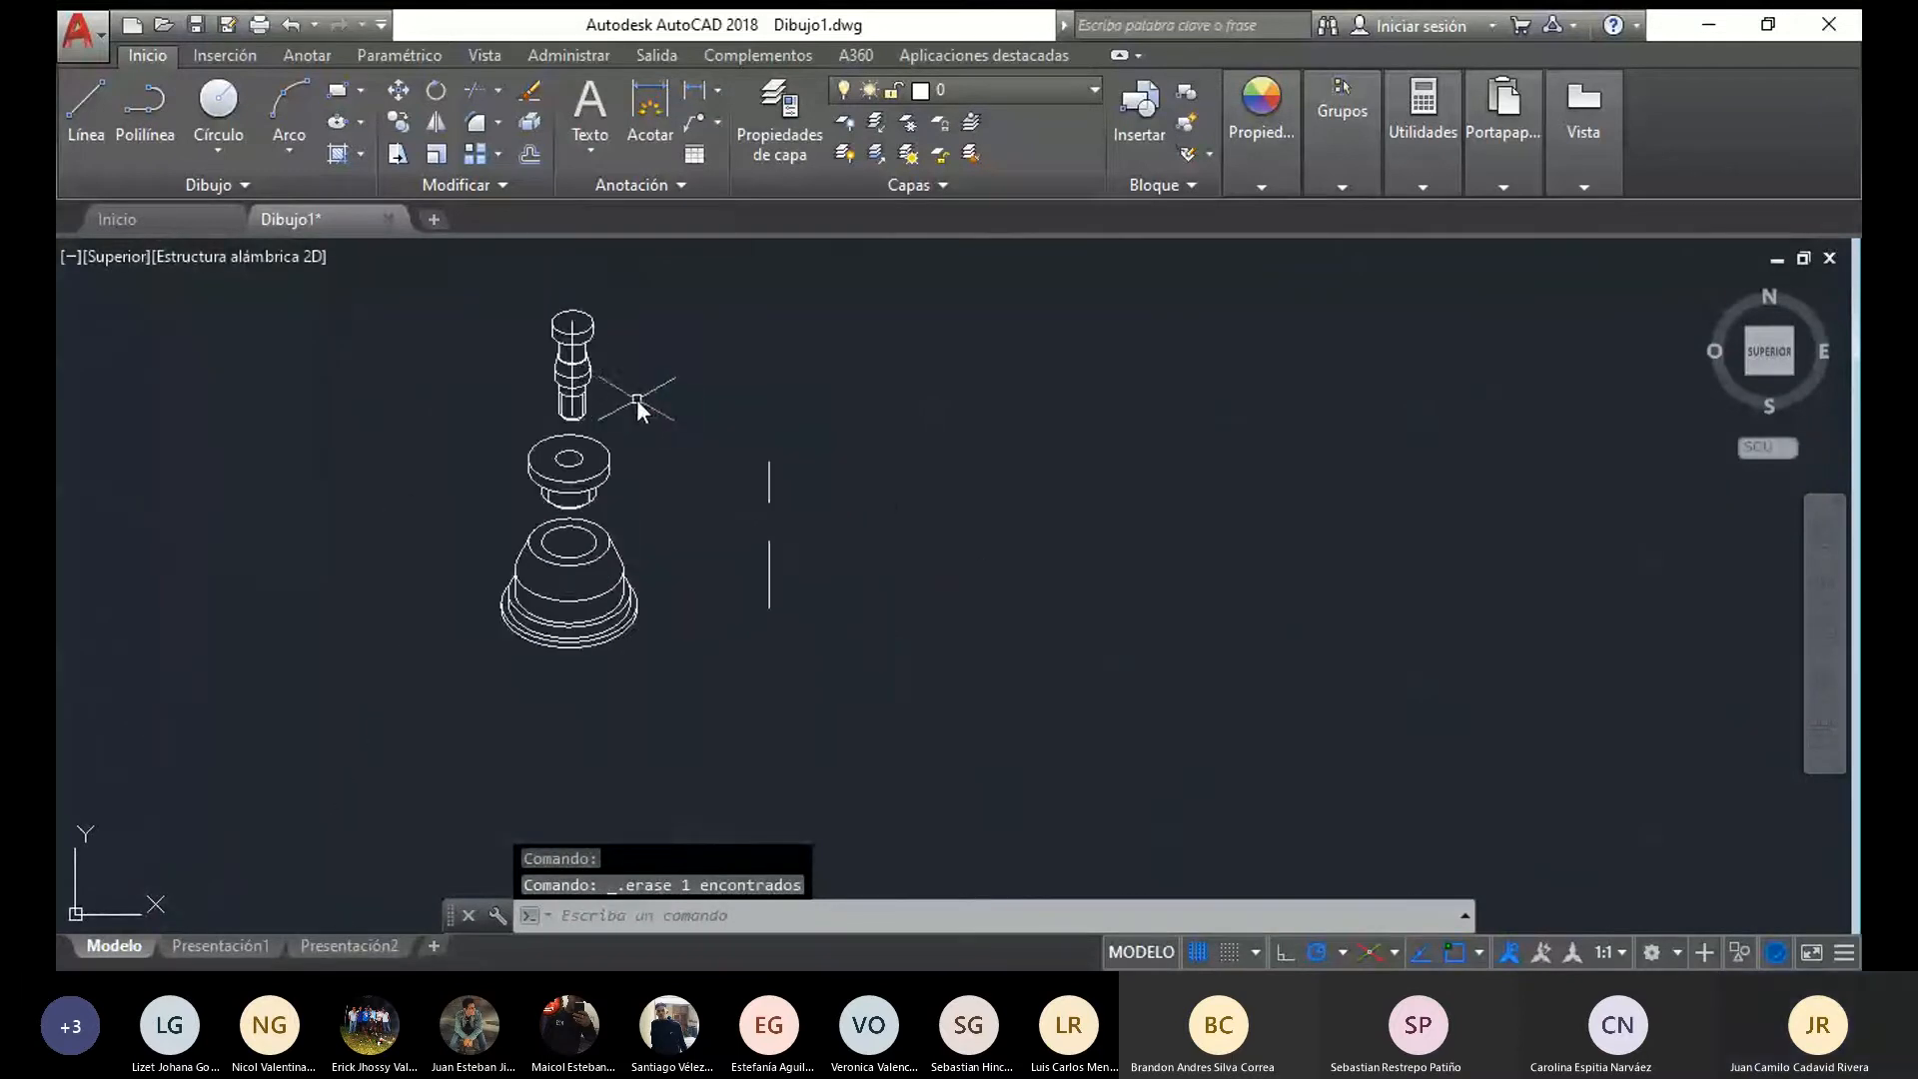
pyautogui.scroll(2, 637, 399)
pyautogui.click(543, 511)
pyautogui.scroll(2, 548, 522)
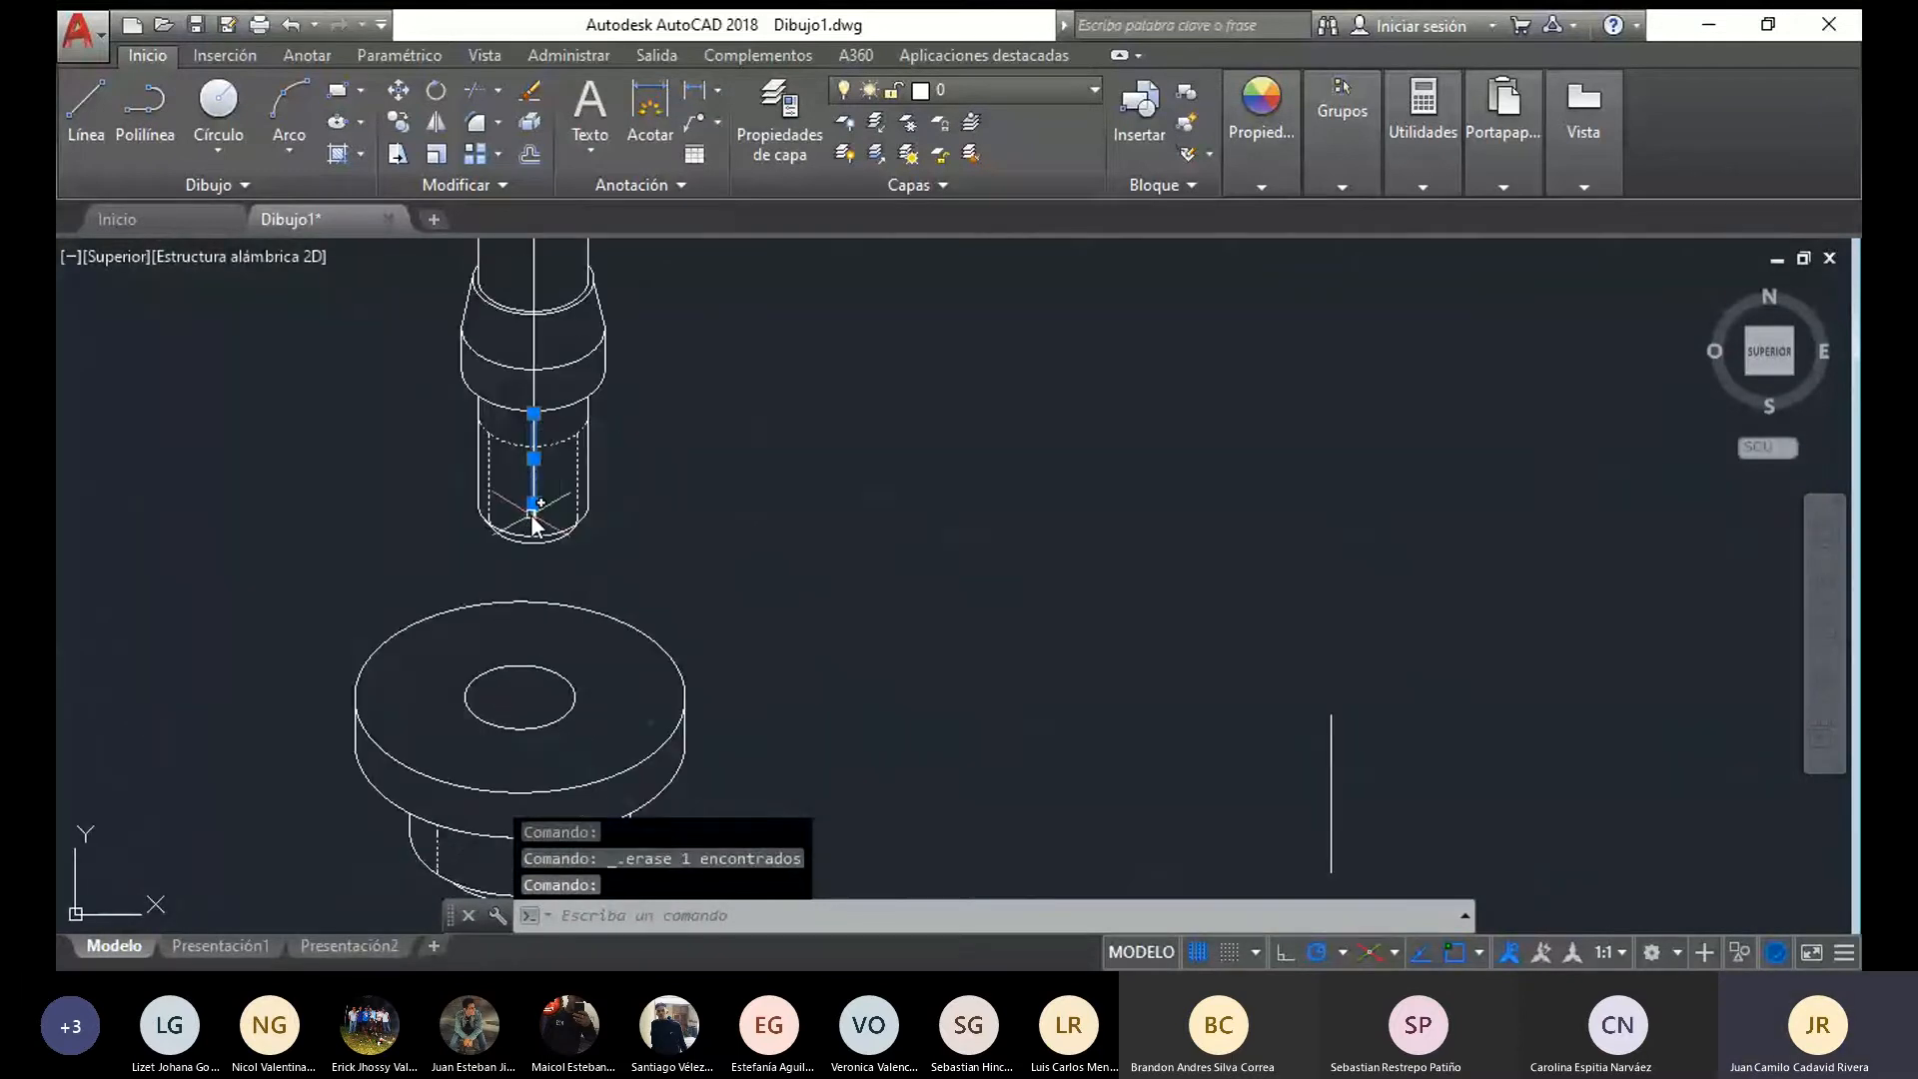
pyautogui.click(535, 512)
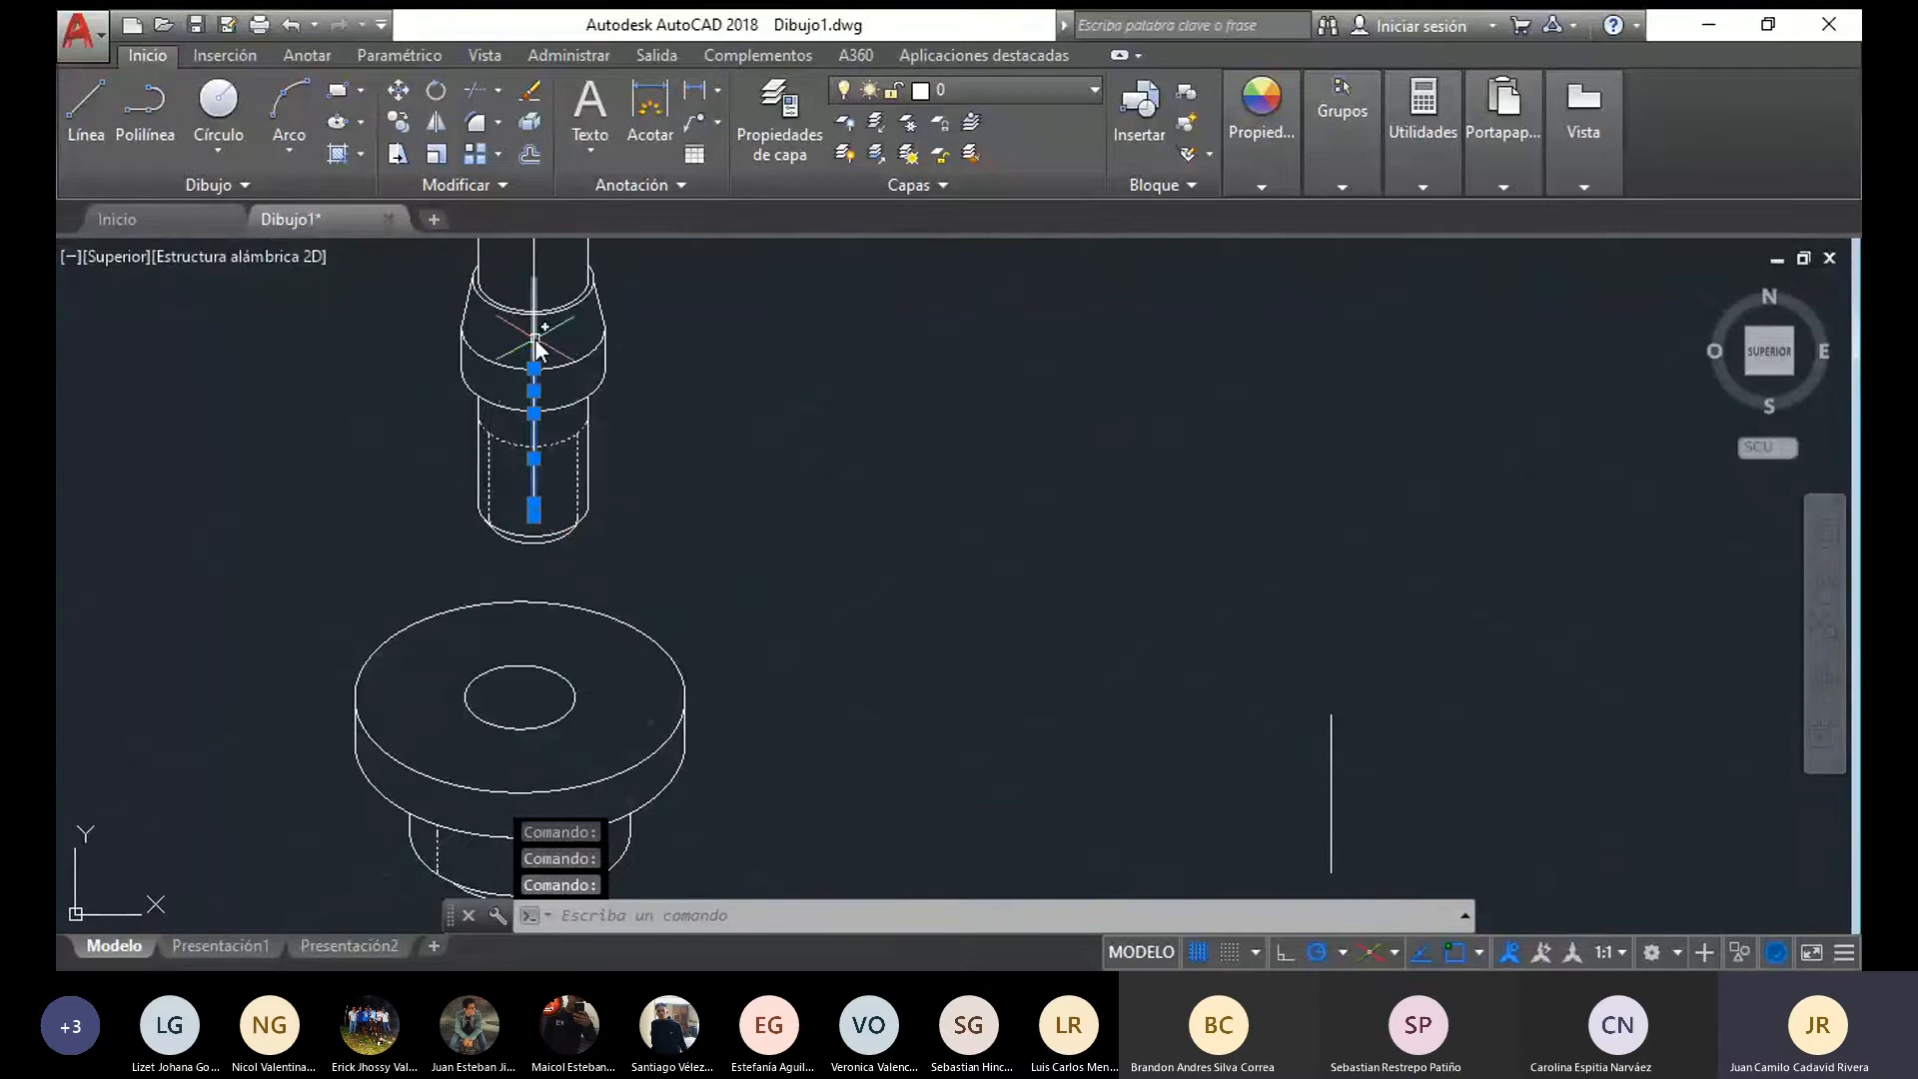
pyautogui.moveTo(535, 340); pyautogui.dragTo(532, 367, button='middle')
pyautogui.click(535, 351)
pyautogui.click(524, 308)
pyautogui.moveTo(570, 304); pyautogui.dragTo(566, 388, button='middle')
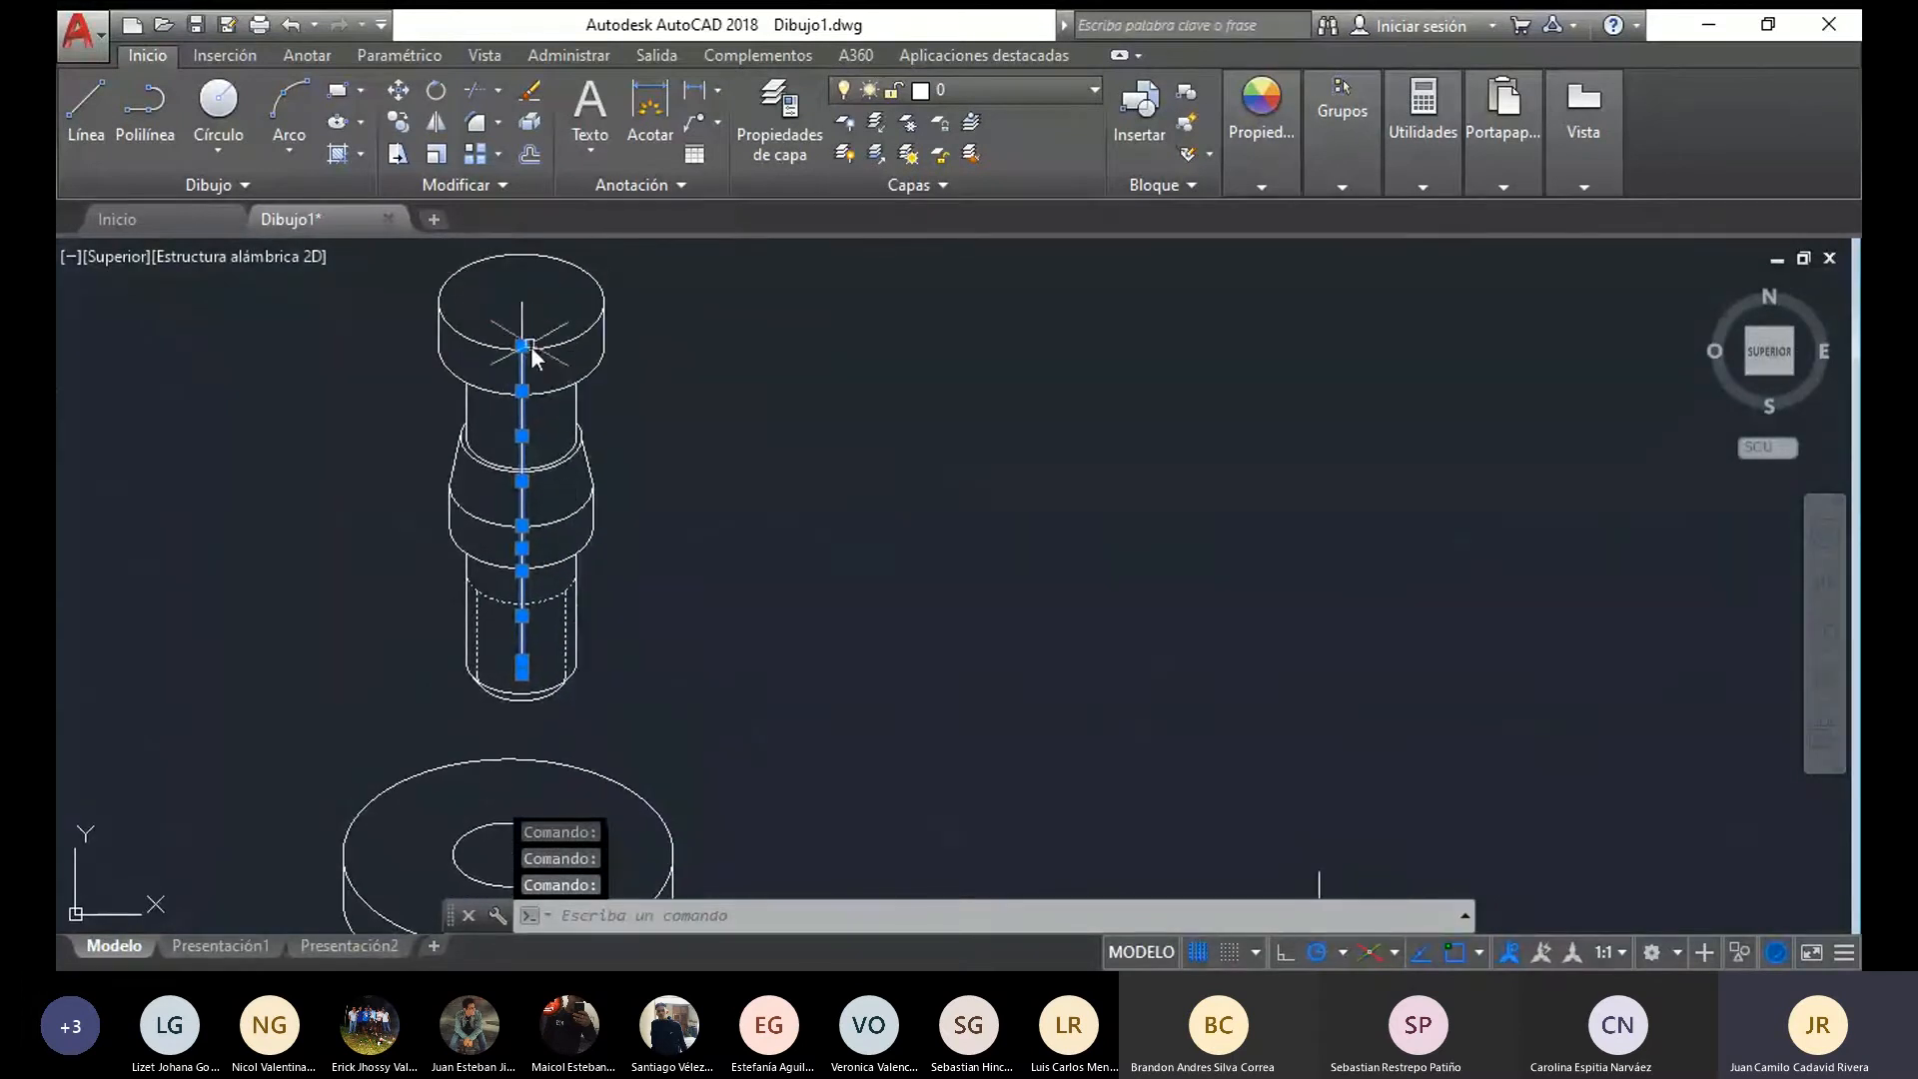
pyautogui.click(523, 319)
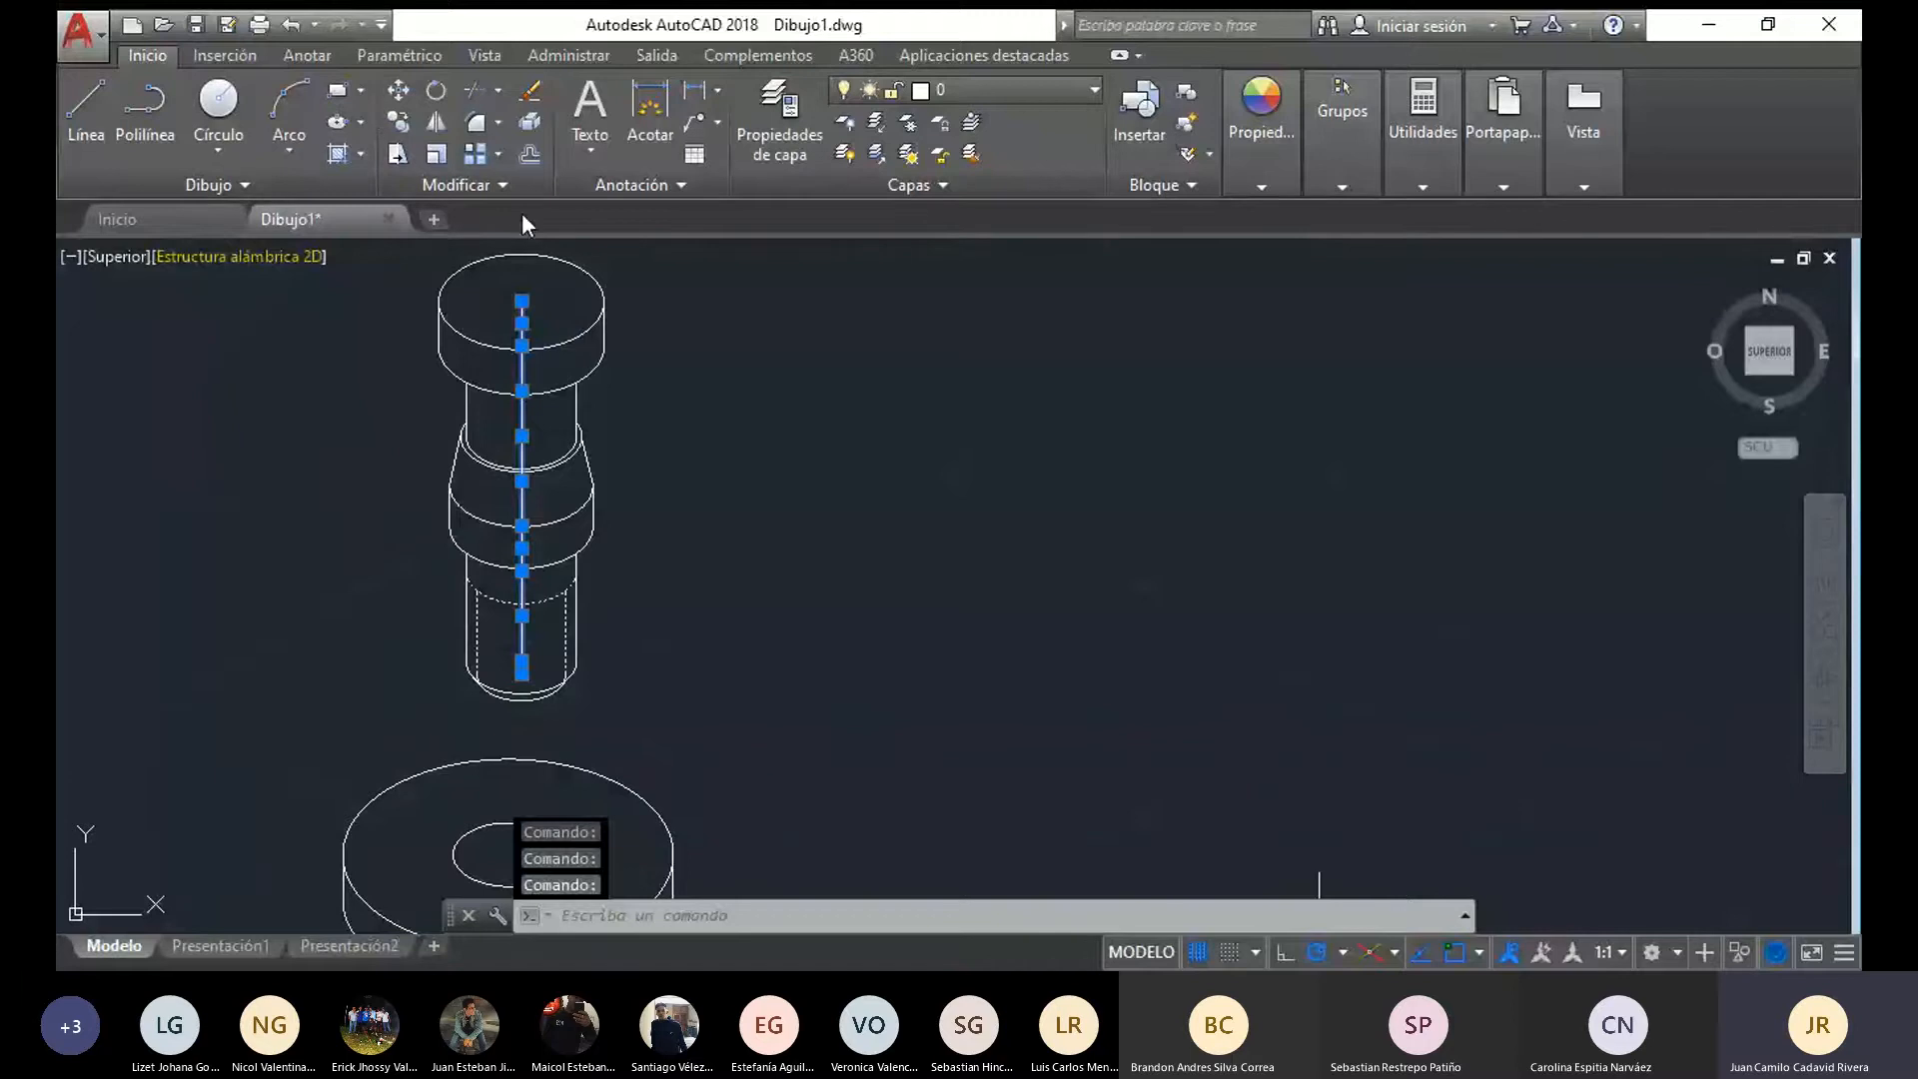
pyautogui.moveTo(763, 304); pyautogui.dragTo(672, 230, button='middle')
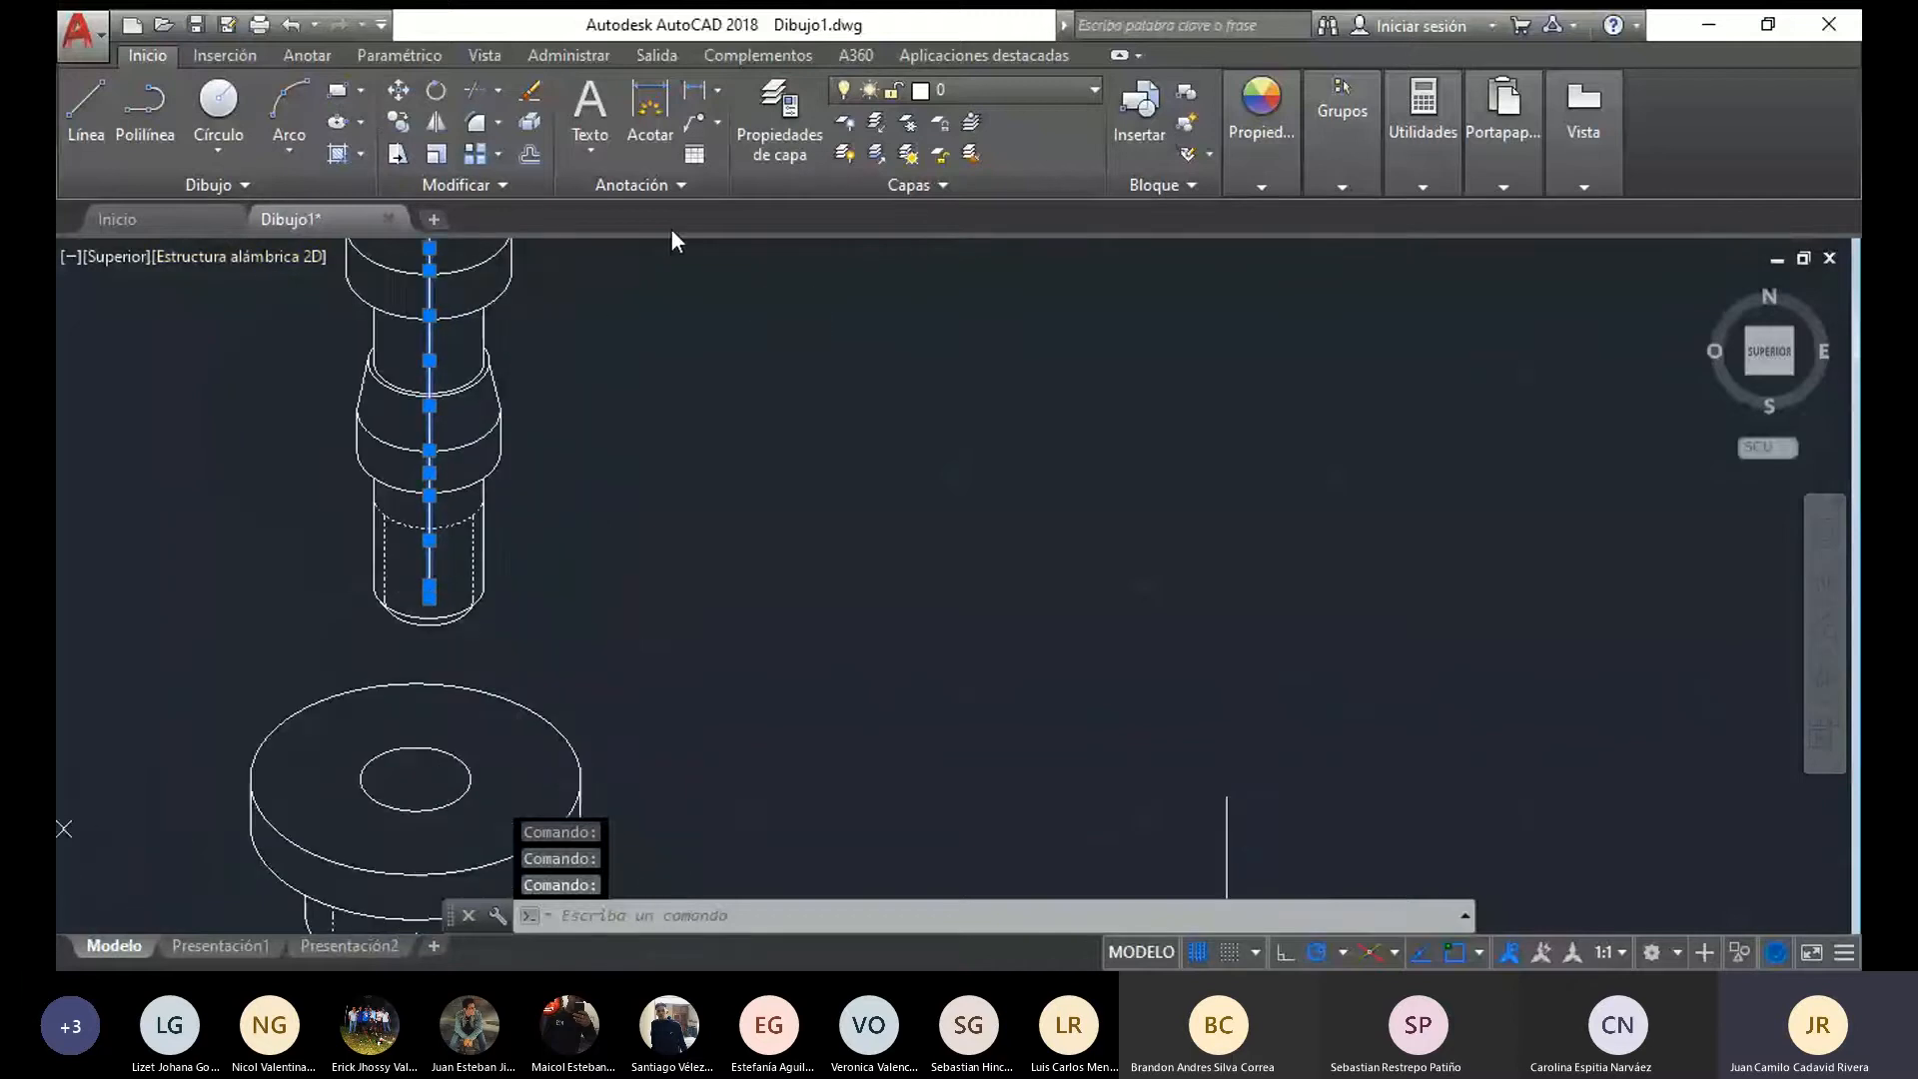
pyautogui.click(398, 92)
pyautogui.click(438, 620)
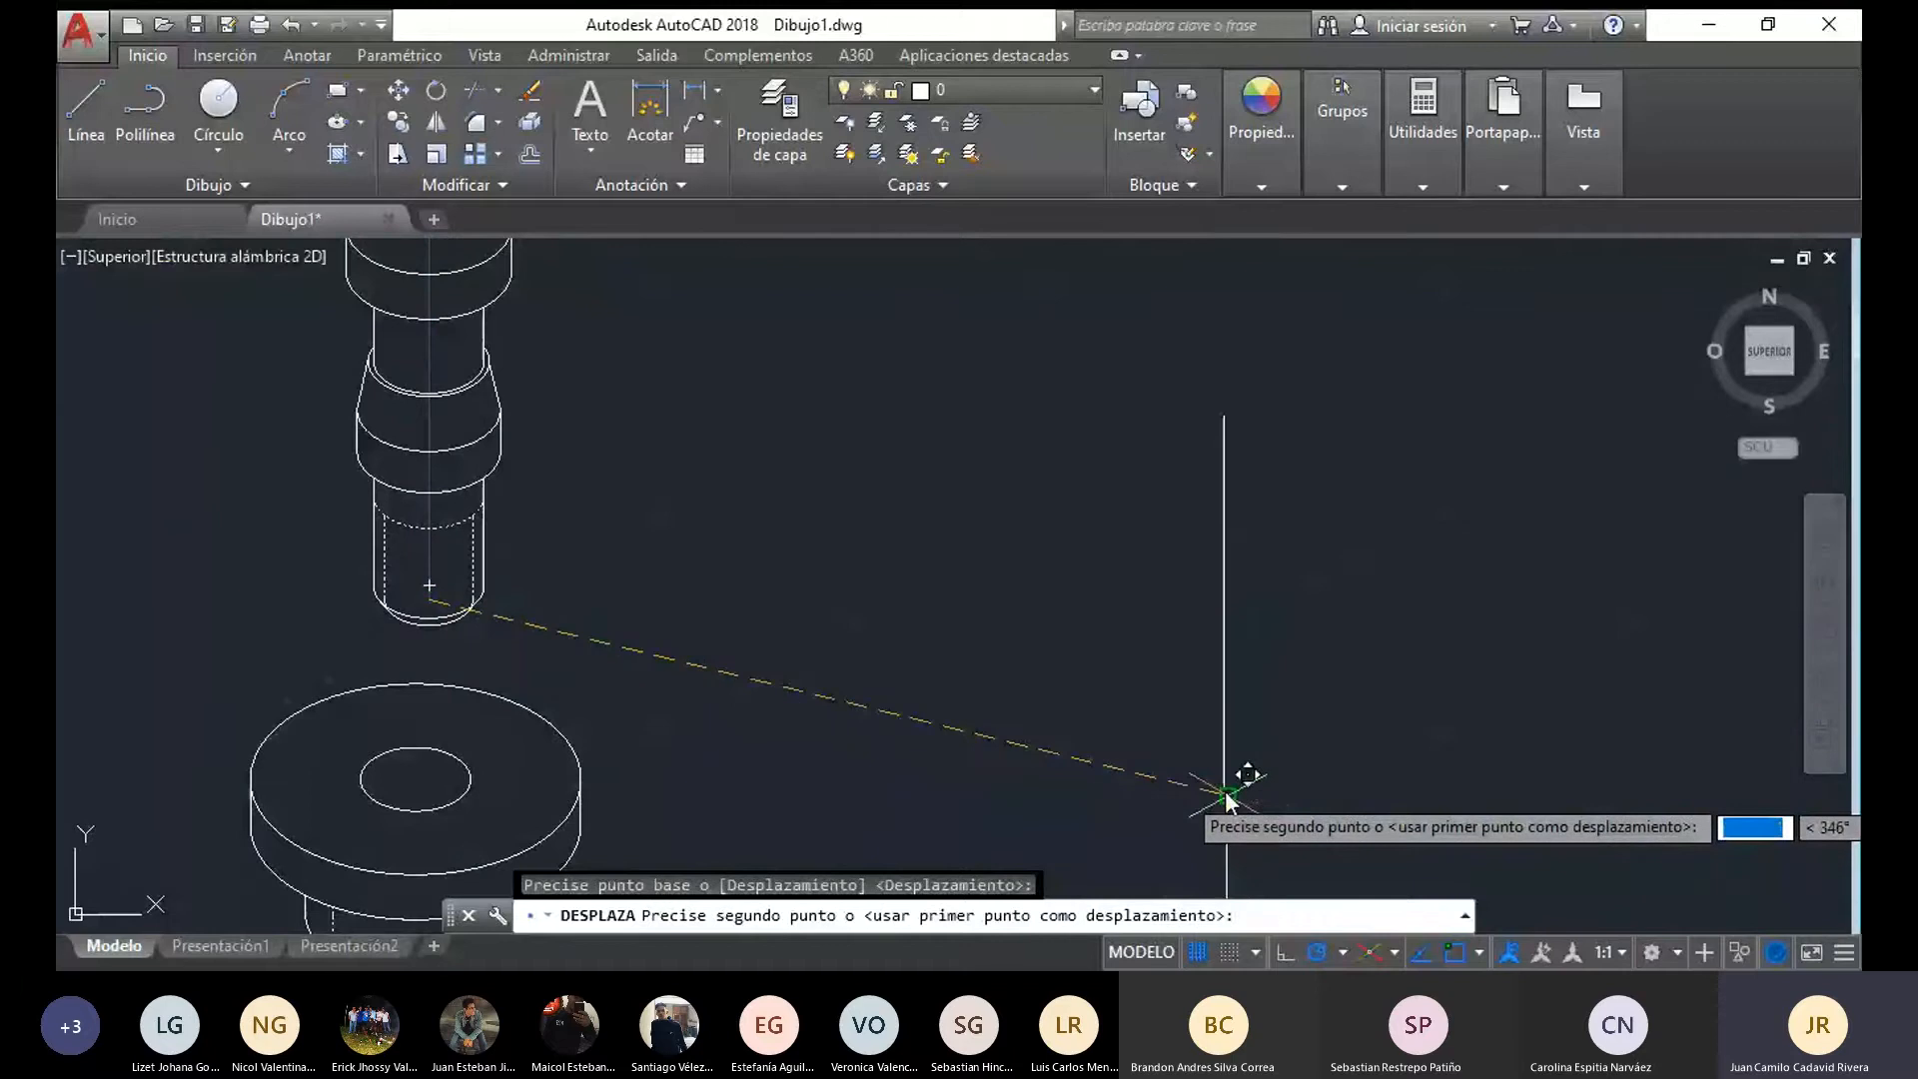
pyautogui.click(1215, 621)
pyautogui.scroll(-4, 359, 530)
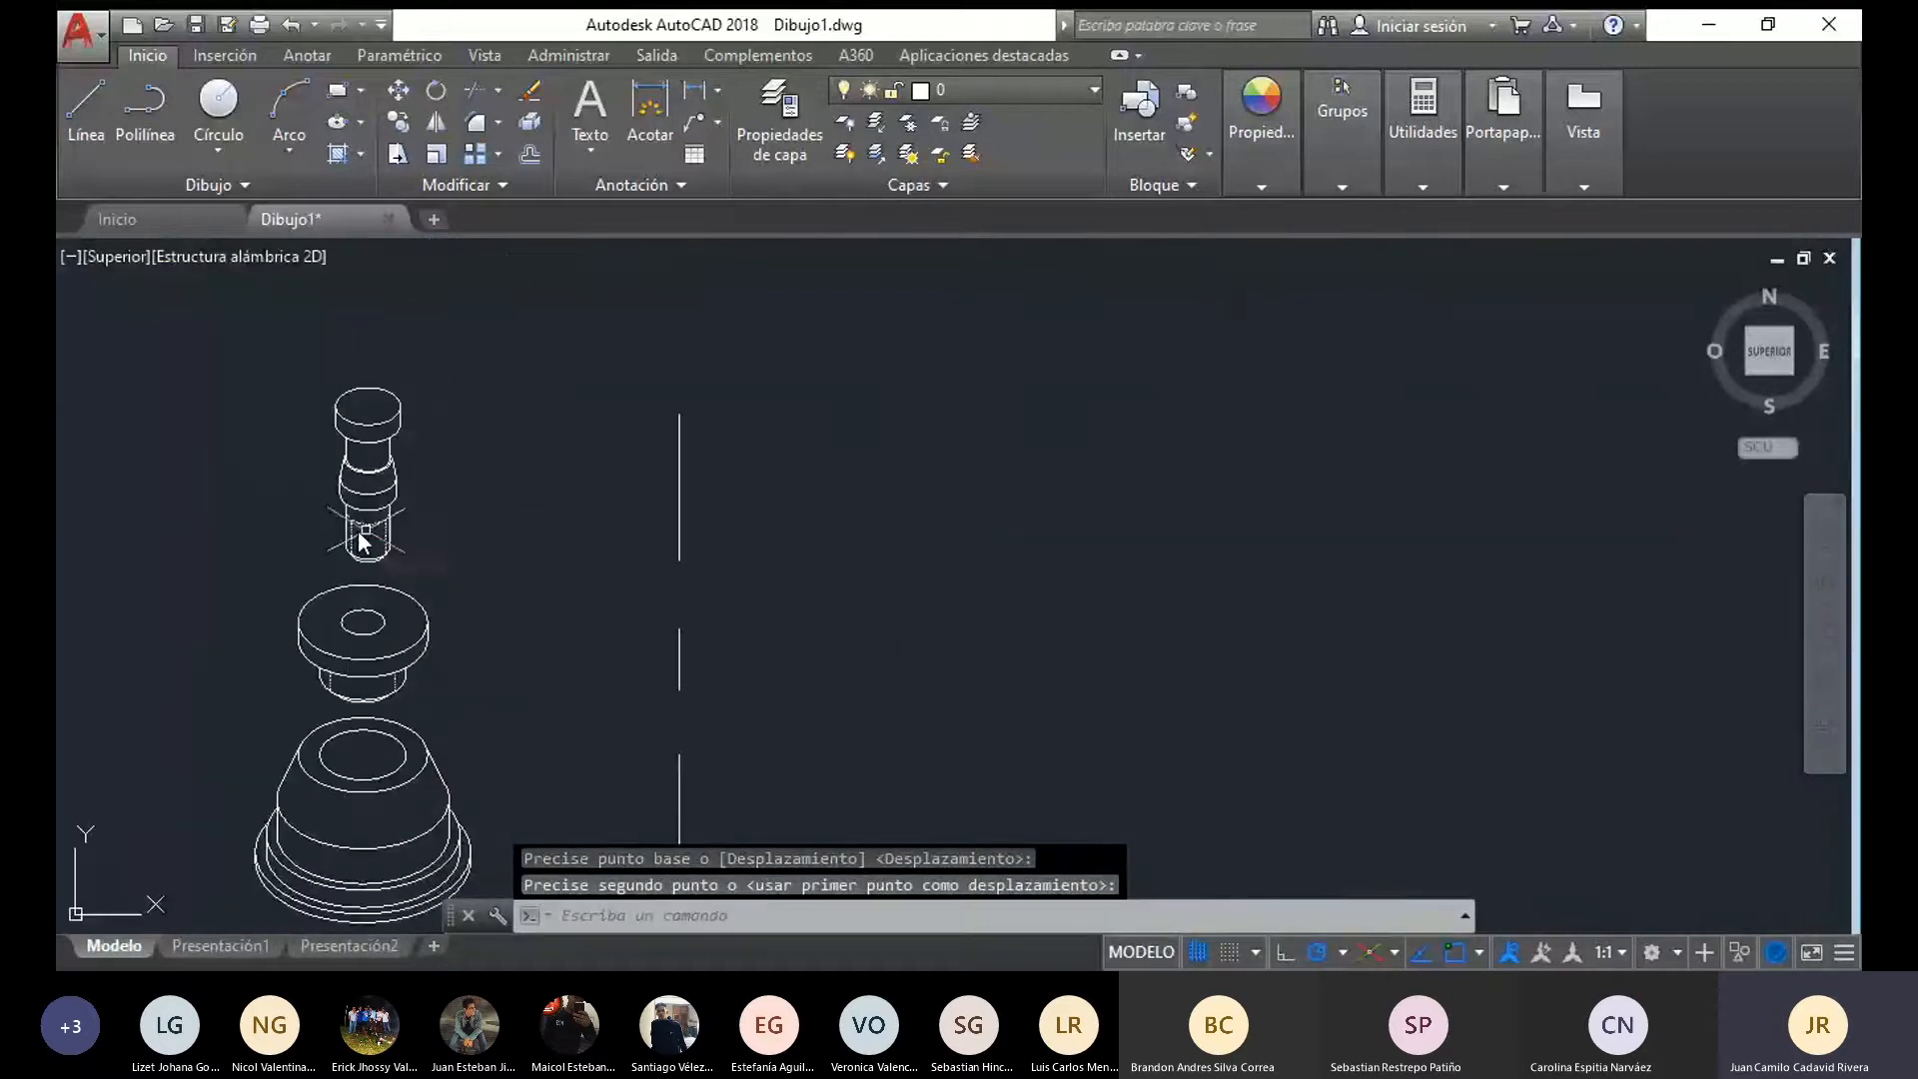
pyautogui.moveTo(442, 492); pyautogui.dragTo(821, 346, button='middle')
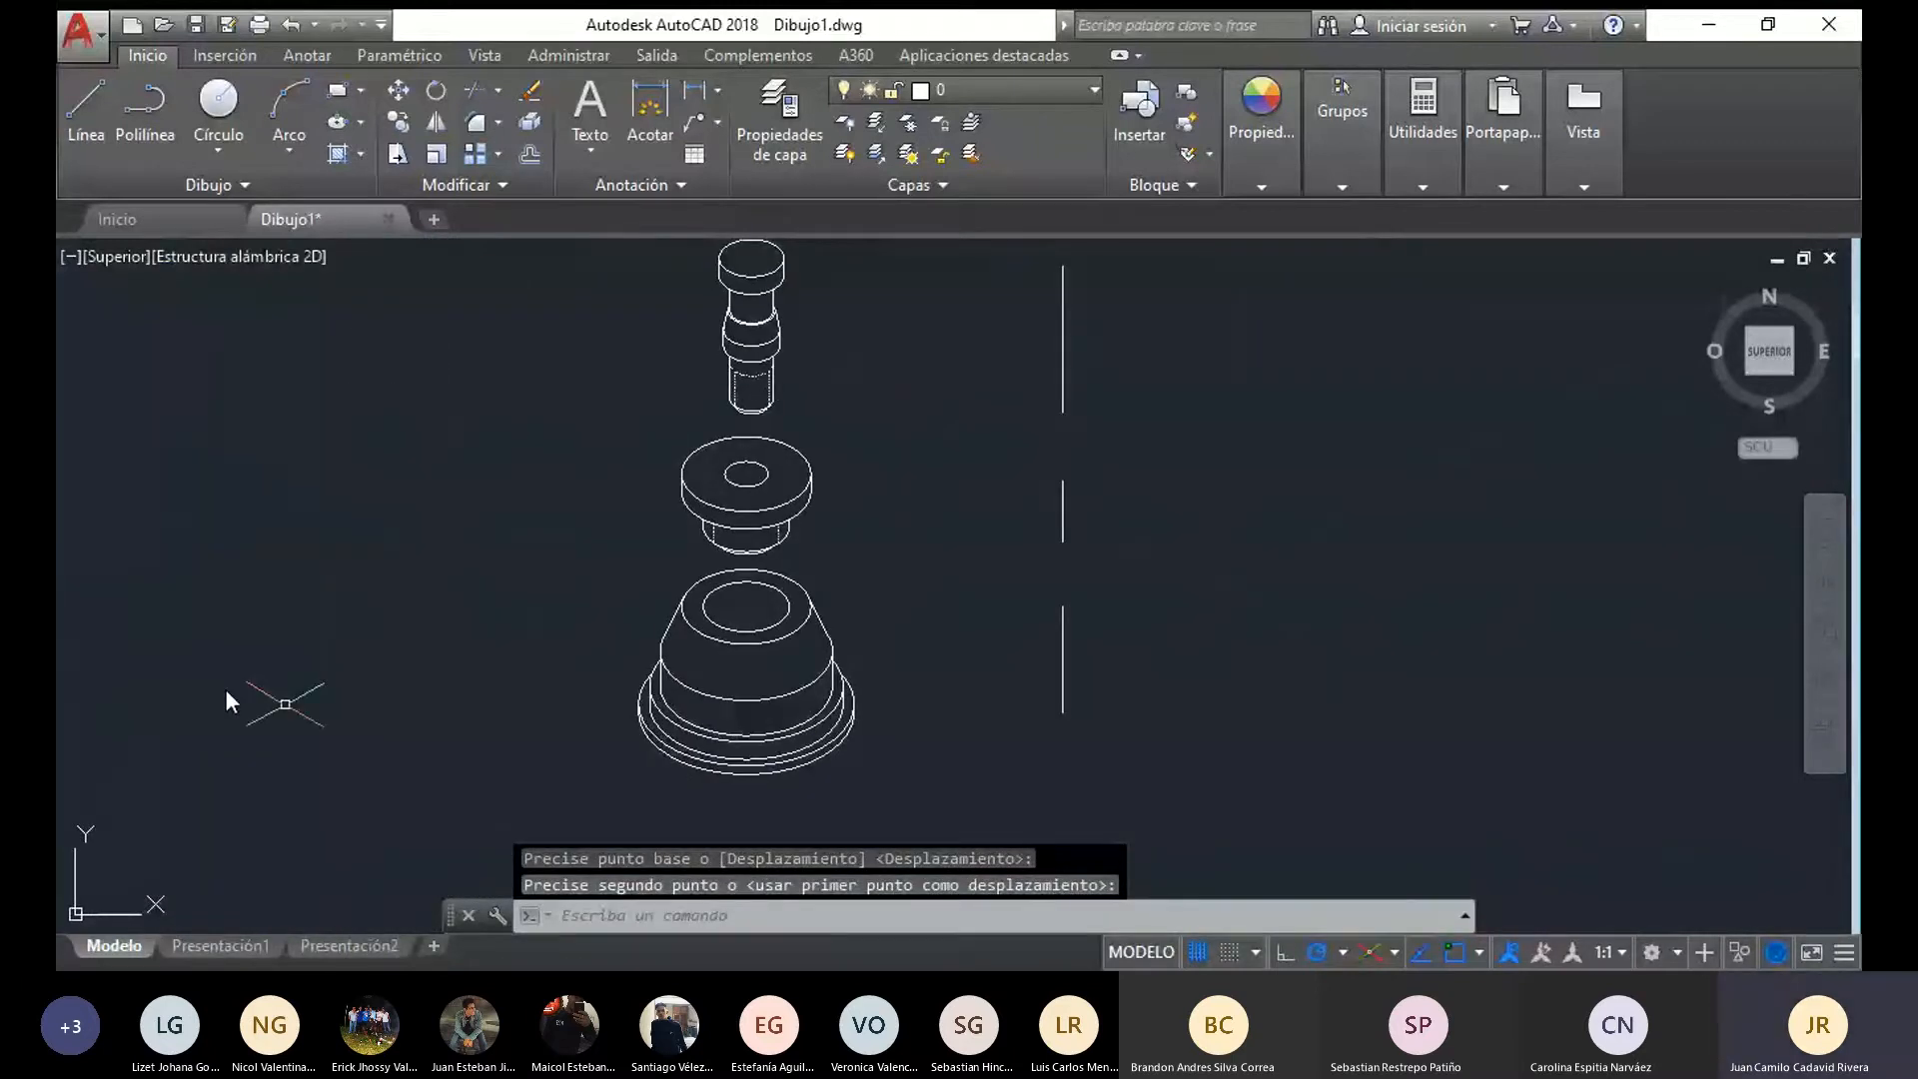
# Move the whole pin by its bottom centre so it is vertically aligned above the centre of the flanged bushing's hole
pyautogui.moveTo(929, 812)
pyautogui.mouseDown()
pyautogui.moveTo(559, 817)
pyautogui.moveTo(407, 261)
pyautogui.moveTo(937, 258)
pyautogui.moveTo(836, 361)
pyautogui.moveTo(836, 405)
pyautogui.moveTo(668, 320)
pyautogui.moveTo(800, 218)
pyautogui.moveTo(848, 248)
pyautogui.moveTo(831, 262)
pyautogui.mouseUp()
pyautogui.press('Escape')
pyautogui.scroll(4, 749, 364)
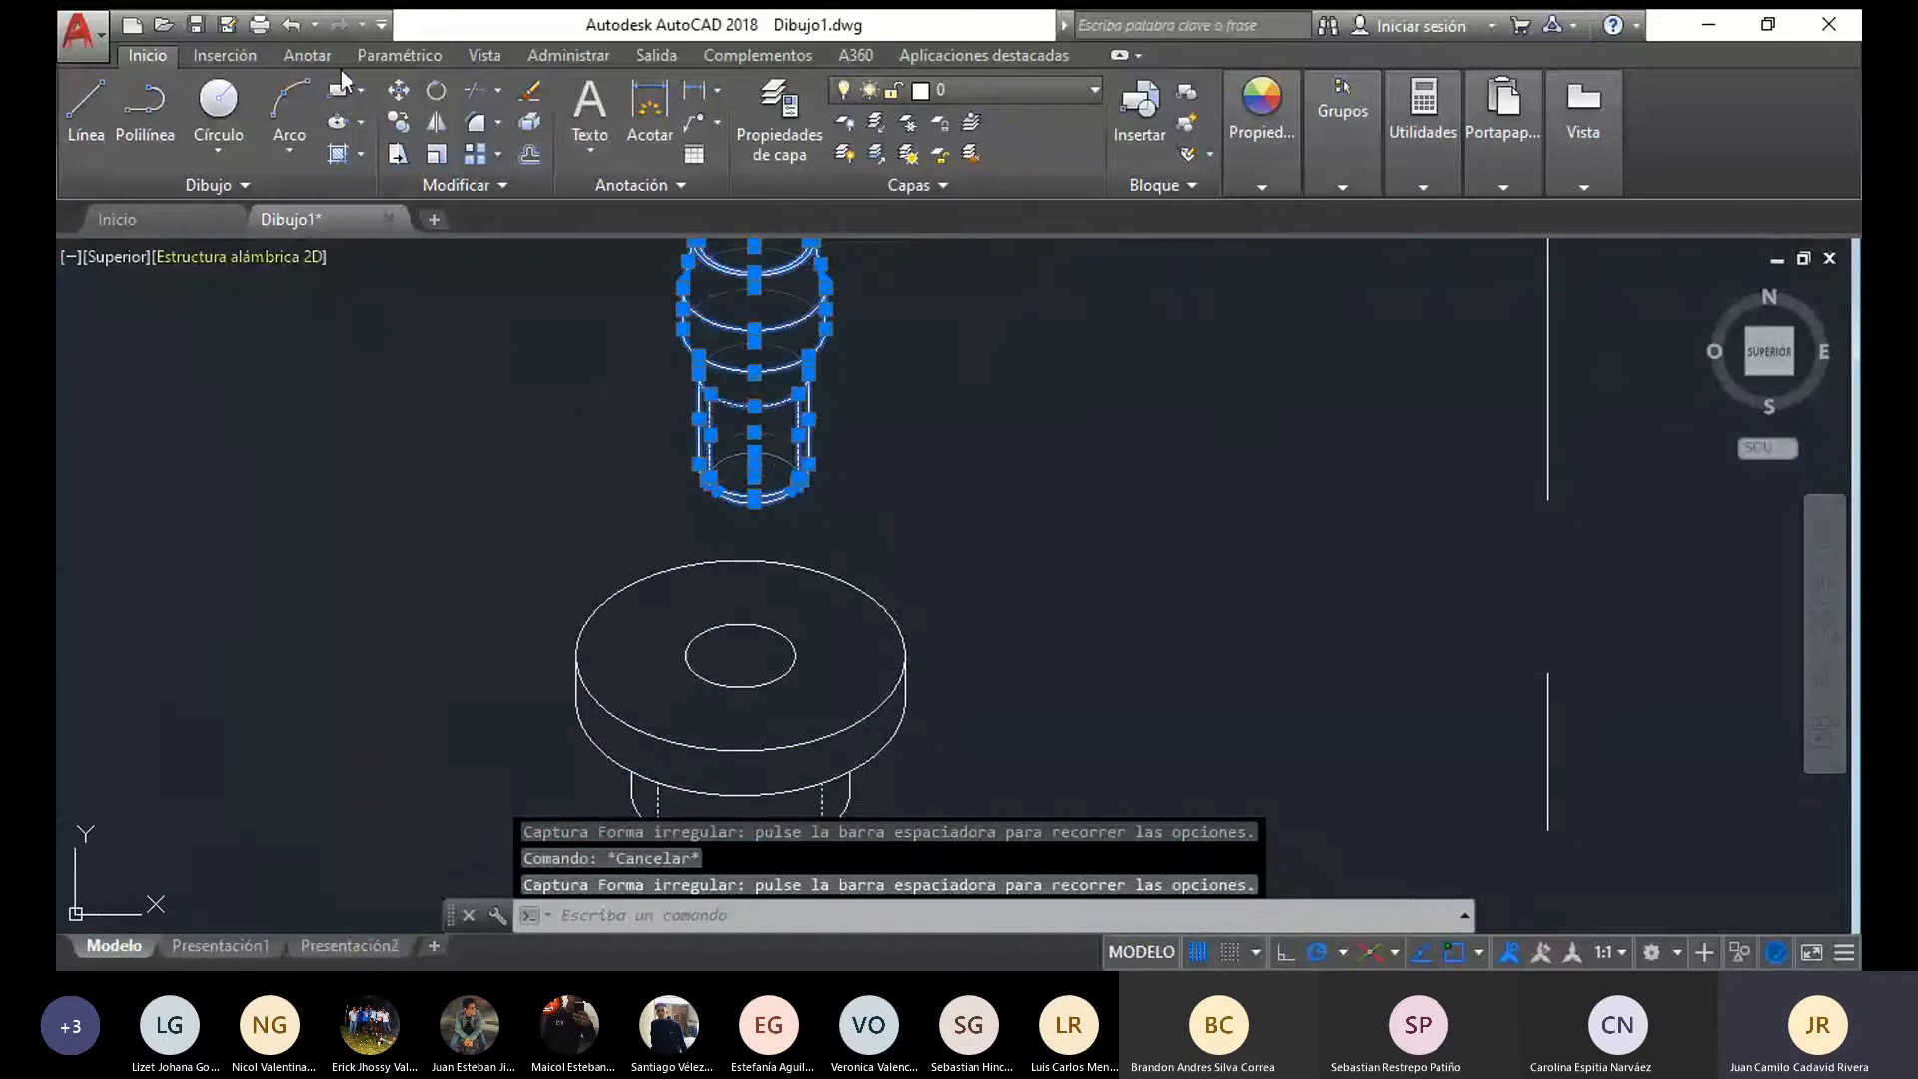
pyautogui.click(397, 92)
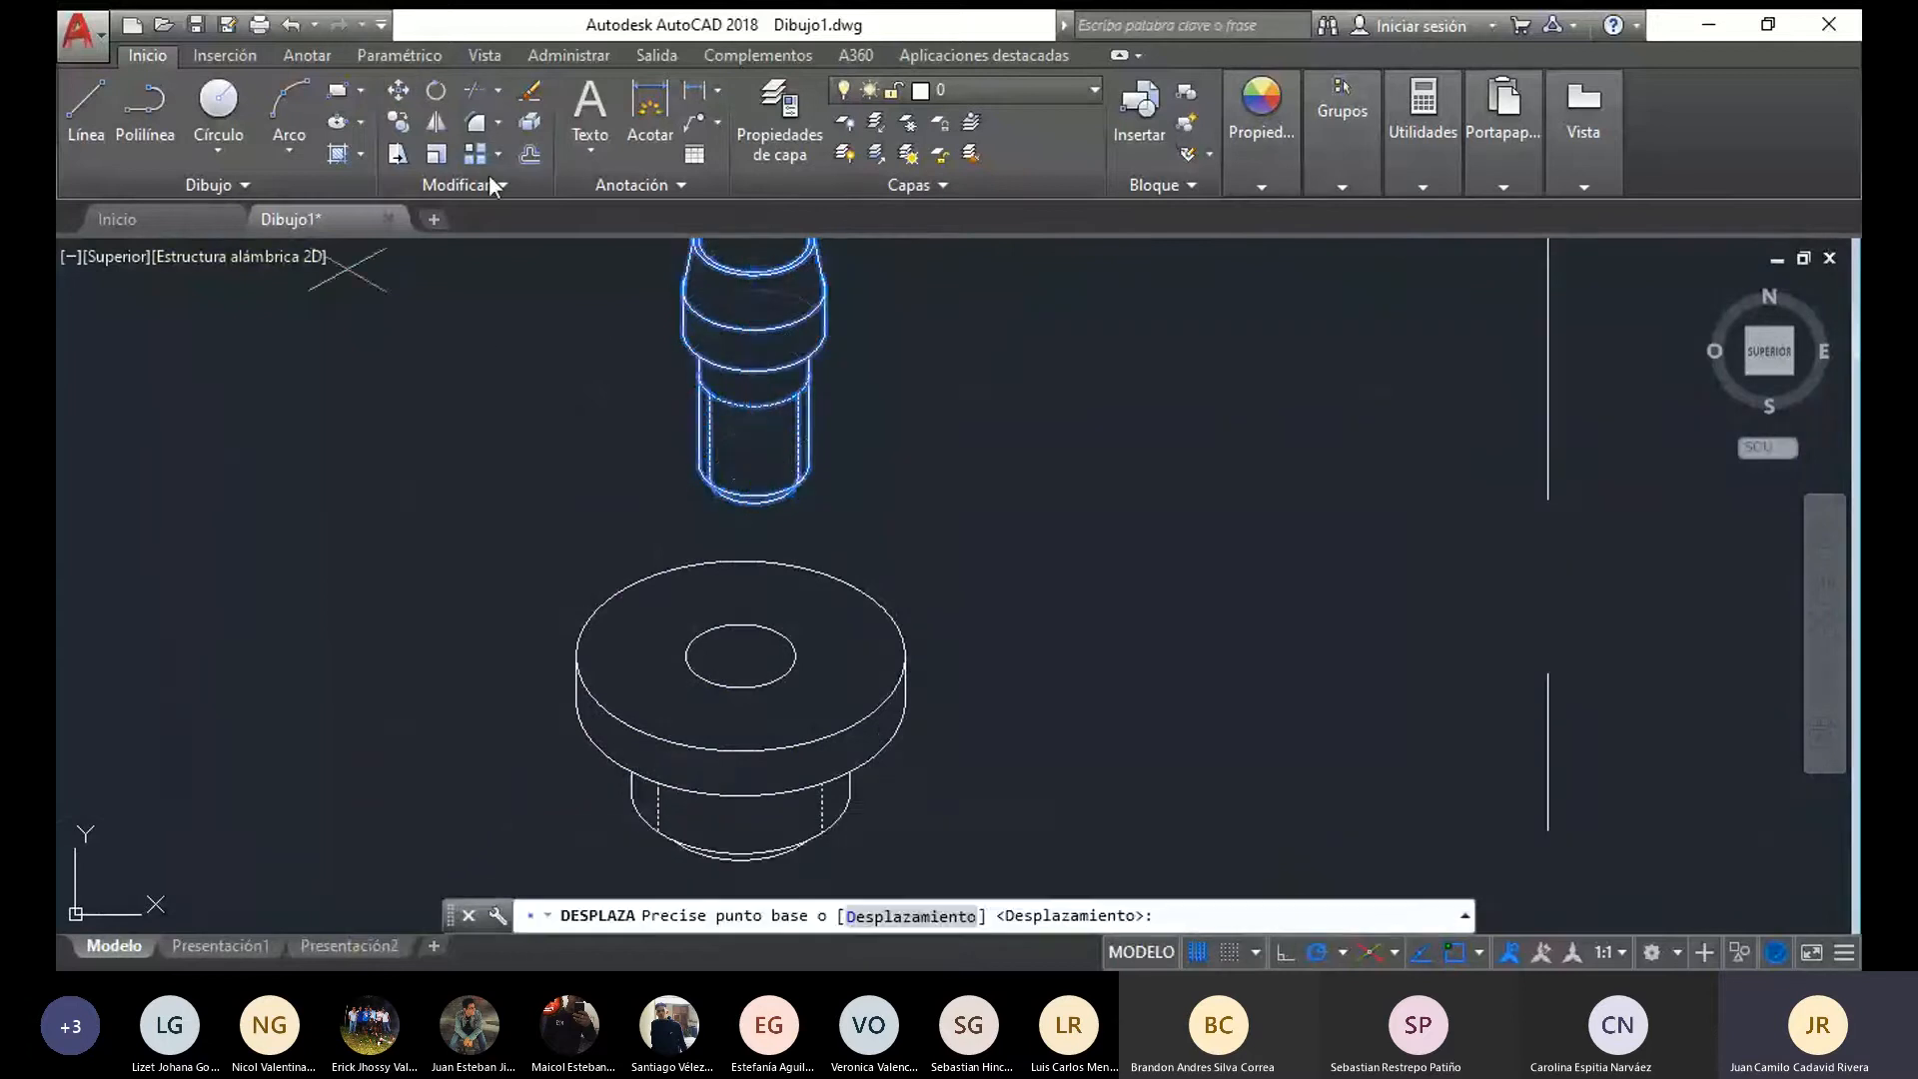
pyautogui.click(755, 484)
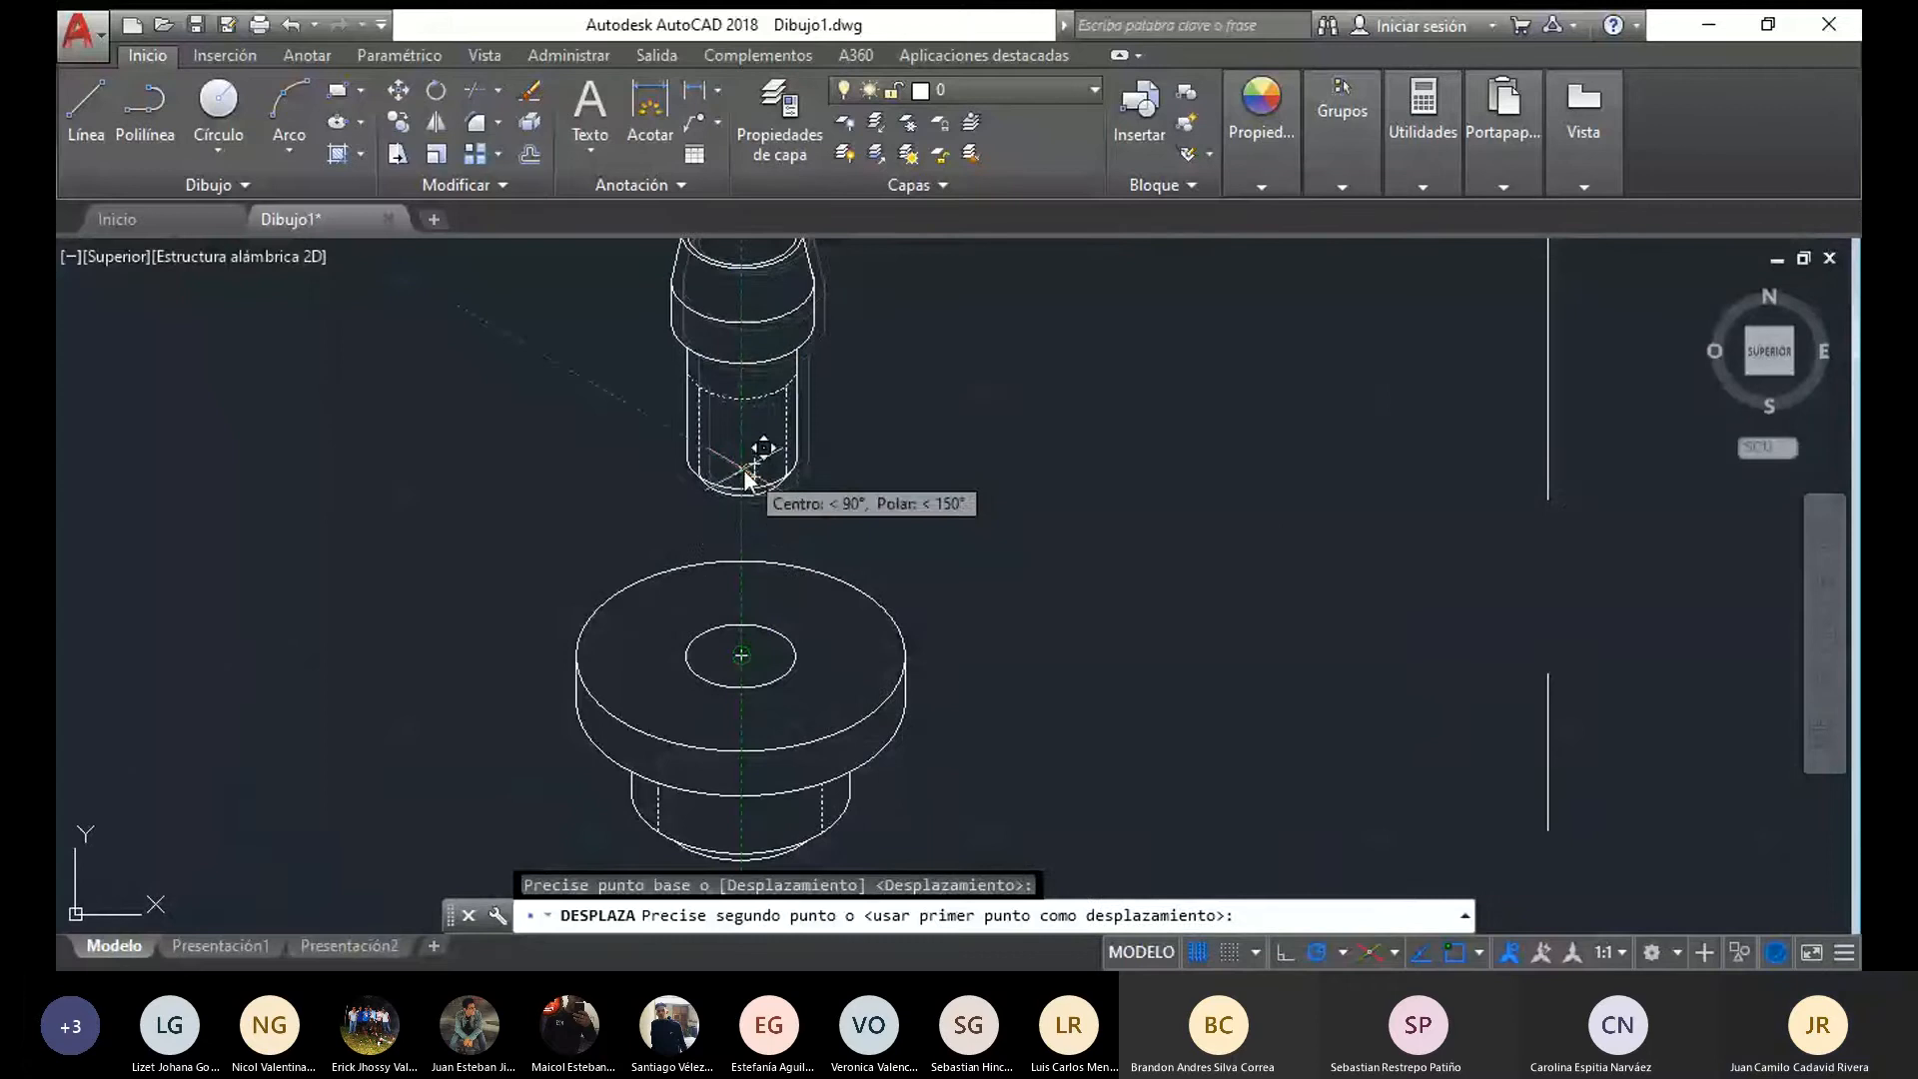
pyautogui.click(758, 450)
# Draw a vertical axis line from the centre of the pin's top ellipse down through the bushing to the base's lower centre
pyautogui.scroll(-4, 845, 559)
pyautogui.moveTo(957, 583); pyautogui.dragTo(771, 442, button='middle')
pyautogui.moveTo(410, 694); pyautogui.dragTo(409, 779, button='middle')
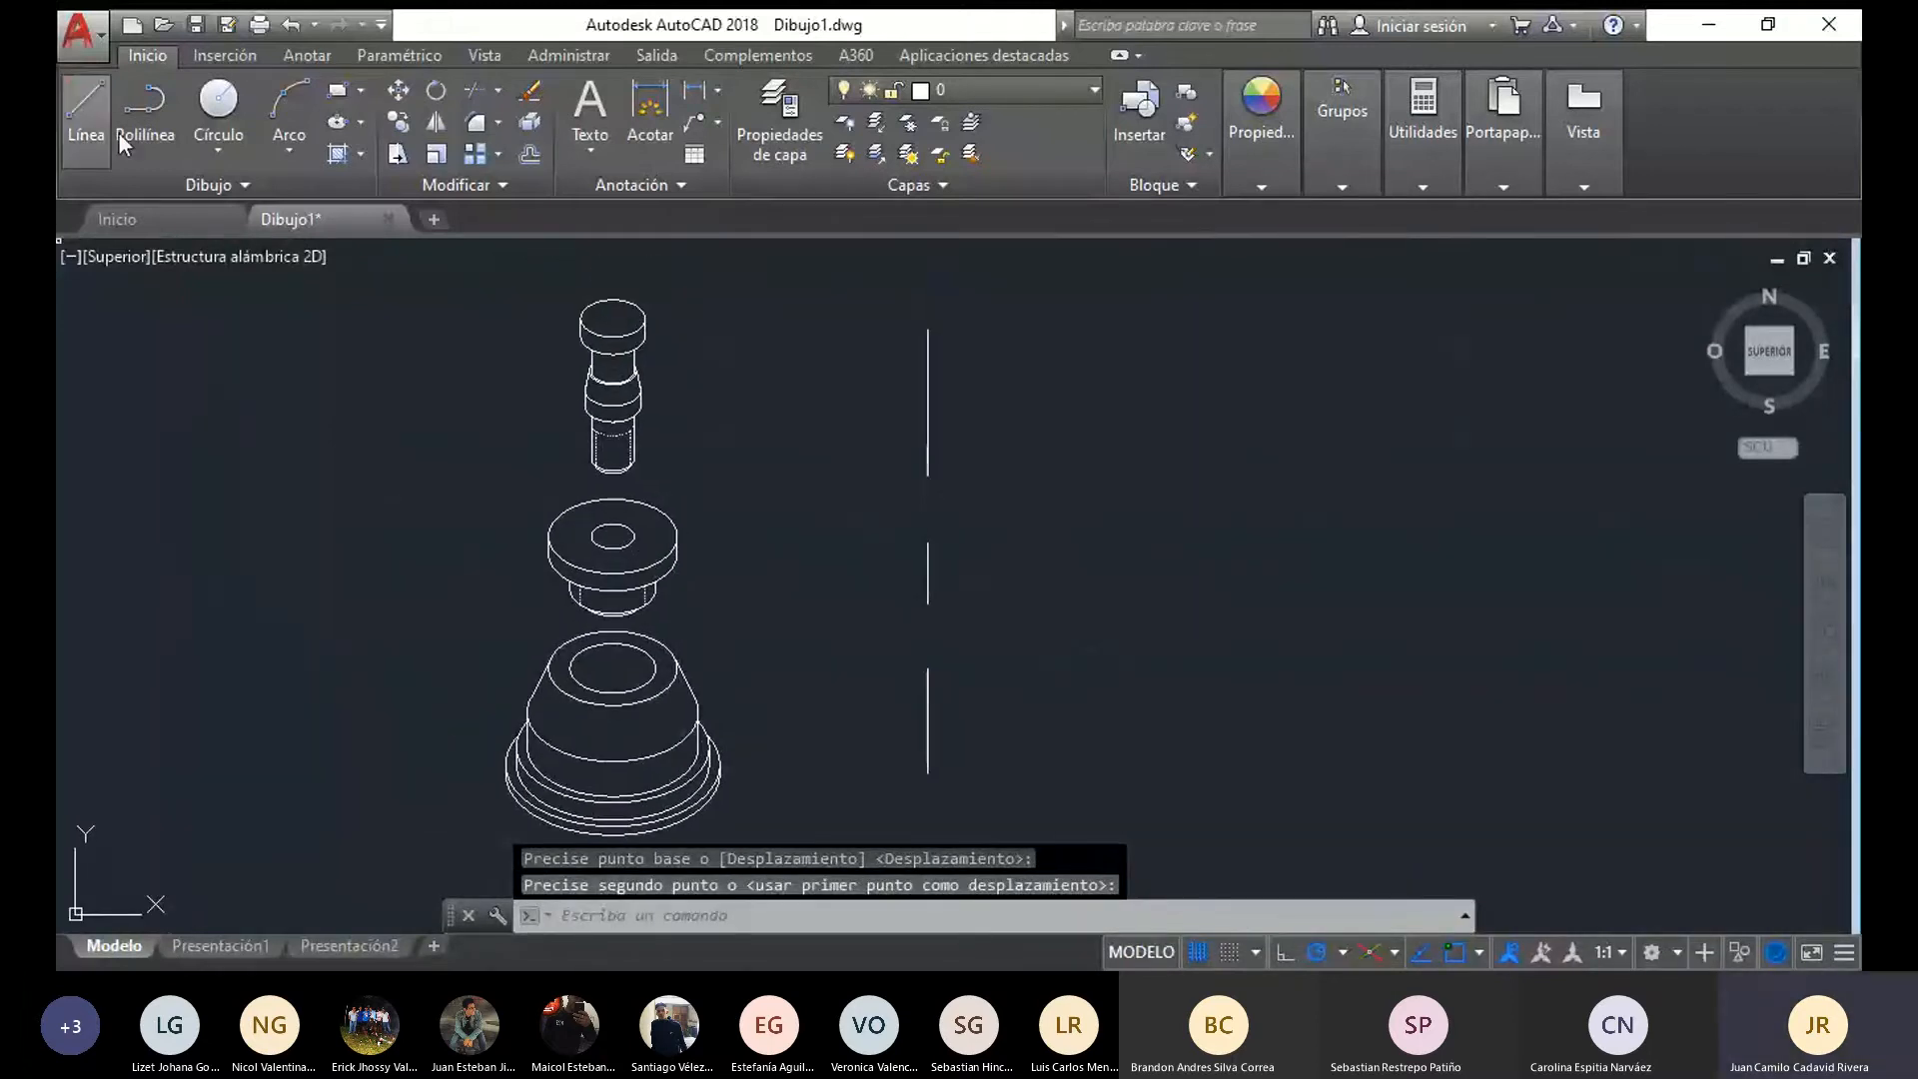
pyautogui.click(93, 104)
pyautogui.click(614, 317)
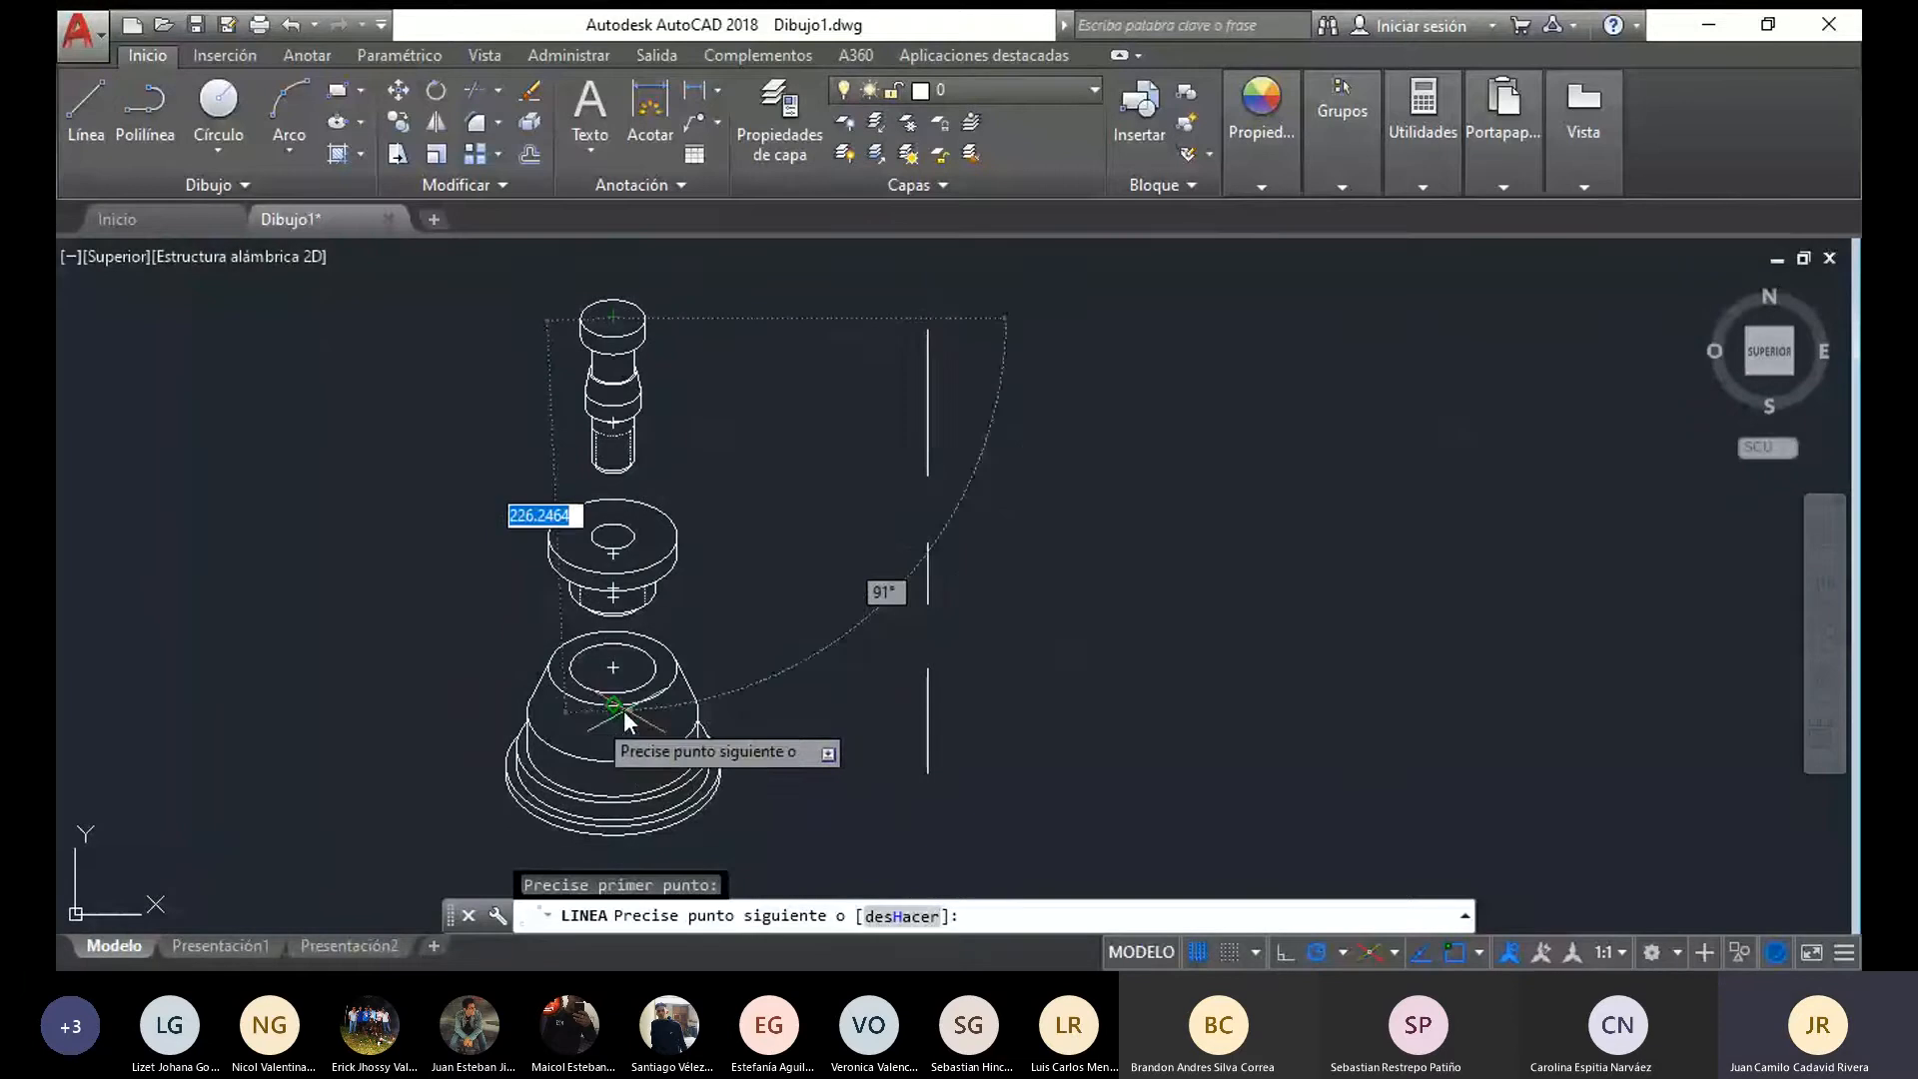
pyautogui.click(615, 785)
pyautogui.press('Escape')
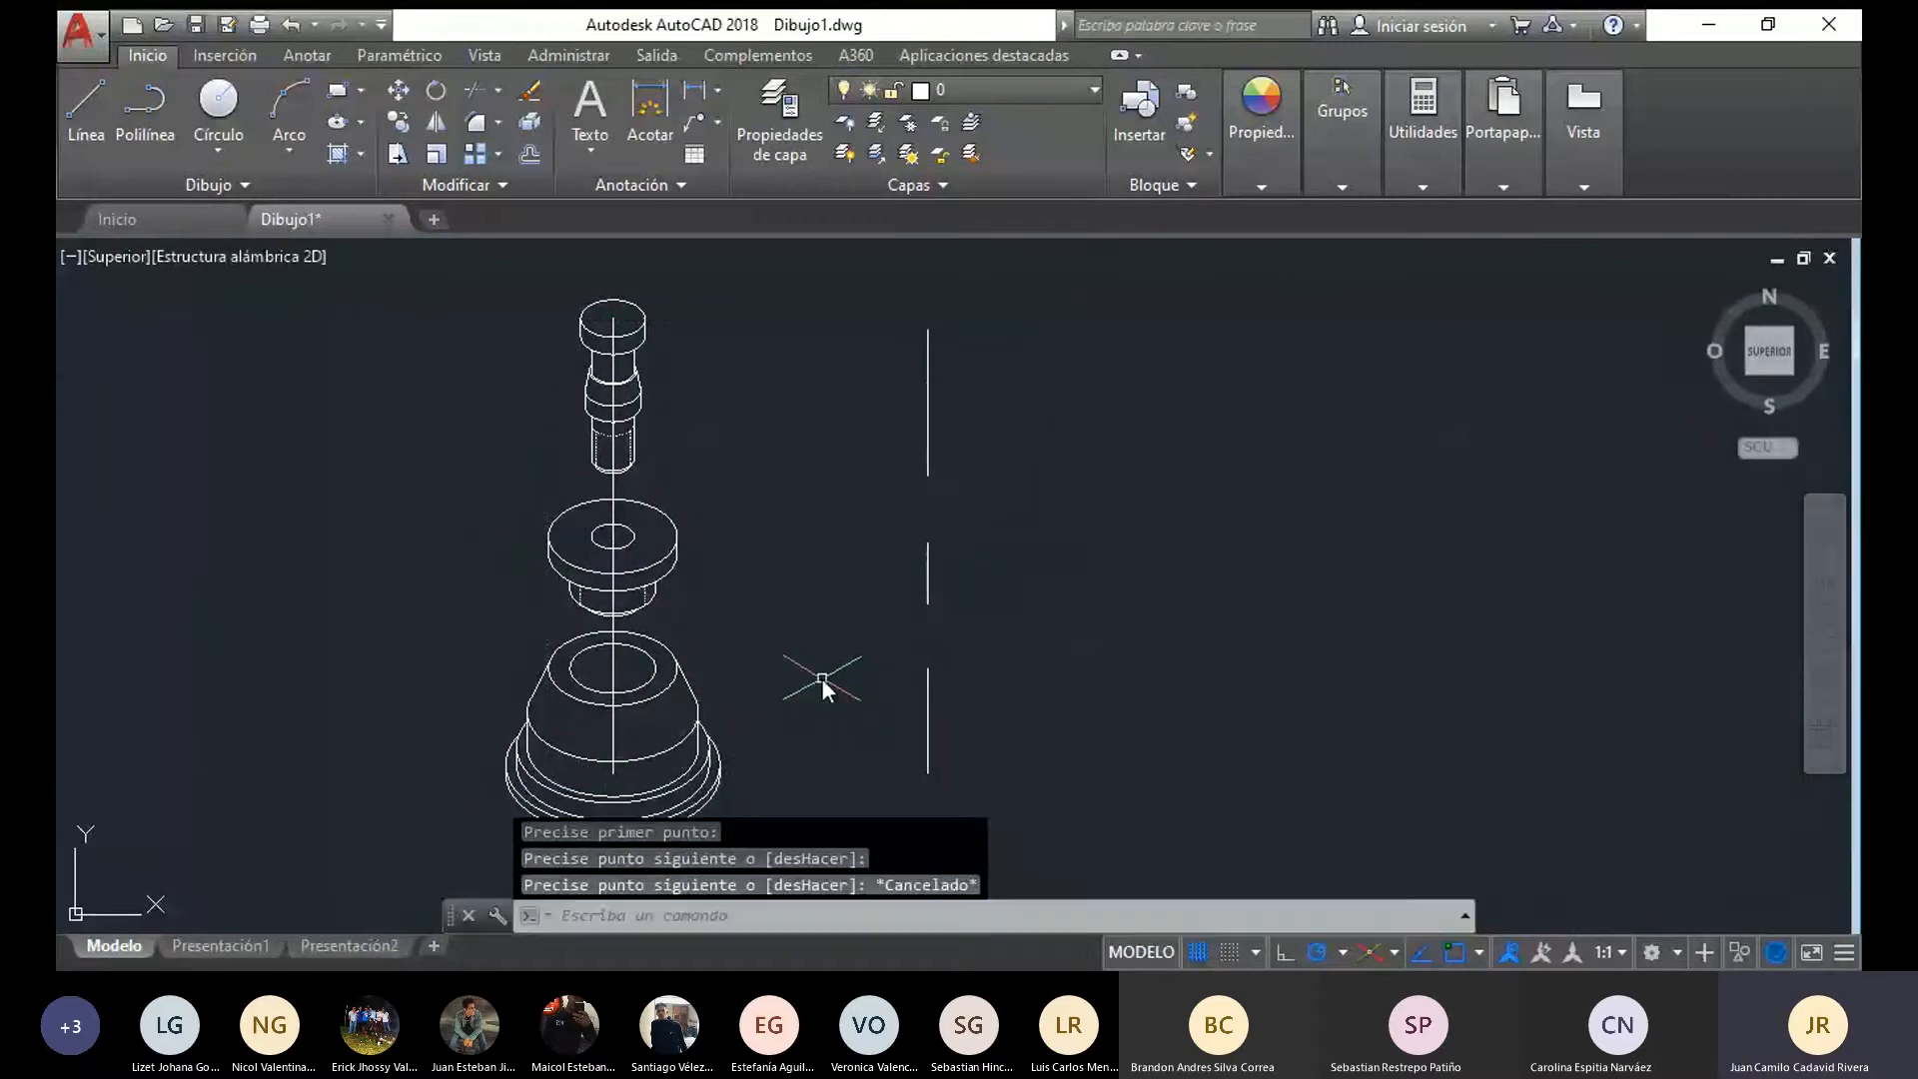
# Load the JIS_09_08 linetype from acadiso.lin into the drawing
pyautogui.moveTo(796, 664); pyautogui.dragTo(772, 613, button='middle')
pyautogui.click(590, 603)
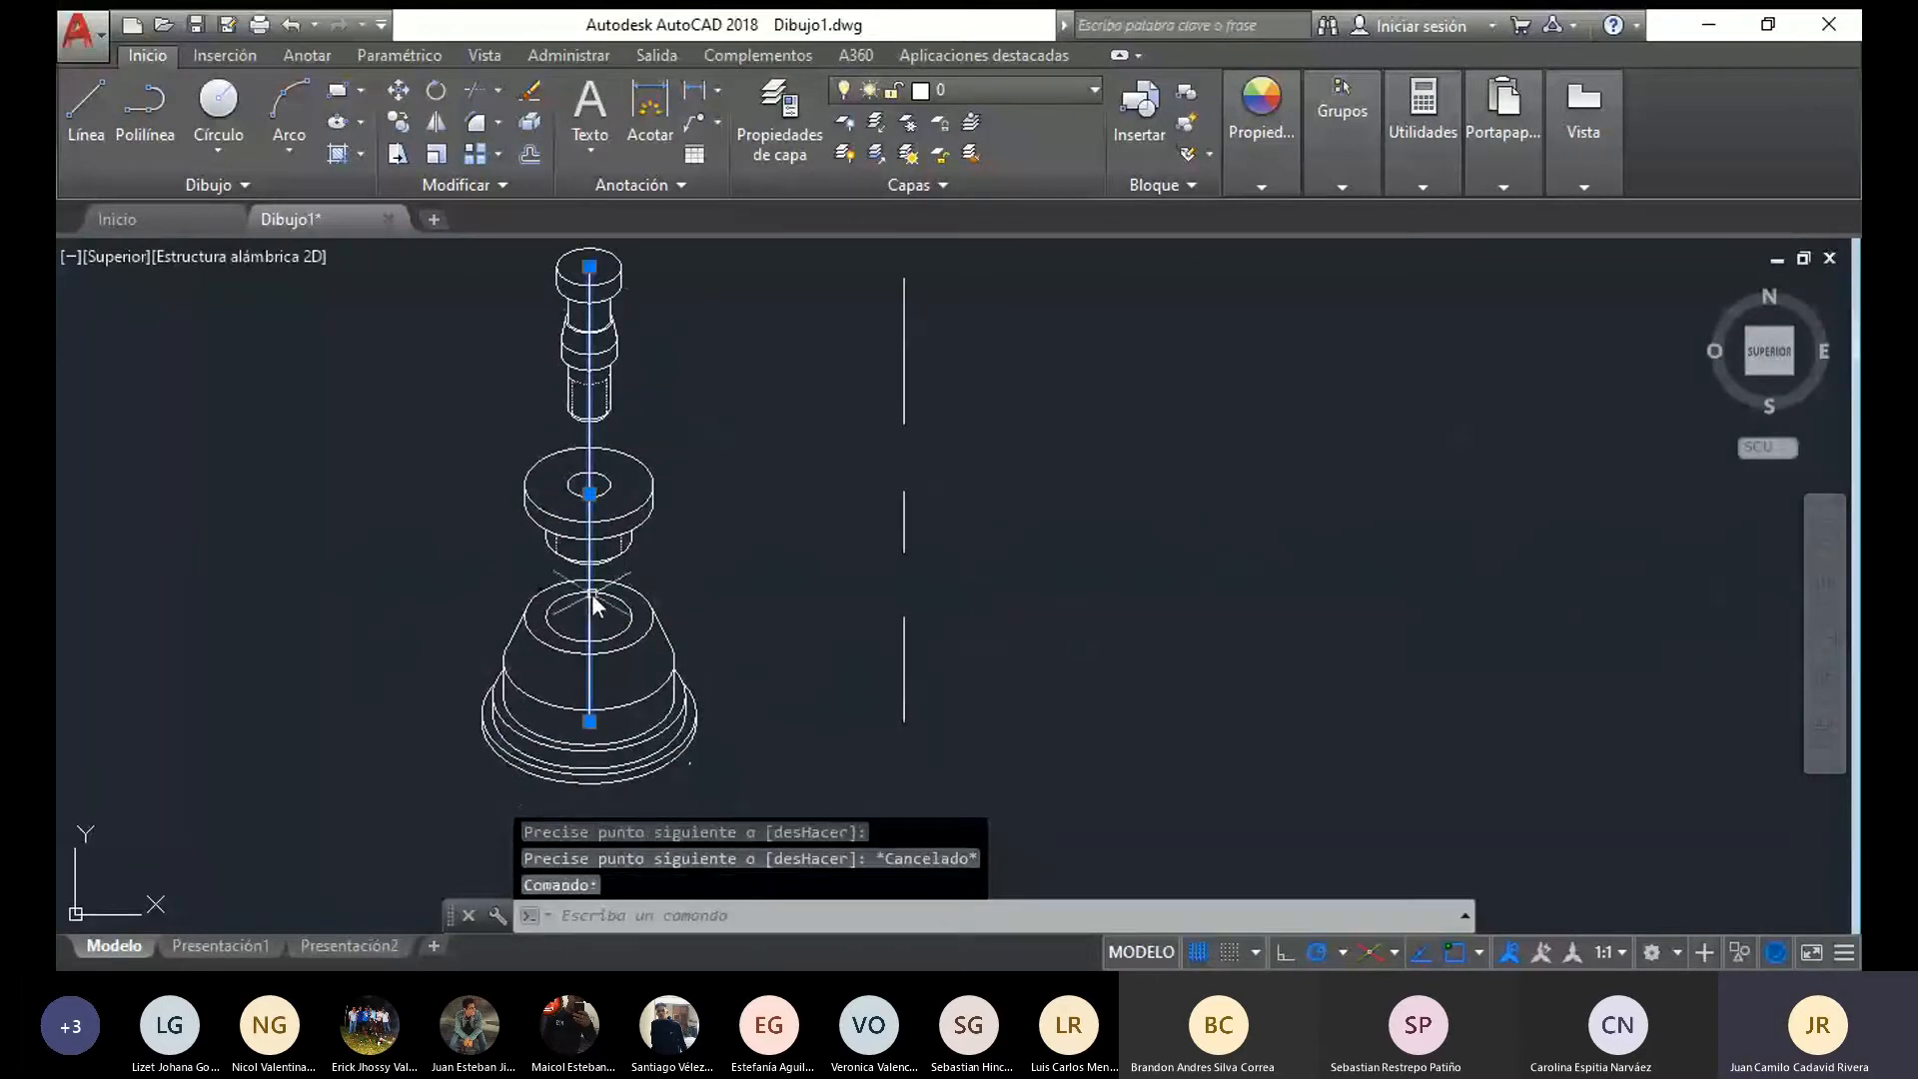
pyautogui.moveTo(590, 268)
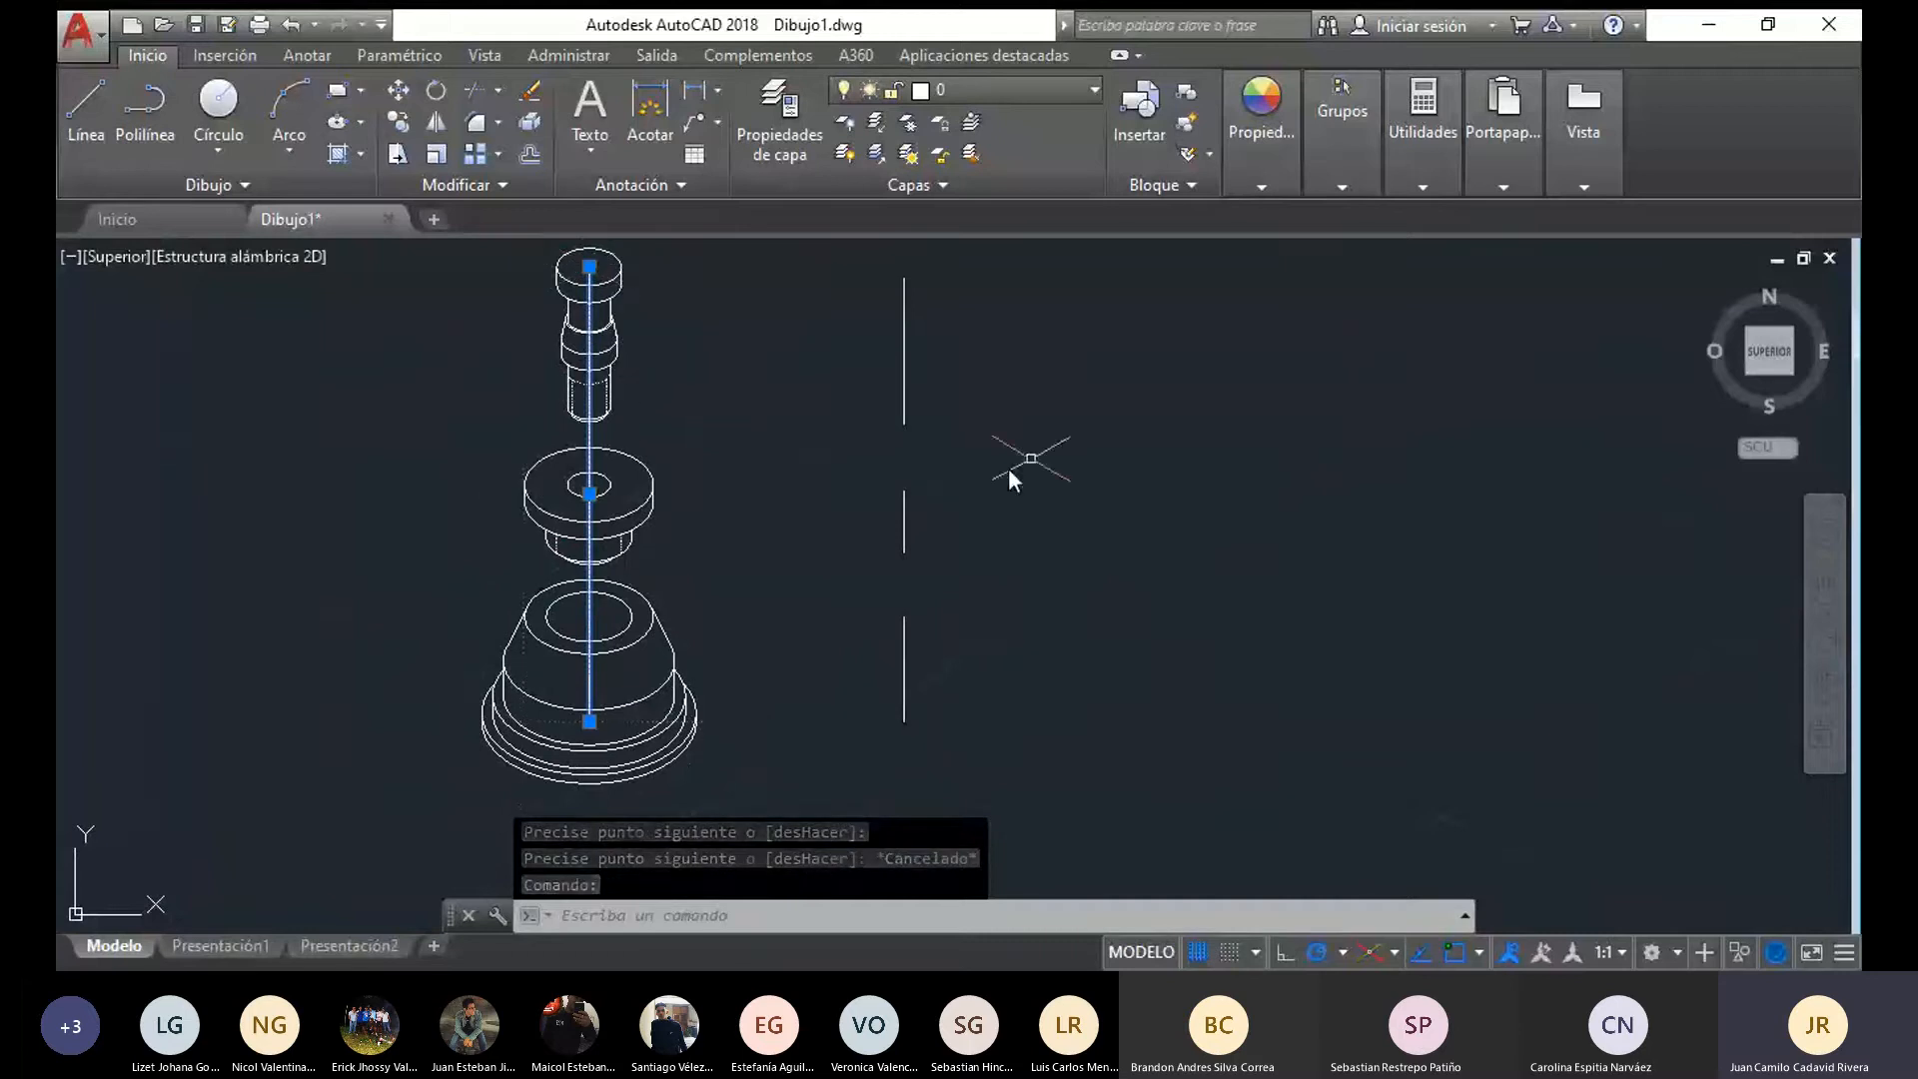
pyautogui.moveTo(1265, 177)
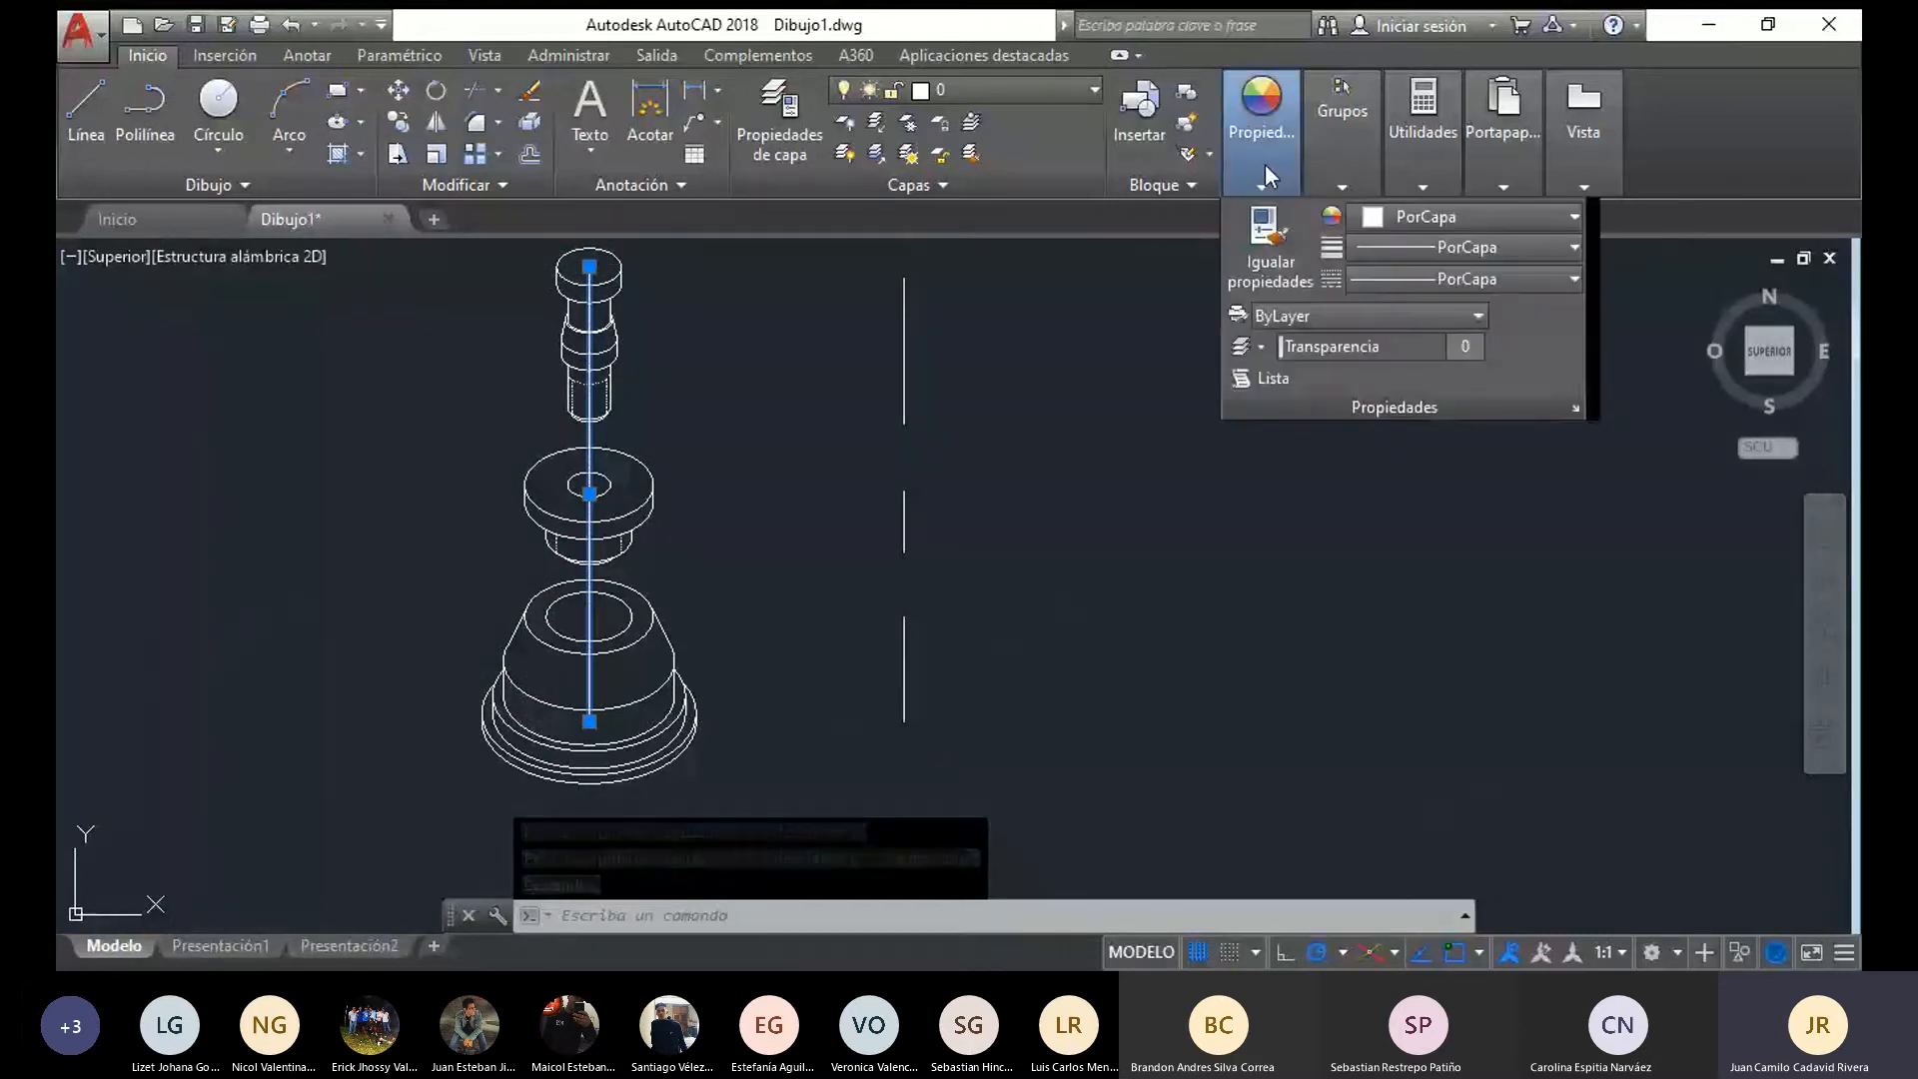
pyautogui.moveTo(1342, 185)
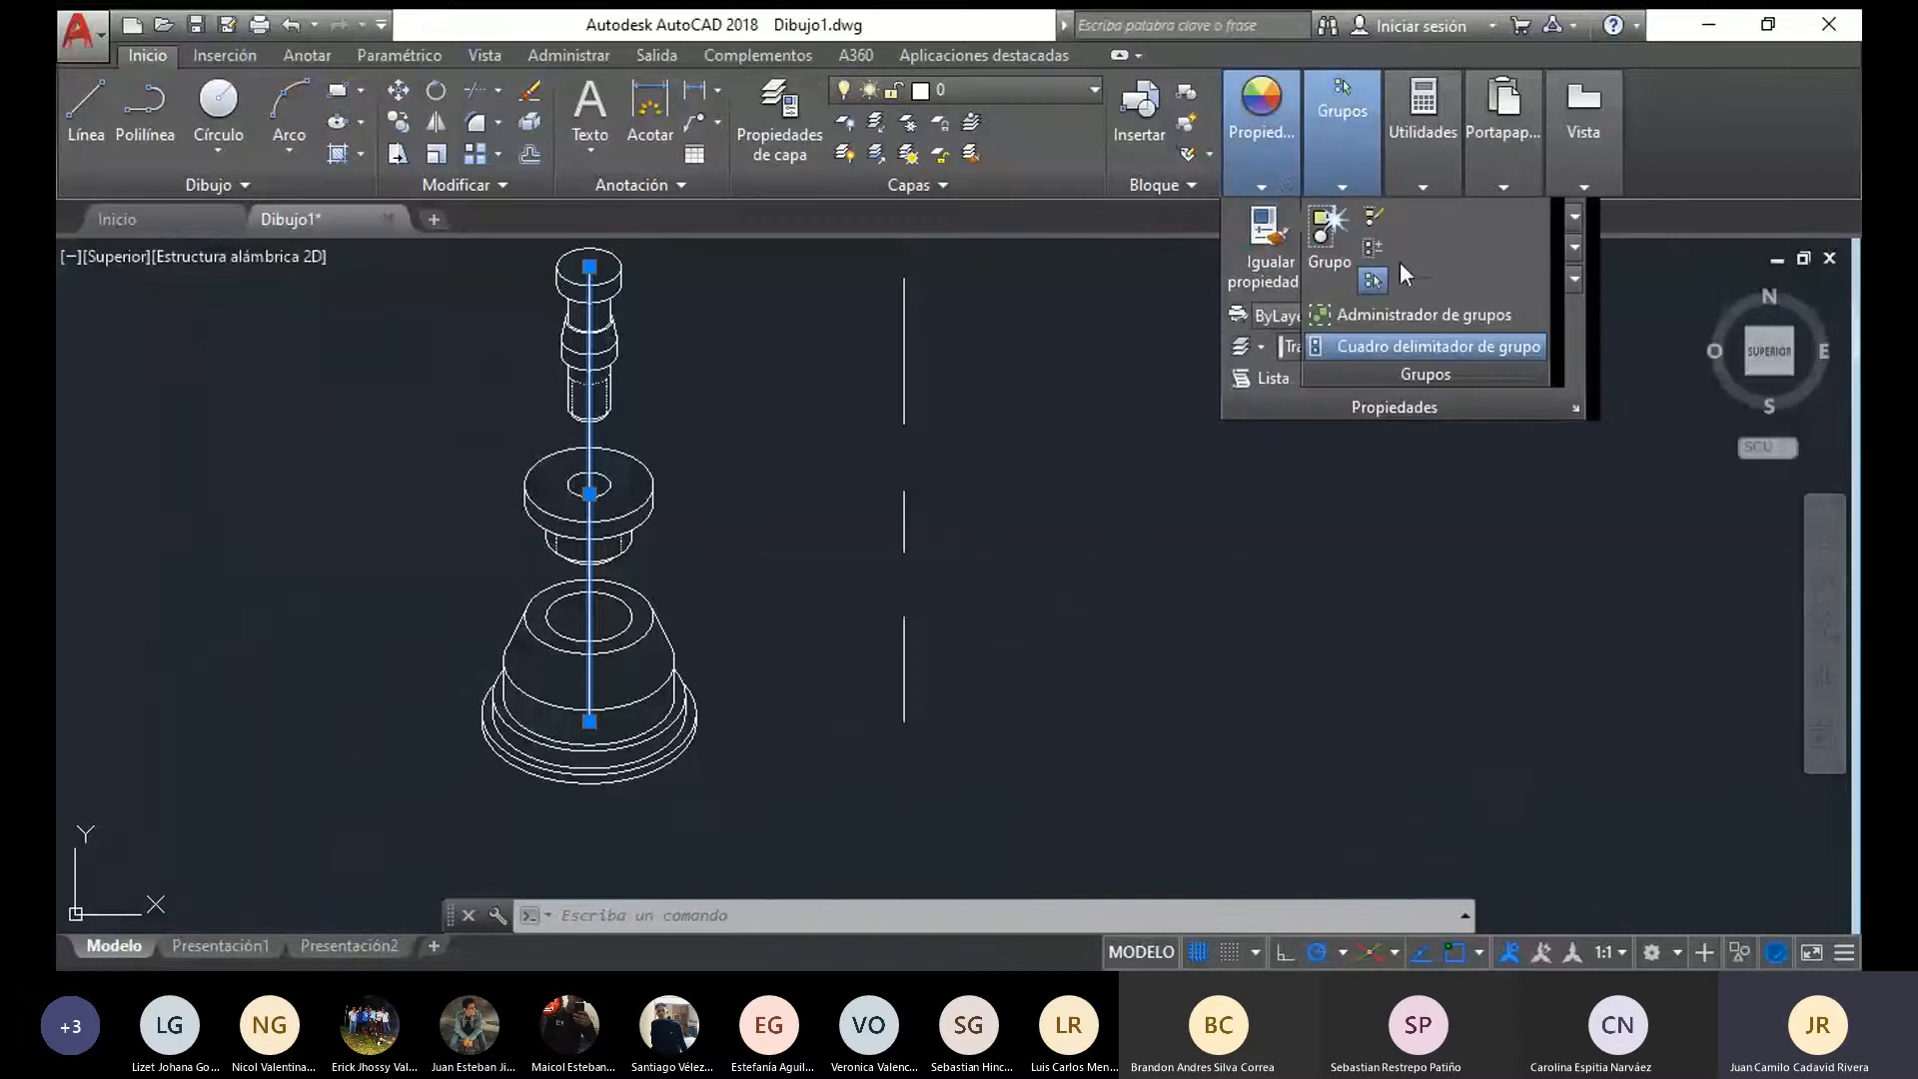
pyautogui.click(1570, 280)
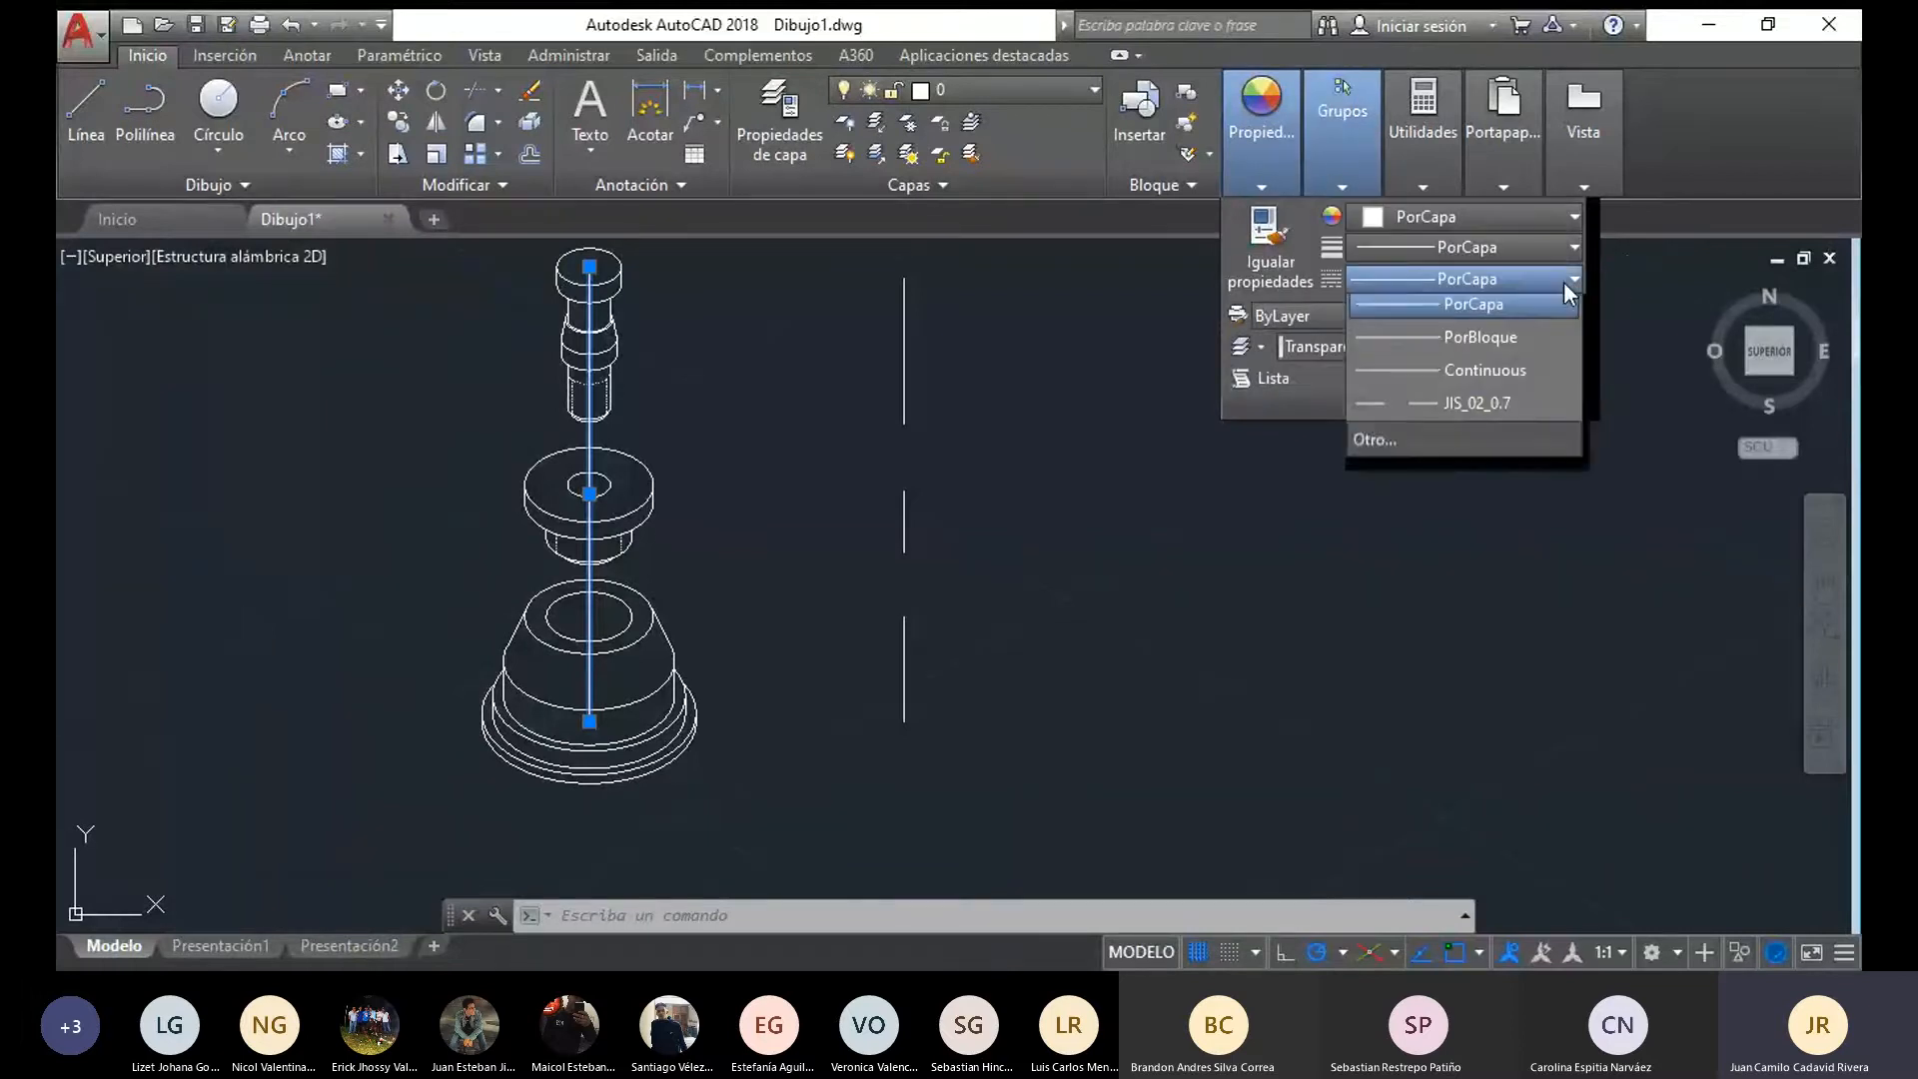
pyautogui.click(1443, 449)
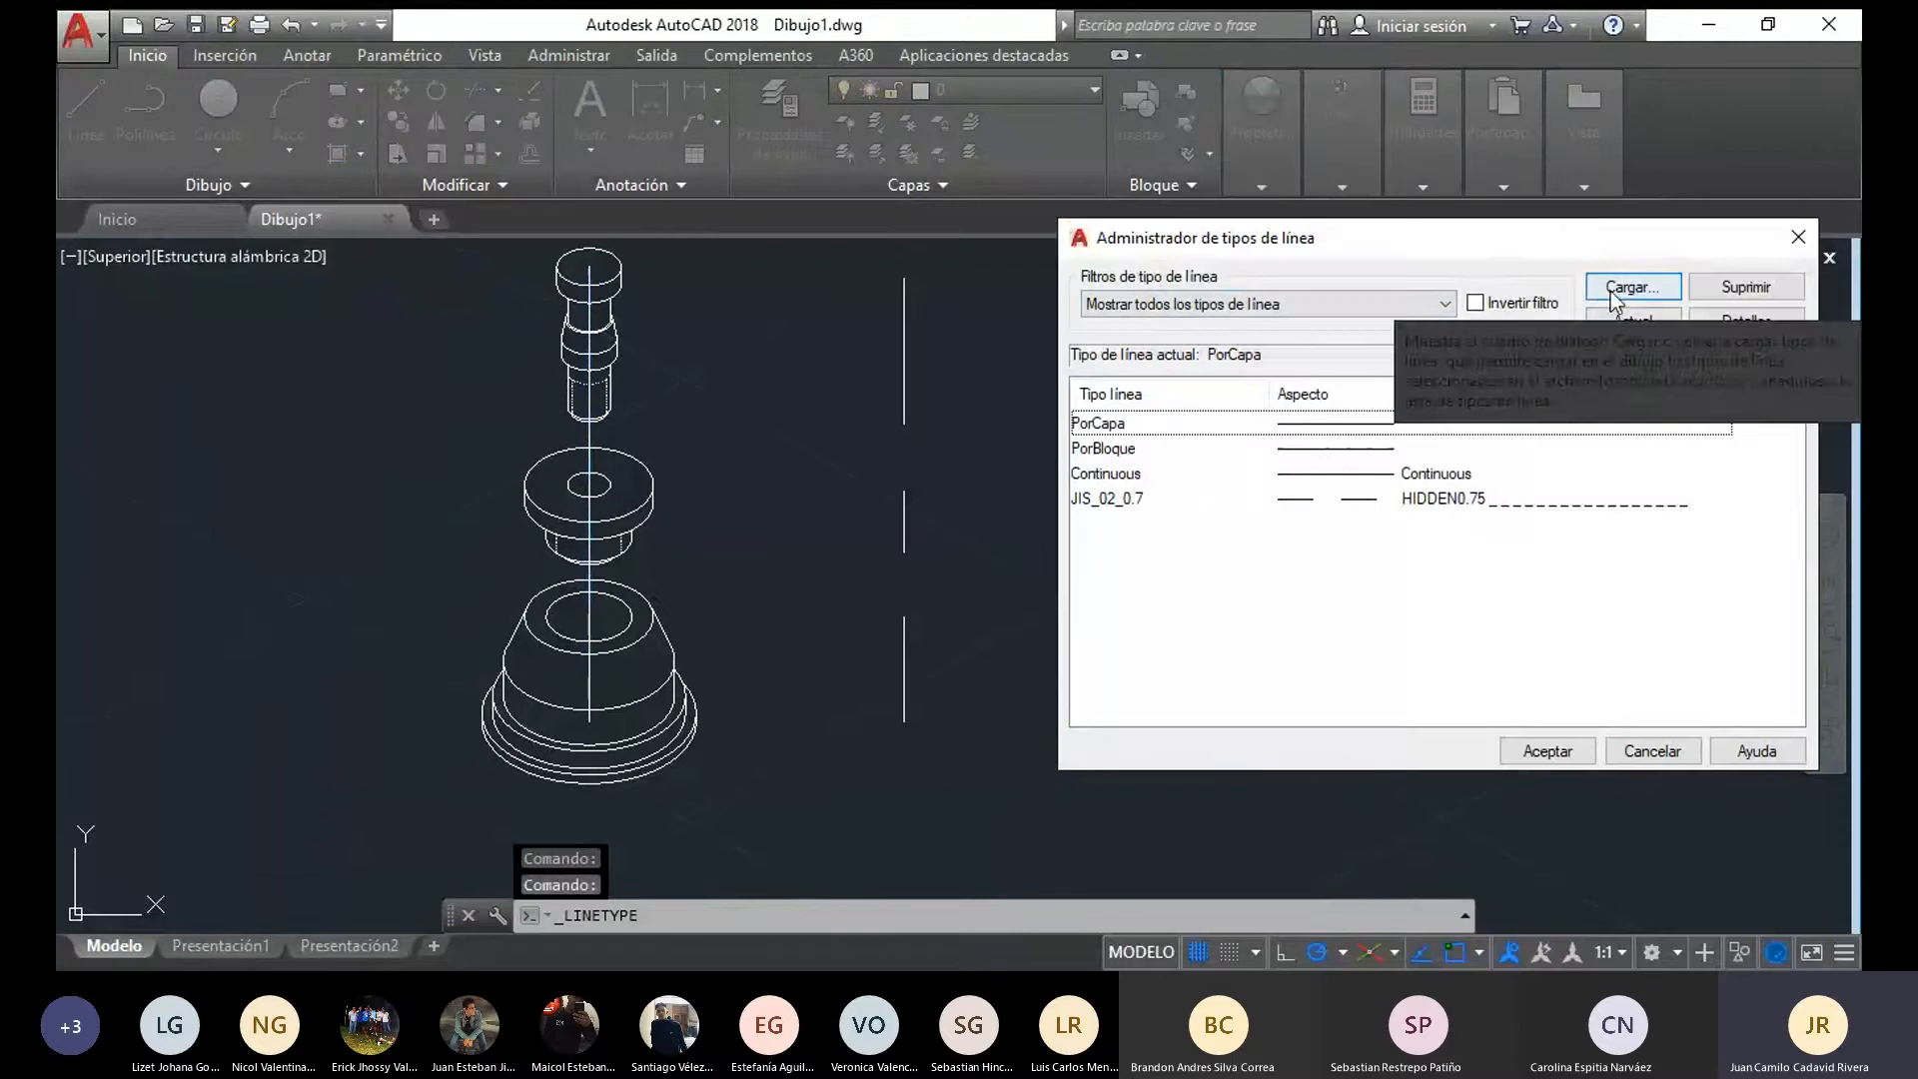
pyautogui.click(1628, 289)
pyautogui.scroll(-2, 520, 469)
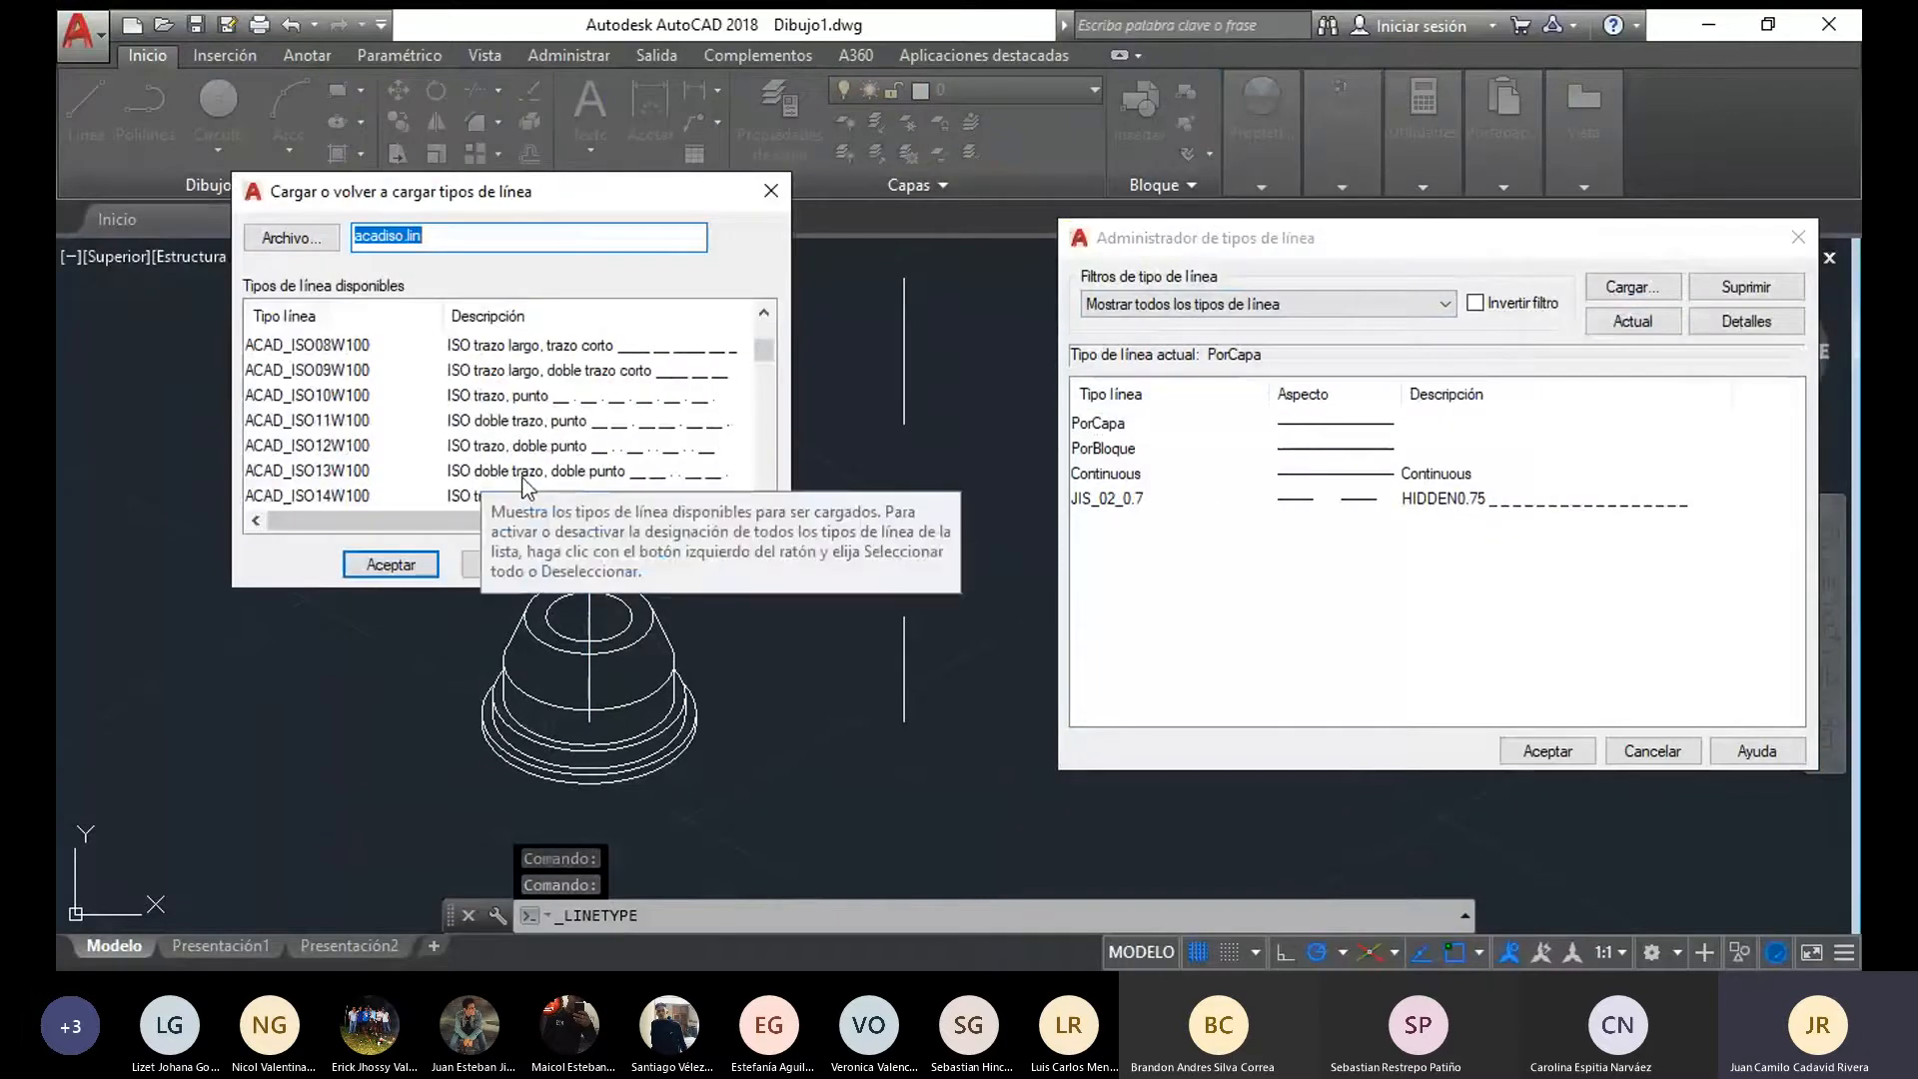
pyautogui.scroll(-4, 504, 479)
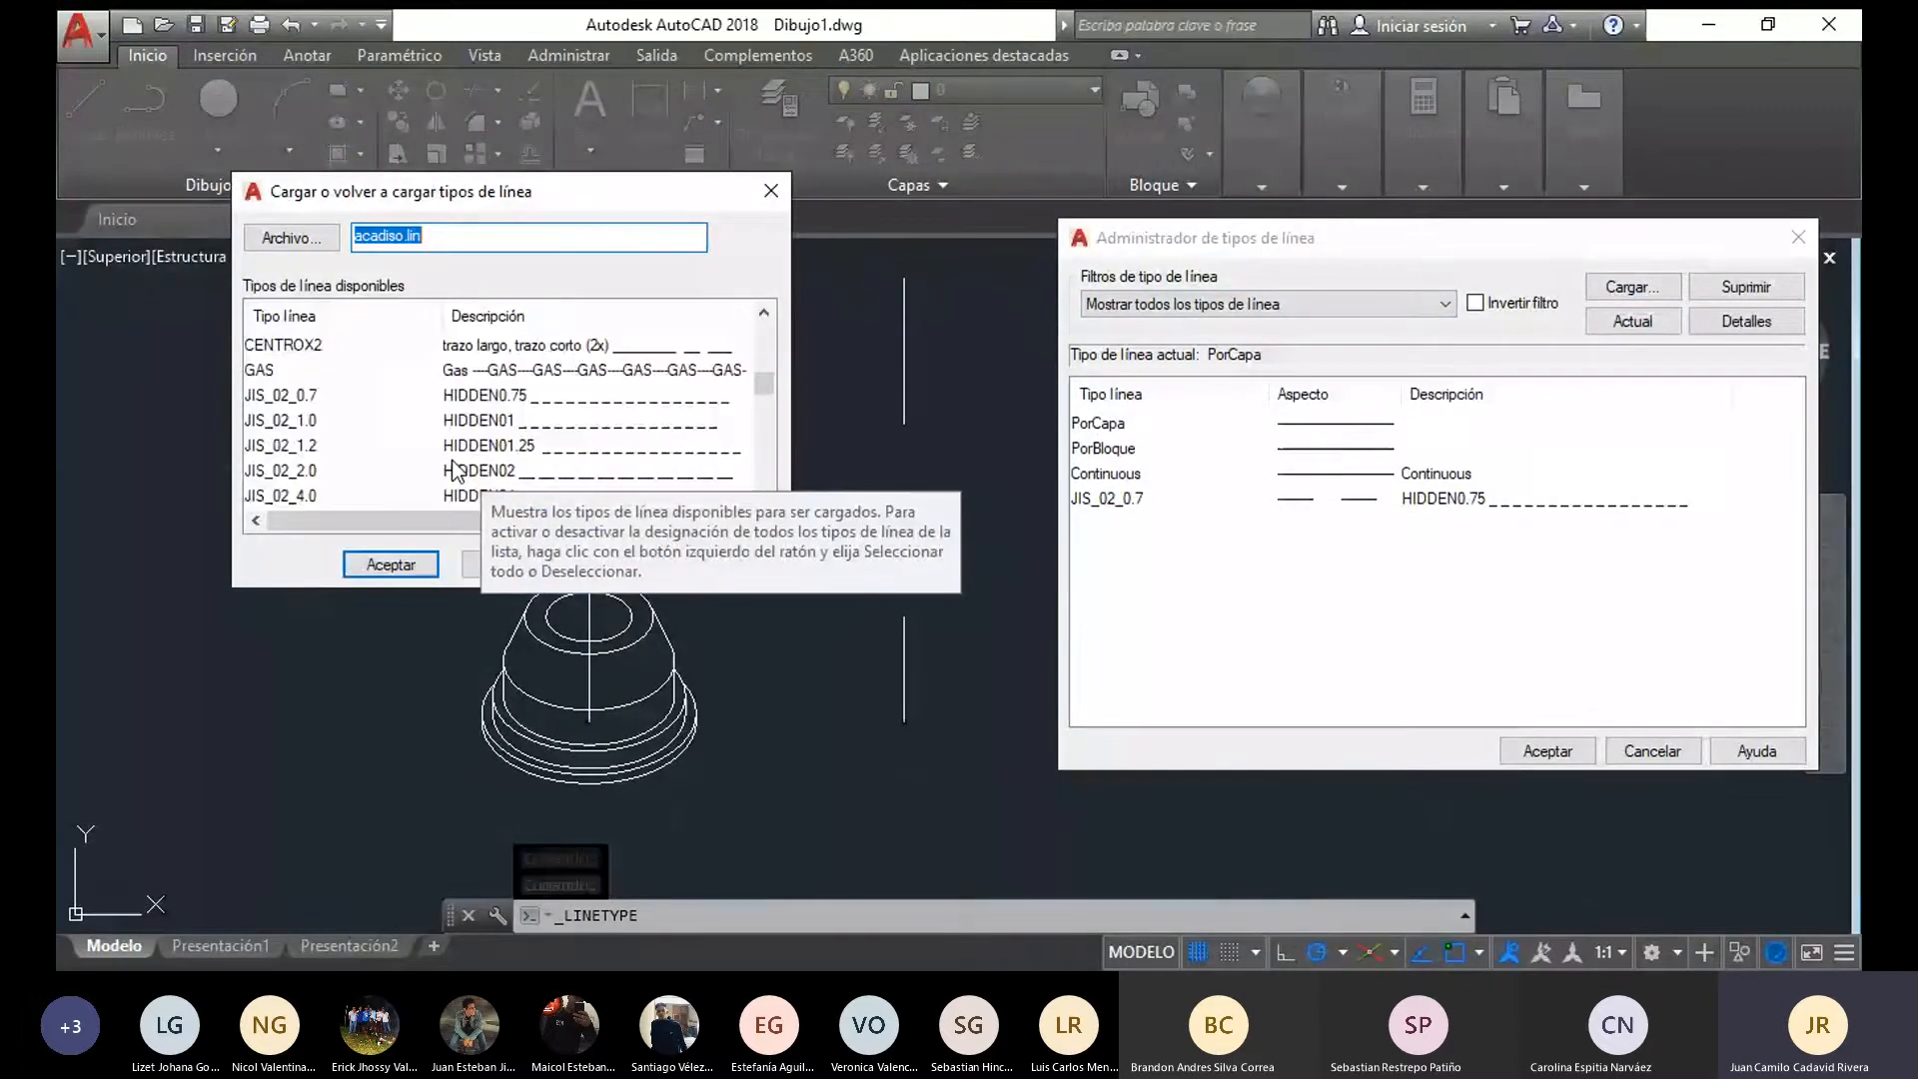
pyautogui.scroll(-4, 455, 463)
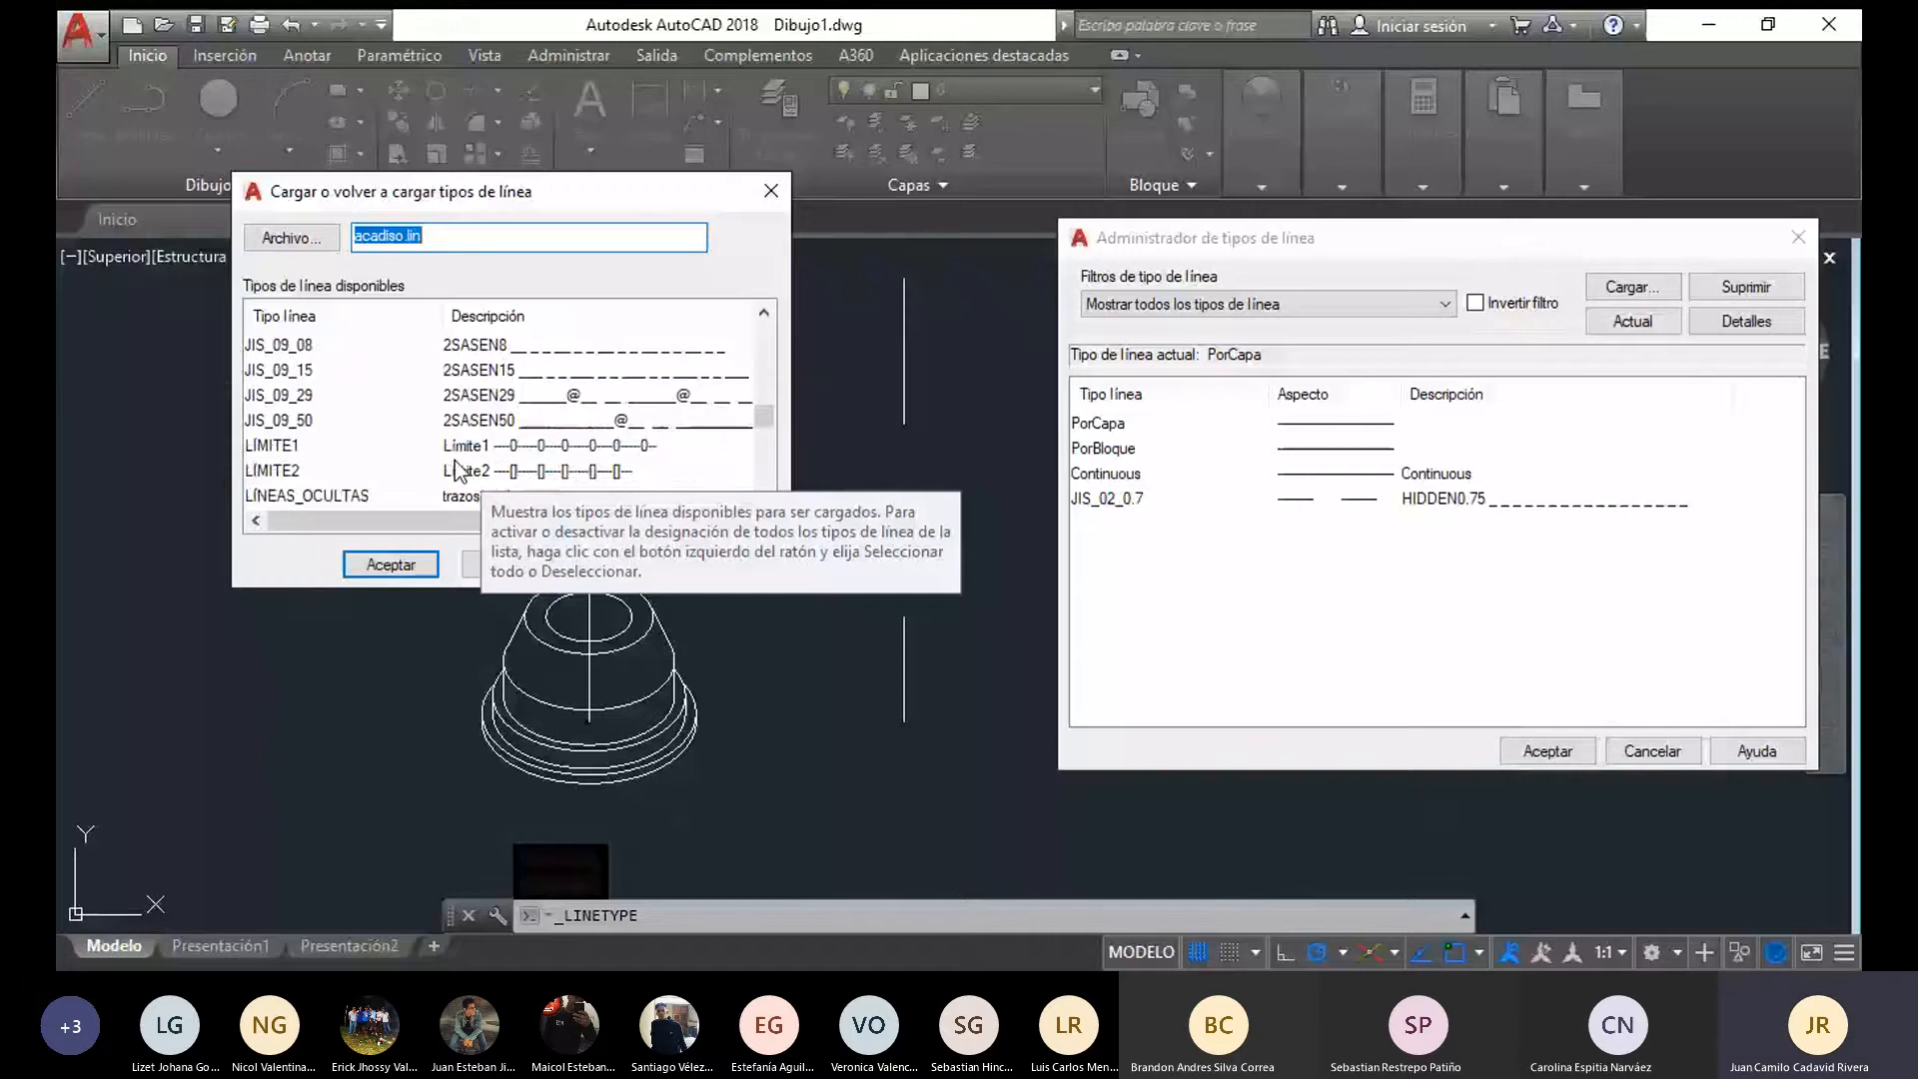
pyautogui.click(501, 352)
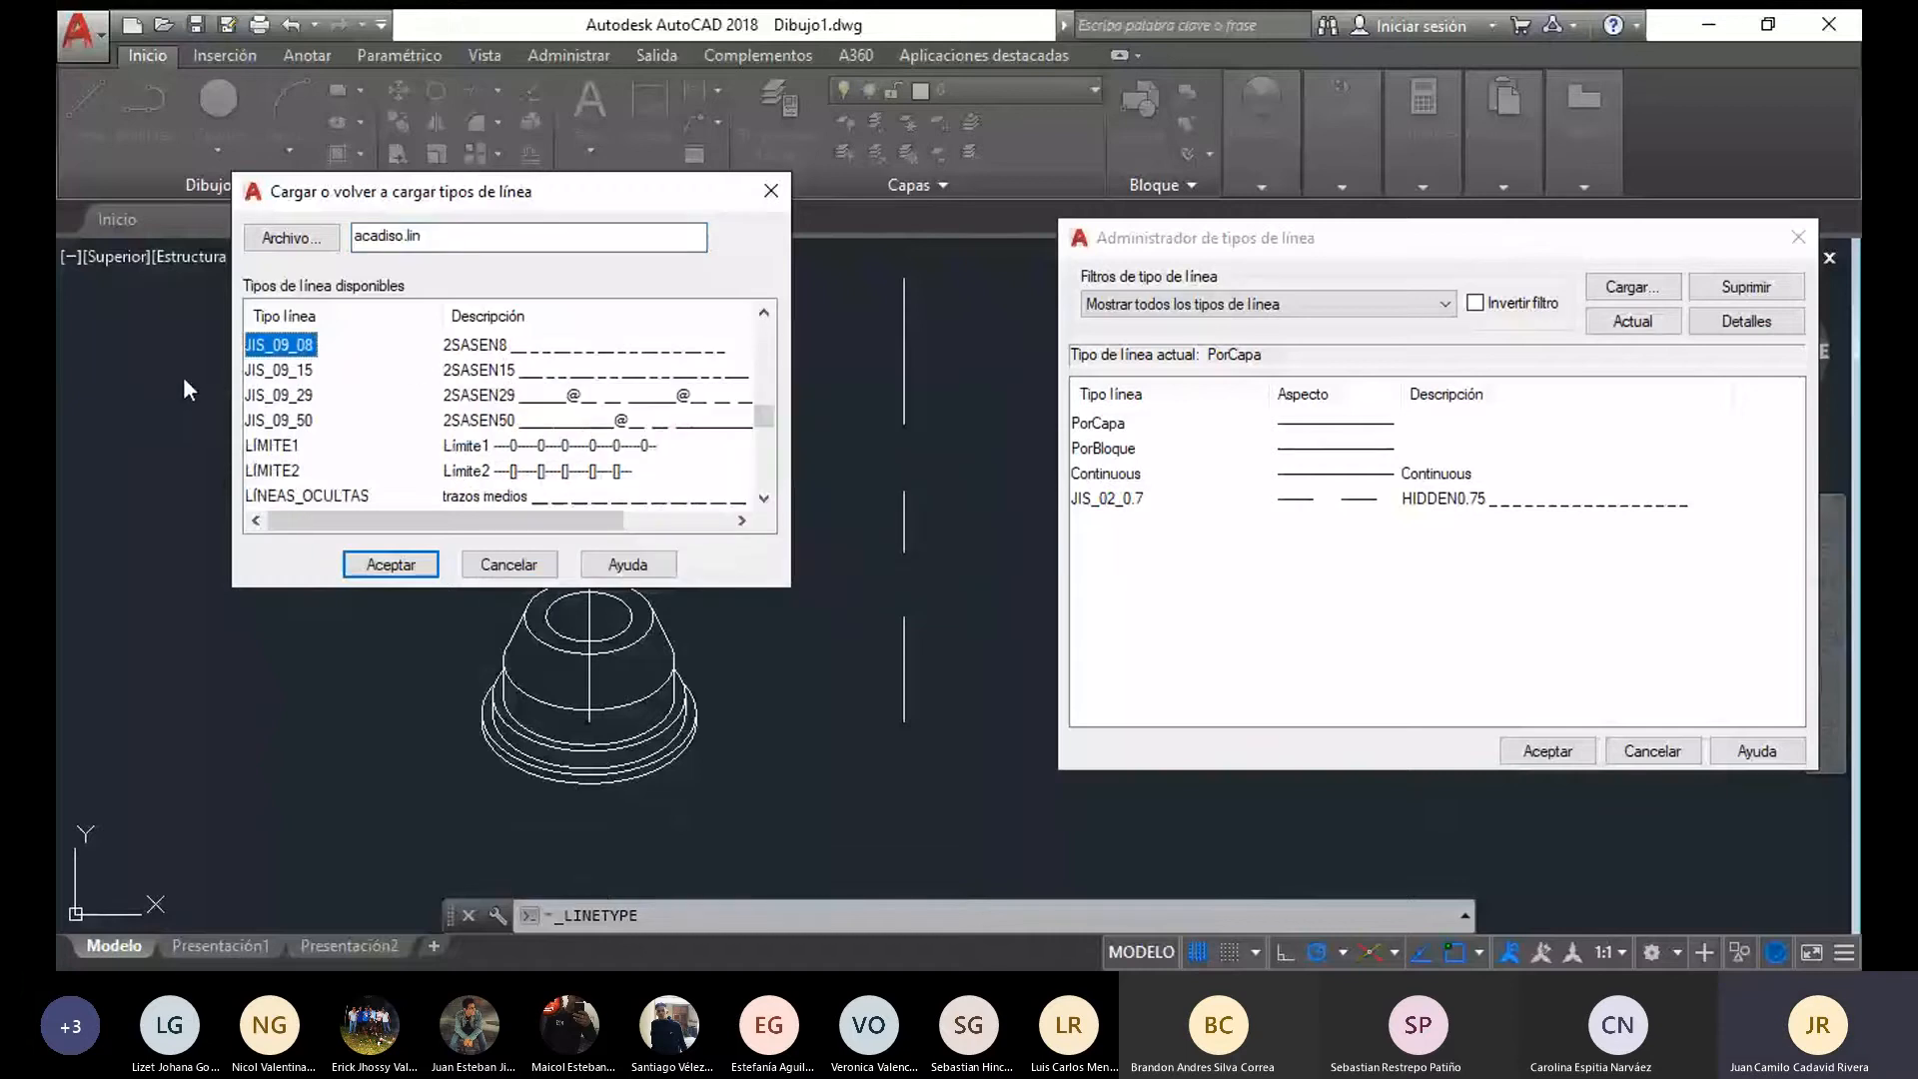
pyautogui.click(390, 564)
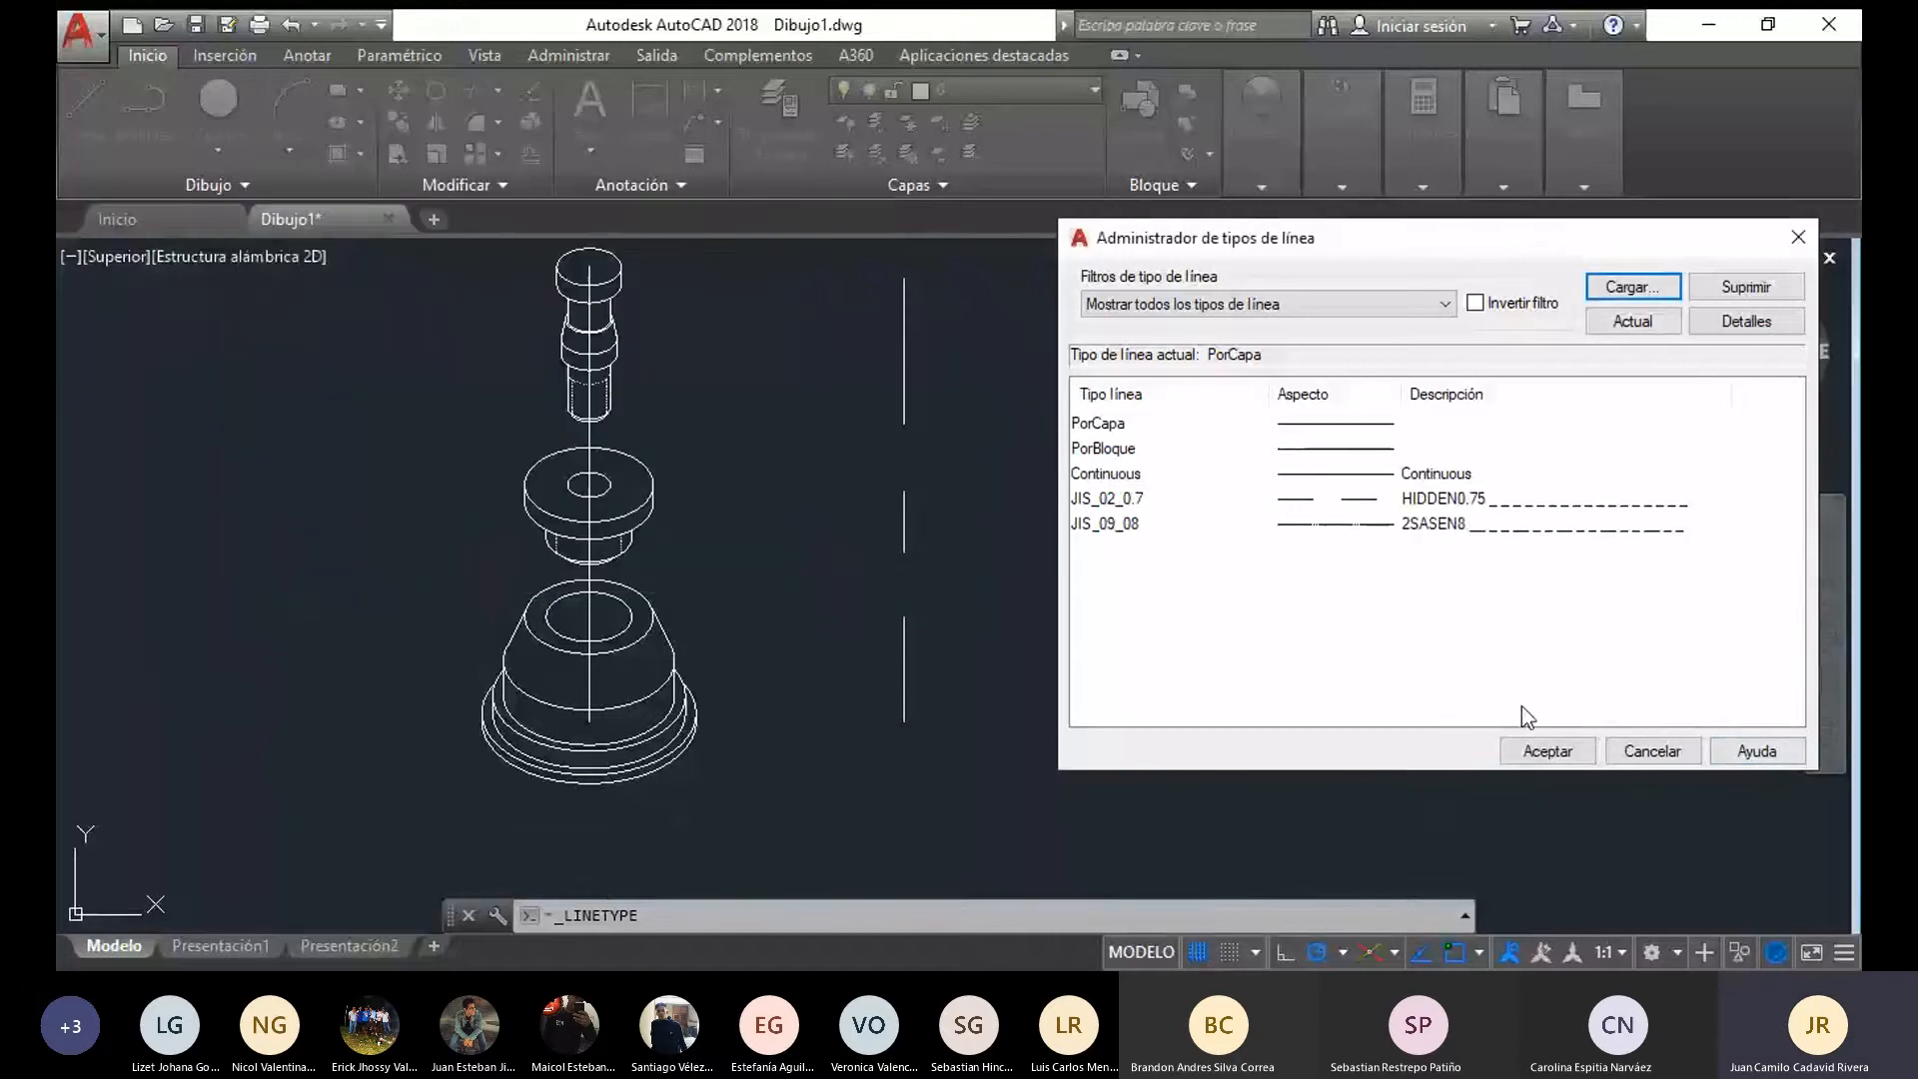
pyautogui.click(1547, 751)
# Assign the JIS_09_08 linetype to the vertical axis line running through the three parts
pyautogui.click(588, 436)
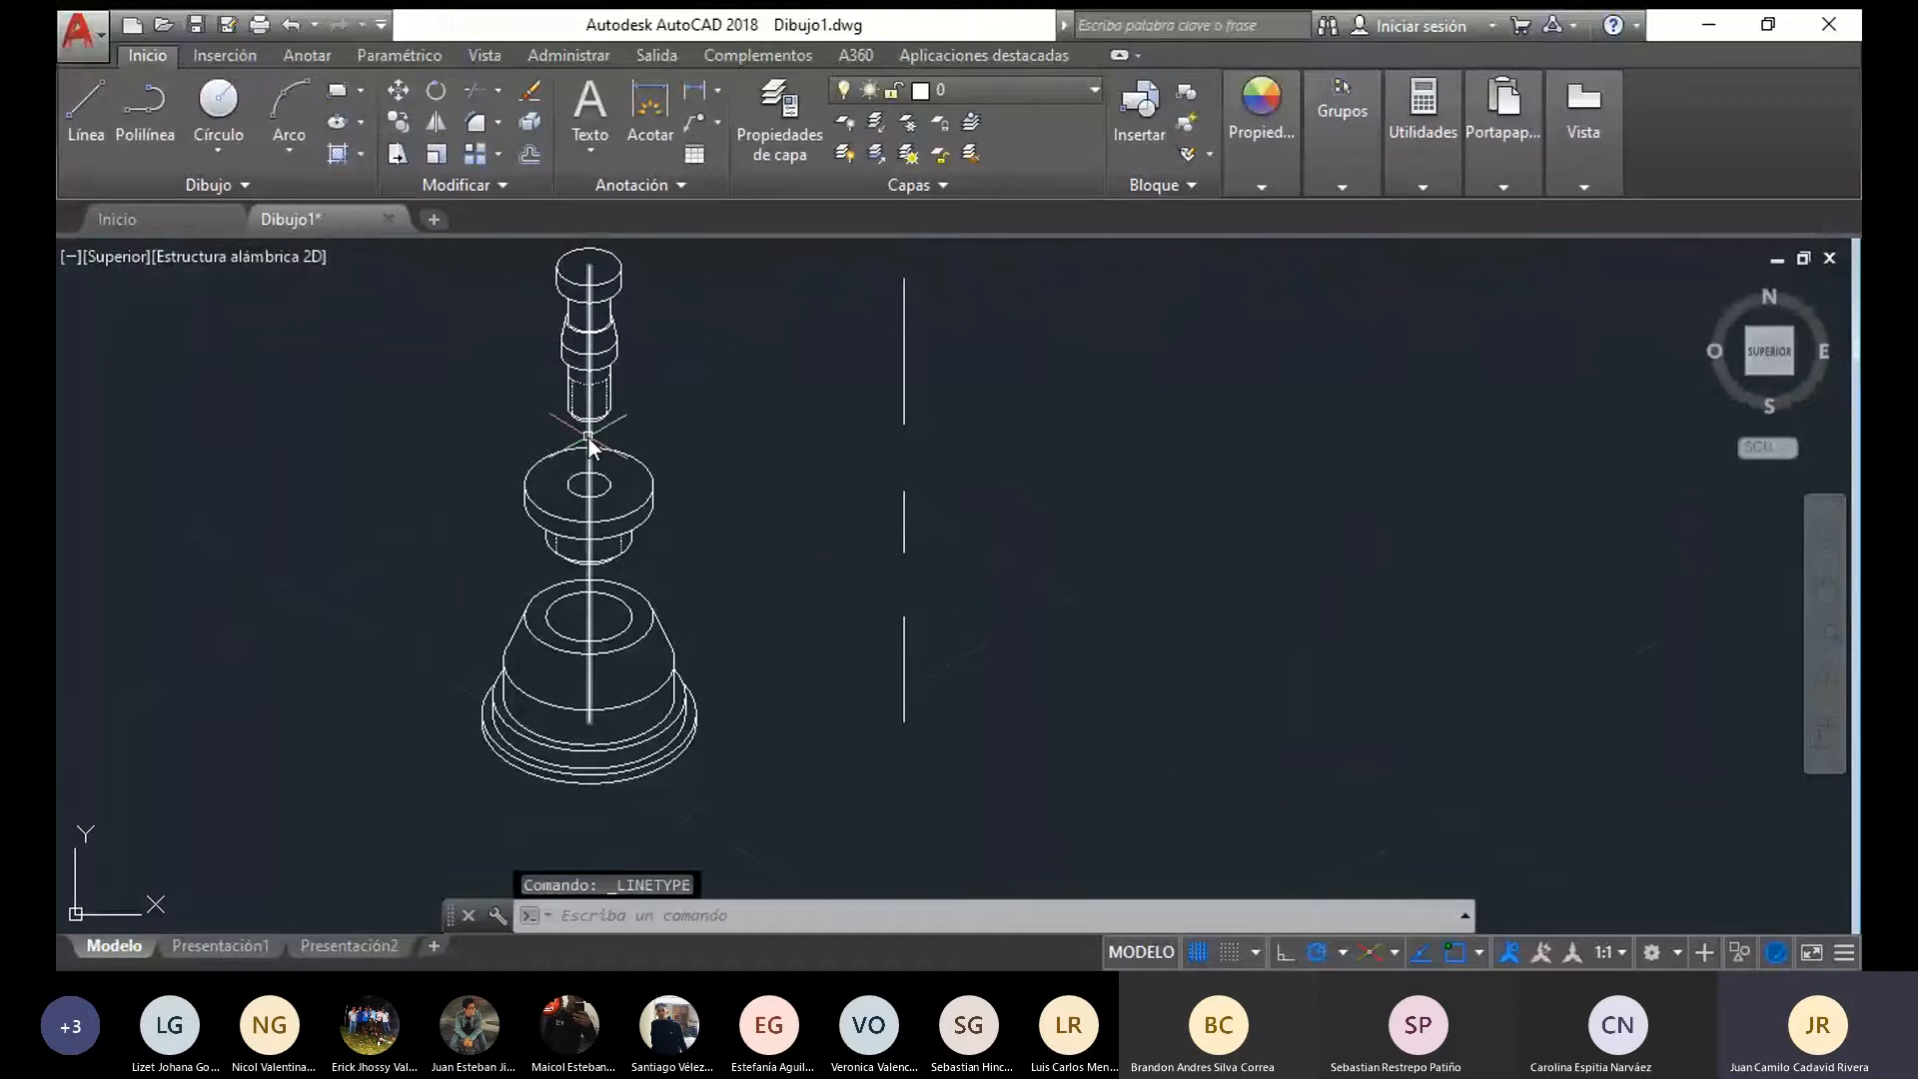
pyautogui.click(1237, 169)
pyautogui.click(1359, 250)
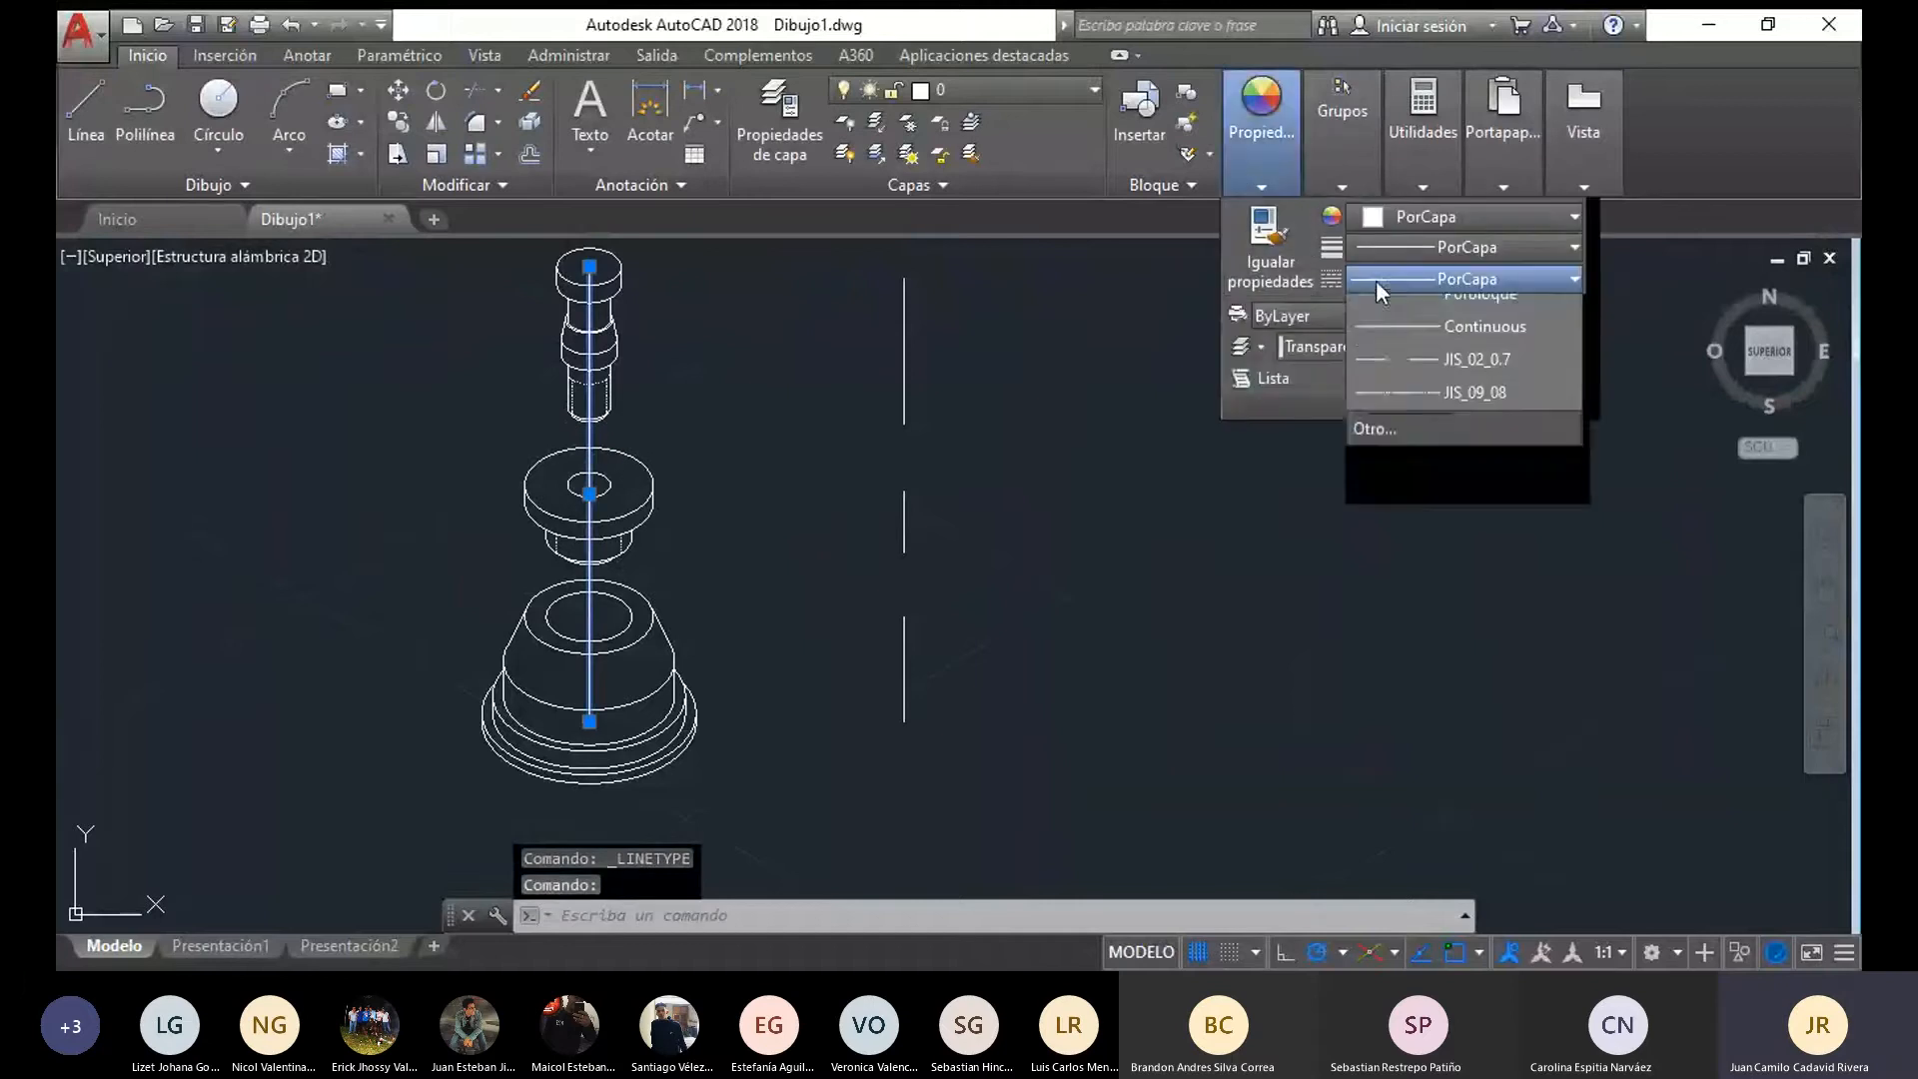
pyautogui.click(1409, 389)
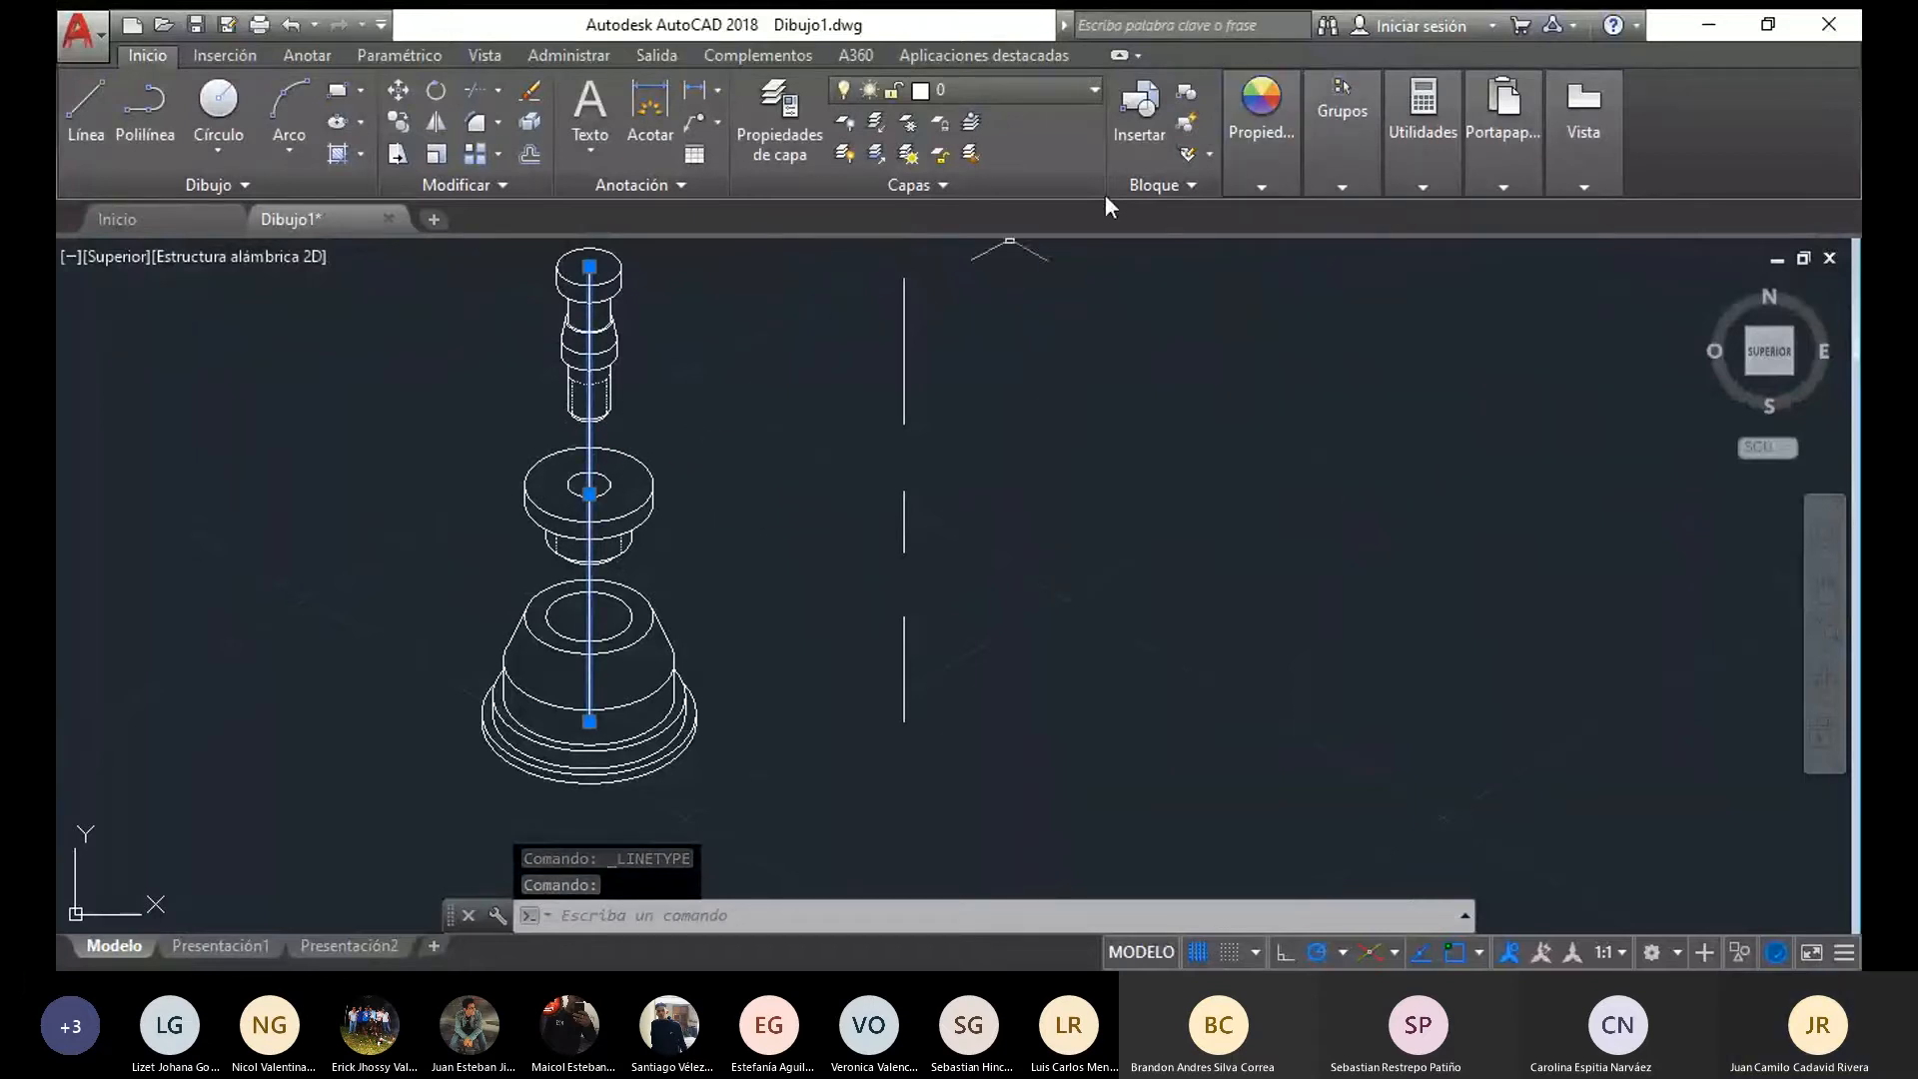
# Set the assembly axis line's colour to red 237,31,36 and clear the selection
pyautogui.moveTo(1257, 188)
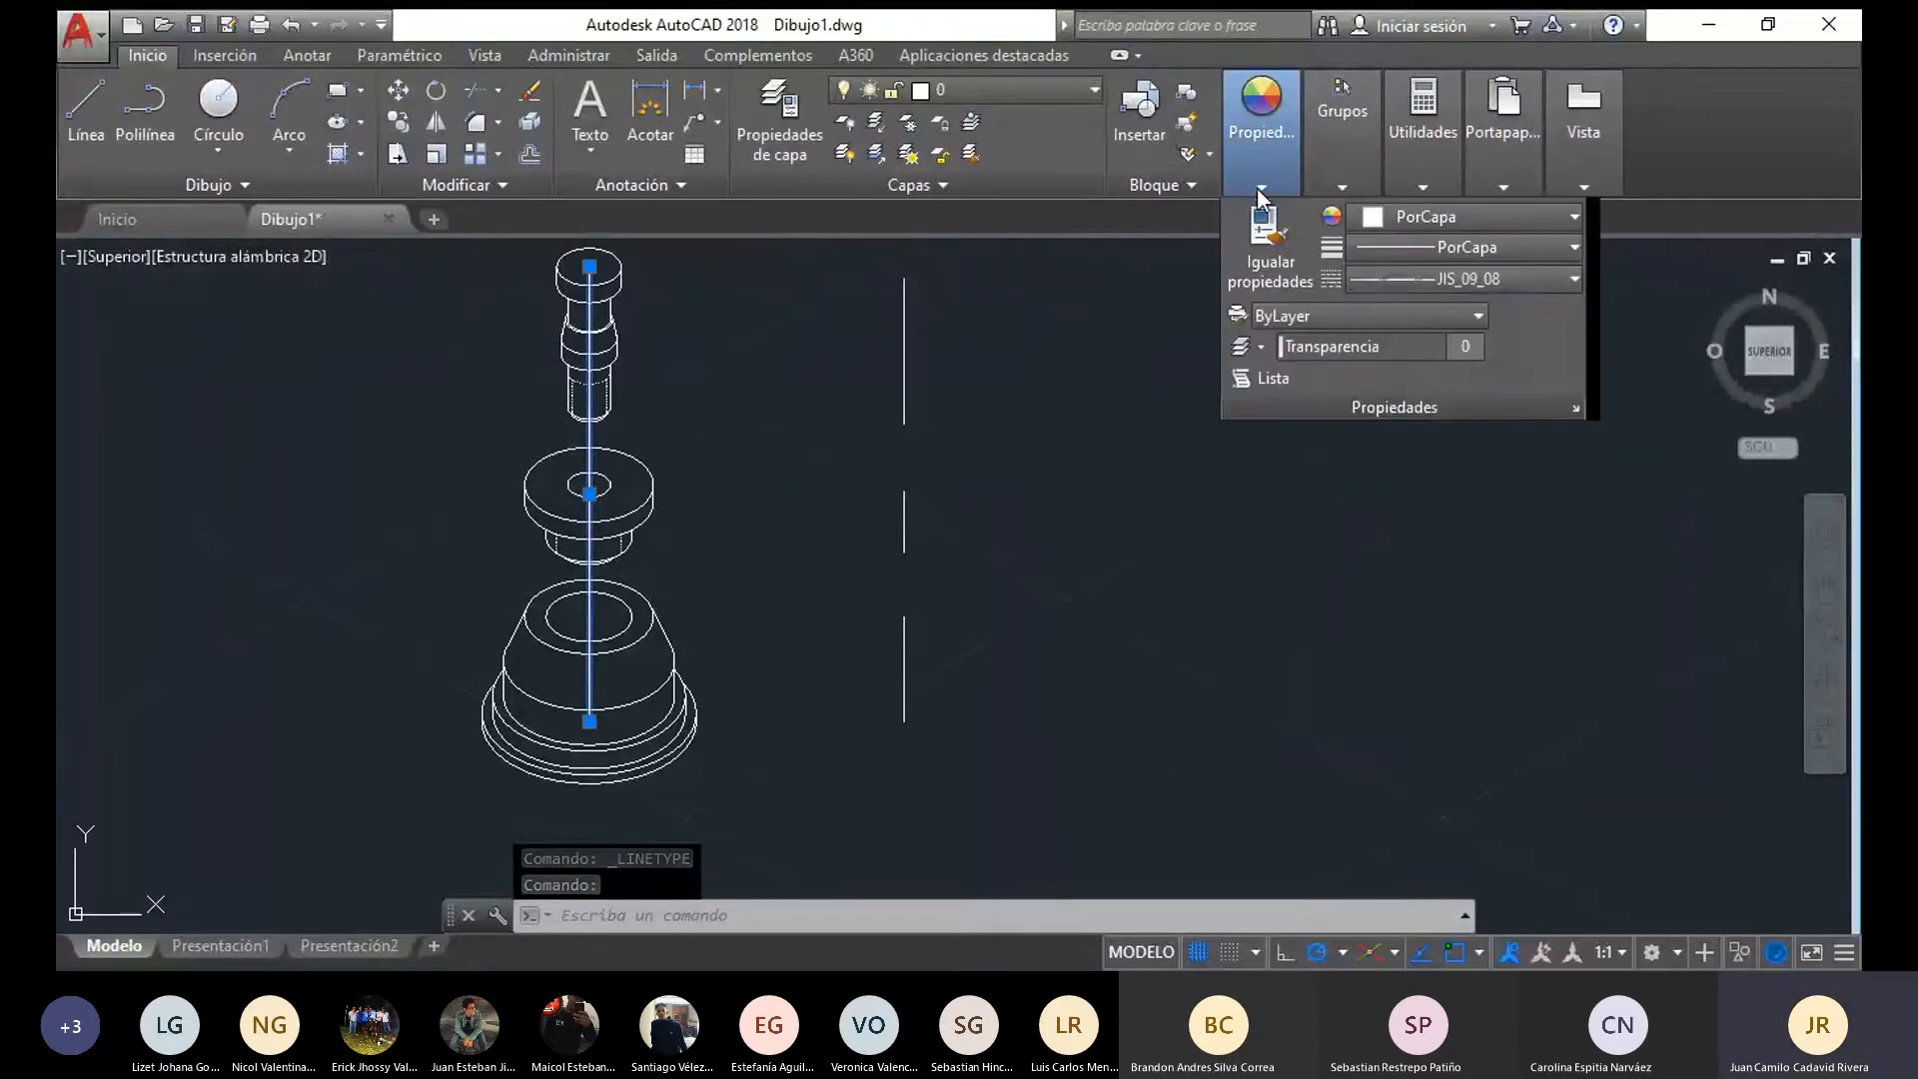
pyautogui.click(1374, 220)
pyautogui.click(1450, 381)
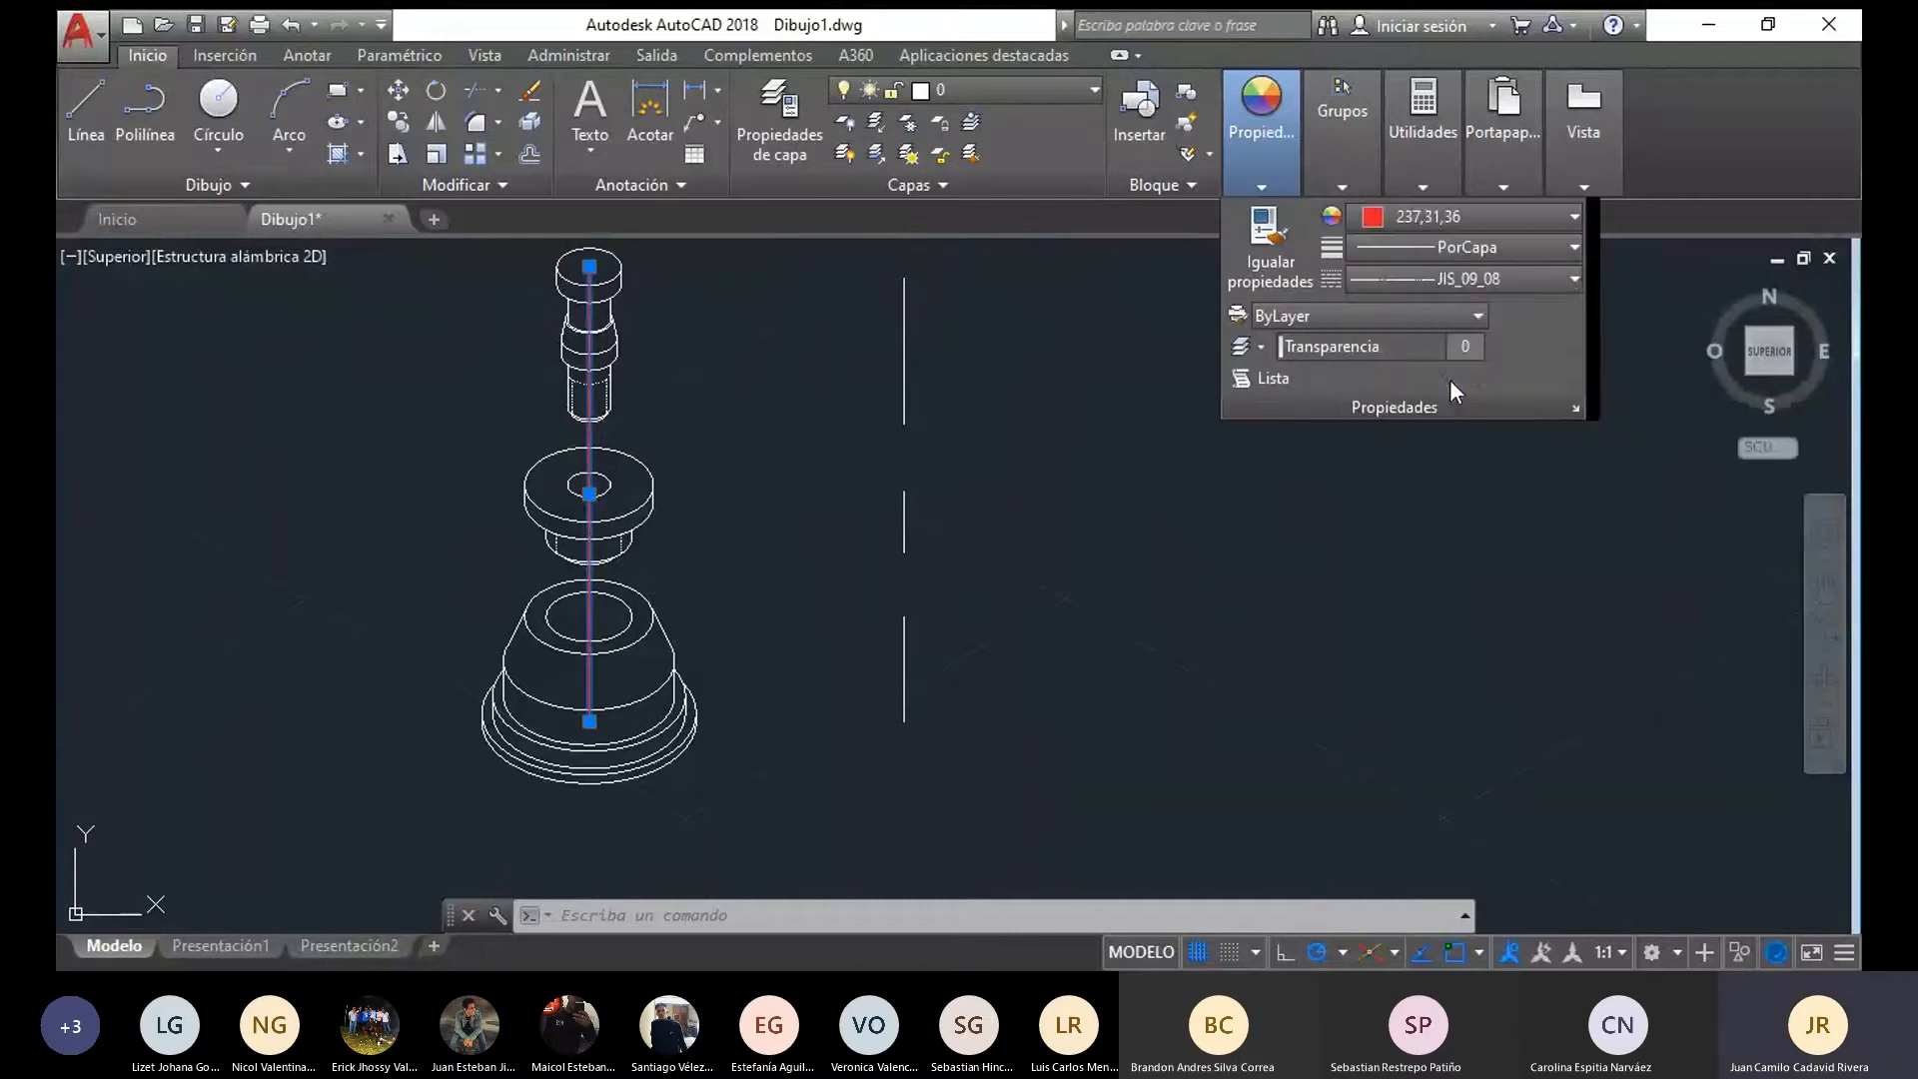
pyautogui.press('Escape')
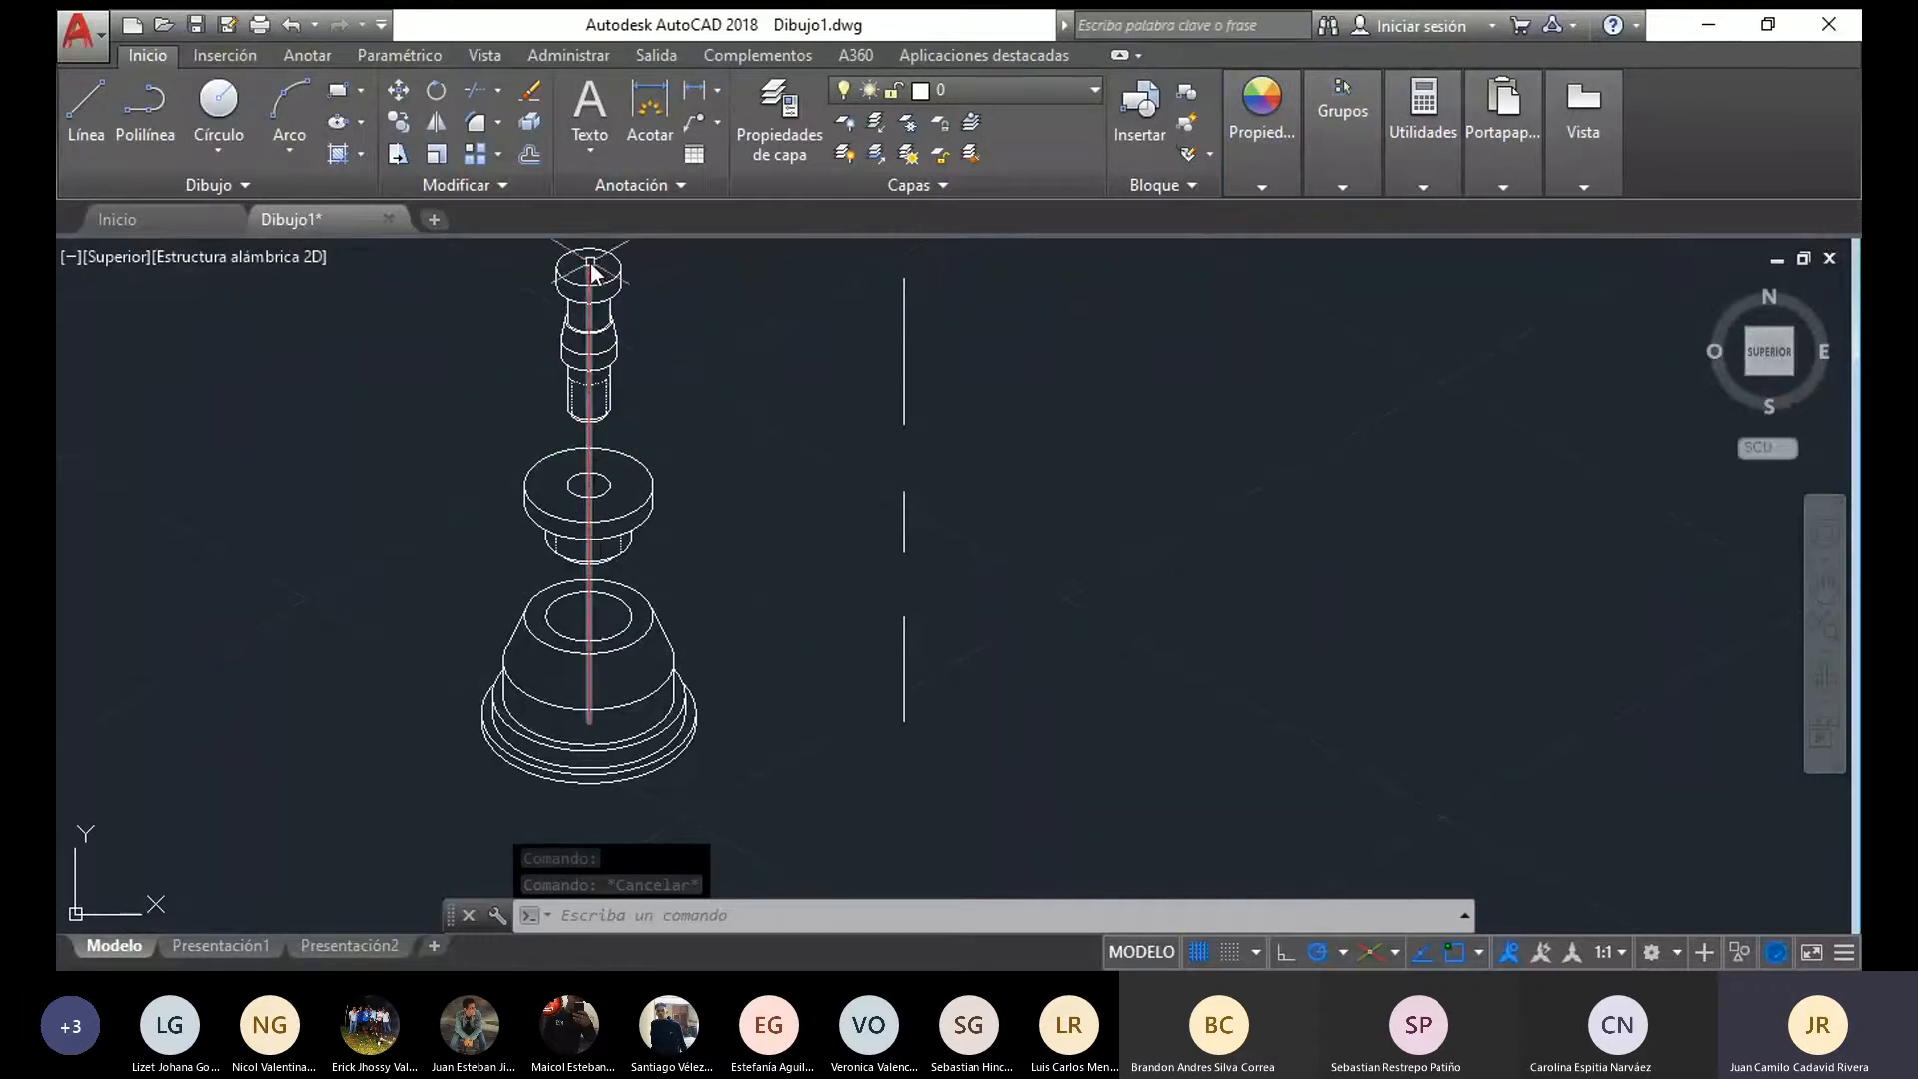
pyautogui.click(589, 435)
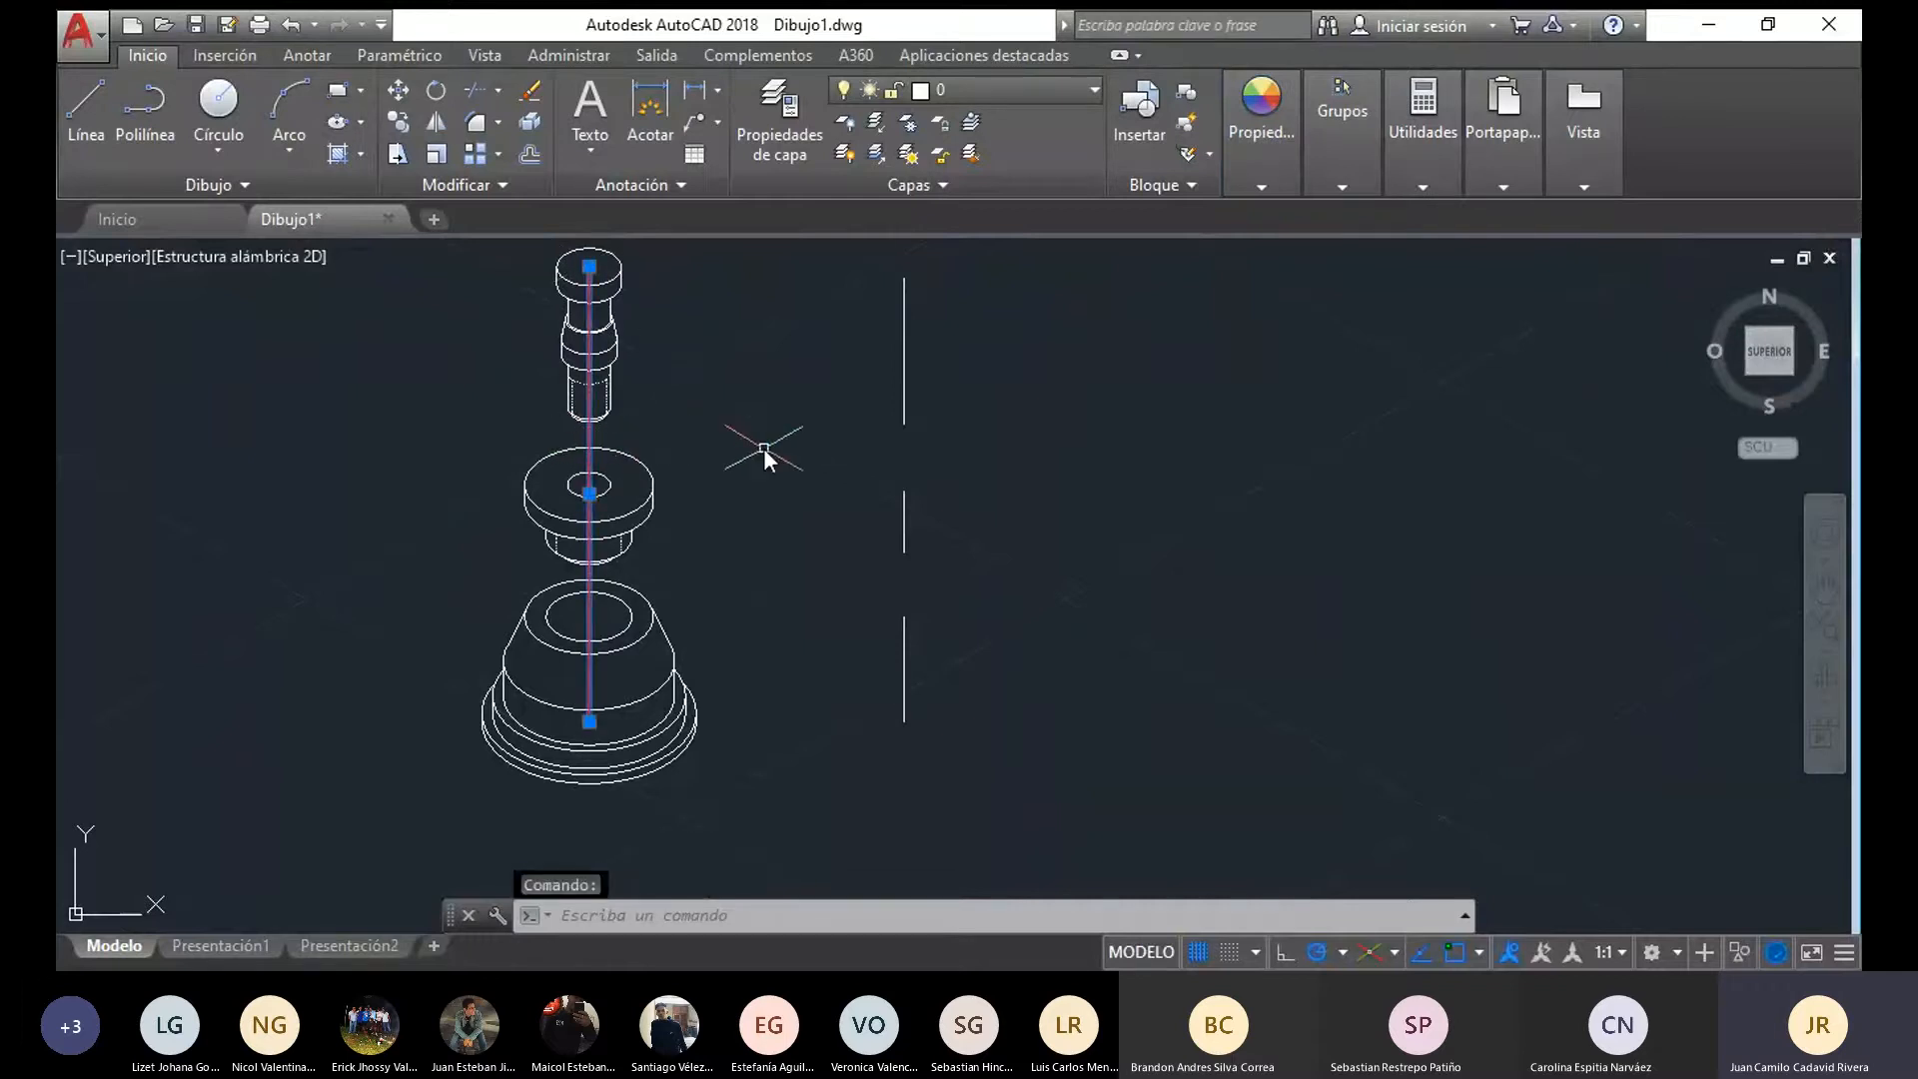
pyautogui.press('Escape')
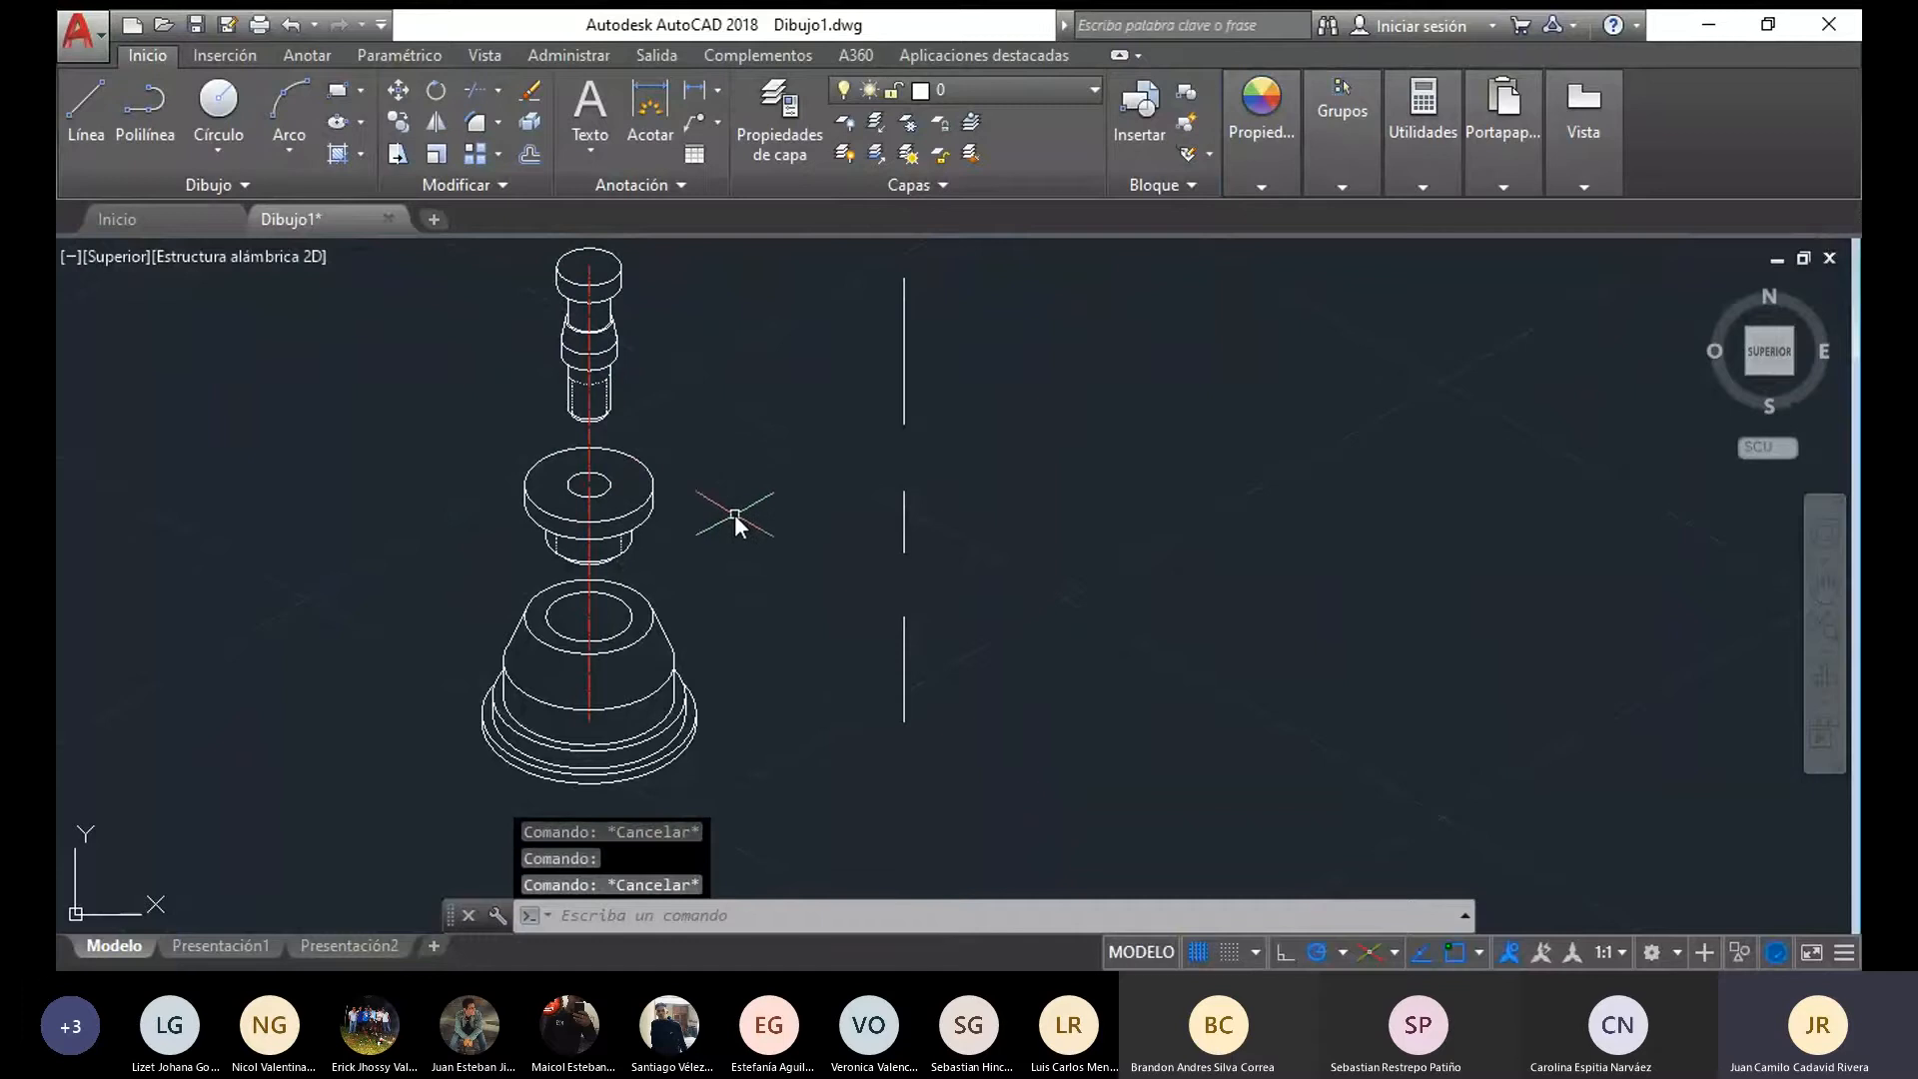
# Add a multileader labelled 2 pointing to the left edge of the conical base, with its text up and to the left
pyautogui.scroll(-2, 726, 495)
pyautogui.moveTo(726, 495); pyautogui.dragTo(705, 537, button='middle')
pyautogui.scroll(2, 633, 457)
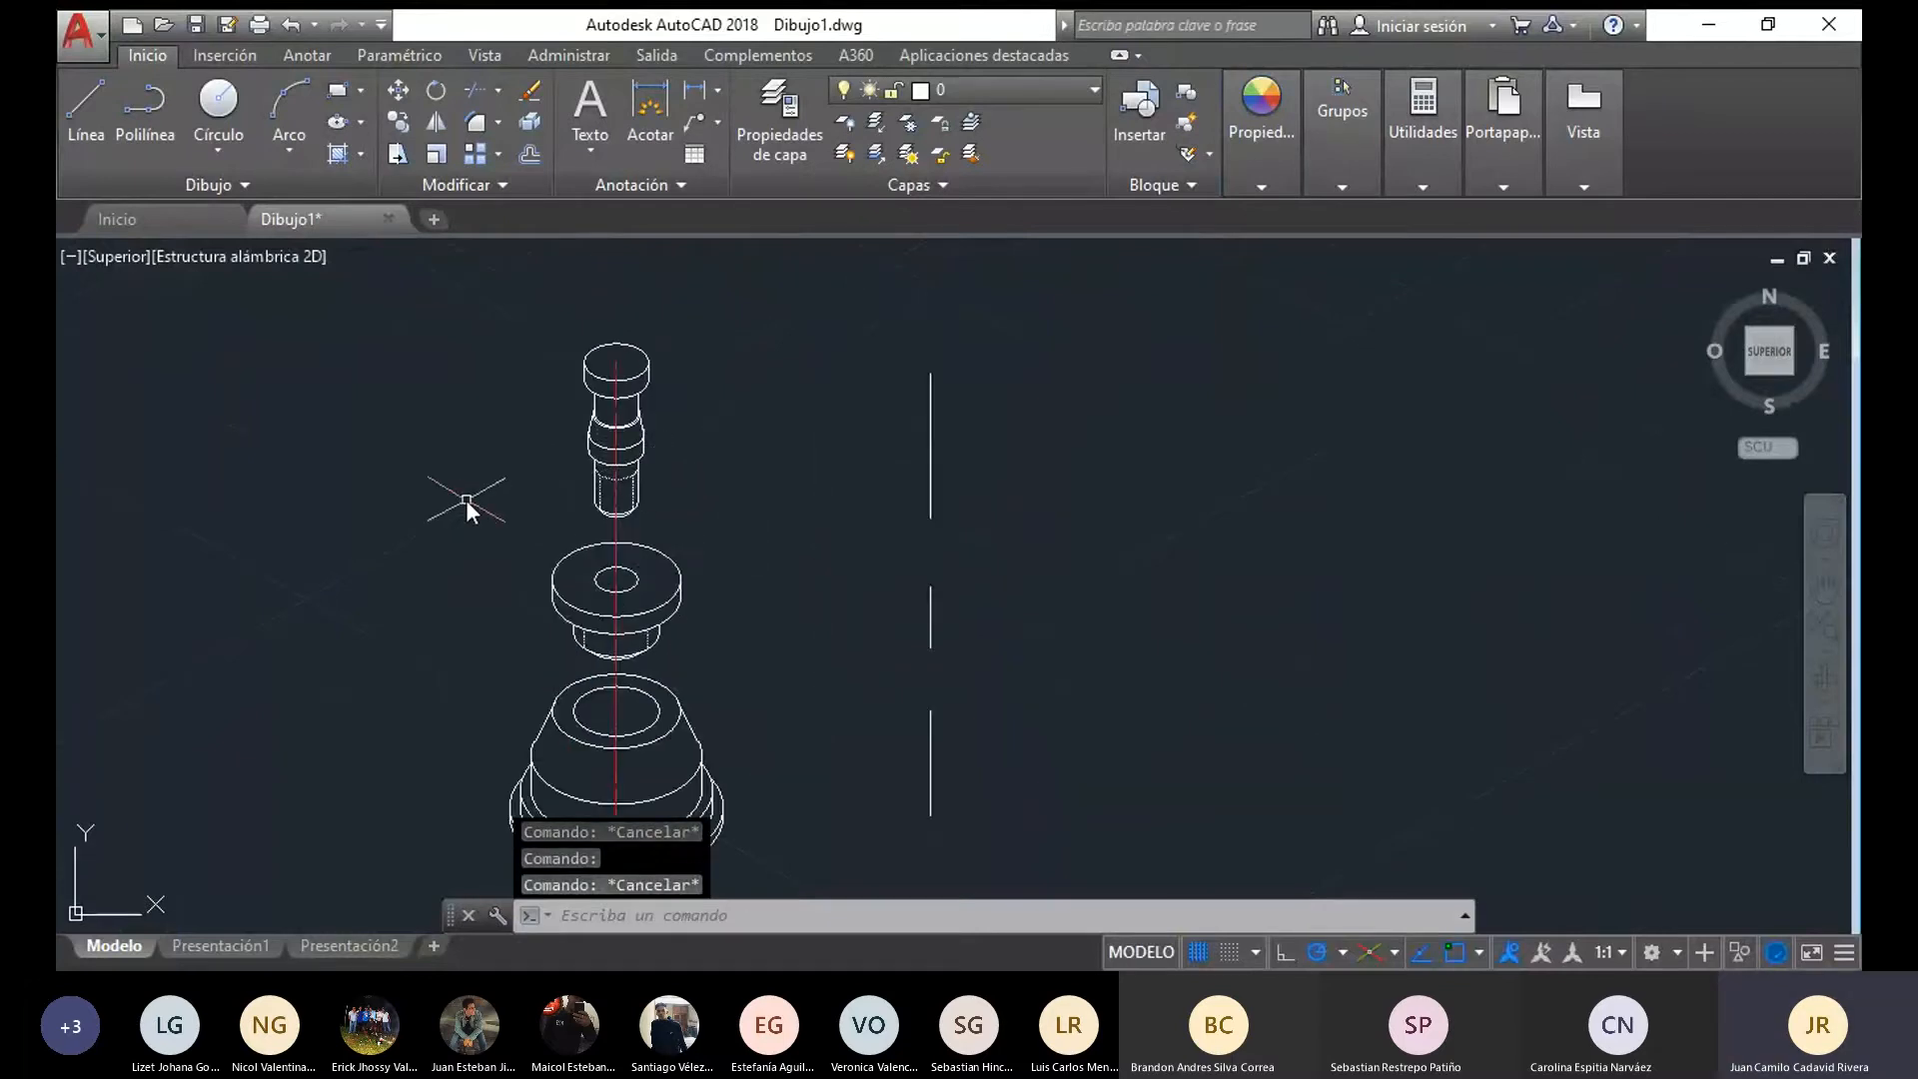
pyautogui.moveTo(466, 499); pyautogui.dragTo(463, 383, button='middle')
pyautogui.moveTo(711, 424); pyautogui.dragTo(725, 473, button='middle')
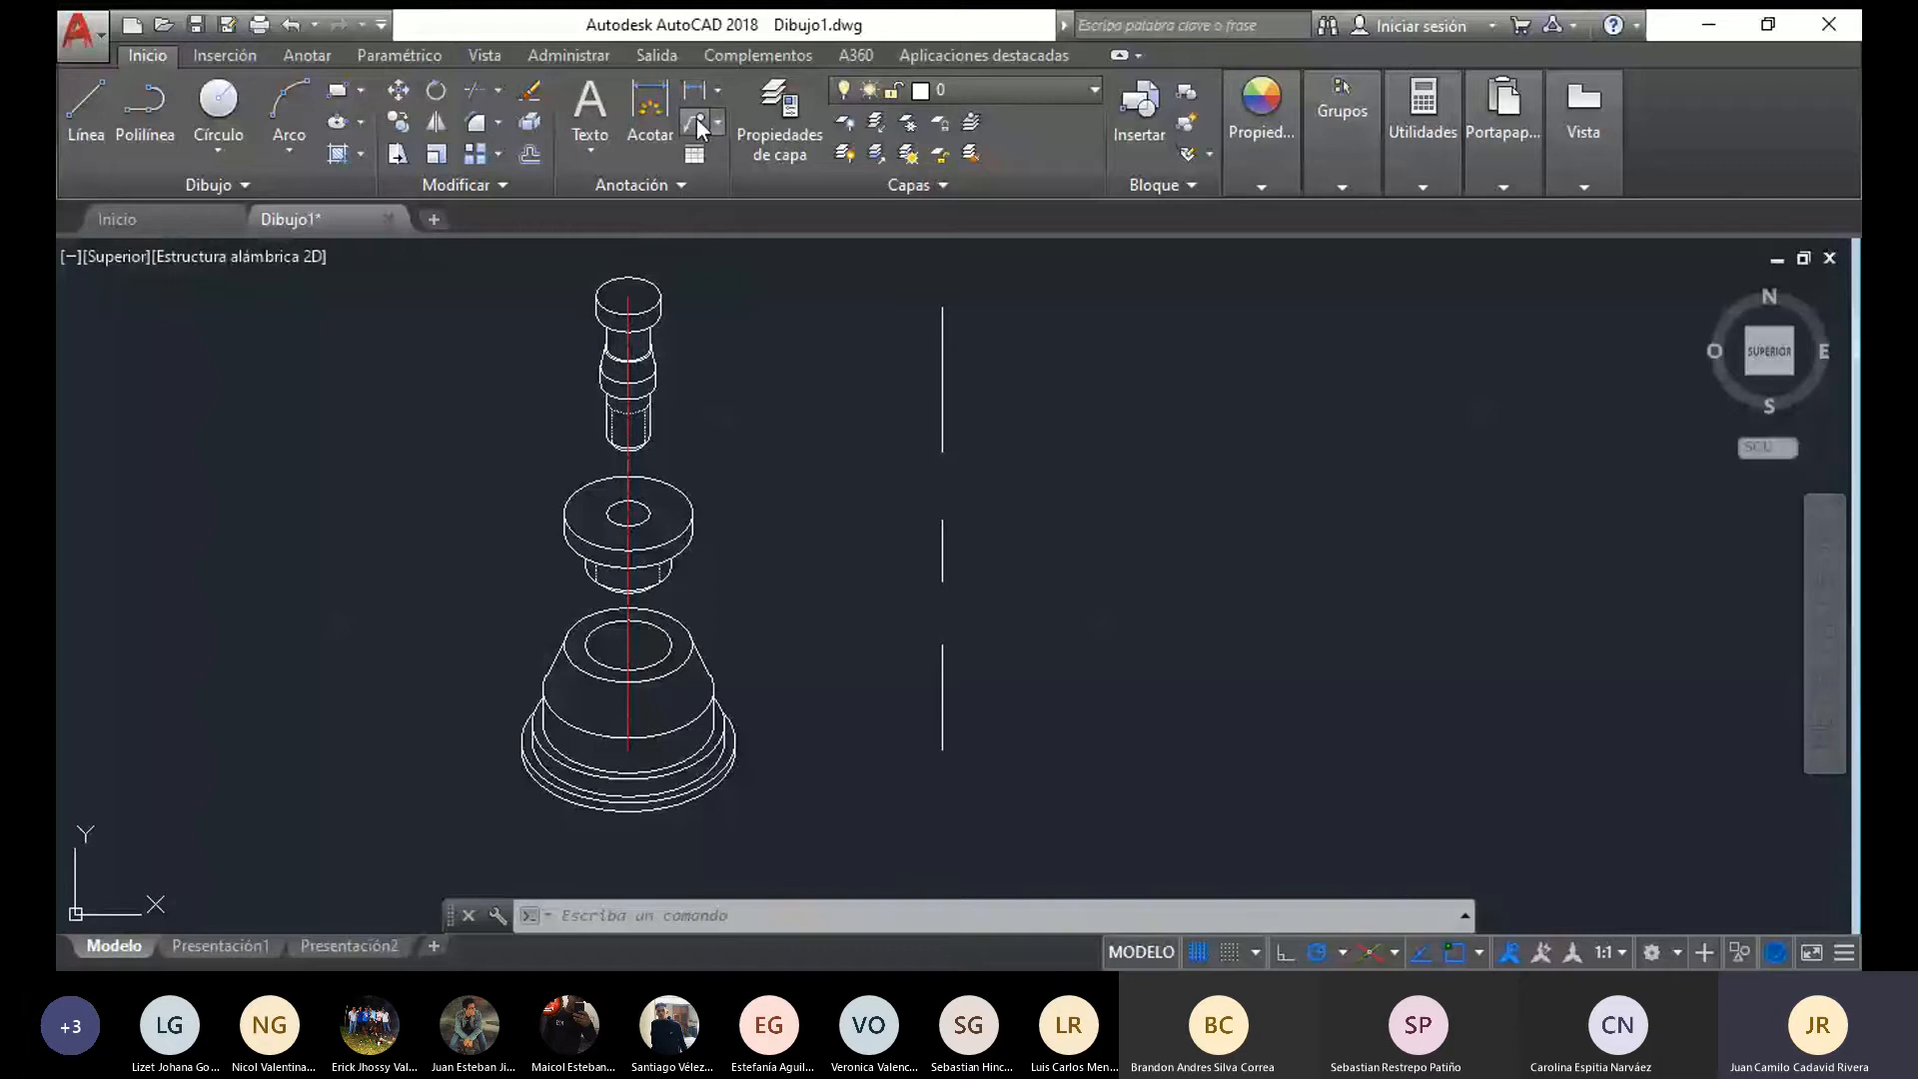
pyautogui.click(697, 118)
pyautogui.moveTo(507, 693); pyautogui.dragTo(564, 686, button='middle')
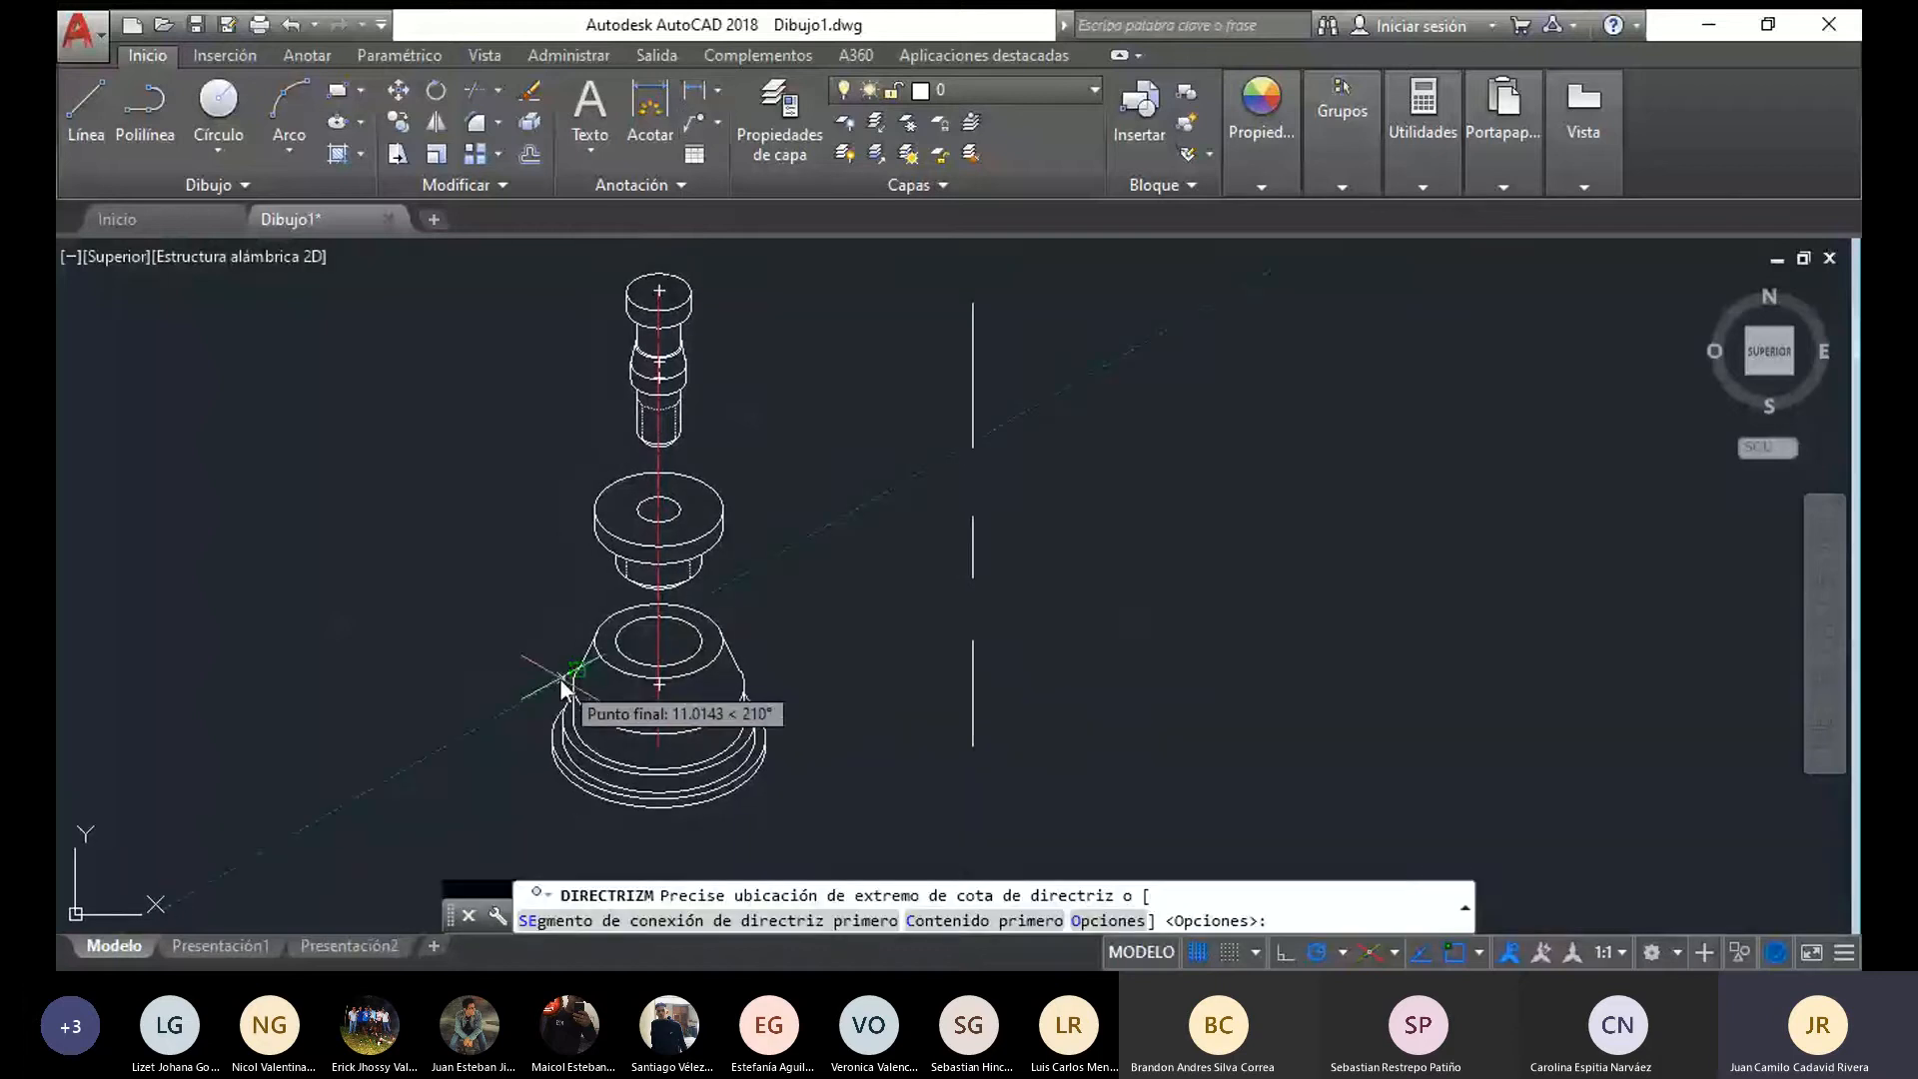
pyautogui.write('se')
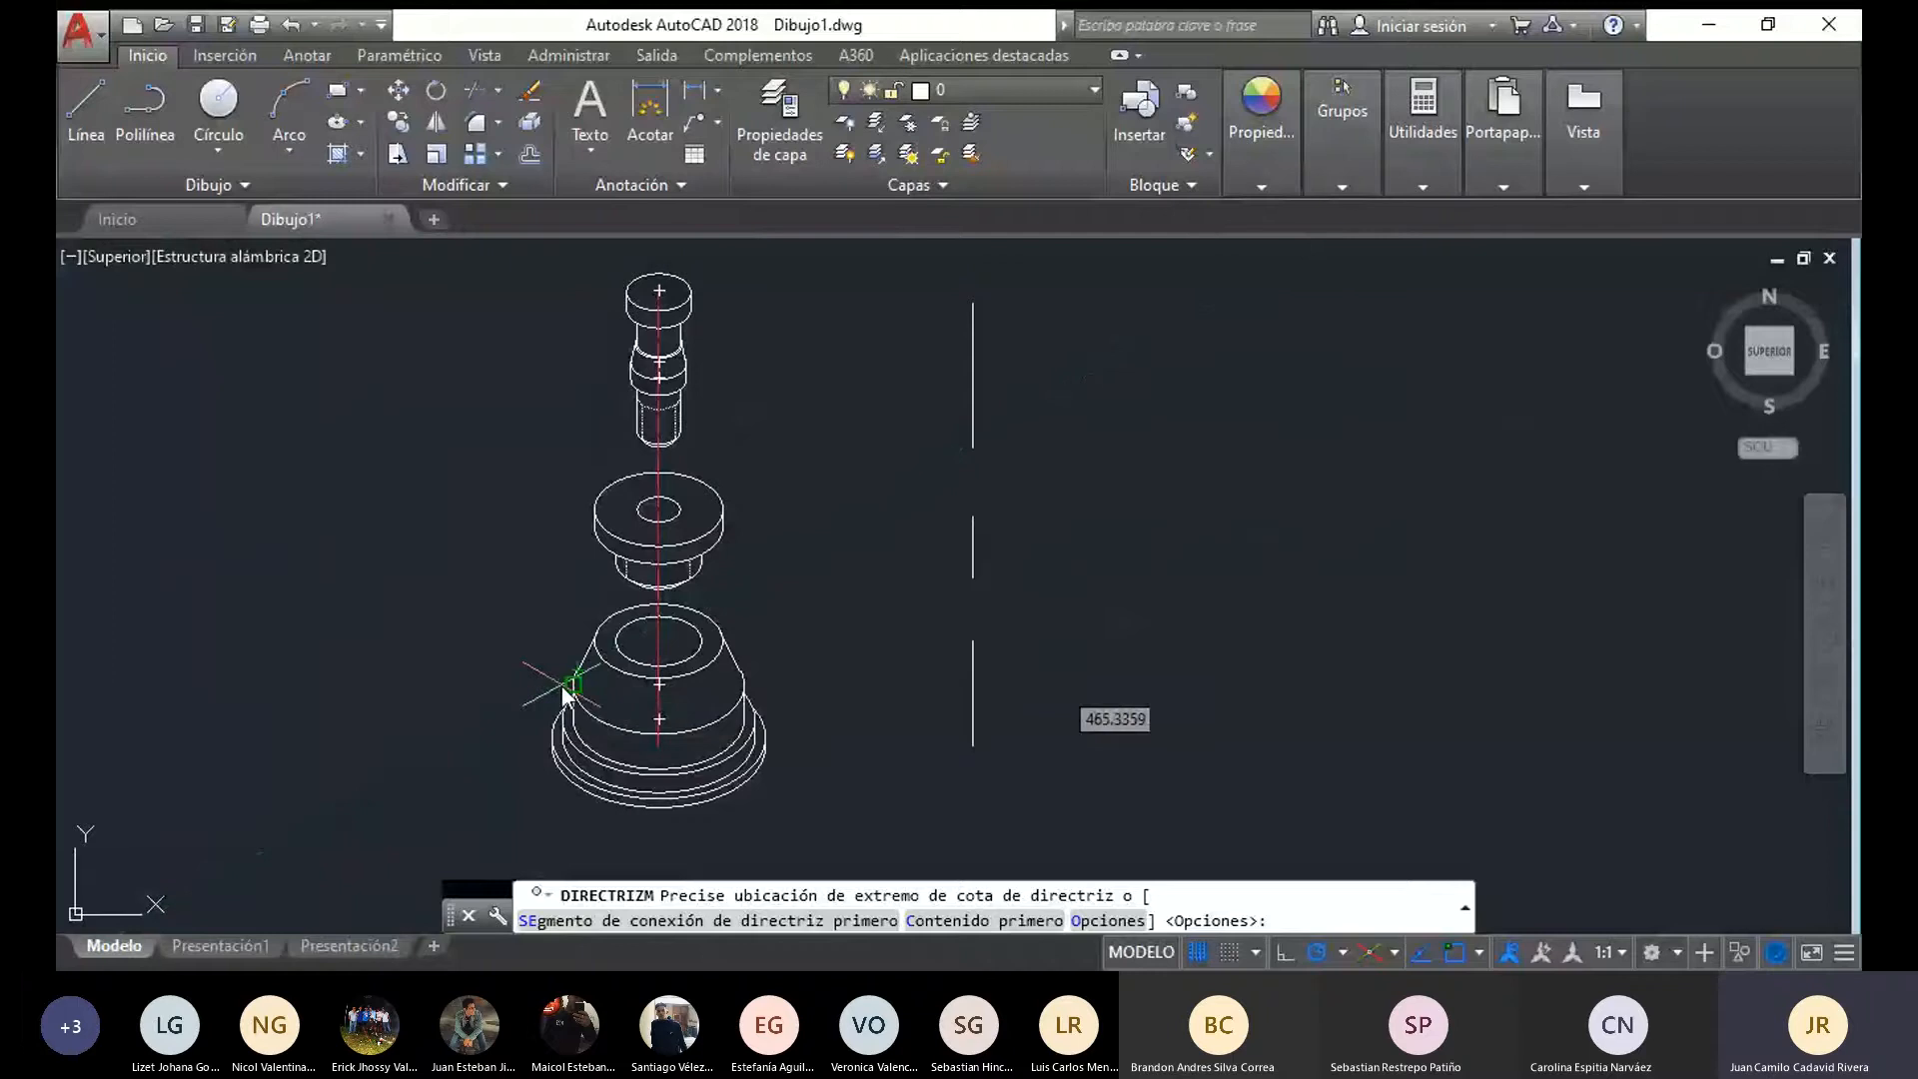
pyautogui.press('Return')
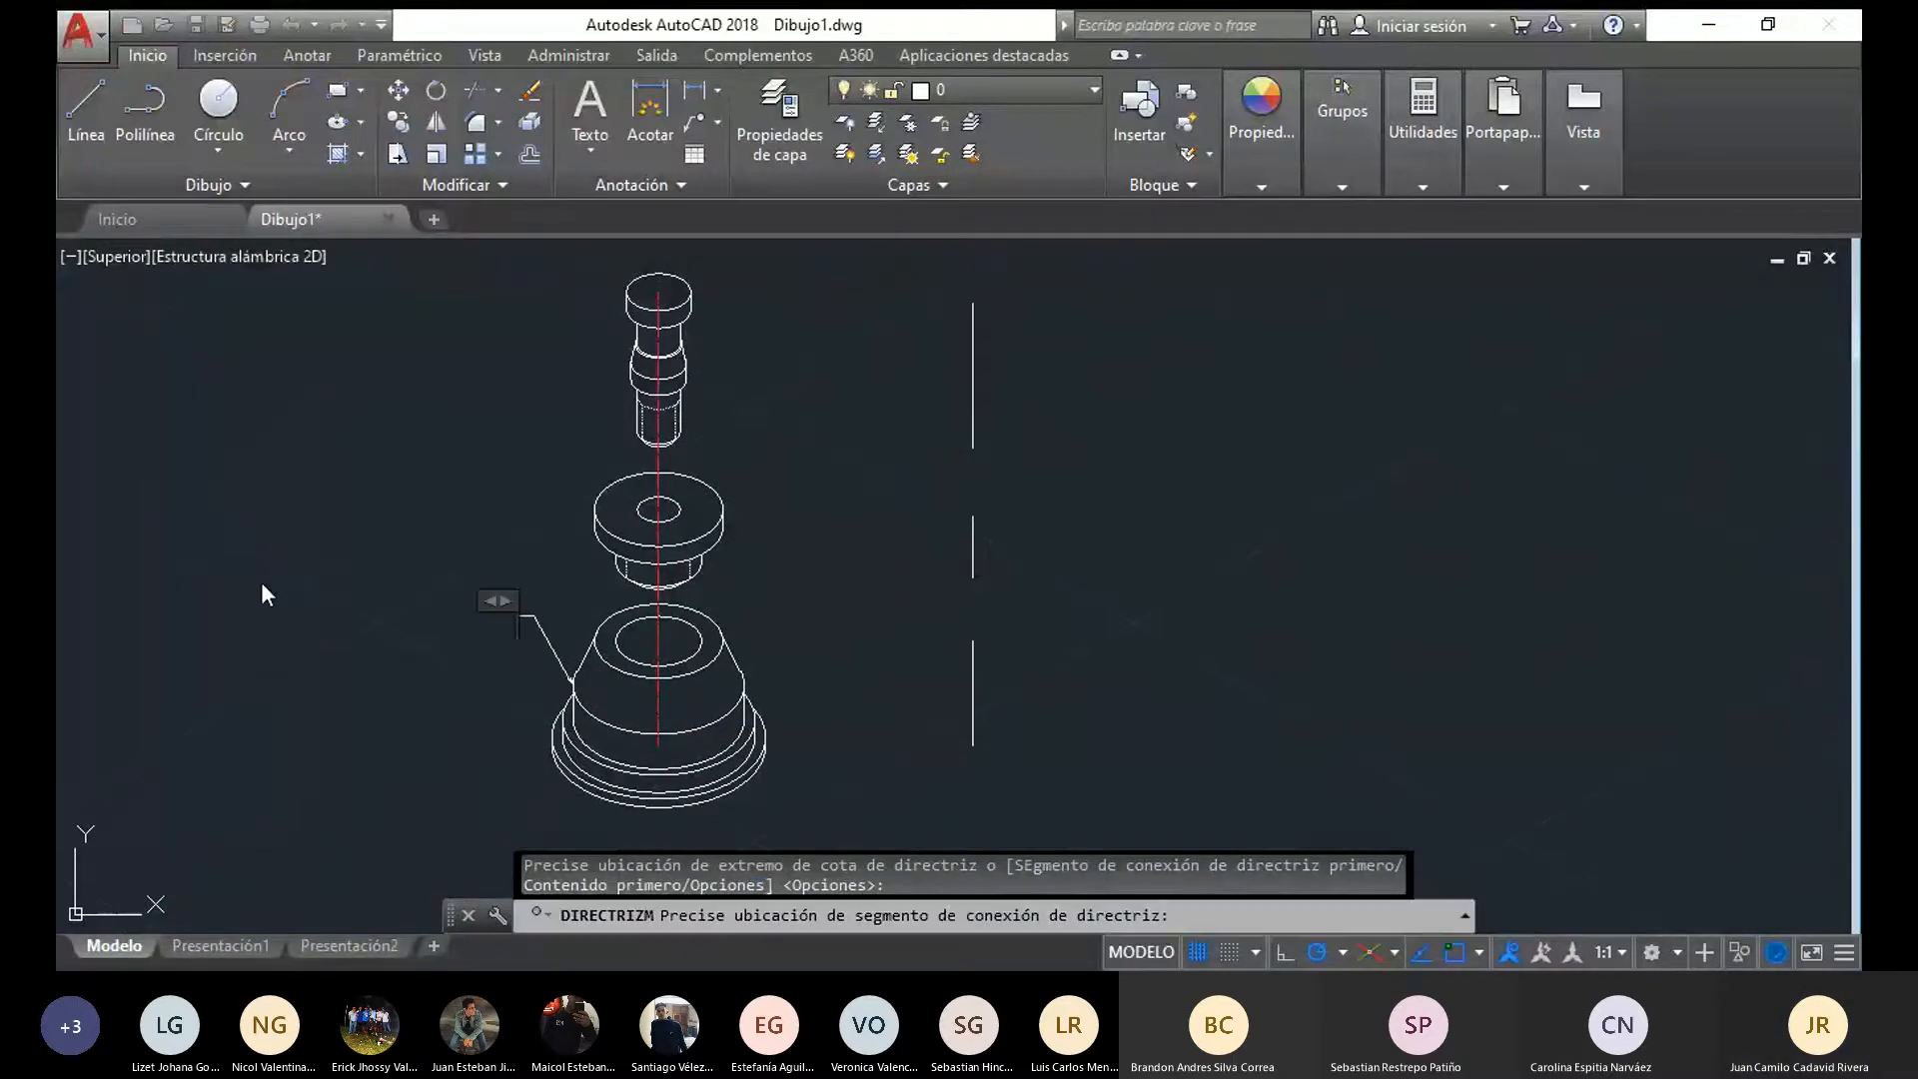
pyautogui.click(413, 643)
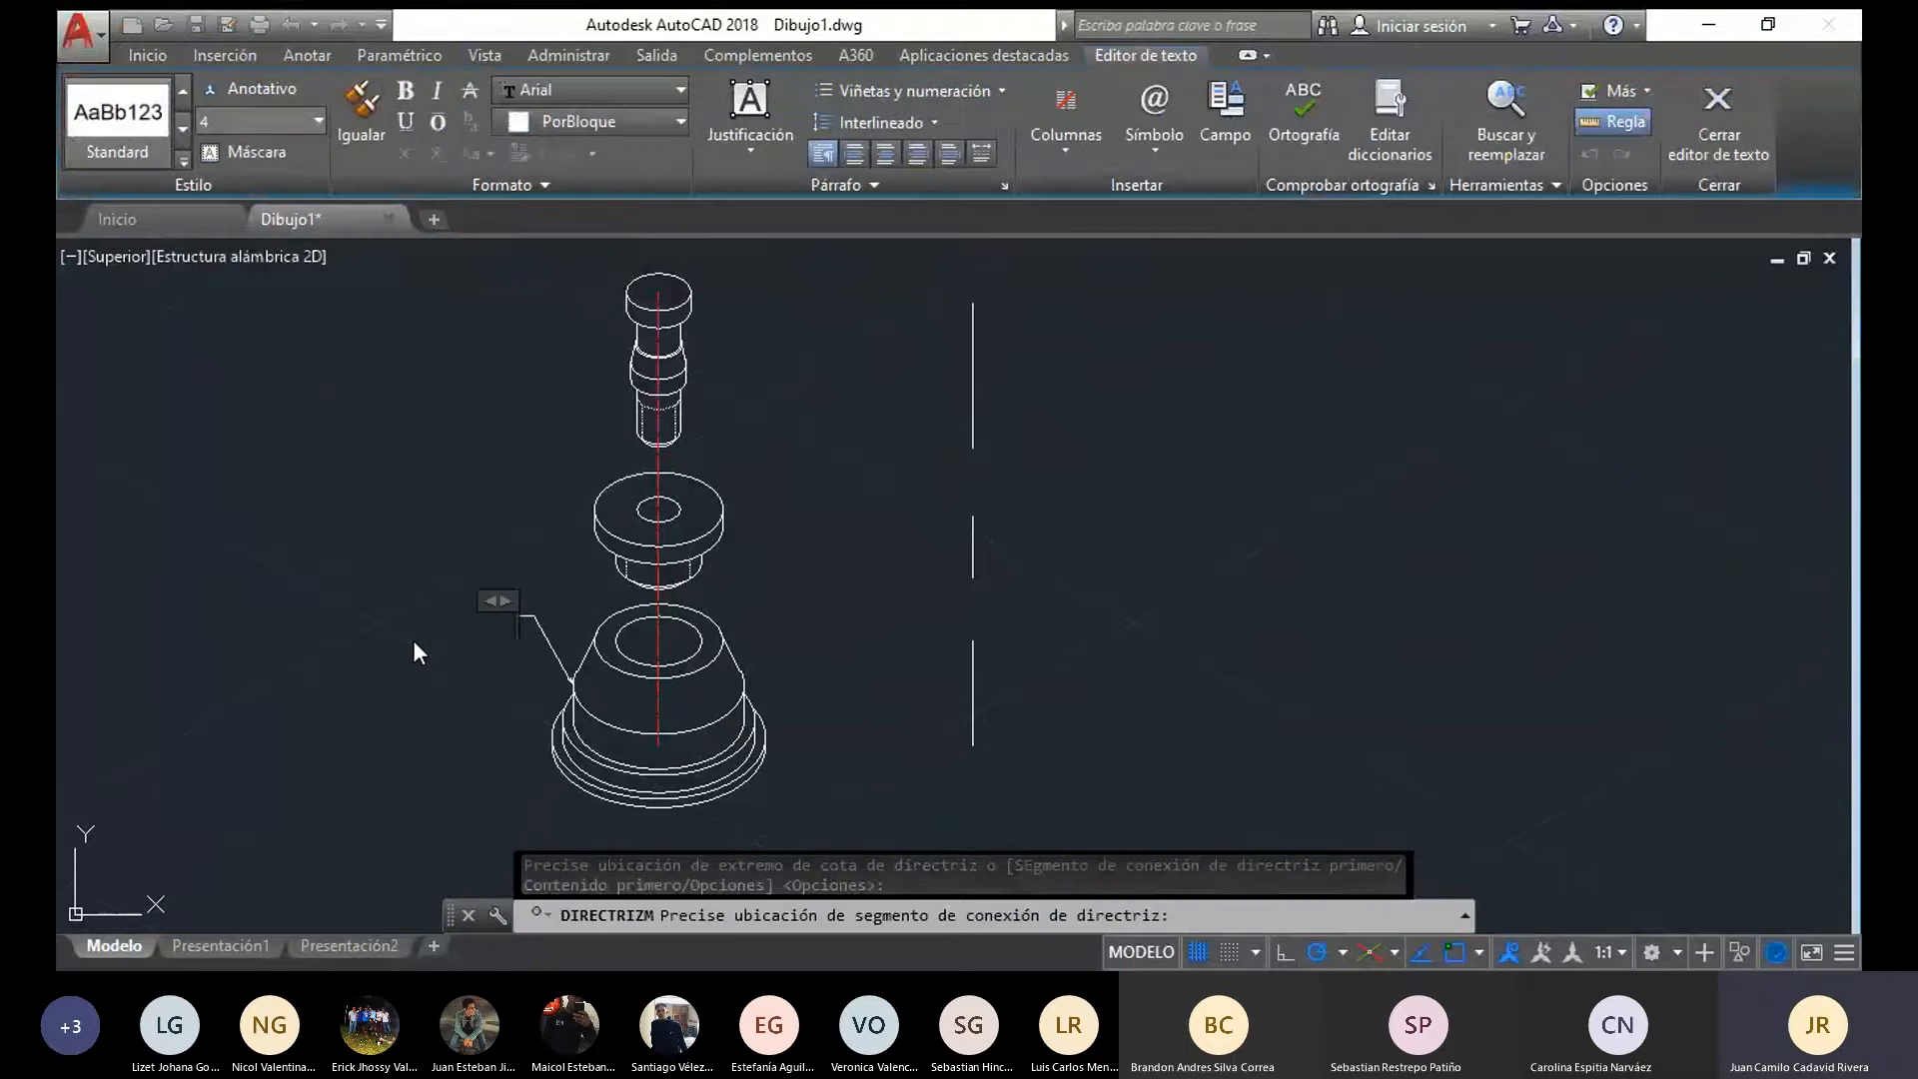
pyautogui.write('2')
pyautogui.click(418, 638)
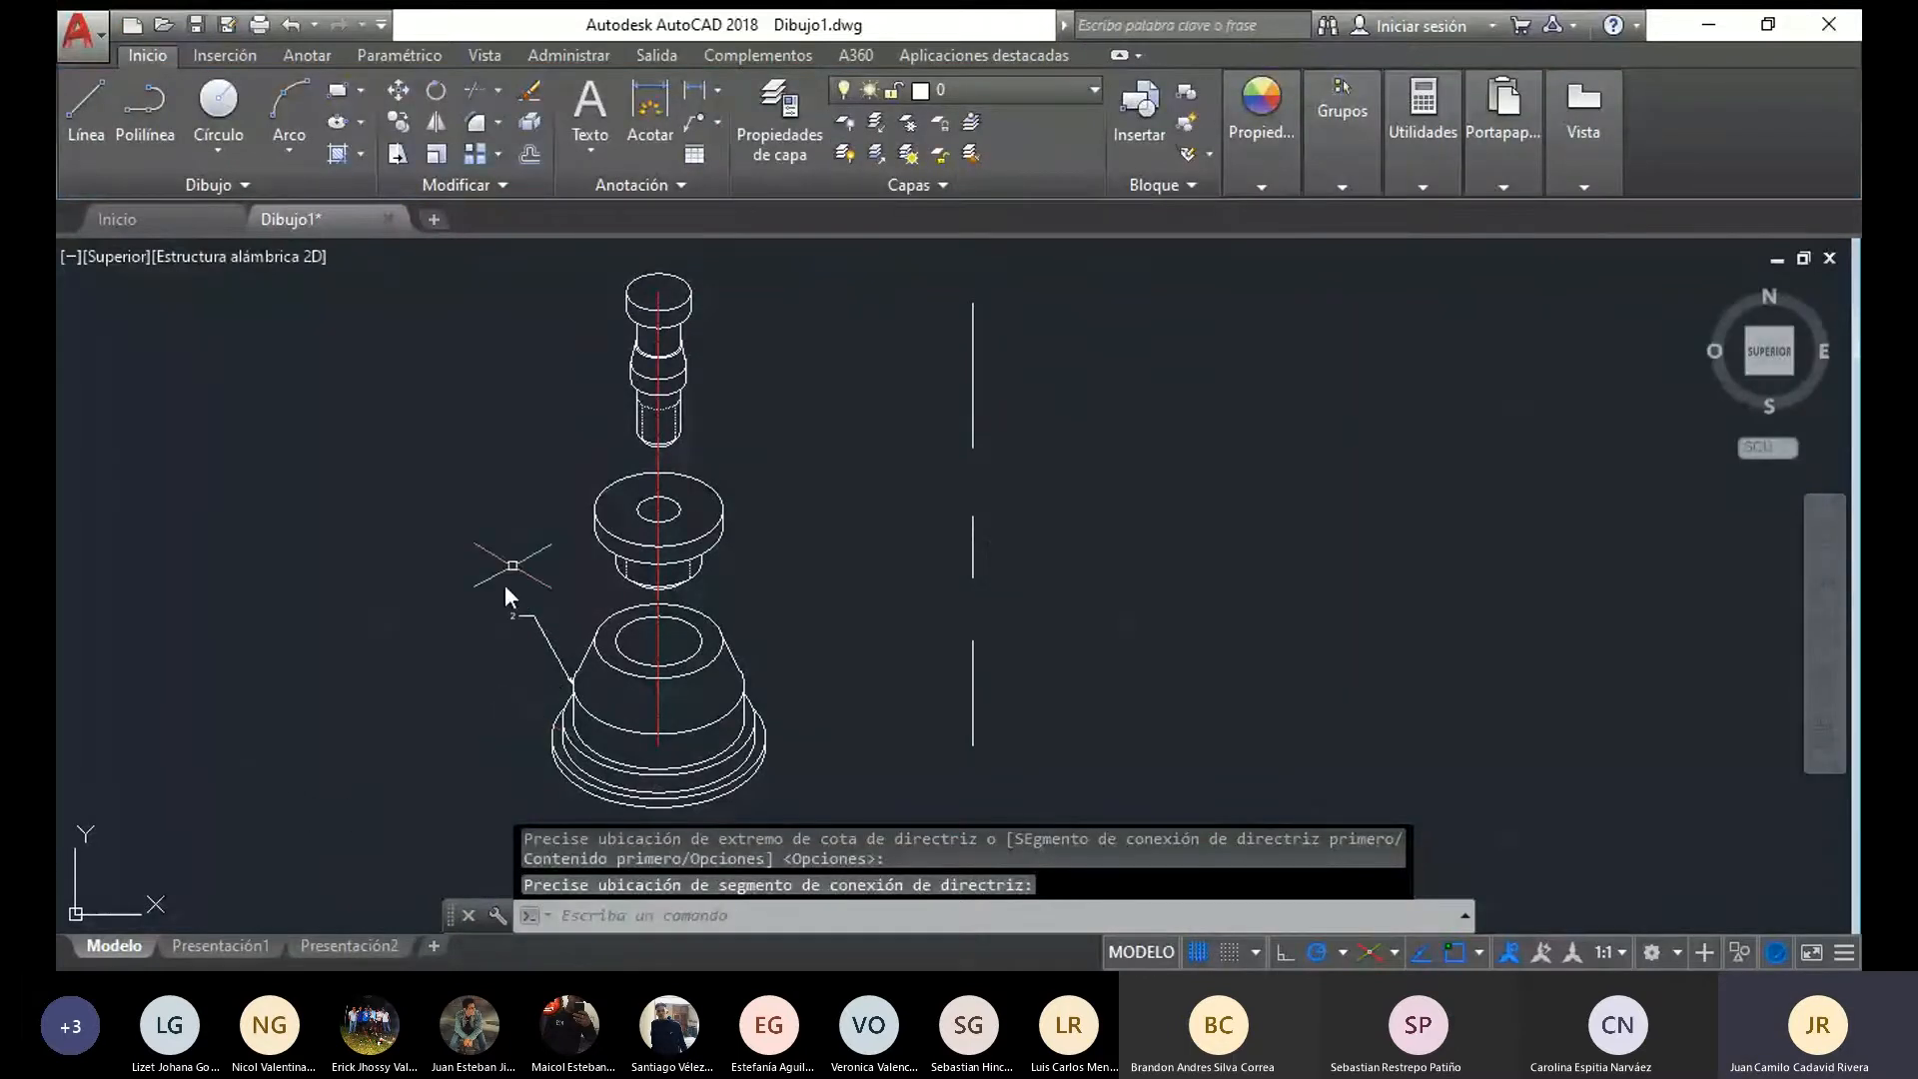
pyautogui.scroll(2, 529, 635)
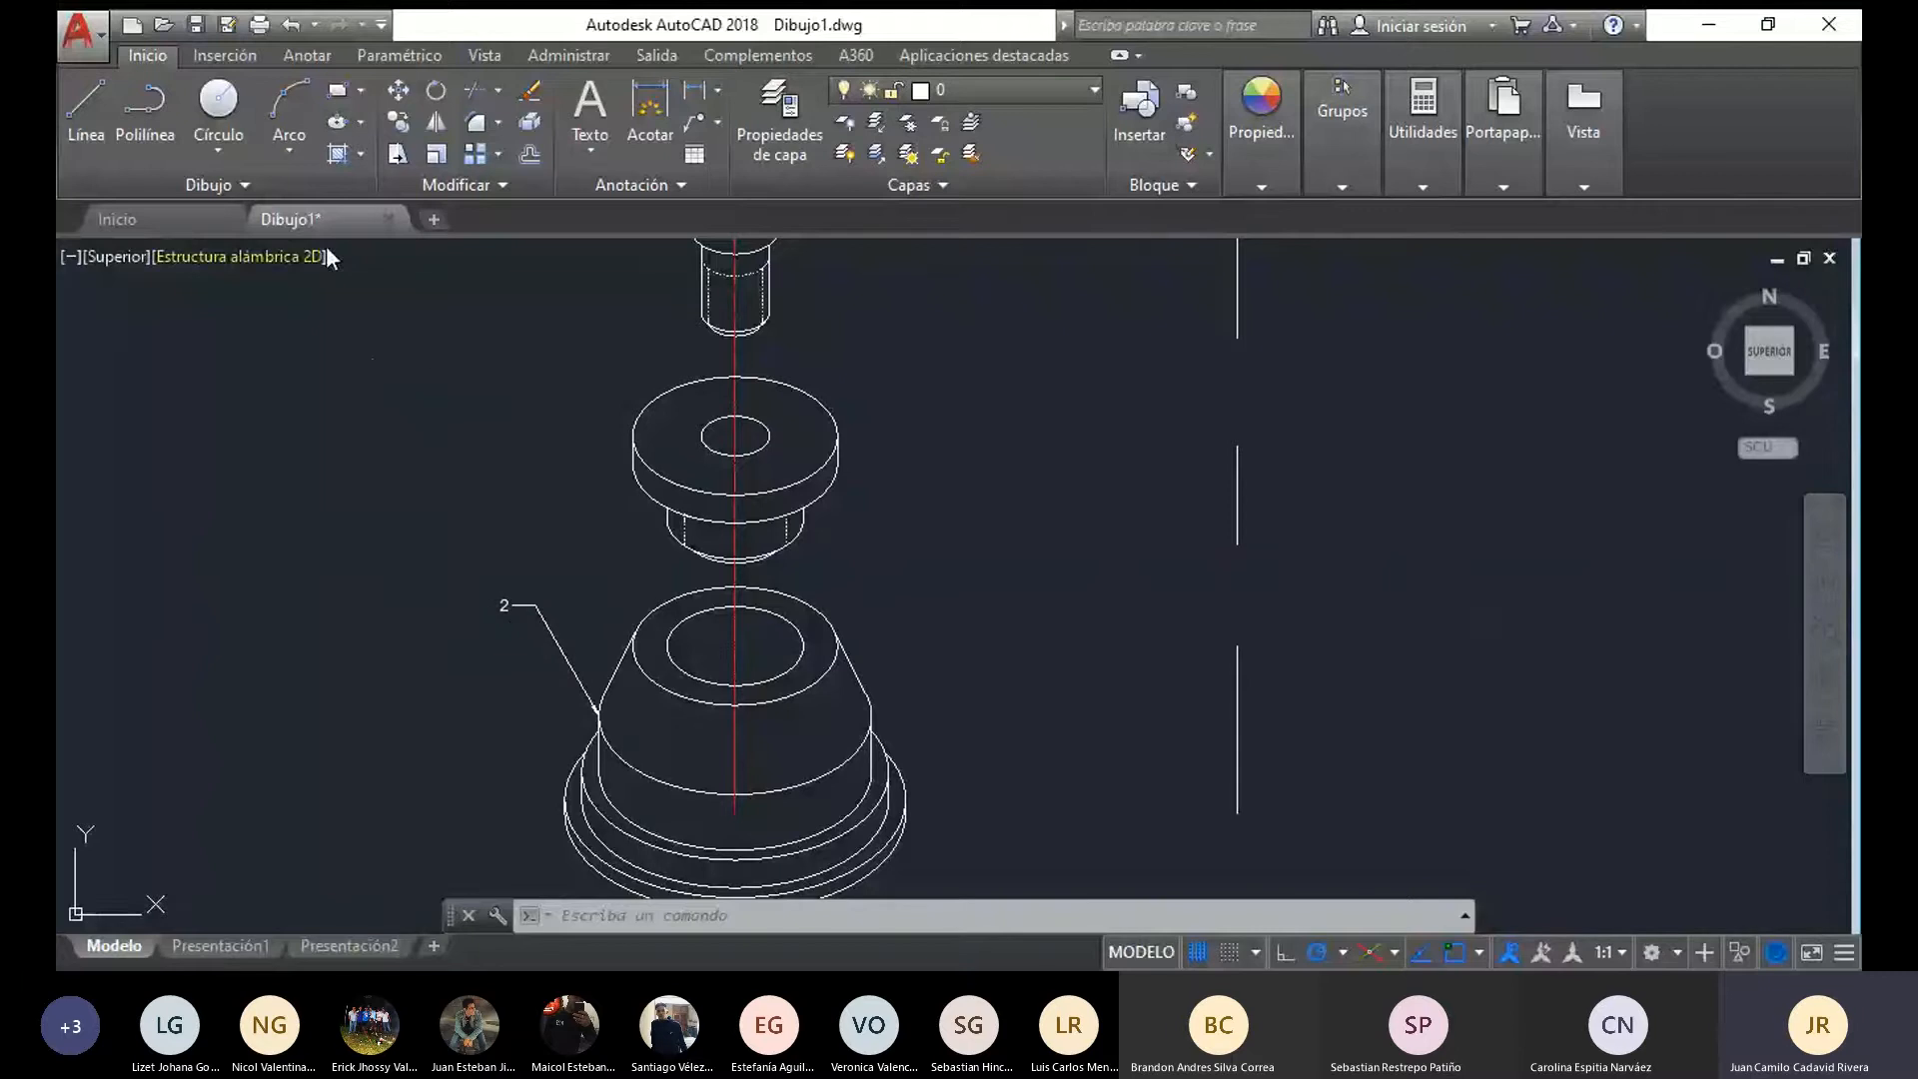
pyautogui.click(309, 56)
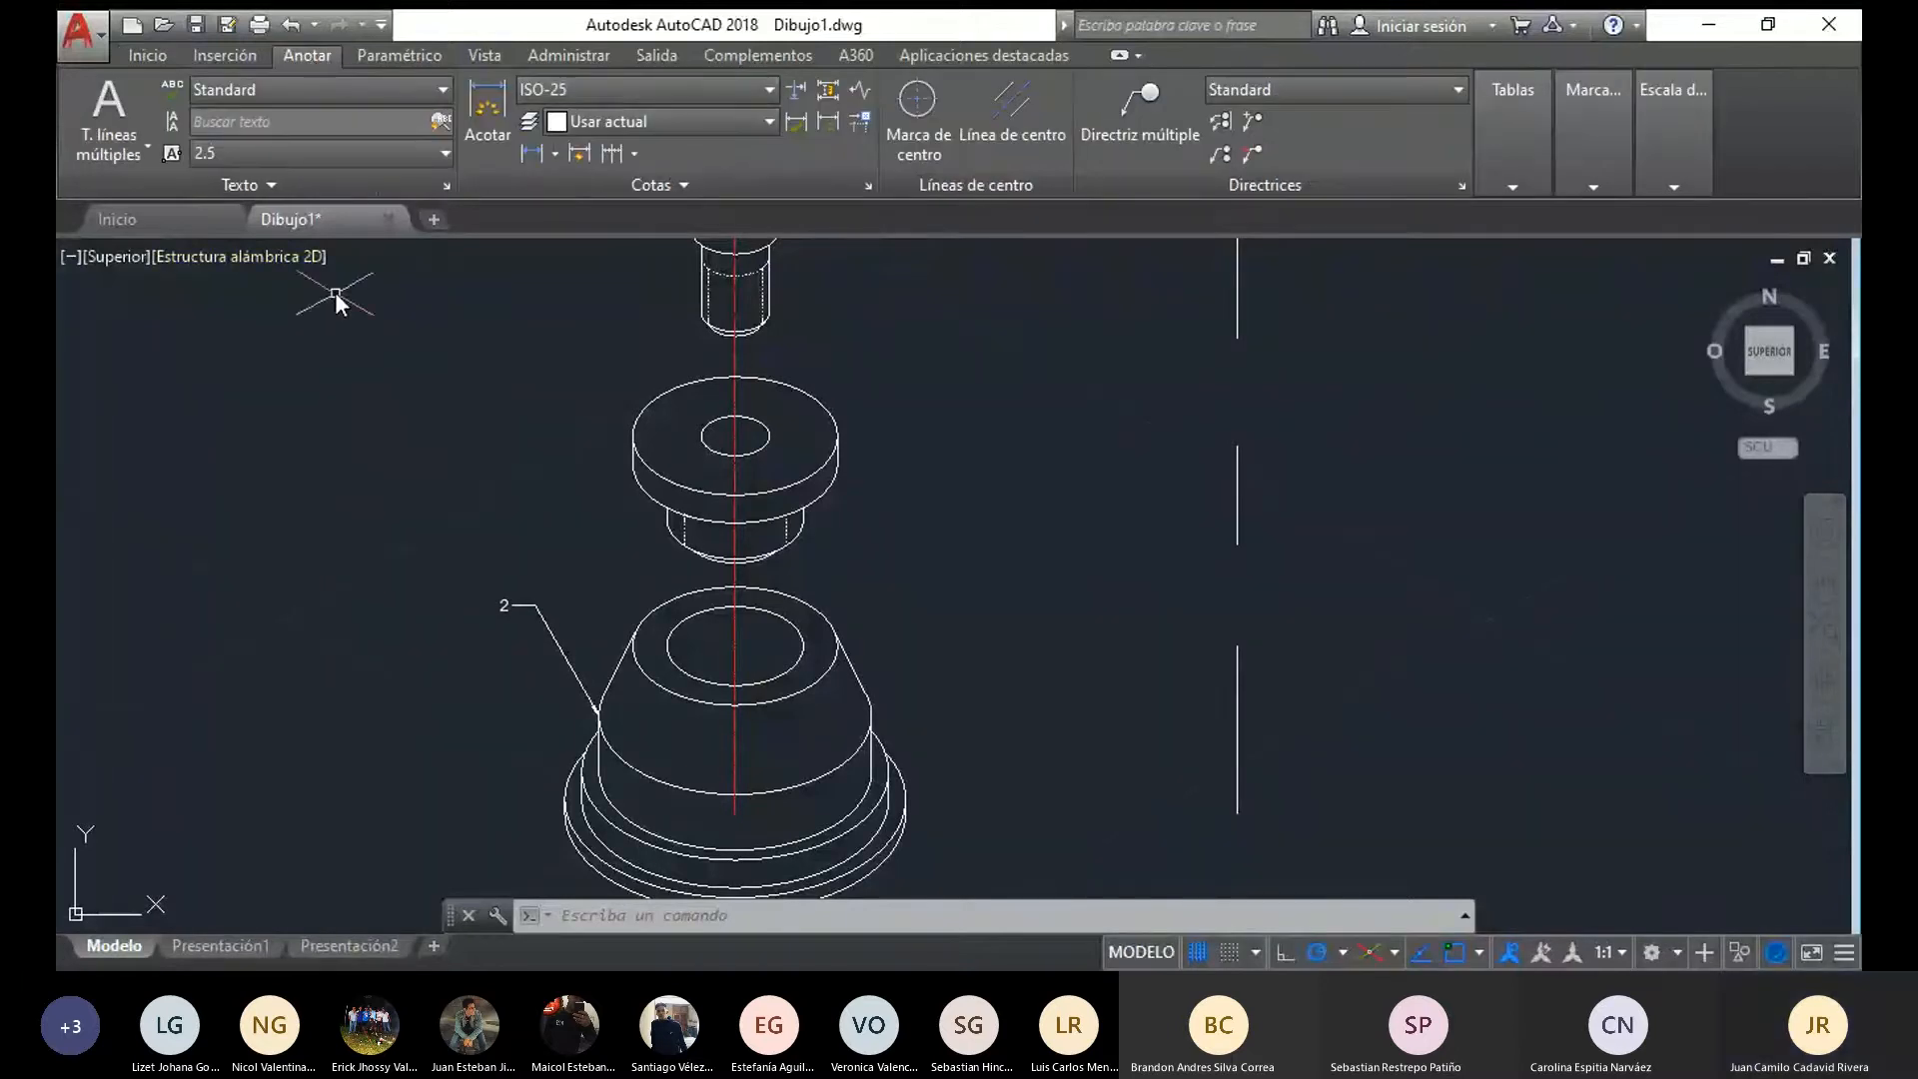
pyautogui.click(210, 153)
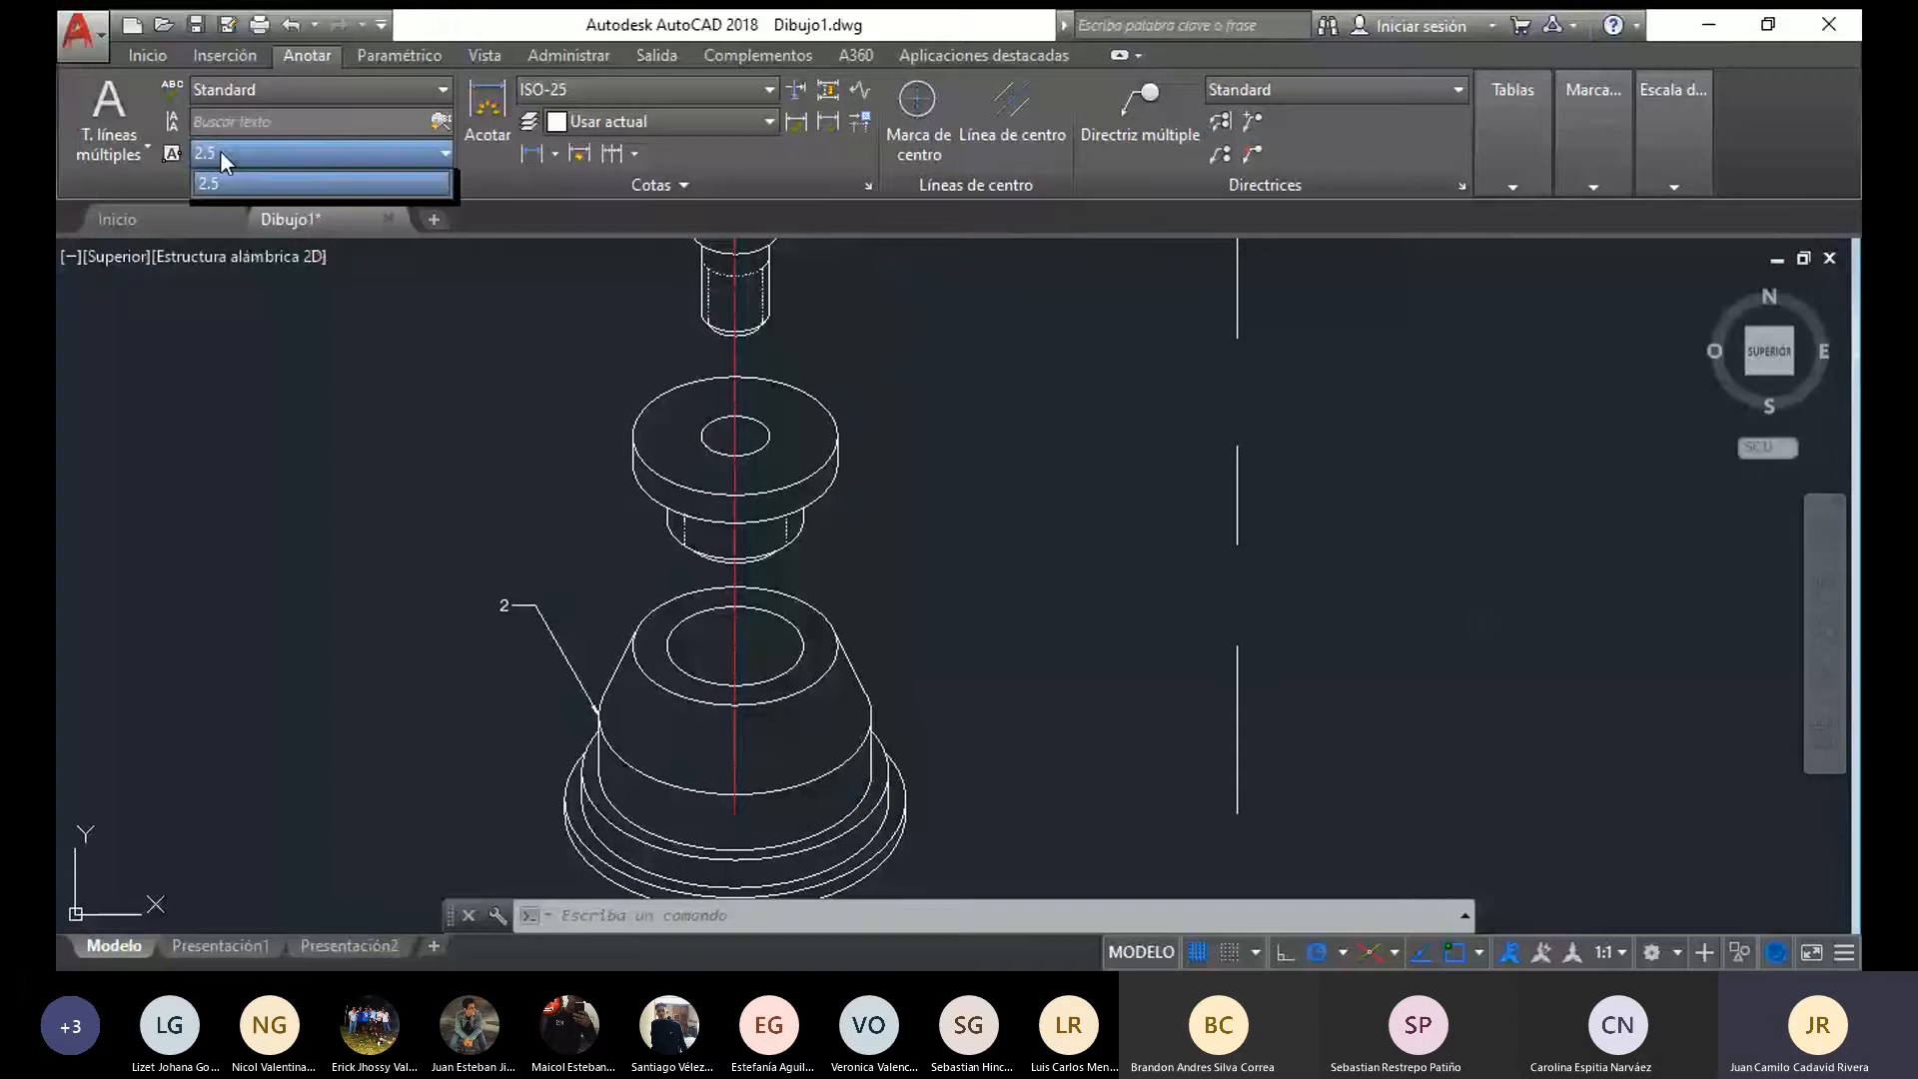
pyautogui.click(211, 151)
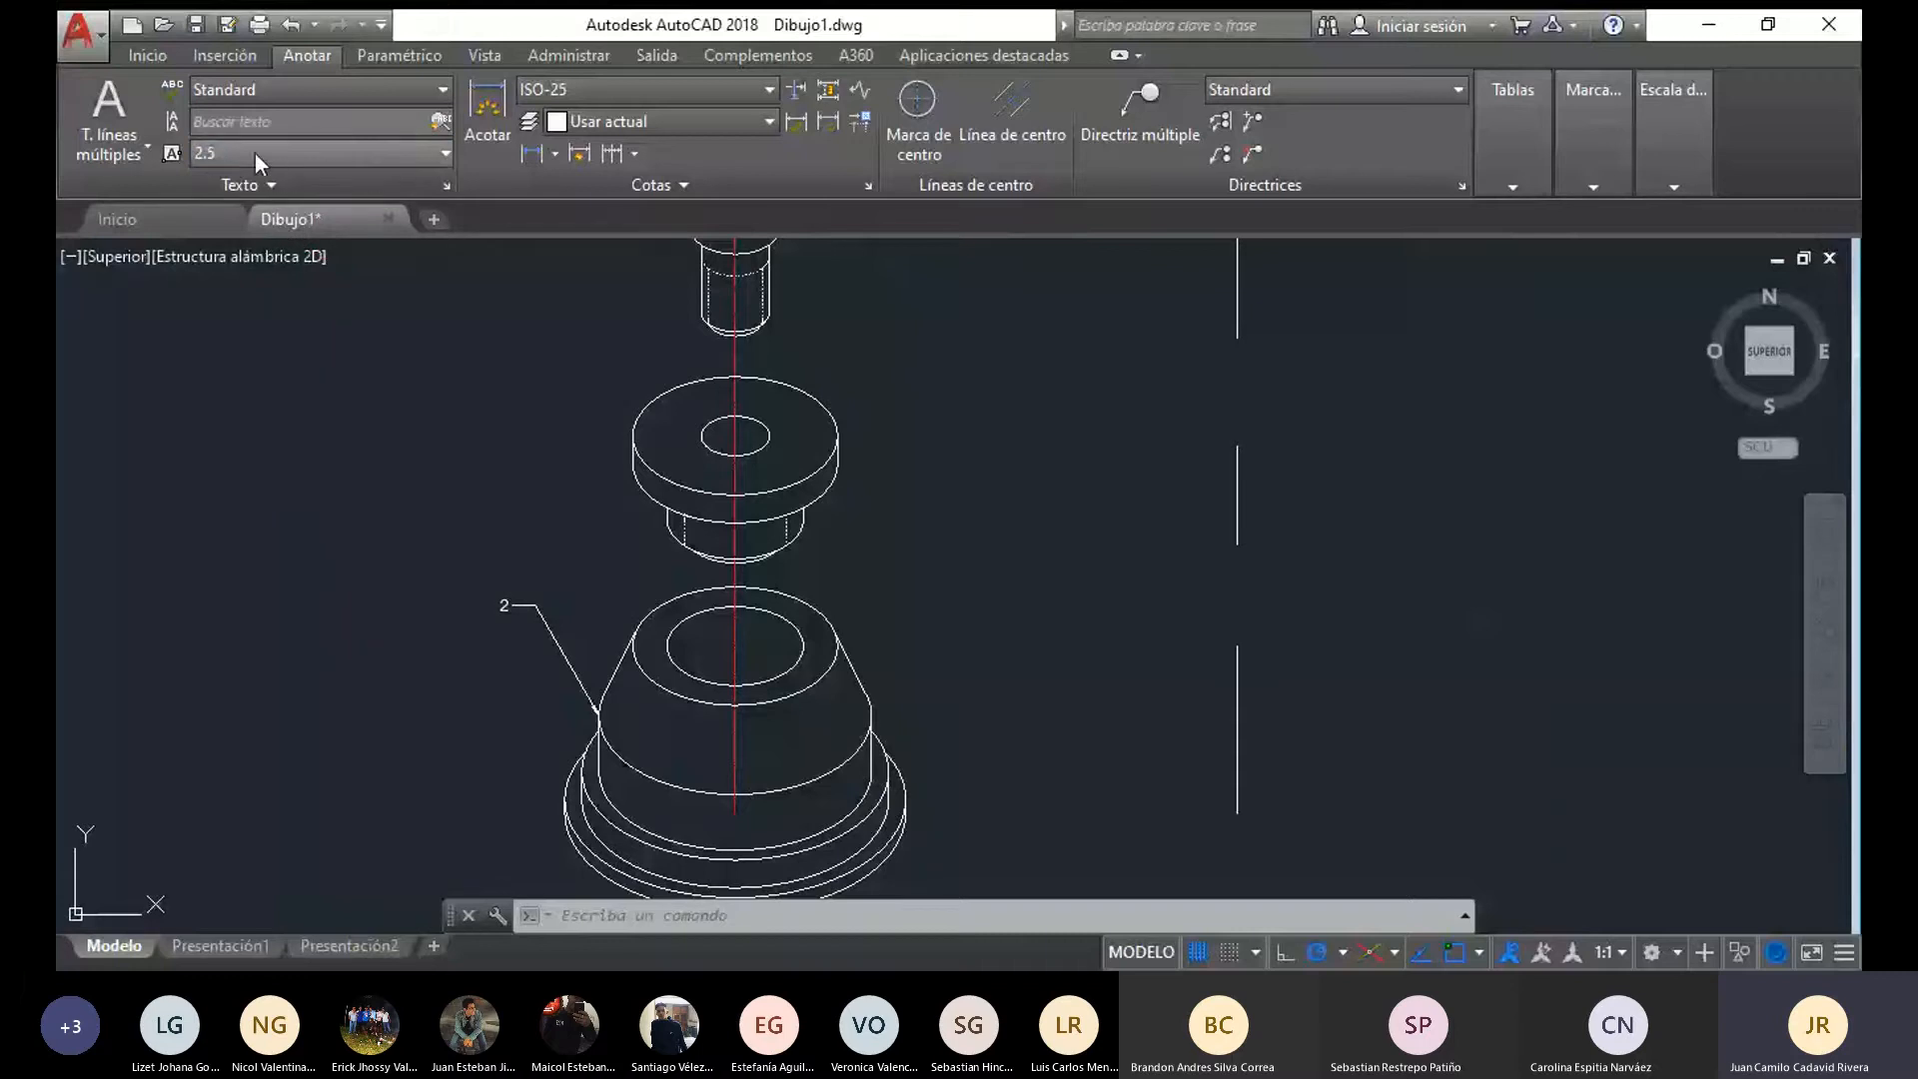
pyautogui.click(206, 148)
pyautogui.click(206, 150)
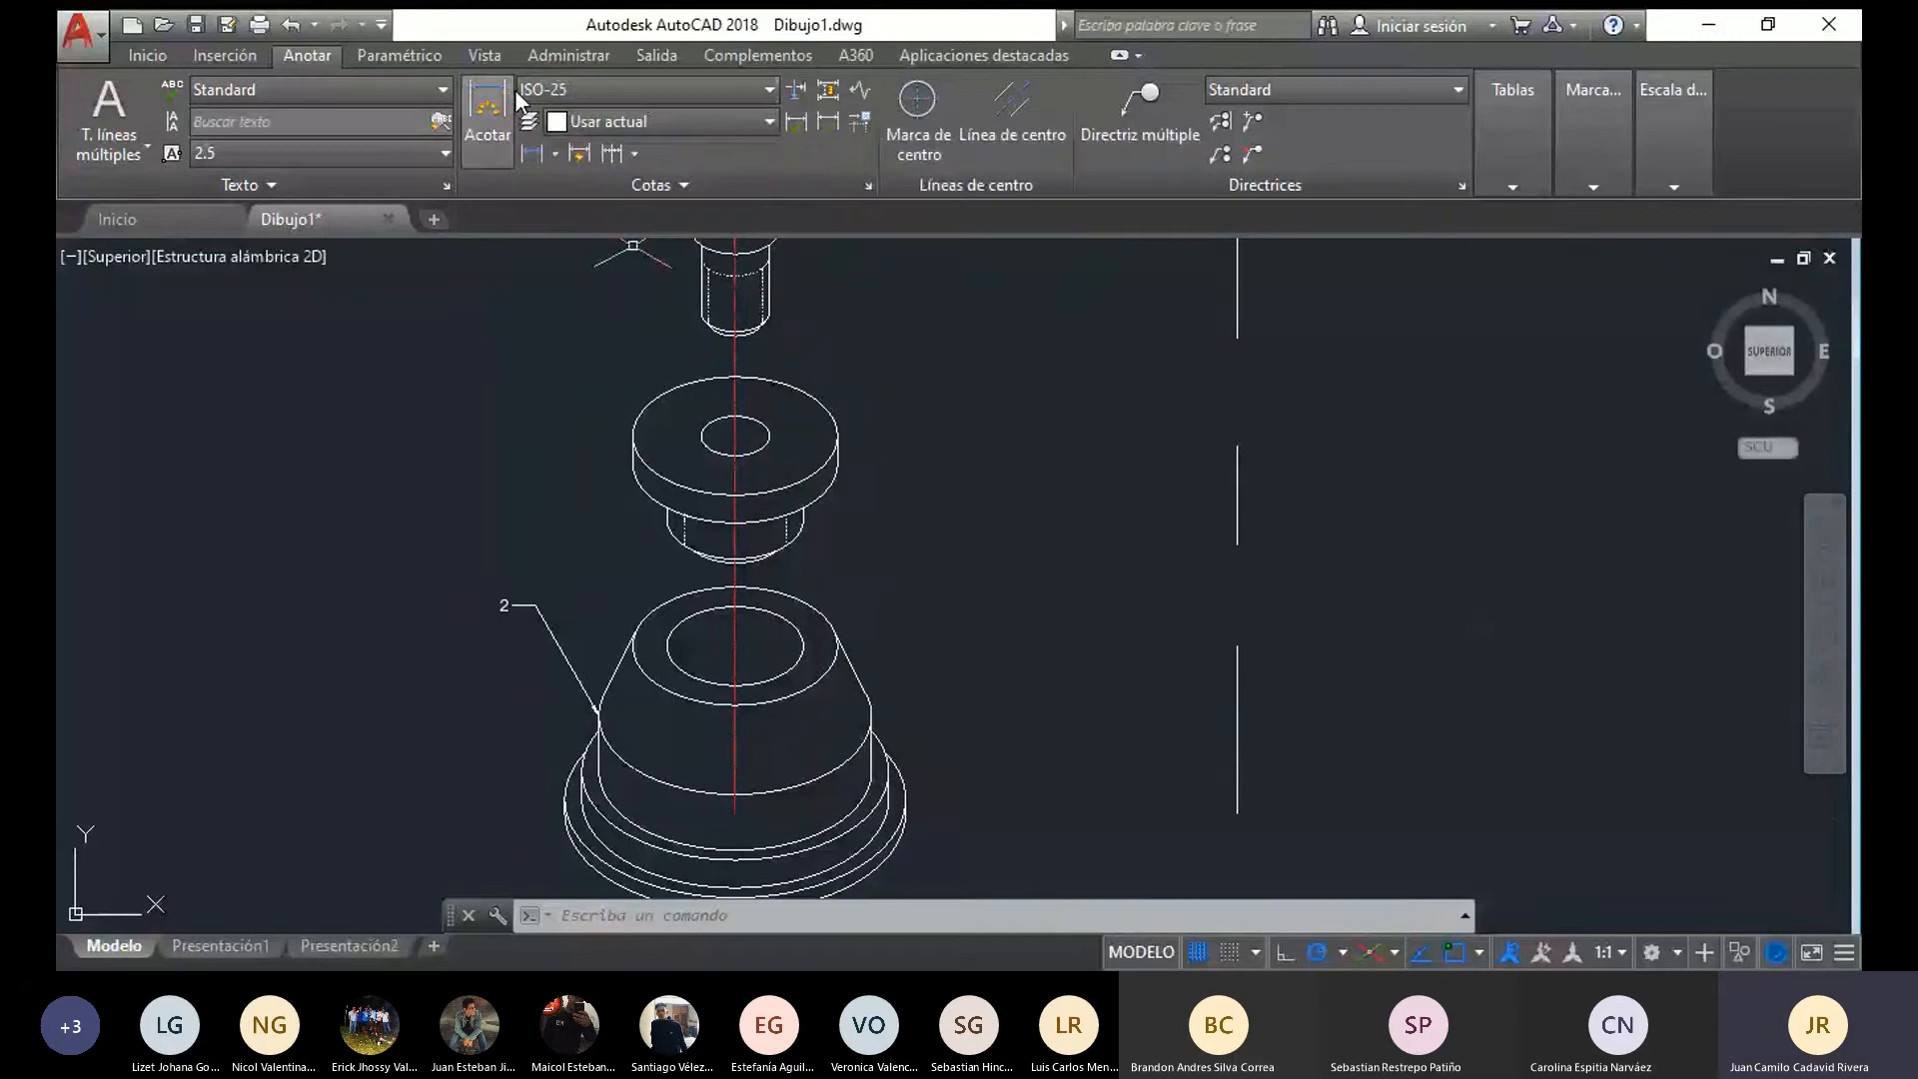
# Modify the ISO-25 dimension style so its text height is 5
pyautogui.click(770, 92)
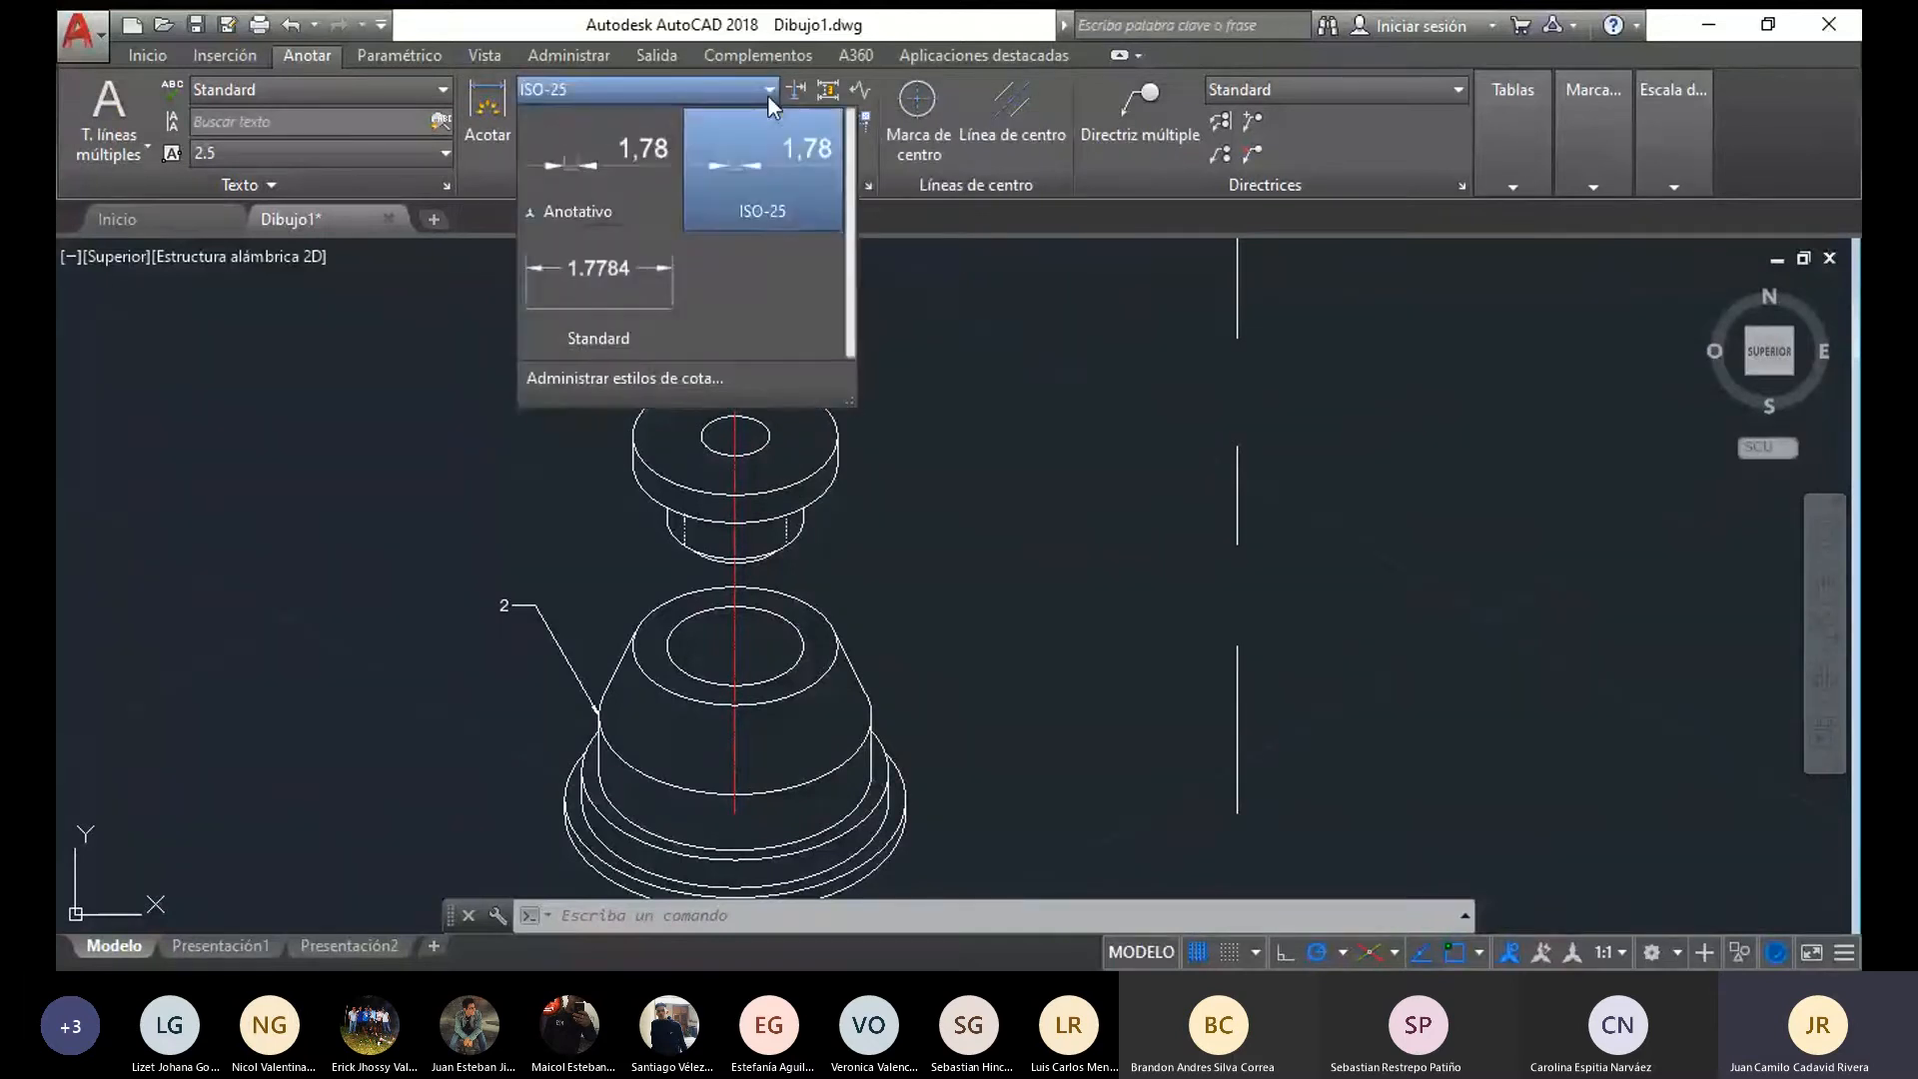
pyautogui.click(590, 384)
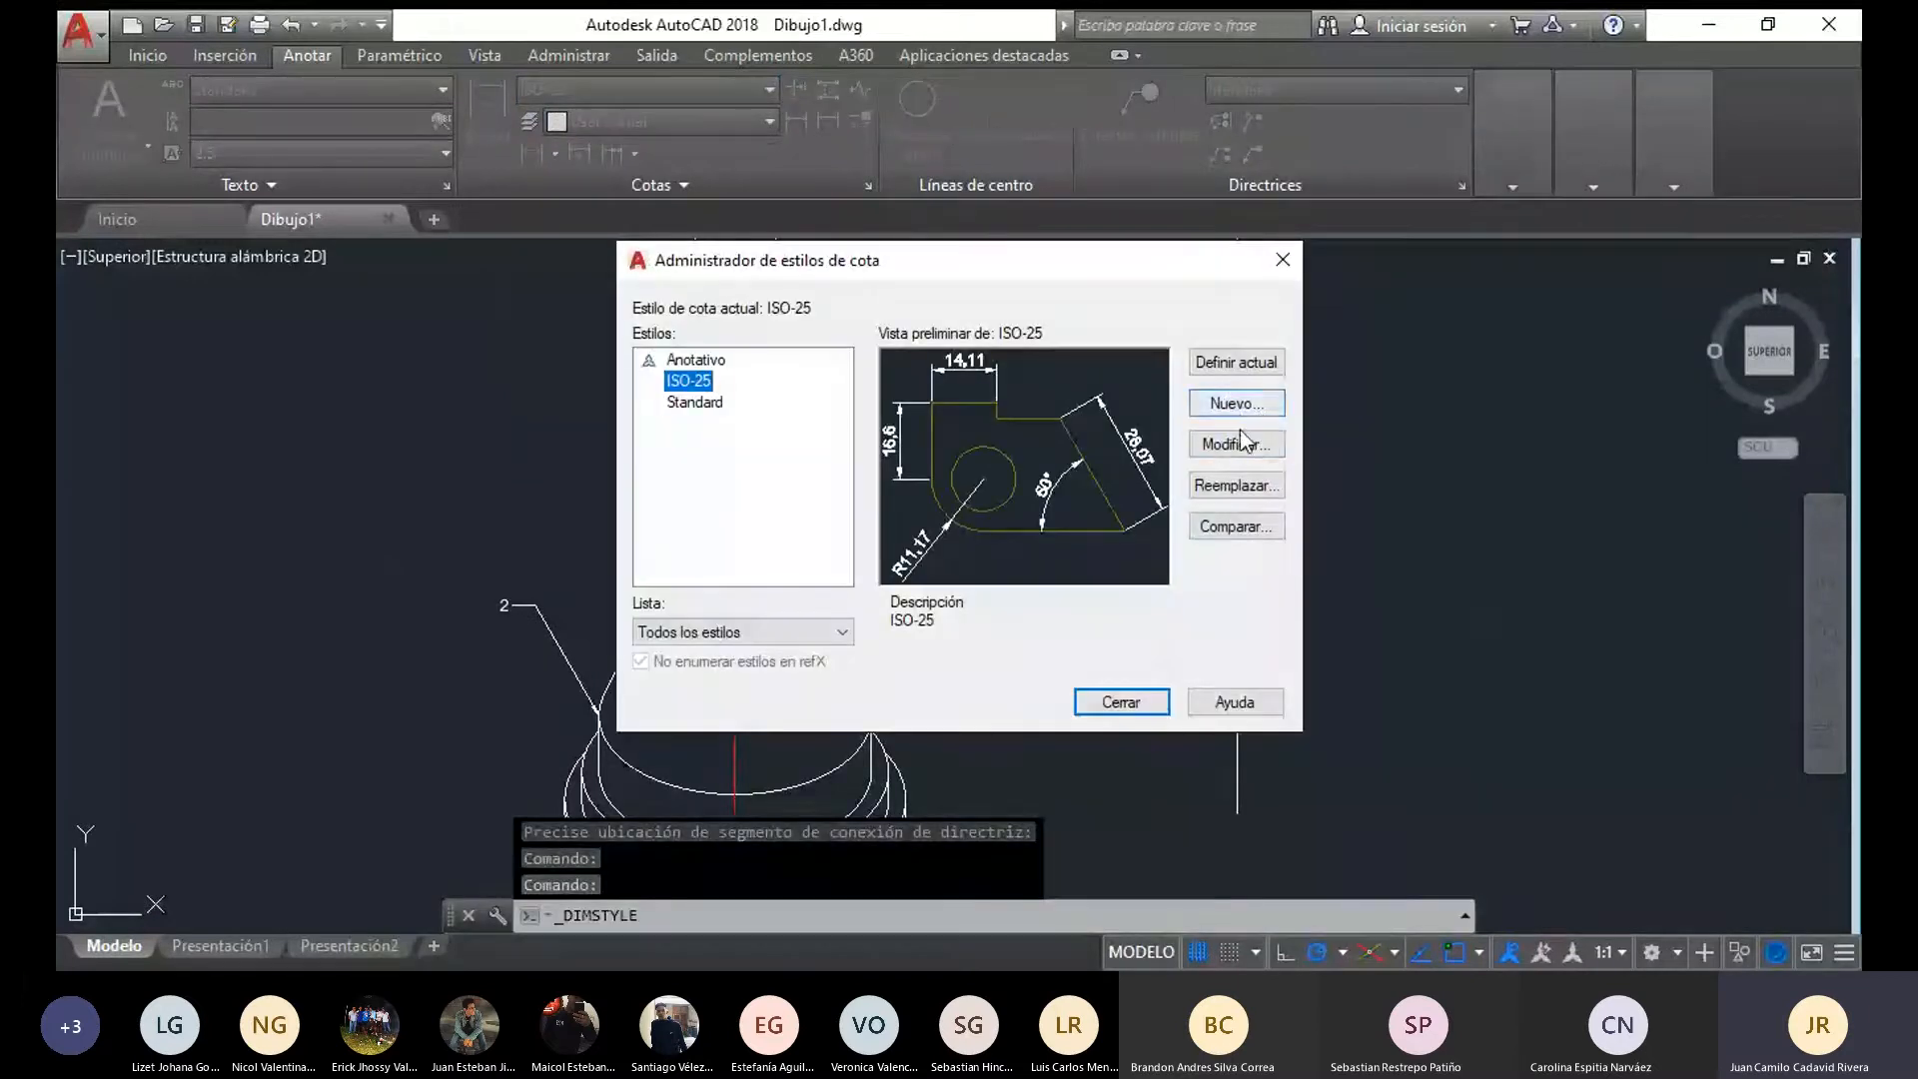
pyautogui.click(1239, 446)
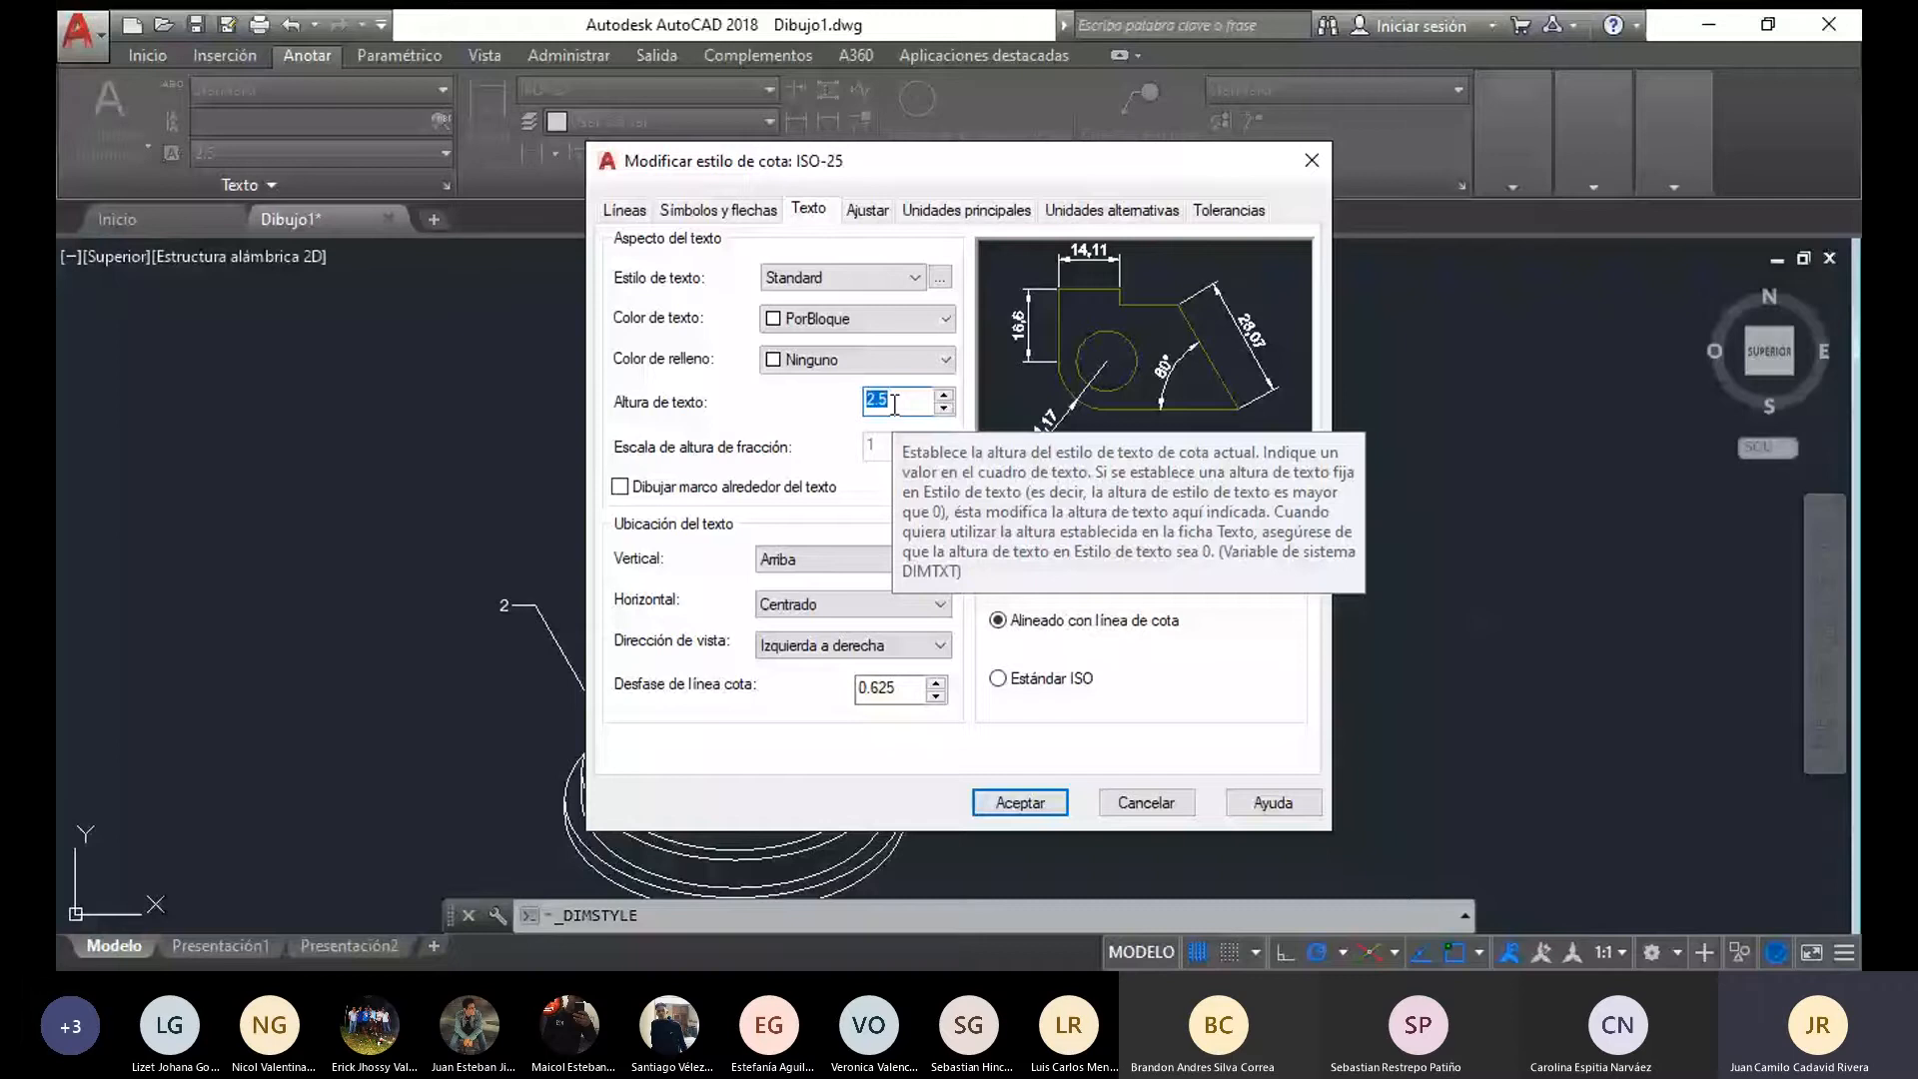
pyautogui.write('5')
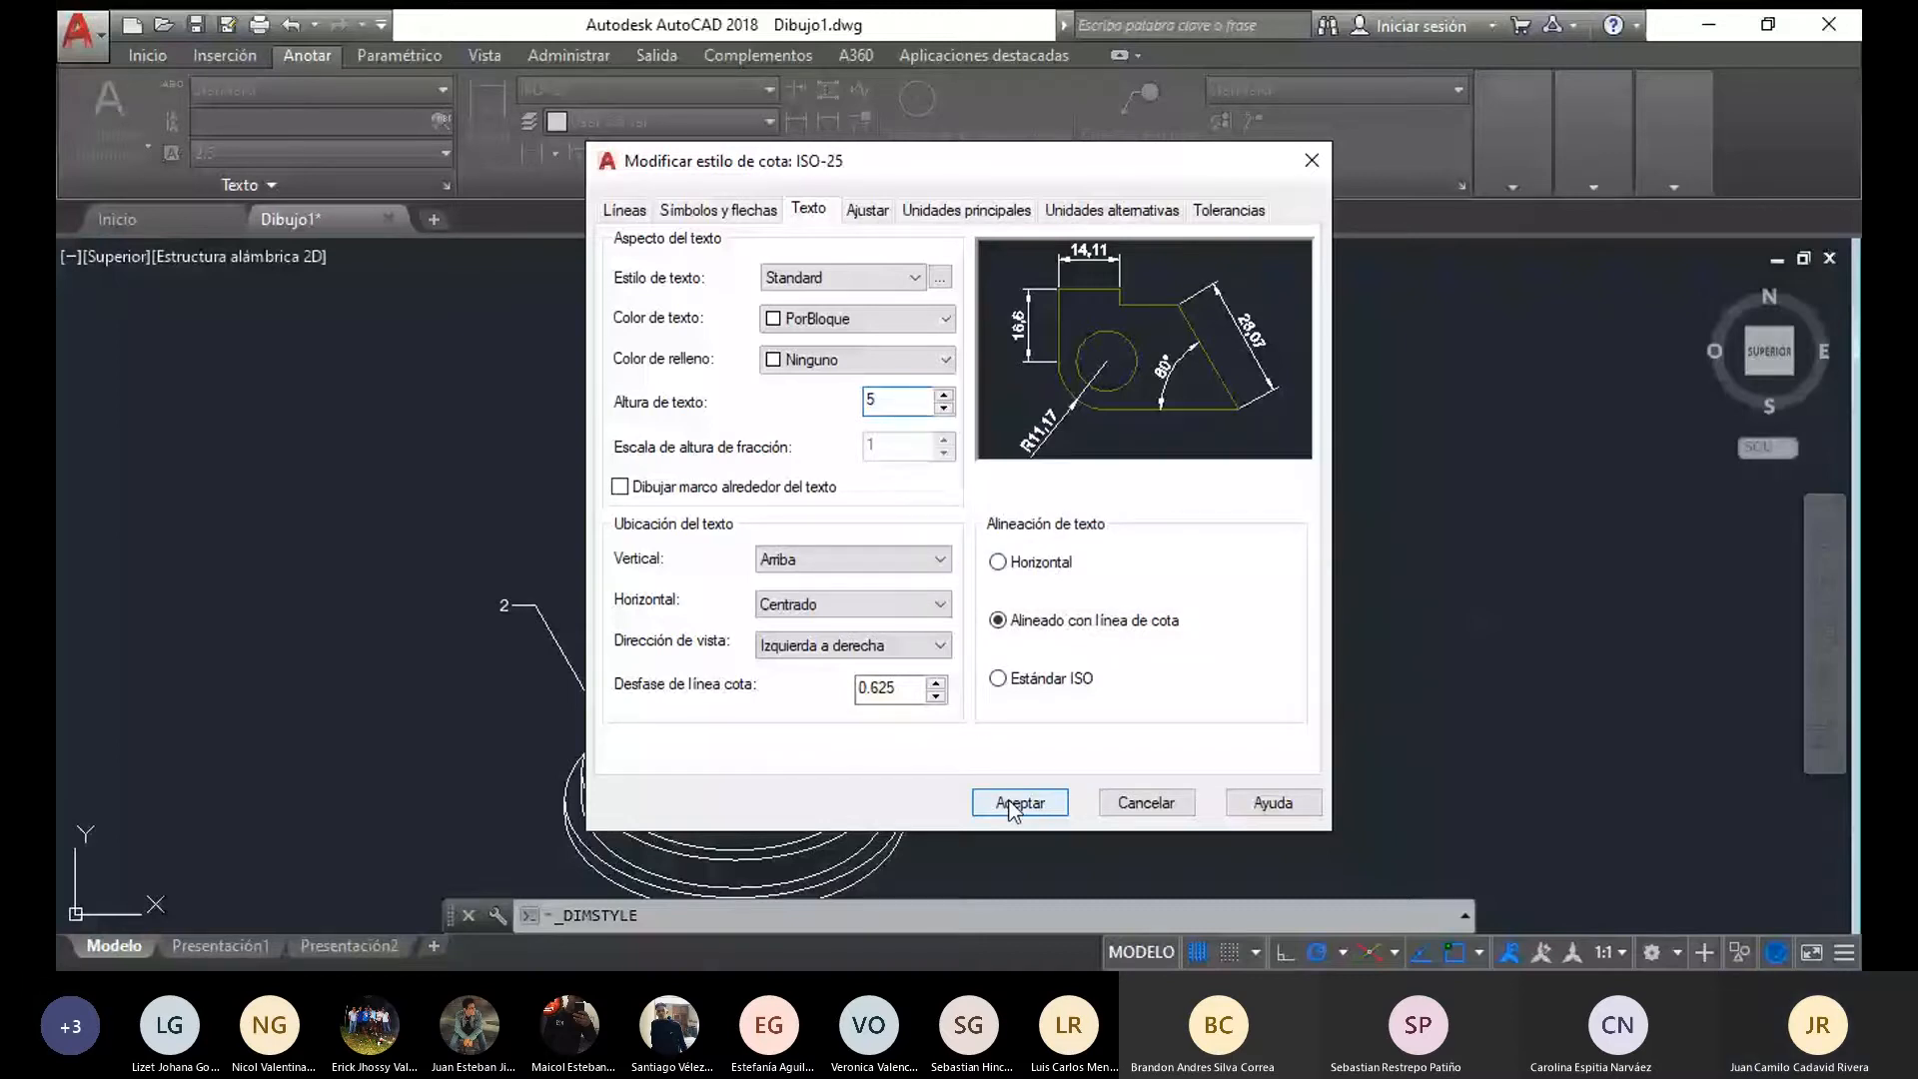
pyautogui.click(1020, 803)
pyautogui.click(506, 607)
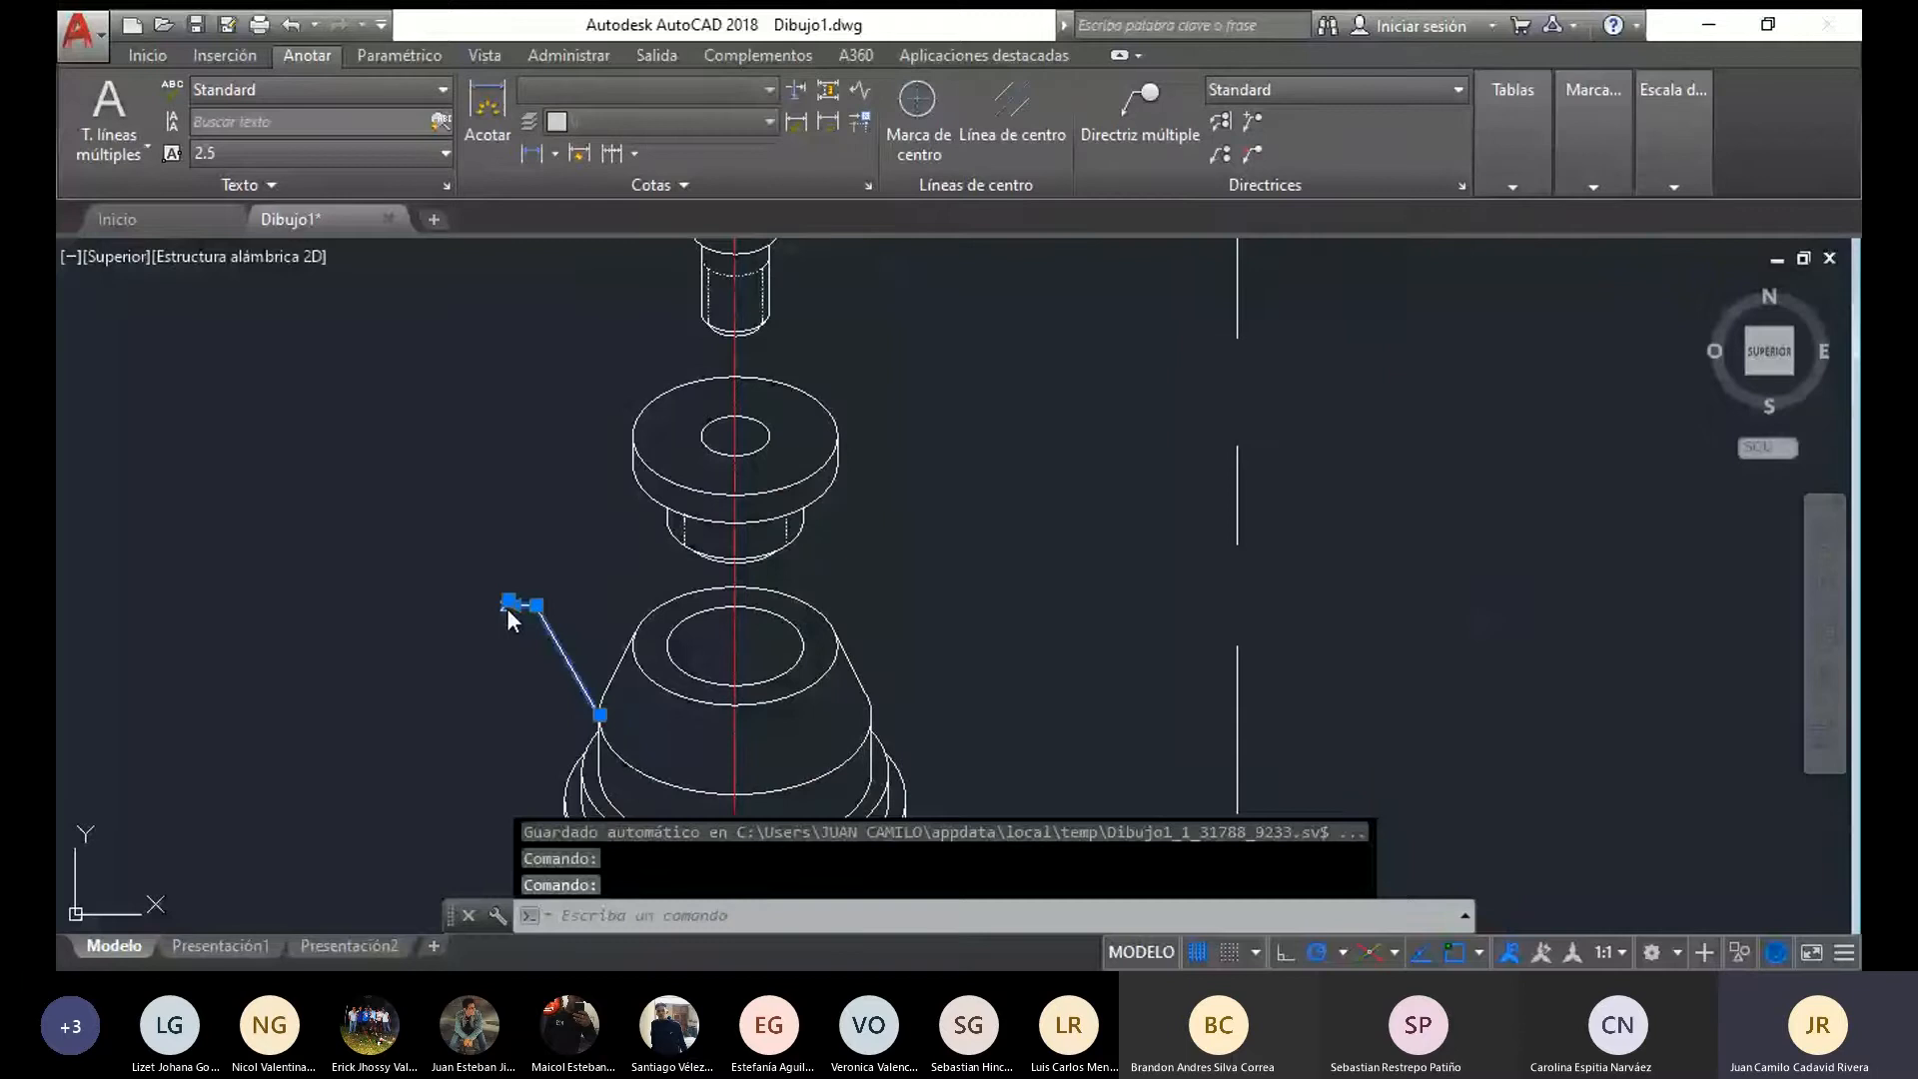
pyautogui.doubleClick(506, 607)
pyautogui.click(384, 280)
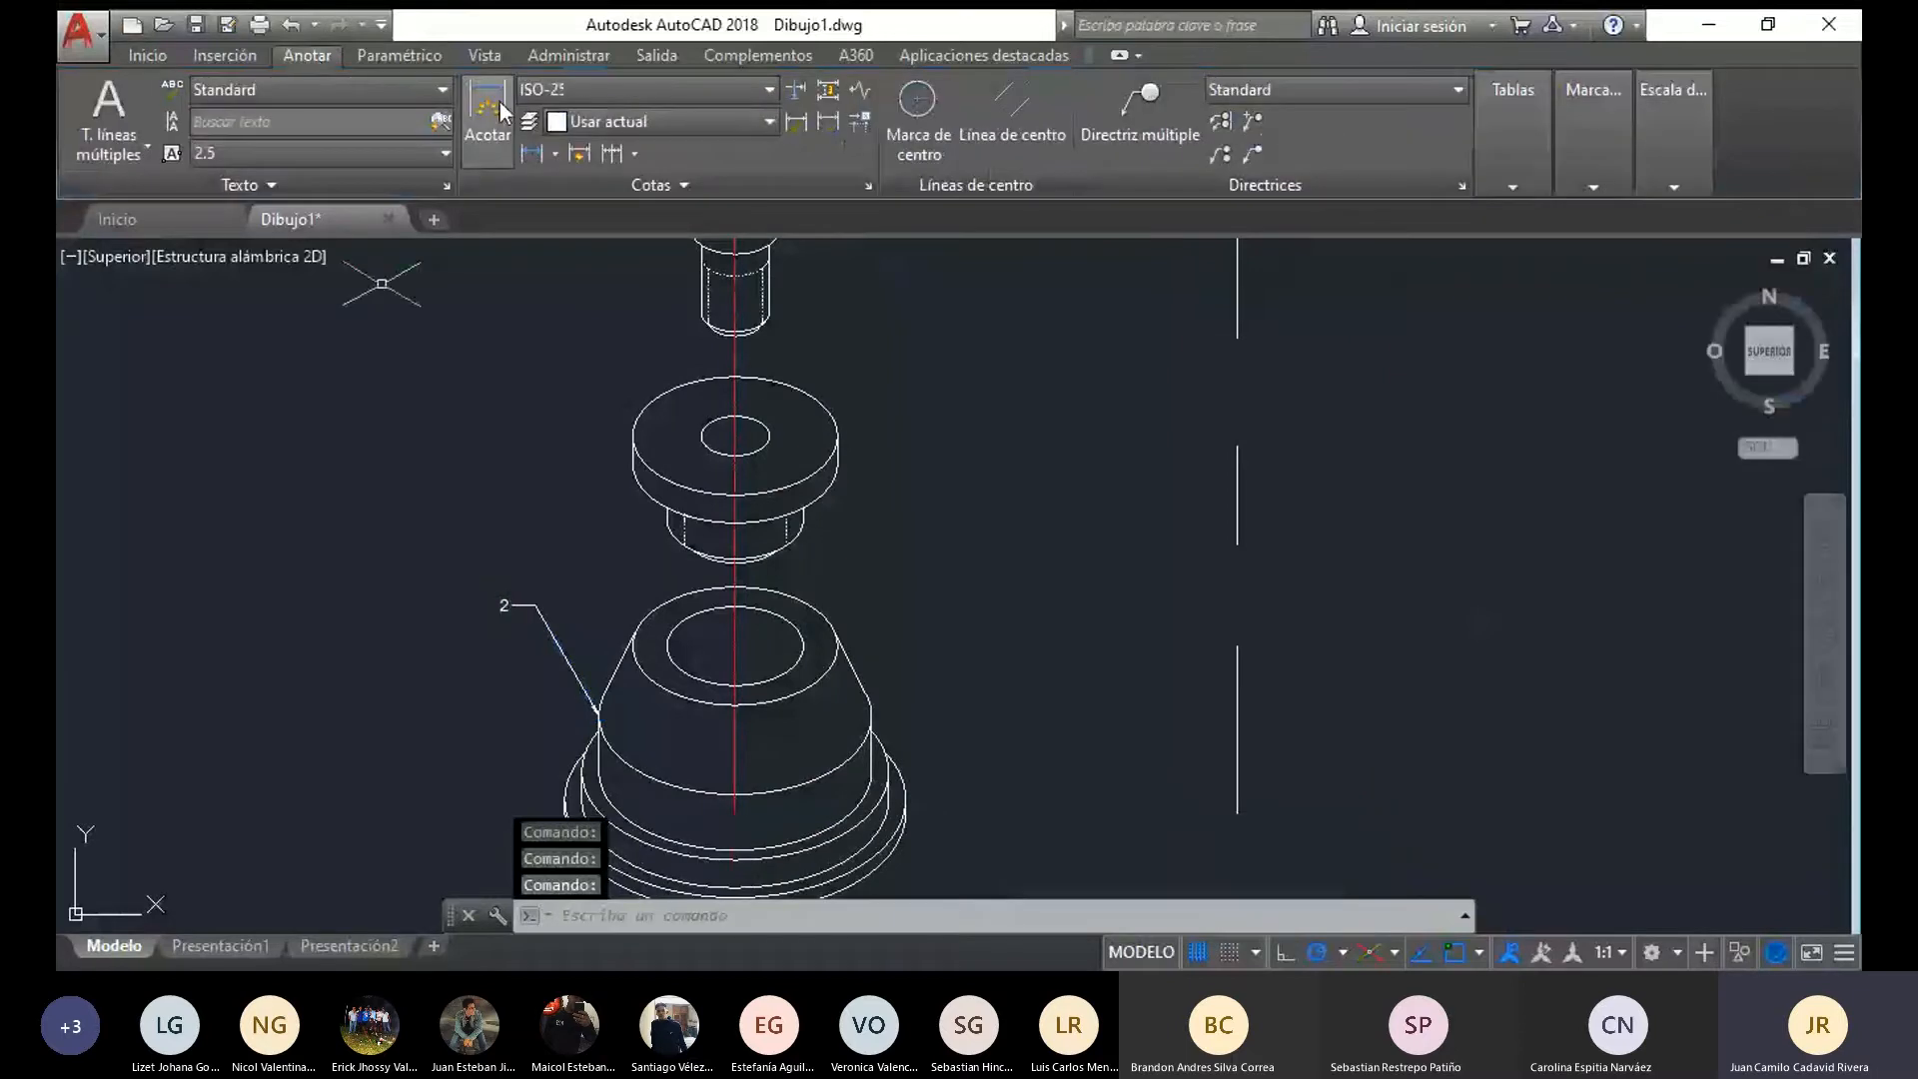
# Place a trial vertical dimension from the centre of the conical base's top opening down along the axis, and delete it
pyautogui.moveTo(967, 686); pyautogui.dragTo(893, 626, button='middle')
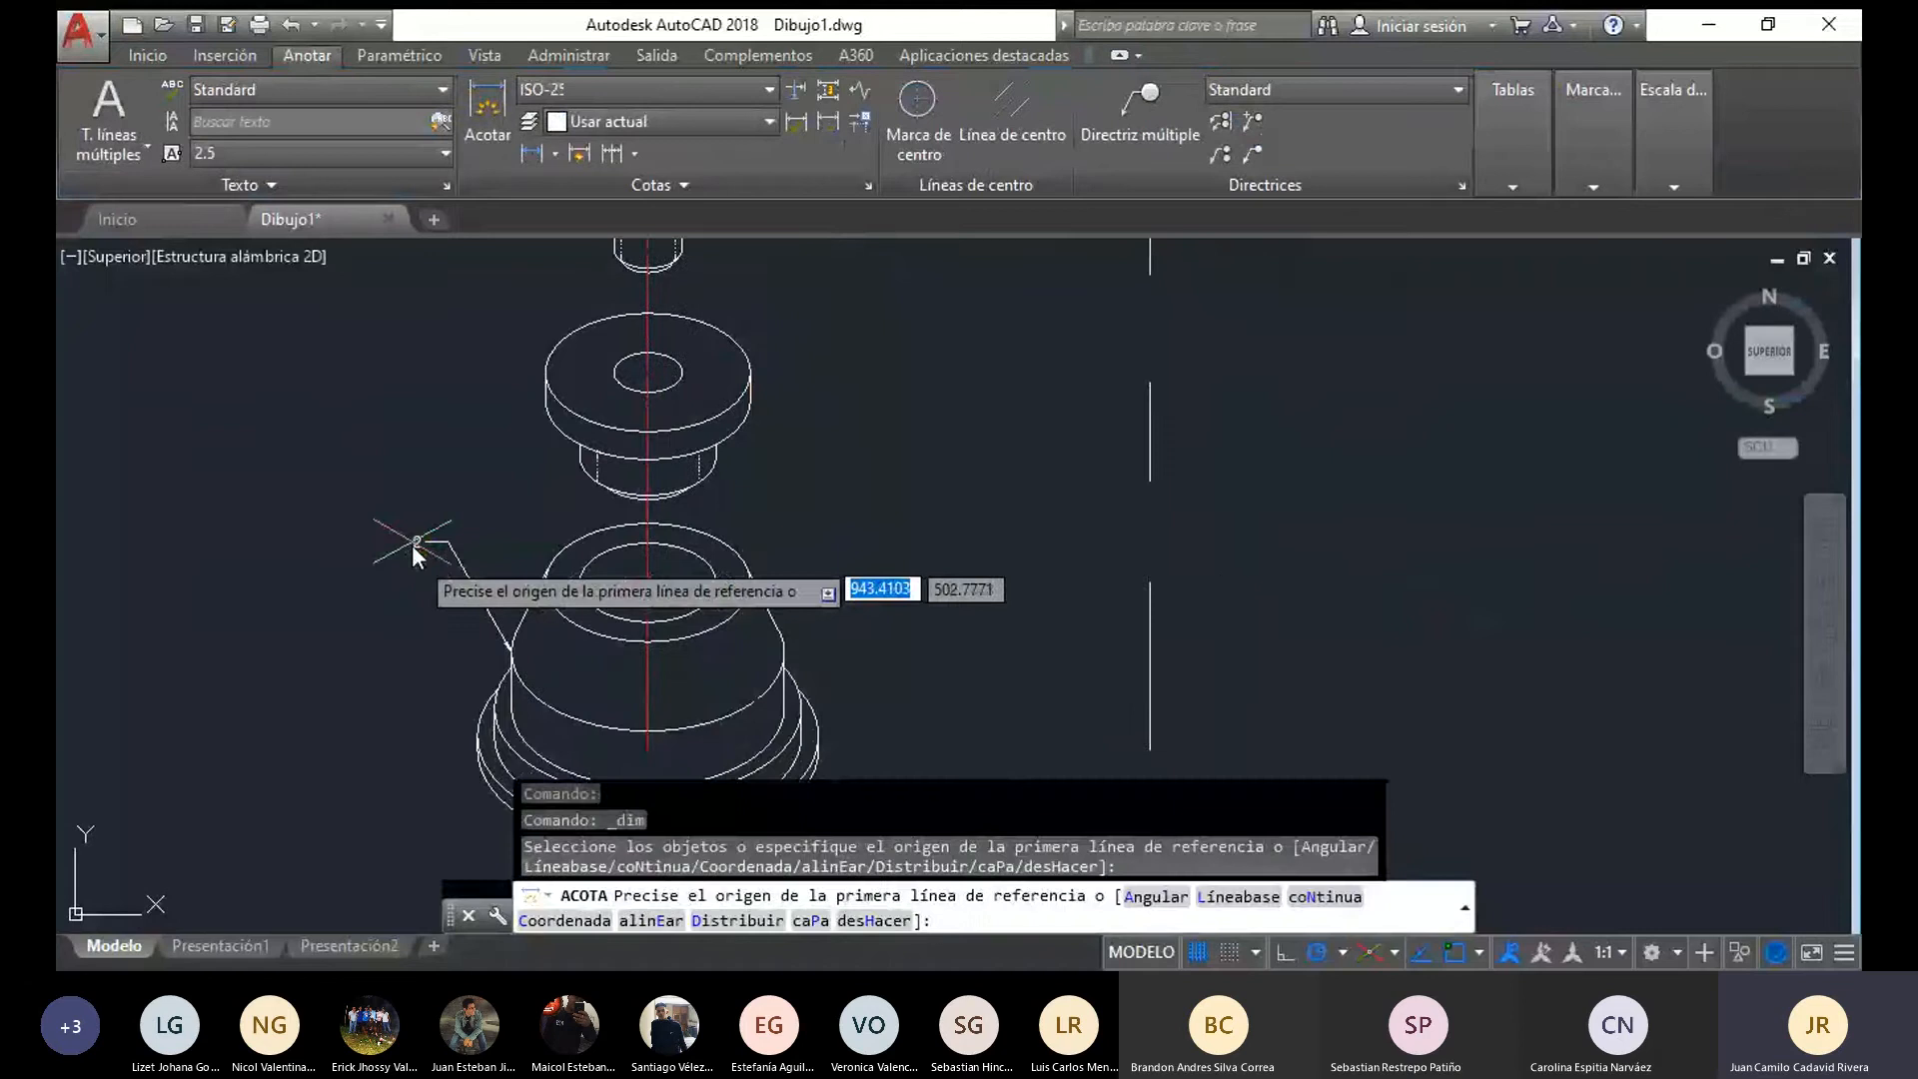
pyautogui.click(648, 580)
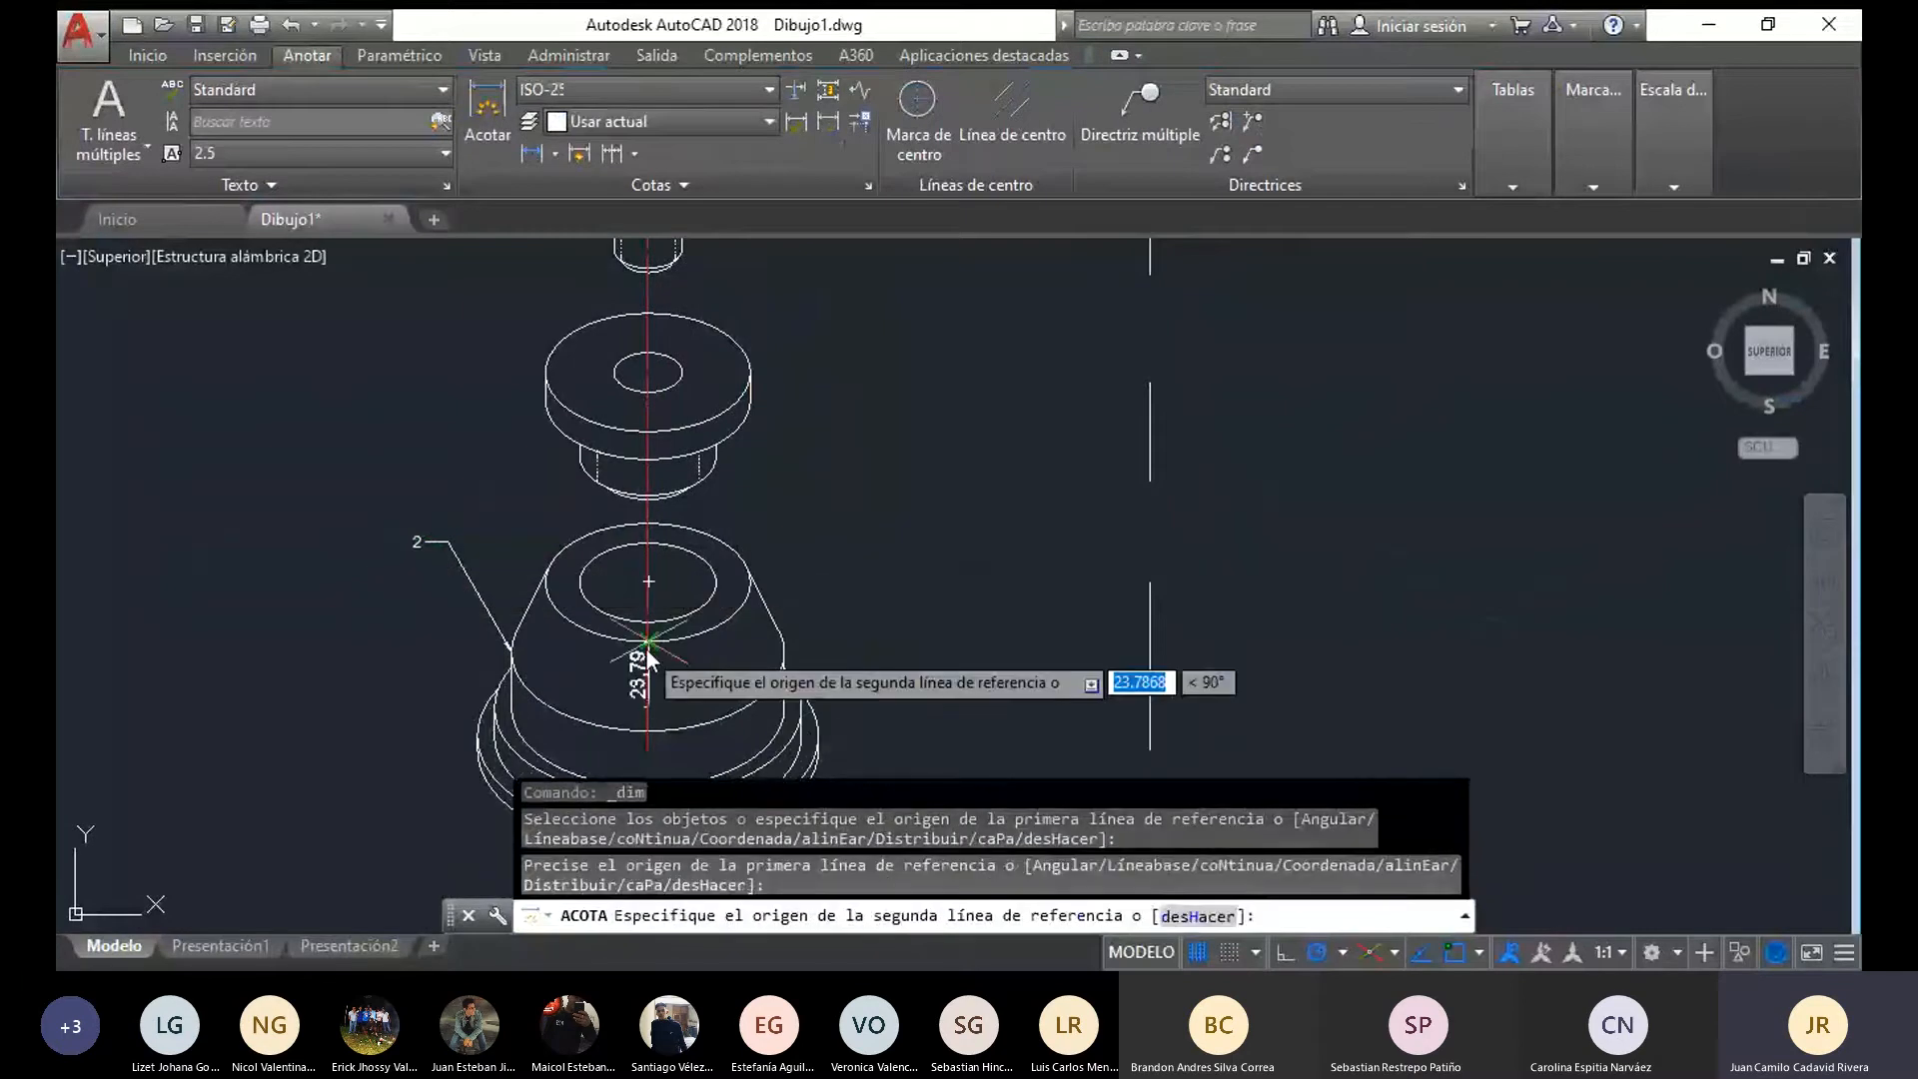
pyautogui.click(649, 707)
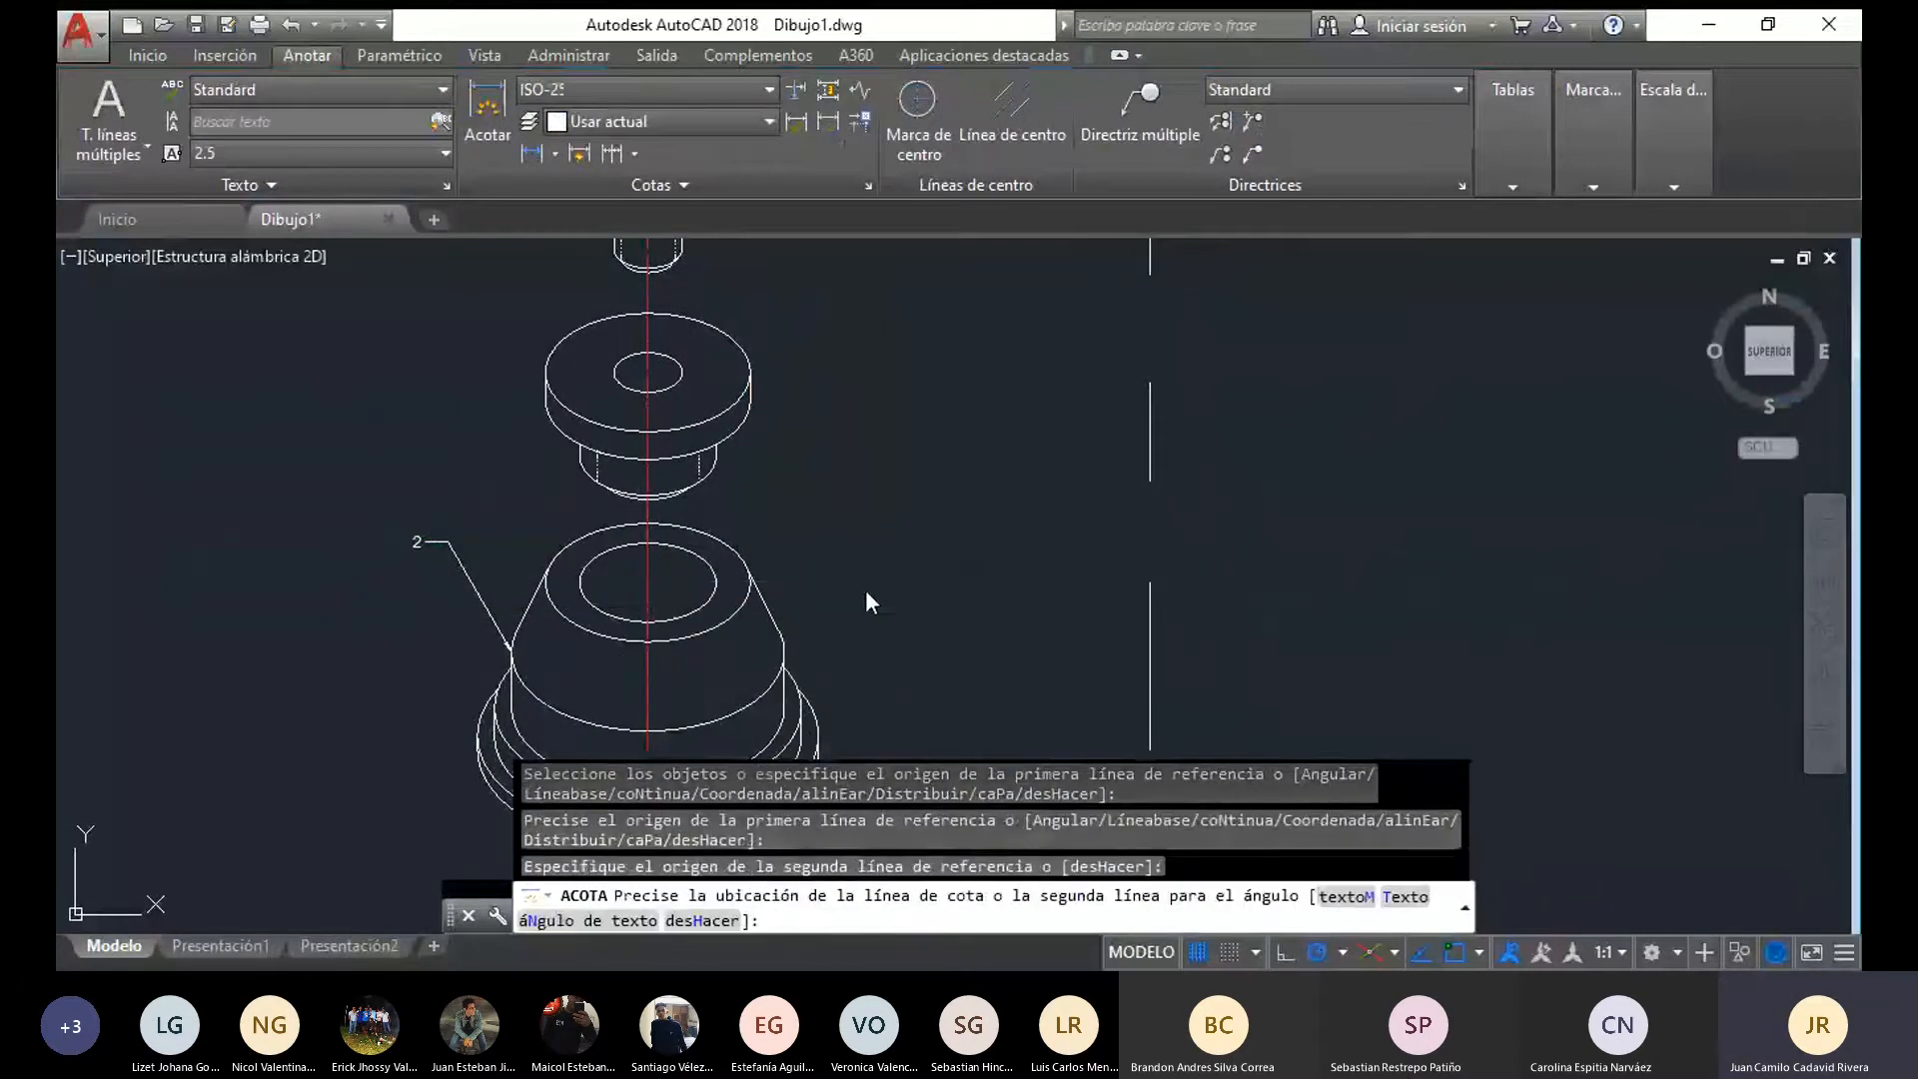
pyautogui.click(865, 594)
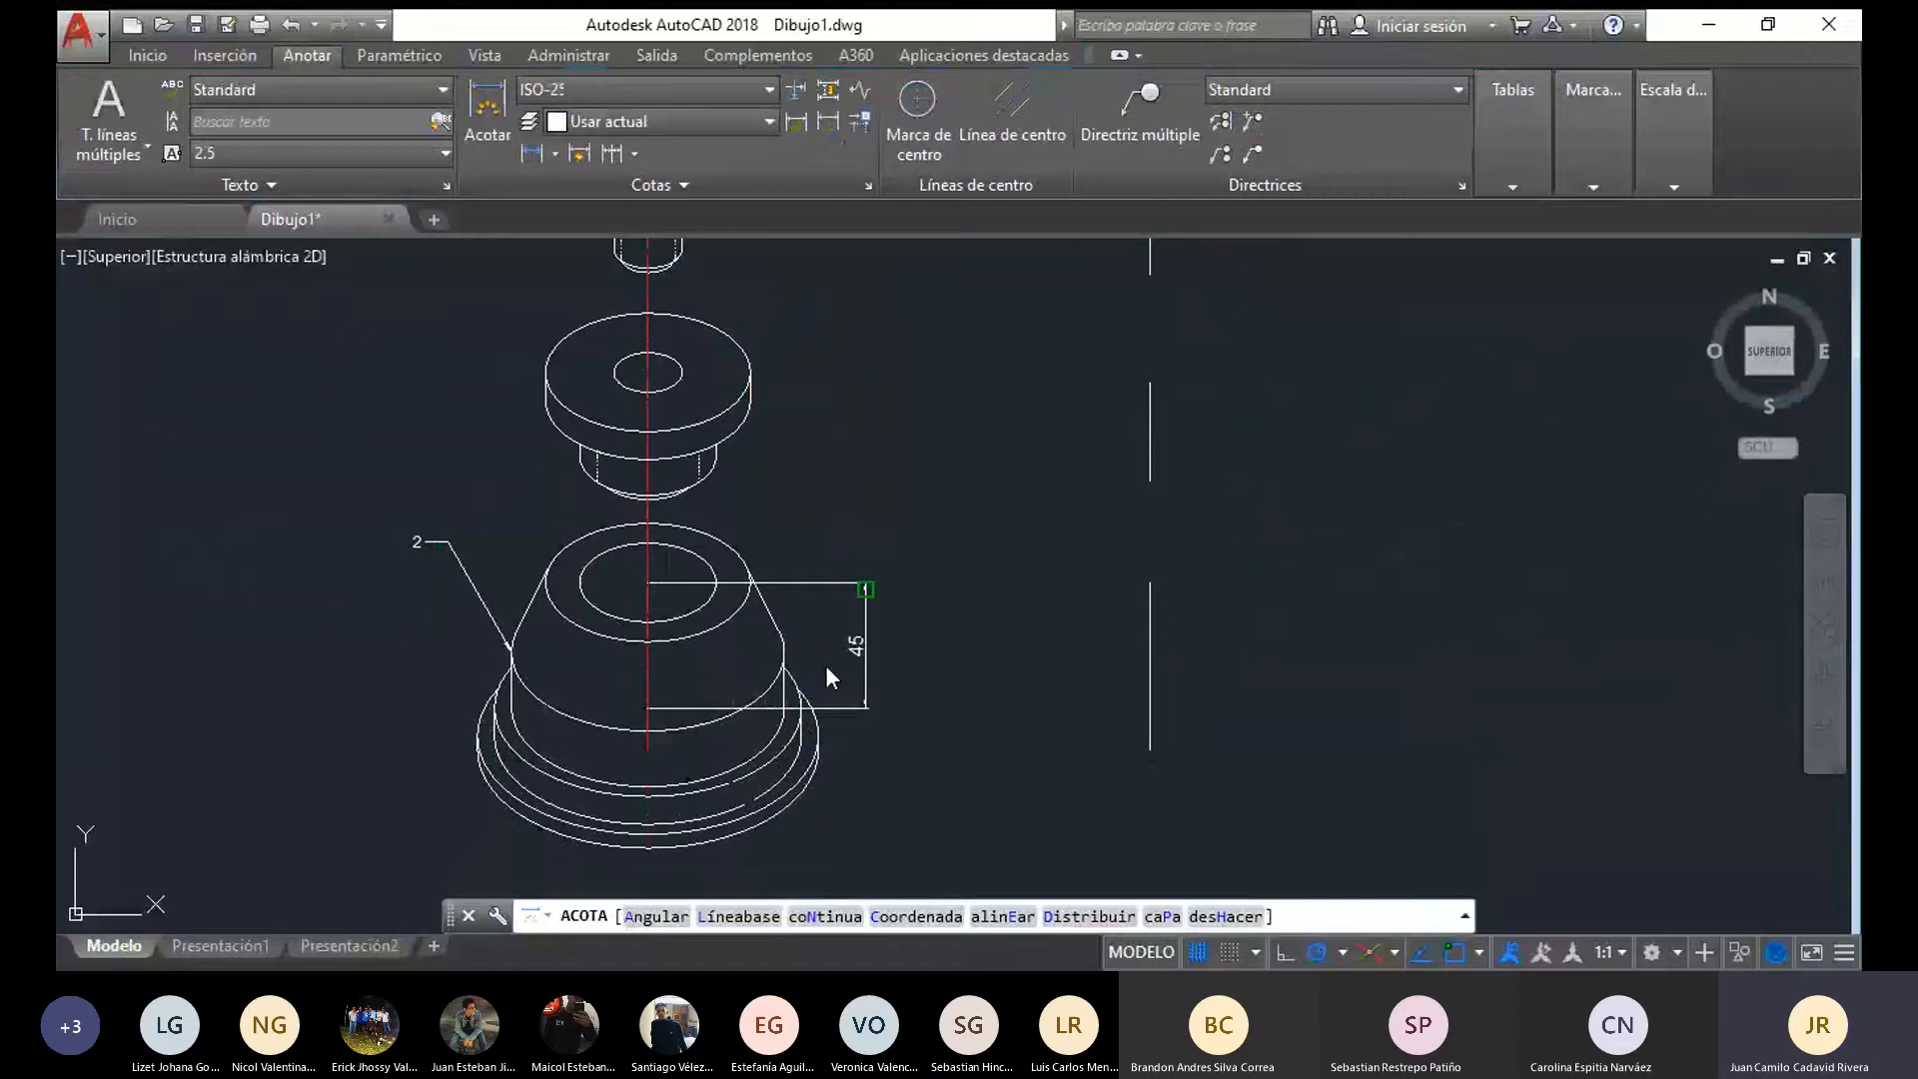
pyautogui.press('Escape')
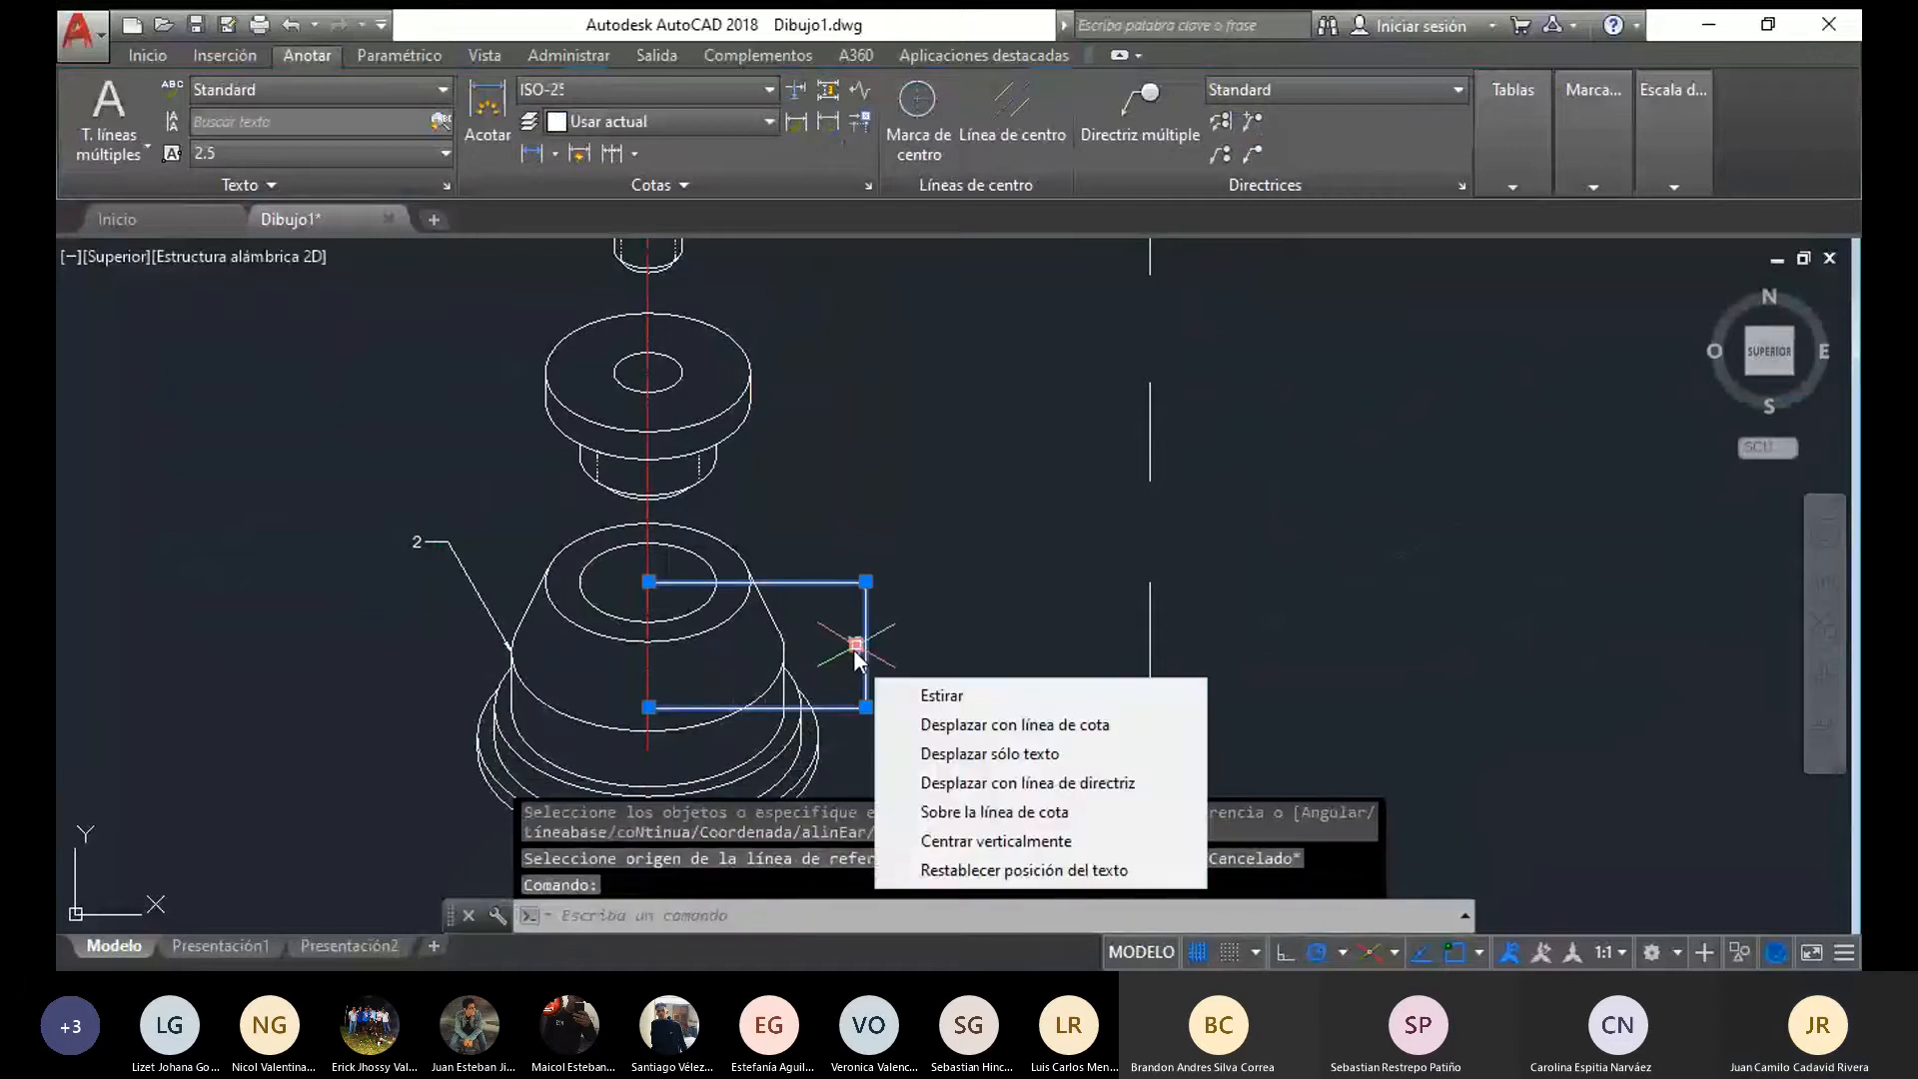
pyautogui.press('Delete')
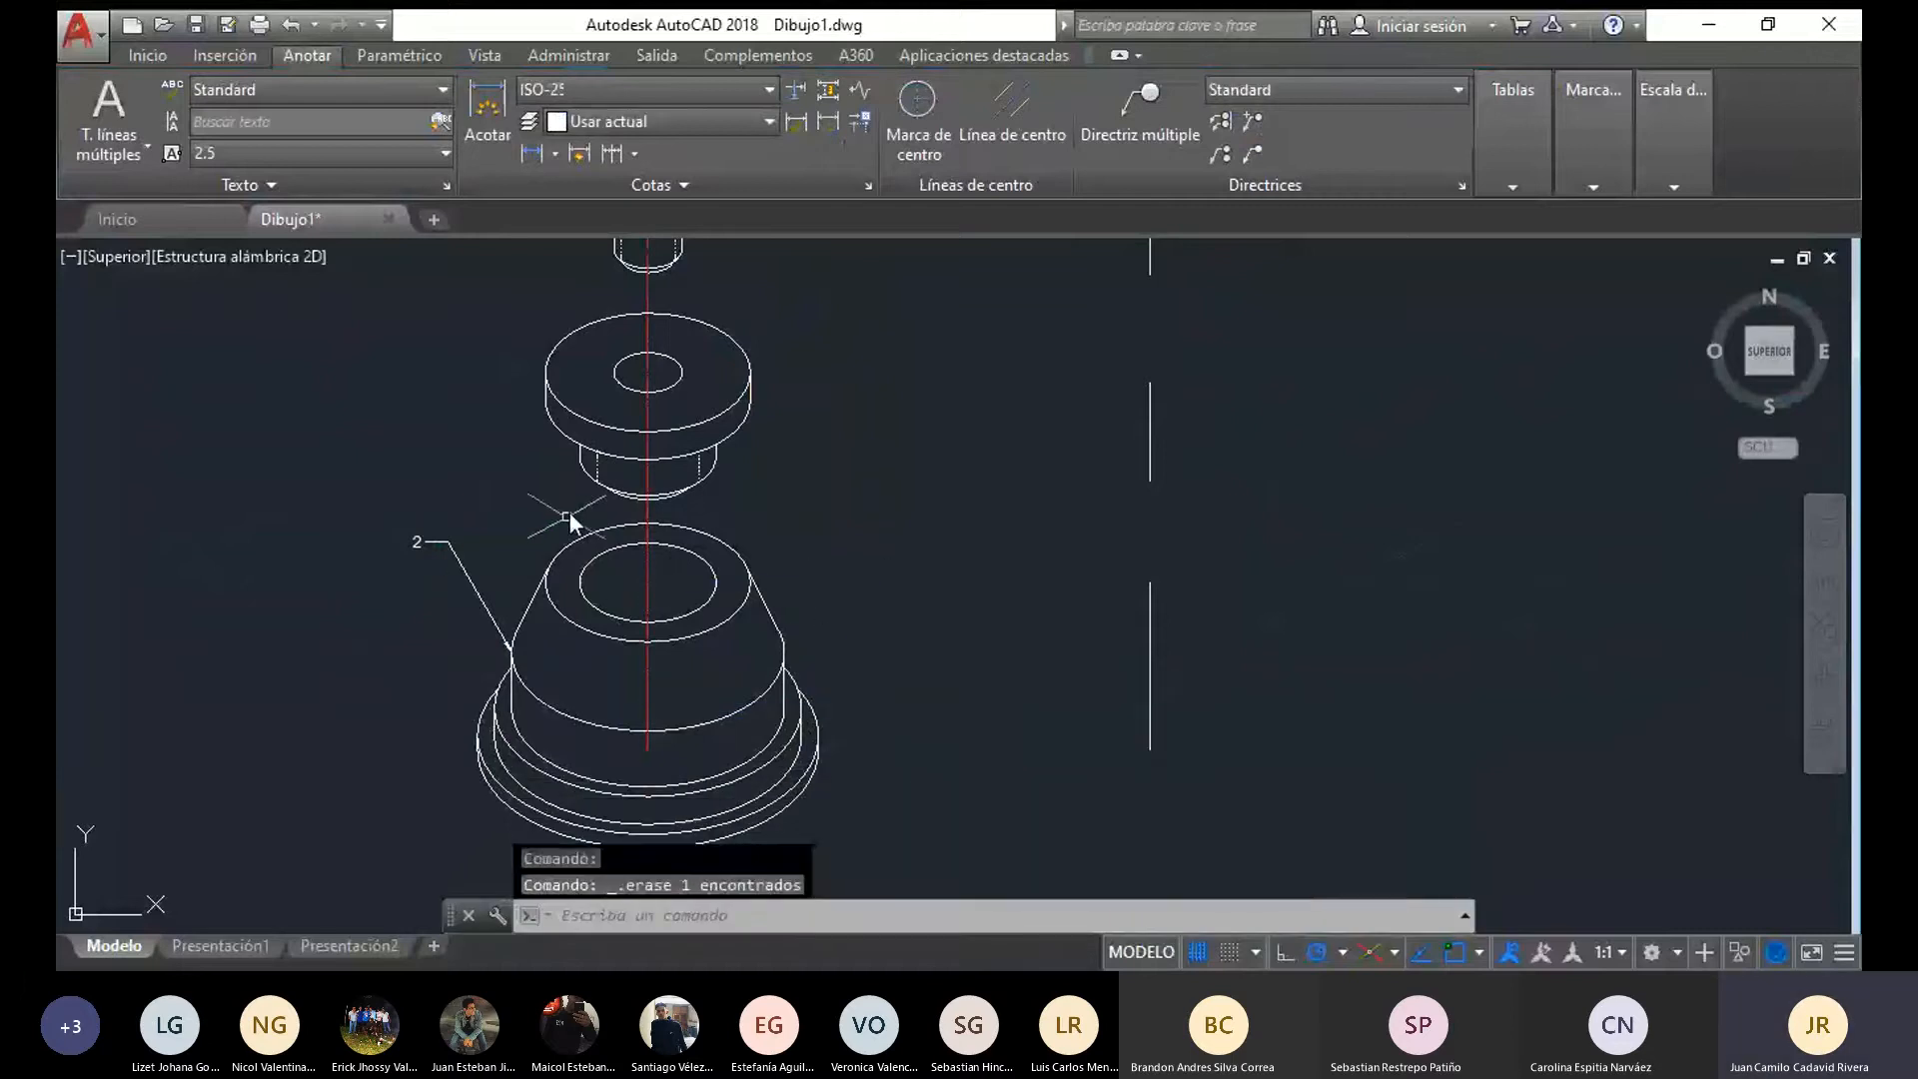
# Set the text height of the conical base's leader label to 10
pyautogui.doubleClick(420, 548)
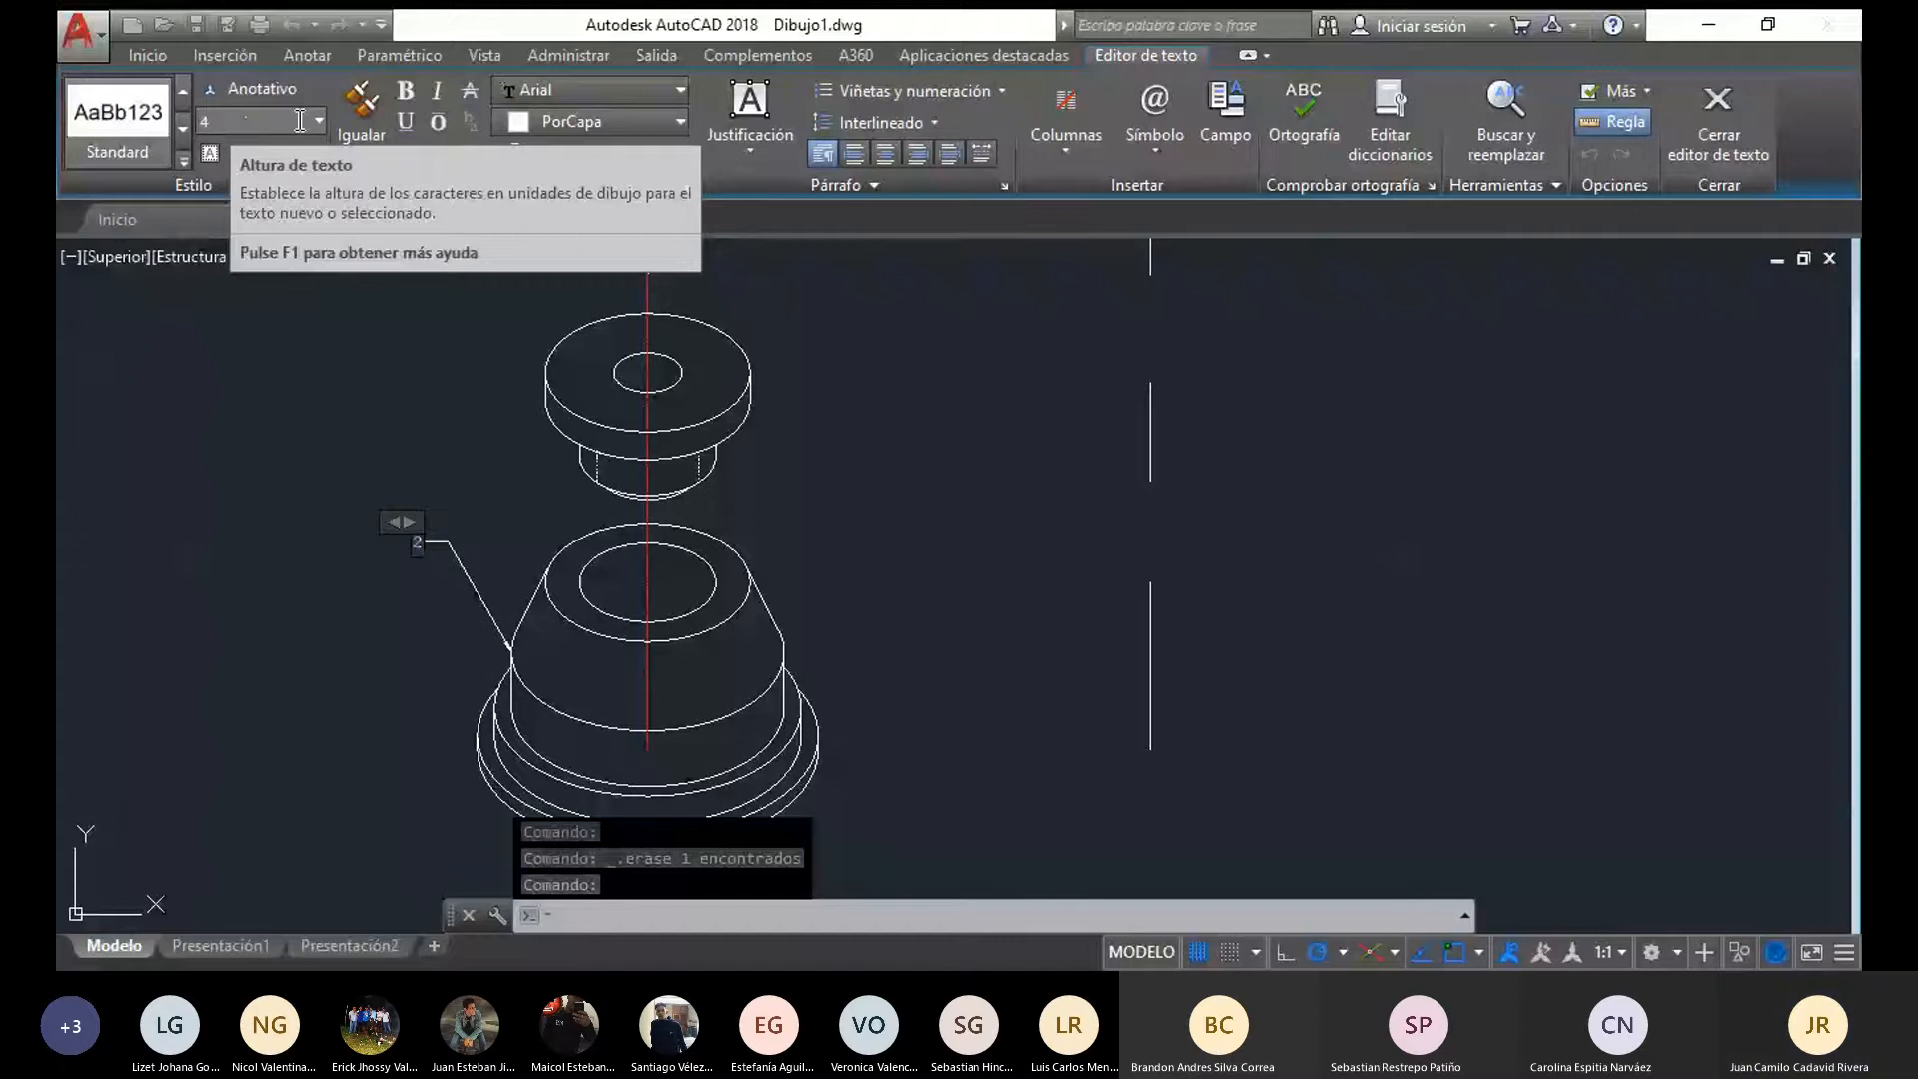
pyautogui.click(263, 120)
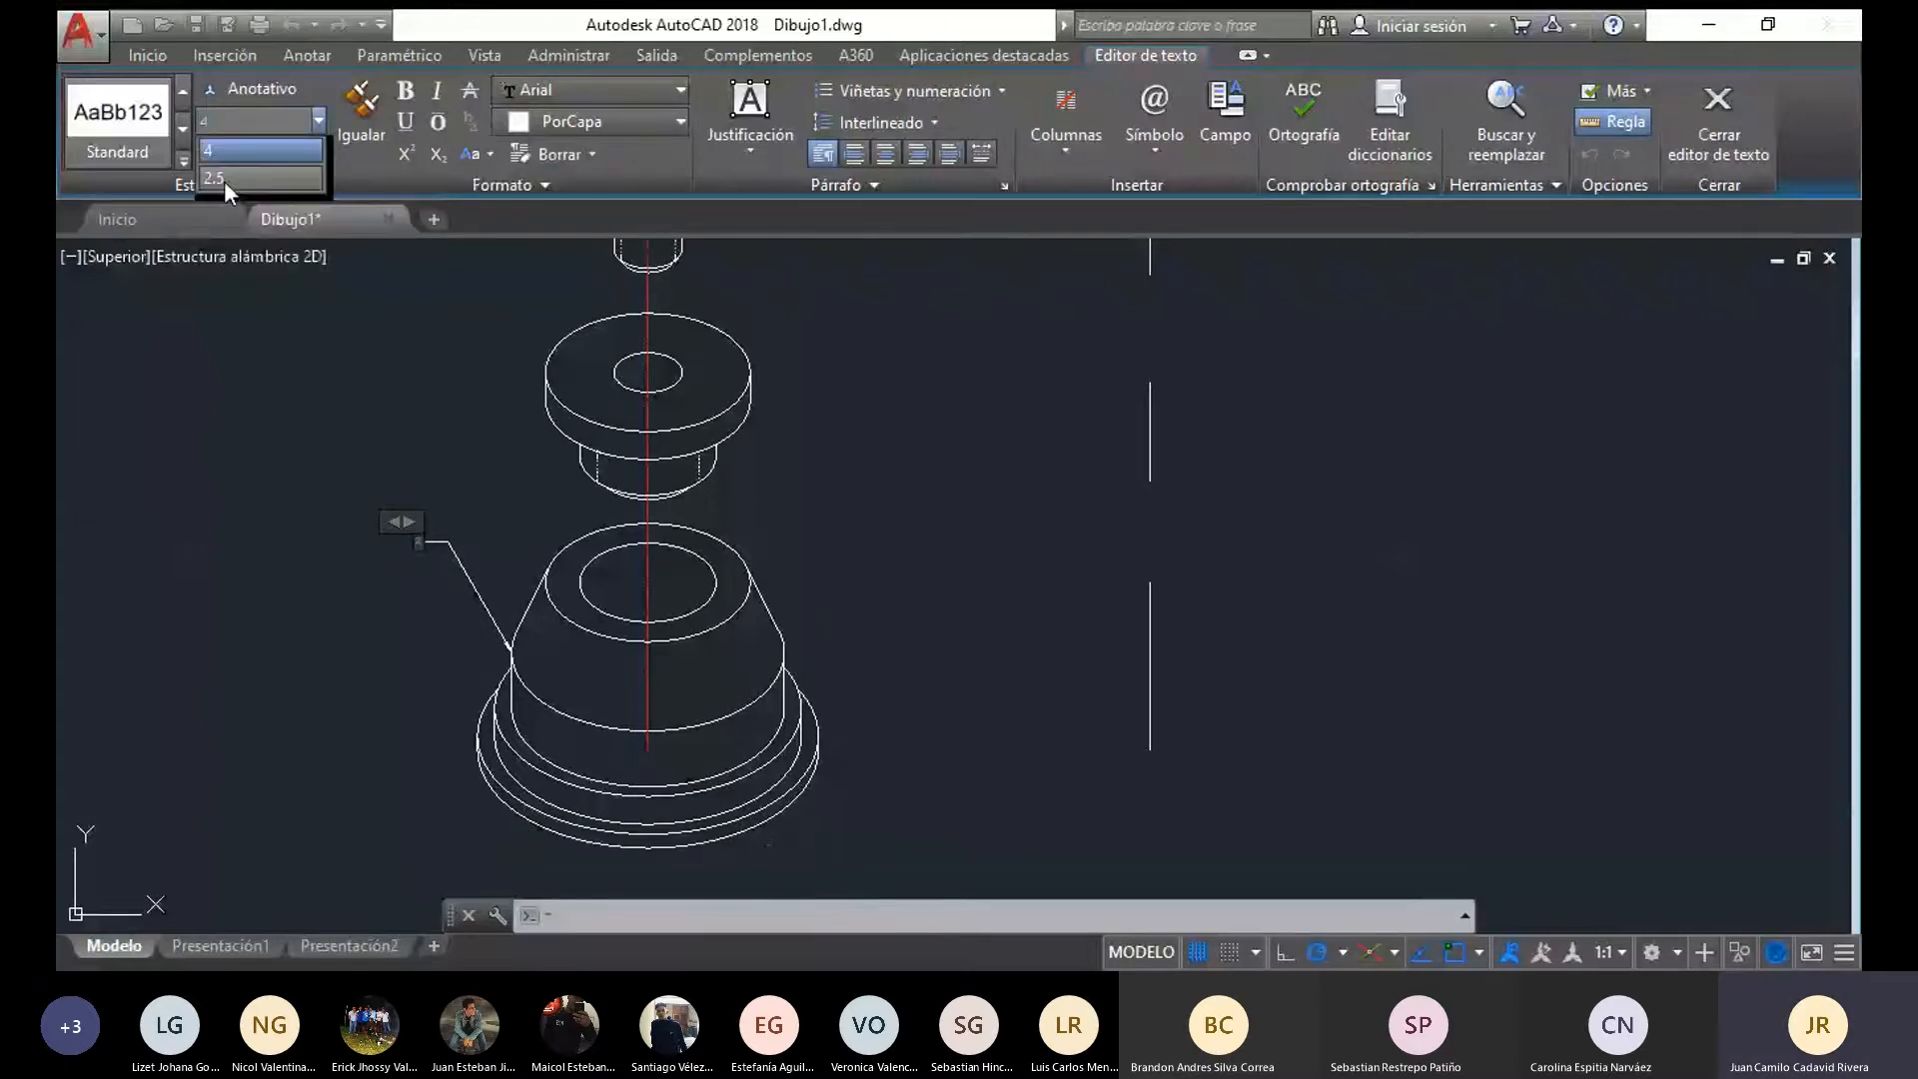
pyautogui.click(222, 122)
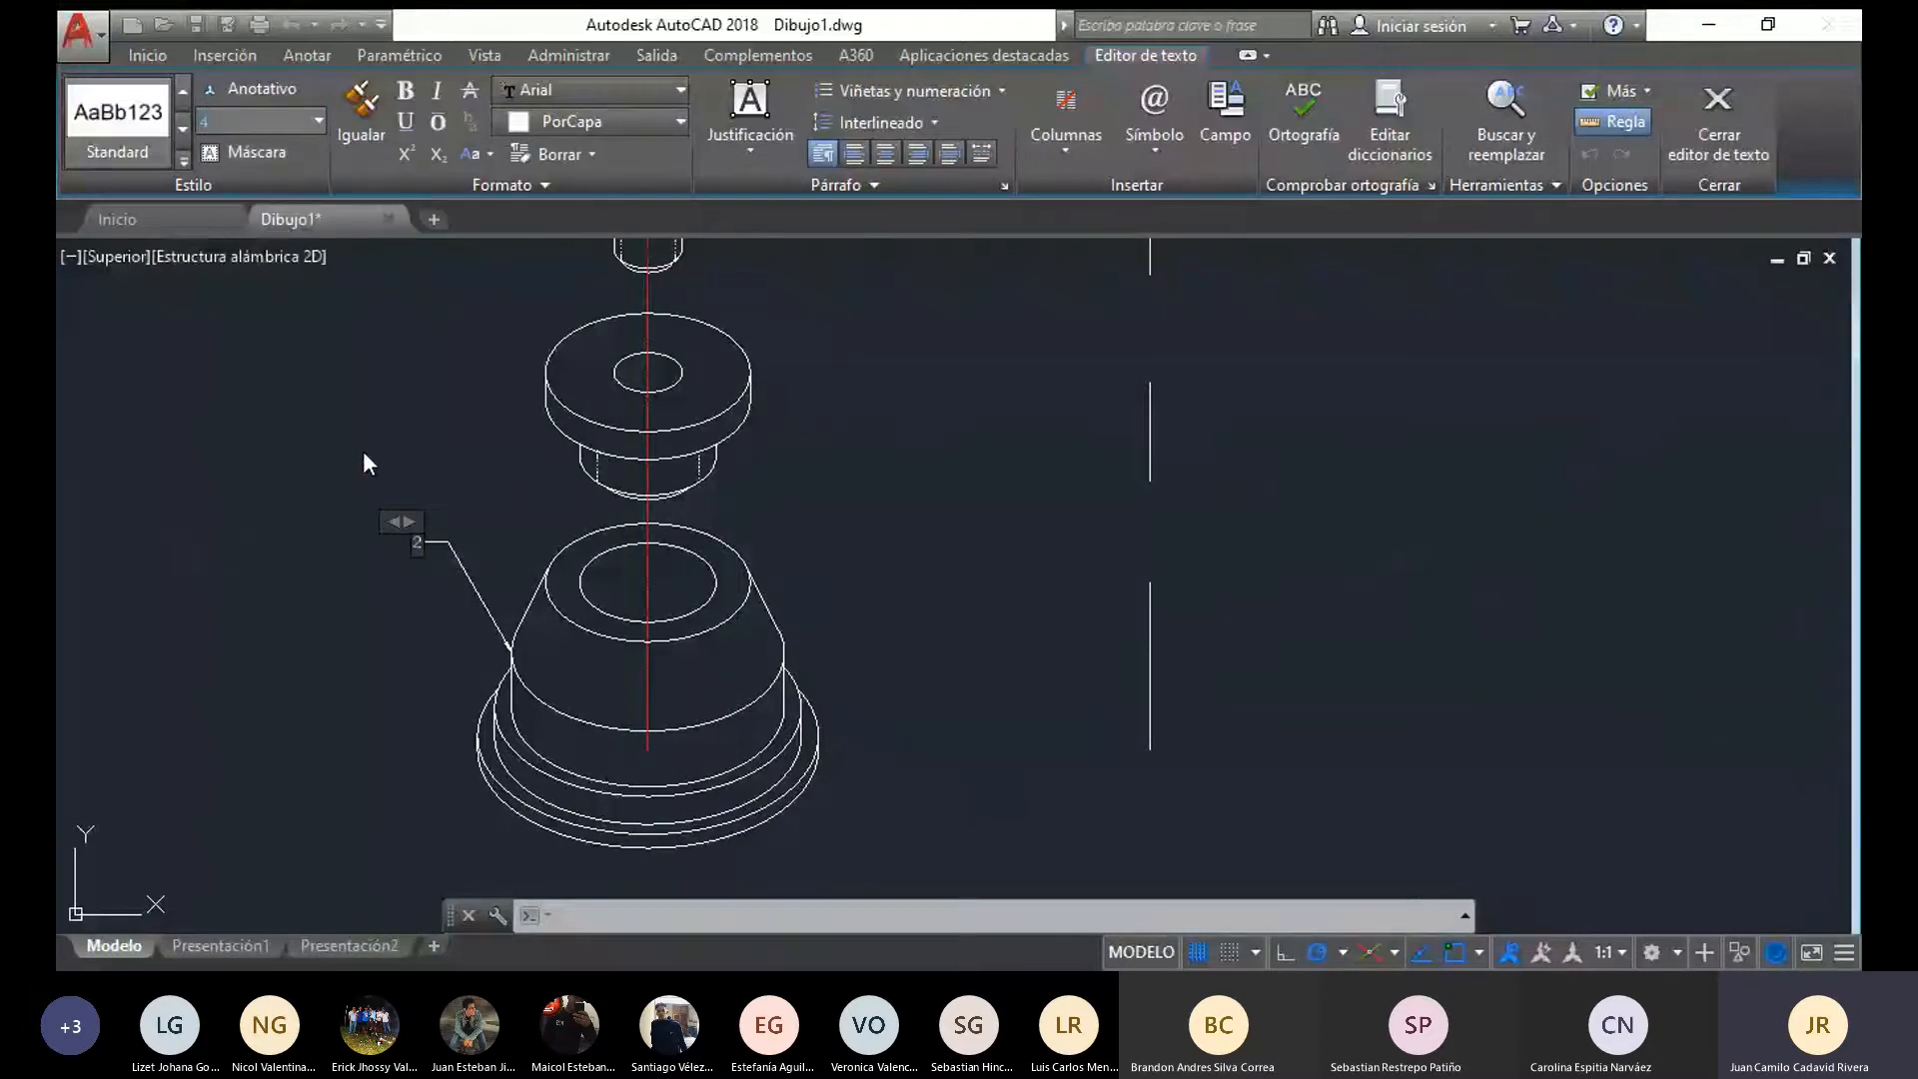
pyautogui.write('10')
pyautogui.press('Return')
pyautogui.click(423, 633)
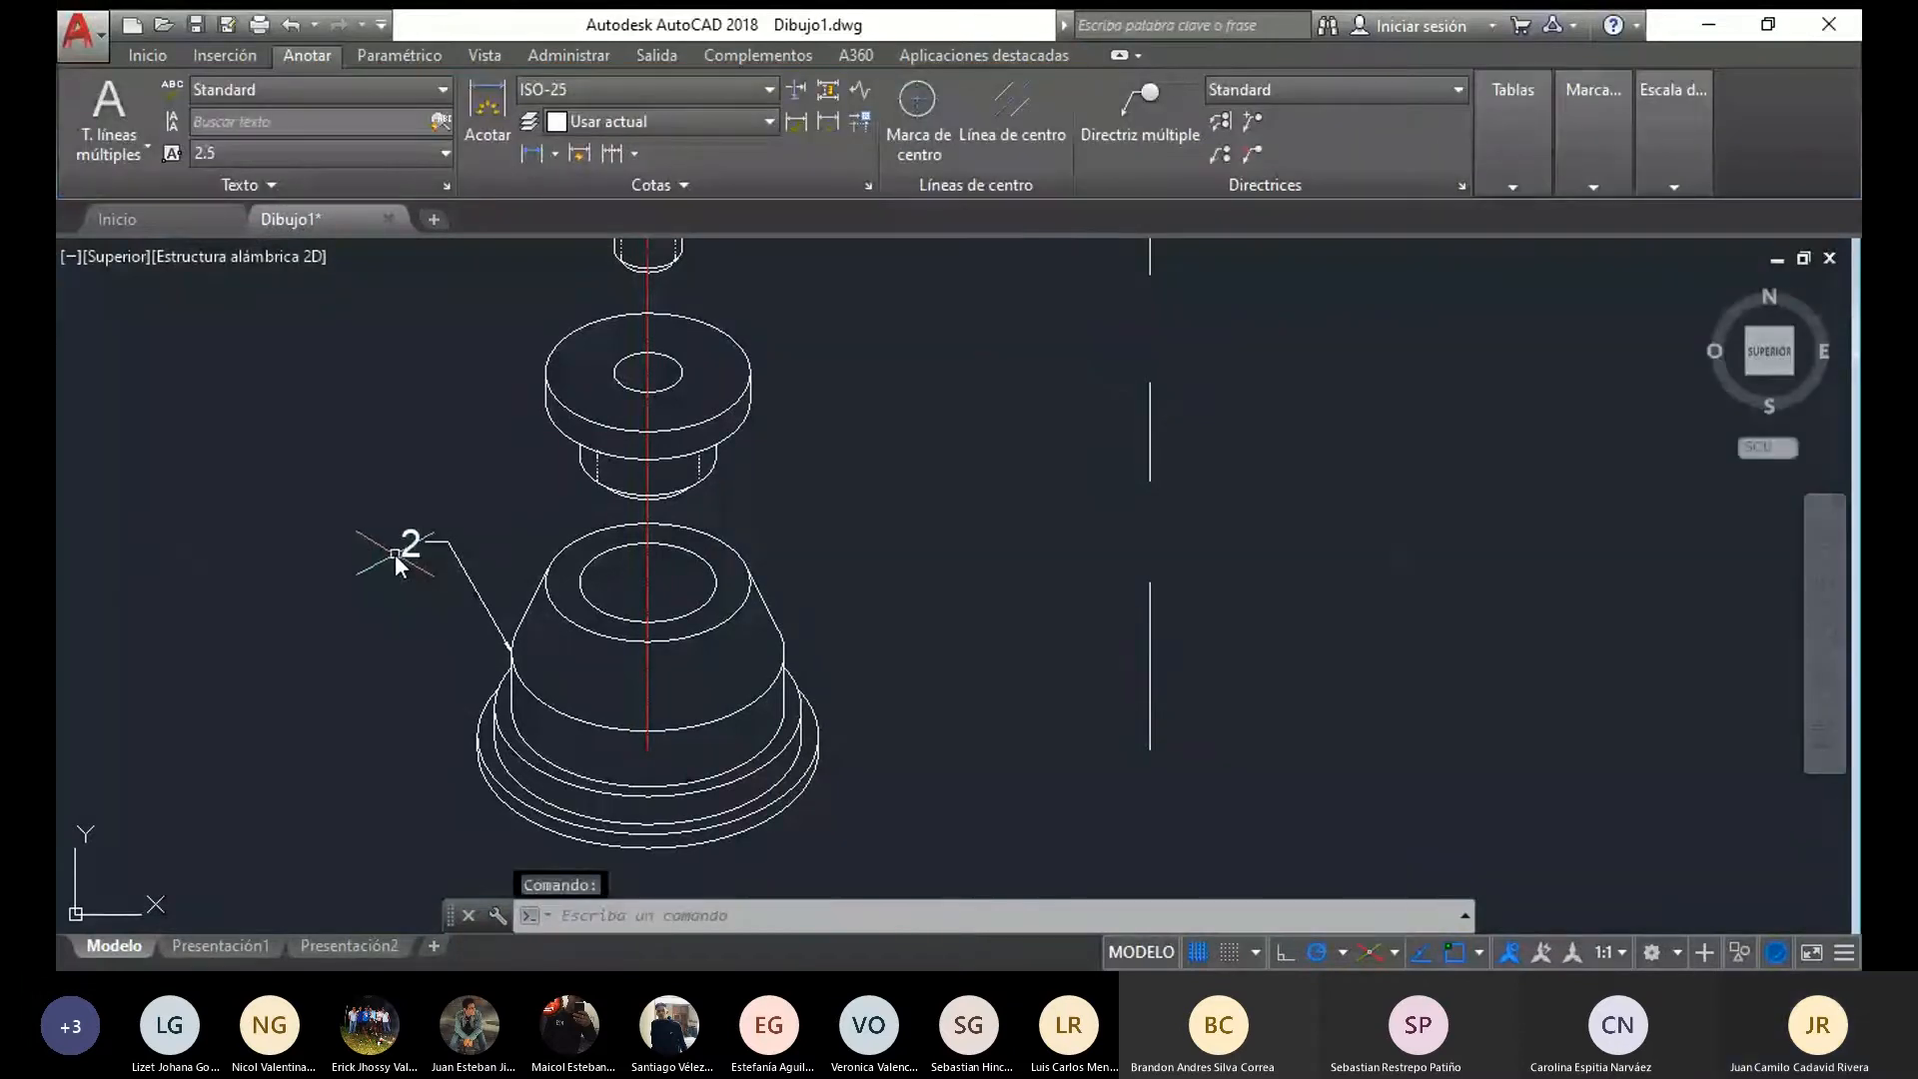
# Add a multileader labelled 3 pointing to the left edge of the middle flanged part, with text height 10
pyautogui.scroll(-3, 396, 560)
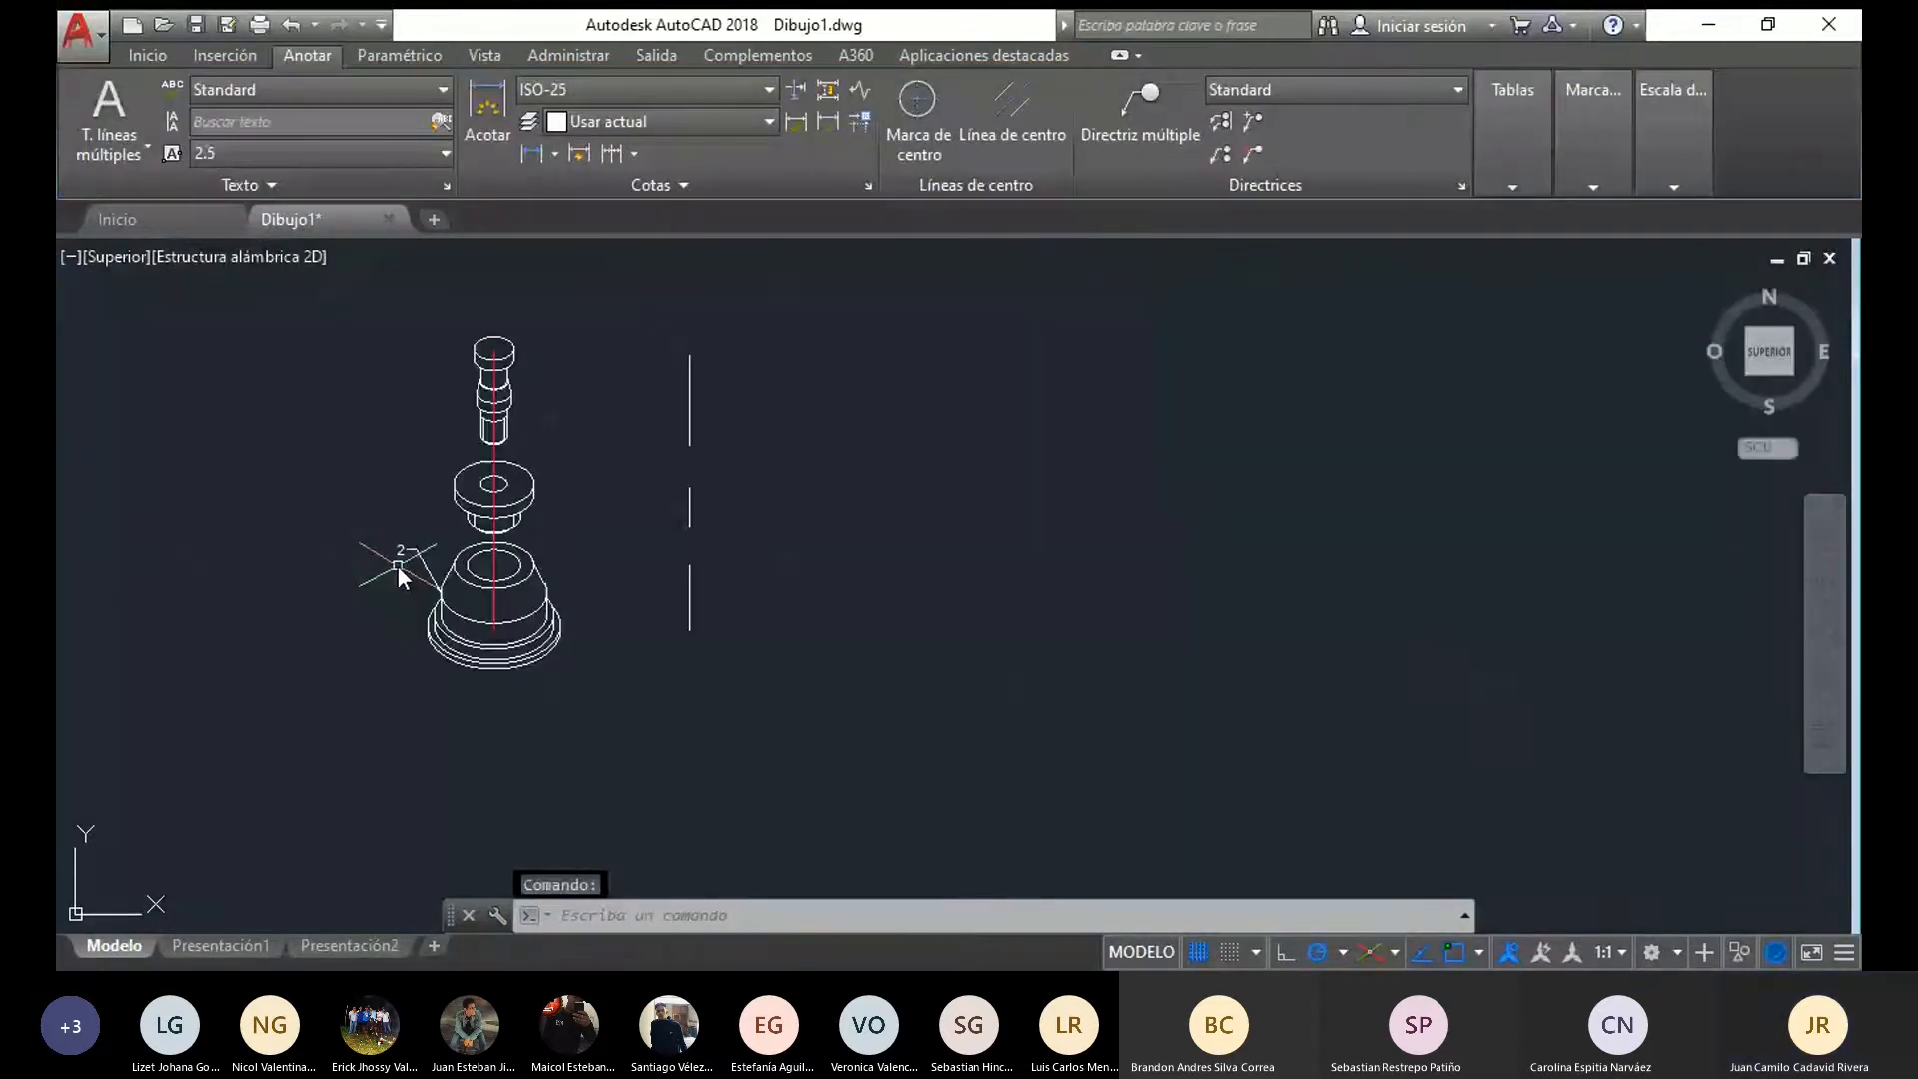
pyautogui.moveTo(407, 615); pyautogui.dragTo(412, 658, button='middle')
pyautogui.scroll(2, 333, 431)
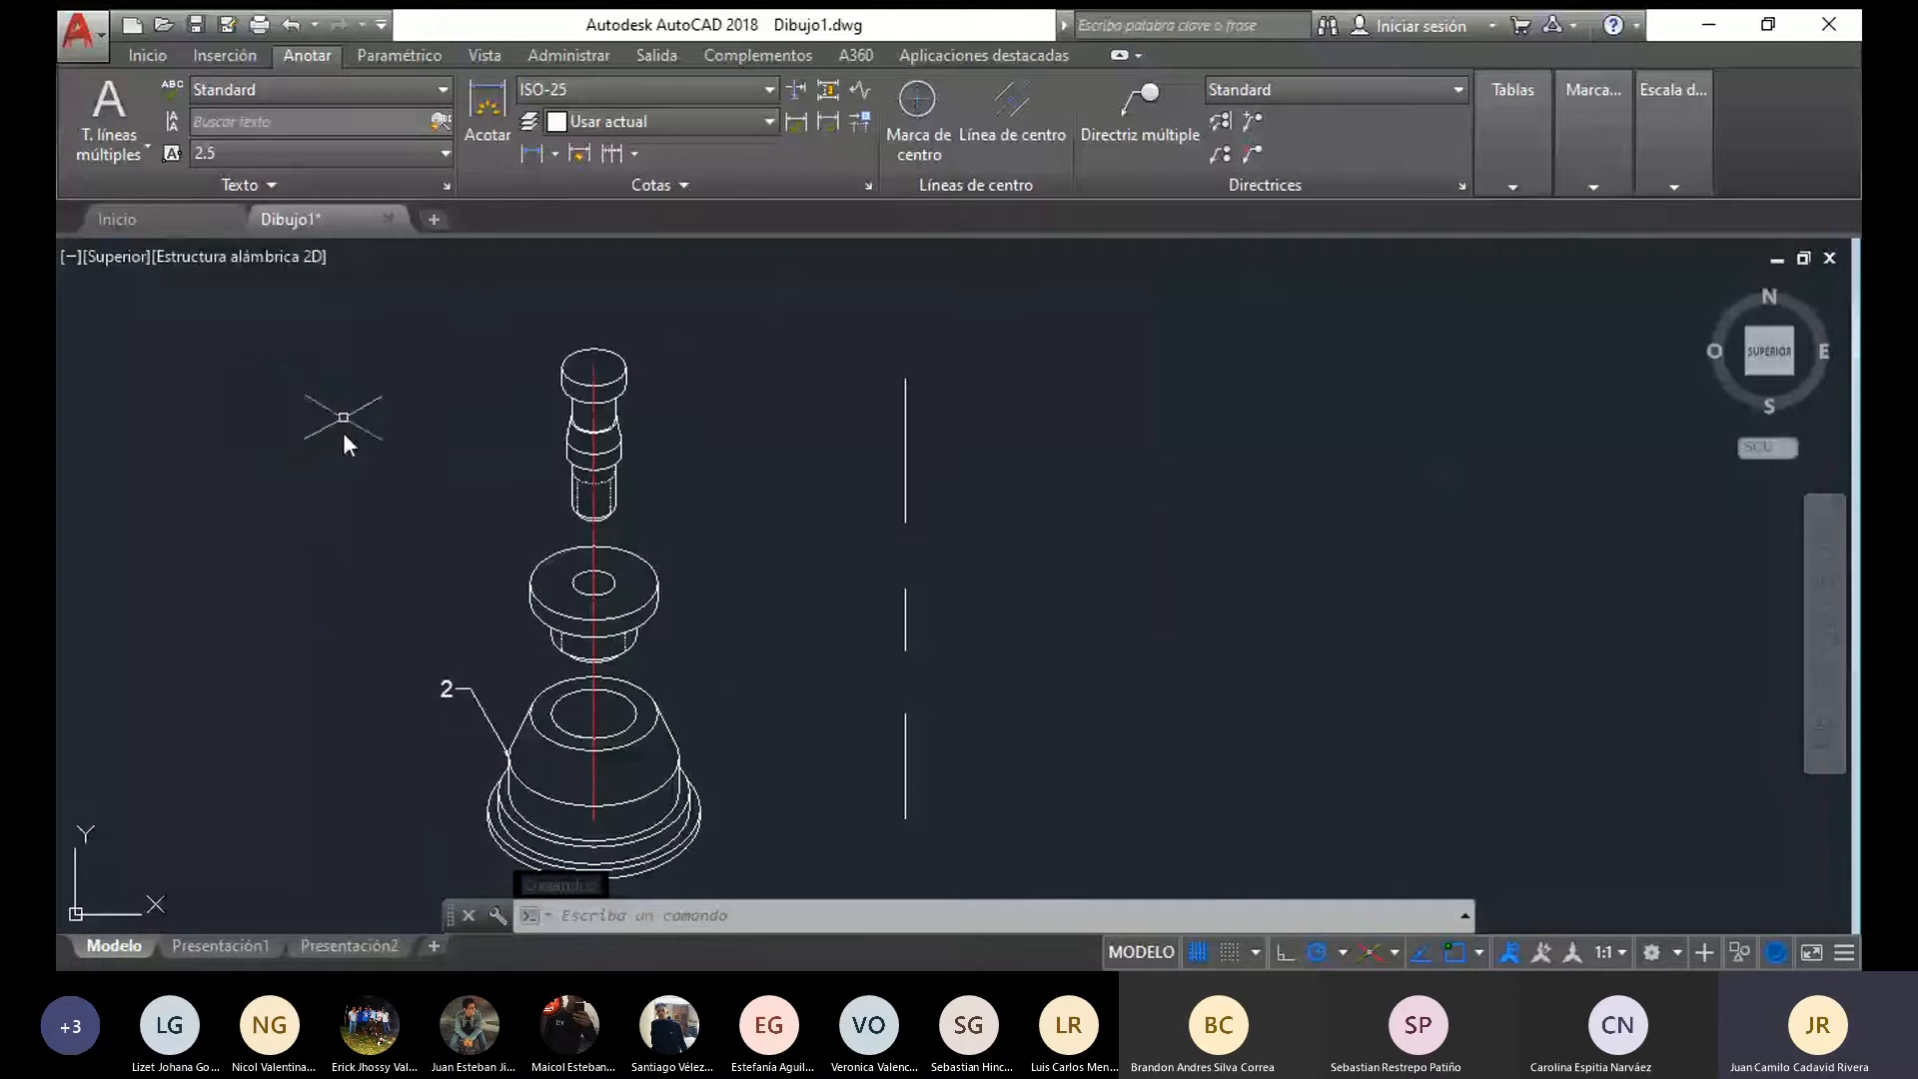
pyautogui.click(360, 153)
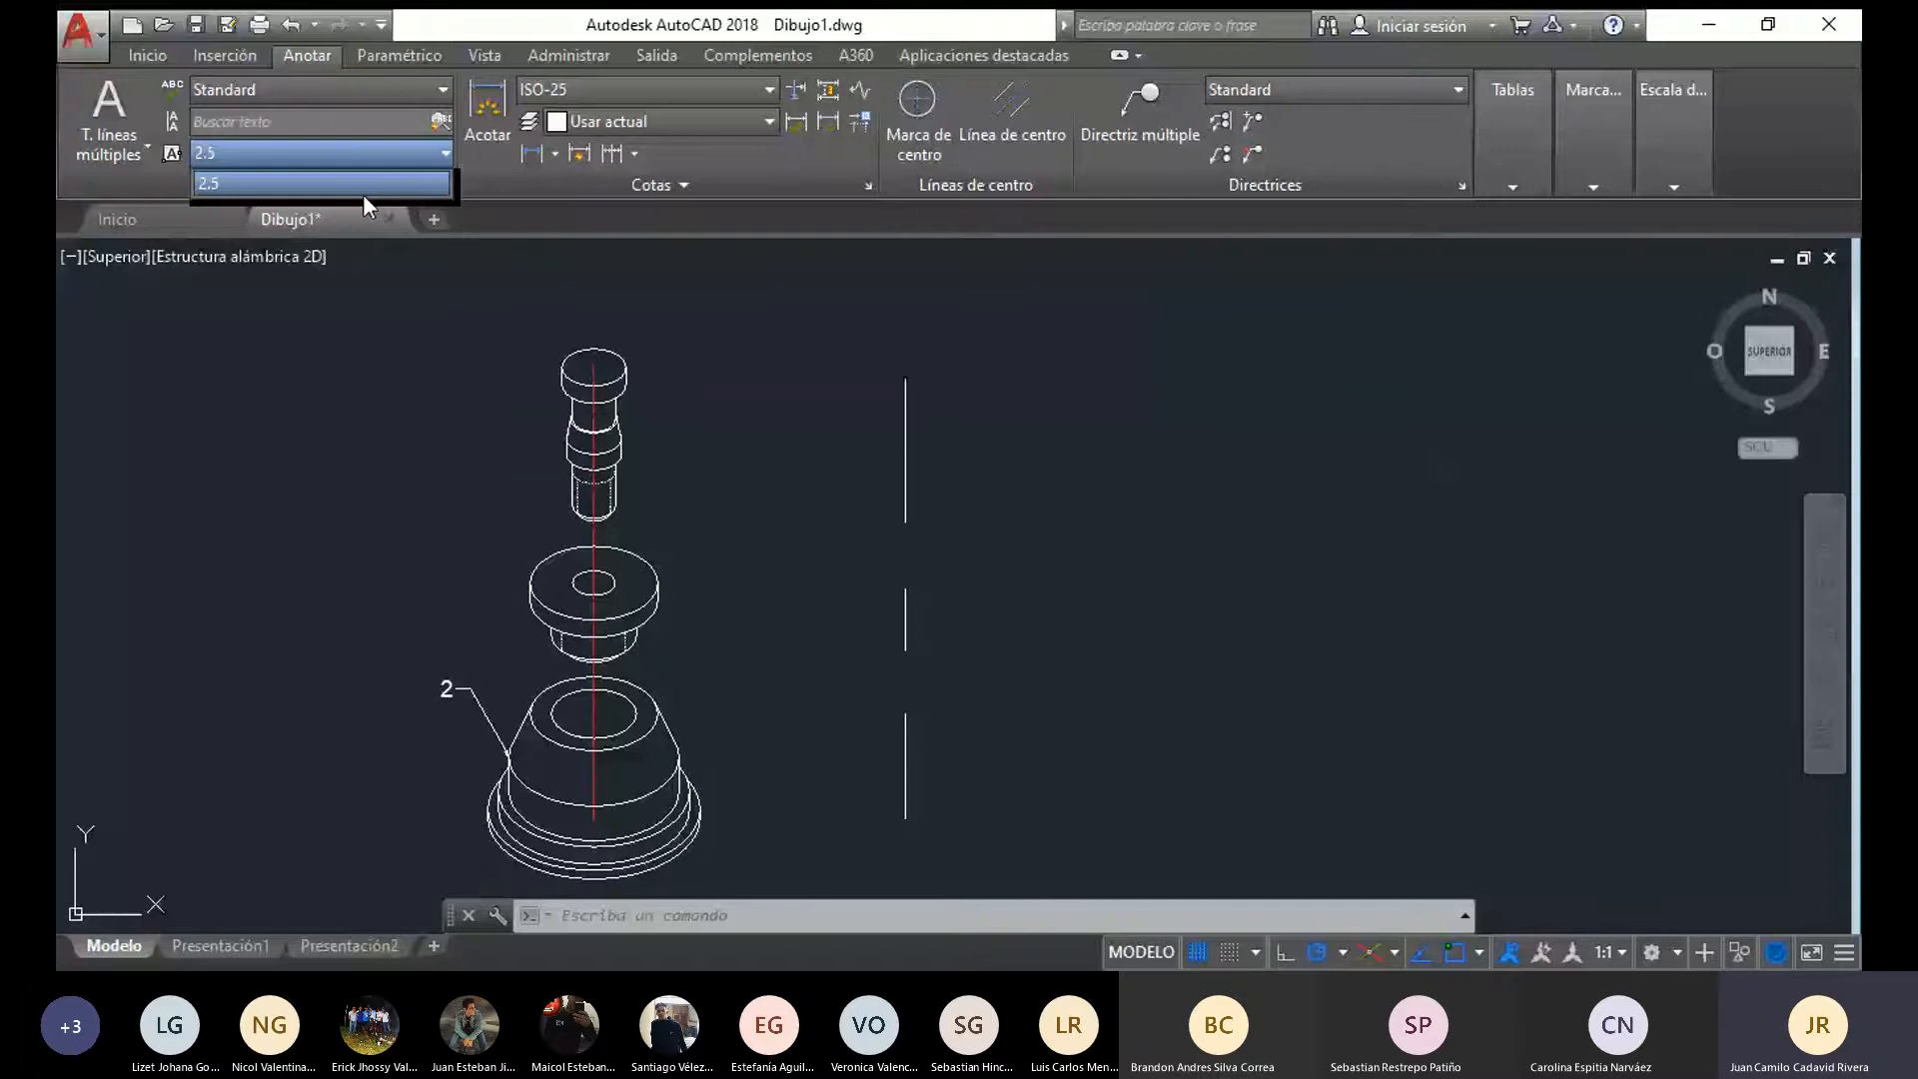
pyautogui.click(202, 51)
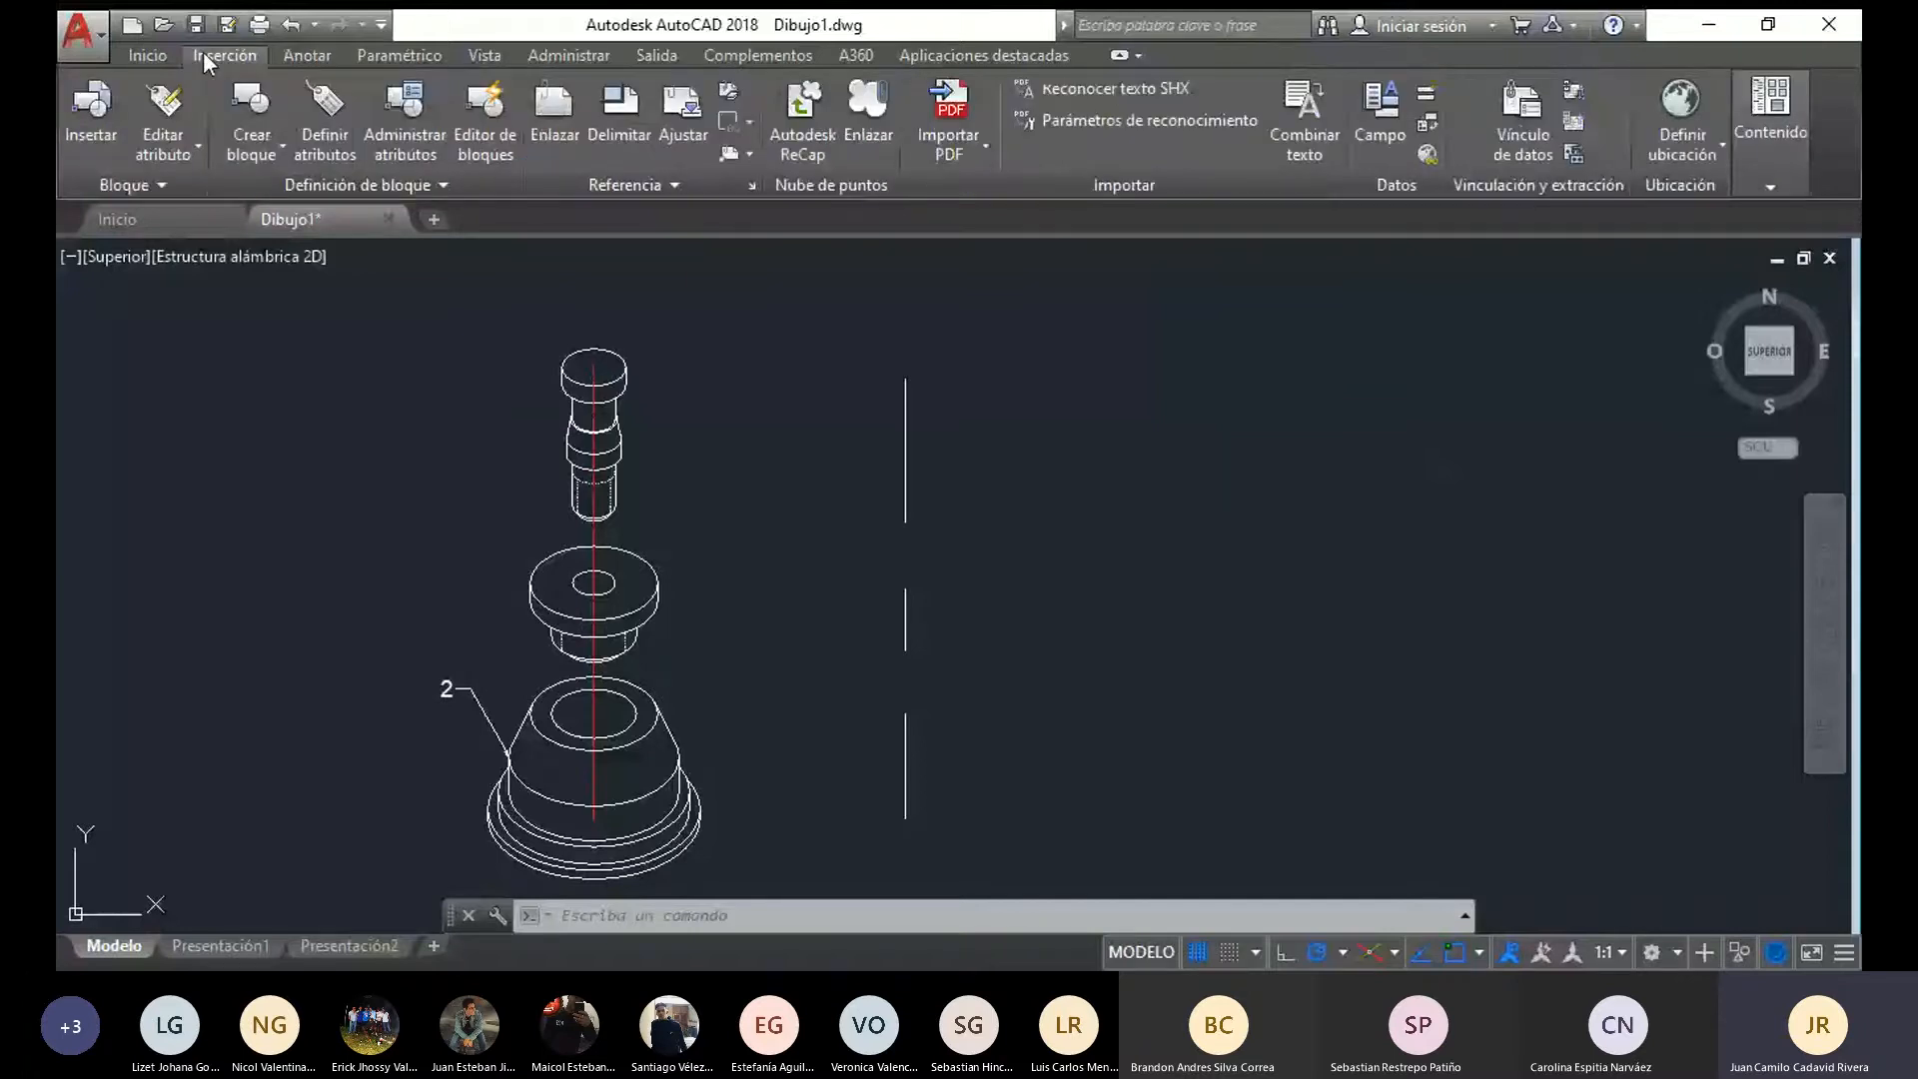
pyautogui.click(147, 55)
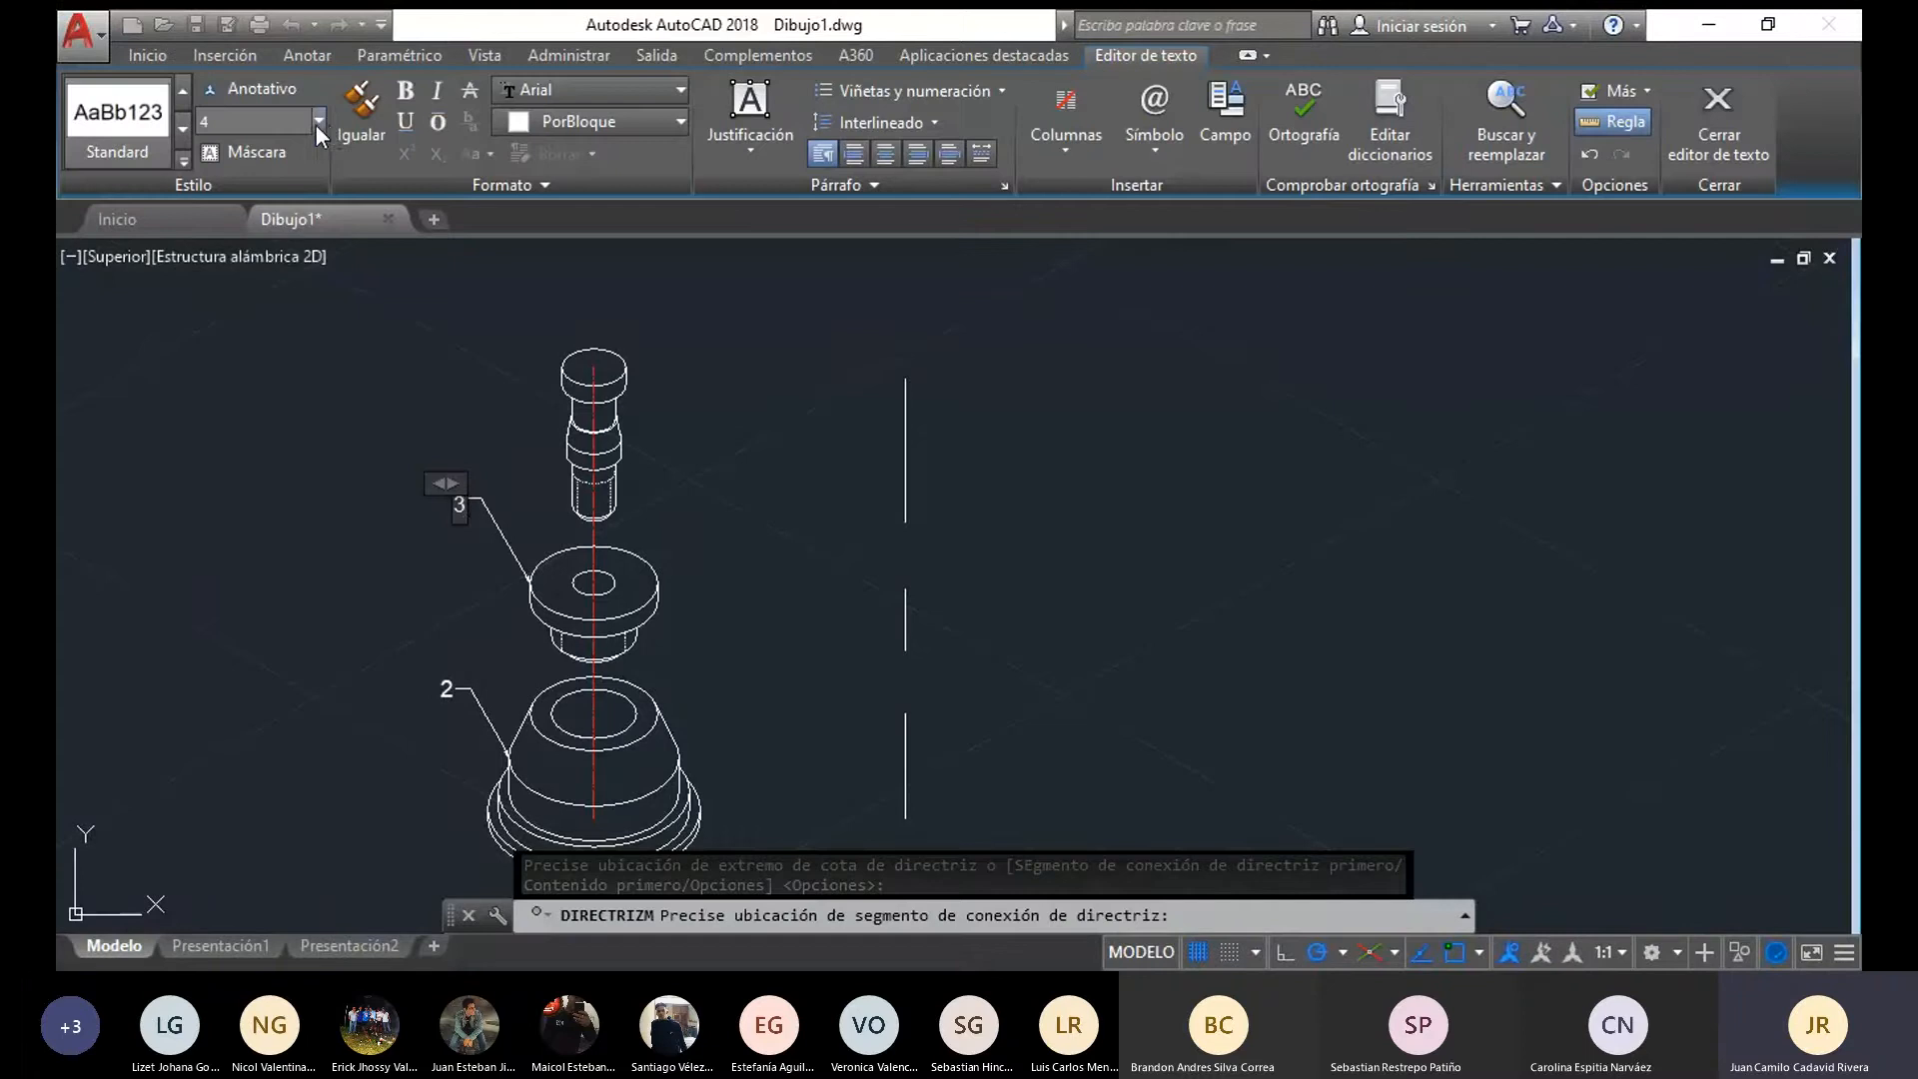
pyautogui.click(318, 122)
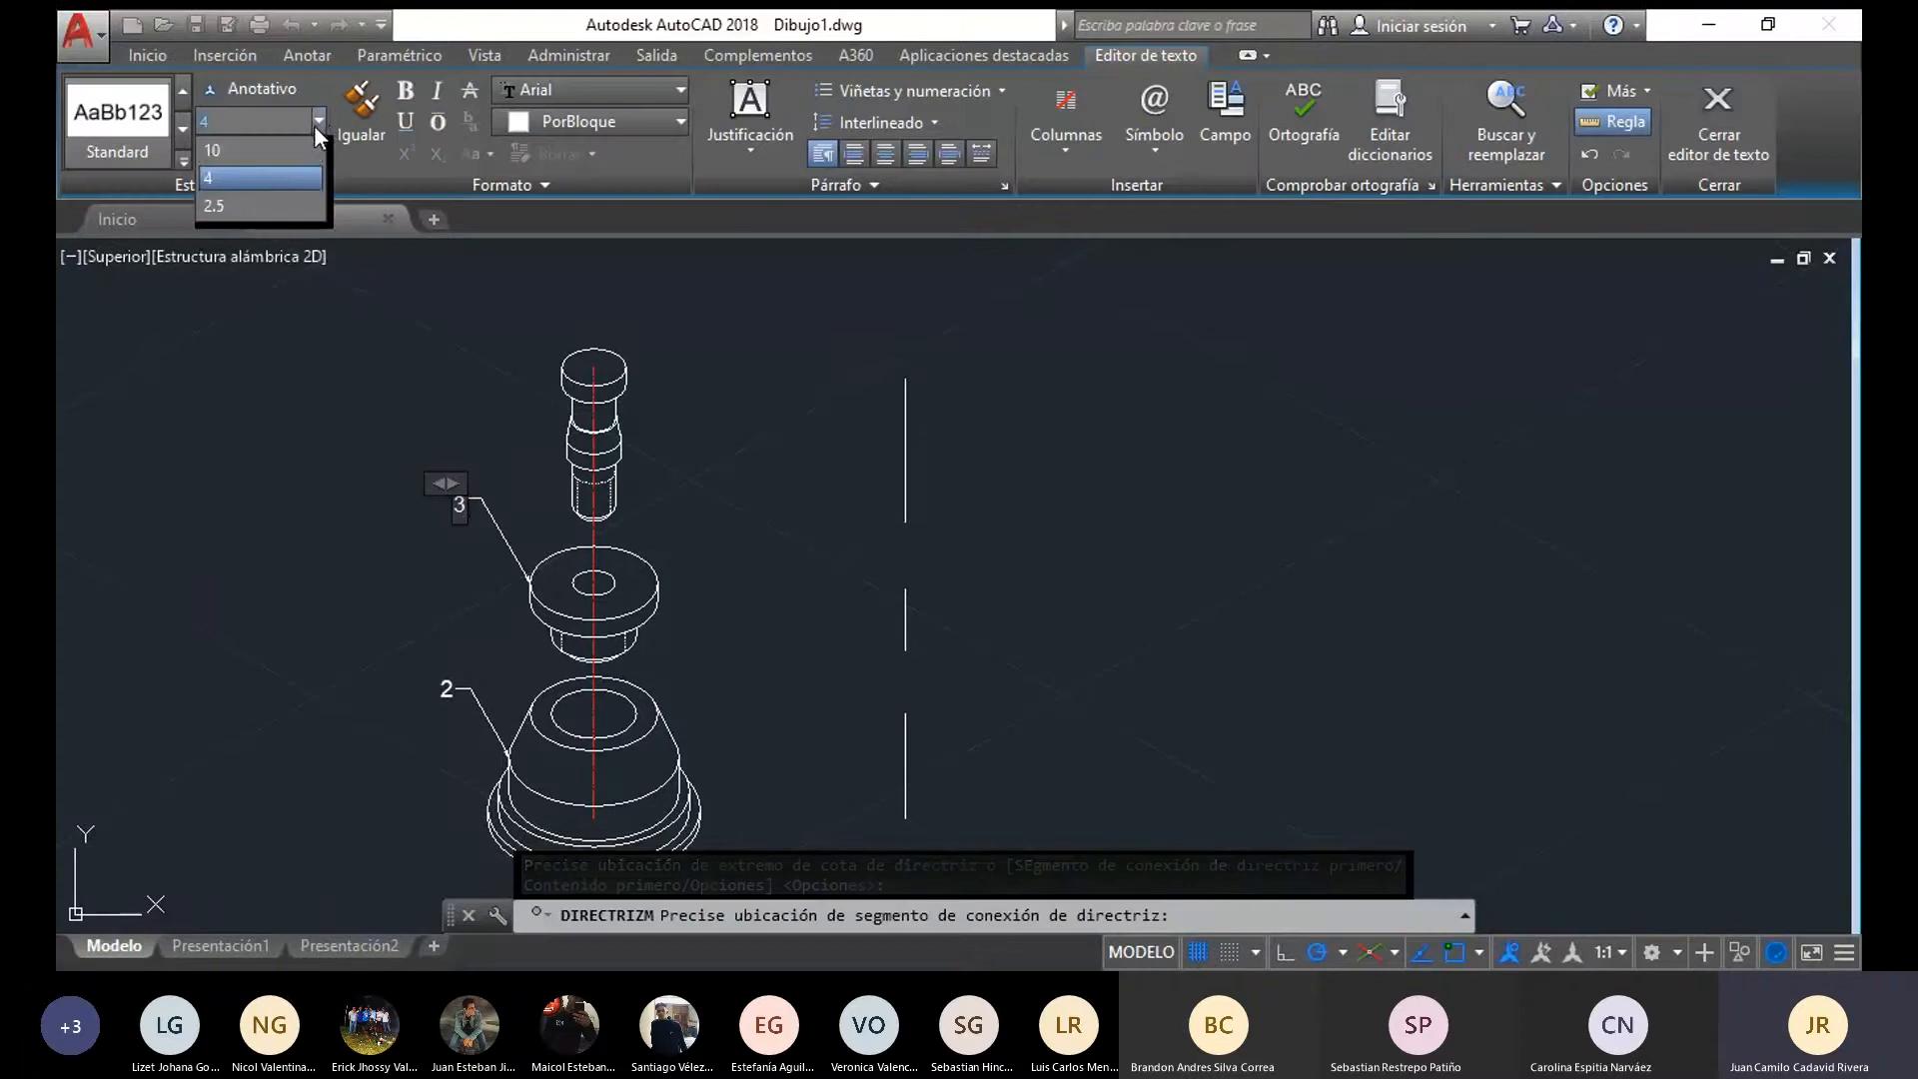
pyautogui.click(279, 150)
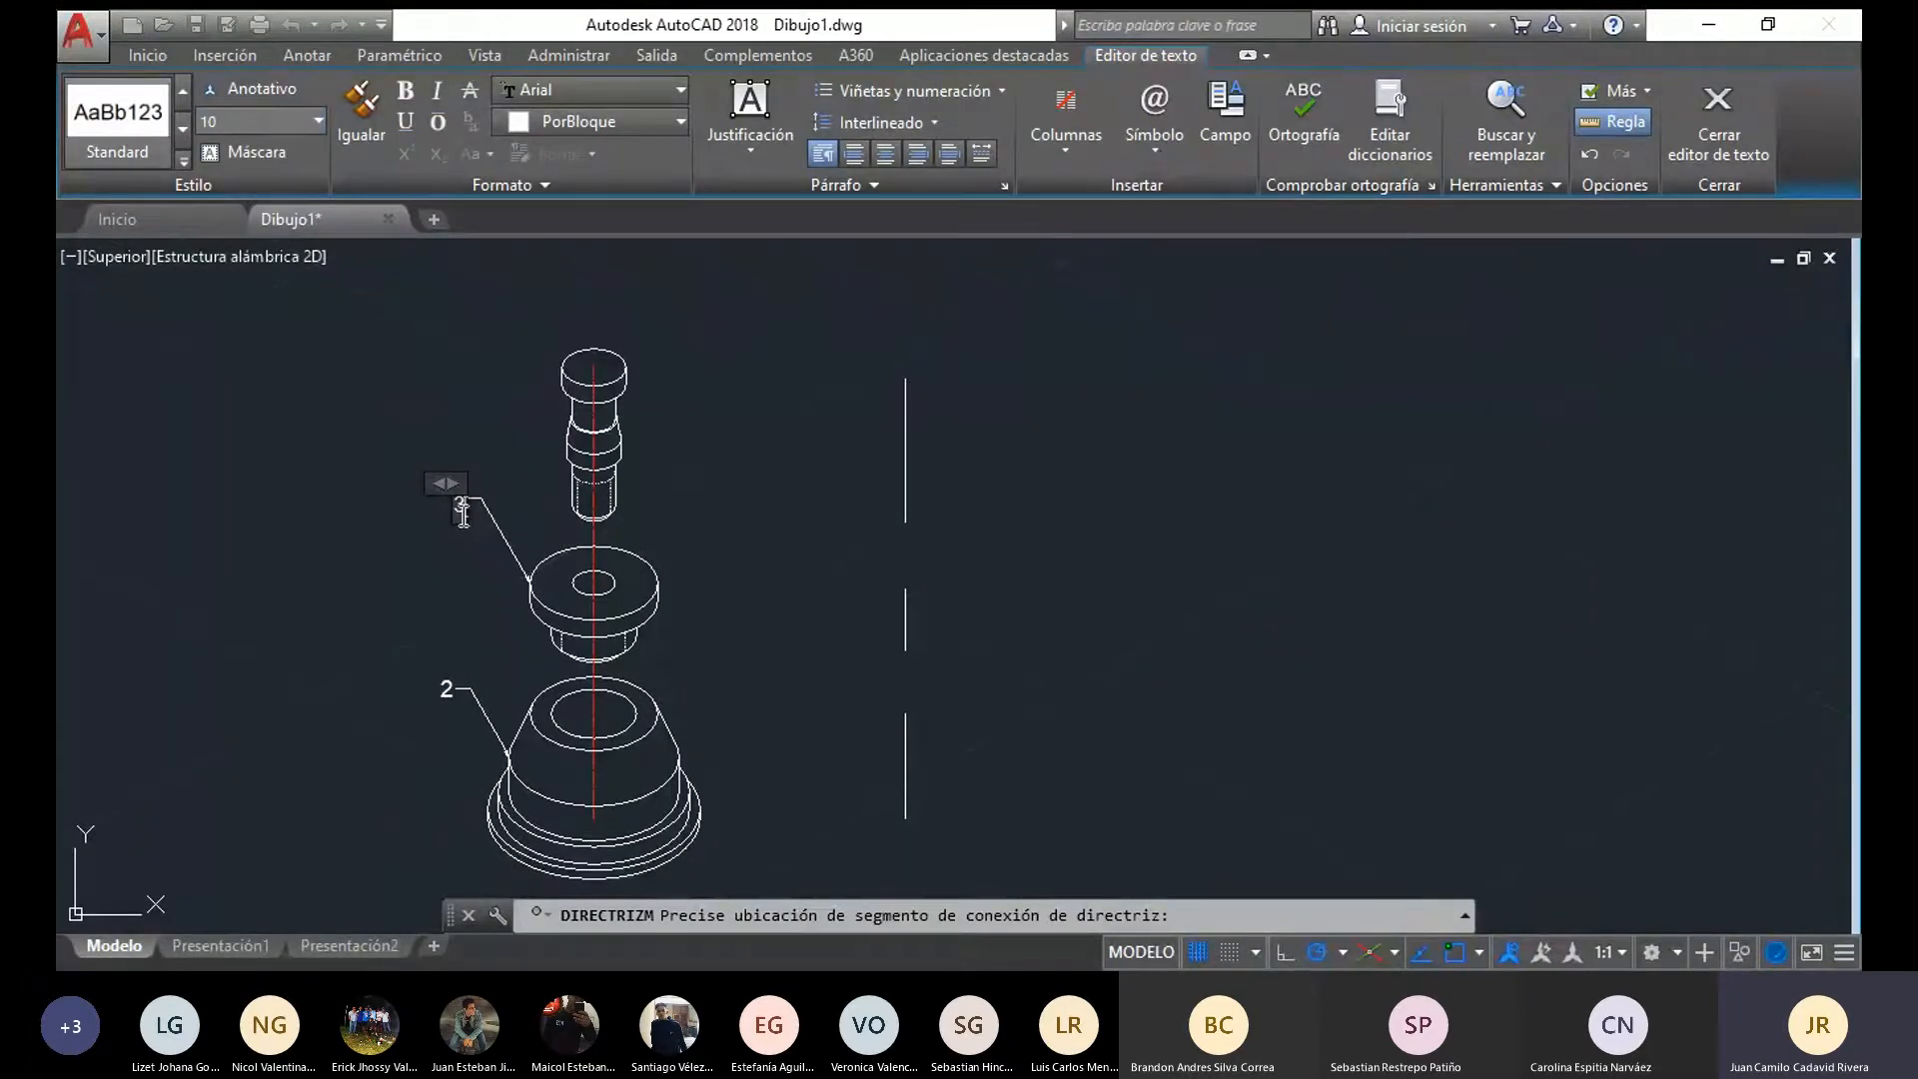
pyautogui.moveTo(465, 514); pyautogui.dragTo(409, 482)
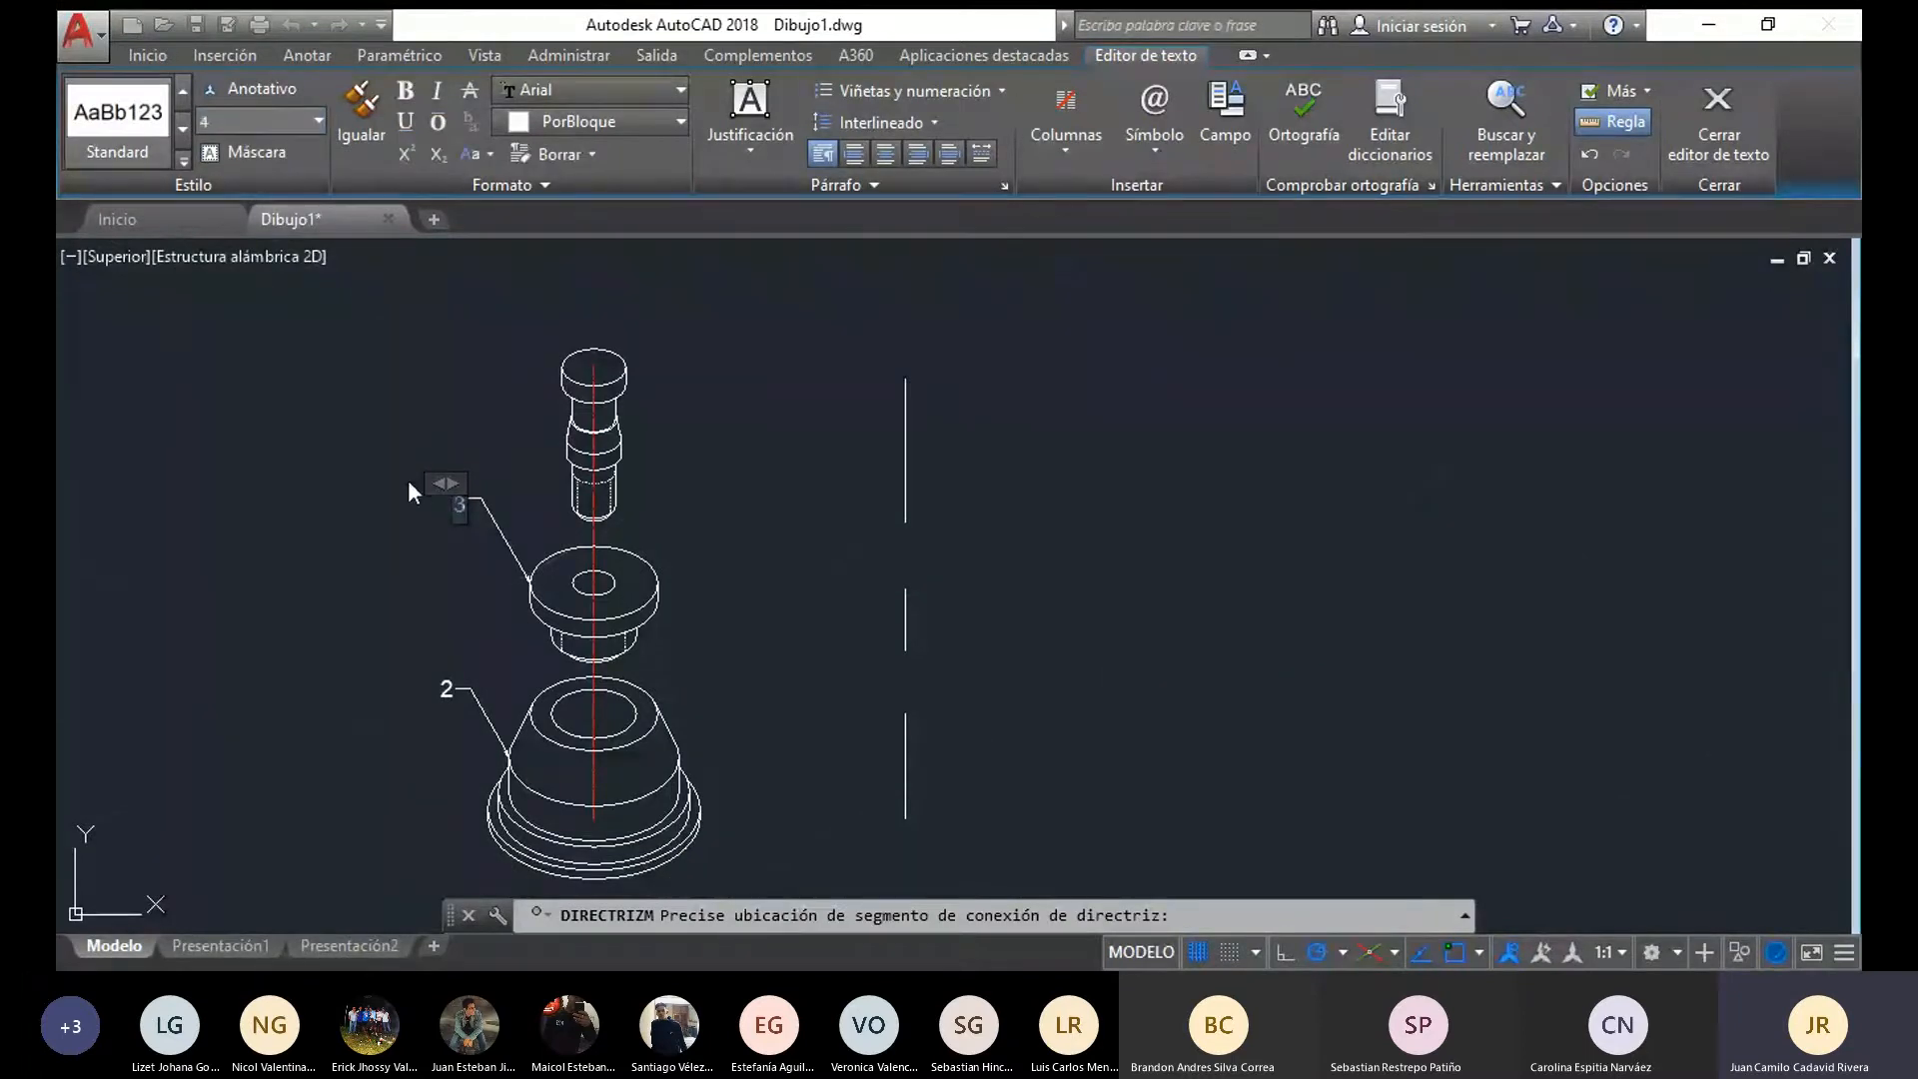
pyautogui.click(372, 367)
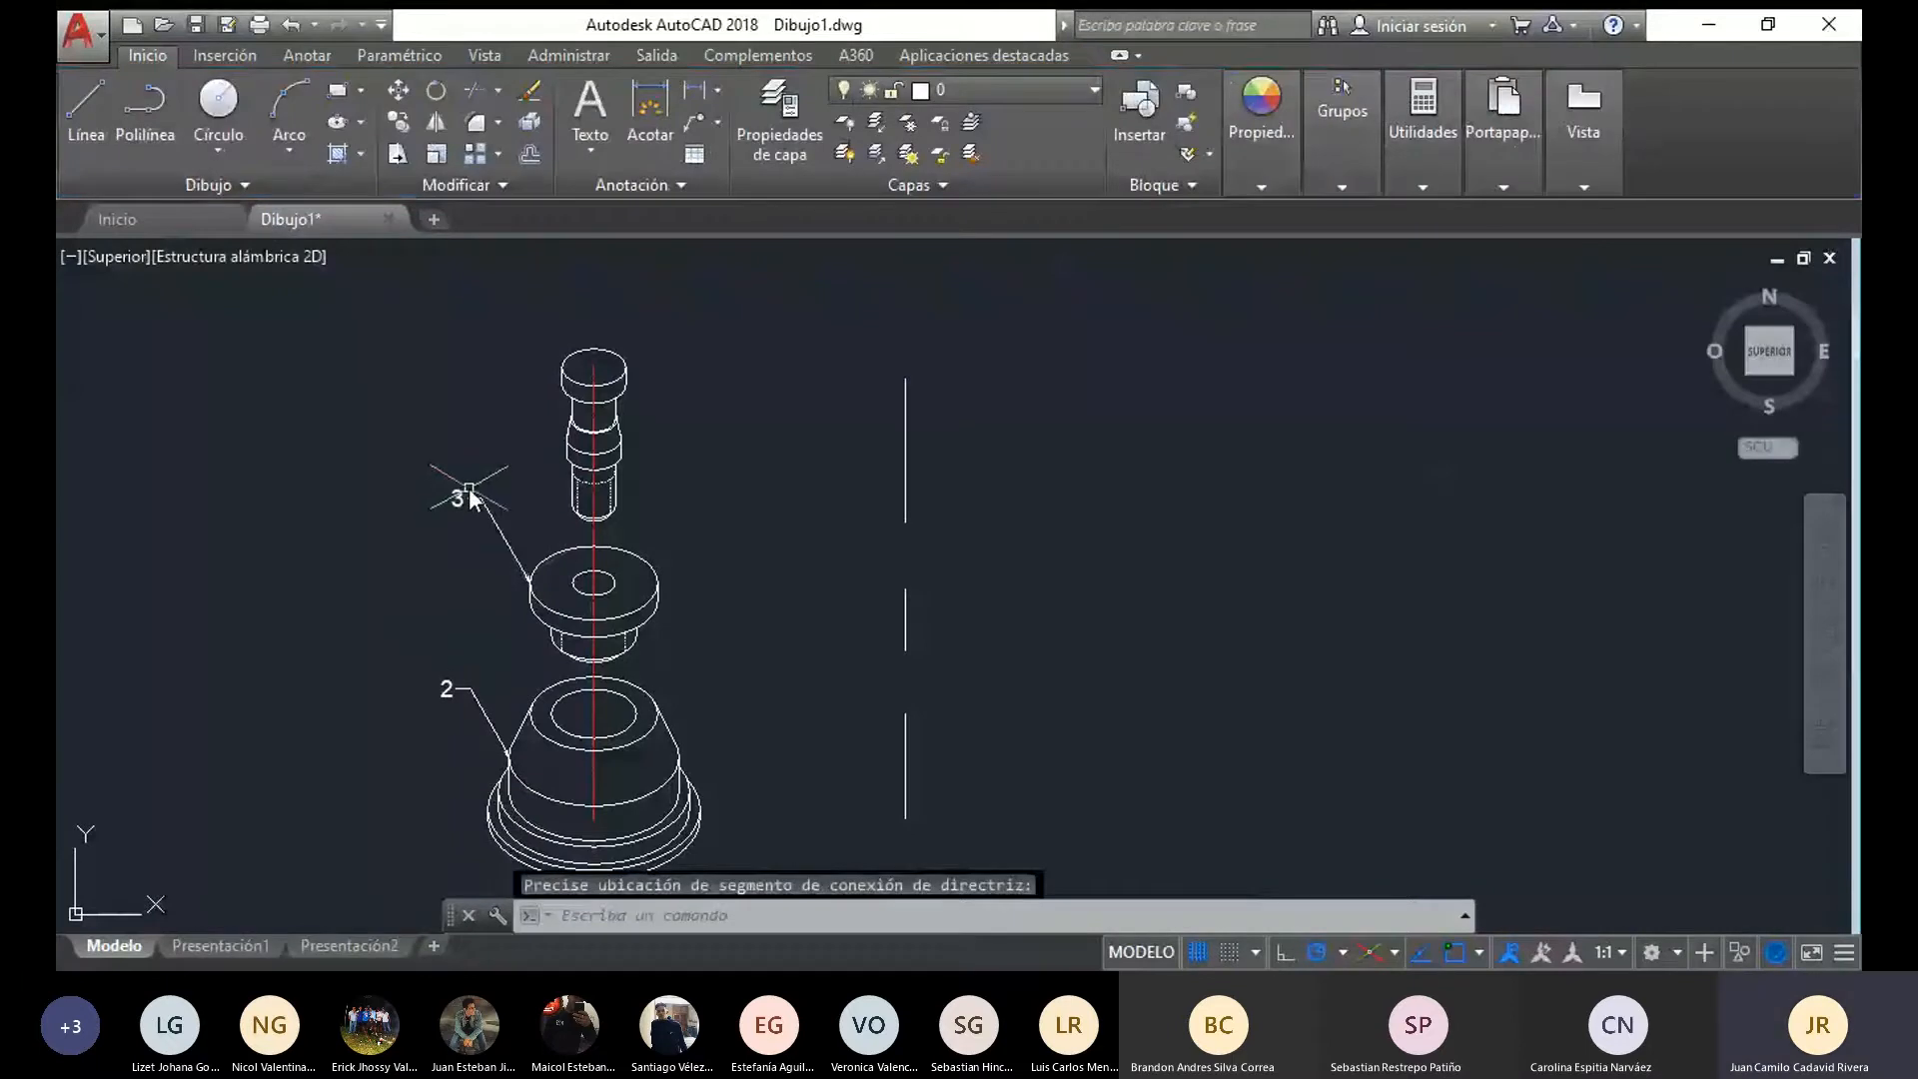
# Change the conical base's leader label to 1
pyautogui.scroll(2, 481, 499)
pyautogui.doubleClick(423, 814)
pyautogui.click(454, 637)
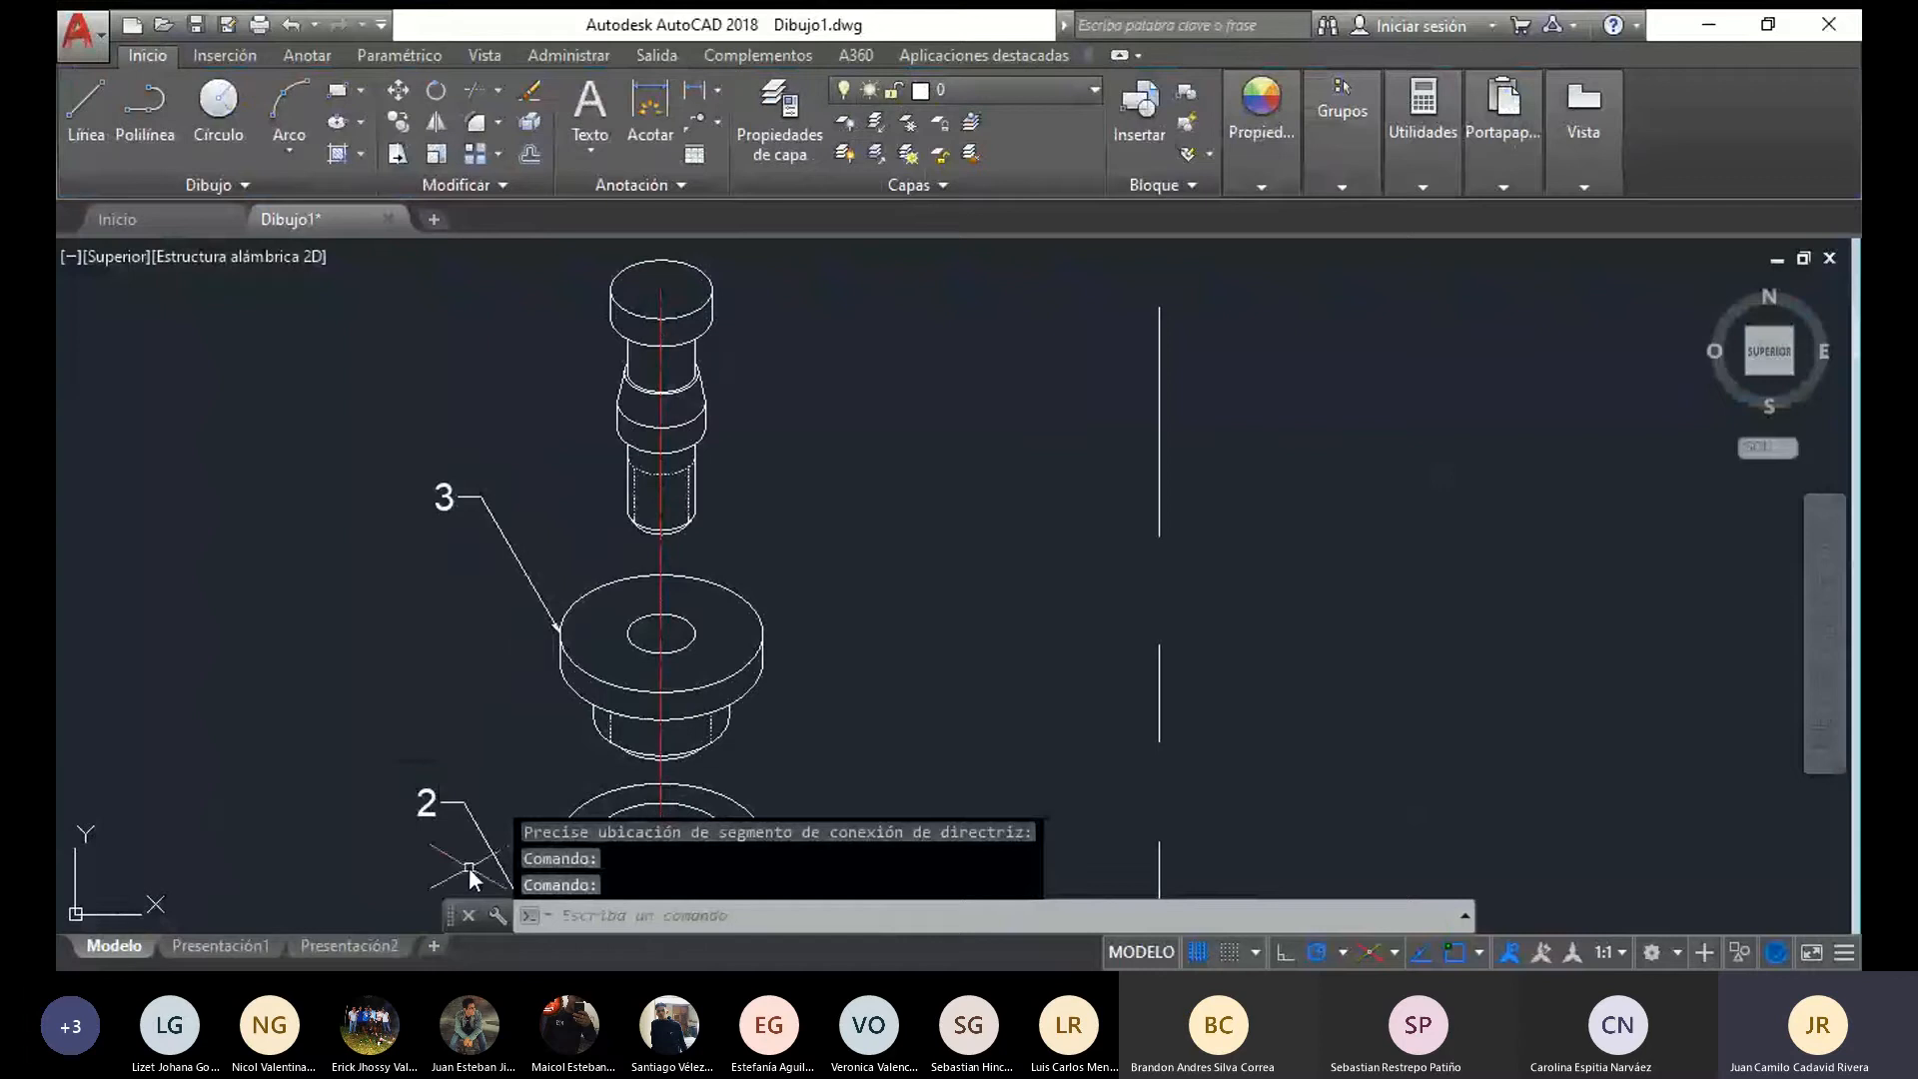
pyautogui.doubleClick(426, 809)
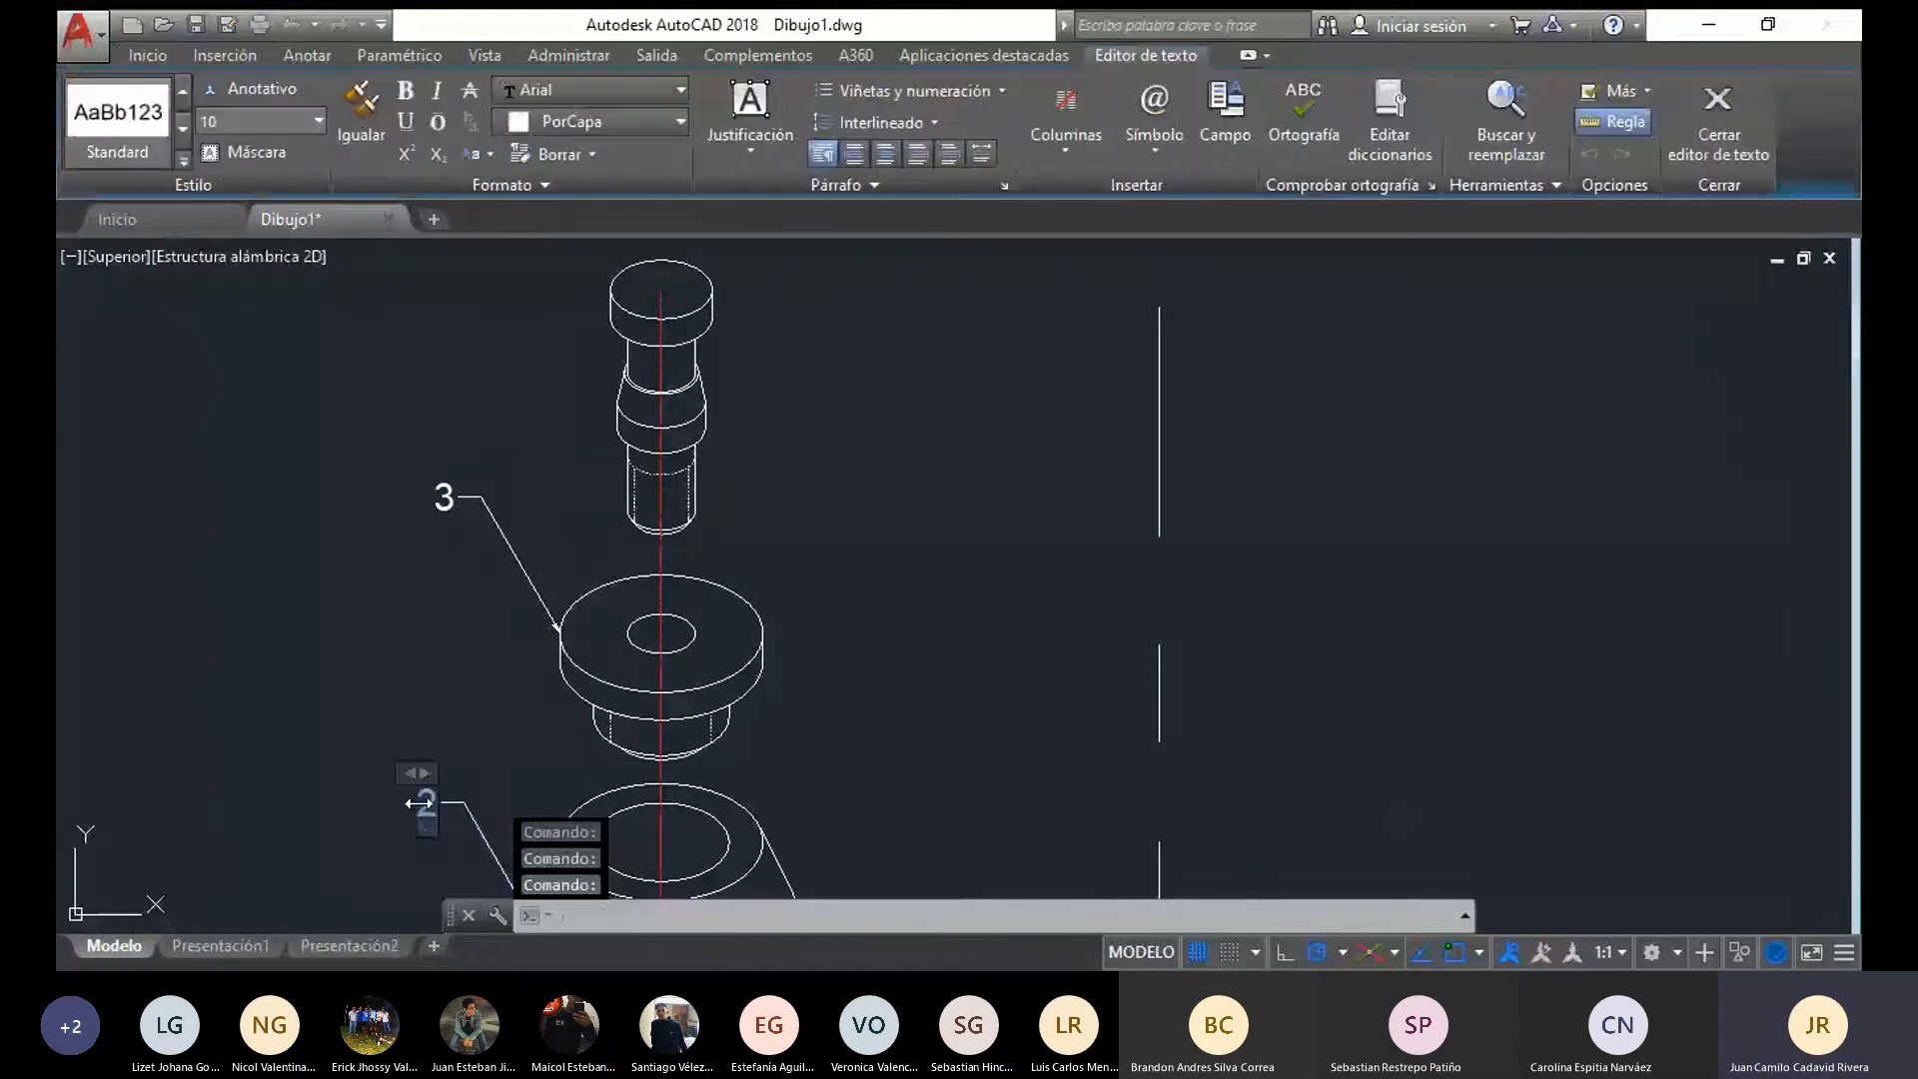
pyautogui.write('1')
pyautogui.click(397, 521)
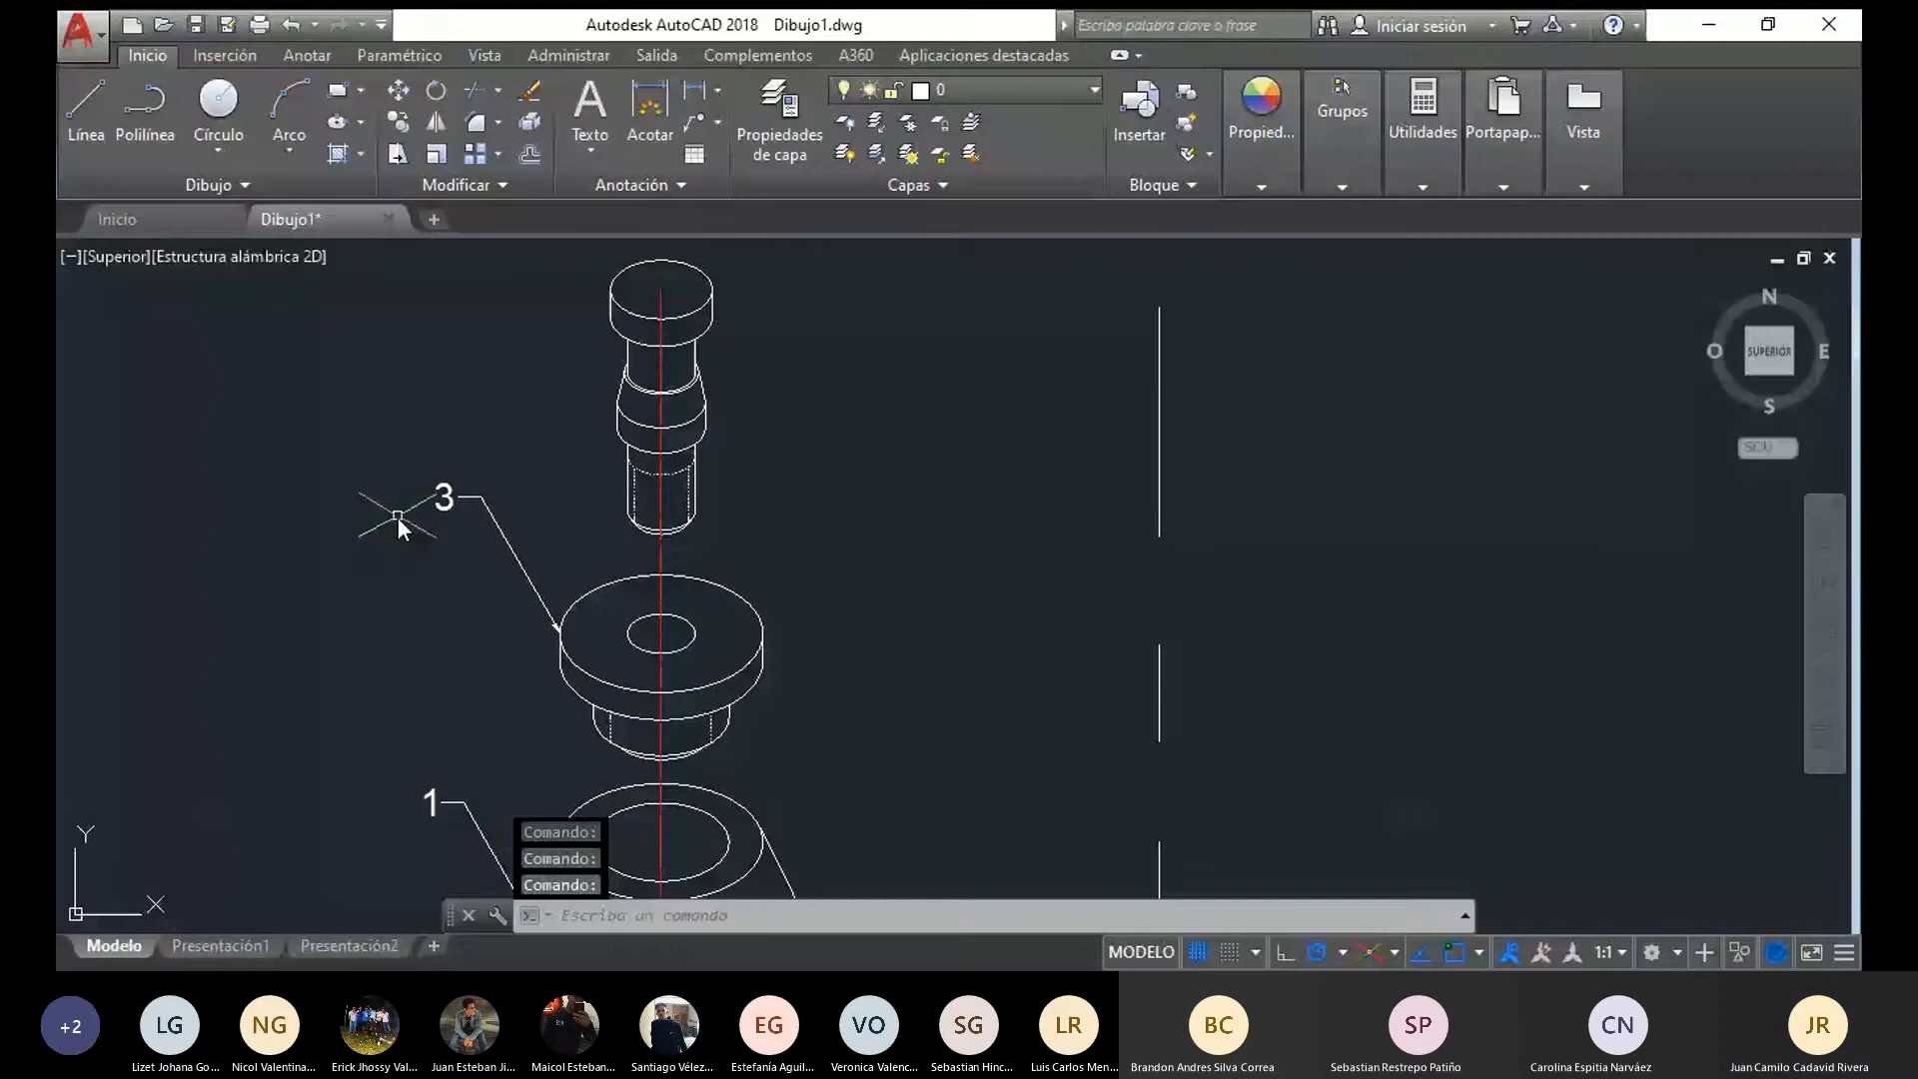
# Change the middle flanged part's leader label to 2
pyautogui.doubleClick(451, 497)
pyautogui.write('2')
pyautogui.click(484, 422)
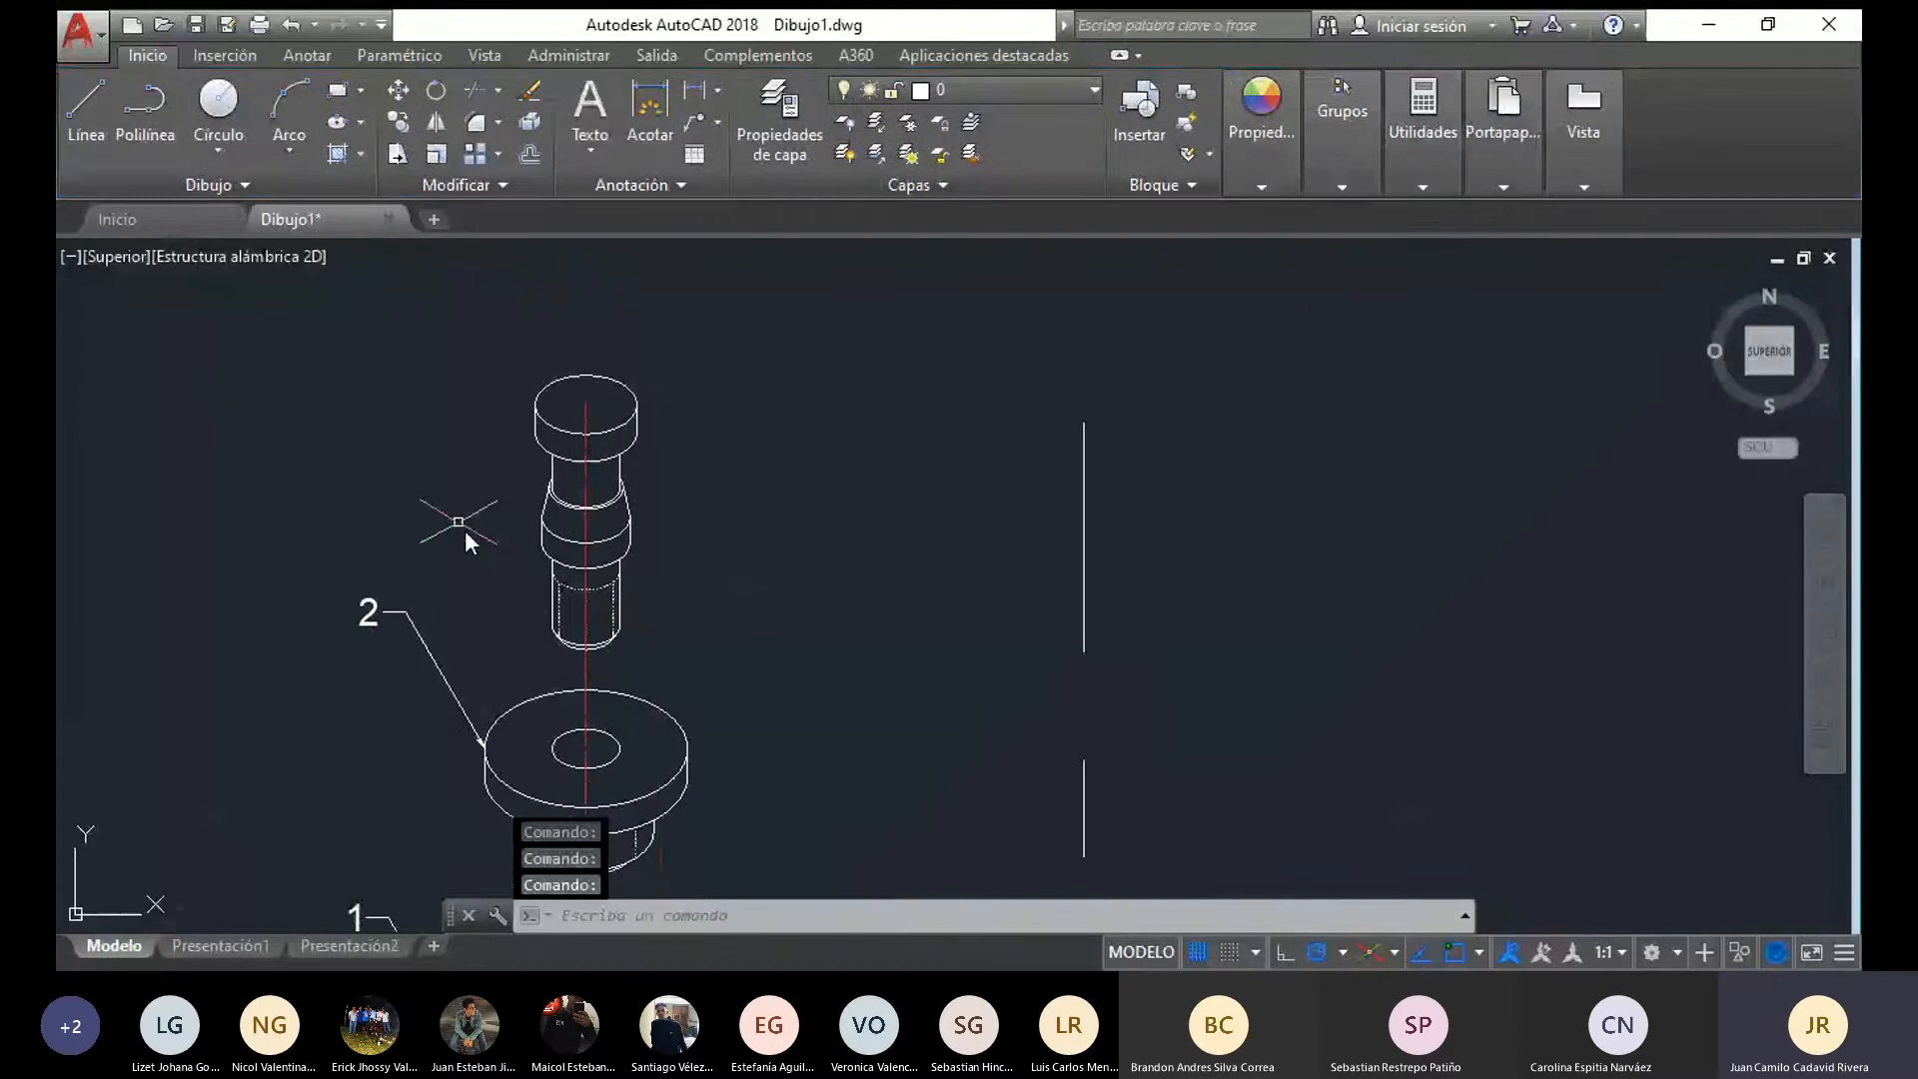
# Add a multileader labelled 3 pointing to the left edge of the top pin's head, with text height 10
pyautogui.click(688, 120)
pyautogui.click(535, 399)
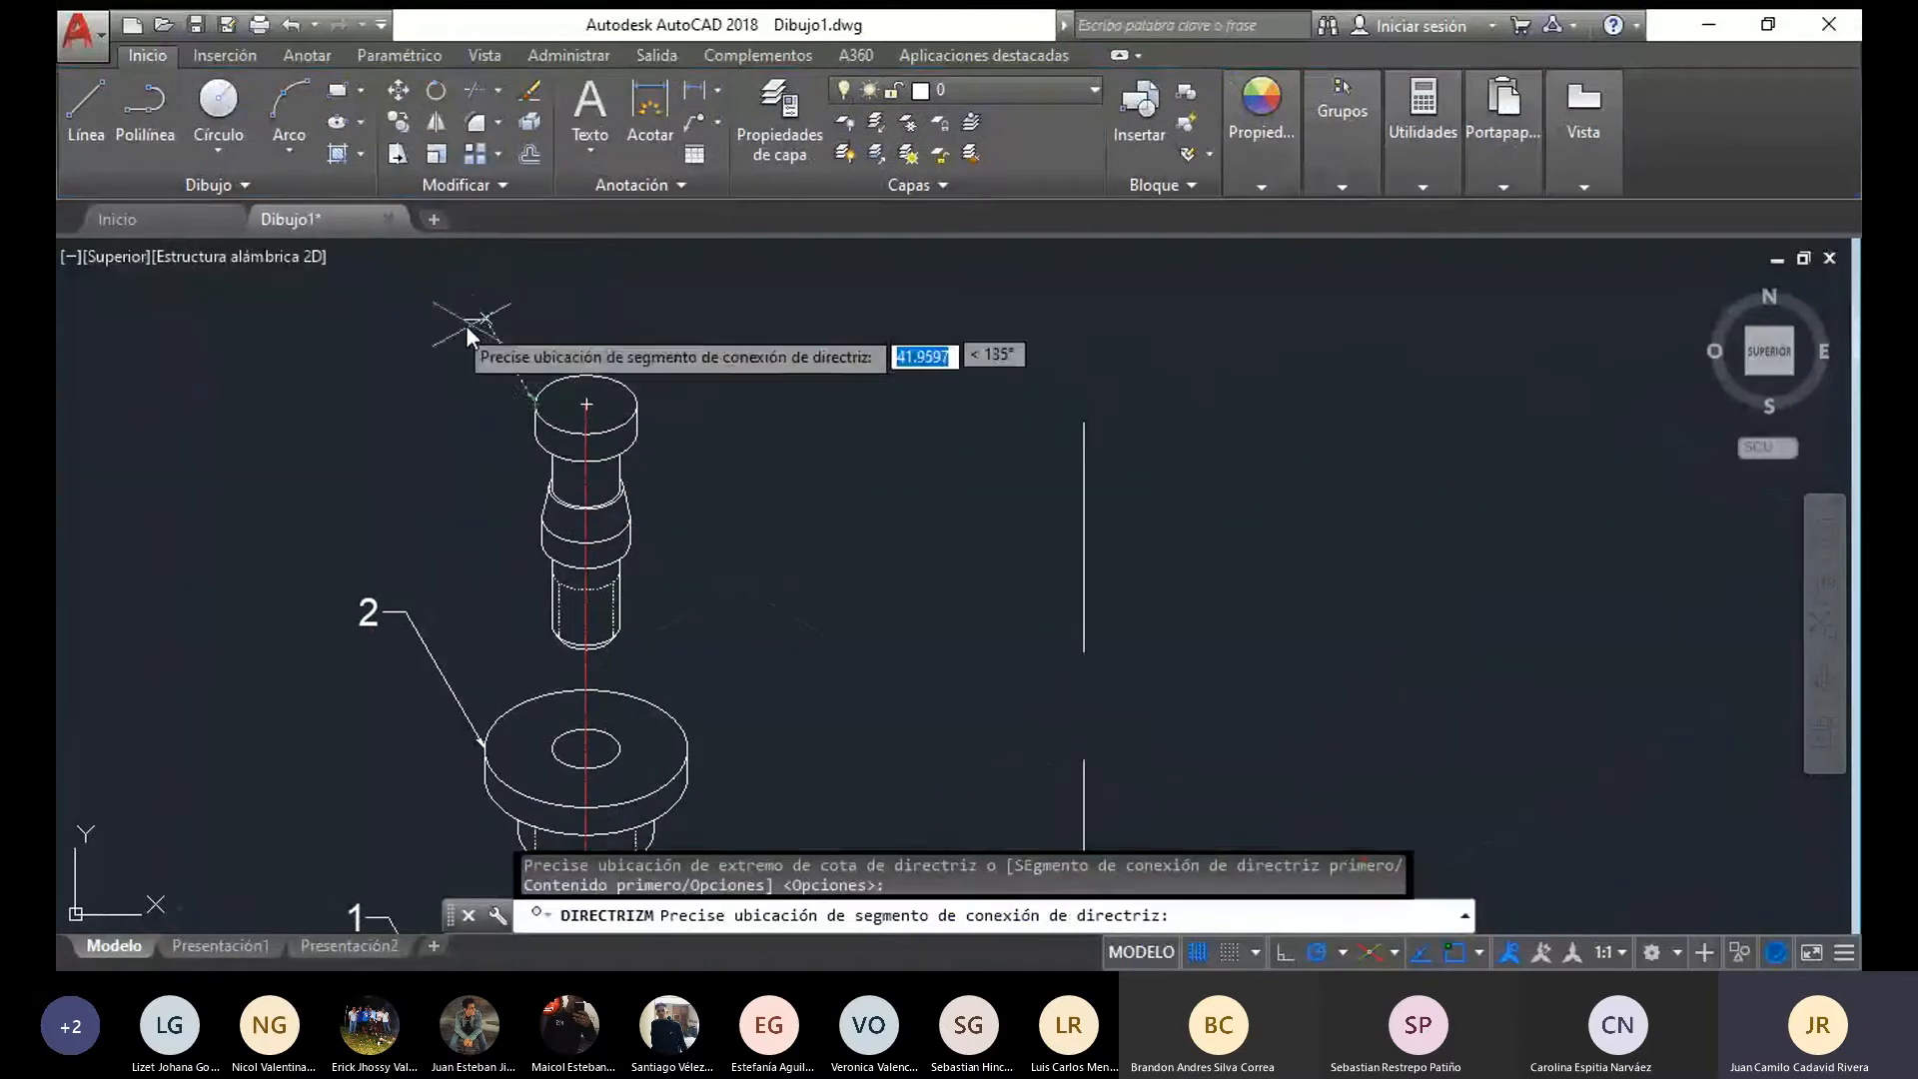
pyautogui.click(474, 309)
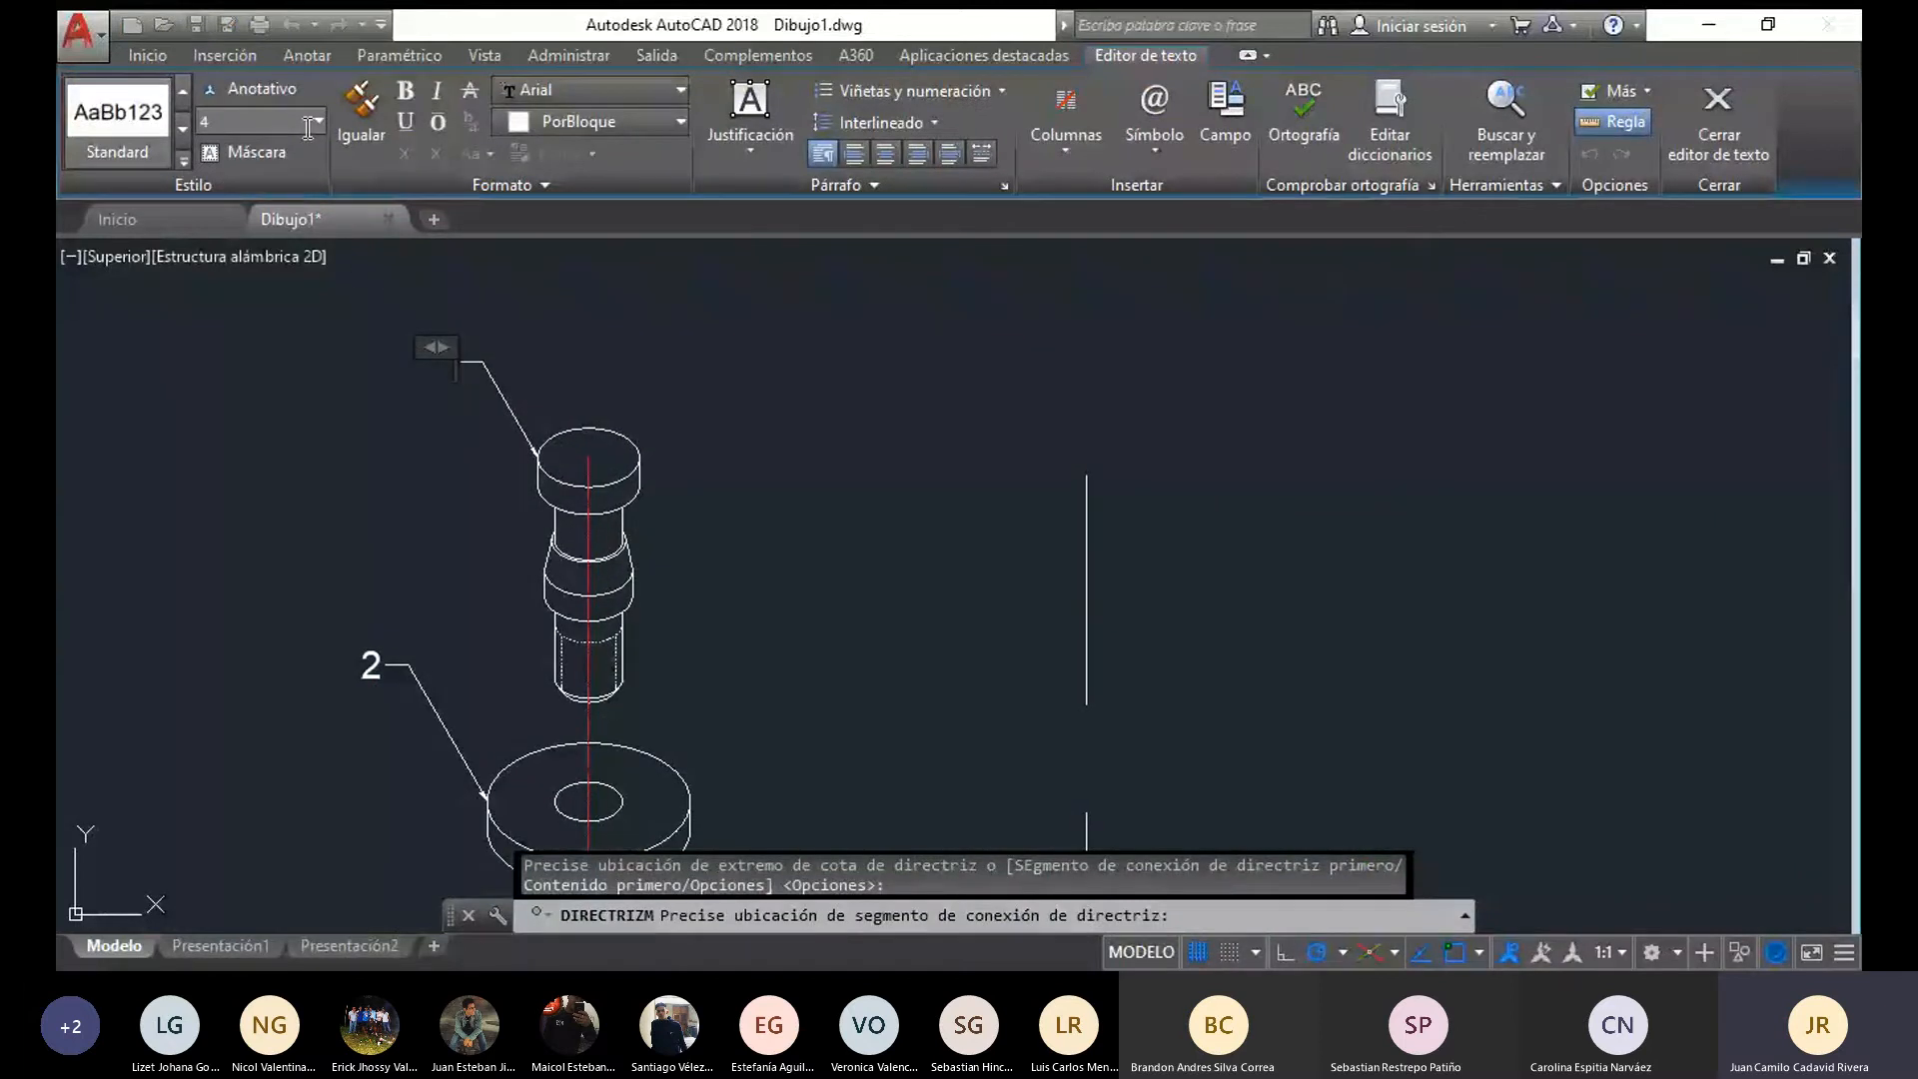
pyautogui.write('10')
pyautogui.press('Return')
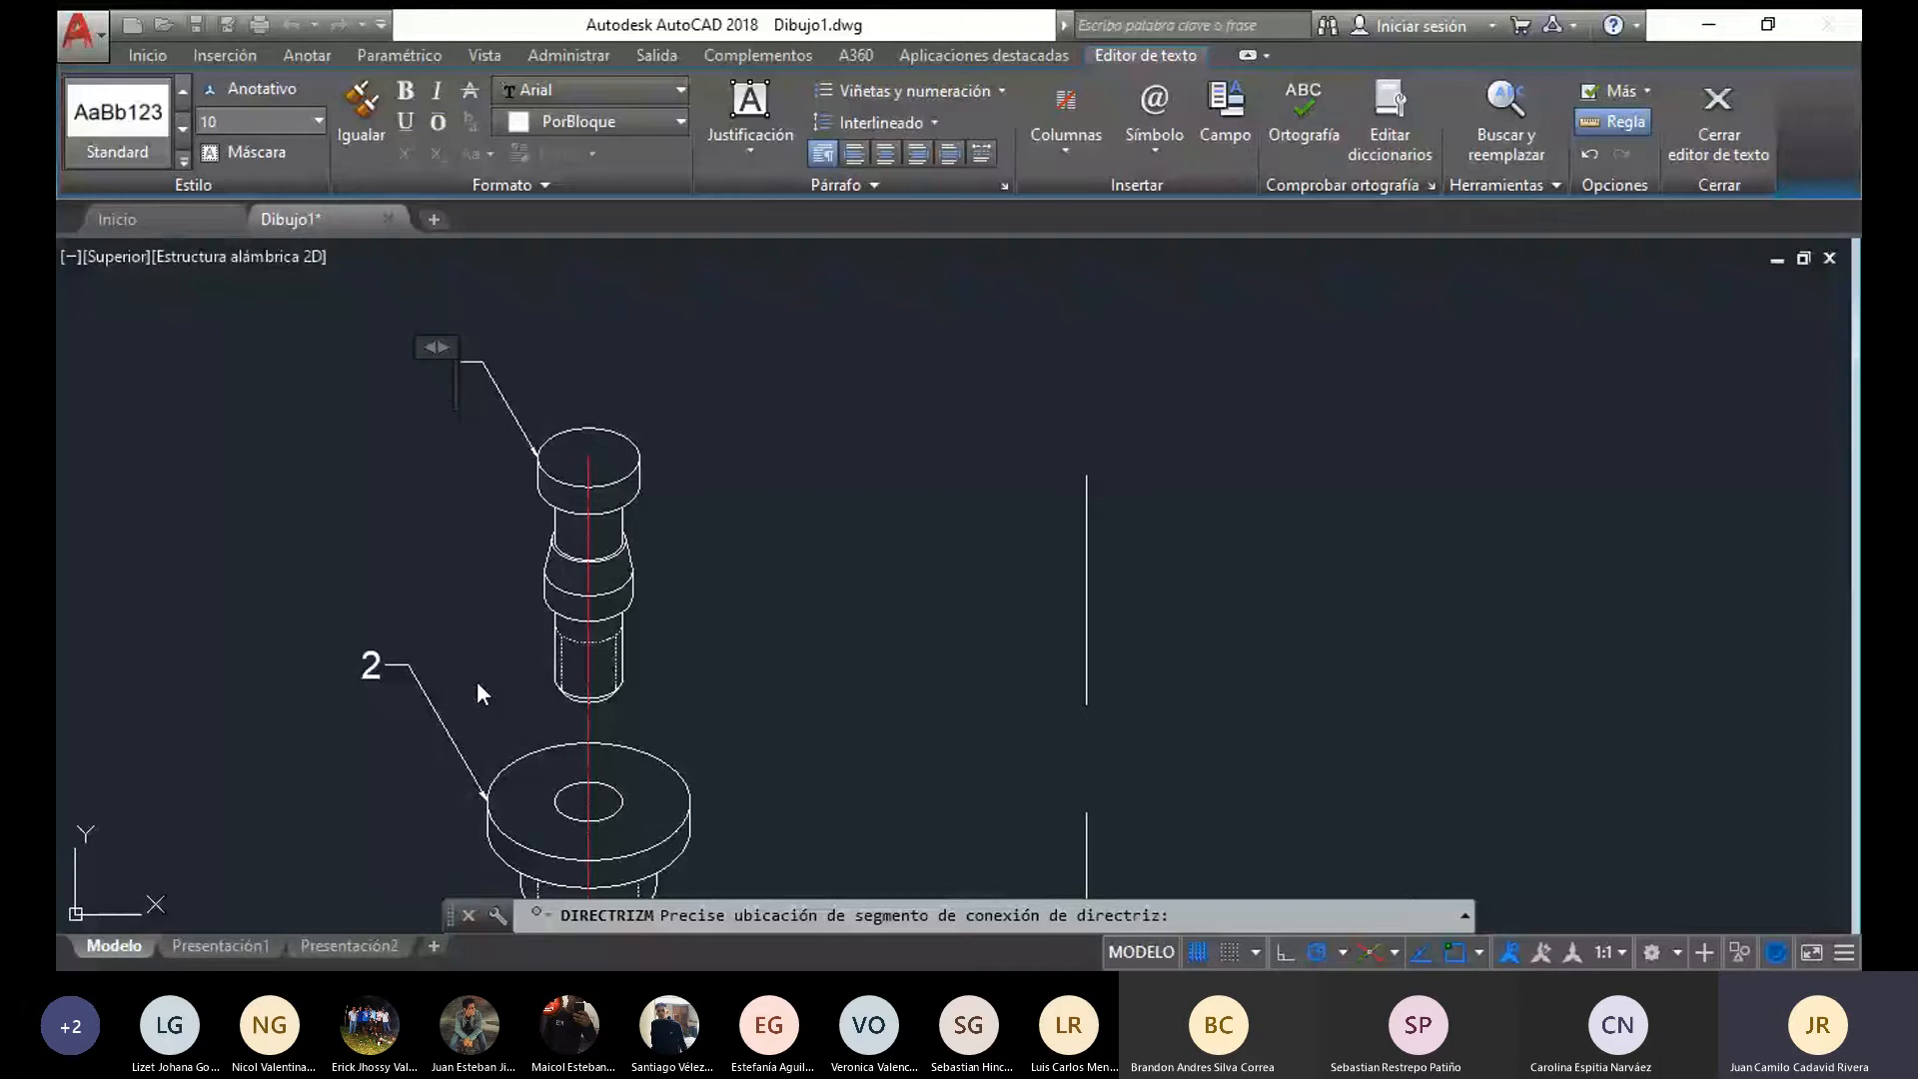
pyautogui.write('3')
pyautogui.click(789, 654)
pyautogui.scroll(-2, 816, 640)
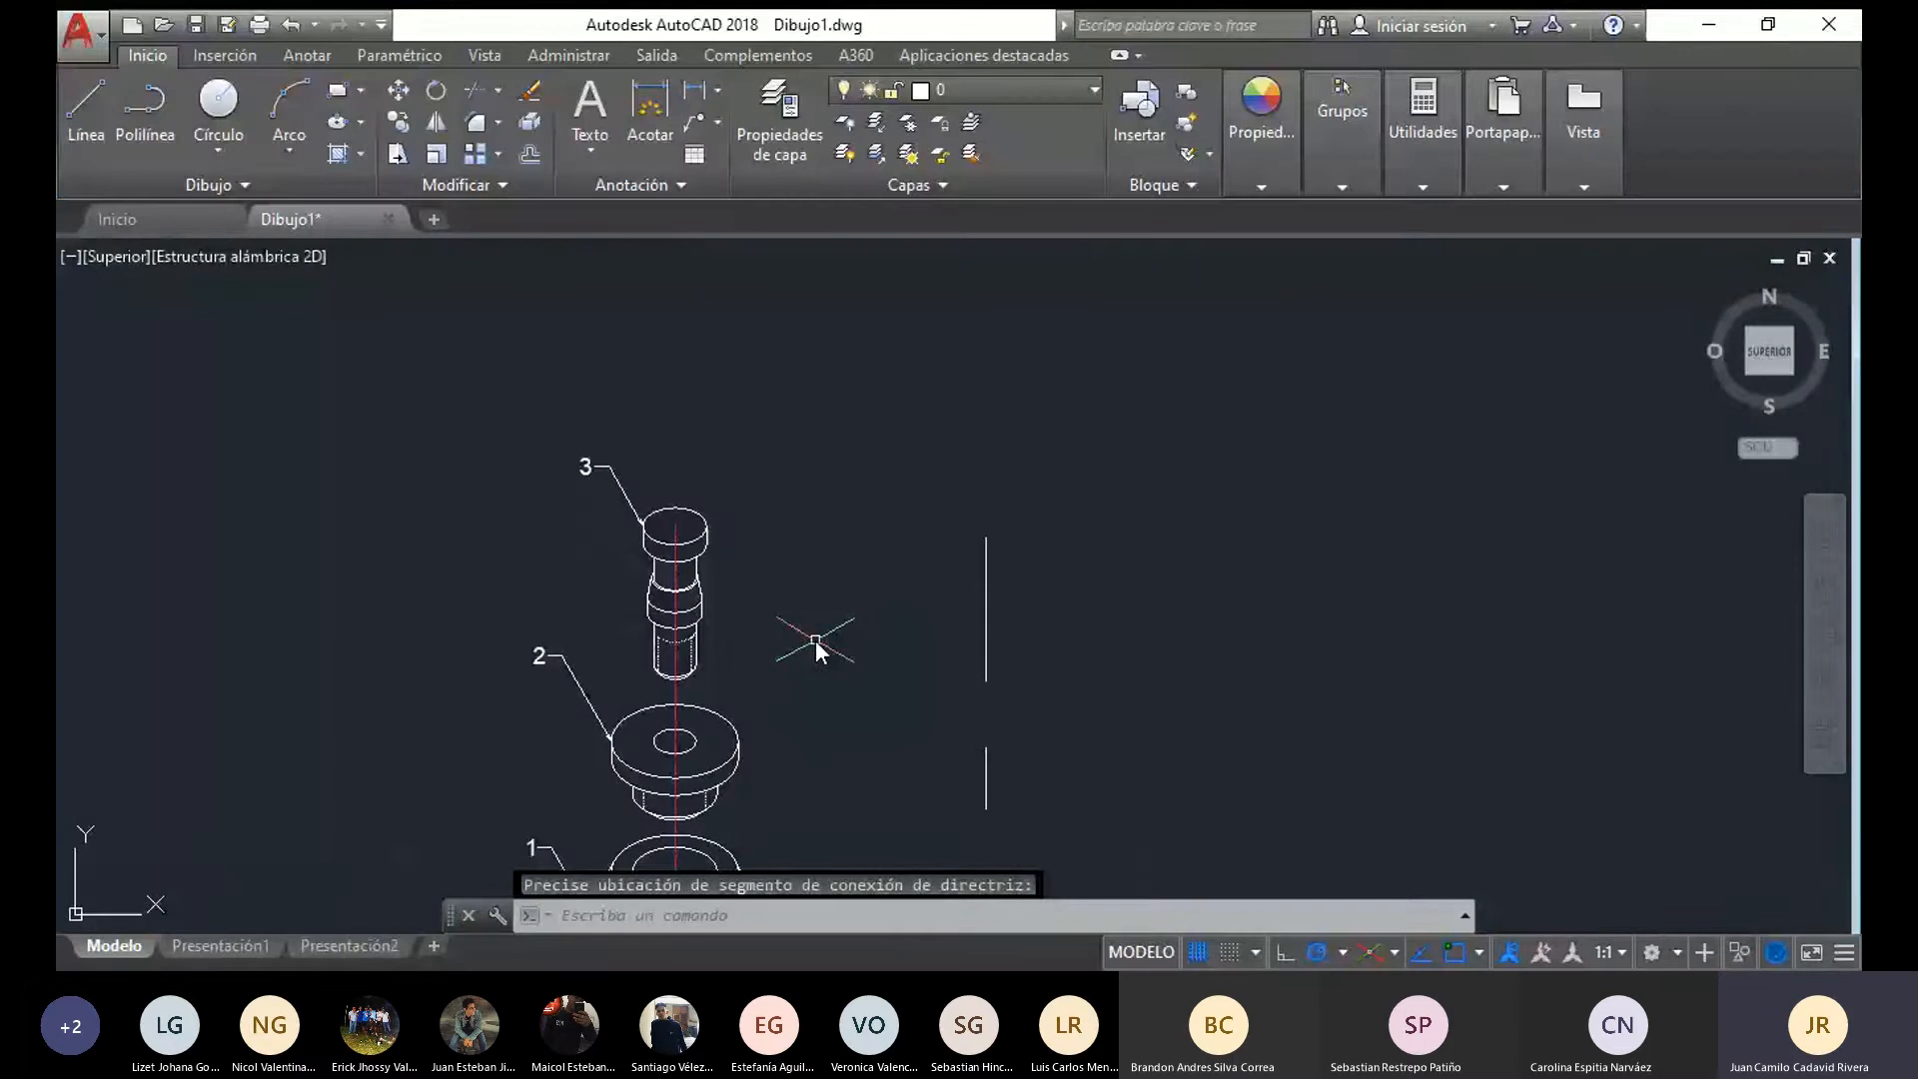
# Move the whole exploded view with its axis and leaders horizontally left, away from the separate vertical lines
pyautogui.moveTo(815, 639); pyautogui.dragTo(742, 520, button='middle')
pyautogui.moveTo(529, 823); pyautogui.dragTo(511, 682, button='middle')
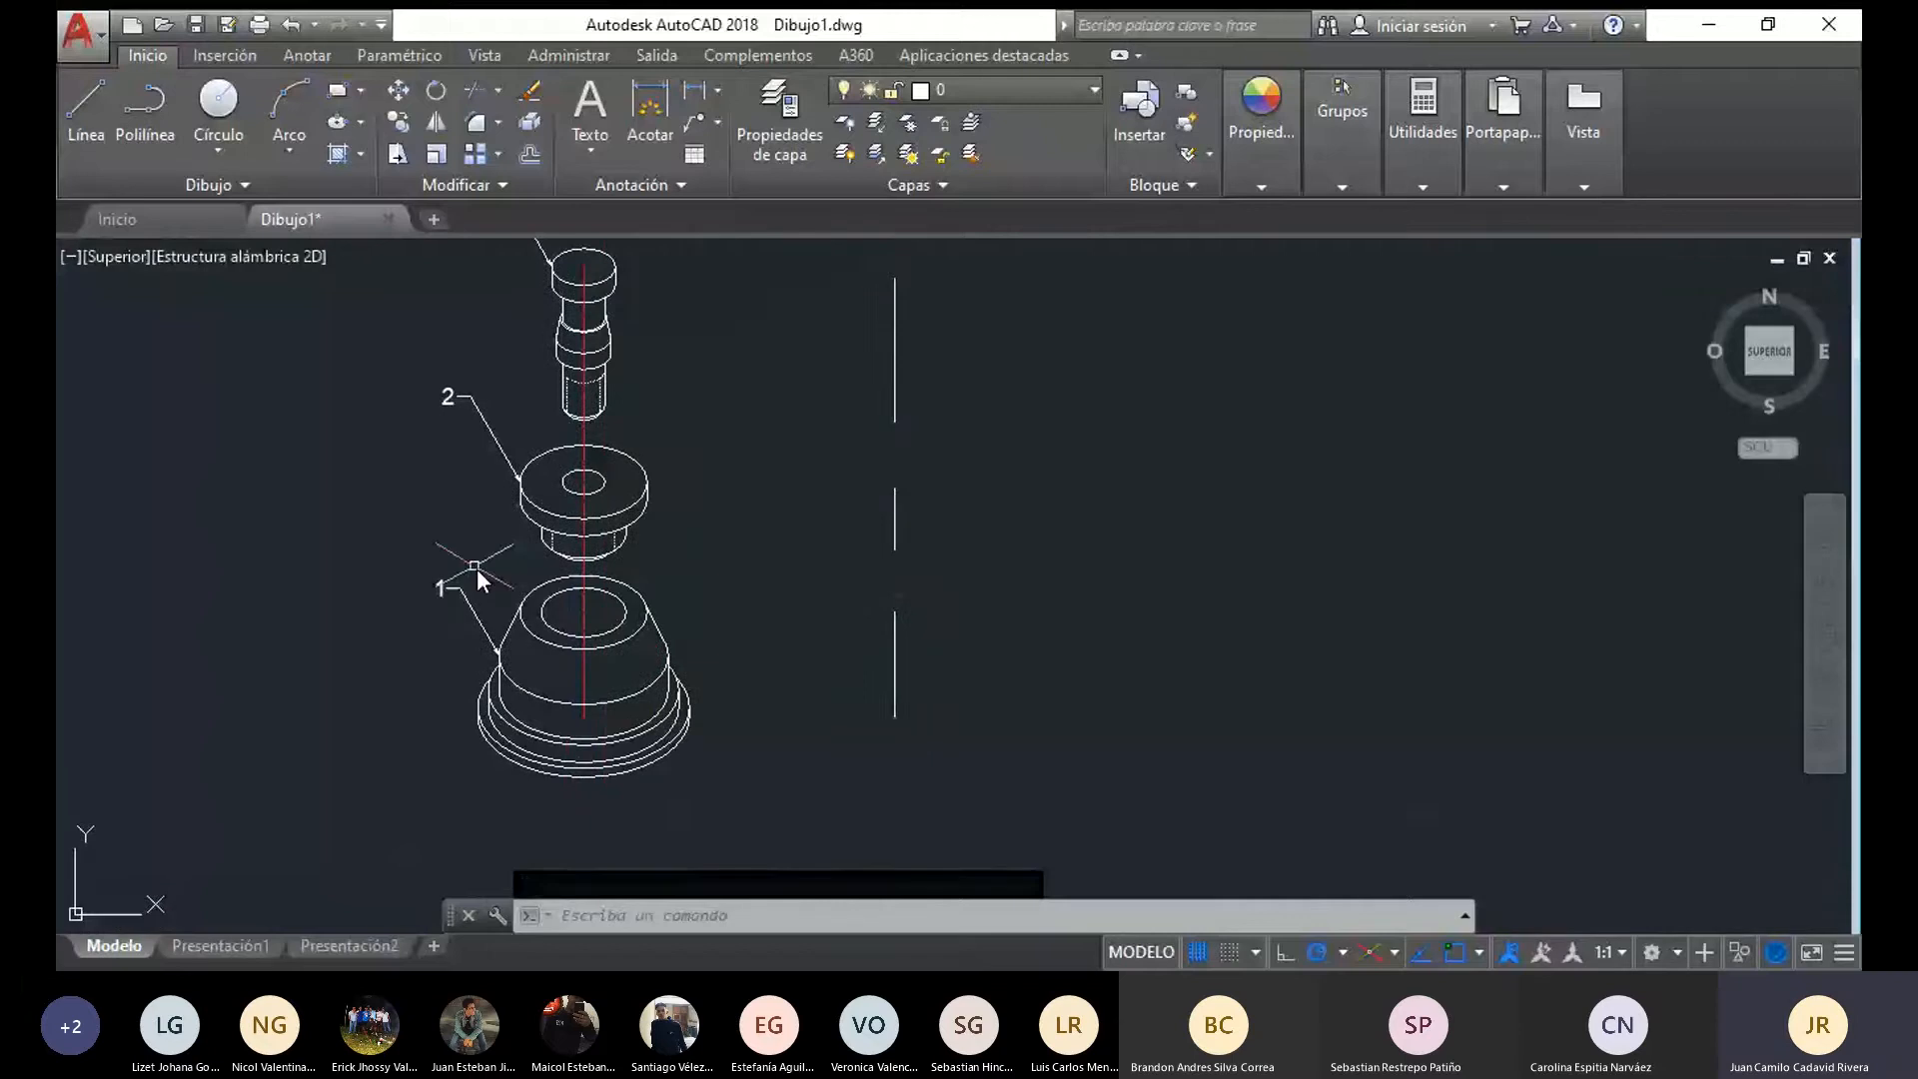
pyautogui.scroll(-4, 705, 629)
pyautogui.moveTo(738, 693)
pyautogui.mouseDown()
pyautogui.moveTo(518, 468)
pyautogui.moveTo(685, 431)
pyautogui.mouseUp()
pyautogui.write('d')
pyautogui.press('Return')
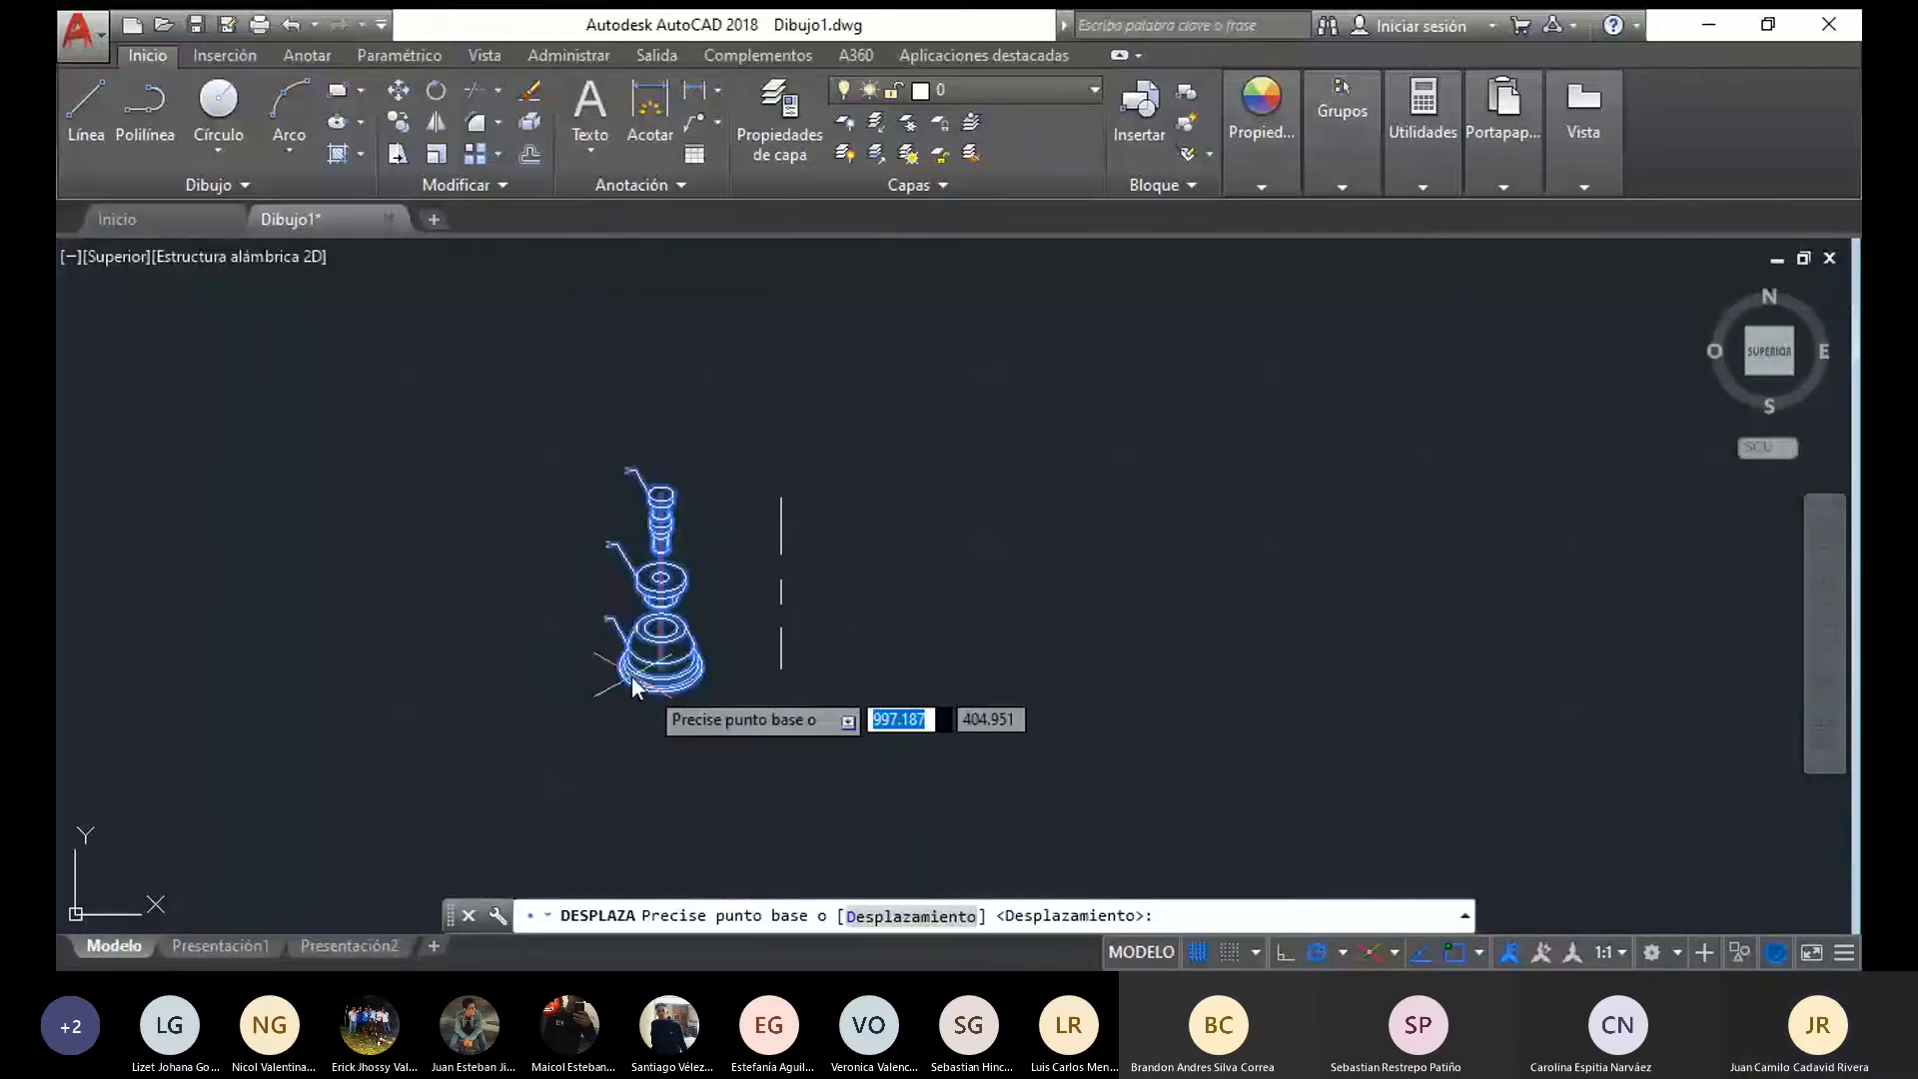
pyautogui.scroll(4, 645, 669)
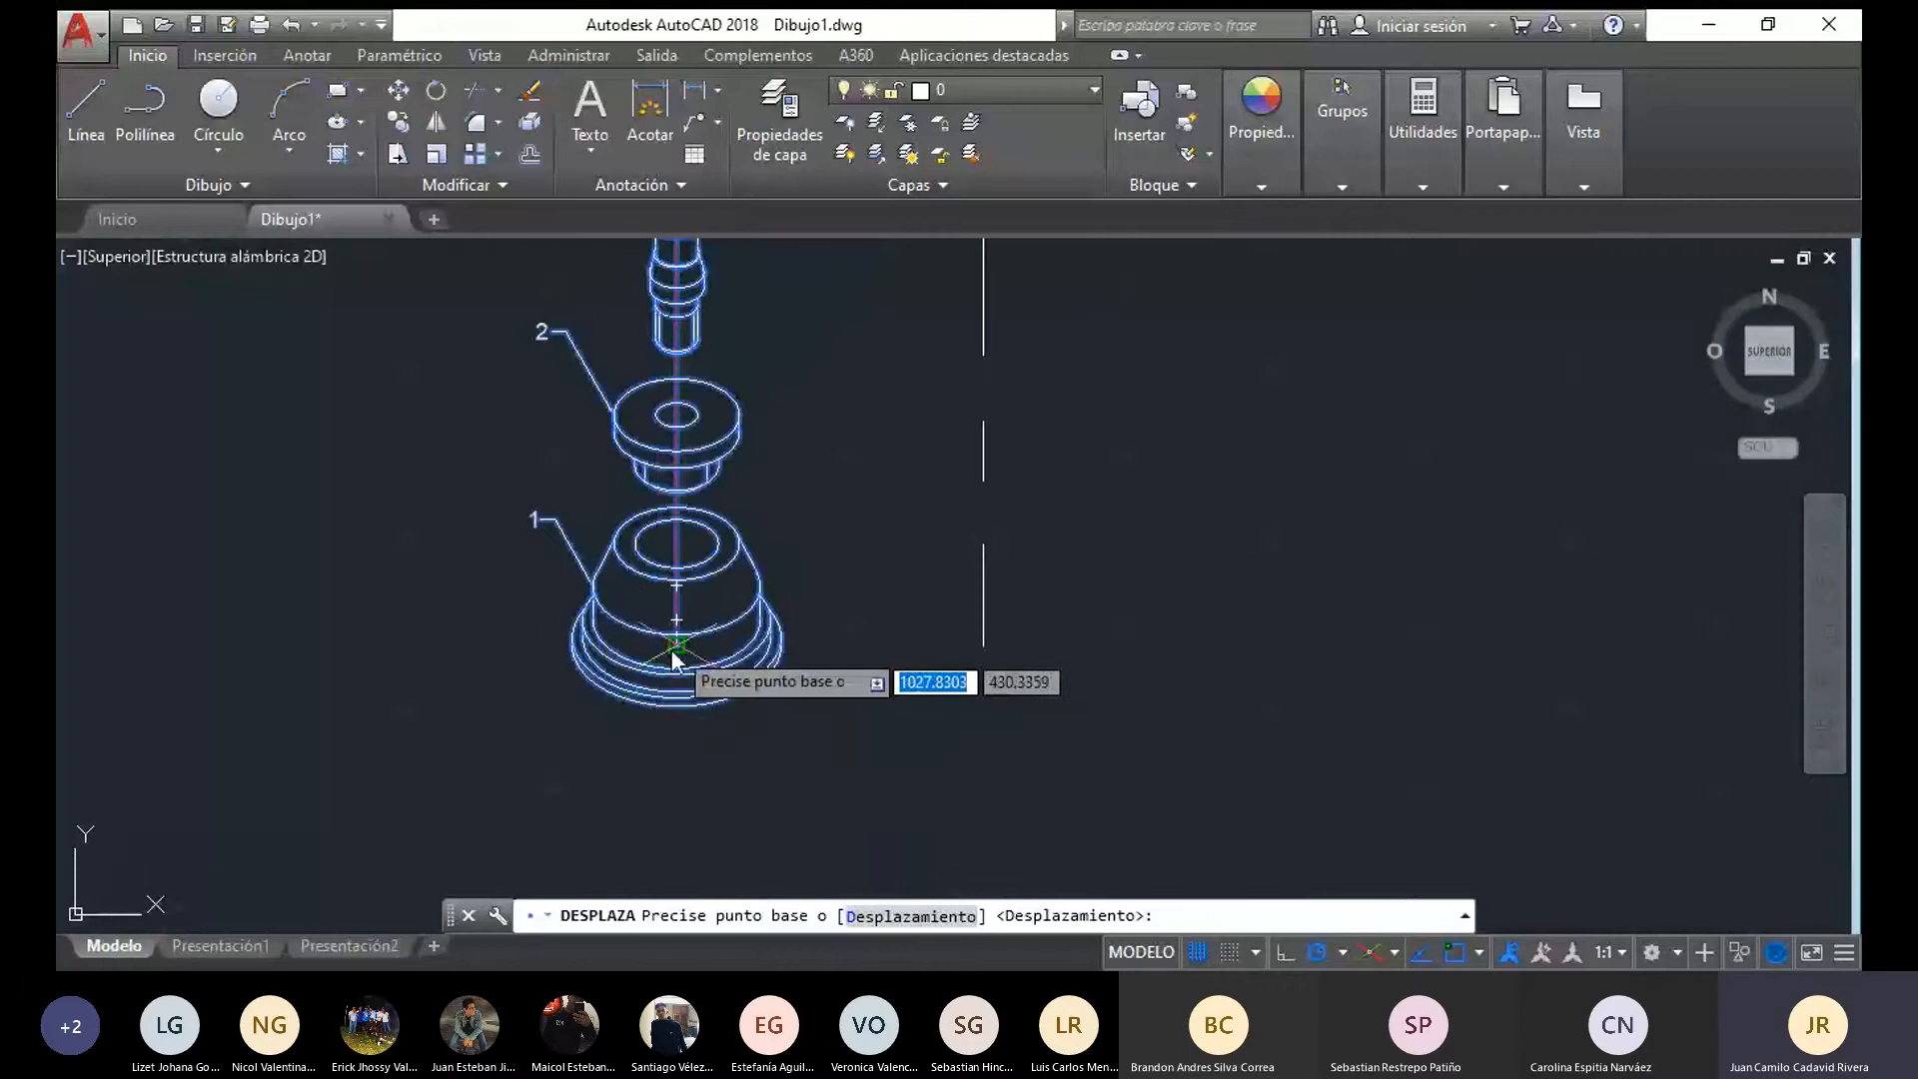
pyautogui.click(675, 650)
pyautogui.click(200, 638)
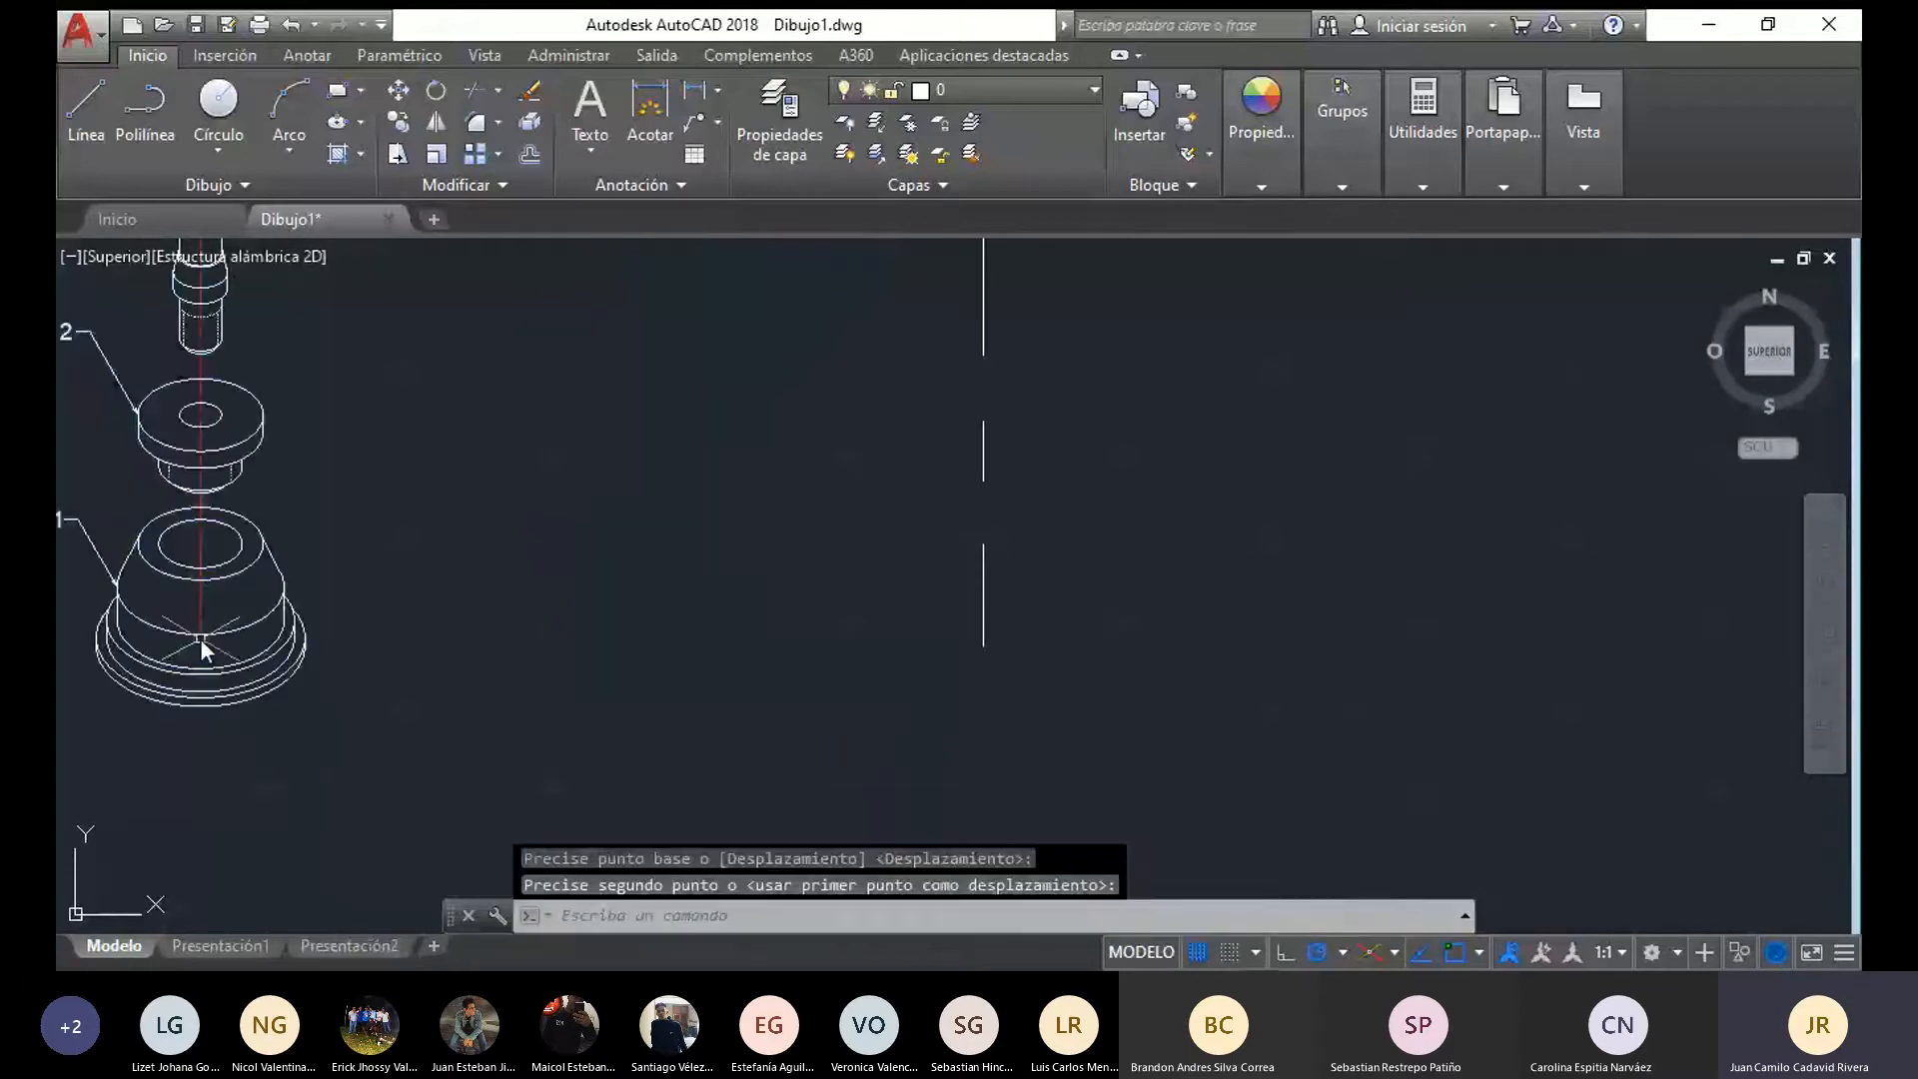
pyautogui.scroll(-3, 789, 689)
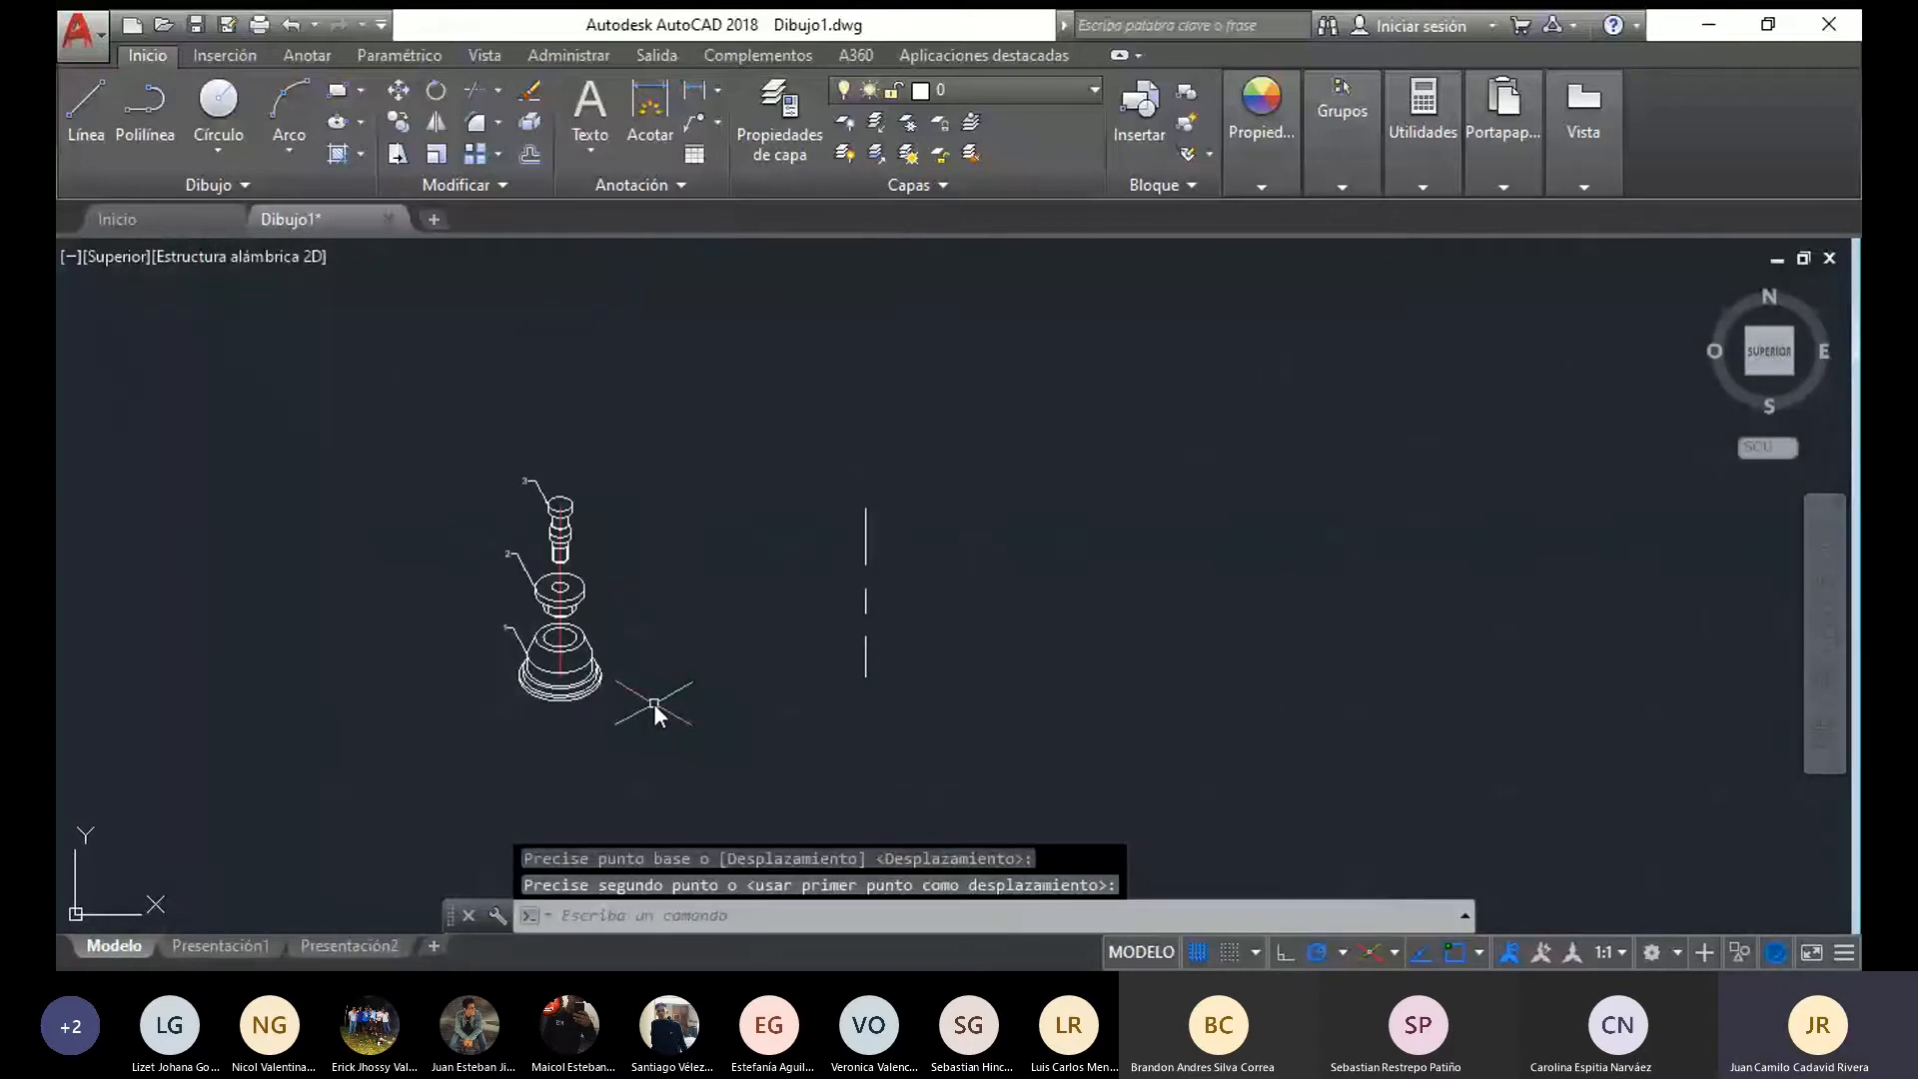
# Copy the complete exploded view horizontally into the free space between the original and the separate vertical lines
pyautogui.moveTo(656, 704)
pyautogui.mouseDown()
pyautogui.moveTo(537, 740)
pyautogui.moveTo(435, 495)
pyautogui.moveTo(391, 695)
pyautogui.moveTo(550, 346)
pyautogui.moveTo(644, 566)
pyautogui.mouseUp()
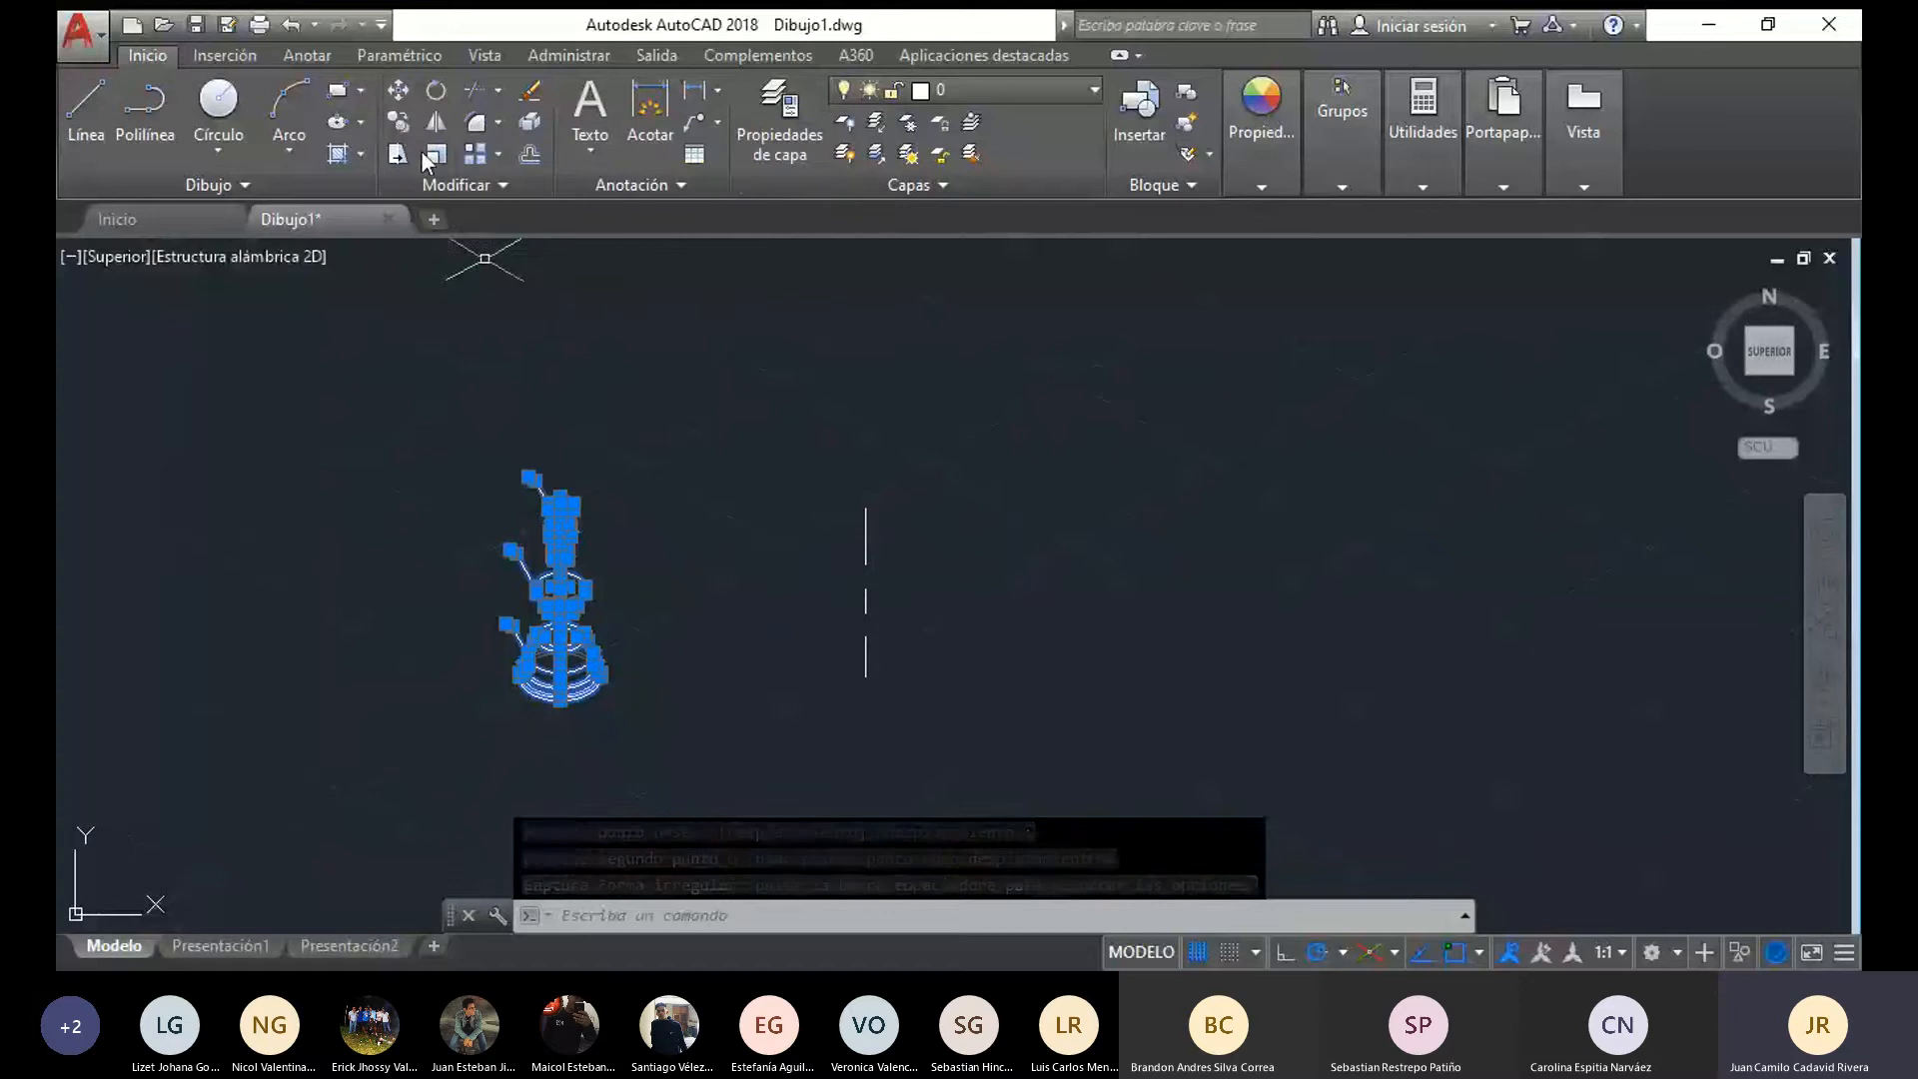
pyautogui.click(398, 124)
pyautogui.scroll(5, 549, 649)
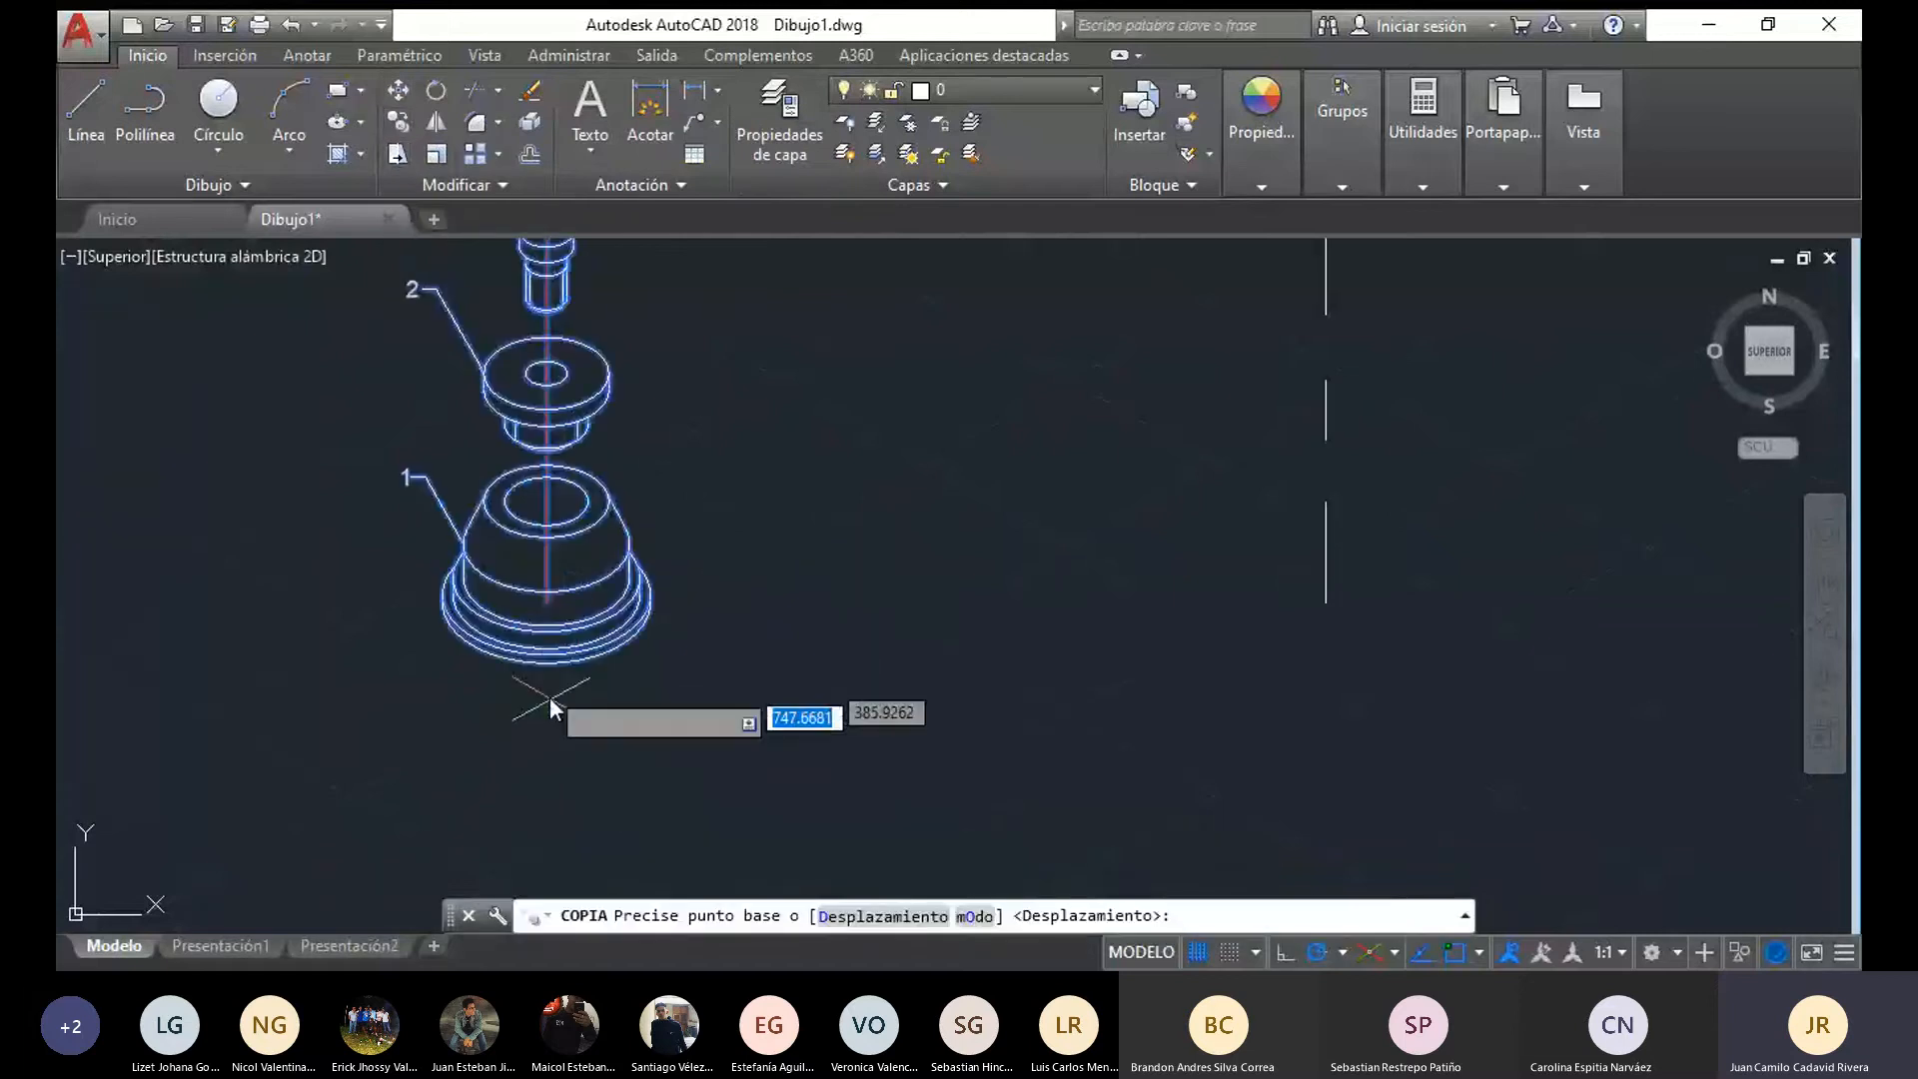
pyautogui.click(536, 594)
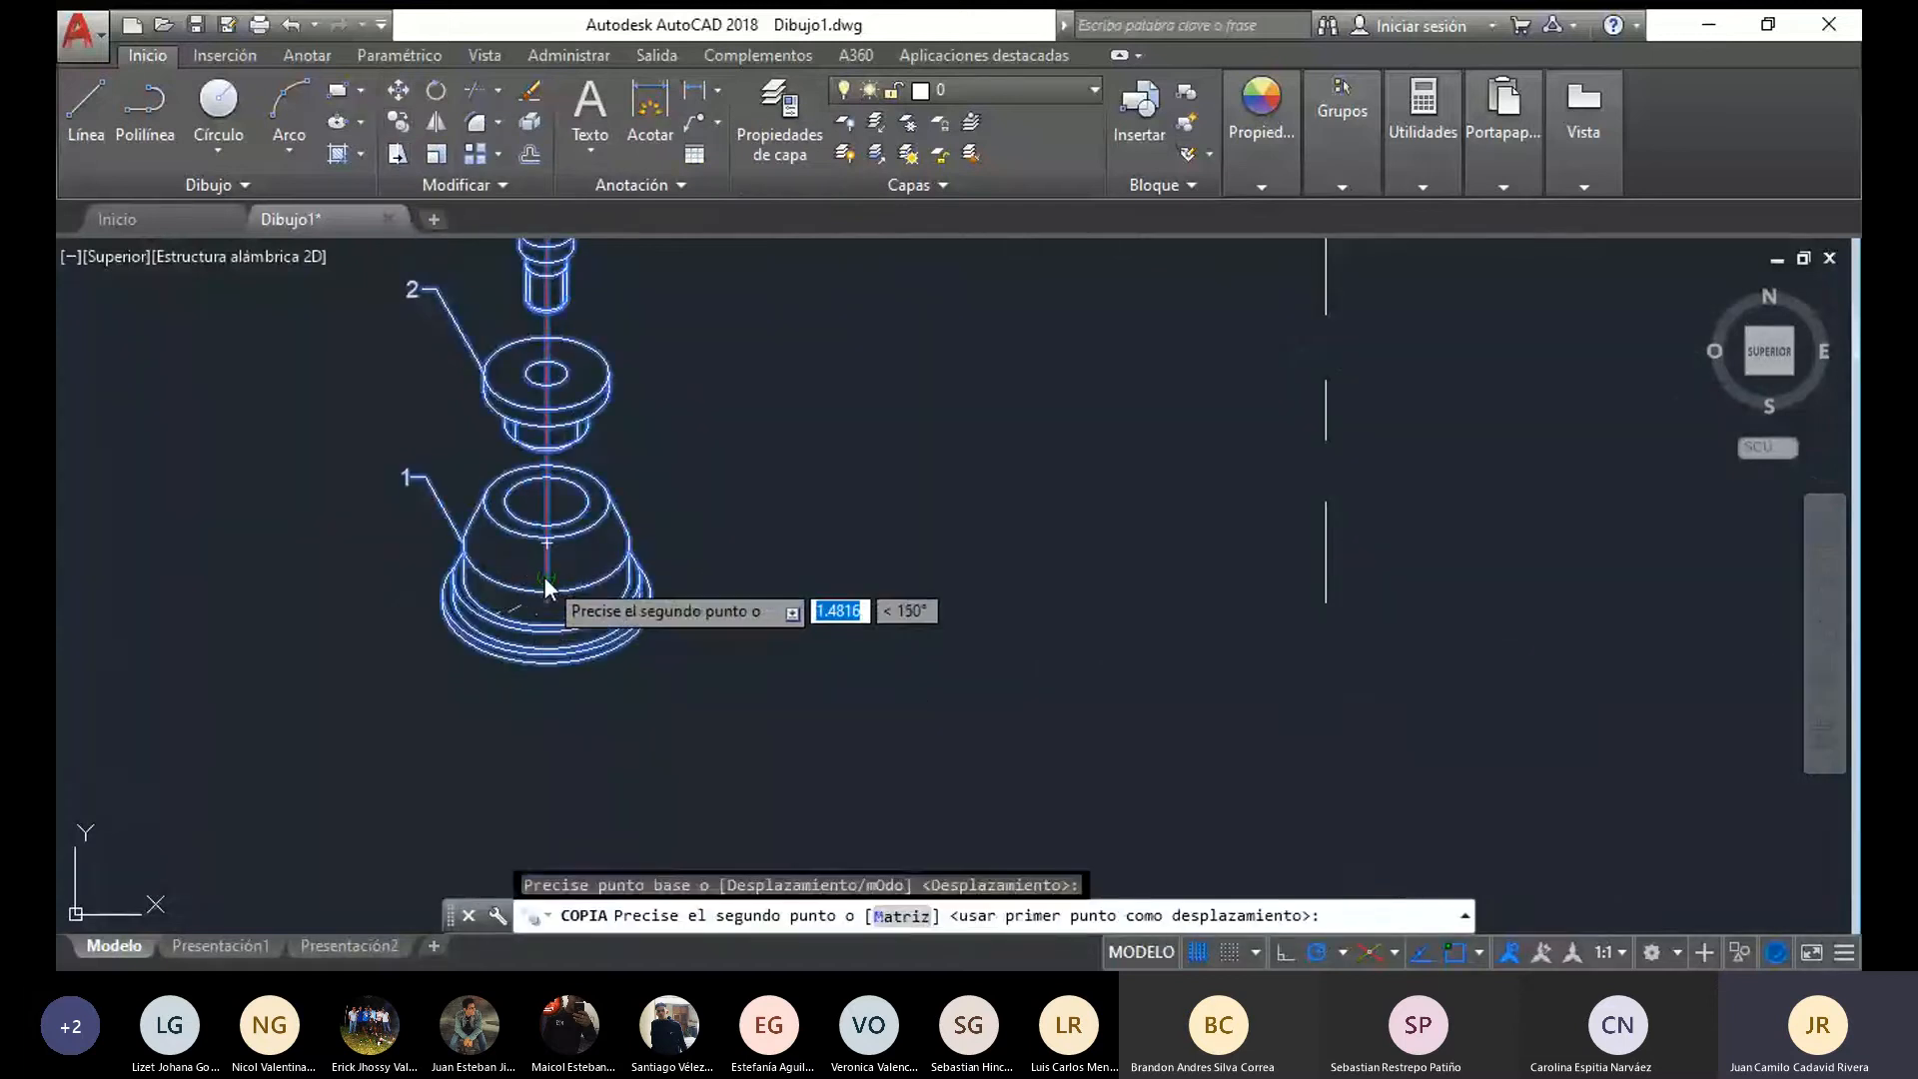
pyautogui.click(823, 580)
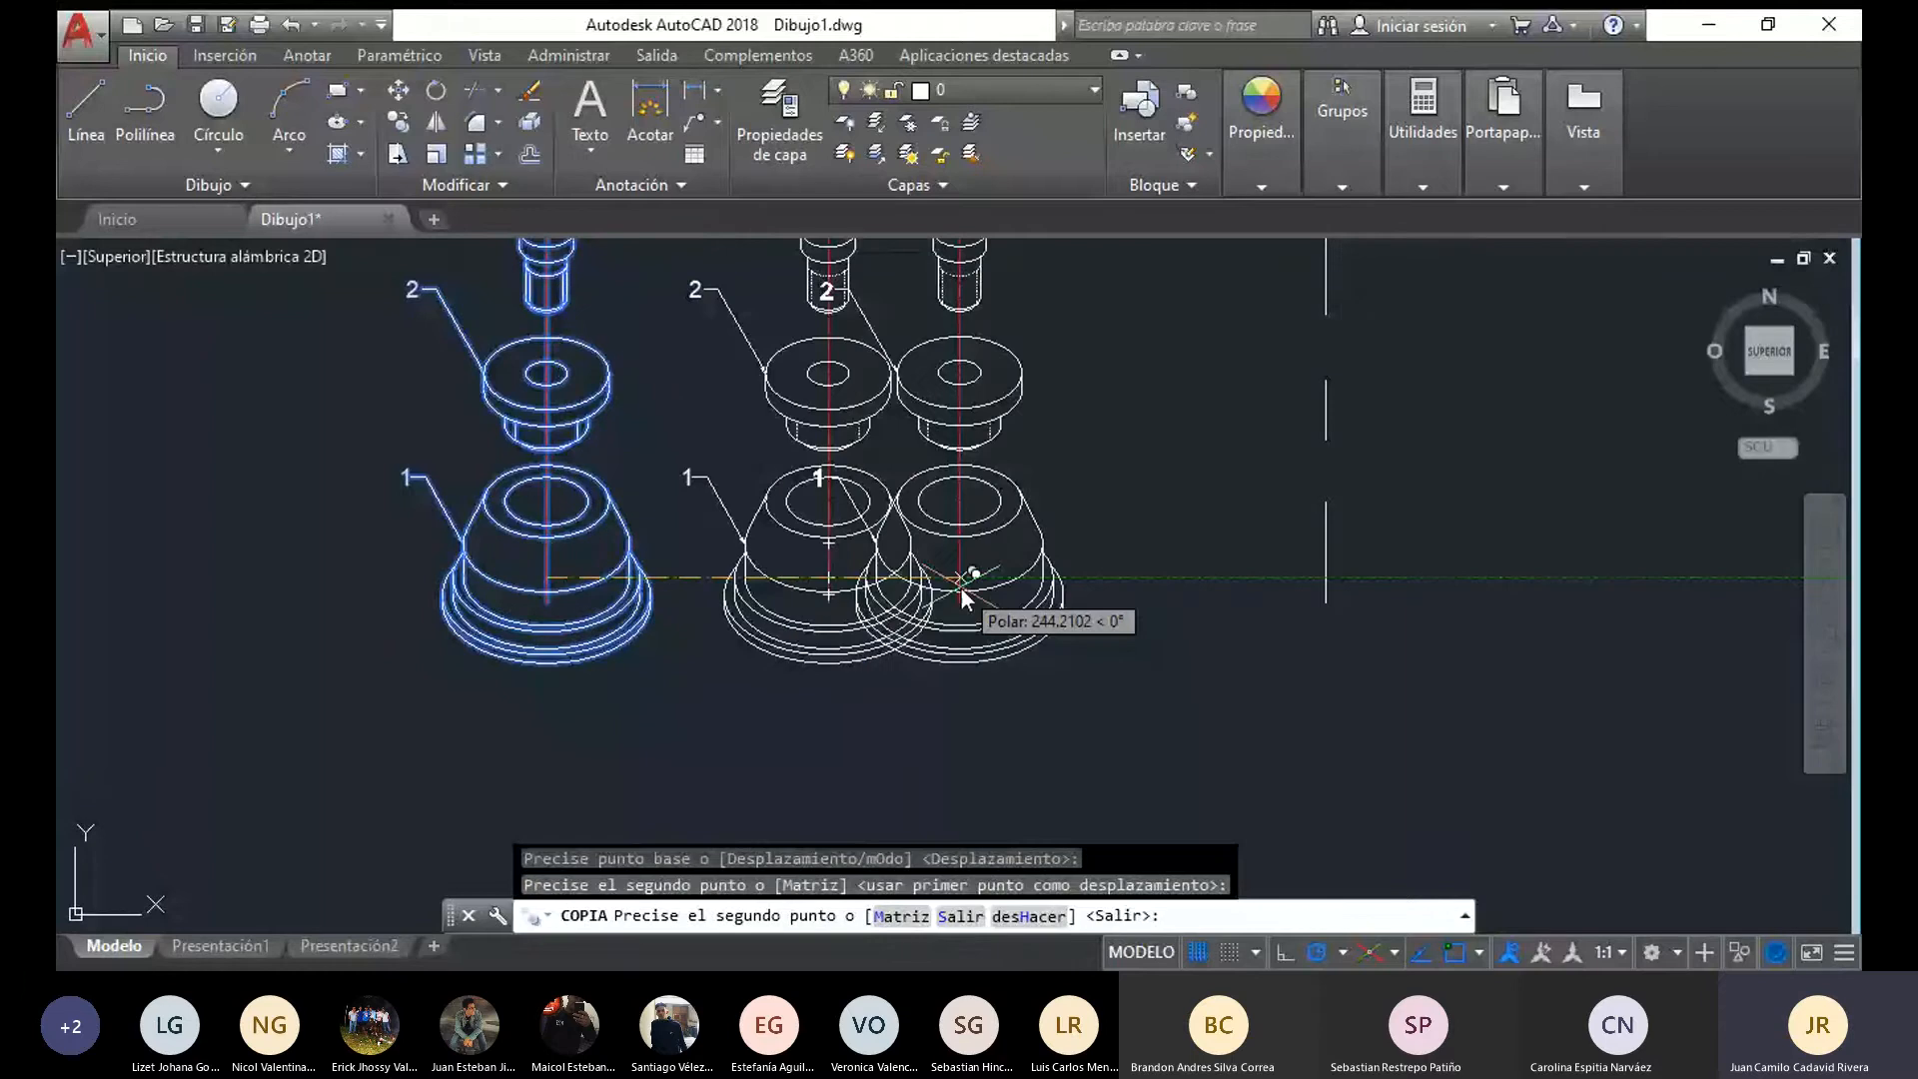
pyautogui.press('Escape')
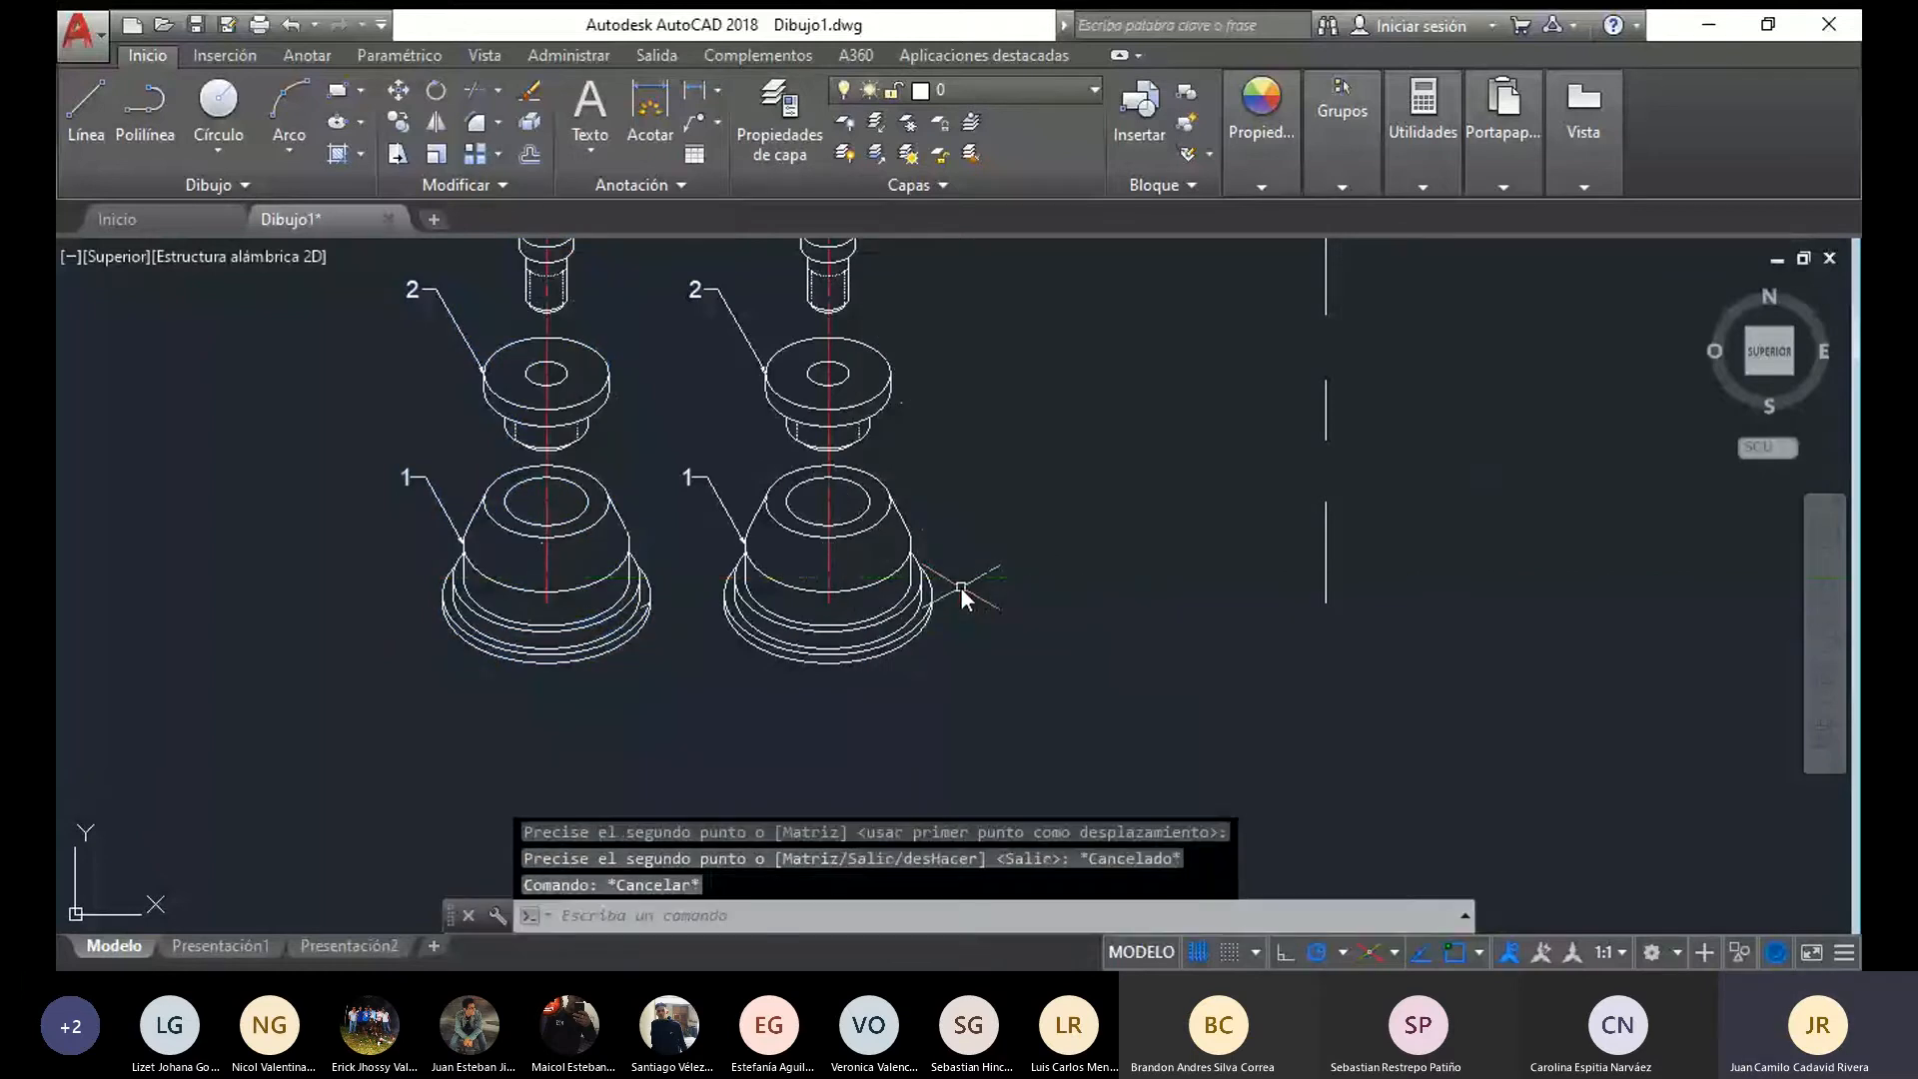
# Delete the red assembly axis and the leaders labelled 1, 2 and 3 from the copied view
pyautogui.moveTo(961, 589); pyautogui.dragTo(923, 649, button='middle')
pyautogui.click(789, 567)
pyautogui.press('Delete')
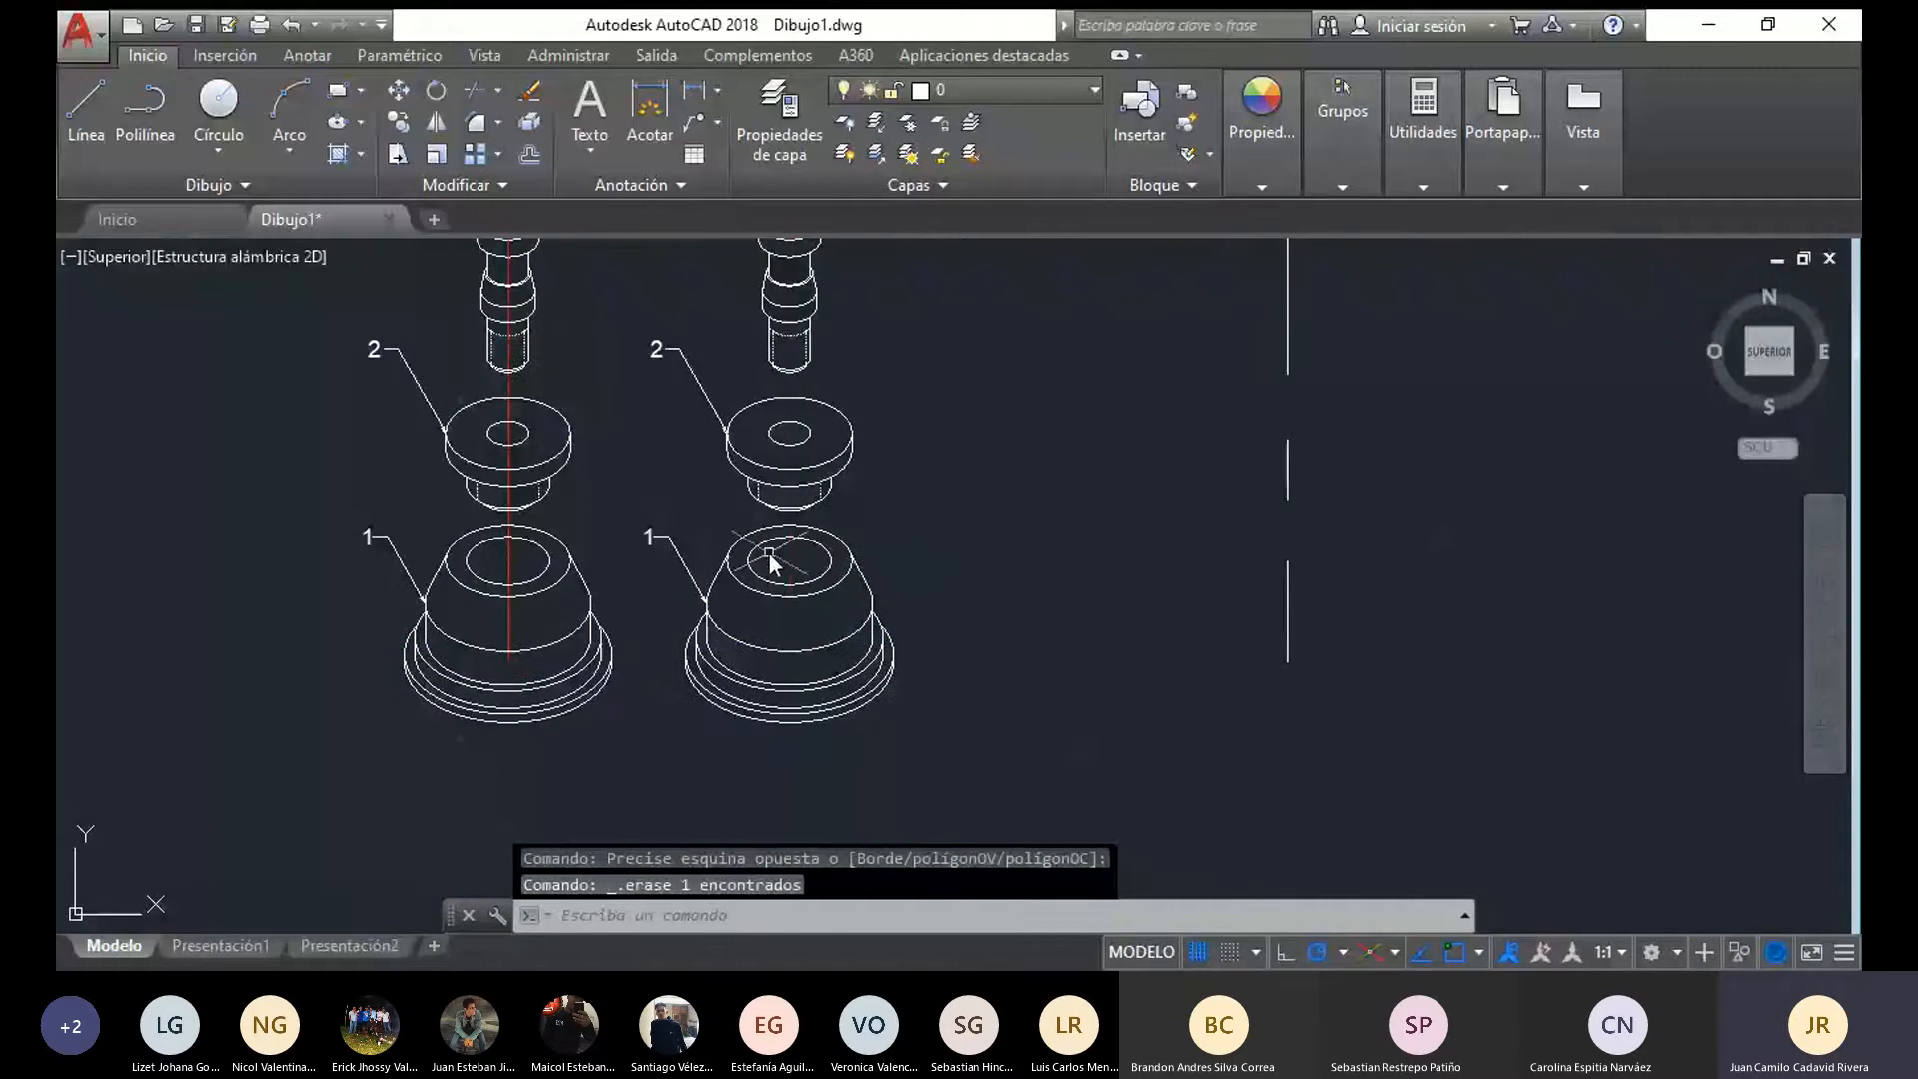
pyautogui.click(682, 362)
pyautogui.press('Delete')
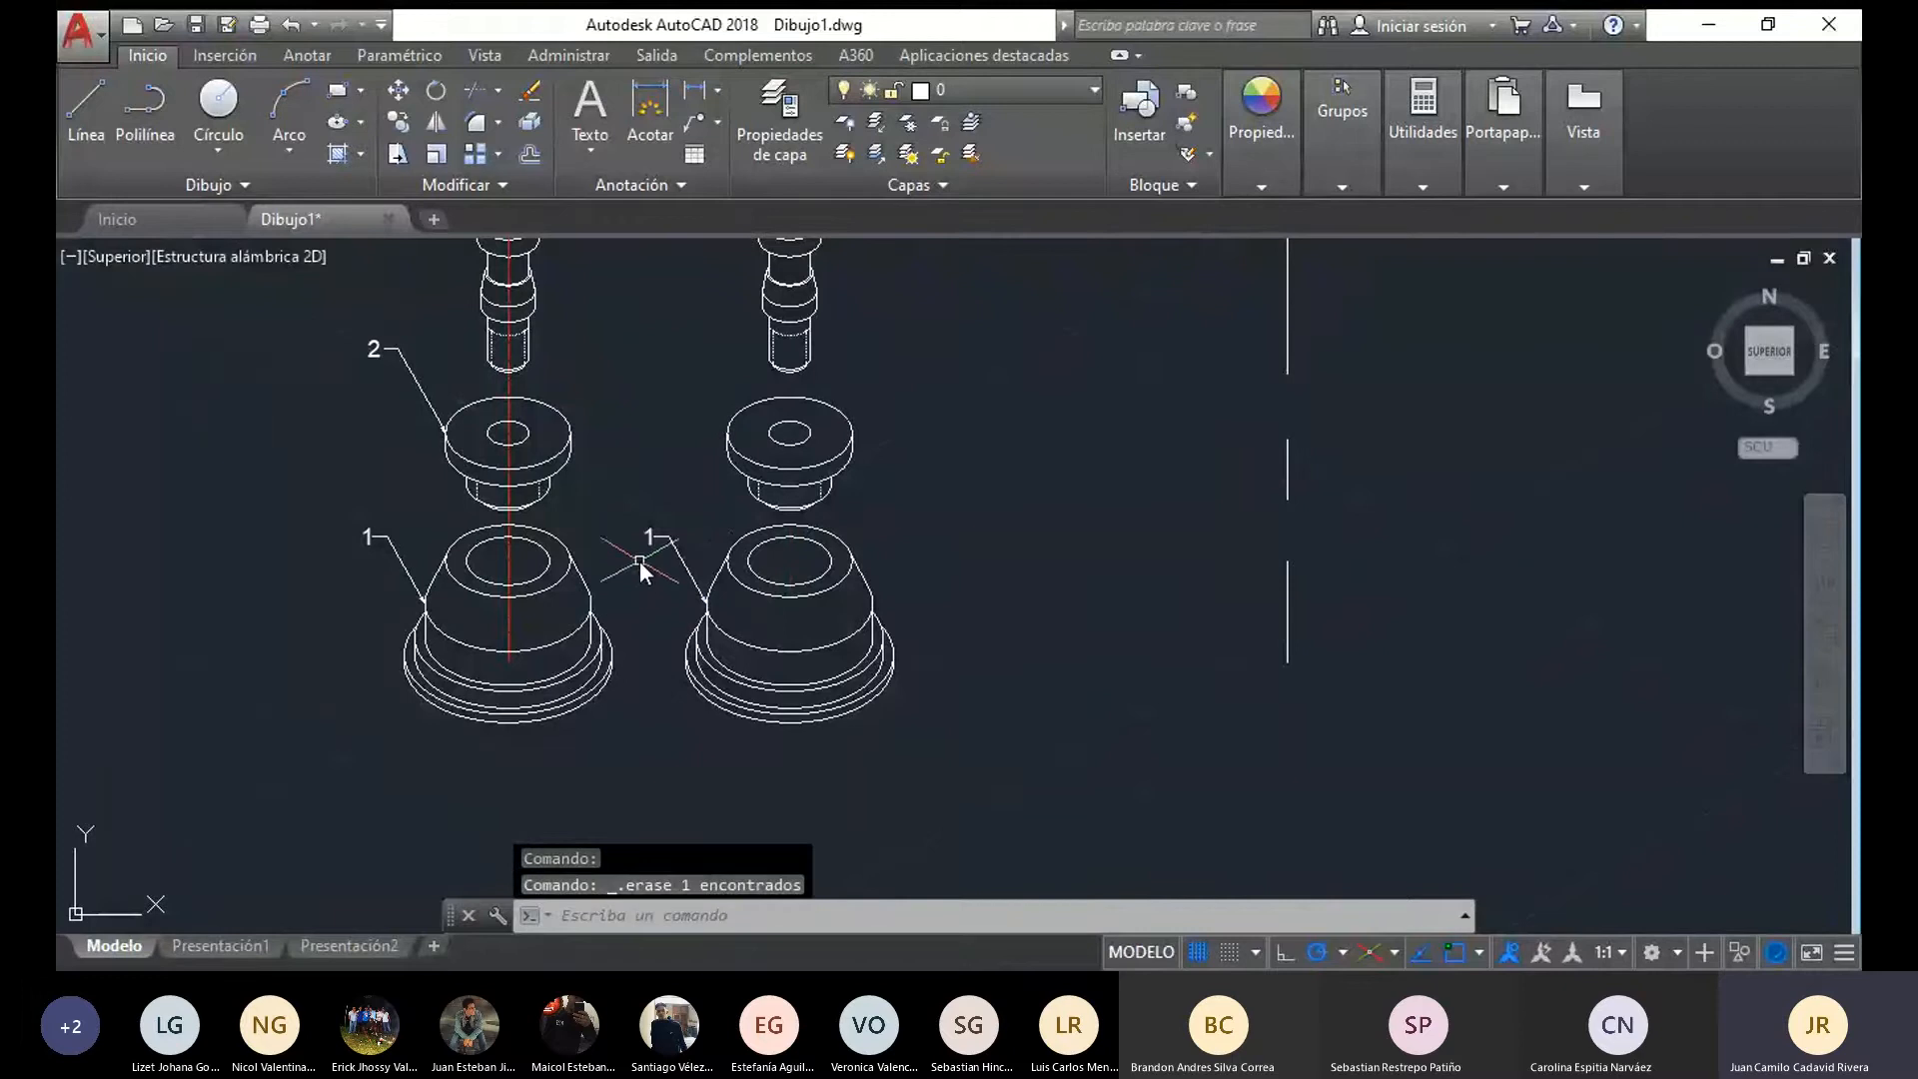
pyautogui.click(655, 540)
pyautogui.press('Delete')
pyautogui.moveTo(651, 556); pyautogui.dragTo(624, 730, button='middle')
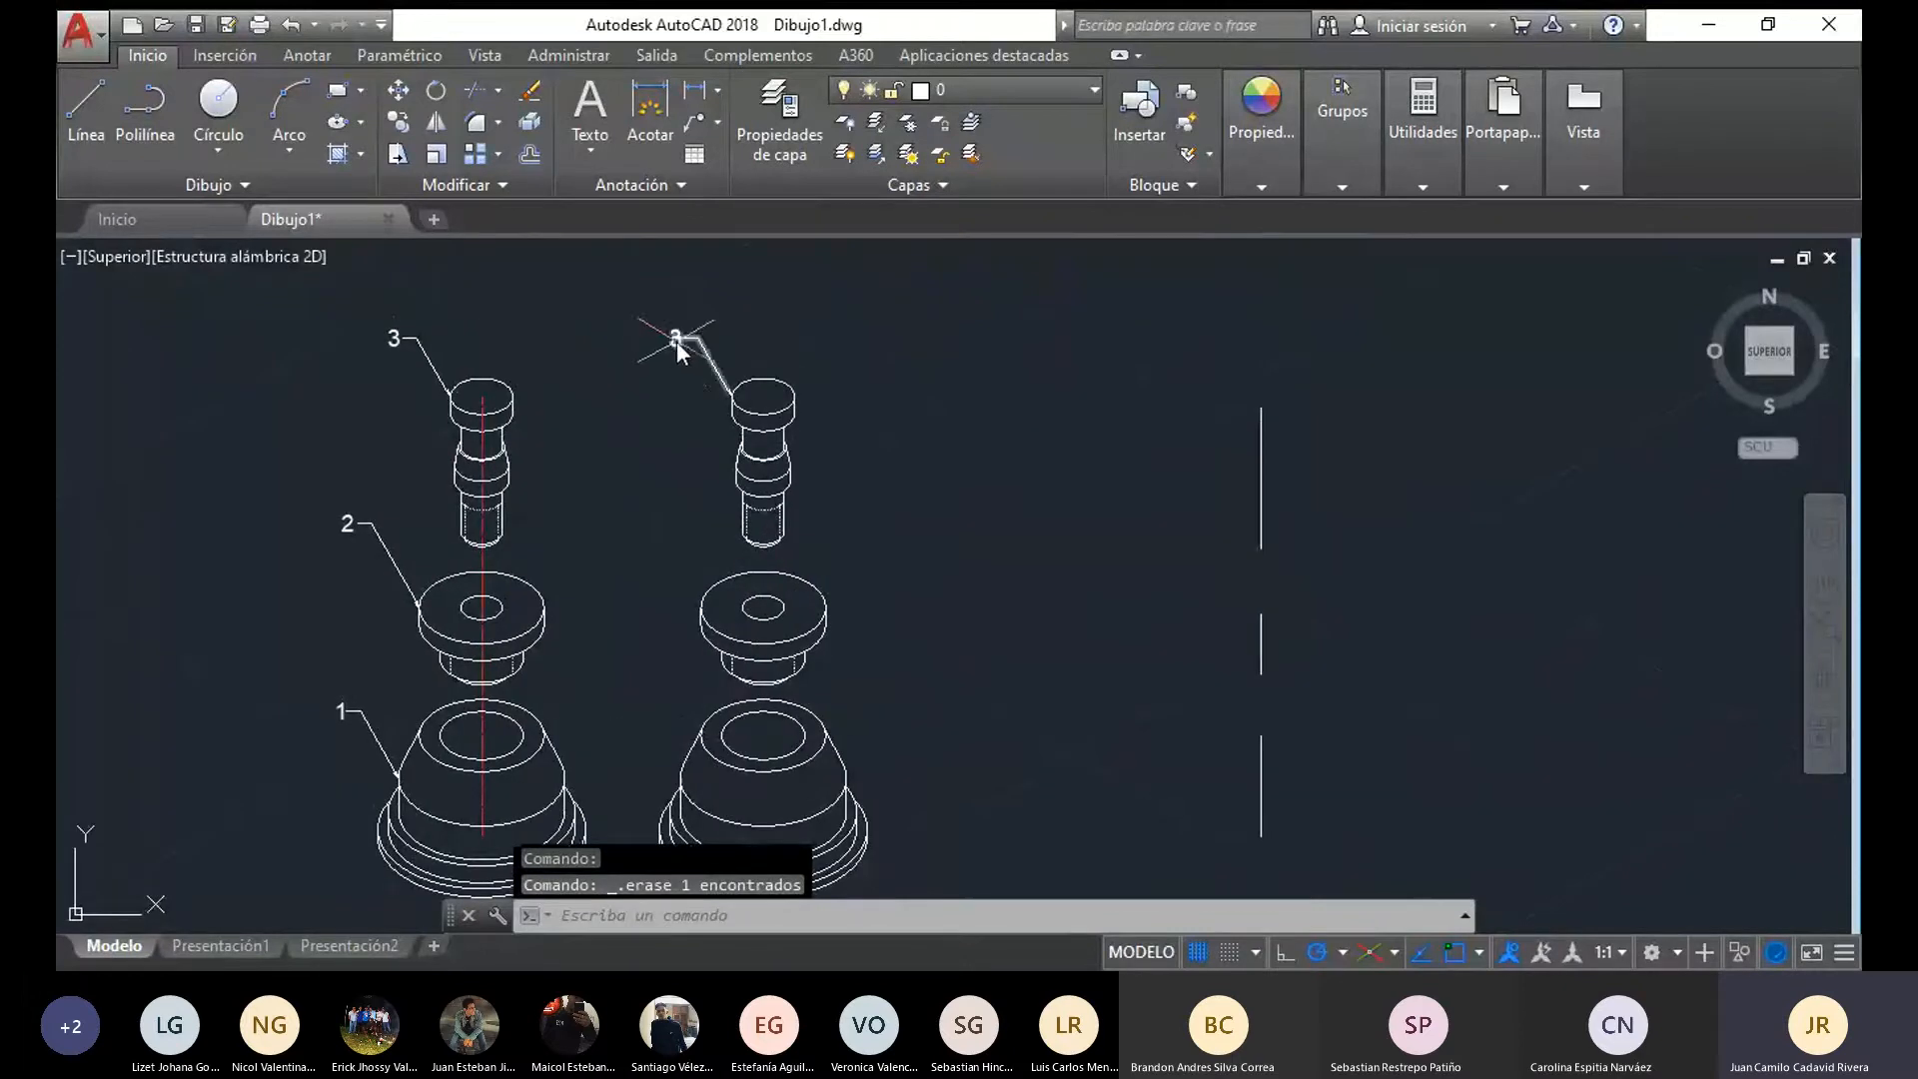
pyautogui.click(678, 341)
pyautogui.press('Delete')
pyautogui.moveTo(739, 596); pyautogui.dragTo(754, 491, button='middle')
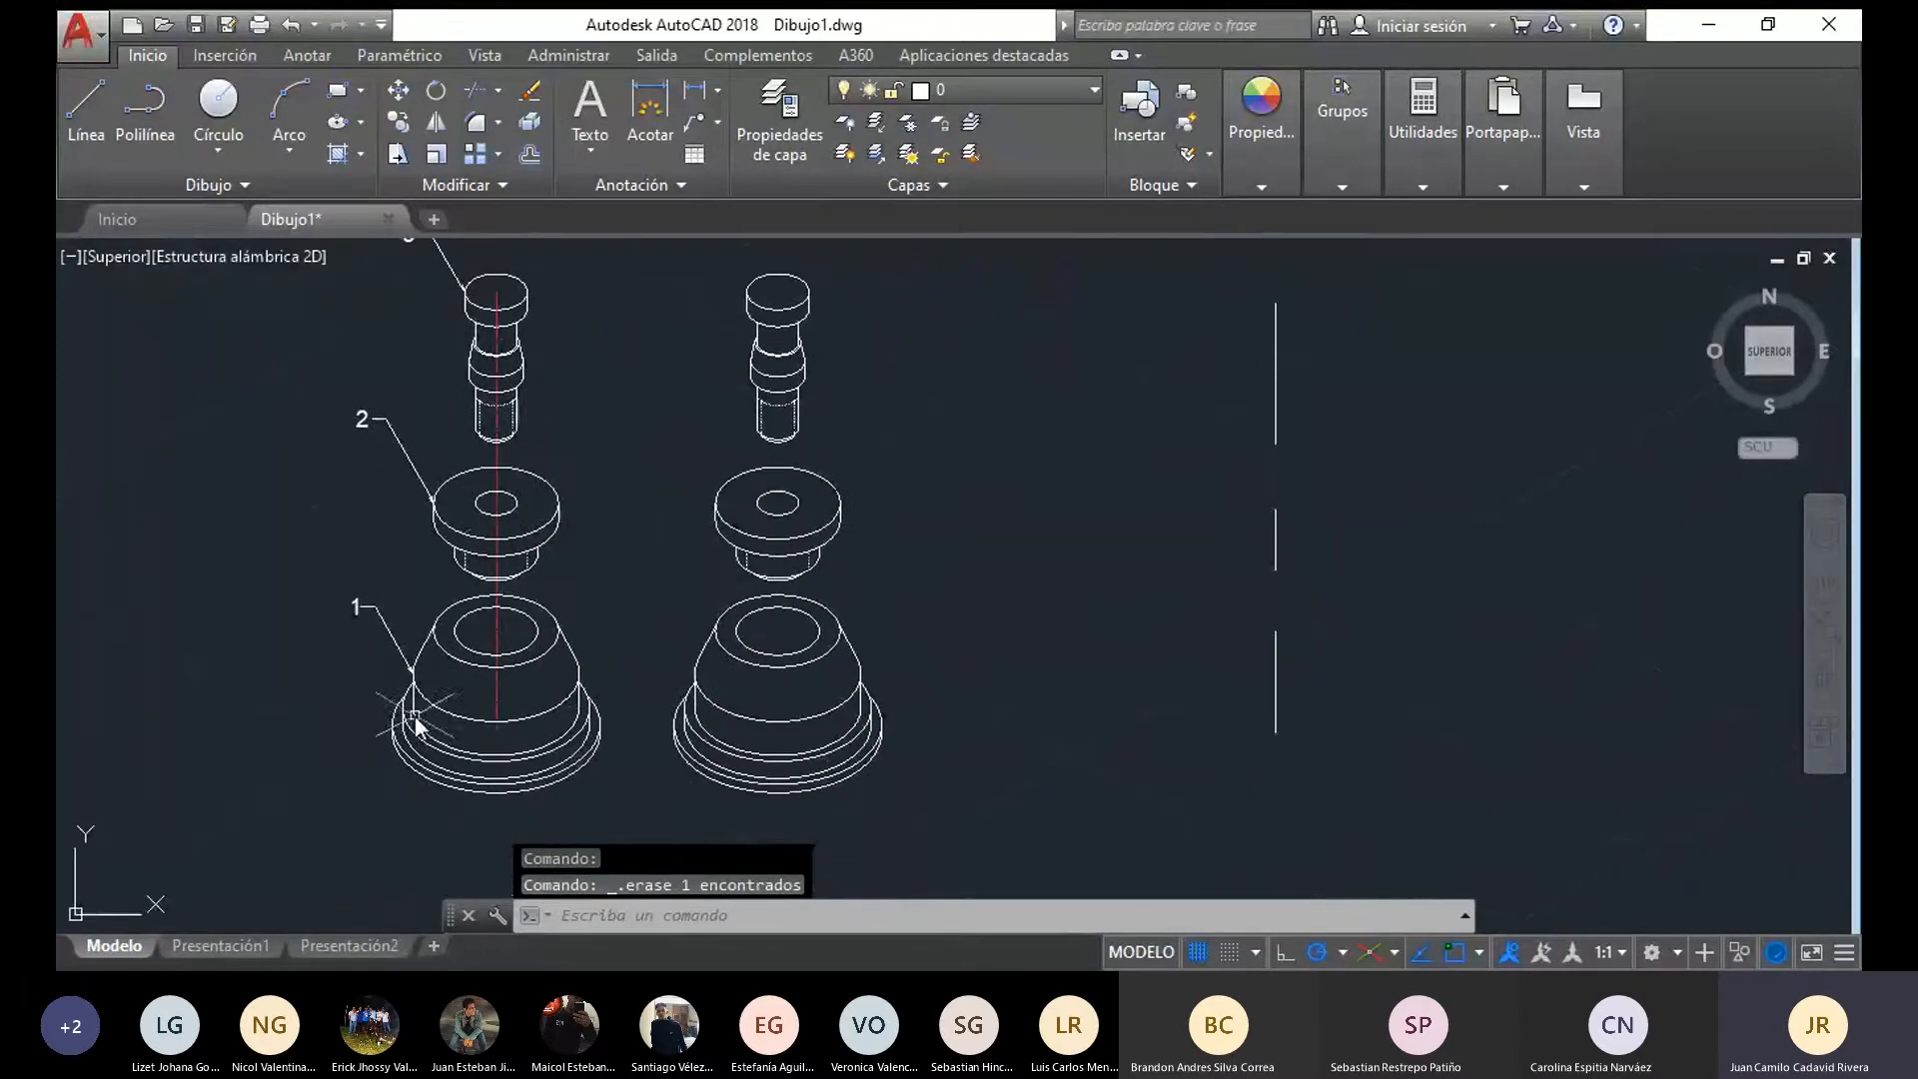
# Delete the lower collar of the copied middle flanged part, including its leftover line fragments beneath the disc
pyautogui.scroll(2, 877, 550)
pyautogui.moveTo(849, 578)
pyautogui.mouseDown()
pyautogui.moveTo(644, 604)
pyautogui.moveTo(596, 556)
pyautogui.mouseUp()
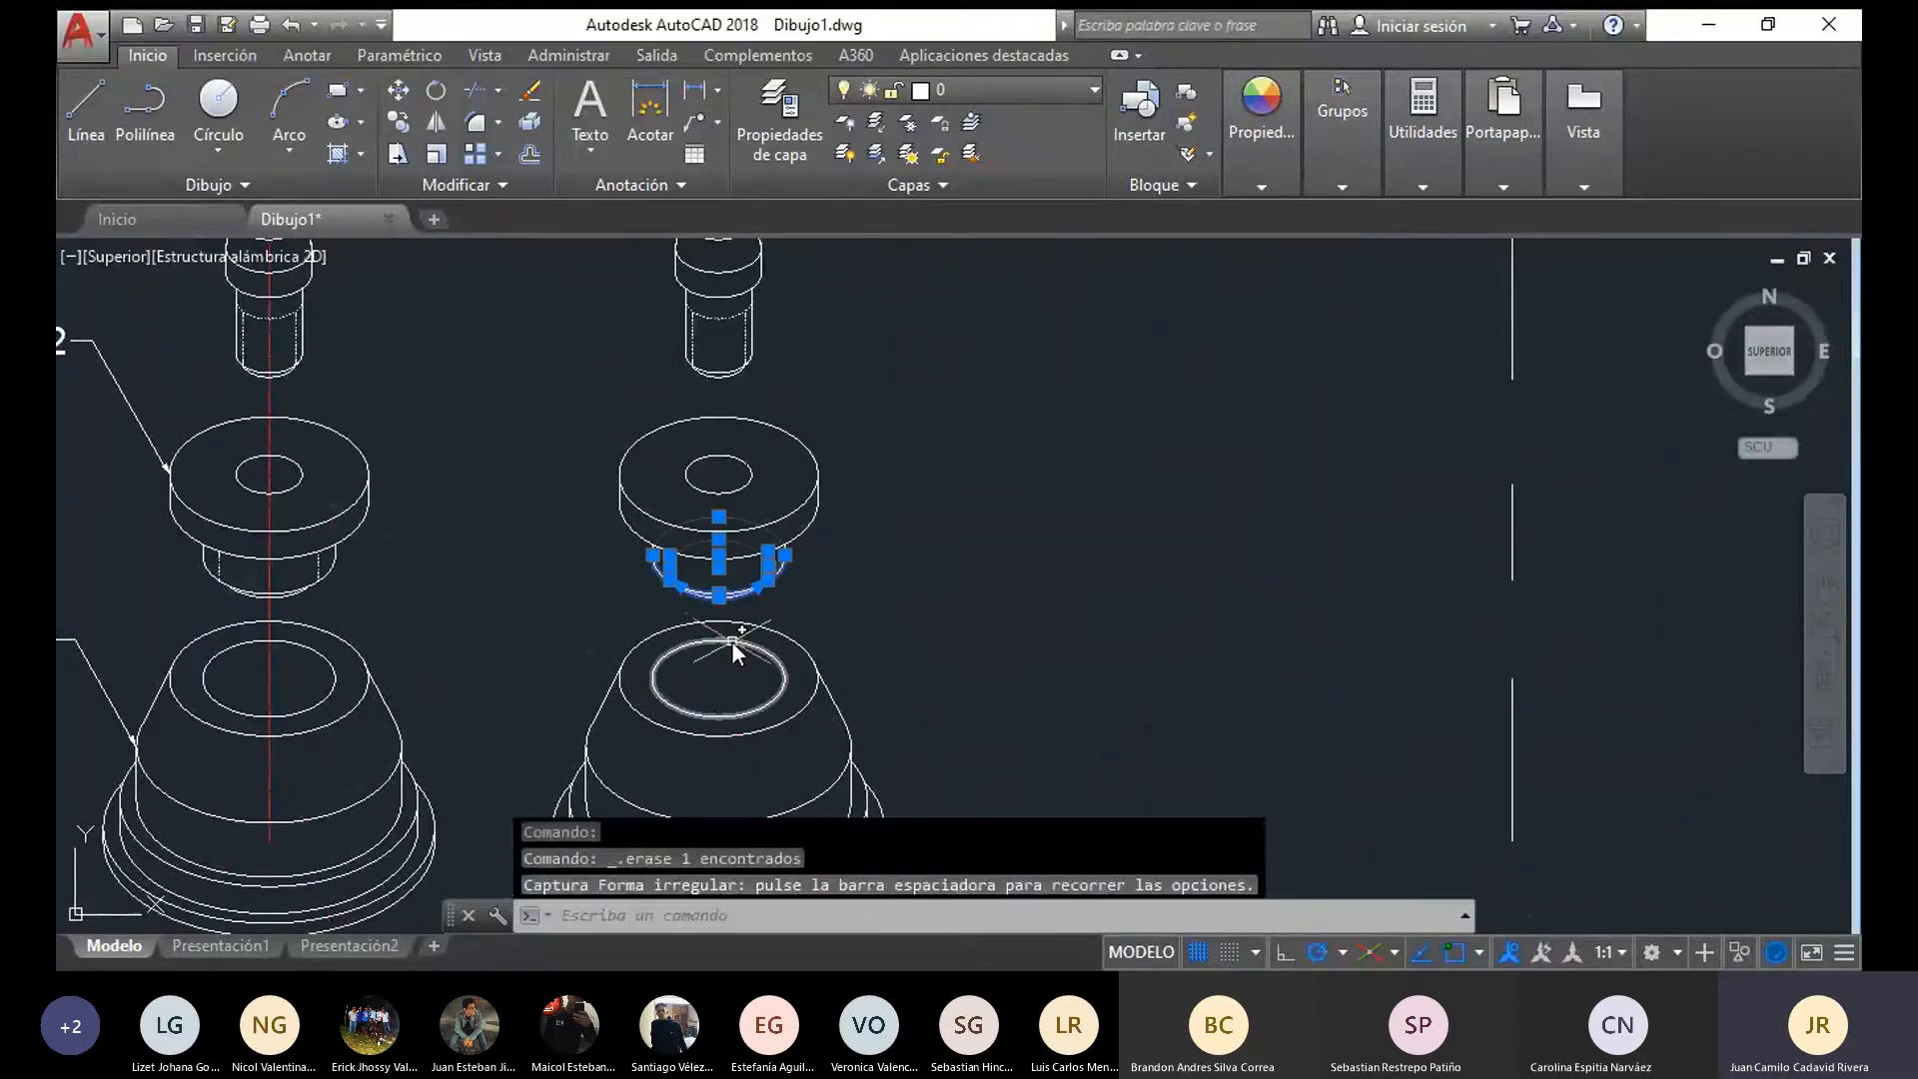
pyautogui.press('Delete')
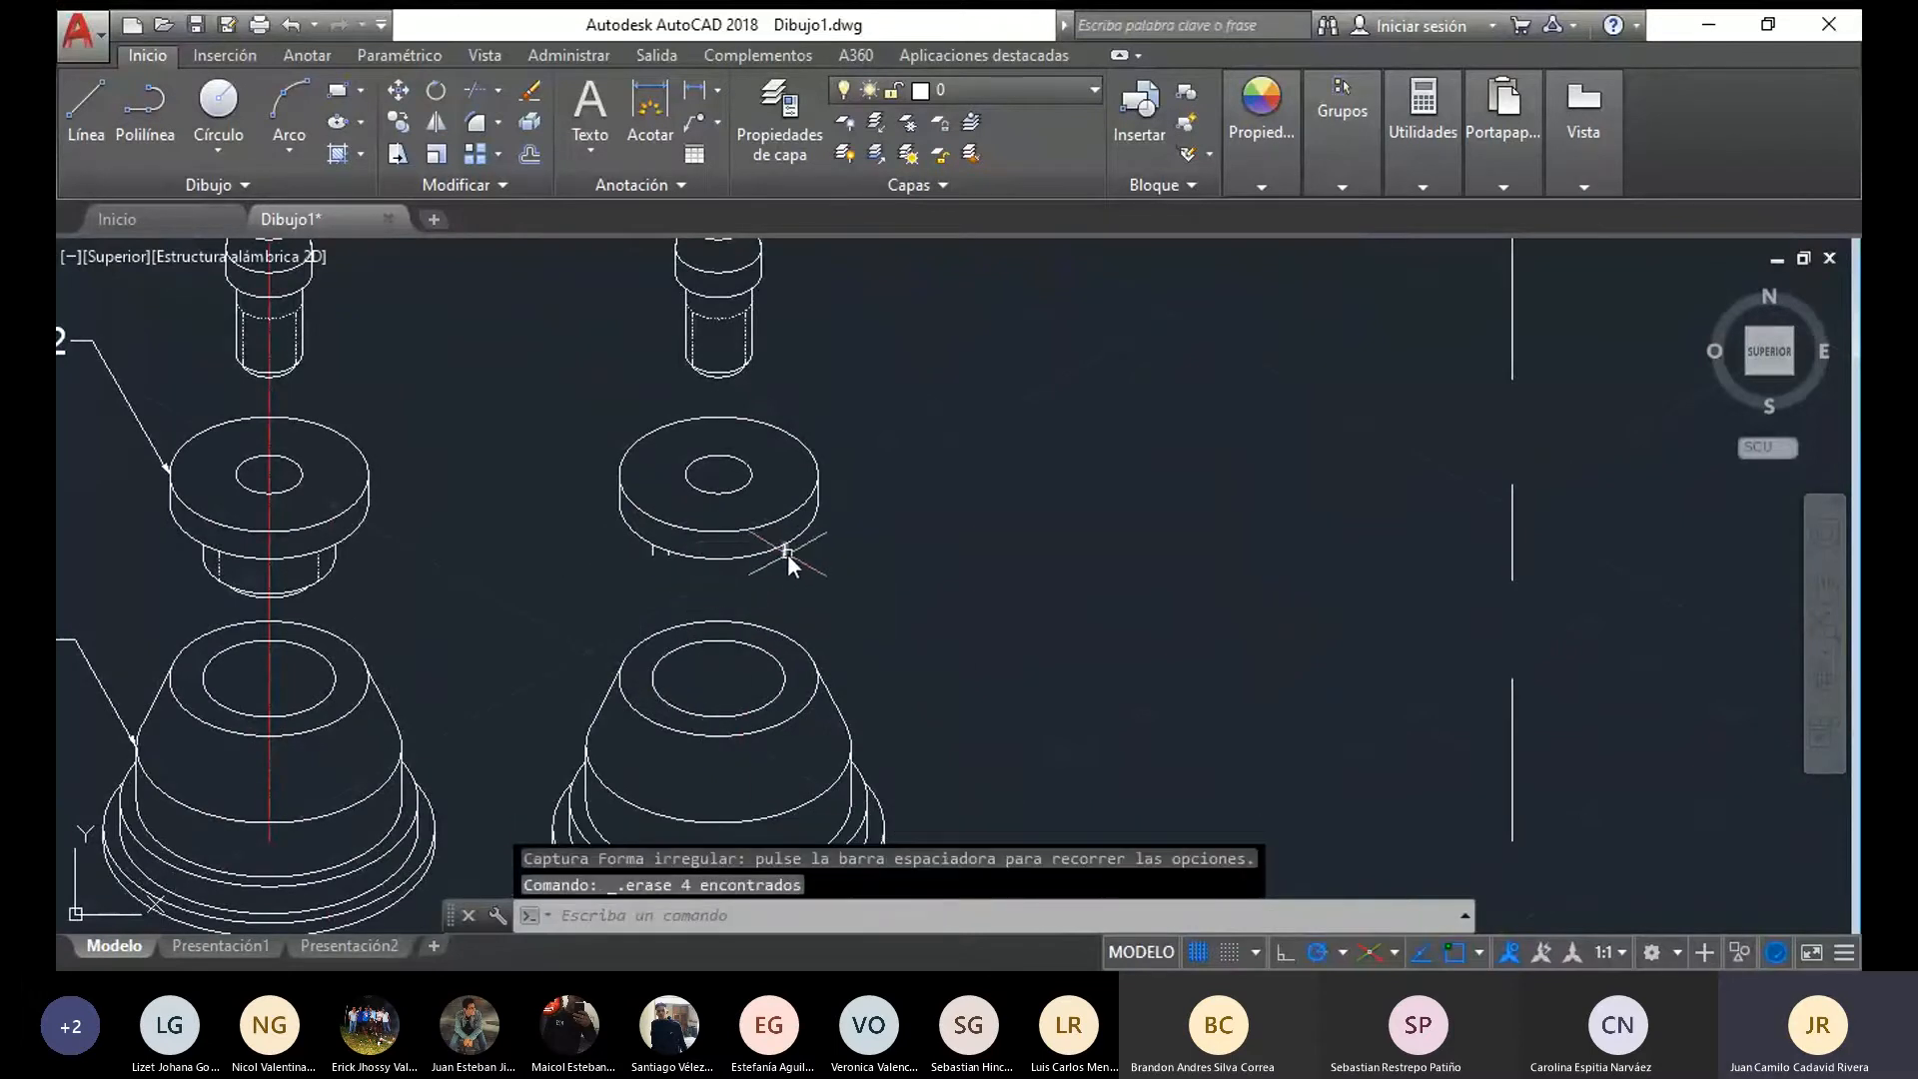
pyautogui.click(653, 550)
pyautogui.press('Delete')
pyautogui.scroll(2, 657, 554)
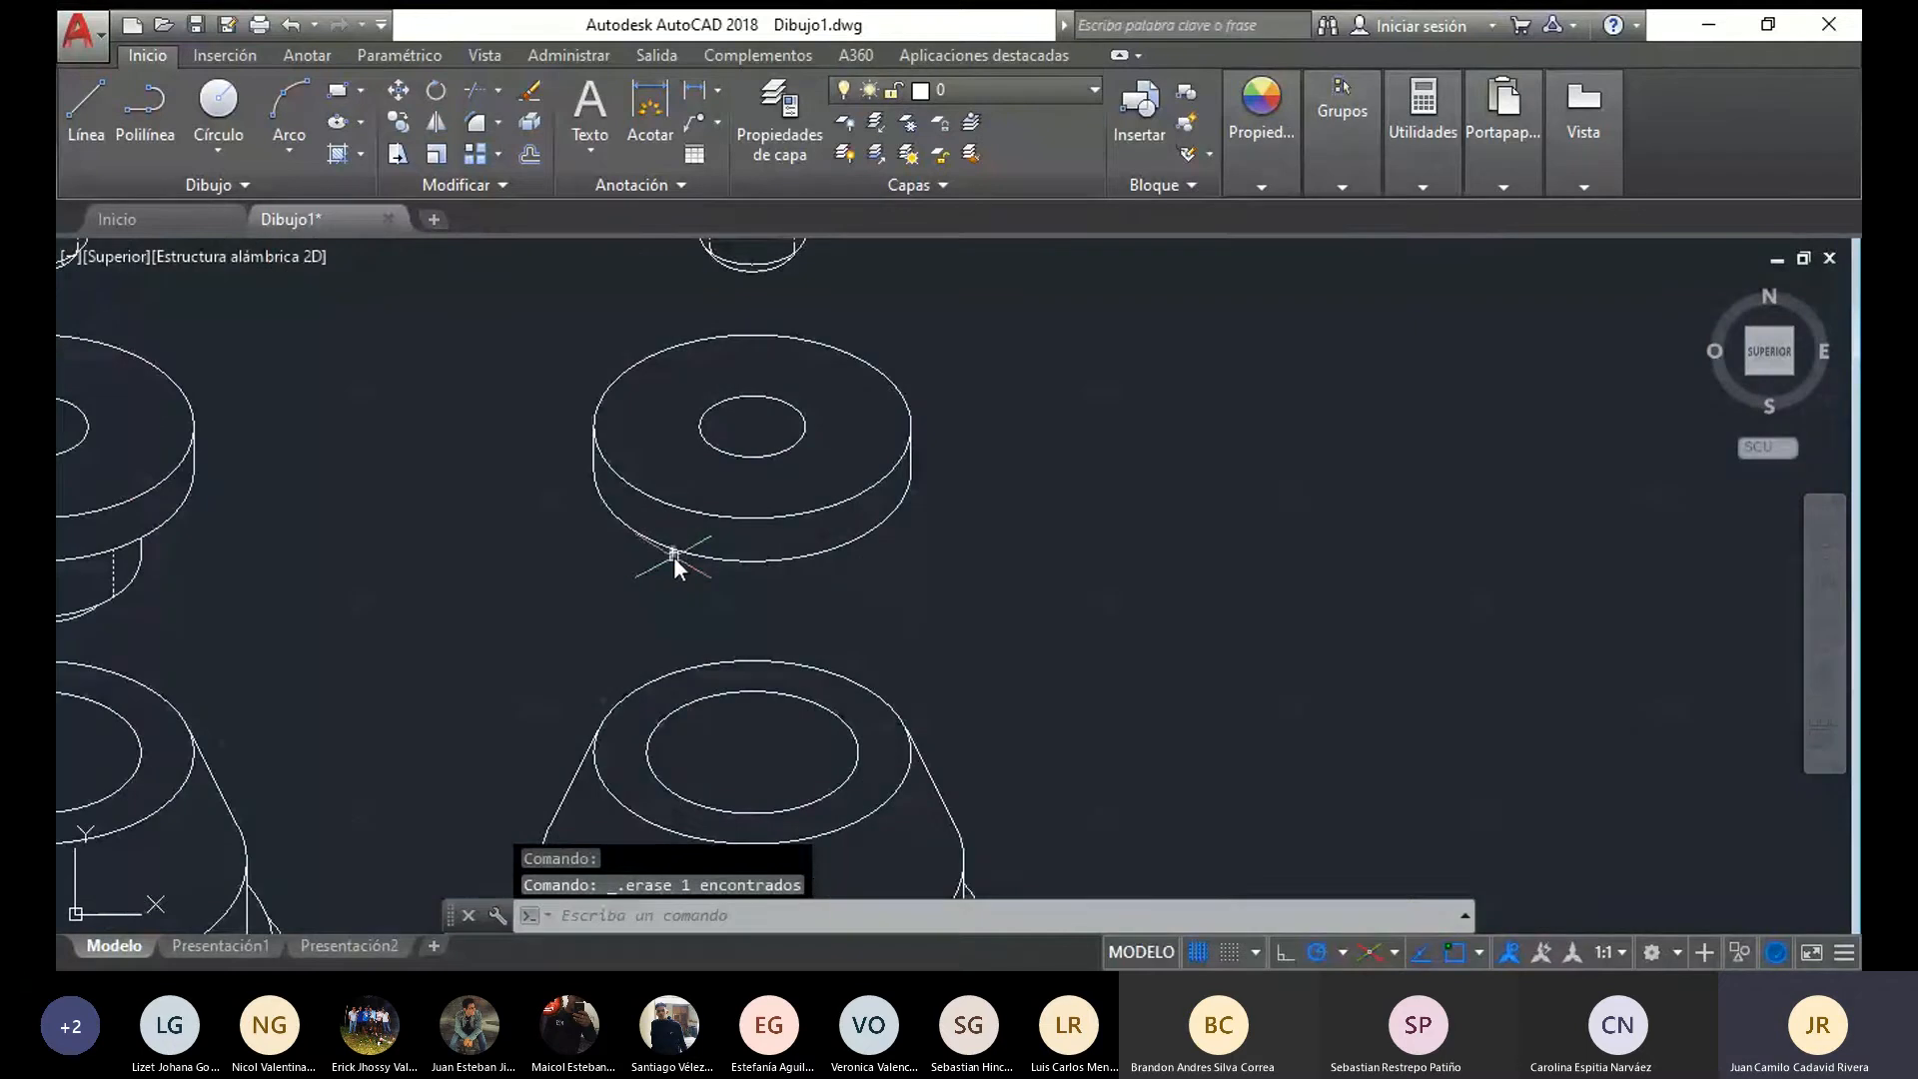
pyautogui.click(673, 556)
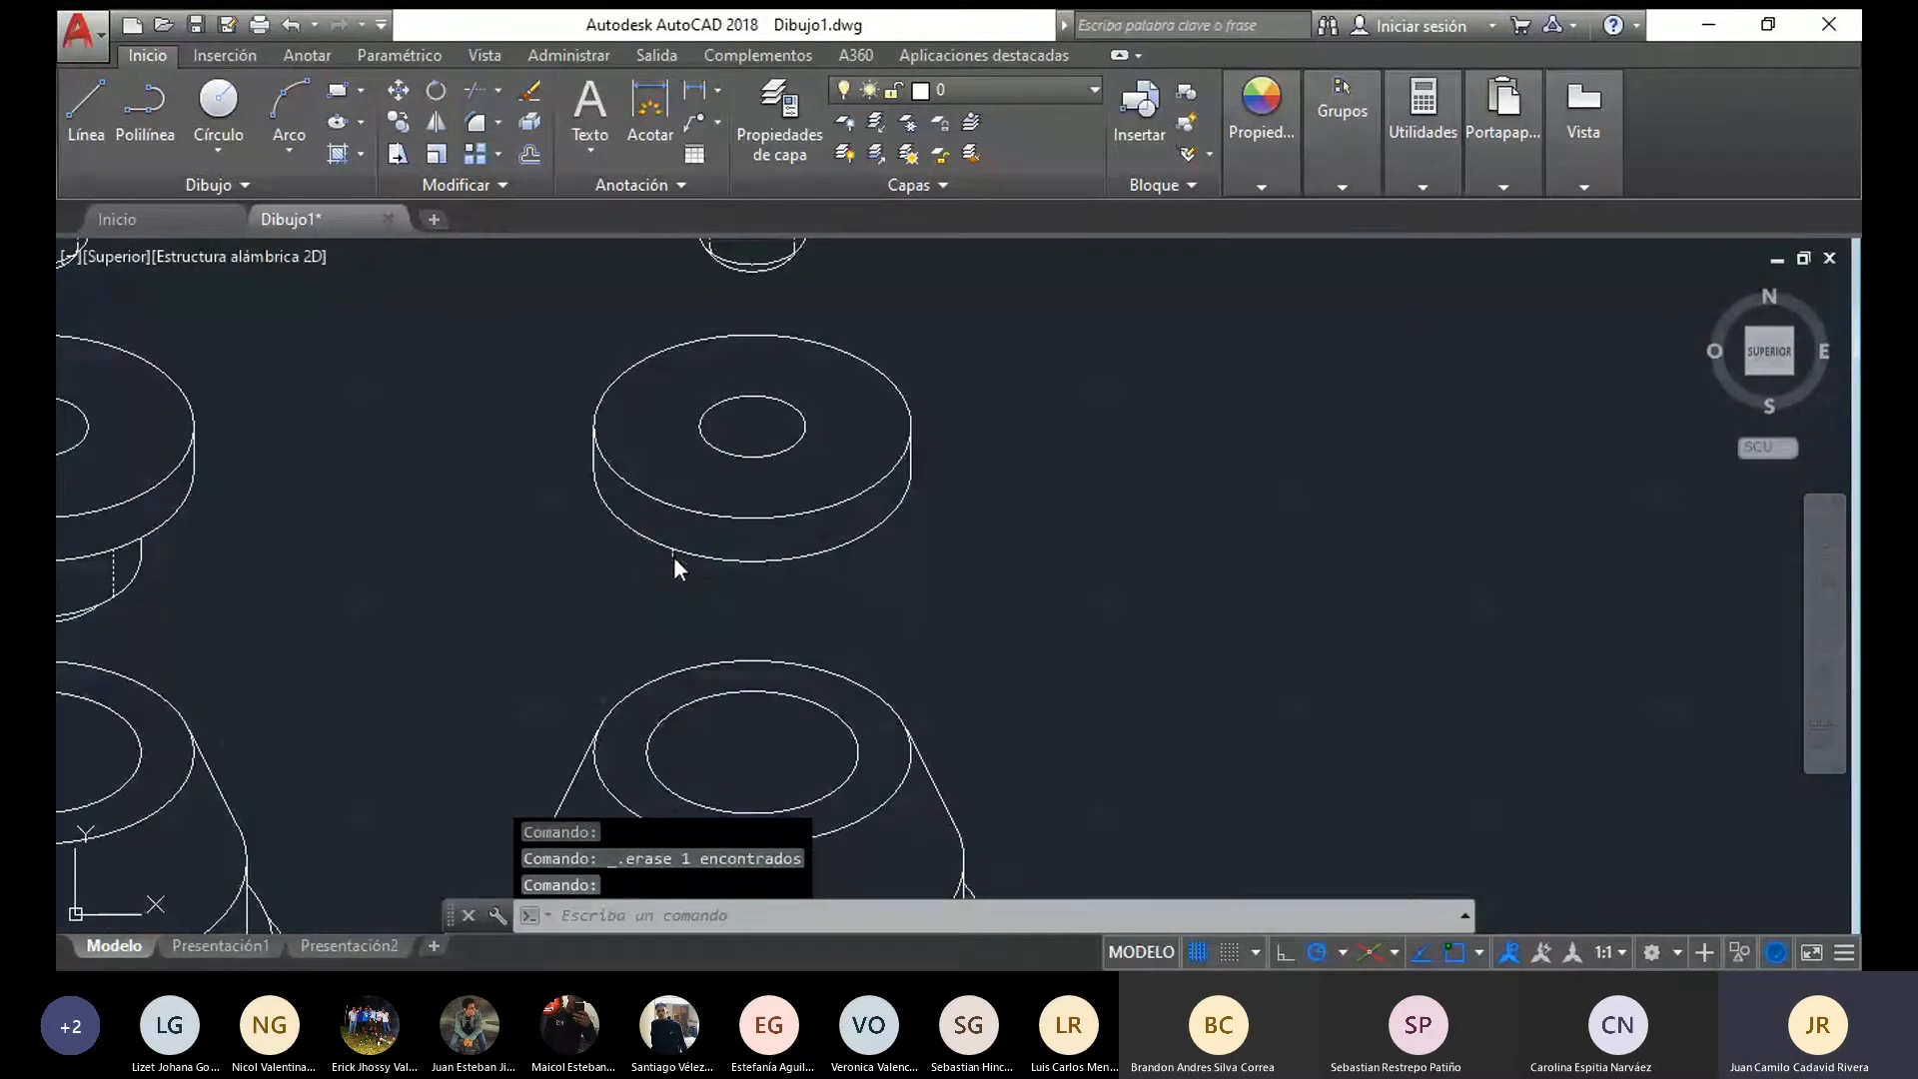
pyautogui.moveTo(673, 555); pyautogui.dragTo(671, 489, button='middle')
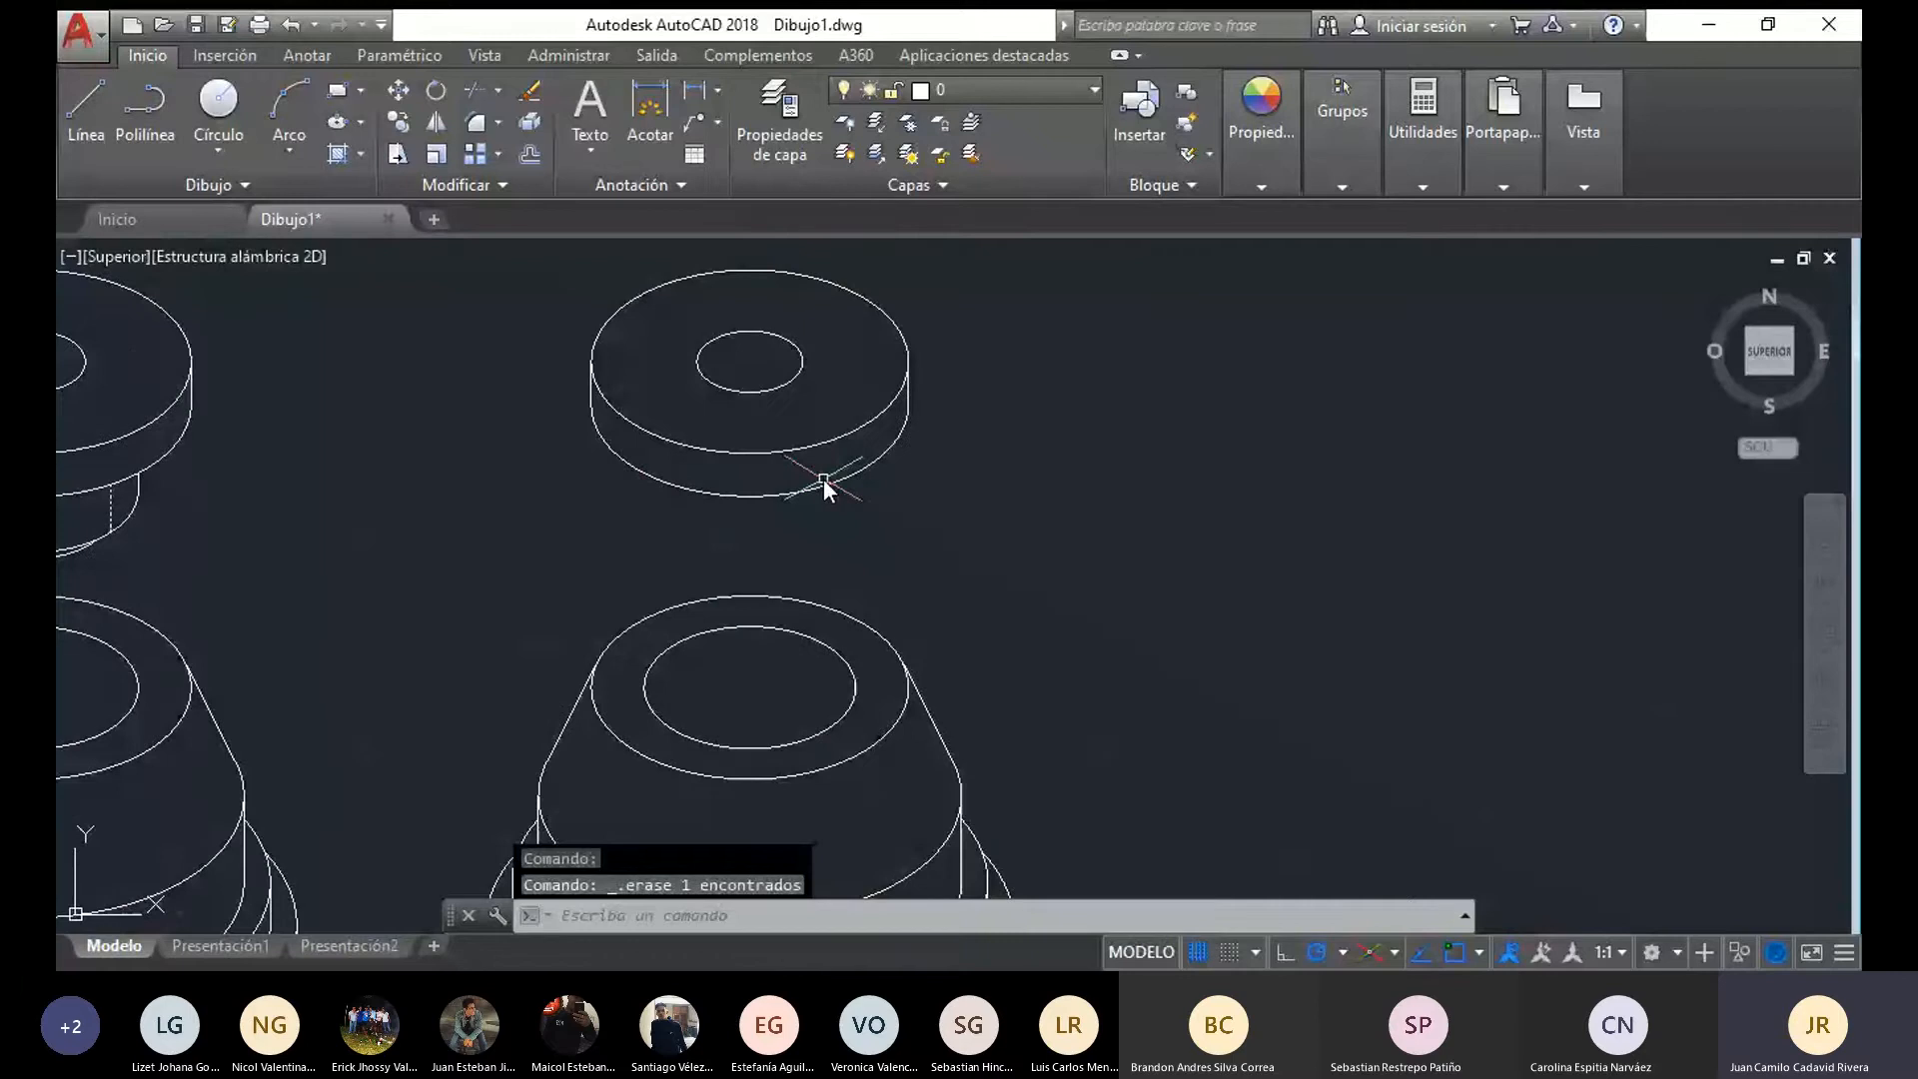
# Move the copied flange disc onto the conical base, matching its lower ellipse centre to the centre of the base's top face
pyautogui.moveTo(823, 478); pyautogui.dragTo(587, 262)
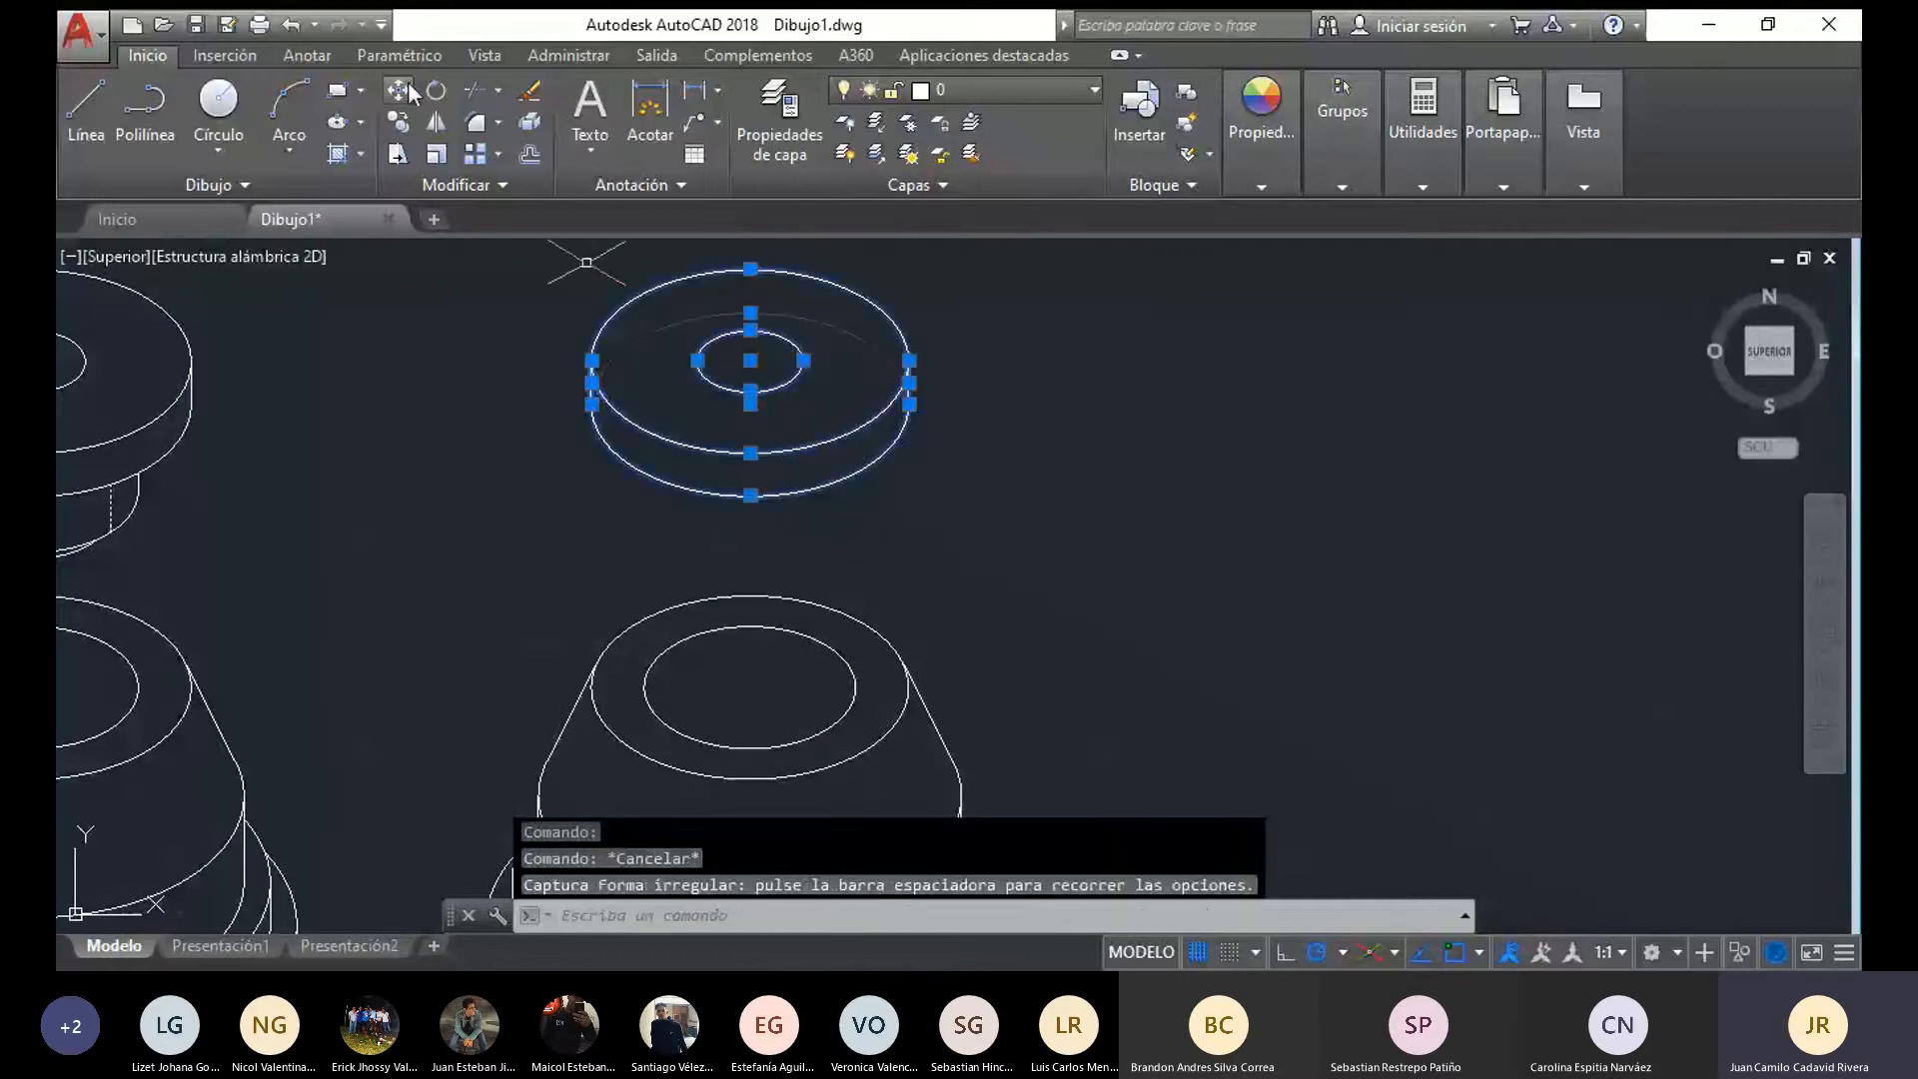
pyautogui.click(398, 92)
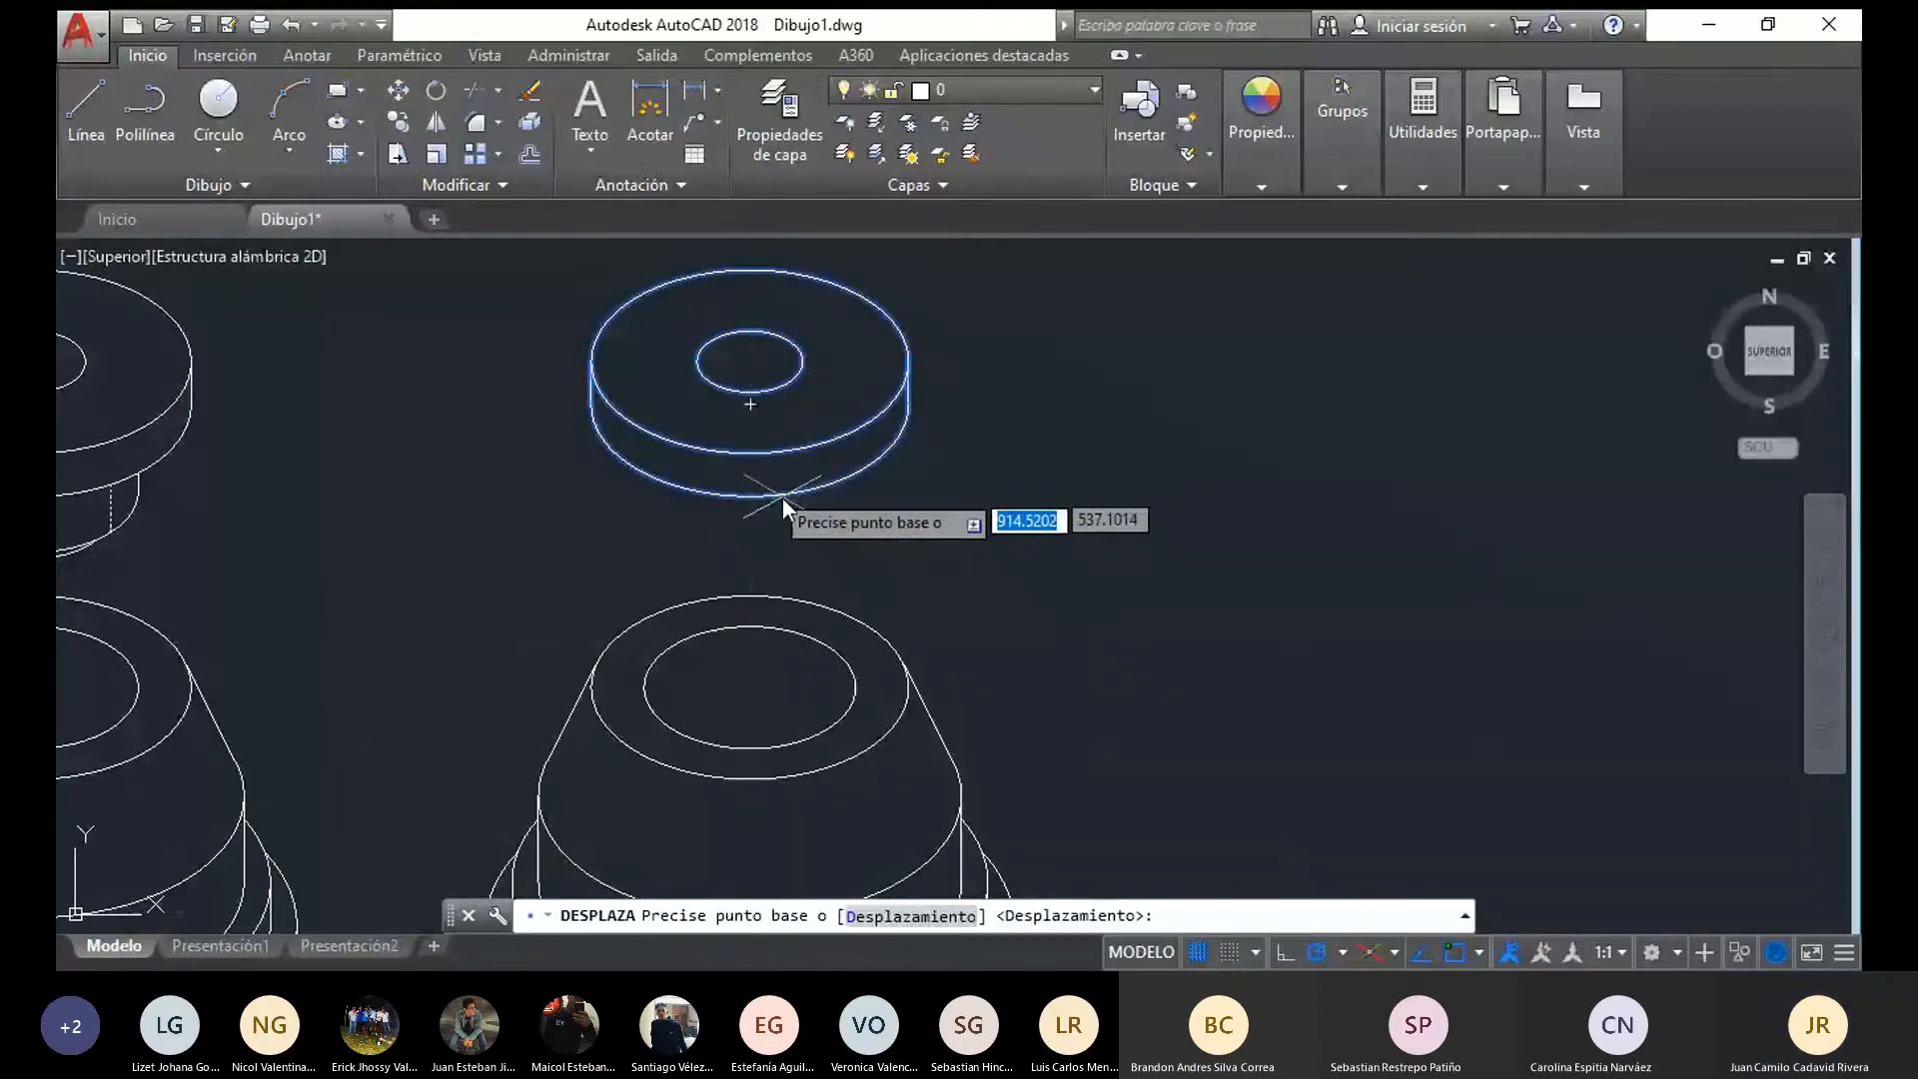
pyautogui.click(747, 409)
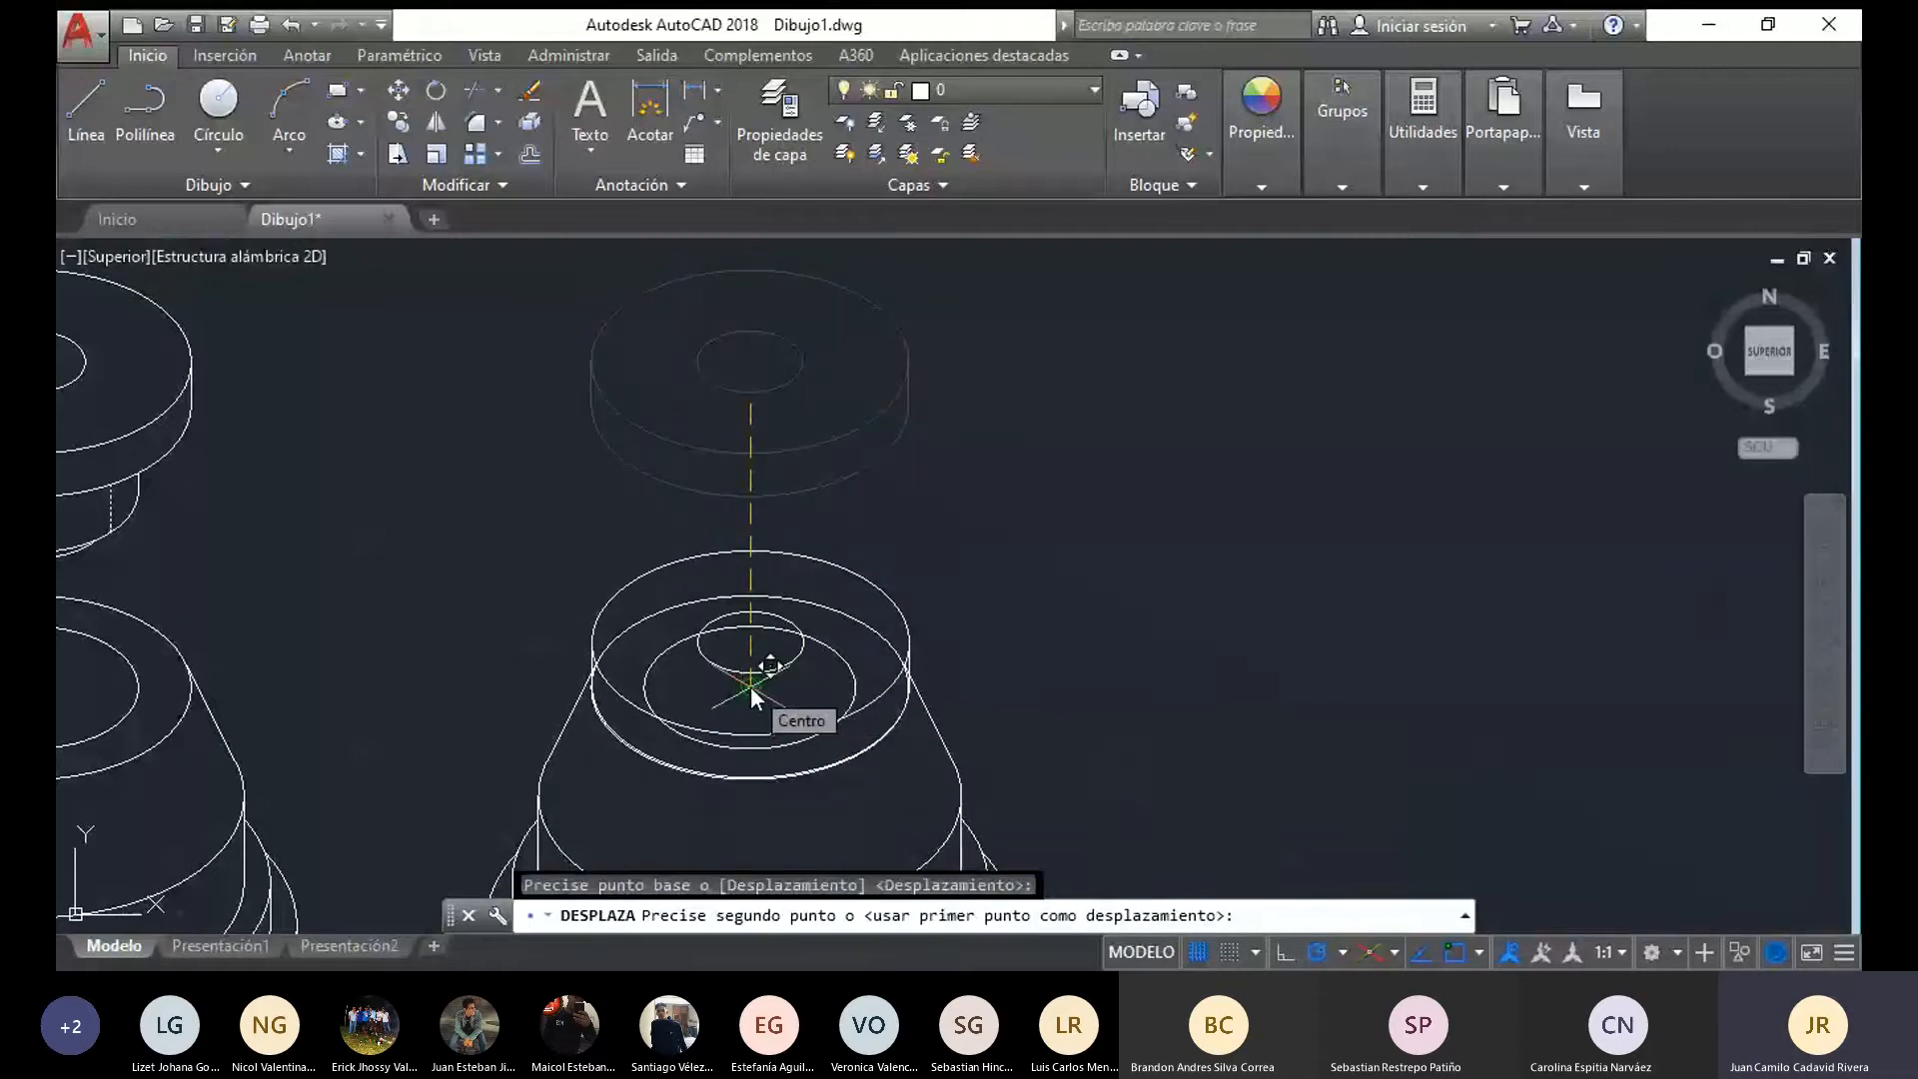
pyautogui.click(752, 687)
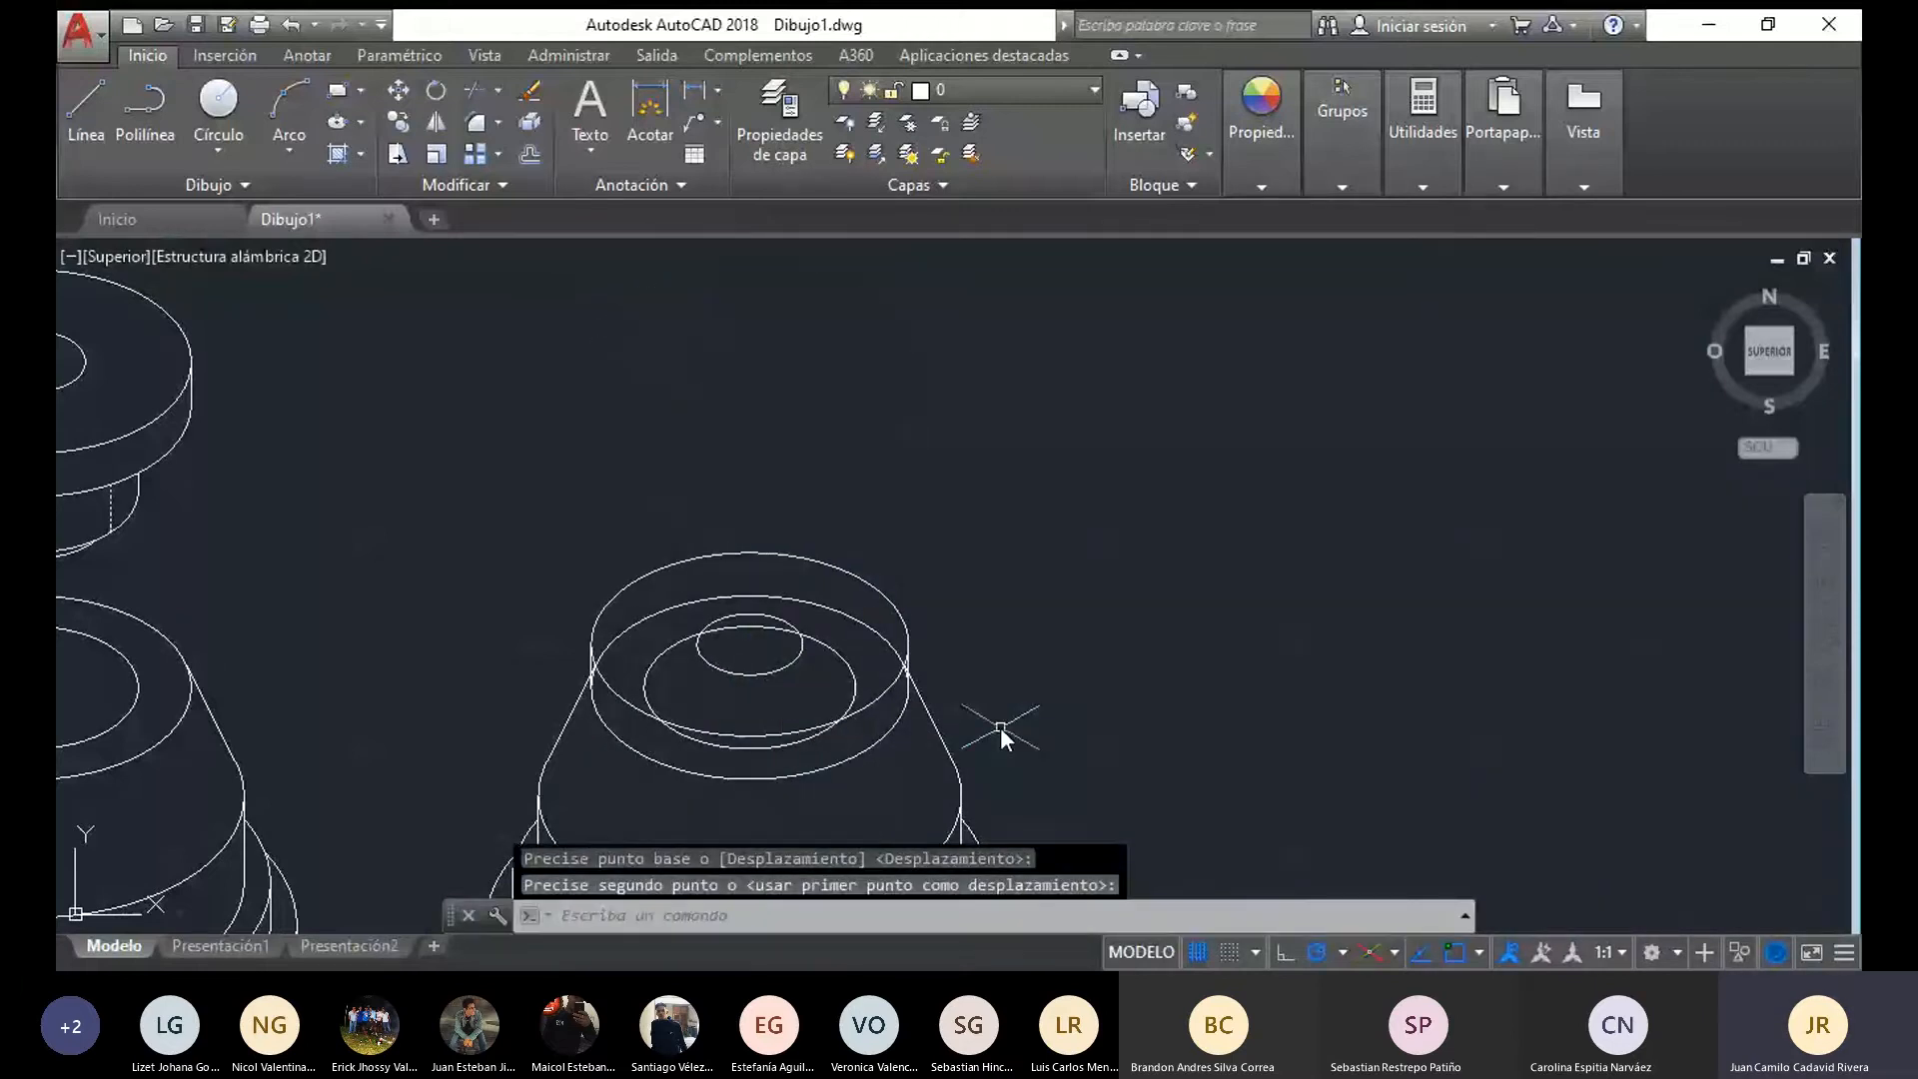
# Delete the hole ellipse on the copied conical base's top face, hidden beneath the flange disc
pyautogui.moveTo(999, 727); pyautogui.dragTo(961, 639, button='middle')
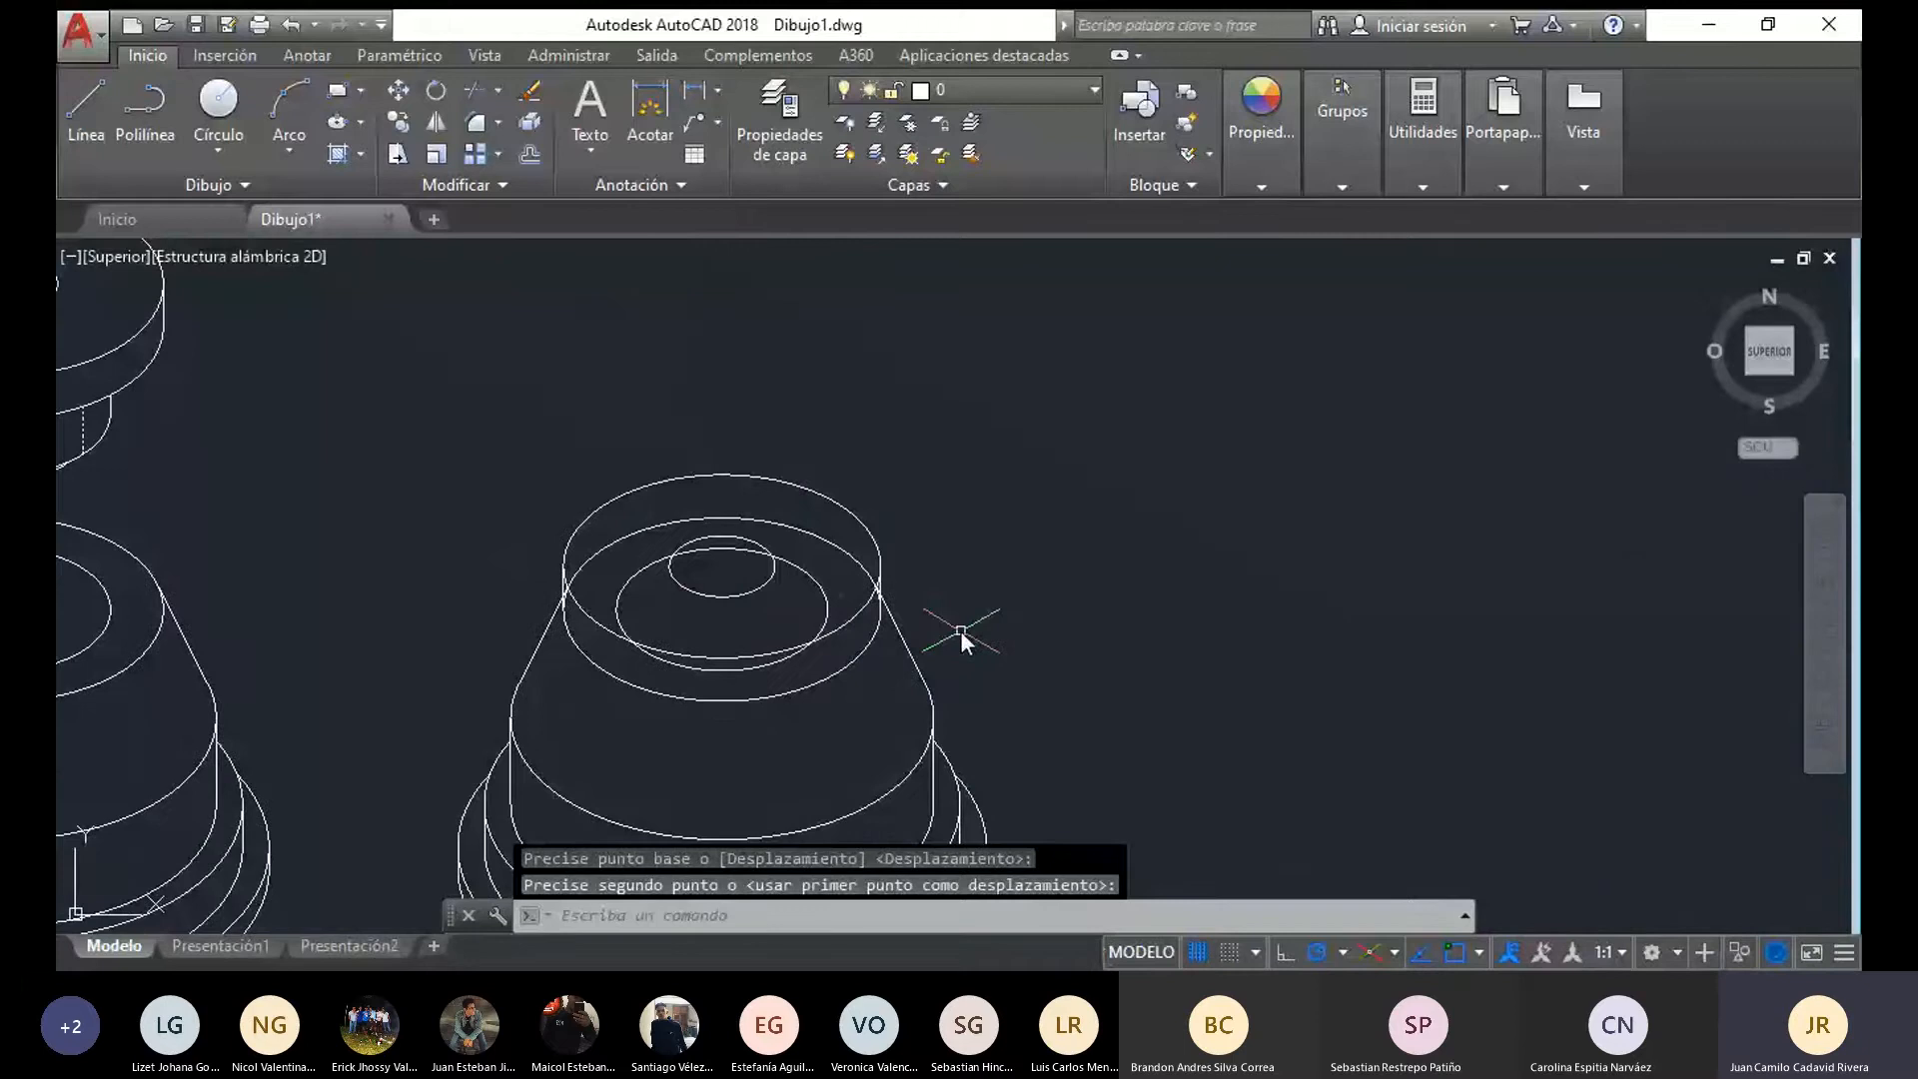
pyautogui.scroll(-2, 962, 639)
pyautogui.scroll(2, 875, 664)
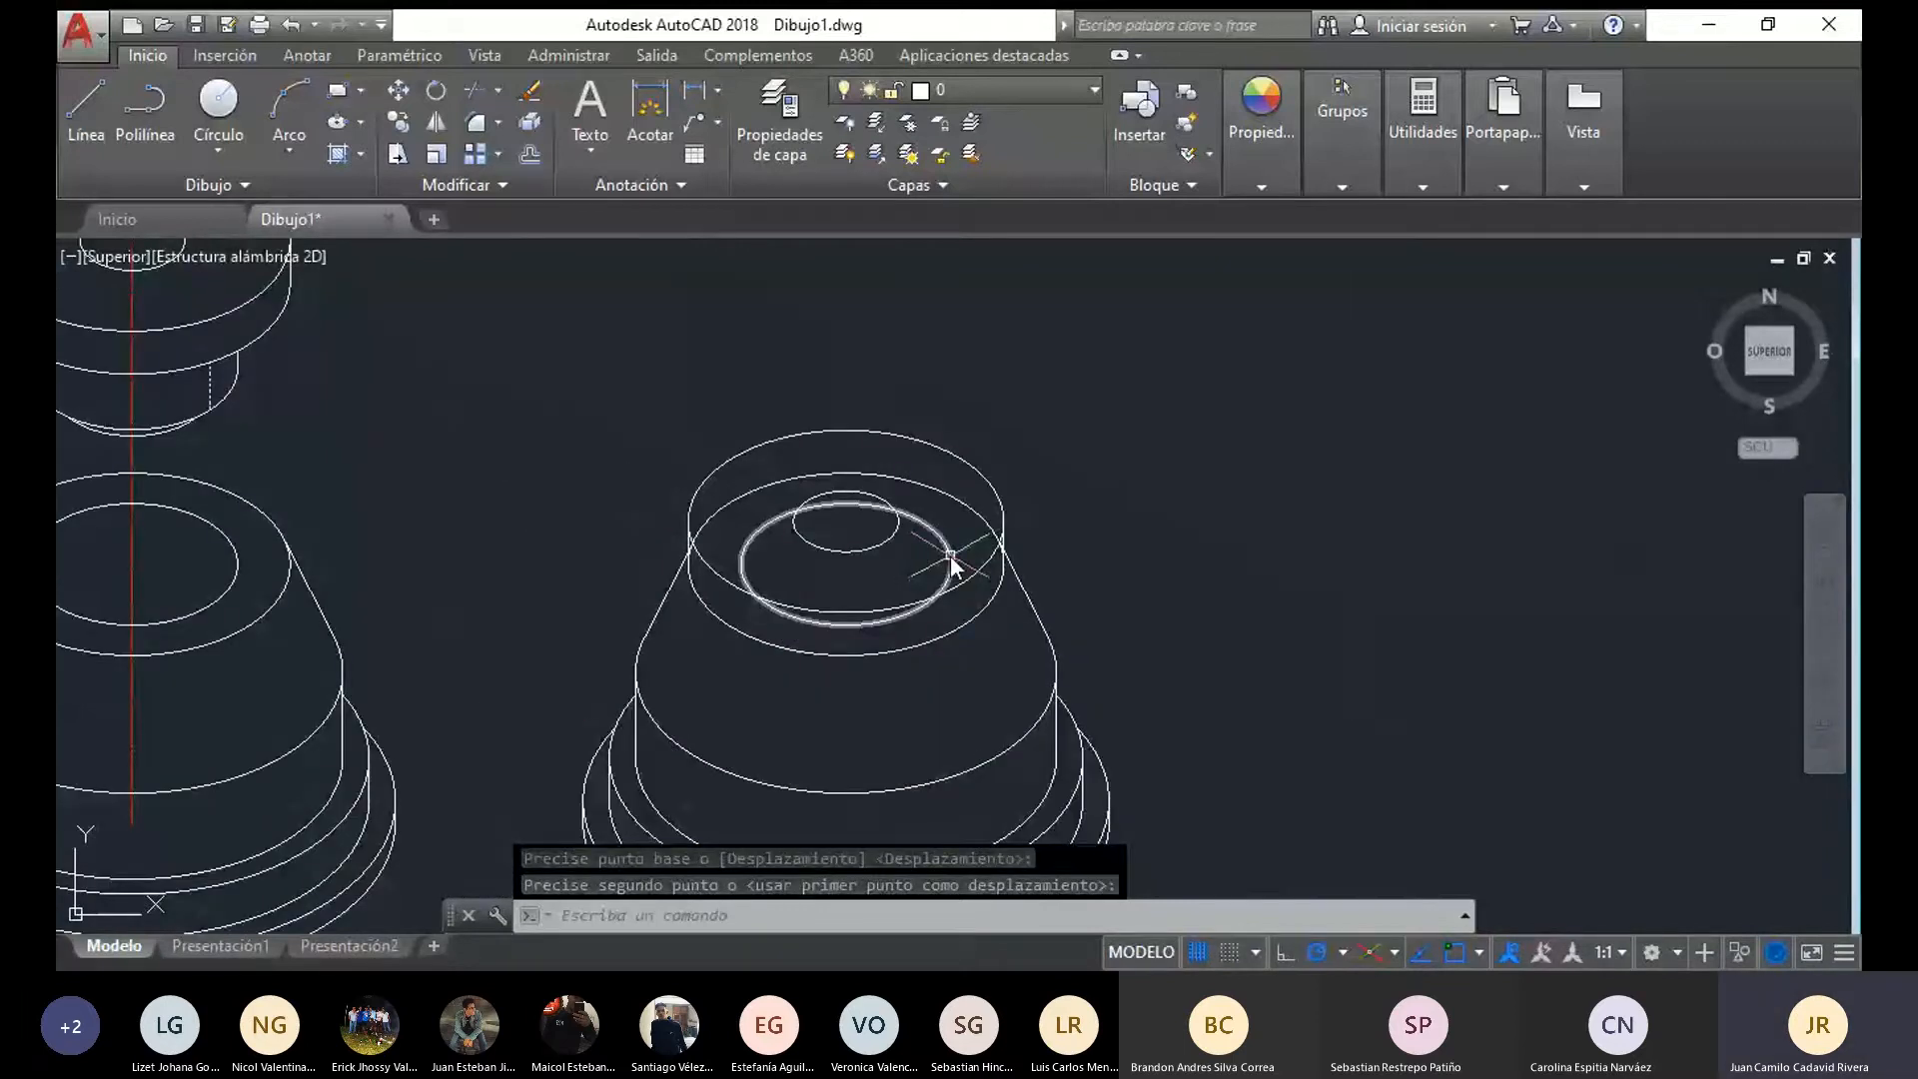
pyautogui.press('Escape')
pyautogui.press('Delete')
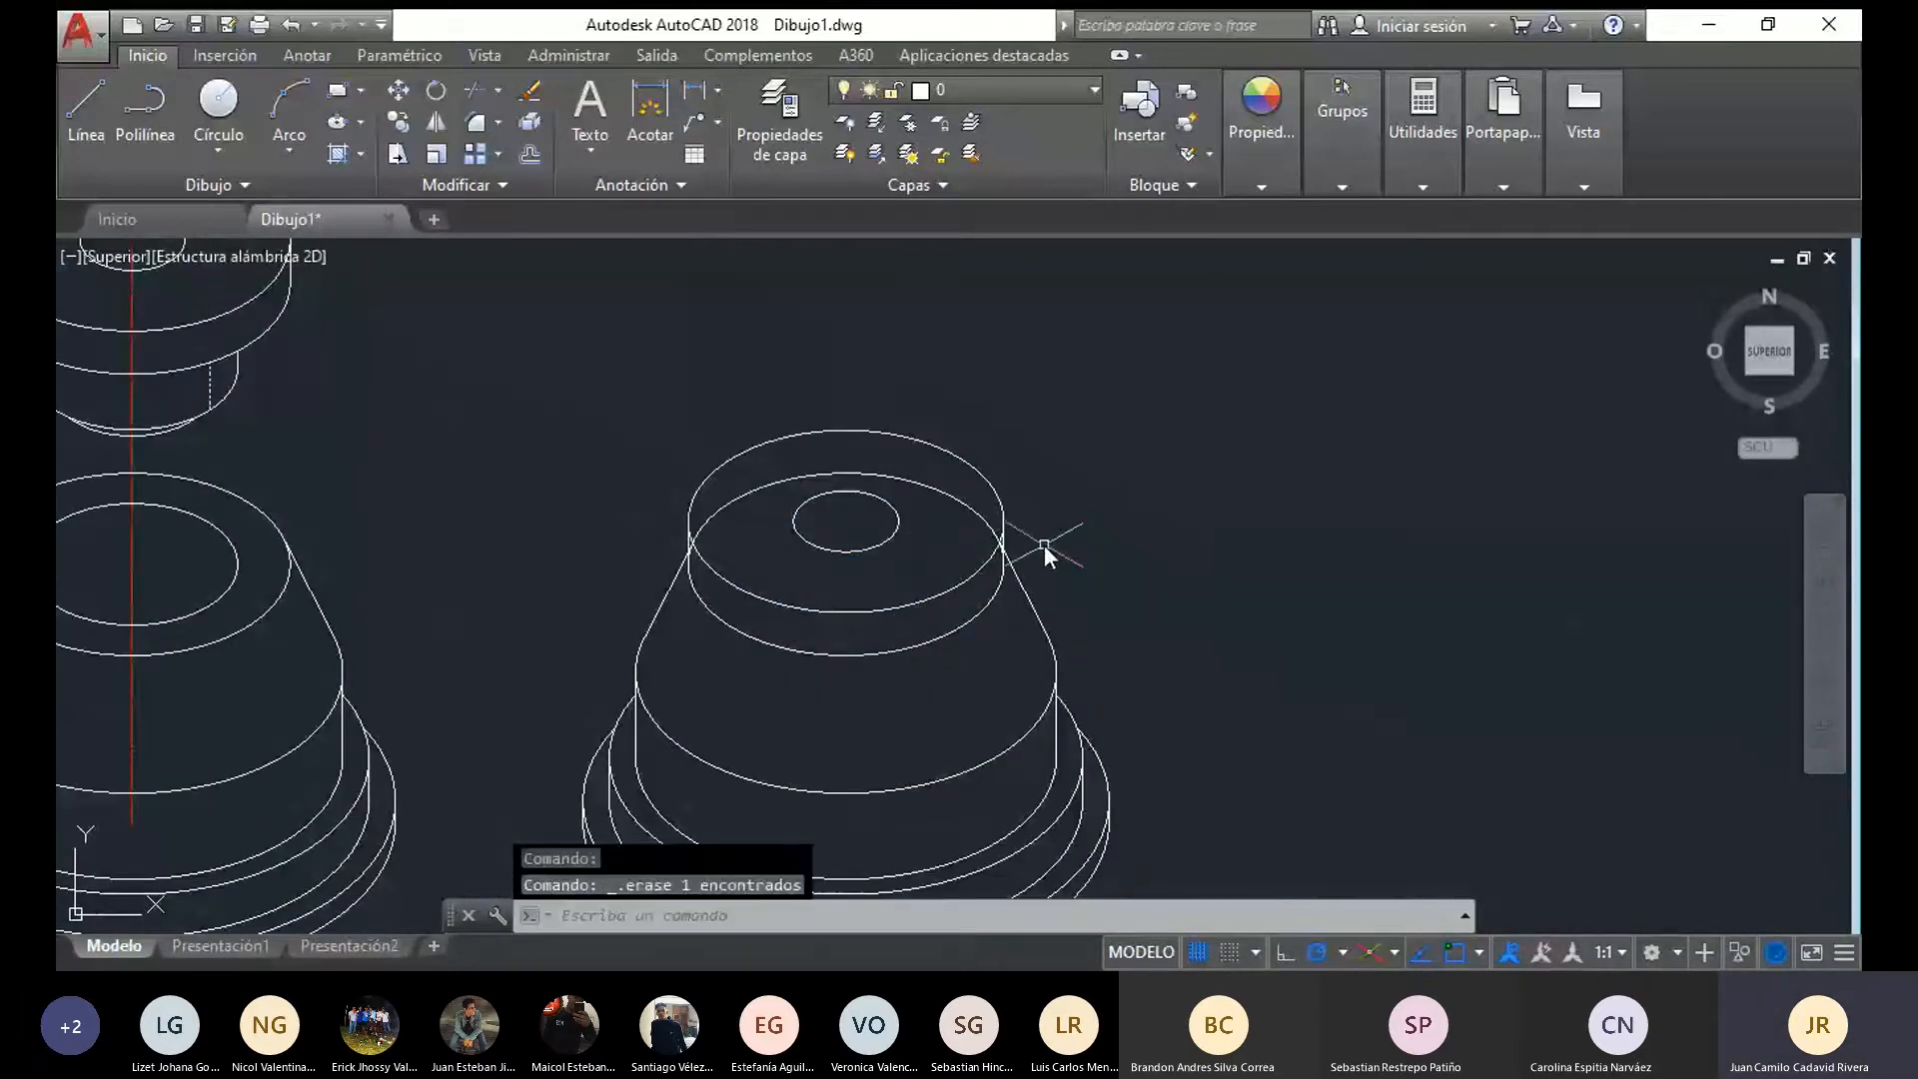
# Trim the conical base's top ellipse and the ends of its slanted sides where the flange disc hides them
pyautogui.click(1083, 576)
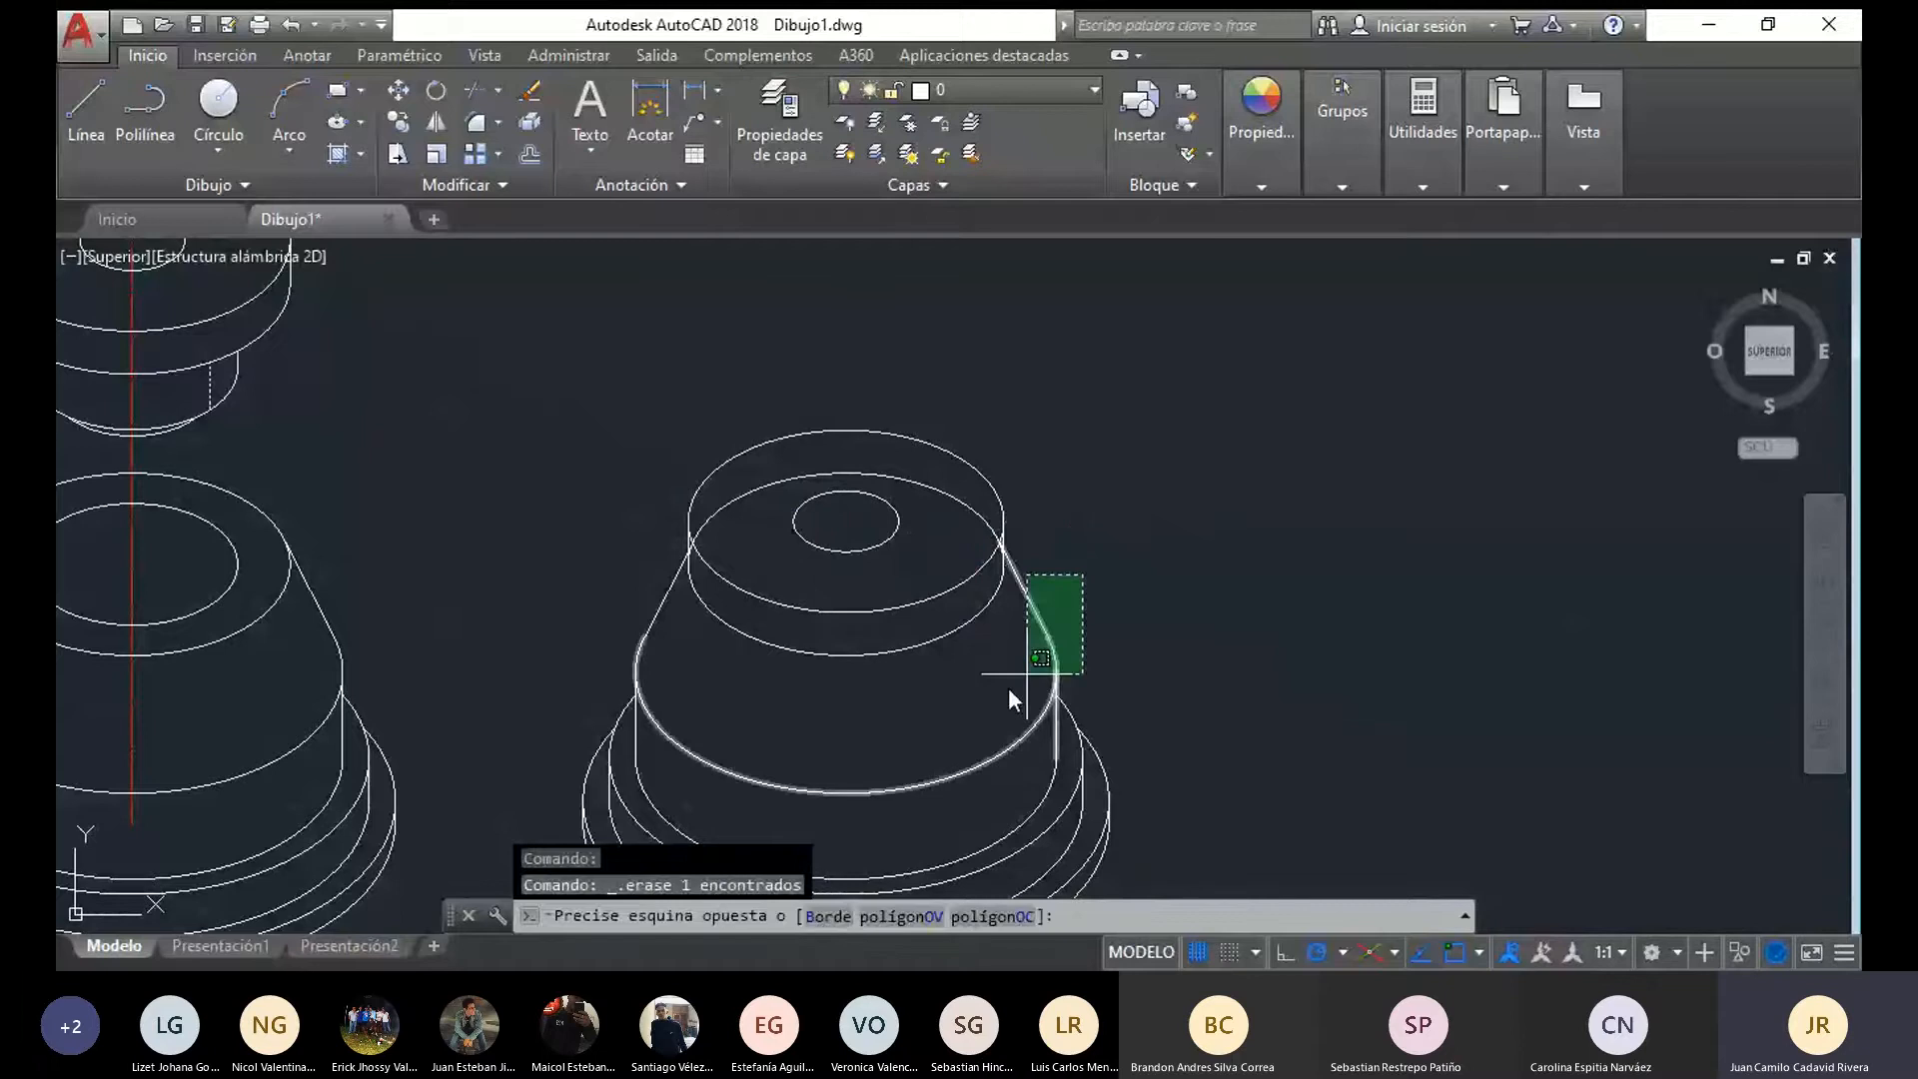
pyautogui.click(625, 717)
pyautogui.write('rr')
pyautogui.press('Return')
pyautogui.click(914, 492)
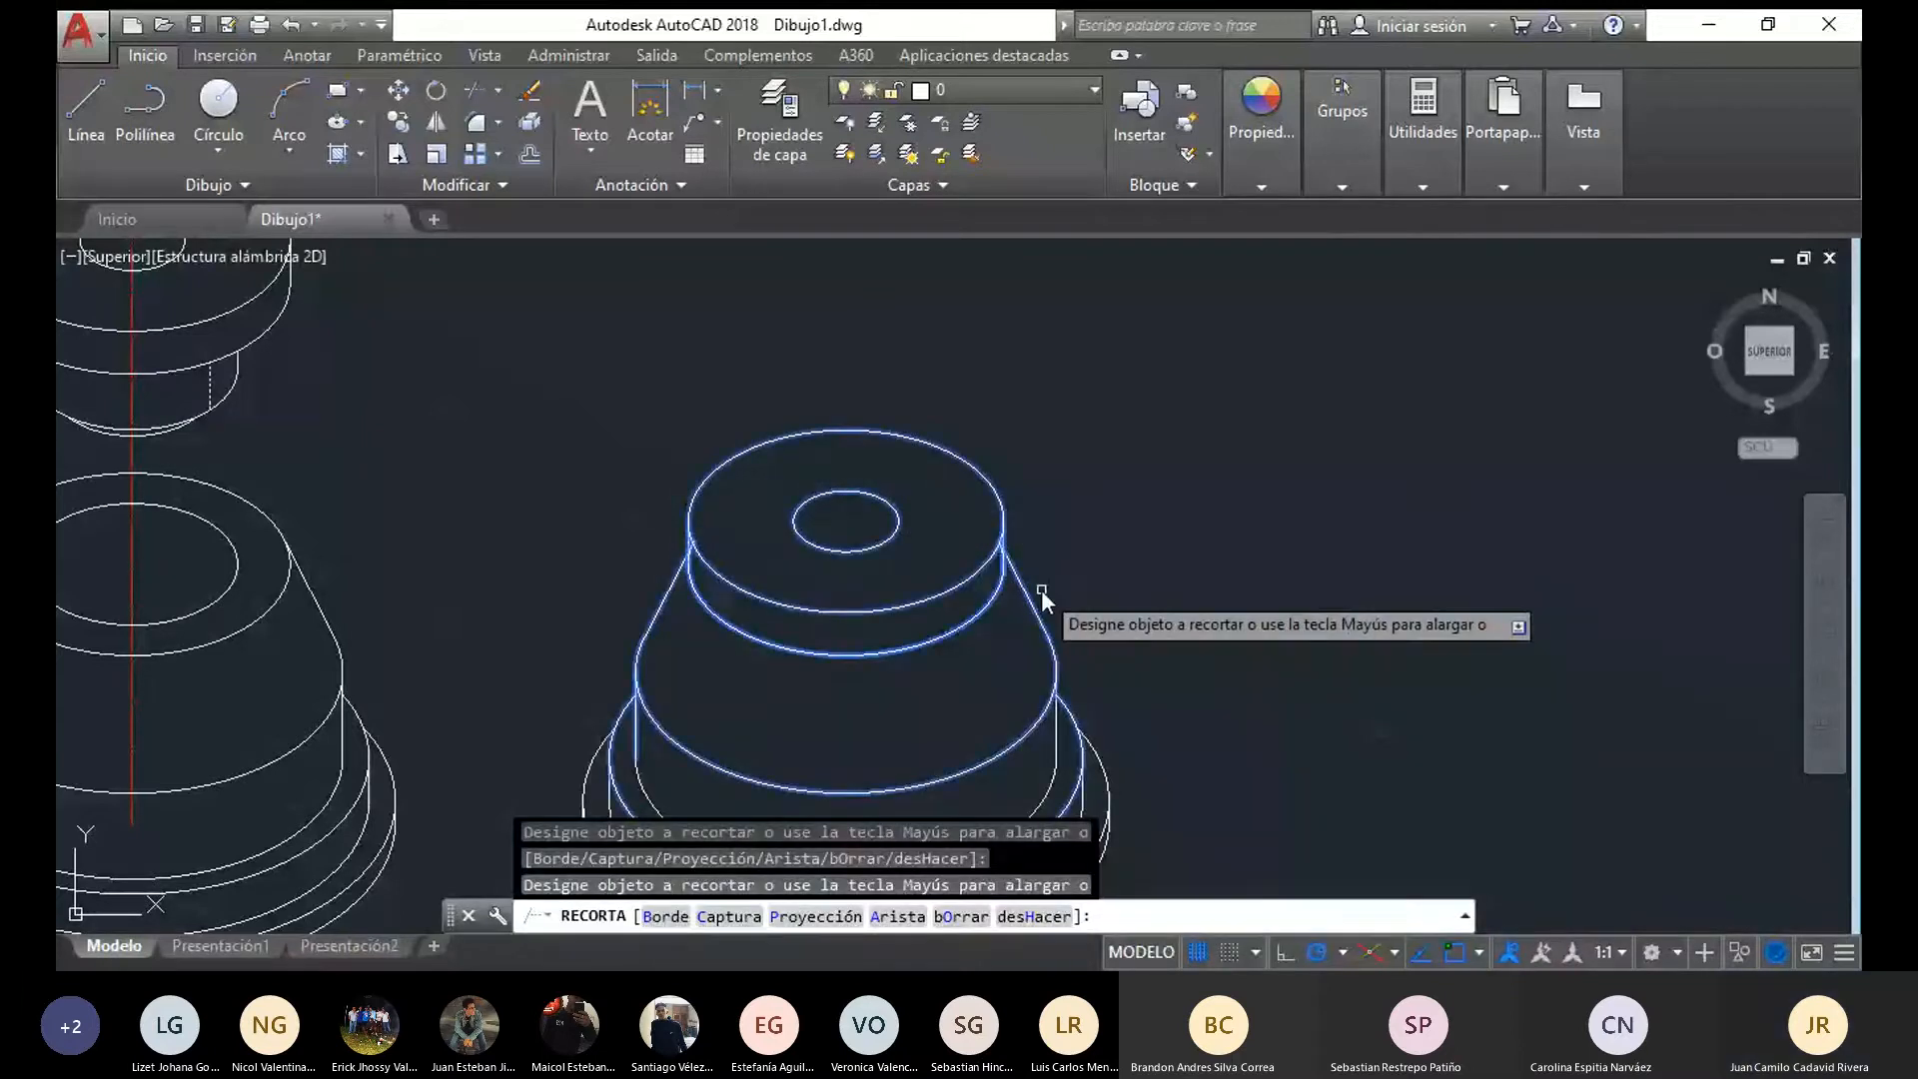
pyautogui.scroll(6, 705, 546)
pyautogui.scroll(-4, 572, 566)
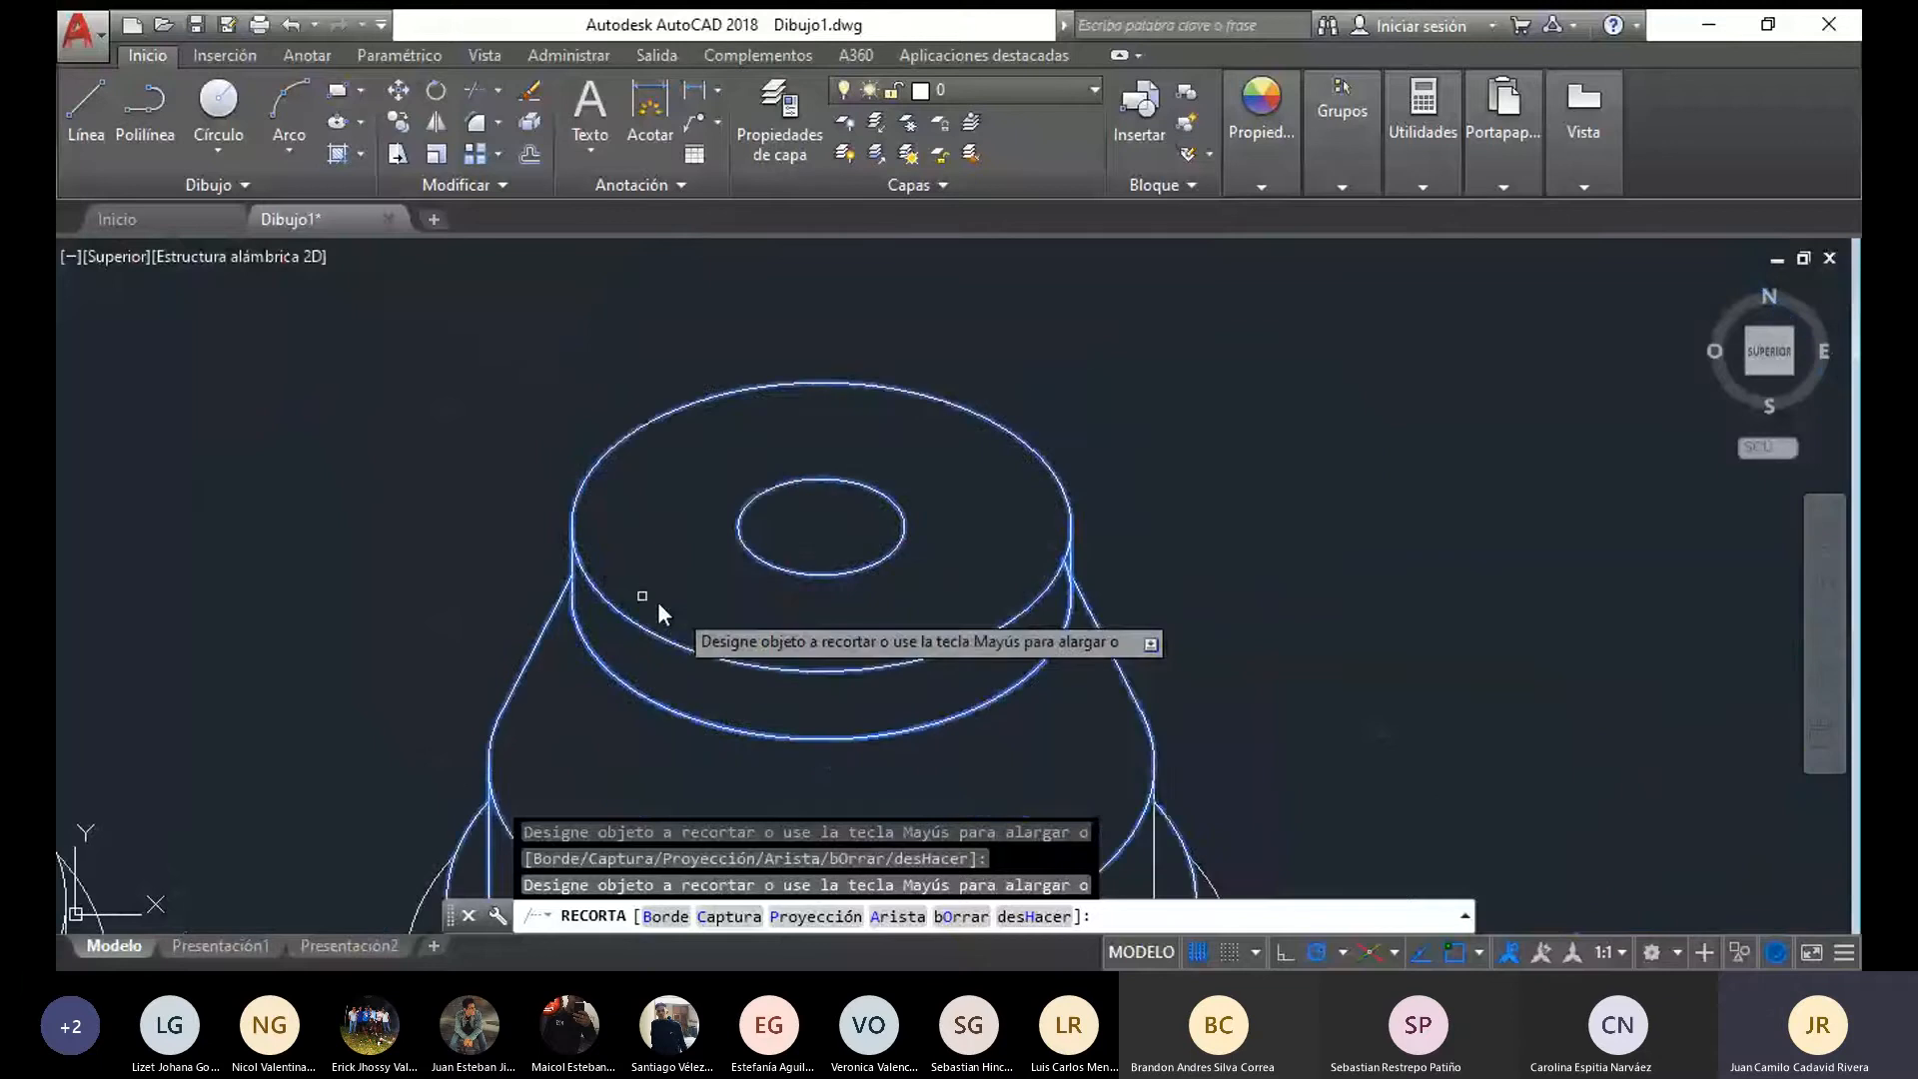
pyautogui.moveTo(658, 602); pyautogui.dragTo(582, 617, button='middle')
pyautogui.scroll(5, 582, 617)
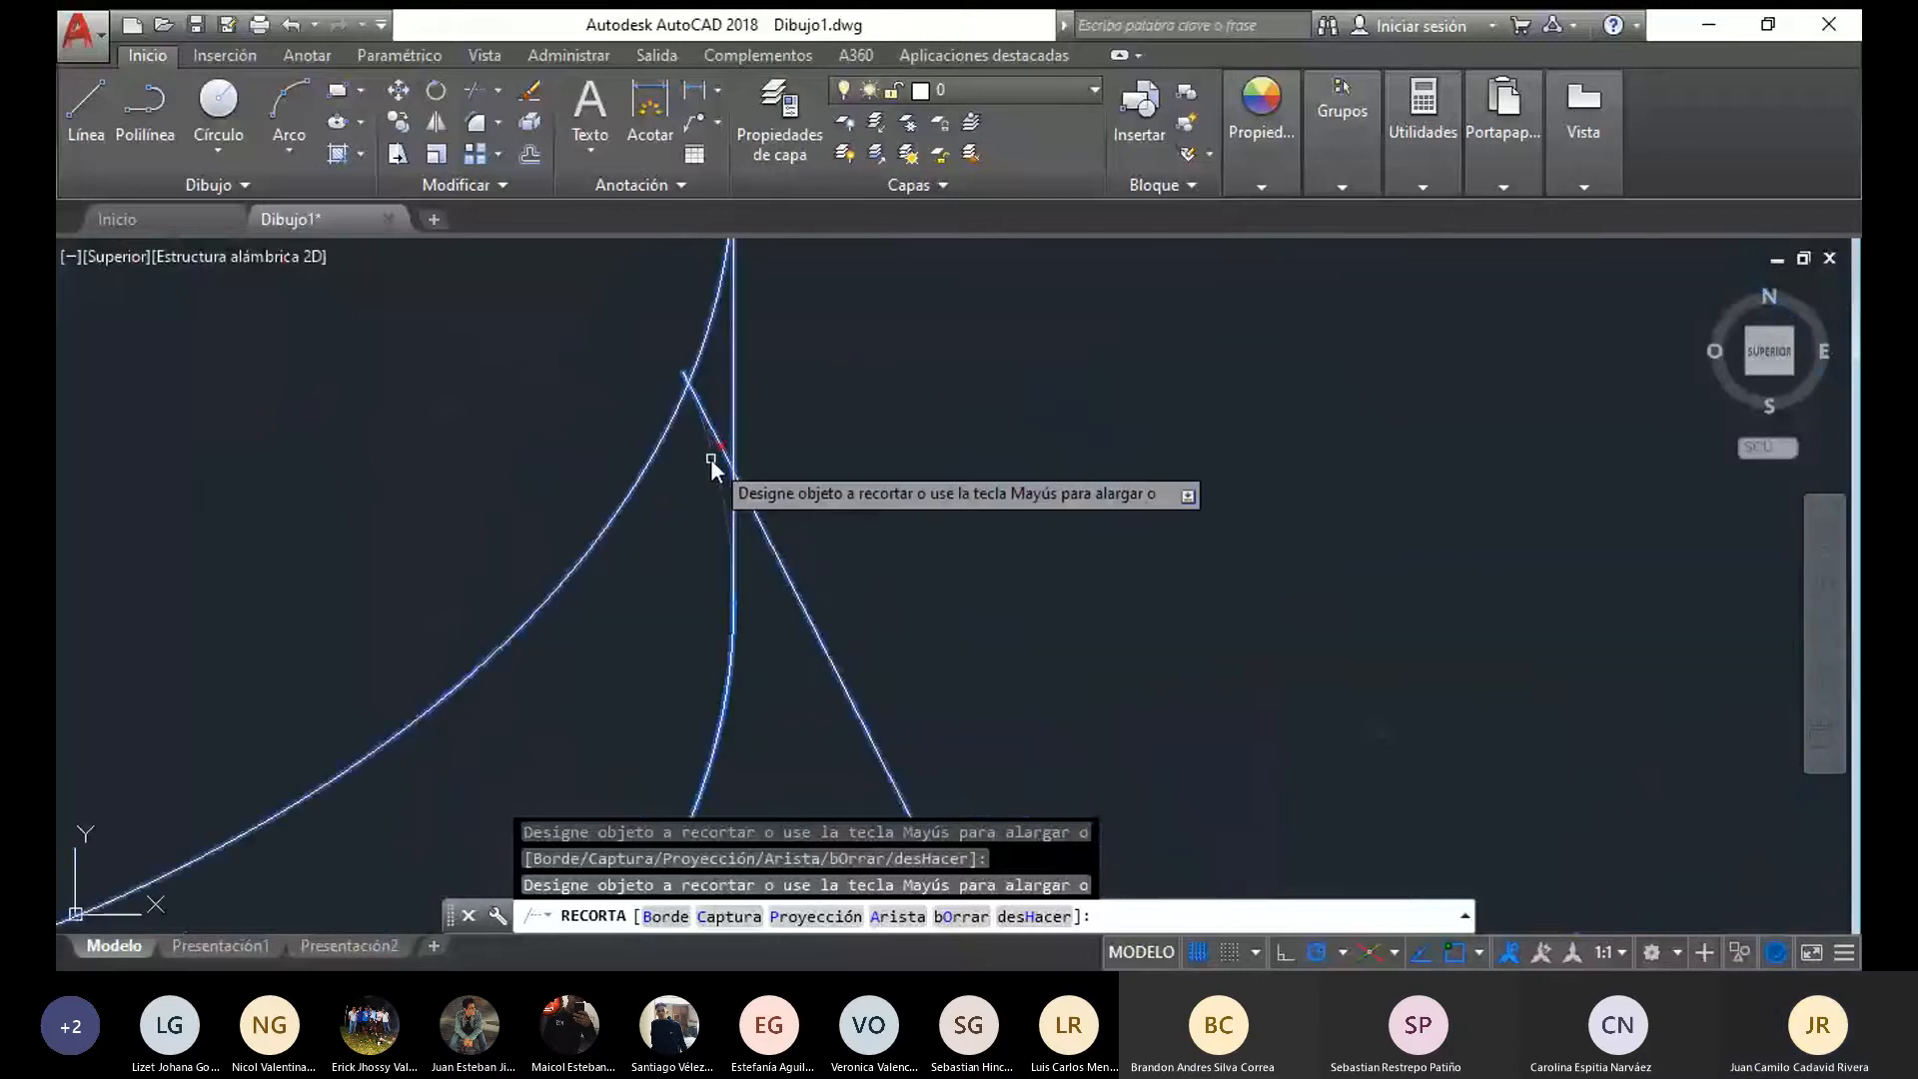
pyautogui.press('Escape')
pyautogui.scroll(-1, 711, 531)
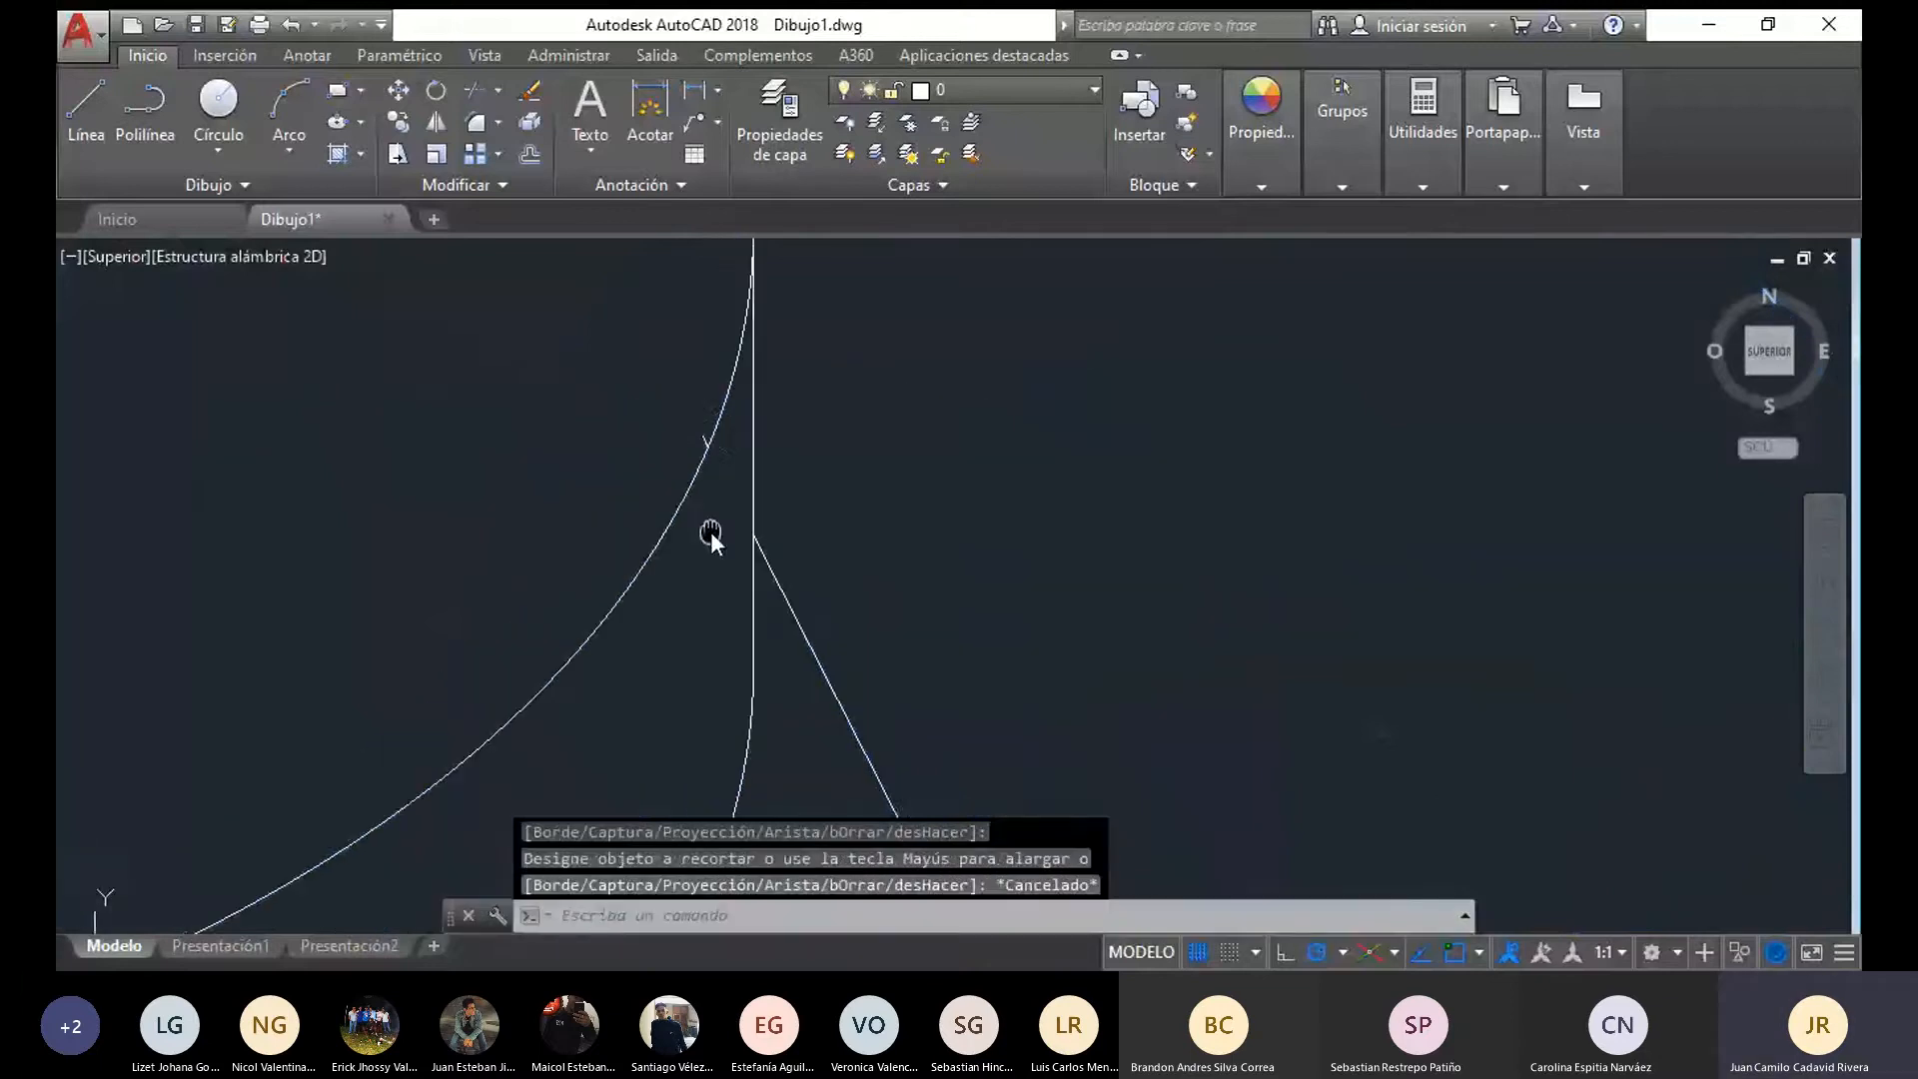
# Delete the leftover line fragments of the conical base's slanted sides at both edges of the flange disc in the assembled copy
pyautogui.click(704, 437)
pyautogui.press('Delete')
pyautogui.moveTo(515, 545)
pyautogui.mouseDown(button='middle')
pyautogui.moveTo(278, 535)
pyautogui.moveTo(827, 475)
pyautogui.mouseUp(button='middle')
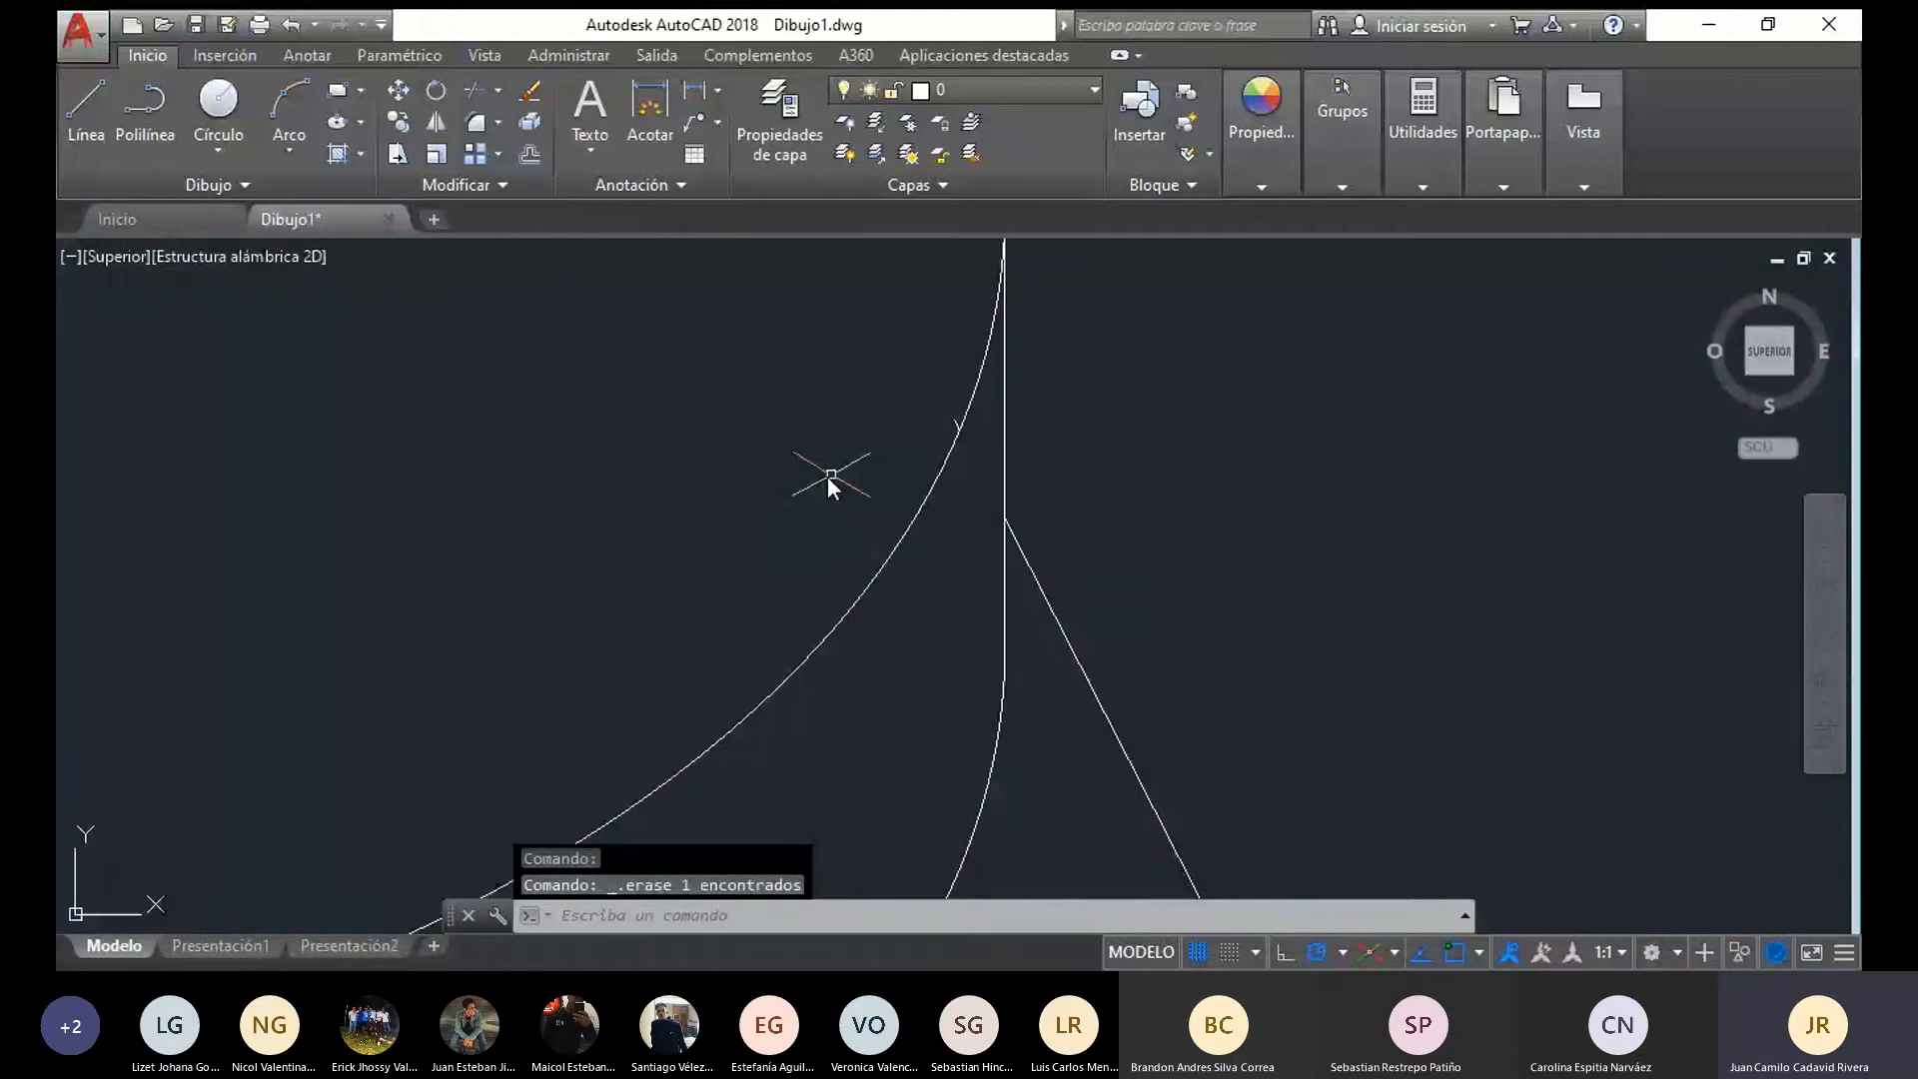
pyautogui.moveTo(300, 539); pyautogui.dragTo(812, 489, button='middle')
pyautogui.scroll(-6, 562, 542)
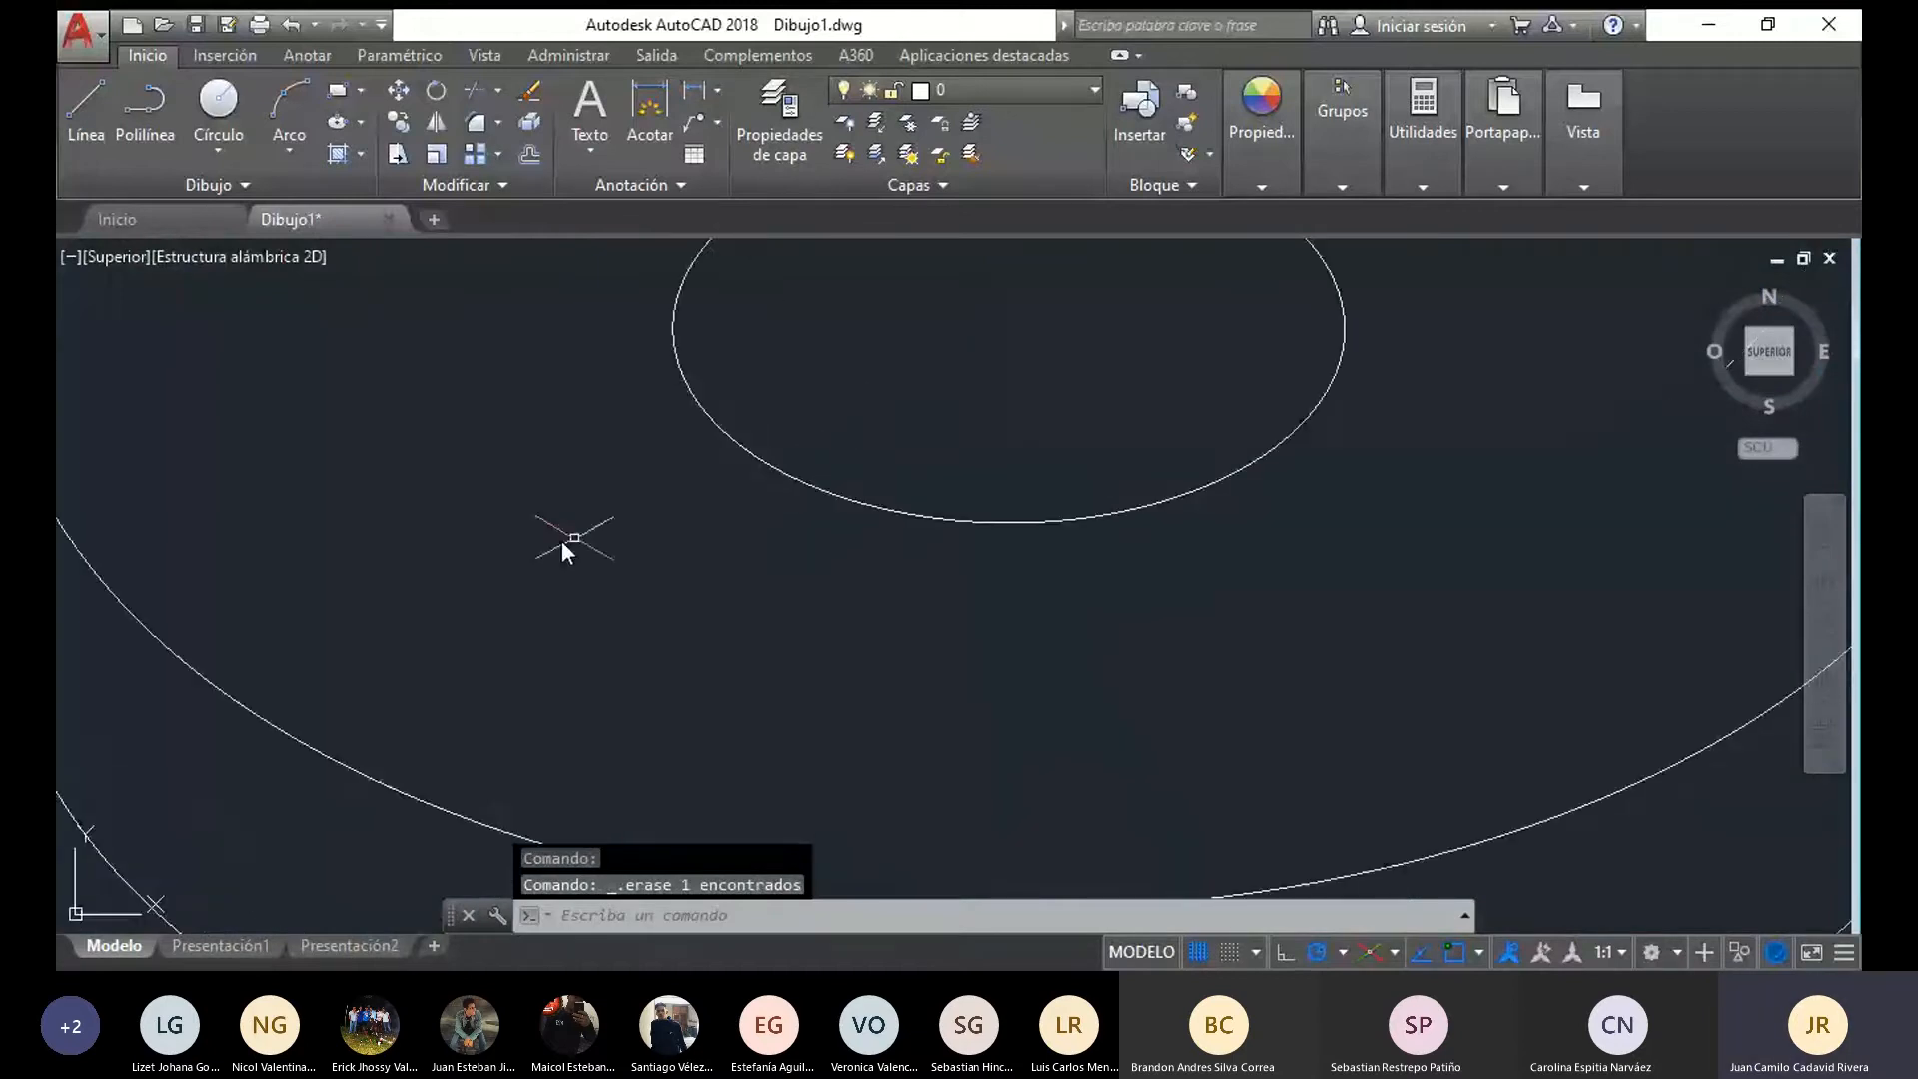
pyautogui.moveTo(455, 543)
pyautogui.mouseDown(button='middle')
pyautogui.moveTo(270, 549)
pyautogui.moveTo(861, 804)
pyautogui.mouseUp(button='middle')
pyautogui.scroll(6, 737, 788)
pyautogui.scroll(4, 844, 754)
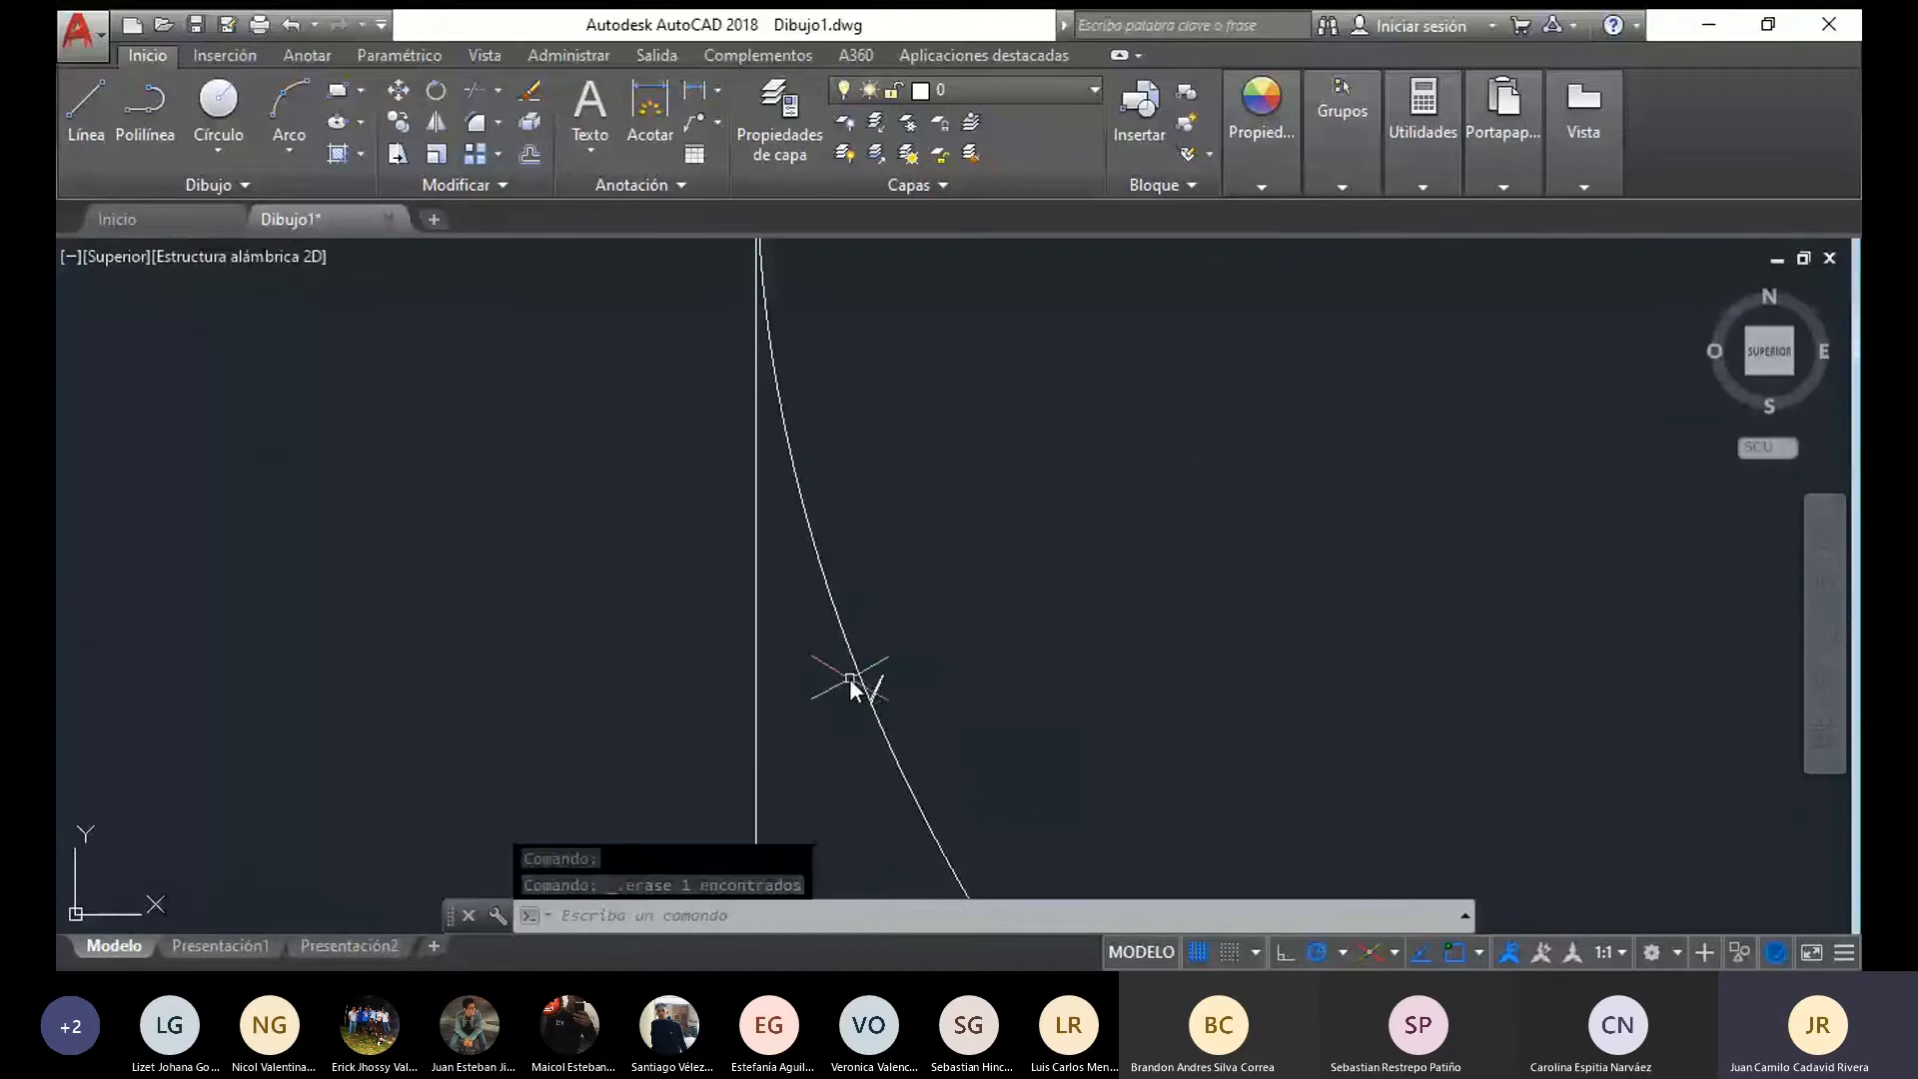
pyautogui.scroll(-3, 861, 688)
pyautogui.click(940, 736)
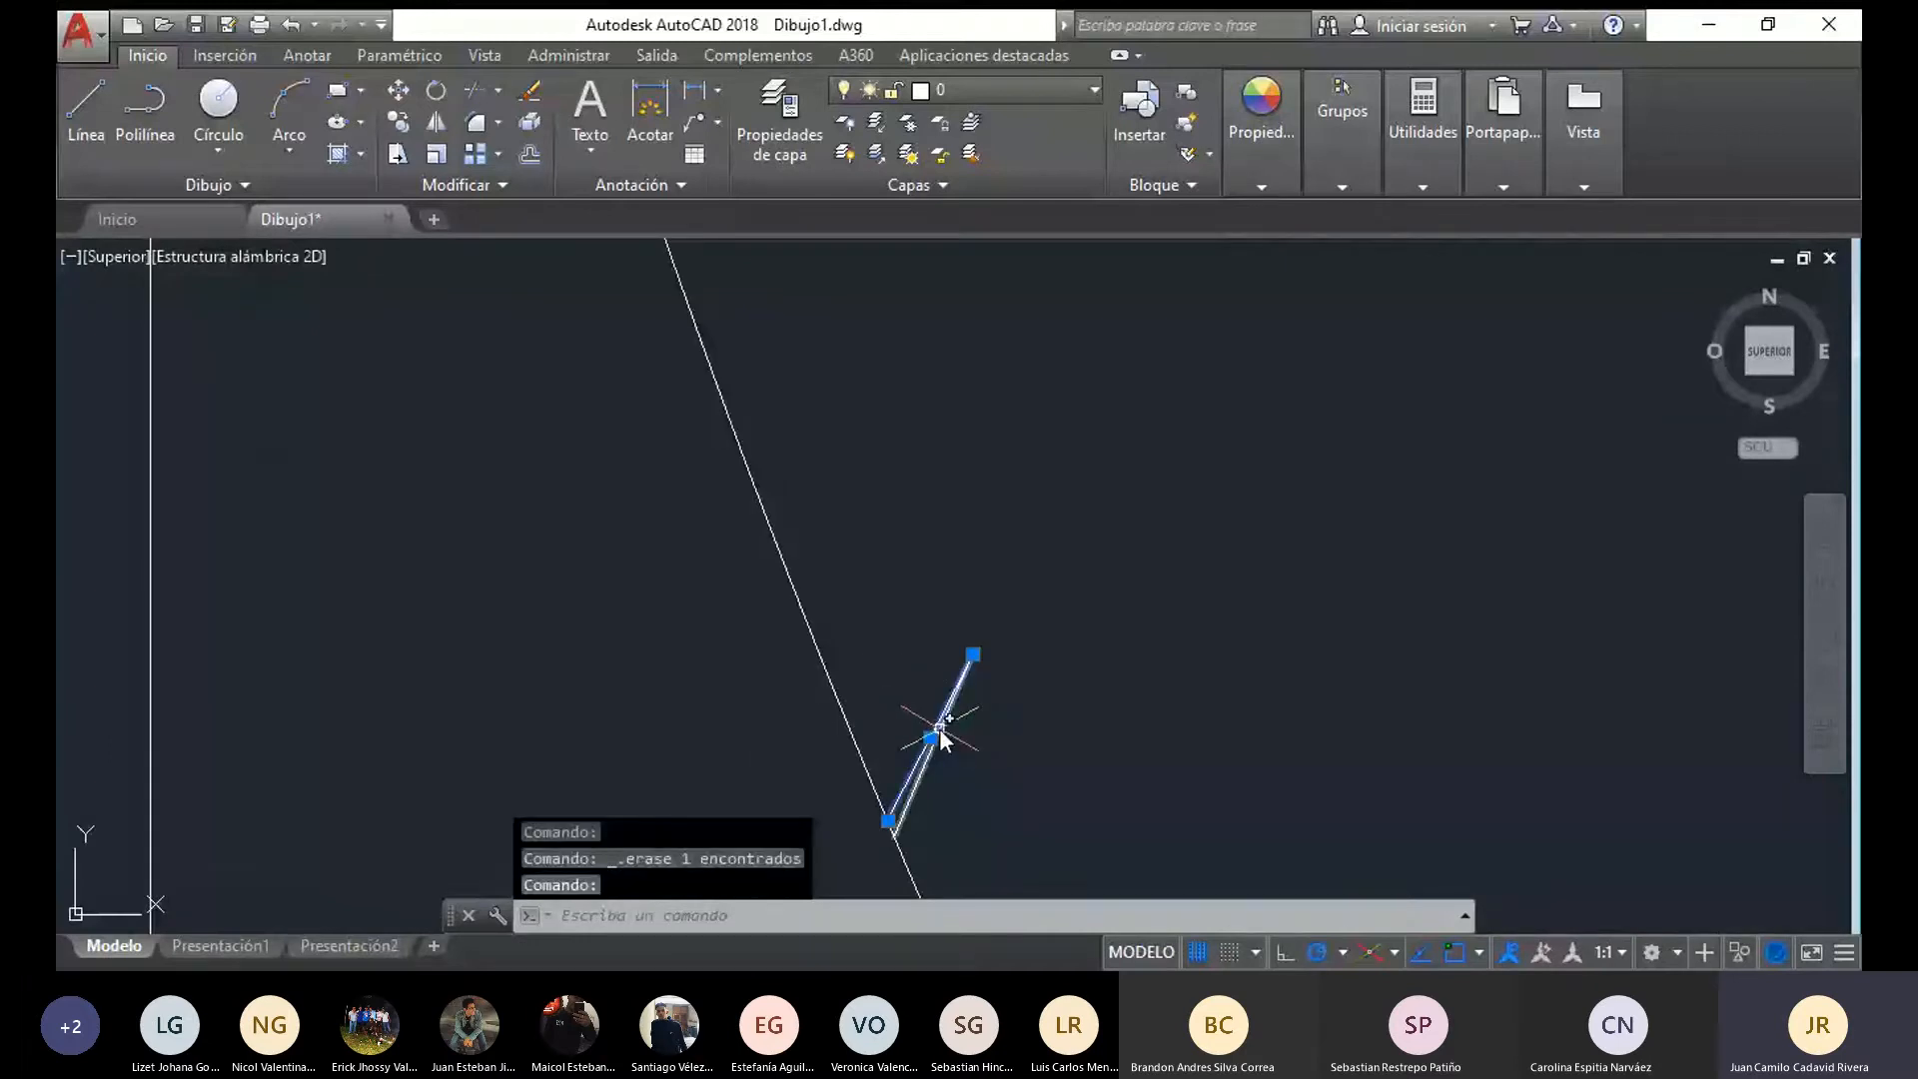
pyautogui.press('Delete')
pyautogui.scroll(-8, 940, 730)
pyautogui.moveTo(940, 731); pyautogui.dragTo(376, 720, button='middle')
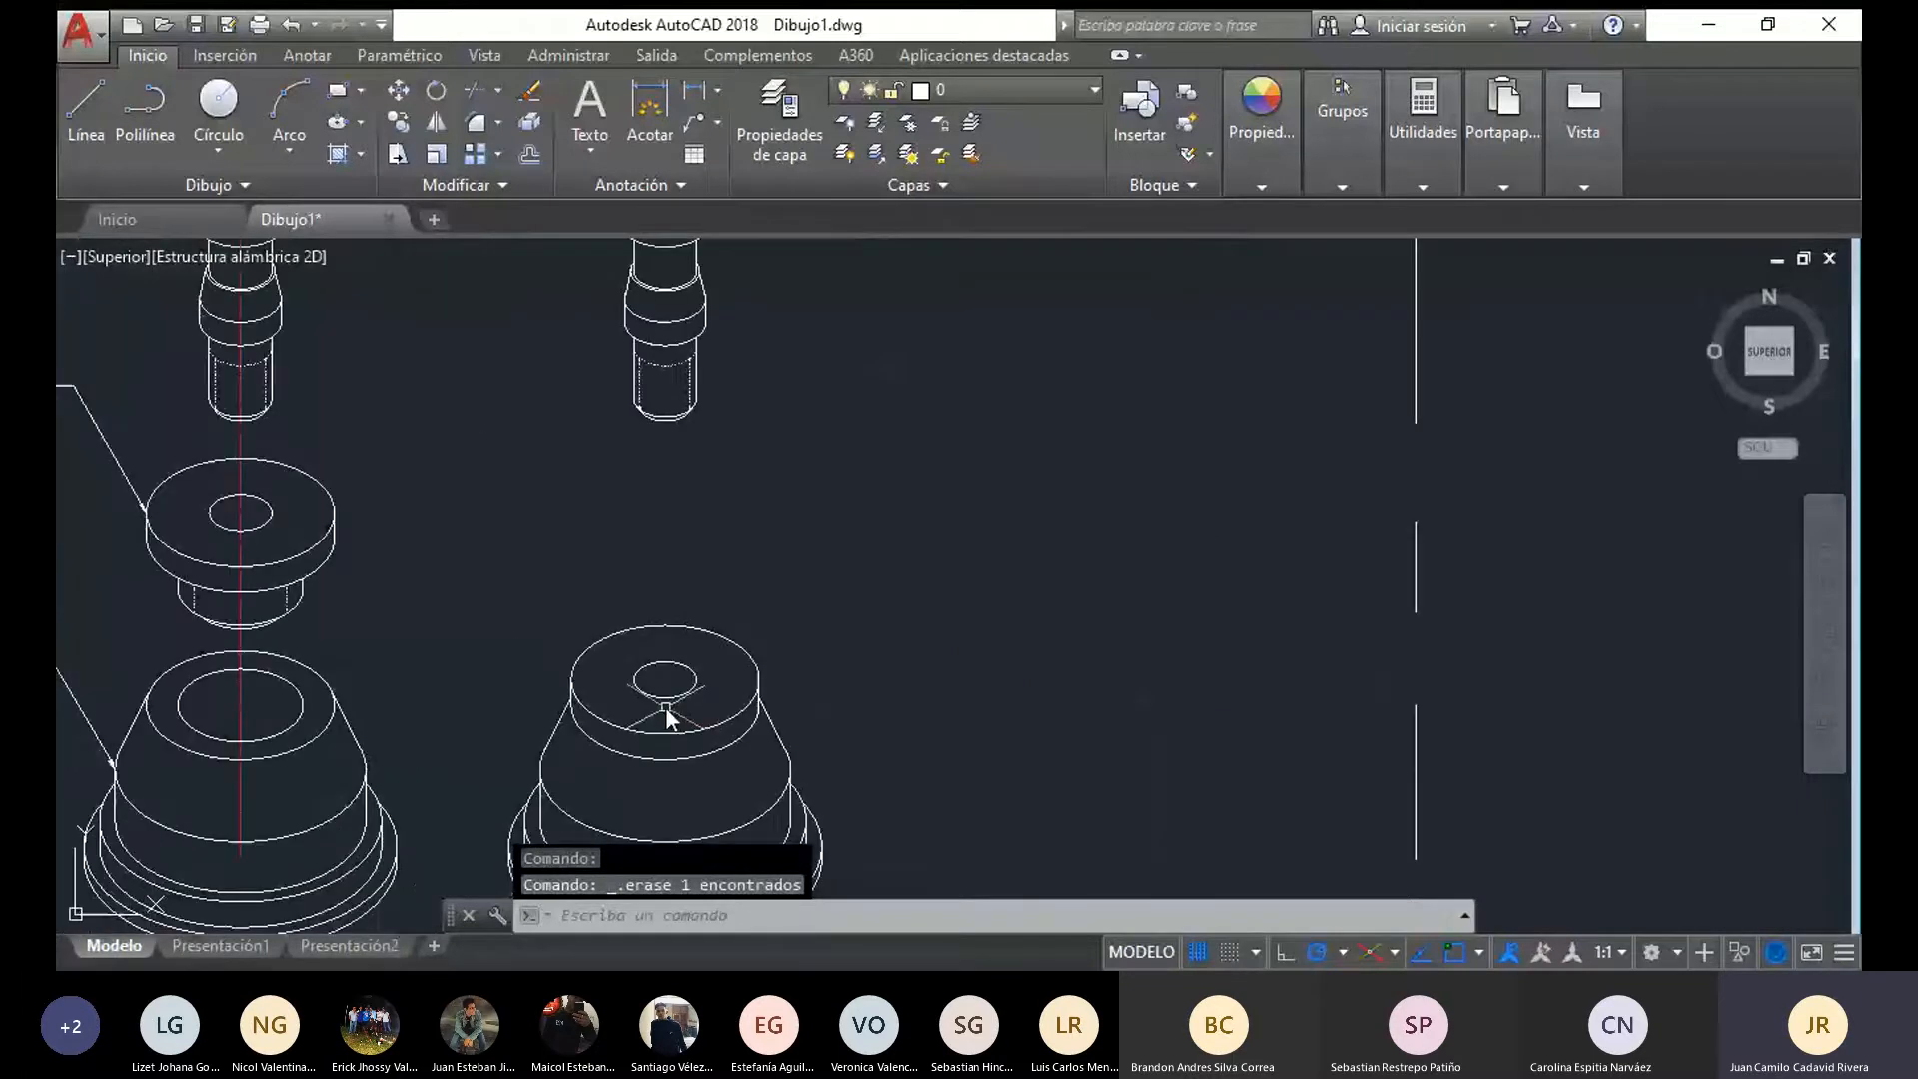
# Delete the lower shank of the copied pin, including its leftover ellipse and line fragment beneath the collar
pyautogui.moveTo(690, 565); pyautogui.dragTo(684, 701, button='middle')
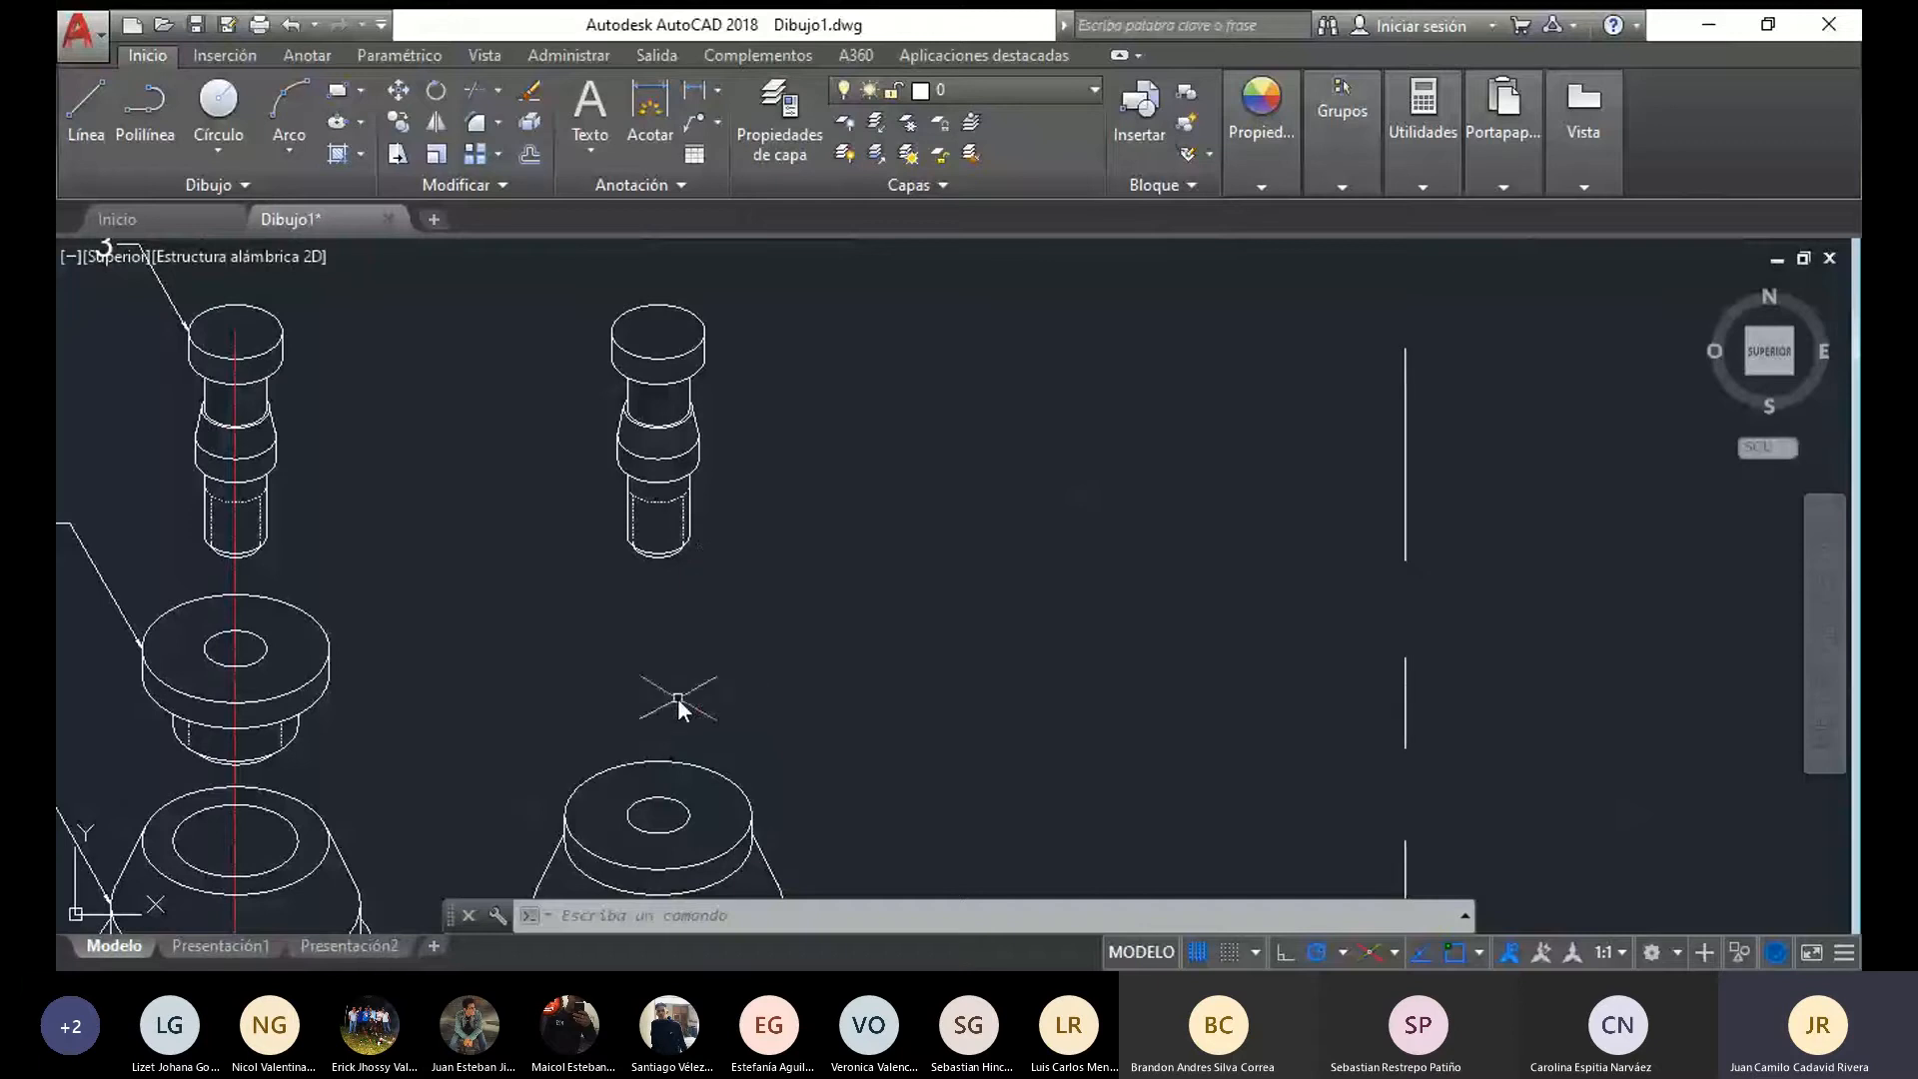
pyautogui.moveTo(678, 704)
pyautogui.mouseDown()
pyautogui.moveTo(888, 280)
pyautogui.moveTo(964, 376)
pyautogui.mouseUp()
pyautogui.press('Escape')
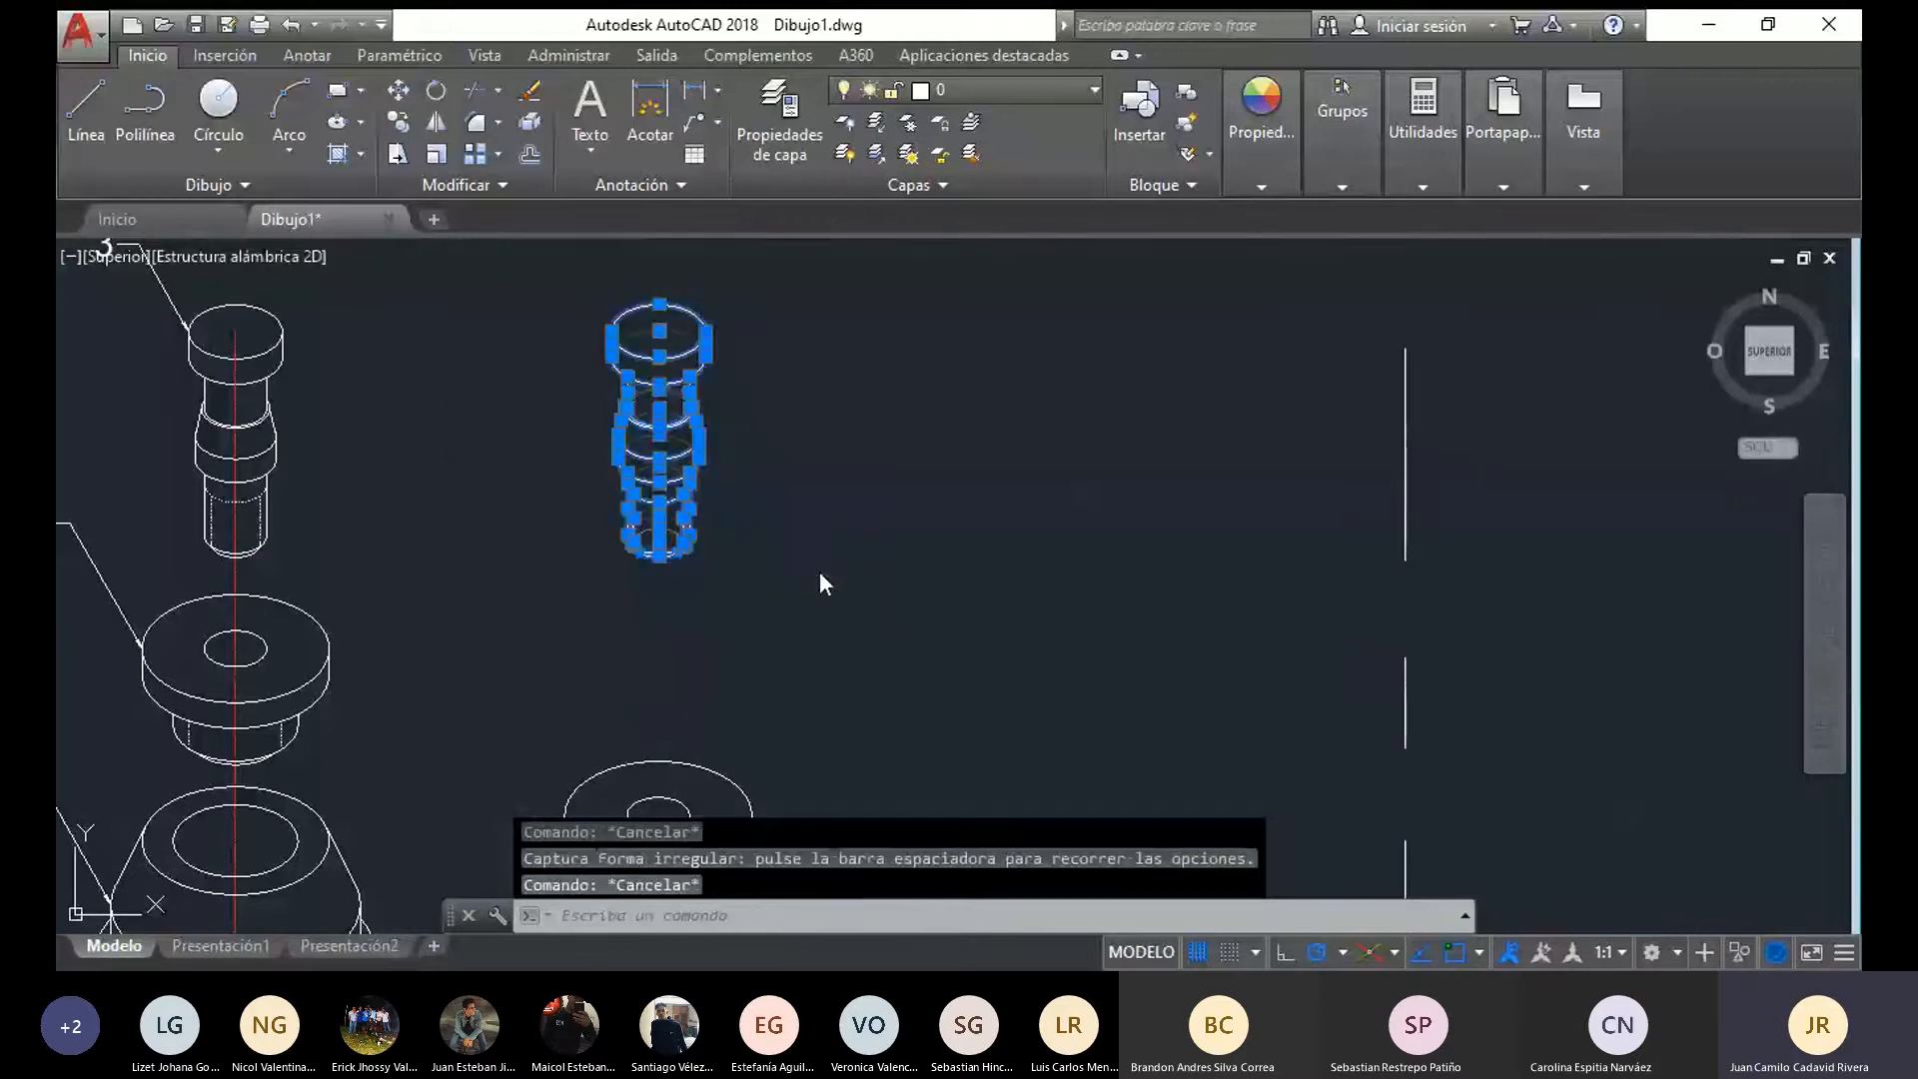
pyautogui.press('Escape')
pyautogui.moveTo(800, 570)
pyautogui.mouseDown()
pyautogui.moveTo(600, 480)
pyautogui.moveTo(676, 503)
pyautogui.mouseUp()
pyautogui.press('Delete')
pyautogui.click(674, 495)
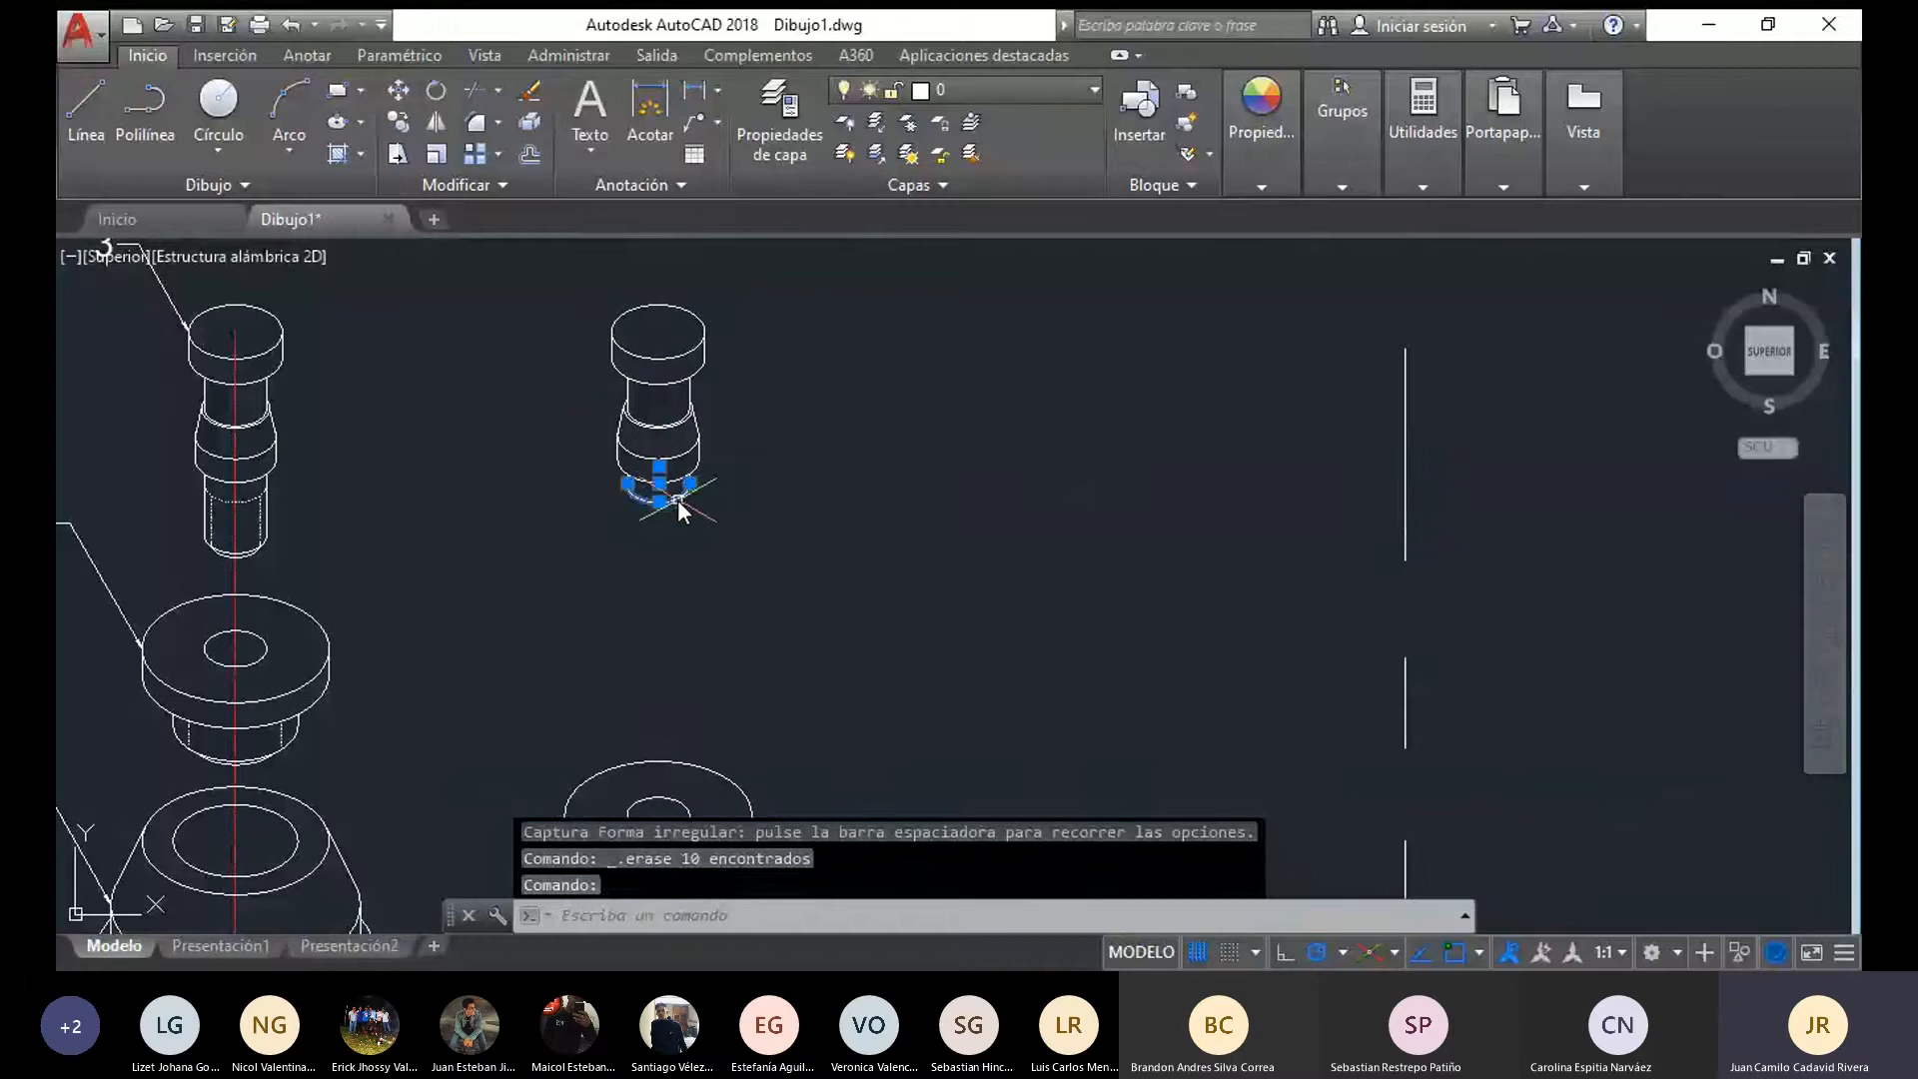
pyautogui.press('Delete')
pyautogui.click(632, 487)
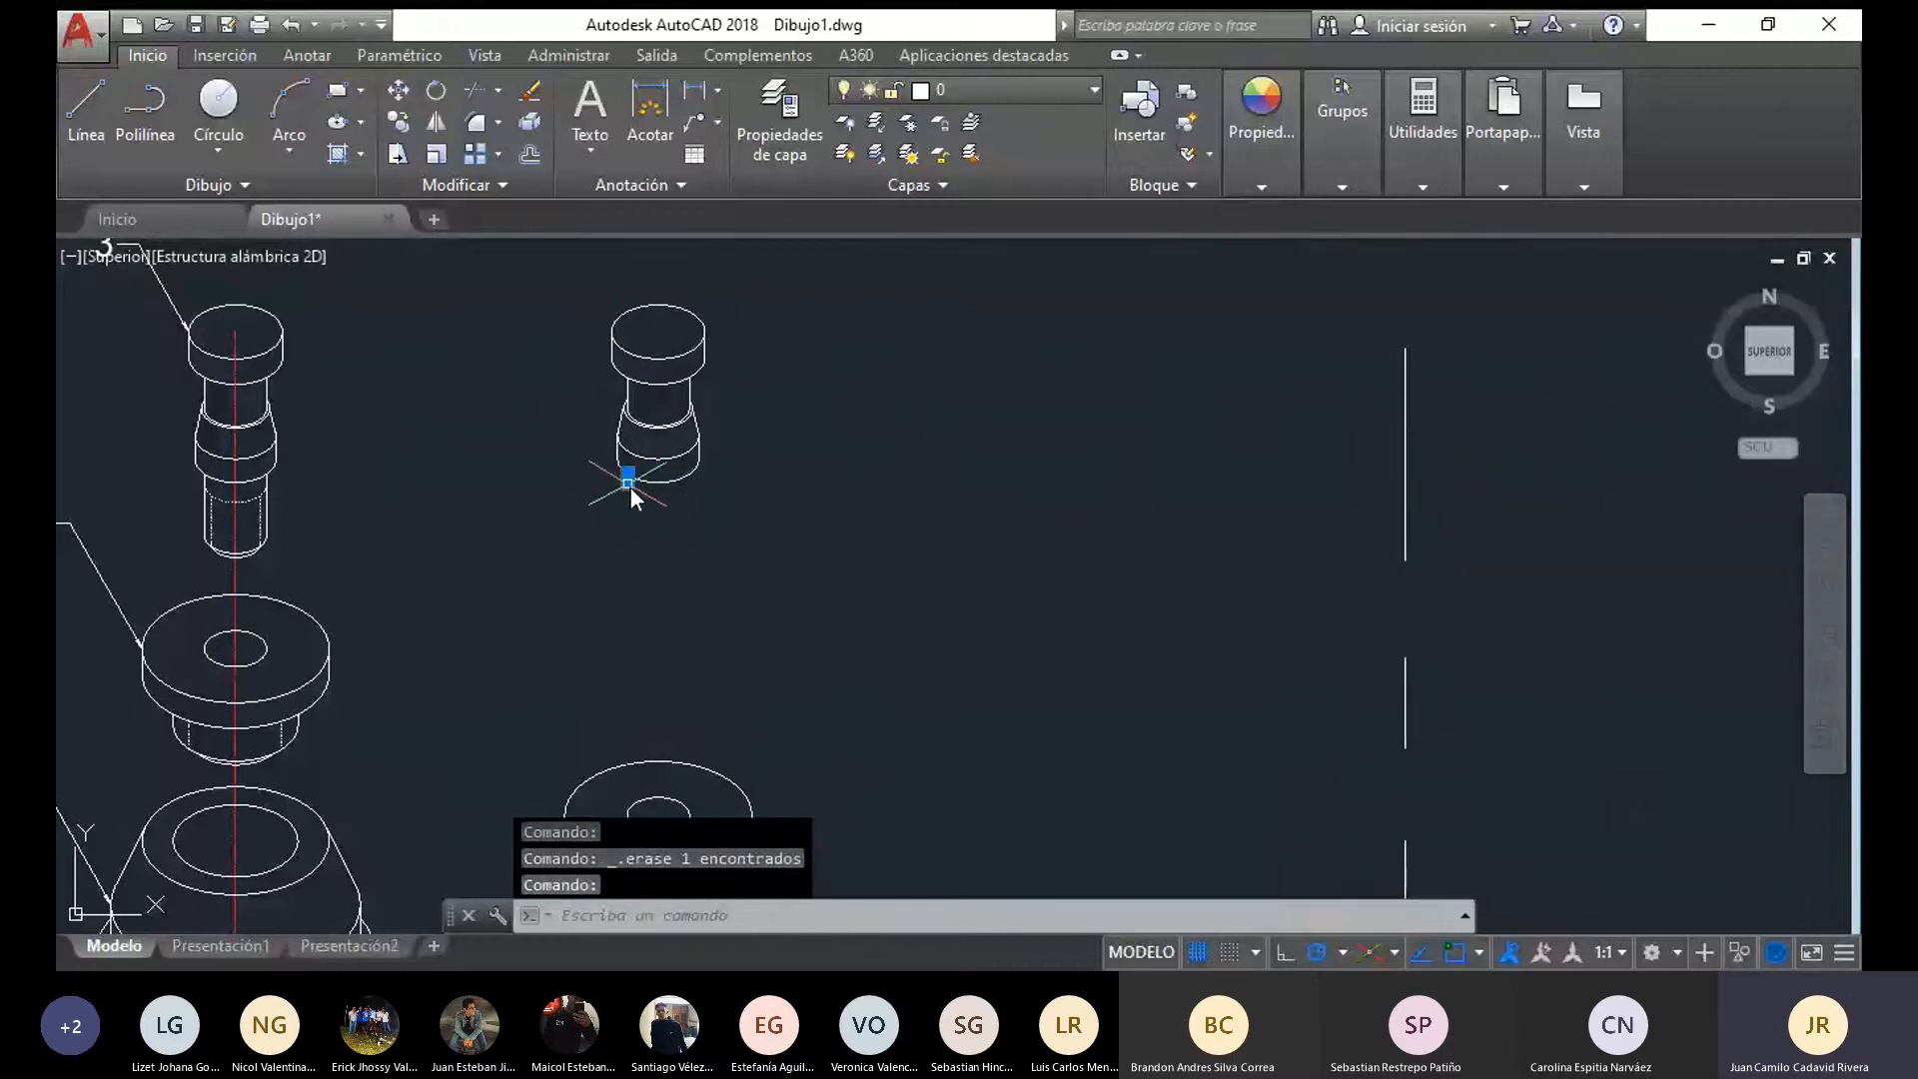
pyautogui.press('Delete')
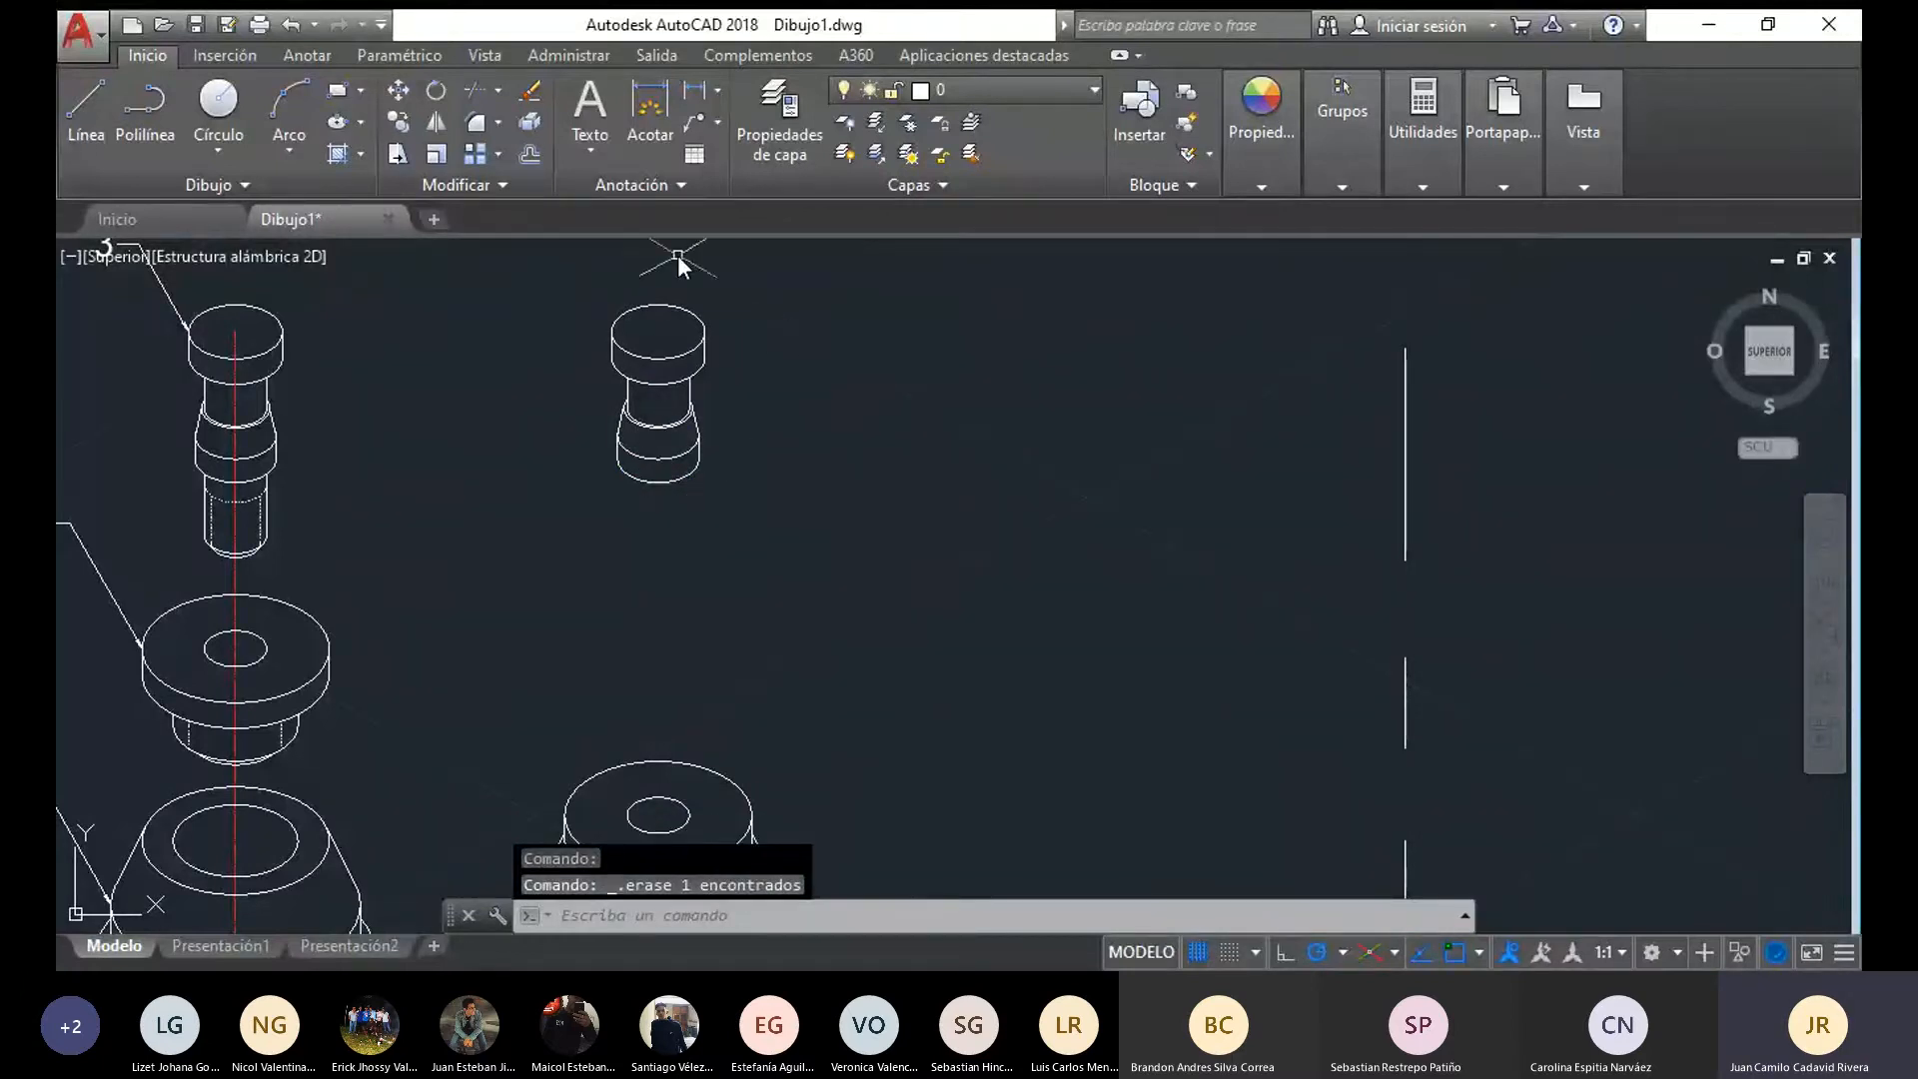
# Move the shortened pin onto the flange disc, matching its lowest ellipse centre to the centre of the disc's hole
pyautogui.moveTo(772, 490)
pyautogui.mouseDown()
pyautogui.moveTo(505, 501)
pyautogui.moveTo(813, 299)
pyautogui.moveTo(779, 318)
pyautogui.mouseUp()
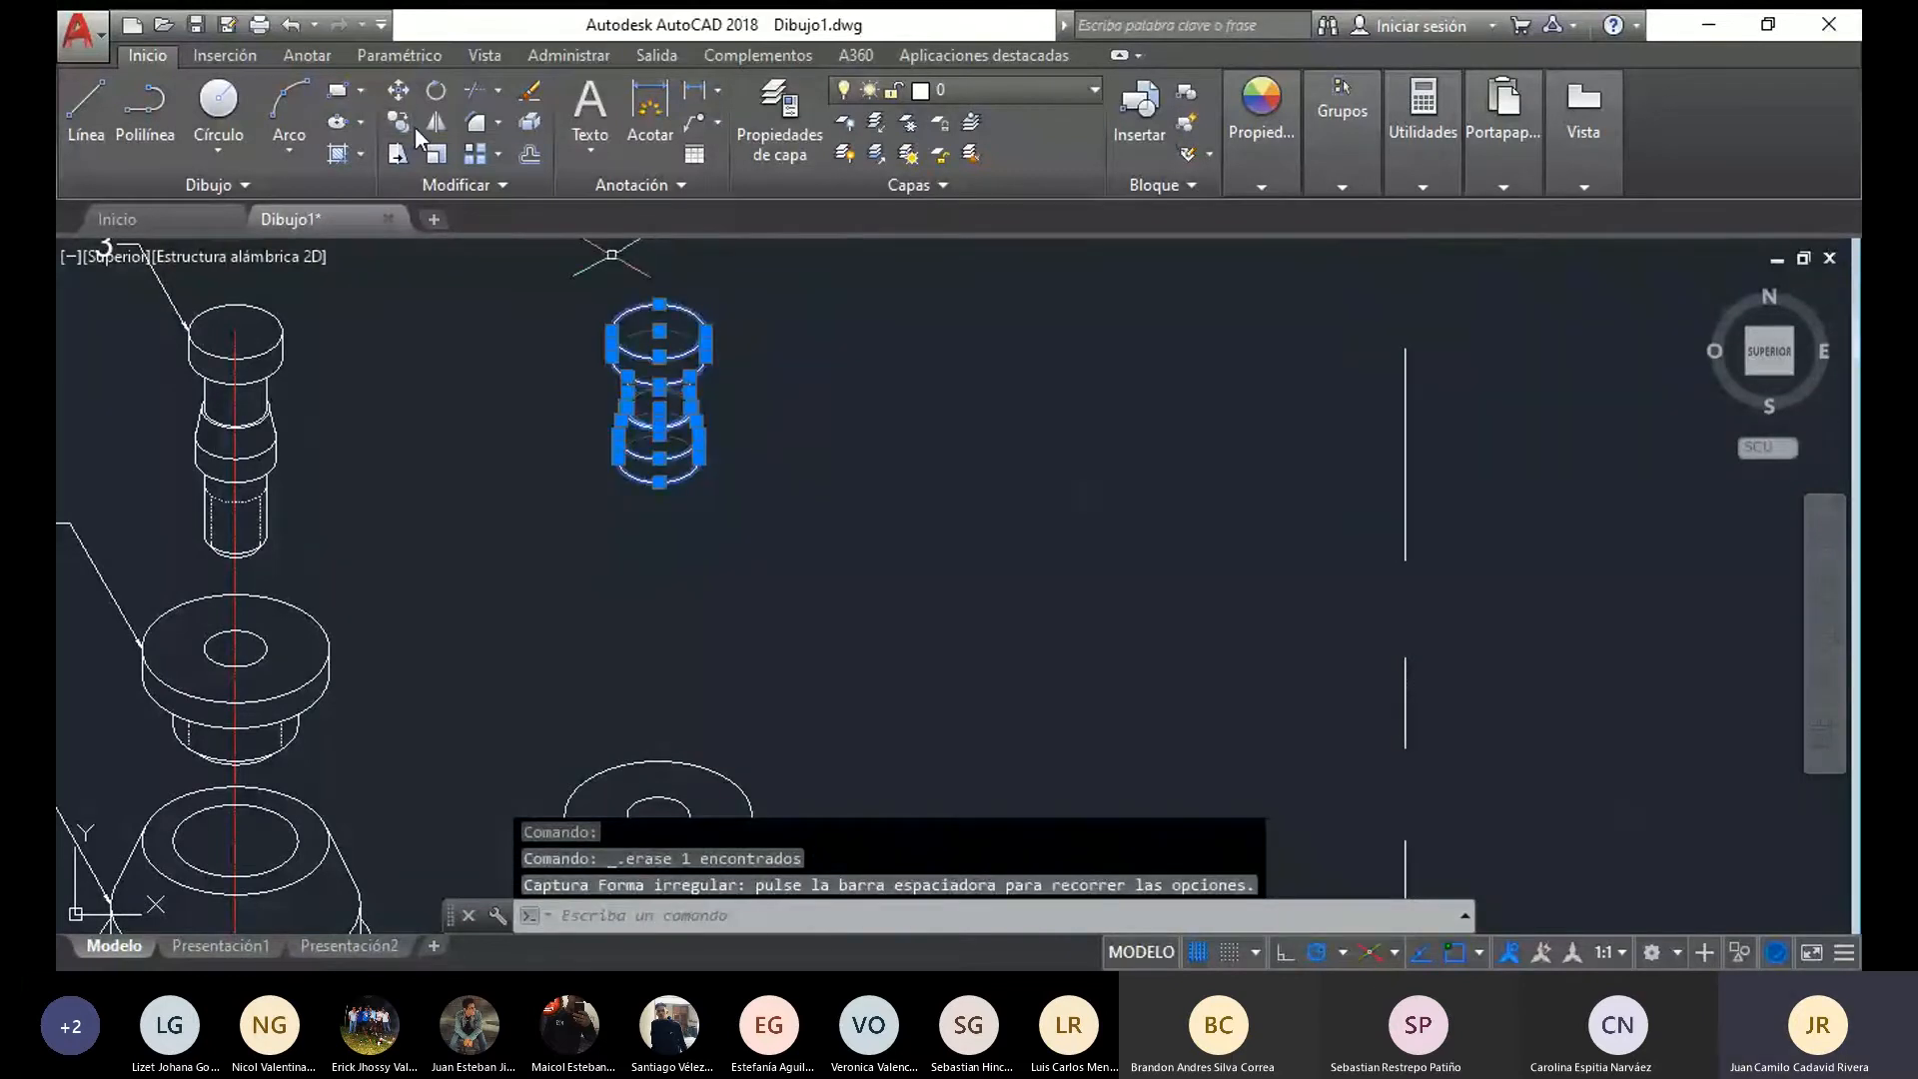
pyautogui.click(398, 90)
pyautogui.scroll(5, 612, 445)
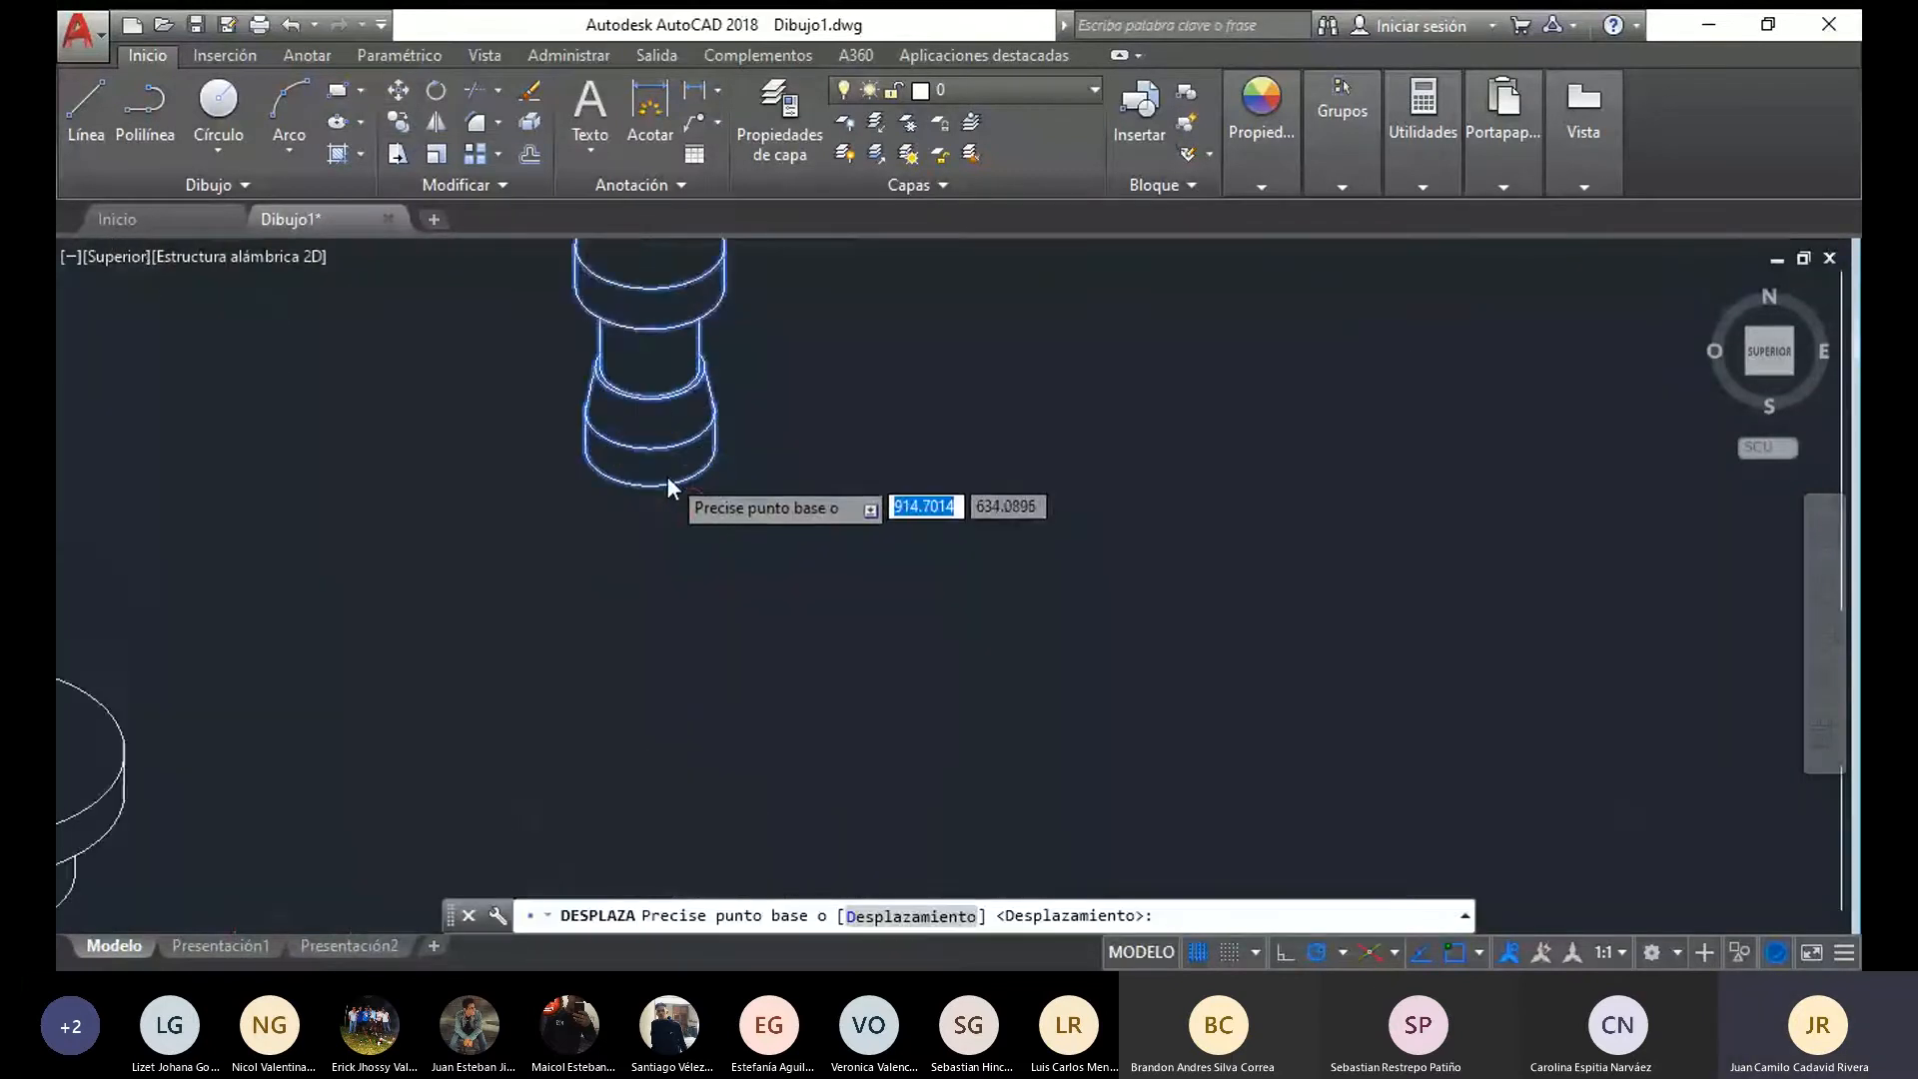
pyautogui.click(637, 431)
pyautogui.scroll(-5, 644, 436)
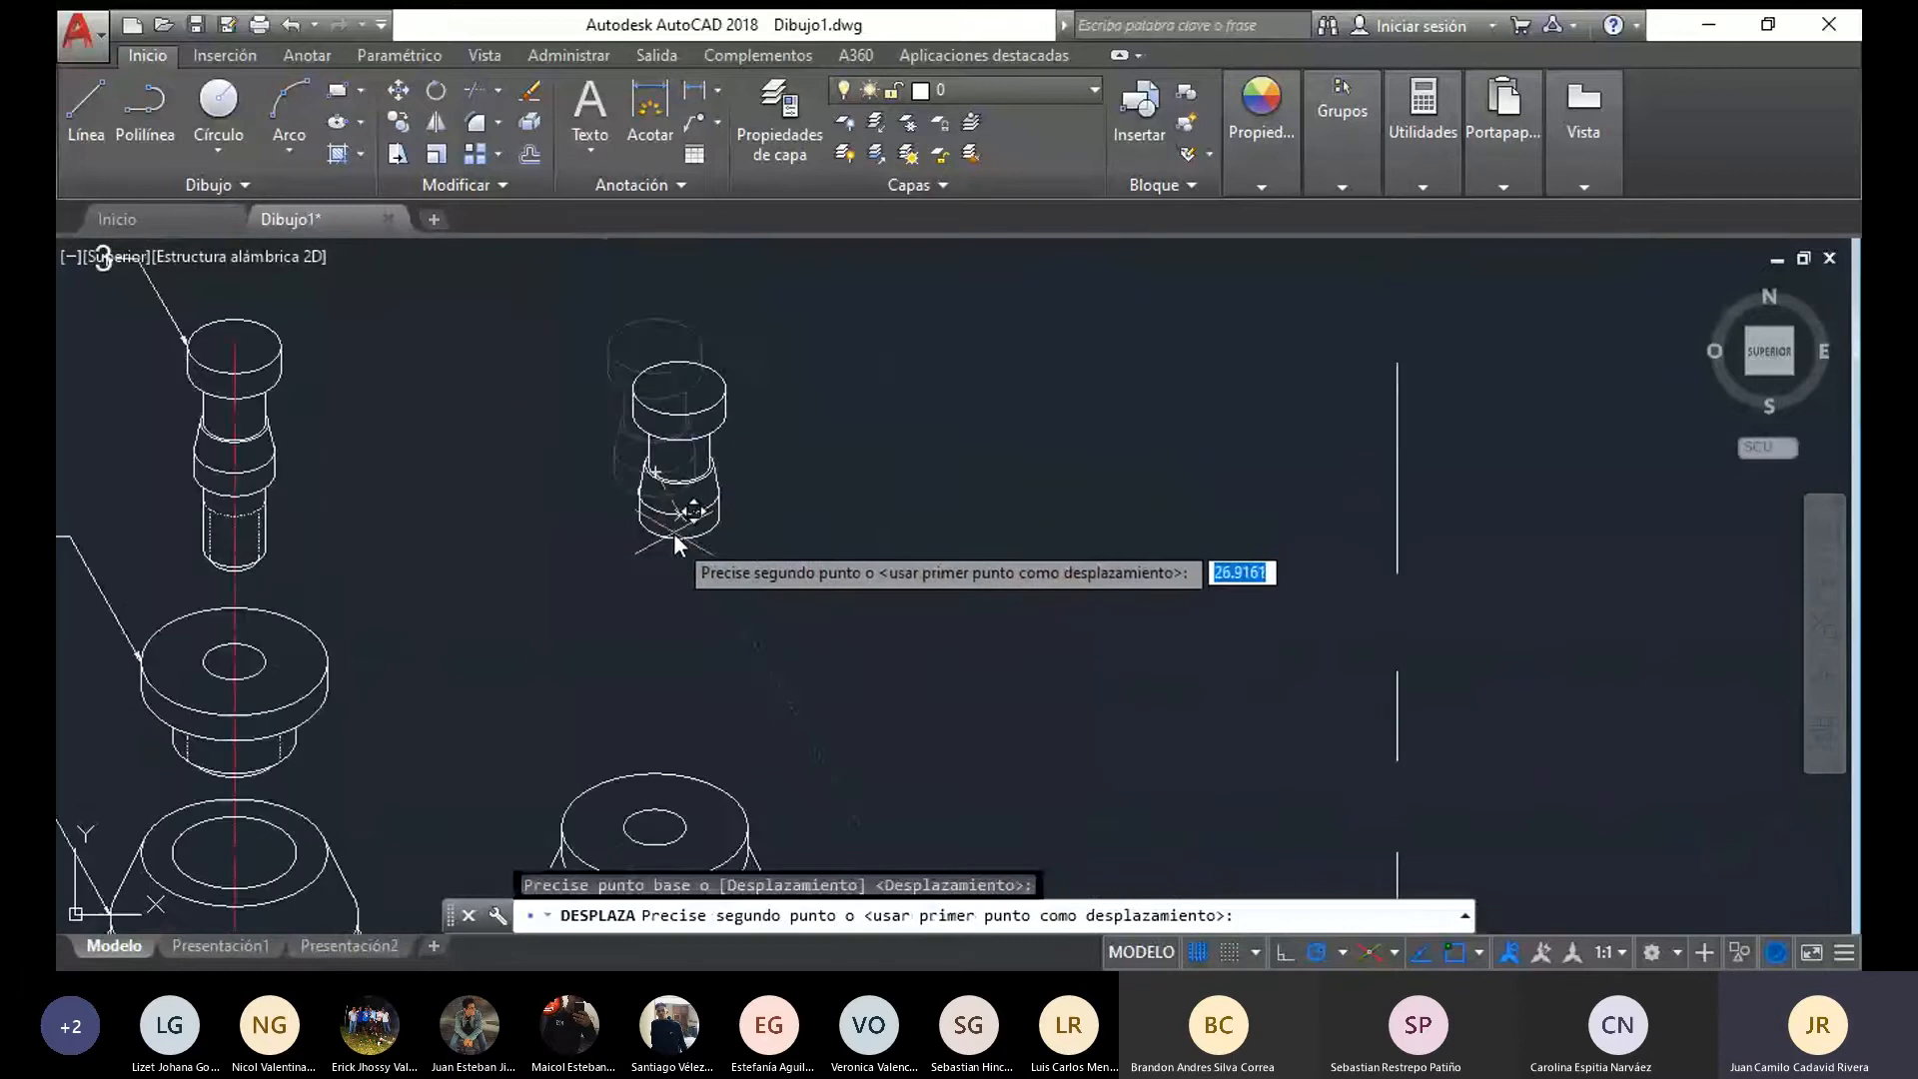
pyautogui.moveTo(677, 536); pyautogui.dragTo(678, 344, button='middle')
pyautogui.scroll(5, 688, 569)
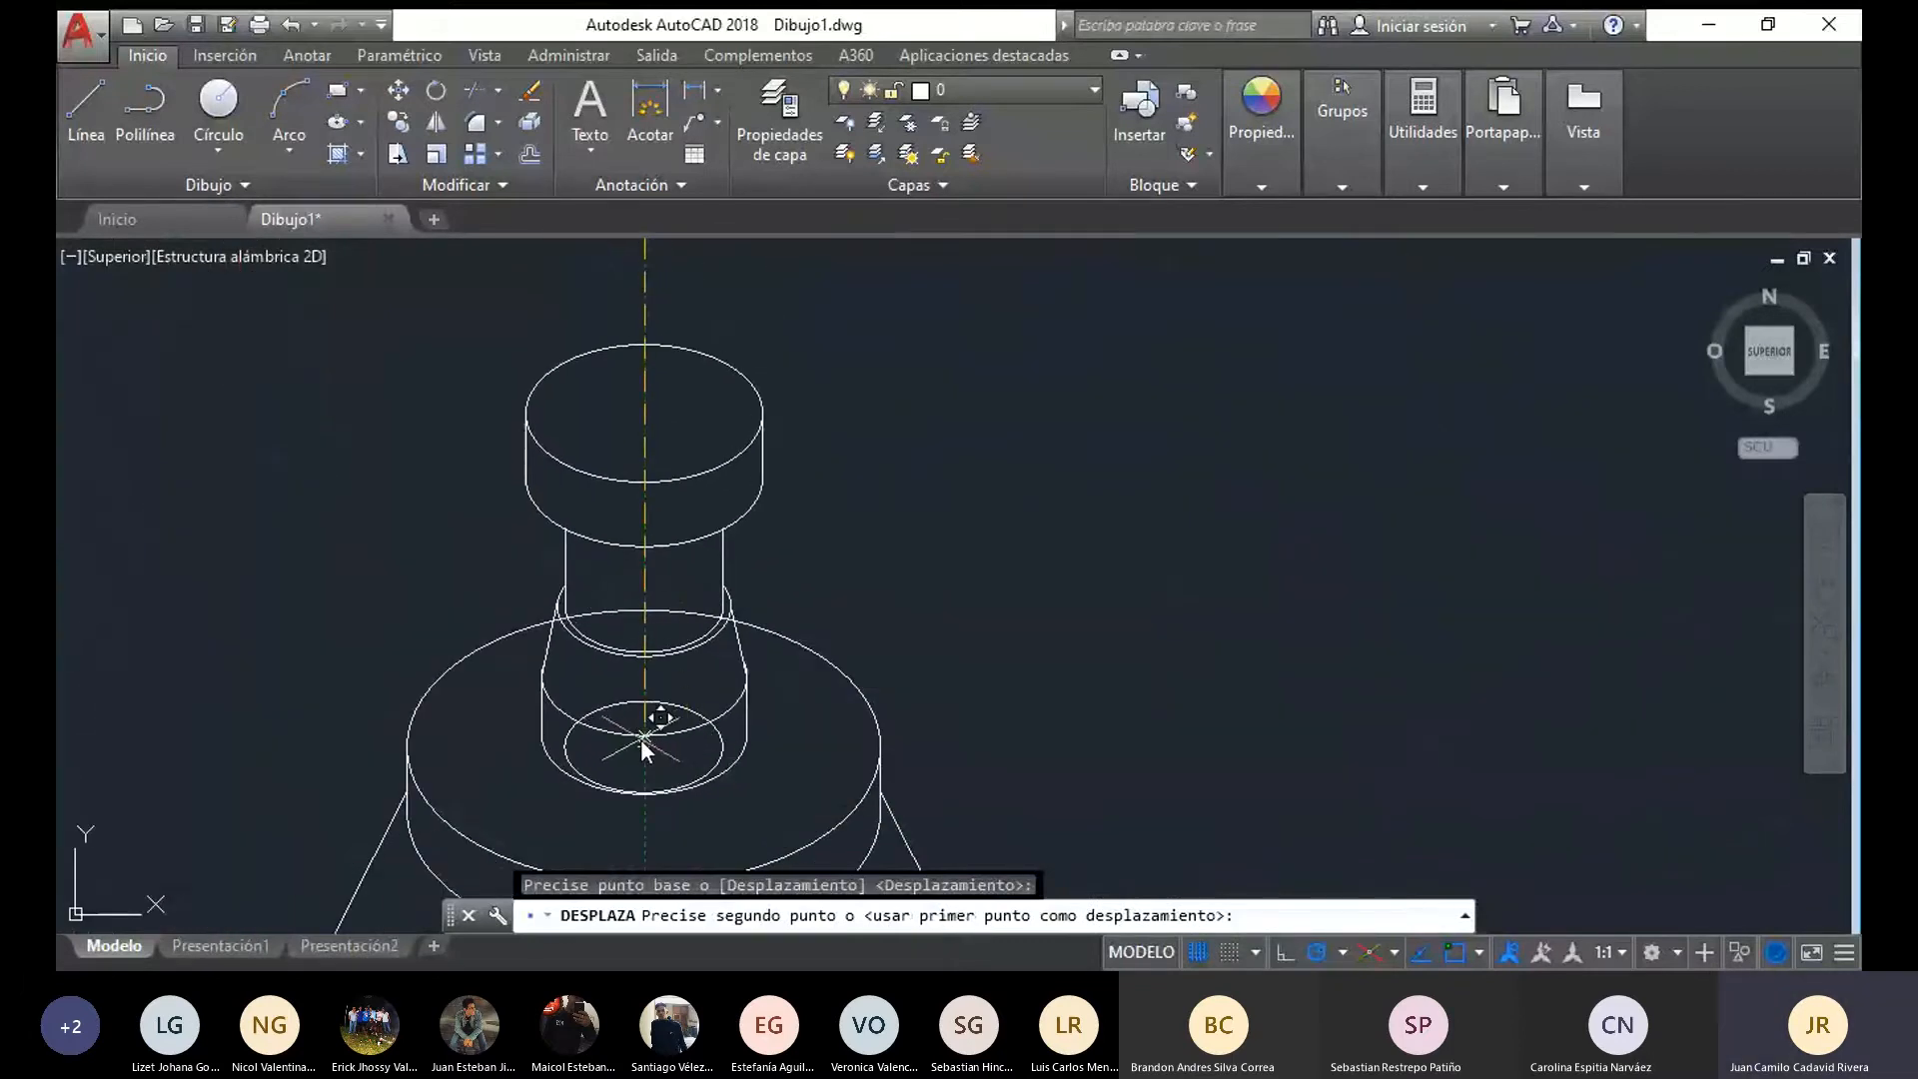
pyautogui.click(645, 745)
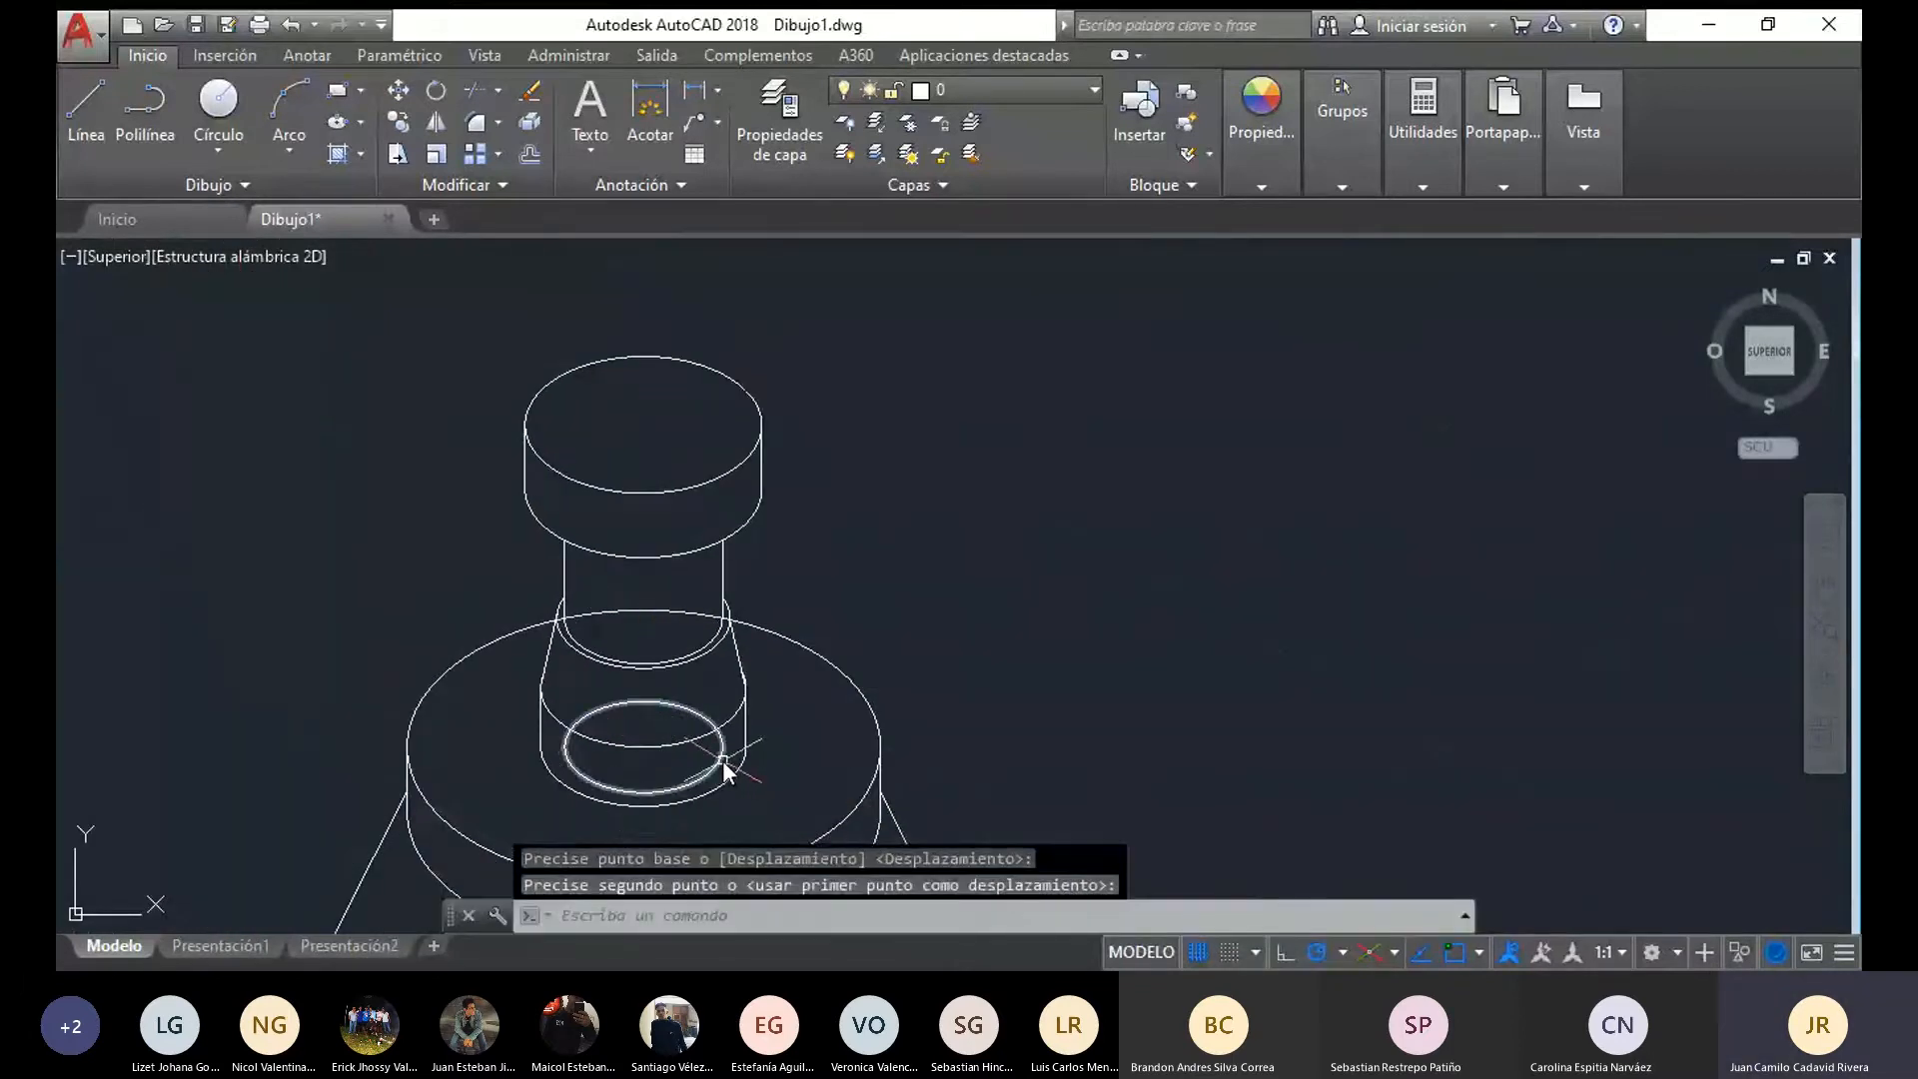
# Delete the hole ellipse on the assembled flange disc's top face, hidden beneath the pin
pyautogui.click(726, 766)
pyautogui.press('Delete')
pyautogui.scroll(-5, 880, 700)
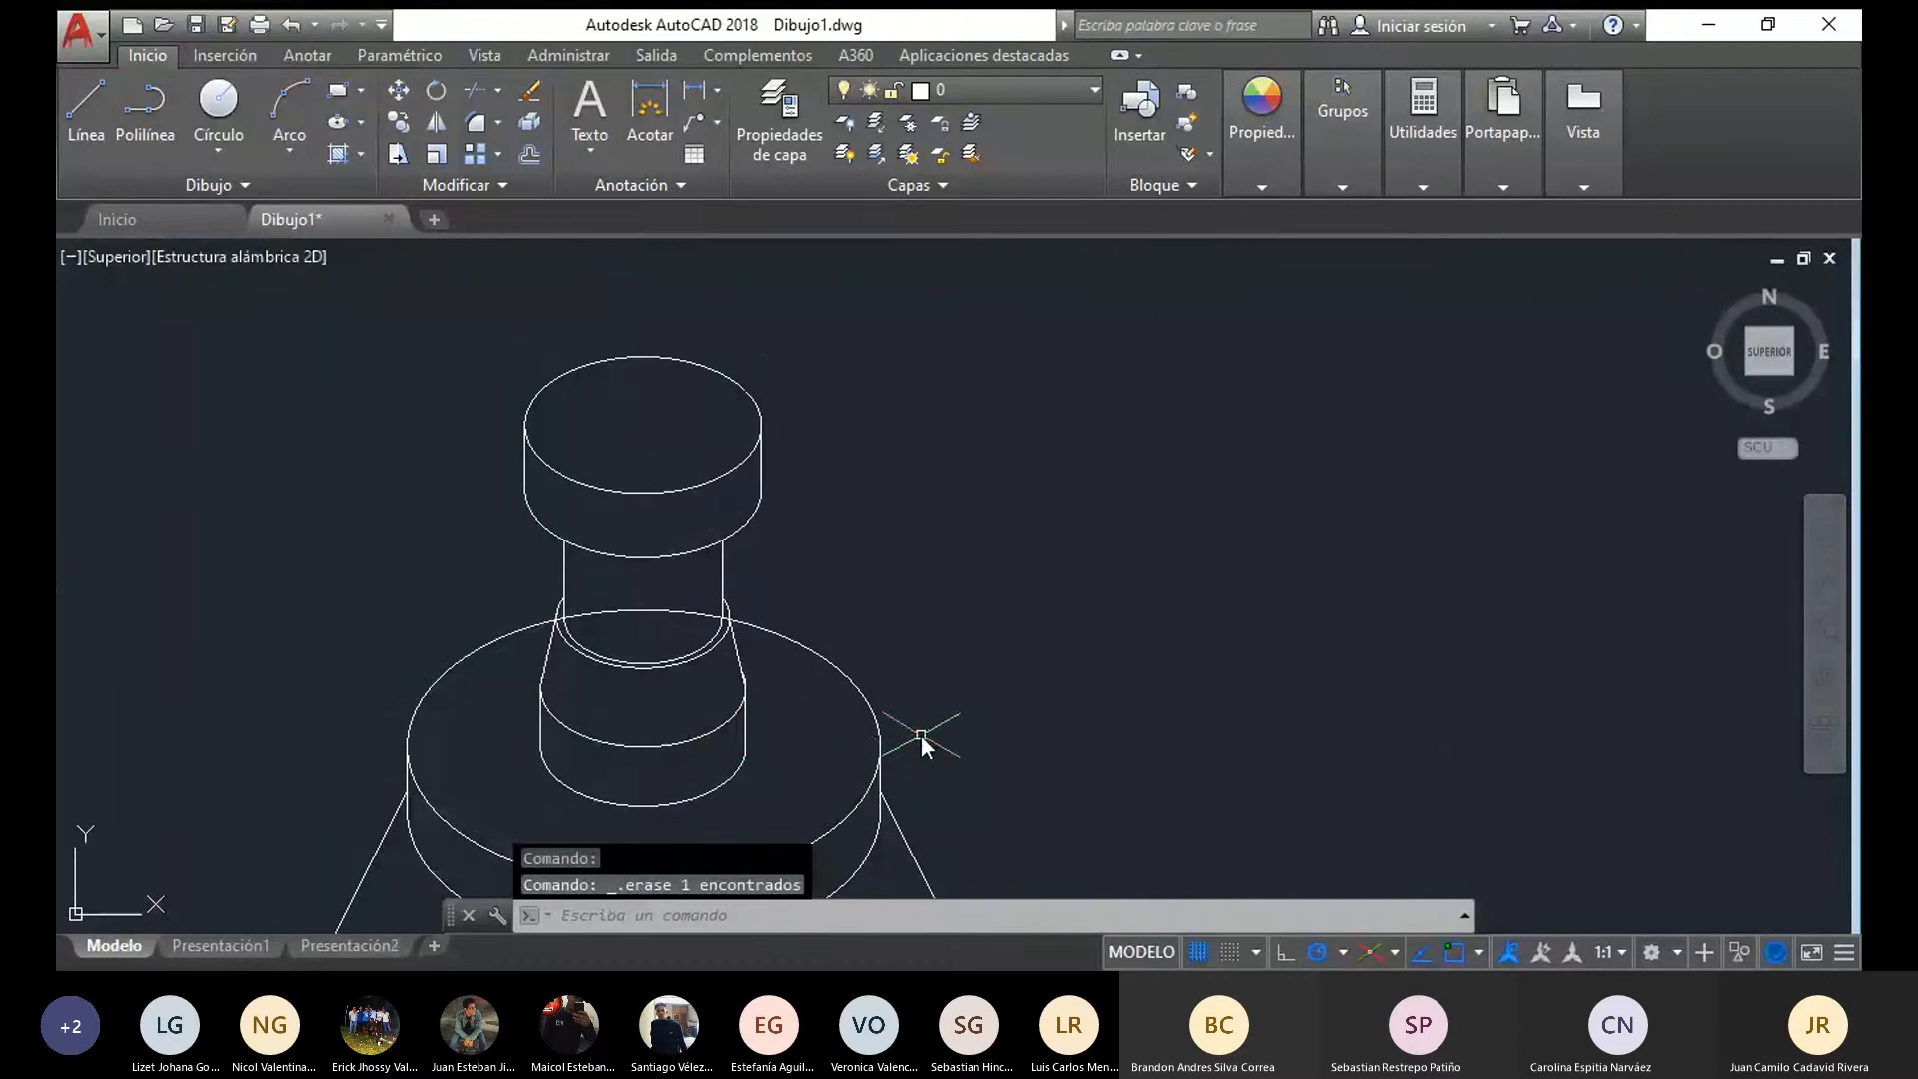
# Trim the assembled flange disc's top ellipse where the pin's neck and tapered collar hide it
pyautogui.moveTo(967, 639)
pyautogui.mouseDown()
pyautogui.moveTo(712, 724)
pyautogui.moveTo(837, 312)
pyautogui.mouseUp()
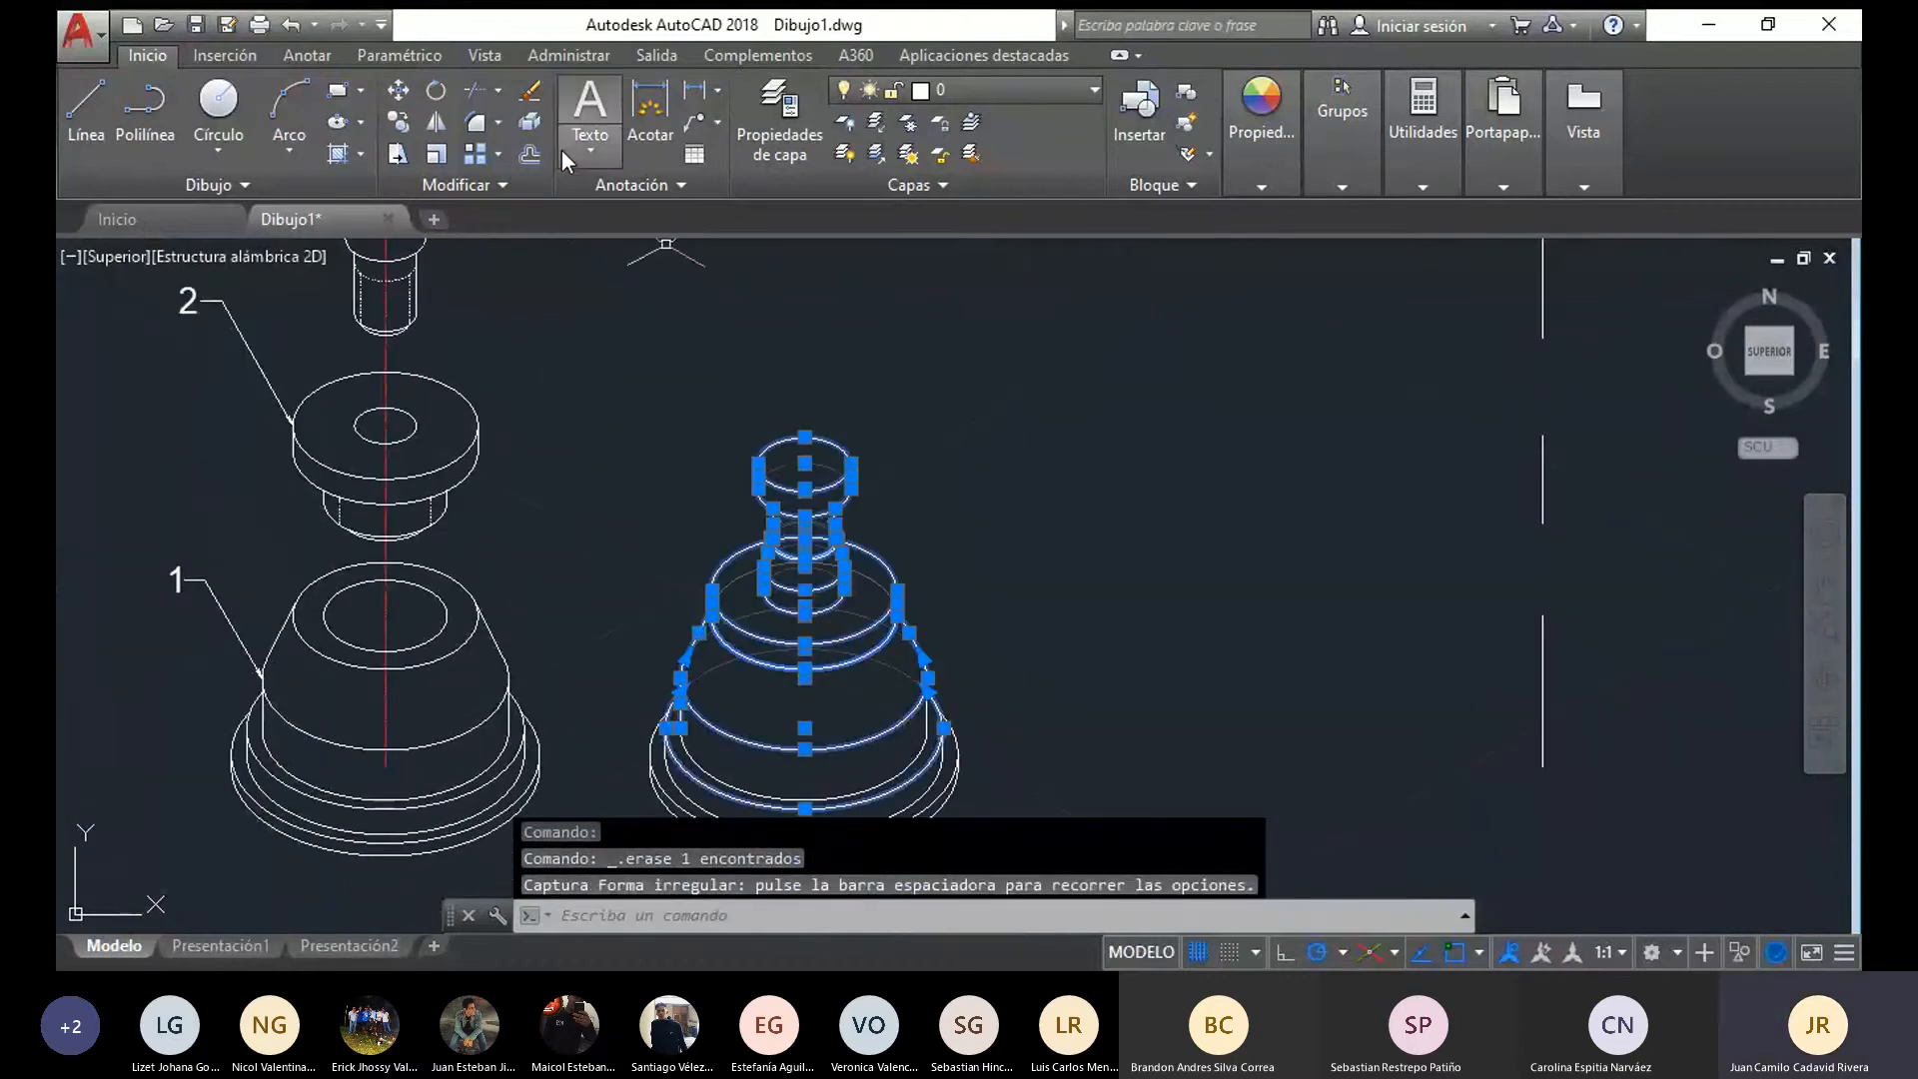
pyautogui.click(475, 91)
pyautogui.scroll(10, 756, 503)
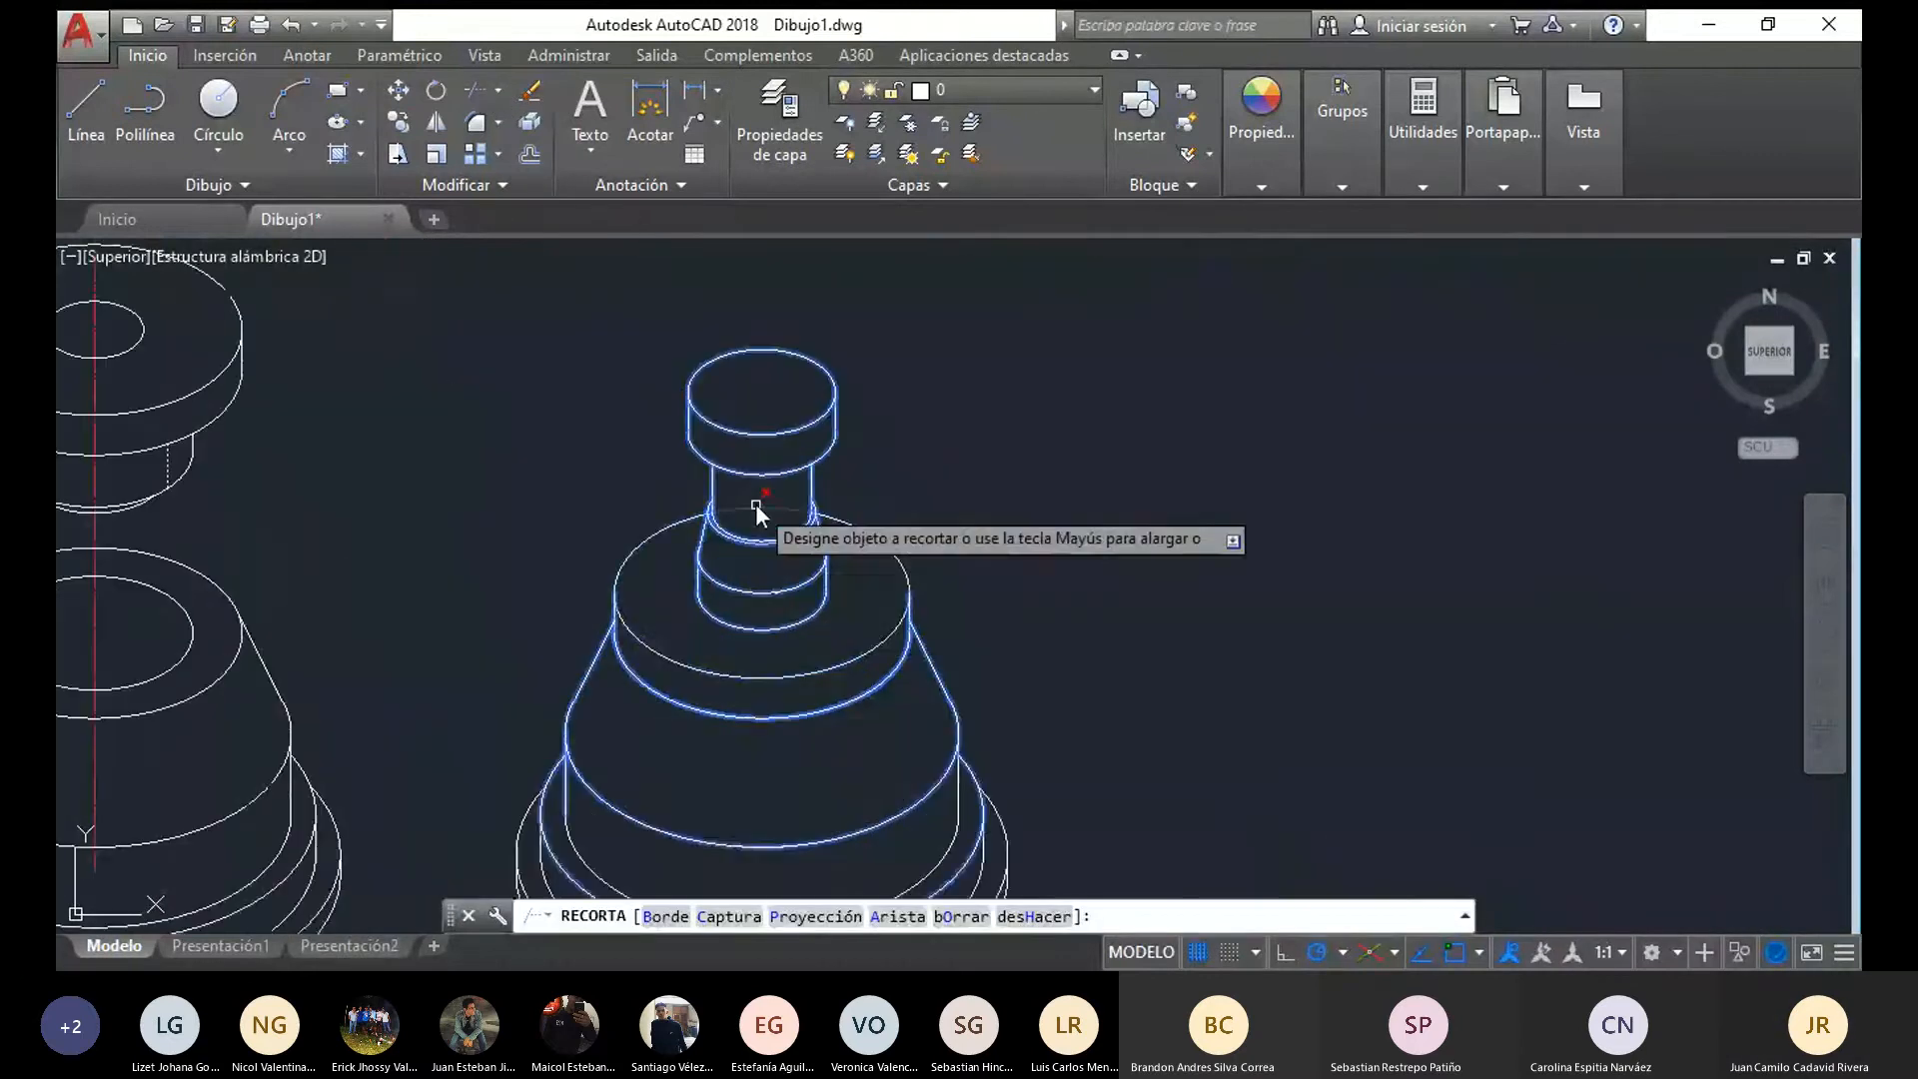
pyautogui.click(674, 463)
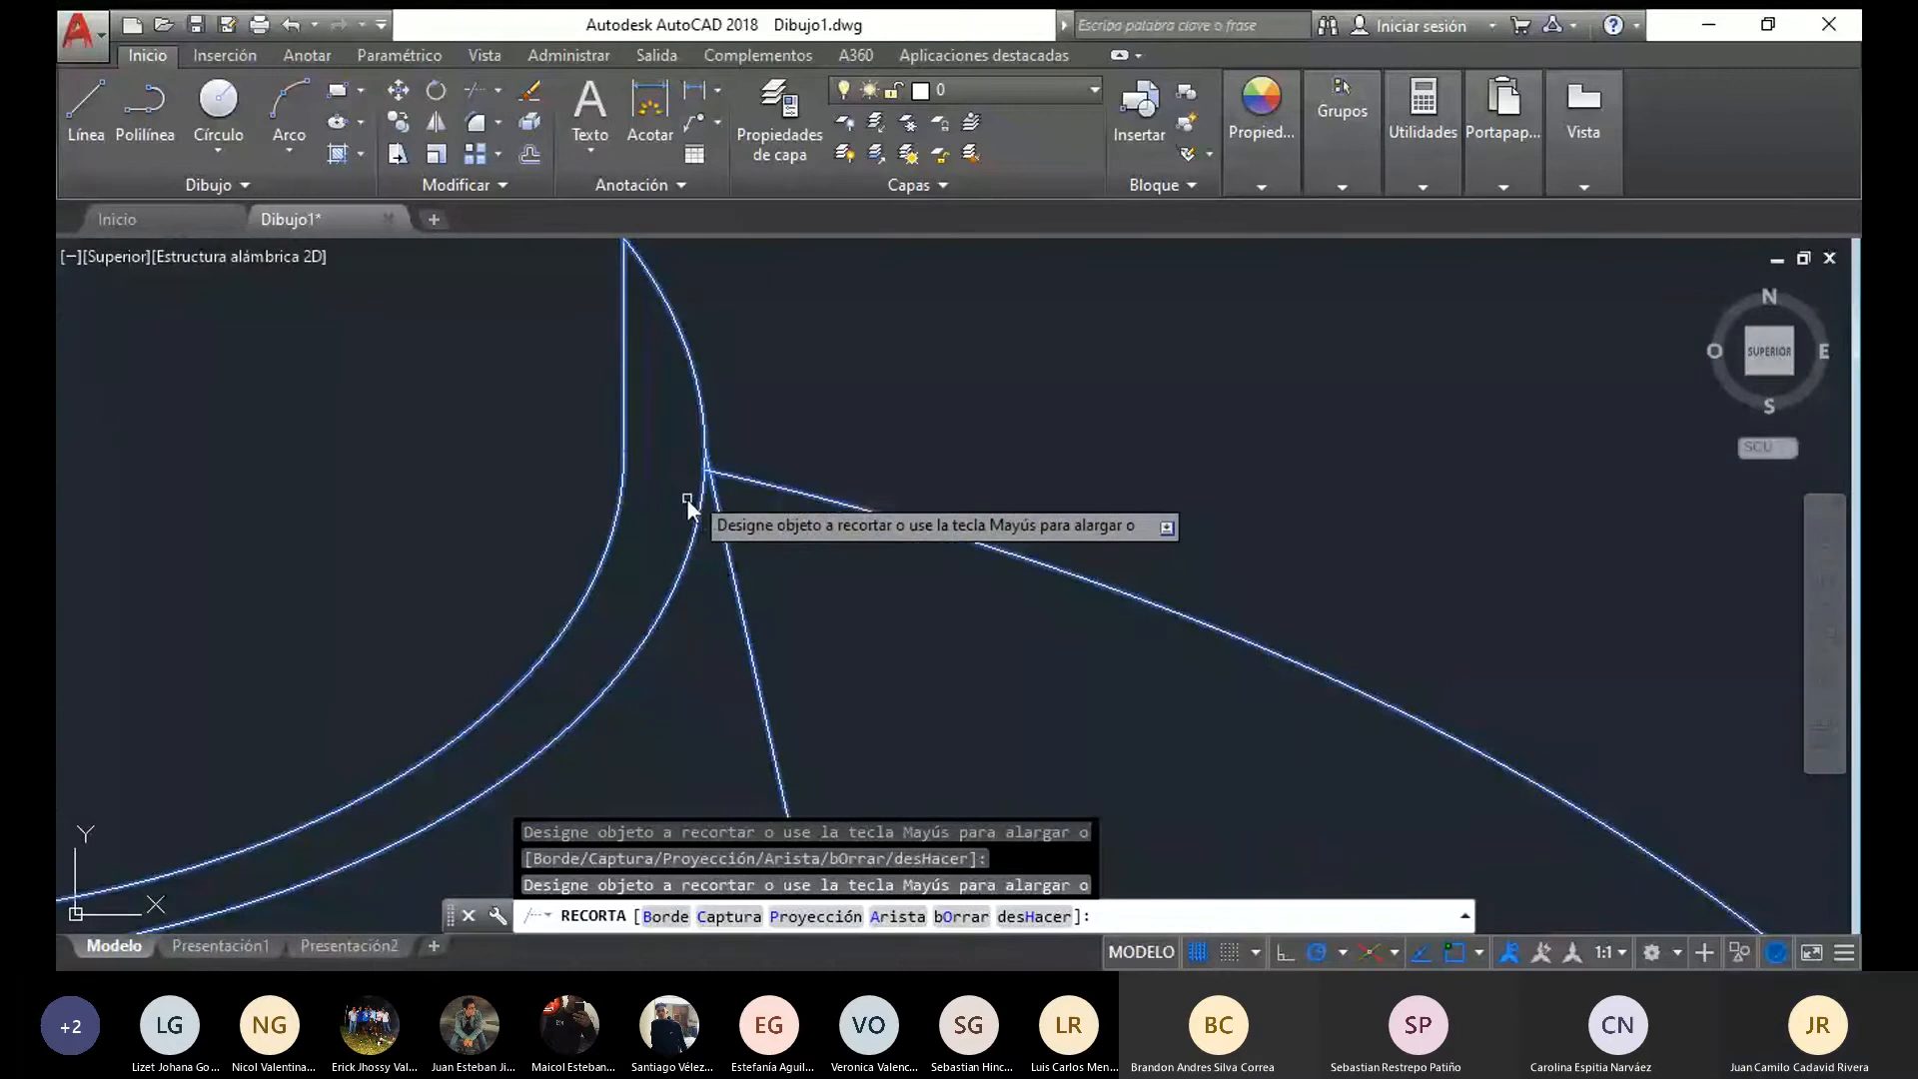
pyautogui.scroll(3, 686, 498)
pyautogui.scroll(-9, 729, 503)
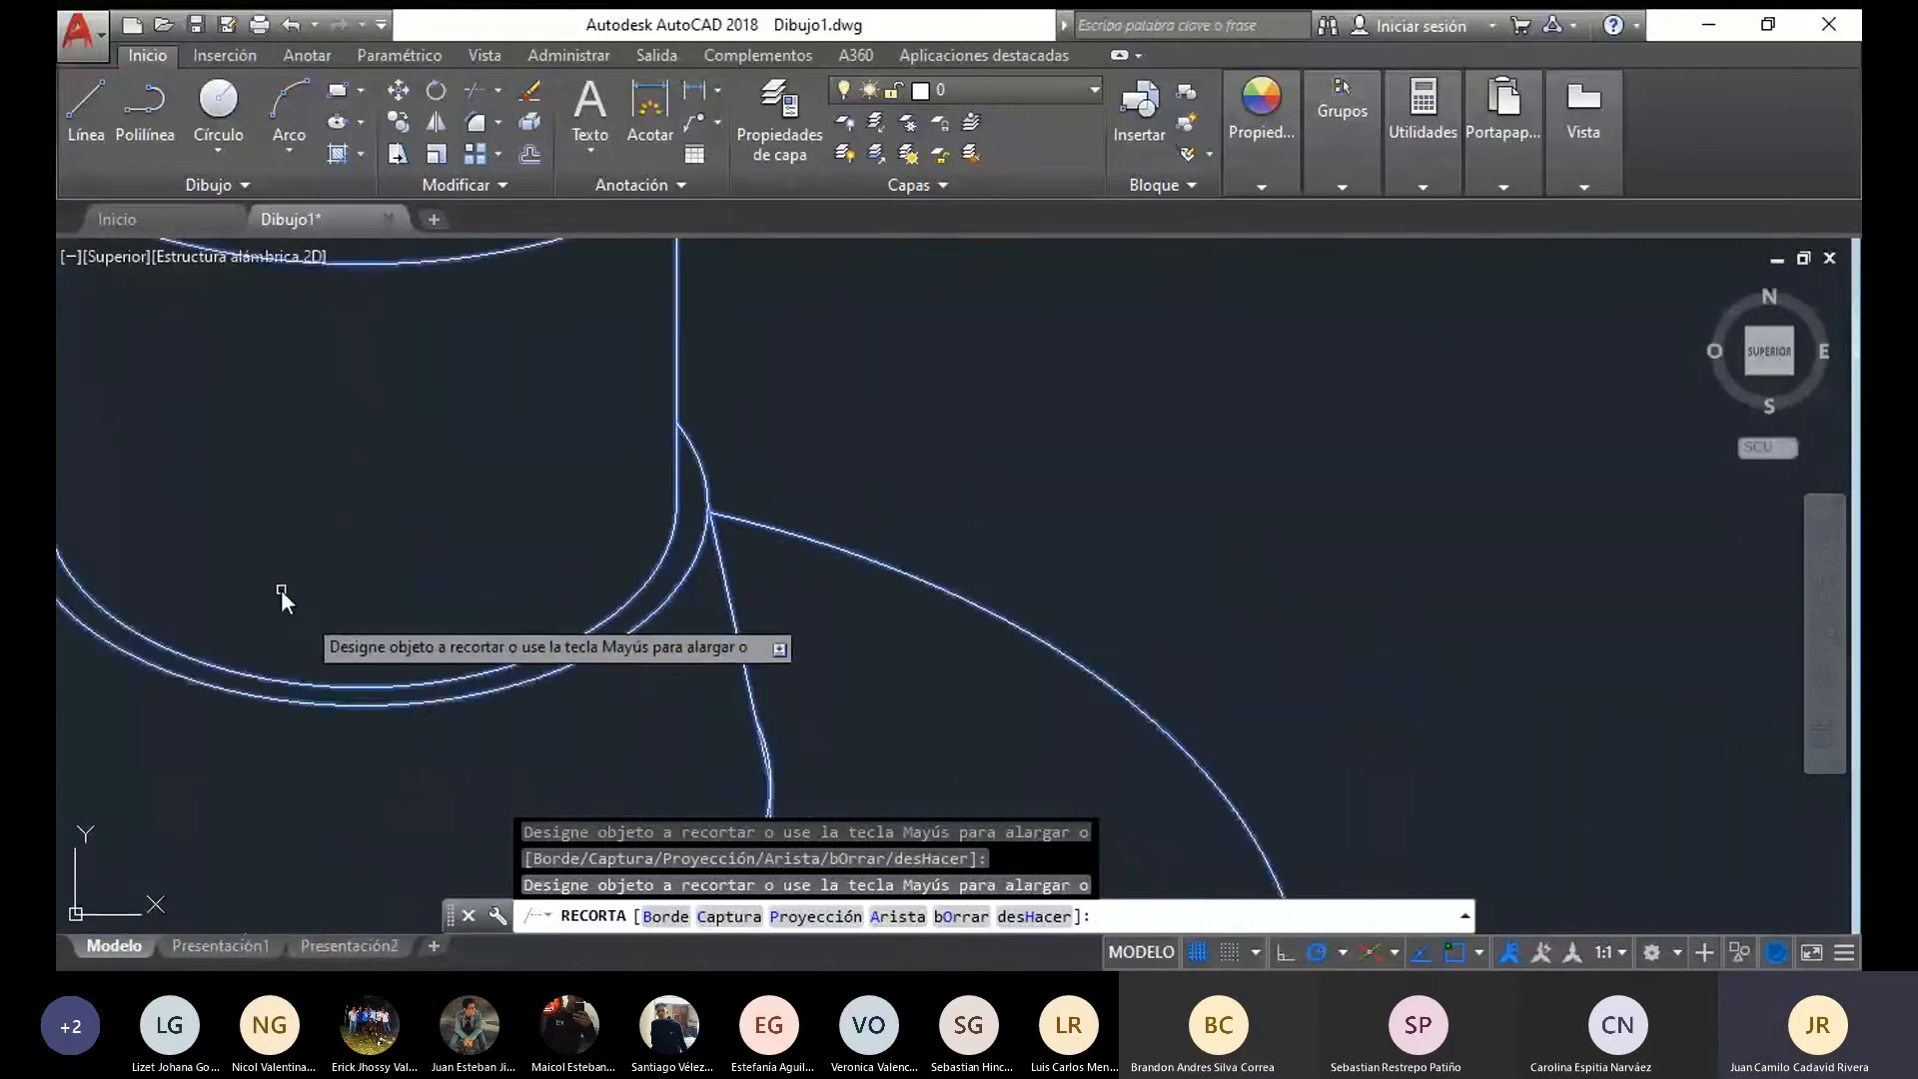
pyautogui.moveTo(280, 589); pyautogui.dragTo(1224, 644, button='middle')
pyautogui.scroll(2, 1225, 644)
pyautogui.click(645, 566)
pyautogui.scroll(3, 640, 566)
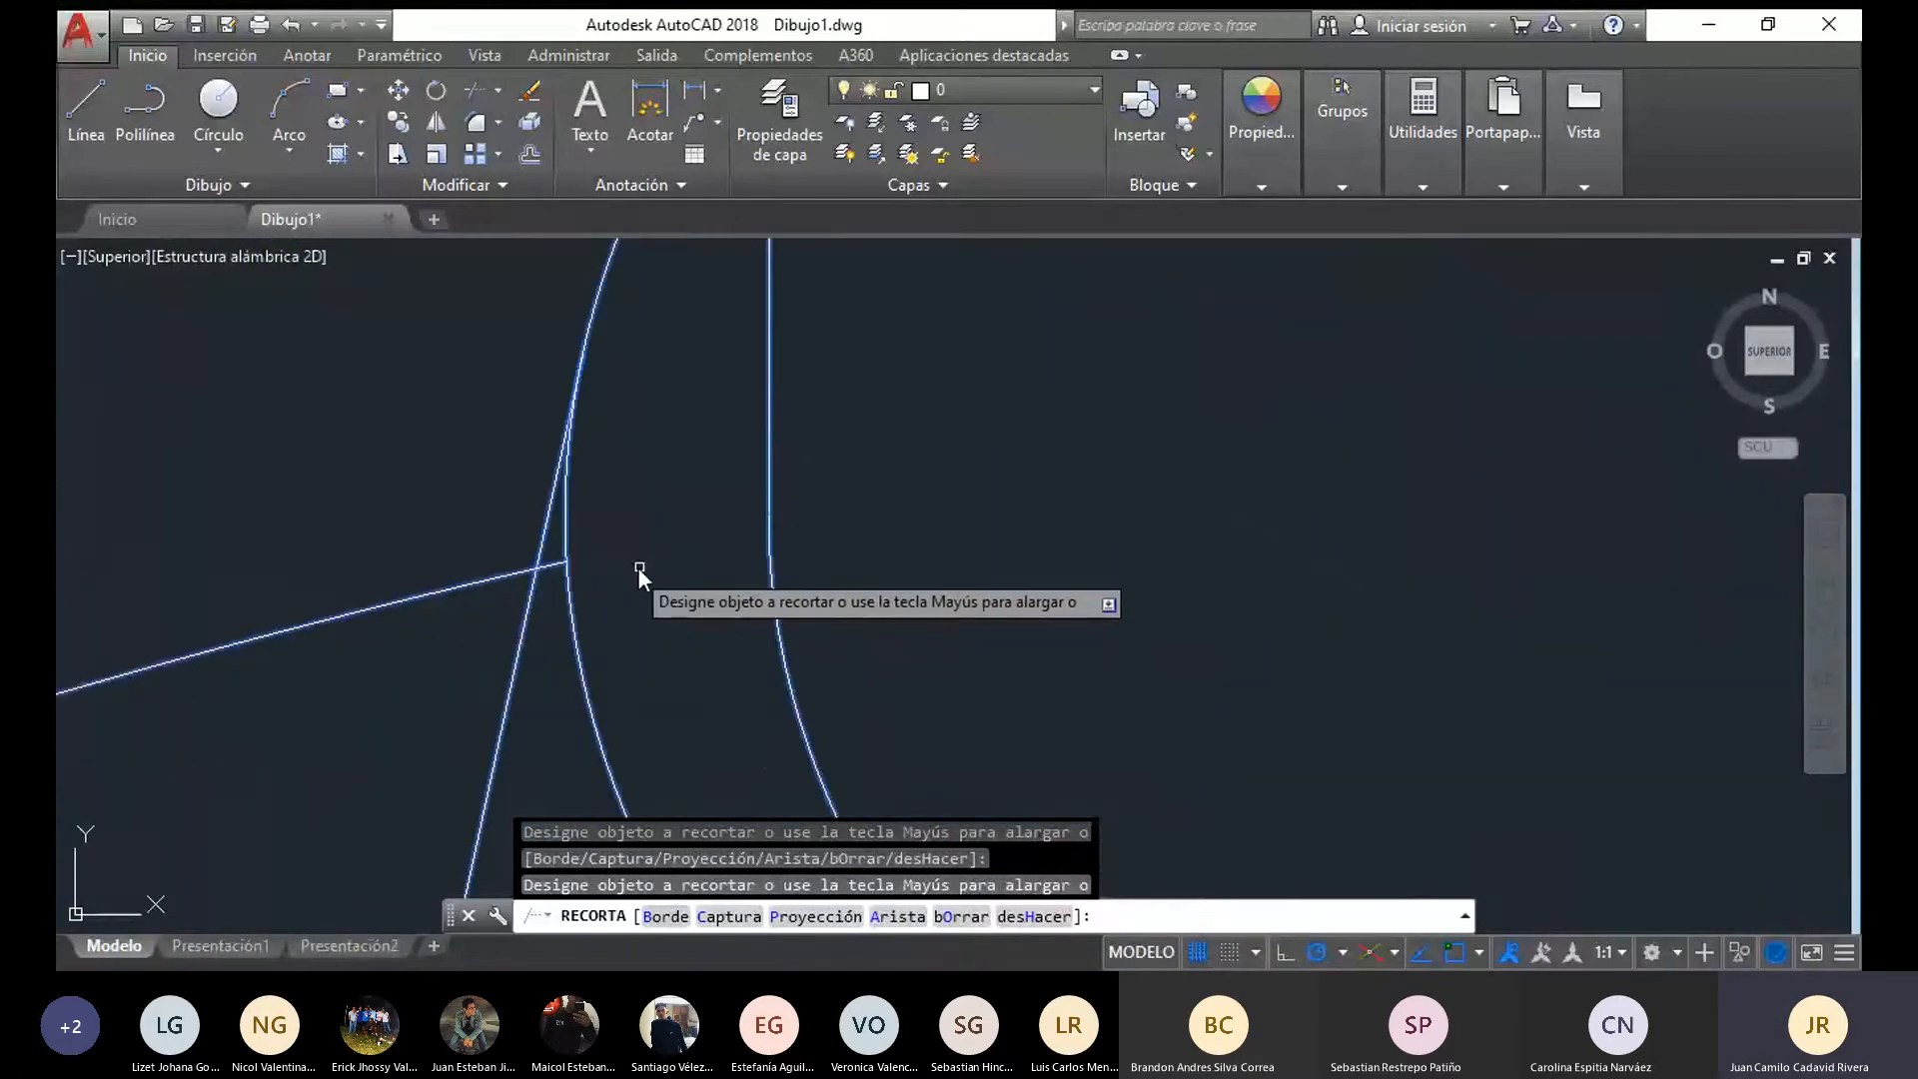
pyautogui.scroll(-6, 595, 599)
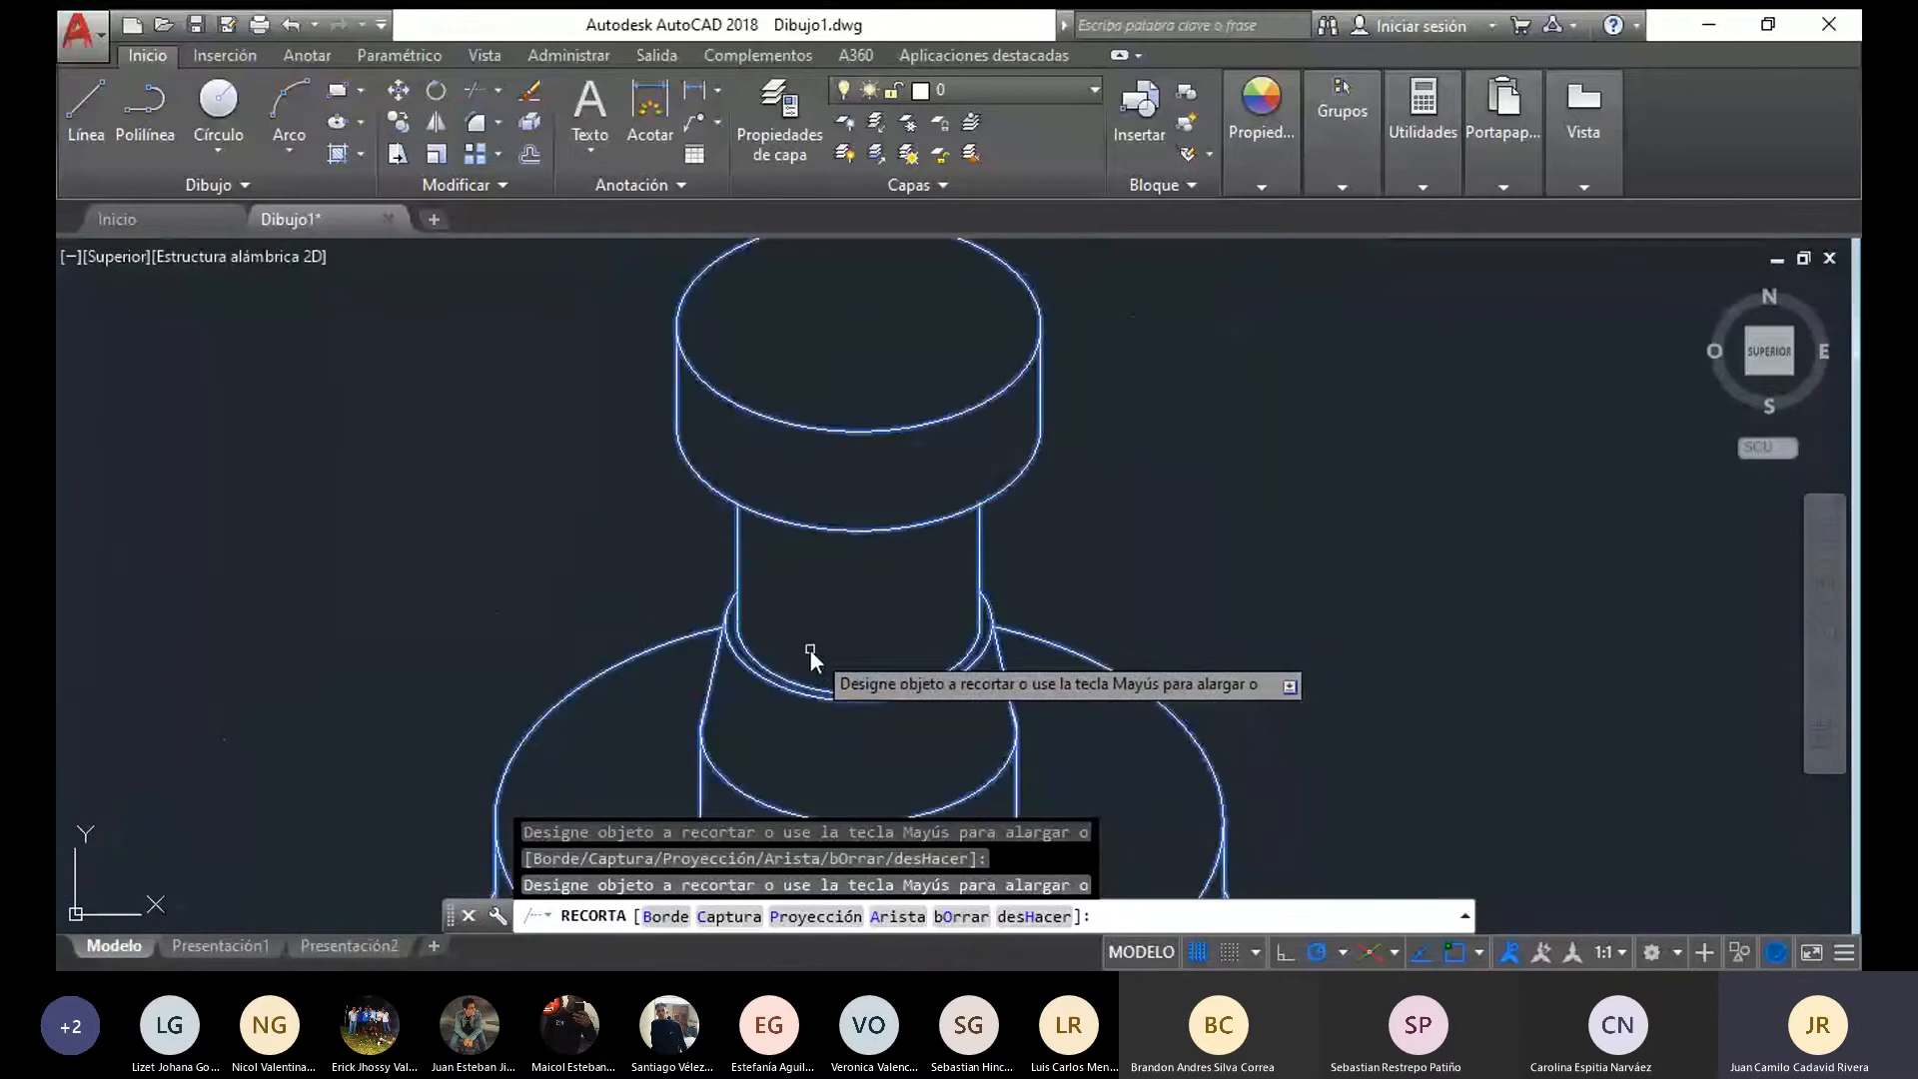
pyautogui.scroll(-6, 853, 680)
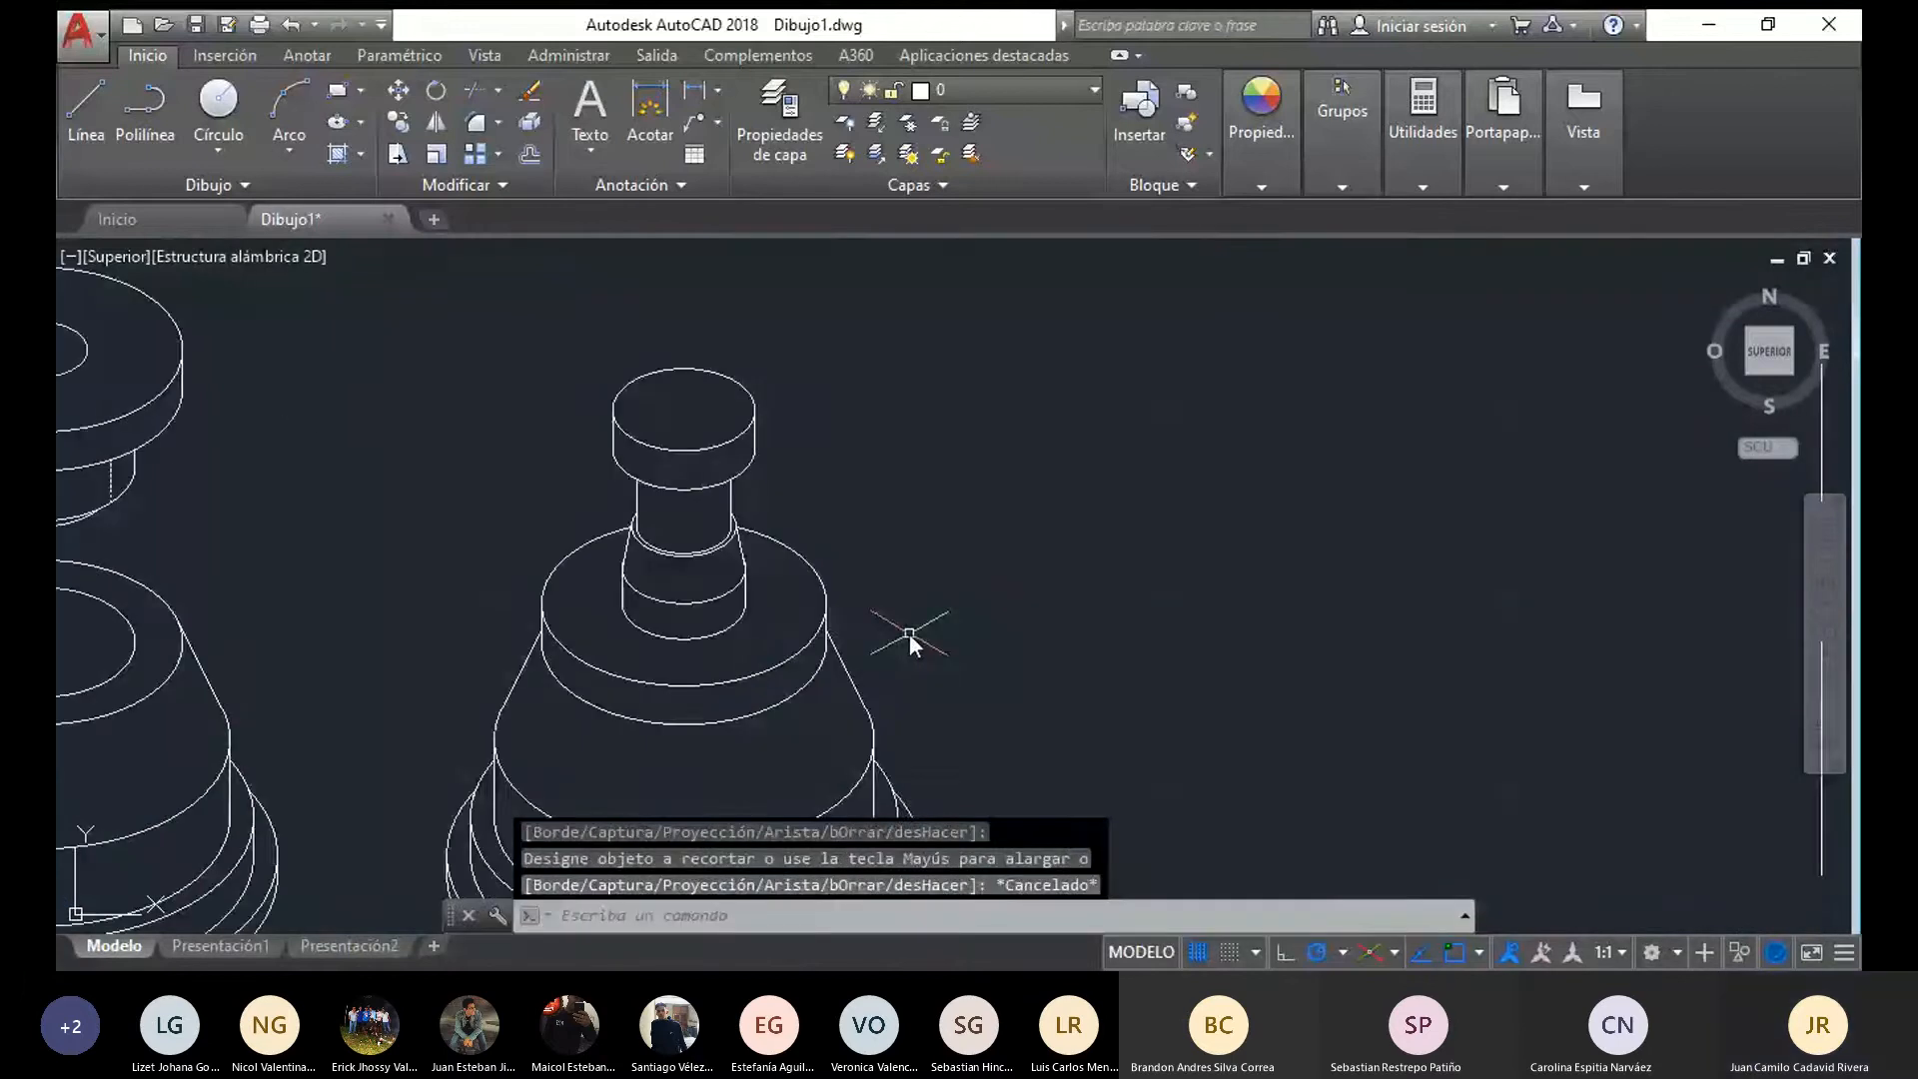
pyautogui.scroll(1, 955, 609)
pyautogui.press('Escape')
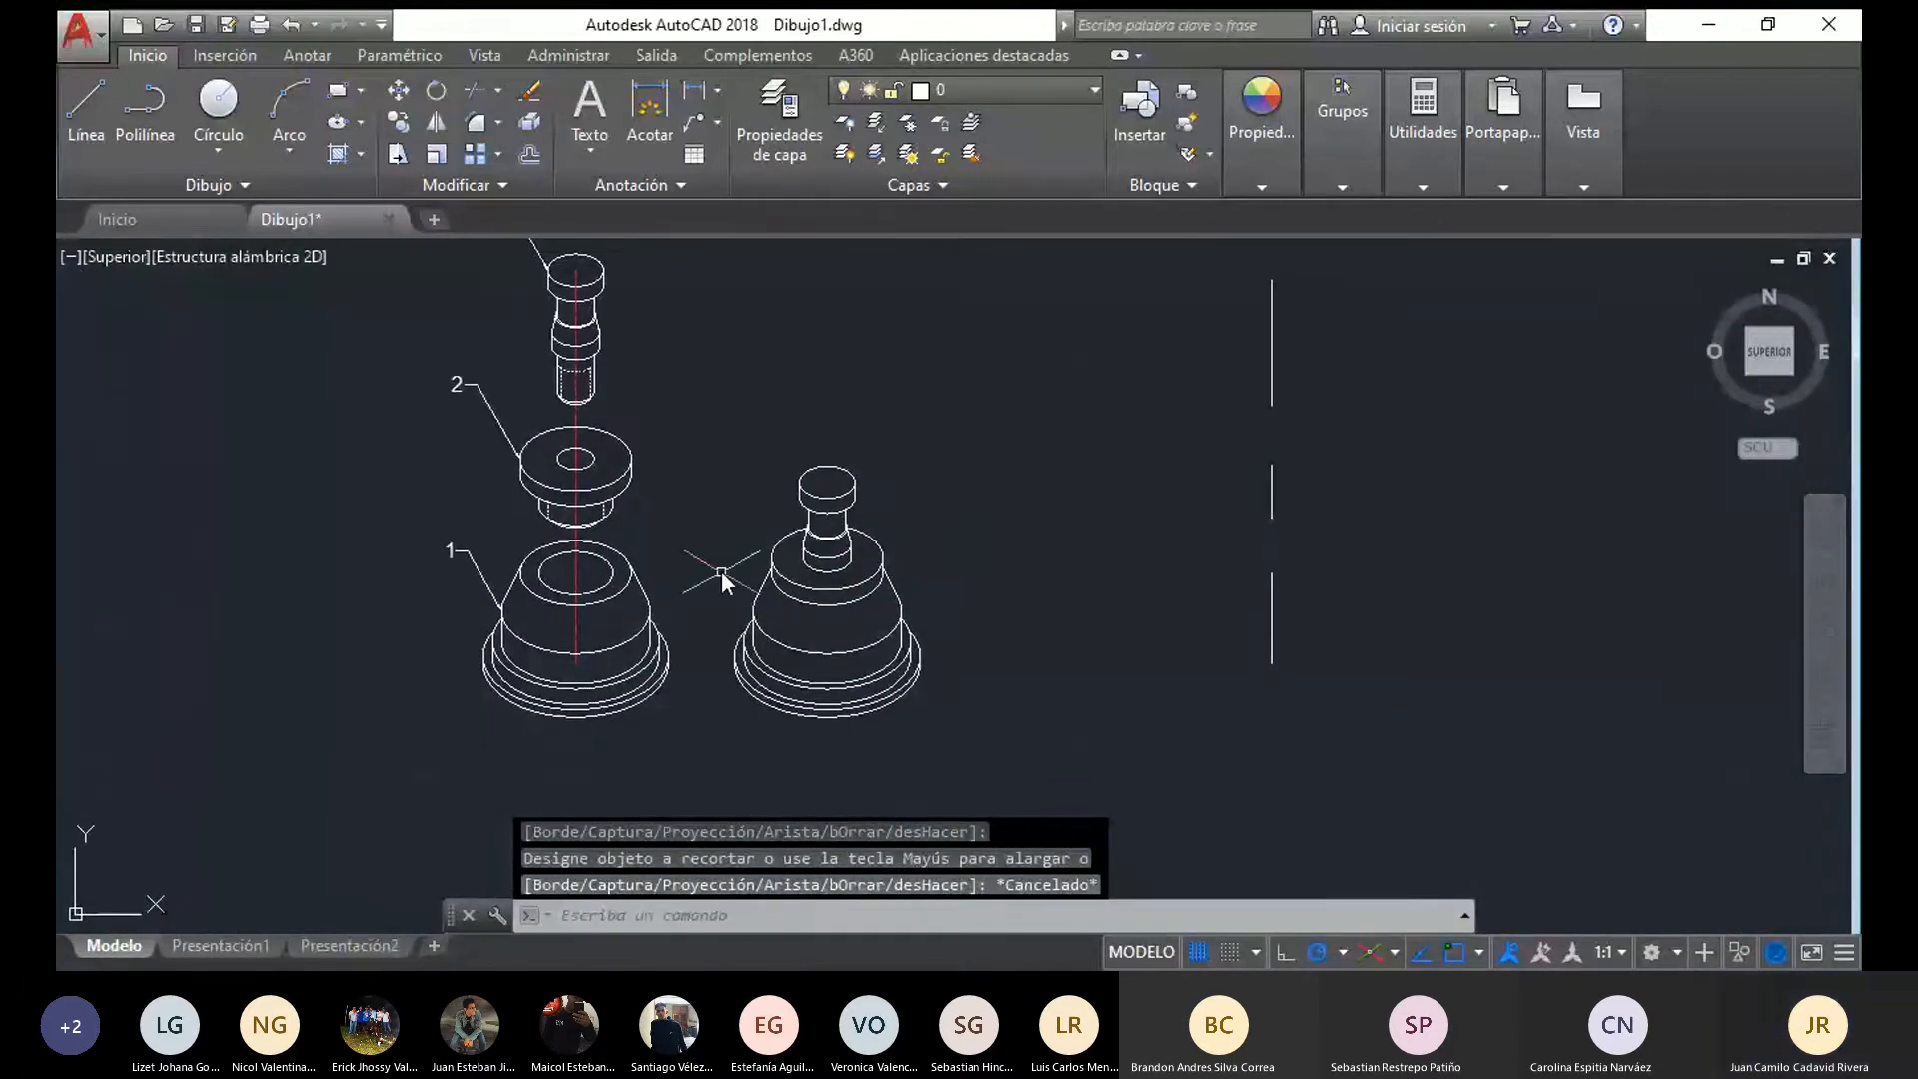
pyautogui.moveTo(722, 572); pyautogui.dragTo(724, 596, button='middle')
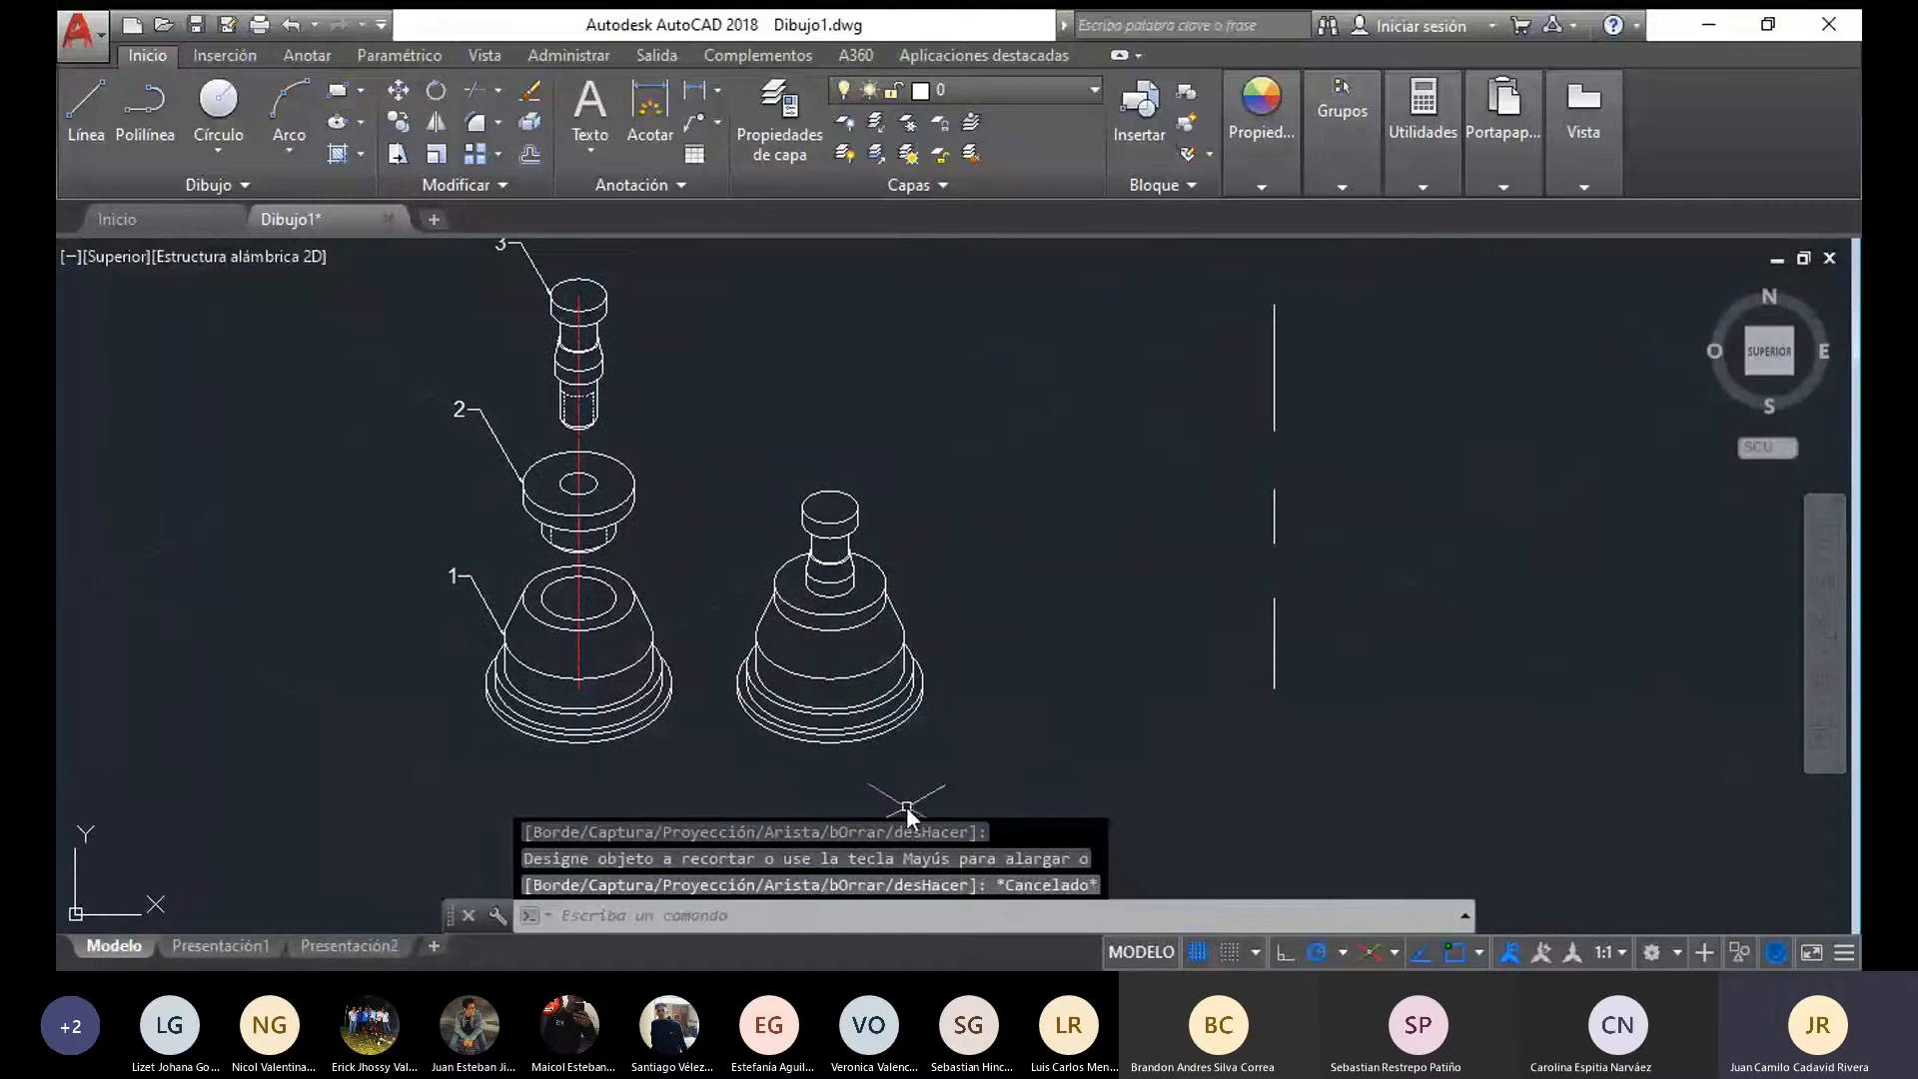
pyautogui.moveTo(724, 733); pyautogui.dragTo(824, 754, button='middle')
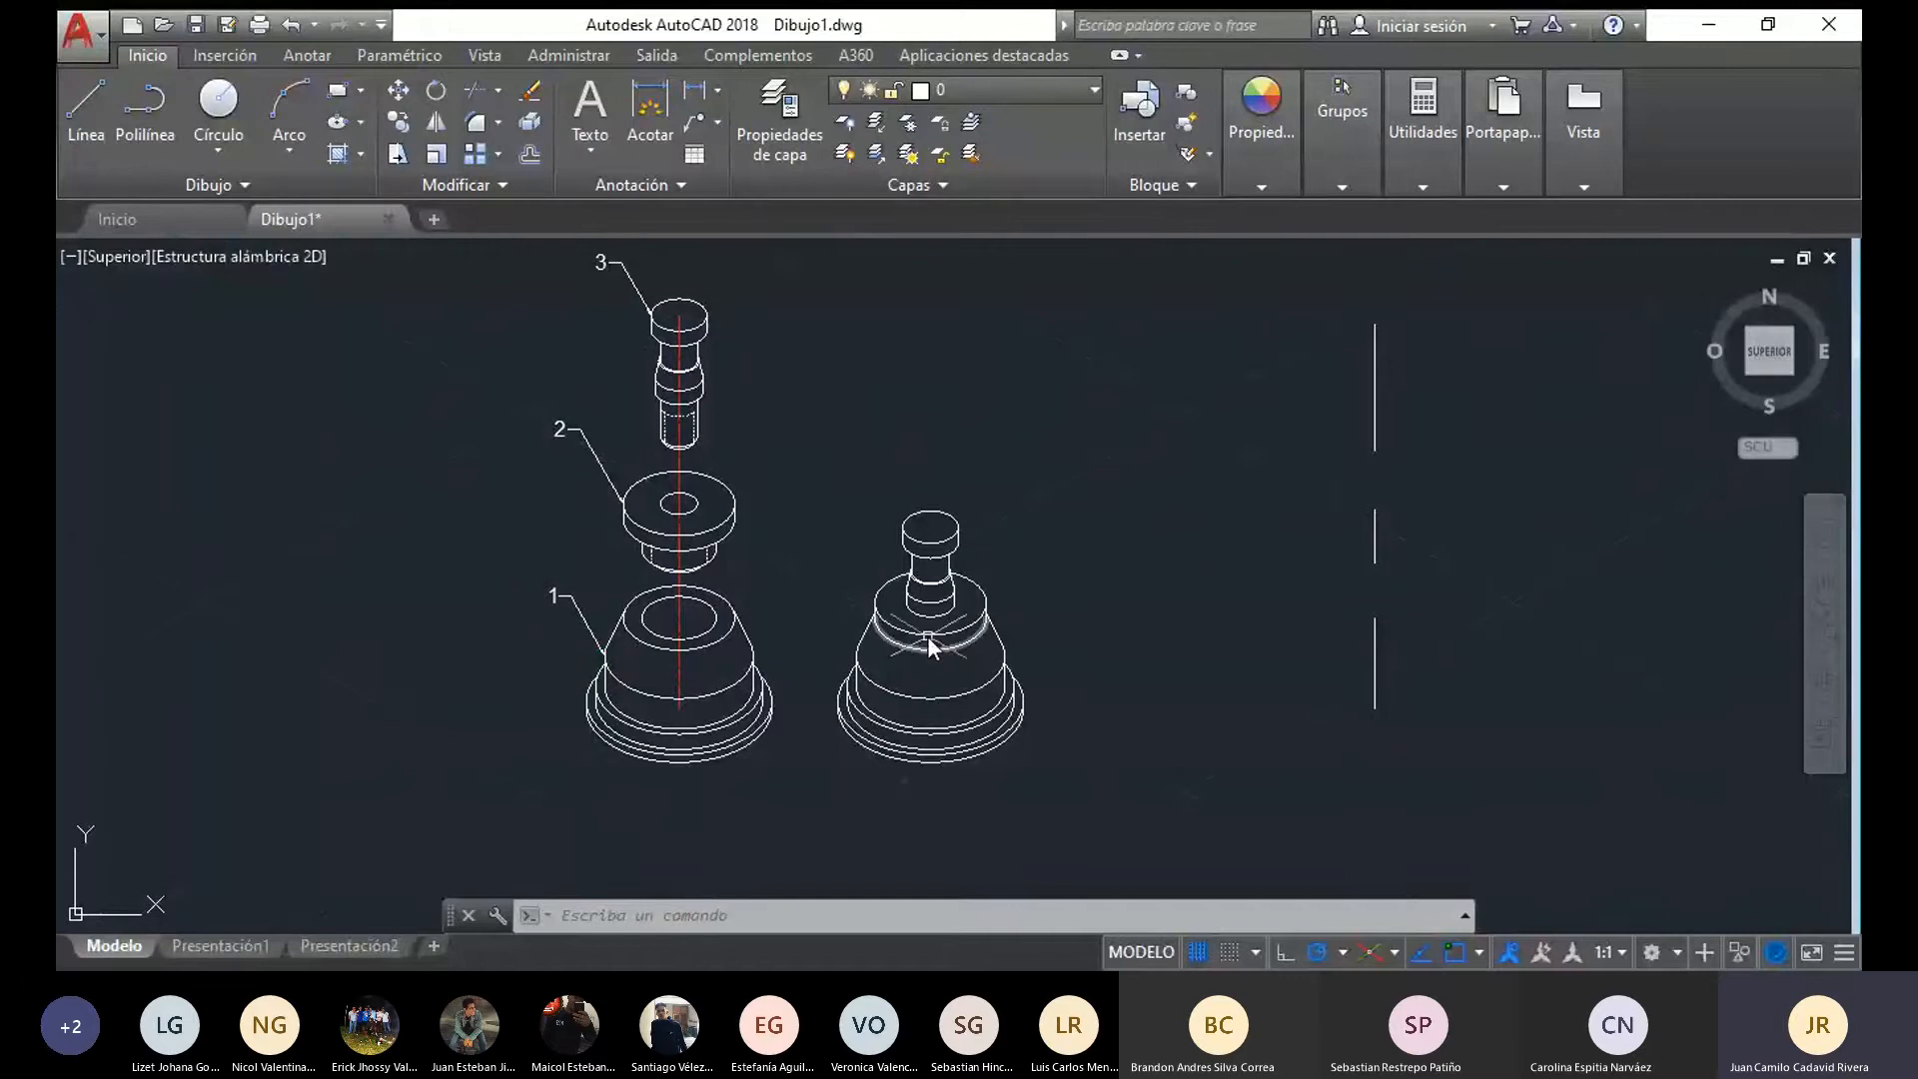
pyautogui.moveTo(740, 759); pyautogui.dragTo(678, 690, button='middle')
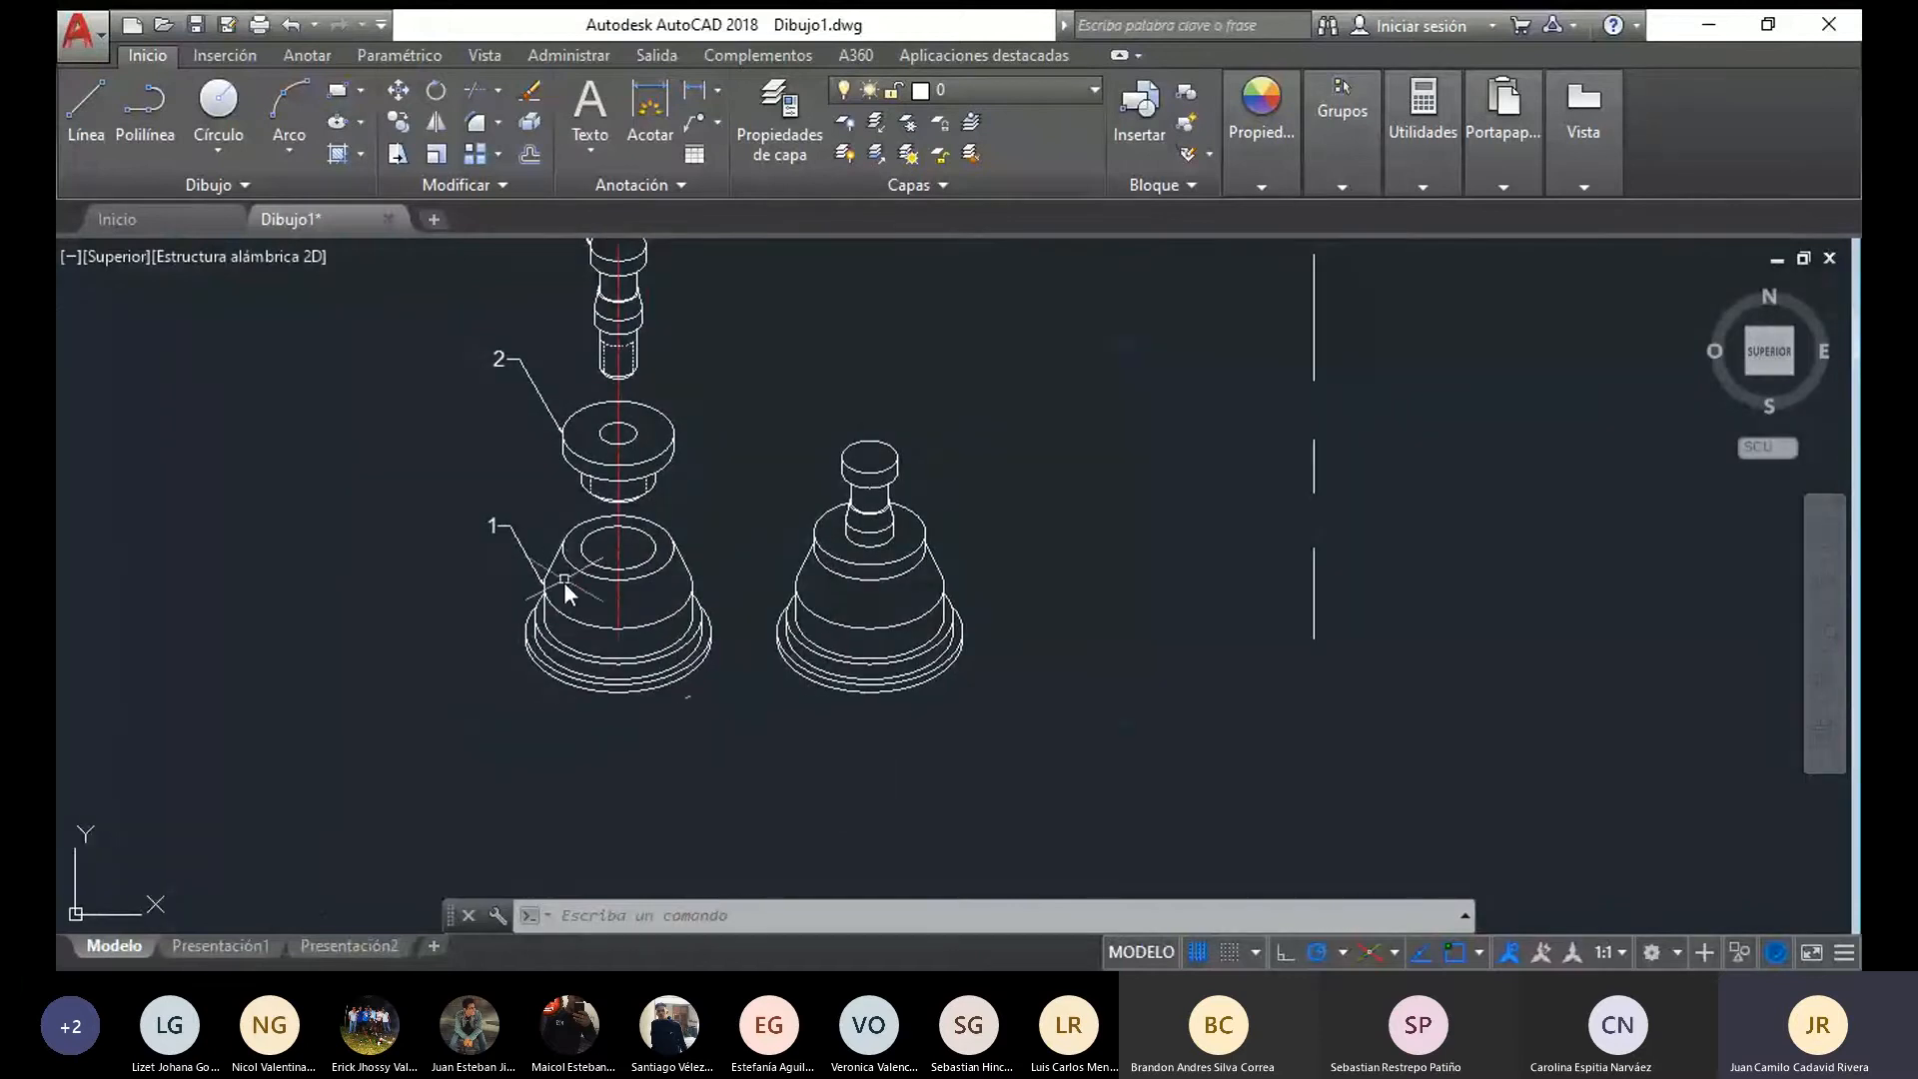
# Hatch the side band of the flange disc in both the exploded and assembled views with the ANSI37 pattern at scale 1
pyautogui.click(338, 153)
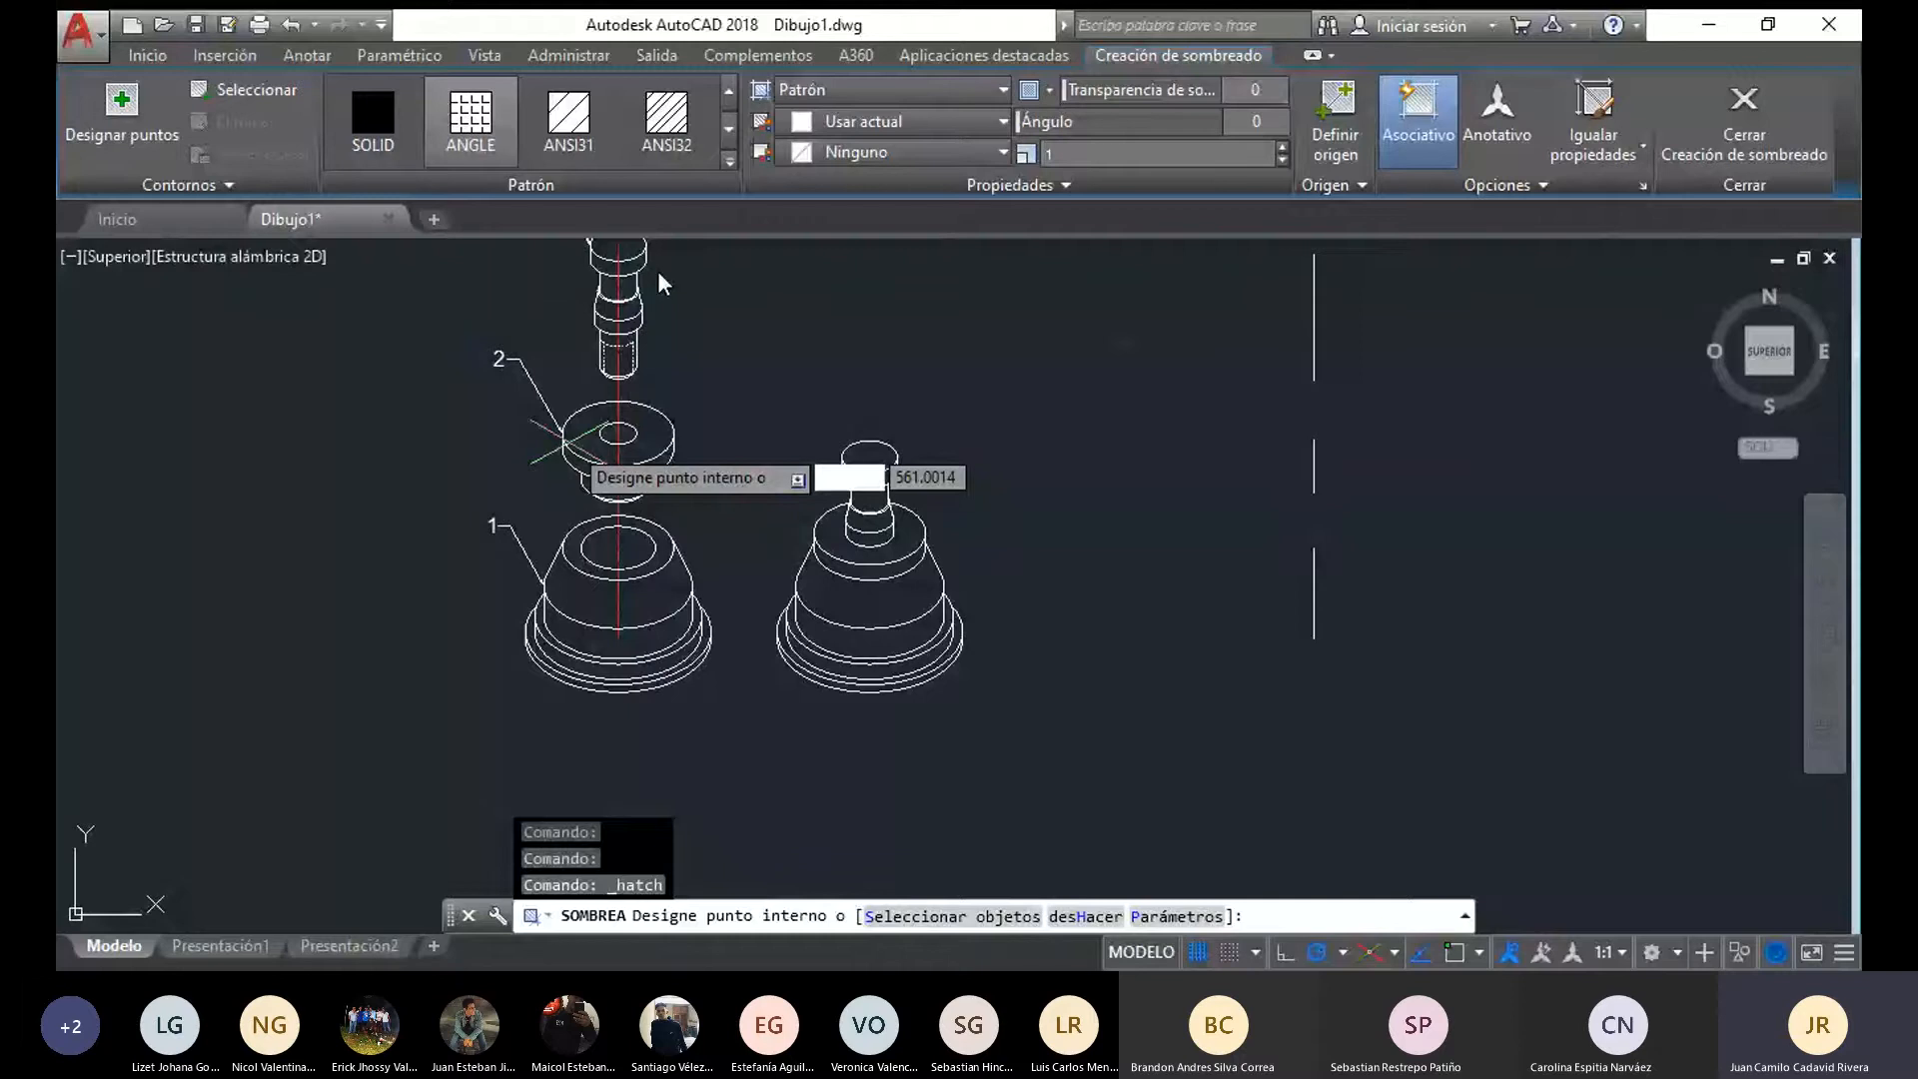
pyautogui.click(729, 162)
pyautogui.click(381, 297)
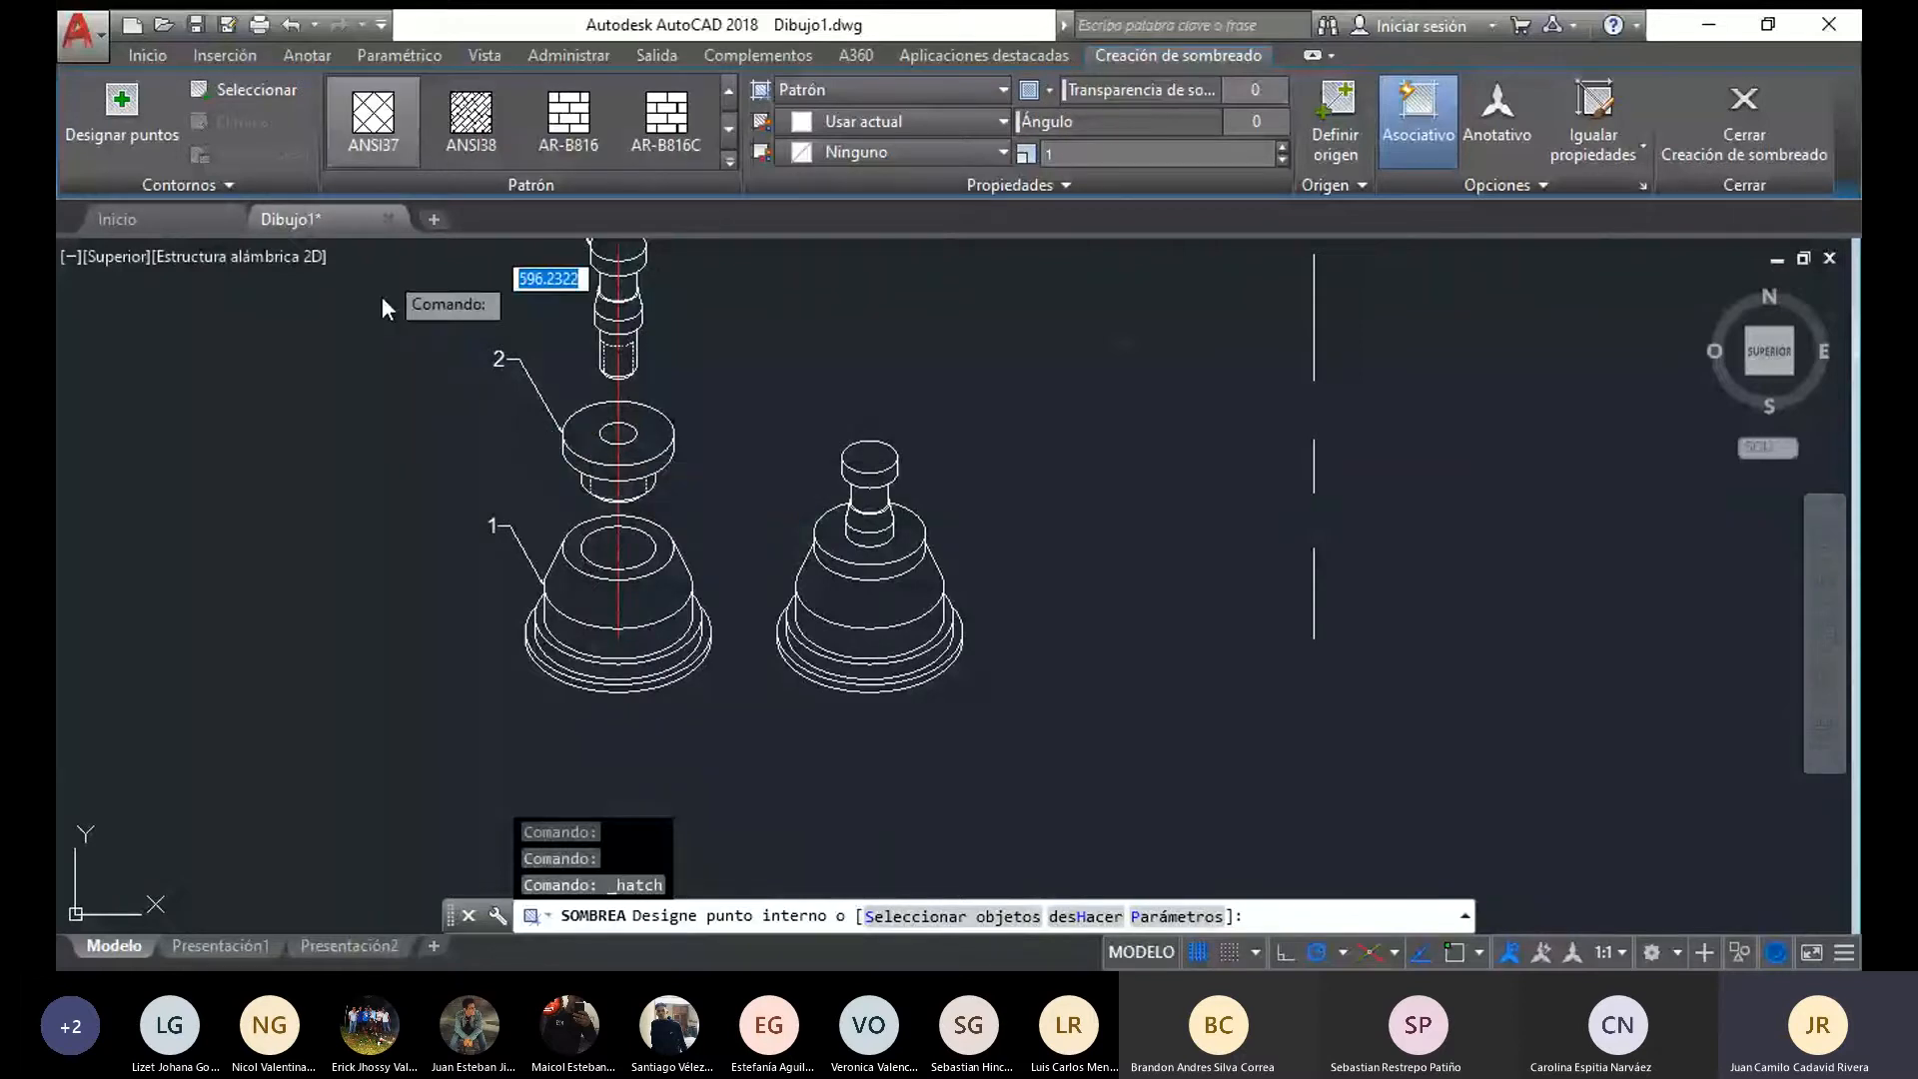
pyautogui.scroll(4, 622, 442)
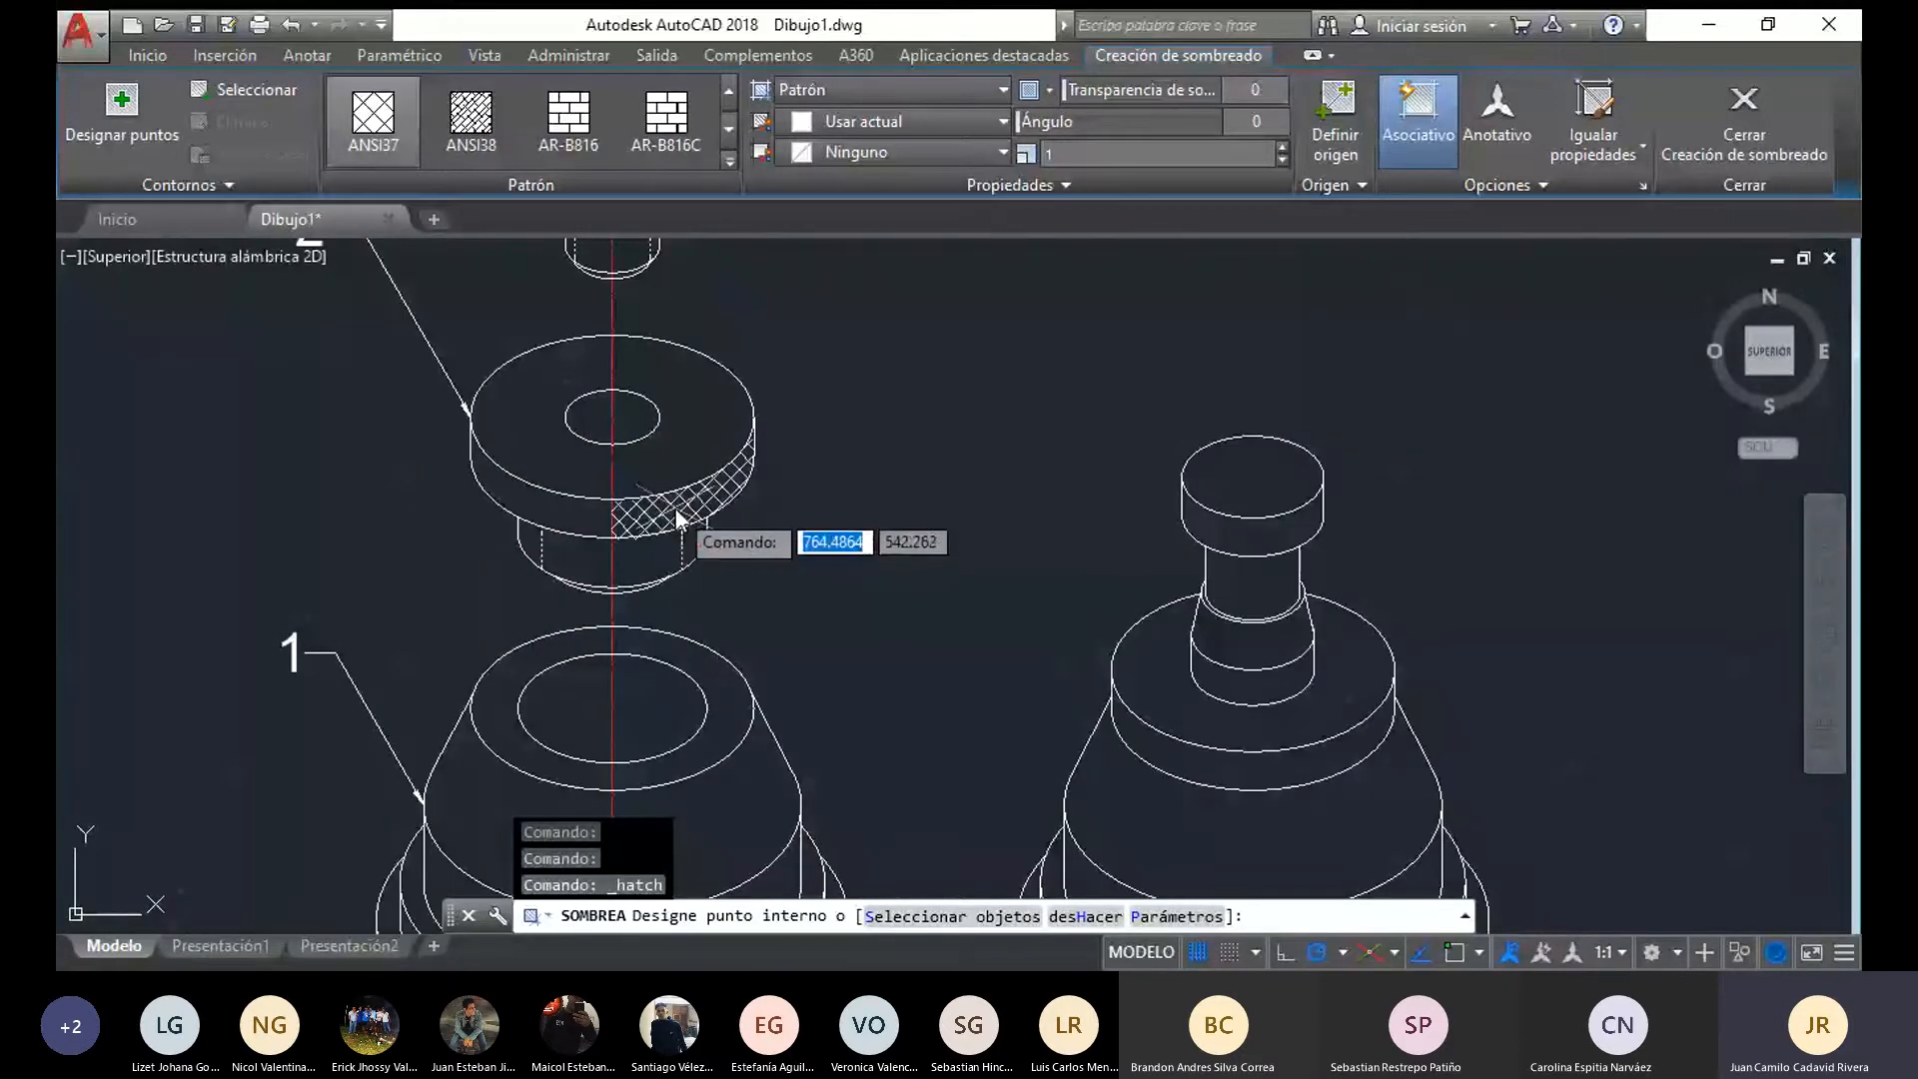
pyautogui.click(676, 511)
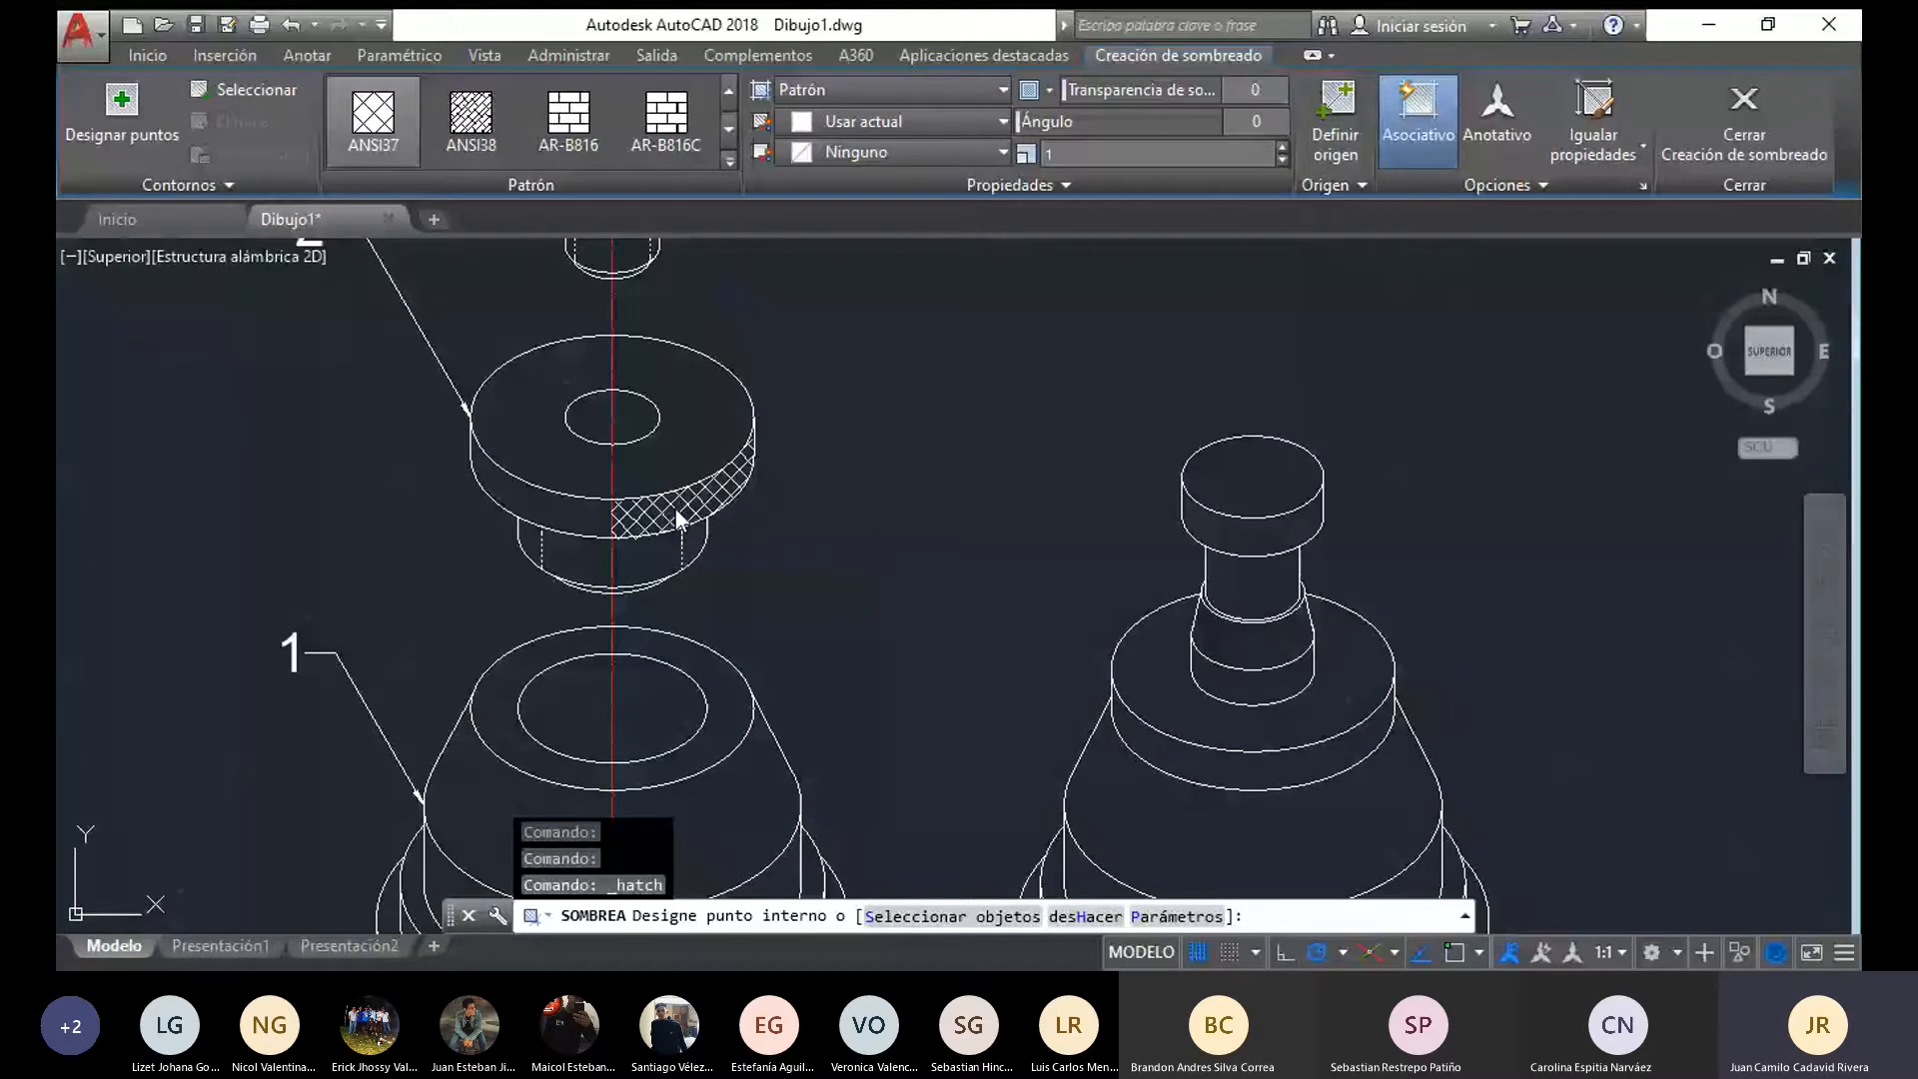
pyautogui.click(677, 517)
pyautogui.moveTo(1111, 601); pyautogui.dragTo(1031, 596, button='middle')
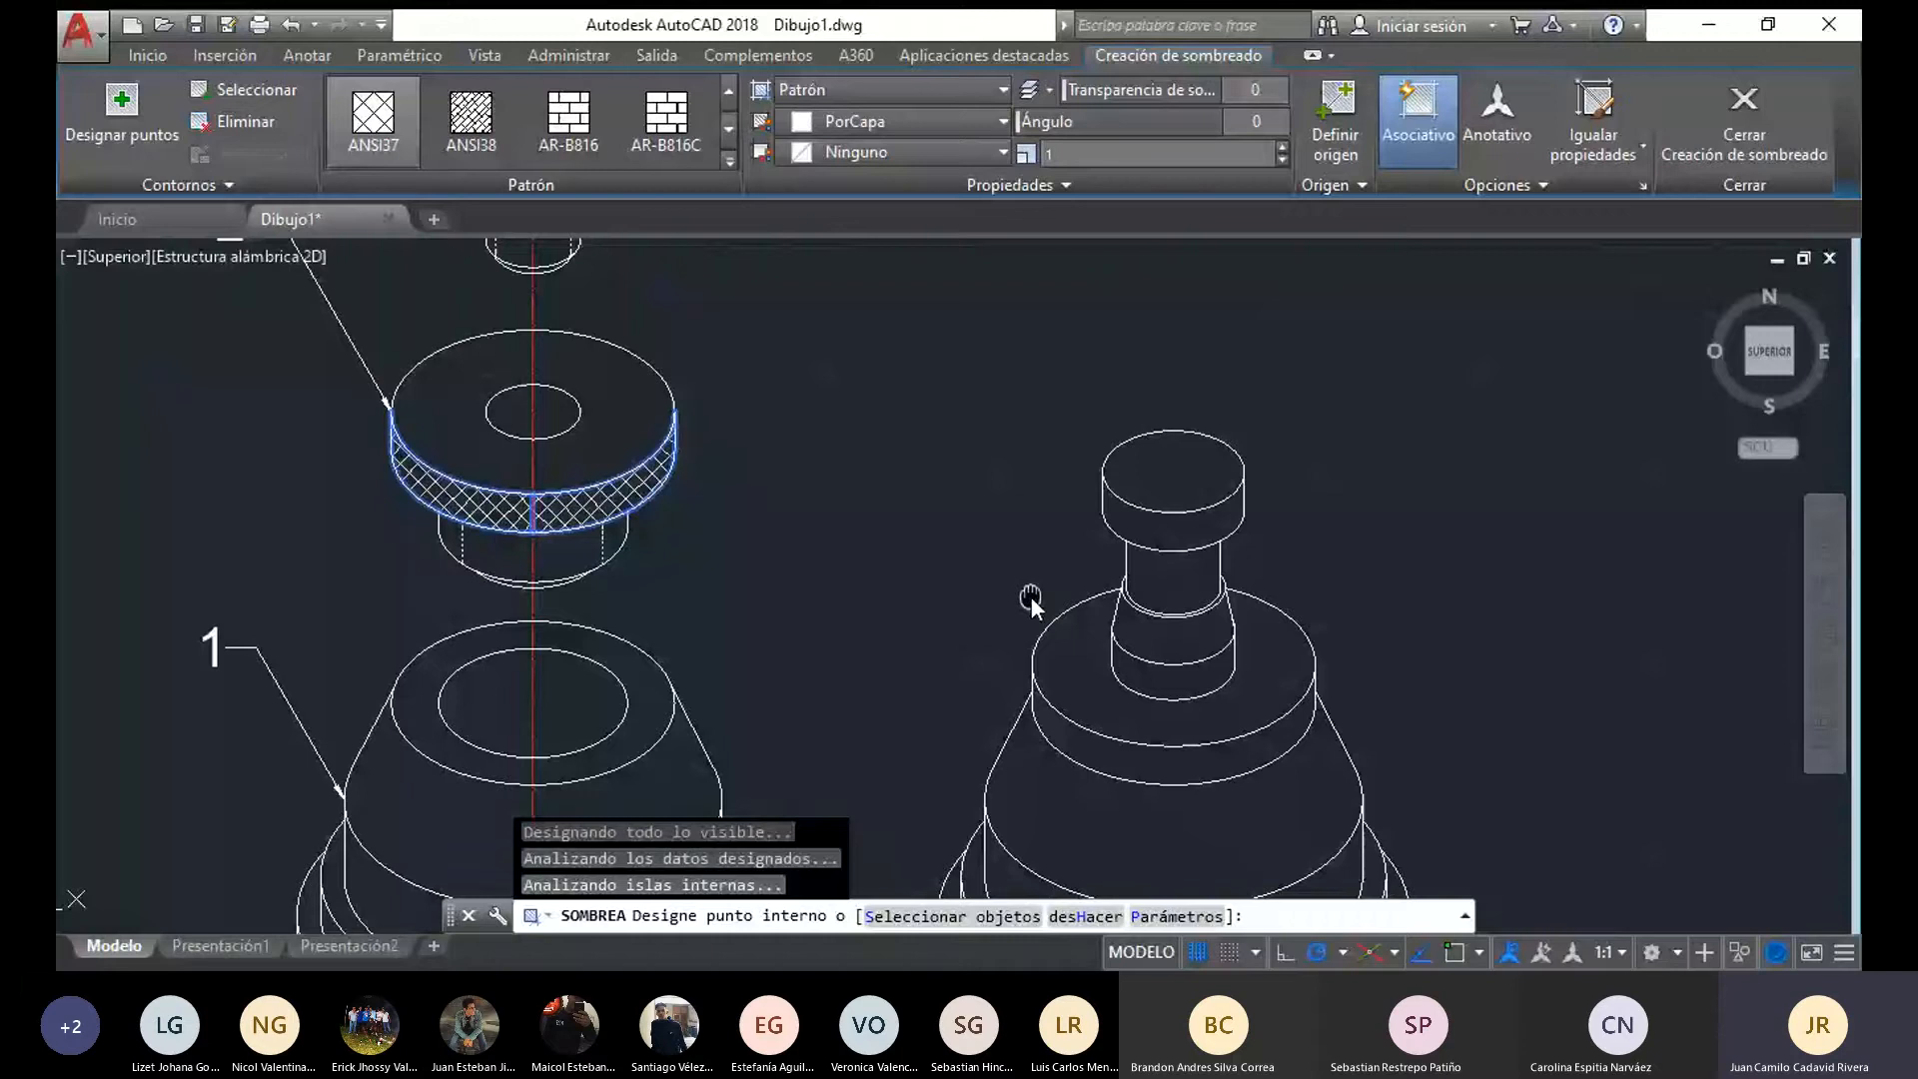
pyautogui.click(1173, 766)
pyautogui.scroll(-2, 1173, 765)
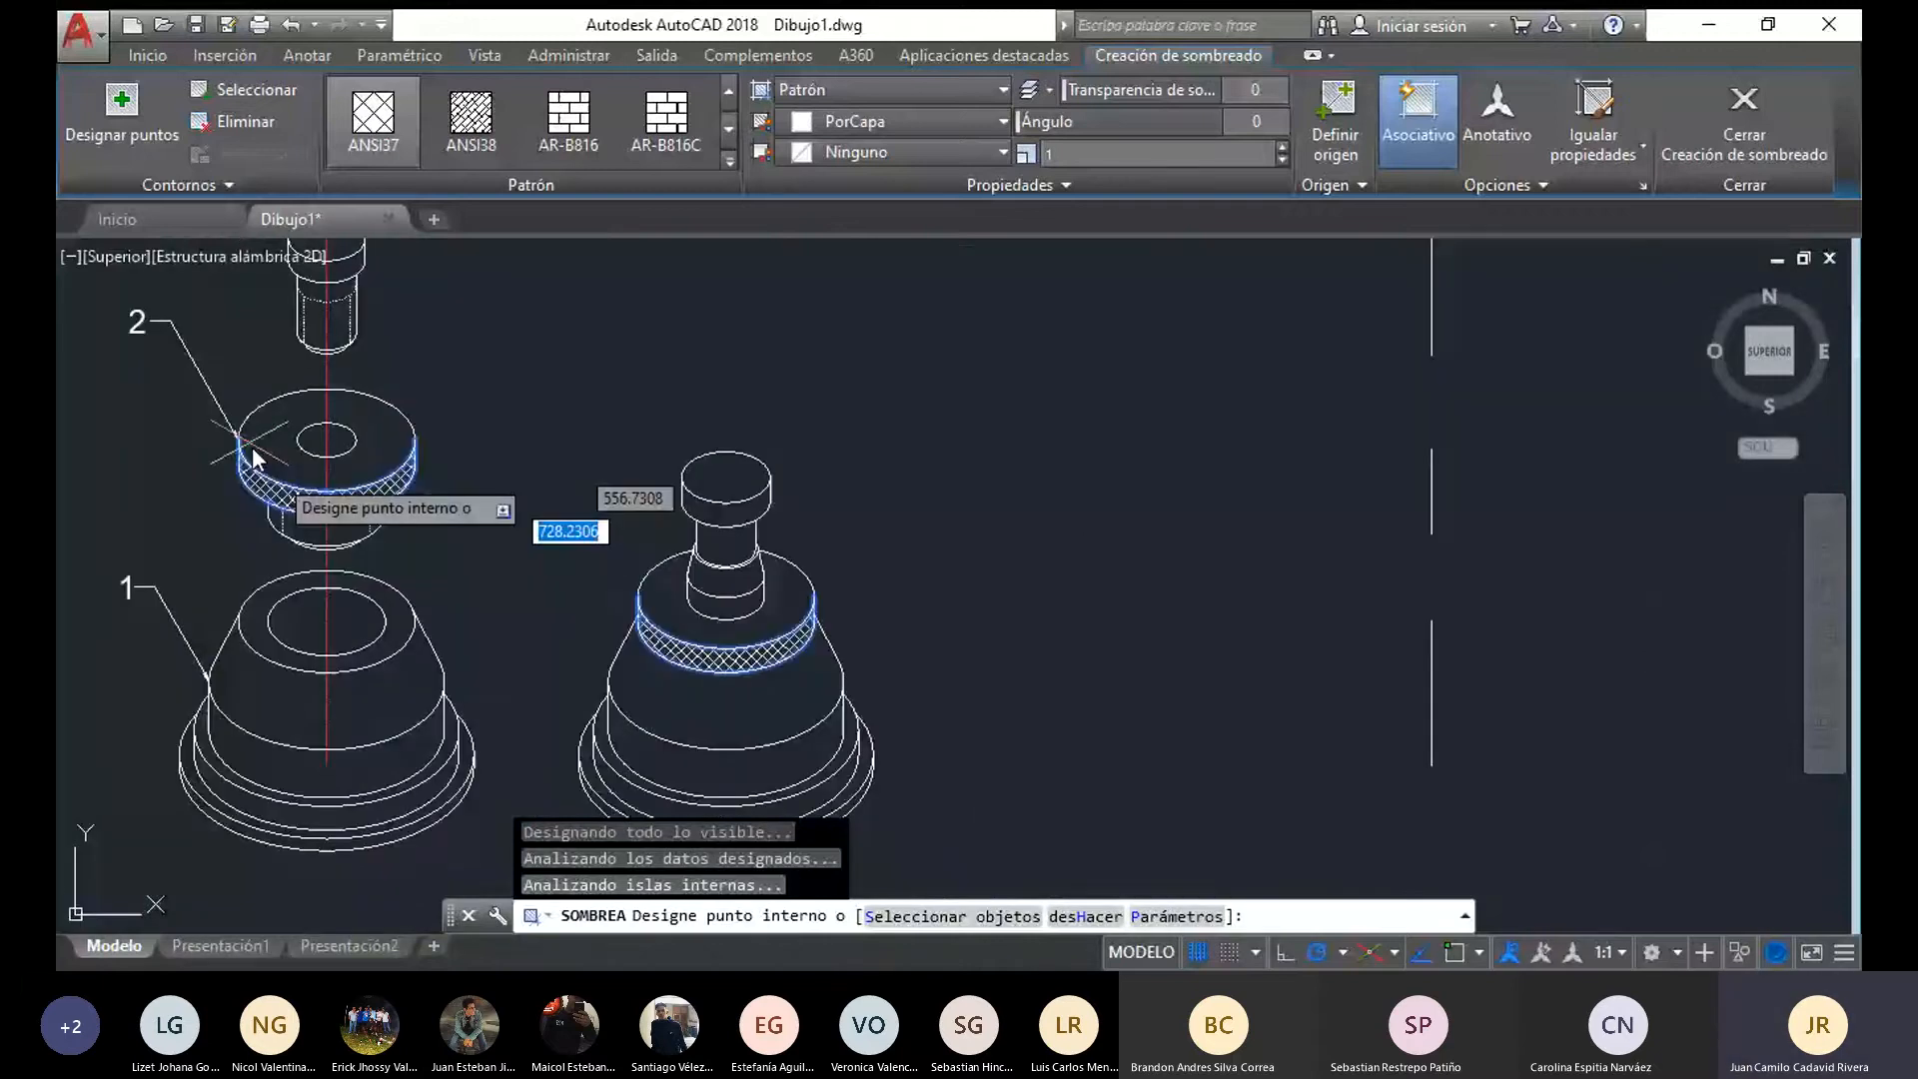
# Hatch the side band of the assembled view's pin head with the same ANSI37 pattern and finish the hatching
pyautogui.scroll(4, 639, 354)
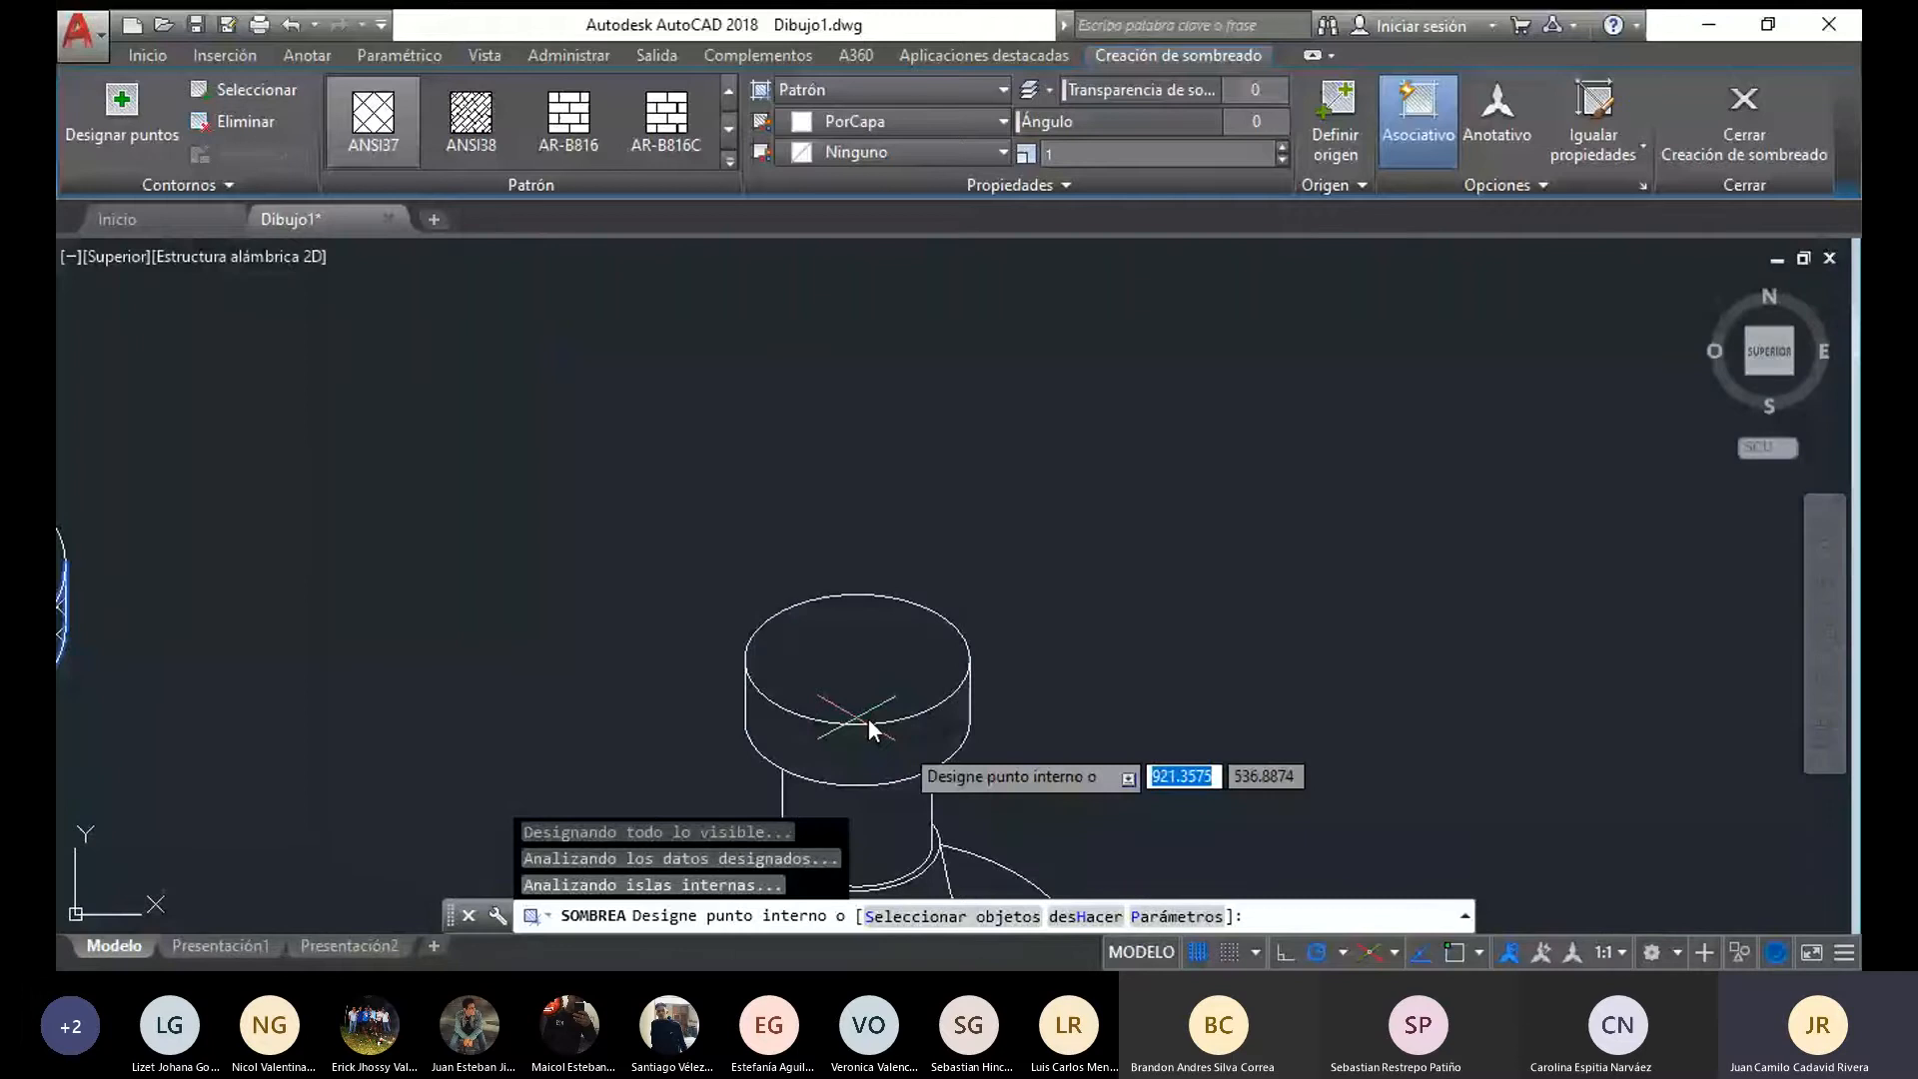
pyautogui.click(865, 748)
pyautogui.press('Escape')
pyautogui.scroll(-8, 867, 717)
pyautogui.moveTo(466, 524); pyautogui.dragTo(854, 553, button='middle')
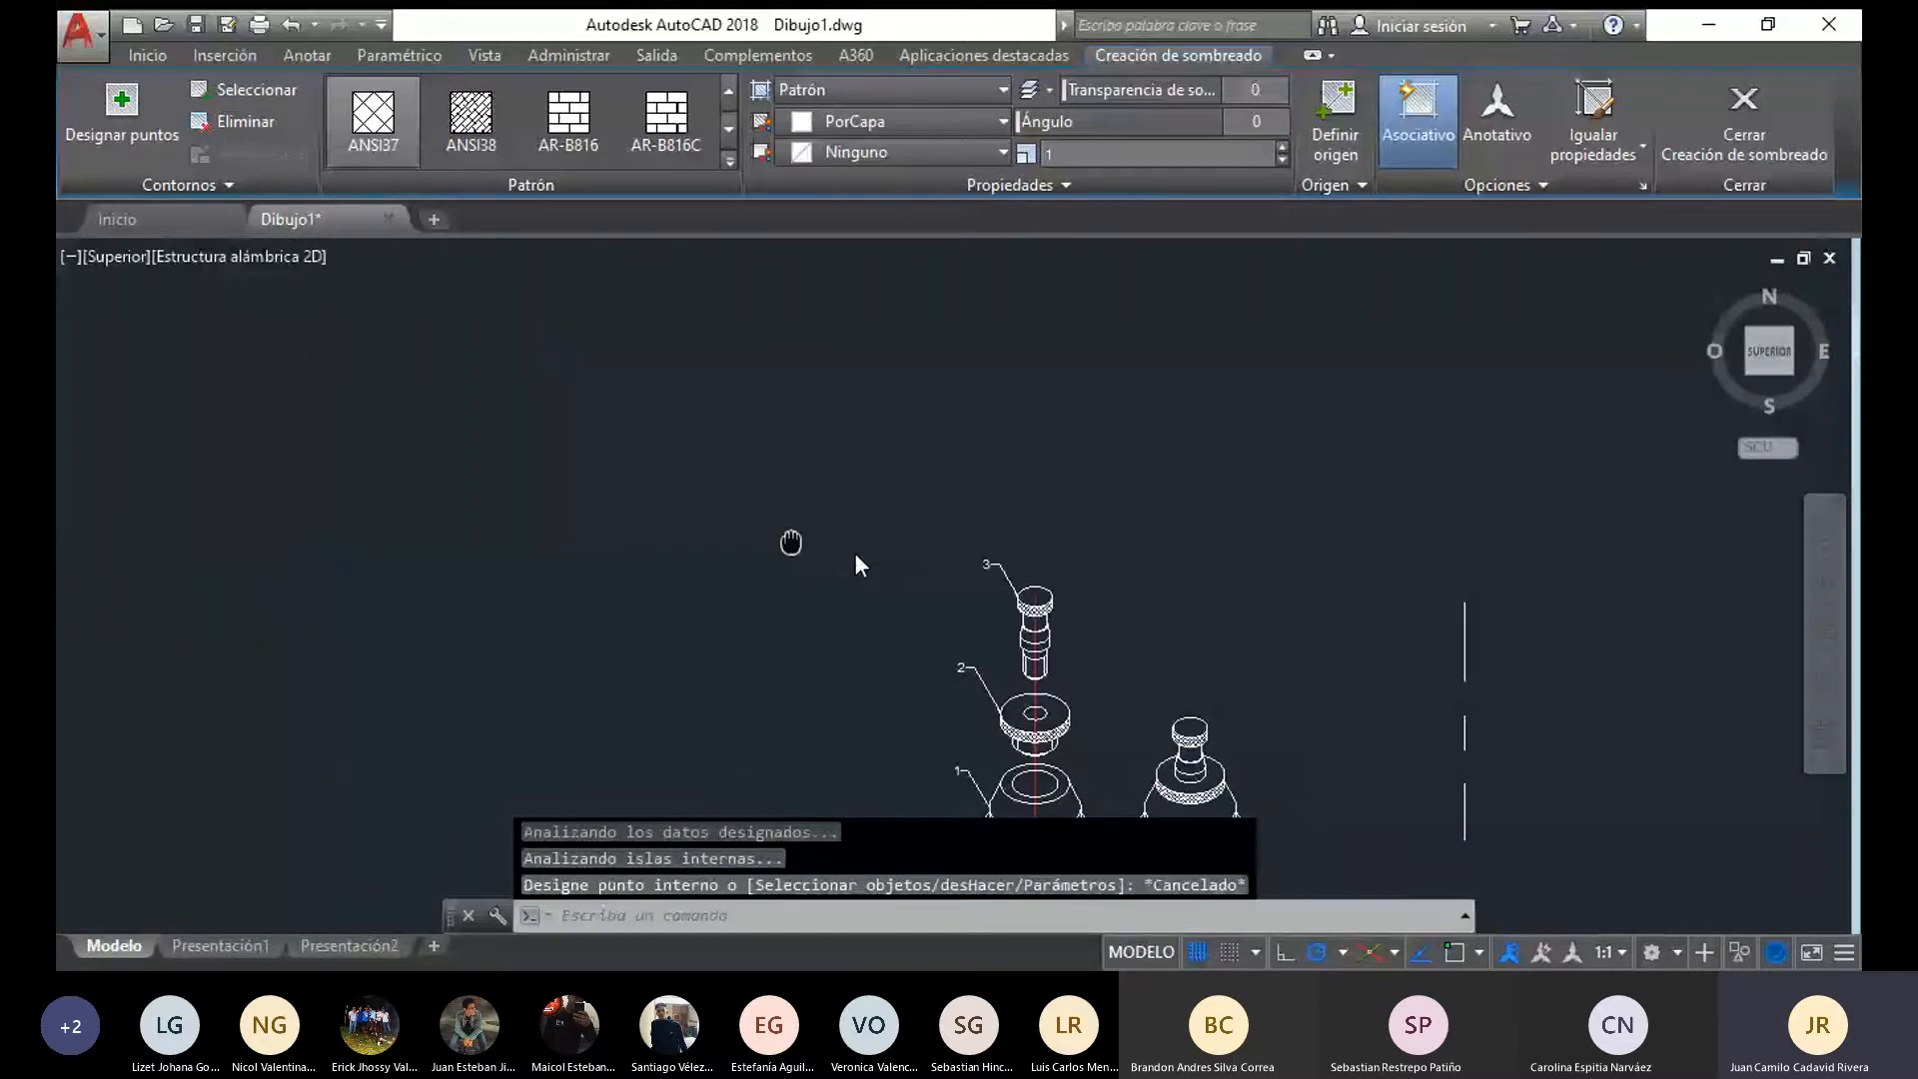
# Review the numbered exploded view and the assembled view side by side, checking the parts and their hatched bands
pyautogui.moveTo(1132, 672); pyautogui.dragTo(833, 410, button='middle')
pyautogui.scroll(4, 833, 411)
pyautogui.scroll(-2, 603, 540)
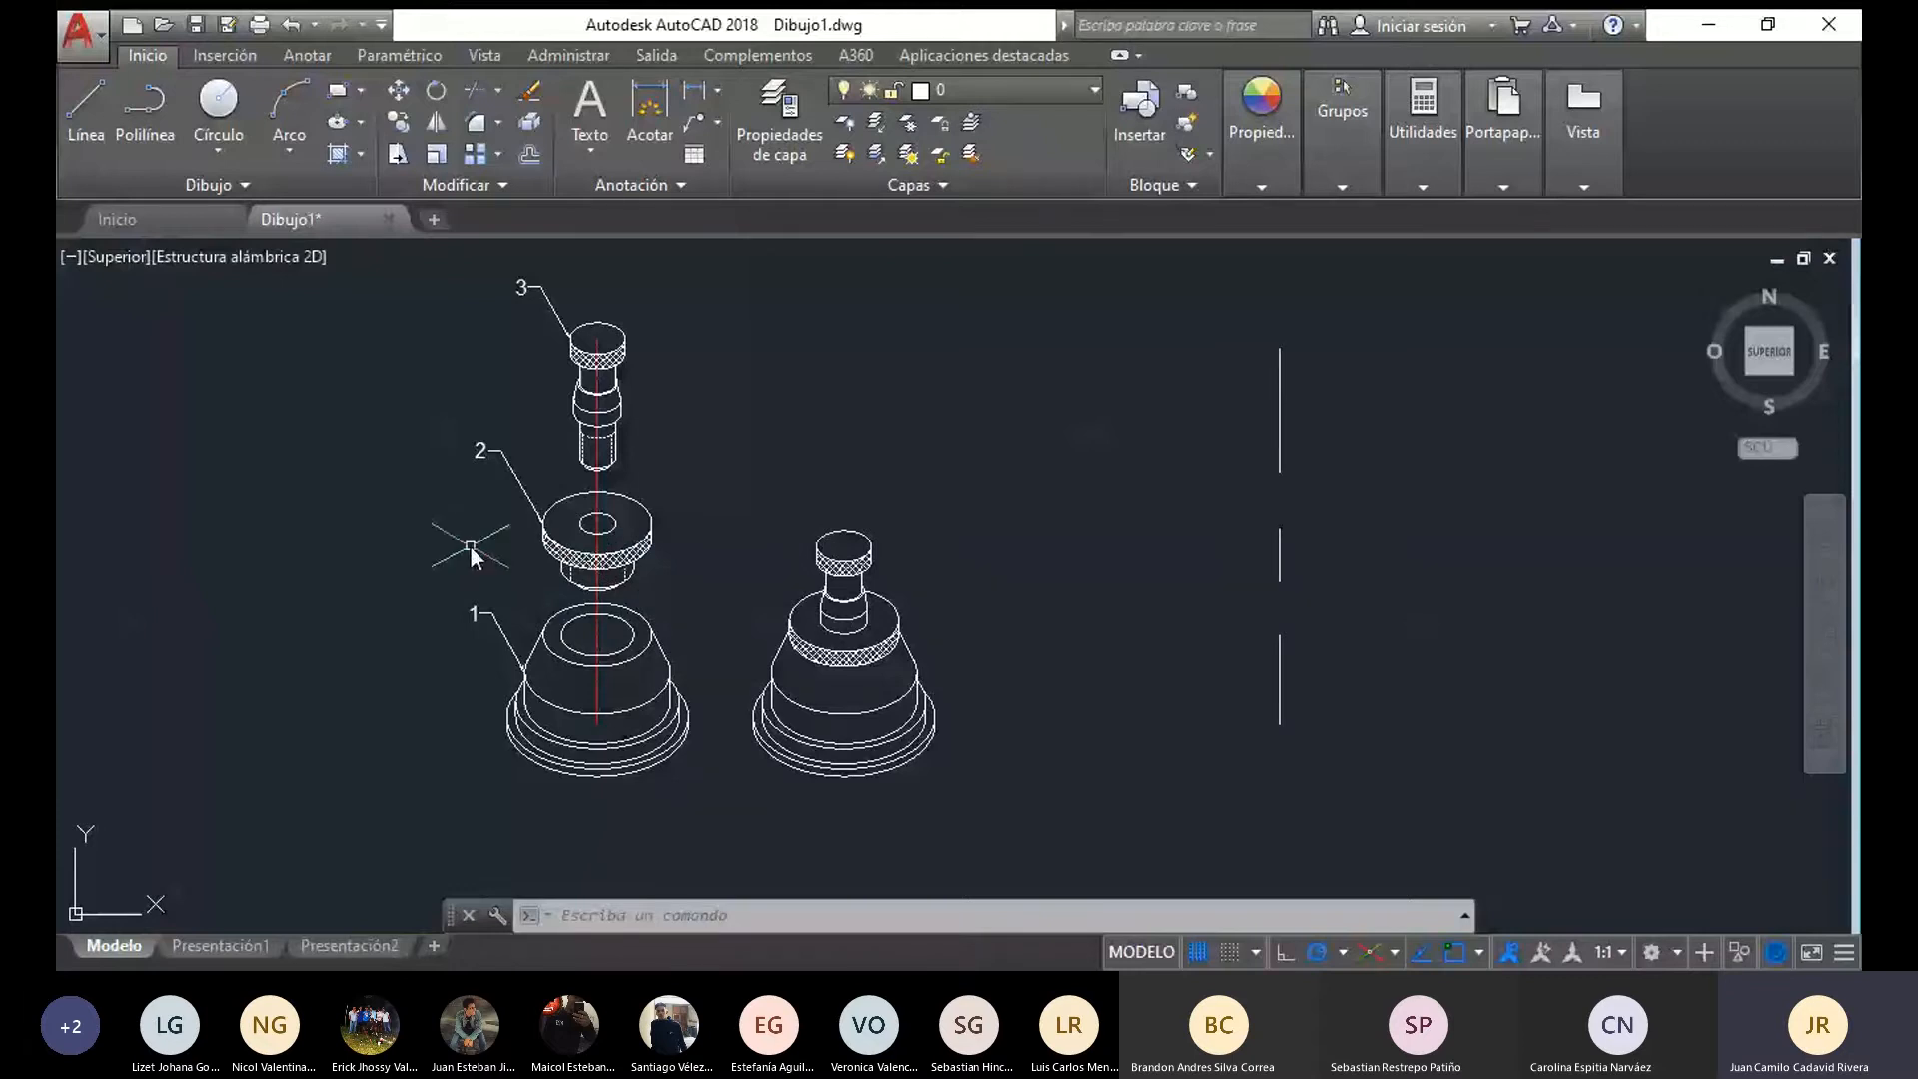
pyautogui.scroll(2, 885, 663)
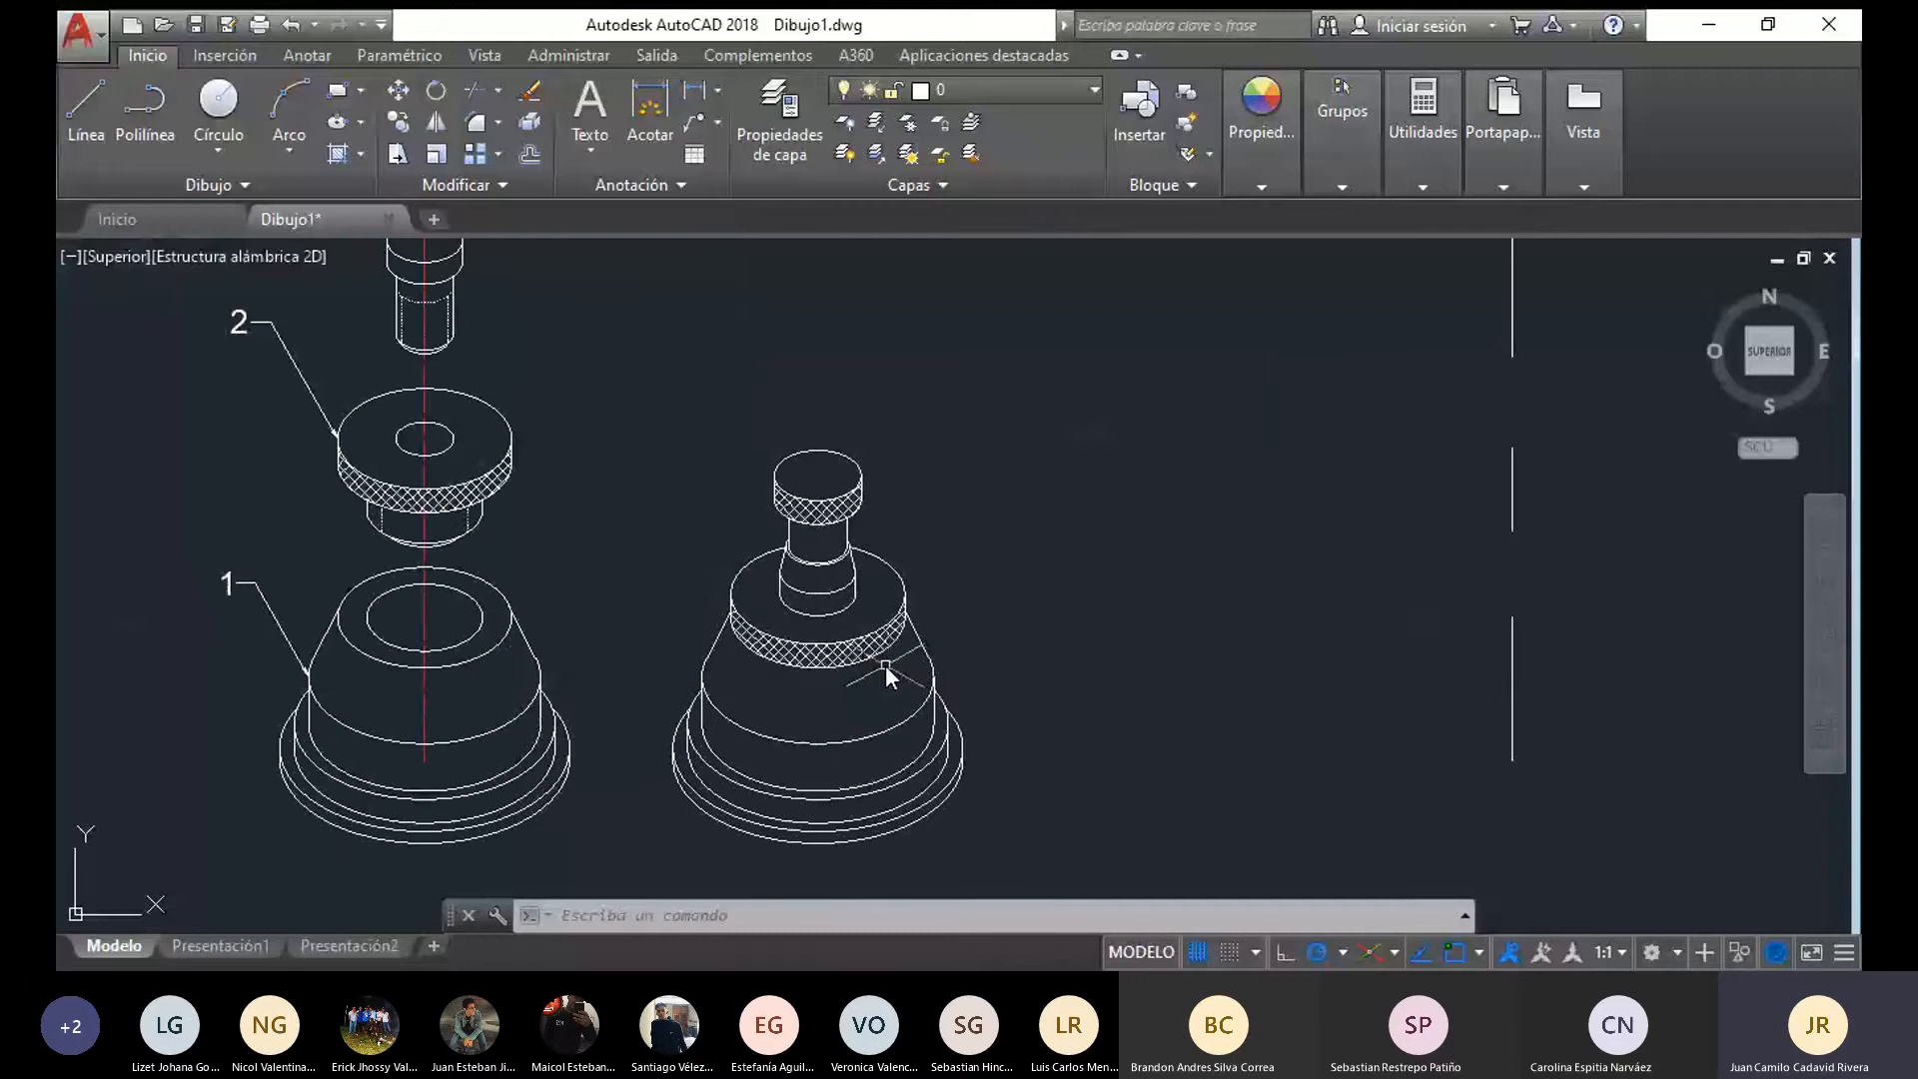
pyautogui.scroll(-2, 890, 477)
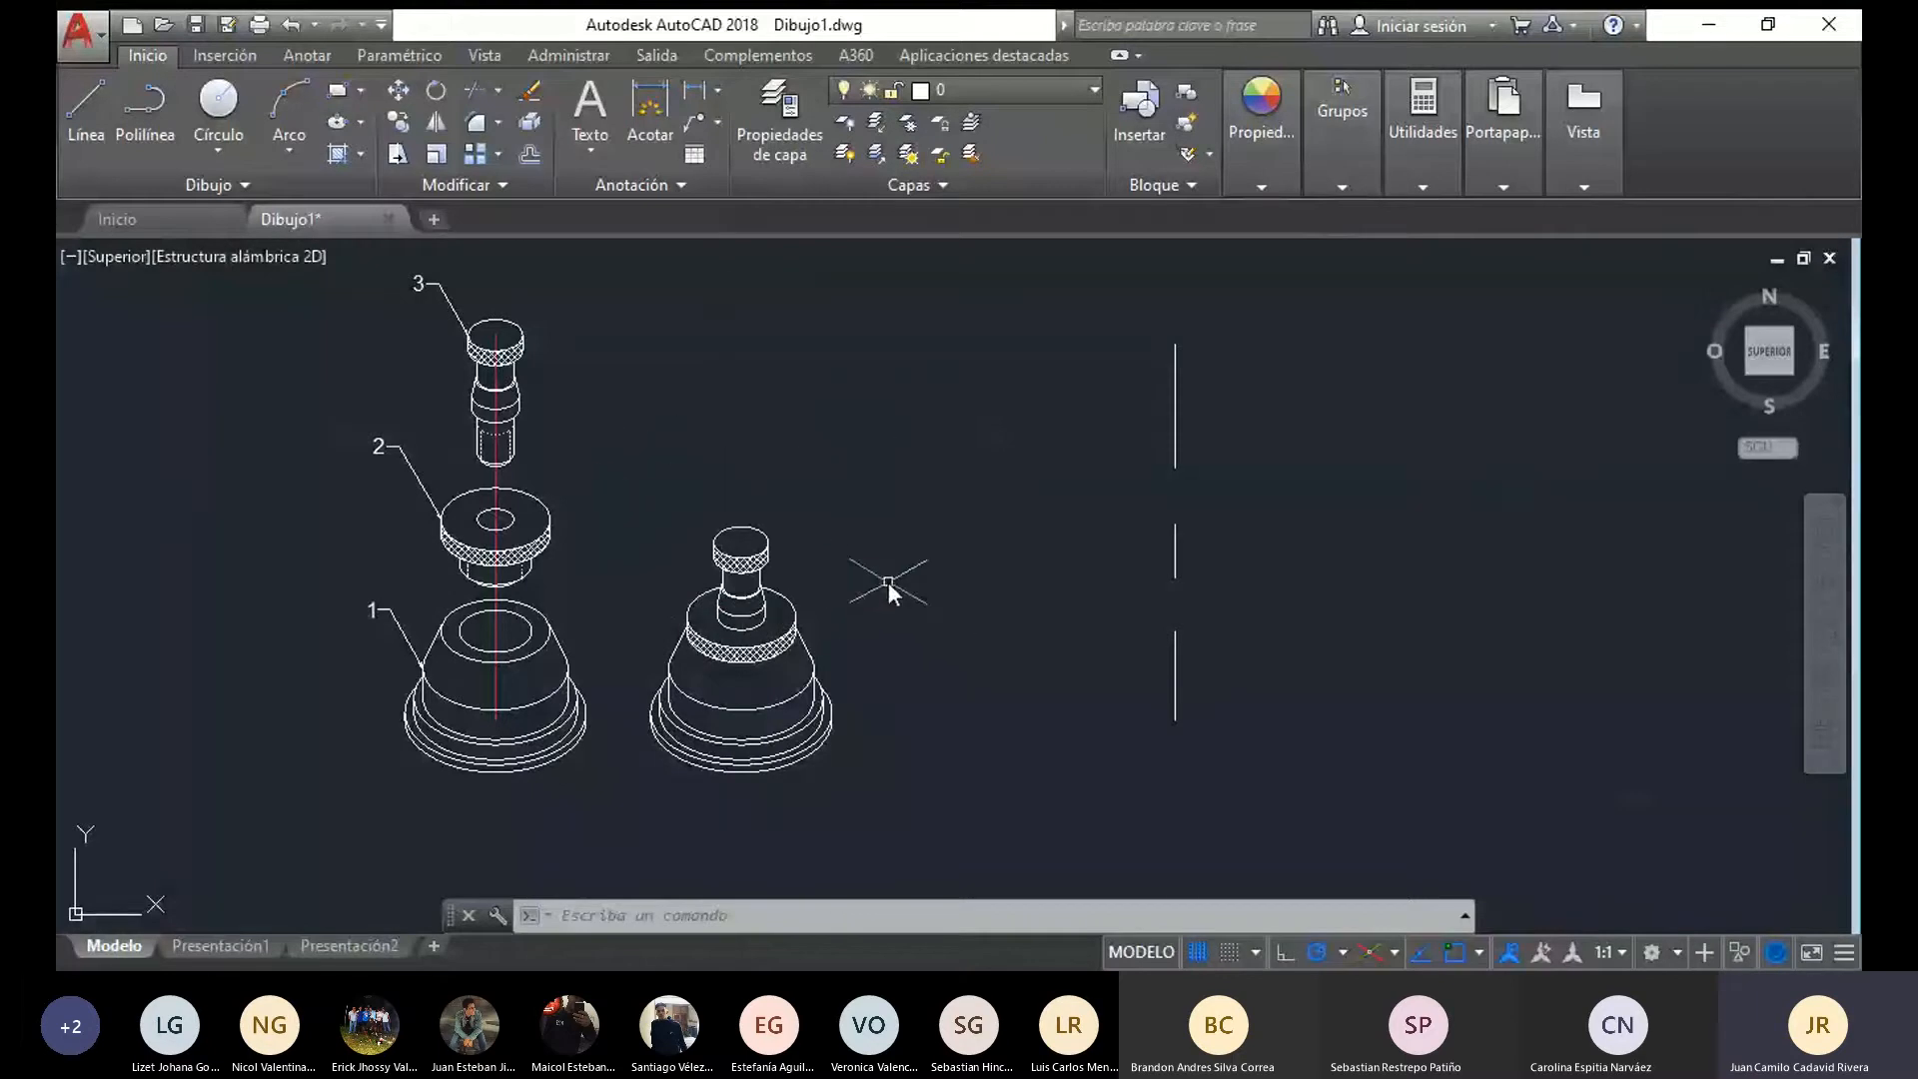
pyautogui.scroll(-2, 560, 529)
pyautogui.moveTo(848, 550)
pyautogui.mouseDown(button='middle')
pyautogui.moveTo(574, 526)
pyautogui.moveTo(723, 493)
pyautogui.mouseUp(button='middle')
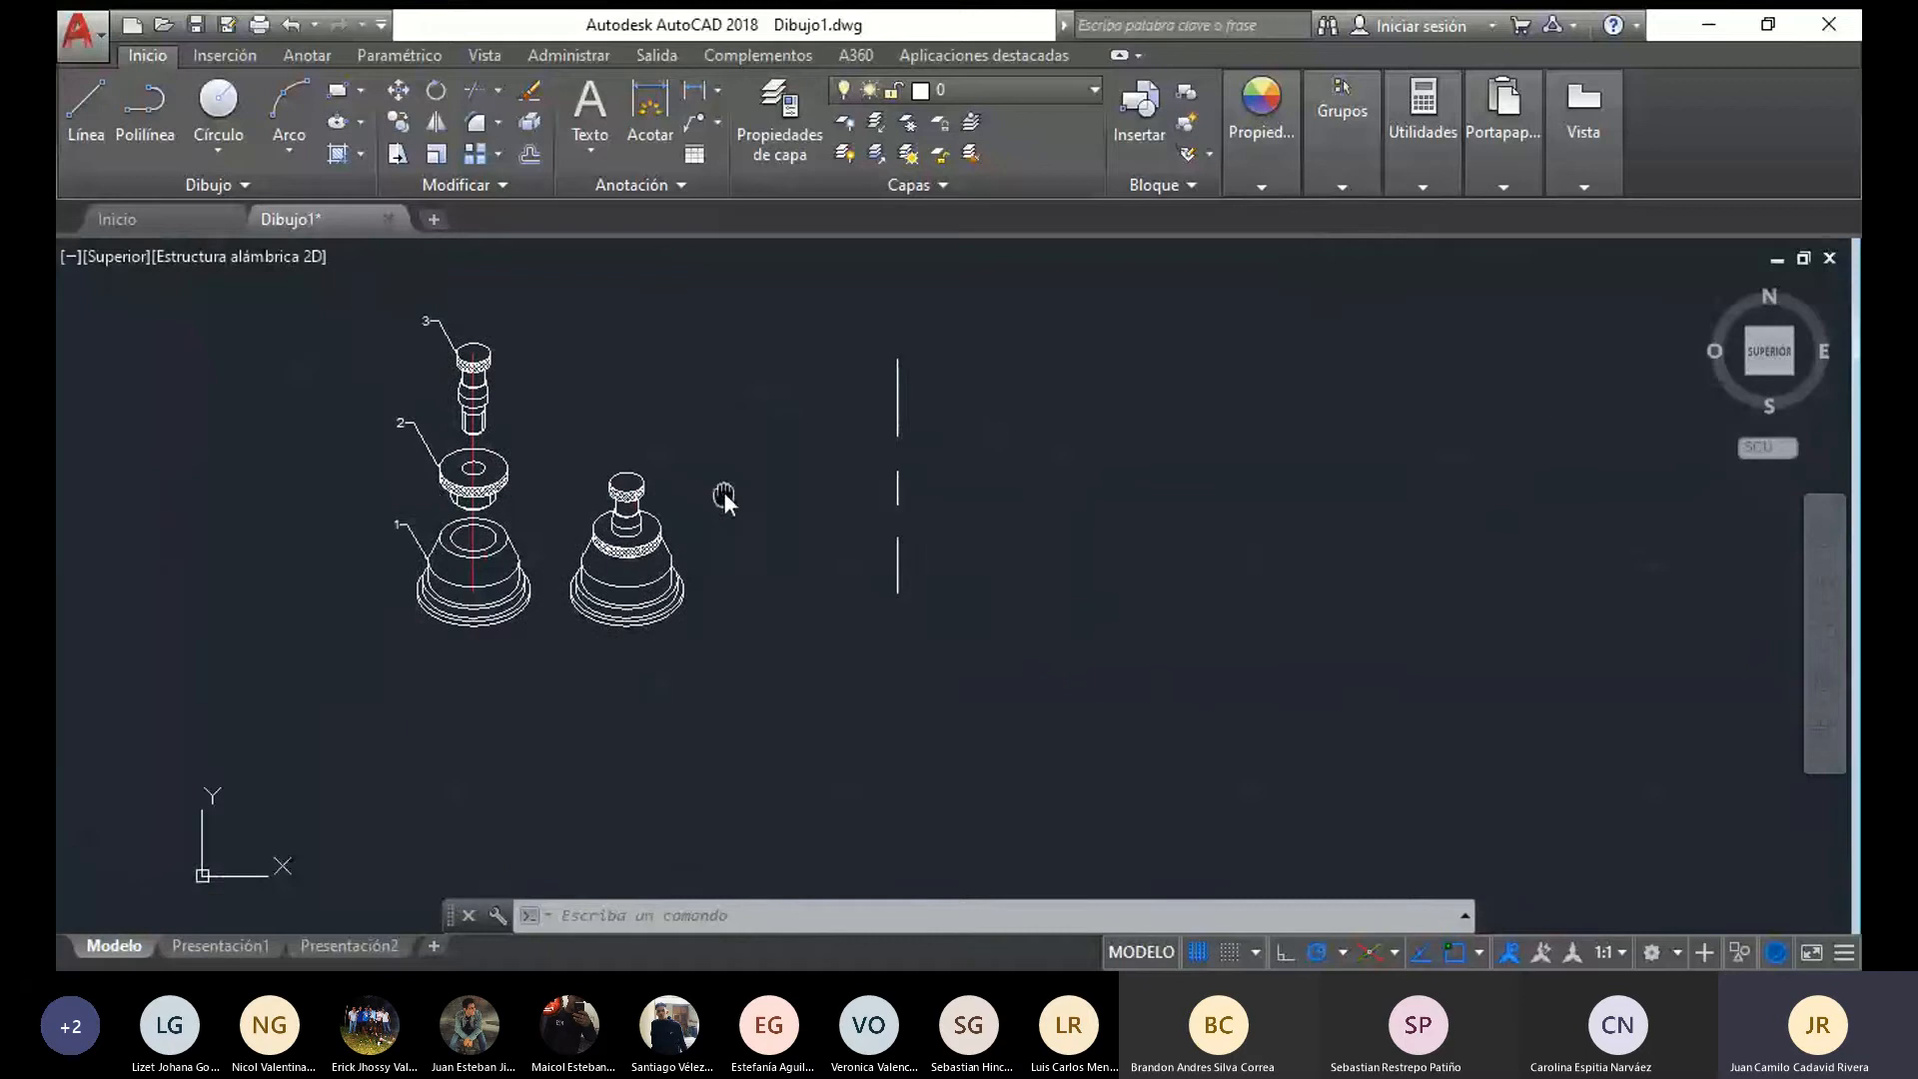
pyautogui.click(401, 521)
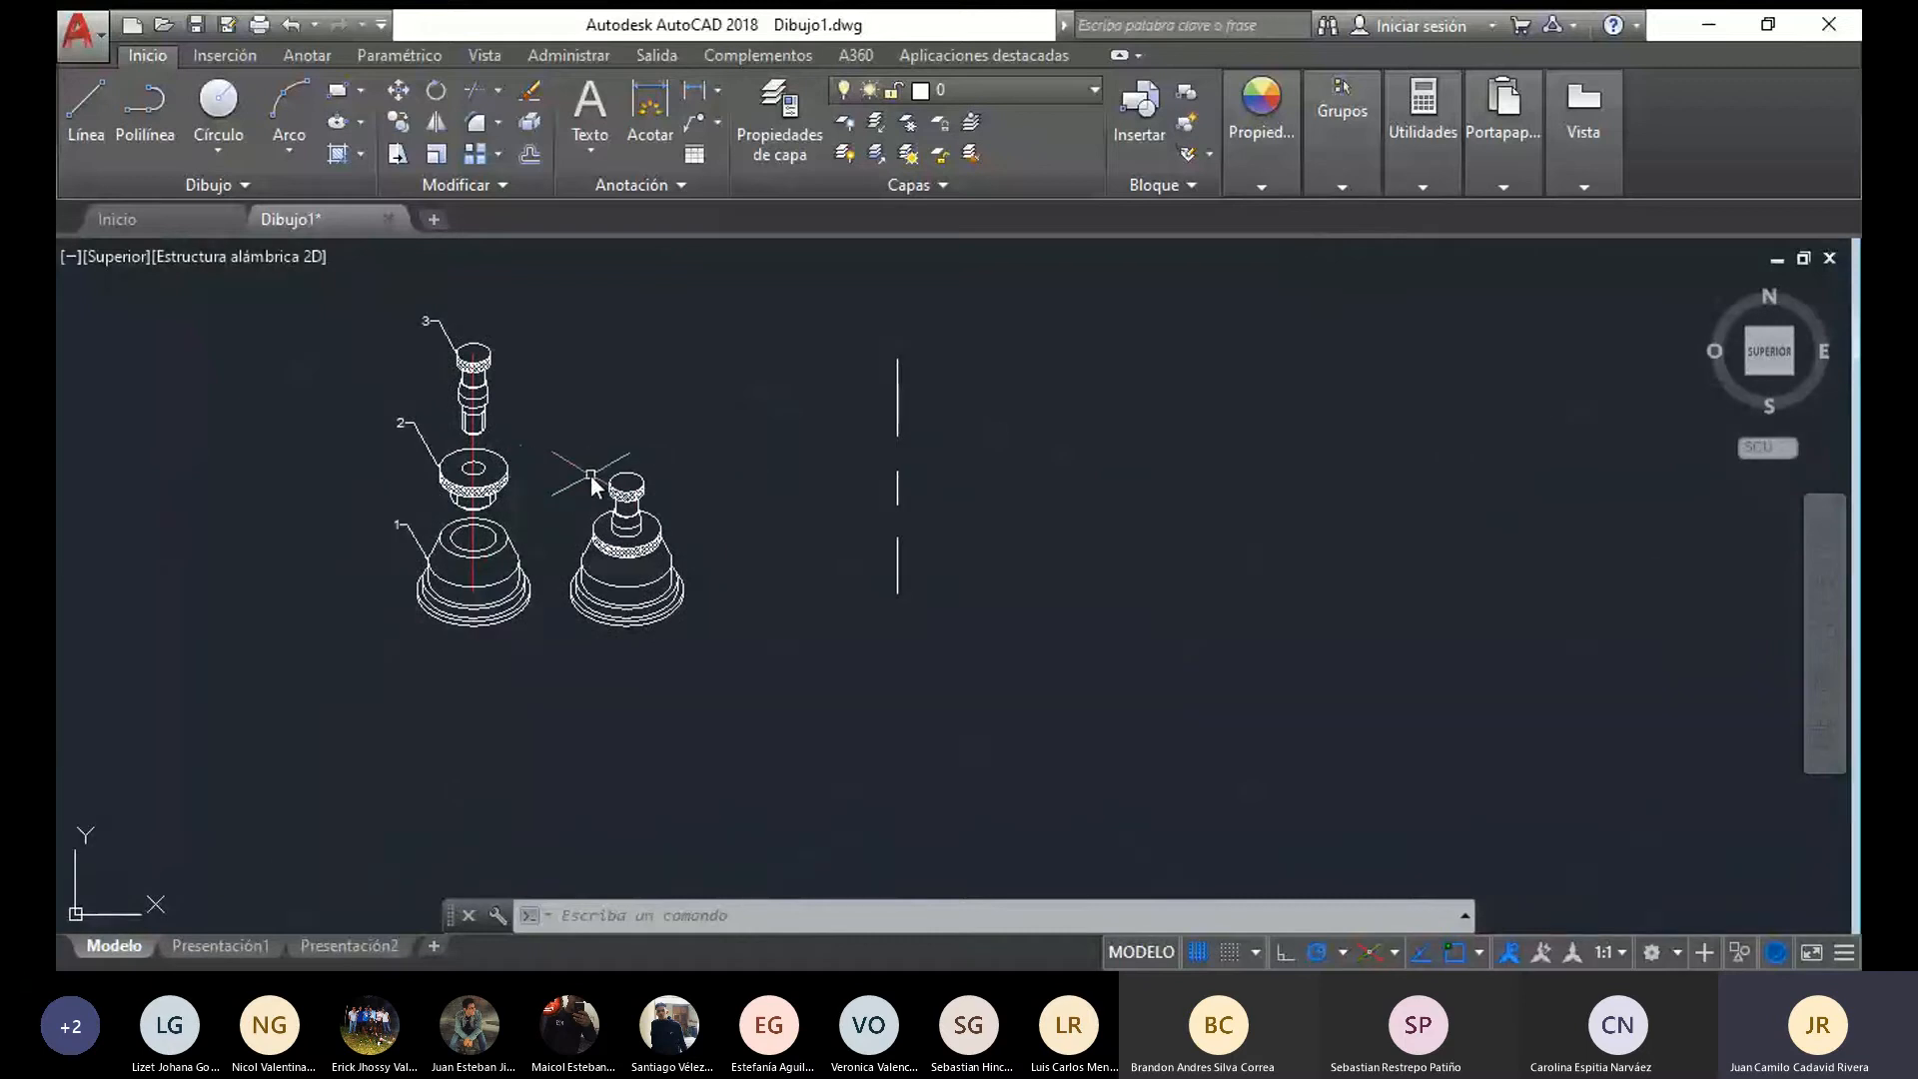
pyautogui.scroll(2, 591, 476)
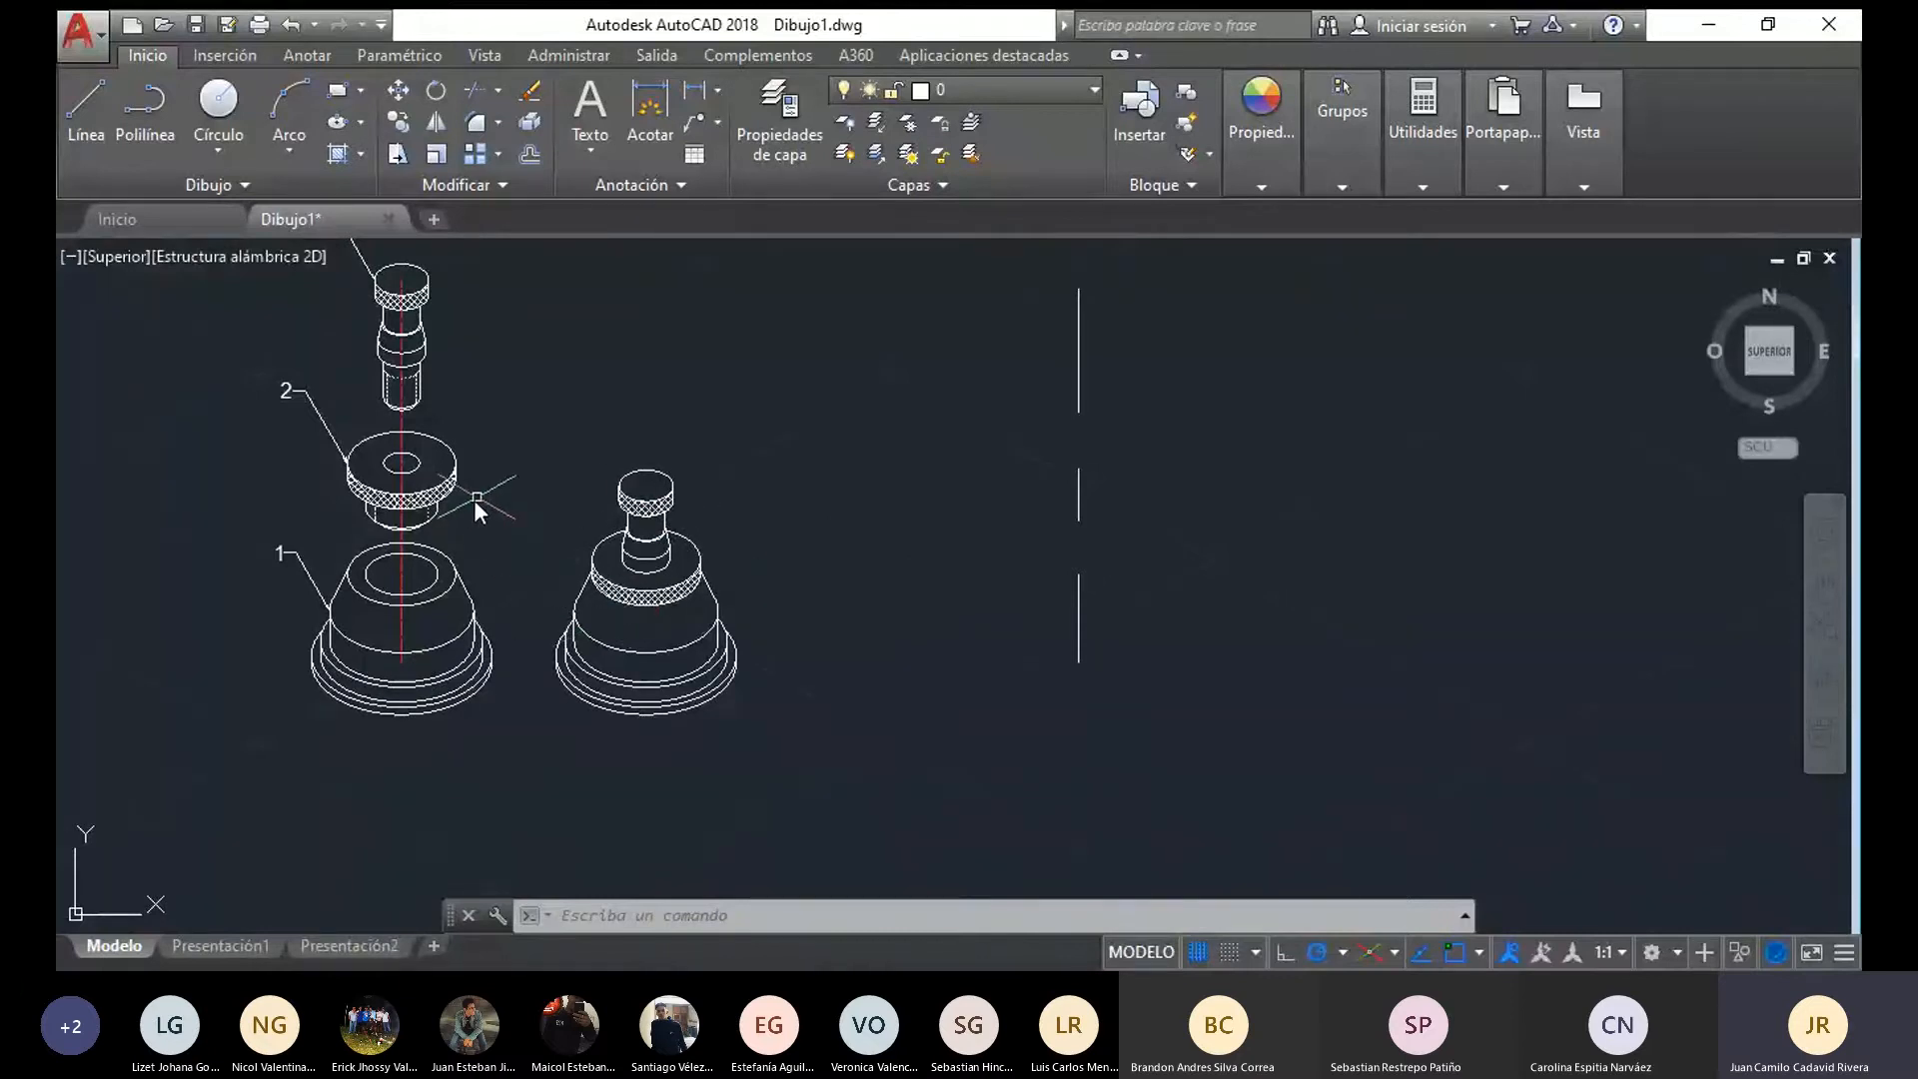
pyautogui.moveTo(507, 496); pyautogui.dragTo(501, 546, button='middle')
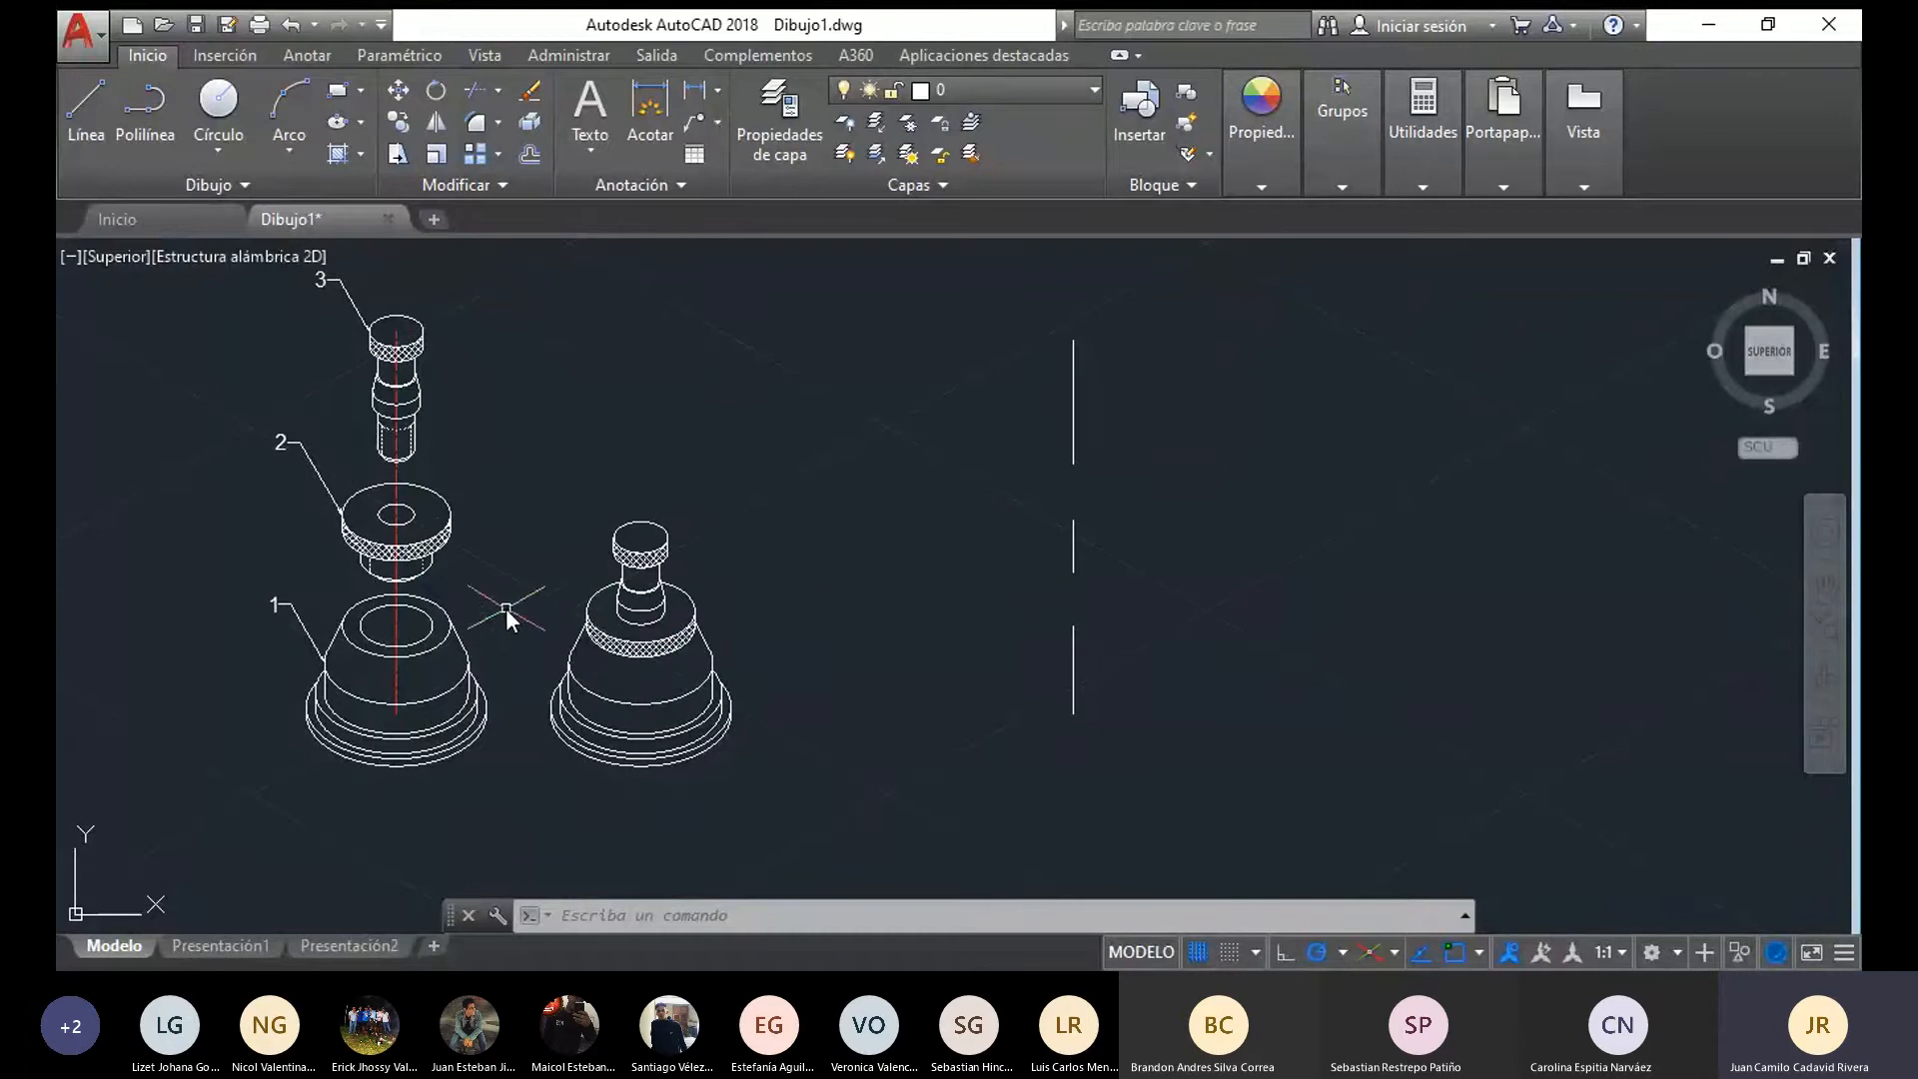
pyautogui.moveTo(861, 654); pyautogui.dragTo(806, 650, button='middle')
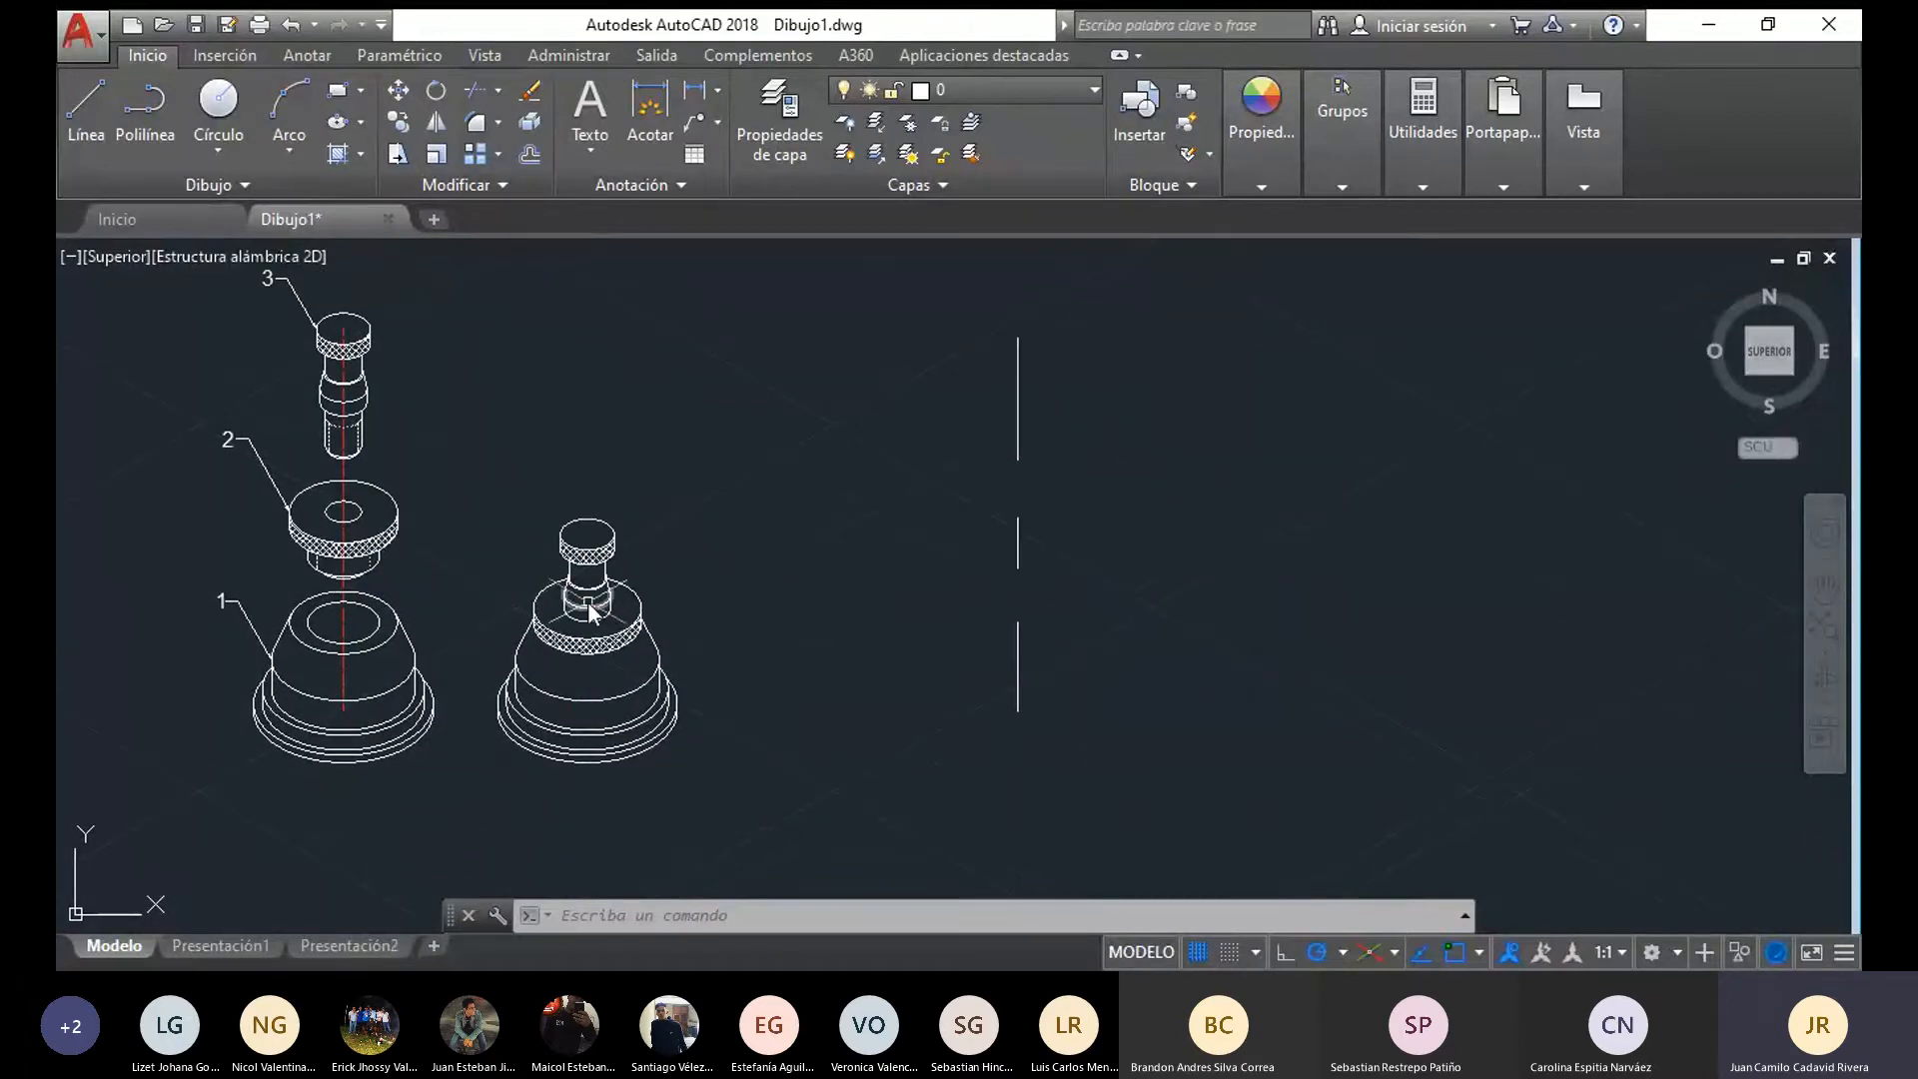
# Examine up close how the pin's collar sits on the flange disc in the assembled view
pyautogui.scroll(2, 595, 597)
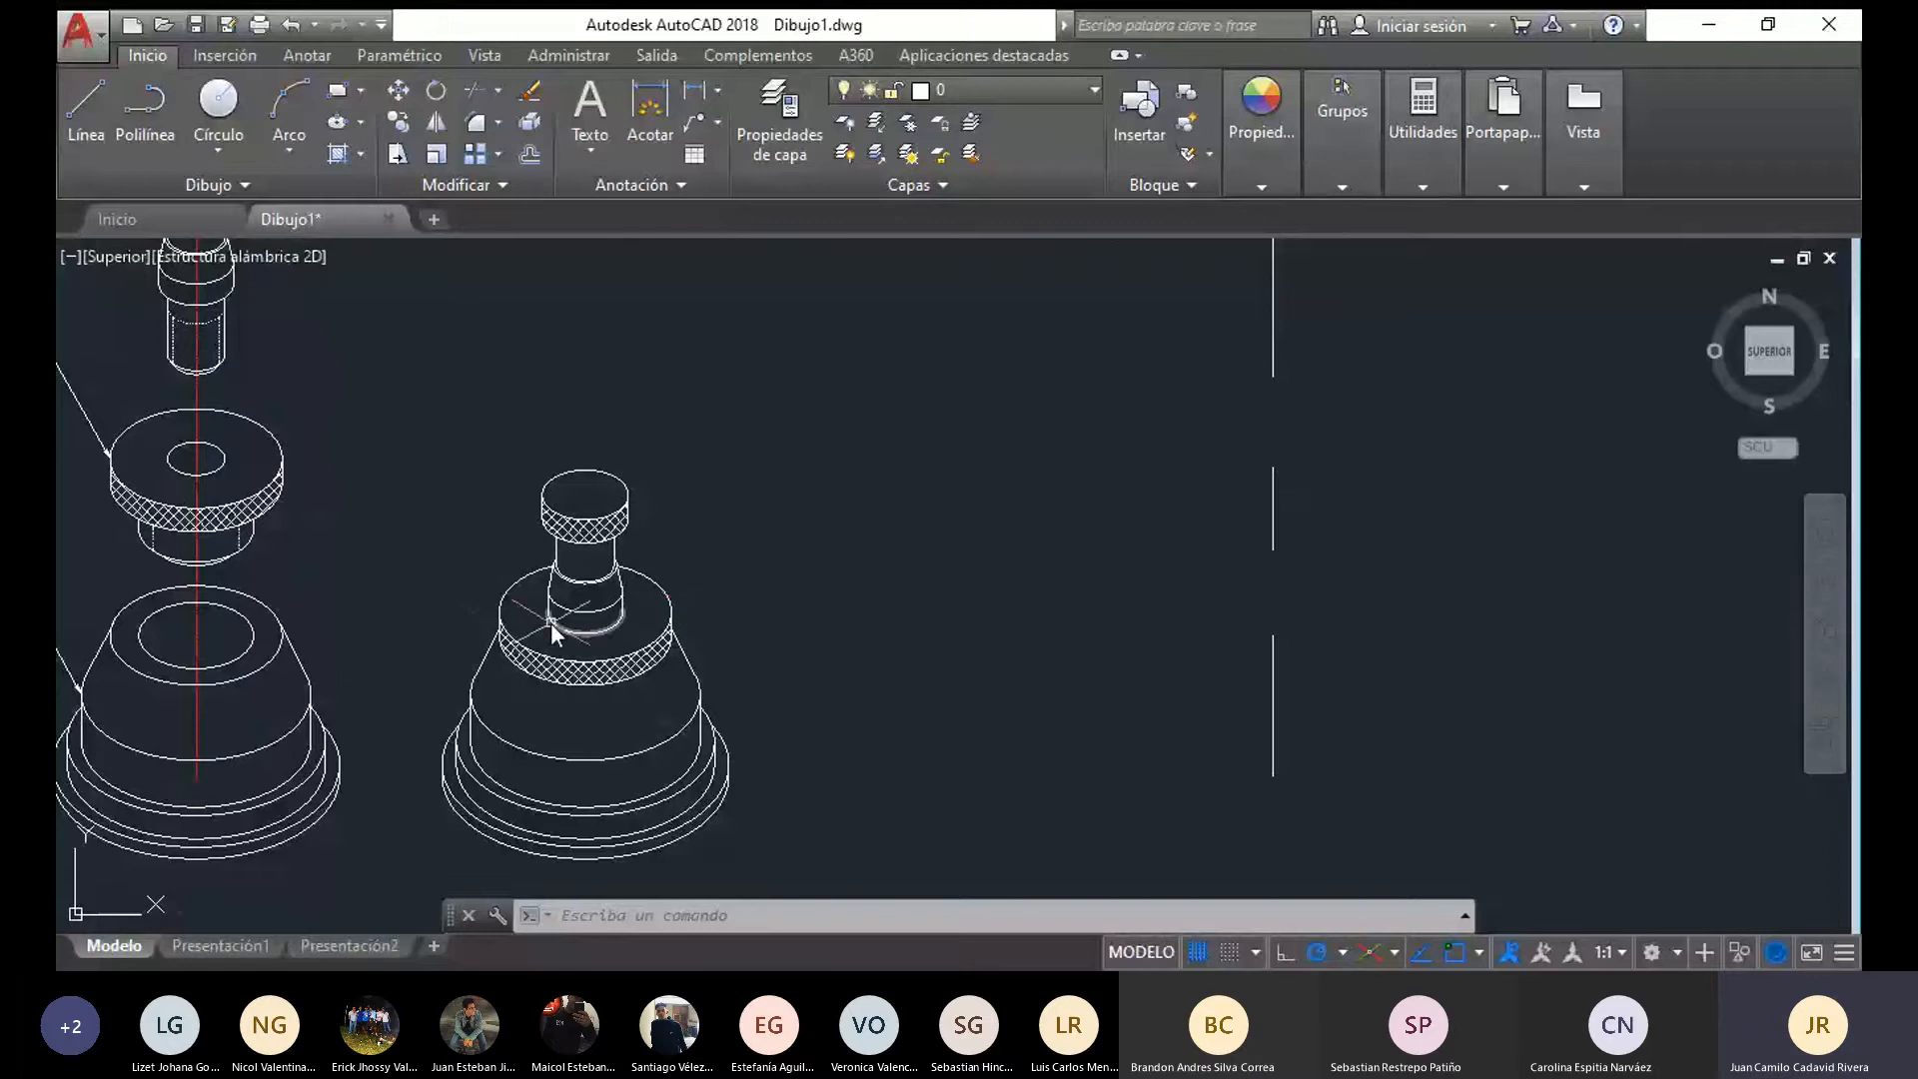
pyautogui.scroll(2, 549, 609)
pyautogui.scroll(-1, 575, 584)
pyautogui.scroll(-2, 824, 625)
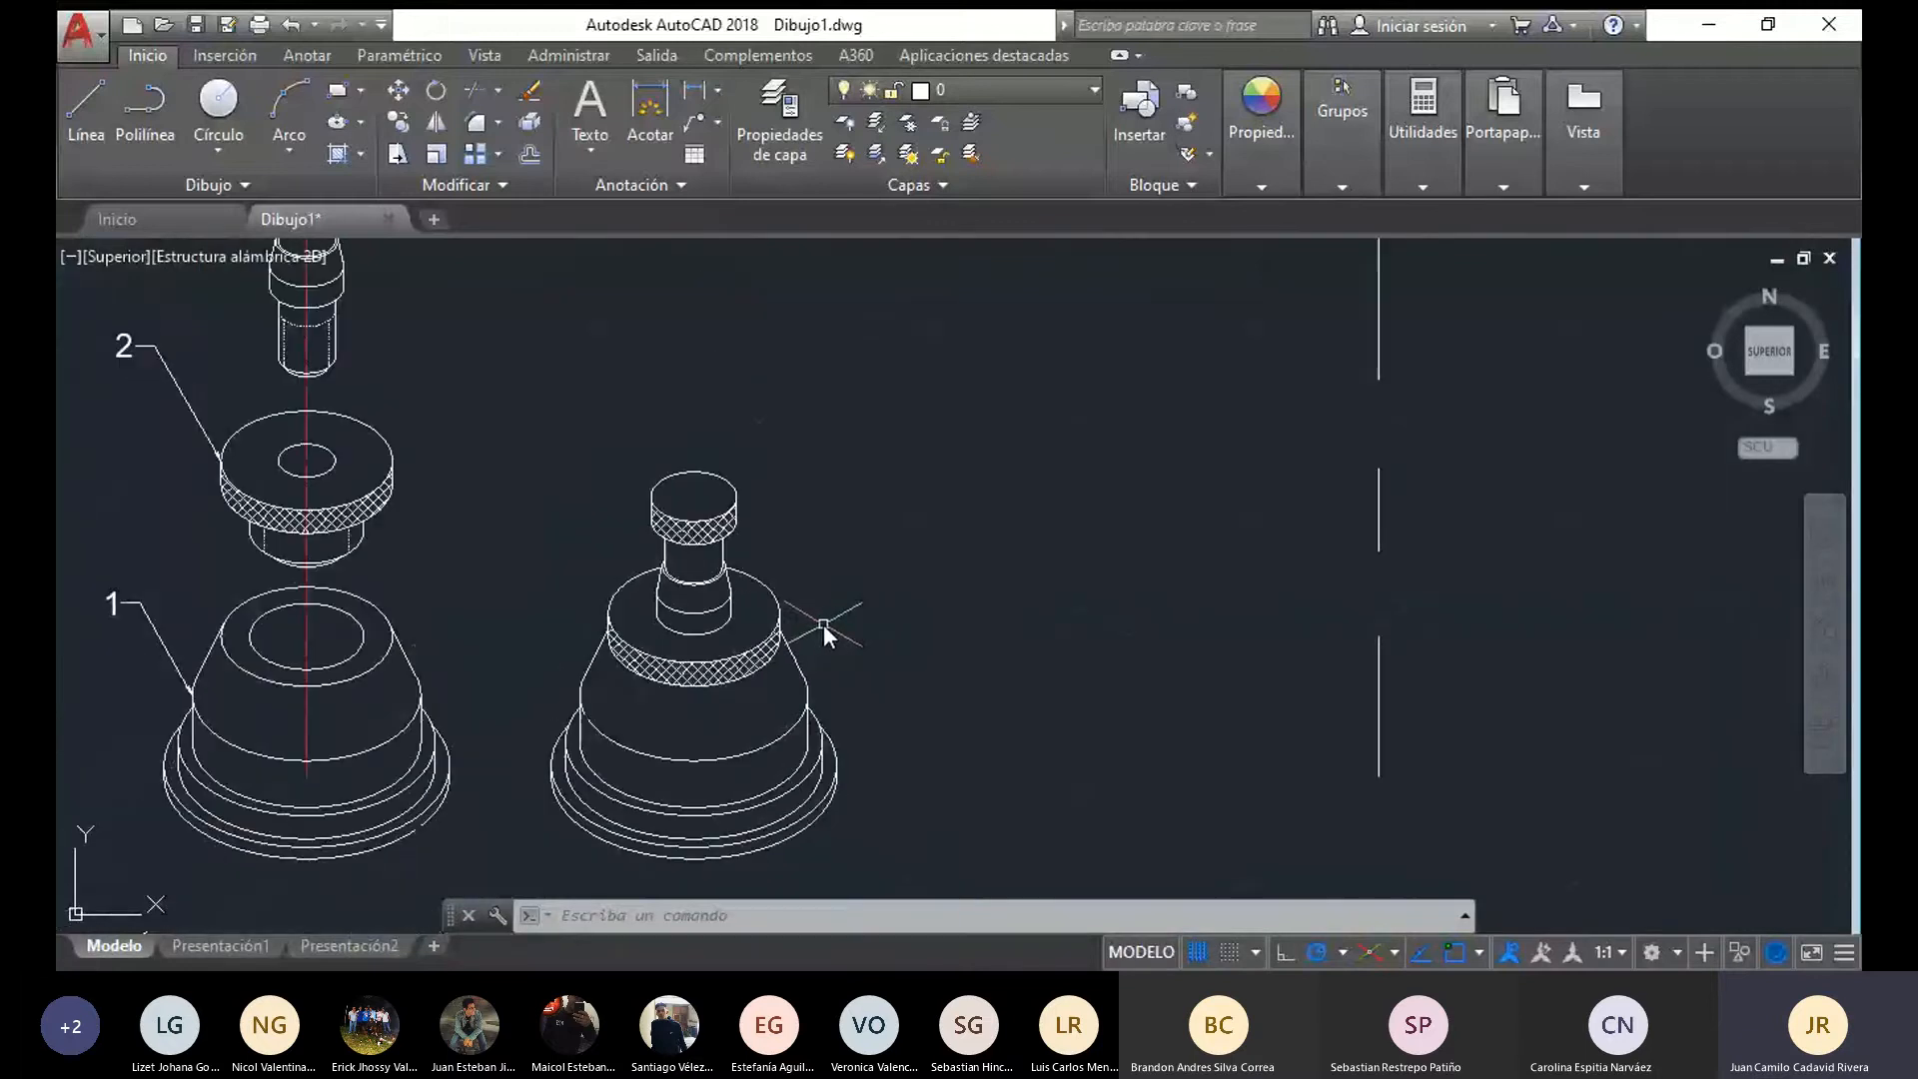
pyautogui.moveTo(823, 625); pyautogui.dragTo(665, 577, button='middle')
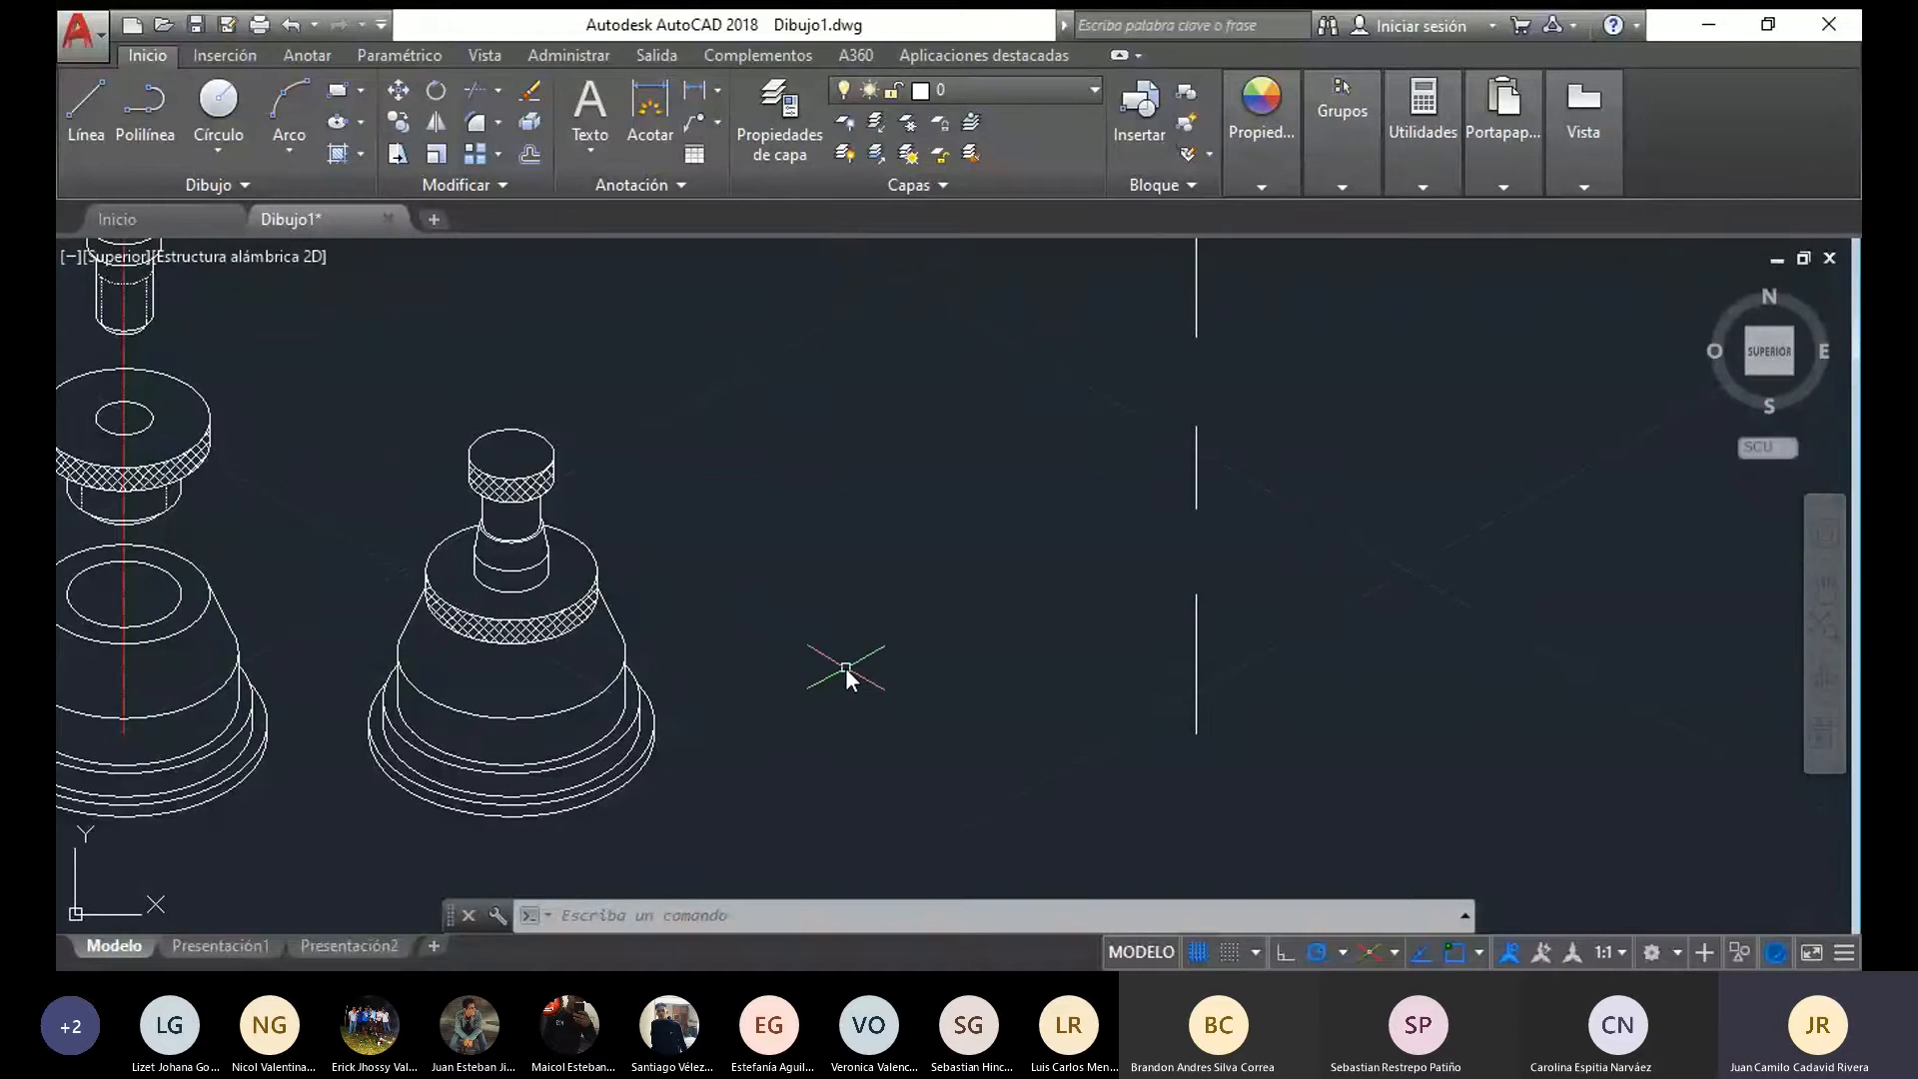
pyautogui.moveTo(838, 589); pyautogui.dragTo(825, 562, button='middle')
pyautogui.scroll(-1, 826, 562)
pyautogui.moveTo(462, 556); pyautogui.dragTo(386, 612, button='middle')
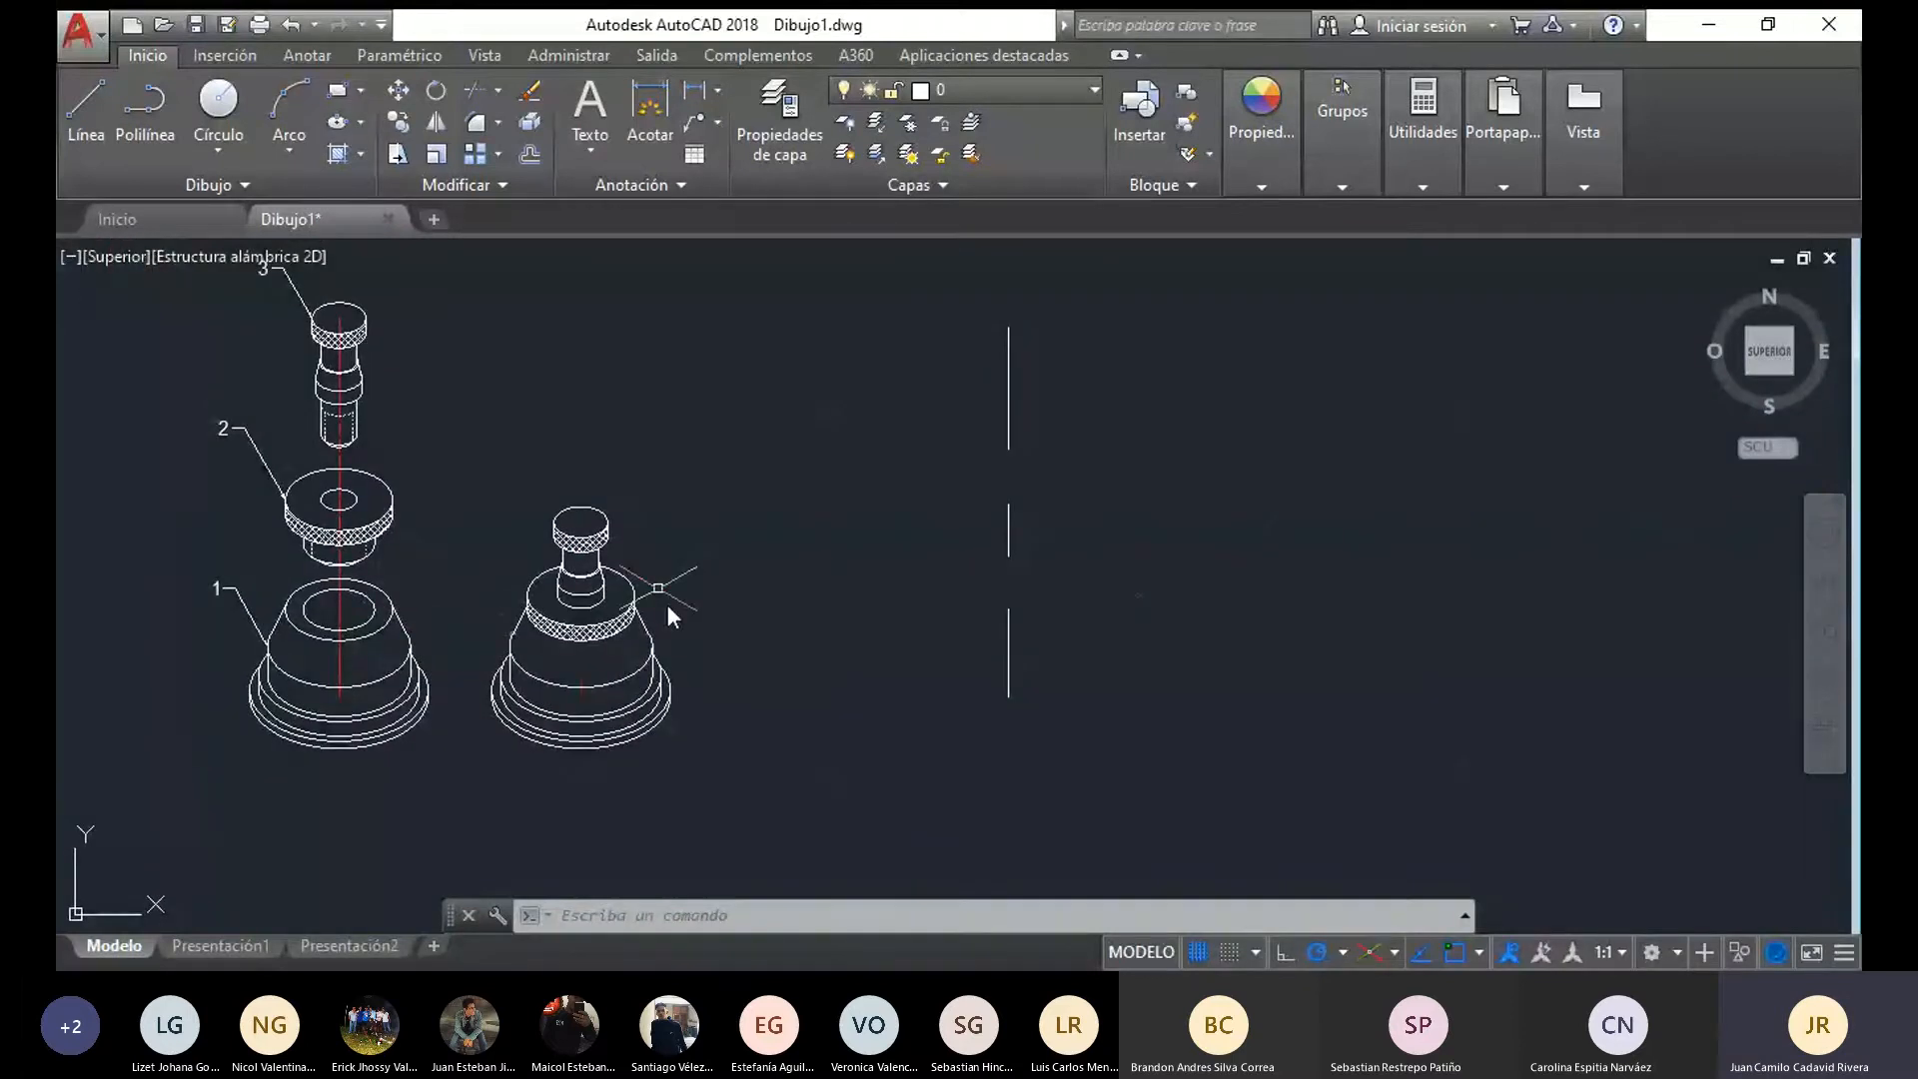
# Compare the flange disc's knurled band in both views and inspect the hatch object covering the bands
pyautogui.scroll(3, 226, 511)
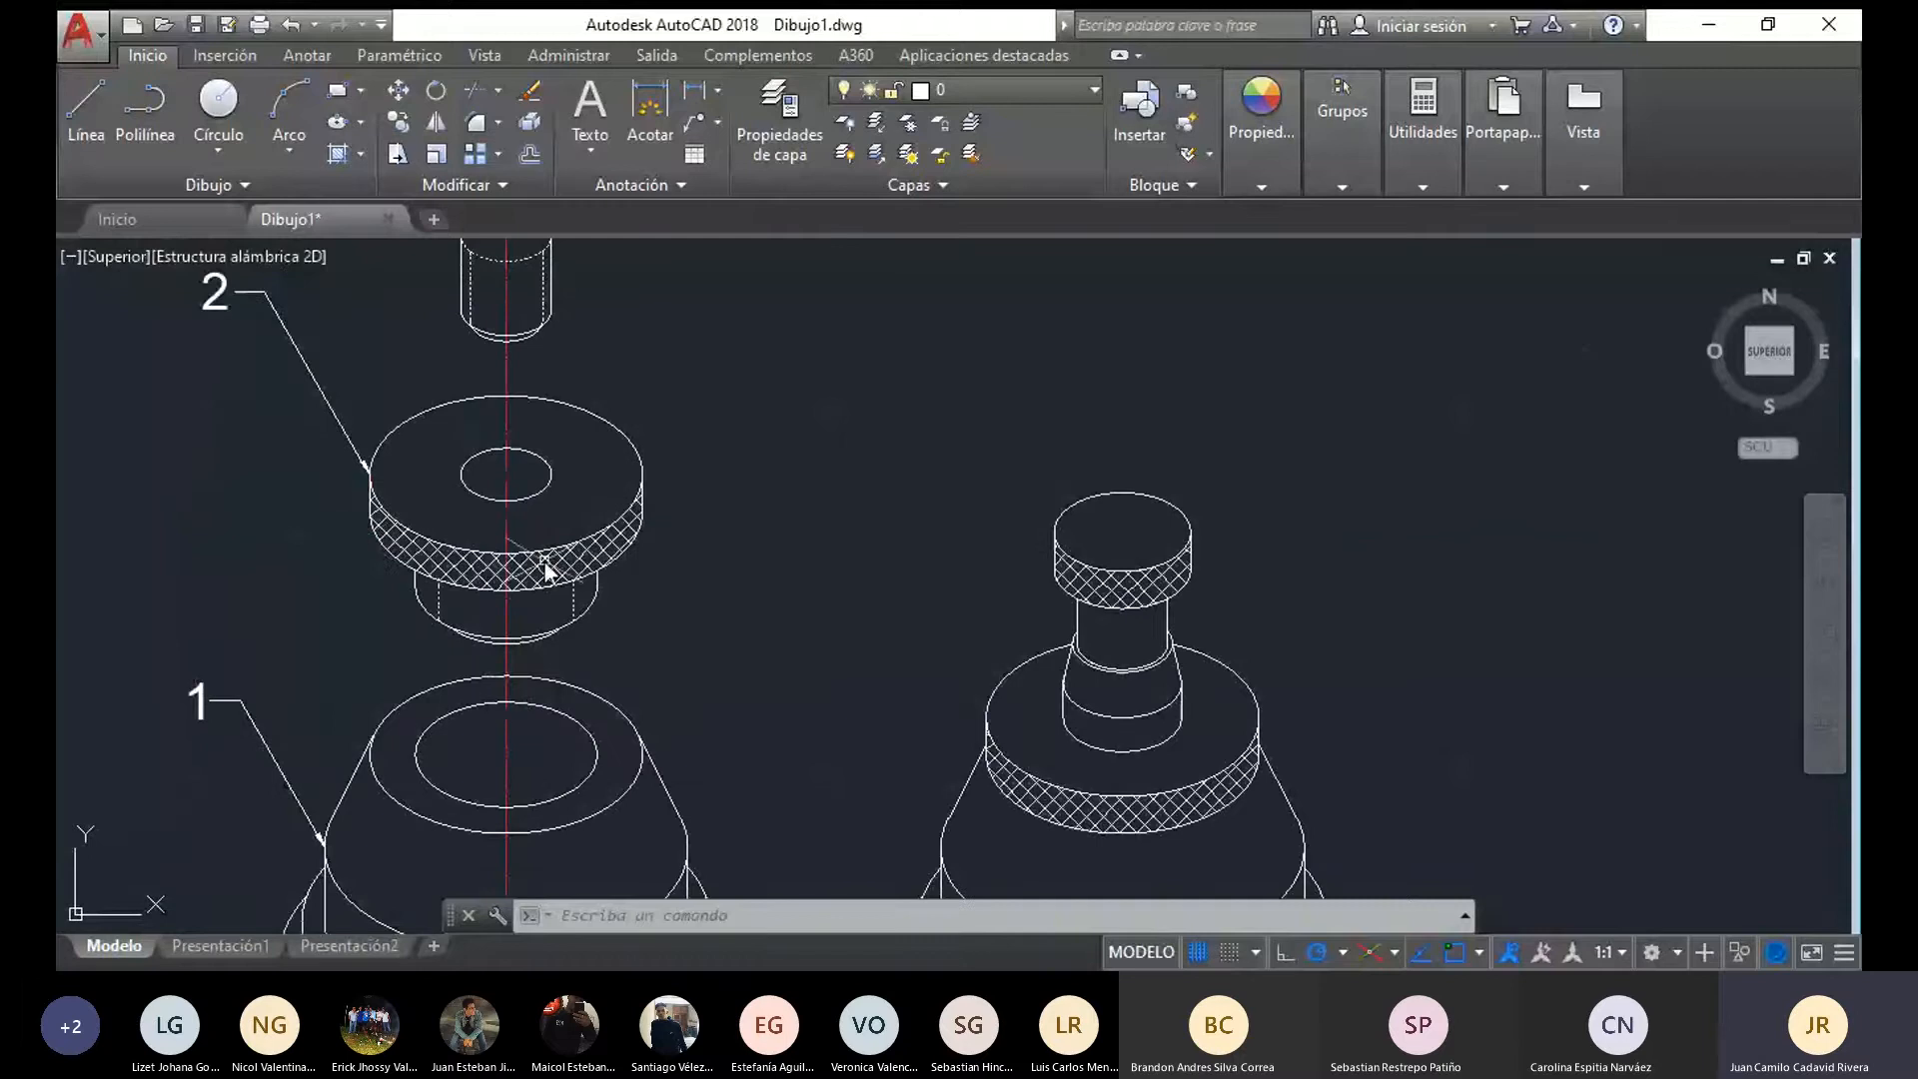
pyautogui.moveTo(587, 310)
pyautogui.mouseDown(button='middle')
pyautogui.moveTo(542, 397)
pyautogui.moveTo(354, 293)
pyautogui.mouseUp(button='middle')
pyautogui.scroll(-1, 354, 293)
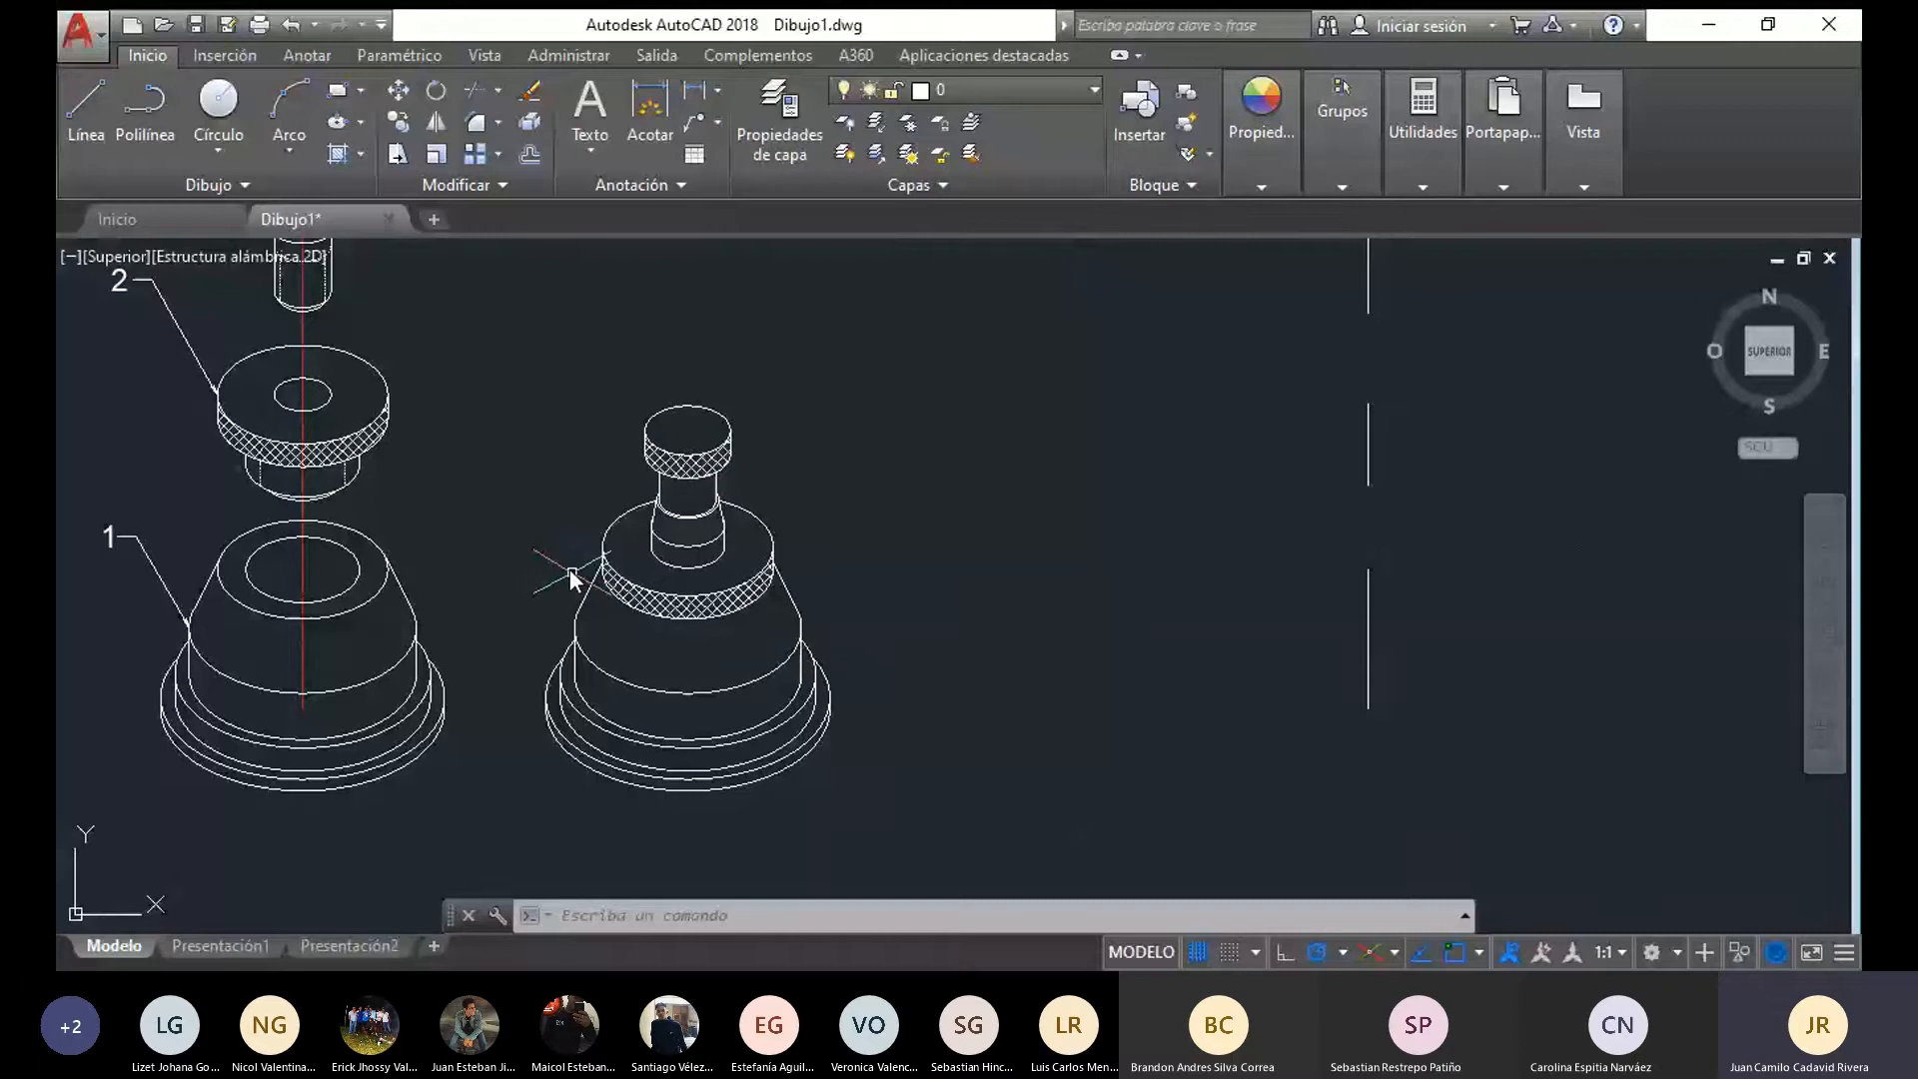
pyautogui.click(605, 577)
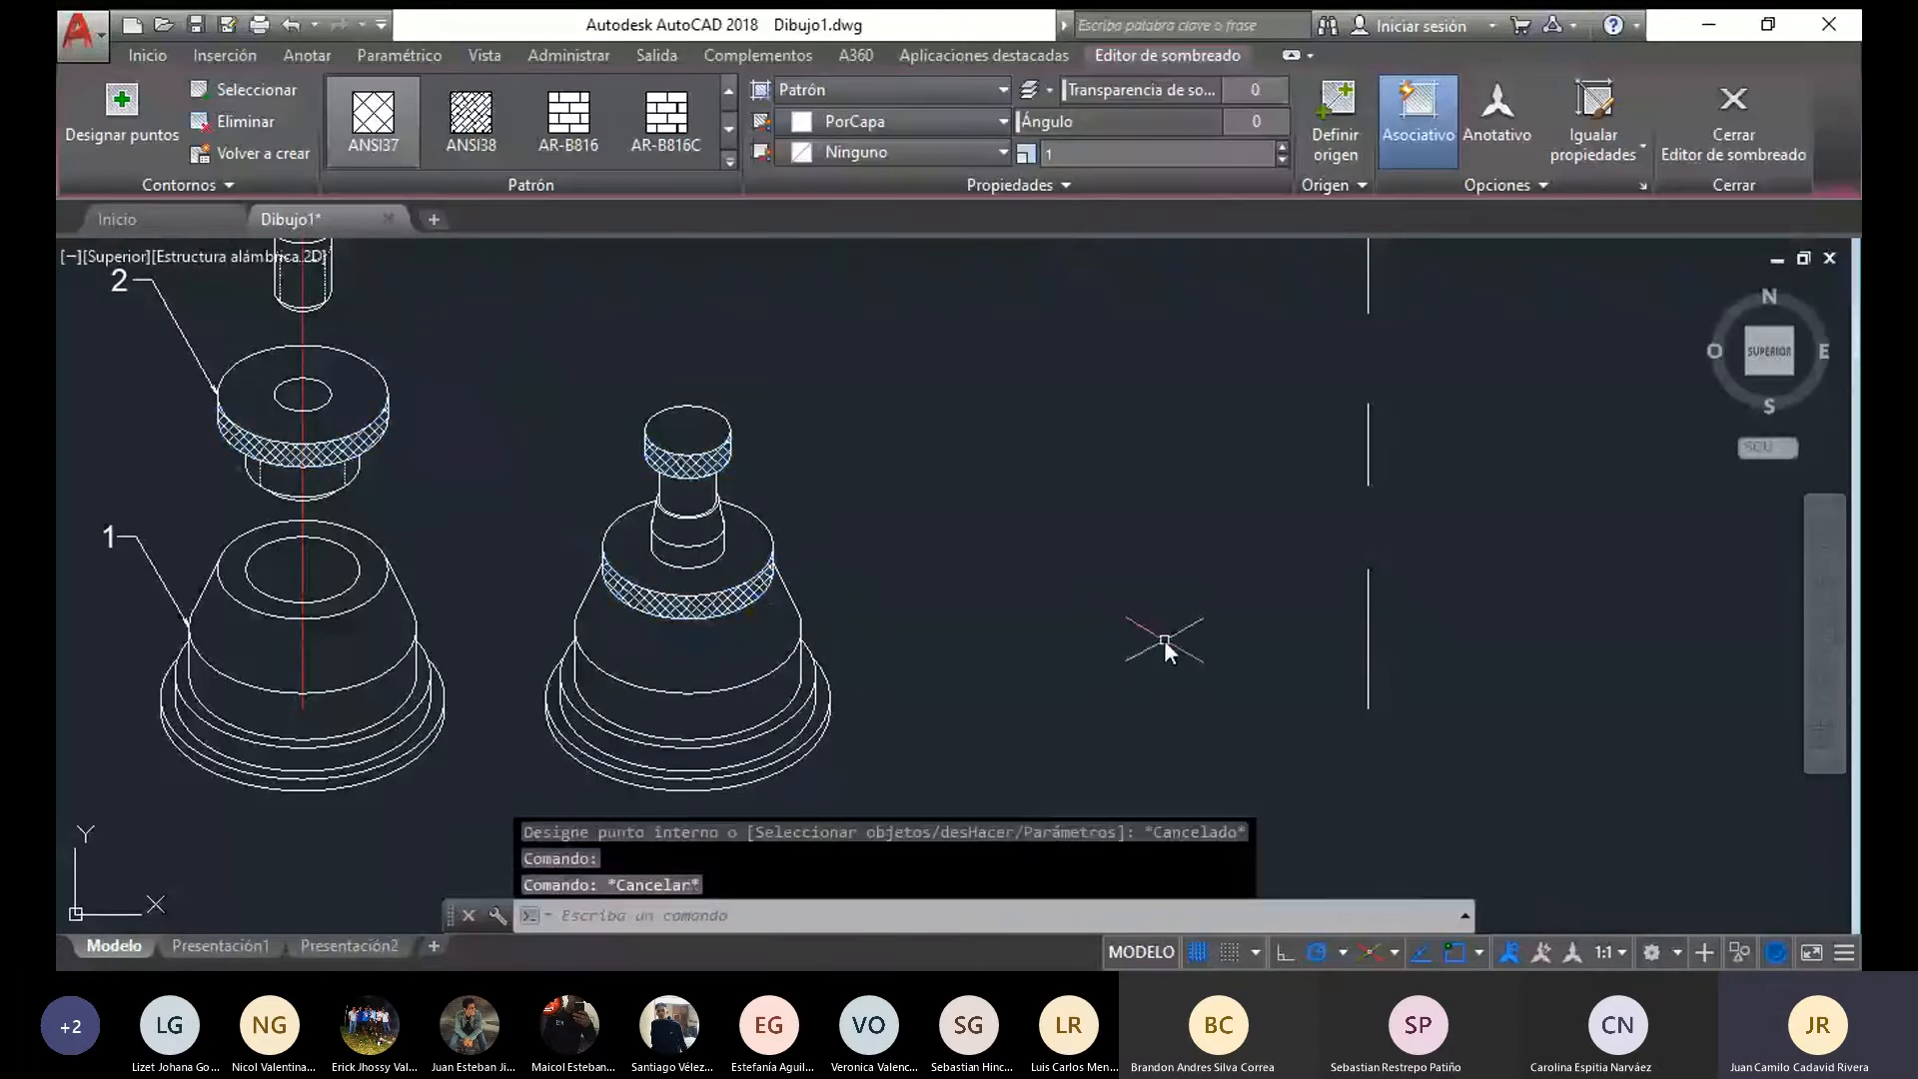
pyautogui.press('Escape')
pyautogui.moveTo(1165, 639)
pyautogui.mouseDown(button='middle')
pyautogui.moveTo(782, 649)
pyautogui.moveTo(815, 660)
pyautogui.mouseUp(button='middle')
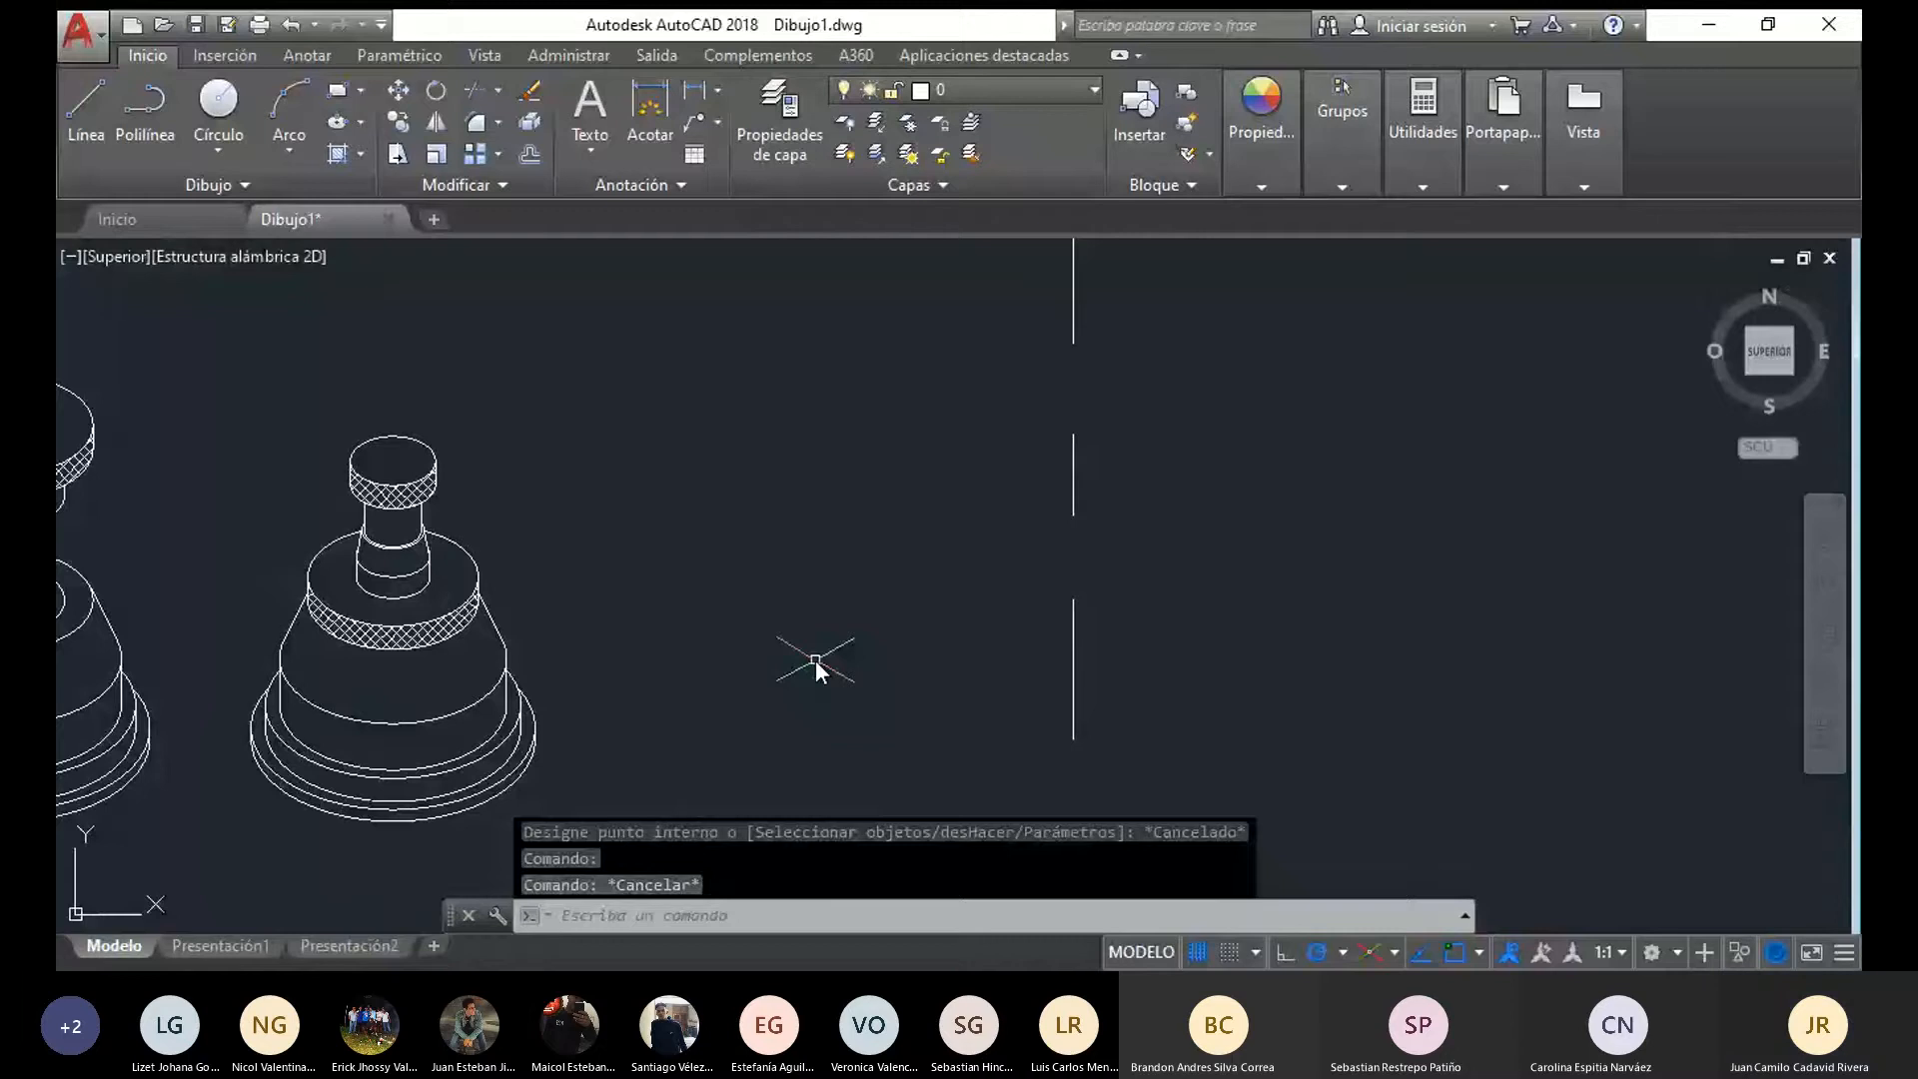
pyautogui.scroll(-2, 815, 659)
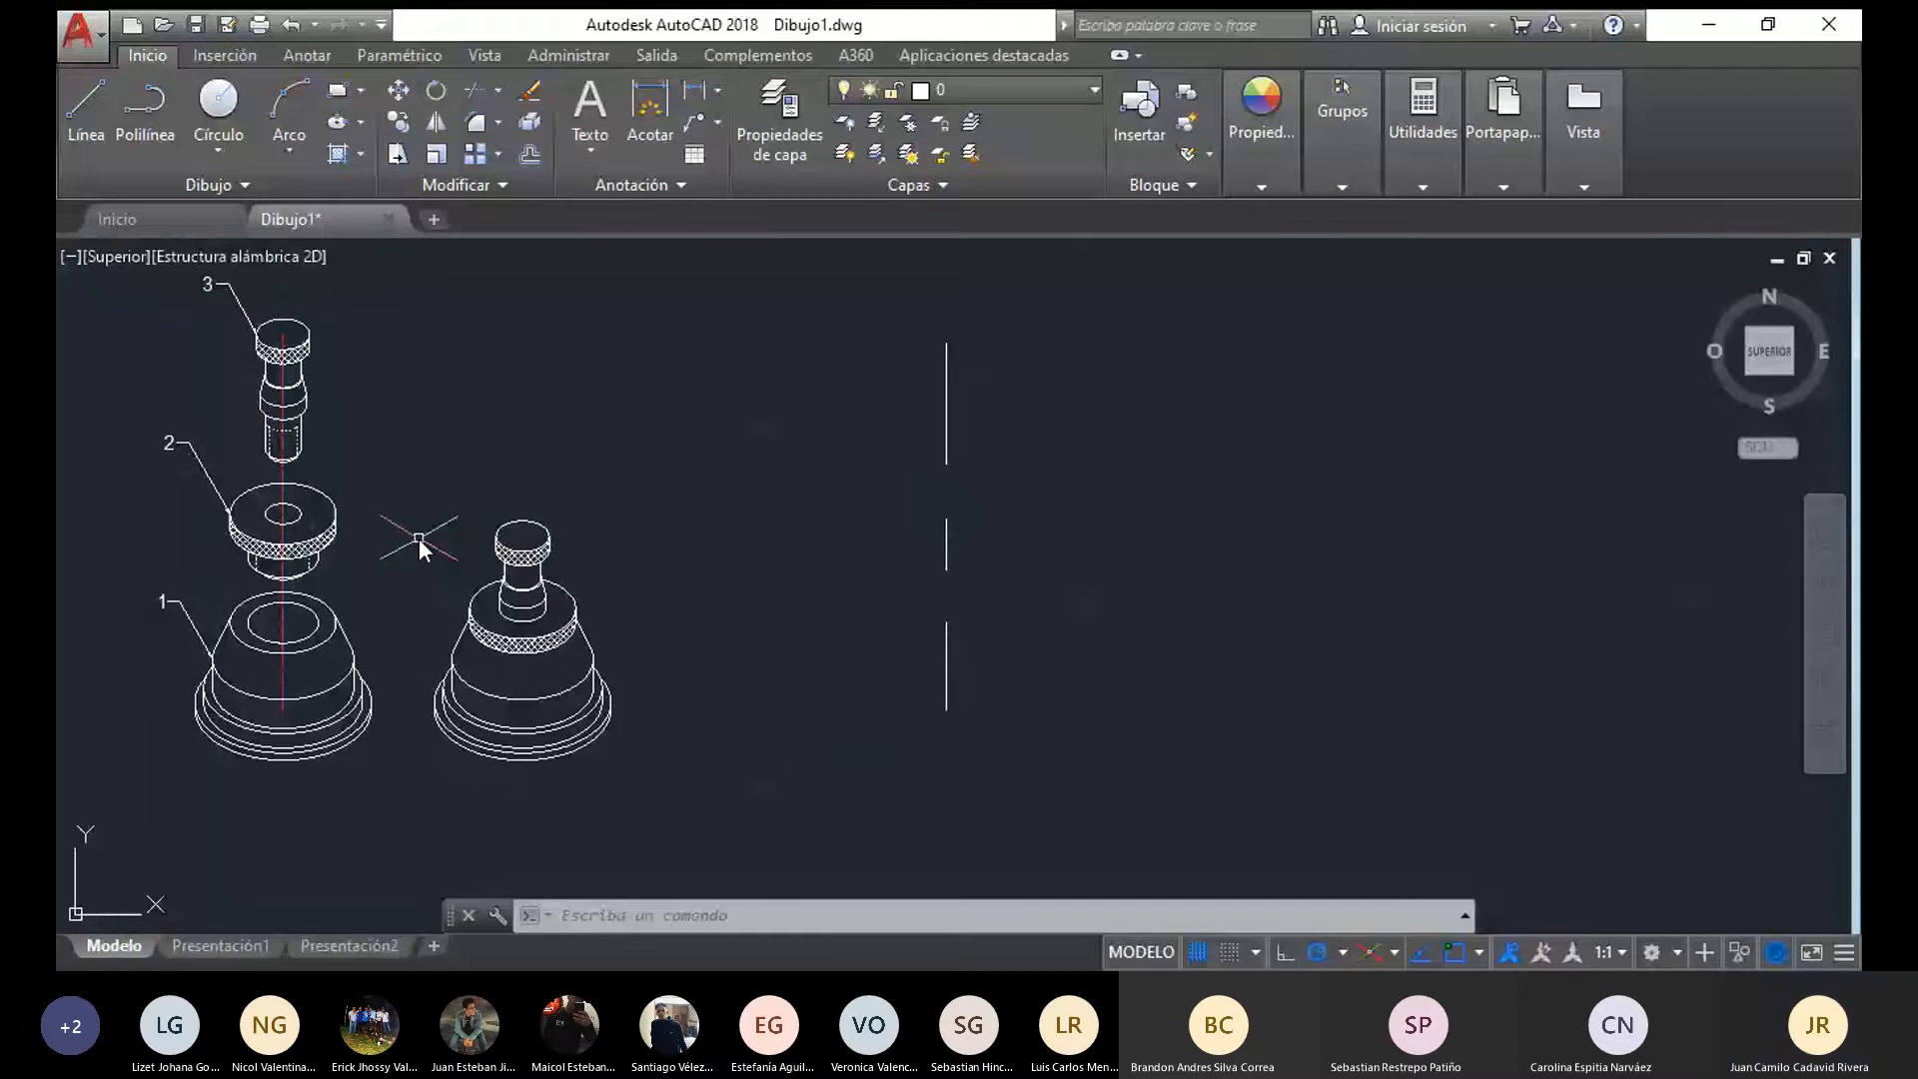
pyautogui.moveTo(415, 544); pyautogui.dragTo(504, 514, button='middle')
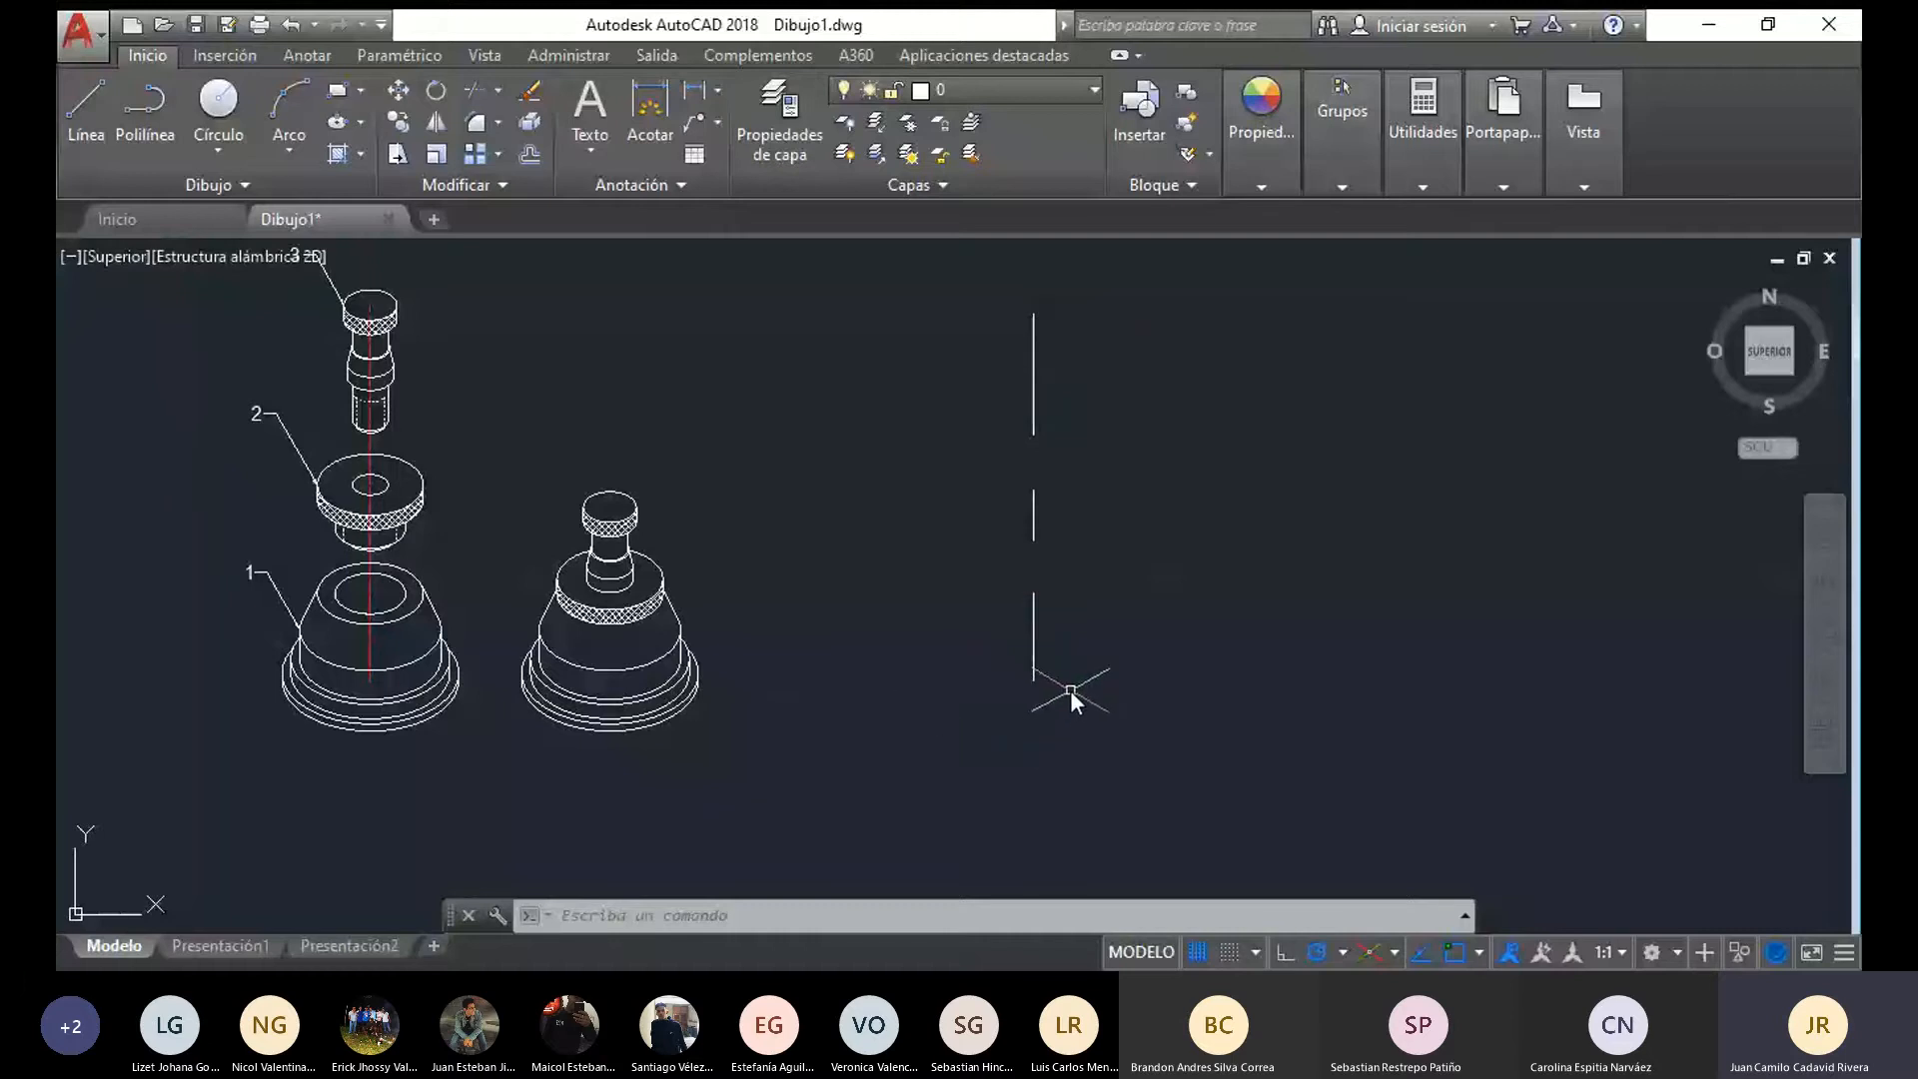
# Draw the half outline of the base's lowest tier from the axis's lower end, 50 wide and 5 high, closing back at the axis
pyautogui.scroll(2, 1070, 687)
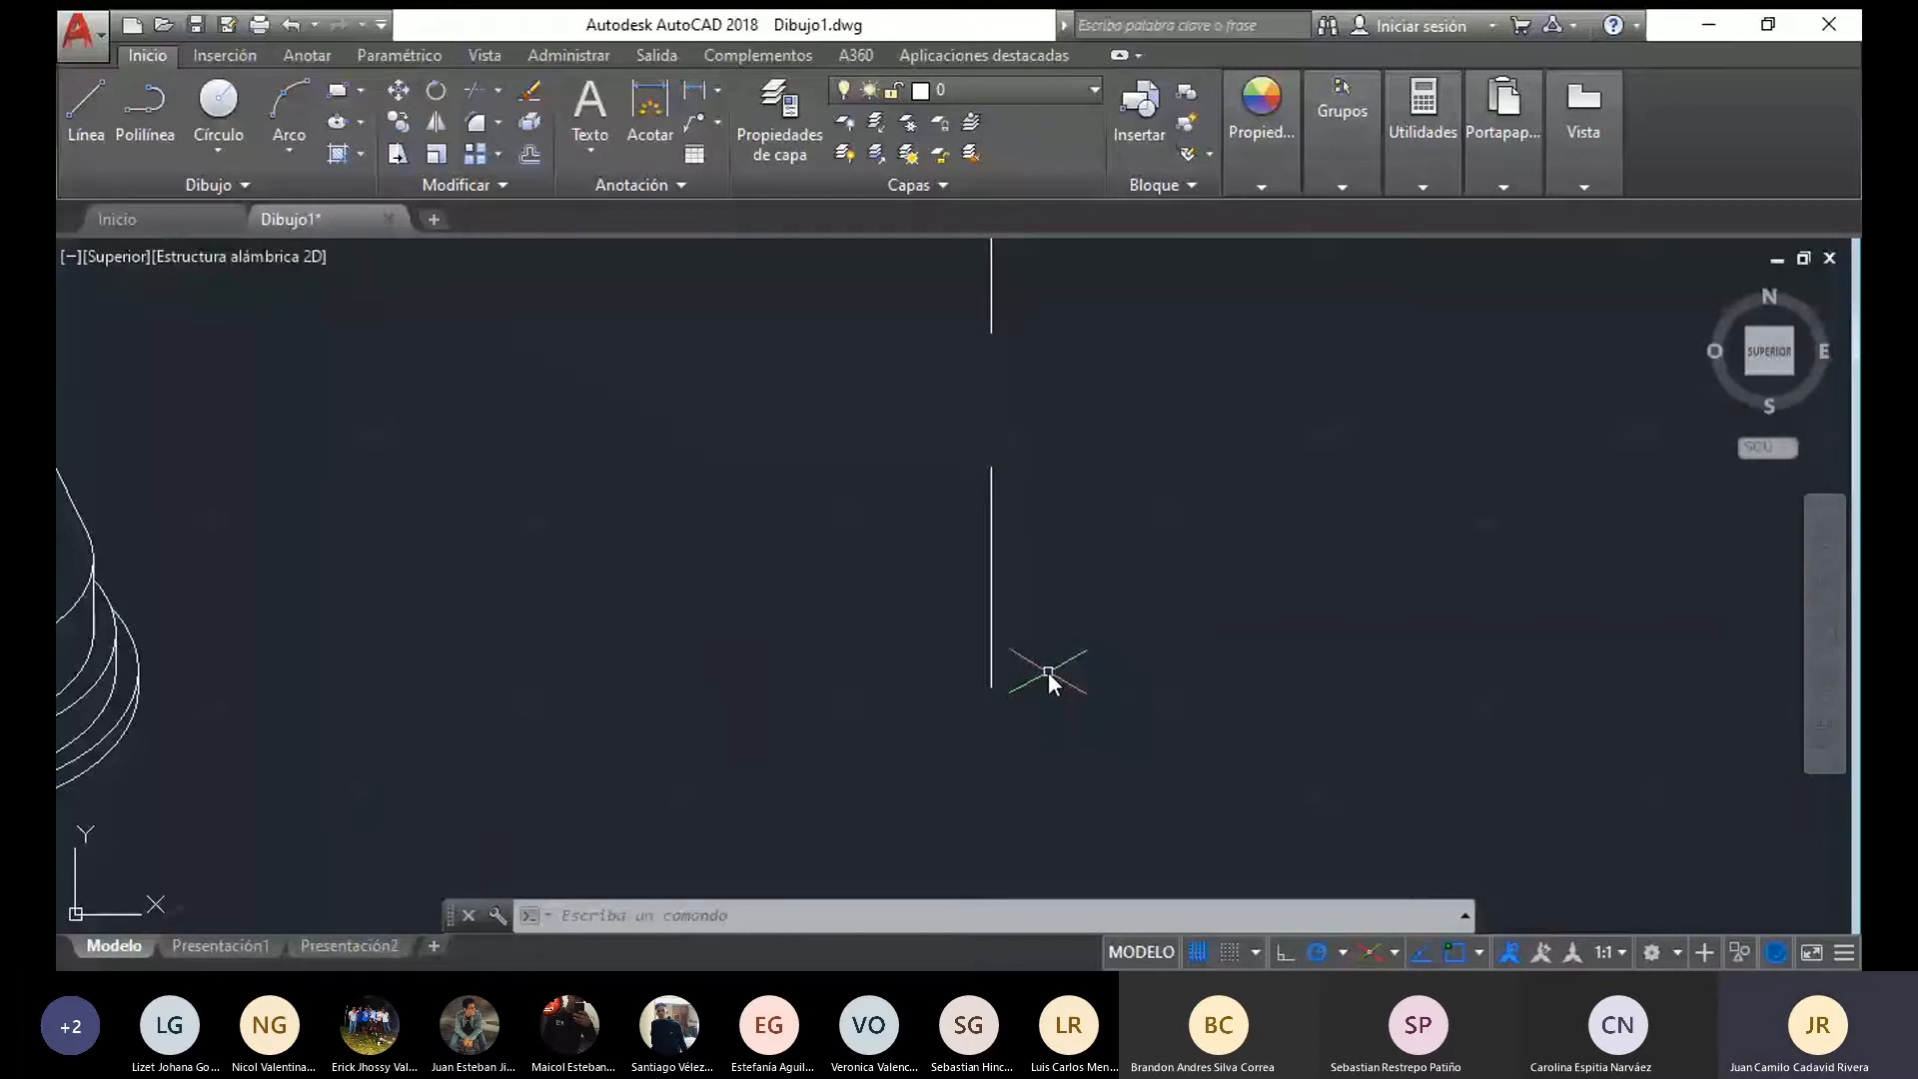
pyautogui.write('l')
pyautogui.press('Return')
pyautogui.click(991, 687)
pyautogui.moveTo(1148, 693); pyautogui.dragTo(999, 686, button='middle')
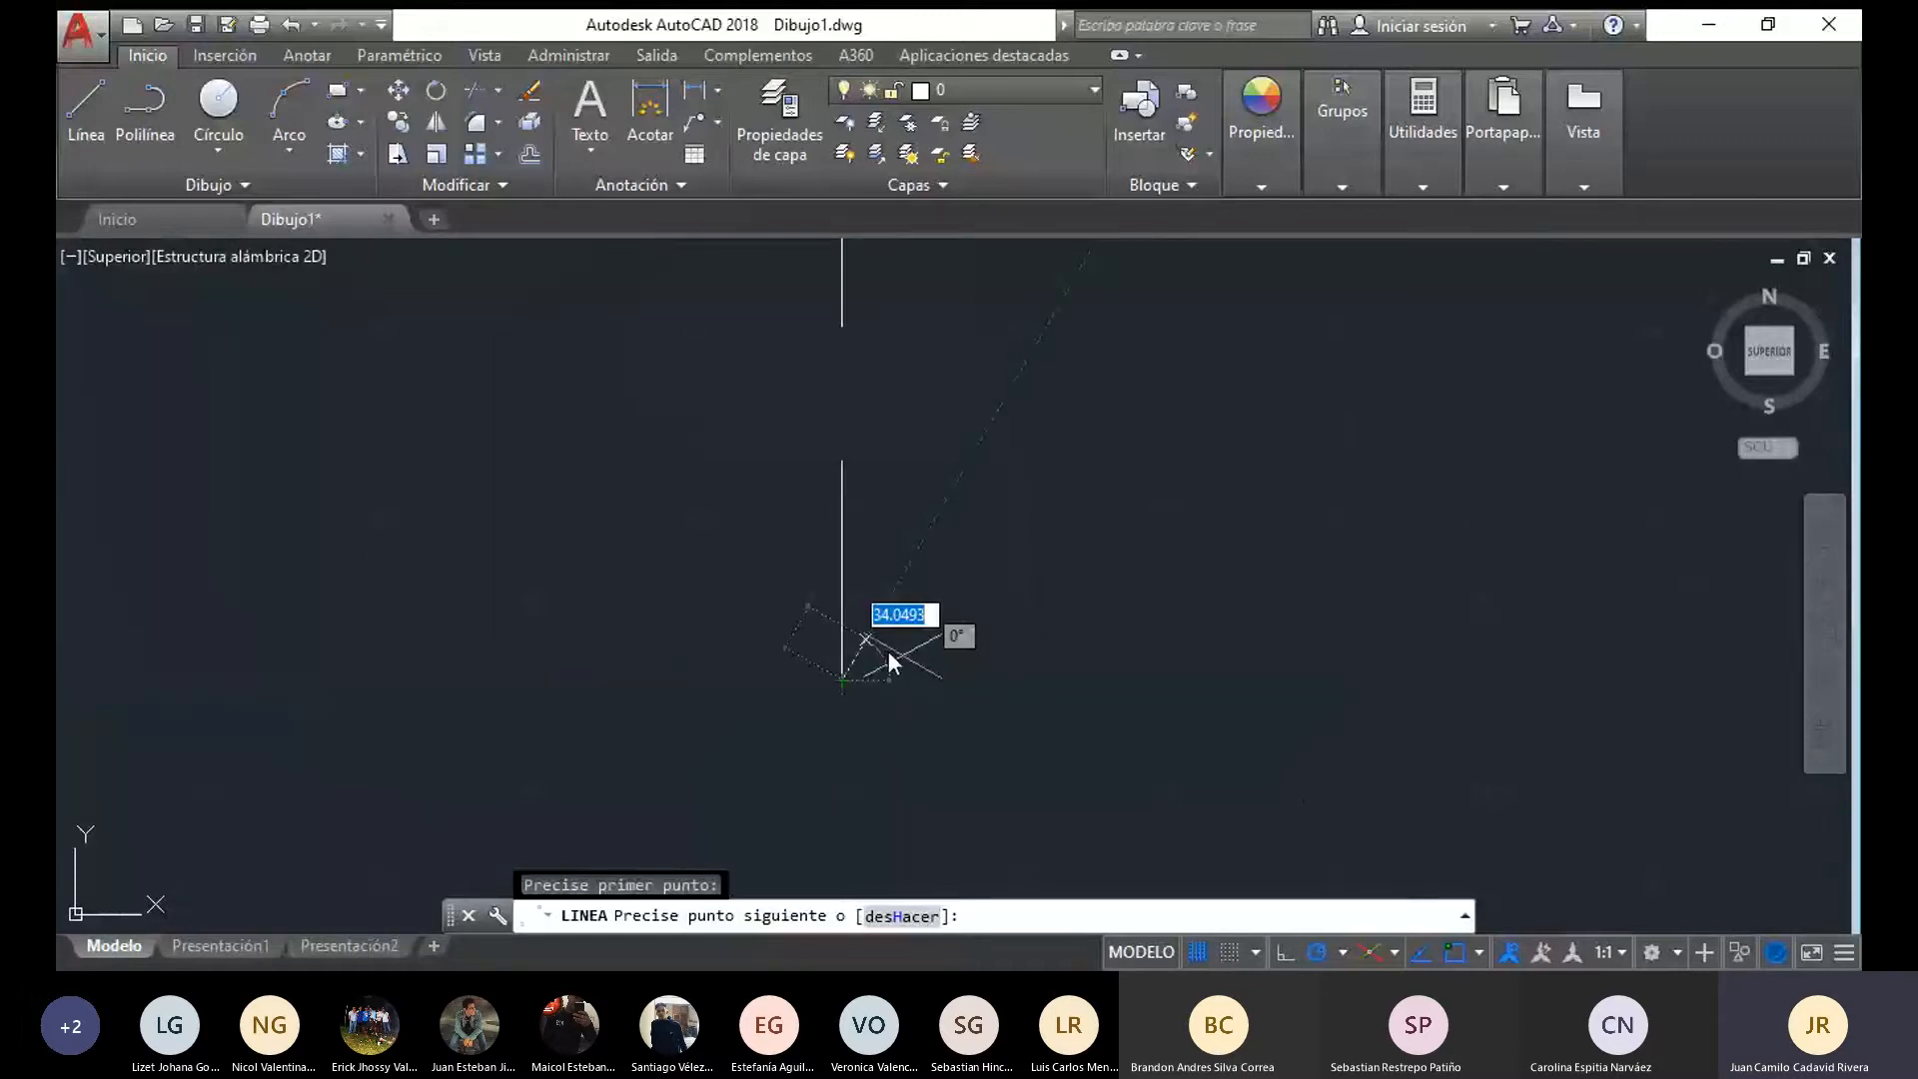
pyautogui.scroll(-4, 1011, 686)
pyautogui.scroll(2, 1012, 687)
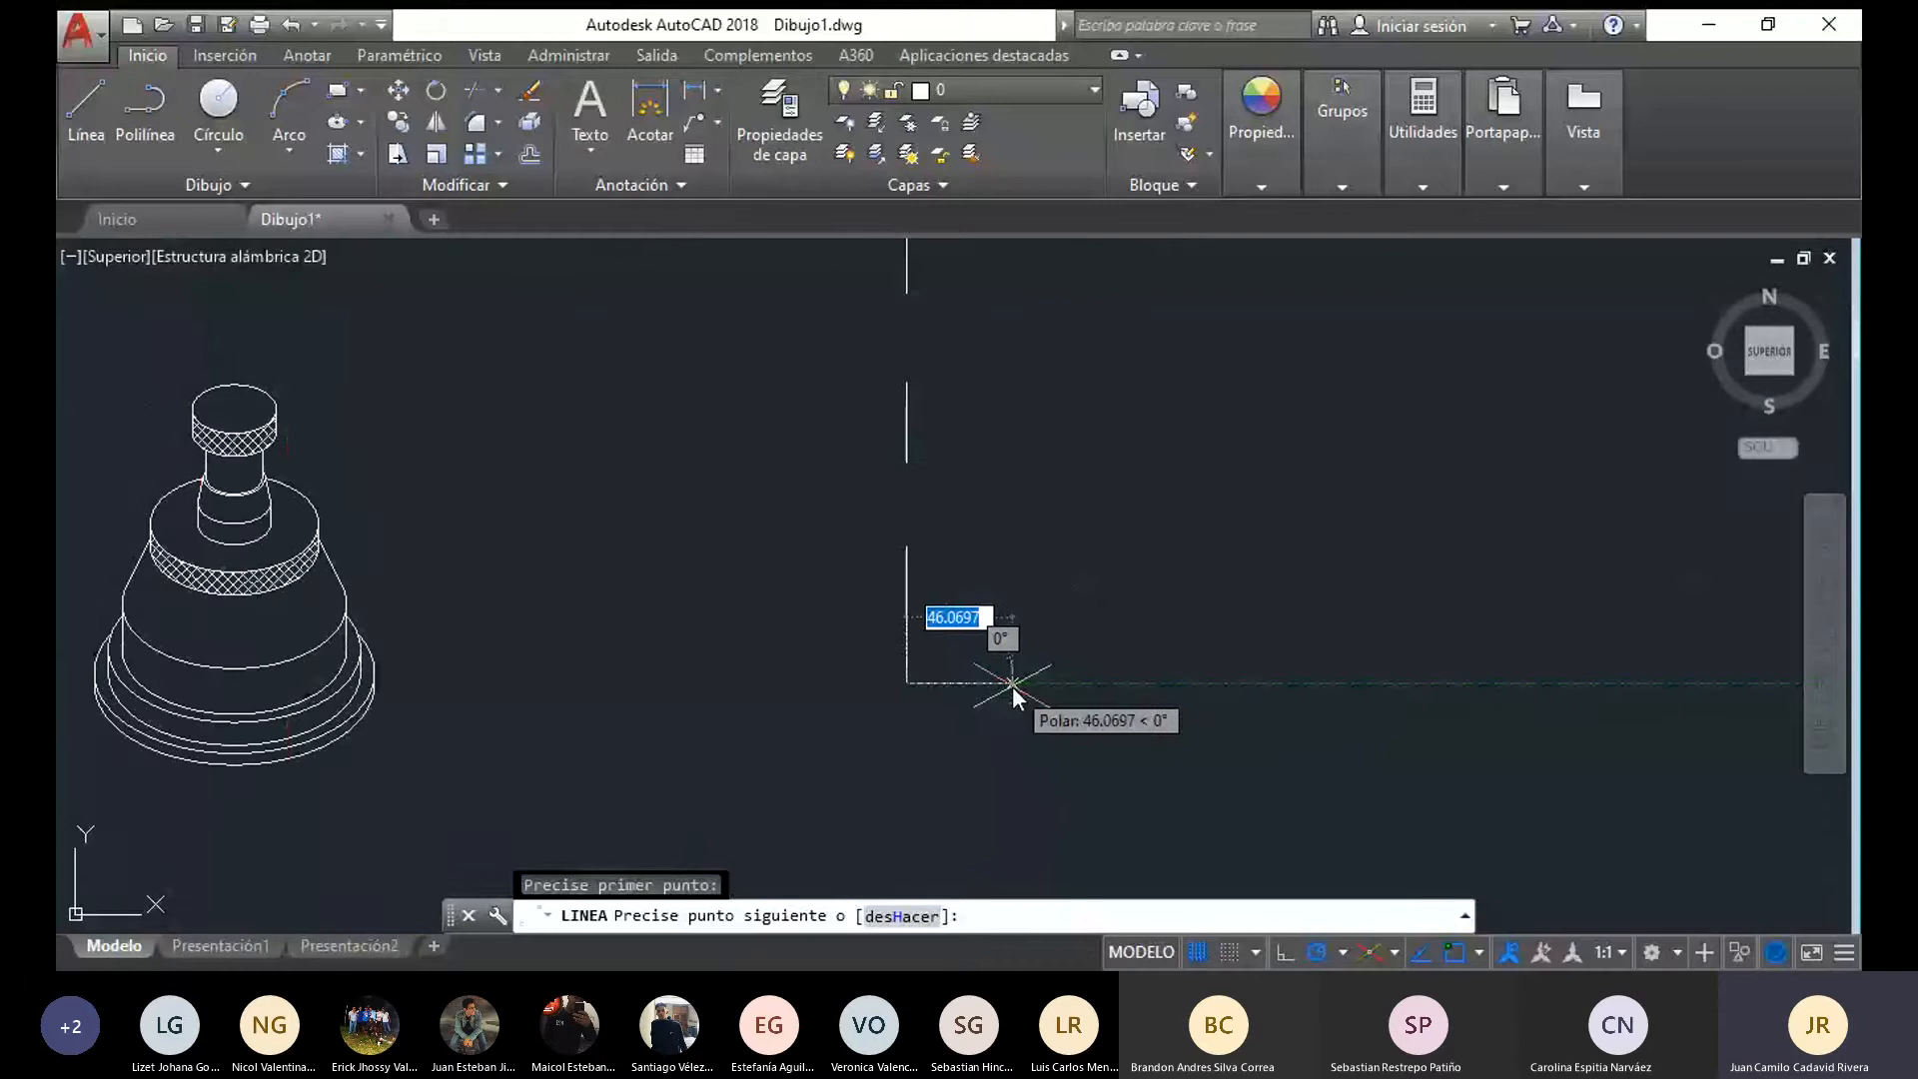
pyautogui.moveTo(1012, 686); pyautogui.dragTo(1012, 687, button='middle')
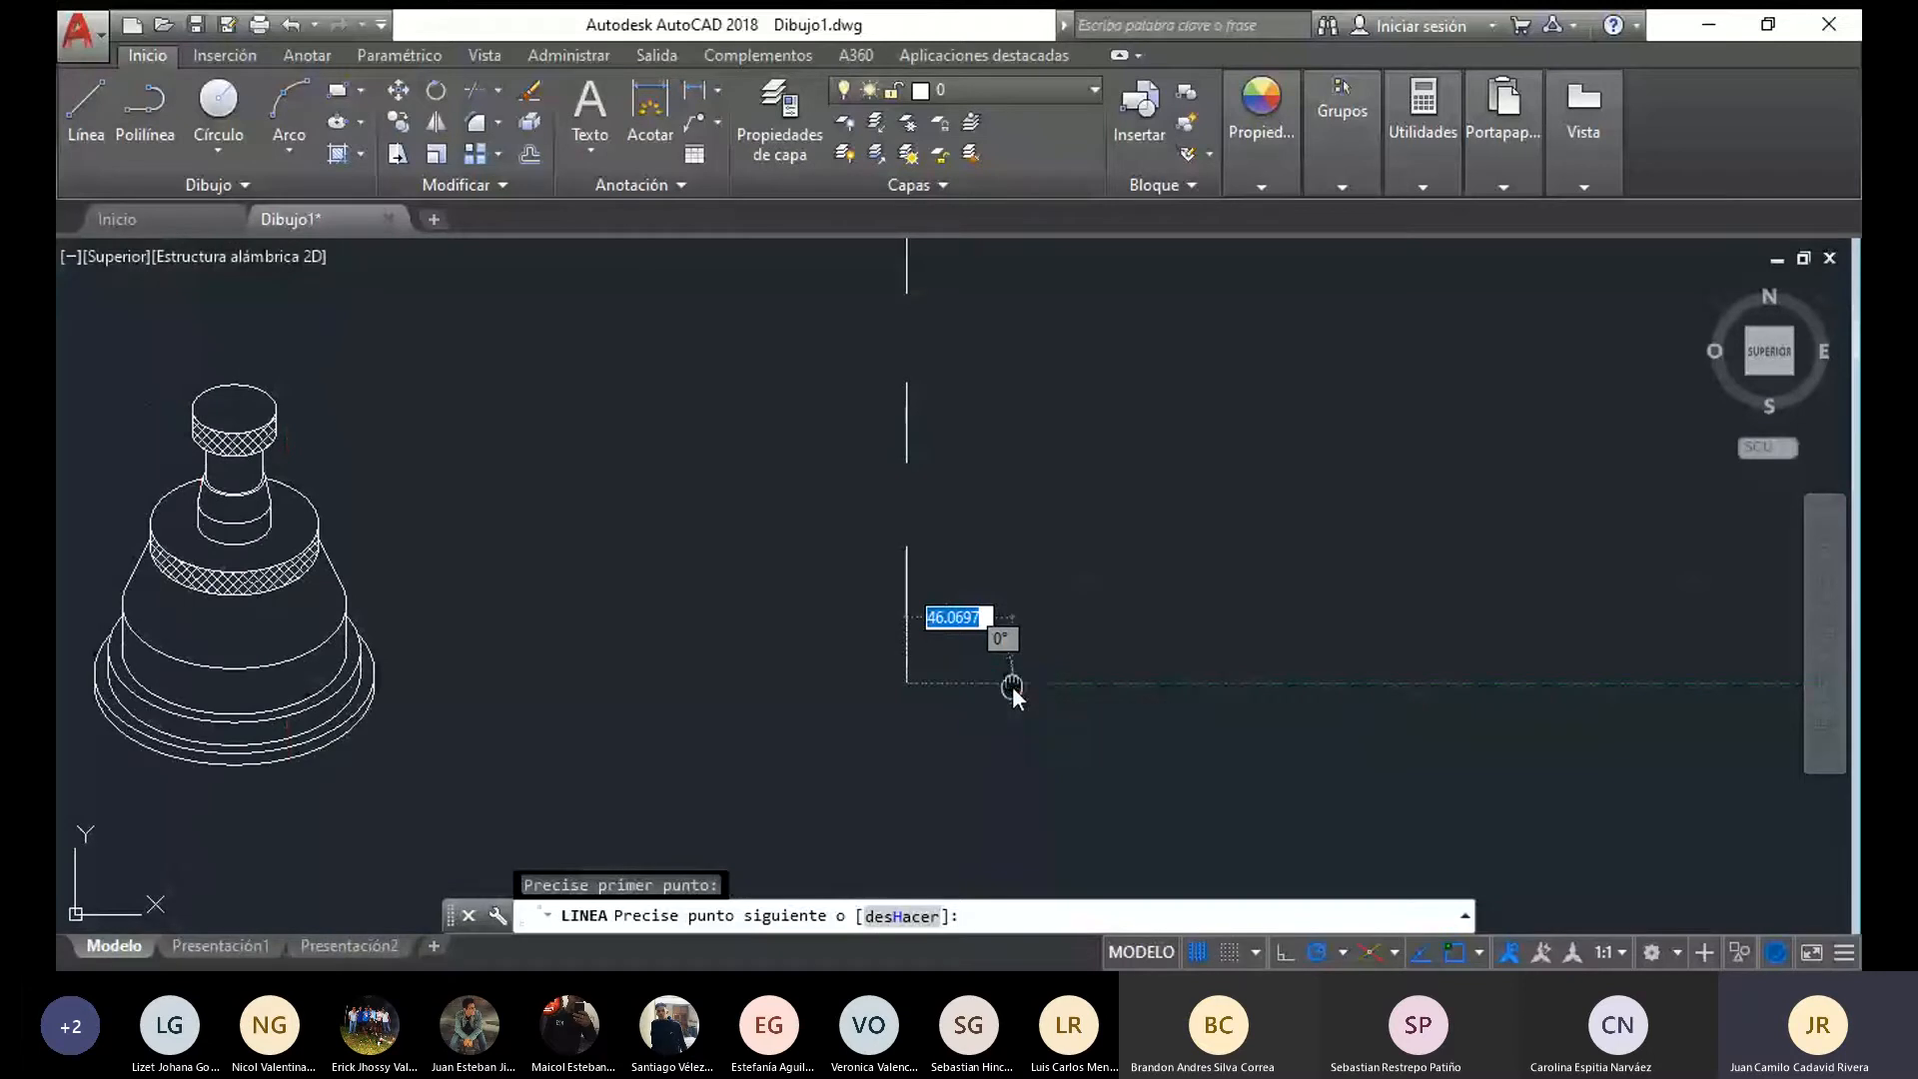
pyautogui.moveTo(1012, 687); pyautogui.dragTo(1124, 651, button='middle')
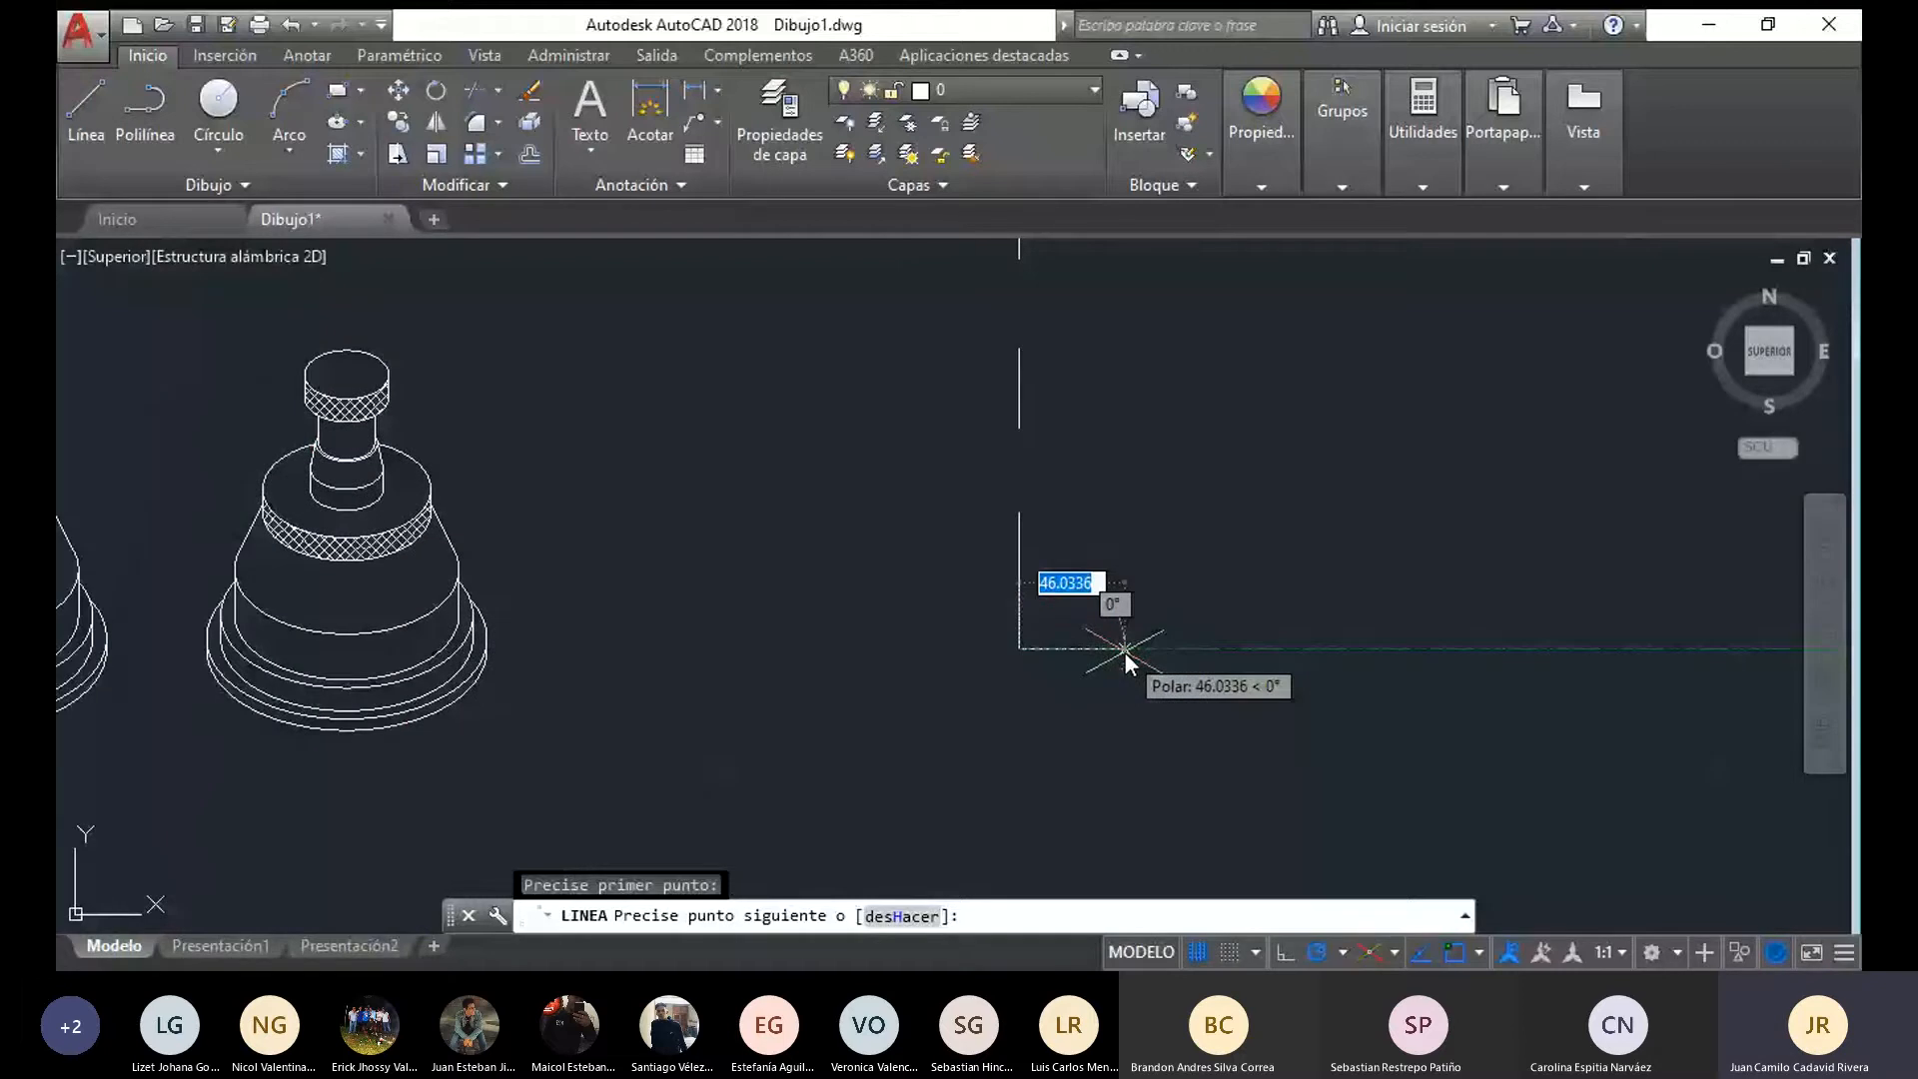
pyautogui.write('50')
pyautogui.press('Return')
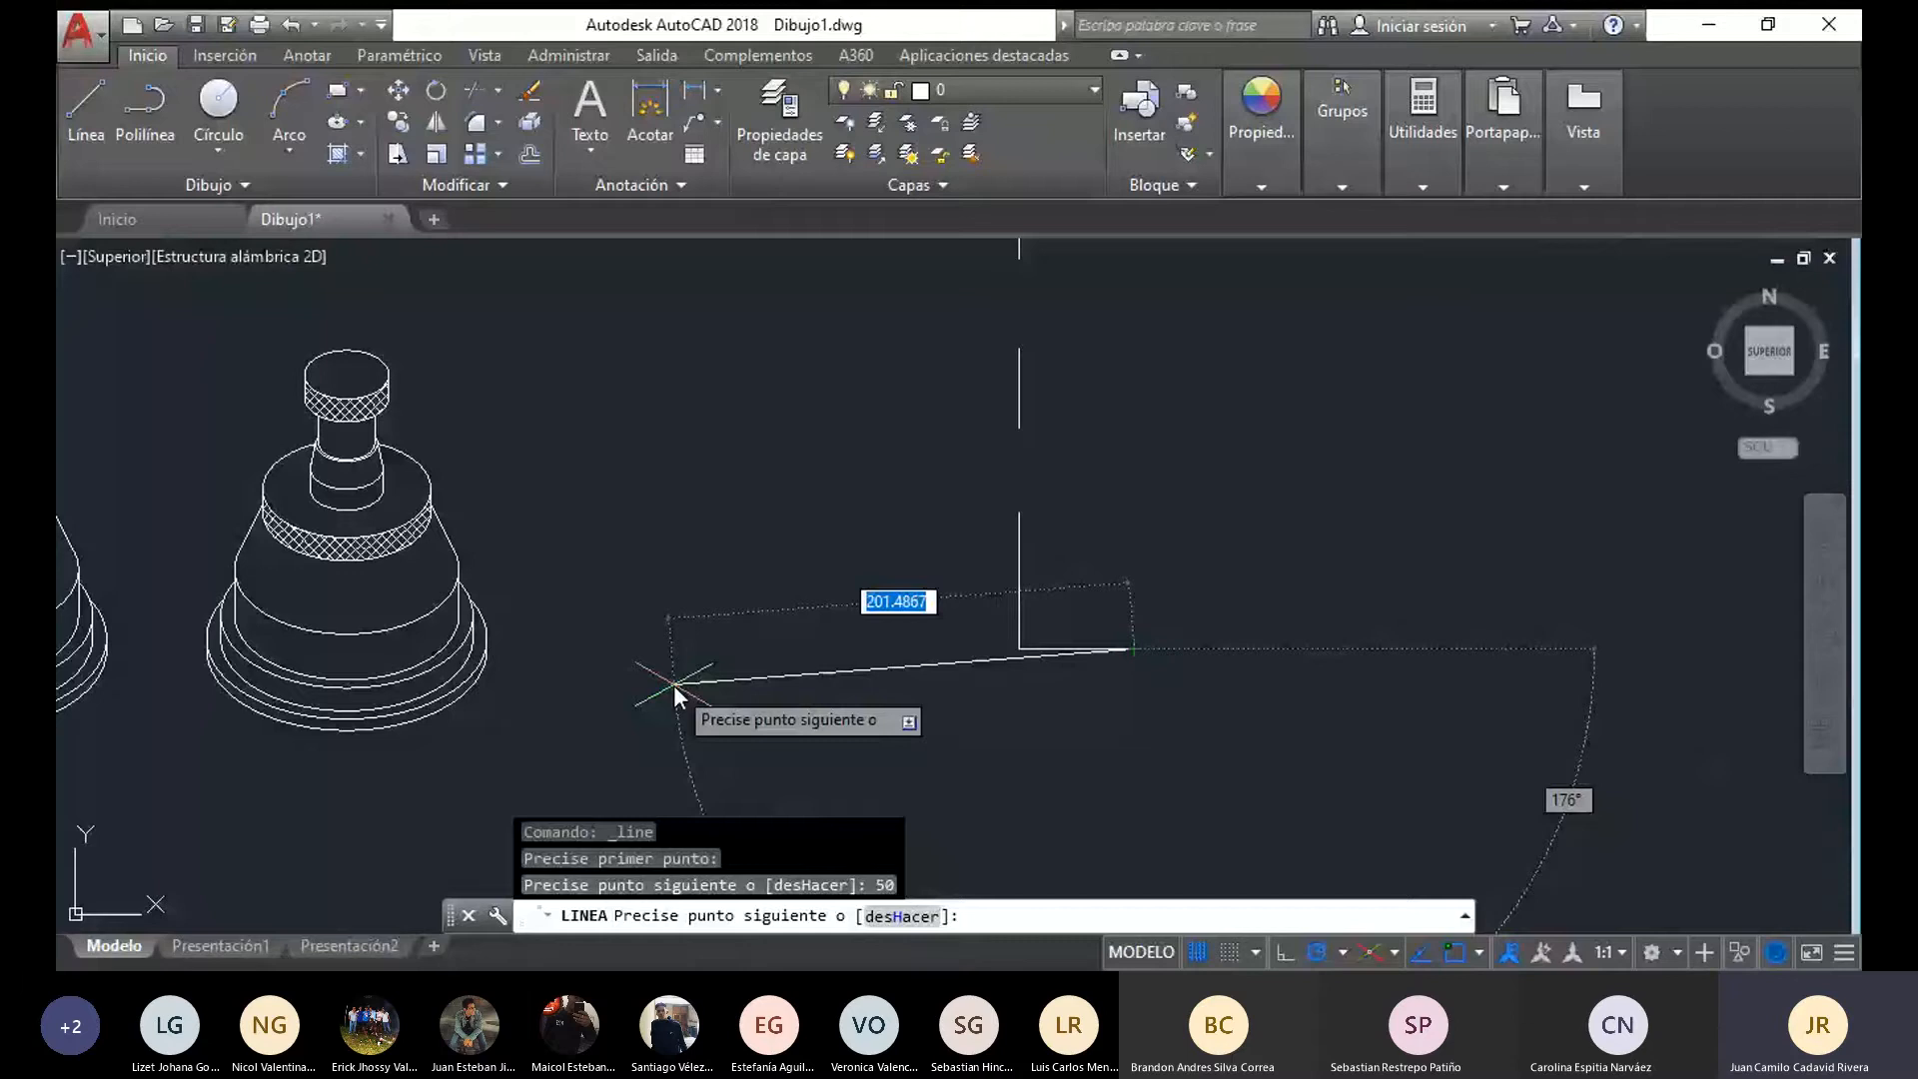
pyautogui.write('5')
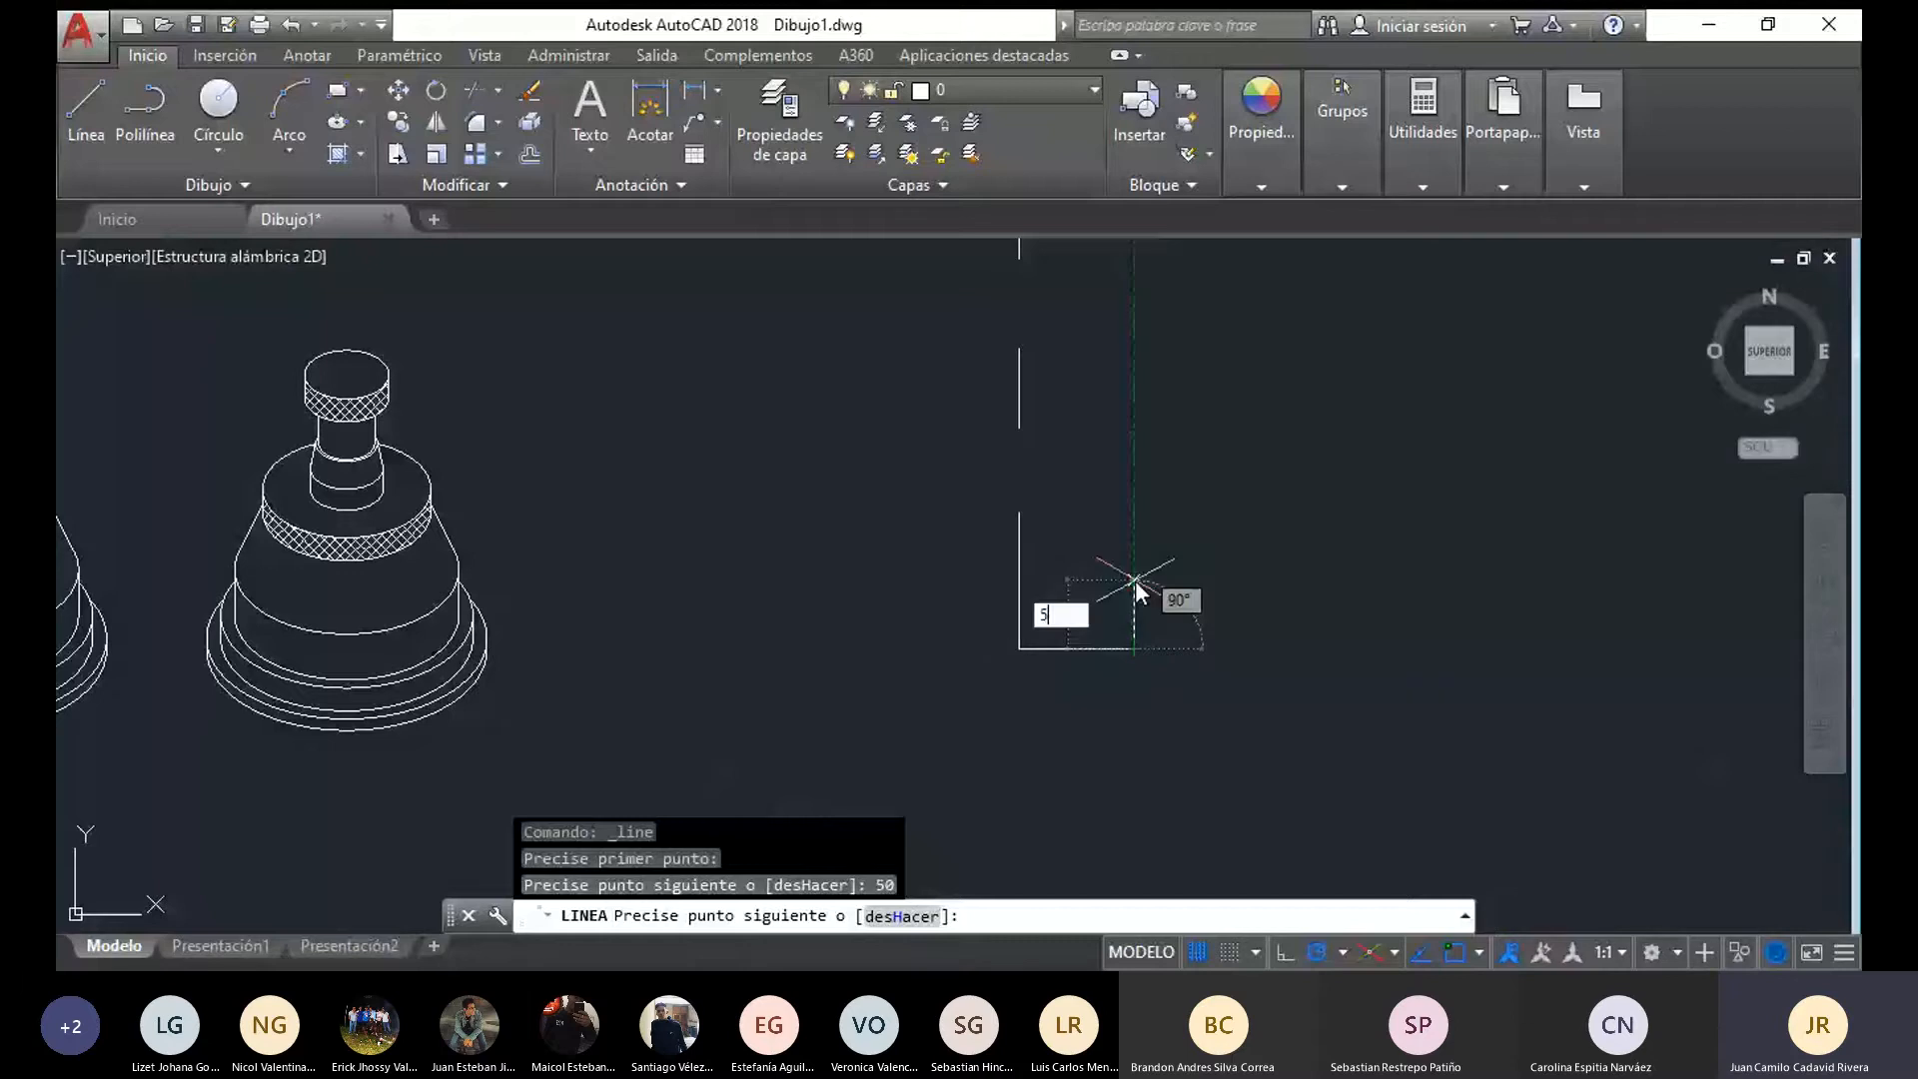
pyautogui.press('Return')
pyautogui.scroll(5, 1017, 632)
pyautogui.click(1023, 647)
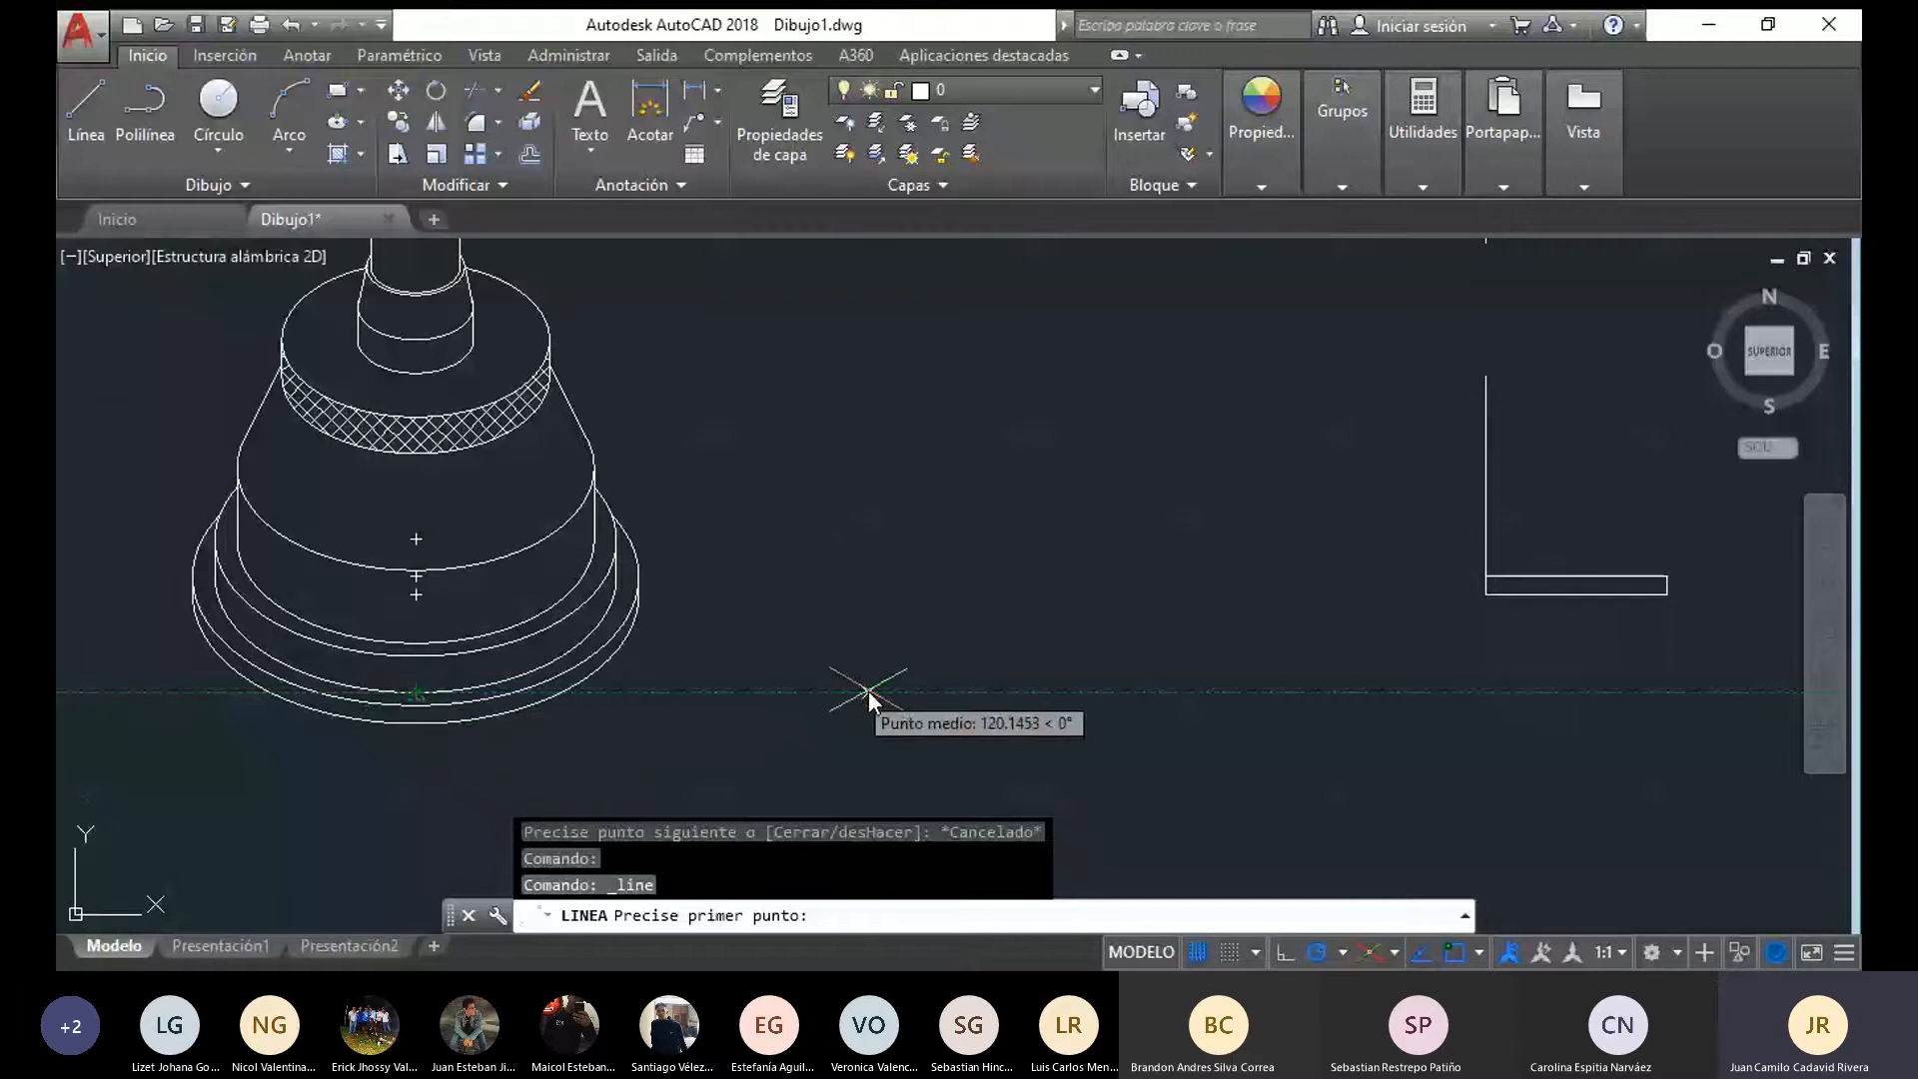
# Draw the second tier of the base's half profile above the first, 45 wide, ending at the next reference point on the axis
pyautogui.moveTo(867, 692); pyautogui.dragTo(457, 693, button='middle')
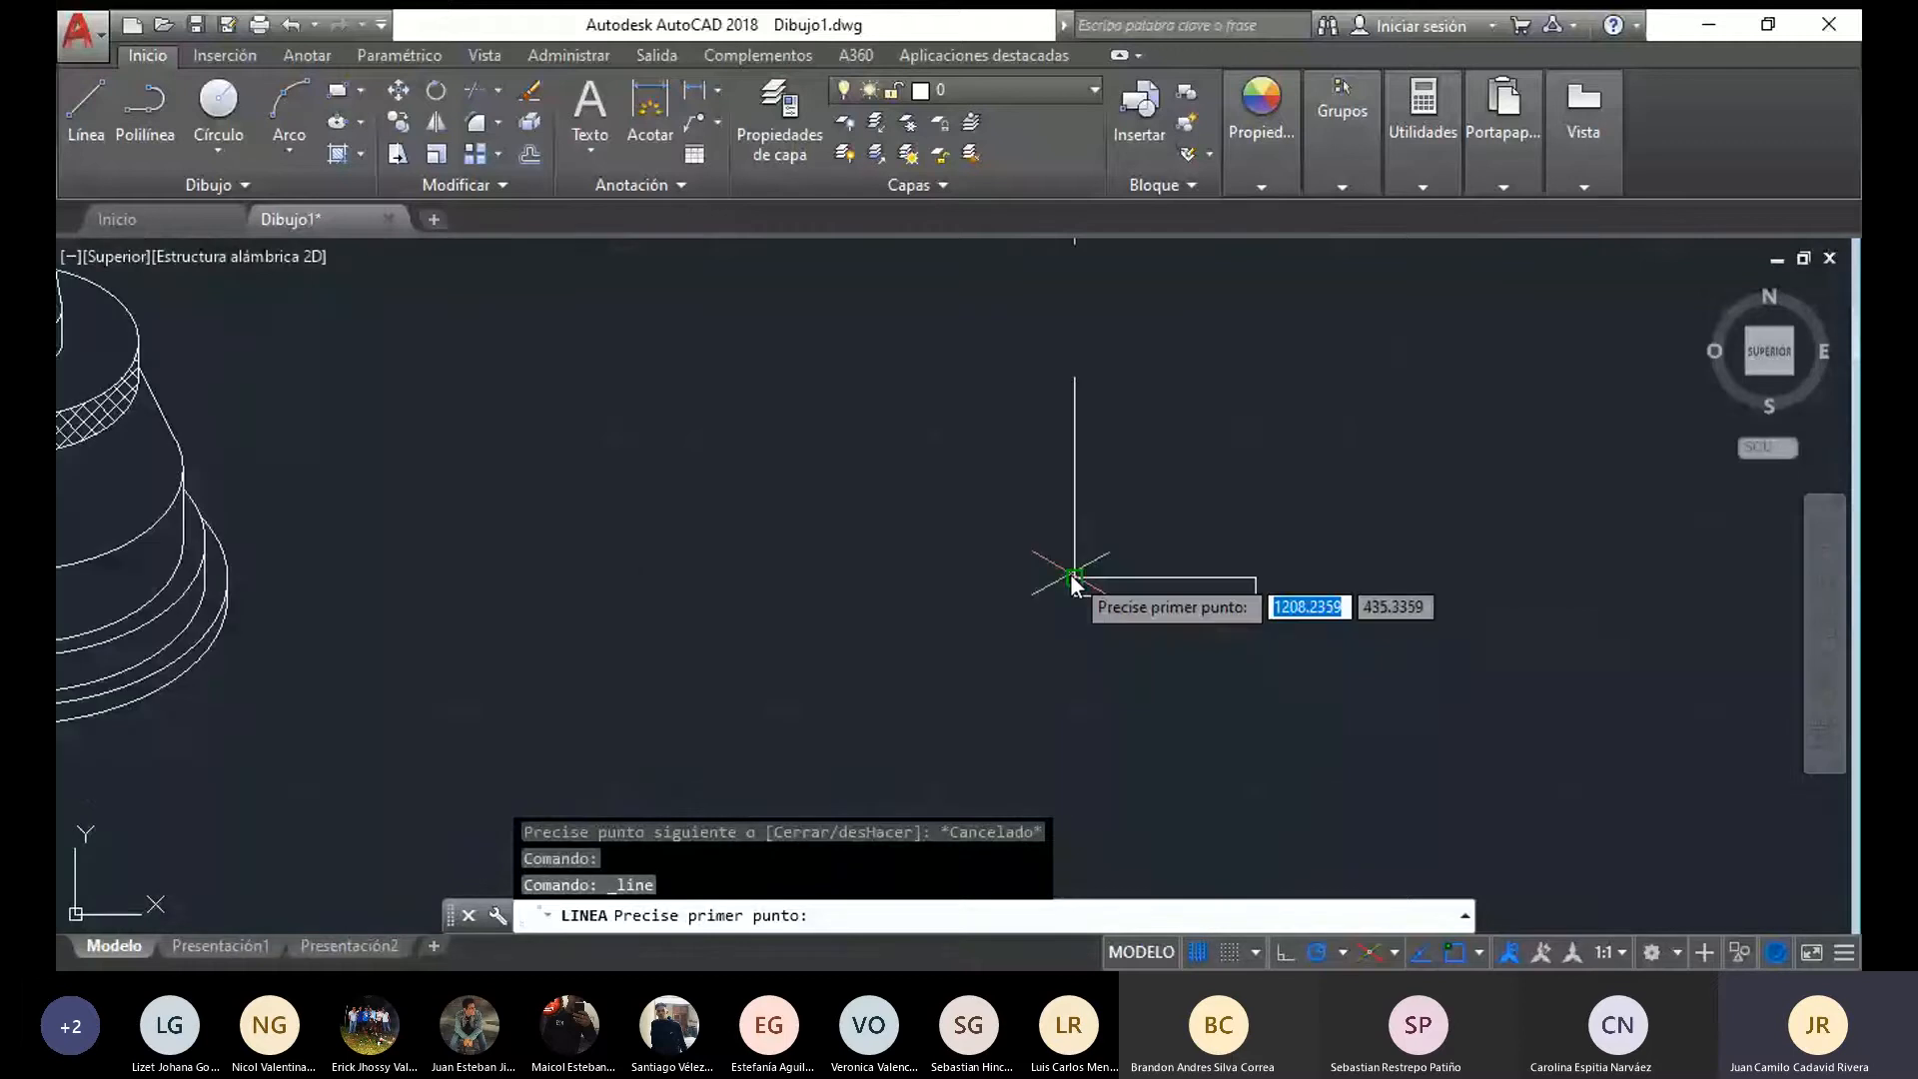
pyautogui.click(1072, 580)
pyautogui.write('4')
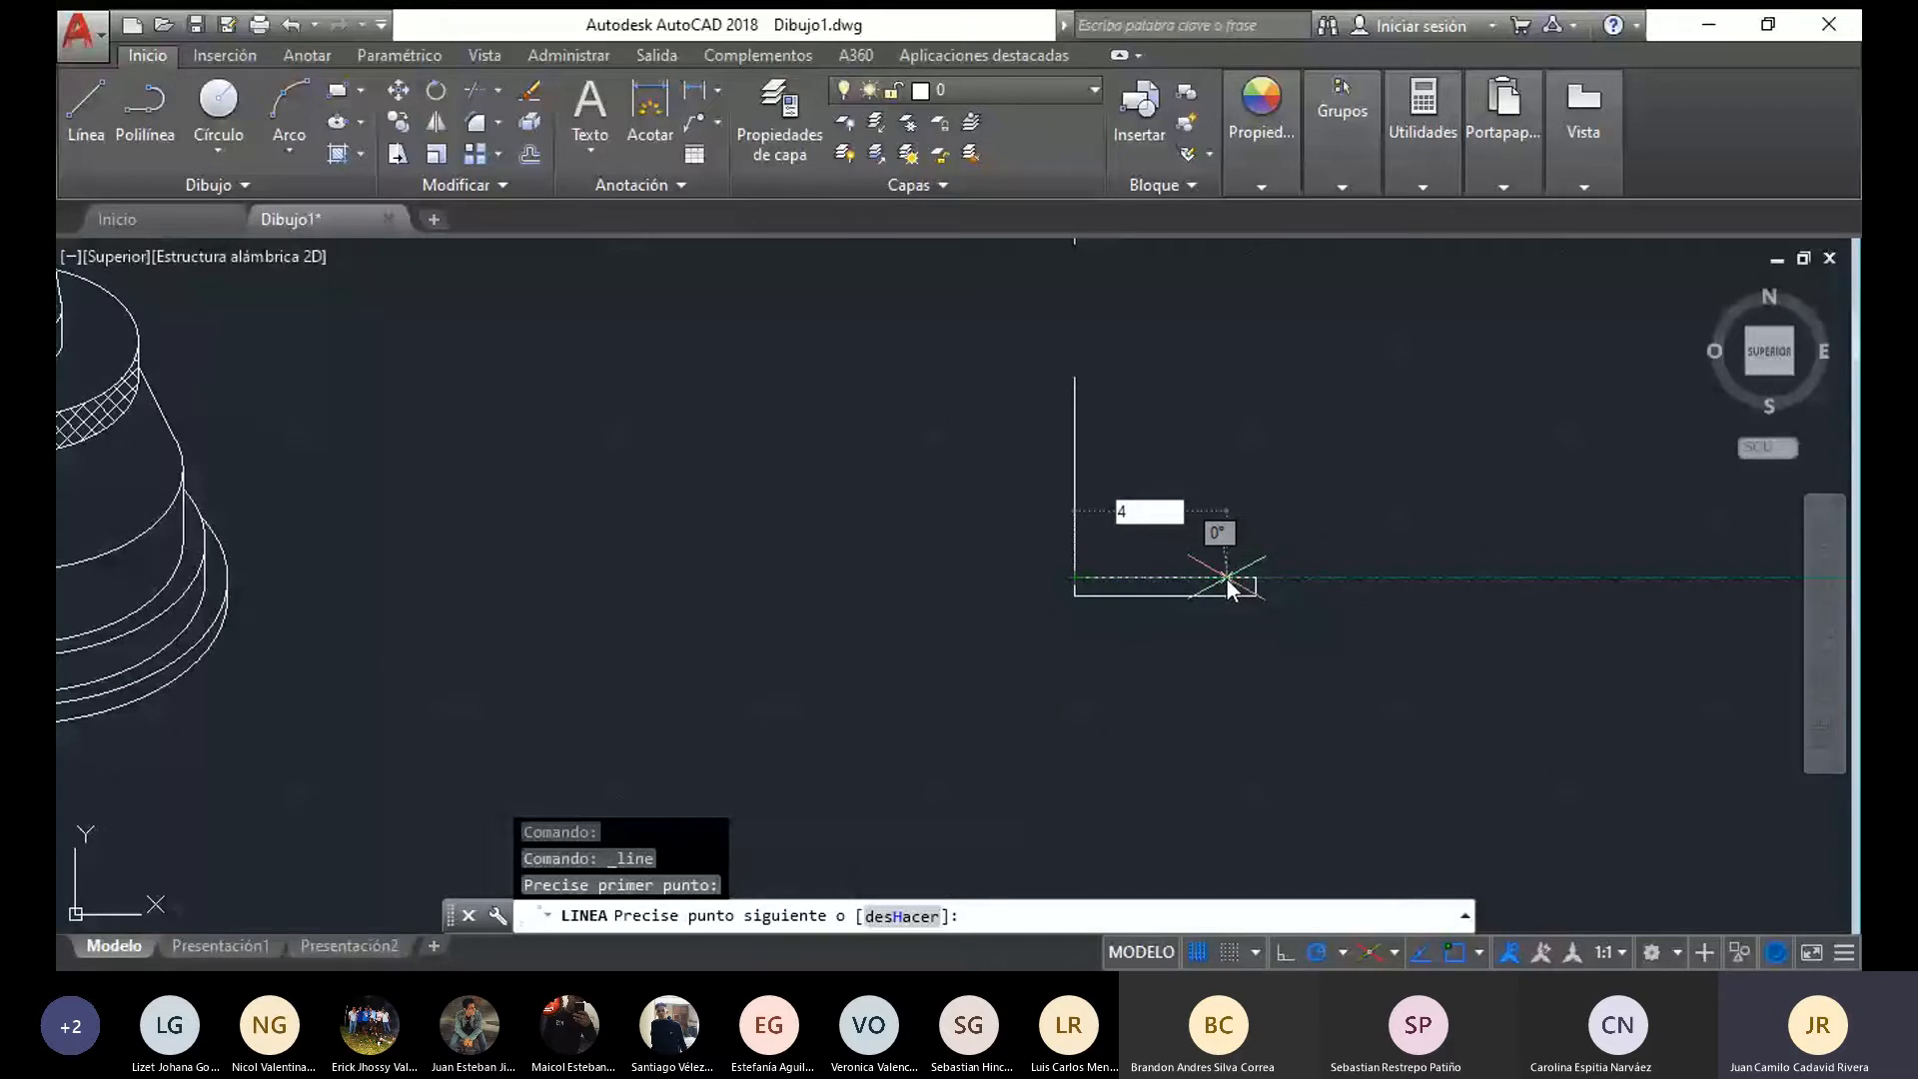
pyautogui.write('5')
pyautogui.press('Return')
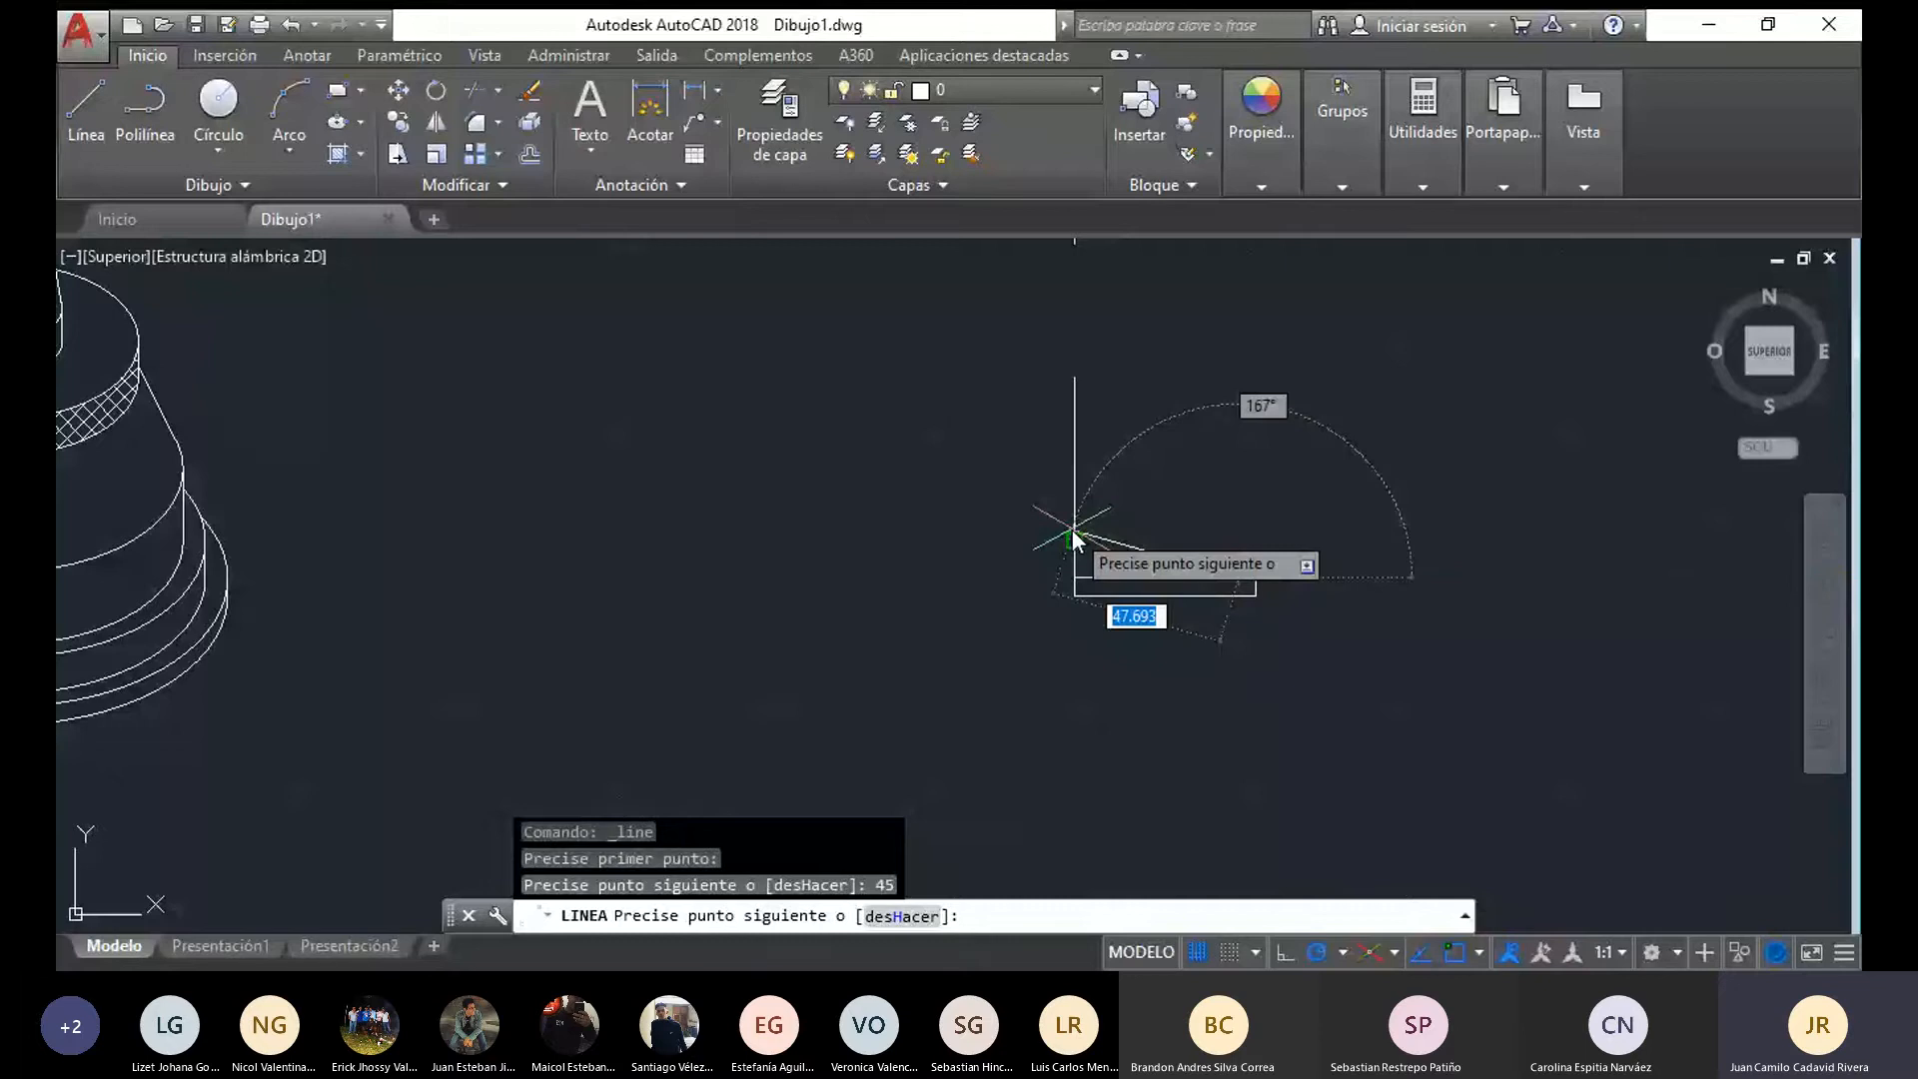
pyautogui.click(1239, 541)
pyautogui.click(1075, 540)
pyautogui.press('Escape')
# Draw the third tier of the base's half profile, 40 wide and 20 high, closing back at the axis
pyautogui.moveTo(604, 614); pyautogui.dragTo(891, 622, button='middle')
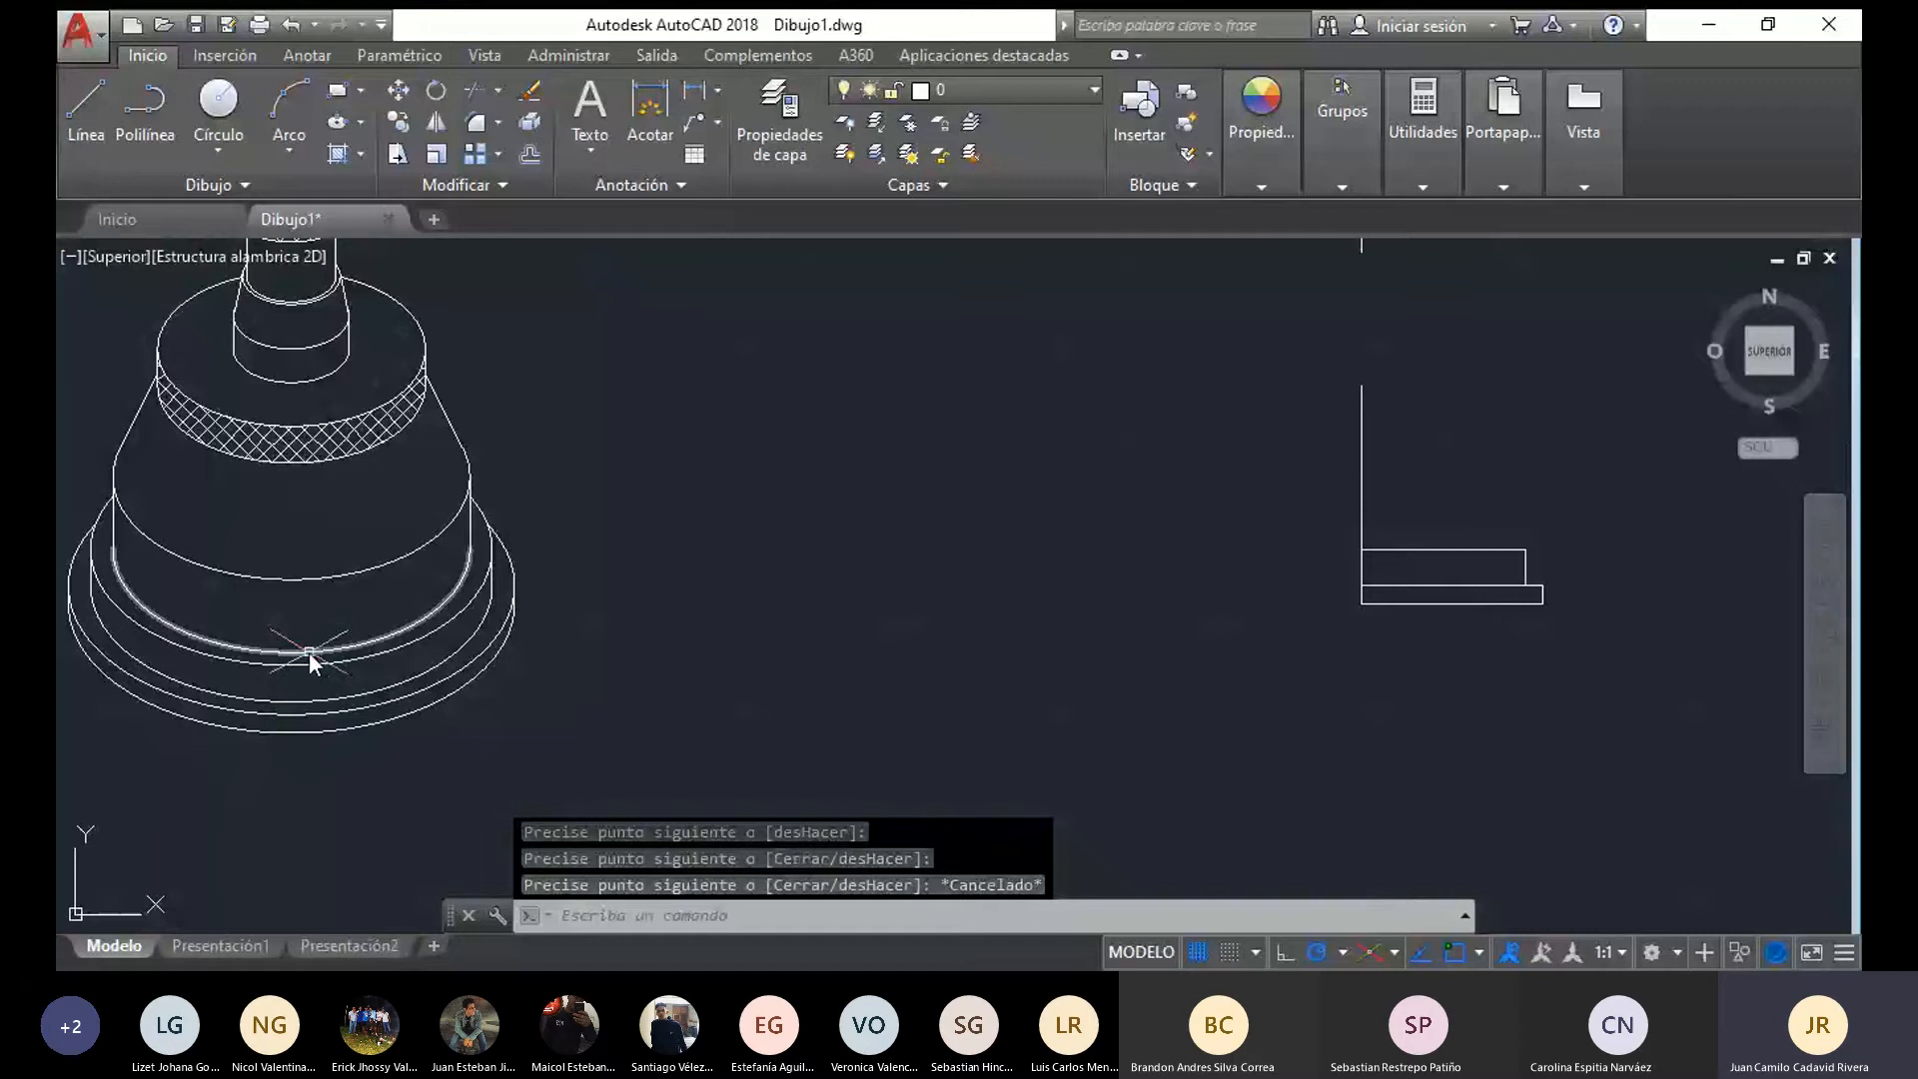
pyautogui.press('space')
pyautogui.moveTo(1089, 585); pyautogui.dragTo(674, 583, button='middle')
pyautogui.click(947, 547)
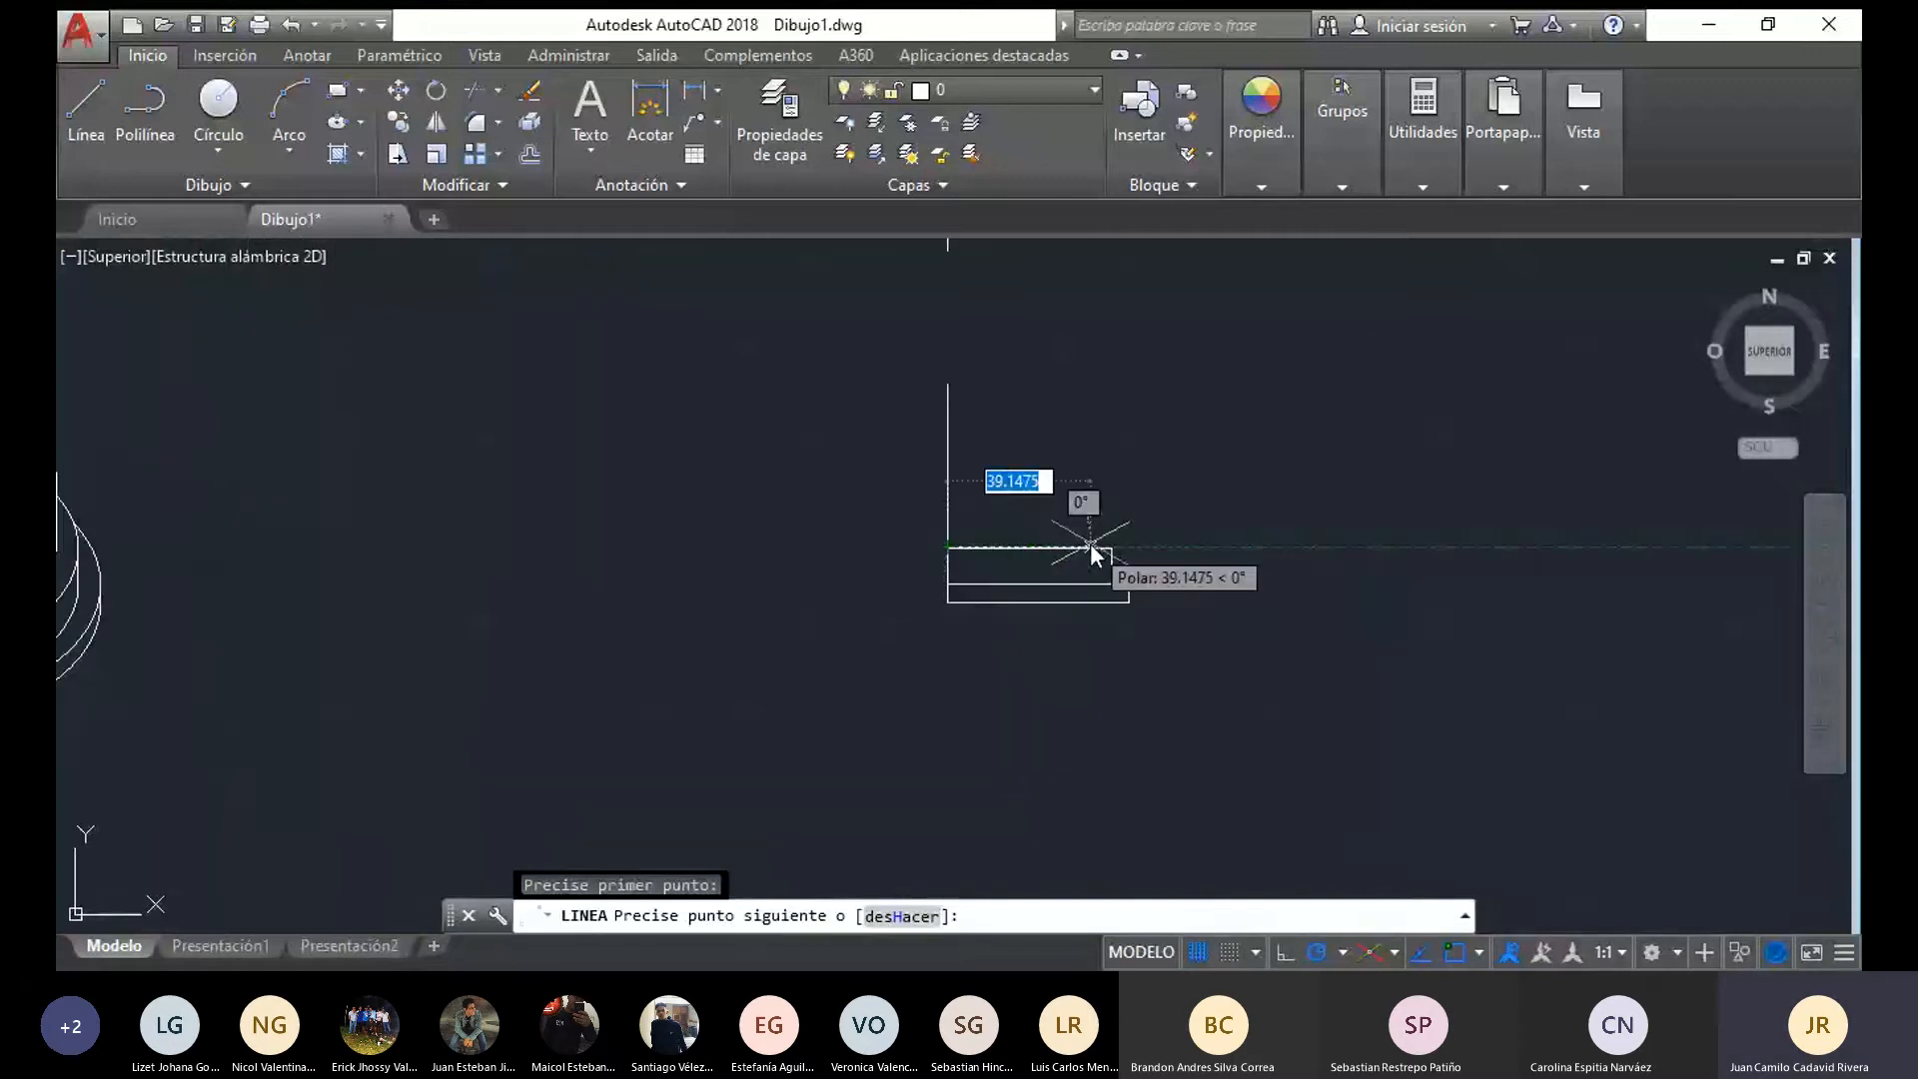
pyautogui.write('40')
pyautogui.press('Return')
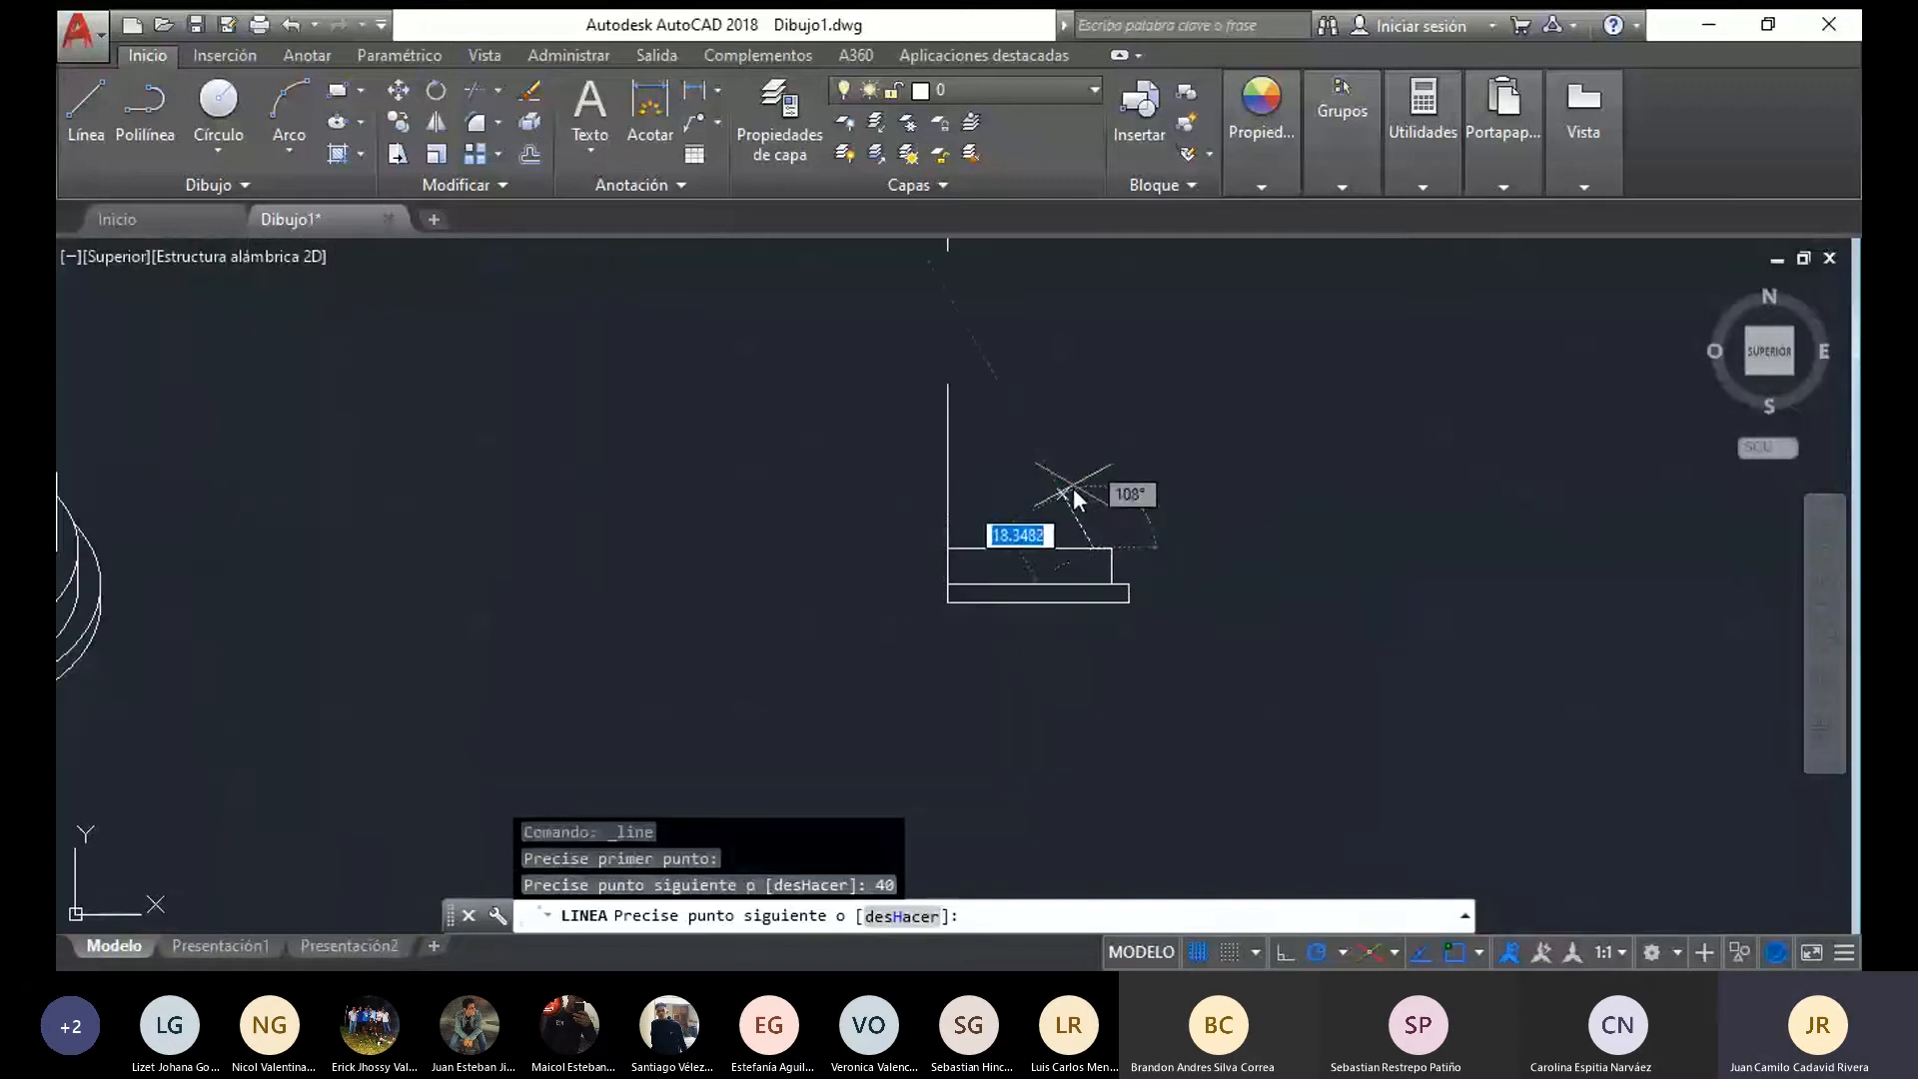
pyautogui.scroll(-3, 1099, 462)
pyautogui.moveTo(1101, 476); pyautogui.dragTo(1133, 481, button='middle')
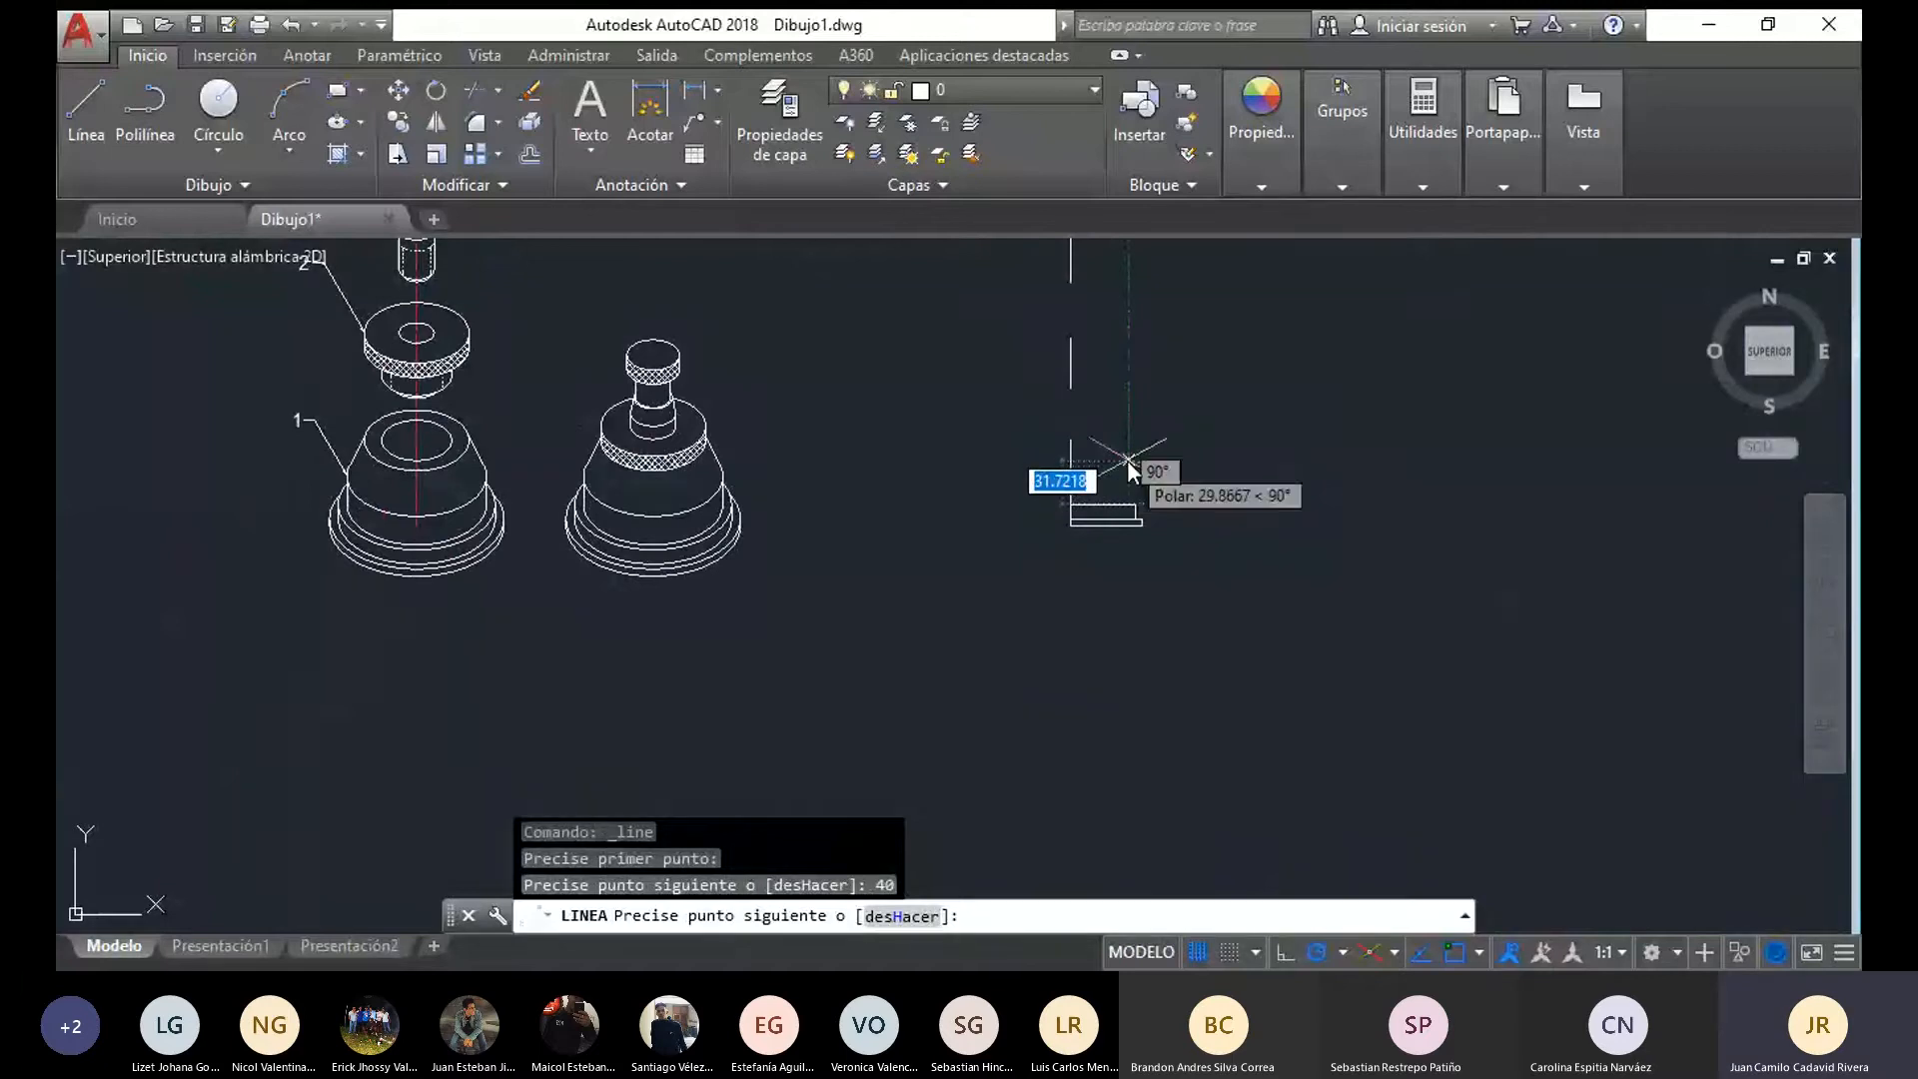
pyautogui.scroll(3, 1129, 467)
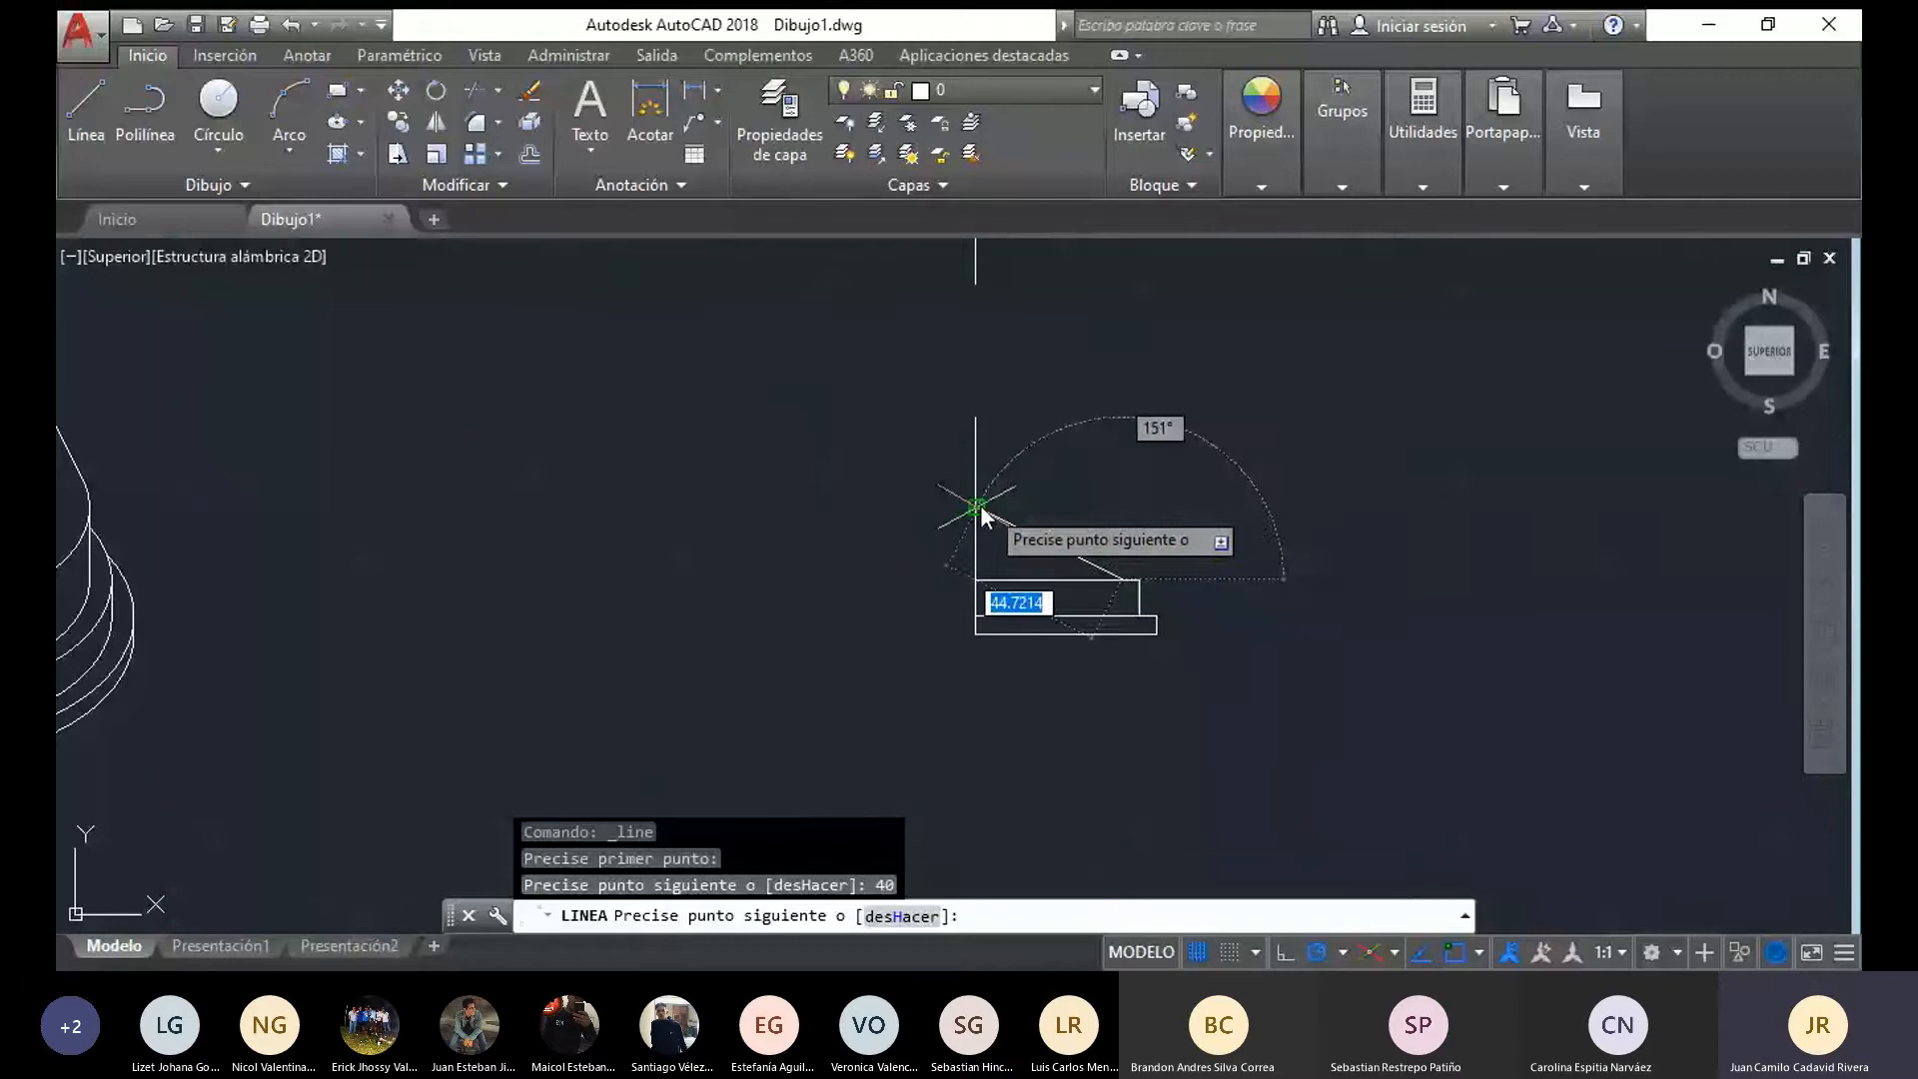
pyautogui.click(1117, 509)
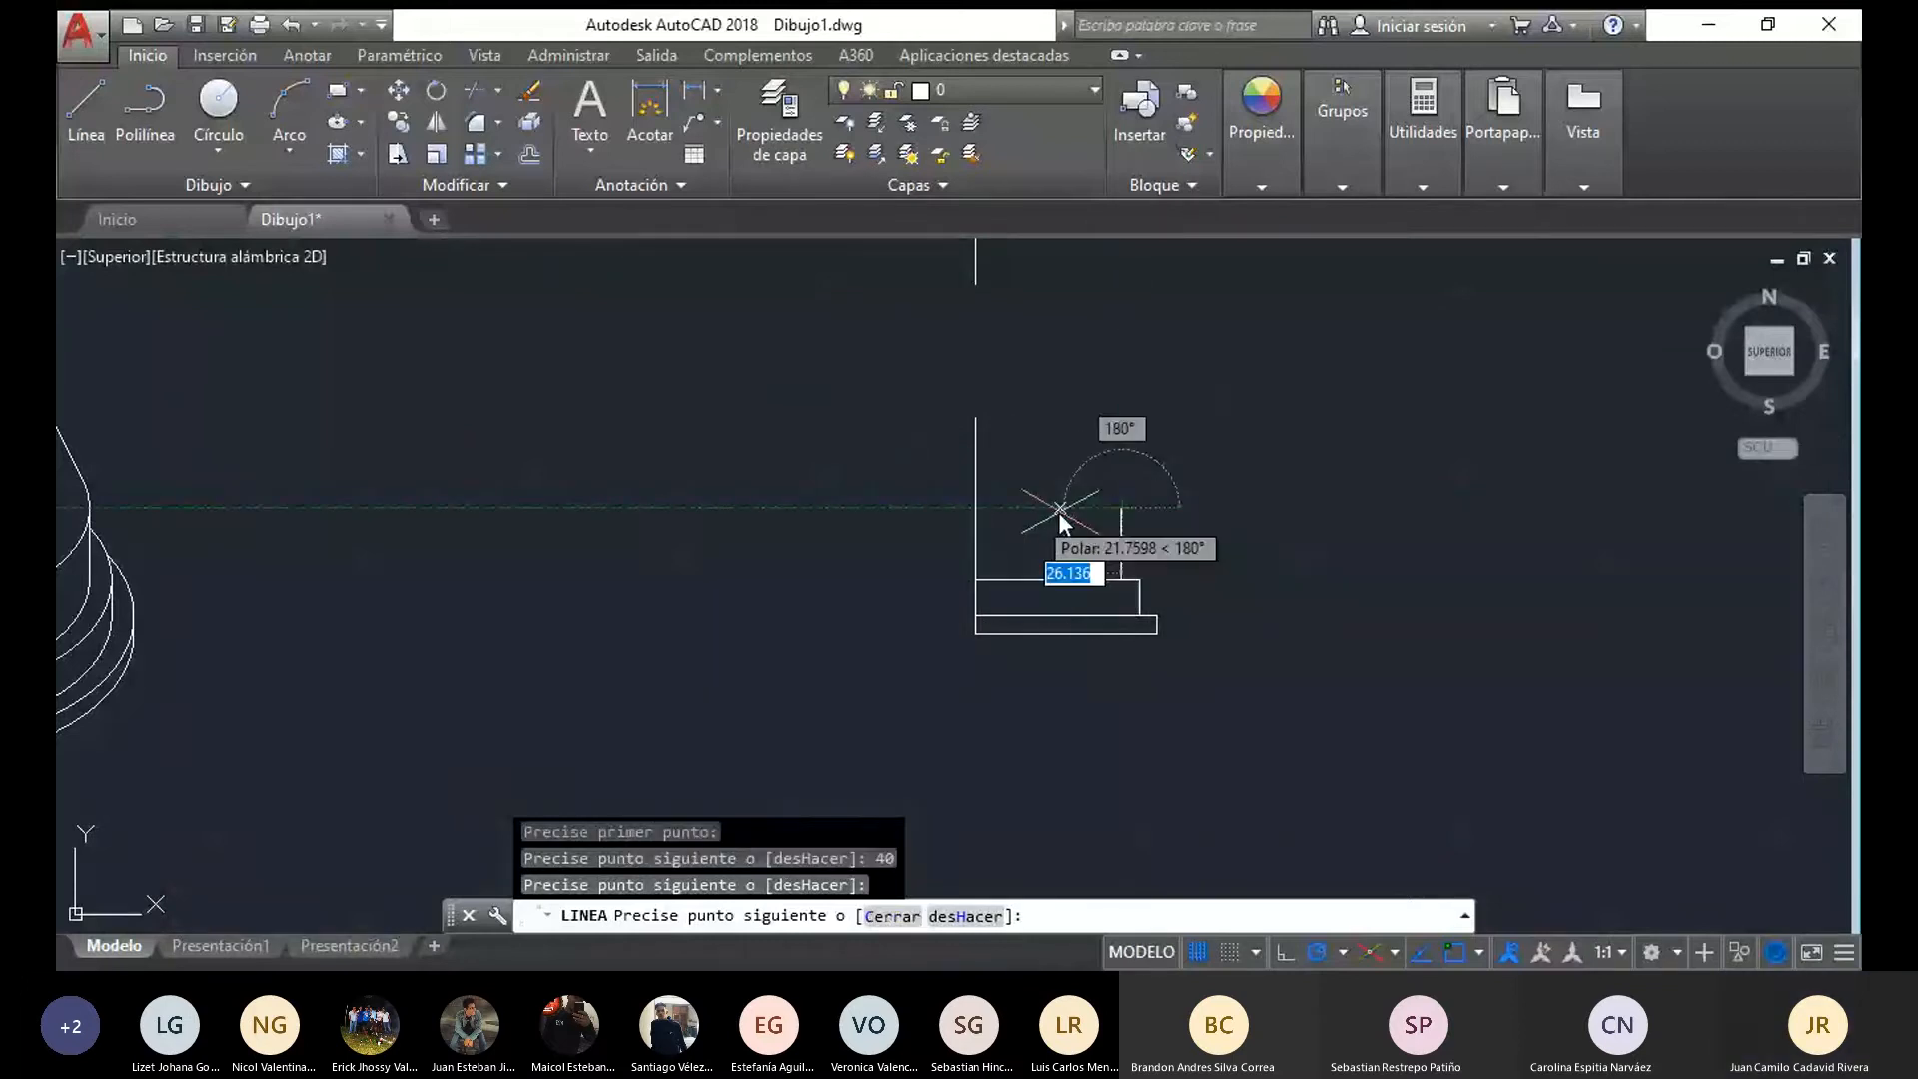
pyautogui.click(980, 515)
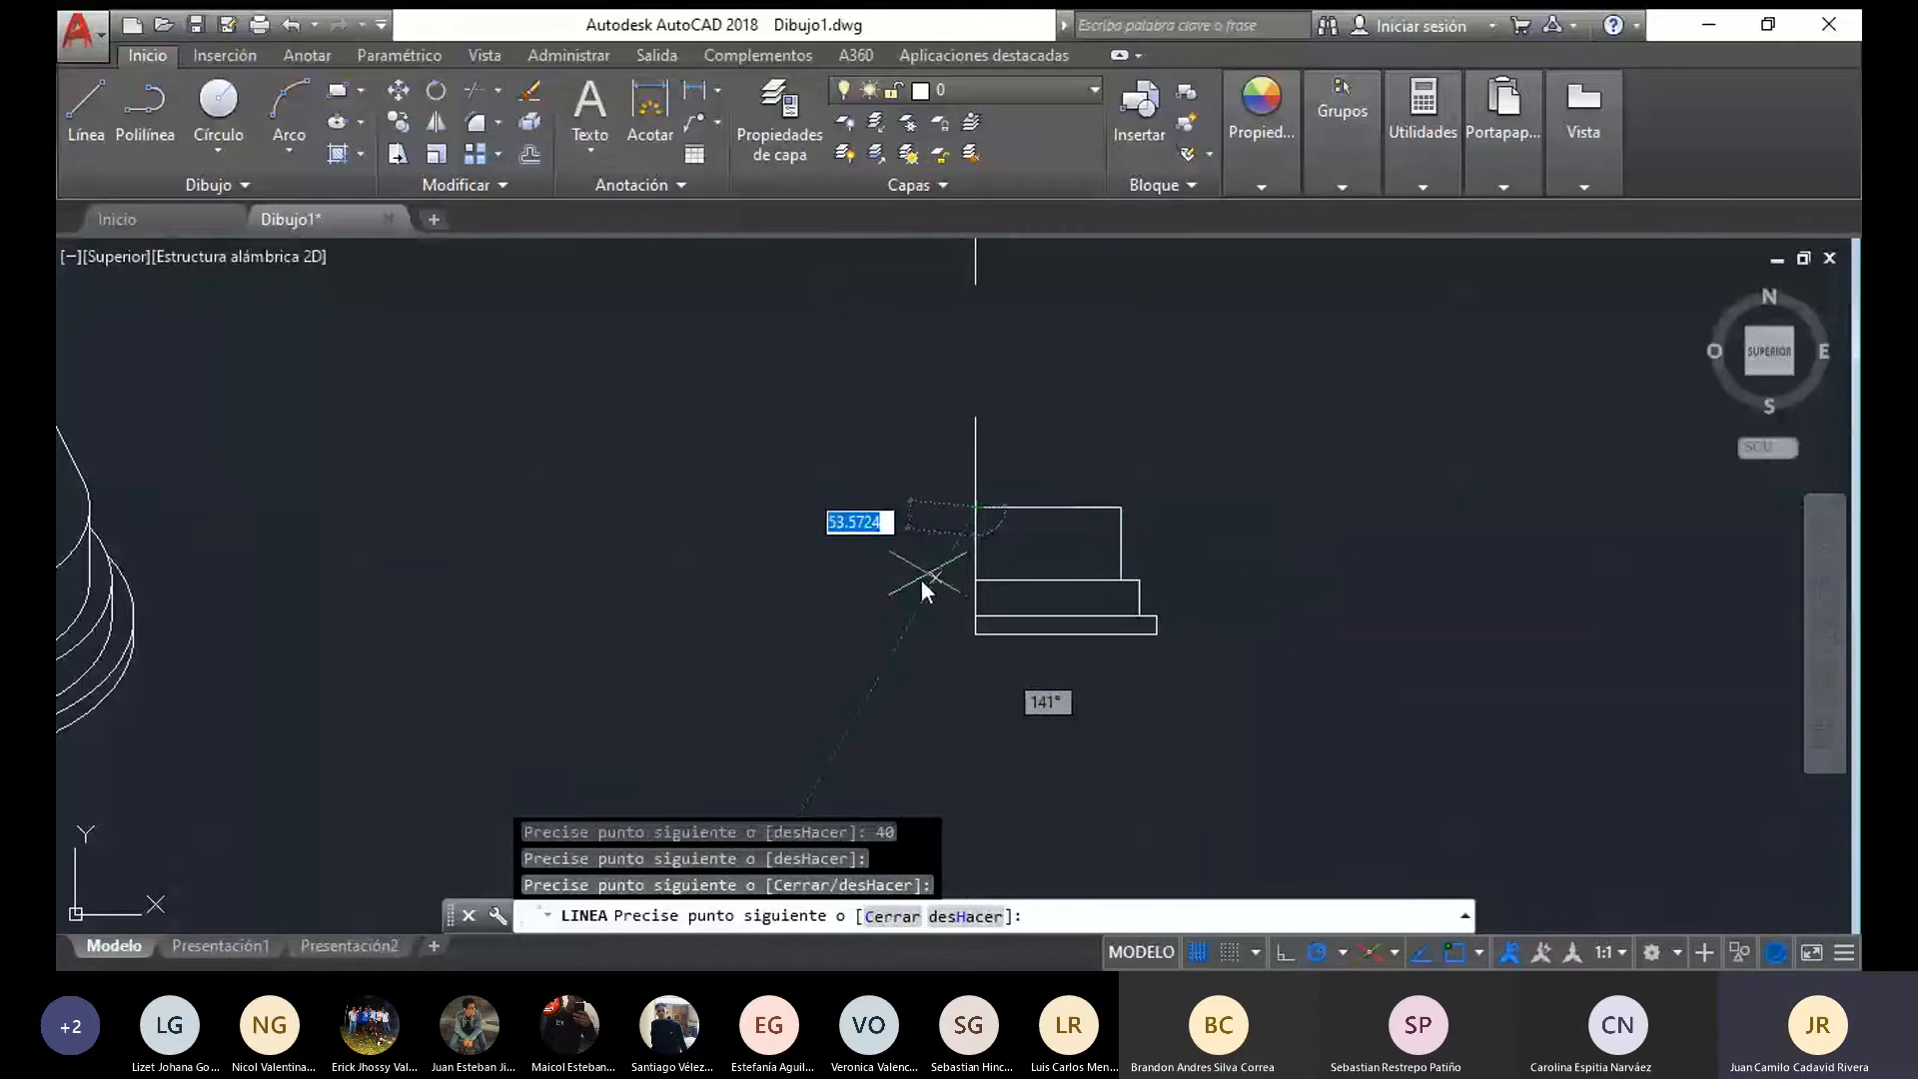
pyautogui.press('Return')
pyautogui.press('Return')
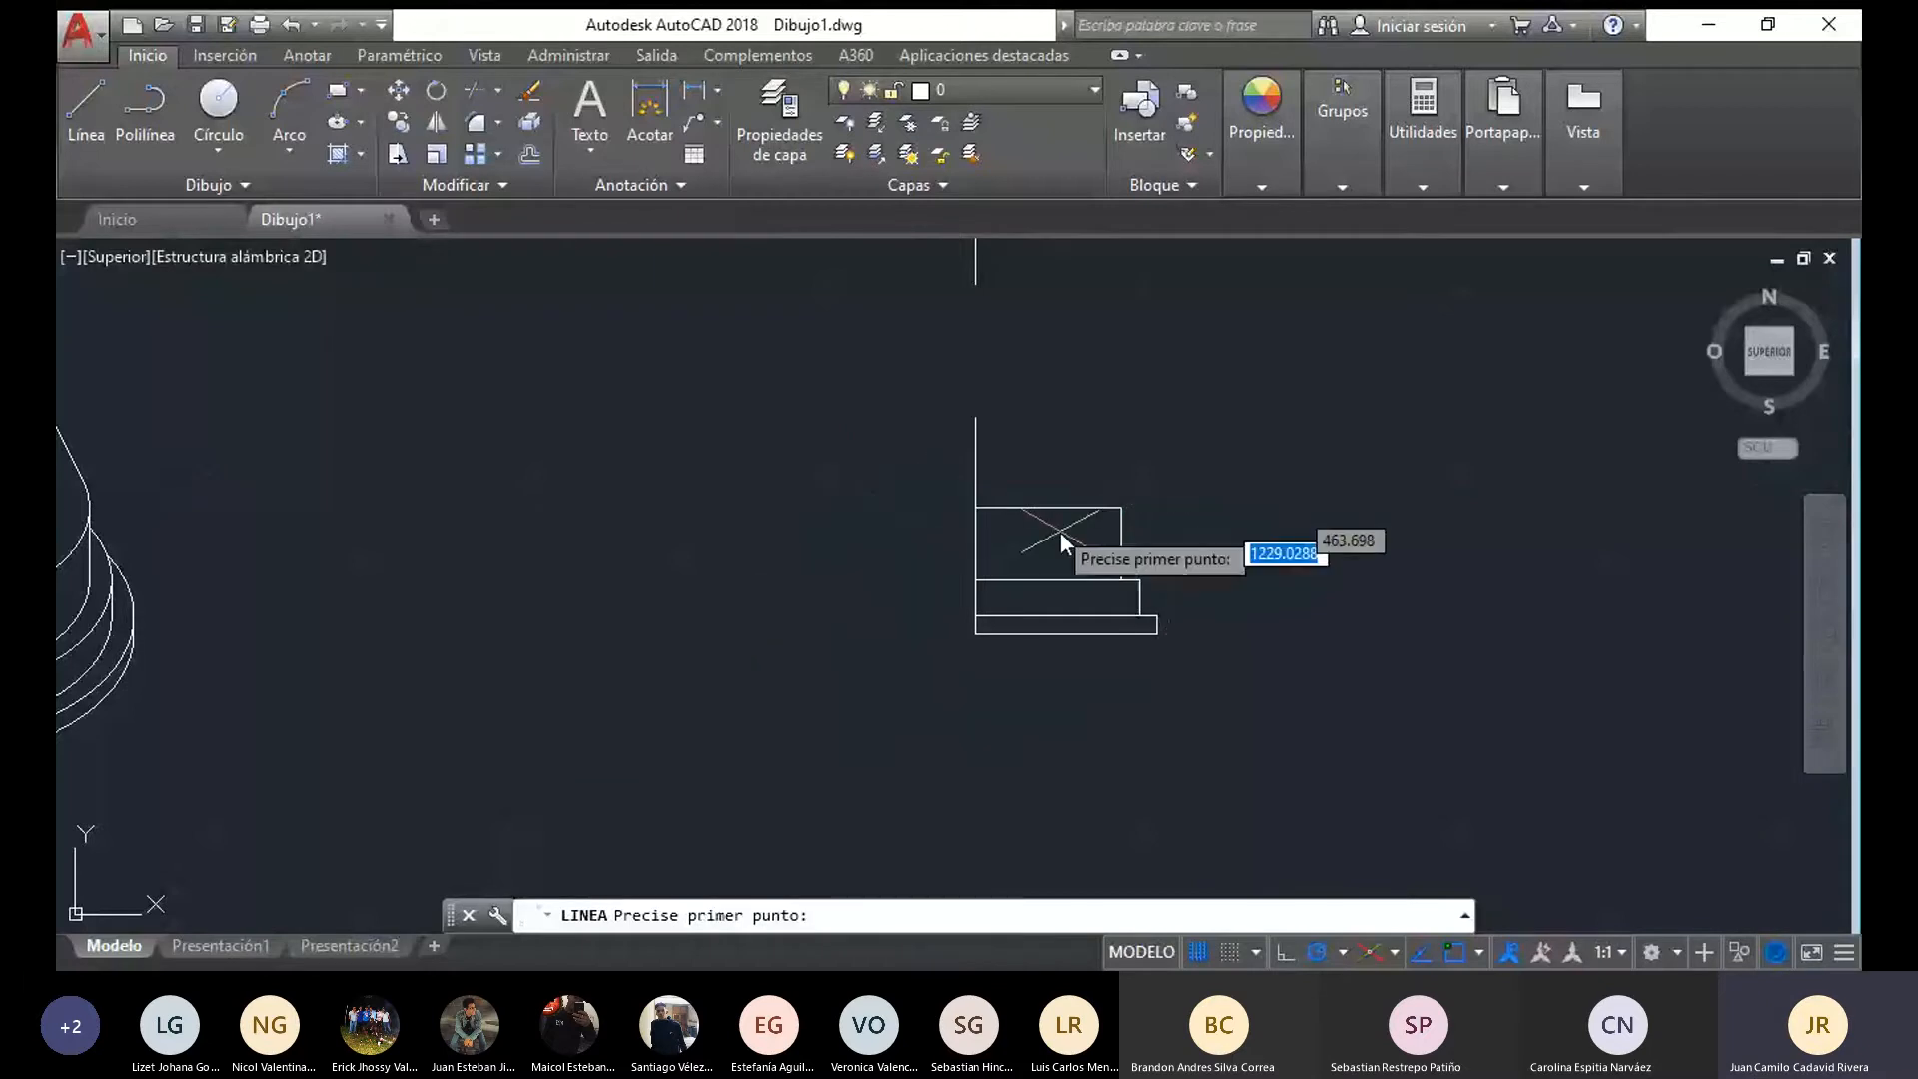
# Draw the base's 30-long top edge from the axis segment's upper end and slope it down to the third tier's outer corner
pyautogui.click(983, 421)
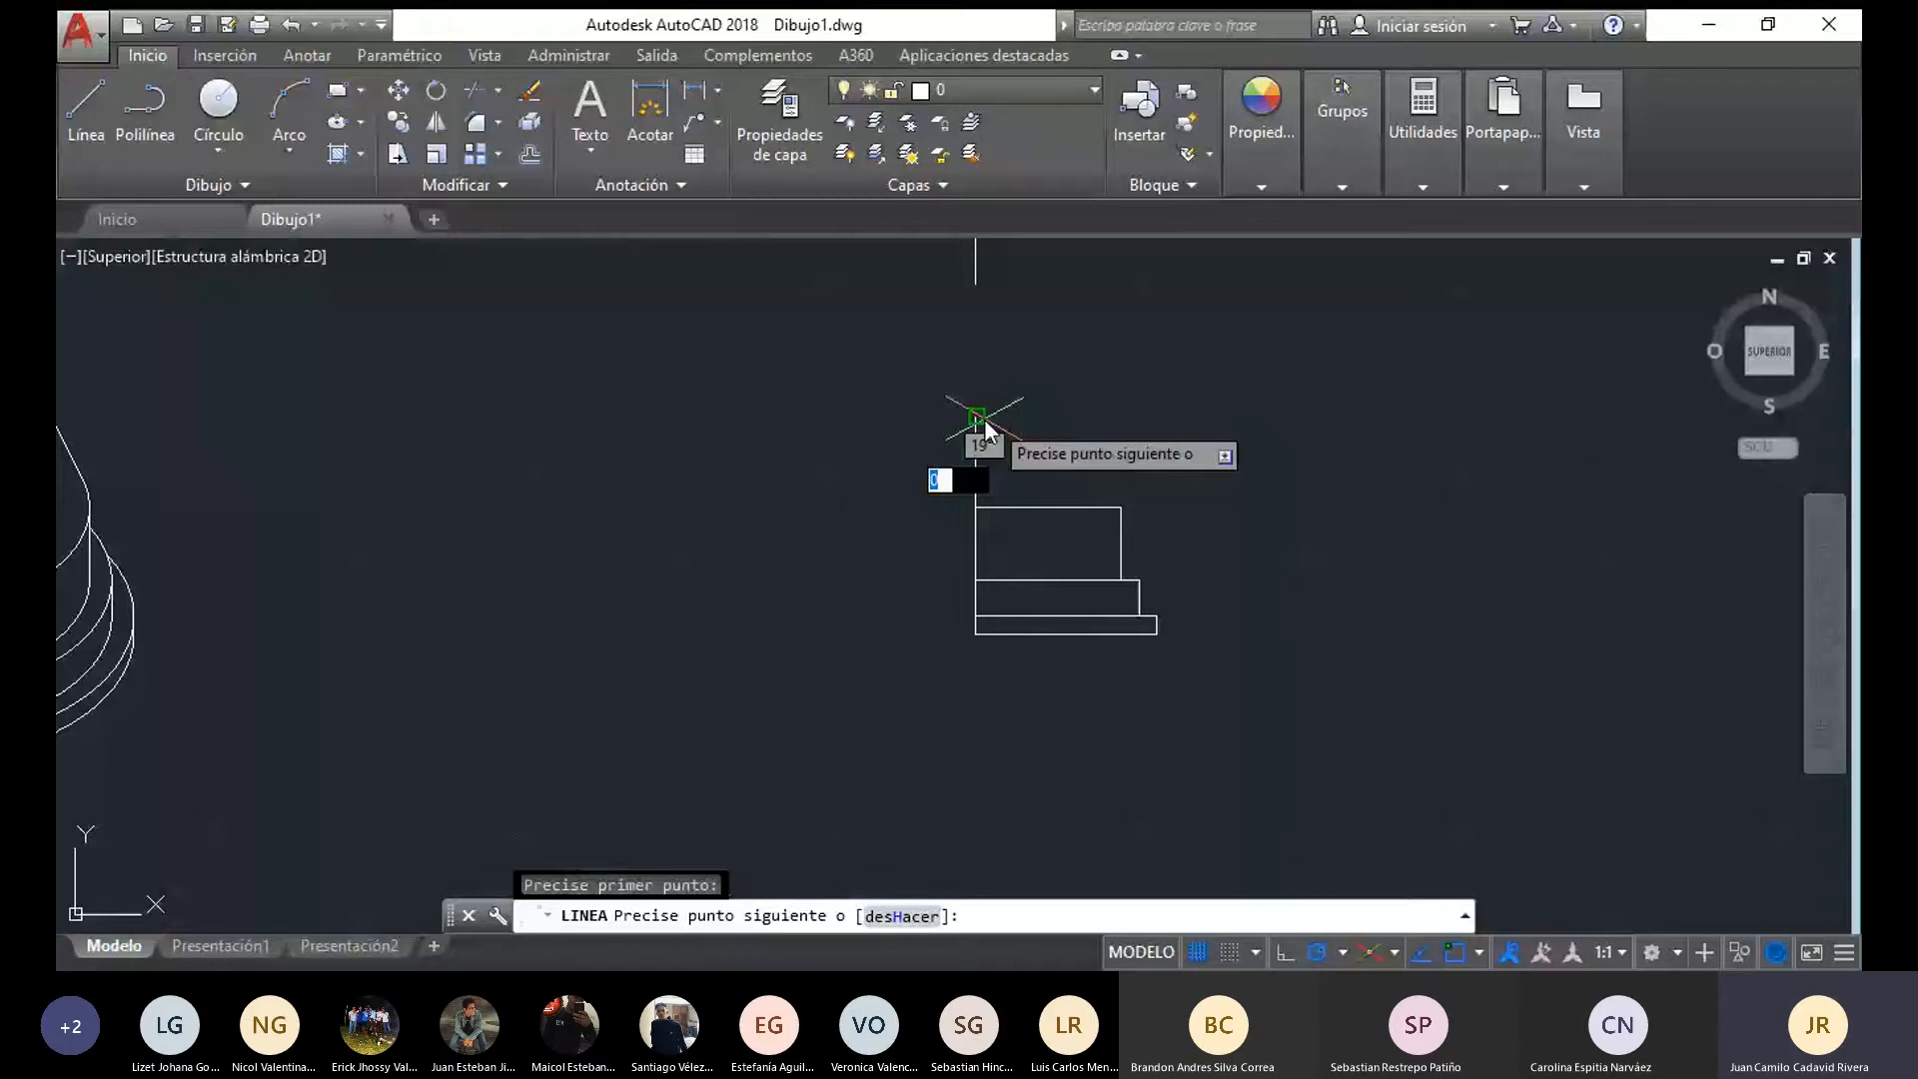
pyautogui.write('30')
pyautogui.press('Return')
pyautogui.click(1121, 508)
pyautogui.press('Escape')
pyautogui.scroll(-4, 1297, 712)
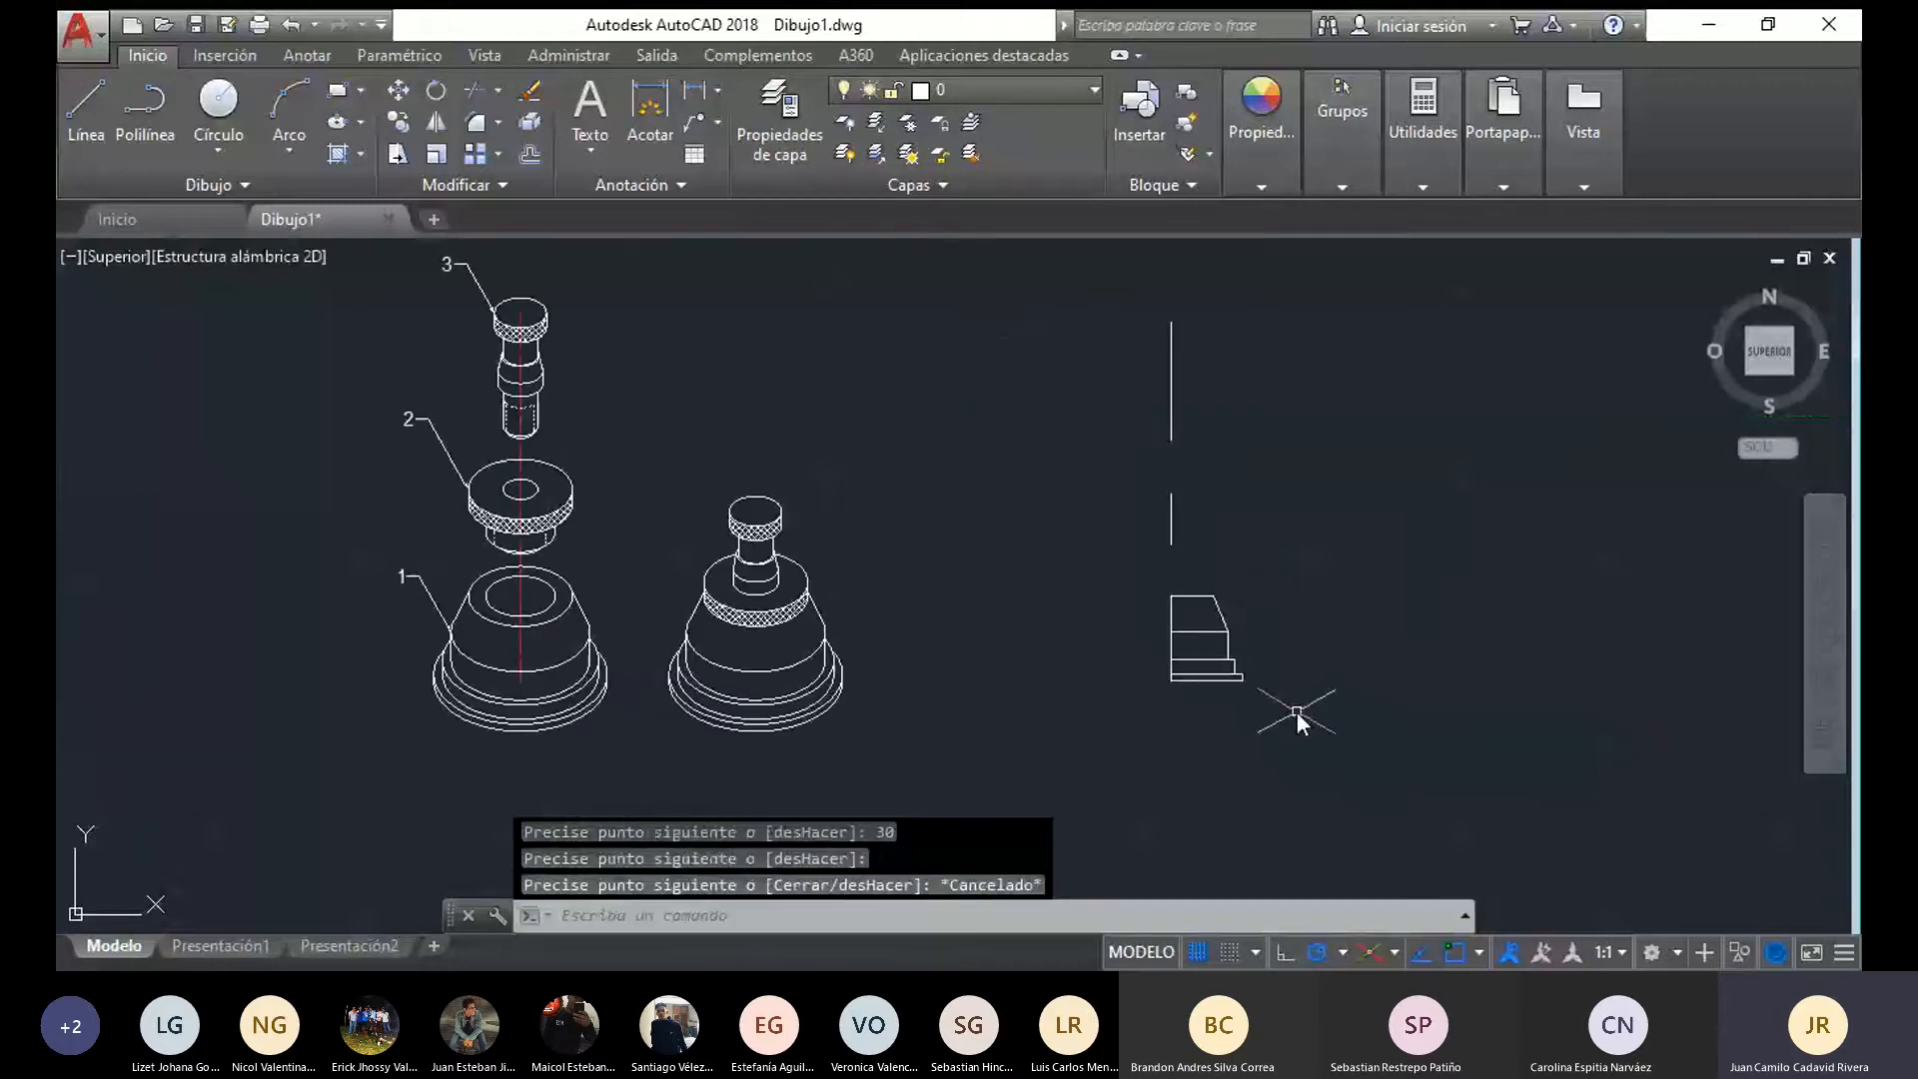
# Mirror the base's half profile about the vertical axis, keeping the source objects
pyautogui.scroll(4, 1296, 713)
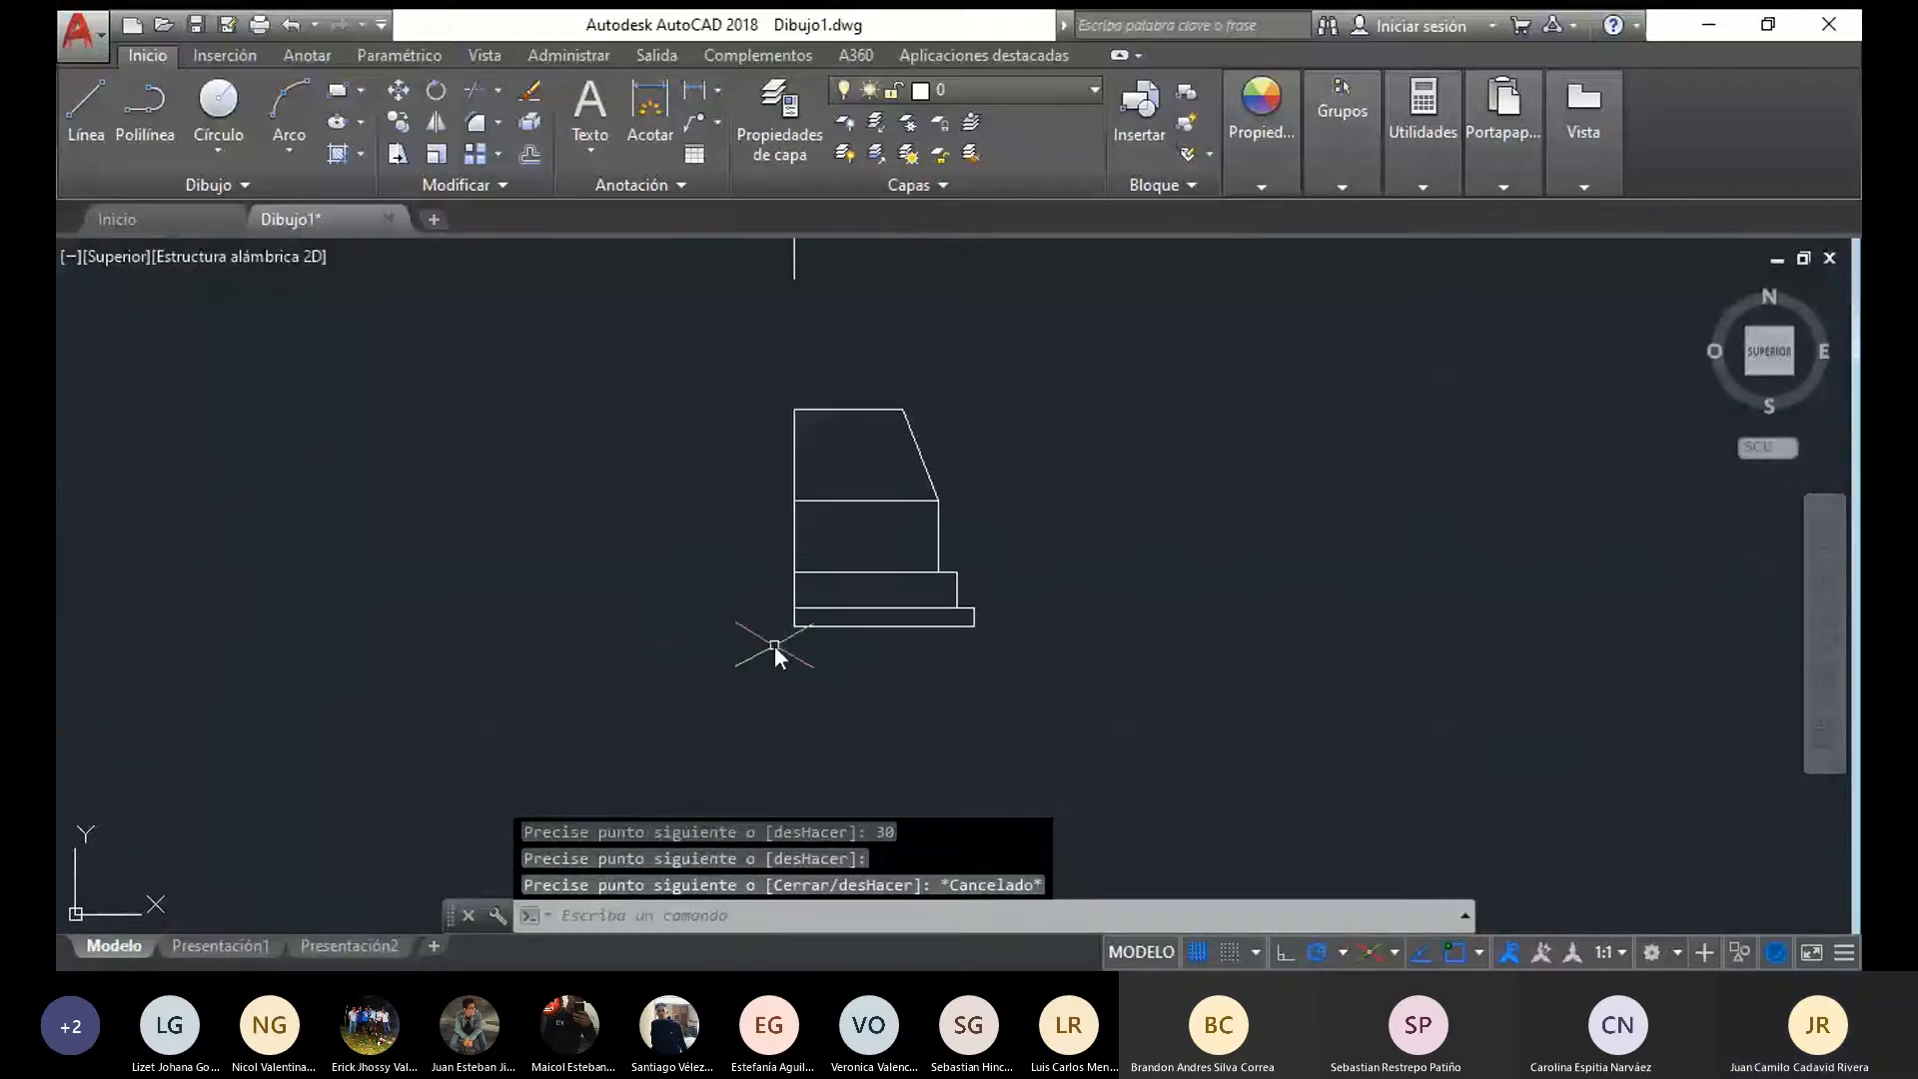
pyautogui.scroll(-2, 775, 645)
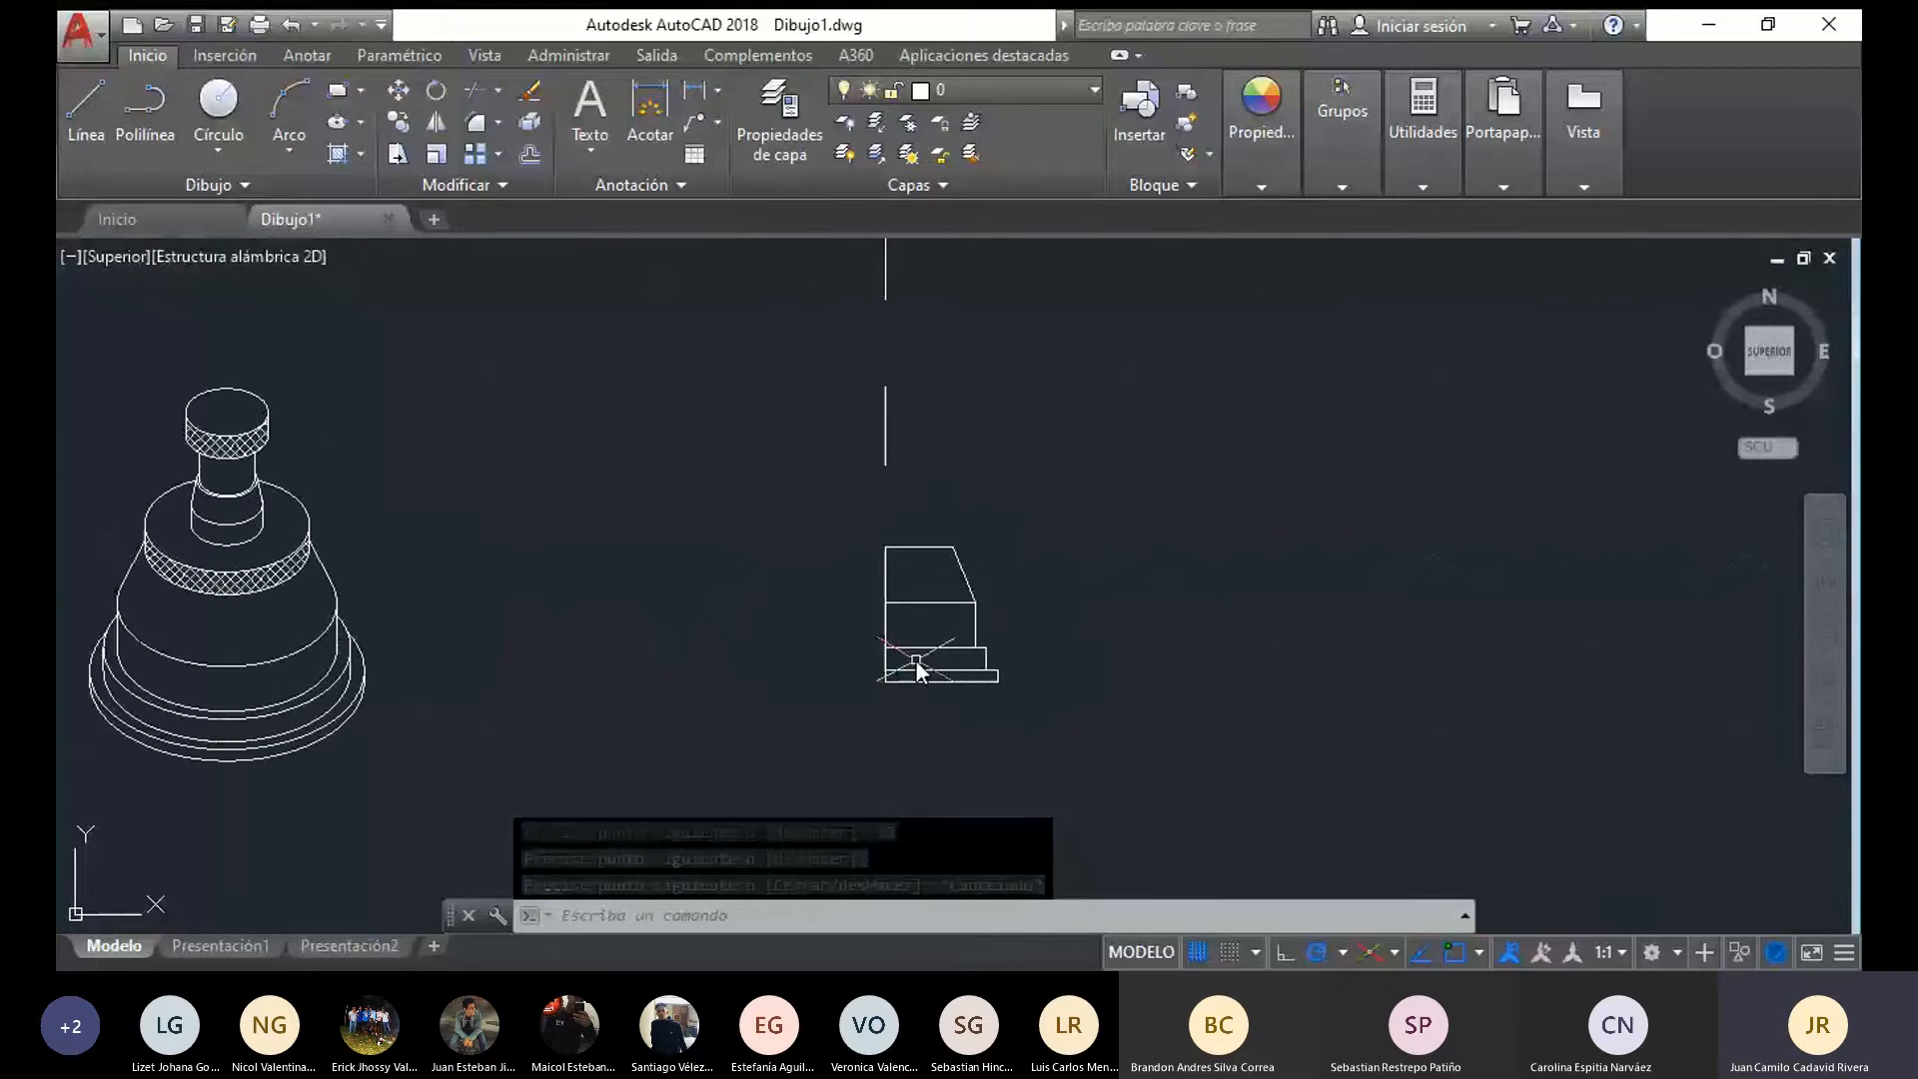
pyautogui.scroll(4, 981, 645)
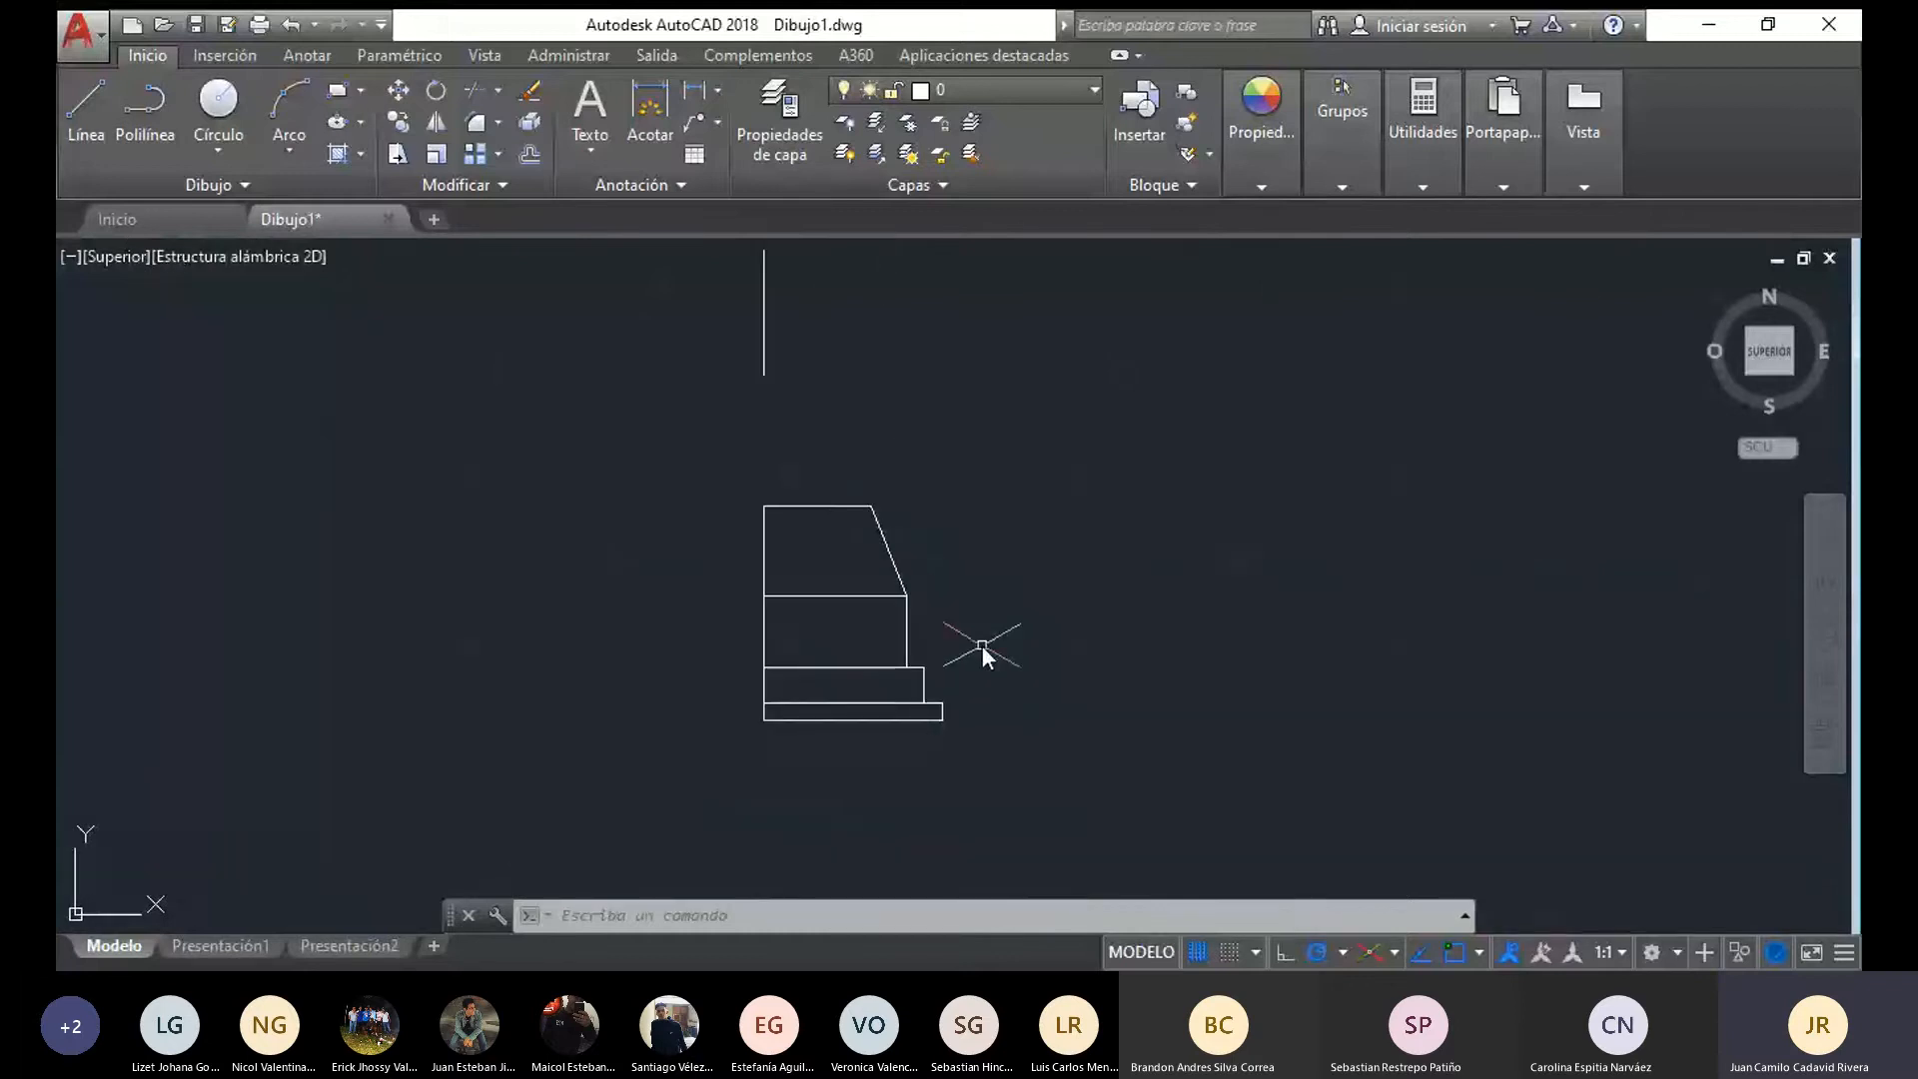
pyautogui.moveTo(1075, 803)
pyautogui.mouseDown()
pyautogui.moveTo(899, 789)
pyautogui.moveTo(857, 536)
pyautogui.moveTo(909, 464)
pyautogui.mouseUp()
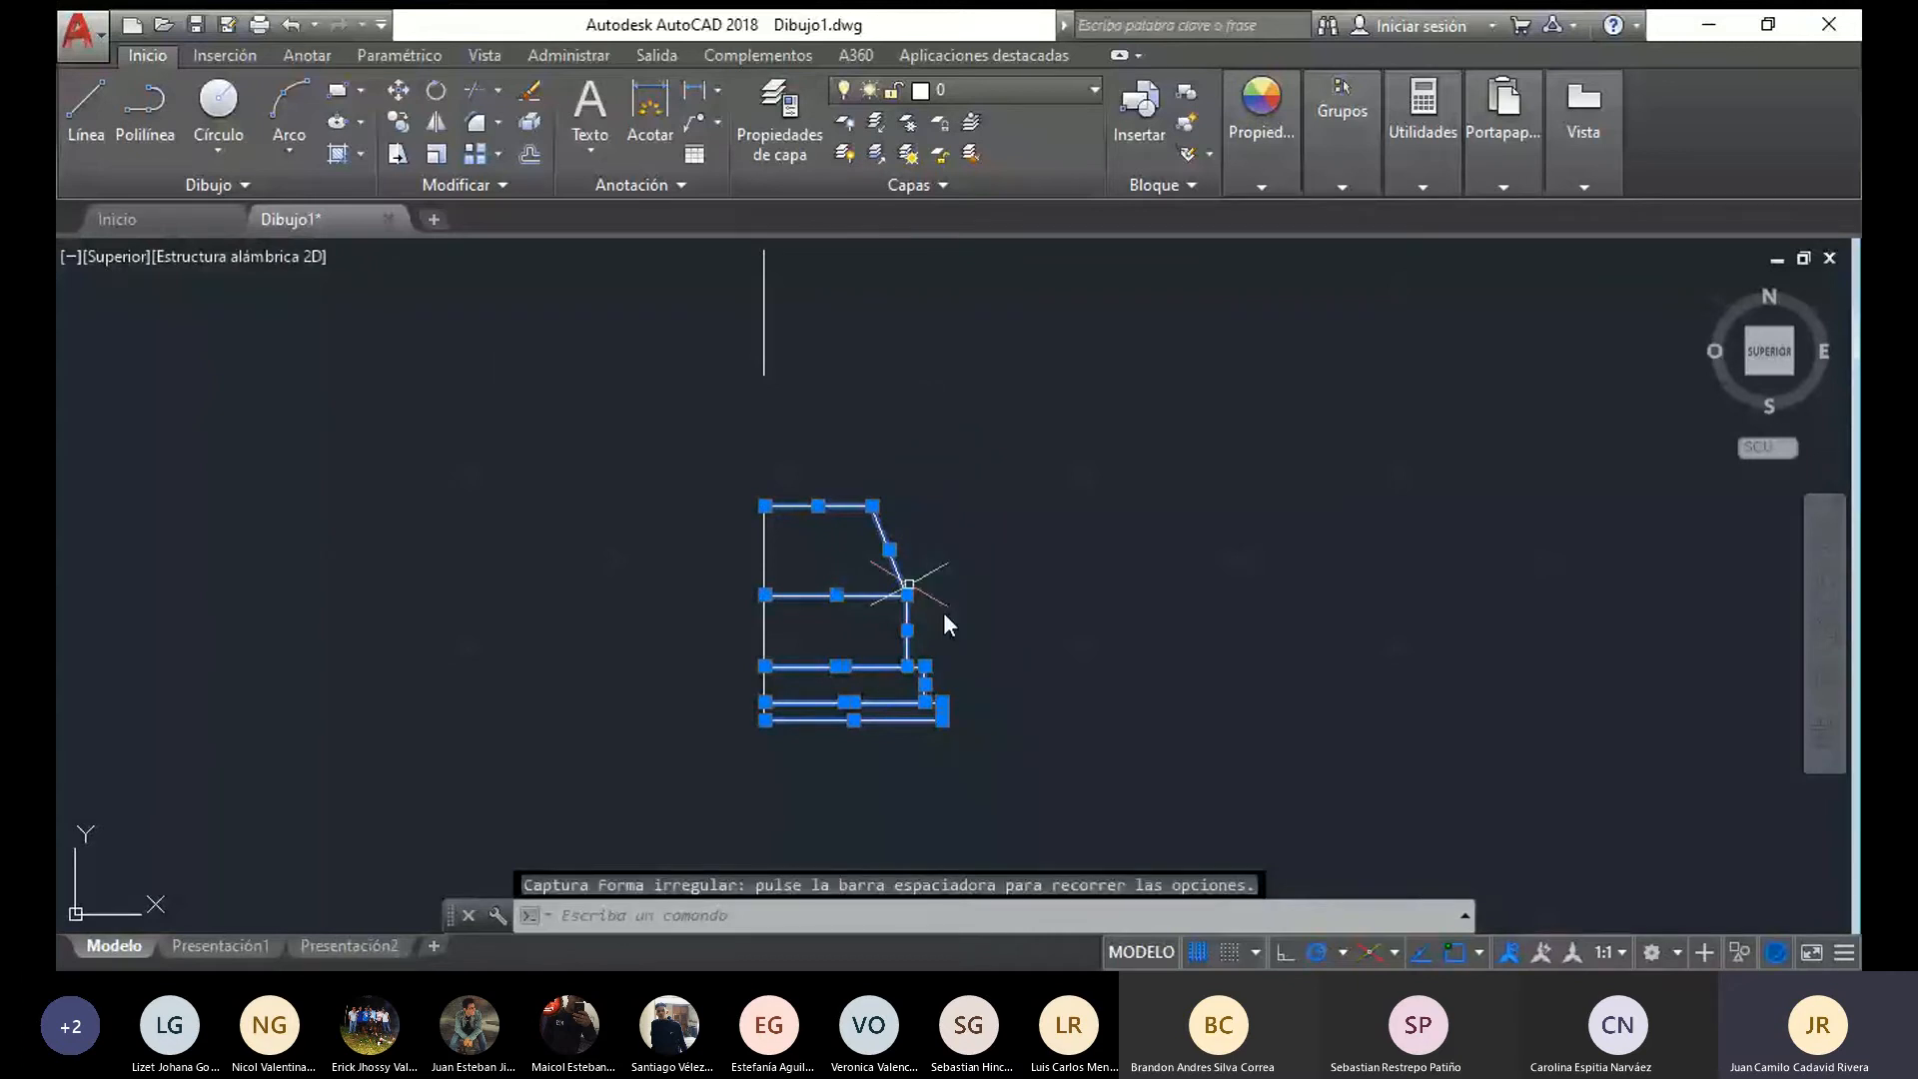
pyautogui.click(436, 121)
pyautogui.click(764, 668)
pyautogui.click(764, 735)
pyautogui.click(833, 847)
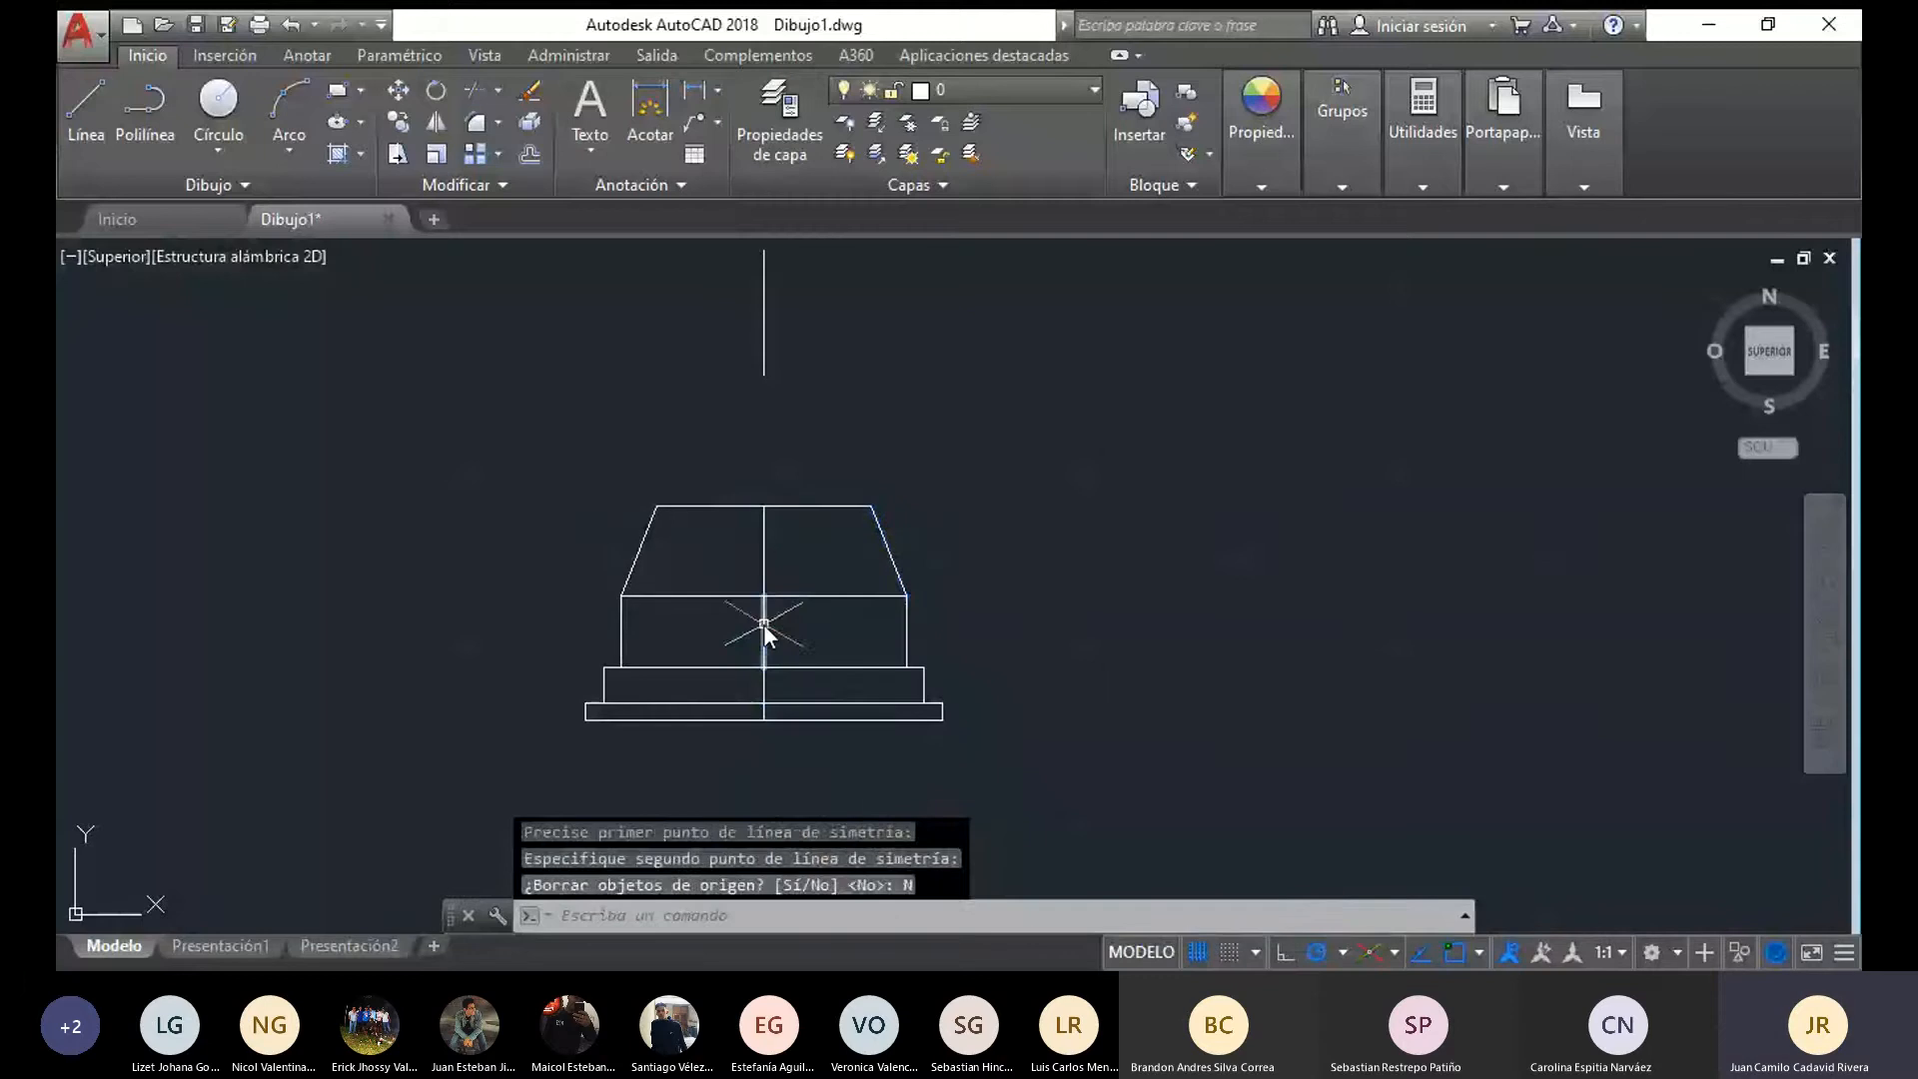
# Delete the vertical axis line segments inside the mirrored base profile
pyautogui.click(764, 628)
pyautogui.press('Delete')
pyautogui.click(763, 565)
pyautogui.press('Delete')
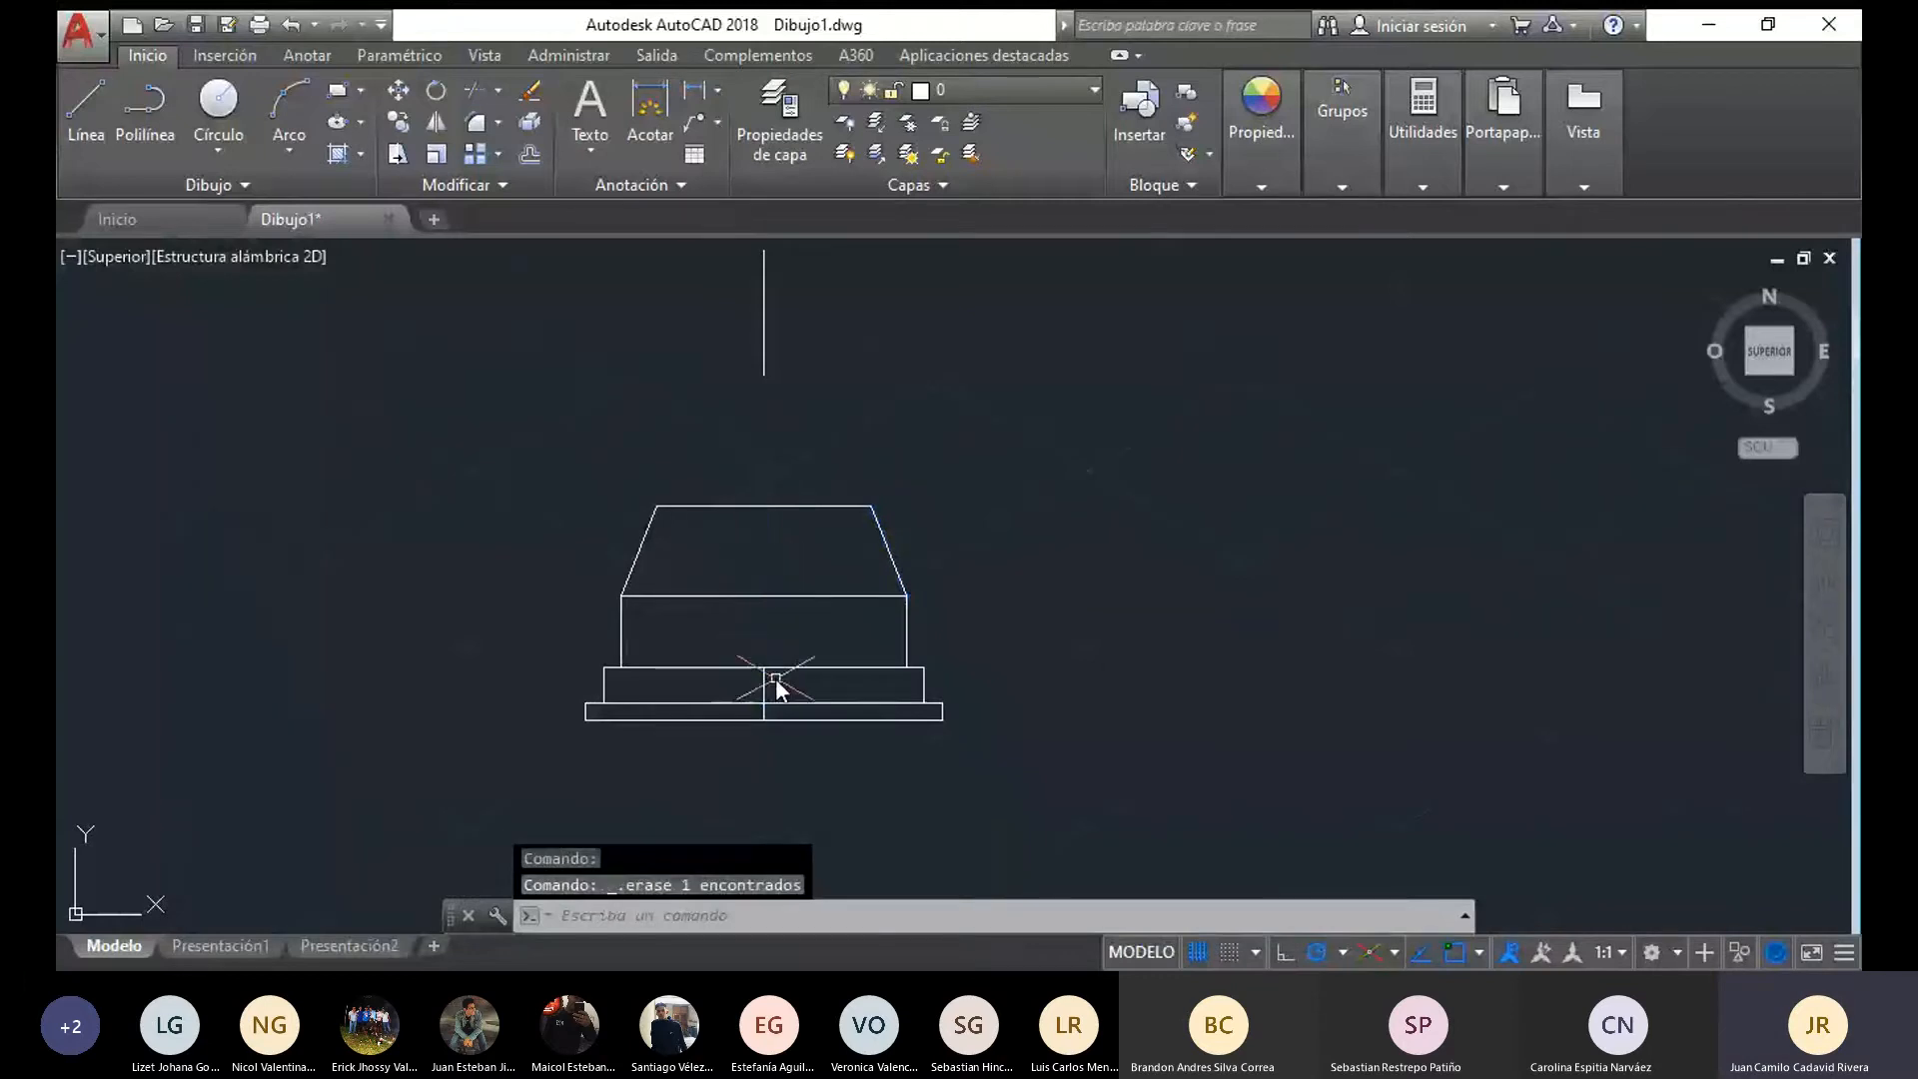
pyautogui.click(766, 685)
pyautogui.press('Delete')
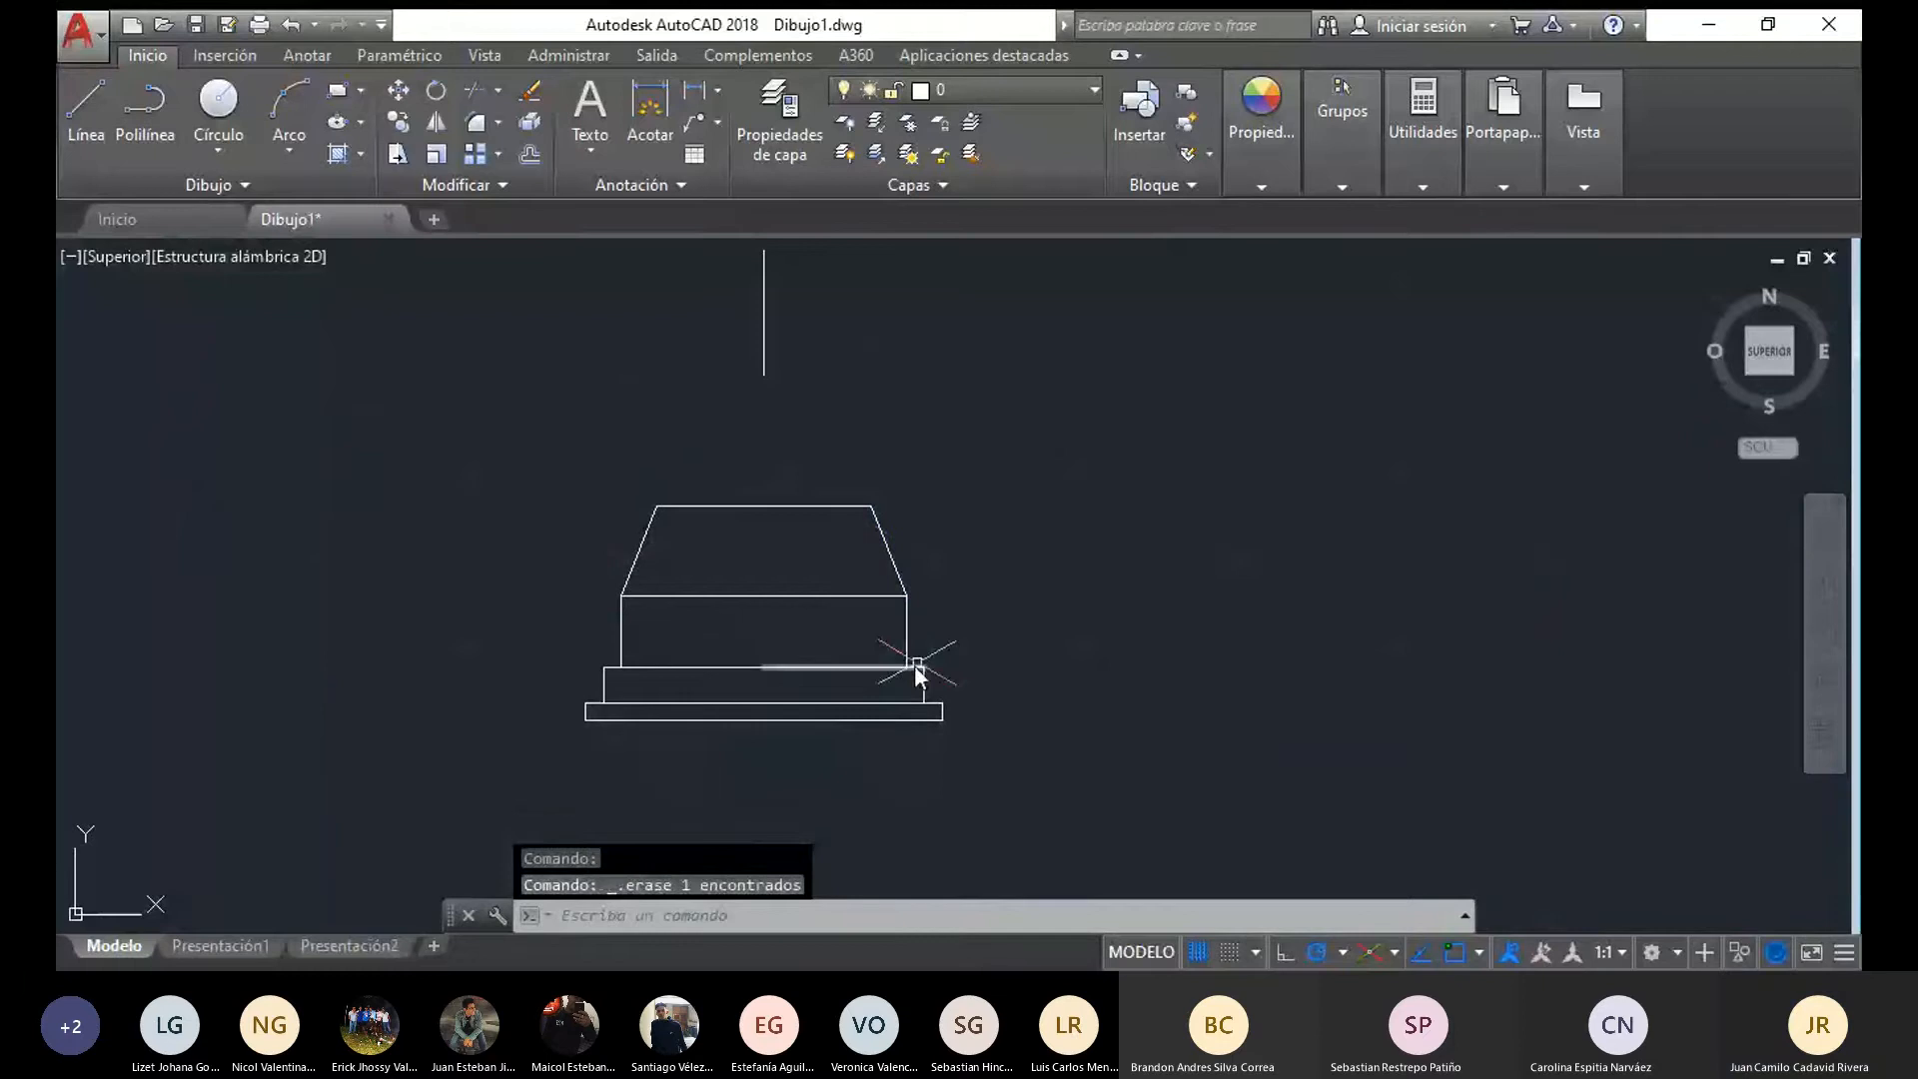
# Draw the flange's neck half profile from the middle axis segment, 20 wide and 22.5 high, closing back at the axis
pyautogui.scroll(-4, 914, 663)
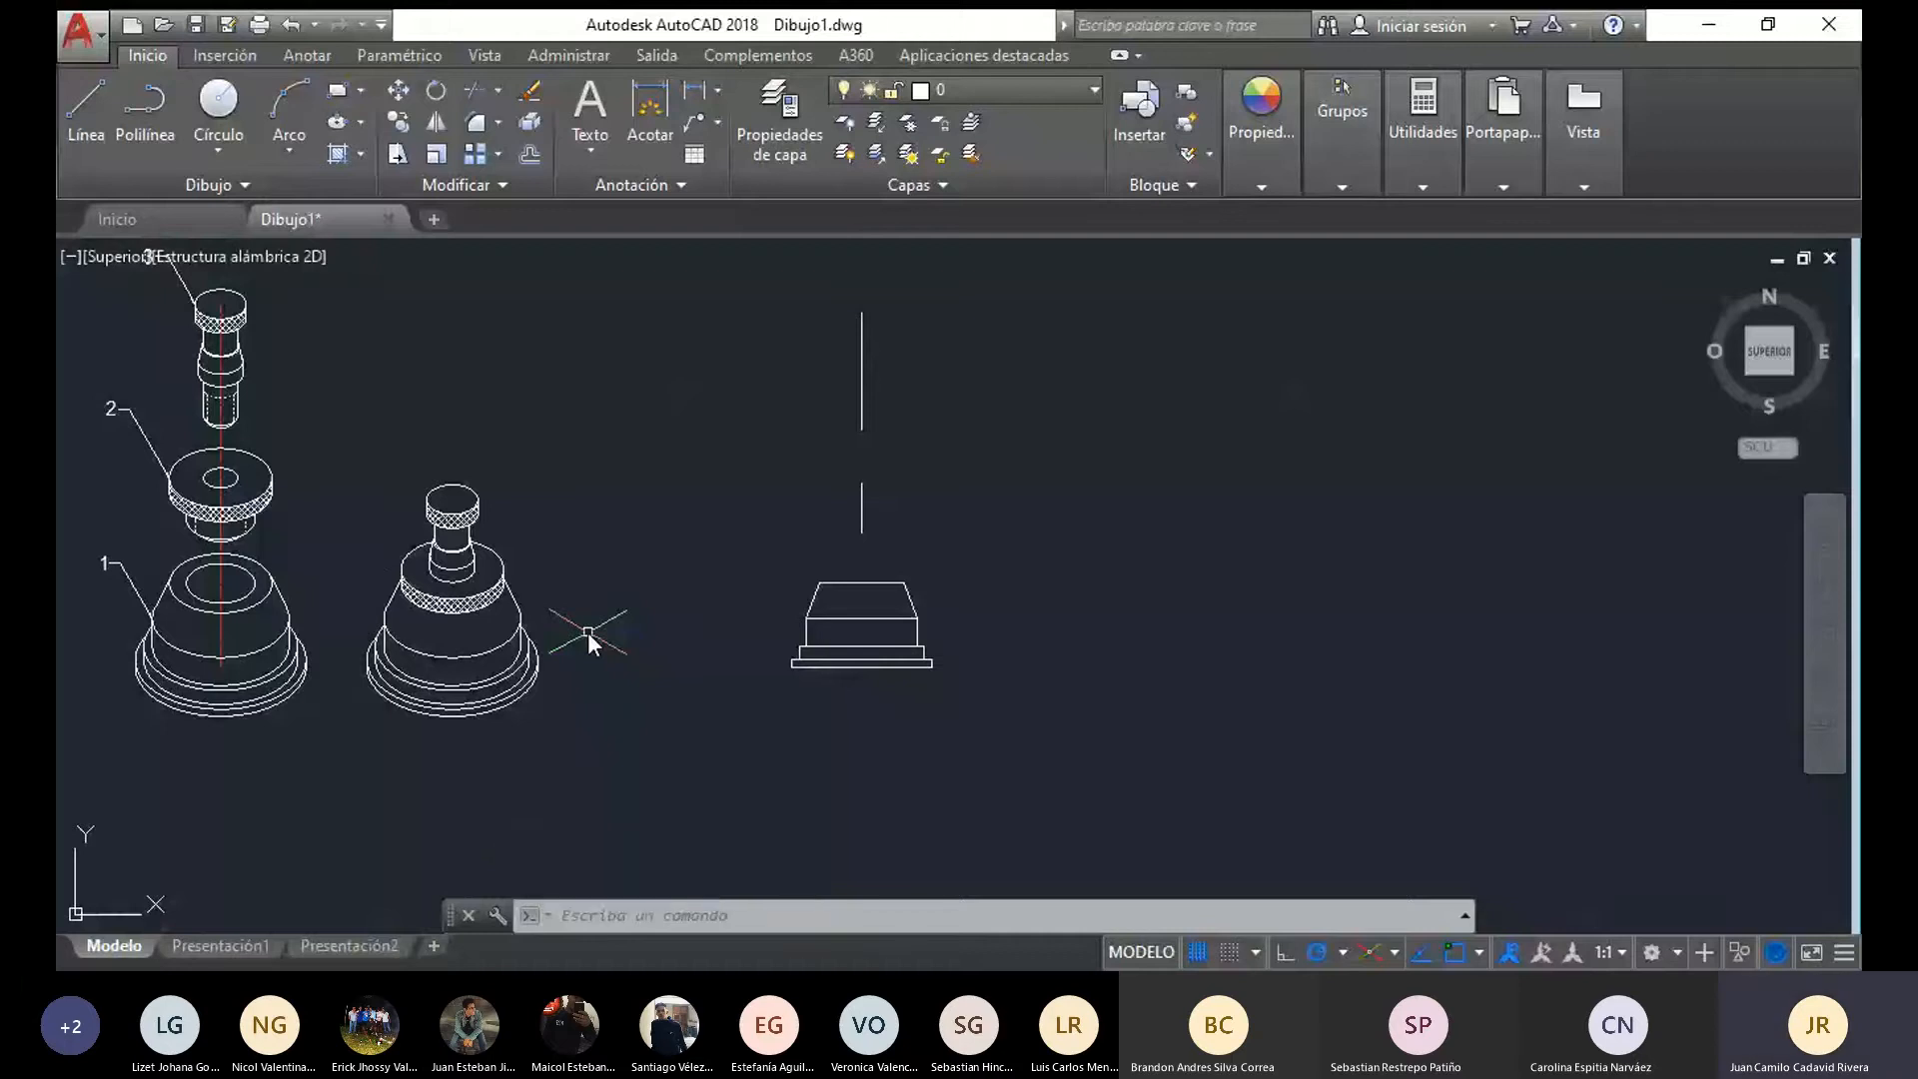
pyautogui.scroll(2, 937, 570)
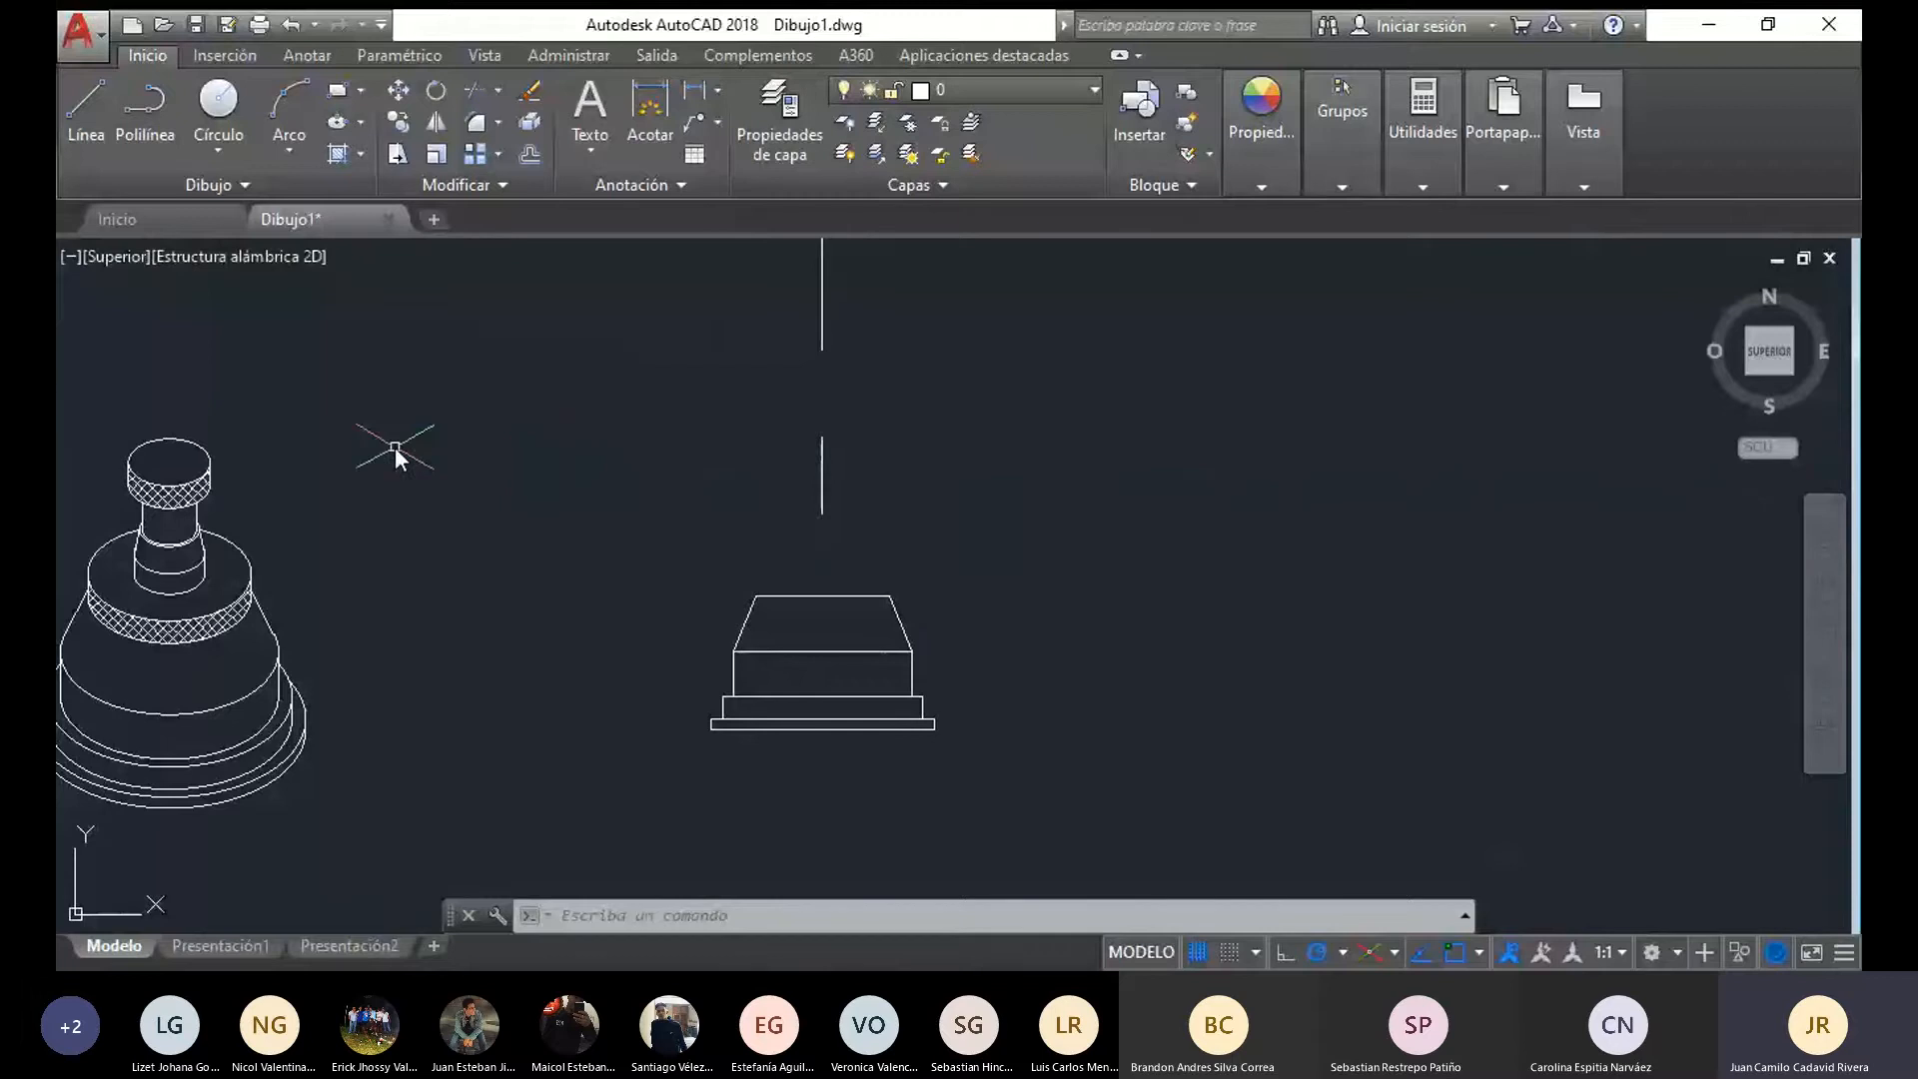
pyautogui.moveTo(763, 531)
pyautogui.mouseDown(button='middle')
pyautogui.moveTo(683, 568)
pyautogui.moveTo(718, 560)
pyautogui.mouseUp(button='middle')
pyautogui.click(80, 103)
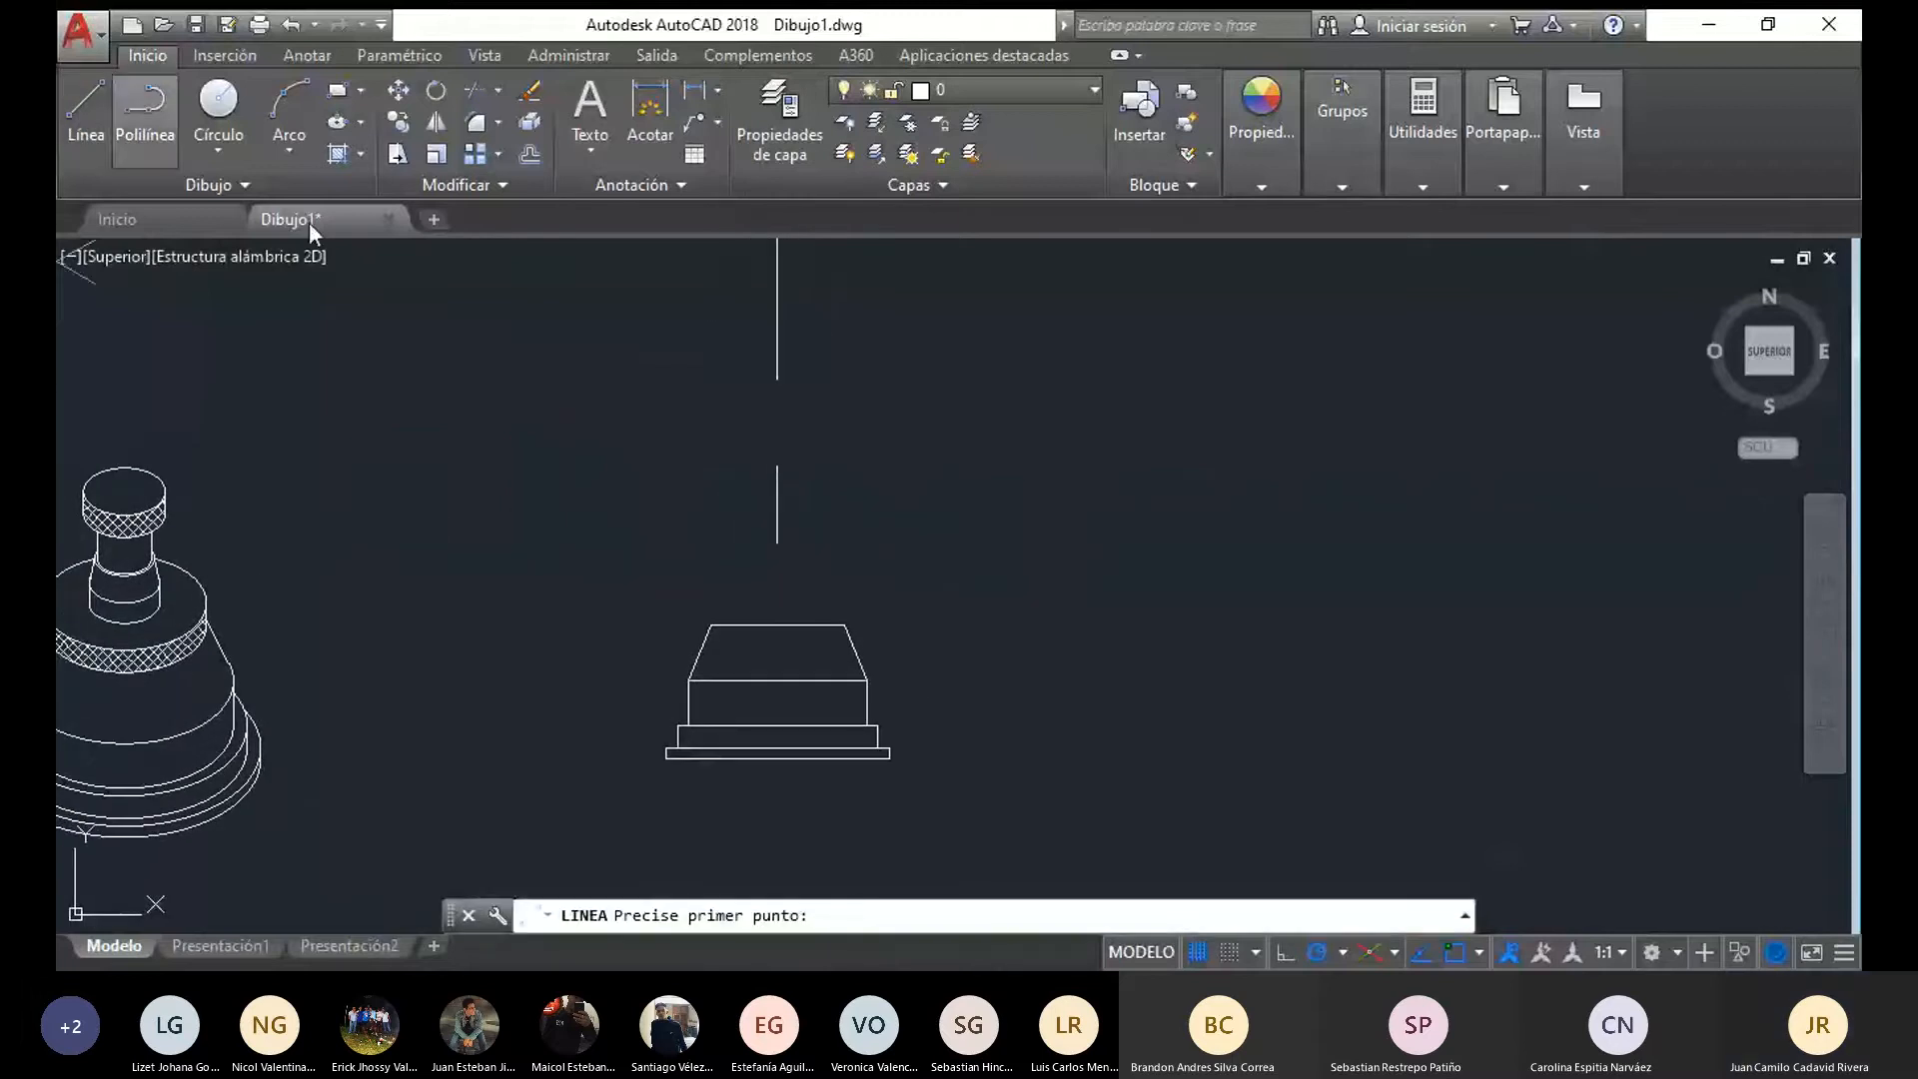
pyautogui.scroll(4, 614, 368)
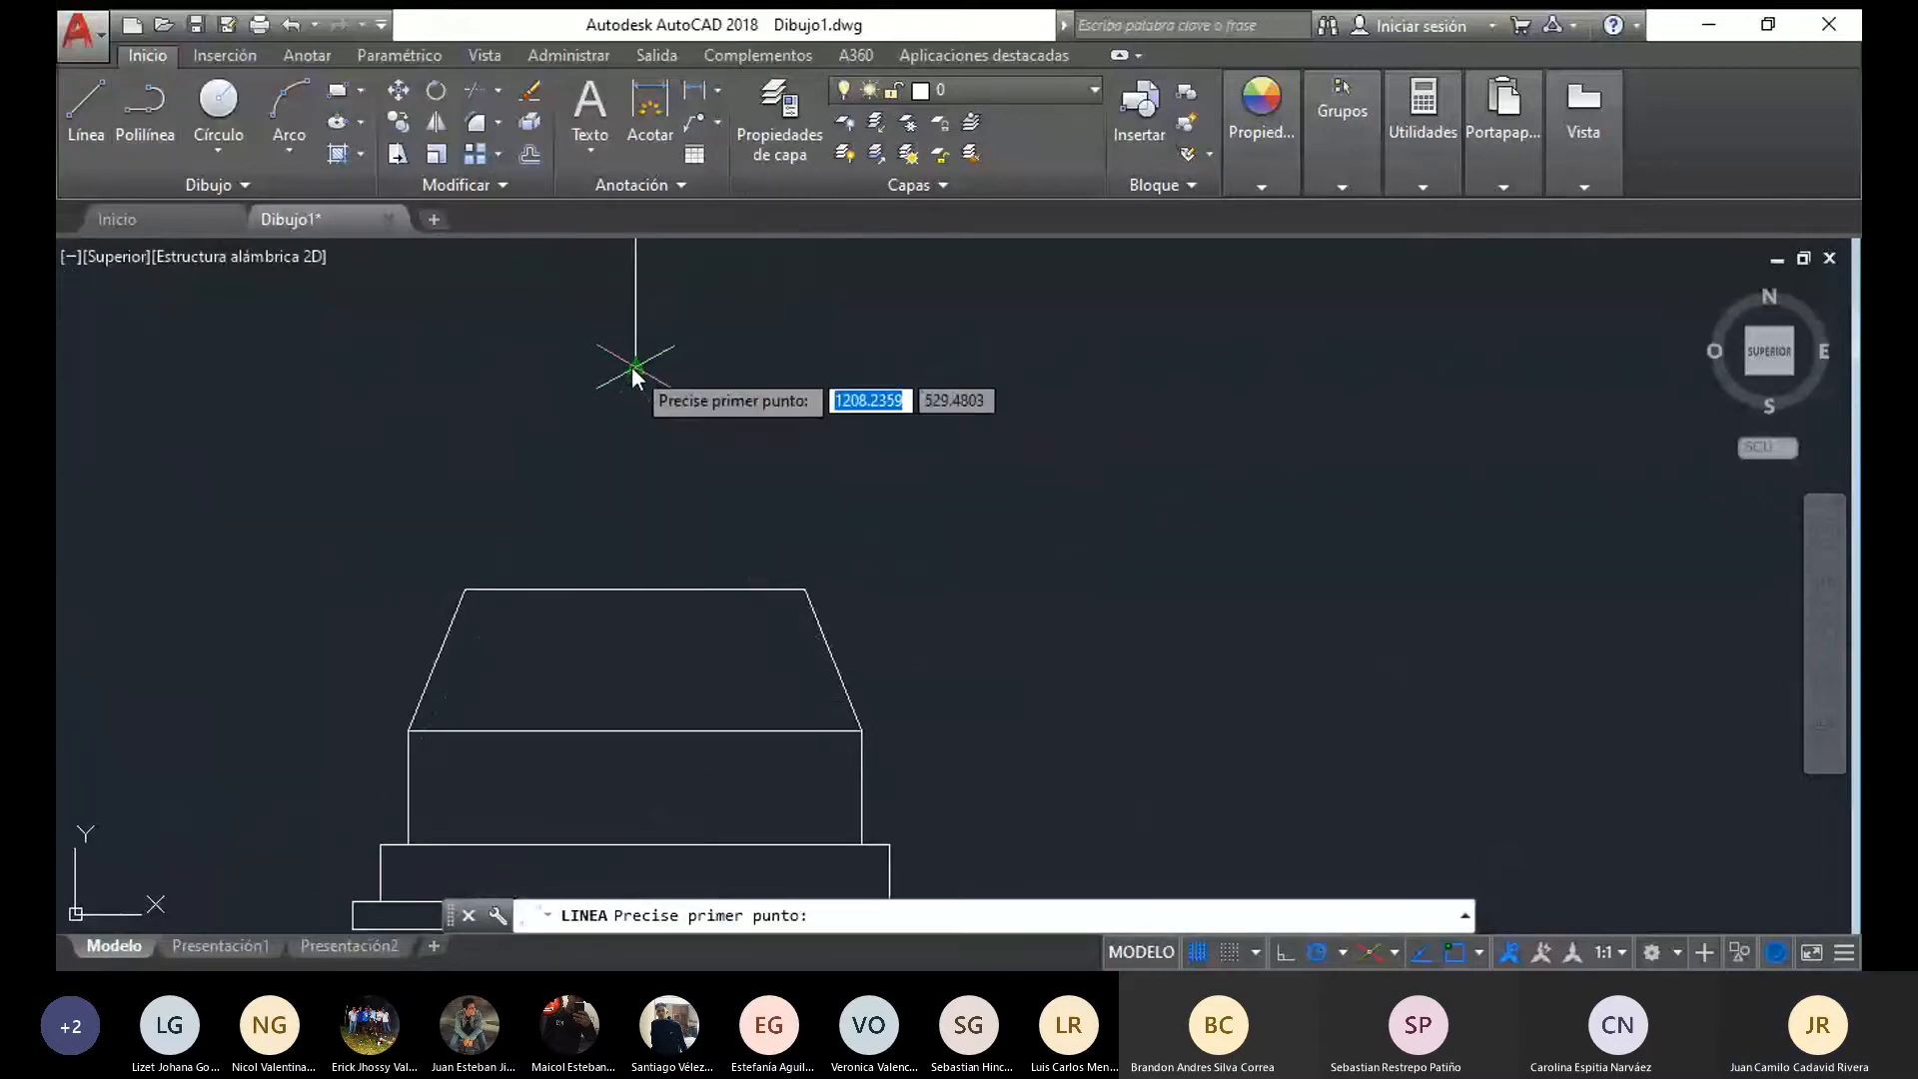
pyautogui.click(634, 373)
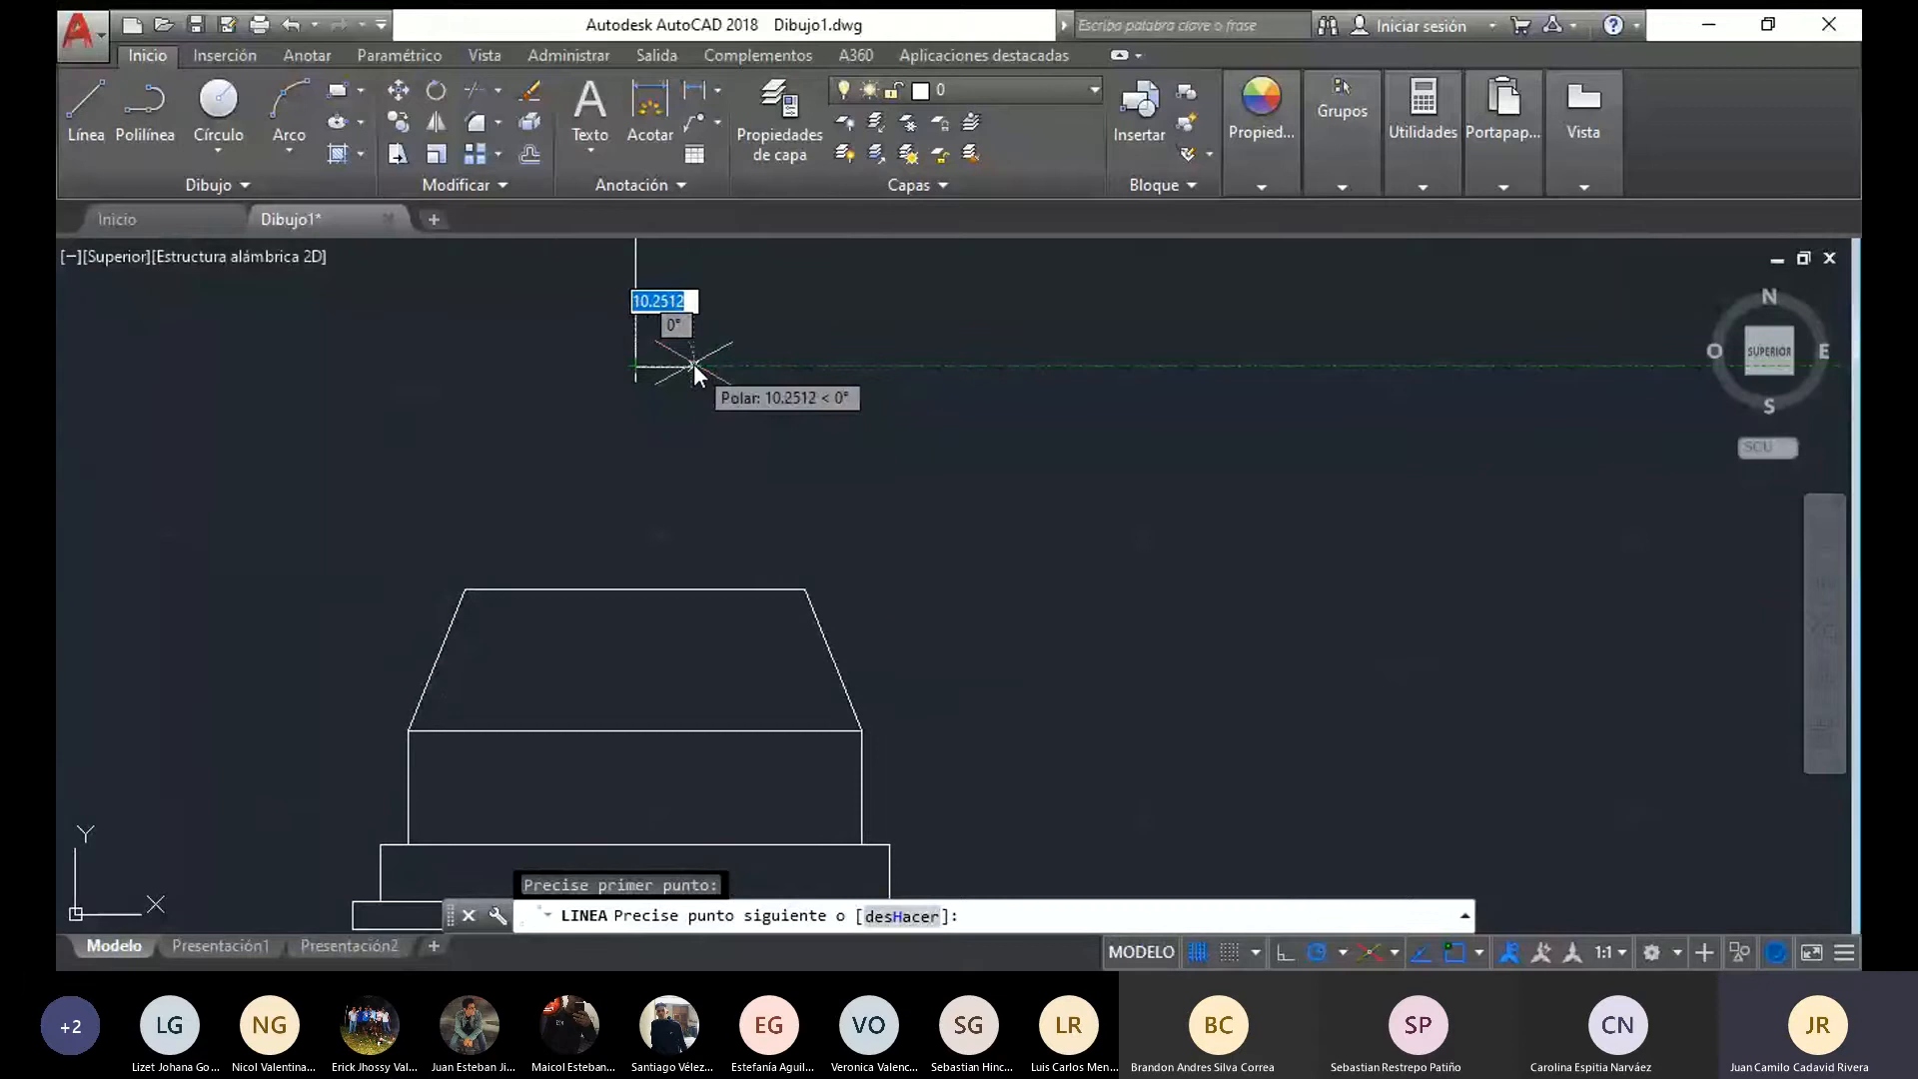
pyautogui.write('20')
pyautogui.press('Return')
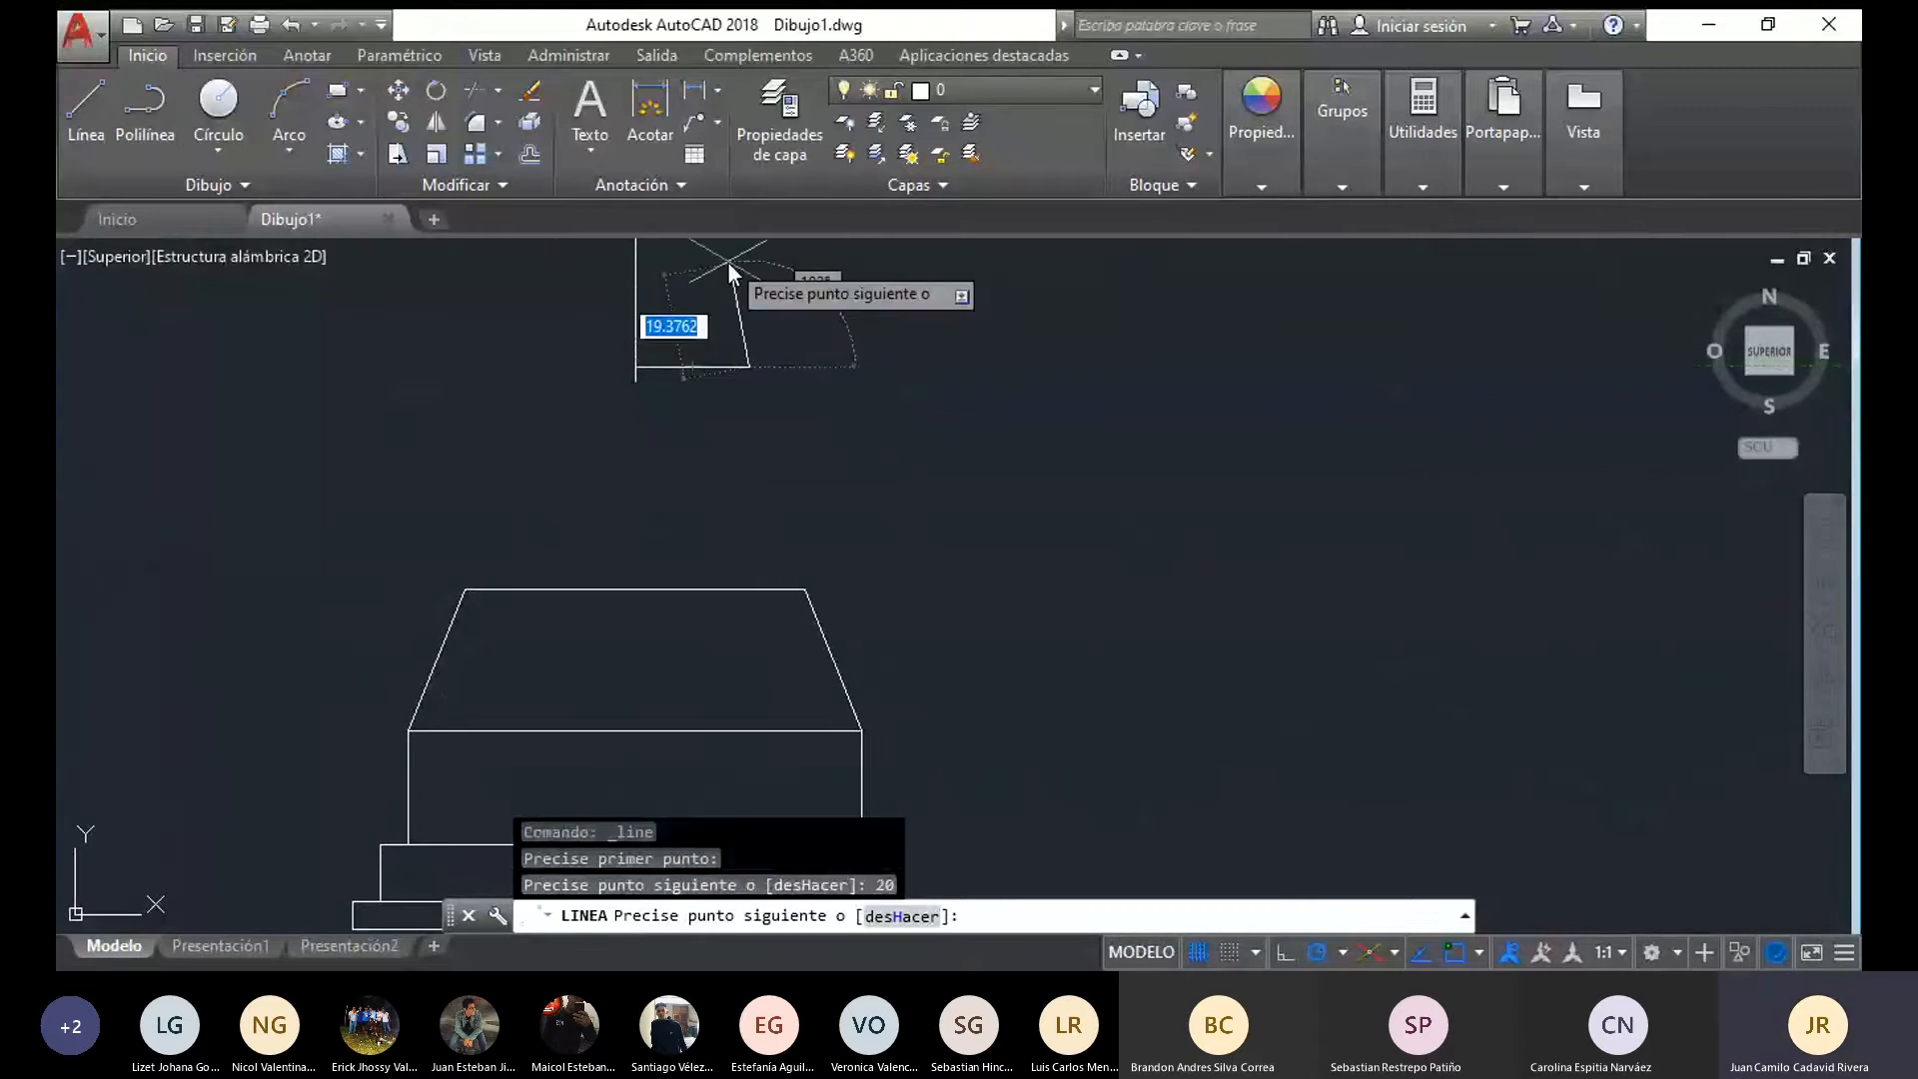
pyautogui.moveTo(728, 261); pyautogui.dragTo(769, 468, button='middle')
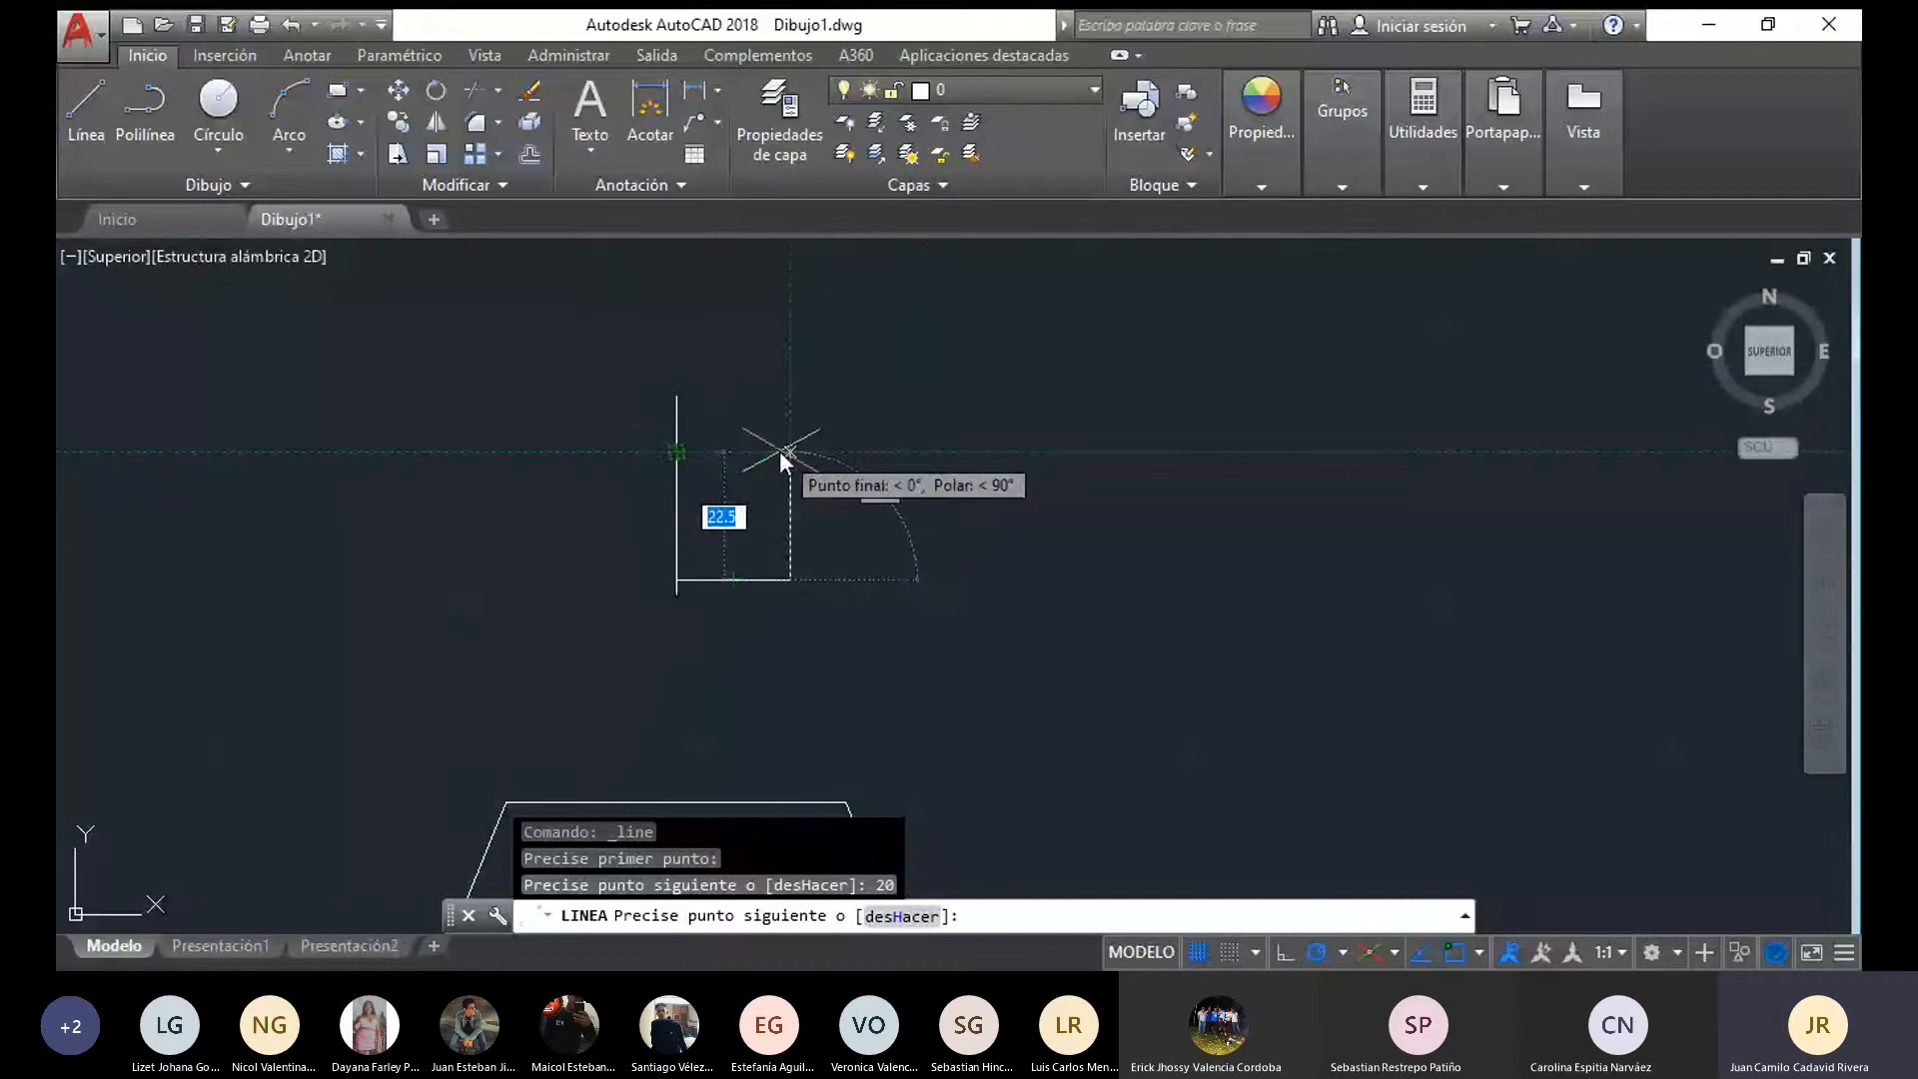
pyautogui.click(790, 452)
pyautogui.click(677, 451)
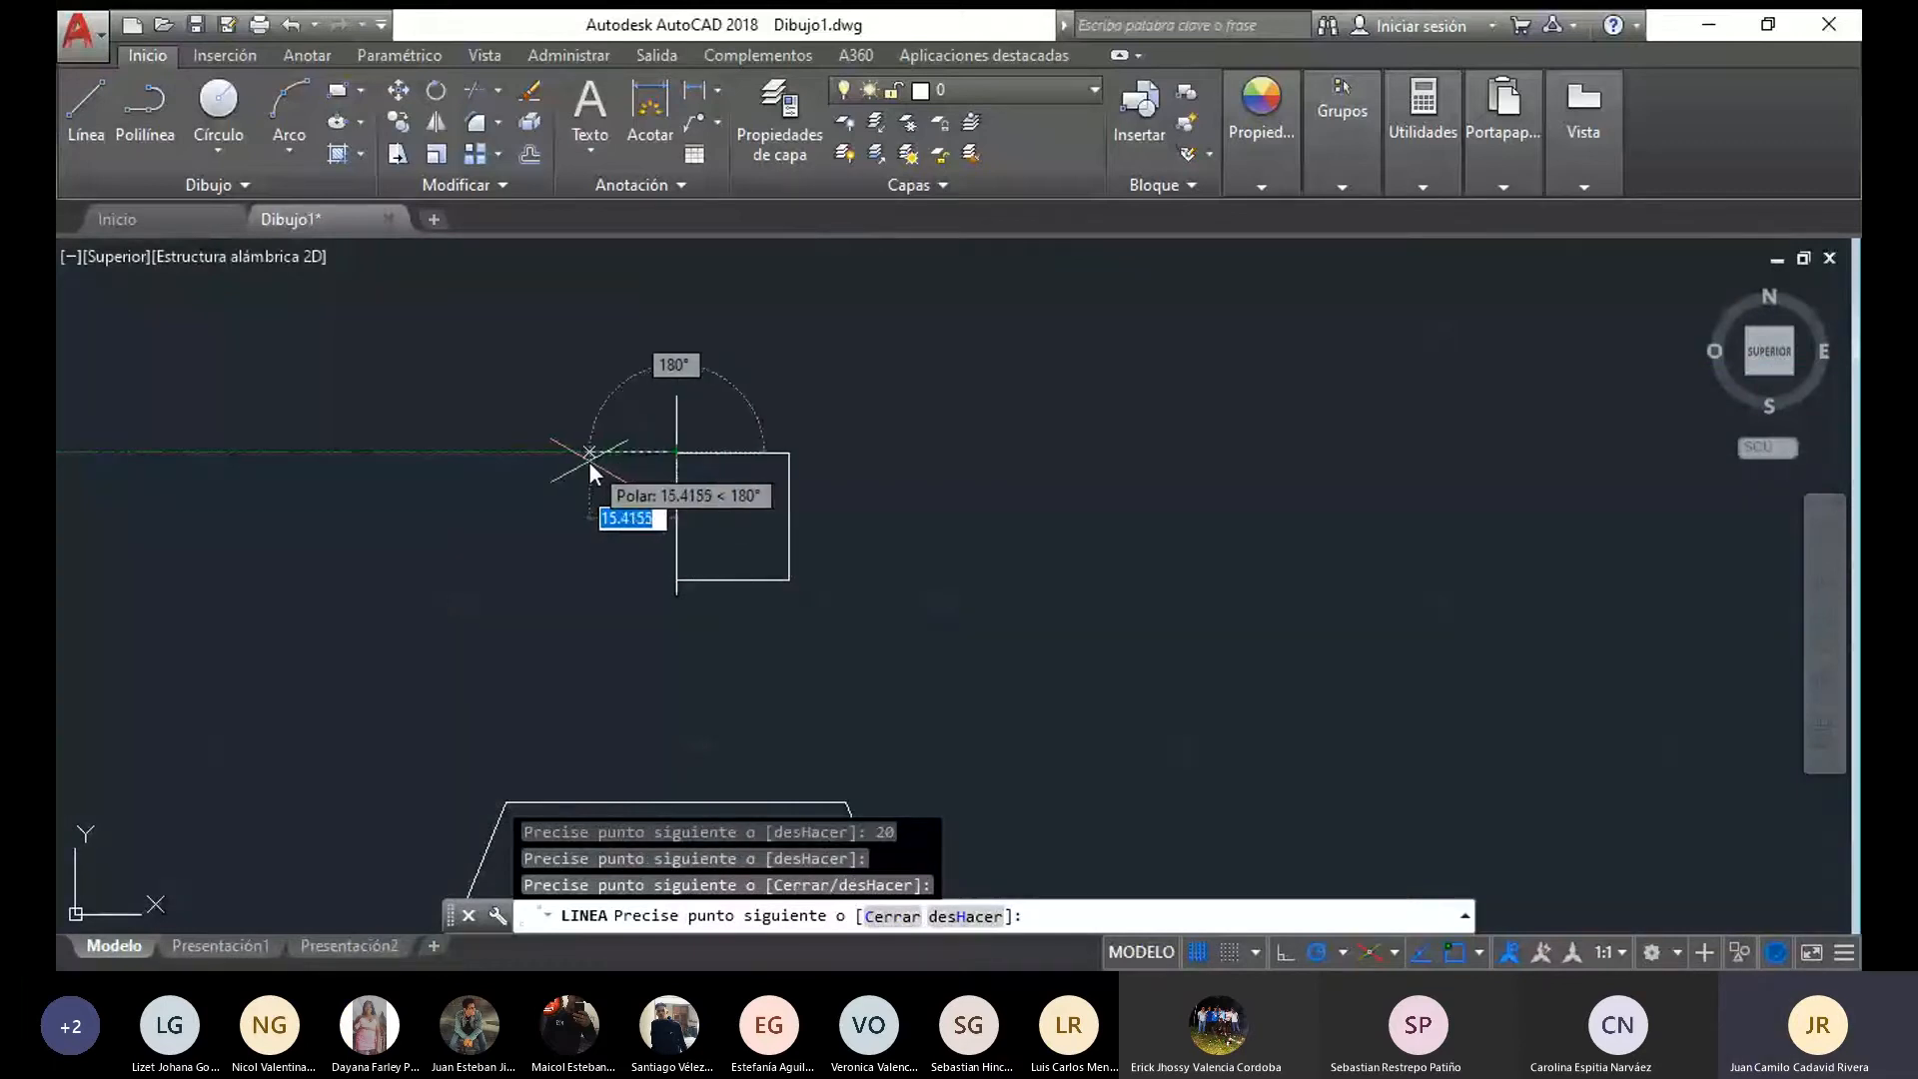
pyautogui.press('Return')
pyautogui.press('Return')
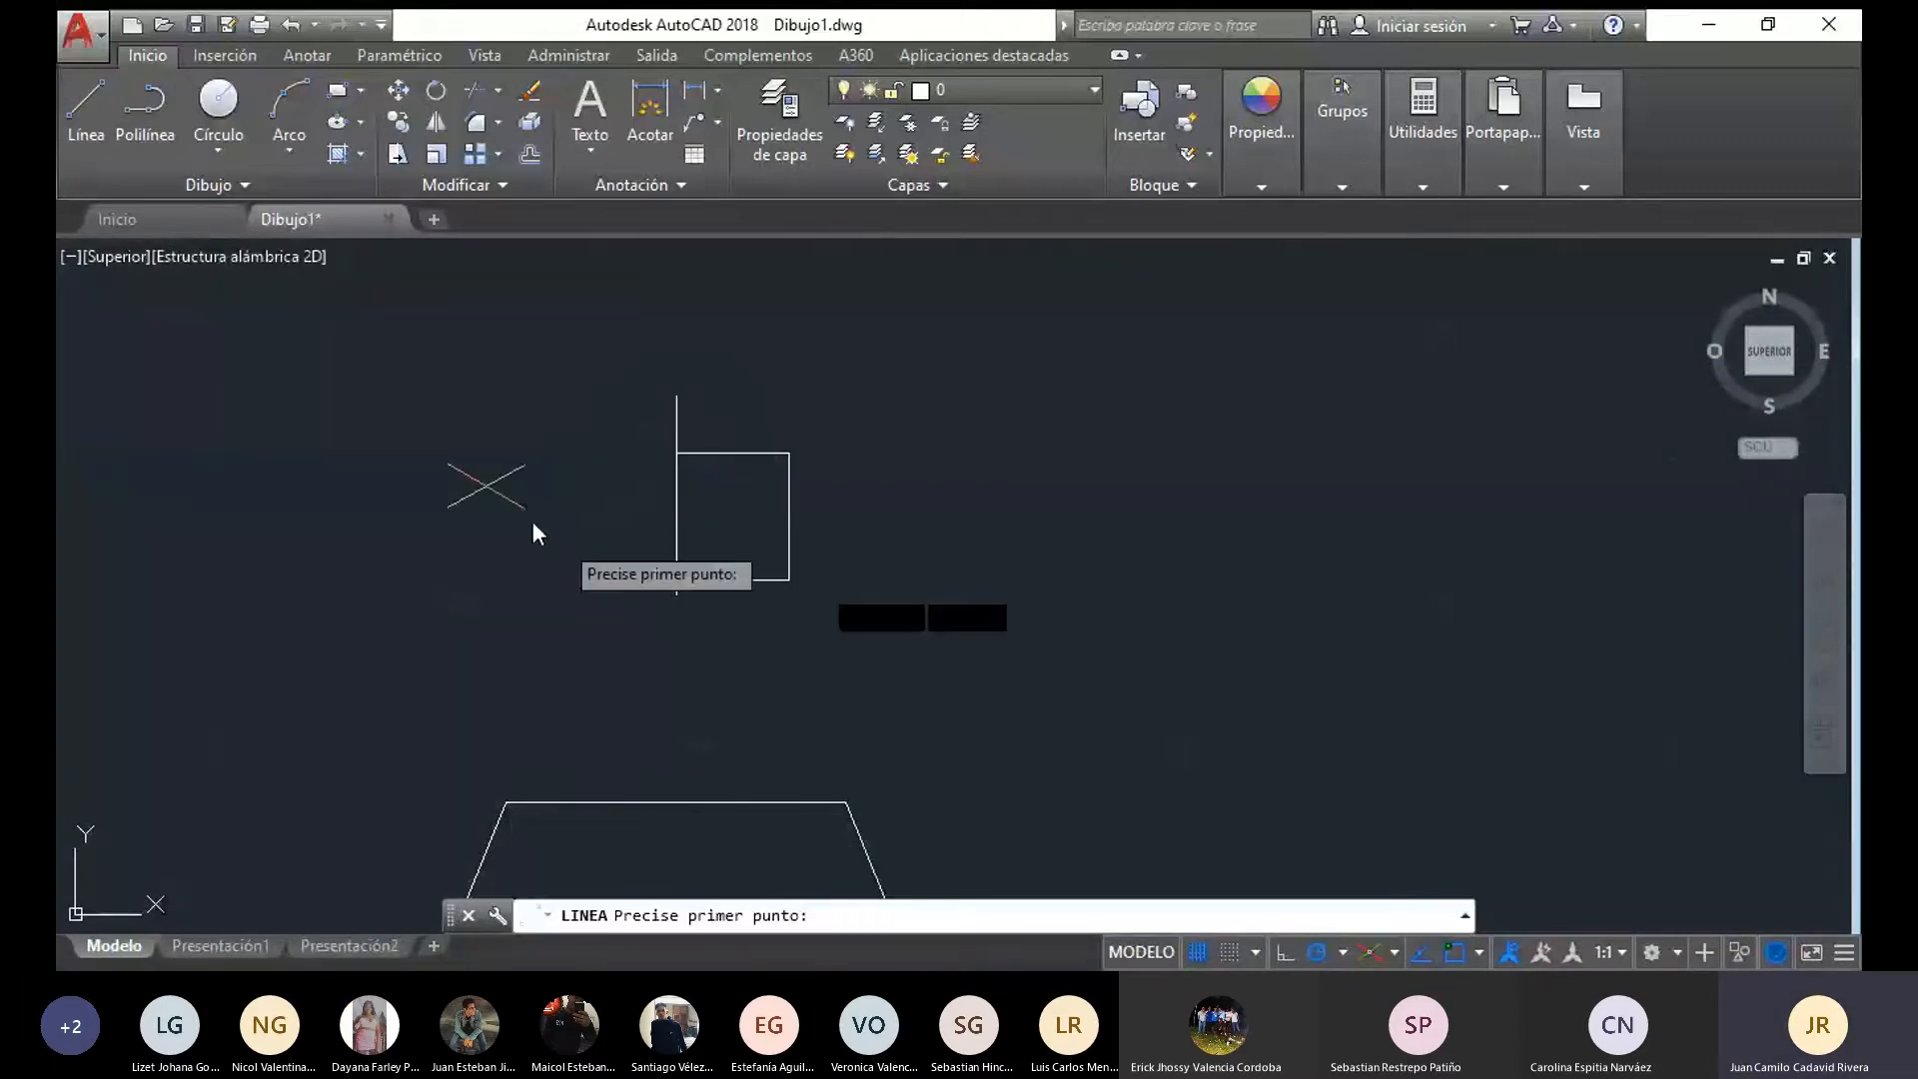
# Draw an 18-long bottom edge from the axis segment's lower end and slope it up to the neck's lower outer corner
pyautogui.scroll(2, 645, 582)
pyautogui.click(696, 600)
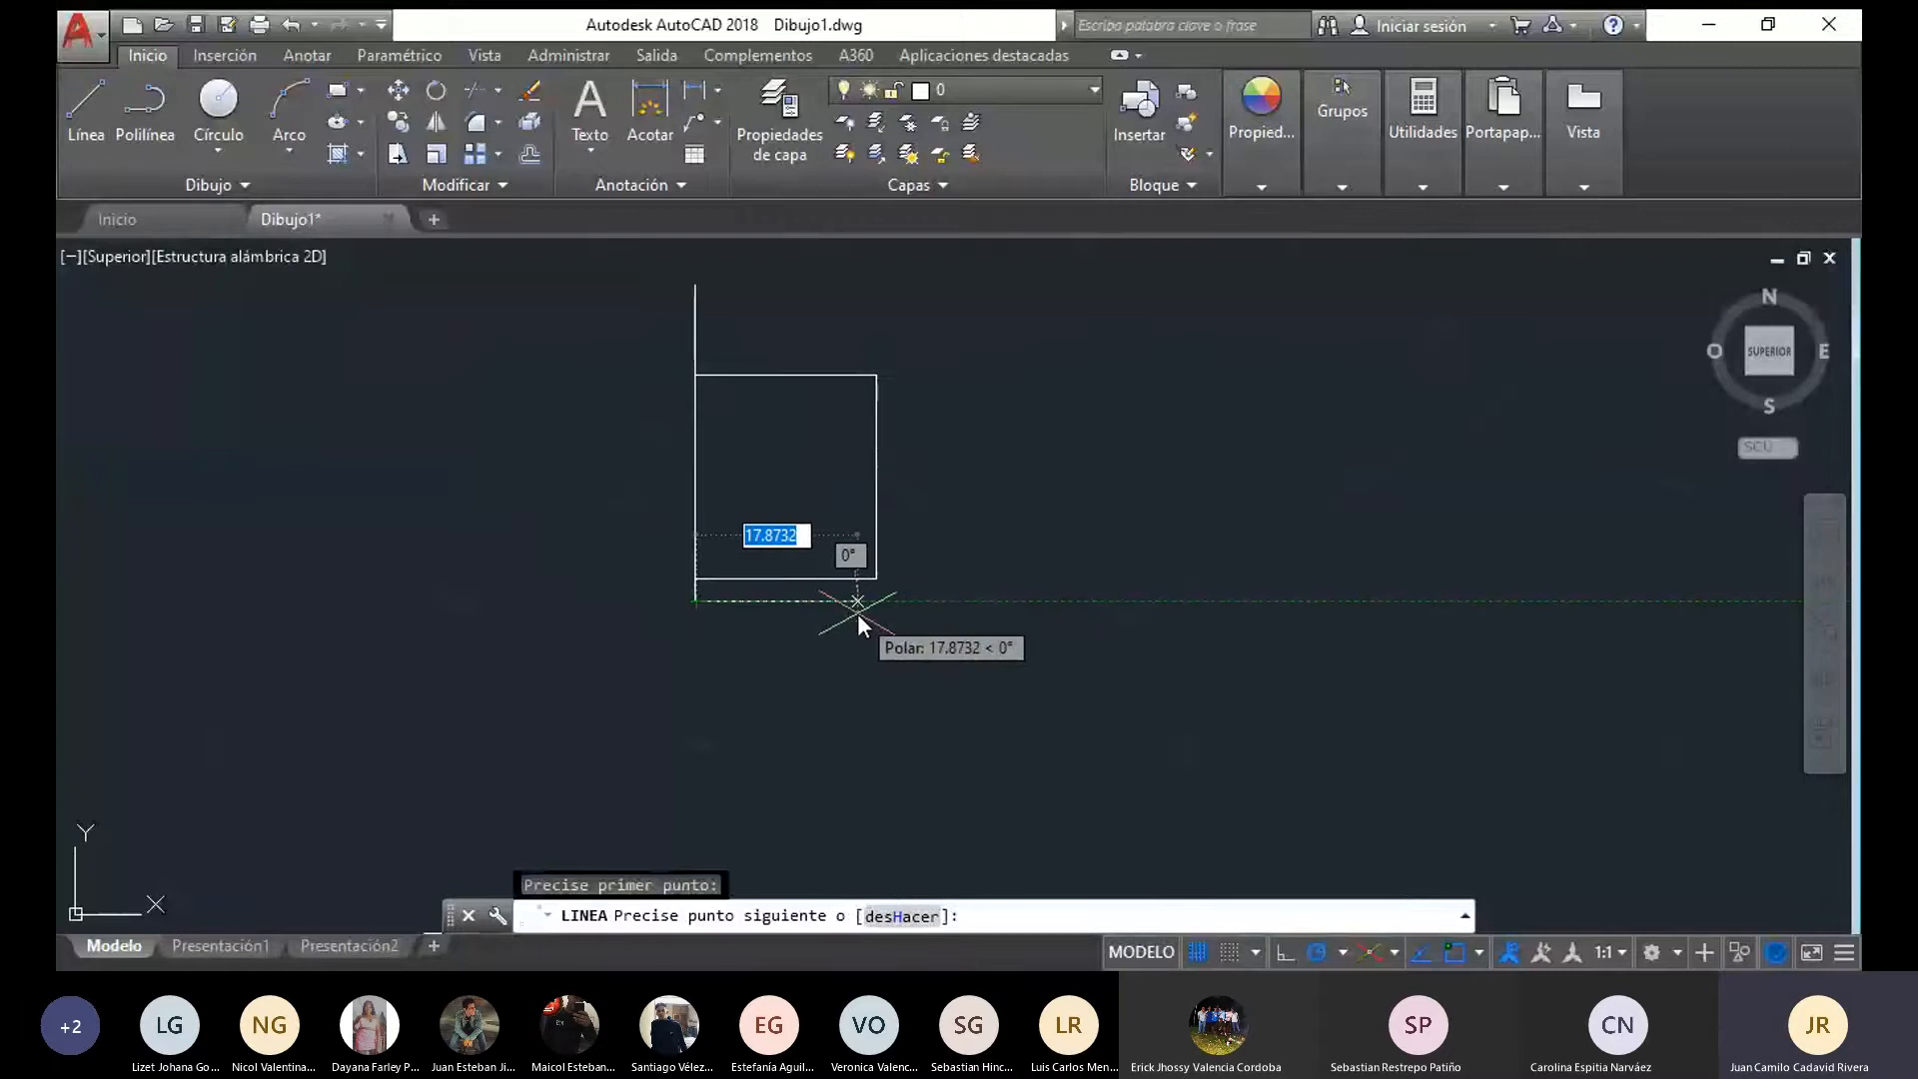
pyautogui.write('18')
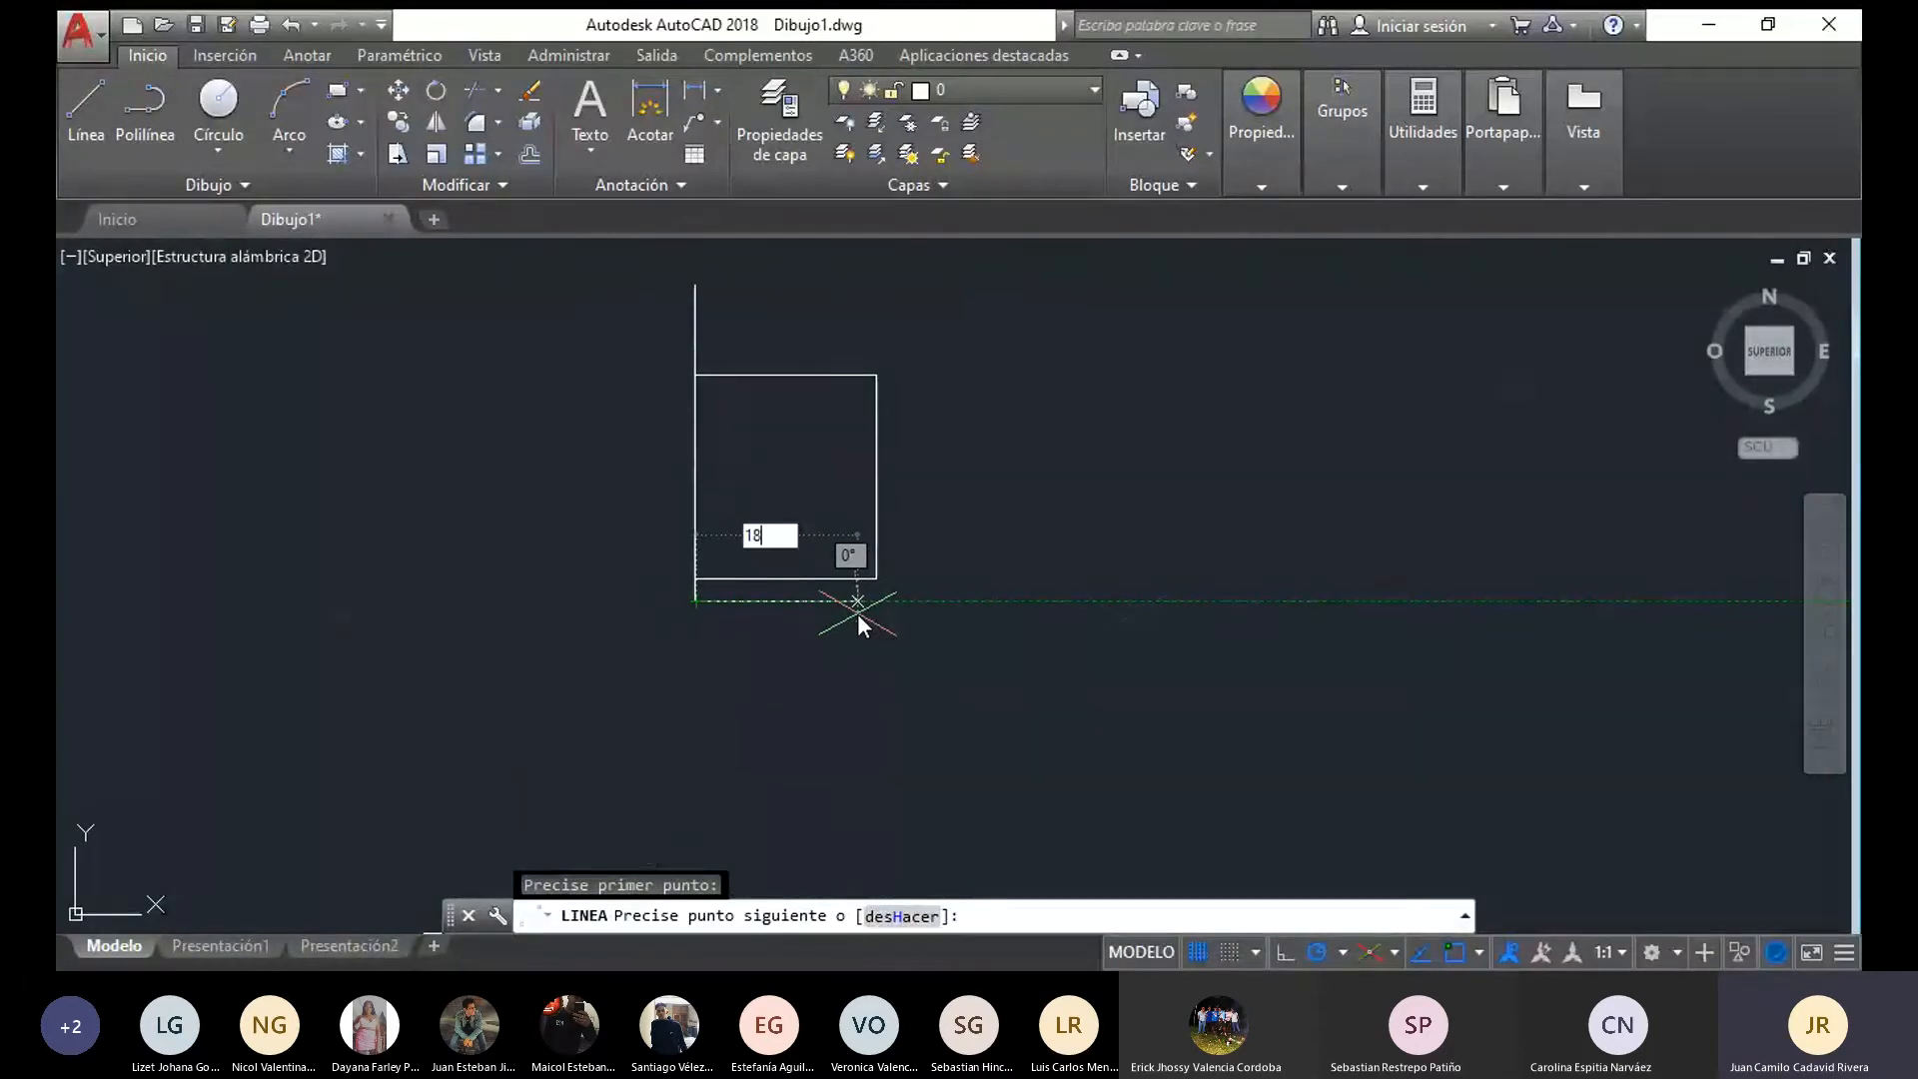
pyautogui.press('Return')
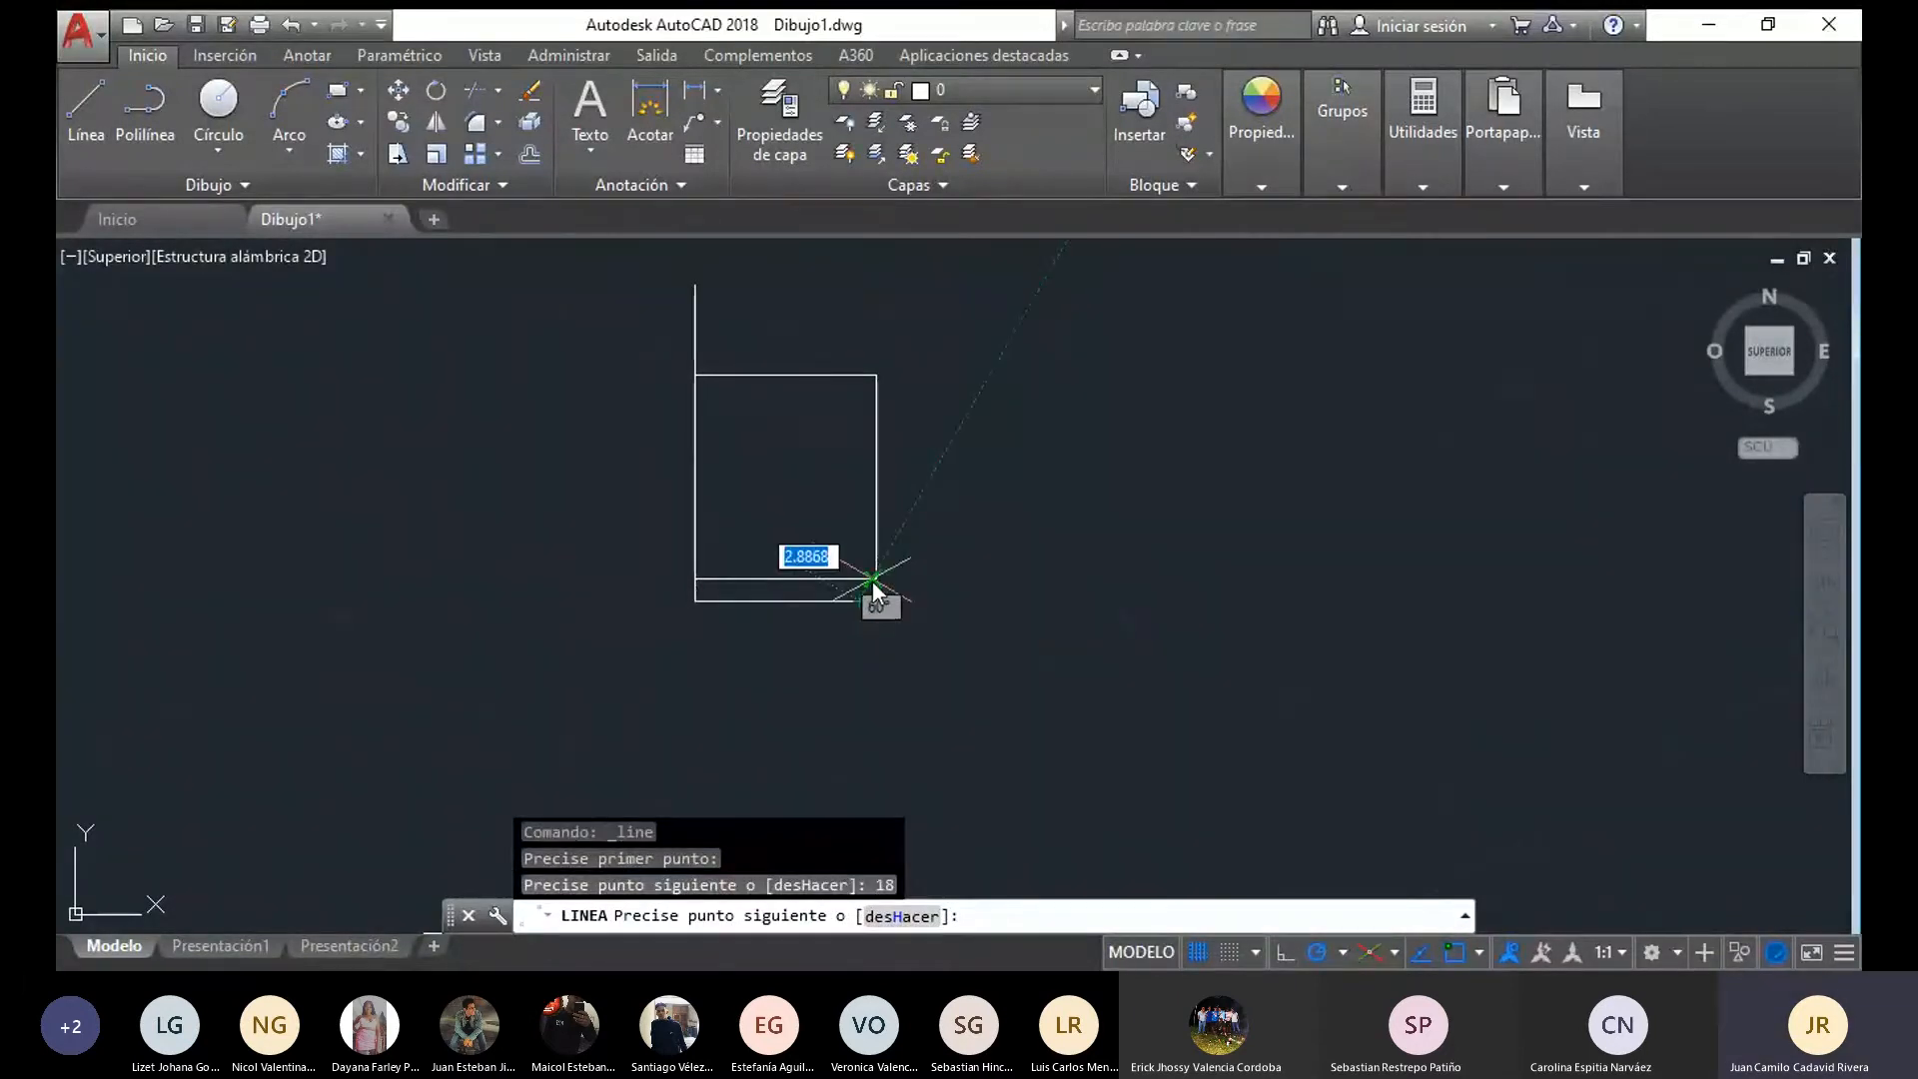
pyautogui.scroll(2, 888, 635)
pyautogui.scroll(4, 887, 614)
pyautogui.click(830, 432)
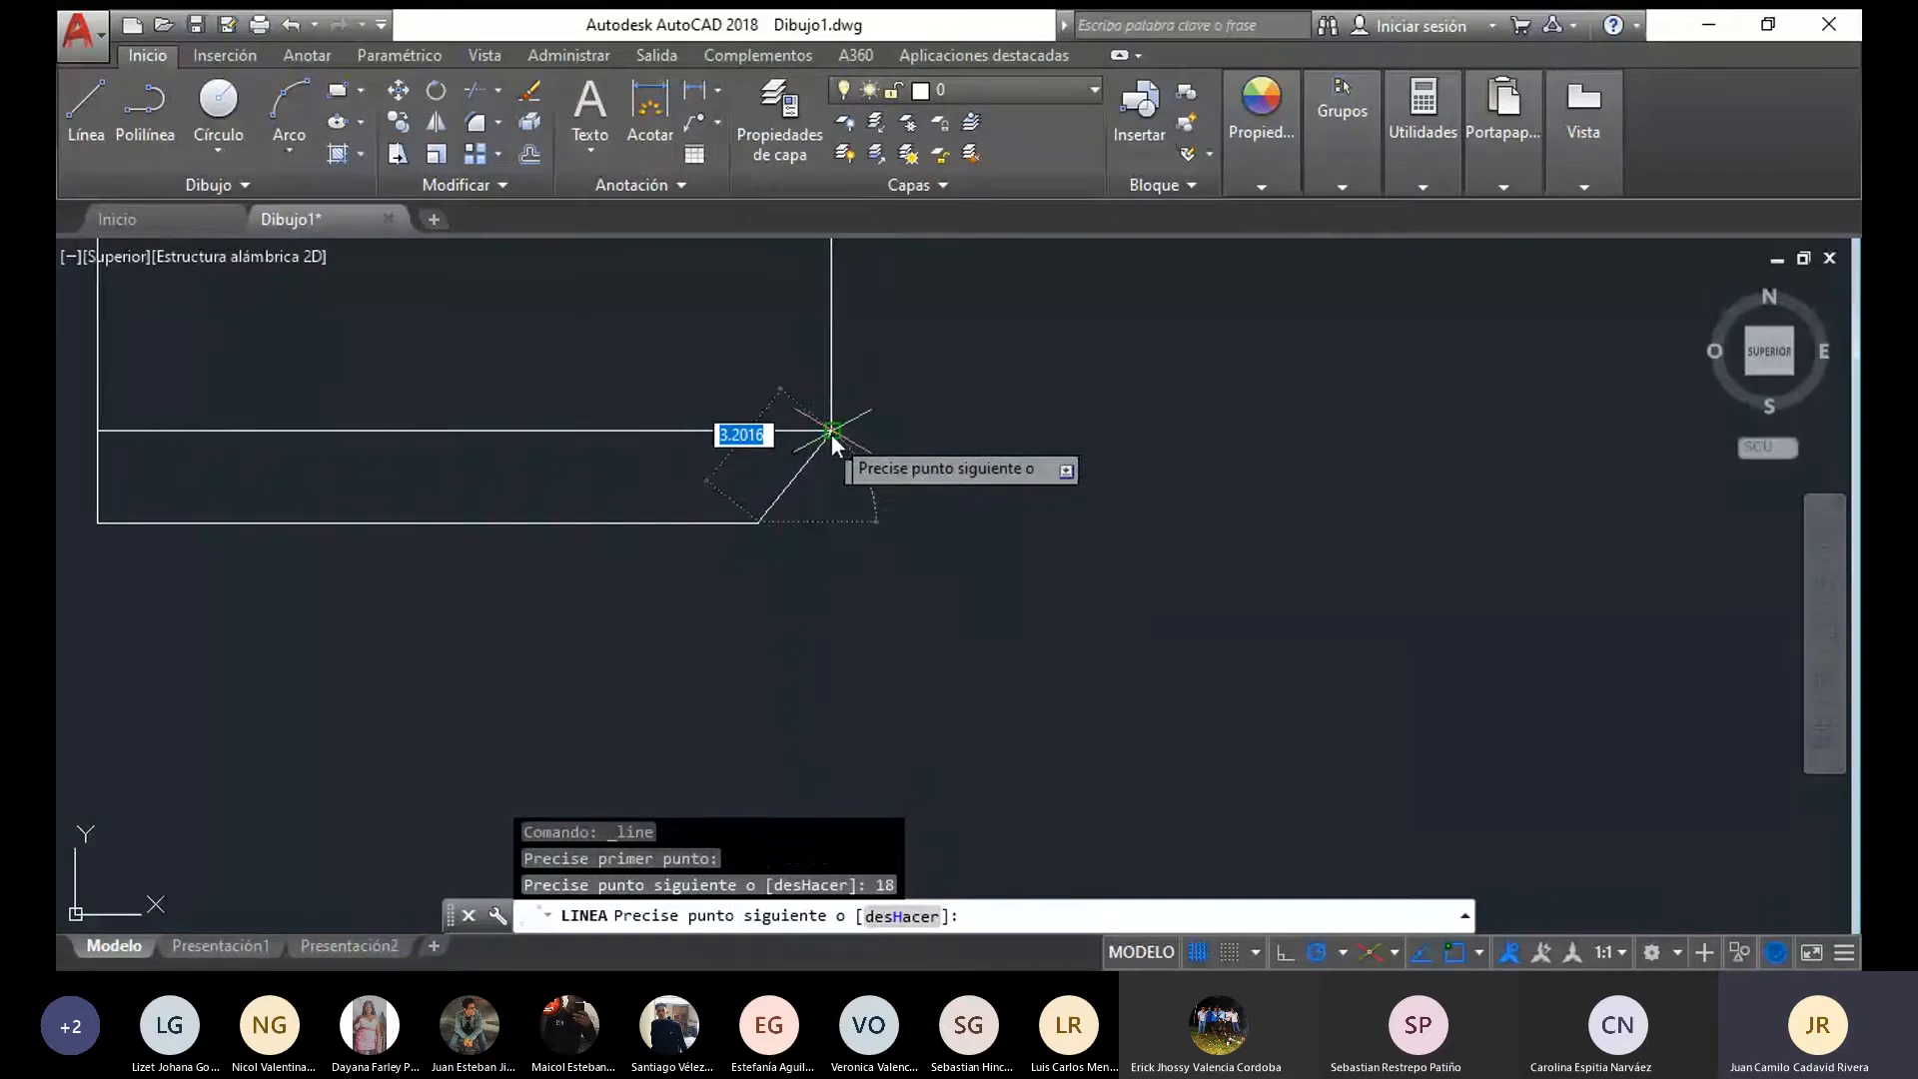
pyautogui.scroll(-4, 890, 583)
pyautogui.scroll(-4, 957, 648)
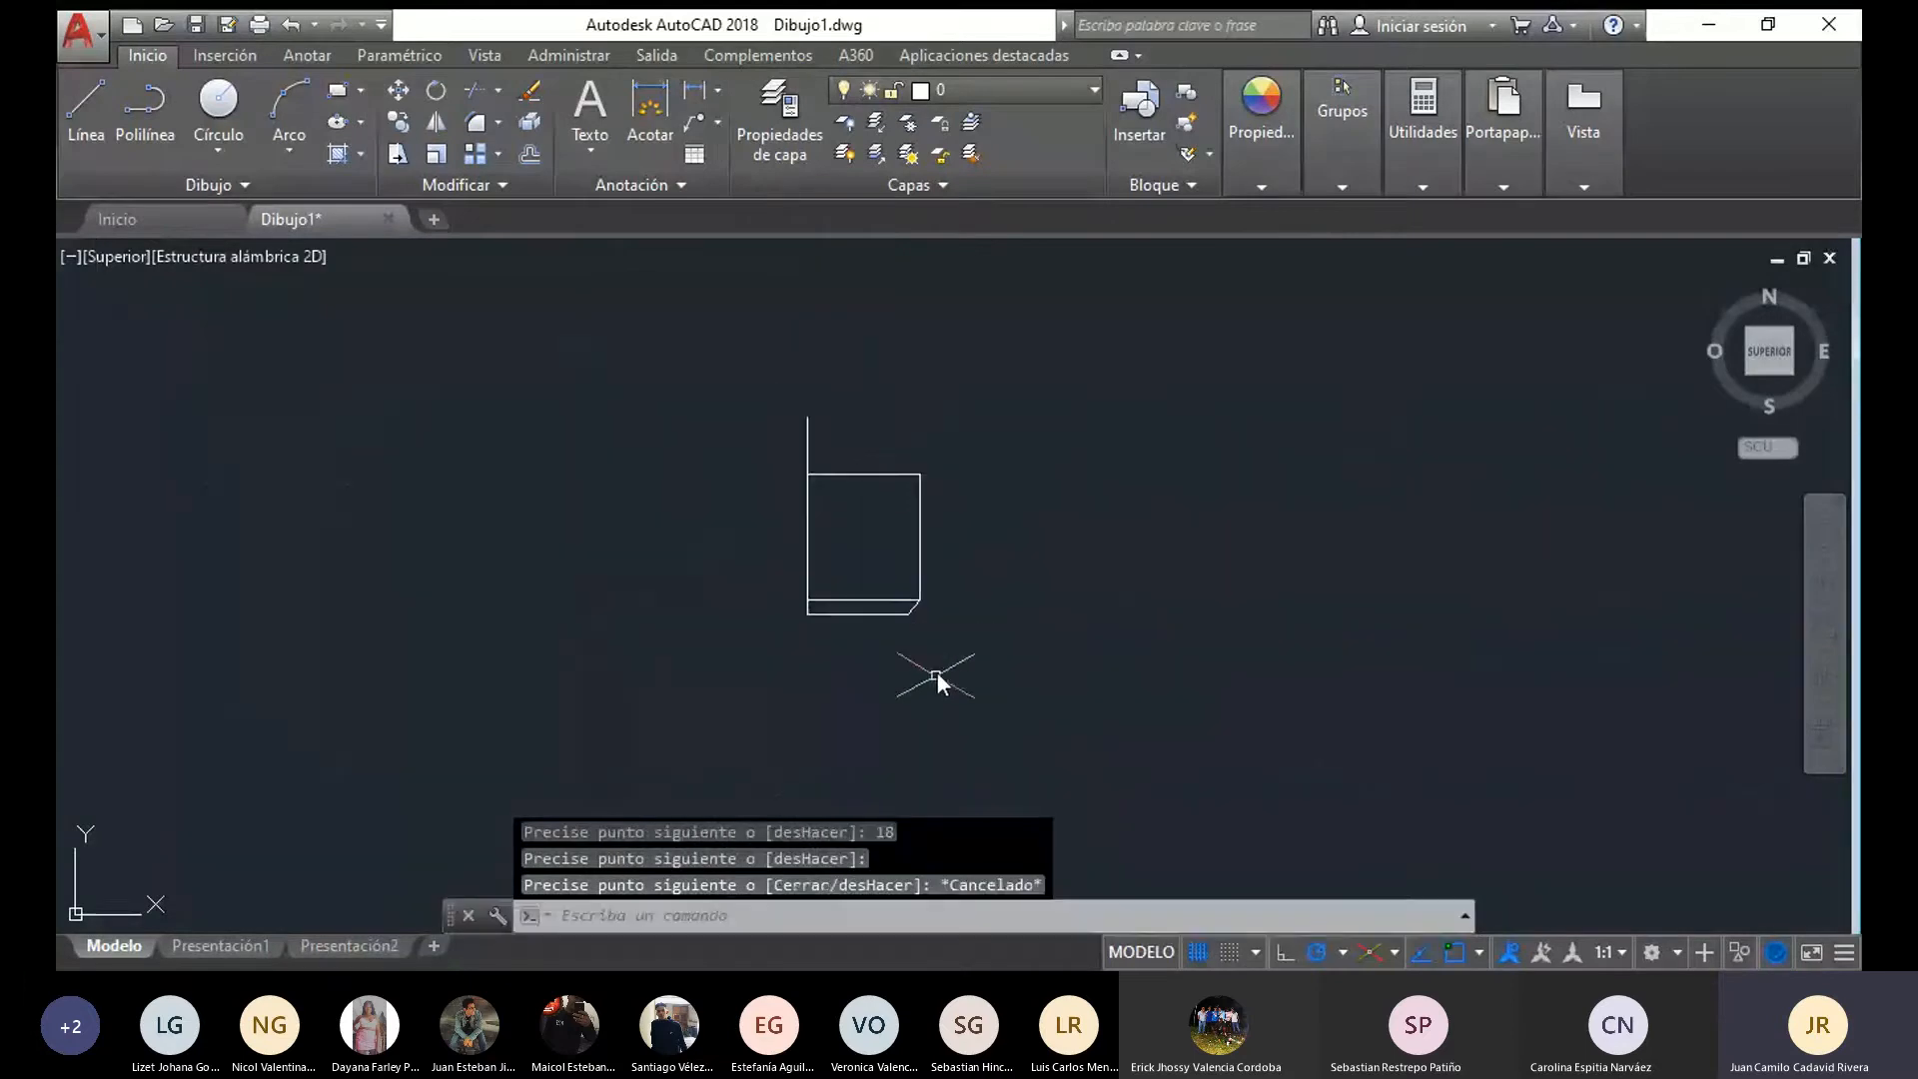
pyautogui.scroll(4, 898, 655)
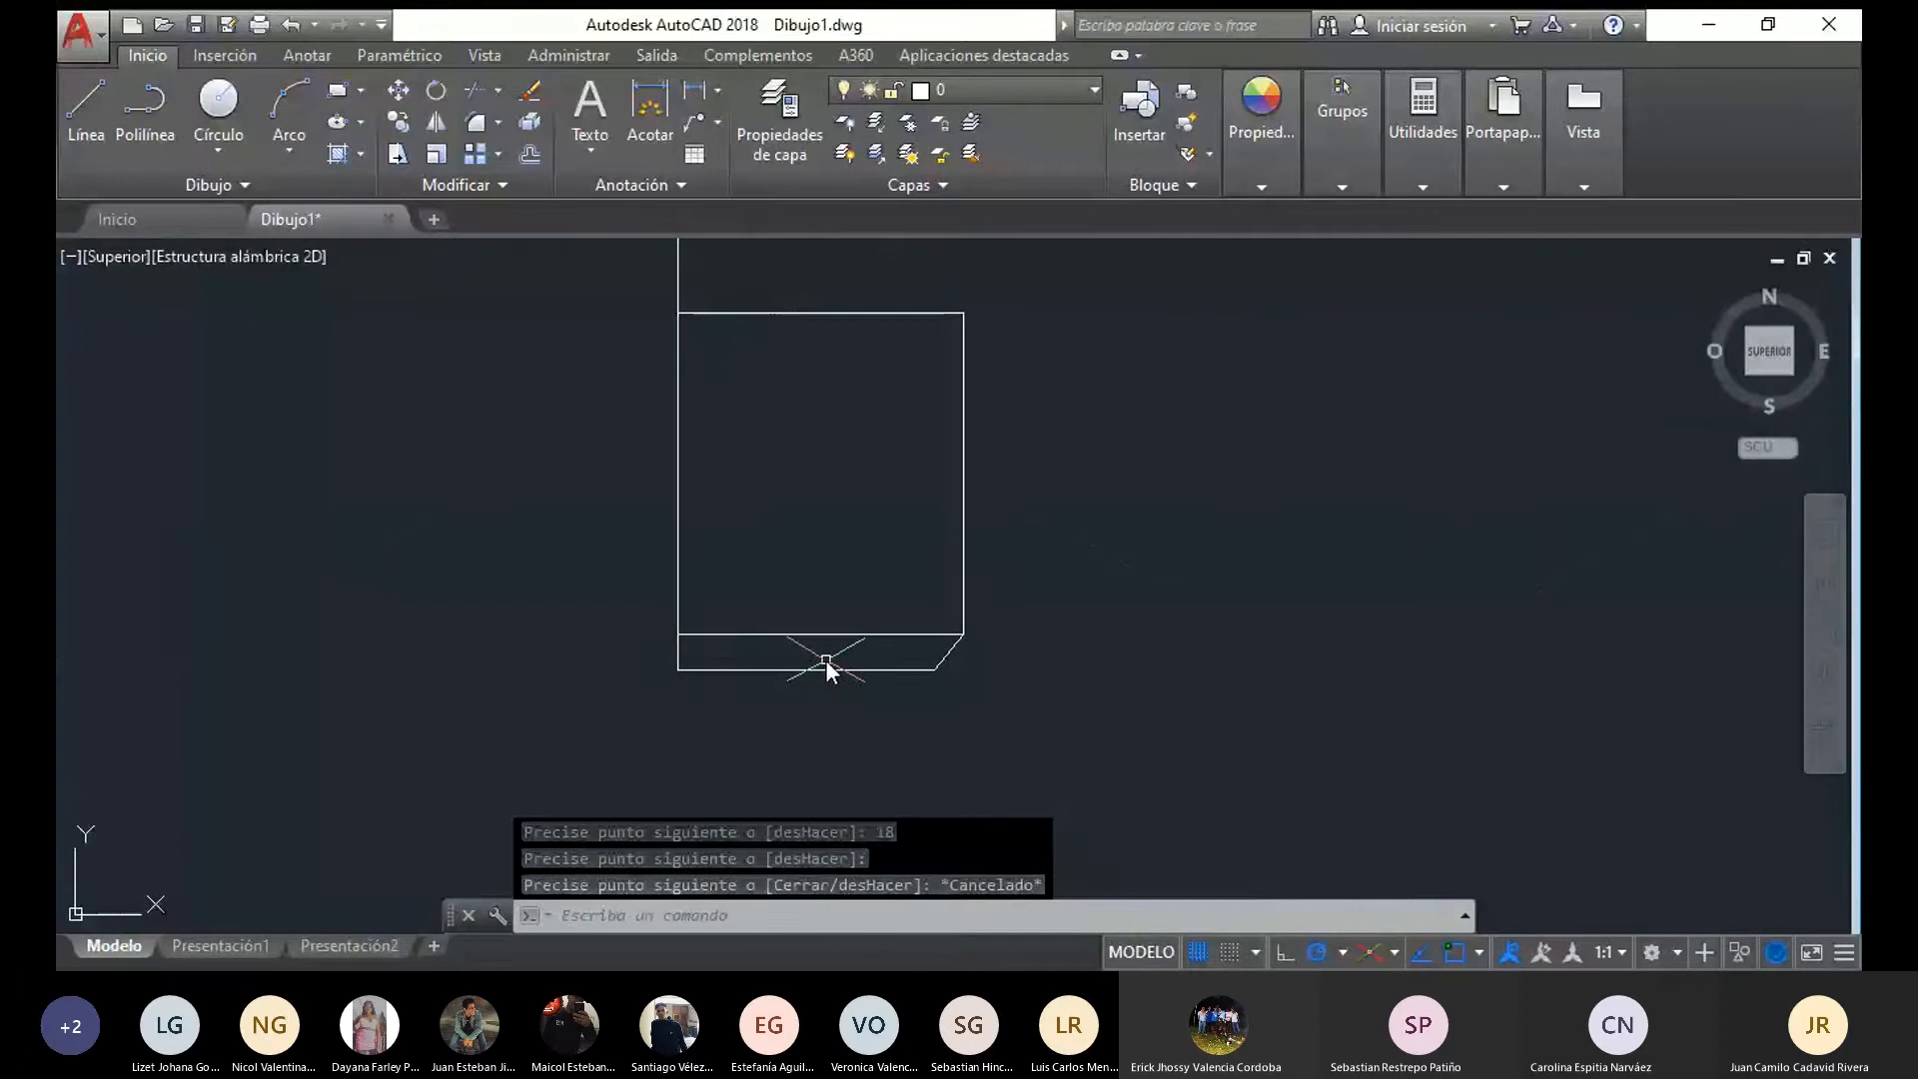
pyautogui.scroll(-4, 979, 652)
pyautogui.moveTo(1010, 664)
pyautogui.mouseDown(button='middle')
pyautogui.moveTo(987, 693)
pyautogui.moveTo(746, 695)
pyautogui.mouseUp(button='middle')
pyautogui.scroll(4, 760, 720)
pyautogui.scroll(-4, 784, 749)
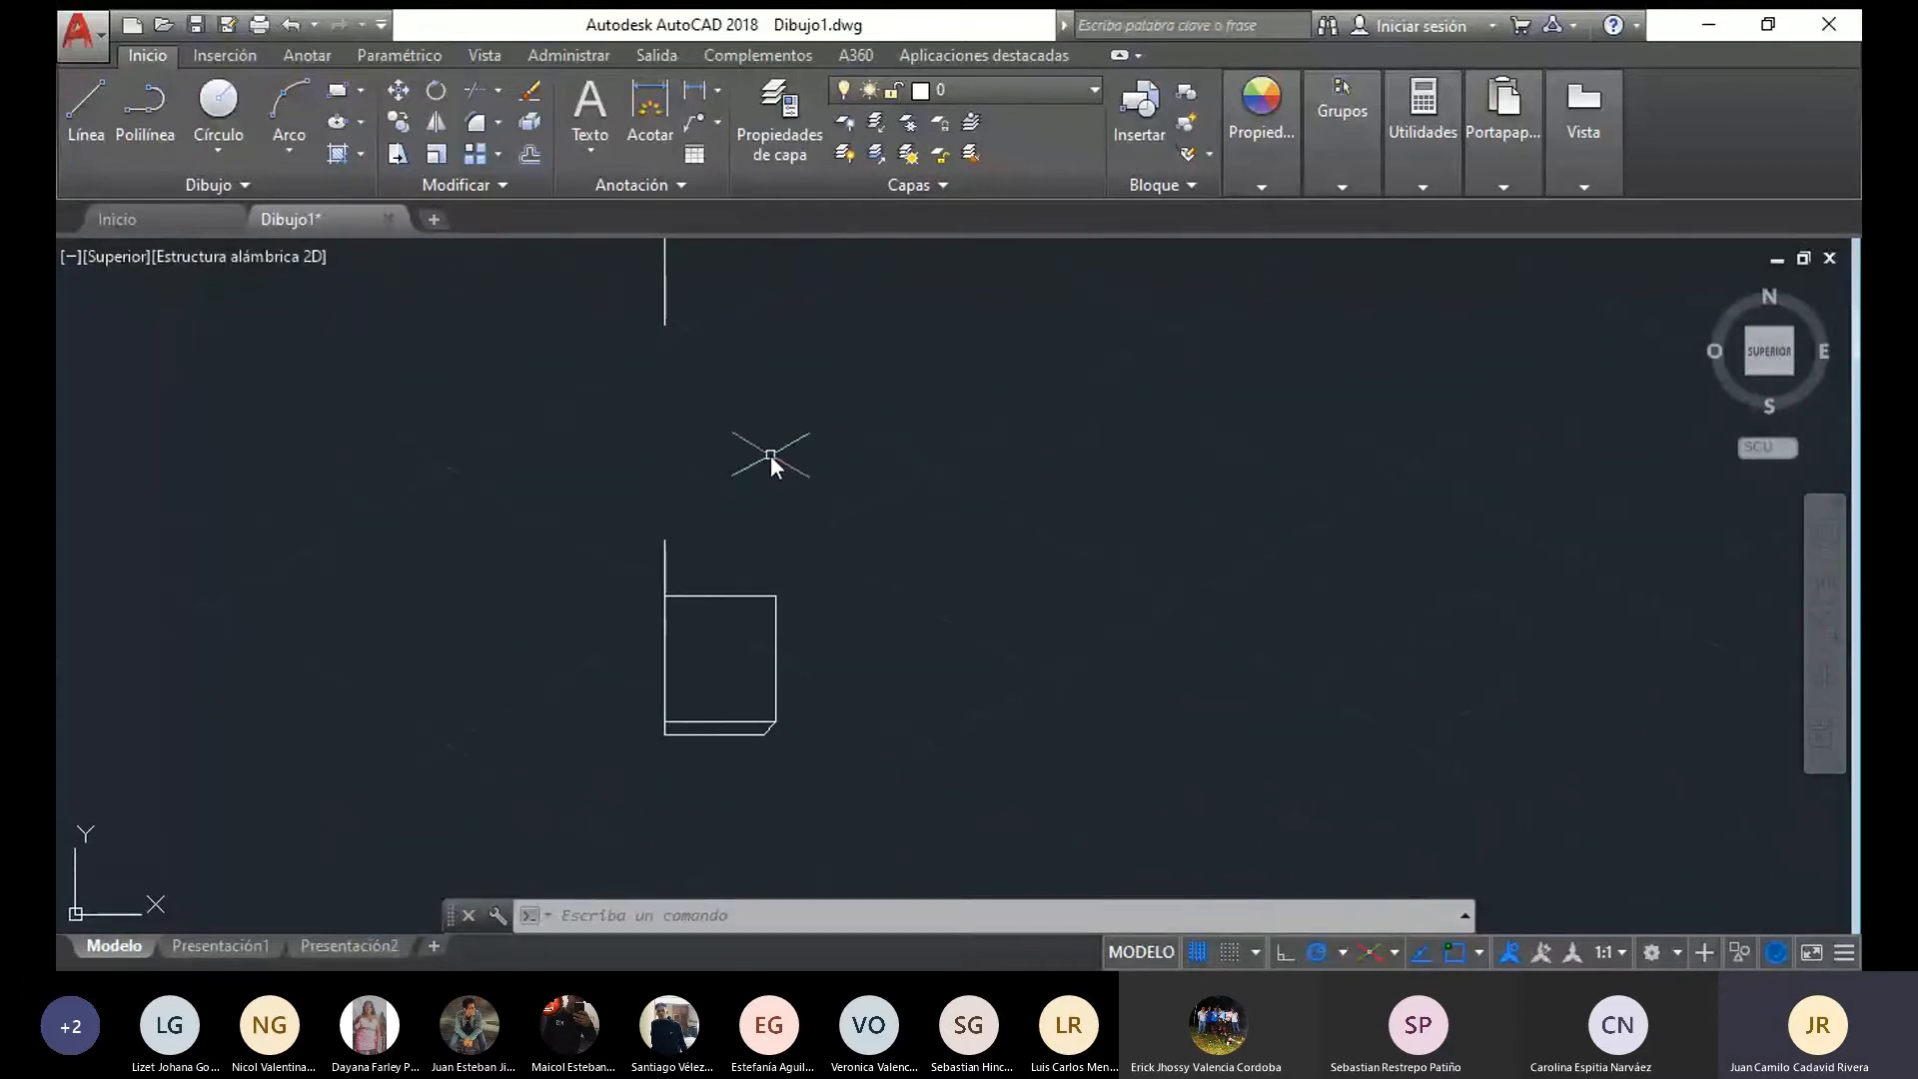
pyautogui.scroll(4, 764, 760)
pyautogui.scroll(-4, 704, 740)
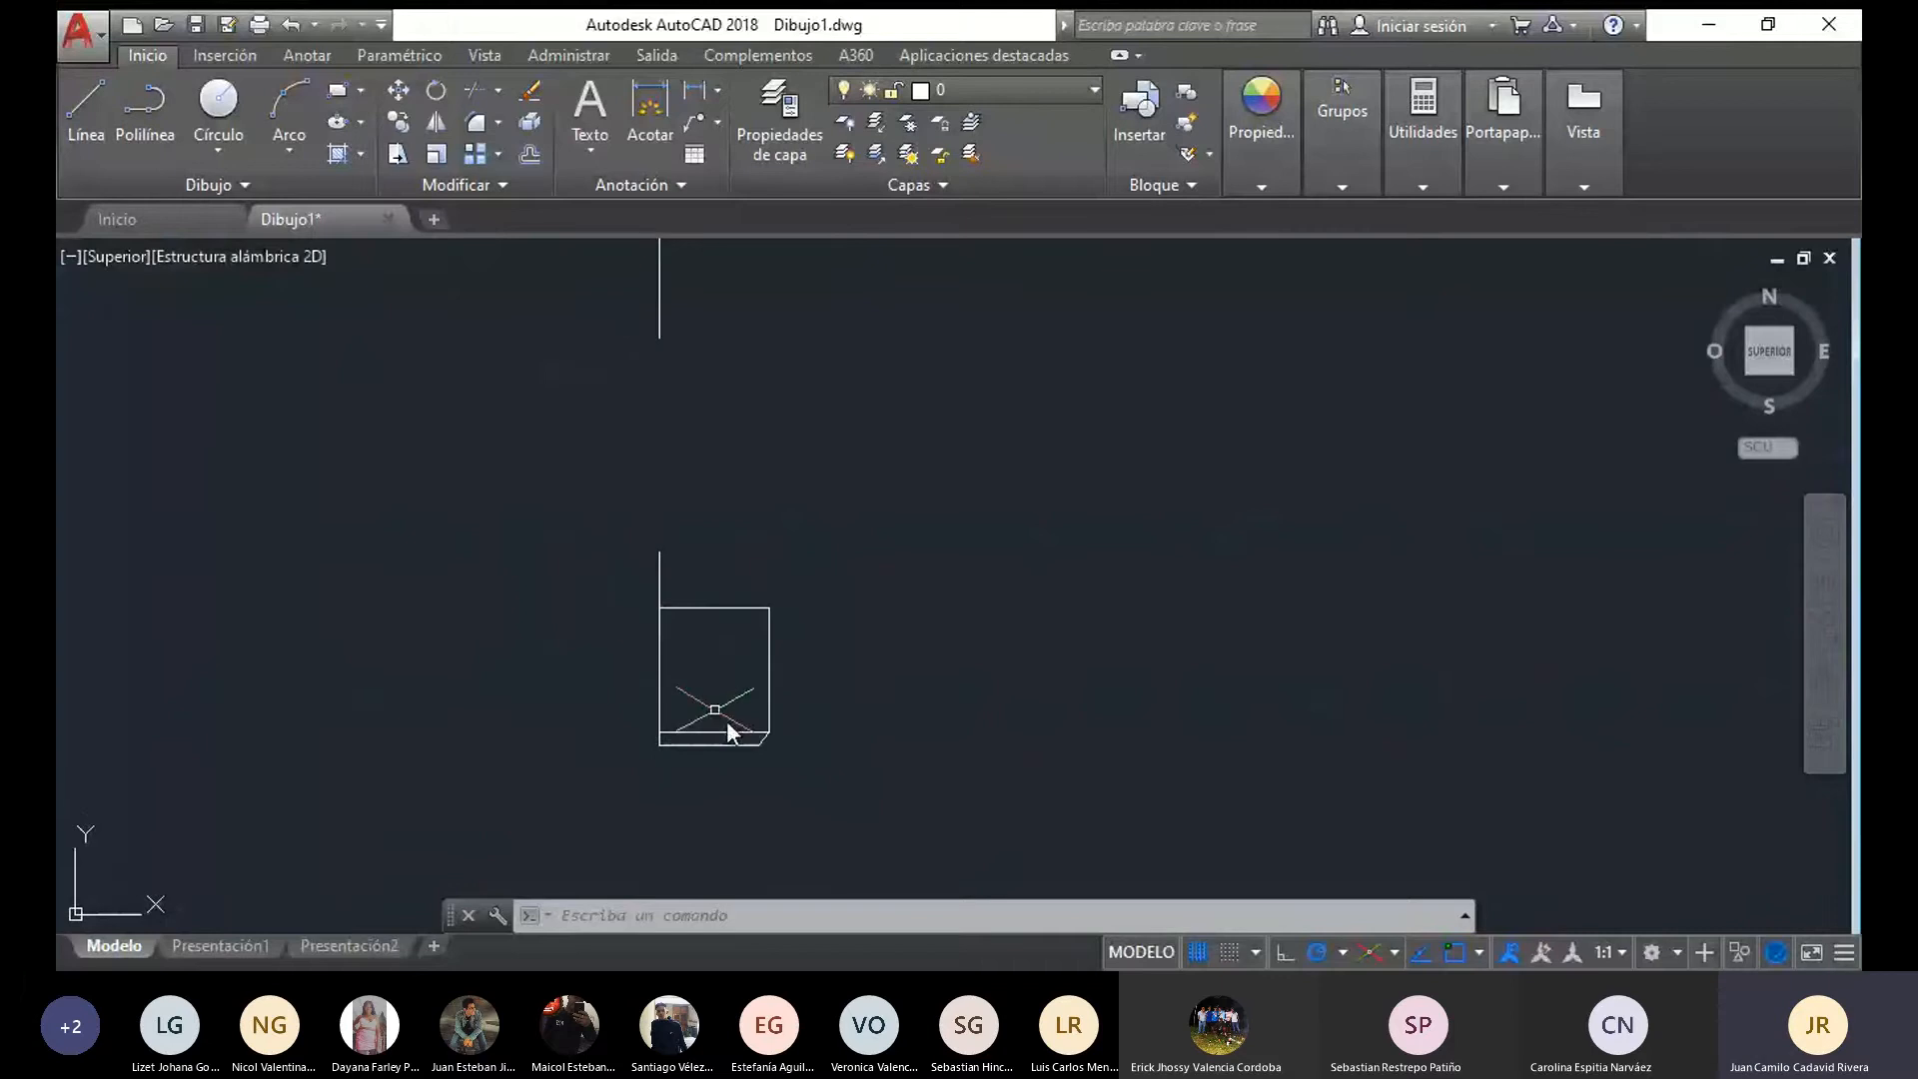
# Draw the flange's rim from the neck's upper outer corner out to the base's top-edge width, 10 high, closing with a 30-long edge at the axis
pyautogui.click(84, 106)
pyautogui.moveTo(535, 605); pyautogui.dragTo(641, 355, button='middle')
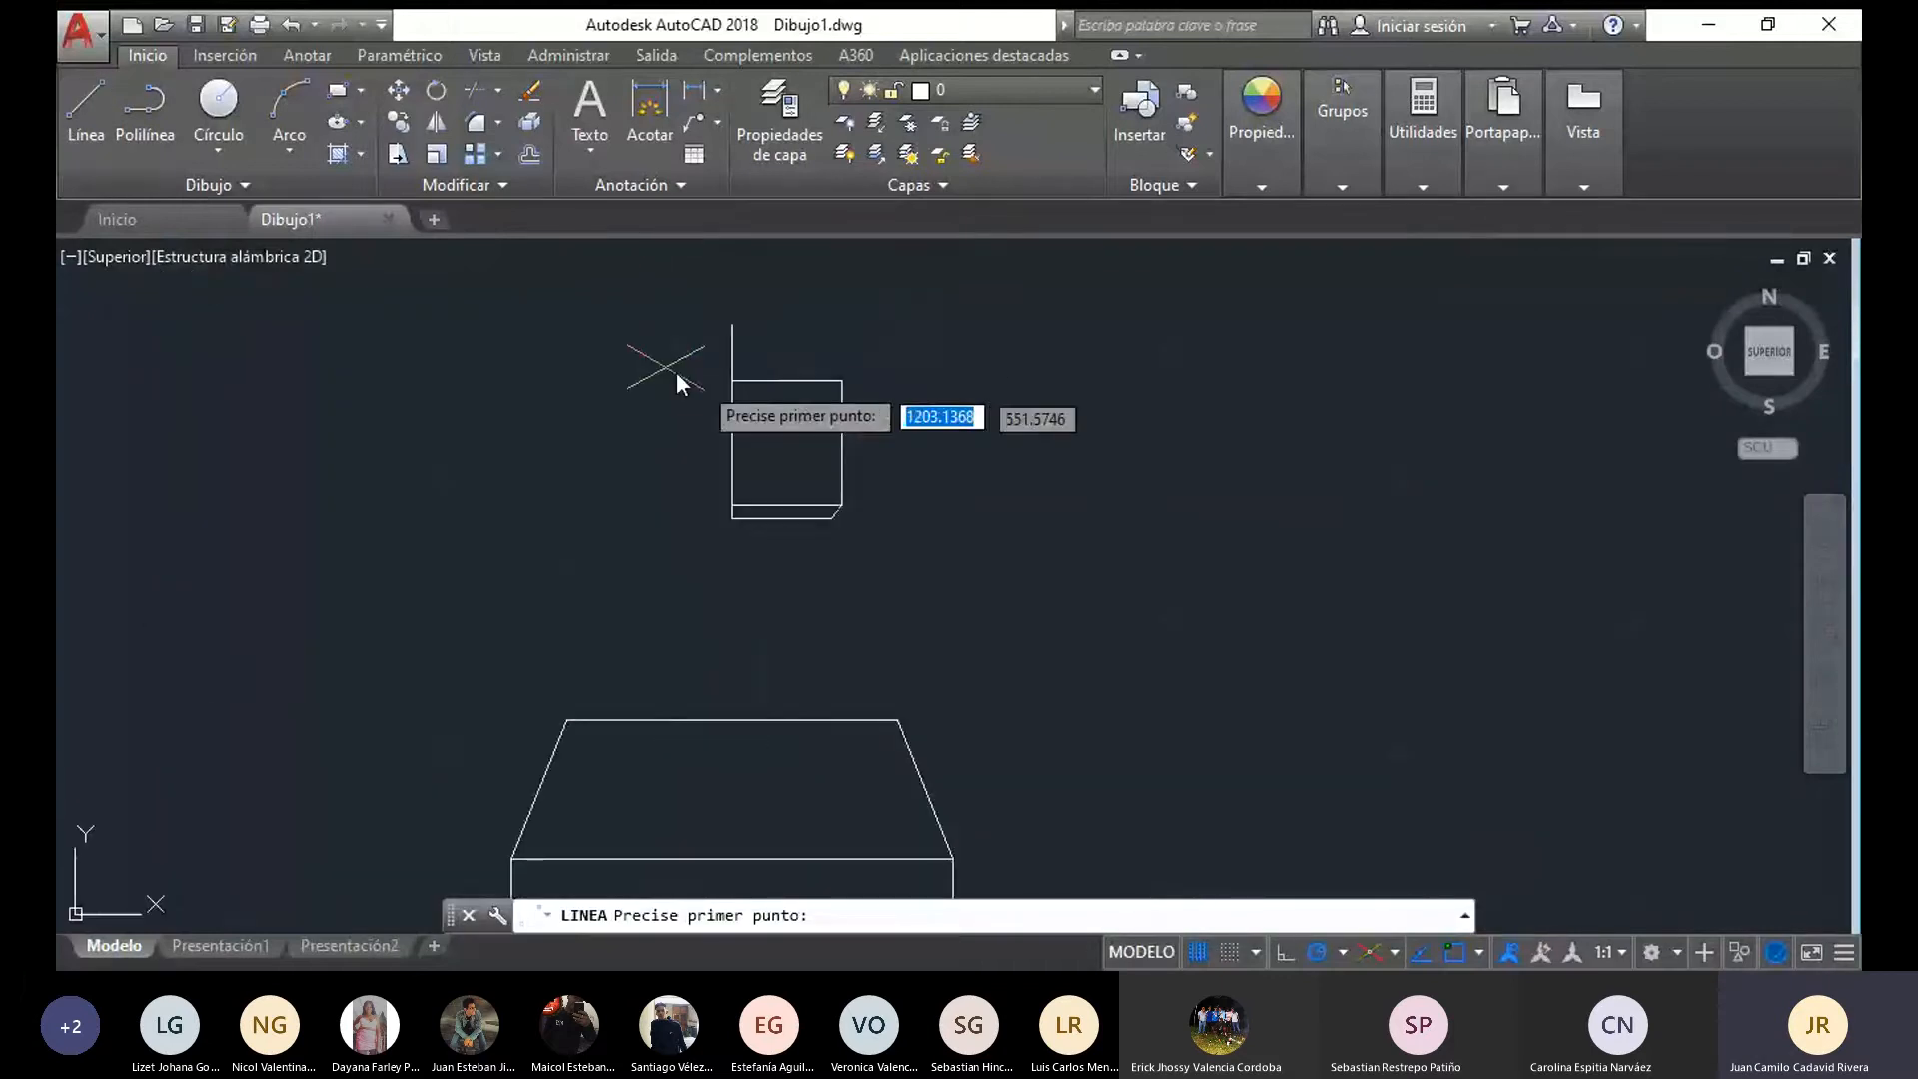
pyautogui.click(842, 380)
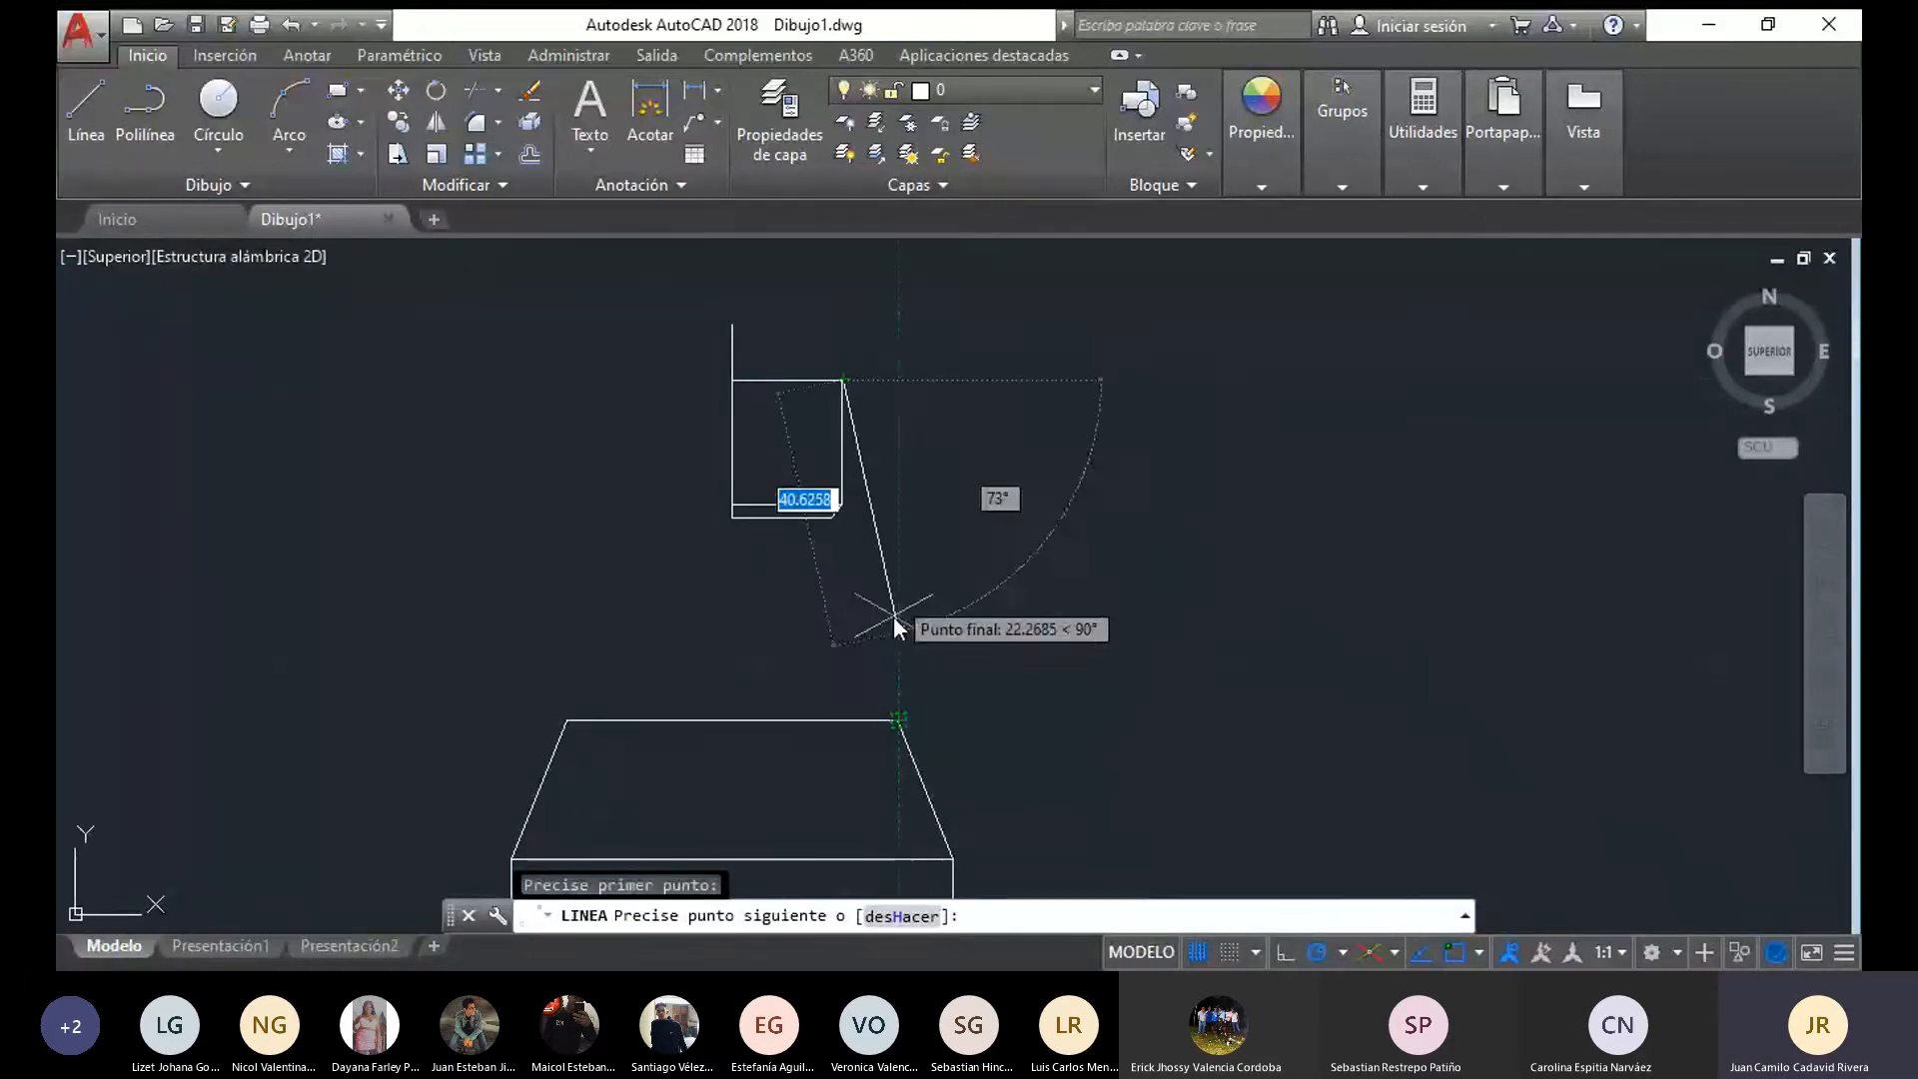
pyautogui.click(897, 379)
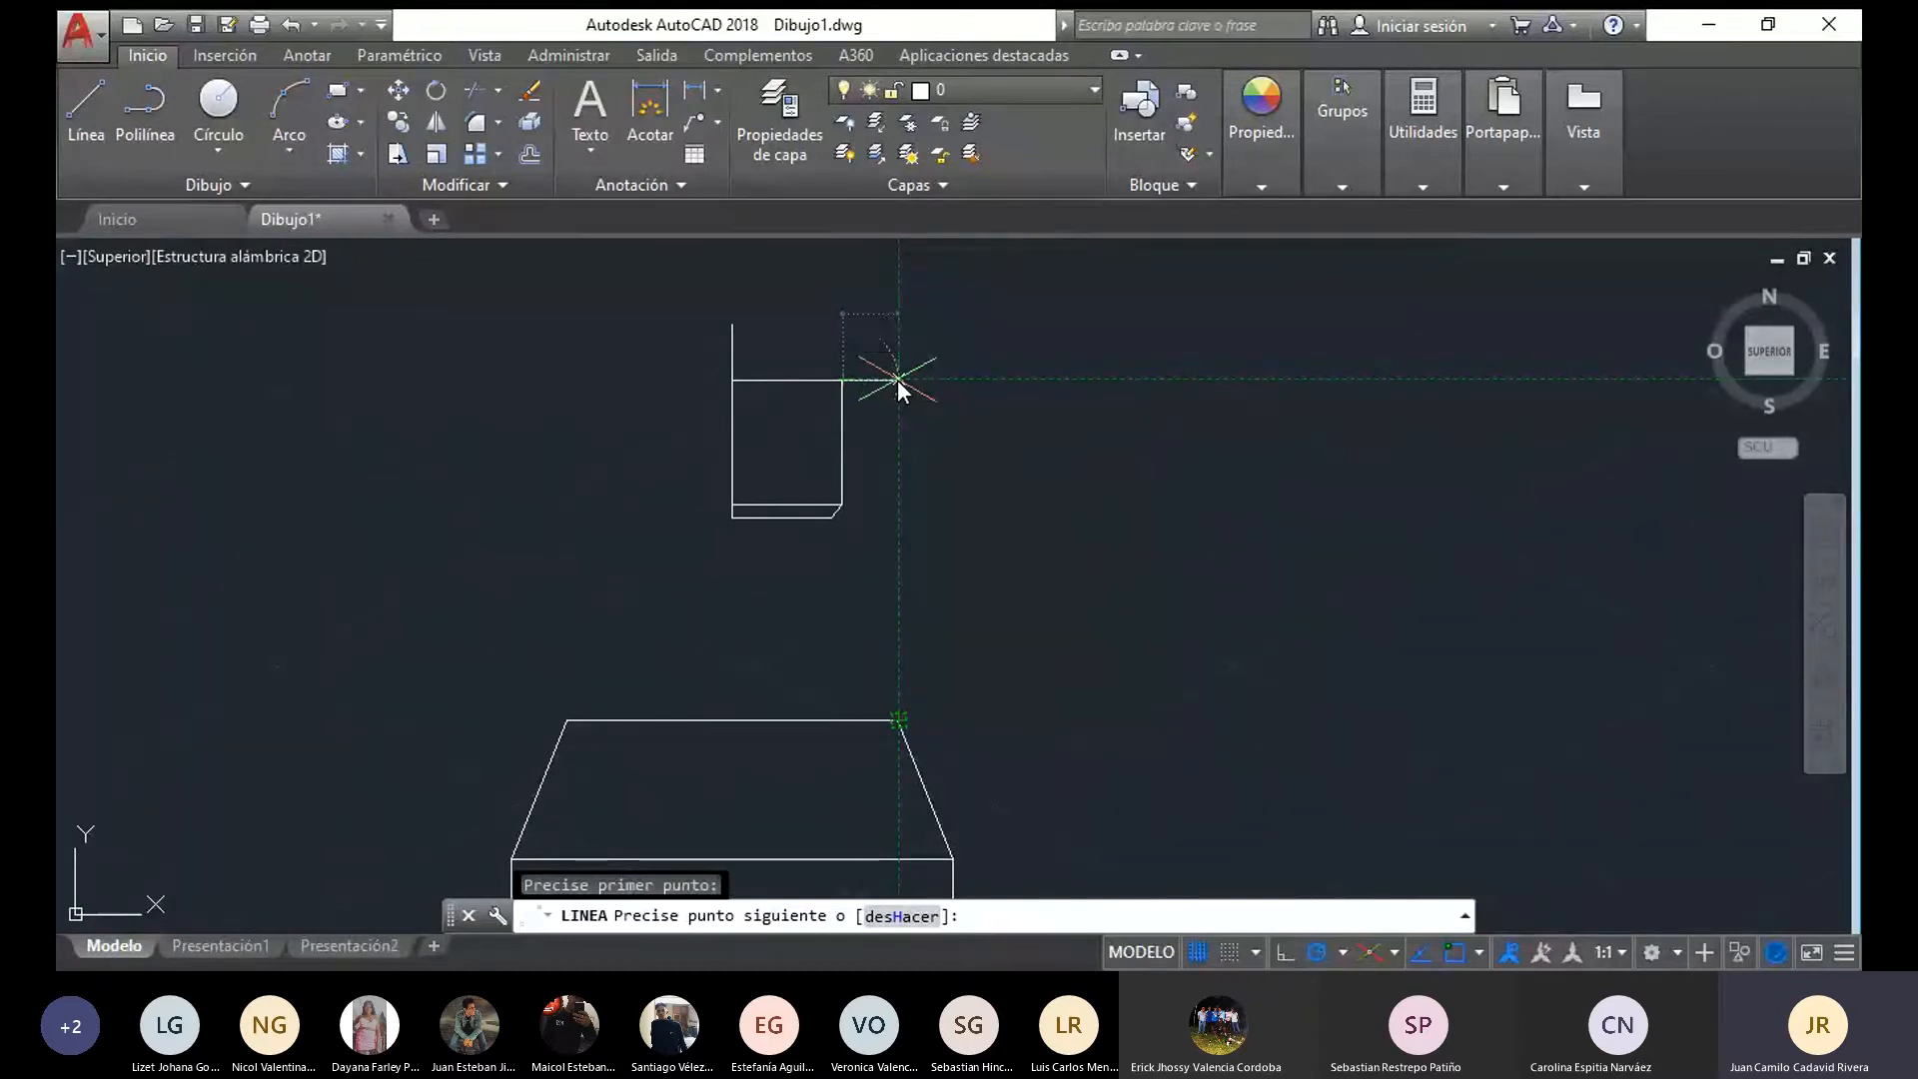
pyautogui.click(899, 323)
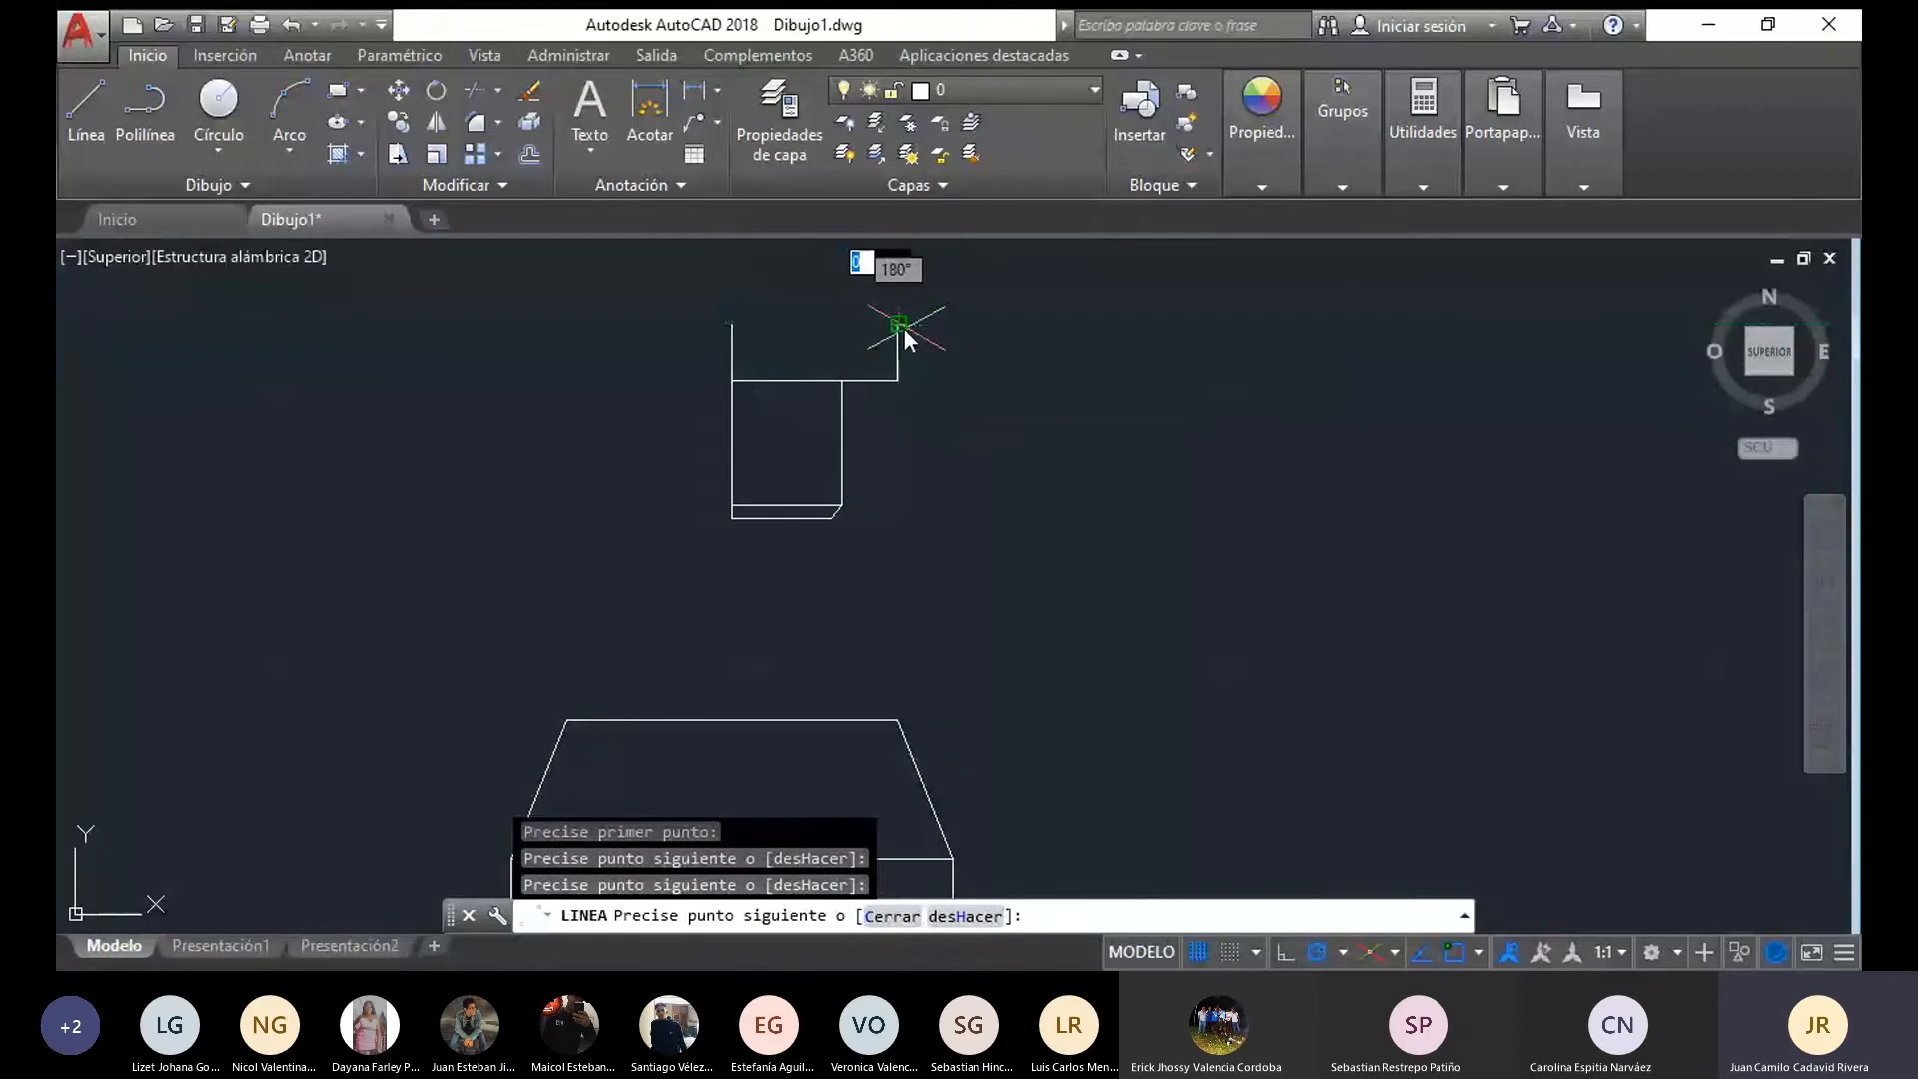
pyautogui.click(732, 324)
pyautogui.press('Escape')
pyautogui.moveTo(920, 596)
pyautogui.mouseDown()
pyautogui.moveTo(921, 287)
pyautogui.moveTo(919, 305)
pyautogui.mouseUp()
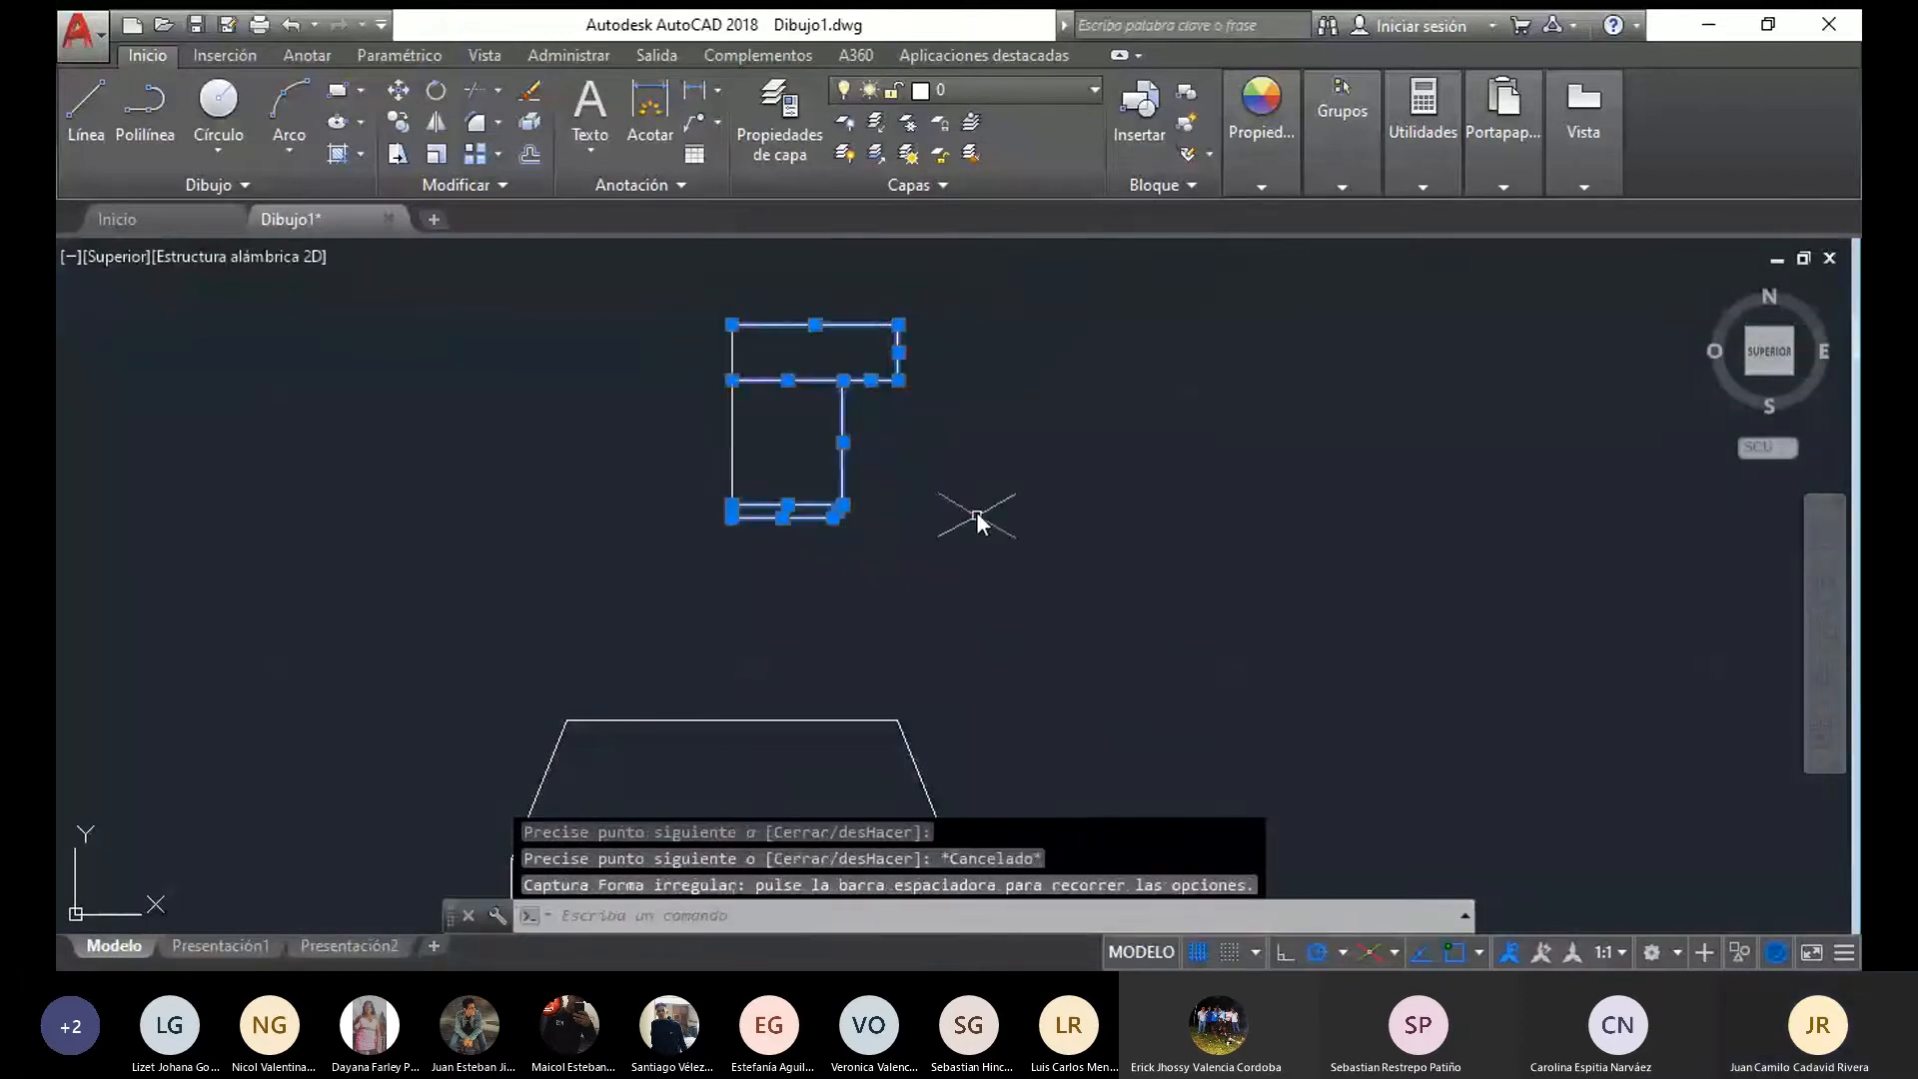
pyautogui.press('Escape')
# Draw a 25-long vertical line from the outer end of the flange's bottom edge up to the rim's underside
pyautogui.click(72, 88)
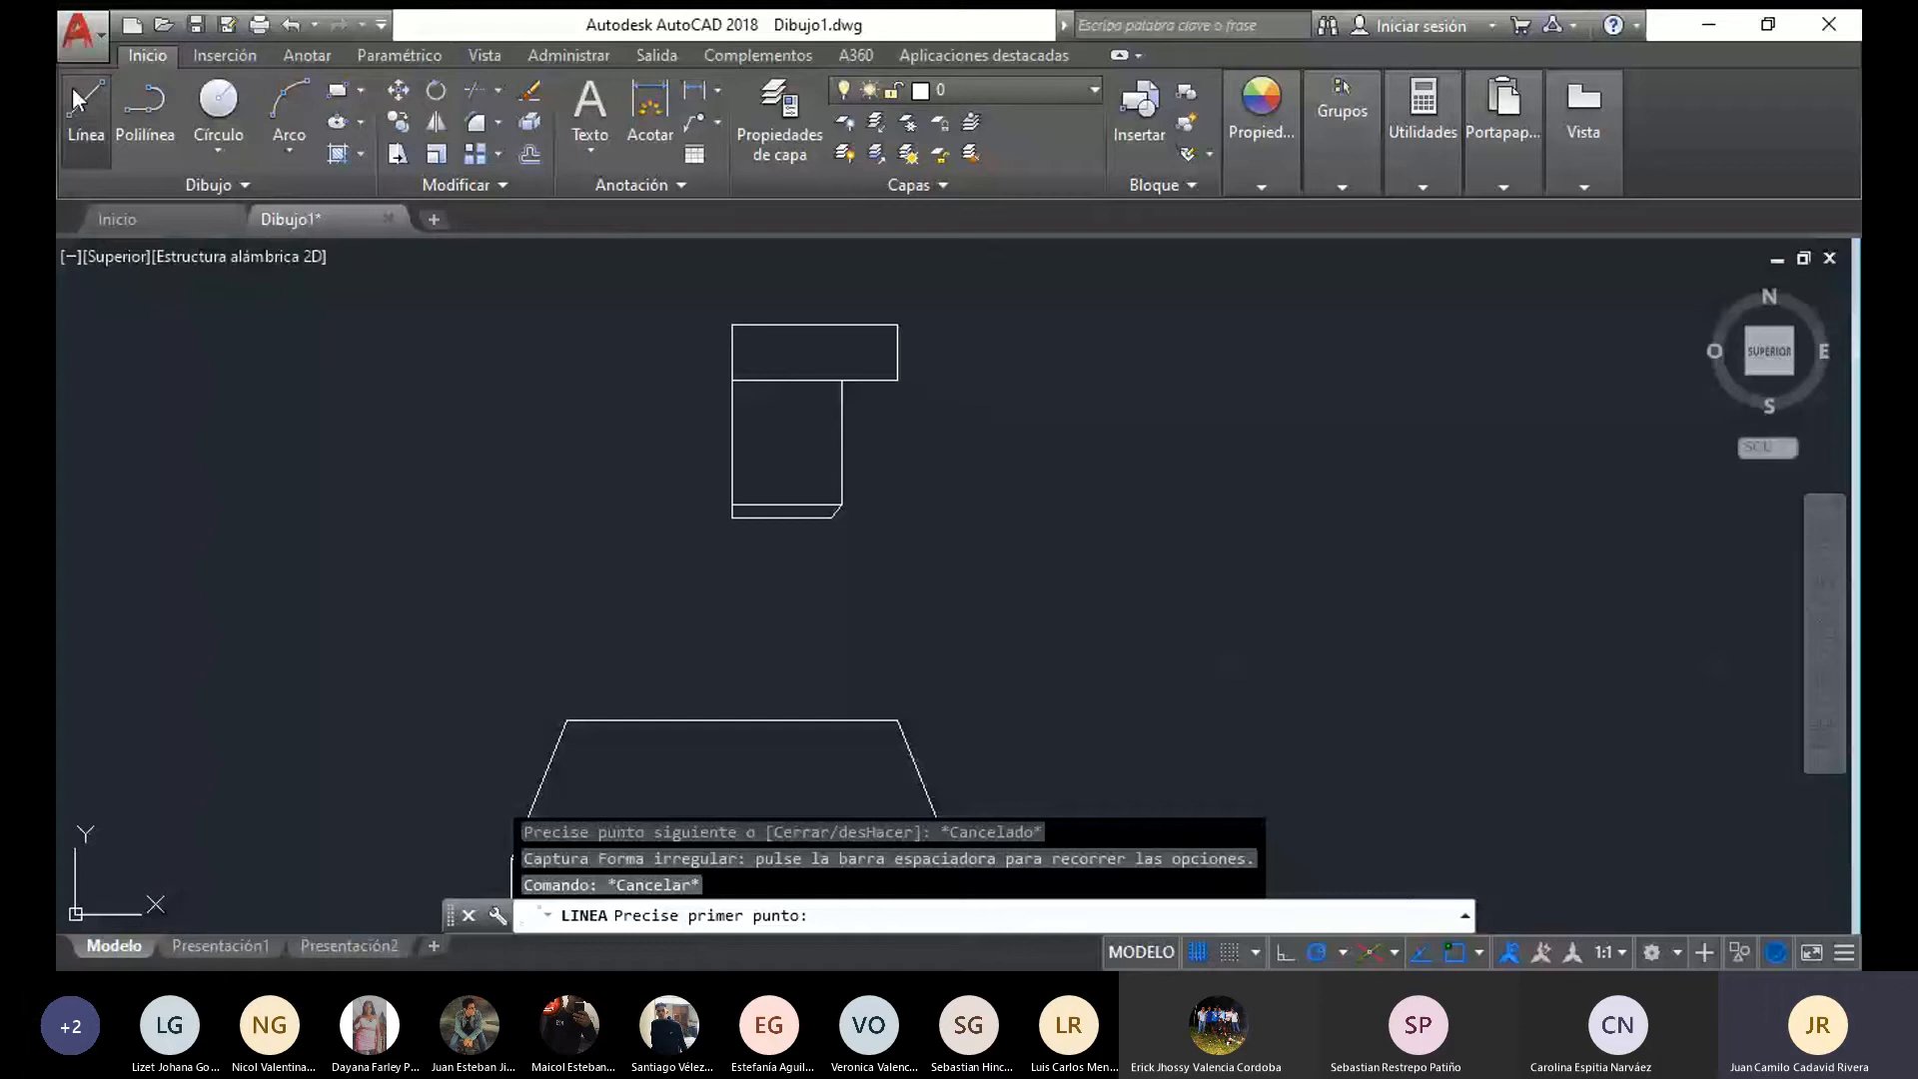
pyautogui.scroll(4, 794, 494)
pyautogui.click(779, 876)
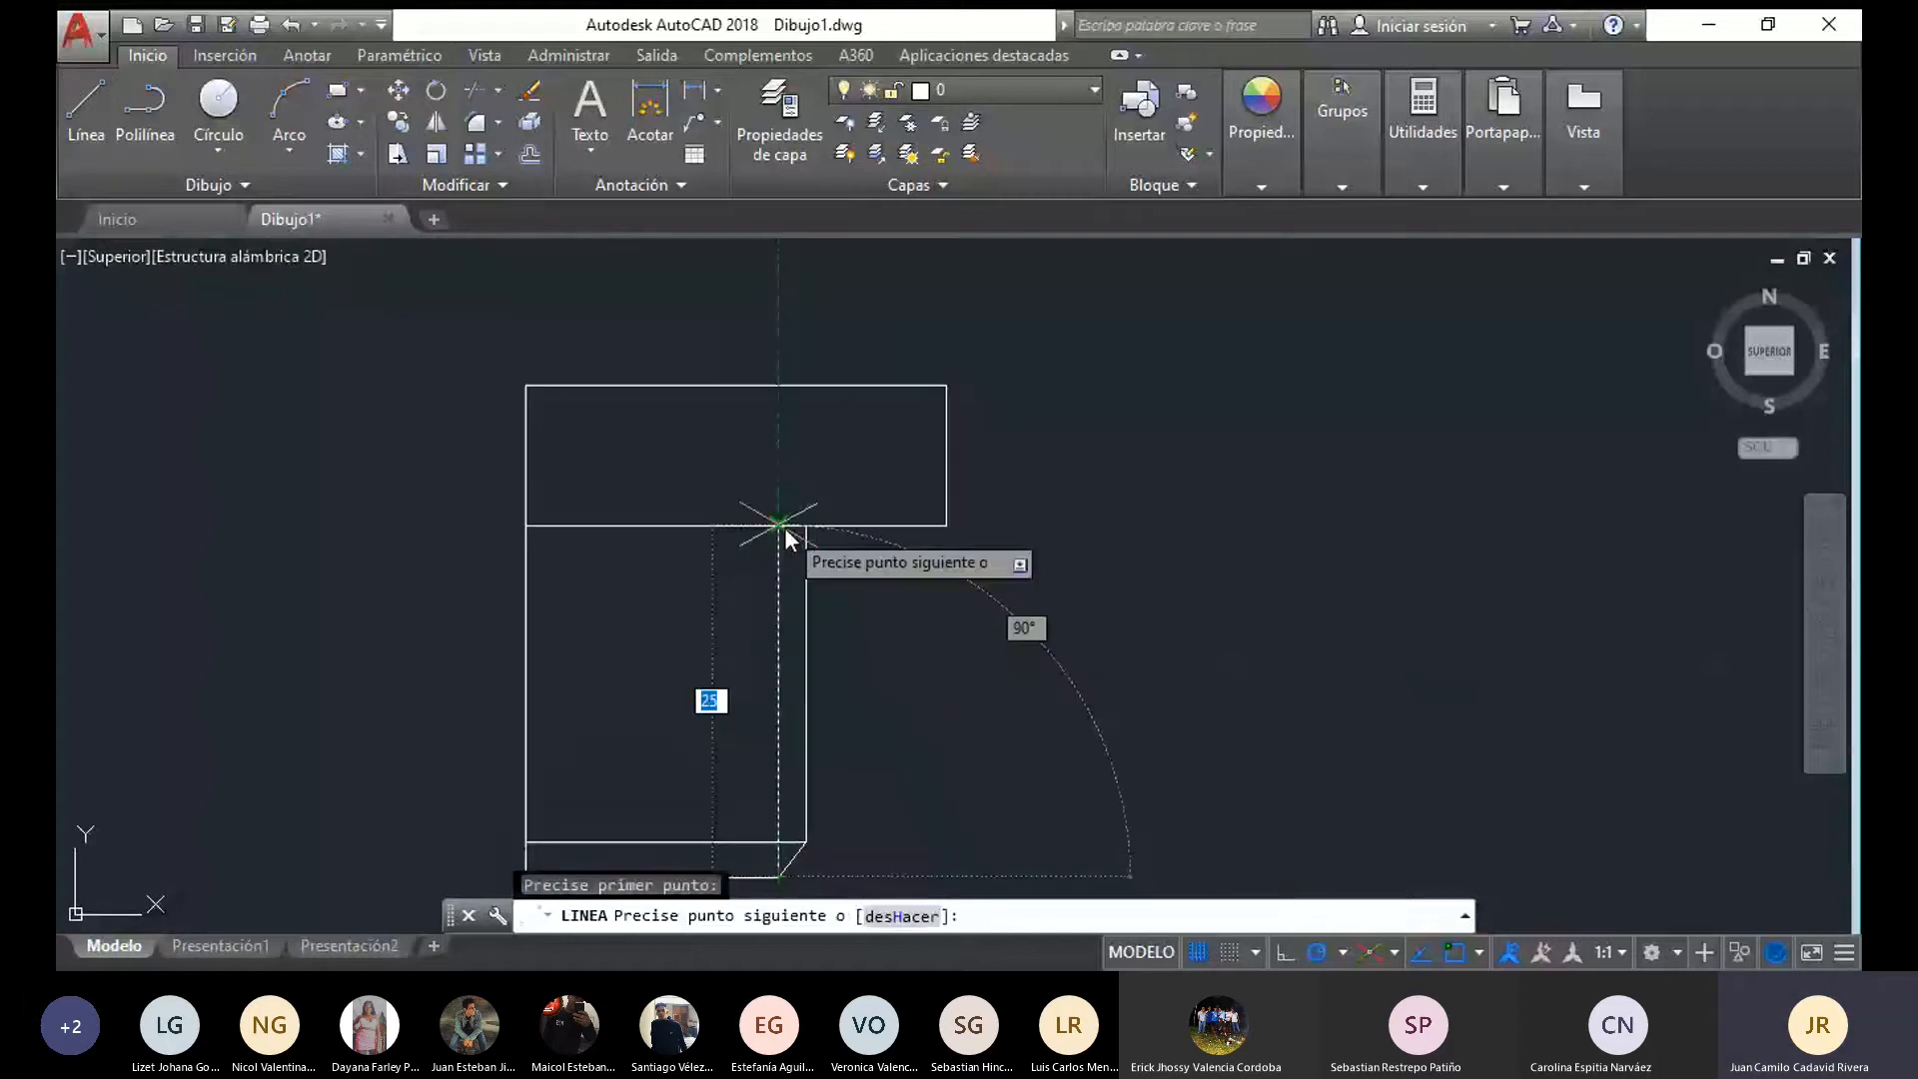
pyautogui.click(784, 528)
pyautogui.press('Escape')
# Set the linetype of the inner vertical line in the flange's neck to JIS_02_0.7
pyautogui.click(795, 690)
pyautogui.click(775, 679)
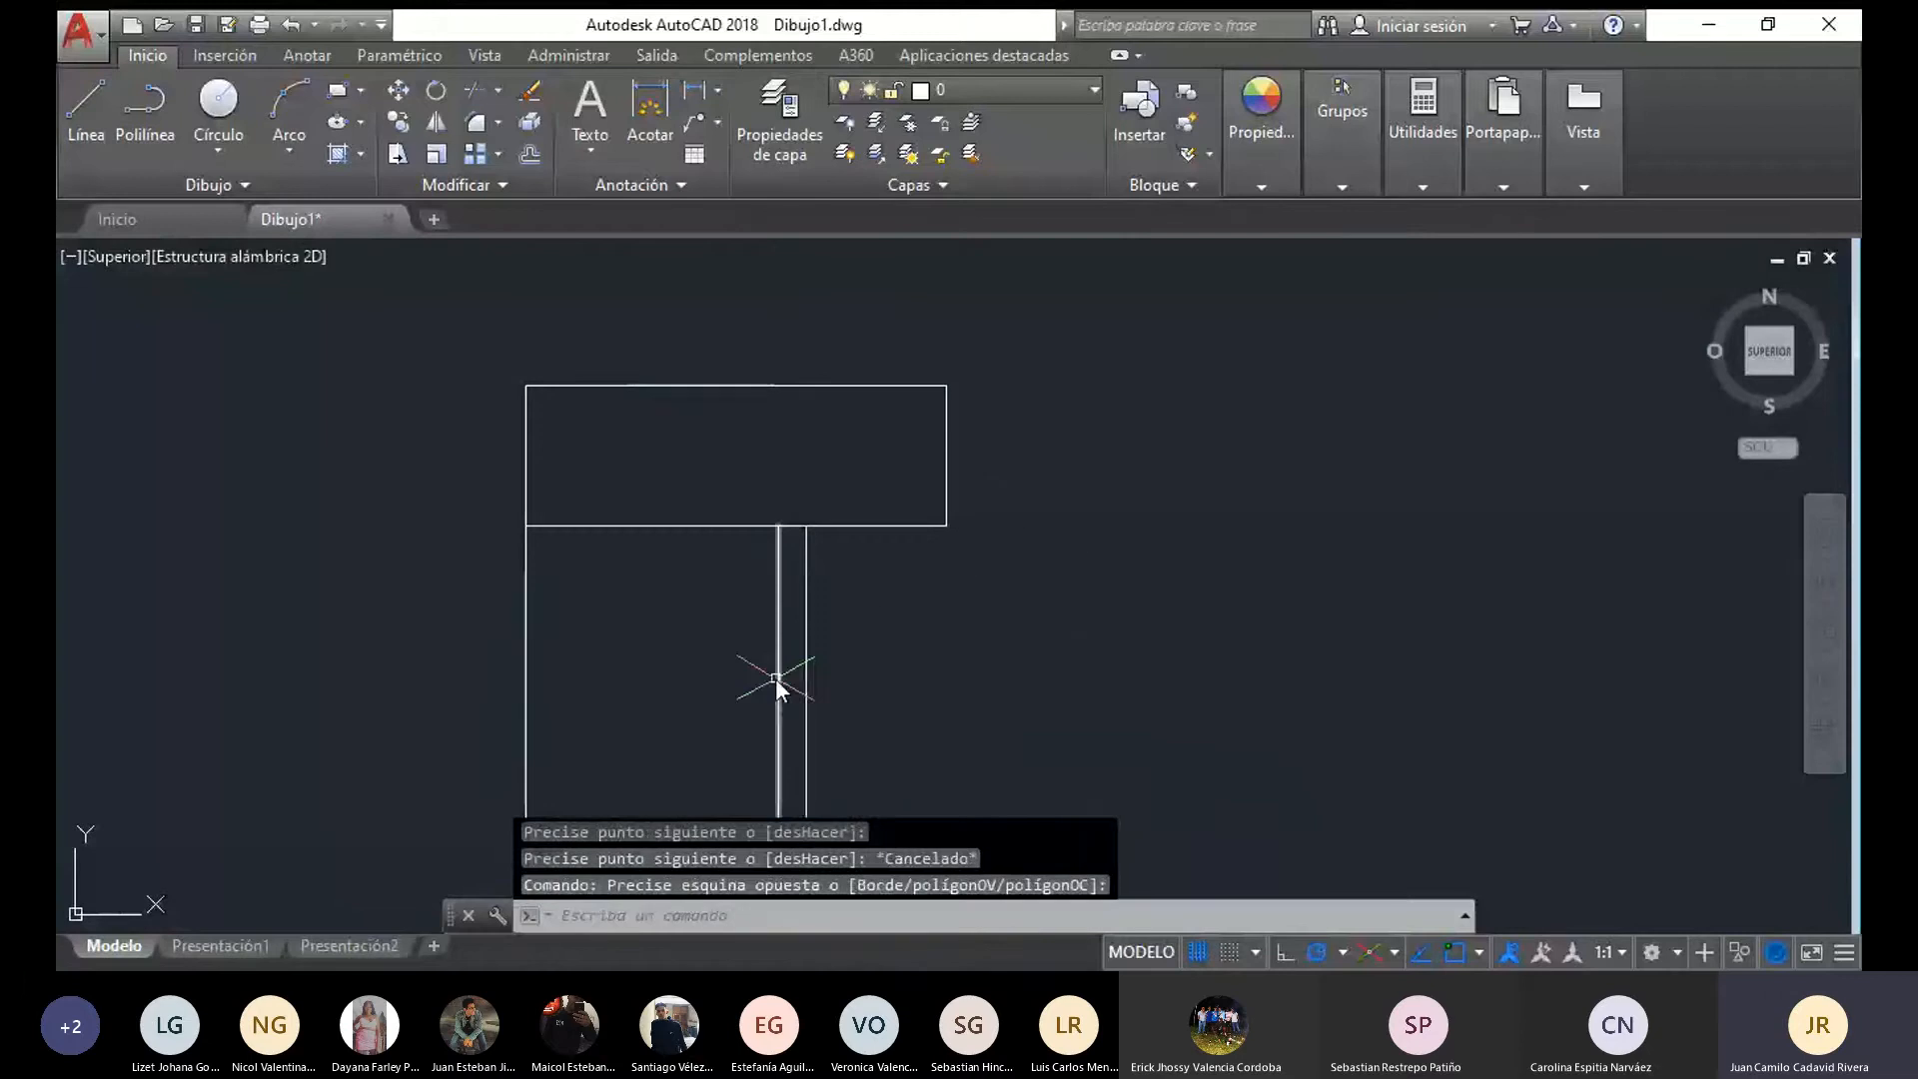
pyautogui.scroll(-4, 878, 668)
pyautogui.click(1259, 178)
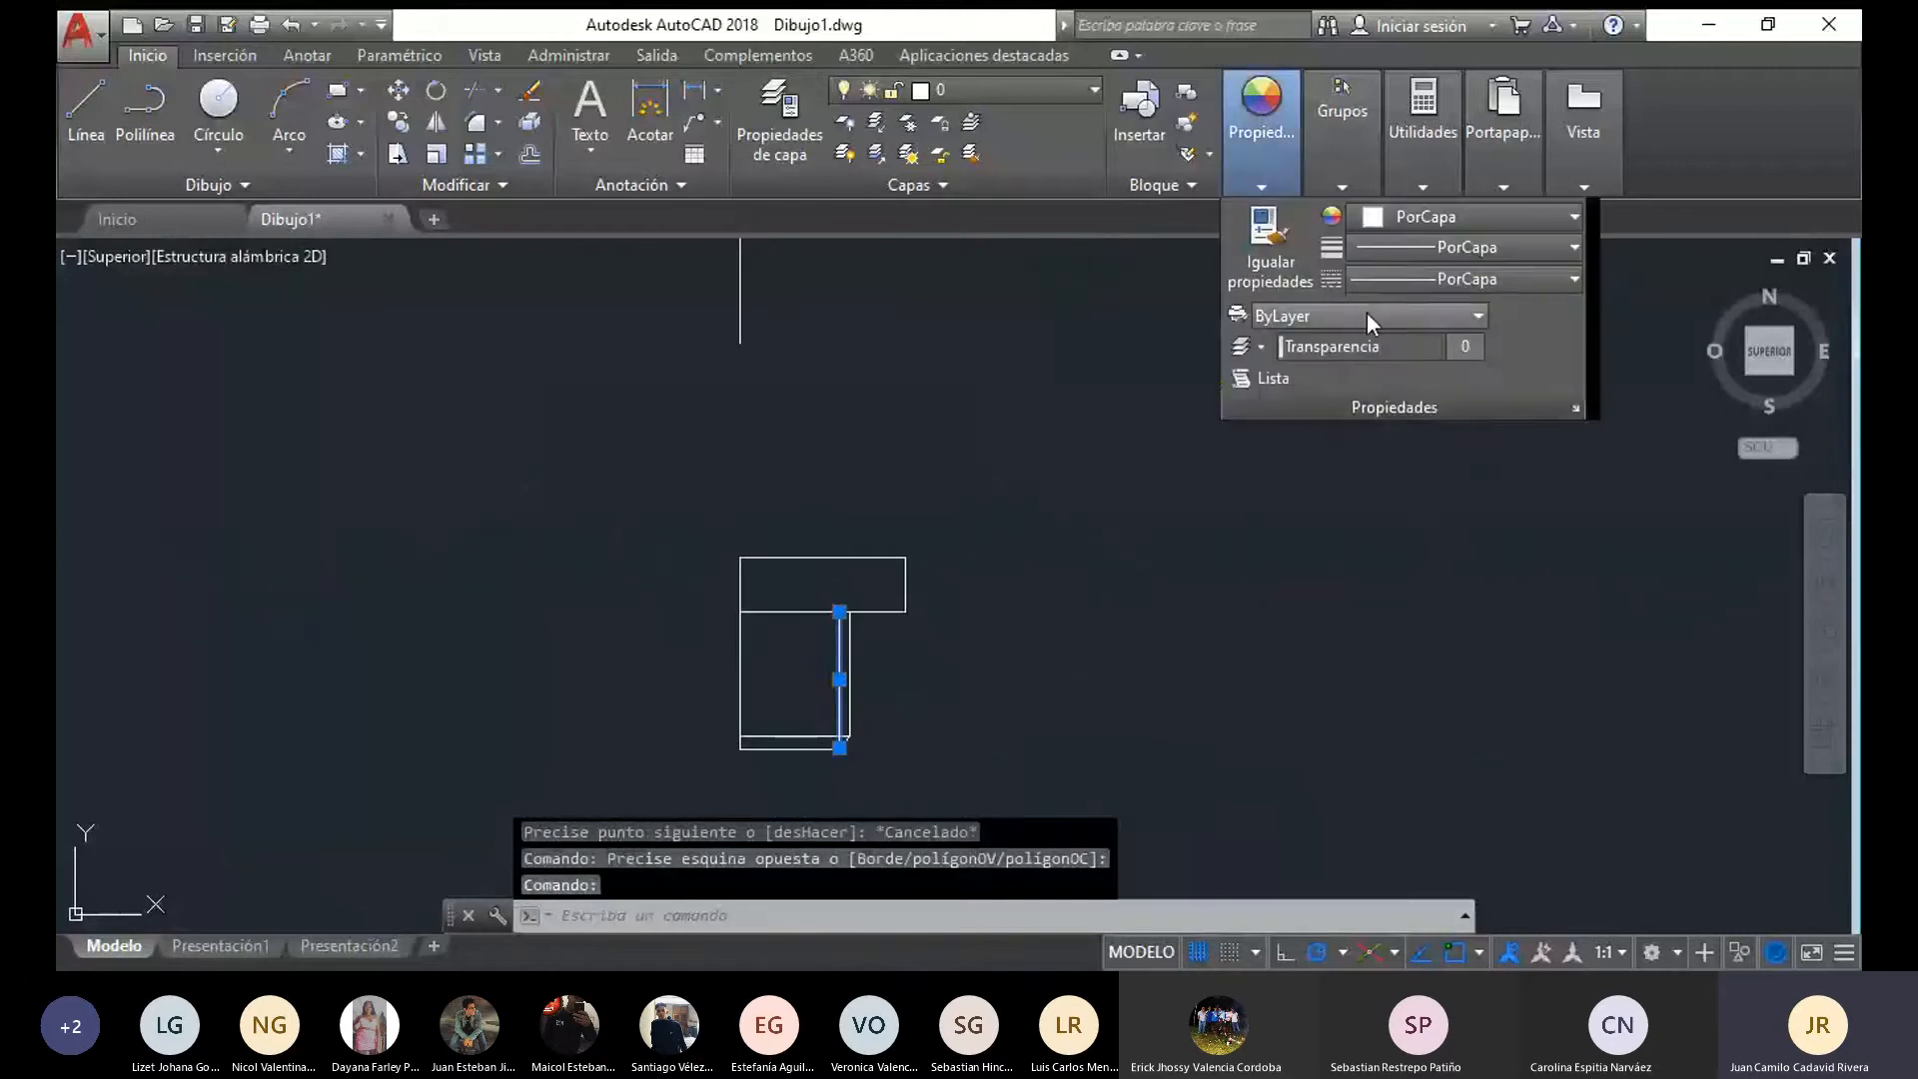
pyautogui.click(1385, 288)
pyautogui.click(1419, 411)
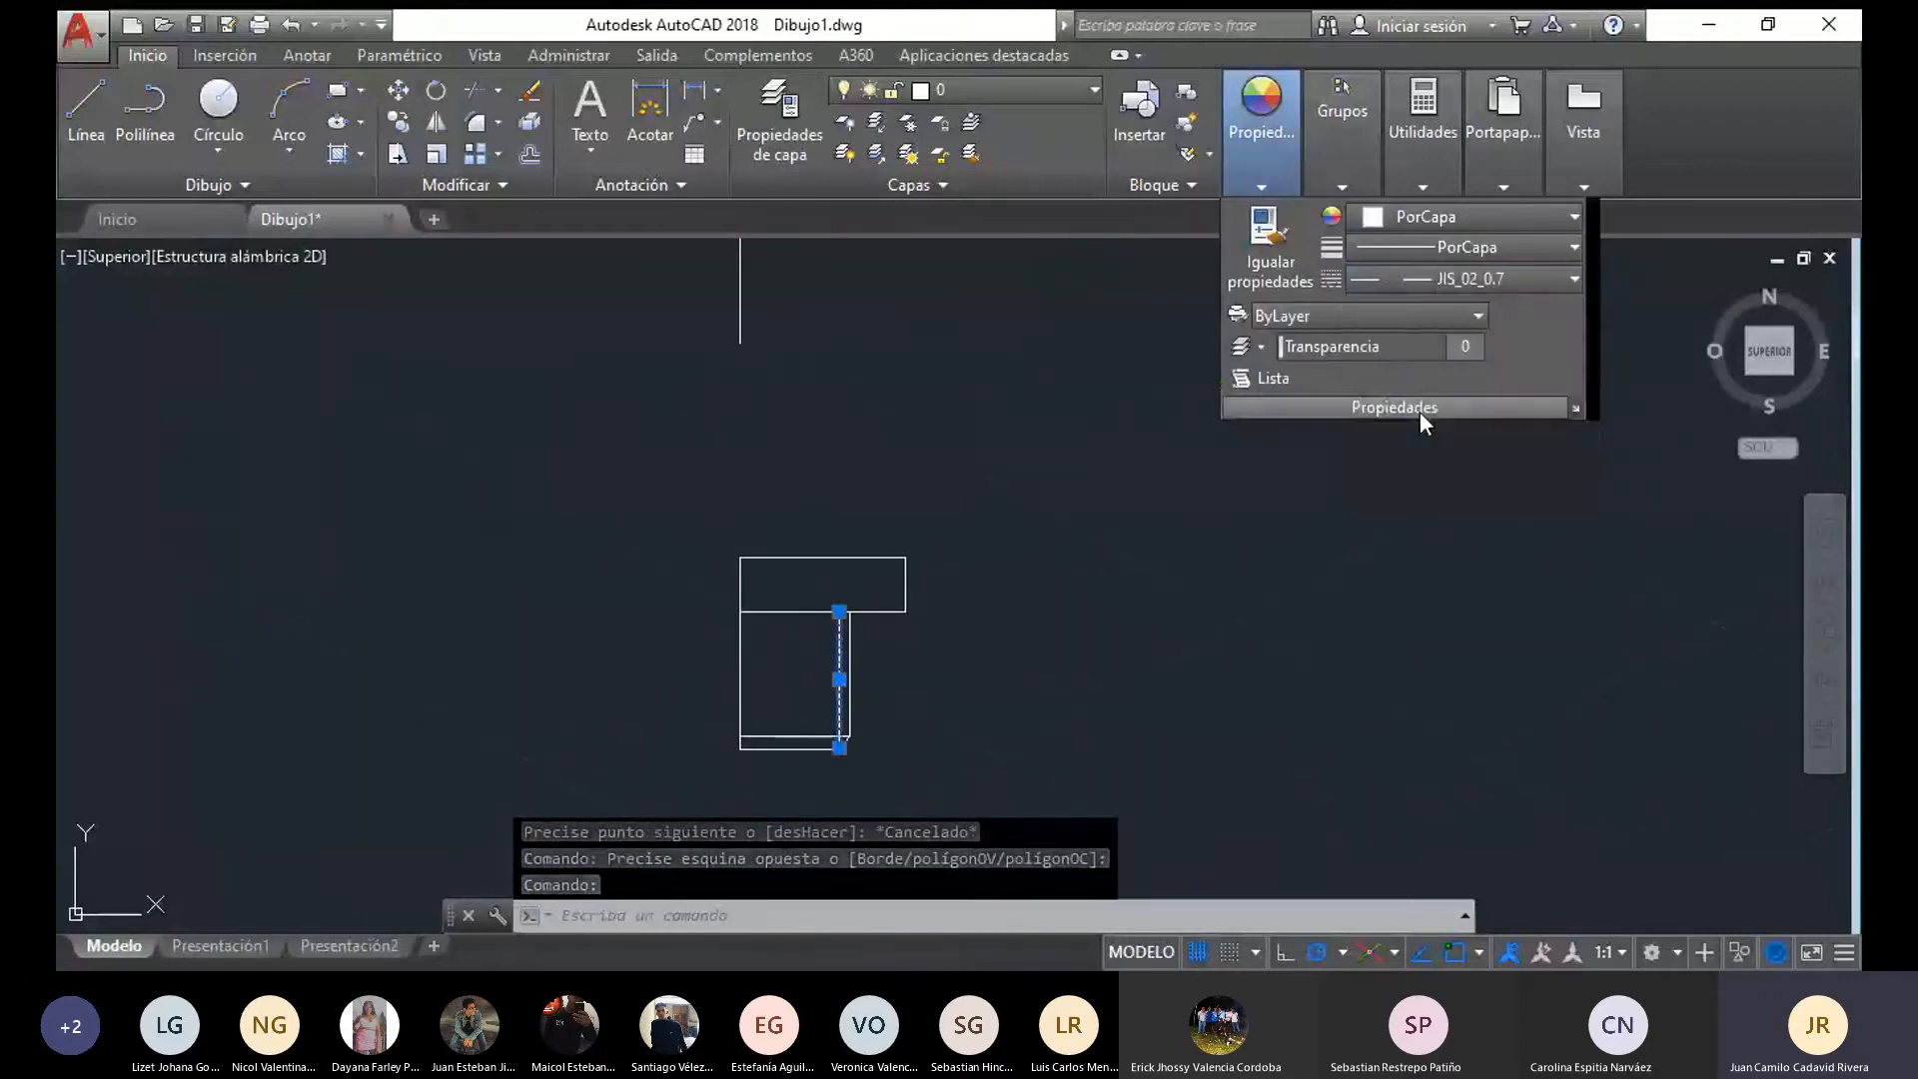
pyautogui.press('Escape')
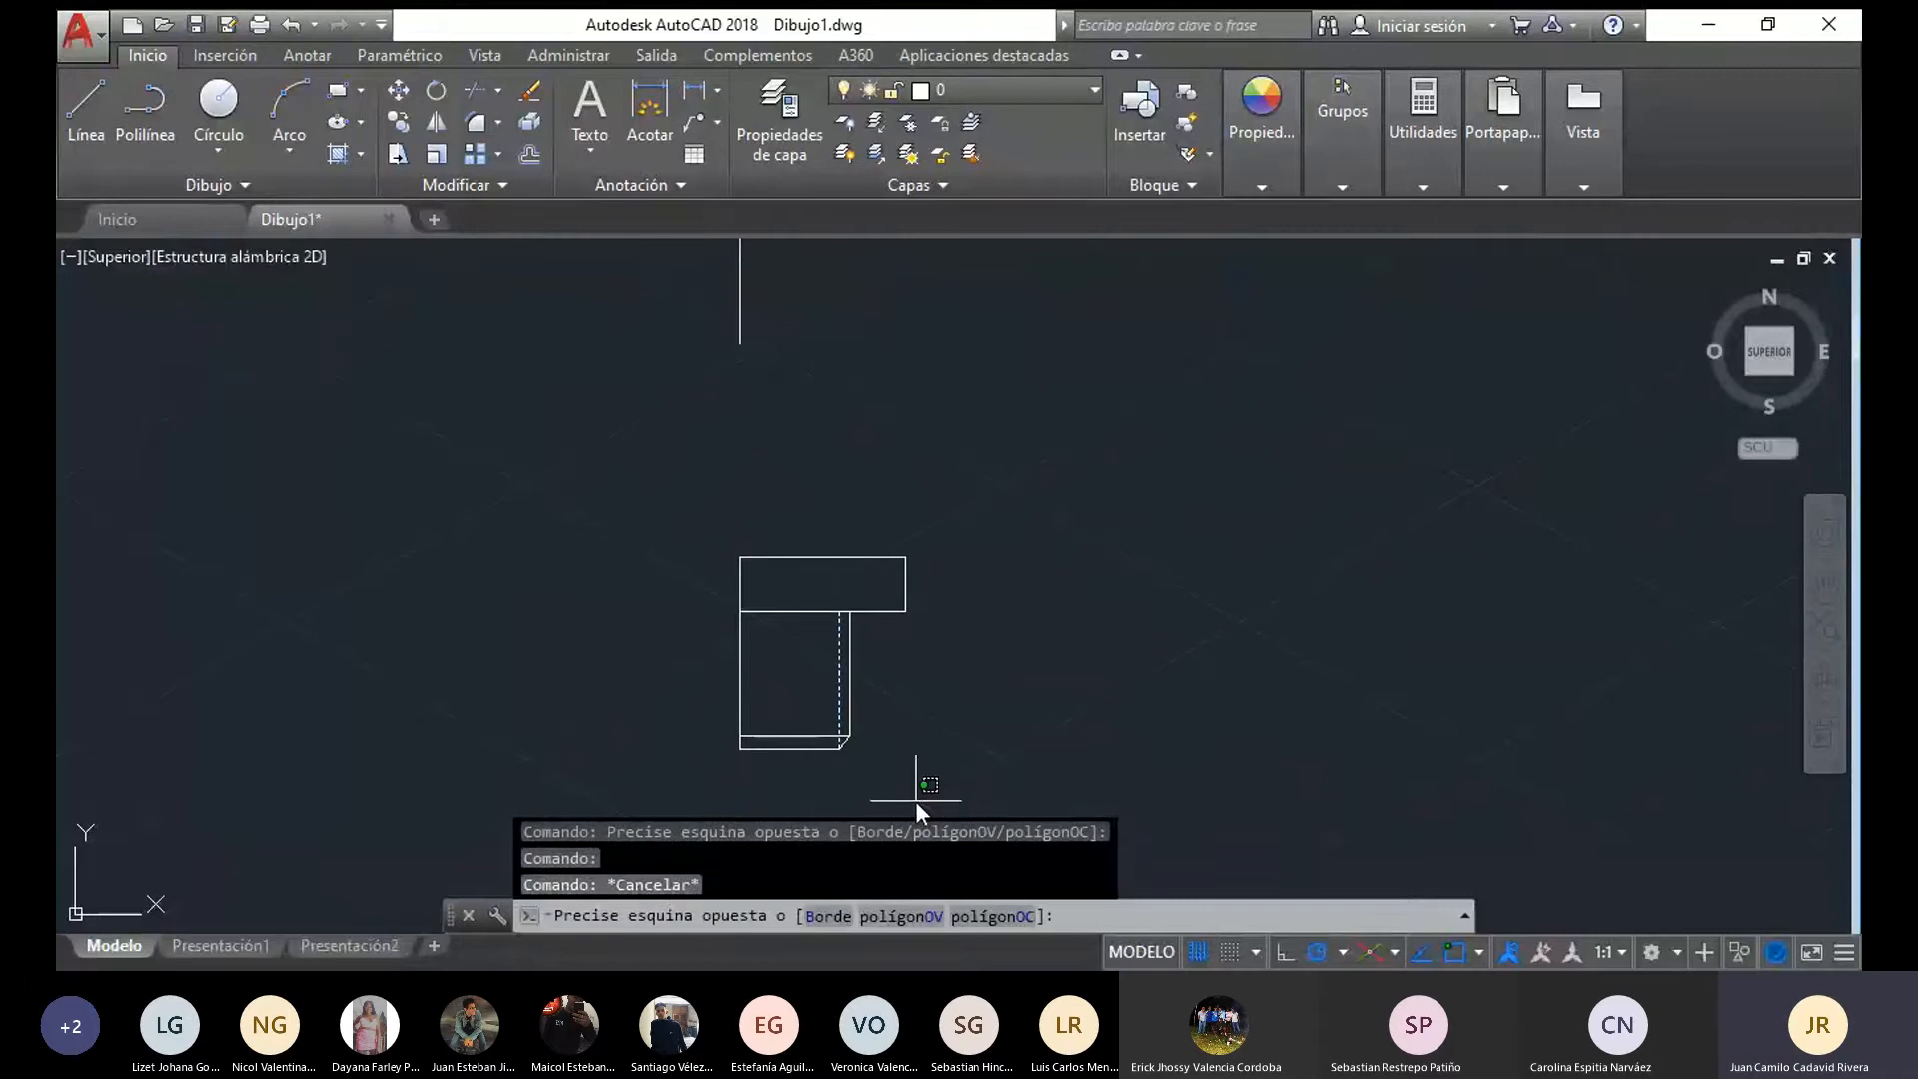
pyautogui.moveTo(915, 801)
pyautogui.mouseDown()
pyautogui.moveTo(884, 795)
pyautogui.moveTo(783, 646)
pyautogui.moveTo(1011, 480)
pyautogui.moveTo(916, 799)
pyautogui.mouseUp()
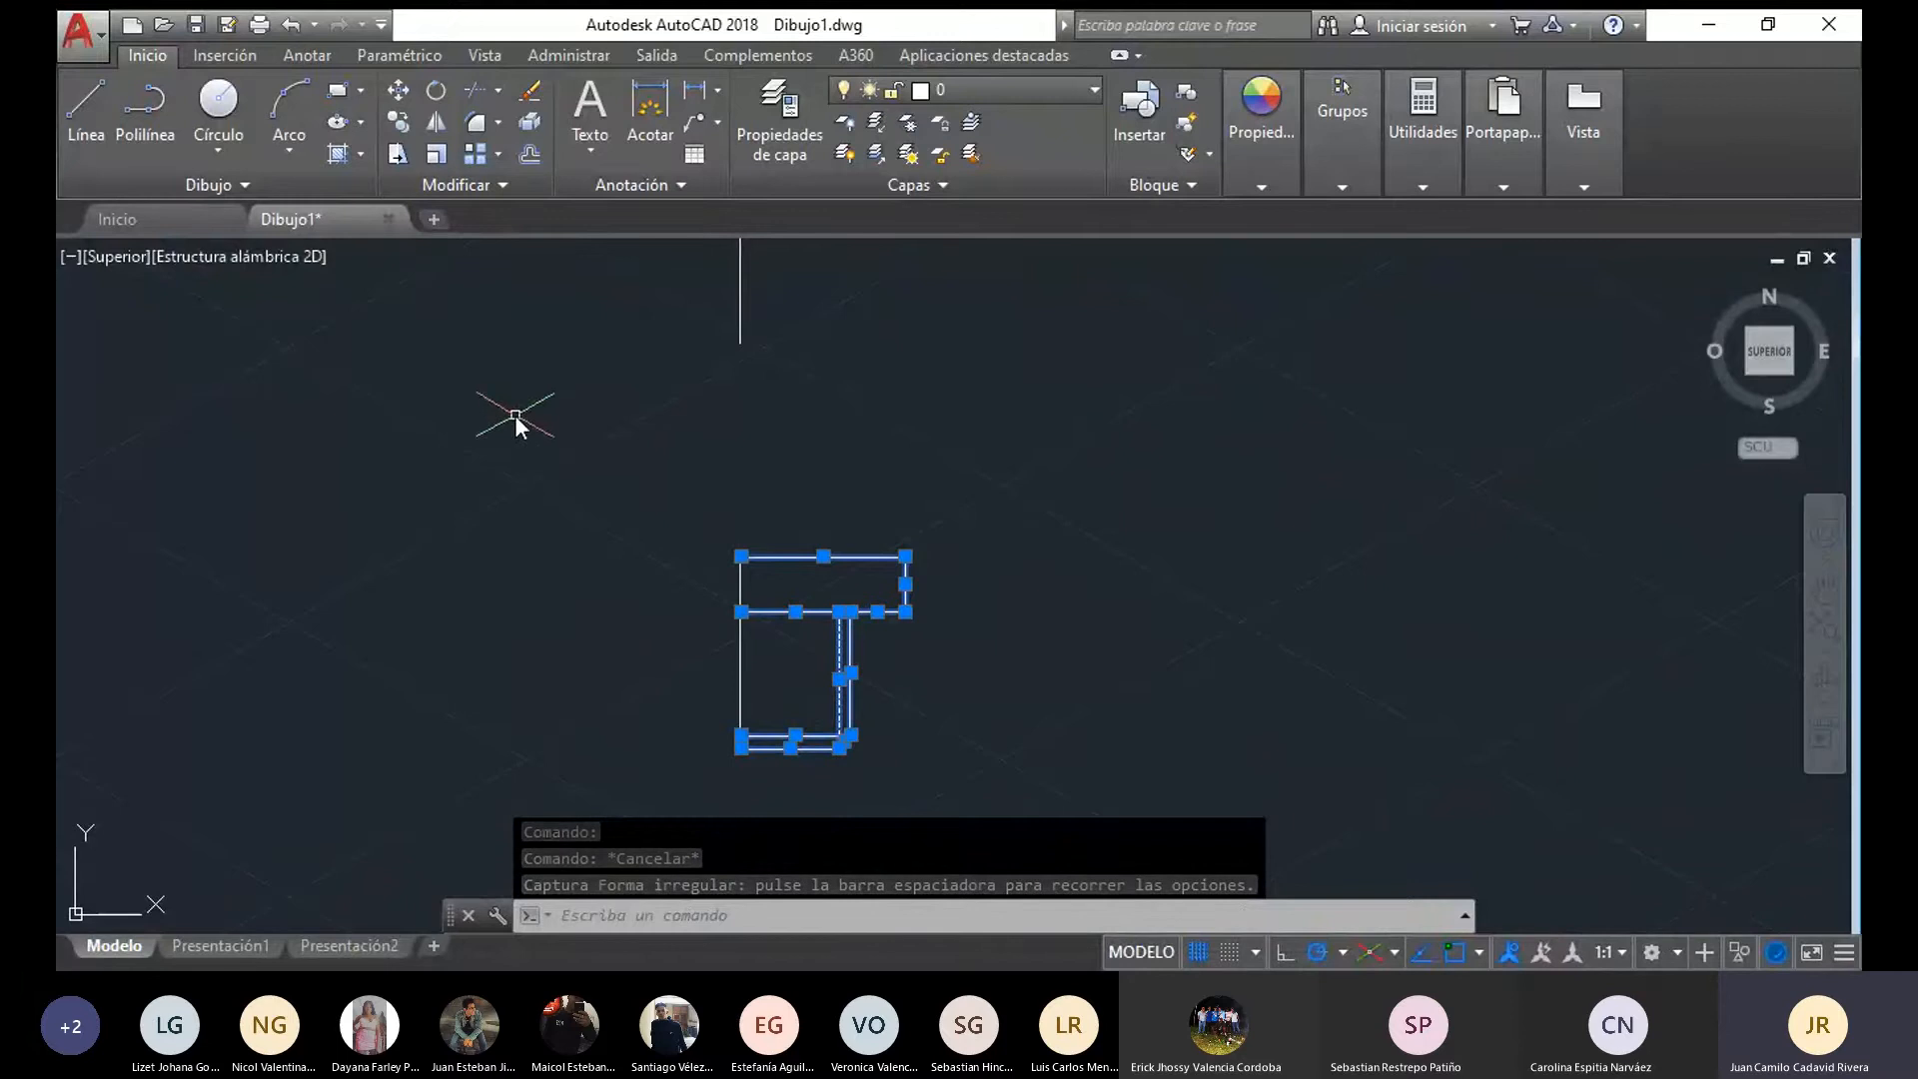
pyautogui.press('Escape')
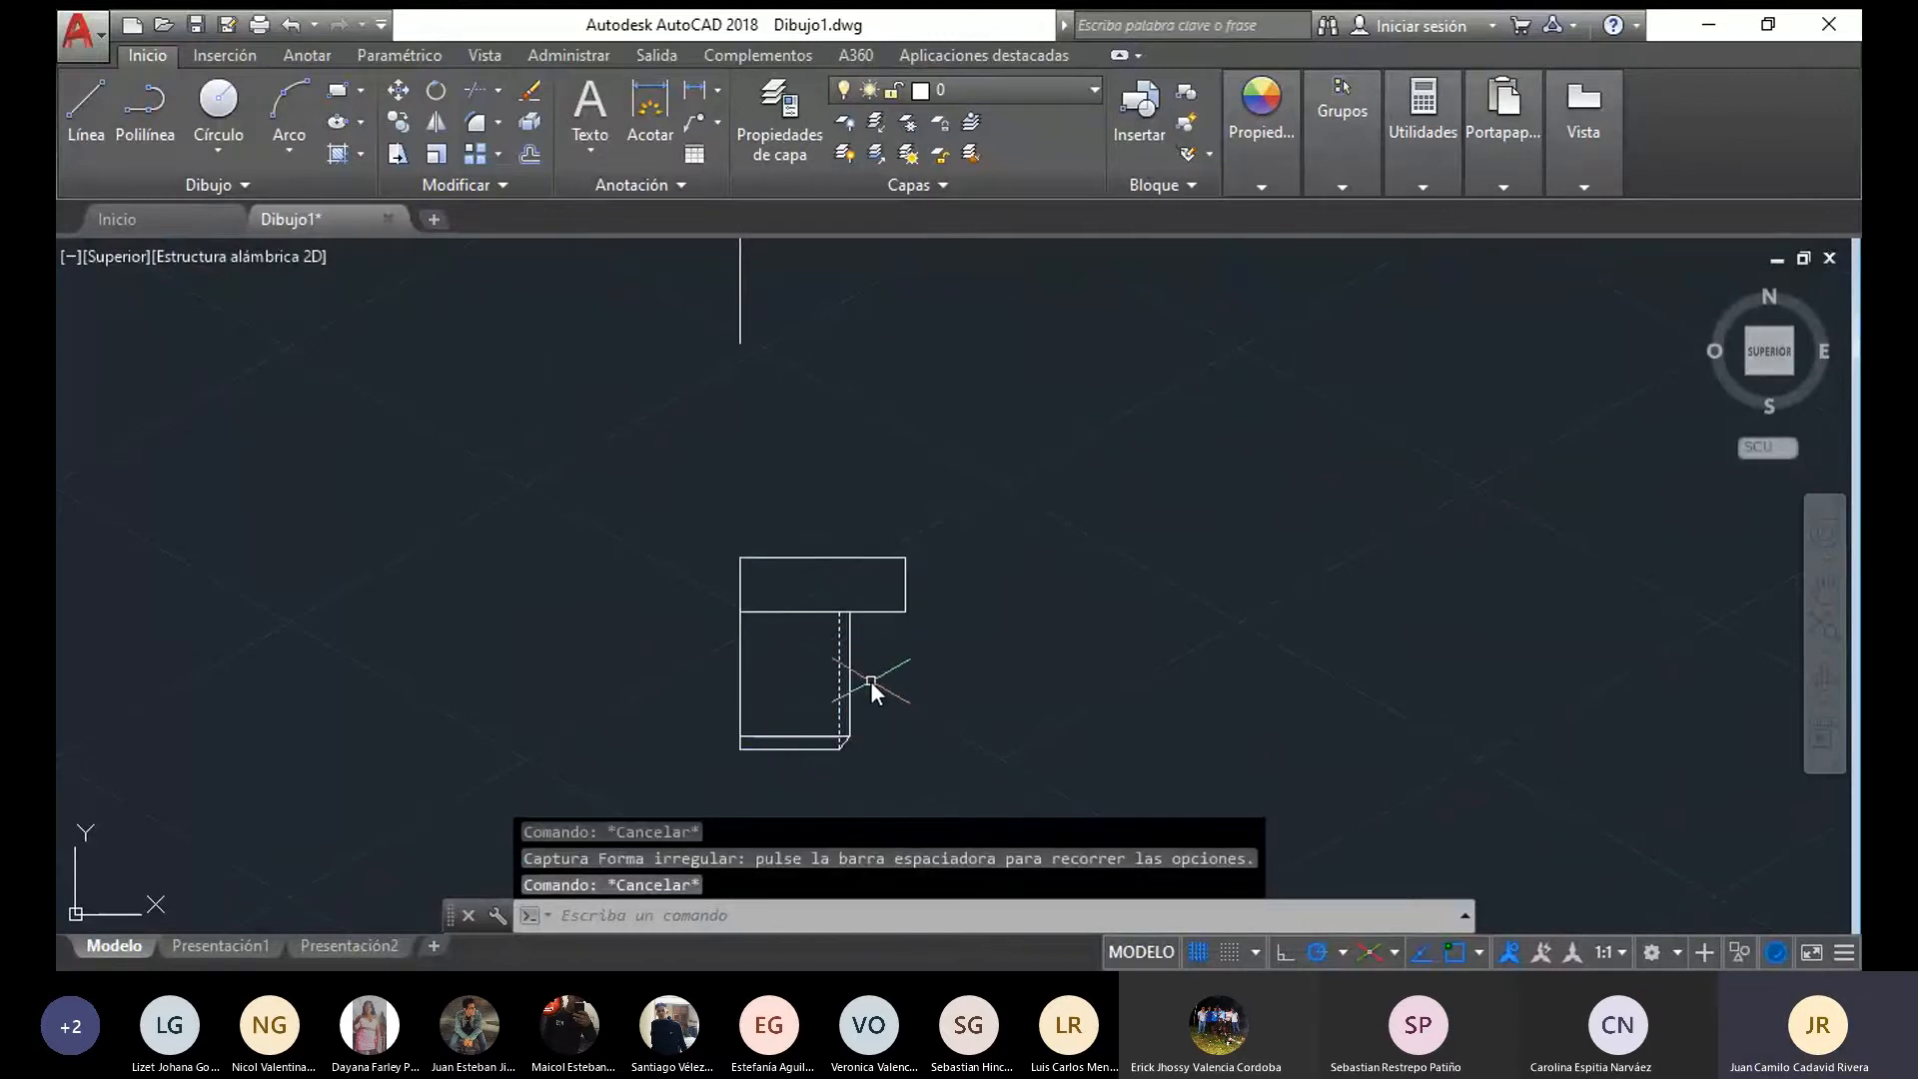
pyautogui.scroll(4, 871, 681)
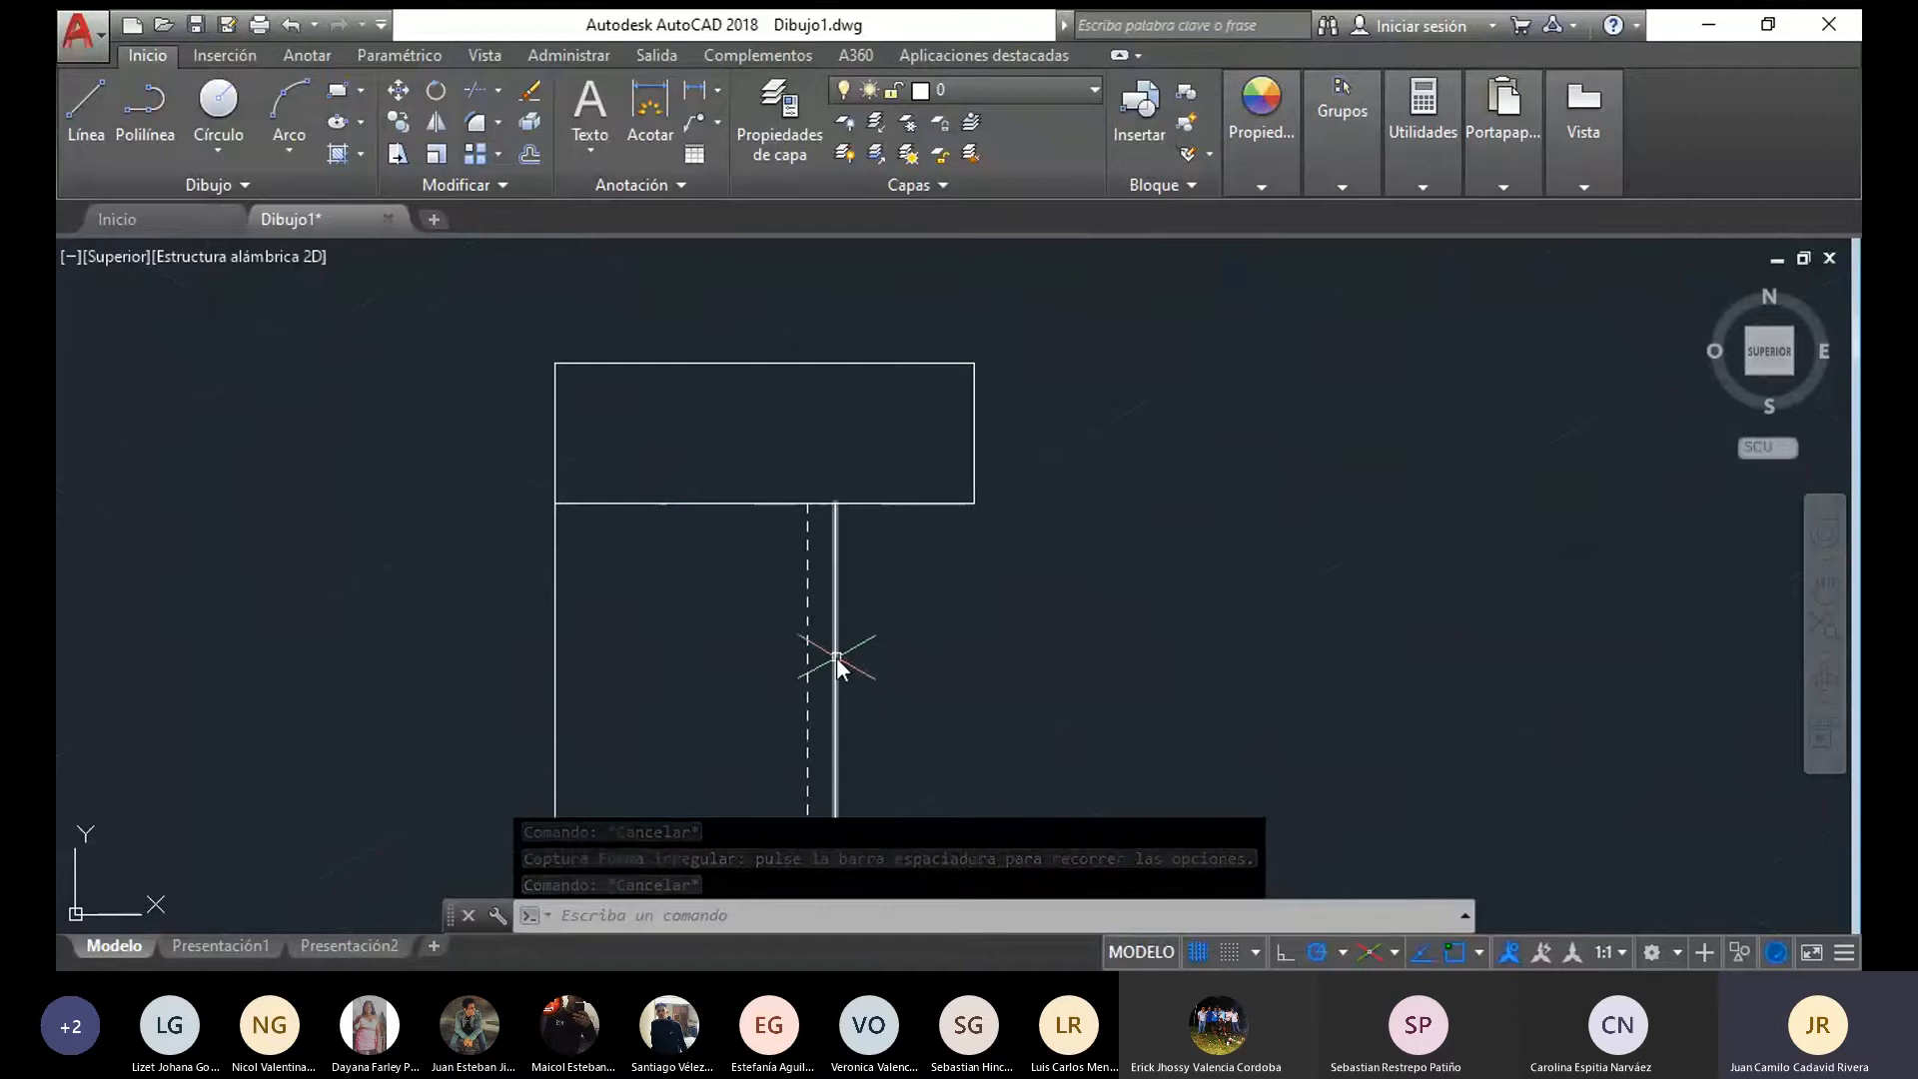
pyautogui.click(837, 664)
pyautogui.click(805, 651)
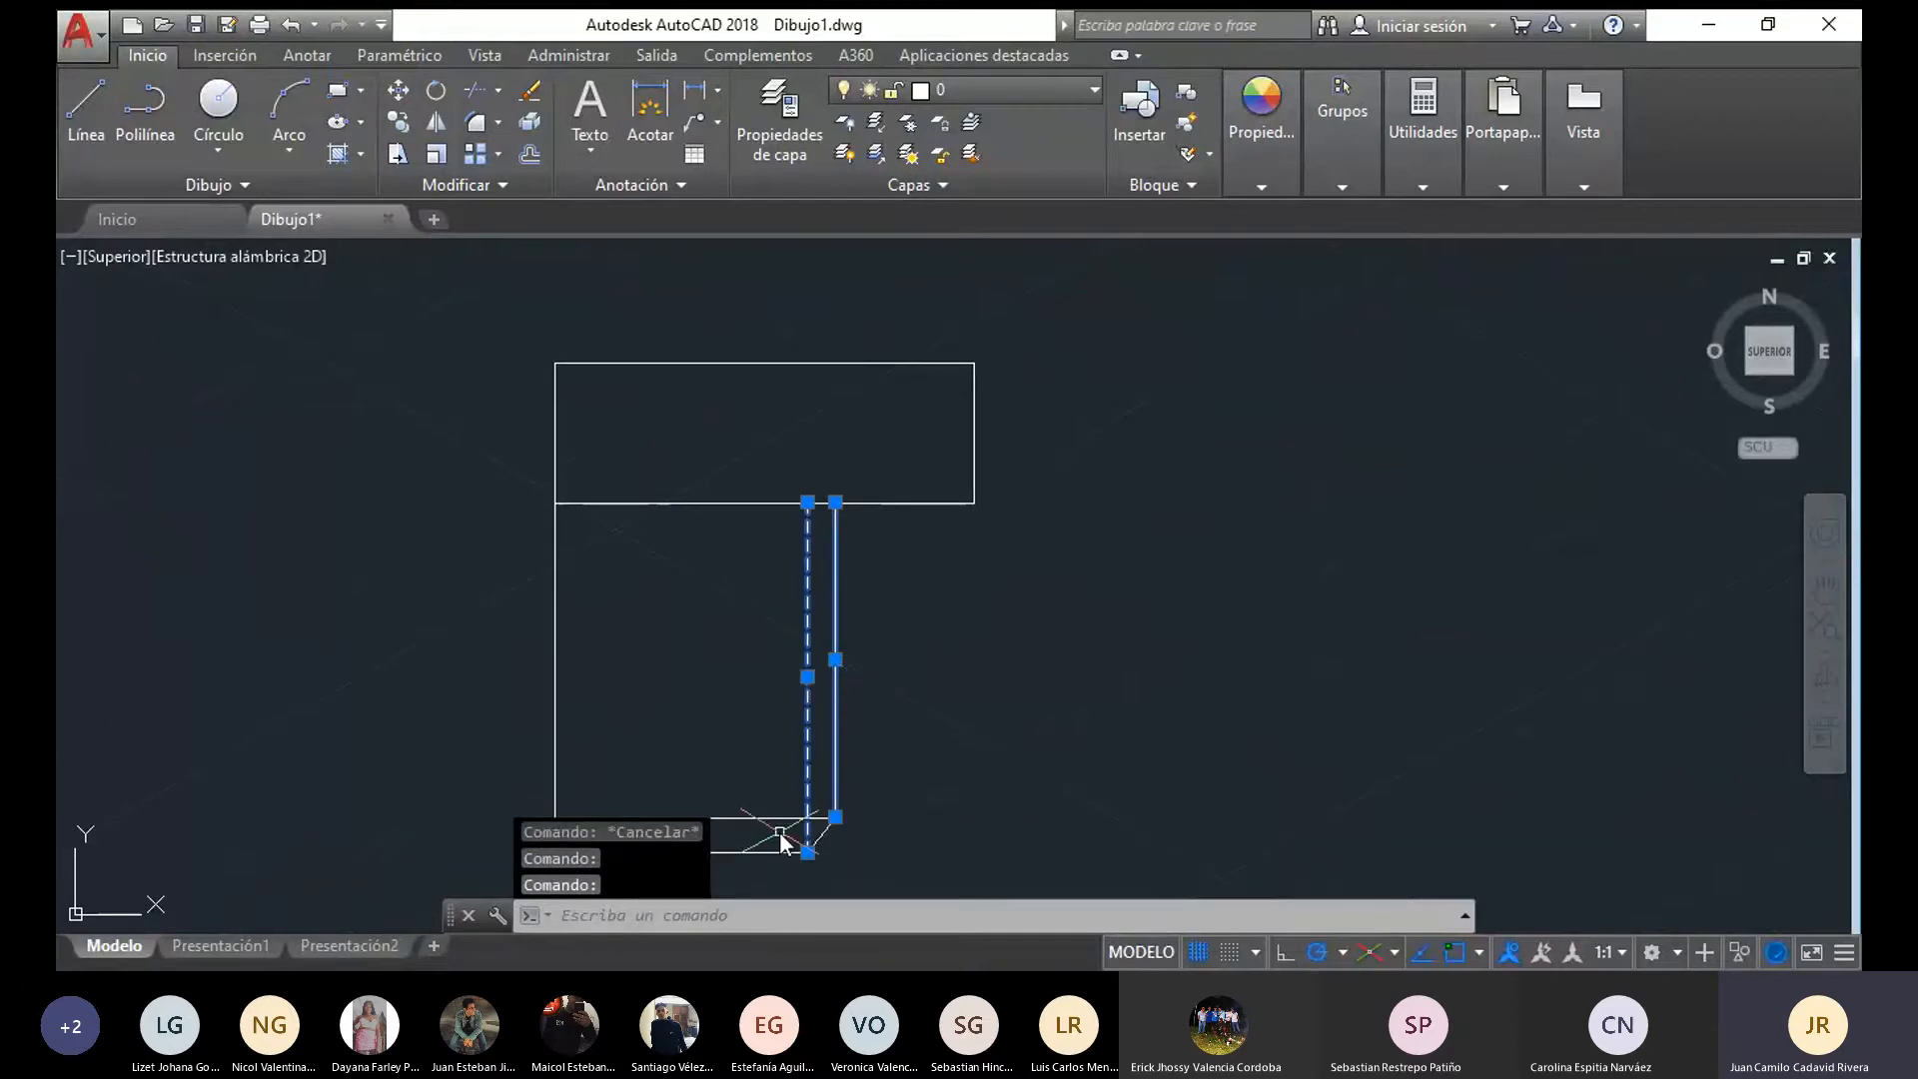
pyautogui.press('Escape')
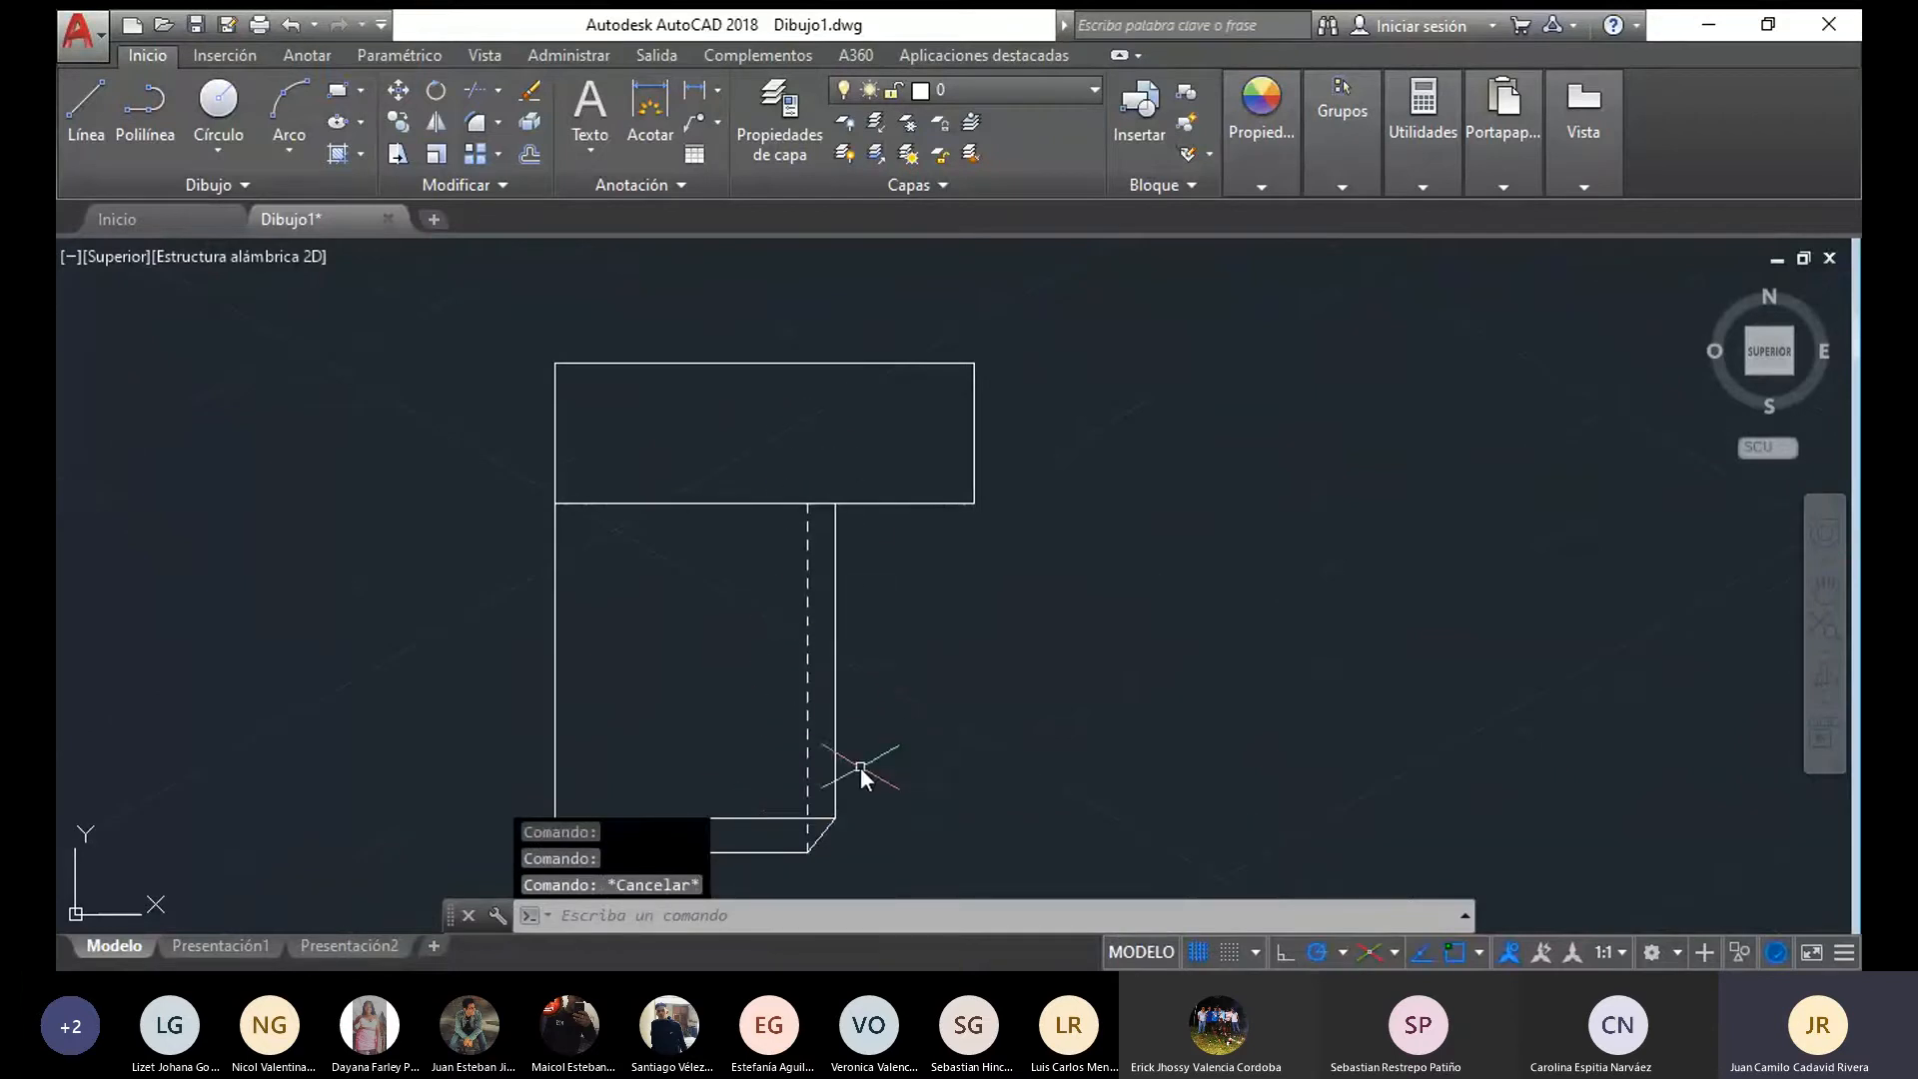
# Mirror the flange's half profile about its vertical axis, from the rim's top edge down, keeping the source objects
pyautogui.moveTo(779, 804); pyautogui.dragTo(741, 639, button='middle')
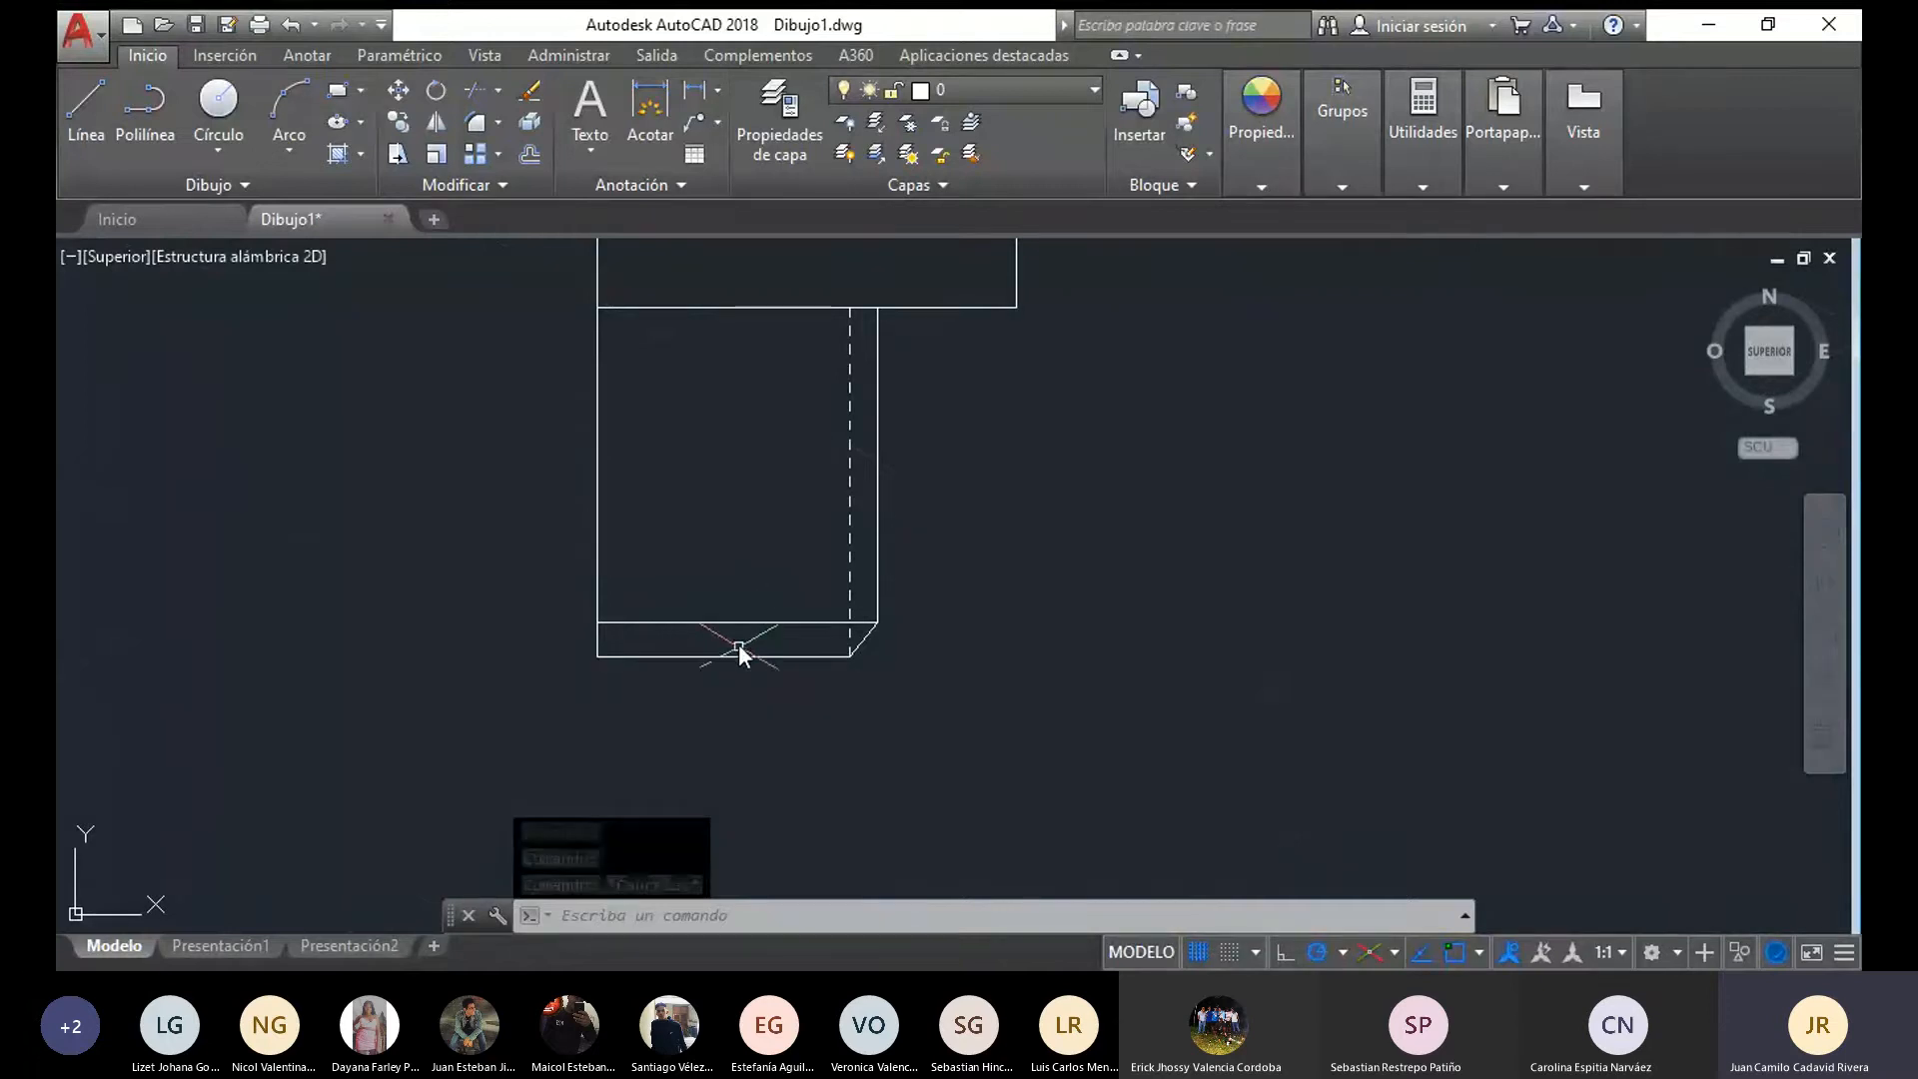
pyautogui.scroll(-4, 739, 655)
pyautogui.moveTo(870, 799)
pyautogui.mouseDown()
pyautogui.moveTo(794, 777)
pyautogui.moveTo(931, 527)
pyautogui.mouseUp()
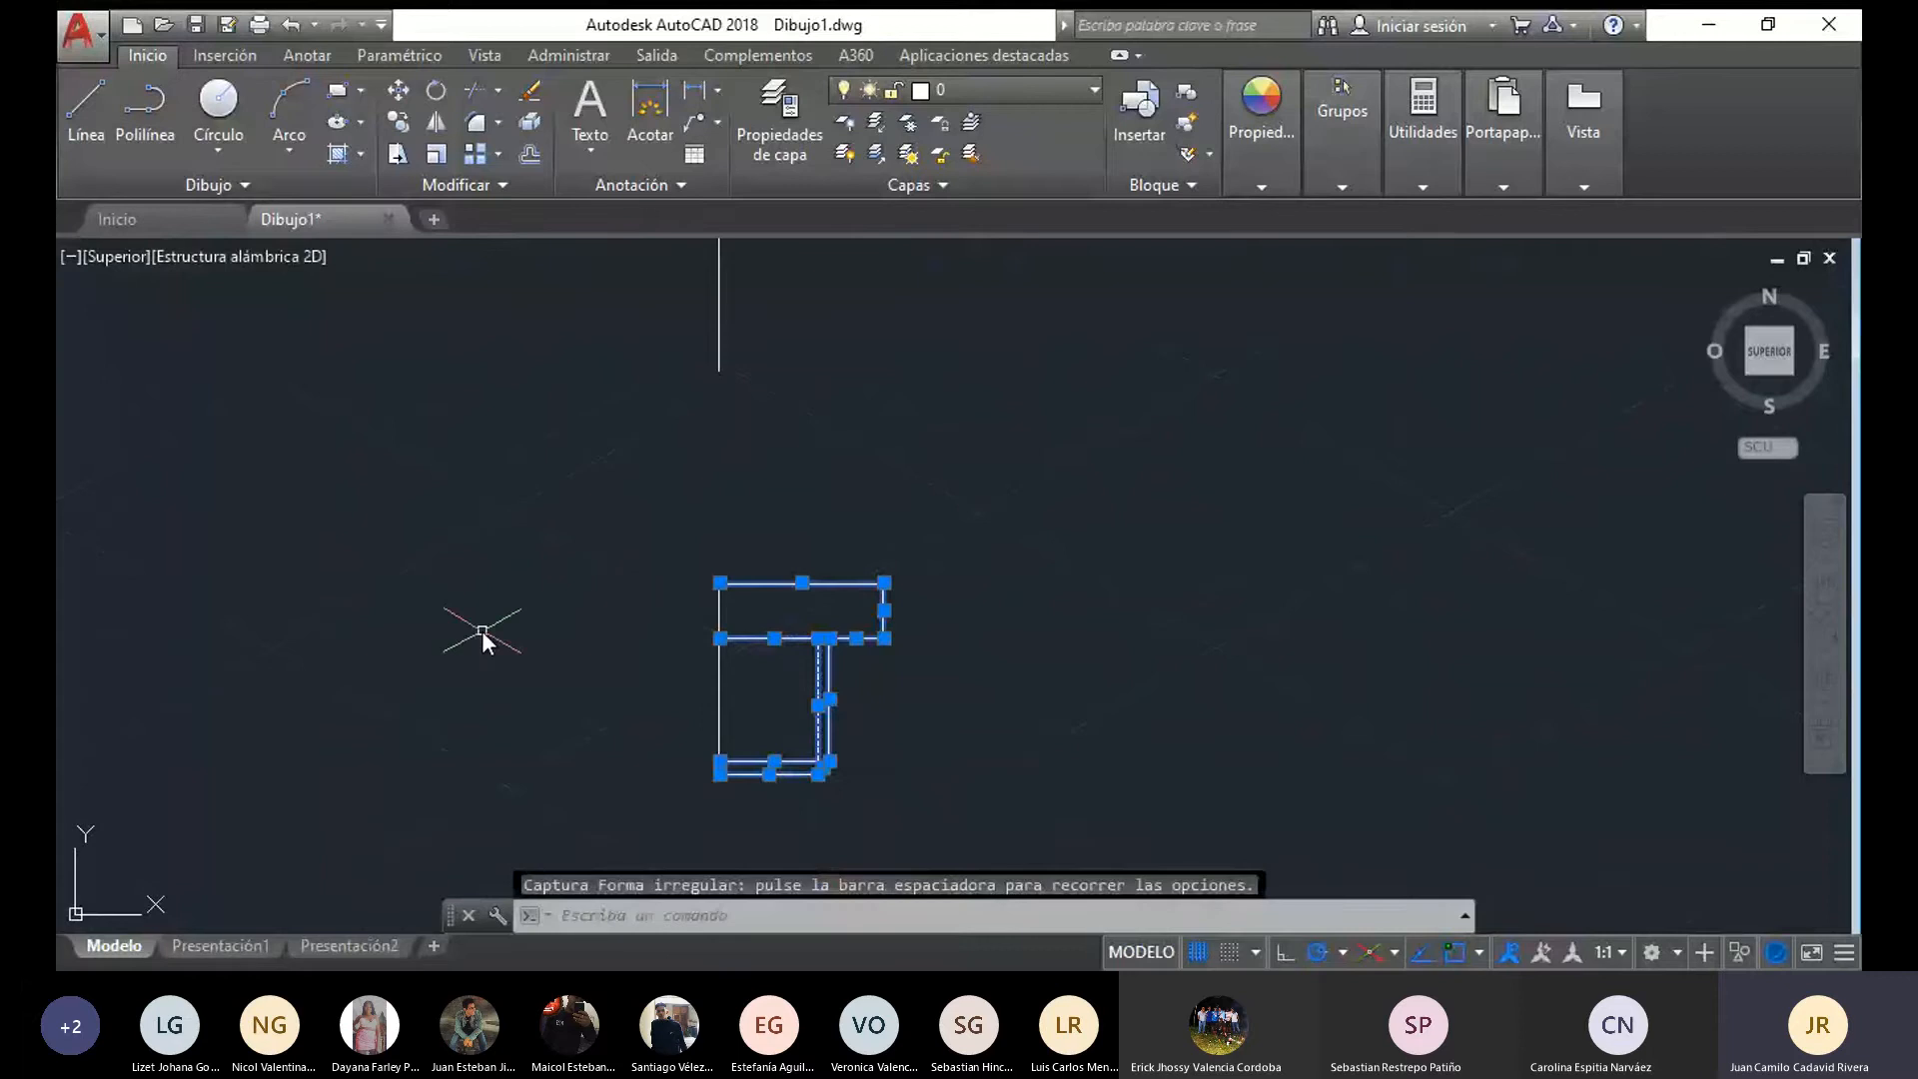
pyautogui.moveTo(479, 586); pyautogui.dragTo(485, 532, button='middle')
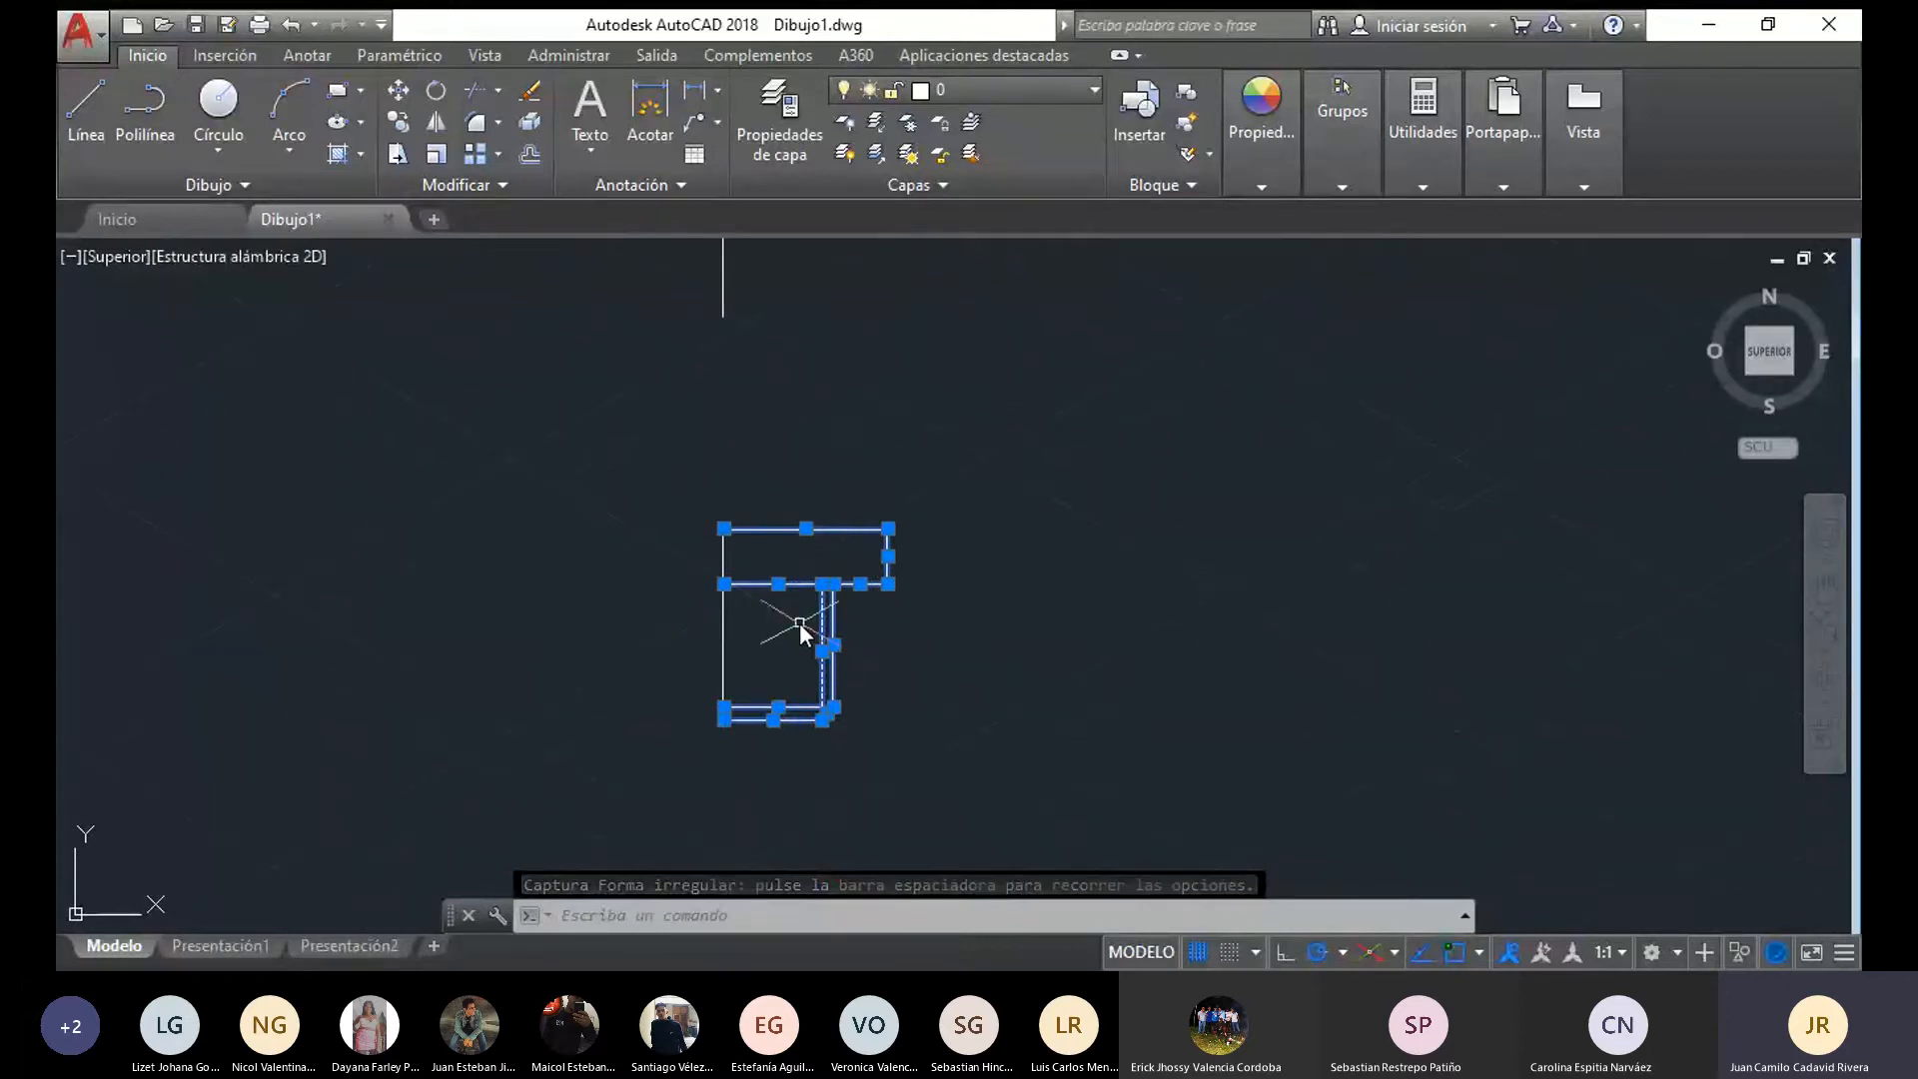
pyautogui.click(433, 128)
pyautogui.click(725, 529)
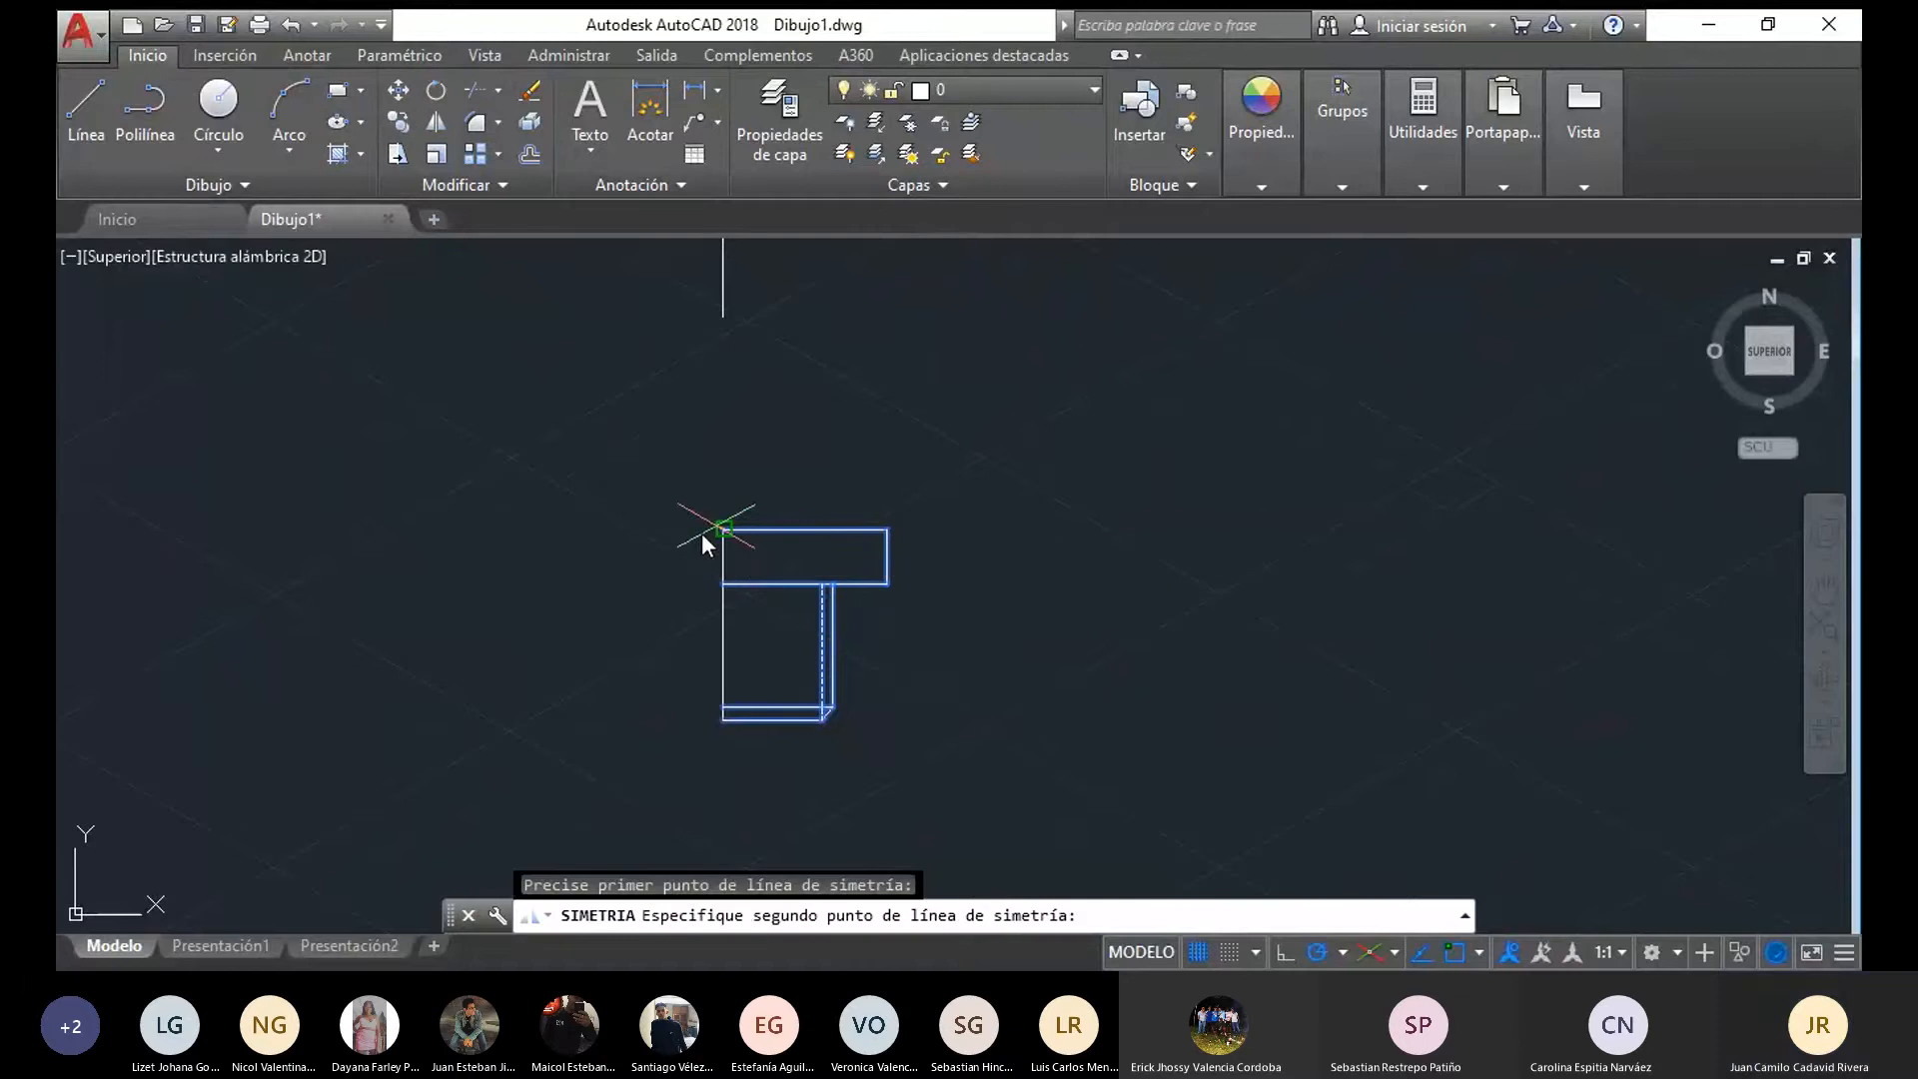
pyautogui.click(726, 709)
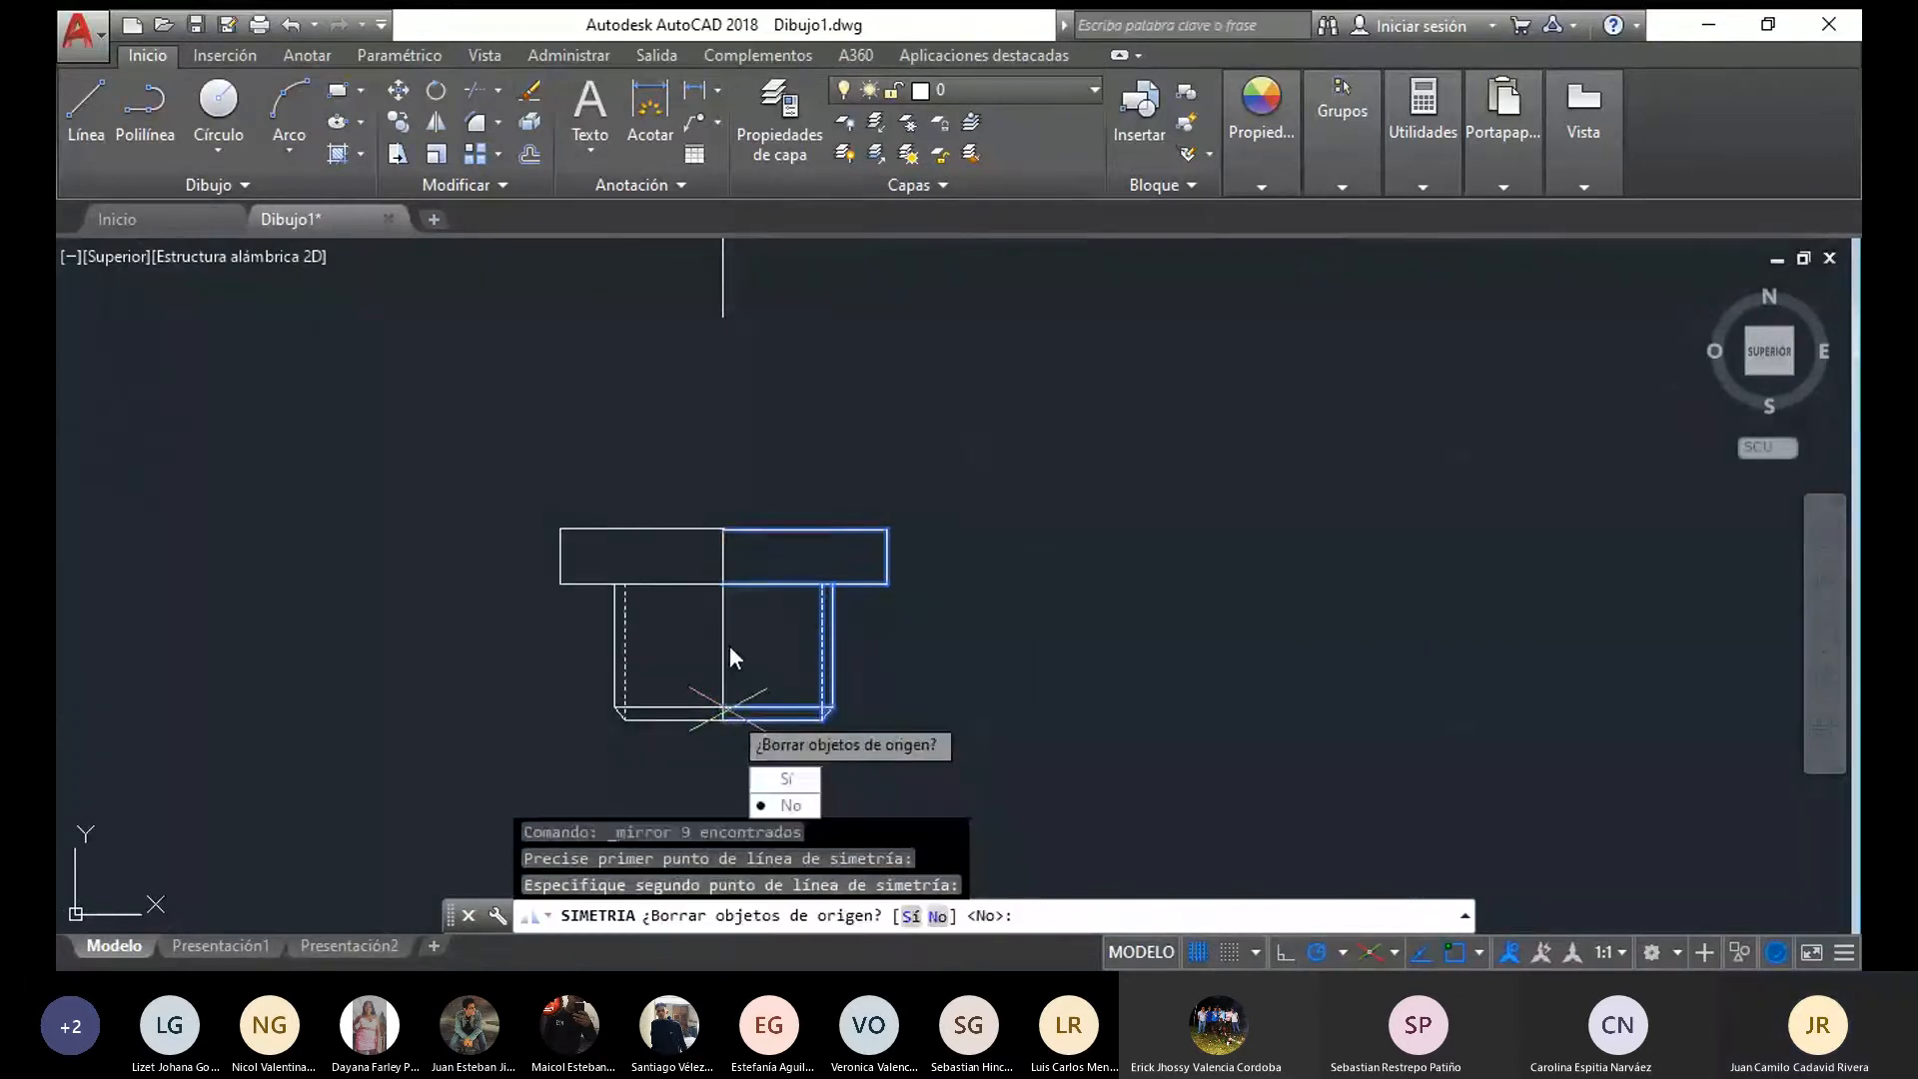
pyautogui.write('n')
pyautogui.press('Return')
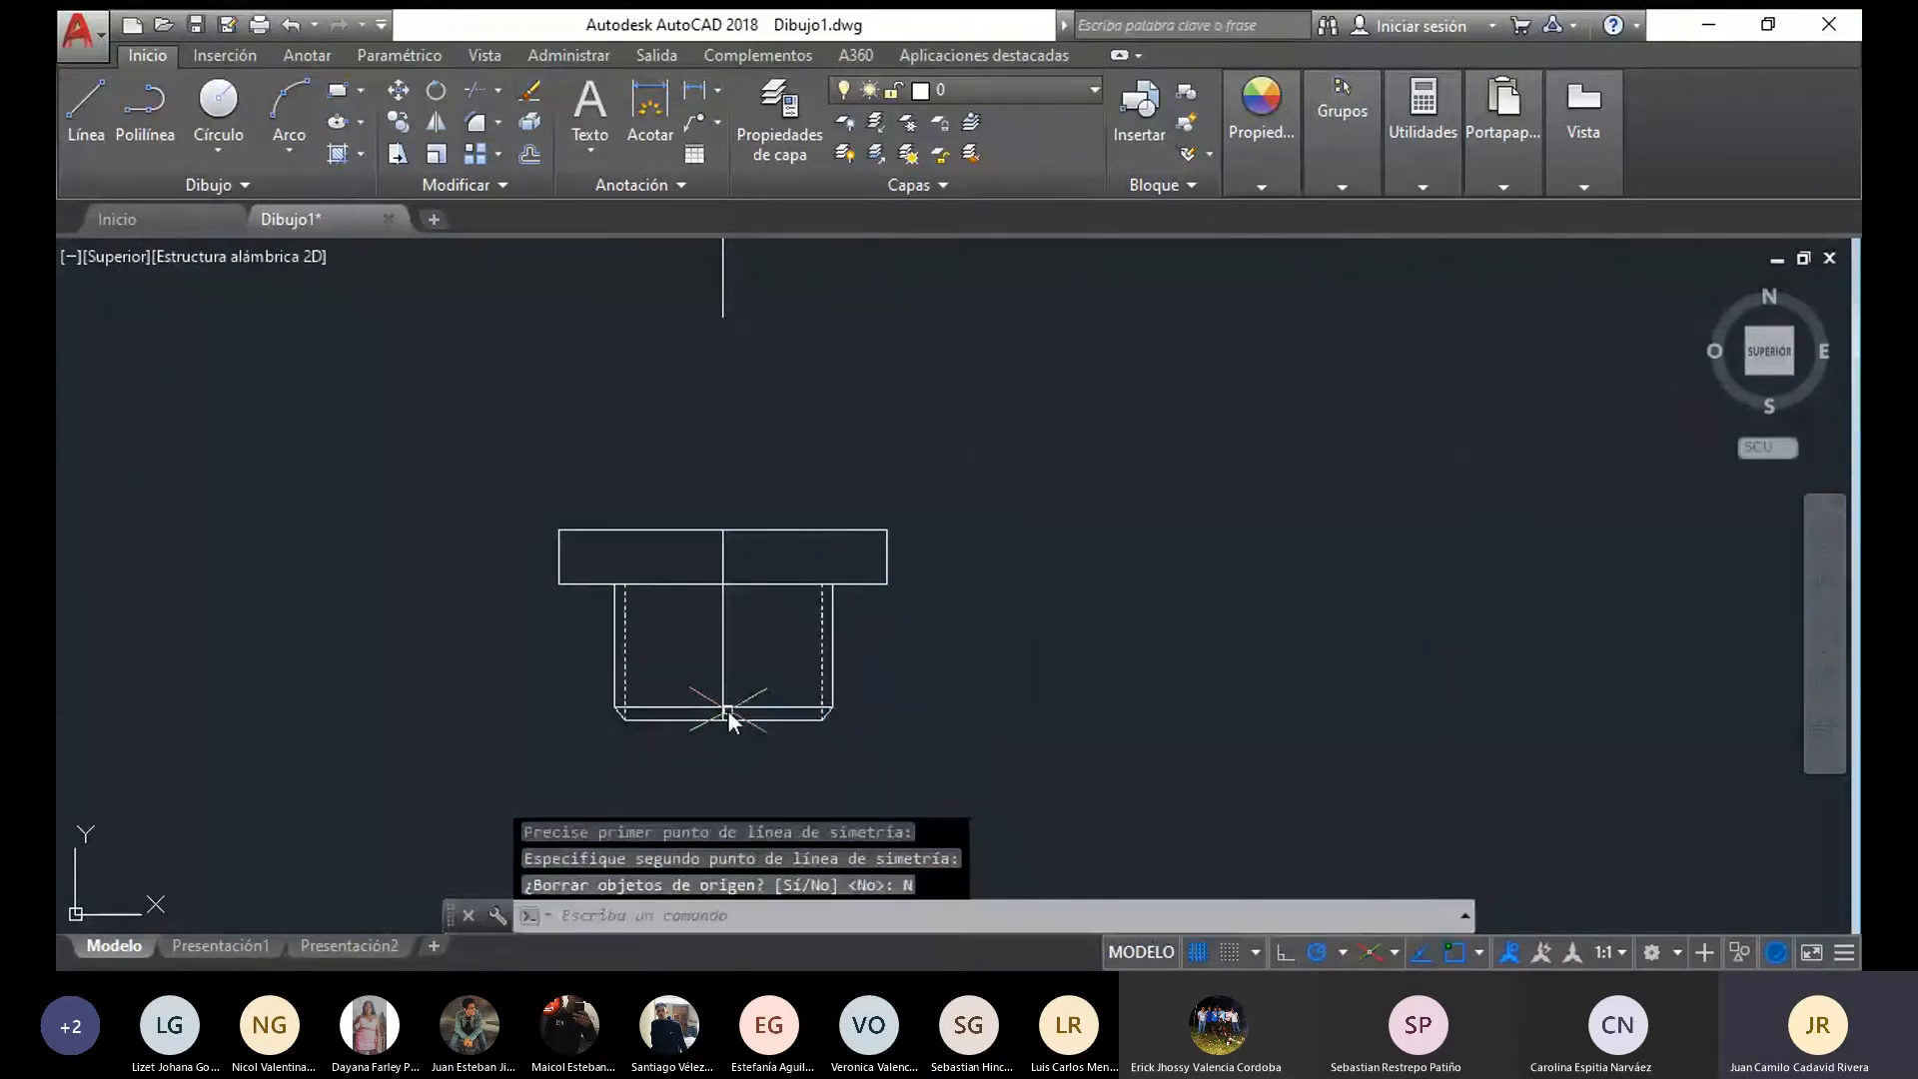
# Erase the vertical axis segment running through the middle of the flange
pyautogui.click(725, 639)
pyautogui.press('Delete')
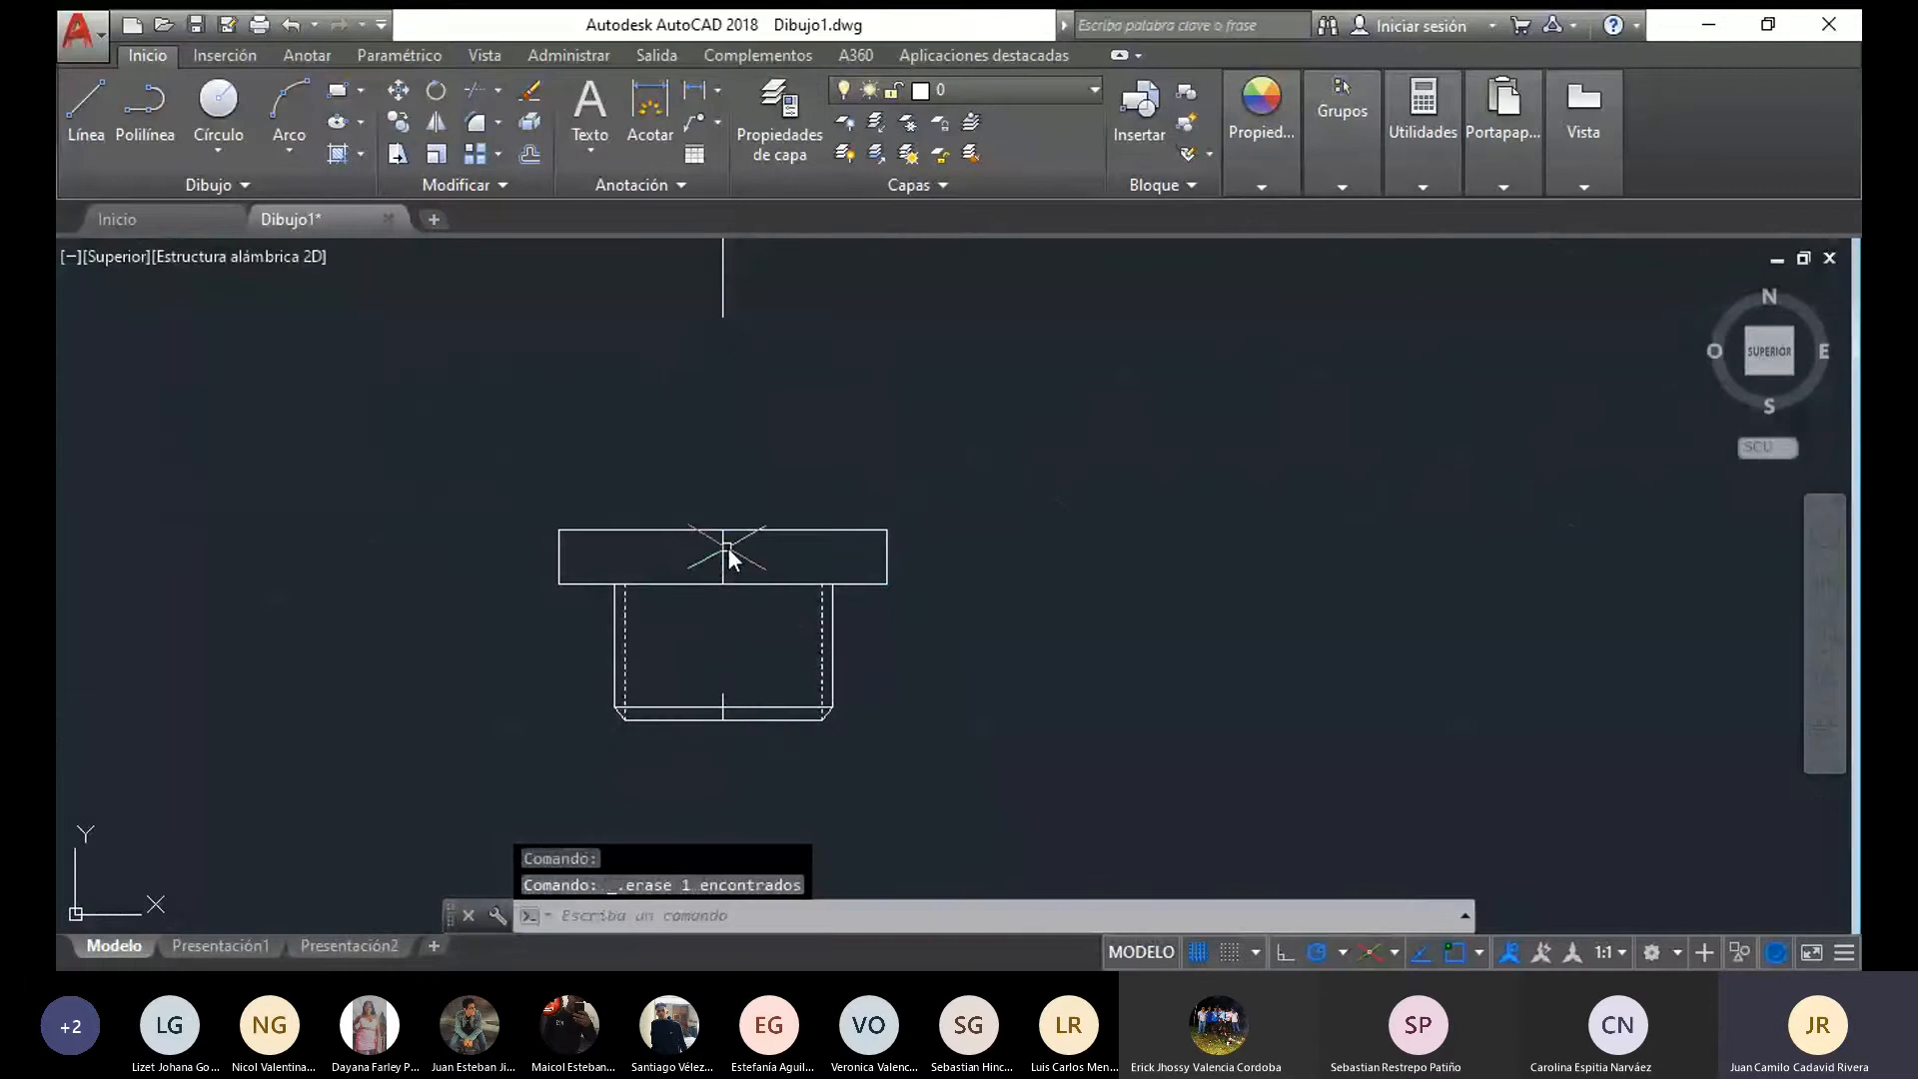
pyautogui.scroll(-2, 812, 726)
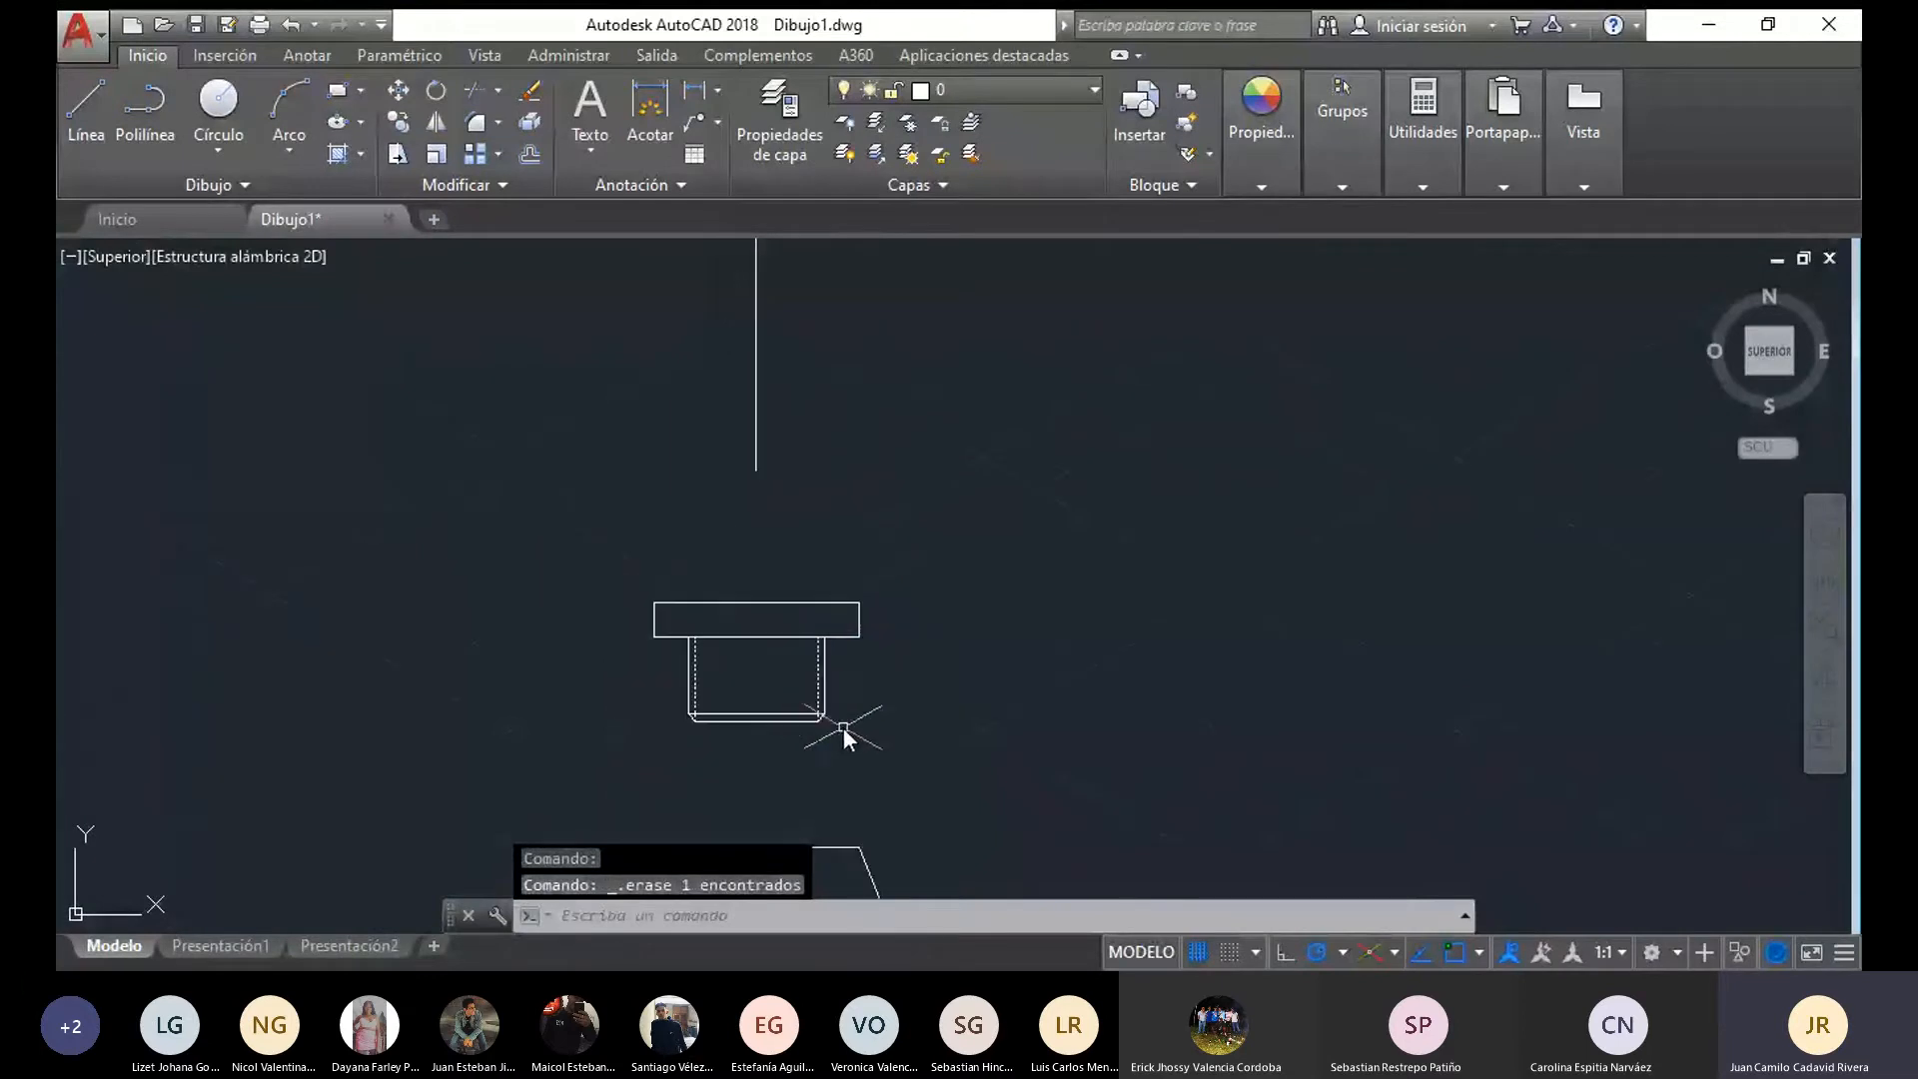
# Move the whole flange view about 24 units straight down along the axis, closer to the base
pyautogui.scroll(-3, 937, 744)
pyautogui.moveTo(836, 697); pyautogui.dragTo(711, 568, button='middle')
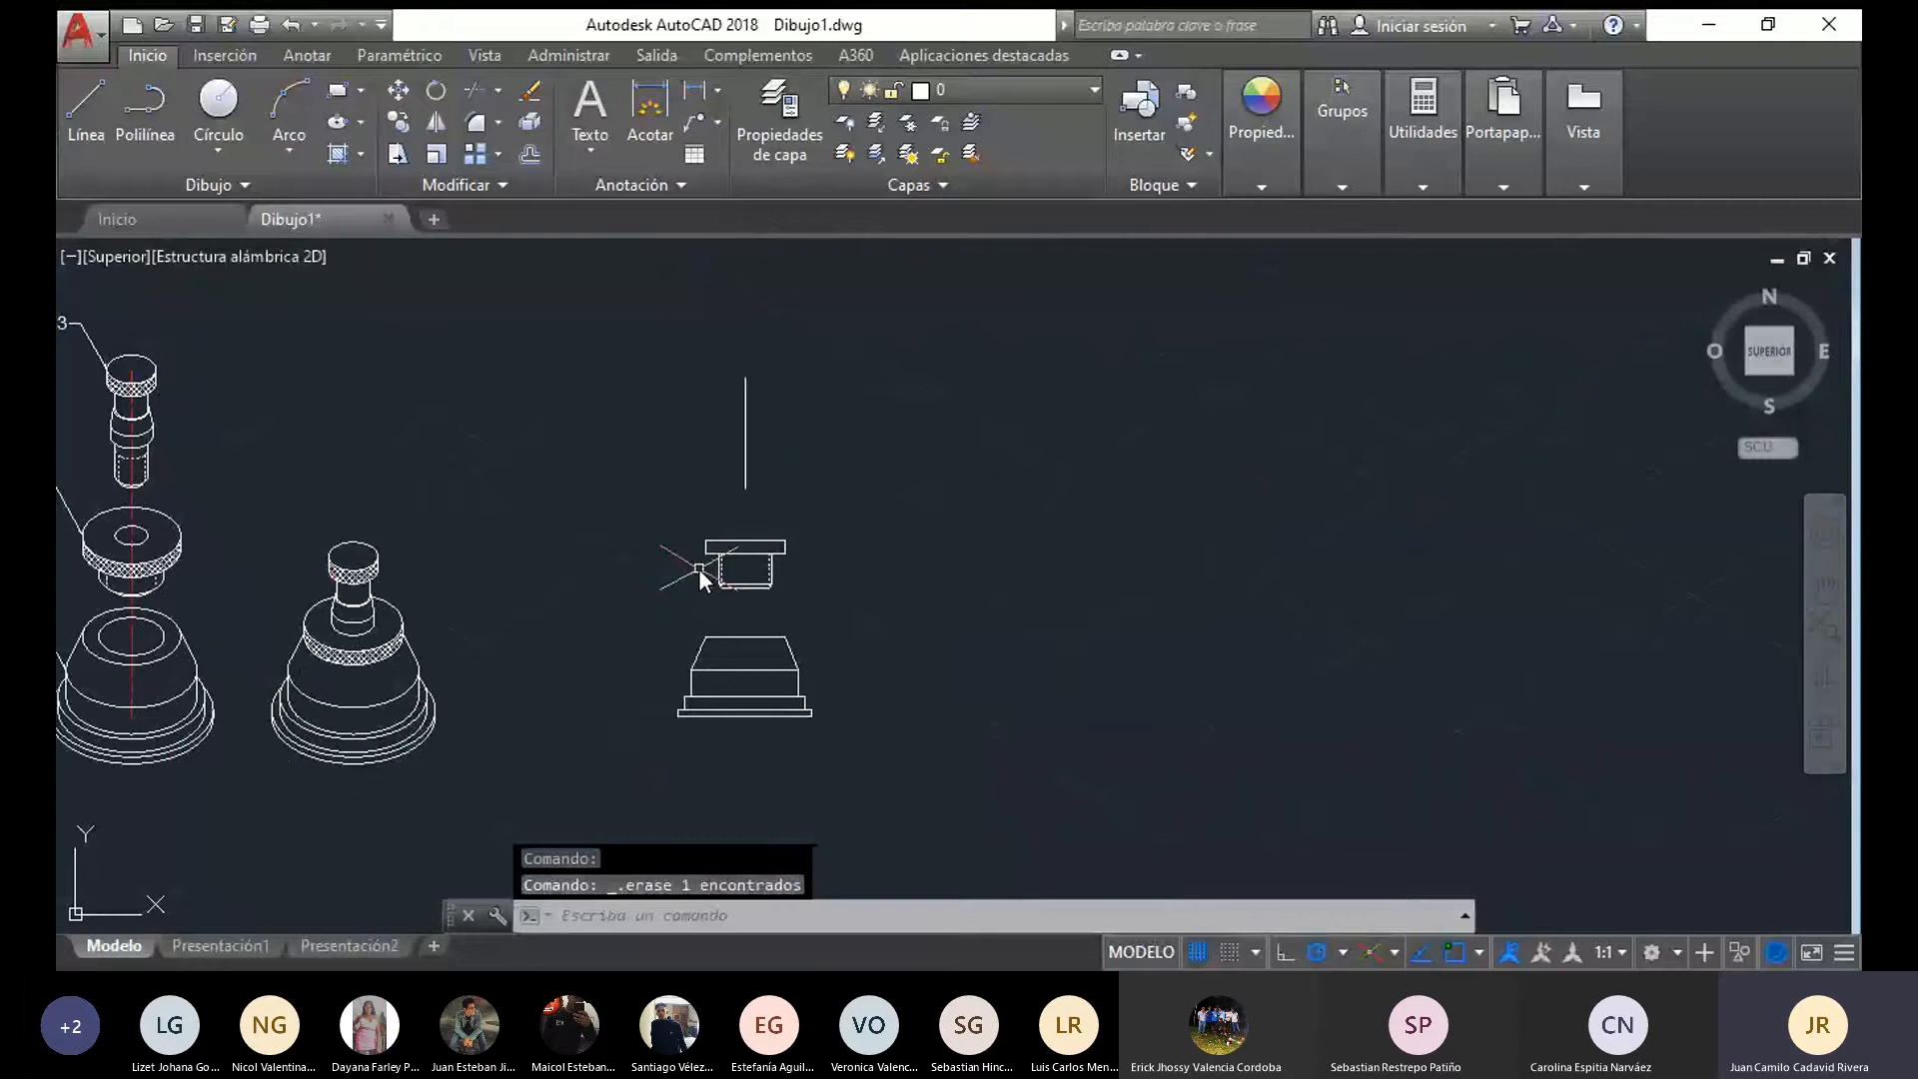
pyautogui.scroll(2, 698, 567)
pyautogui.moveTo(899, 607); pyautogui.dragTo(944, 512)
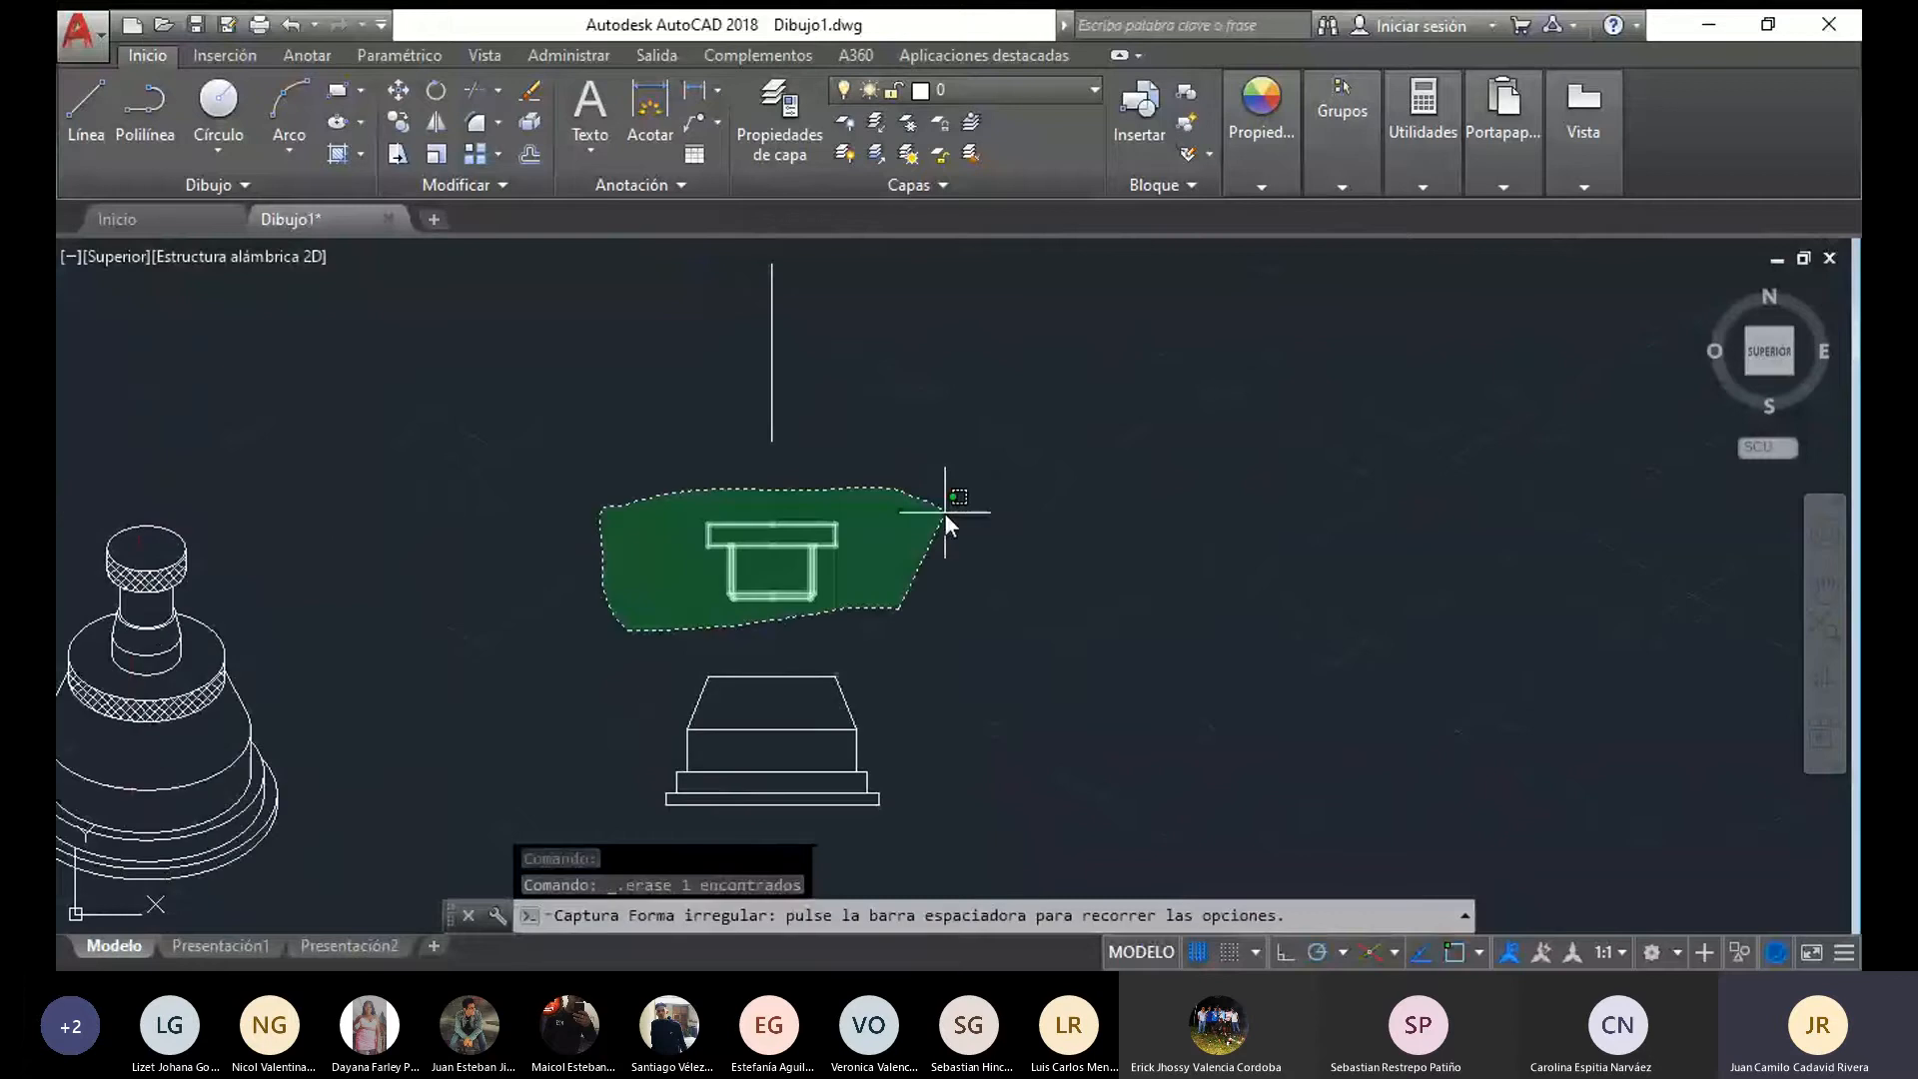
pyautogui.moveTo(944, 512); pyautogui.dragTo(944, 512)
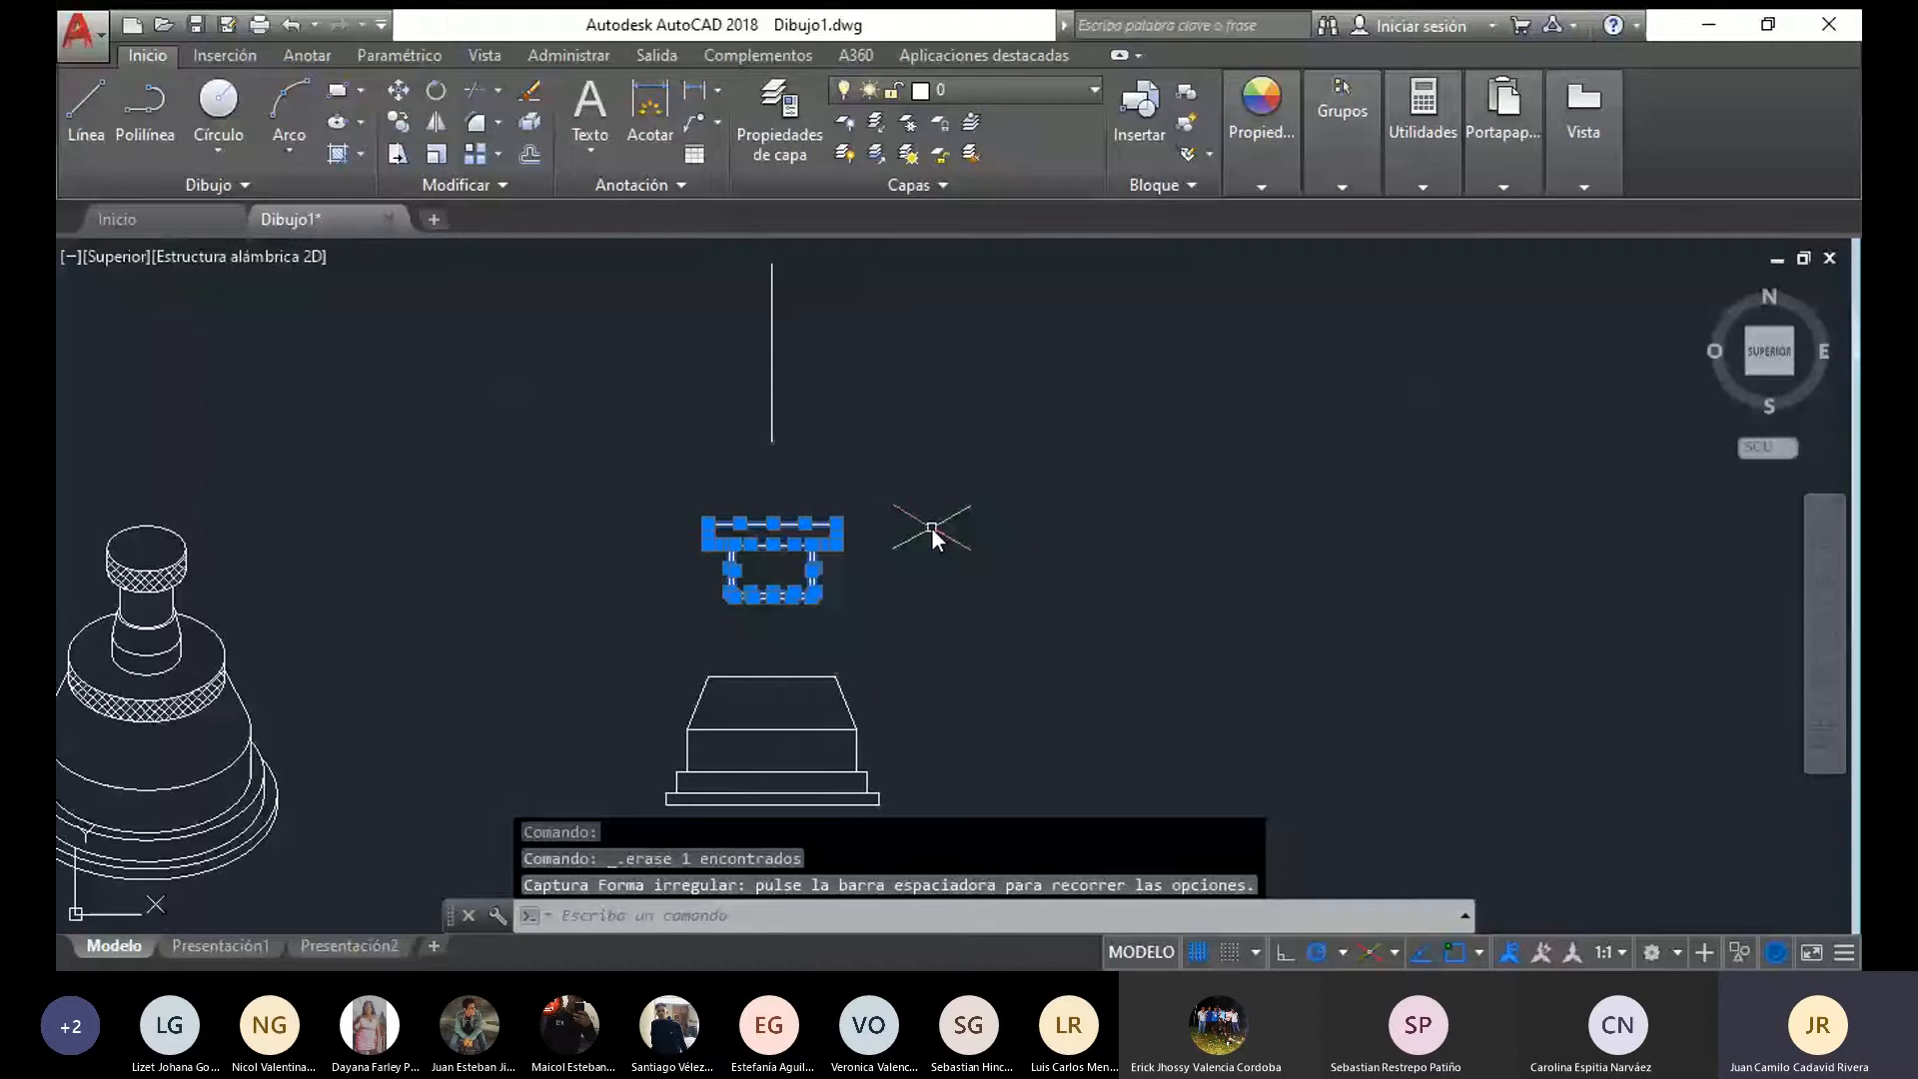
pyautogui.write('d')
pyautogui.press('Return')
pyautogui.scroll(2, 931, 528)
pyautogui.click(653, 447)
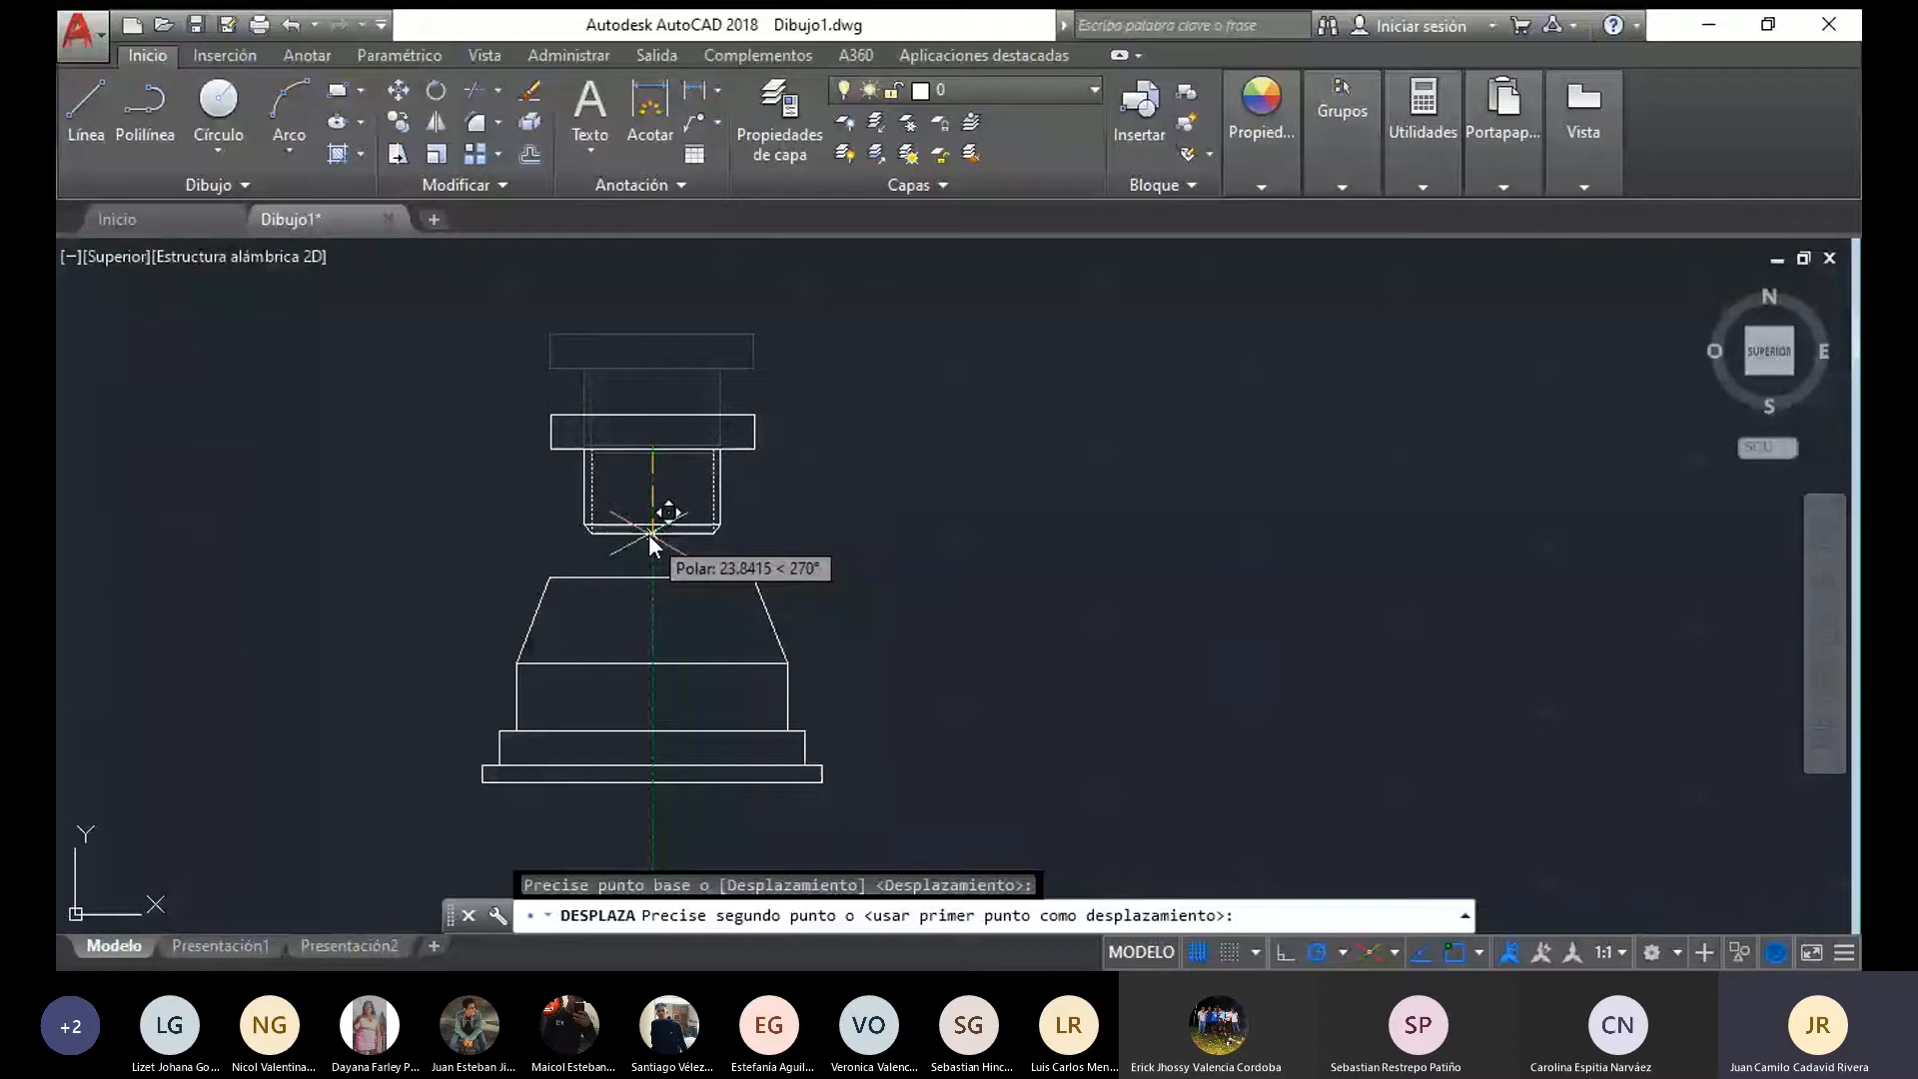
pyautogui.click(649, 534)
pyautogui.scroll(-3, 889, 648)
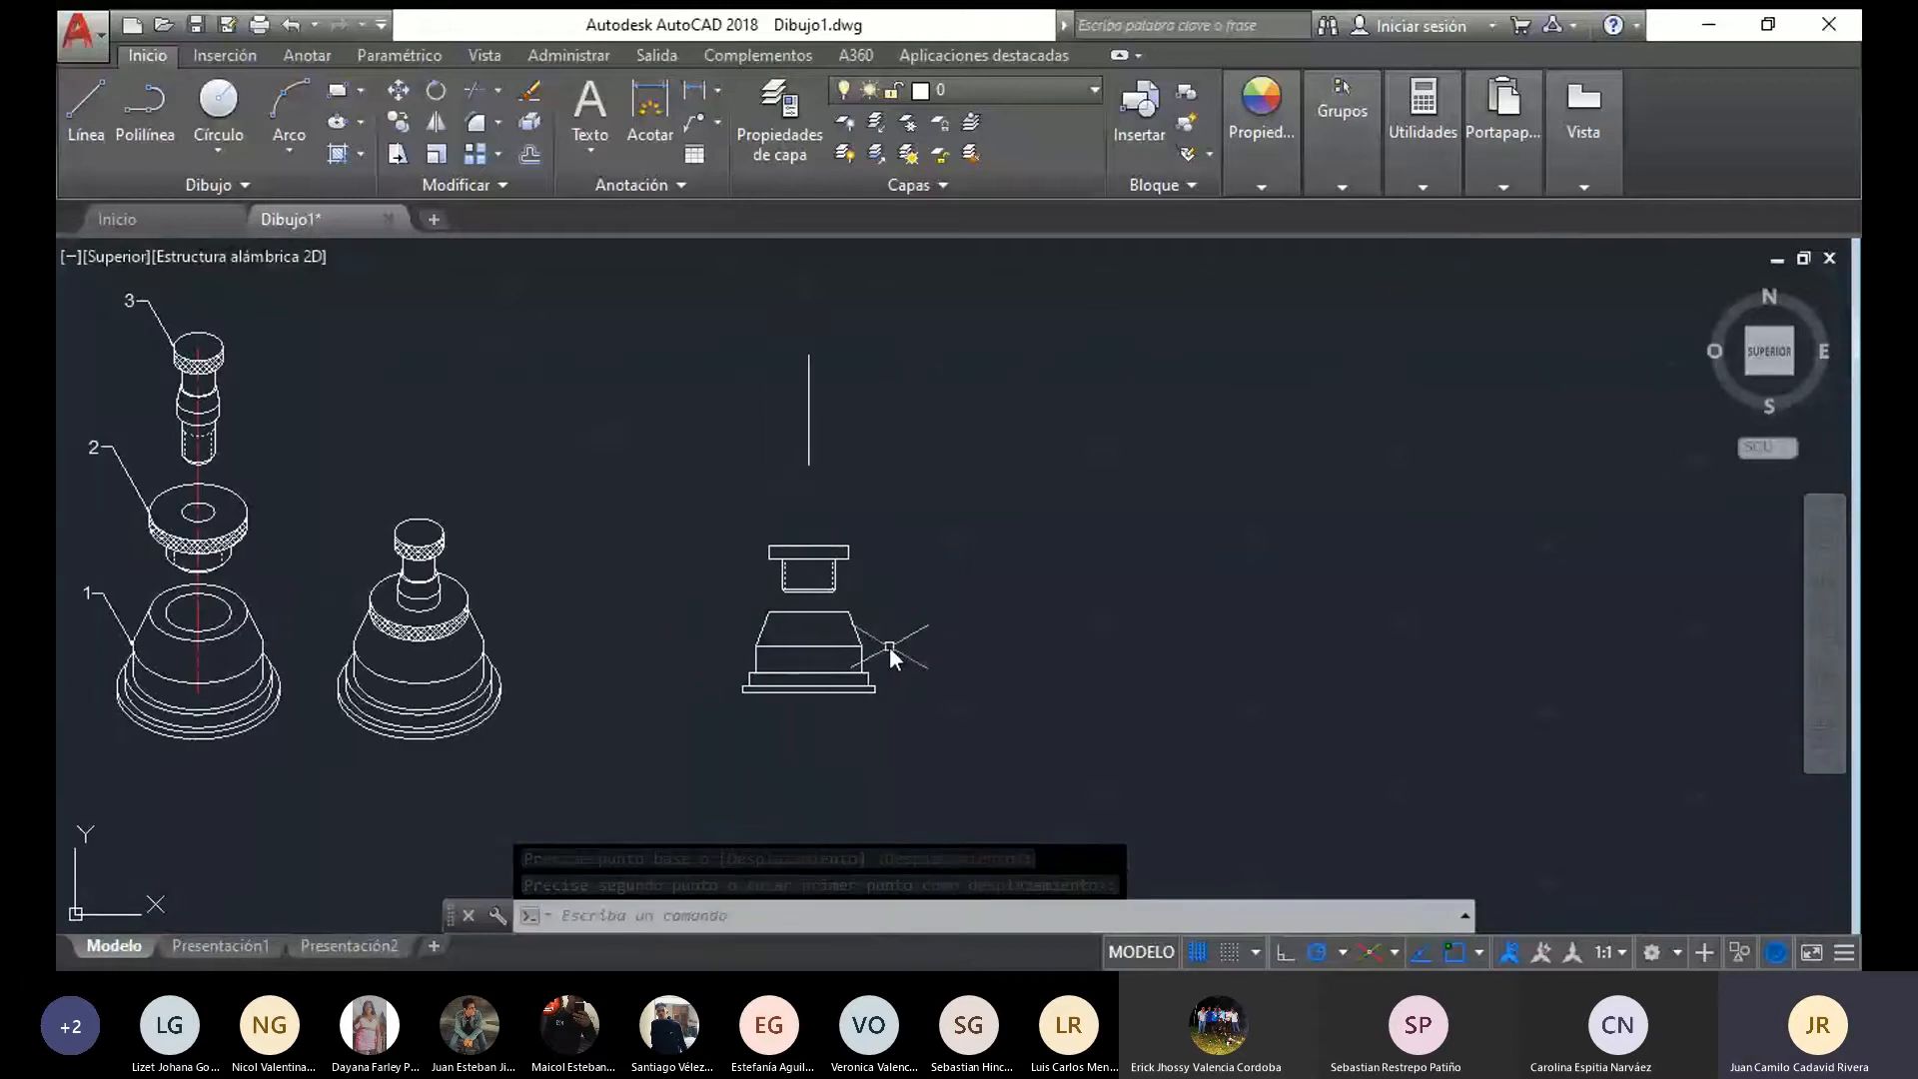
pyautogui.press('Escape')
# Draw a 10-long horizontal line outward from the point just above the lower end of the pin's axis
pyautogui.scroll(5, 800, 520)
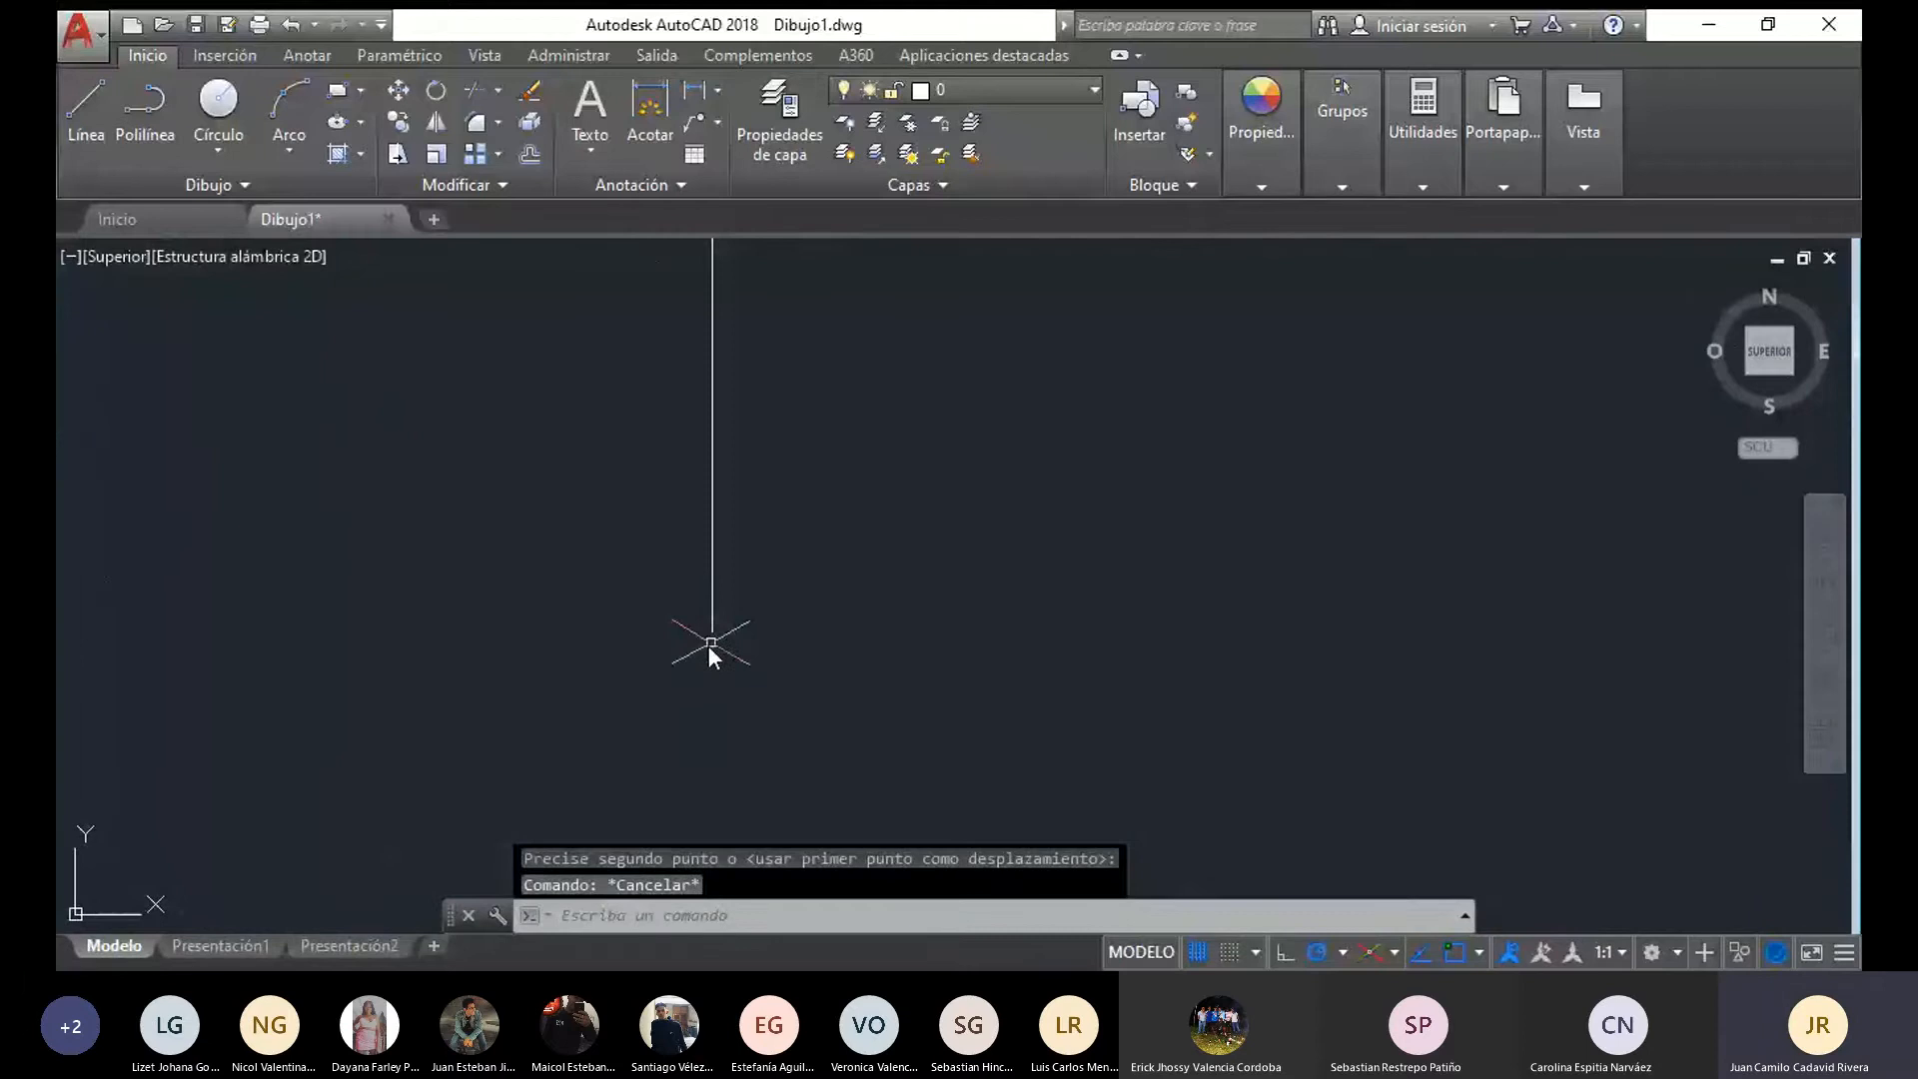
pyautogui.write('l')
pyautogui.press('Return')
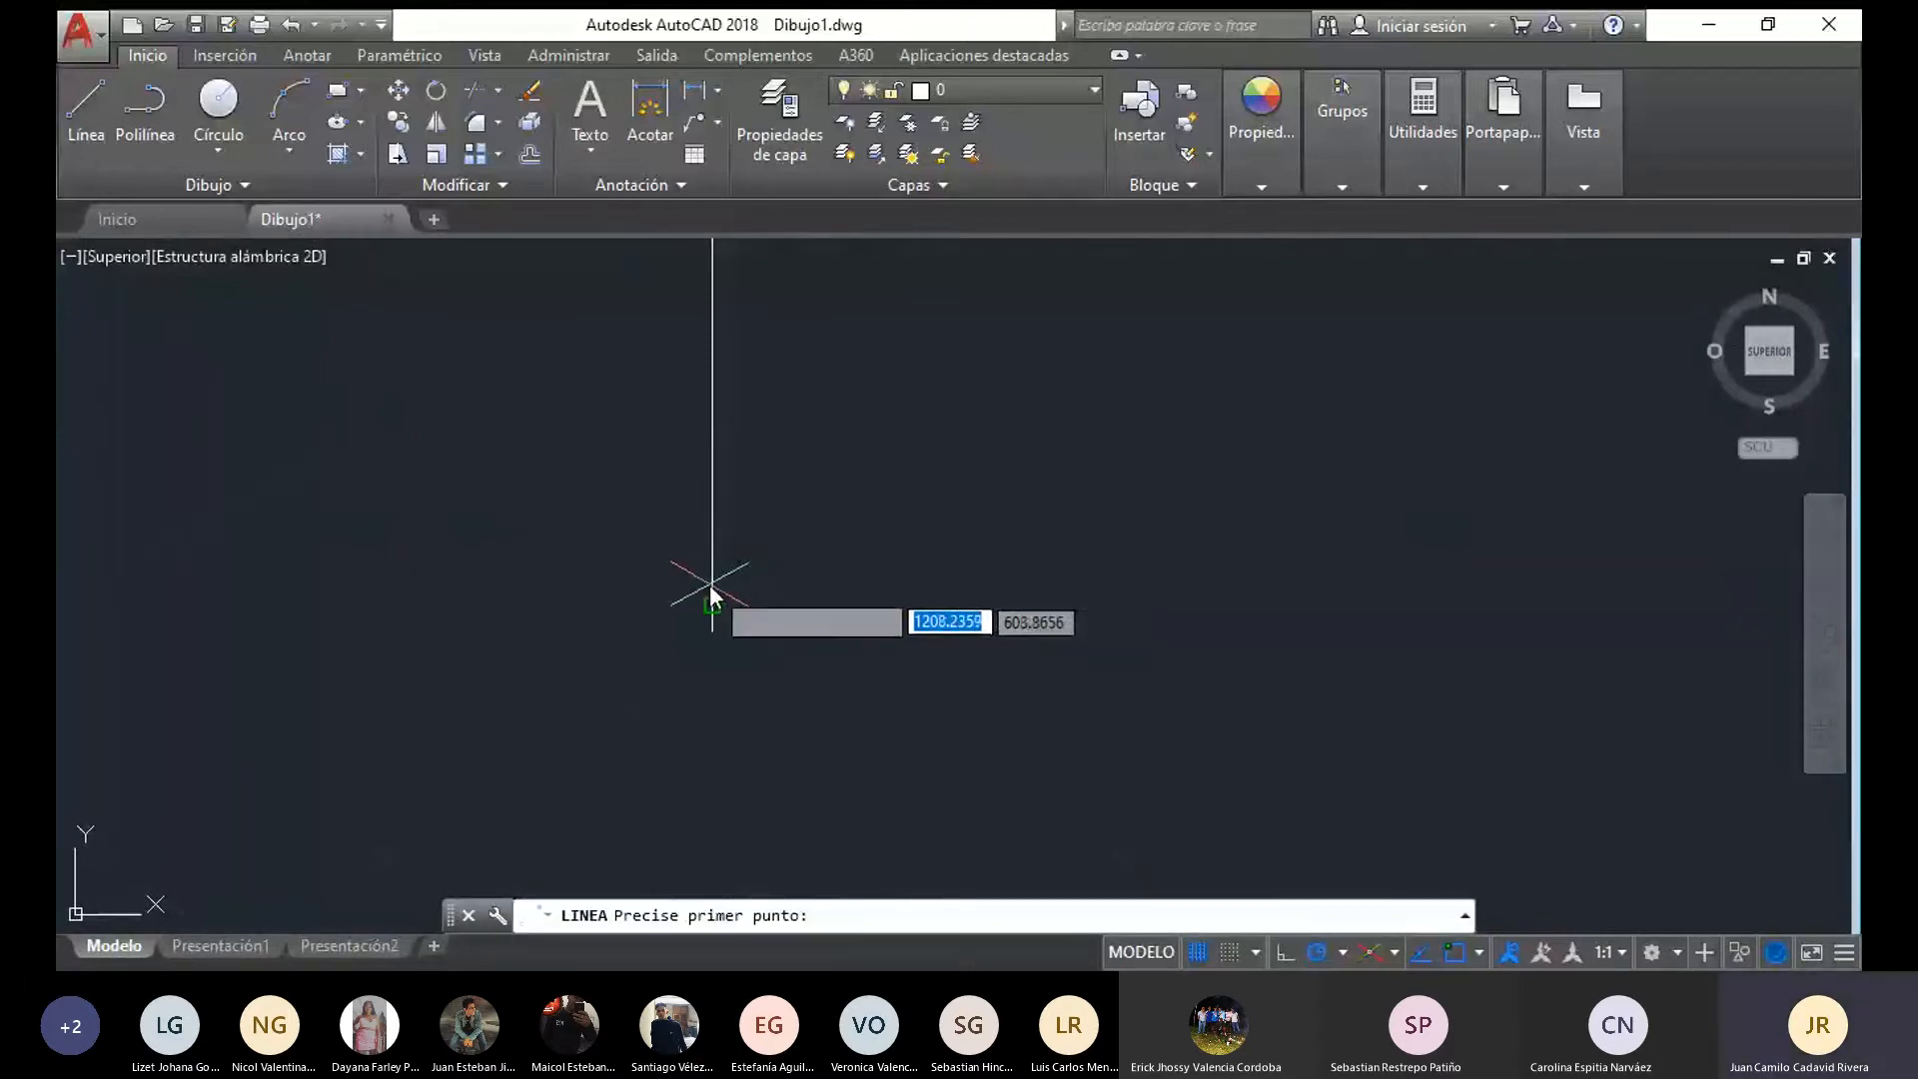
pyautogui.click(713, 604)
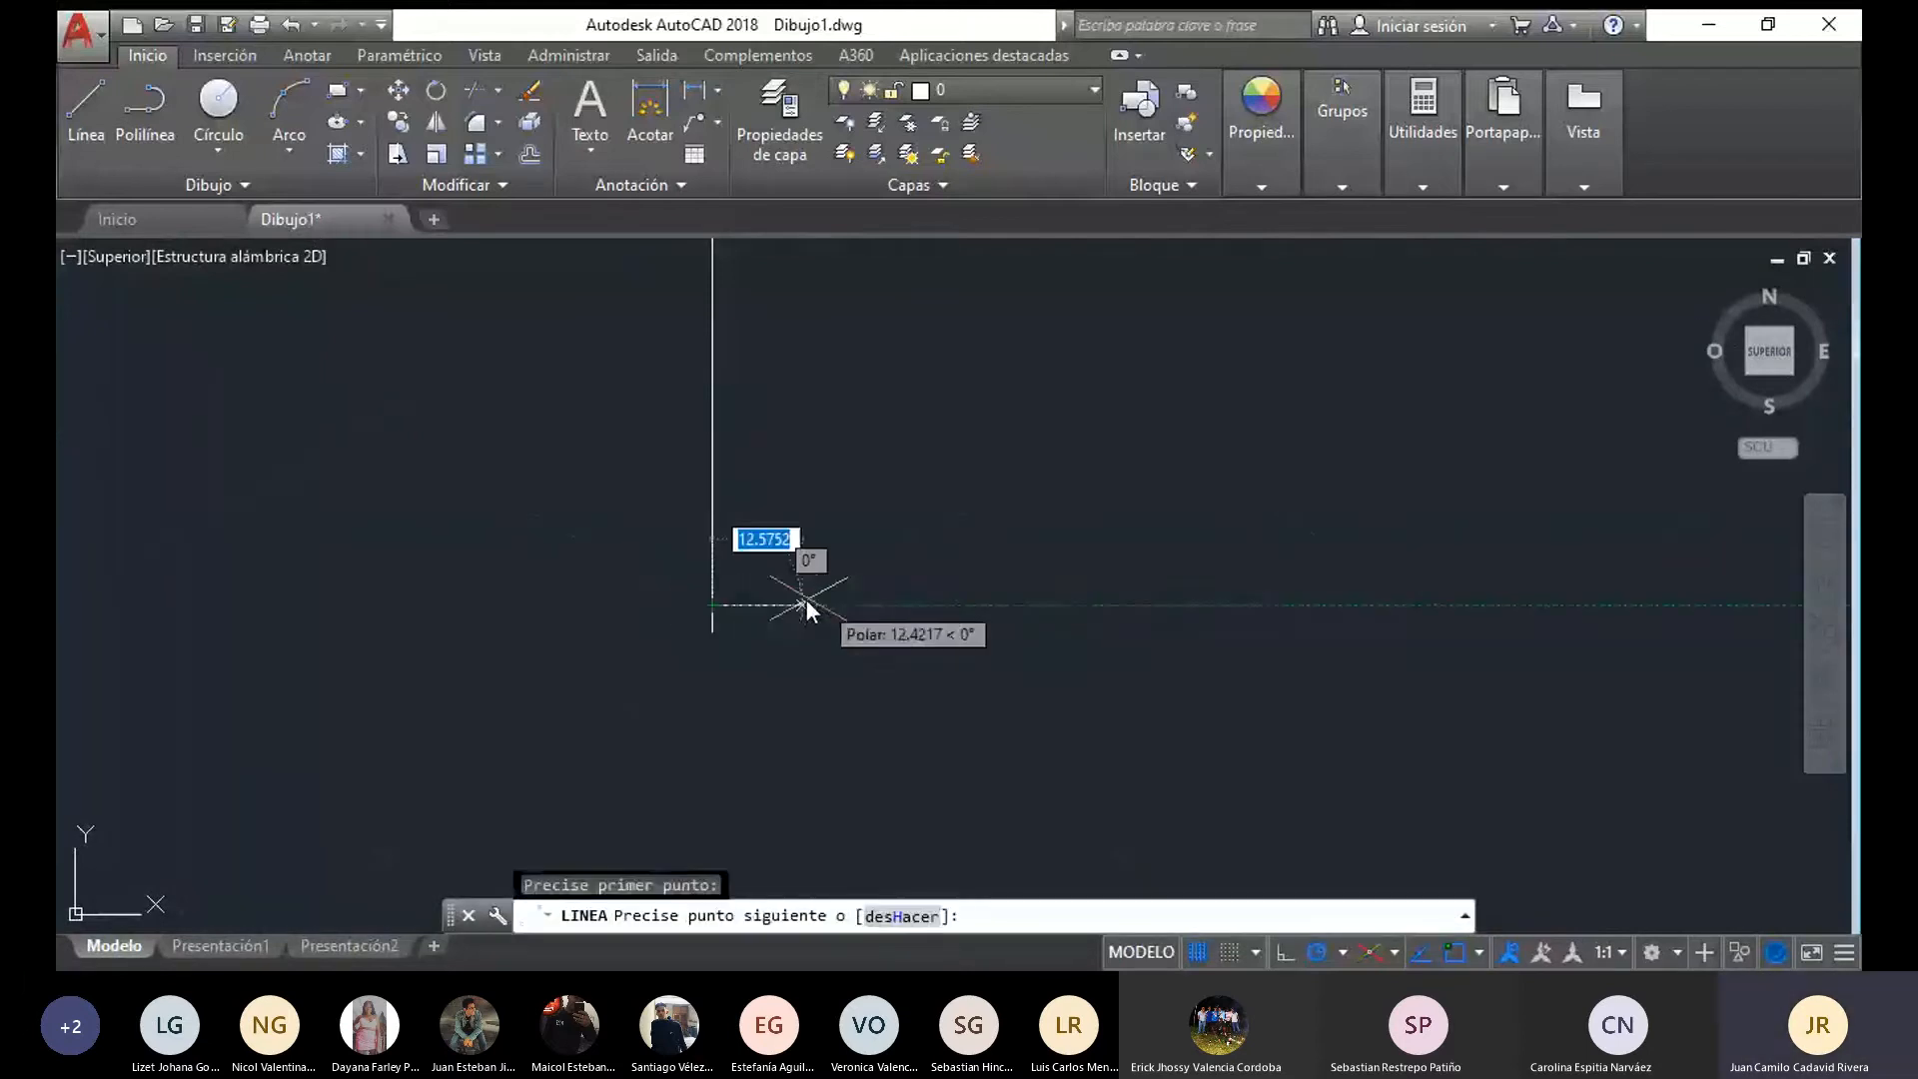
pyautogui.write('10')
pyautogui.press('Return')
pyautogui.scroll(-2, 789, 642)
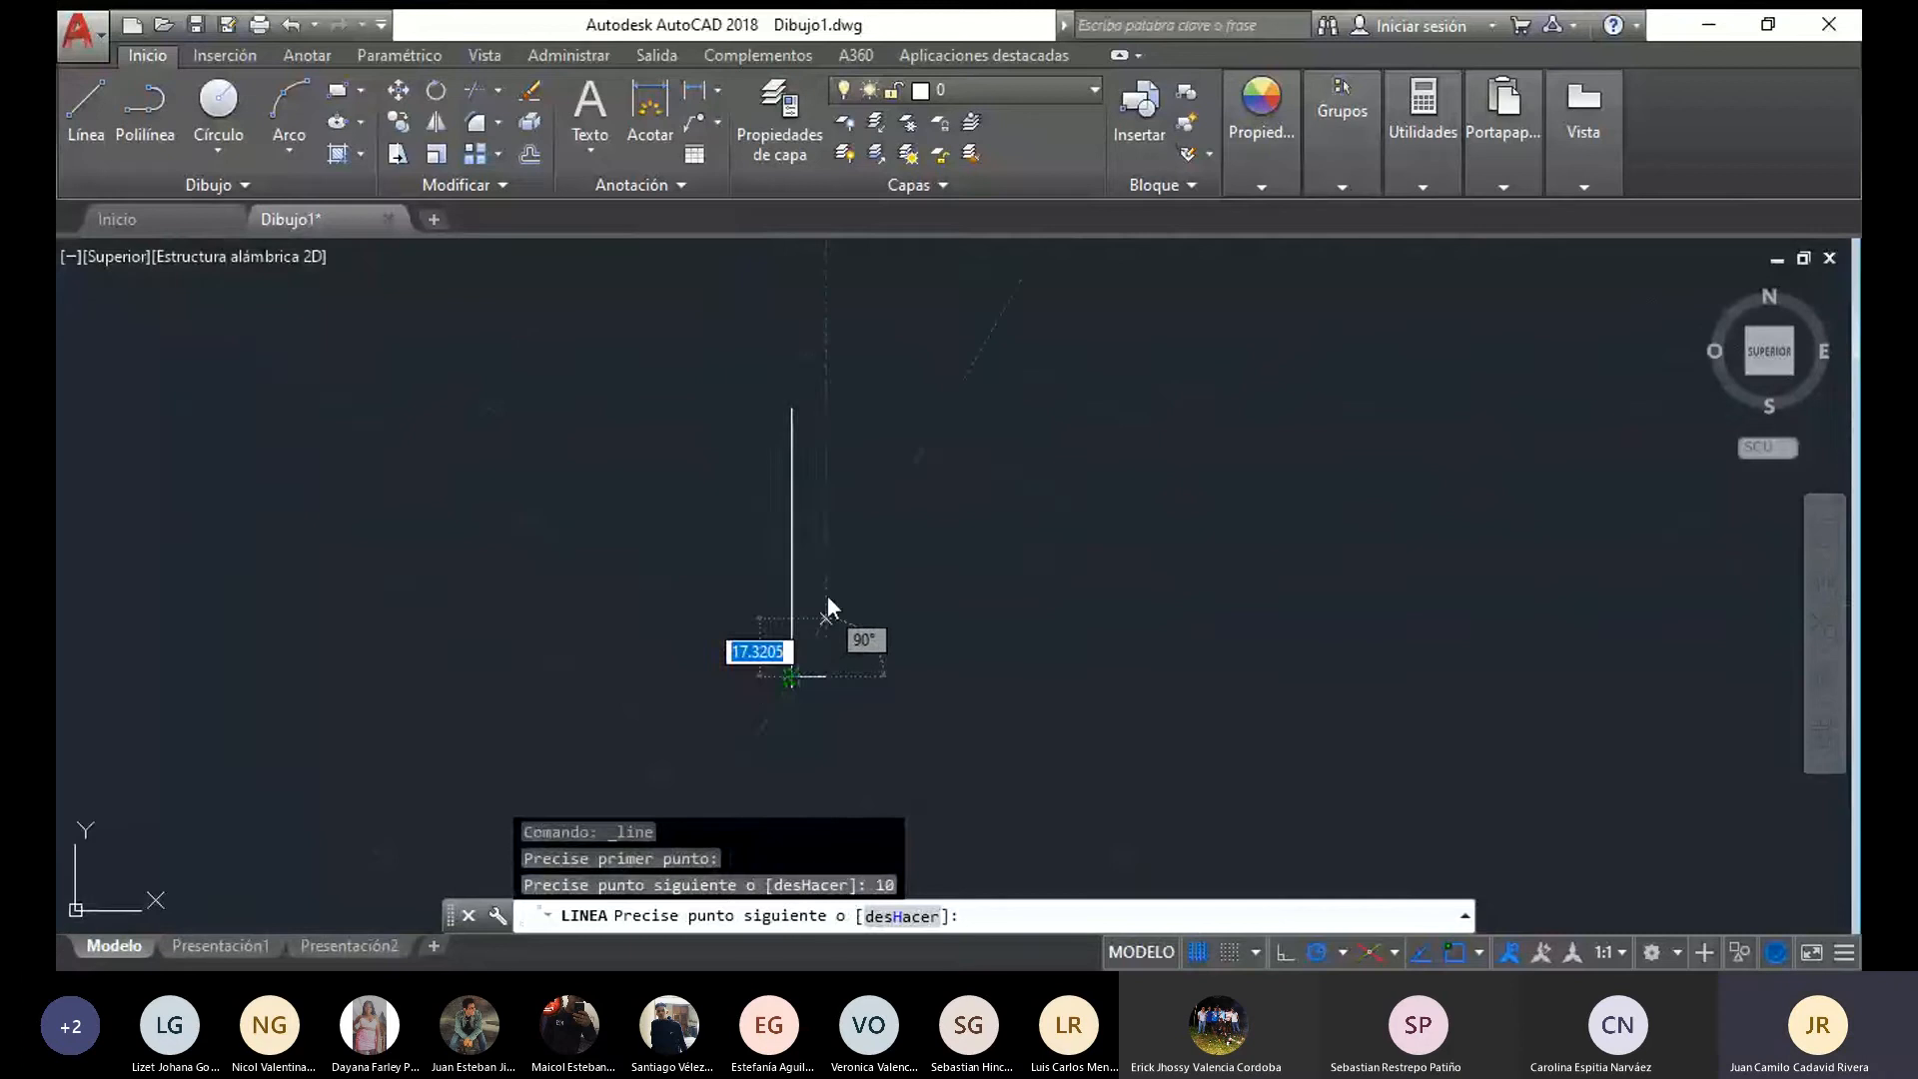
pyautogui.moveTo(827, 609); pyautogui.dragTo(799, 435, button='middle')
pyautogui.press('Escape')
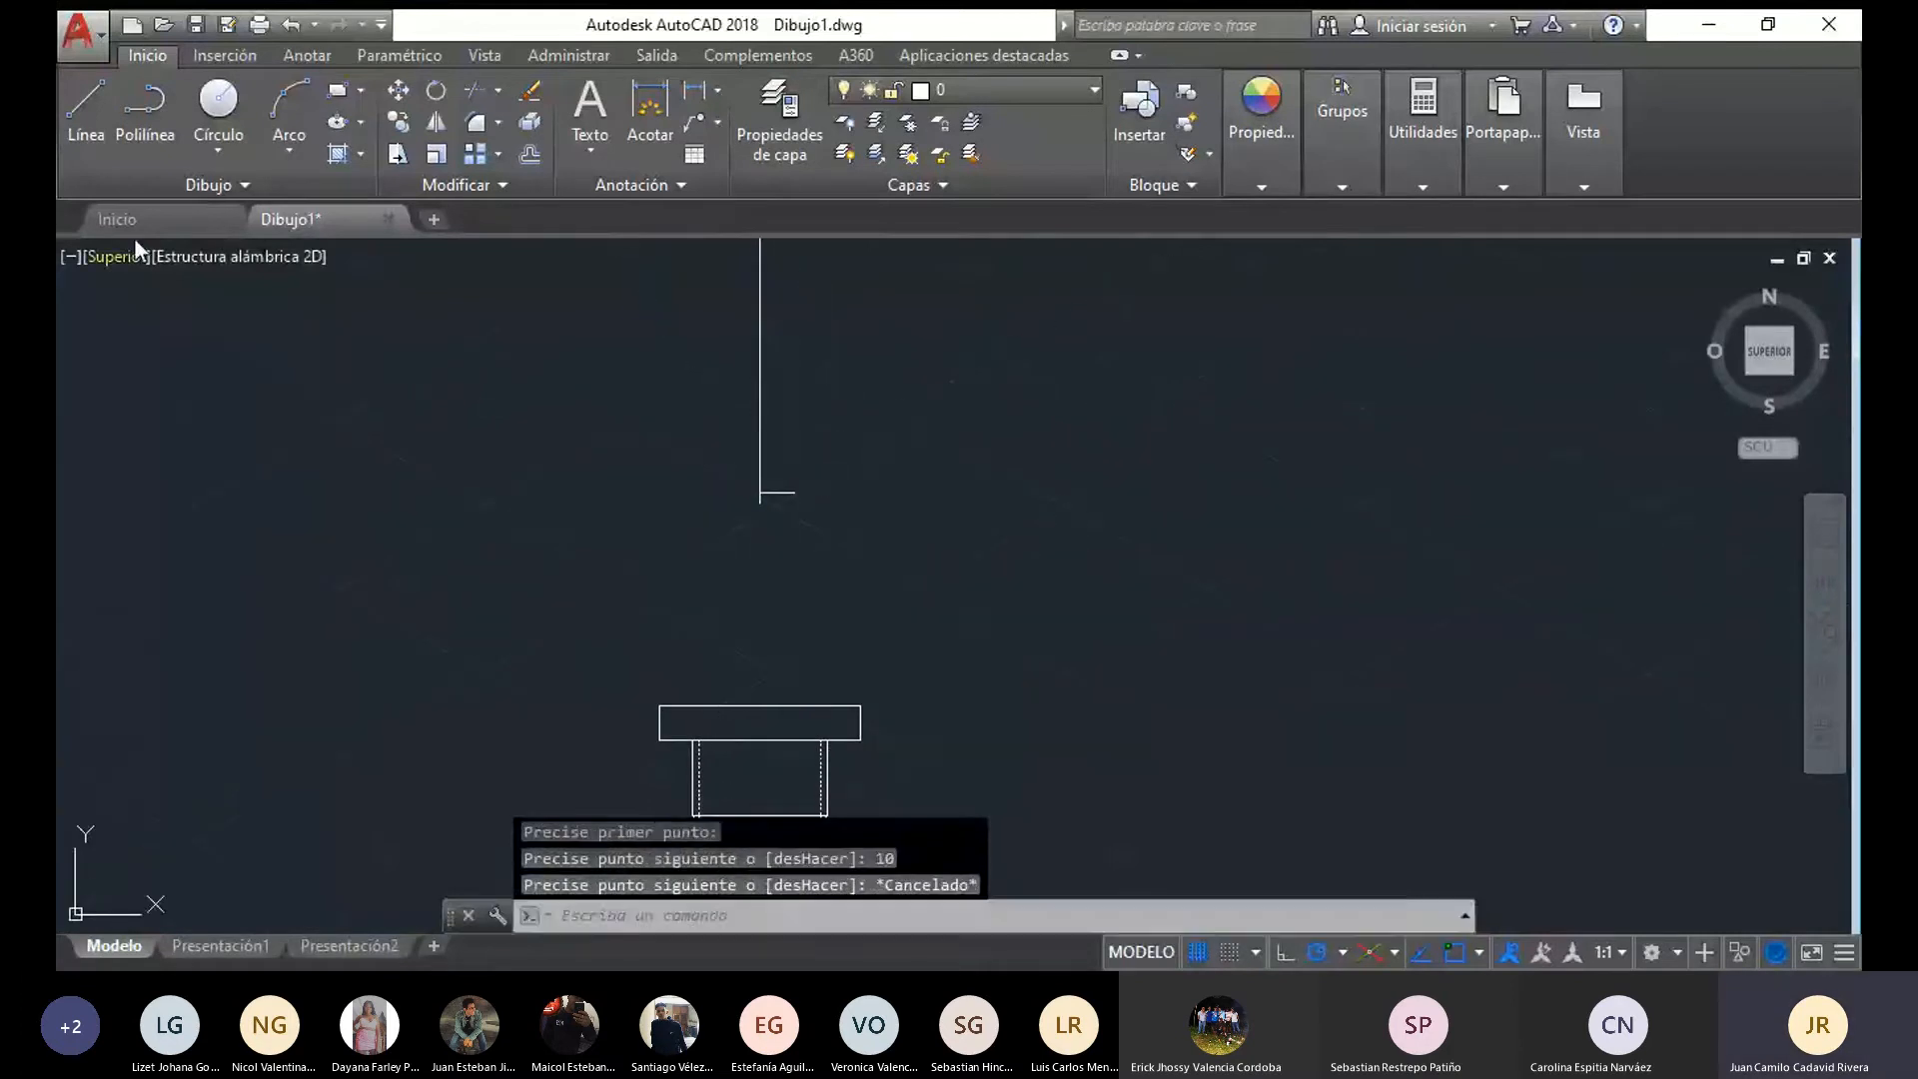
# Measure the flange's height along its centre, from the neck's lower horizontal edge to the rim's top
pyautogui.click(68, 116)
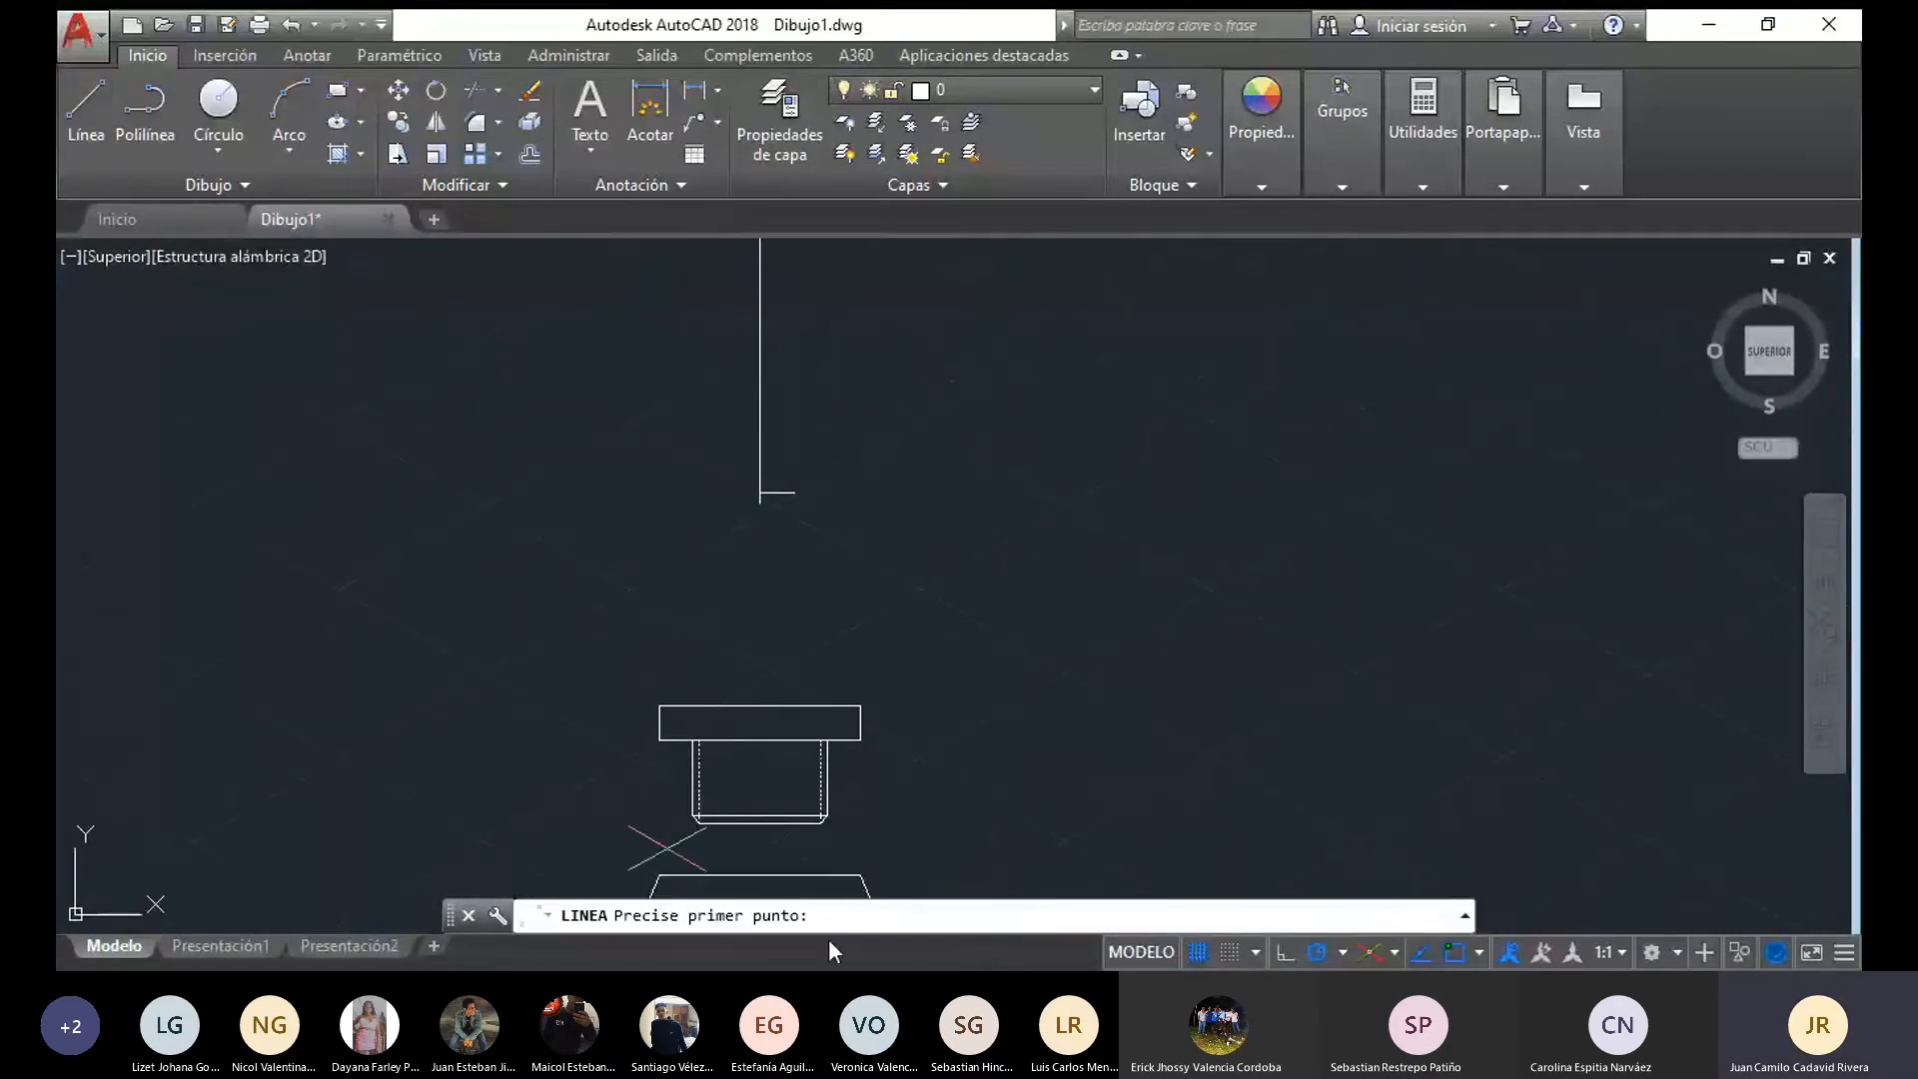
pyautogui.scroll(4, 759, 818)
pyautogui.click(748, 811)
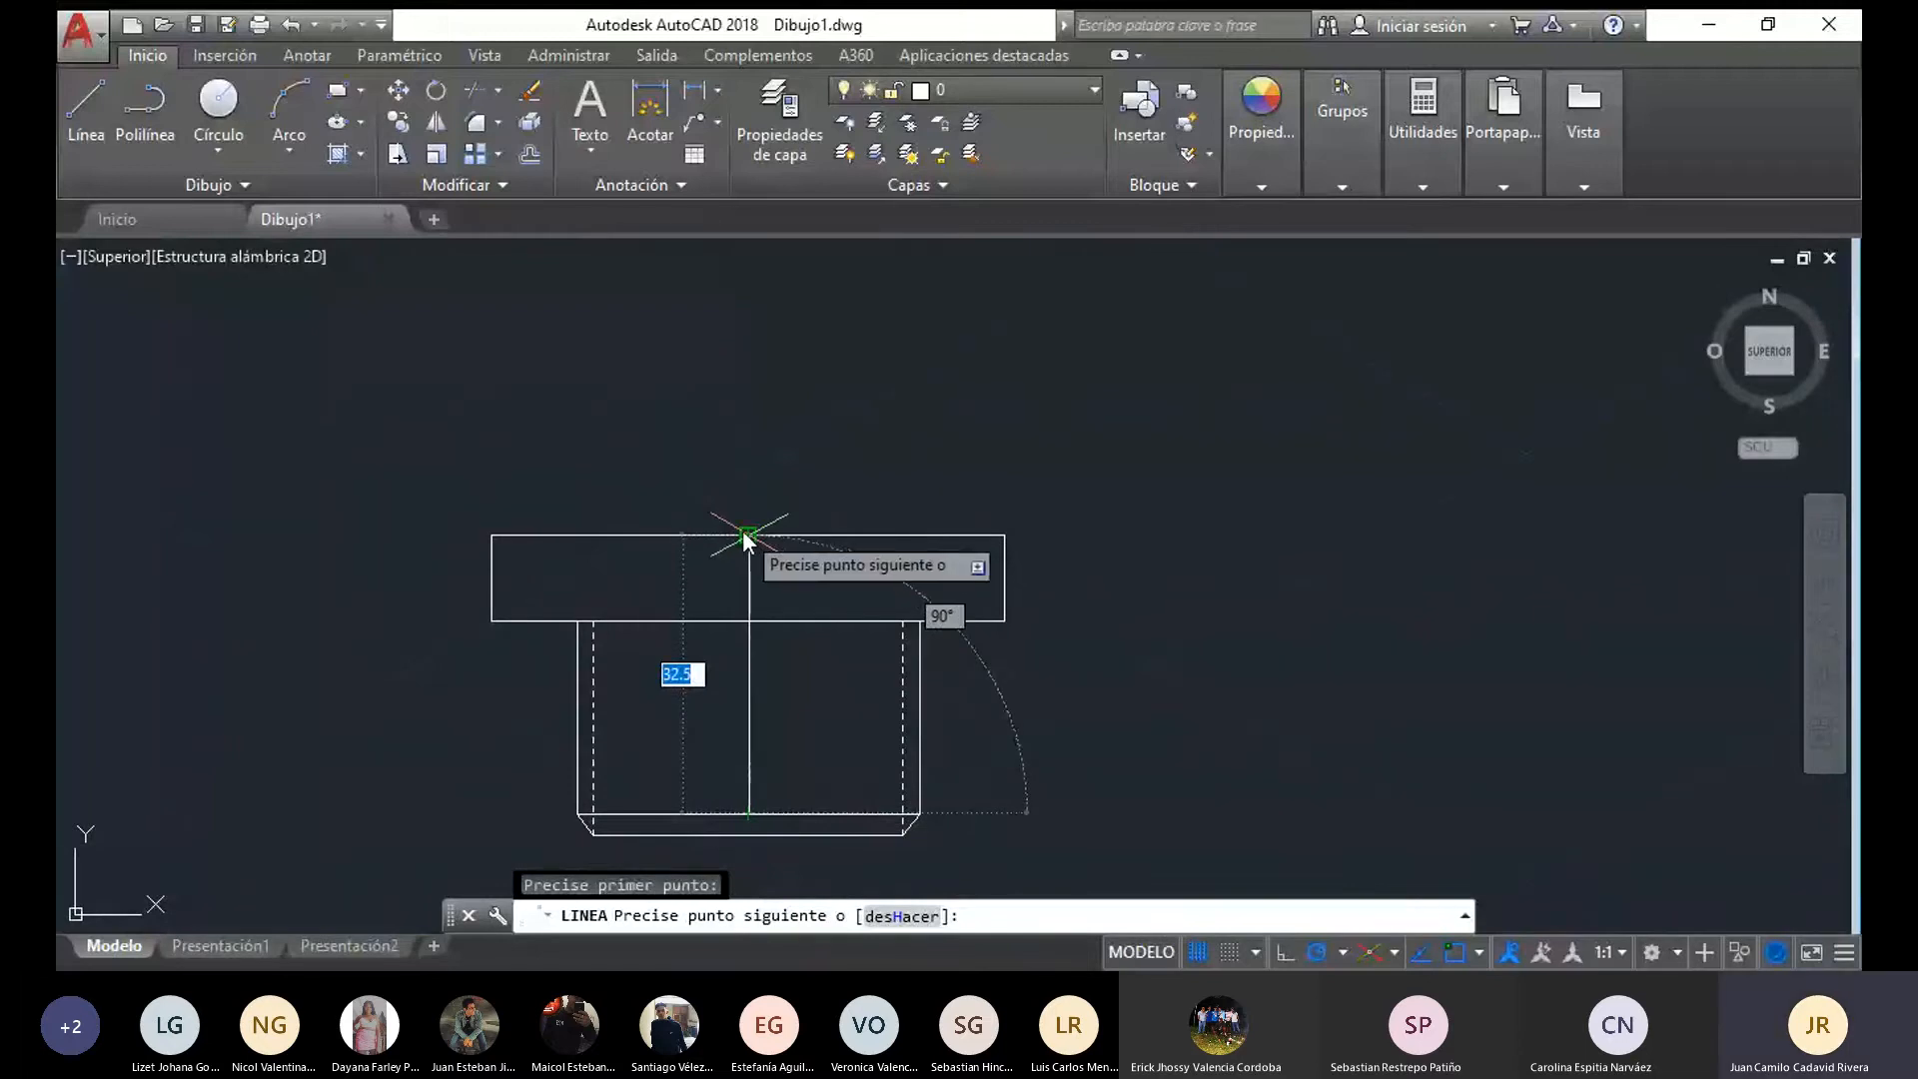
pyautogui.press('Escape')
pyautogui.moveTo(734, 589); pyautogui.dragTo(707, 957, button='middle')
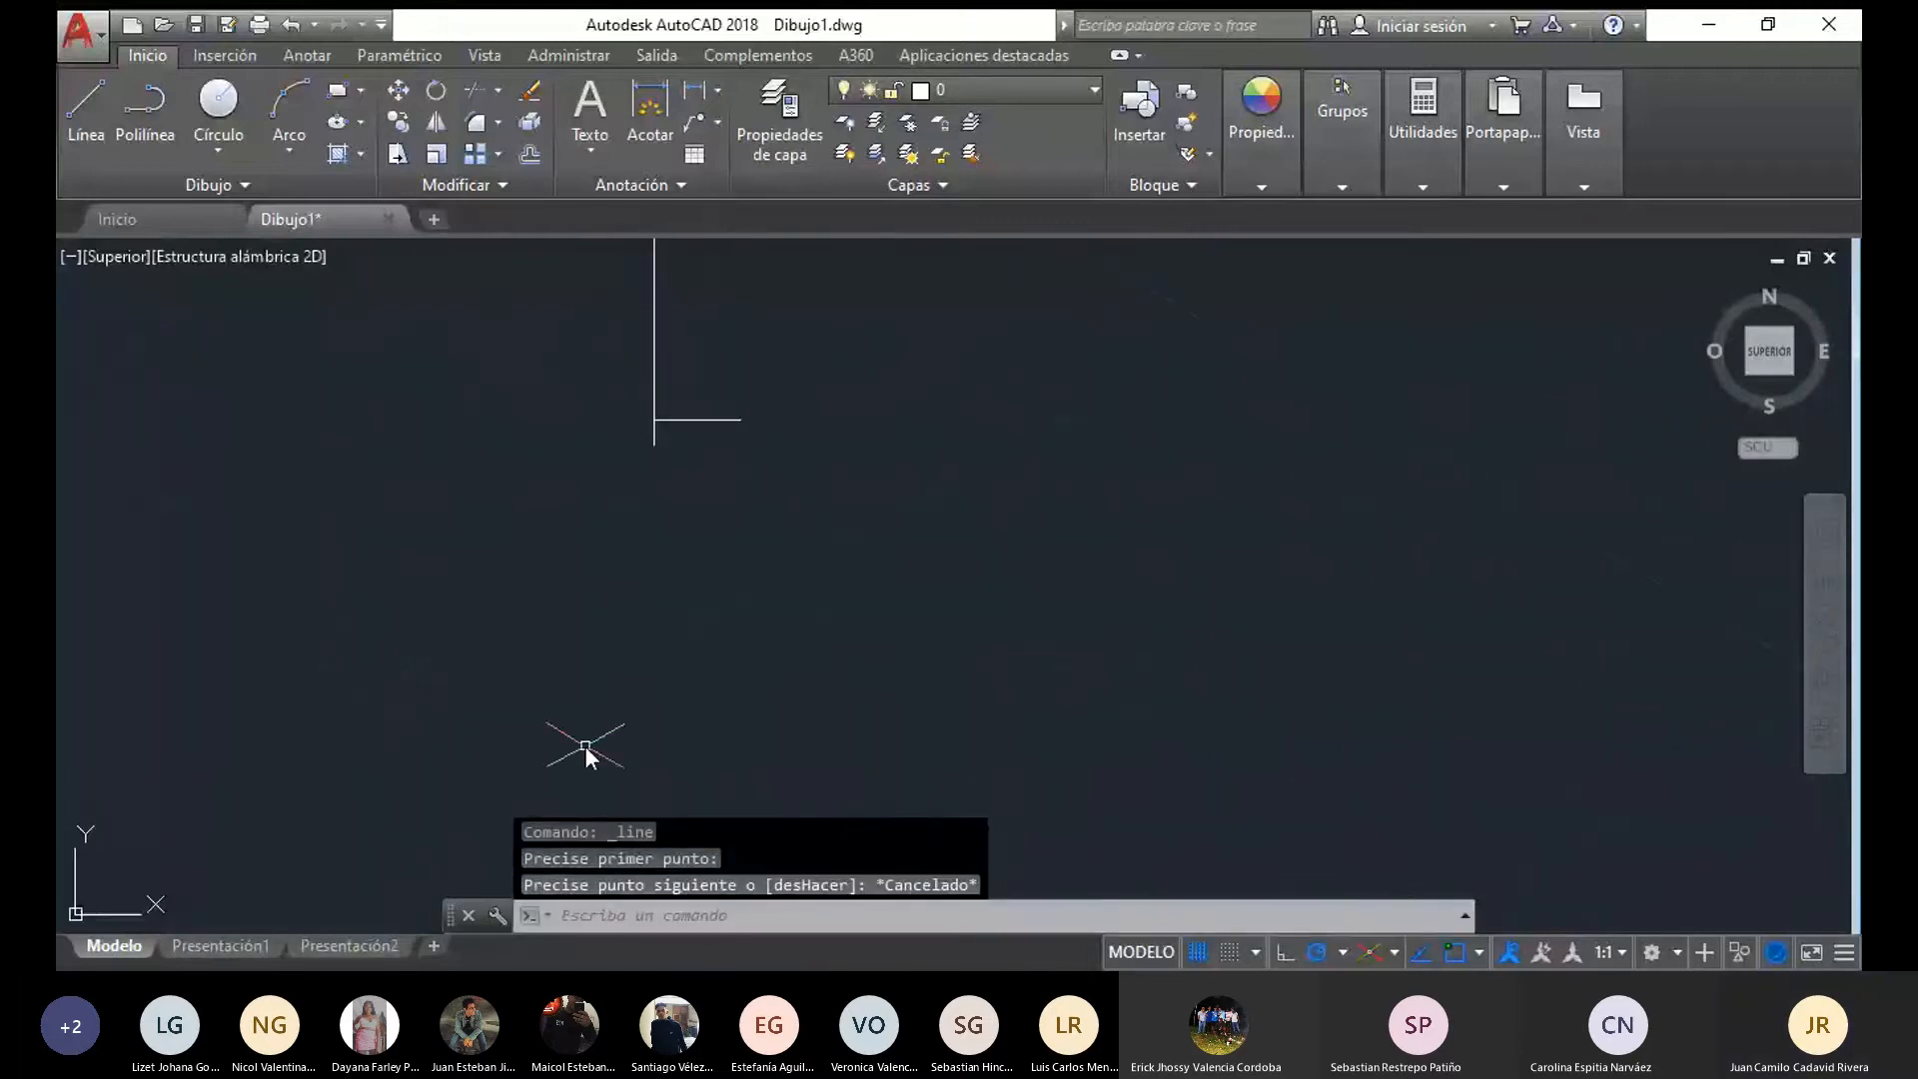
# Draw a 20-long vertical line up from the 10-long line's outer end and close it horizontally to the axis
pyautogui.click(100, 105)
pyautogui.moveTo(693, 434); pyautogui.dragTo(673, 758, button='middle')
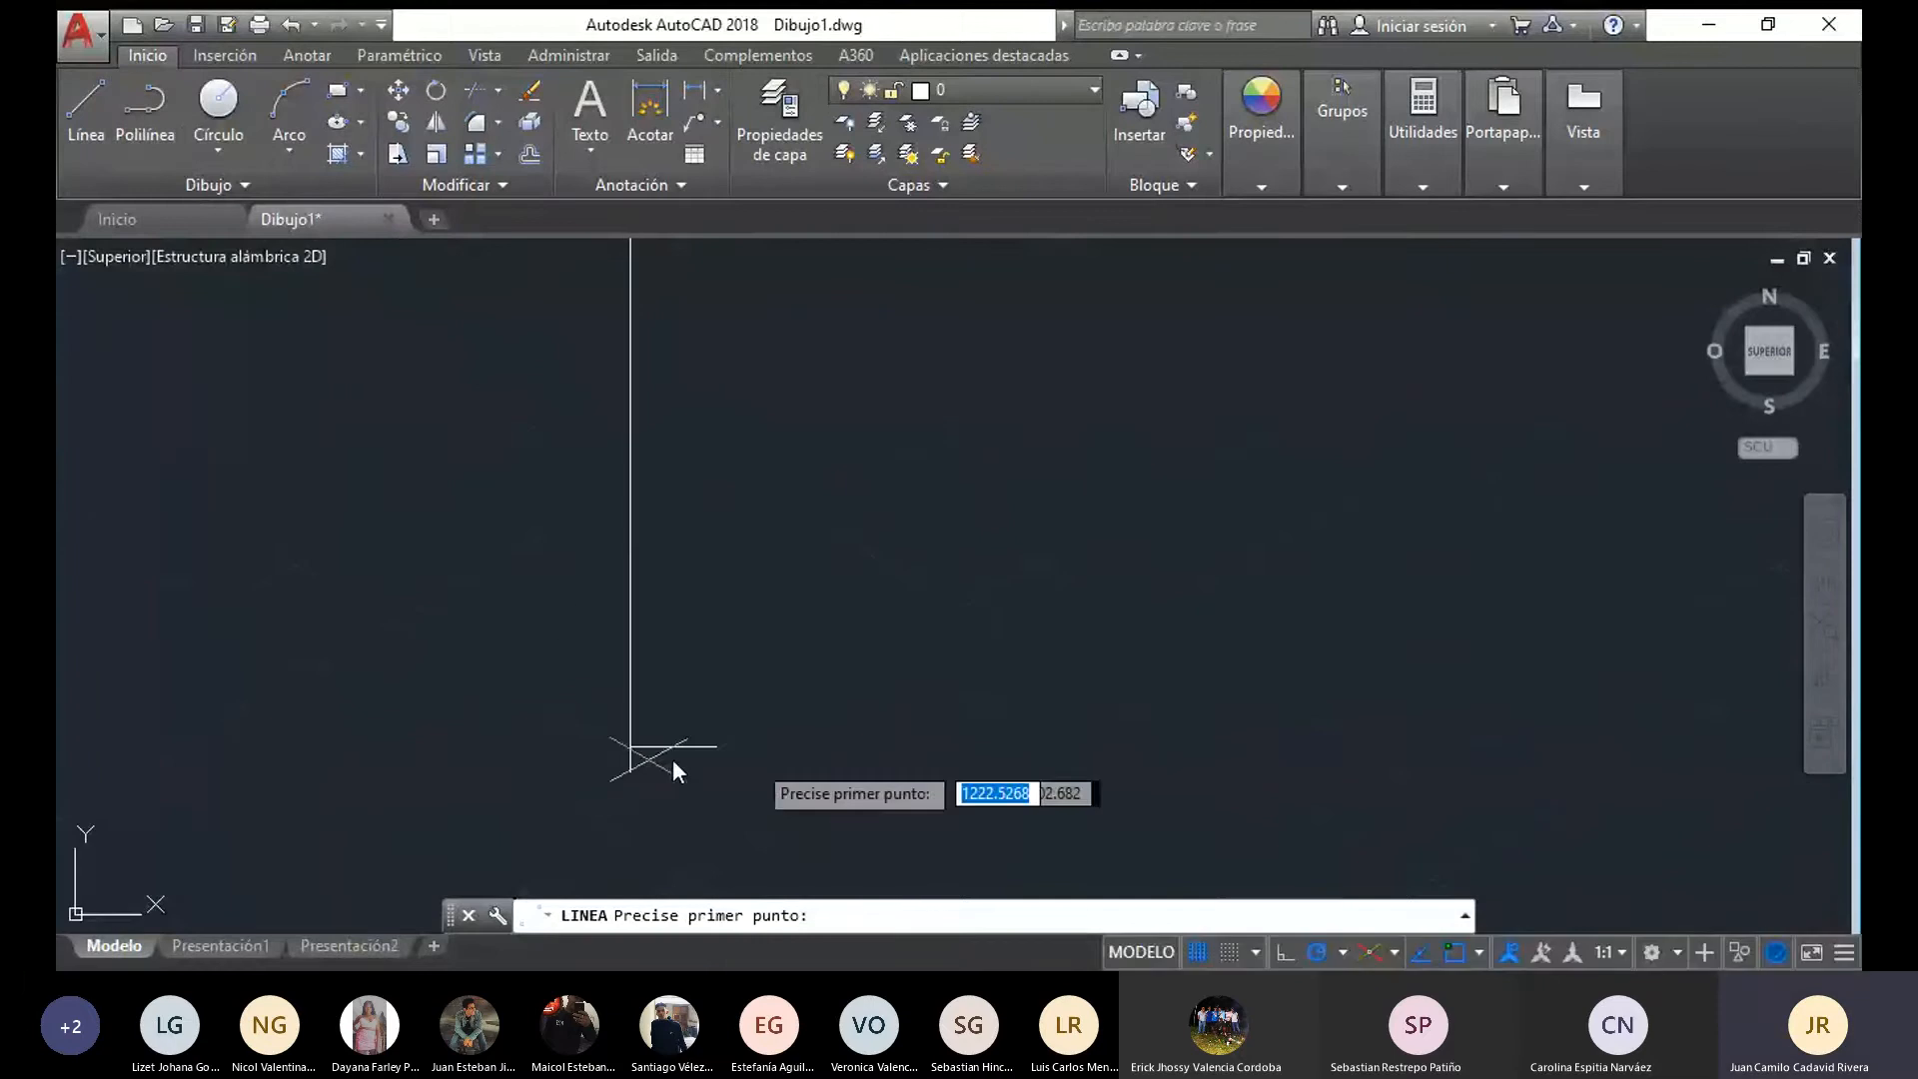
pyautogui.click(716, 744)
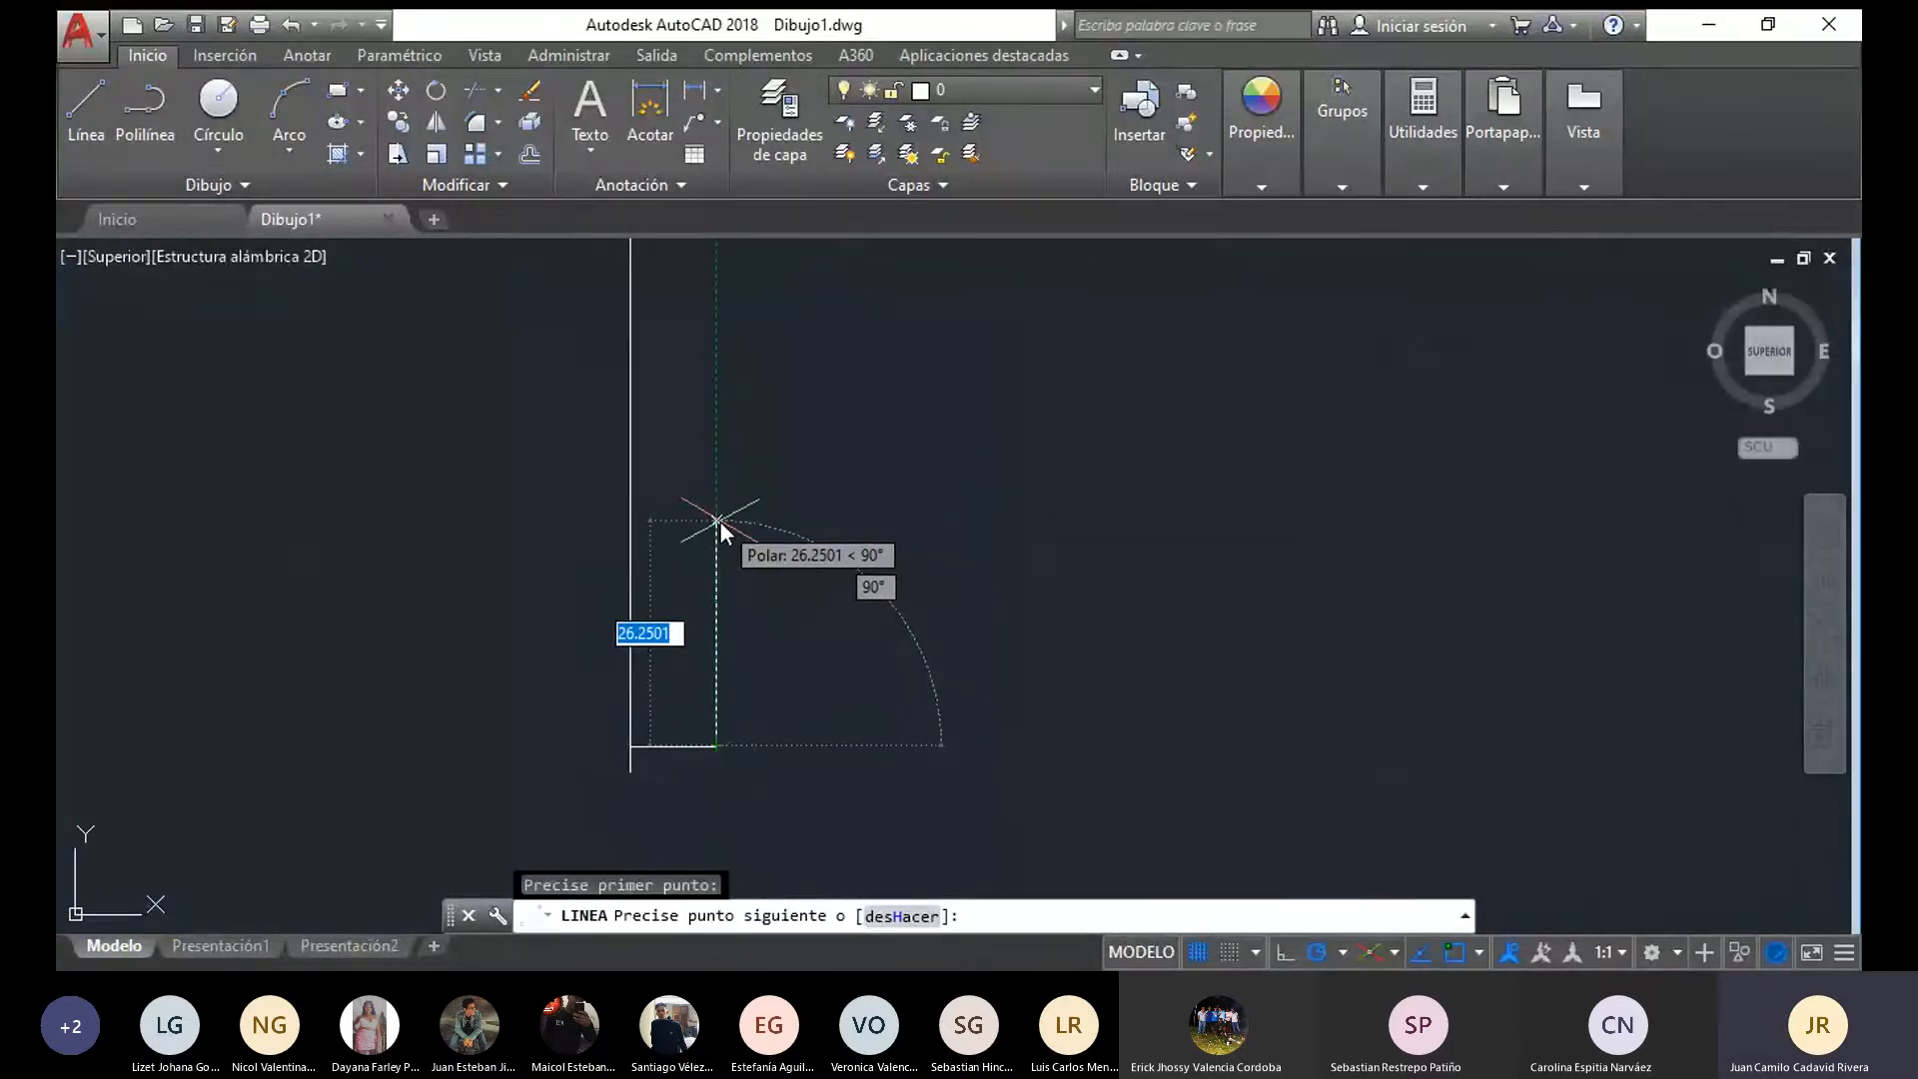
pyautogui.scroll(-2, 720, 520)
pyautogui.moveTo(719, 520)
pyautogui.mouseDown(button='middle')
pyautogui.moveTo(739, 326)
pyautogui.moveTo(731, 580)
pyautogui.mouseUp(button='middle')
pyautogui.write('20')
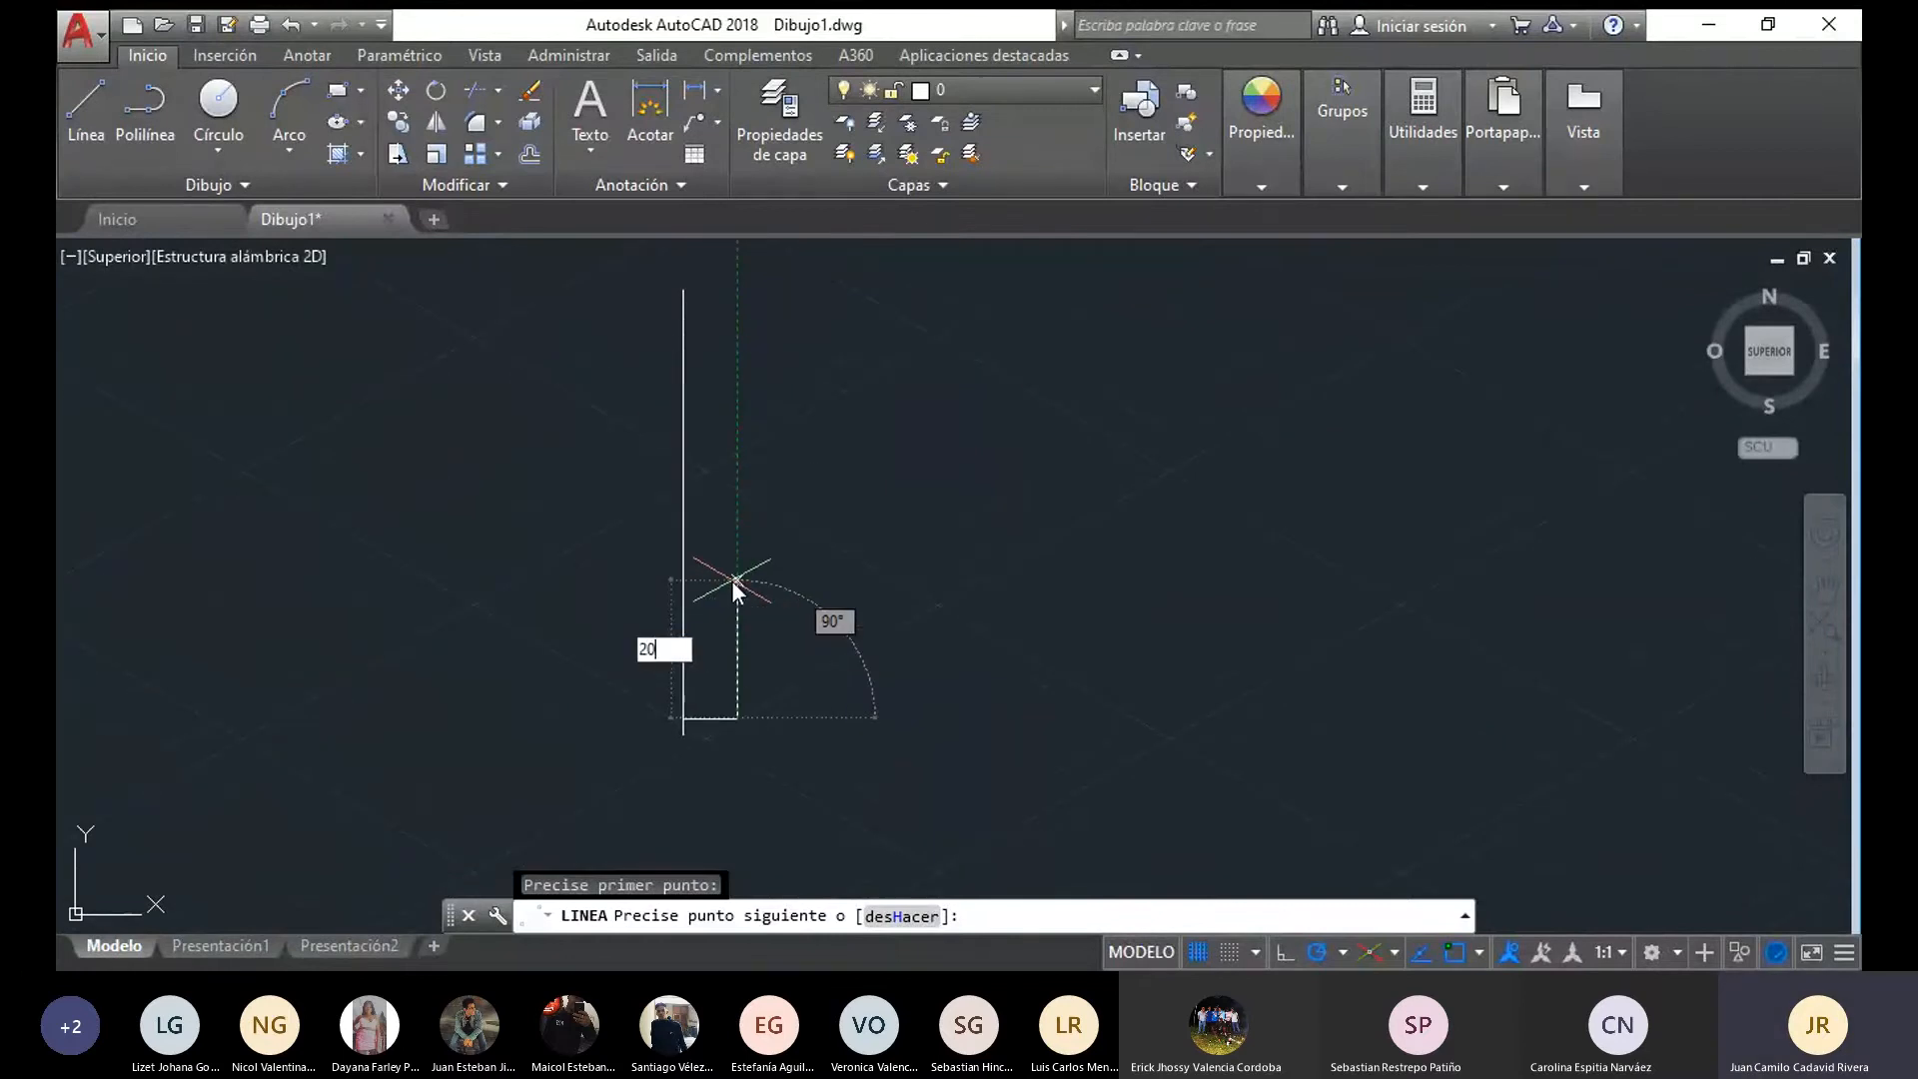
pyautogui.press('Return')
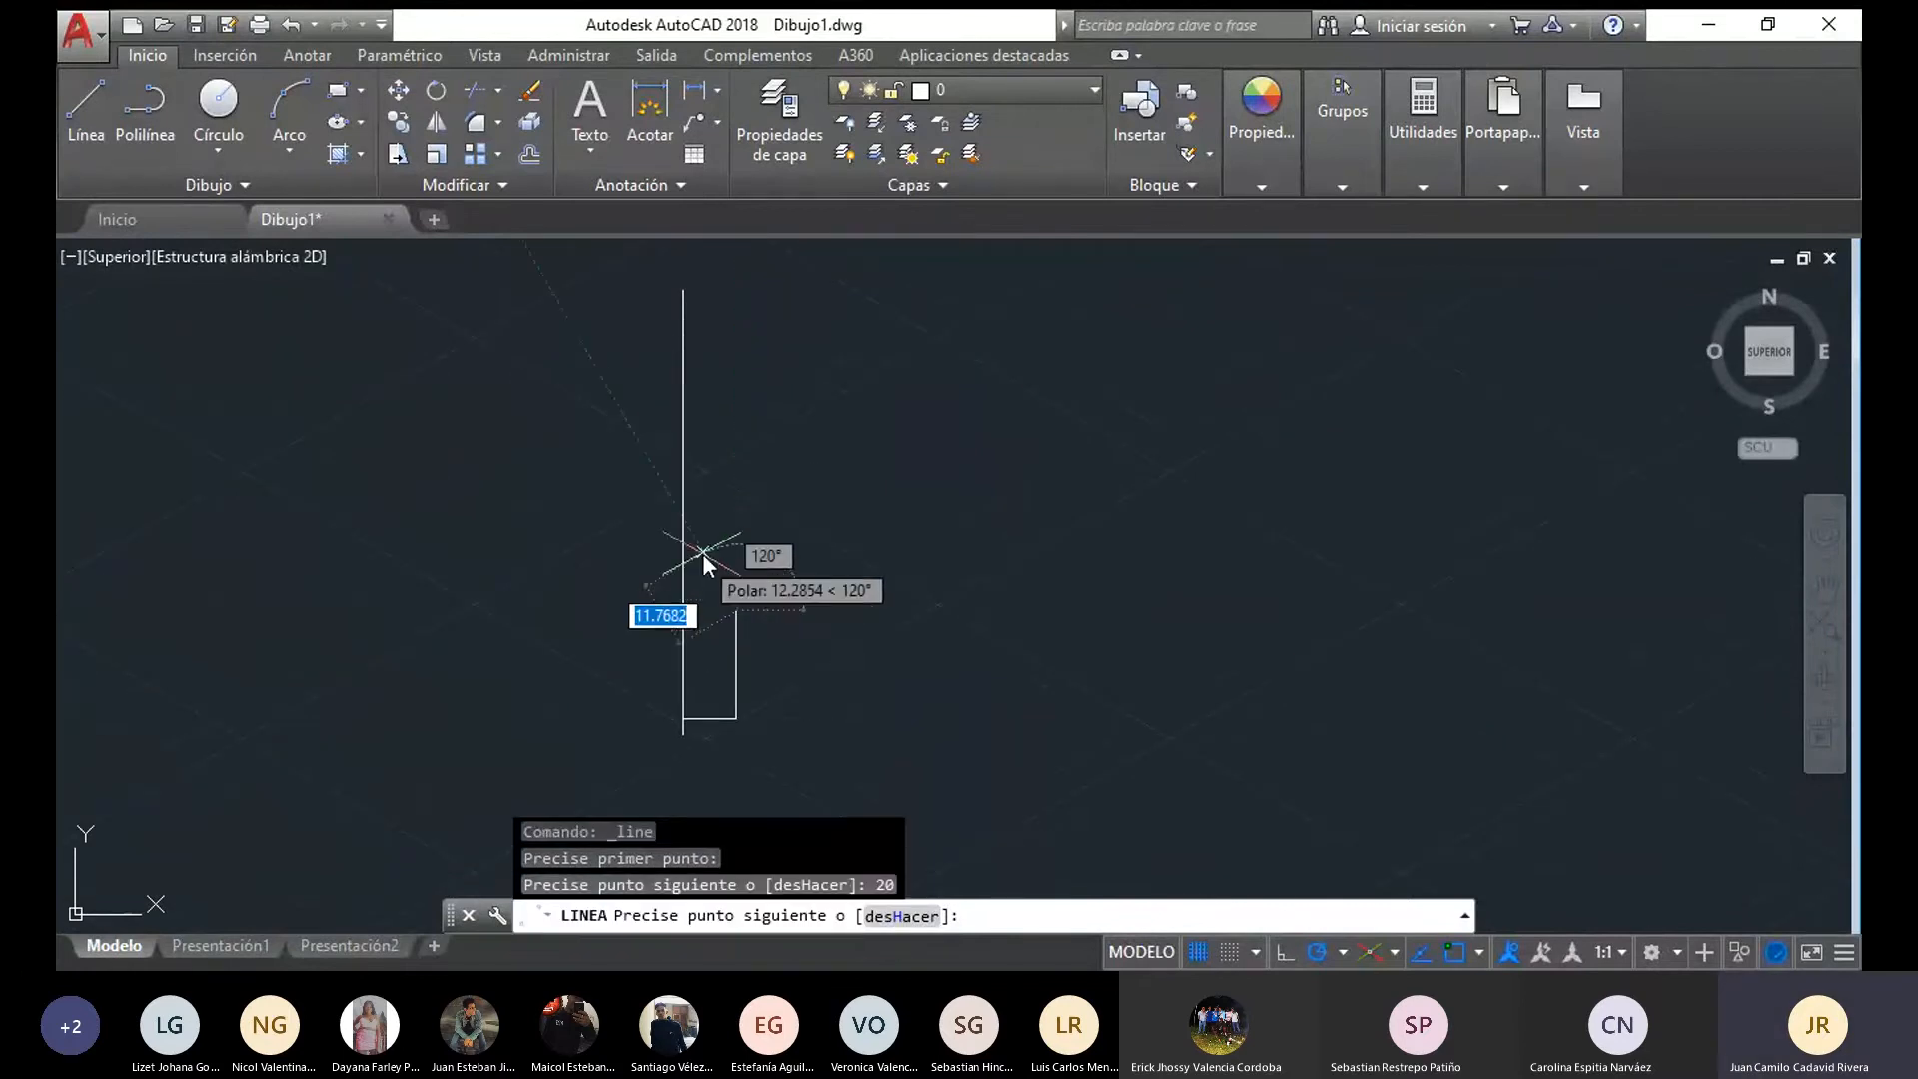
pyautogui.click(686, 611)
# Extend the pin's outer side 12.5 upward from the rectangle's upper outer corner and close it horizontally to the axis
pyautogui.click(90, 100)
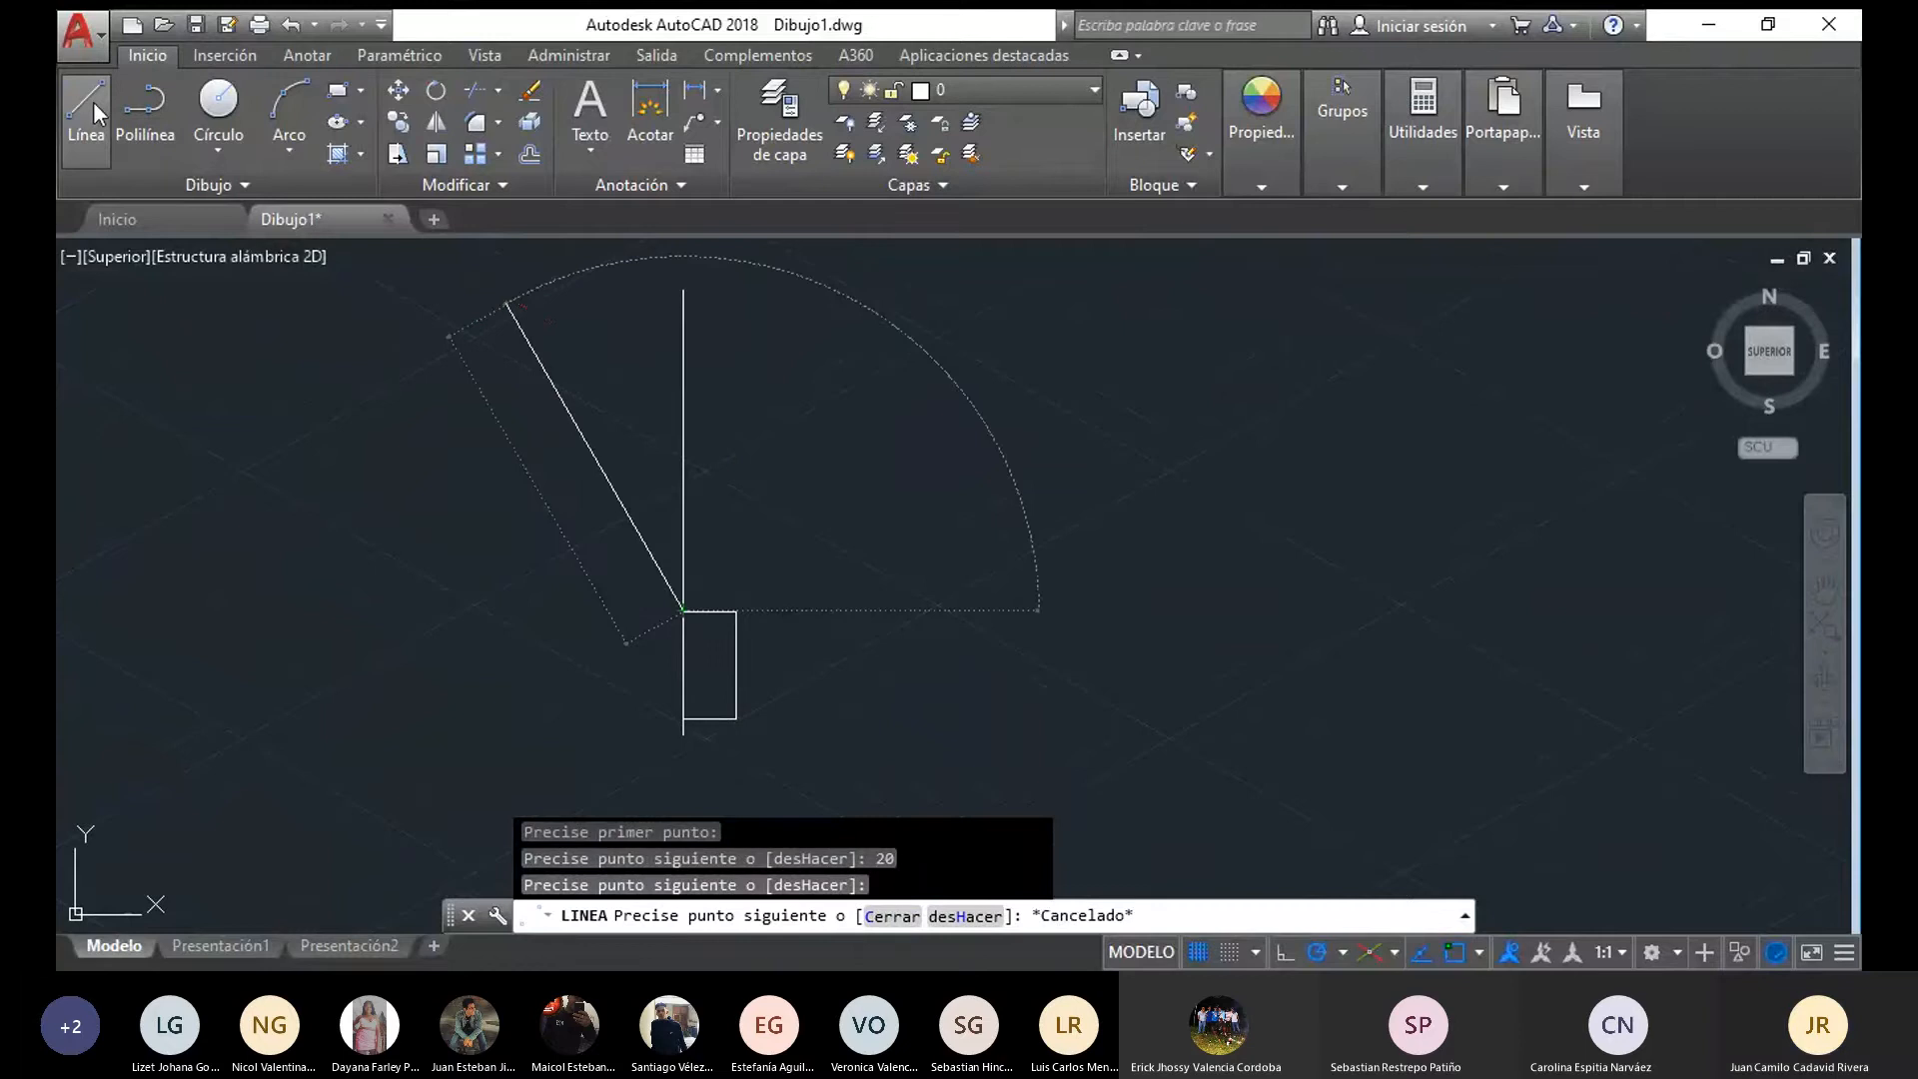
pyautogui.click(735, 612)
pyautogui.write('12.')
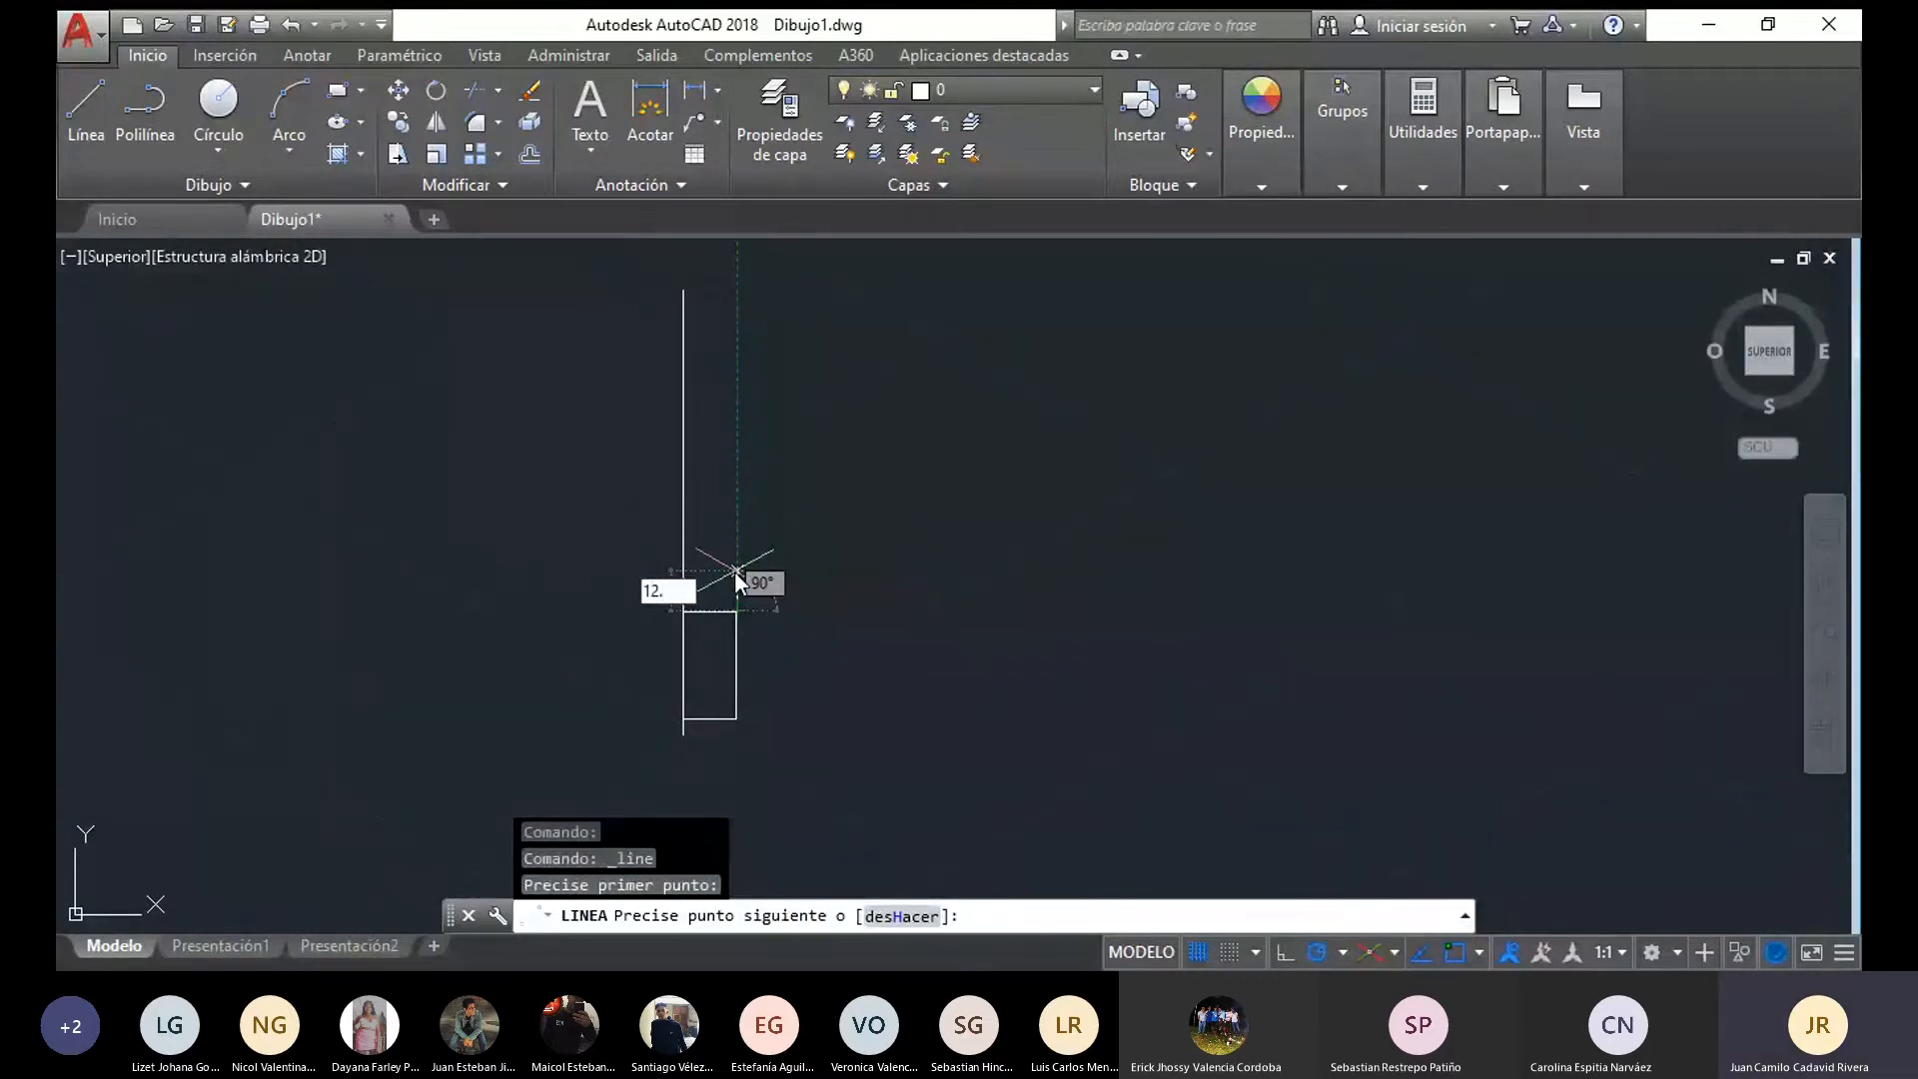
pyautogui.write('5')
pyautogui.press('Return')
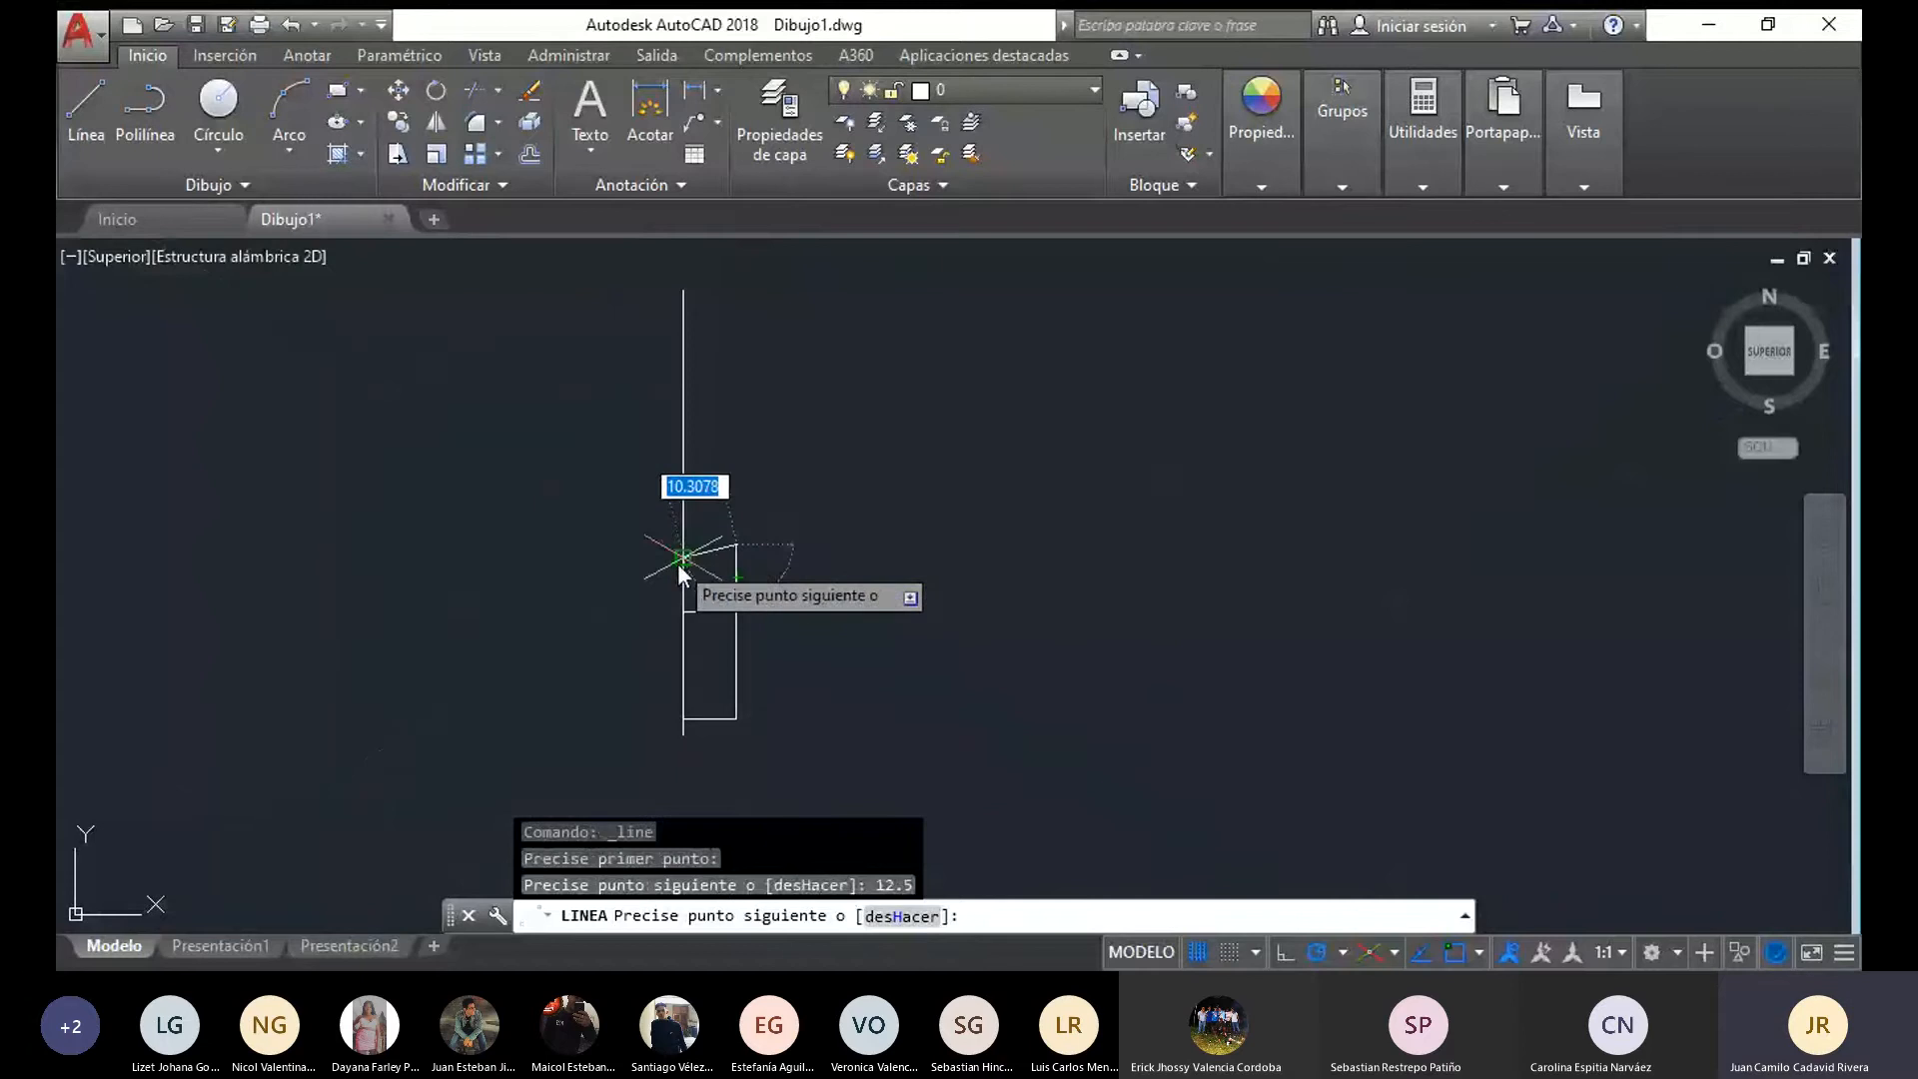
pyautogui.click(683, 546)
pyautogui.moveTo(935, 764); pyautogui.dragTo(909, 662, button='middle')
pyautogui.press('Escape')
# Draw an 8-long bottom edge from the lower end of the pin's axis and slope it up to the lower outer corner
pyautogui.click(68, 90)
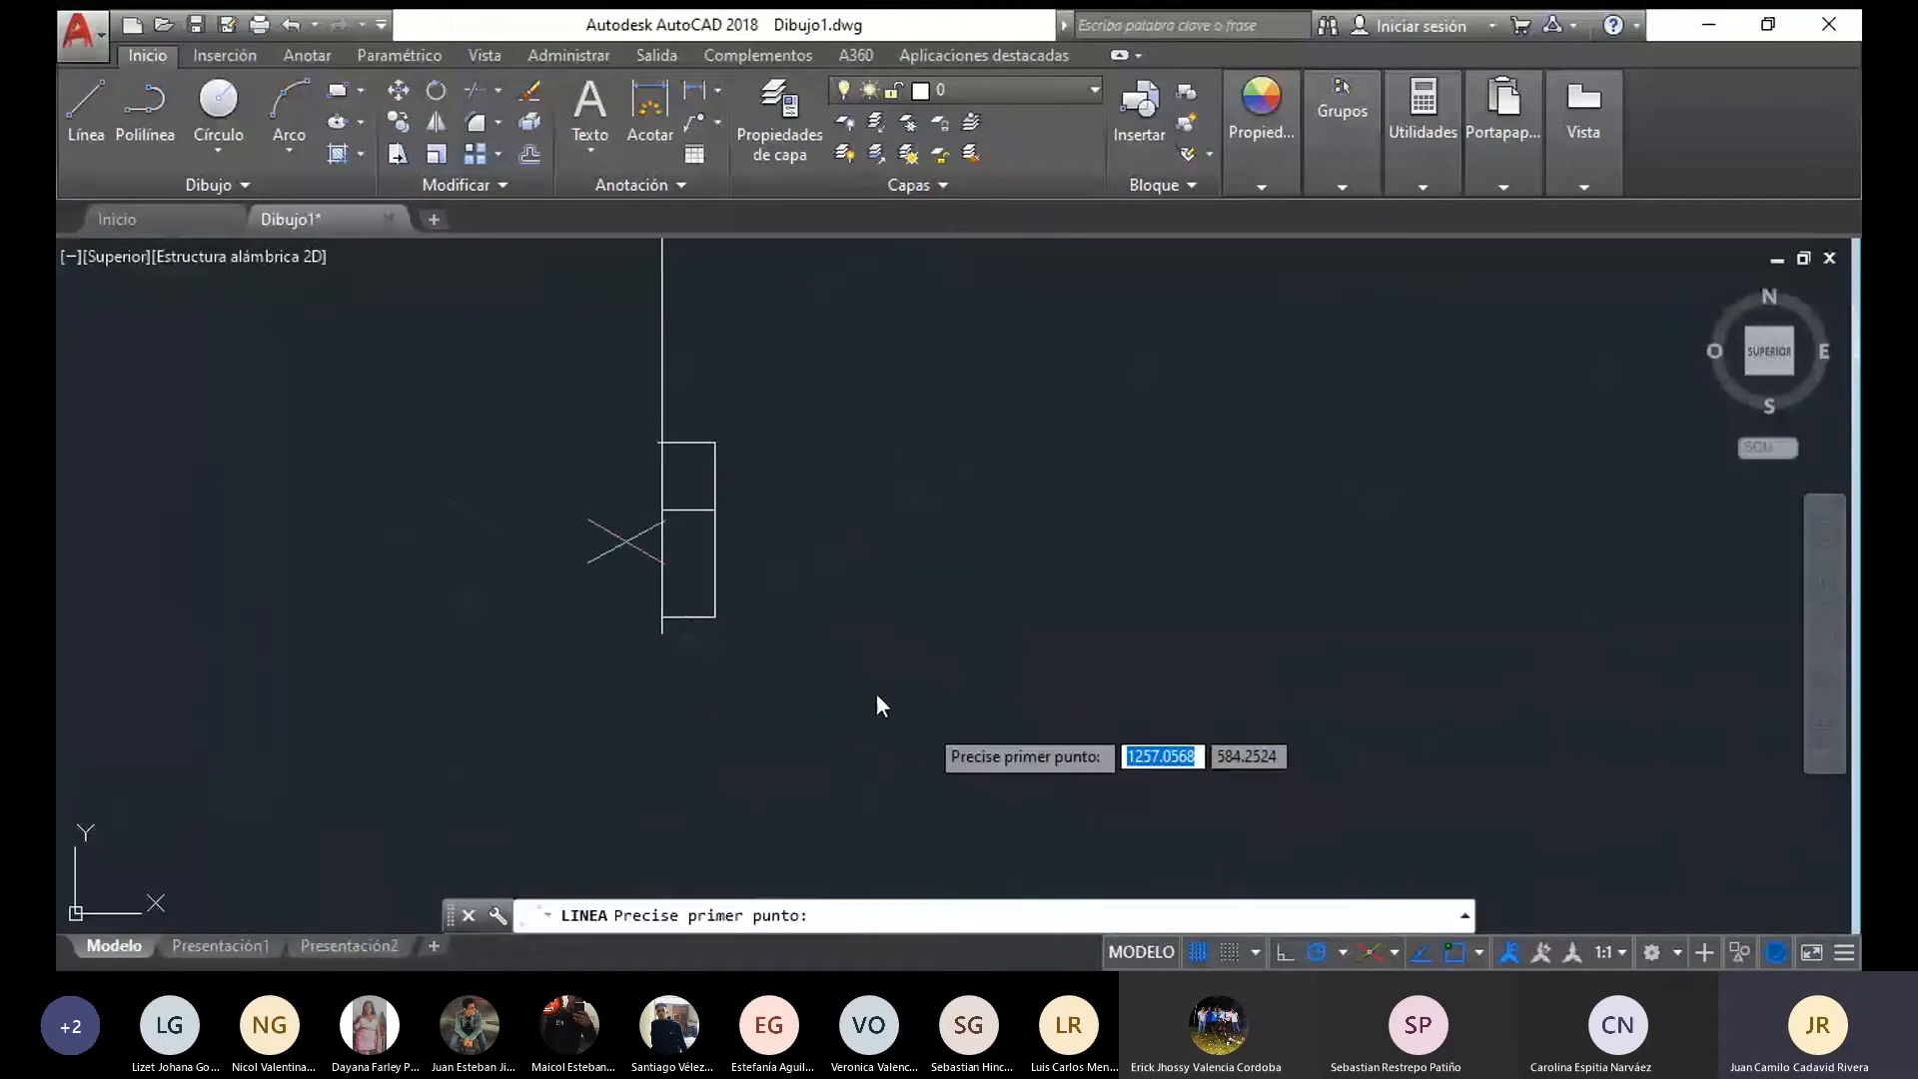
pyautogui.scroll(2, 665, 571)
pyautogui.click(656, 668)
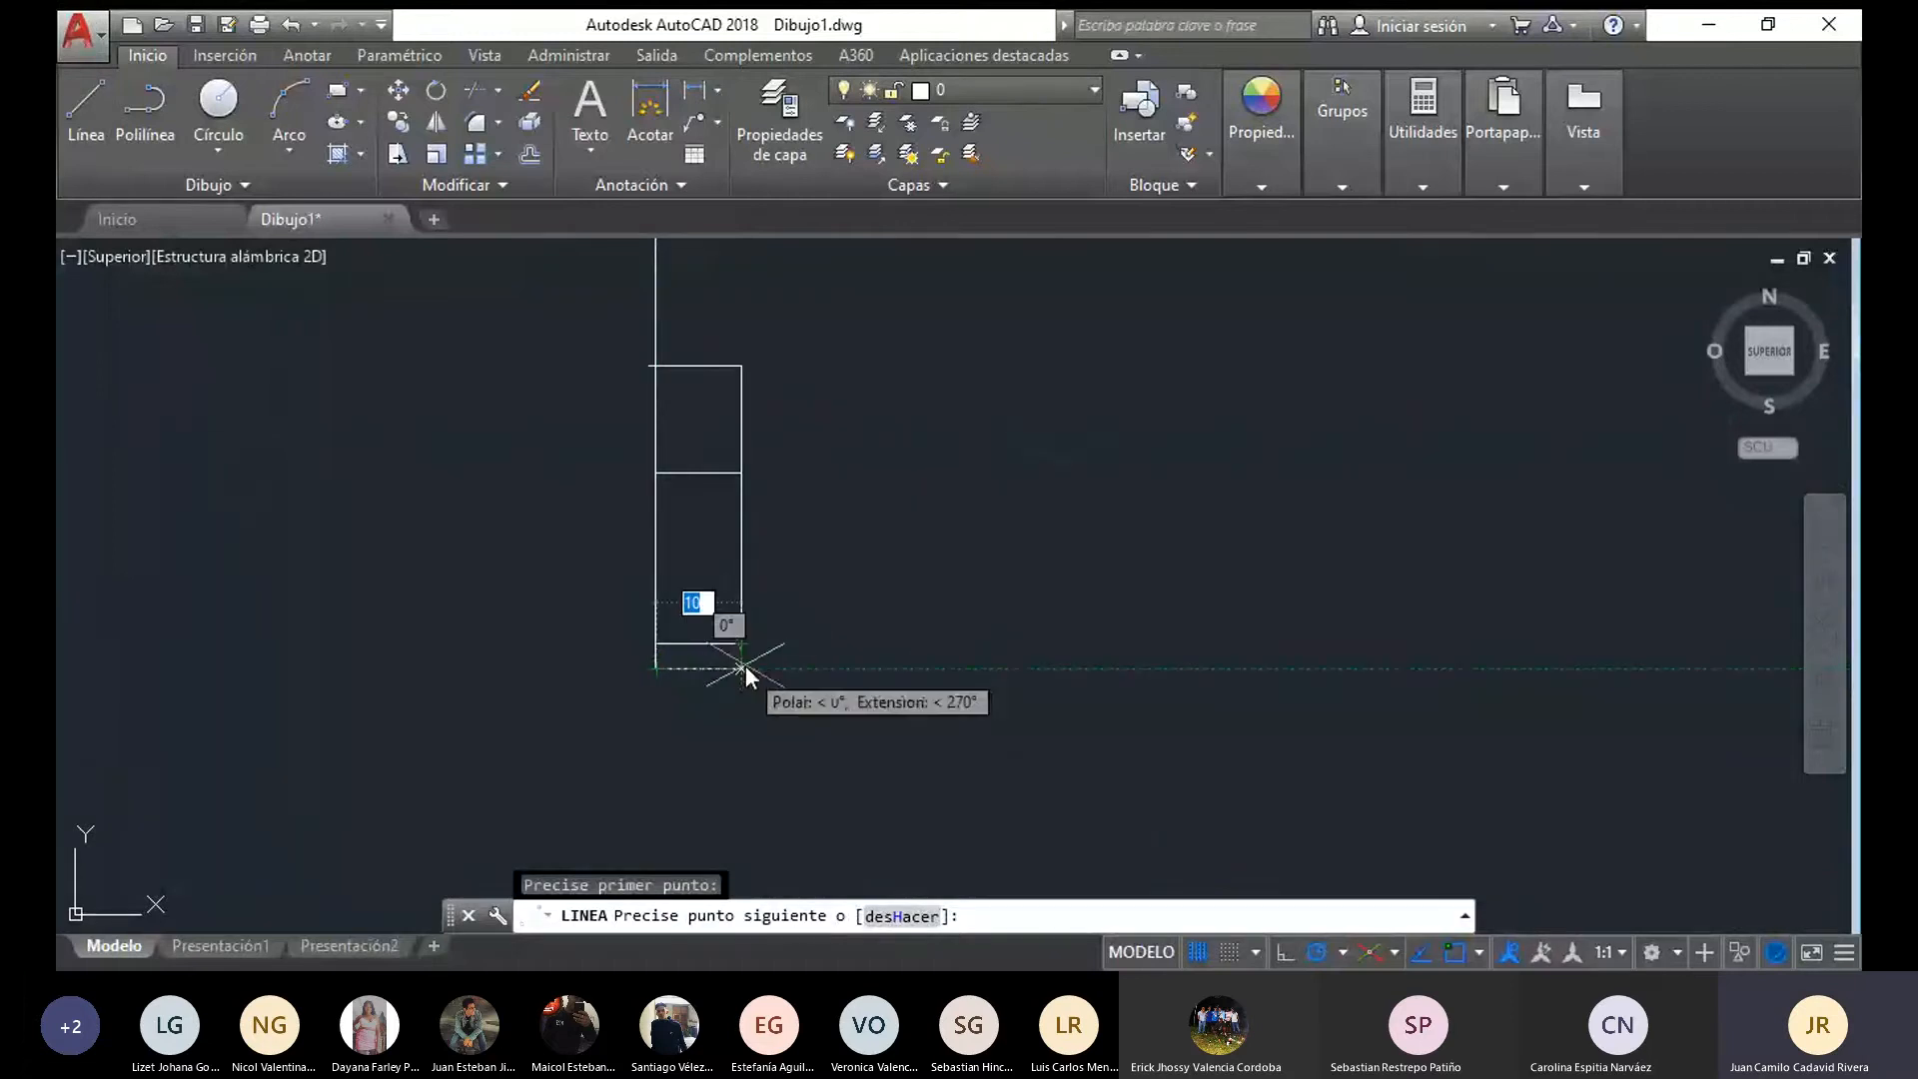
pyautogui.write('8')
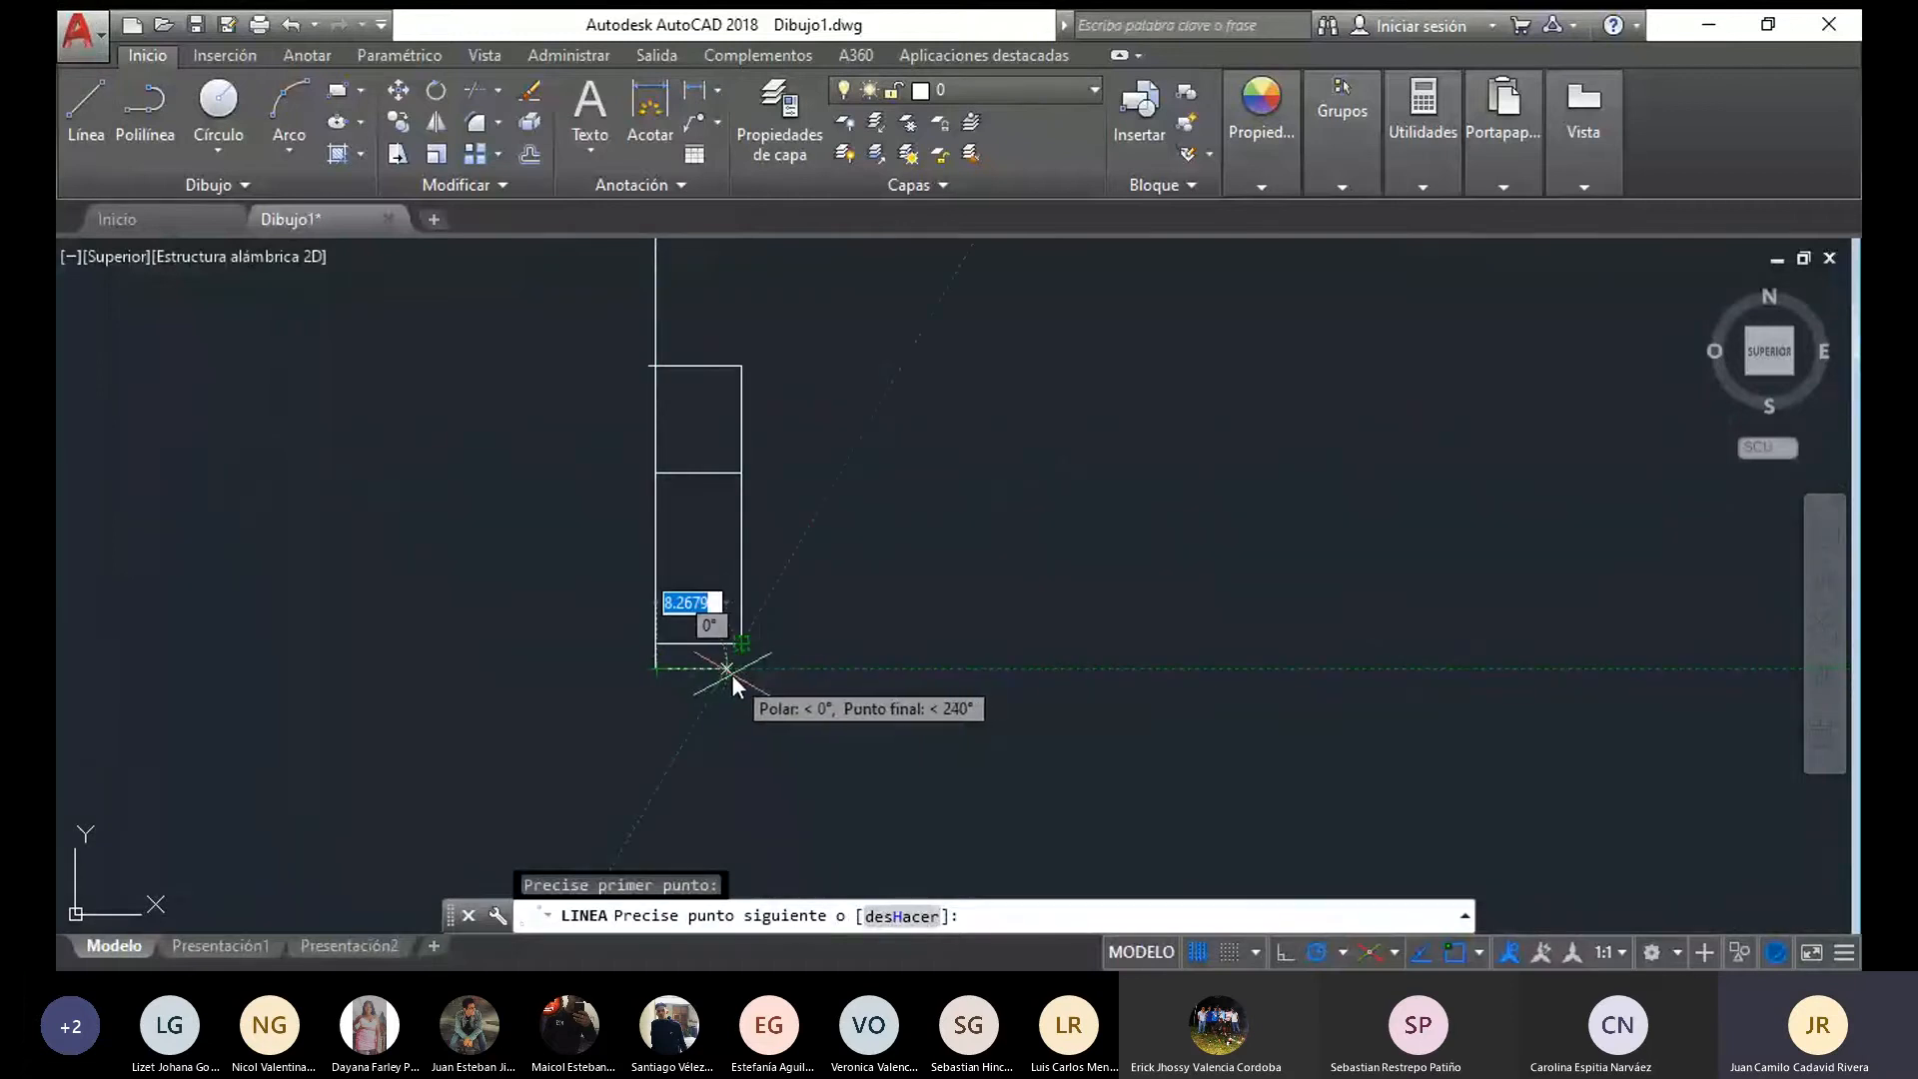
pyautogui.press('Return')
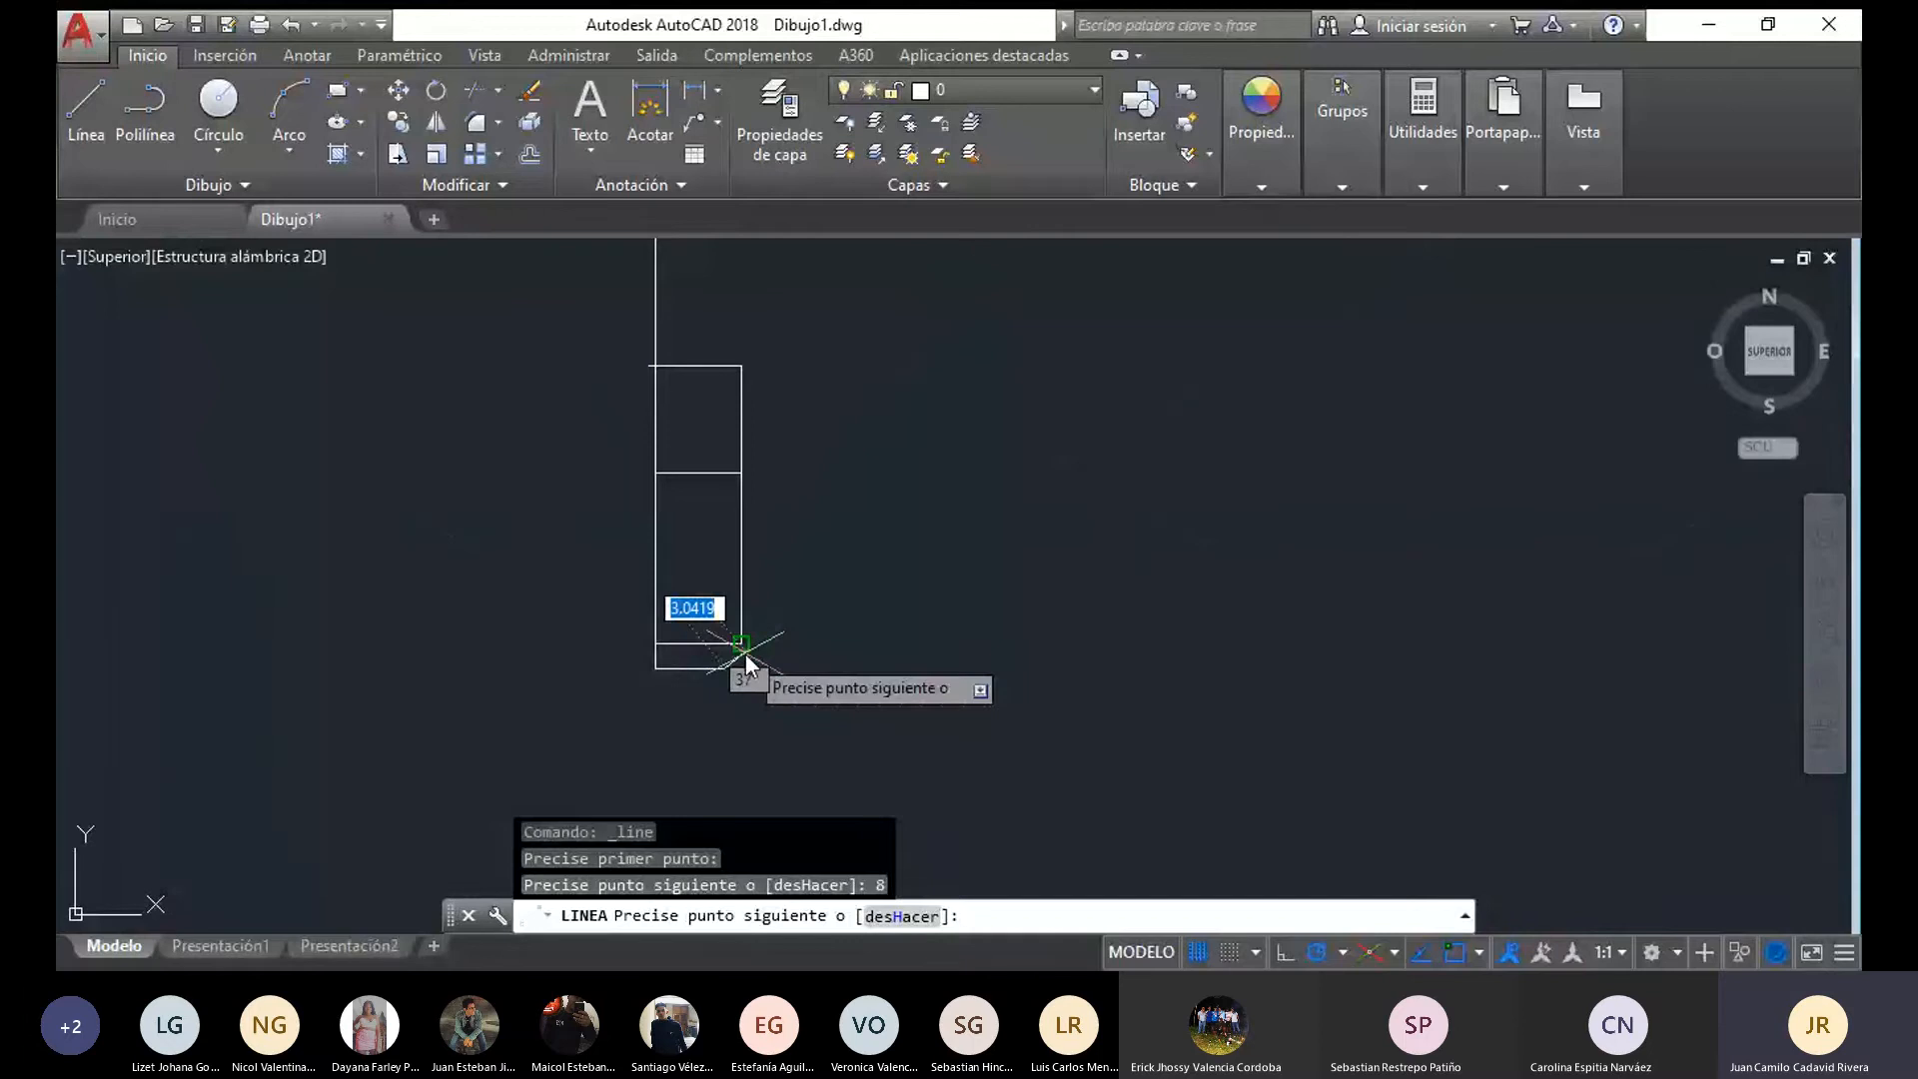
pyautogui.click(746, 654)
pyautogui.press('Escape')
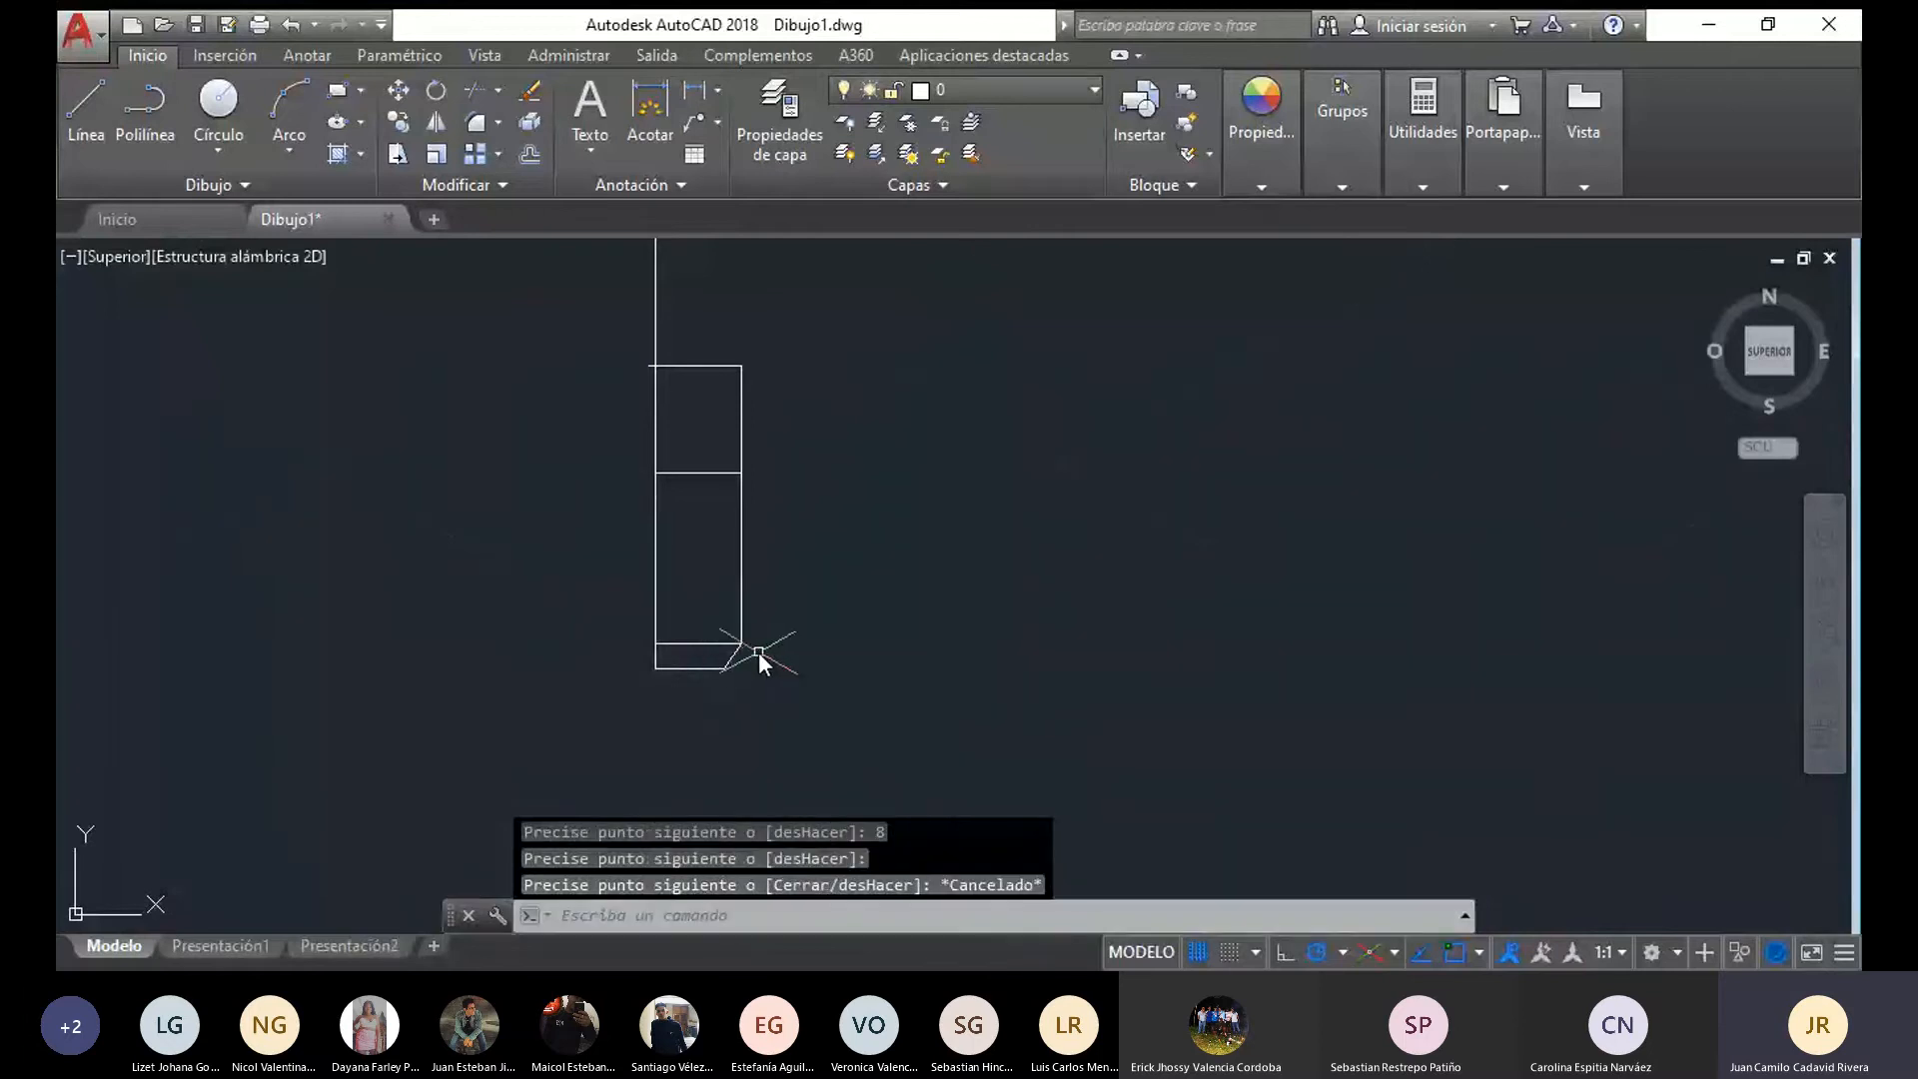
# Draw a vertical line from the chamfer's lower end up to the horizontal line across the pin's shank
pyautogui.scroll(6, 751, 651)
pyautogui.scroll(-6, 751, 652)
pyautogui.click(84, 102)
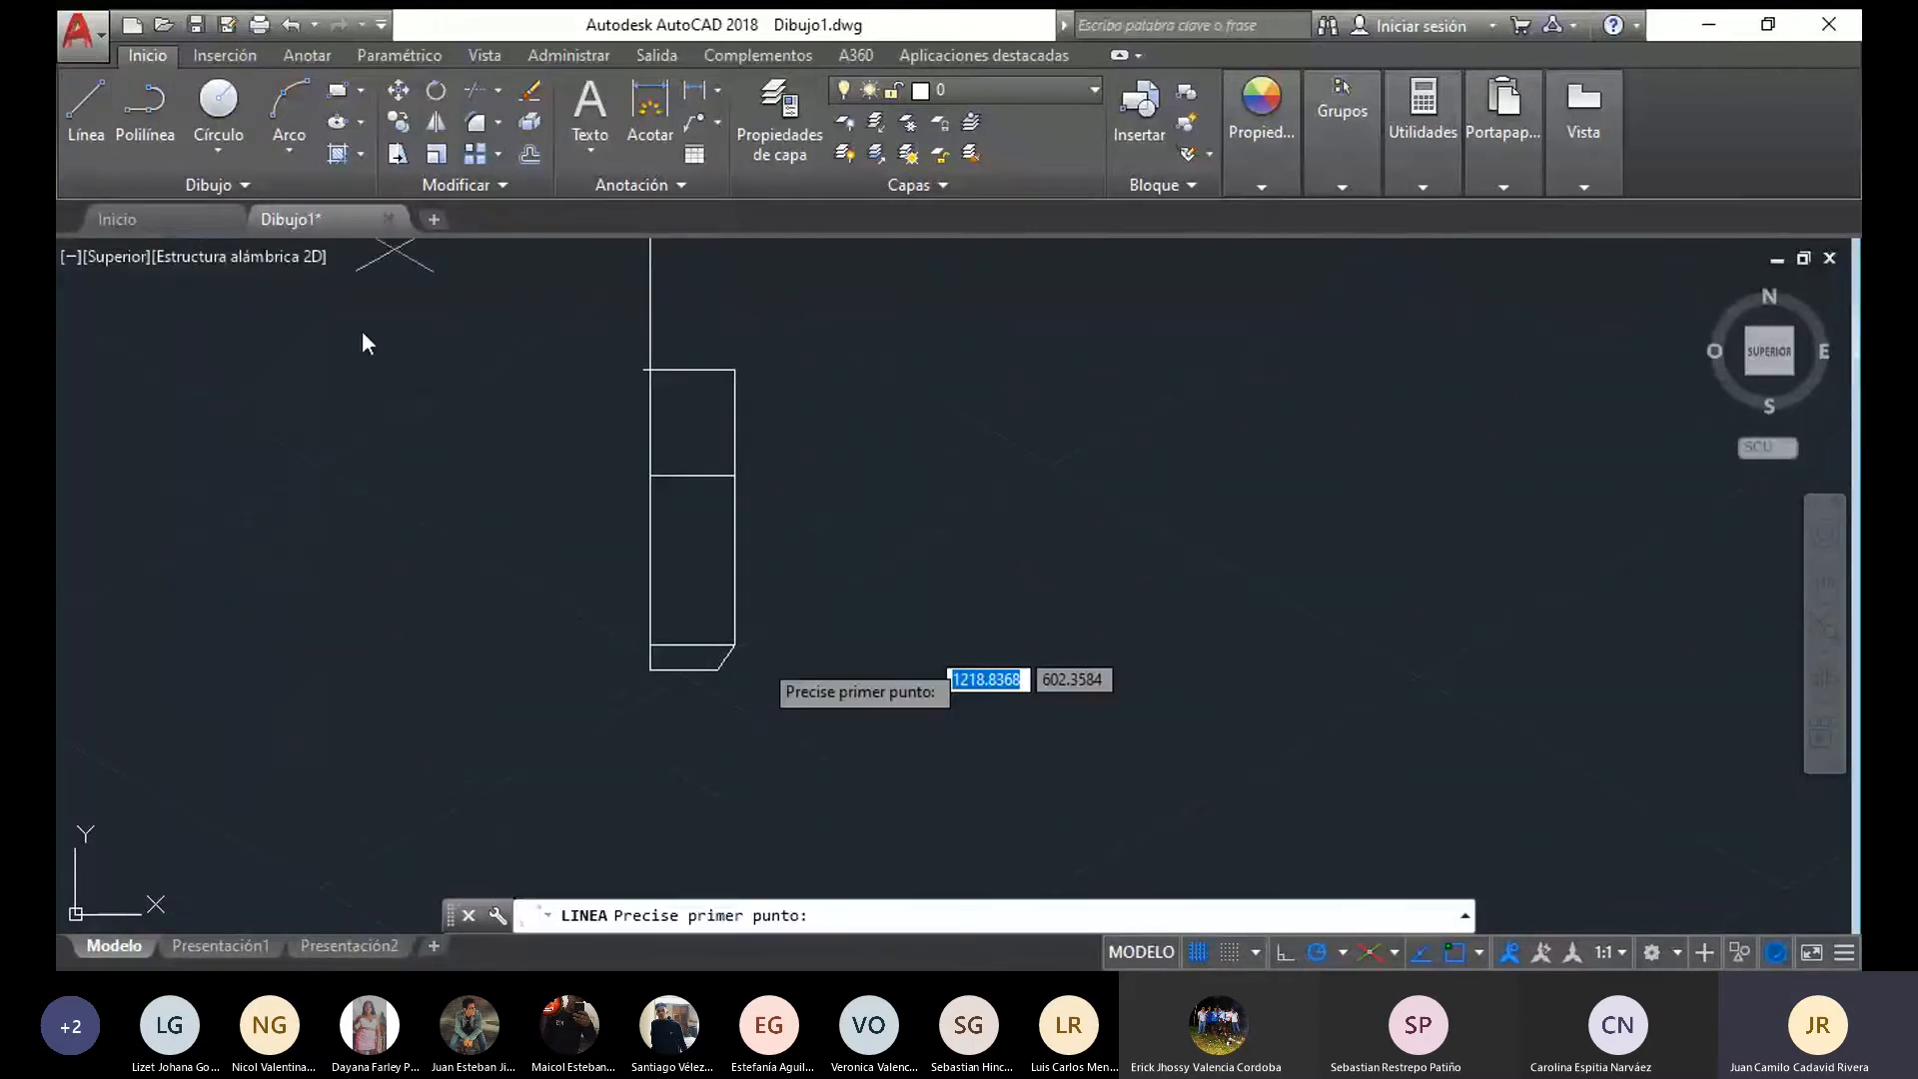
pyautogui.click(711, 671)
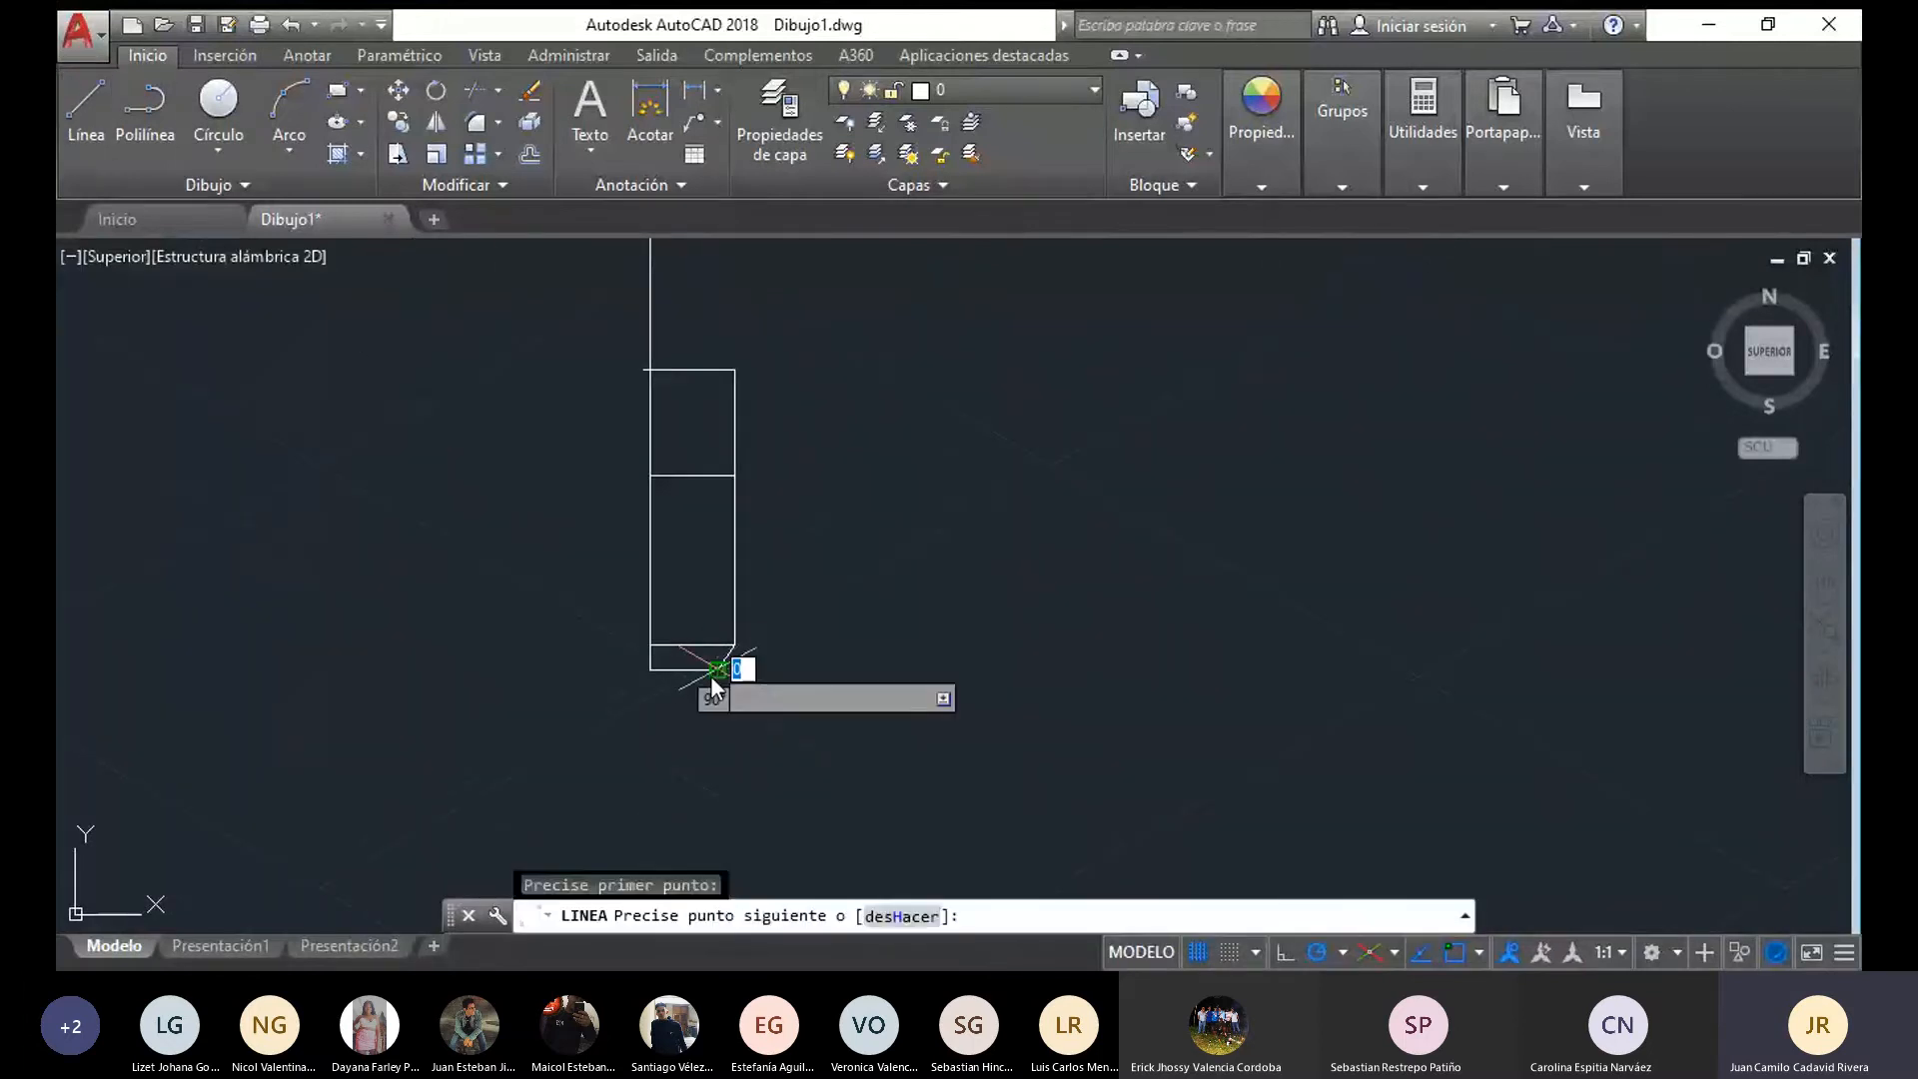
pyautogui.click(718, 475)
pyautogui.press('Escape')
# Set the linetype of the new vertical line in the pin's lower shank to JIS_02_0.7
pyautogui.click(718, 534)
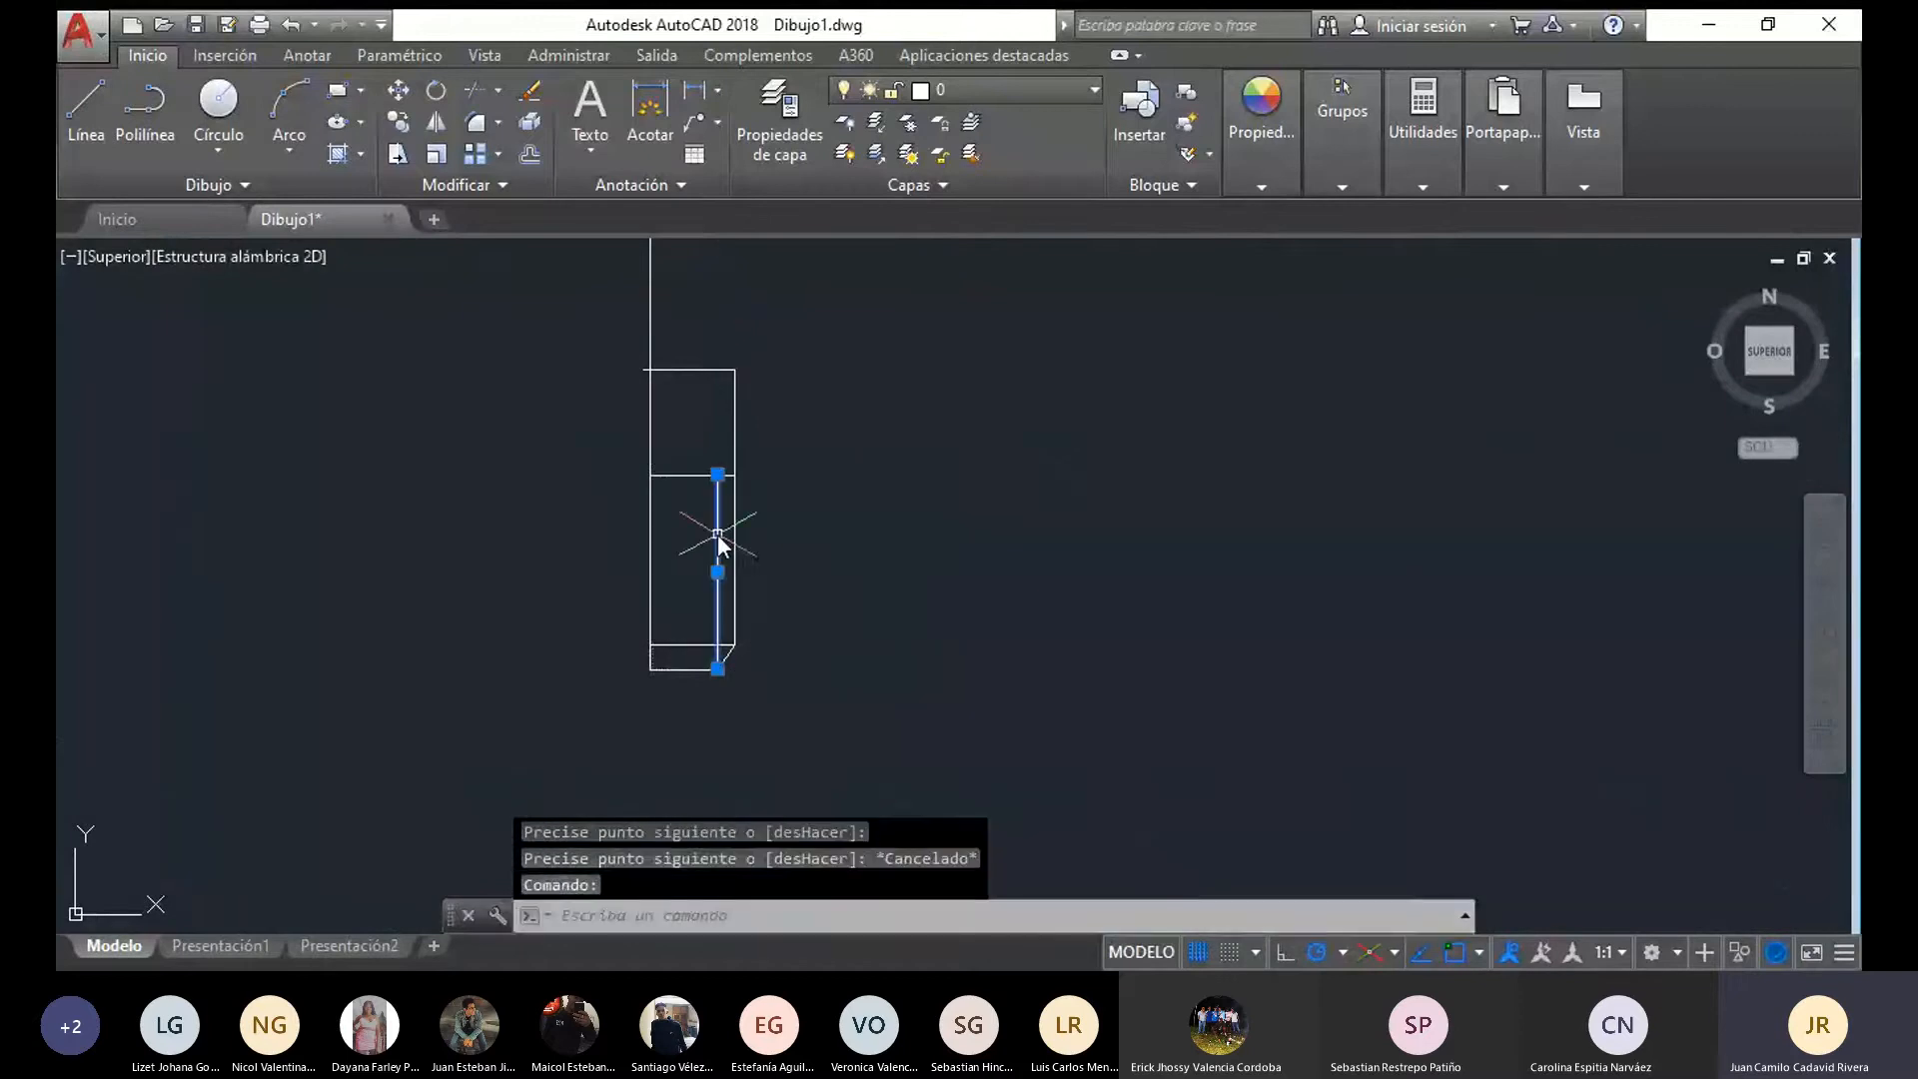
pyautogui.click(1261, 185)
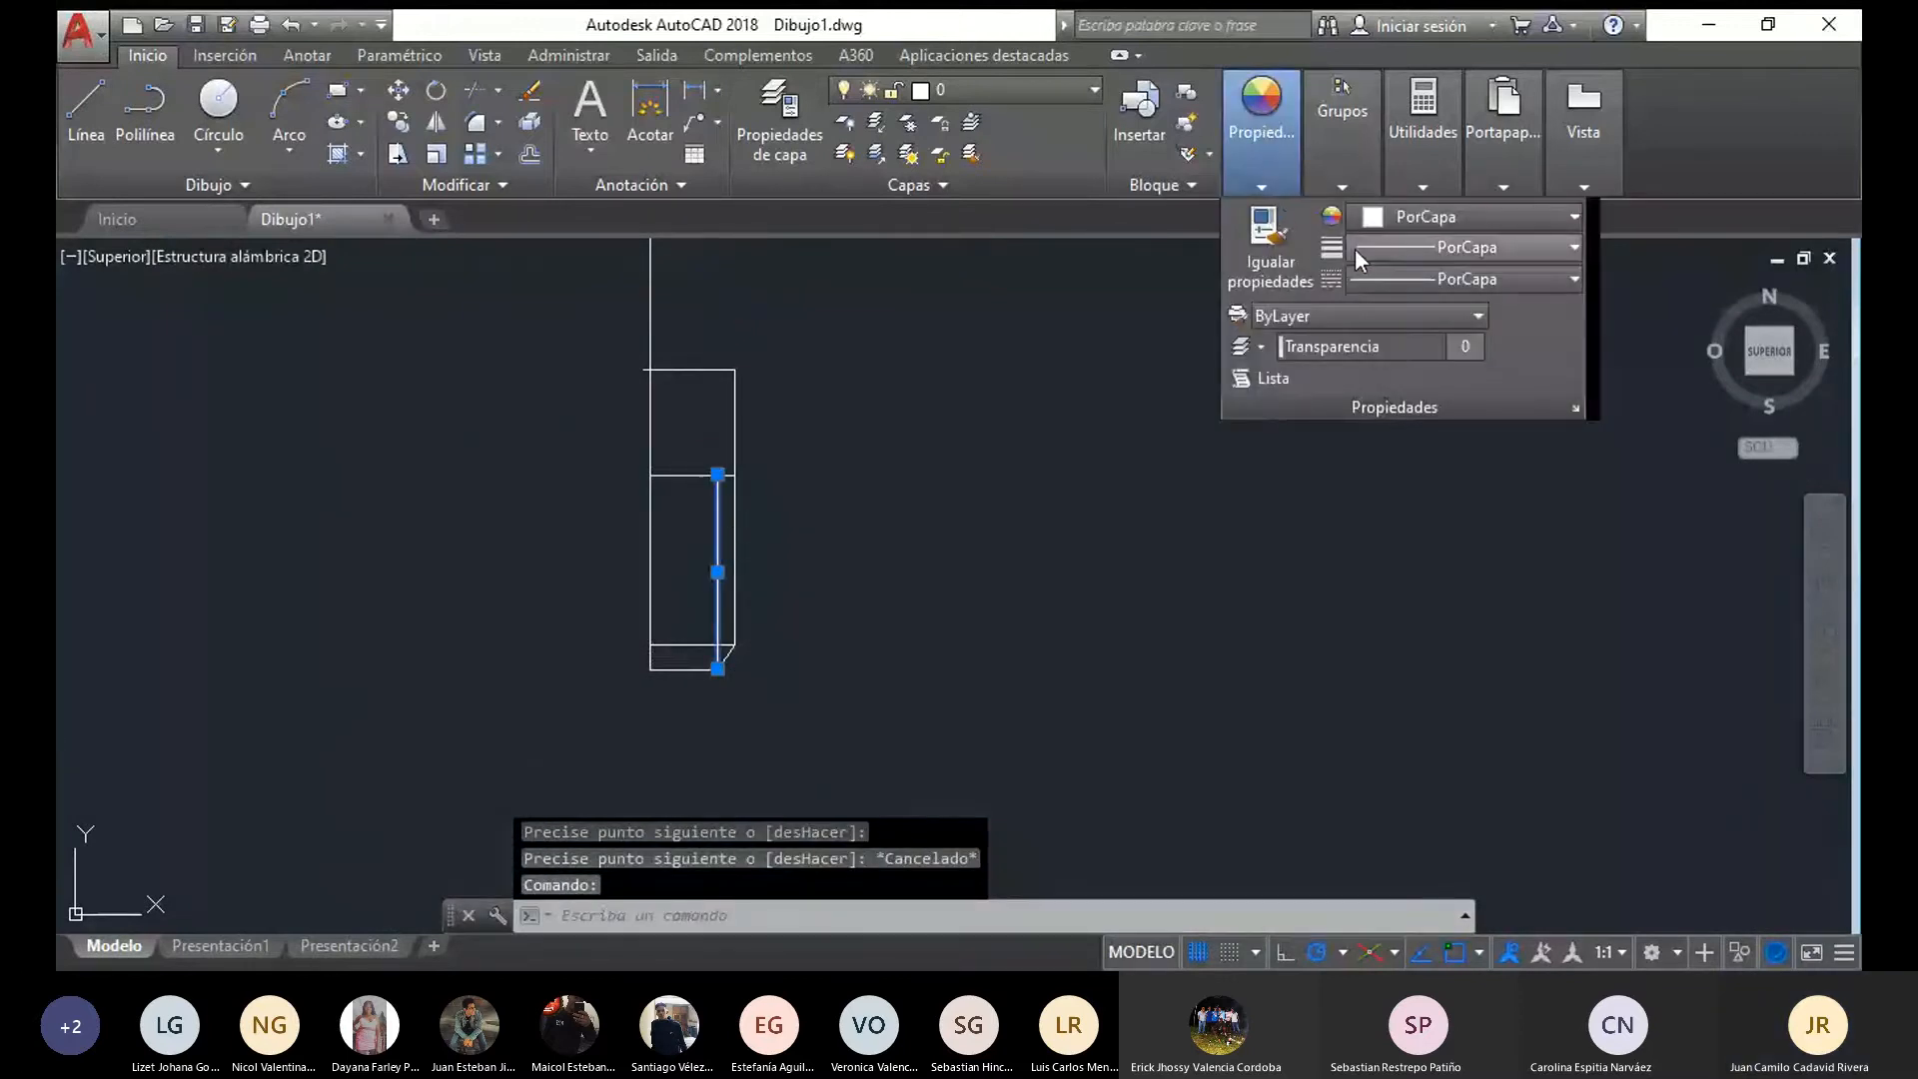
pyautogui.click(1381, 278)
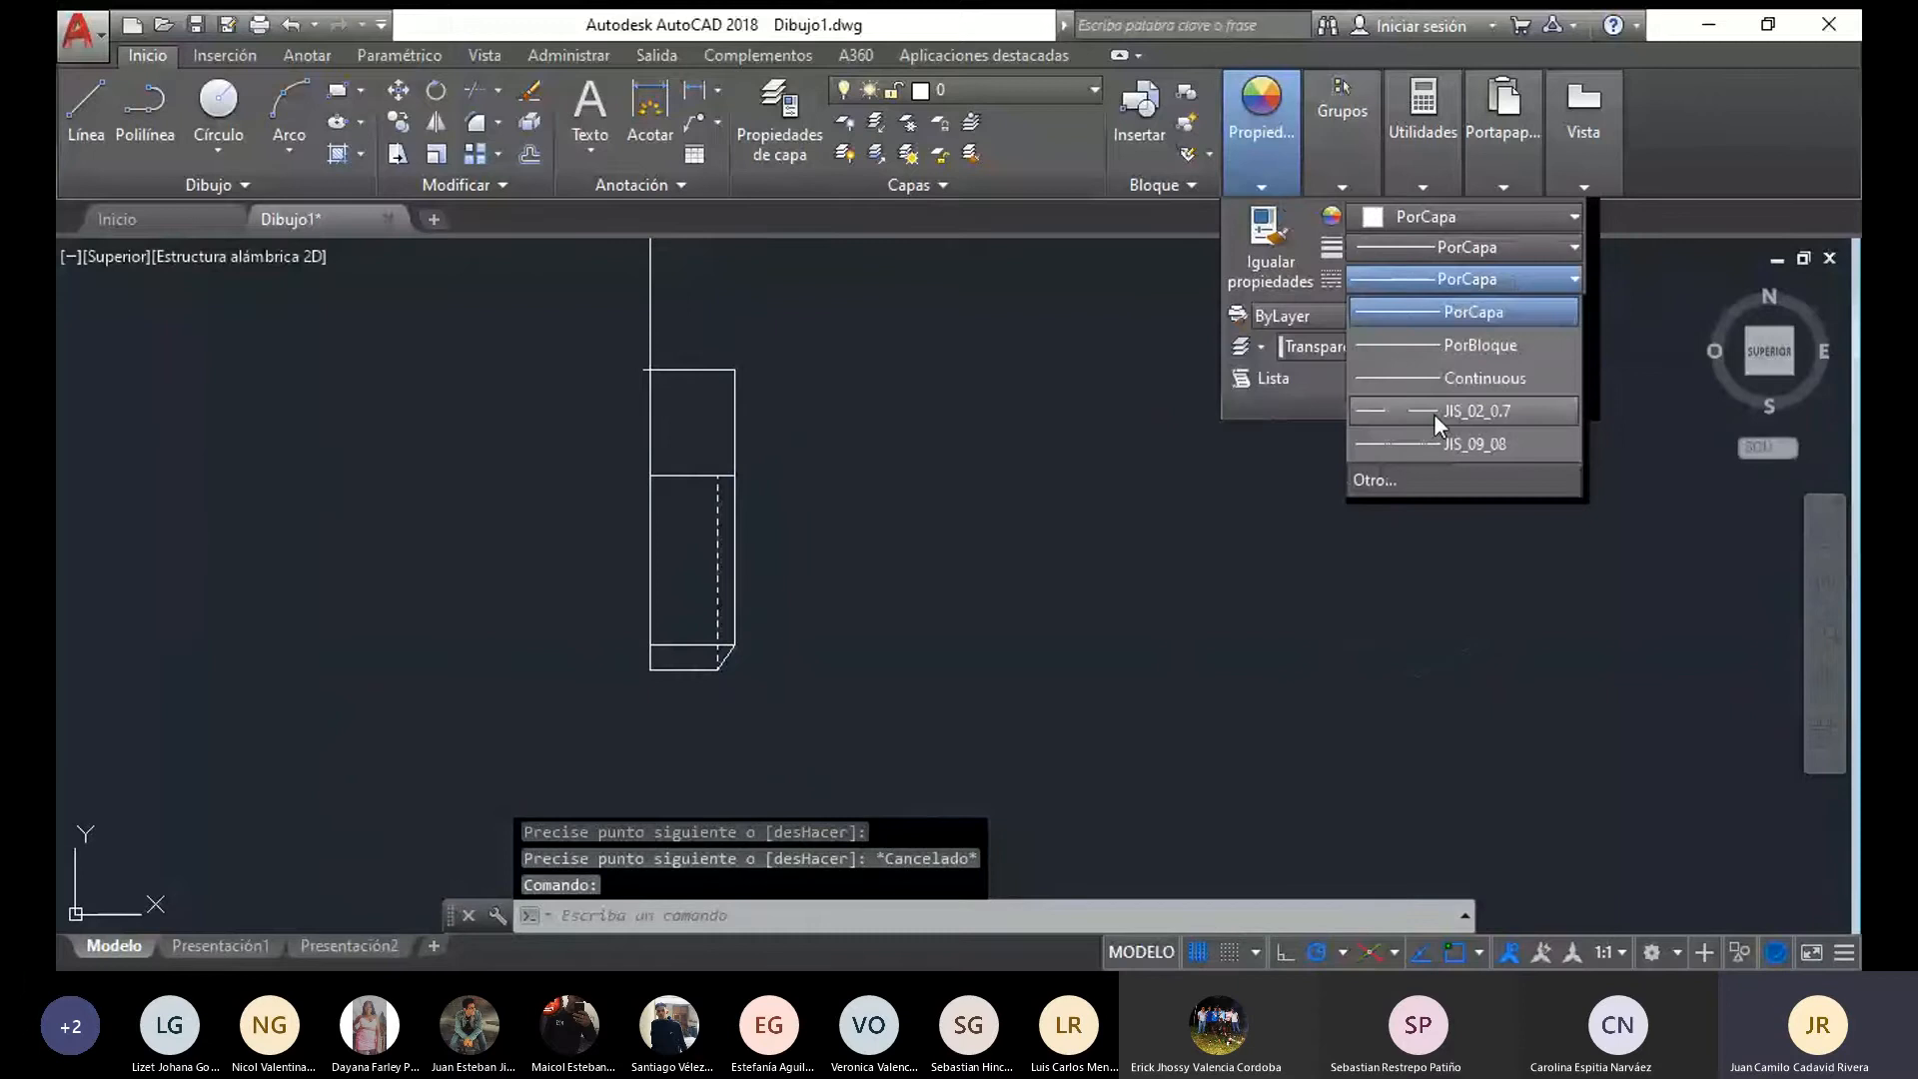
pyautogui.click(889, 651)
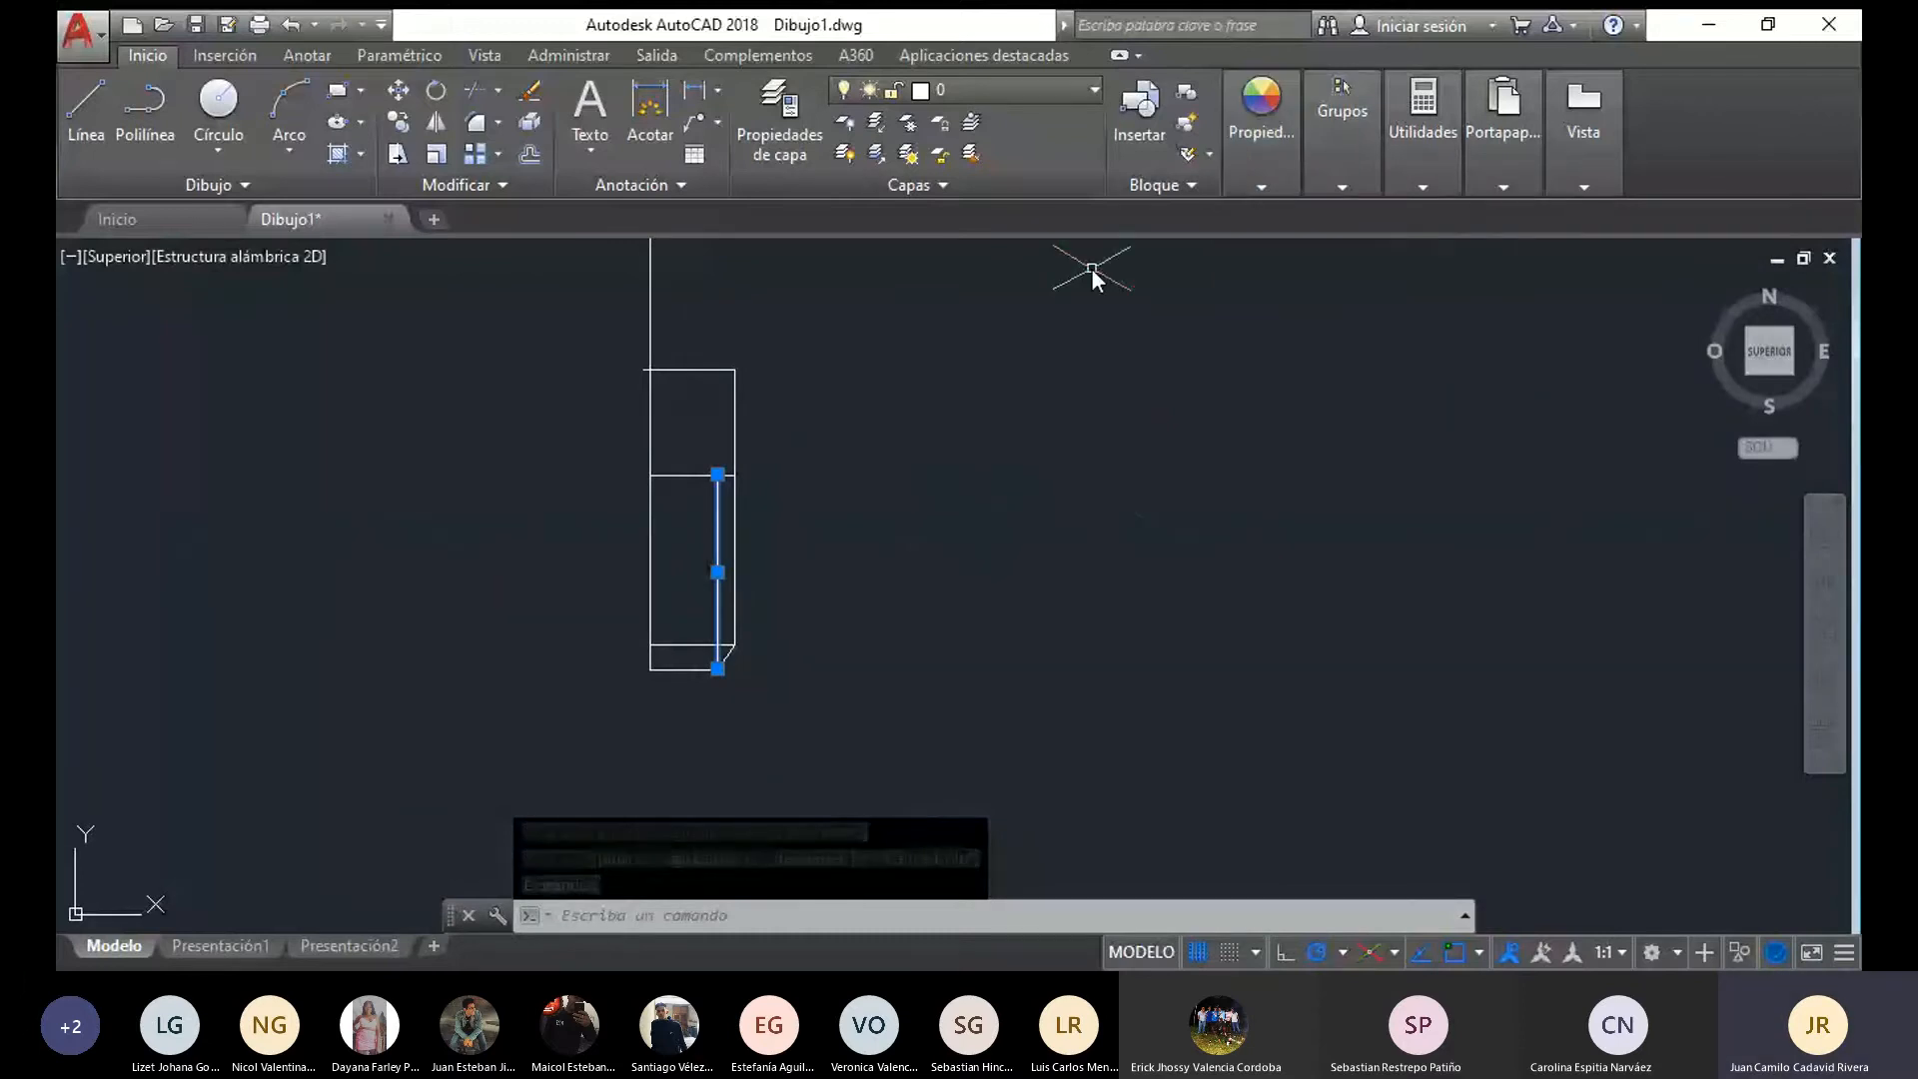
pyautogui.click(1254, 180)
pyautogui.click(1459, 279)
pyautogui.click(1515, 386)
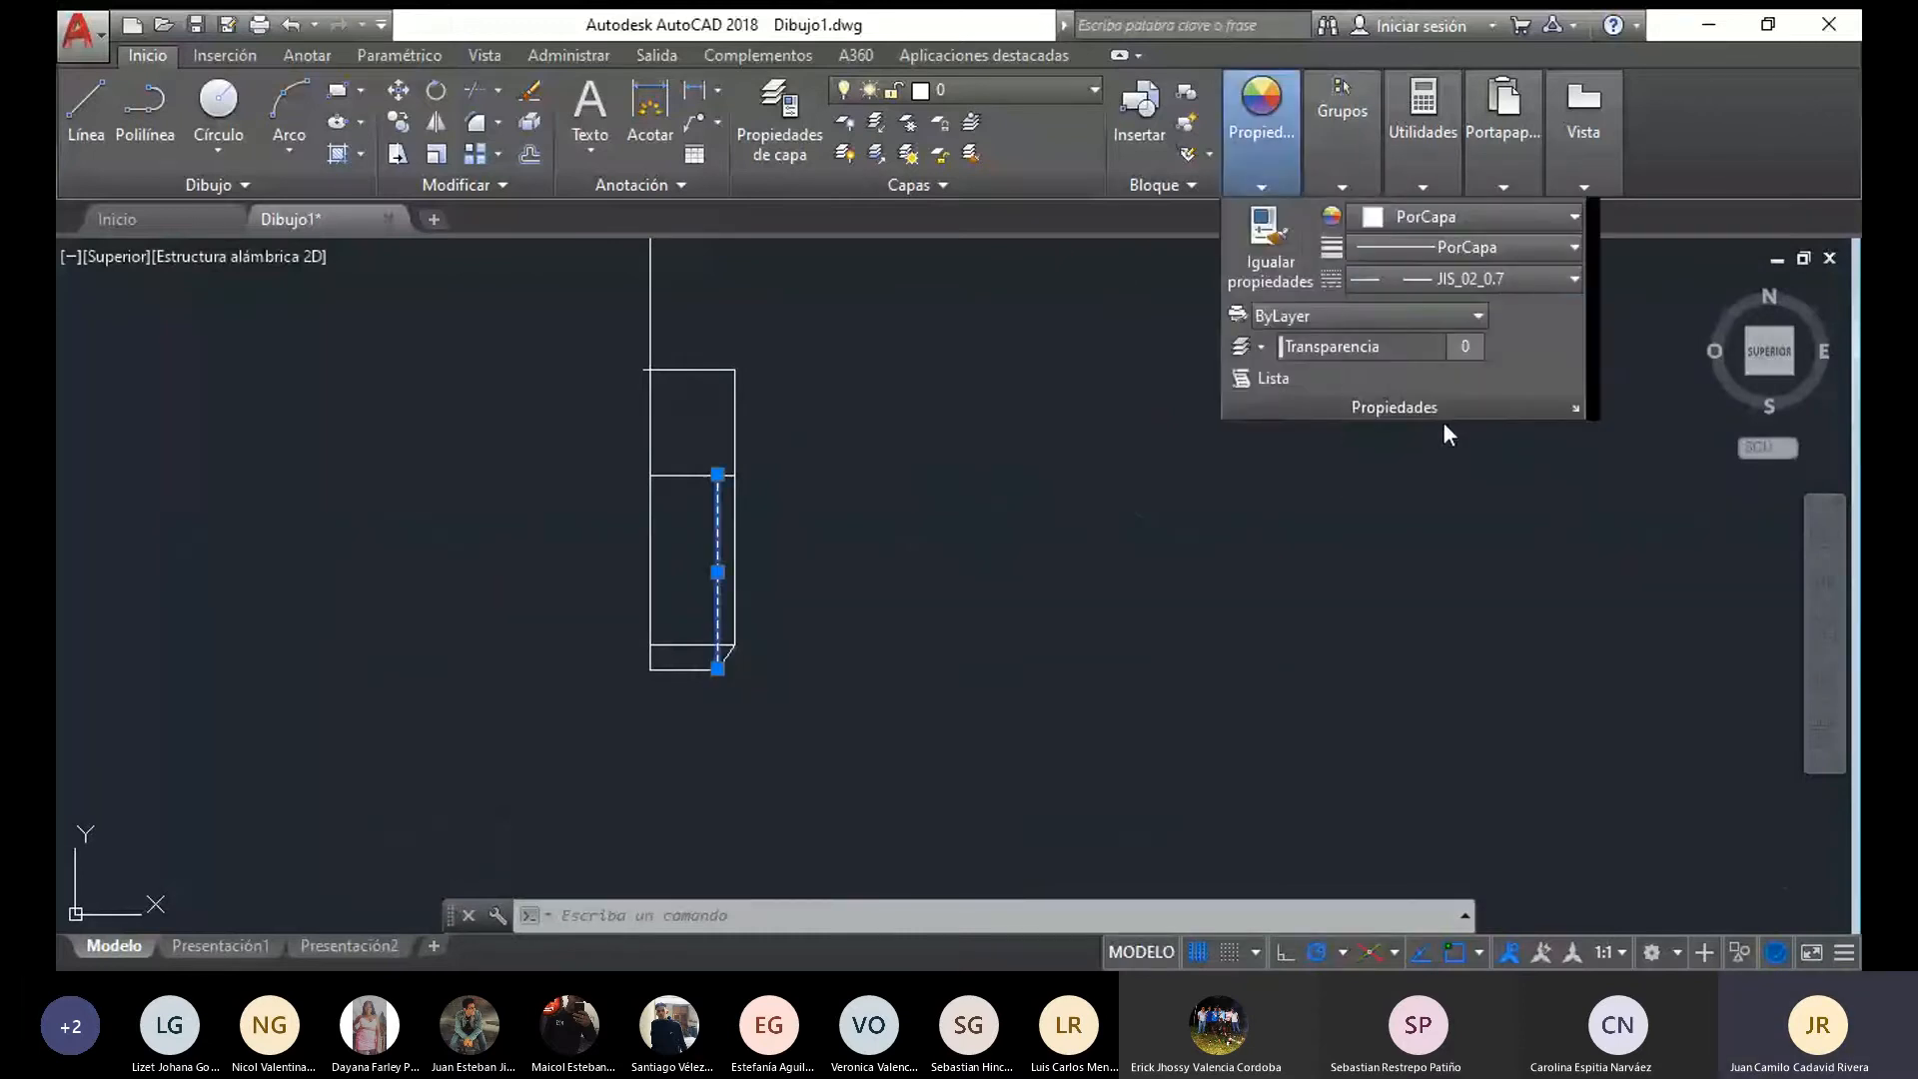
pyautogui.press('Escape')
# Shorten the pin's uppermost horizontal line by stretching its overhanging end back to the axis
pyautogui.scroll(5, 660, 369)
pyautogui.scroll(-2, 829, 366)
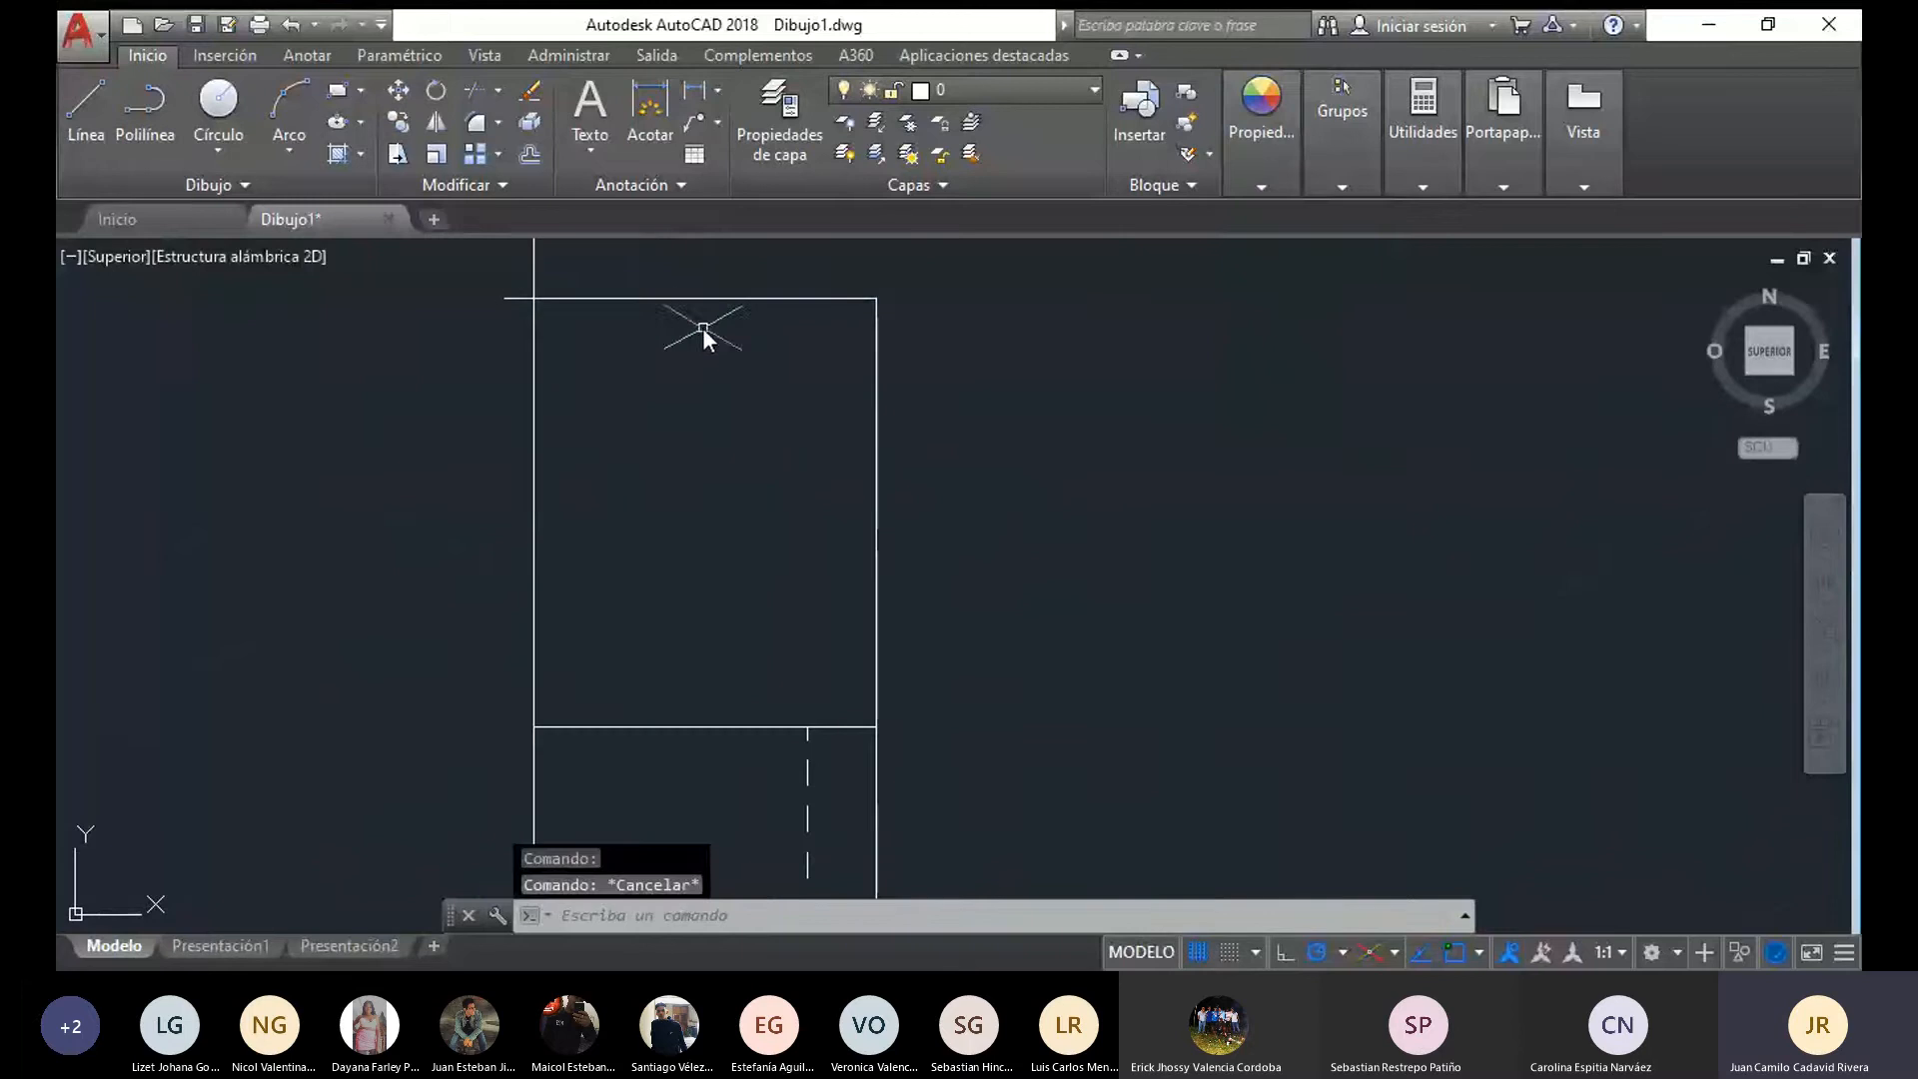
pyautogui.click(702, 299)
pyautogui.click(505, 297)
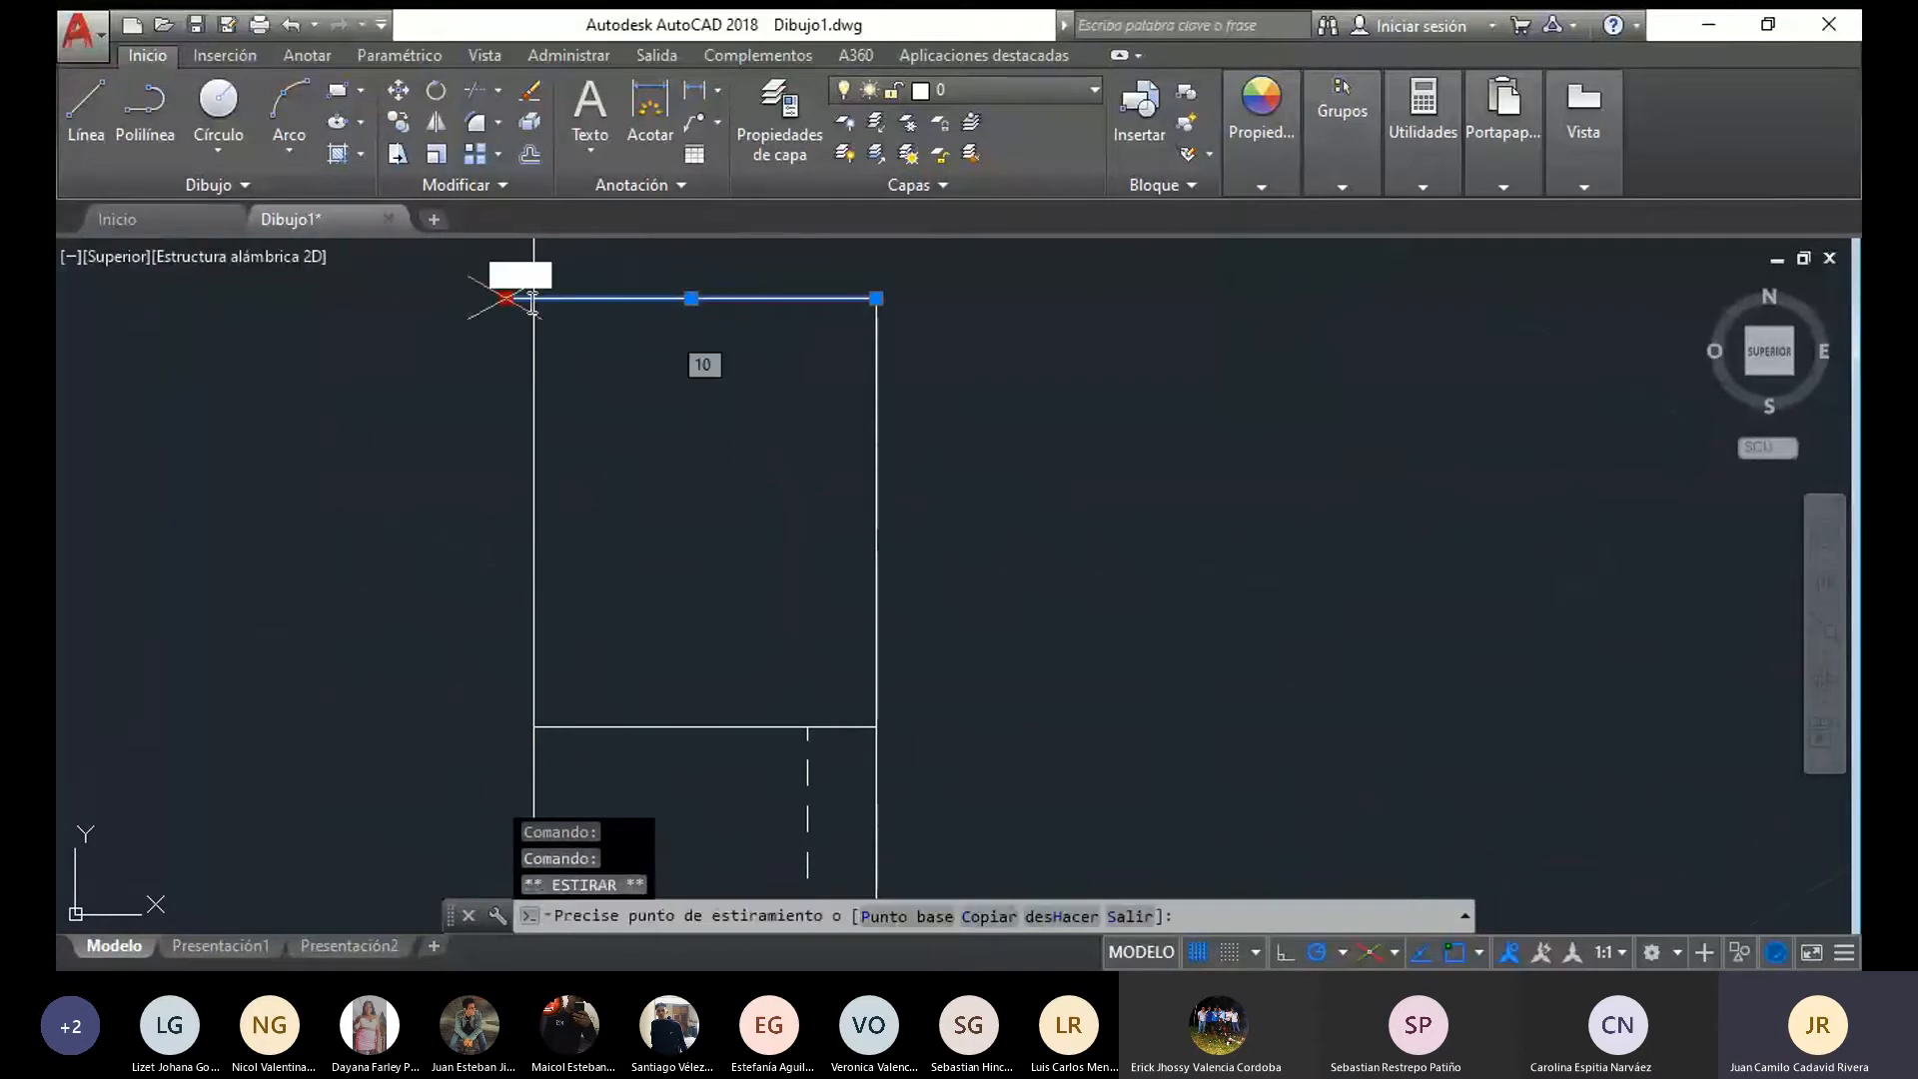
pyautogui.press('Escape')
pyautogui.scroll(-6, 741, 424)
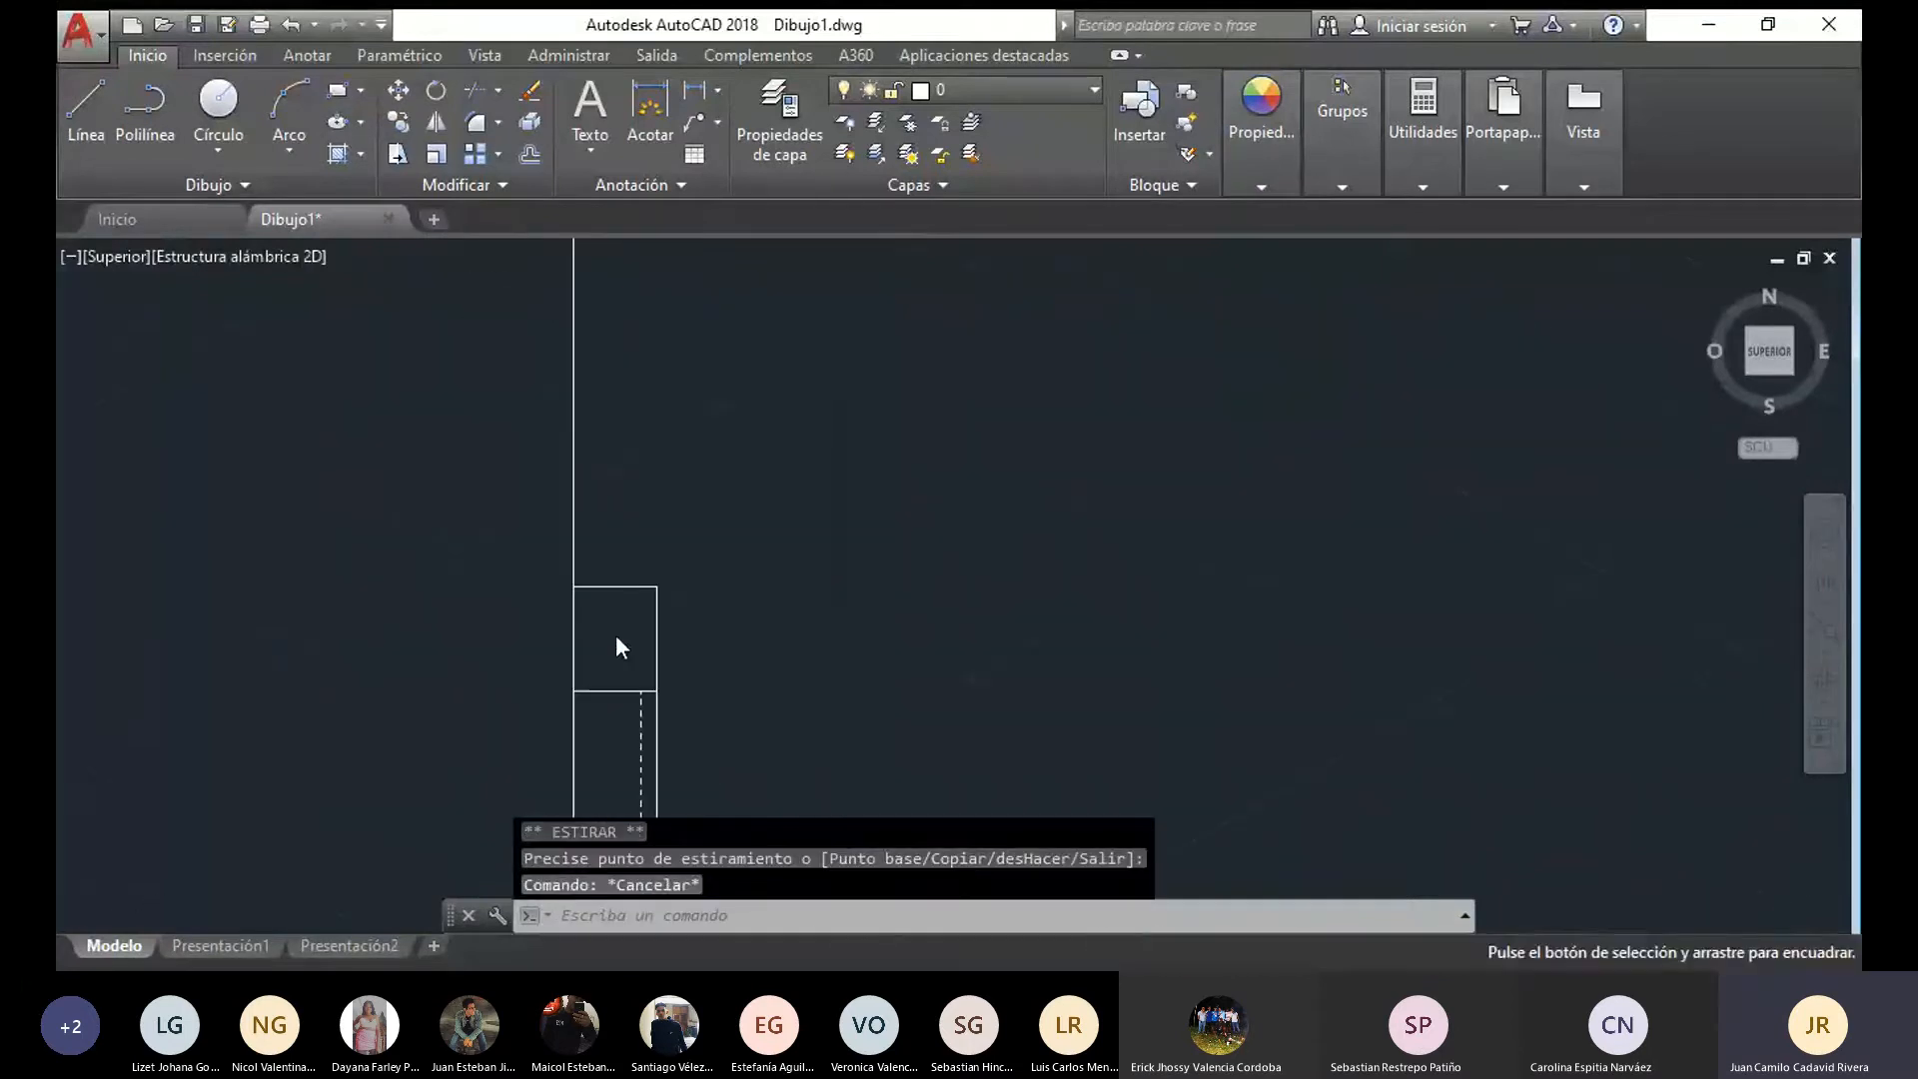
# Draw a 3-long line outward from the pin's upper outer corner, raise it to the next axis endpoint's level and close it to the axis
pyautogui.click(71, 88)
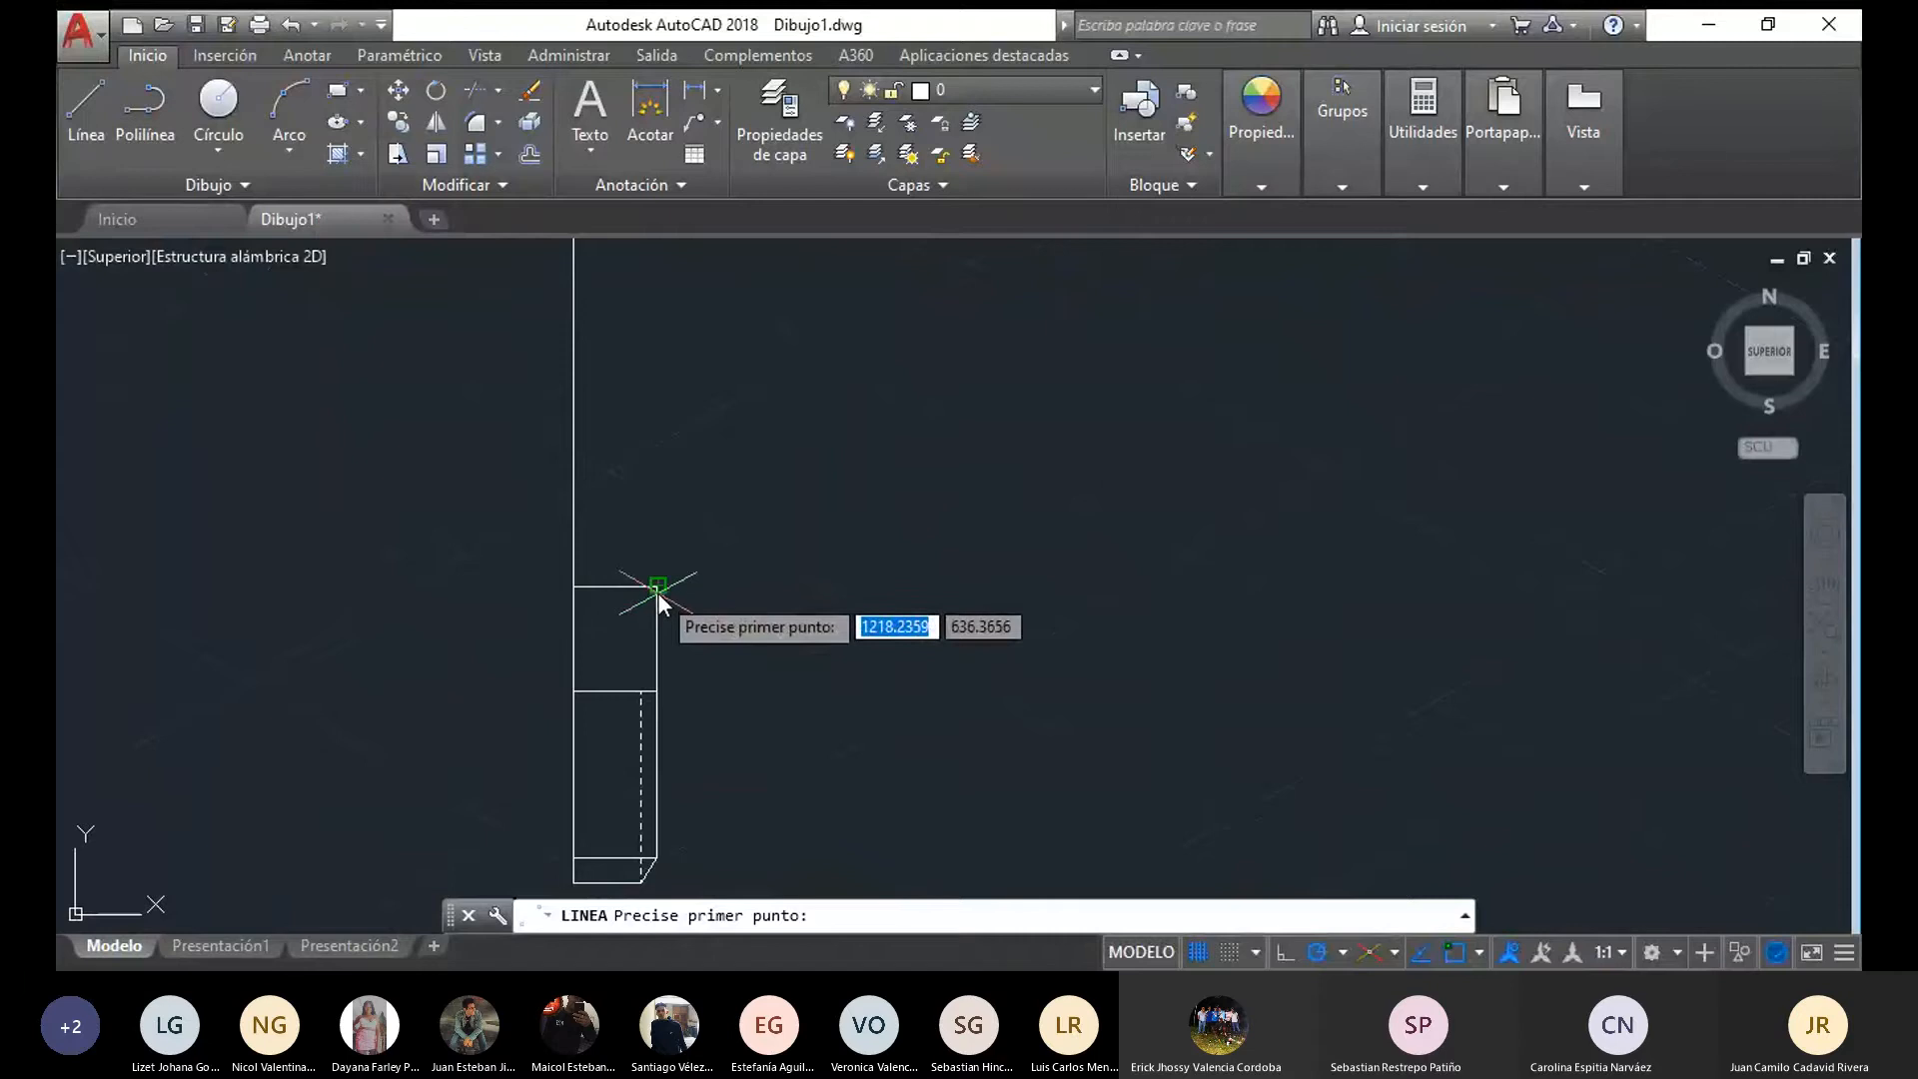
pyautogui.click(658, 585)
pyautogui.scroll(-2, 716, 587)
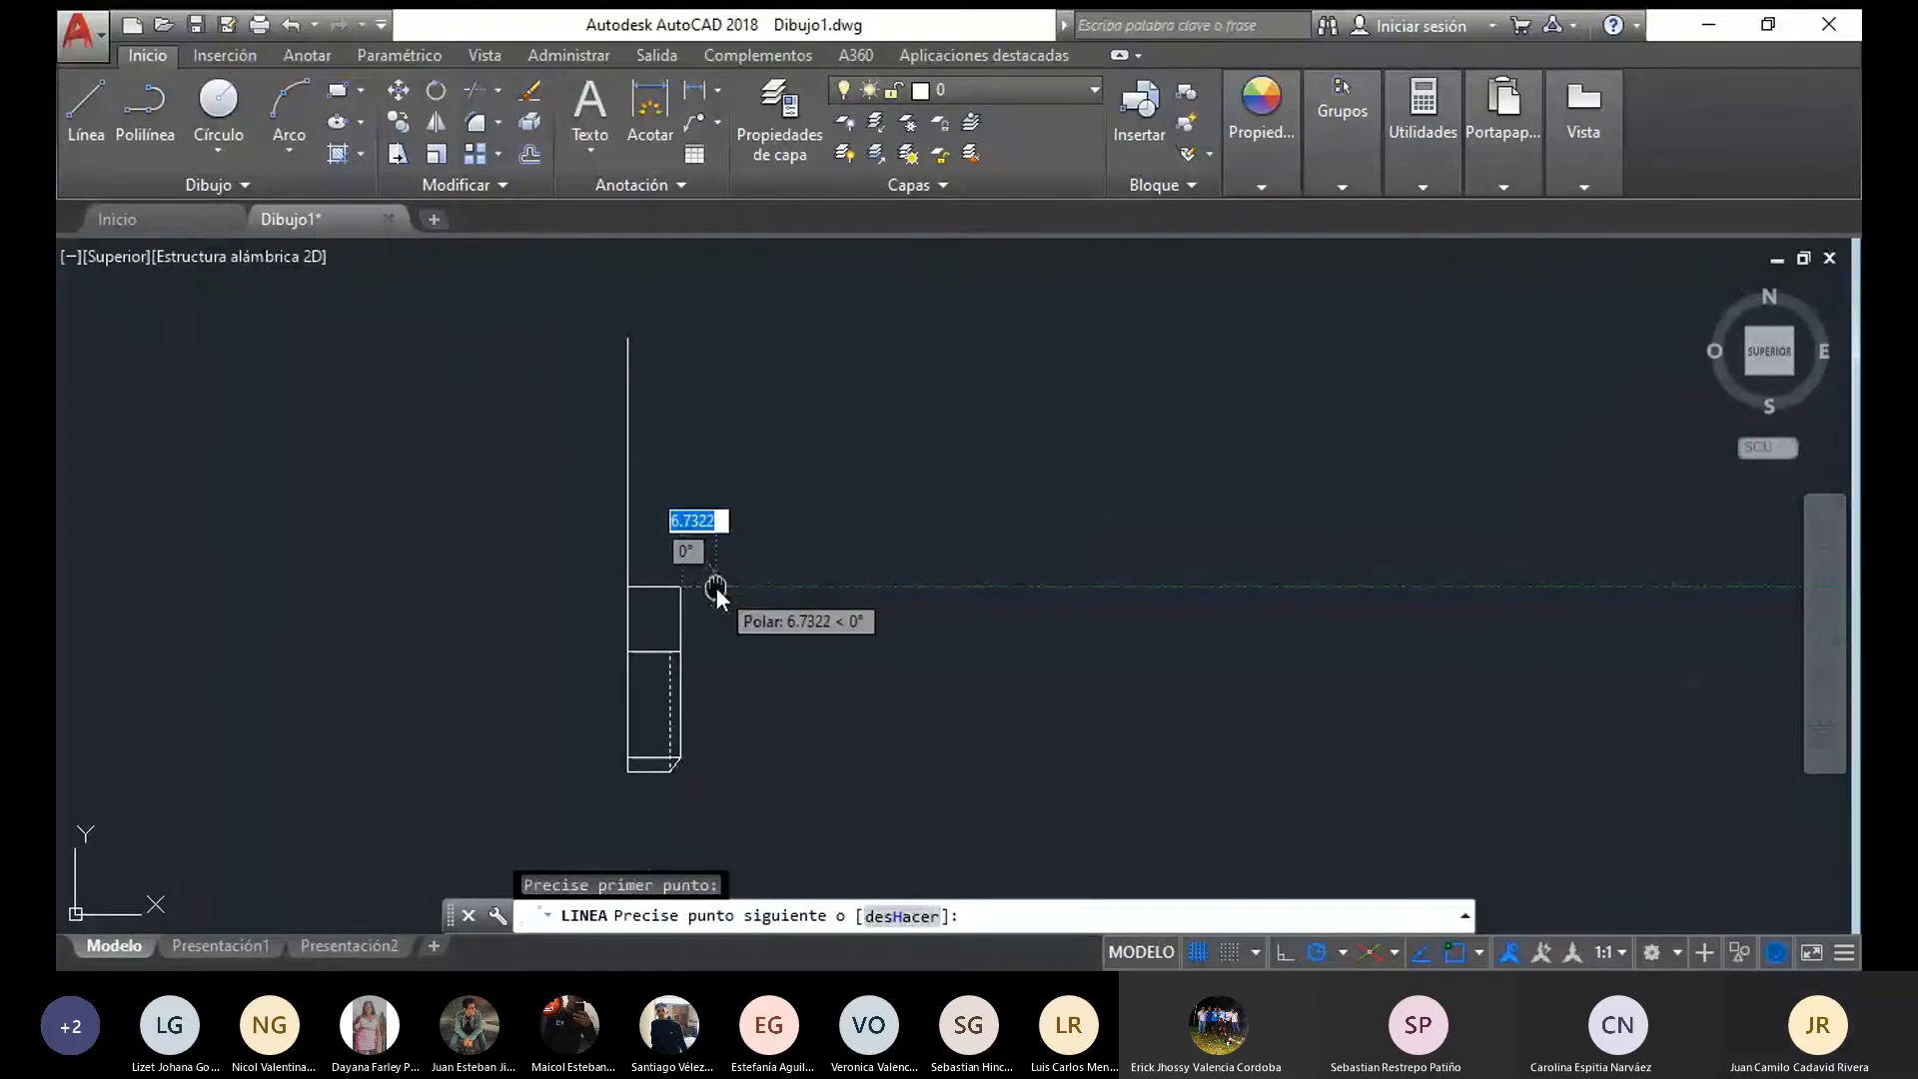
pyautogui.moveTo(717, 587)
pyautogui.mouseDown(button='middle')
pyautogui.moveTo(985, 519)
pyautogui.moveTo(1018, 448)
pyautogui.mouseUp(button='middle')
pyautogui.scroll(-4, 1017, 447)
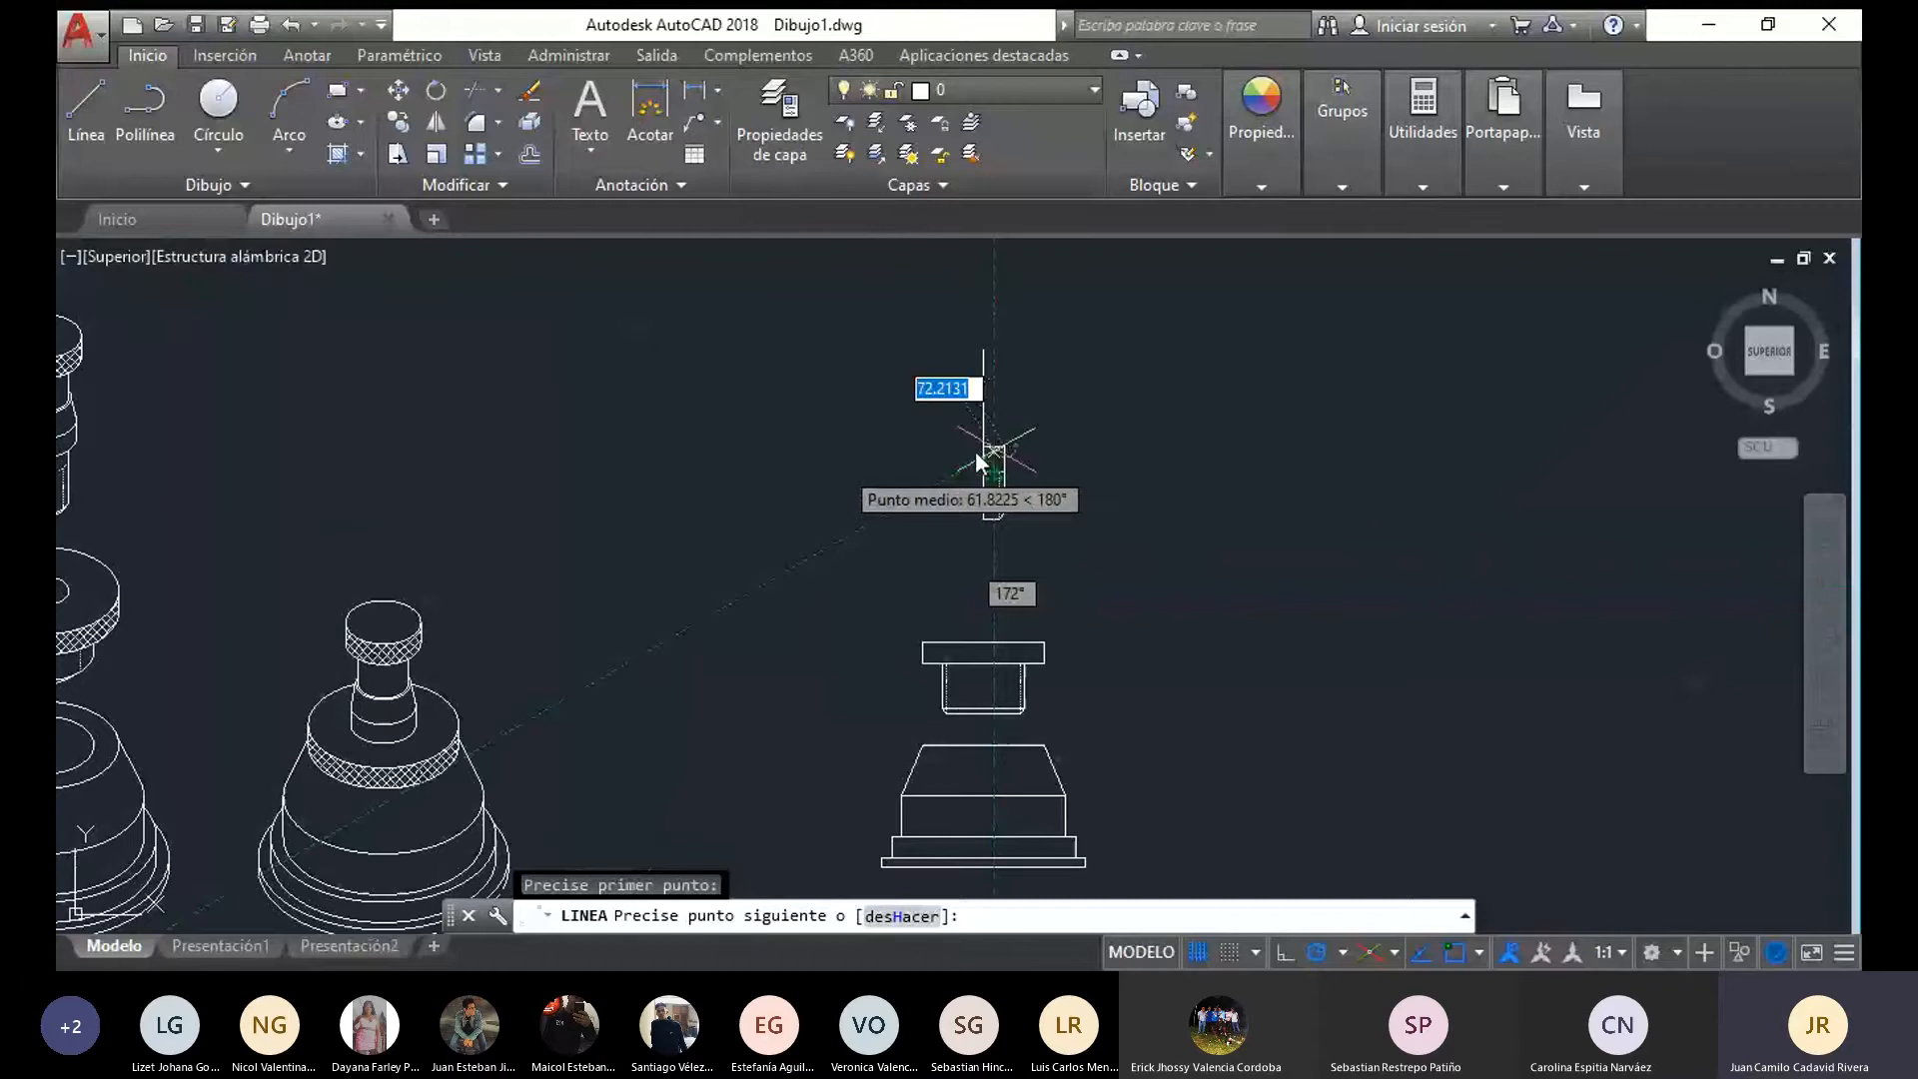
pyautogui.moveTo(730, 473); pyautogui.dragTo(950, 472, button='middle')
pyautogui.moveTo(1330, 440); pyautogui.dragTo(1094, 517, button='middle')
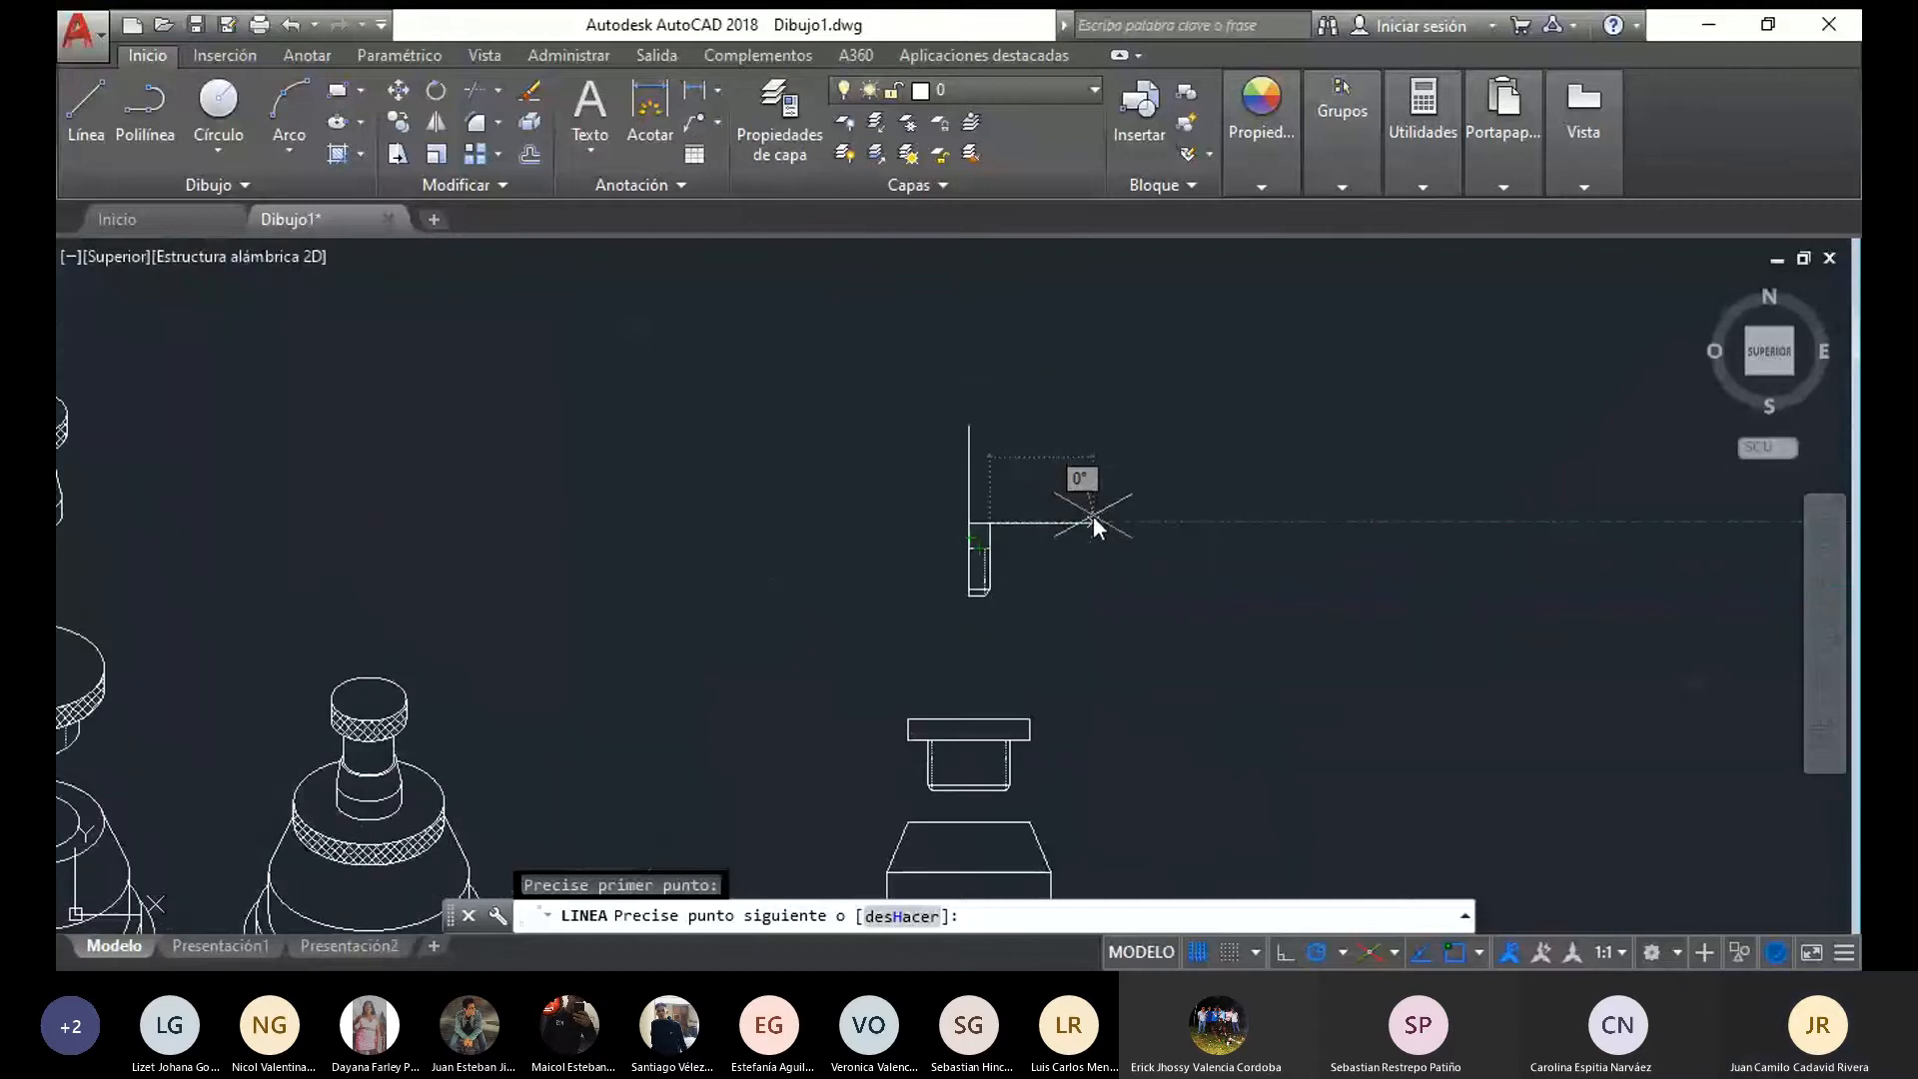
pyautogui.write('3')
pyautogui.press('Return')
pyautogui.scroll(3, 999, 470)
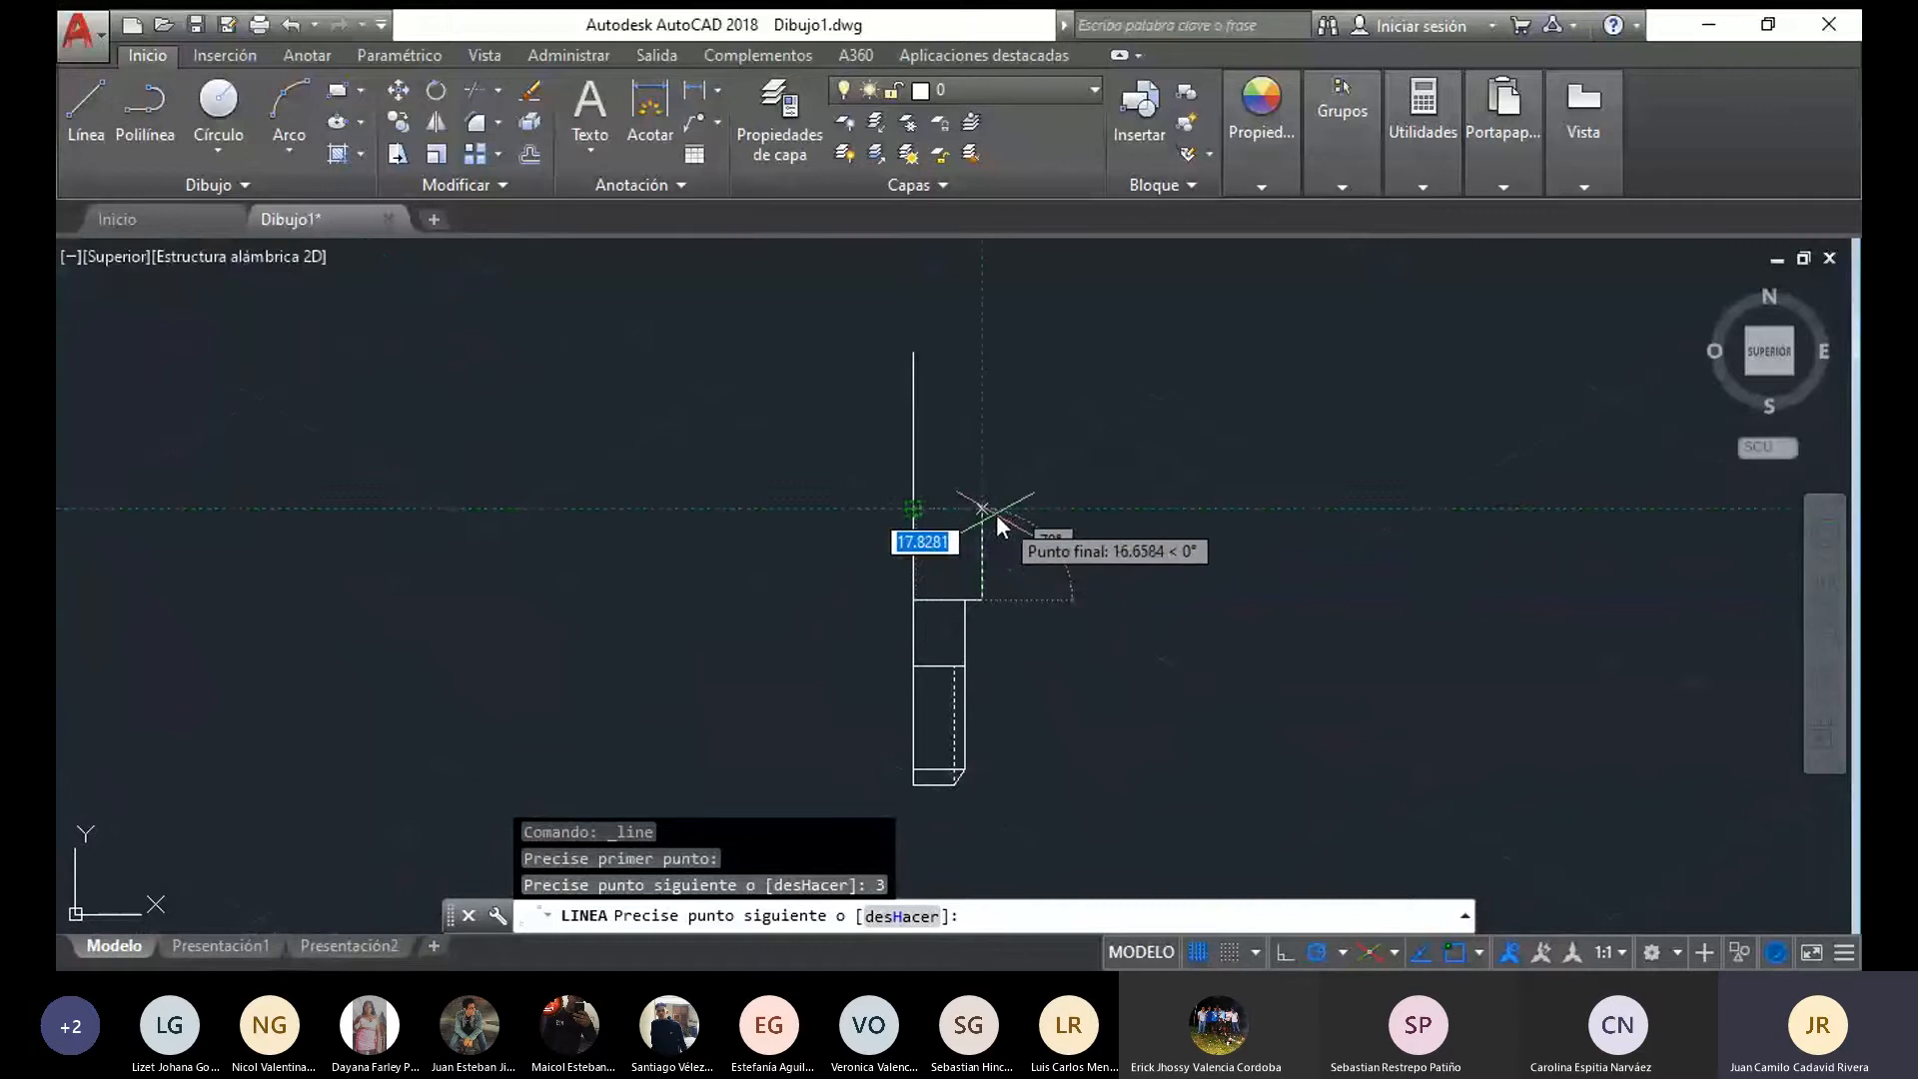
pyautogui.click(980, 512)
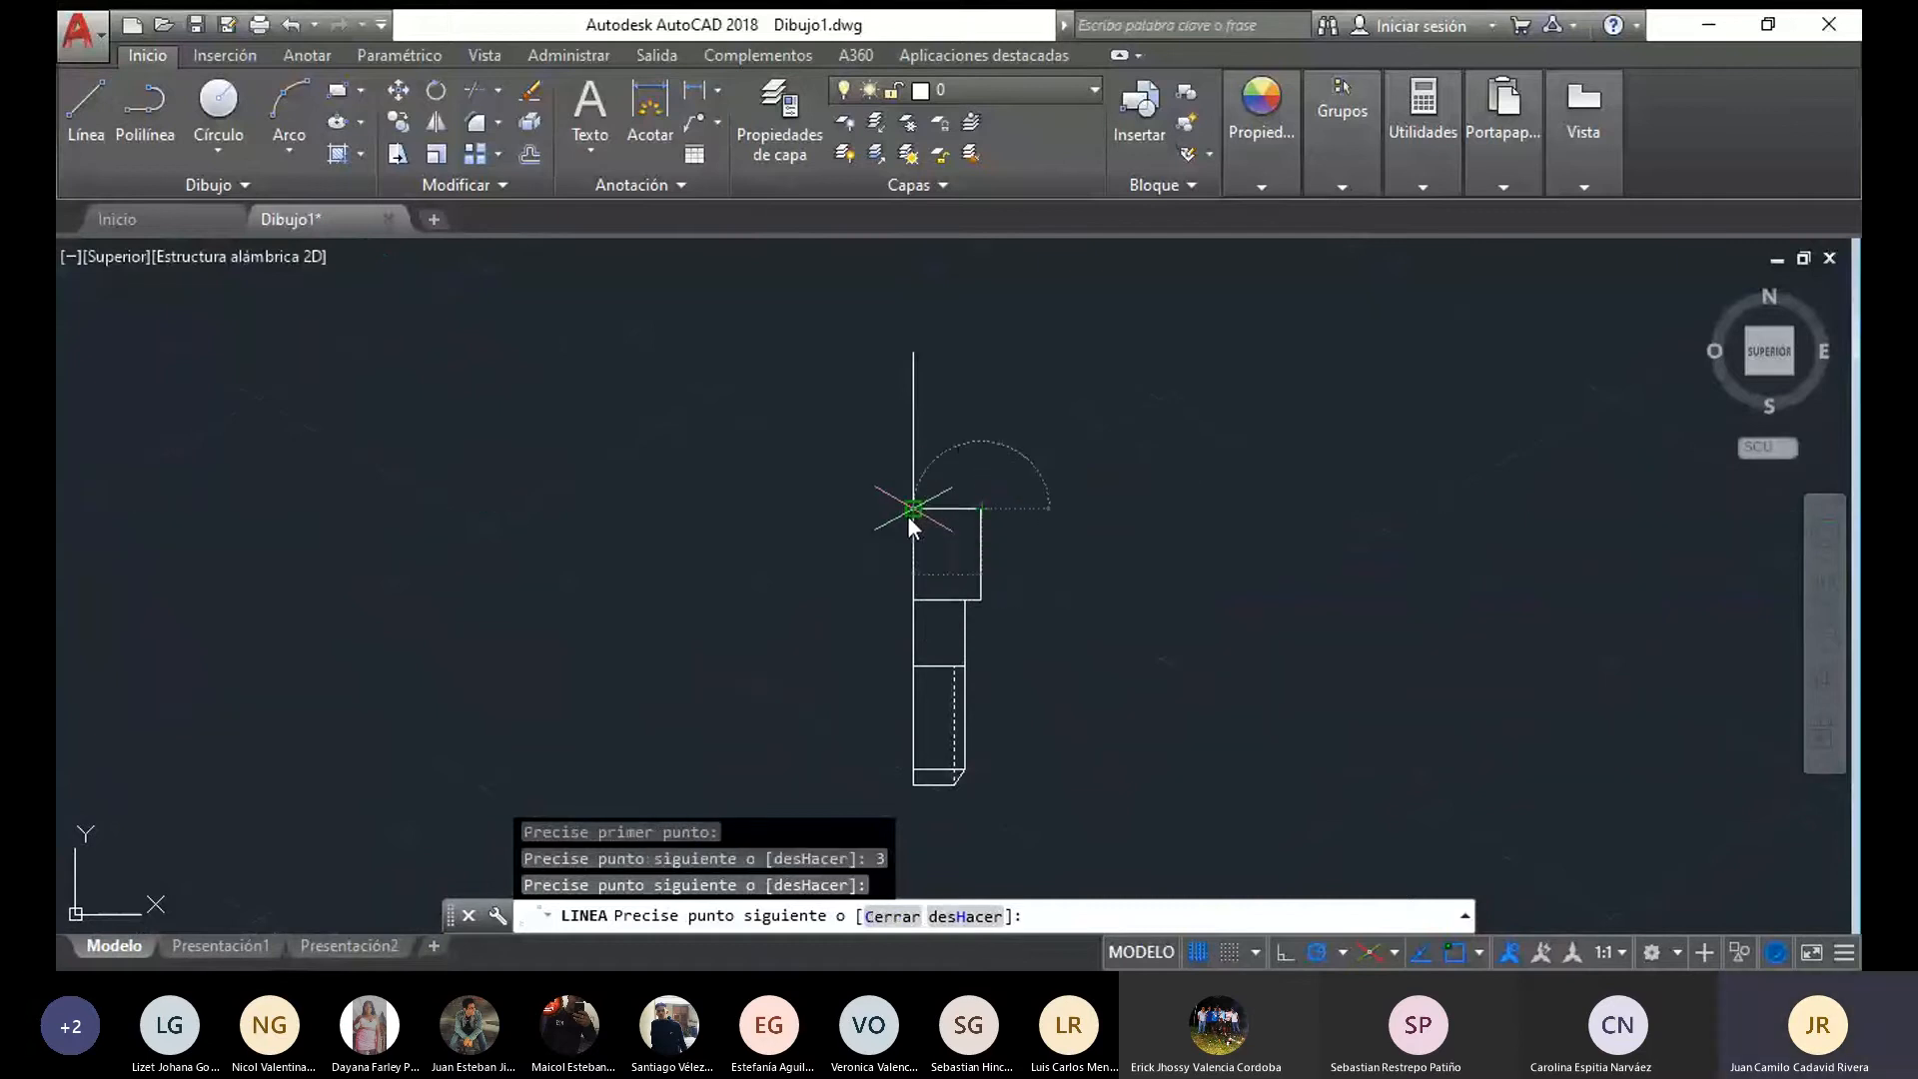
# Draw an 11-long horizontal line from the next axis endpoint above the collar and slope it down to the collar's upper outer corner
pyautogui.click(85, 105)
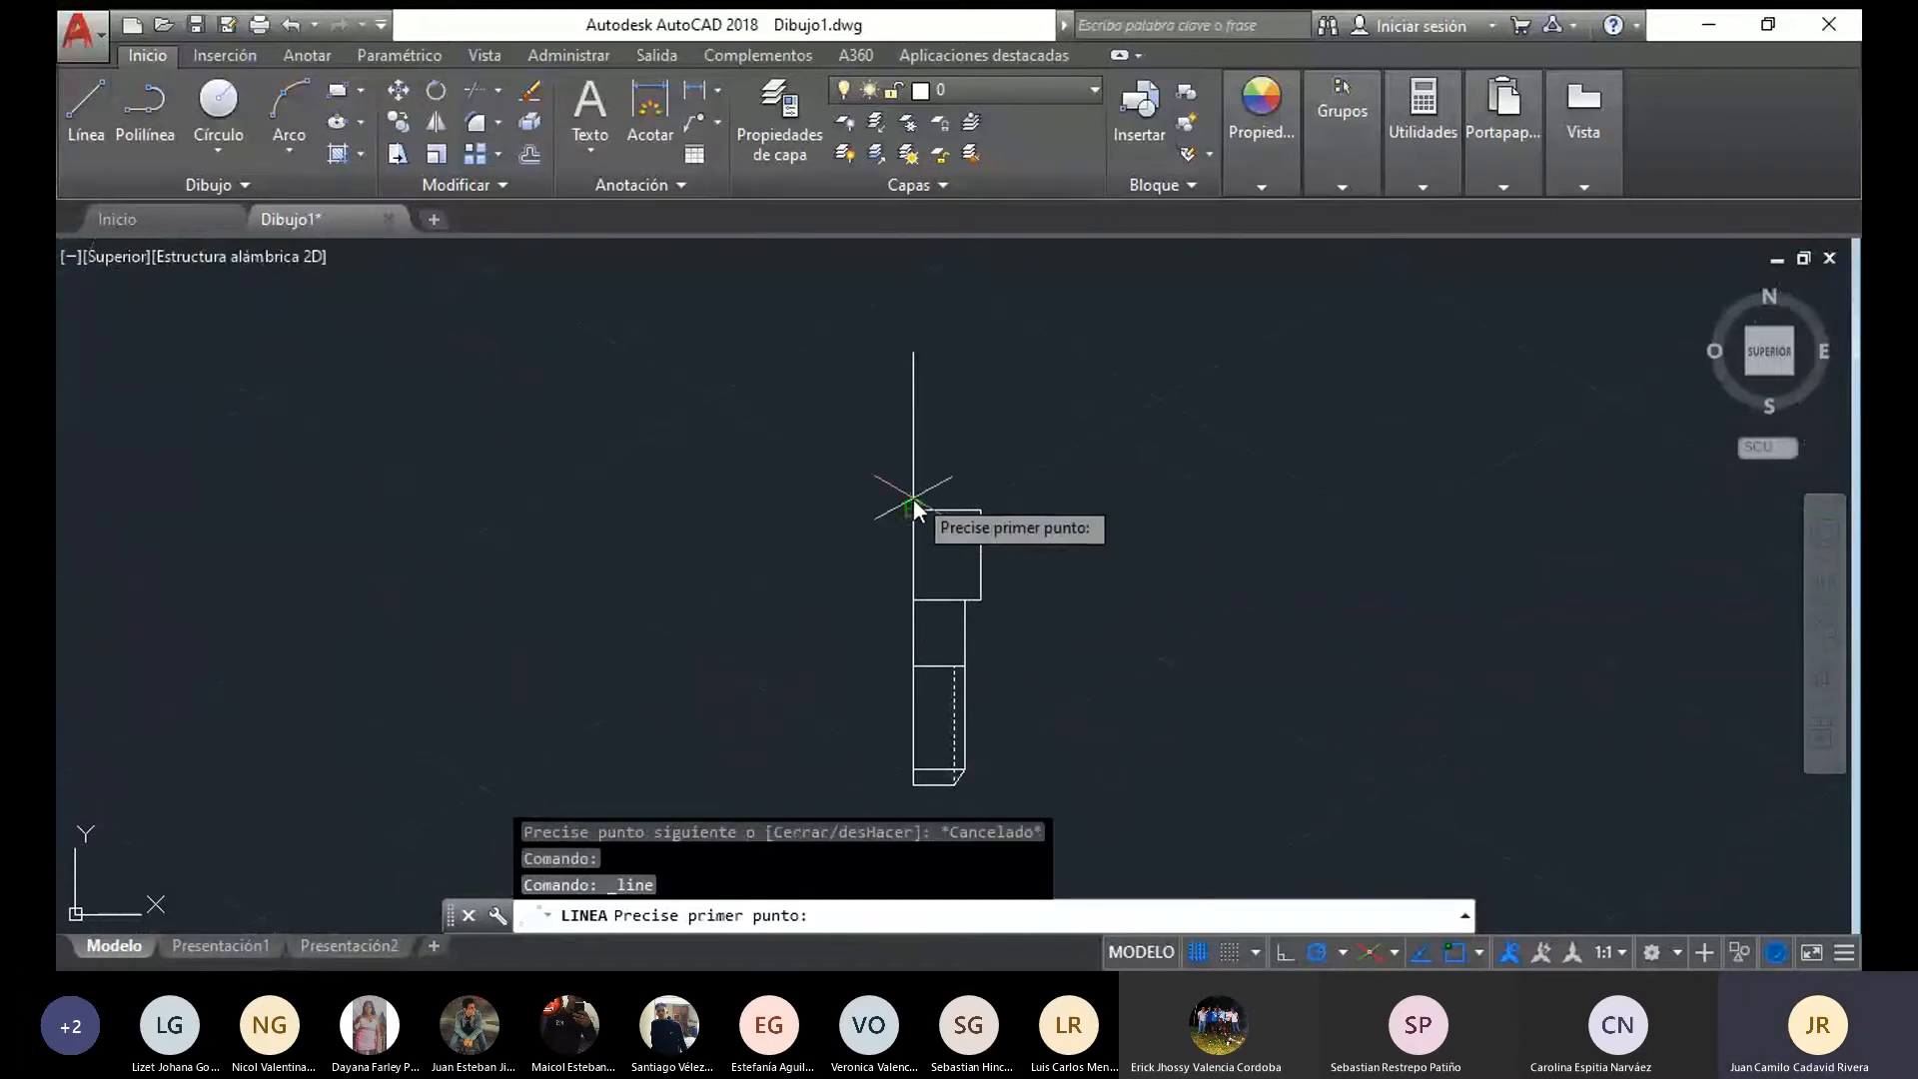
pyautogui.click(913, 456)
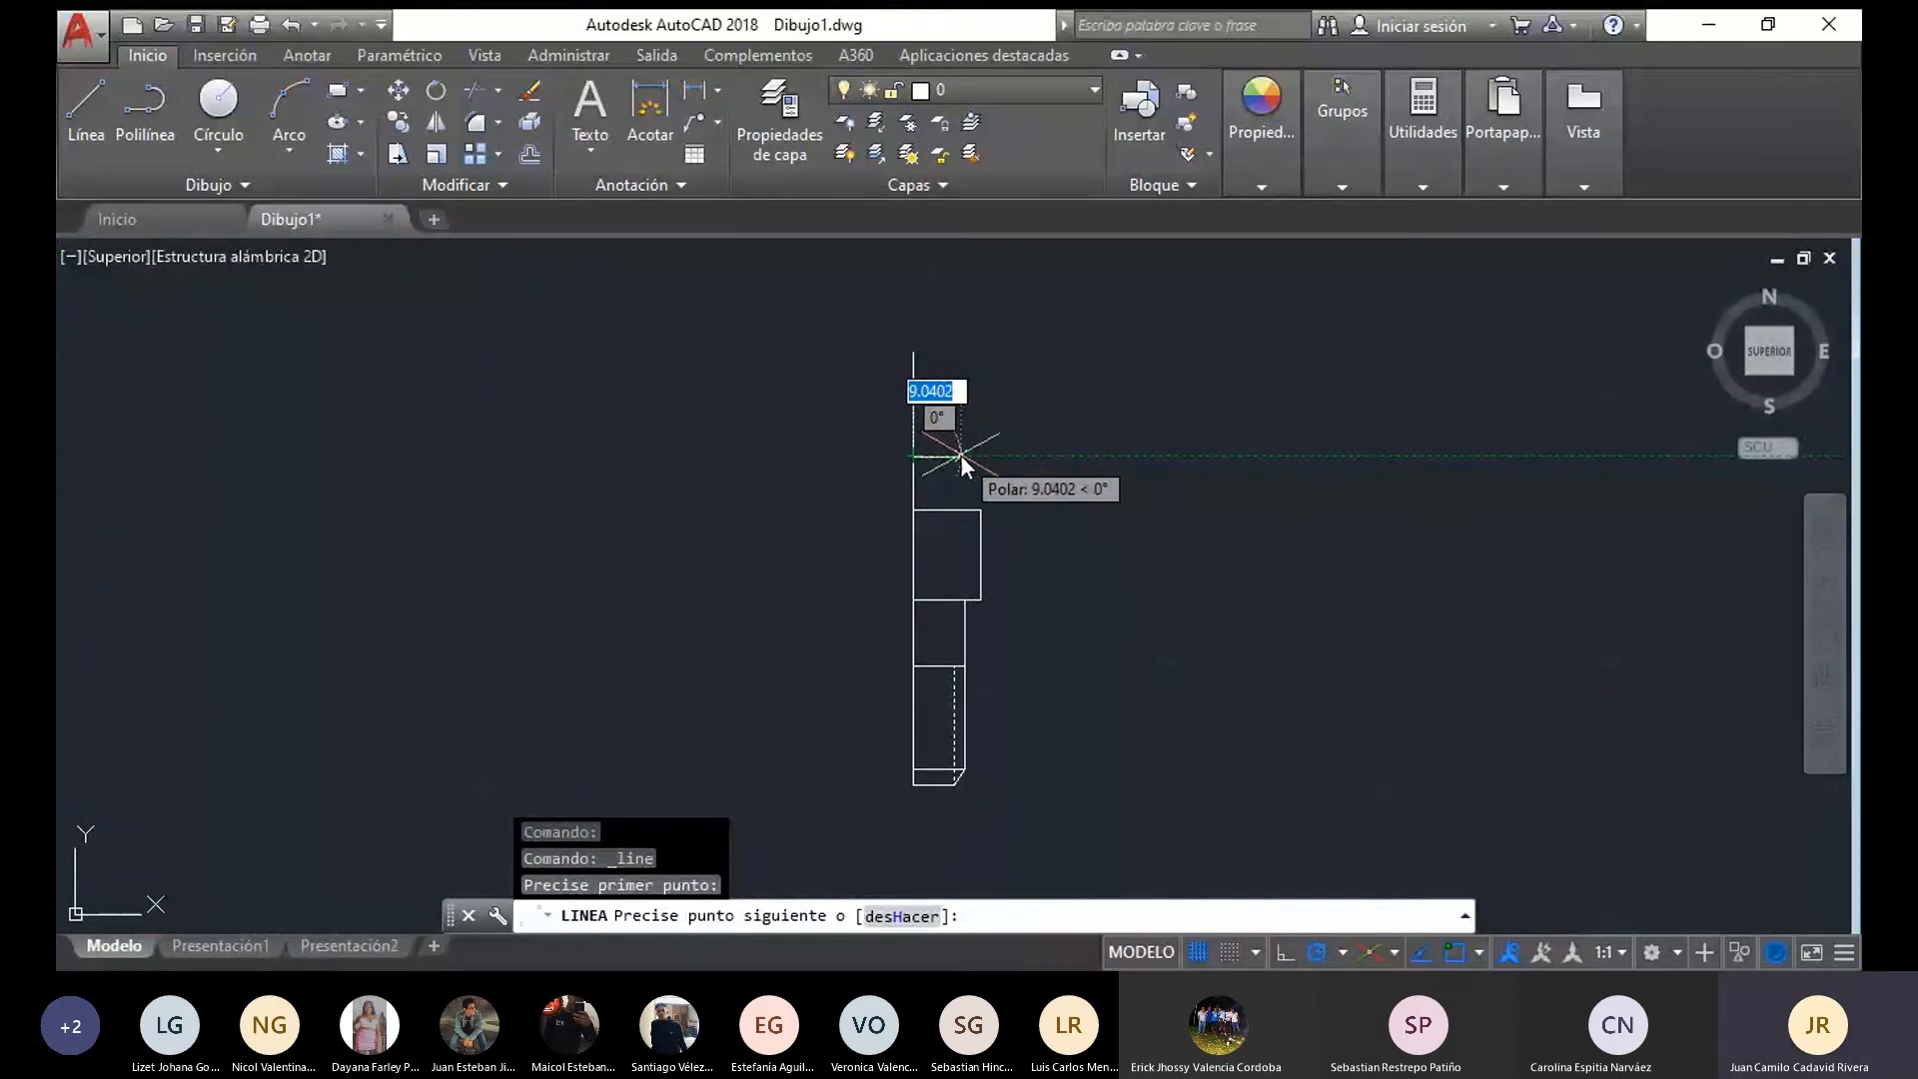
pyautogui.write('11')
pyautogui.click(980, 507)
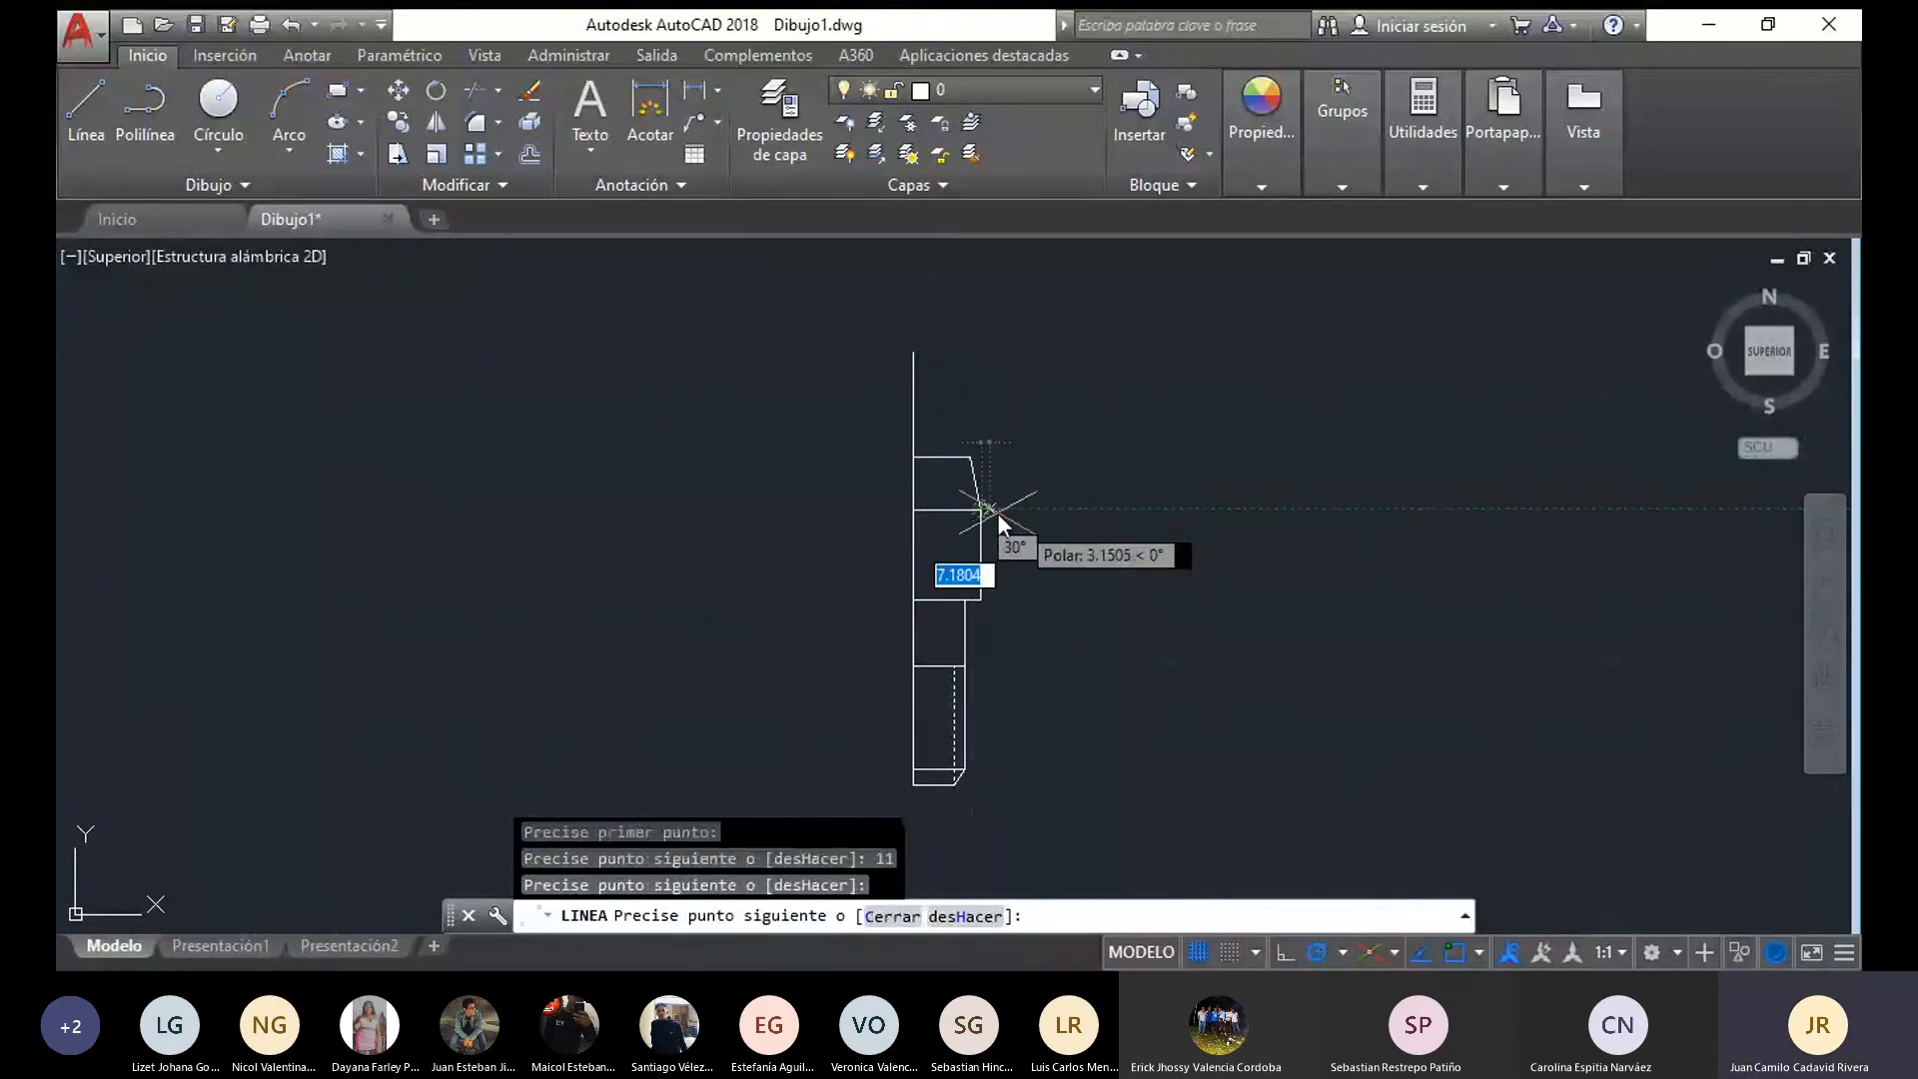
pyautogui.press('Escape')
# Draw the pin's neck 10 wide from the axis above the taper, up to the next axis endpoint's level, and close it to the axis
pyautogui.click(84, 99)
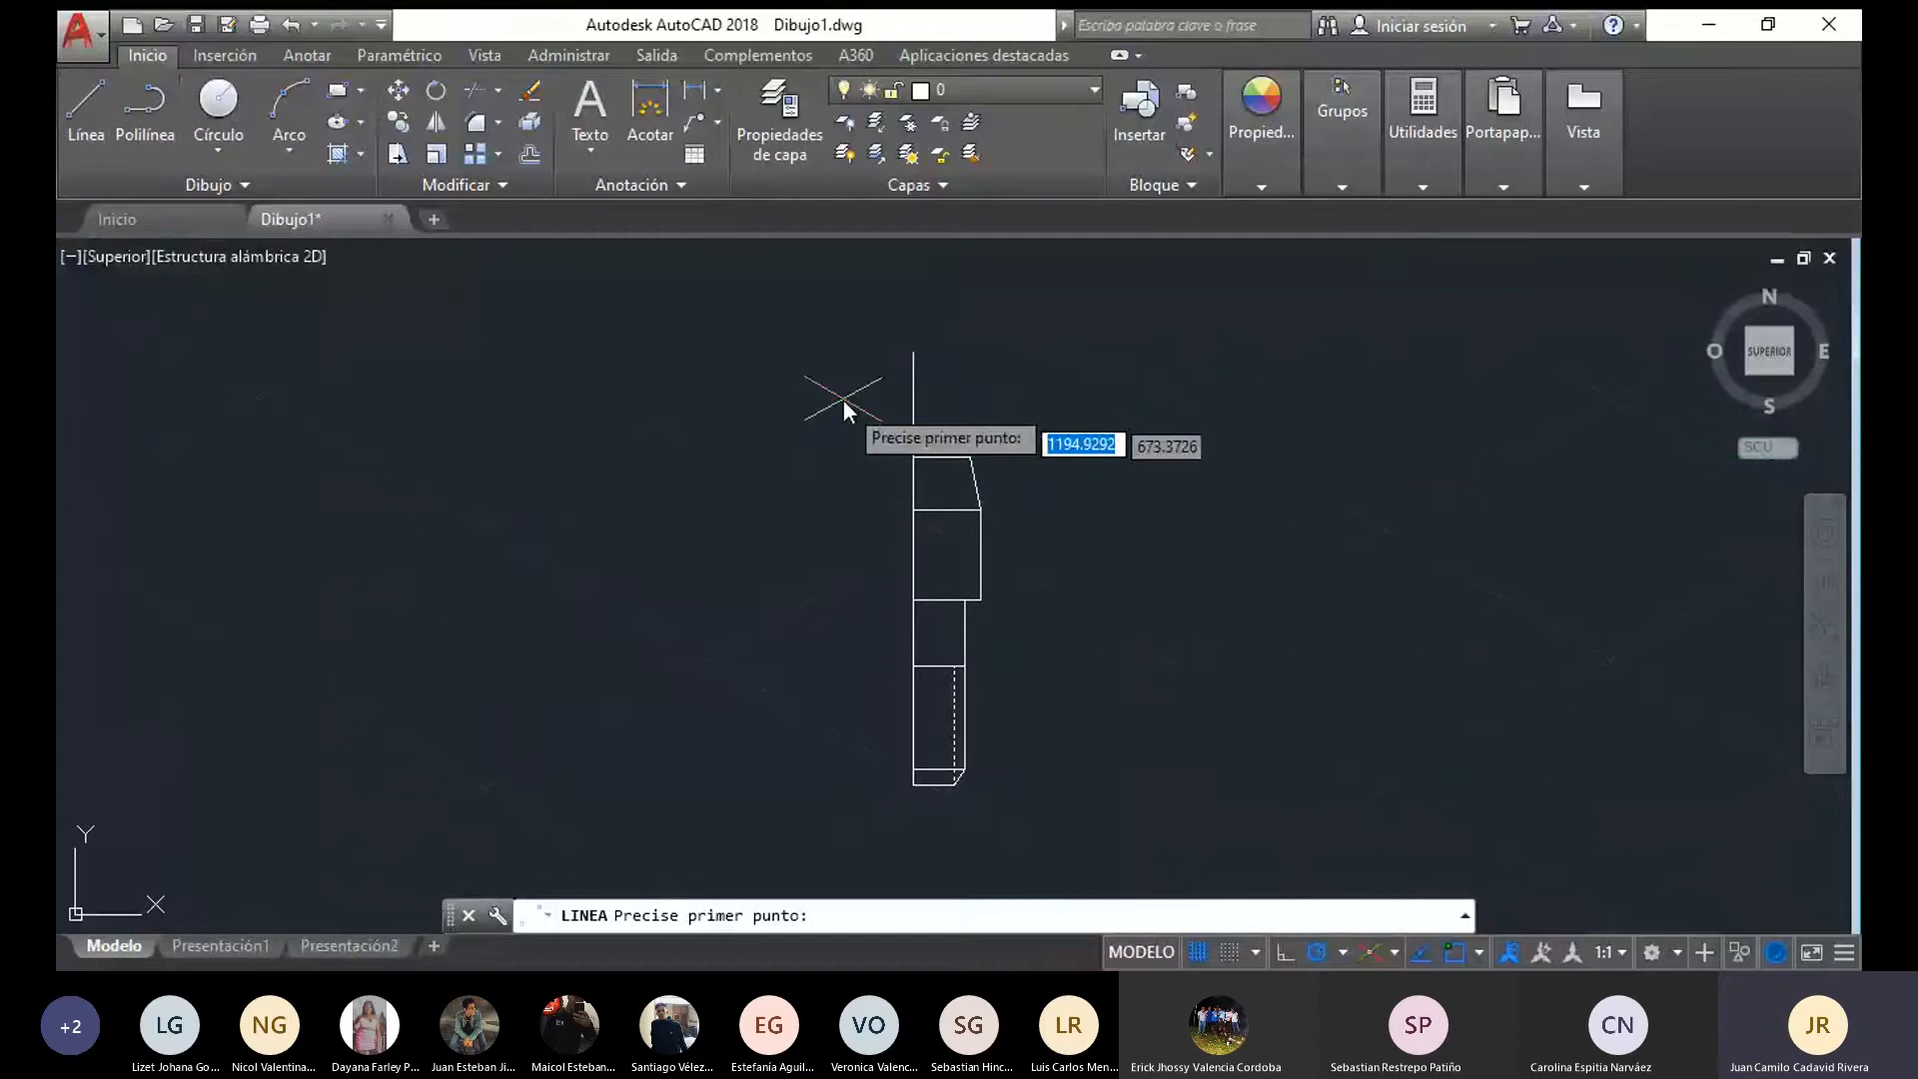
pyautogui.click(902, 460)
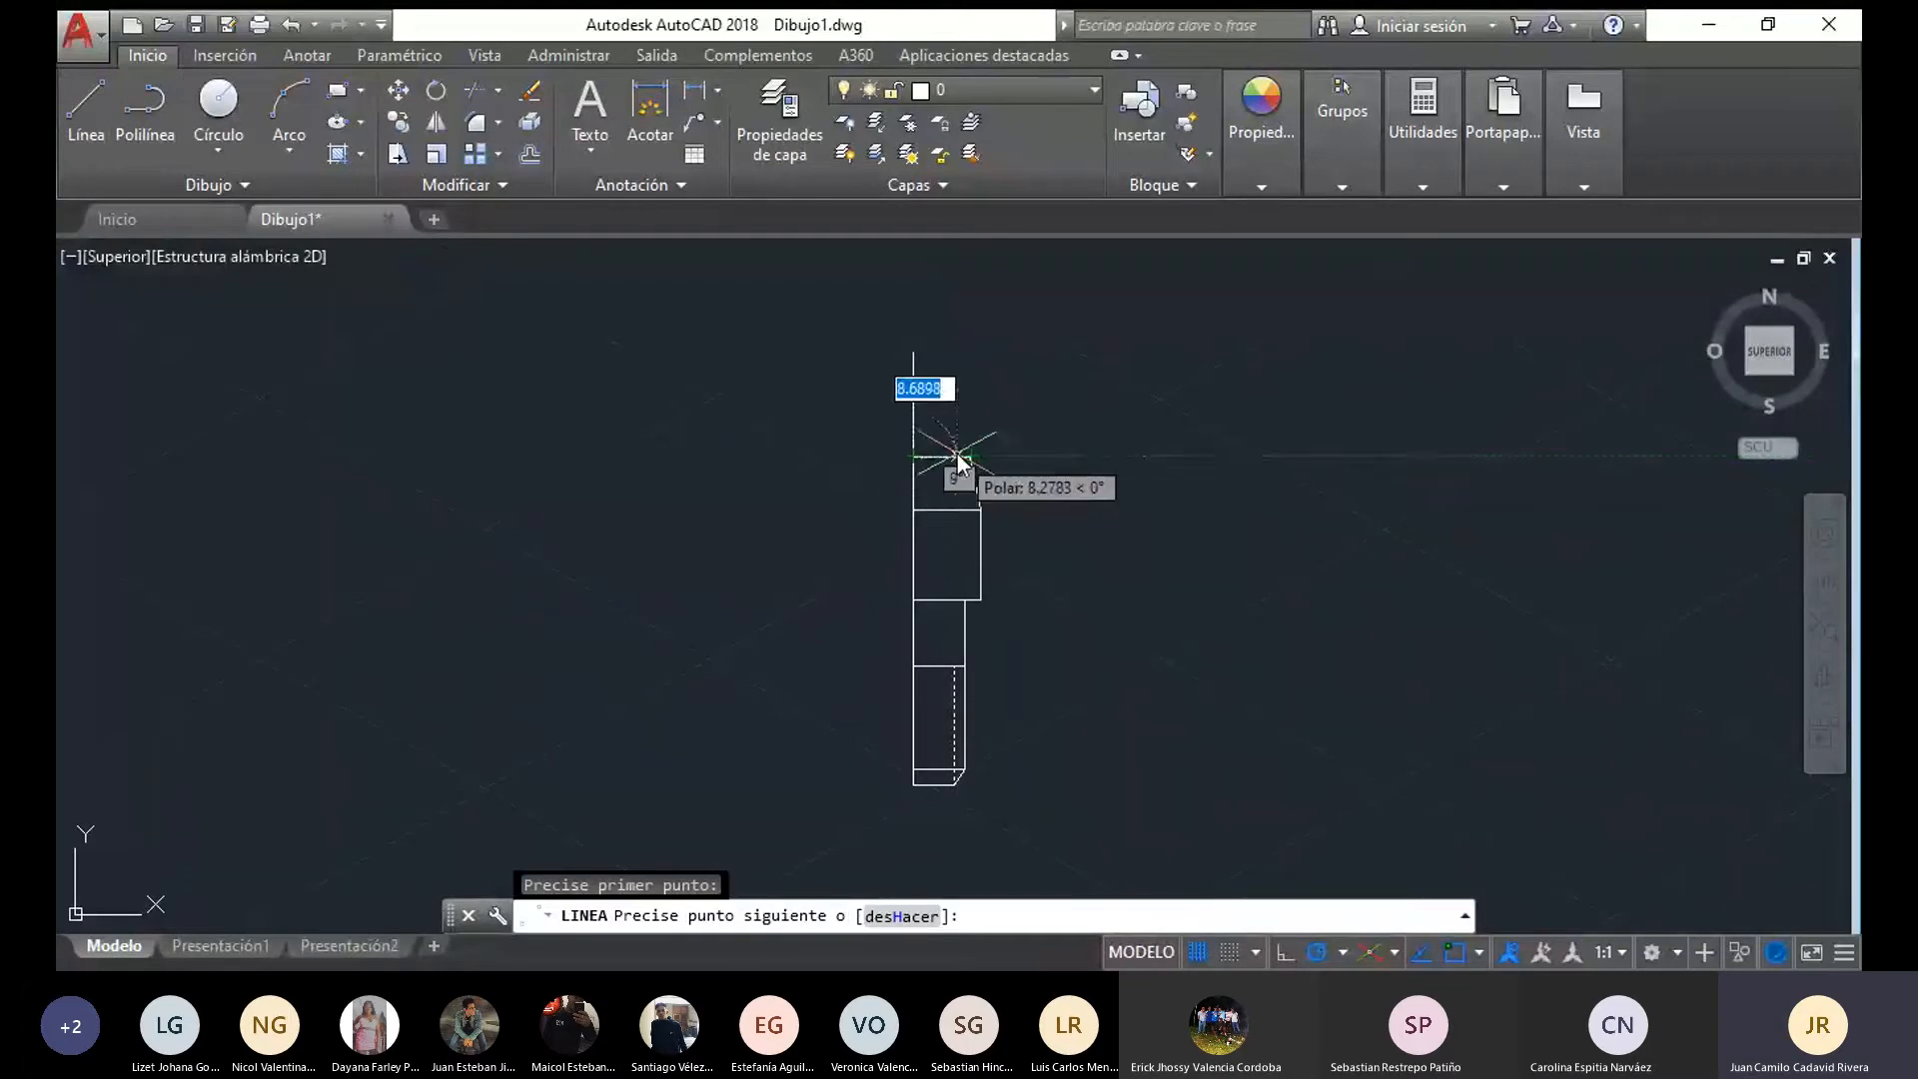
pyautogui.scroll(4, 957, 465)
pyautogui.write('10')
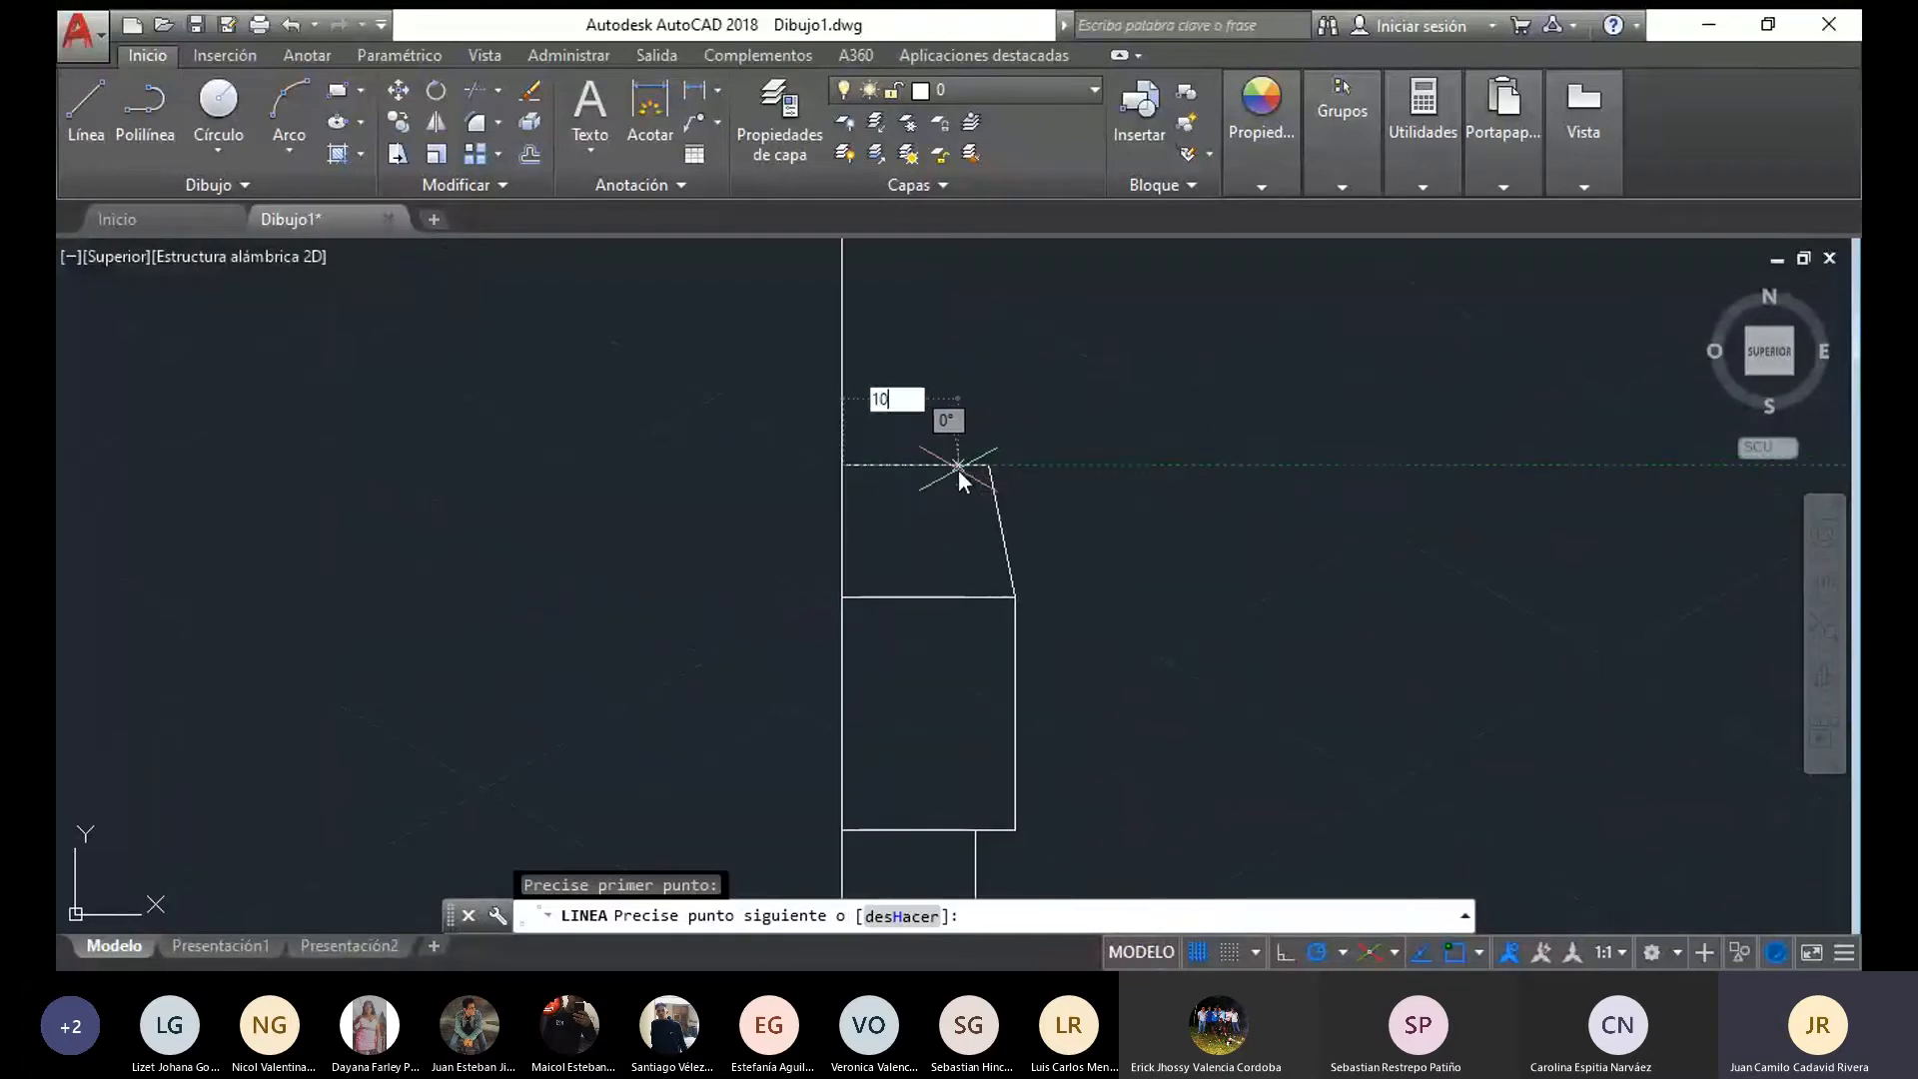
pyautogui.press('Return')
pyautogui.moveTo(972, 459); pyautogui.dragTo(957, 752, button='middle')
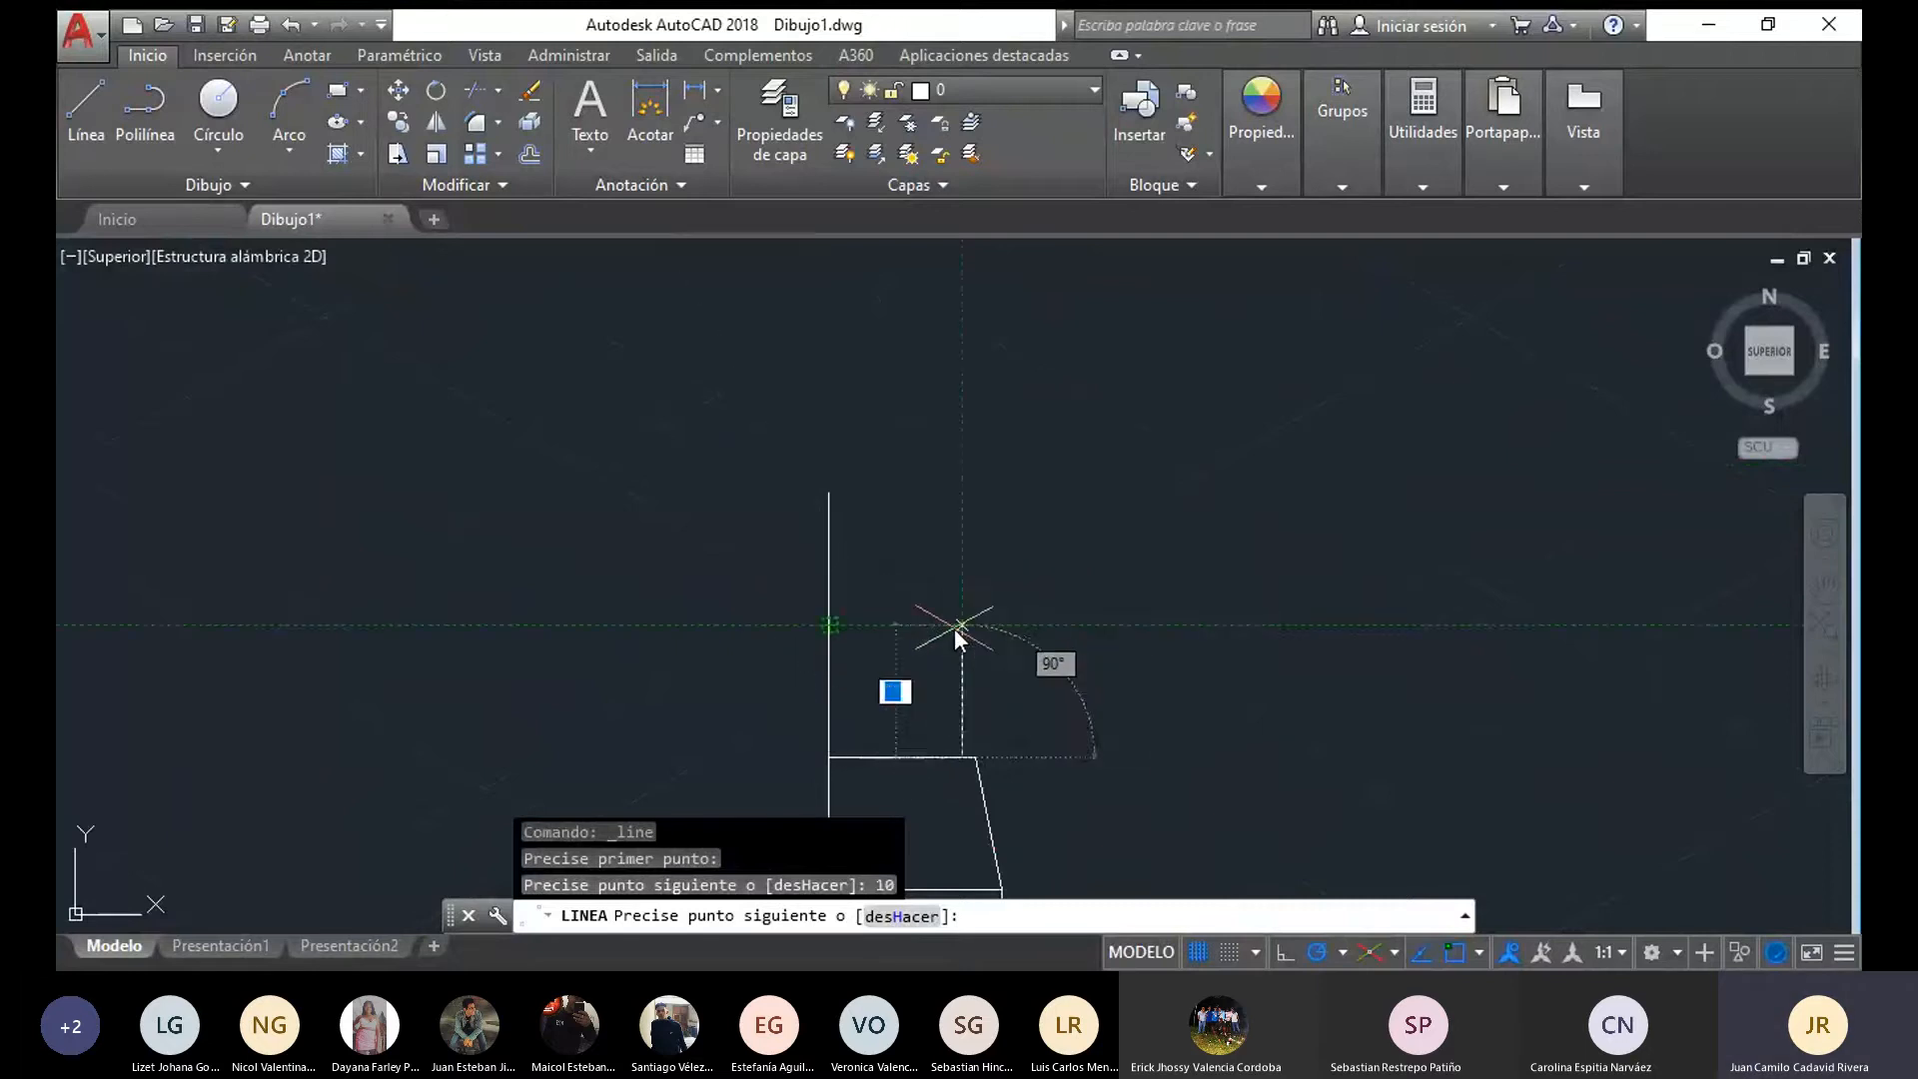
pyautogui.click(961, 626)
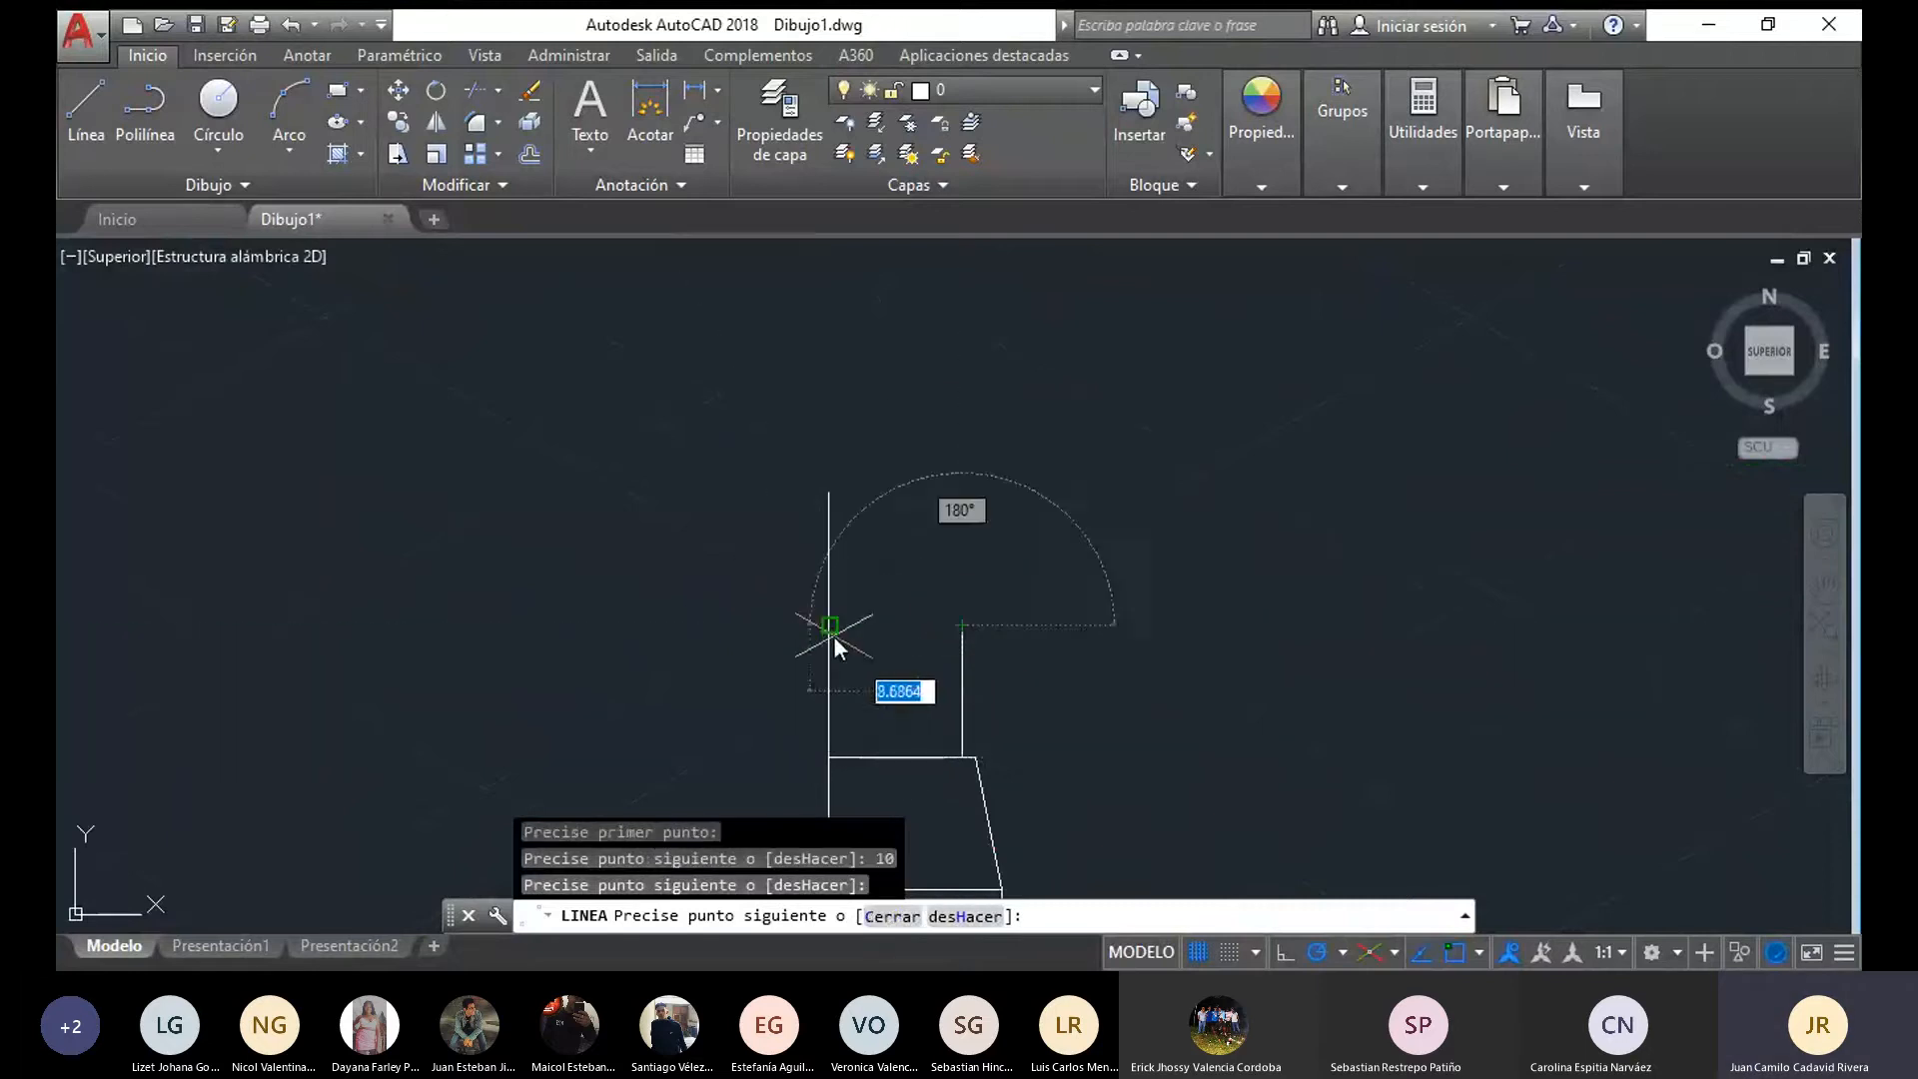
# Draw the pin's head from the neck's upper outer corner: 5 outward, up to the axis's top level and horizontally to the axis
pyautogui.click(84, 86)
pyautogui.click(955, 625)
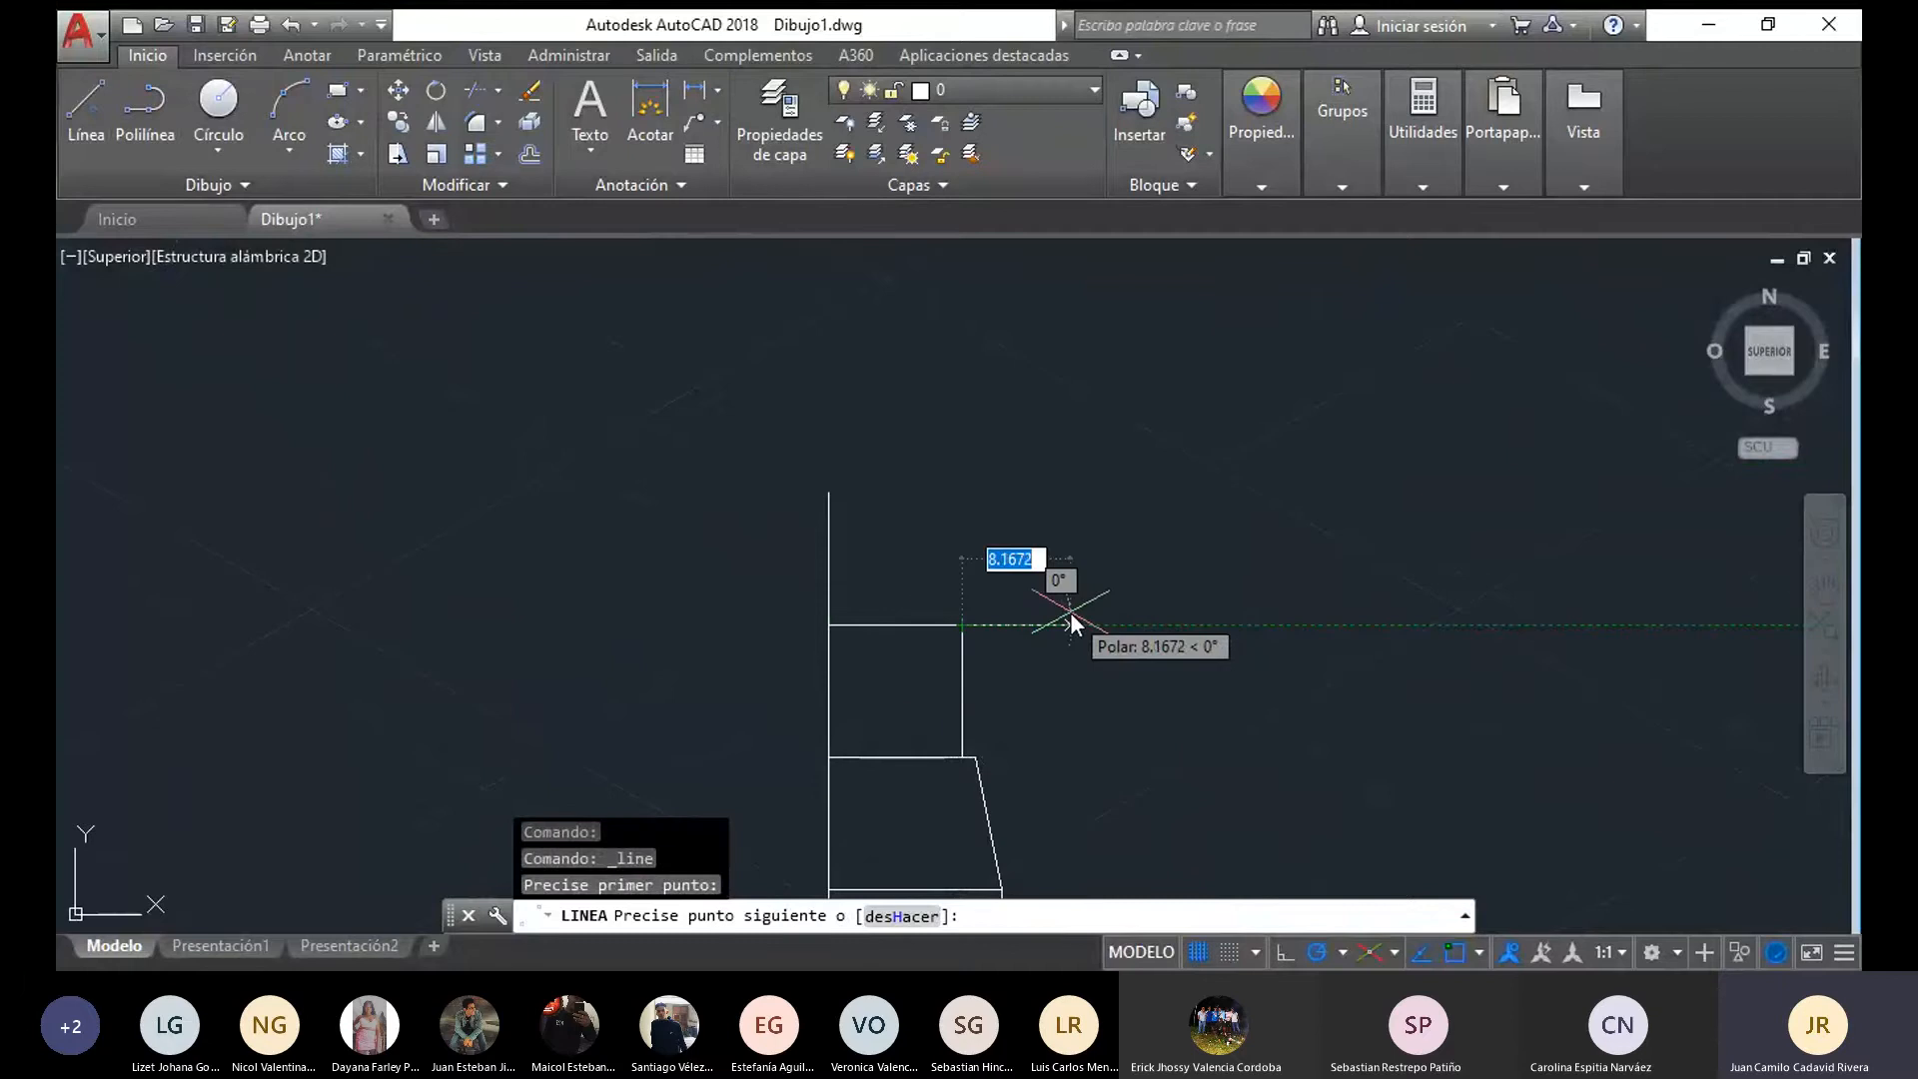
pyautogui.write('5')
pyautogui.press('Return')
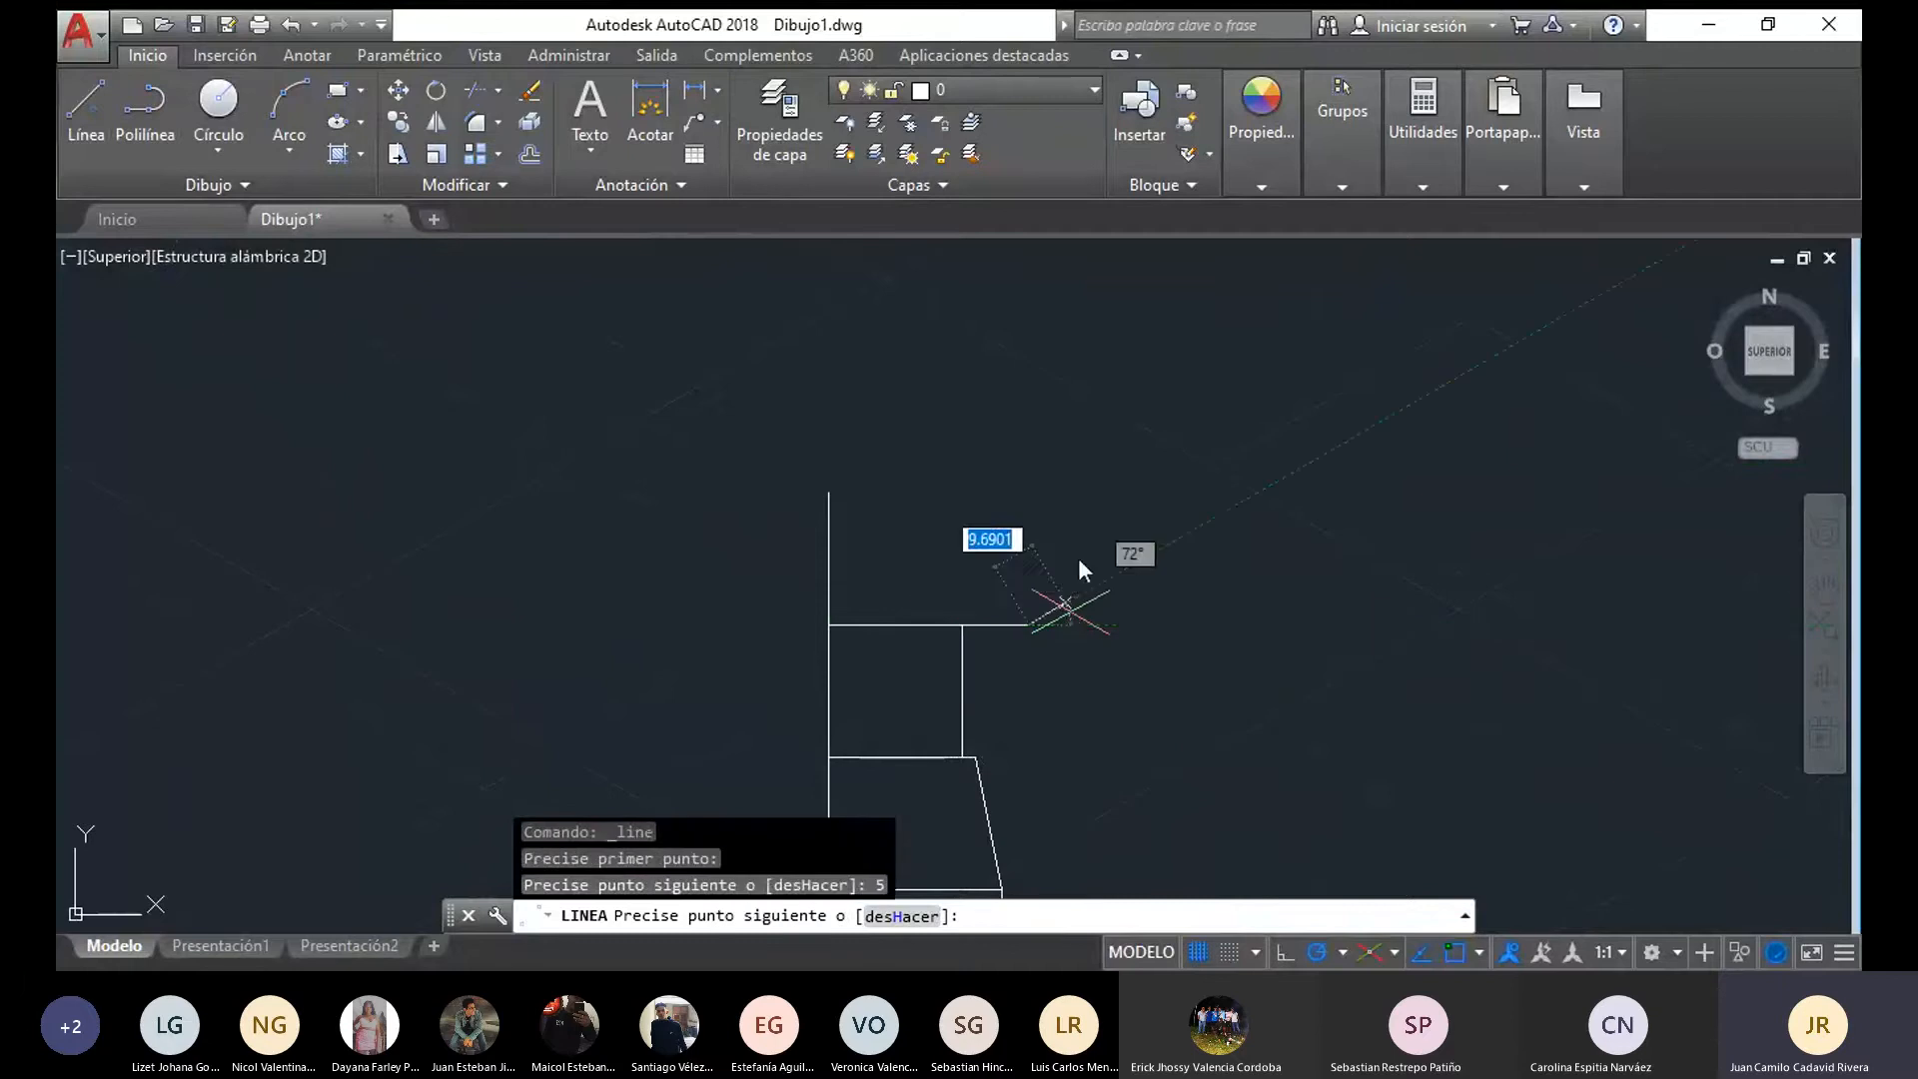
pyautogui.click(1029, 501)
pyautogui.click(828, 493)
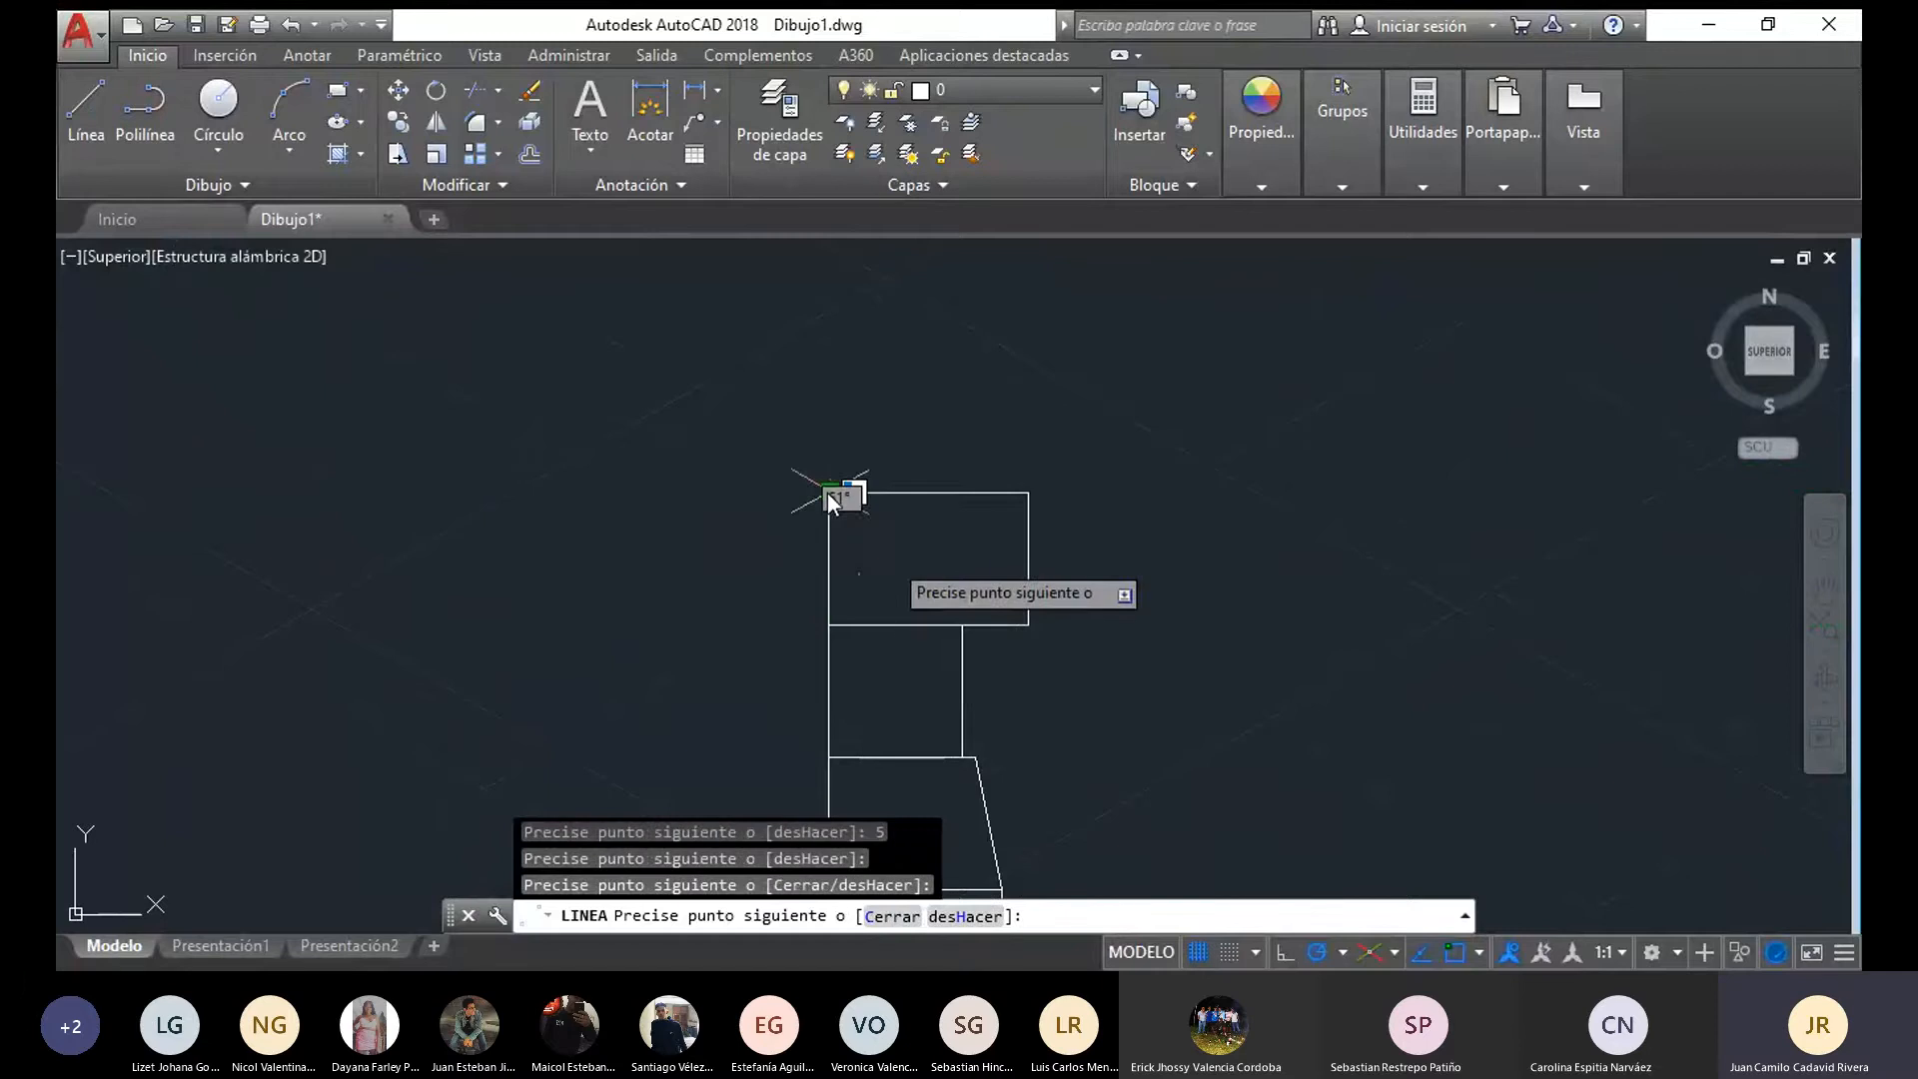
pyautogui.scroll(-6, 1017, 680)
pyautogui.moveTo(1172, 734)
pyautogui.mouseDown(button='middle')
pyautogui.moveTo(992, 541)
pyautogui.moveTo(823, 548)
pyautogui.mouseUp(button='middle')
pyautogui.press('Escape')
# Mirror the pin's half profile about its vertical axis, keeping the original objects
pyautogui.scroll(2, 893, 592)
pyautogui.scroll(-2, 906, 568)
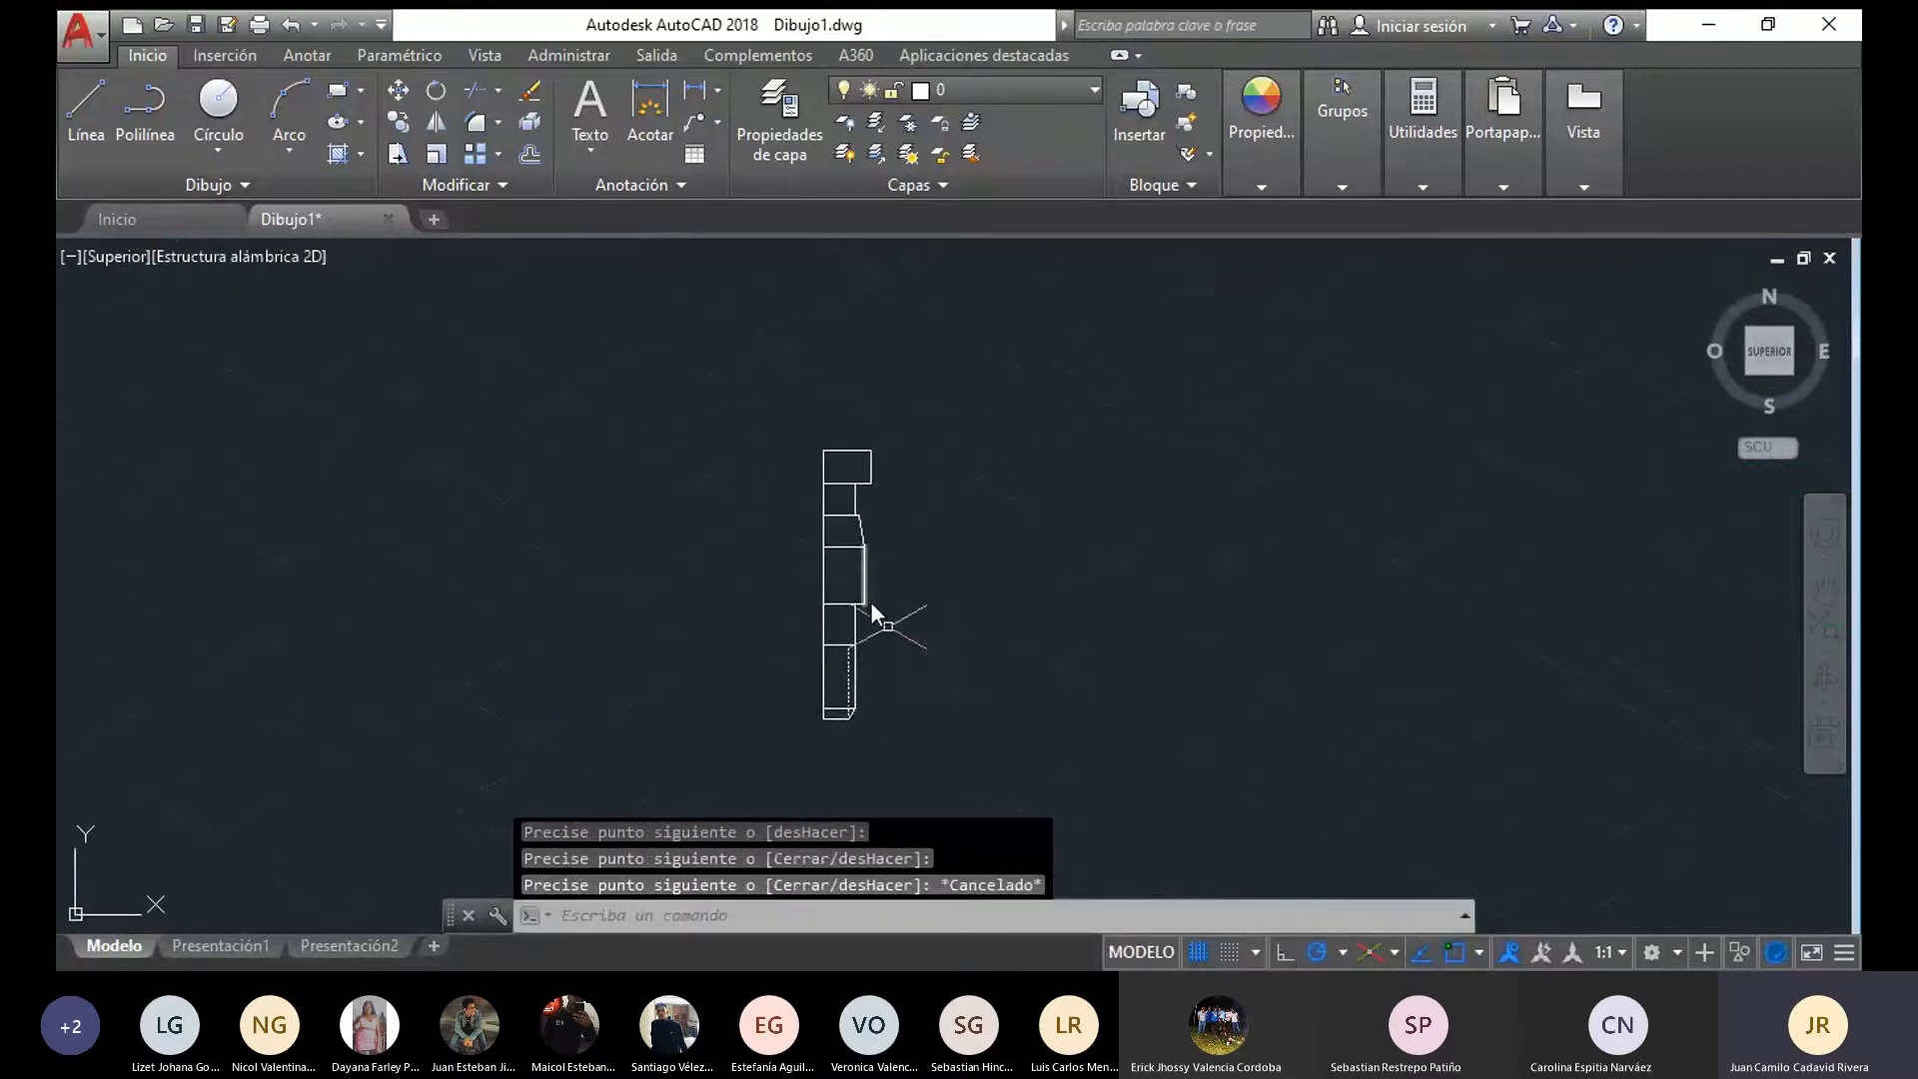
pyautogui.moveTo(917, 762)
pyautogui.mouseDown()
pyautogui.moveTo(830, 724)
pyautogui.moveTo(873, 398)
pyautogui.mouseUp()
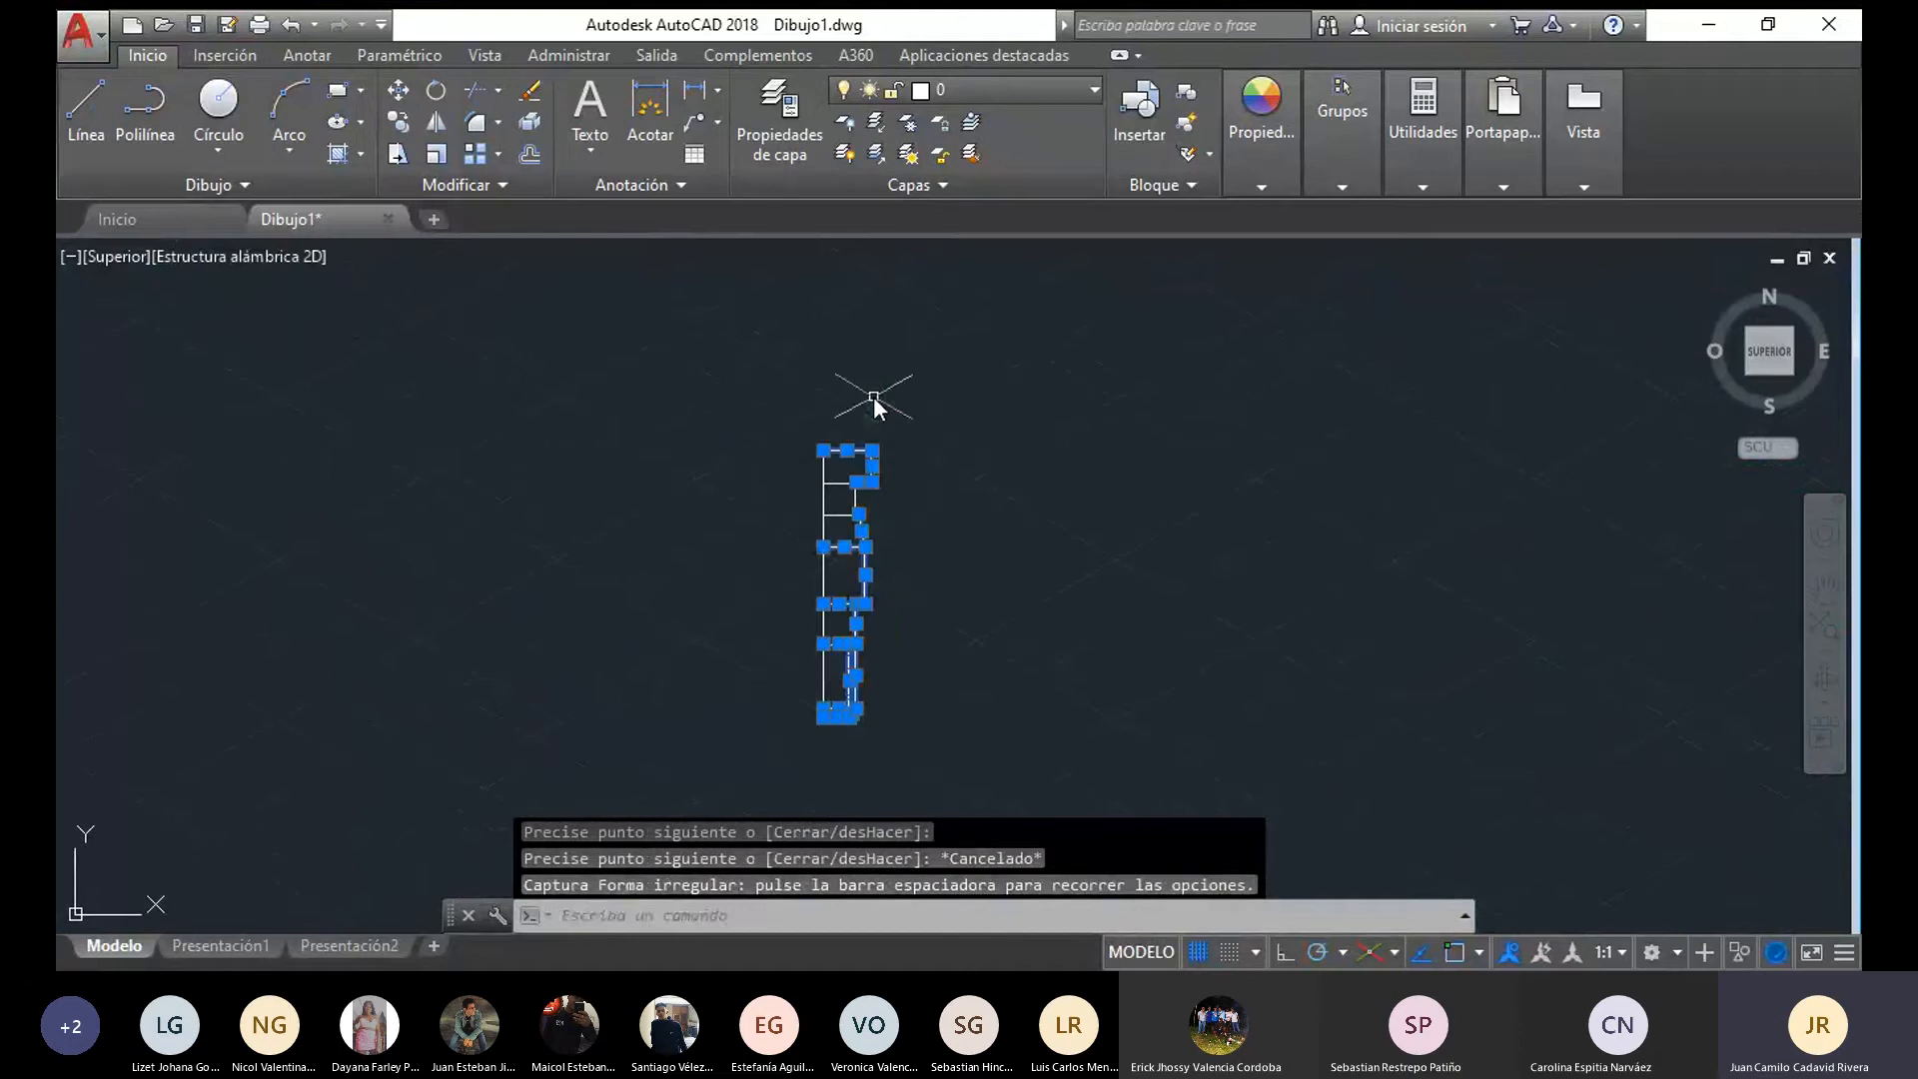
pyautogui.moveTo(997, 603)
pyautogui.mouseDown()
pyautogui.moveTo(835, 506)
pyautogui.moveTo(649, 544)
pyautogui.mouseUp()
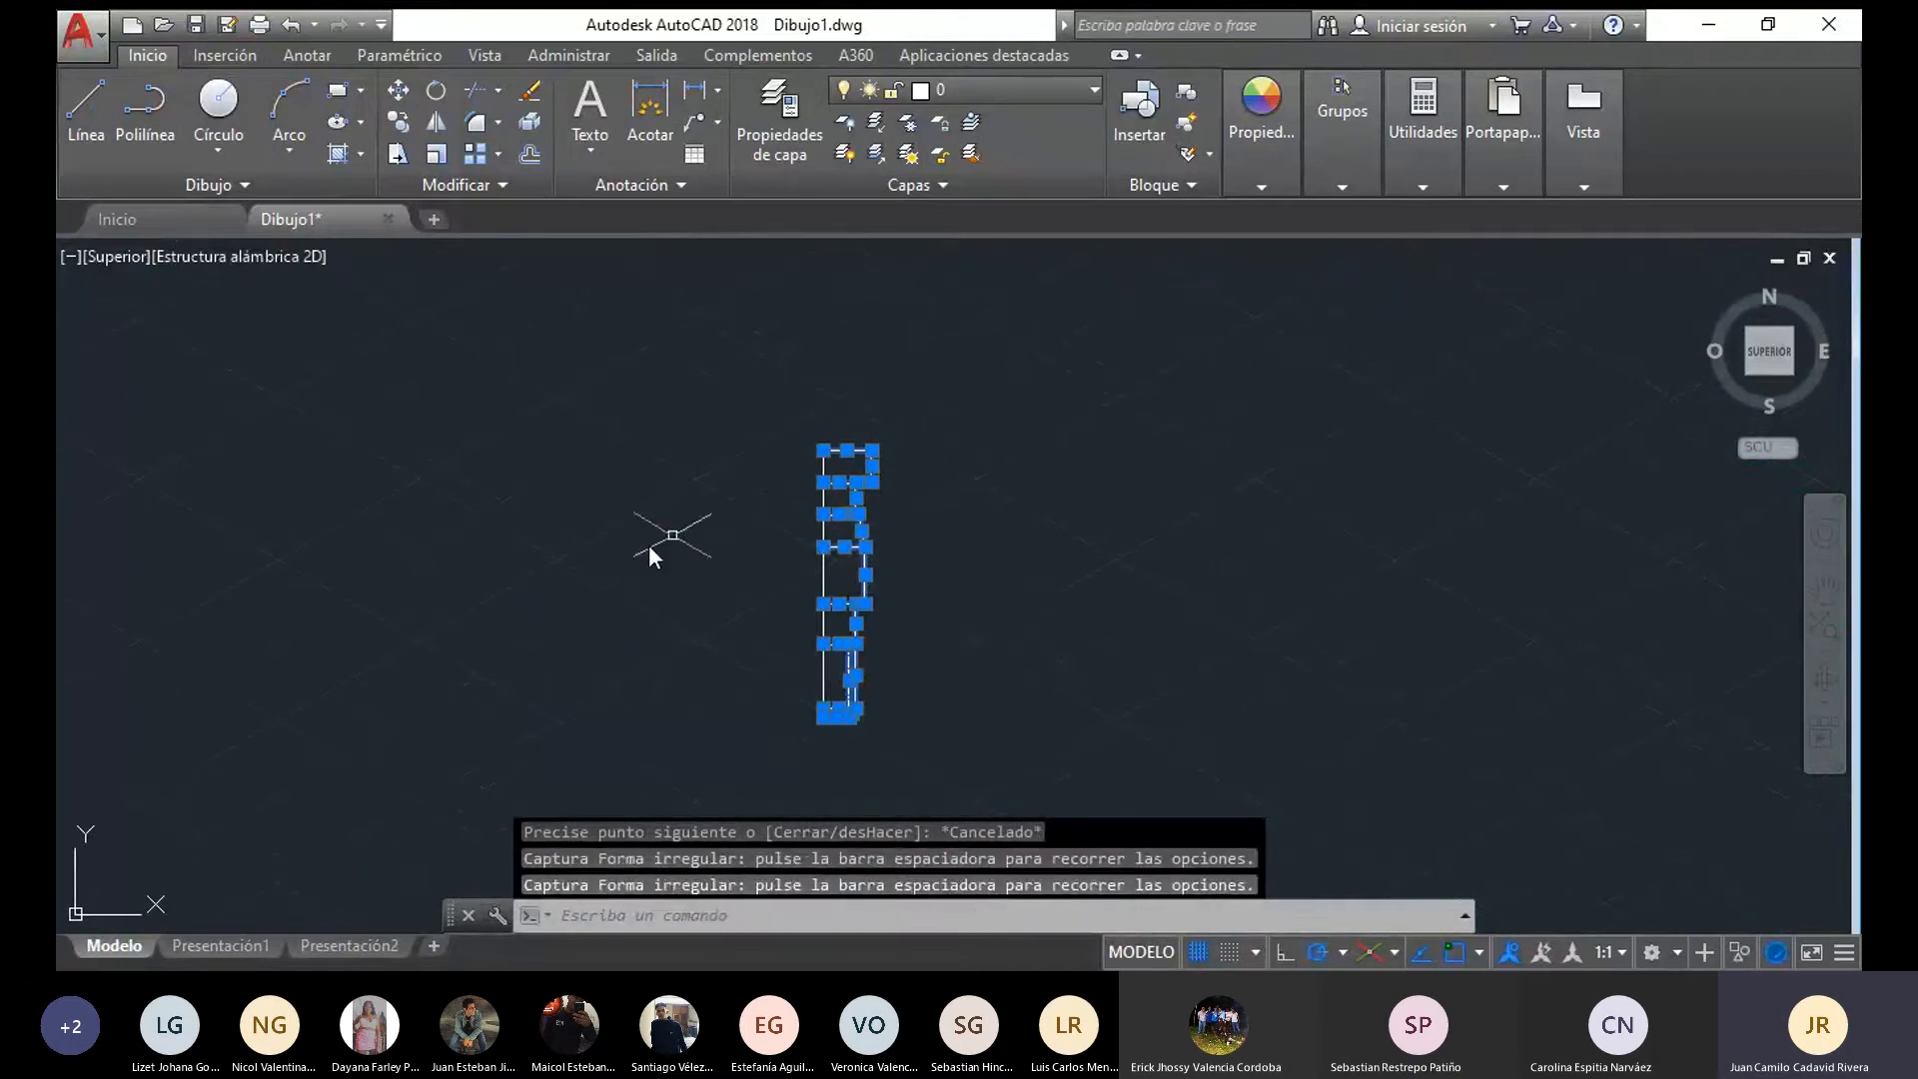
pyautogui.click(438, 120)
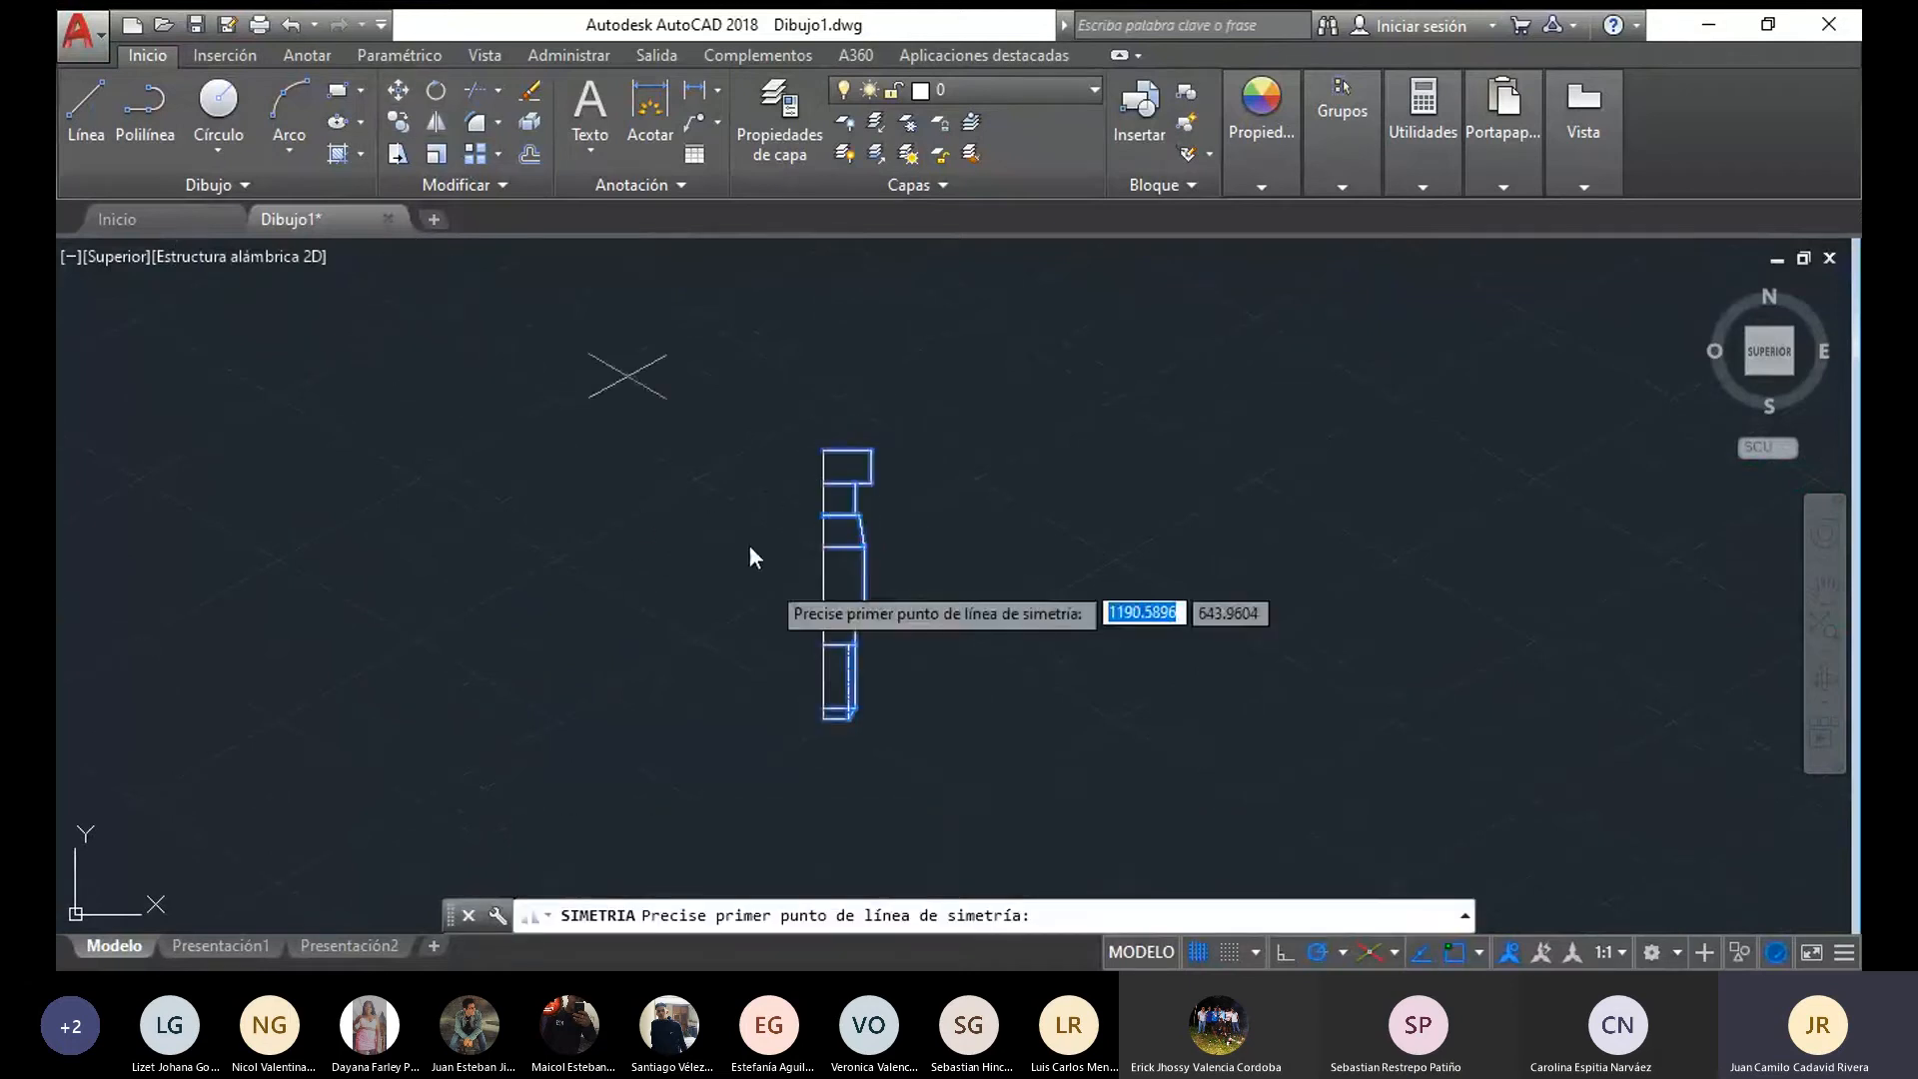
pyautogui.scroll(2, 751, 560)
pyautogui.click(851, 799)
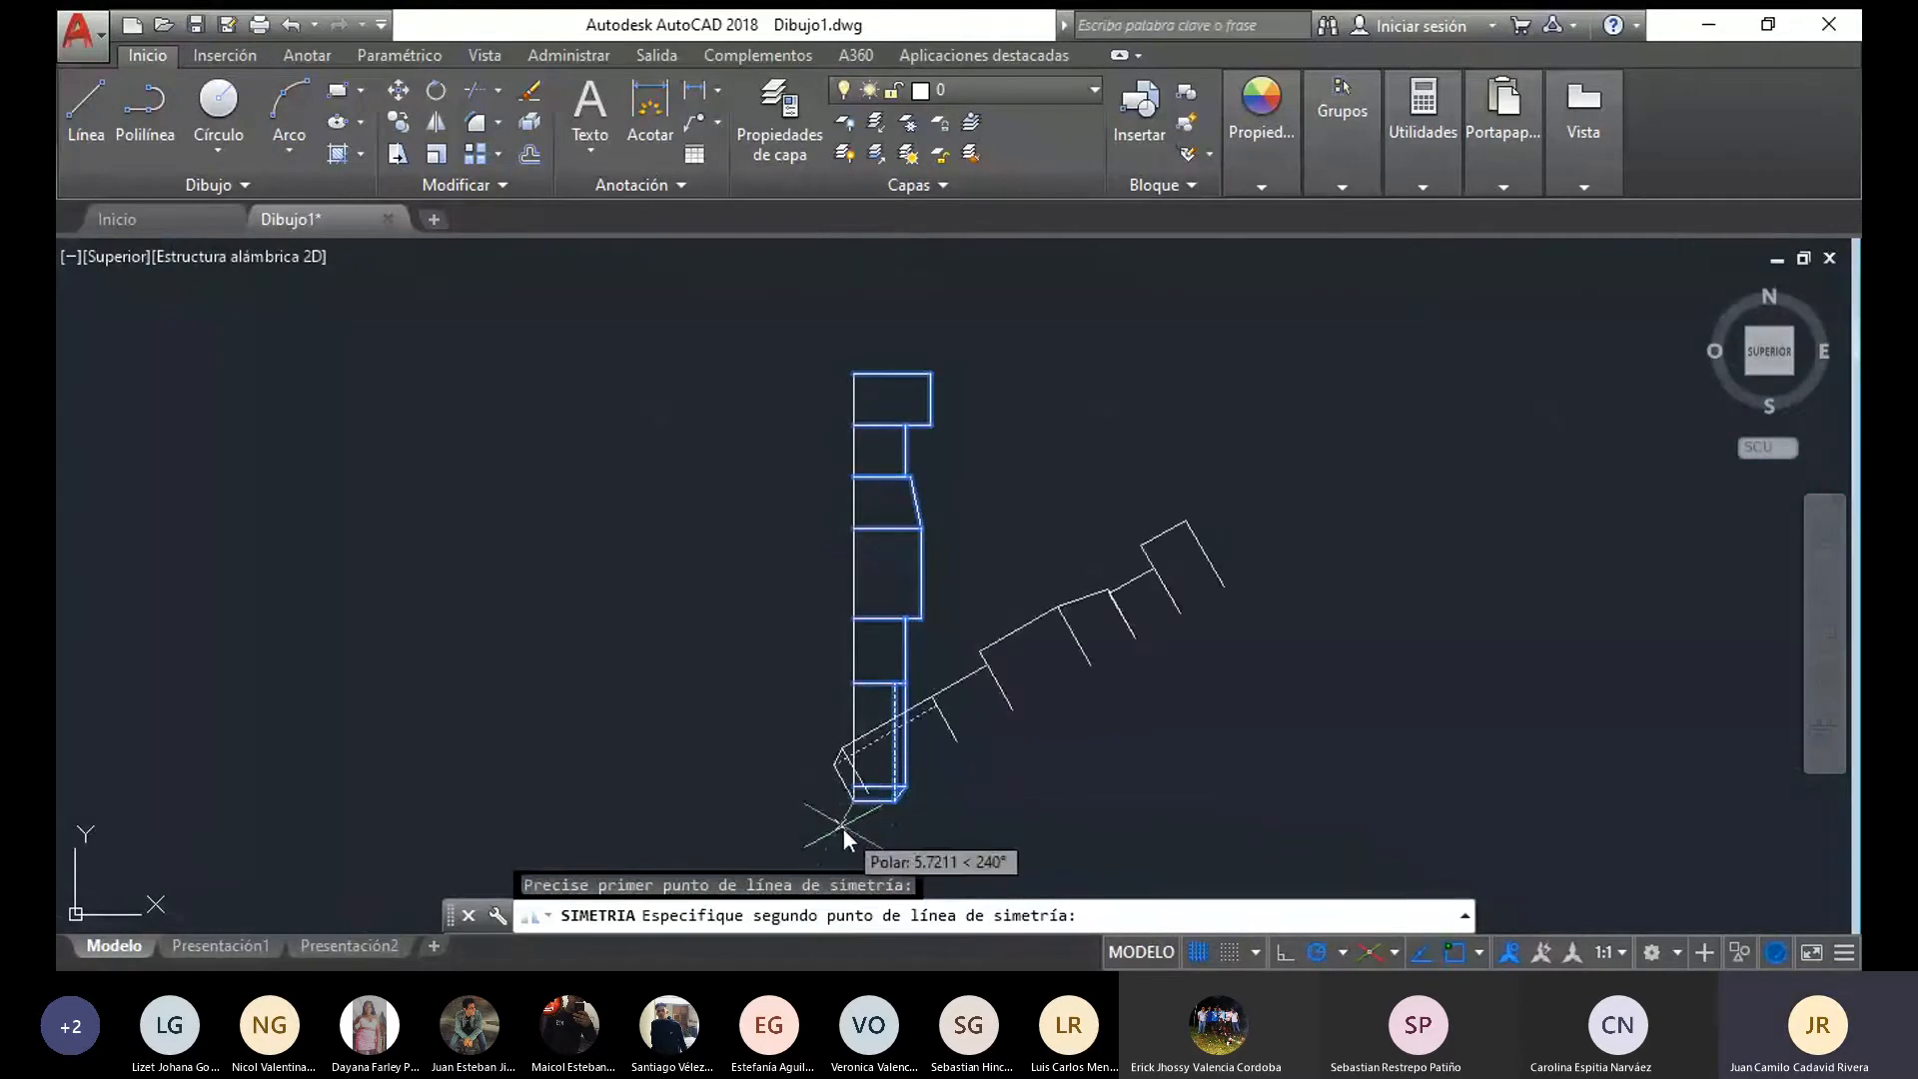
pyautogui.click(855, 835)
pyautogui.write('N')
pyautogui.press('Return')
# Erase the vertical axis line segments running through the centre of the mirrored pin
pyautogui.click(855, 734)
pyautogui.press('Delete')
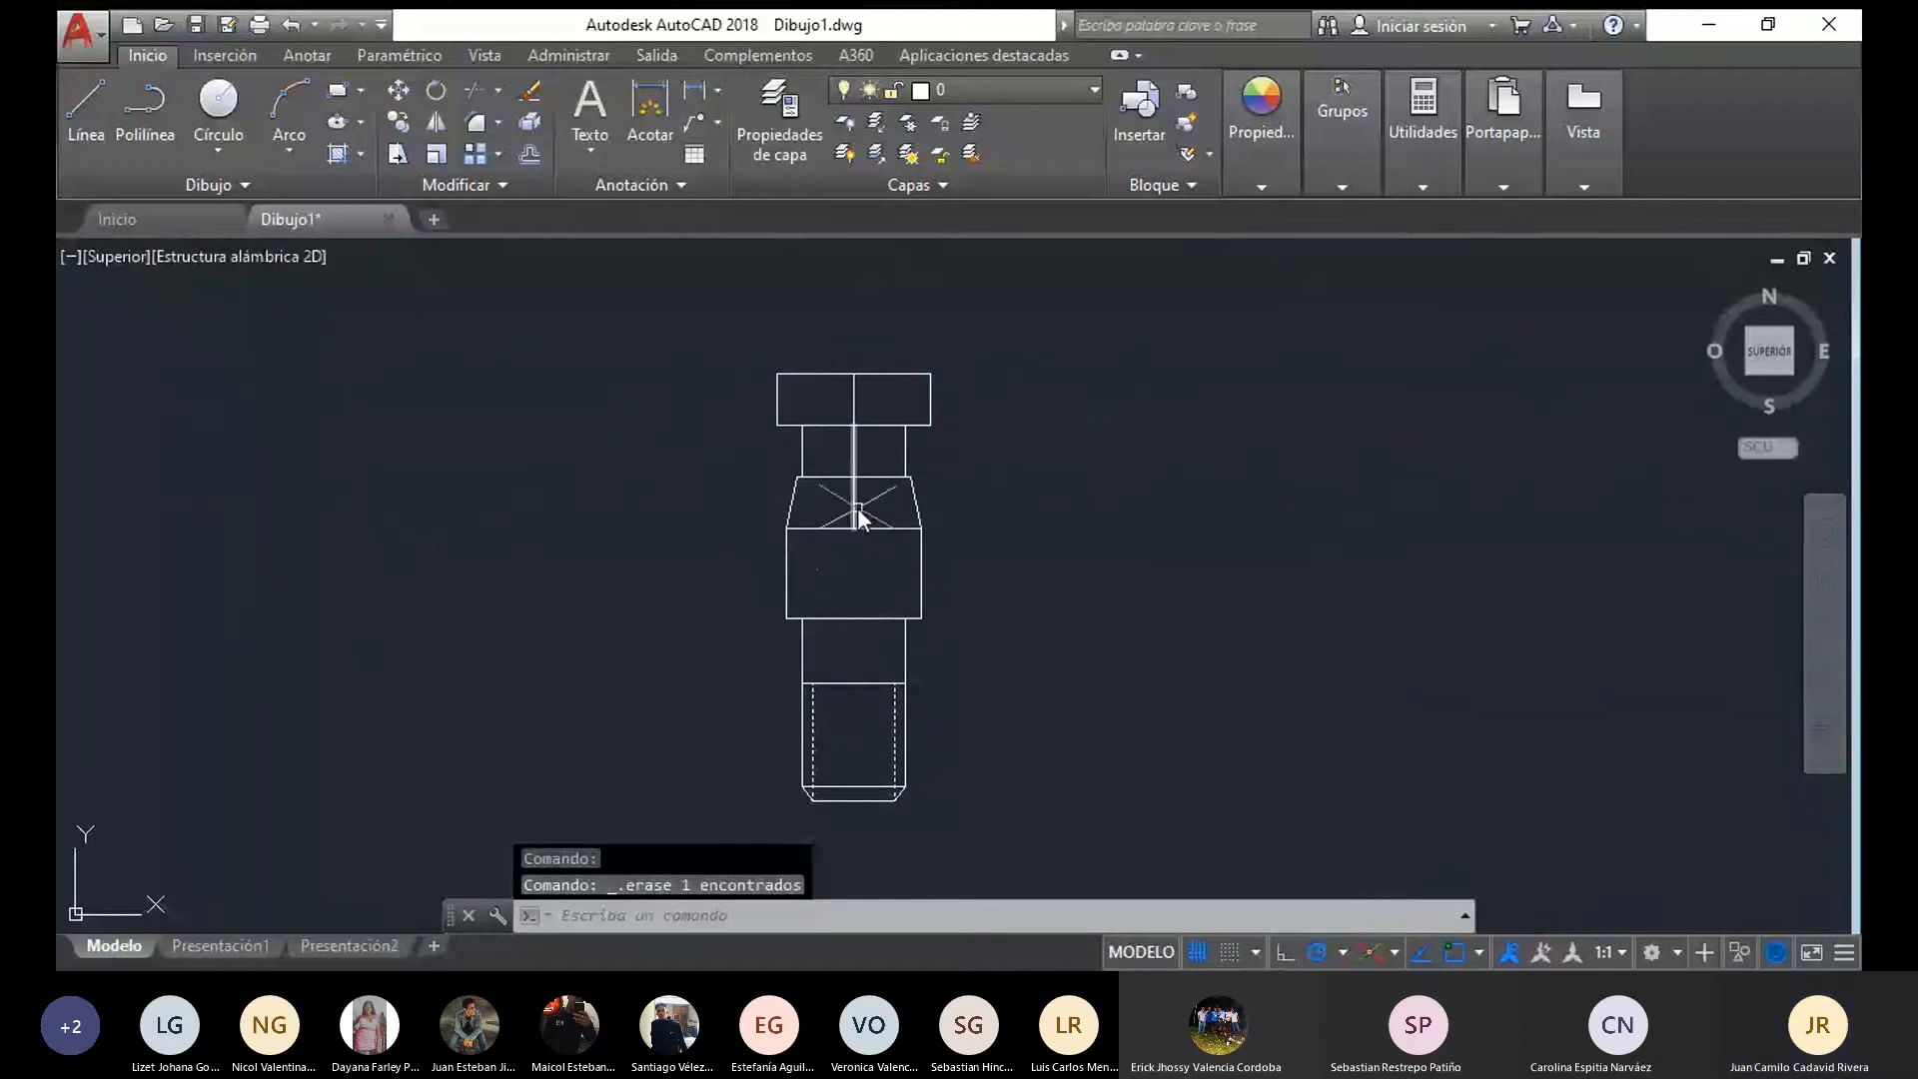
pyautogui.click(856, 405)
pyautogui.press('Delete')
pyautogui.scroll(-9, 926, 489)
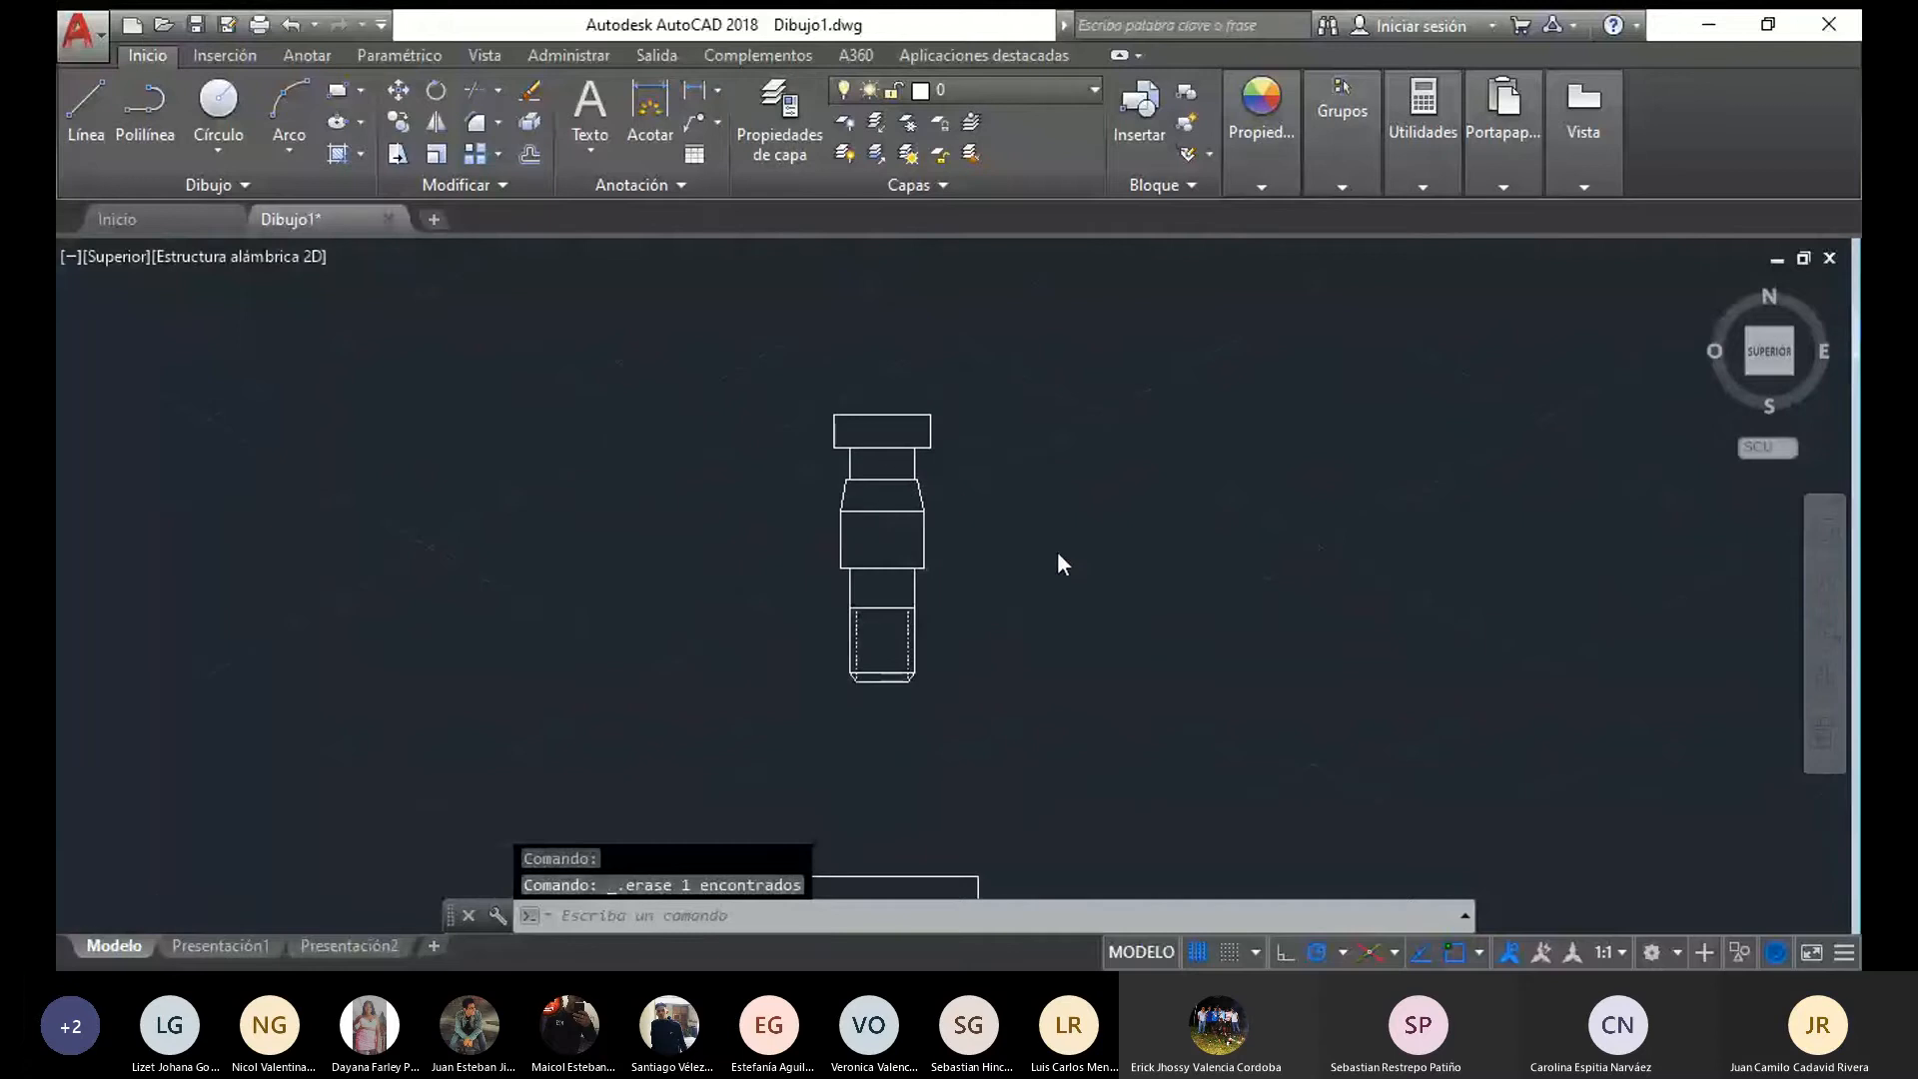
pyautogui.scroll(3, 770, 506)
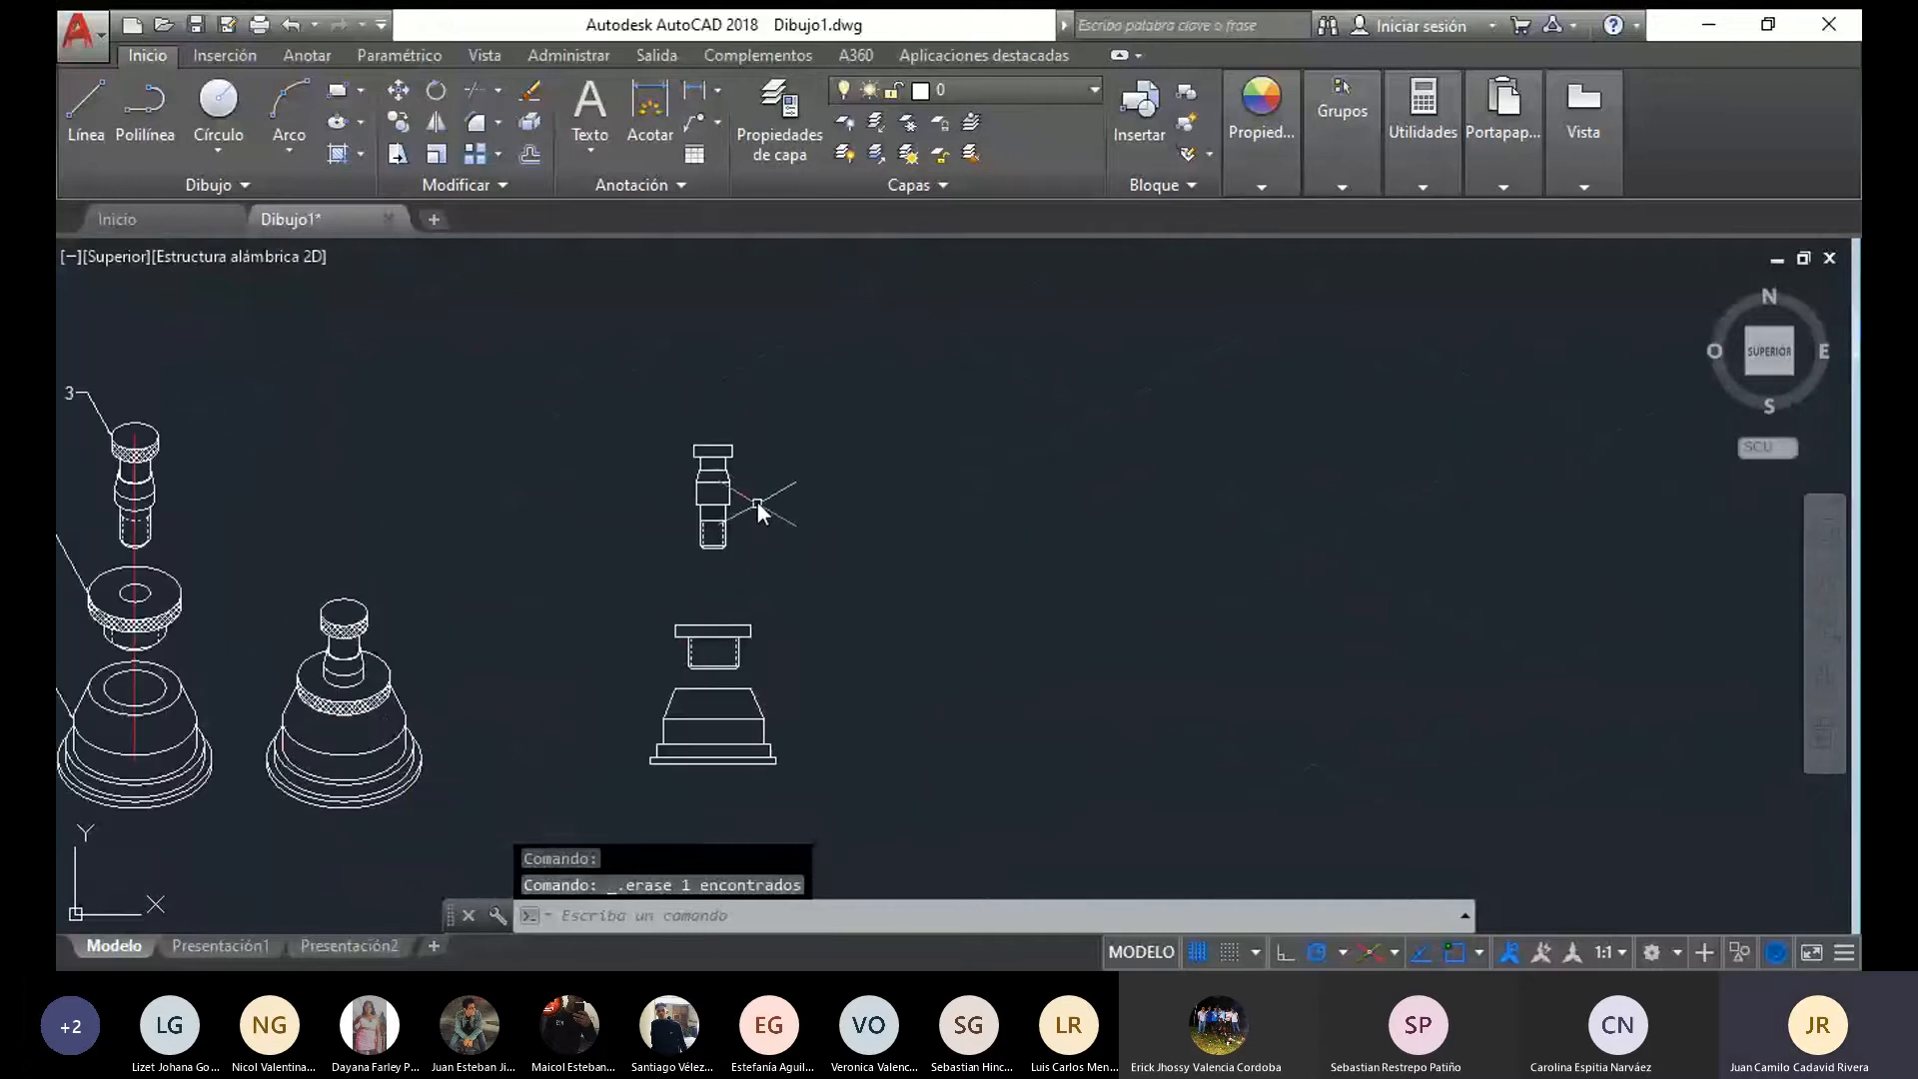
# Move the pin's front view straight down along the axis to about 8 above the flange's top edge
pyautogui.scroll(4, 760, 510)
pyautogui.click(796, 633)
pyautogui.click(663, 686)
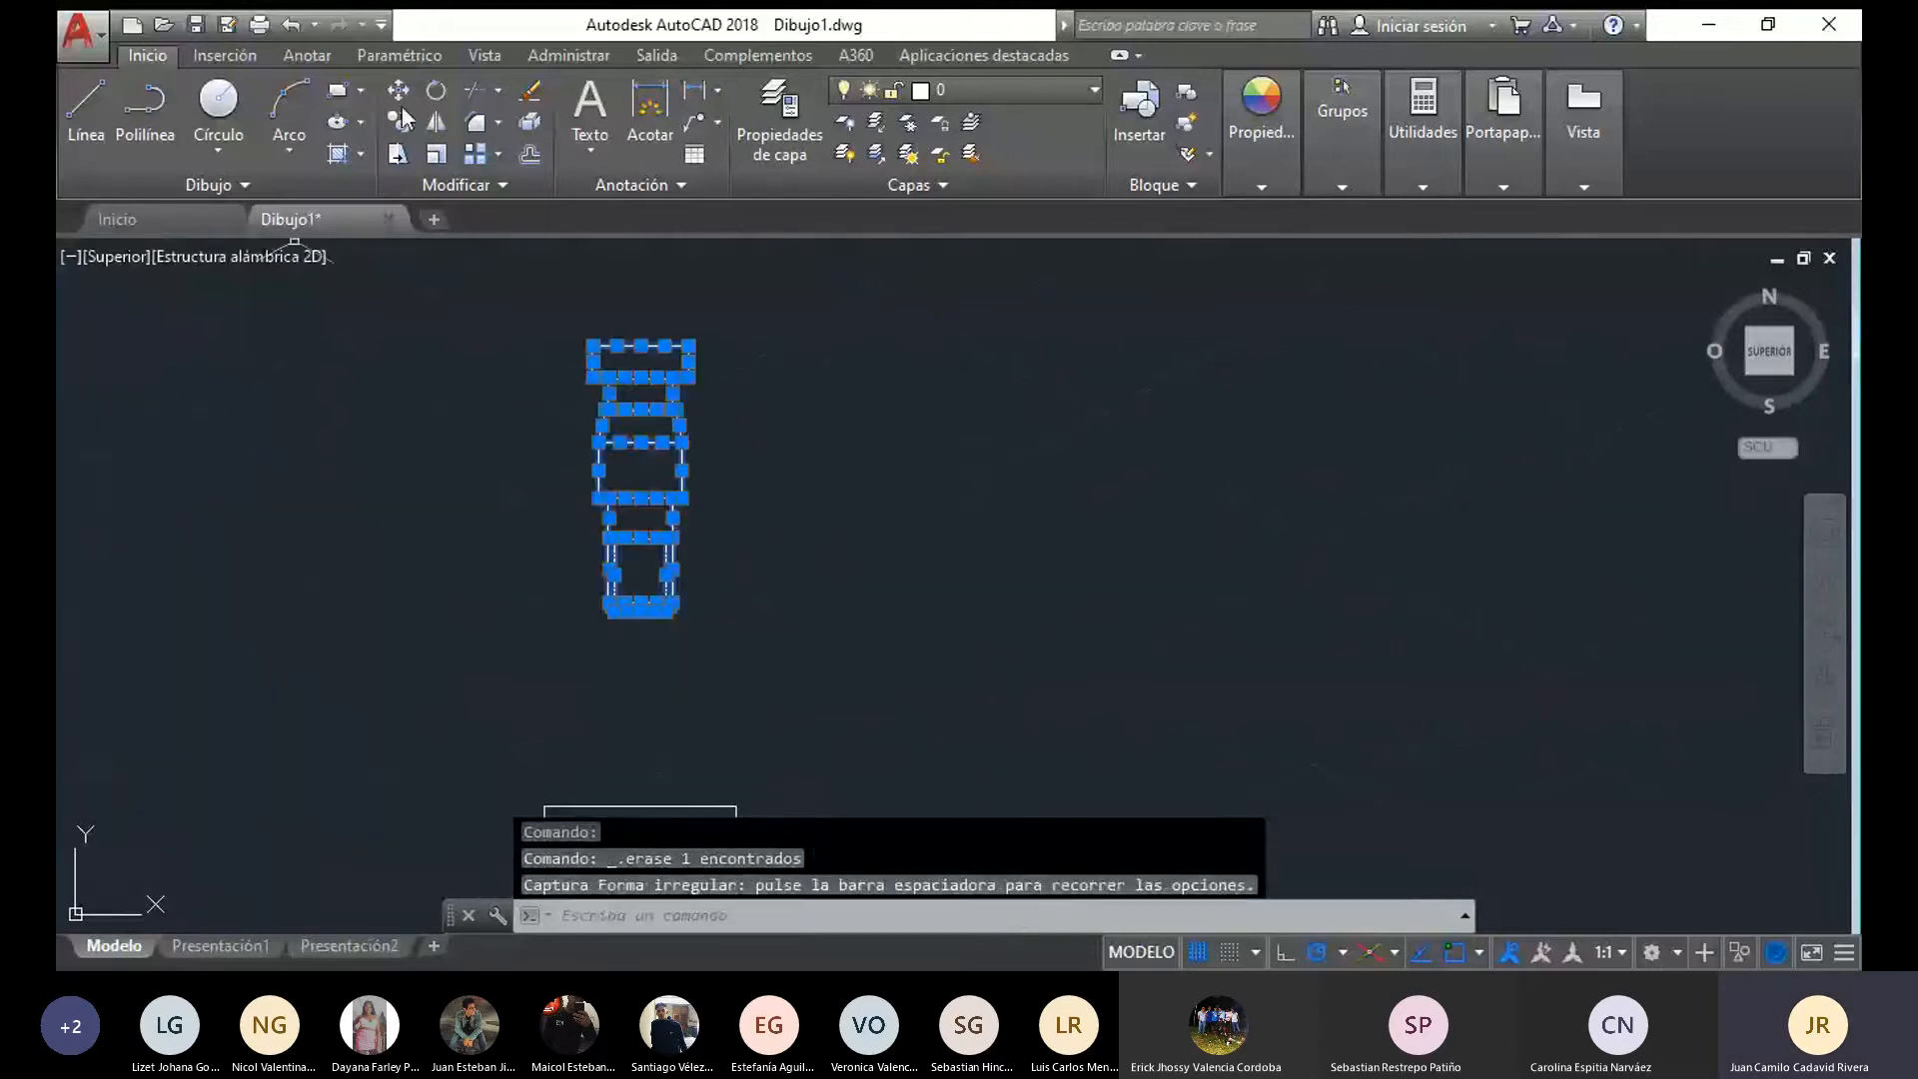
pyautogui.click(398, 90)
pyautogui.scroll(2, 612, 610)
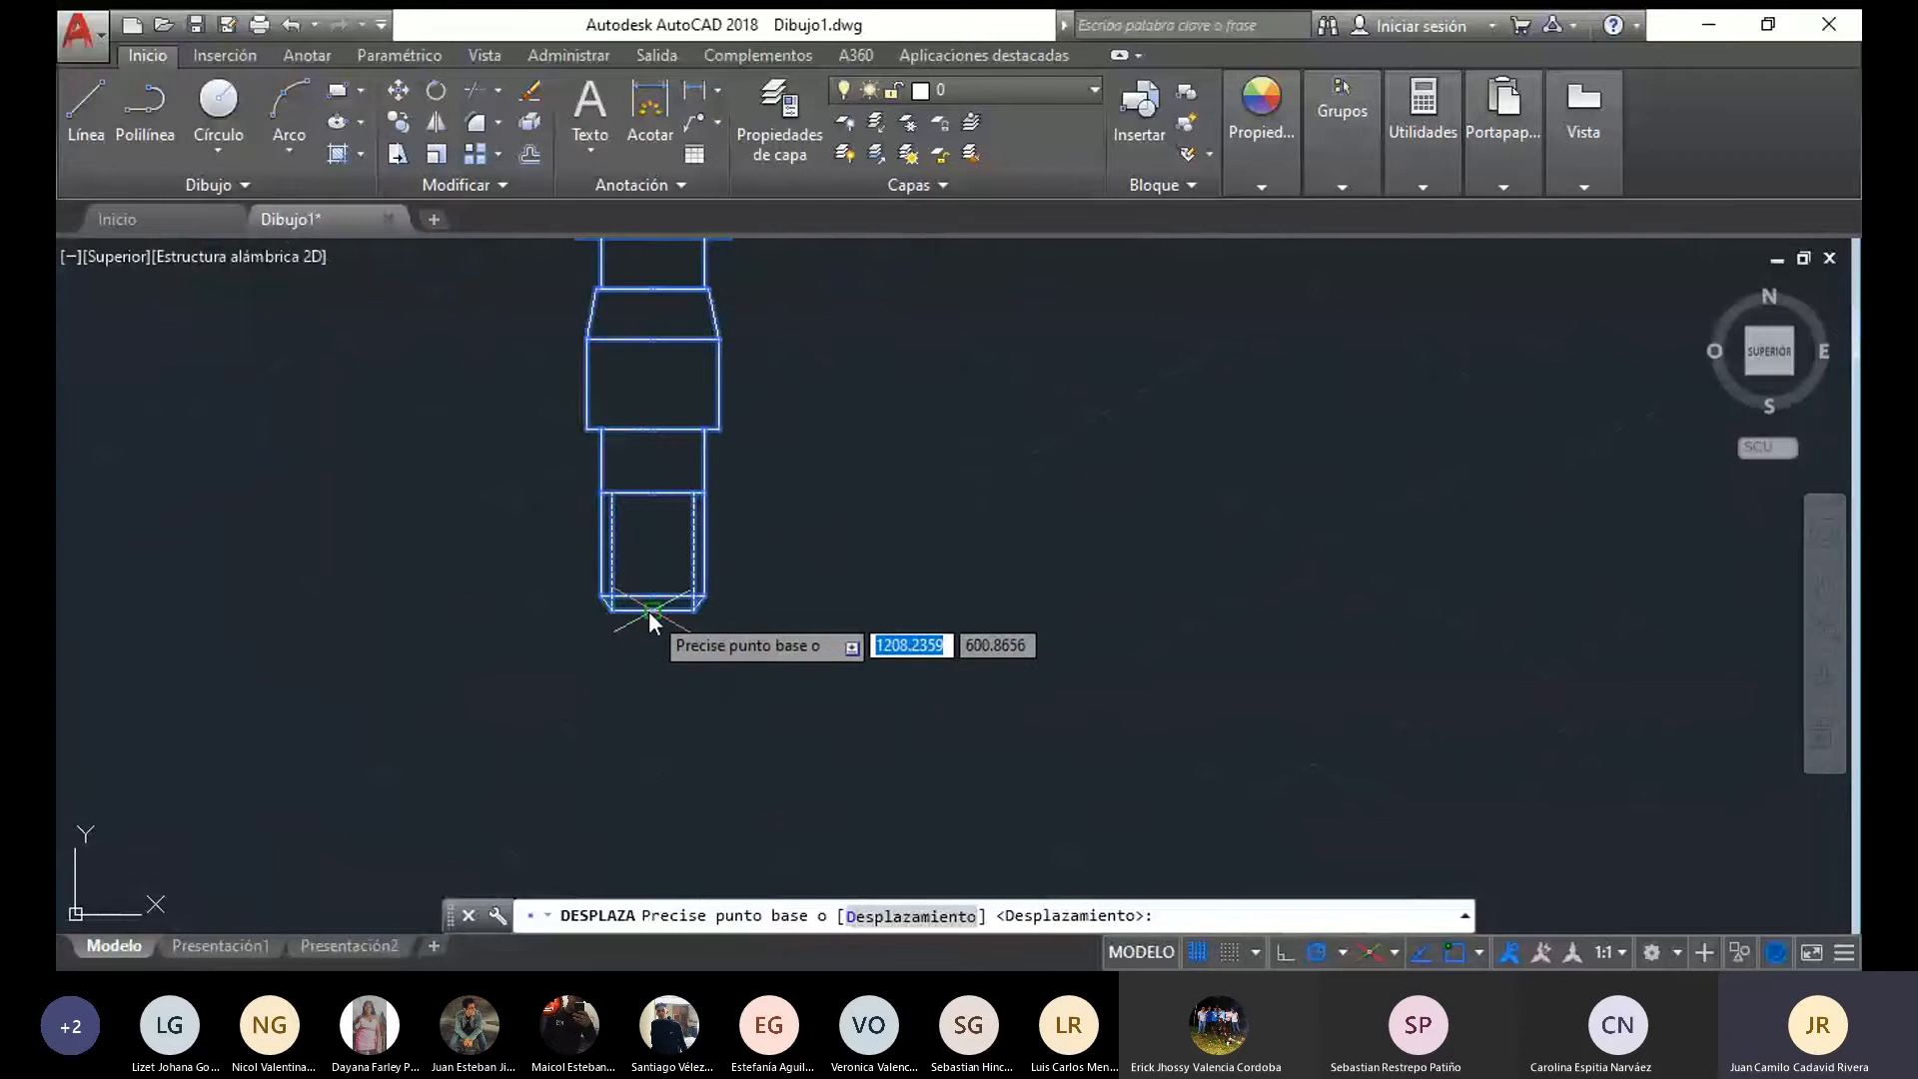
pyautogui.click(652, 612)
pyautogui.moveTo(661, 825); pyautogui.dragTo(677, 349, button='middle')
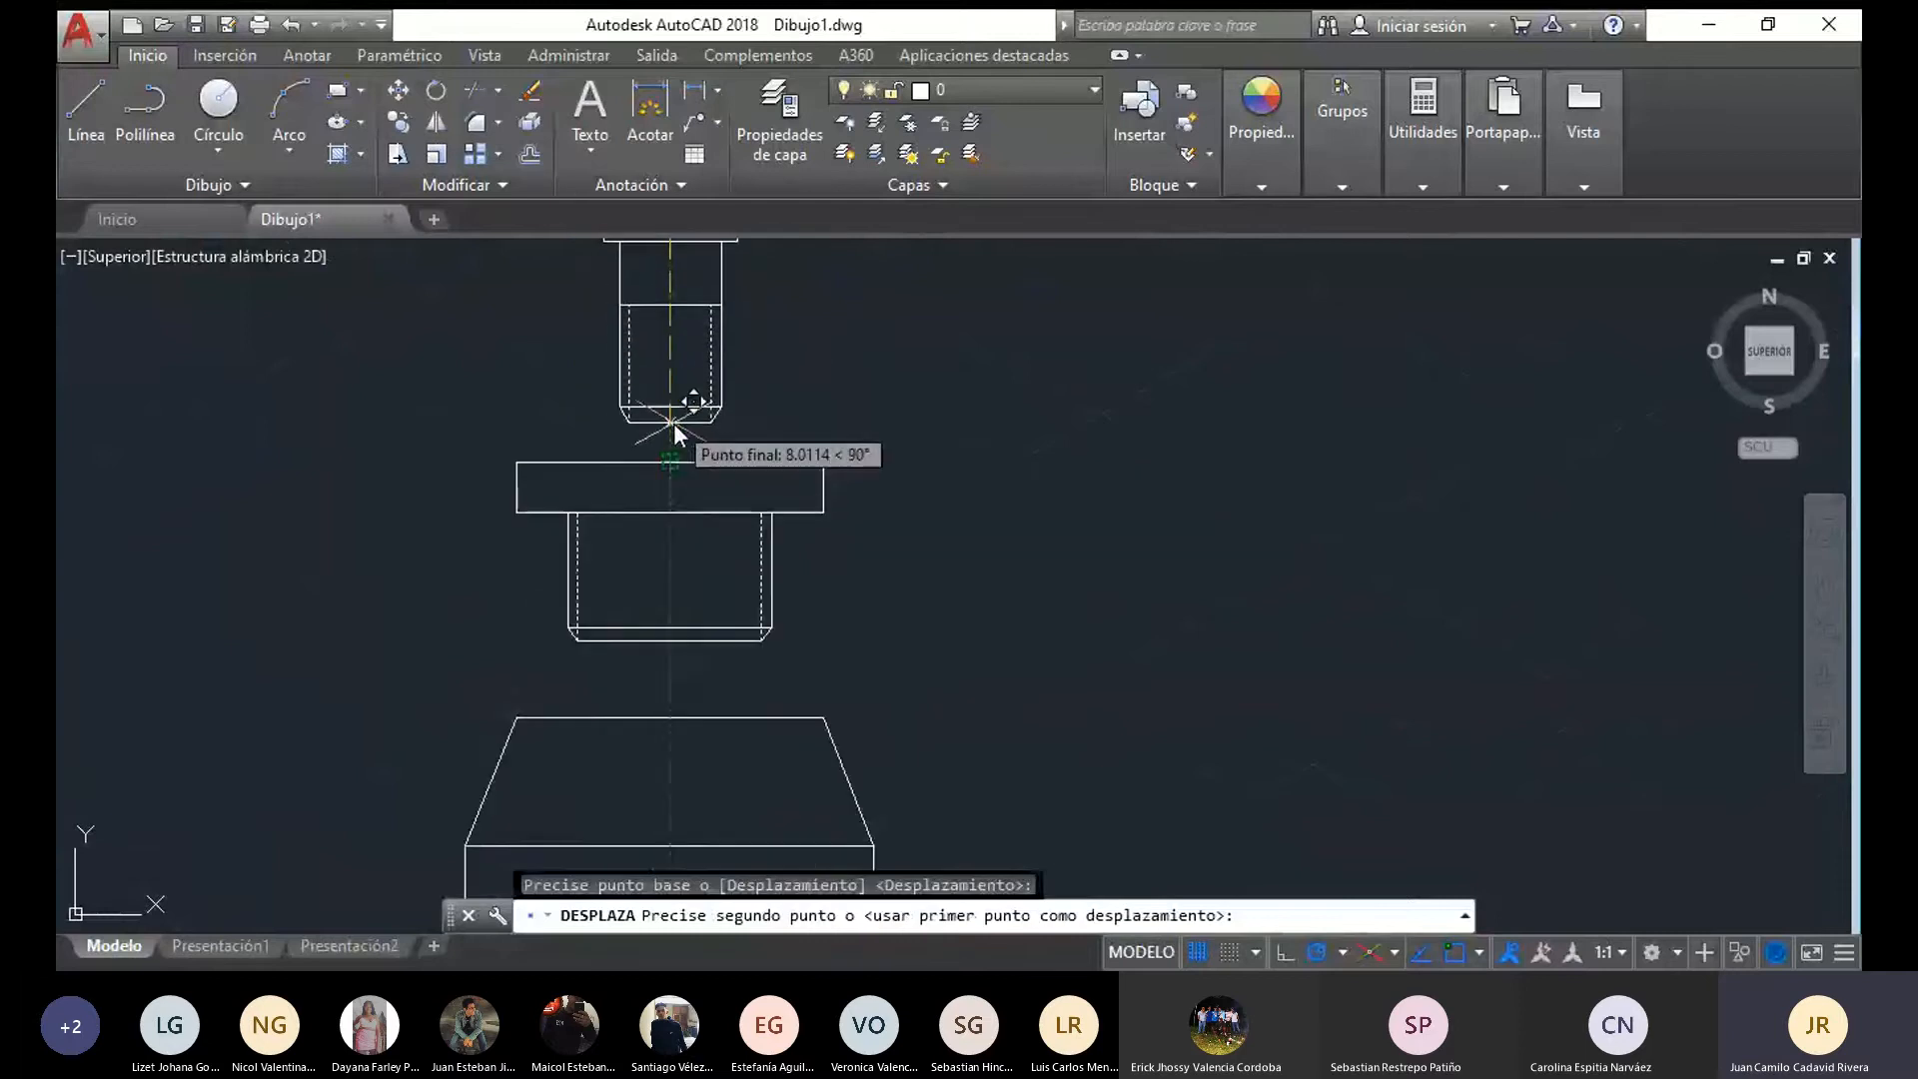
pyautogui.click(673, 418)
pyautogui.scroll(-4, 1137, 404)
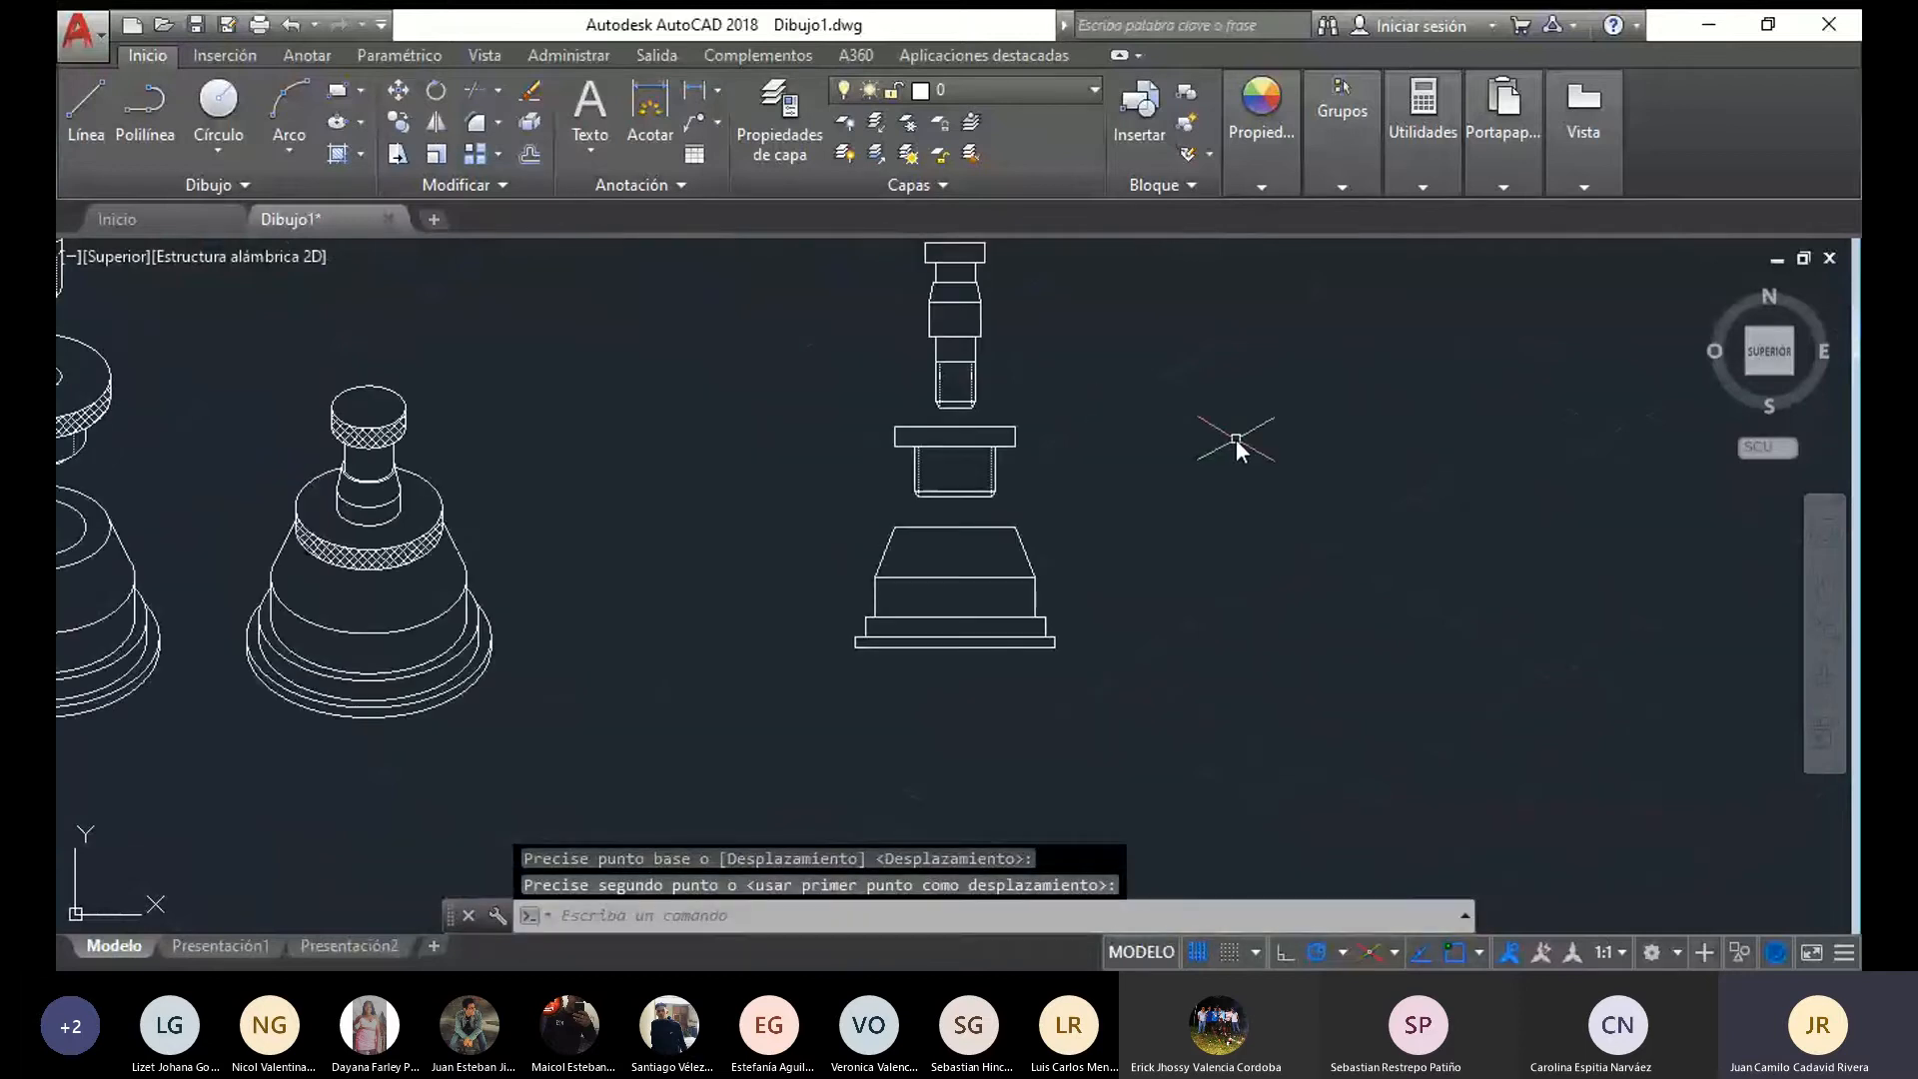
pyautogui.scroll(-3, 1079, 748)
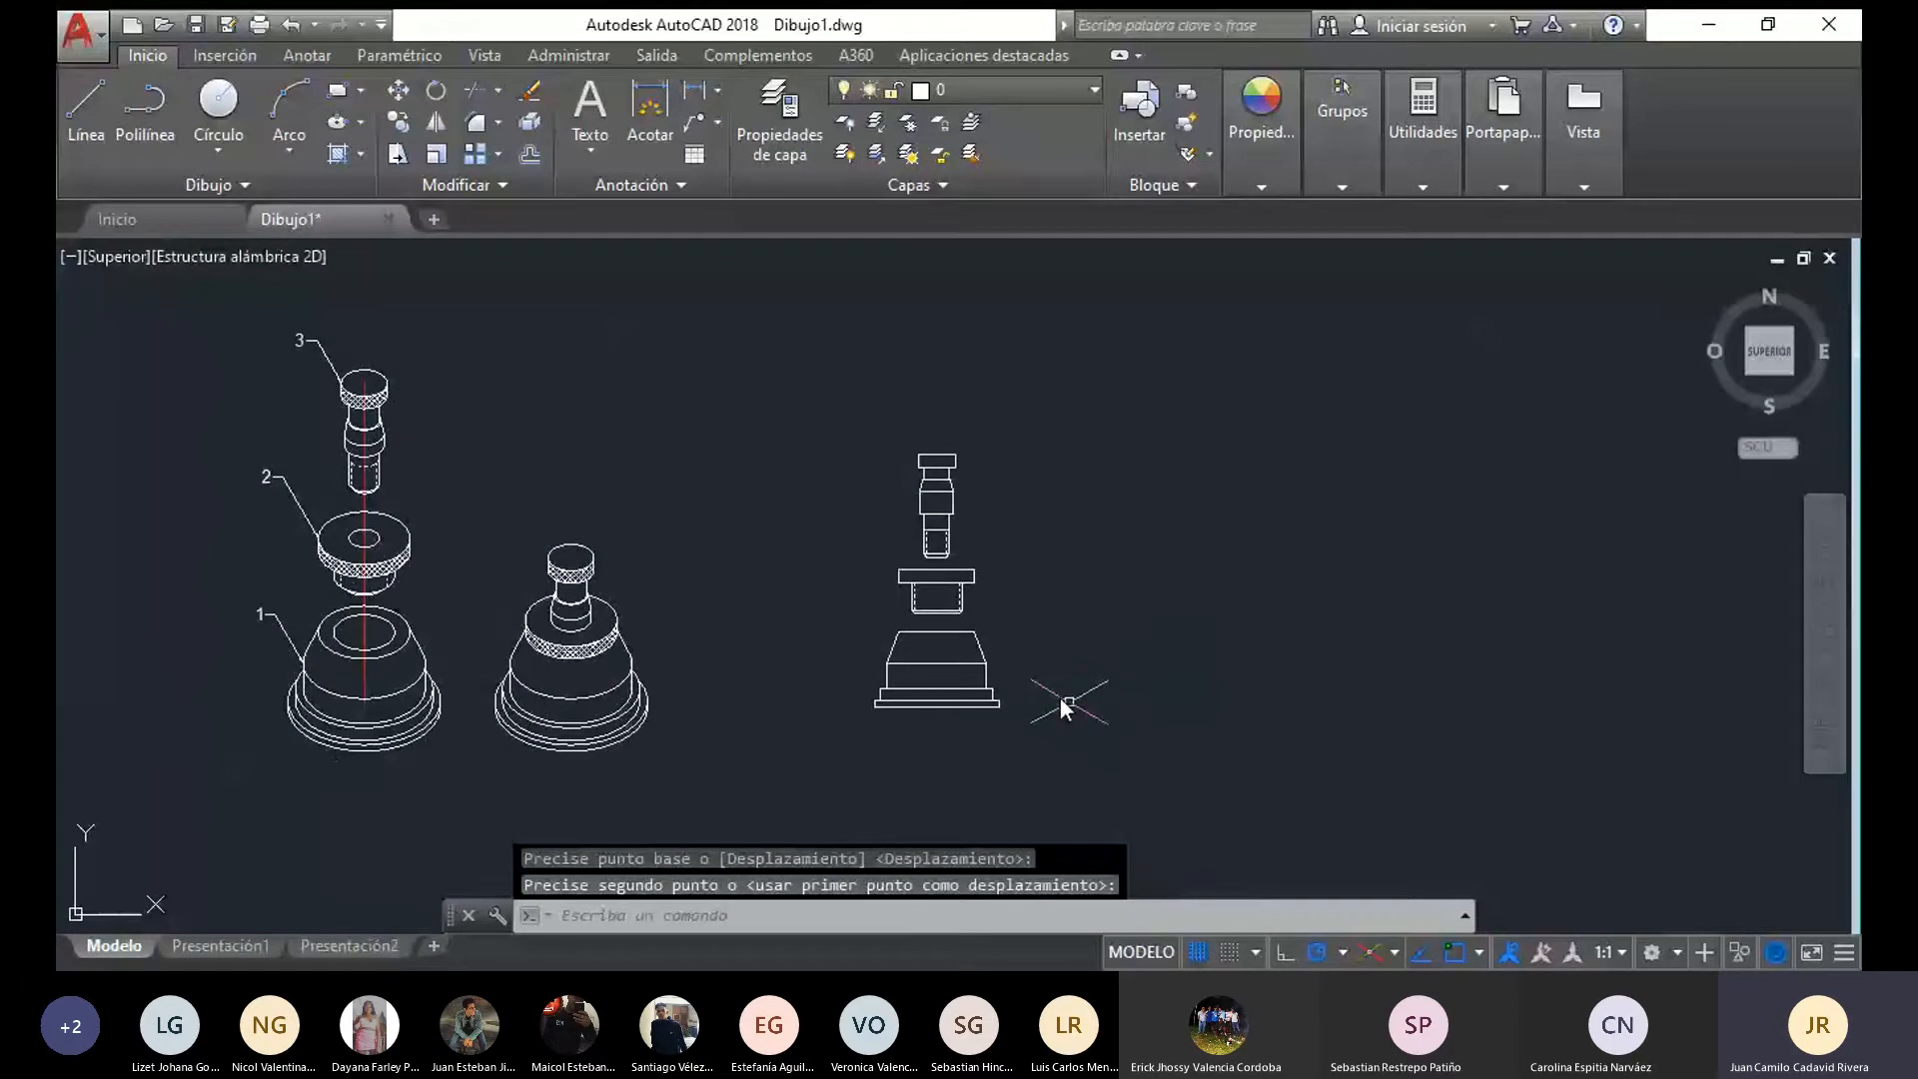
pyautogui.moveTo(425, 868); pyautogui.dragTo(368, 280)
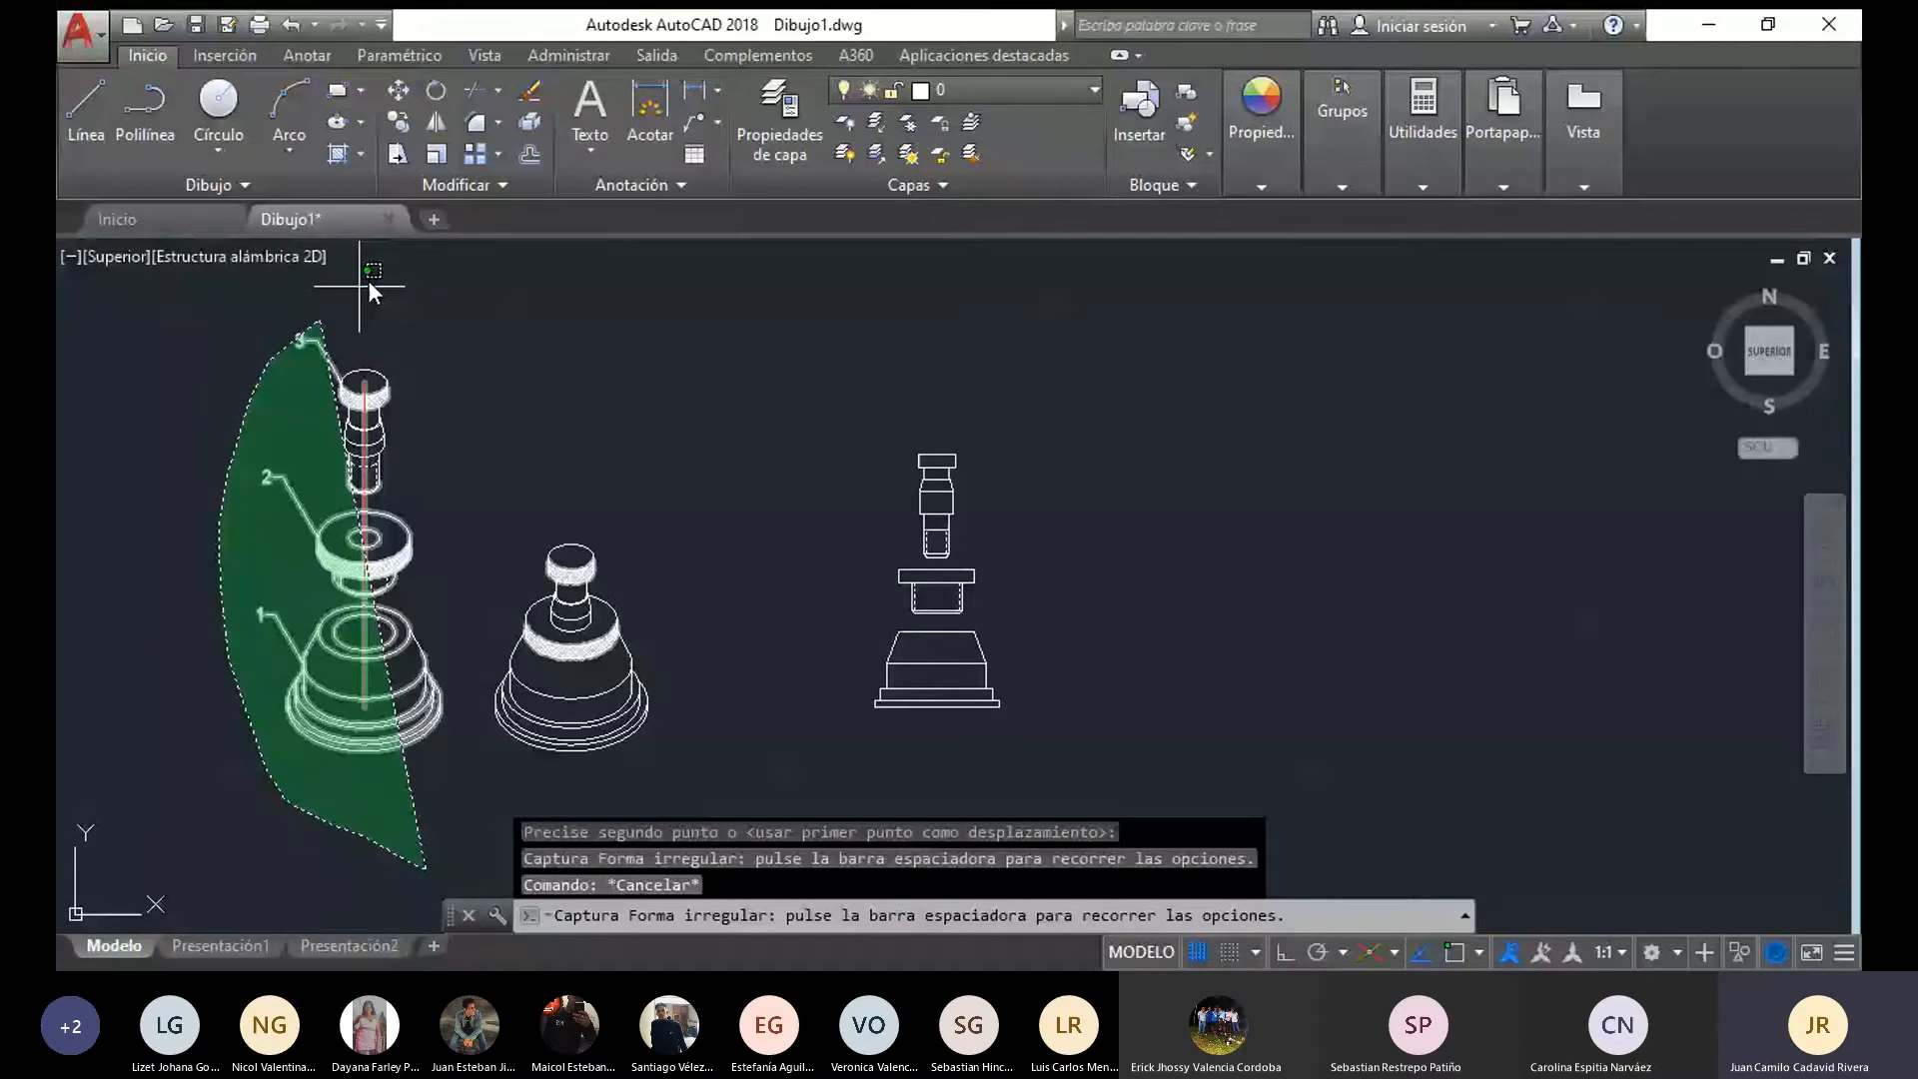
pyautogui.press('Escape')
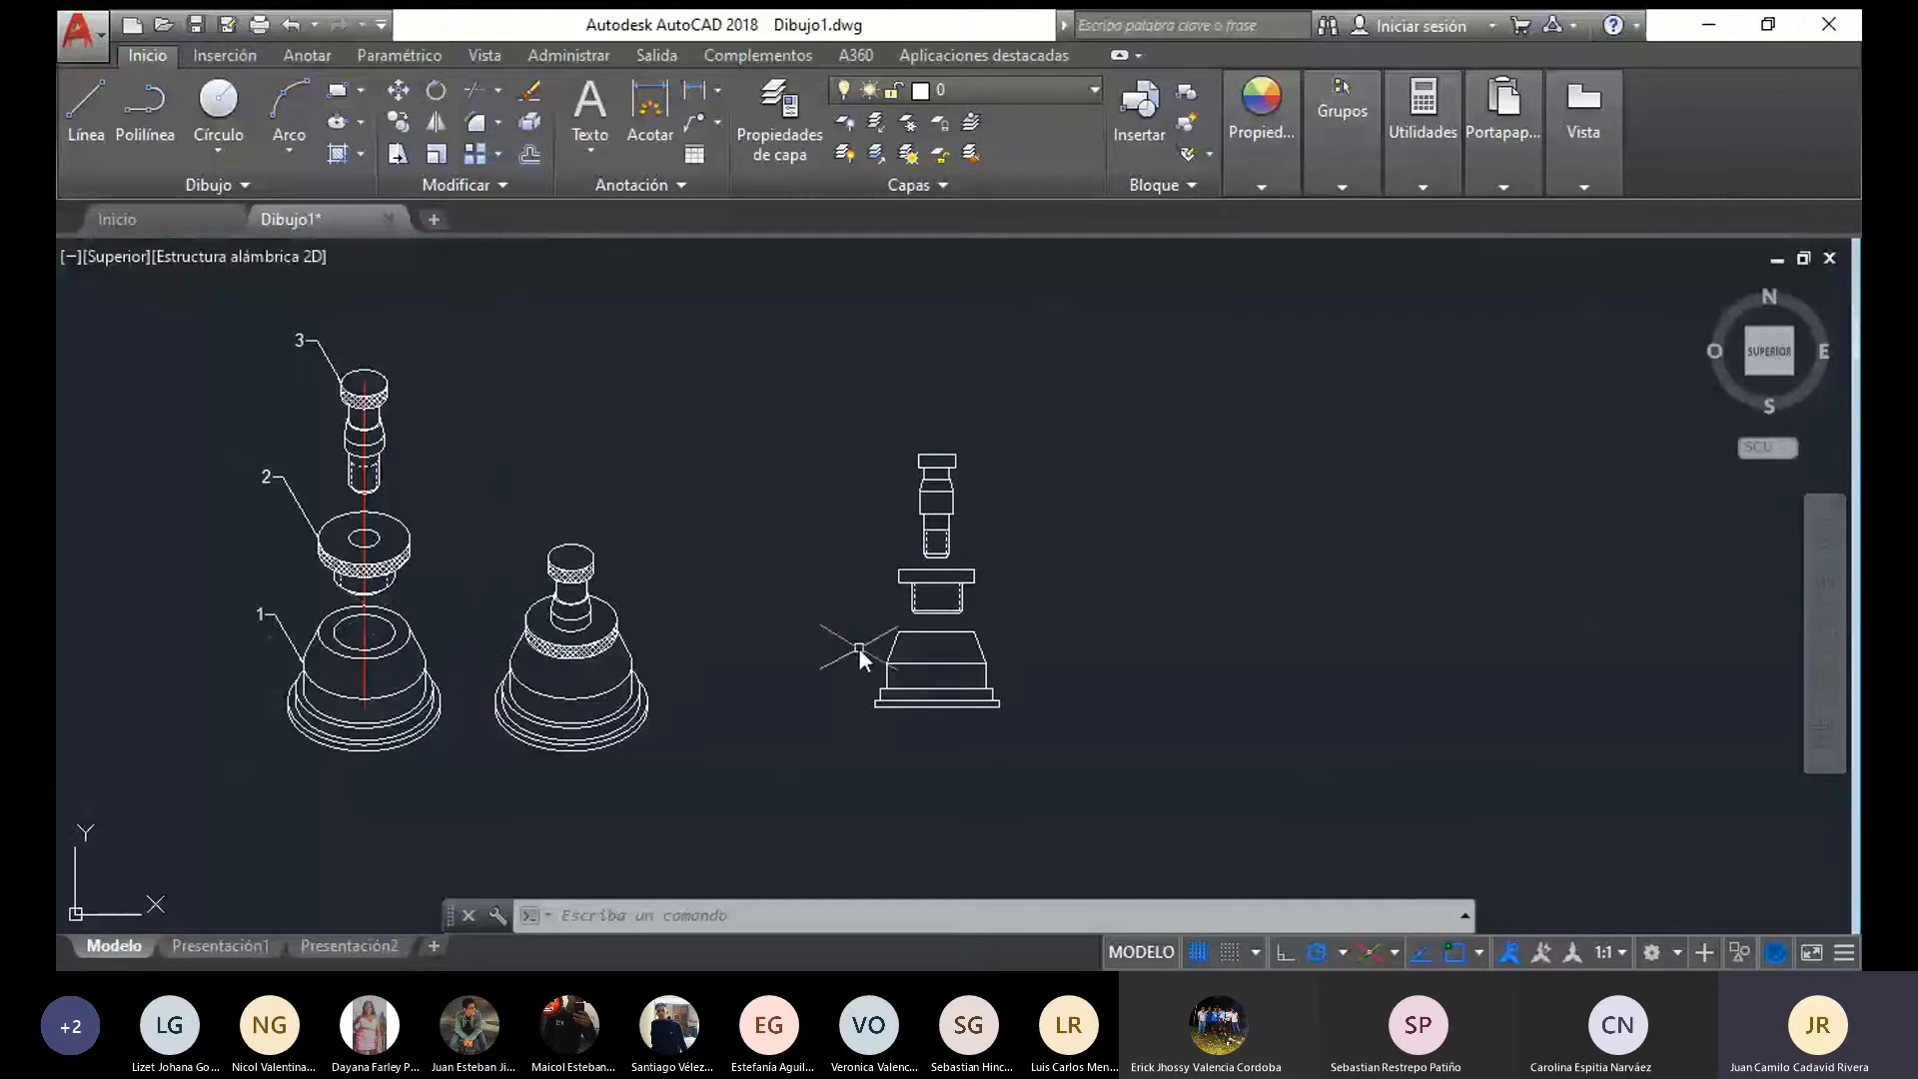
# Draw a vertical centre line through the pin, flange and base front views, from just above the pin's head to just below the base
pyautogui.scroll(2, 984, 670)
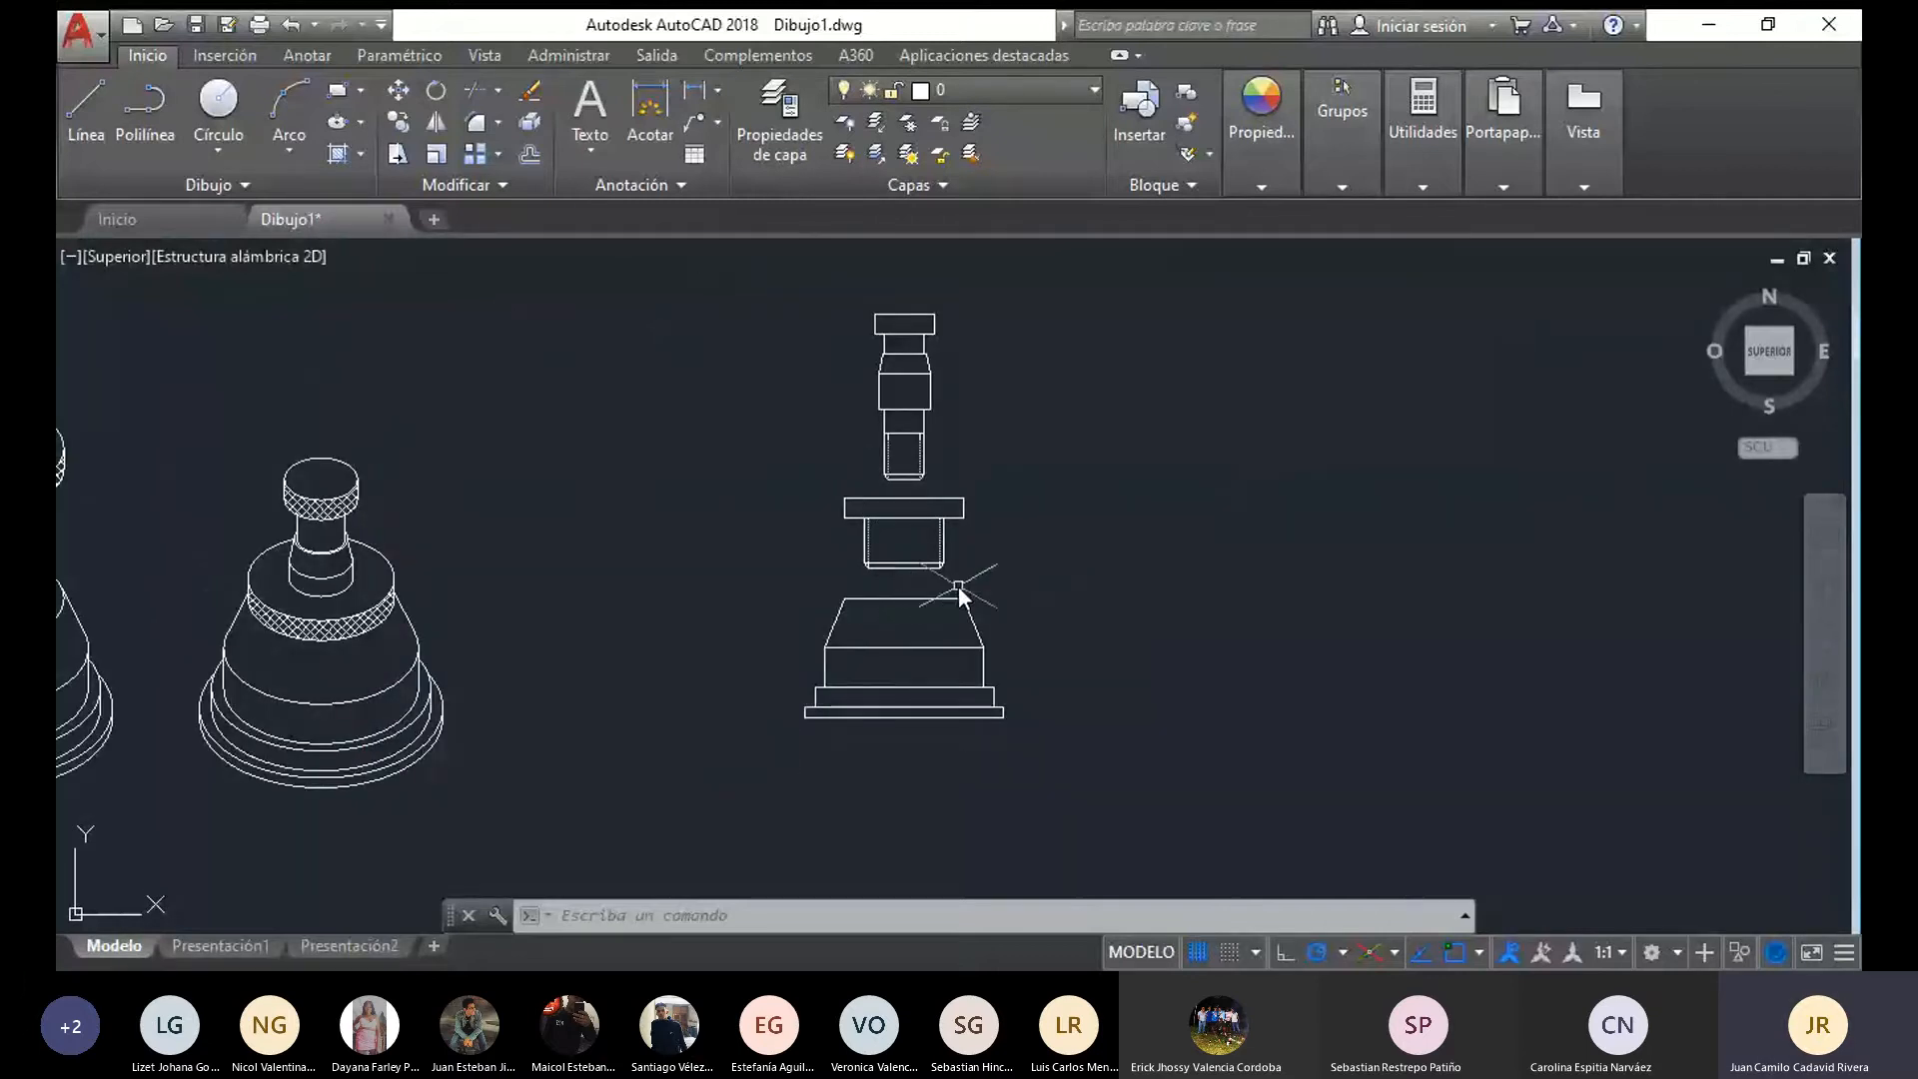
pyautogui.moveTo(959, 594); pyautogui.dragTo(612, 659, button='middle')
pyautogui.click(68, 110)
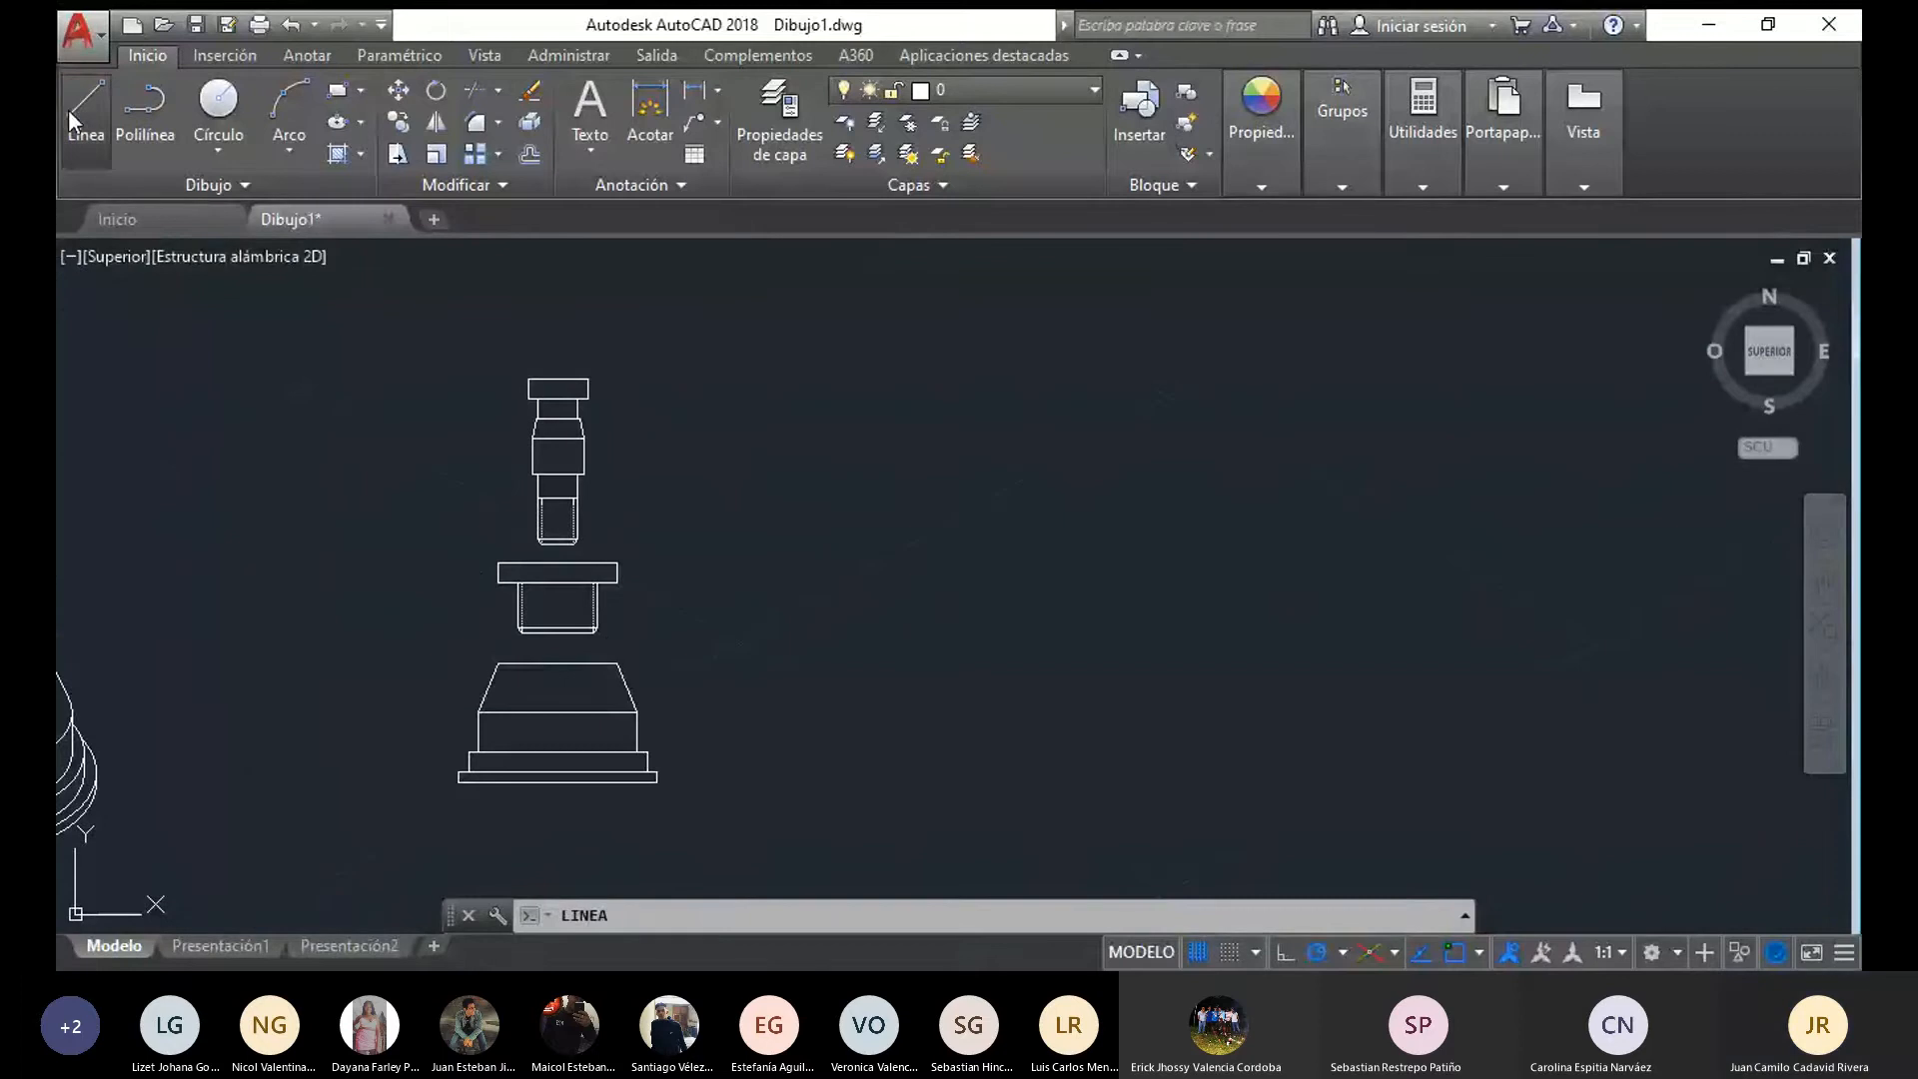
pyautogui.scroll(4, 686, 393)
pyautogui.click(361, 354)
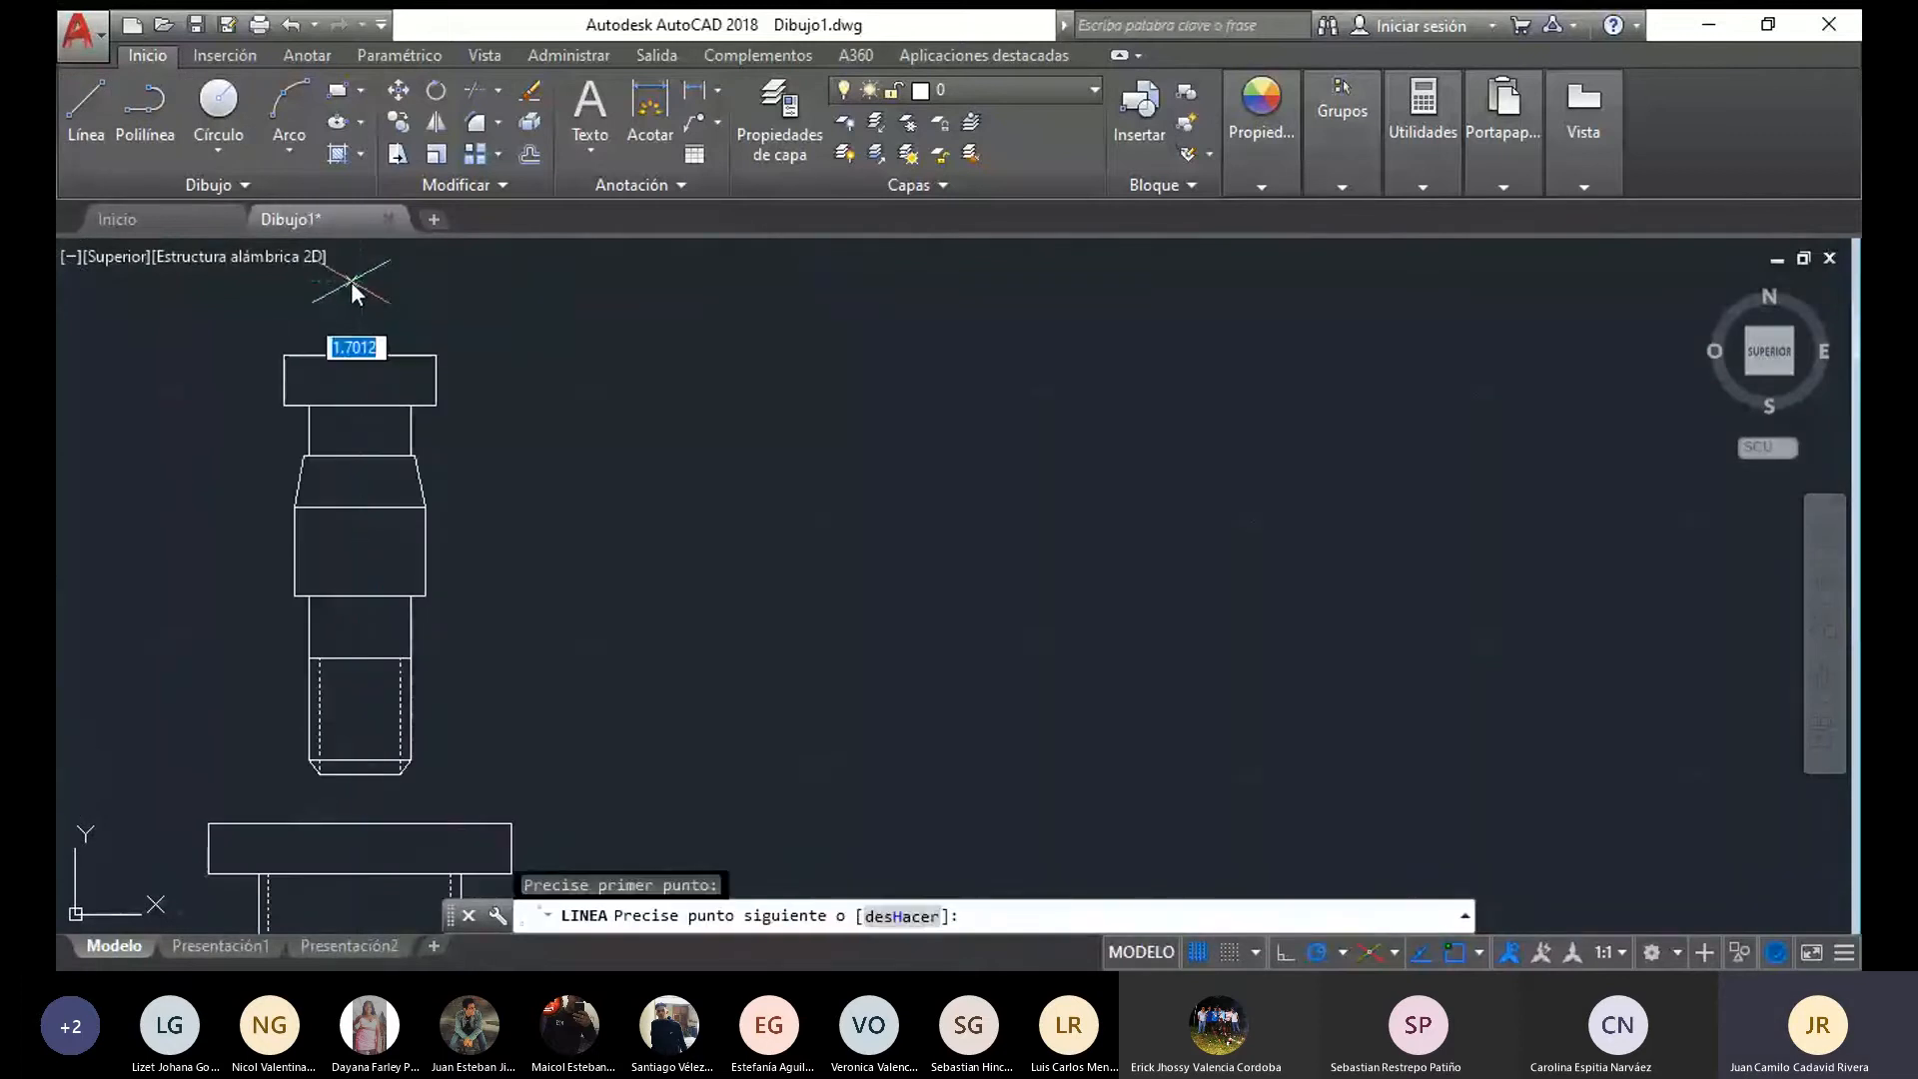
pyautogui.moveTo(340, 535); pyautogui.dragTo(382, 332, button='middle')
pyautogui.scroll(-2, 385, 340)
pyautogui.moveTo(390, 600); pyautogui.dragTo(417, 392, button='middle')
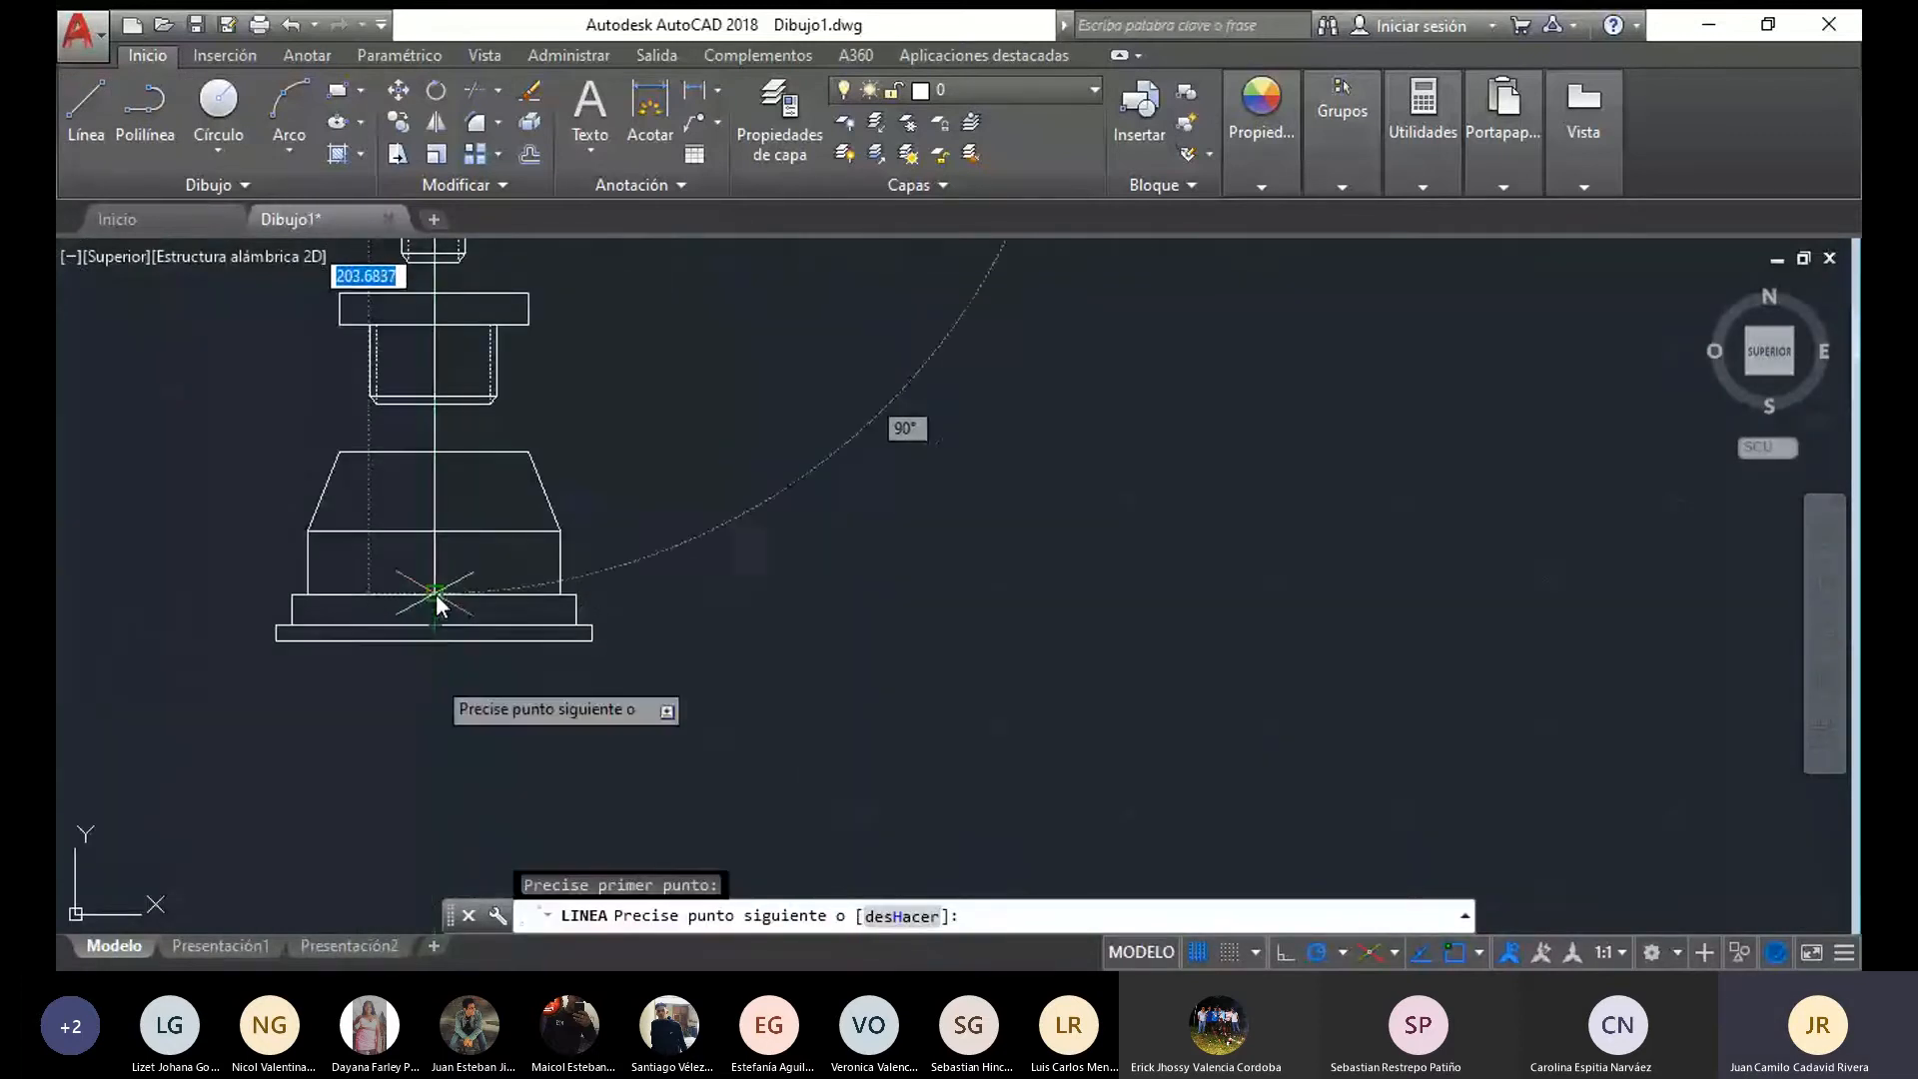
pyautogui.scroll(-5, 499, 710)
pyautogui.press('Escape')
pyautogui.moveTo(505, 708); pyautogui.dragTo(483, 797, button='middle')
# Set the front views' new centre line to linetype JIS_09_08 and colour it red
pyautogui.click(480, 735)
pyautogui.click(1289, 140)
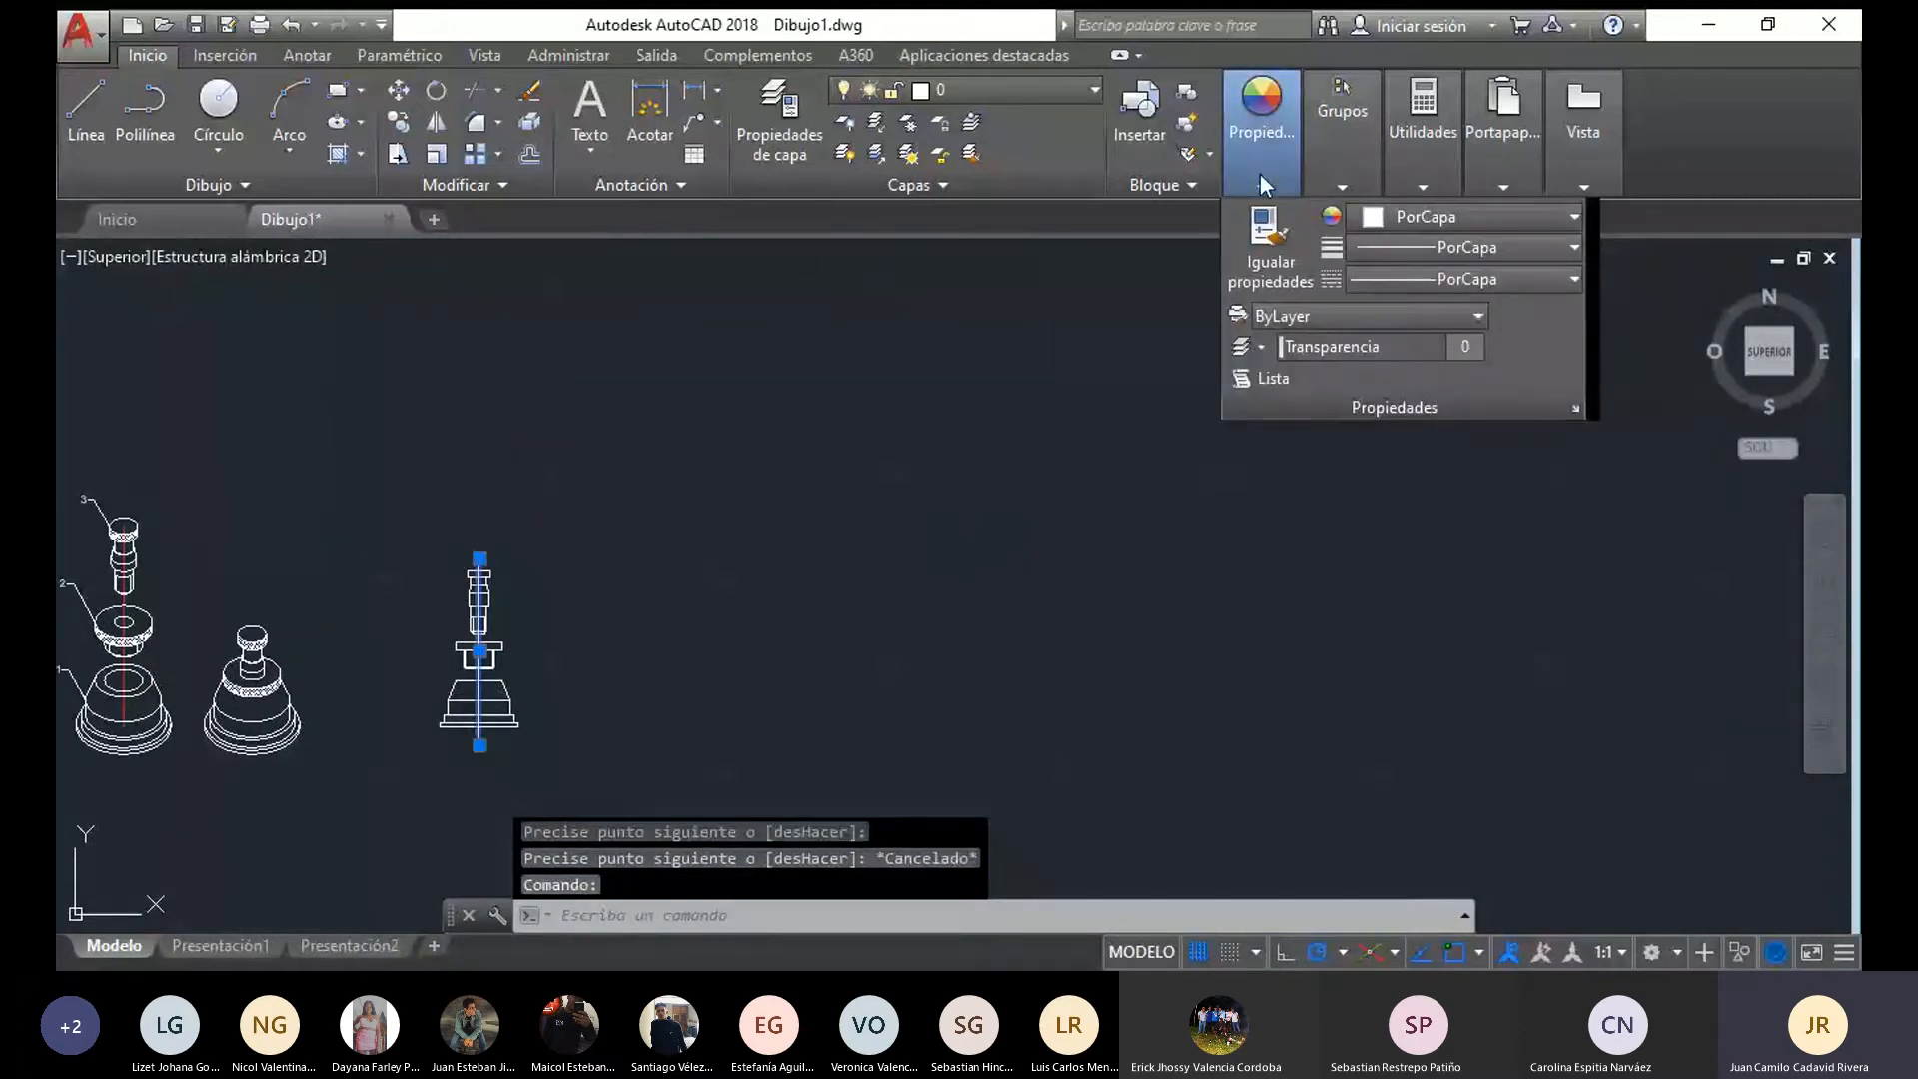
pyautogui.click(1460, 279)
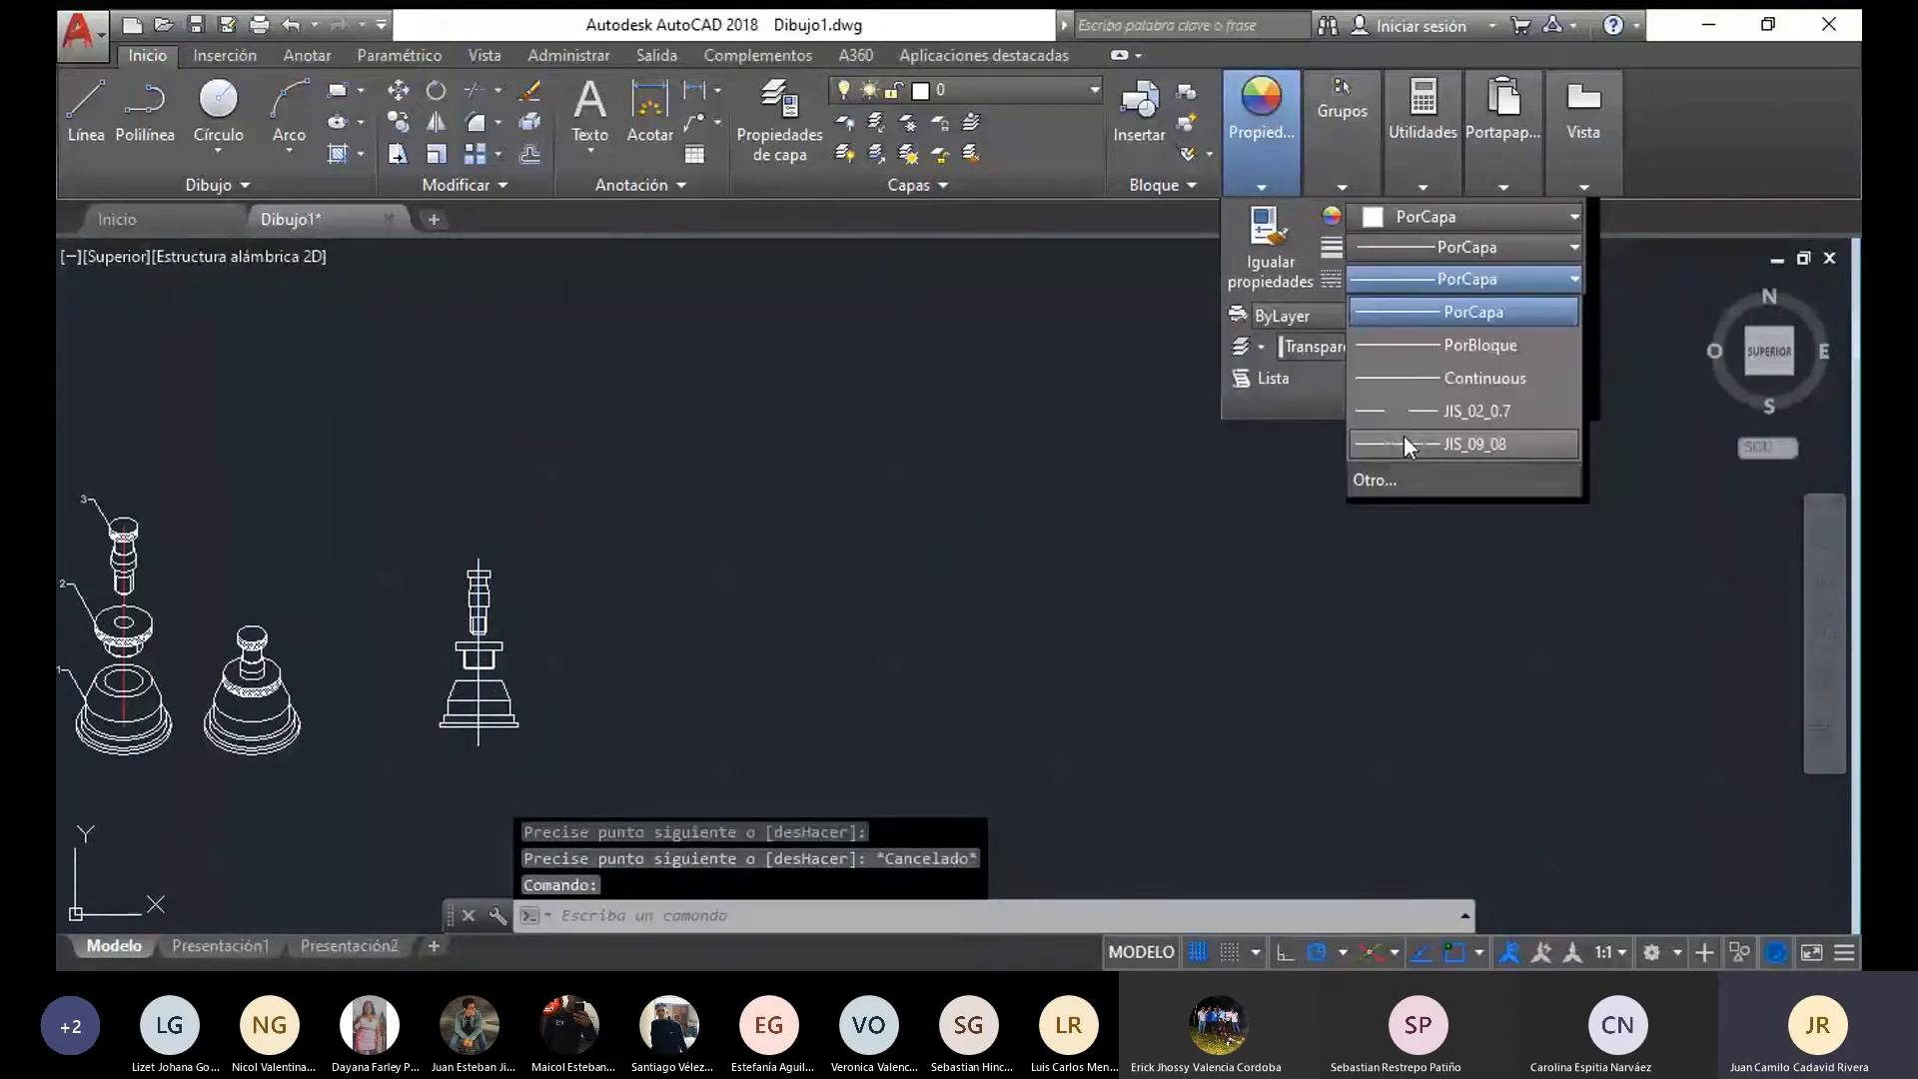
pyautogui.click(1405, 440)
pyautogui.click(1383, 217)
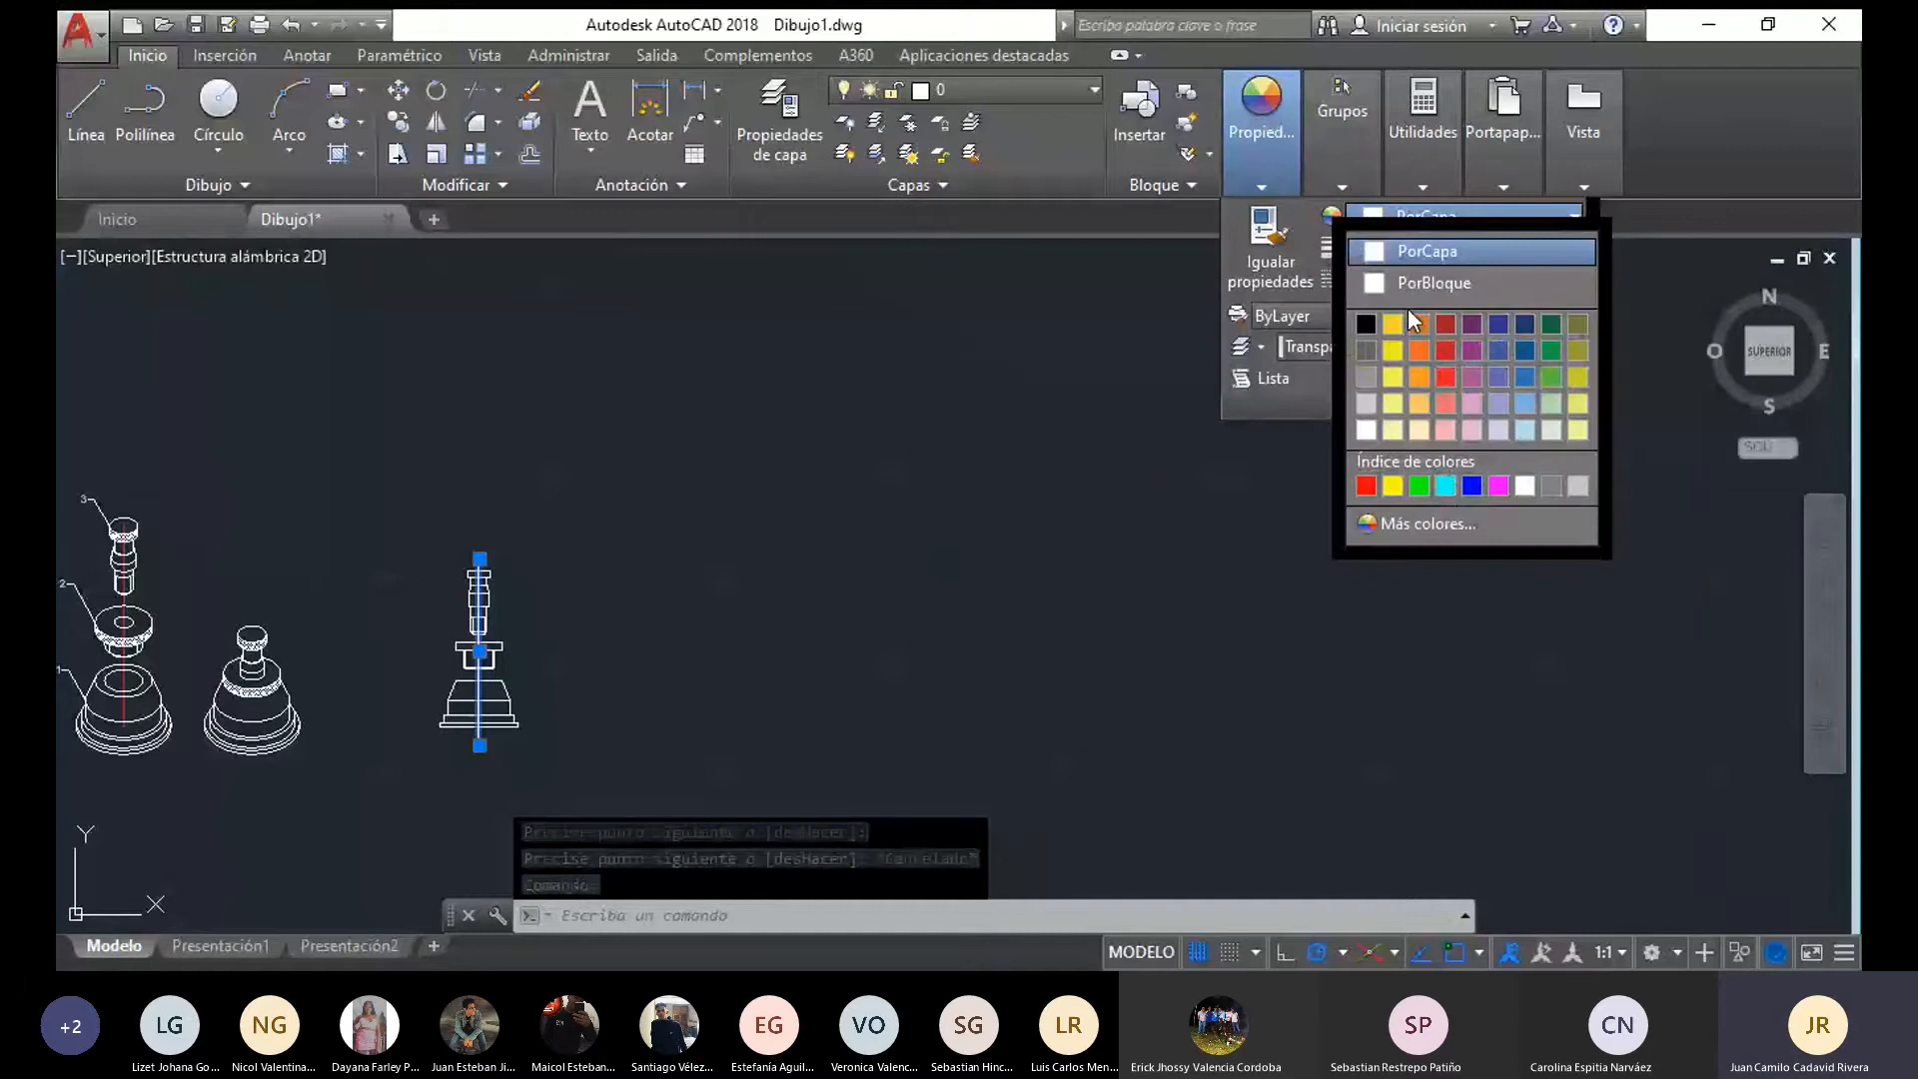
pyautogui.click(1445, 351)
pyautogui.press('Escape')
# Copy leaders 1, 2 and 3 from the isometric exploded view to the front views, with leader 1's arrow on the base's left sloping edge
pyautogui.moveTo(827, 608); pyautogui.dragTo(1077, 537, button='middle')
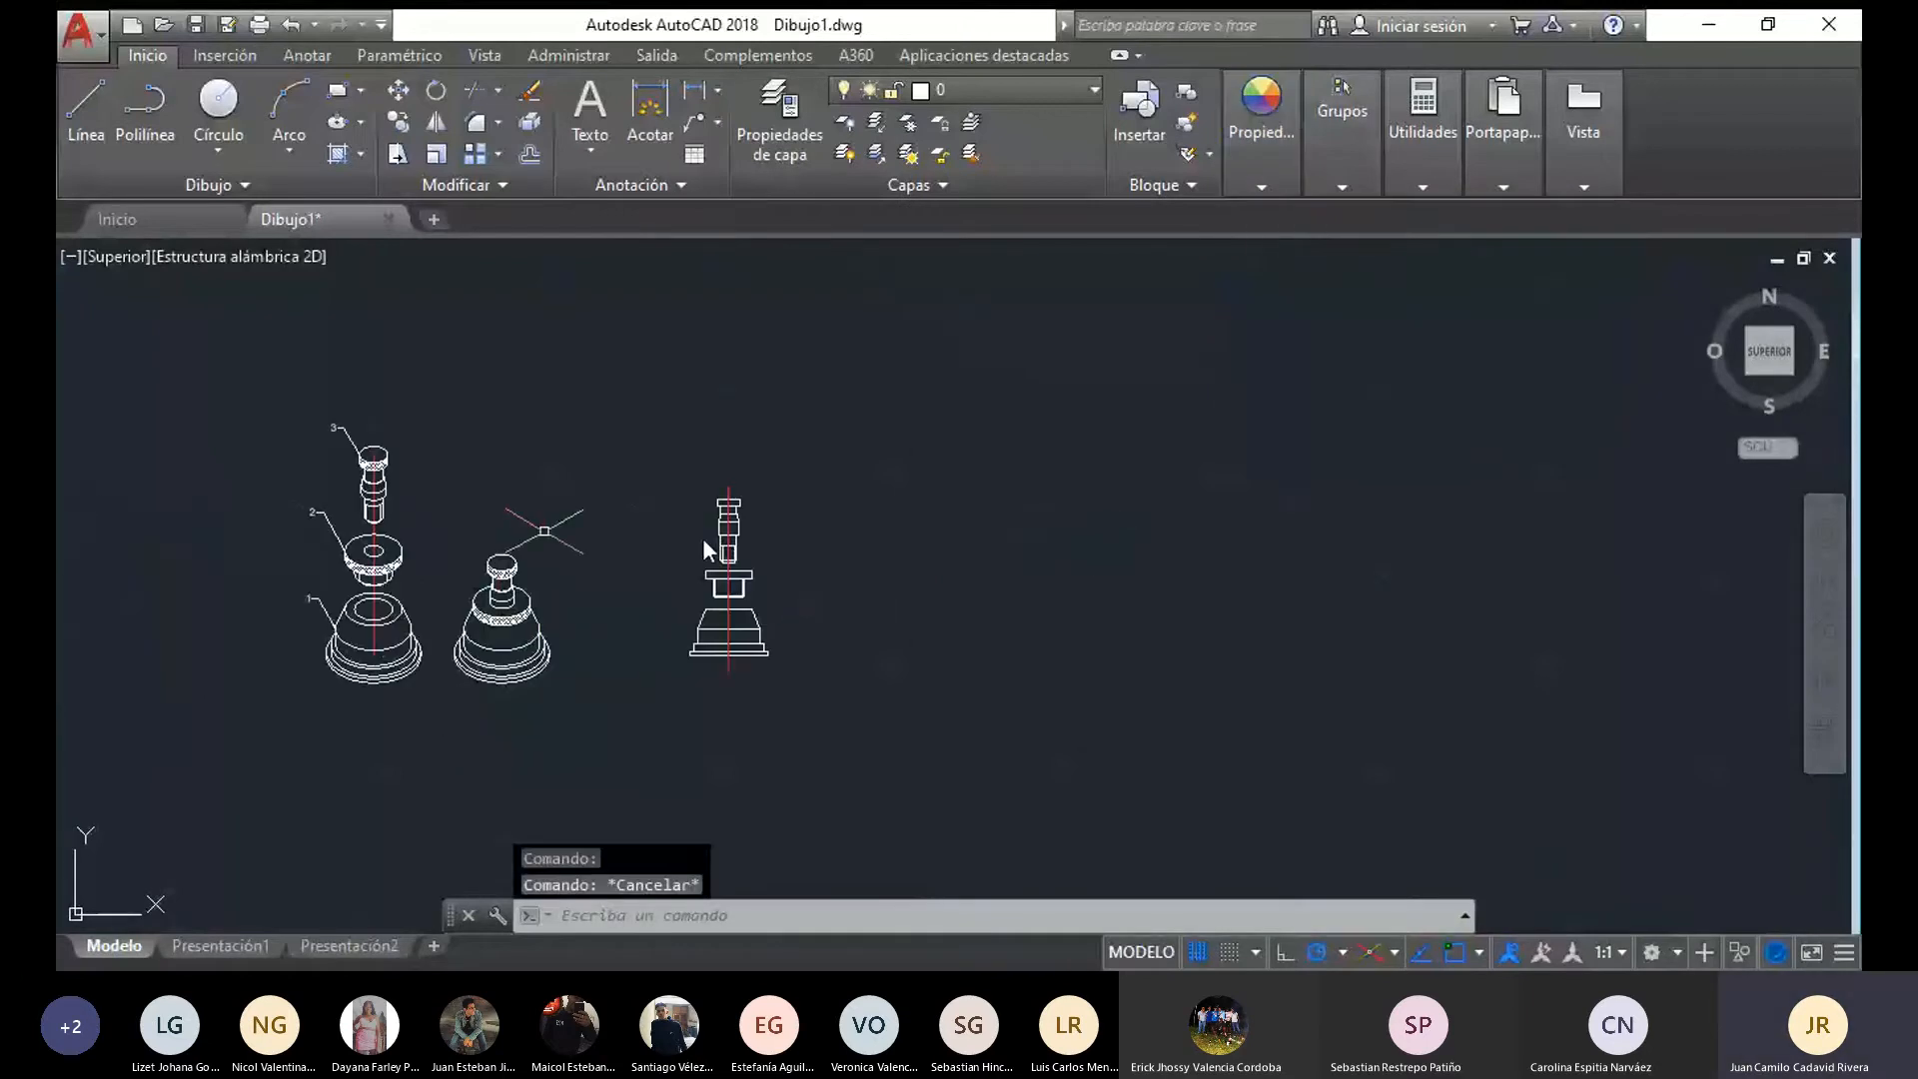
pyautogui.scroll(2, 488, 559)
pyautogui.click(268, 370)
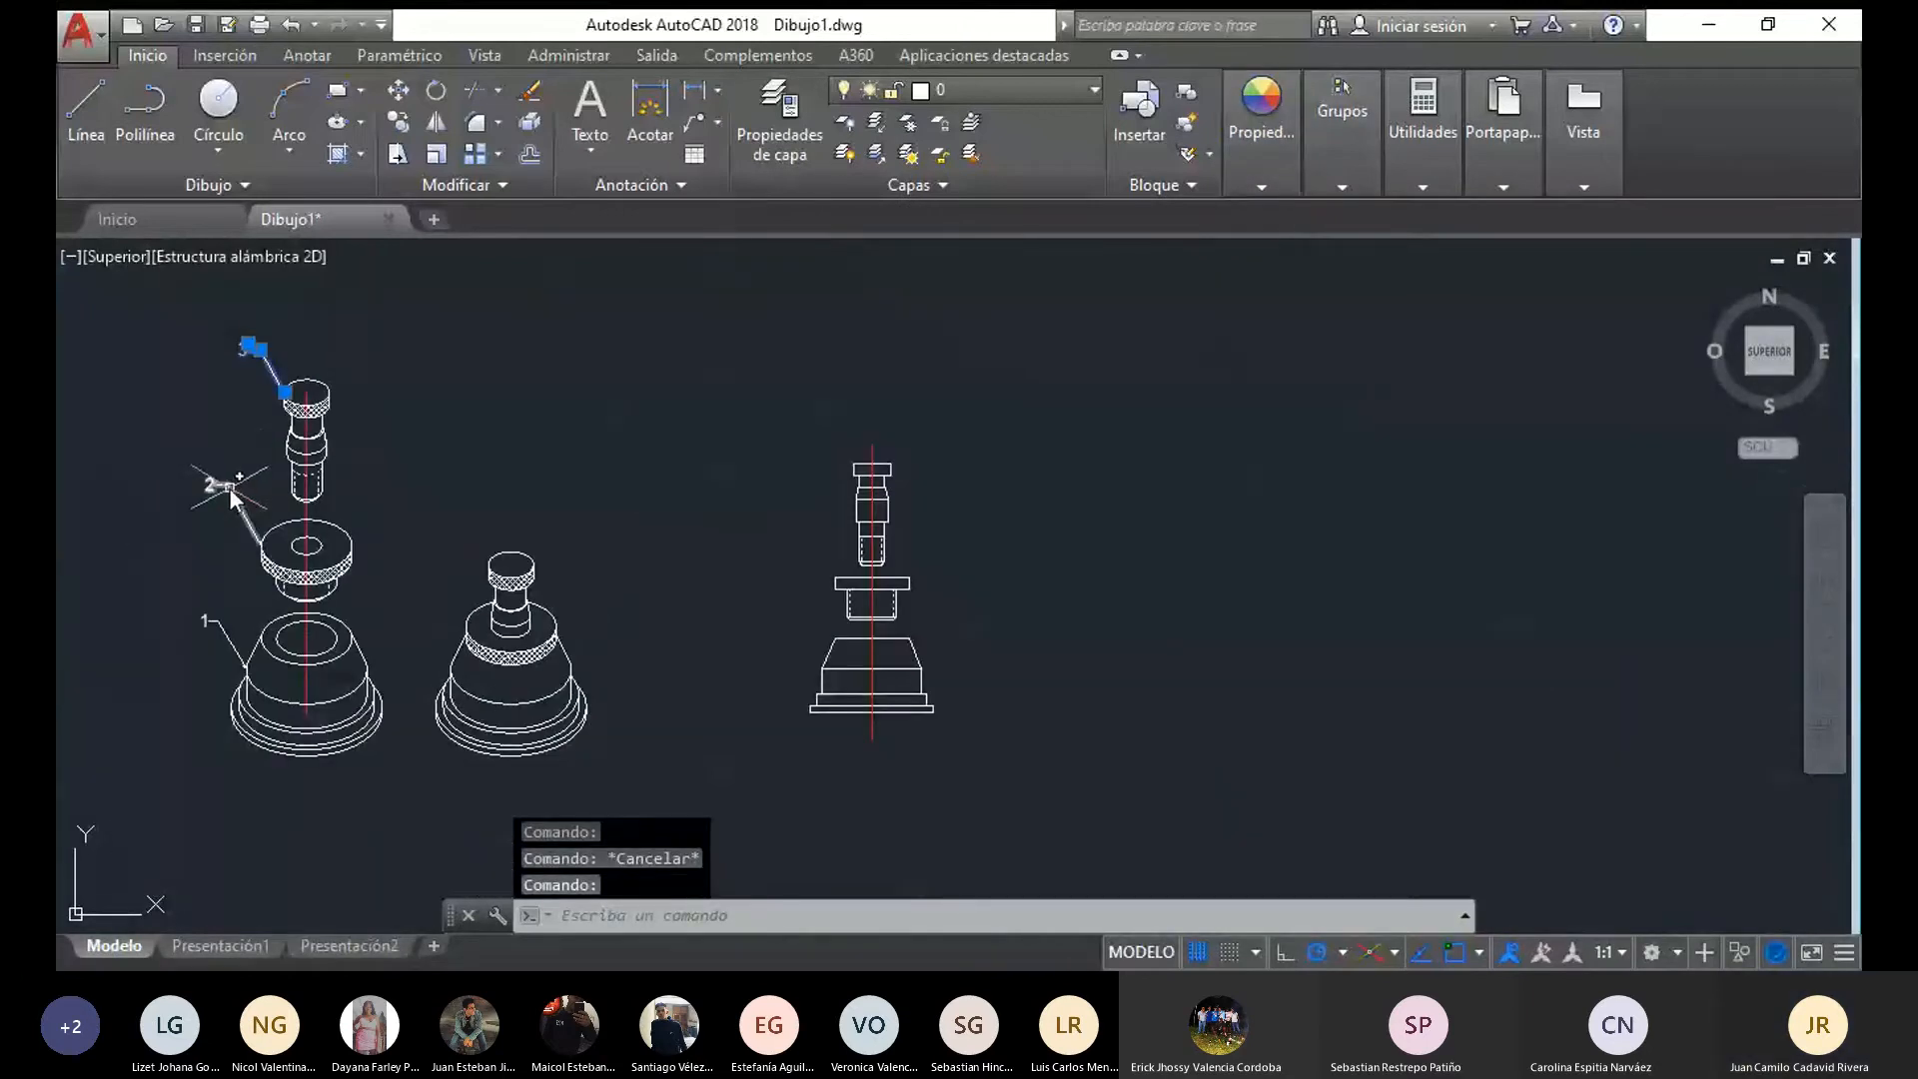
pyautogui.click(231, 489)
pyautogui.click(216, 634)
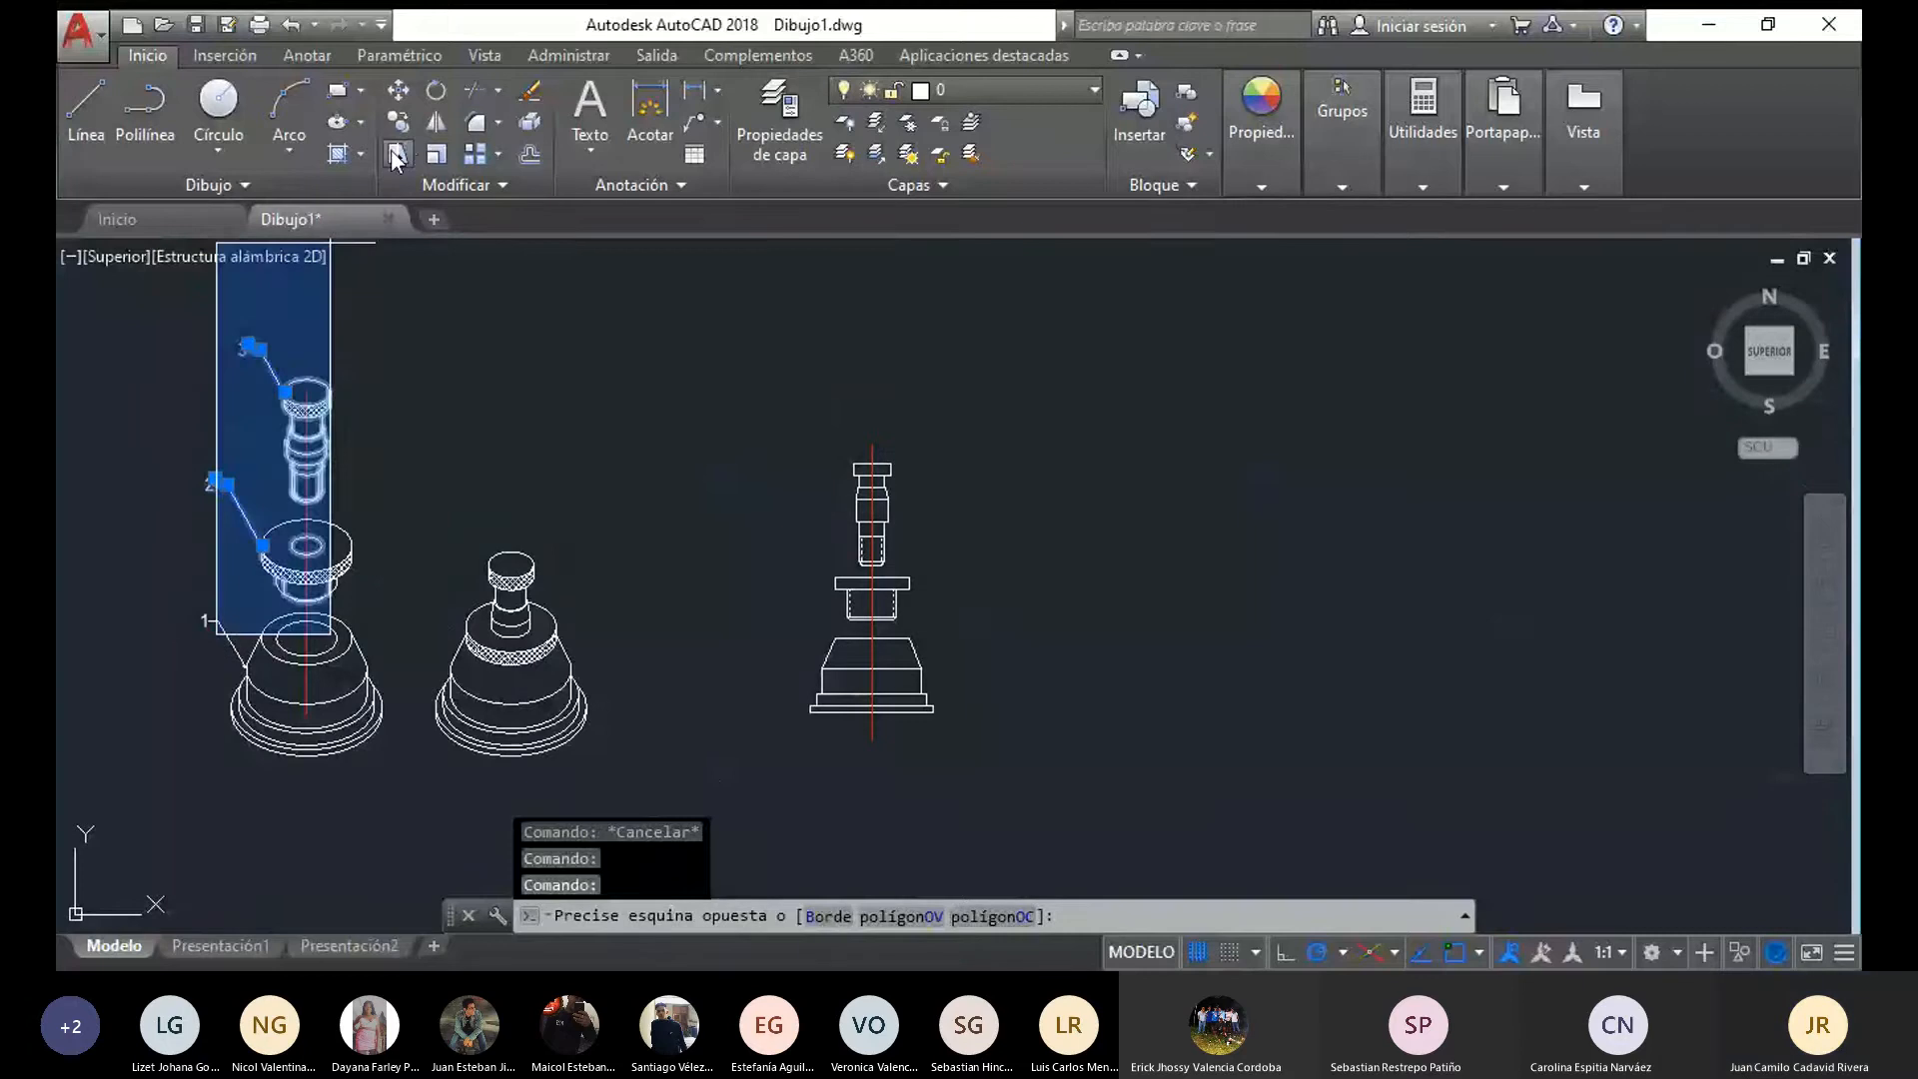
pyautogui.click(170, 600)
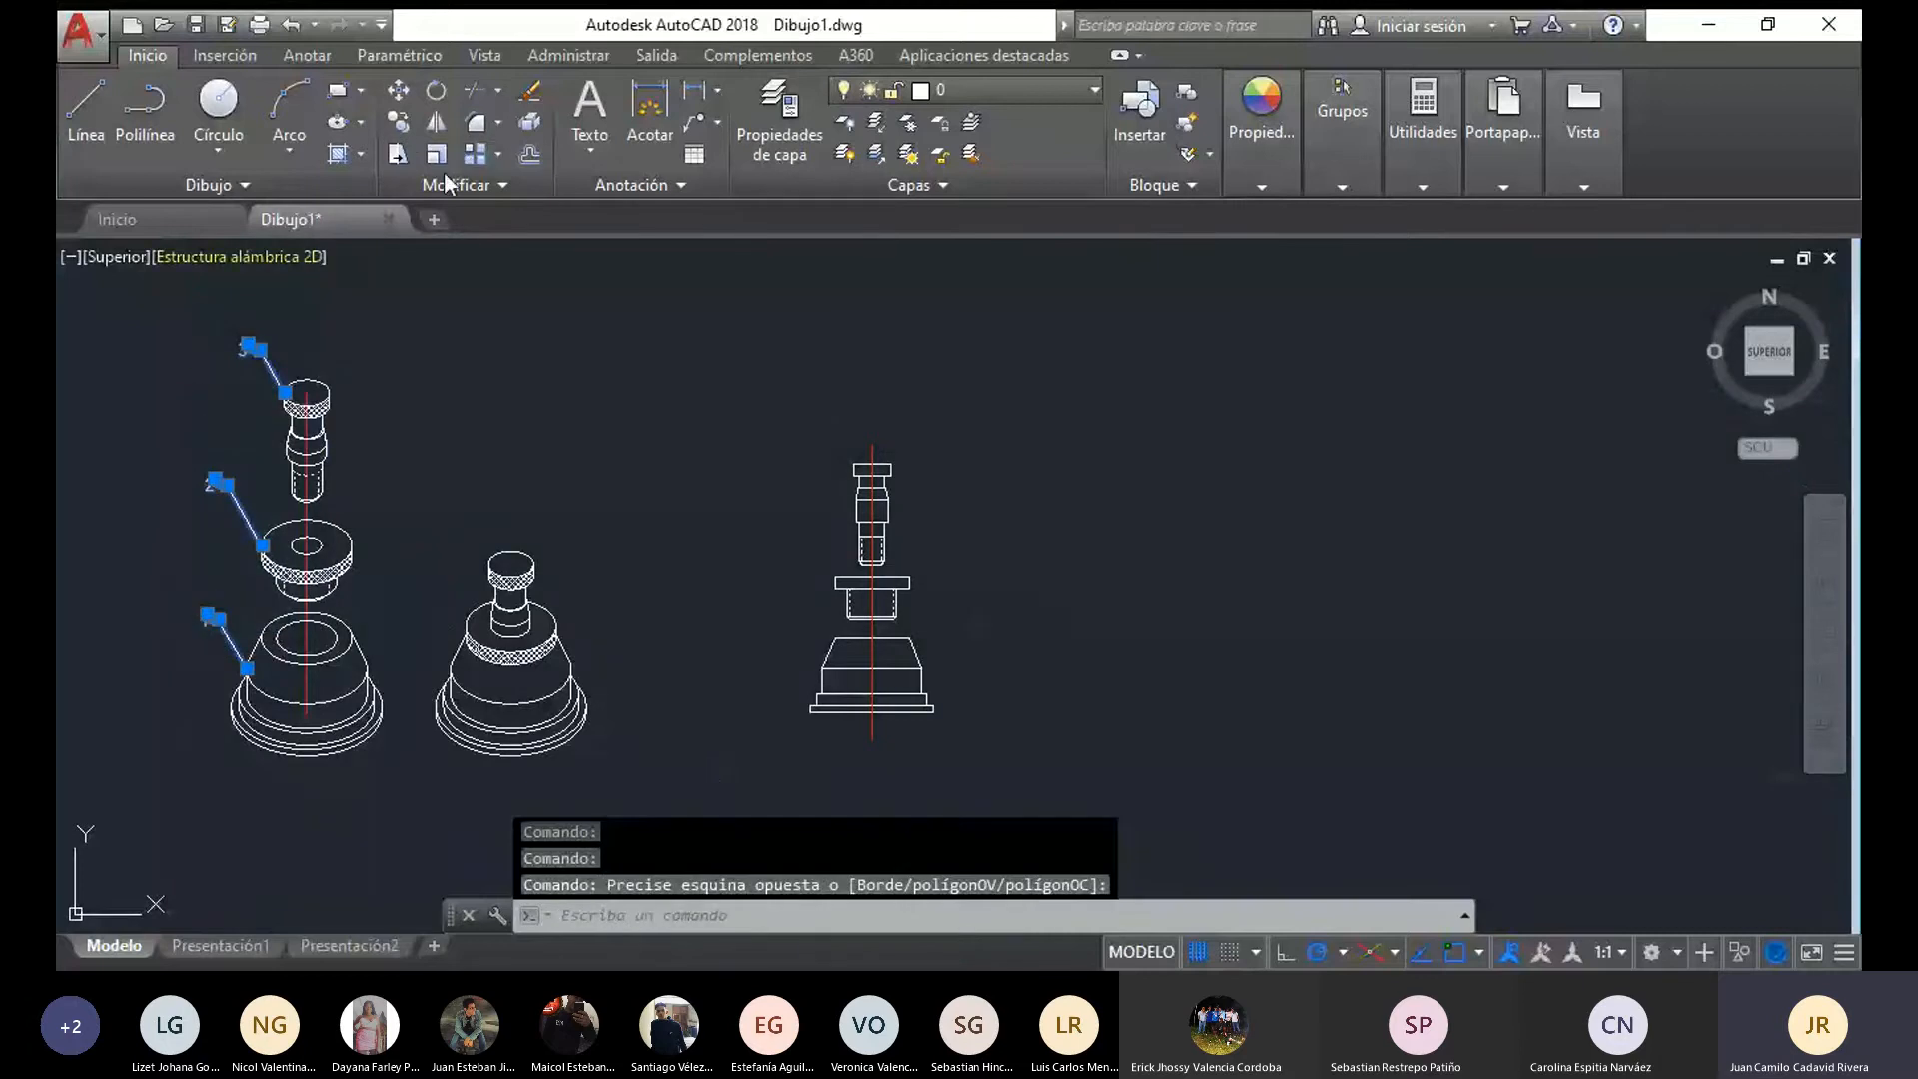
pyautogui.click(398, 121)
pyautogui.click(247, 667)
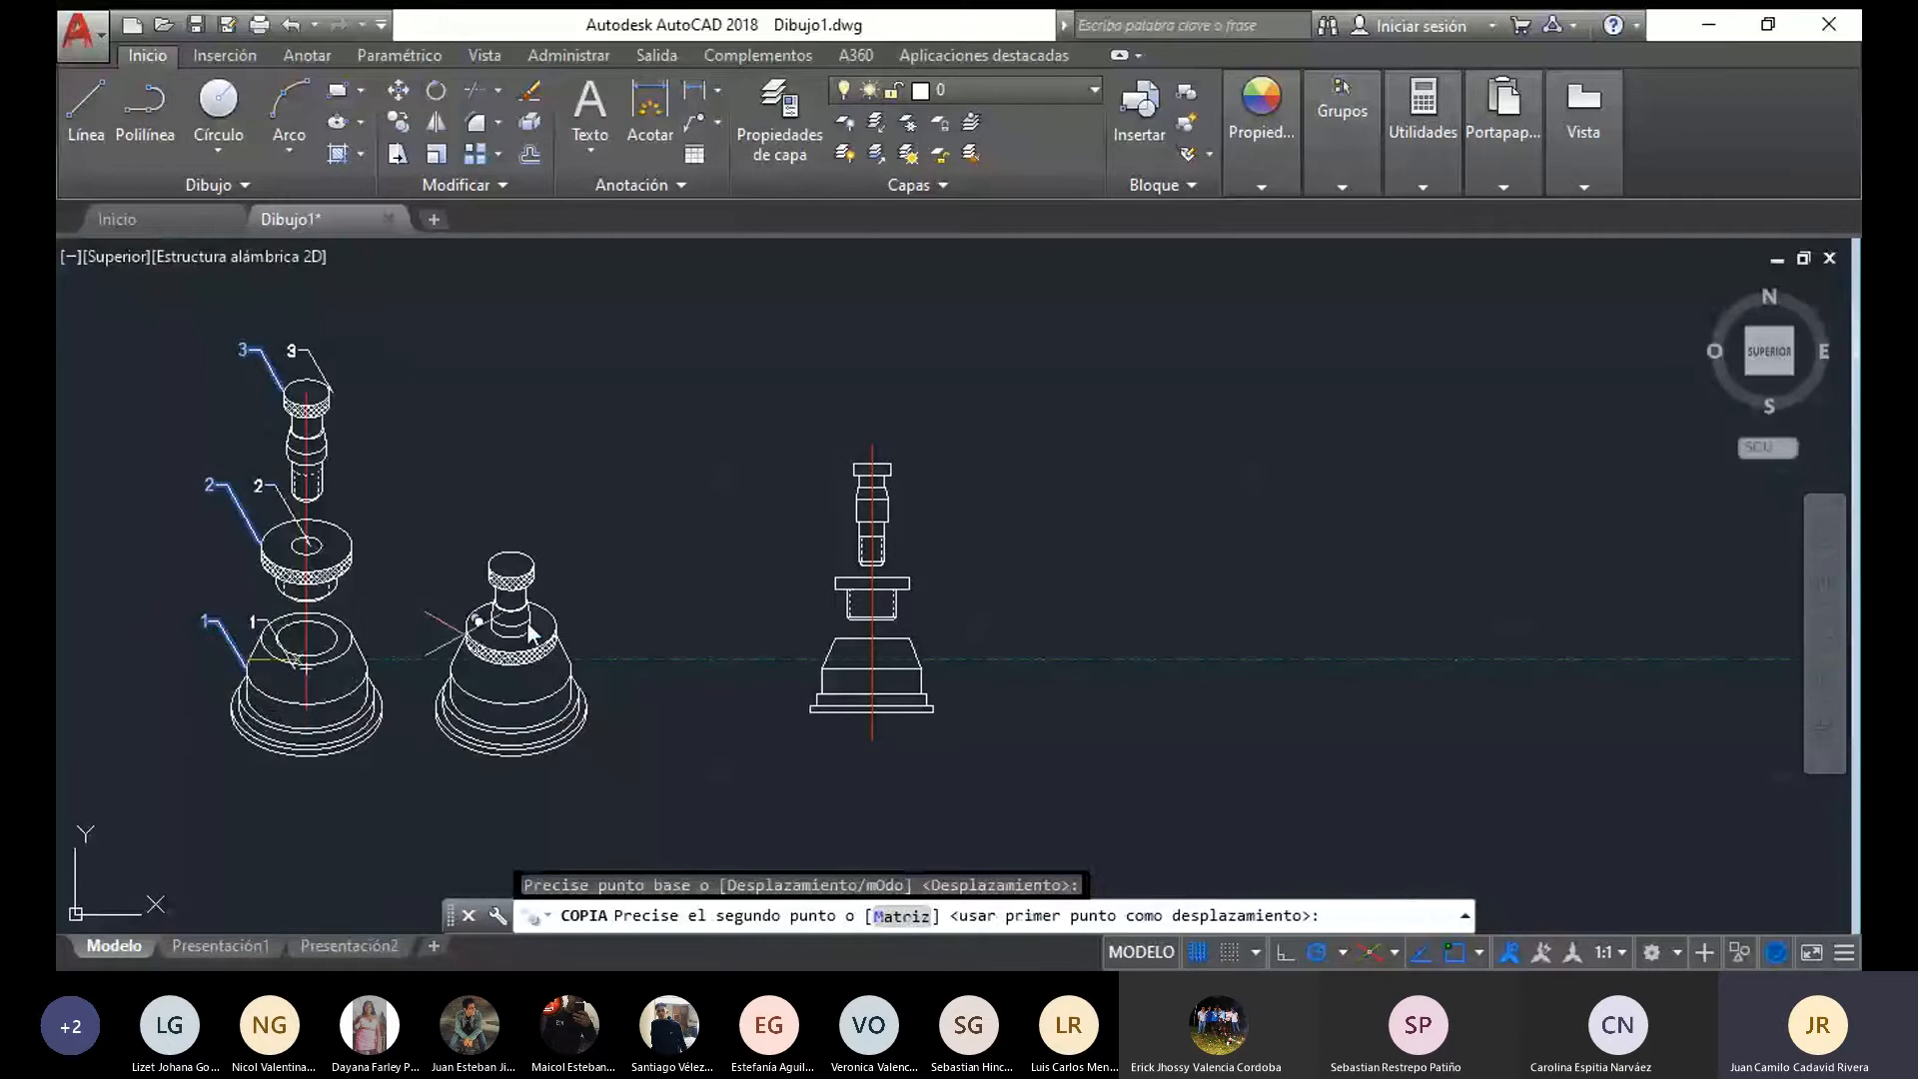
pyautogui.click(827, 655)
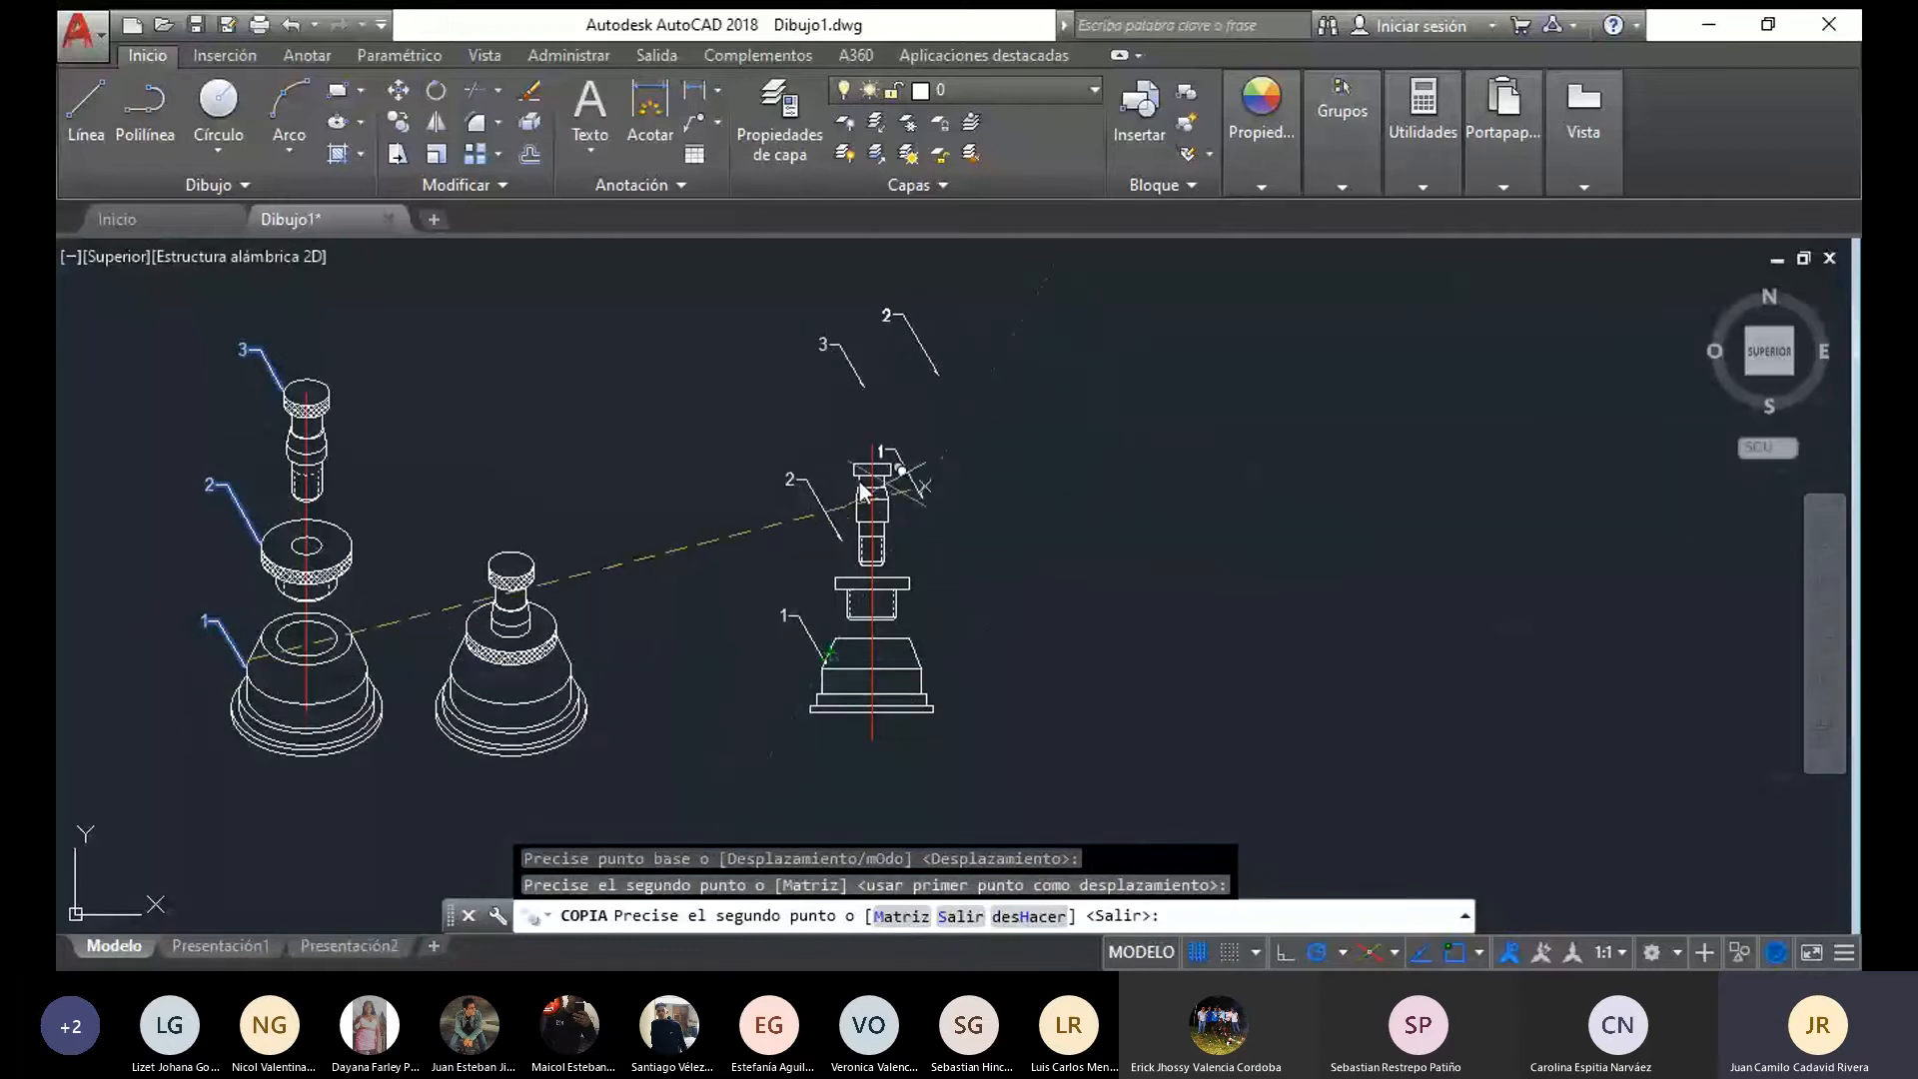
pyautogui.press('Escape')
# Move the copied leader 2 so its arrow points at the flange's upper left corner
pyautogui.scroll(2, 795, 449)
pyautogui.click(868, 594)
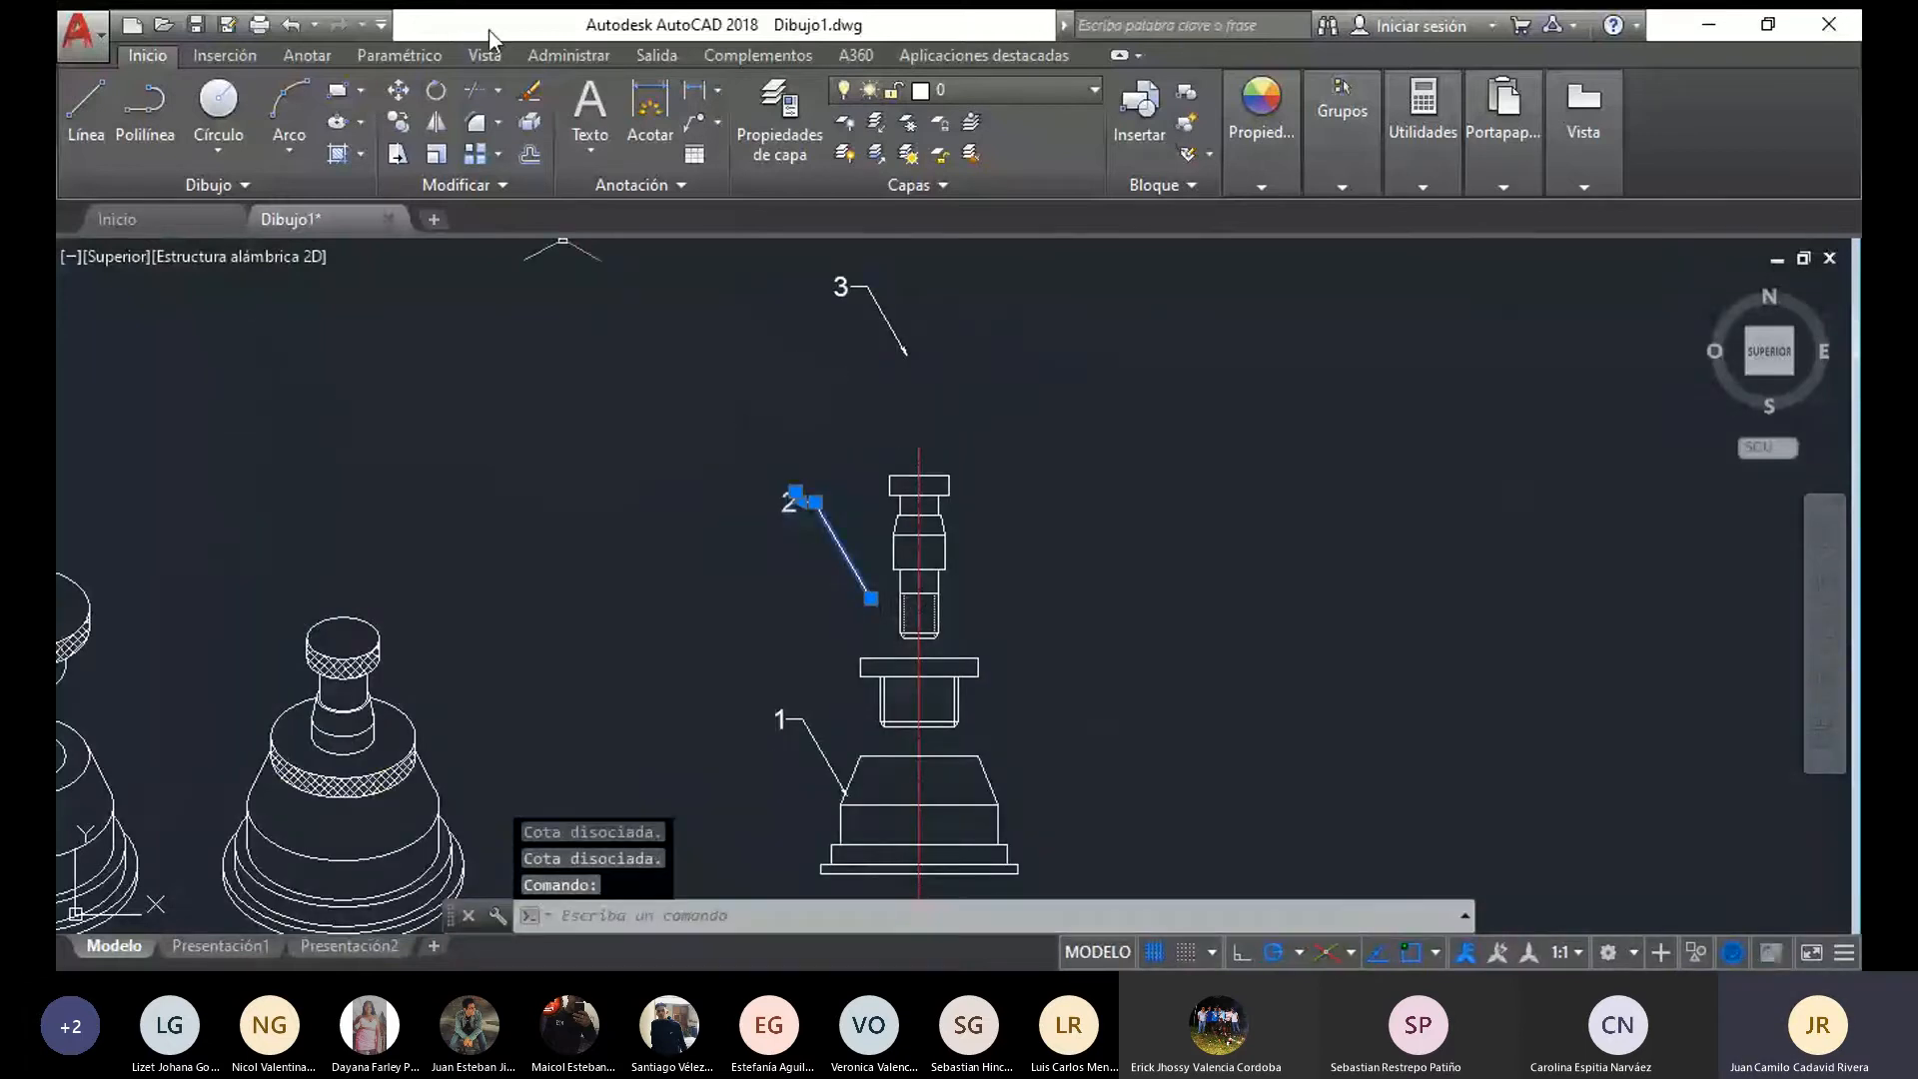
pyautogui.click(398, 90)
pyautogui.click(861, 619)
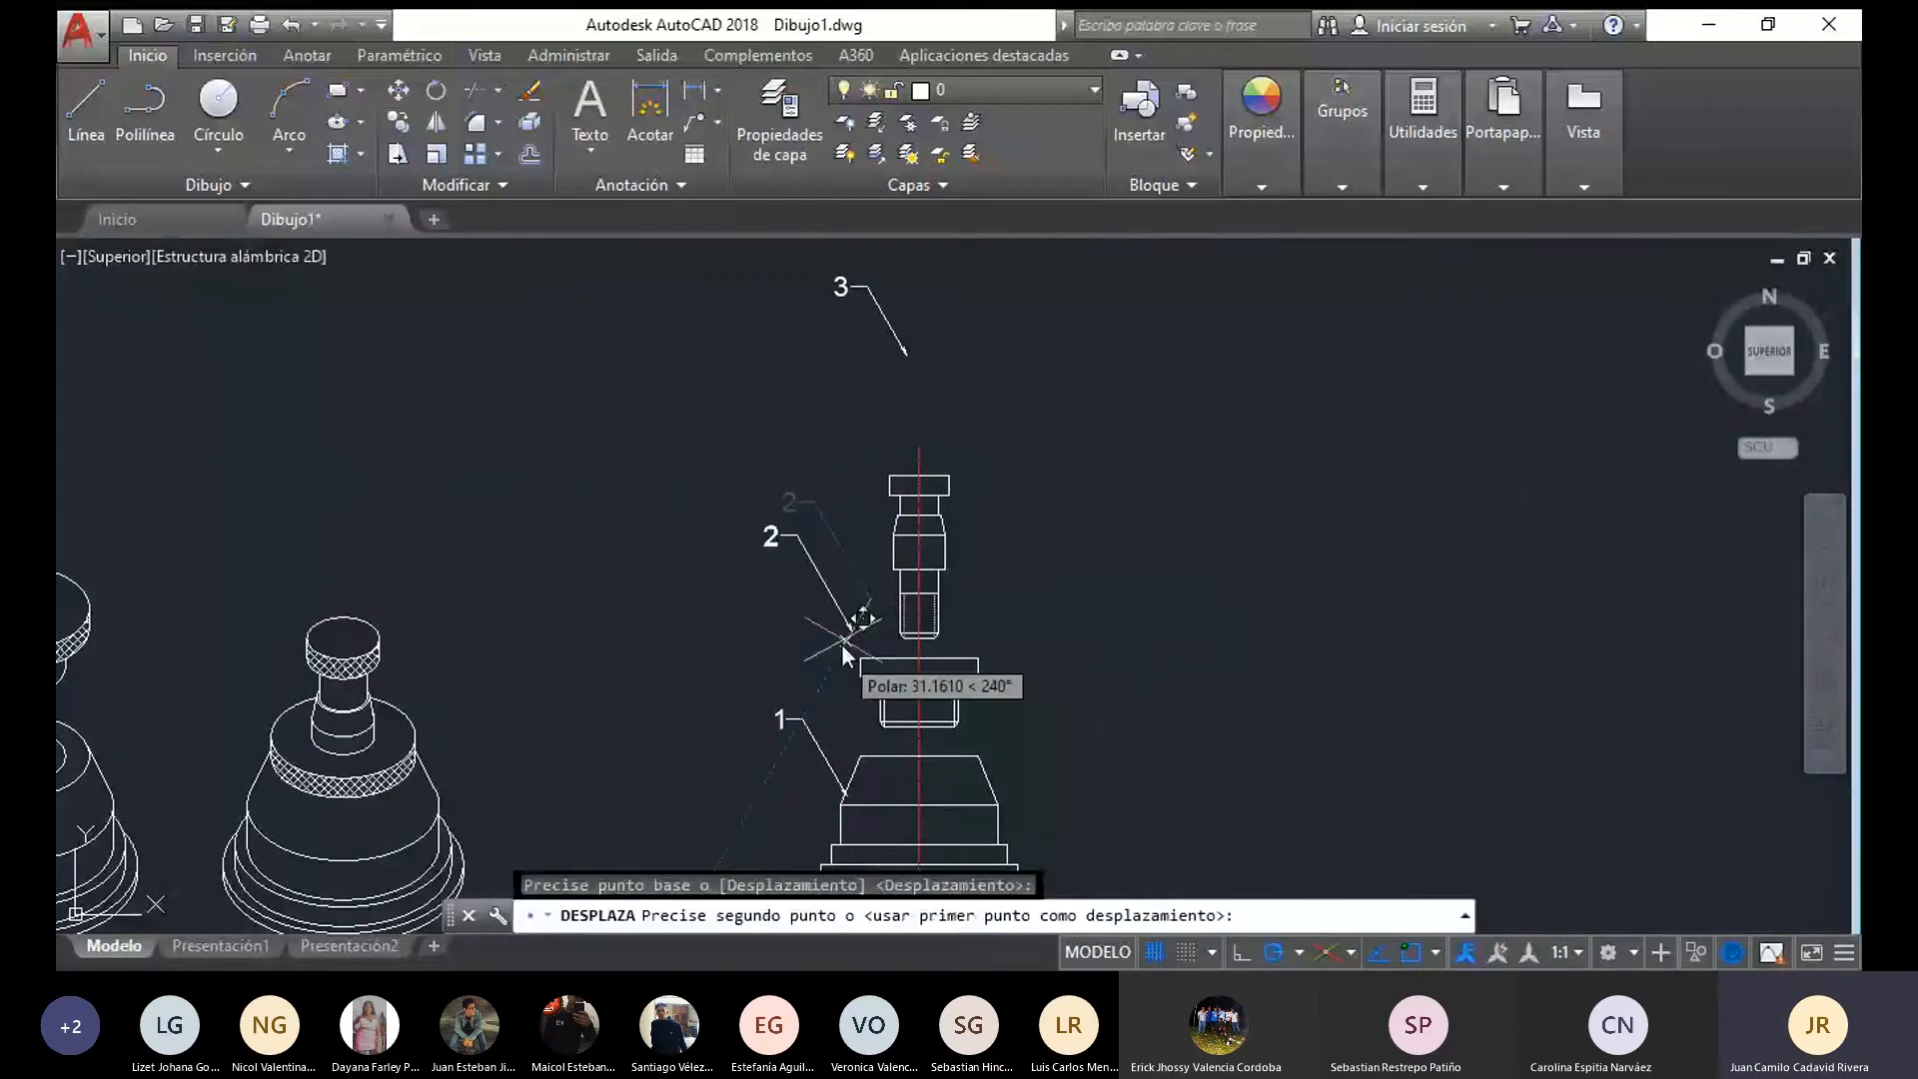
pyautogui.click(850, 677)
# Move the copied leader 3 so its arrow points at the upper left corner of the pin's head
pyautogui.click(883, 315)
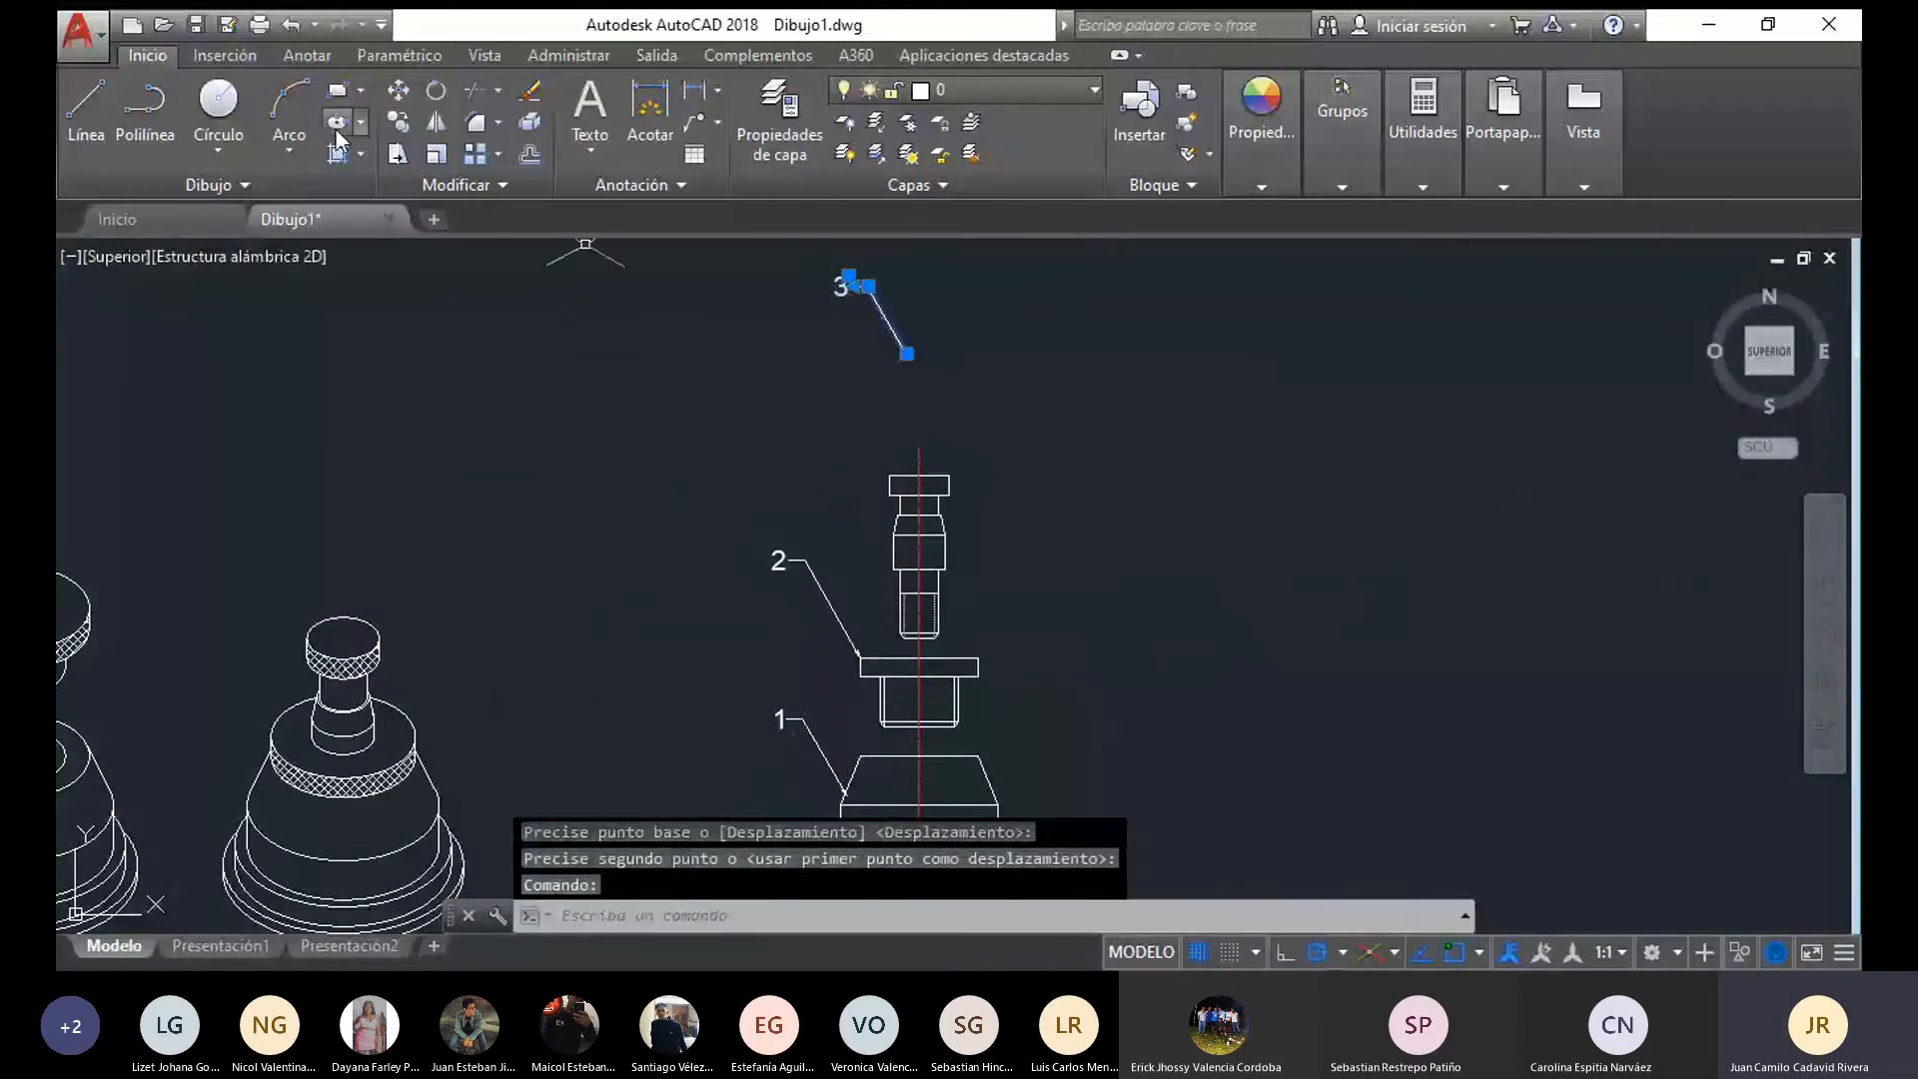
pyautogui.click(398, 89)
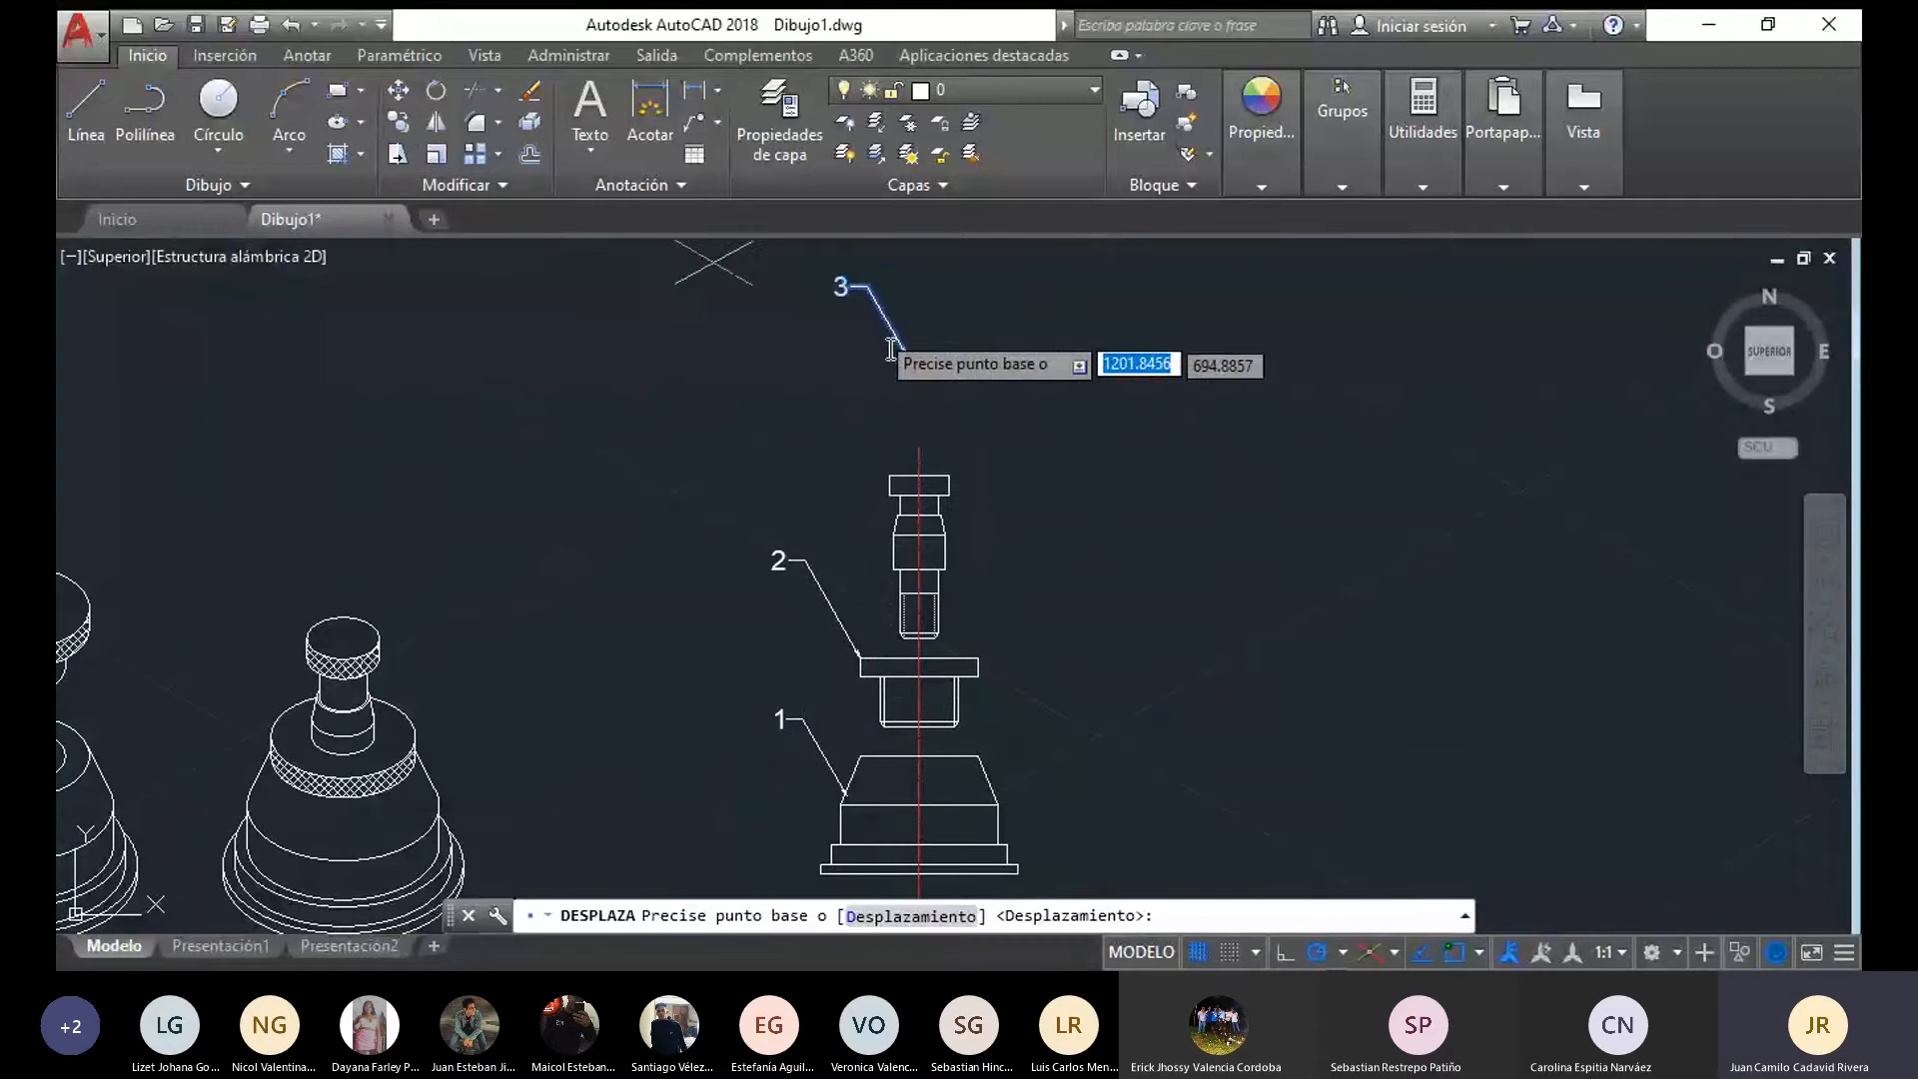
pyautogui.click(904, 357)
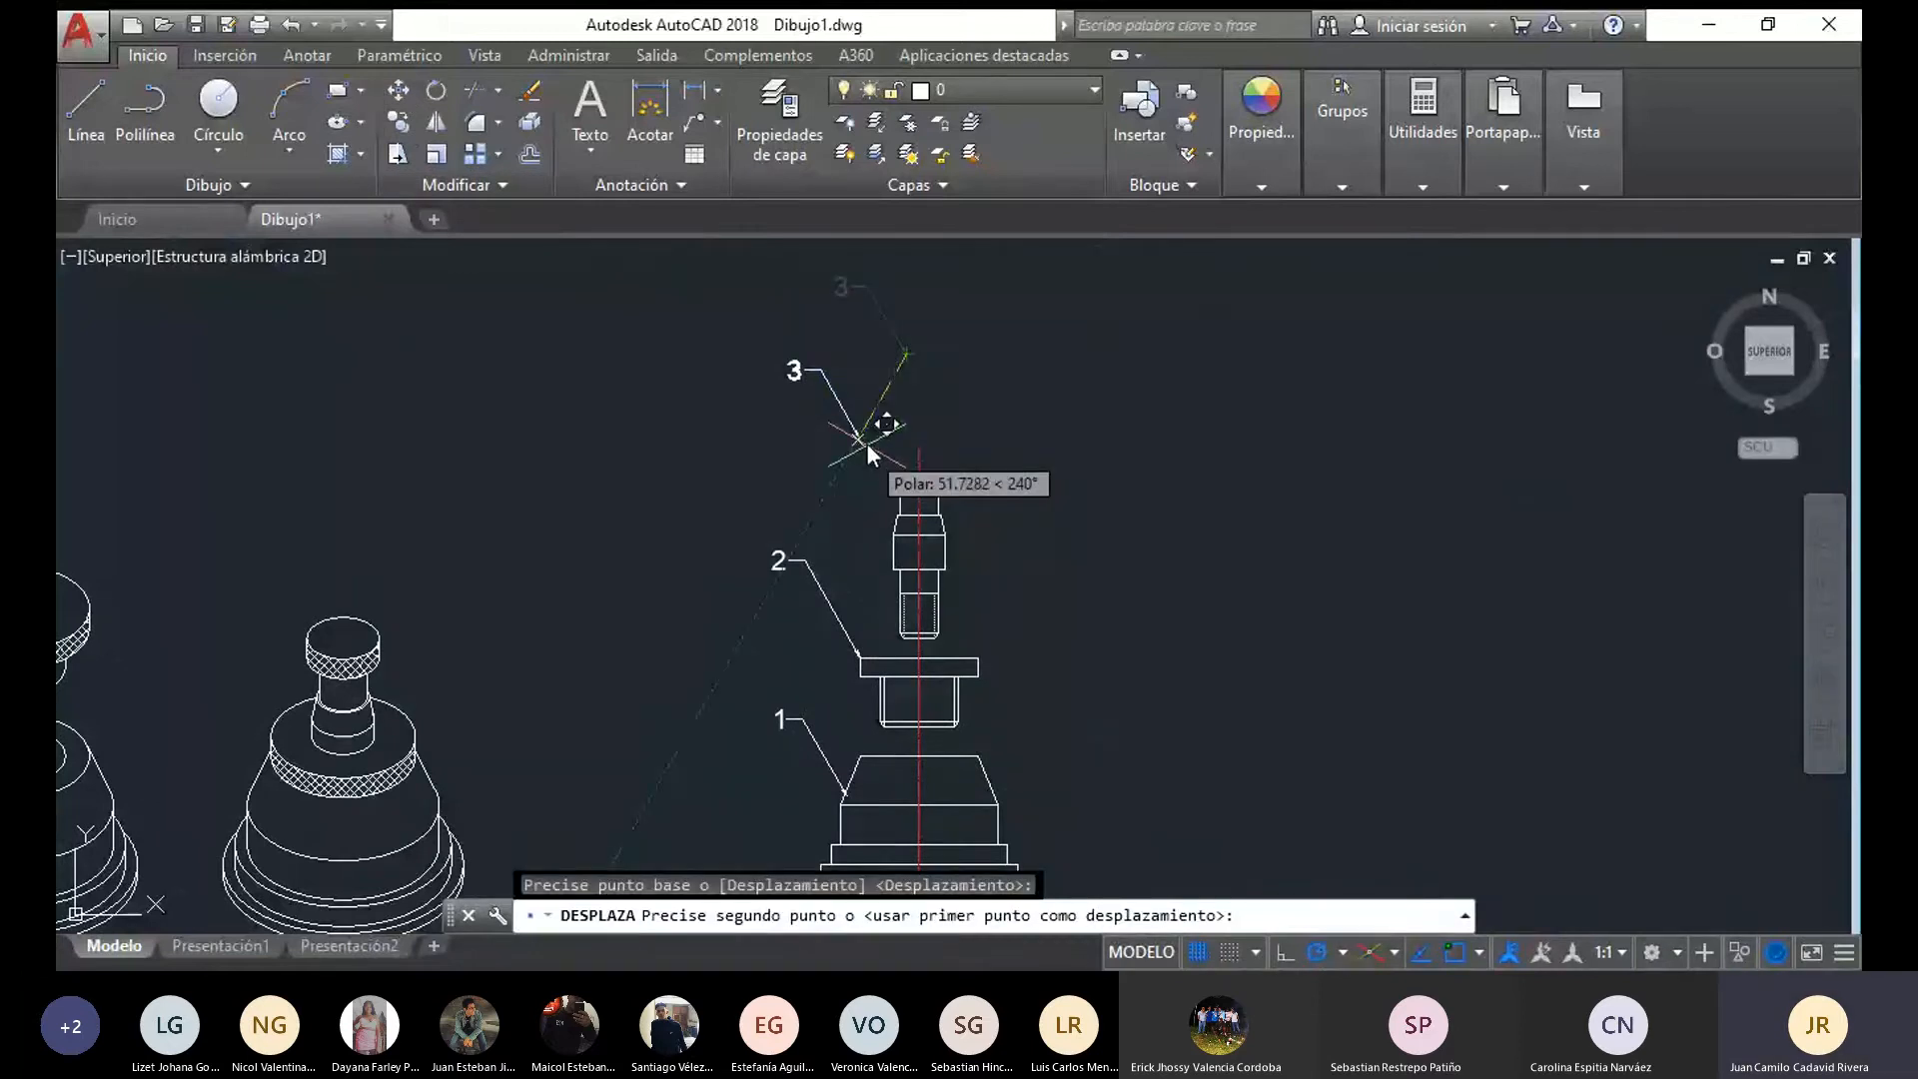
pyautogui.click(890, 474)
# Hatch both halves of the flange's rim and of the pin's head in the front views with the ANSI37 pattern
pyautogui.moveTo(992, 475); pyautogui.dragTo(1059, 335, button='middle')
pyautogui.scroll(-2, 791, 427)
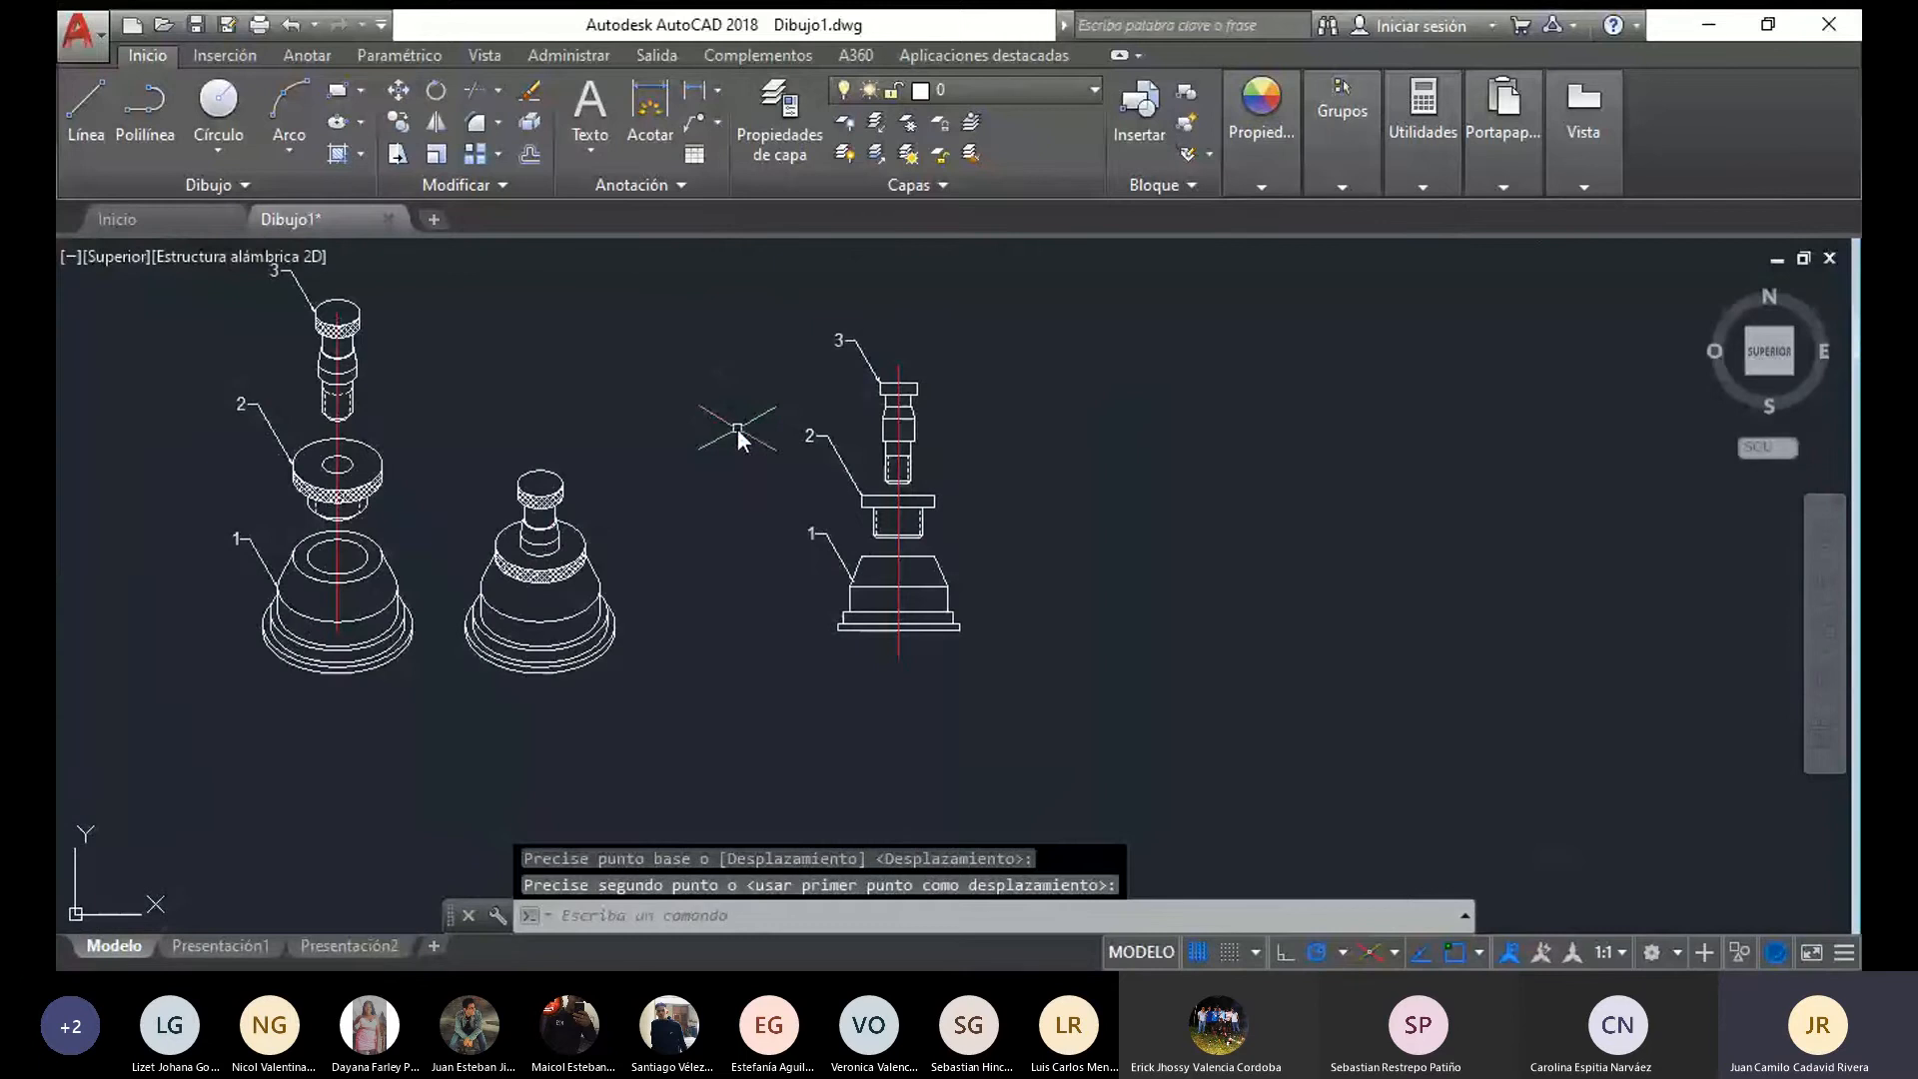
pyautogui.scroll(2, 960, 494)
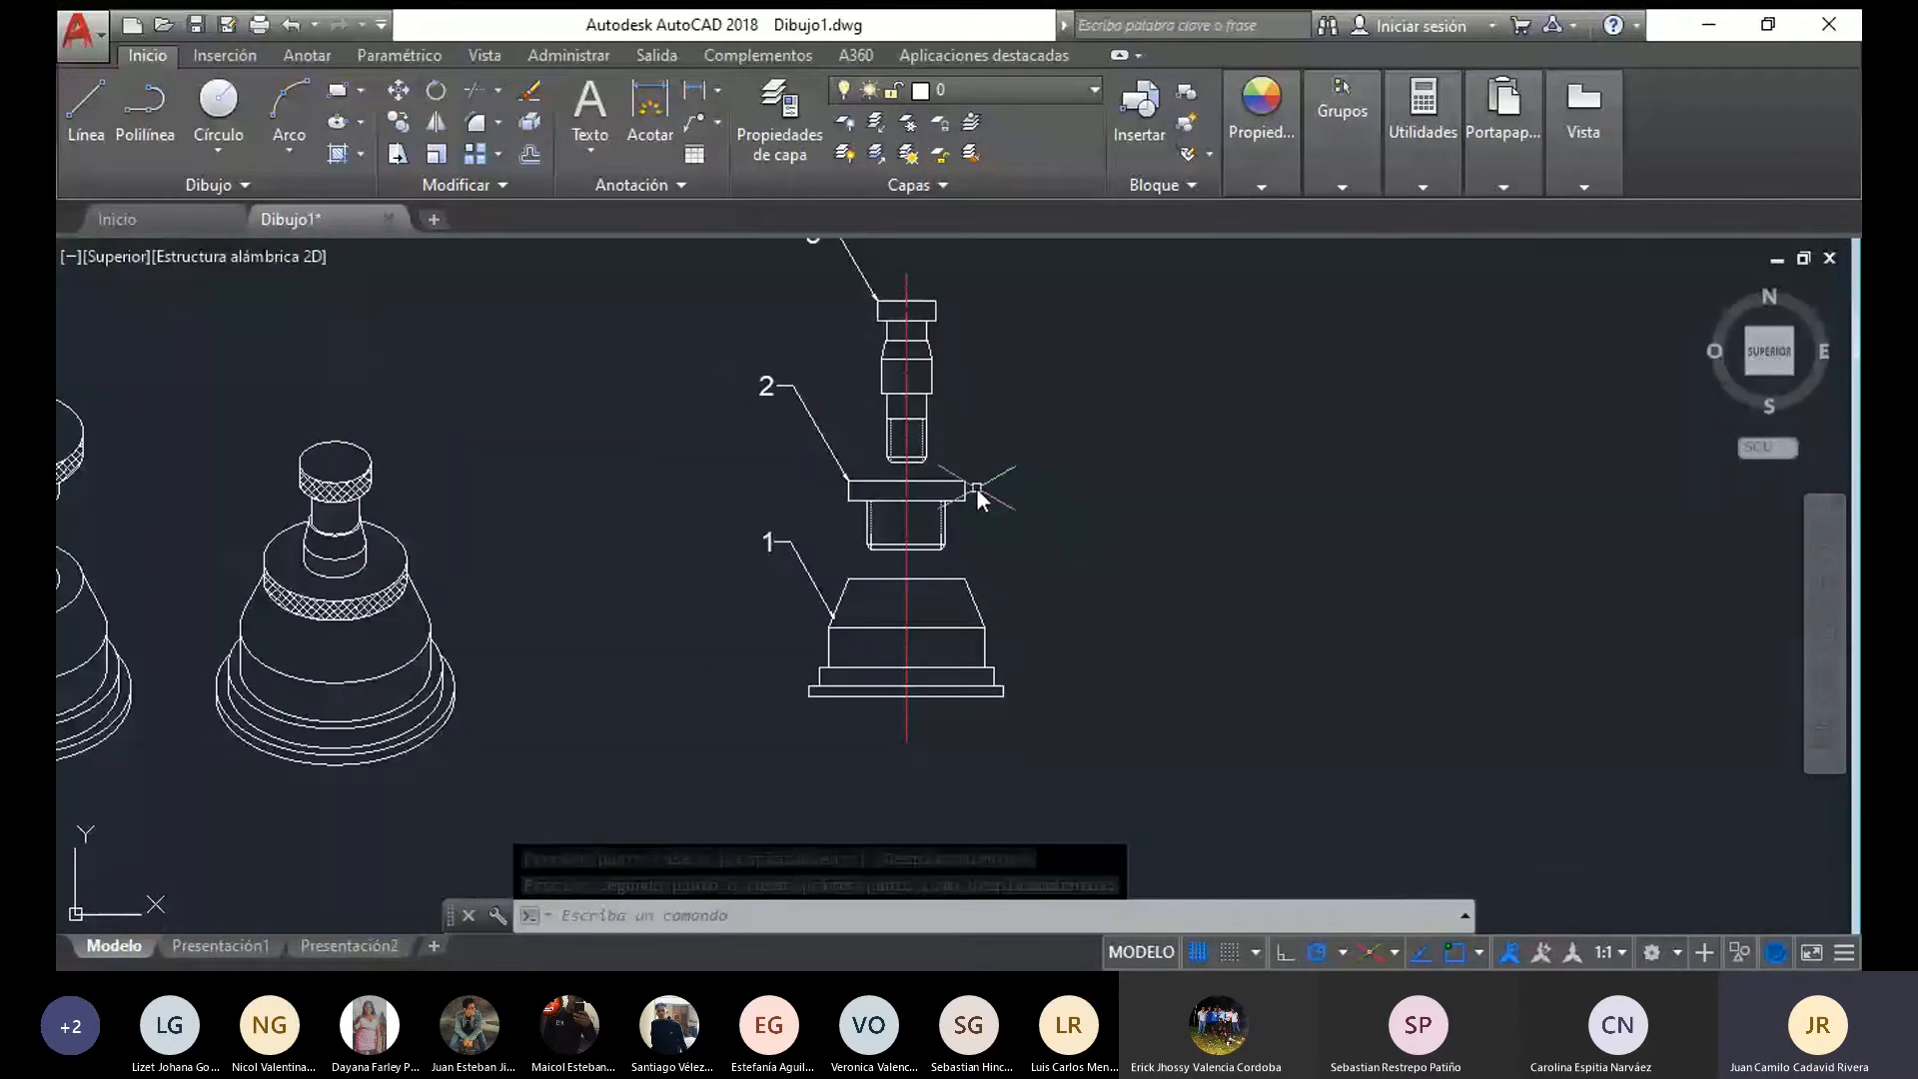
pyautogui.moveTo(975, 488)
pyautogui.mouseDown(button='middle')
pyautogui.moveTo(955, 523)
pyautogui.moveTo(860, 553)
pyautogui.mouseUp(button='middle')
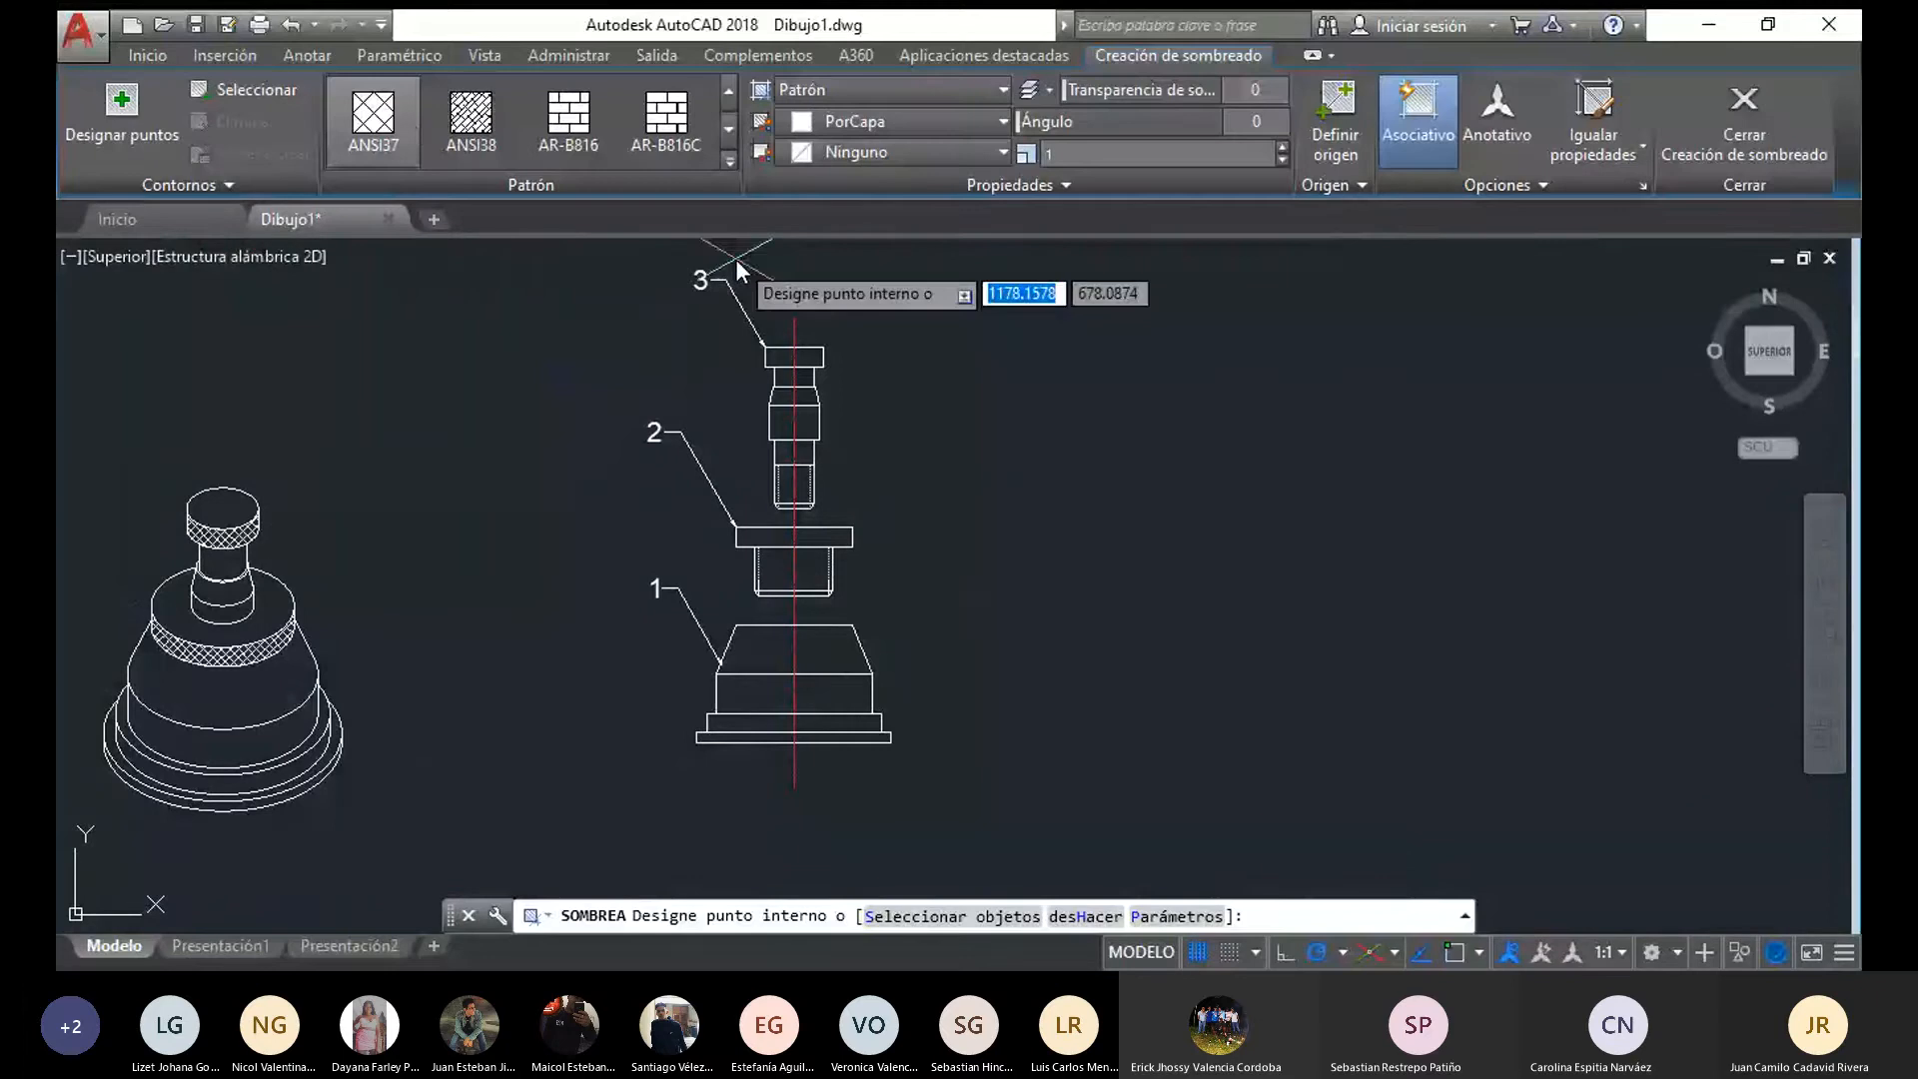
pyautogui.click(804, 537)
pyautogui.scroll(4, 804, 409)
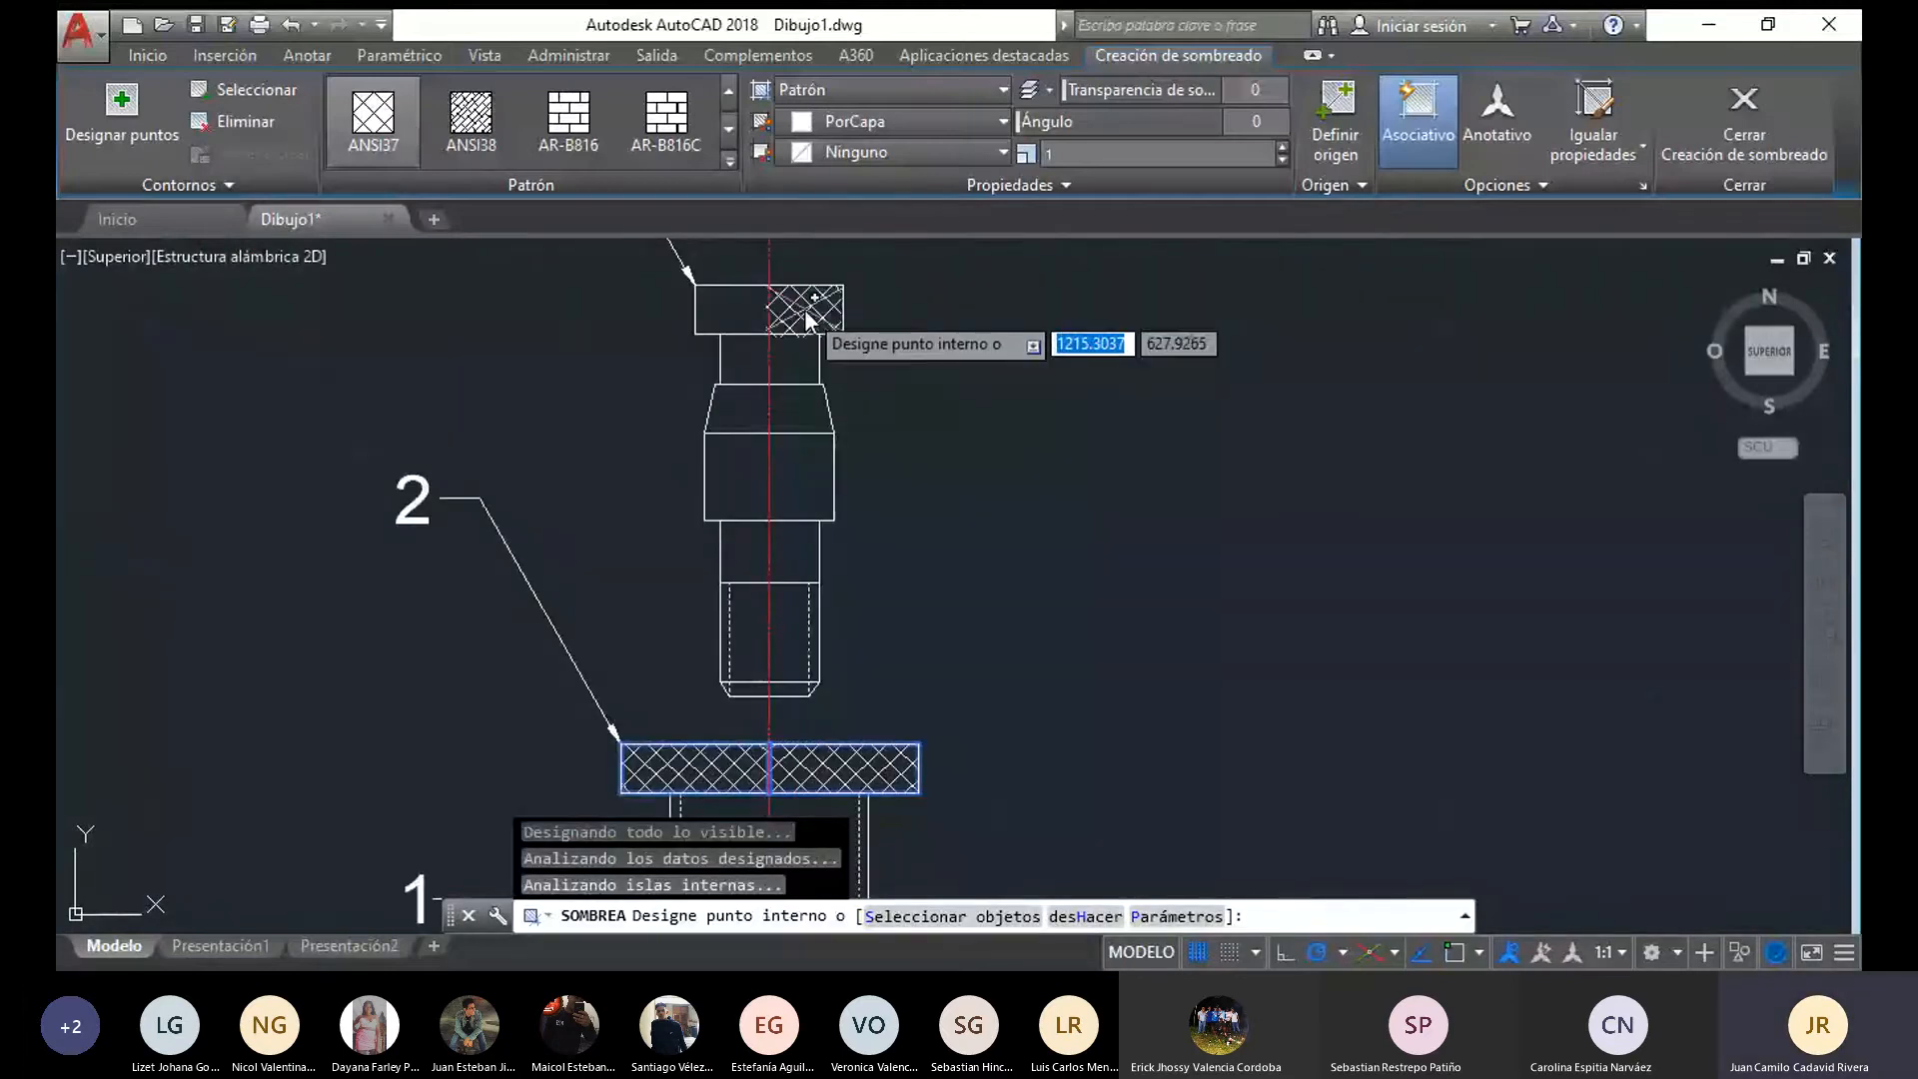
pyautogui.click(729, 305)
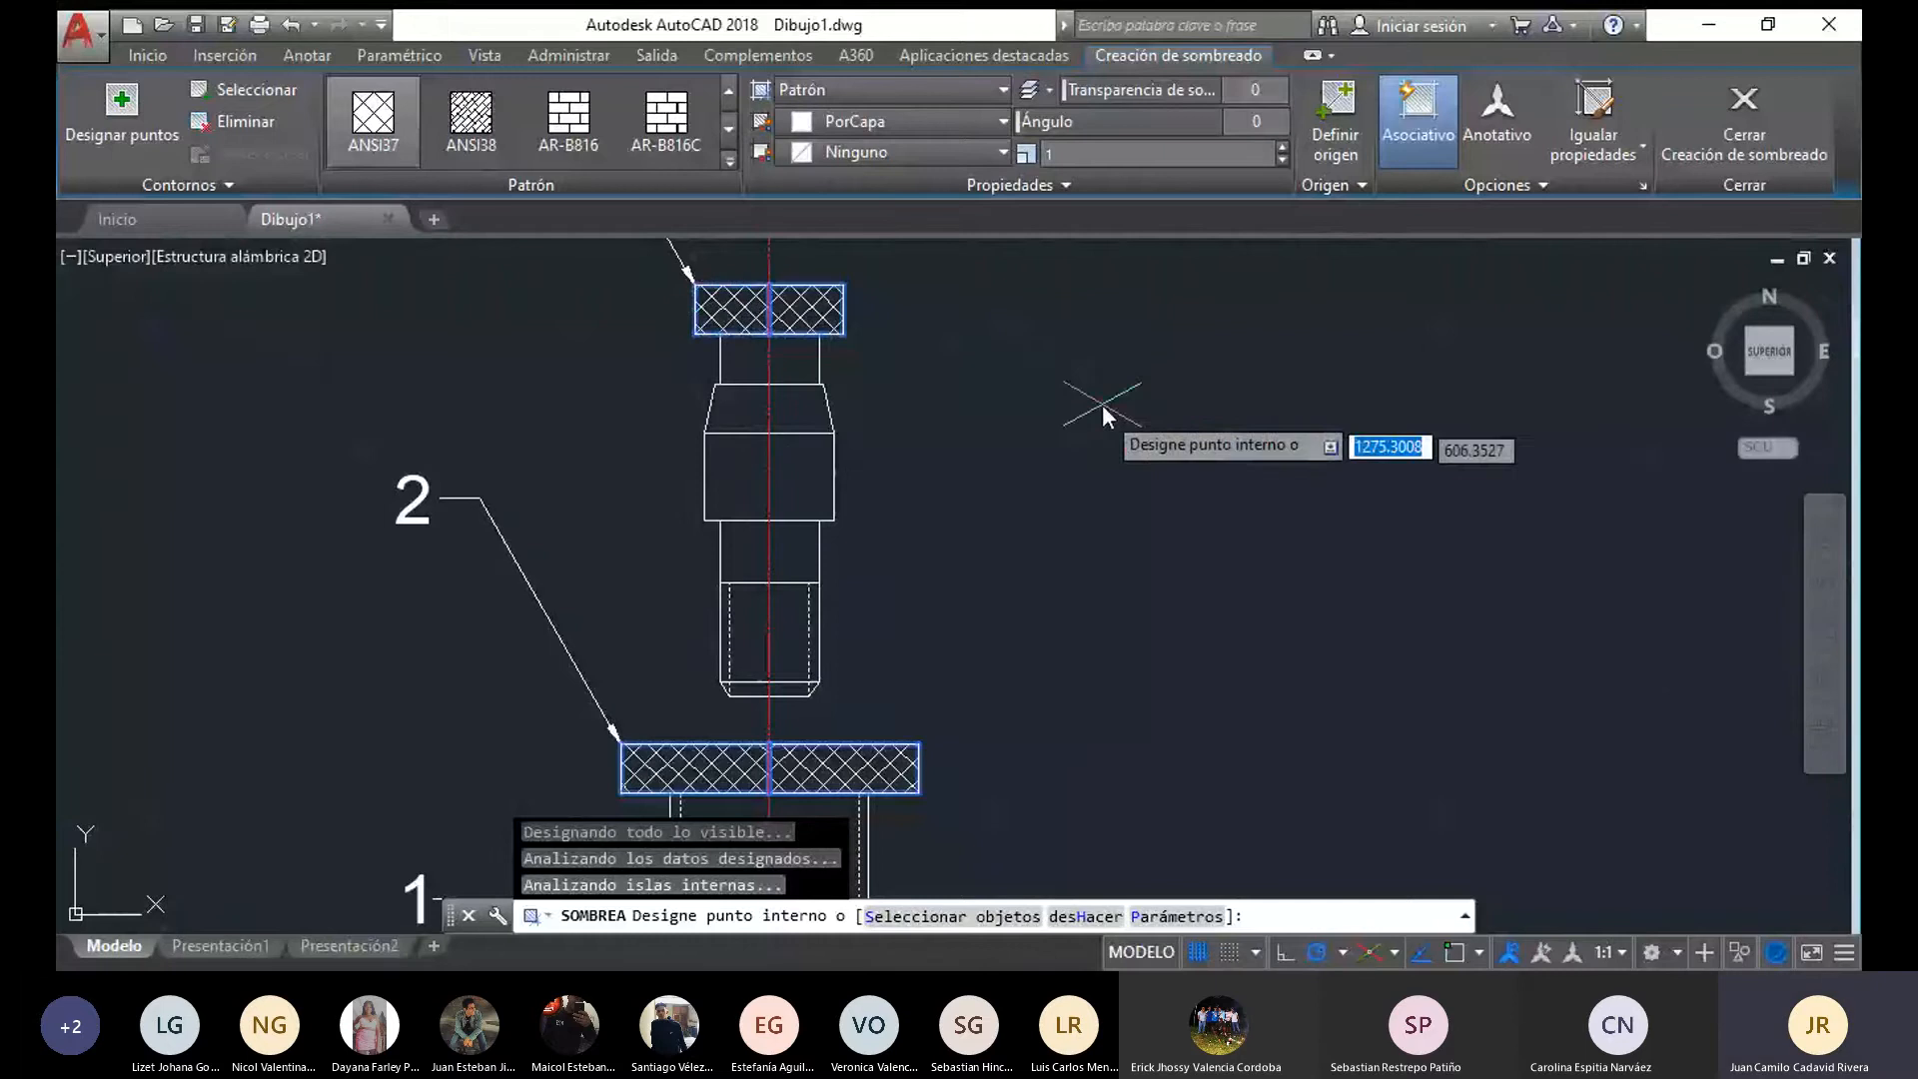
pyautogui.scroll(-3, 1101, 455)
pyautogui.press('Escape')
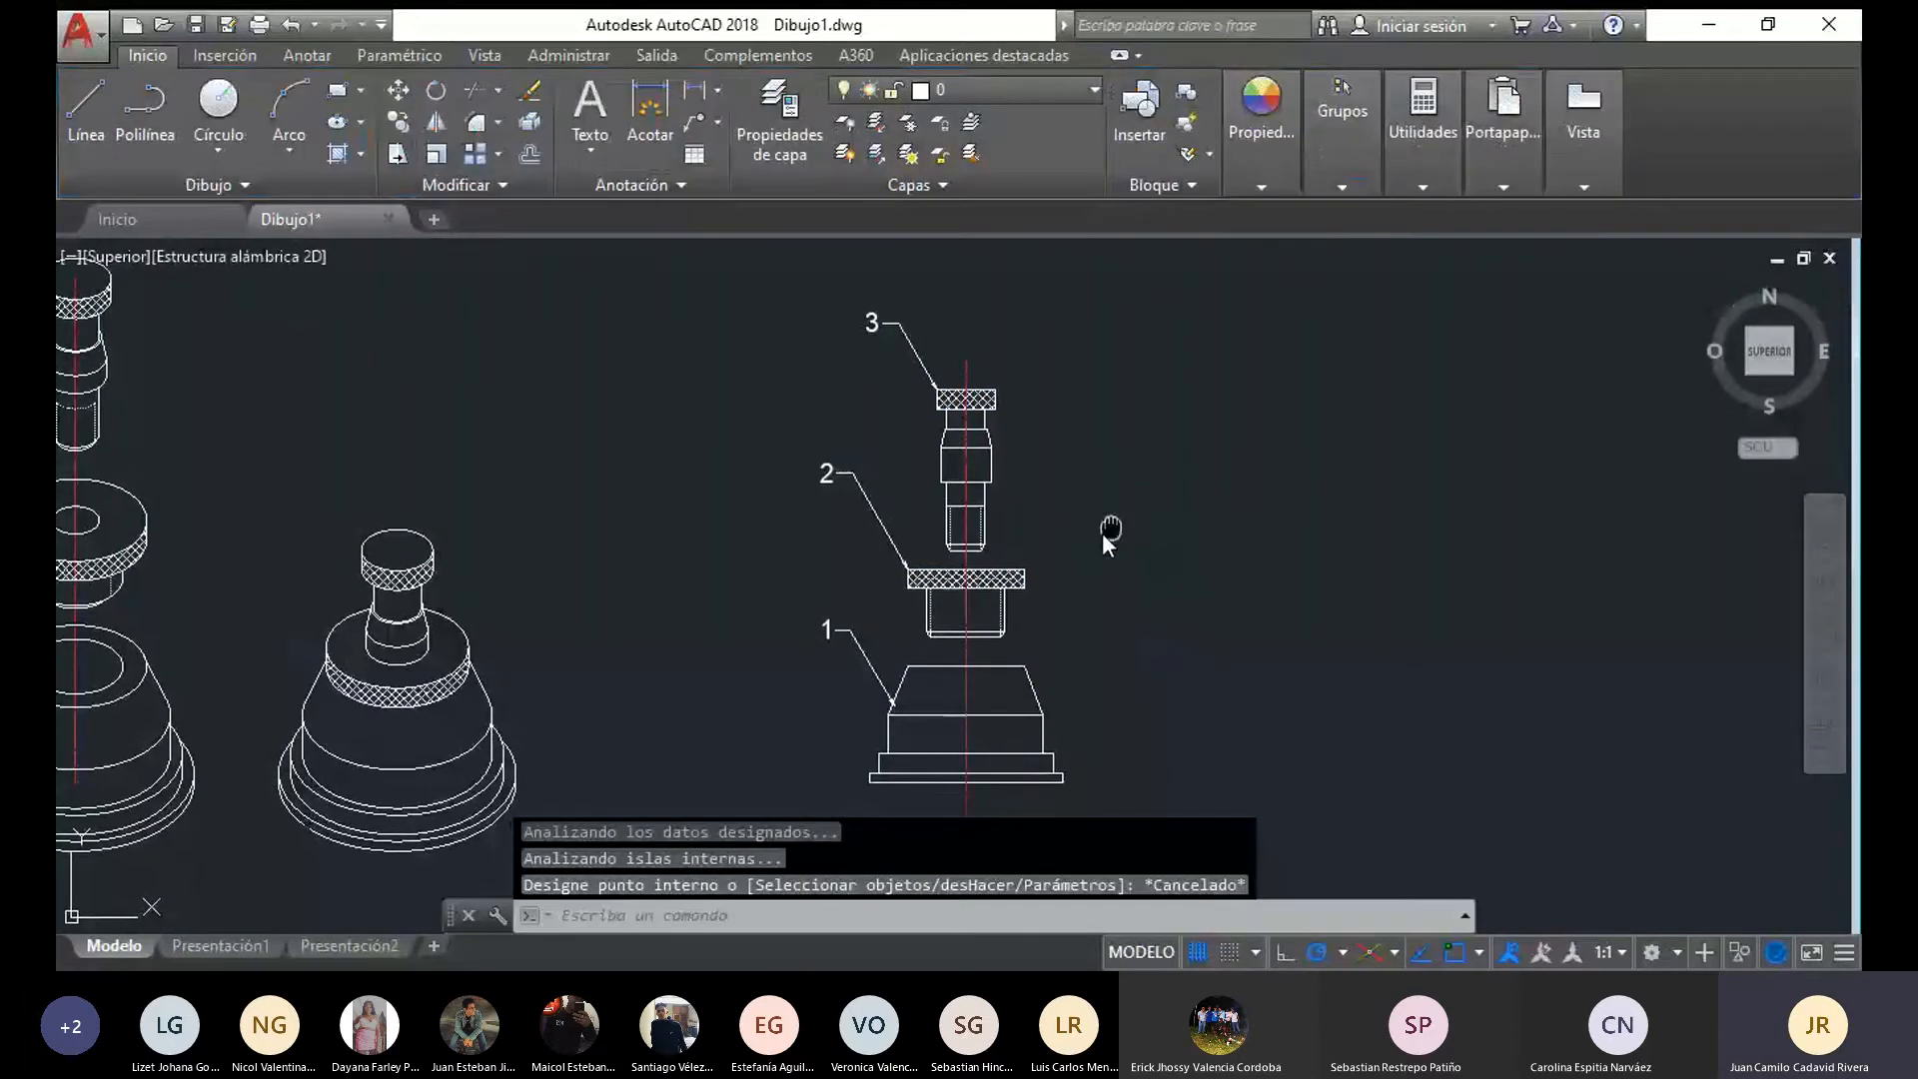
pyautogui.moveTo(928, 471); pyautogui.dragTo(805, 443, button='middle')
pyautogui.scroll(-2, 735, 408)
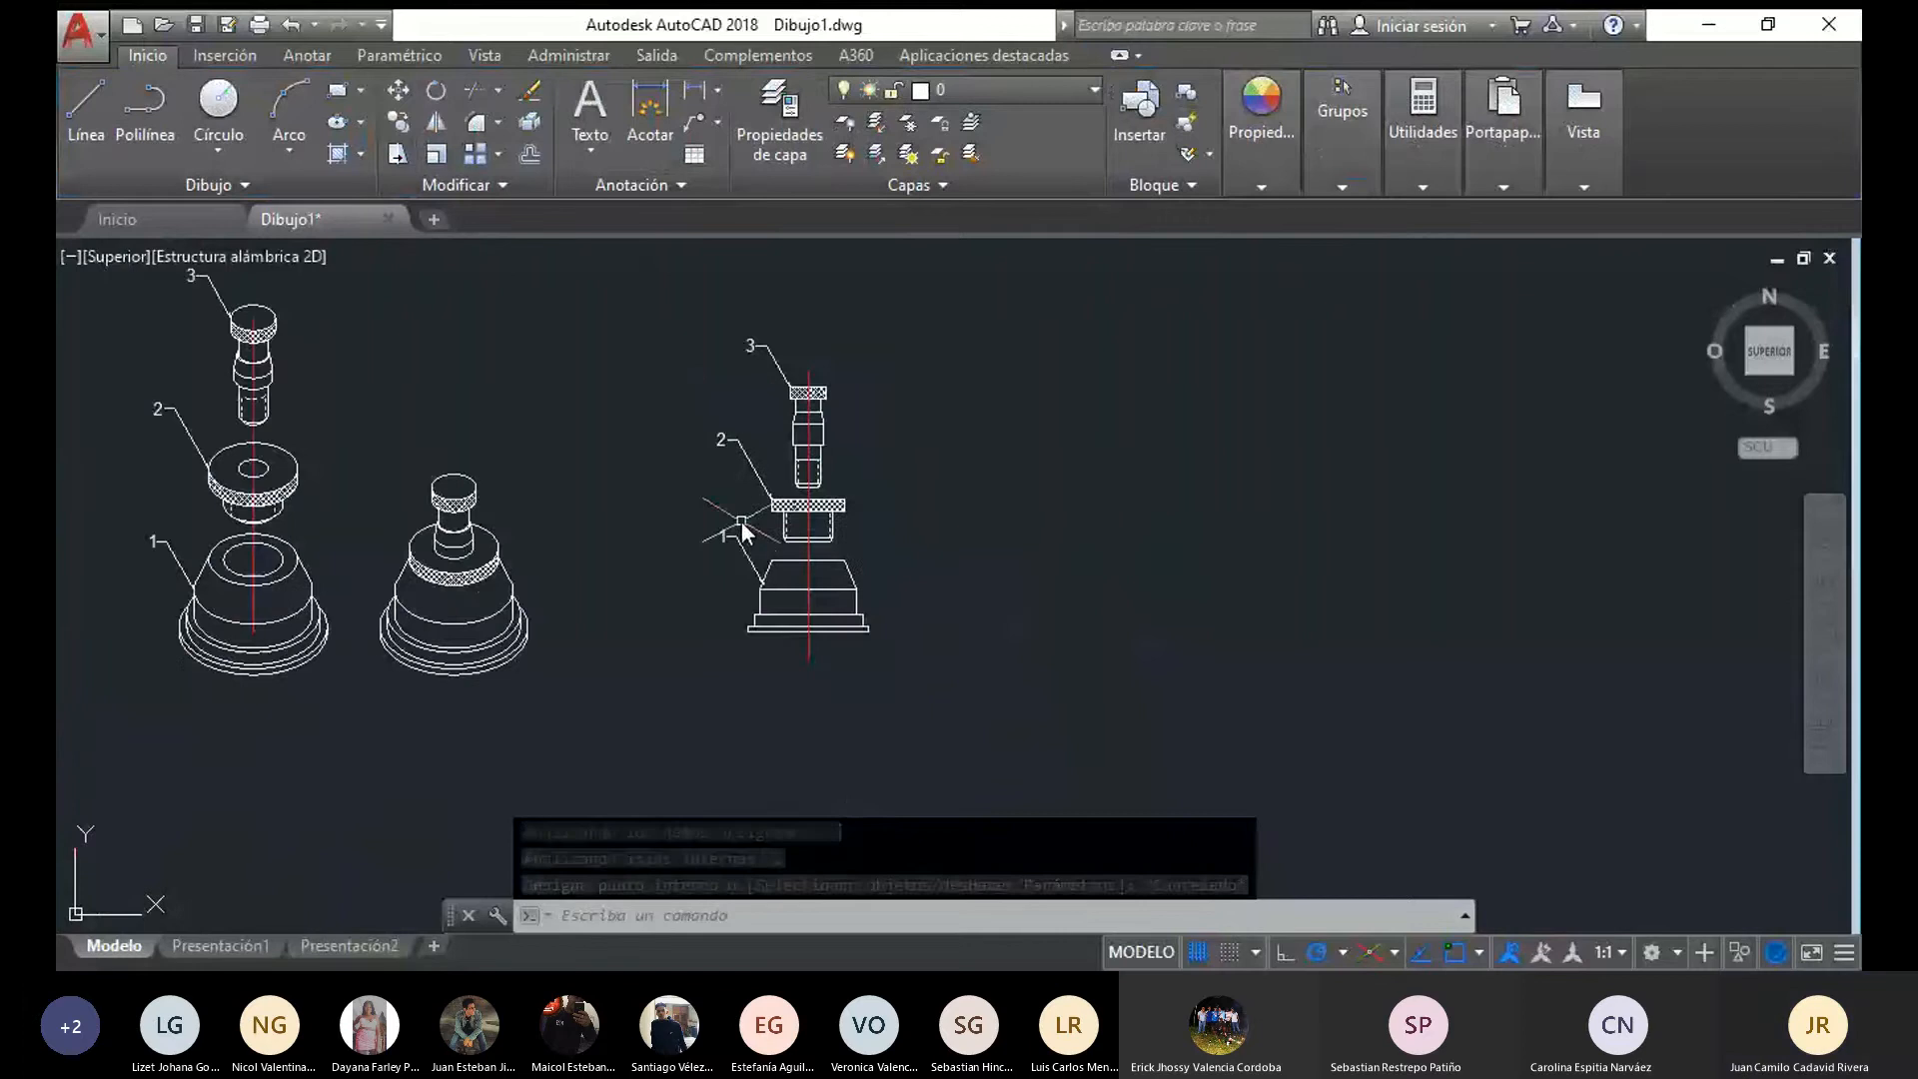
pyautogui.scroll(2, 742, 519)
pyautogui.moveTo(990, 642); pyautogui.dragTo(944, 697, button='middle')
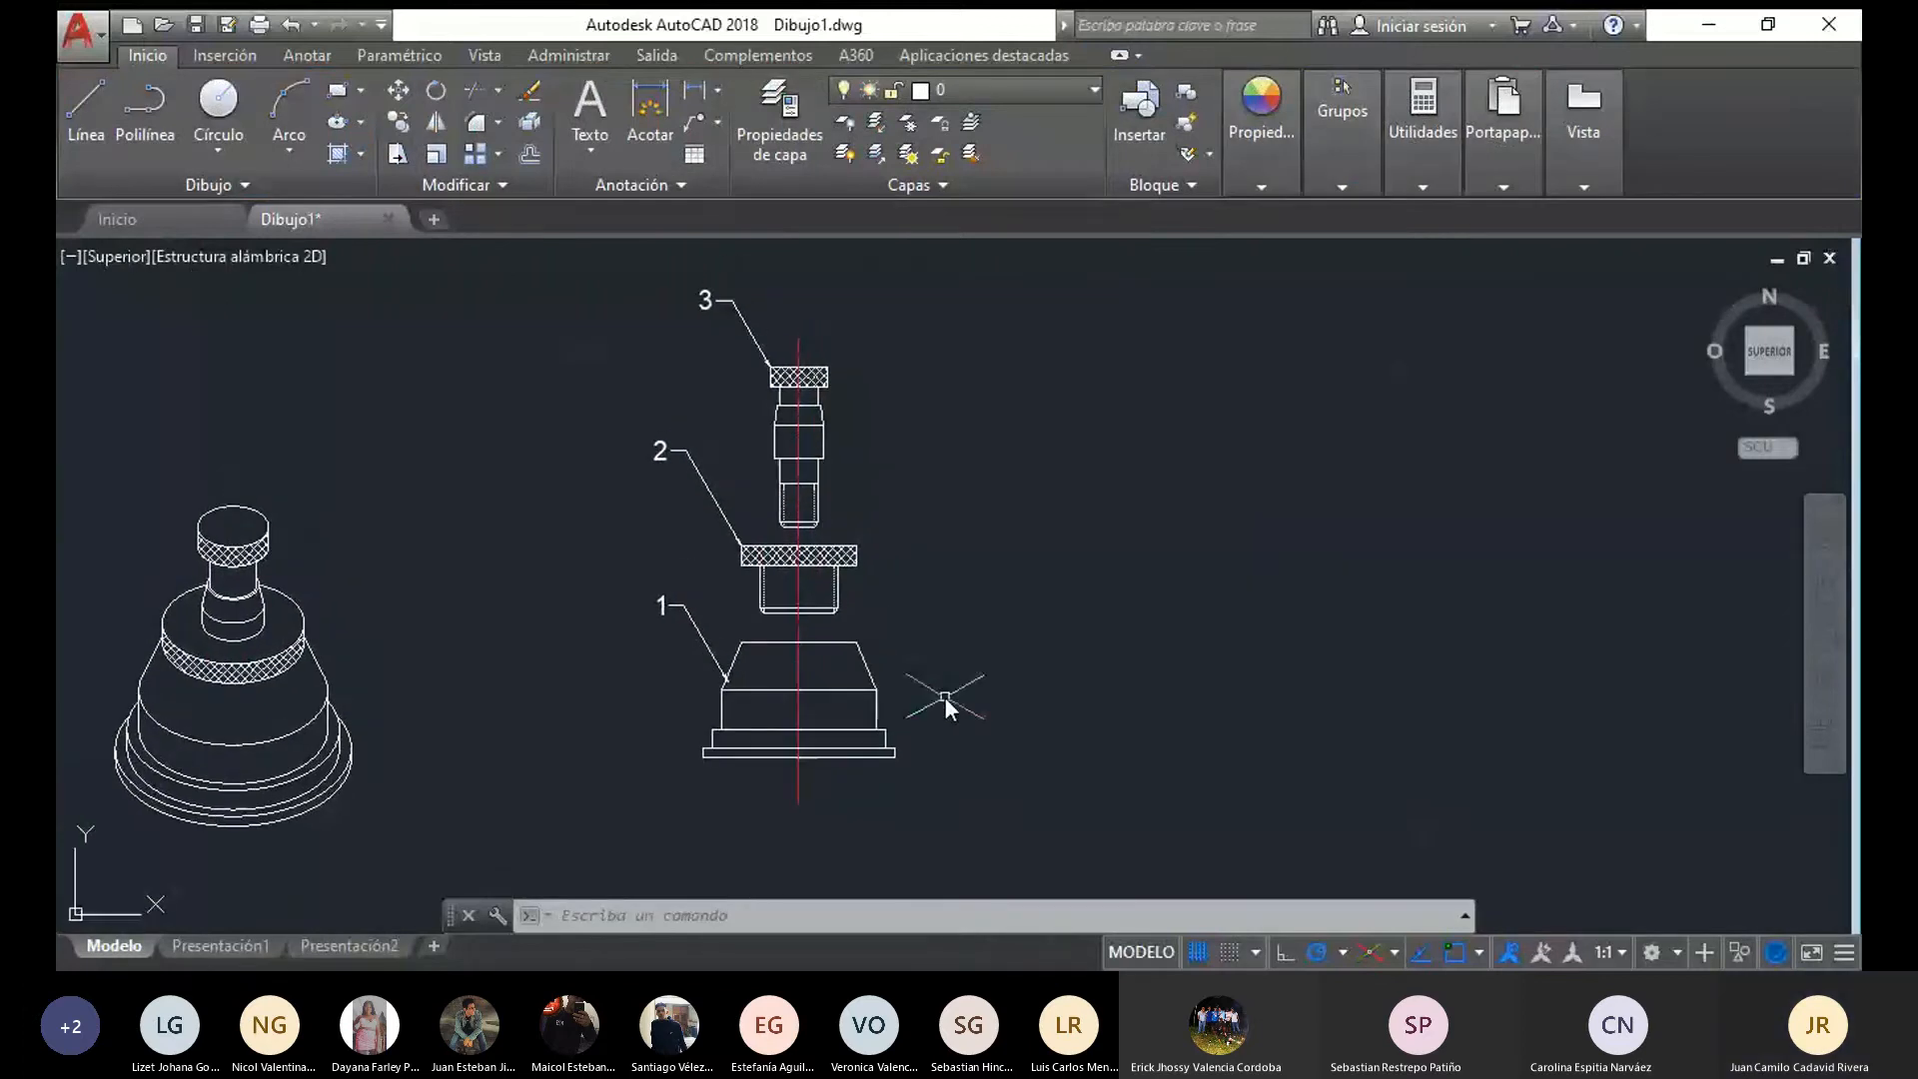
pyautogui.scroll(-4, 556, 508)
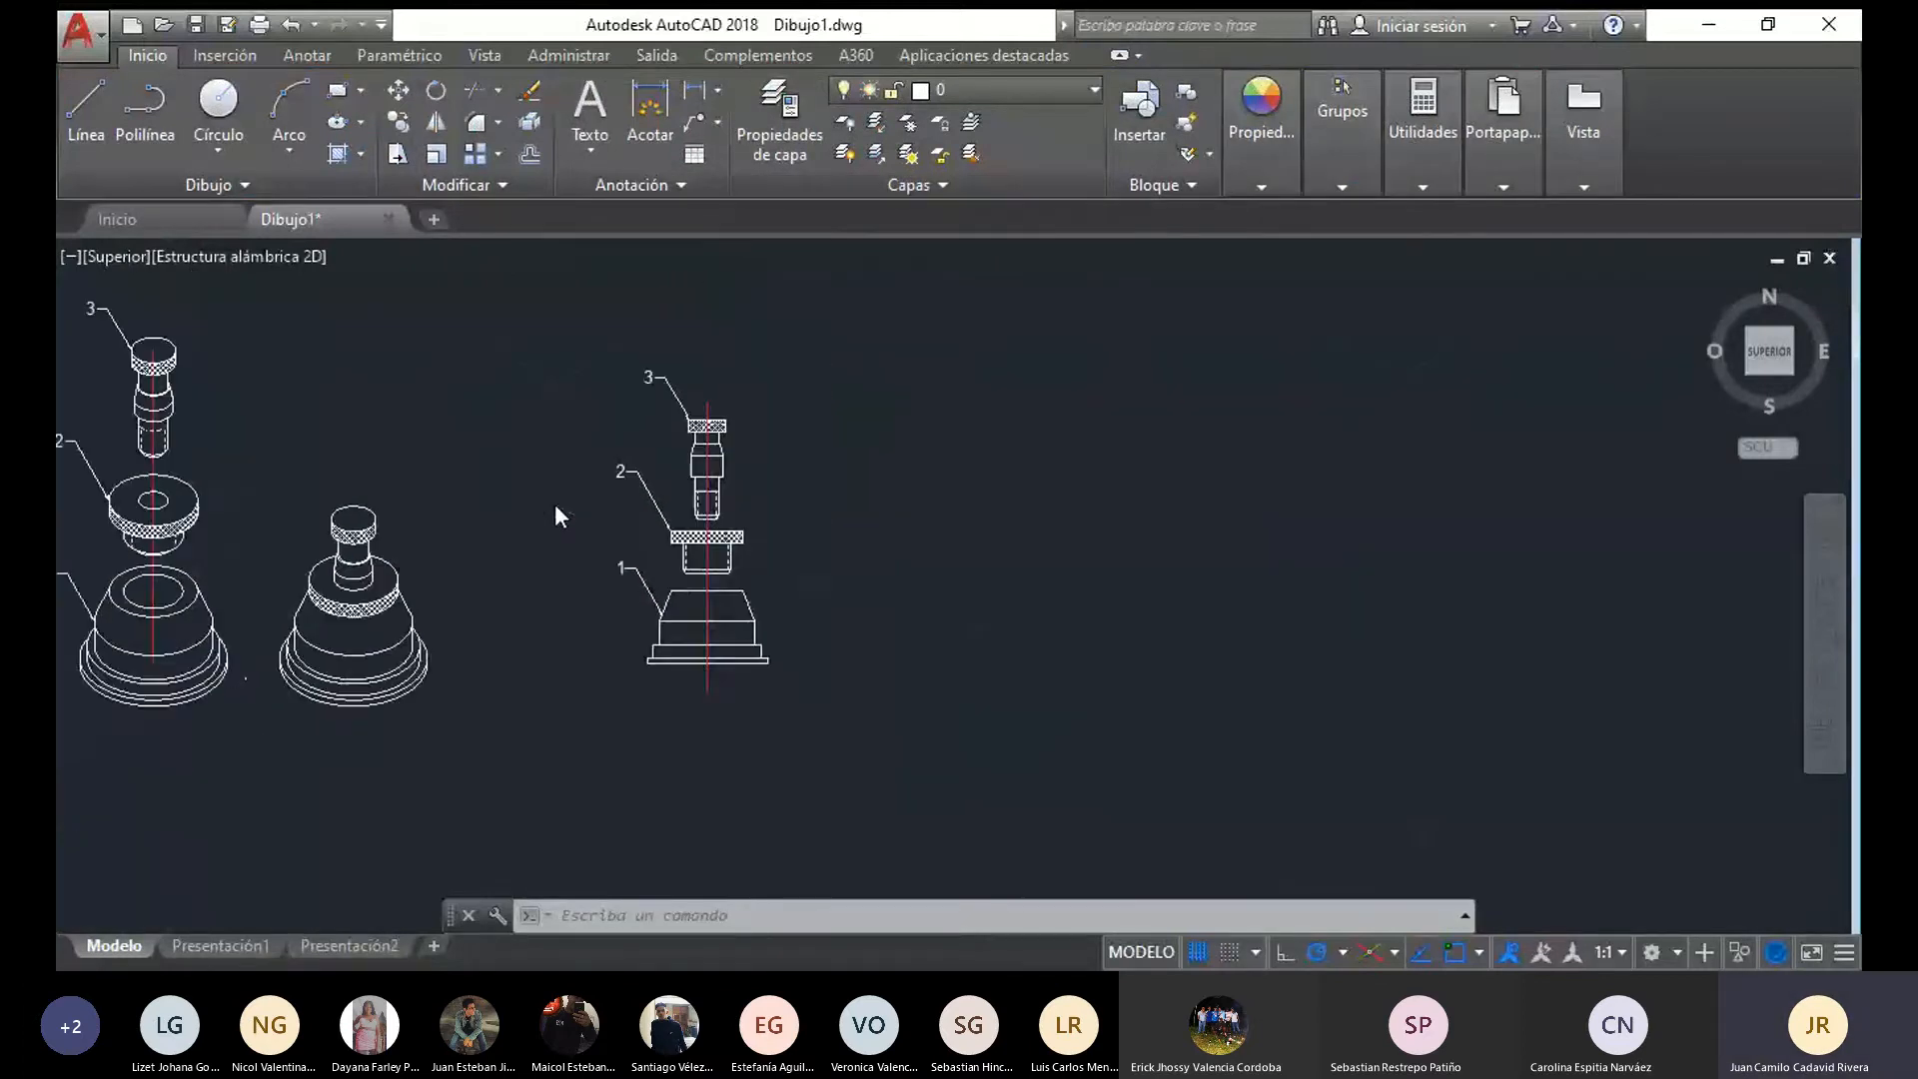
pyautogui.moveTo(563, 504); pyautogui.dragTo(740, 507, button='middle')
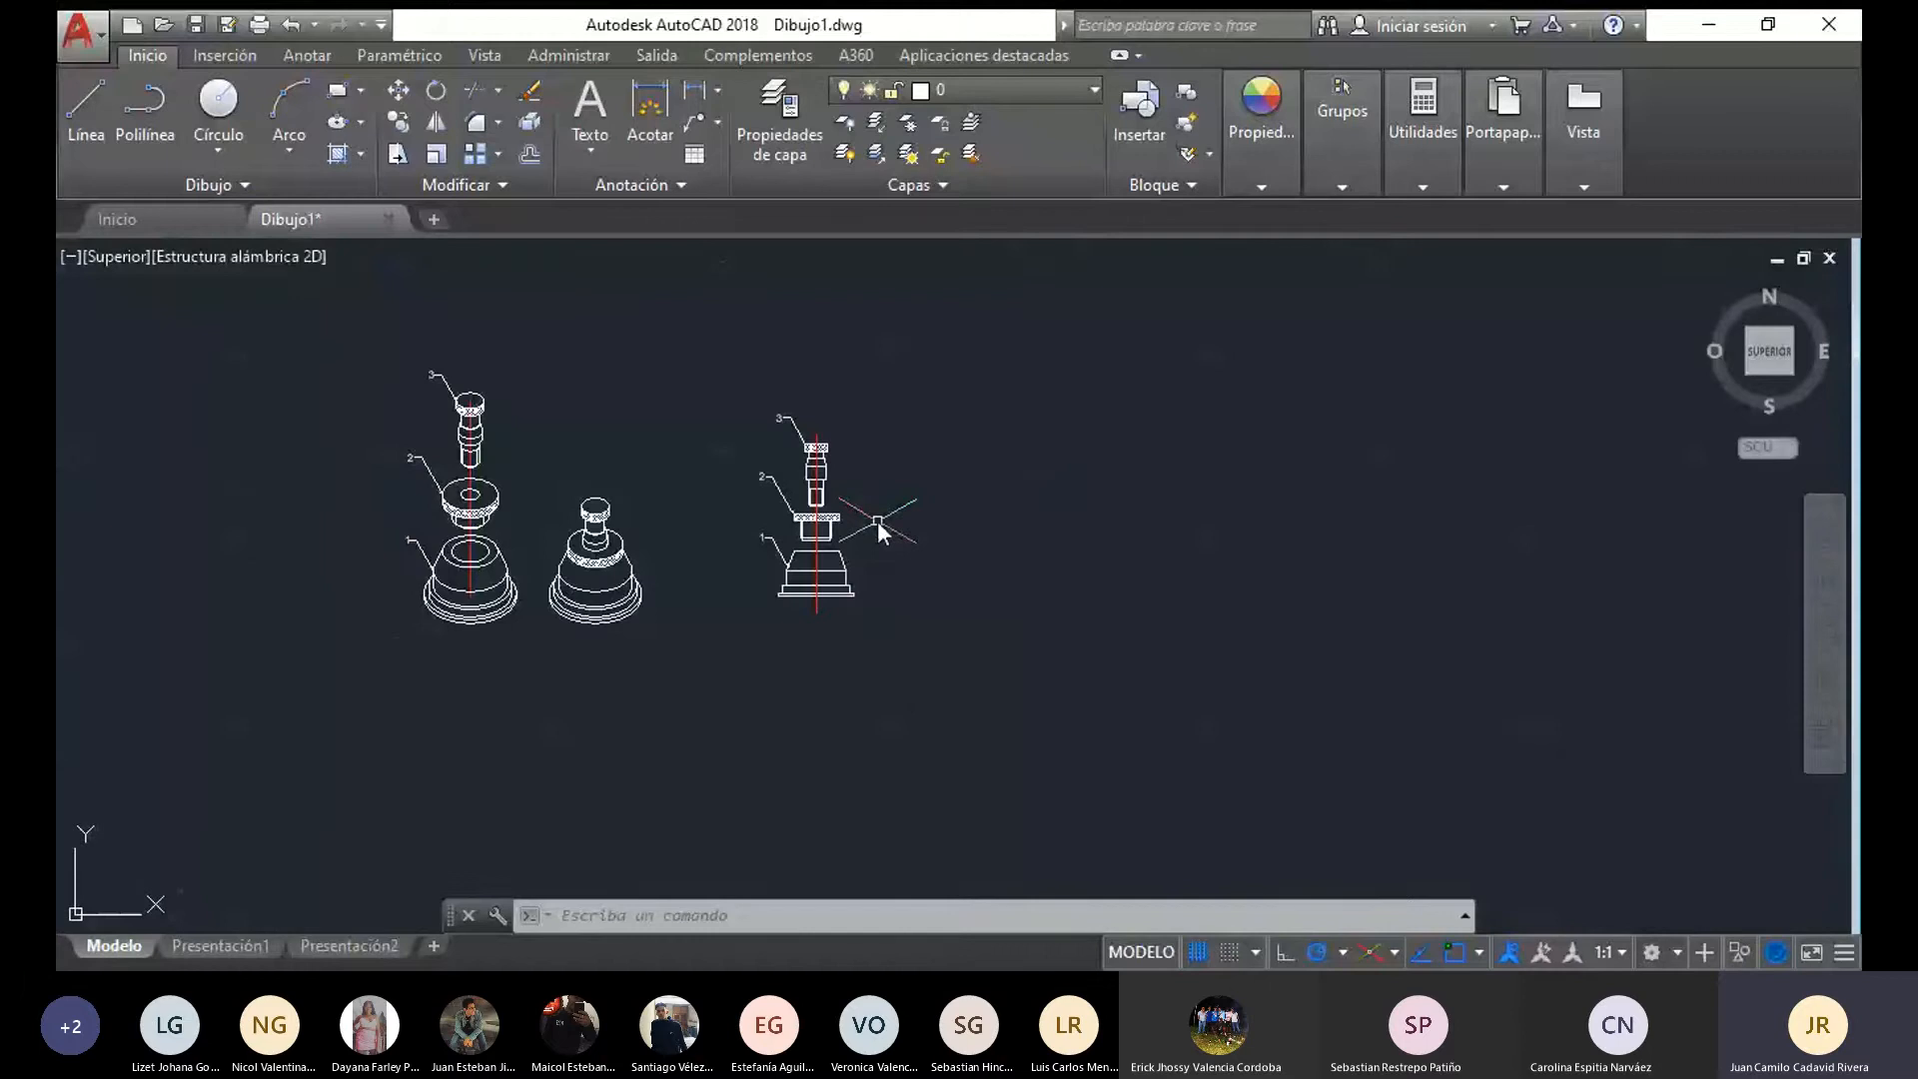
pyautogui.scroll(2, 929, 589)
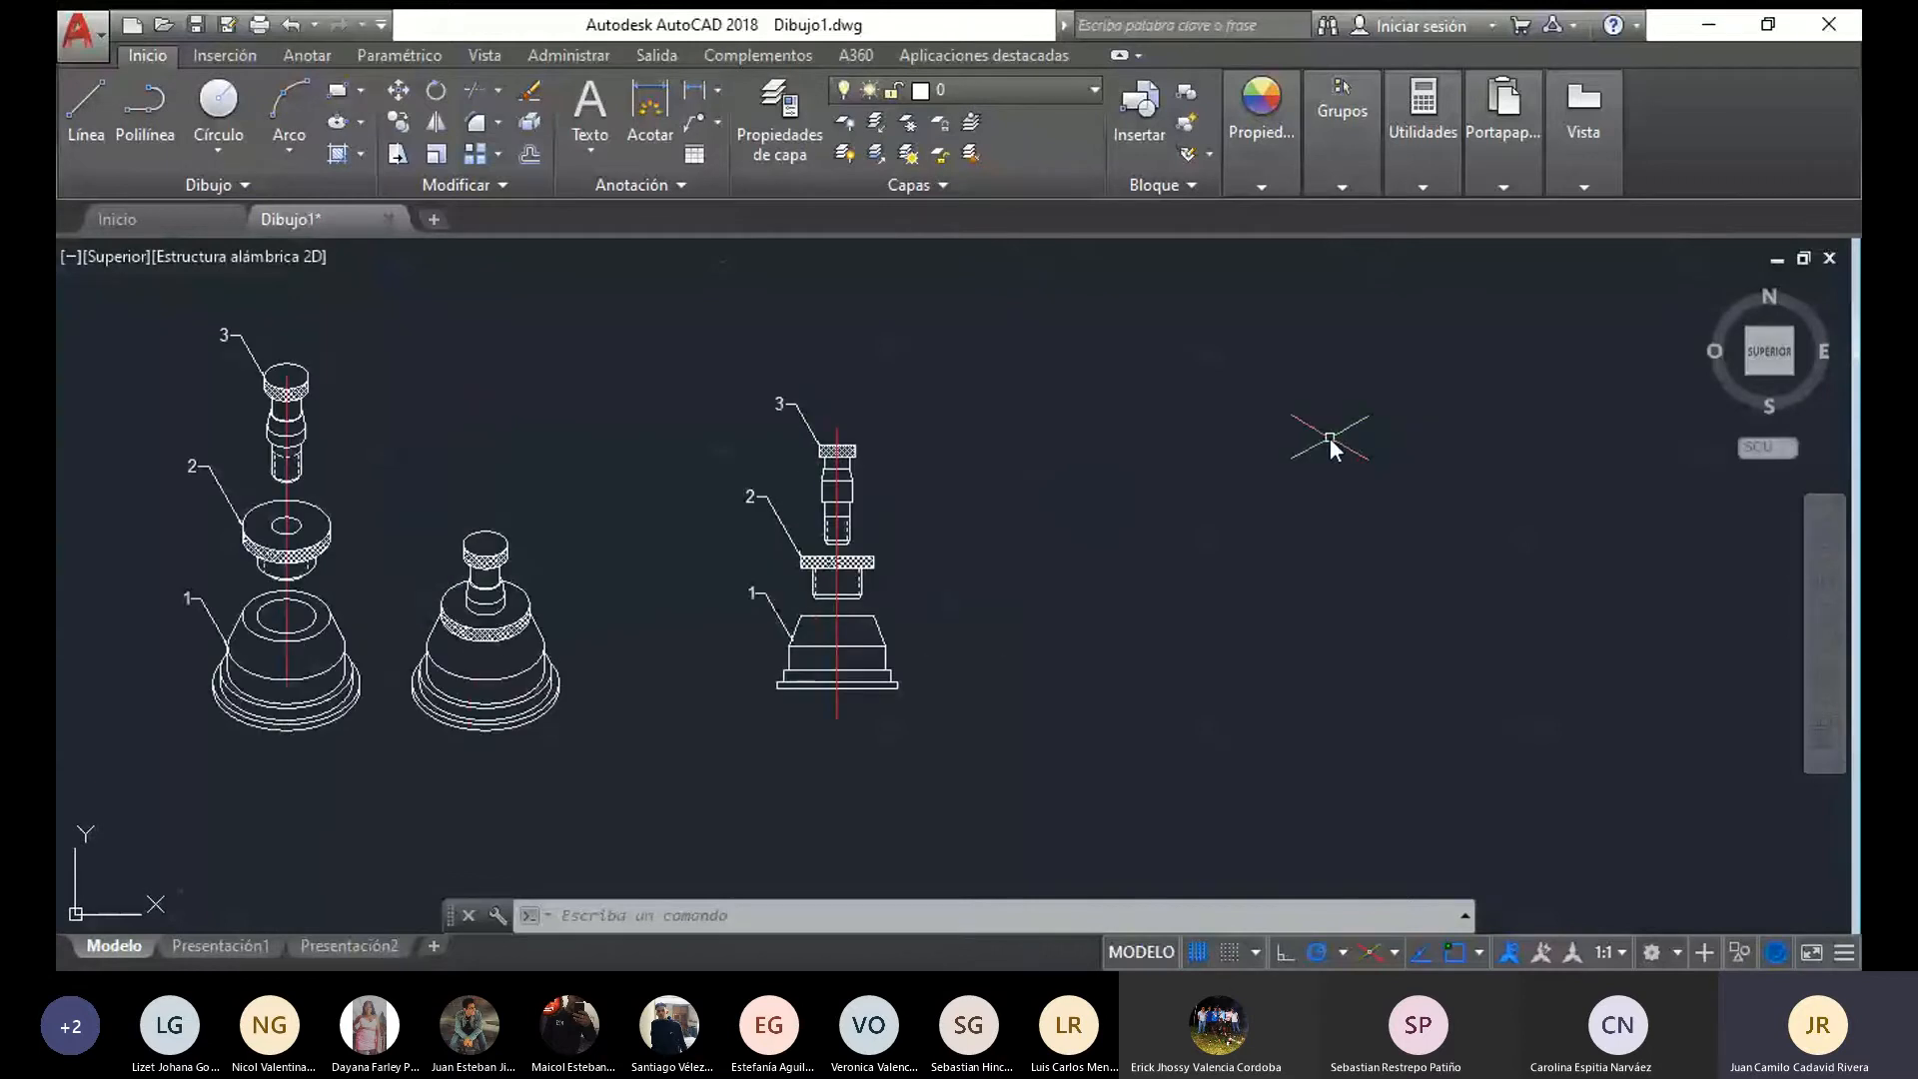
pyautogui.moveTo(1049, 735)
pyautogui.mouseDown()
pyautogui.moveTo(852, 288)
pyautogui.moveTo(1051, 322)
pyautogui.mouseUp()
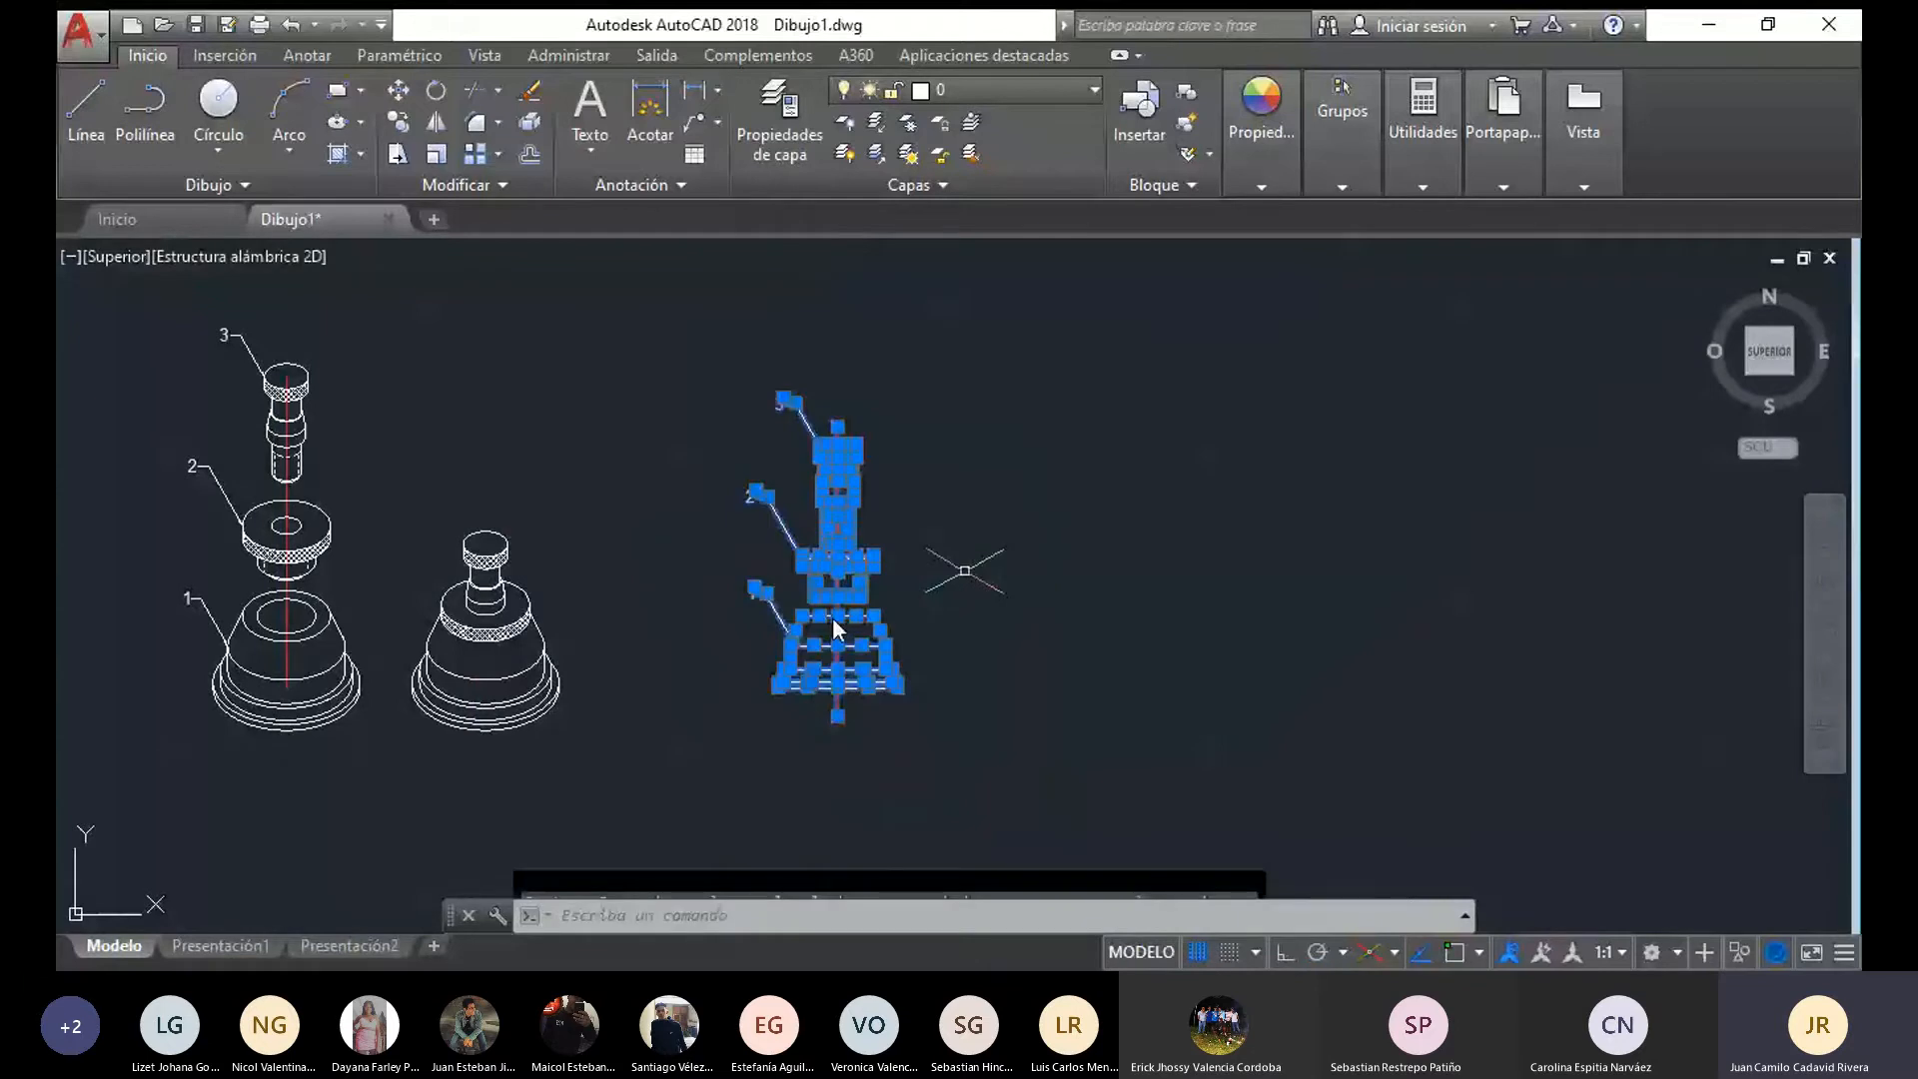
pyautogui.moveTo(834, 620); pyautogui.dragTo(809, 624)
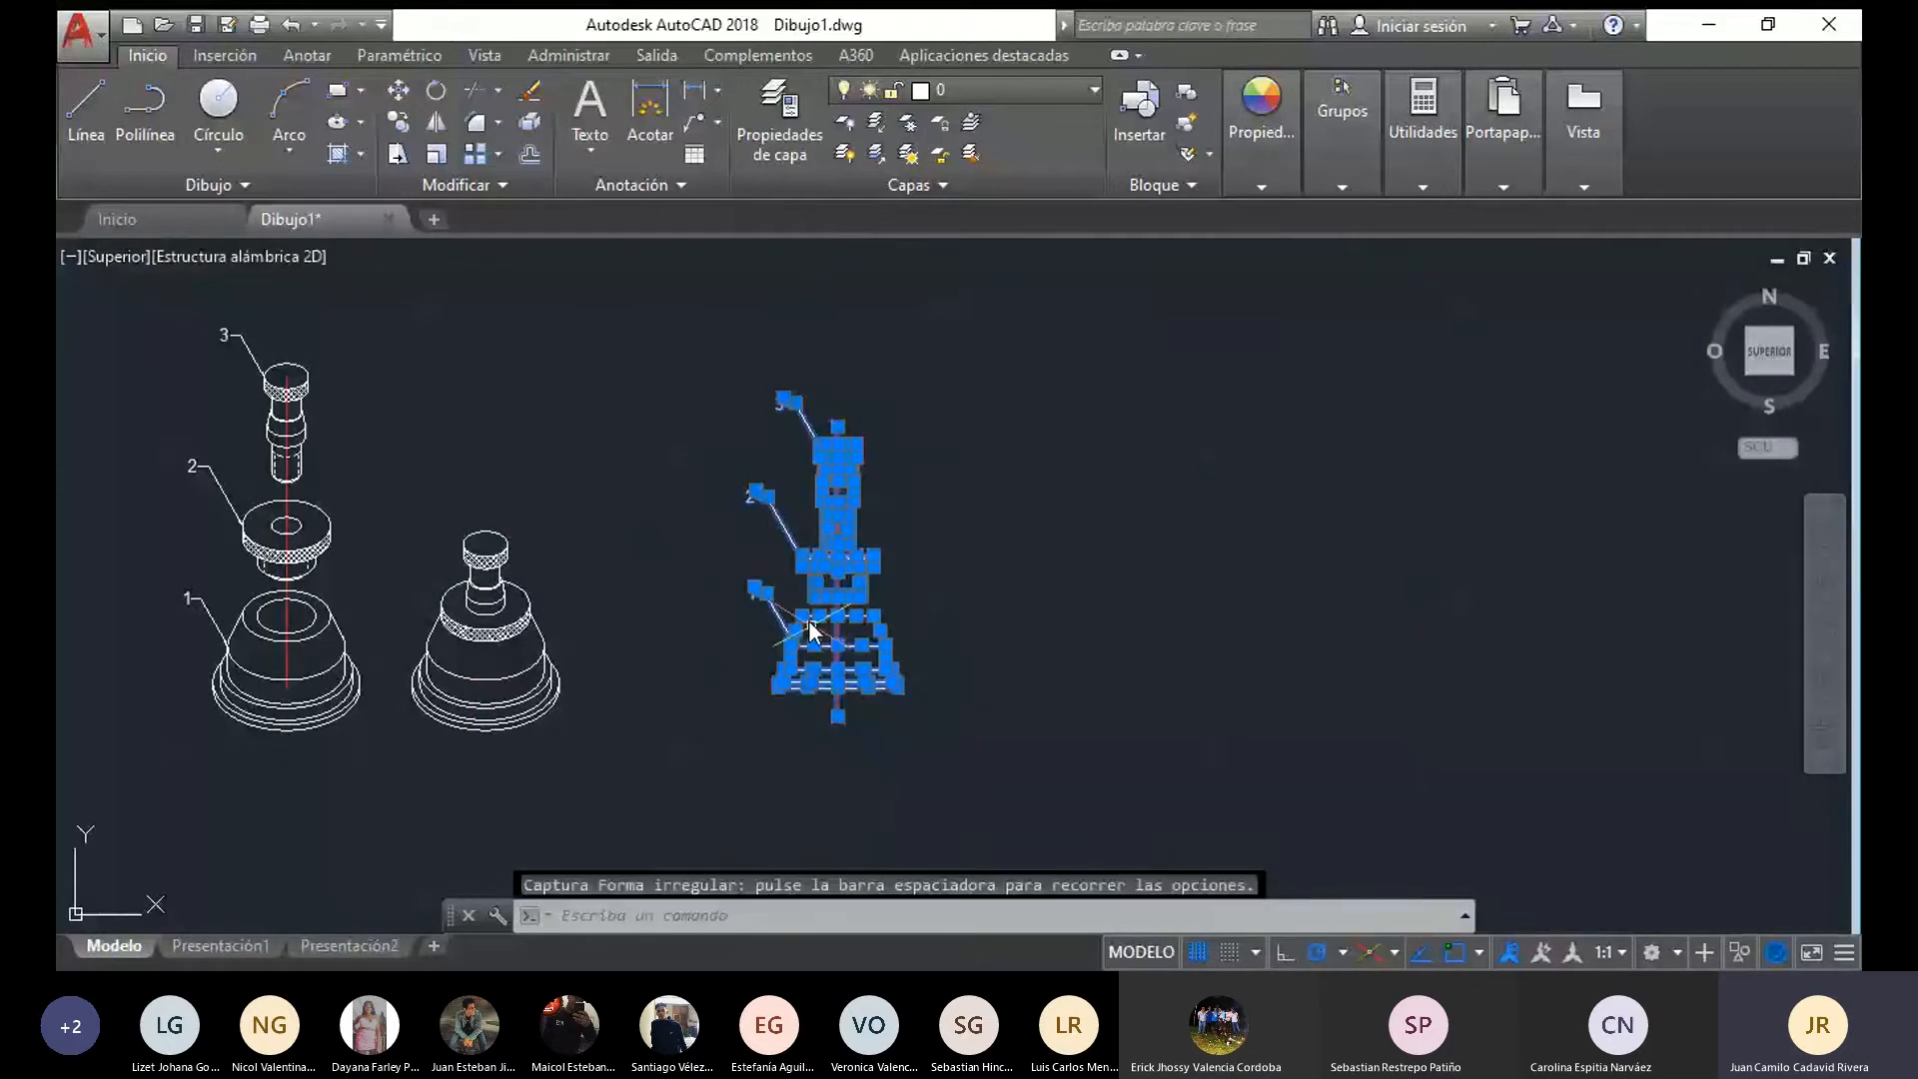
pyautogui.scroll(-3, 585, 640)
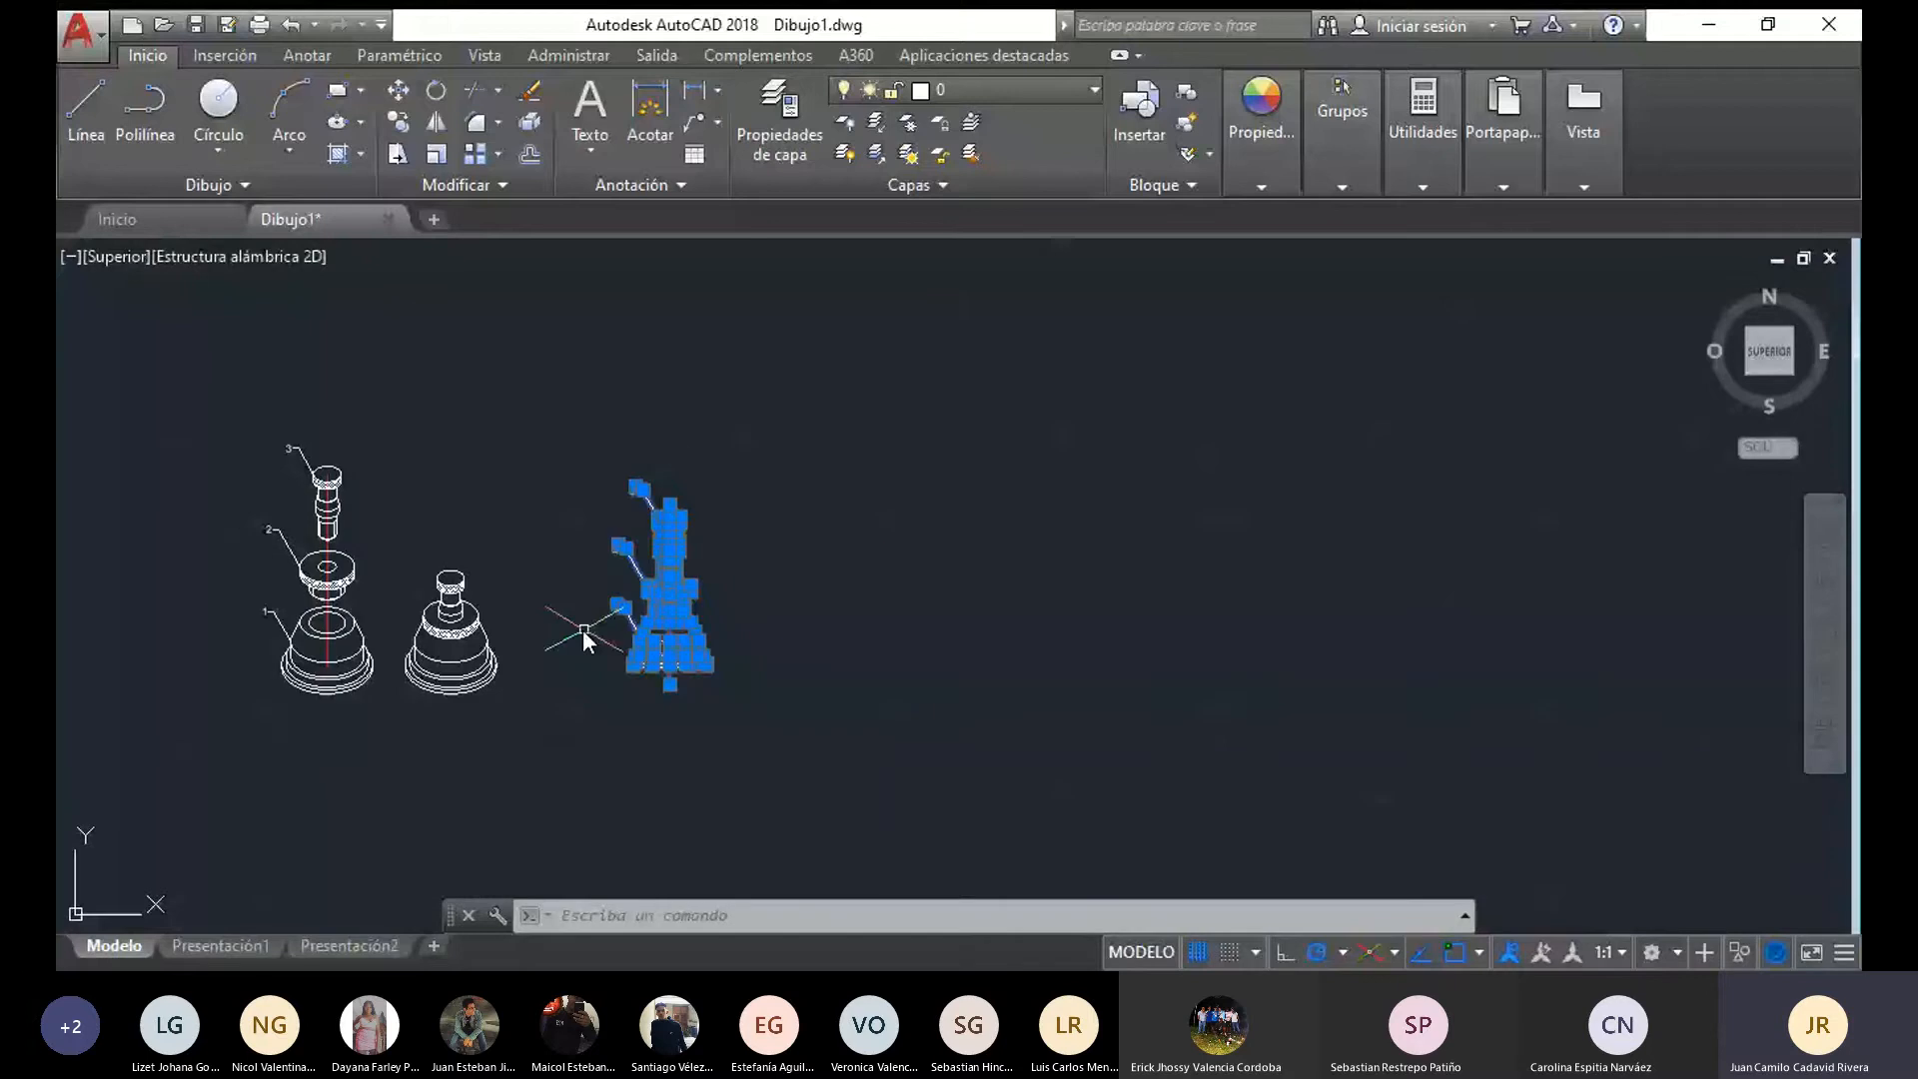
pyautogui.scroll(2, 409, 590)
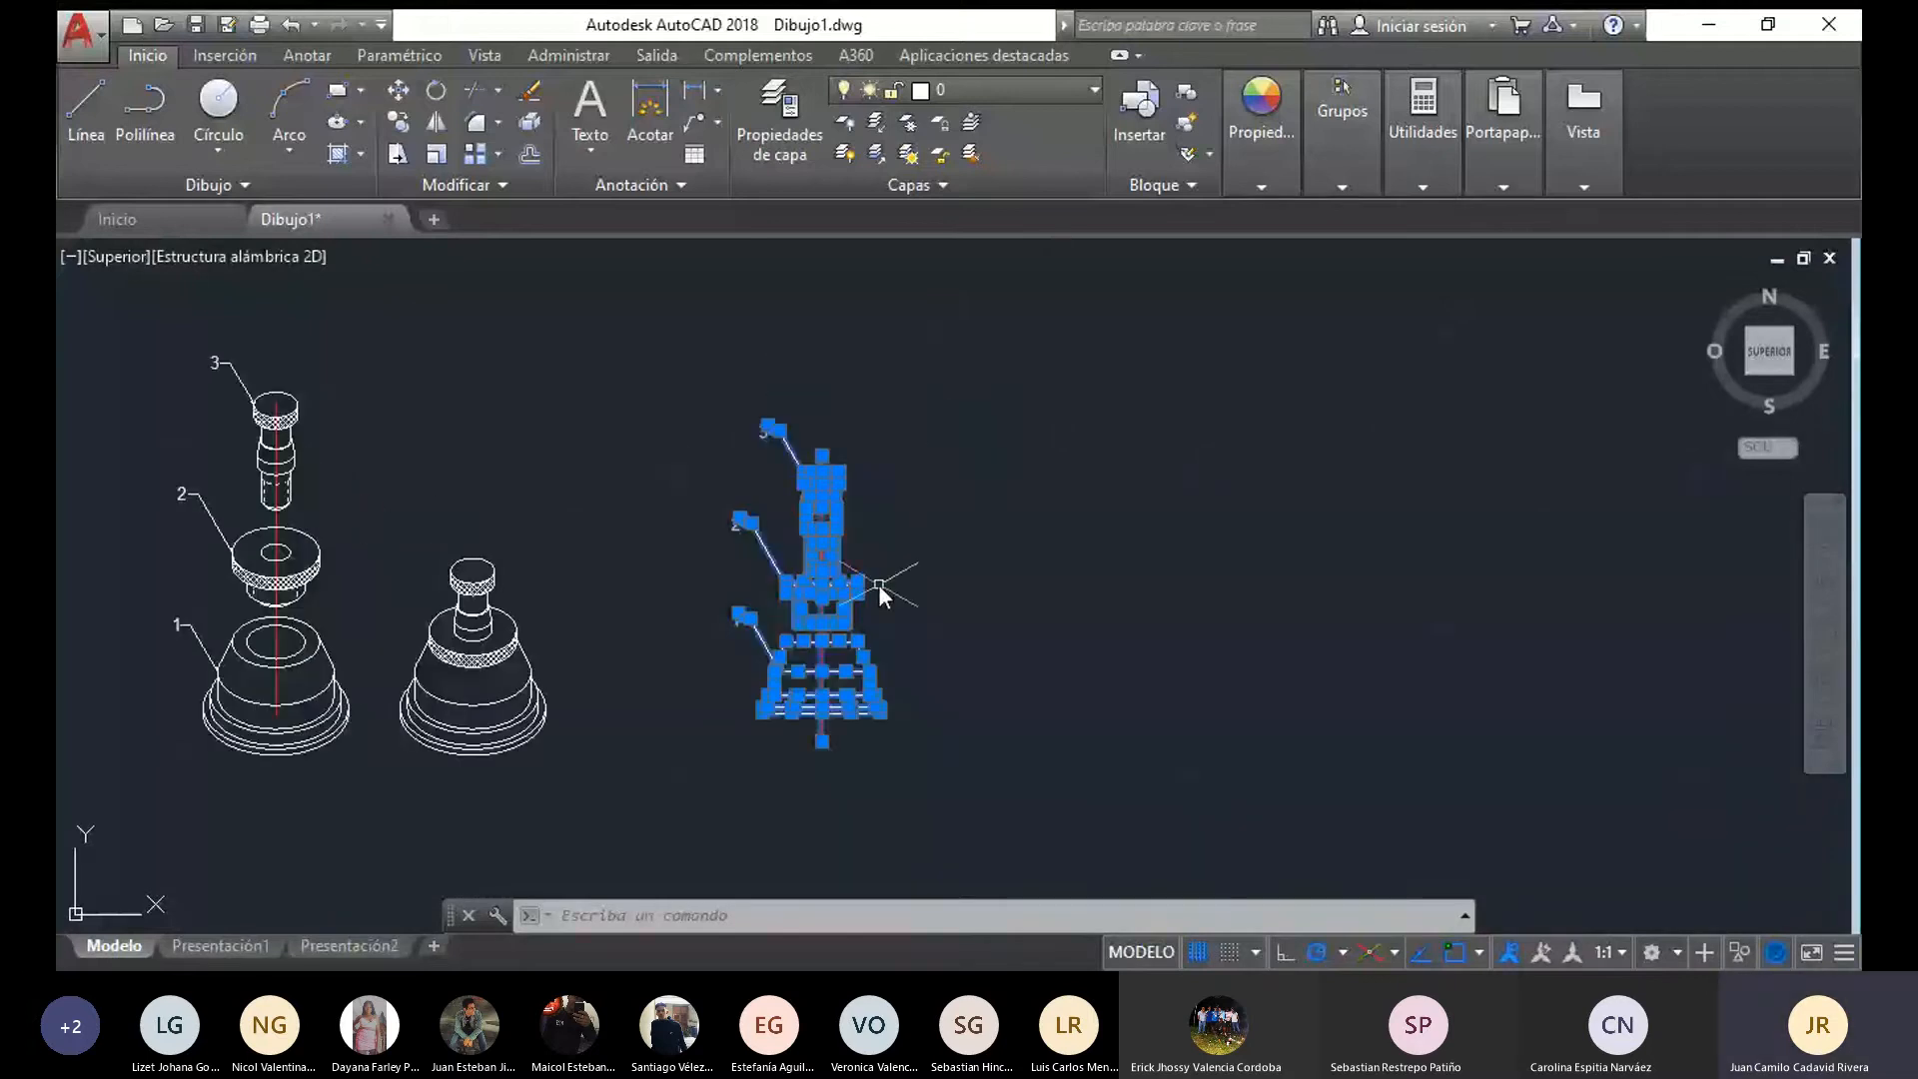
pyautogui.press('Escape')
# Copy the whole exploded front view with its leaders and centre line horizontally to the free area beside the original
pyautogui.moveTo(1011, 699)
pyautogui.mouseDown()
pyautogui.moveTo(764, 799)
pyautogui.moveTo(731, 668)
pyautogui.moveTo(927, 338)
pyautogui.mouseUp()
pyautogui.click(404, 116)
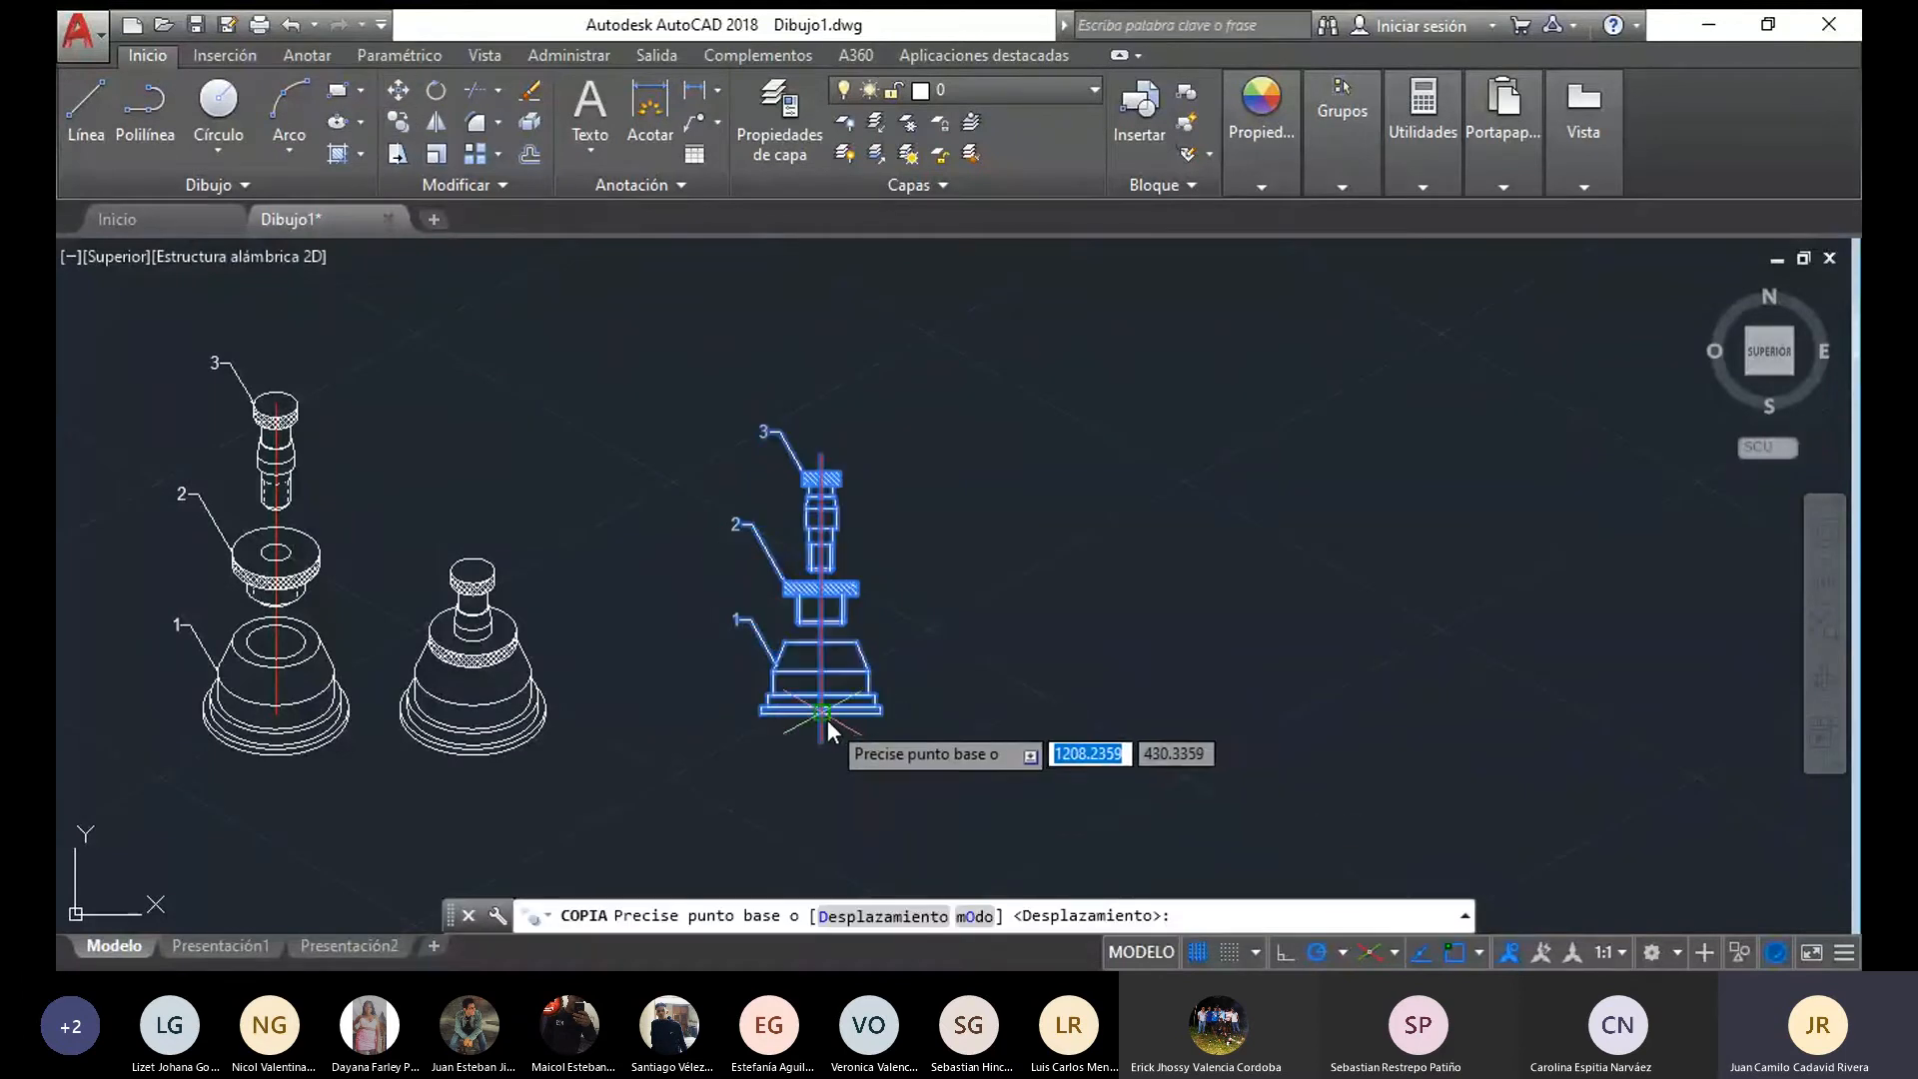
pyautogui.click(875, 708)
pyautogui.click(1127, 710)
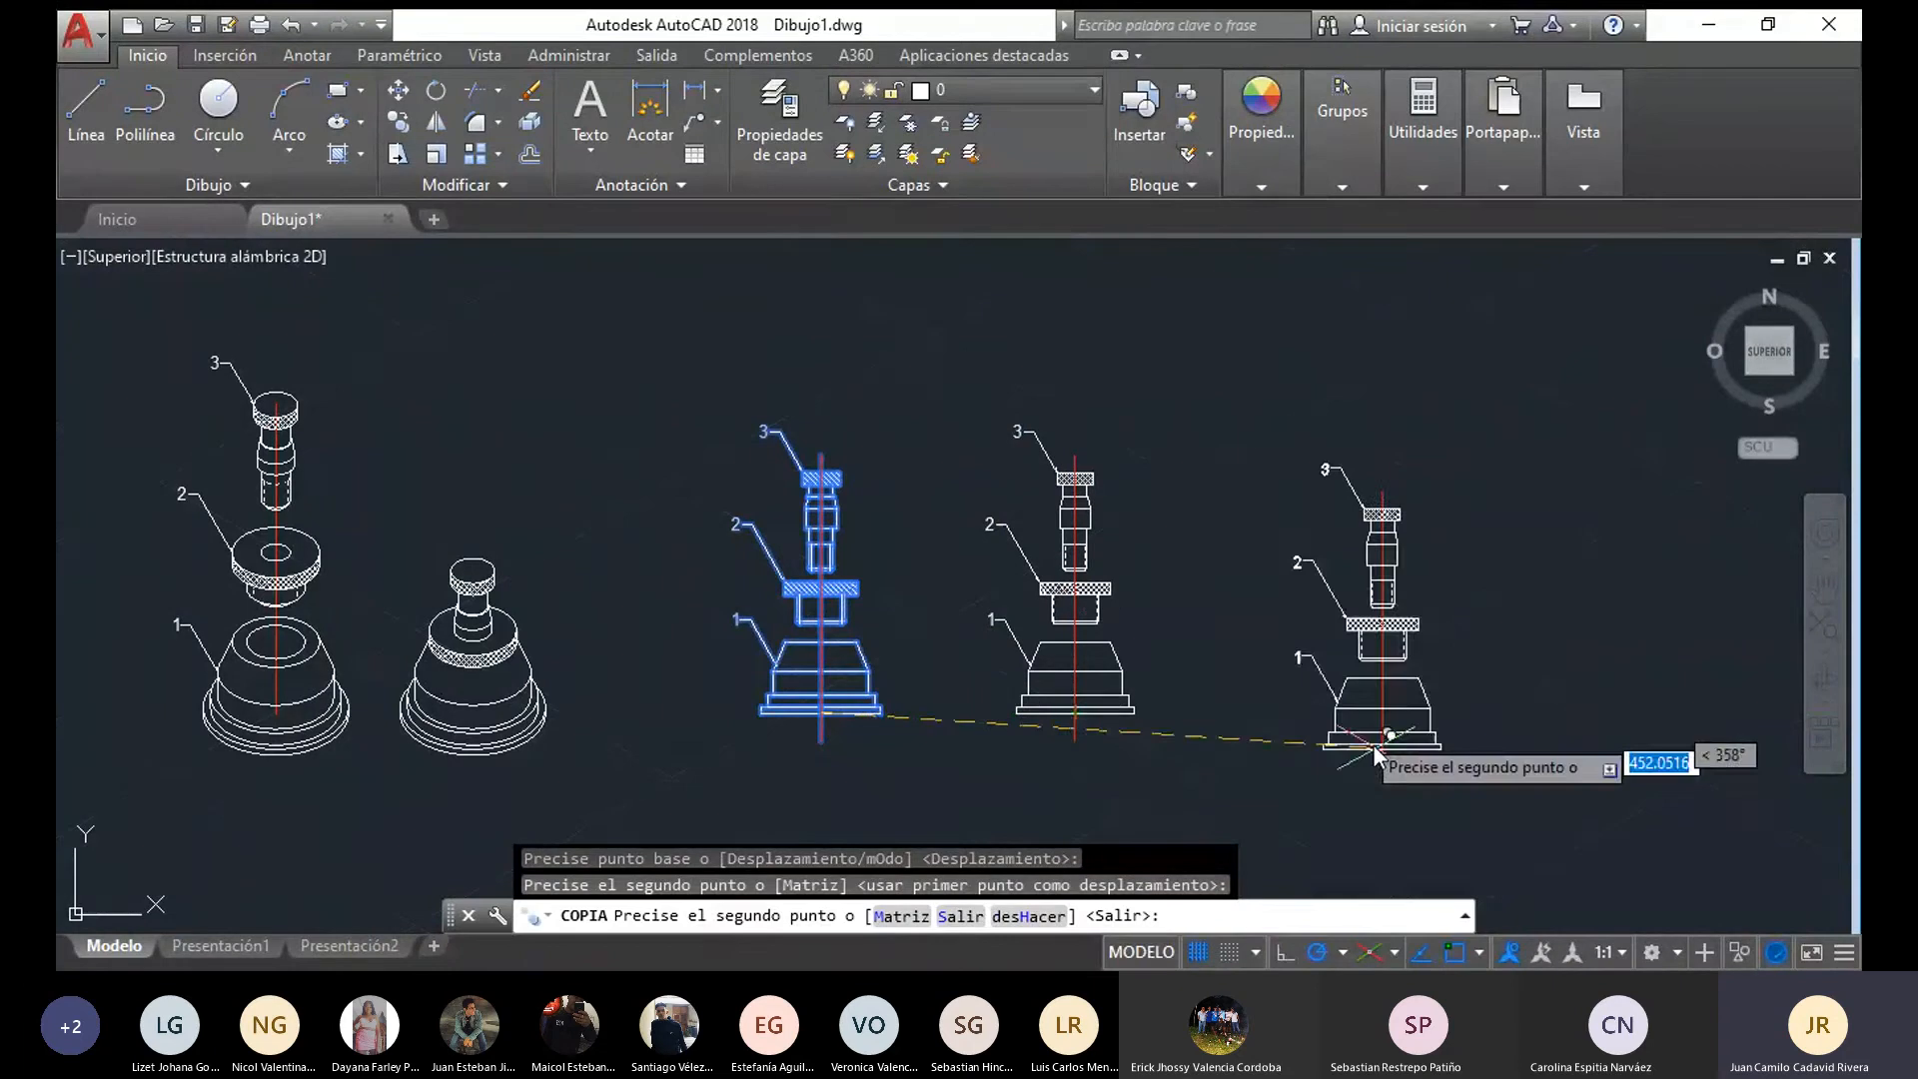
pyautogui.press('Escape')
# Delete leaders 1, 2 and 3 and the red centre line from the copied front view
pyautogui.scroll(2, 1111, 630)
pyautogui.moveTo(1208, 653); pyautogui.dragTo(1017, 696, button='middle')
pyautogui.moveTo(559, 675); pyautogui.dragTo(1174, 565, button='middle')
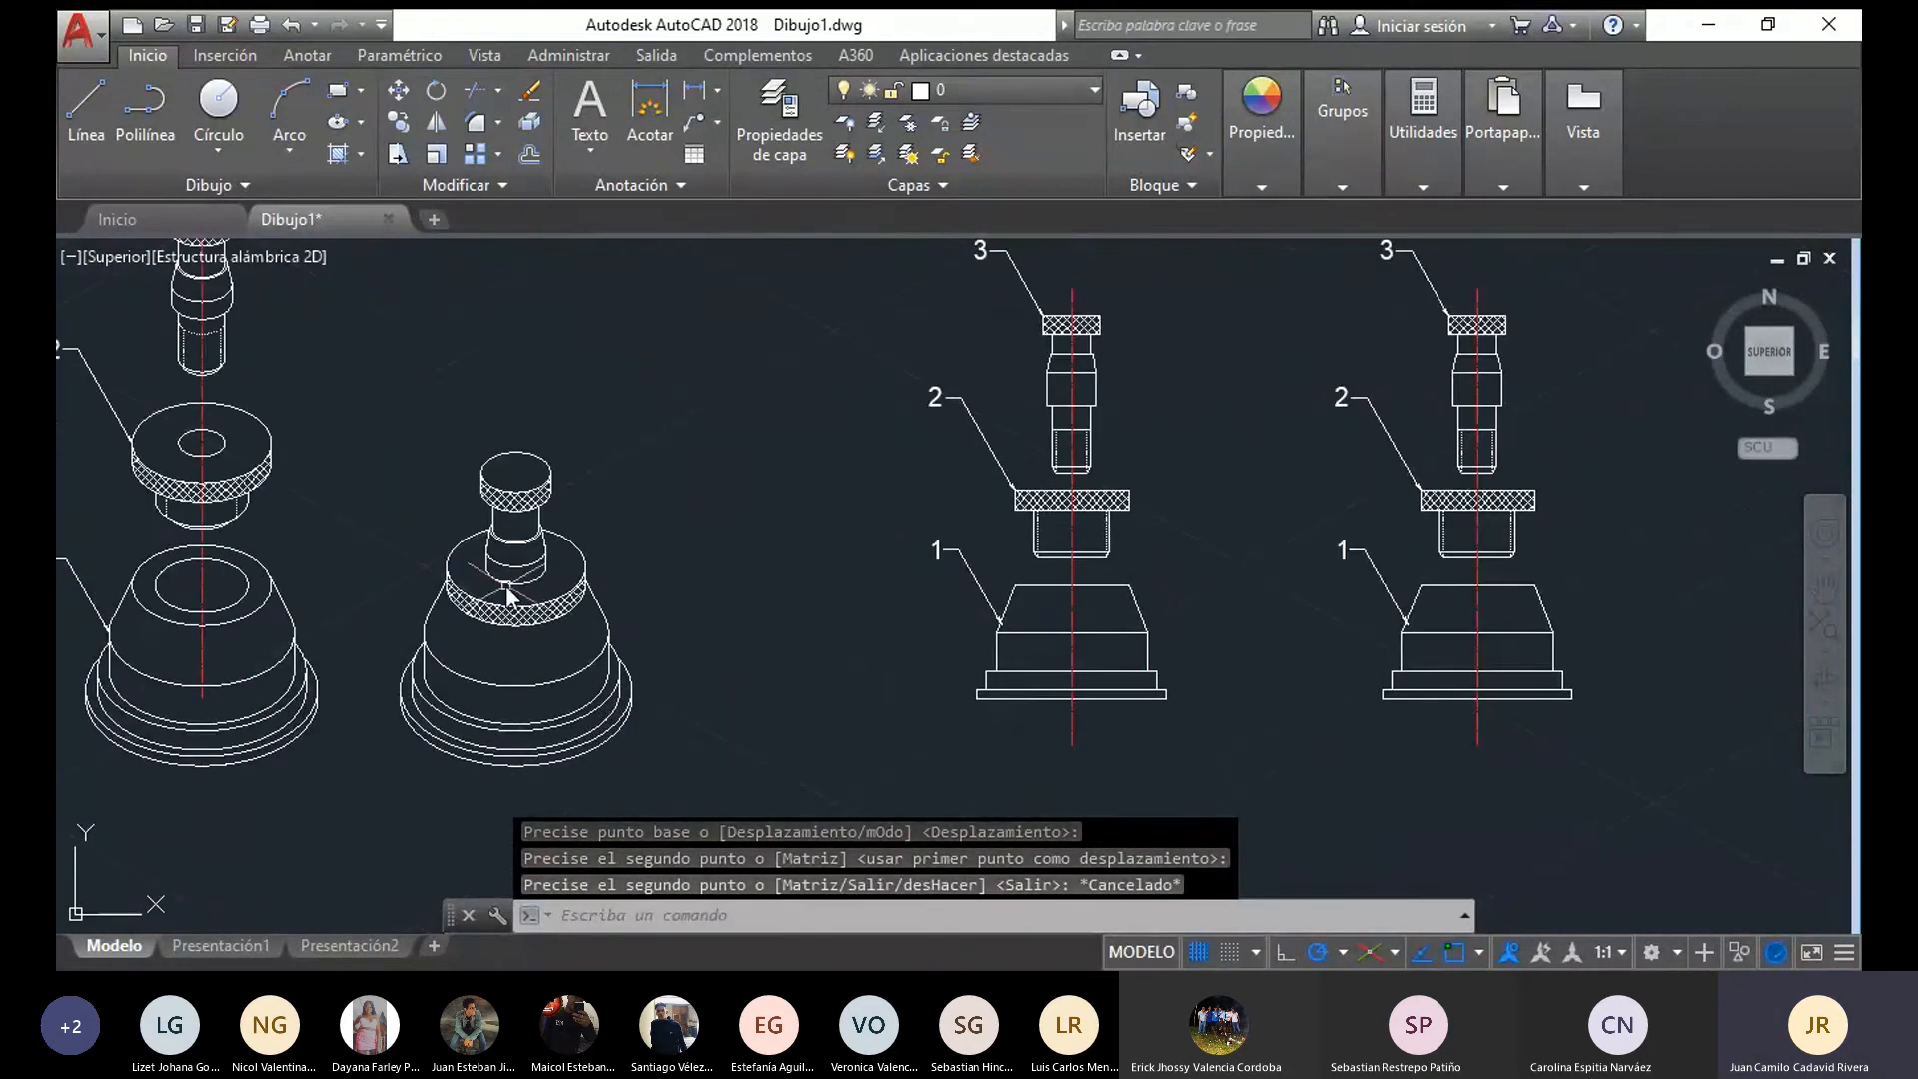
pyautogui.moveTo(901, 696)
pyautogui.mouseDown(button='middle')
pyautogui.moveTo(840, 739)
pyautogui.moveTo(384, 794)
pyautogui.mouseUp(button='middle')
pyautogui.click(837, 649)
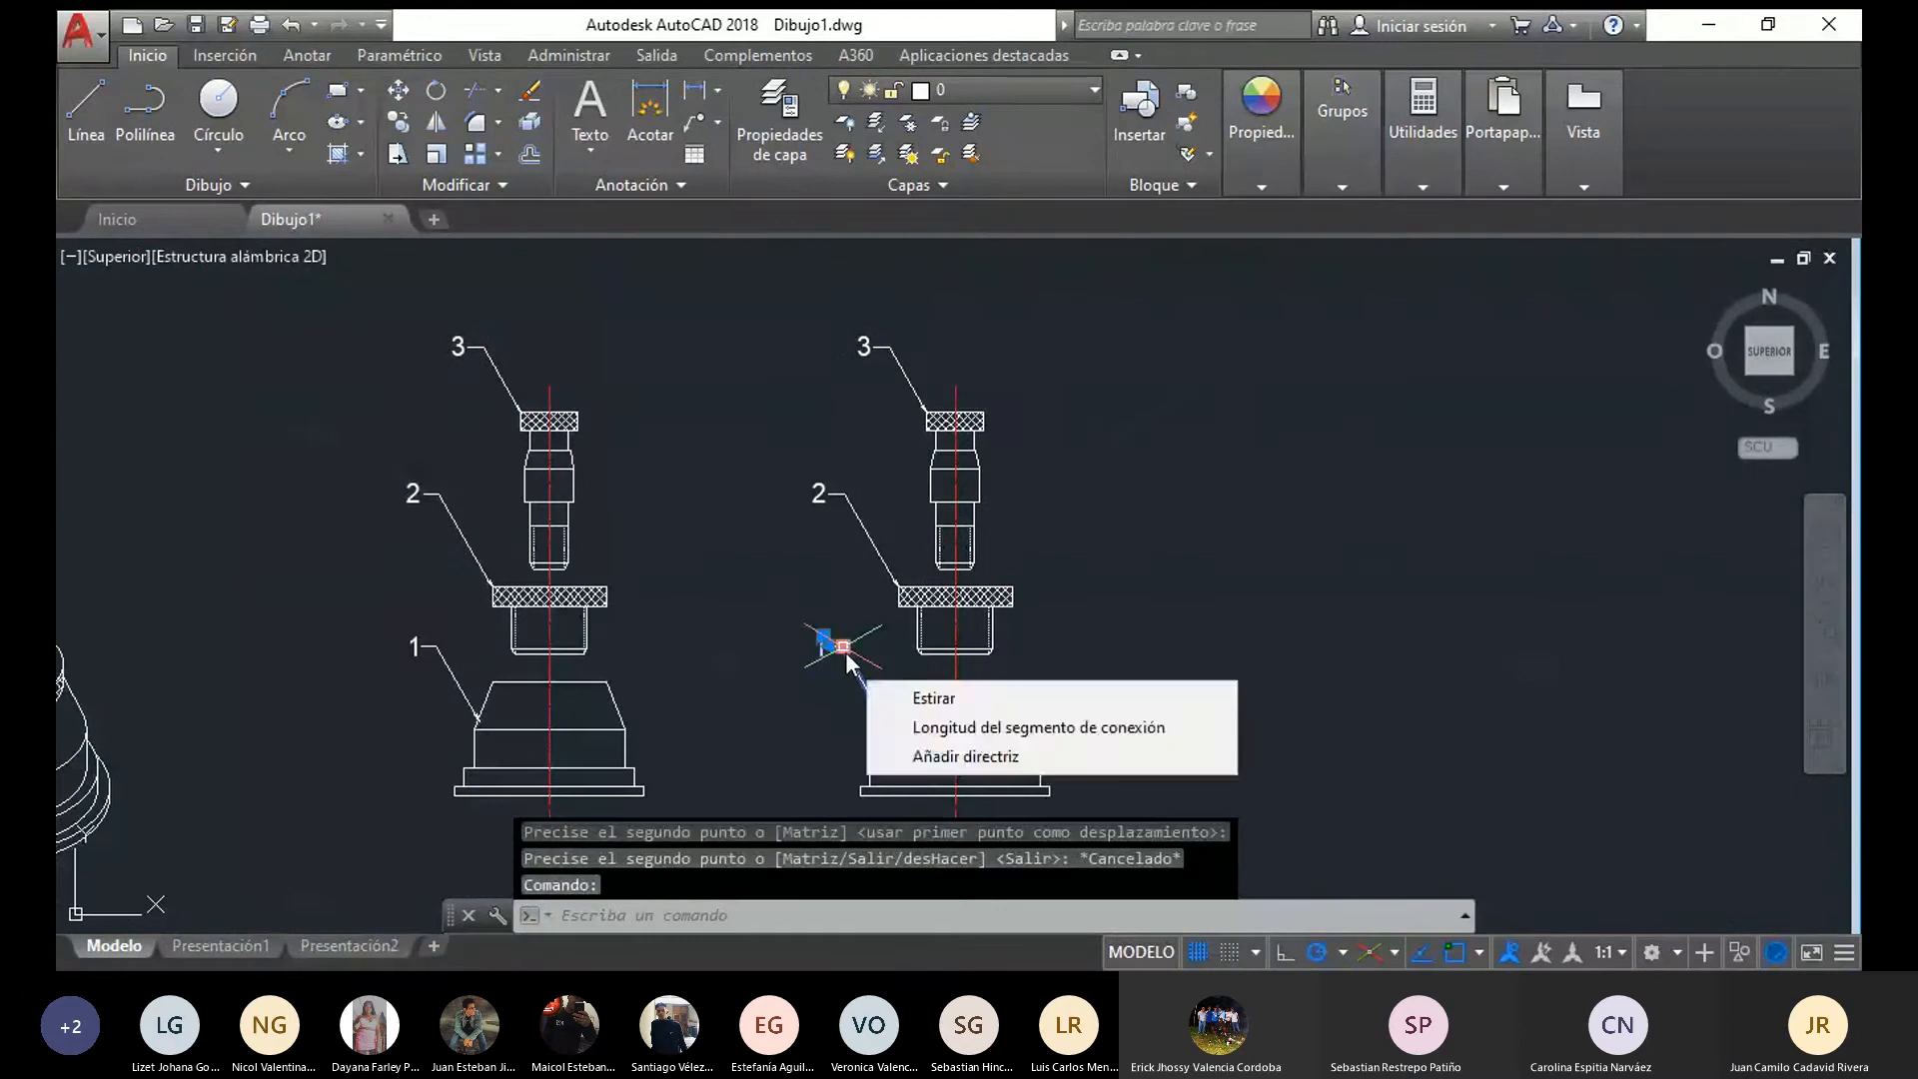
pyautogui.press('Delete')
pyautogui.click(884, 609)
pyautogui.press('Delete')
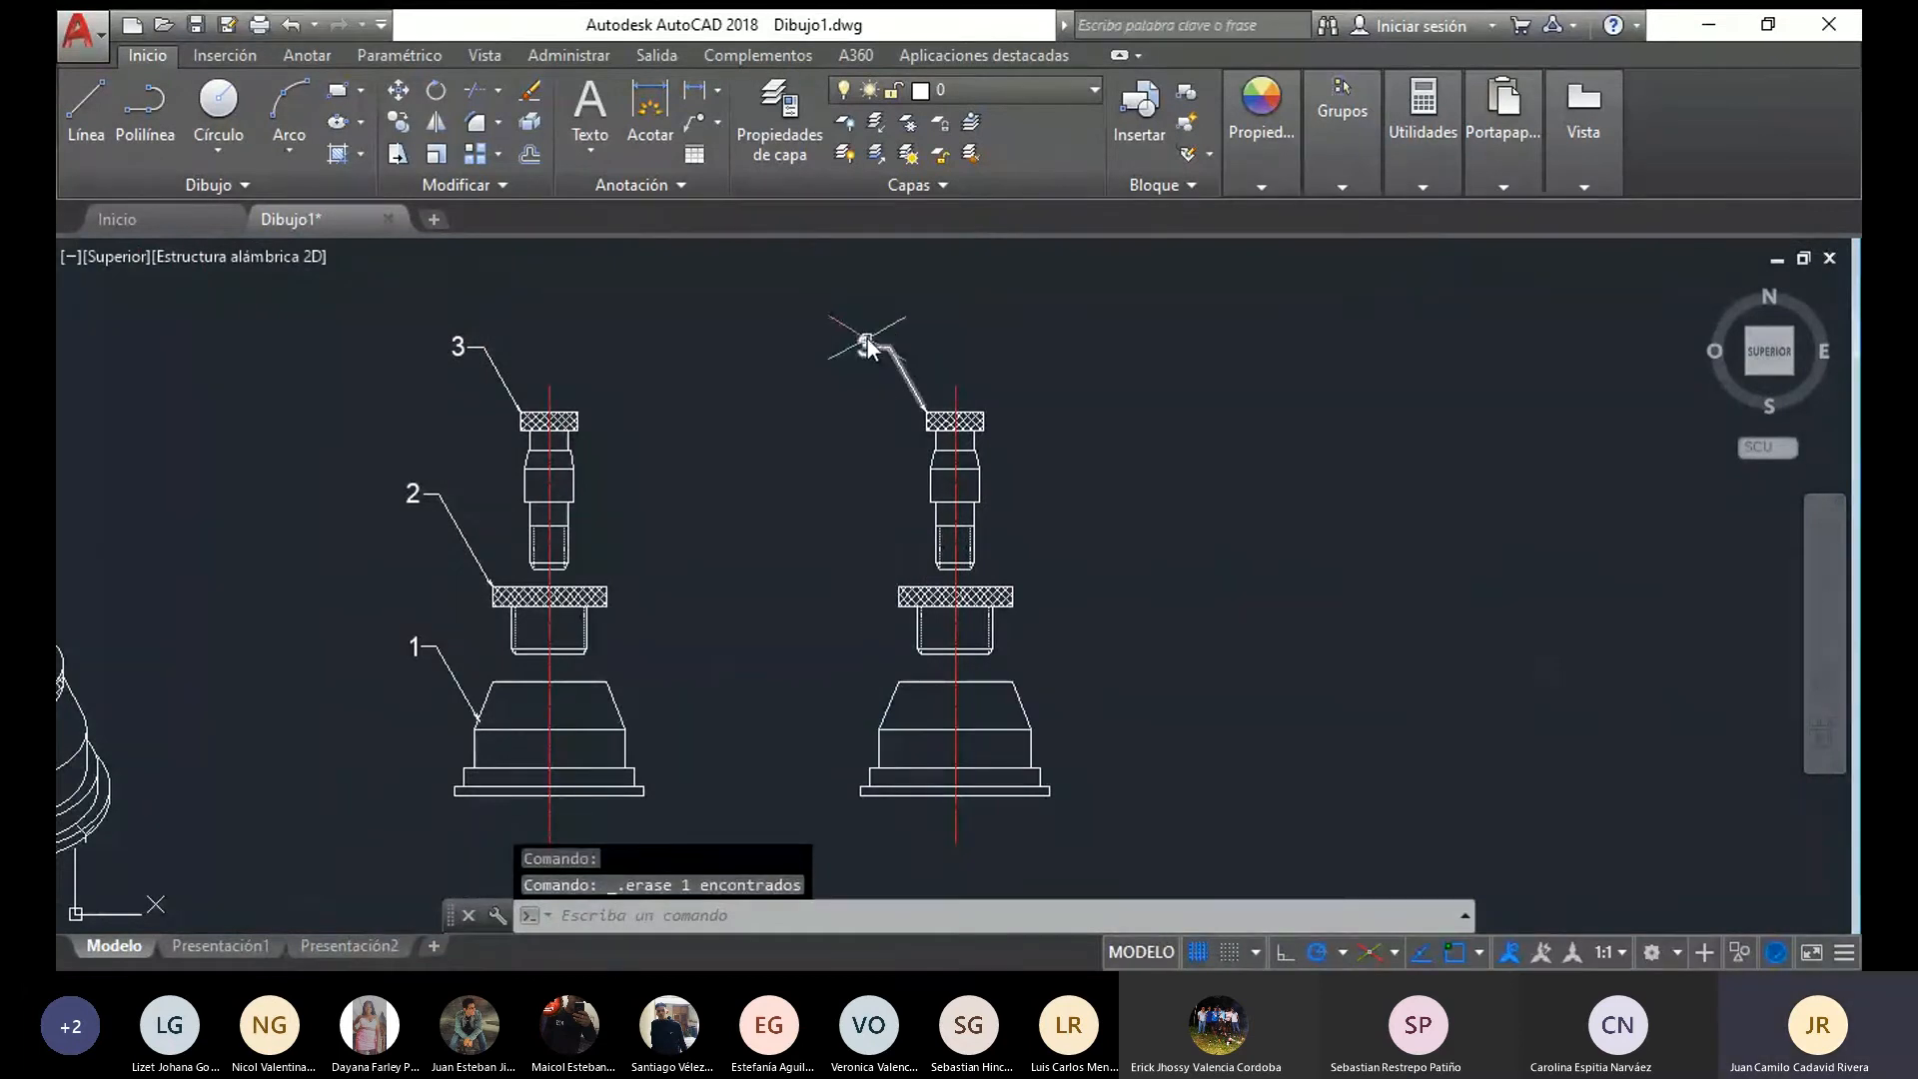
pyautogui.click(875, 340)
pyautogui.click(884, 349)
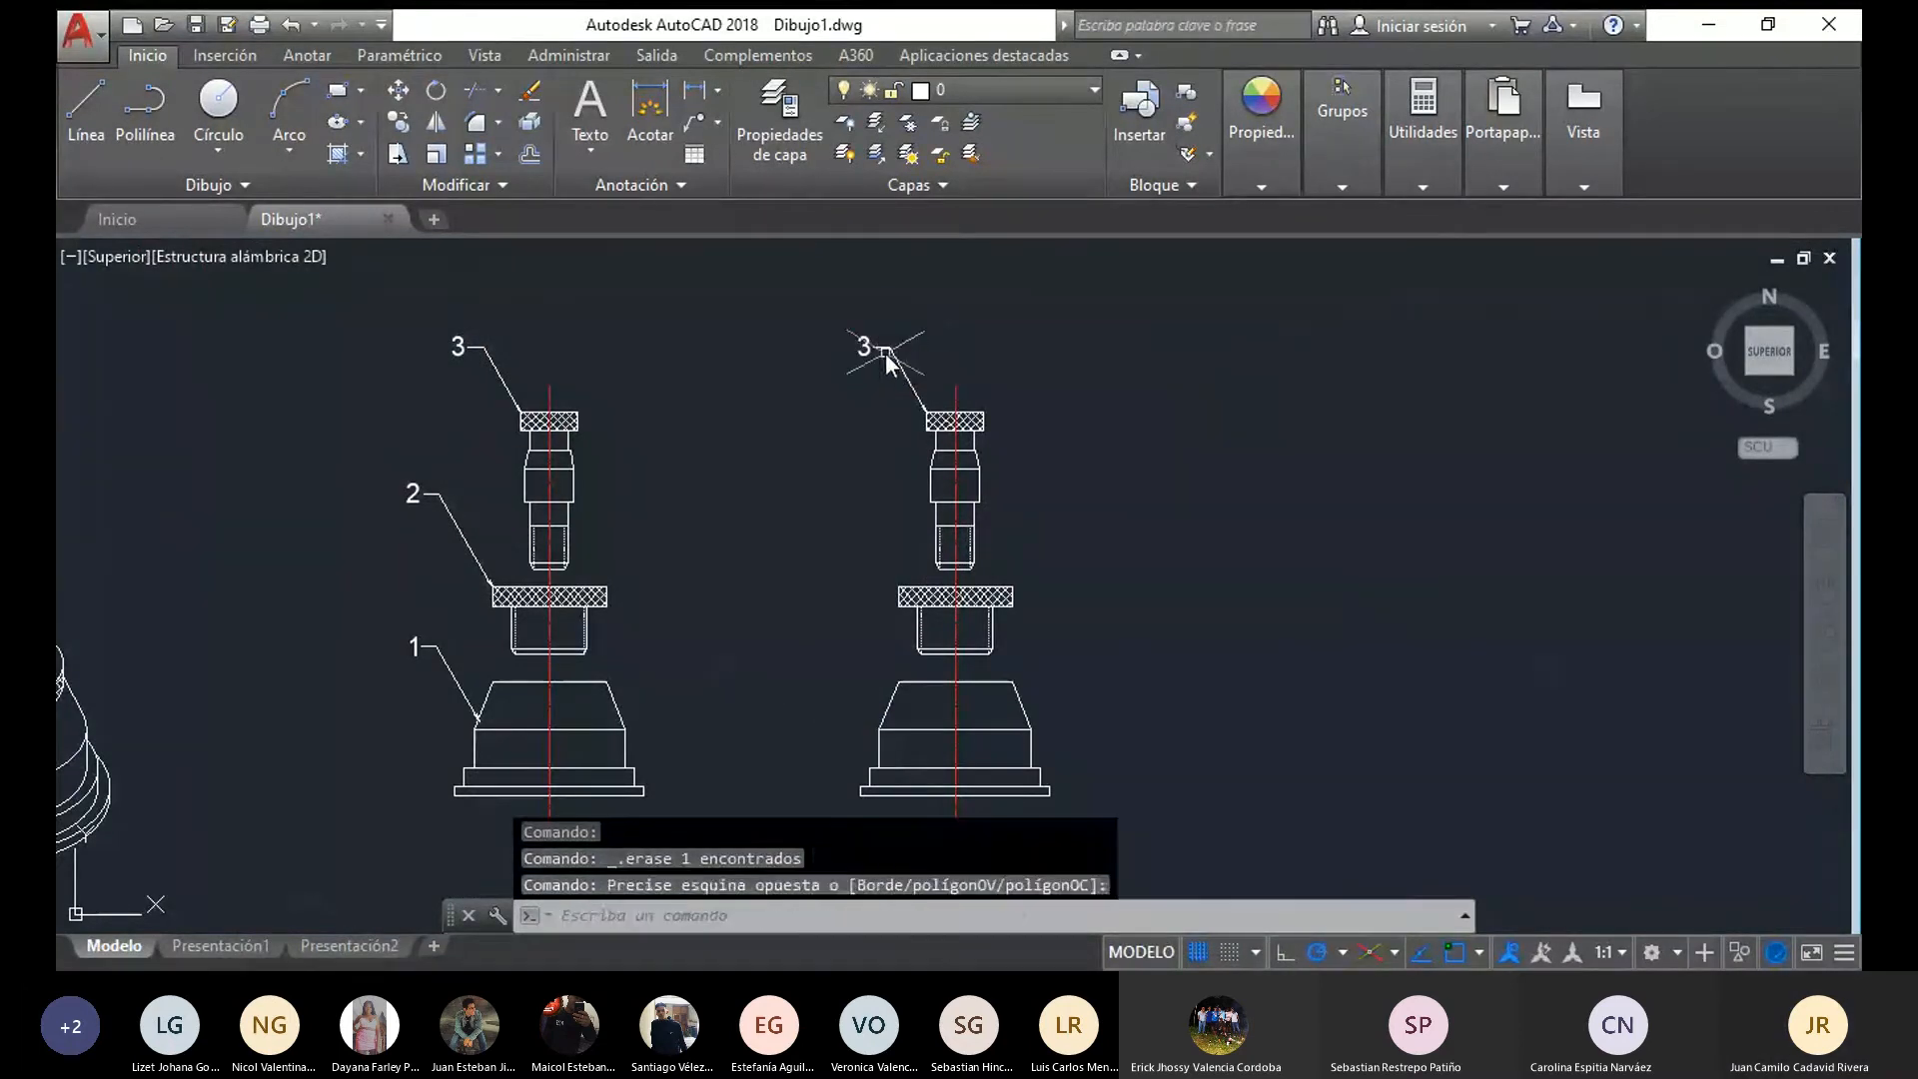
pyautogui.press('Delete')
pyautogui.click(957, 665)
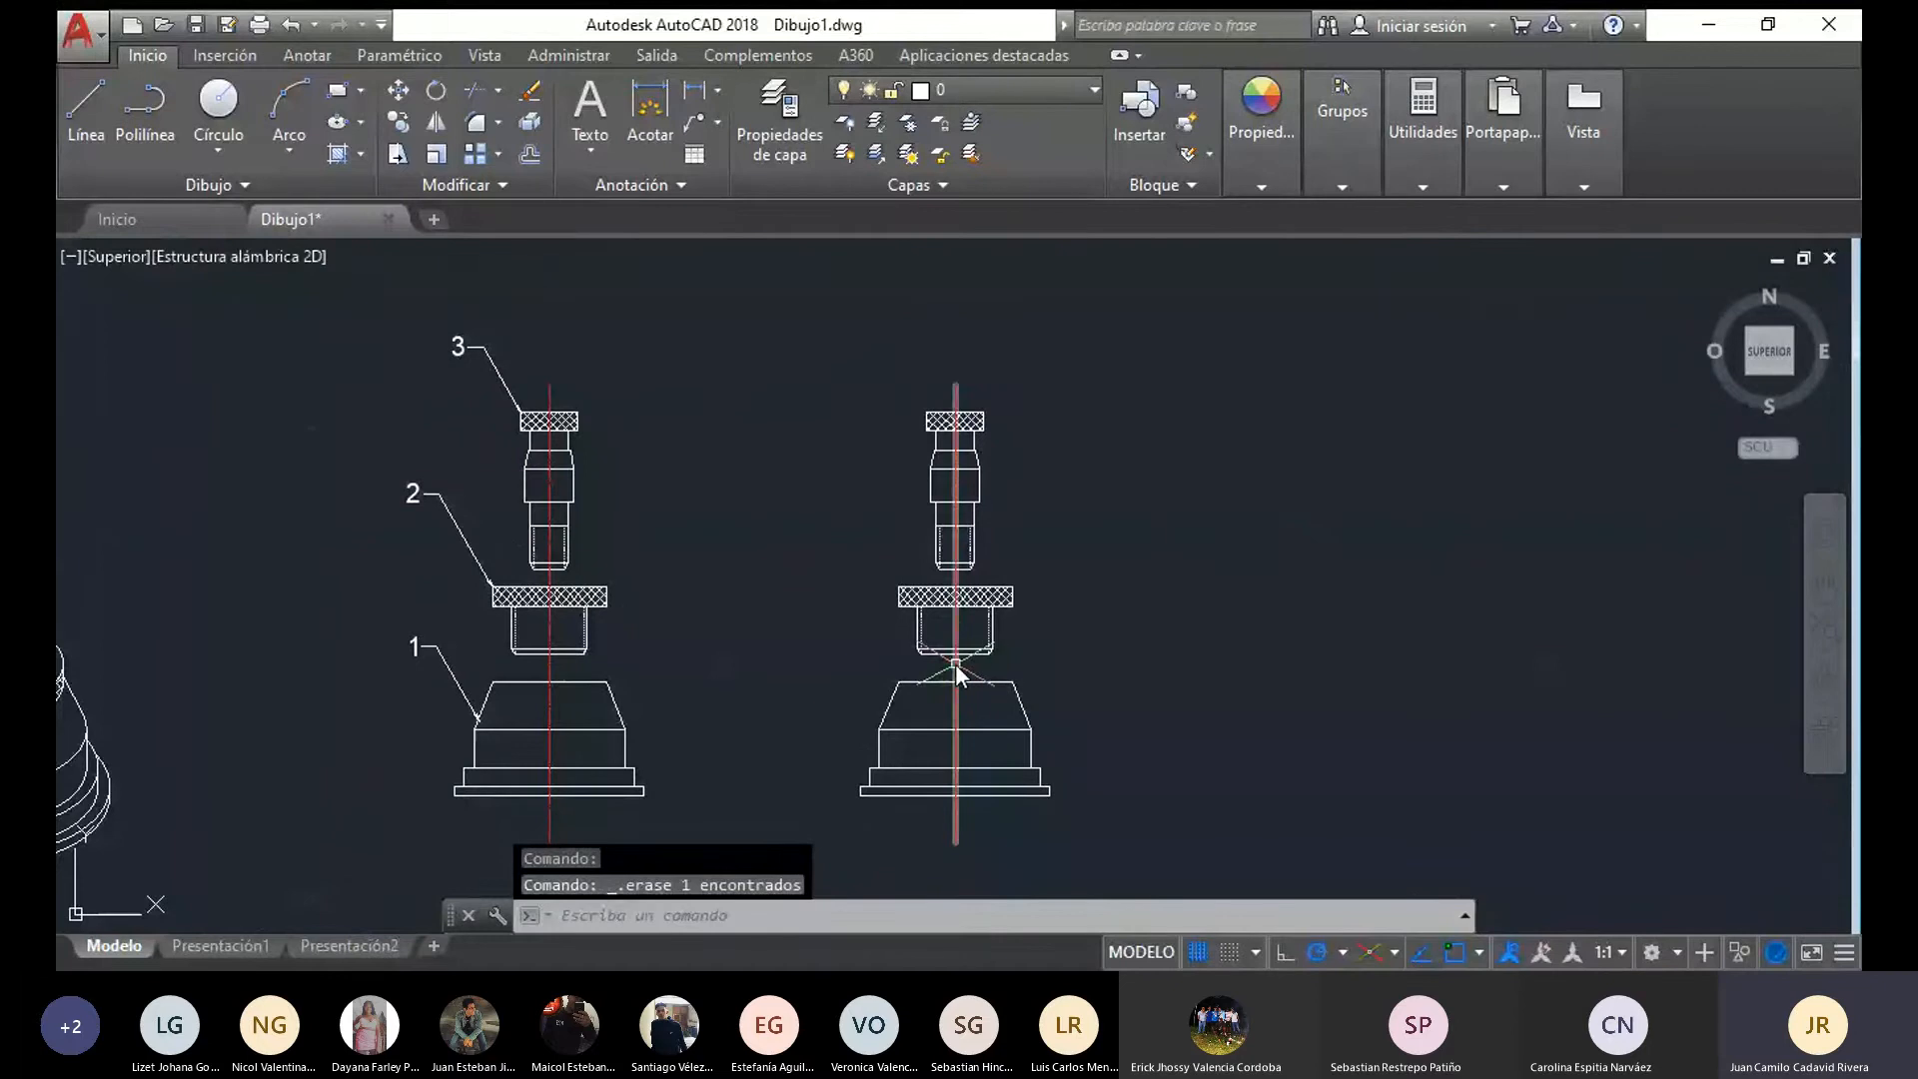
pyautogui.press('Delete')
# Delete the flange's lower neck and the knurl hatching from the copied front view
pyautogui.moveTo(969, 660)
pyautogui.mouseDown()
pyautogui.moveTo(1033, 657)
pyautogui.moveTo(957, 674)
pyautogui.moveTo(1029, 609)
pyautogui.moveTo(1045, 633)
pyautogui.moveTo(450, 658)
pyautogui.moveTo(672, 535)
pyautogui.moveTo(1016, 704)
pyautogui.mouseUp()
pyautogui.press('Delete')
pyautogui.scroll(3, 1045, 632)
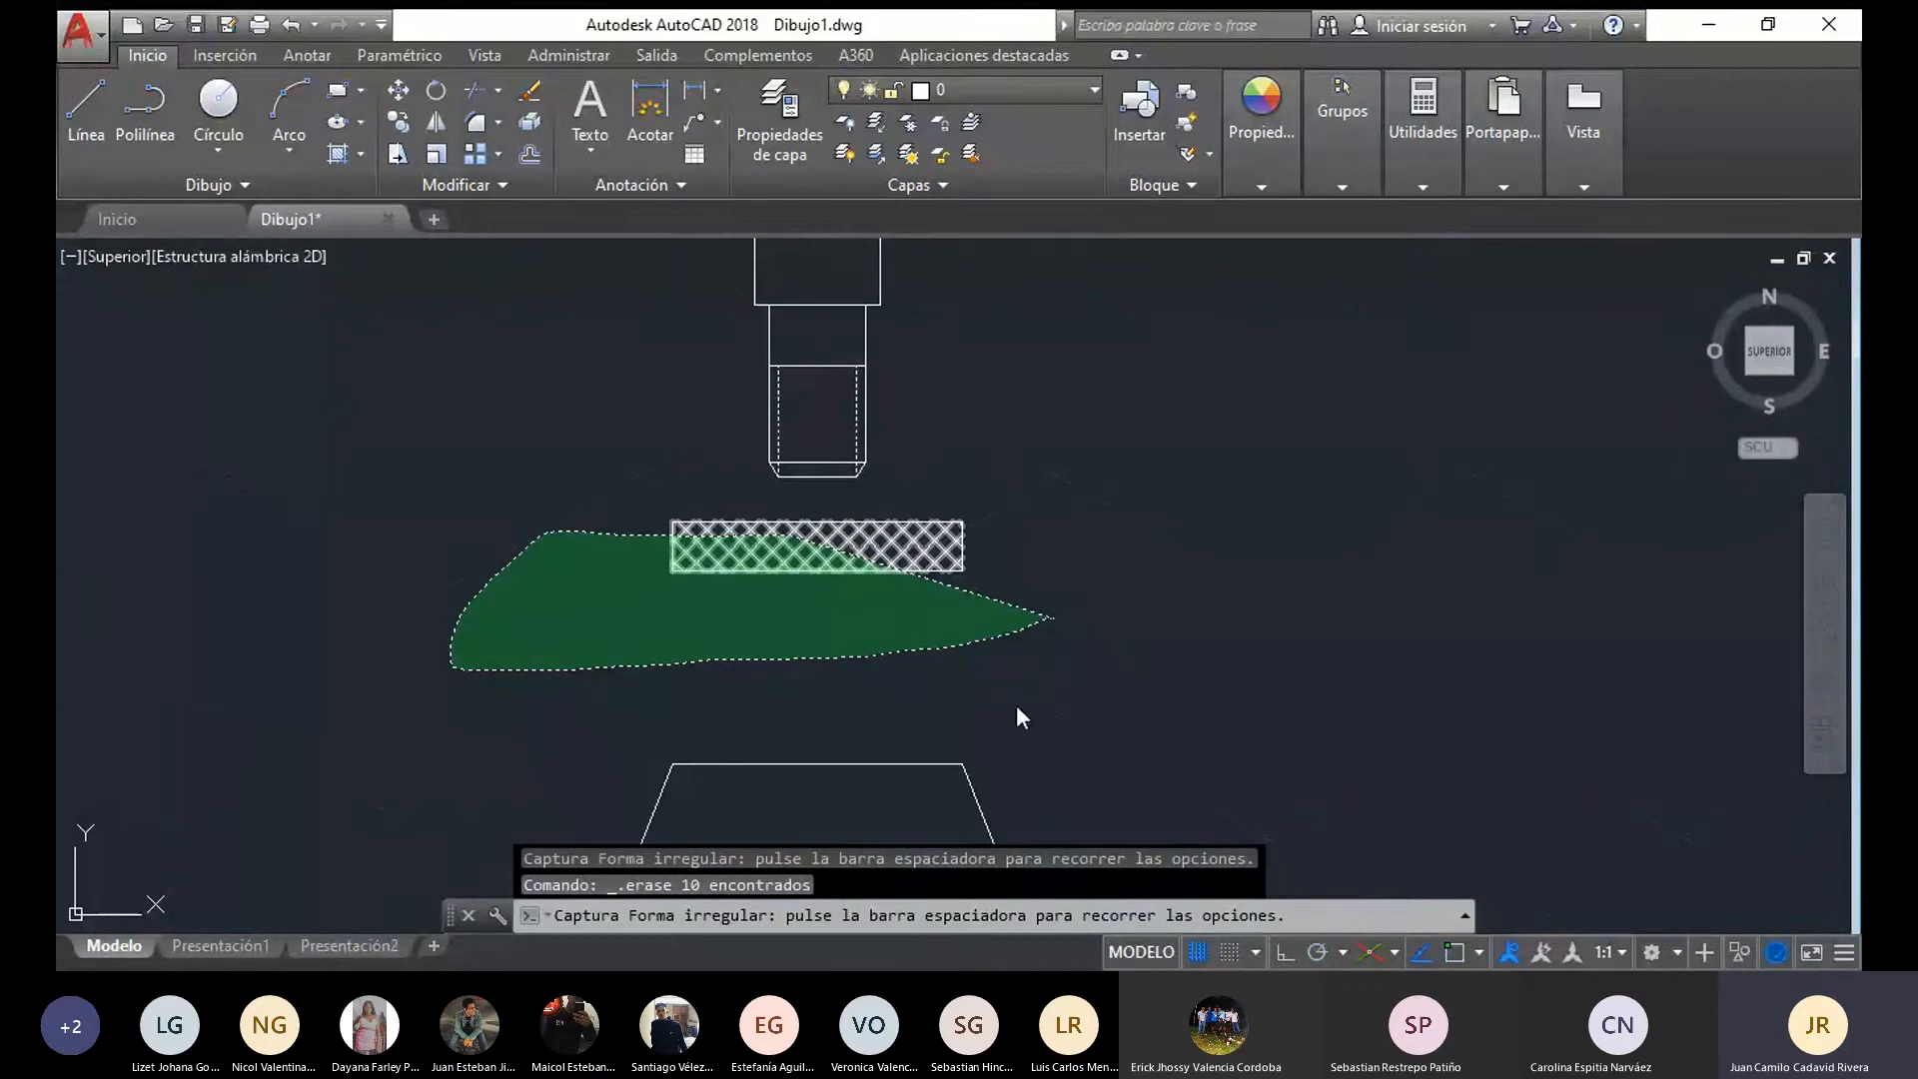
pyautogui.moveTo(797, 887); pyautogui.dragTo(445, 878)
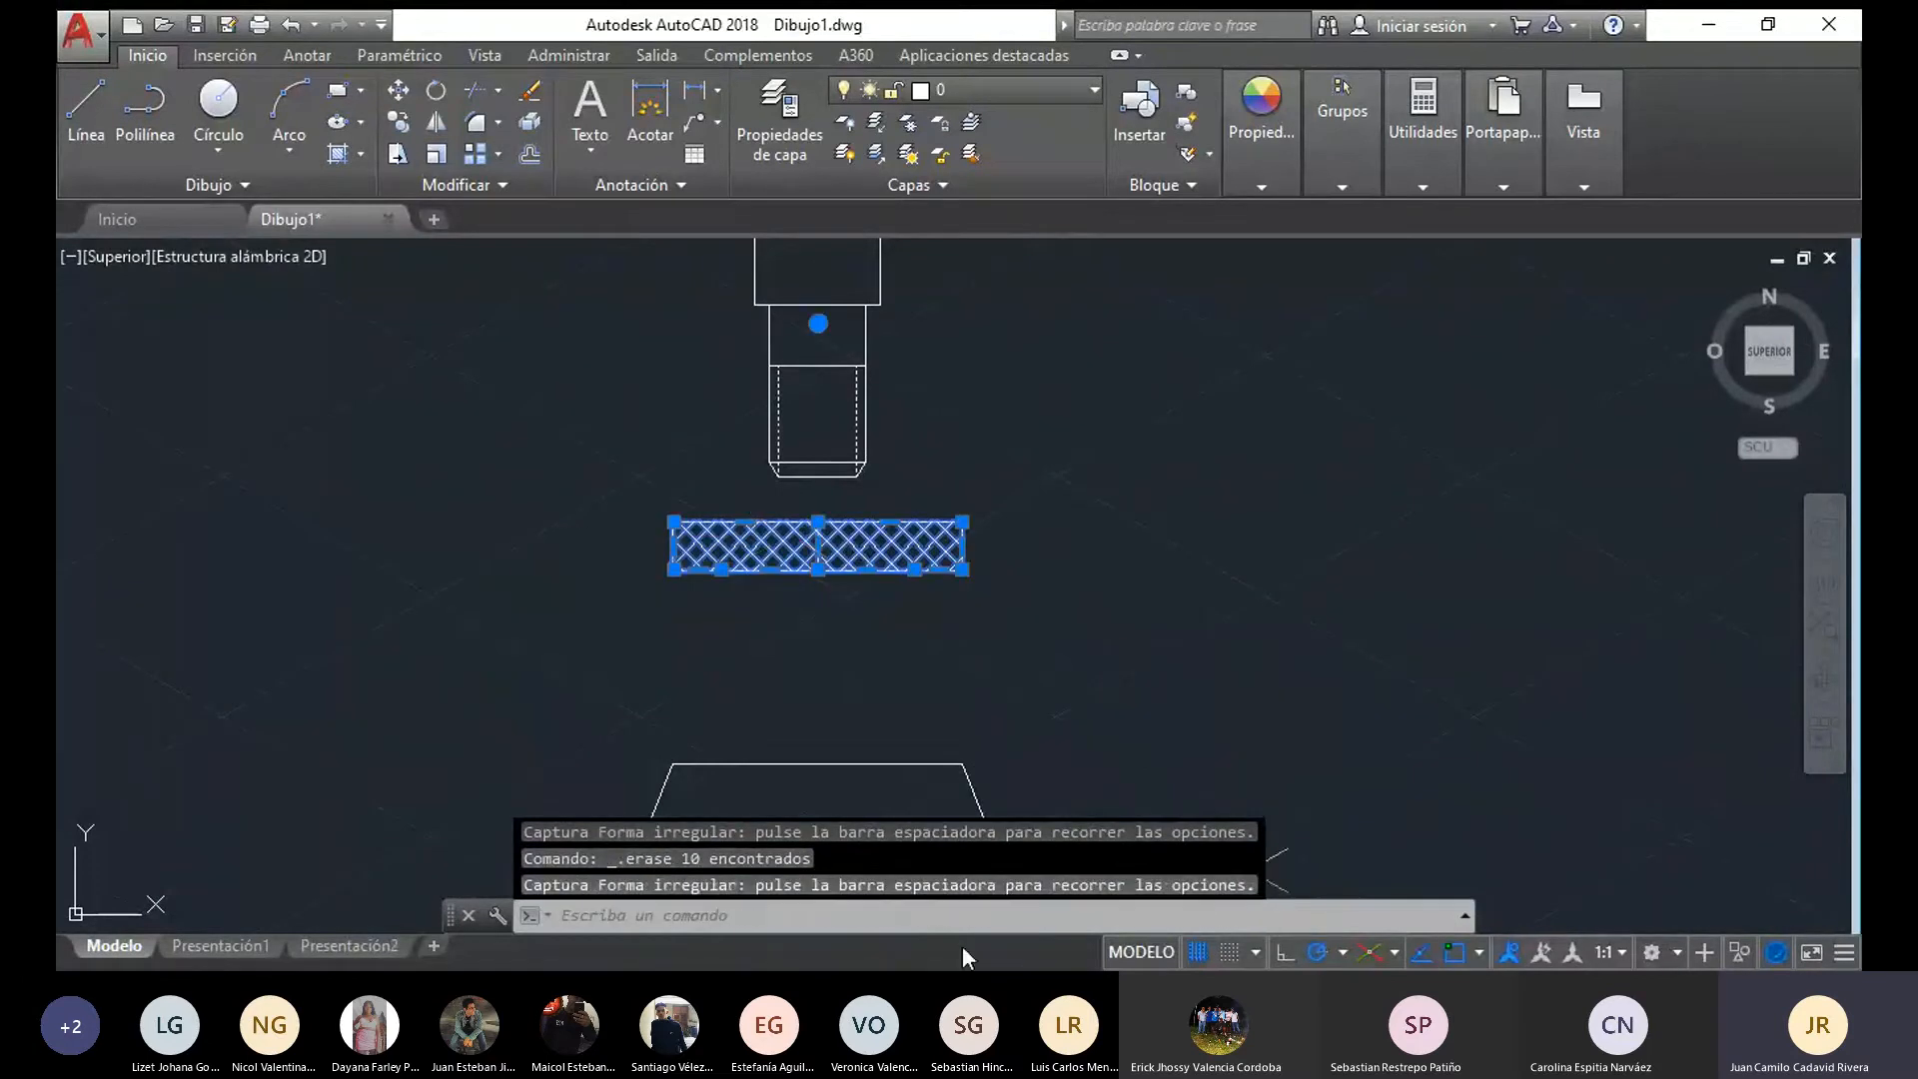
pyautogui.scroll(-2, 1159, 649)
pyautogui.moveTo(1156, 643); pyautogui.dragTo(883, 575, button='middle')
pyautogui.press('Escape')
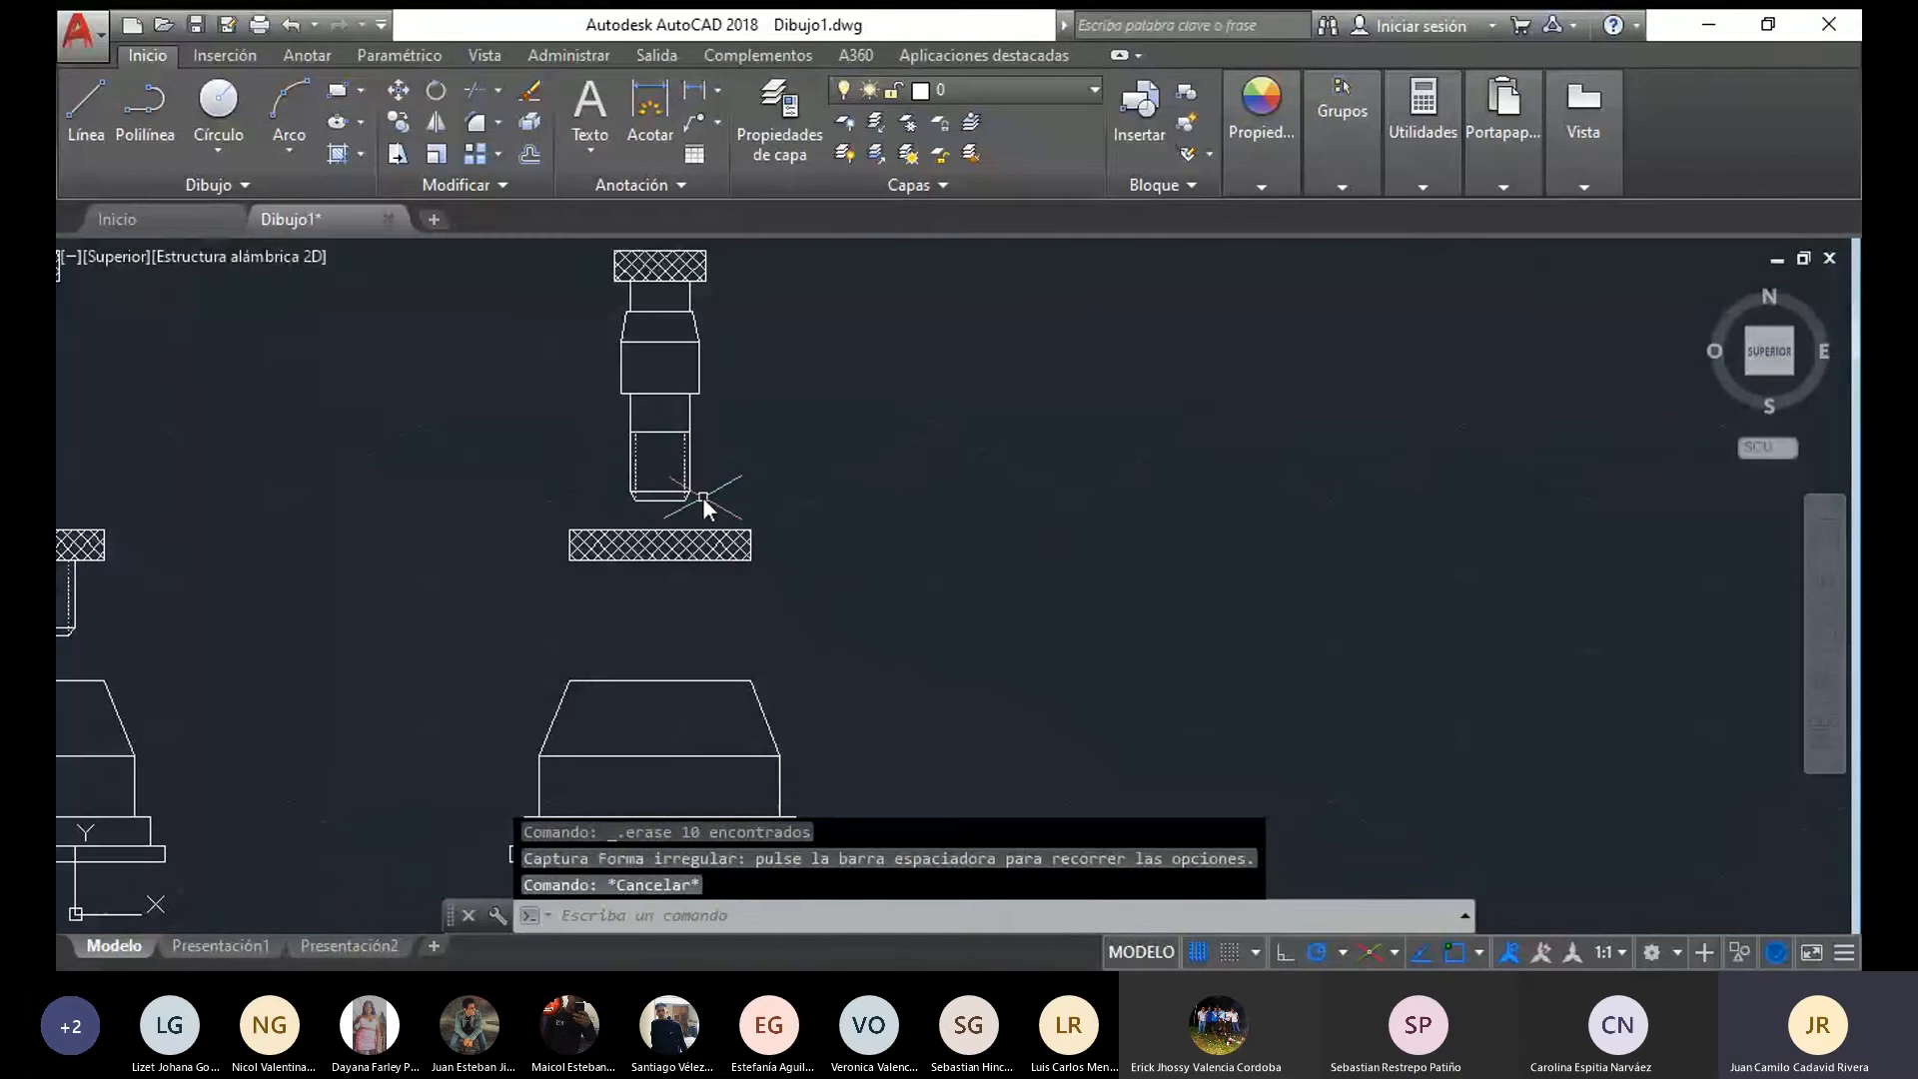
pyautogui.click(673, 272)
pyautogui.press('Delete')
# Move the copied flange's rim down so its bottom edge rests centred on the base's top edge
pyautogui.moveTo(905, 634)
pyautogui.mouseDown()
pyautogui.moveTo(516, 616)
pyautogui.moveTo(604, 523)
pyautogui.moveTo(887, 525)
pyautogui.mouseUp()
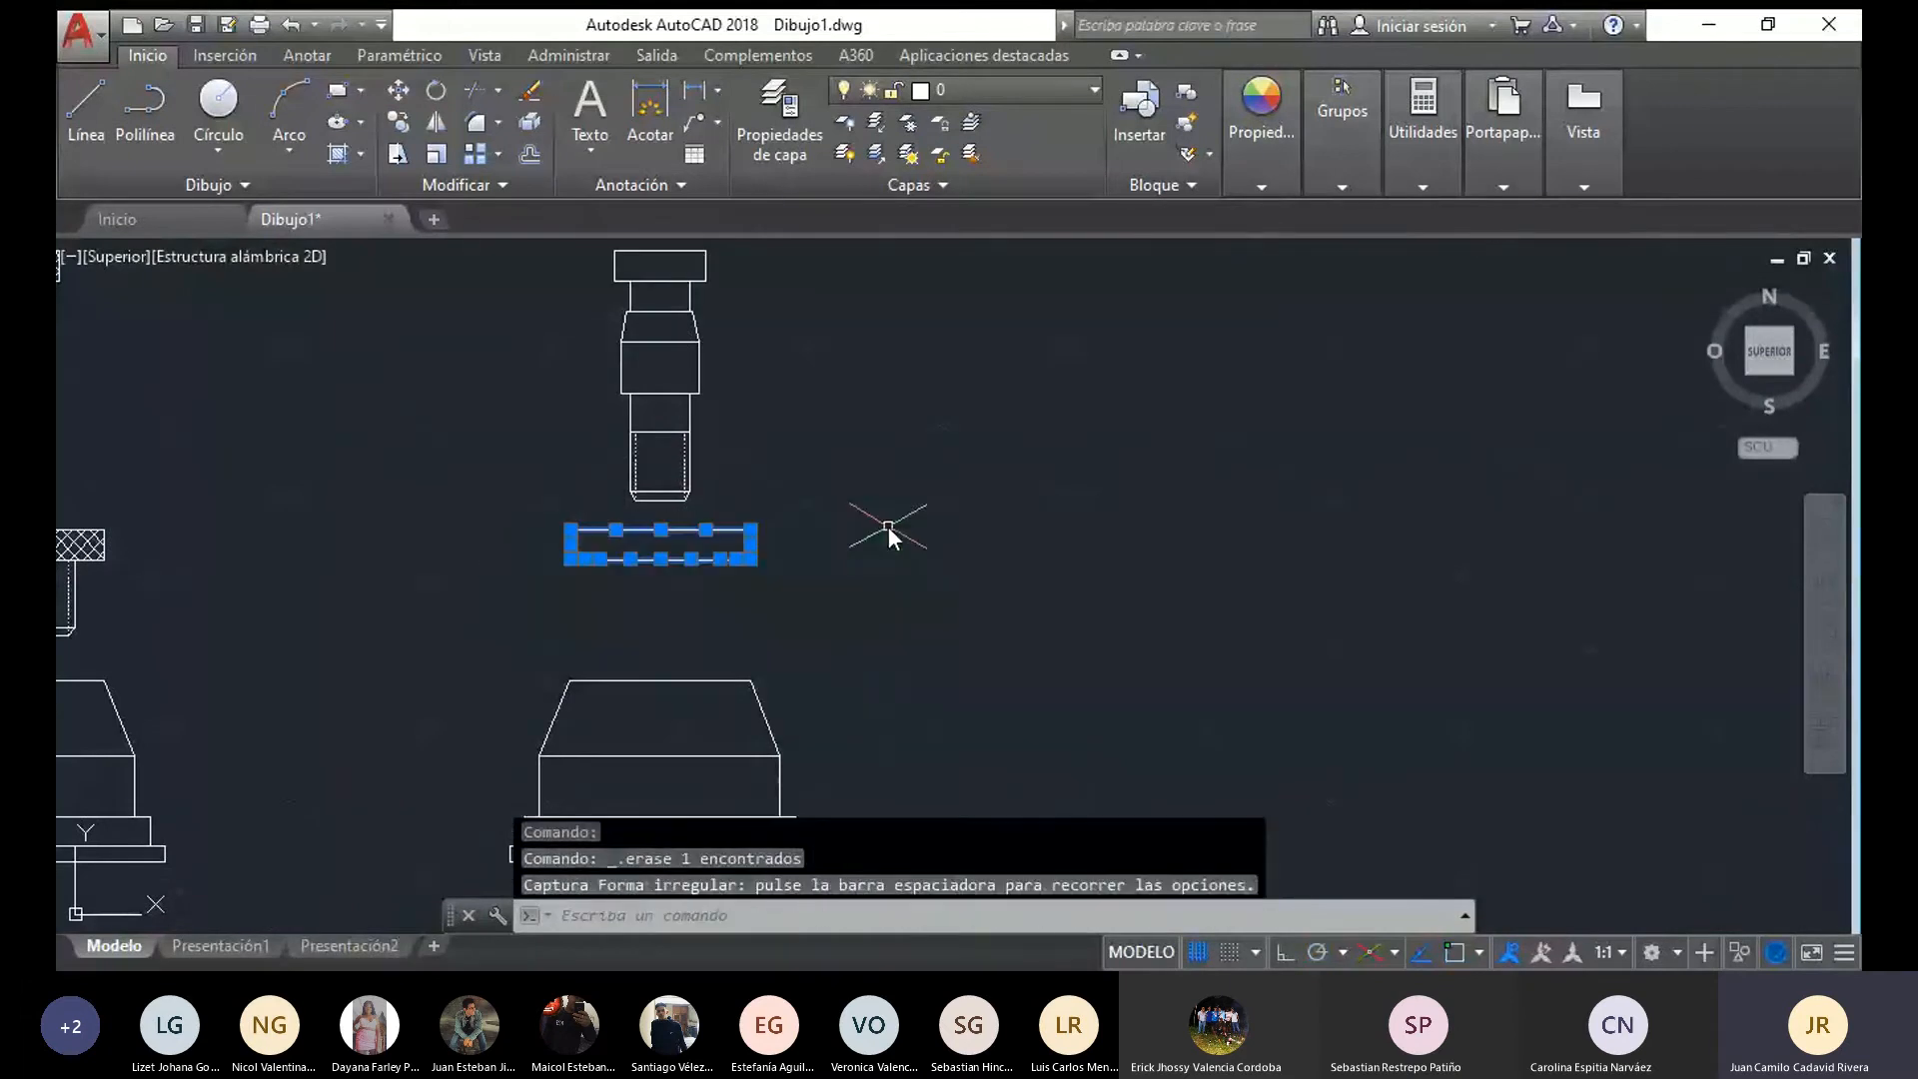
pyautogui.click(399, 95)
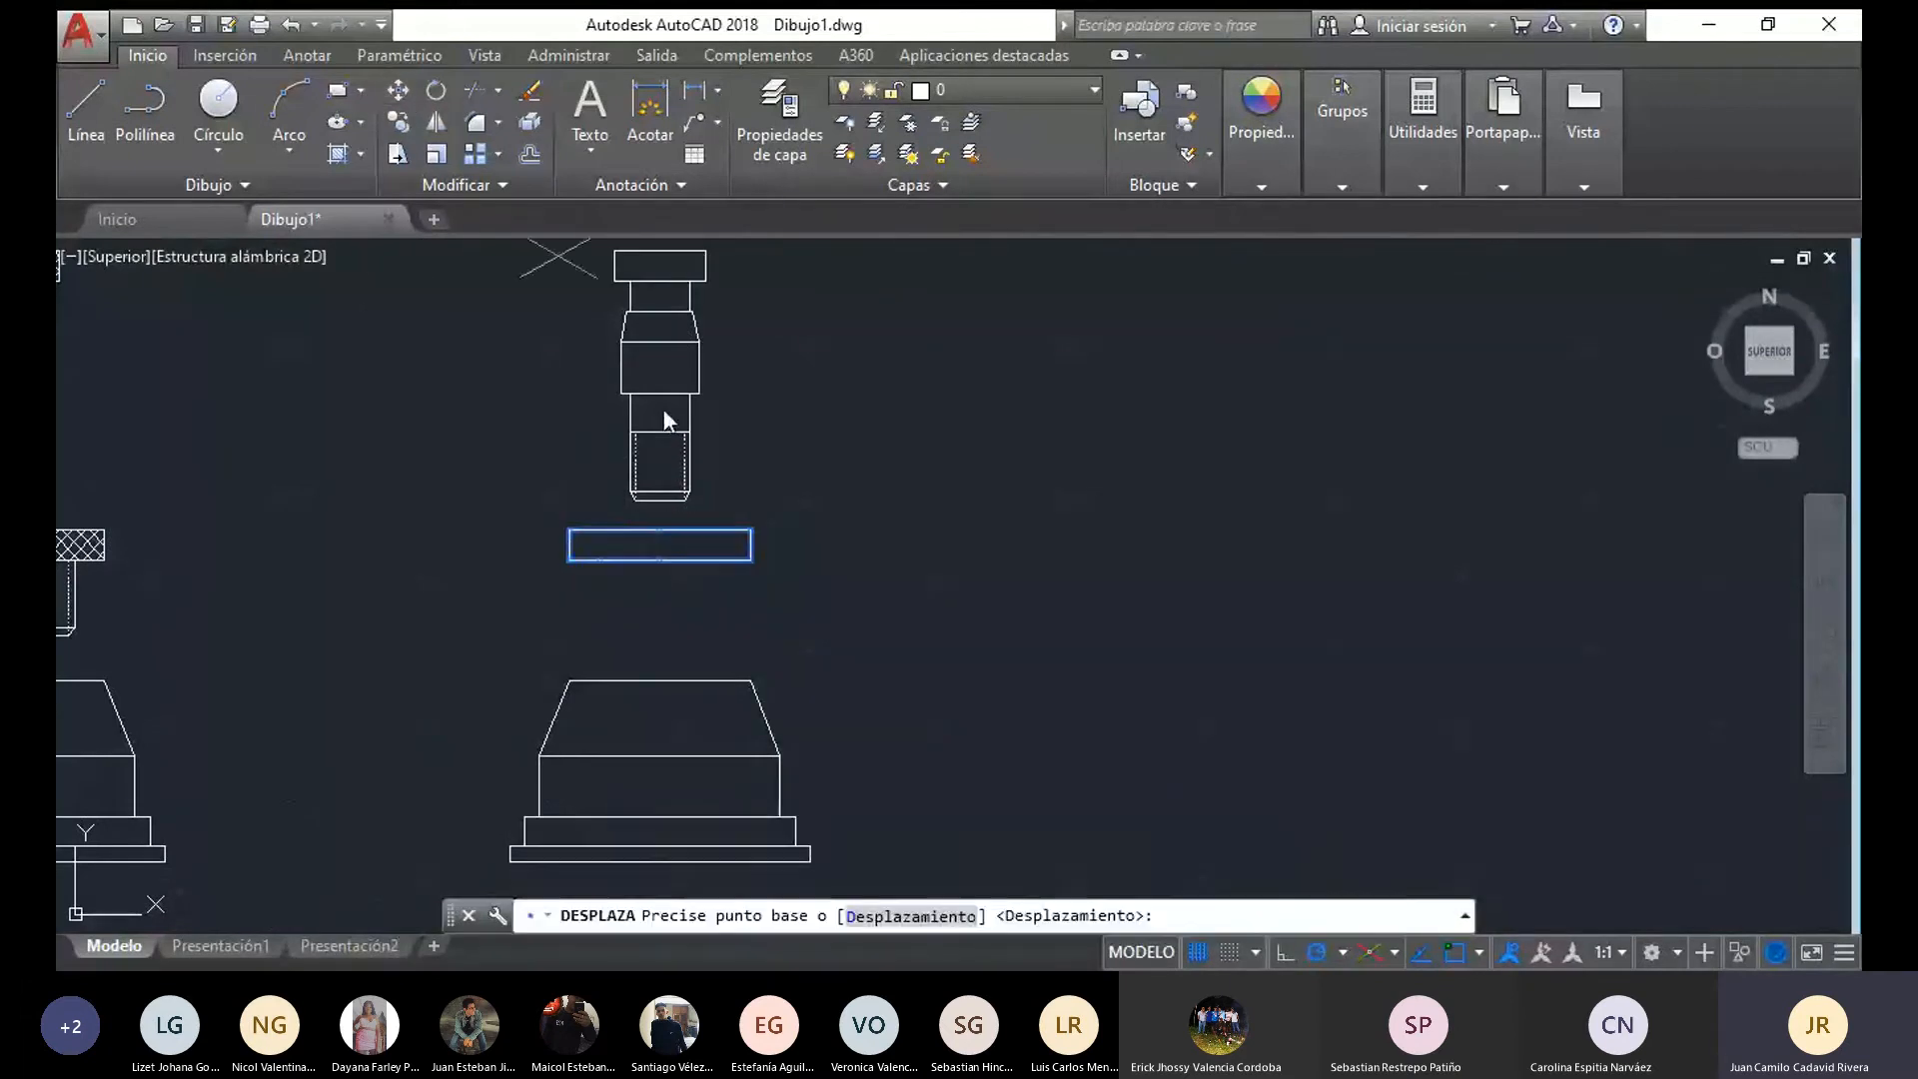
pyautogui.click(748, 561)
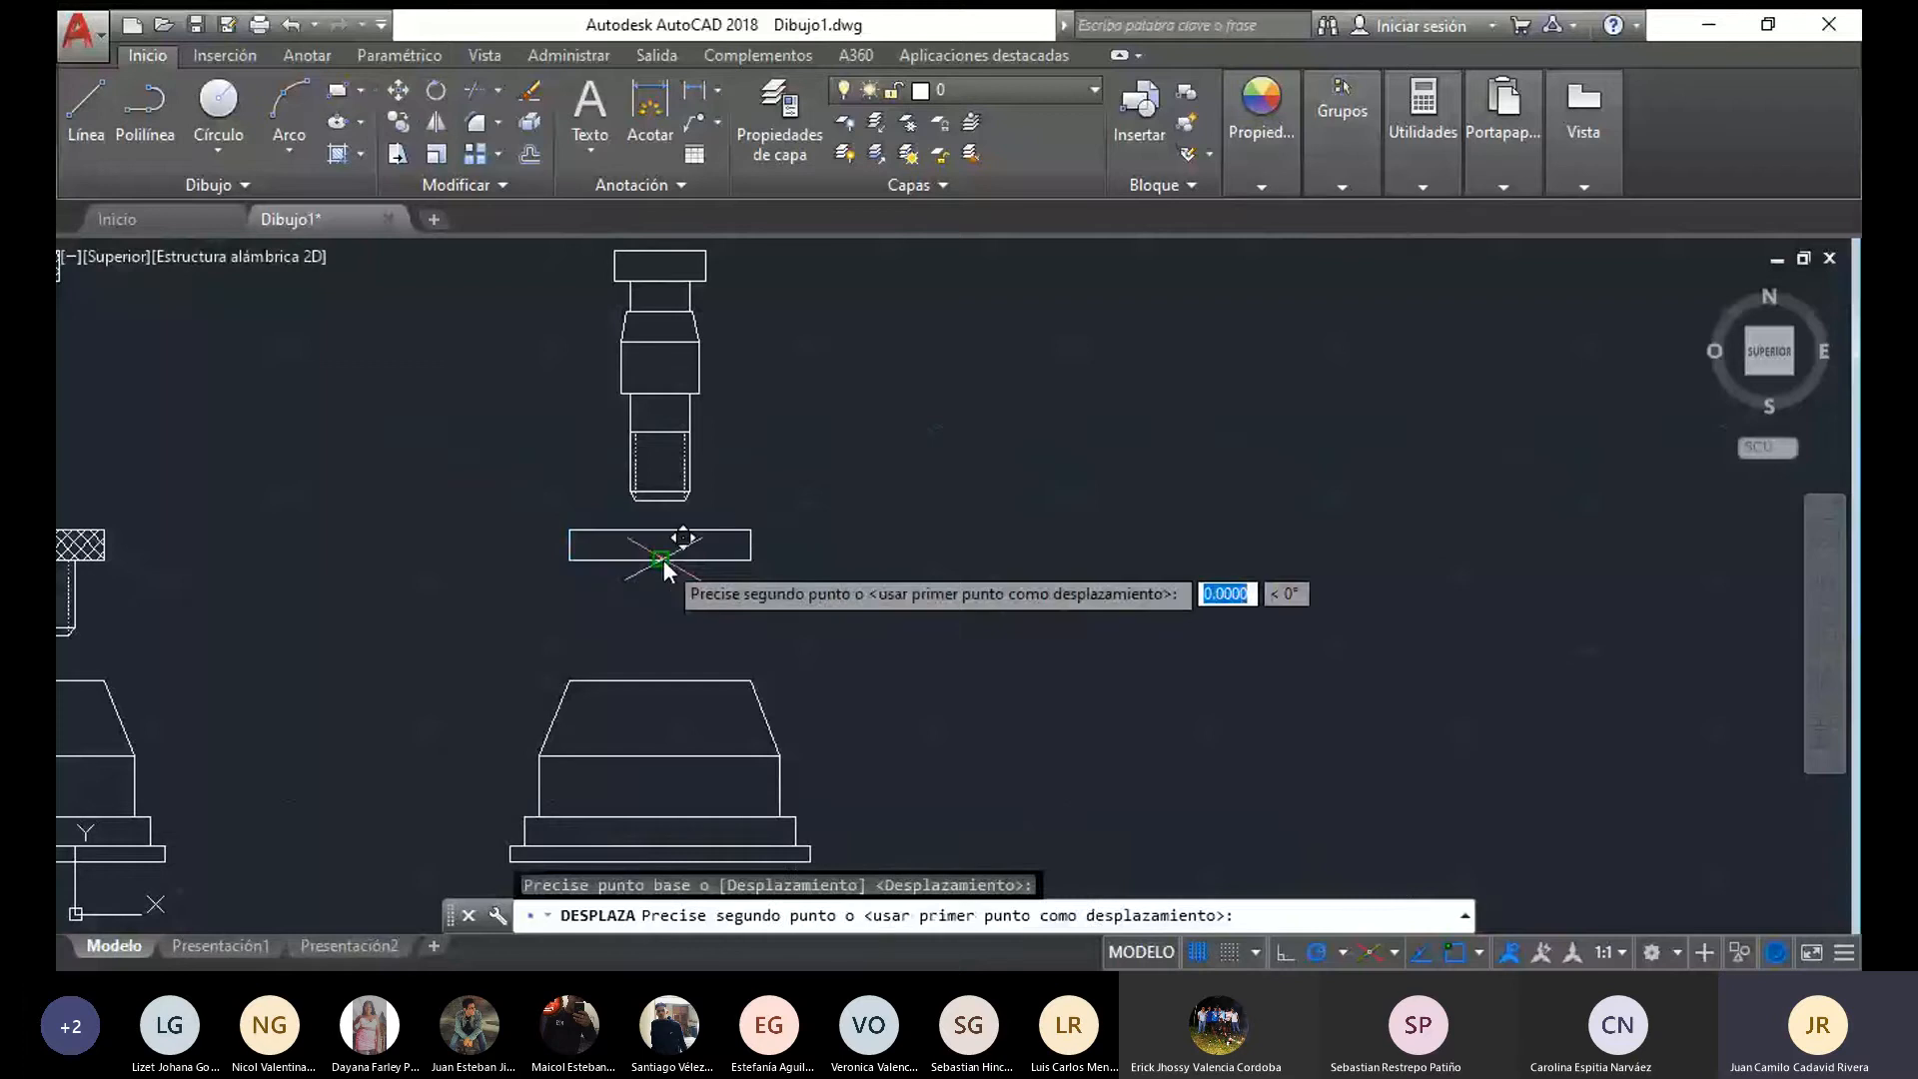
pyautogui.click(751, 680)
# Delete the copied pin's lower shank and threaded end below its widest section
pyautogui.moveTo(735, 592); pyautogui.dragTo(745, 665, button='middle')
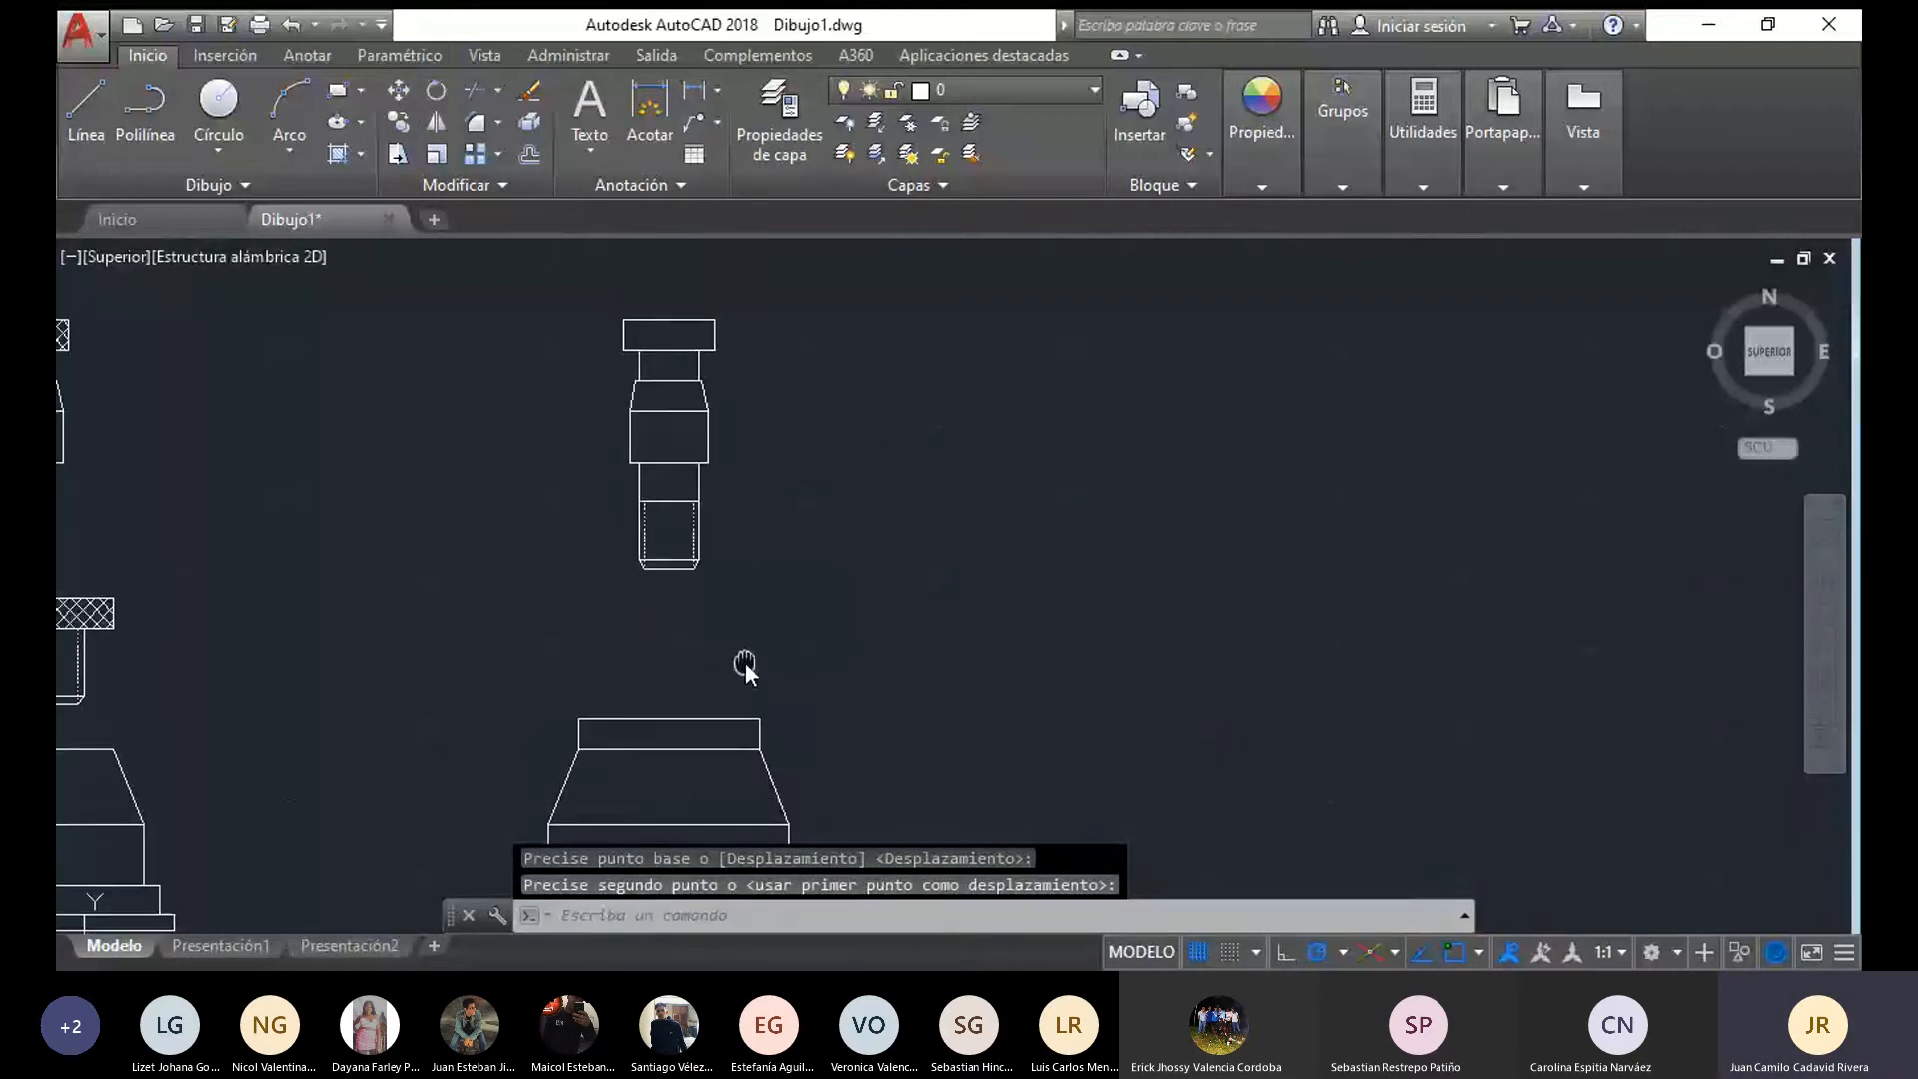
pyautogui.moveTo(761, 620)
pyautogui.mouseDown()
pyautogui.moveTo(663, 535)
pyautogui.moveTo(700, 482)
pyautogui.mouseUp()
pyautogui.press('Delete')
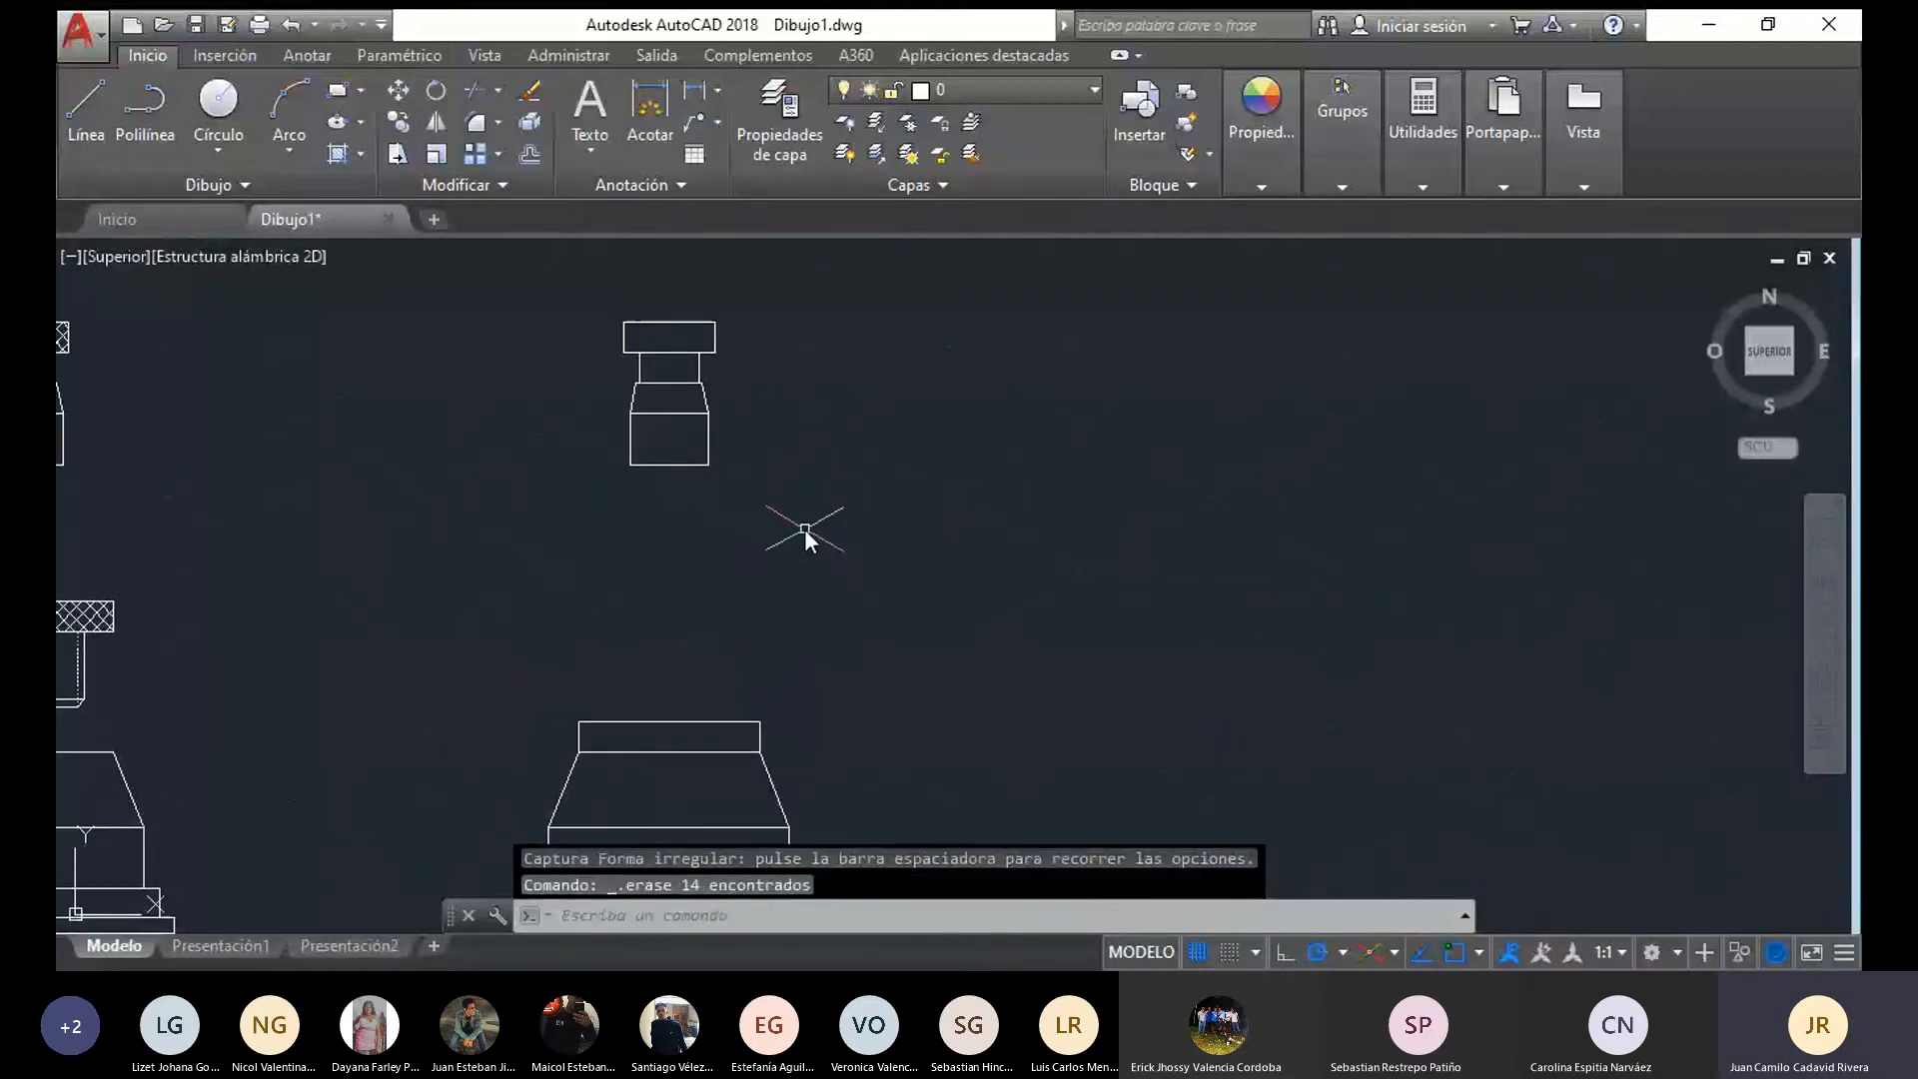
pyautogui.moveTo(806, 530)
pyautogui.mouseDown()
pyautogui.moveTo(590, 530)
pyautogui.moveTo(797, 292)
pyautogui.moveTo(824, 331)
pyautogui.mouseUp()
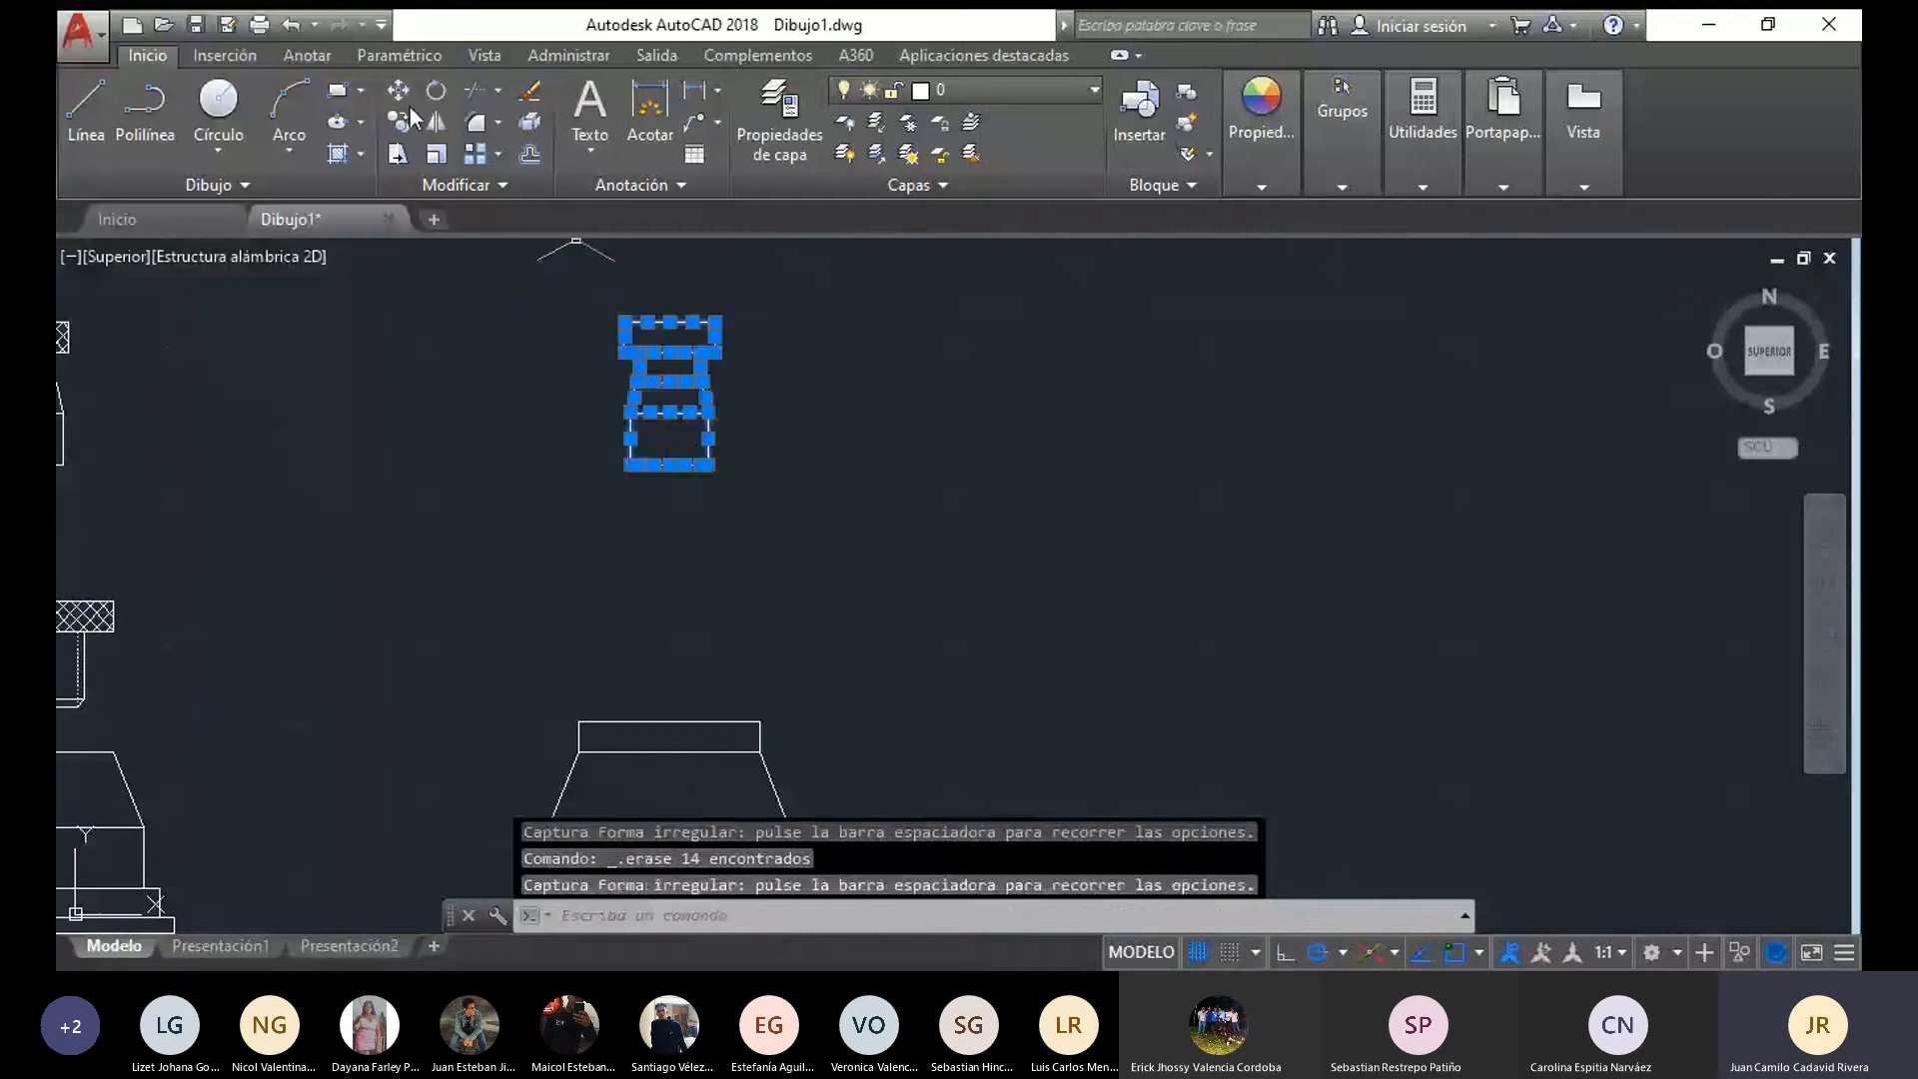
pyautogui.click(398, 90)
pyautogui.click(662, 468)
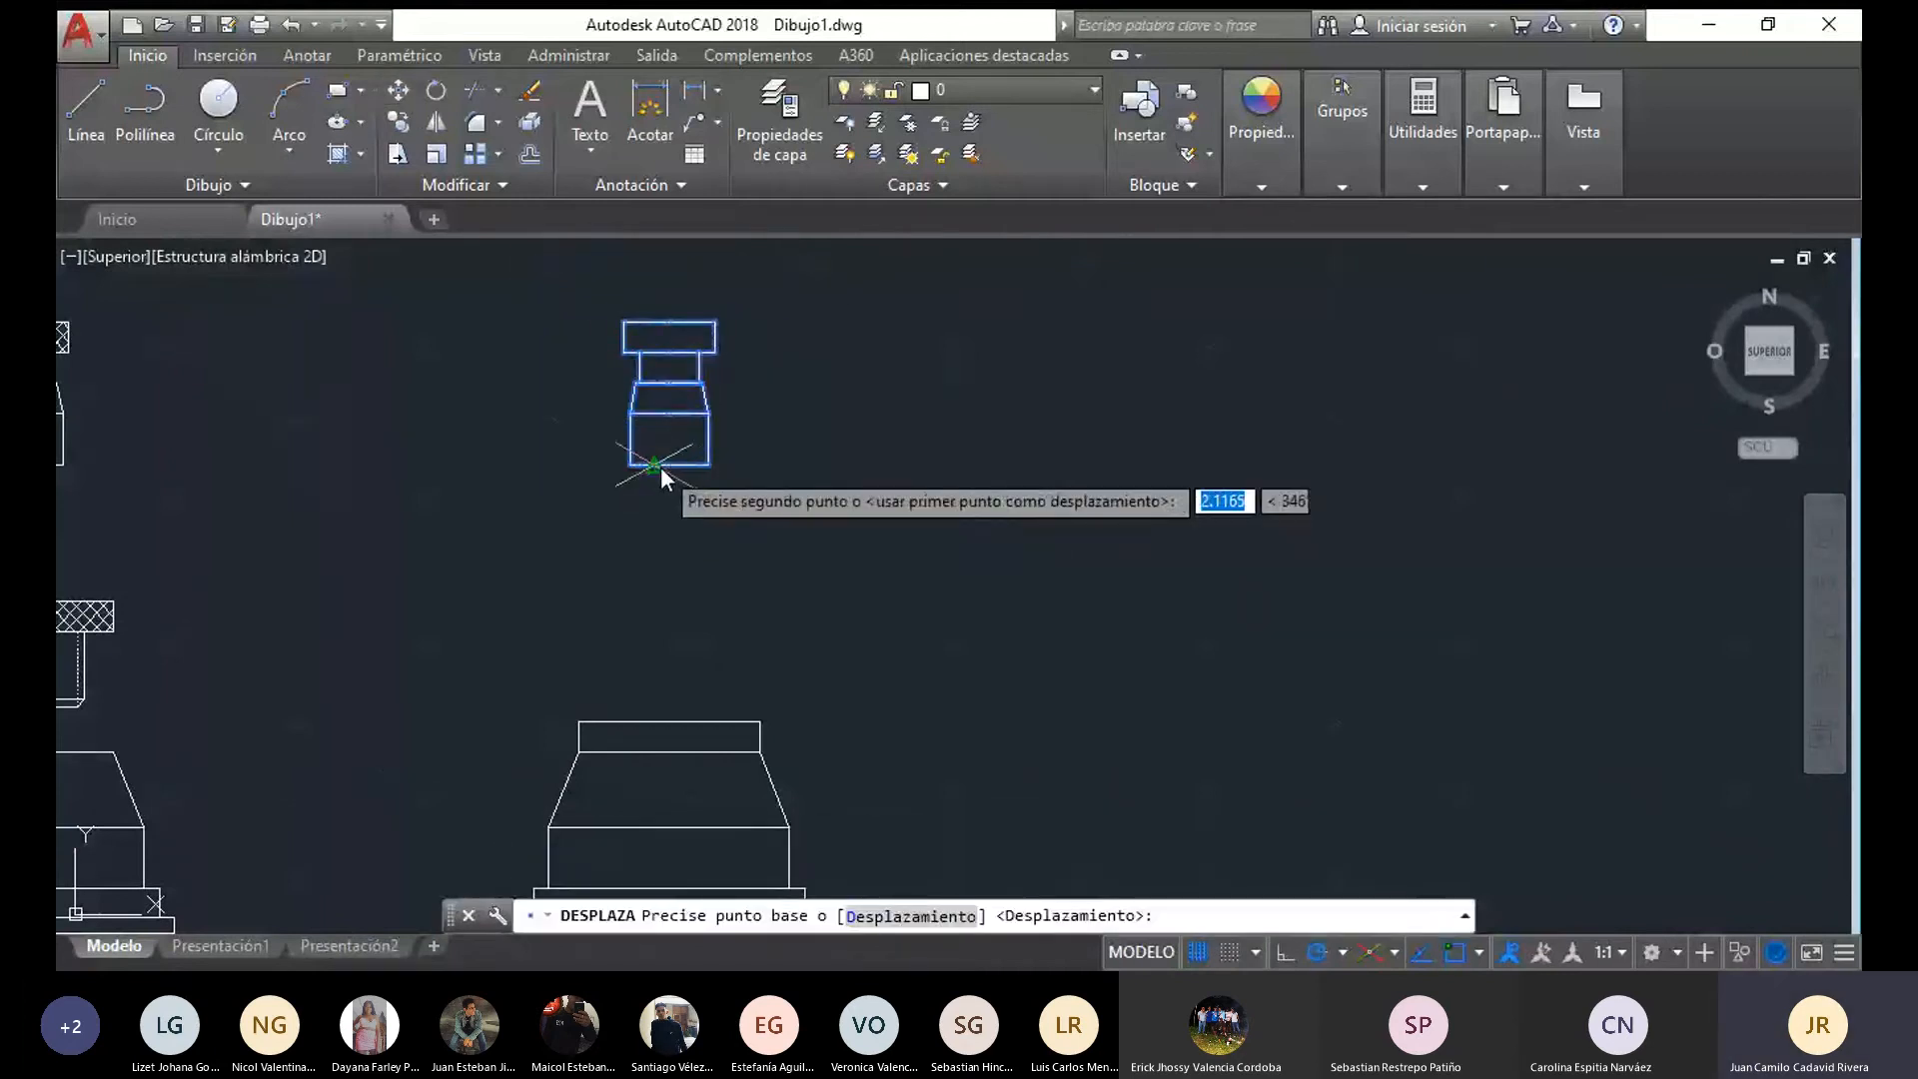
pyautogui.press('Escape')
# Move the remaining pin from its bottom midpoint onto the midpoint of the flange rim's top edge
pyautogui.moveTo(776, 505)
pyautogui.mouseDown()
pyautogui.moveTo(664, 506)
pyautogui.moveTo(740, 312)
pyautogui.moveTo(668, 284)
pyautogui.mouseUp()
pyautogui.click(398, 91)
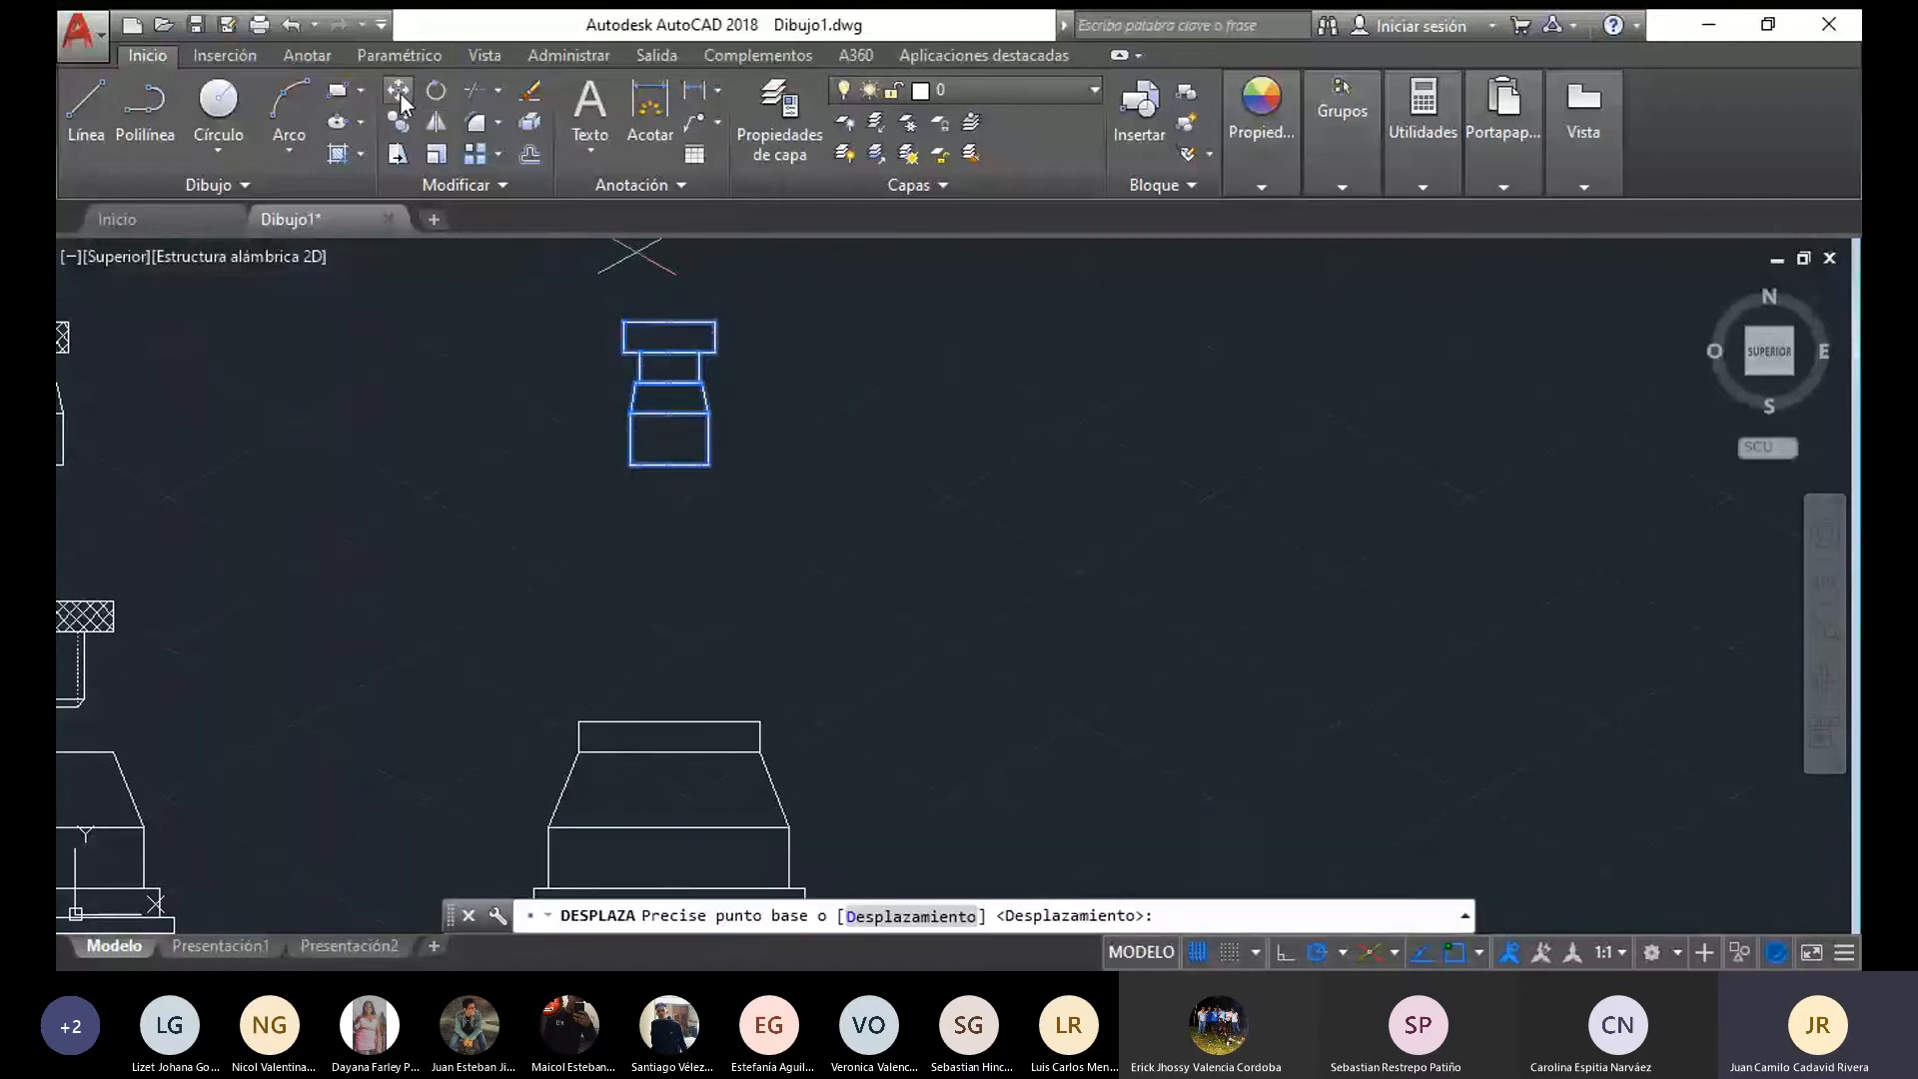
pyautogui.click(664, 471)
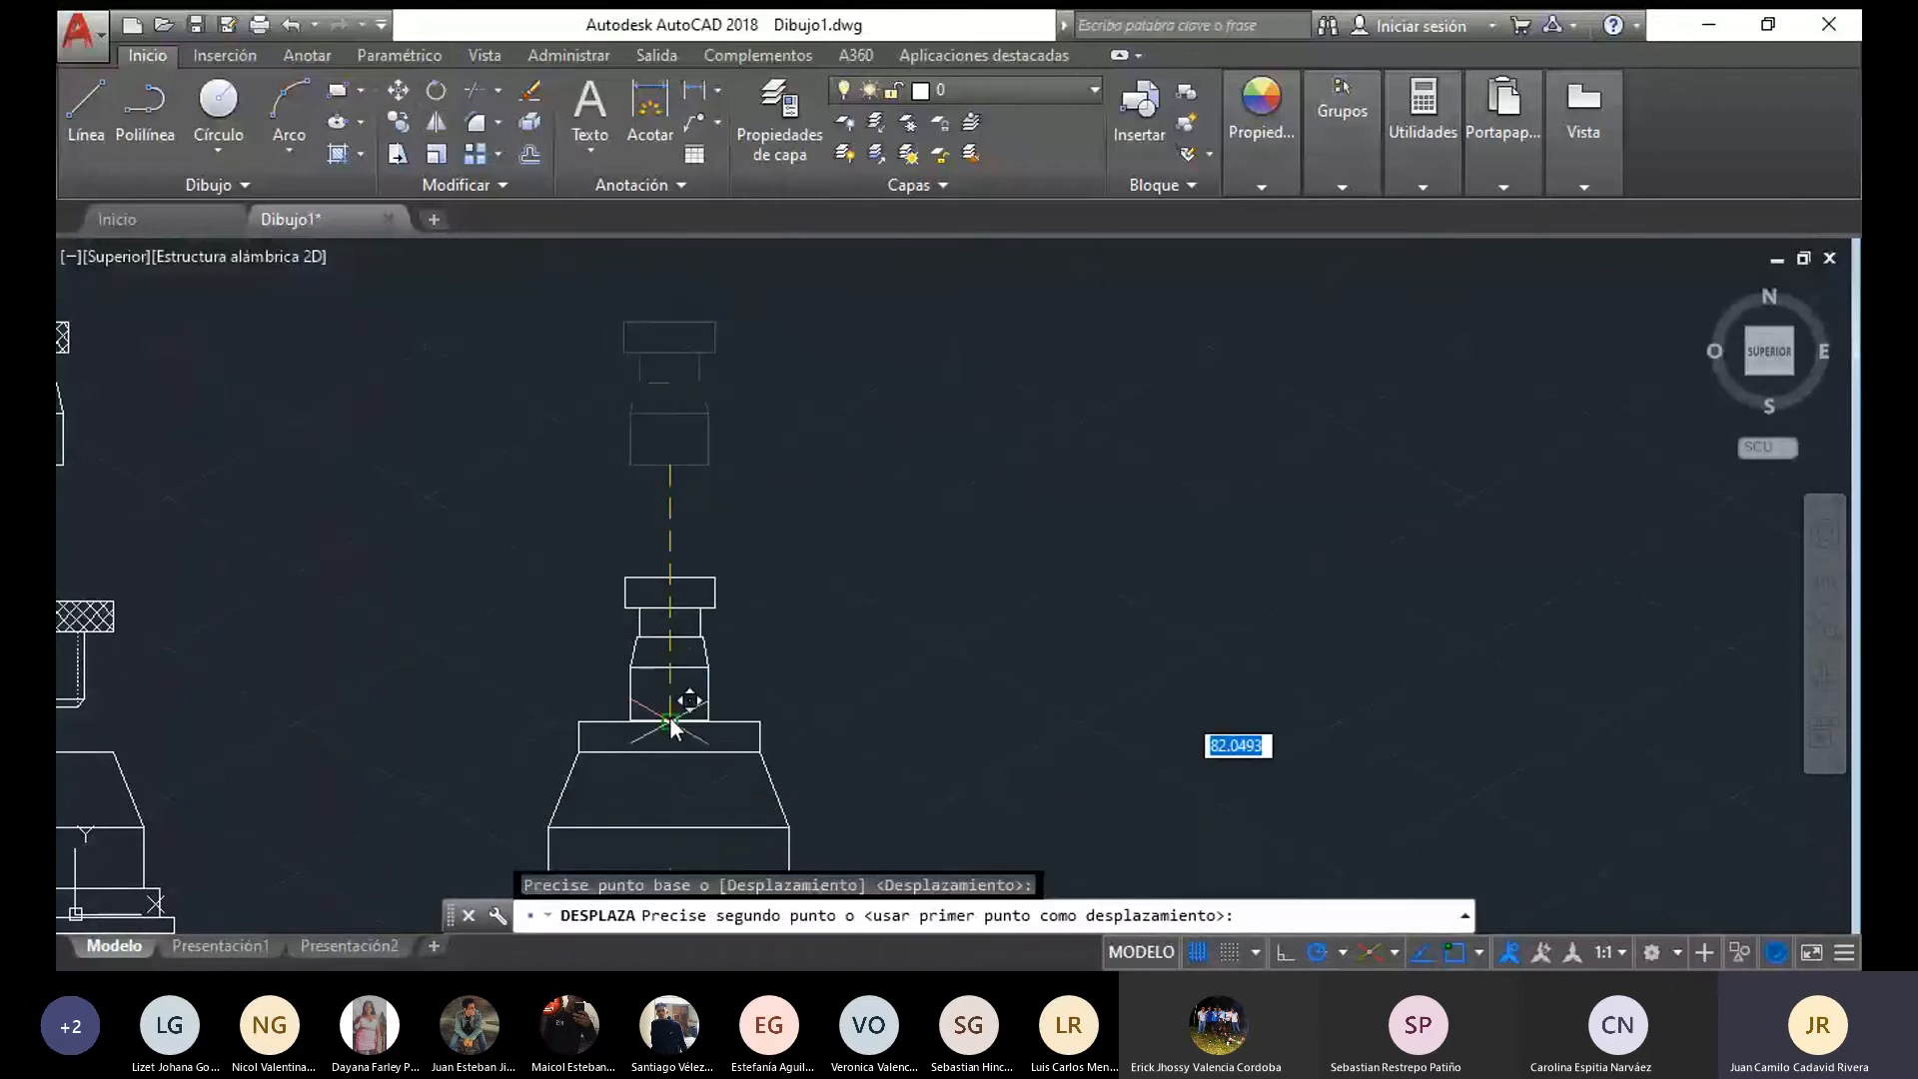
pyautogui.click(668, 718)
pyautogui.press('Escape')
# Hatch the flange's rim and the pin's head in the assembled front view with the ANSI37 pattern
pyautogui.scroll(-4, 925, 684)
pyautogui.moveTo(925, 683); pyautogui.dragTo(810, 605, button='middle')
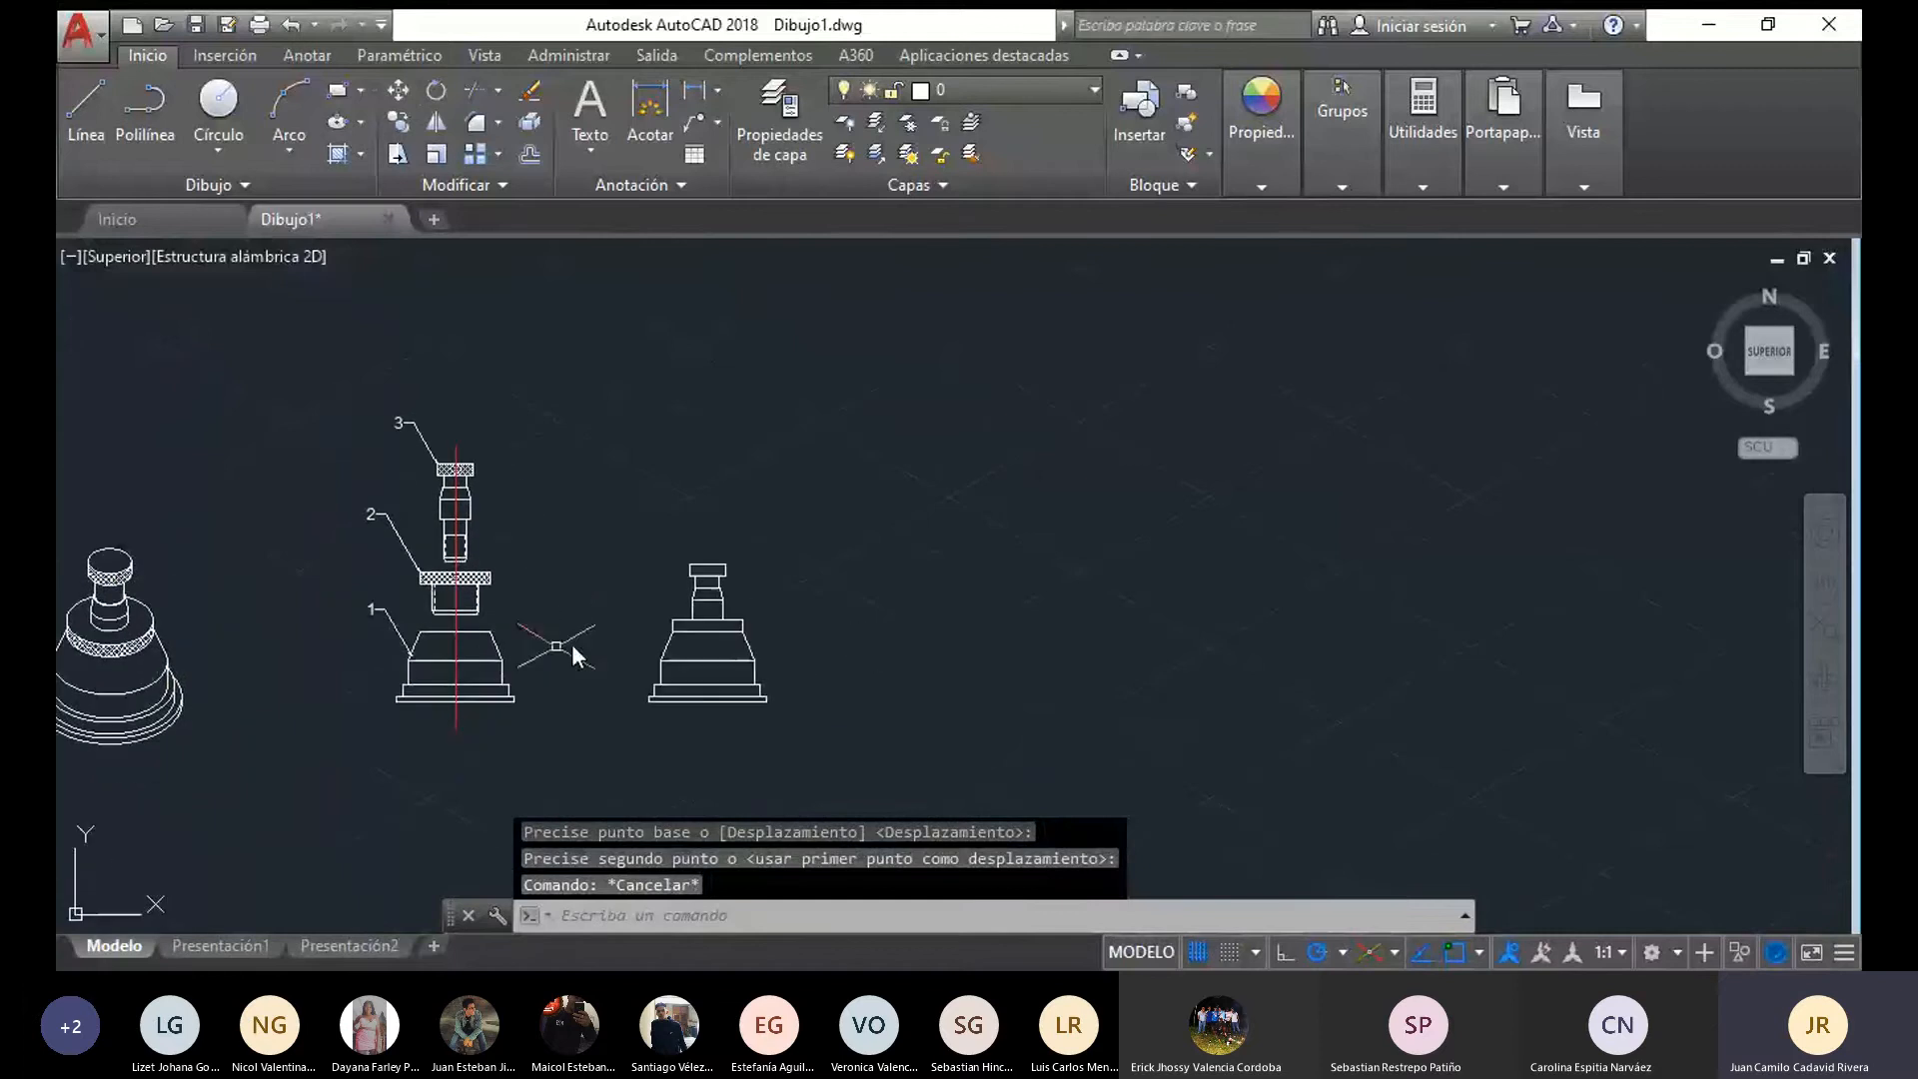
pyautogui.click(334, 156)
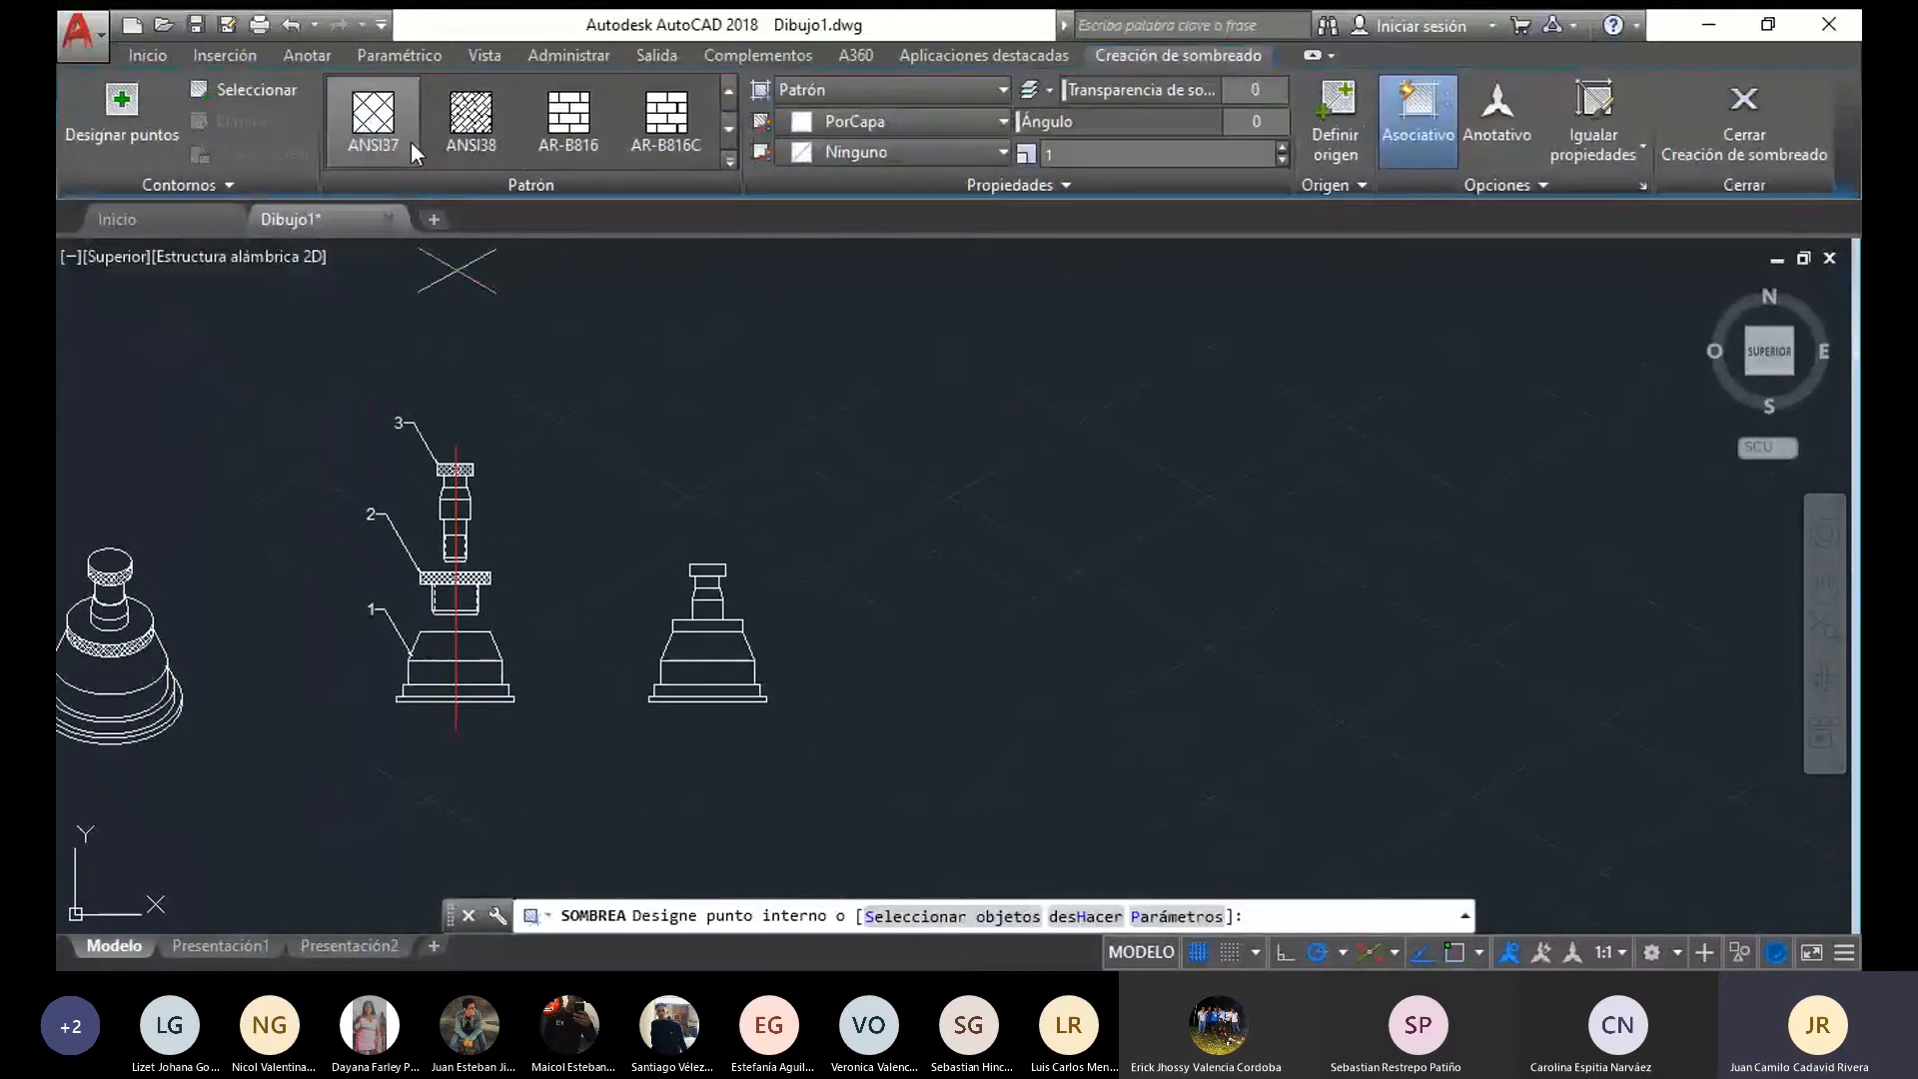
pyautogui.scroll(4, 707, 650)
pyautogui.click(718, 589)
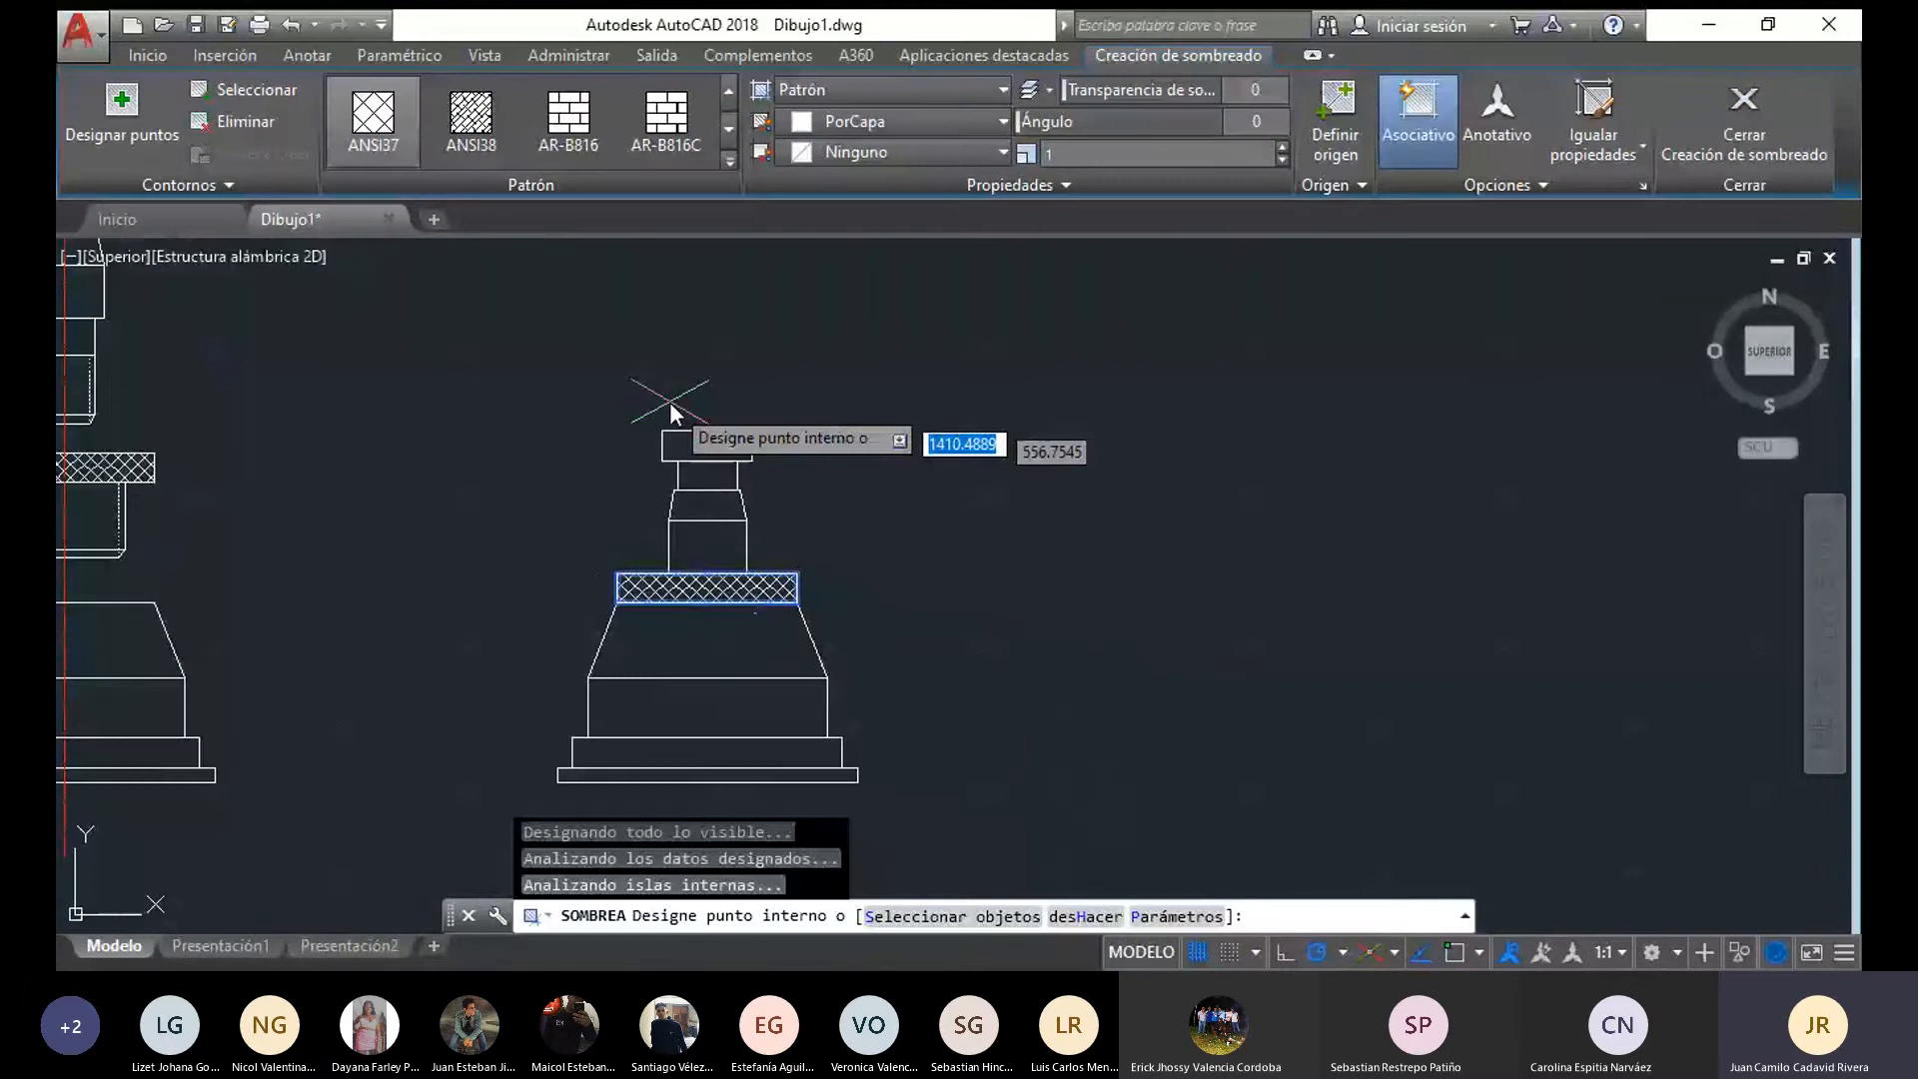
pyautogui.click(723, 452)
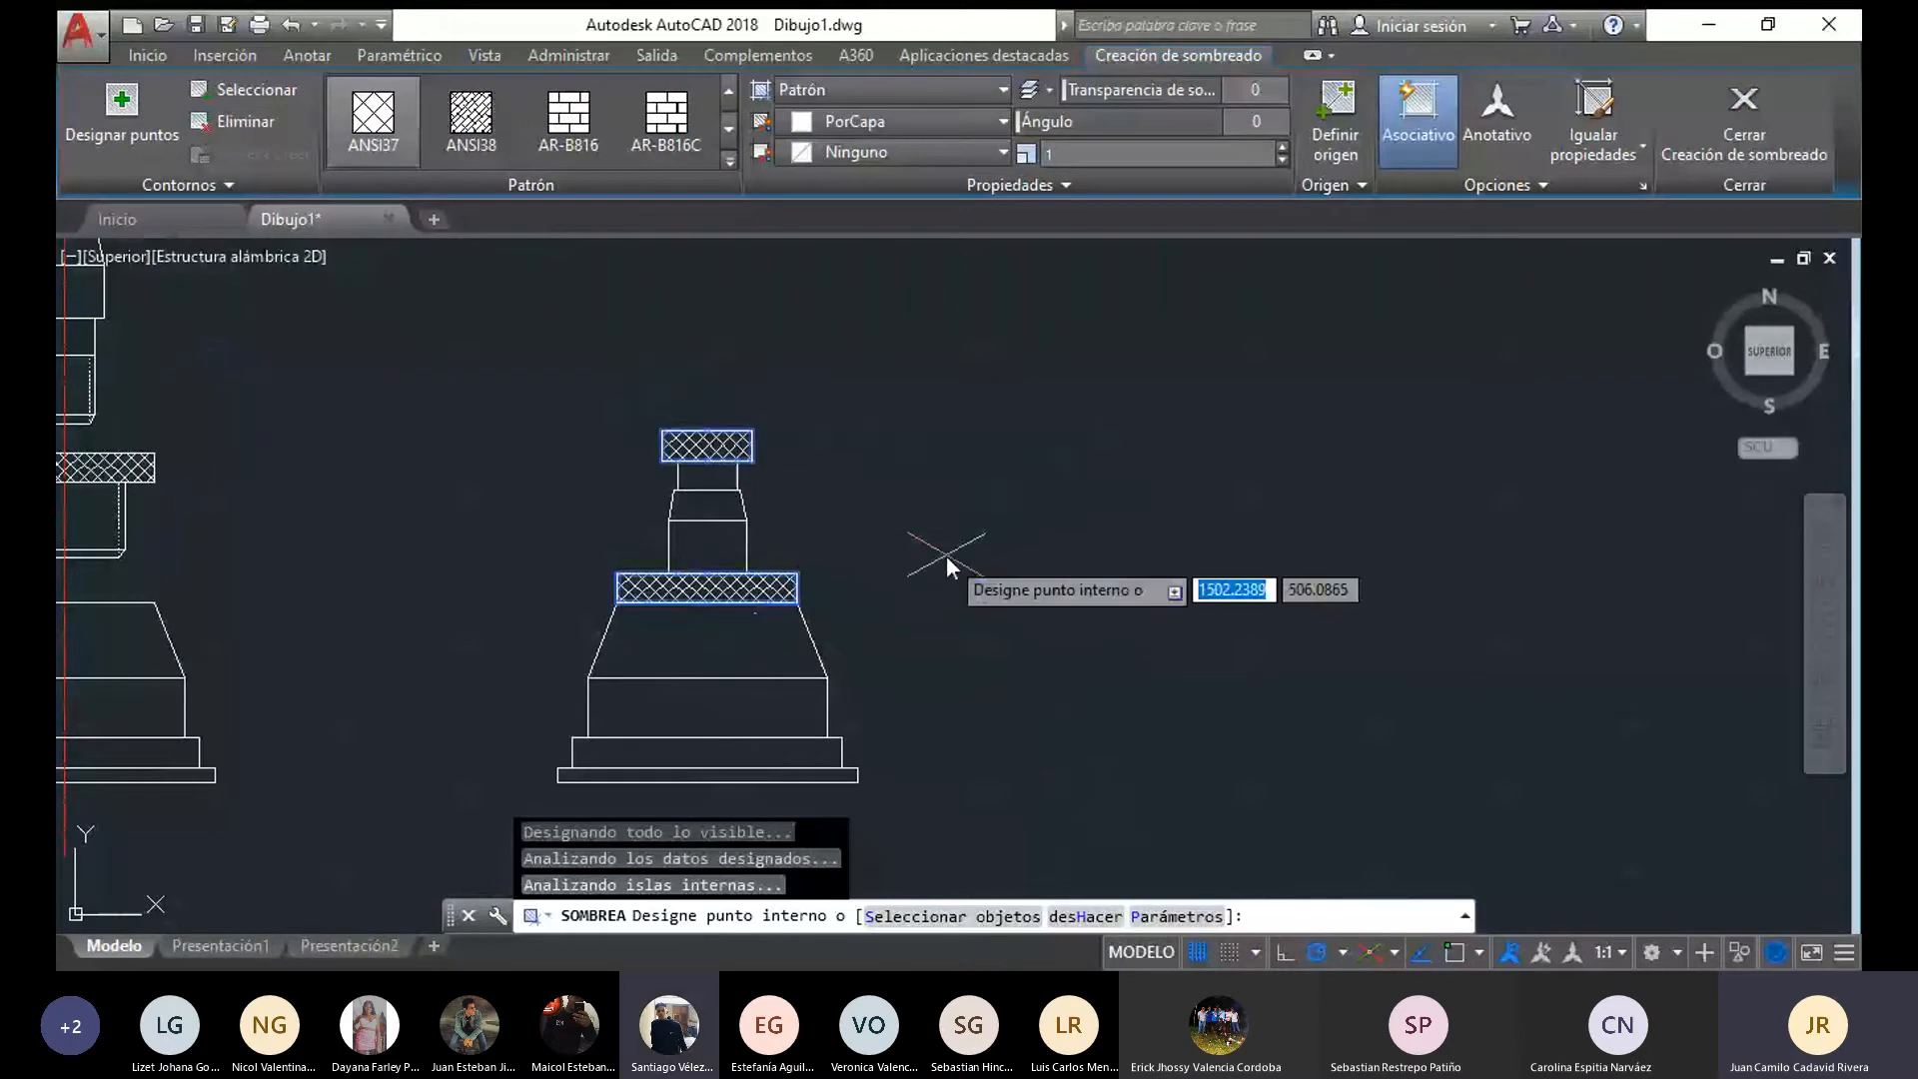
pyautogui.press('Escape')
# Undo the hatching of the rim and pin head in the assembled front view
pyautogui.scroll(-2, 945, 555)
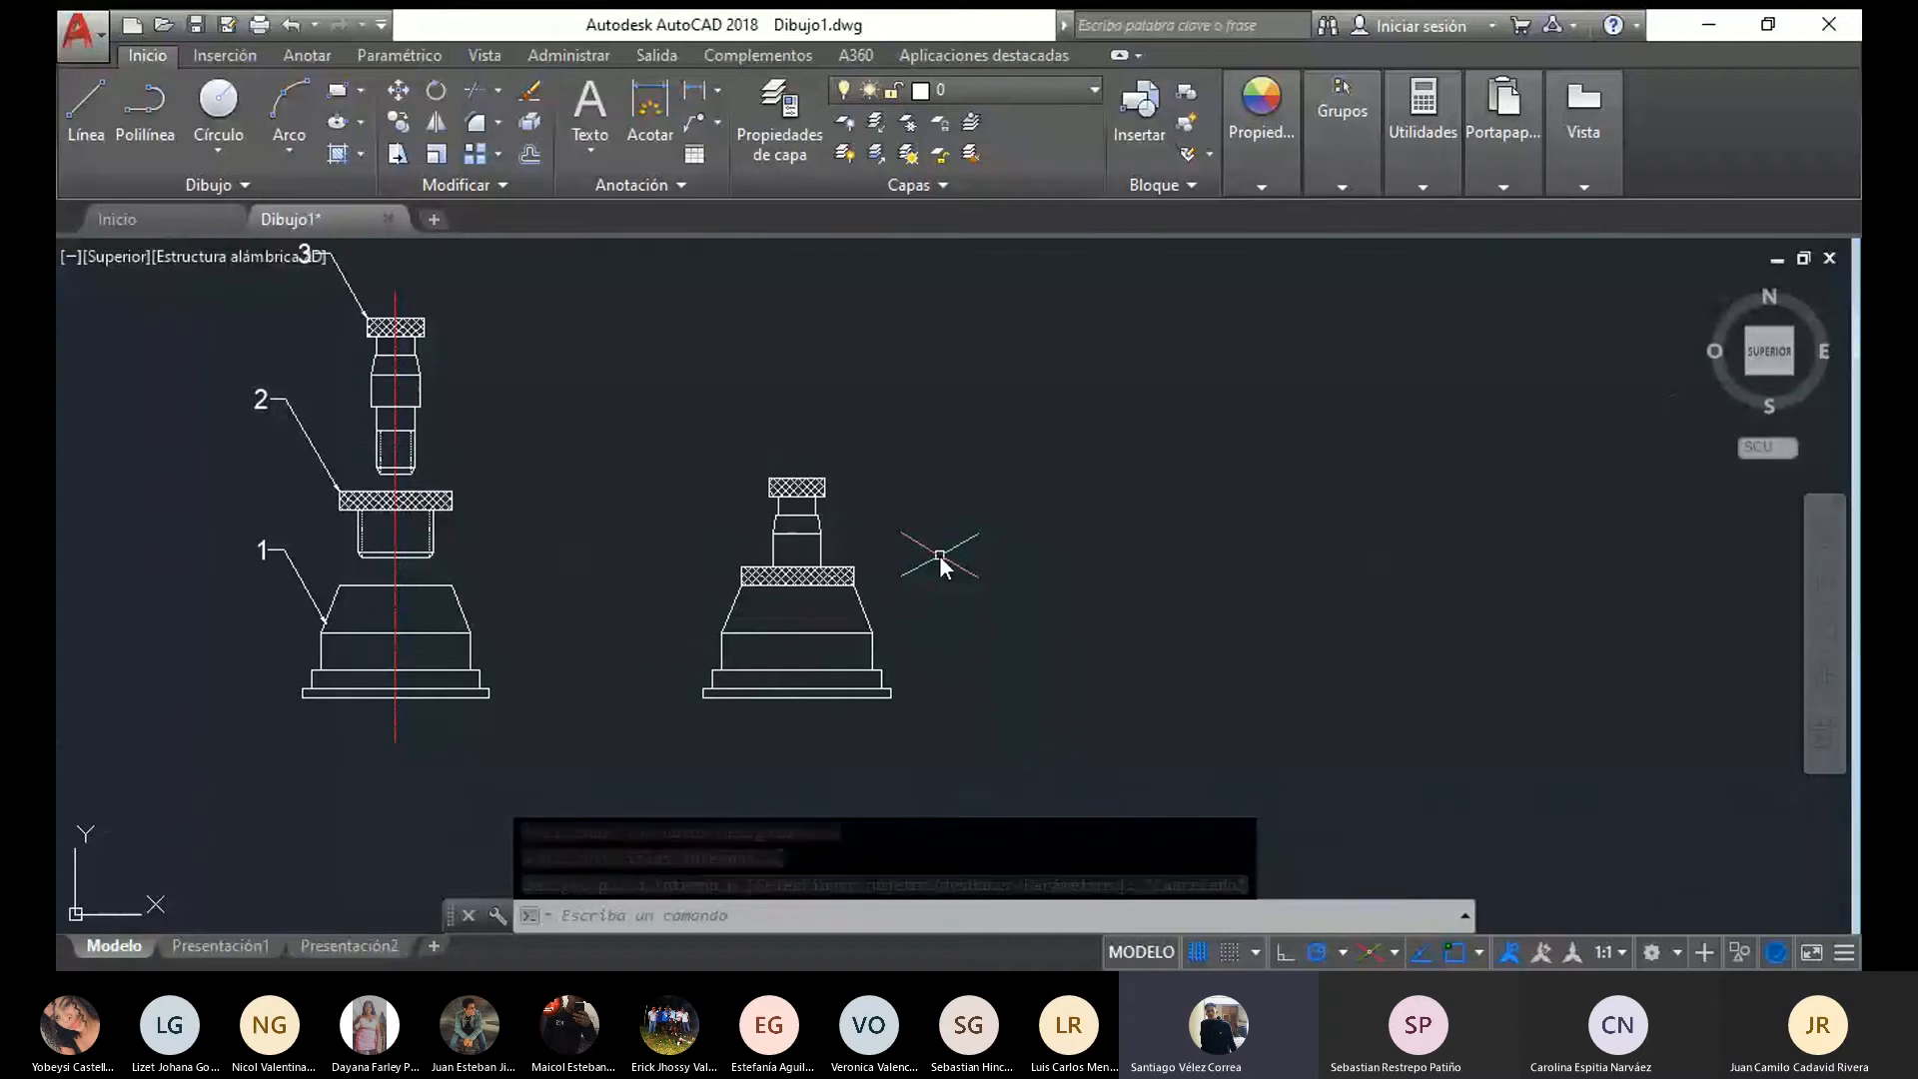
pyautogui.moveTo(635, 611); pyautogui.dragTo(796, 628, button='middle')
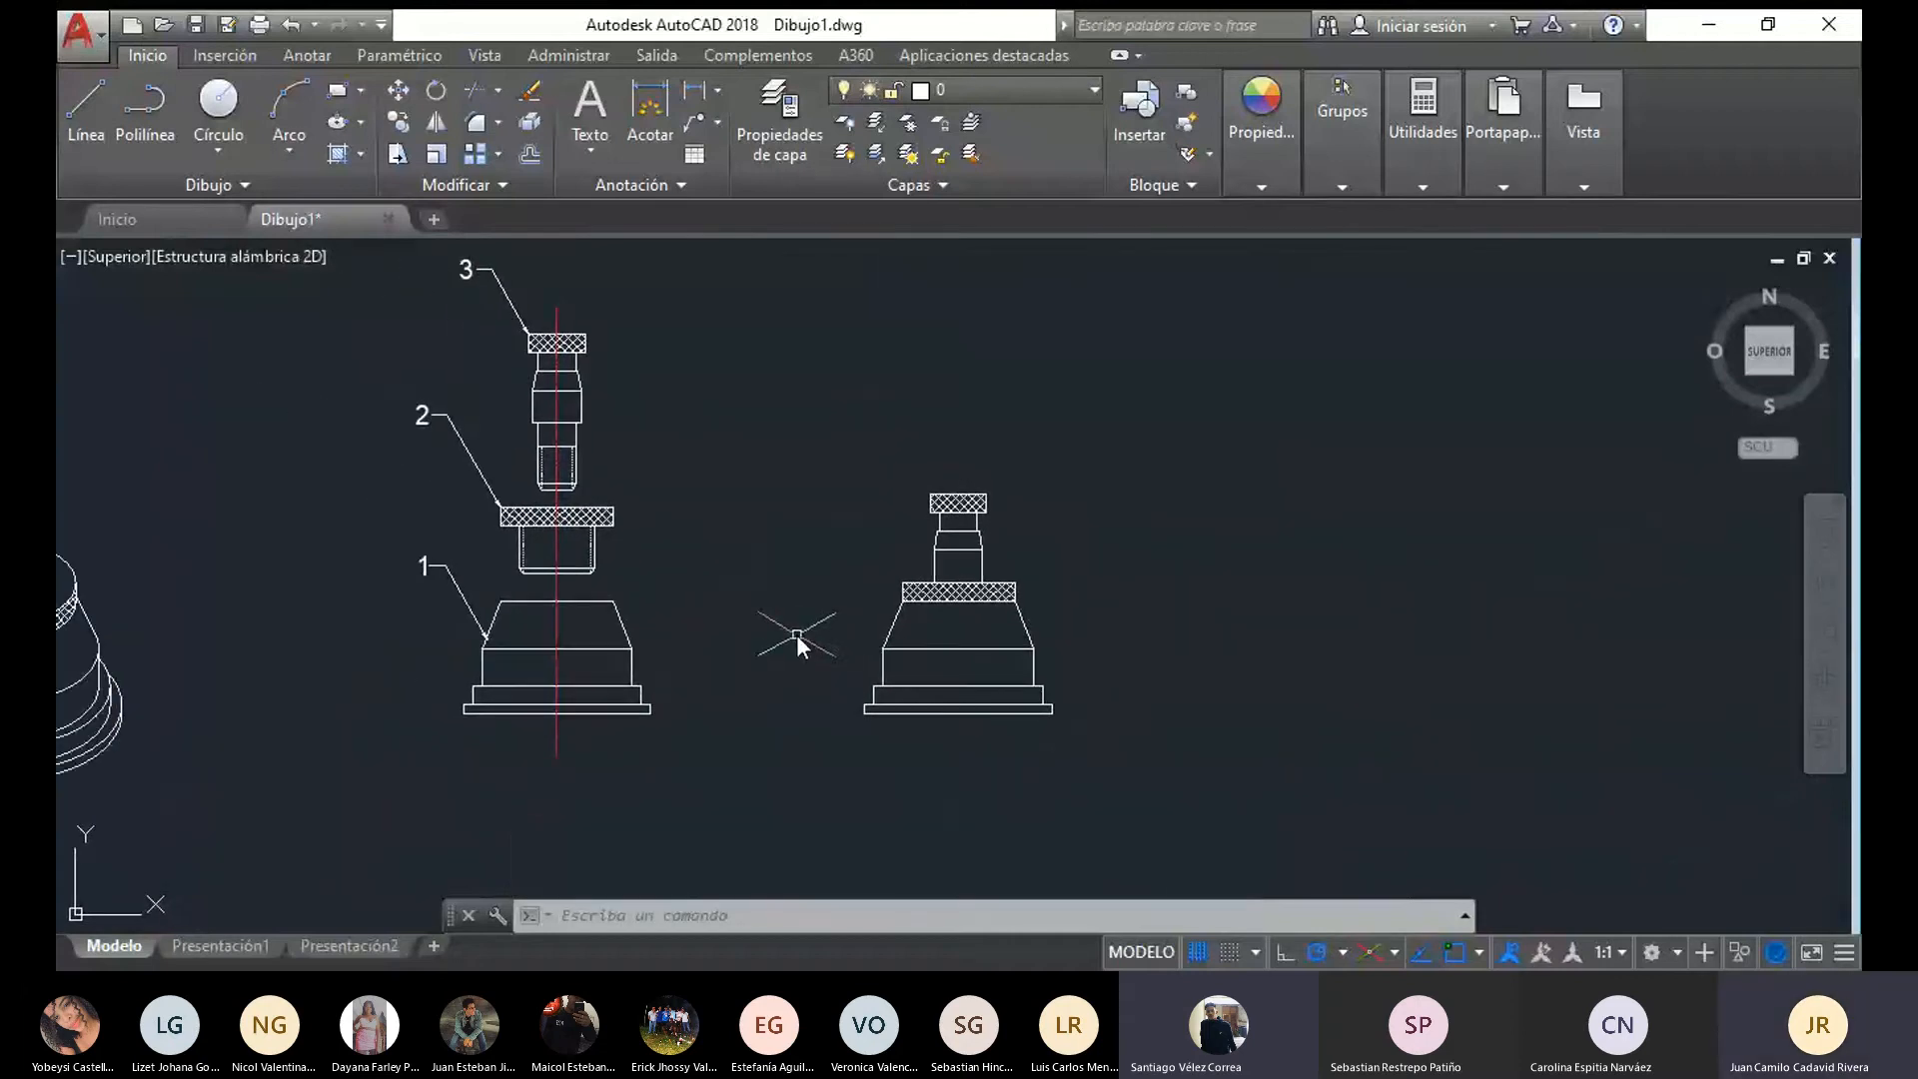
pyautogui.hotkey('ctrl', 'z')
pyautogui.hotkey('ctrl', 'z')
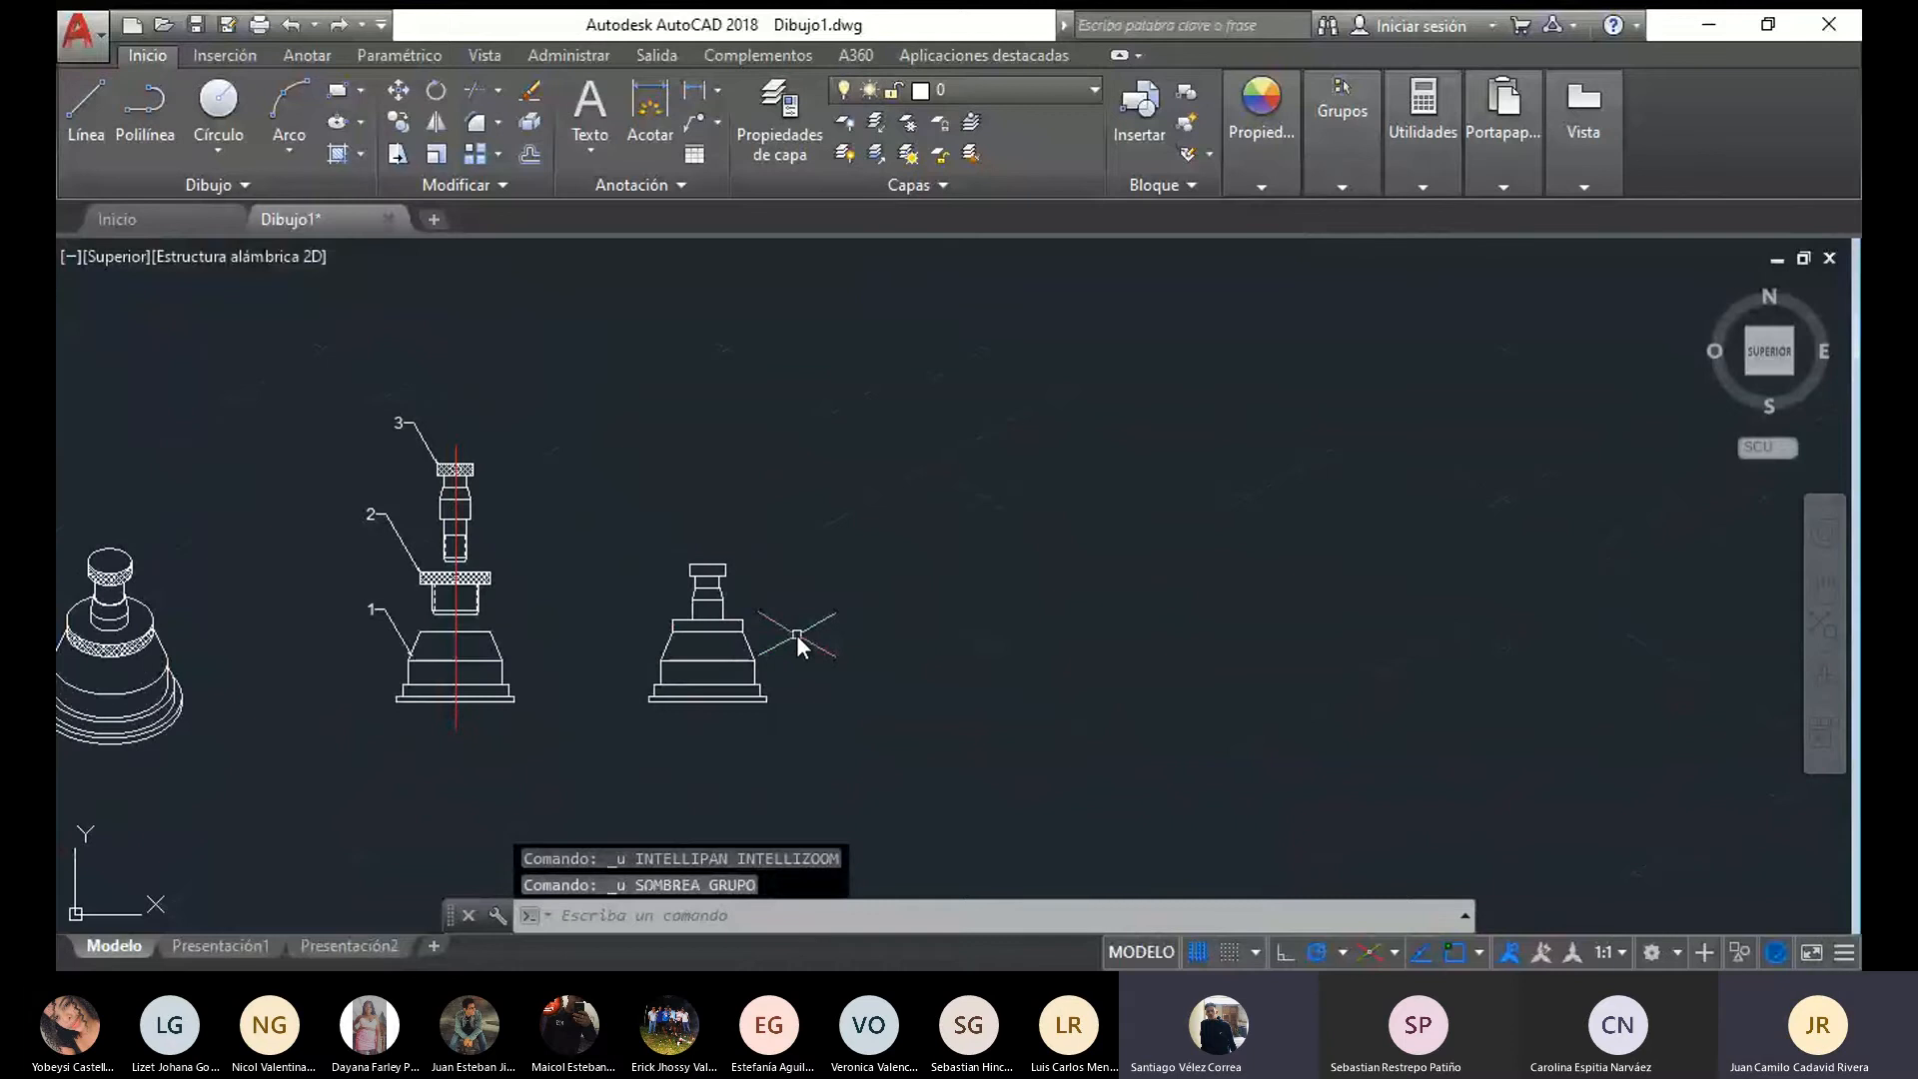
pyautogui.moveTo(539, 630); pyautogui.dragTo(866, 663, button='middle')
pyautogui.scroll(7, 878, 663)
pyautogui.scroll(-5, 859, 657)
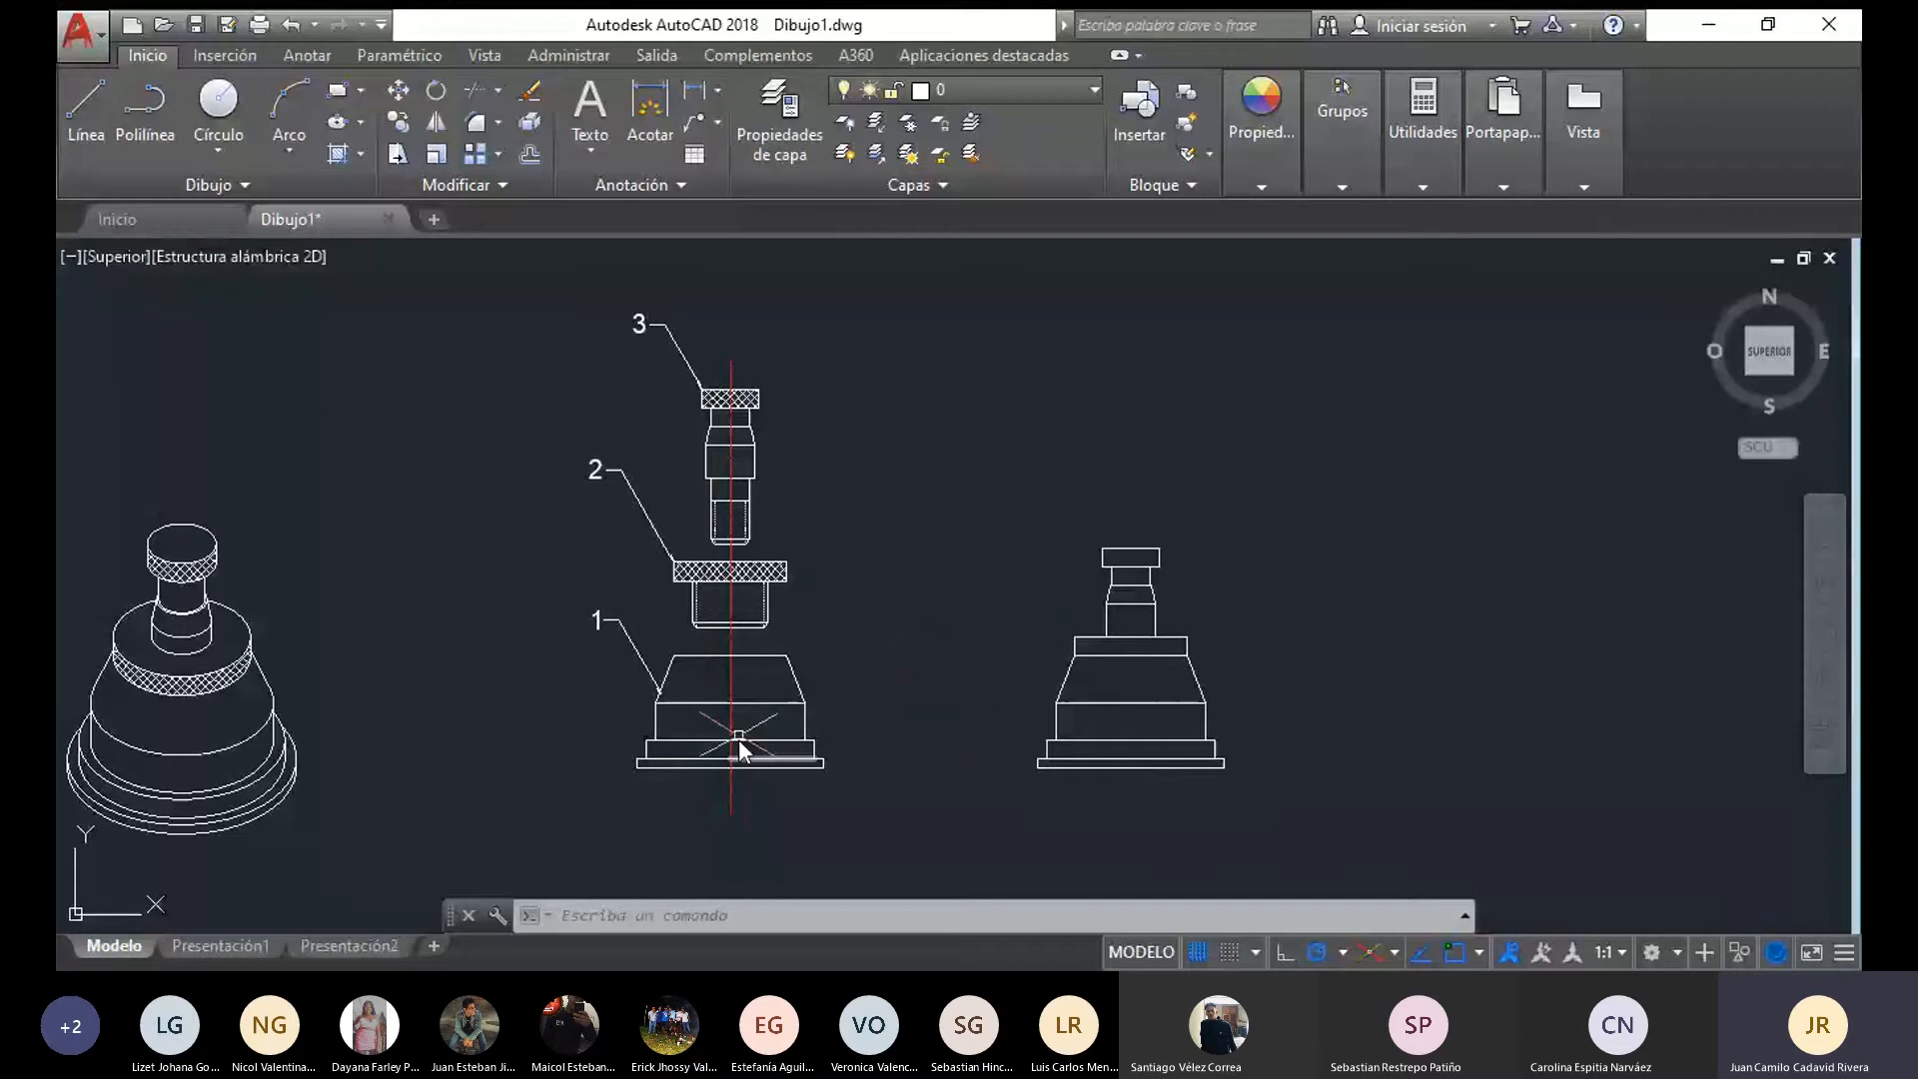
pyautogui.moveTo(889, 789)
pyautogui.mouseDown()
pyautogui.moveTo(558, 842)
pyautogui.moveTo(759, 655)
pyautogui.moveTo(804, 699)
pyautogui.mouseUp()
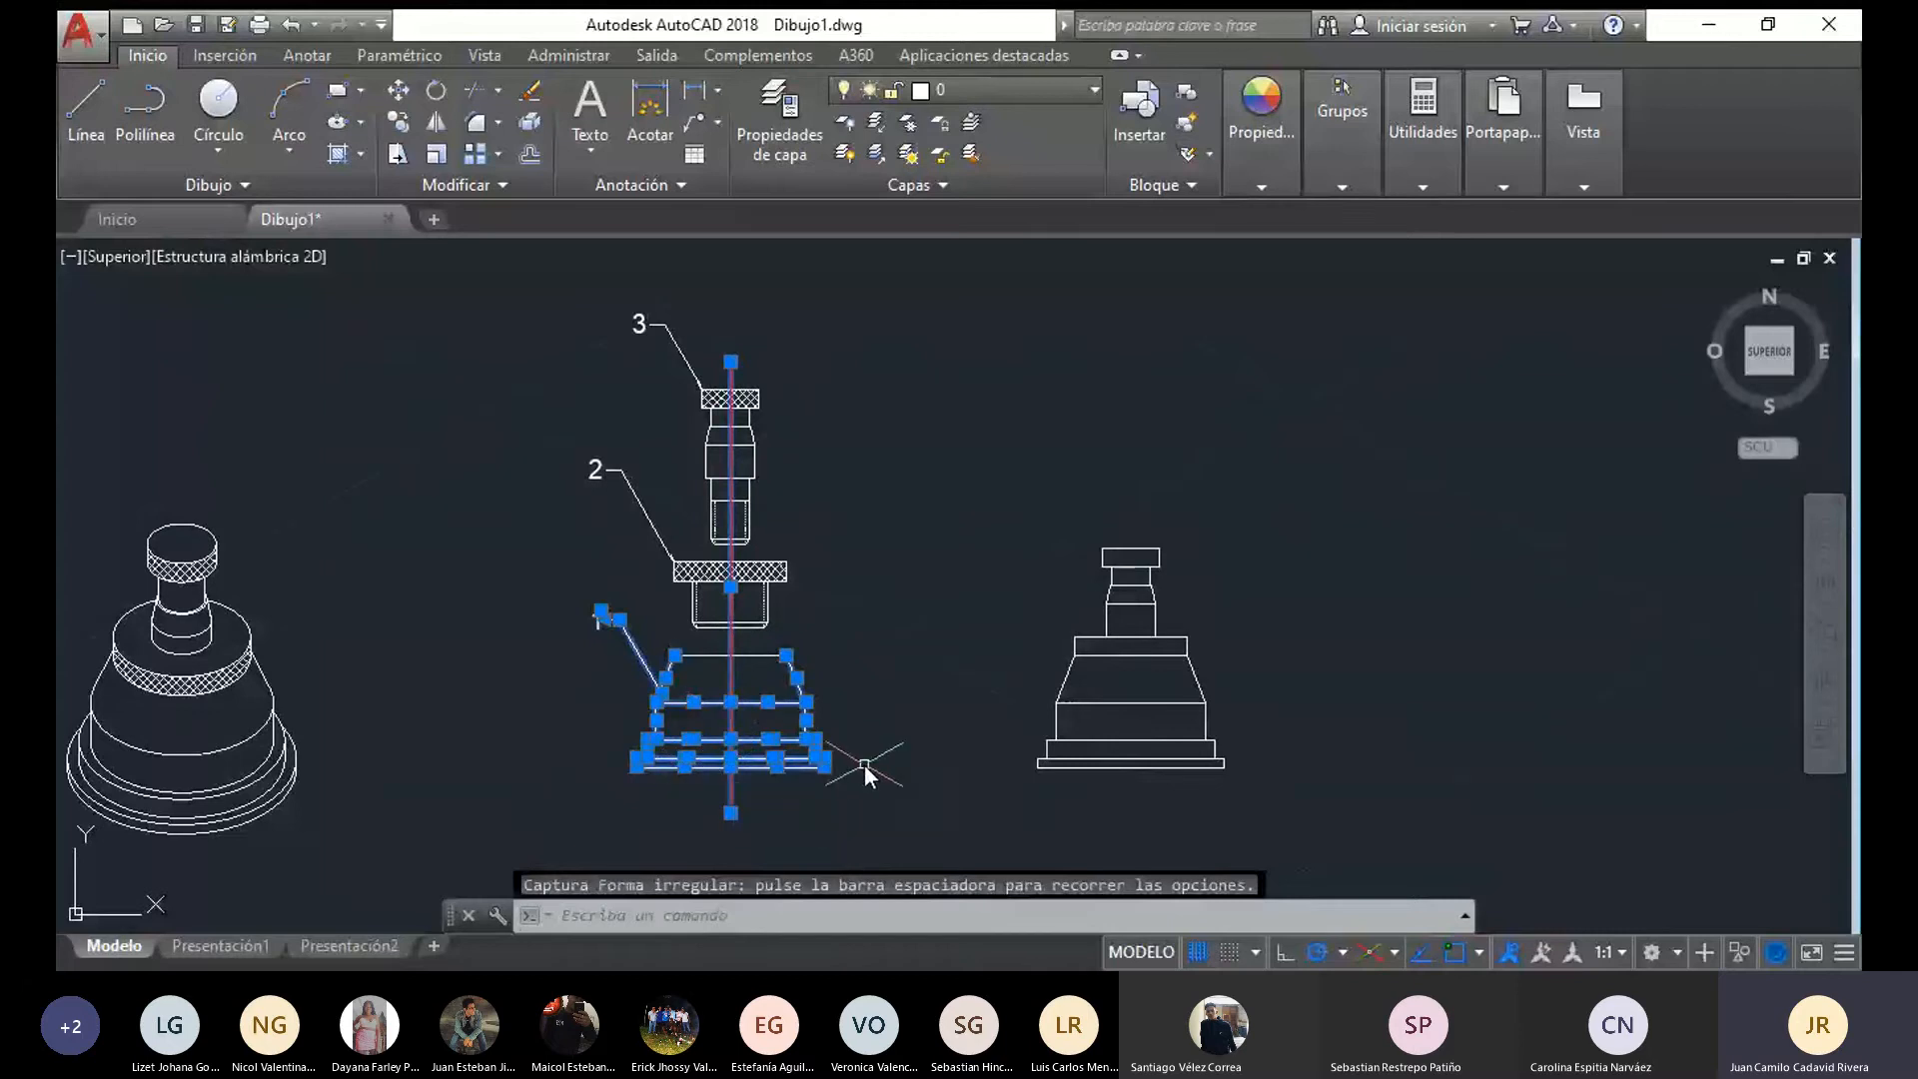
pyautogui.press('Escape')
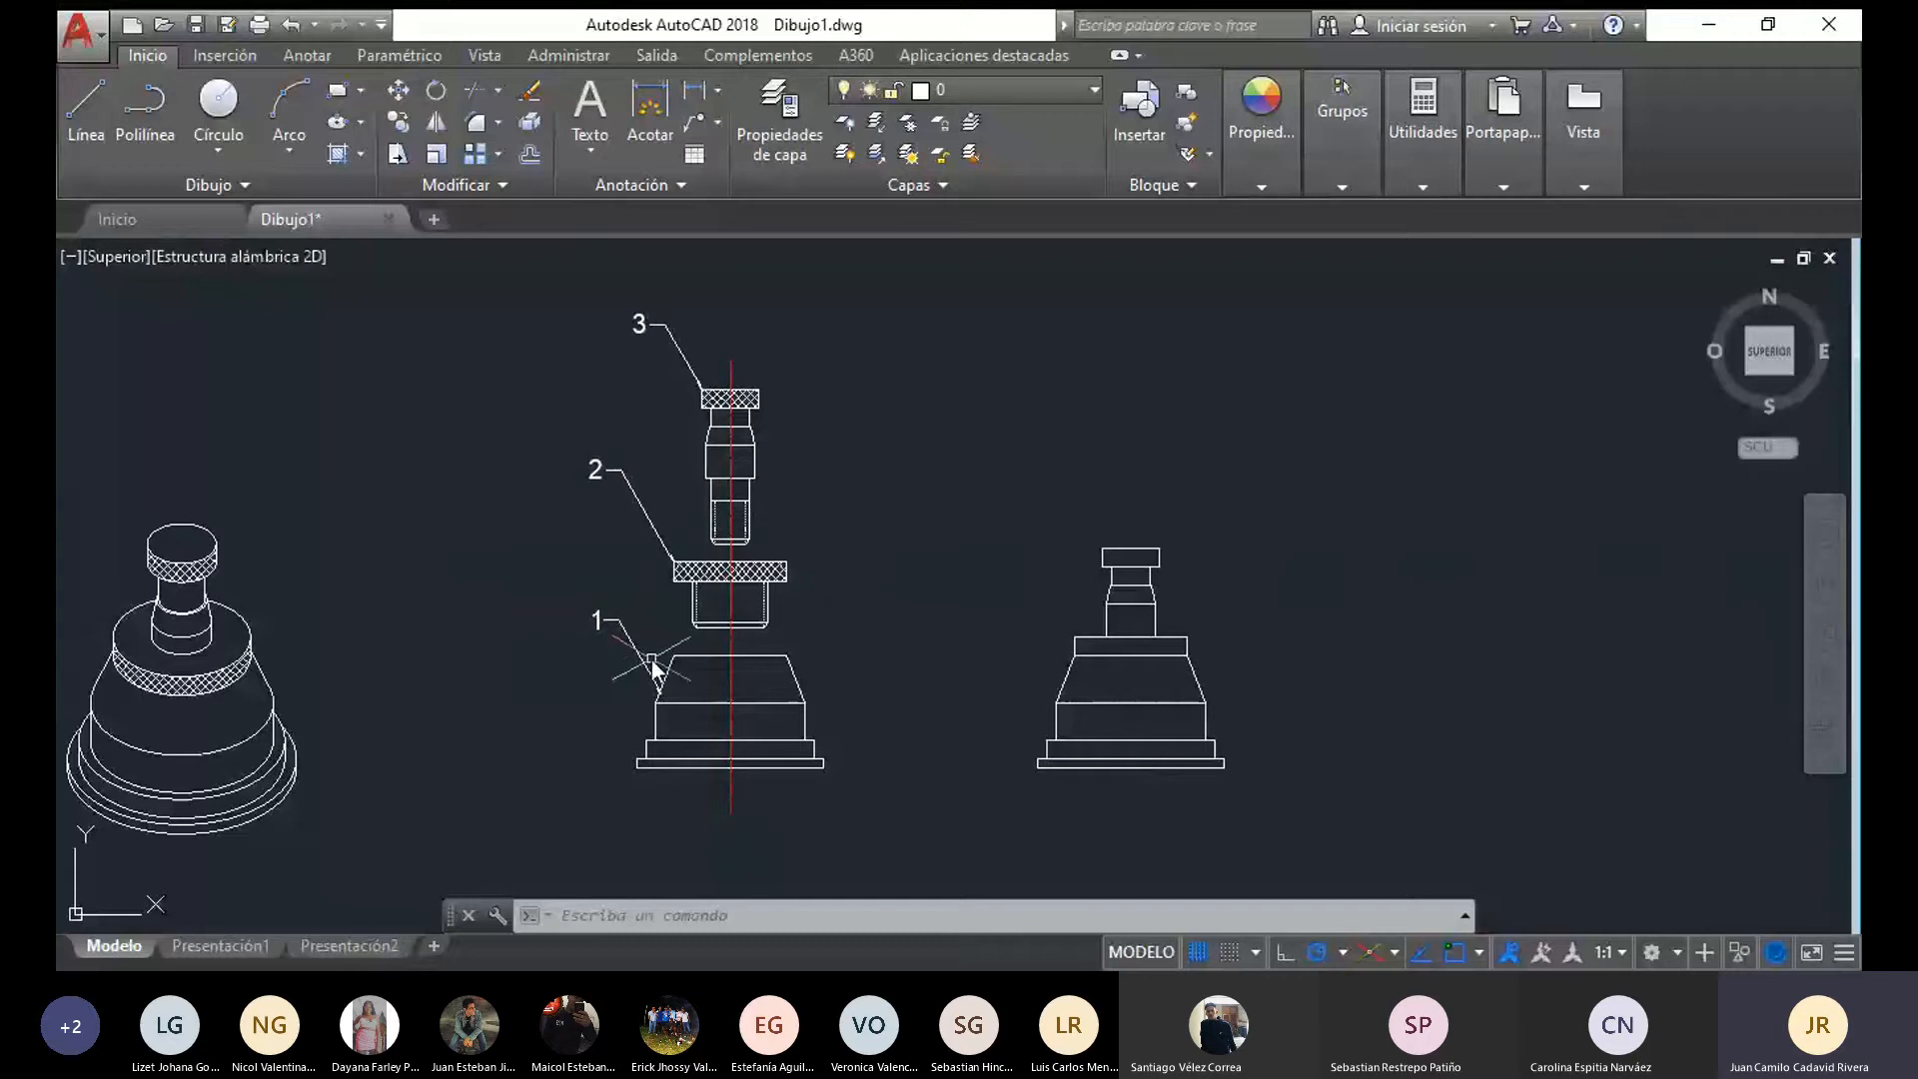
pyautogui.scroll(-2, 651, 667)
pyautogui.moveTo(392, 584); pyautogui.dragTo(407, 674, button='middle')
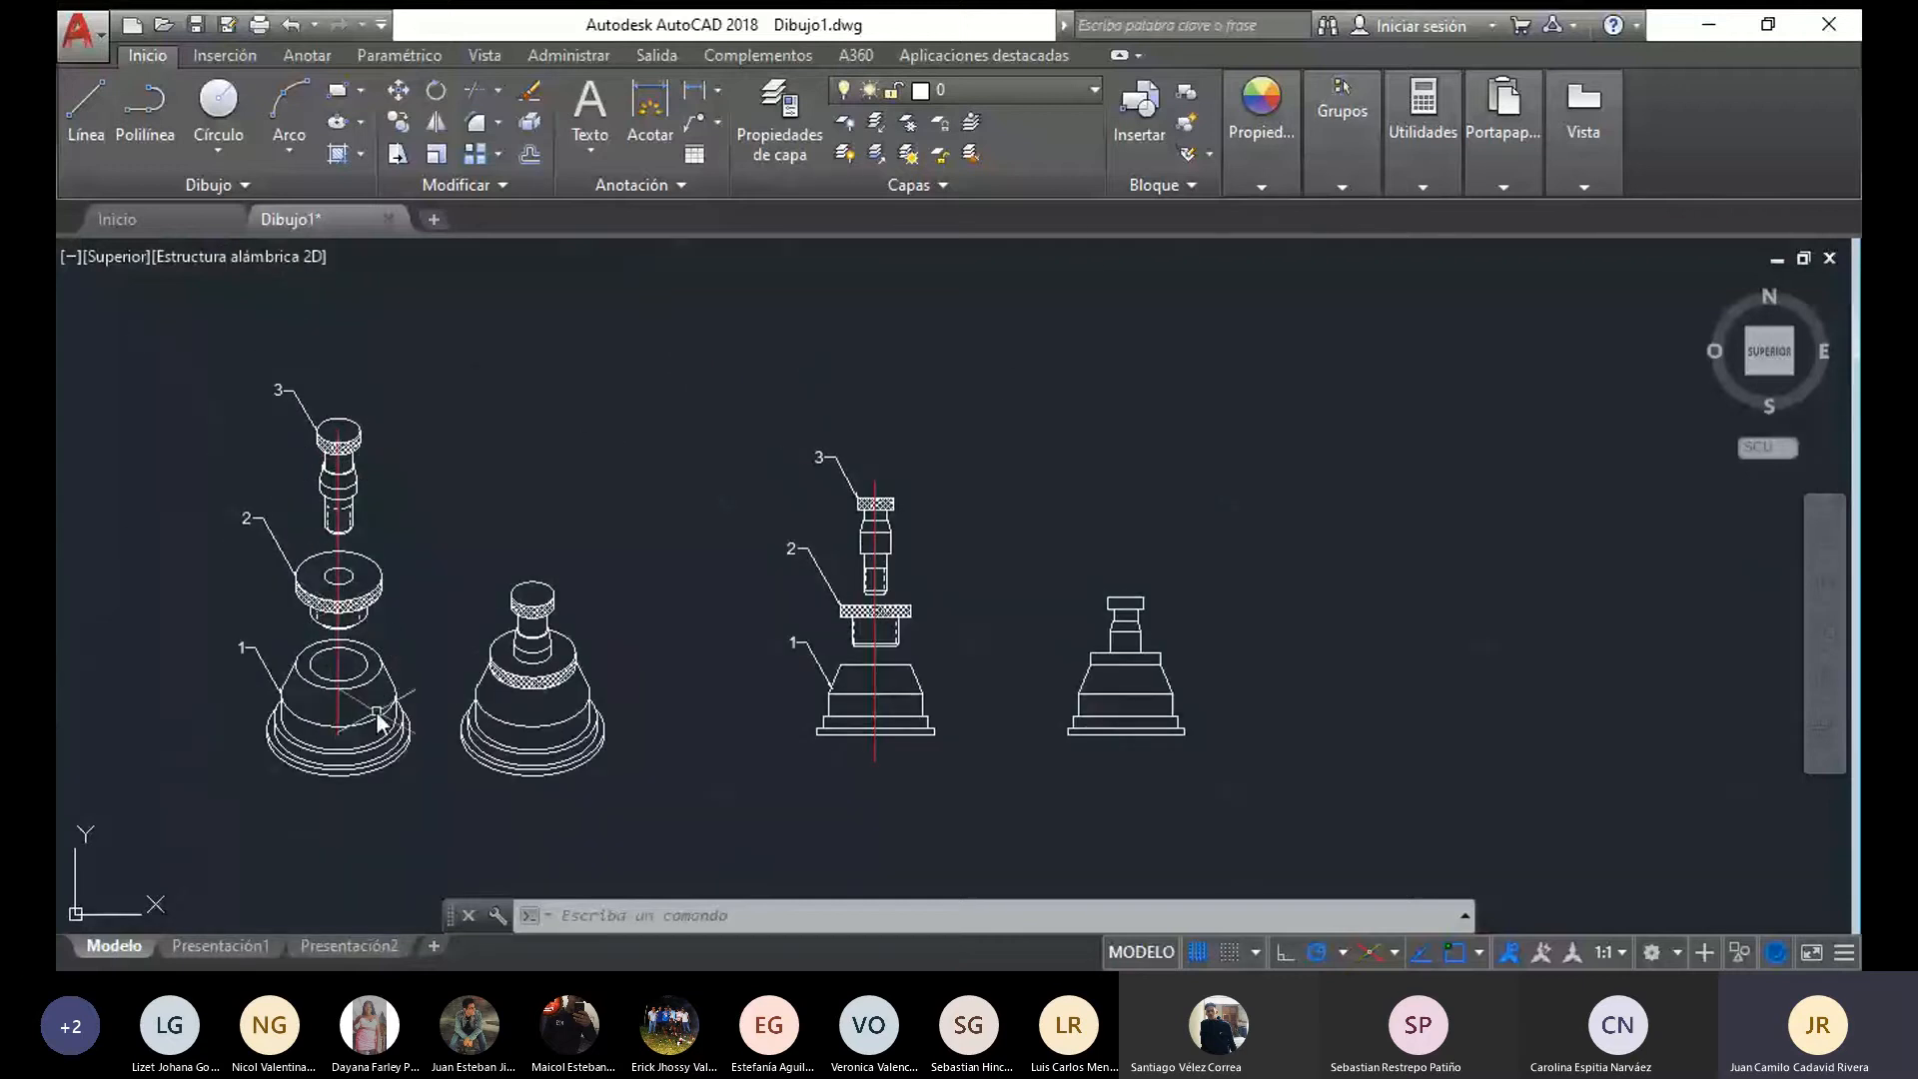
pyautogui.moveTo(869, 777)
pyautogui.mouseDown()
pyautogui.moveTo(886, 784)
pyautogui.moveTo(985, 428)
pyautogui.moveTo(949, 790)
pyautogui.mouseUp()
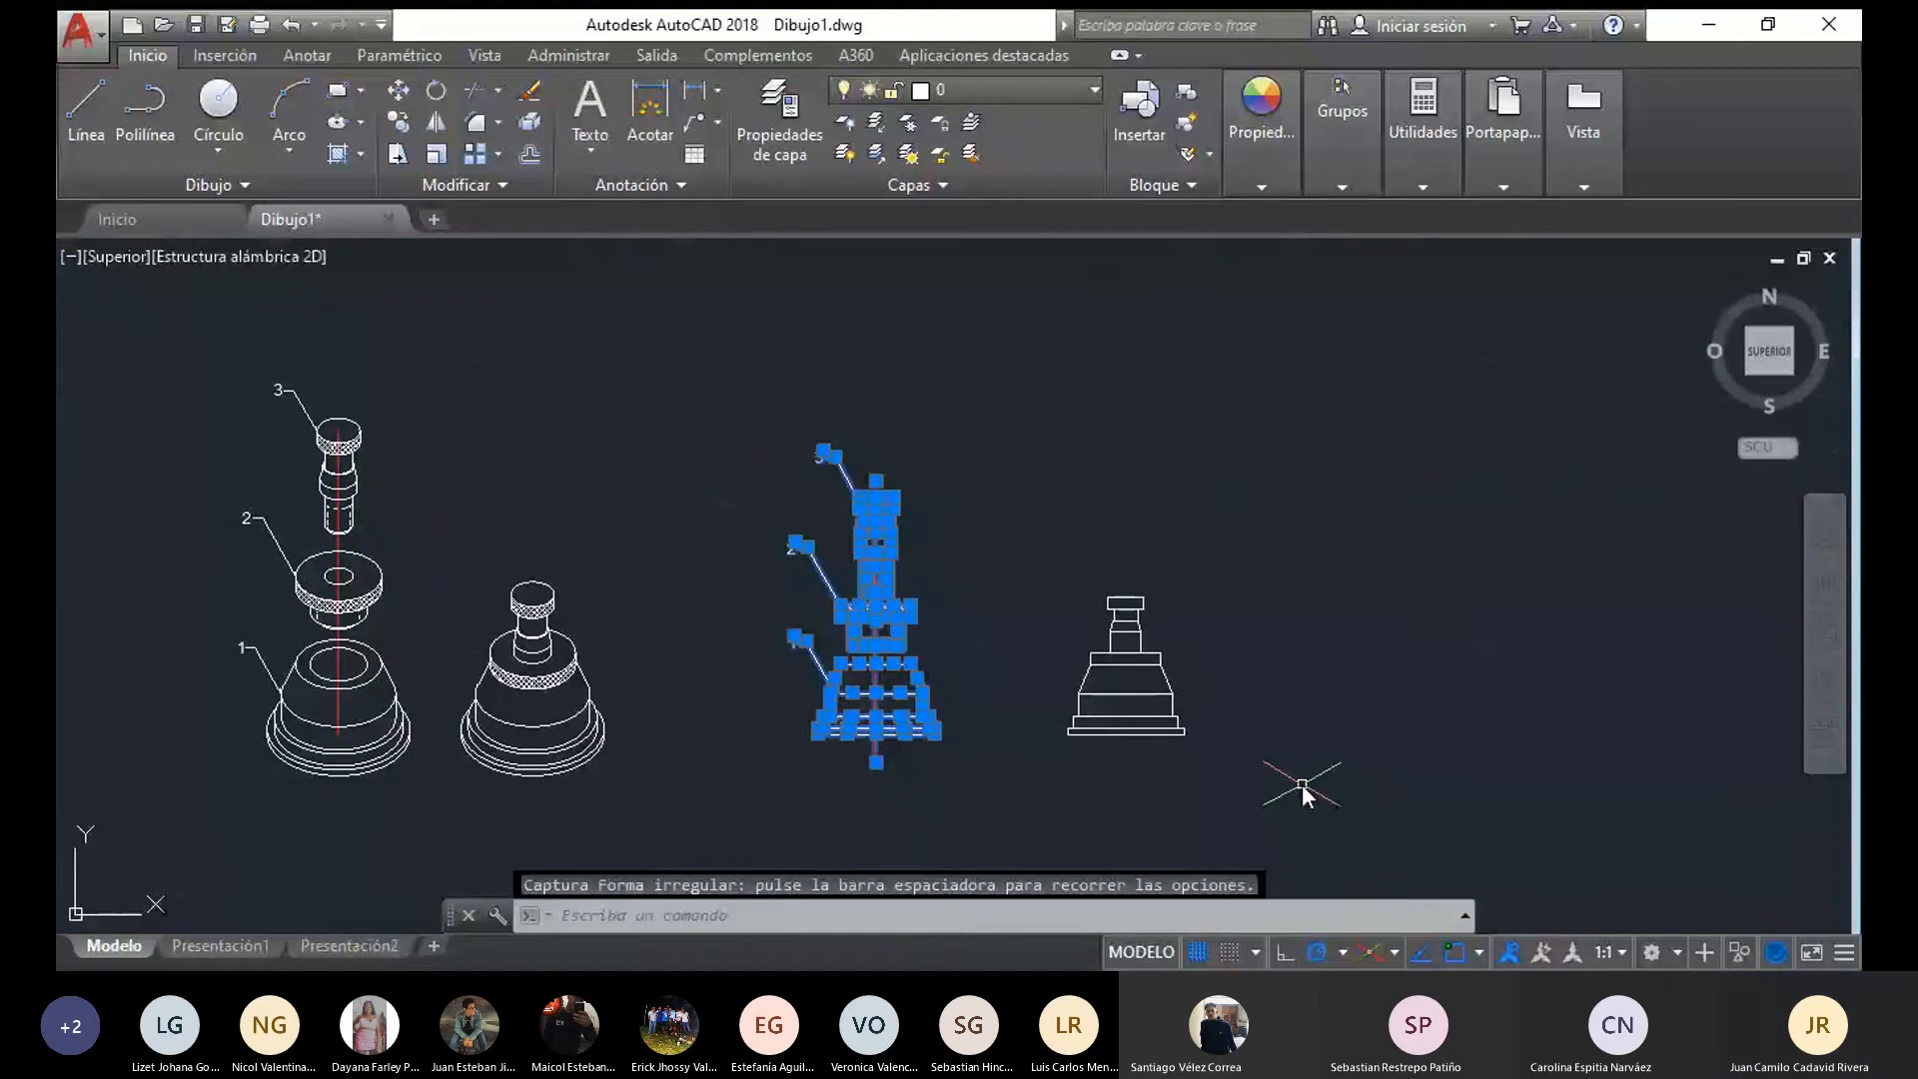
pyautogui.press('Escape')
pyautogui.moveTo(1255, 769)
pyautogui.mouseDown()
pyautogui.moveTo(1033, 765)
pyautogui.moveTo(1259, 625)
pyautogui.moveTo(1245, 645)
pyautogui.mouseUp()
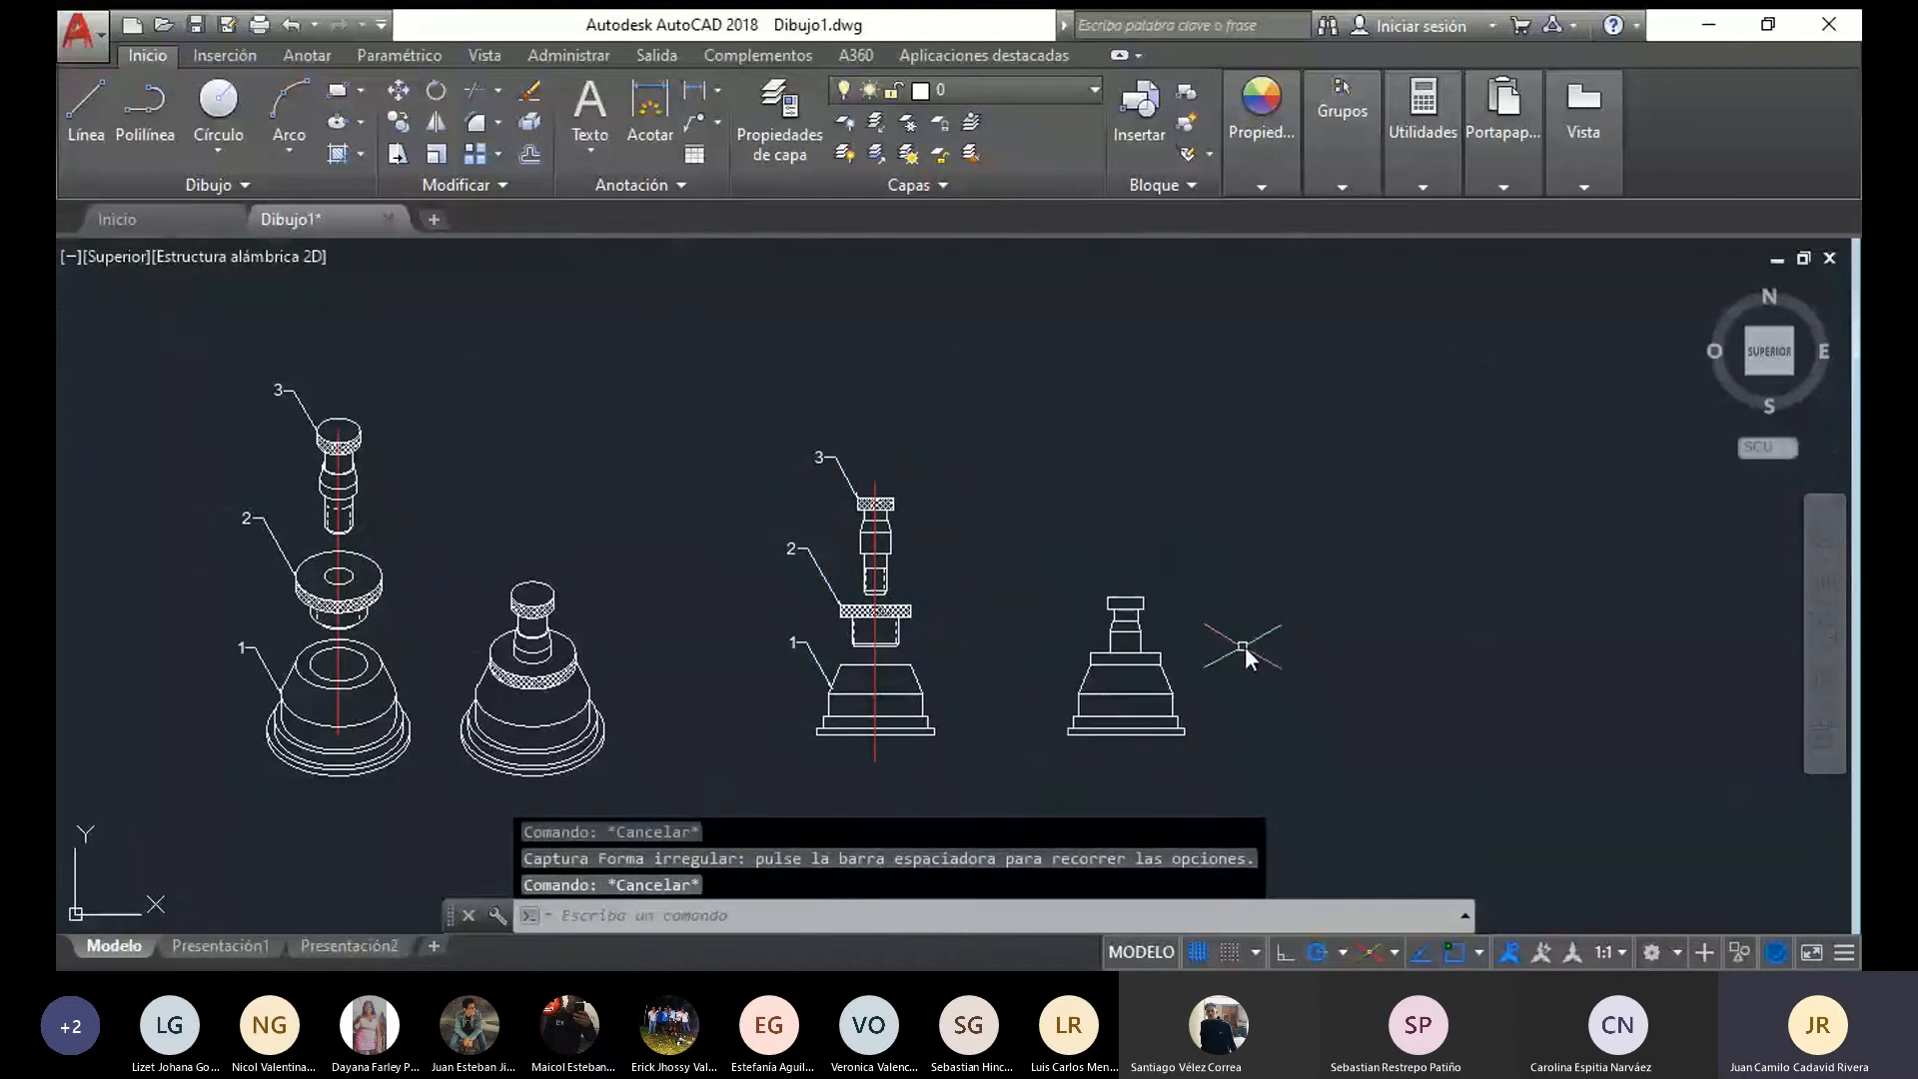
# Hatch the flange rim and the pin head of the assembled front view with the ANSI37 pattern
pyautogui.moveTo(1244, 646); pyautogui.dragTo(1005, 634, button='middle')
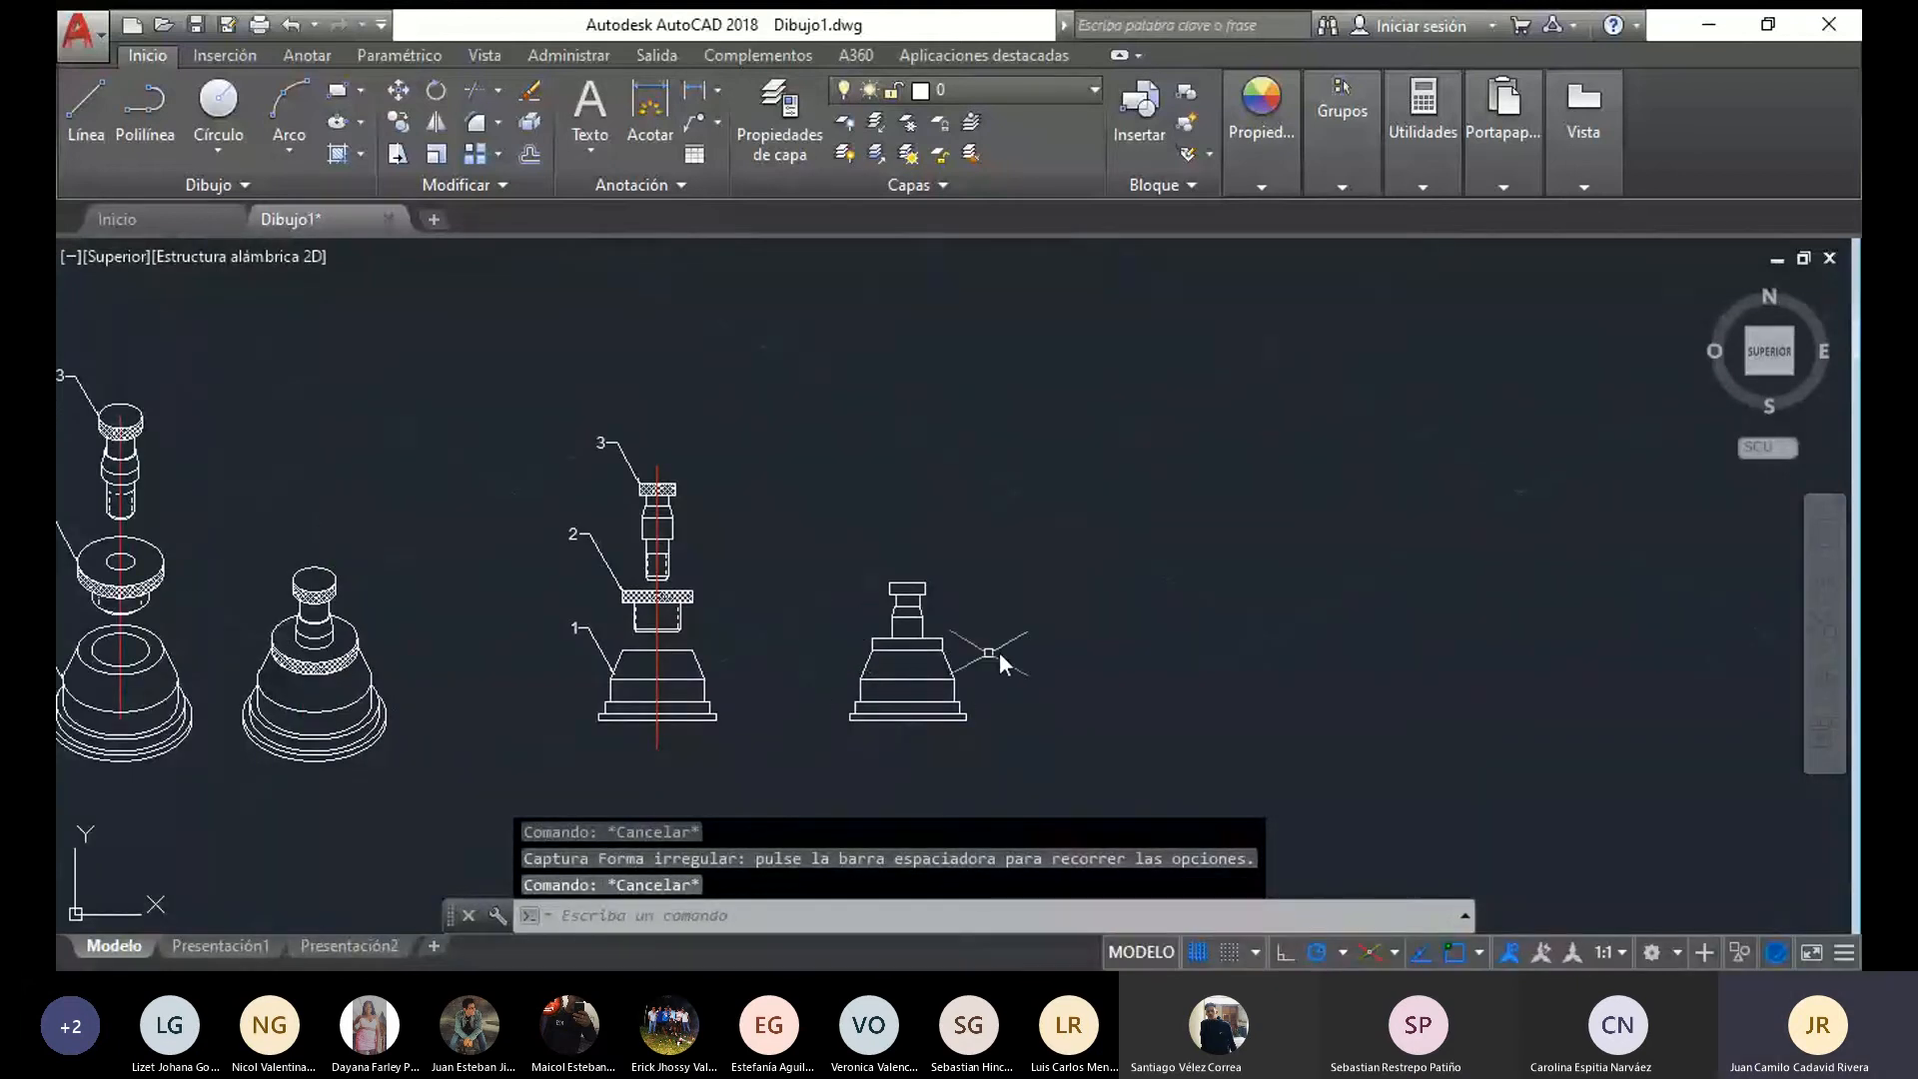
pyautogui.scroll(2, 999, 651)
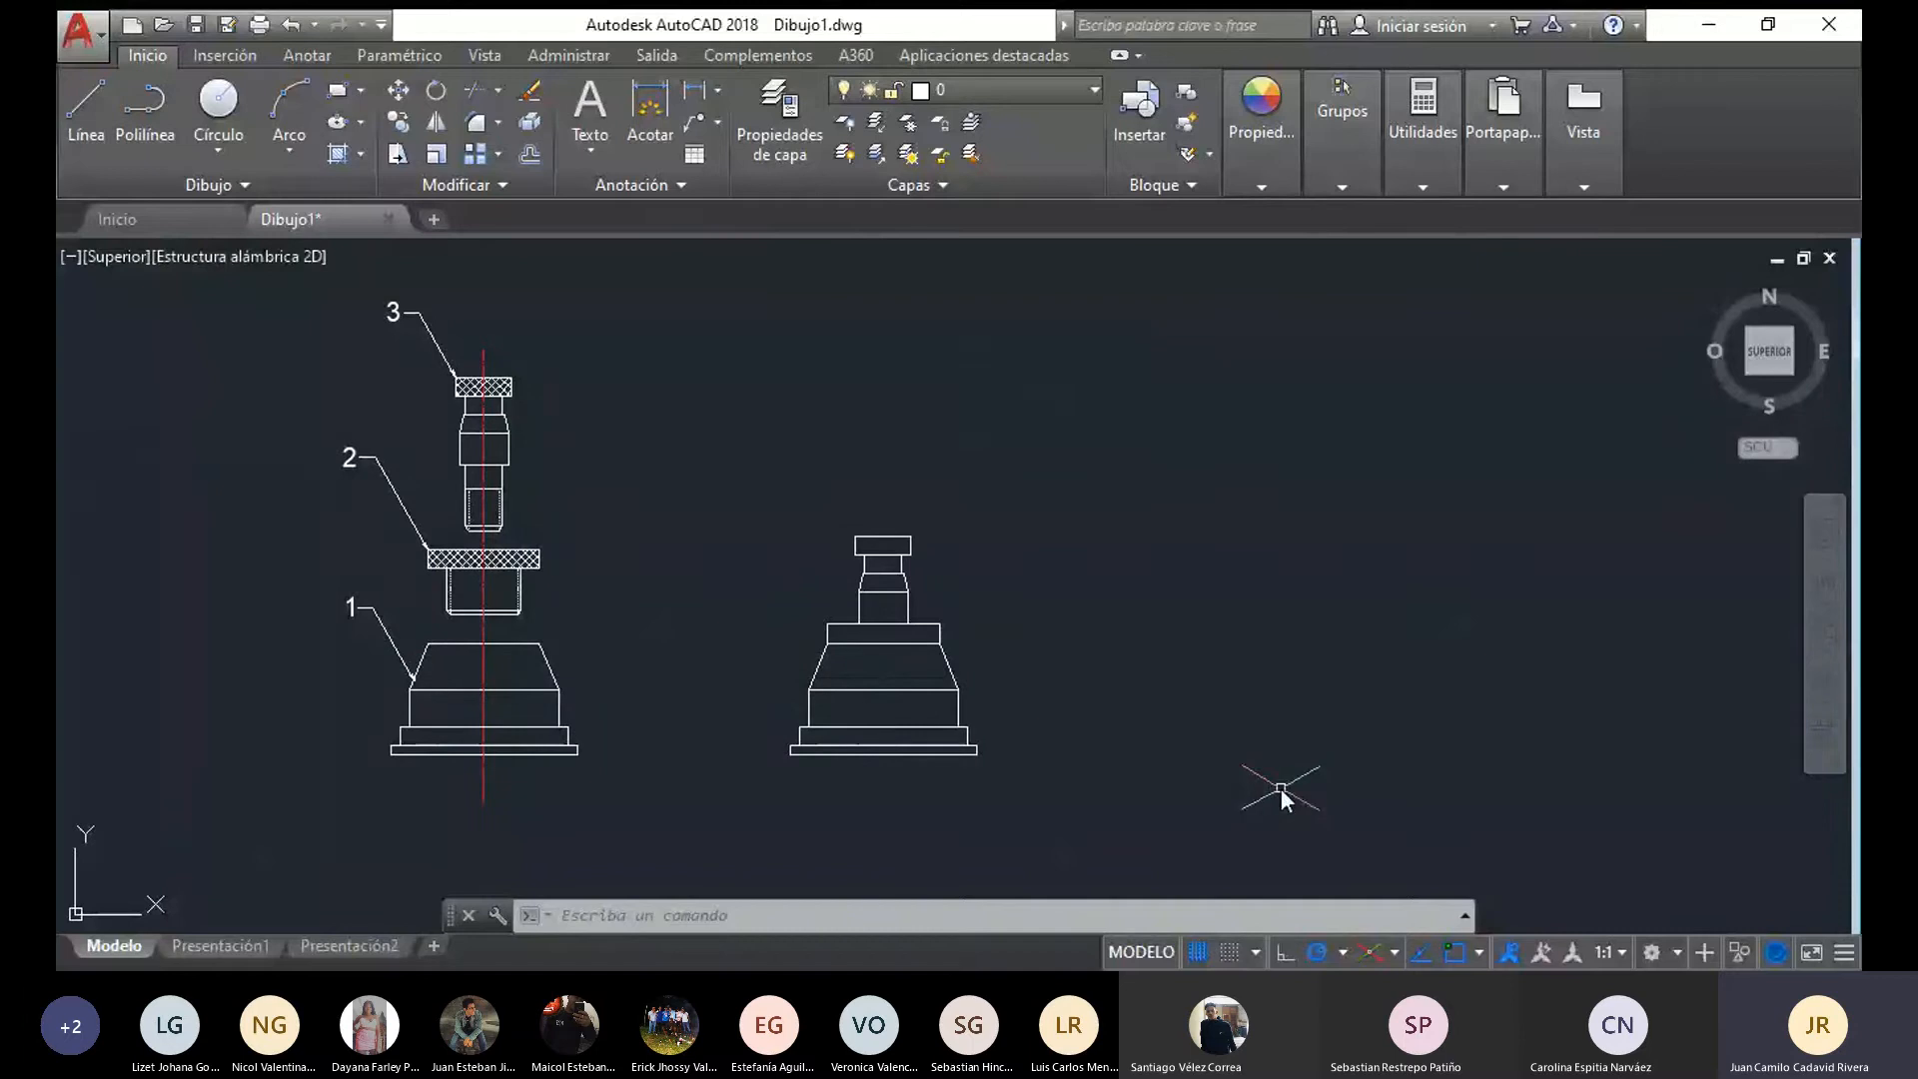
pyautogui.click(330, 158)
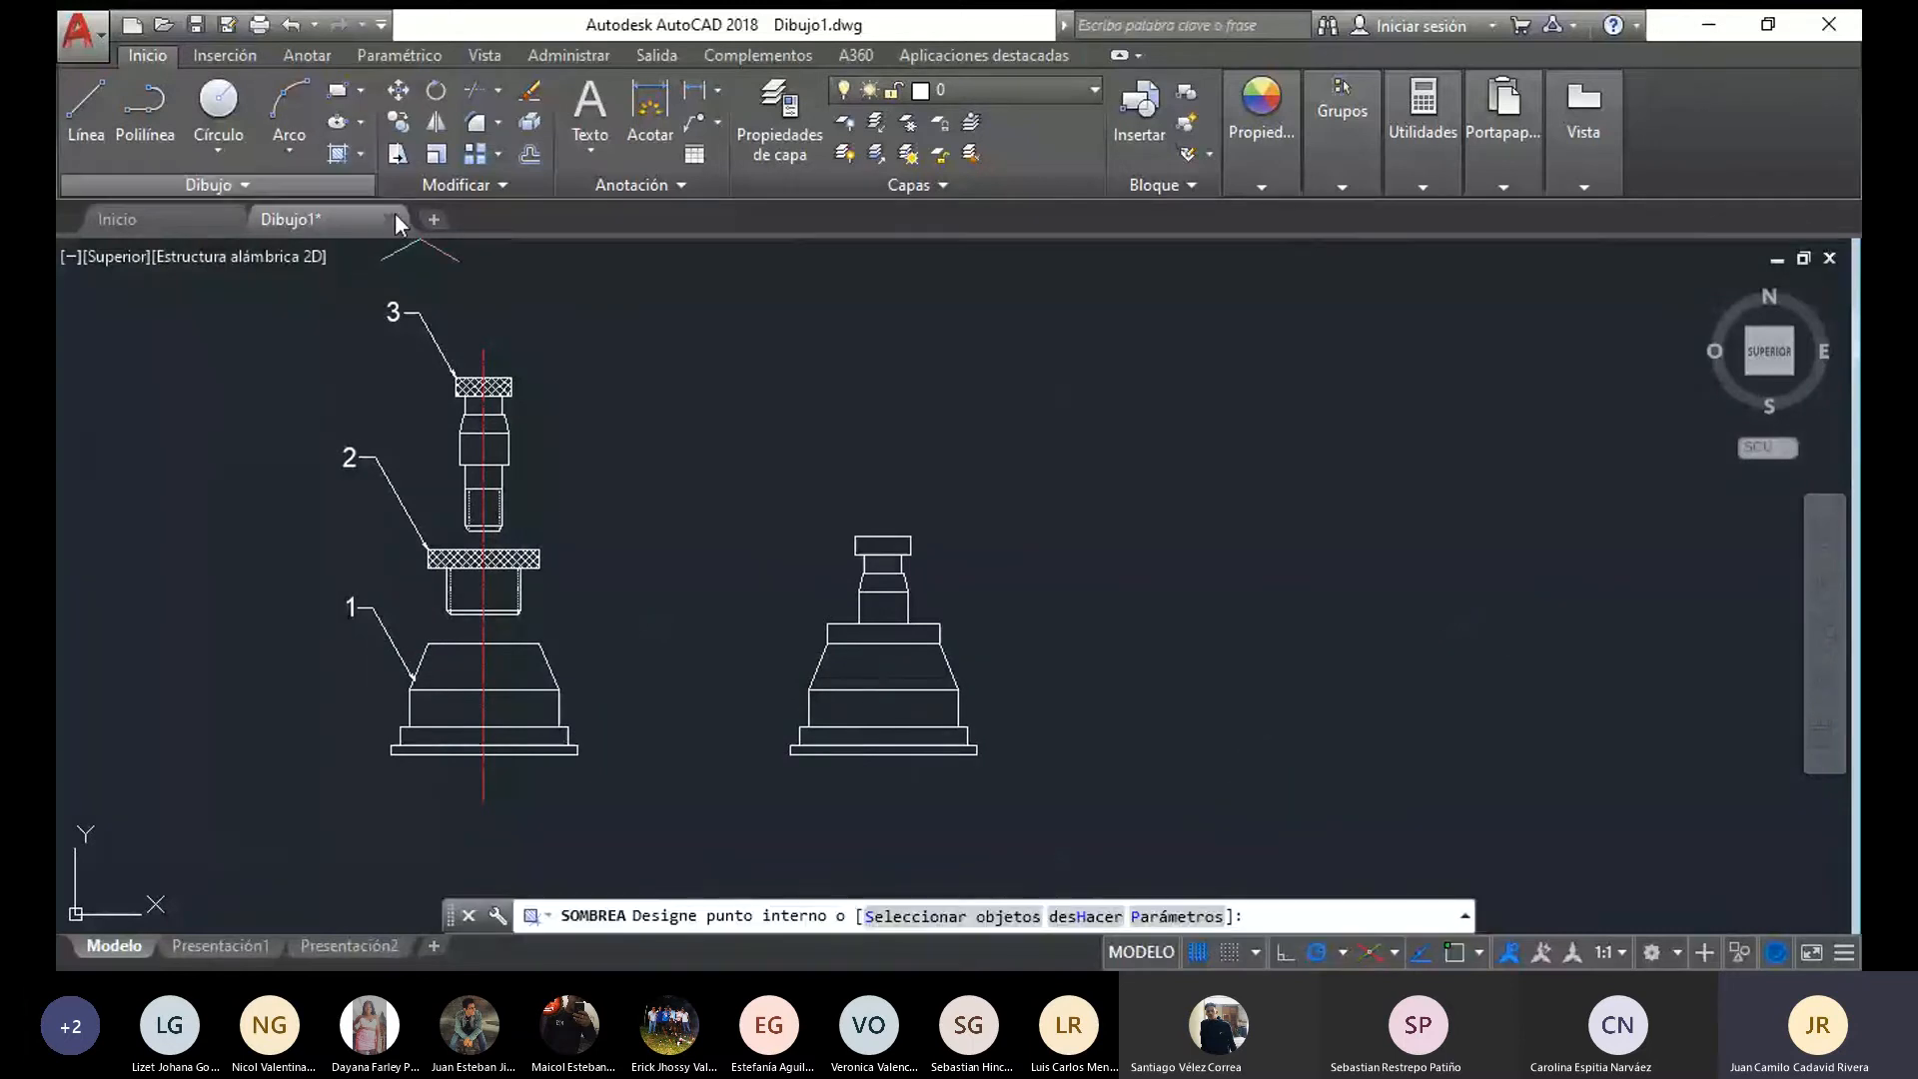
pyautogui.click(885, 635)
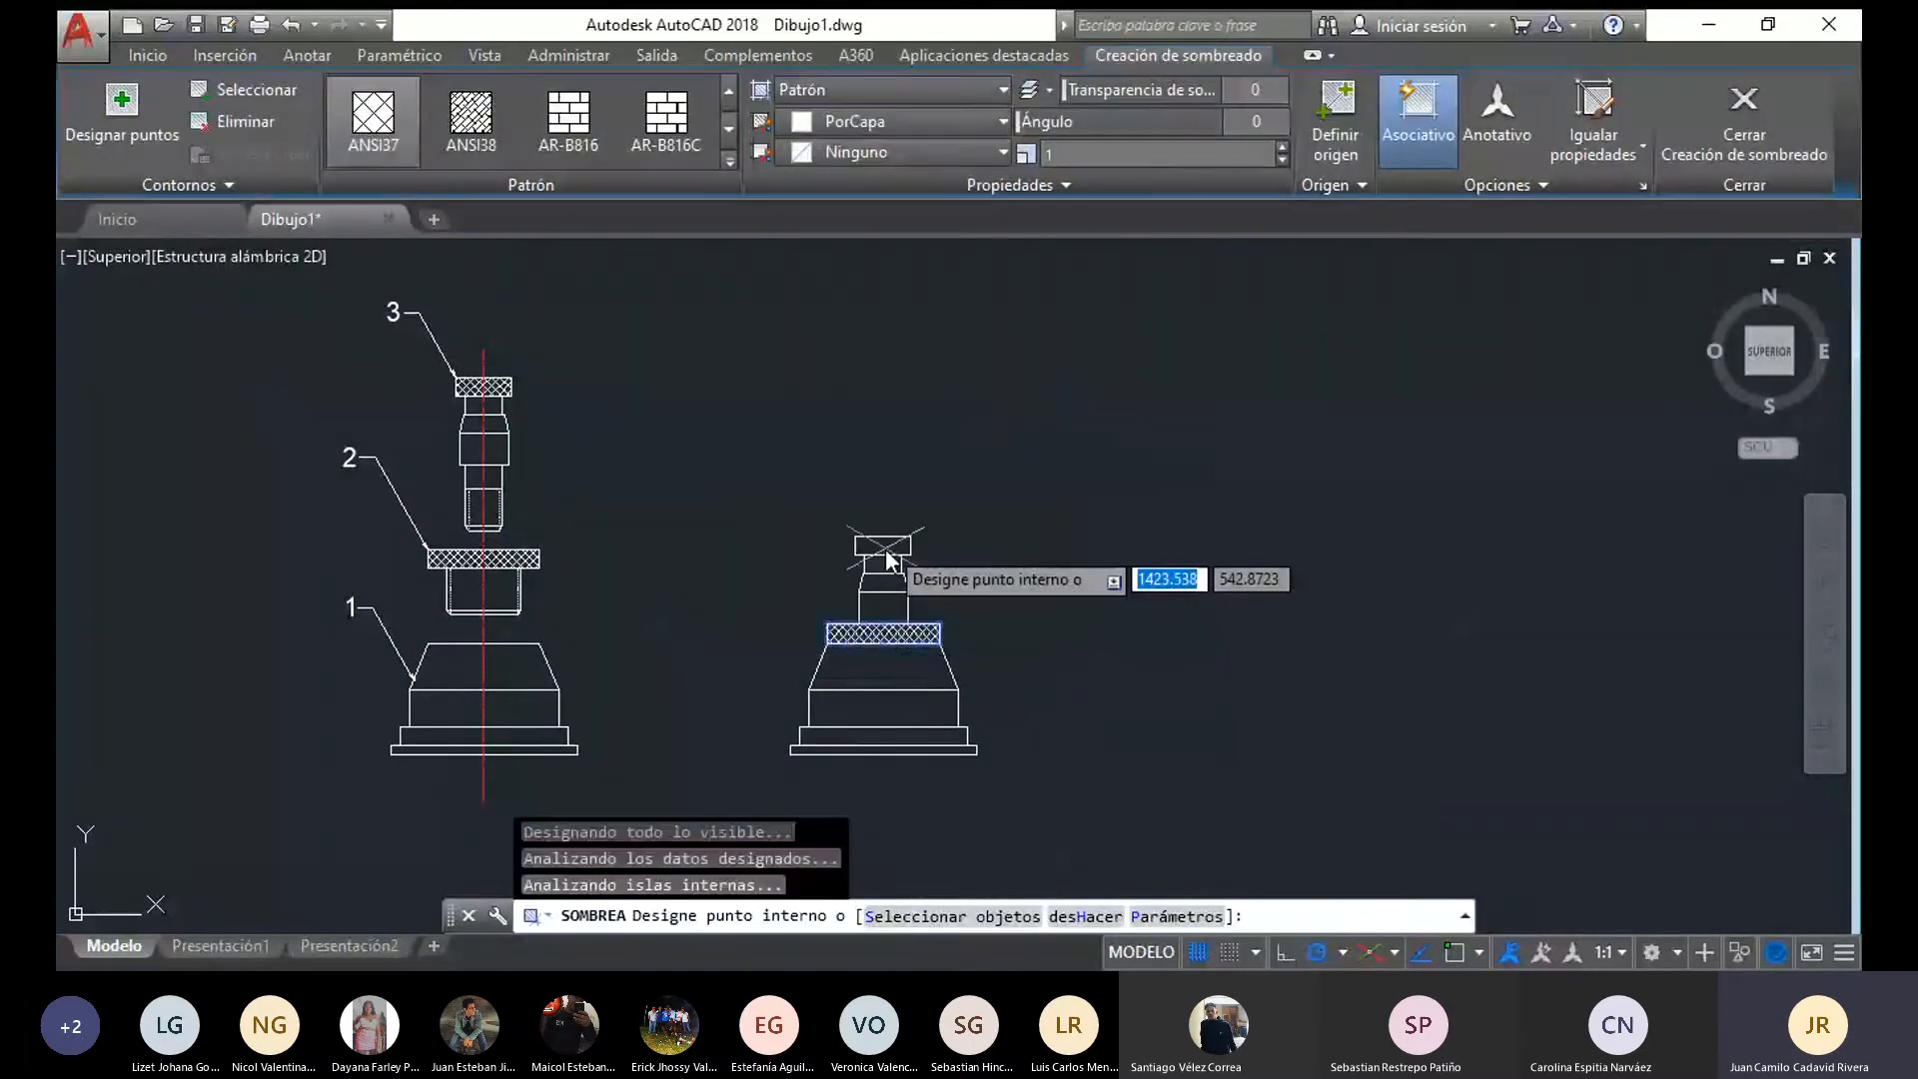
pyautogui.click(885, 549)
pyautogui.press('Return')
pyautogui.scroll(2, 460, 572)
pyautogui.moveTo(582, 634)
pyautogui.mouseDown()
pyautogui.moveTo(566, 651)
pyautogui.moveTo(388, 610)
pyautogui.moveTo(542, 591)
pyautogui.mouseUp()
pyautogui.press('Escape')
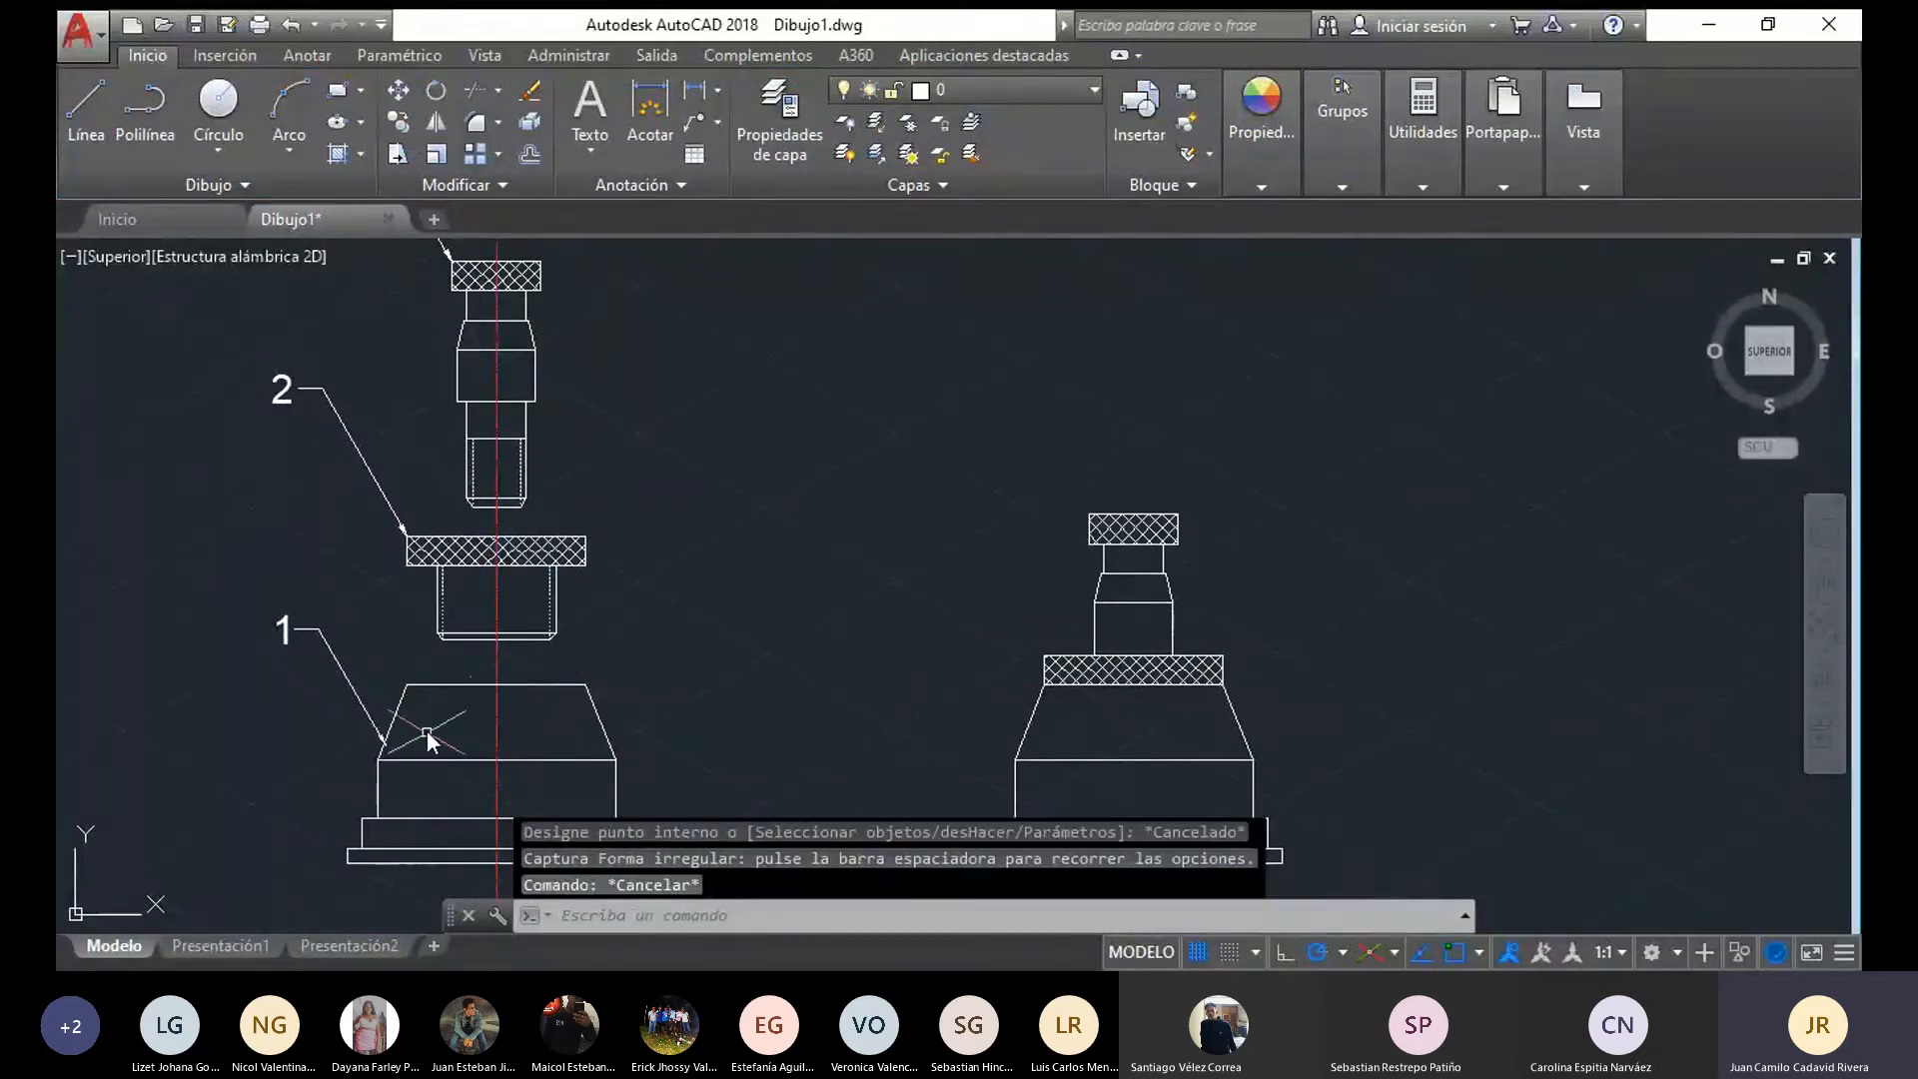
pyautogui.scroll(-2, 692, 651)
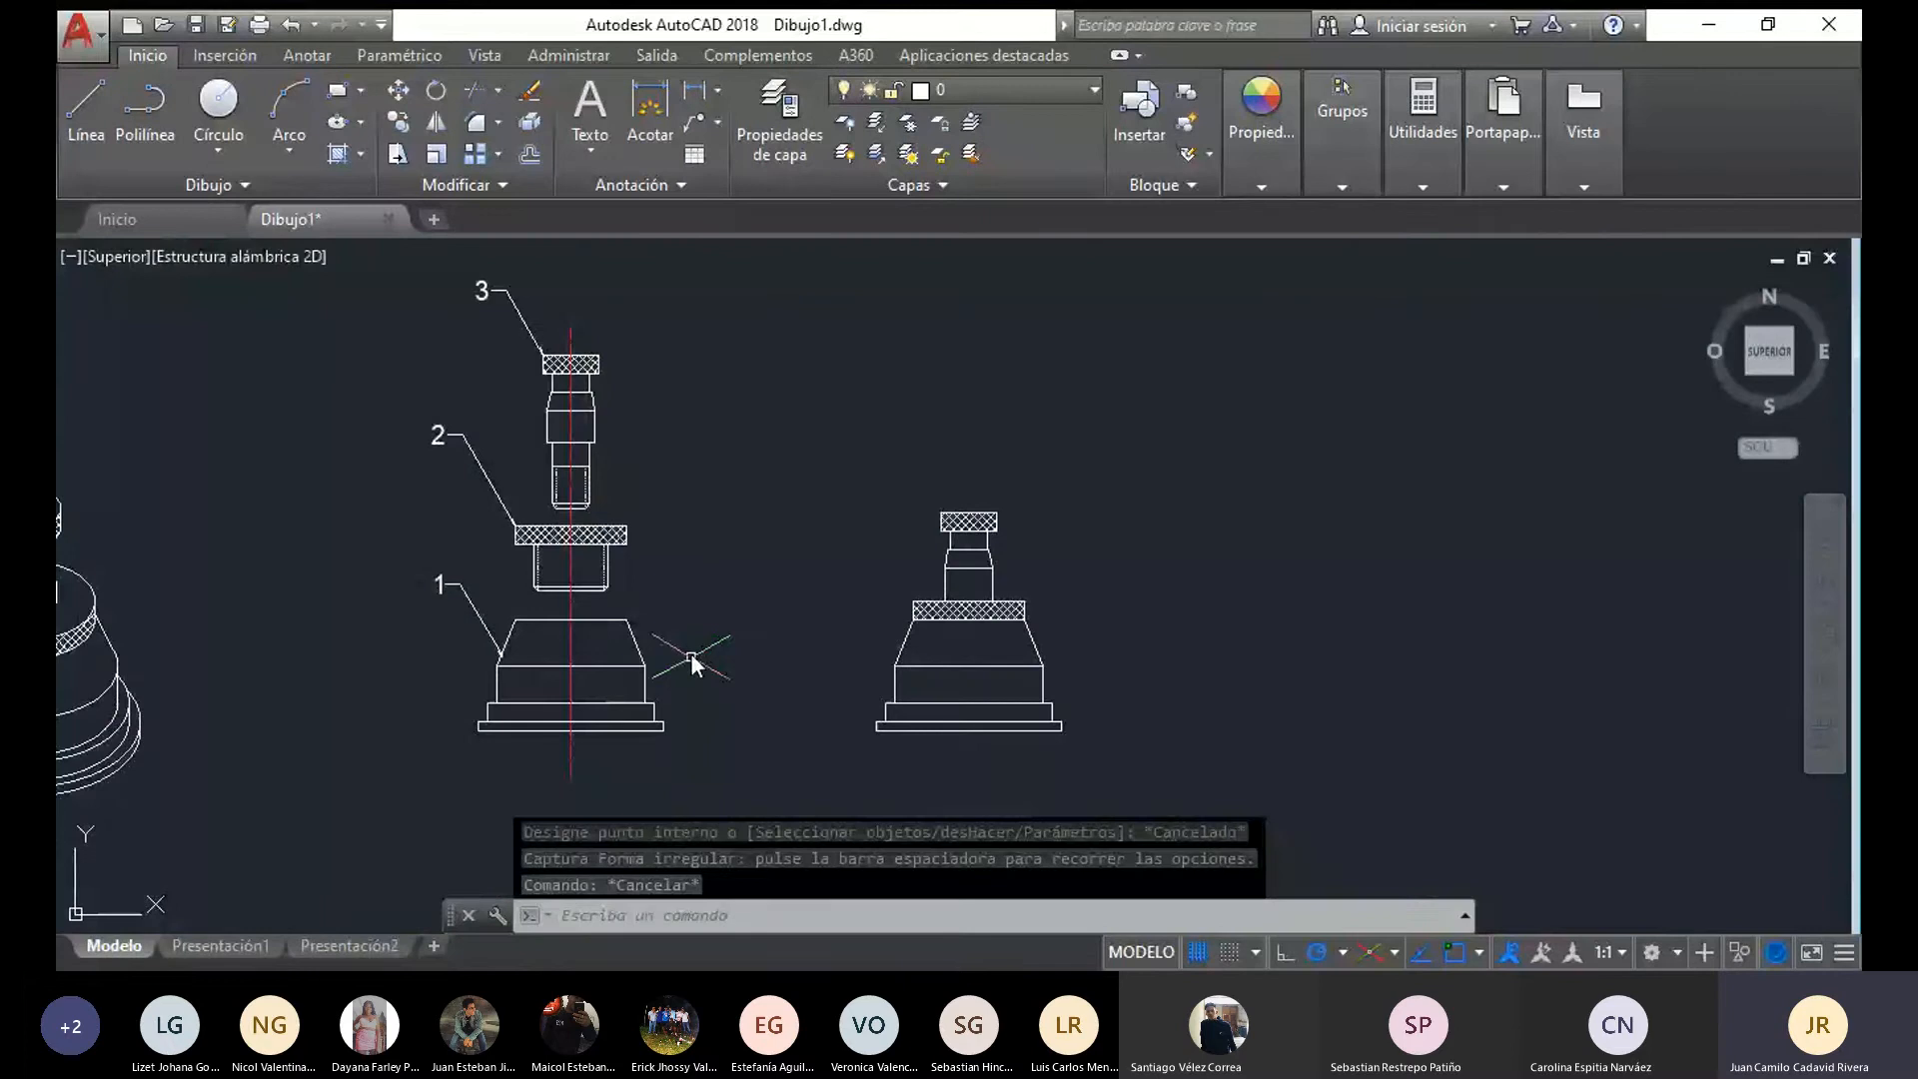
pyautogui.moveTo(687, 763); pyautogui.dragTo(612, 601)
pyautogui.press('Escape')
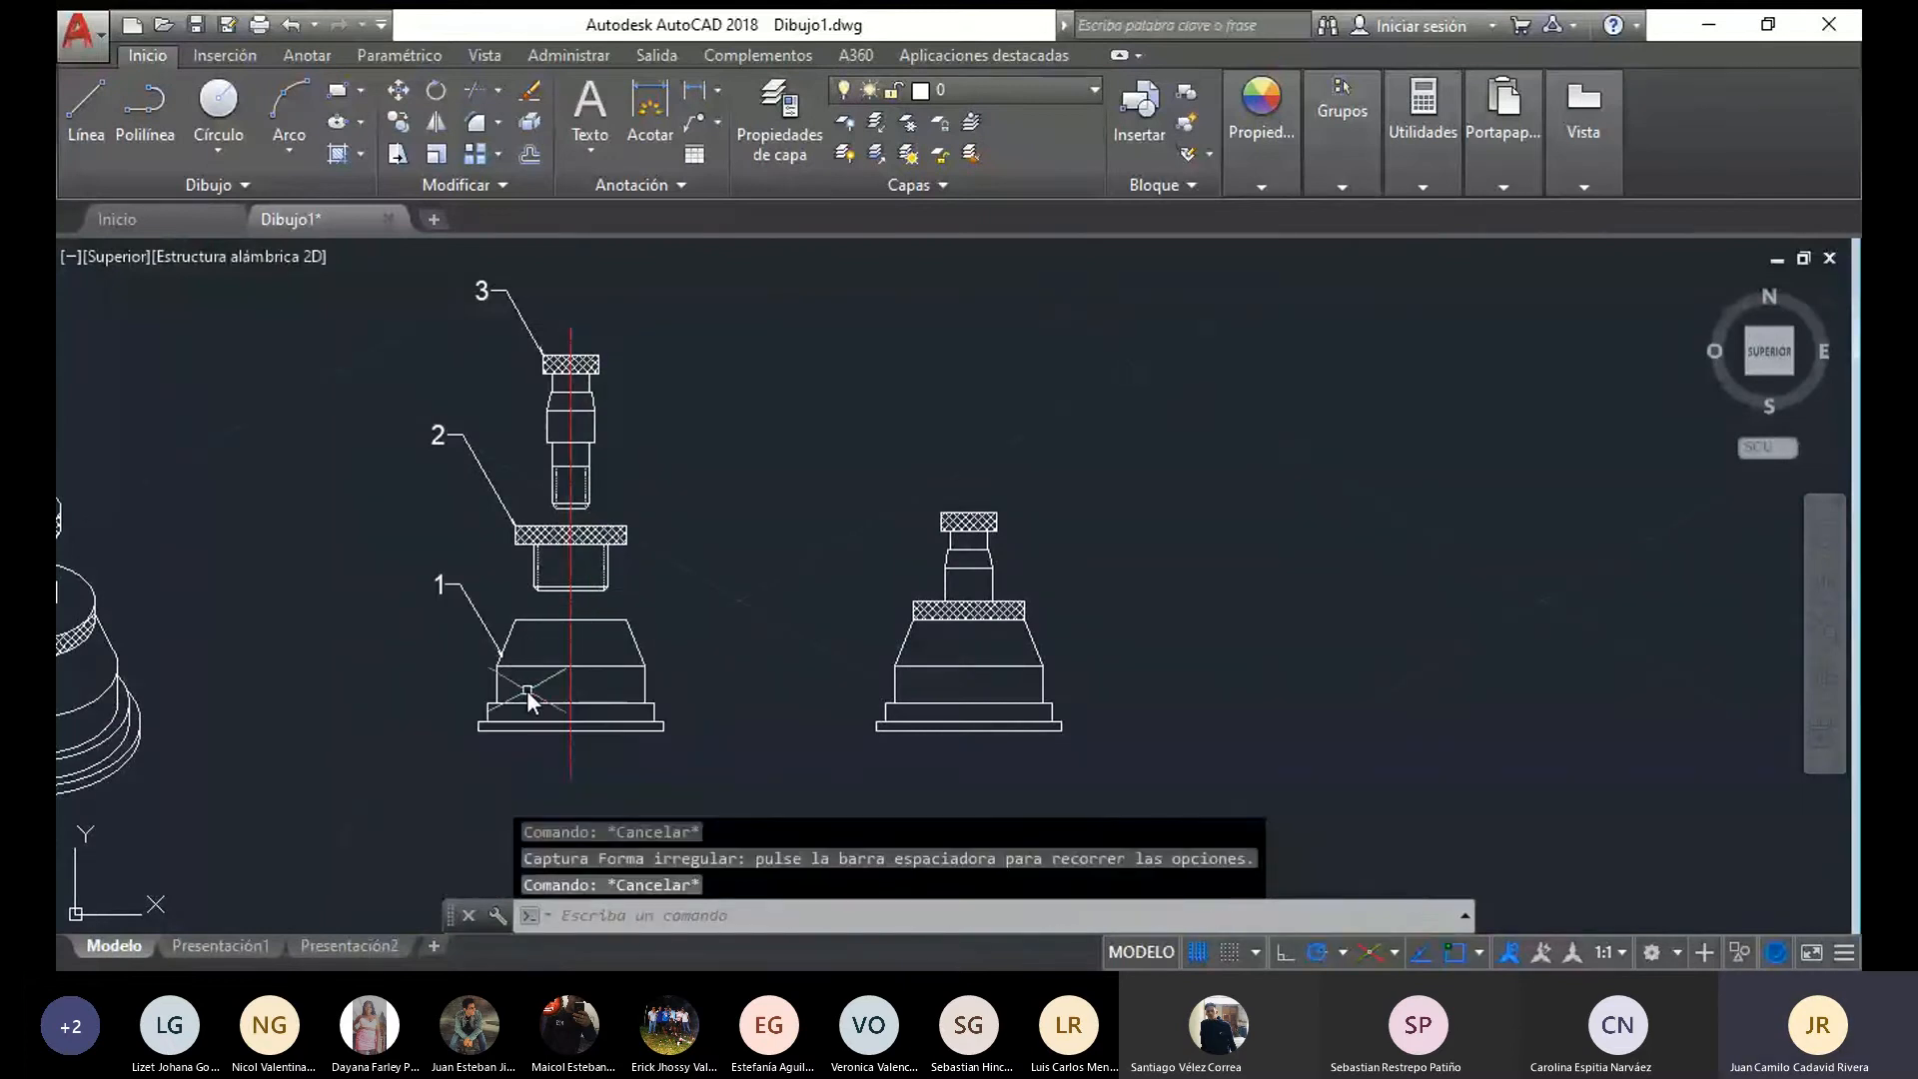
pyautogui.moveTo(749, 620); pyautogui.dragTo(571, 635, button='middle')
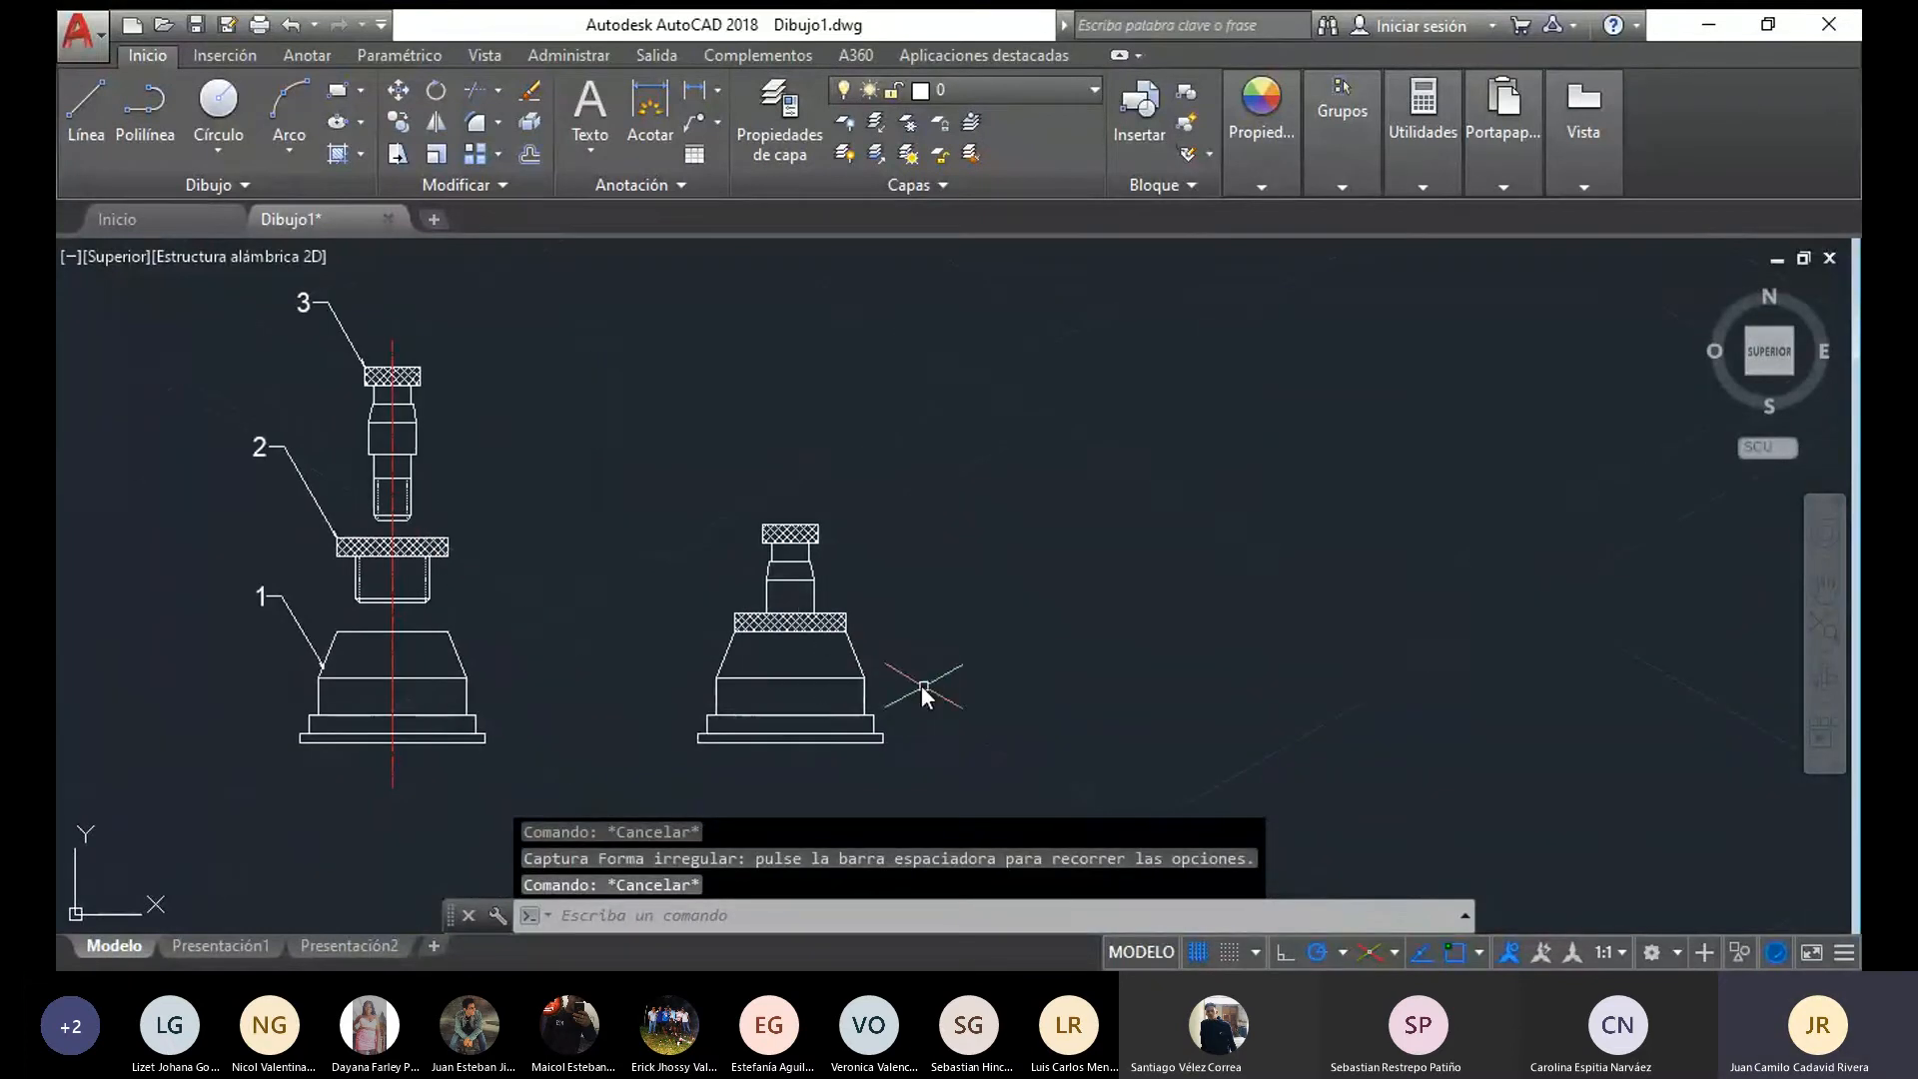
# Move the whole assembled front view horizontally about 62 units closer to the exploded front view
pyautogui.moveTo(633, 714); pyautogui.dragTo(486, 692, button='middle')
pyautogui.moveTo(855, 740)
pyautogui.mouseDown()
pyautogui.moveTo(460, 715)
pyautogui.moveTo(794, 422)
pyautogui.moveTo(804, 445)
pyautogui.mouseUp()
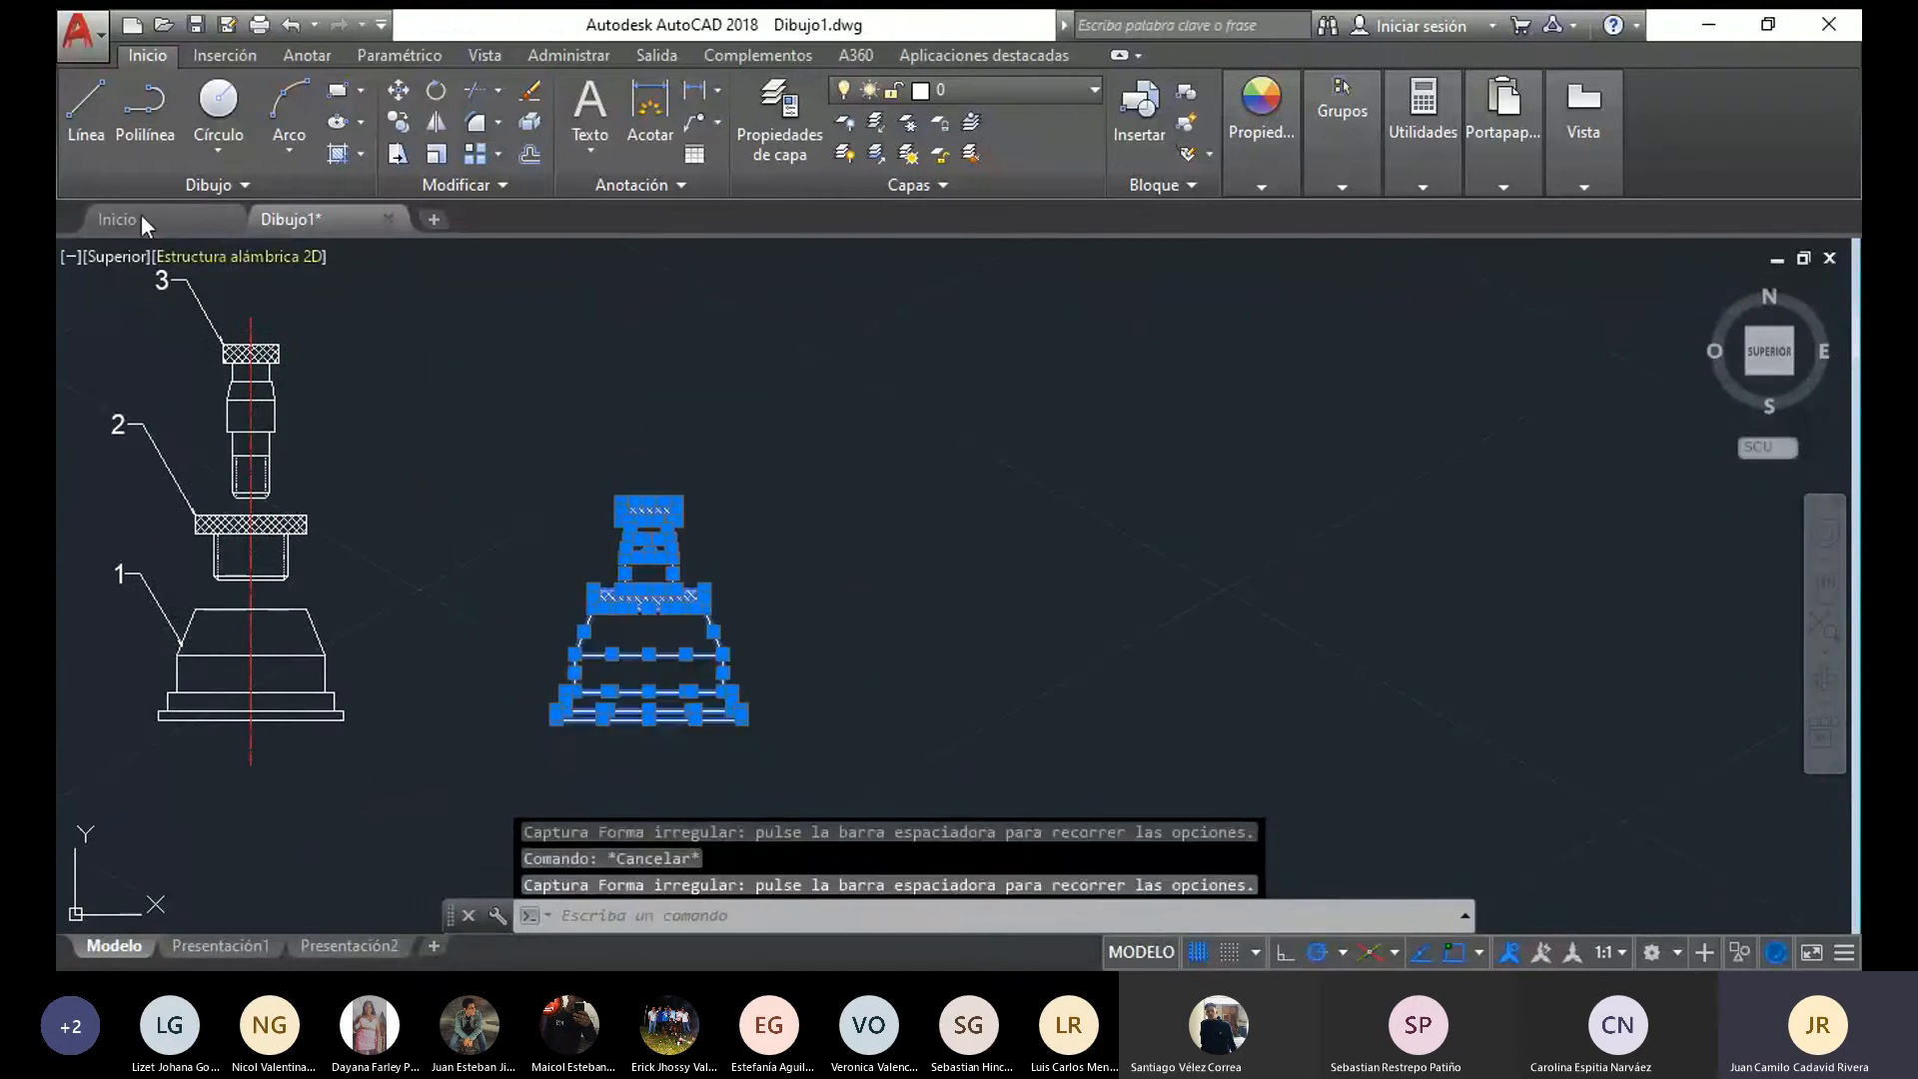
pyautogui.click(397, 90)
pyautogui.click(548, 722)
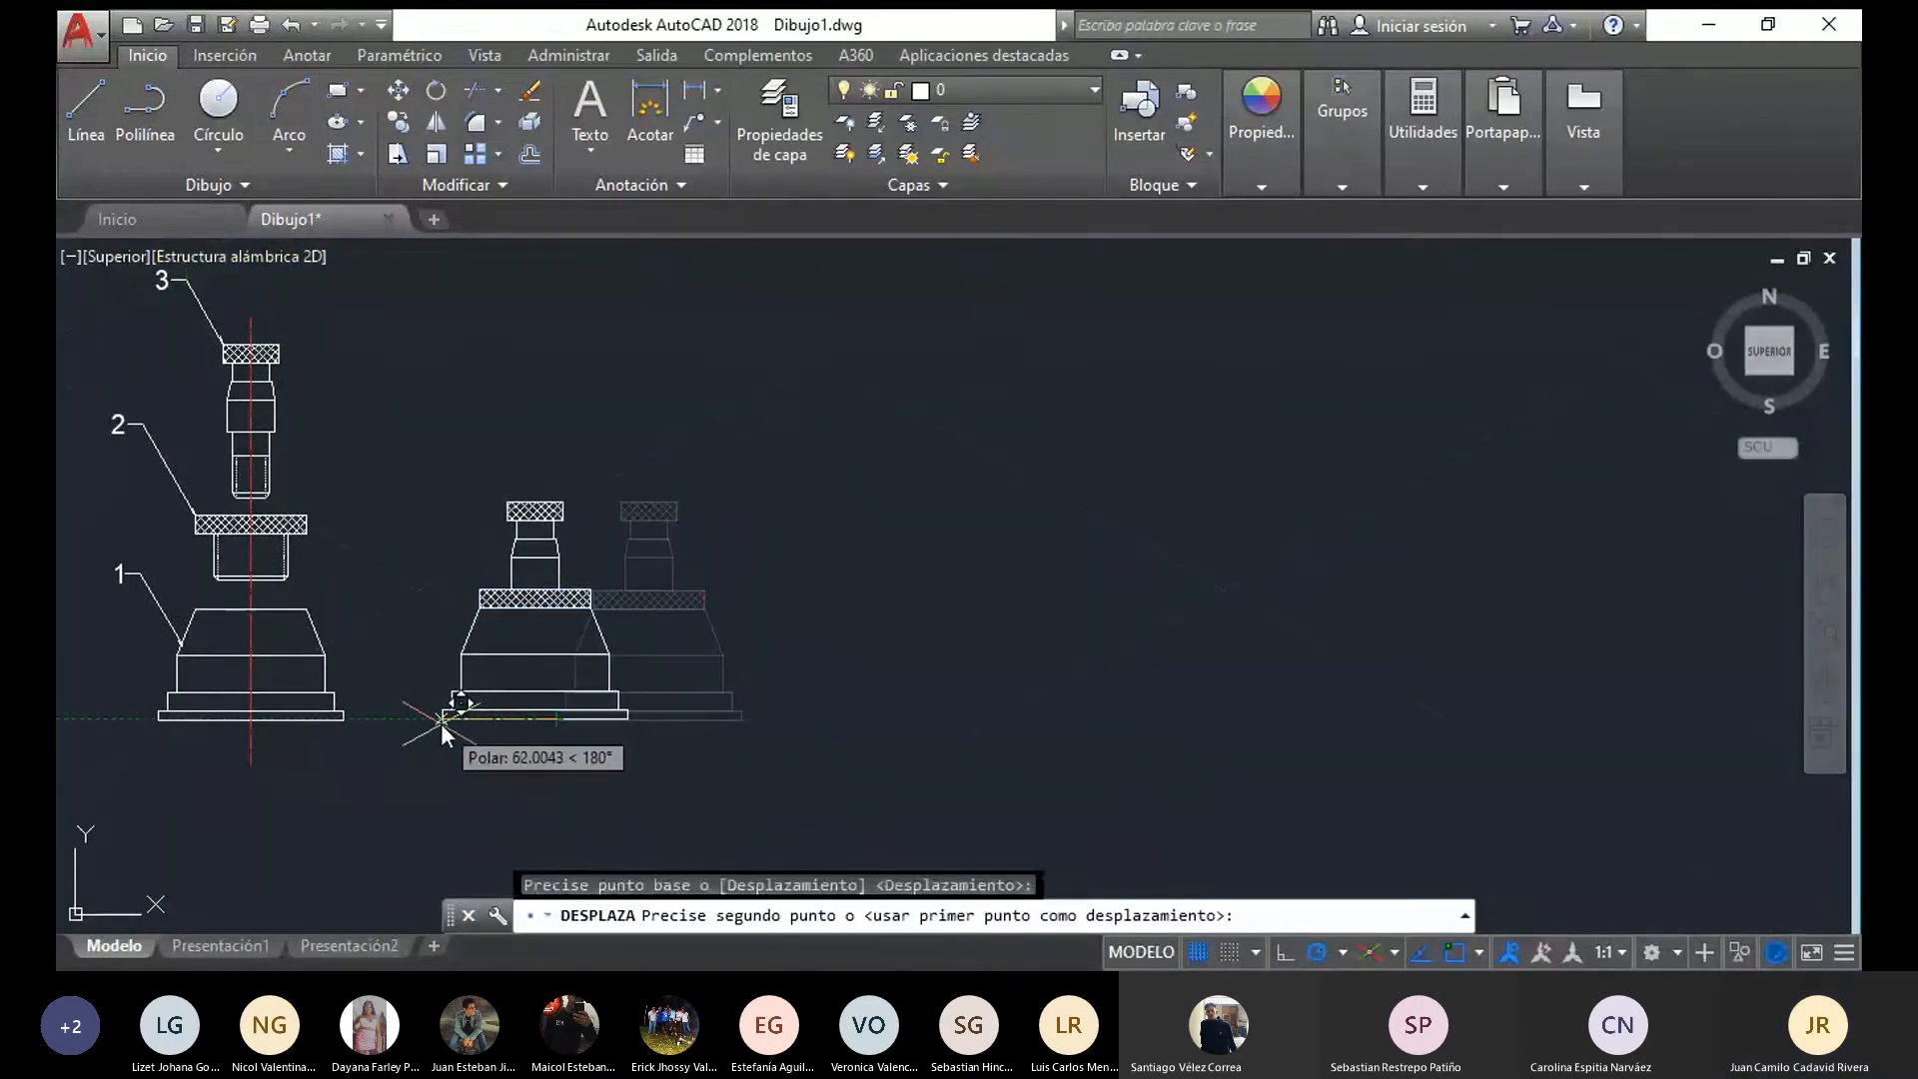
pyautogui.click(441, 719)
pyautogui.press('Escape')
# Compare the exploded and assembled front views with the isometric views of the same parts
pyautogui.moveTo(383, 765)
pyautogui.mouseDown()
pyautogui.moveTo(165, 722)
pyautogui.moveTo(324, 250)
pyautogui.mouseUp()
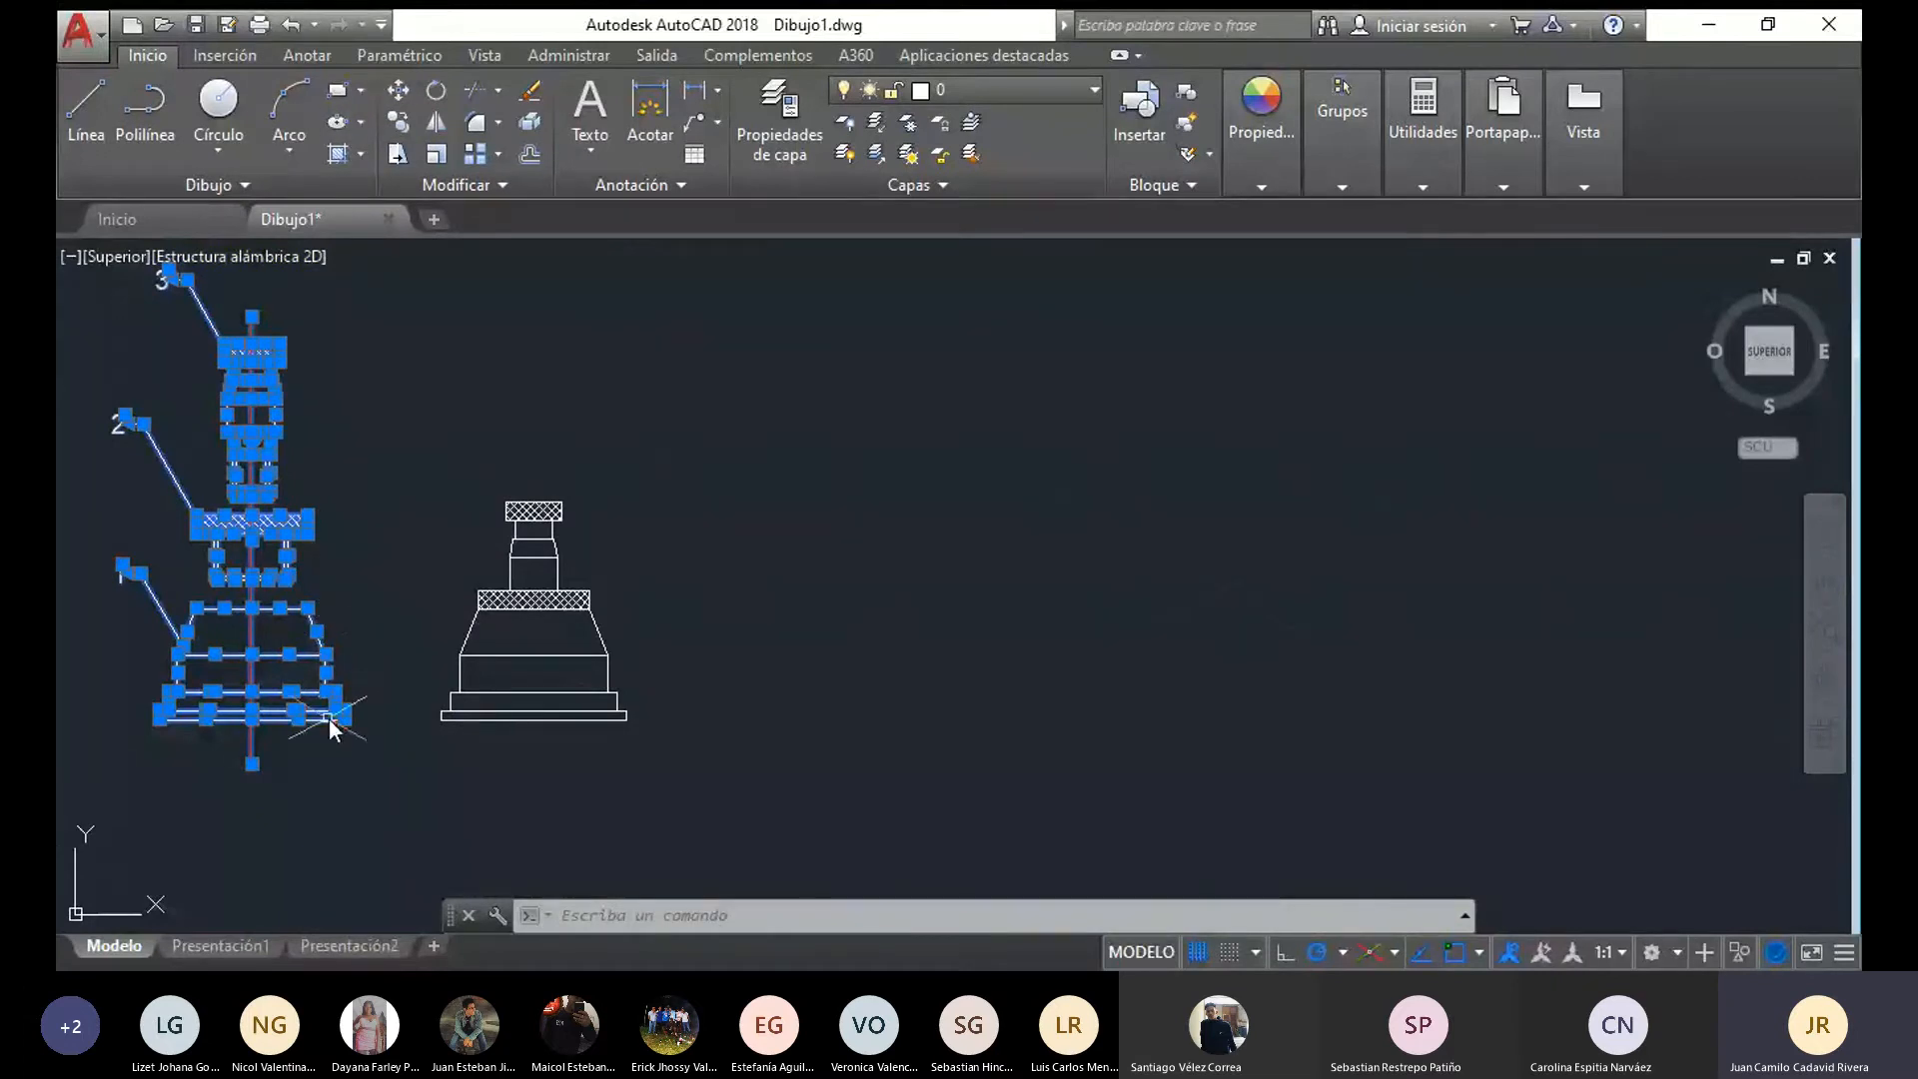
pyautogui.press('Escape')
pyautogui.scroll(3, 236, 627)
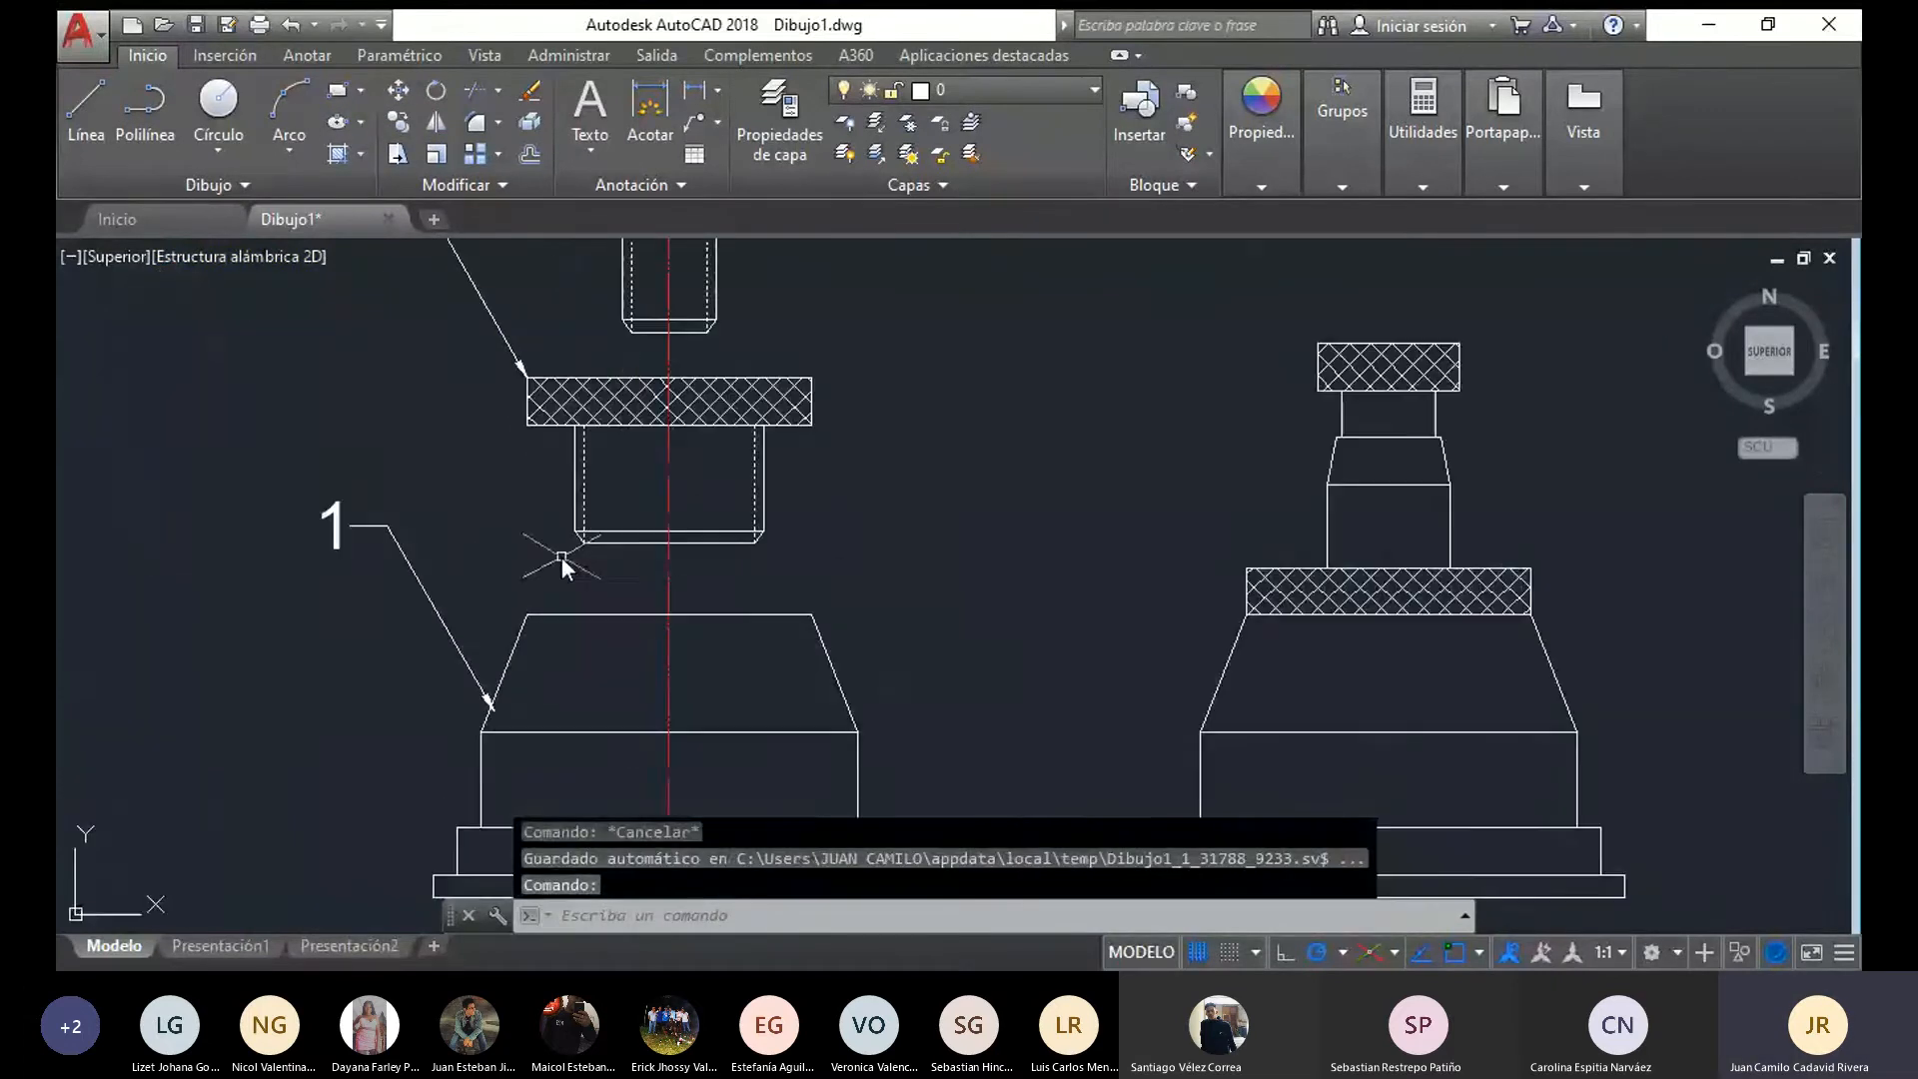
pyautogui.scroll(-1, 664, 587)
pyautogui.moveTo(837, 811)
pyautogui.mouseDown()
pyautogui.moveTo(829, 837)
pyautogui.moveTo(471, 642)
pyautogui.moveTo(768, 478)
pyautogui.mouseUp()
pyautogui.press('Escape')
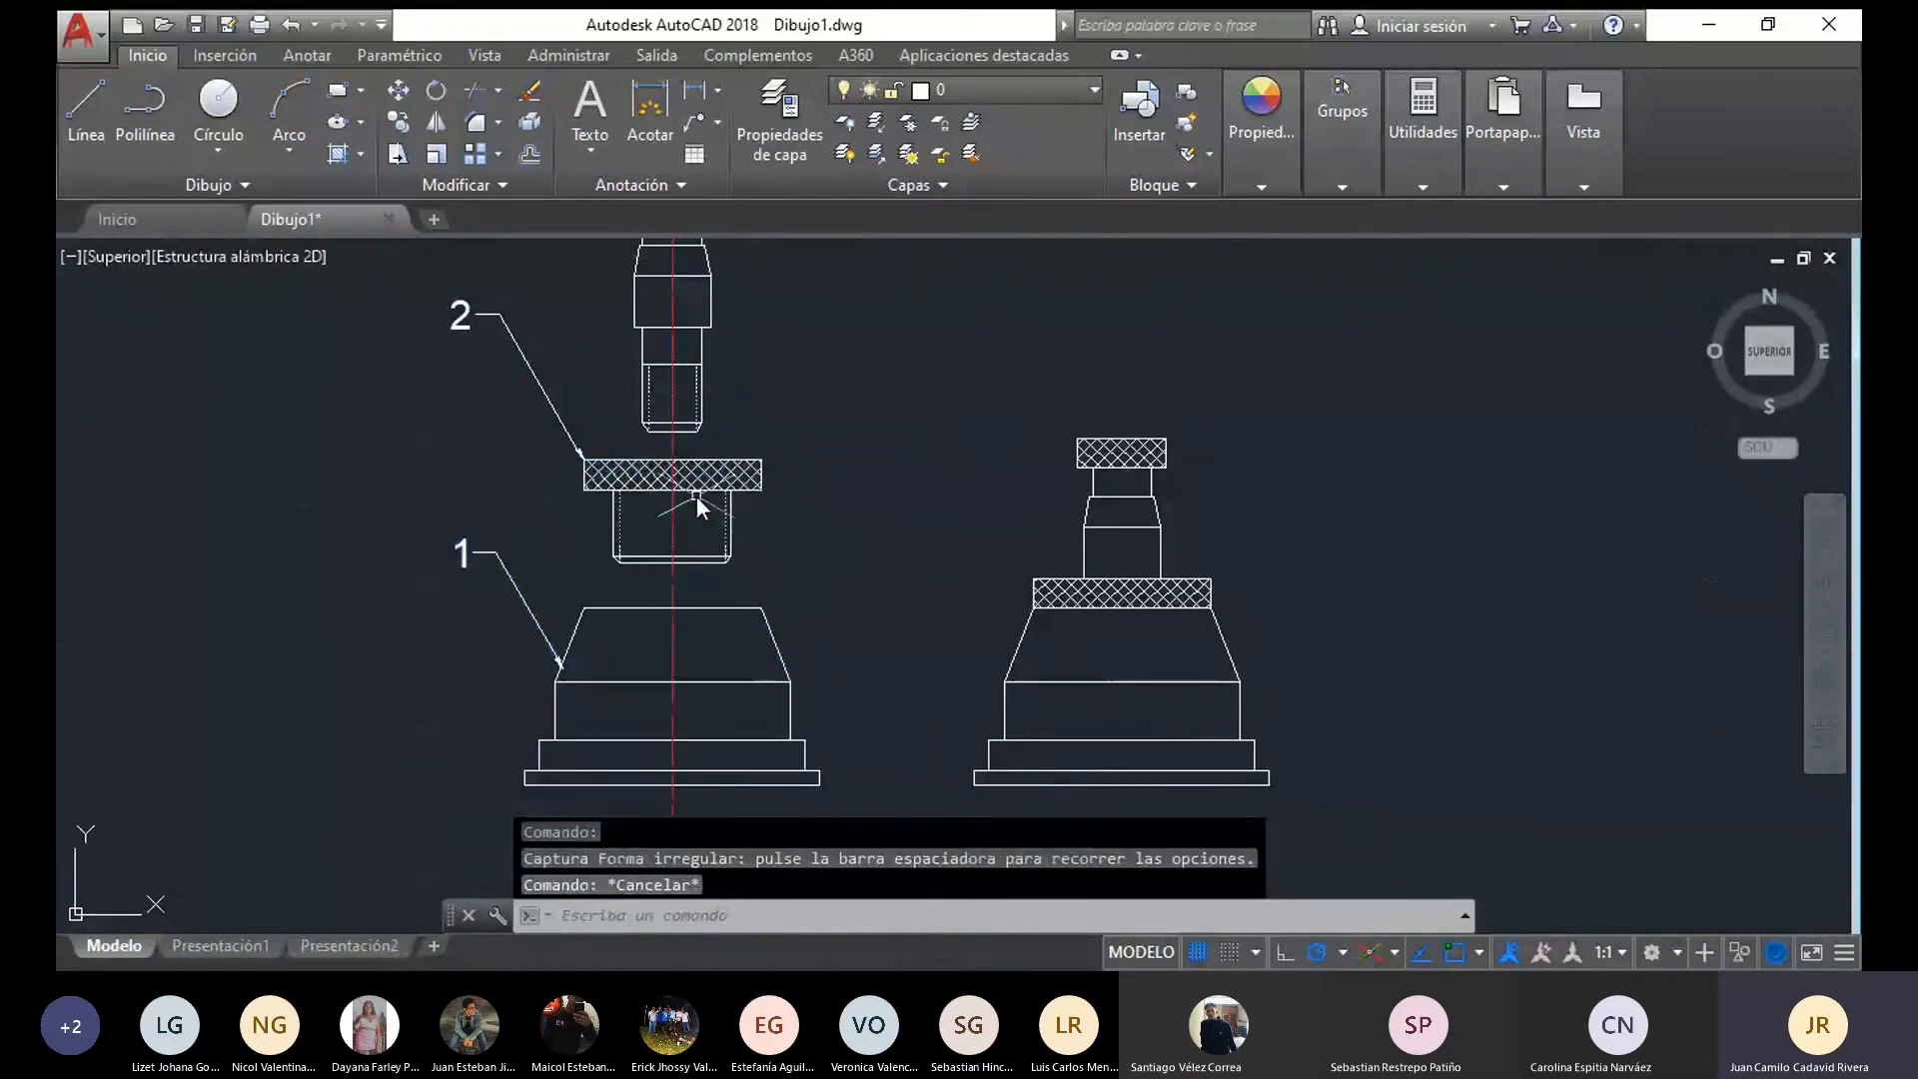
pyautogui.scroll(-4, 467, 514)
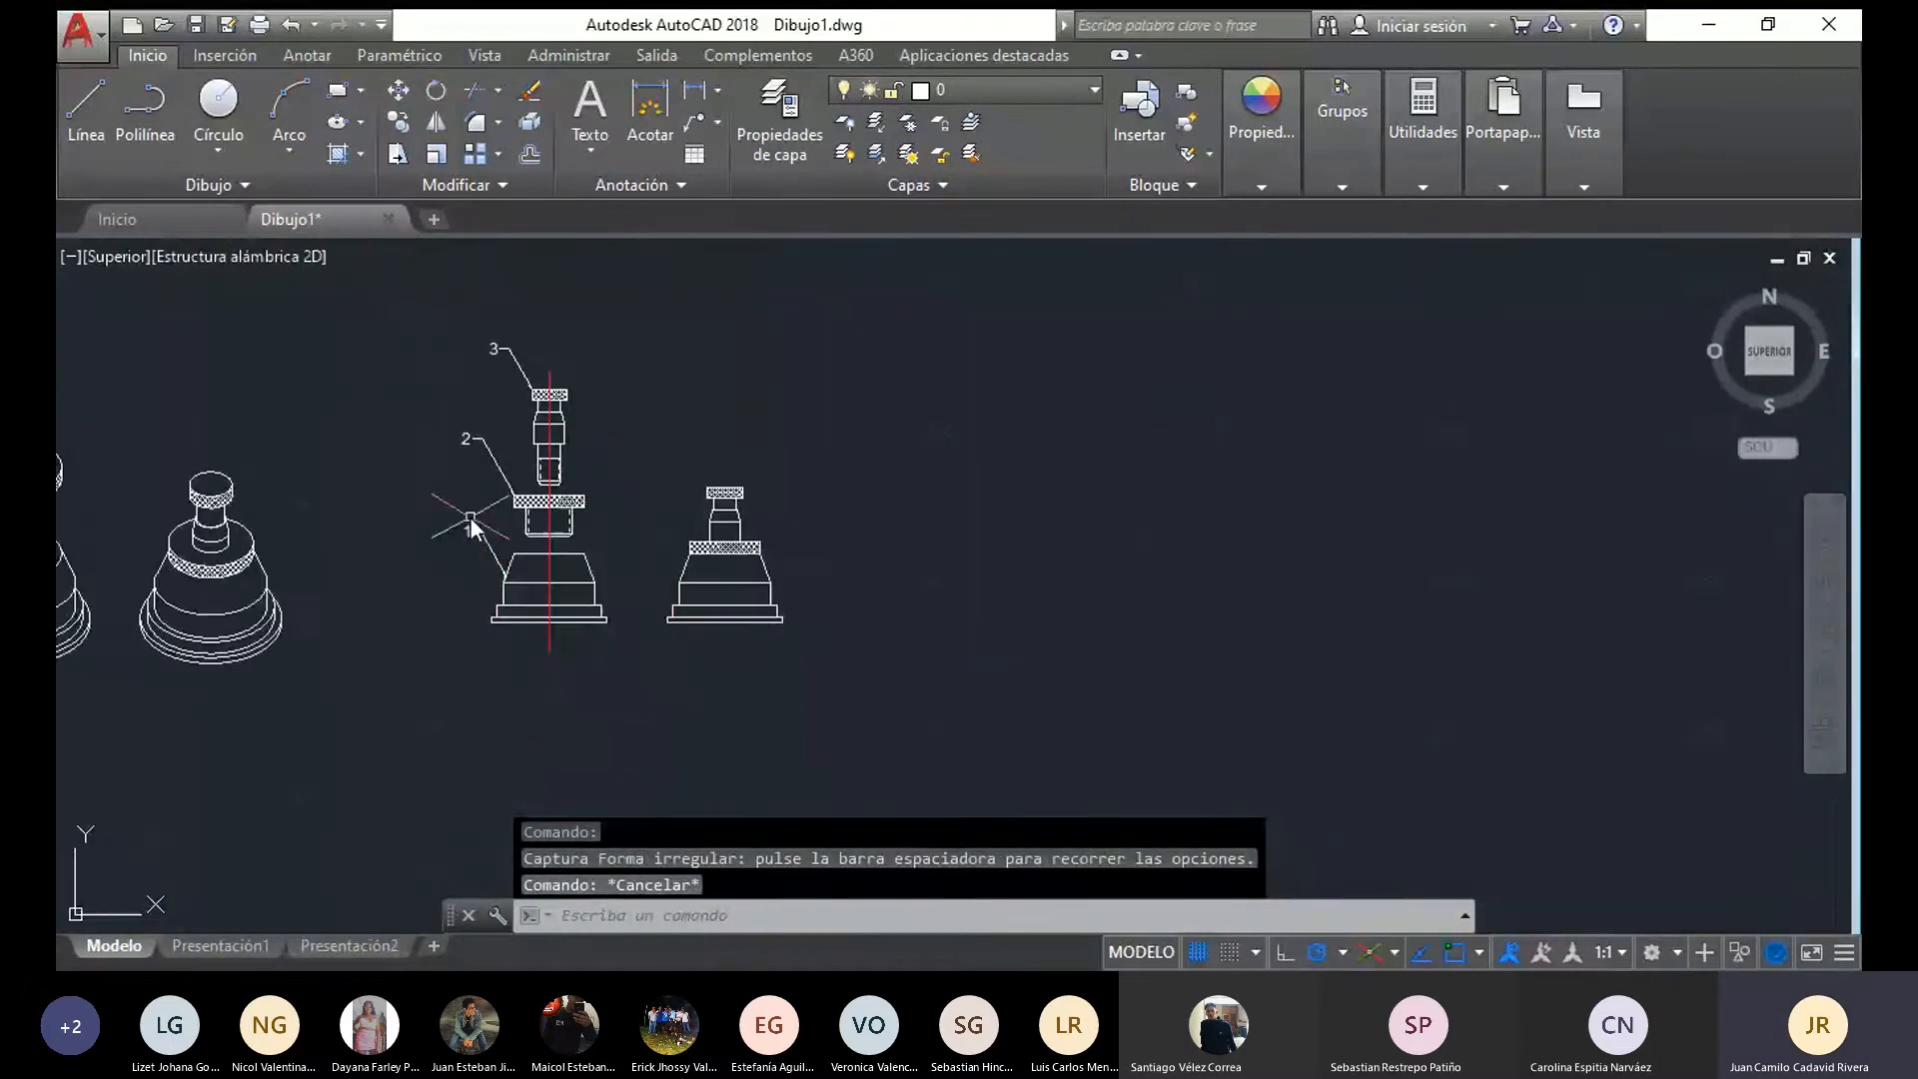
pyautogui.moveTo(476, 521); pyautogui.dragTo(732, 511, button='middle')
pyautogui.scroll(2, 345, 480)
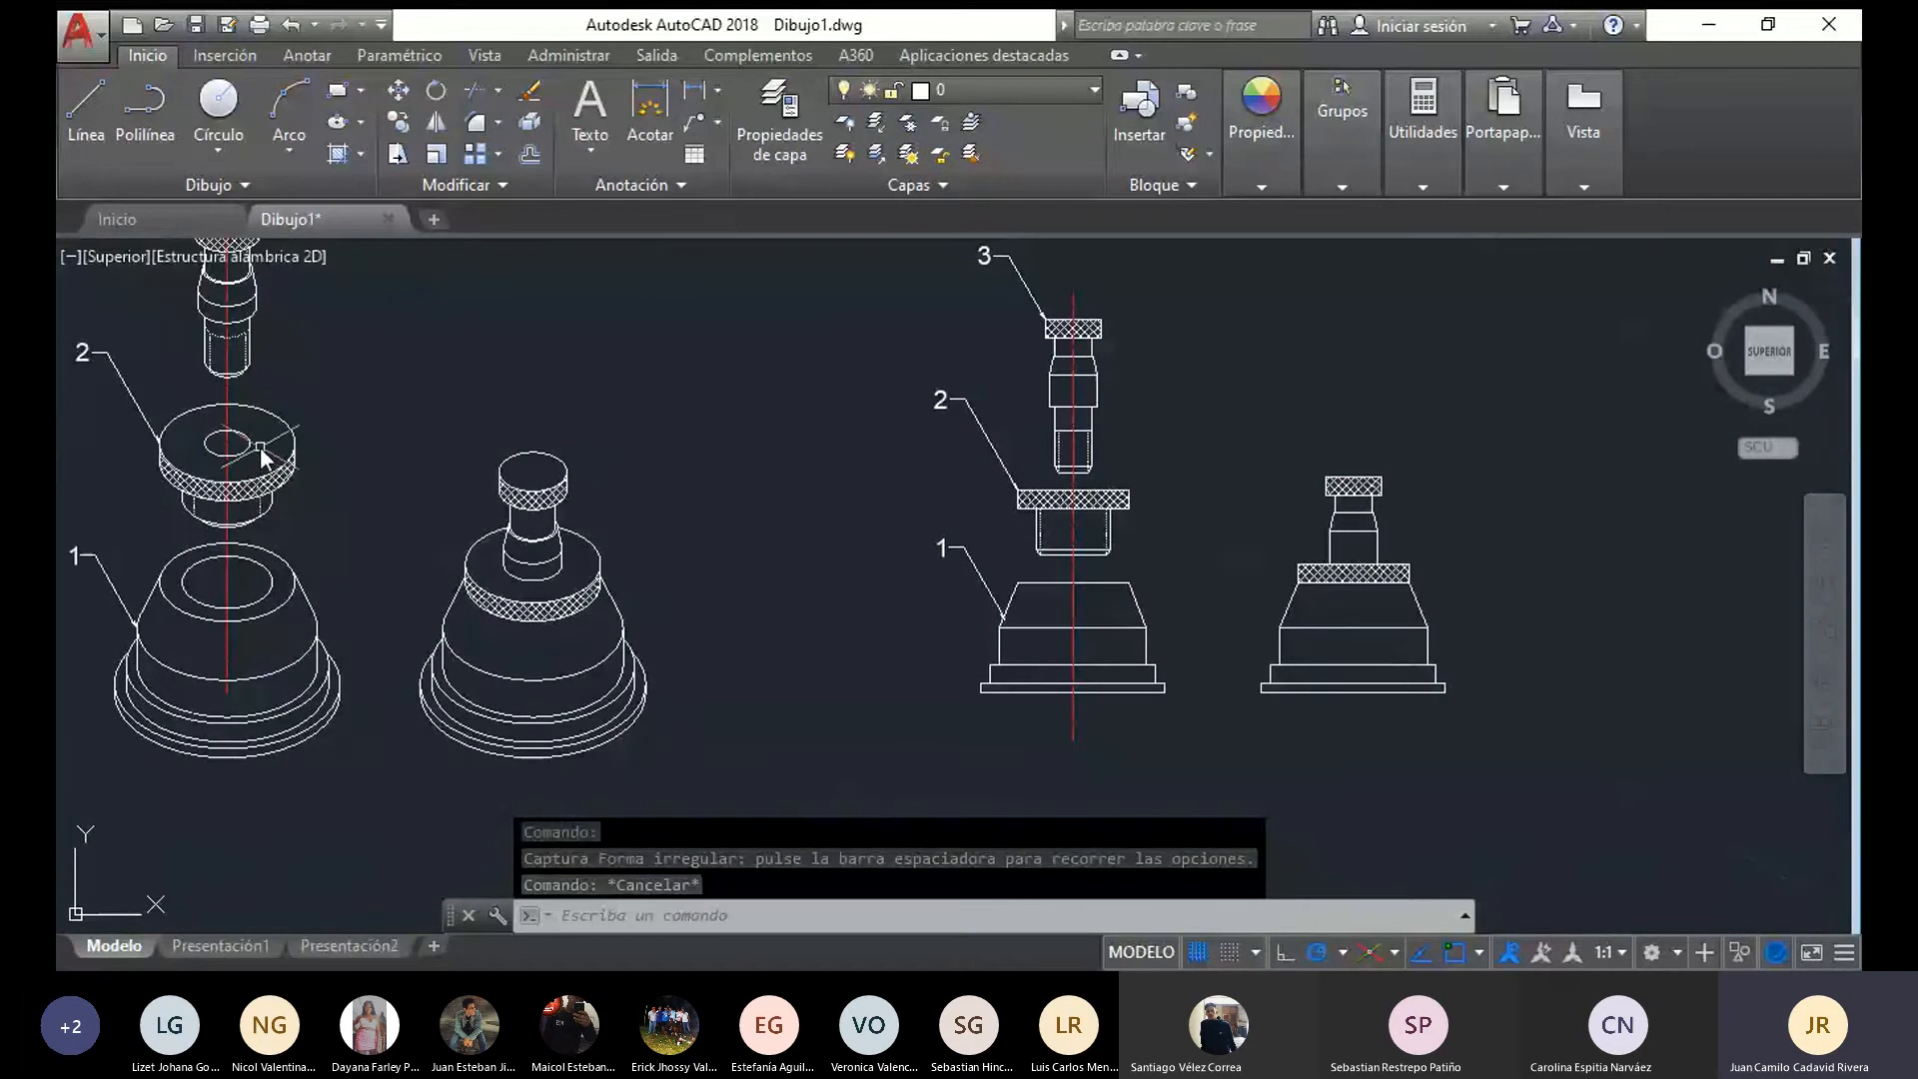
pyautogui.moveTo(591, 436); pyautogui.dragTo(158, 489, button='middle')
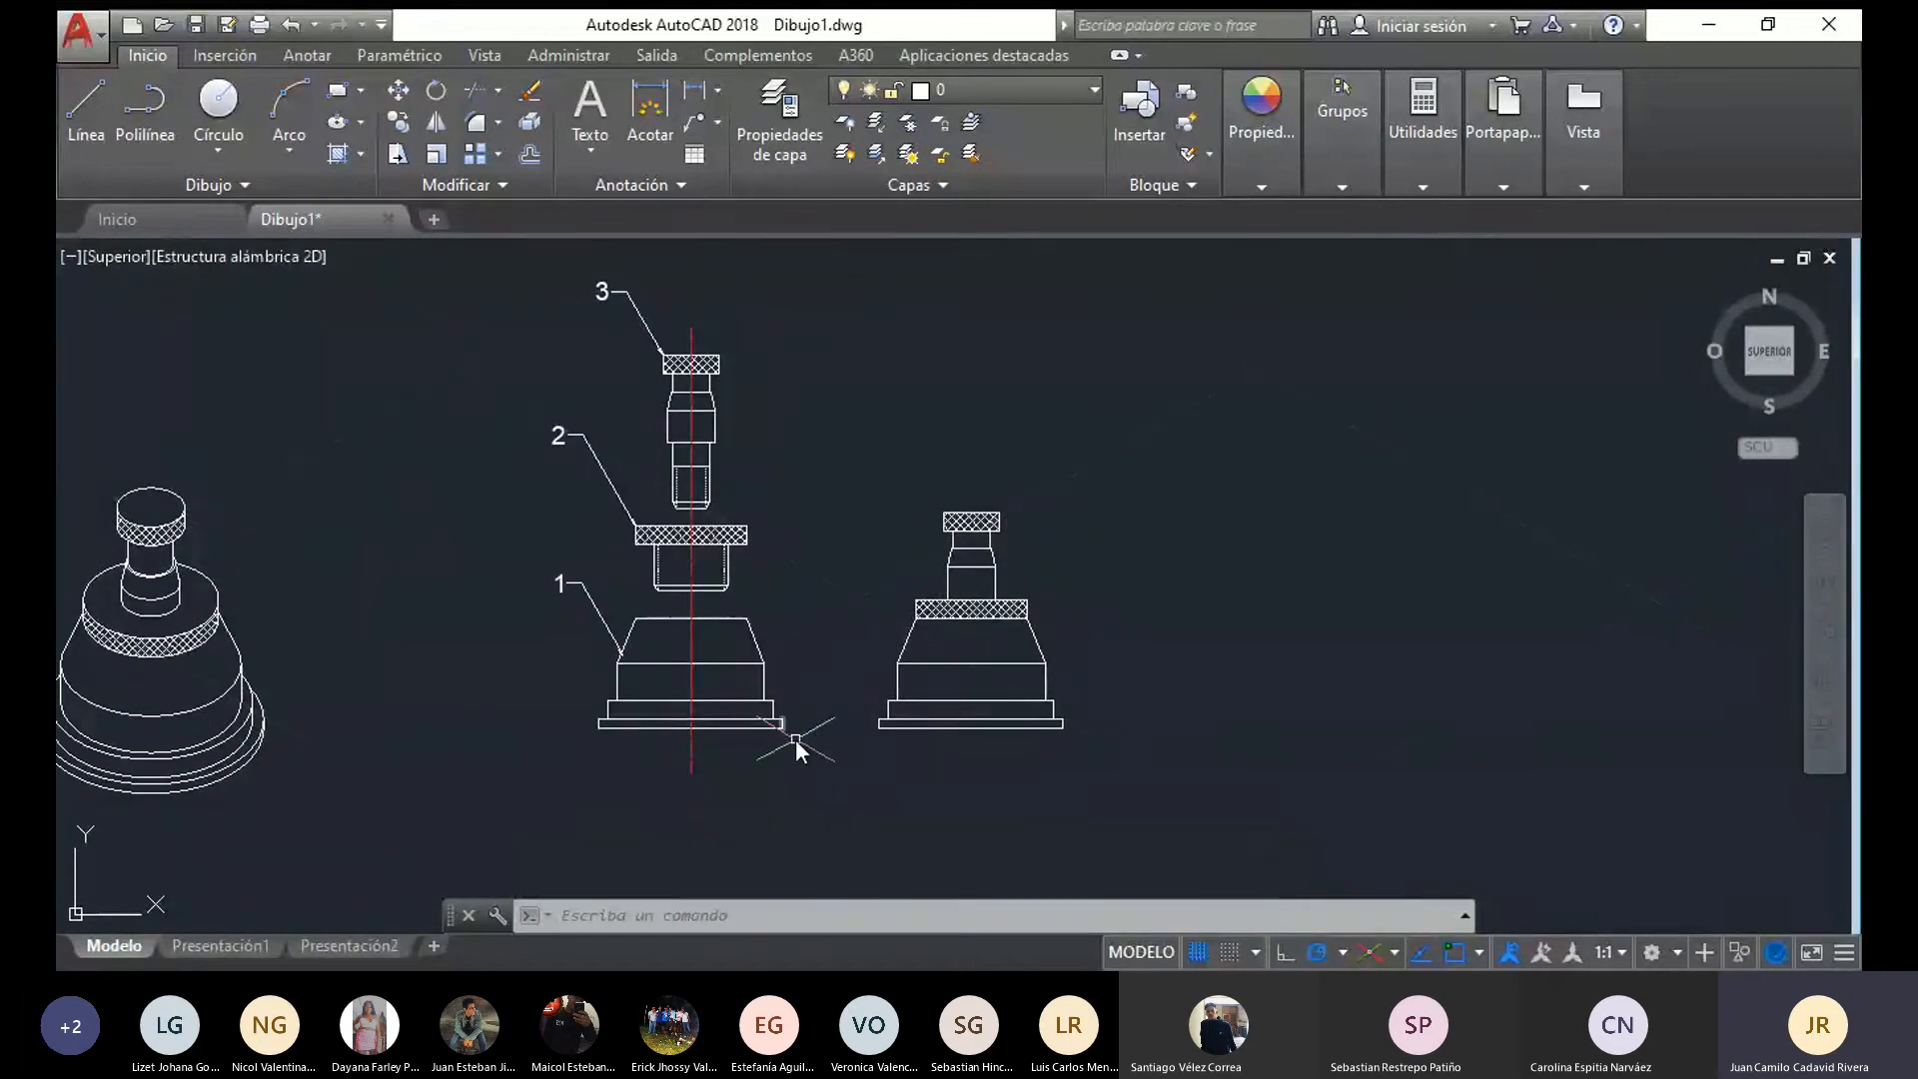
pyautogui.moveTo(799, 747)
pyautogui.mouseDown()
pyautogui.moveTo(692, 771)
pyautogui.moveTo(526, 632)
pyautogui.moveTo(649, 520)
pyautogui.moveTo(771, 536)
pyautogui.mouseUp()
pyautogui.moveTo(776, 535); pyautogui.dragTo(329, 500, button='middle')
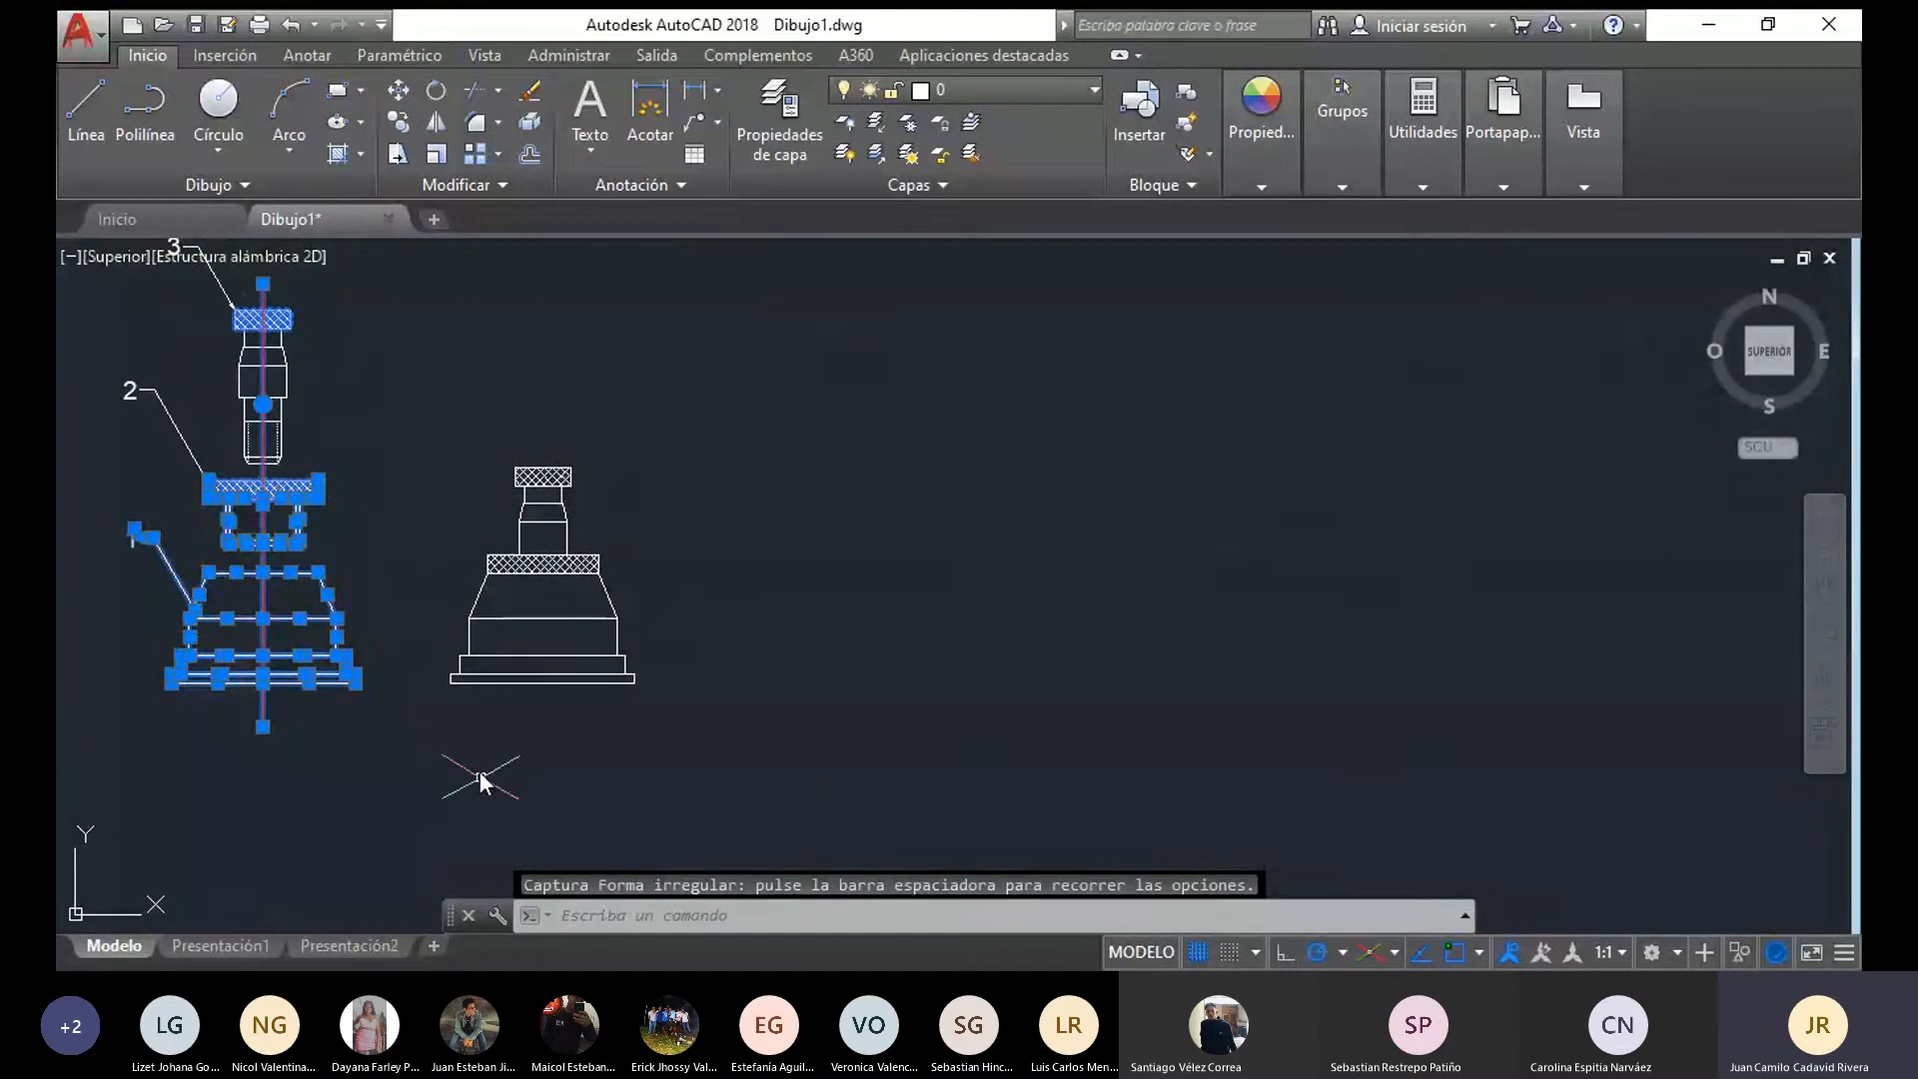
pyautogui.press('Escape')
# Copy the exploded front view with leaders 1 and 2 and its centre line horizontally to the far side of the assembled view
pyautogui.moveTo(410, 762)
pyautogui.mouseDown()
pyautogui.moveTo(68, 485)
pyautogui.moveTo(318, 295)
pyautogui.mouseUp()
pyautogui.moveTo(200, 258); pyautogui.dragTo(236, 308, button='middle')
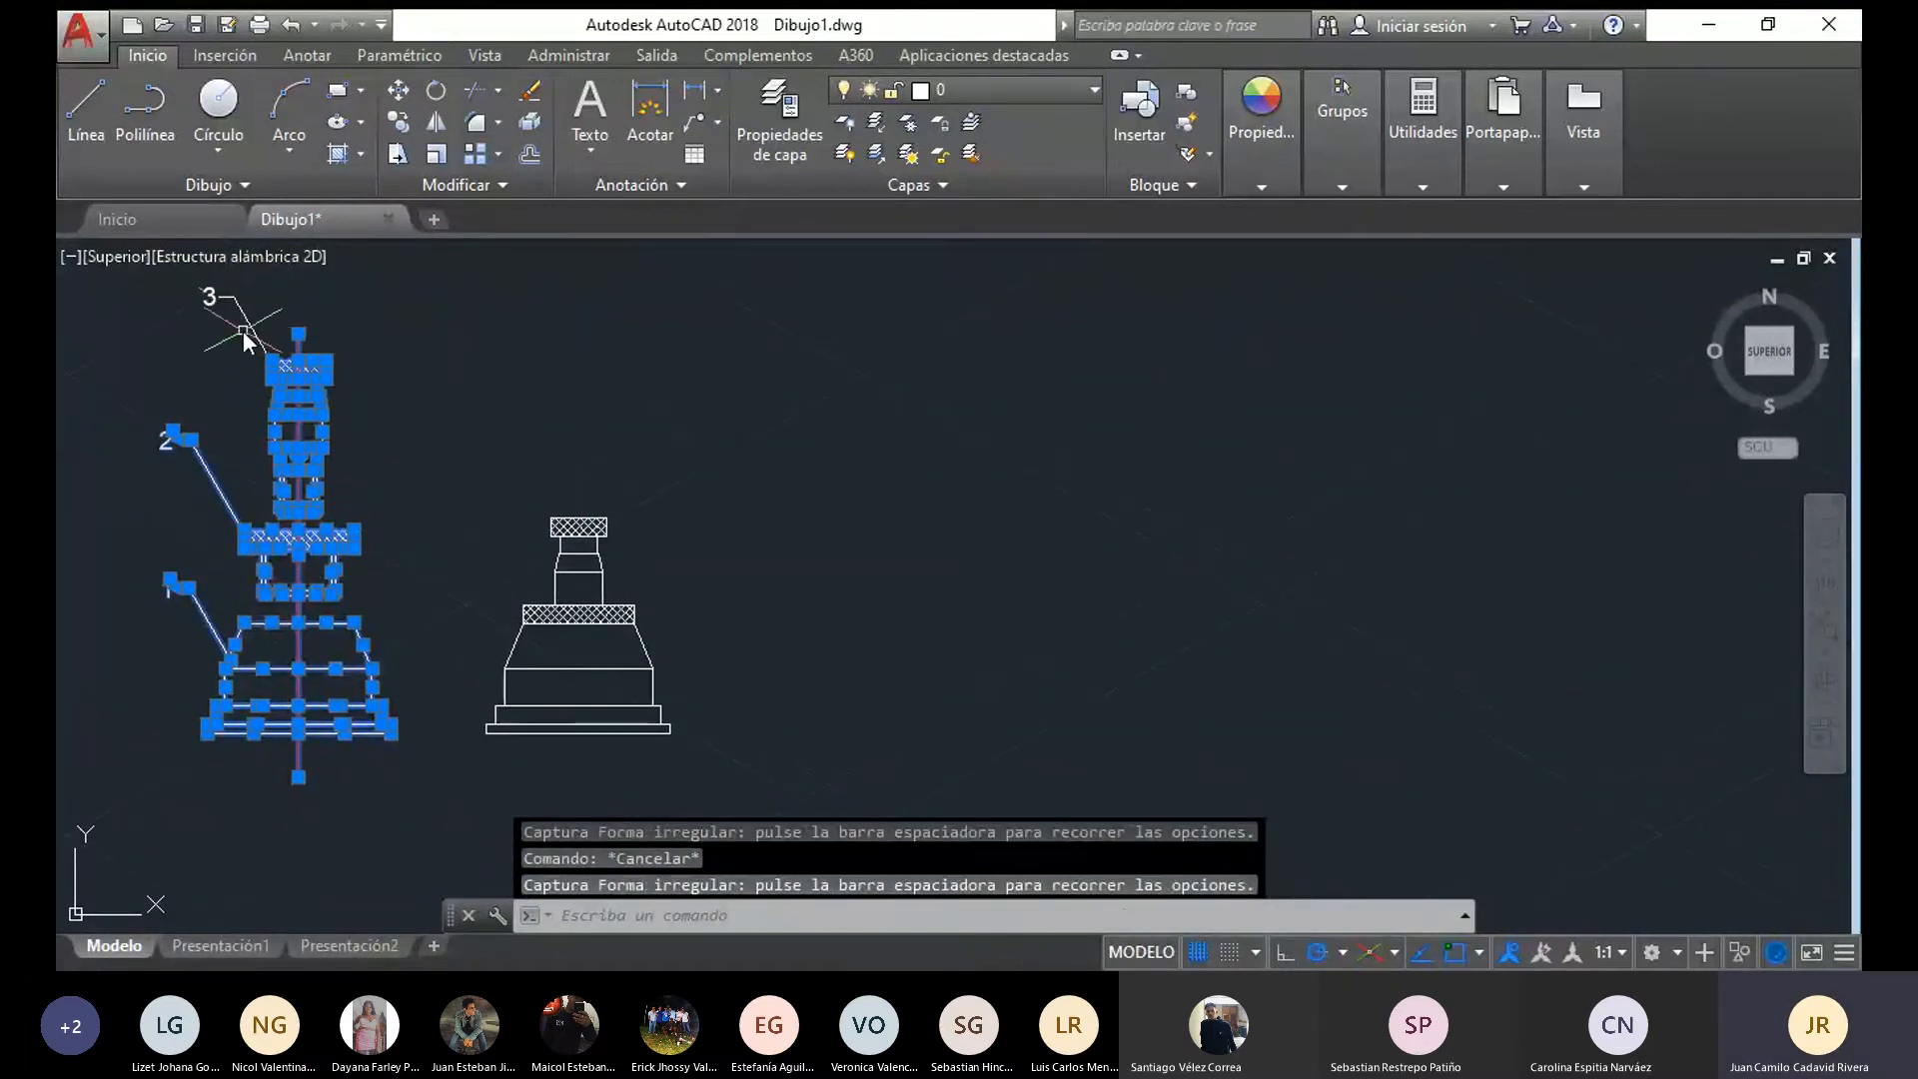
pyautogui.click(400, 119)
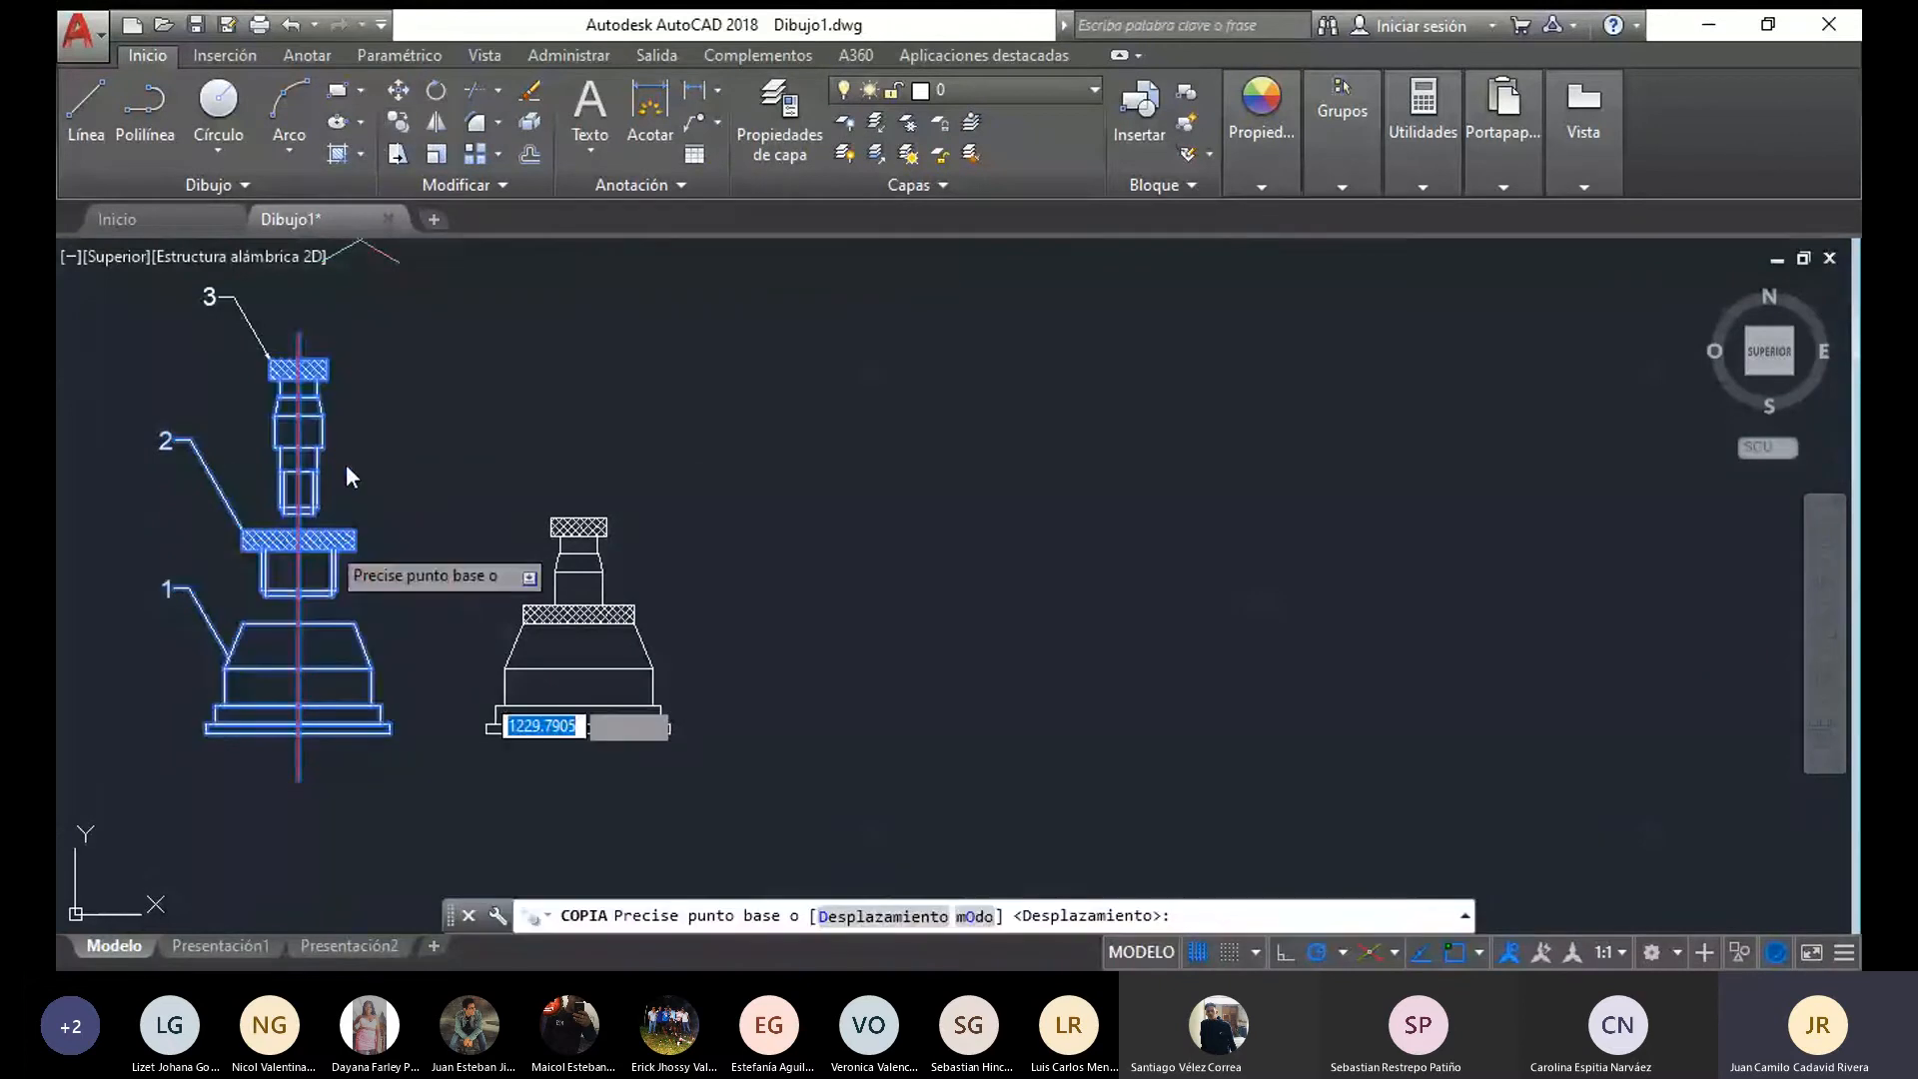
pyautogui.click(207, 733)
pyautogui.click(836, 731)
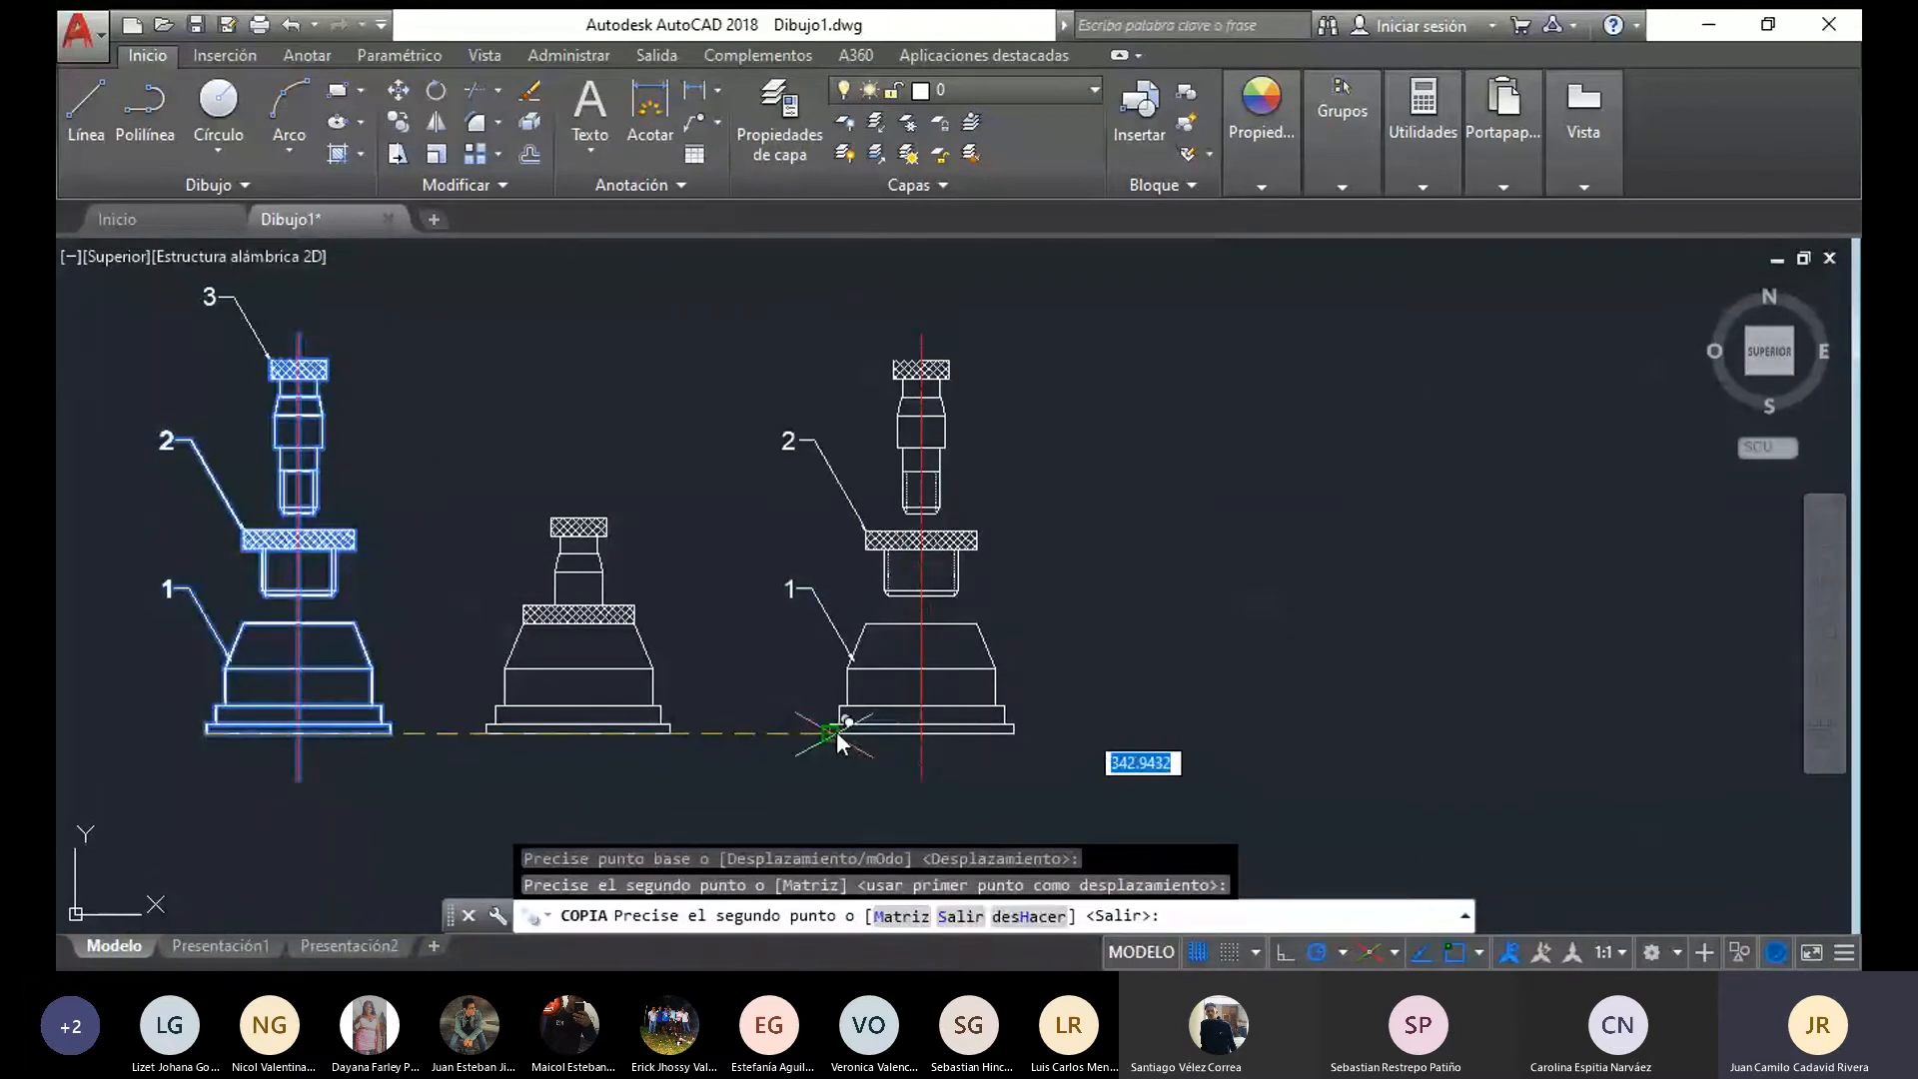
pyautogui.press('Escape')
# Delete leaders 1 and 2 from the copied exploded view
pyautogui.moveTo(749, 664); pyautogui.dragTo(610, 676, button='middle')
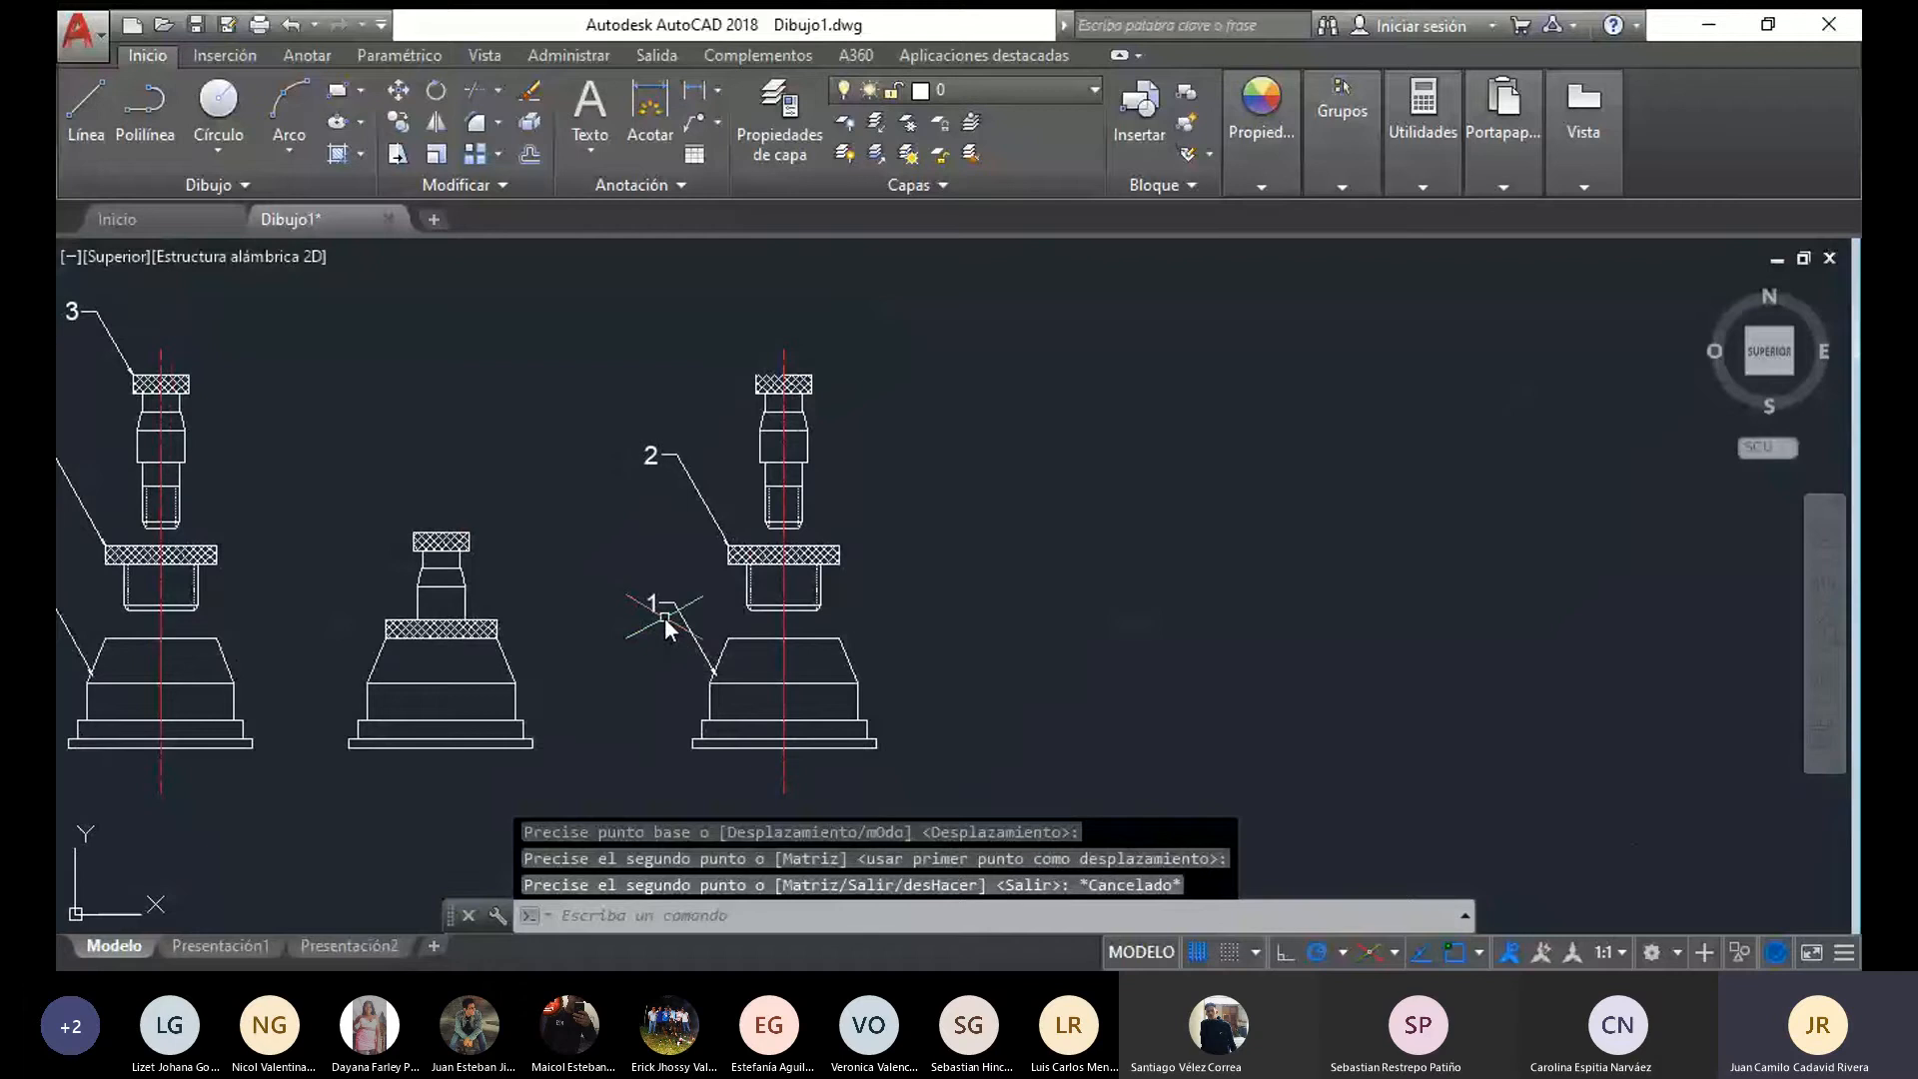
pyautogui.click(663, 618)
pyautogui.click(669, 608)
pyautogui.moveTo(668, 608)
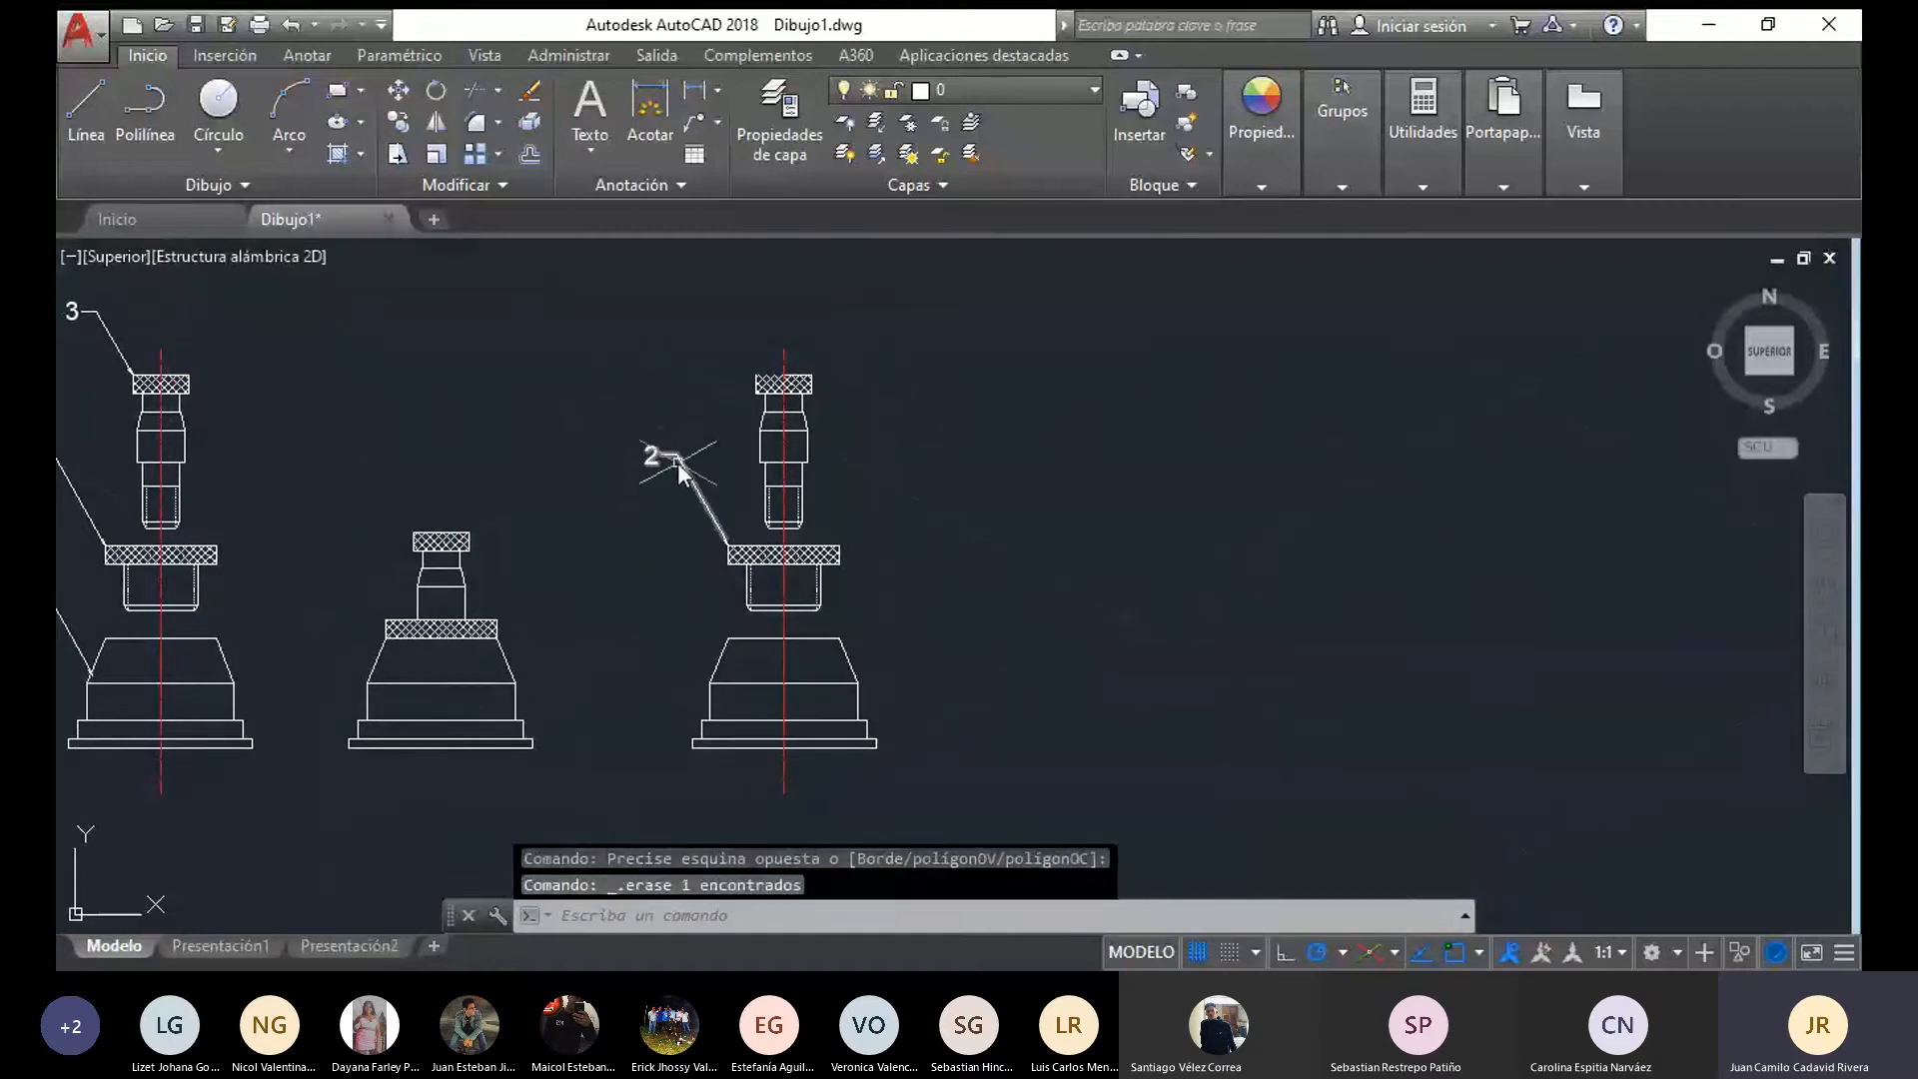
pyautogui.click(677, 462)
pyautogui.press('Delete')
# Delete the copied view's centre line and the hatching of its flange rim and pin head
pyautogui.scroll(2, 938, 601)
pyautogui.click(690, 647)
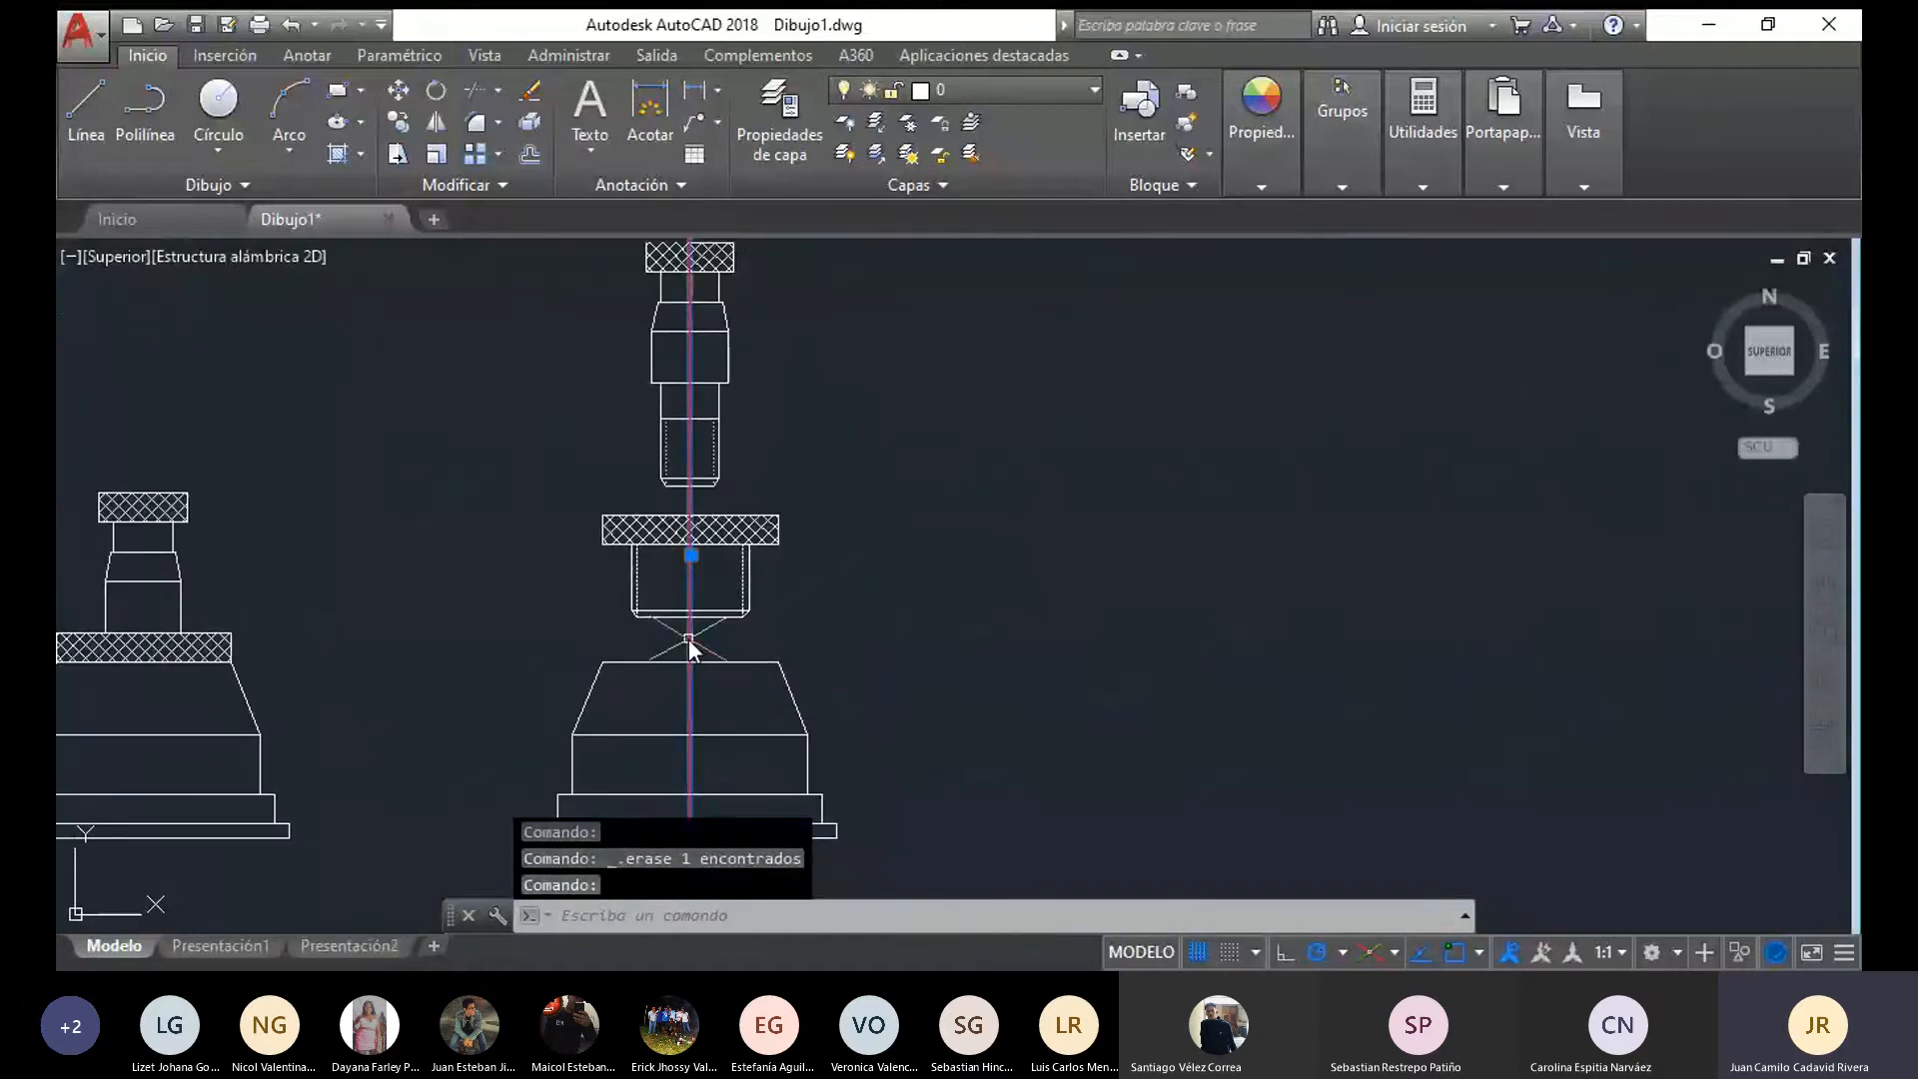
pyautogui.press('Delete')
pyautogui.moveTo(817, 624)
pyautogui.mouseDown()
pyautogui.moveTo(648, 646)
pyautogui.moveTo(522, 553)
pyautogui.moveTo(623, 520)
pyautogui.moveTo(811, 519)
pyautogui.mouseUp()
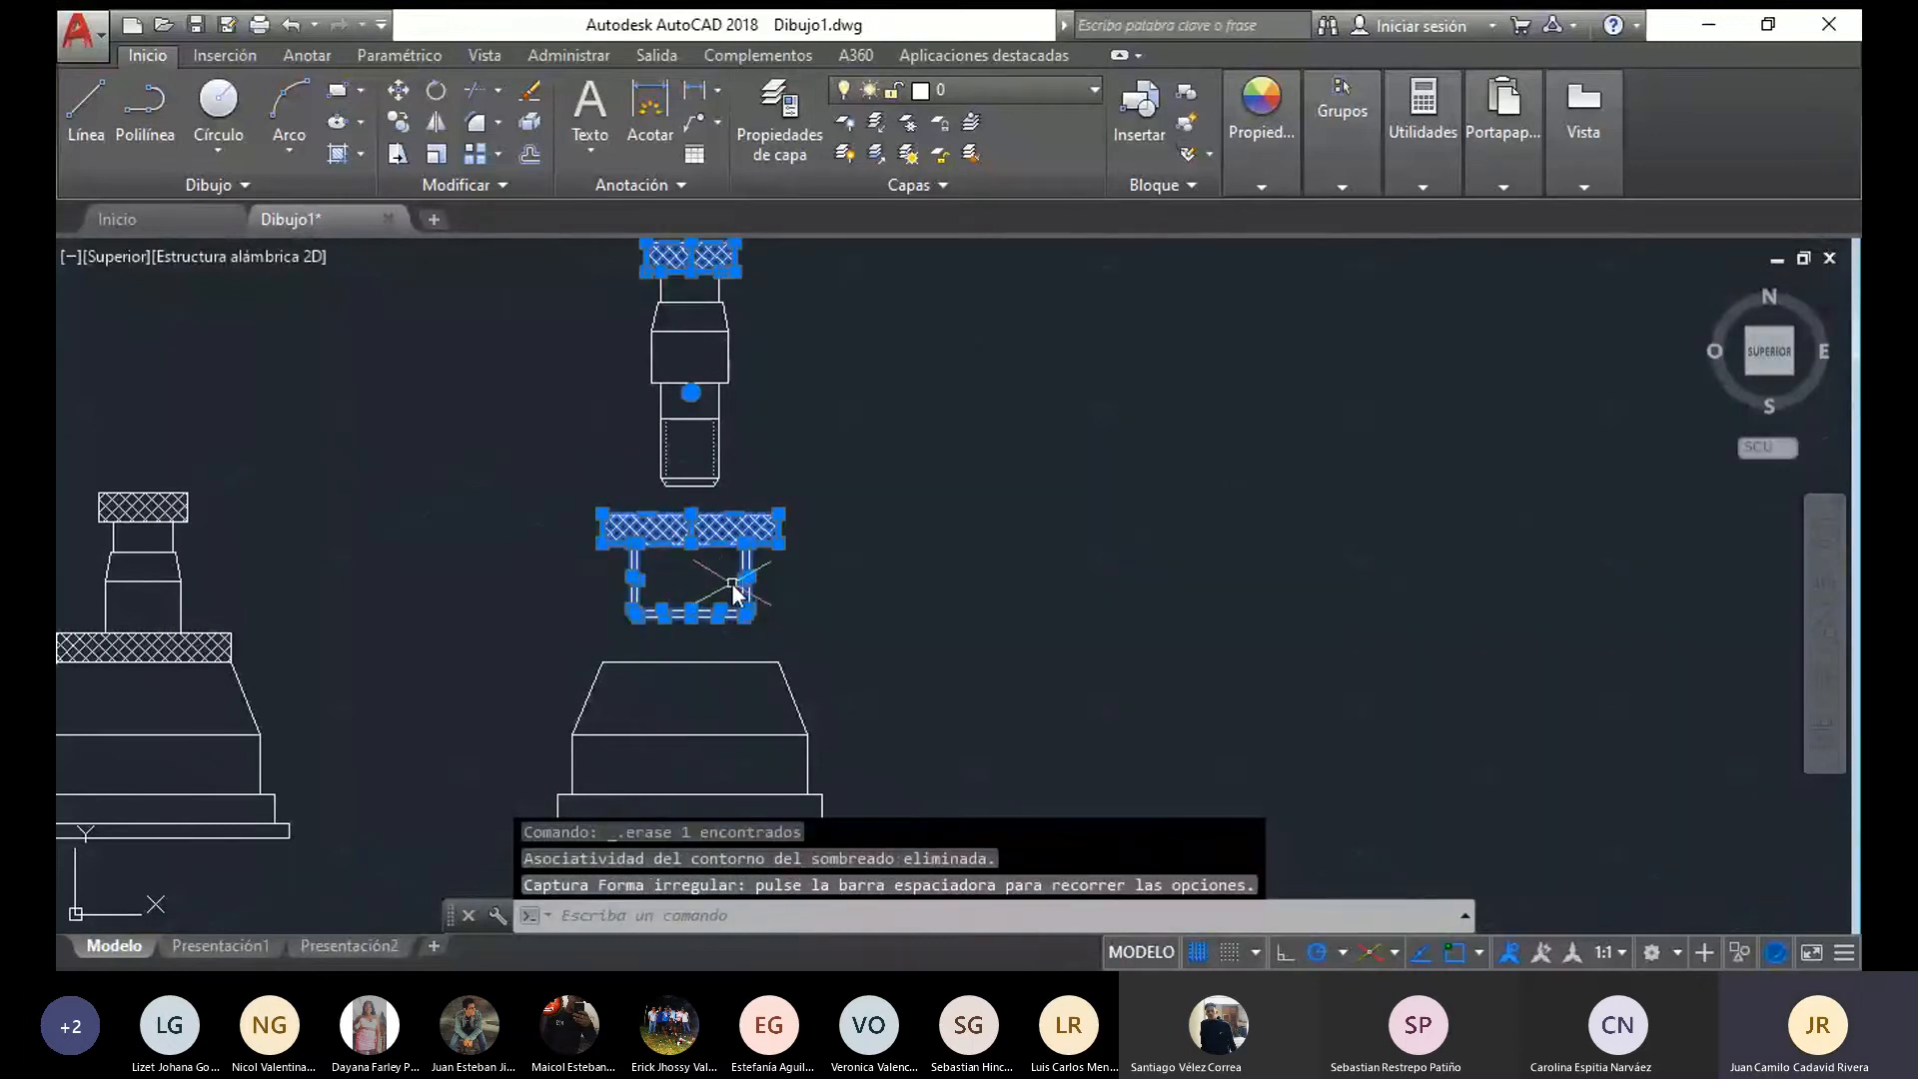
pyautogui.press('Escape')
pyautogui.click(738, 536)
pyautogui.press('Delete')
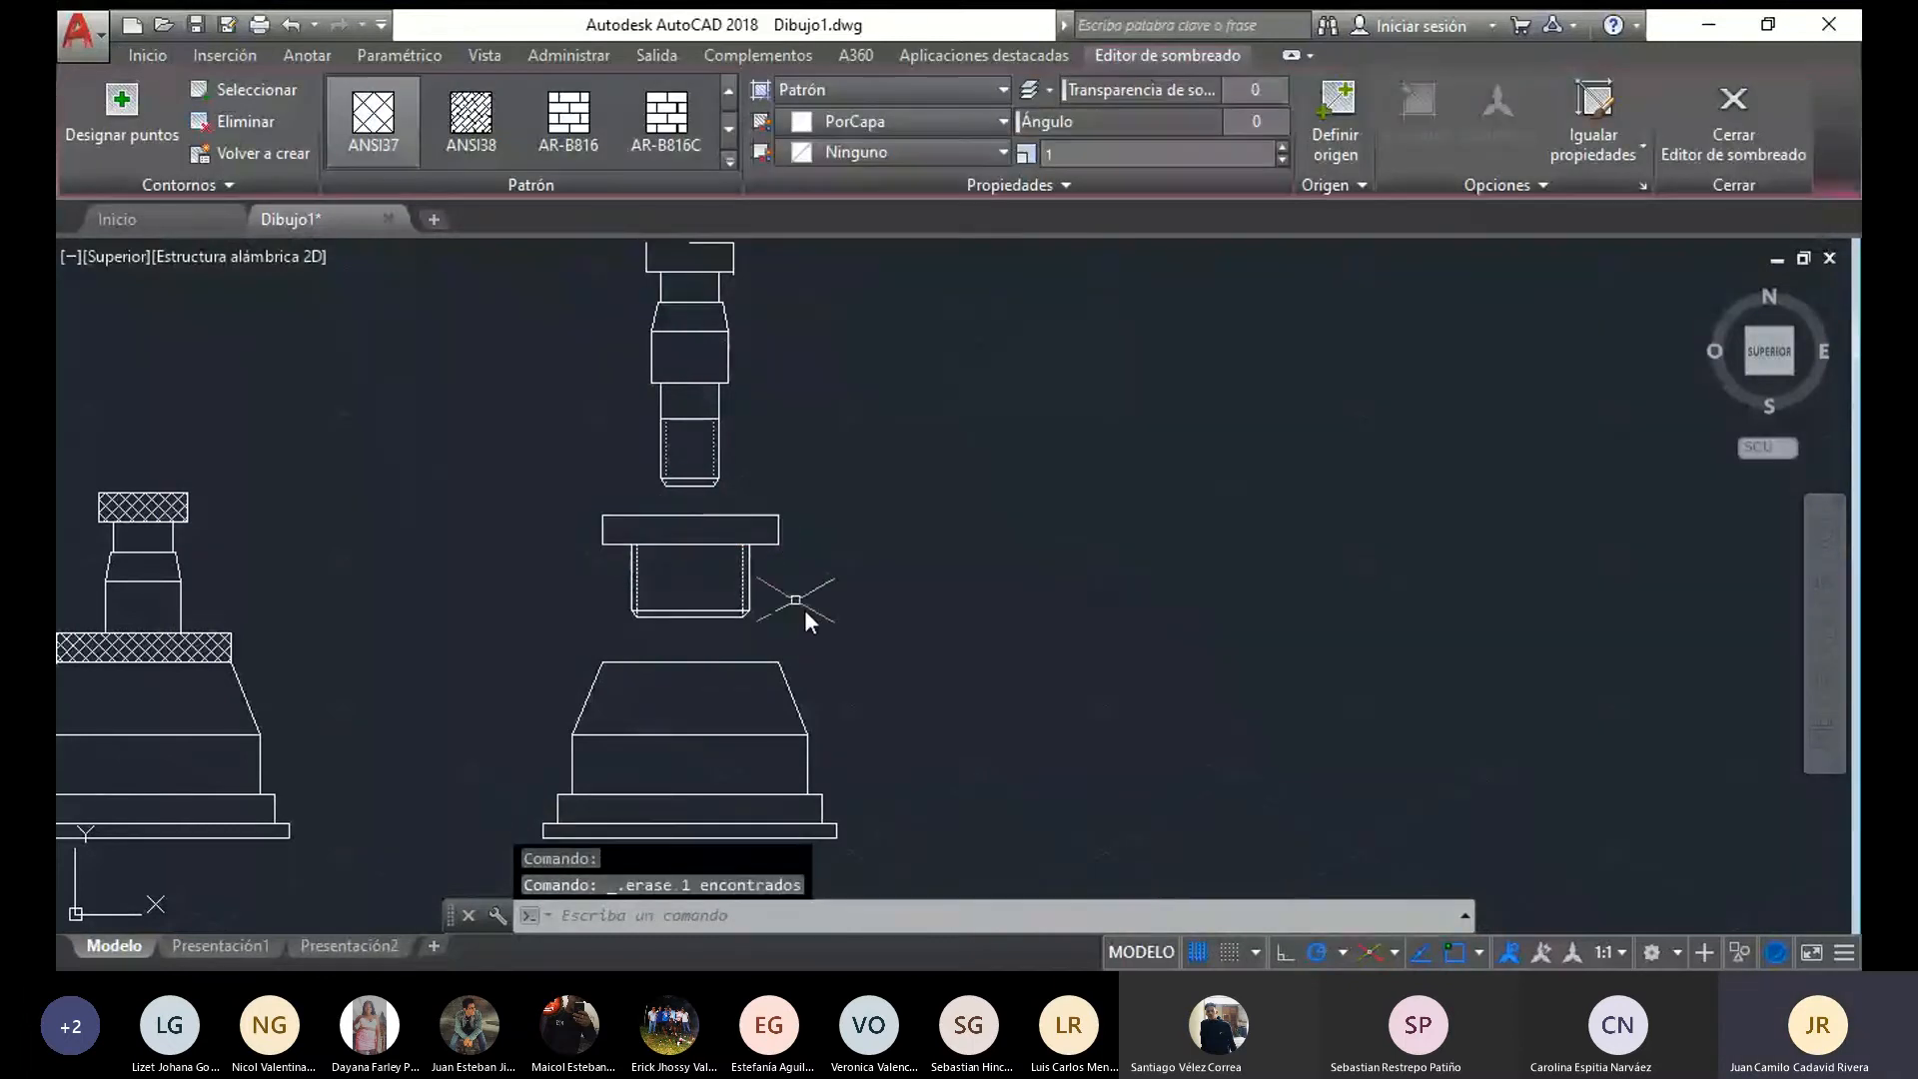
# Move the copied flange from its bottom midpoint onto the midpoint of the base cone's lower edge, seating its rim on the base
pyautogui.moveTo(805, 617)
pyautogui.mouseDown()
pyautogui.moveTo(518, 585)
pyautogui.moveTo(660, 501)
pyautogui.mouseUp()
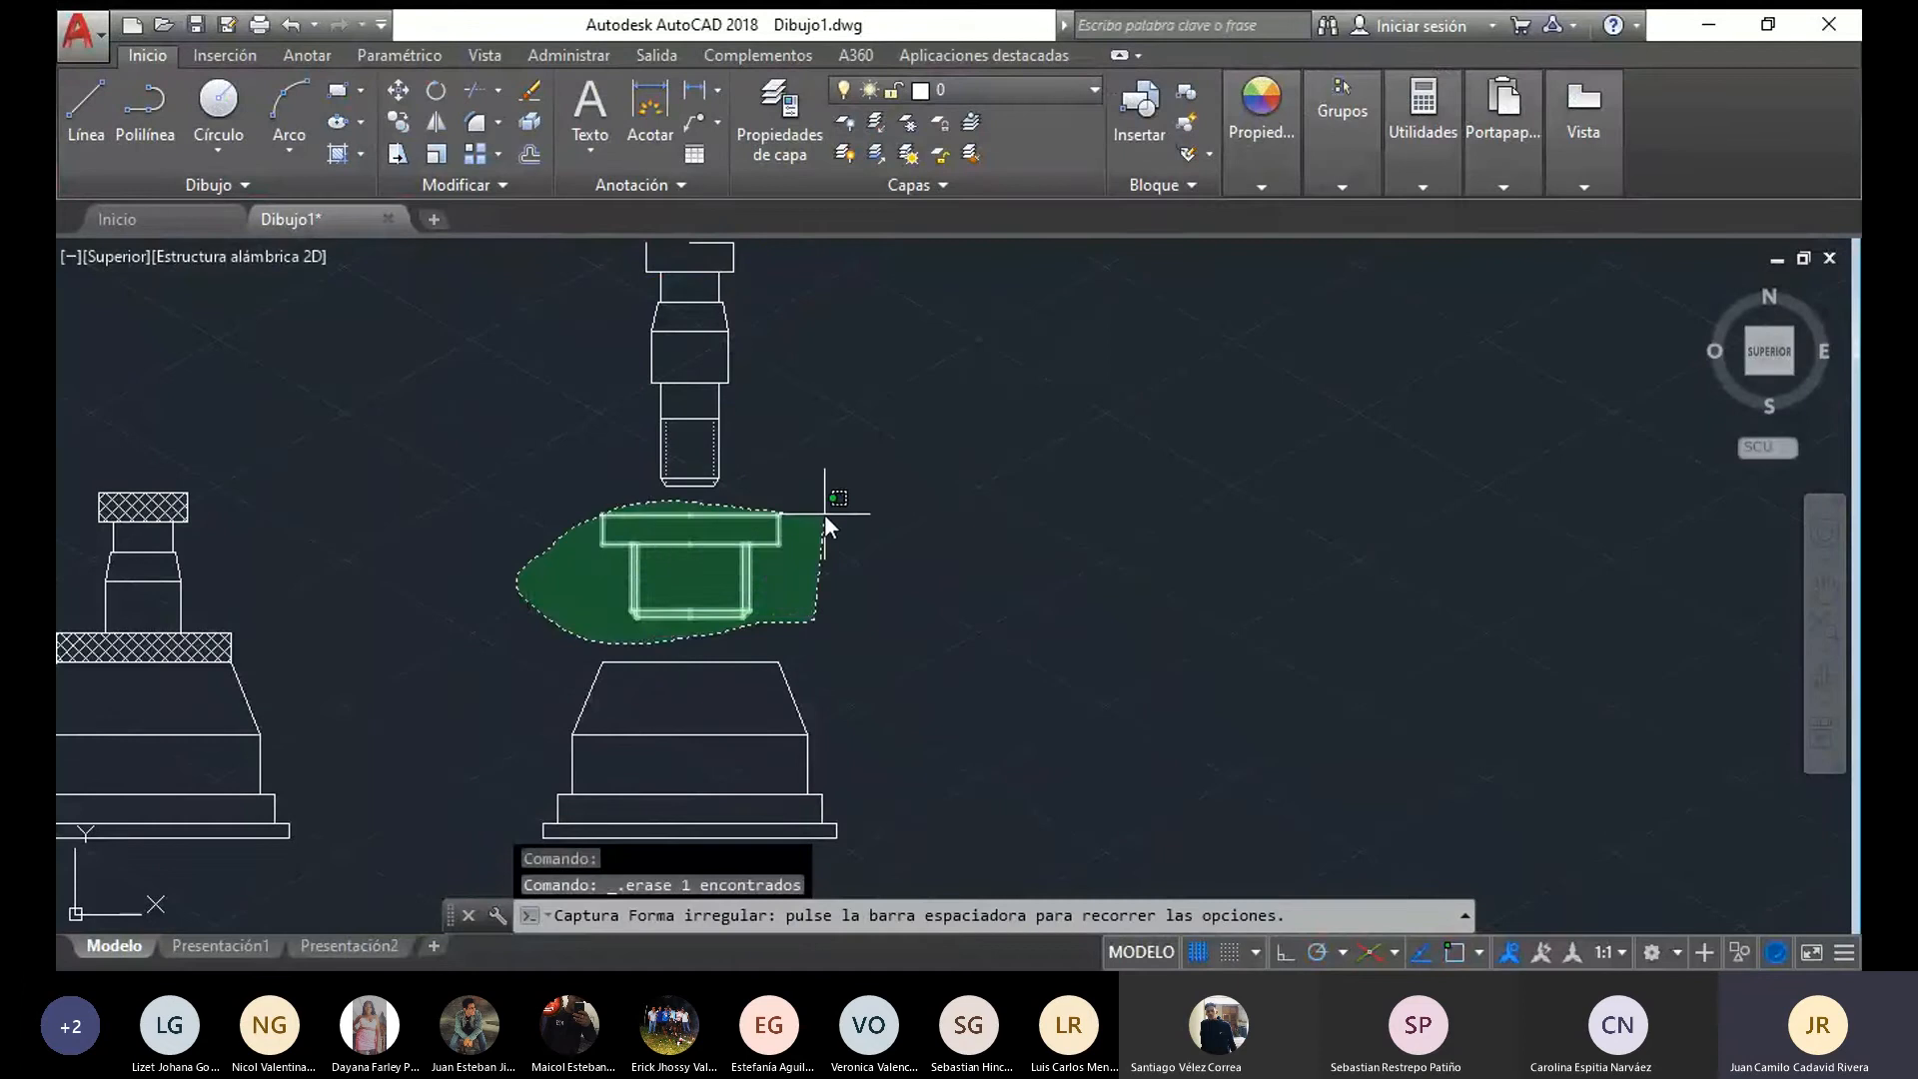
pyautogui.moveTo(825, 514); pyautogui.dragTo(825, 516)
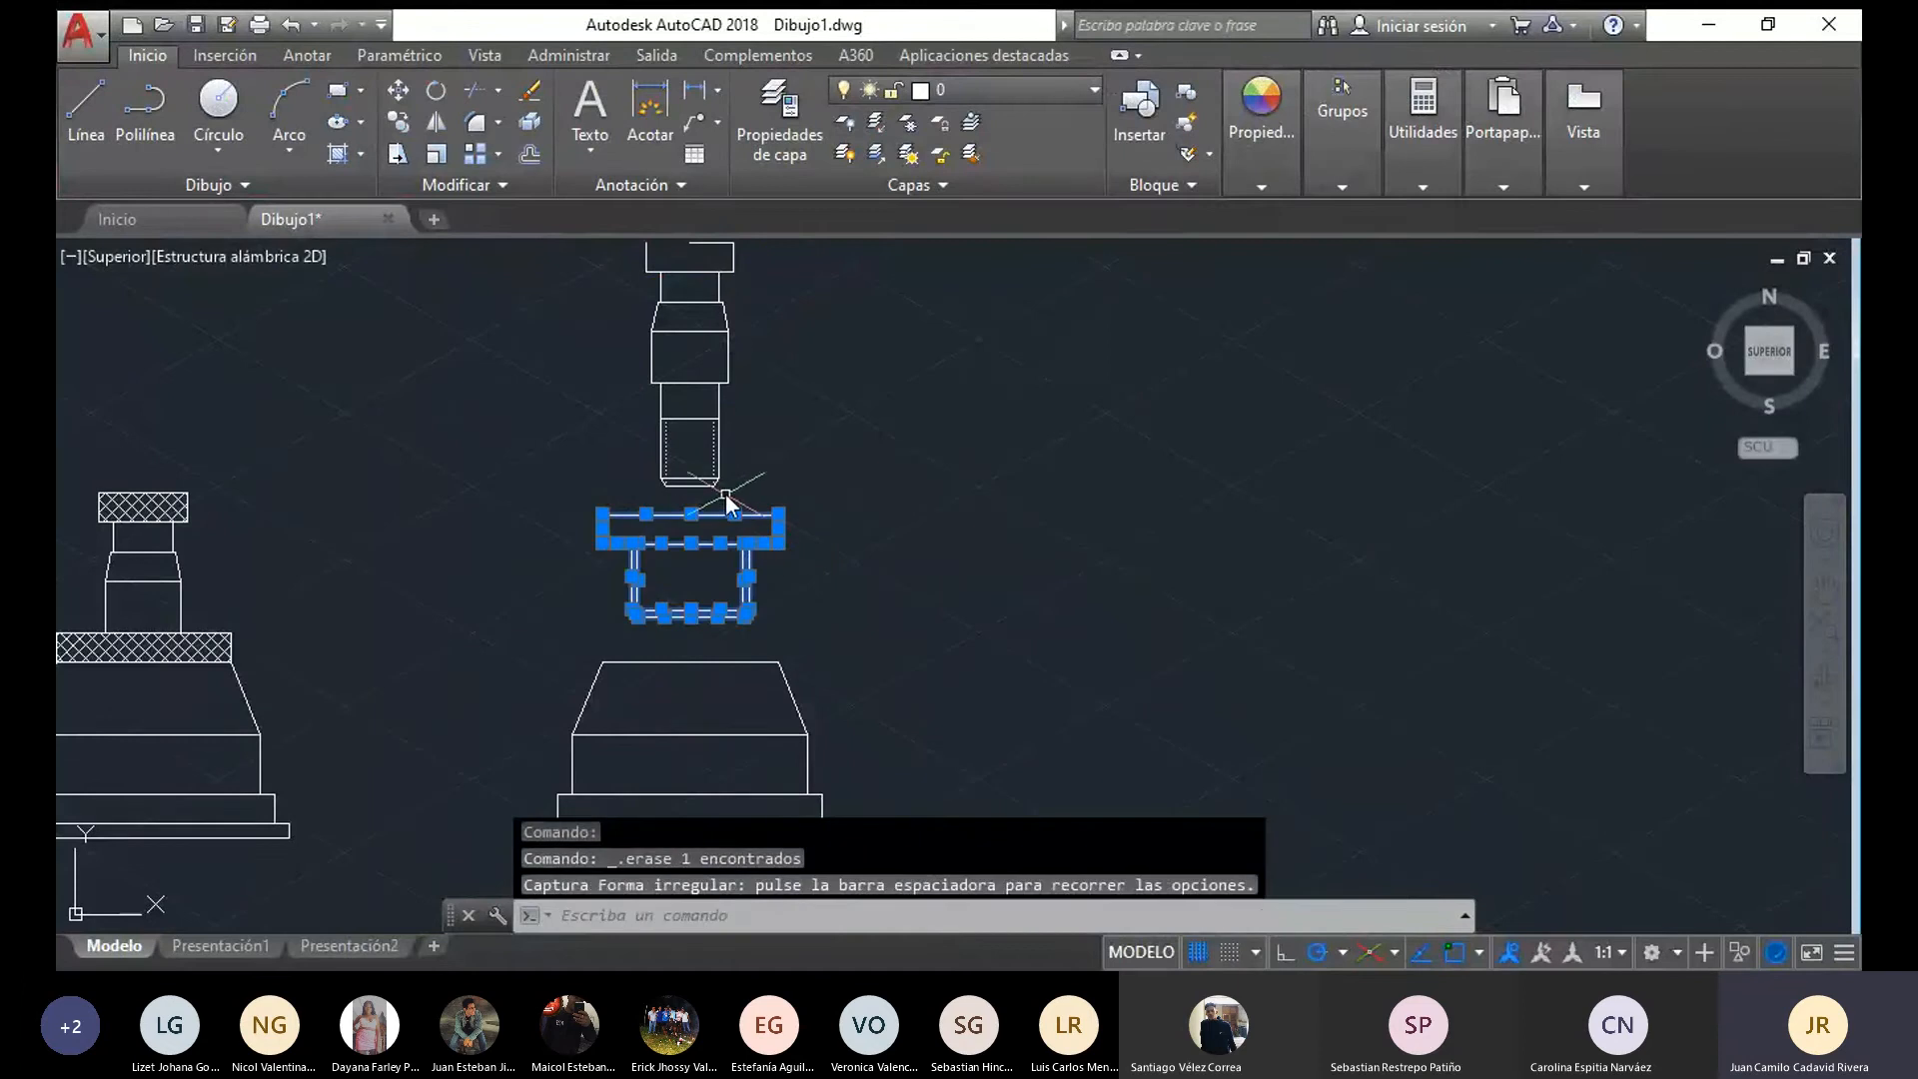
pyautogui.click(399, 88)
pyautogui.click(691, 615)
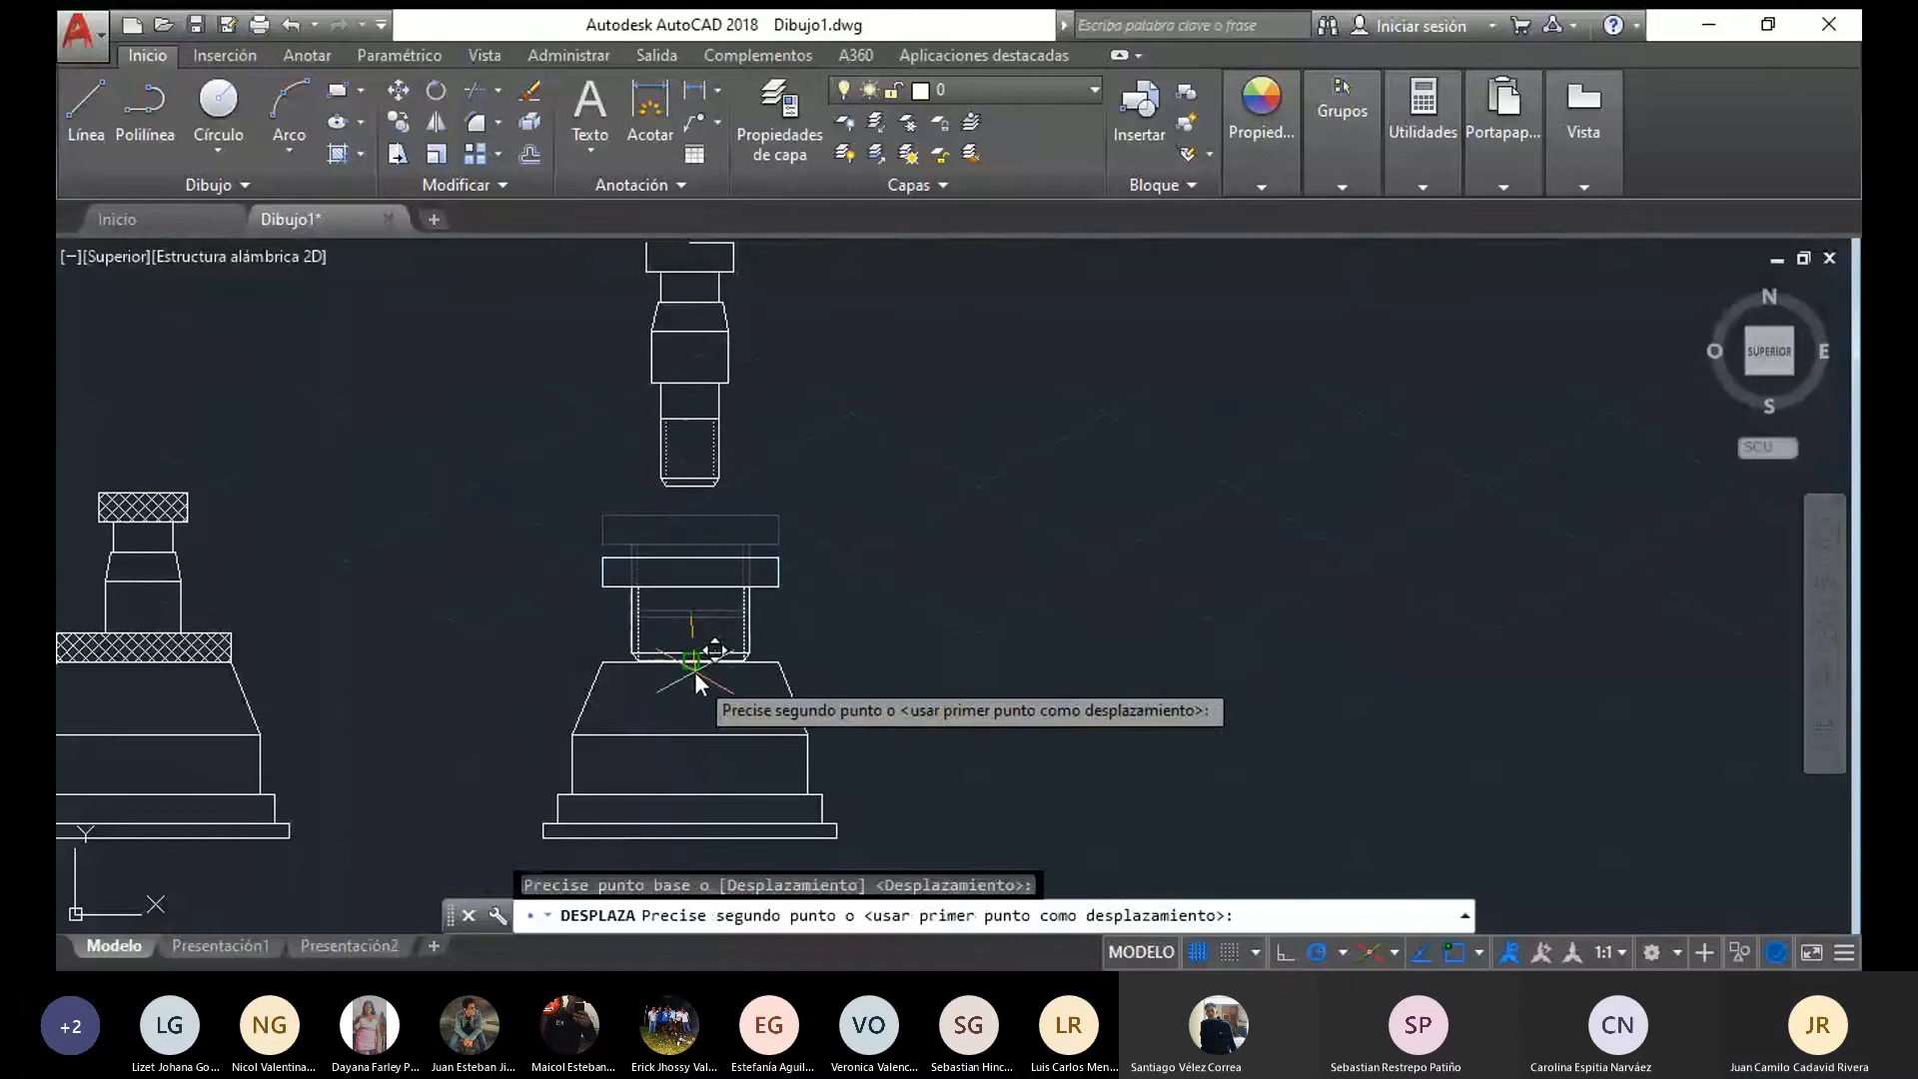
pyautogui.click(691, 740)
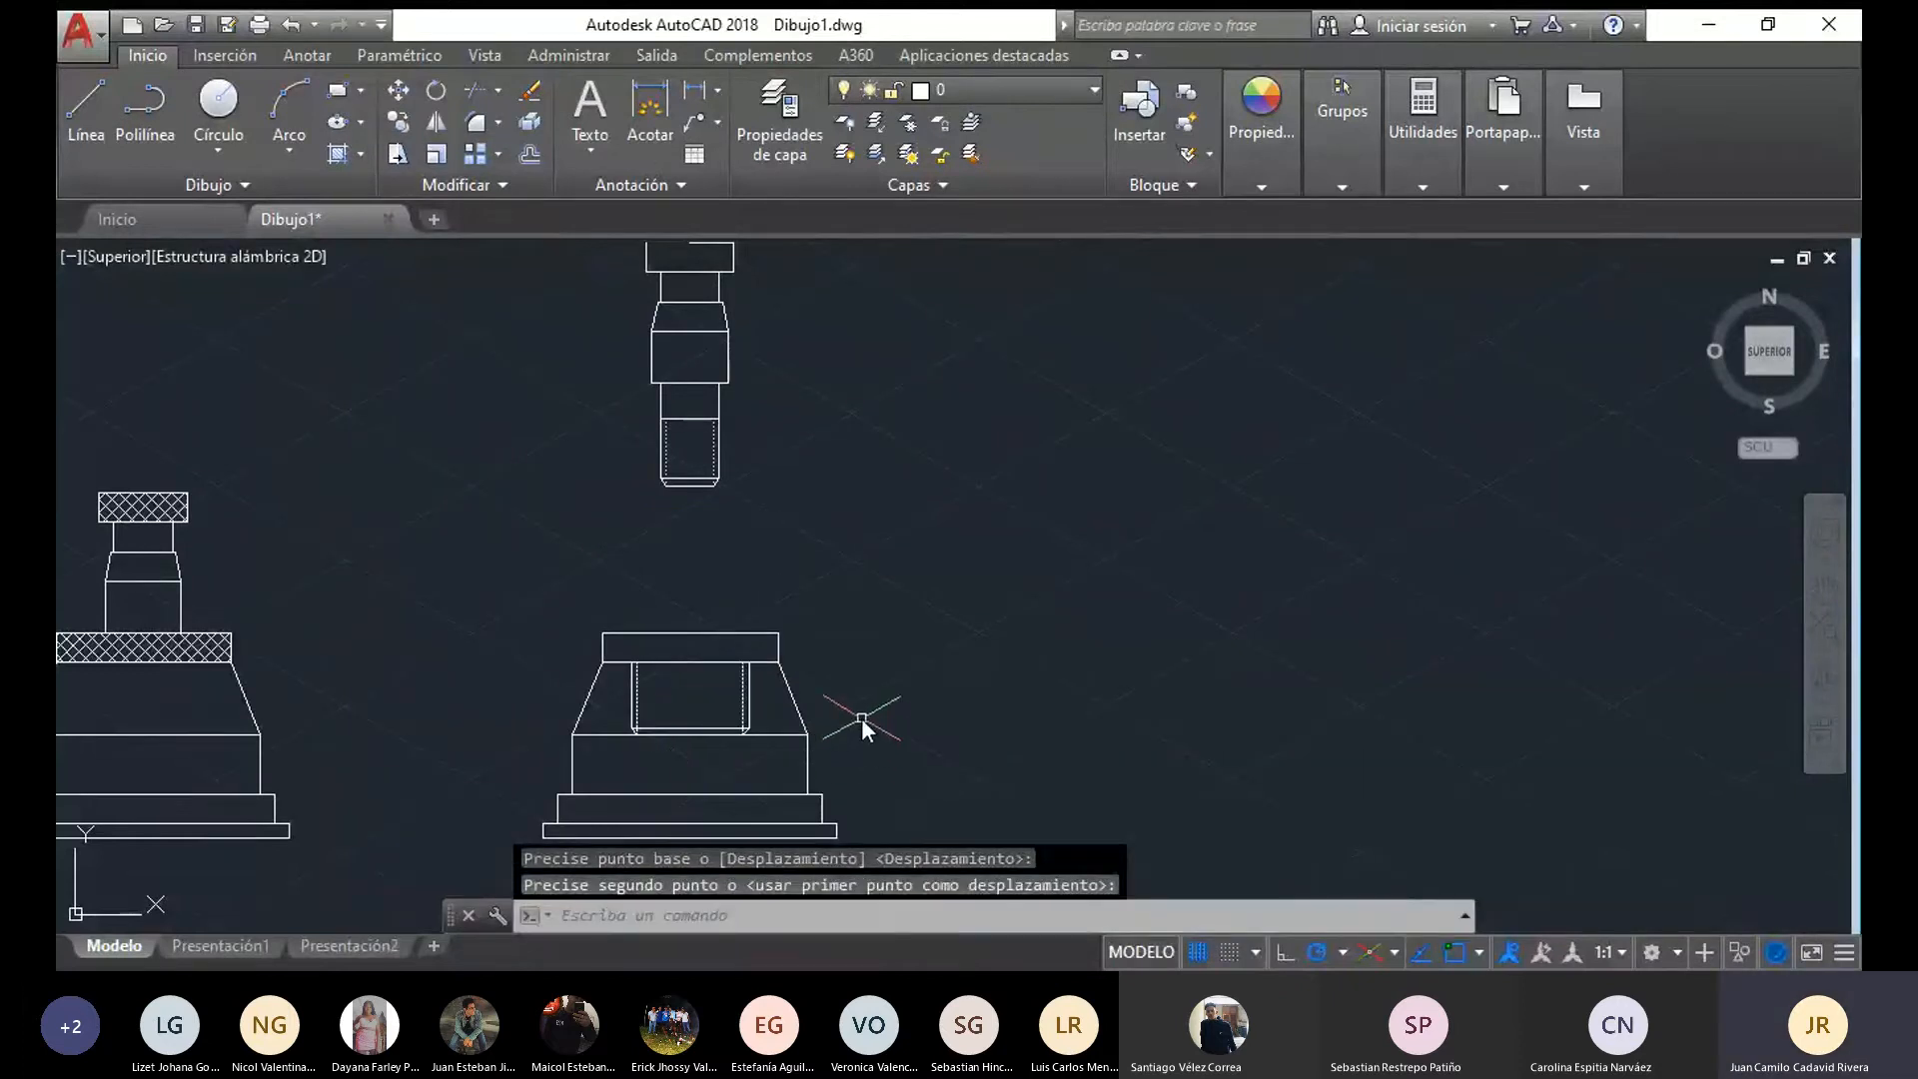
pyautogui.moveTo(862, 717); pyautogui.dragTo(789, 549, button='middle')
pyautogui.scroll(2, 789, 555)
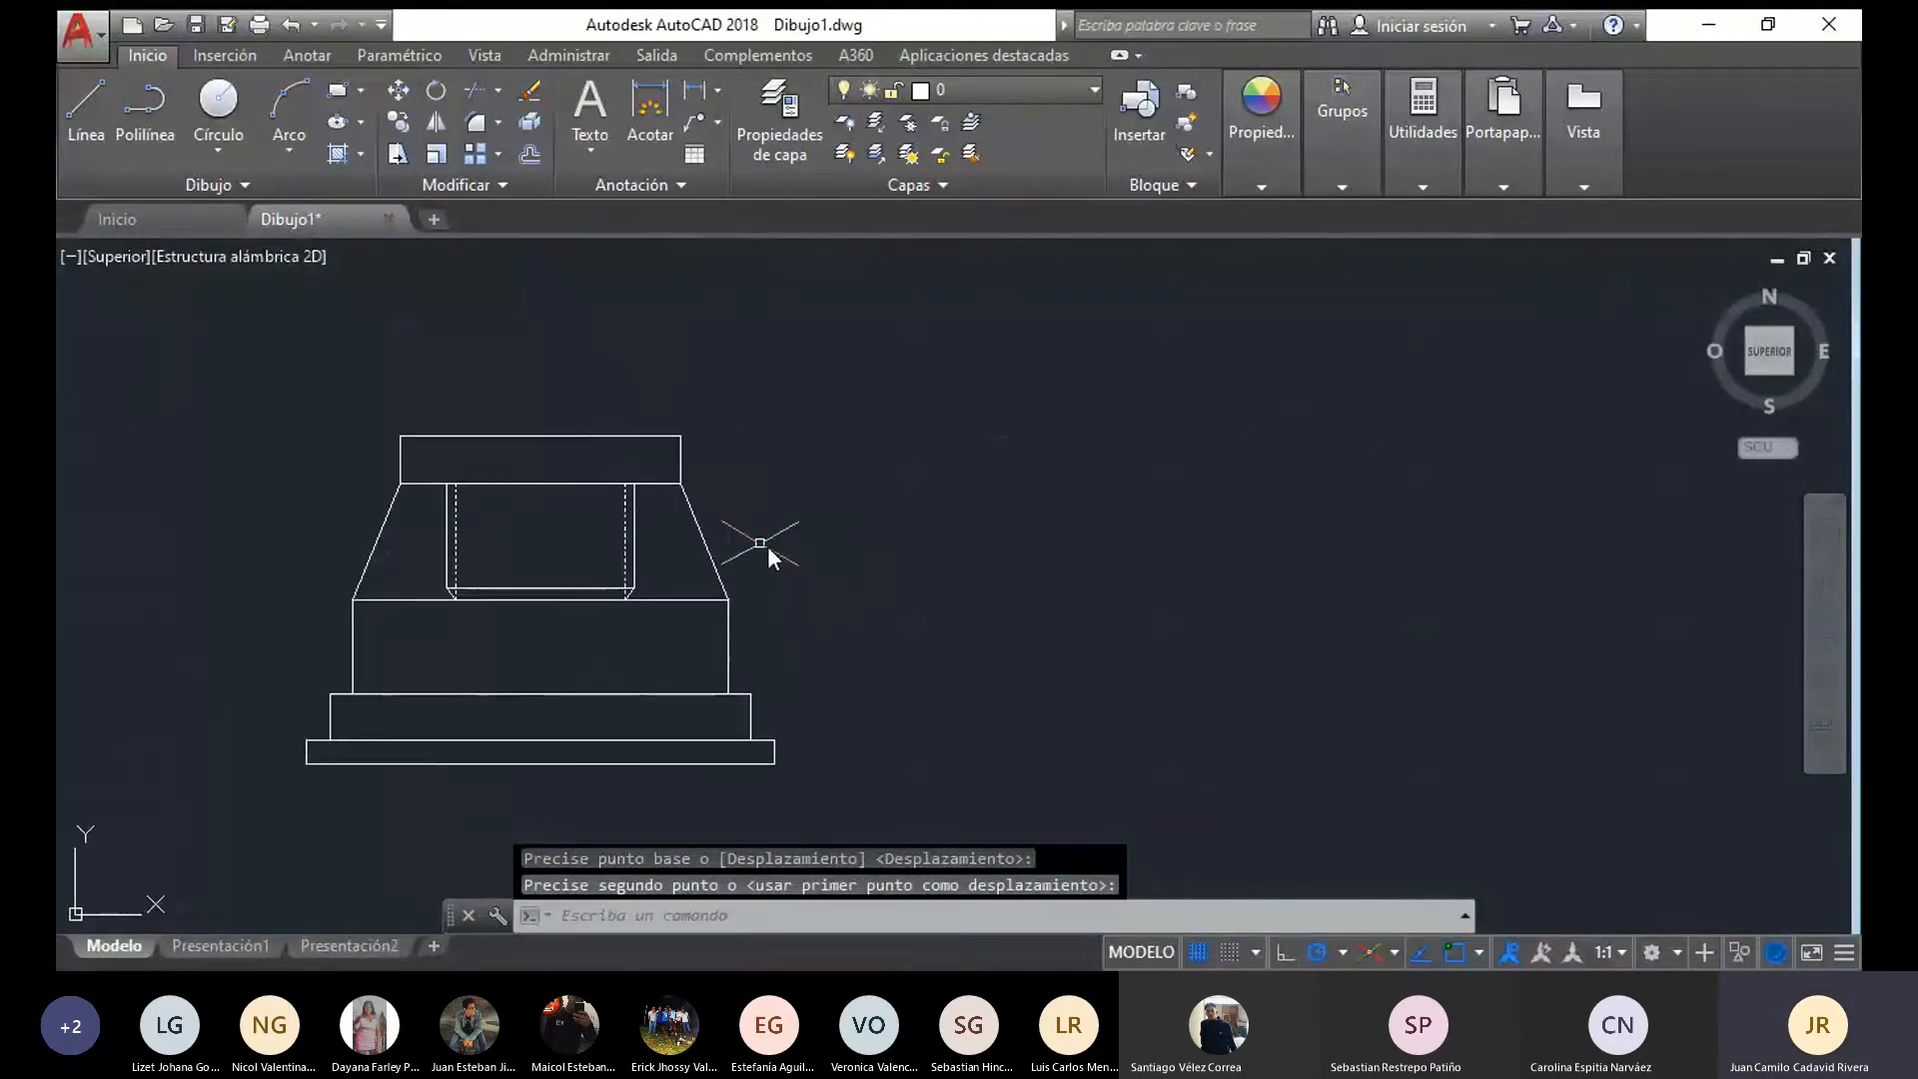
pyautogui.scroll(-4, 639, 560)
pyautogui.scroll(4, 667, 567)
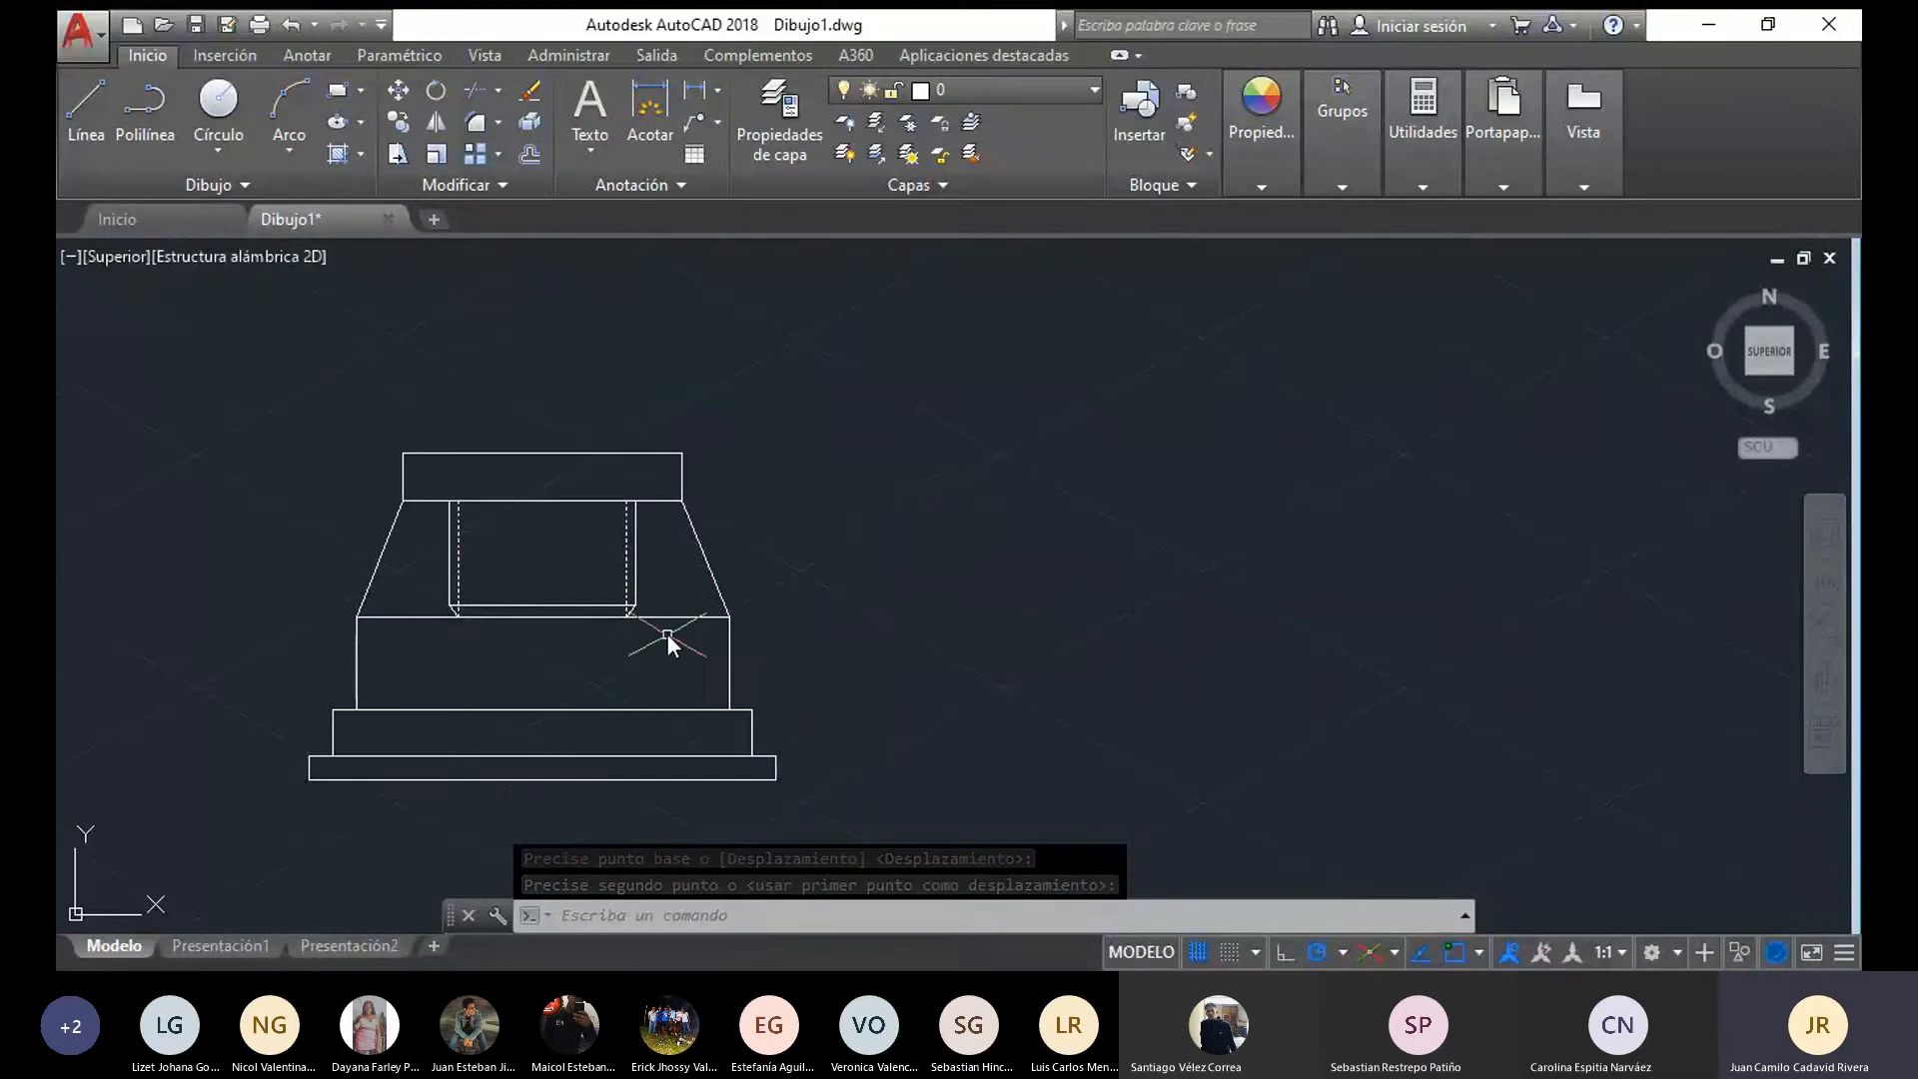
pyautogui.click(700, 555)
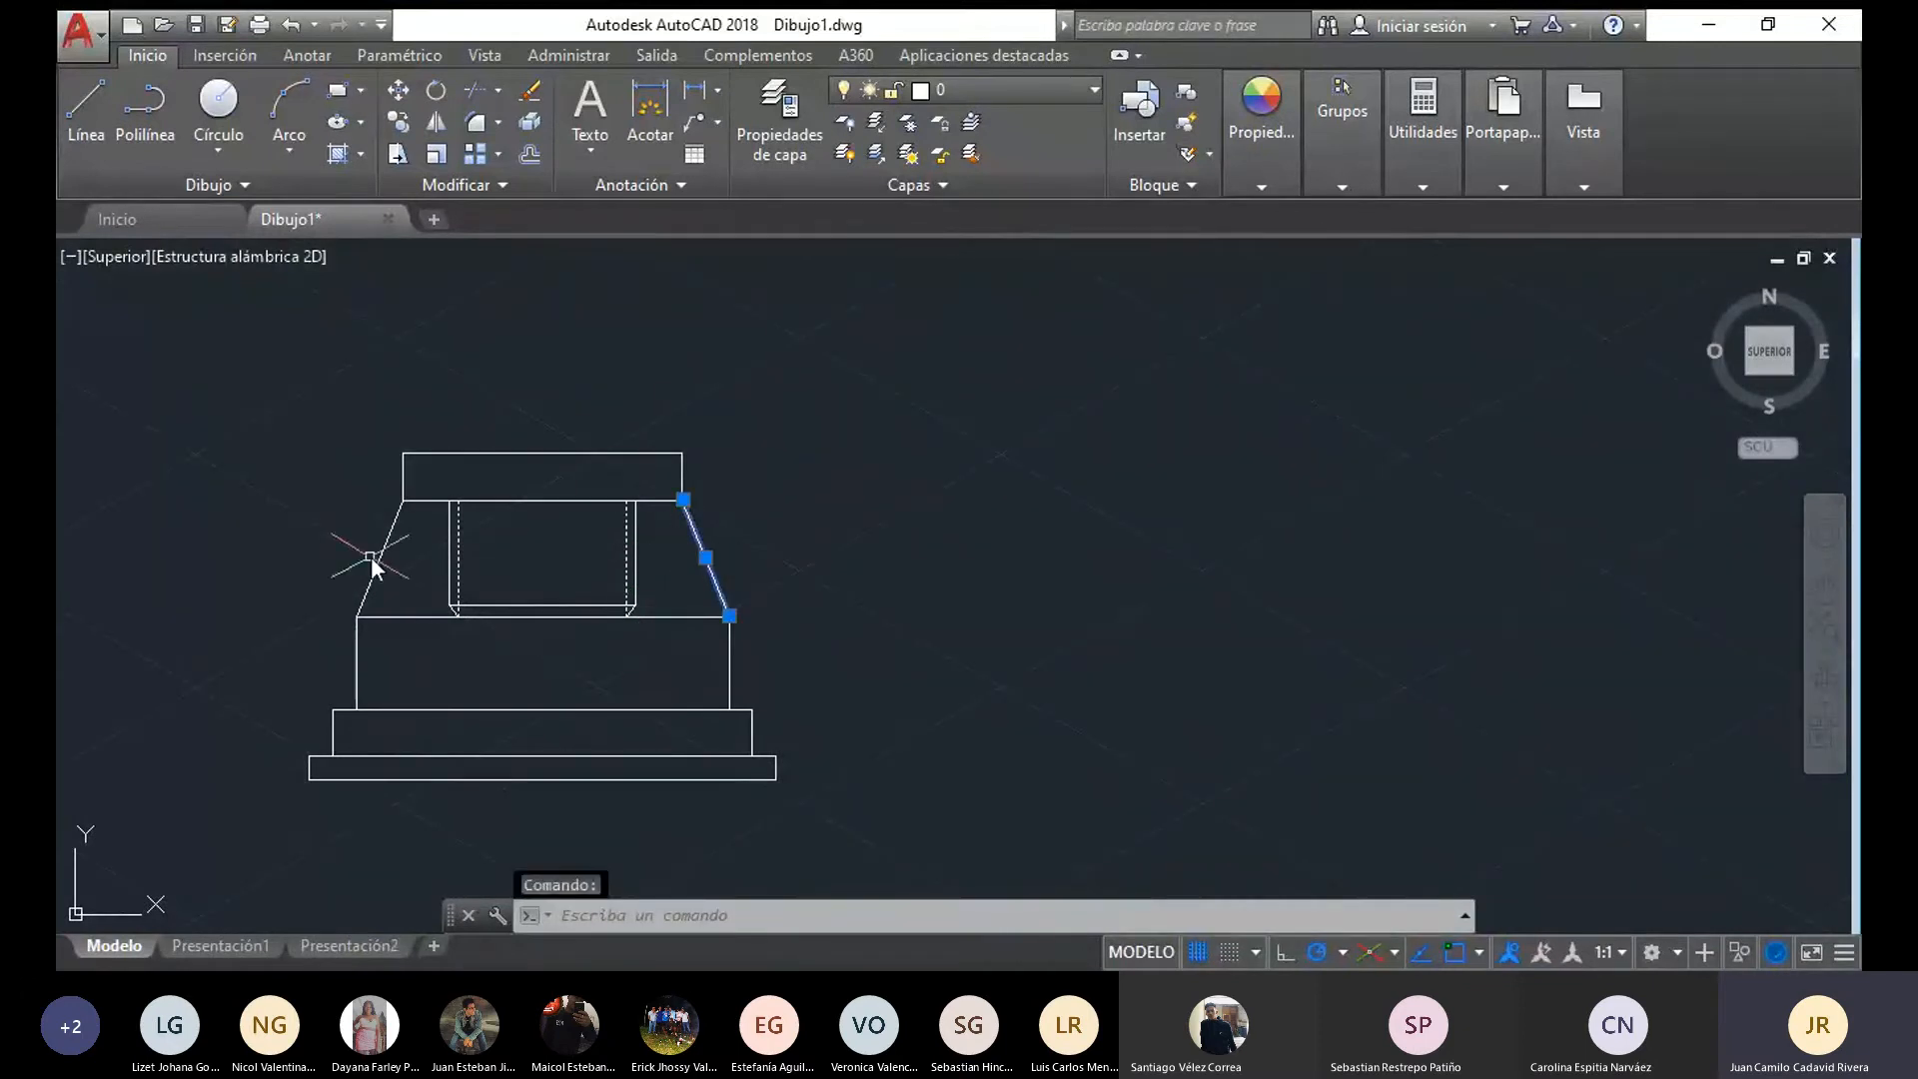
pyautogui.click(378, 565)
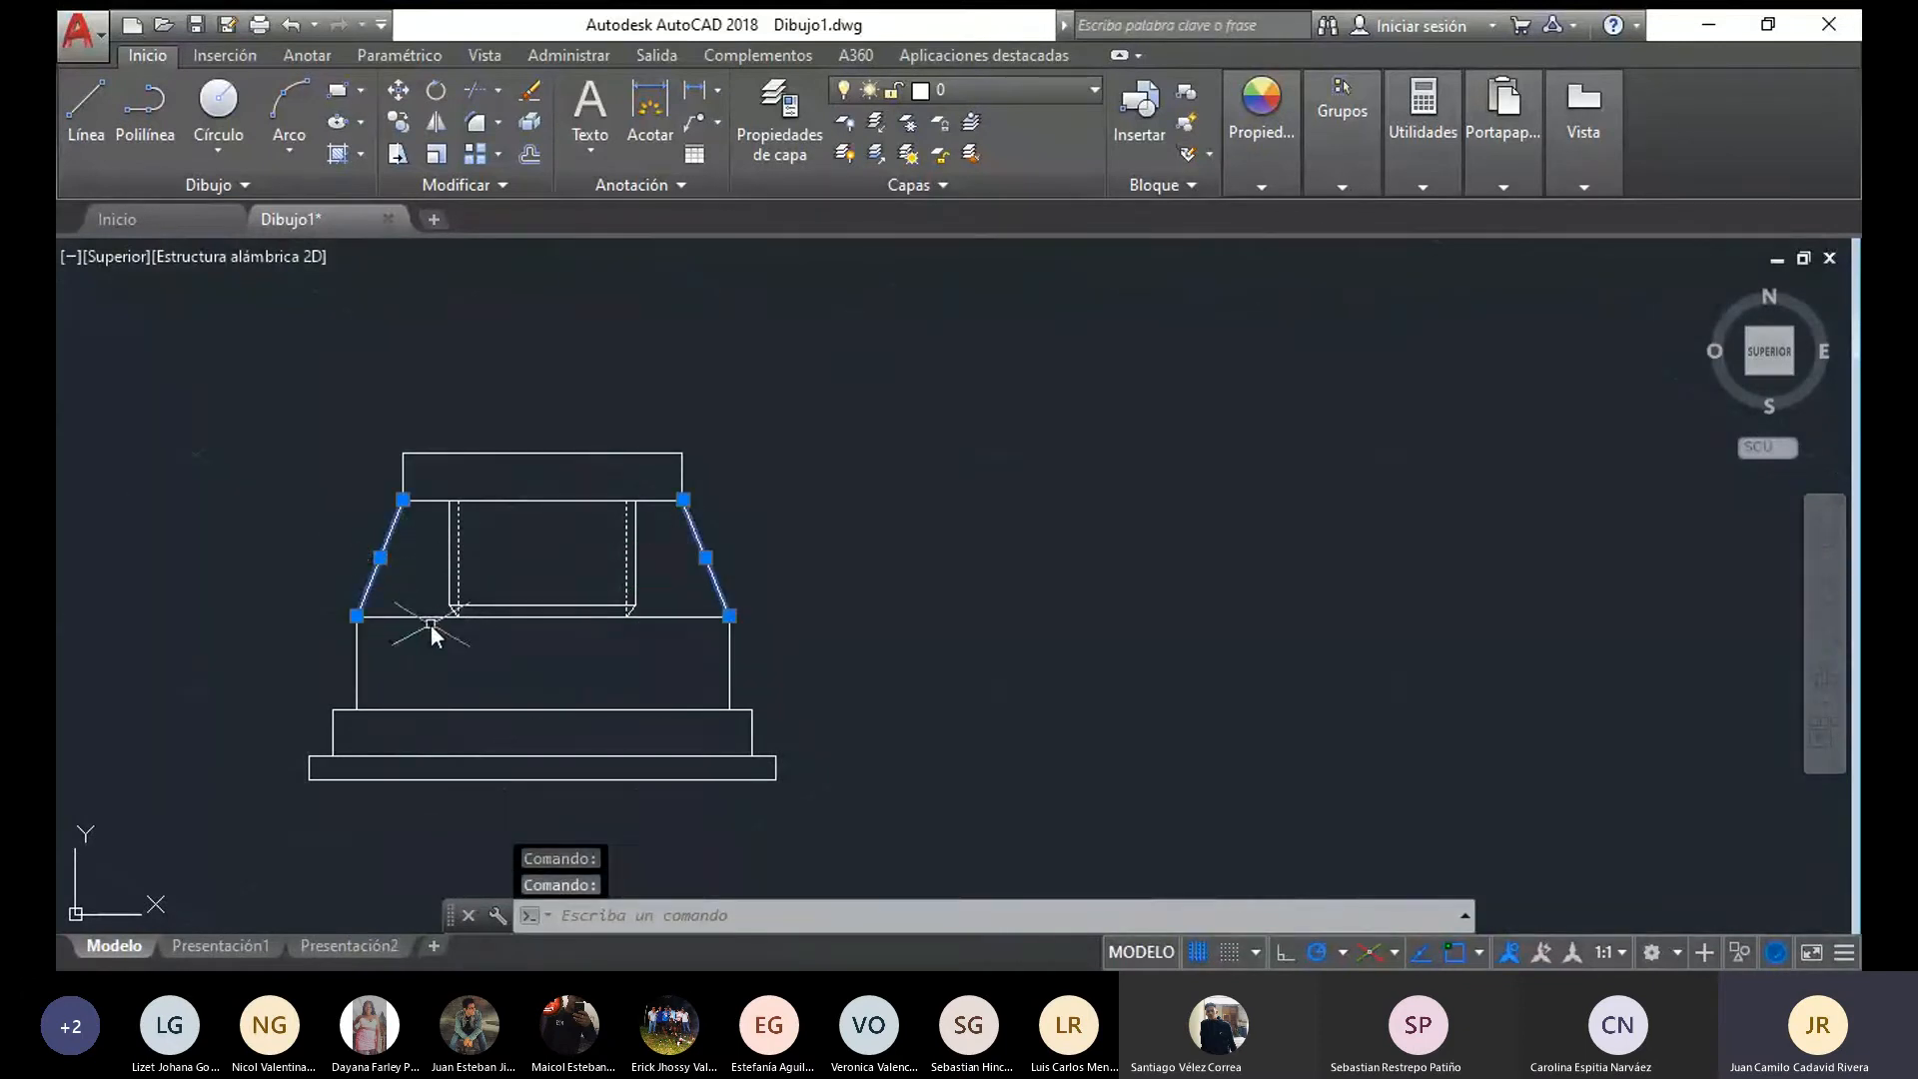
pyautogui.press('Escape')
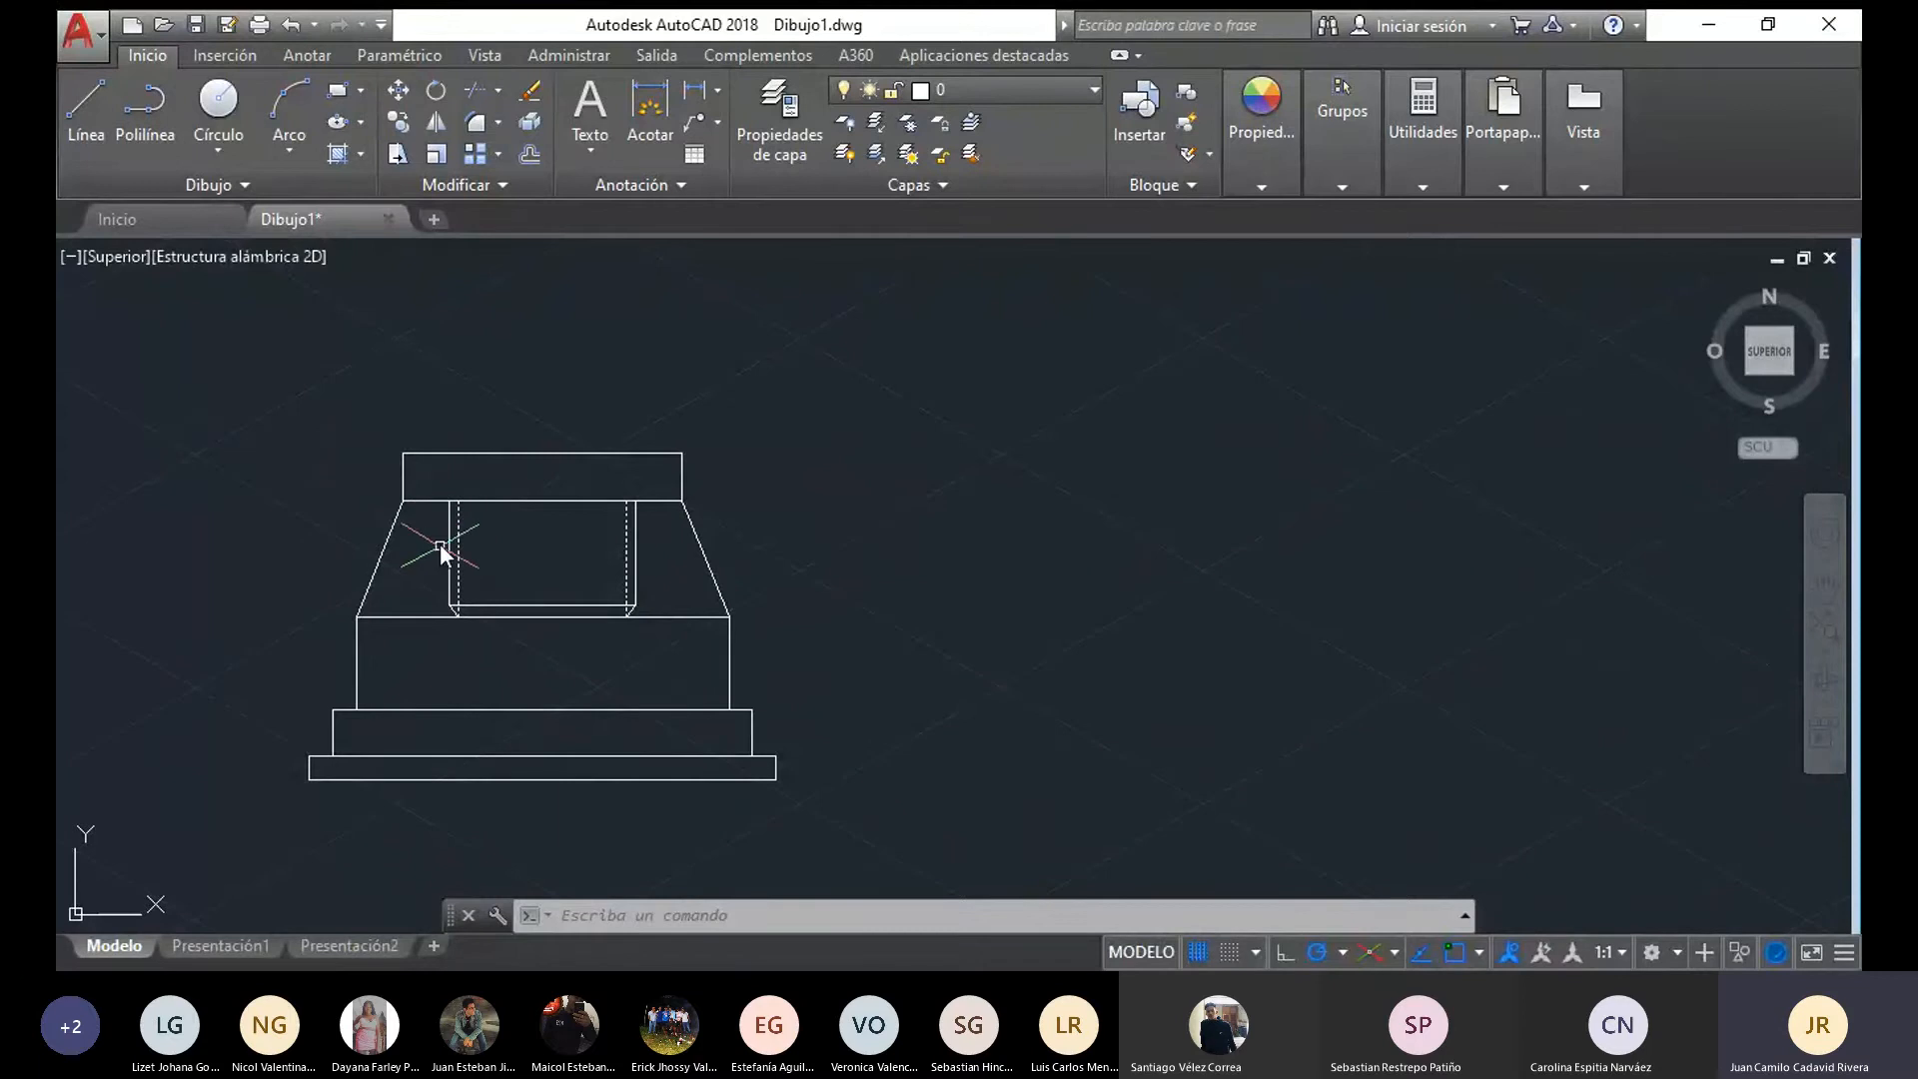
# Begin a vertical line downward into the base from the upper left corner of the flange's neck
pyautogui.click(68, 112)
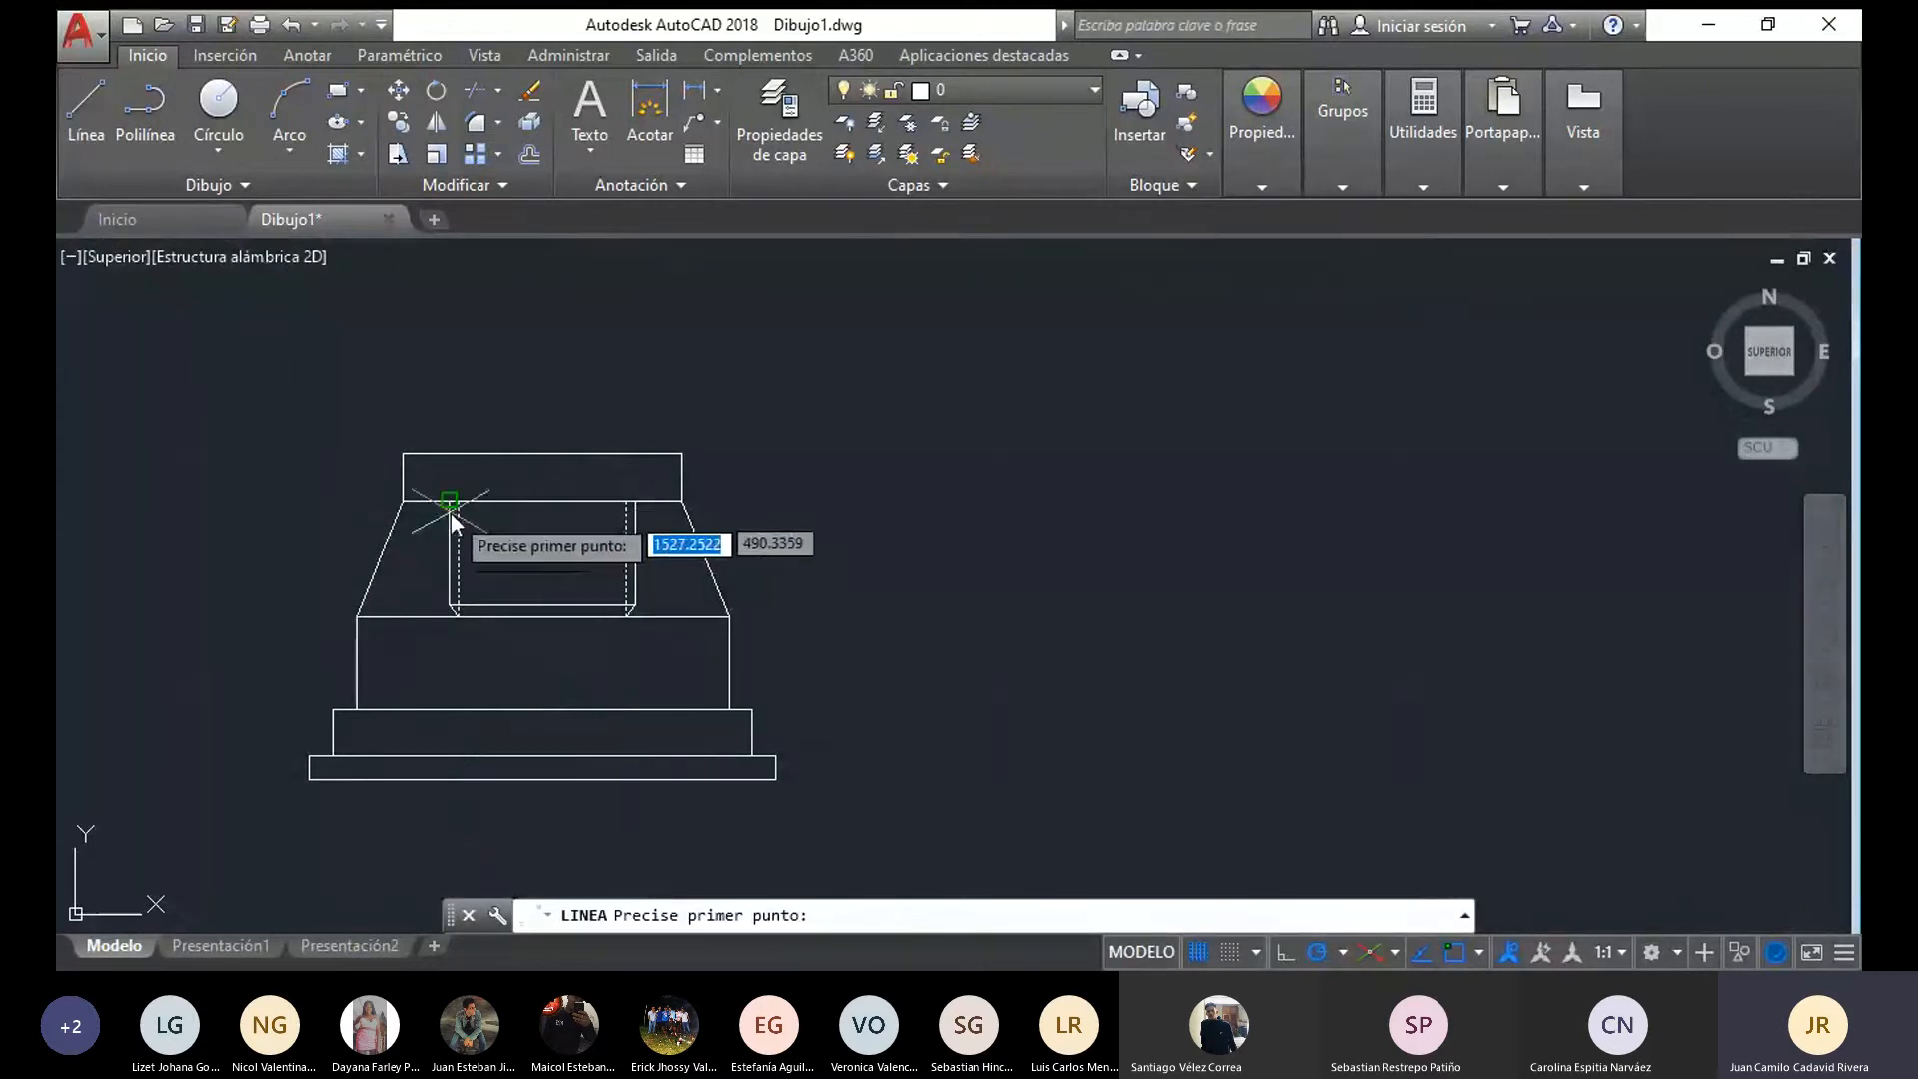
pyautogui.click(449, 499)
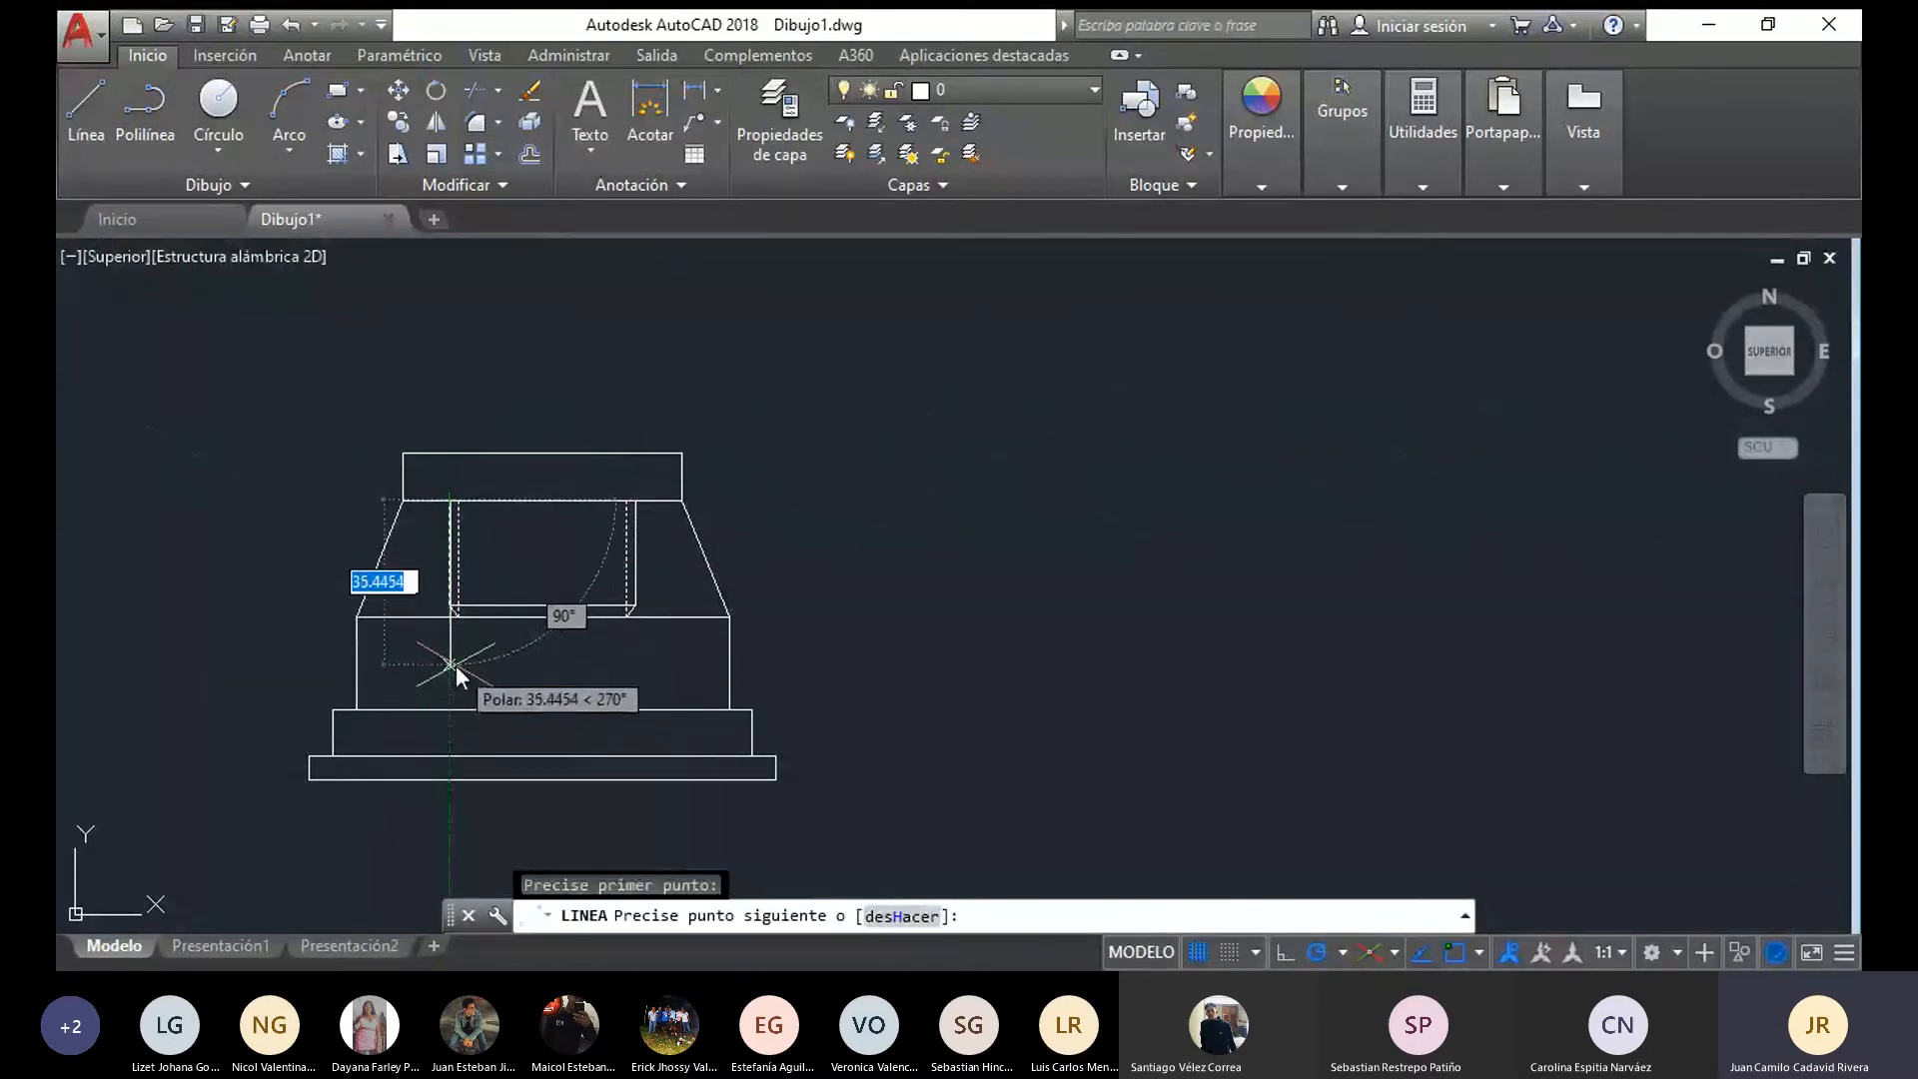
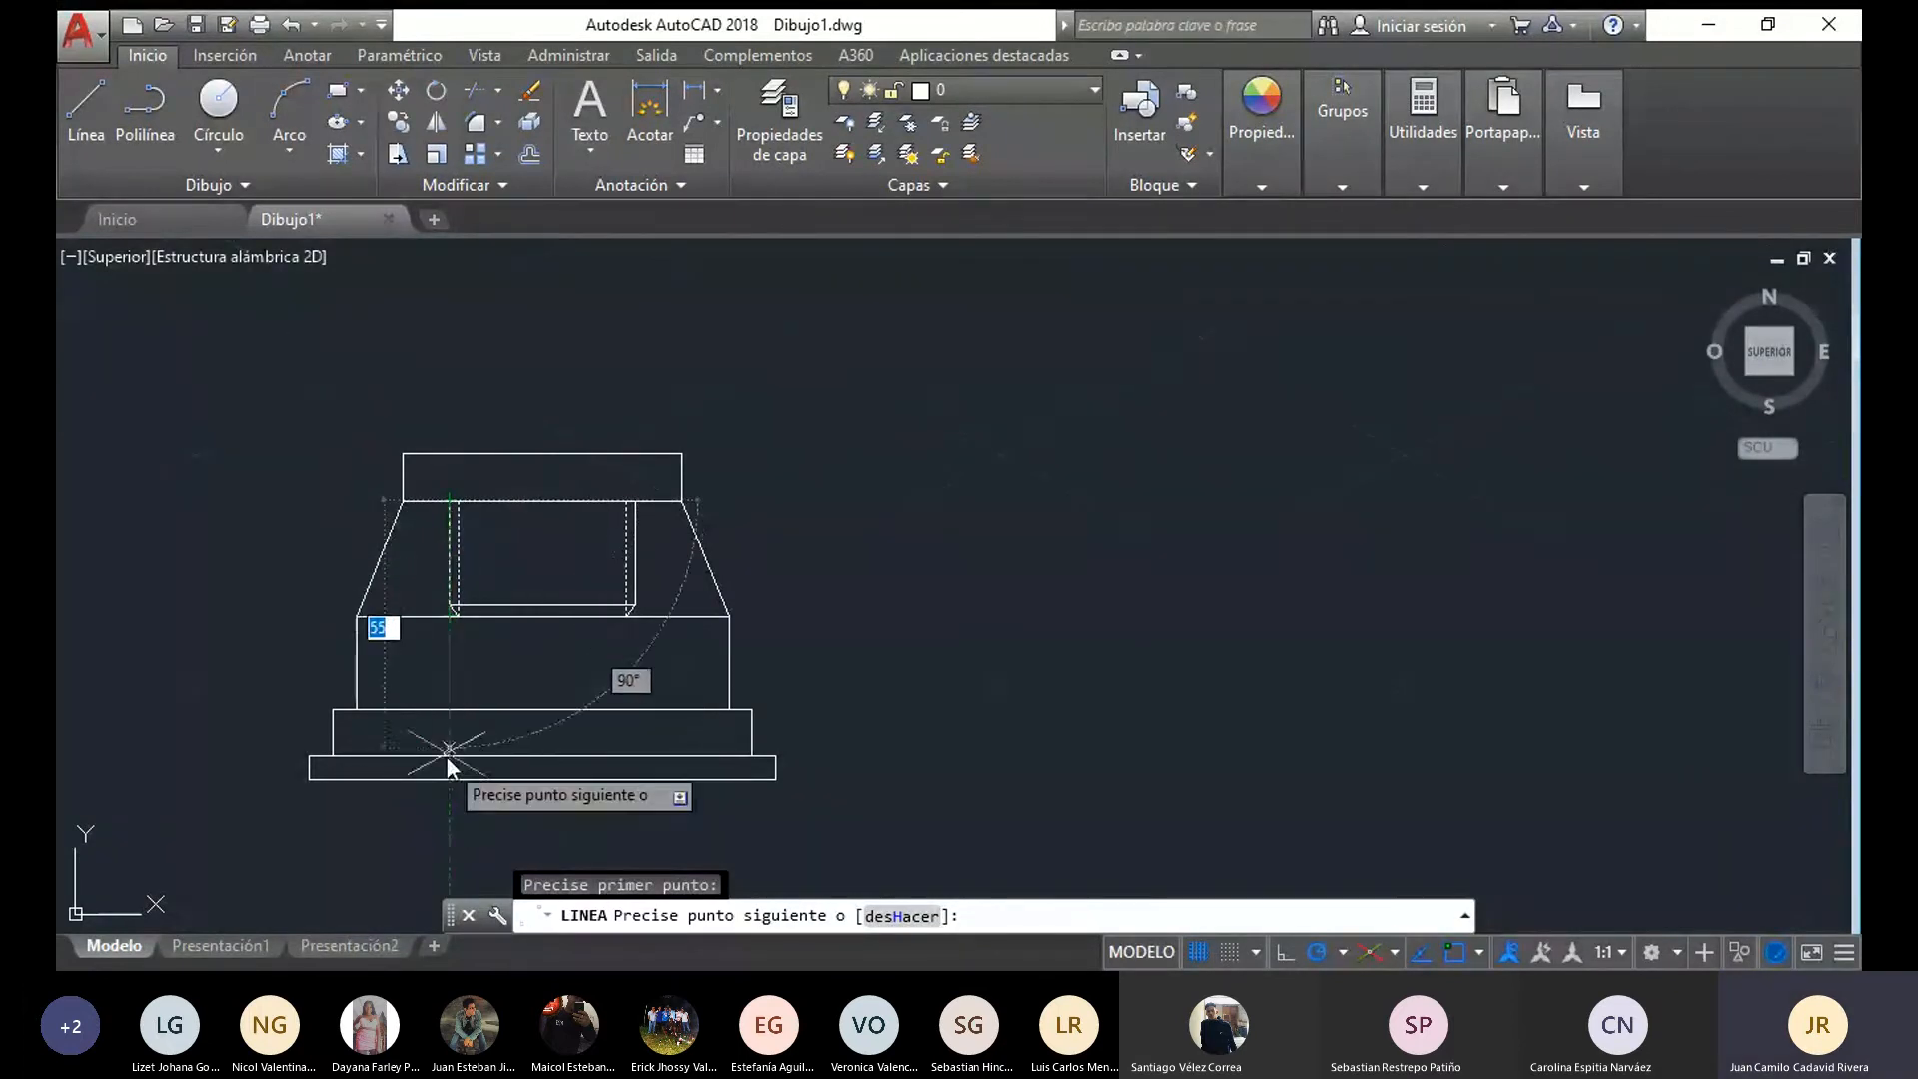
# Continue the bore line down to the bottom plate's upper edge, 10 units left, and down to the base's lower edge
pyautogui.click(449, 763)
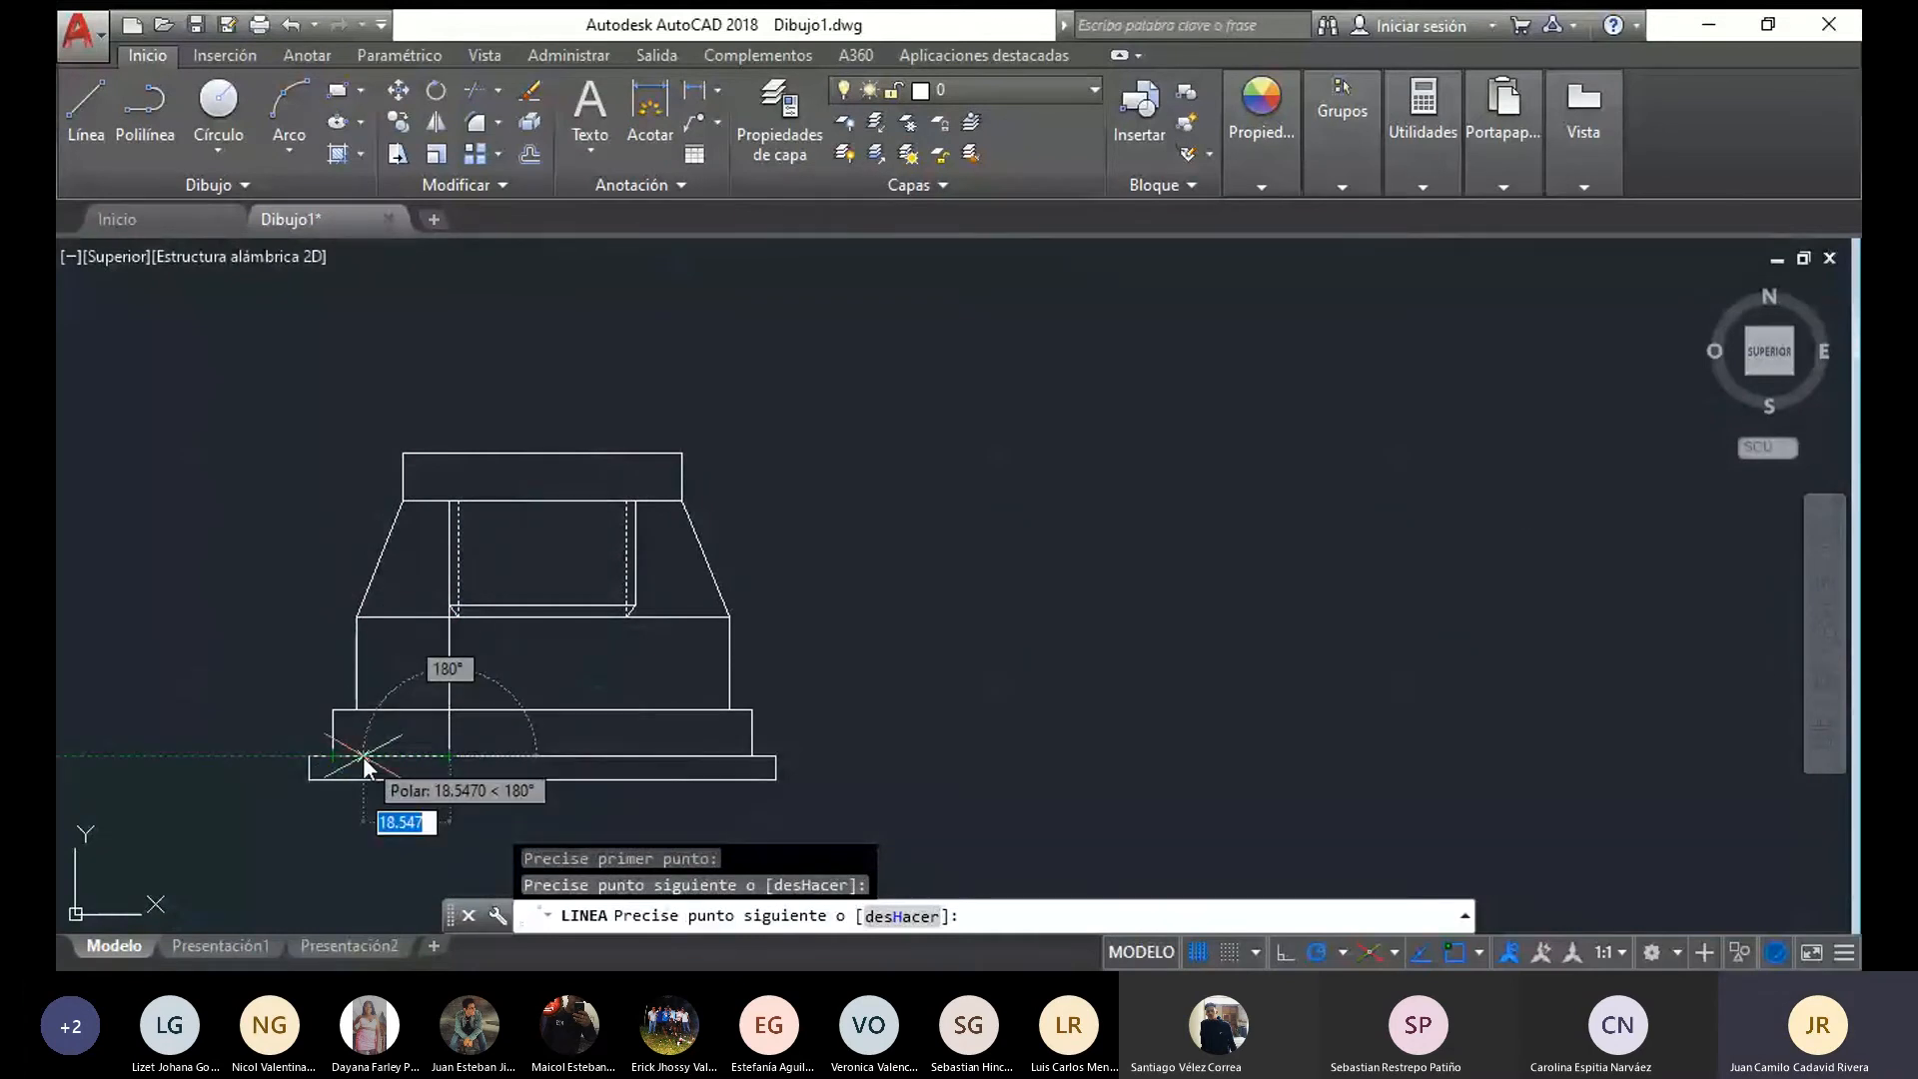
pyautogui.write('10')
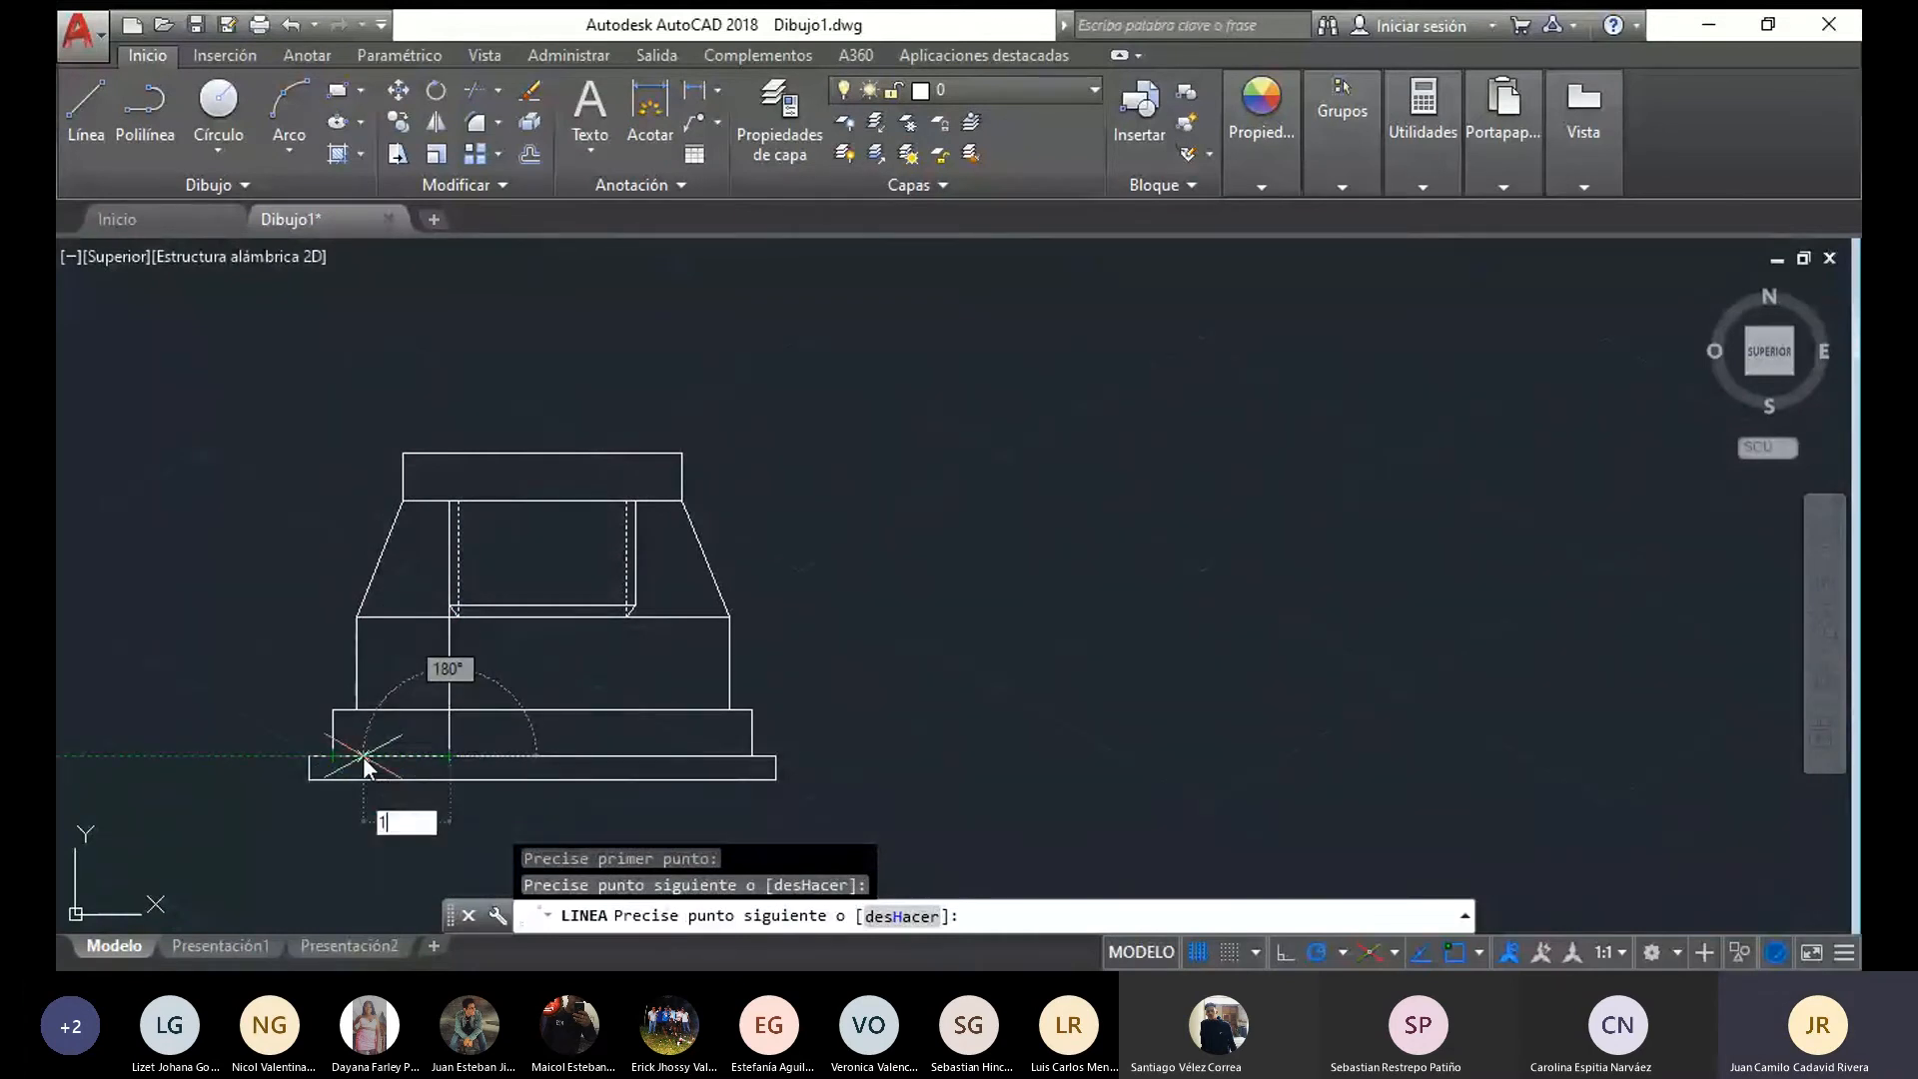
pyautogui.press('Return')
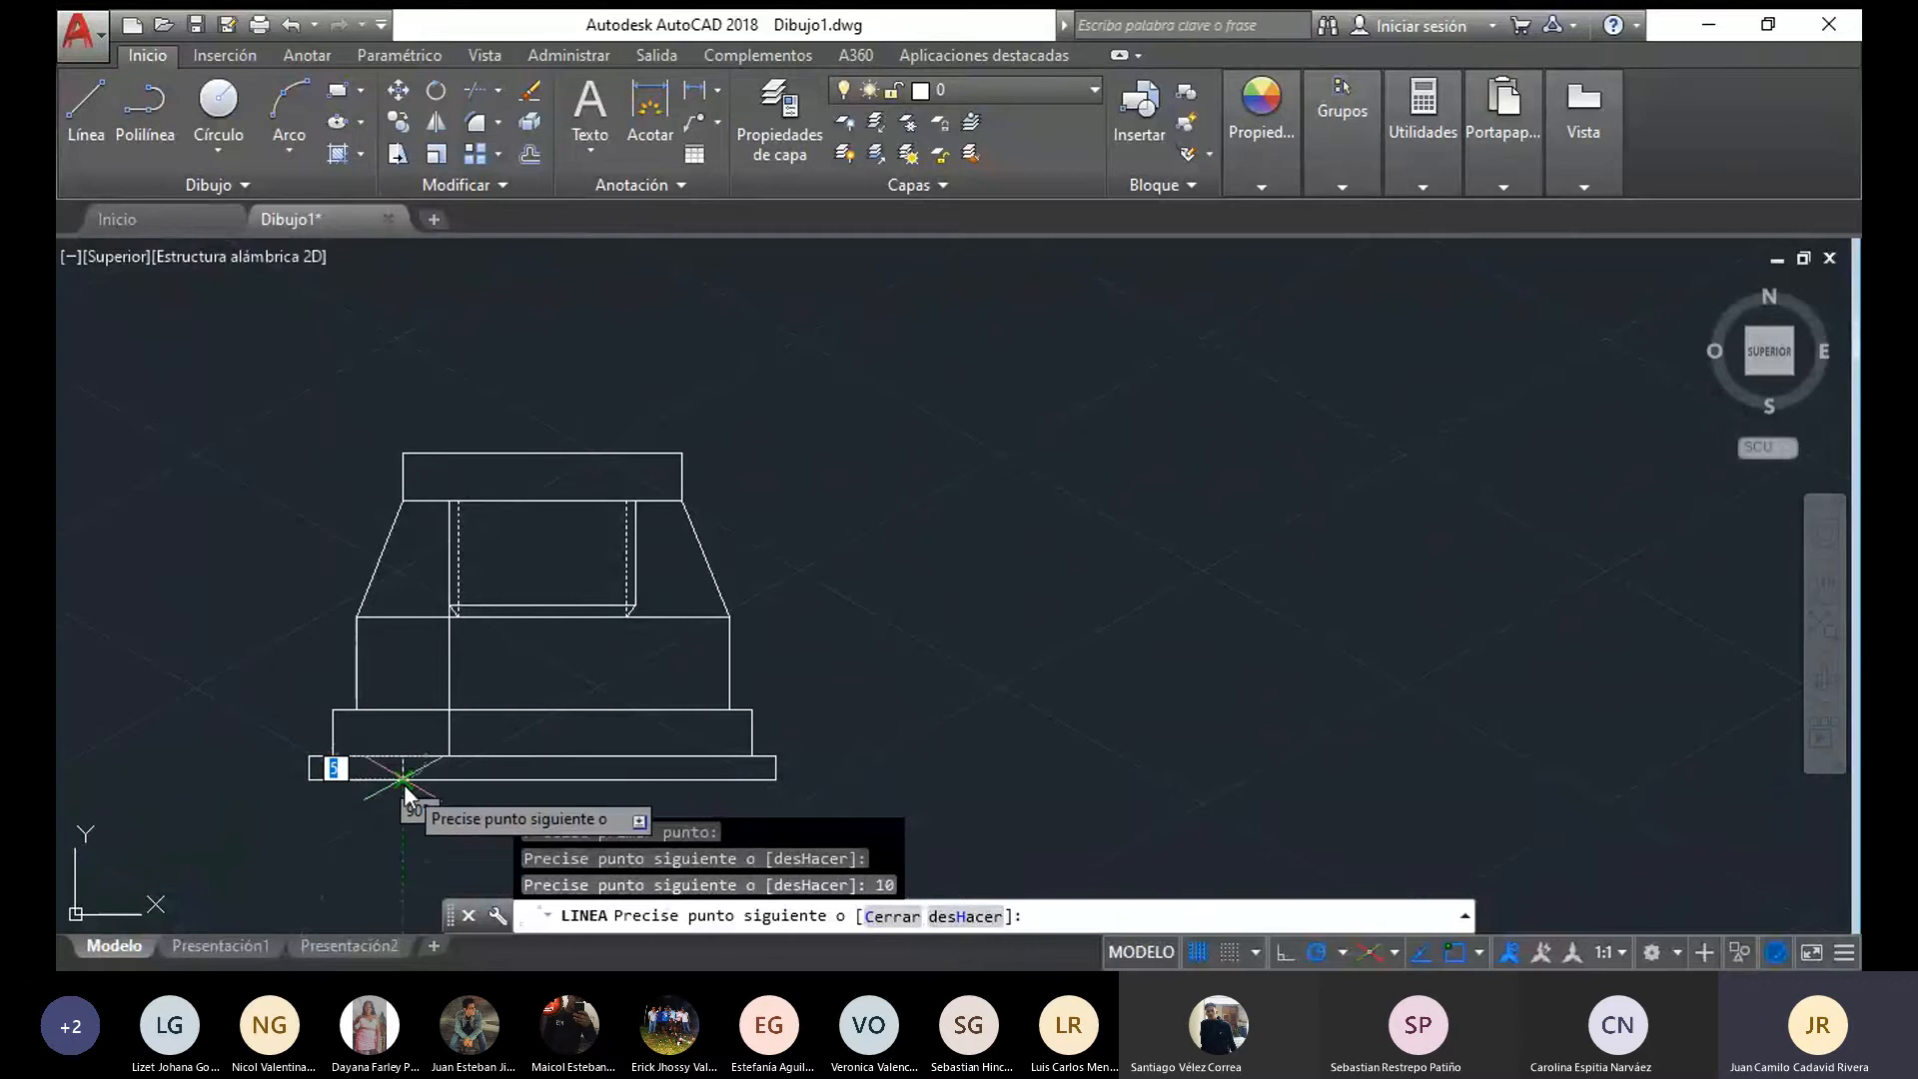
pyautogui.click(404, 784)
pyautogui.press('Escape')
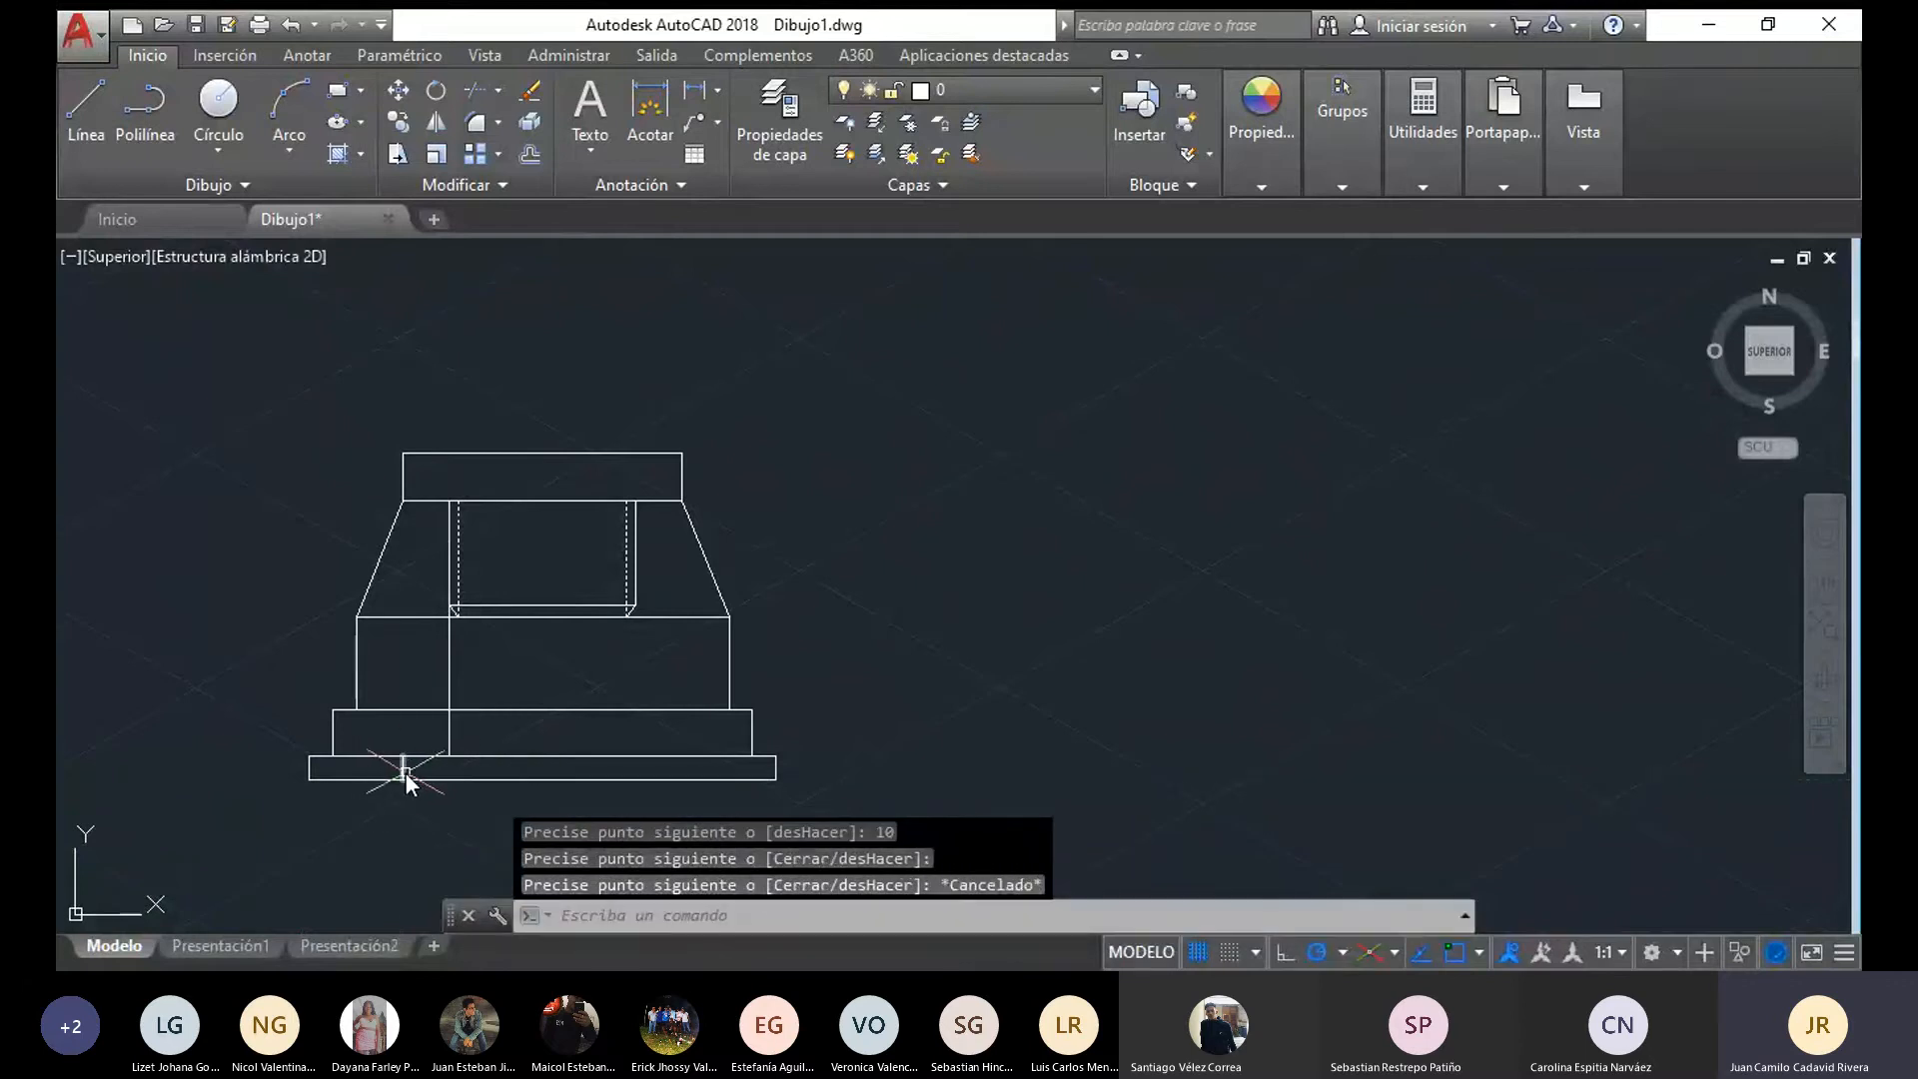
# Mirror the vertical bore line and the short recess line about the base's vertical axis, keeping the originals
pyautogui.click(403, 771)
pyautogui.click(451, 737)
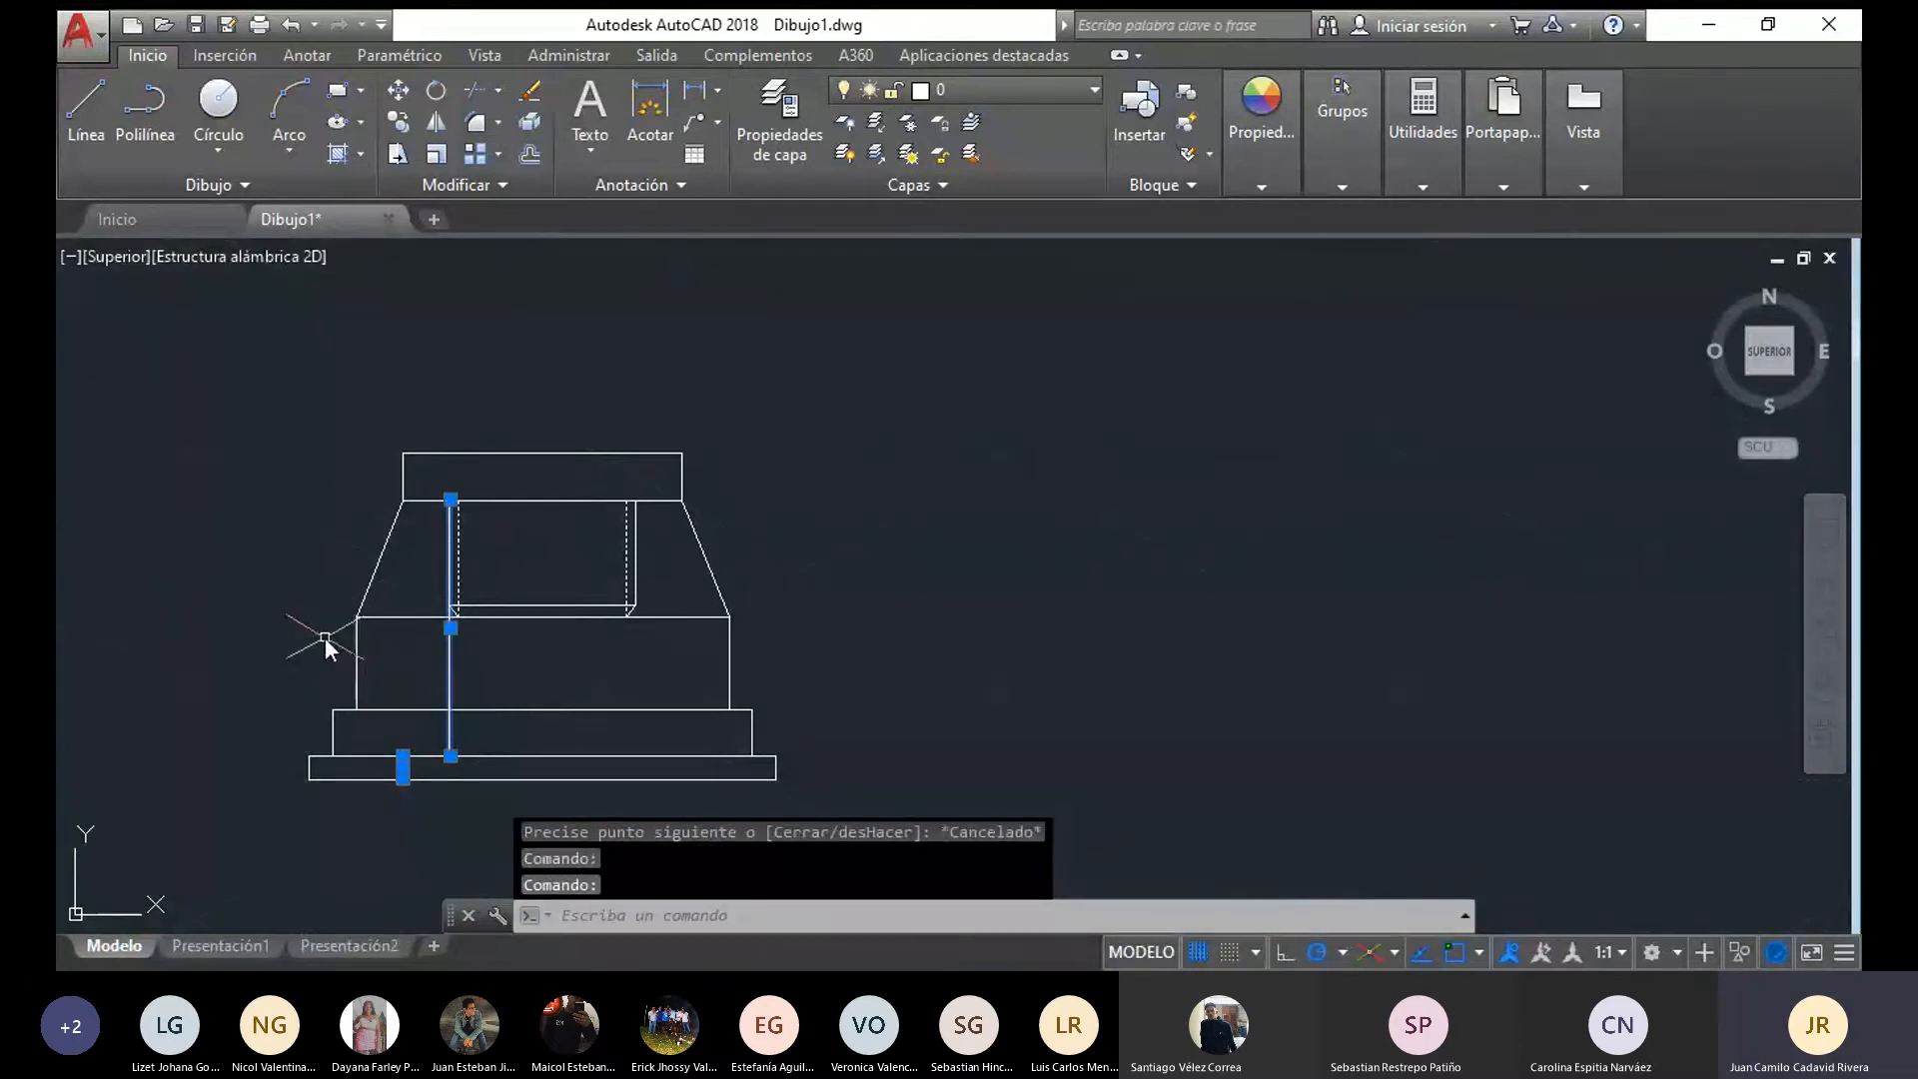
pyautogui.click(430, 120)
pyautogui.click(543, 616)
pyautogui.click(544, 713)
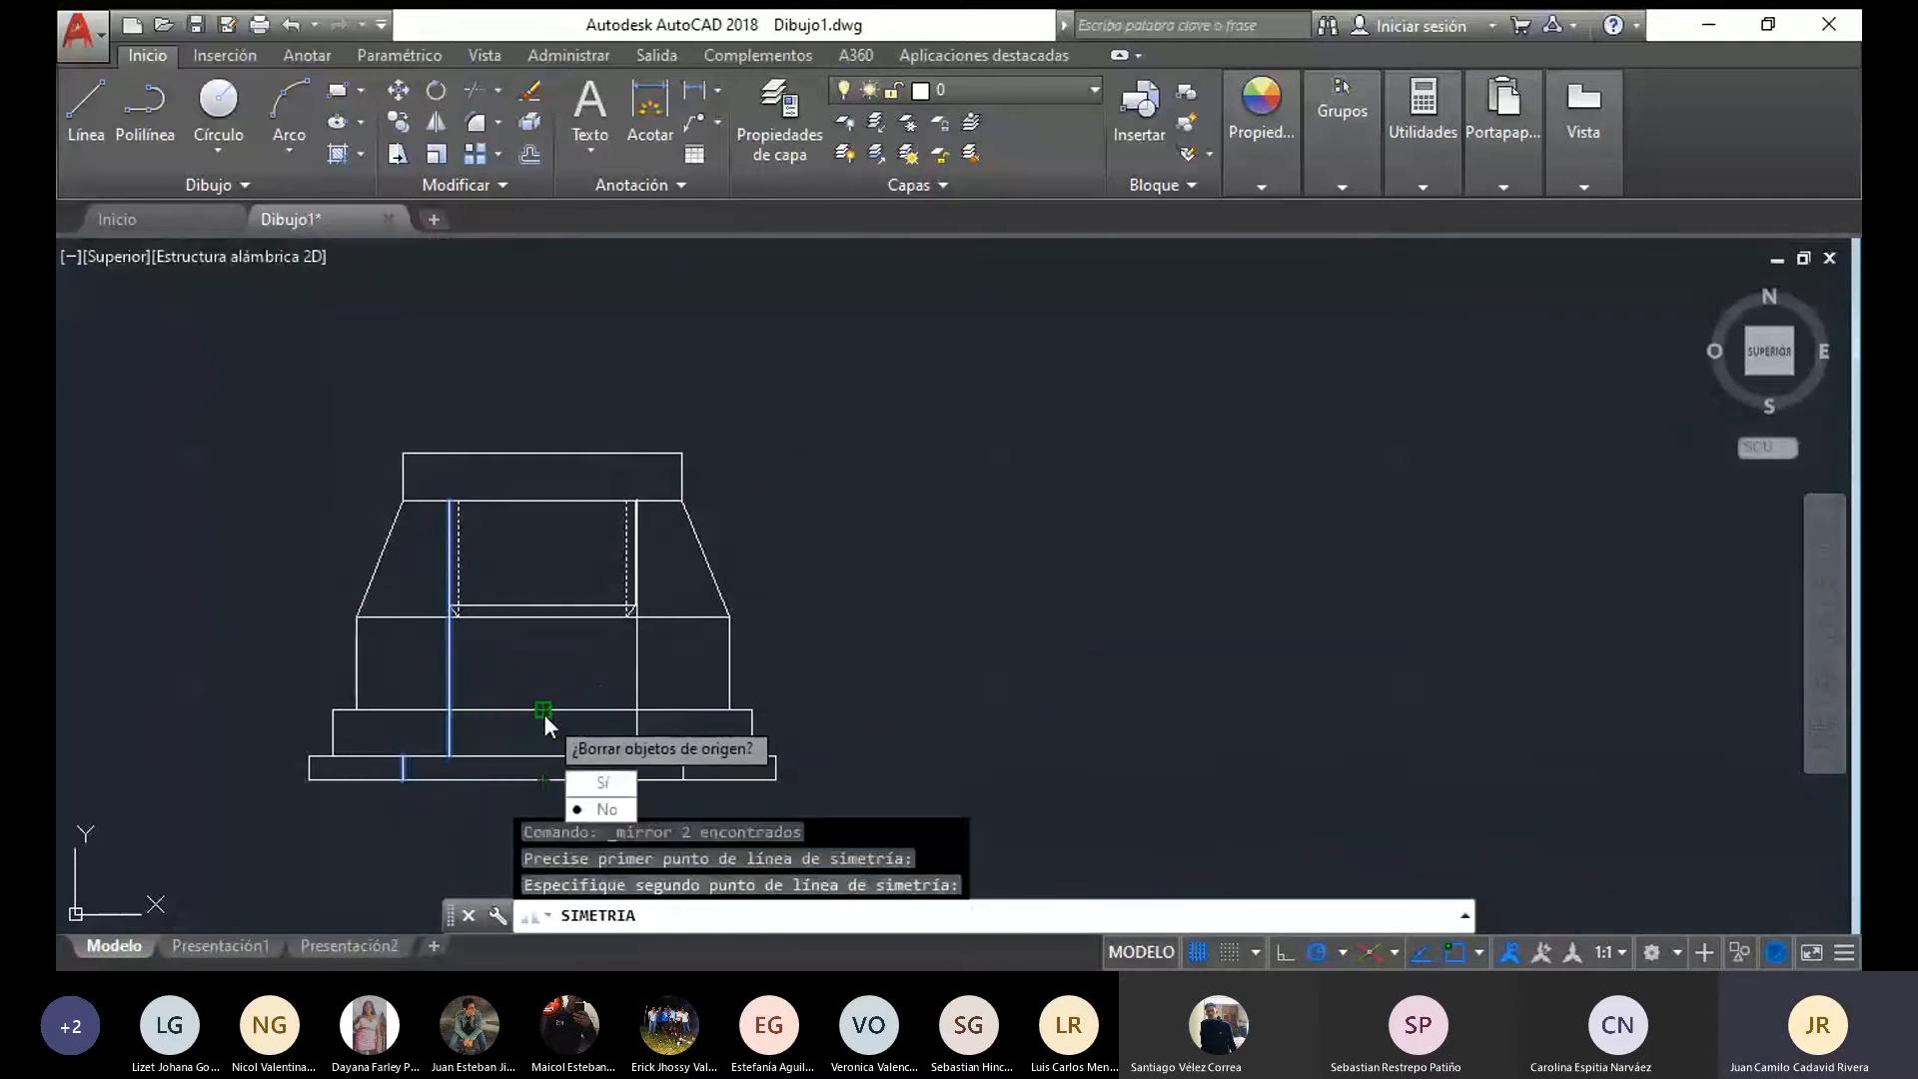
pyautogui.click(601, 810)
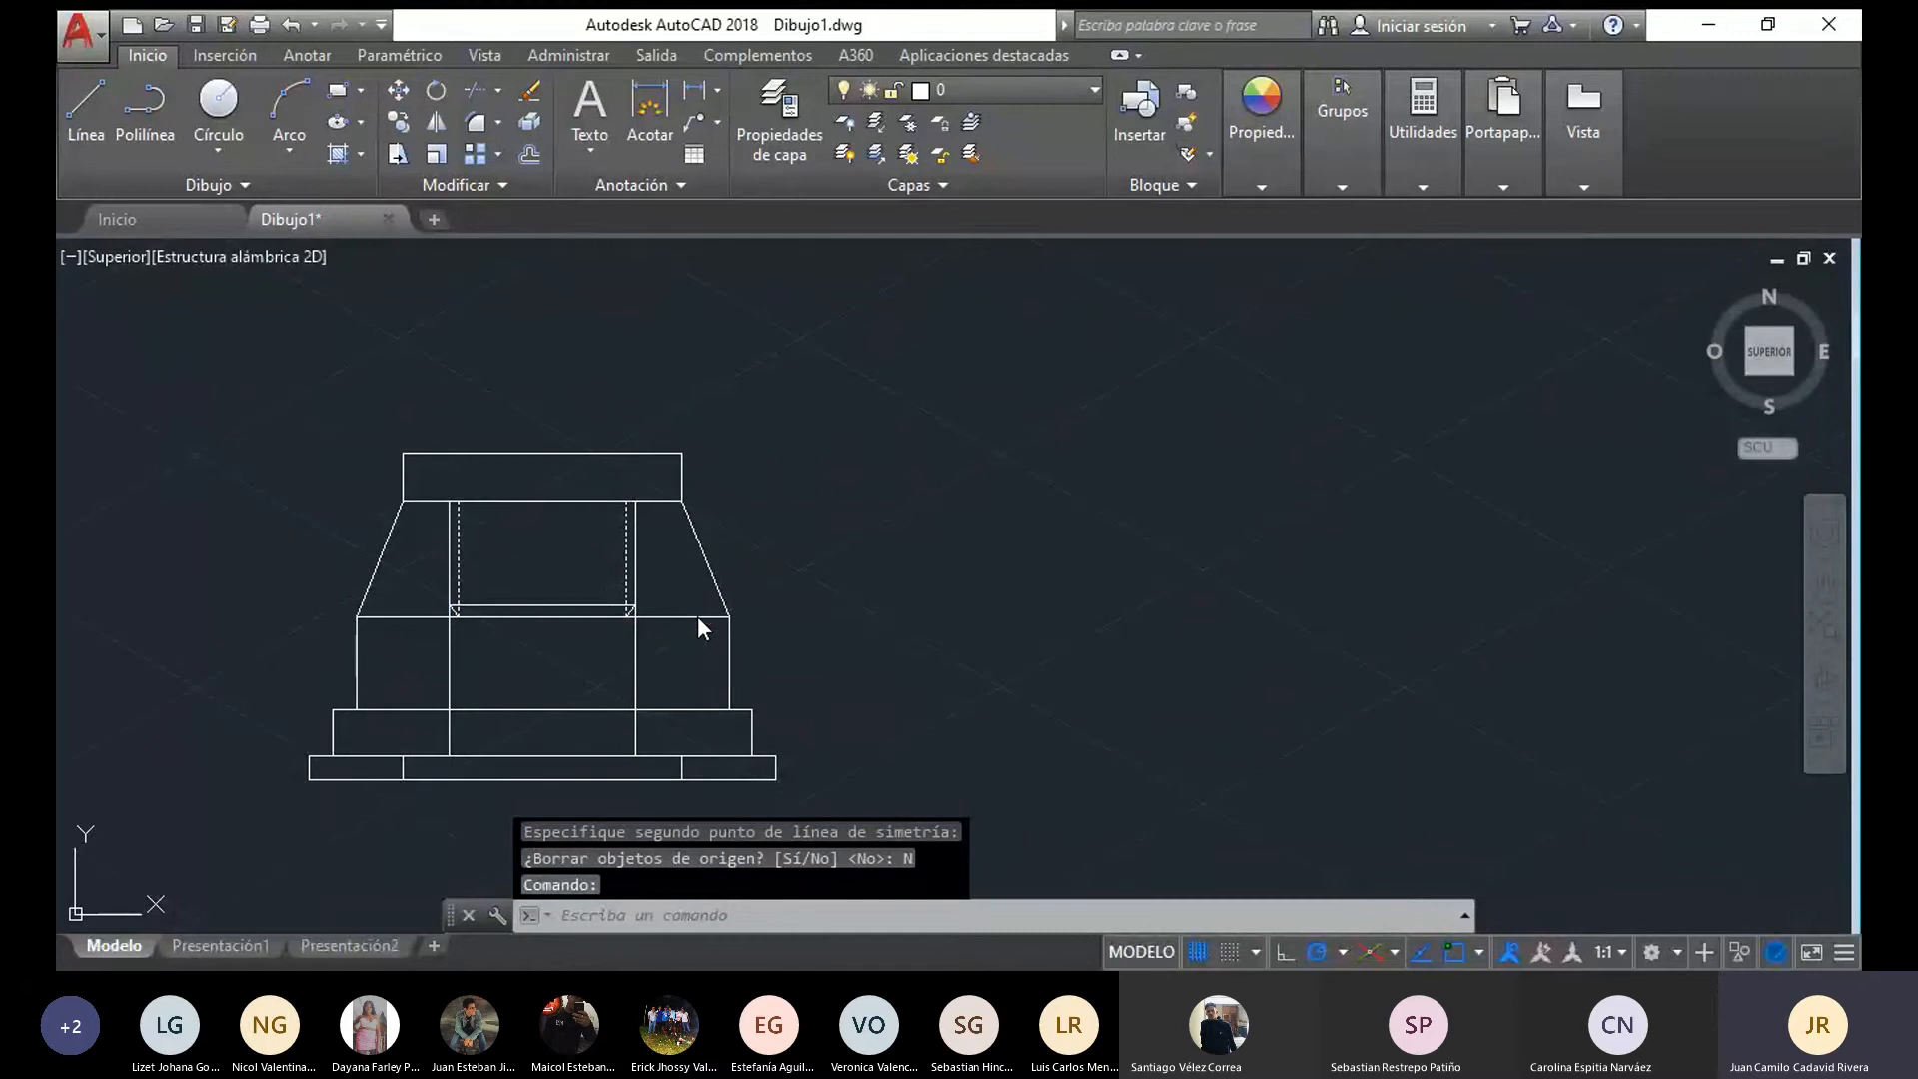
# Delete the horizontal lines along the cone's lower edge in the copied base
pyautogui.scroll(-4, 220, 609)
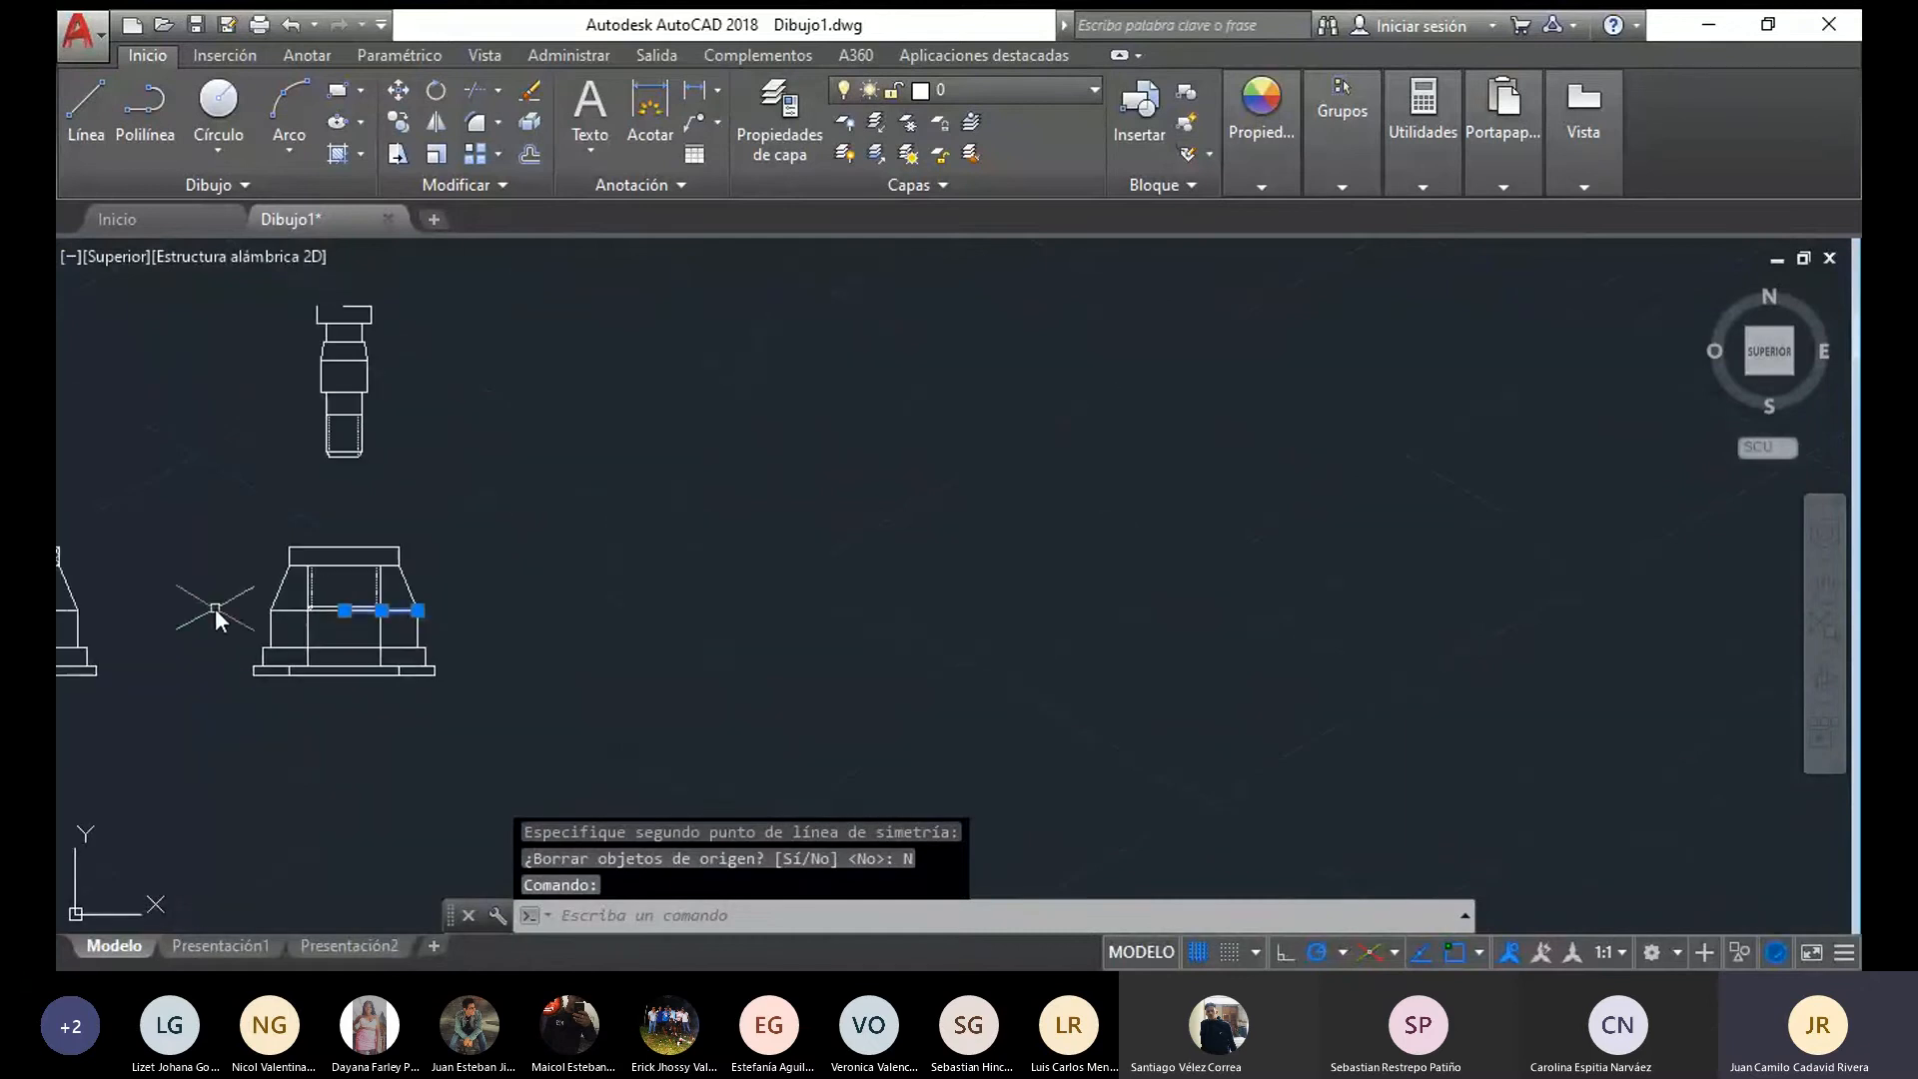
pyautogui.moveTo(251, 605); pyautogui.dragTo(699, 566, button='middle')
pyautogui.moveTo(68, 543); pyautogui.dragTo(570, 619, button='middle')
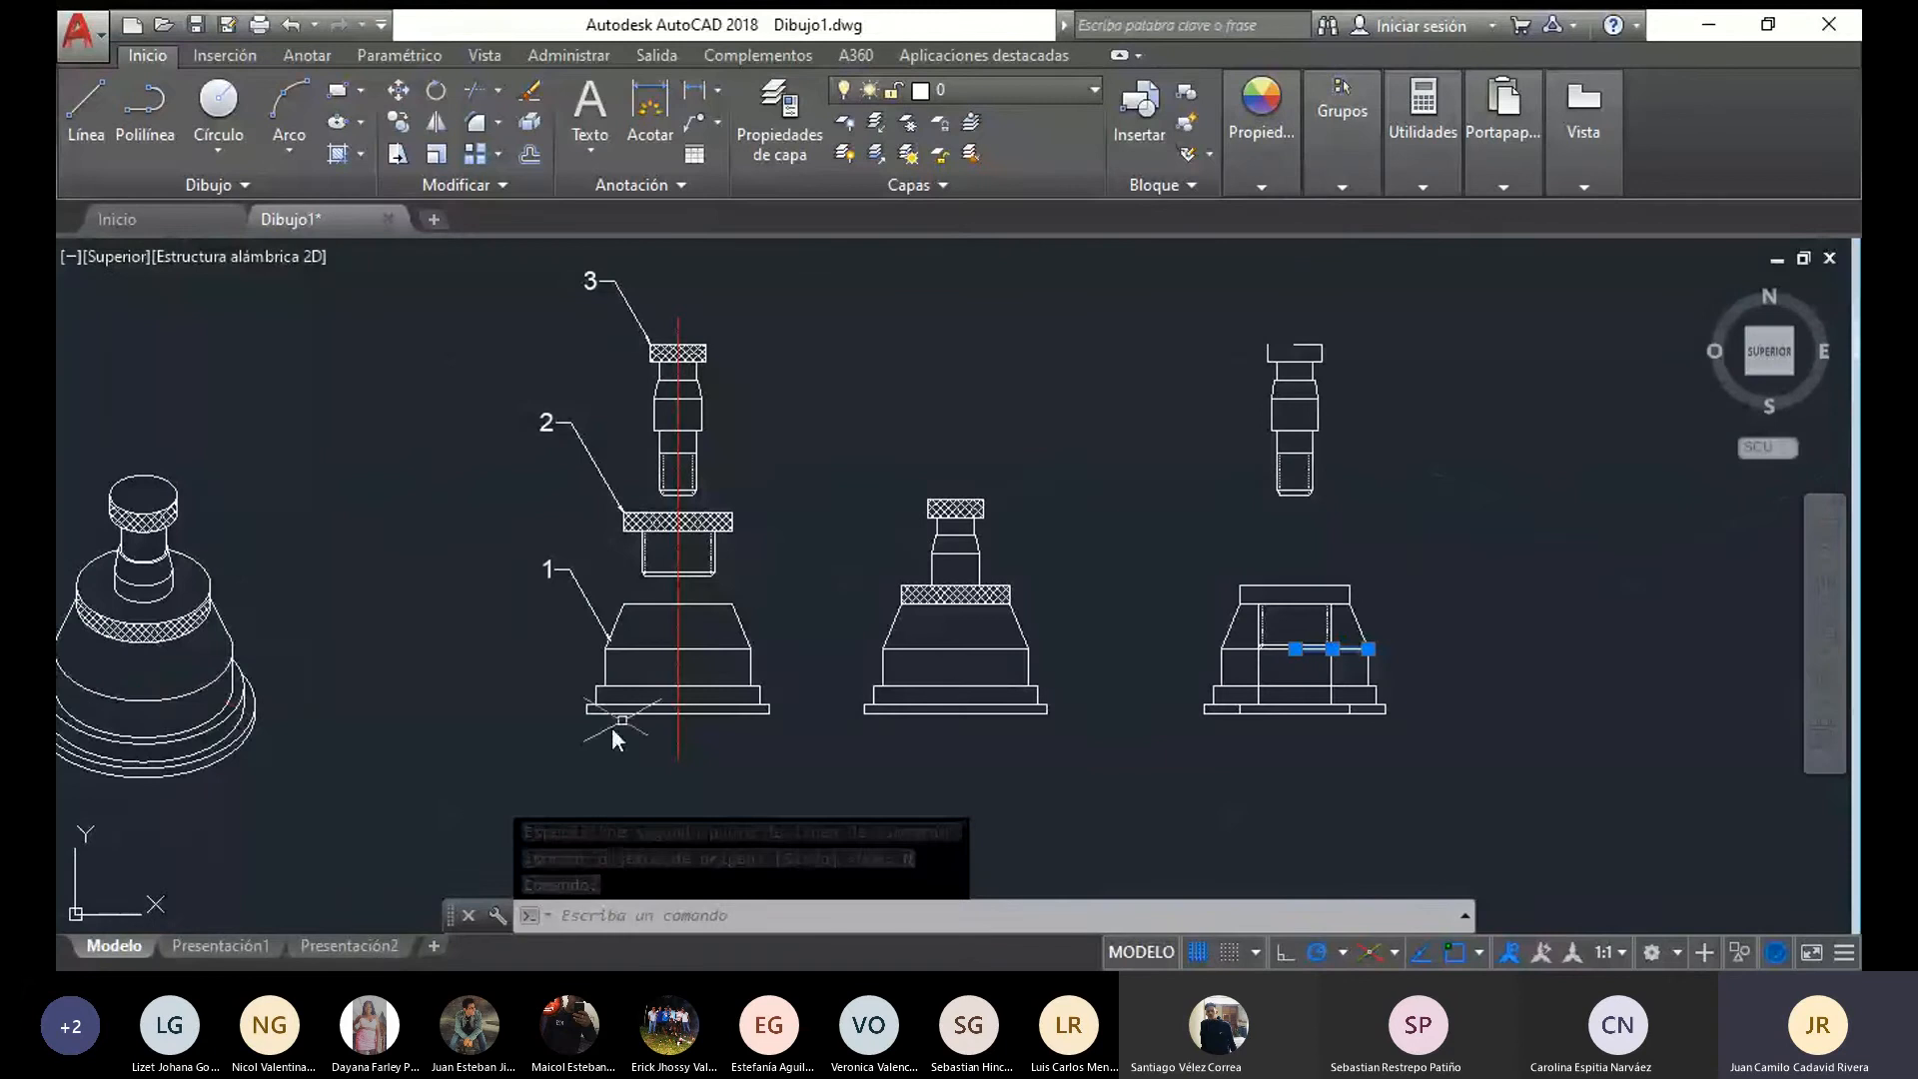
pyautogui.press('Delete')
pyautogui.moveTo(1106, 718); pyautogui.dragTo(467, 737, button='middle')
pyautogui.scroll(2, 652, 696)
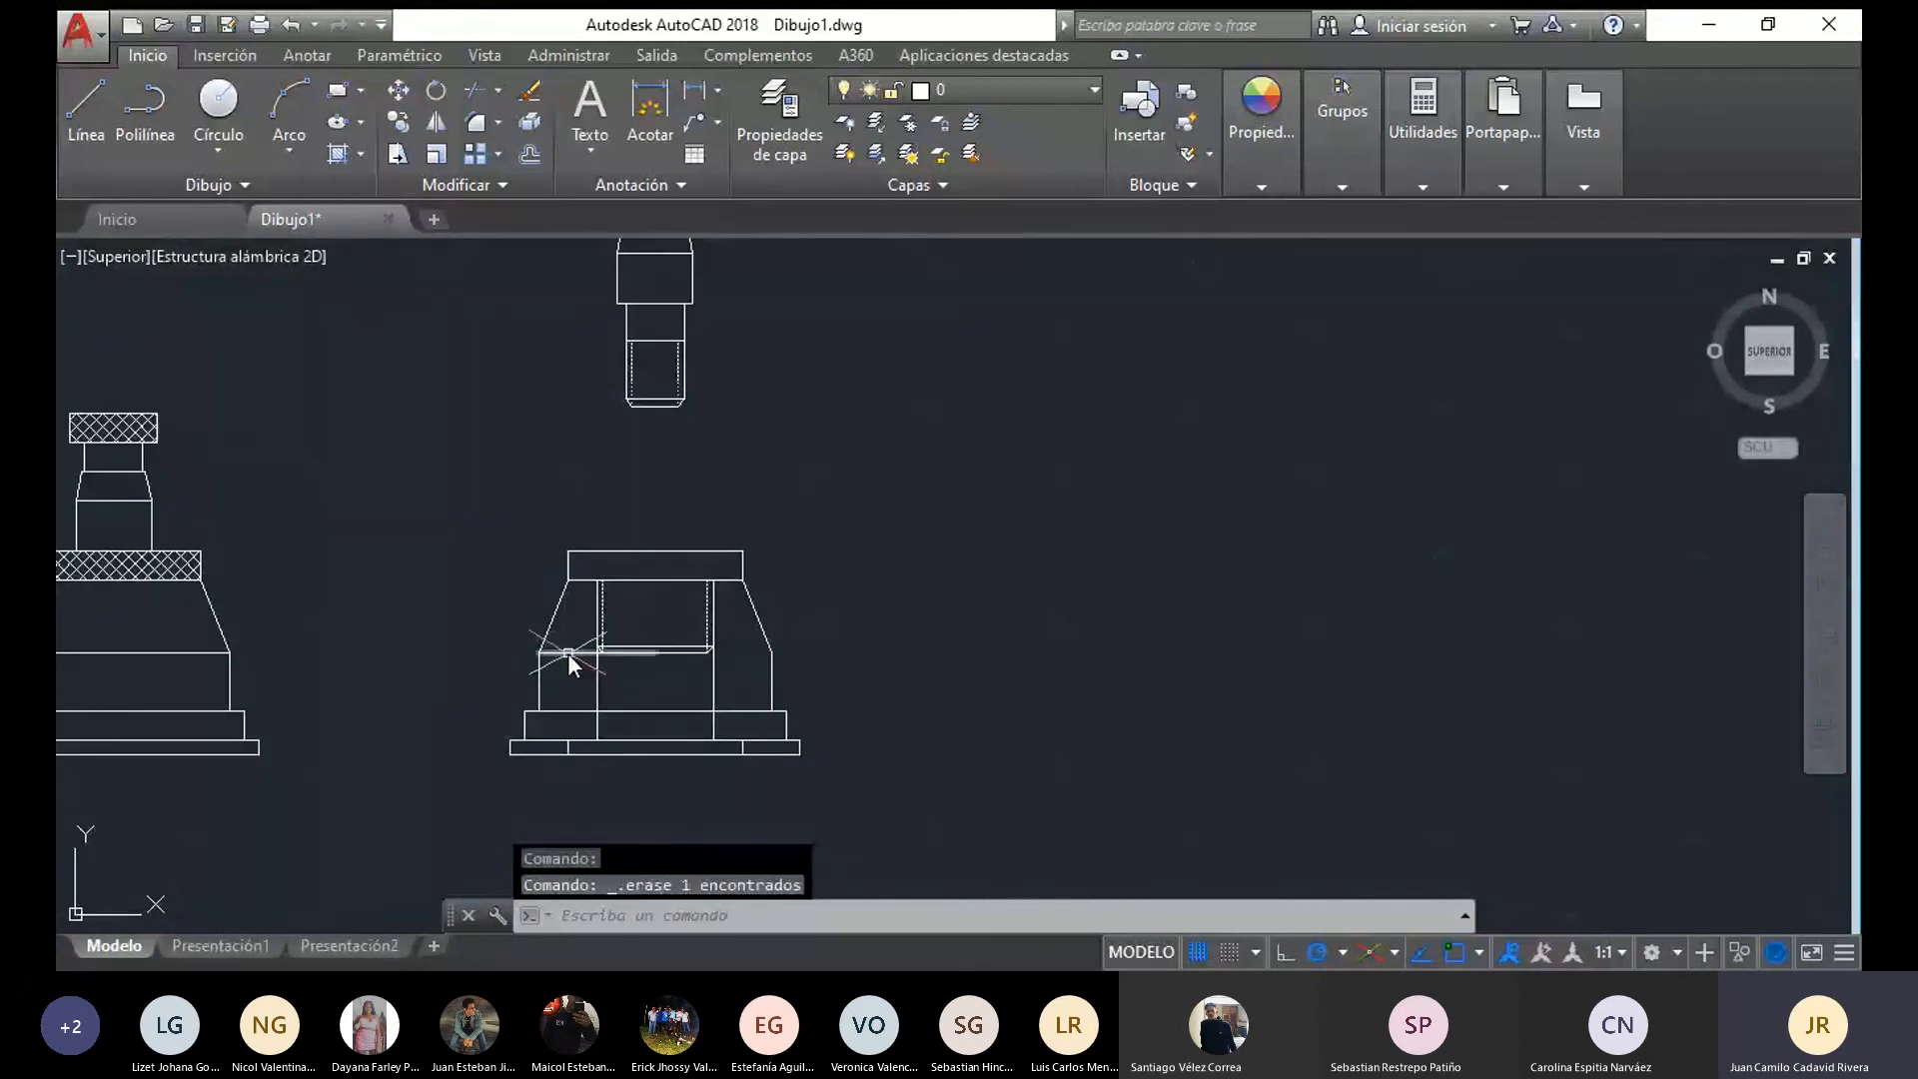
pyautogui.scroll(-5, 556, 647)
pyautogui.scroll(5, 554, 667)
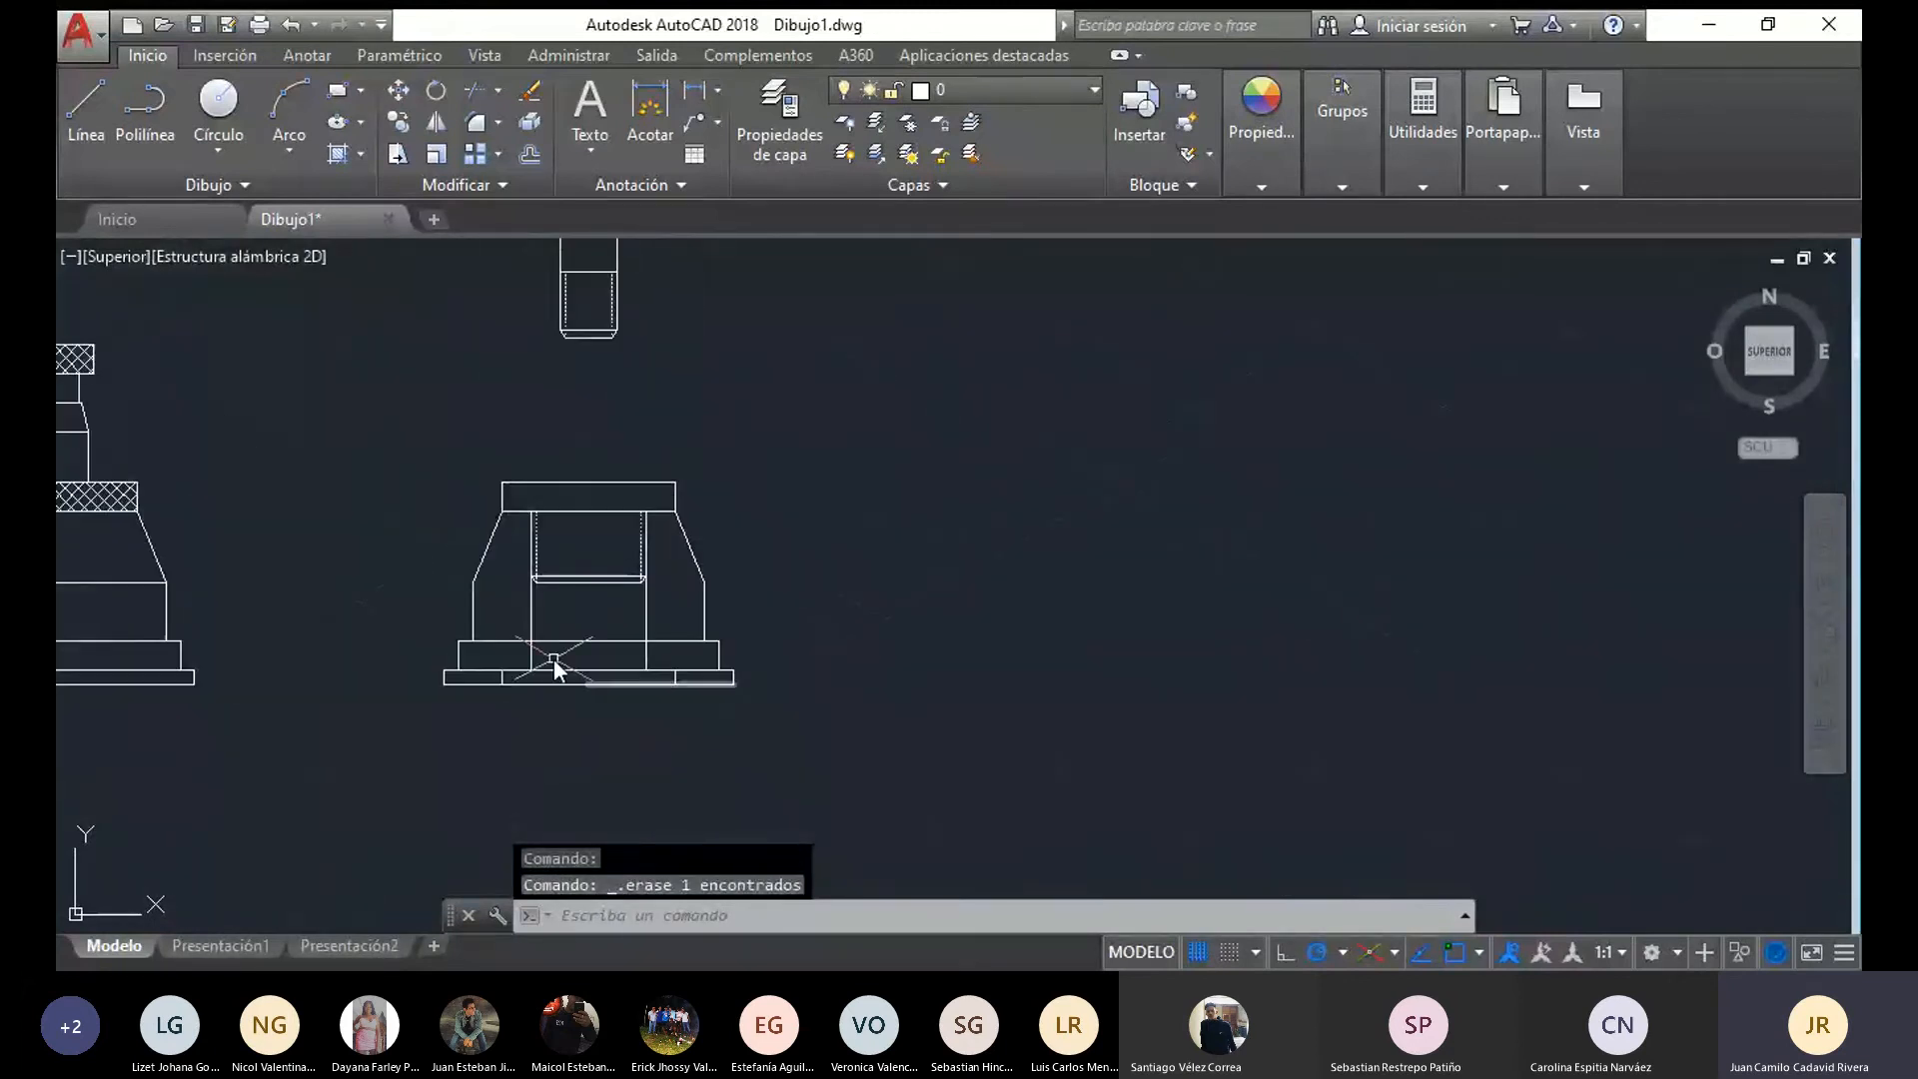
# Delete both halves of the horizontal upper edges of the copied base's two lower steps
pyautogui.click(583, 641)
pyautogui.moveTo(587, 644)
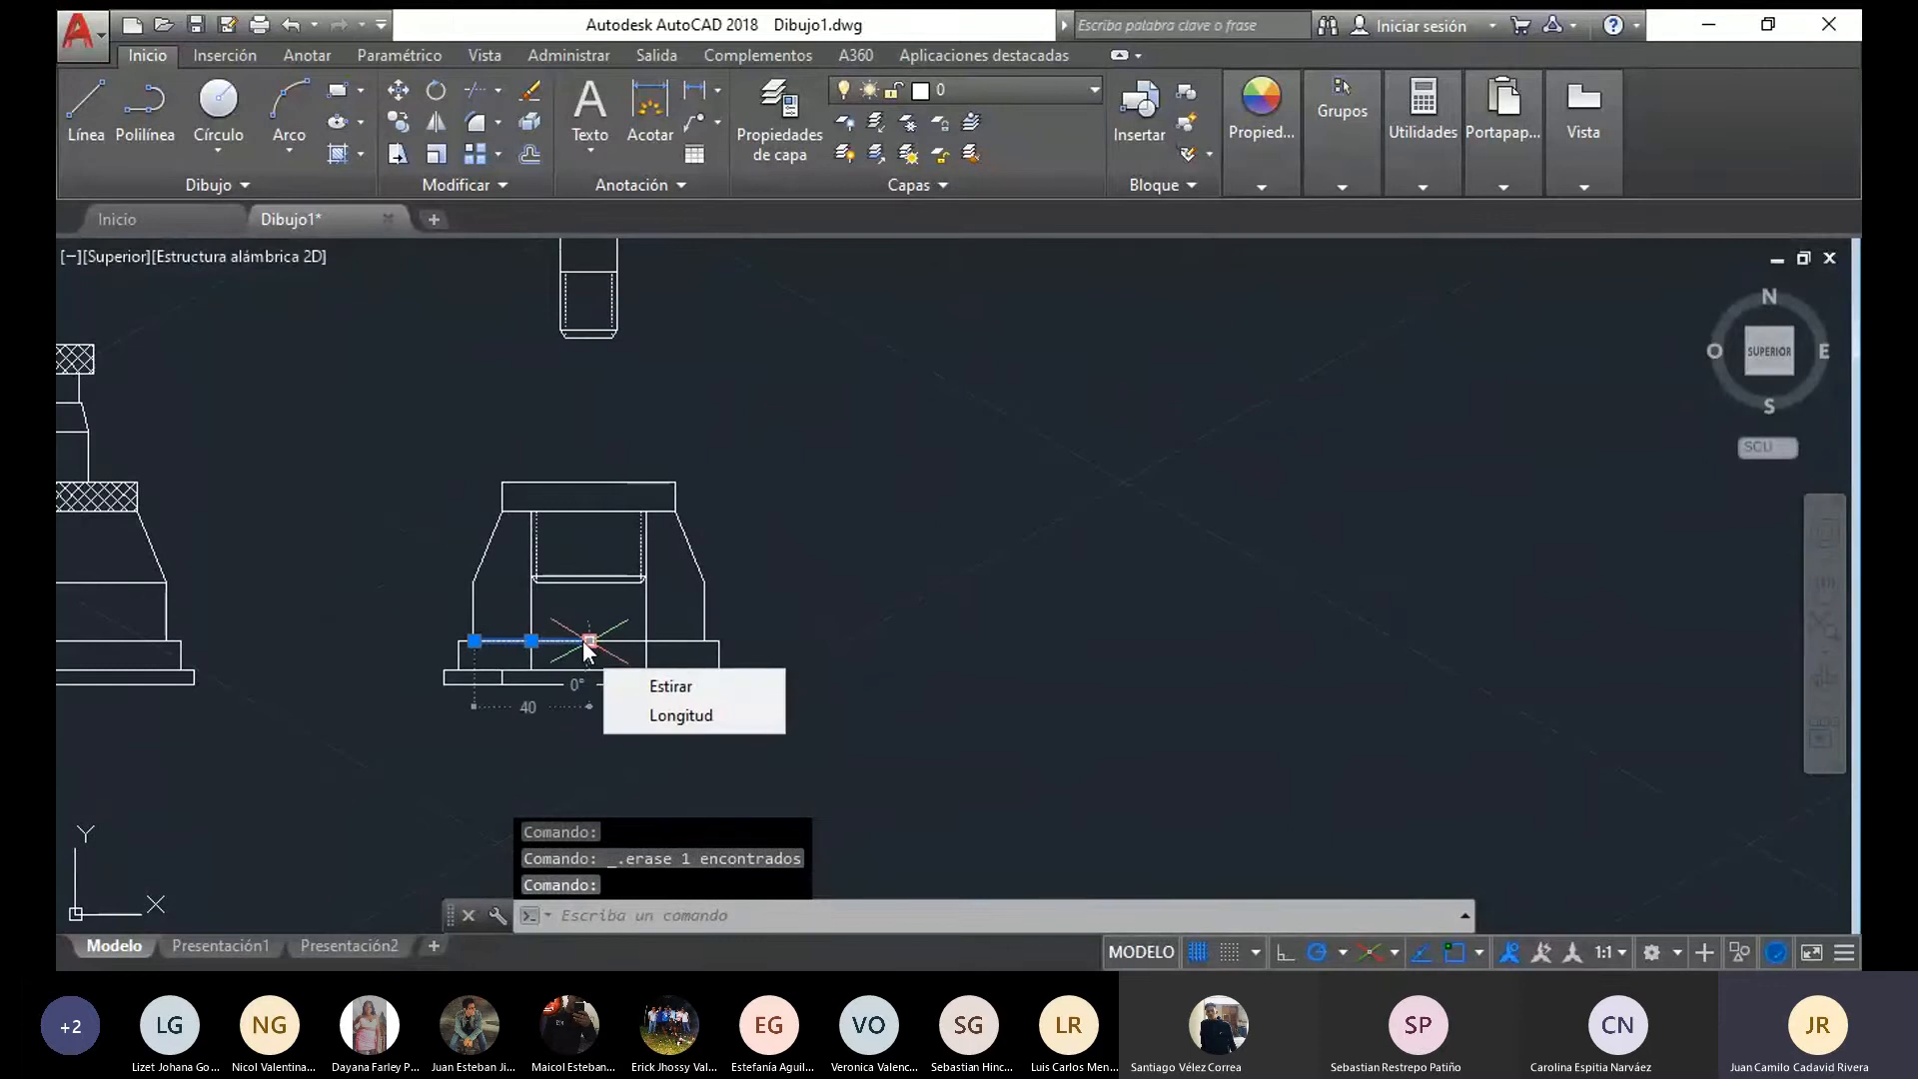
pyautogui.press('Delete')
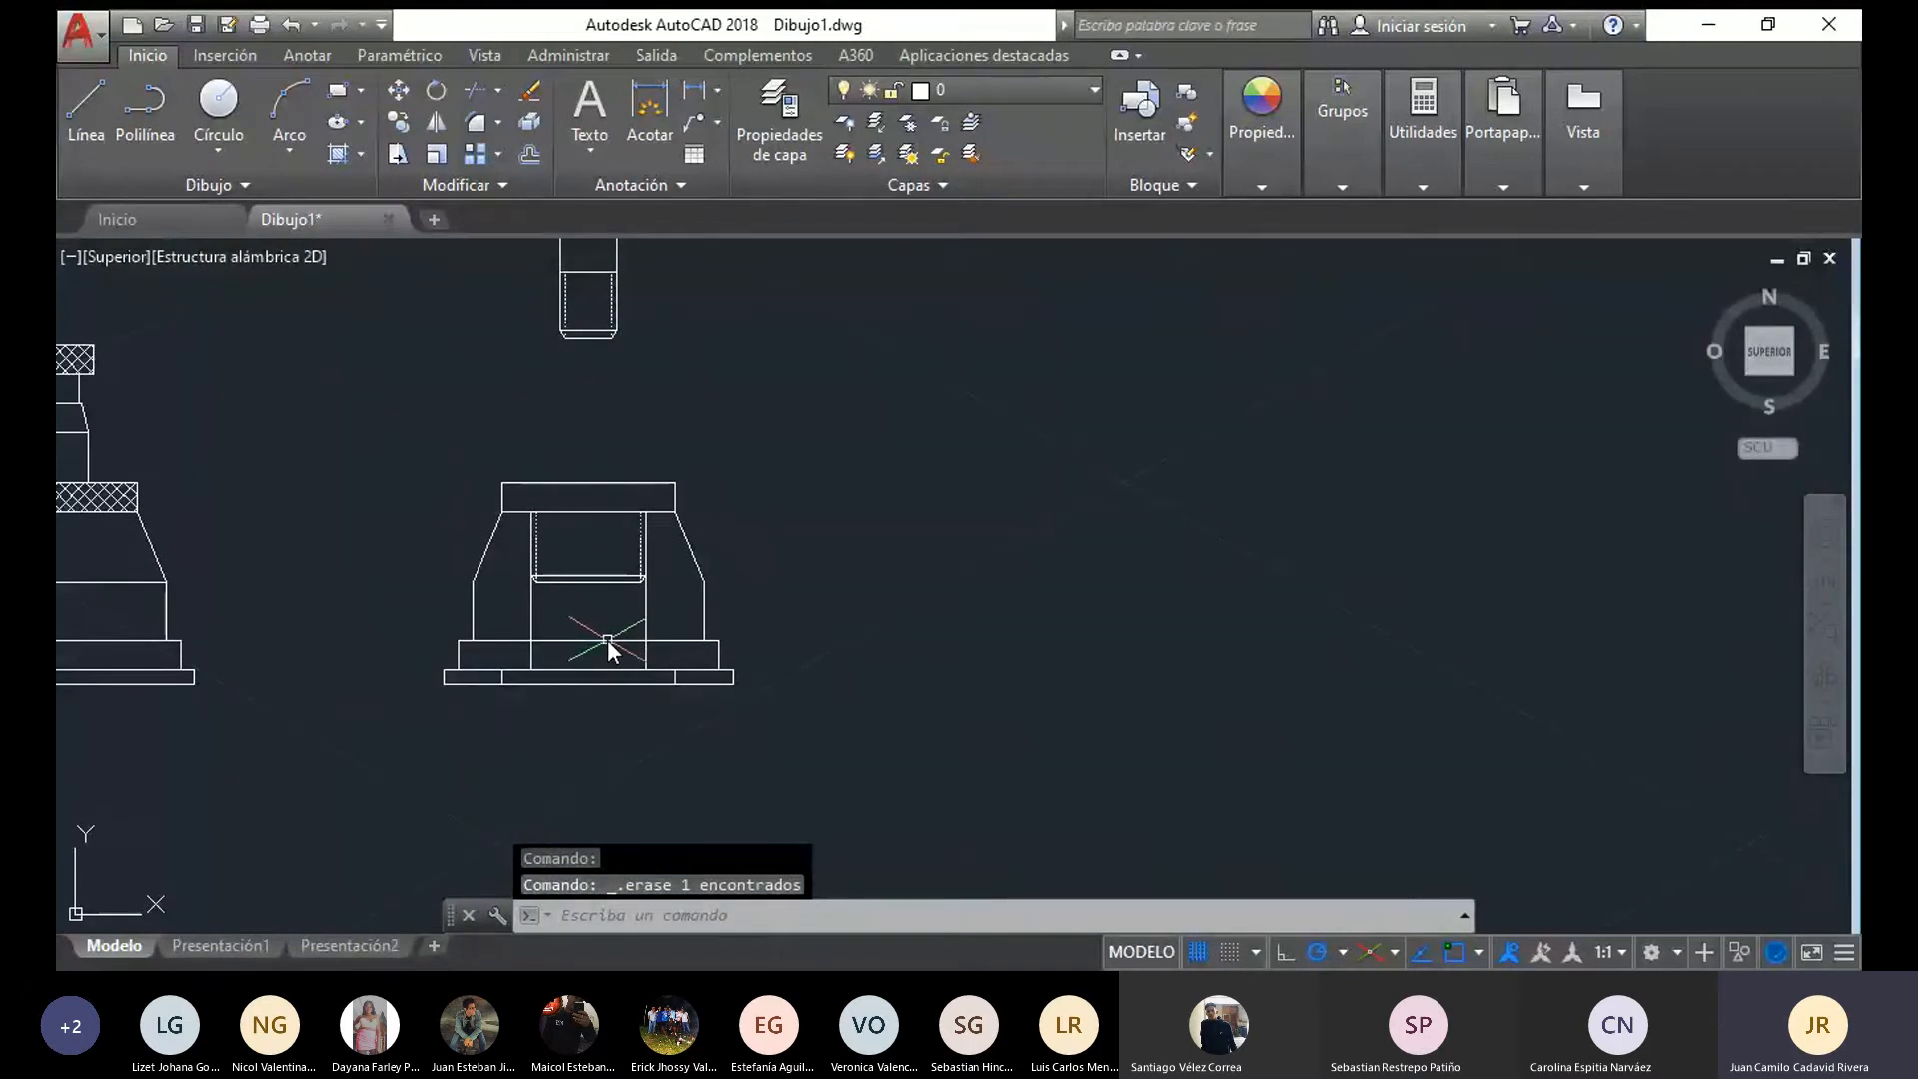
pyautogui.click(608, 641)
pyautogui.press('Delete')
pyautogui.click(548, 640)
pyautogui.press('Delete')
pyautogui.click(584, 671)
pyautogui.press('Delete')
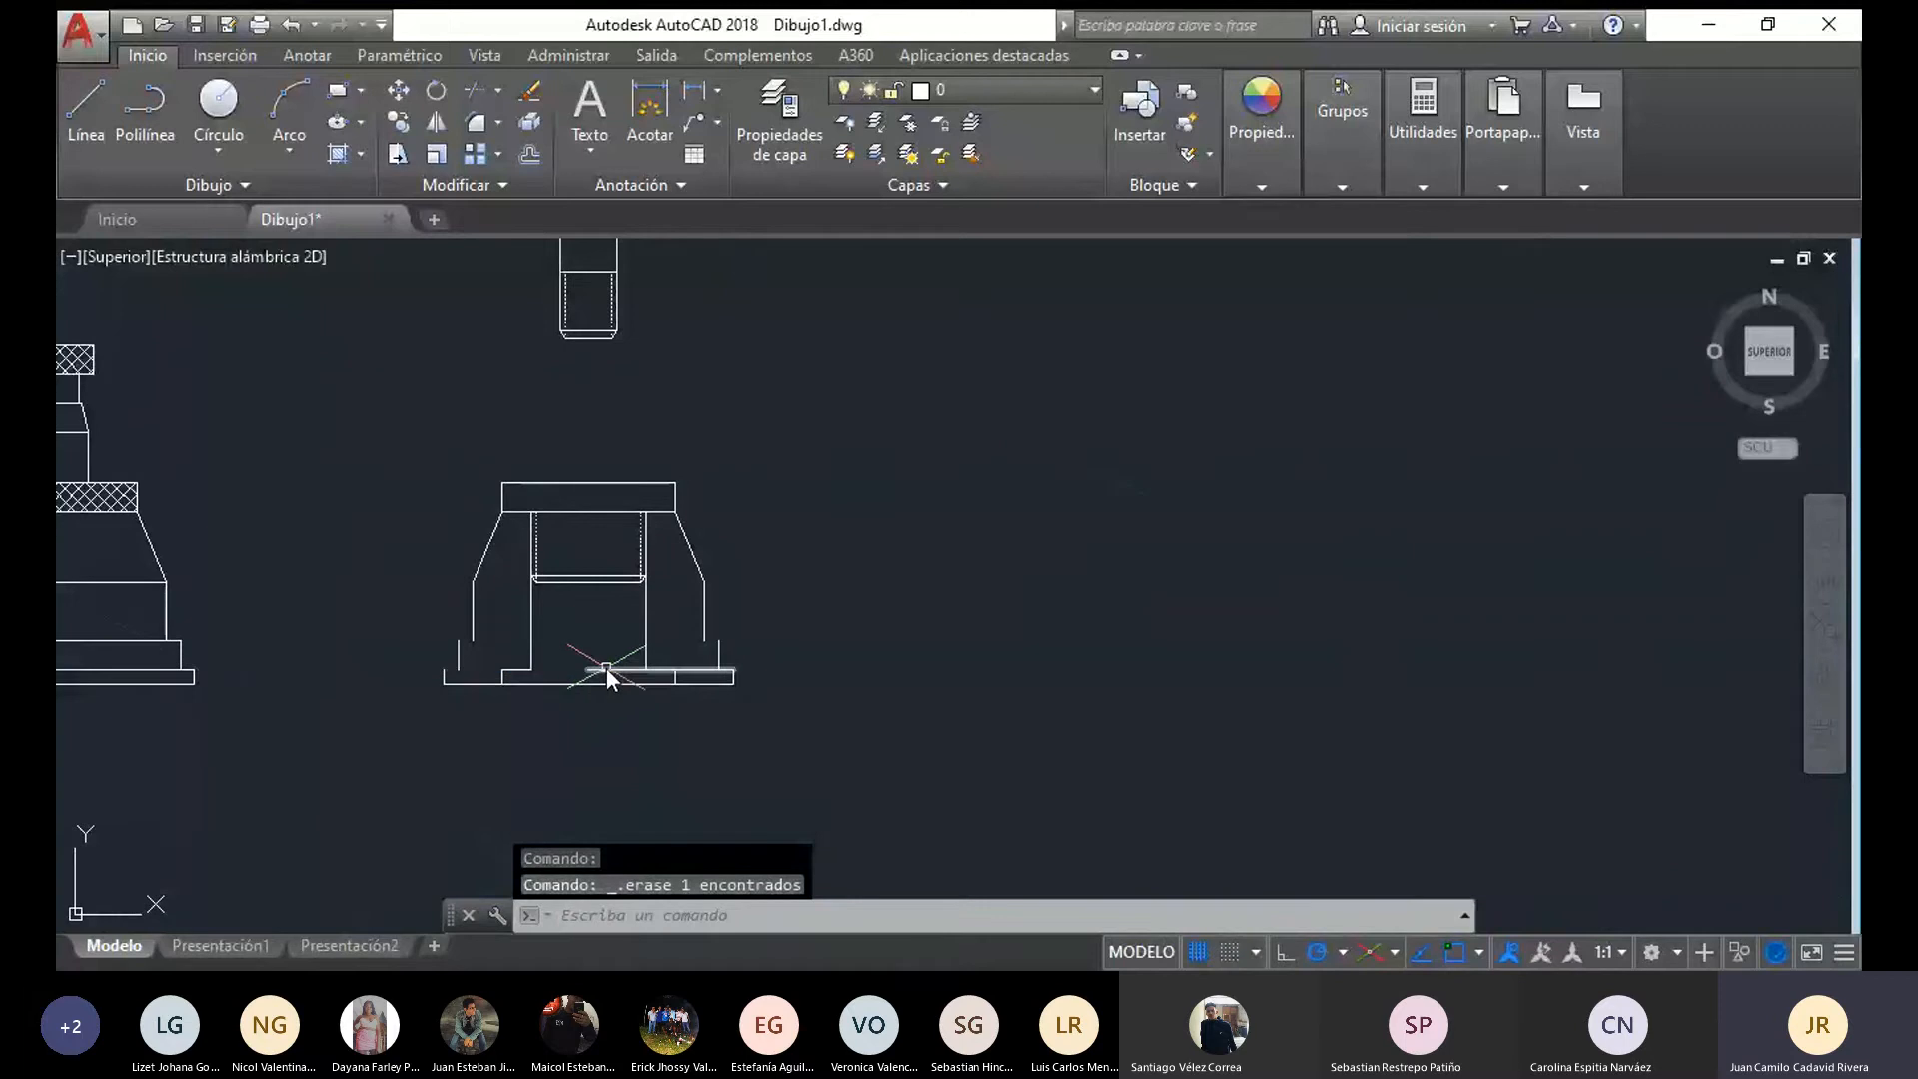
pyautogui.click(608, 668)
pyautogui.press('Delete')
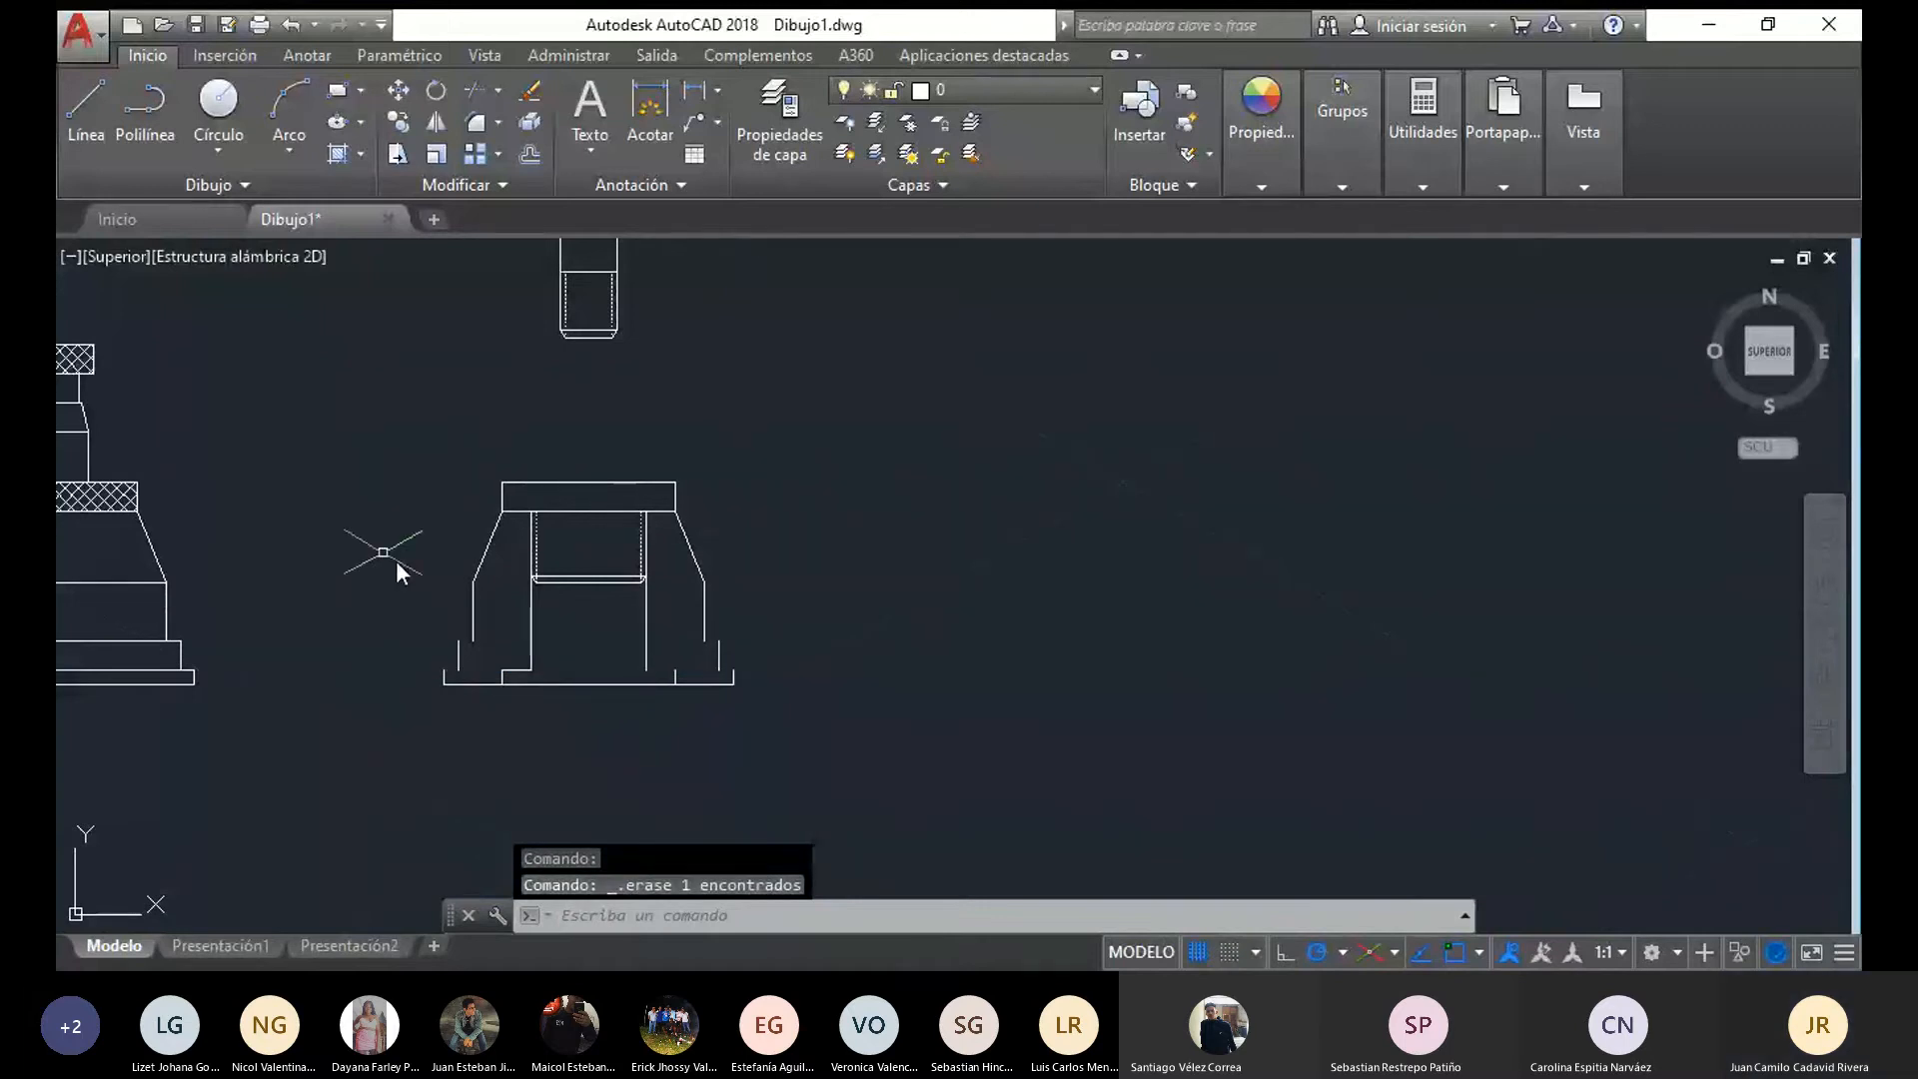
# Draw short horizontal lines closing the two step ledges on the left side of the base outline
pyautogui.click(84, 110)
pyautogui.scroll(4, 438, 674)
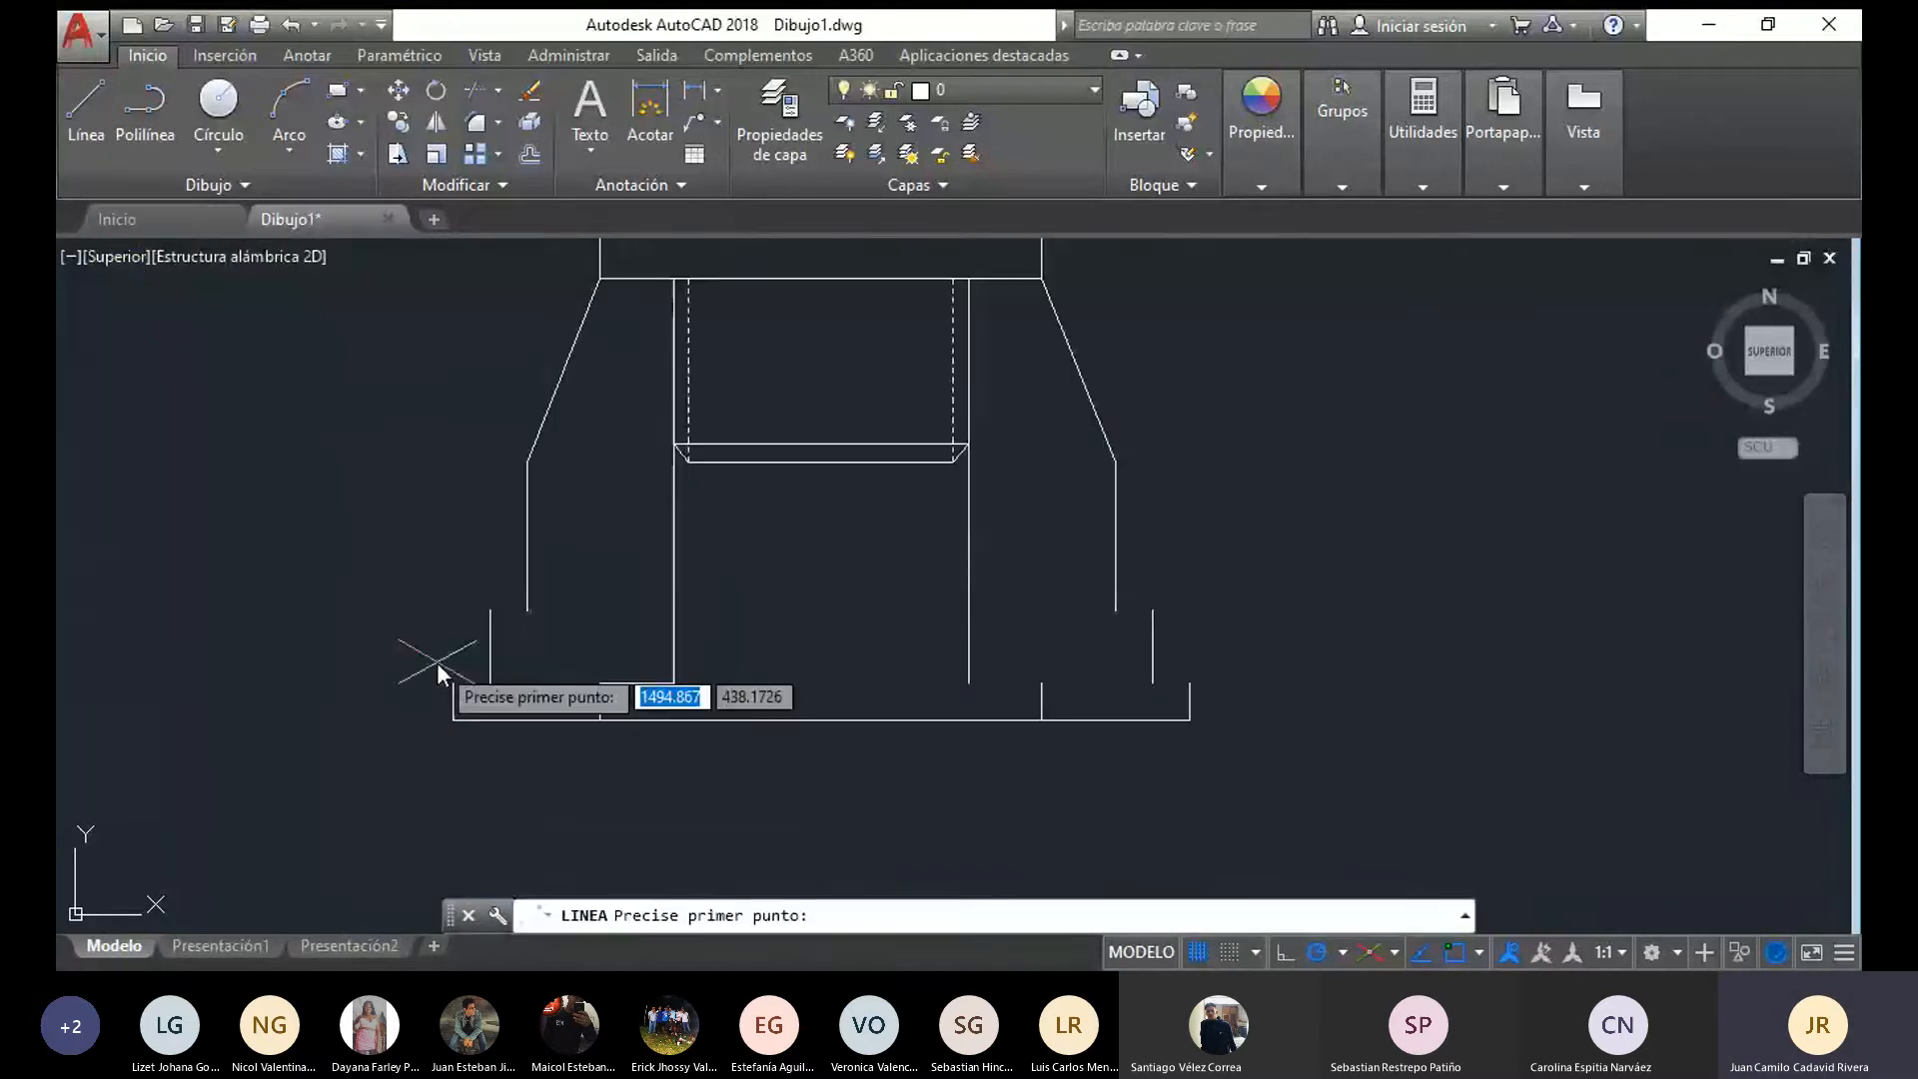
pyautogui.click(487, 683)
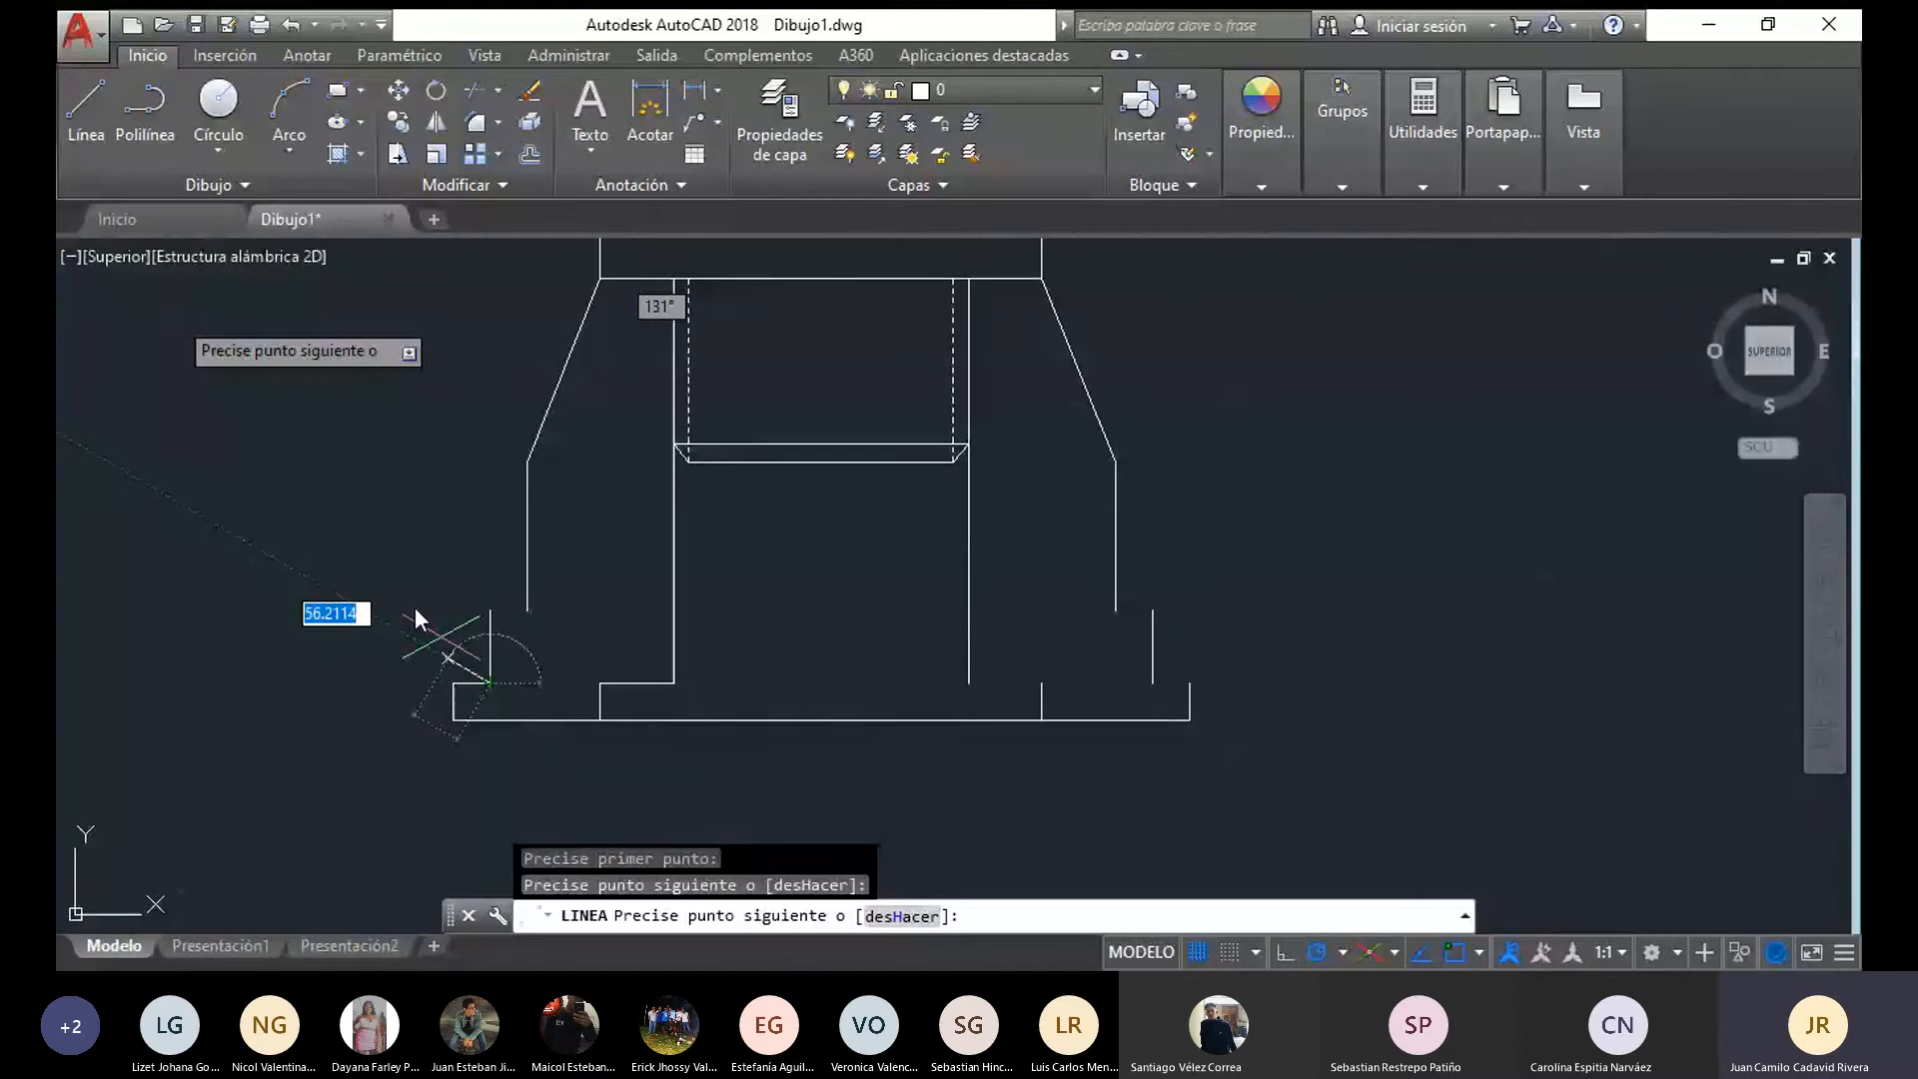
pyautogui.click(71, 100)
pyautogui.click(525, 608)
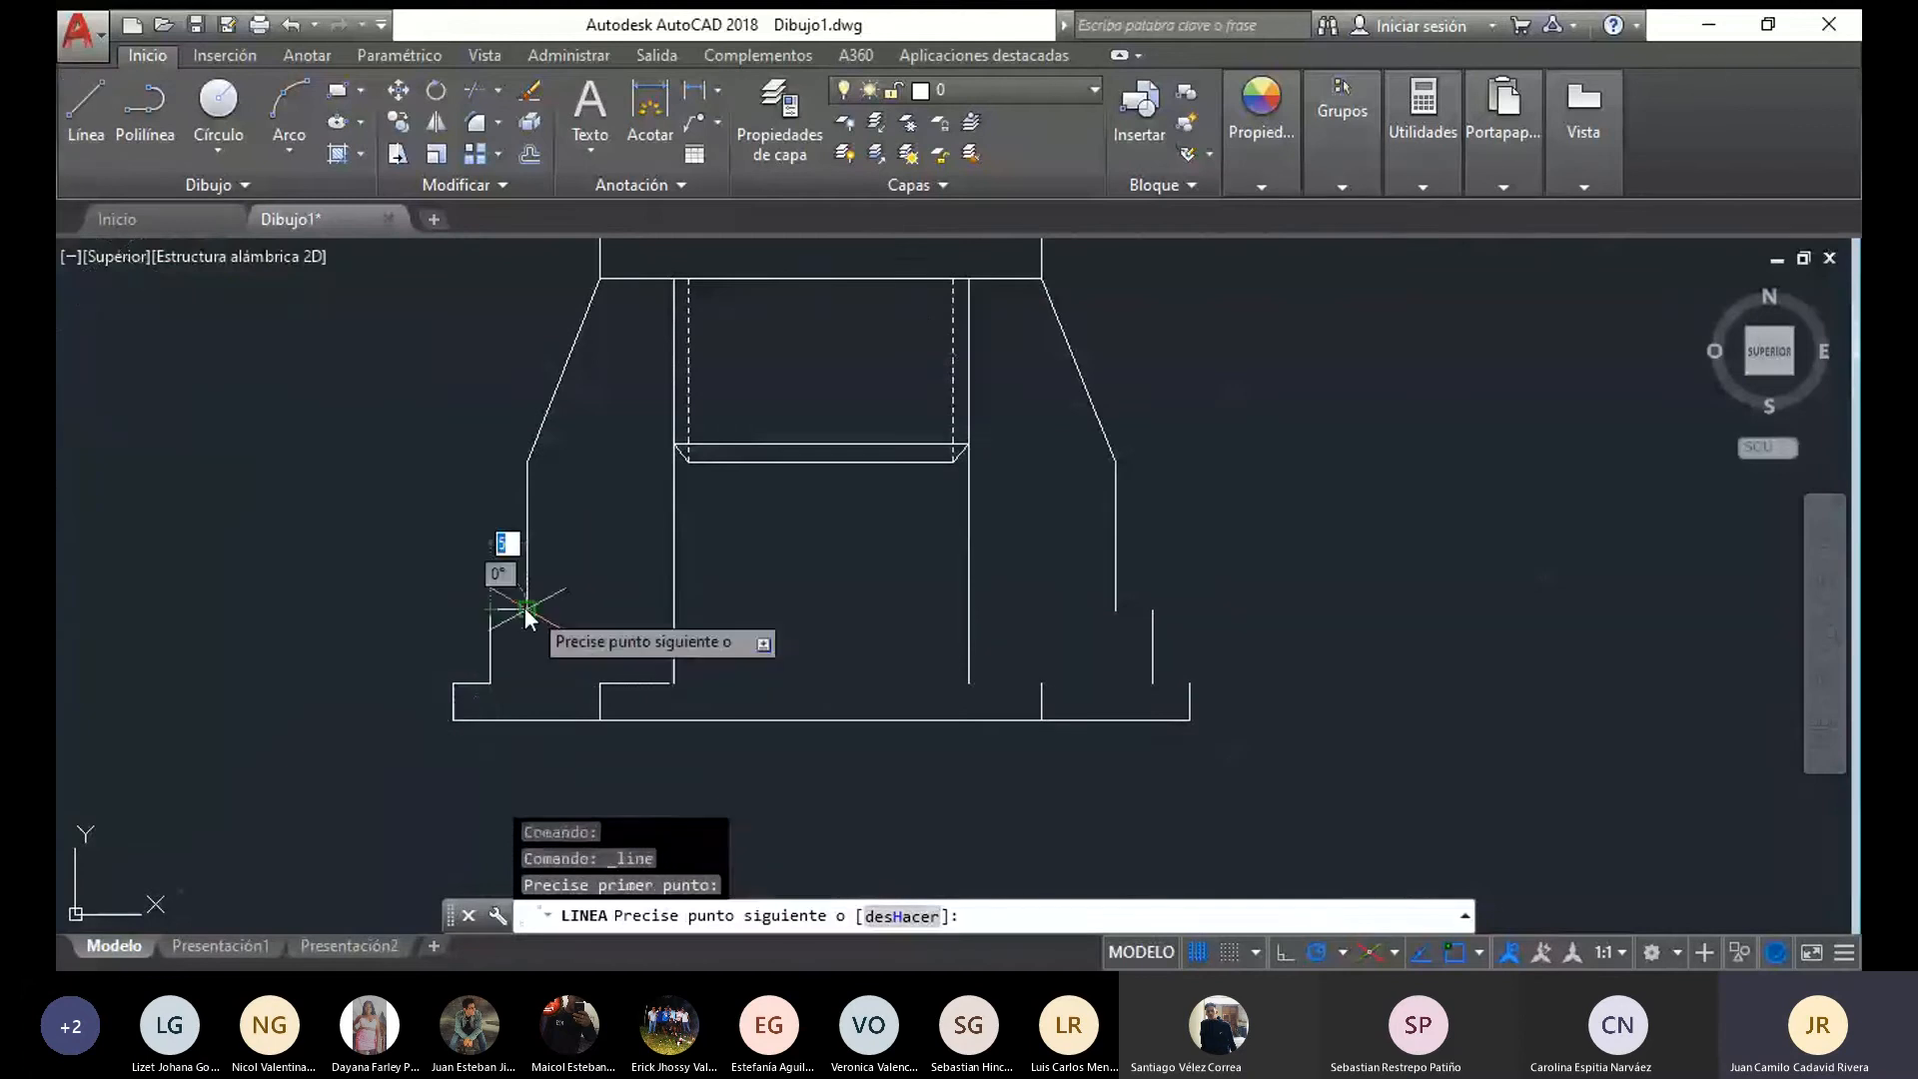
# Draw short horizontal lines closing the right half of the bottom recess and the two step ledges on the base's right side
pyautogui.click(76, 100)
pyautogui.click(968, 683)
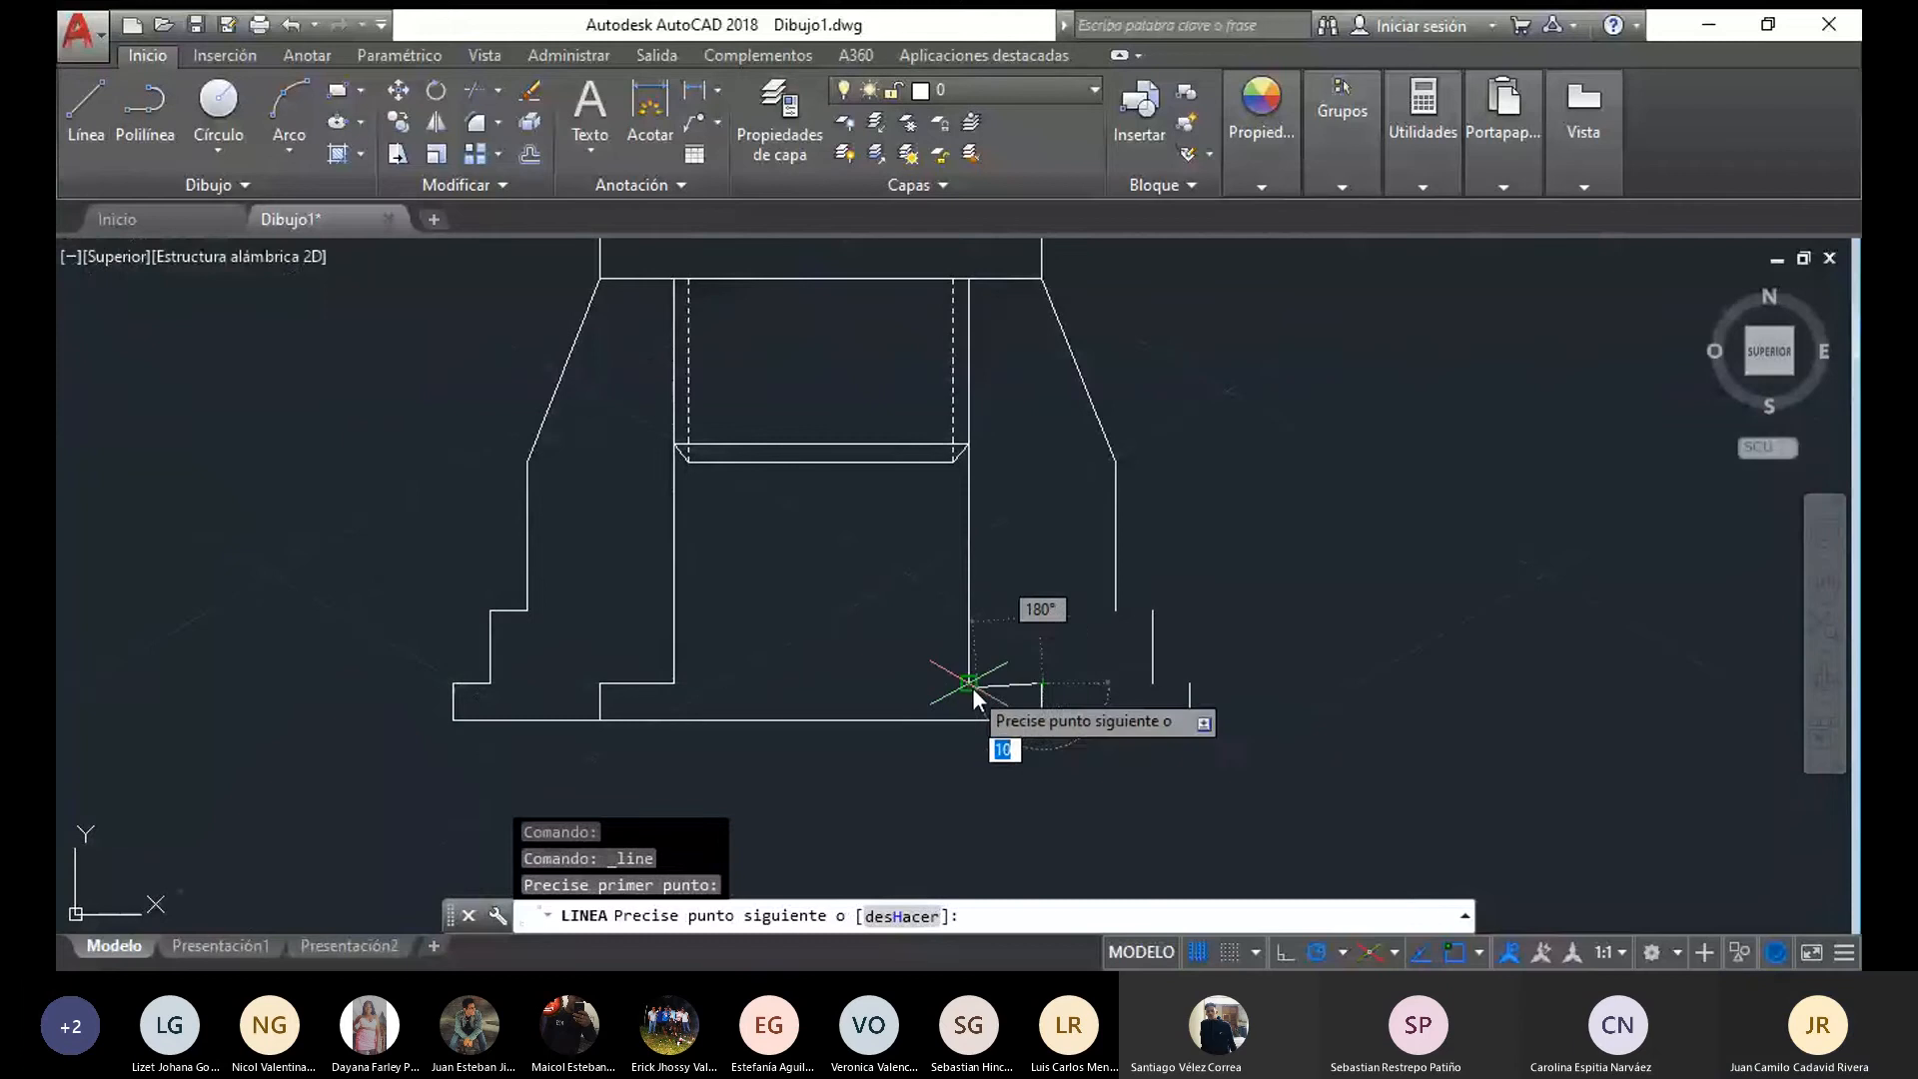
pyautogui.click(80, 100)
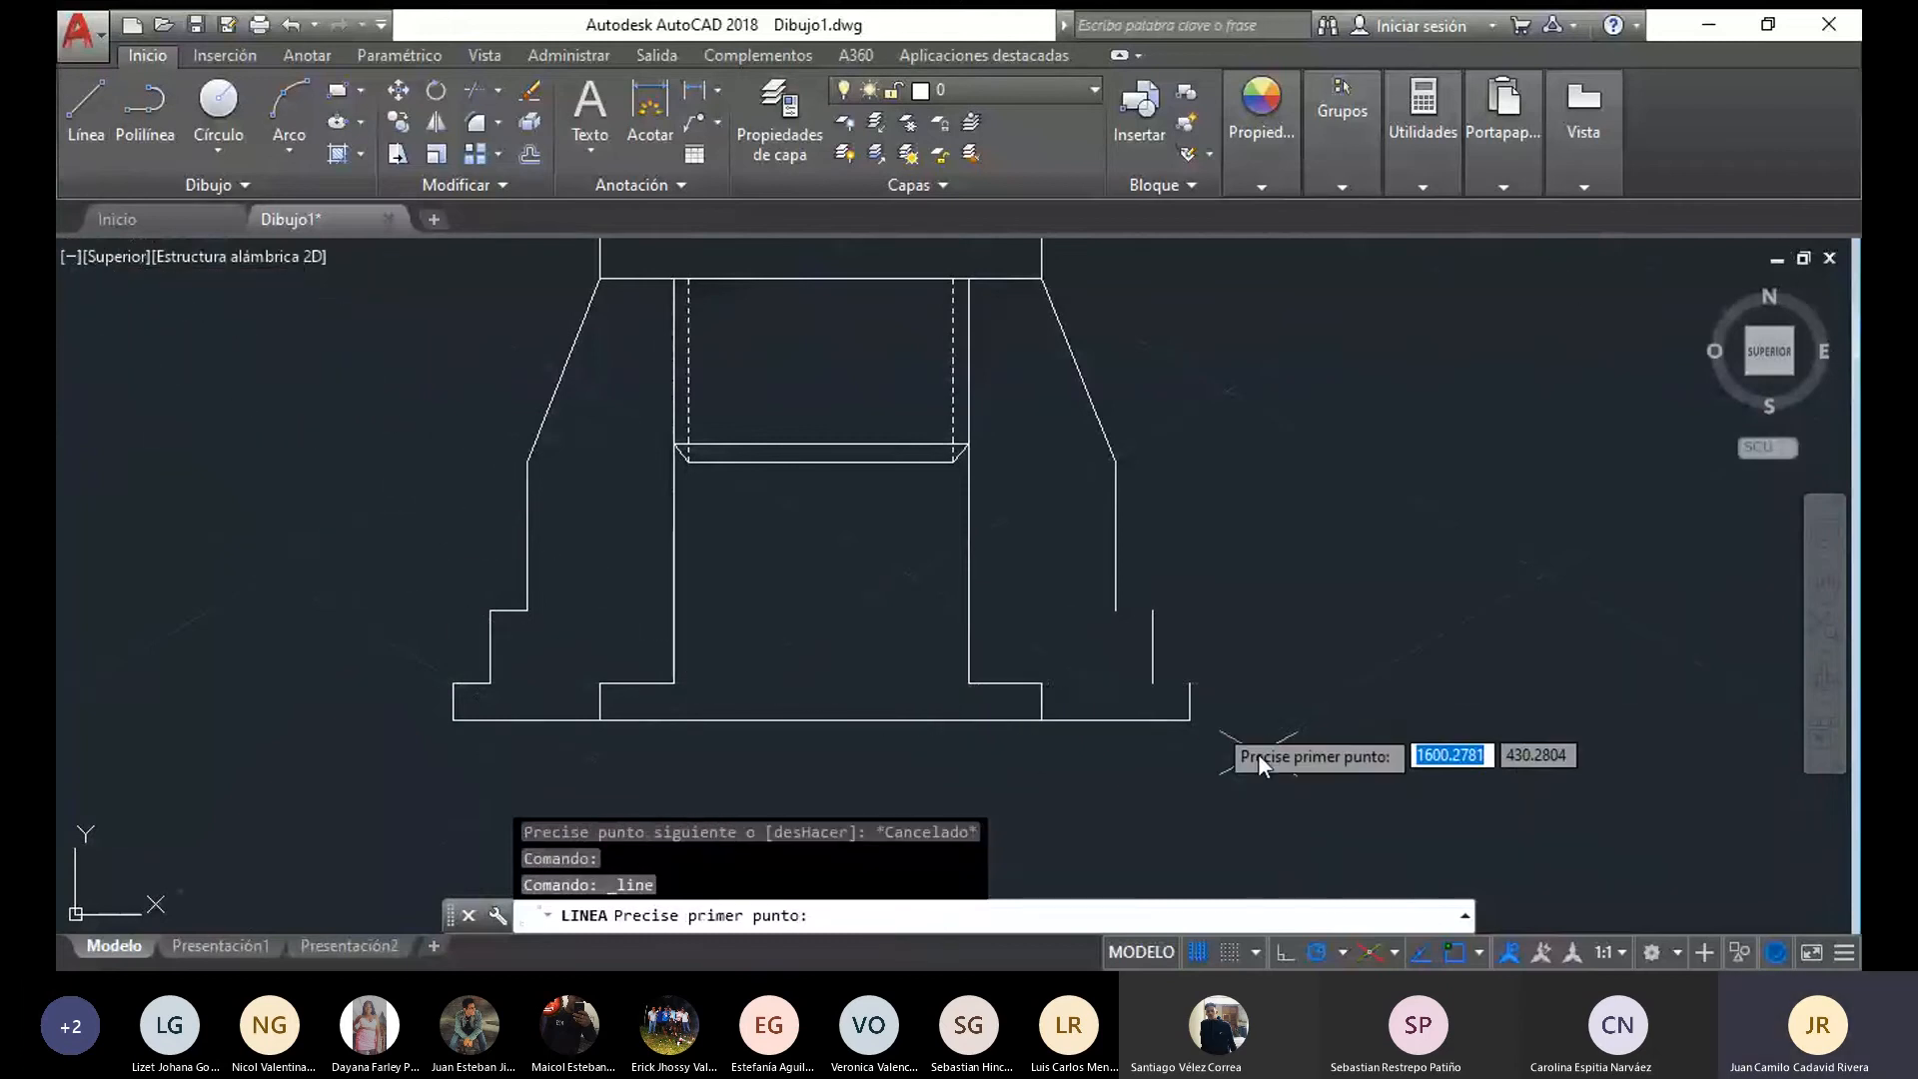
pyautogui.click(1192, 684)
pyautogui.click(1153, 683)
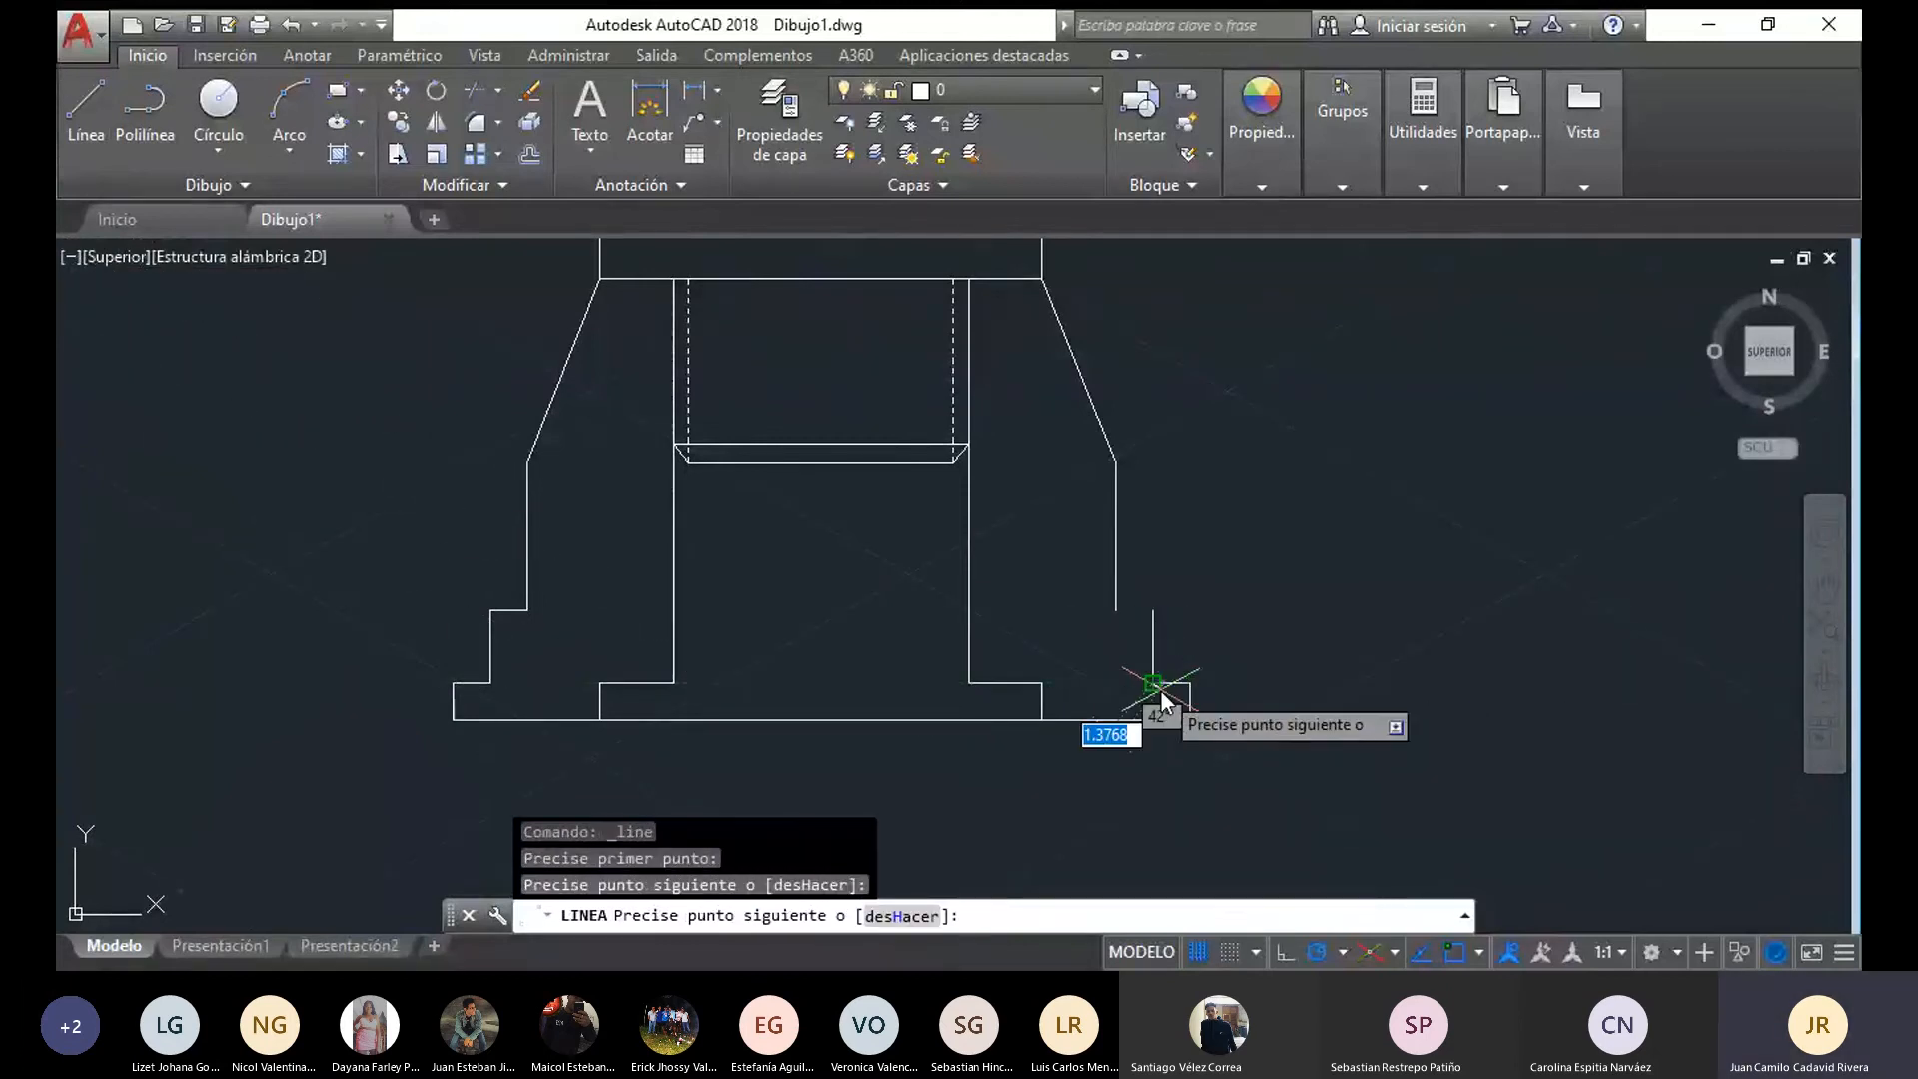
pyautogui.click(76, 110)
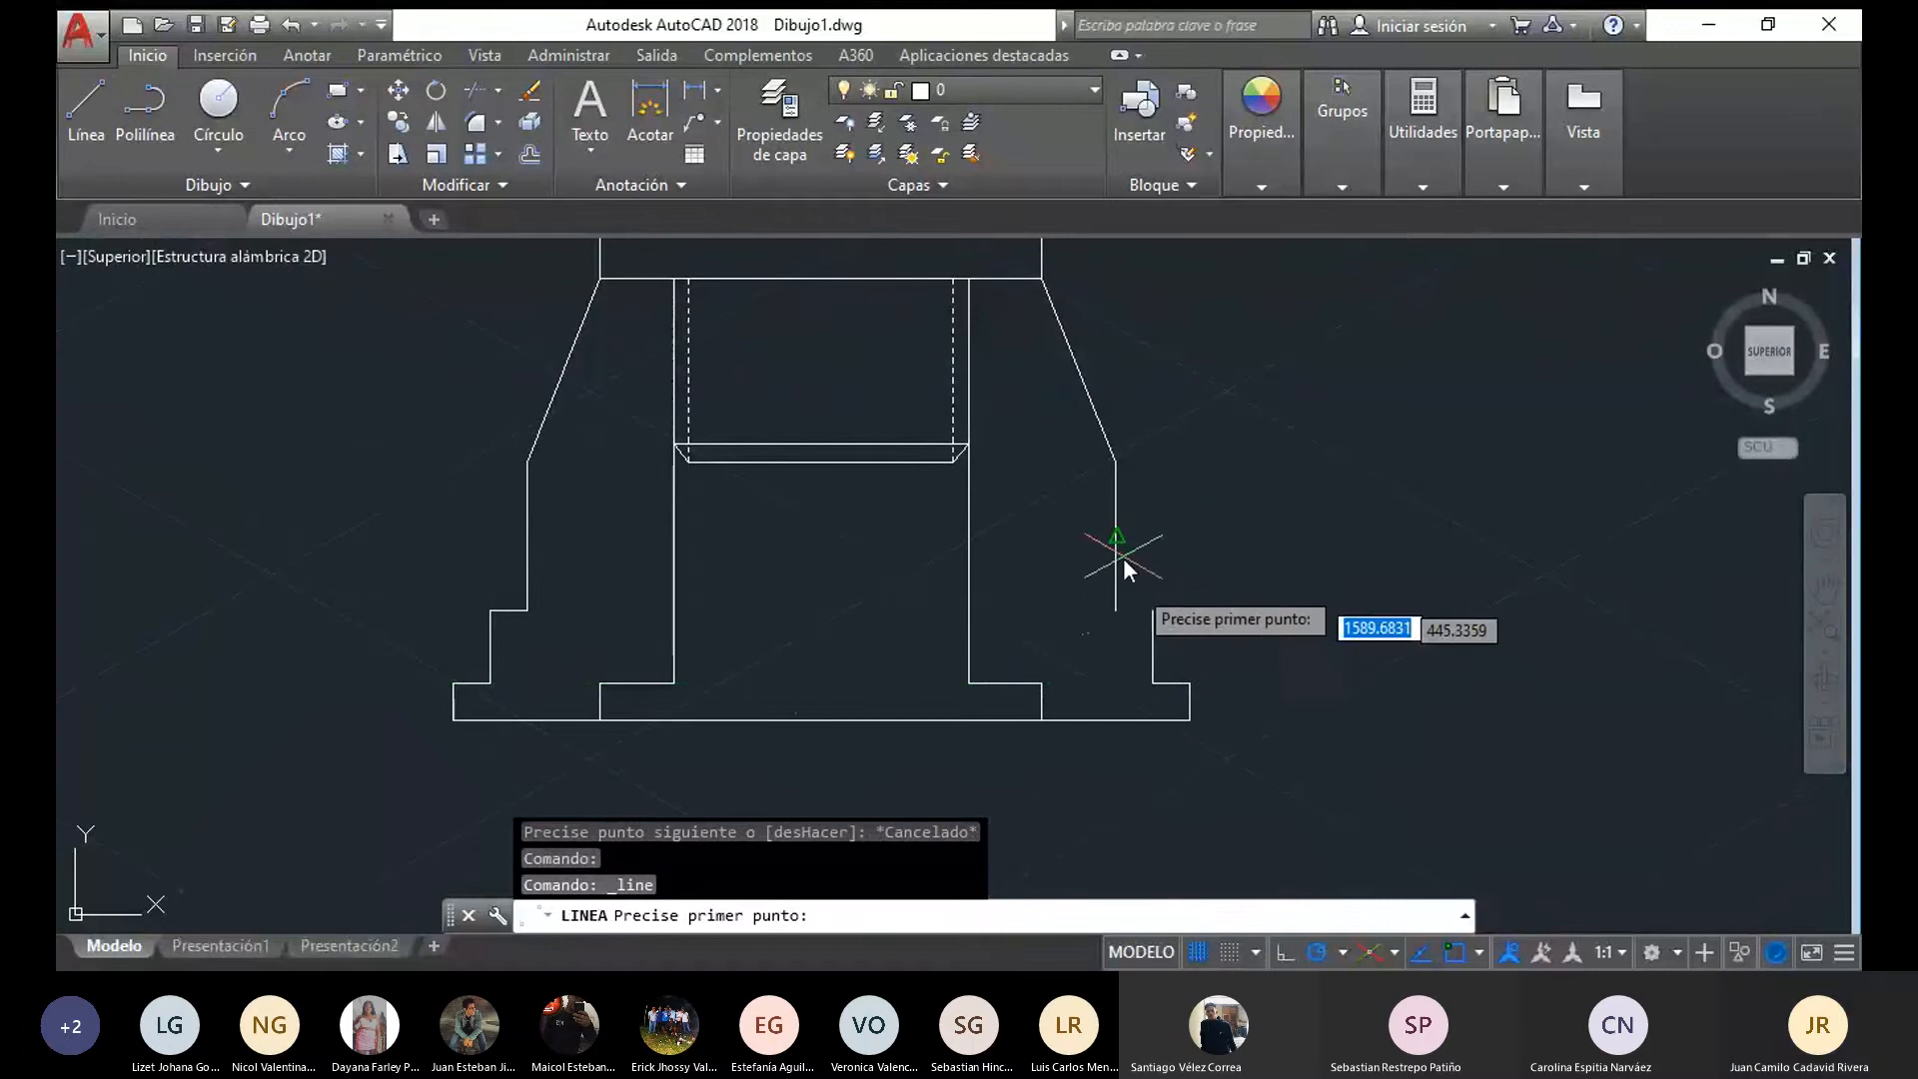
pyautogui.click(1153, 611)
pyautogui.click(1116, 610)
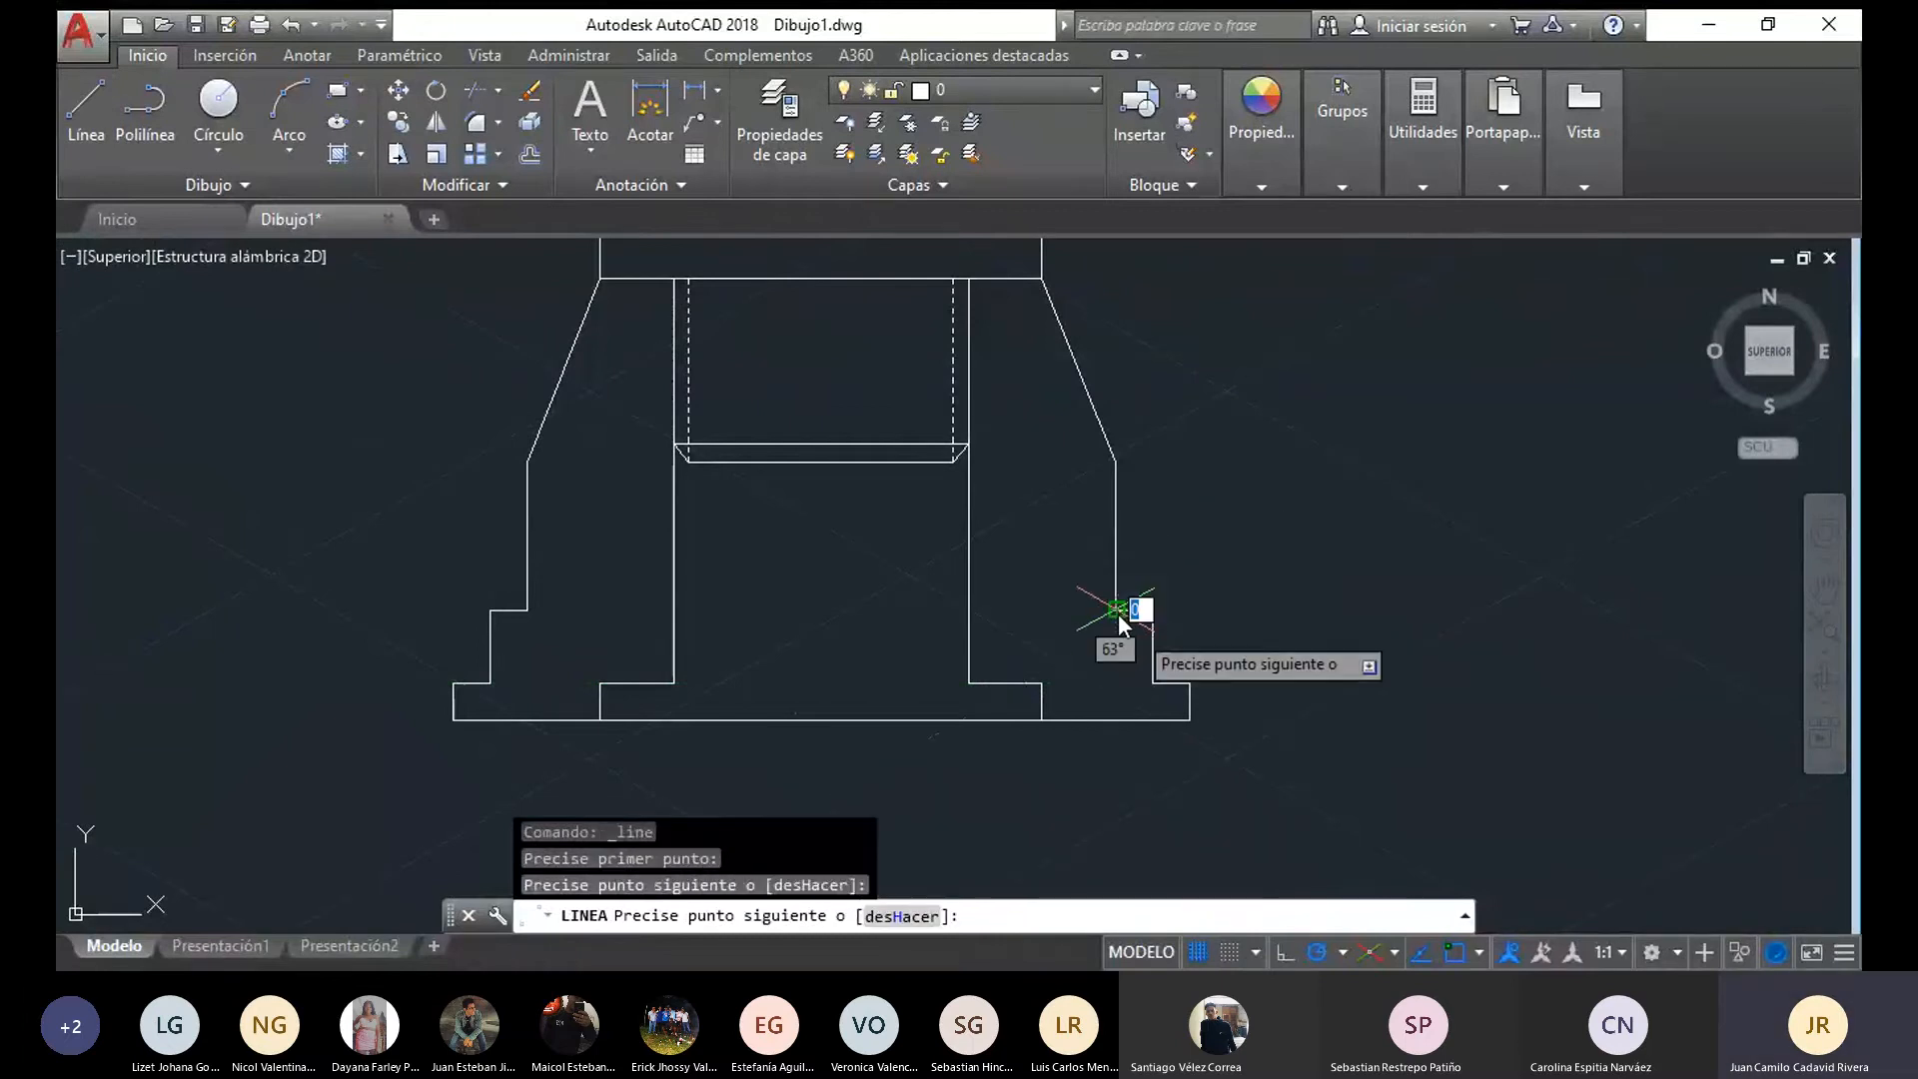
pyautogui.press('Escape')
# Draw the missing left part of the copied pin head's top edge
pyautogui.scroll(-5, 1250, 782)
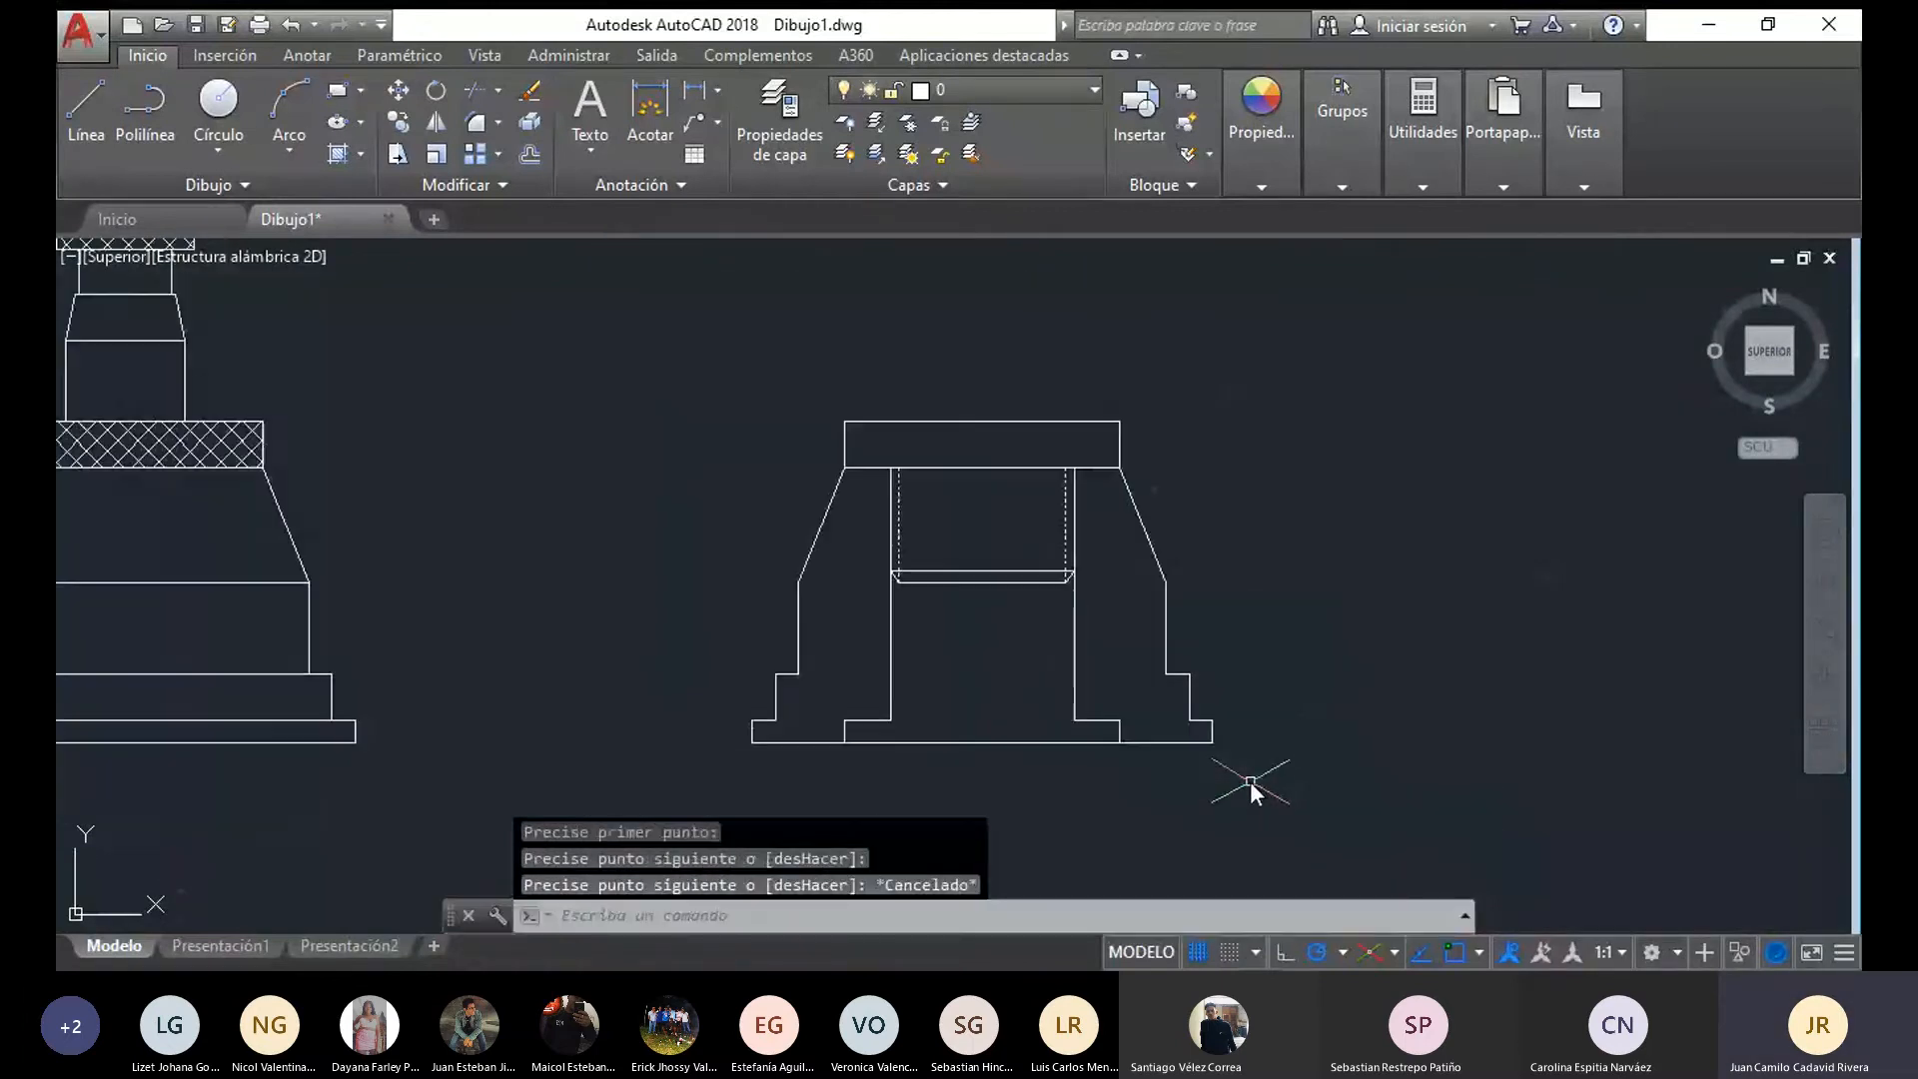
pyautogui.moveTo(833, 699)
pyautogui.mouseDown(button='middle')
pyautogui.moveTo(804, 771)
pyautogui.moveTo(813, 843)
pyautogui.mouseUp(button='middle')
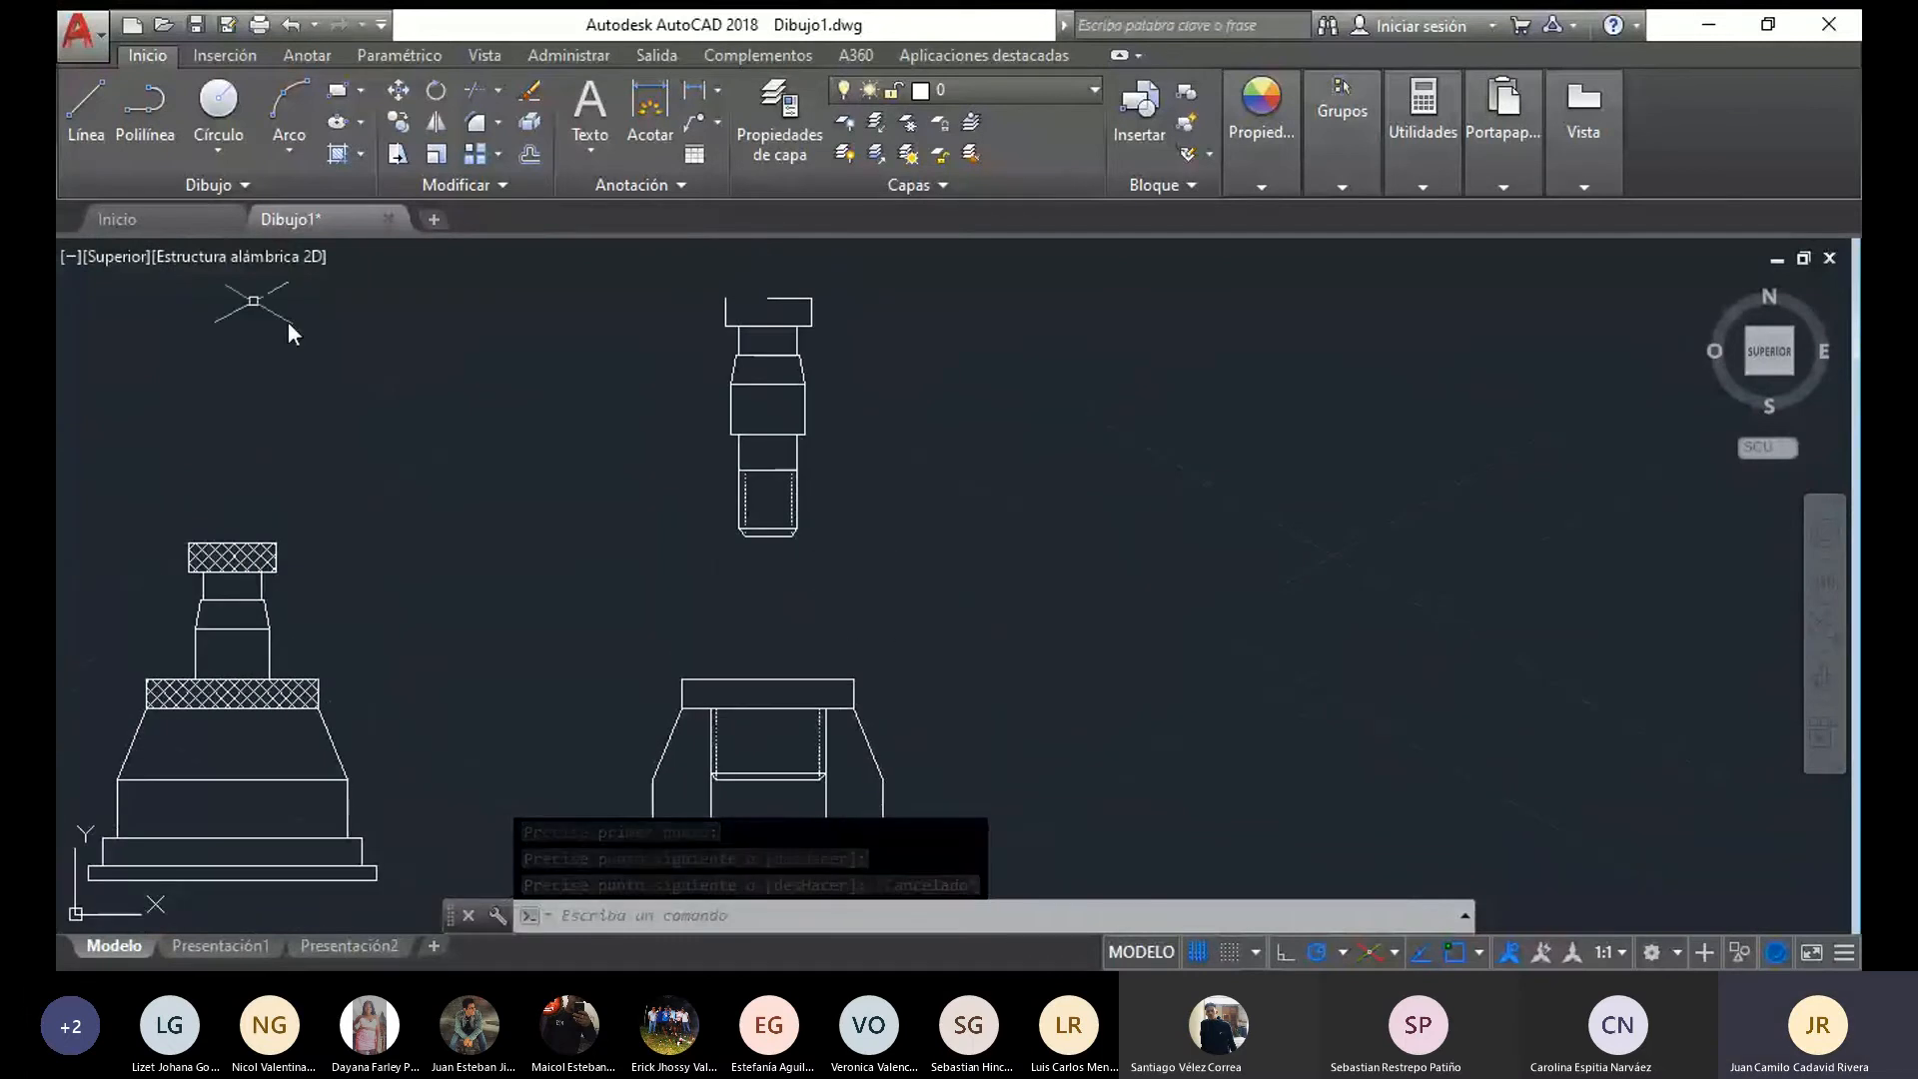
pyautogui.click(86, 109)
pyautogui.click(721, 297)
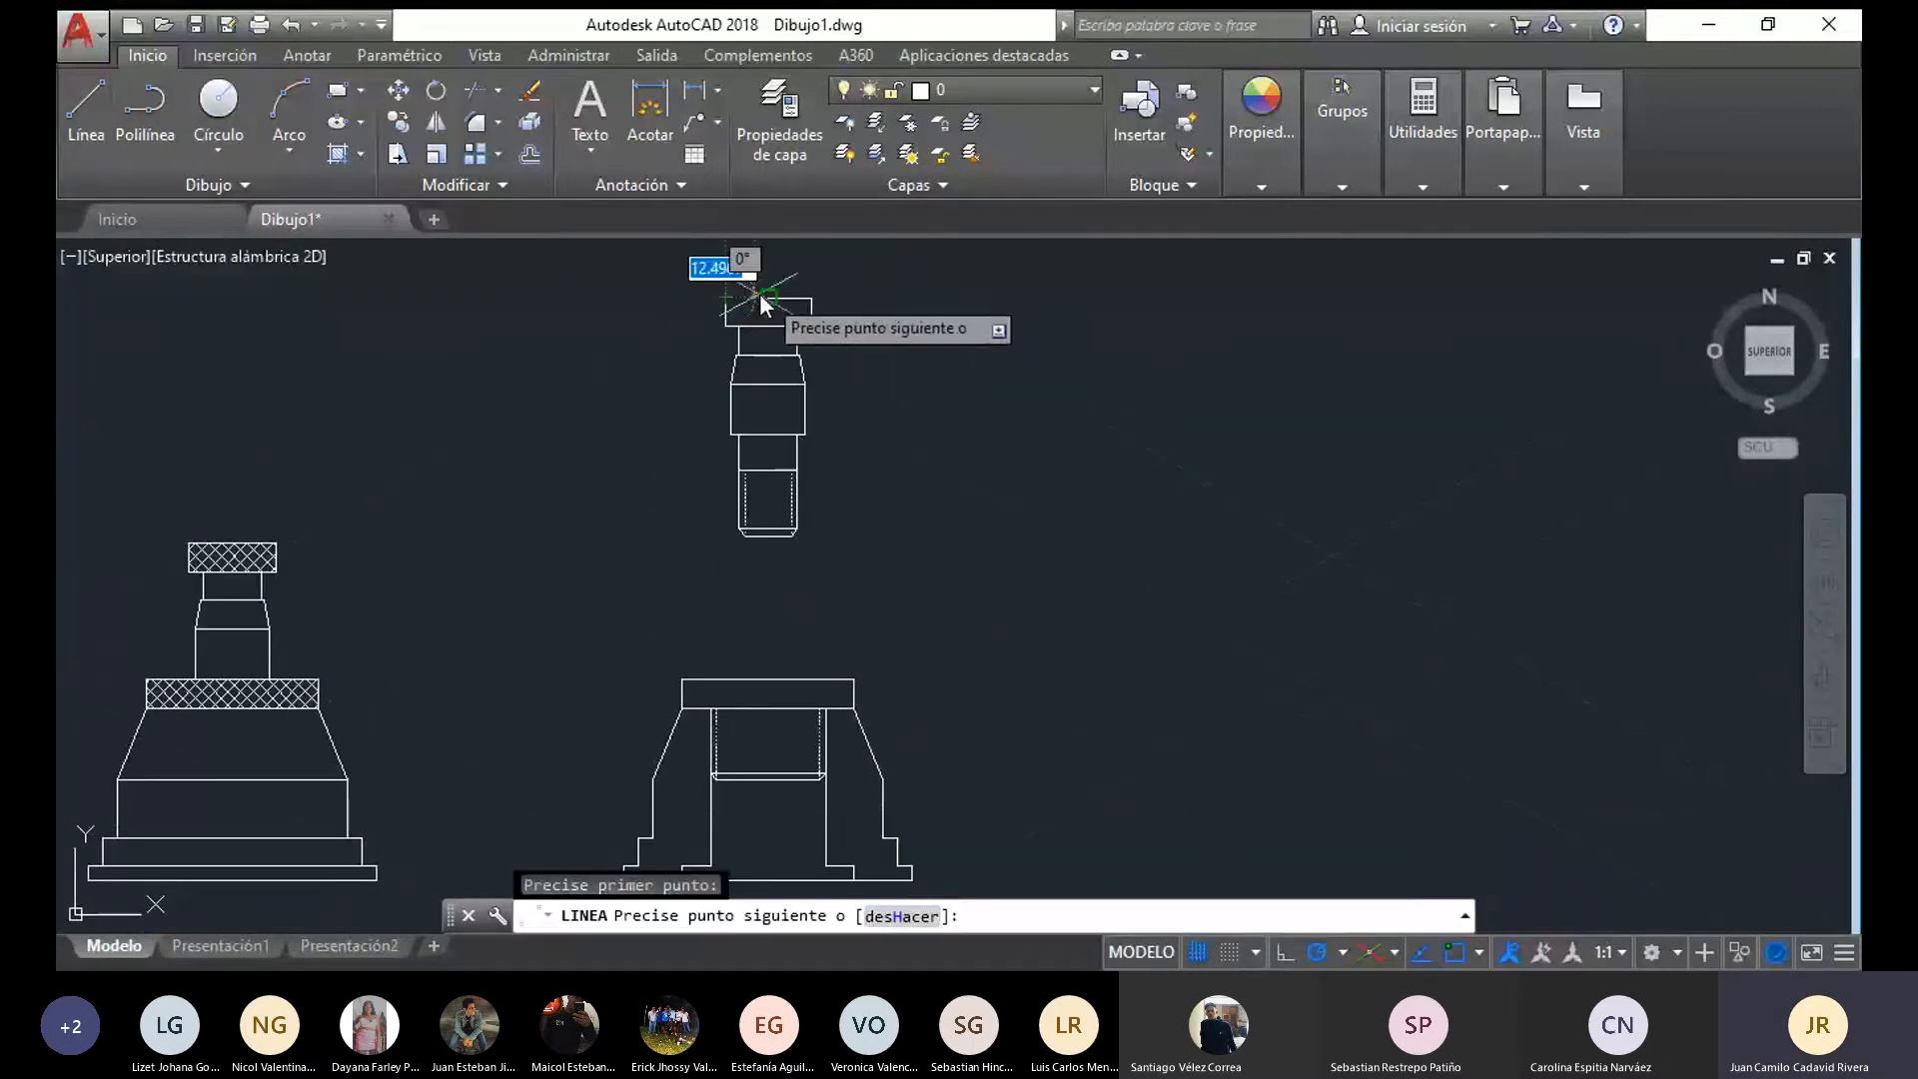
pyautogui.click(719, 295)
pyautogui.press('Escape')
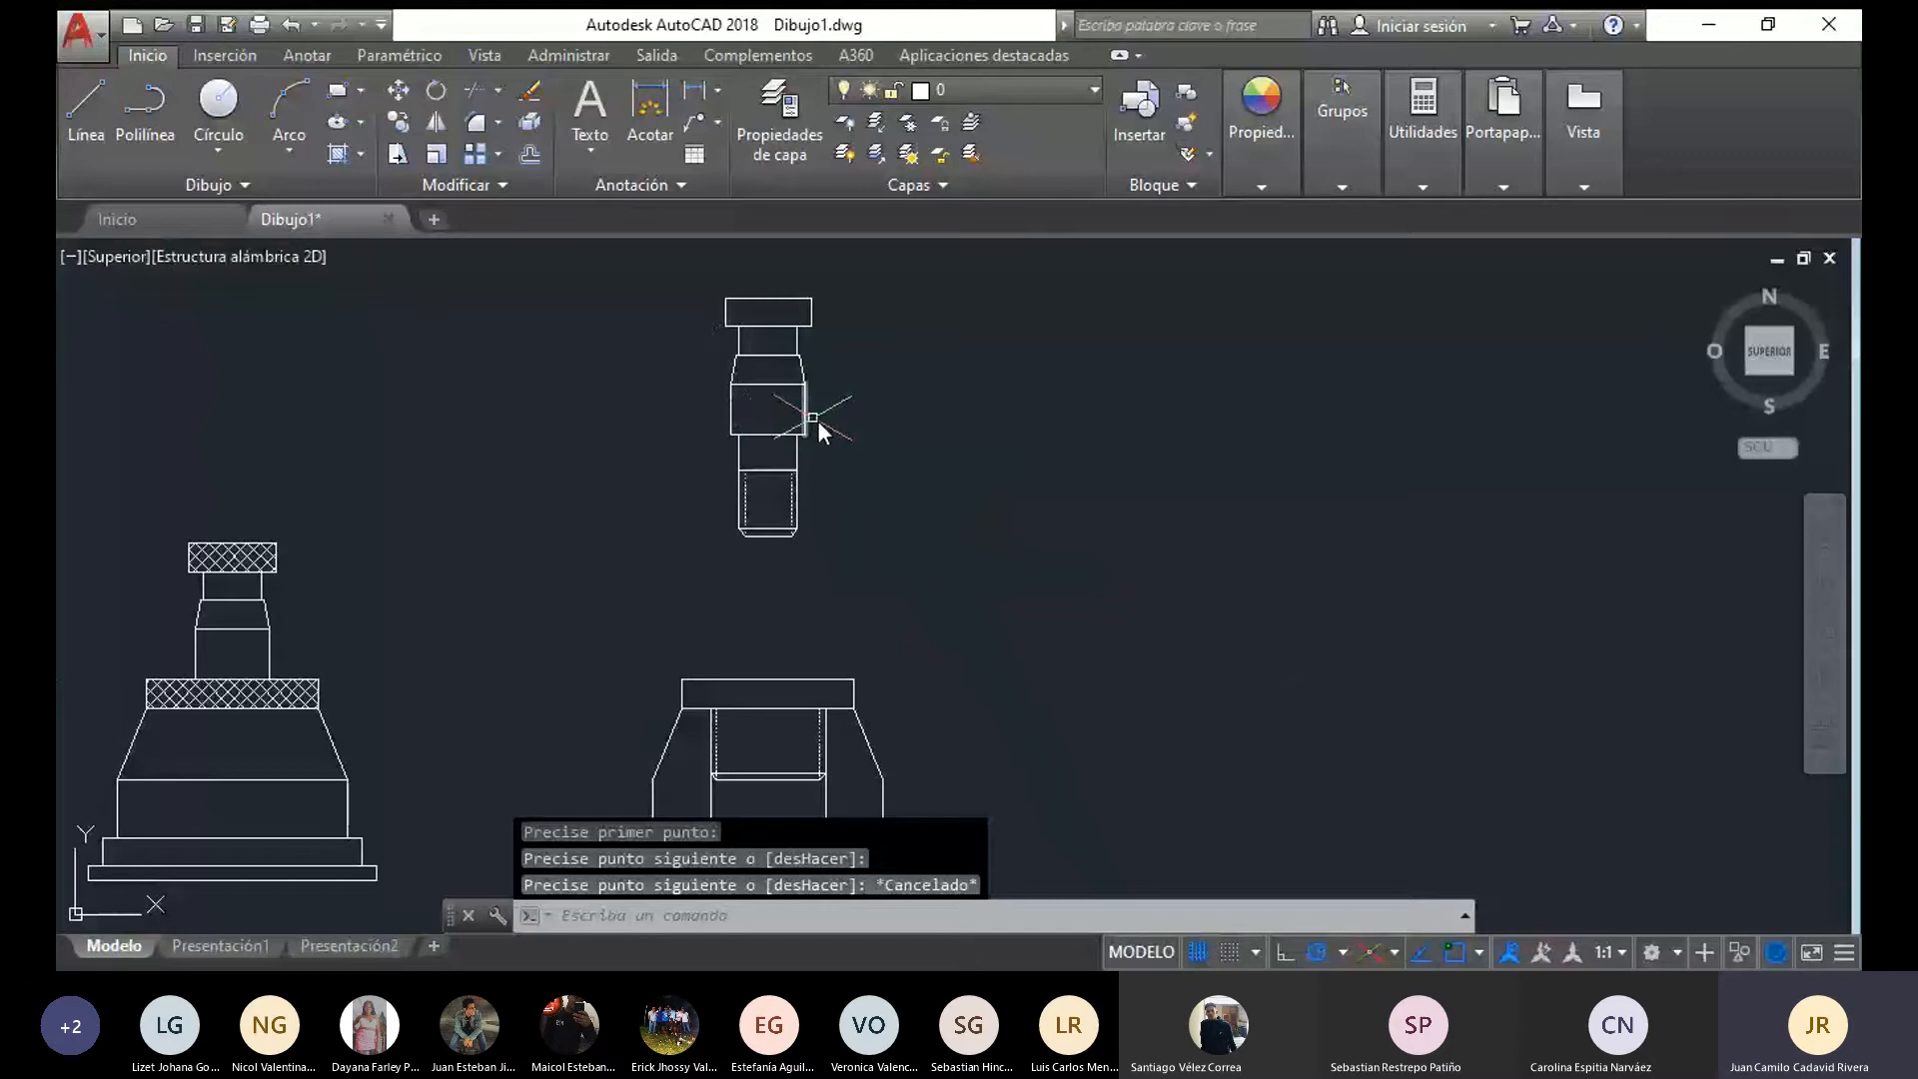
# Move the copied pin from its bottom midpoint onto the midpoint of the flange neck's lower edge
pyautogui.moveTo(861, 478); pyautogui.dragTo(879, 285)
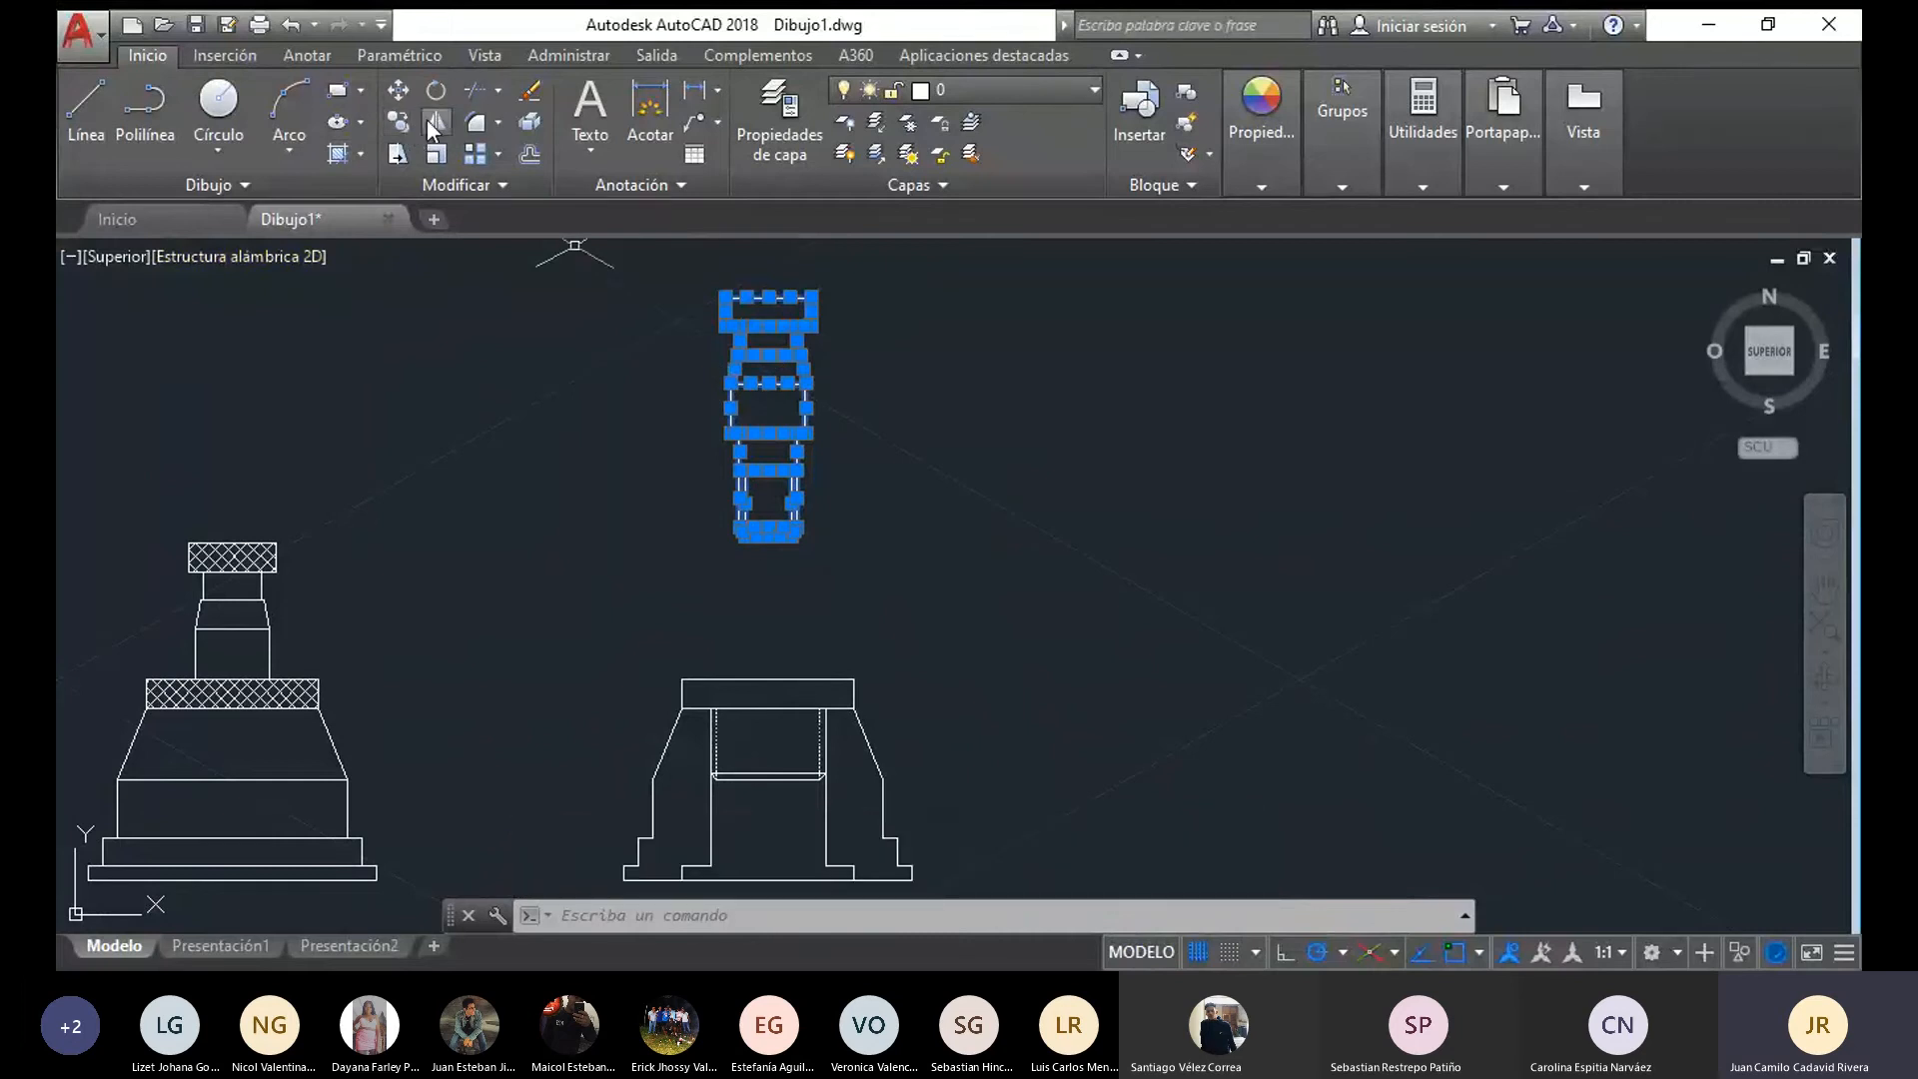
pyautogui.click(398, 92)
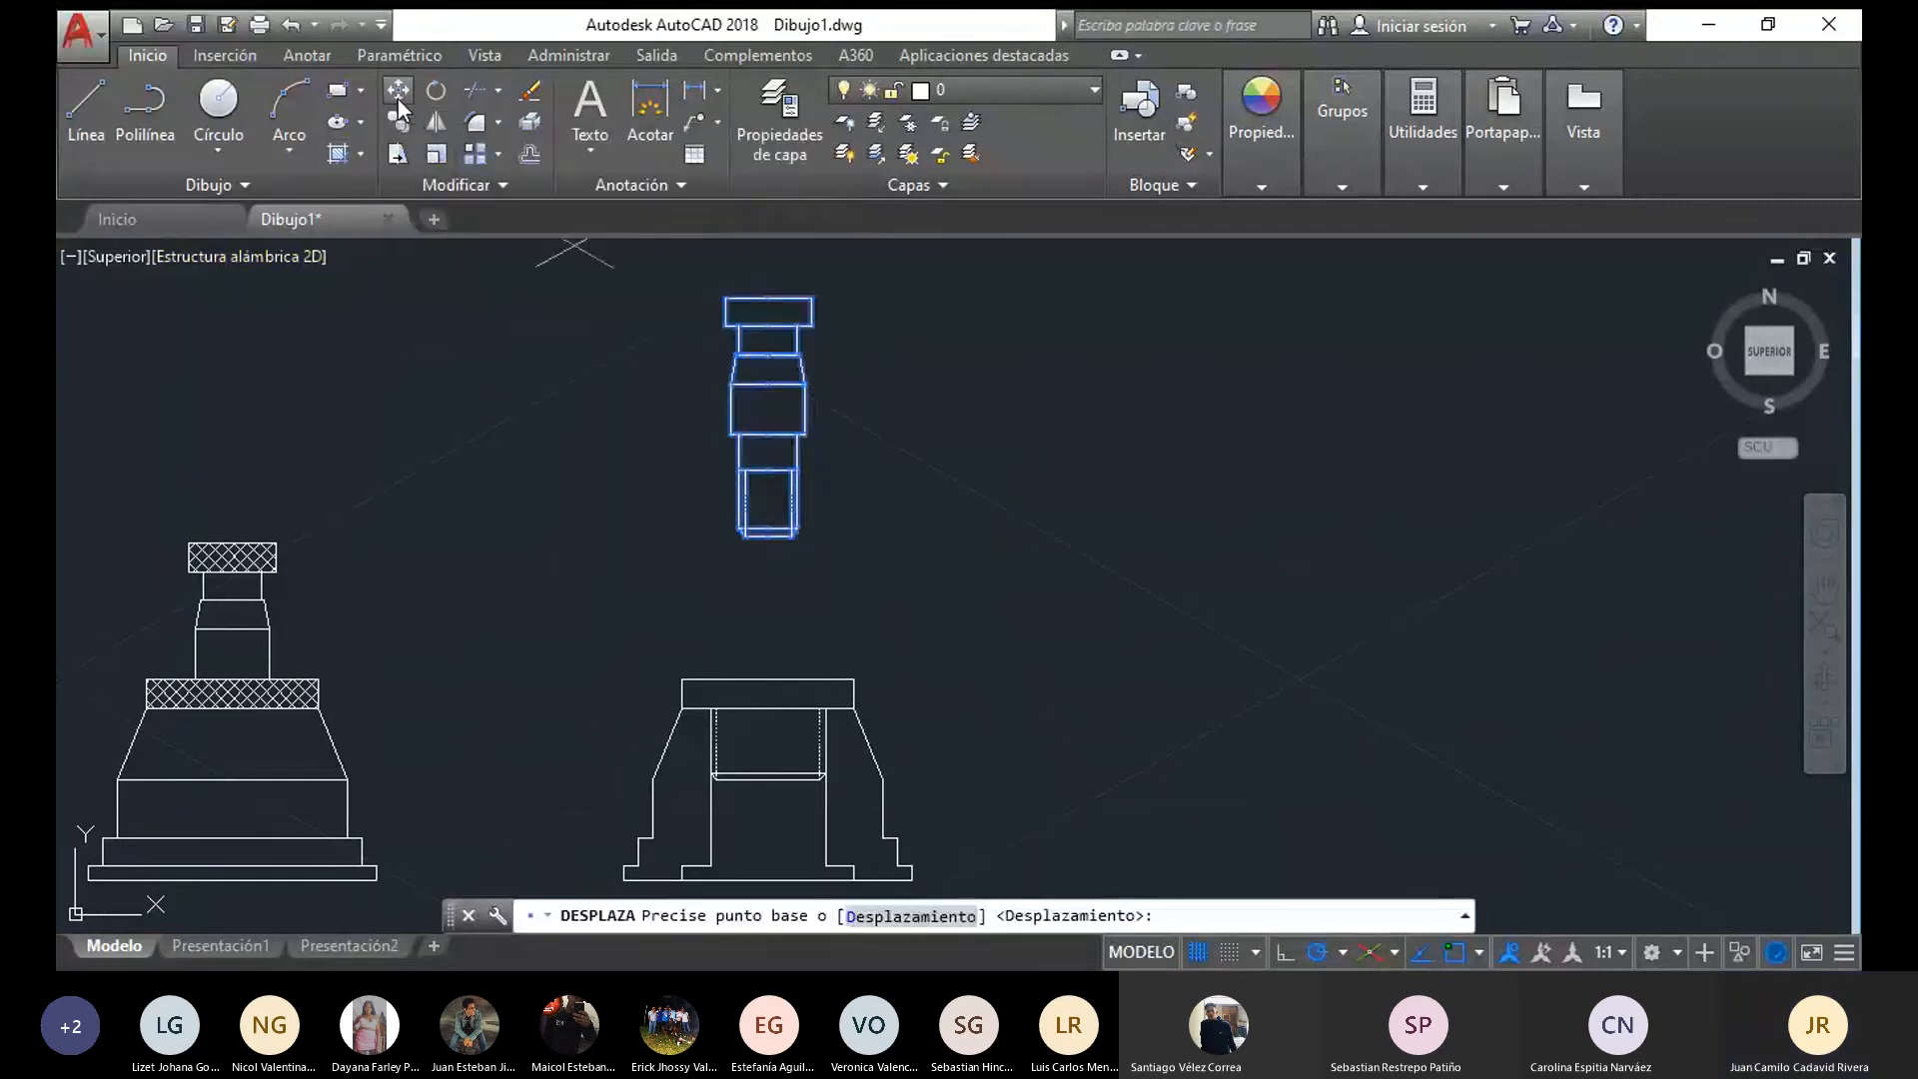
pyautogui.click(768, 545)
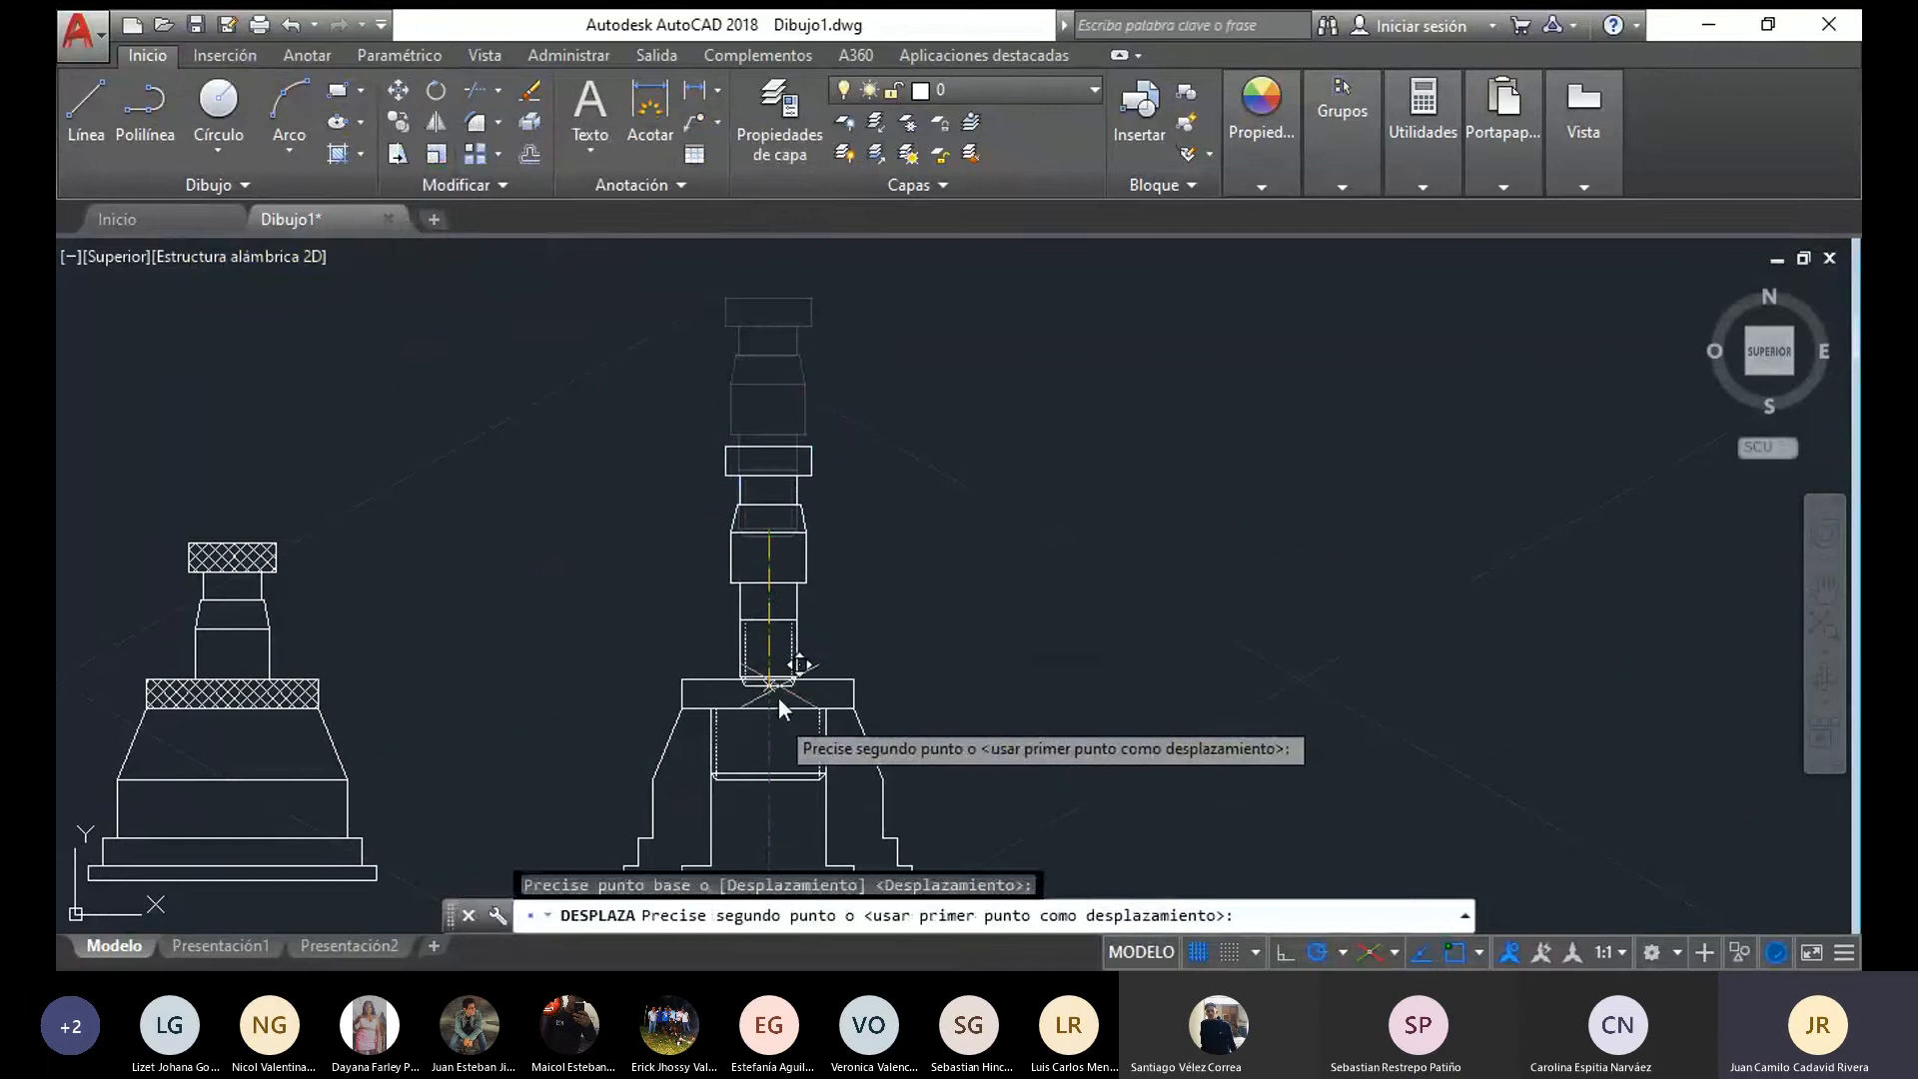
pyautogui.click(771, 783)
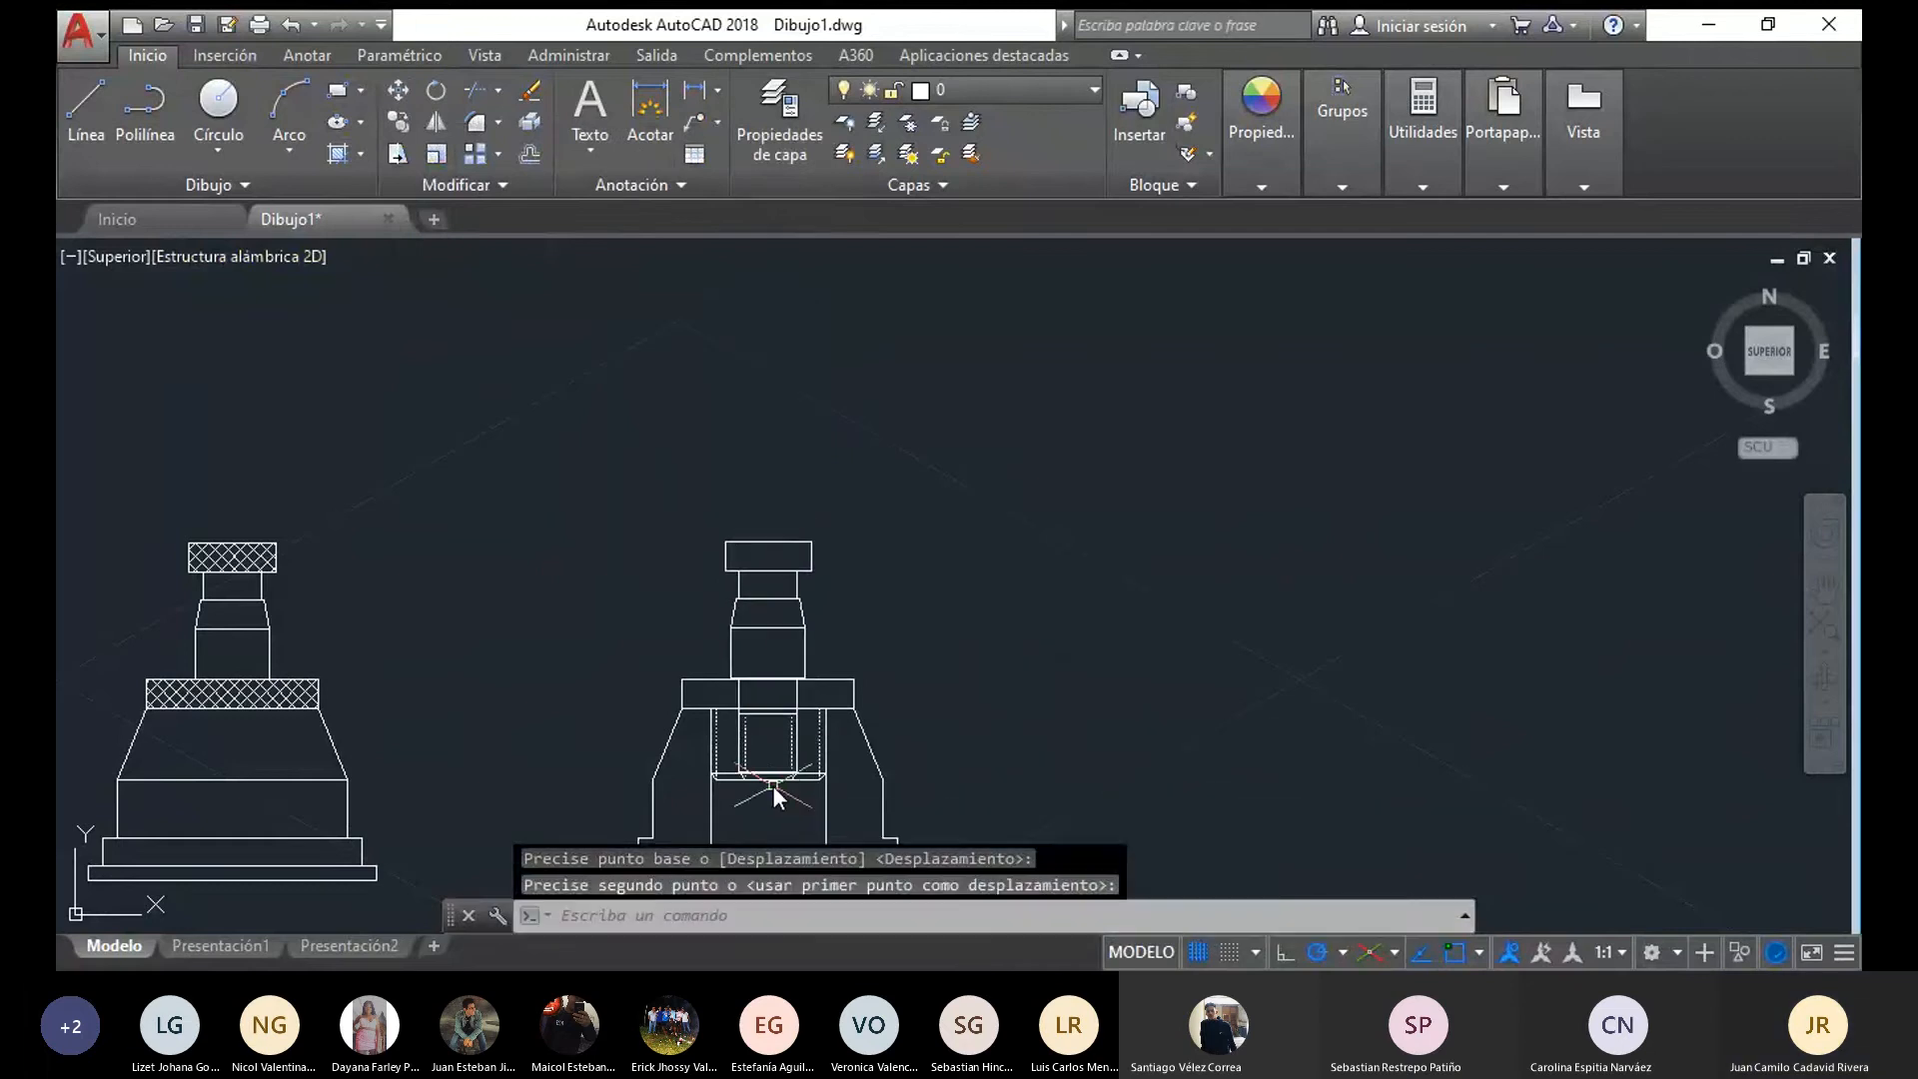
# Erase the two horizontal line segments crossing the pin at the flange's lower edge in the section view
pyautogui.scroll(2, 1101, 772)
pyautogui.moveTo(1101, 771)
pyautogui.mouseDown(button='middle')
pyautogui.moveTo(992, 554)
pyautogui.moveTo(945, 560)
pyautogui.moveTo(1069, 547)
pyautogui.mouseUp(button='middle')
pyautogui.scroll(-2, 921, 561)
pyautogui.moveTo(448, 532); pyautogui.dragTo(611, 535, button='middle')
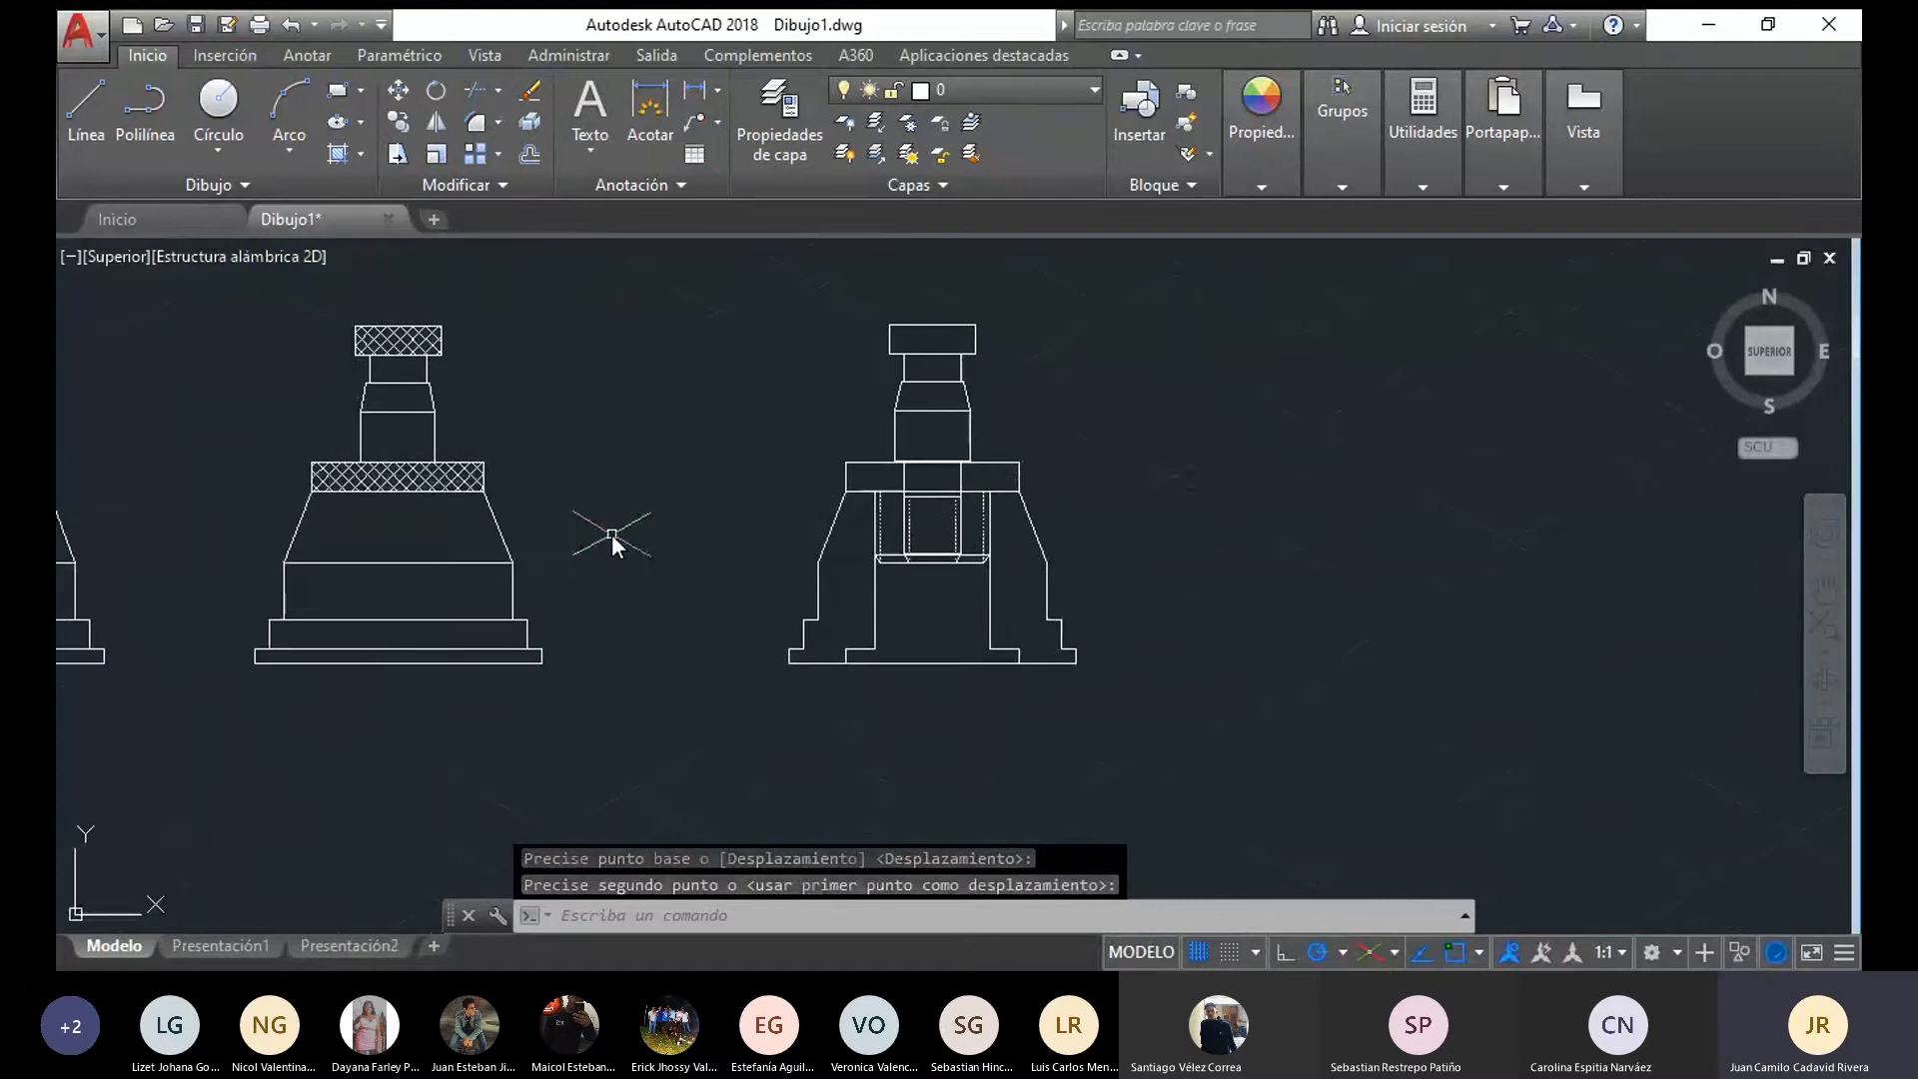
pyautogui.scroll(4, 944, 499)
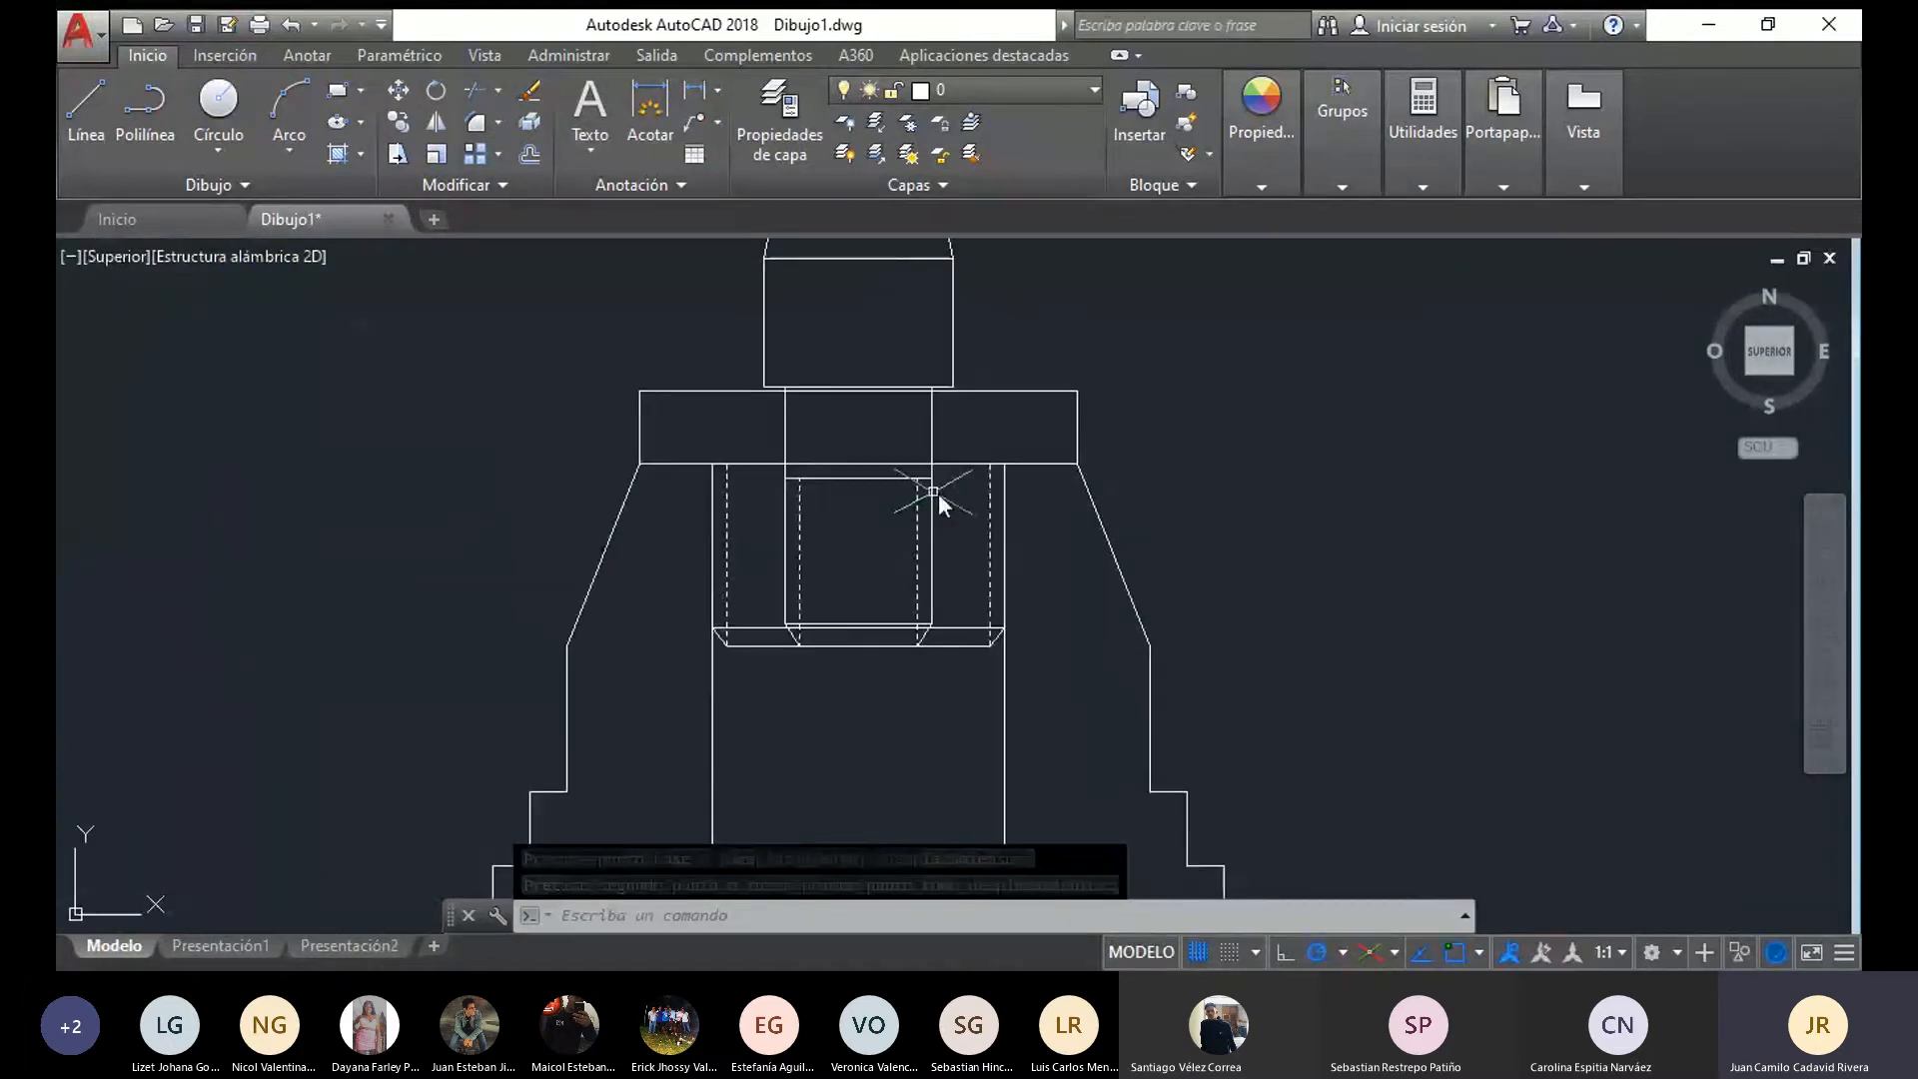
pyautogui.scroll(-4, 938, 493)
pyautogui.scroll(2, 968, 539)
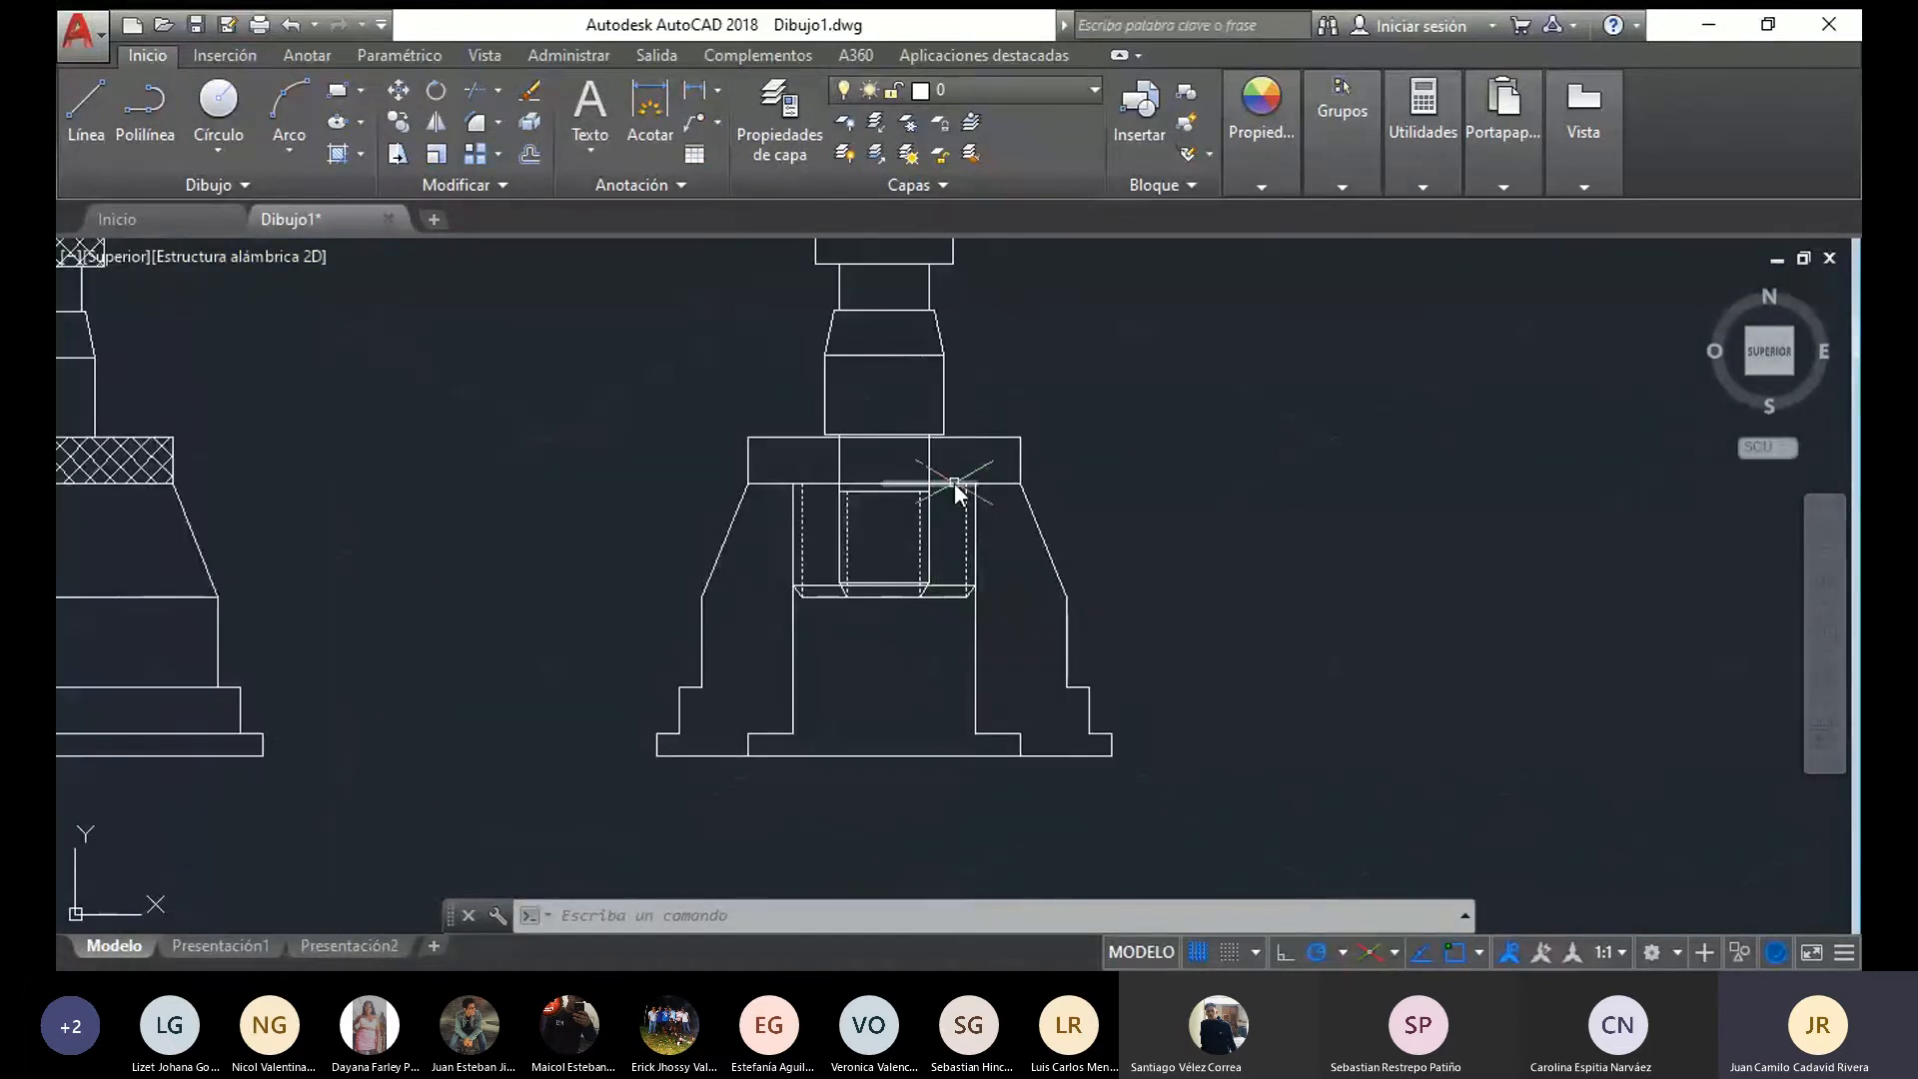
pyautogui.click(955, 484)
pyautogui.press('Delete')
pyautogui.click(865, 483)
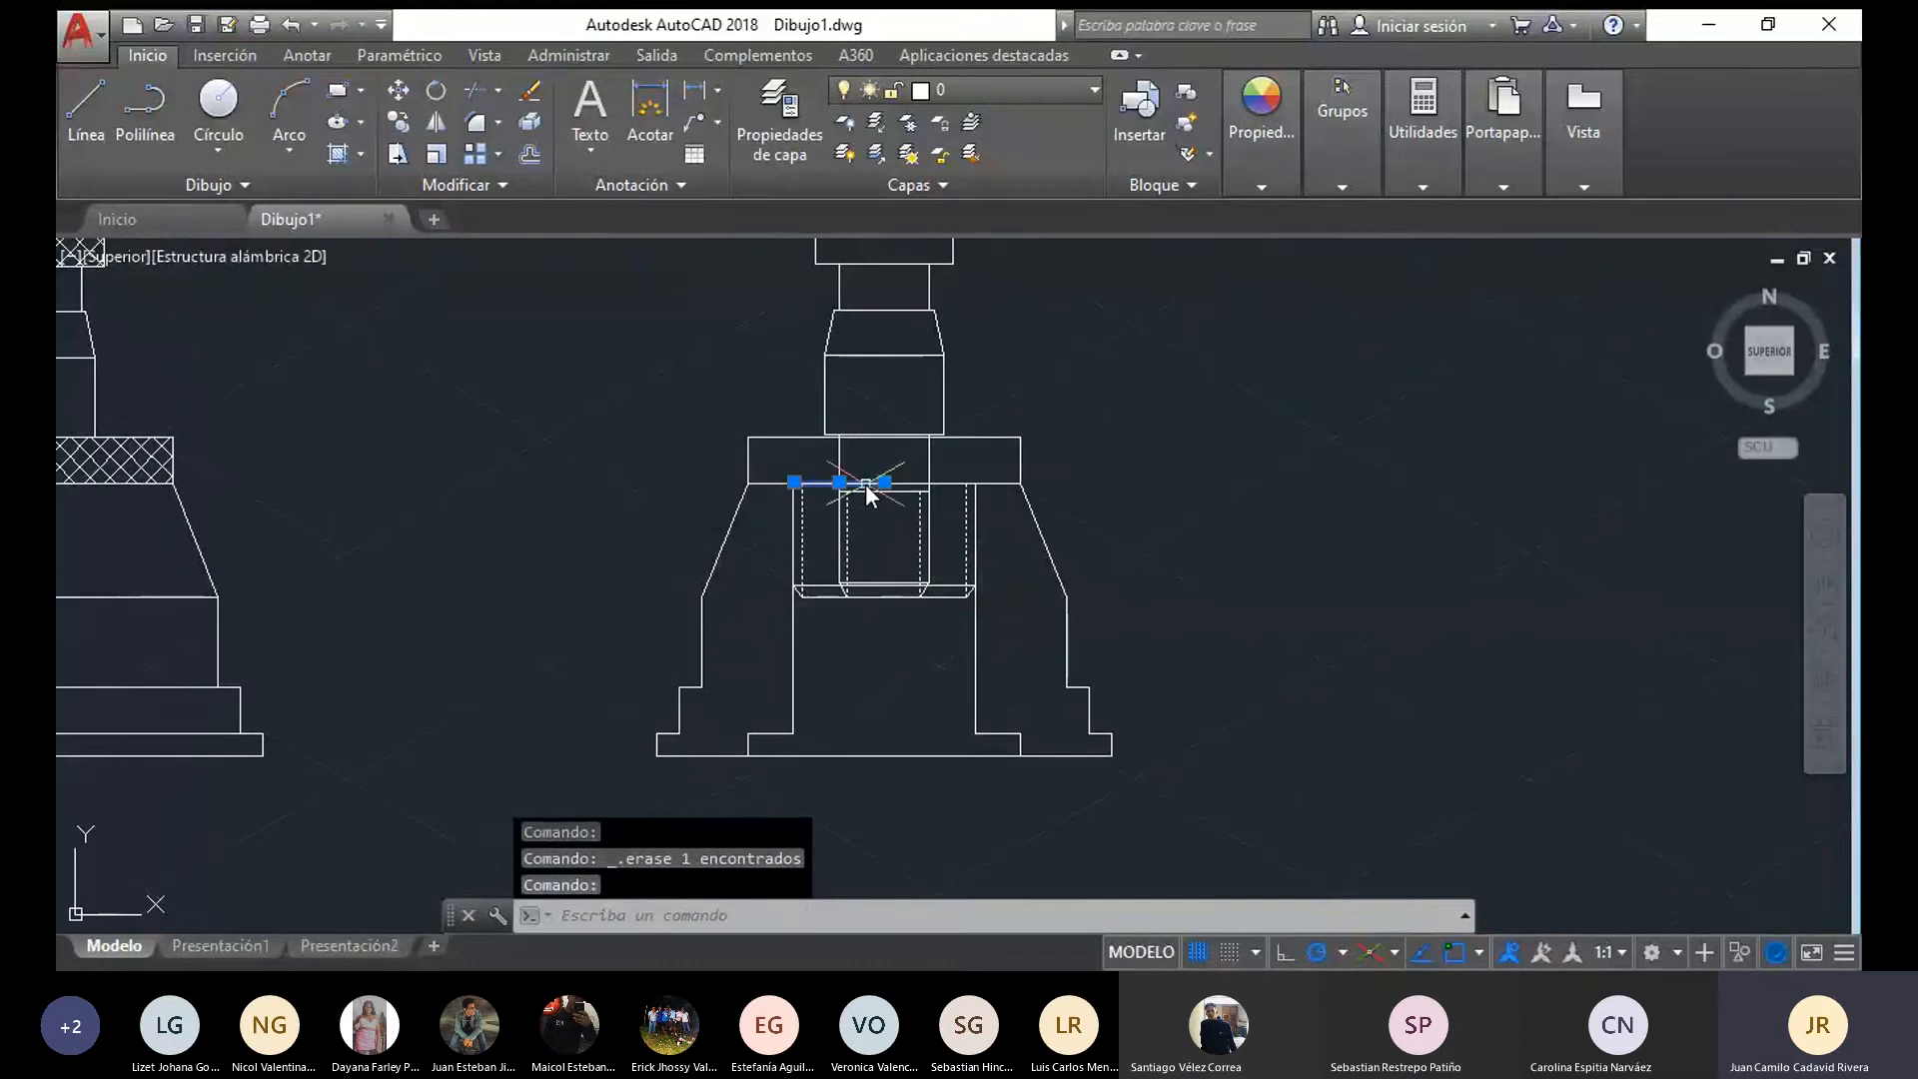
pyautogui.press('Delete')
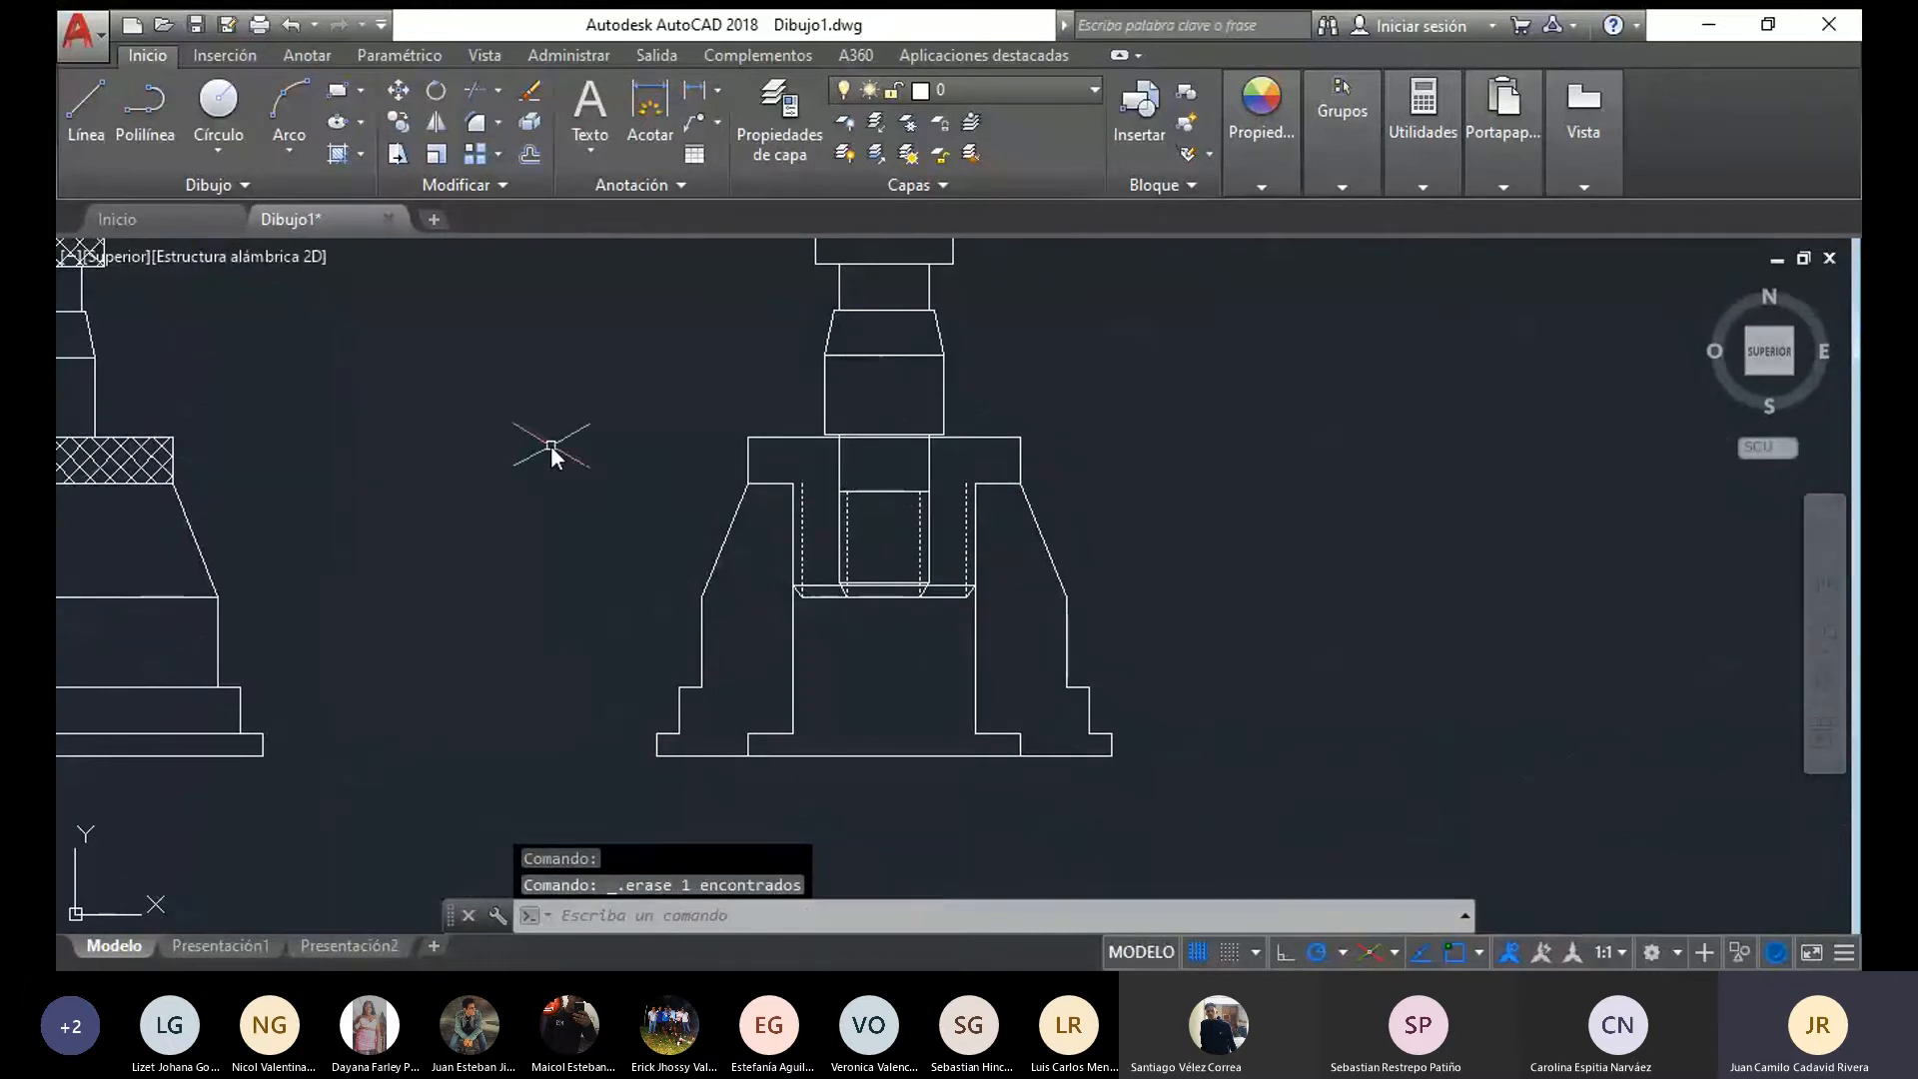
# Draw two horizontal lines from the base bore's upper corners to the pin's sides along the flange's lower edge
pyautogui.click(86, 105)
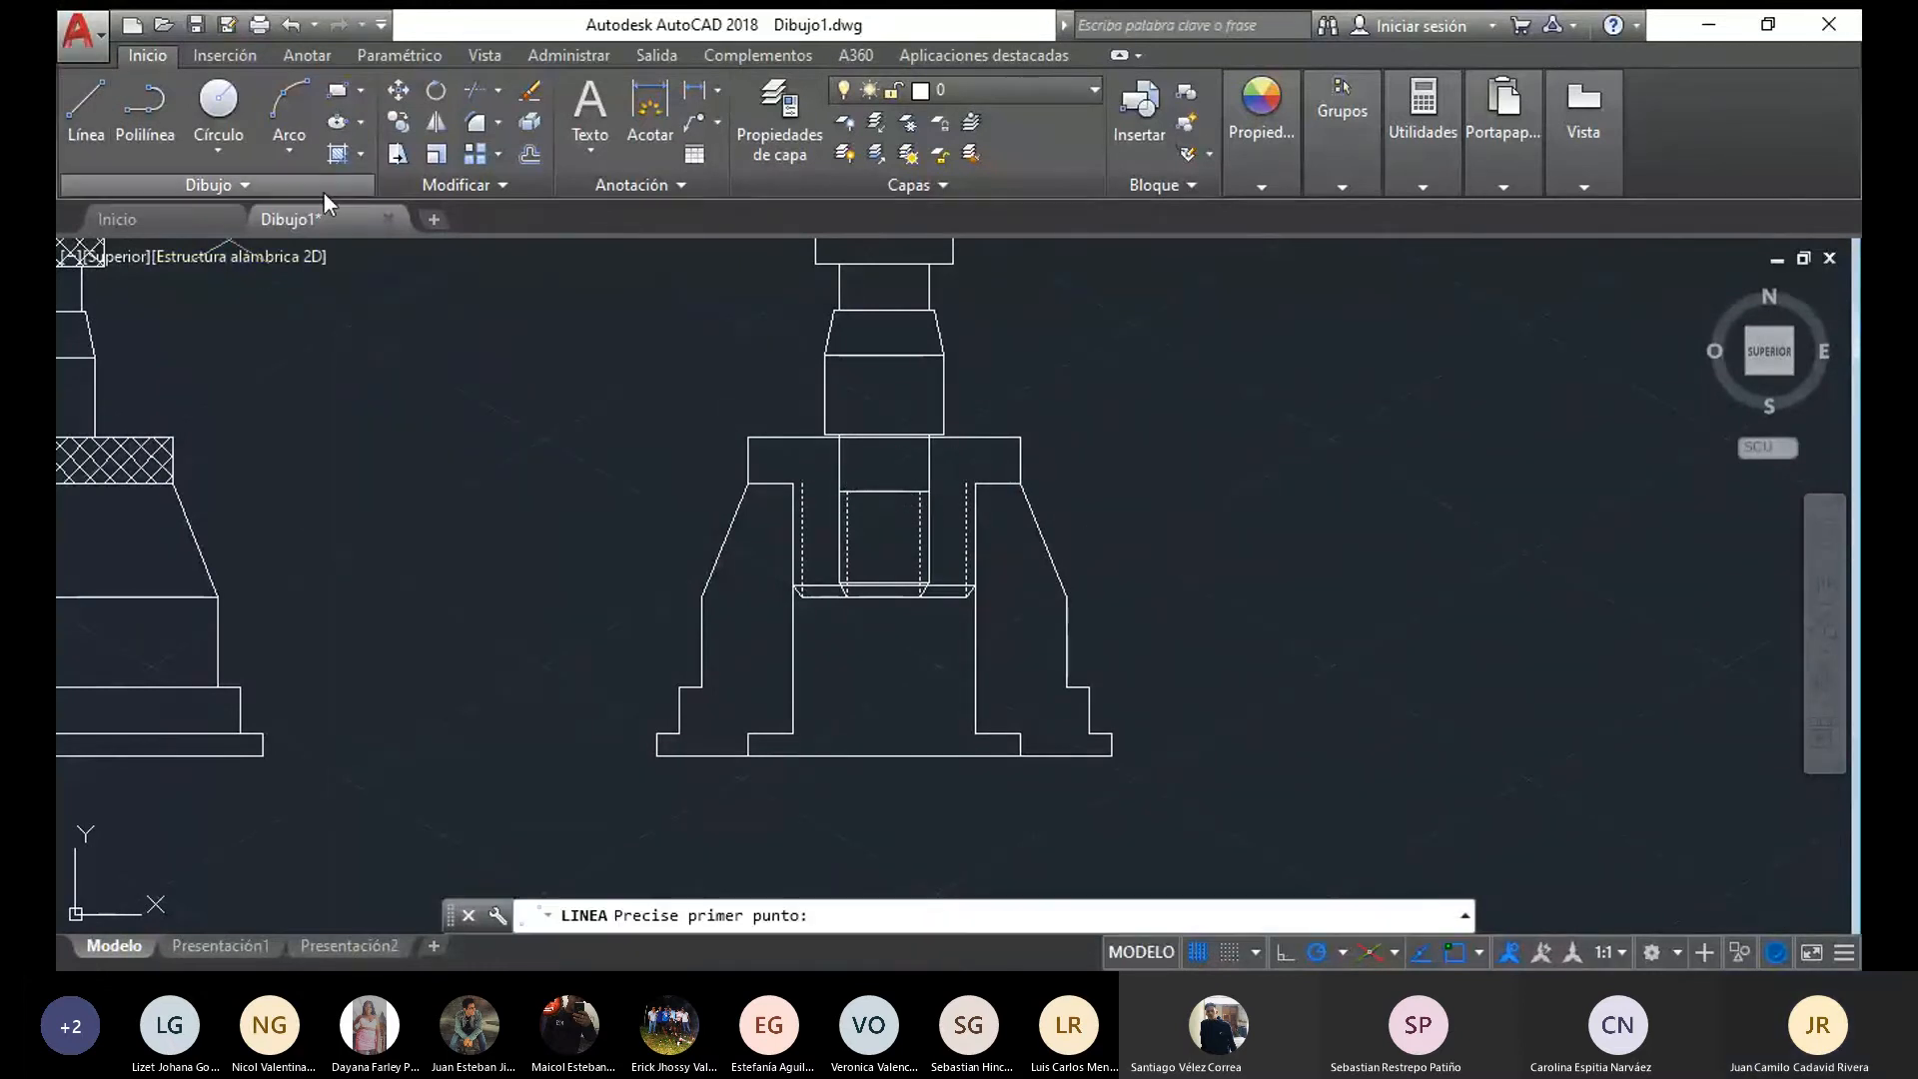
pyautogui.scroll(4, 1039, 496)
pyautogui.click(442, 476)
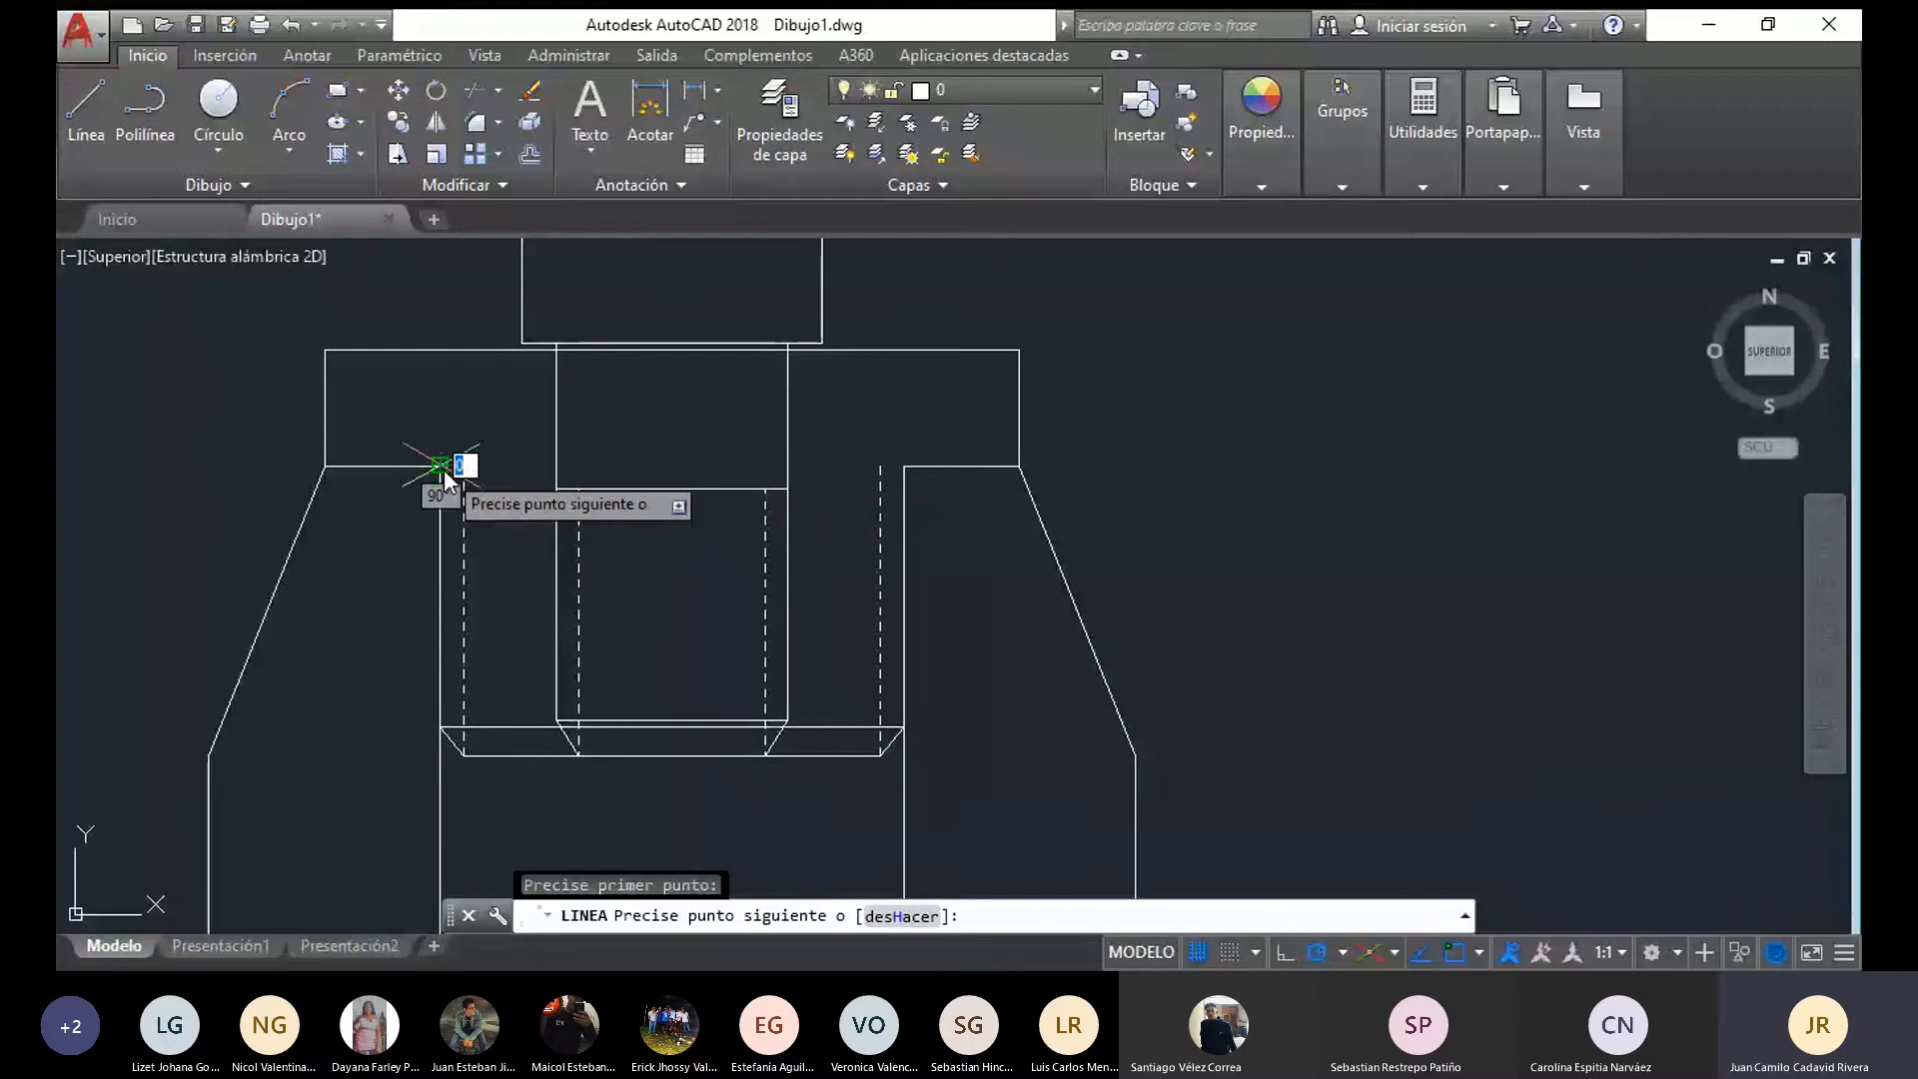
pyautogui.click(555, 461)
pyautogui.click(75, 117)
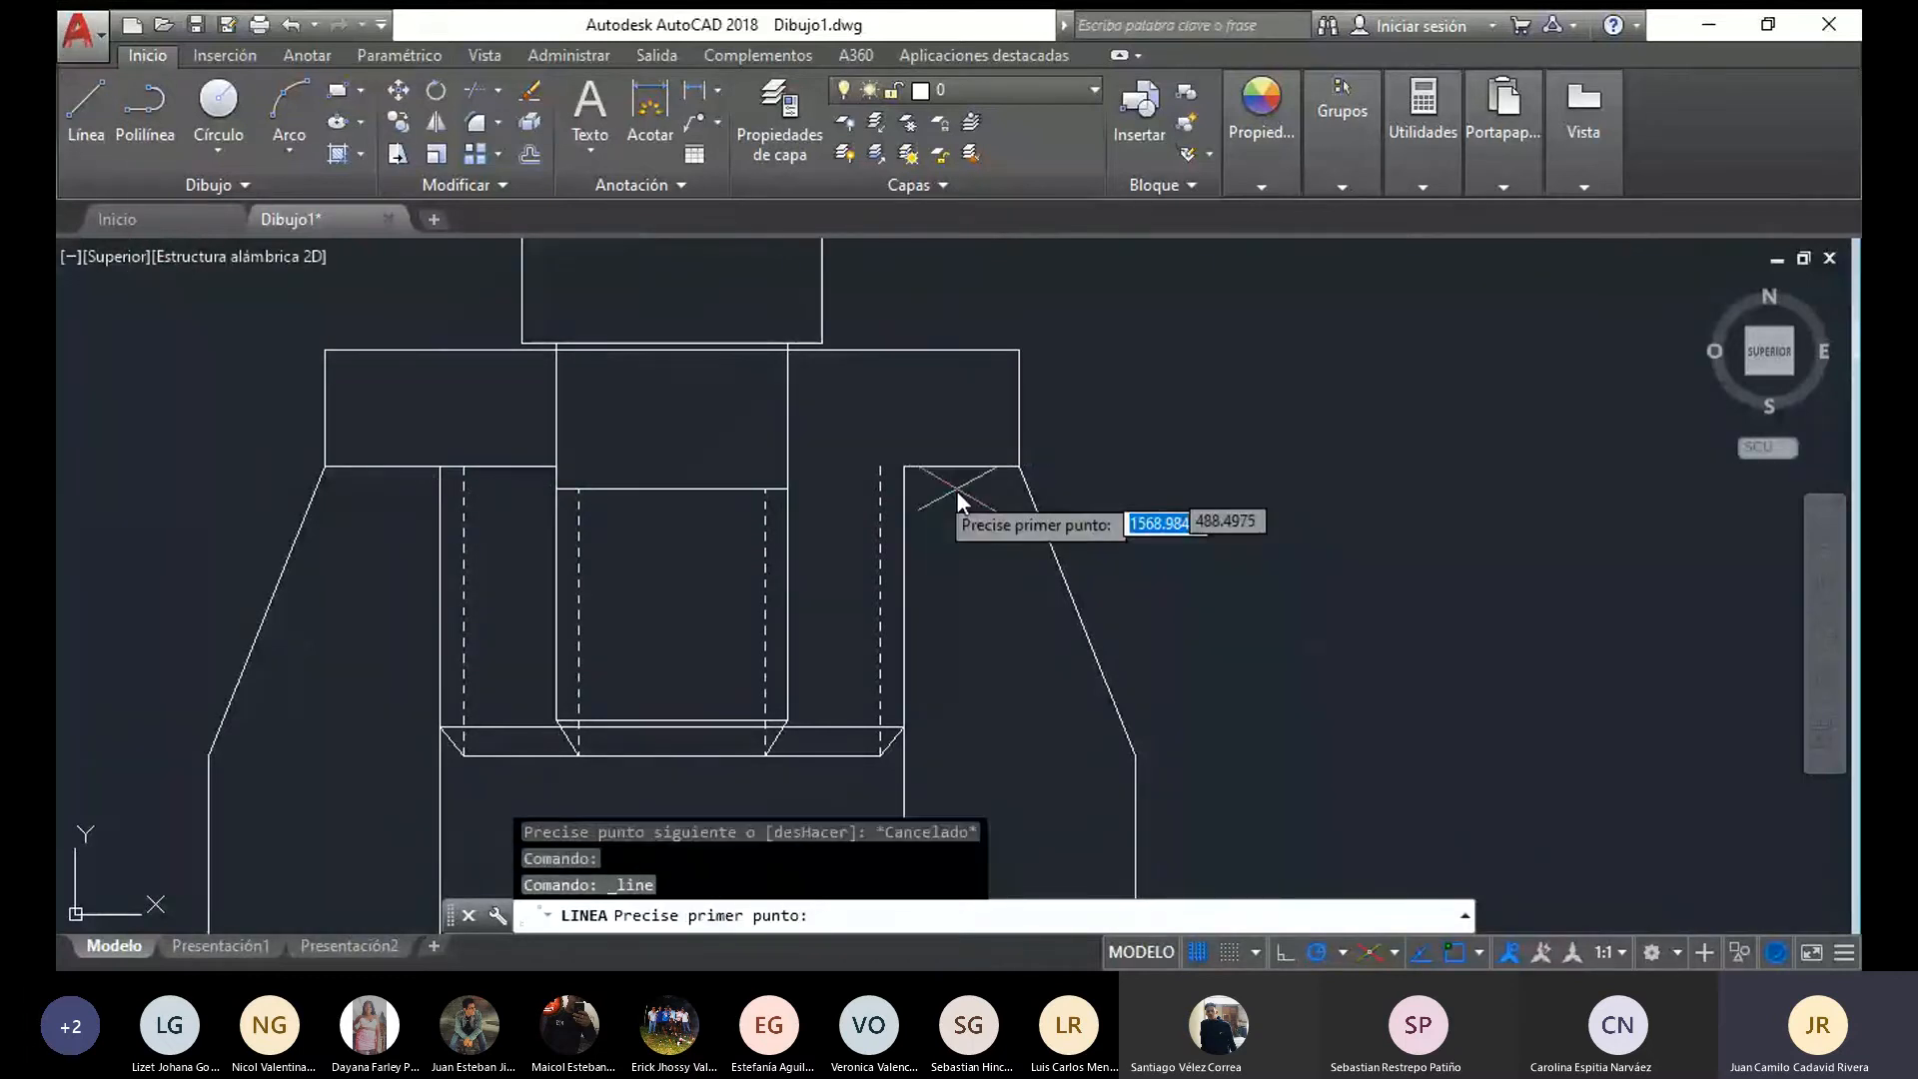
pyautogui.click(904, 465)
pyautogui.press('Escape')
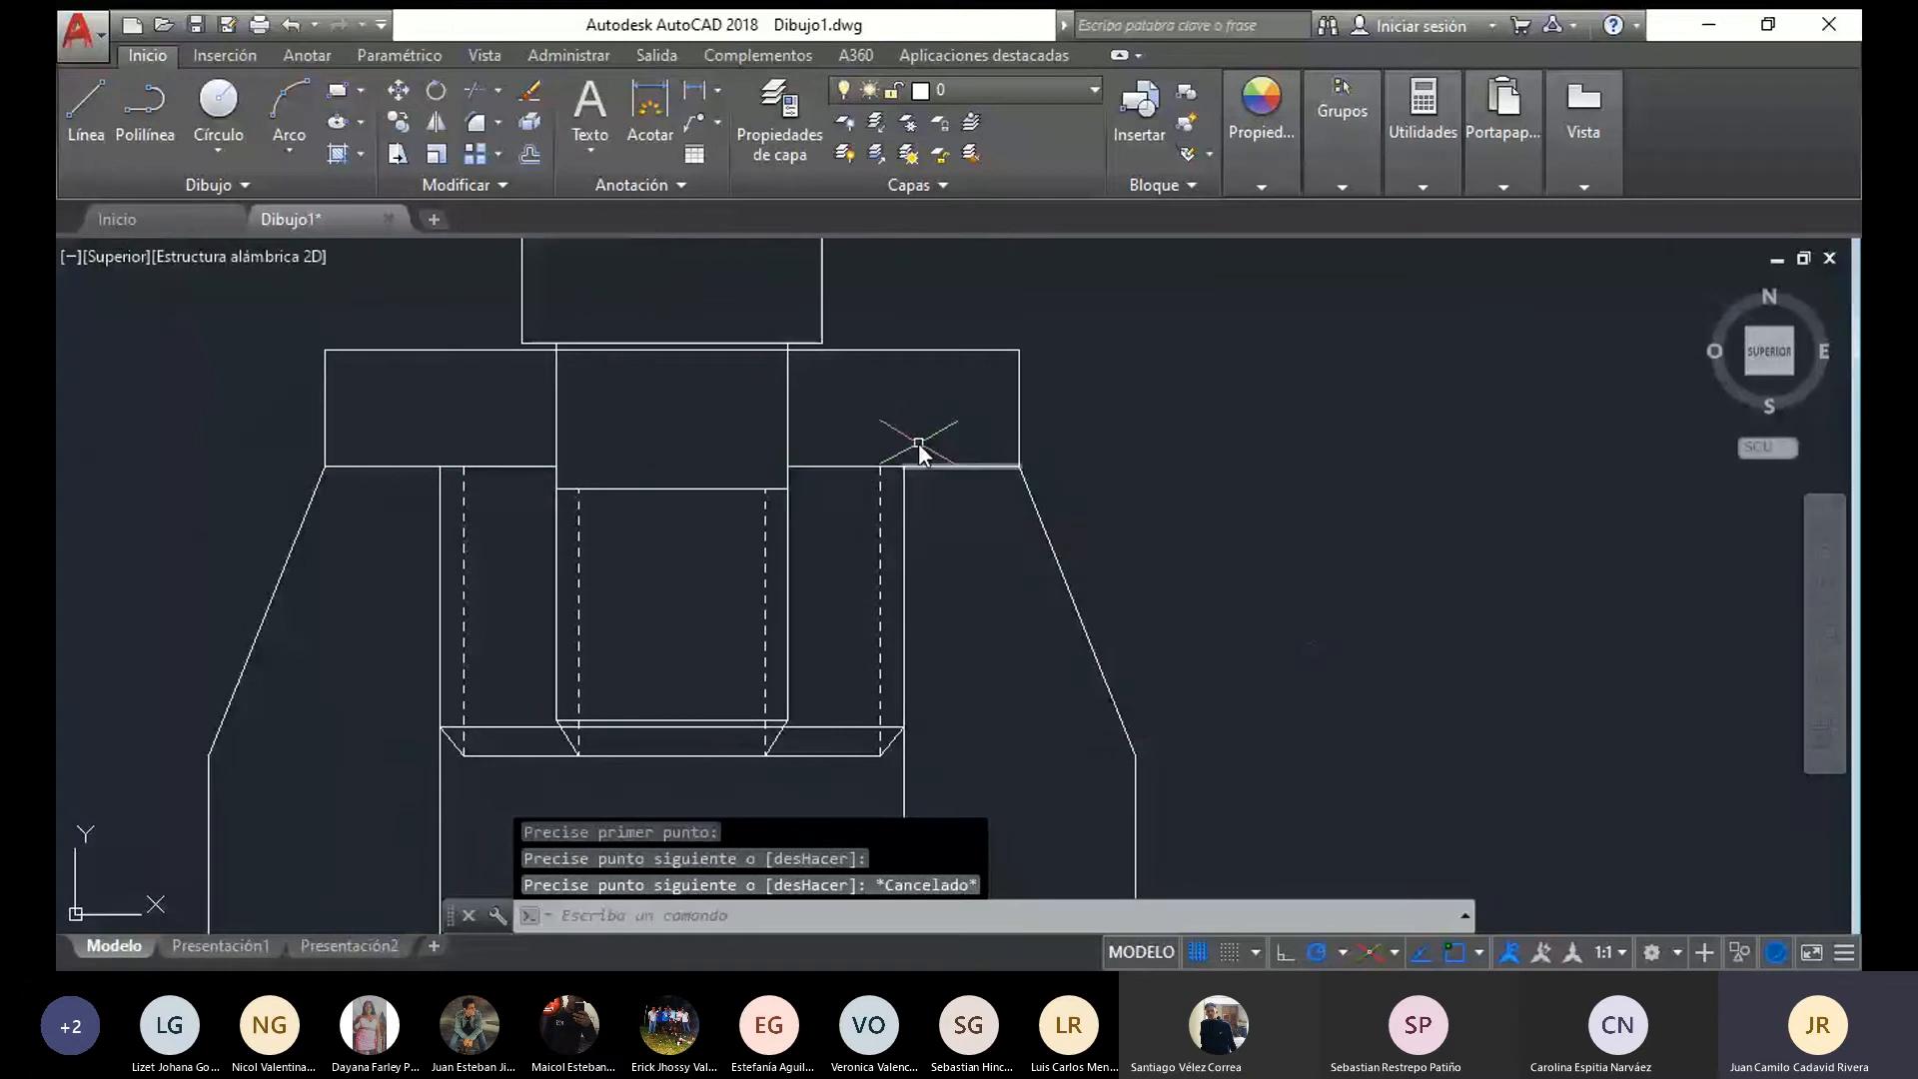
pyautogui.scroll(-2, 799, 420)
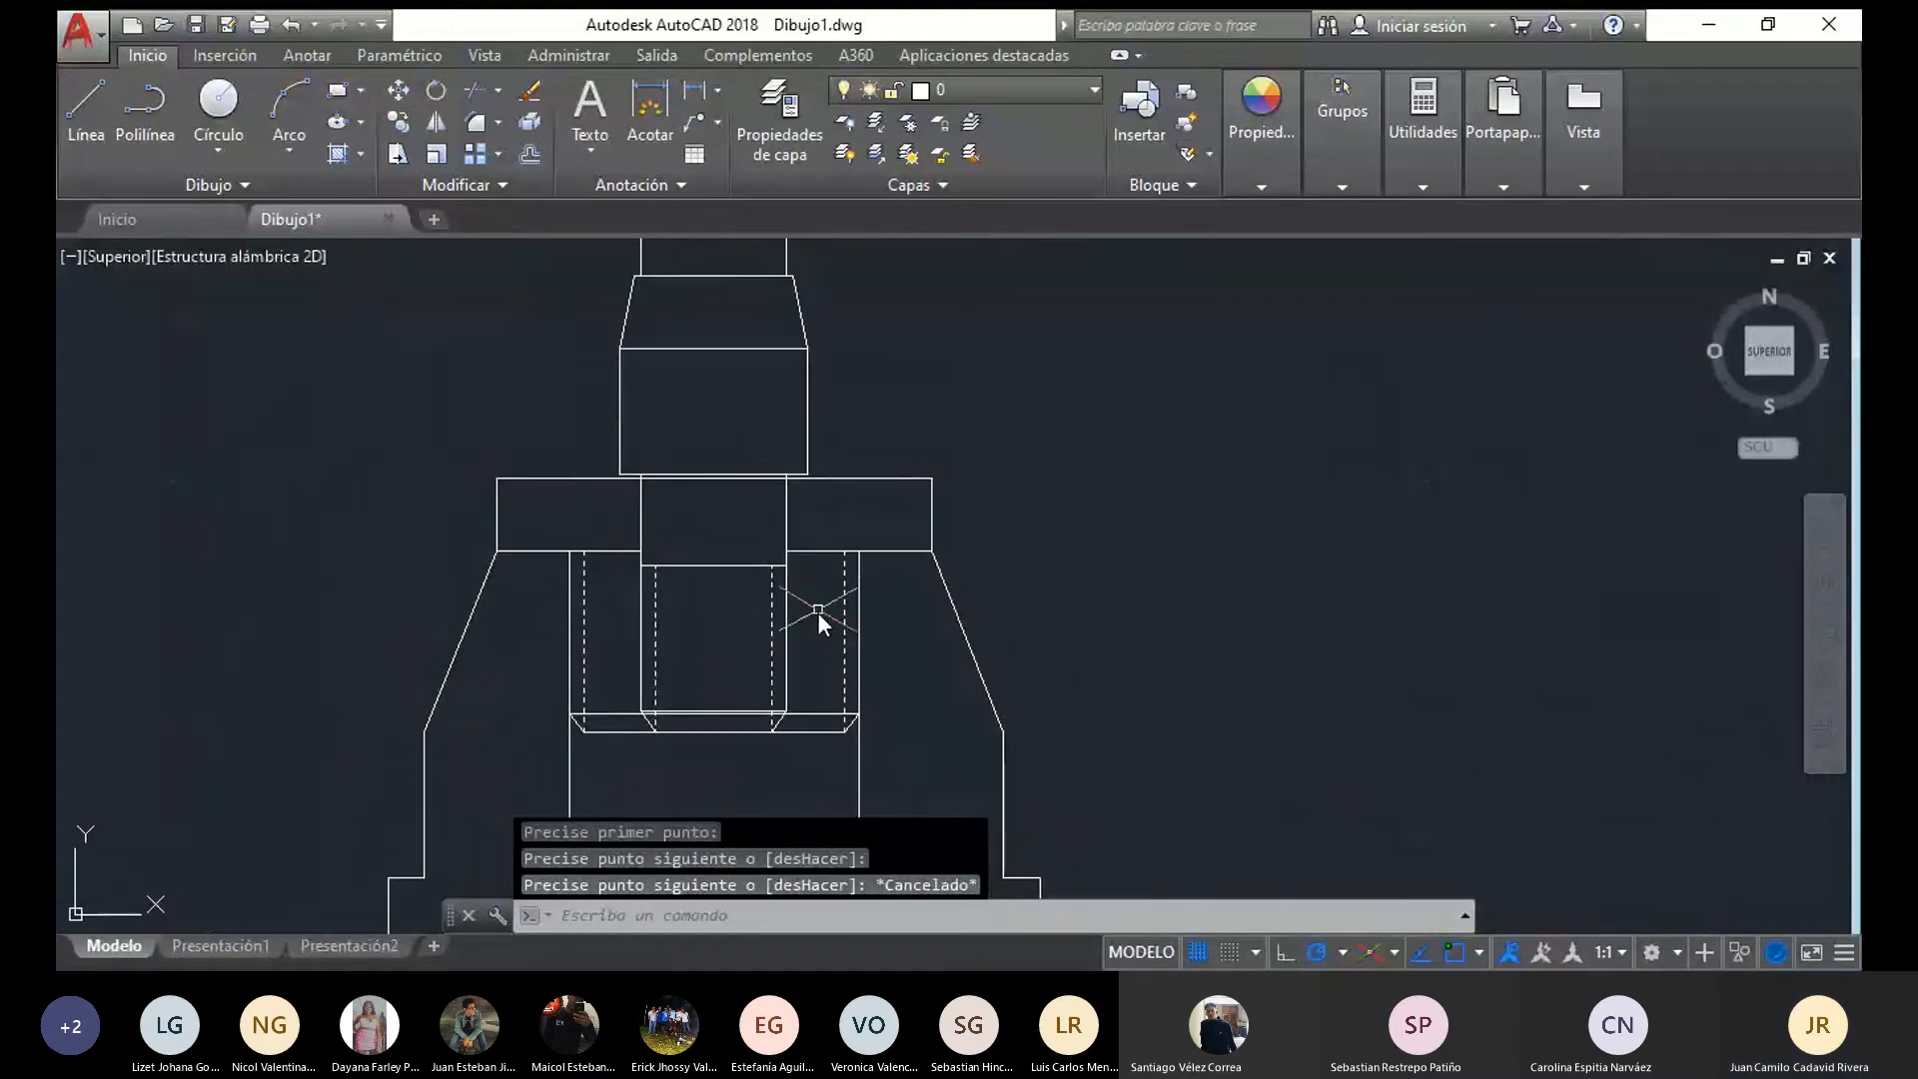
# Undo the two new lines, the two erasures and the last move of the copied pin
pyautogui.hotkey('ctrl', 'z')
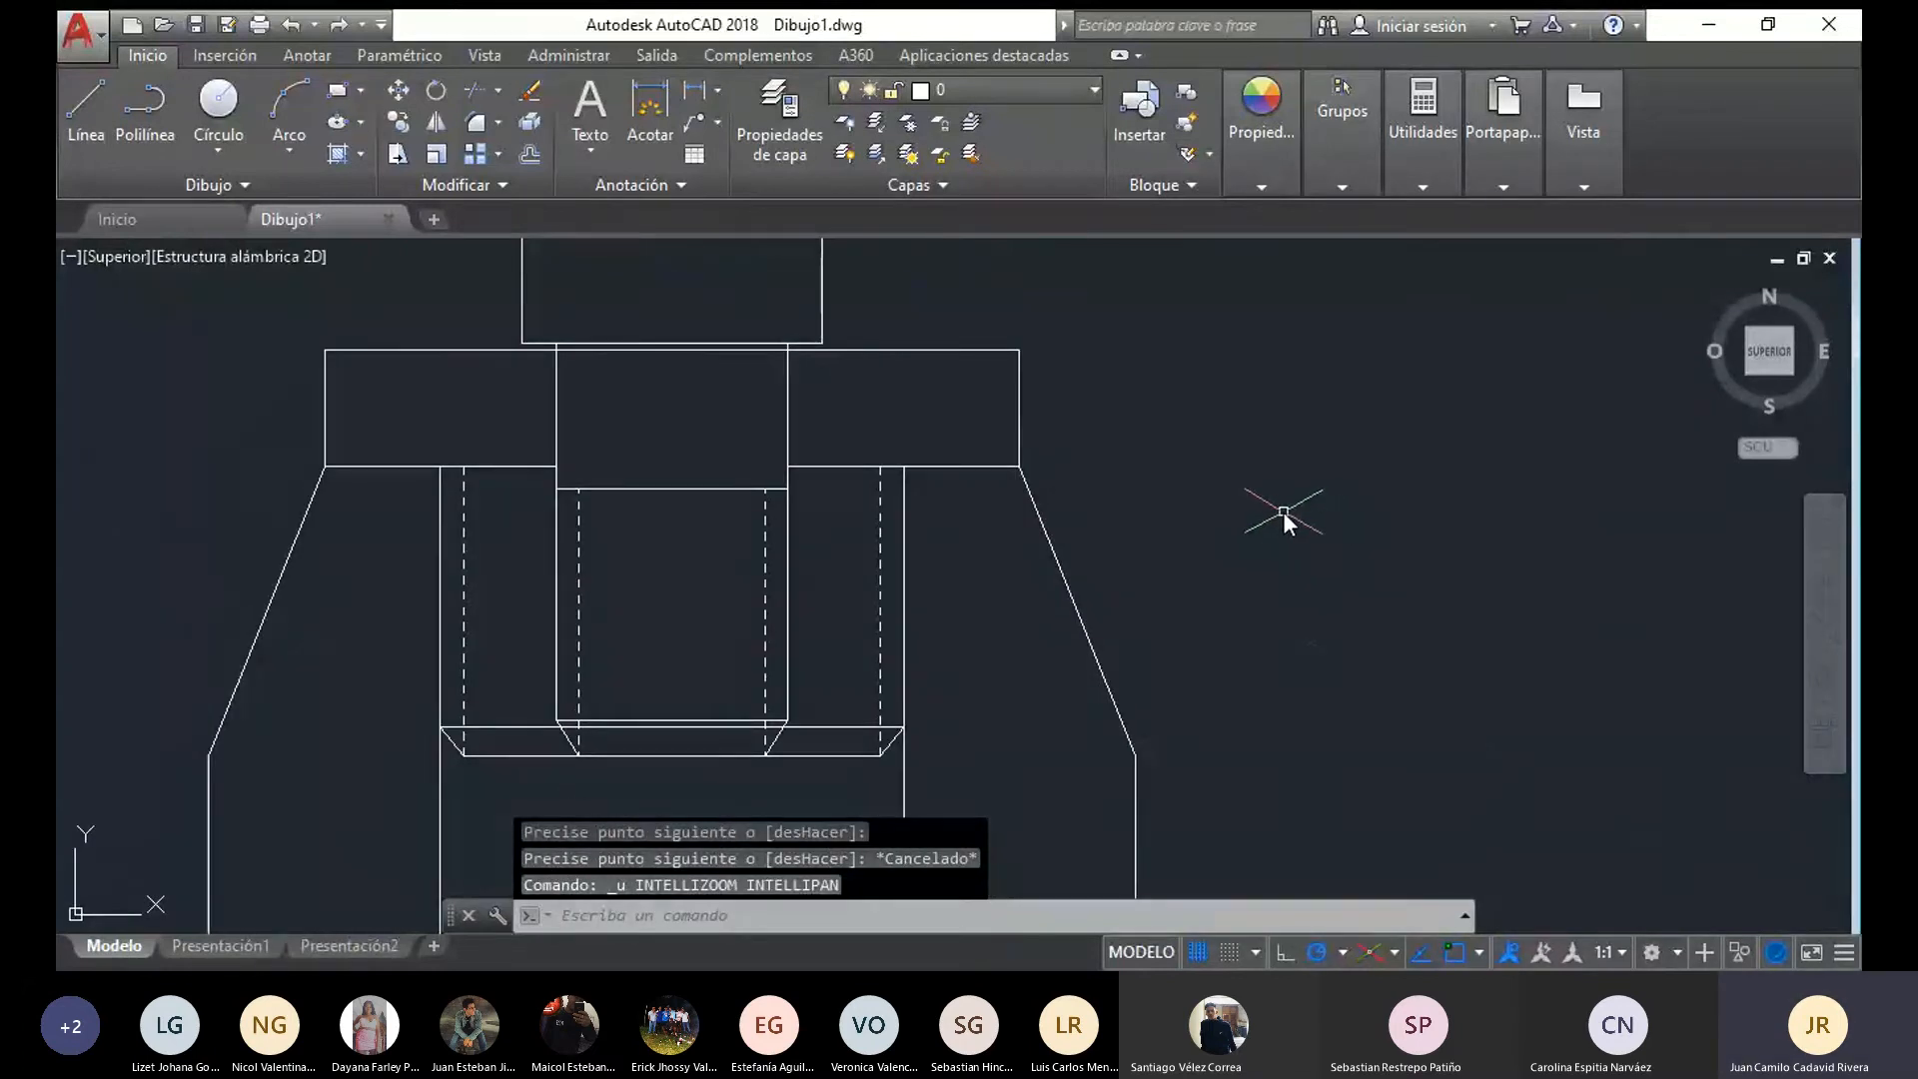
pyautogui.hotkey('ctrl', 'z')
pyautogui.hotkey('ctrl', 'z')
pyautogui.hotkey('ctrl', 'z')
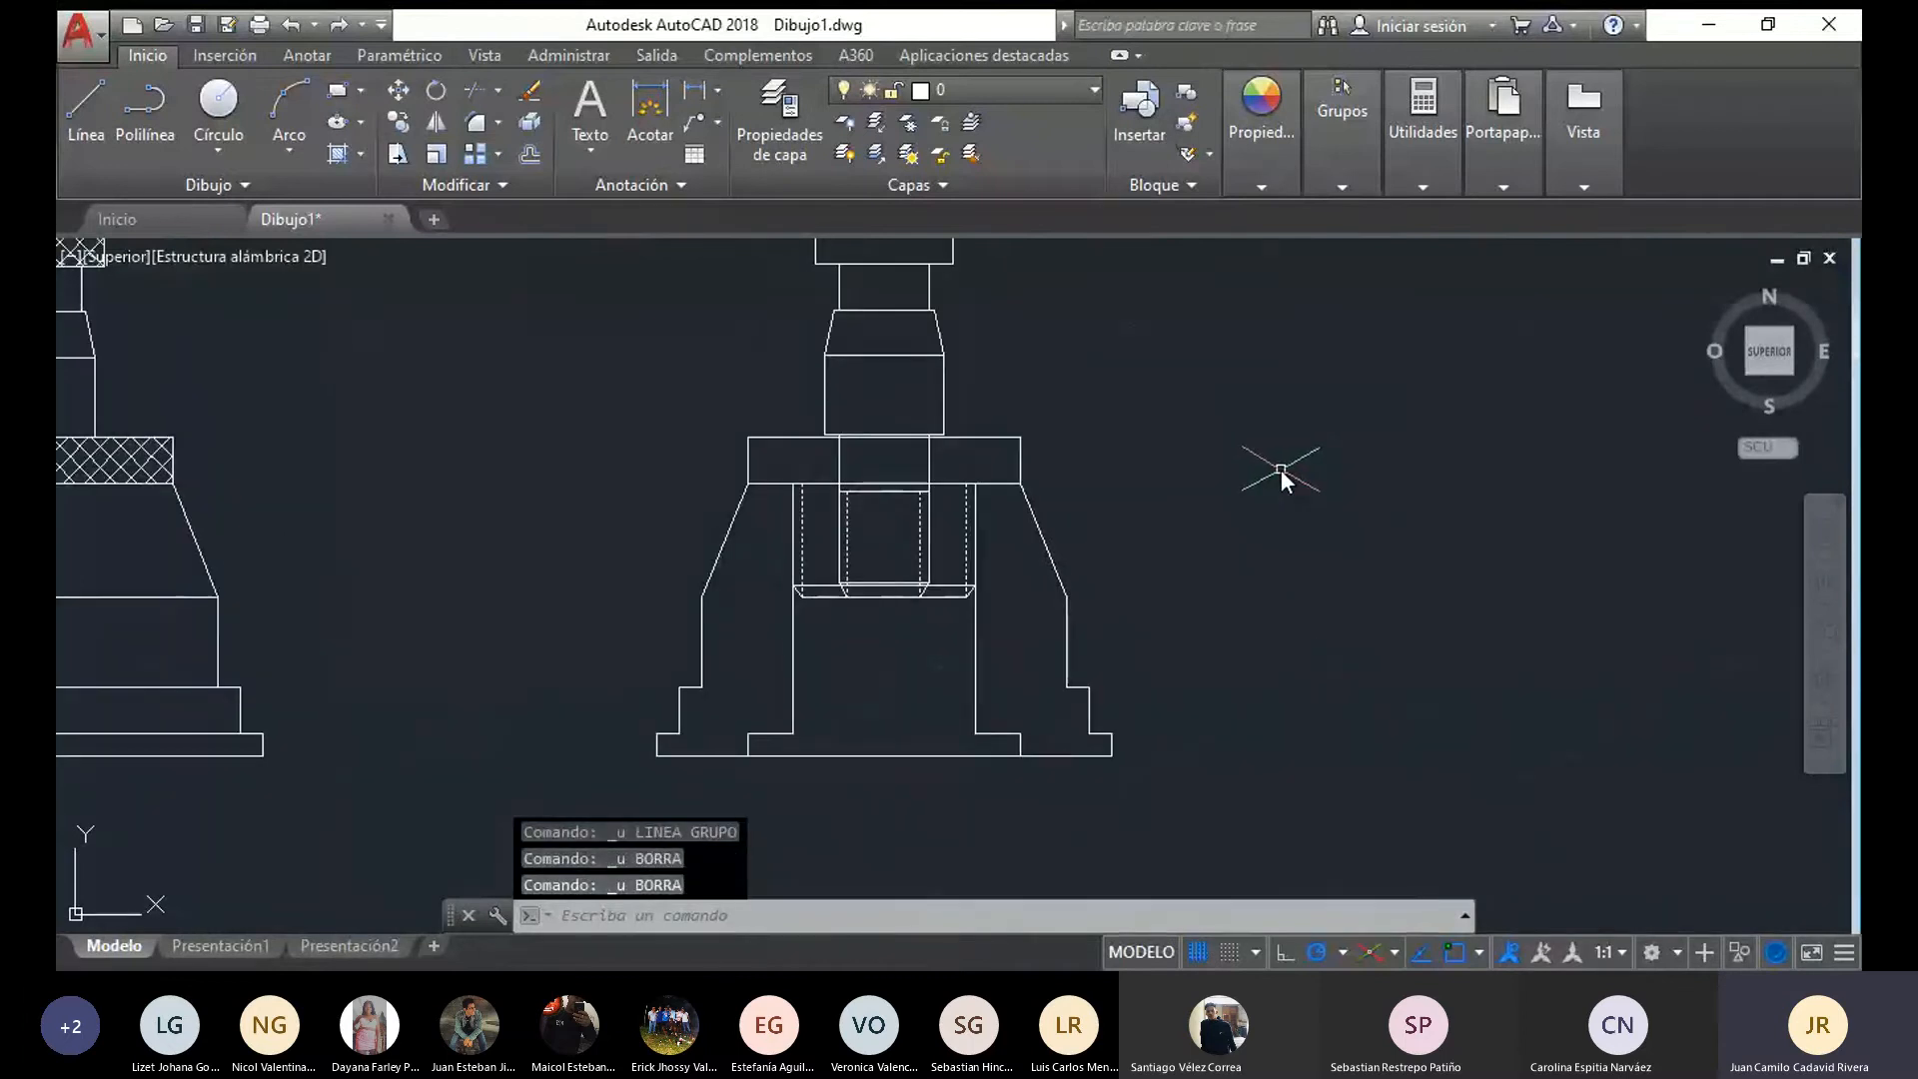
pyautogui.hotkey('ctrl', 'z')
pyautogui.hotkey('ctrl', 'z')
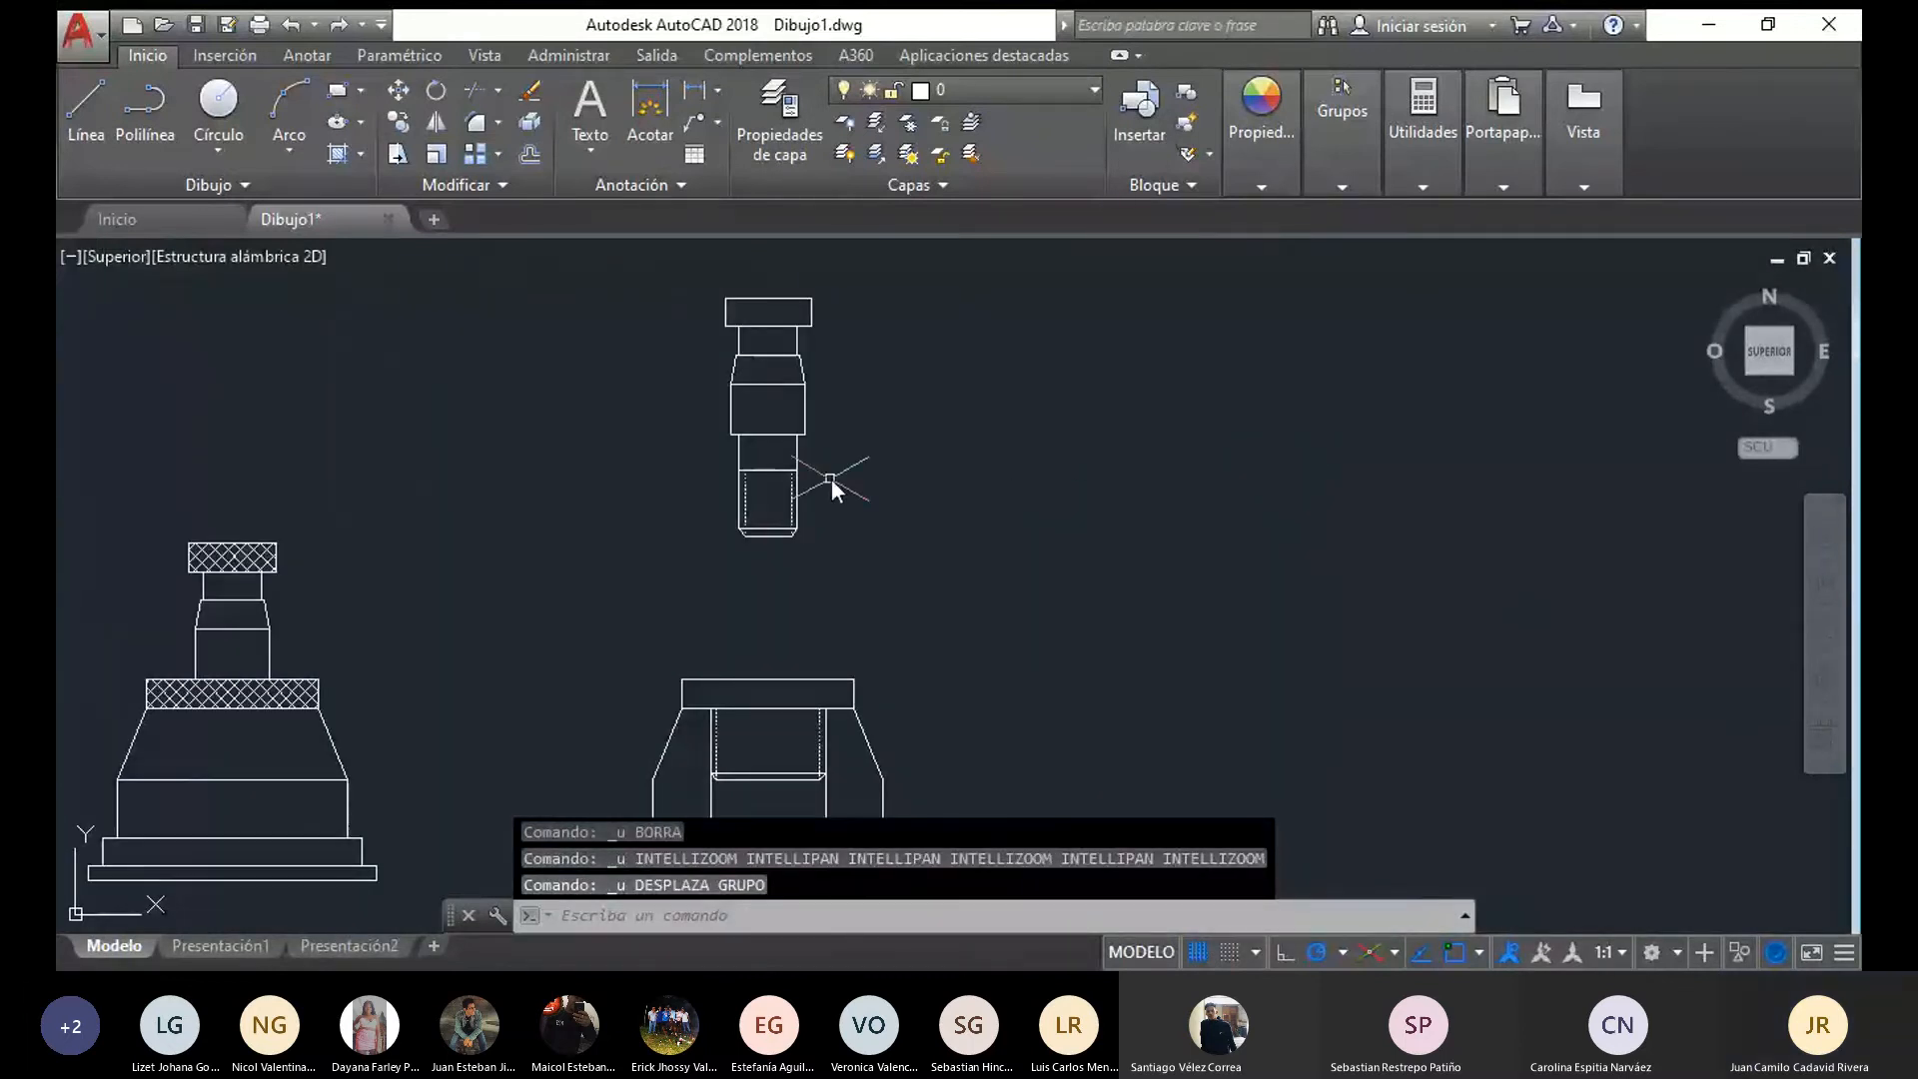
# Move the copied pin from the midpoint of its shoulder's lower edge onto the midpoint of the flange's top edge
pyautogui.moveTo(897, 567)
pyautogui.mouseDown()
pyautogui.moveTo(621, 277)
pyautogui.moveTo(943, 279)
pyautogui.moveTo(938, 405)
pyautogui.mouseUp()
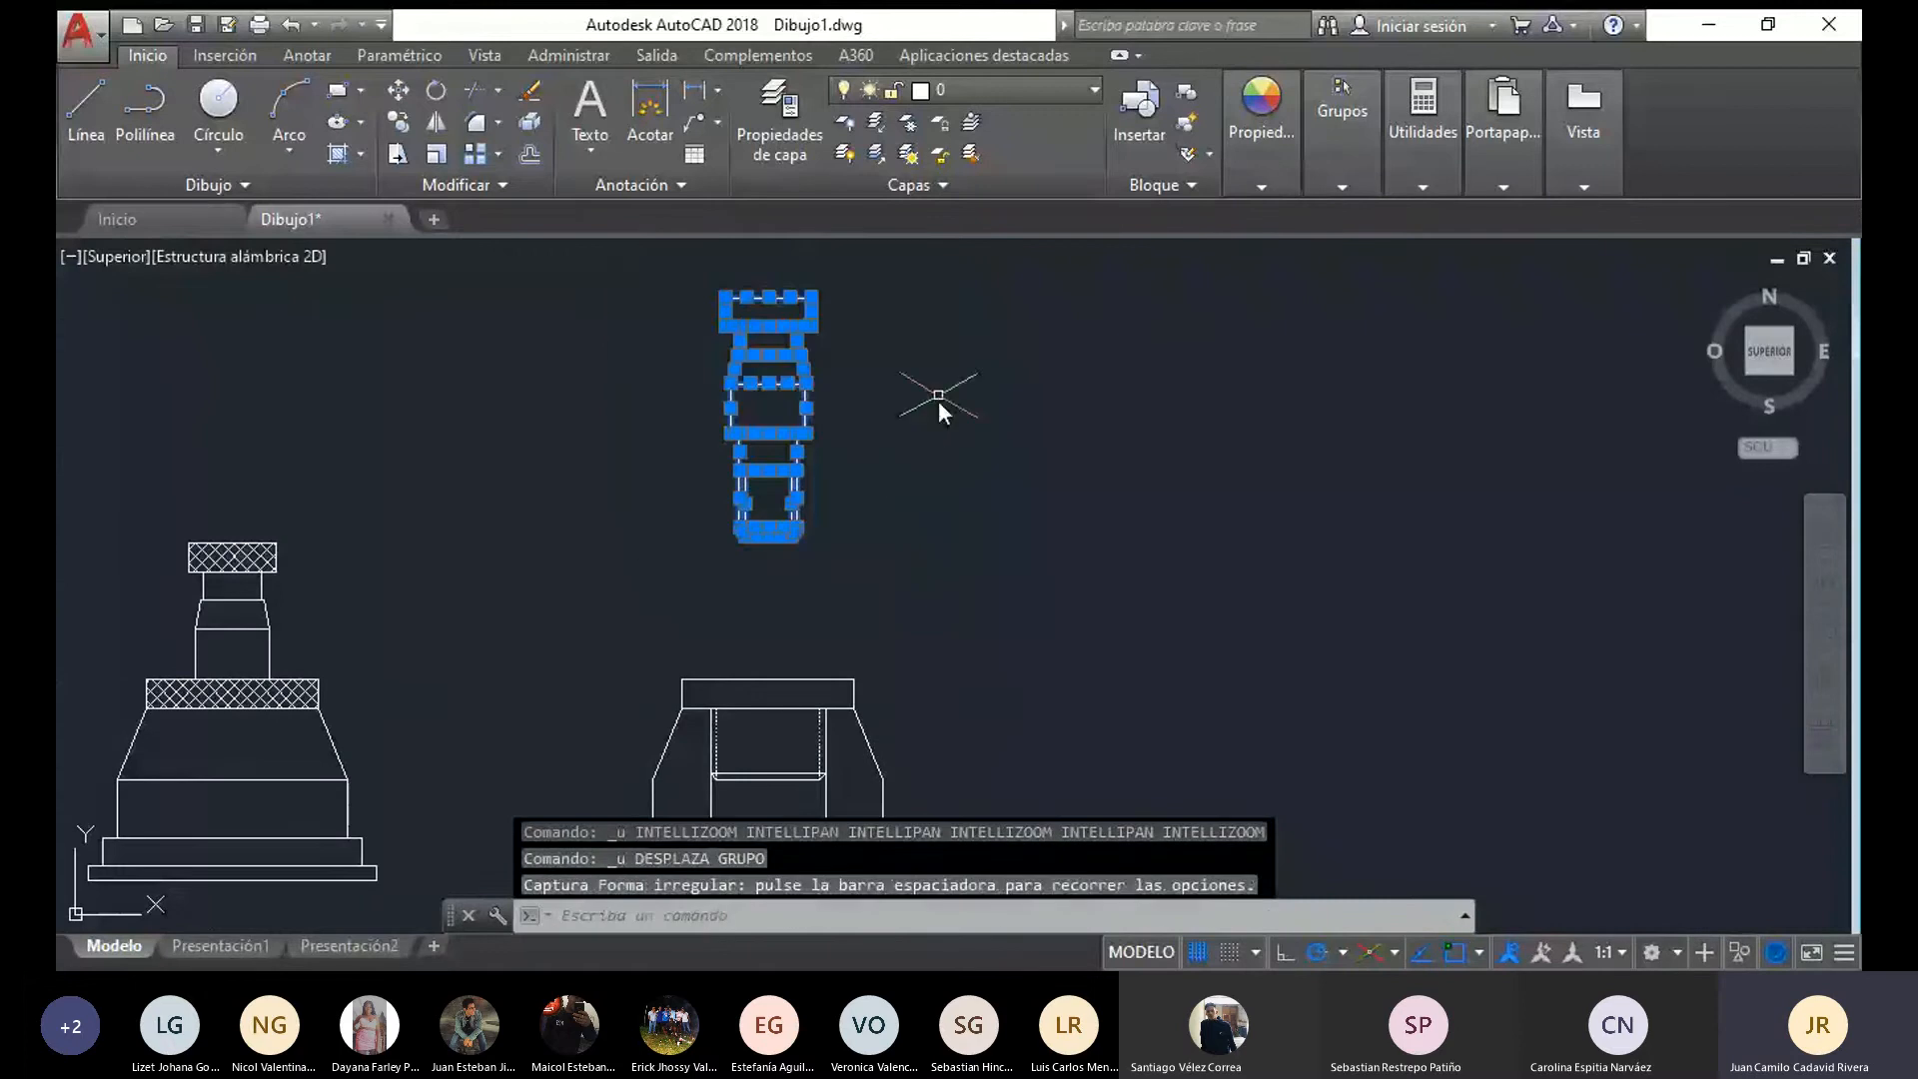
pyautogui.click(398, 91)
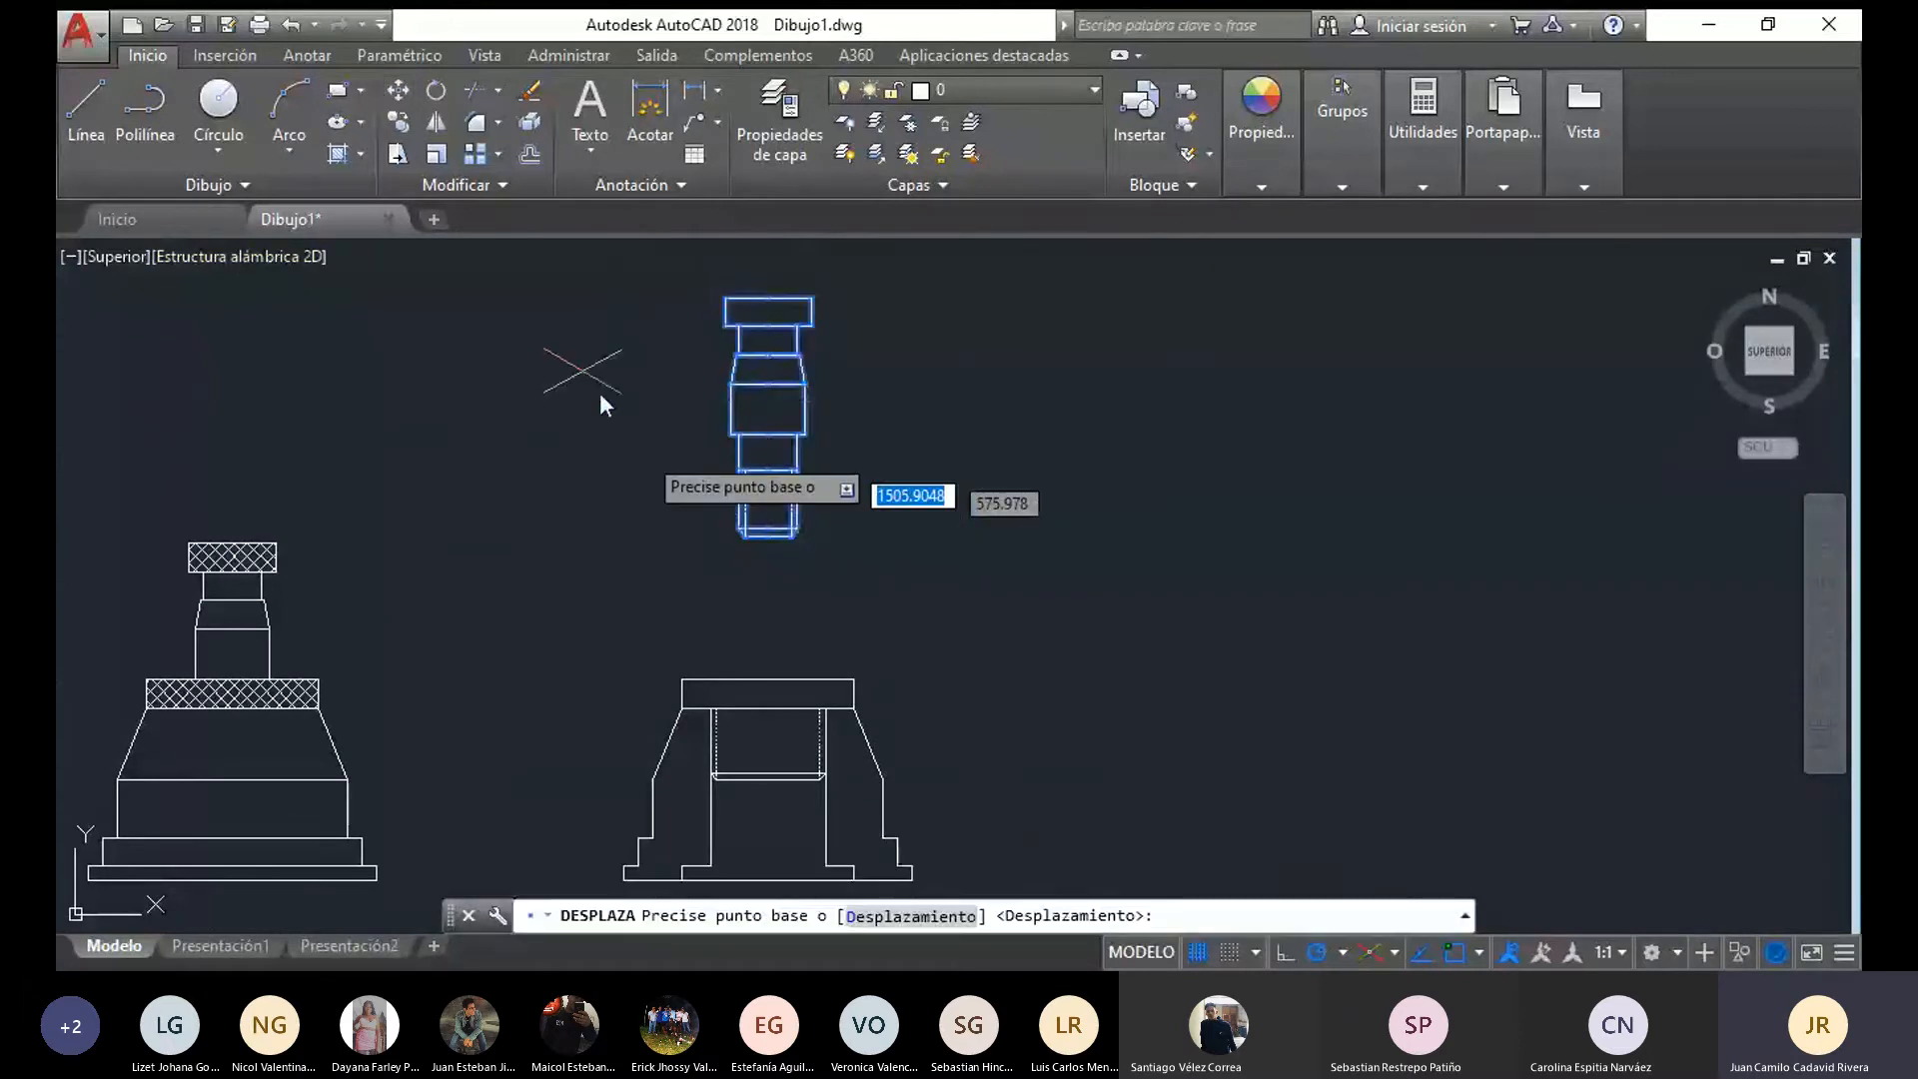
pyautogui.click(768, 434)
pyautogui.click(772, 680)
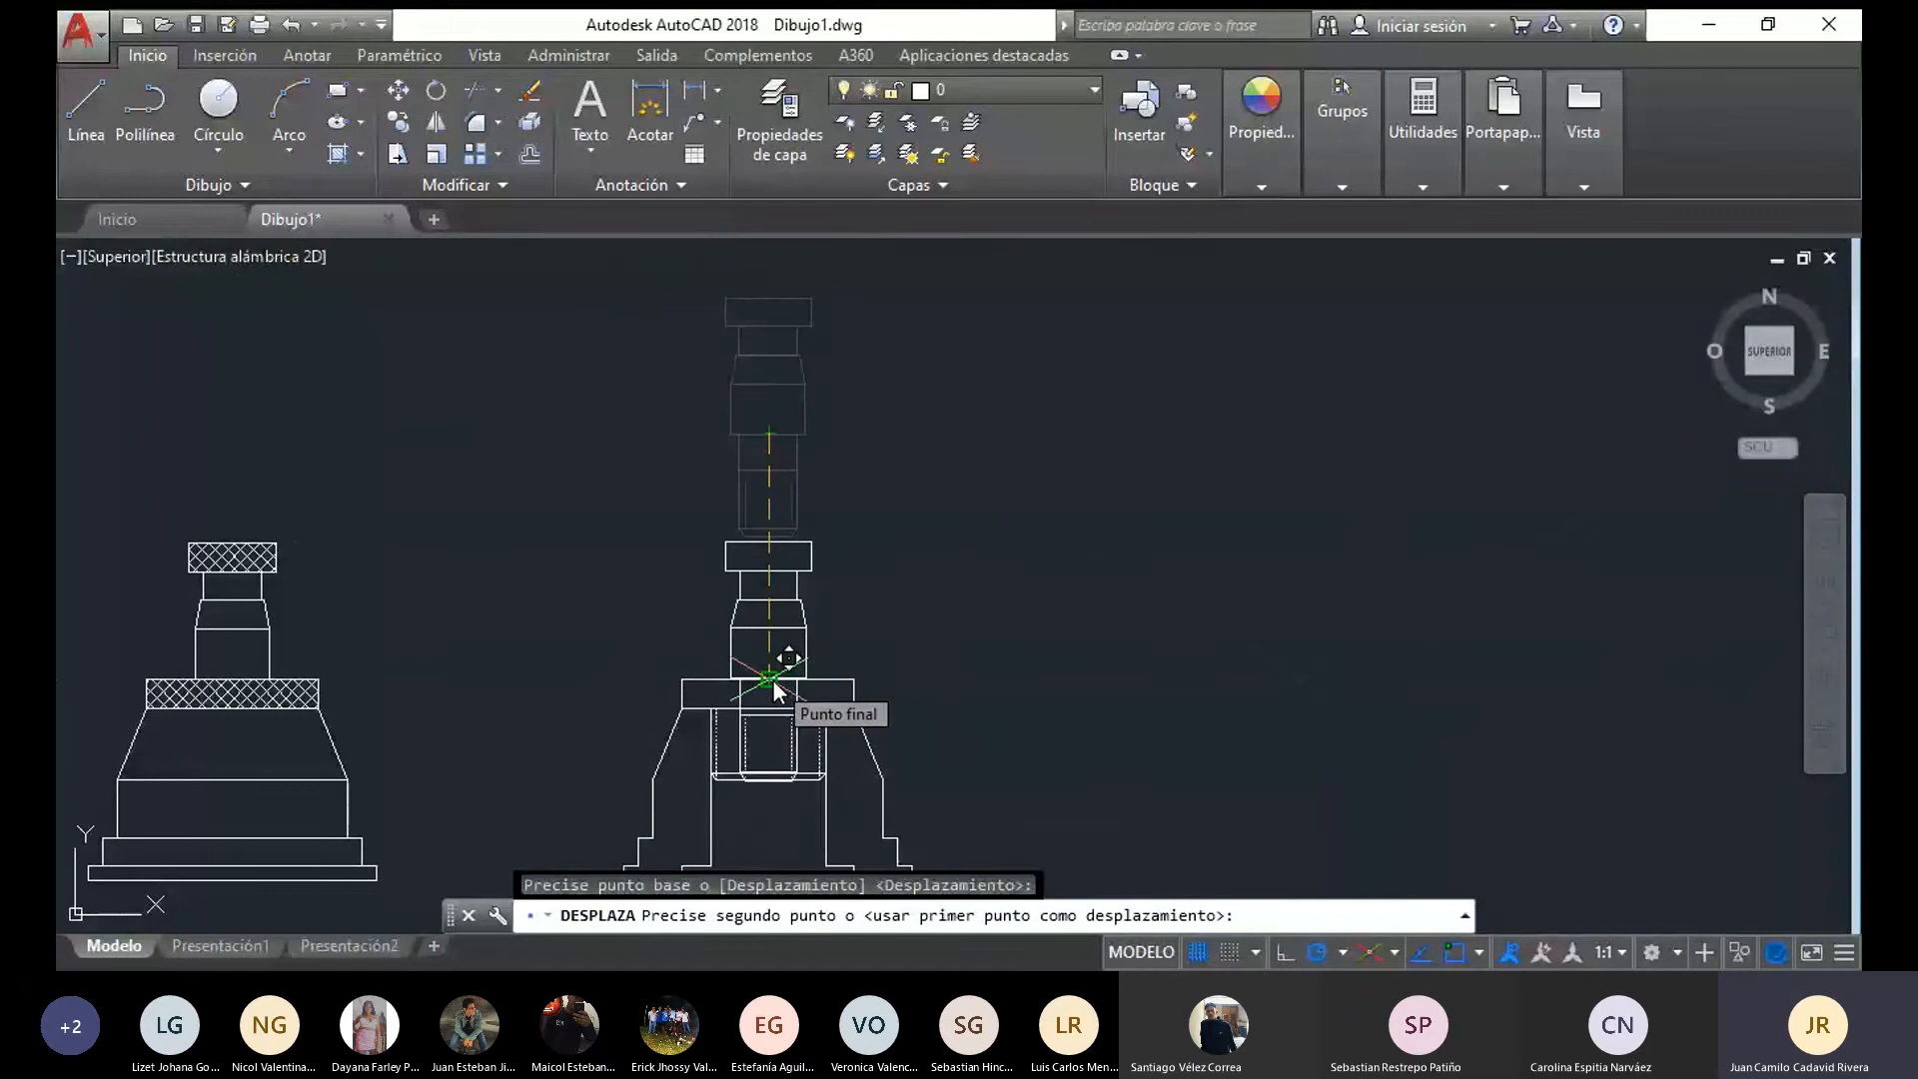
pyautogui.scroll(4, 800, 847)
pyautogui.scroll(-2, 717, 711)
pyautogui.moveTo(718, 711); pyautogui.dragTo(778, 825, button='middle')
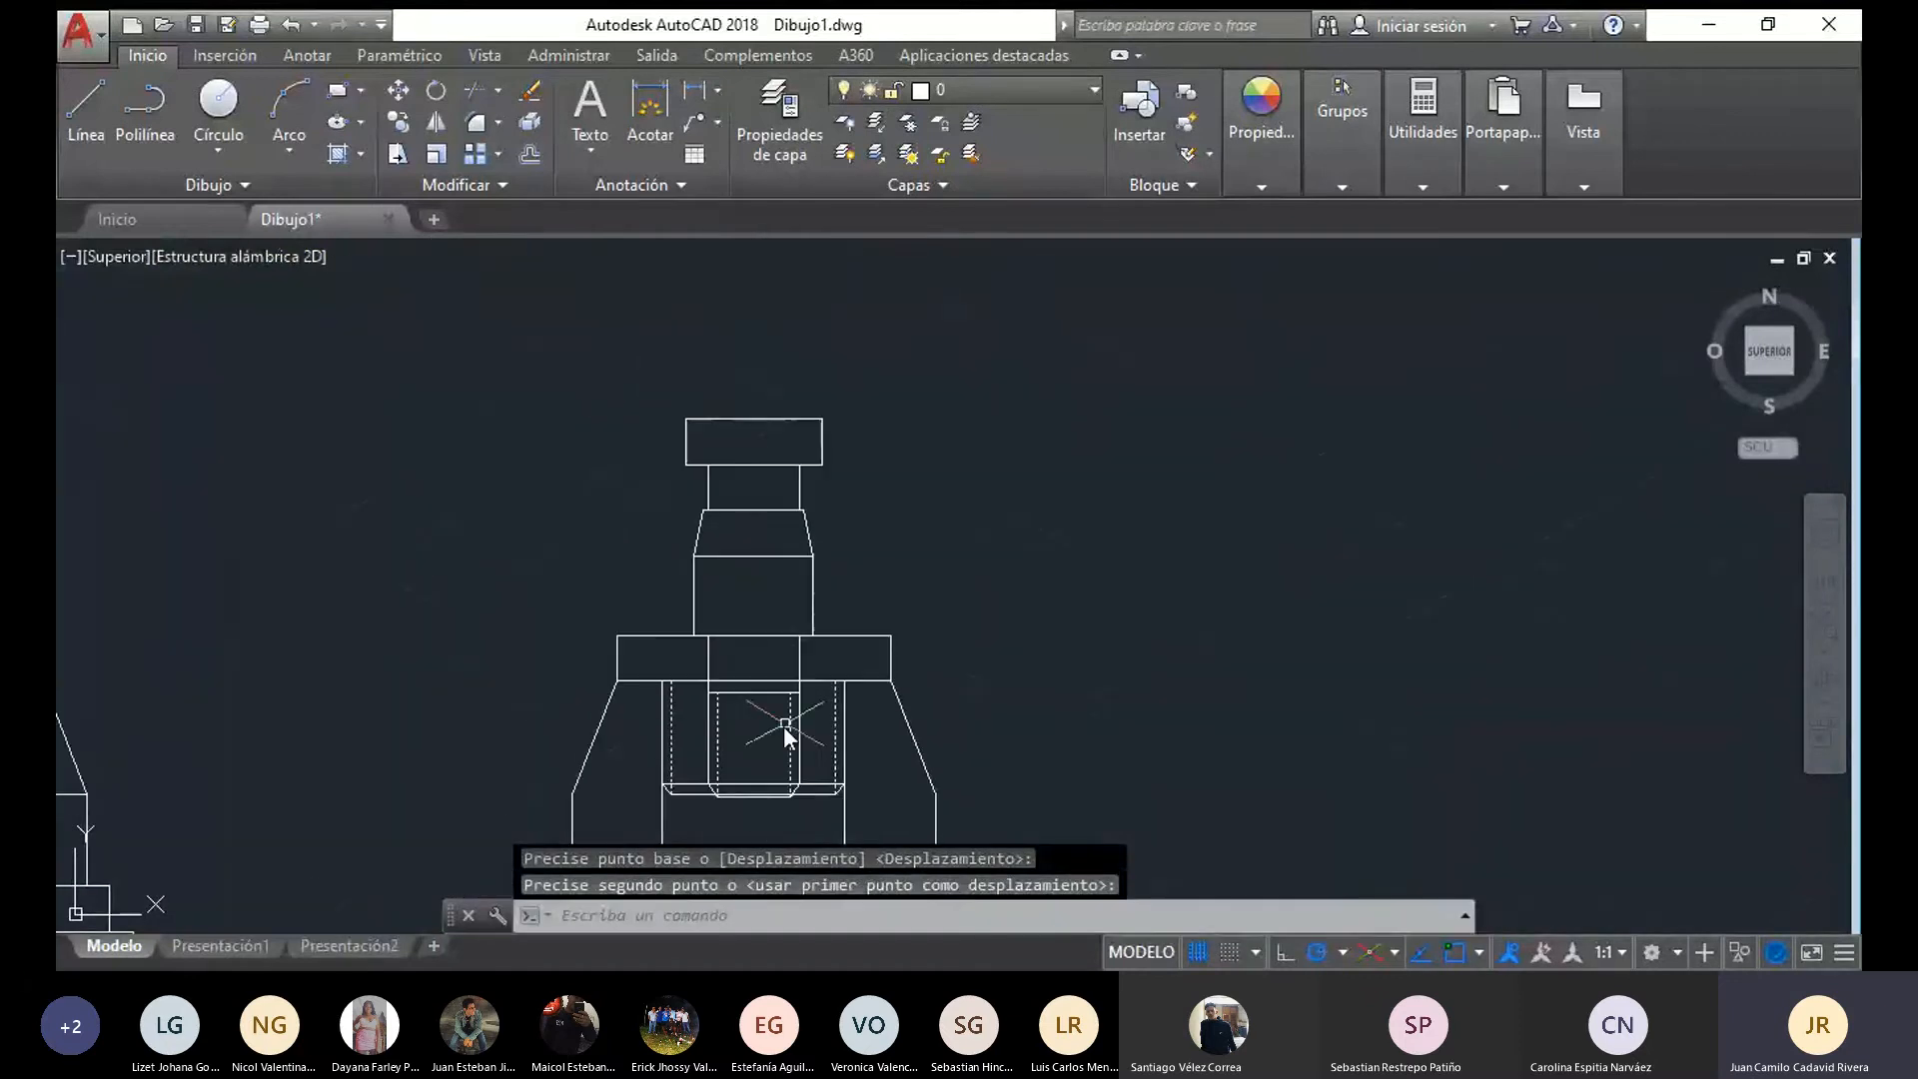
pyautogui.scroll(2, 866, 652)
pyautogui.scroll(-2, 851, 648)
pyautogui.moveTo(875, 653); pyautogui.dragTo(895, 637, button='middle')
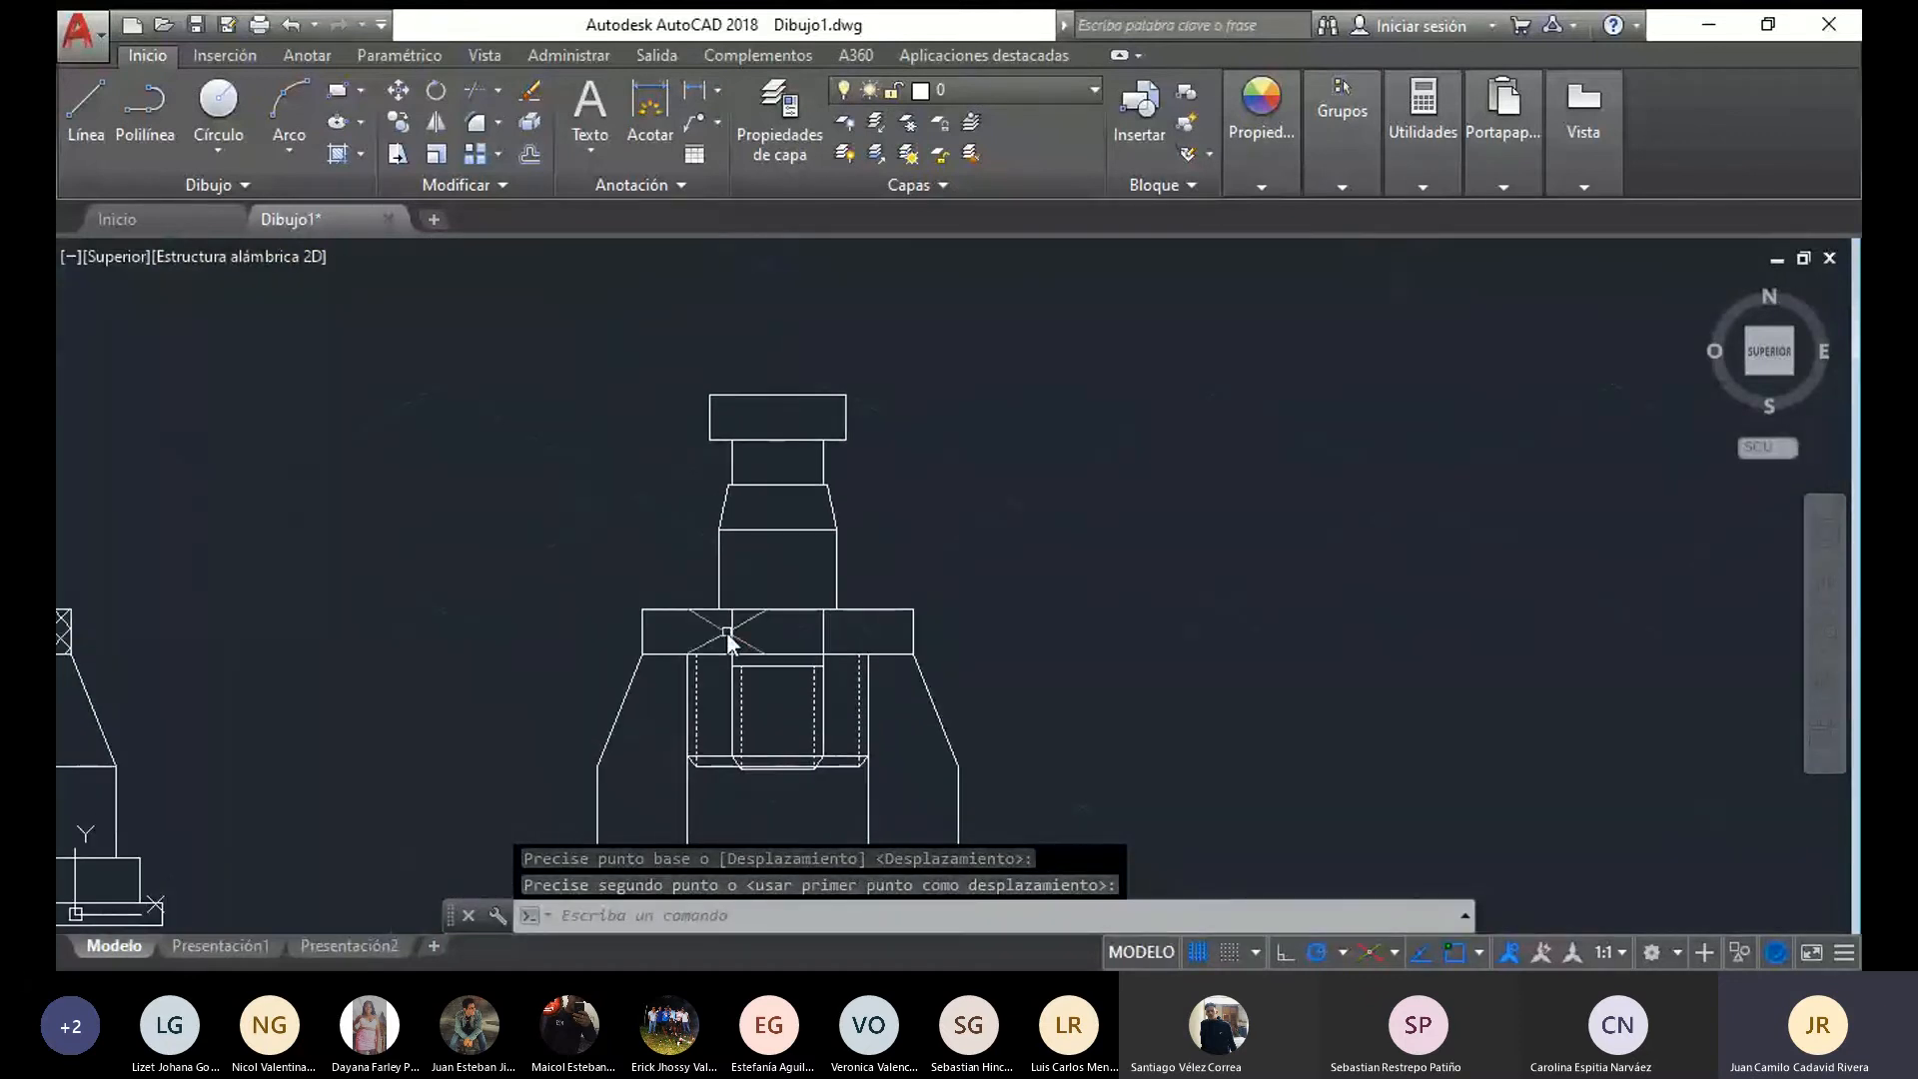
# Shorten the left inner segment of the flange's lower edge to the pin's side and erase the other segments crossing the pin
pyautogui.scroll(2, 737, 634)
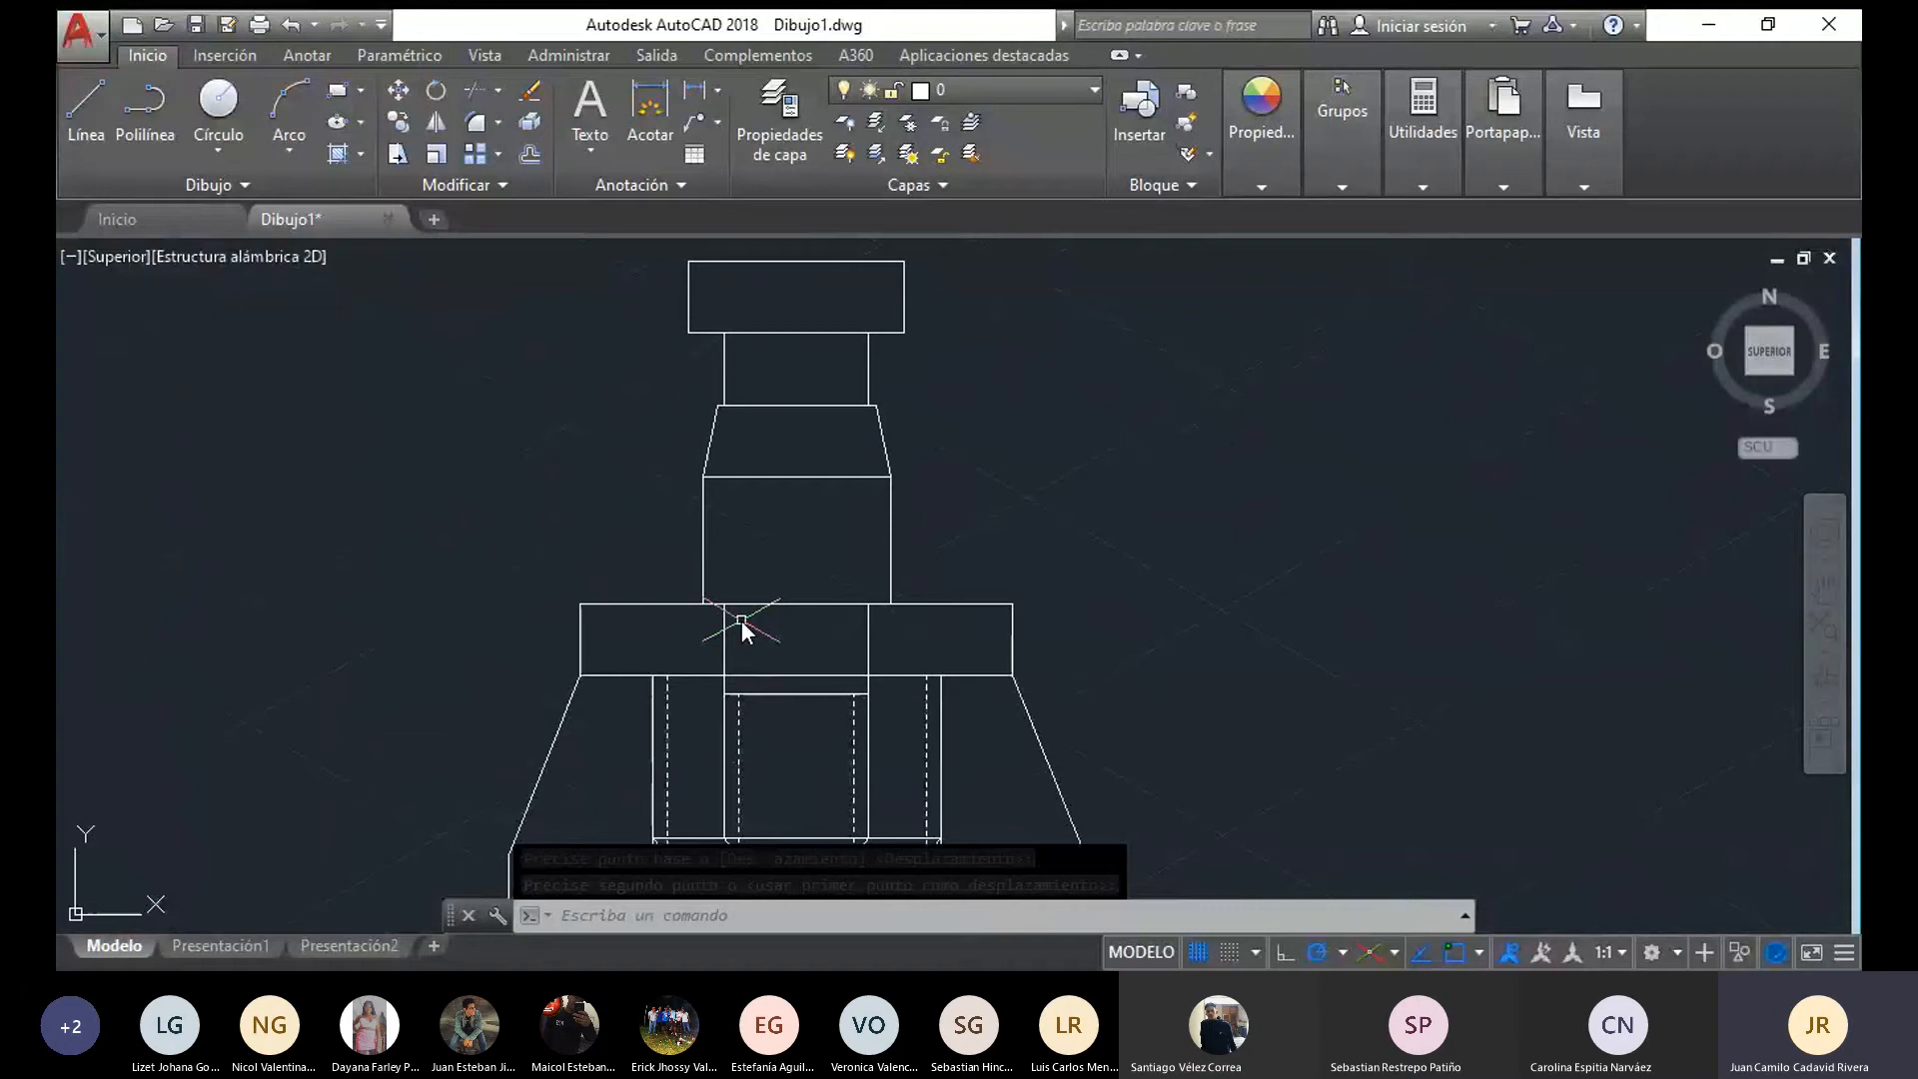
pyautogui.click(703, 675)
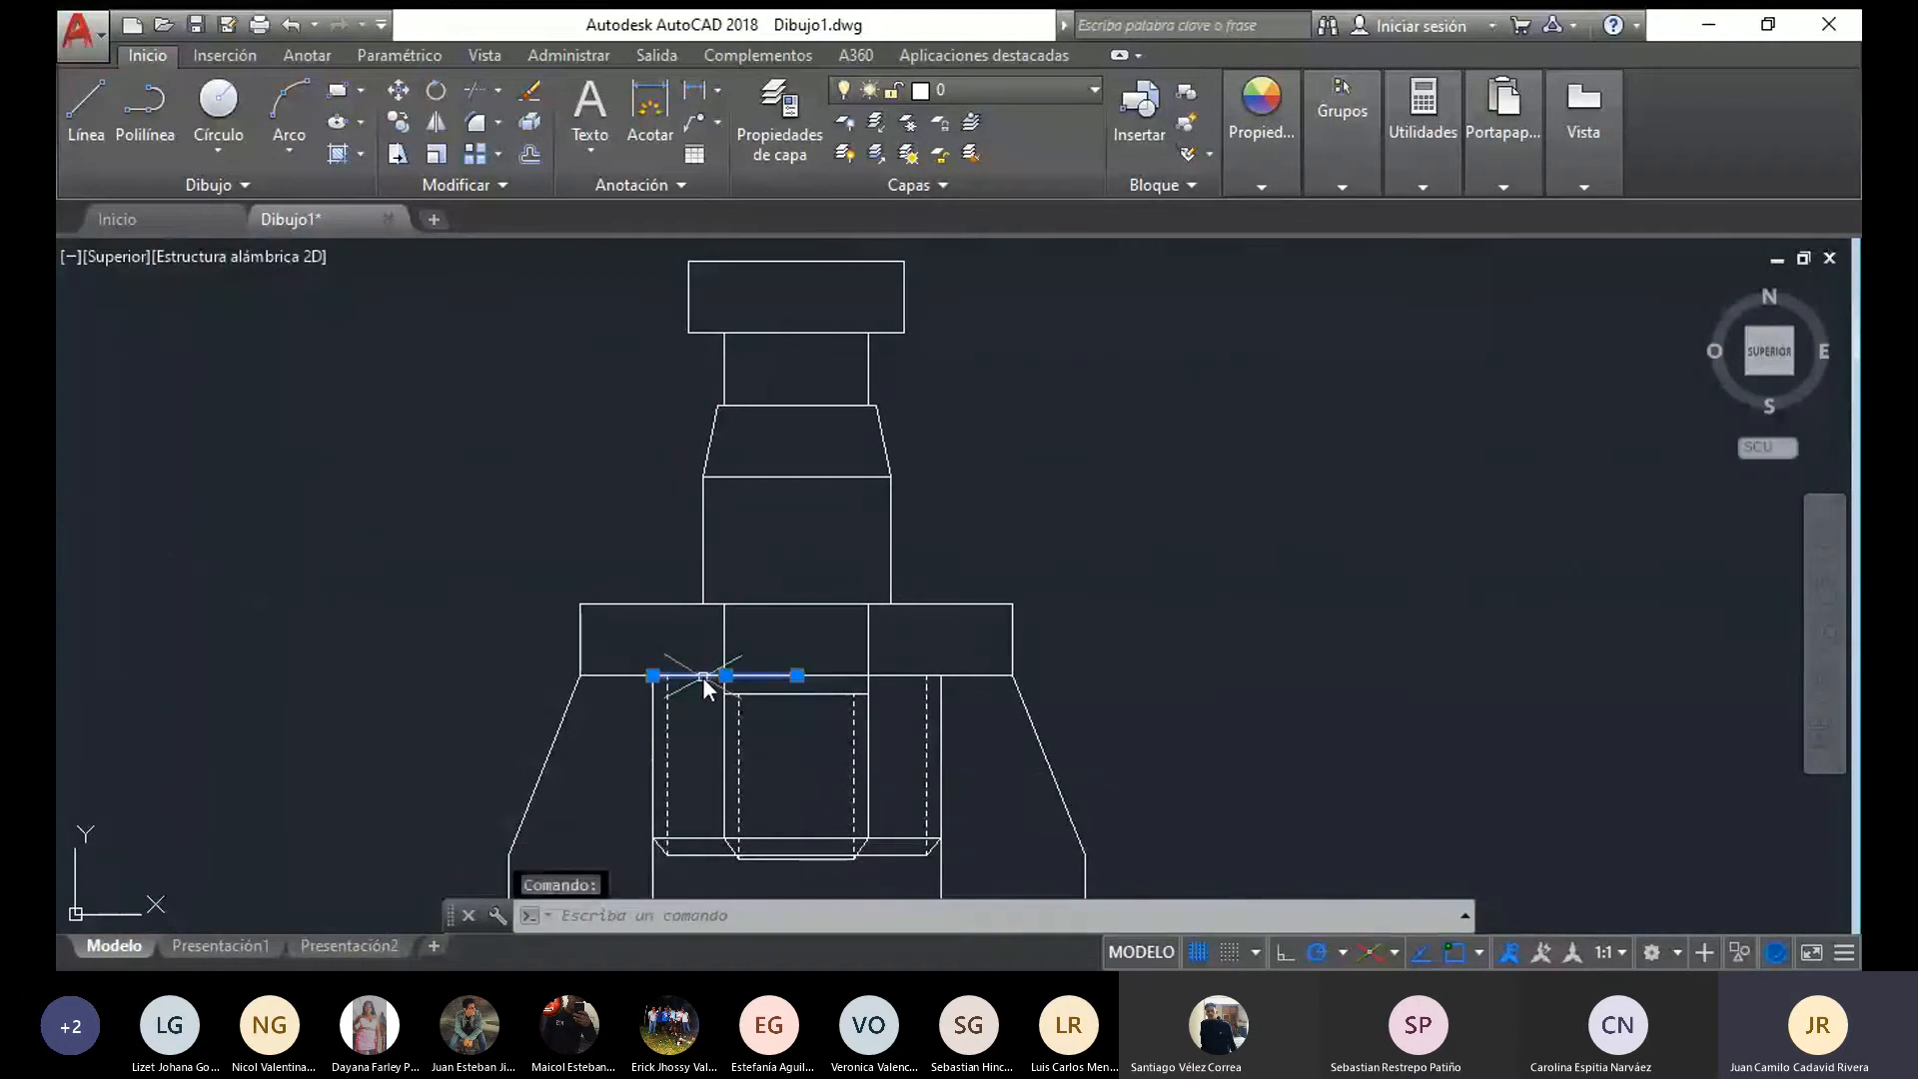
pyautogui.click(796, 675)
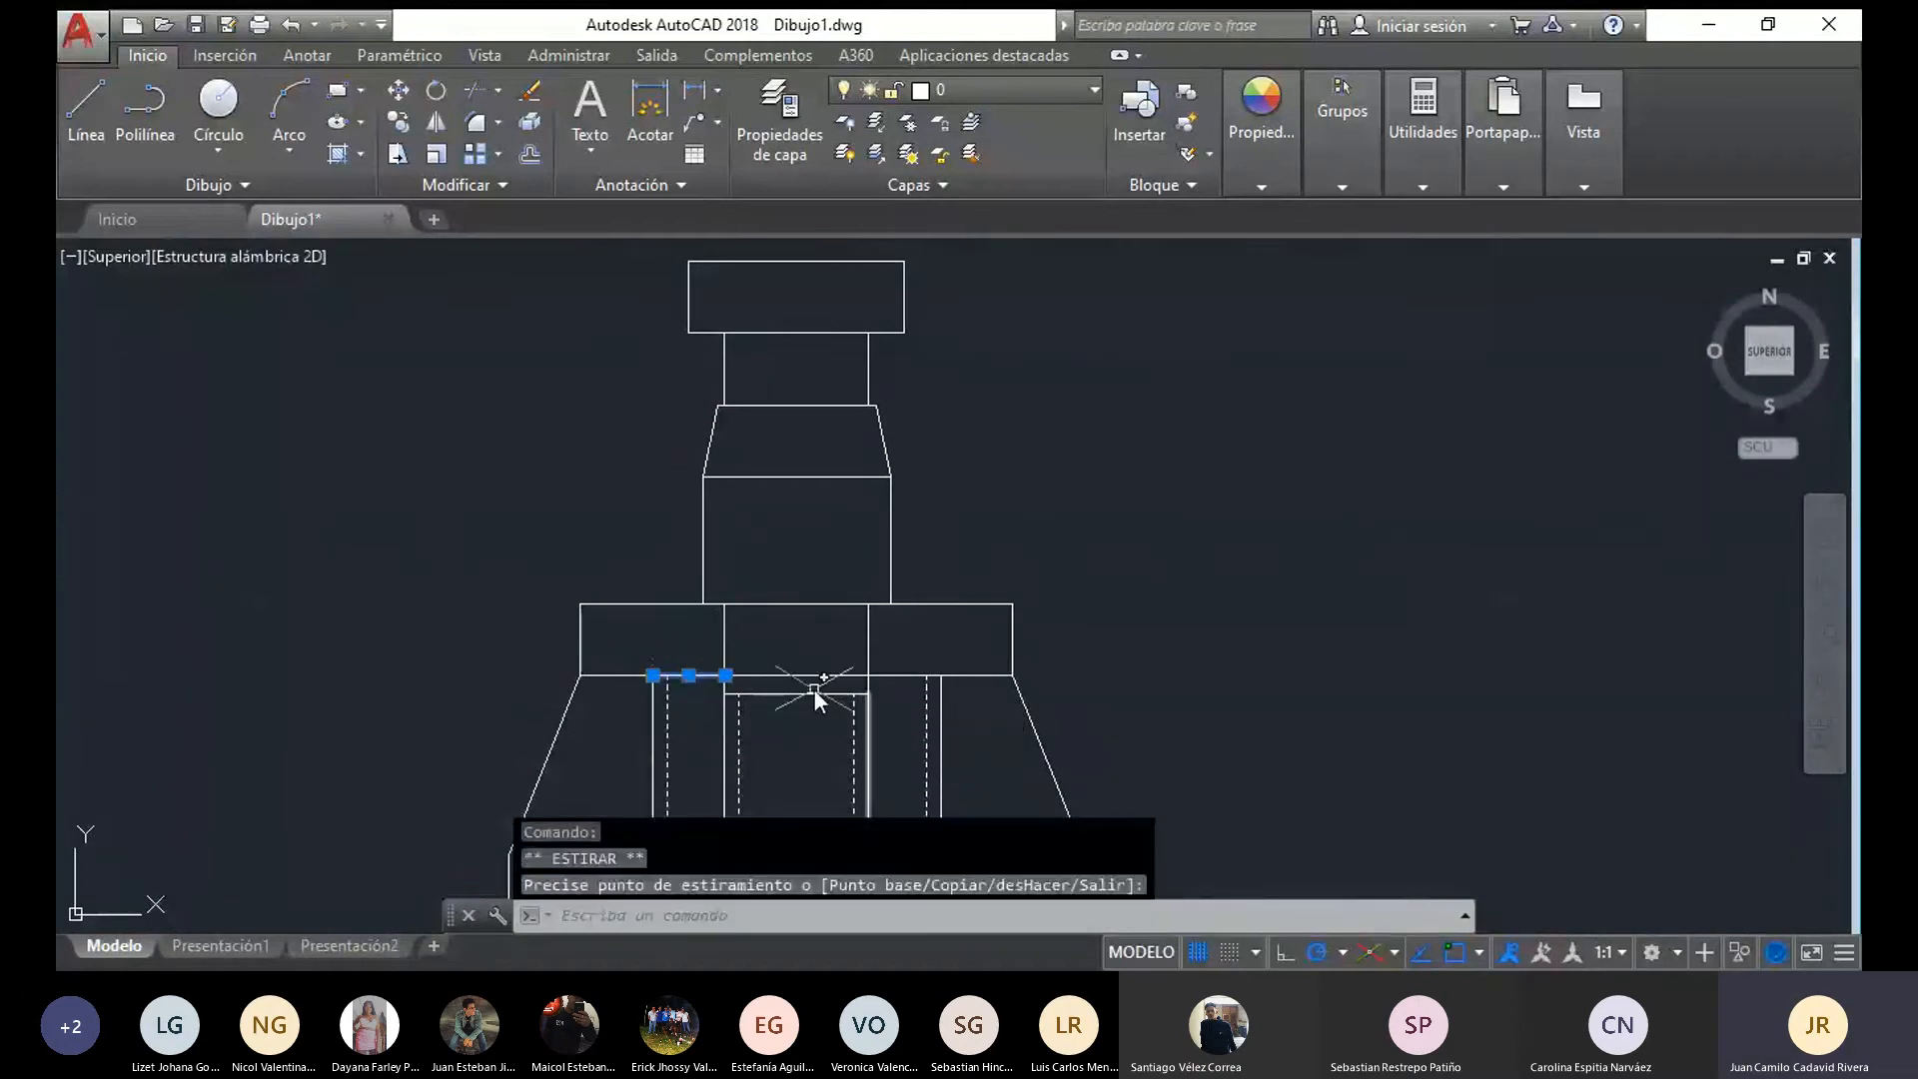
pyautogui.press('Escape')
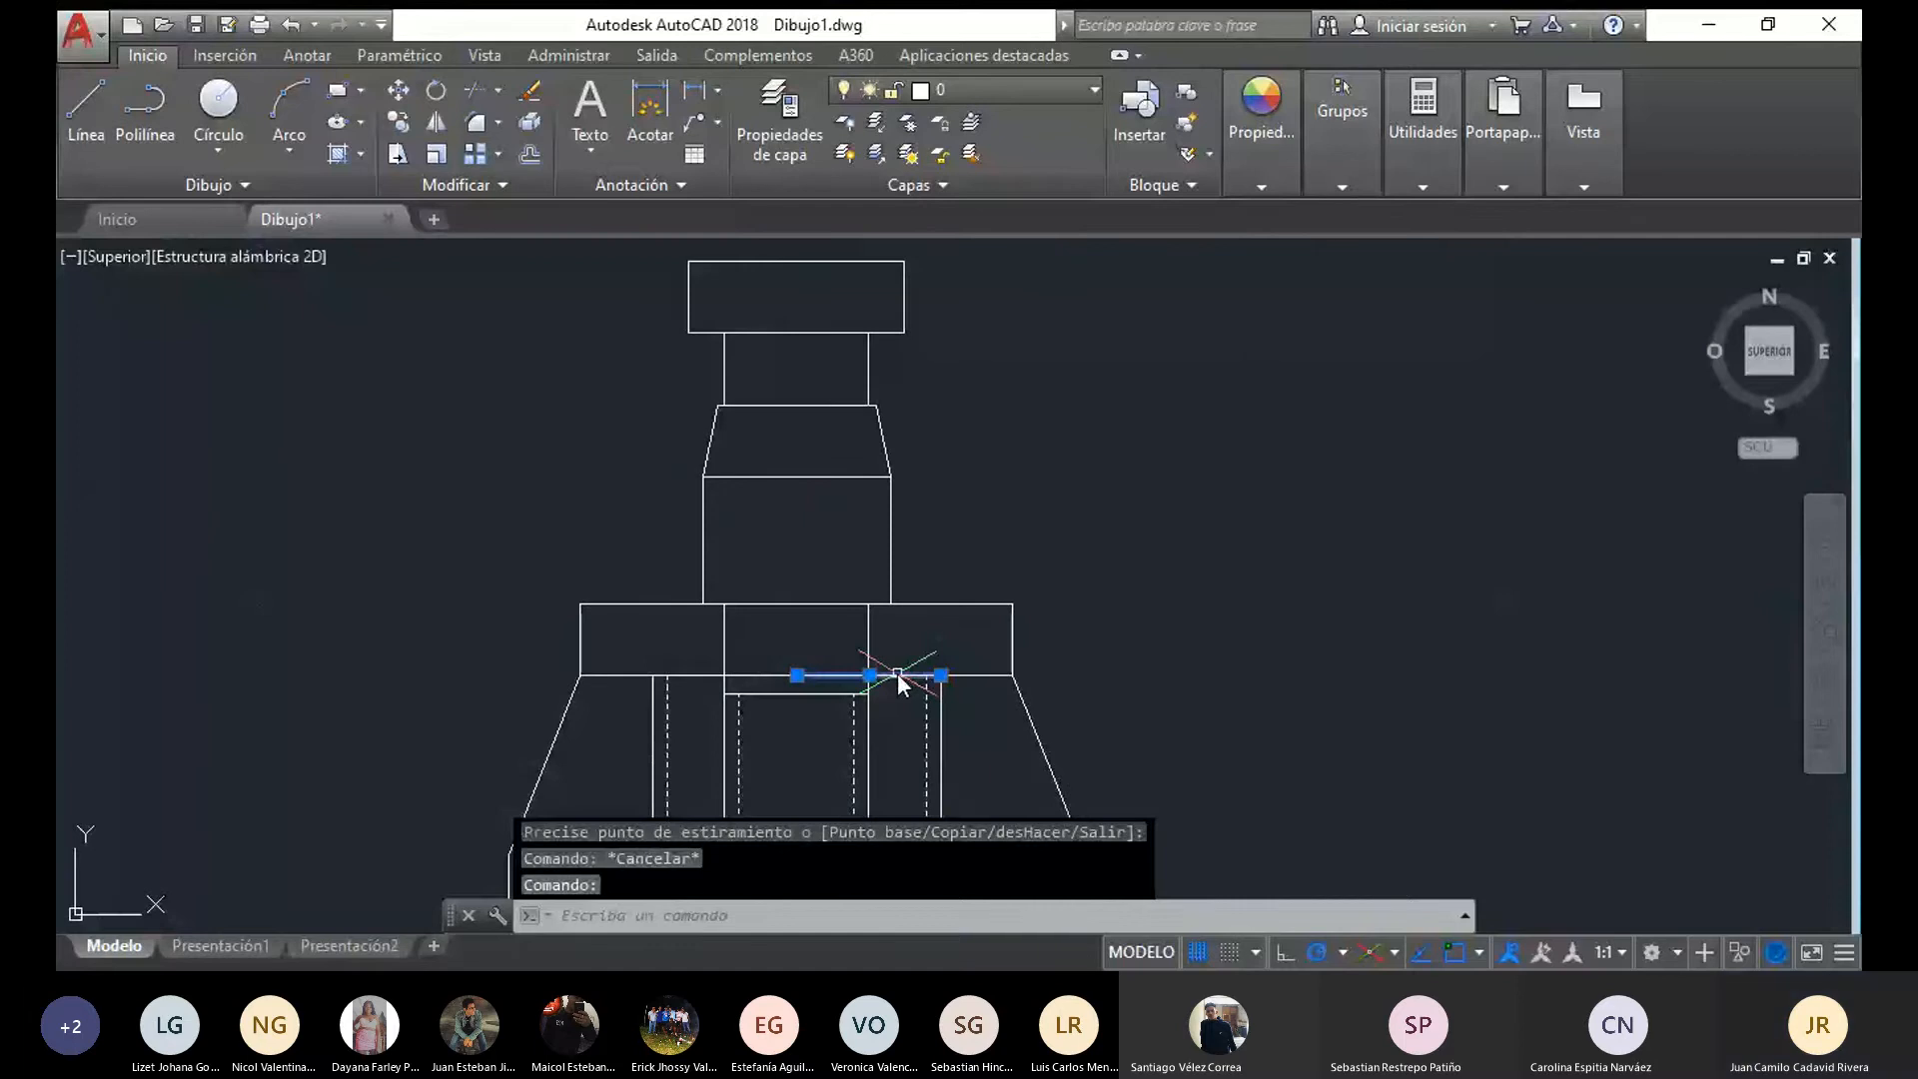
pyautogui.press('Delete')
pyautogui.click(796, 676)
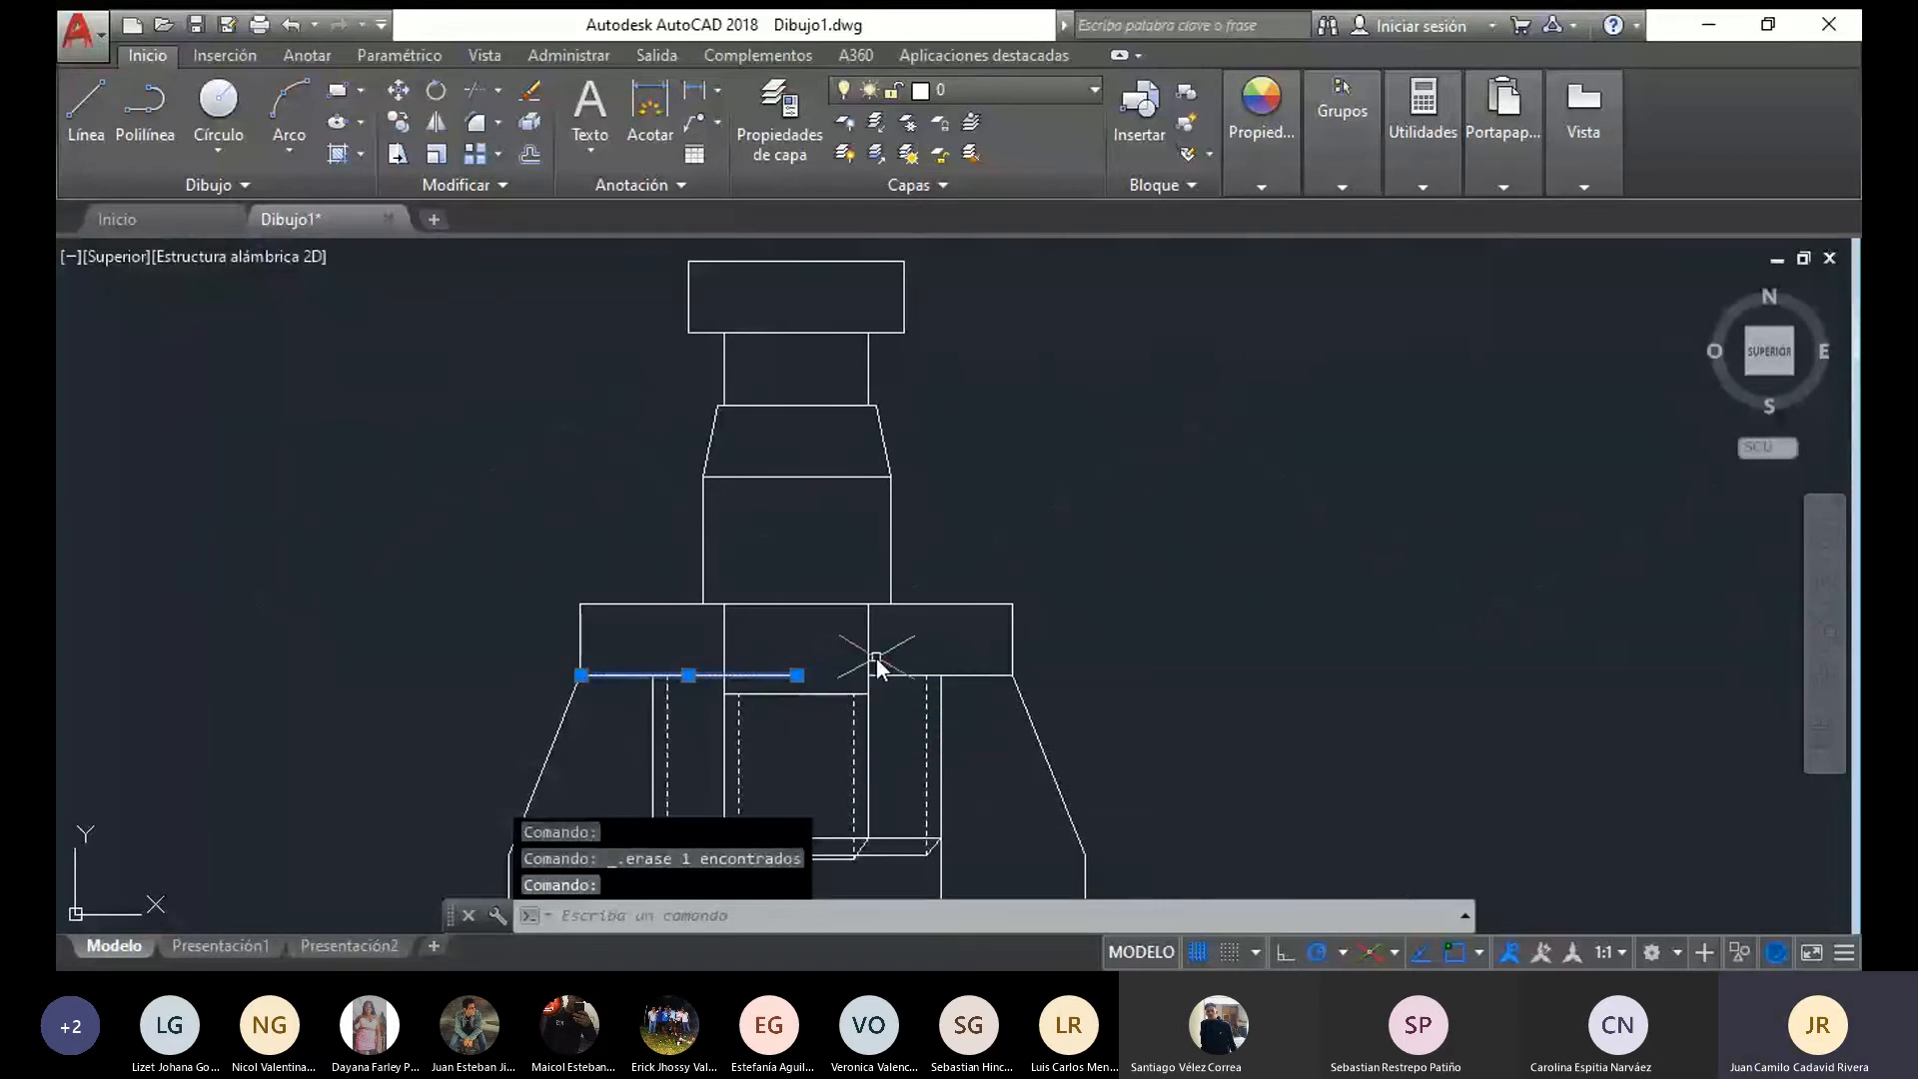
pyautogui.press('Delete')
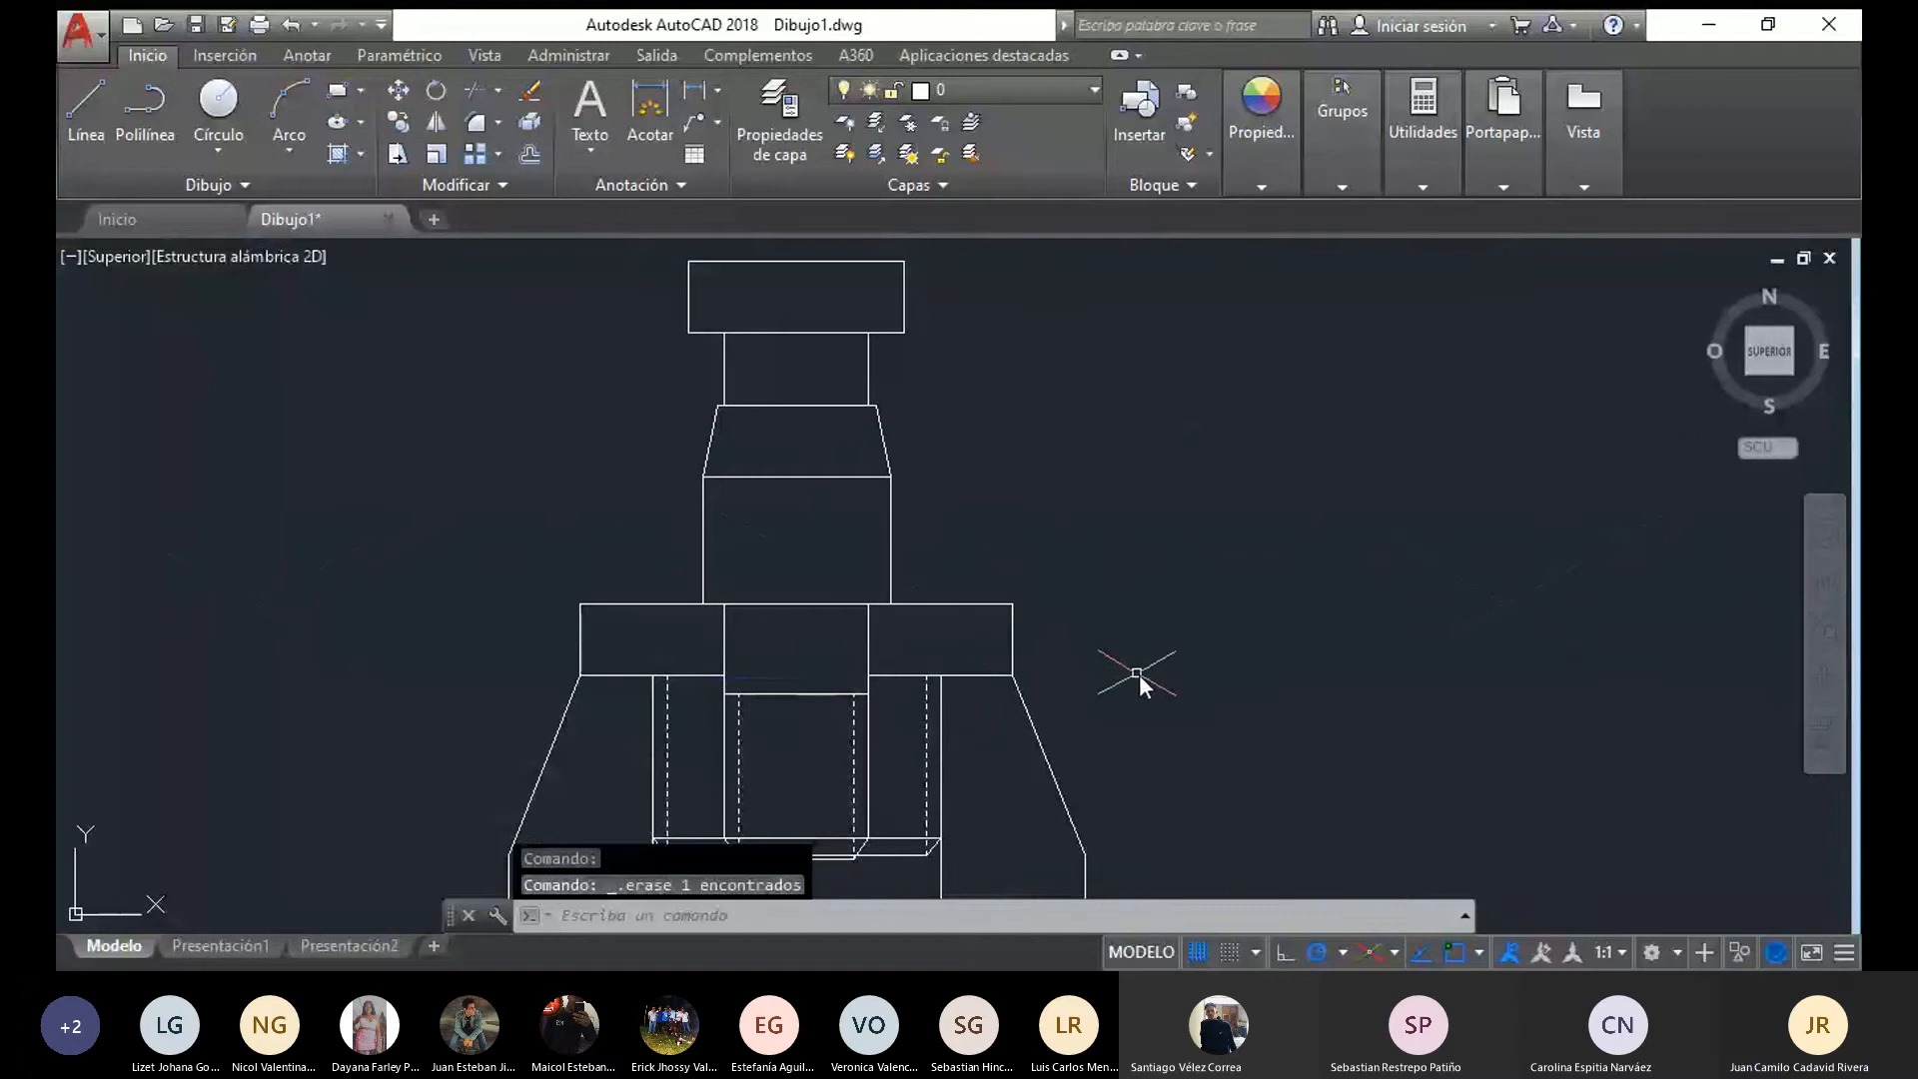
pyautogui.scroll(-2, 1155, 596)
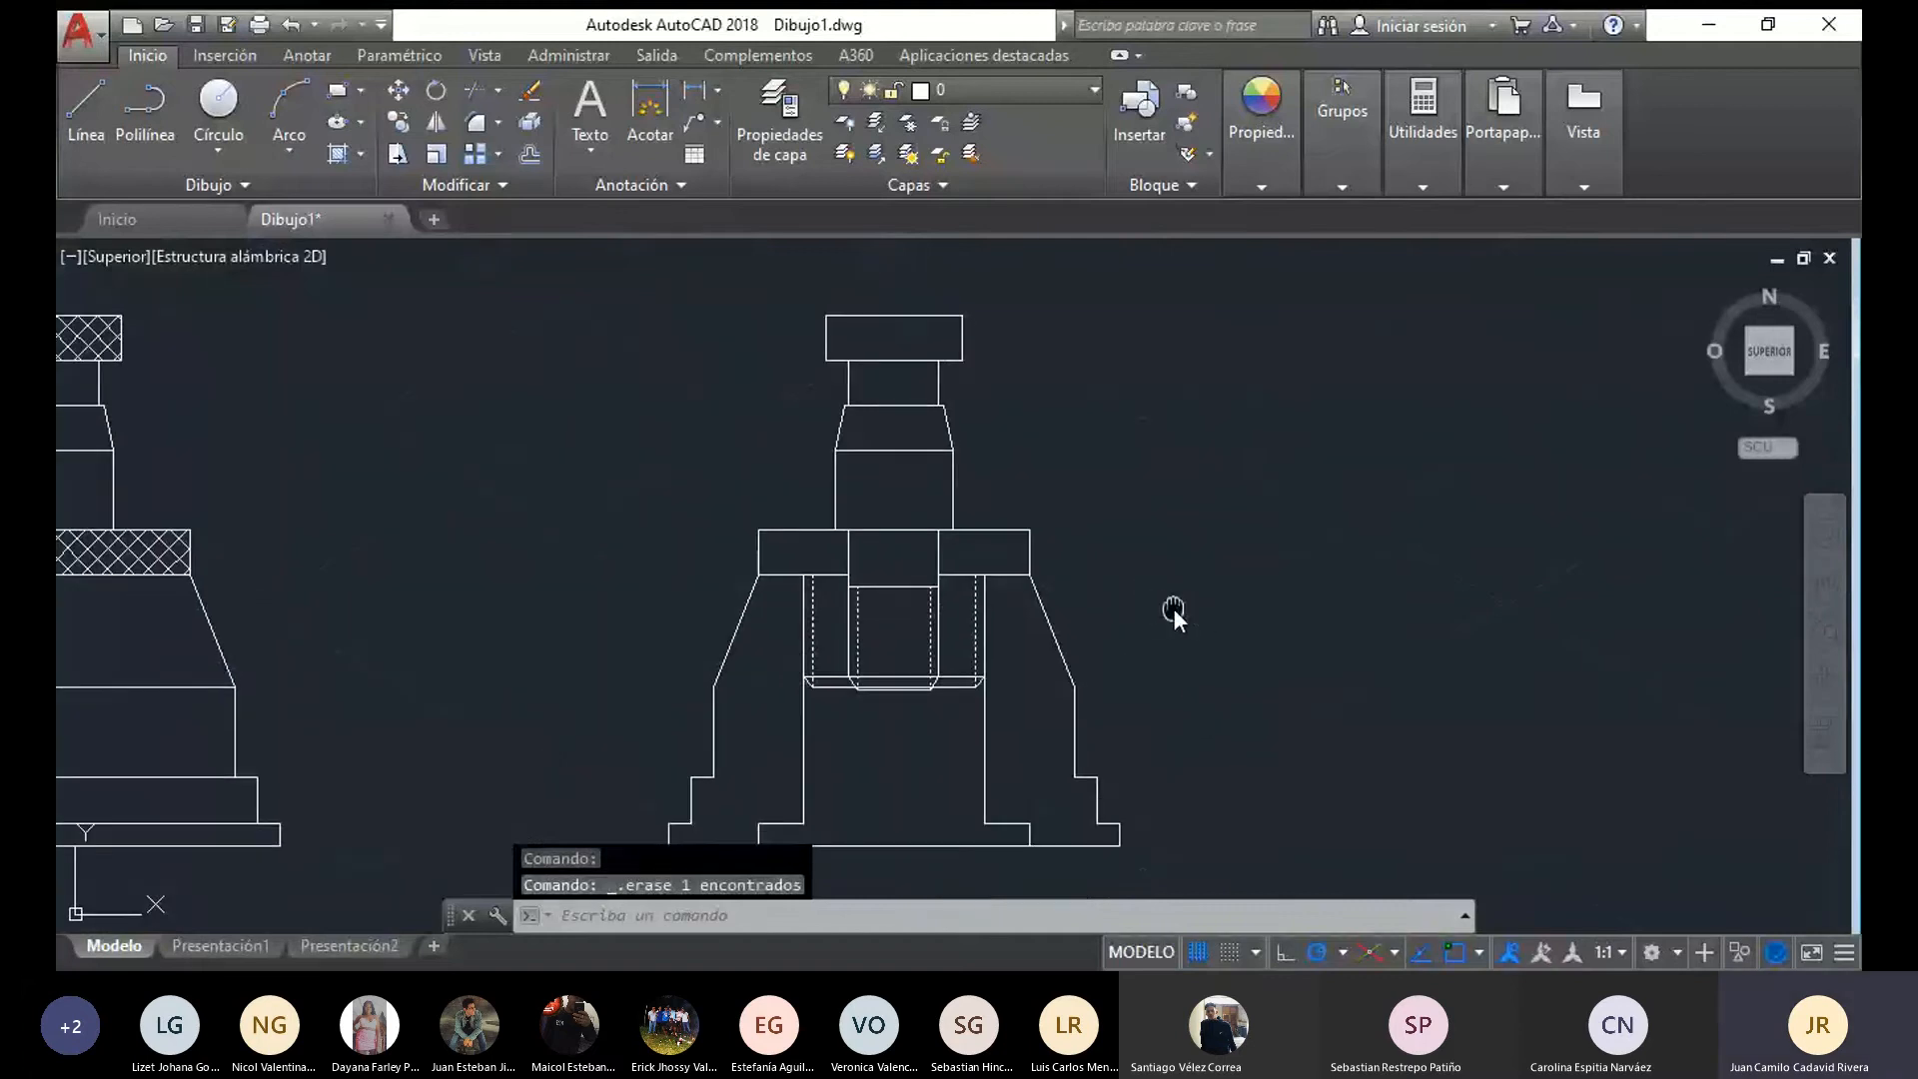
pyautogui.moveTo(1173, 607); pyautogui.dragTo(1284, 590, button='middle')
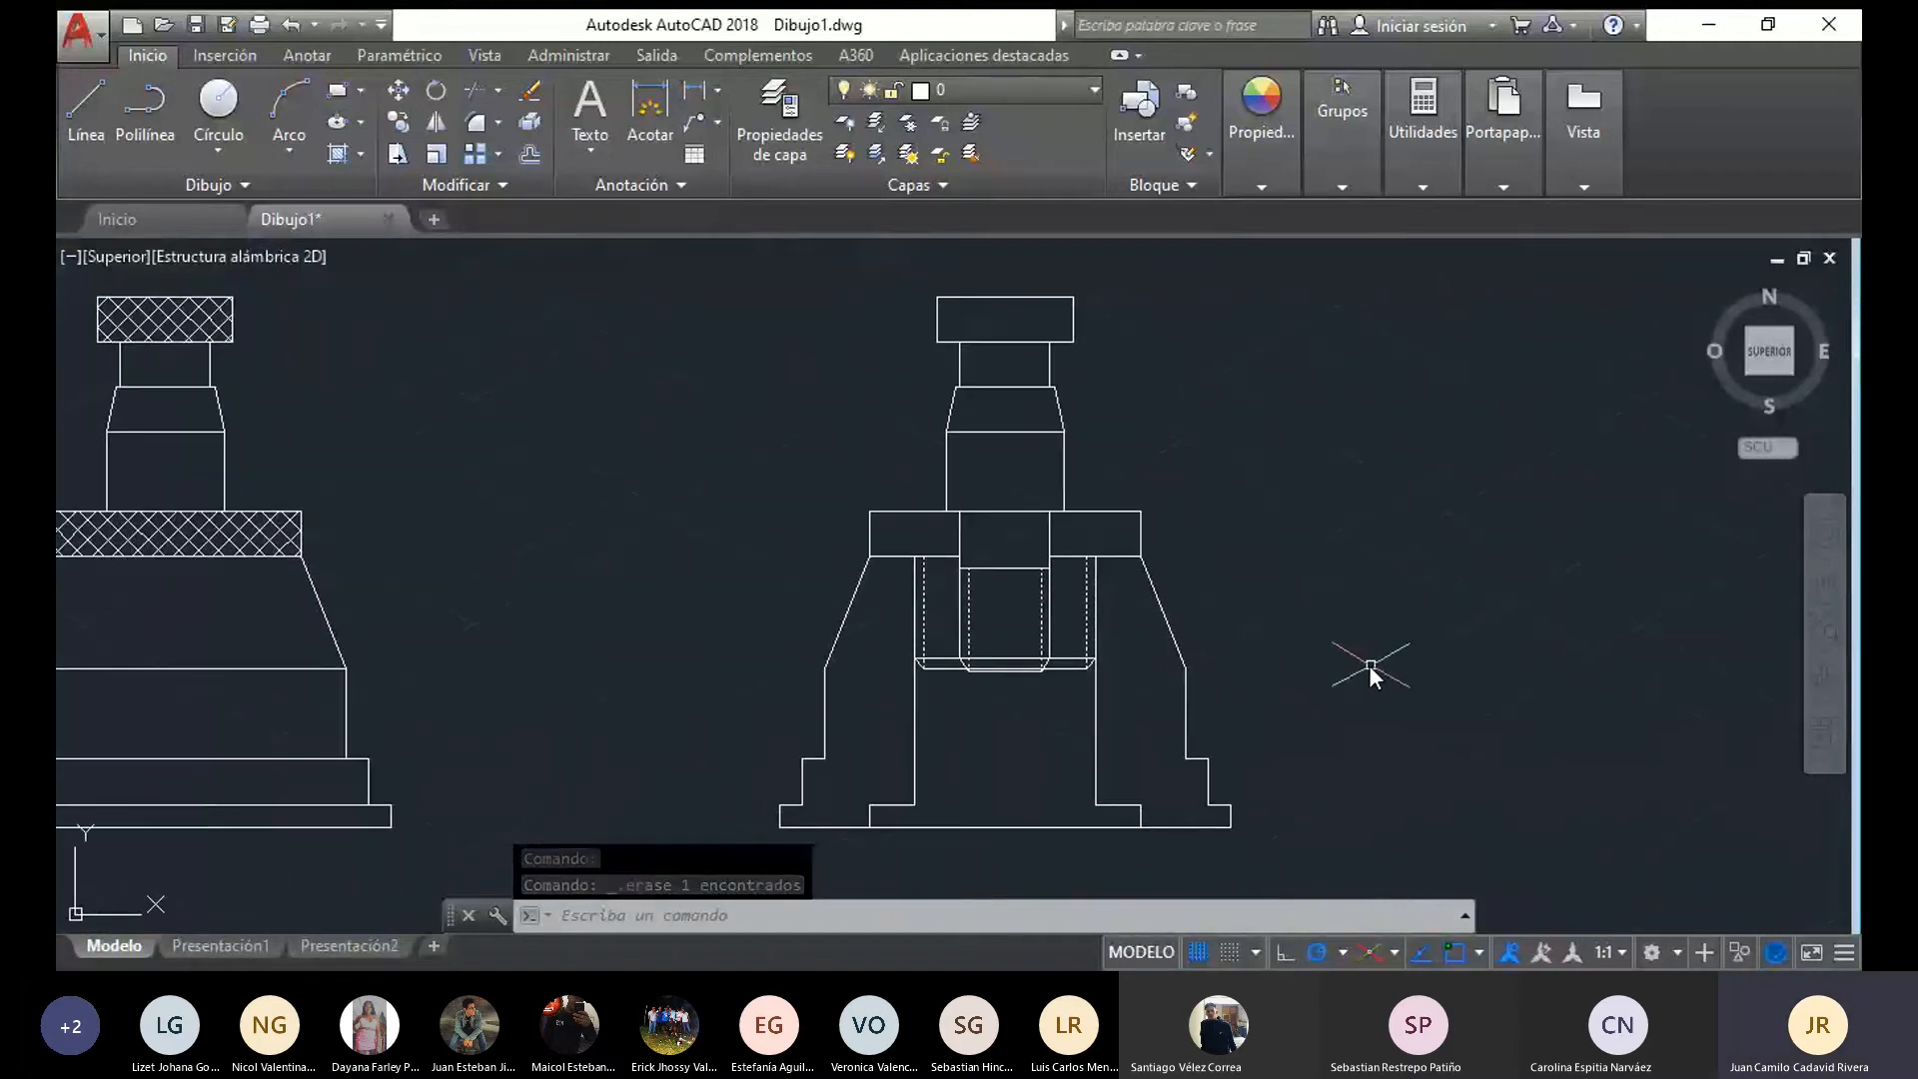
pyautogui.moveTo(1369, 664); pyautogui.dragTo(996, 607, button='middle')
pyautogui.scroll(-4, 1041, 620)
pyautogui.scroll(4, 1058, 619)
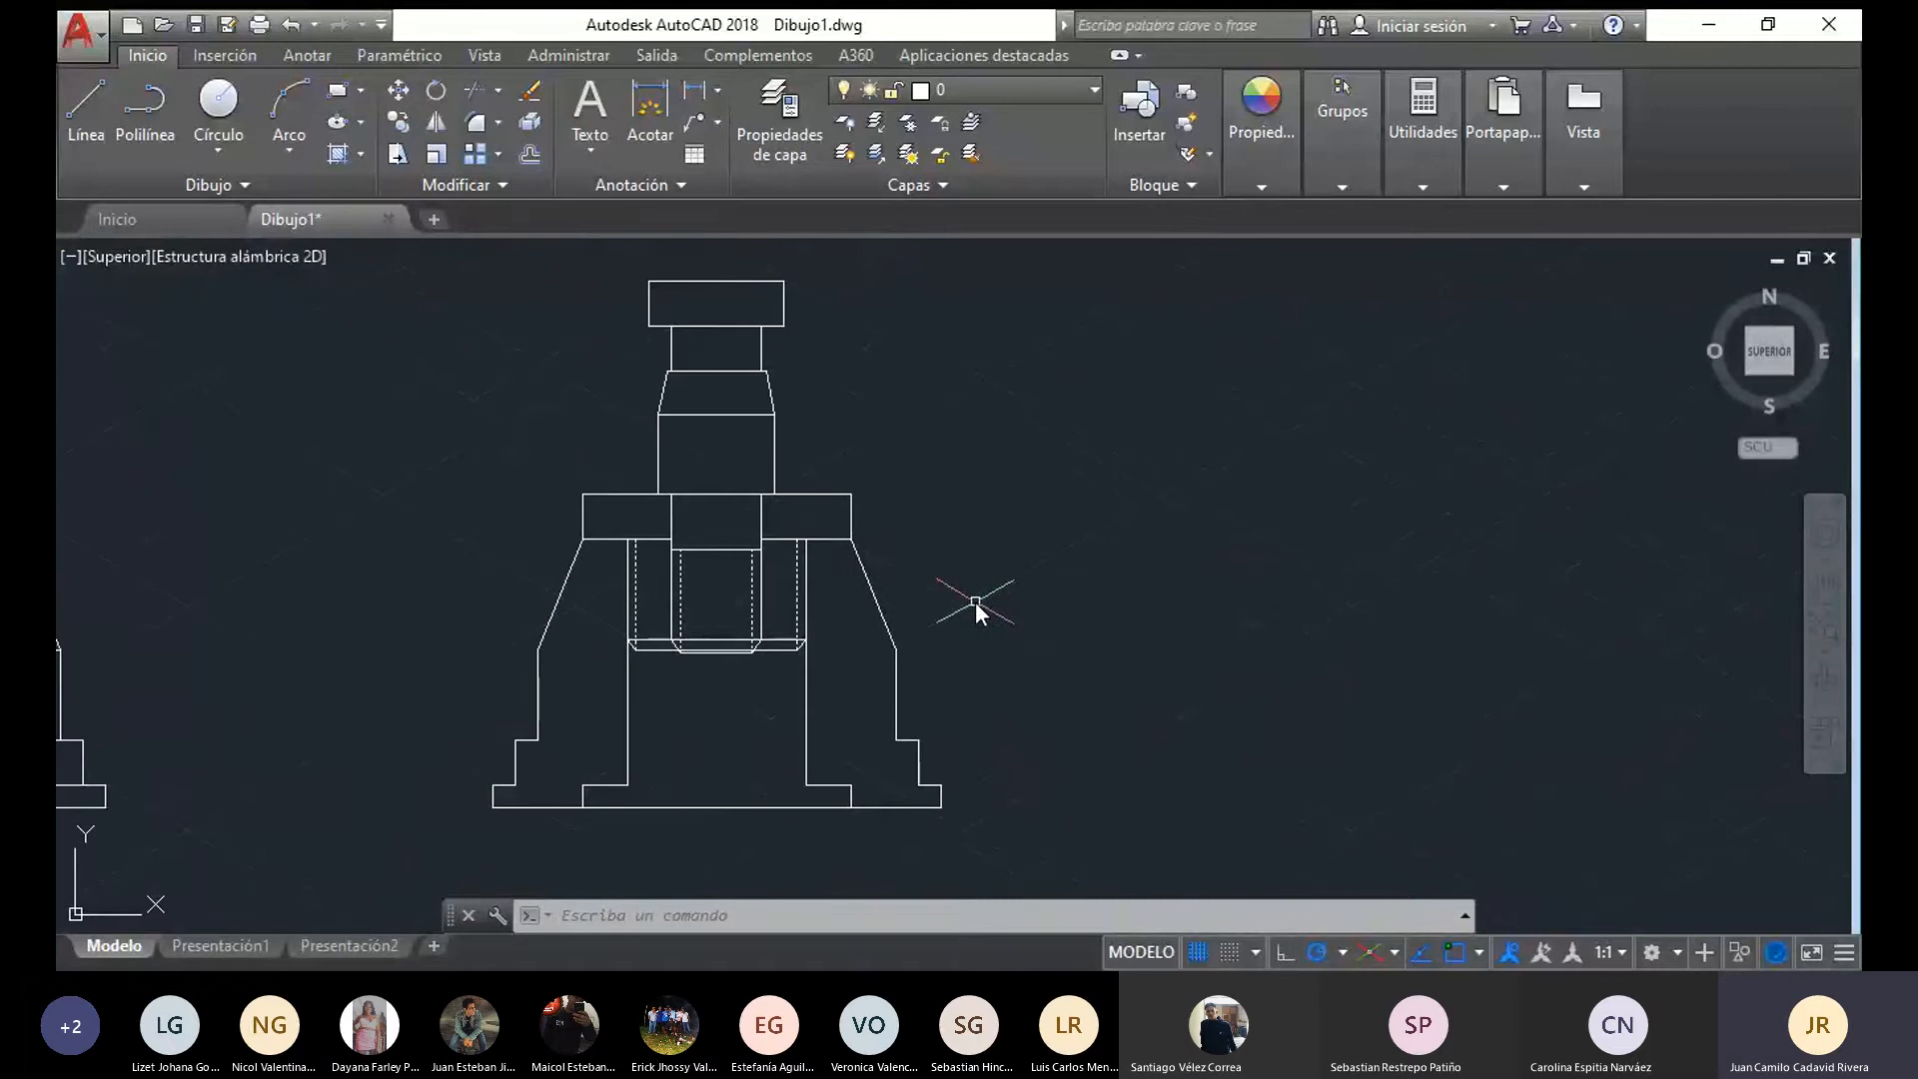
pyautogui.moveTo(932, 472); pyautogui.dragTo(1119, 558, button='middle')
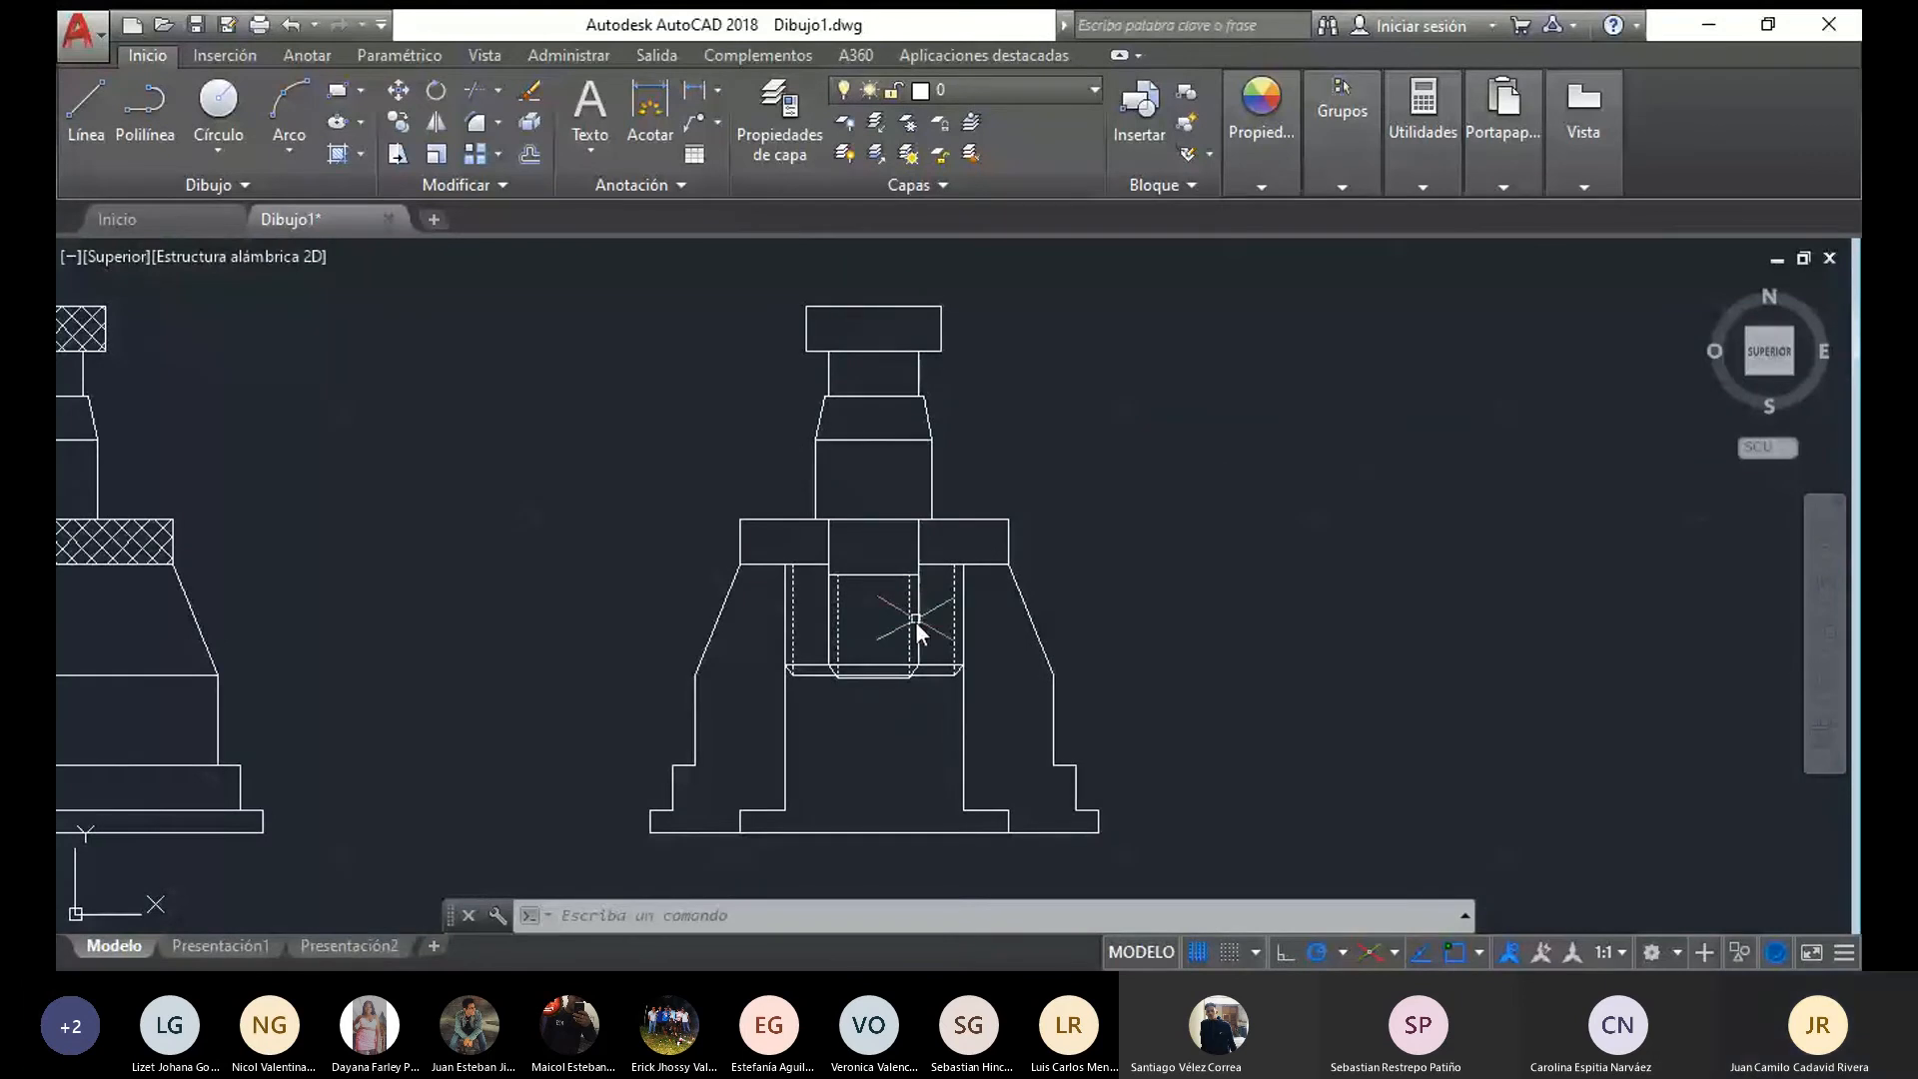
pyautogui.moveTo(1001, 440)
pyautogui.mouseDown()
pyautogui.moveTo(843, 270)
pyautogui.moveTo(972, 280)
pyautogui.mouseUp()
pyautogui.scroll(3, 962, 348)
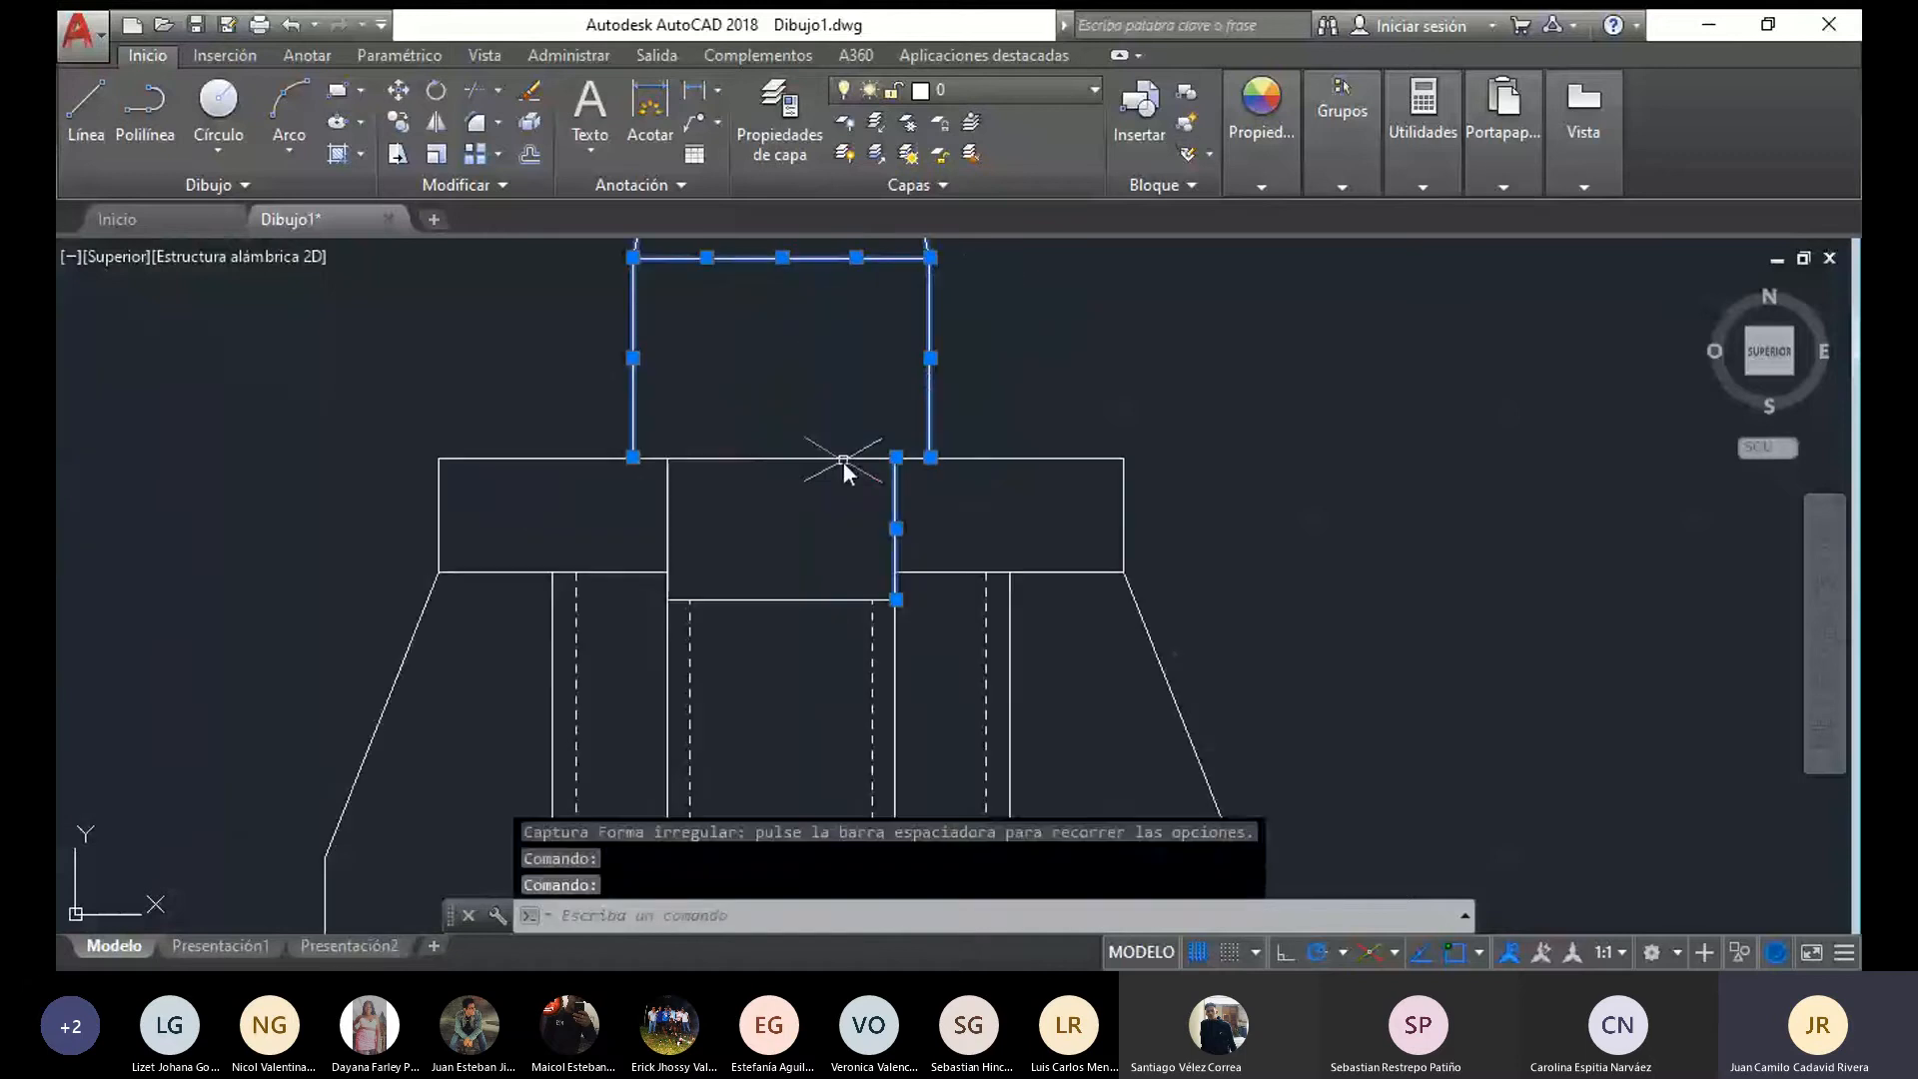
pyautogui.click(686, 452)
pyautogui.press('Escape')
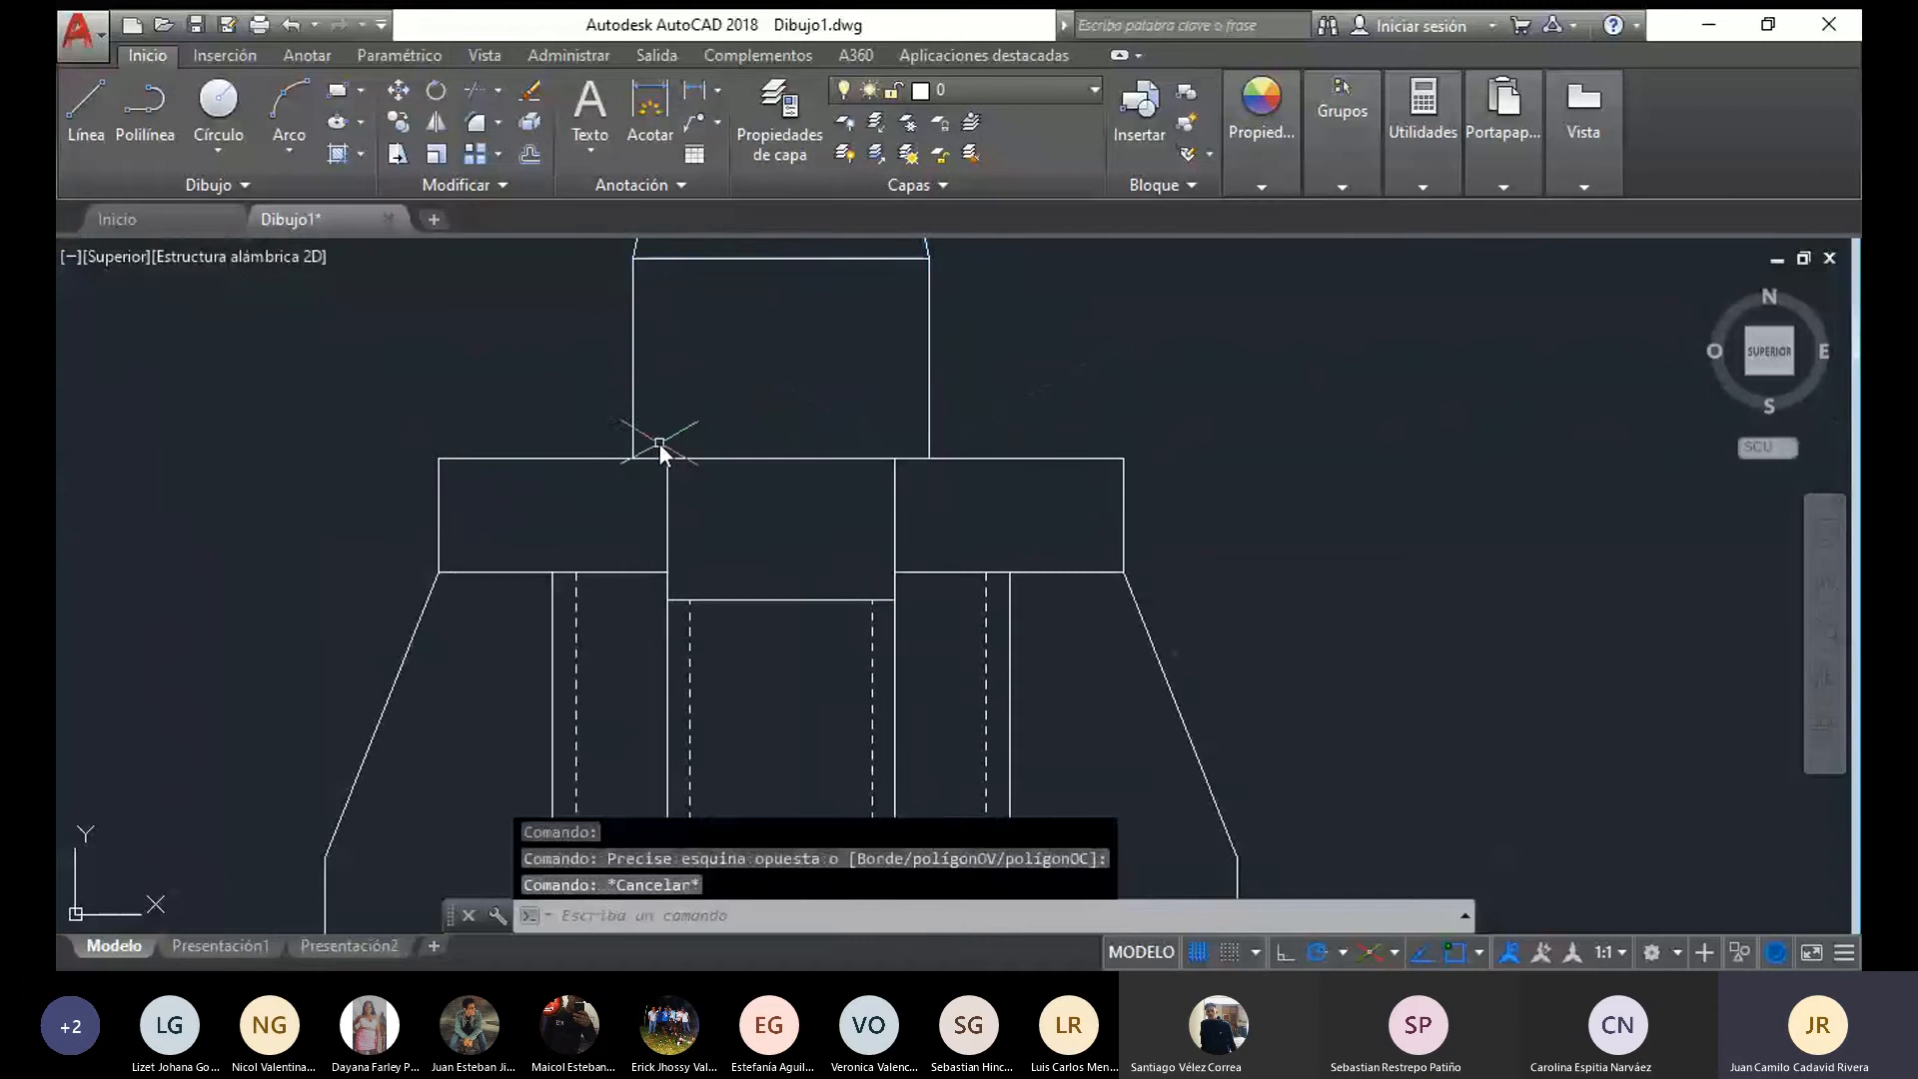
# Recolour the copied pin's whole solid outline, from its head down to the chamfered tip, orange 248,153,30, leaving out the dashed thread lines
pyautogui.click(645, 459)
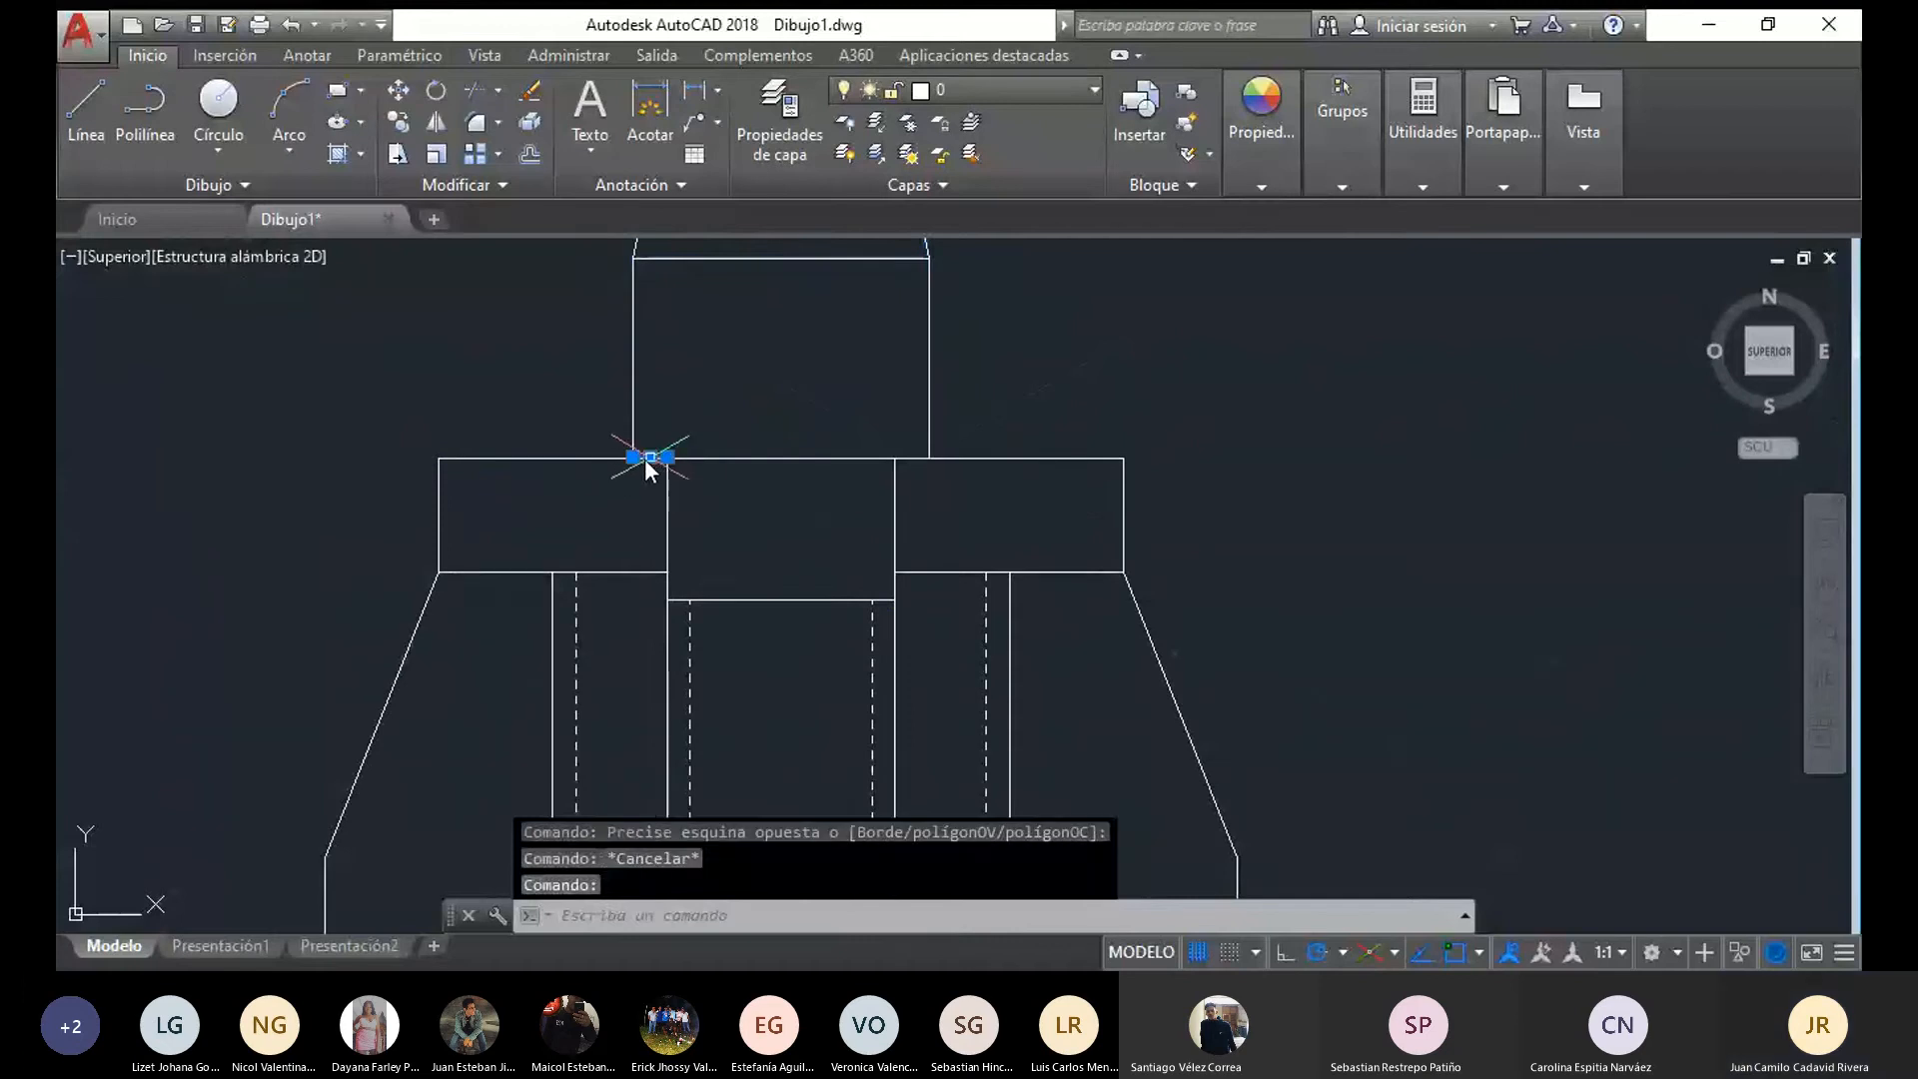
pyautogui.click(723, 462)
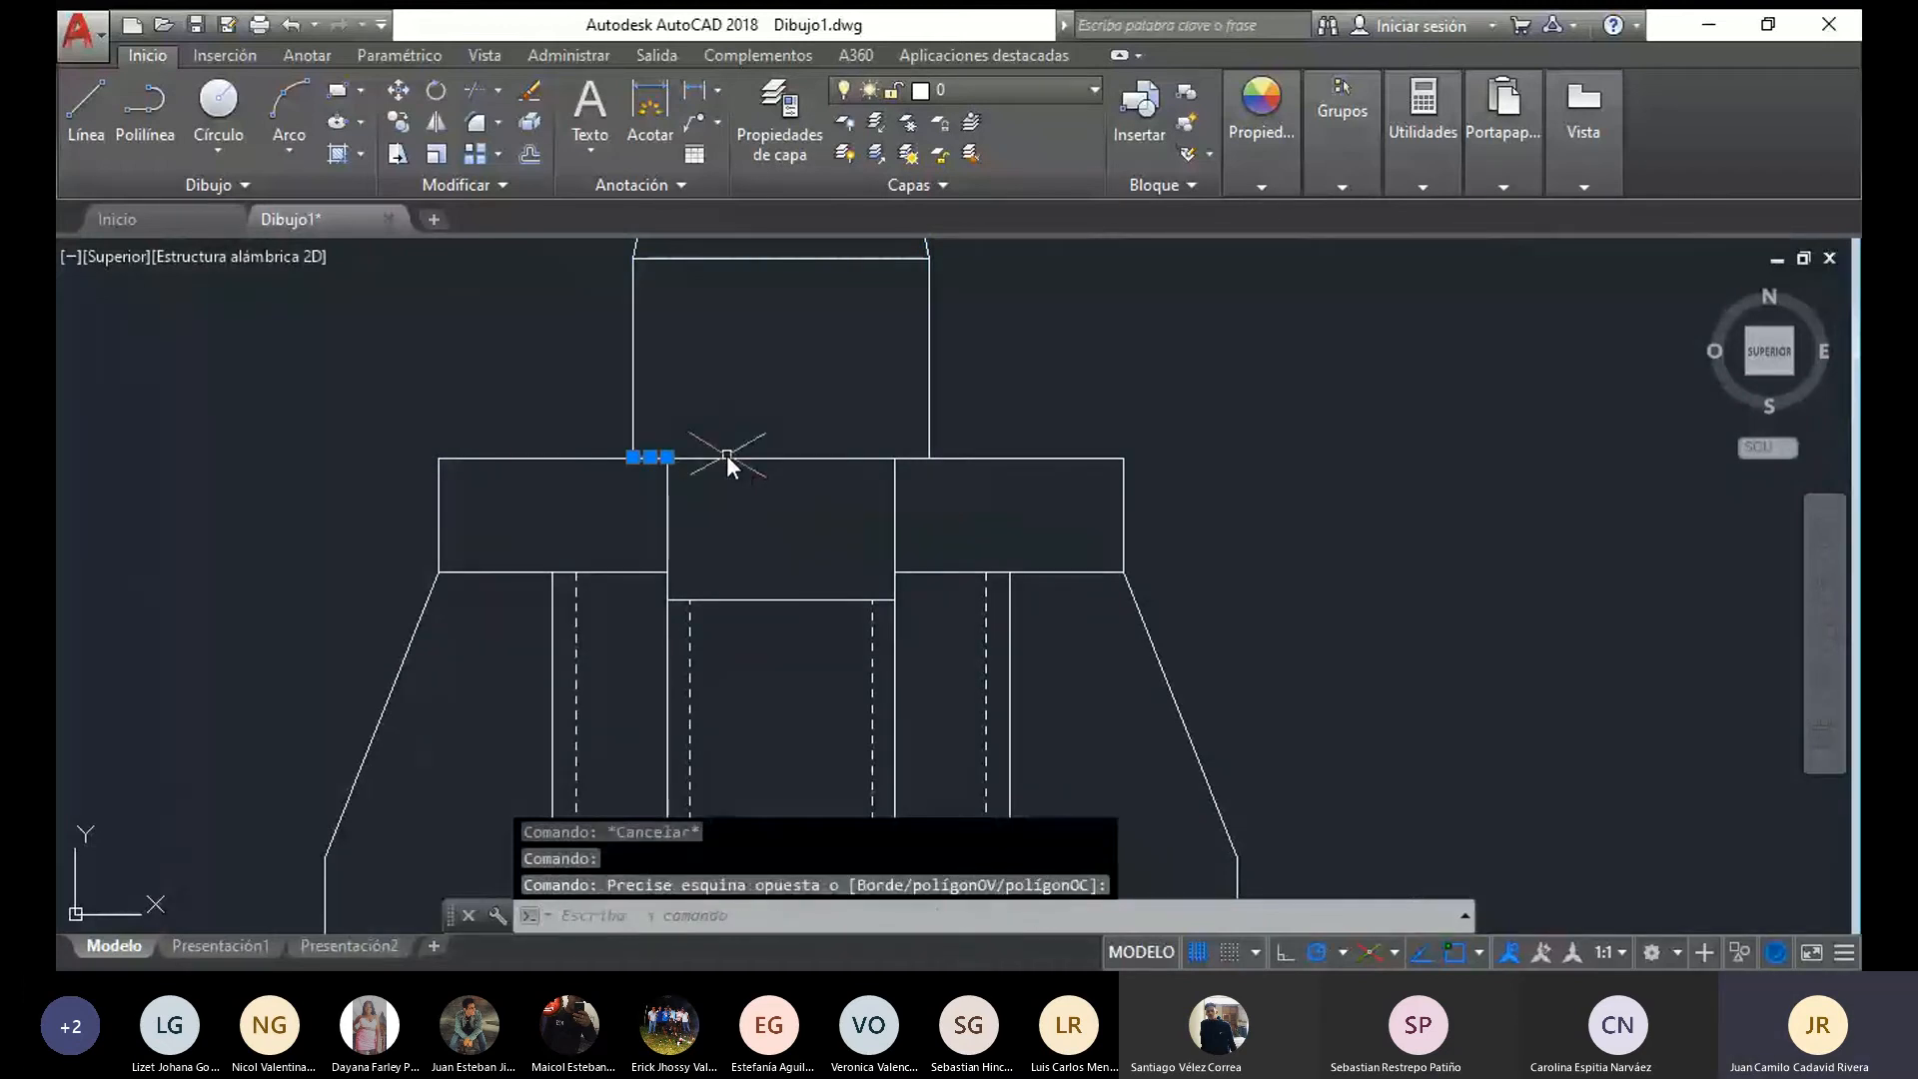
pyautogui.click(729, 457)
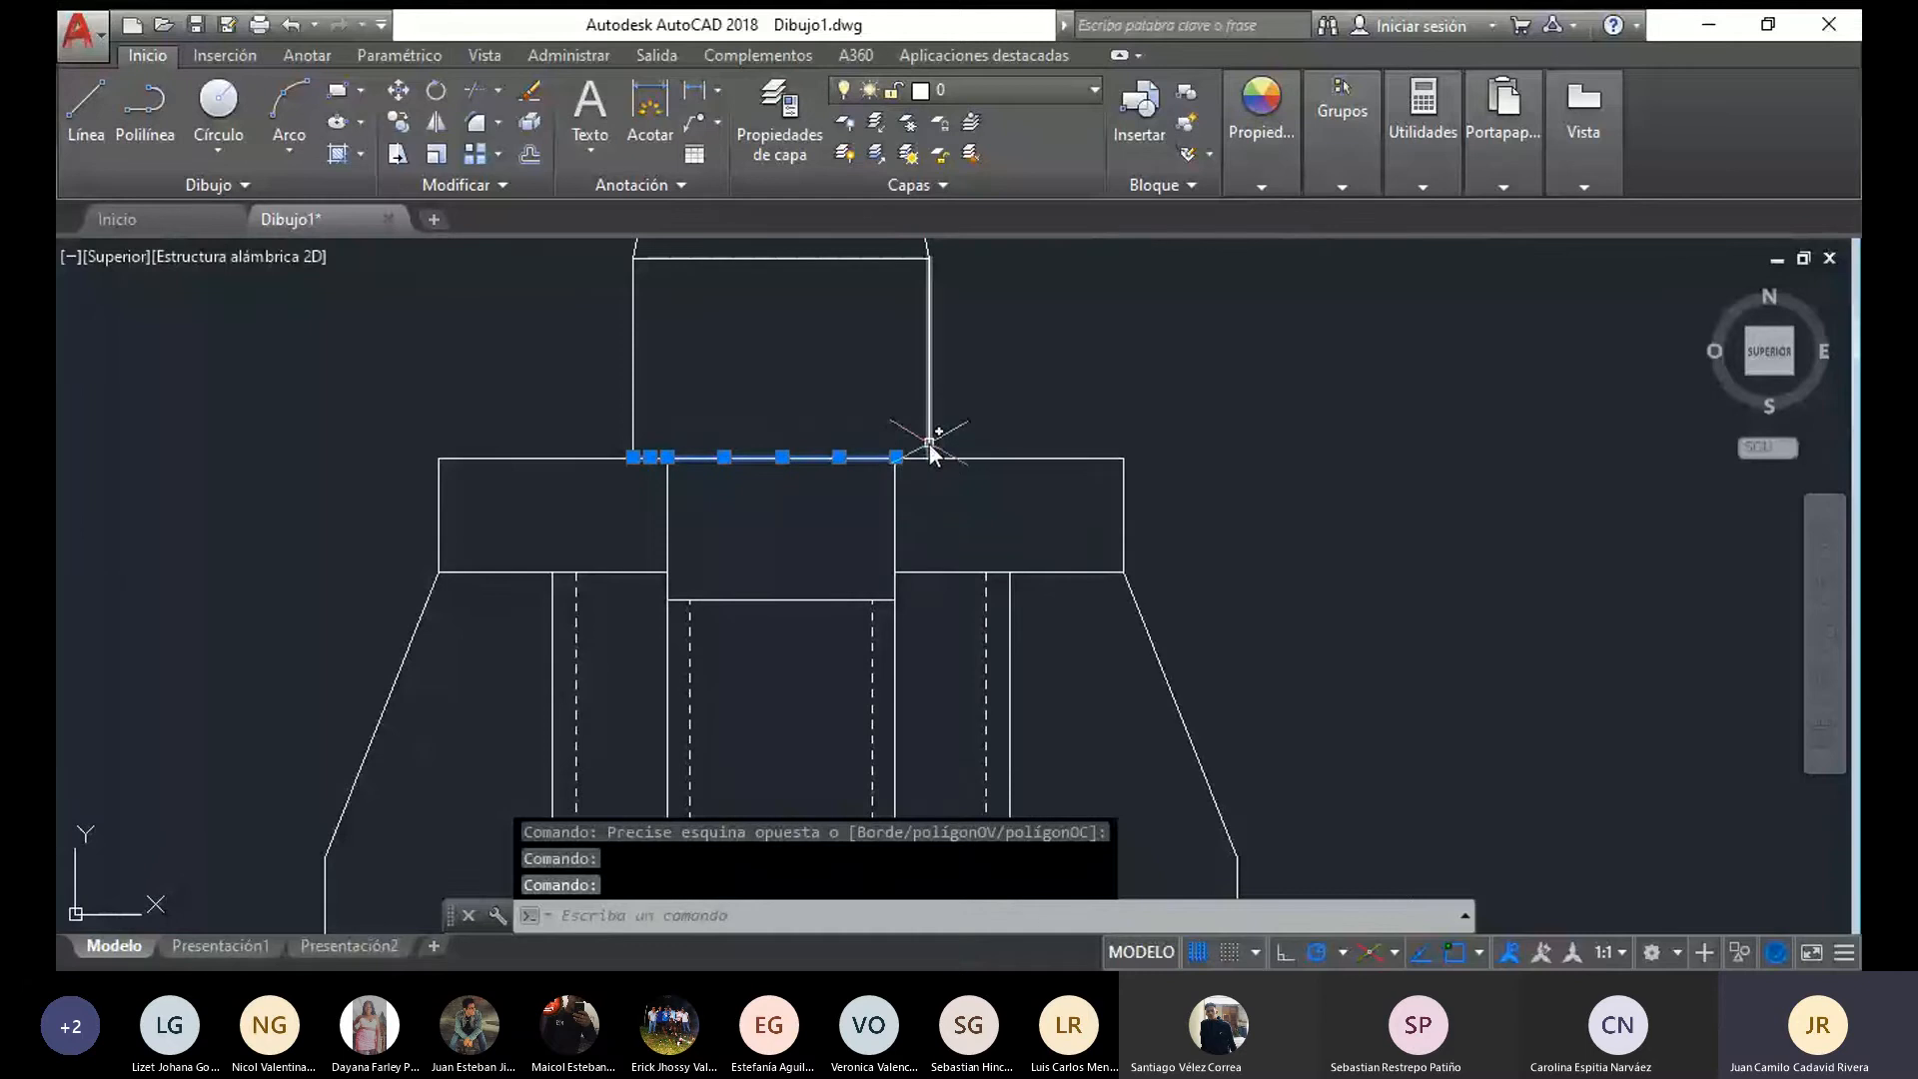
pyautogui.click(920, 456)
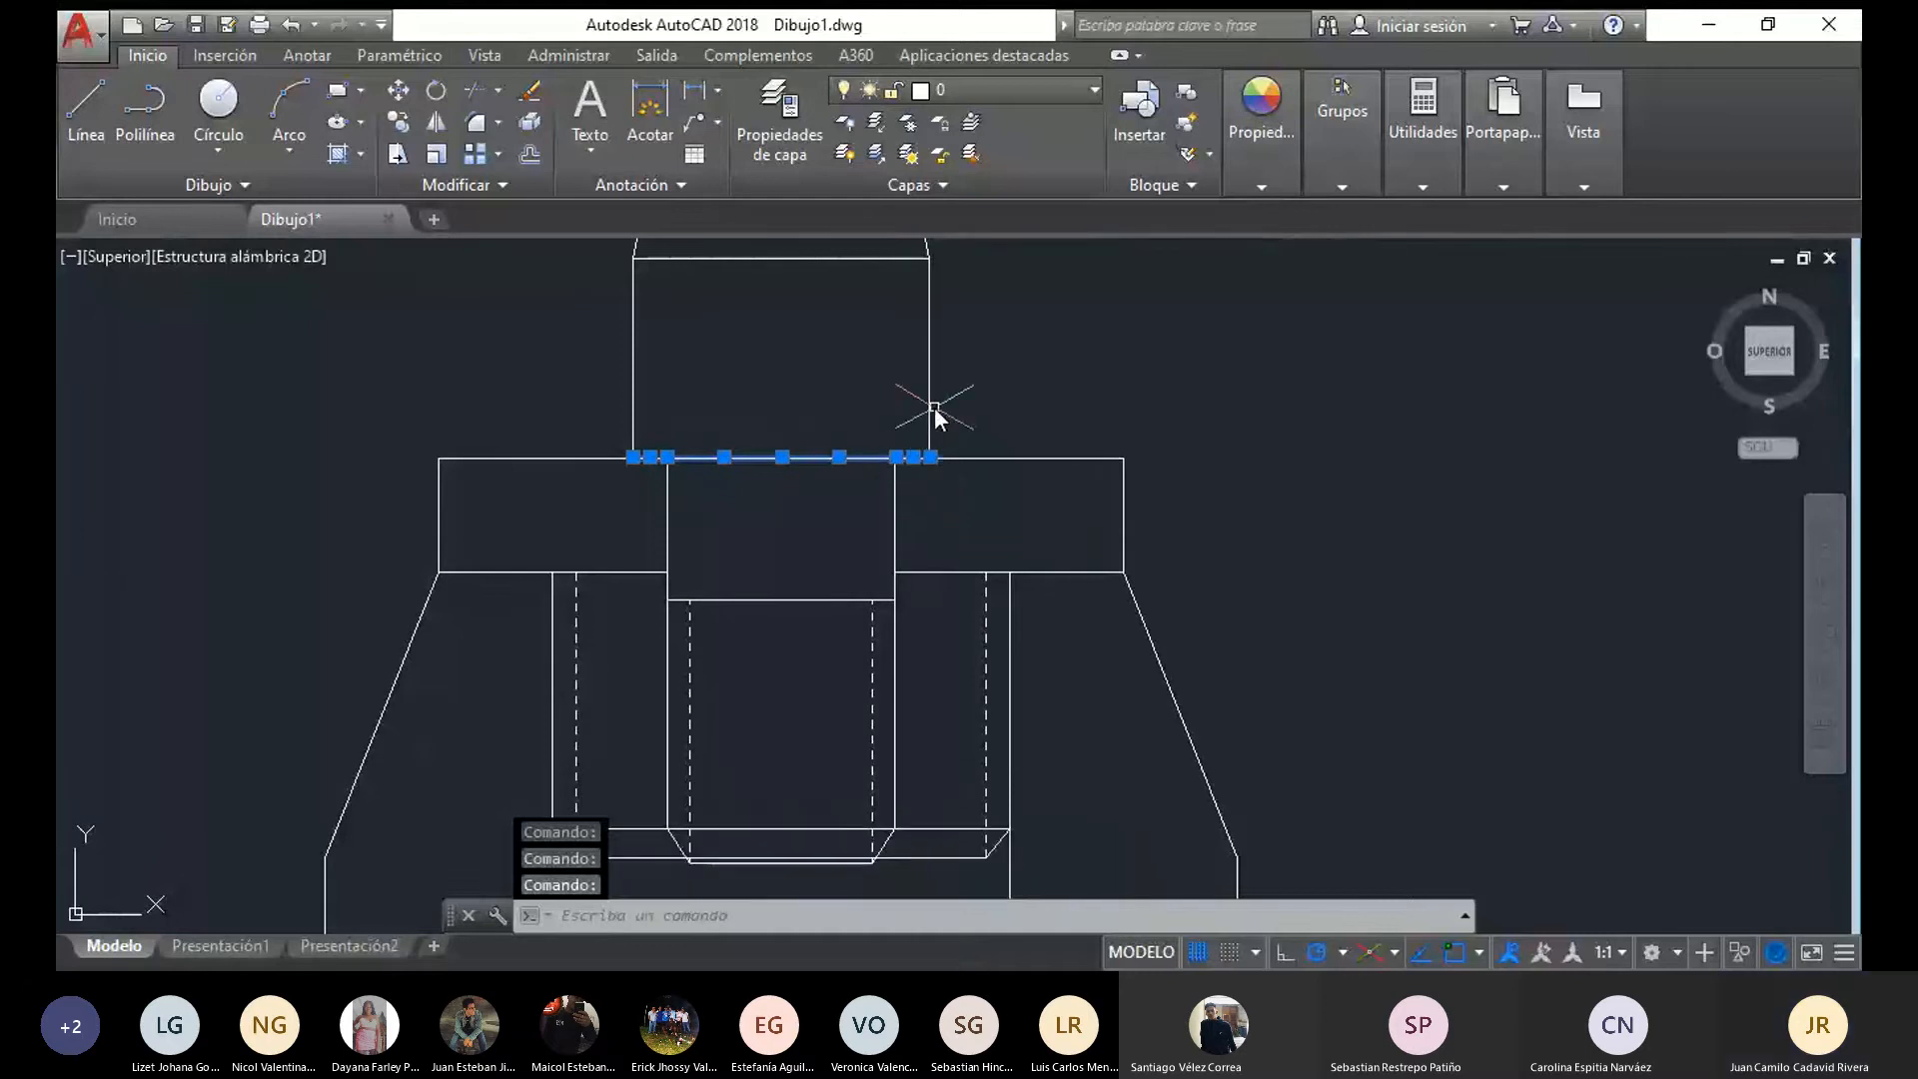
pyautogui.click(935, 411)
pyautogui.click(929, 405)
pyautogui.click(633, 379)
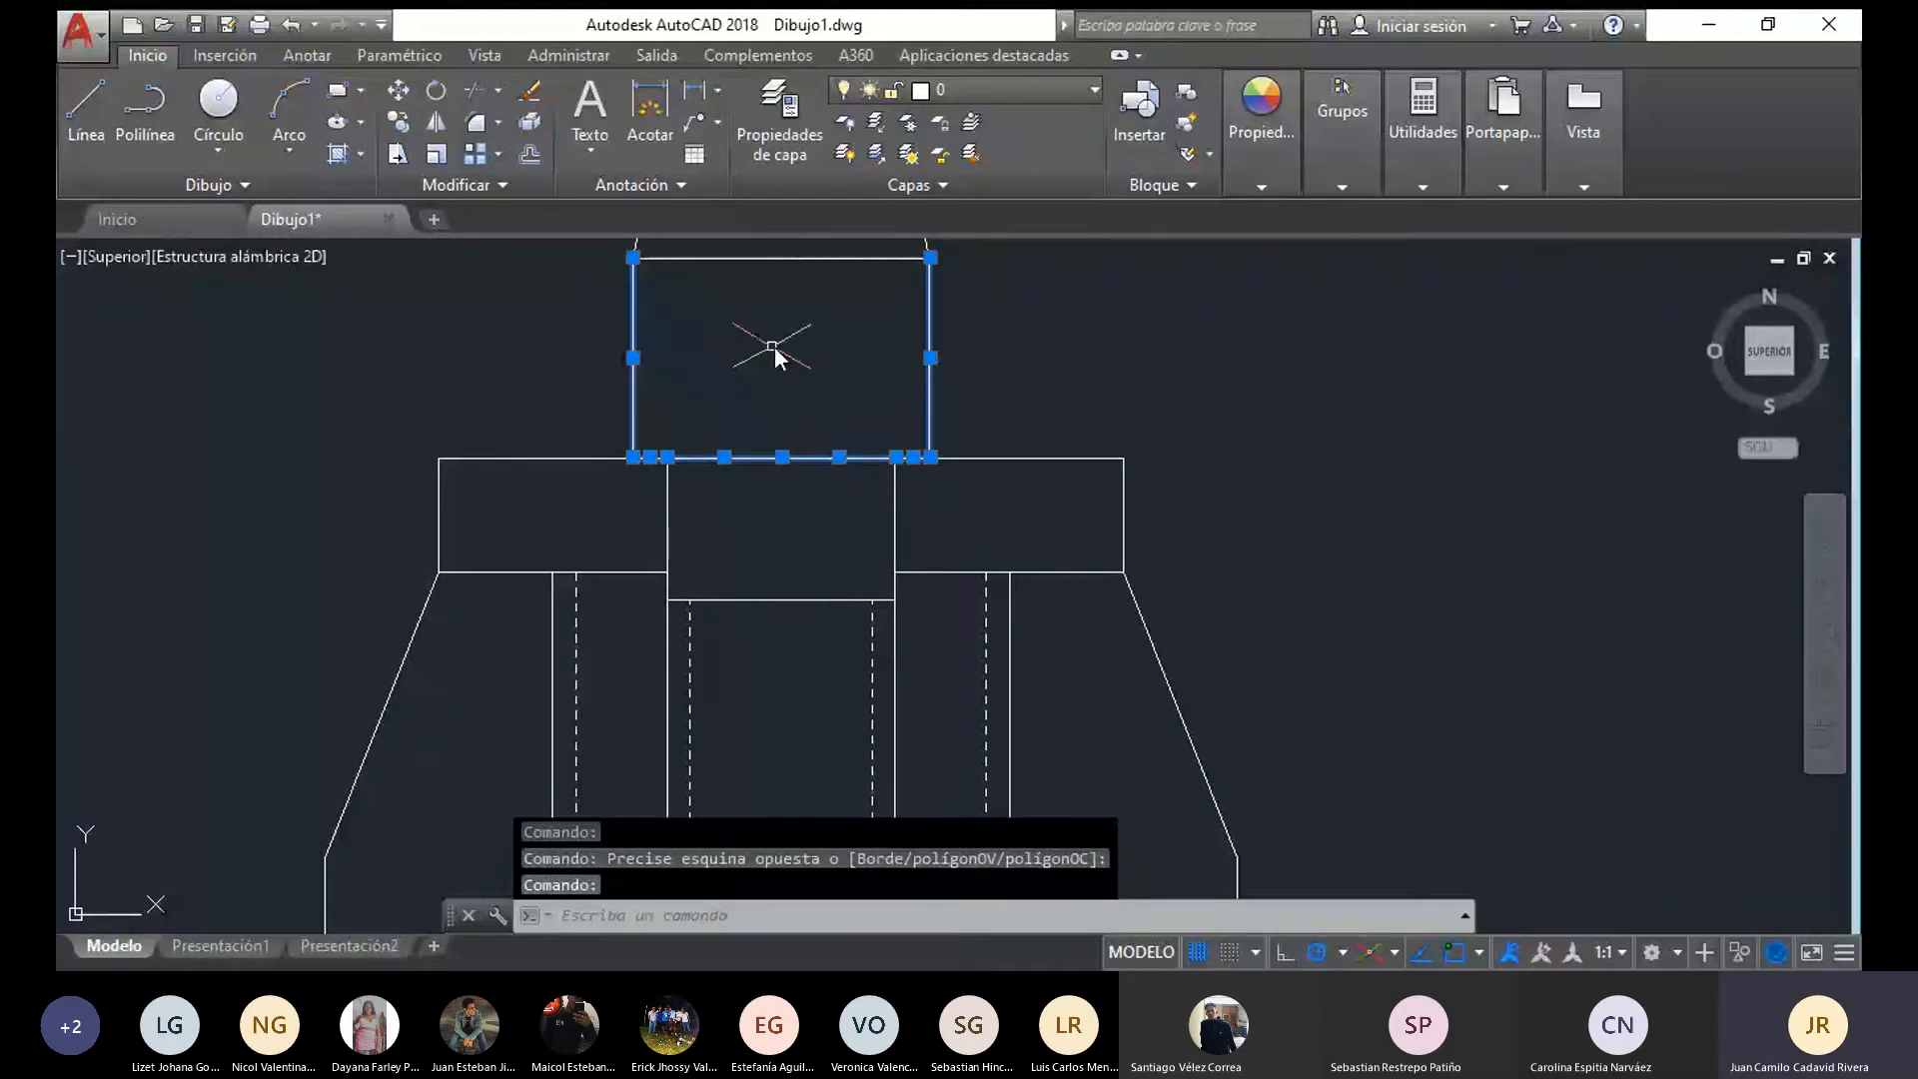
pyautogui.moveTo(775, 346); pyautogui.dragTo(746, 518, button='middle')
pyautogui.click(773, 430)
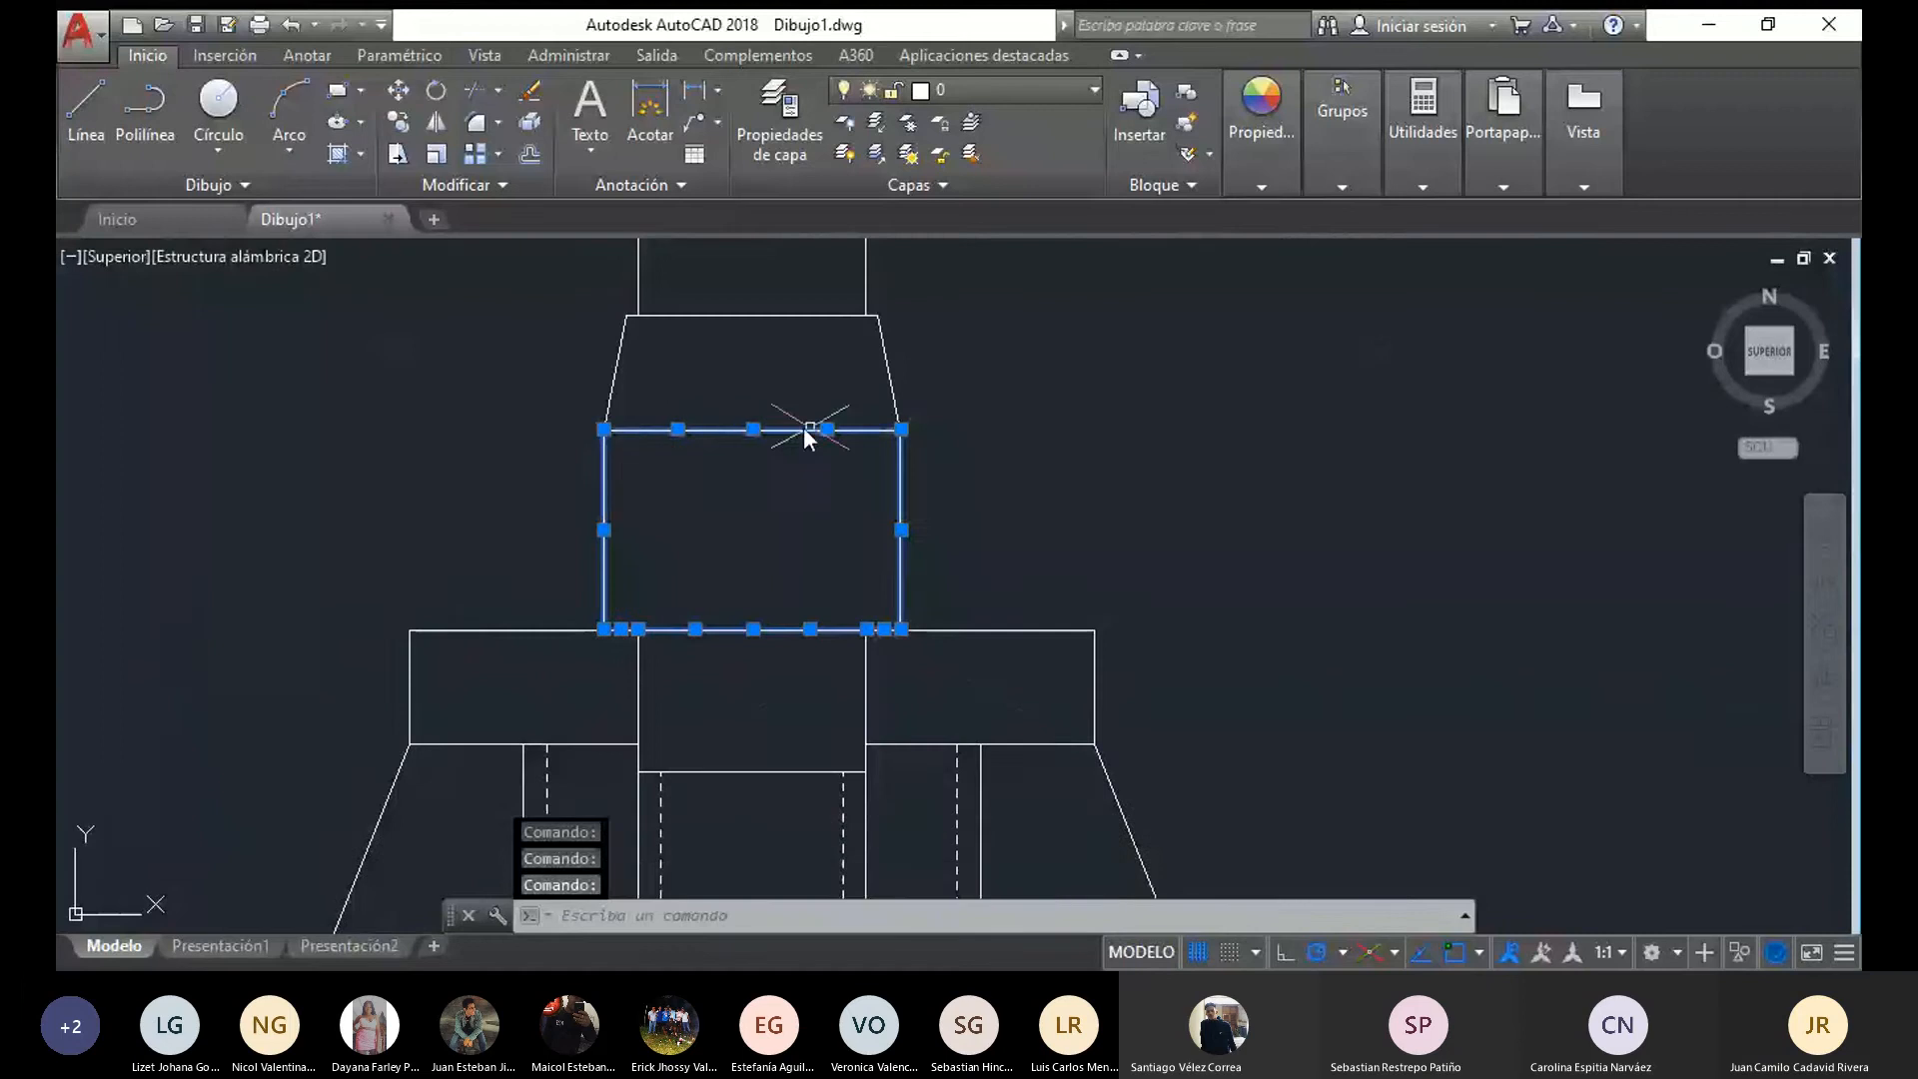
pyautogui.moveTo(1010, 388); pyautogui.dragTo(1010, 530, button='middle')
pyautogui.moveTo(1007, 522); pyautogui.dragTo(165, 250)
pyautogui.moveTo(369, 12)
pyautogui.mouseDown()
pyautogui.moveTo(824, 121)
pyautogui.moveTo(1061, 284)
pyautogui.mouseUp()
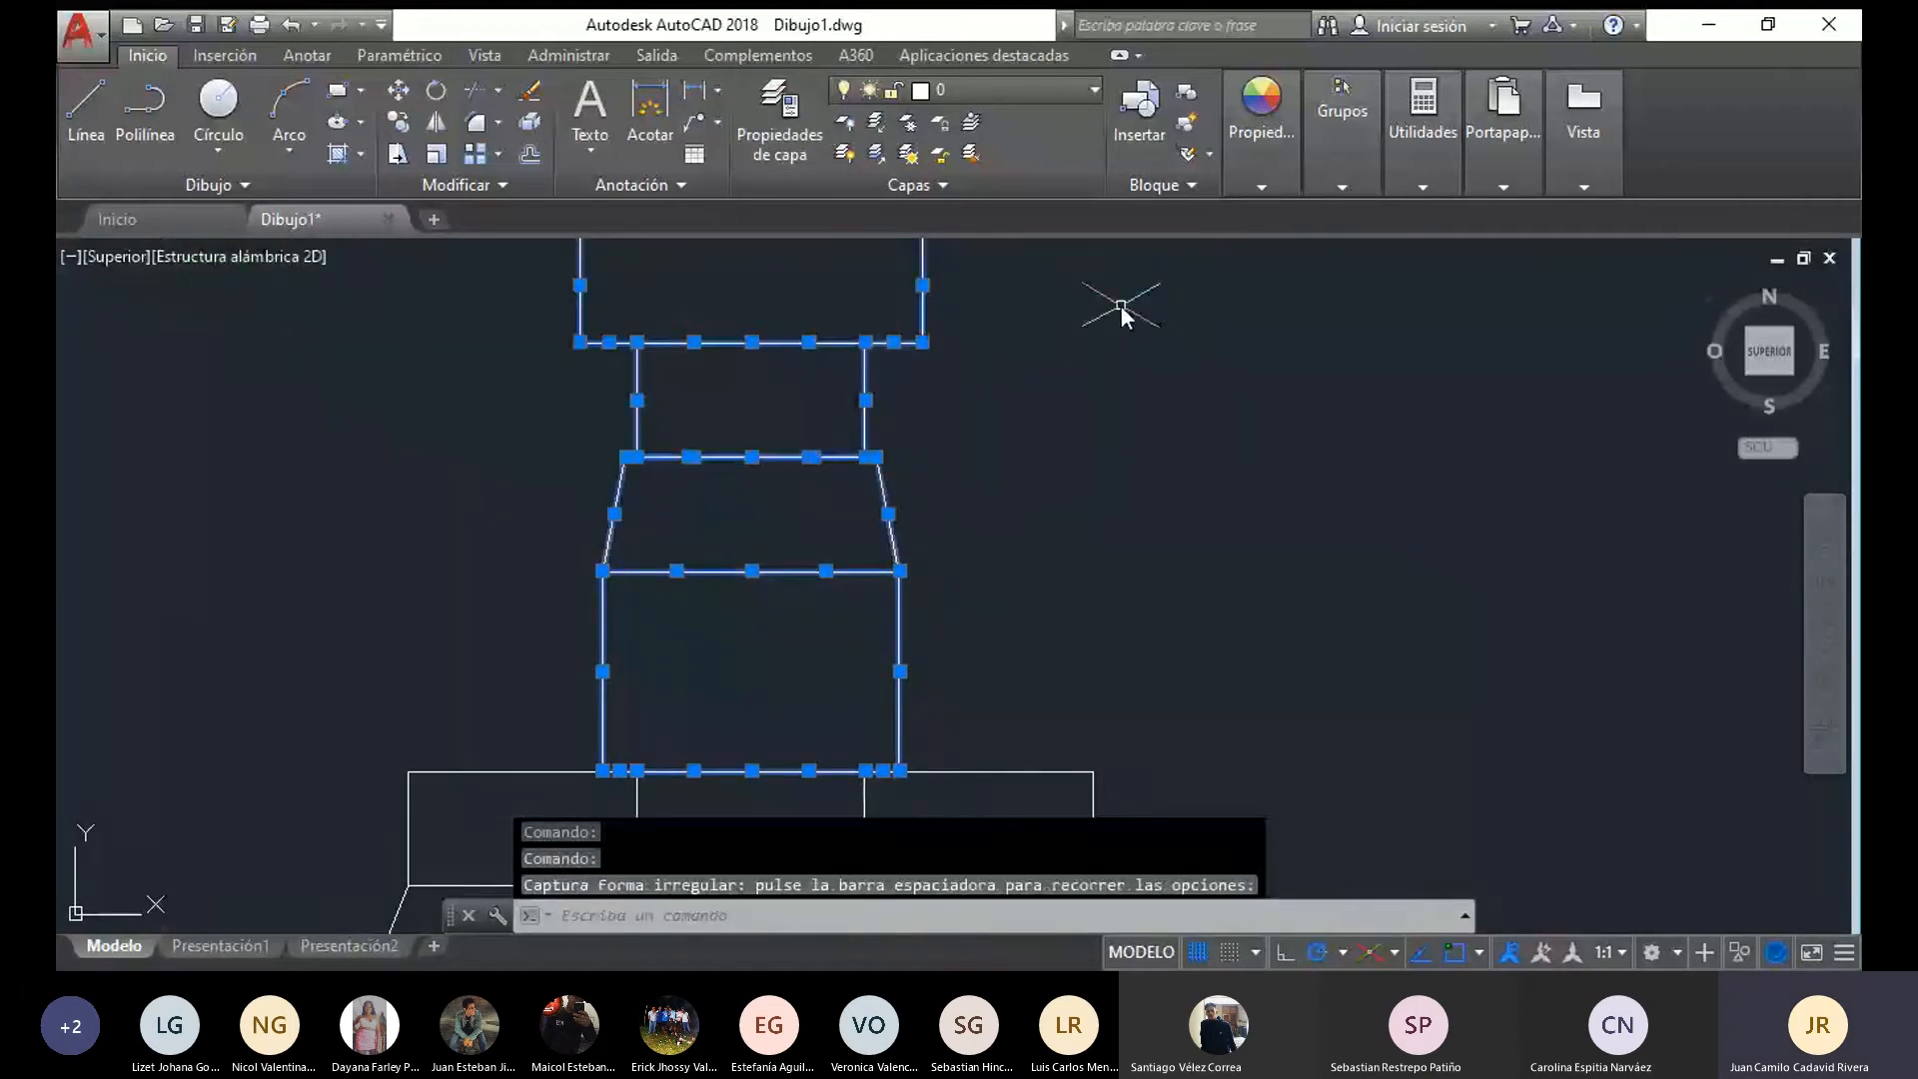
pyautogui.scroll(-4, 1070, 398)
pyautogui.moveTo(1070, 398); pyautogui.dragTo(1020, 612, button='middle')
pyautogui.moveTo(1066, 546); pyautogui.dragTo(821, 582)
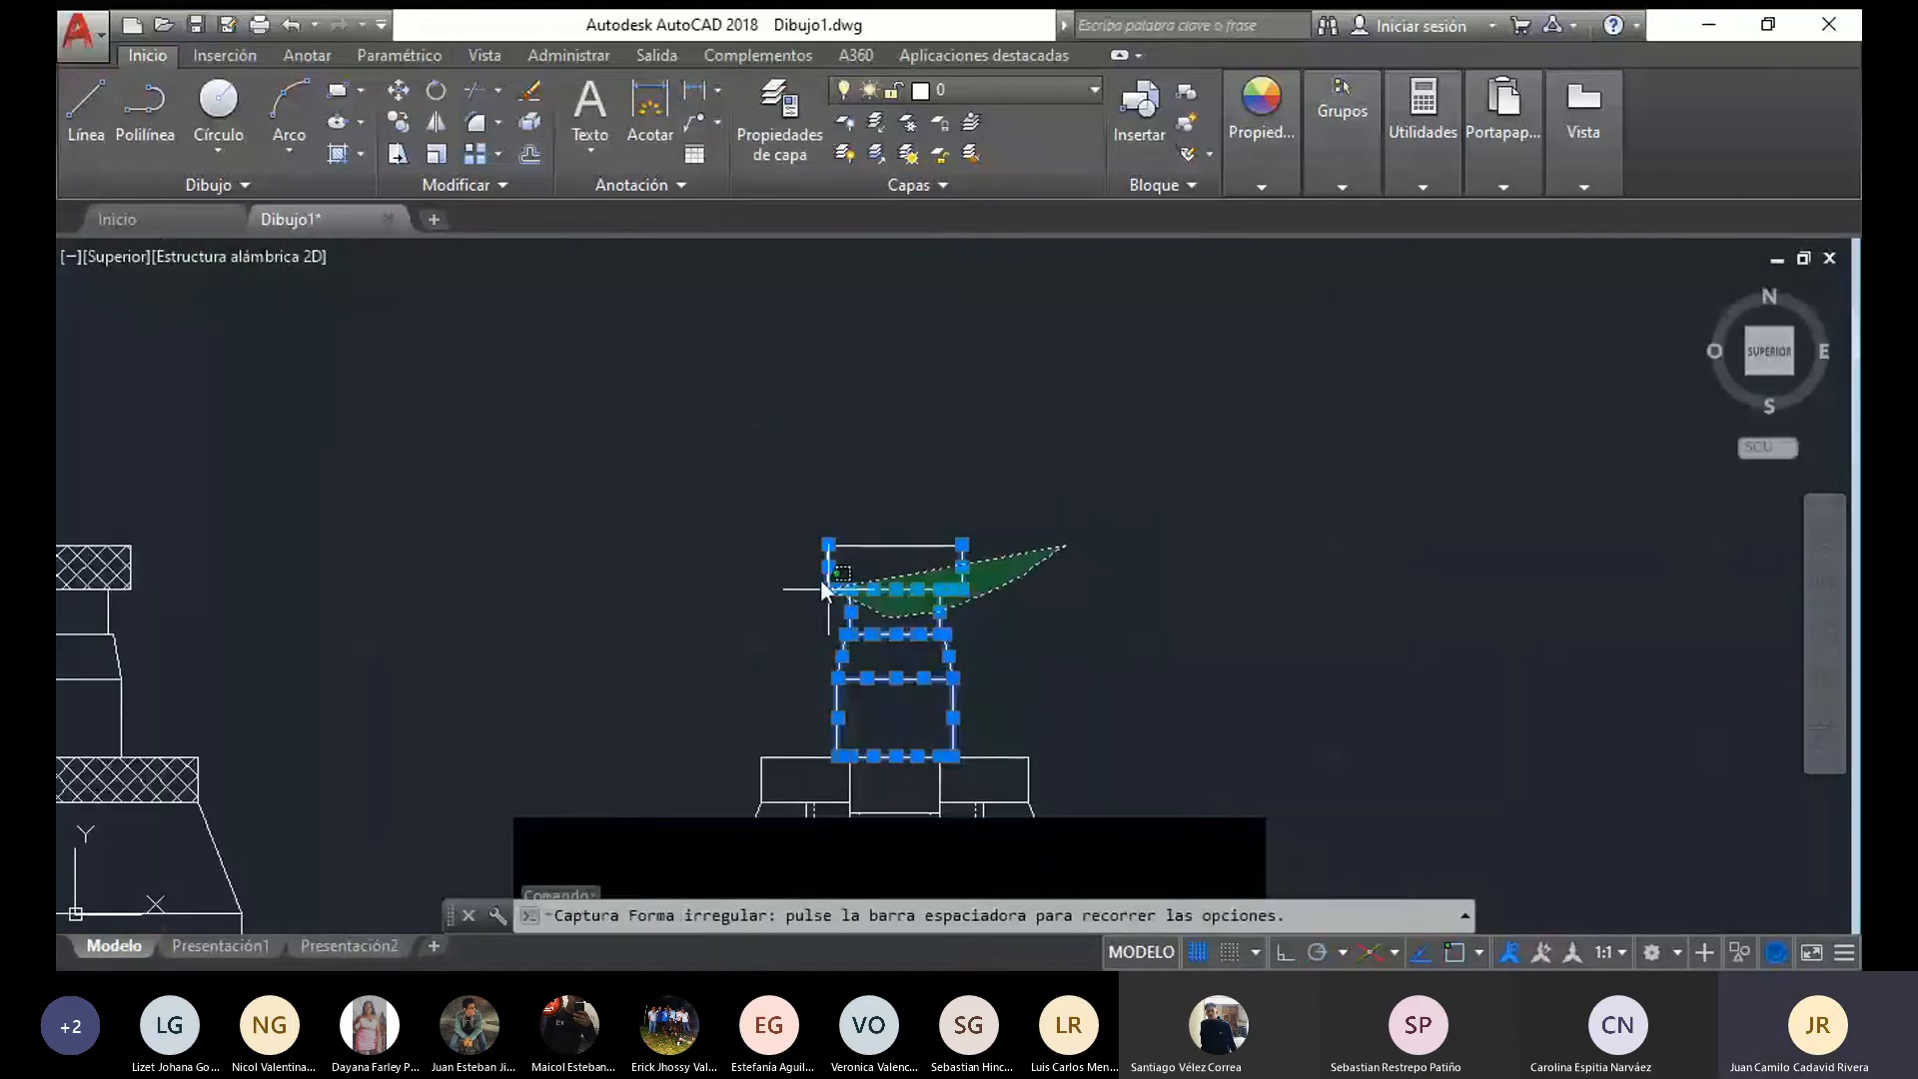
pyautogui.moveTo(821, 582); pyautogui.dragTo(728, 478)
pyautogui.scroll(4, 942, 785)
pyautogui.moveTo(942, 784); pyautogui.dragTo(904, 479, button='middle')
pyautogui.click(900, 480)
pyautogui.click(672, 477)
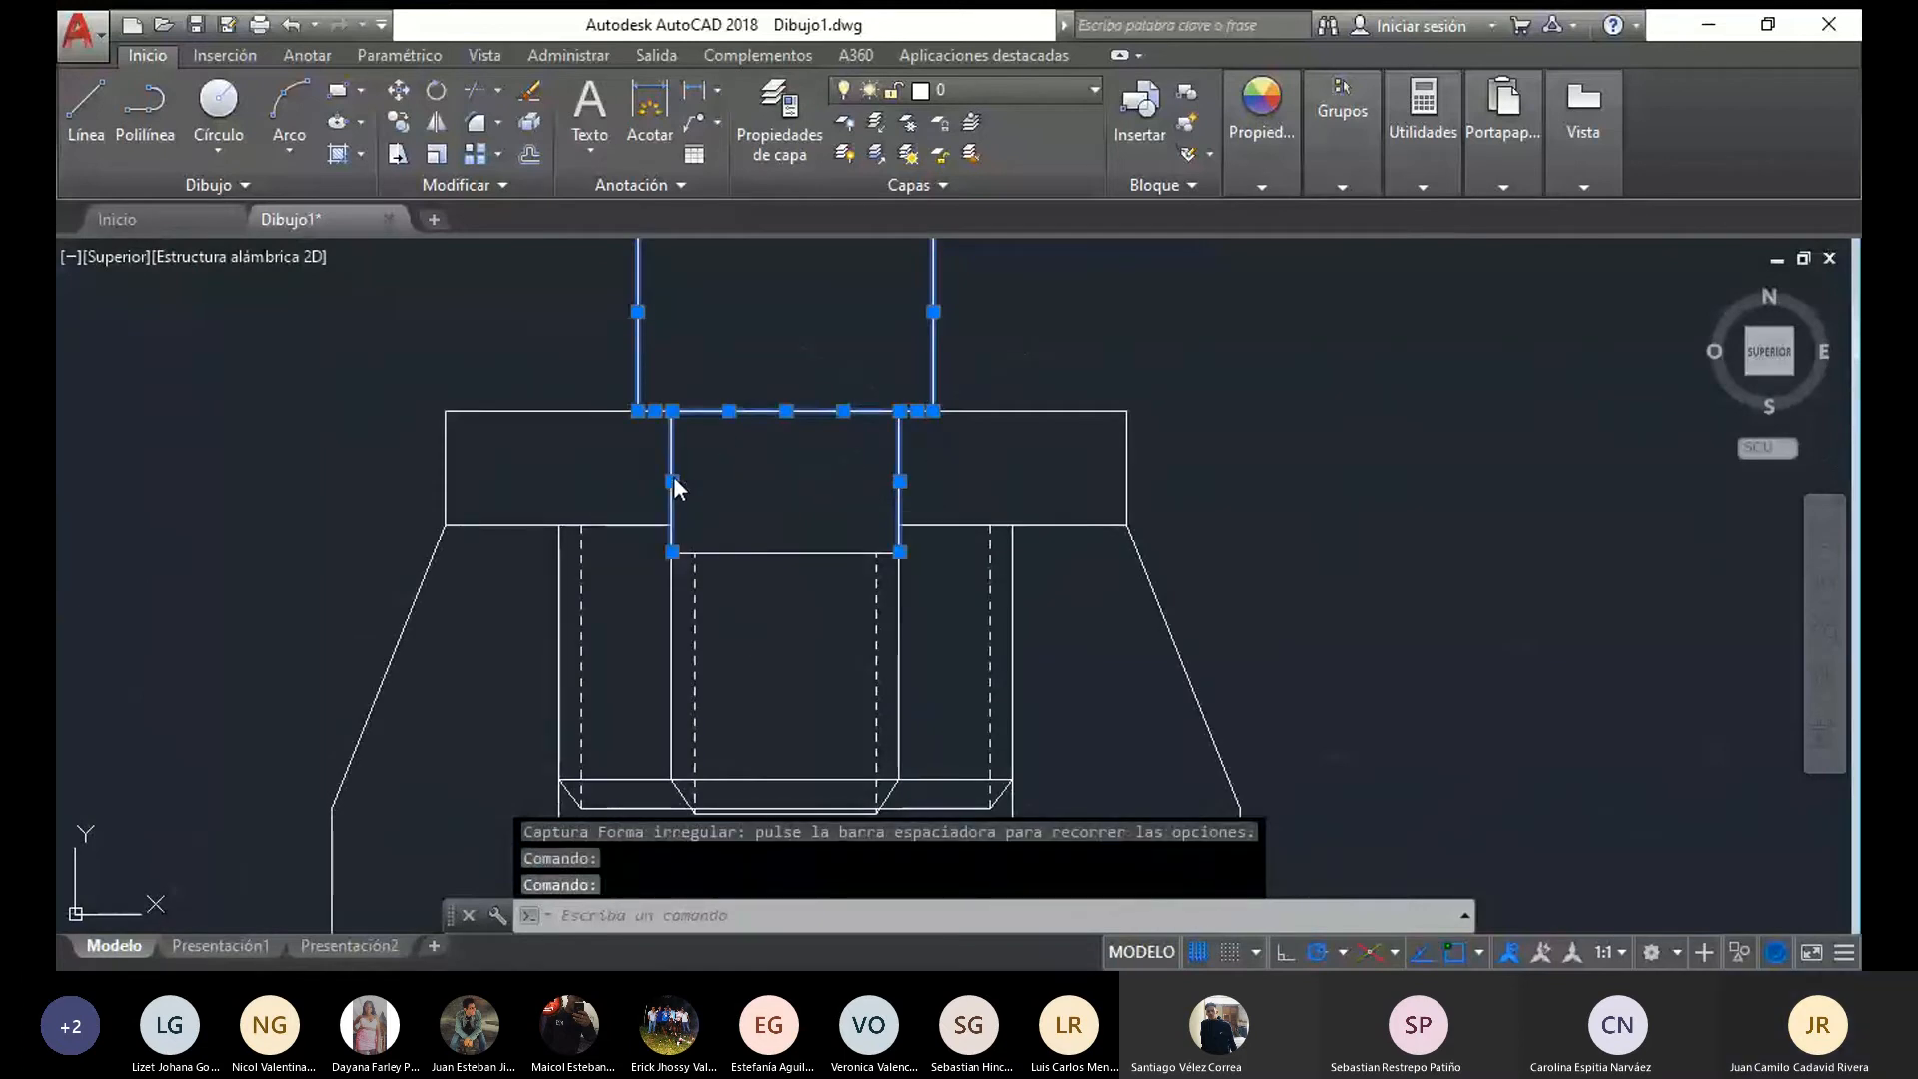
pyautogui.click(859, 551)
pyautogui.click(673, 586)
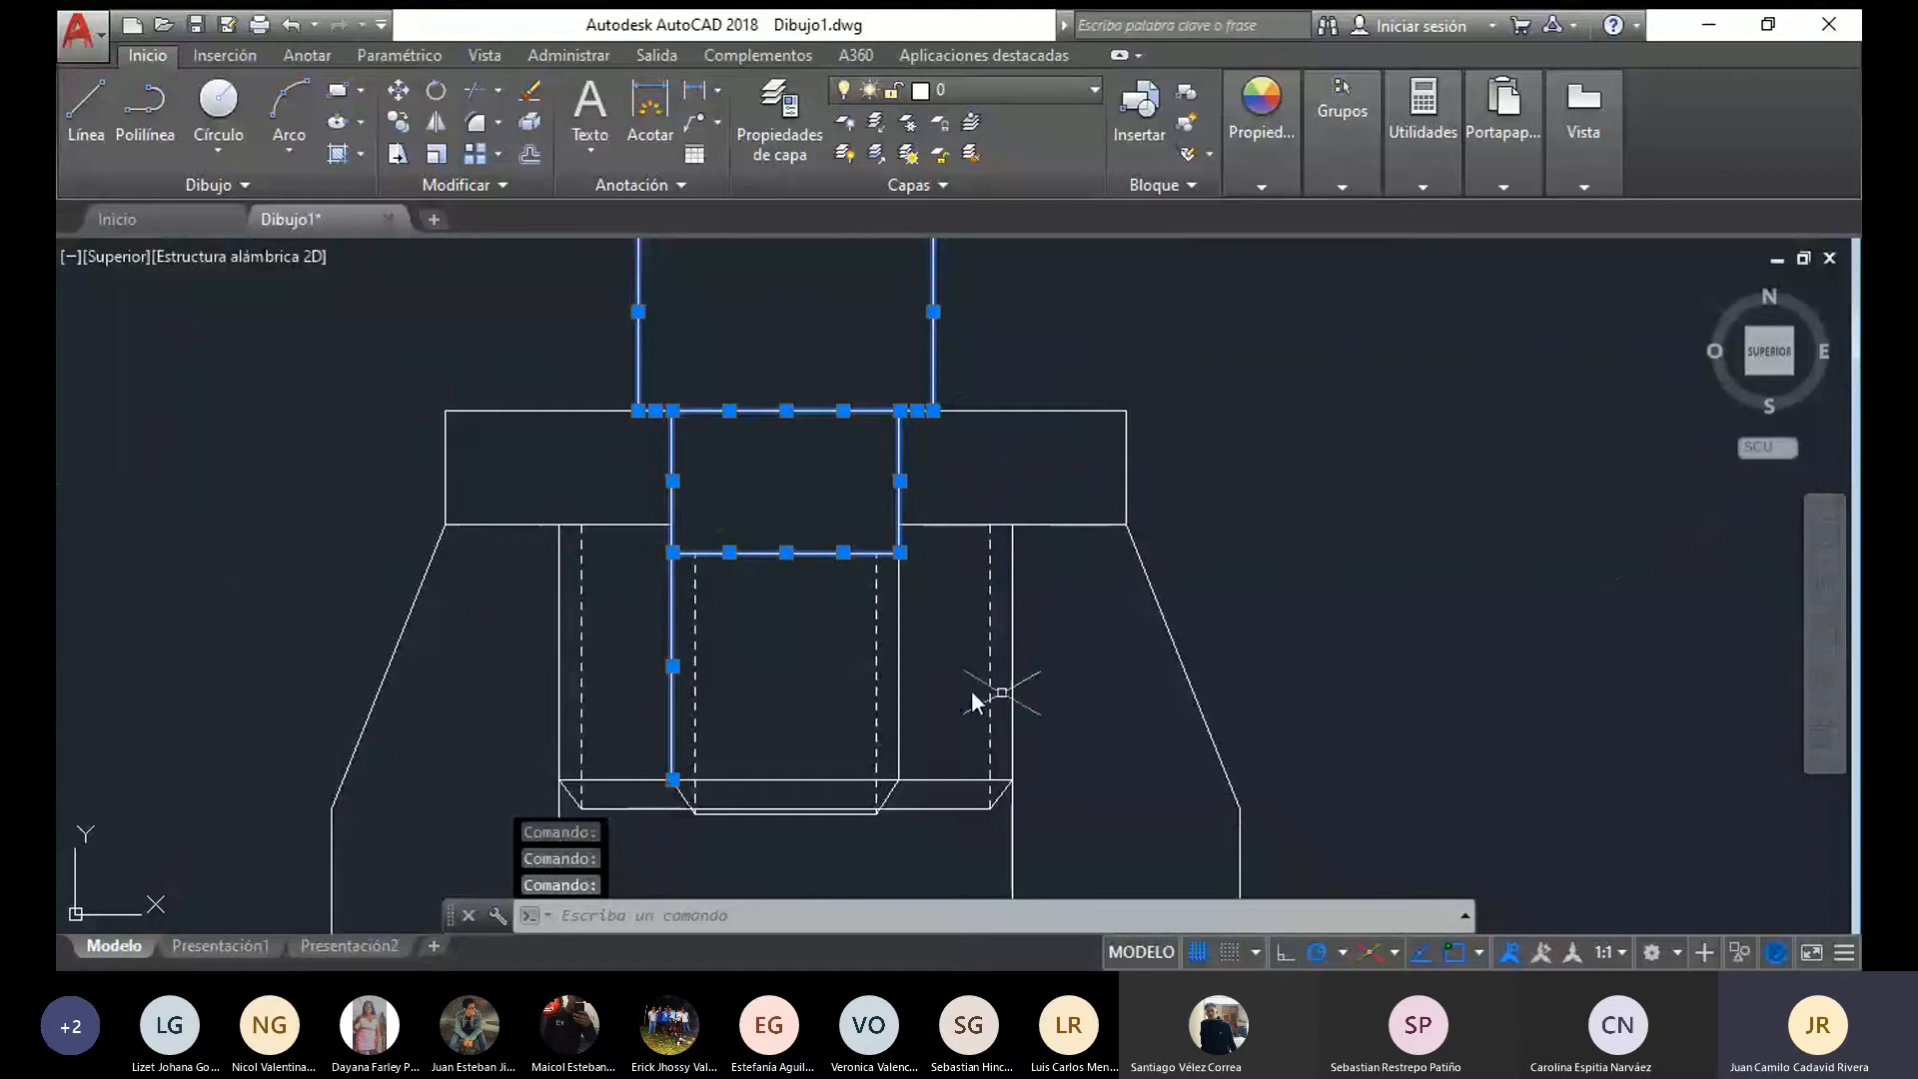
pyautogui.click(902, 663)
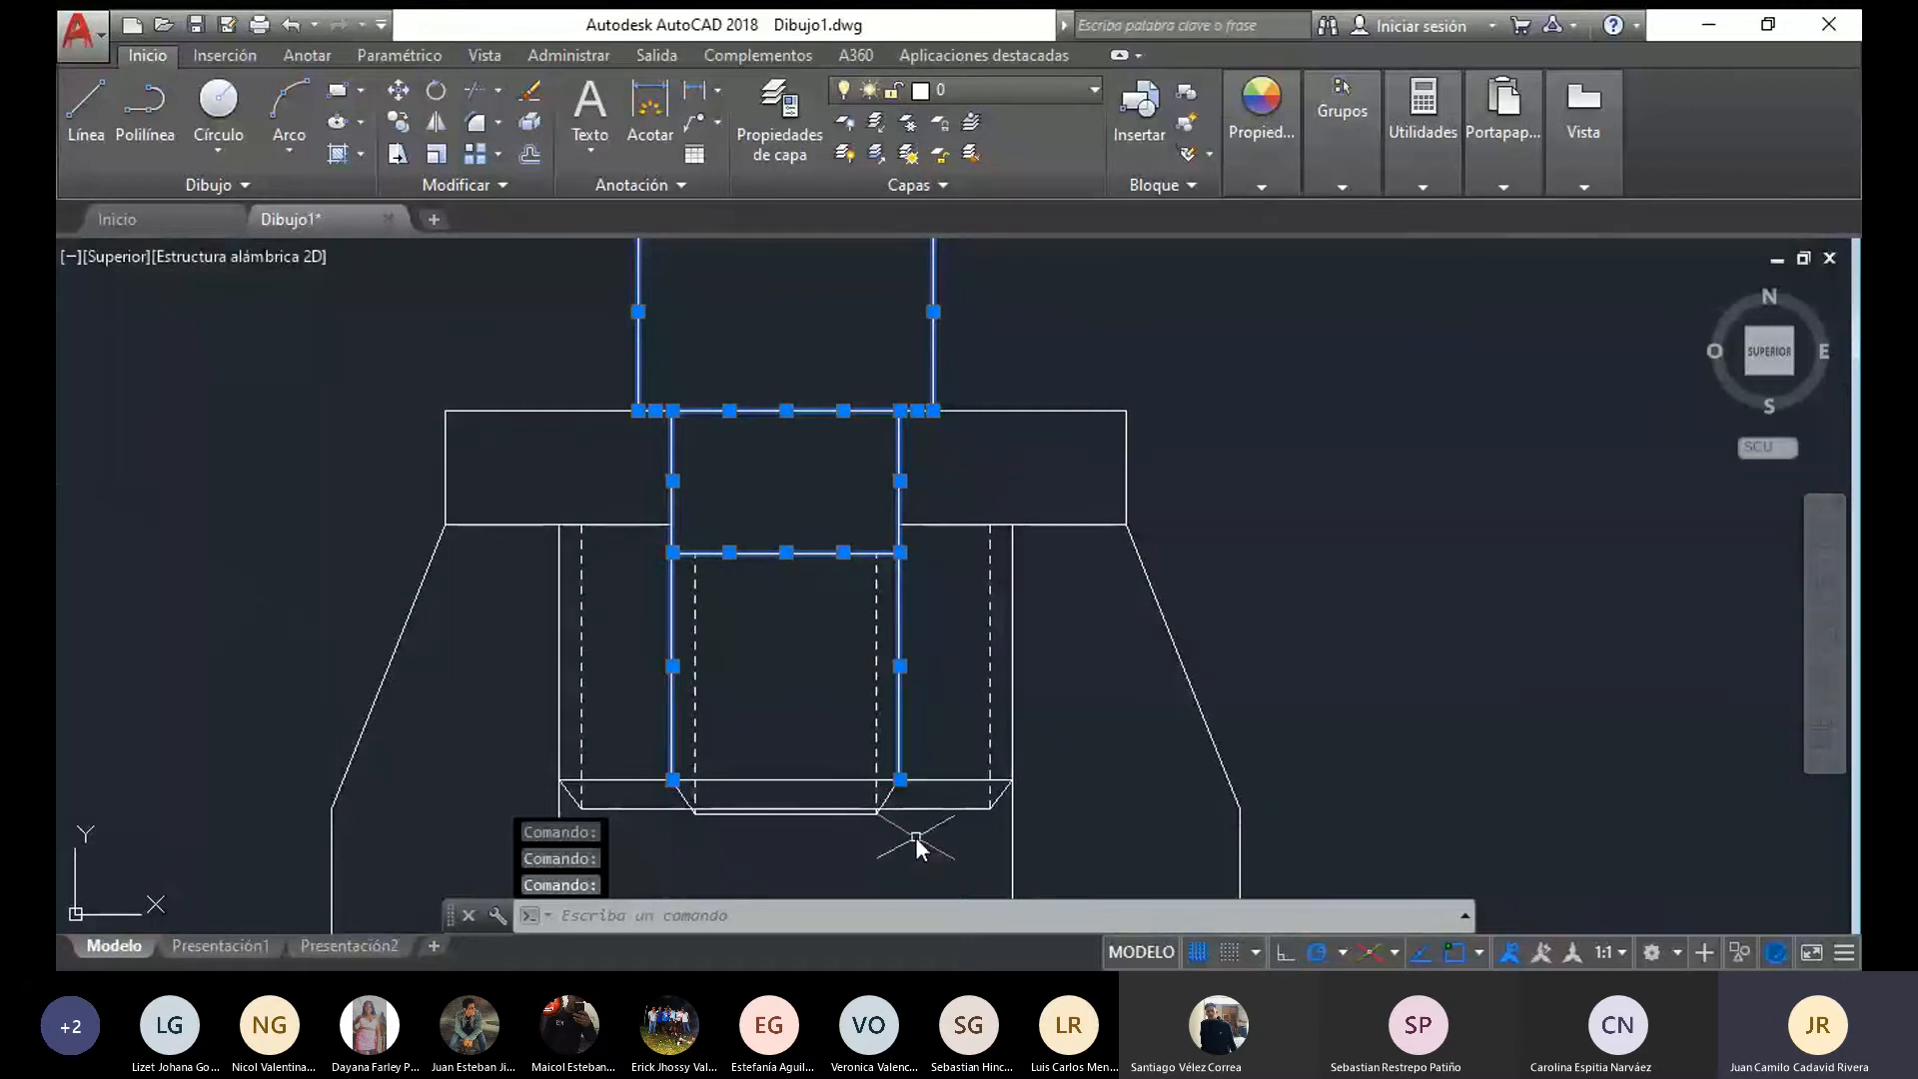
pyautogui.scroll(2, 902, 801)
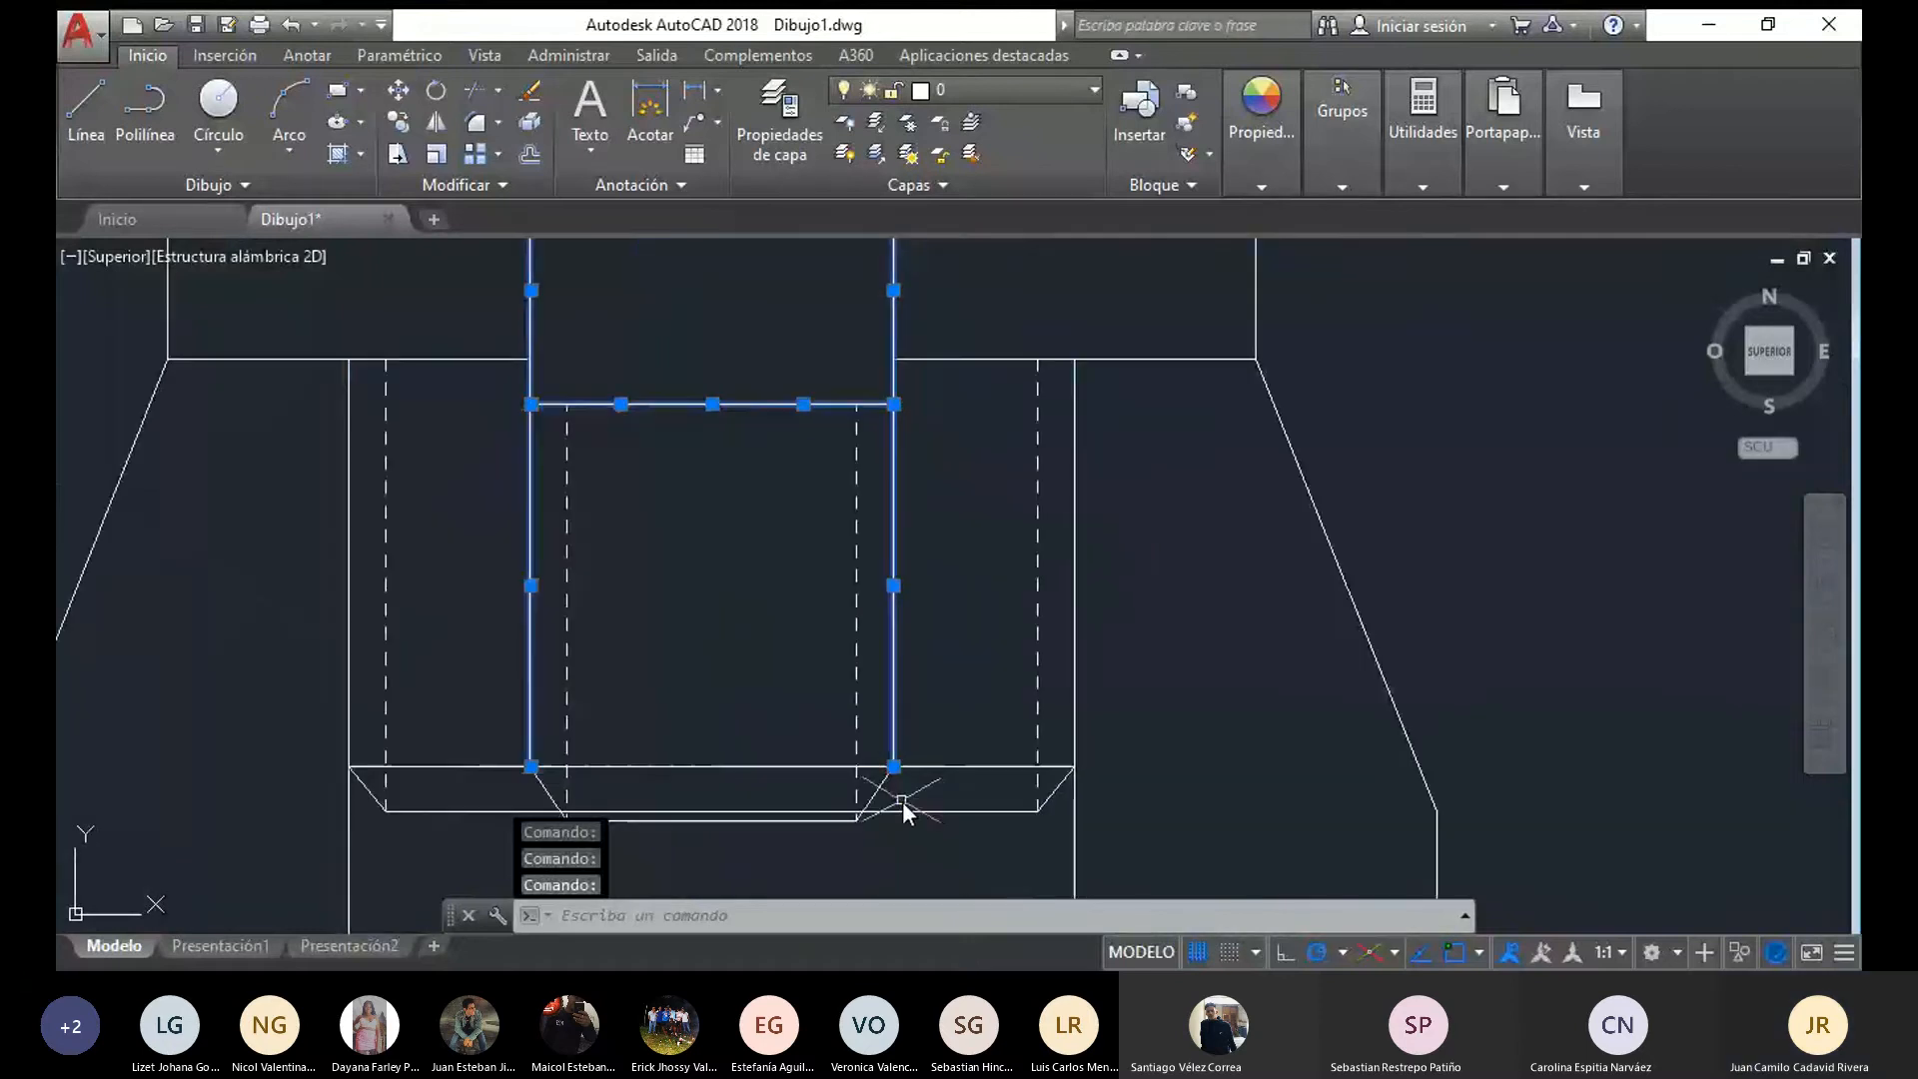
pyautogui.click(882, 786)
pyautogui.click(552, 793)
pyautogui.moveTo(634, 805); pyautogui.dragTo(650, 708, button='middle')
pyautogui.click(710, 735)
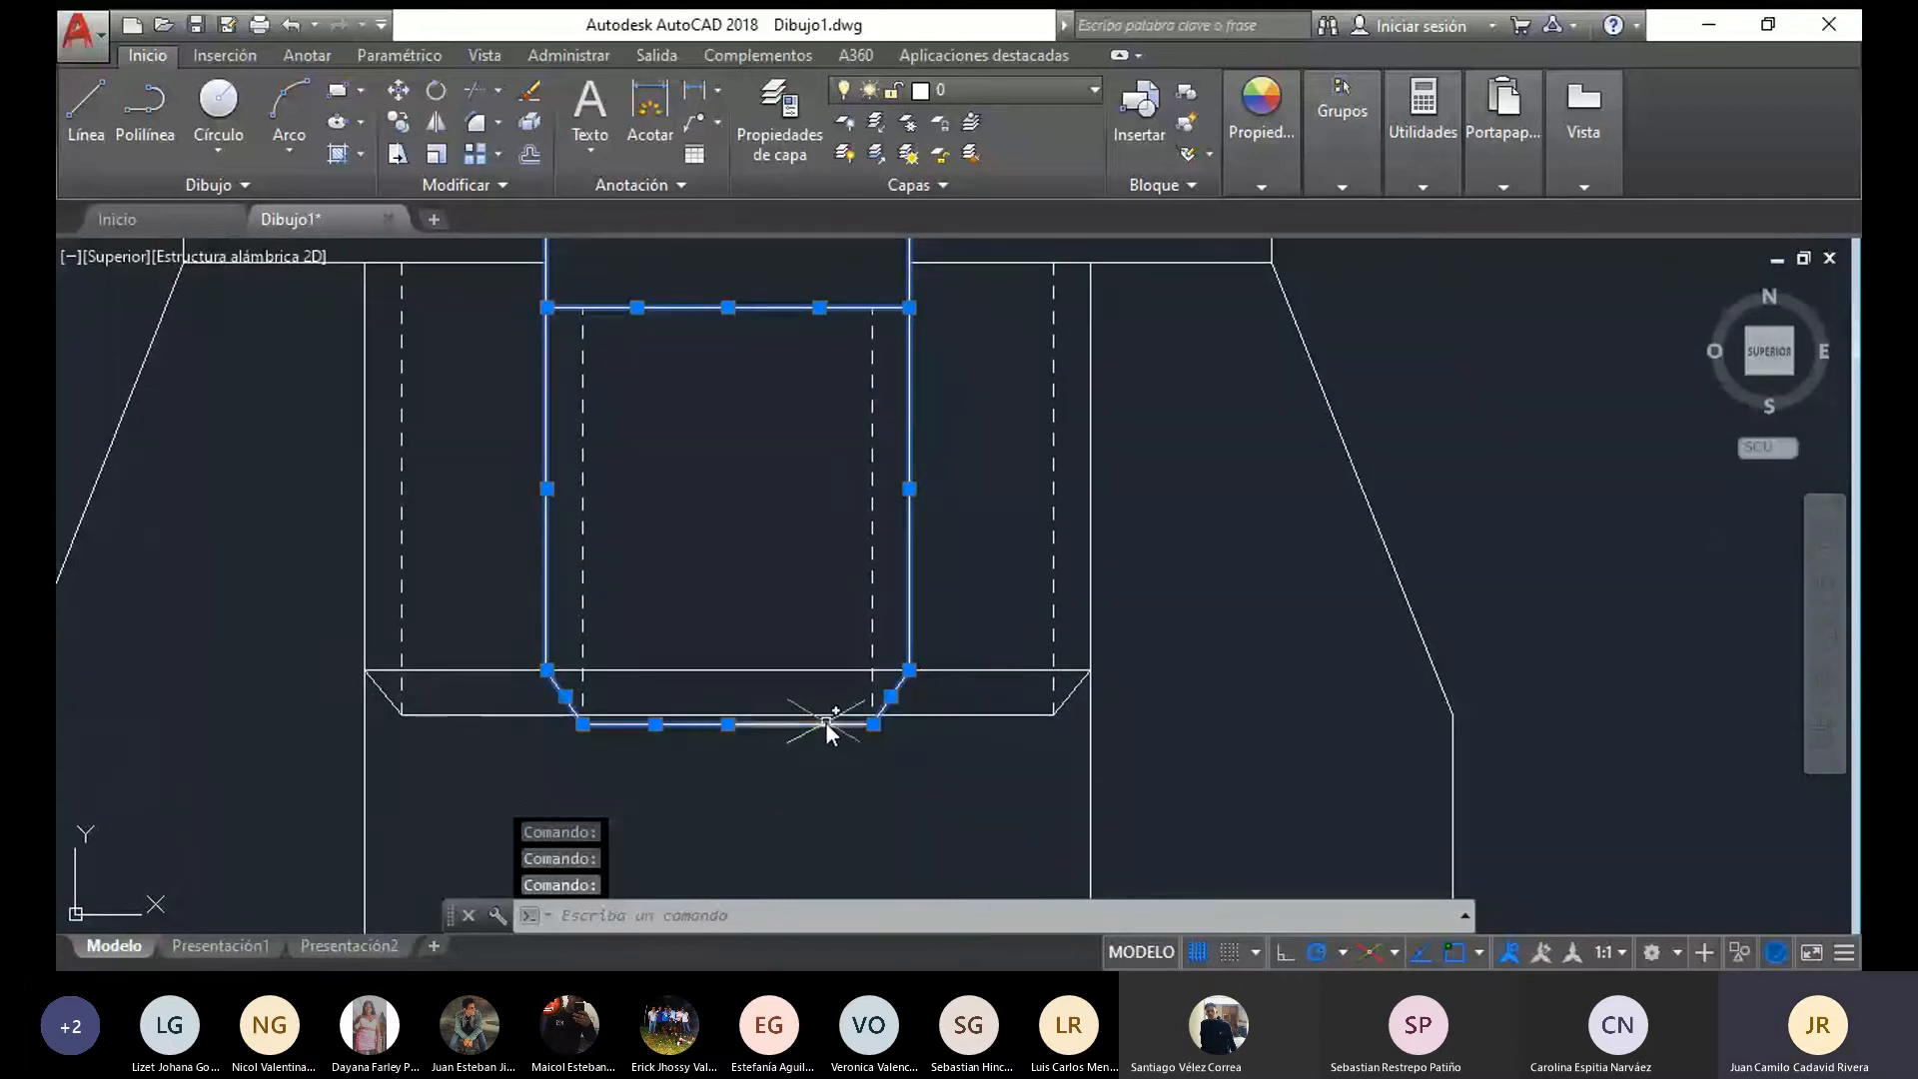
pyautogui.click(825, 722)
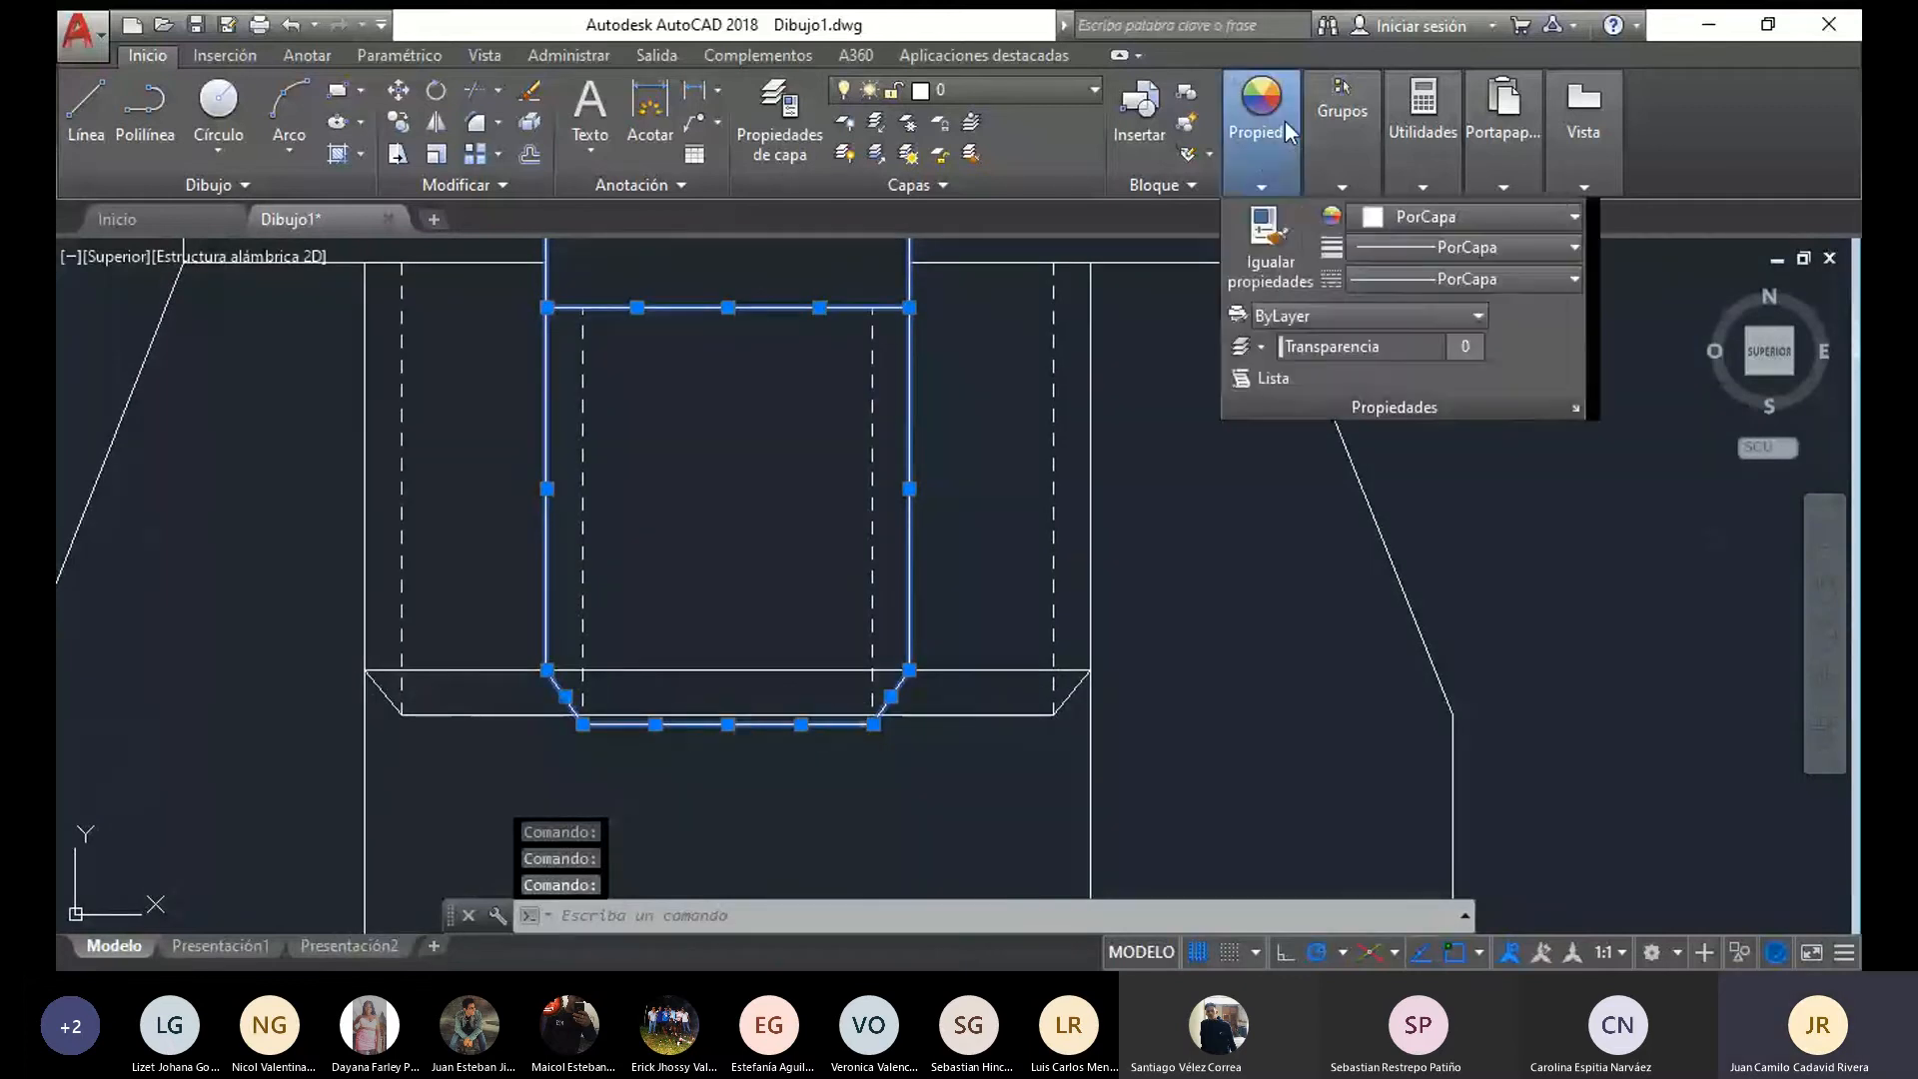
pyautogui.moveTo(1342, 150)
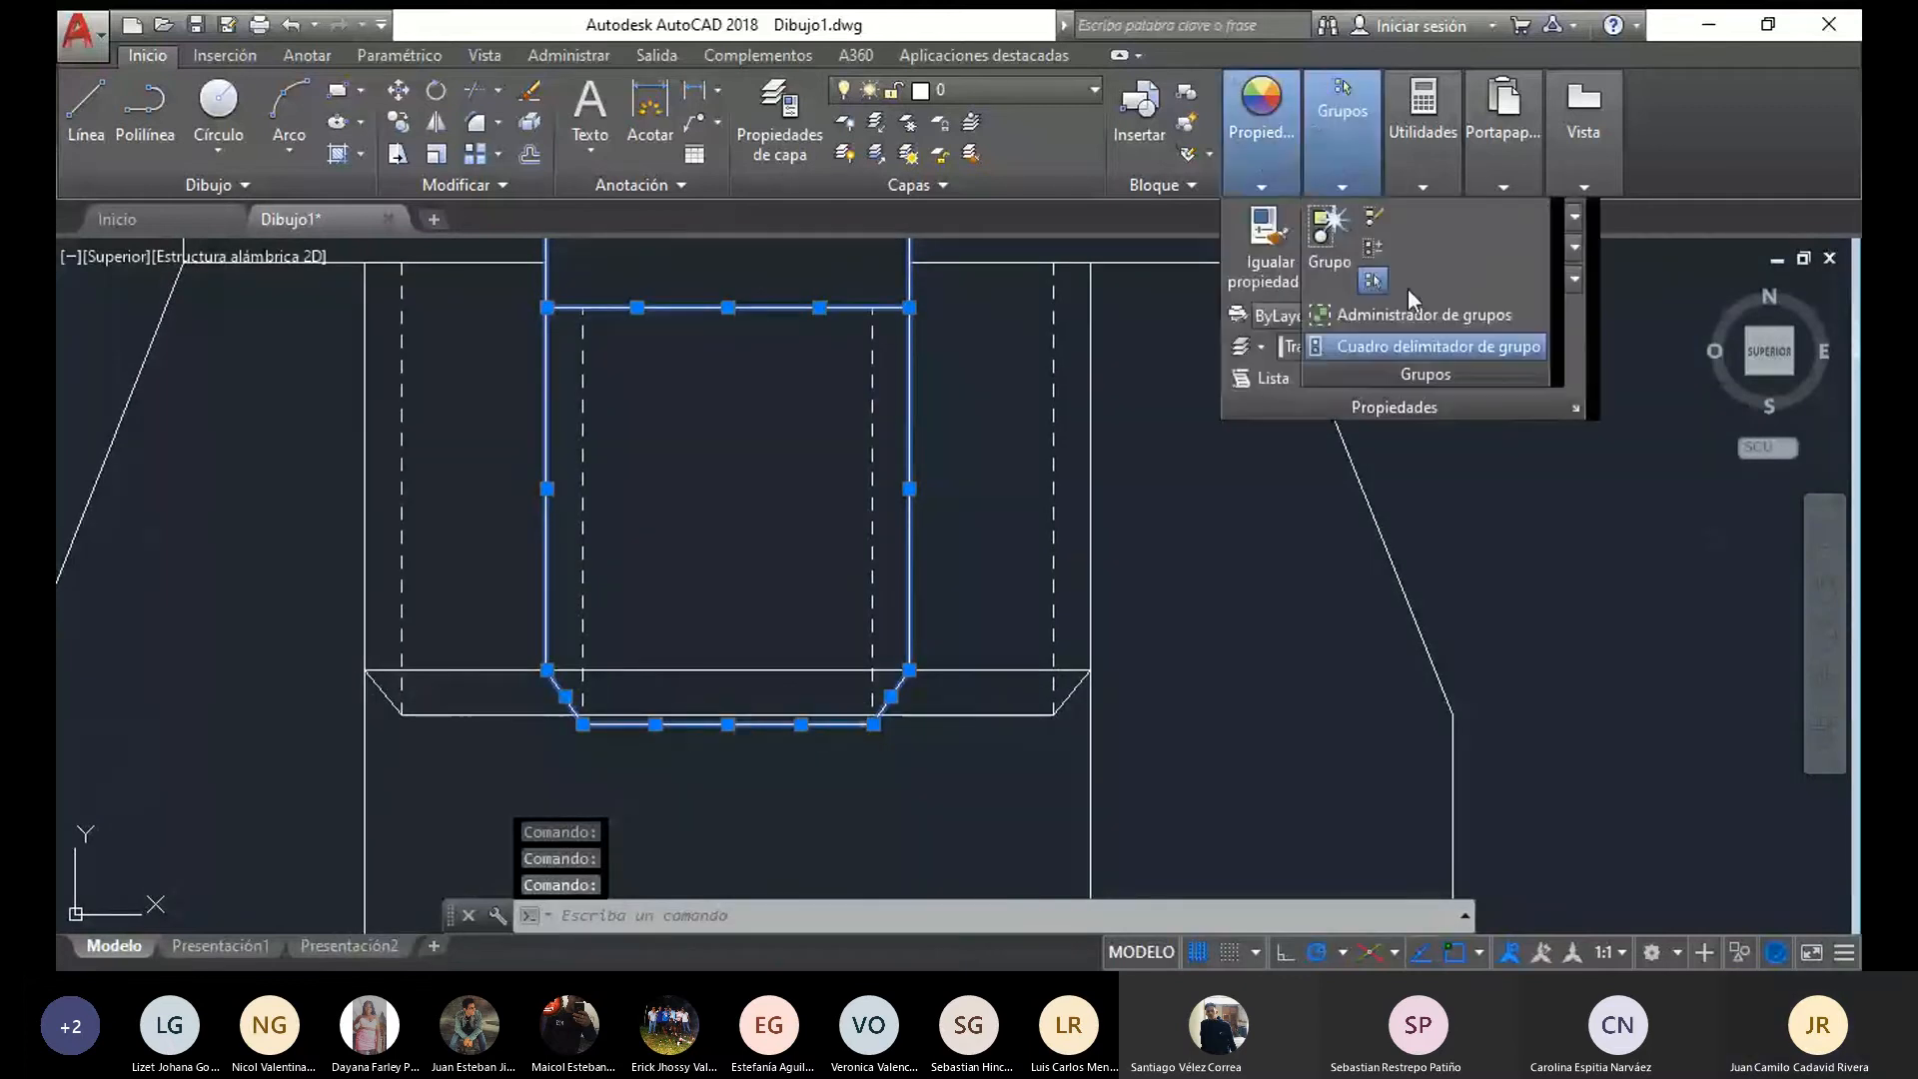
pyautogui.click(1567, 214)
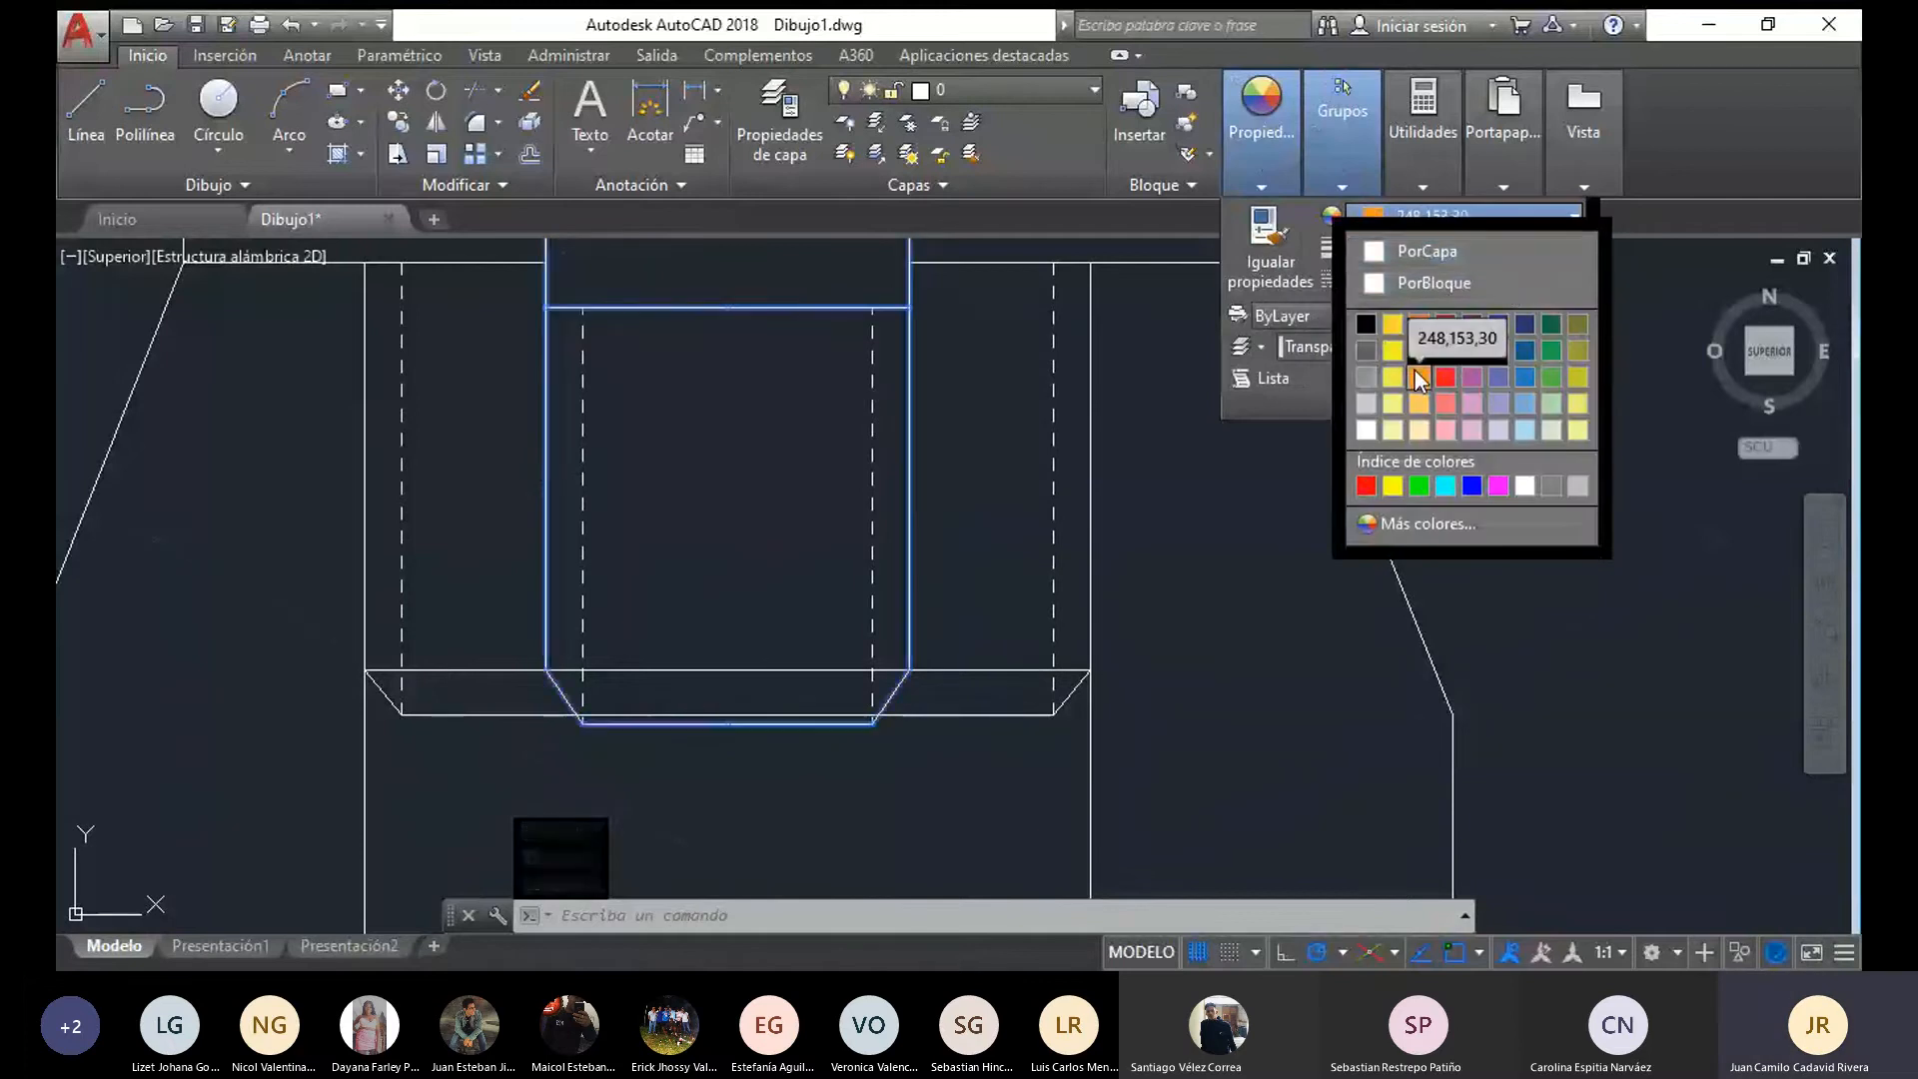
pyautogui.click(1414, 369)
pyautogui.press('Escape')
pyautogui.scroll(-4, 1121, 507)
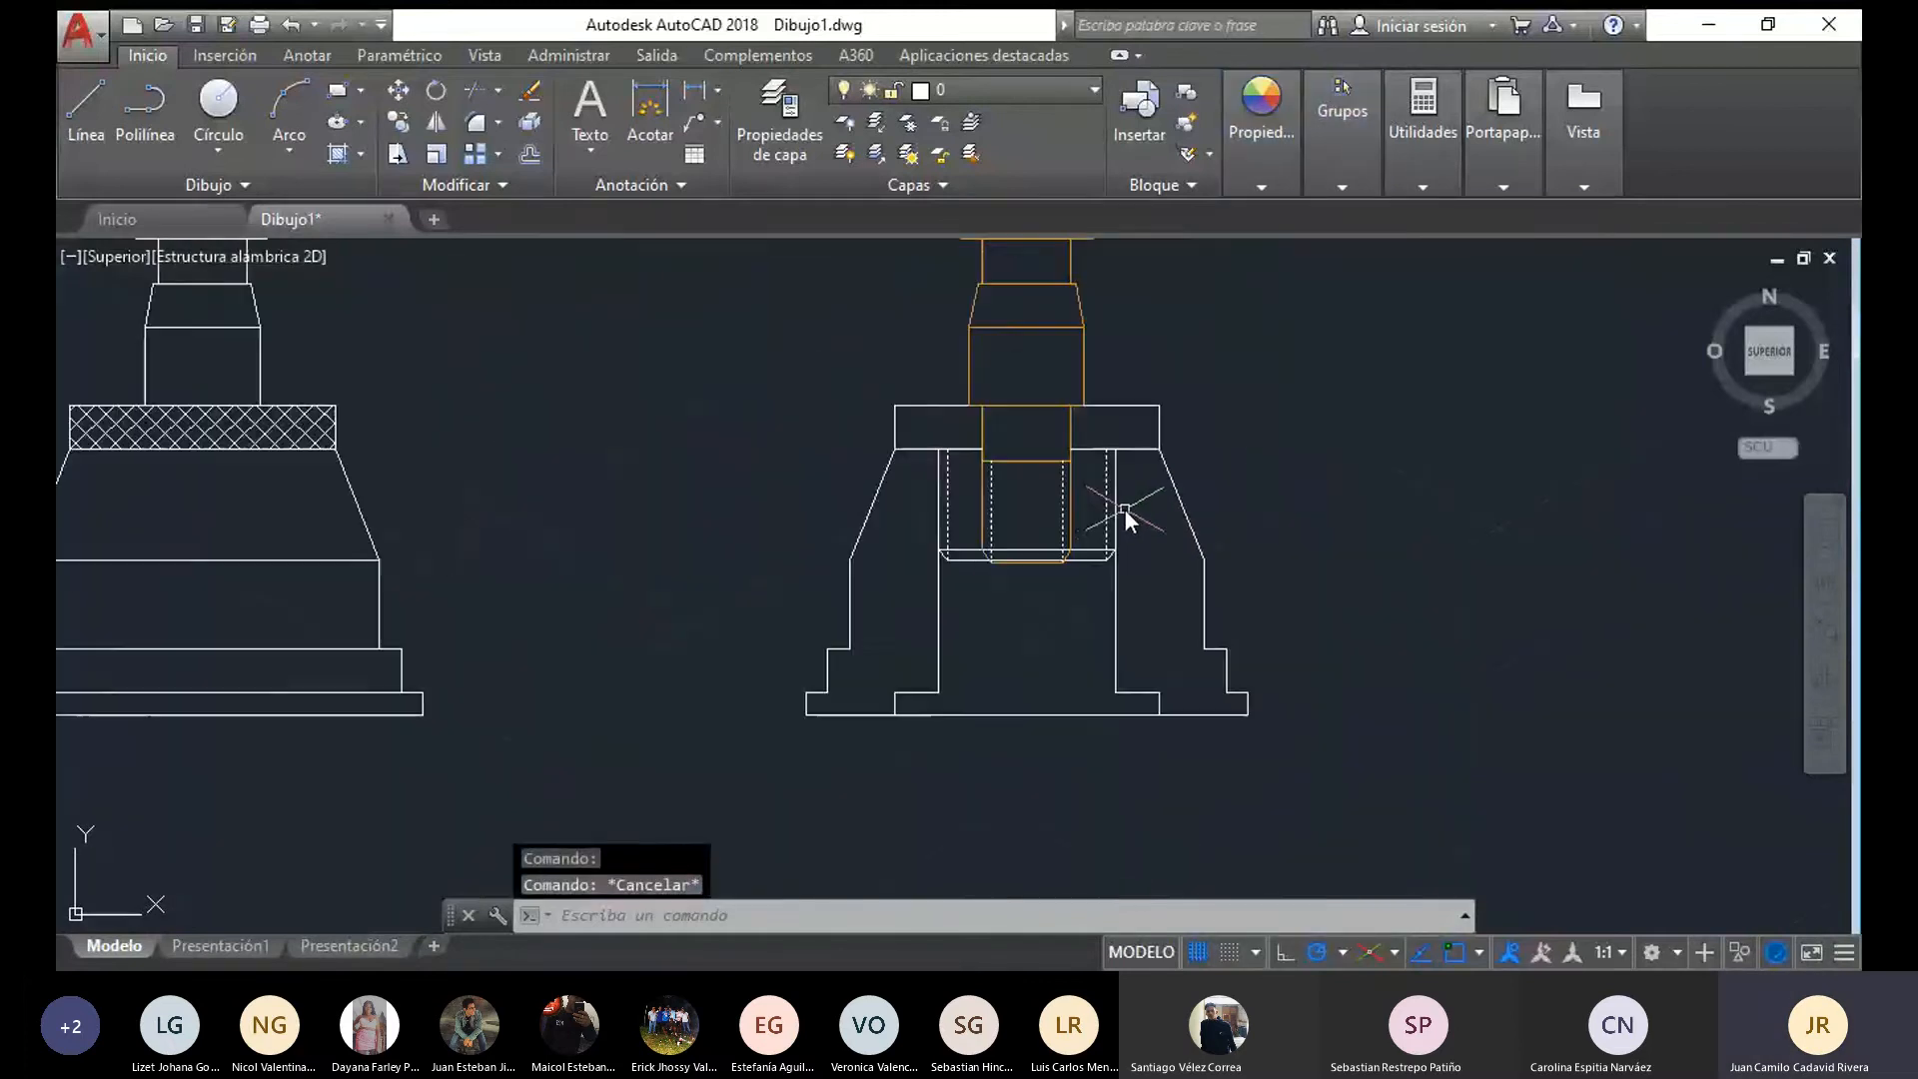
# Recolour the flange's outline blue, including its top, side and lower edges and the lines and chamfers at the bottom of its threaded neck
pyautogui.scroll(3, 1029, 458)
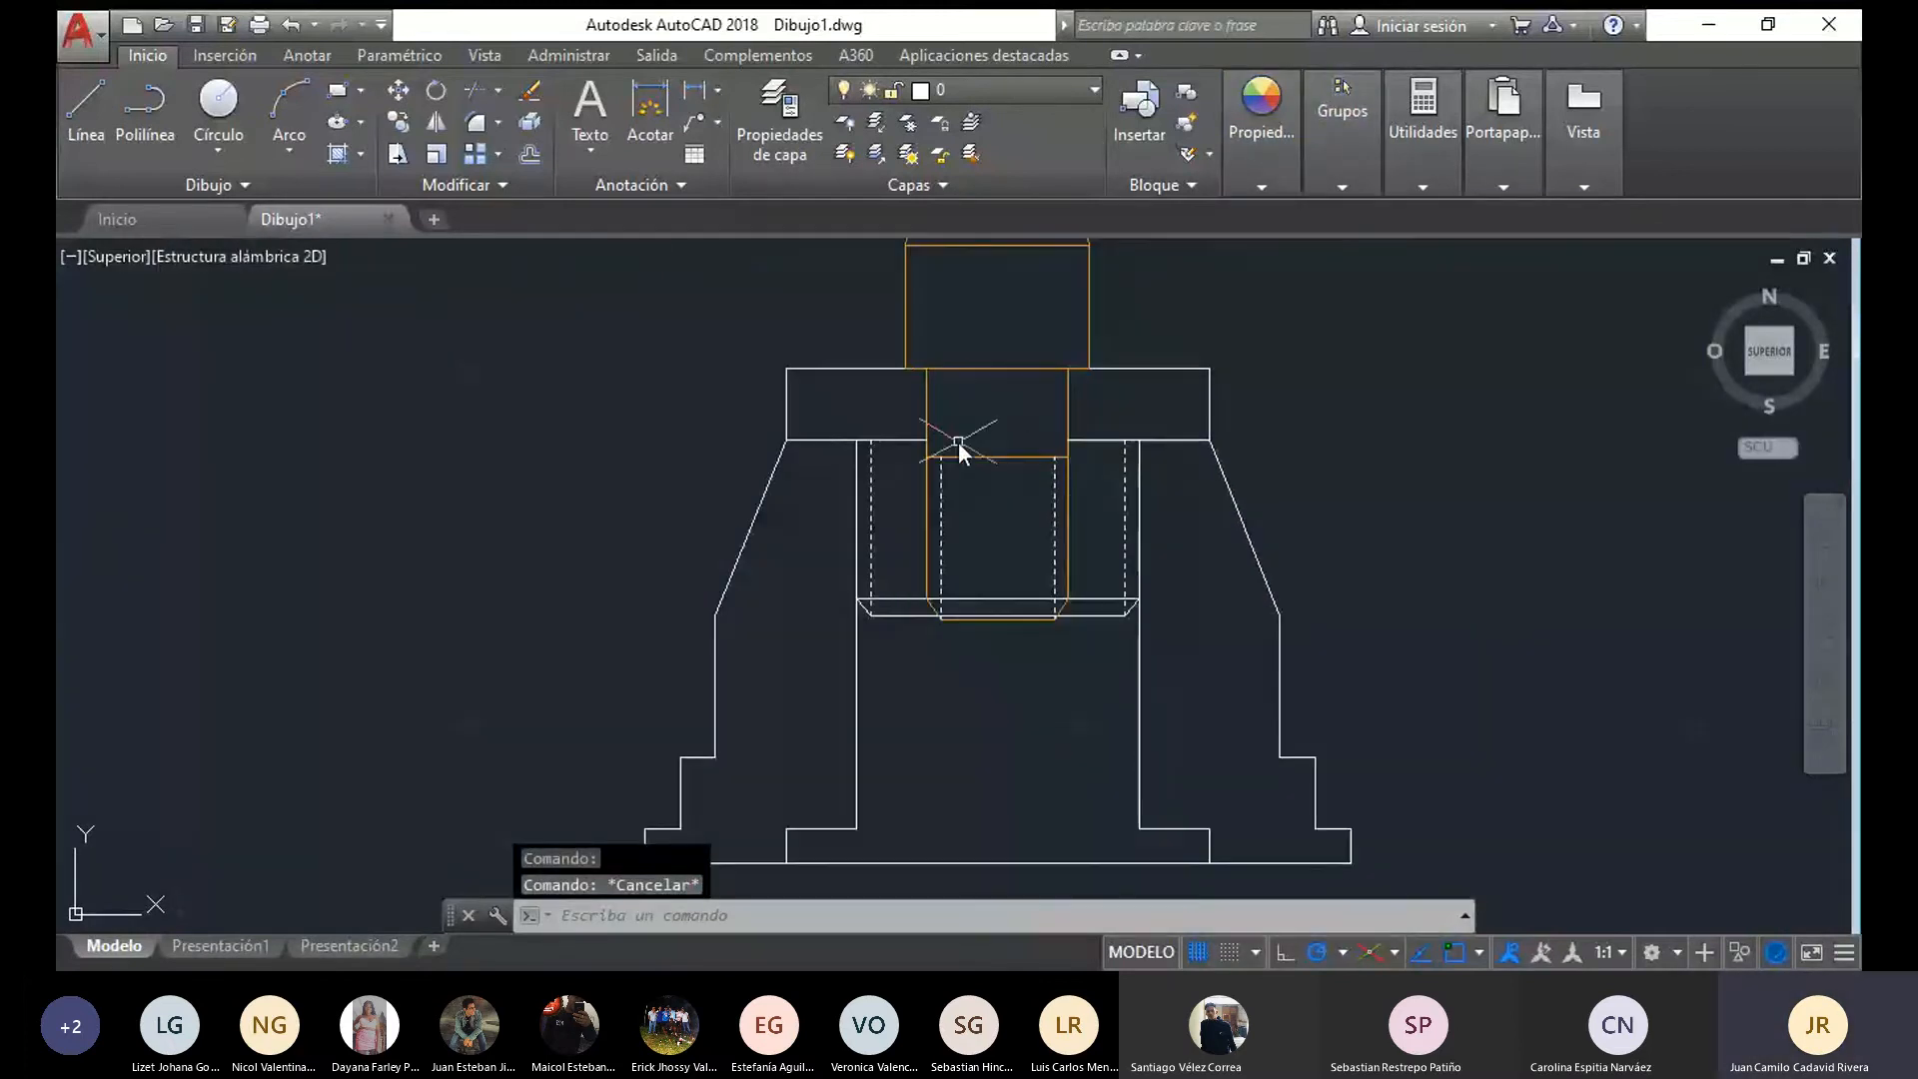
pyautogui.click(795, 424)
pyautogui.click(827, 364)
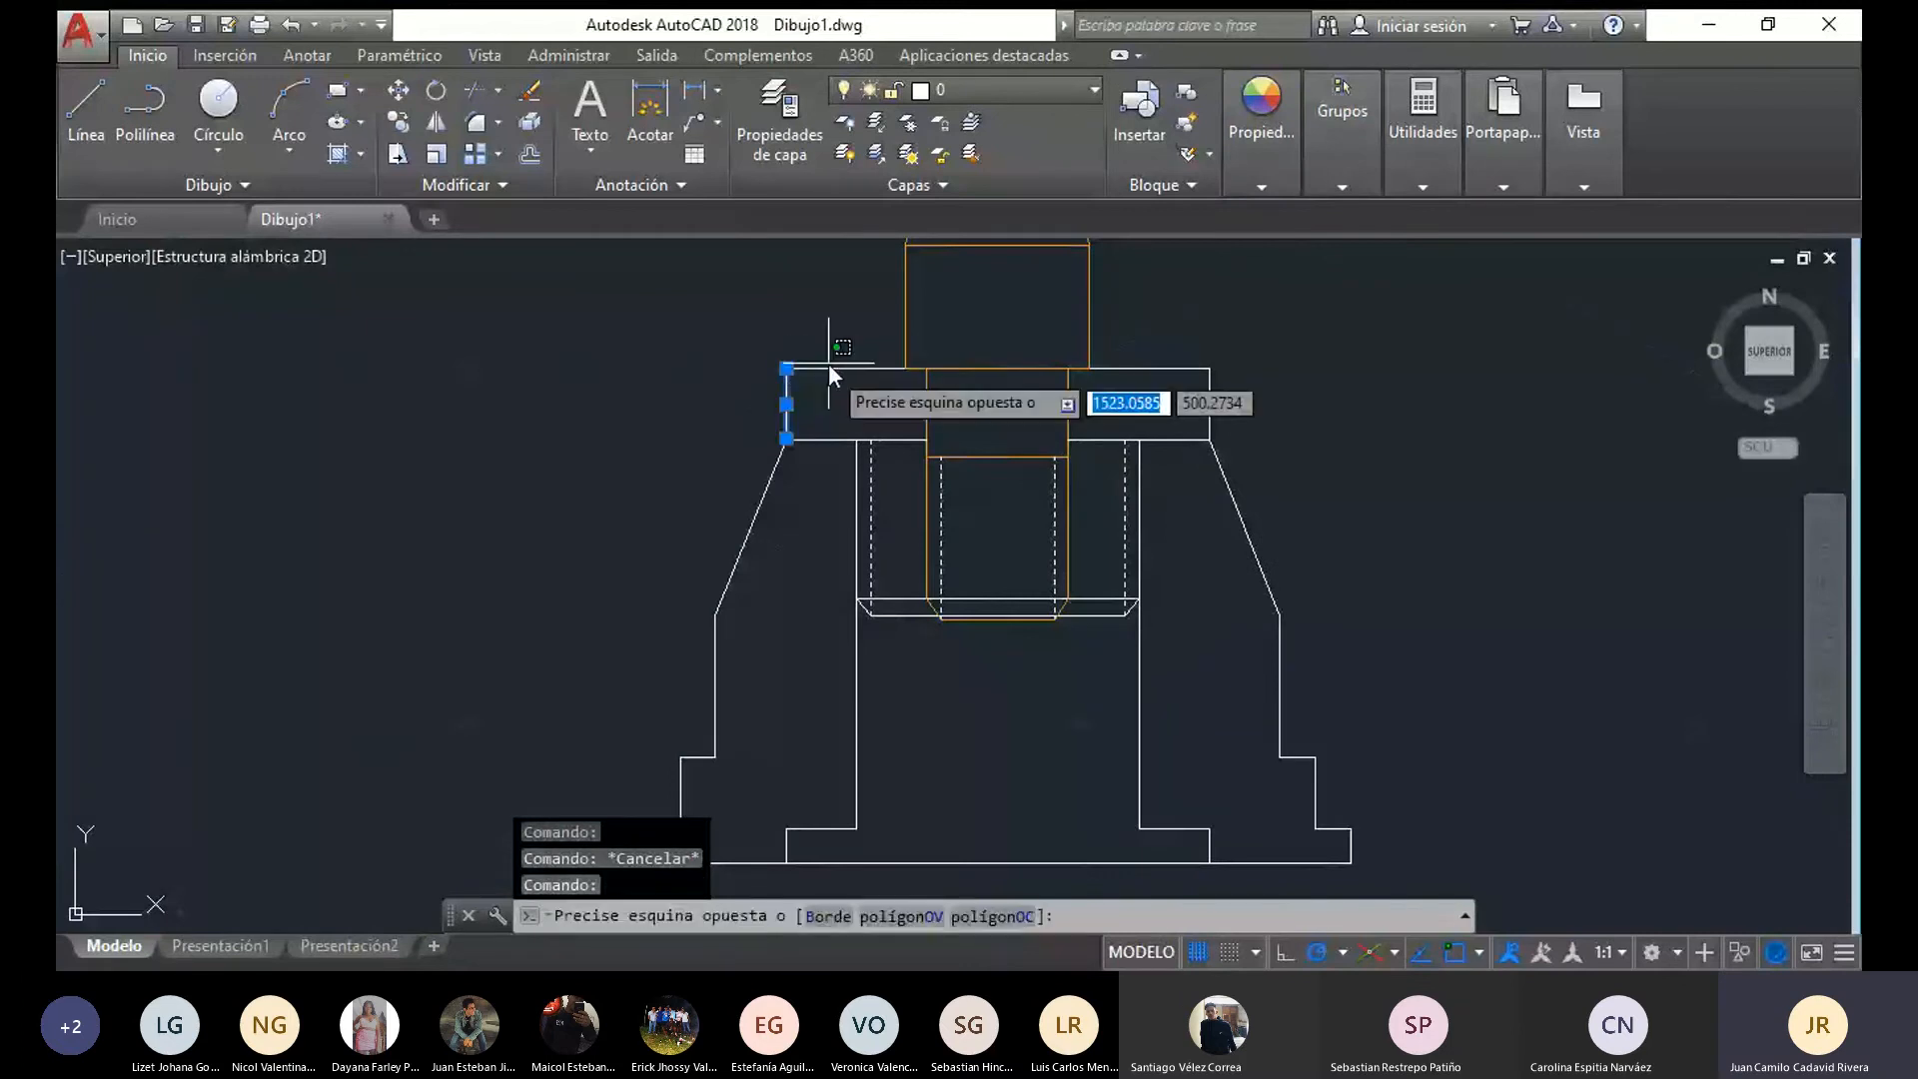
pyautogui.click(838, 379)
pyautogui.click(824, 437)
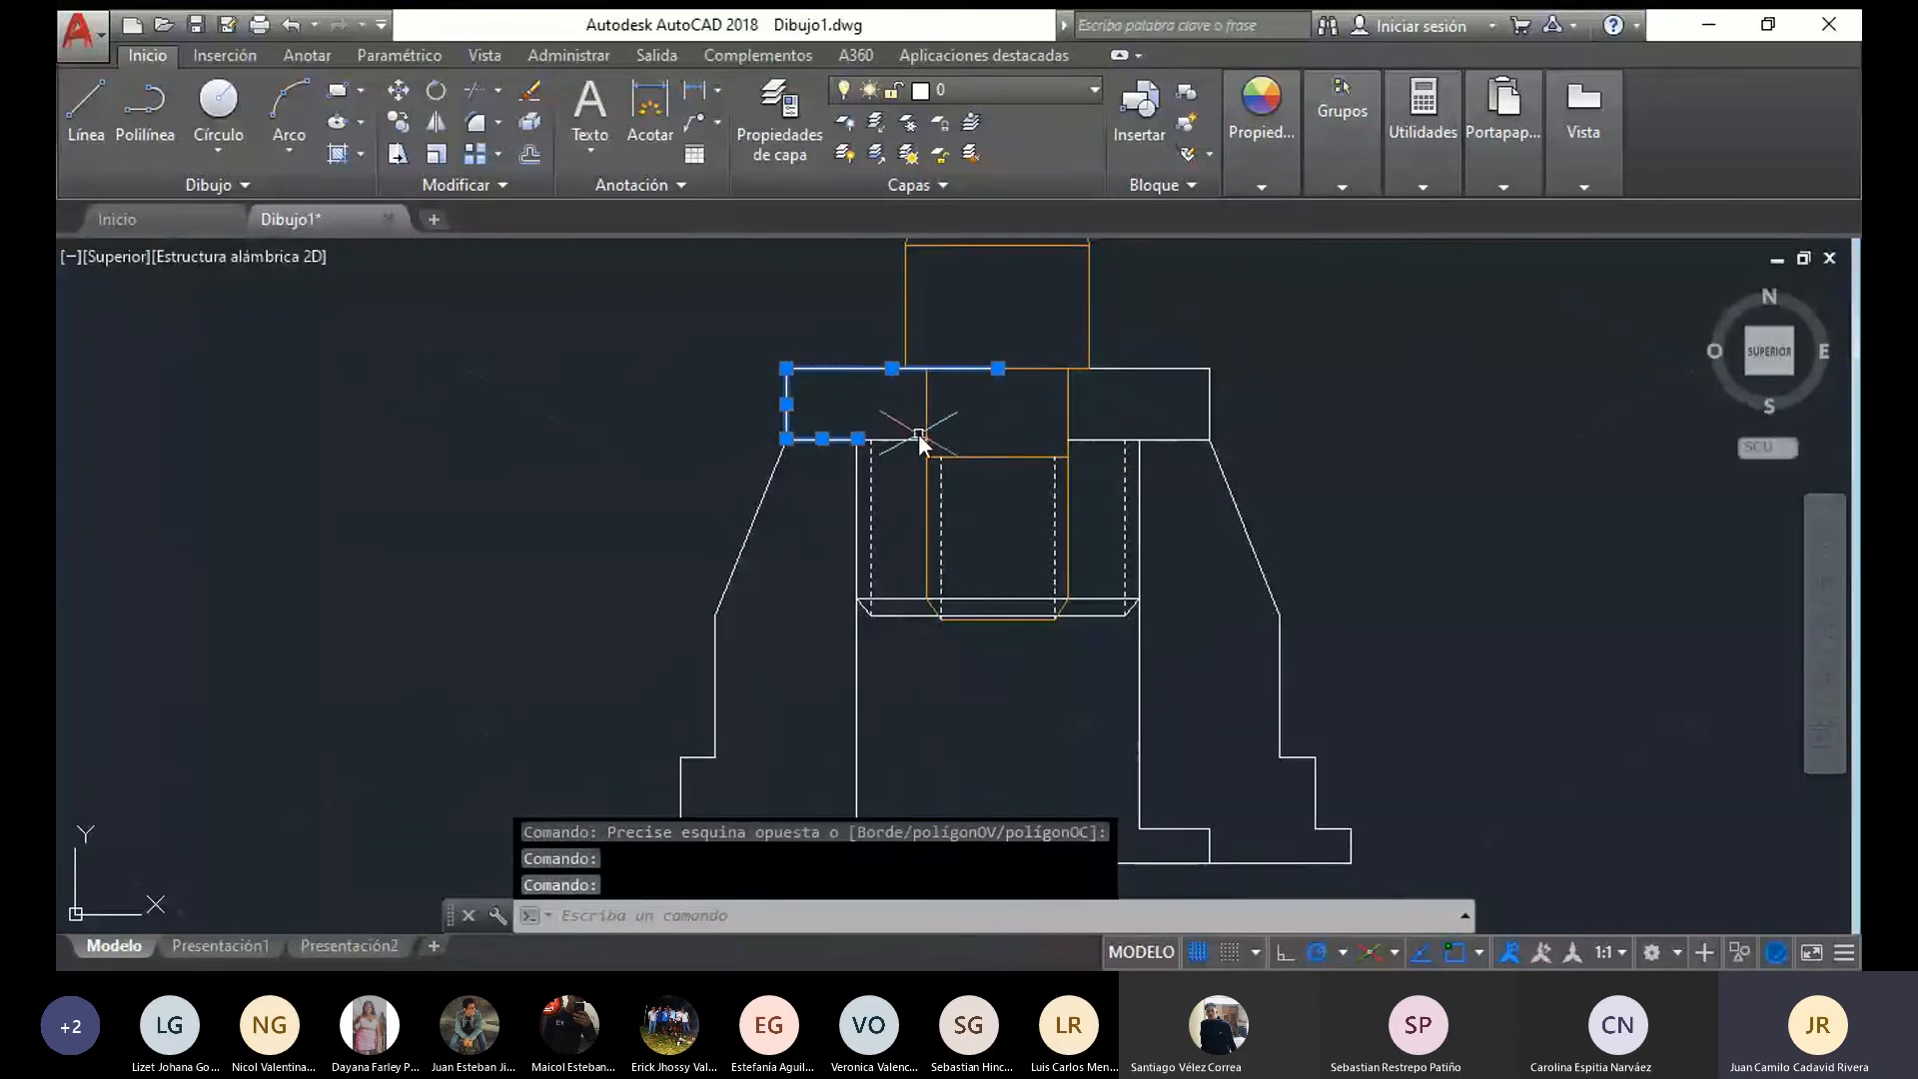
pyautogui.click(918, 437)
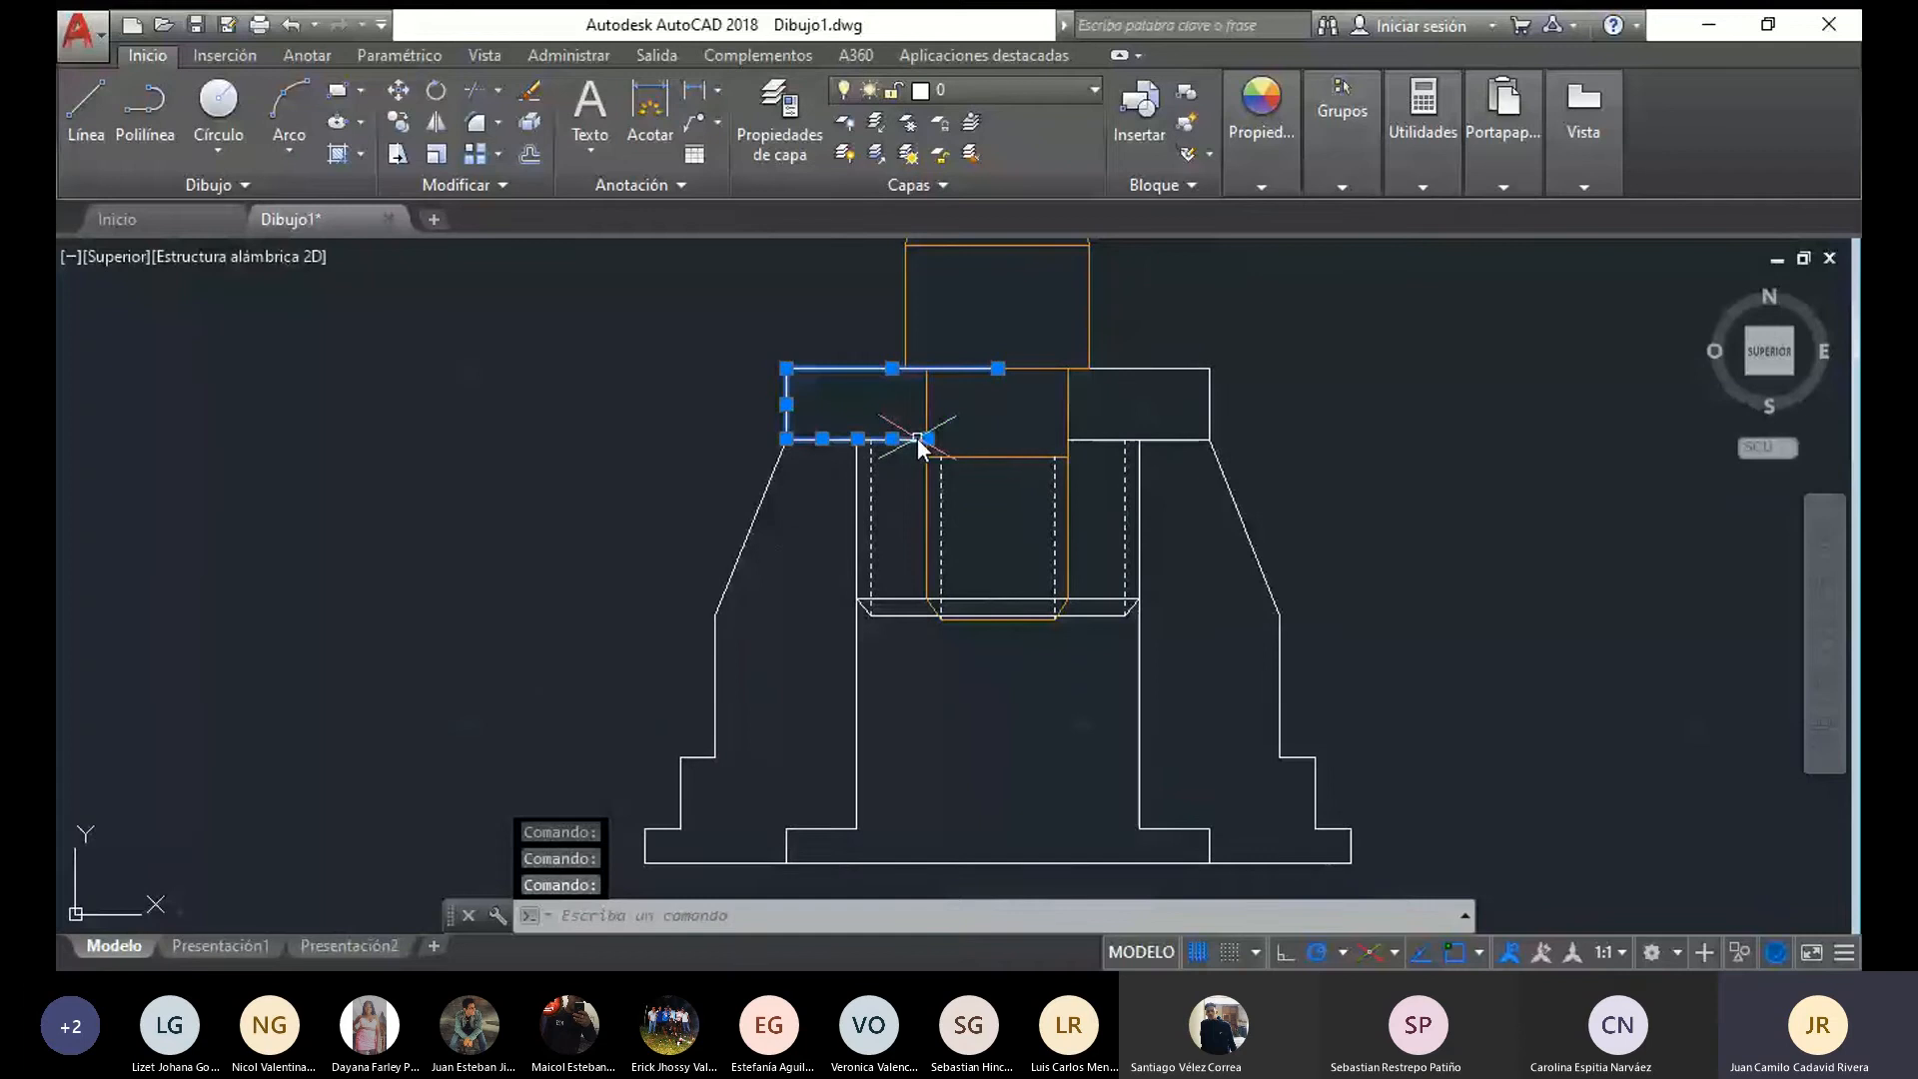
pyautogui.click(1119, 368)
pyautogui.click(1211, 405)
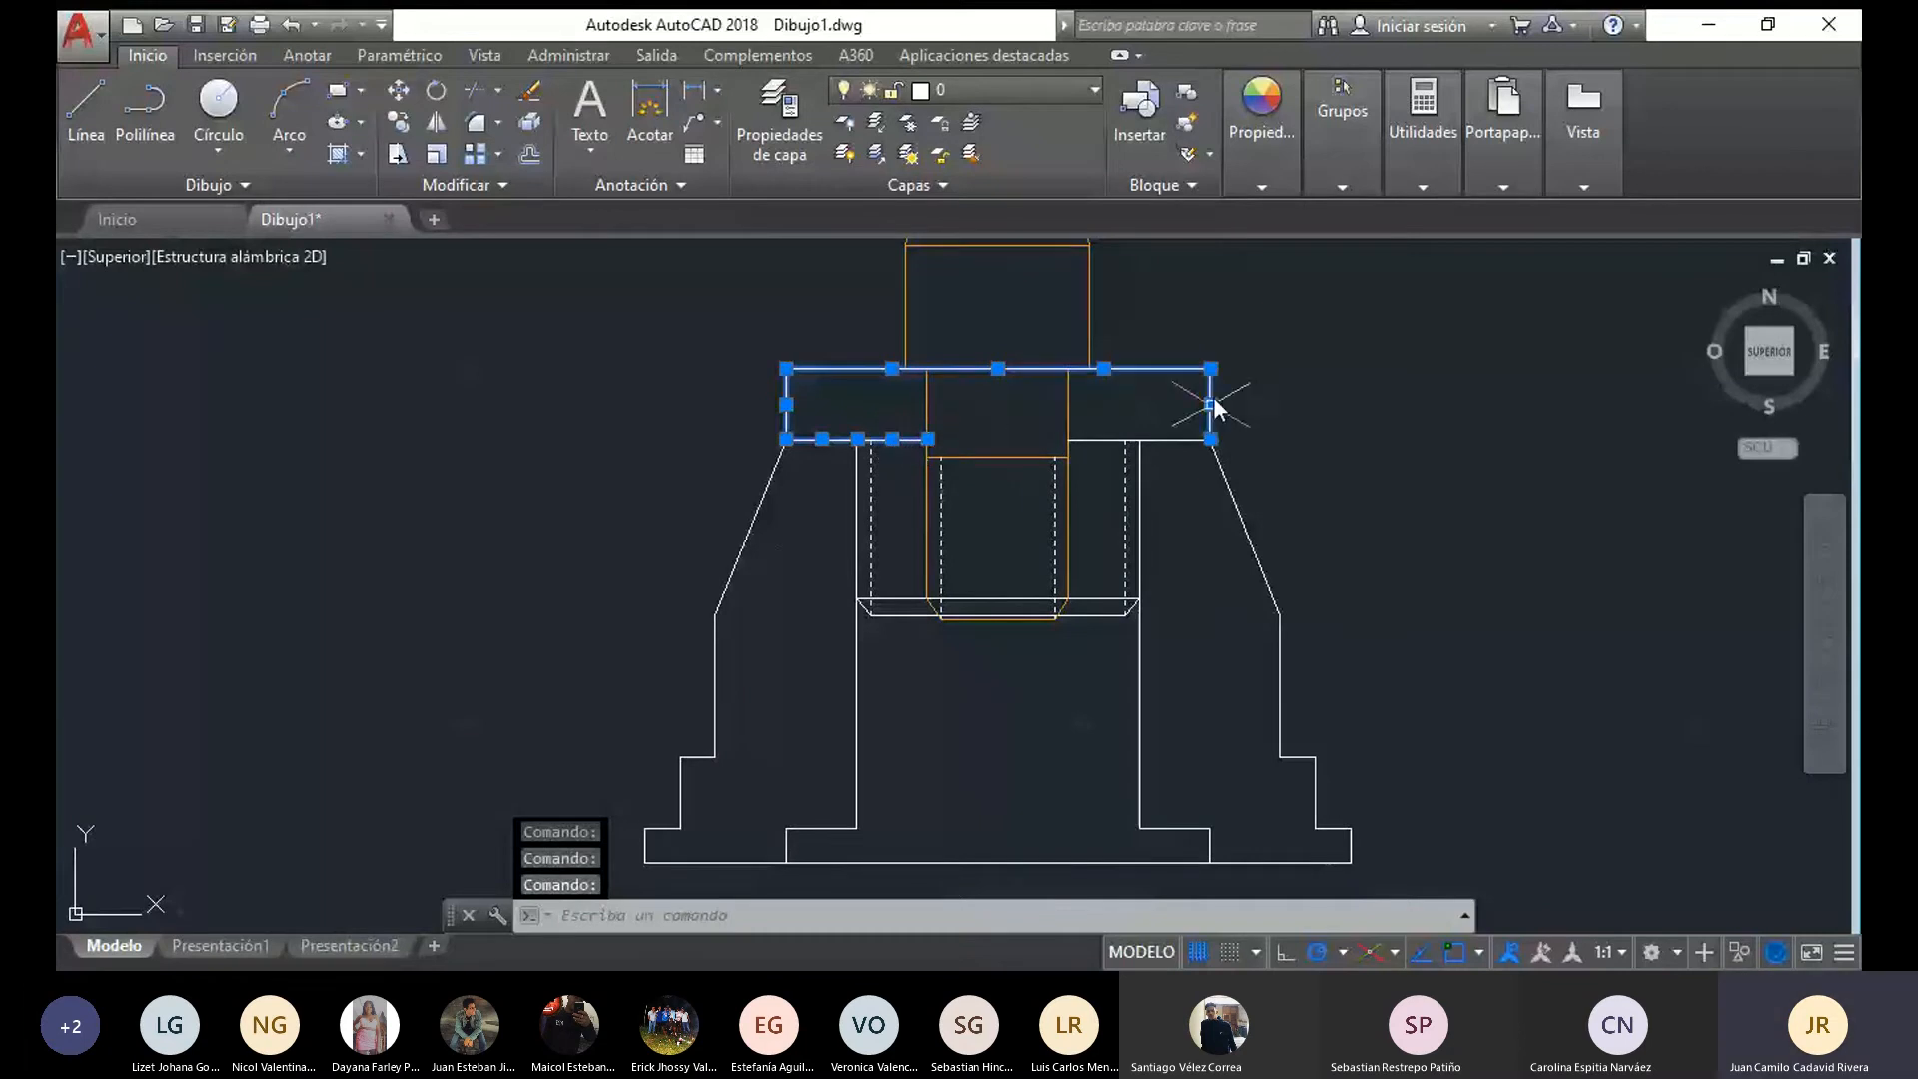
pyautogui.click(1109, 439)
pyautogui.click(1169, 438)
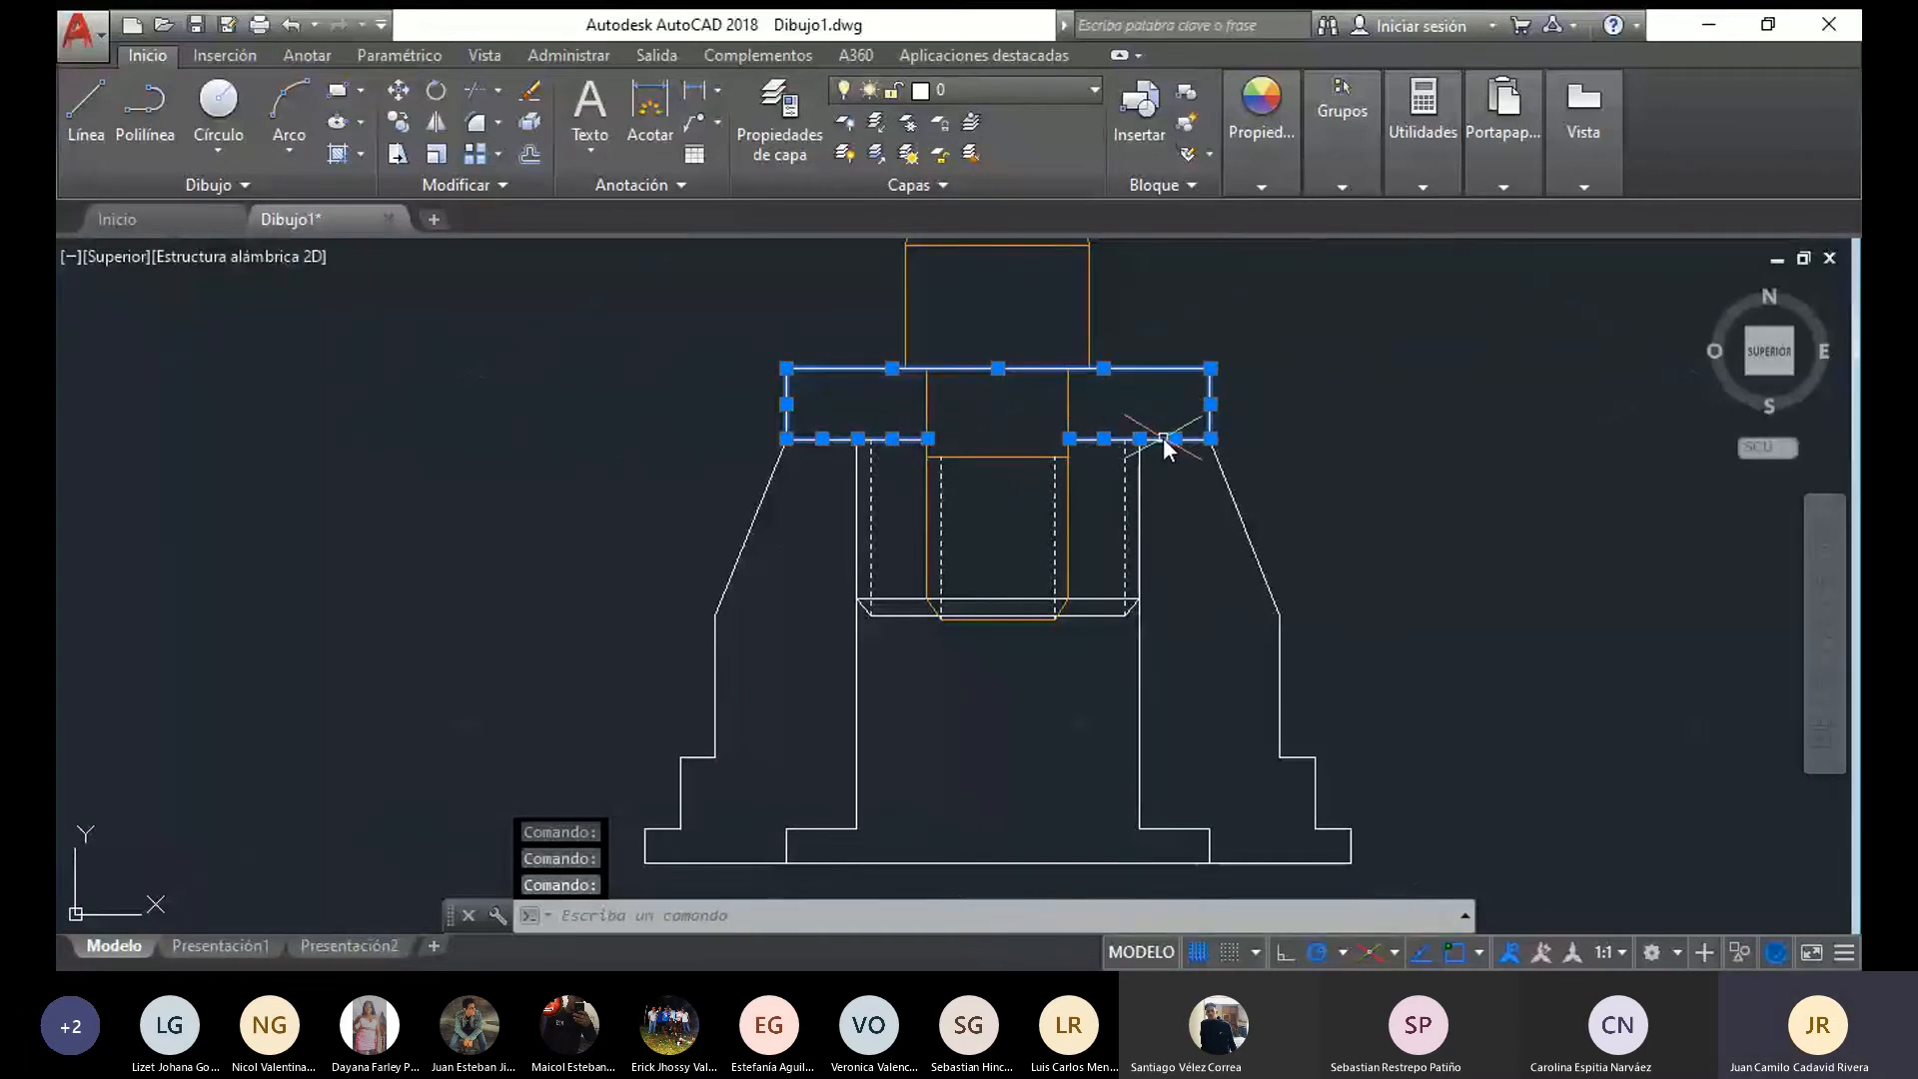
pyautogui.scroll(2, 1092, 598)
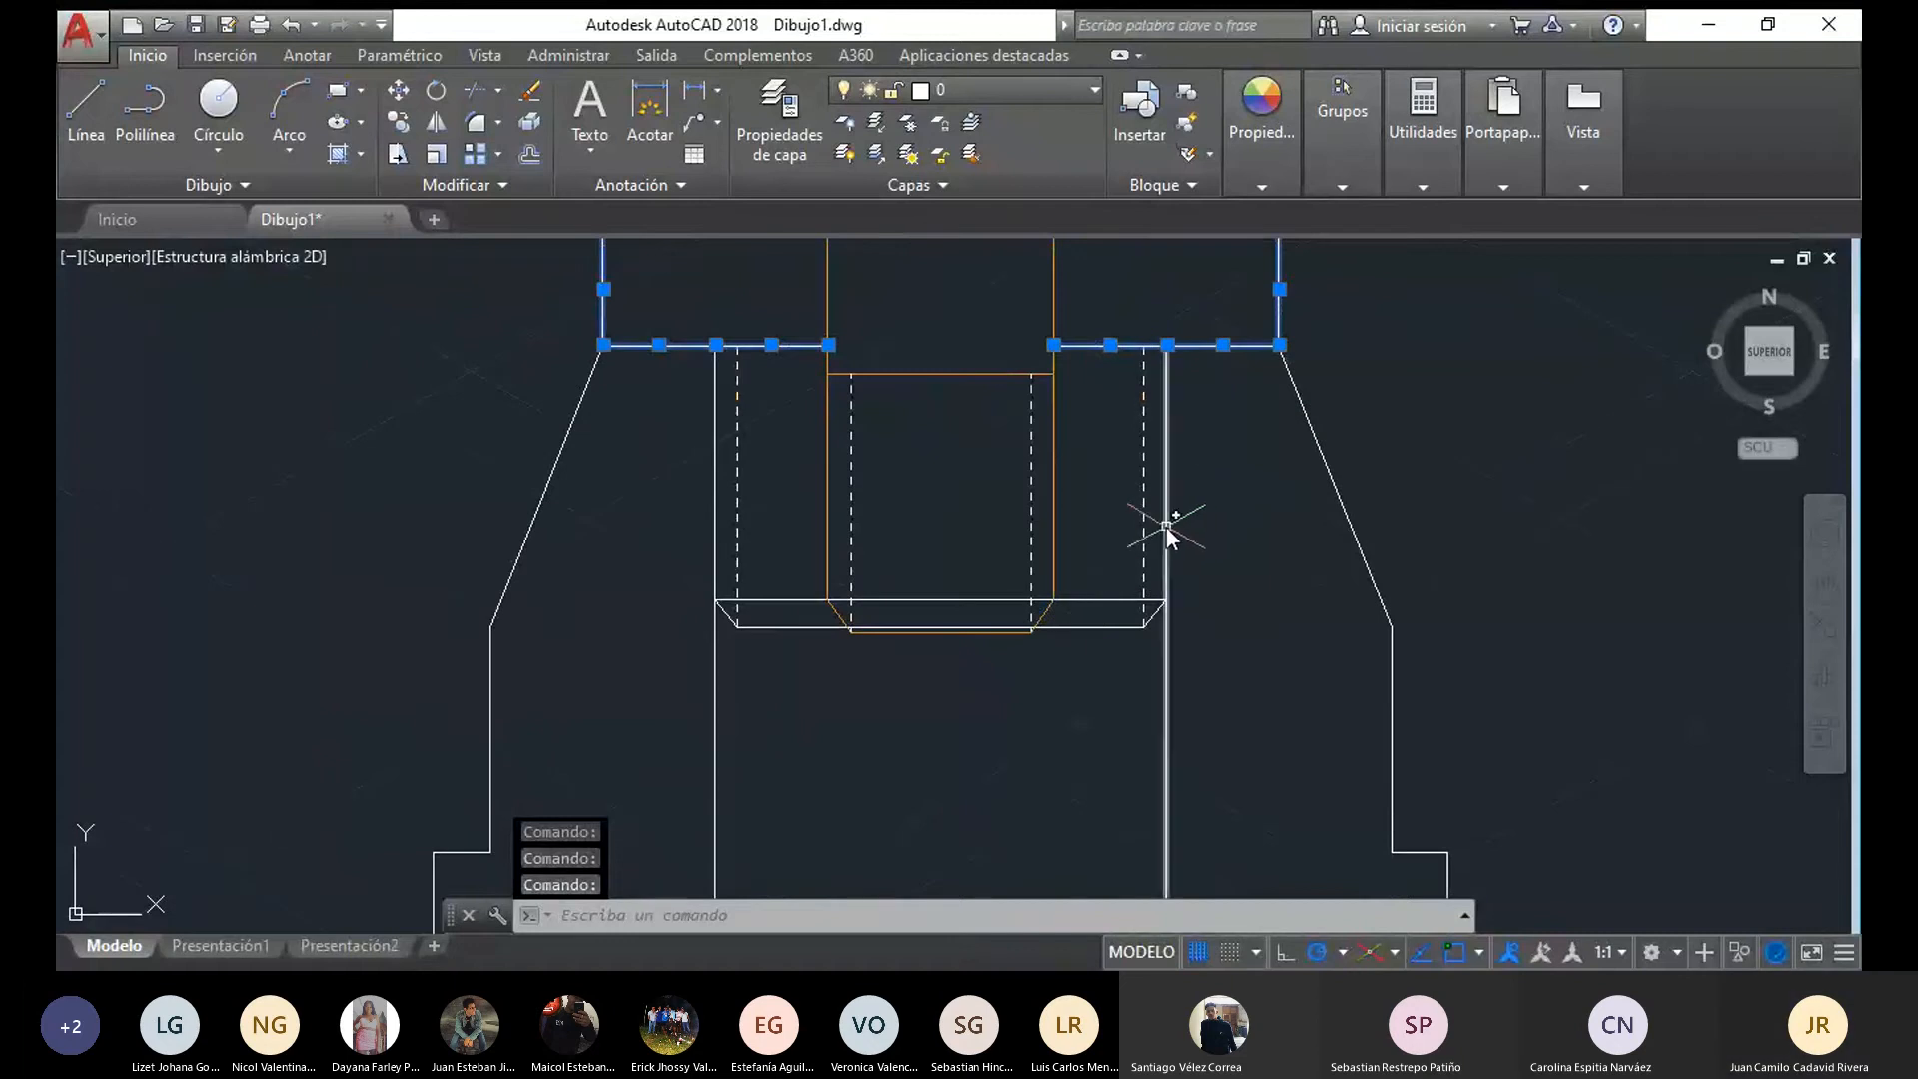
pyautogui.click(1099, 626)
pyautogui.click(1102, 599)
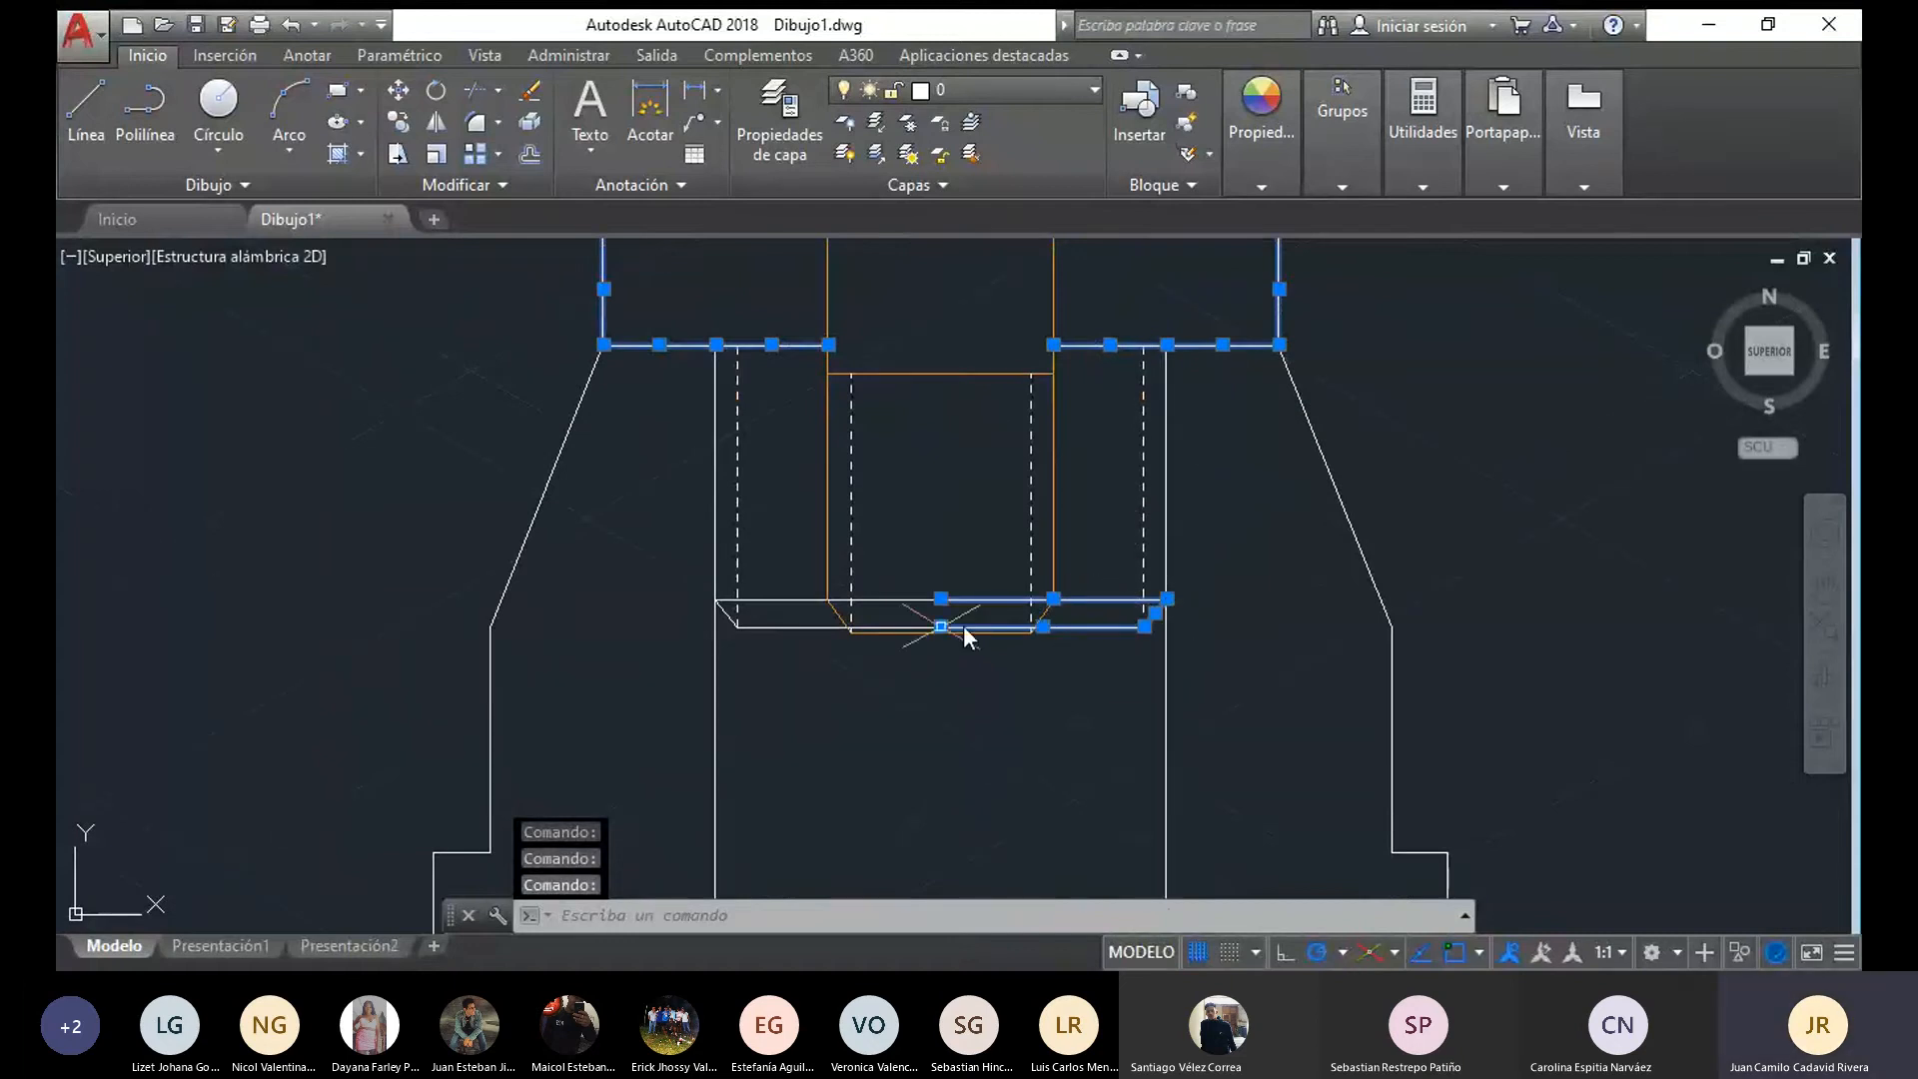
pyautogui.click(734, 611)
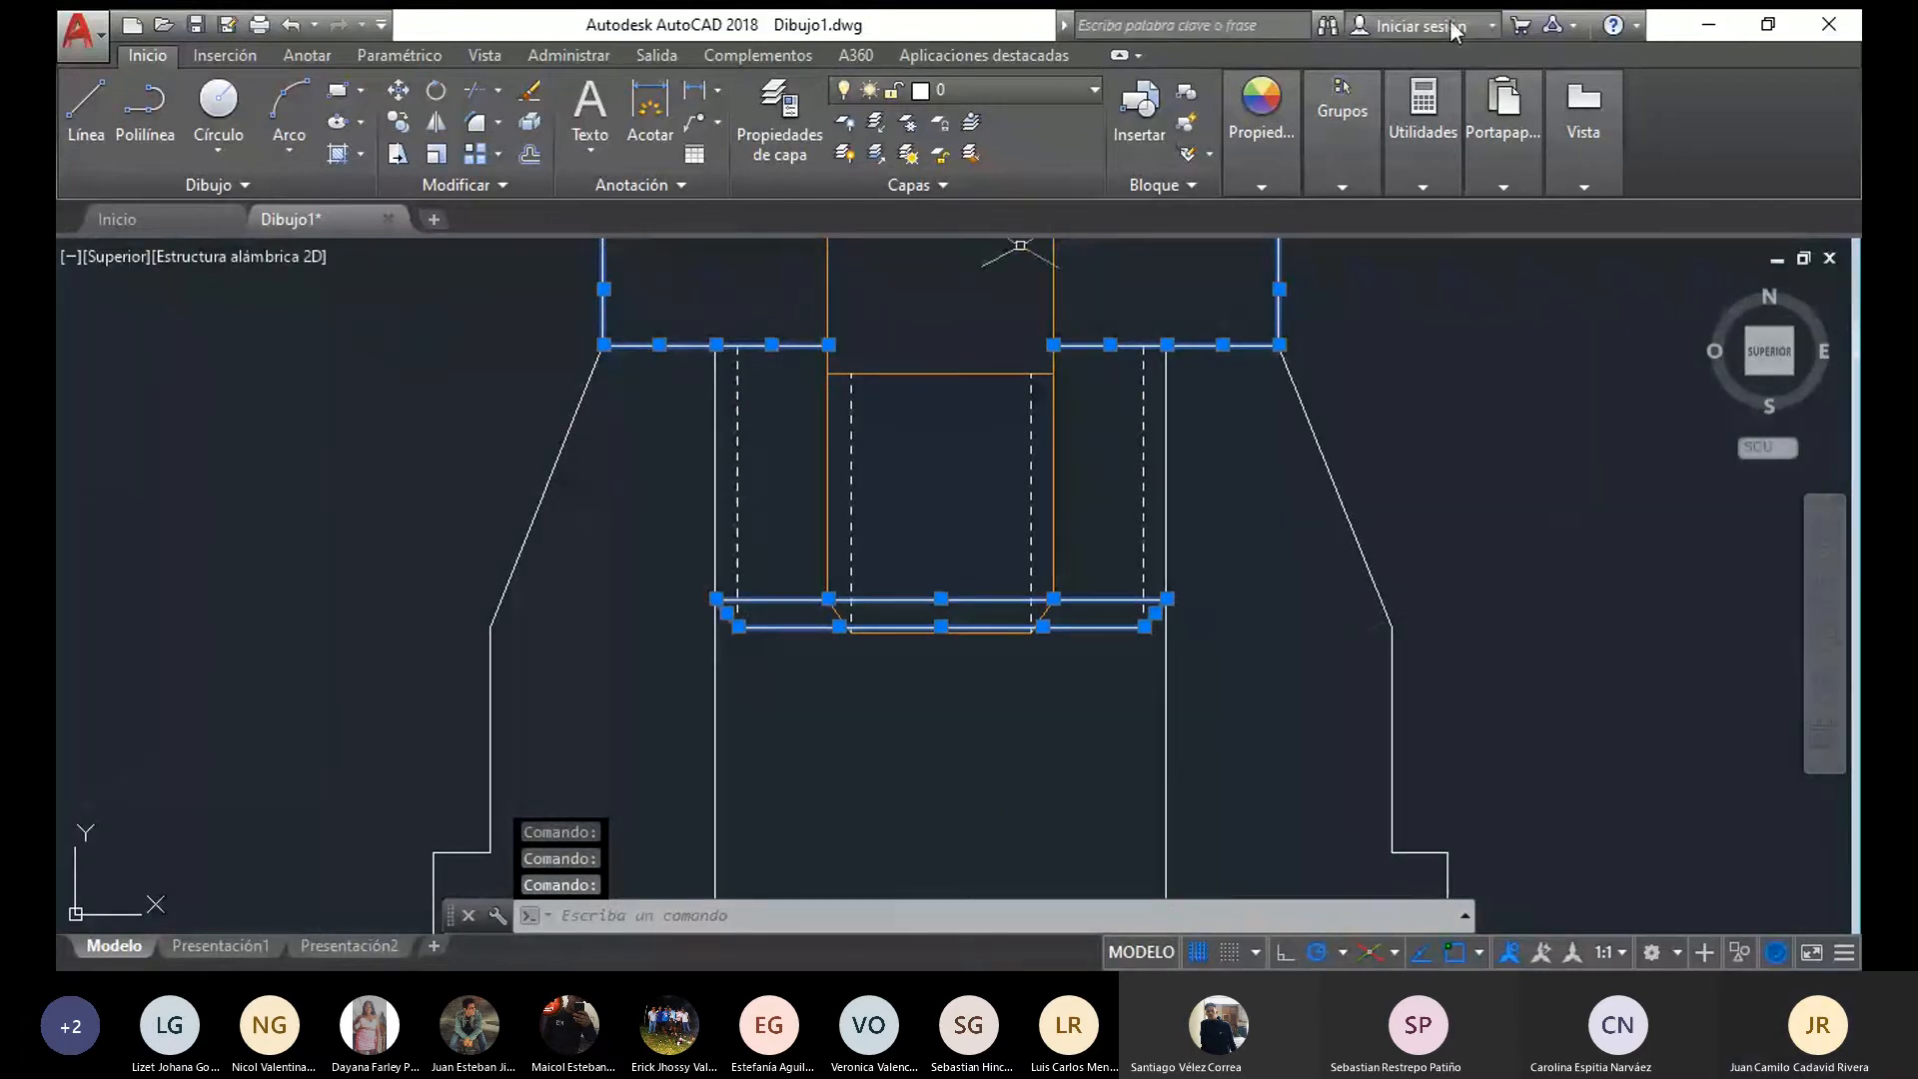
pyautogui.click(1261, 185)
pyautogui.click(1433, 222)
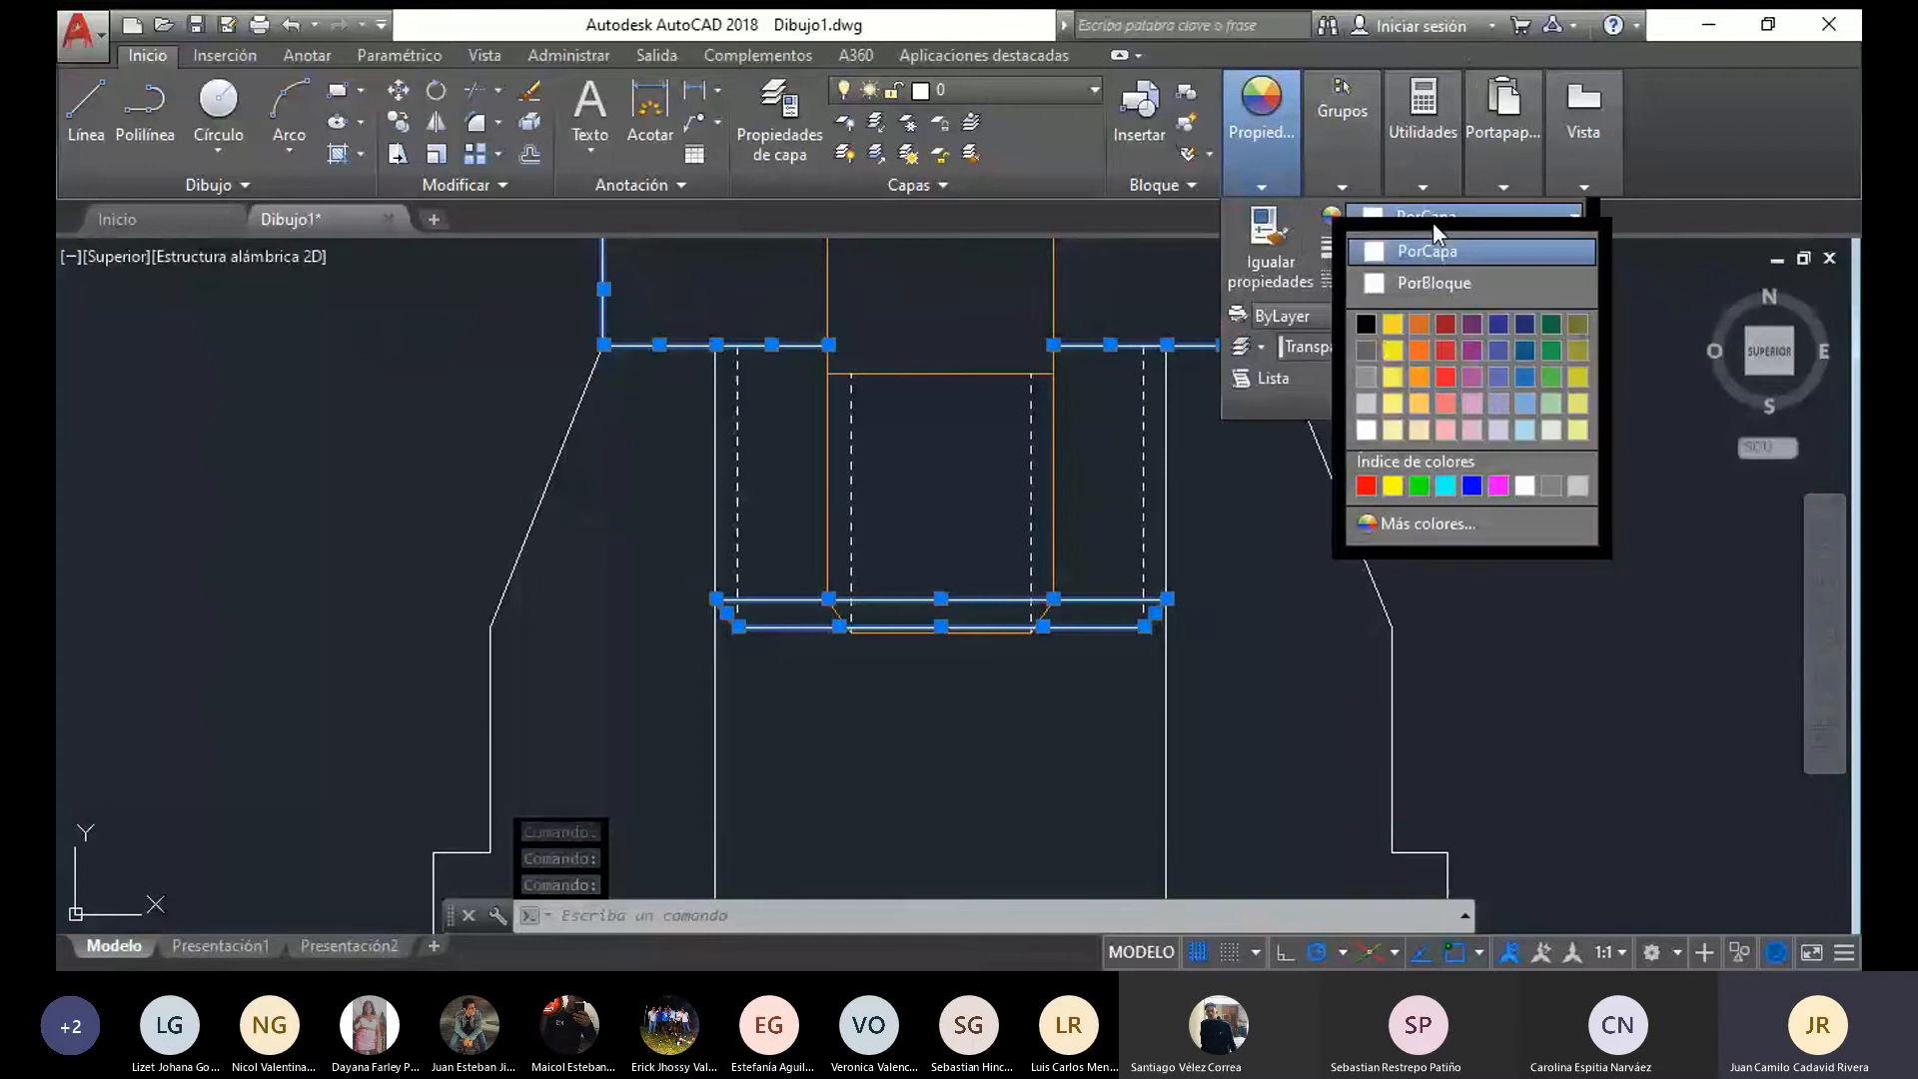
pyautogui.click(1517, 380)
# Draw two vertical lines over the bore sides, from the flange neck's chamfer corners up to the flange's lower edge
pyautogui.click(82, 102)
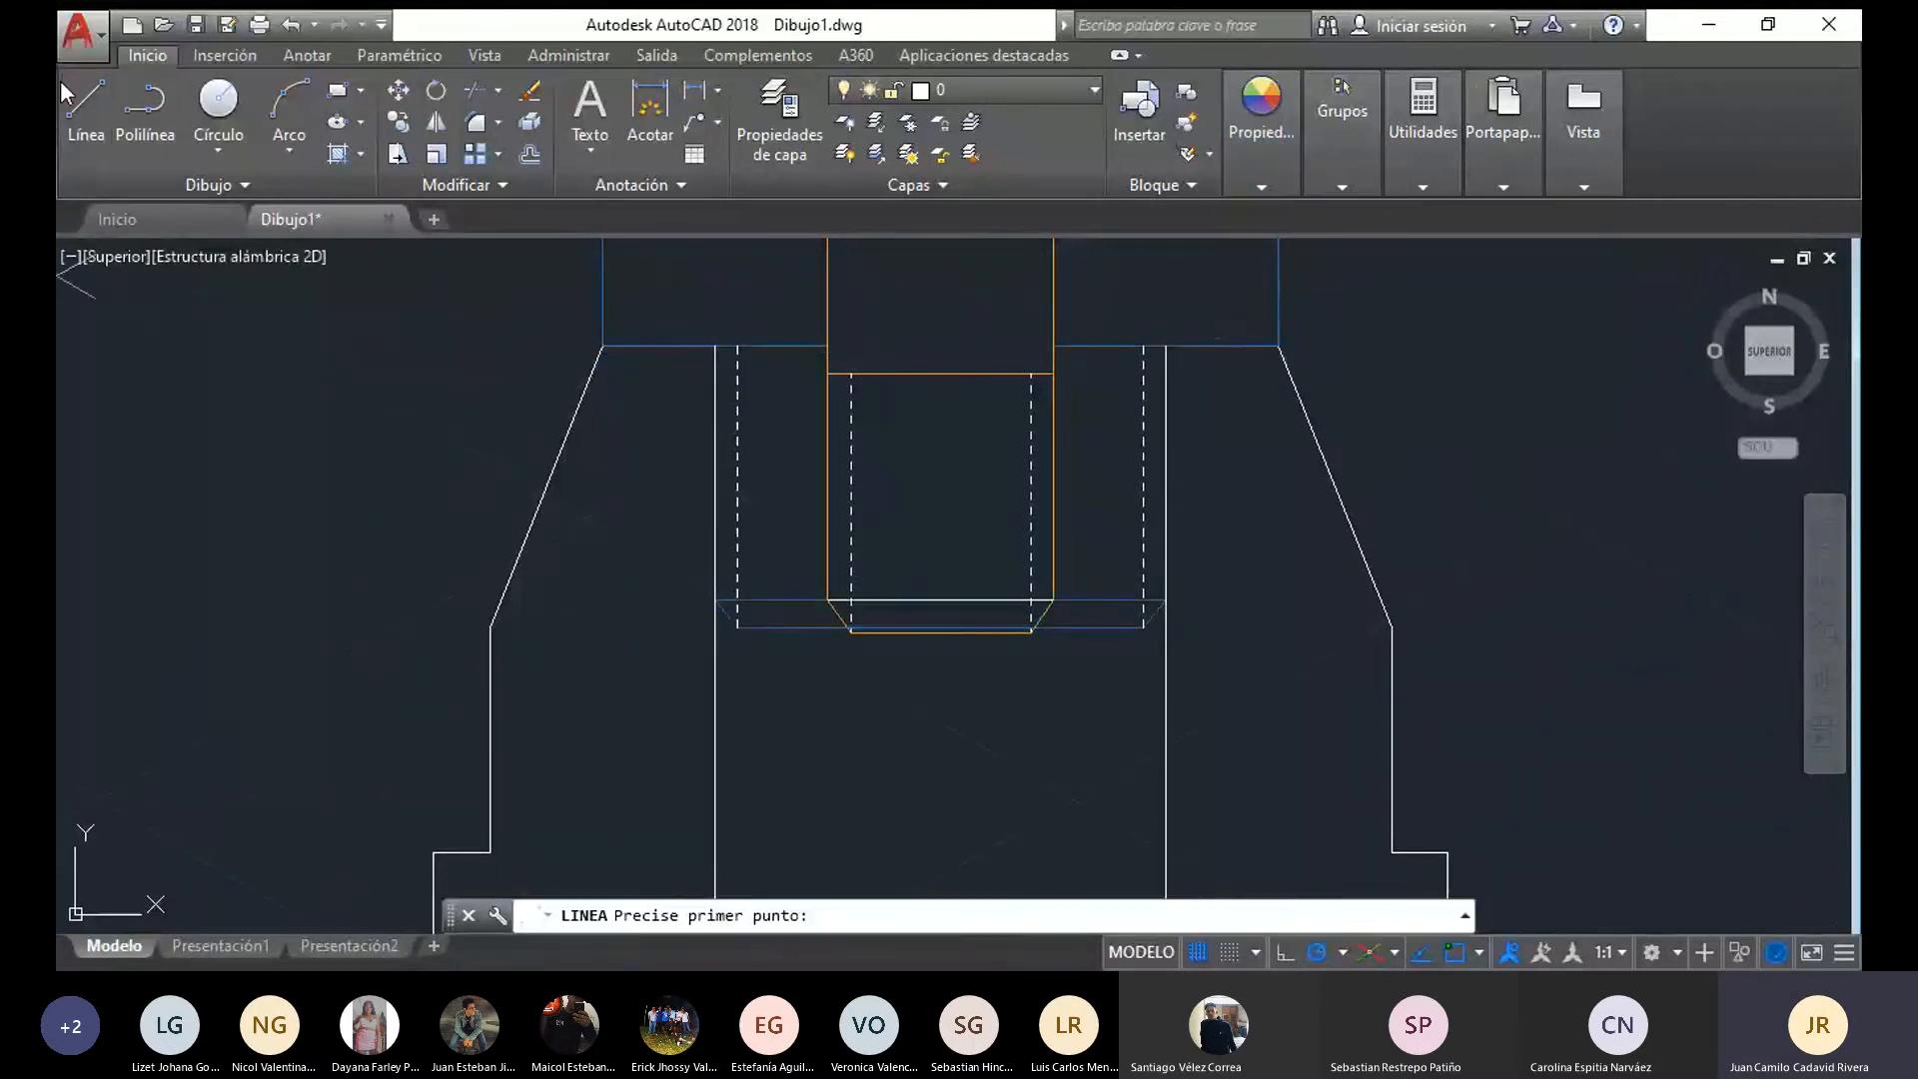
pyautogui.click(719, 604)
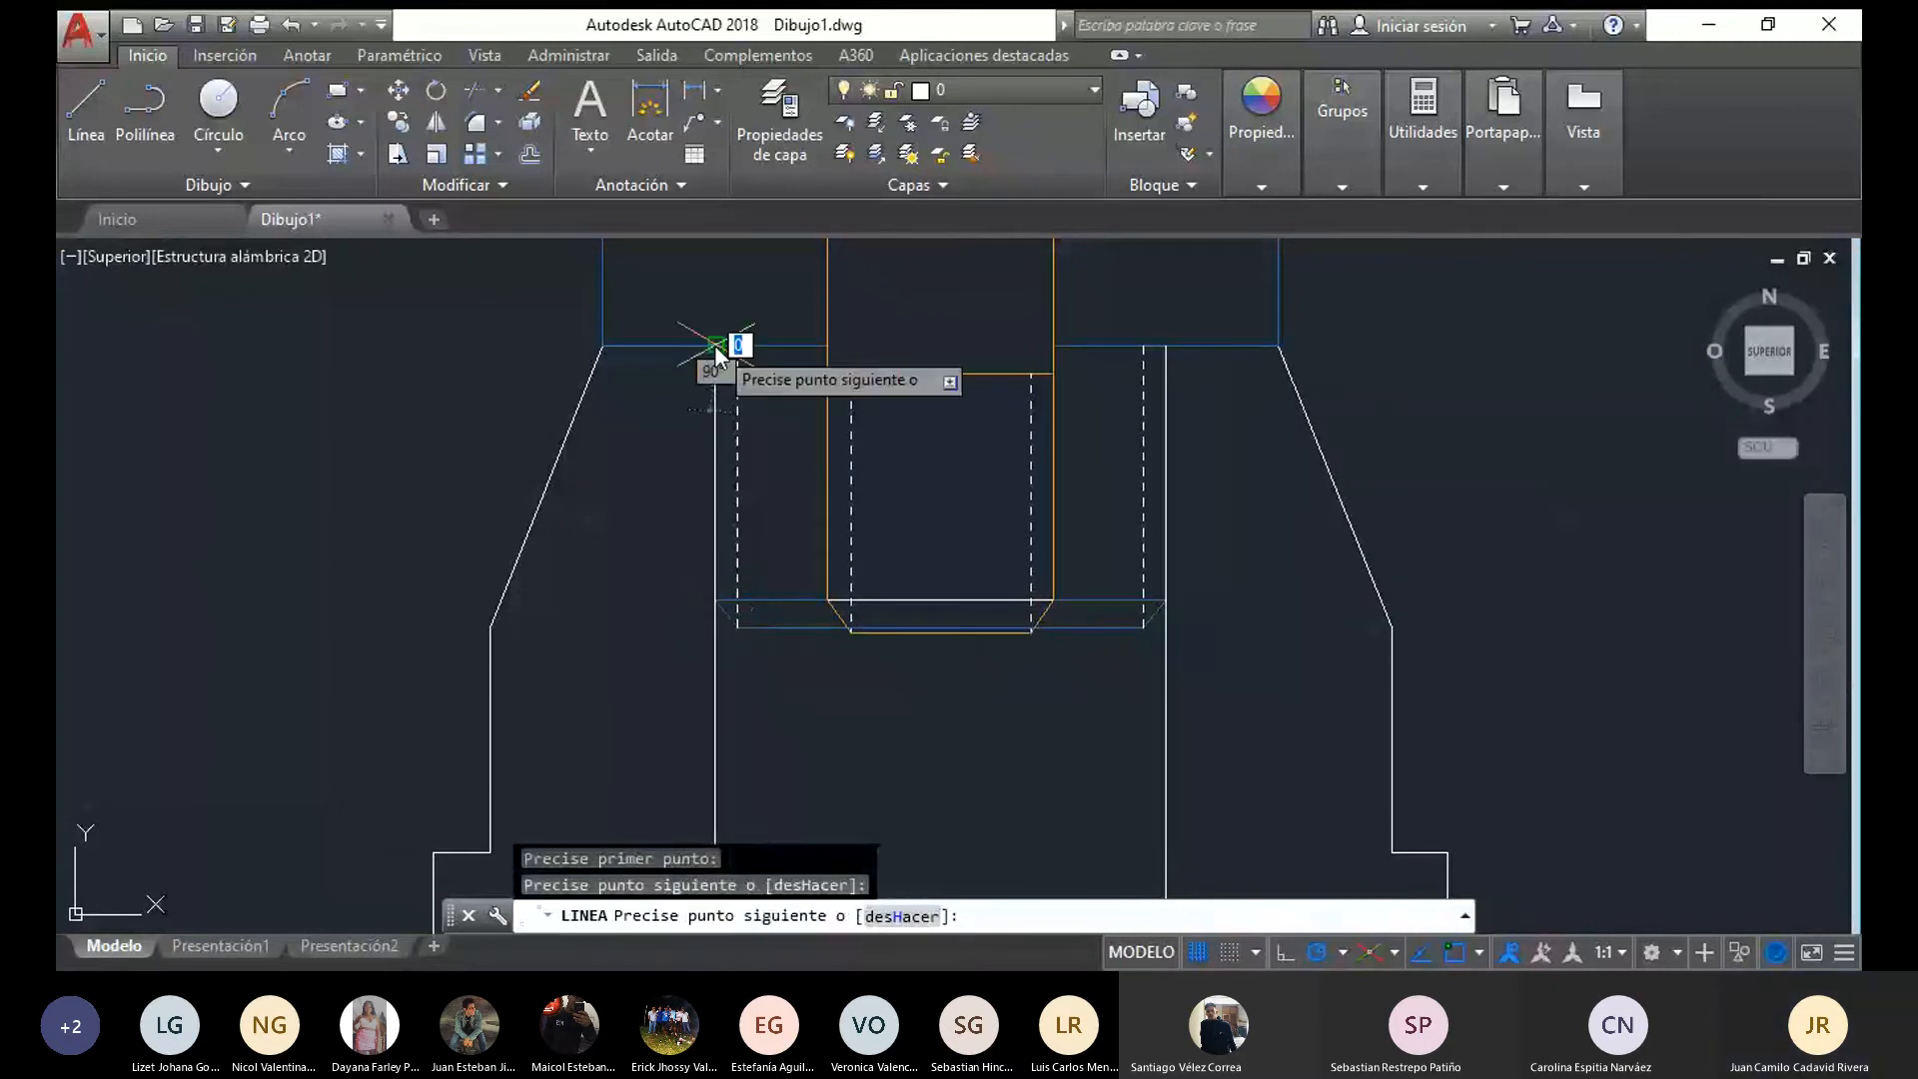
pyautogui.click(95, 115)
pyautogui.click(1165, 599)
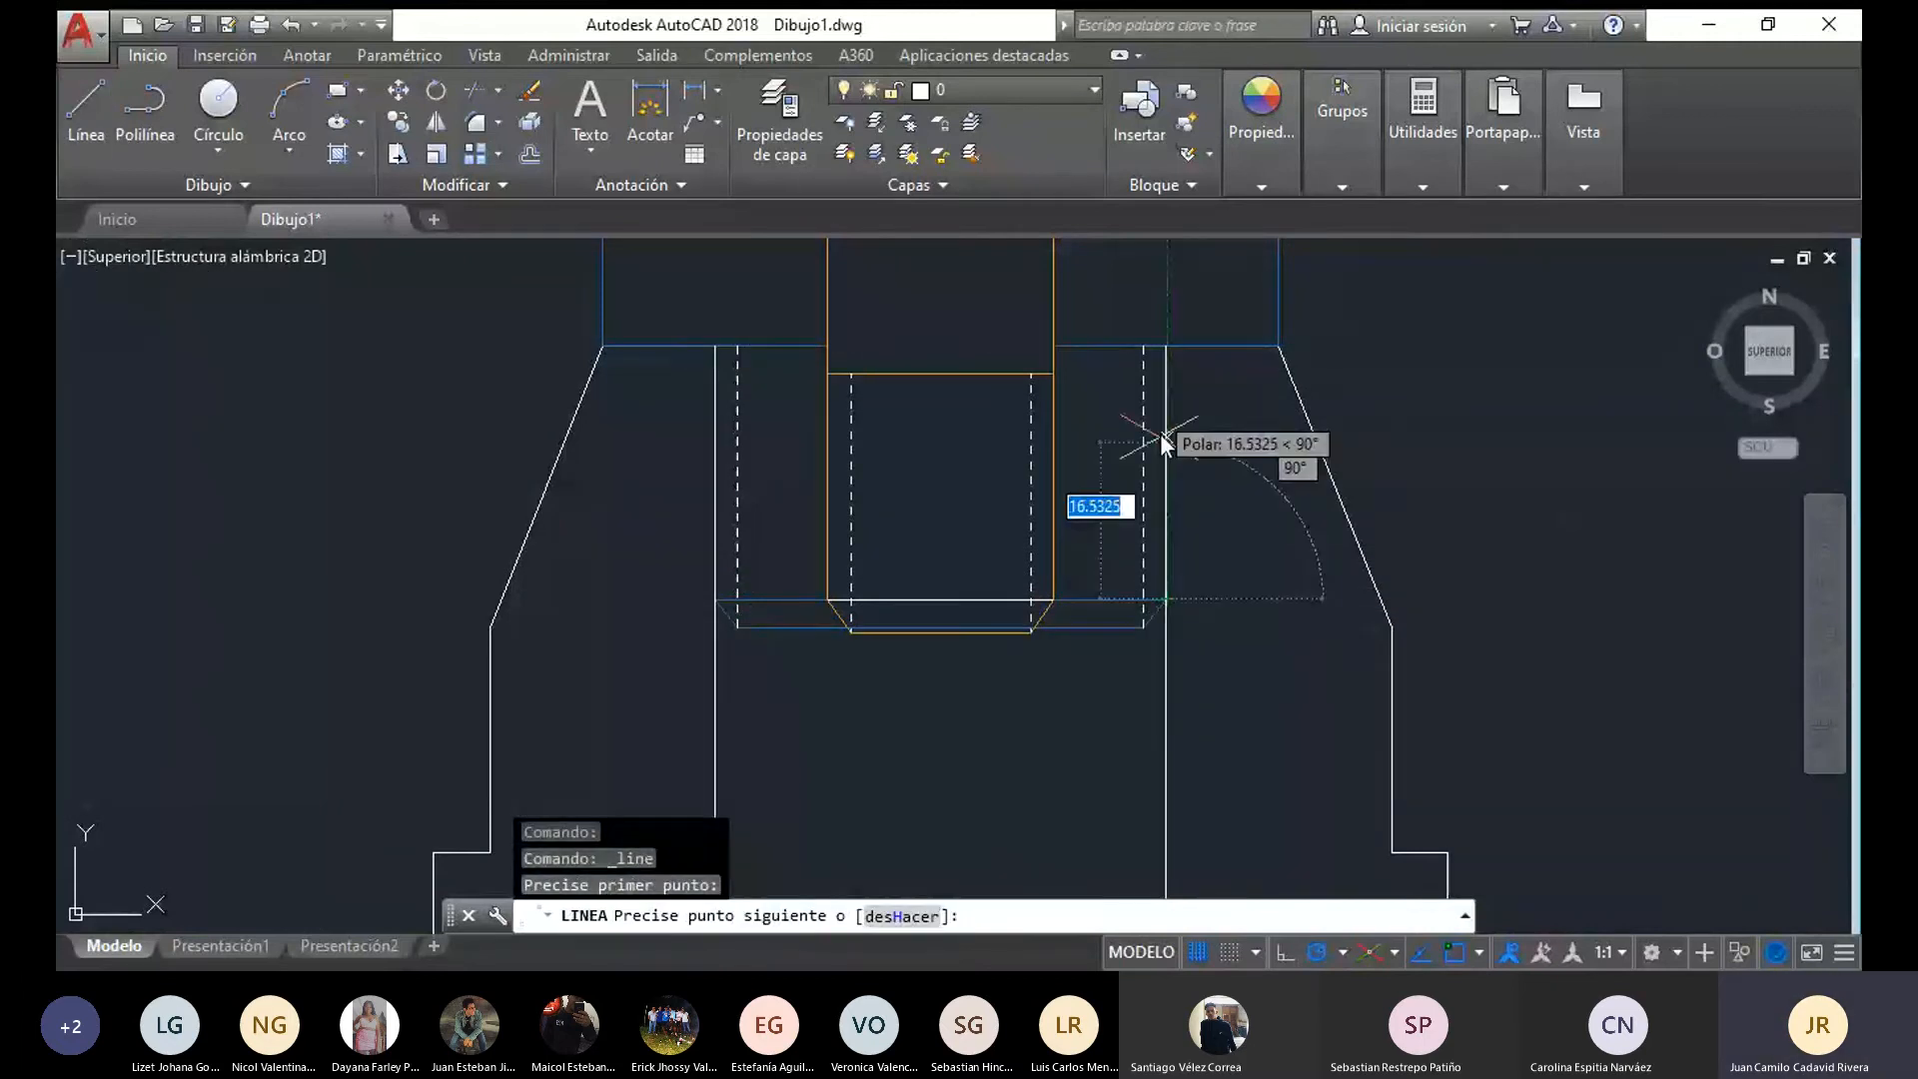
pyautogui.click(1165, 345)
pyautogui.press('Escape')
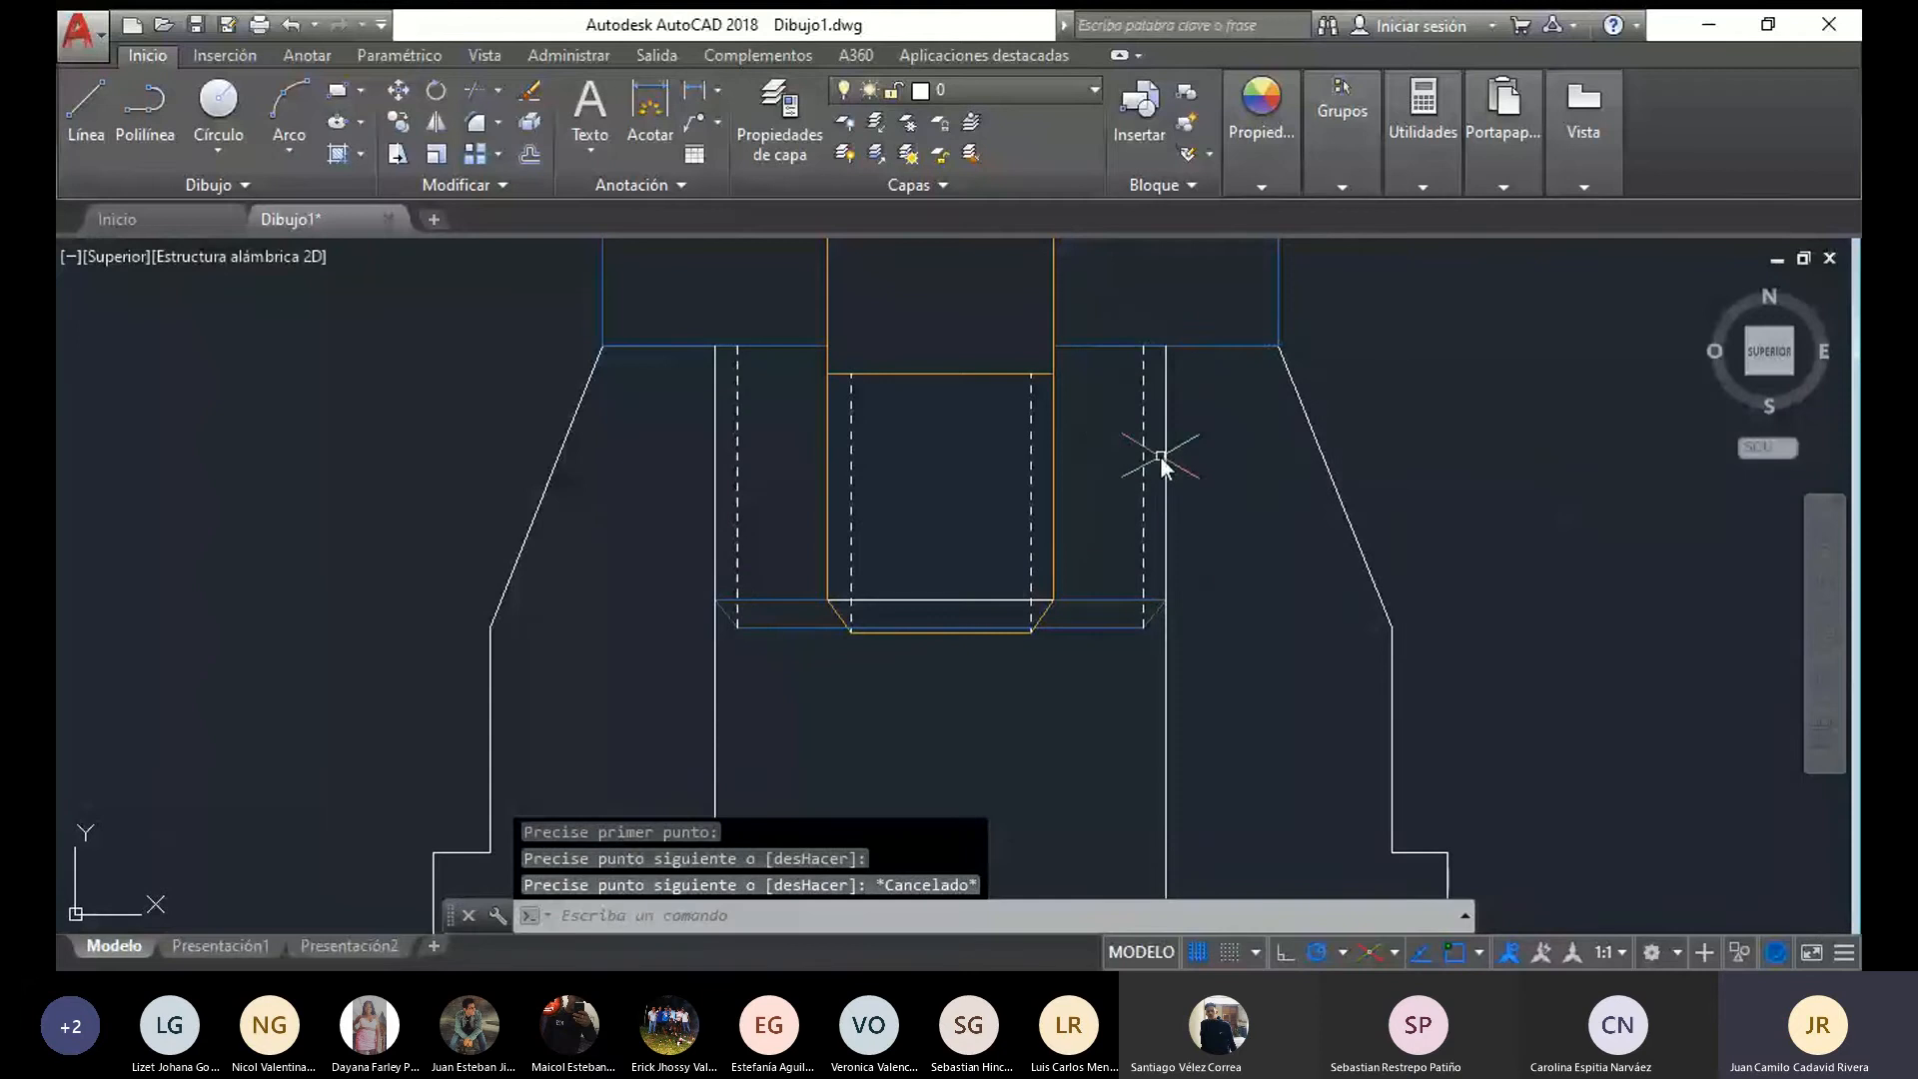
# Recolour the two vertical lines over the bore sides, beside the flange's threaded neck, blue 39,118,187
pyautogui.click(1165, 457)
pyautogui.click(718, 476)
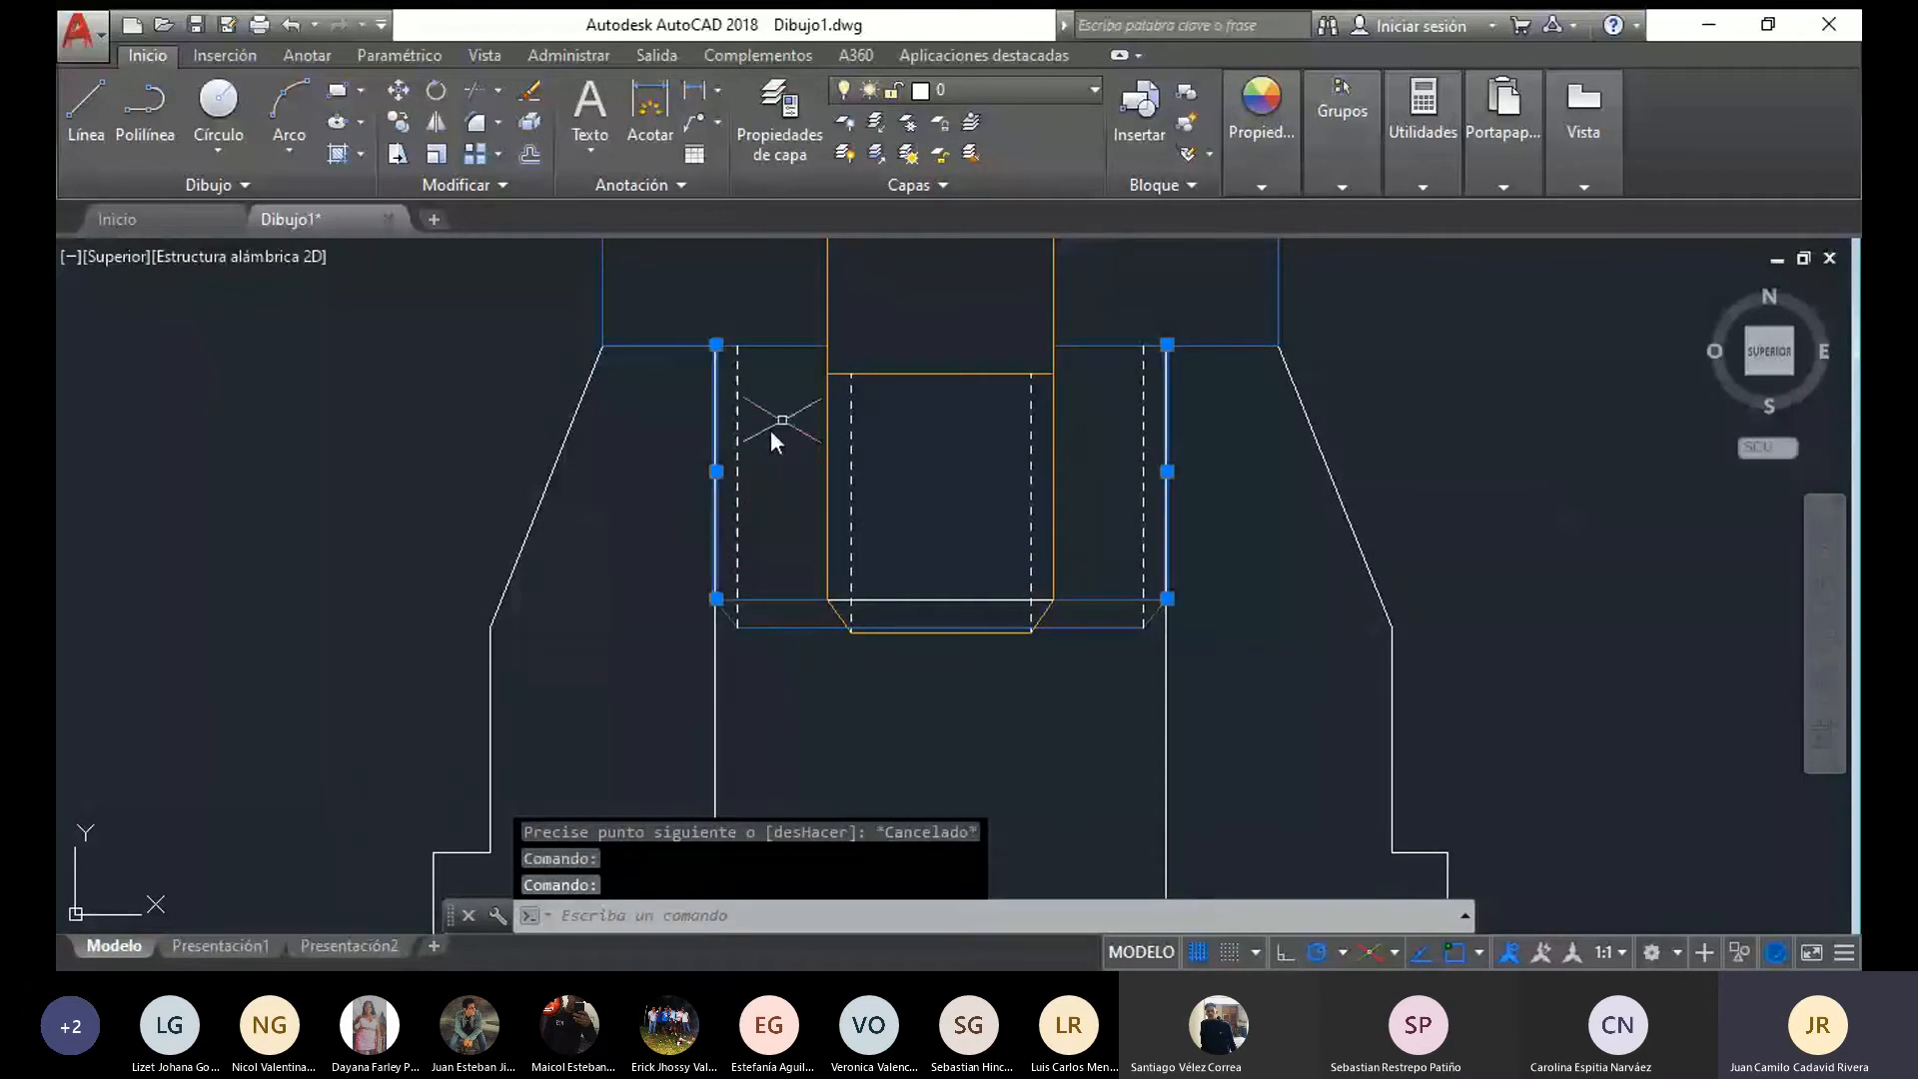
pyautogui.click(1285, 188)
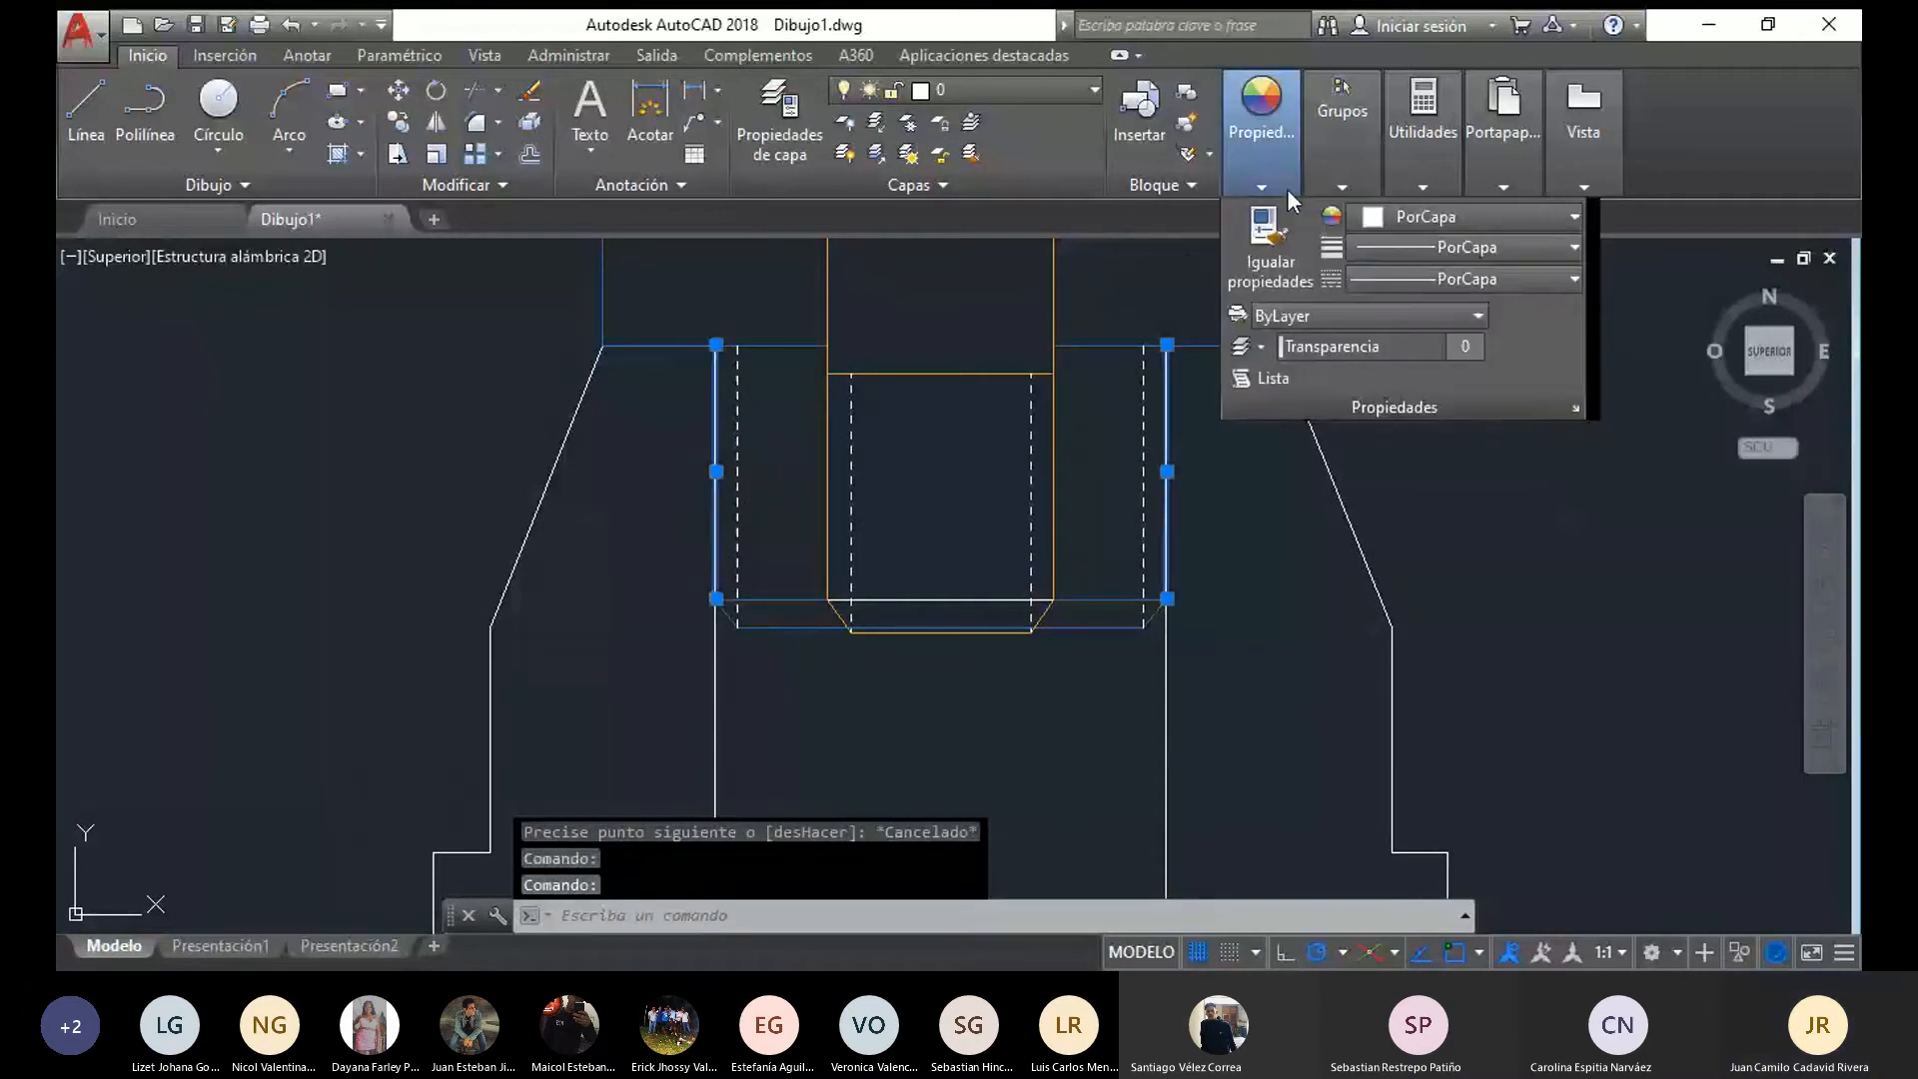
pyautogui.click(1417, 280)
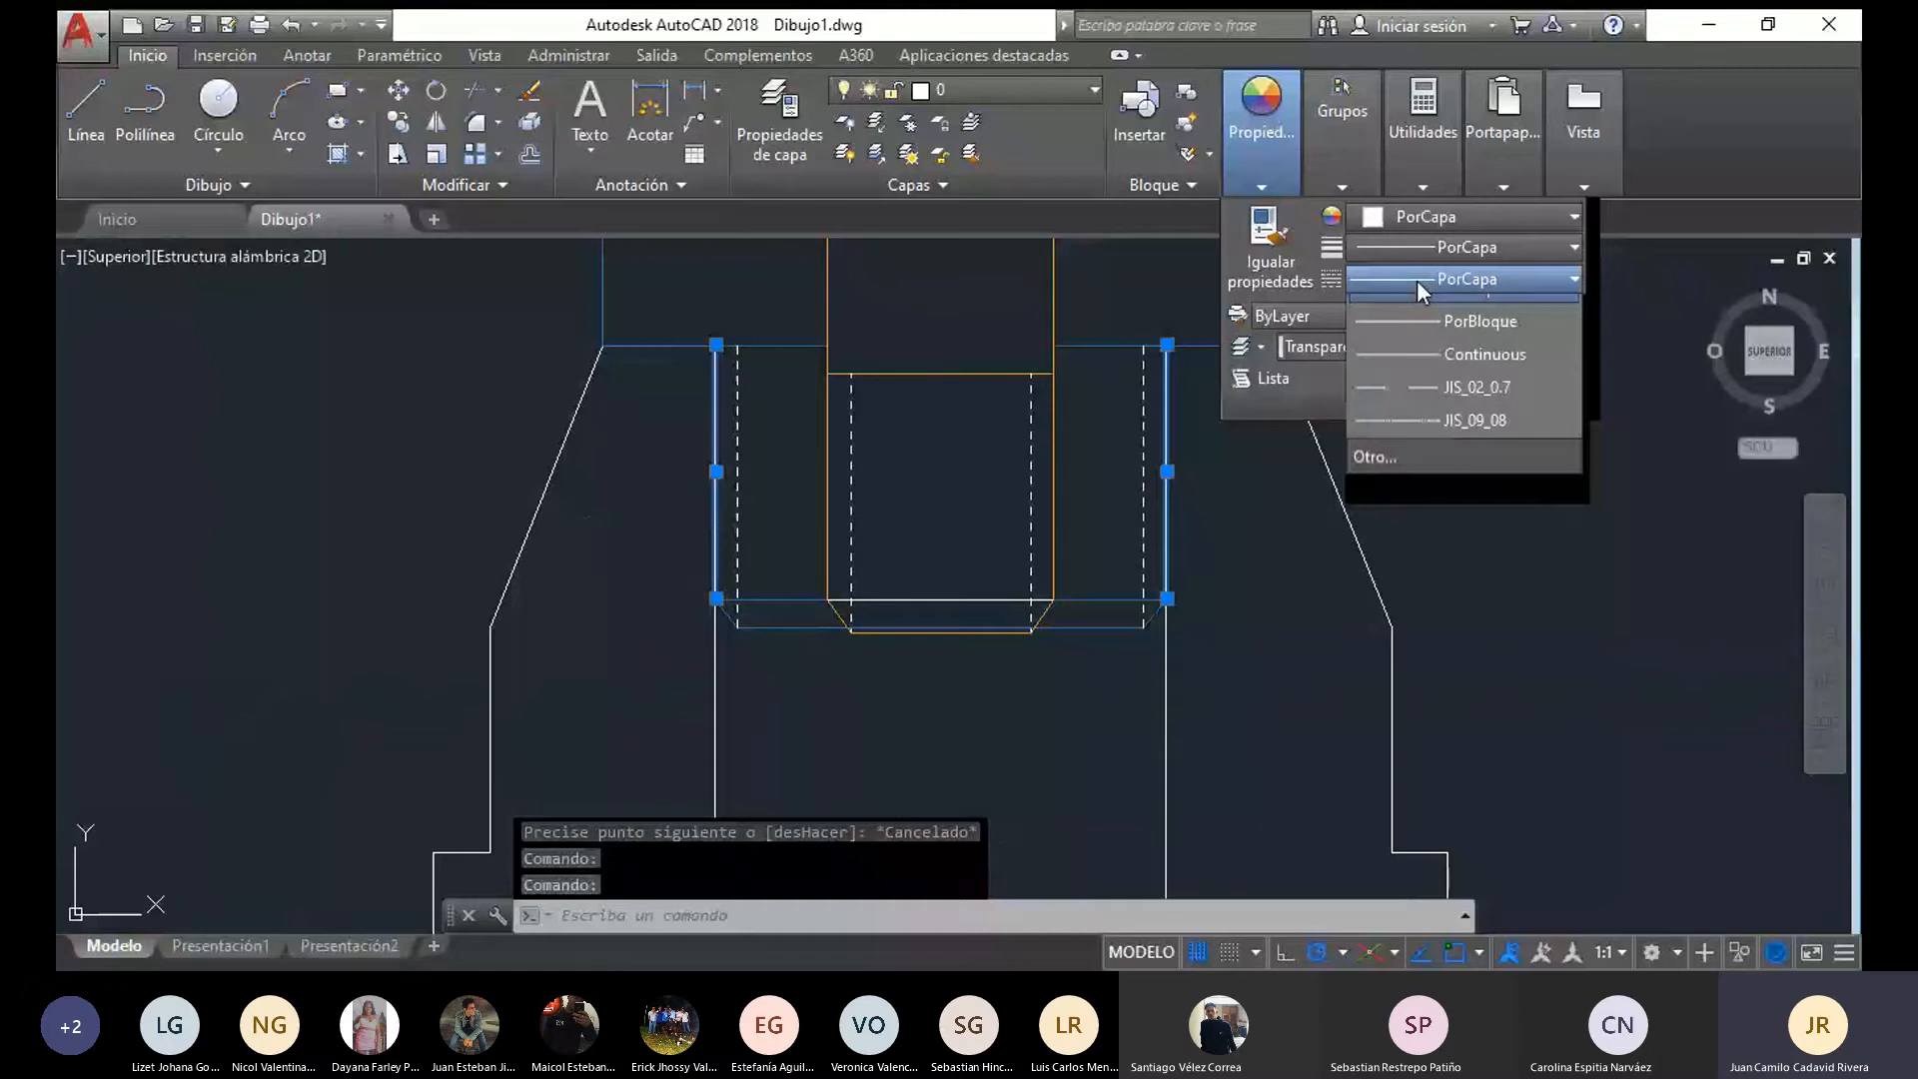
pyautogui.click(1454, 212)
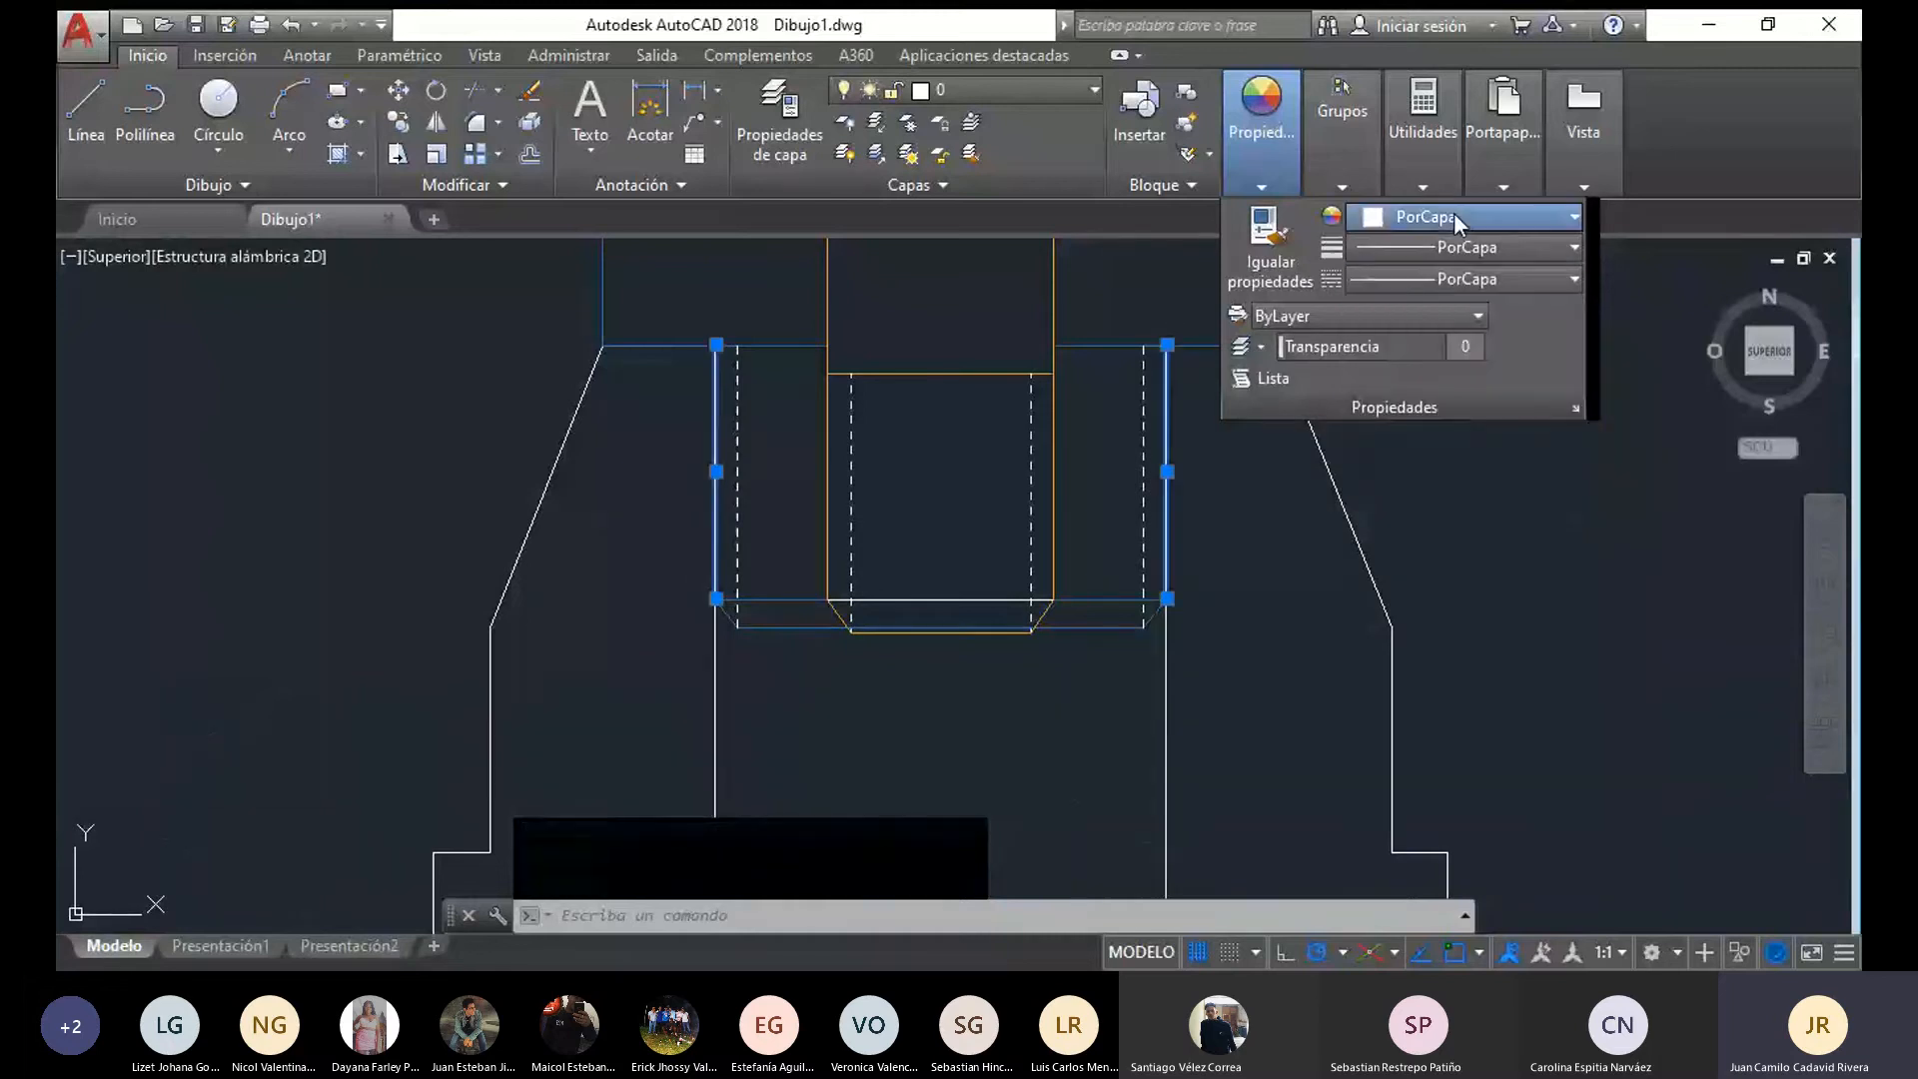
pyautogui.click(1454, 211)
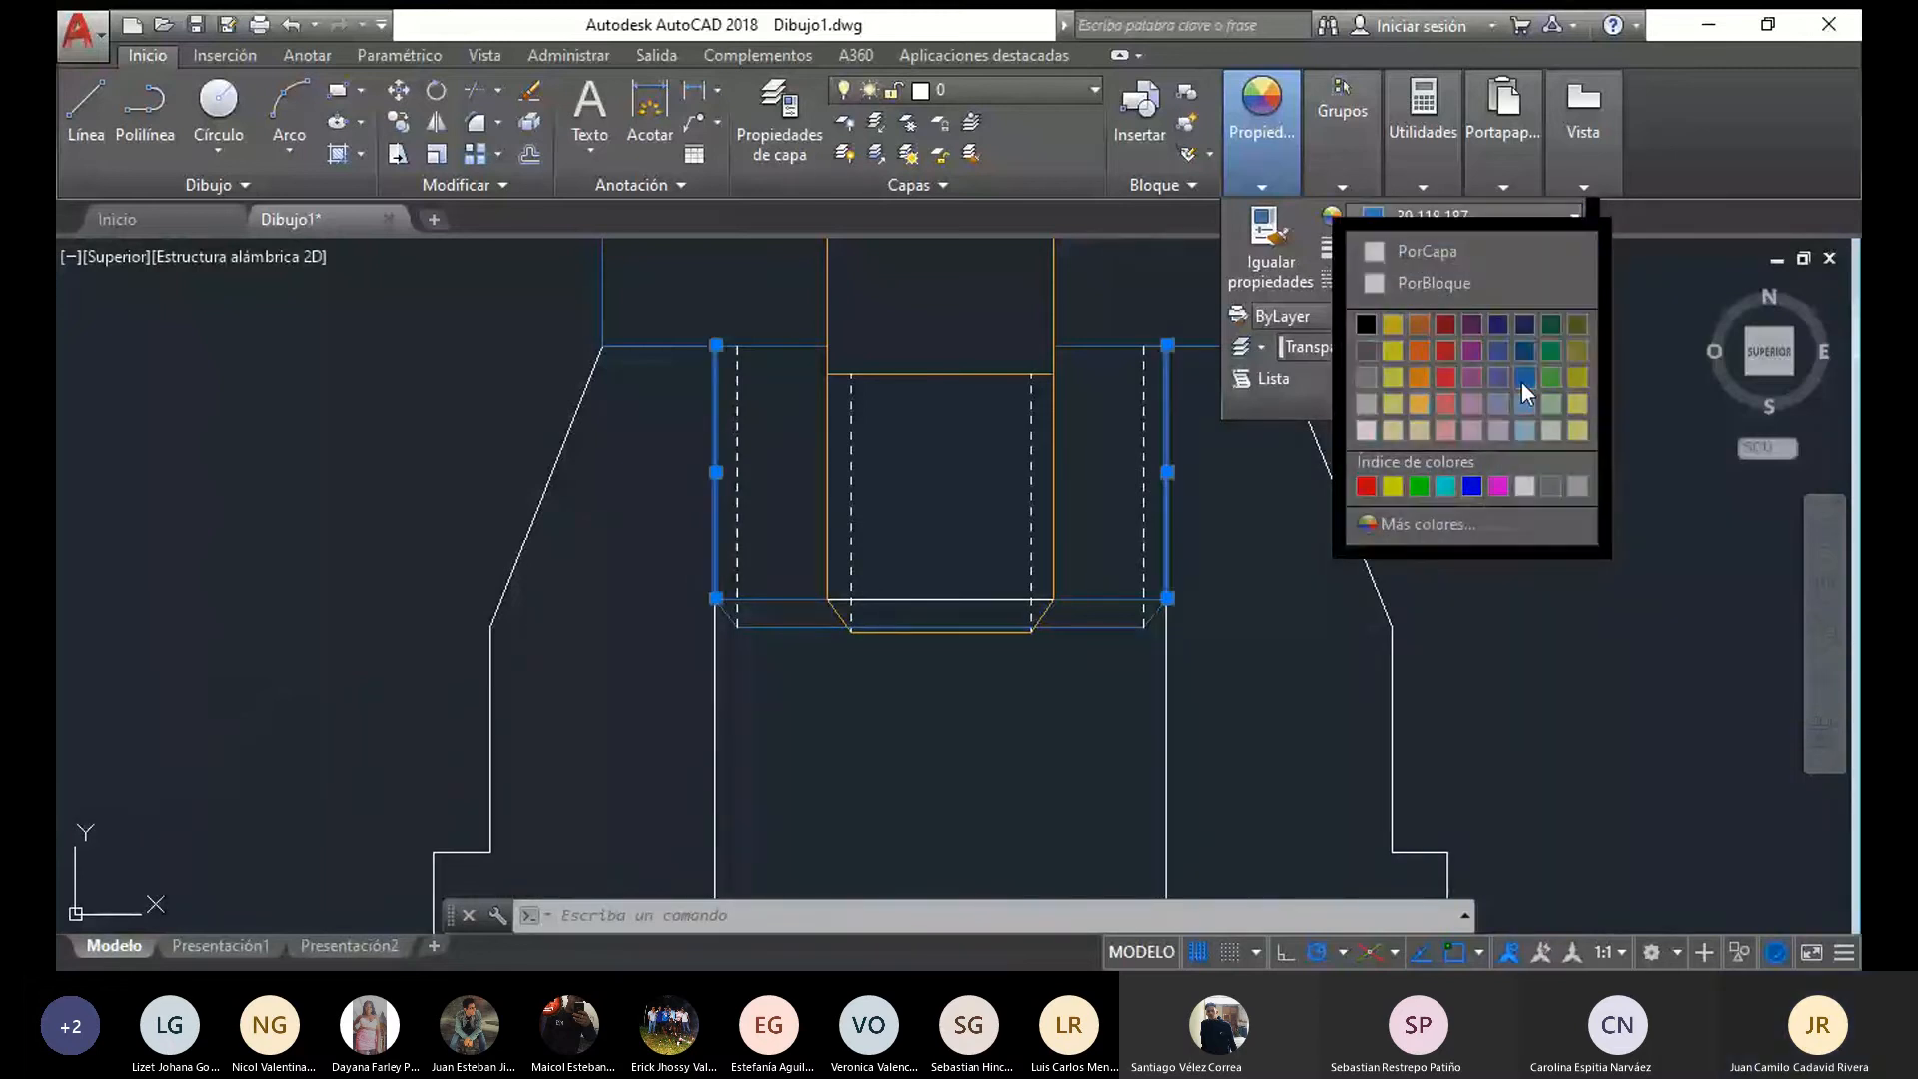
pyautogui.press('Escape')
# Hatch both cut walls of the base in the section view with the ANSI31 pattern
pyautogui.scroll(-2, 585, 262)
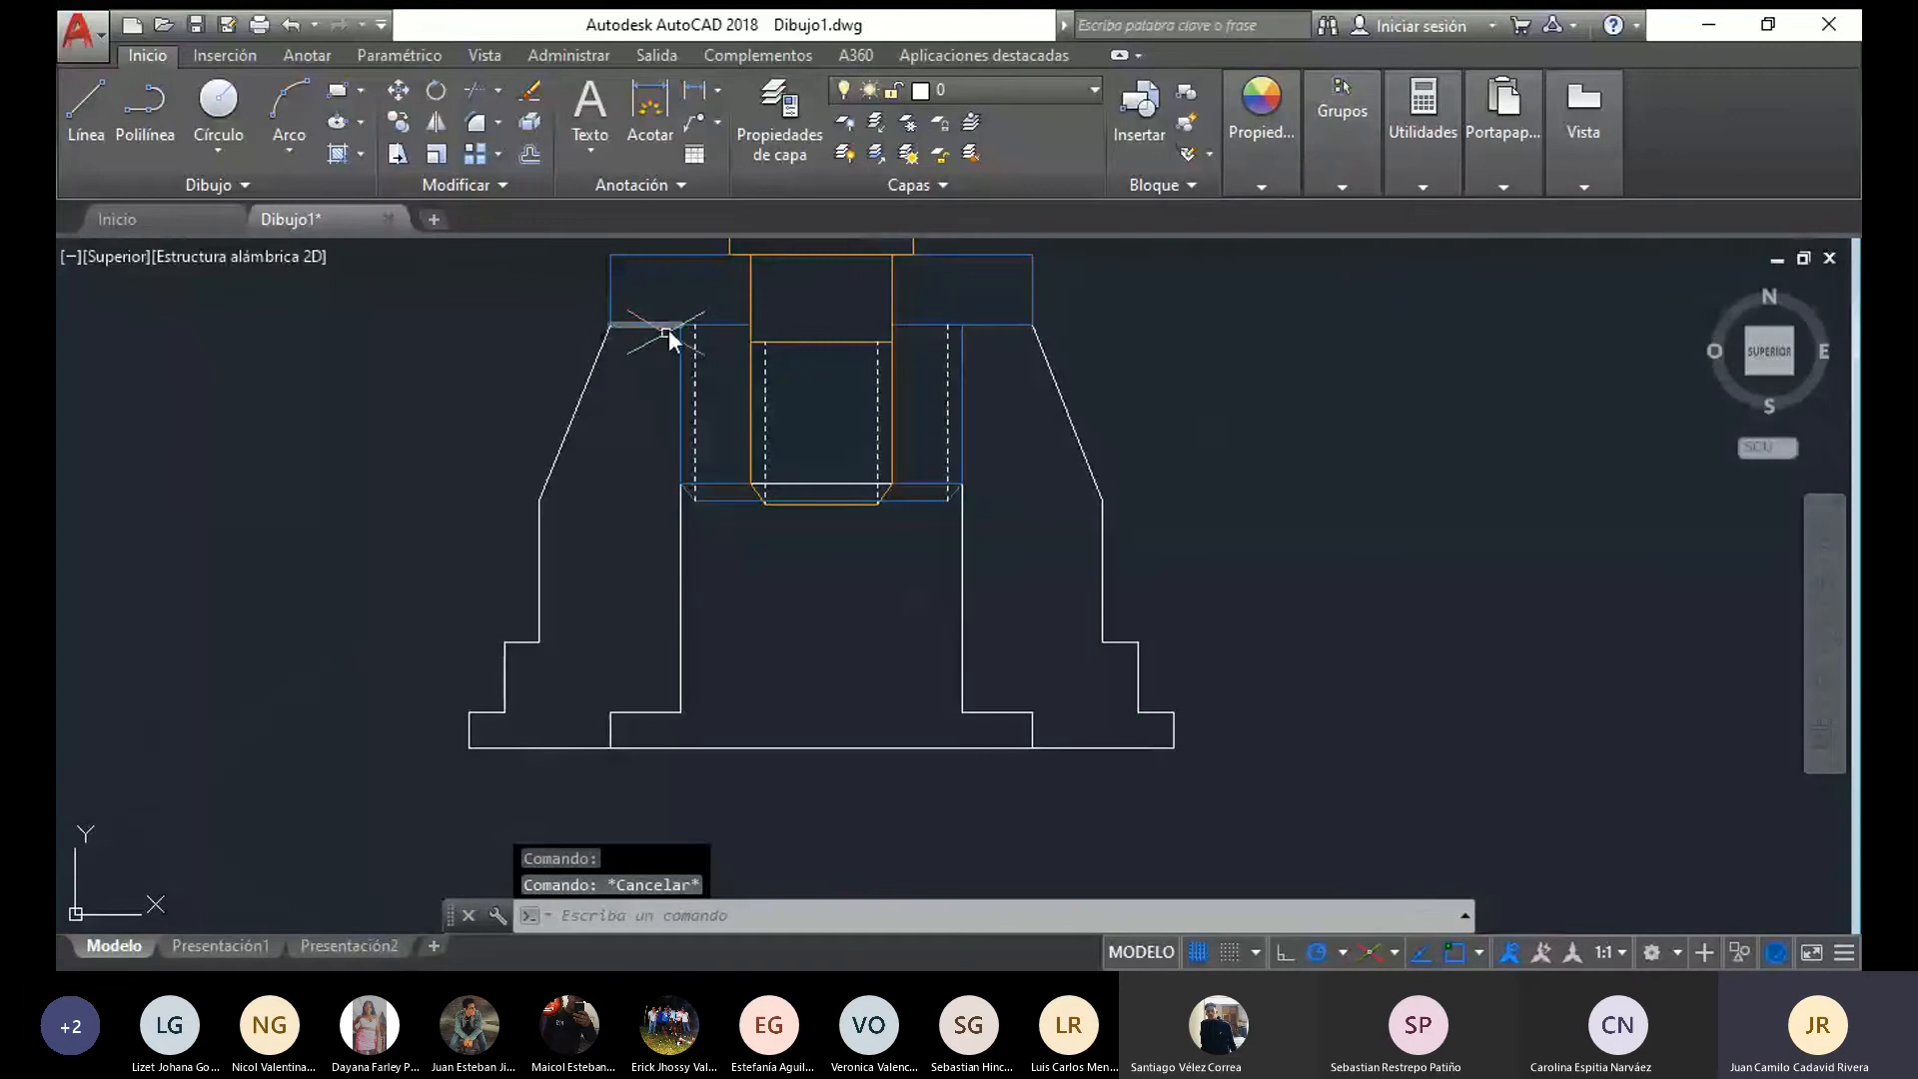
pyautogui.scroll(-4, 666, 333)
pyautogui.moveTo(666, 333); pyautogui.dragTo(627, 398, button='middle')
pyautogui.scroll(2, 764, 431)
pyautogui.moveTo(764, 431); pyautogui.dragTo(866, 485, button='middle')
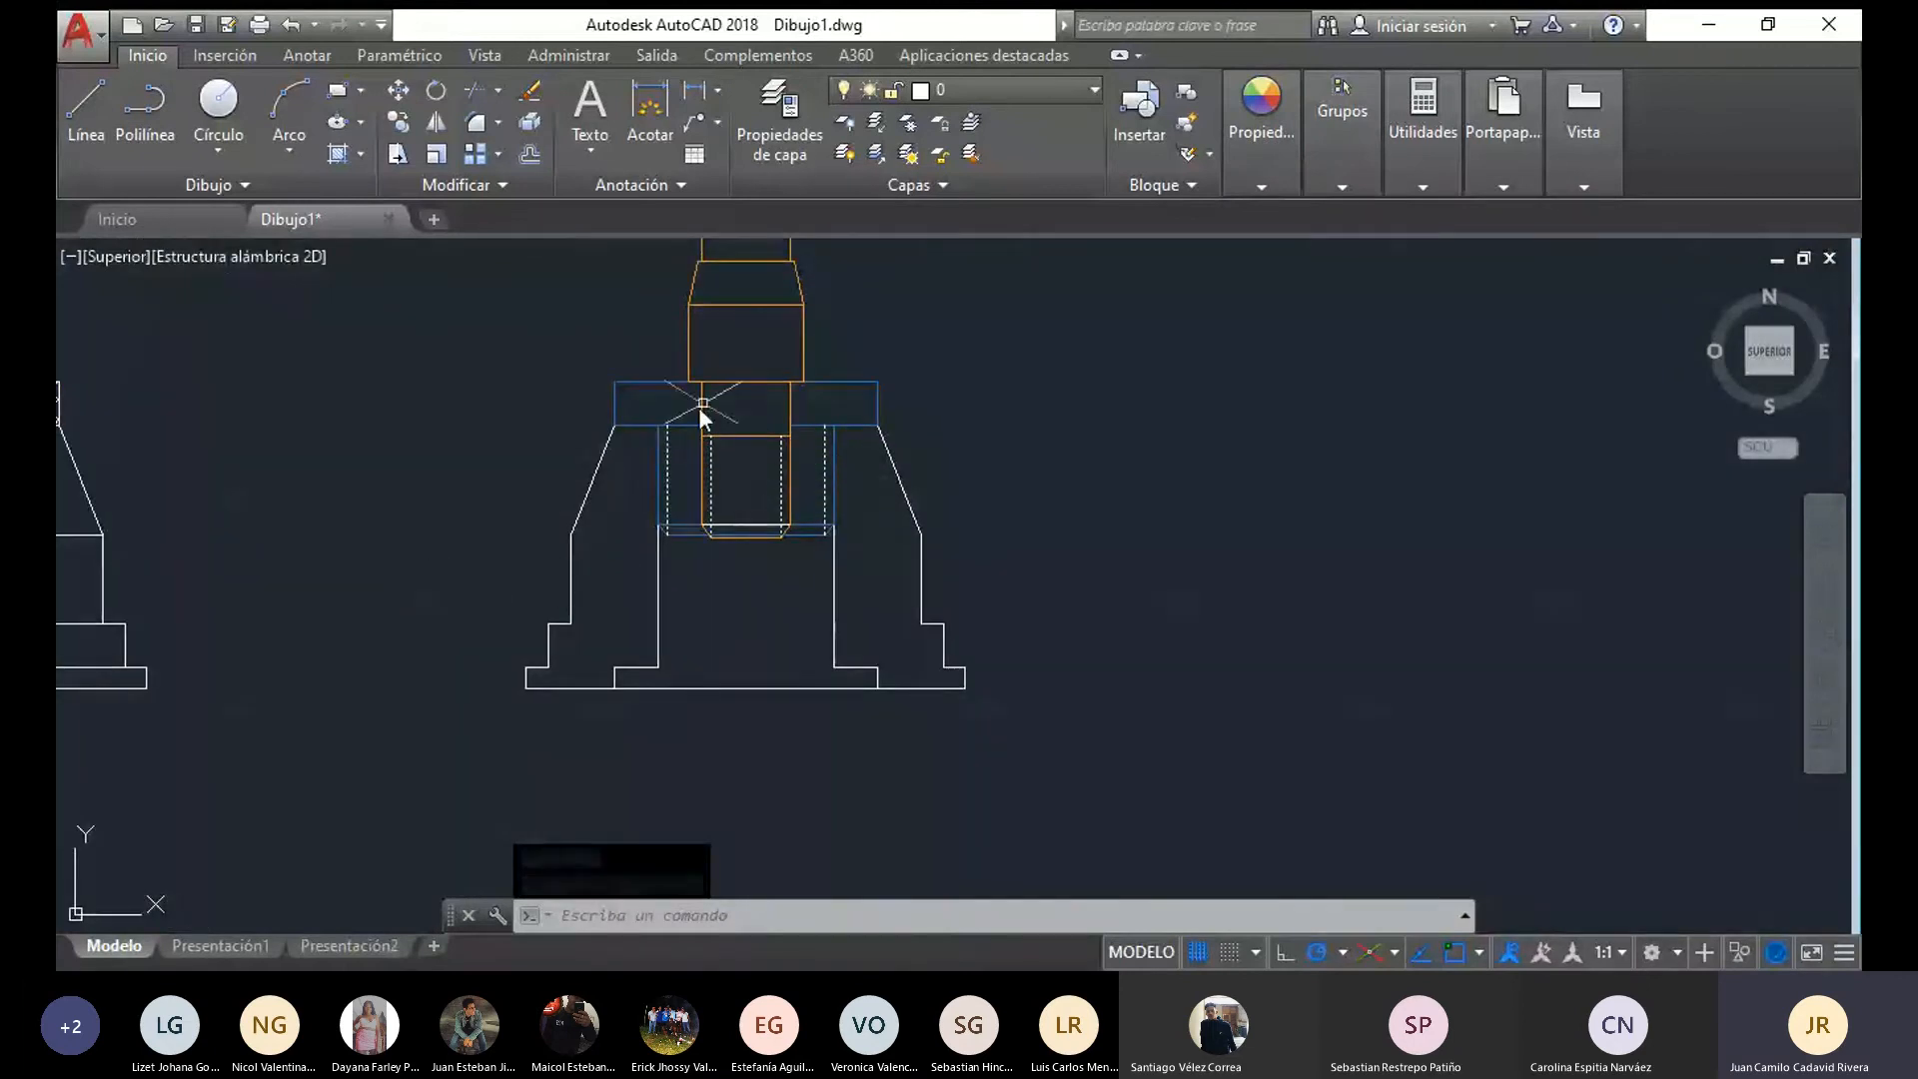
pyautogui.scroll(-2, 535, 513)
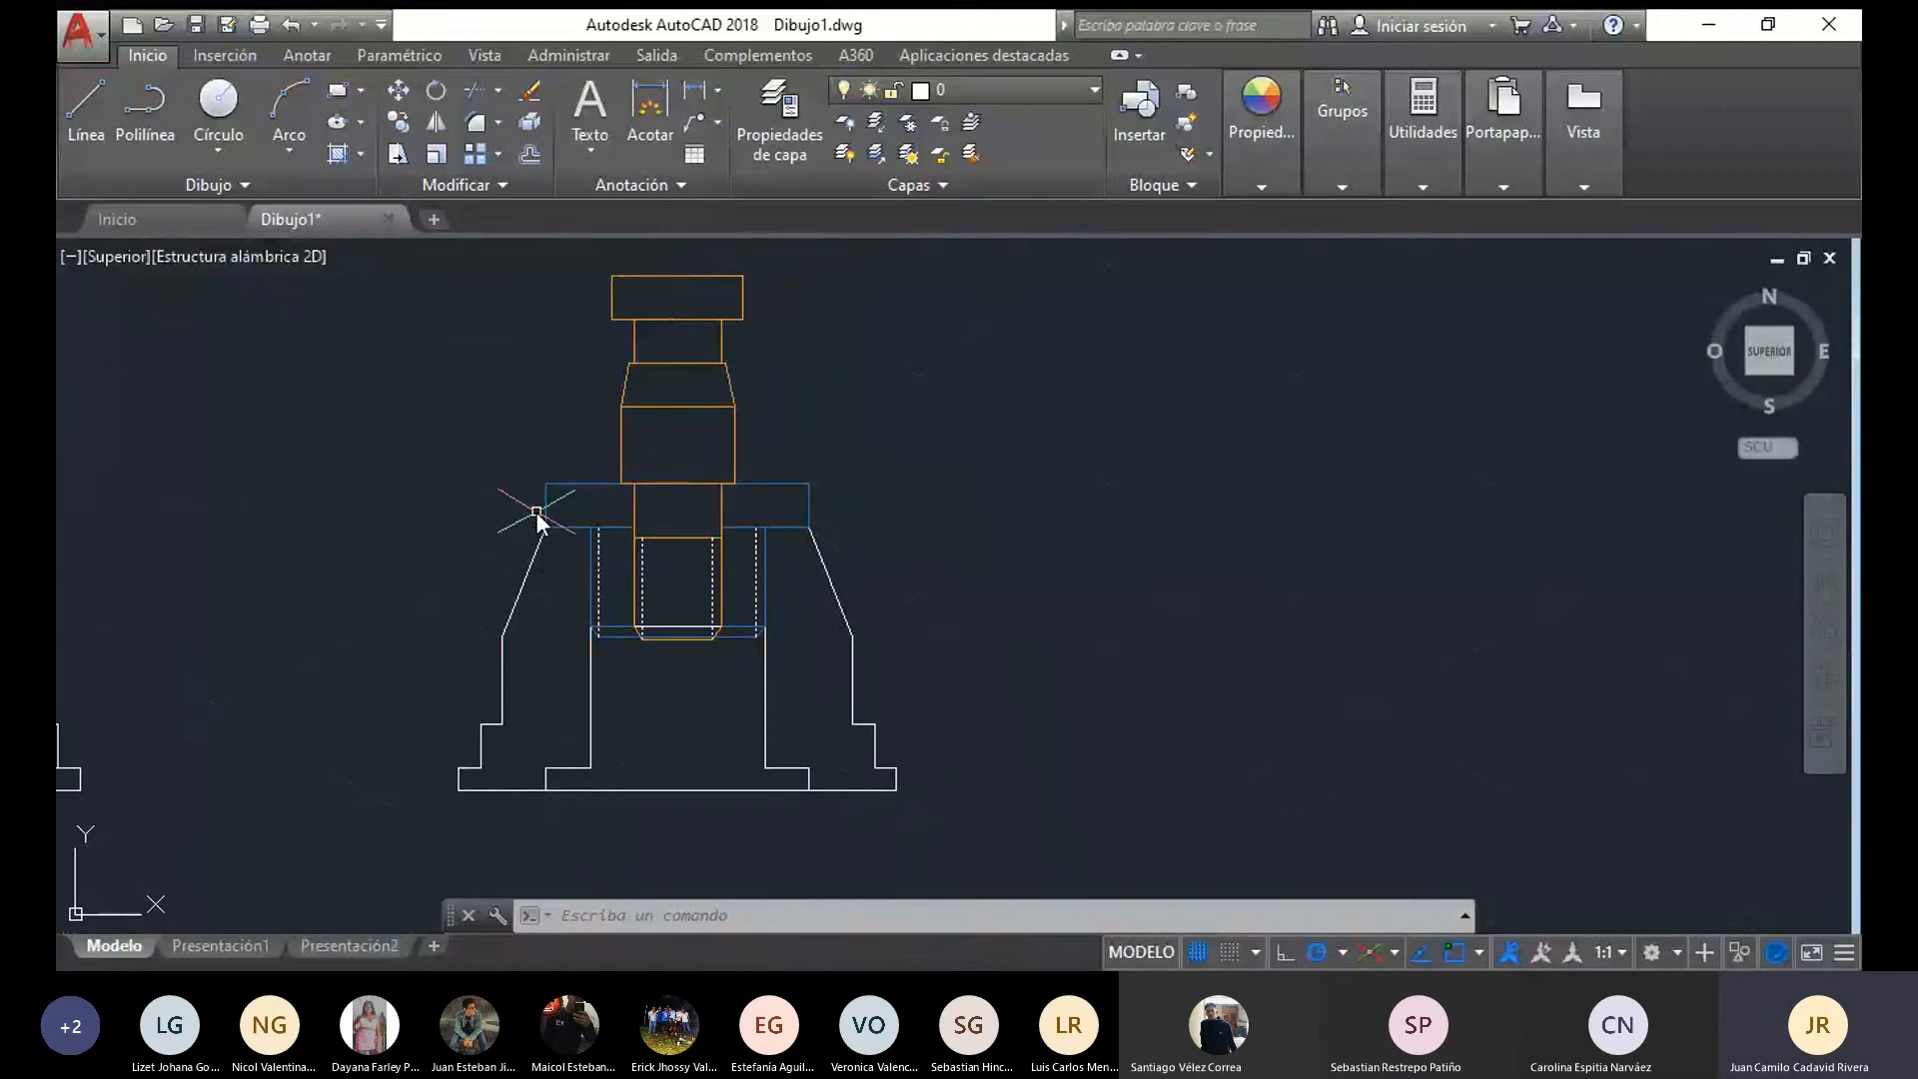
pyautogui.scroll(4, 570, 407)
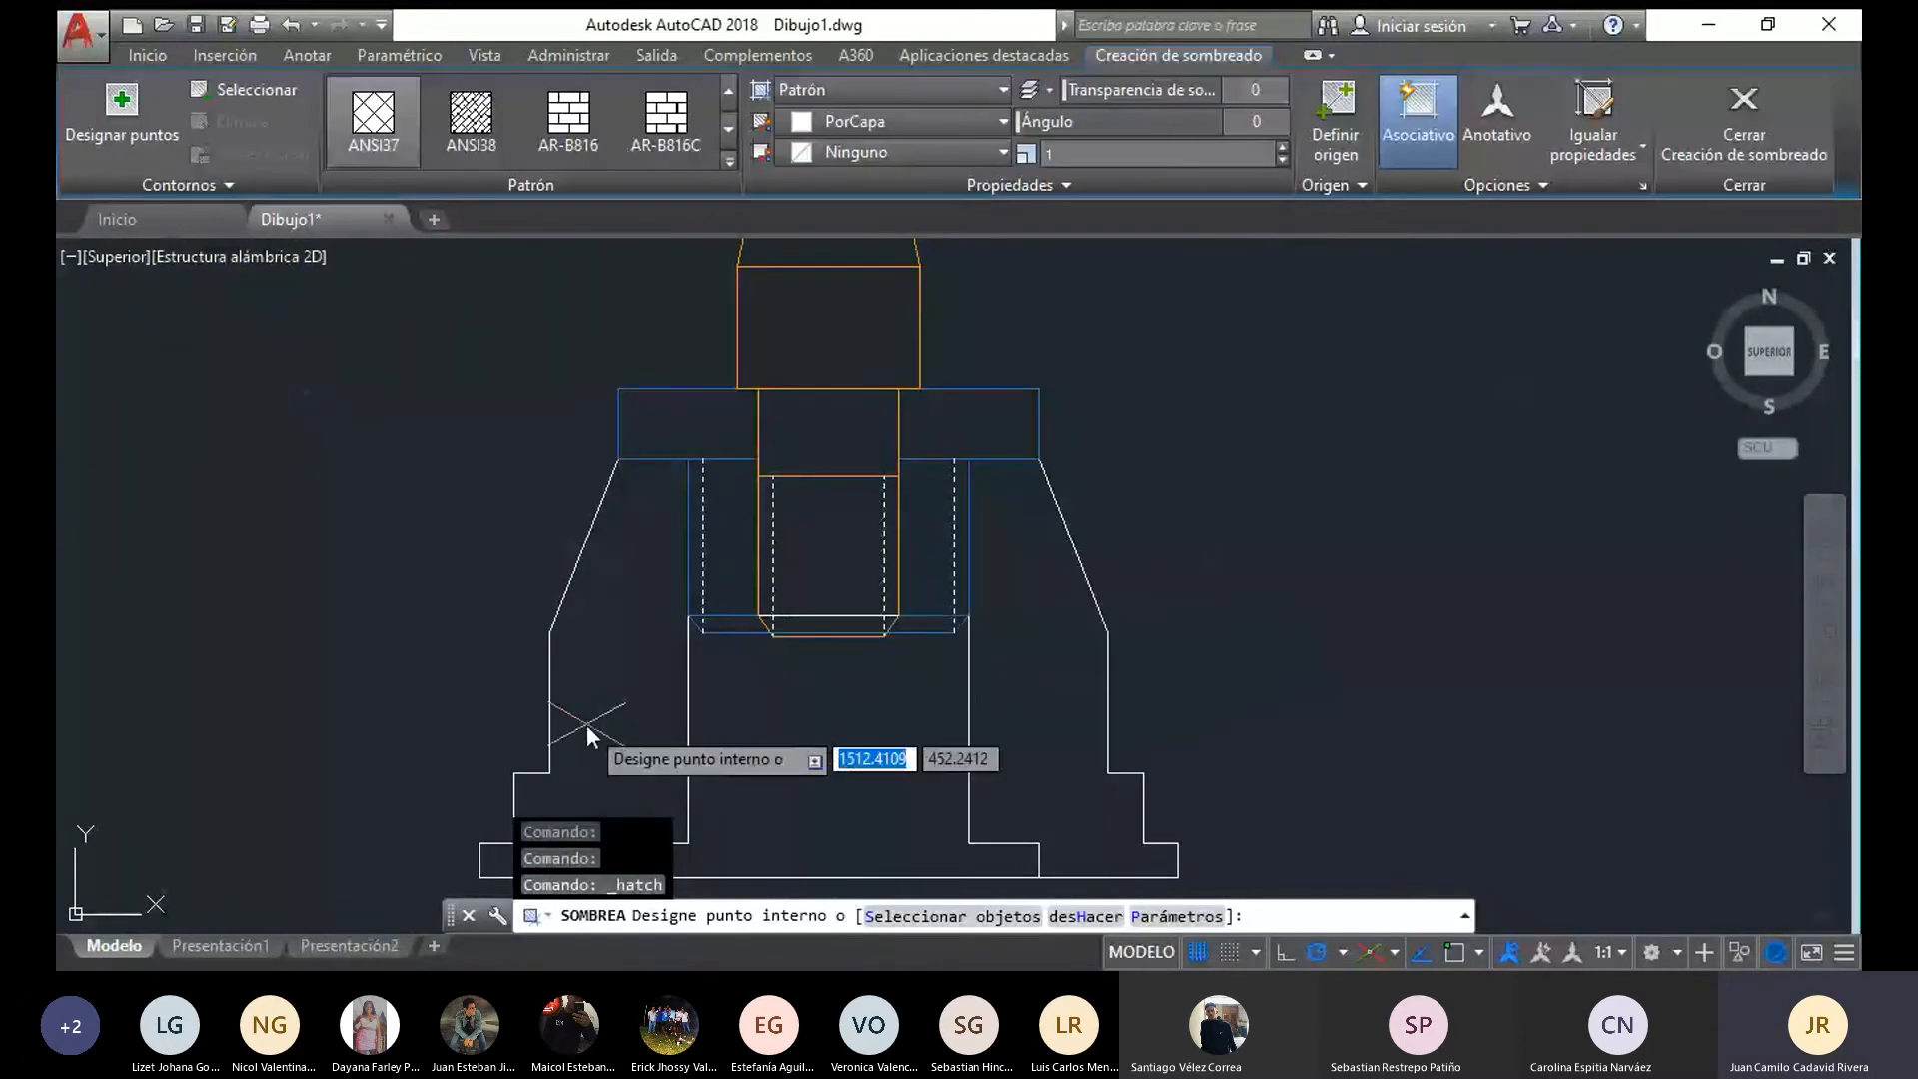
pyautogui.scroll(-2, 645, 599)
pyautogui.scroll(2, 646, 604)
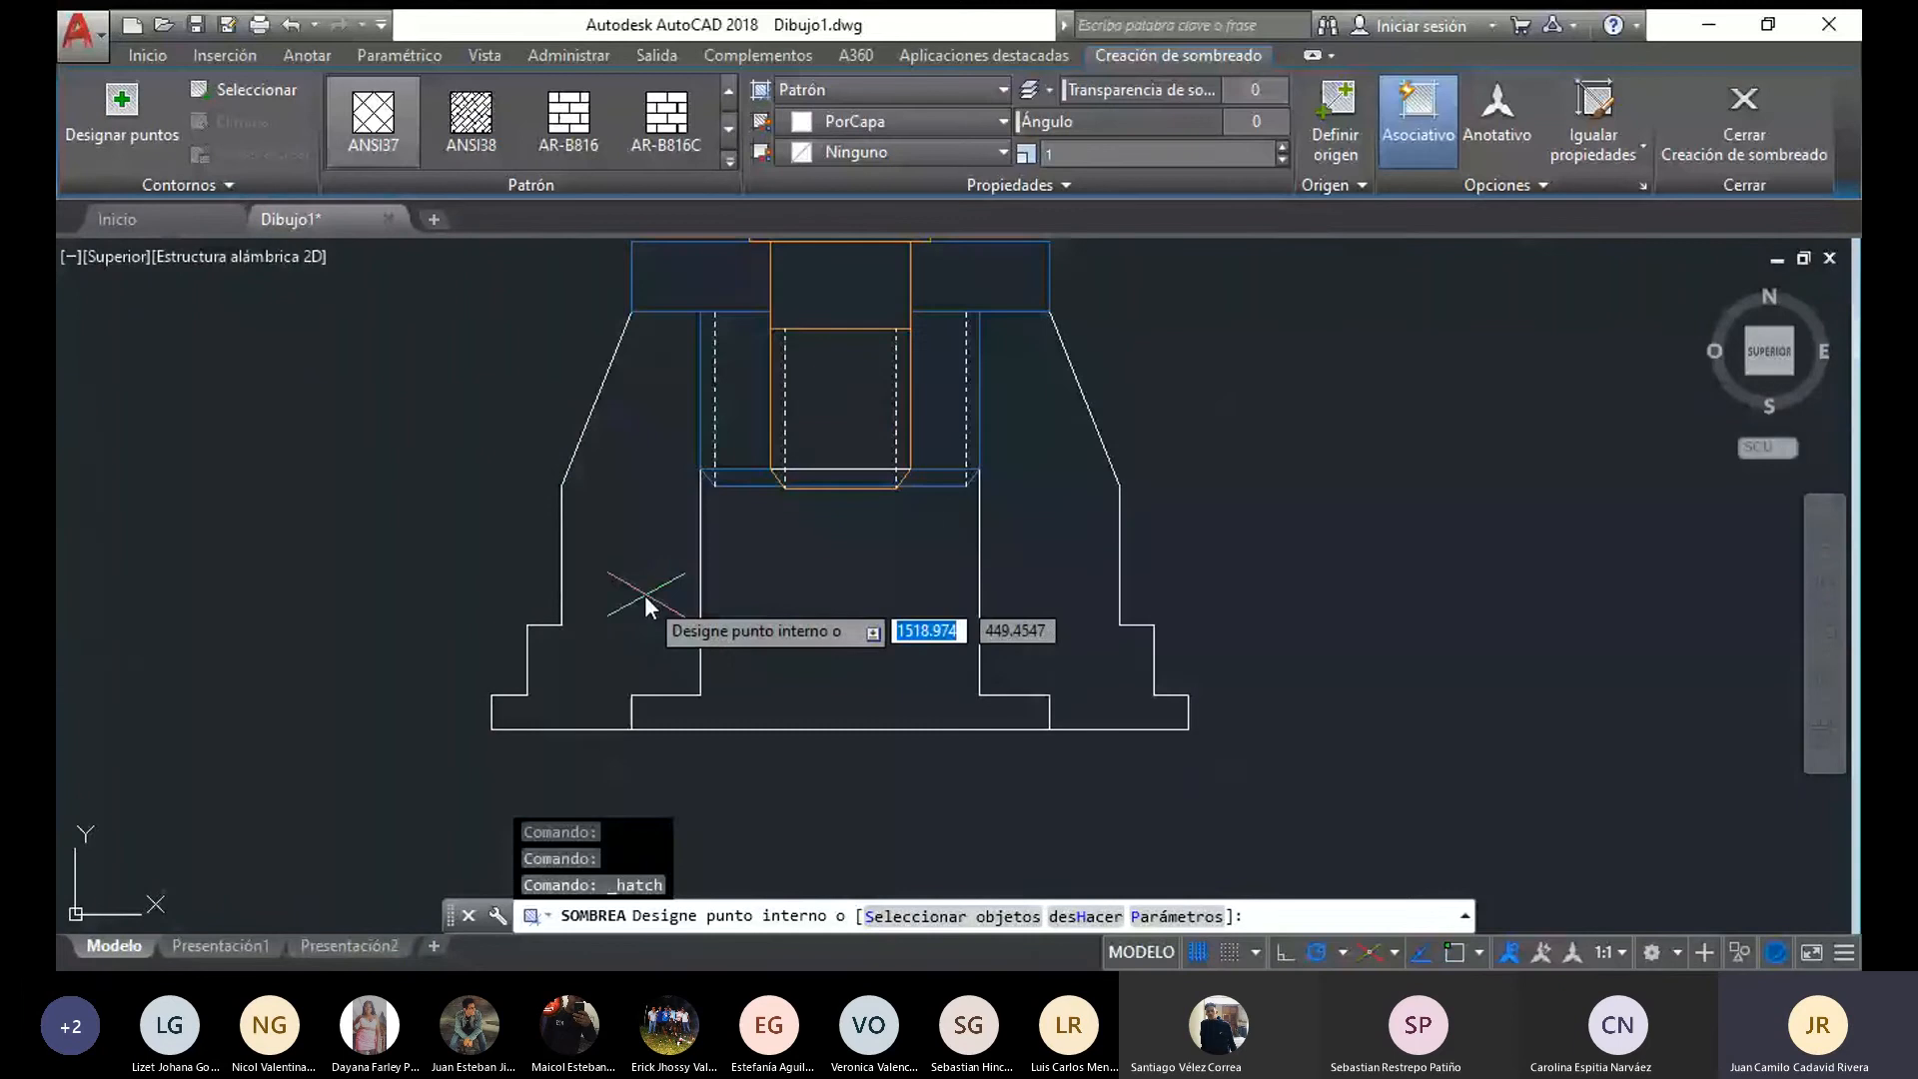
pyautogui.click(728, 90)
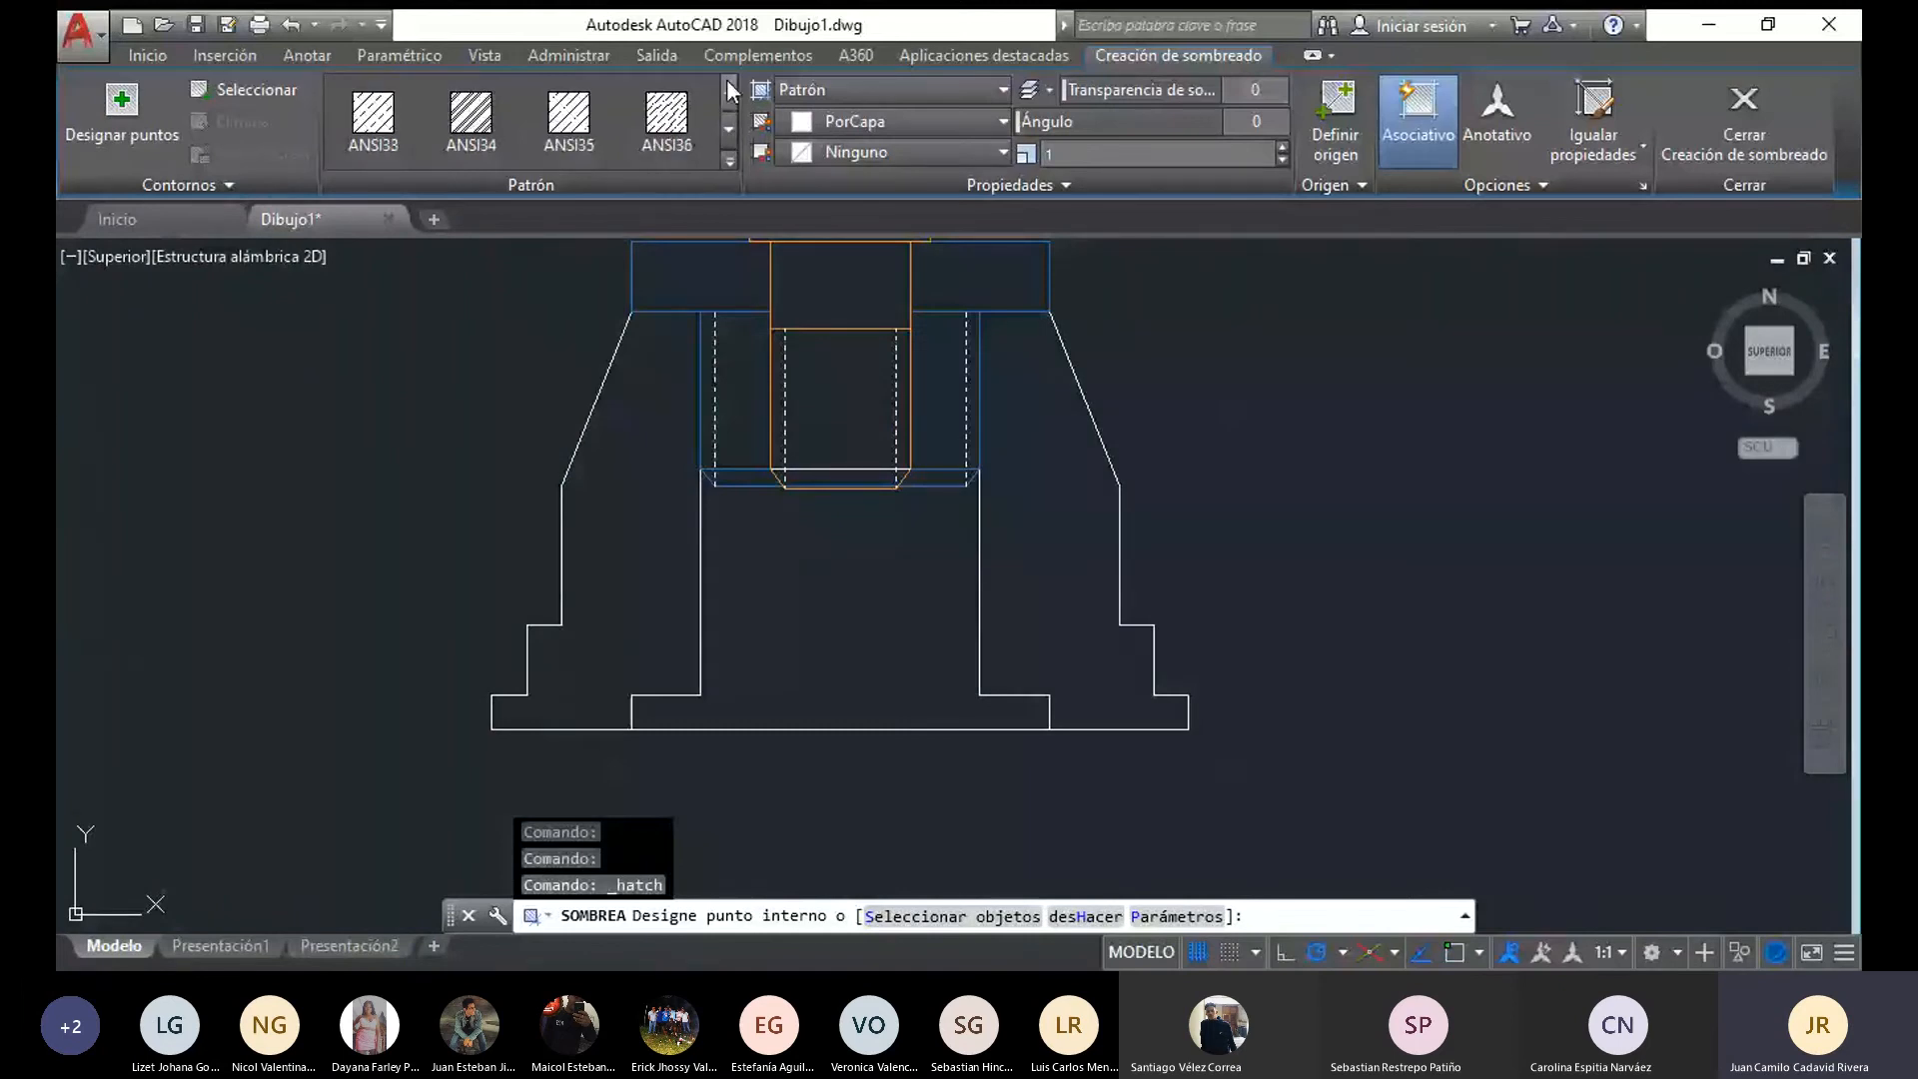
pyautogui.click(639, 520)
pyautogui.click(1101, 606)
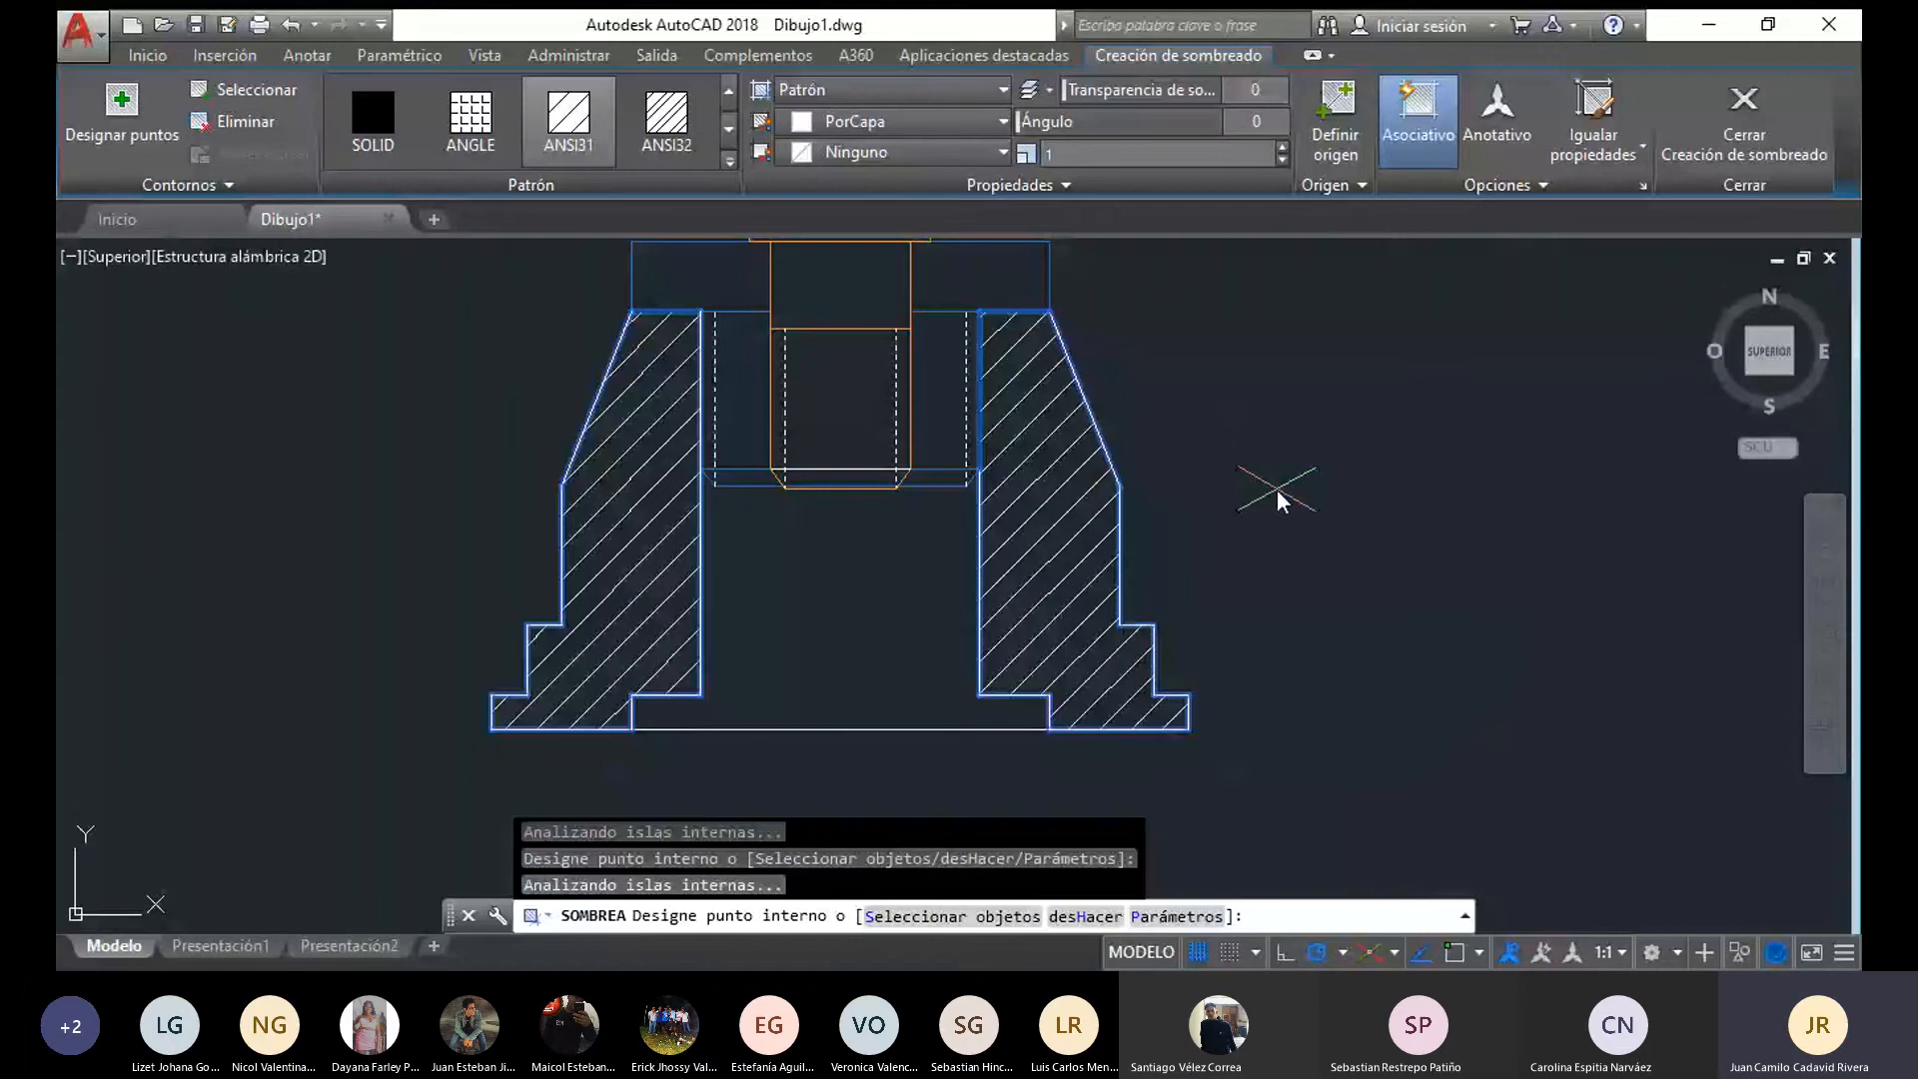
pyautogui.press('Escape')
# Hatch the flange neck between the pin and the dashed thread lines, including its lower strips, with ANSI31 at 90° in colour 39,118,187
pyautogui.scroll(-2, 1277, 490)
pyautogui.moveTo(1277, 489)
pyautogui.mouseDown(button='middle')
pyautogui.moveTo(1177, 620)
pyautogui.moveTo(1136, 559)
pyautogui.mouseUp(button='middle')
pyautogui.click(337, 123)
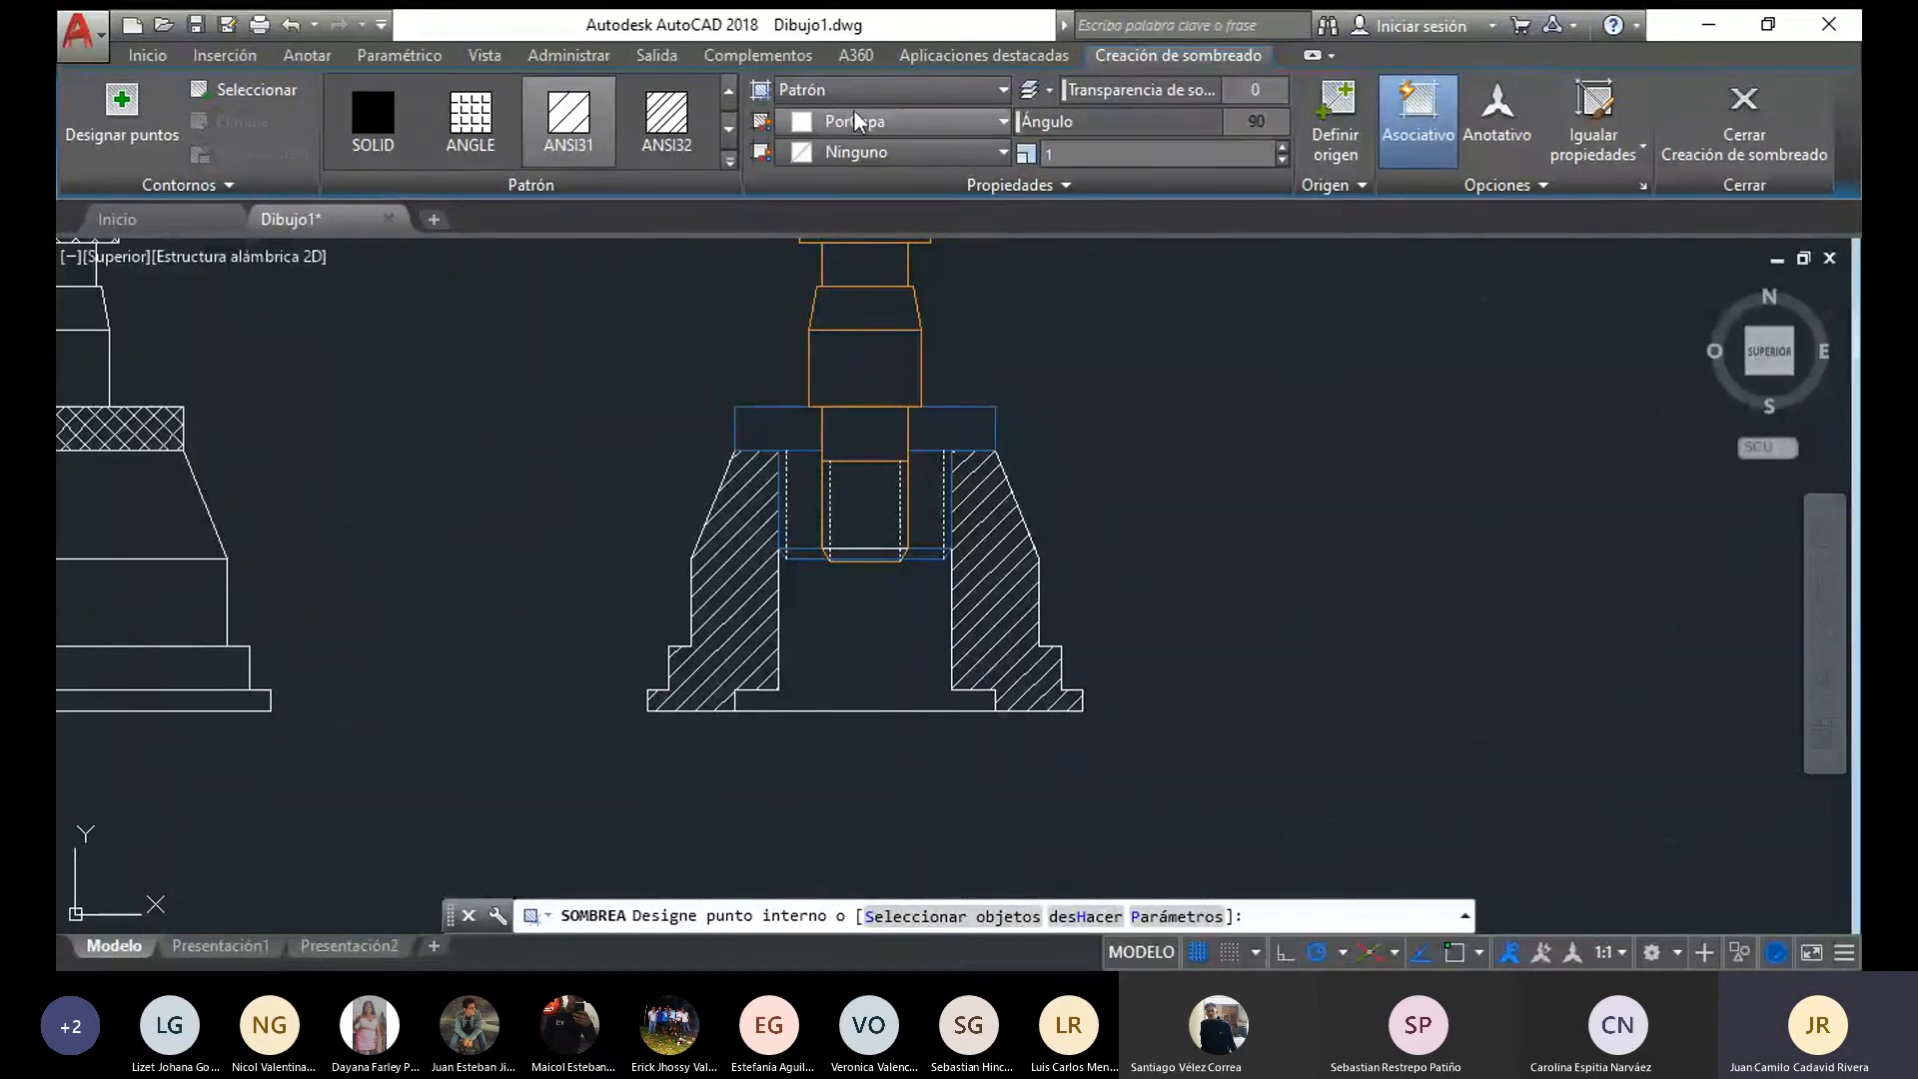
pyautogui.click(937, 128)
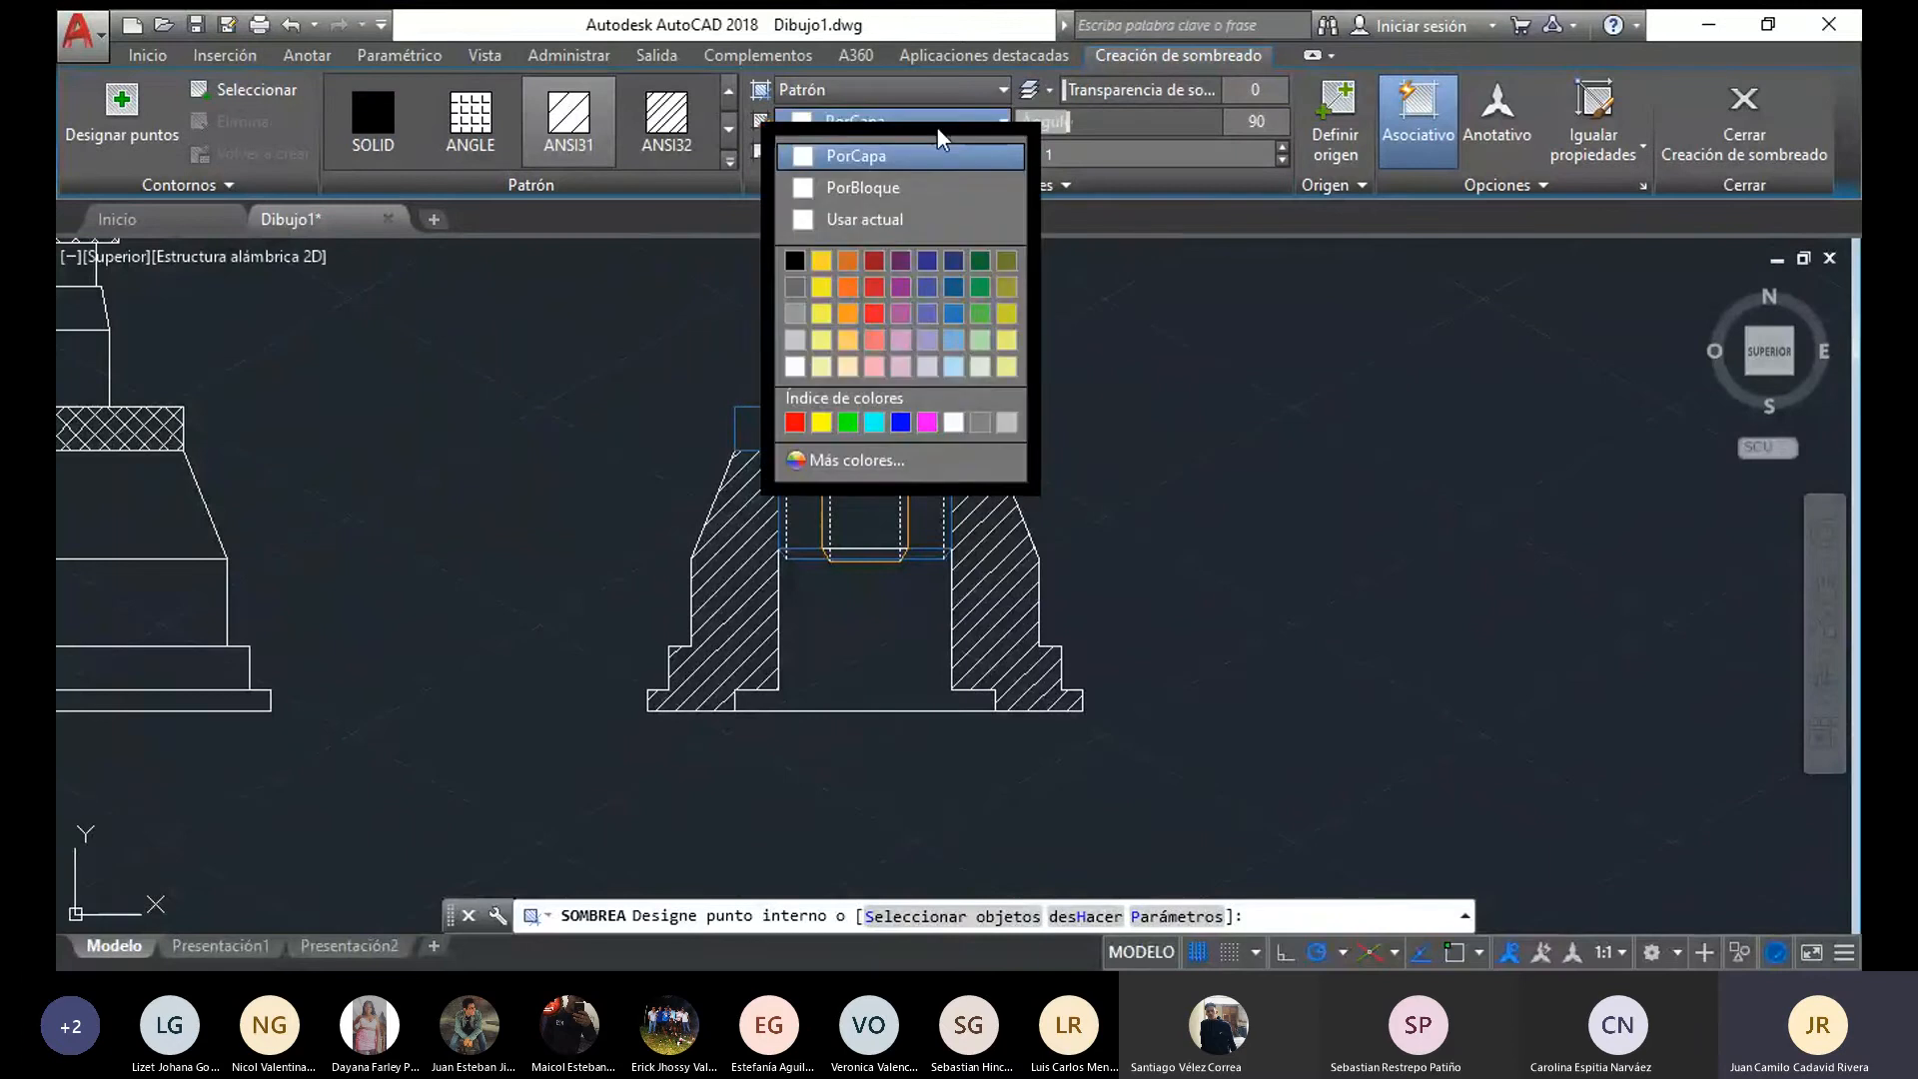
pyautogui.click(945, 316)
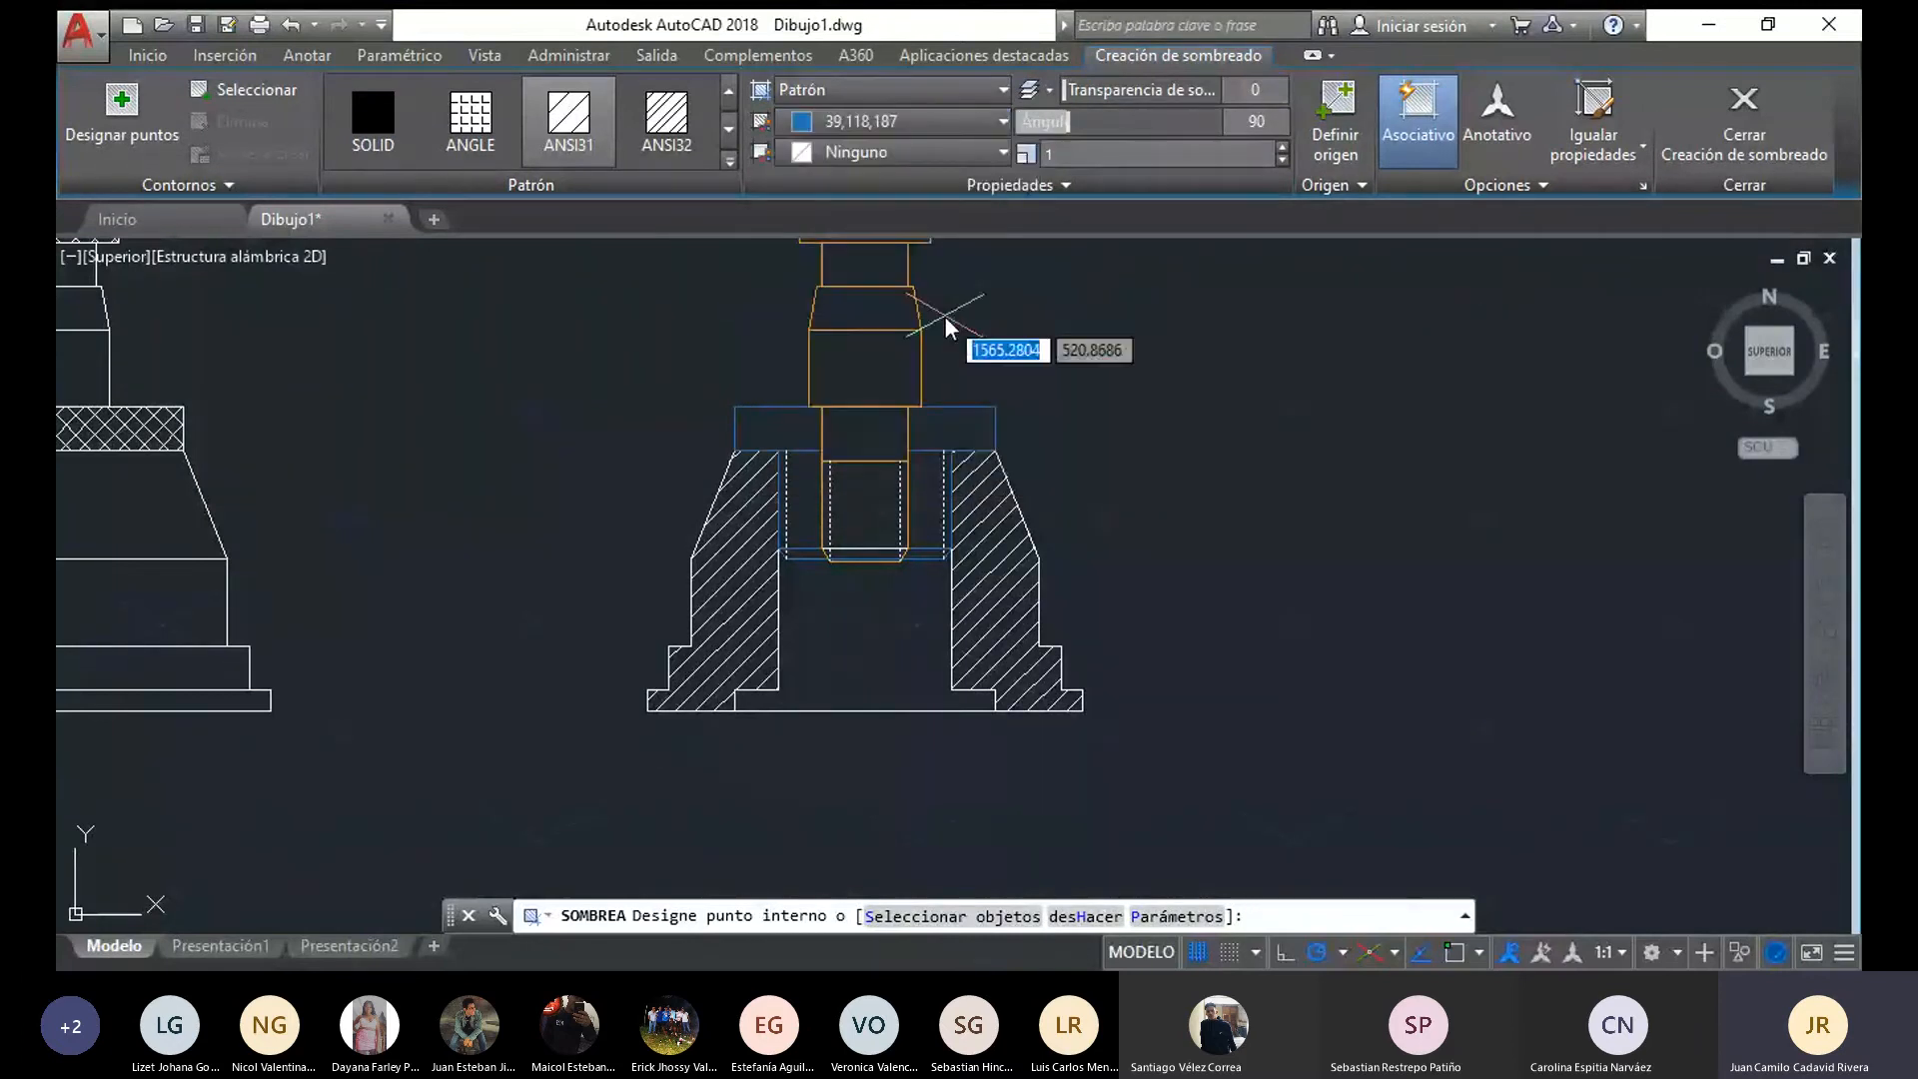
pyautogui.click(929, 494)
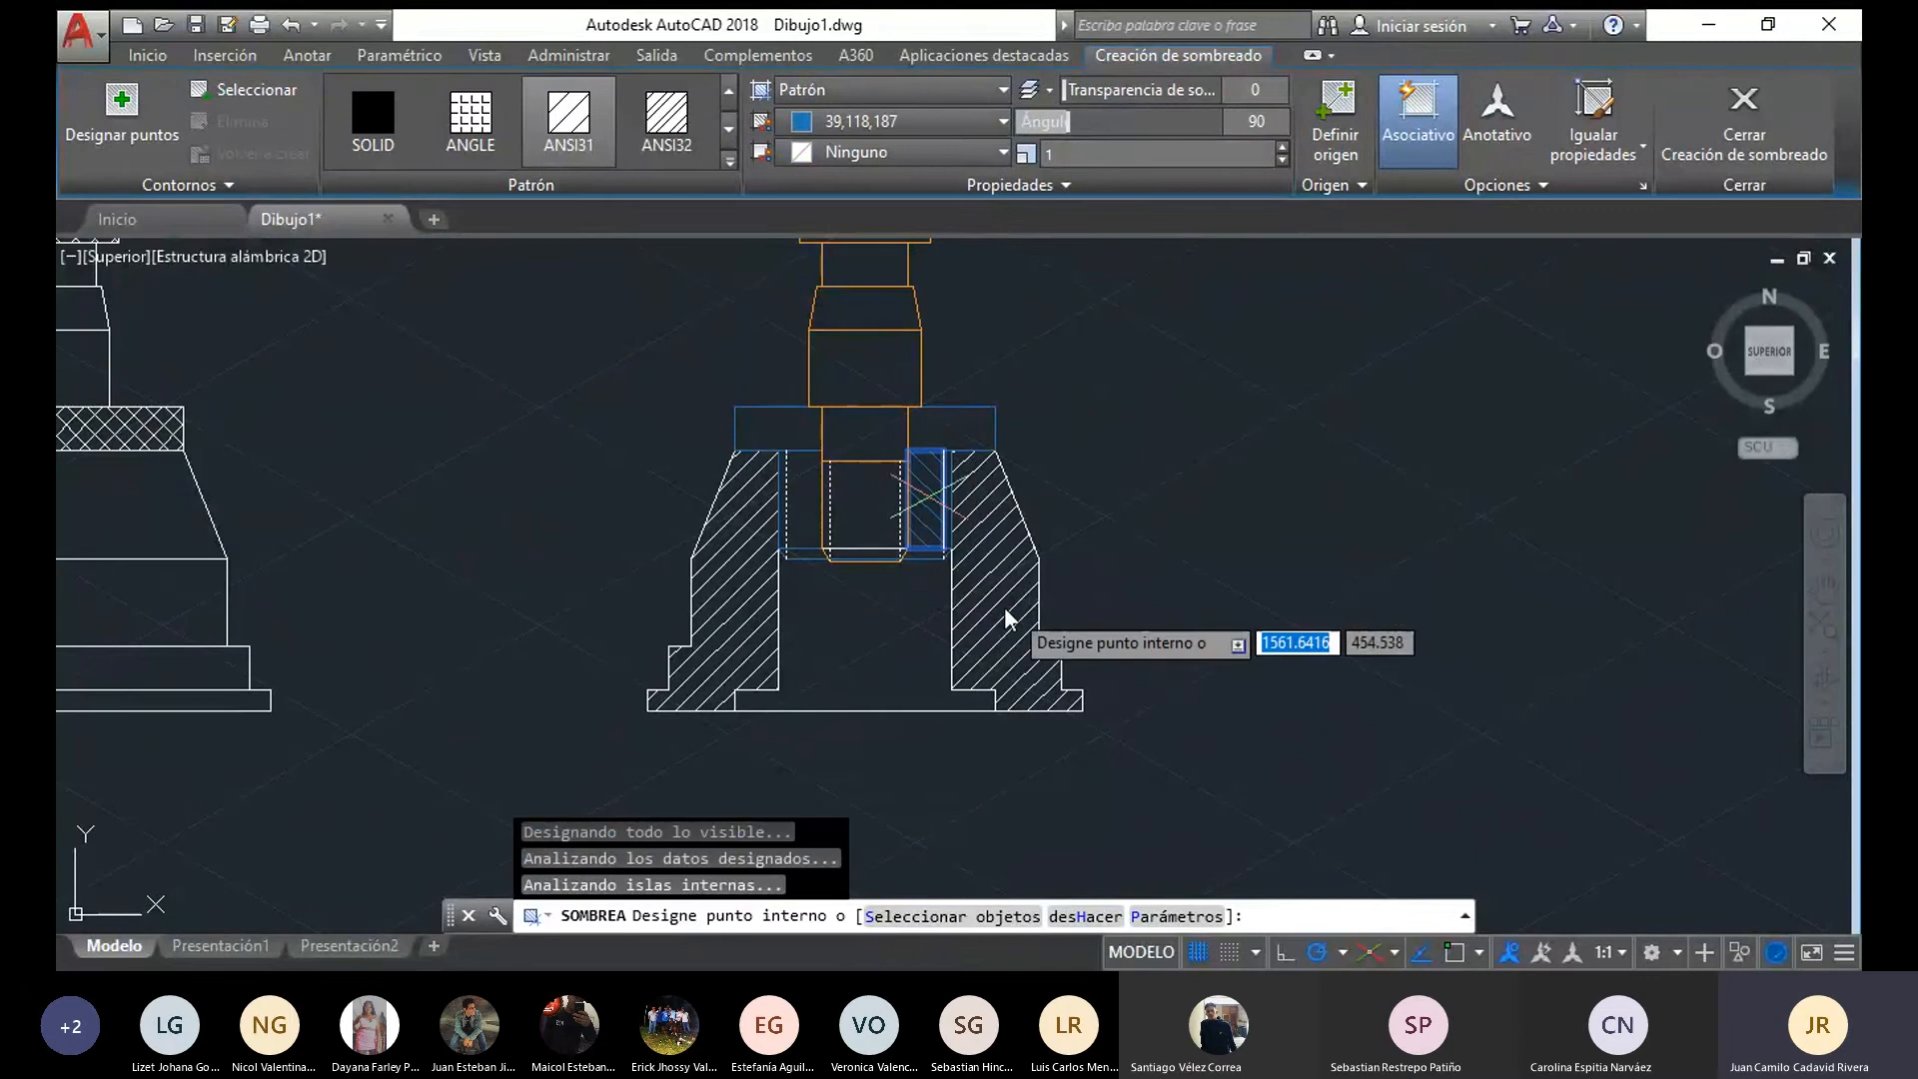
pyautogui.scroll(4, 1004, 608)
pyautogui.click(792, 471)
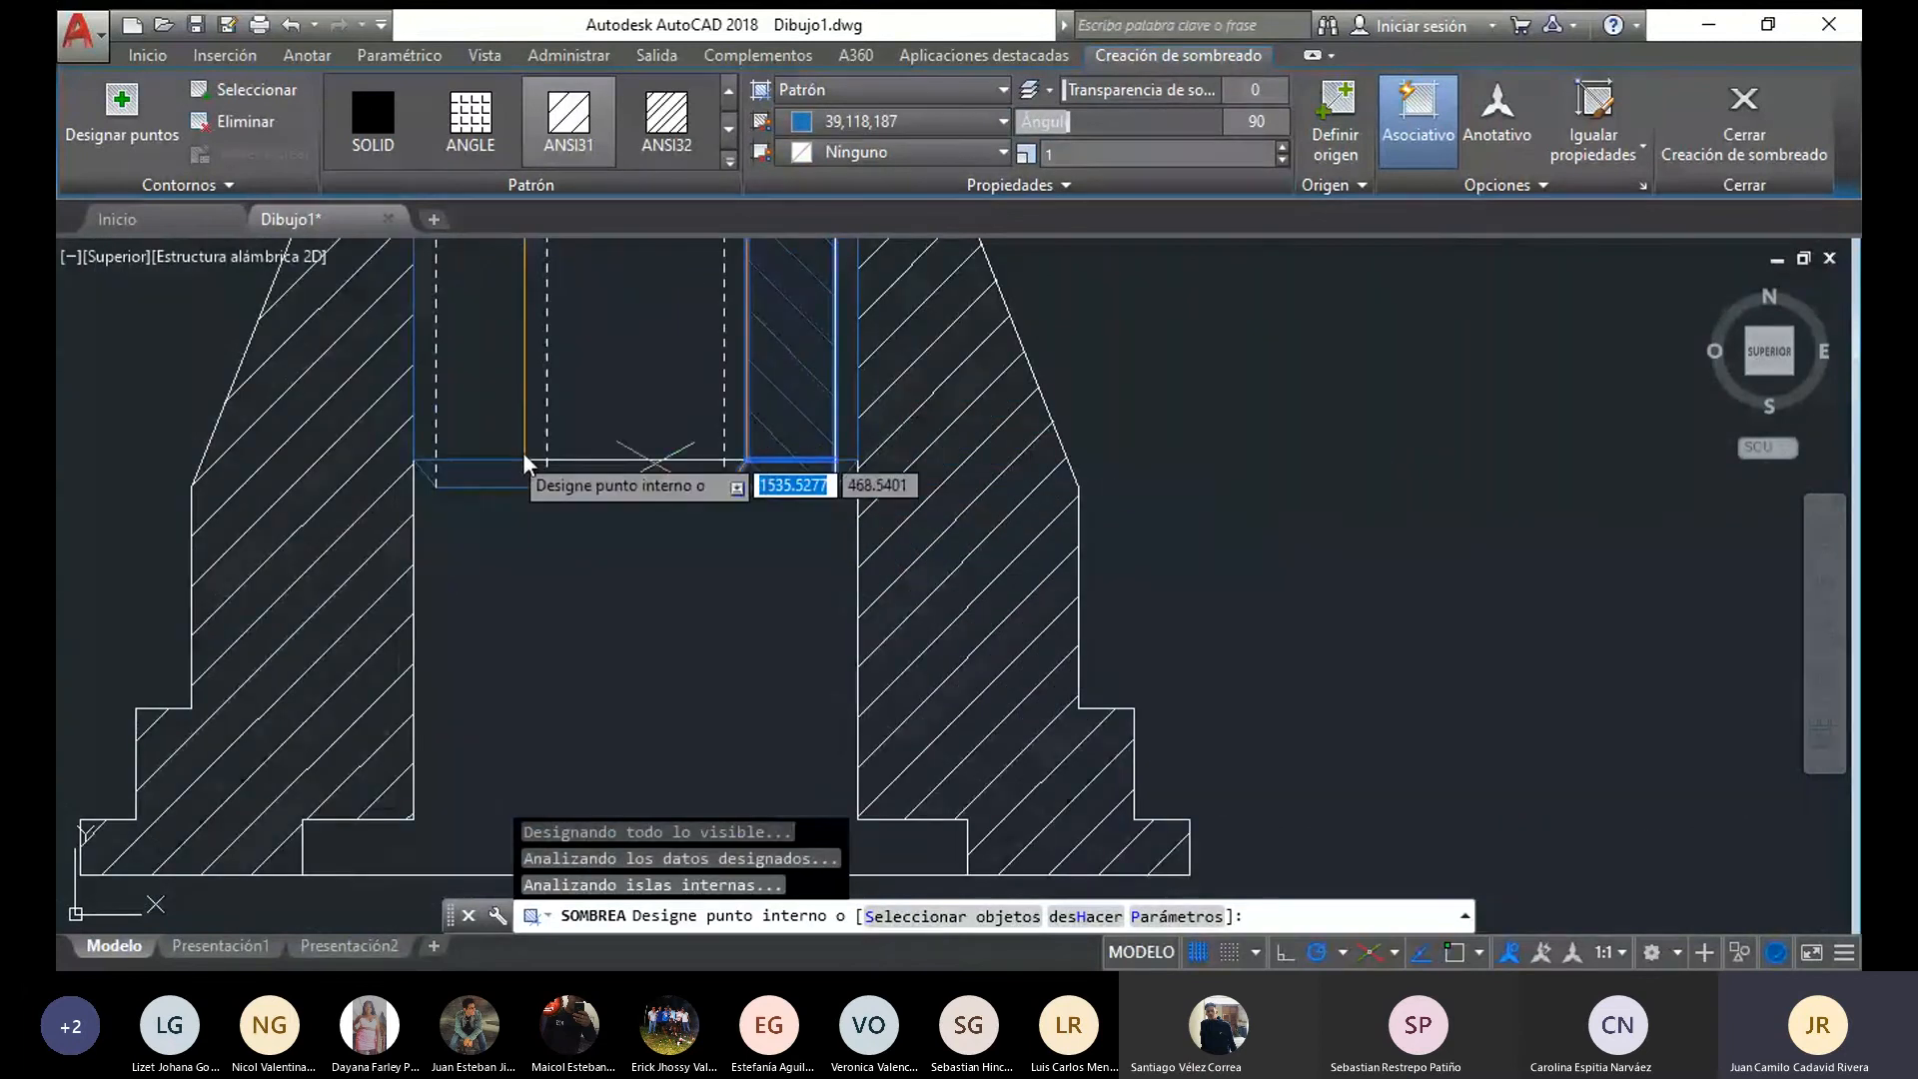
pyautogui.click(489, 477)
pyautogui.click(461, 392)
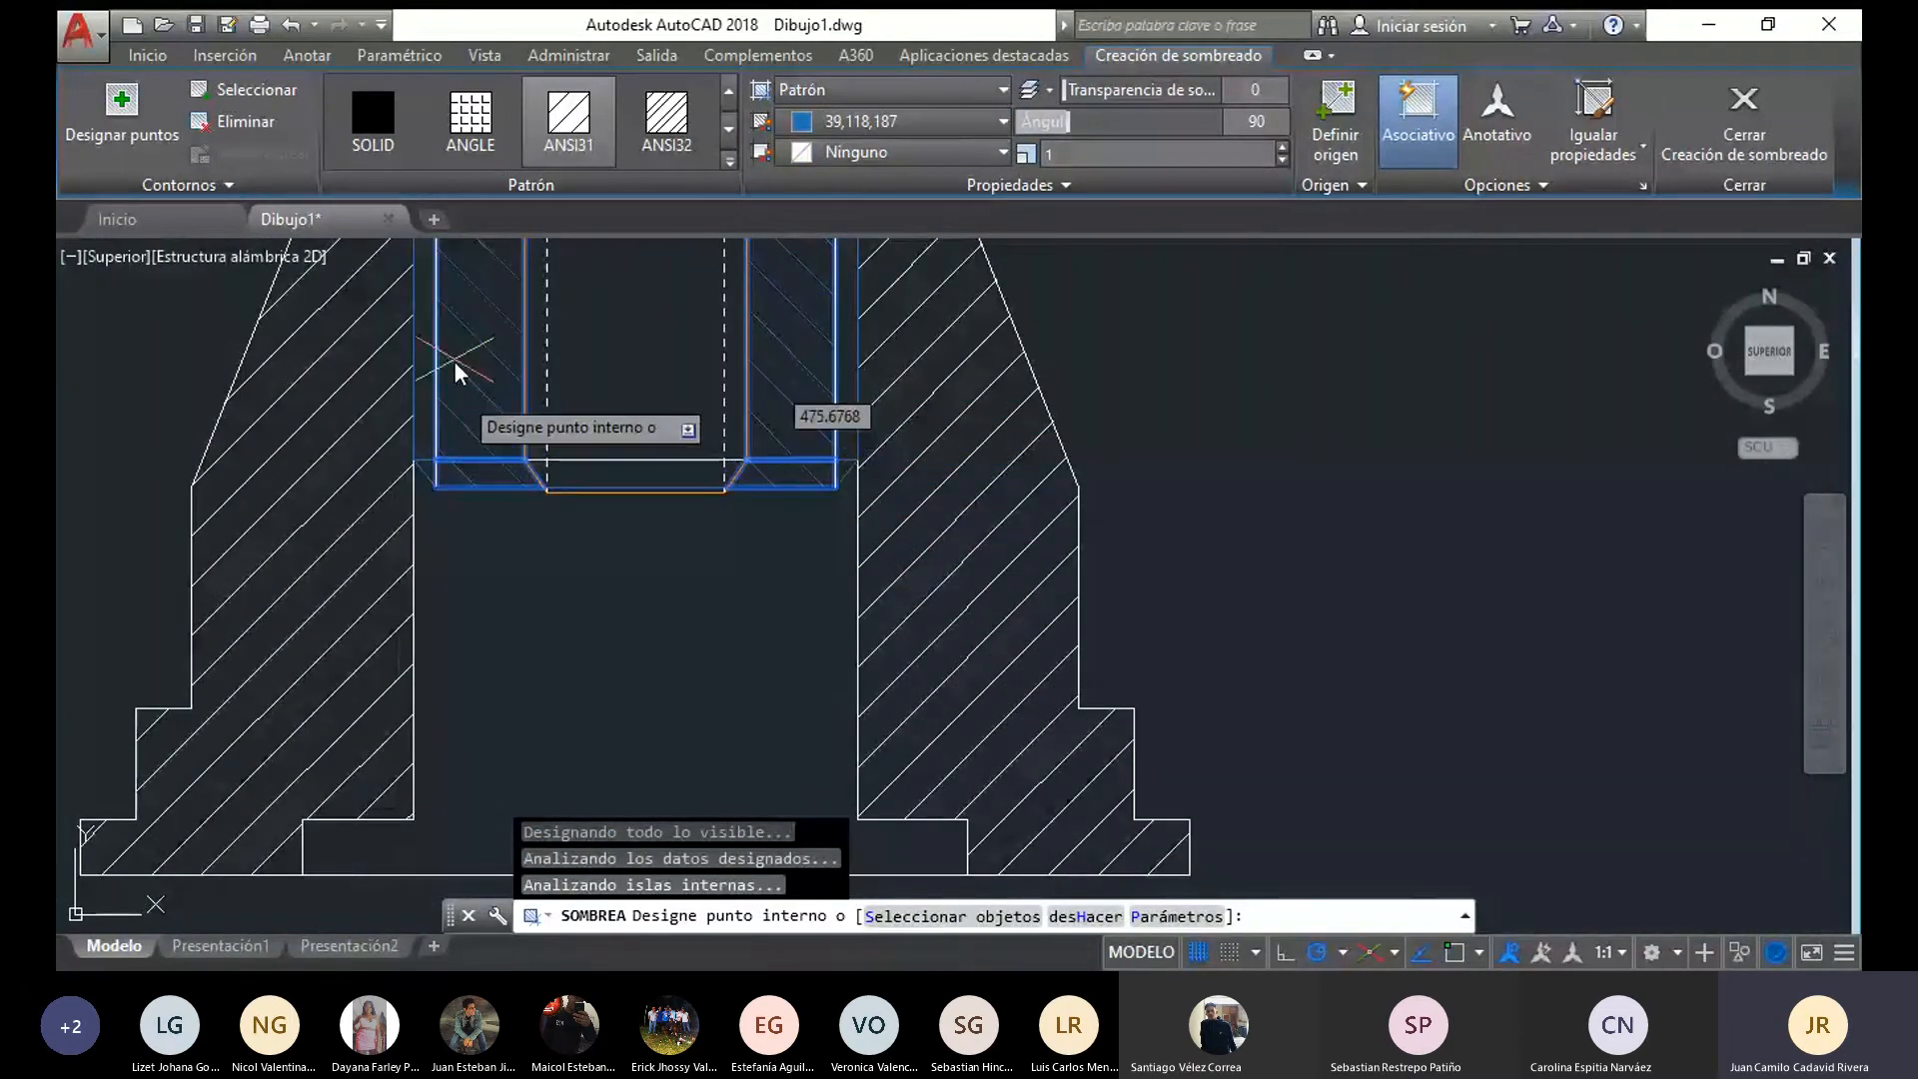
# Extend the blue 90° hatch to the outer thread strips of the flange neck and both sides of the flange's upper plate
pyautogui.moveTo(454, 366); pyautogui.dragTo(467, 665, button='middle')
pyautogui.click(856, 621)
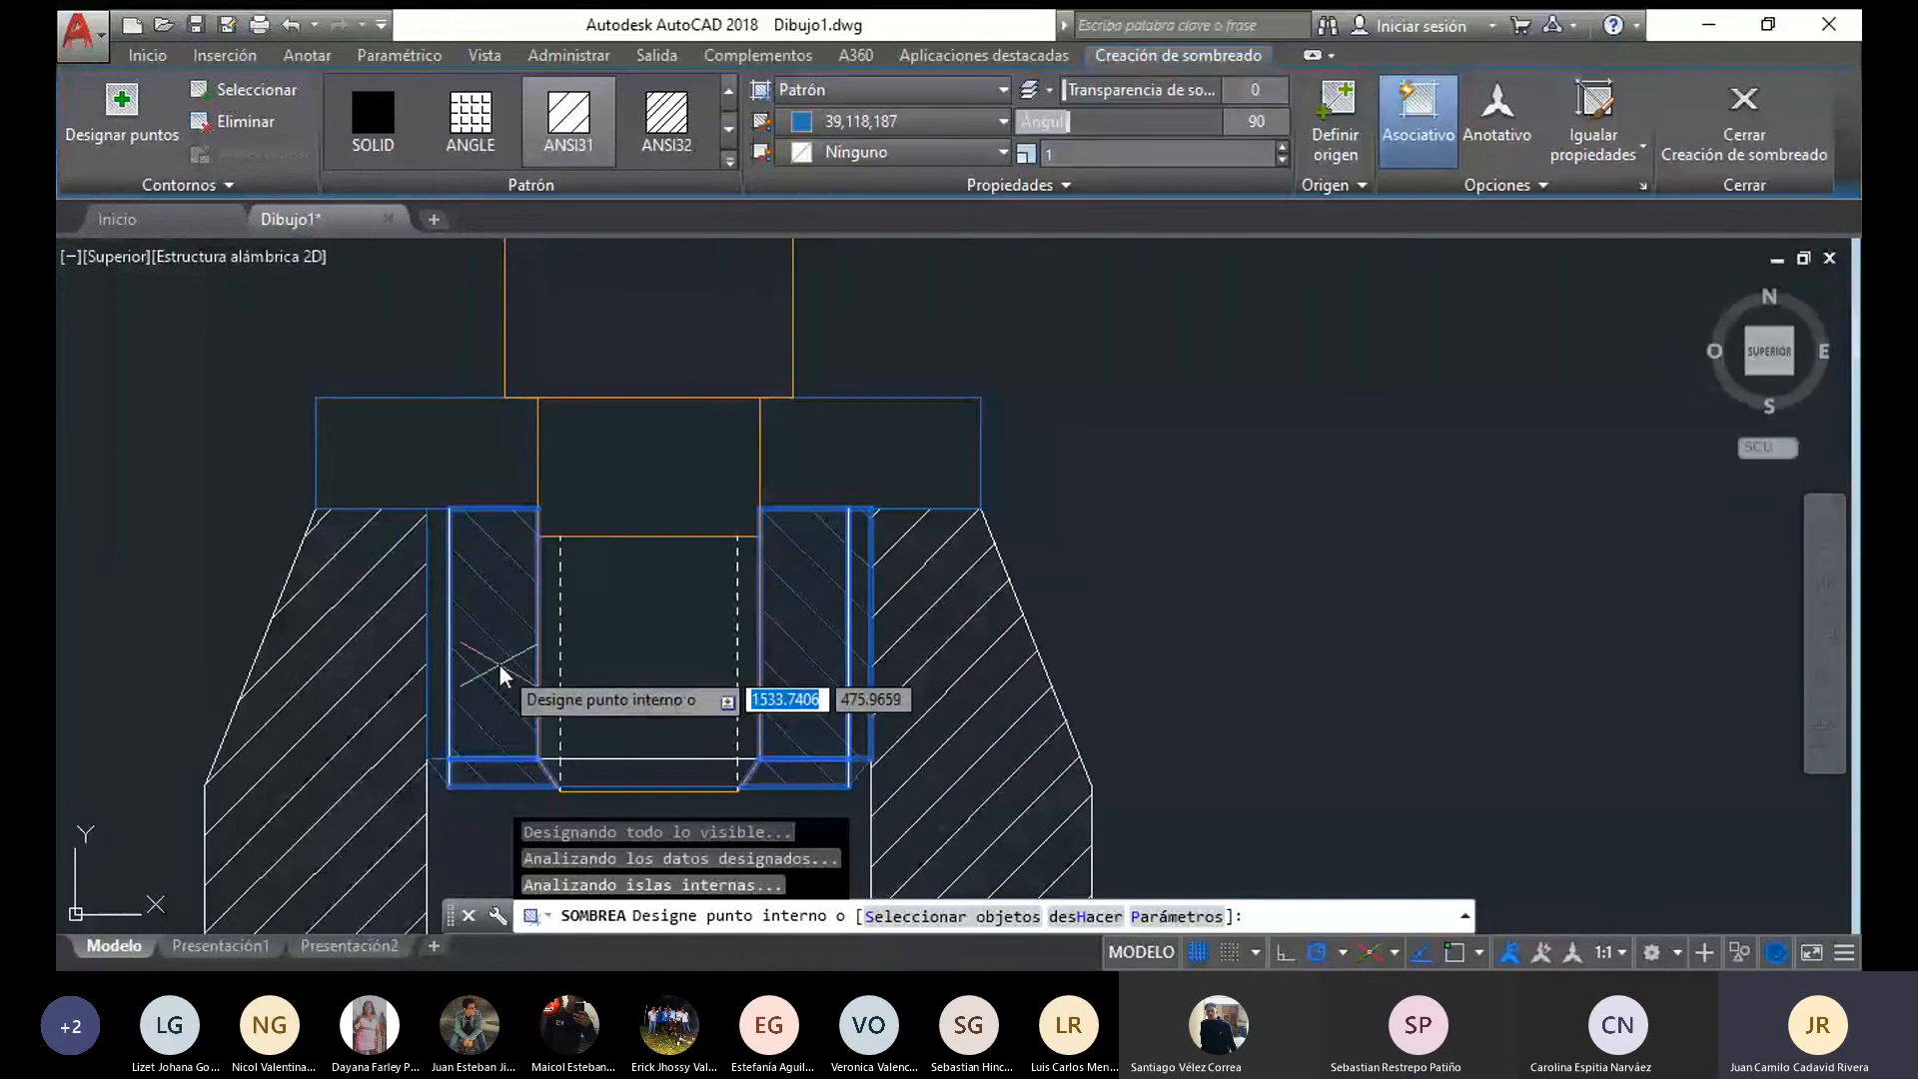
pyautogui.click(437, 633)
pyautogui.click(471, 485)
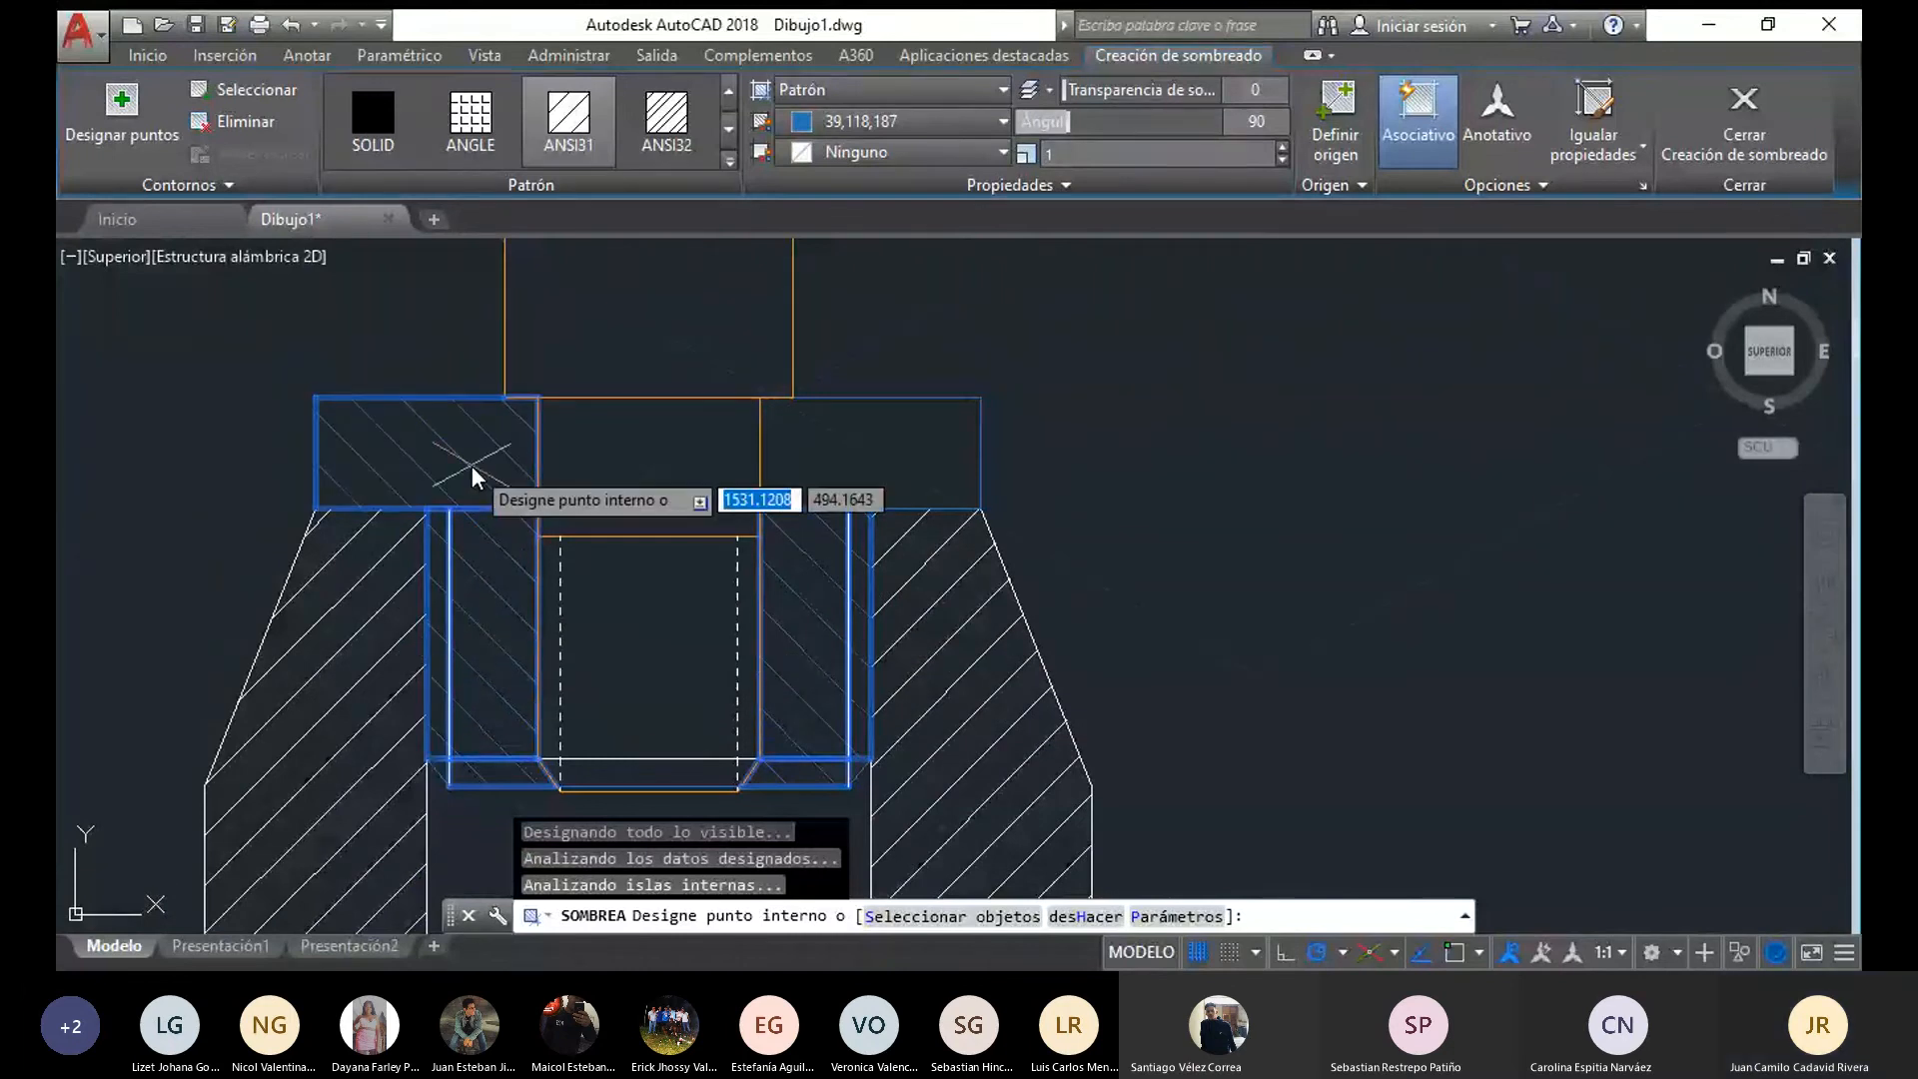
pyautogui.click(914, 462)
pyautogui.press('Escape')
# Draw a horizontal line across the base's bore, joining the two inner corners above the bottom recess
pyautogui.scroll(-6, 1265, 544)
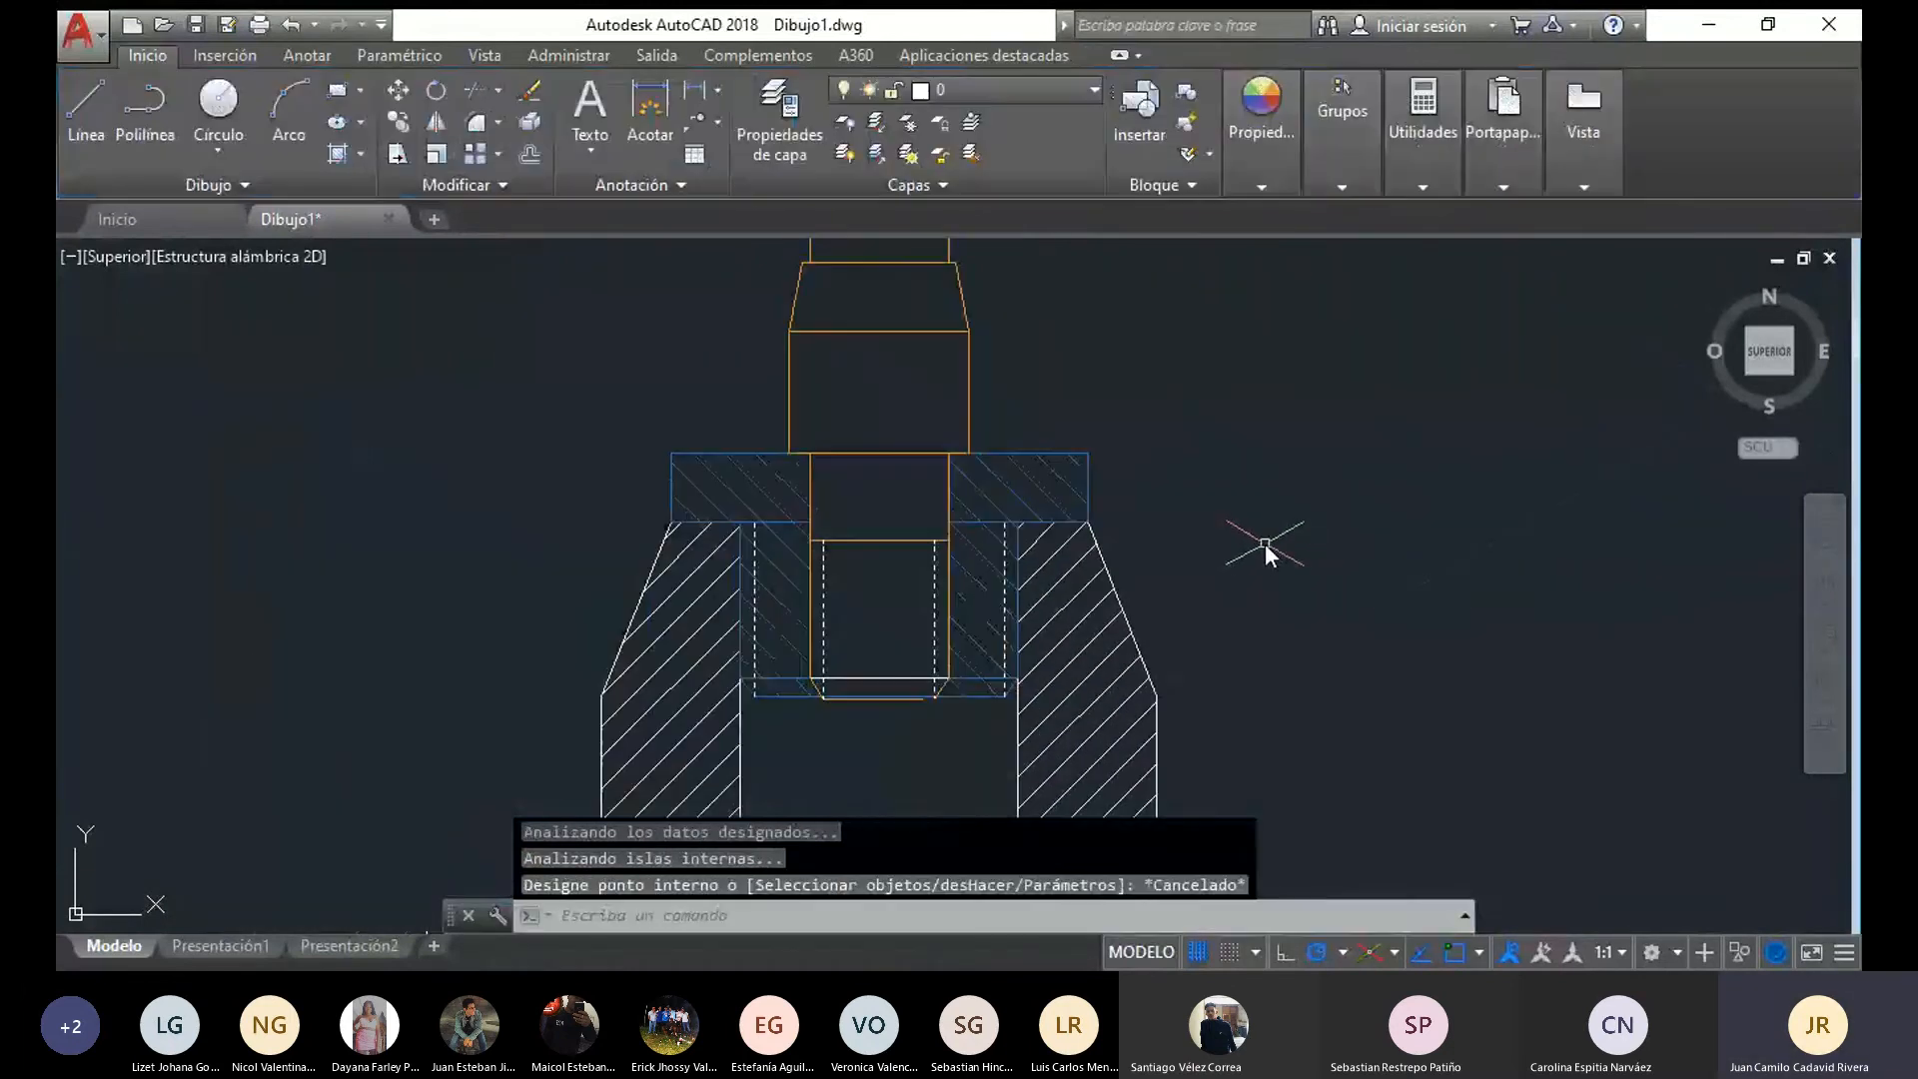
pyautogui.moveTo(1265, 544); pyautogui.dragTo(964, 503, button='middle')
pyautogui.moveTo(1124, 517); pyautogui.dragTo(1115, 558, button='middle')
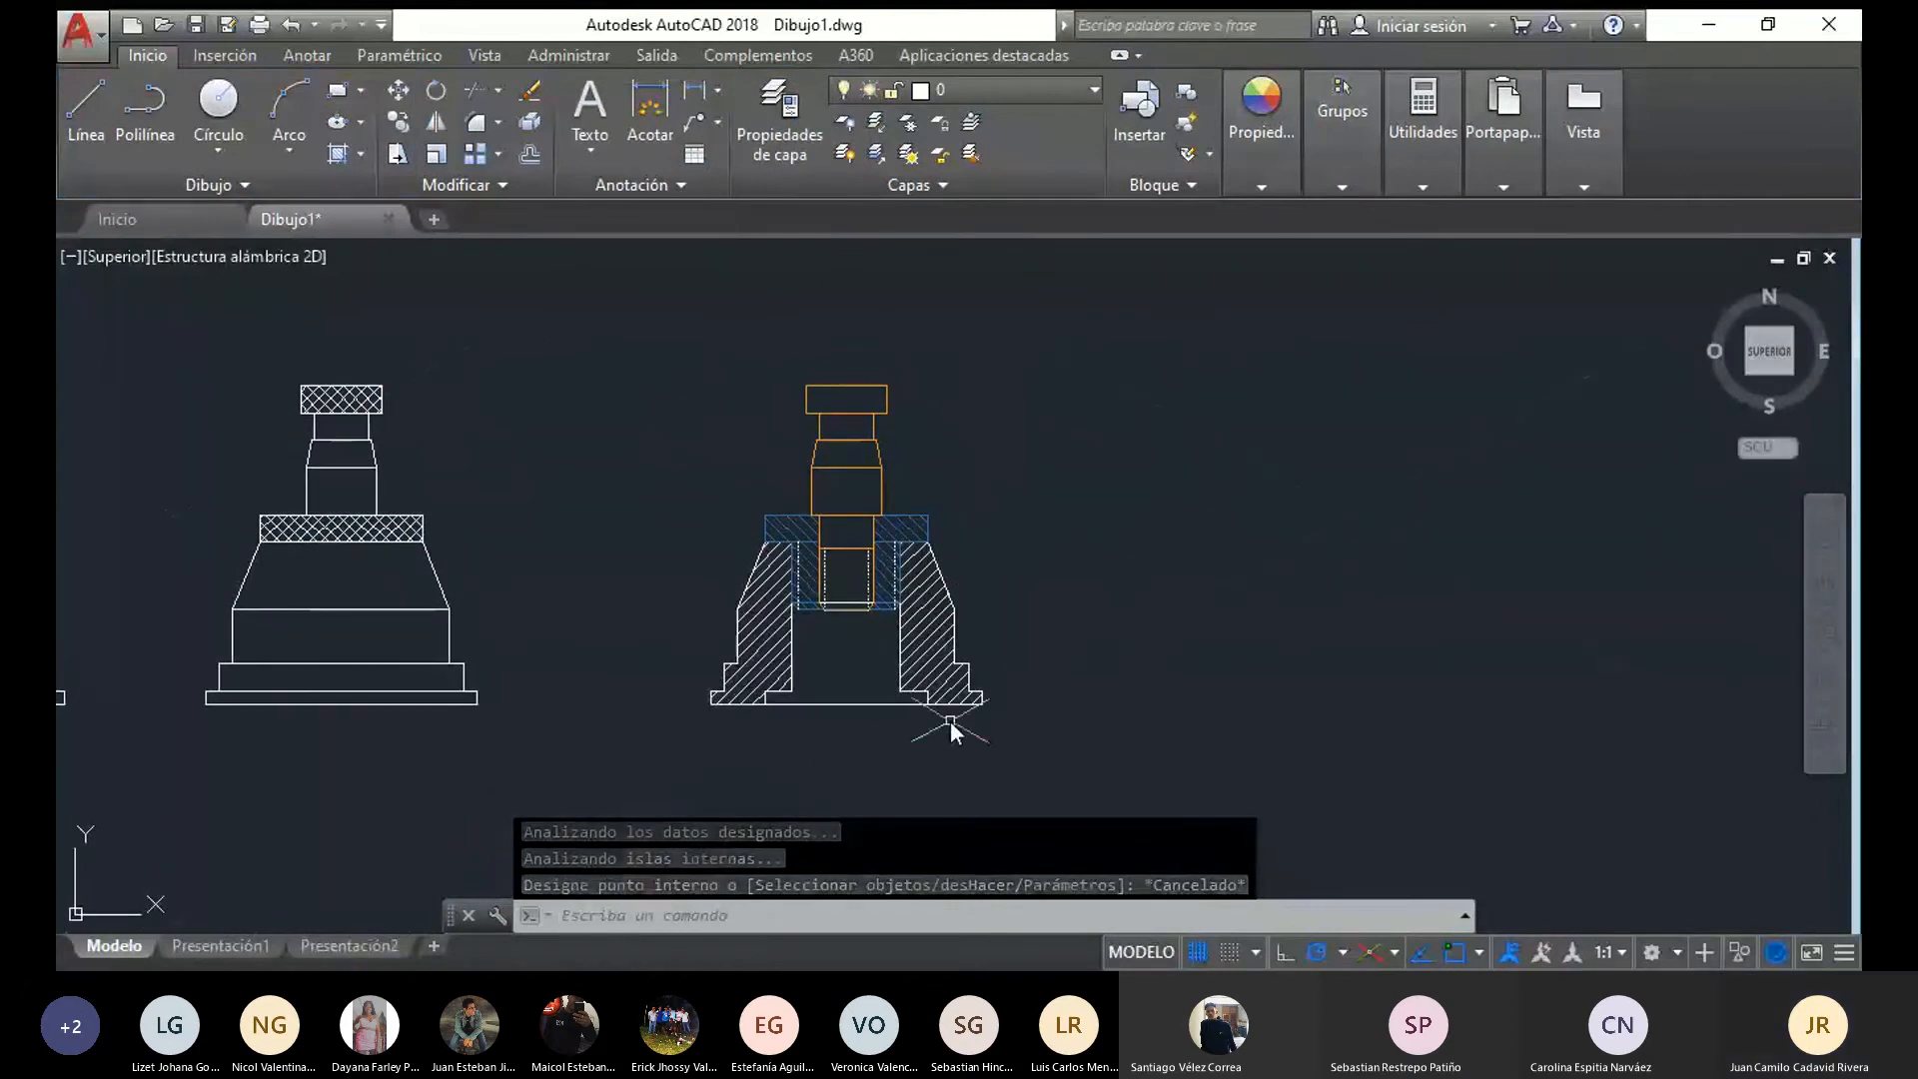
pyautogui.scroll(4, 872, 723)
pyautogui.click(88, 110)
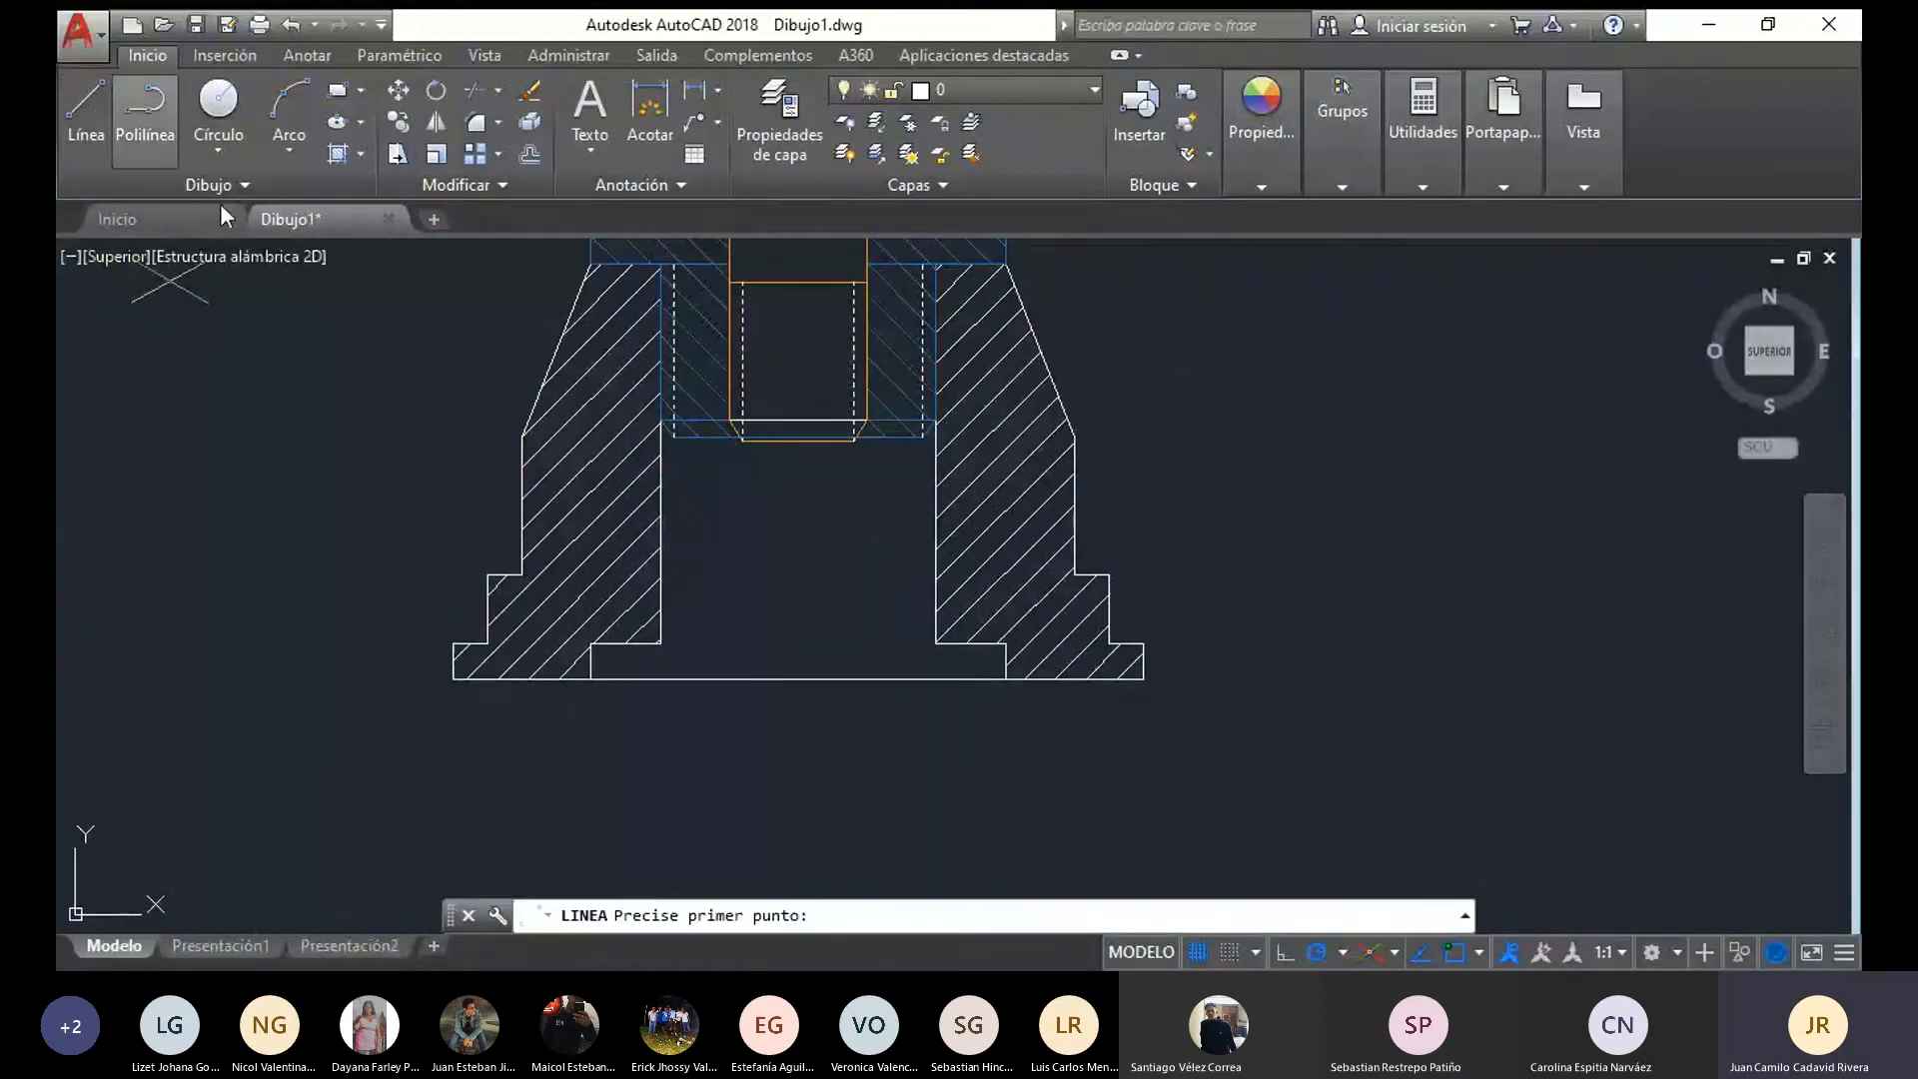
pyautogui.click(659, 642)
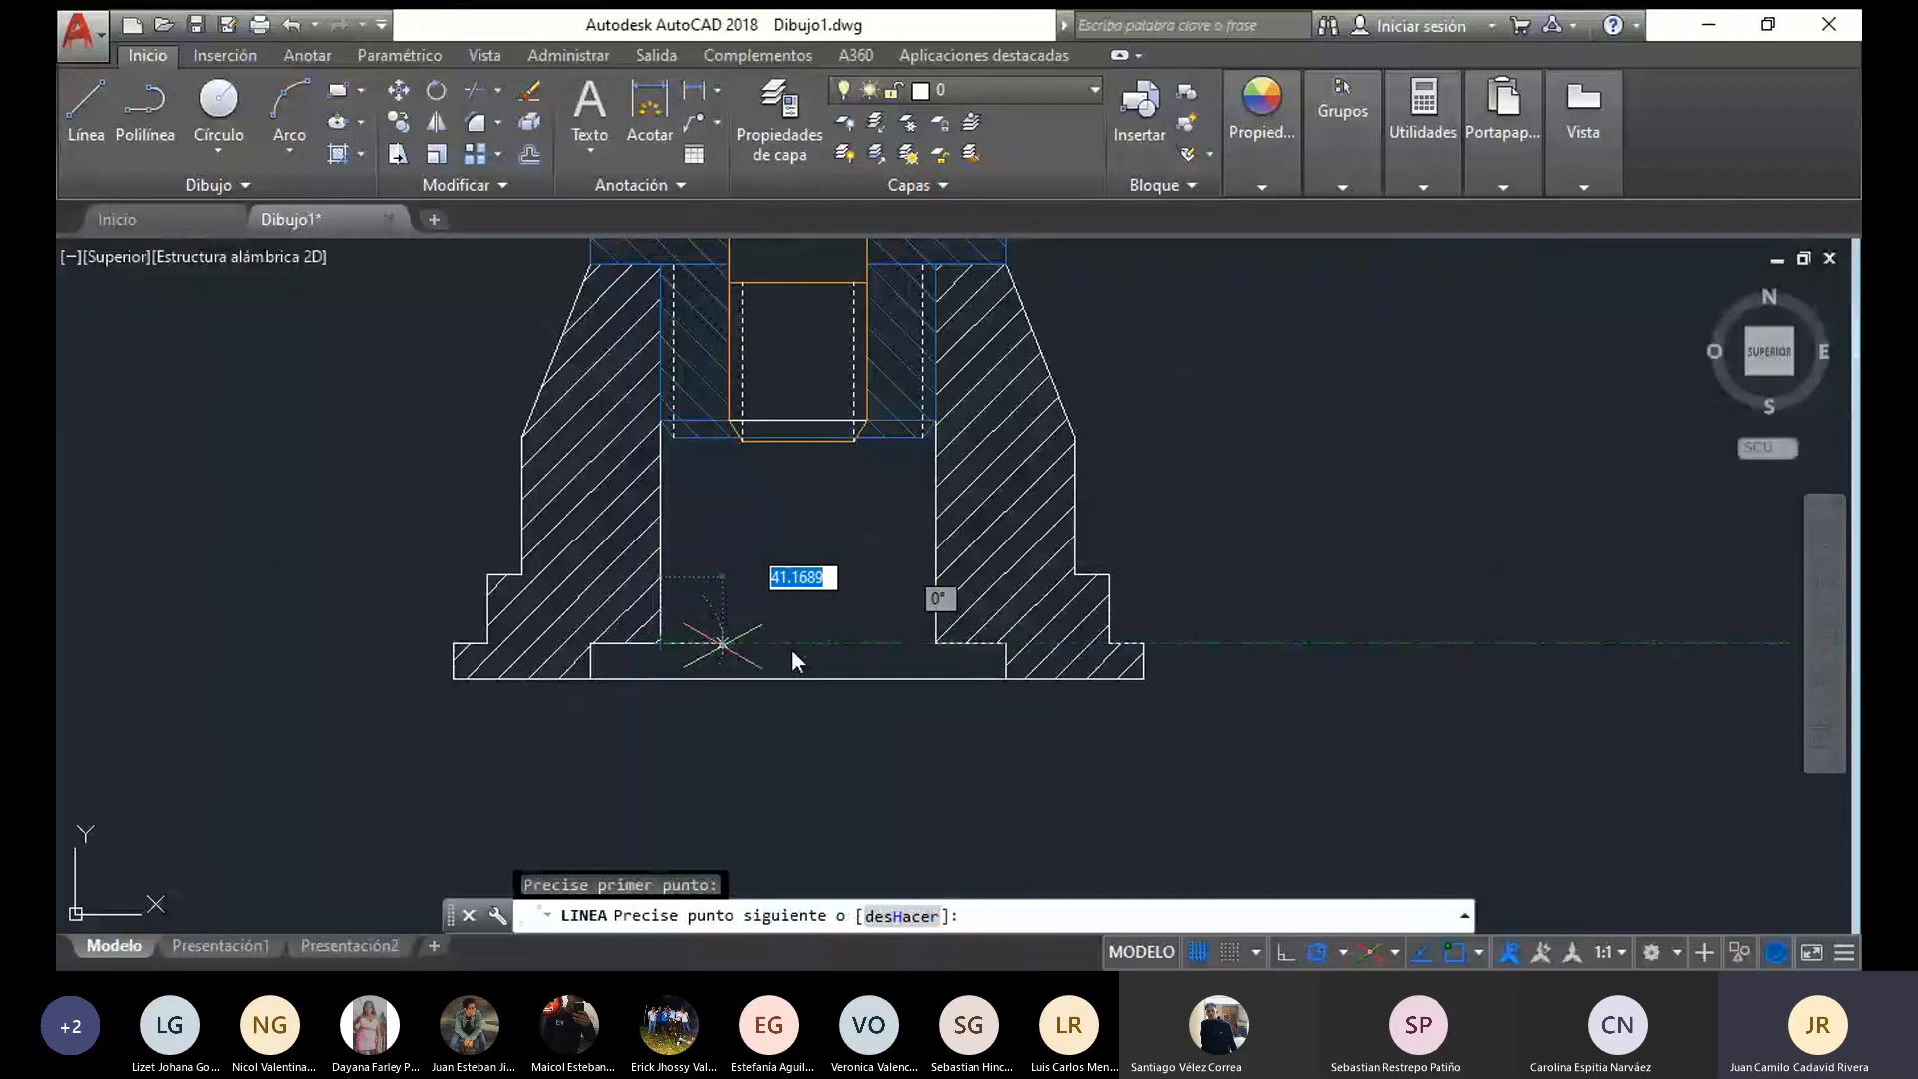
pyautogui.press('Escape')
# Move the whole coloured section view, by its base's lower left corner, closer to the right side of the assembled view
pyautogui.scroll(-4, 878, 667)
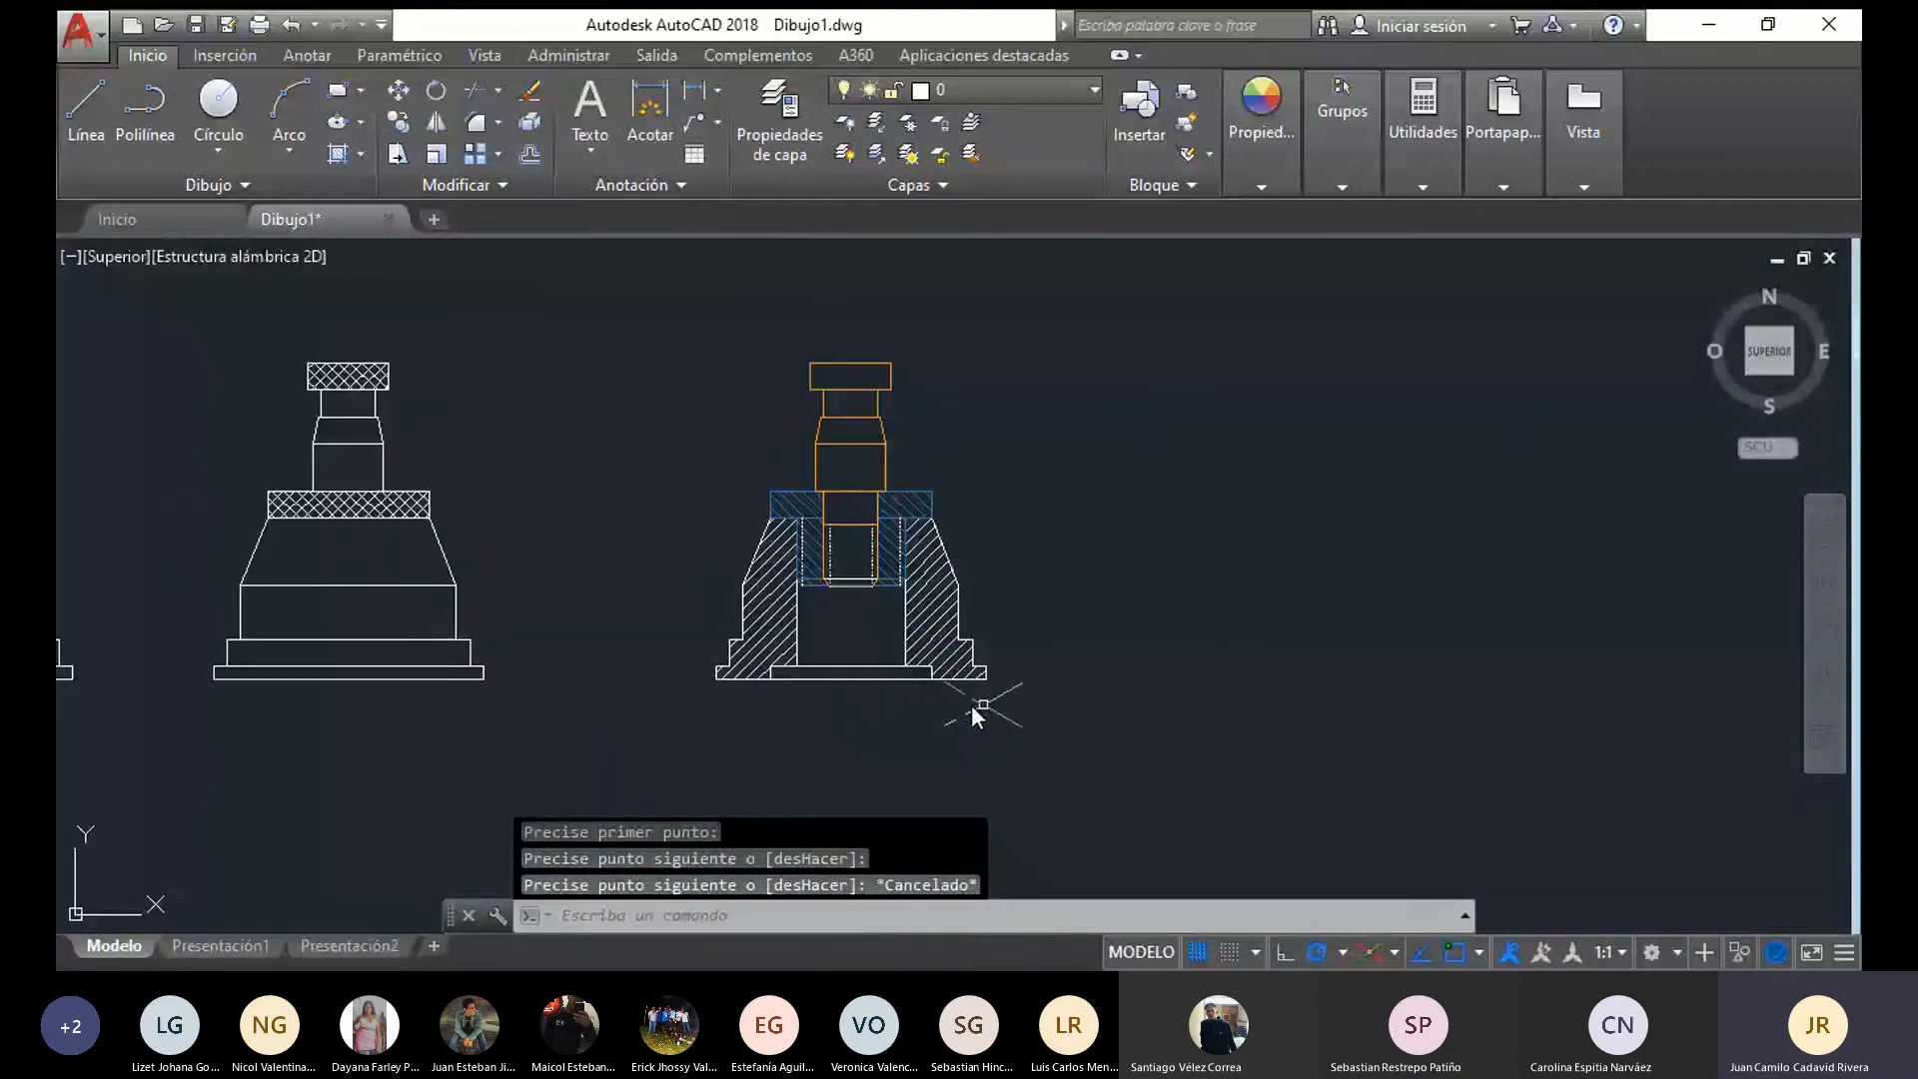
pyautogui.moveTo(1147, 642); pyautogui.dragTo(1269, 683, button='middle')
pyautogui.moveTo(1148, 677); pyautogui.dragTo(1229, 705, button='middle')
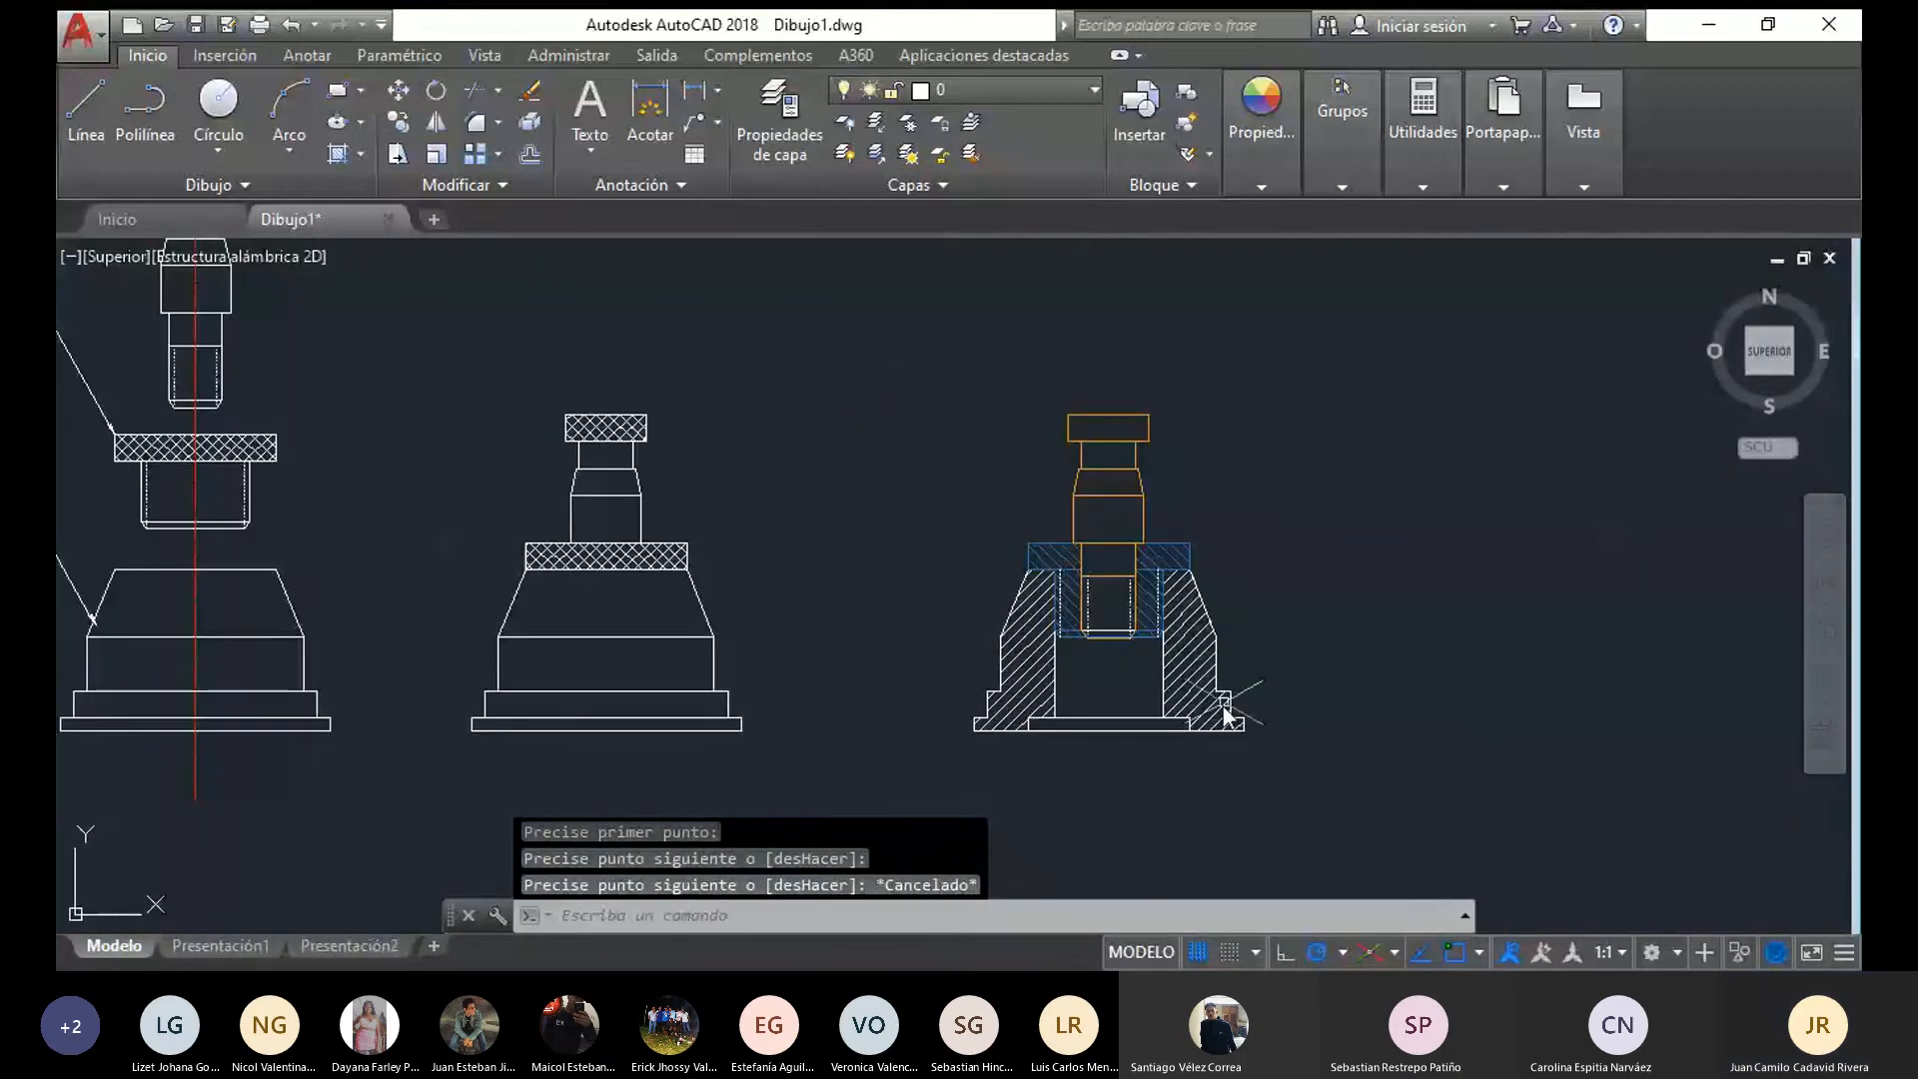
pyautogui.moveTo(1345, 758); pyautogui.dragTo(1348, 419)
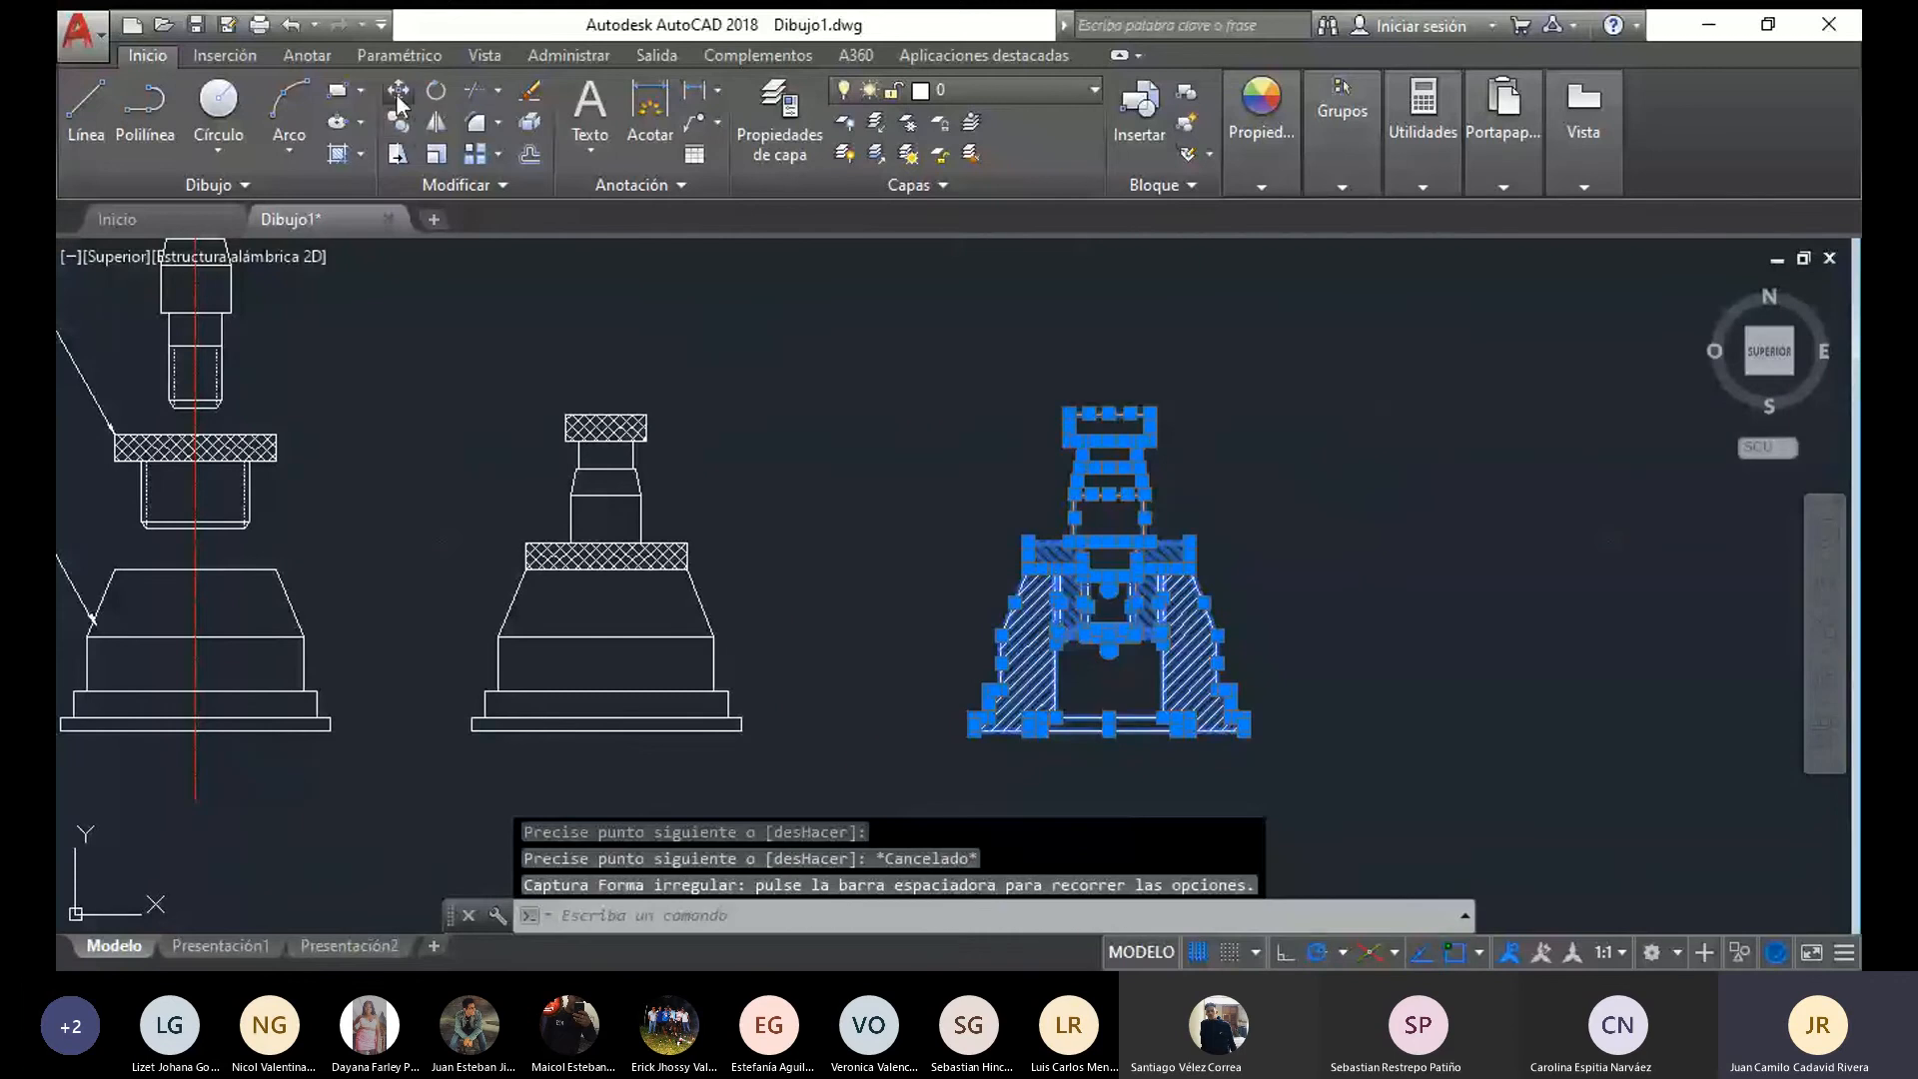
pyautogui.click(397, 95)
pyautogui.click(972, 723)
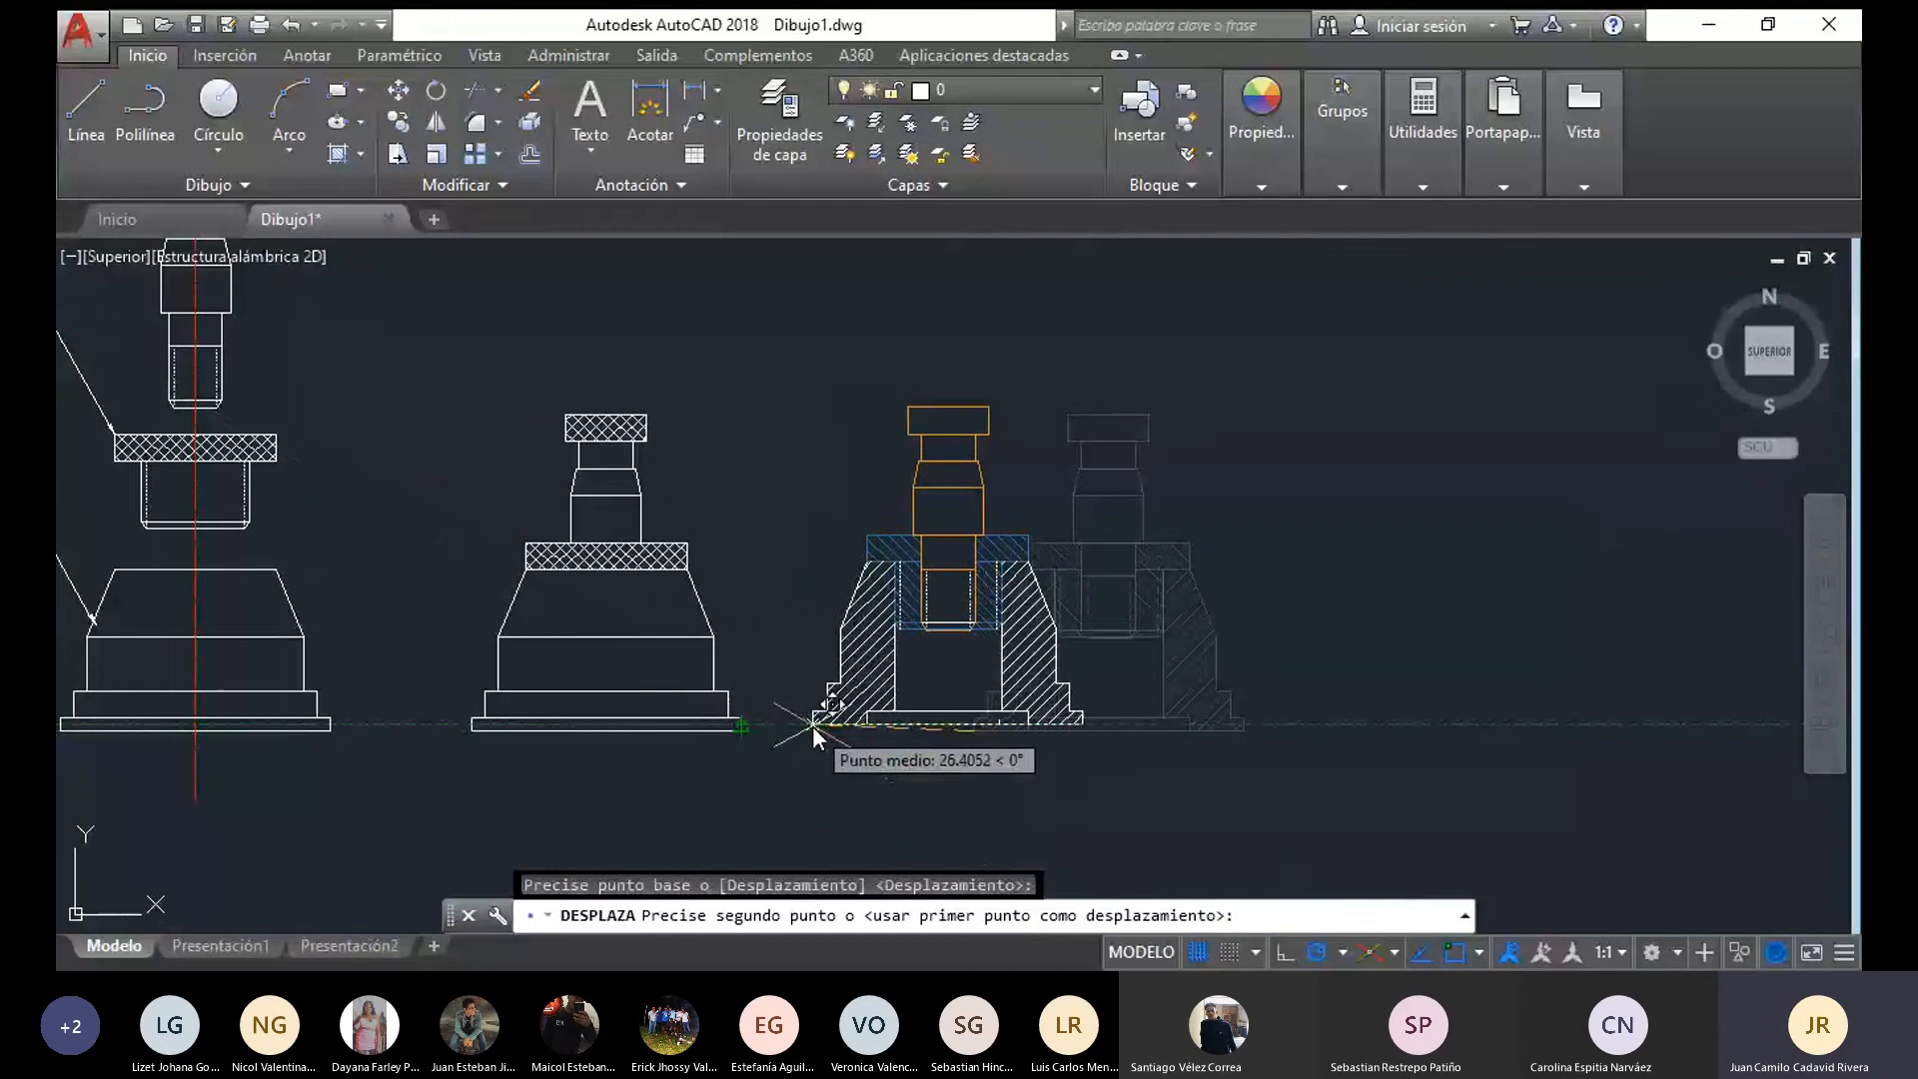
pyautogui.click(809, 725)
pyautogui.moveTo(448, 674); pyautogui.dragTo(852, 695, button='middle')
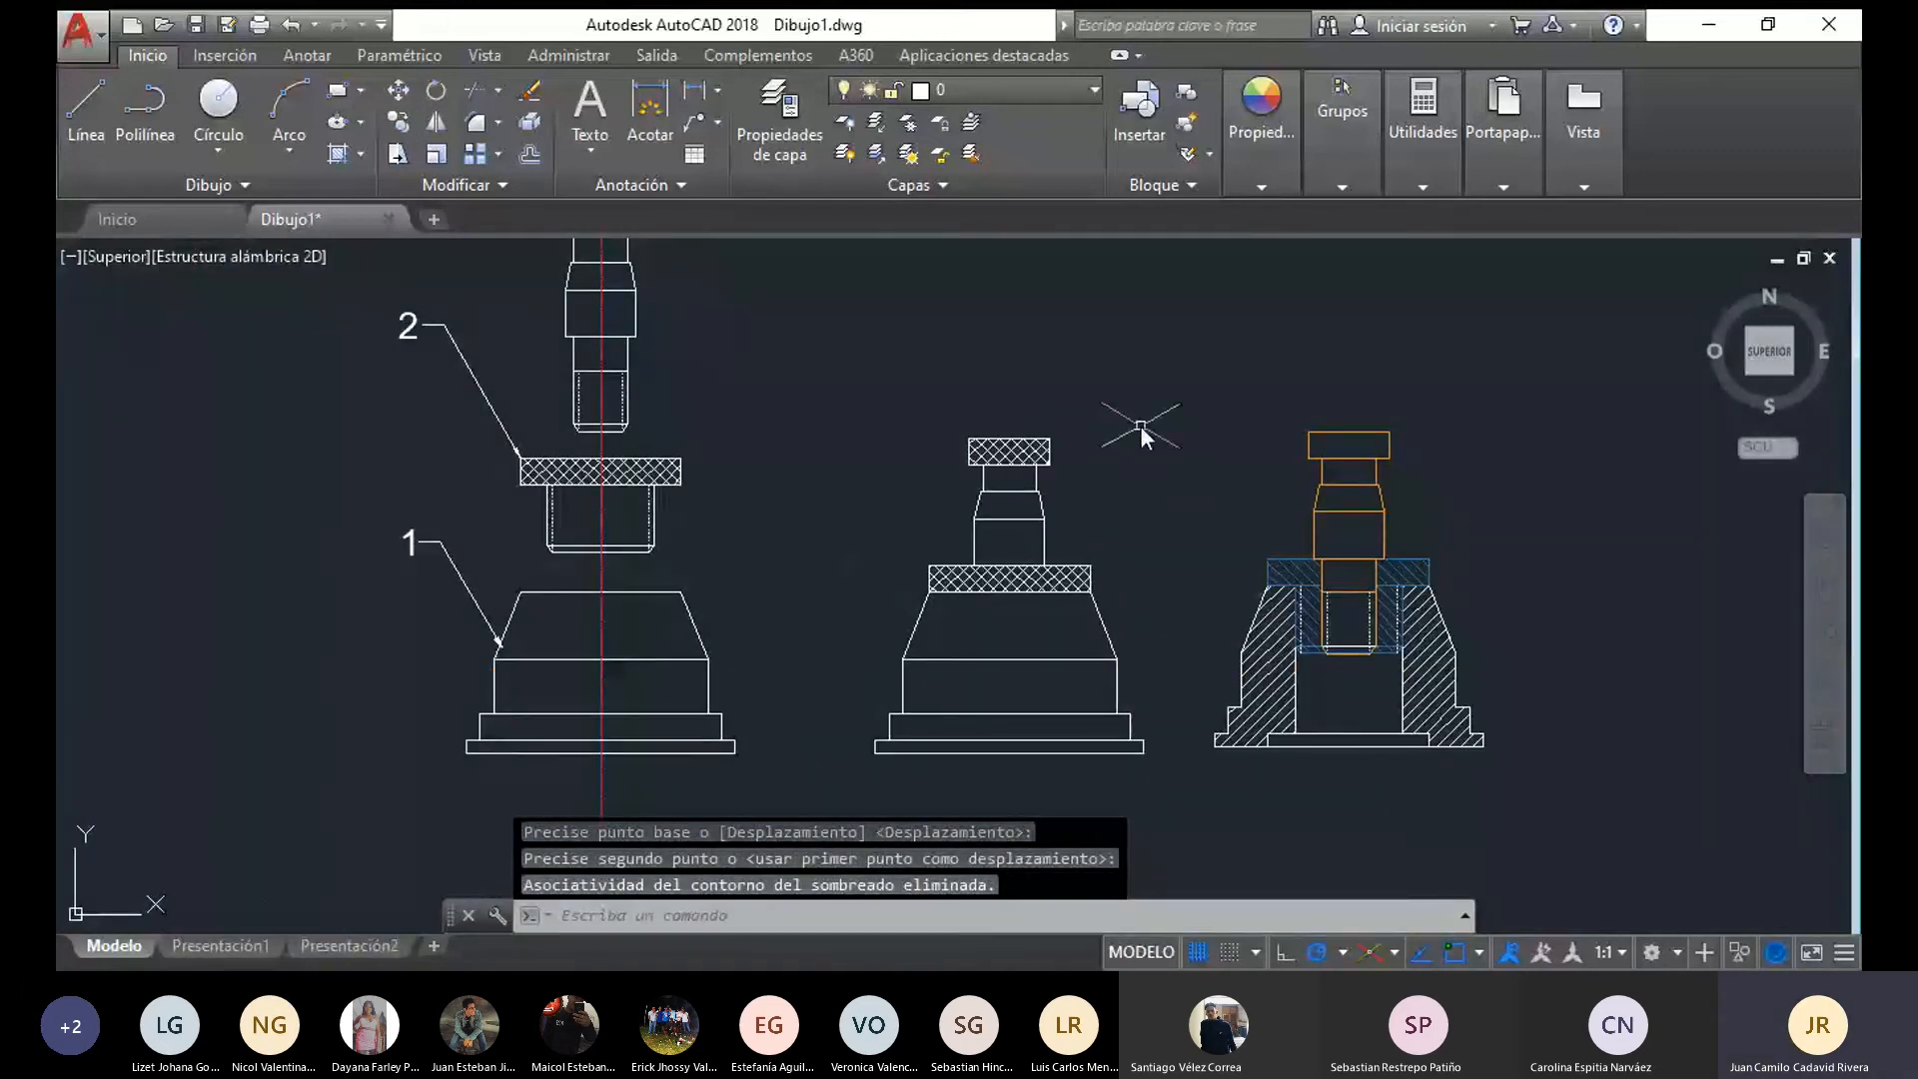
pyautogui.moveTo(978, 484); pyautogui.dragTo(882, 466, button='middle')
pyautogui.moveTo(665, 506); pyautogui.dragTo(787, 627, button='middle')
pyautogui.moveTo(915, 800); pyautogui.dragTo(709, 630, button='middle')
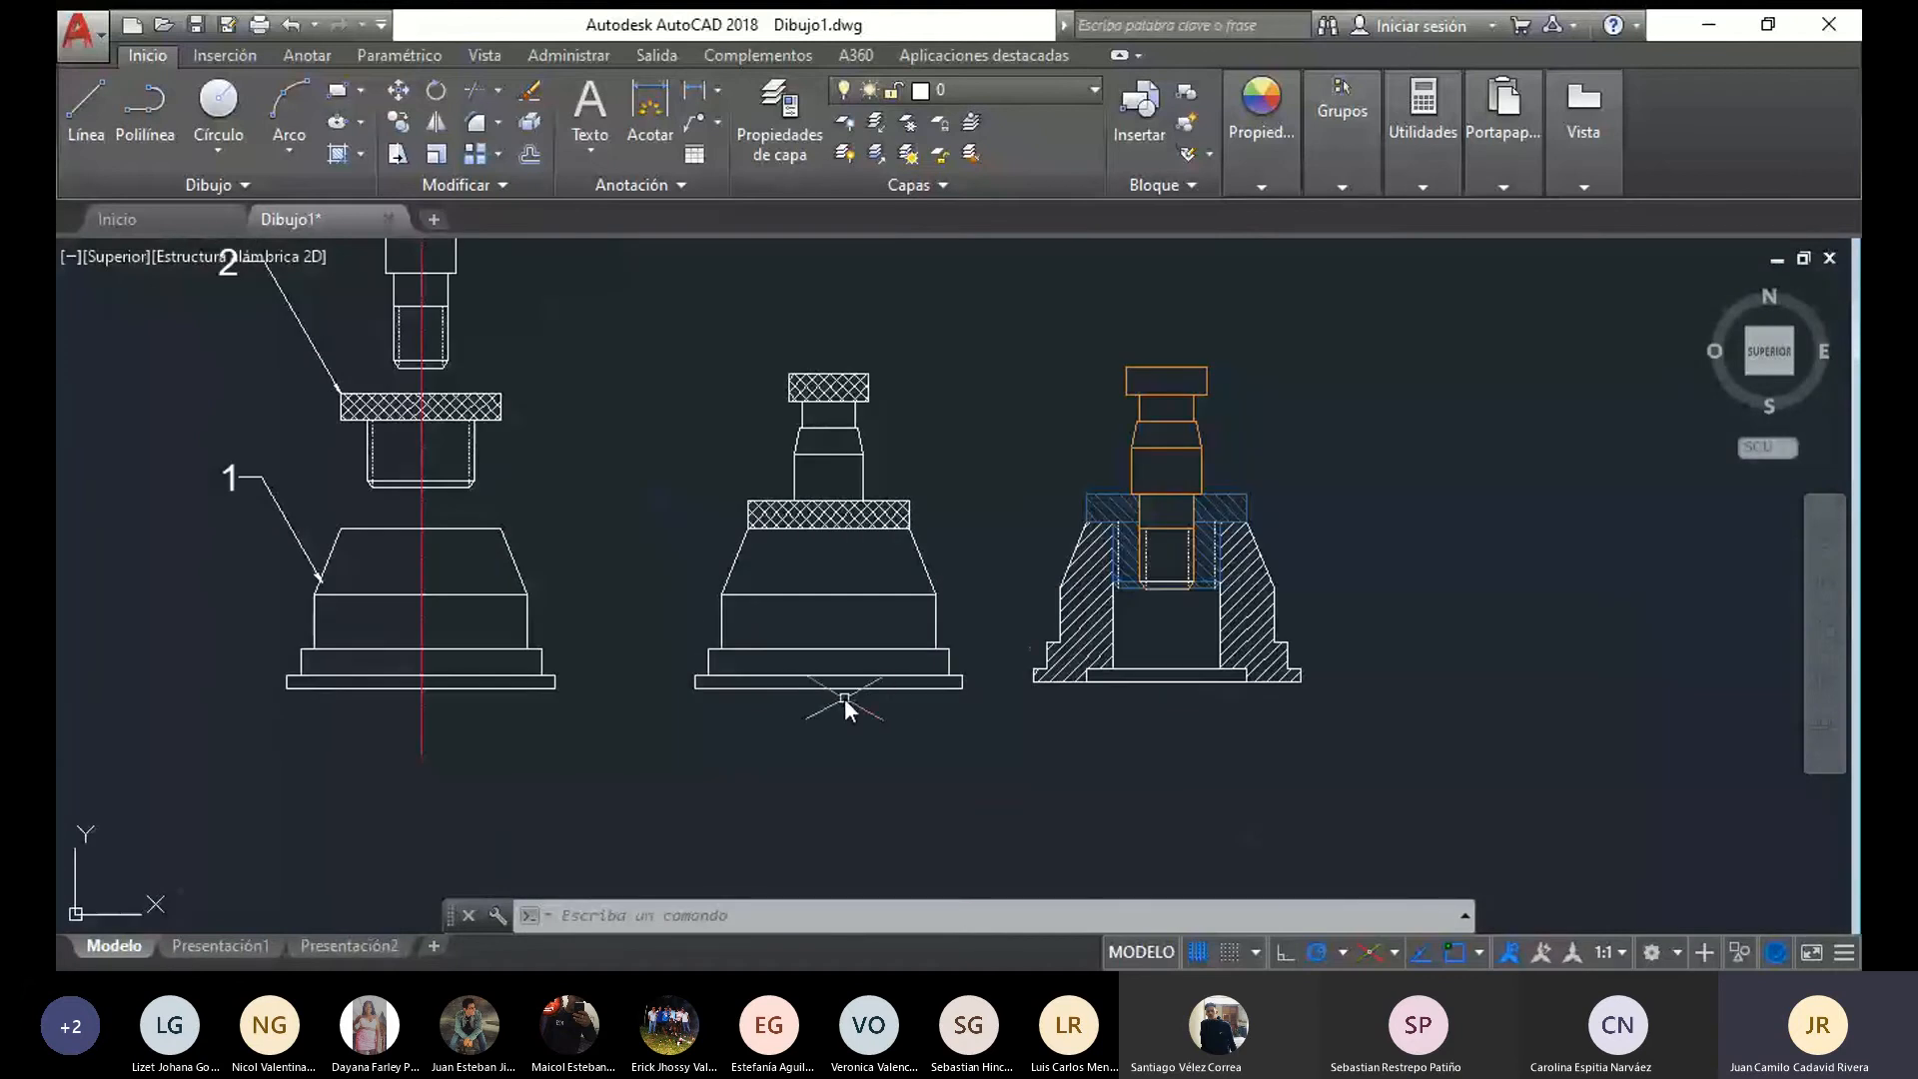
pyautogui.moveTo(1381, 715)
pyautogui.mouseDown()
pyautogui.moveTo(1189, 737)
pyautogui.moveTo(1044, 345)
pyautogui.moveTo(1272, 309)
pyautogui.moveTo(1269, 329)
pyautogui.mouseUp()
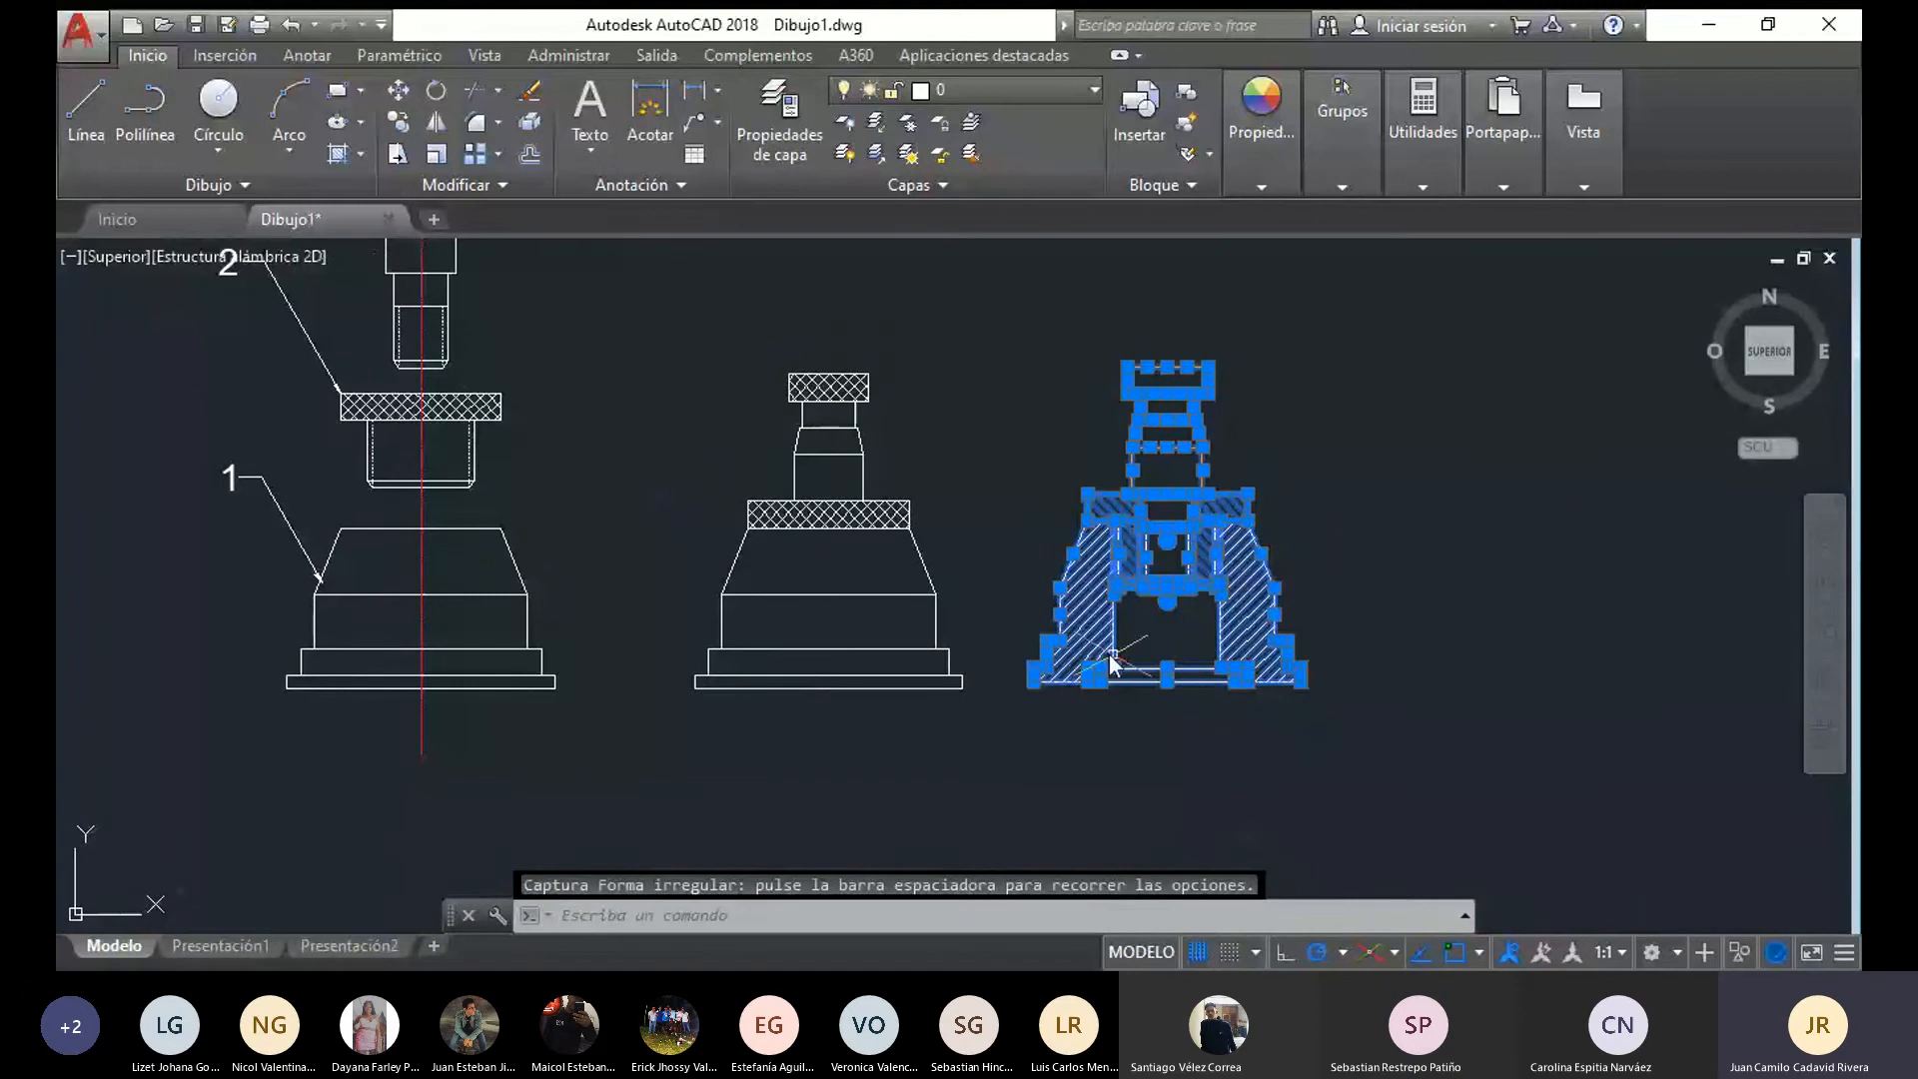
pyautogui.press('Escape')
pyautogui.scroll(4, 1349, 612)
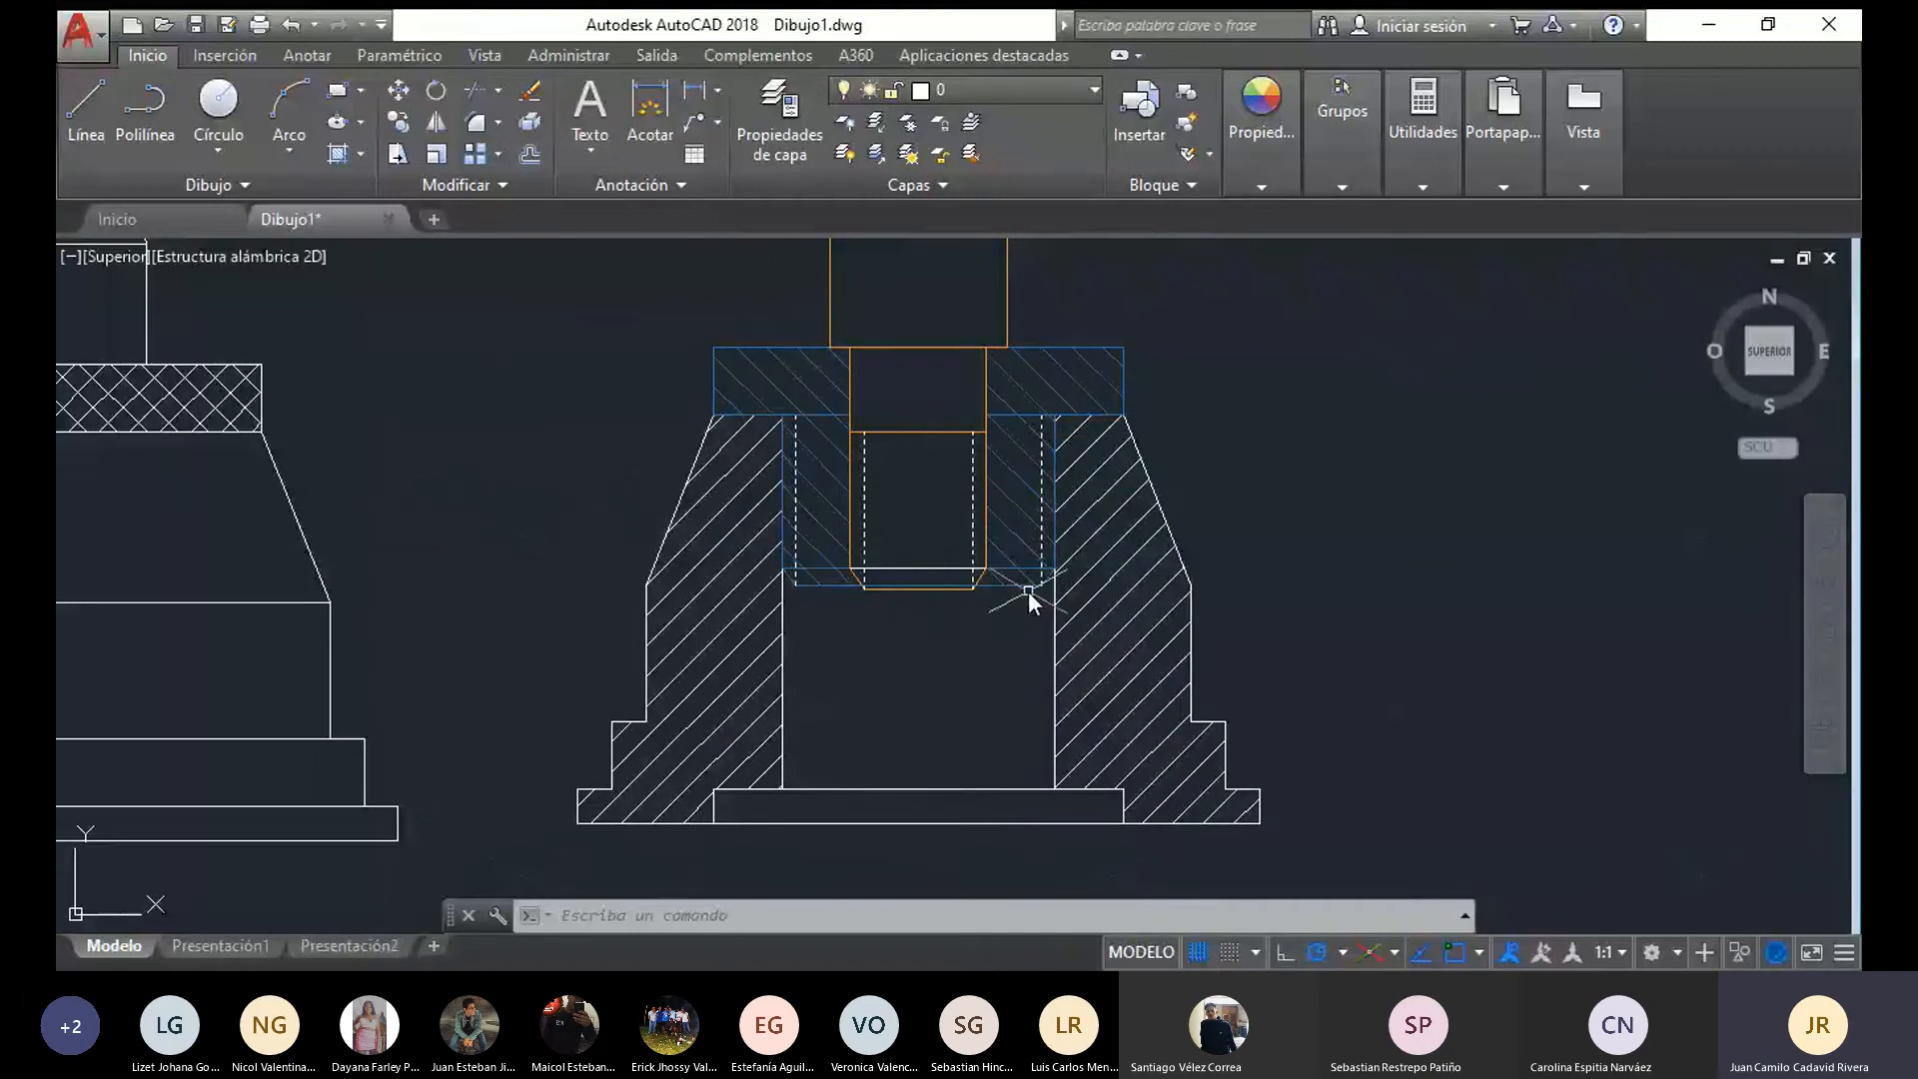
pyautogui.scroll(-4, 903, 431)
# Move the section view still closer to the assembled view, lining up its base's bottom edge with that of the assembled view
pyautogui.moveTo(1144, 639)
pyautogui.mouseDown()
pyautogui.moveTo(798, 635)
pyautogui.moveTo(771, 375)
pyautogui.moveTo(1071, 272)
pyautogui.mouseUp()
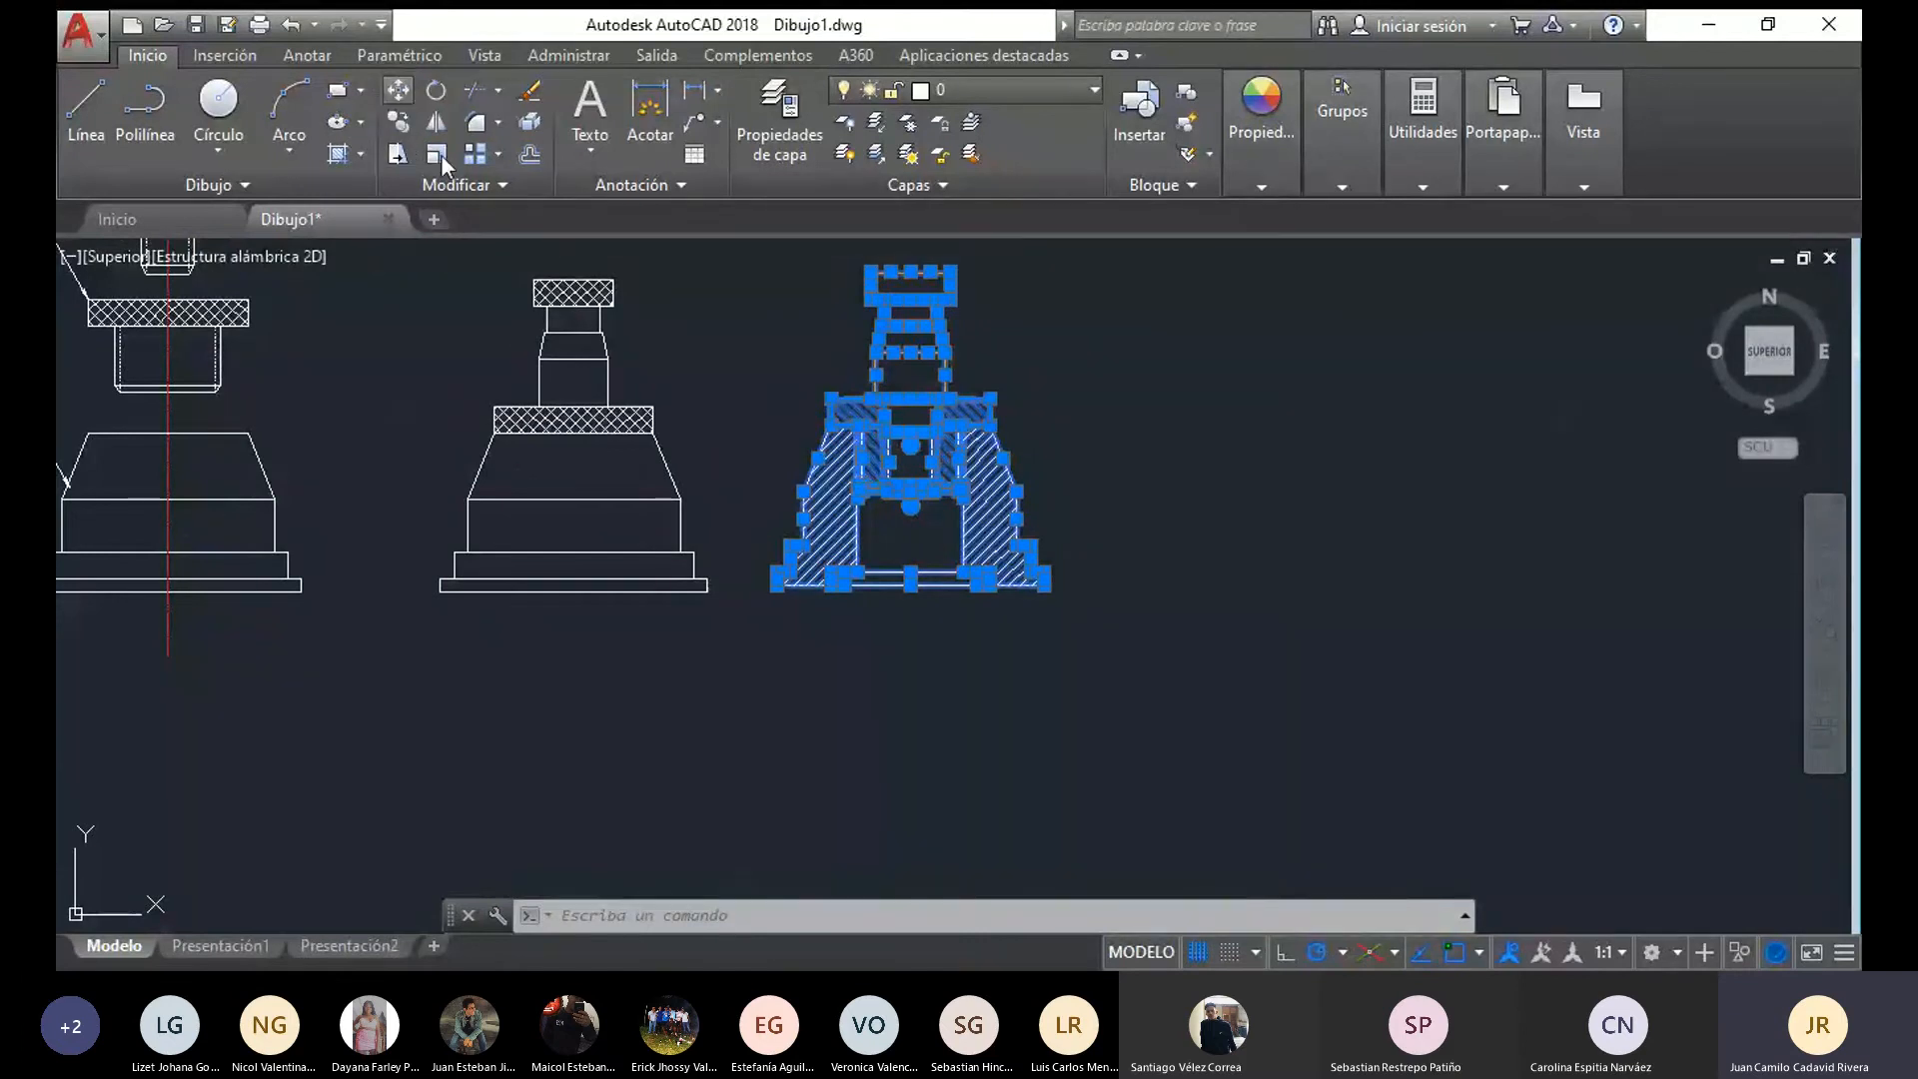
pyautogui.click(398, 91)
pyautogui.scroll(2, 751, 621)
pyautogui.click(804, 576)
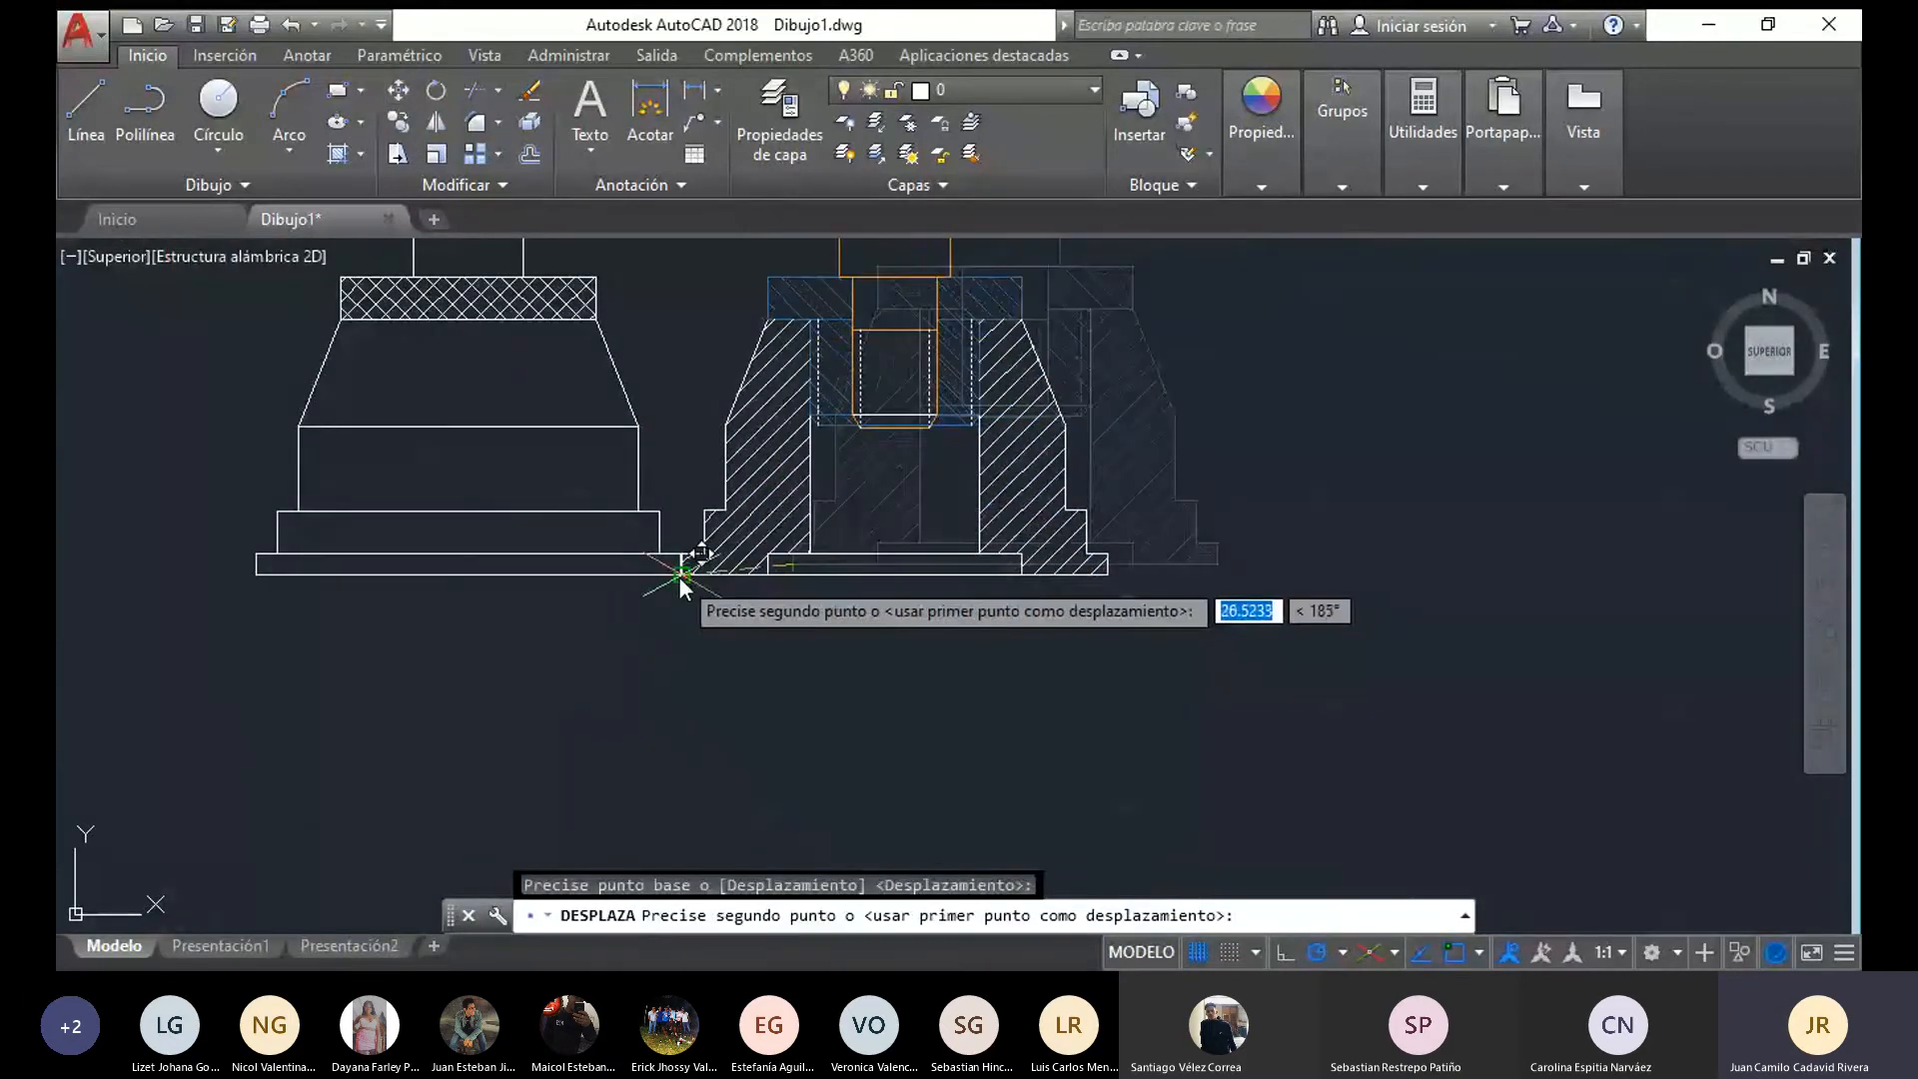
pyautogui.click(766, 579)
pyautogui.scroll(-4, 949, 652)
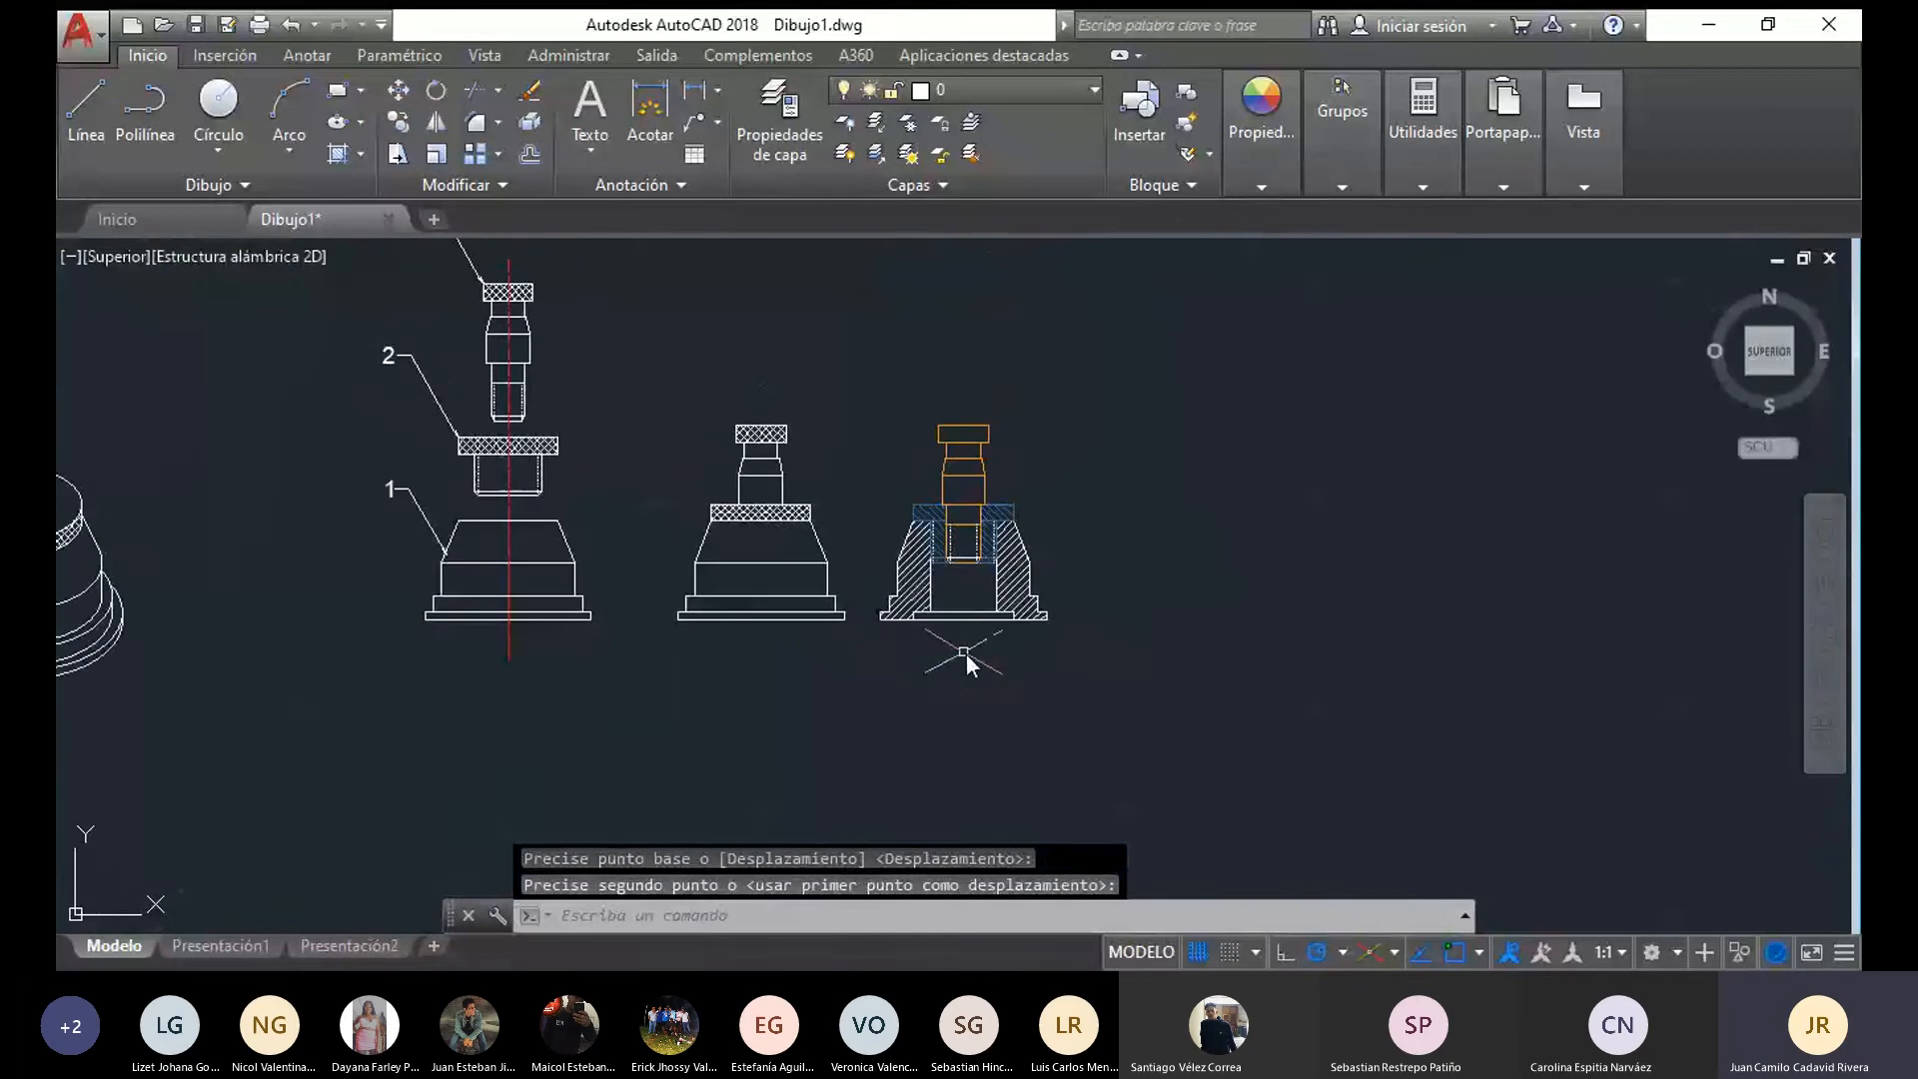
pyautogui.moveTo(956, 666); pyautogui.dragTo(1056, 654, button='middle')
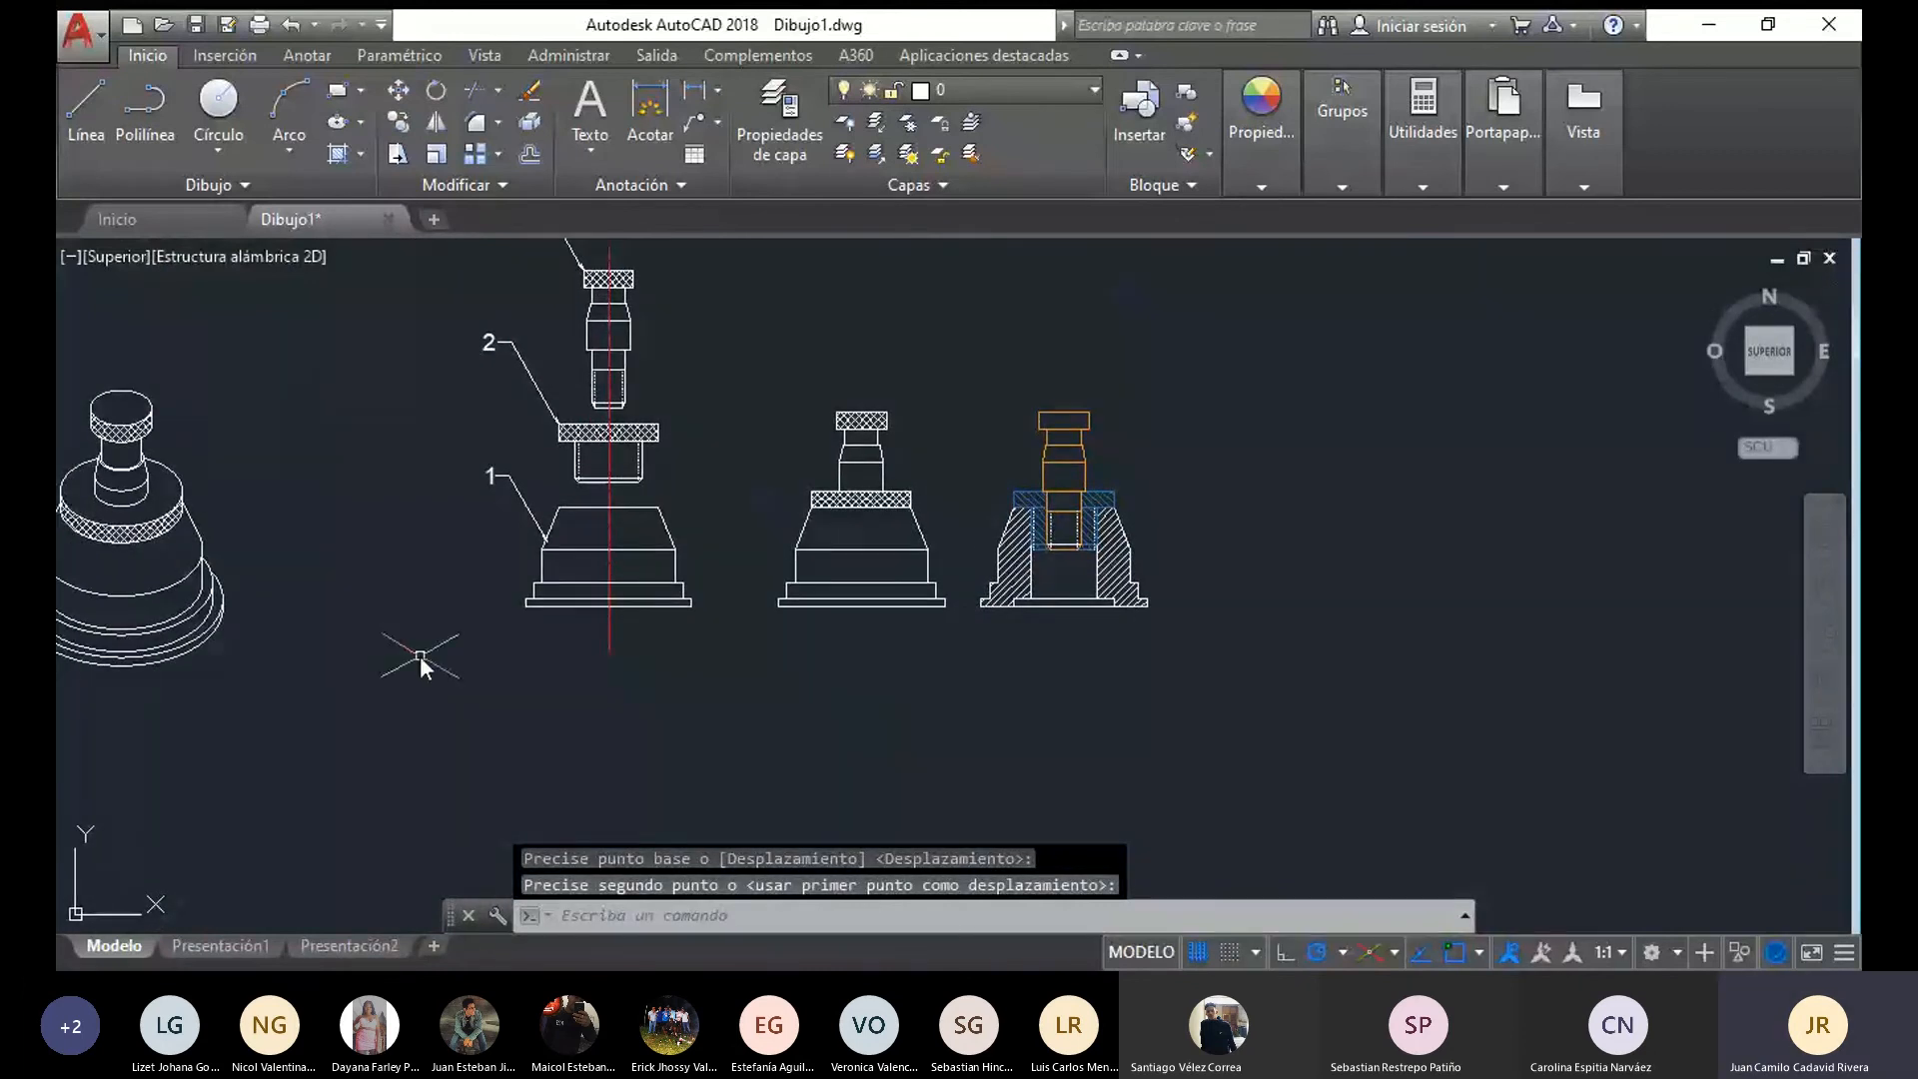
pyautogui.moveTo(419, 656)
pyautogui.mouseDown(button='middle')
pyautogui.moveTo(993, 664)
pyautogui.moveTo(1015, 769)
pyautogui.moveTo(994, 806)
pyautogui.mouseUp(button='middle')
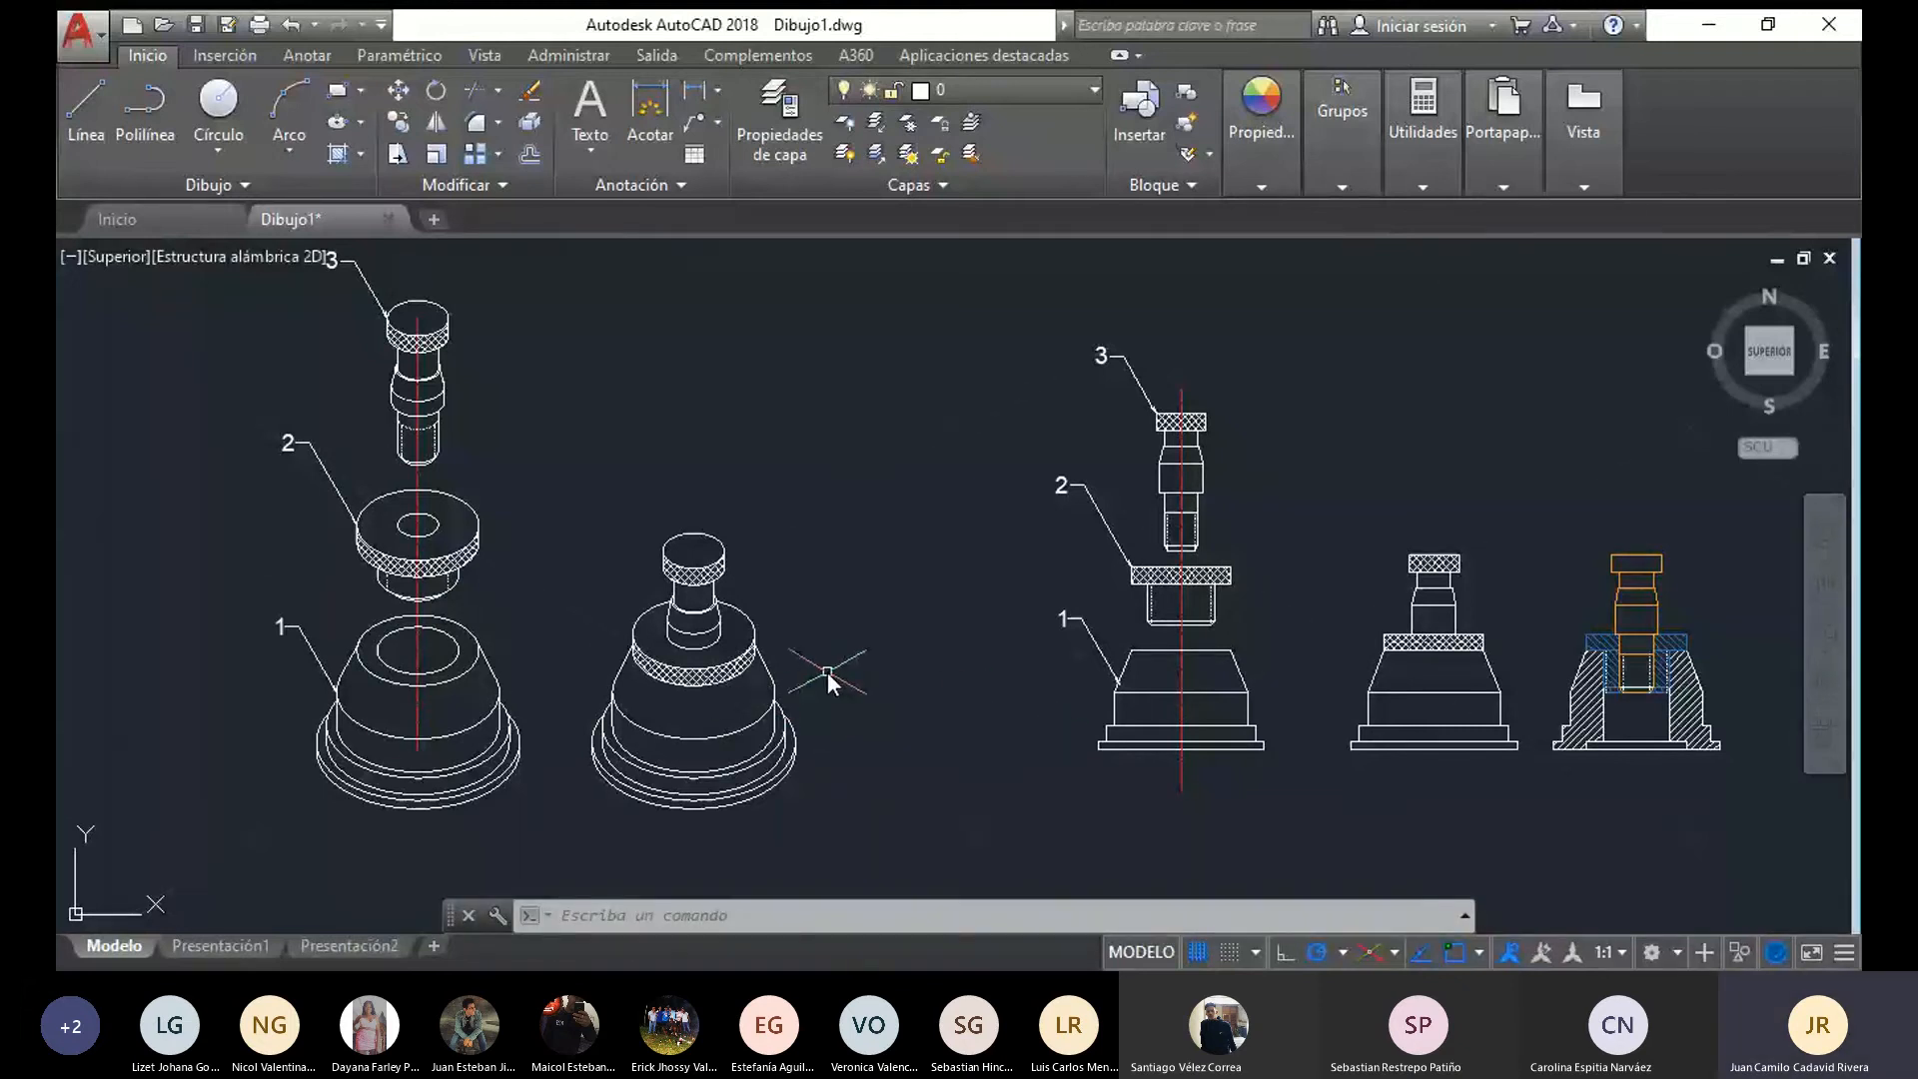
pyautogui.moveTo(1059, 792); pyautogui.dragTo(710, 814, button='middle')
pyautogui.scroll(4, 1250, 688)
pyautogui.moveTo(1249, 688); pyautogui.dragTo(1091, 603, button='middle')
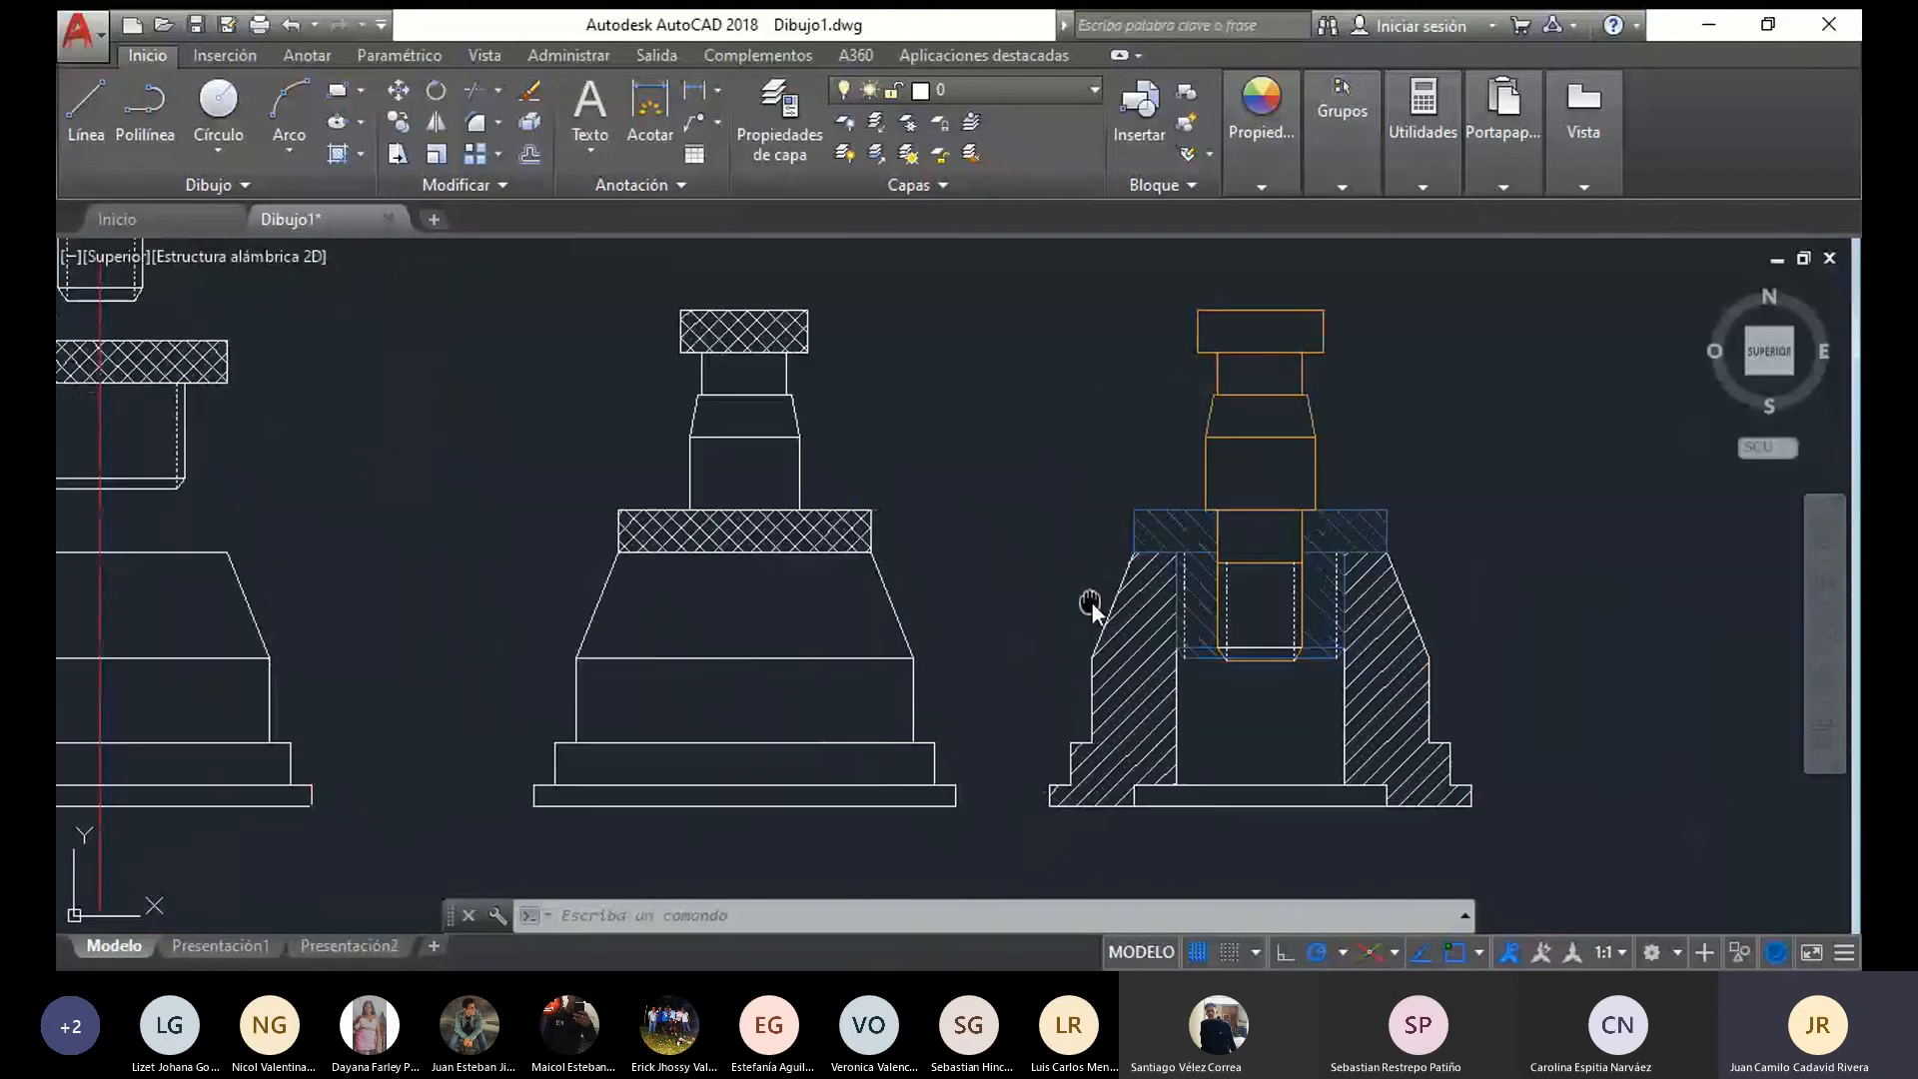
pyautogui.scroll(-3, 1093, 604)
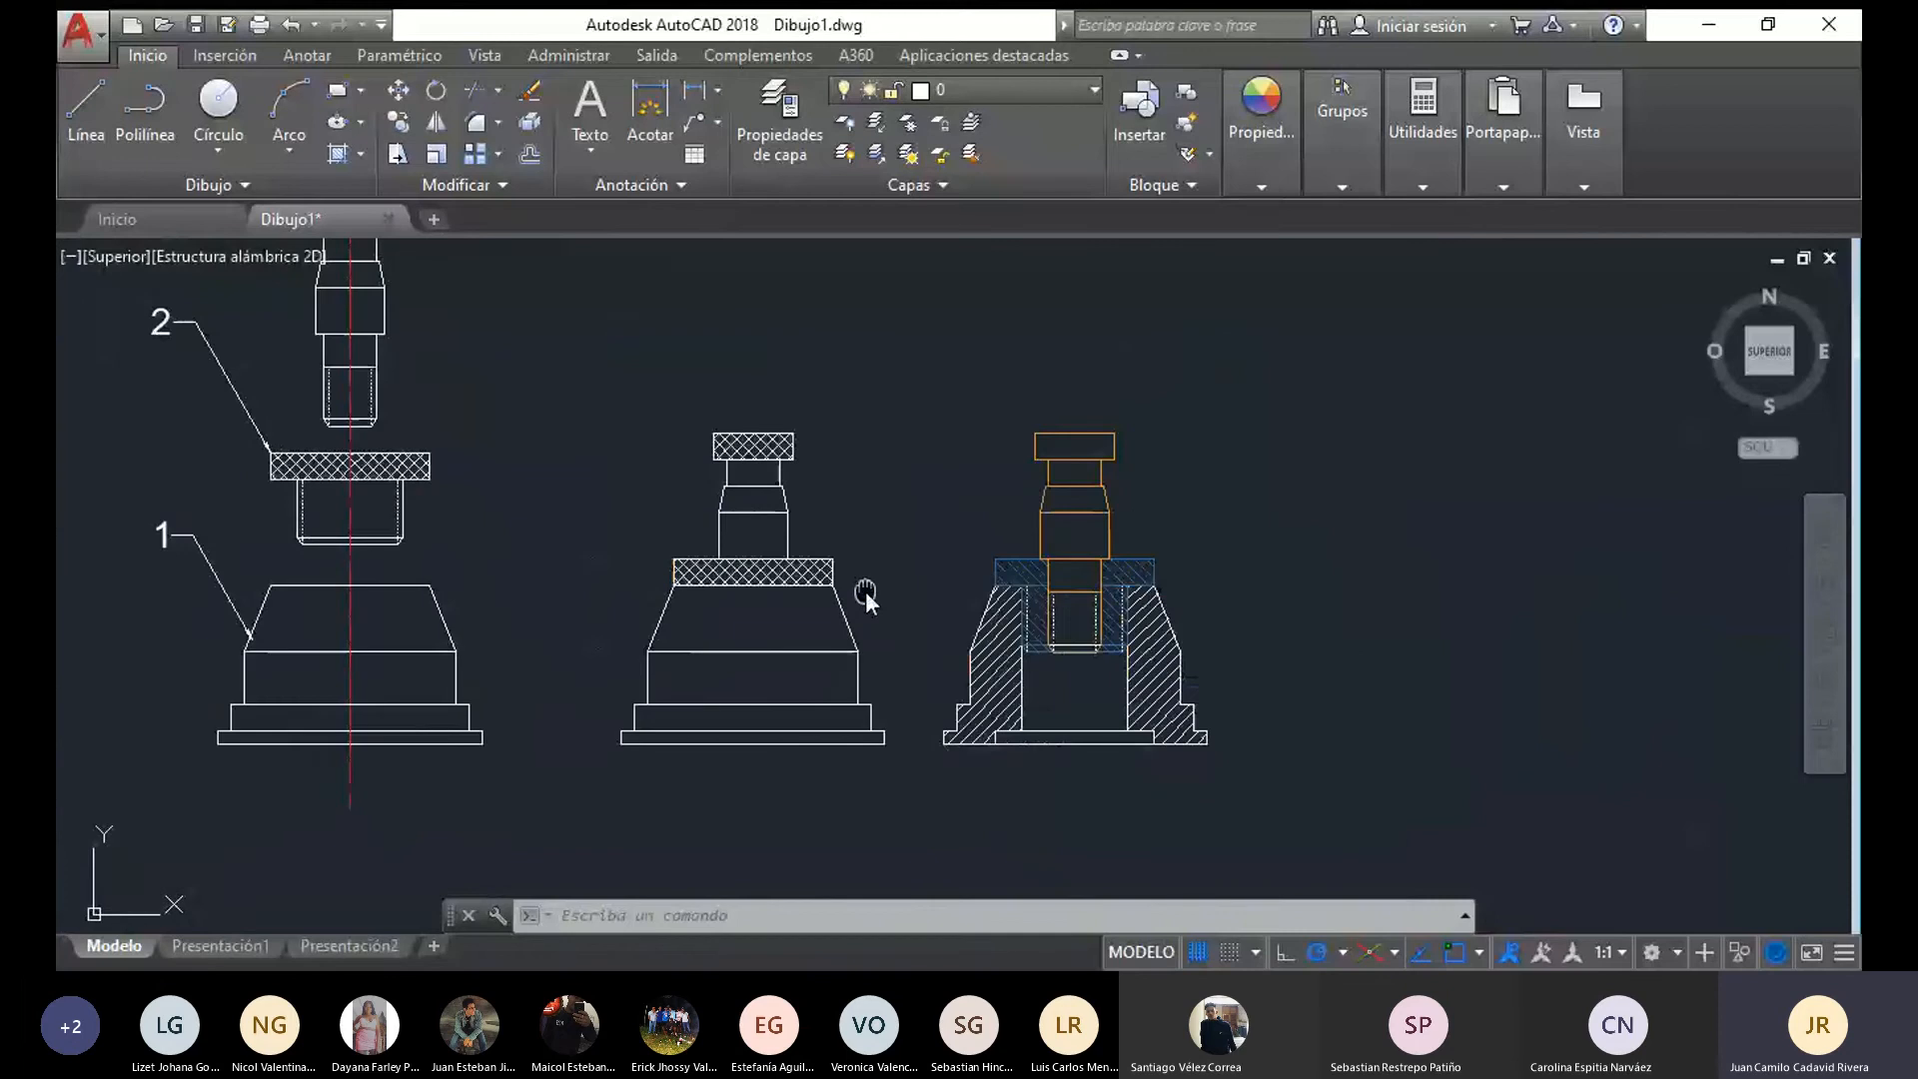
# Copy the three numbered leaders of the exploded front view to the section view, placing leader 1's arrow tip on the base's left slope
pyautogui.moveTo(219, 558)
pyautogui.mouseDown(button='middle')
pyautogui.moveTo(304, 641)
pyautogui.moveTo(281, 746)
pyautogui.mouseUp(button='middle')
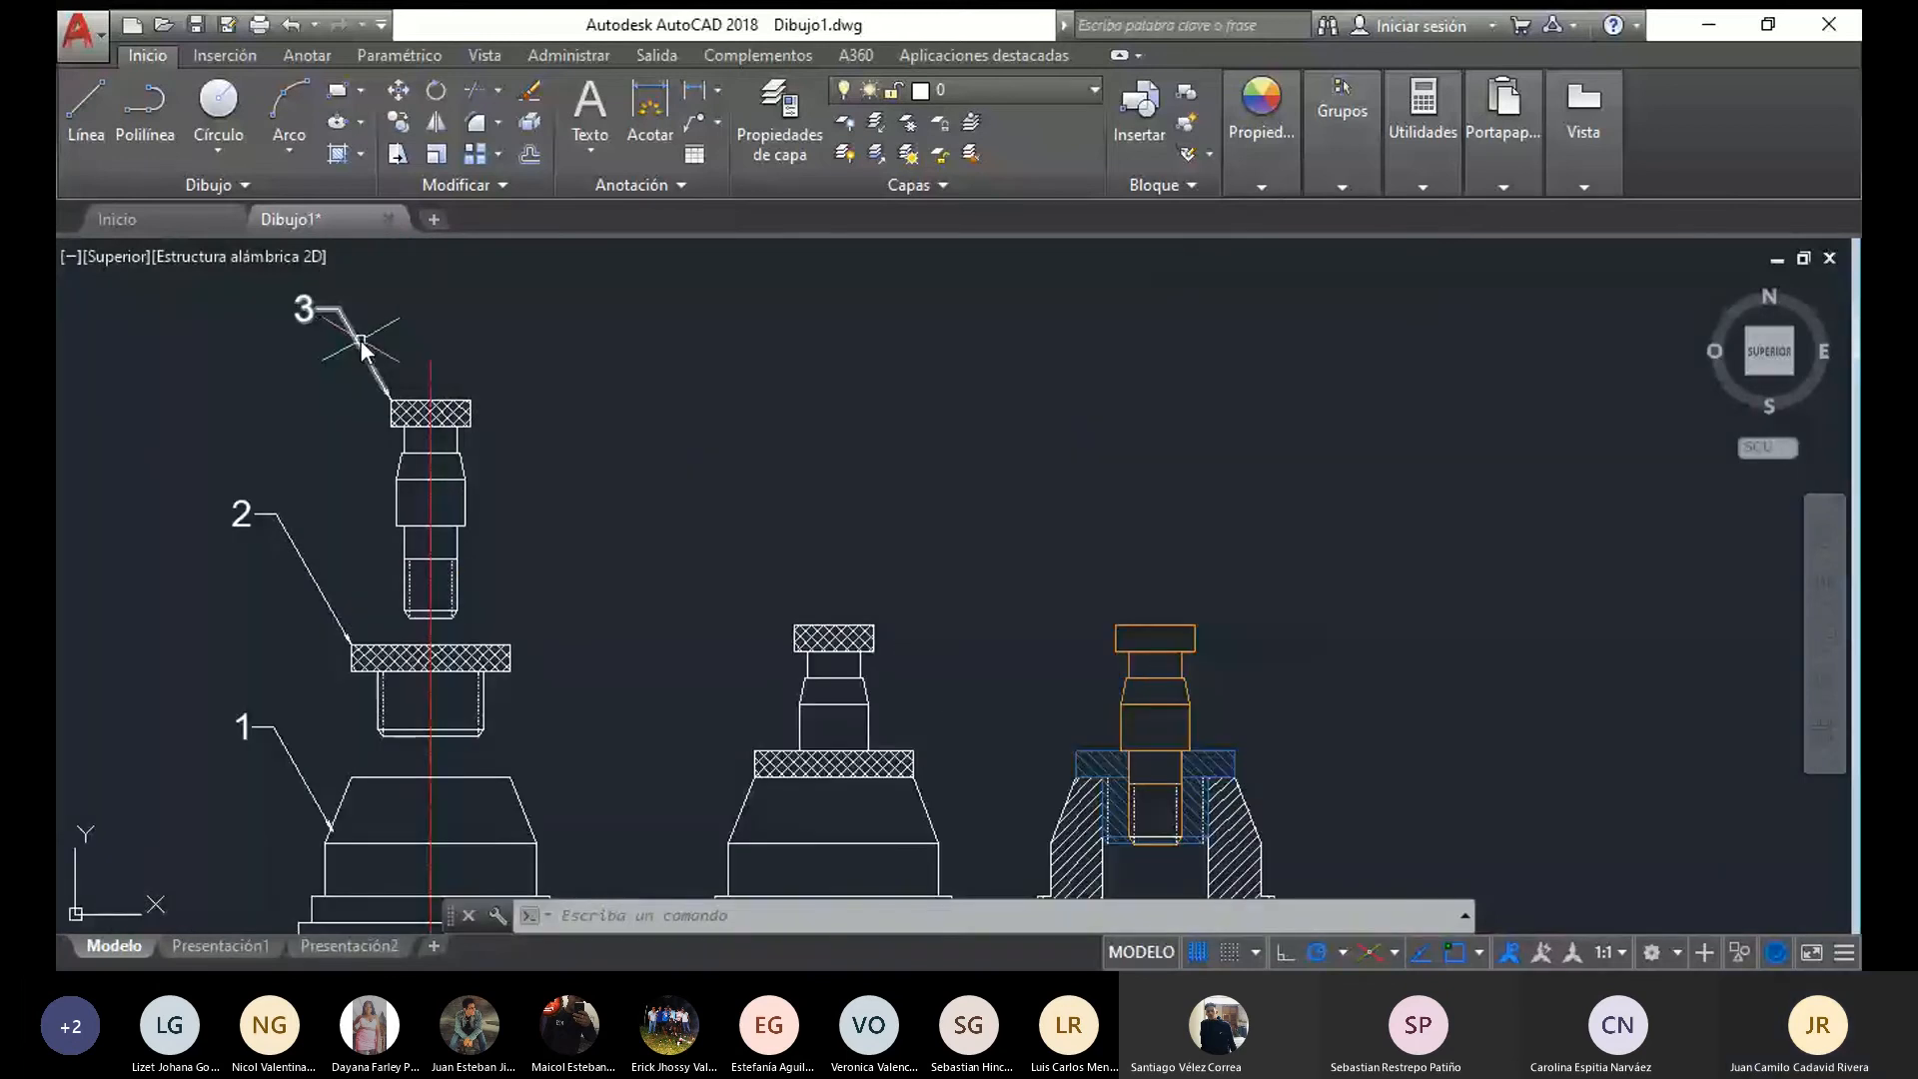
pyautogui.click(362, 347)
pyautogui.click(272, 527)
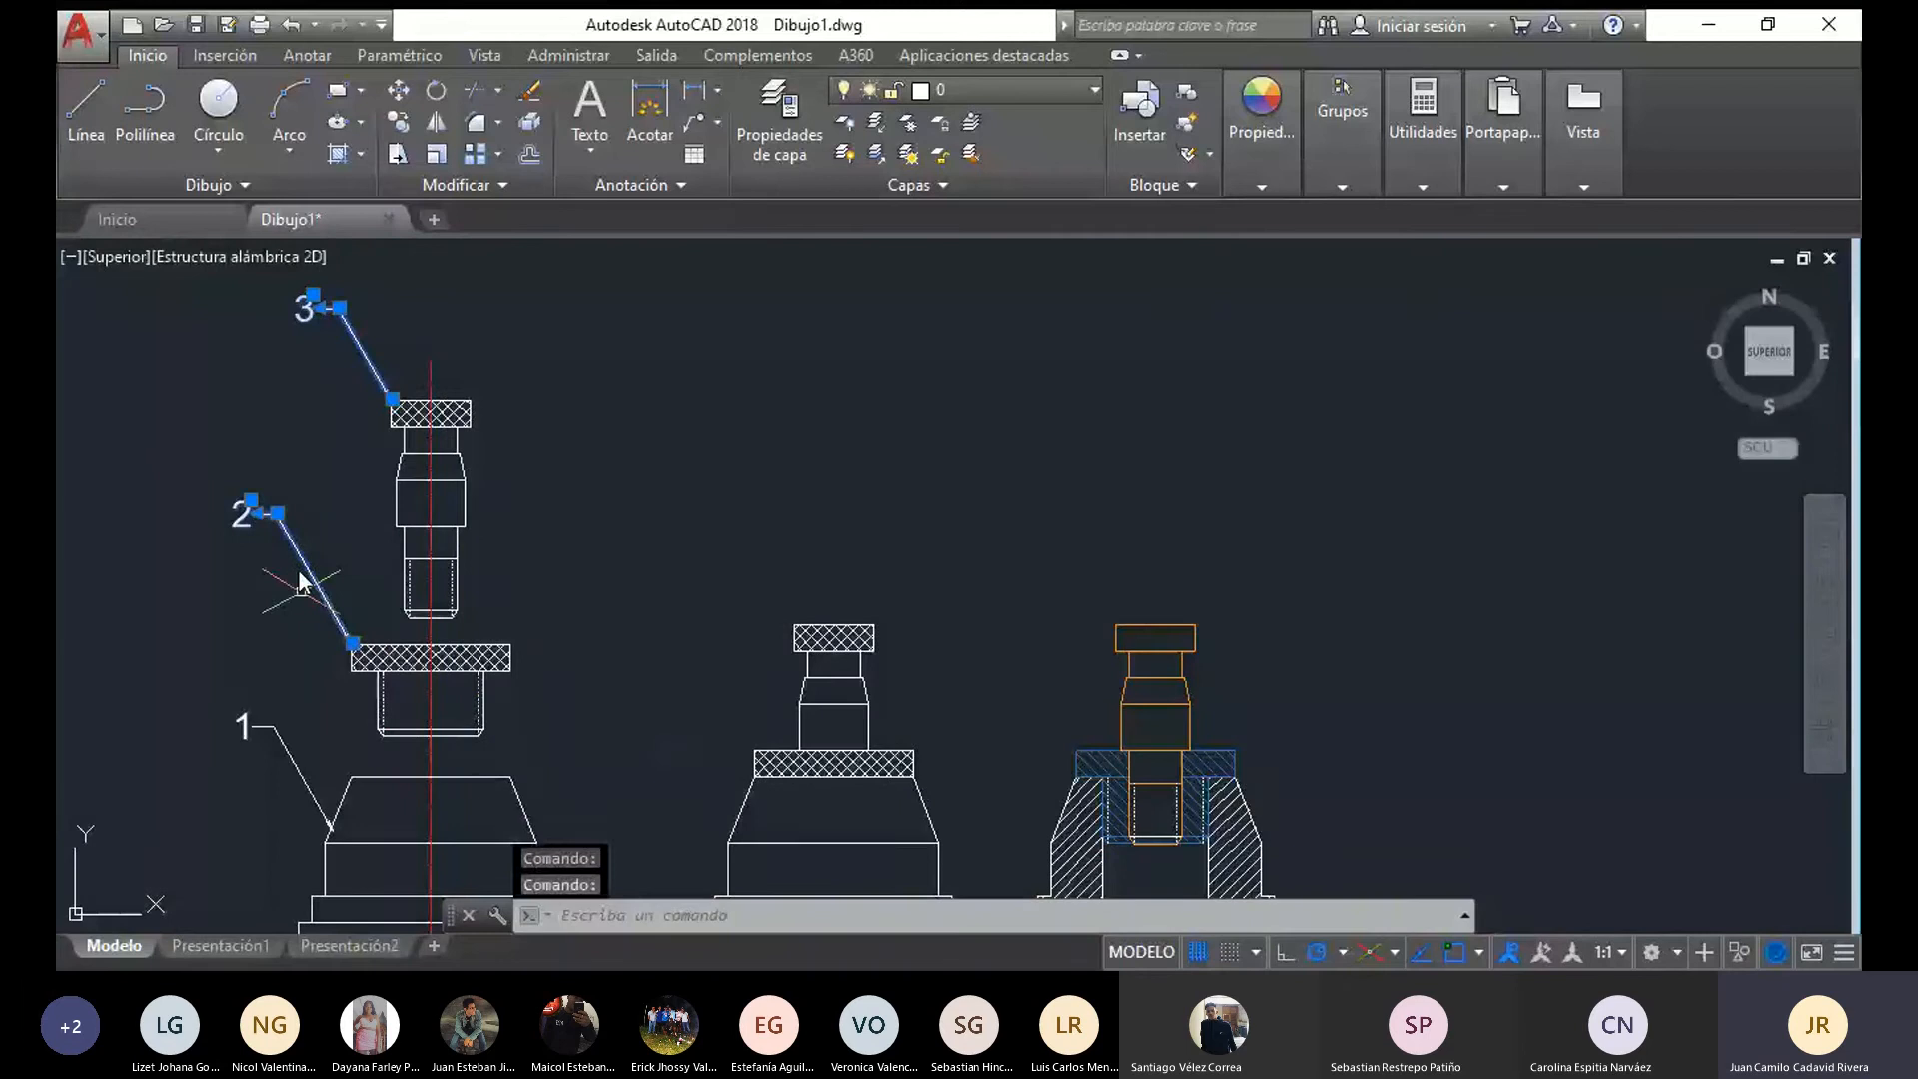
pyautogui.click(290, 750)
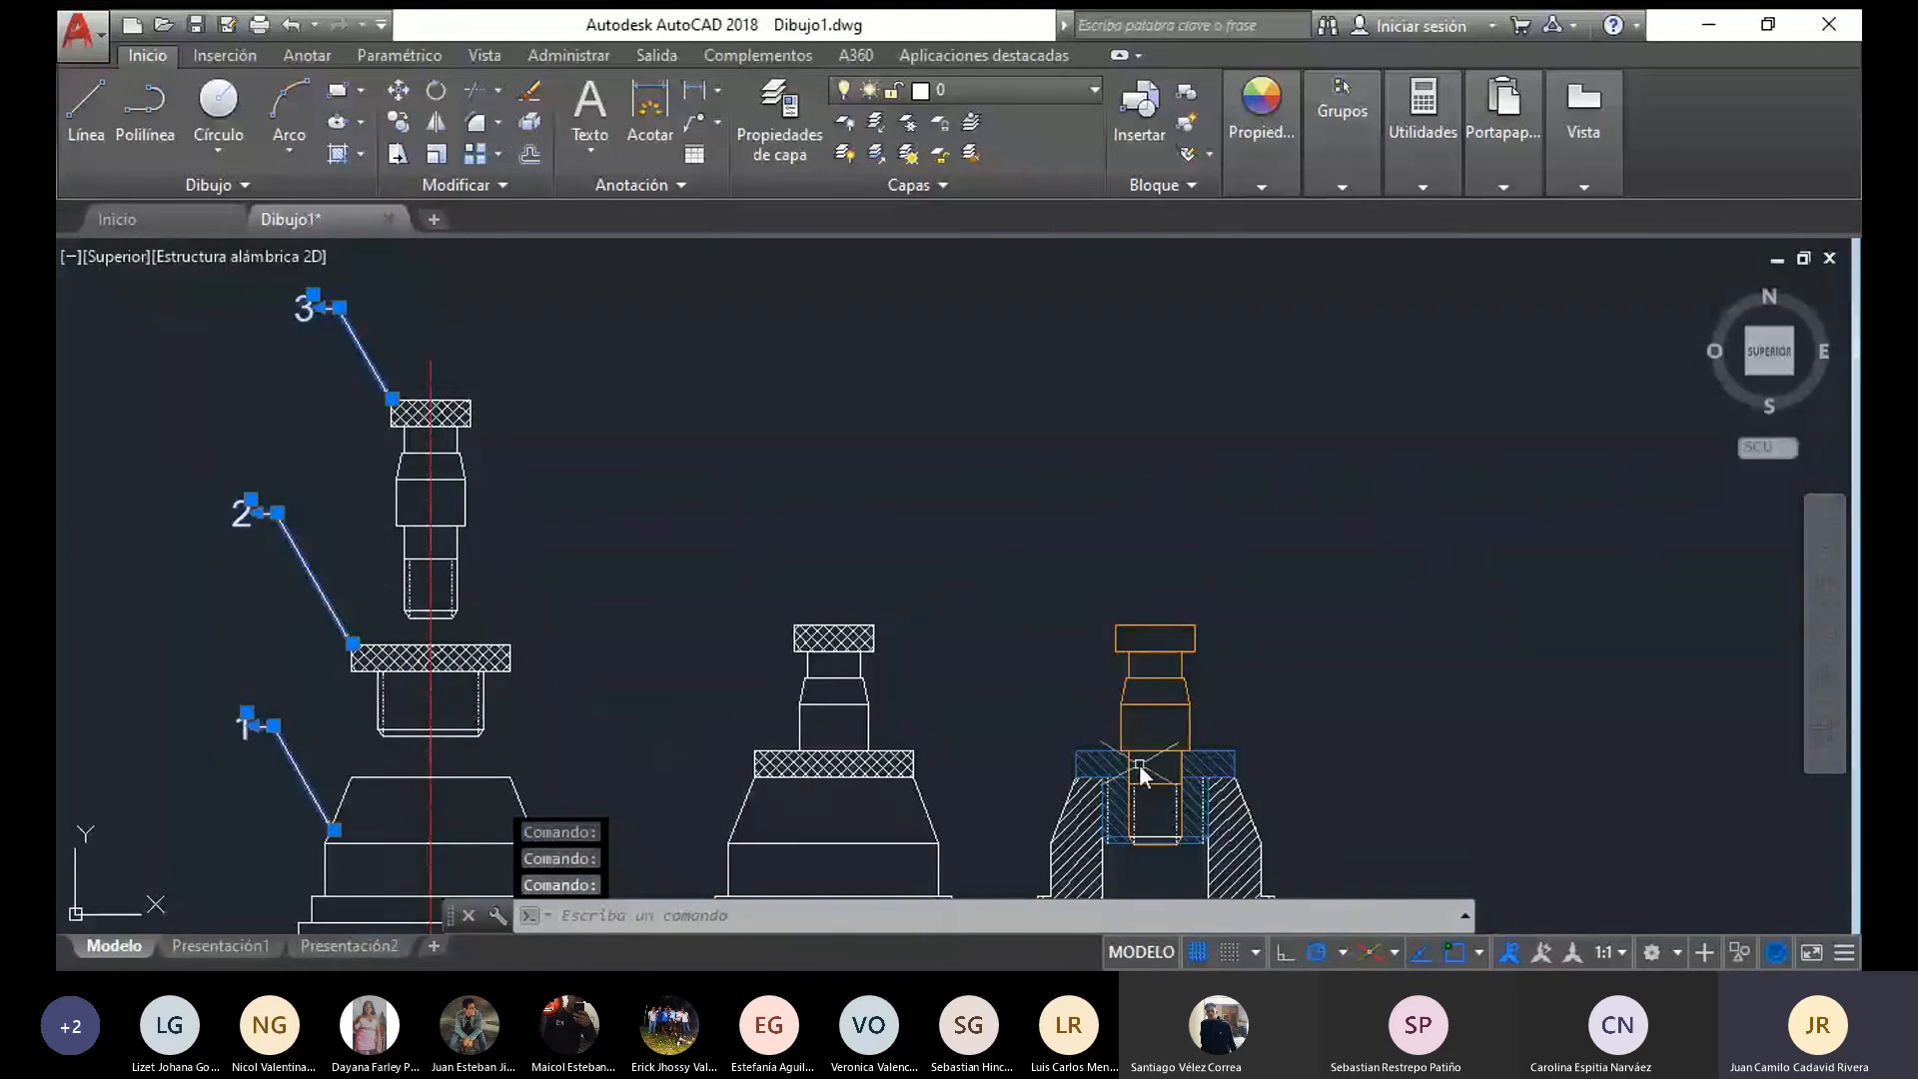
pyautogui.scroll(2, 1139, 765)
pyautogui.moveTo(1139, 765)
pyautogui.mouseDown(button='middle')
pyautogui.moveTo(1011, 638)
pyautogui.moveTo(1211, 523)
pyautogui.mouseUp(button='middle')
pyautogui.scroll(-2, 421, 254)
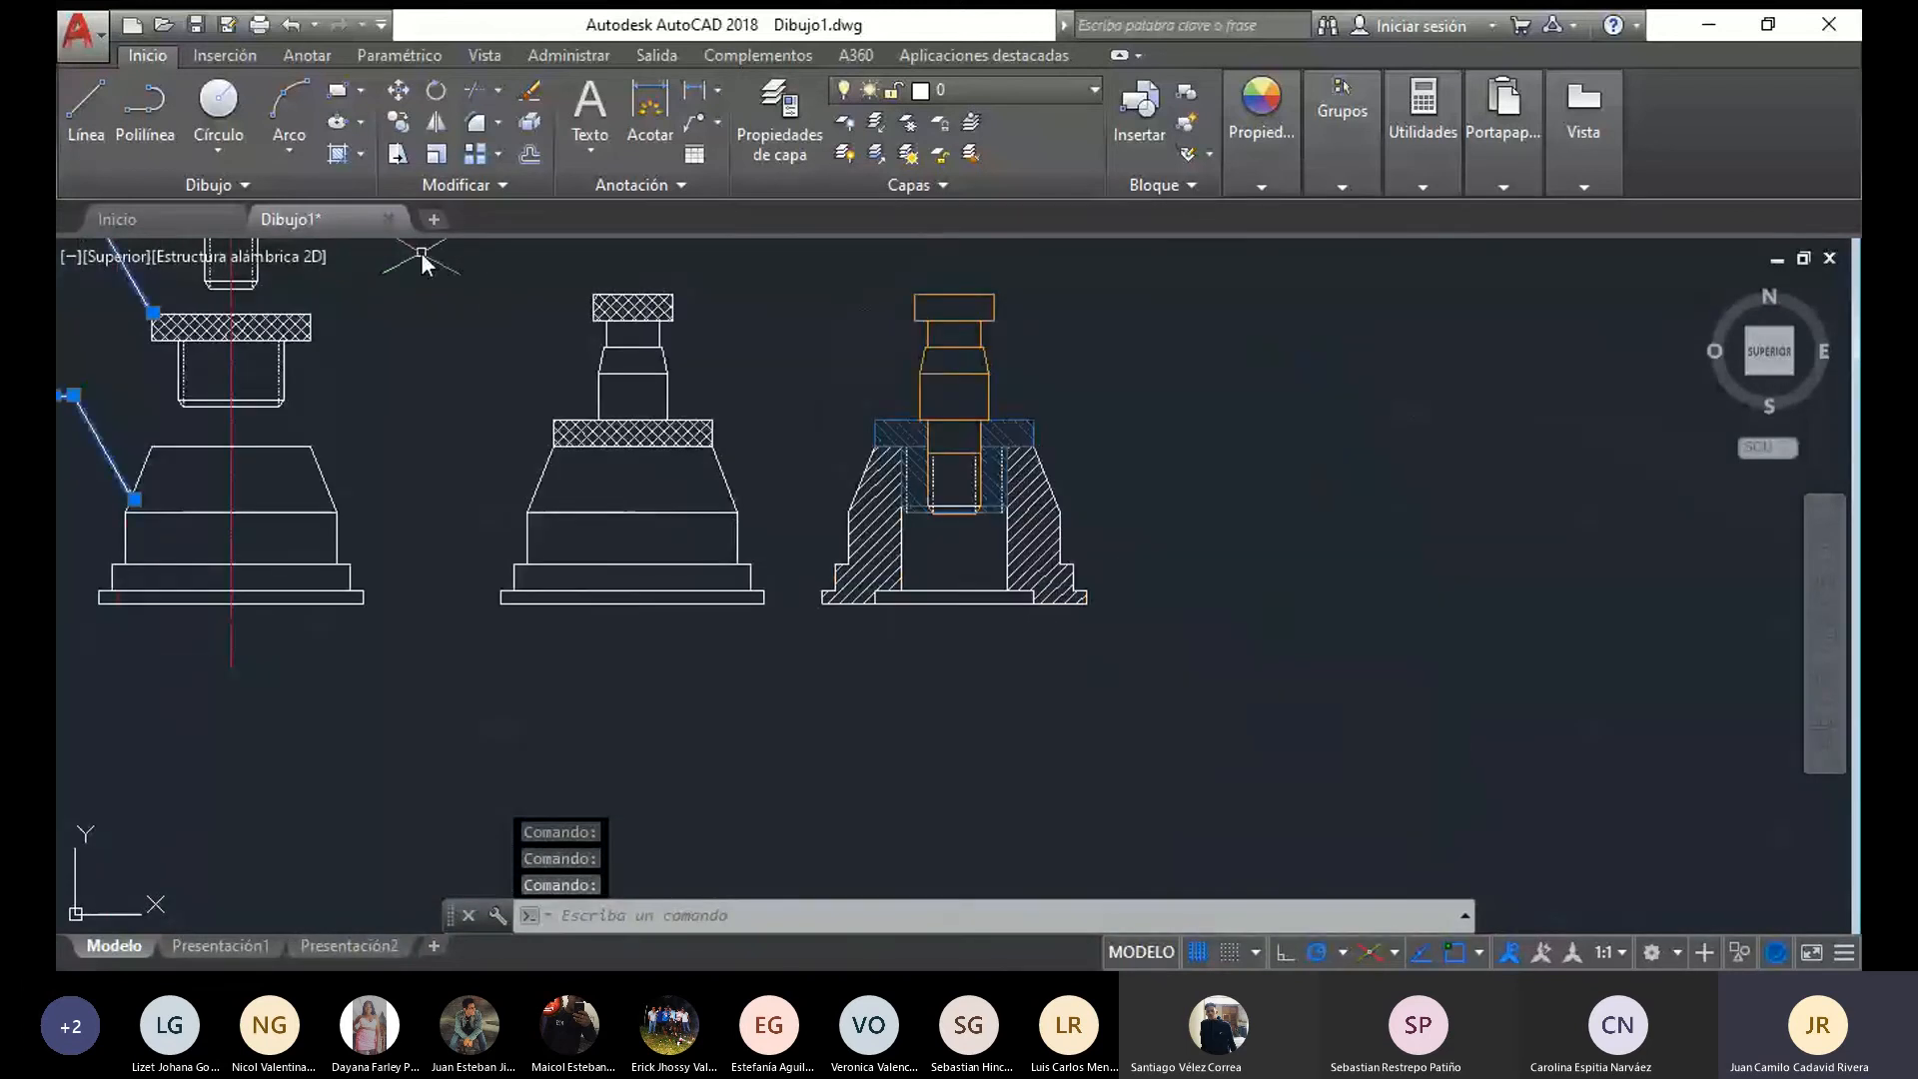
pyautogui.moveTo(422, 262); pyautogui.dragTo(506, 398, button='middle')
pyautogui.click(398, 122)
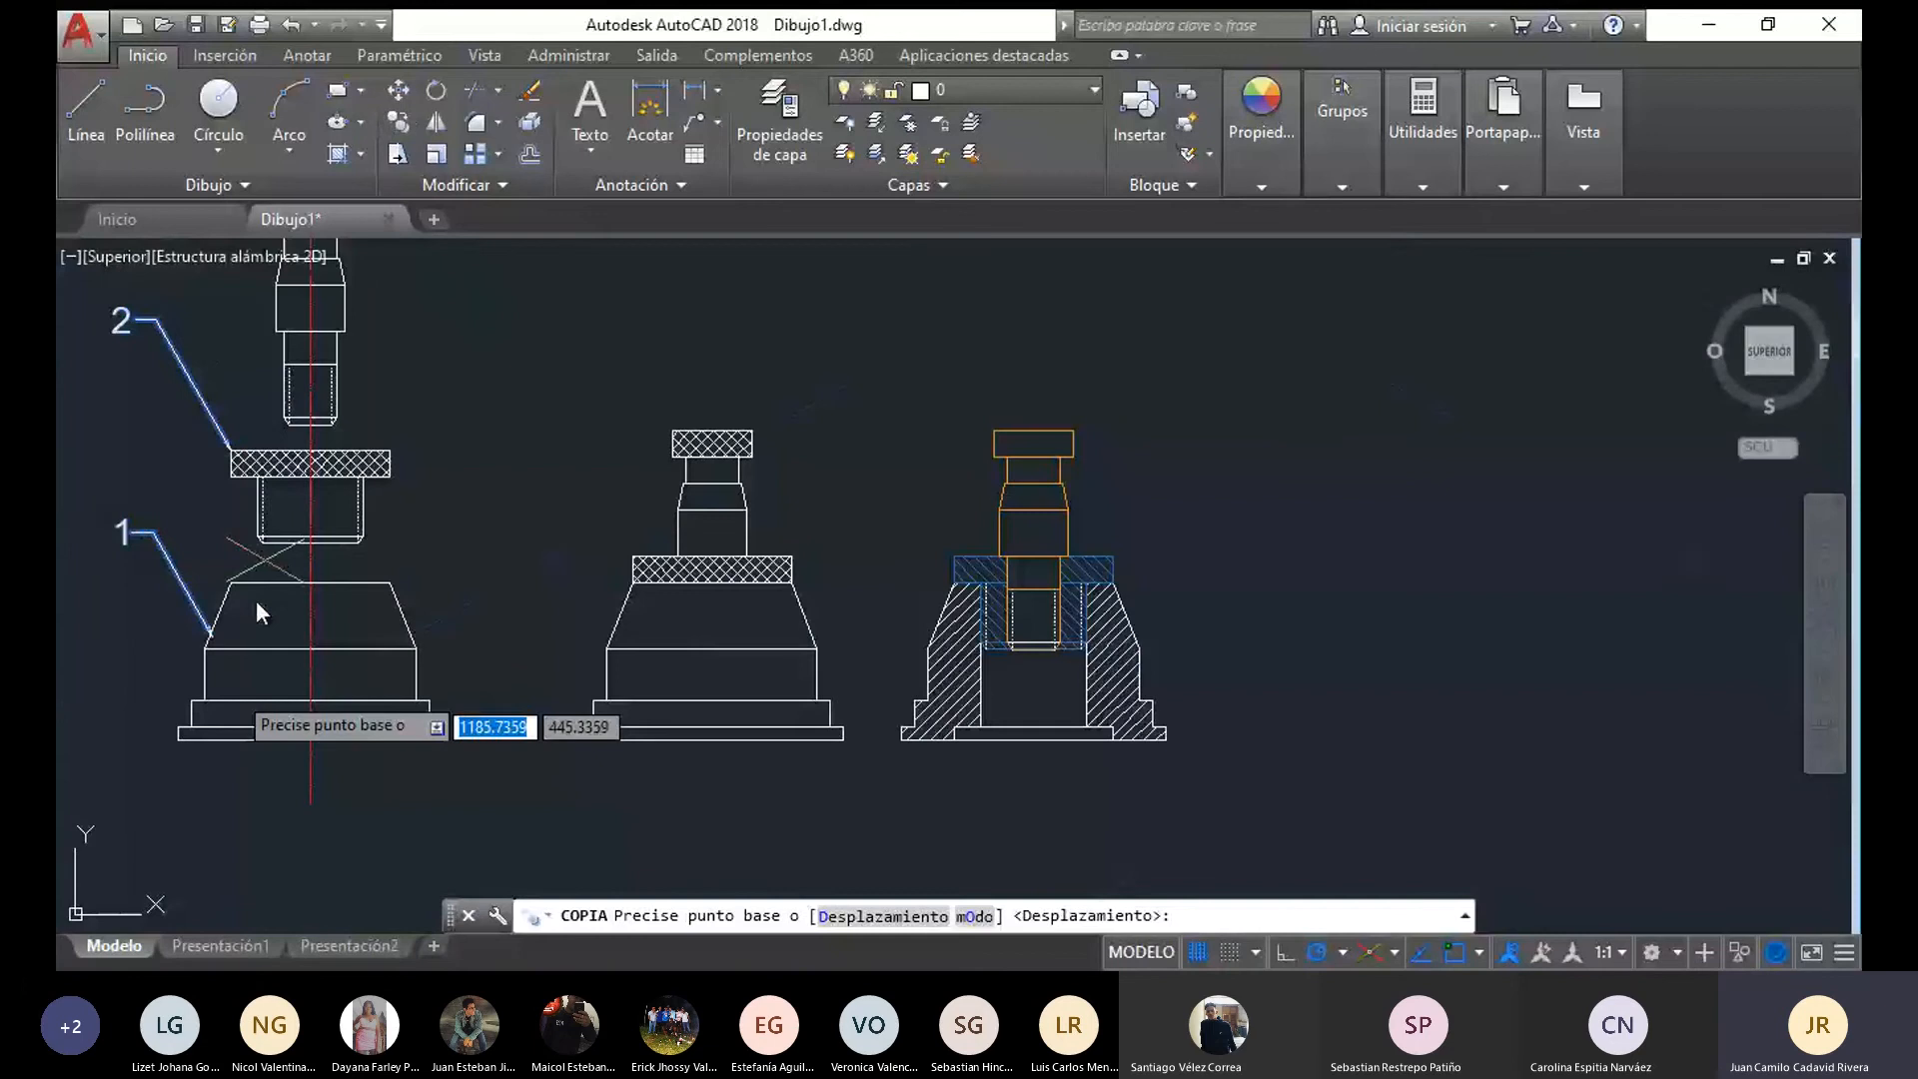
pyautogui.click(205, 637)
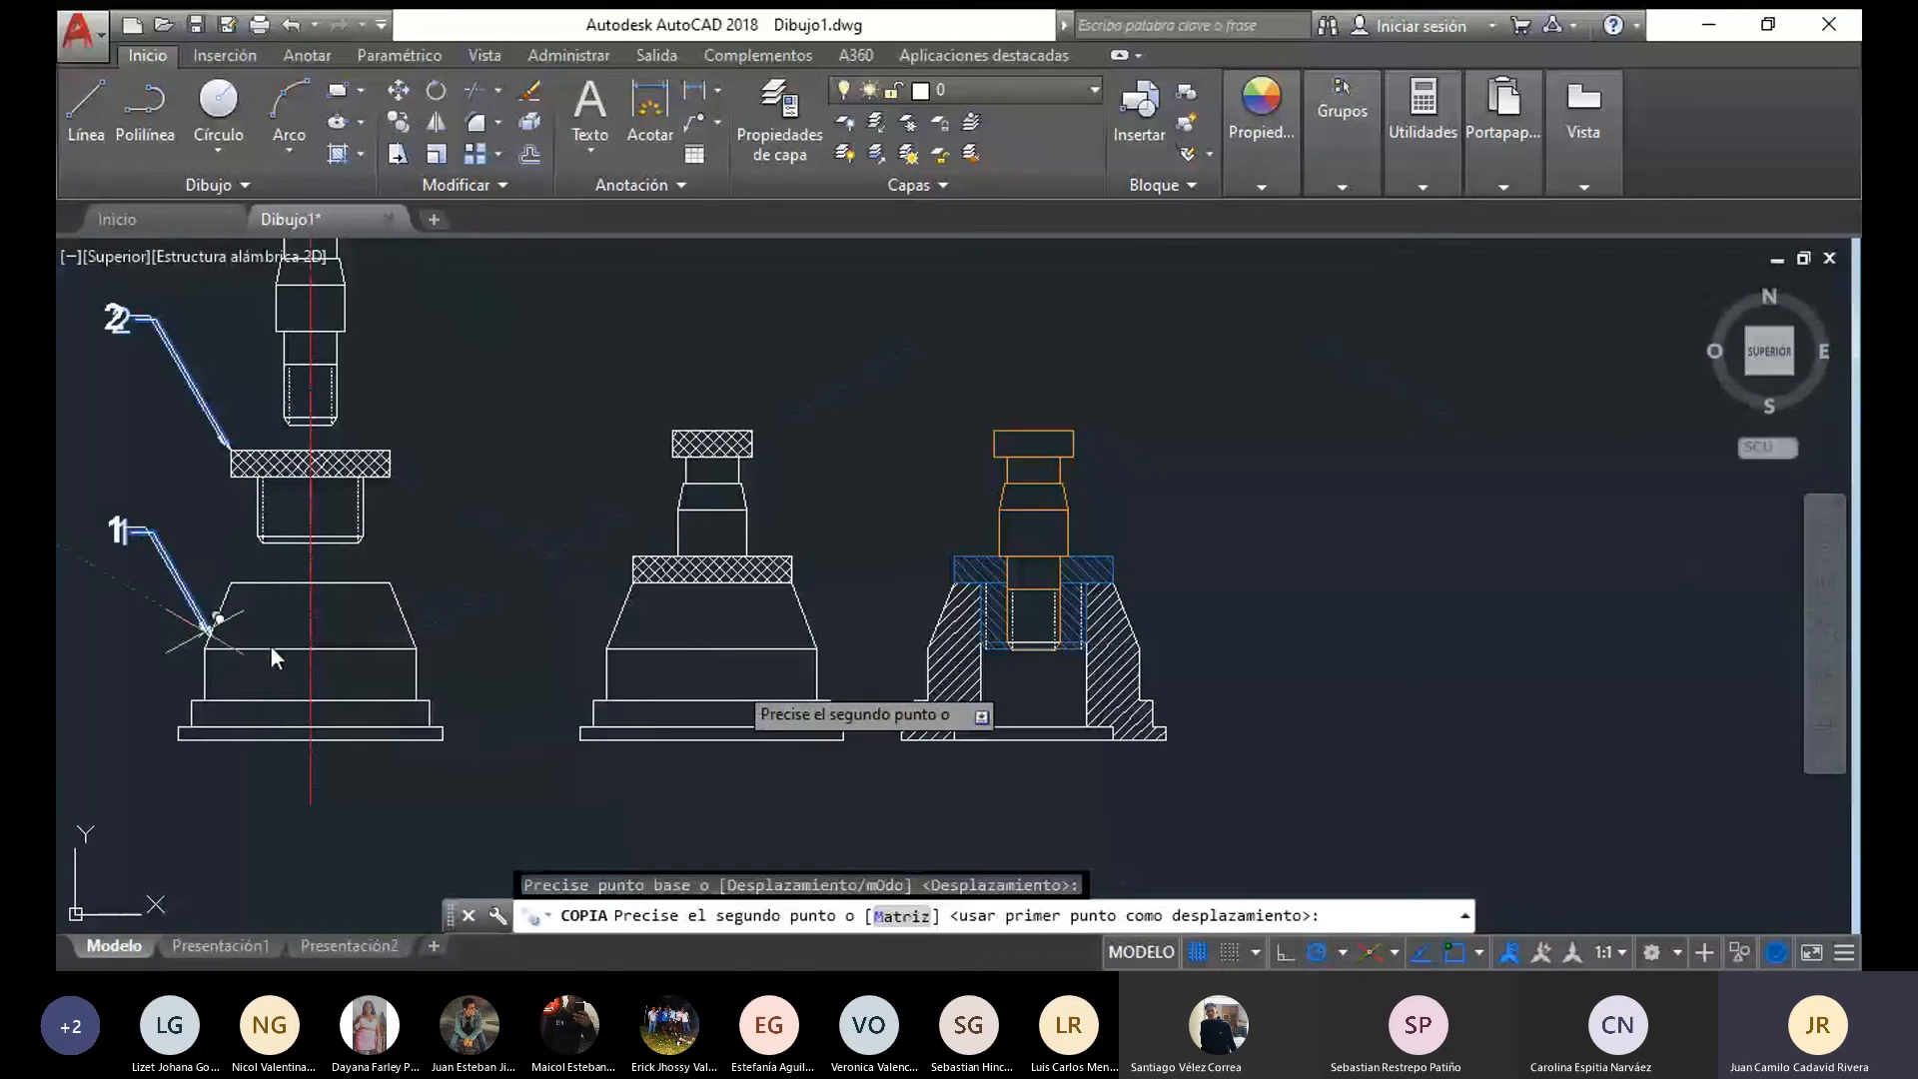
pyautogui.click(939, 614)
pyautogui.moveTo(1037, 561); pyautogui.dragTo(895, 777, button='middle')
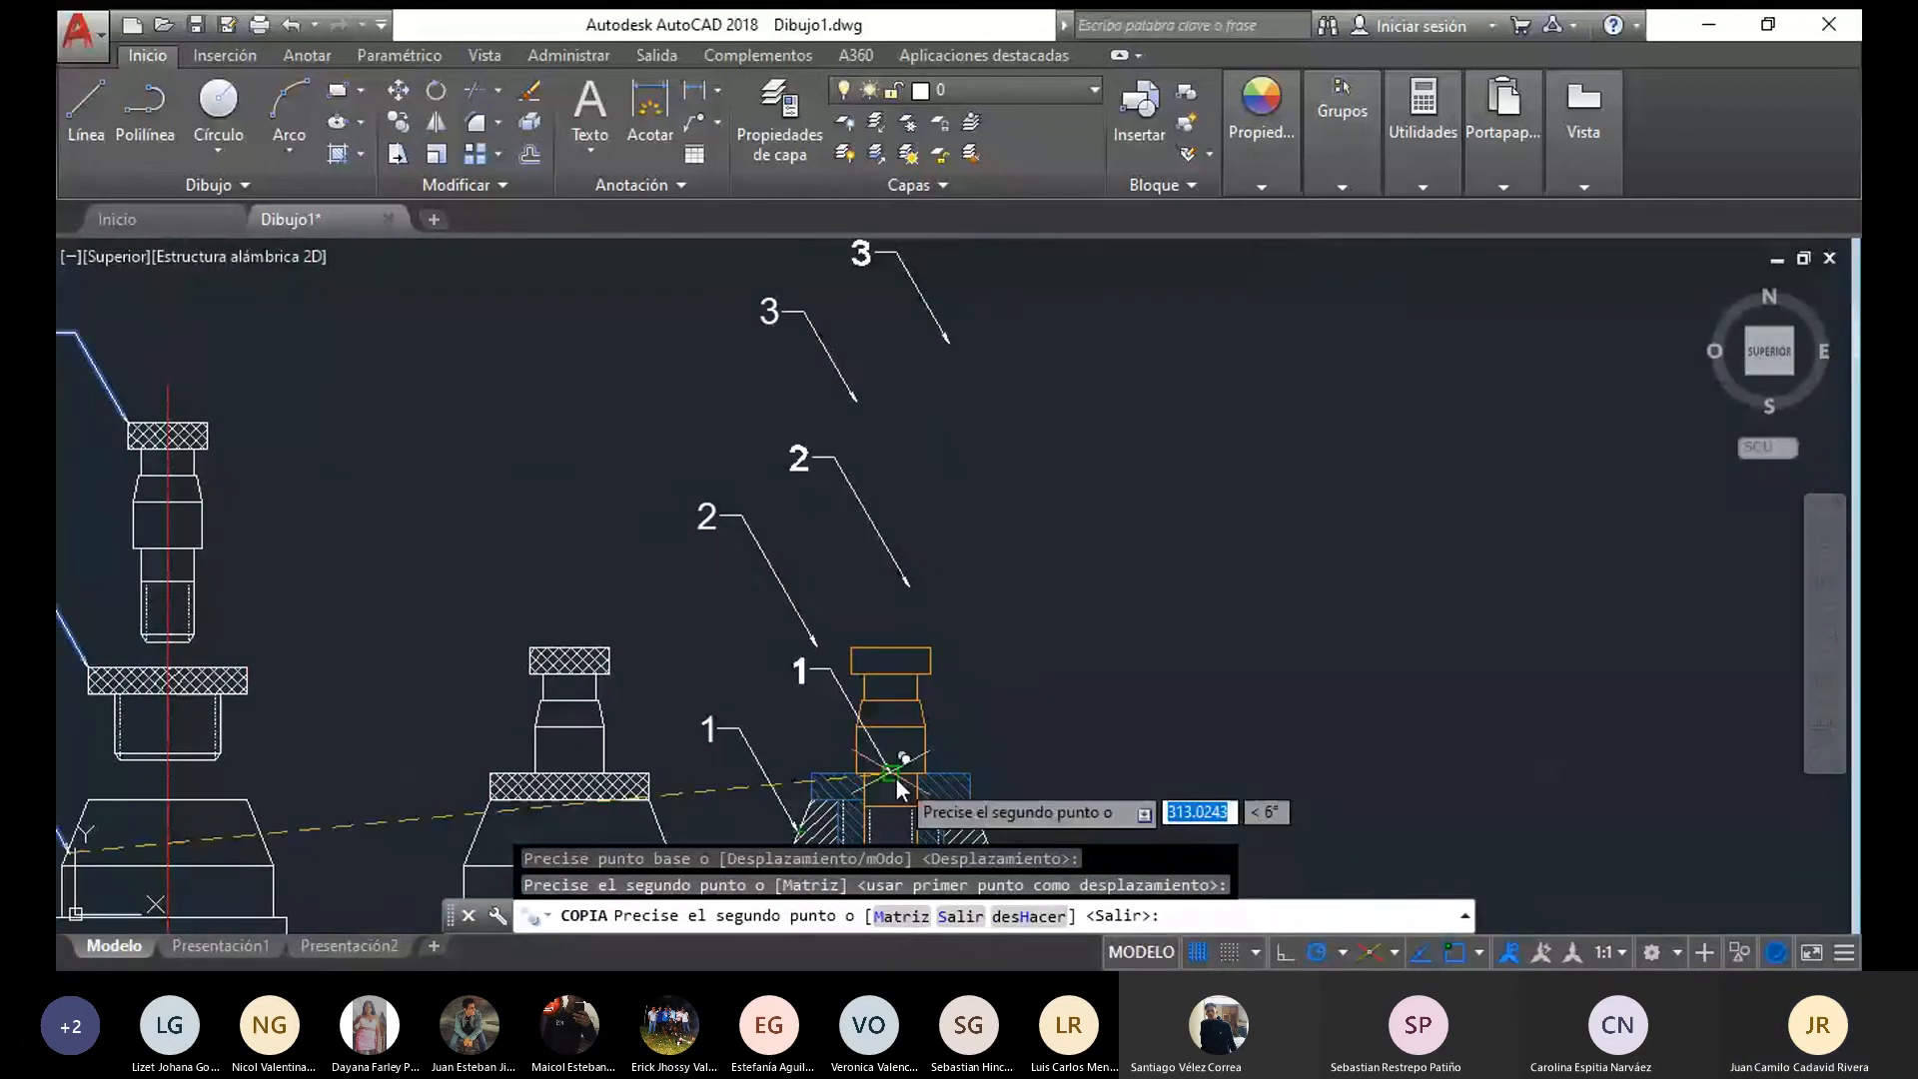
pyautogui.press('Escape')
# Move the copied leader 2 straight down so its arrow tip touches the upper left corner of the blue flange
pyautogui.click(799, 620)
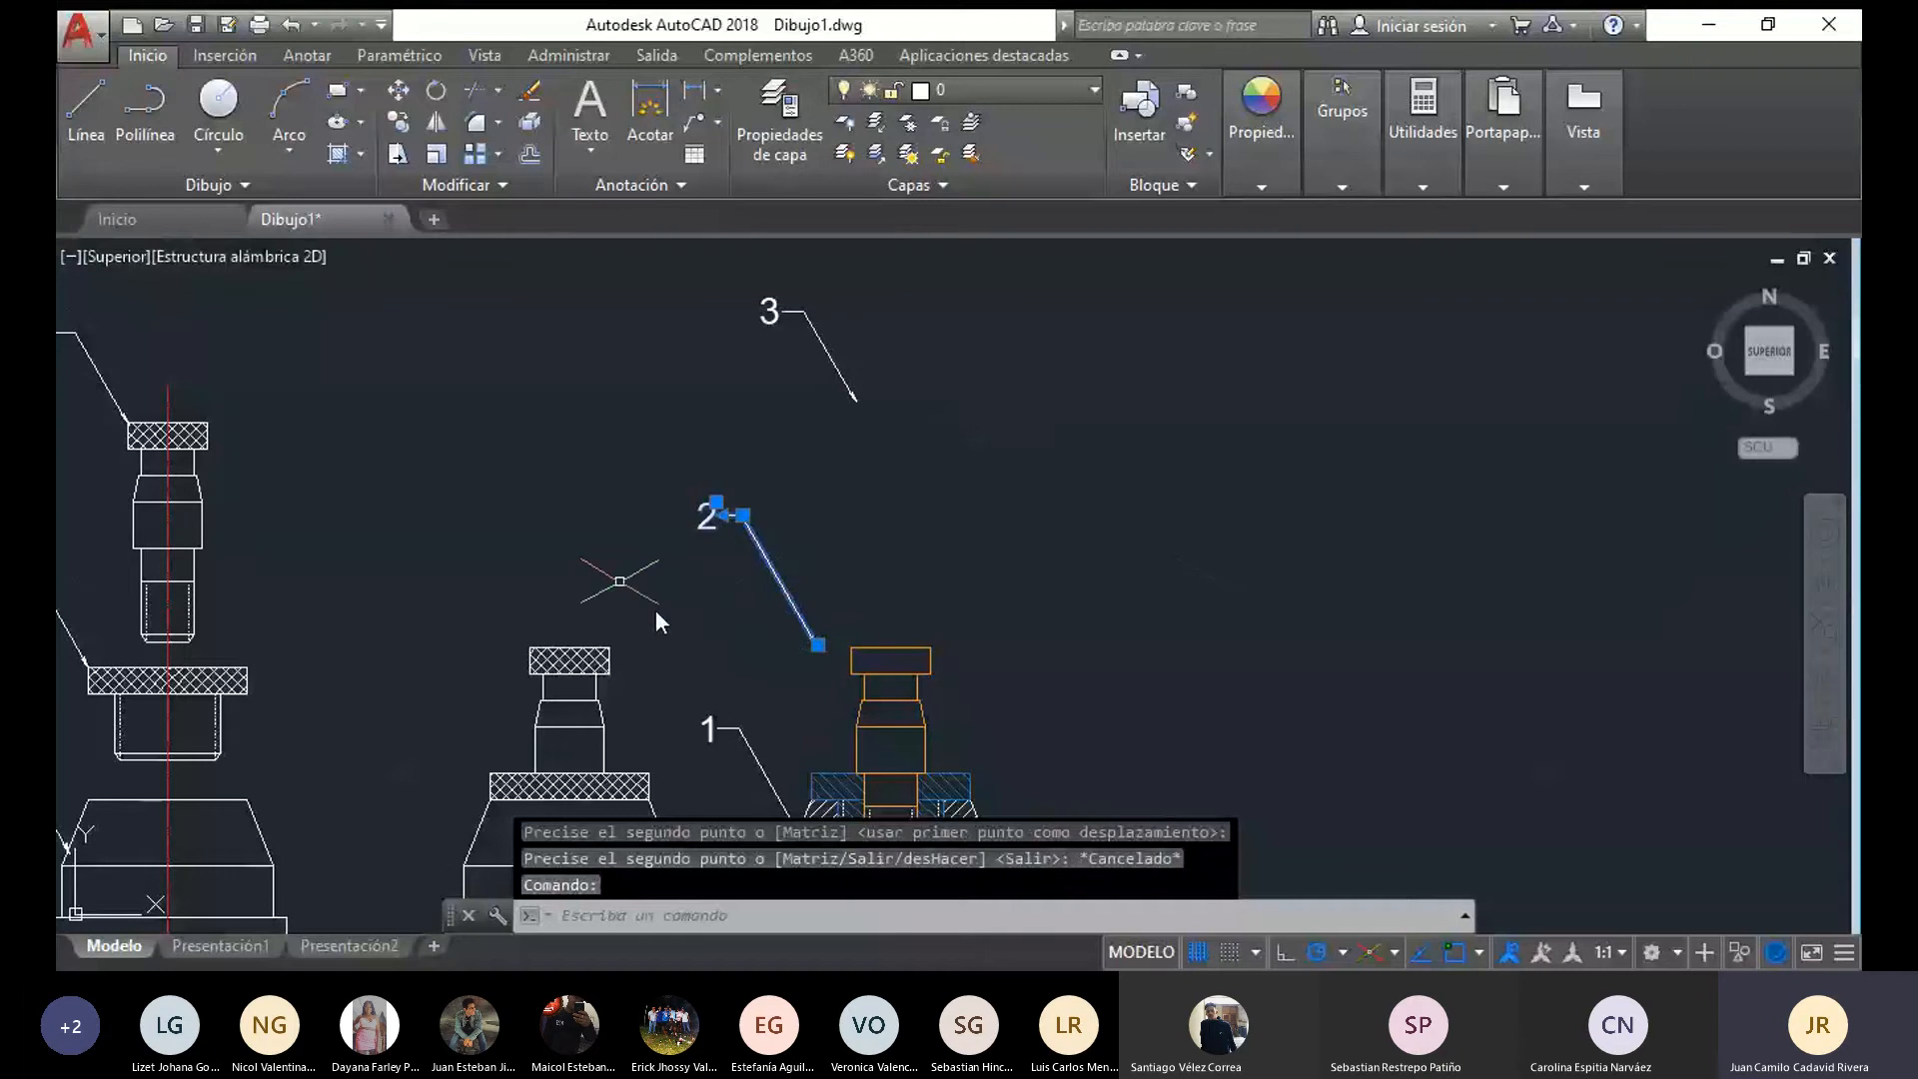
pyautogui.click(397, 90)
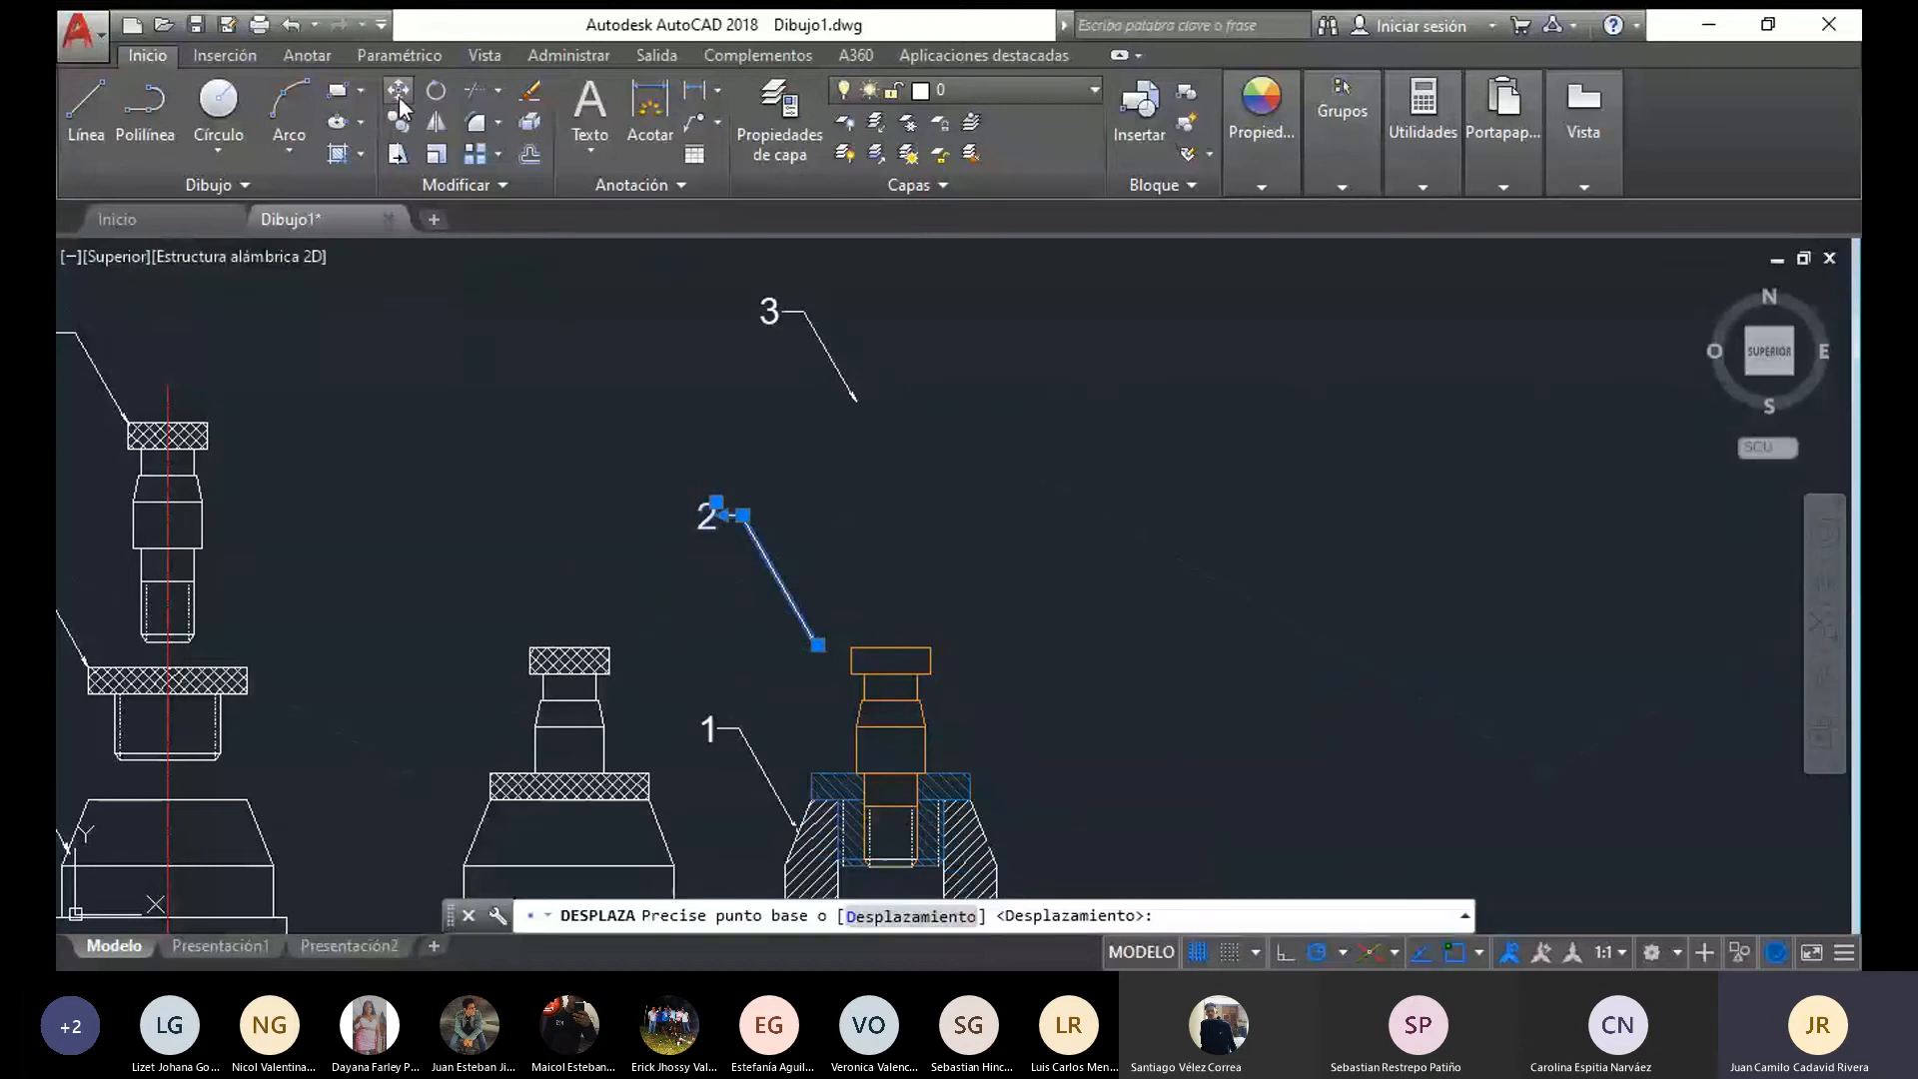
pyautogui.click(812, 643)
pyautogui.click(818, 770)
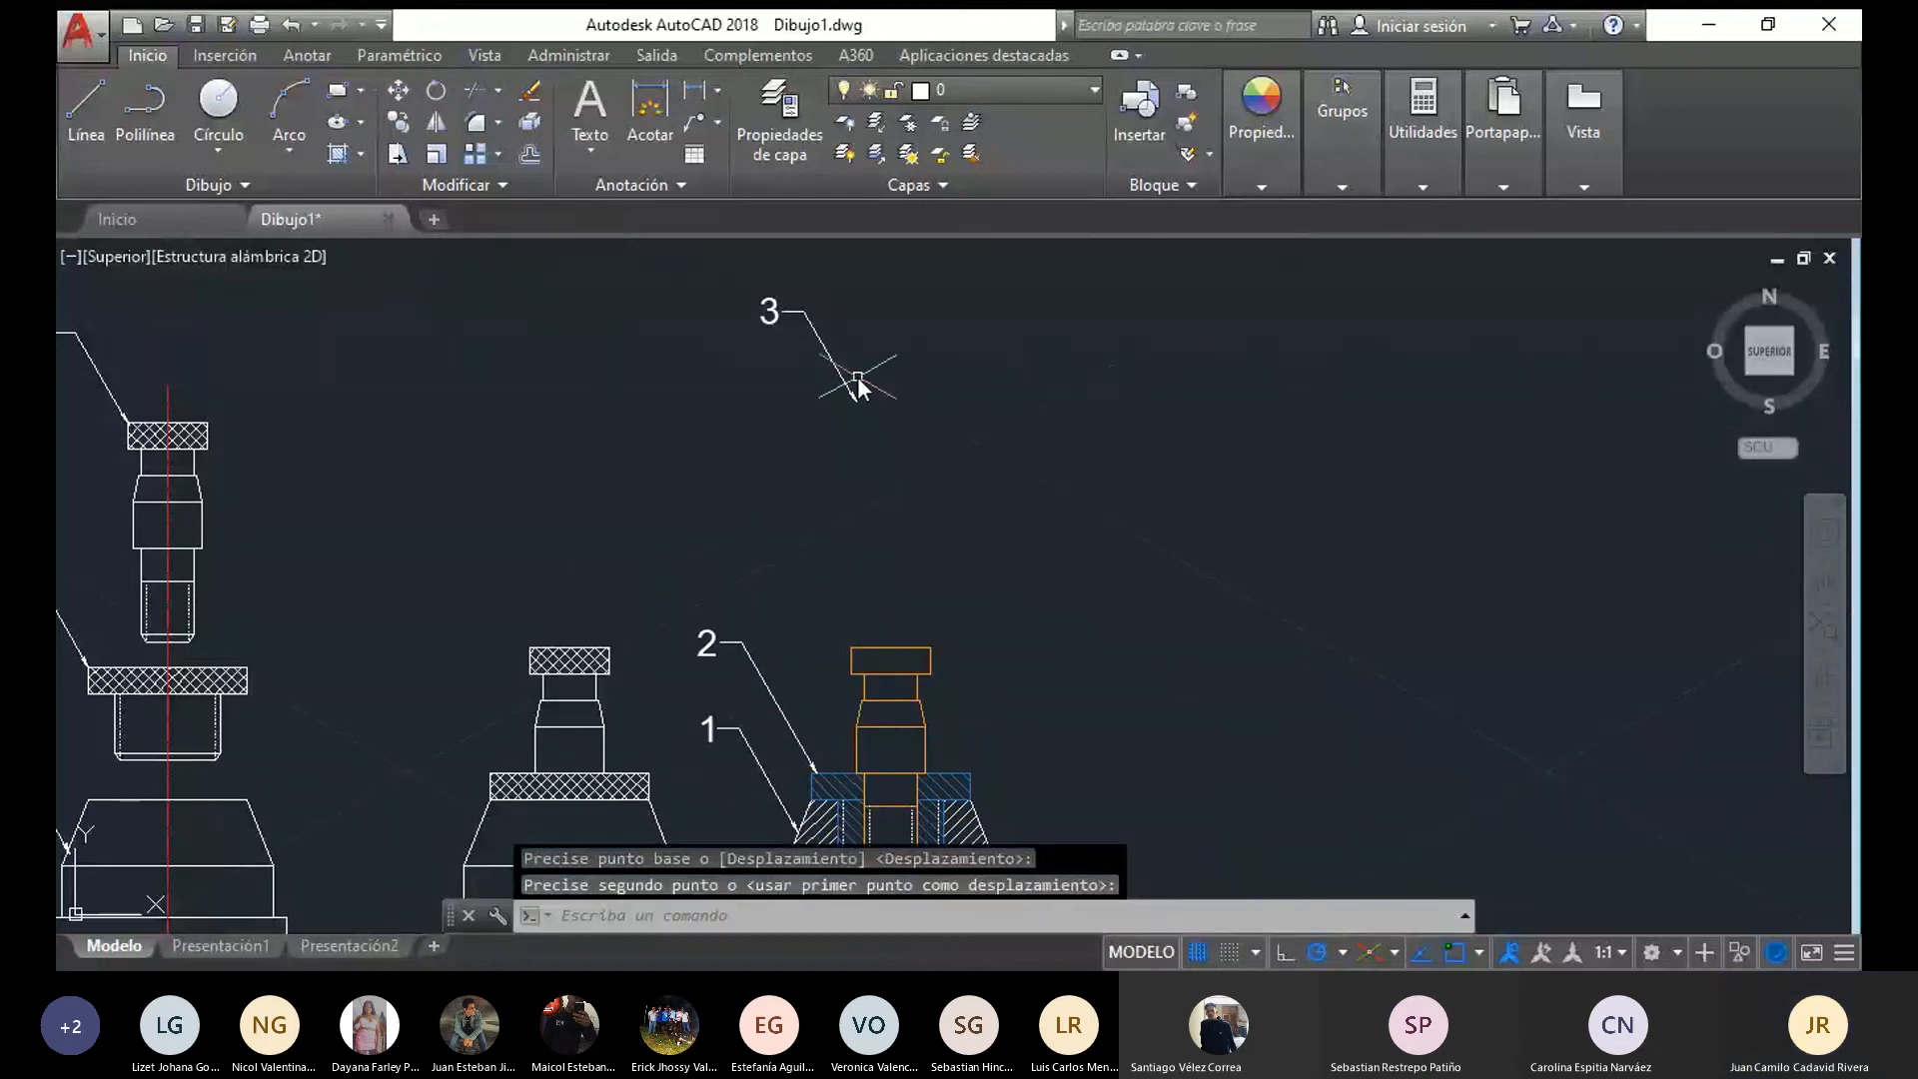
# Move the copied leader 3 down so its arrow tip touches the upper left corner of the orange pin's head
pyautogui.click(851, 386)
pyautogui.click(398, 90)
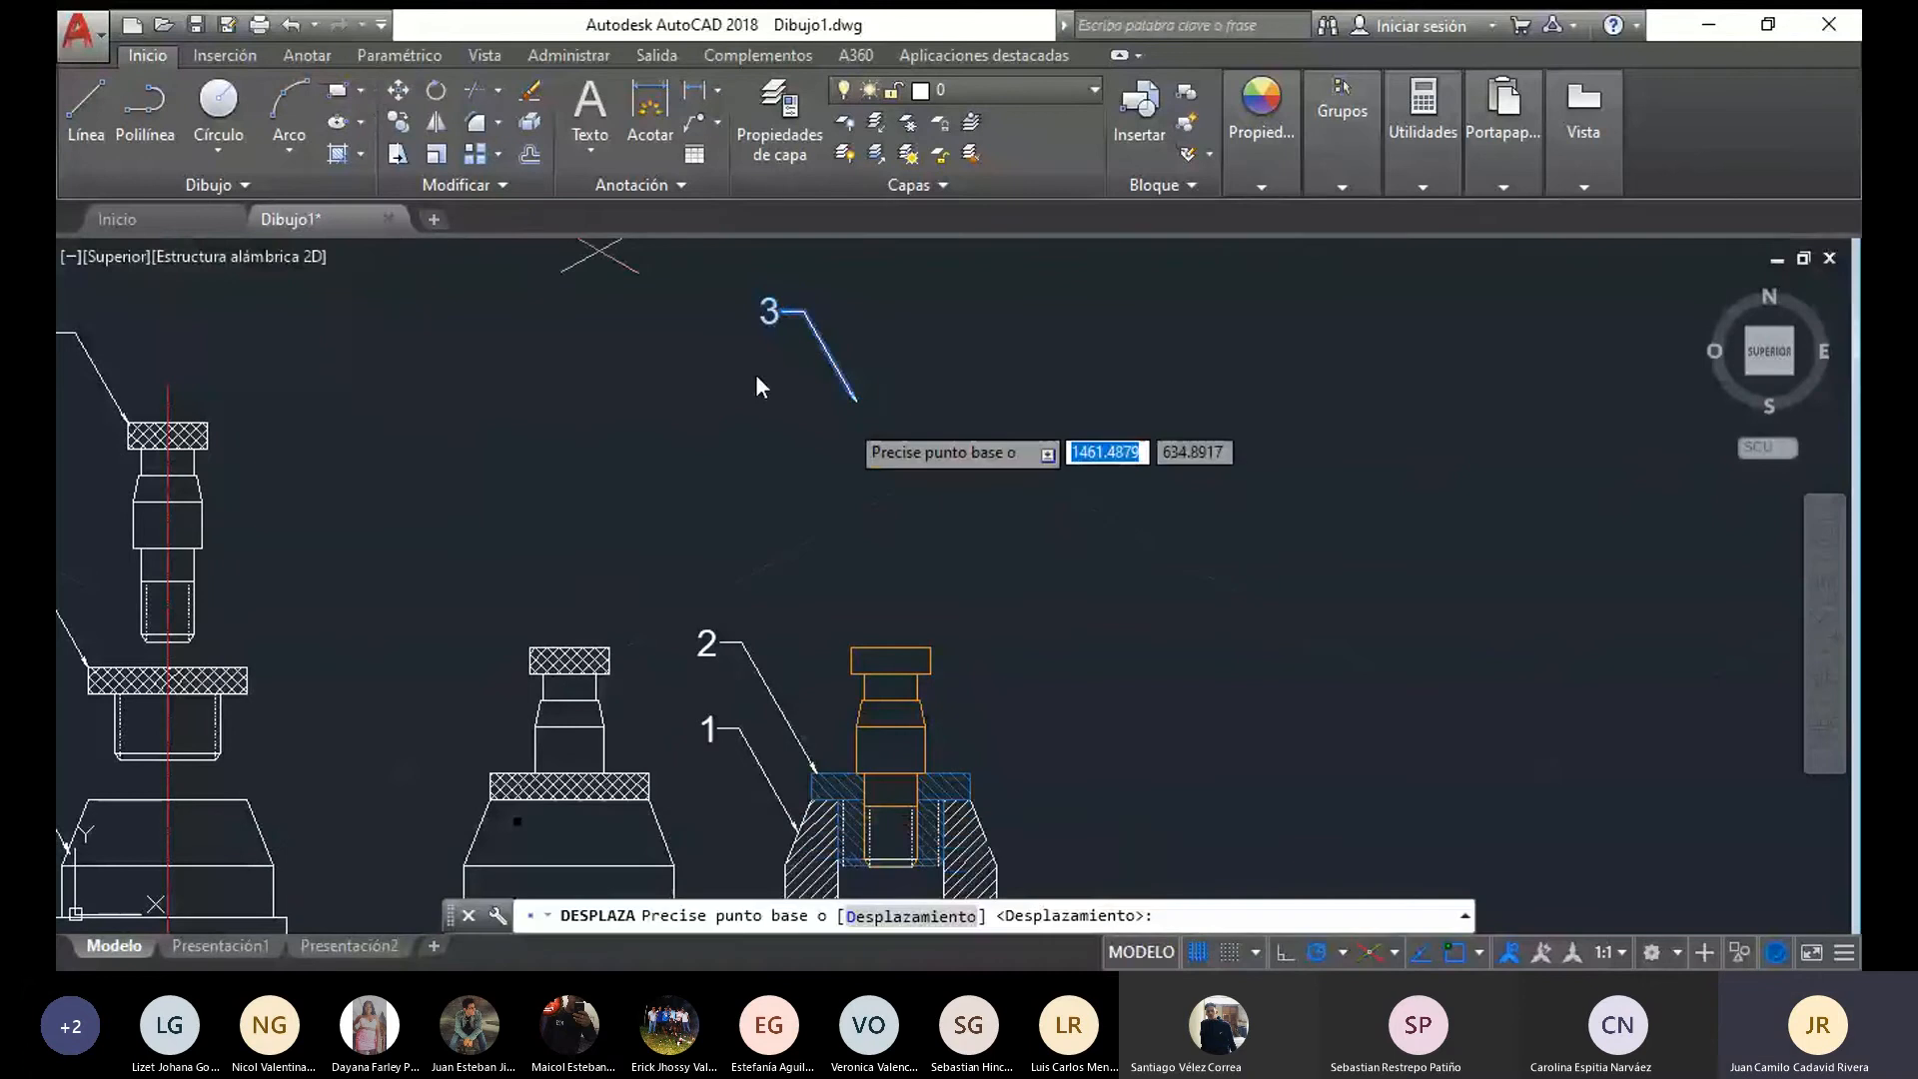
pyautogui.click(856, 402)
pyautogui.click(851, 647)
# Insert an empty Standard-style table with 4 columns and 3 data rows below the exploded and assembled front views
pyautogui.scroll(-2, 1064, 687)
pyautogui.moveTo(1064, 688); pyautogui.dragTo(1032, 421, button='middle')
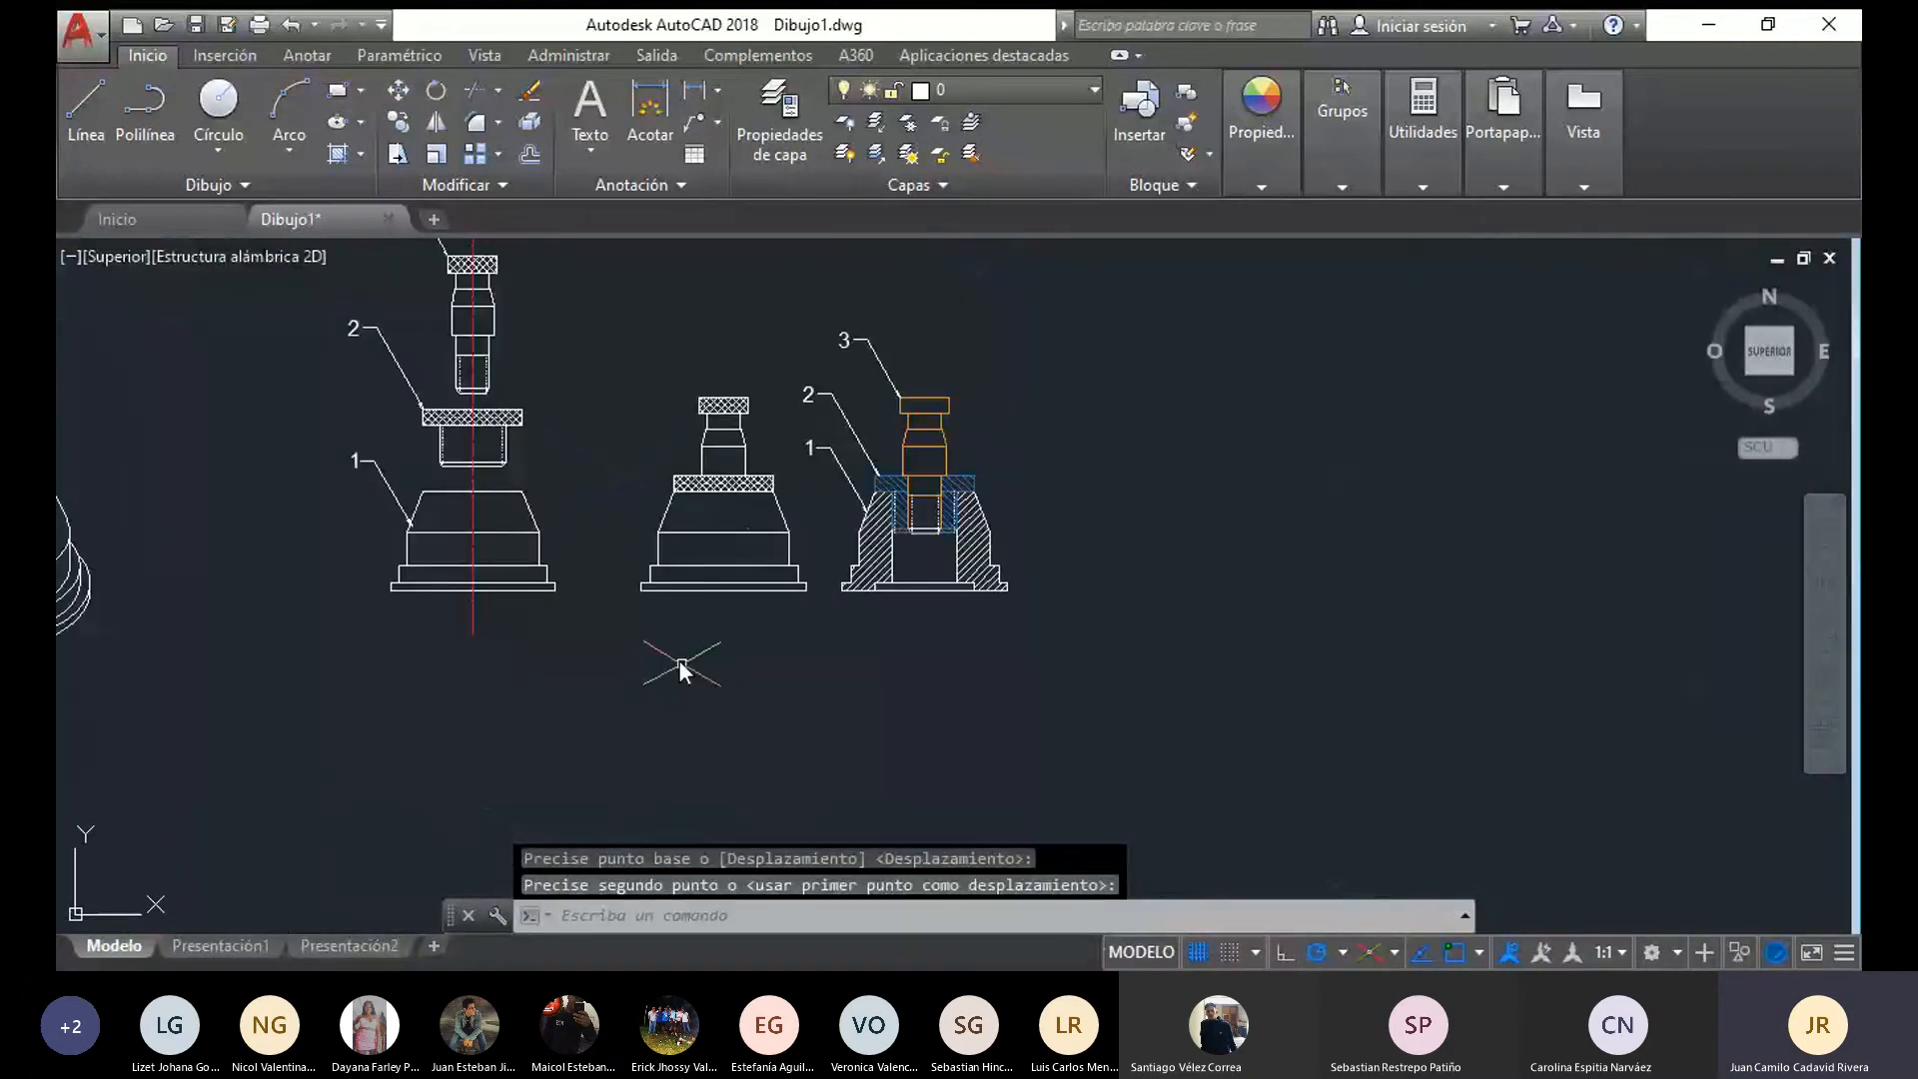
pyautogui.moveTo(679, 662); pyautogui.dragTo(746, 710, button='middle')
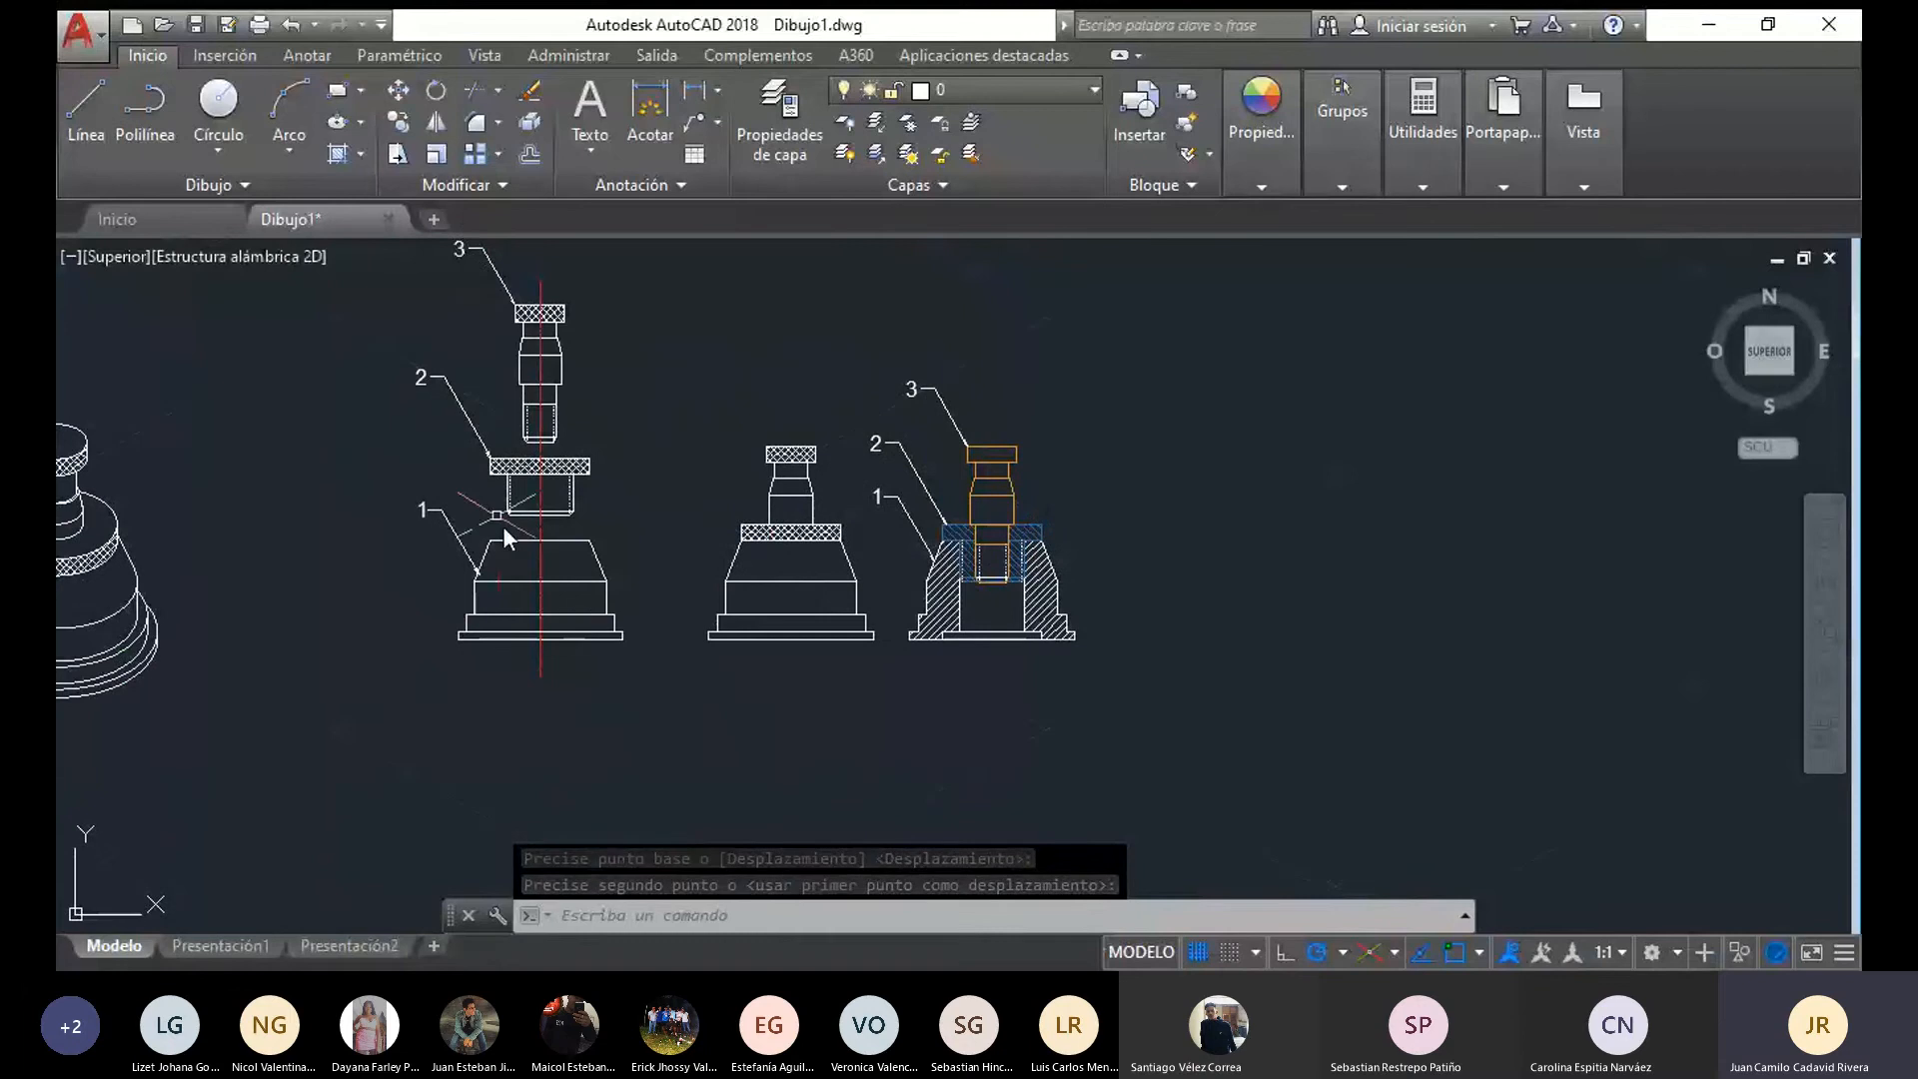
pyautogui.click(692, 148)
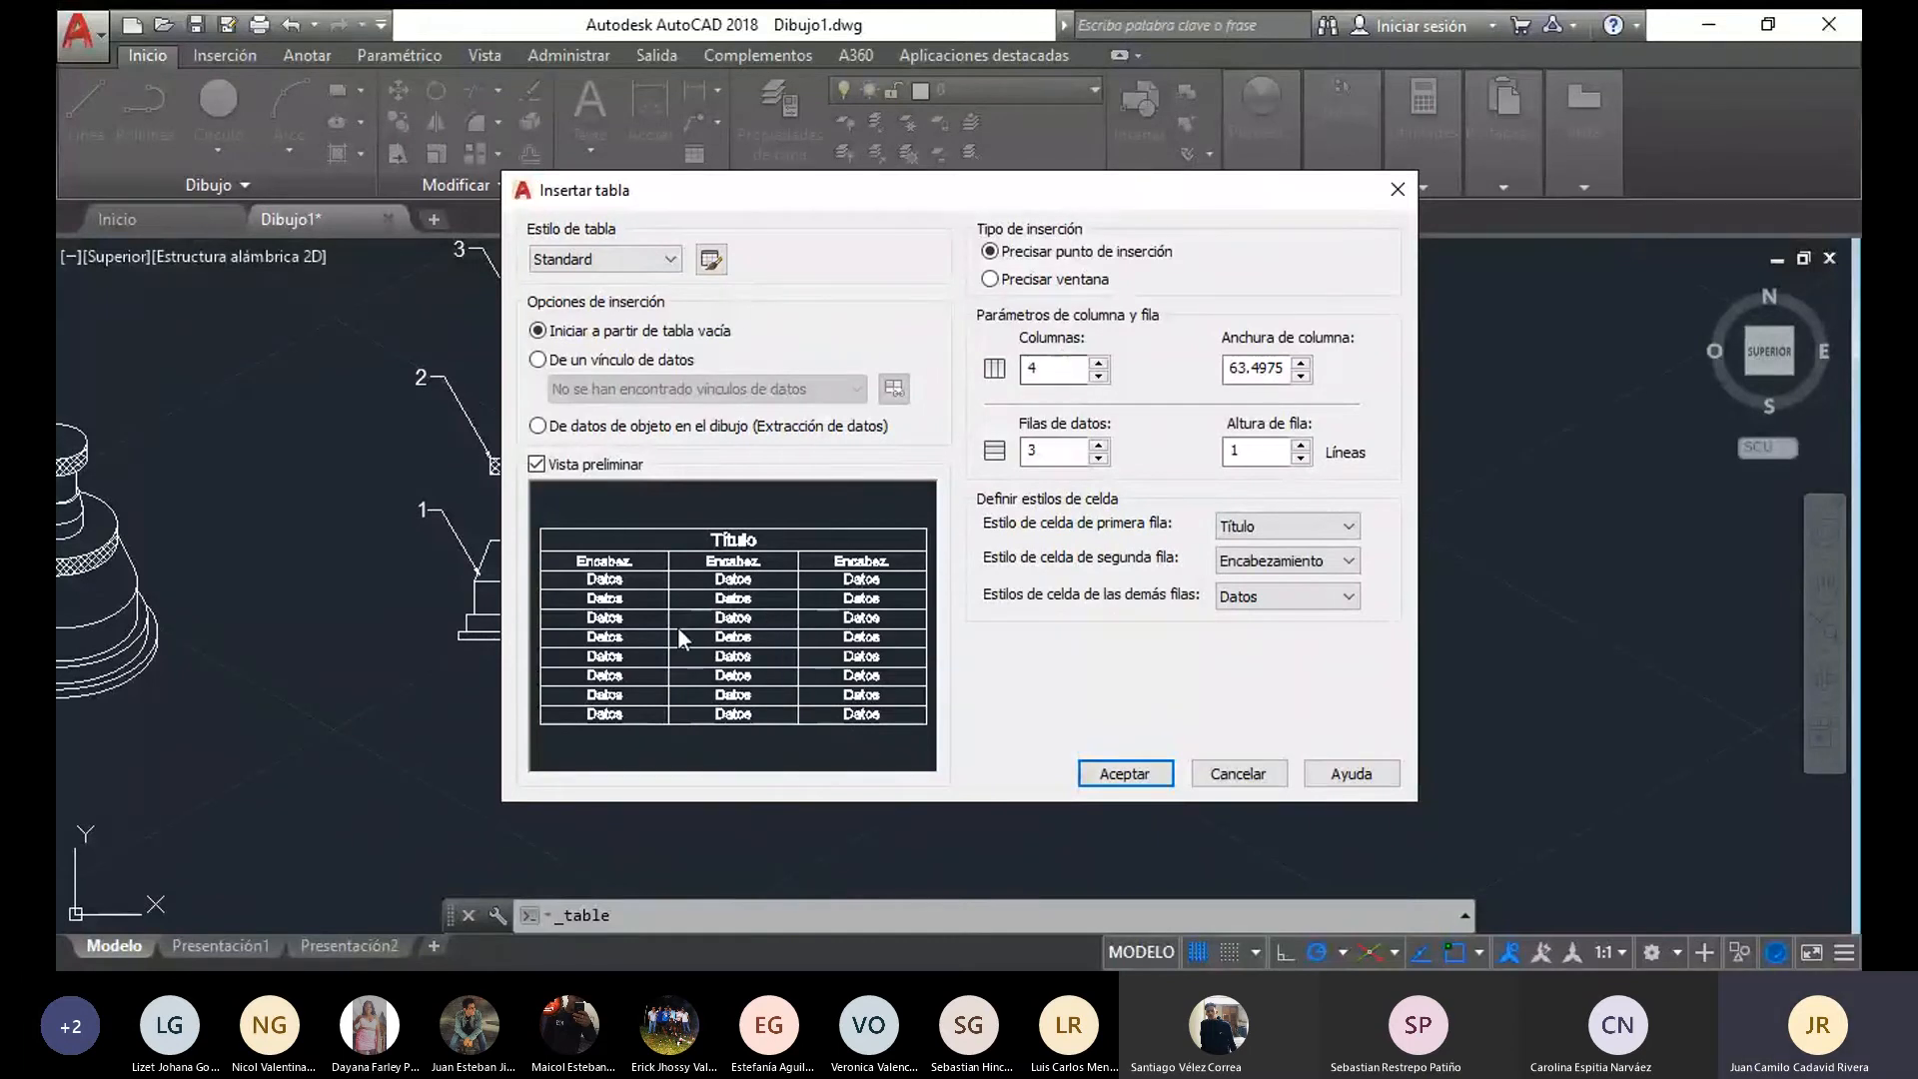
pyautogui.moveTo(825, 190); pyautogui.dragTo(1135, 117)
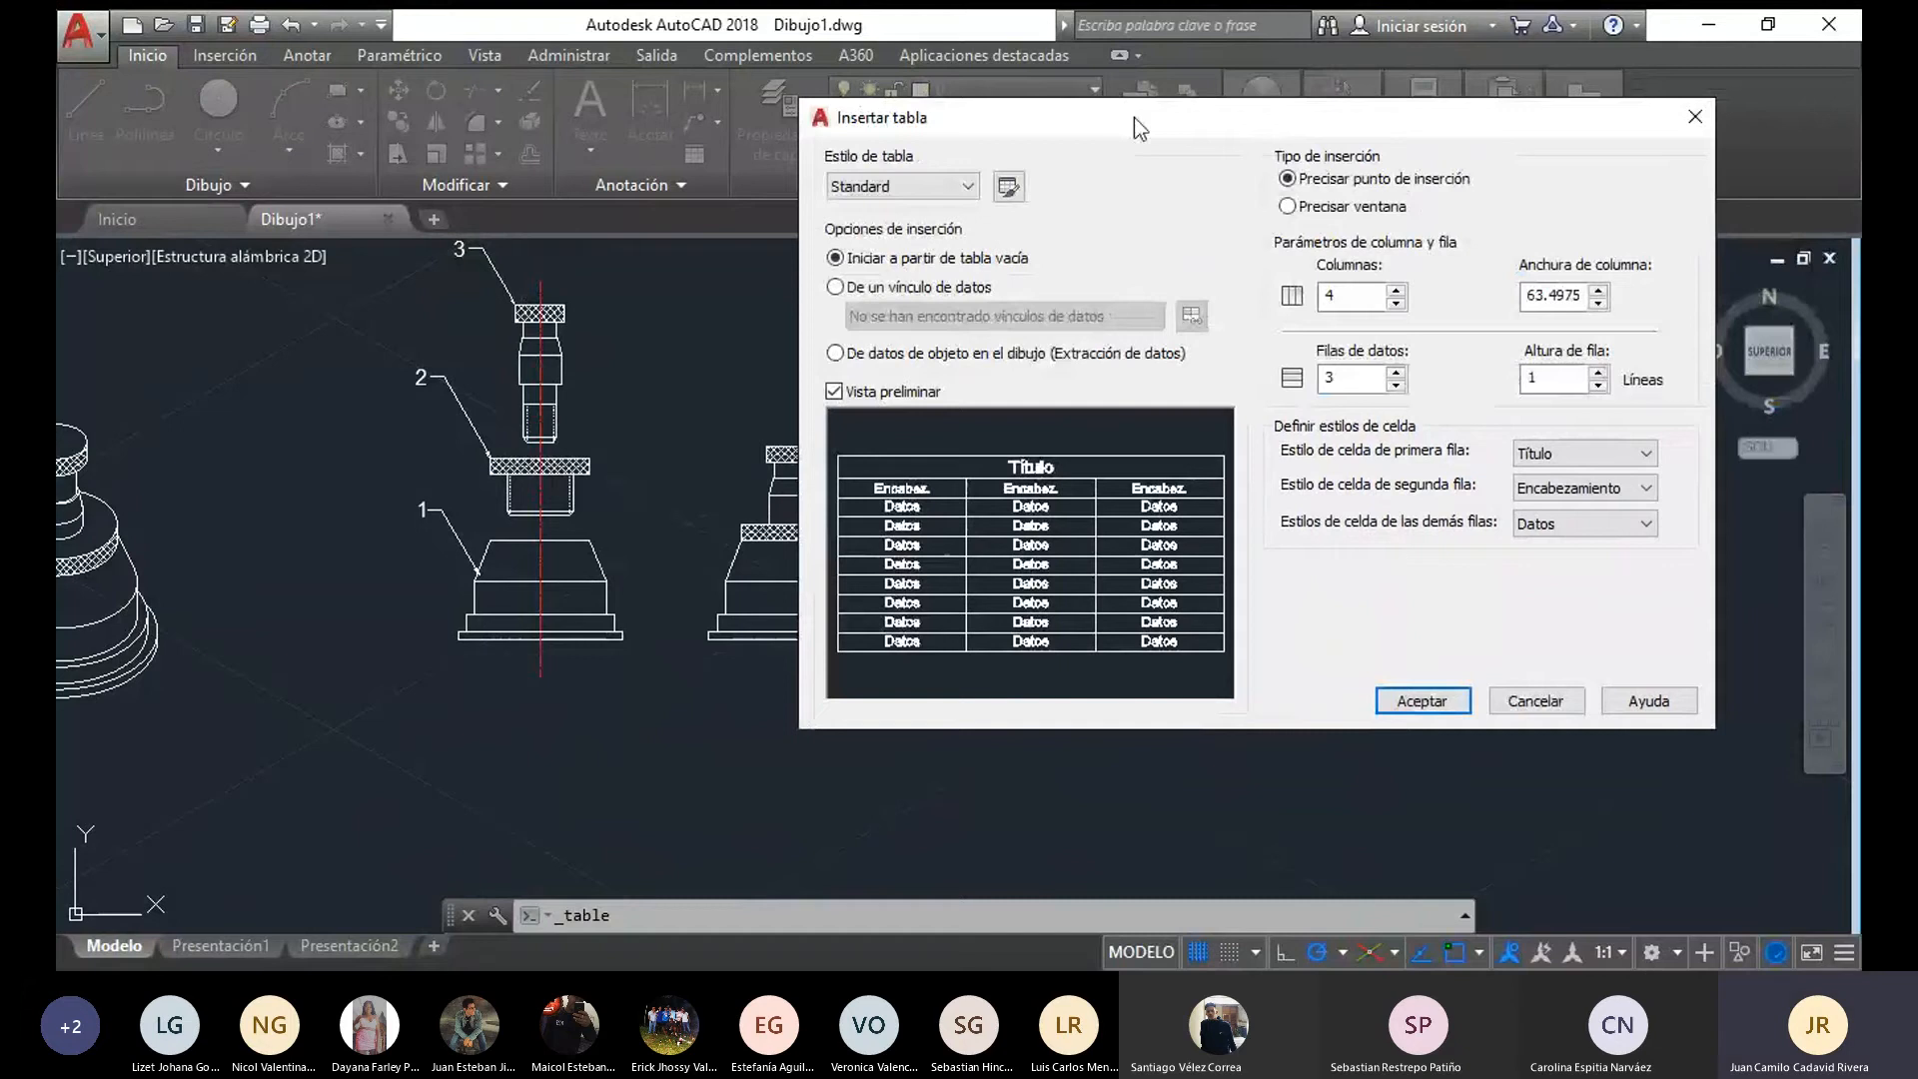
pyautogui.moveTo(1135, 117); pyautogui.dragTo(1128, 114)
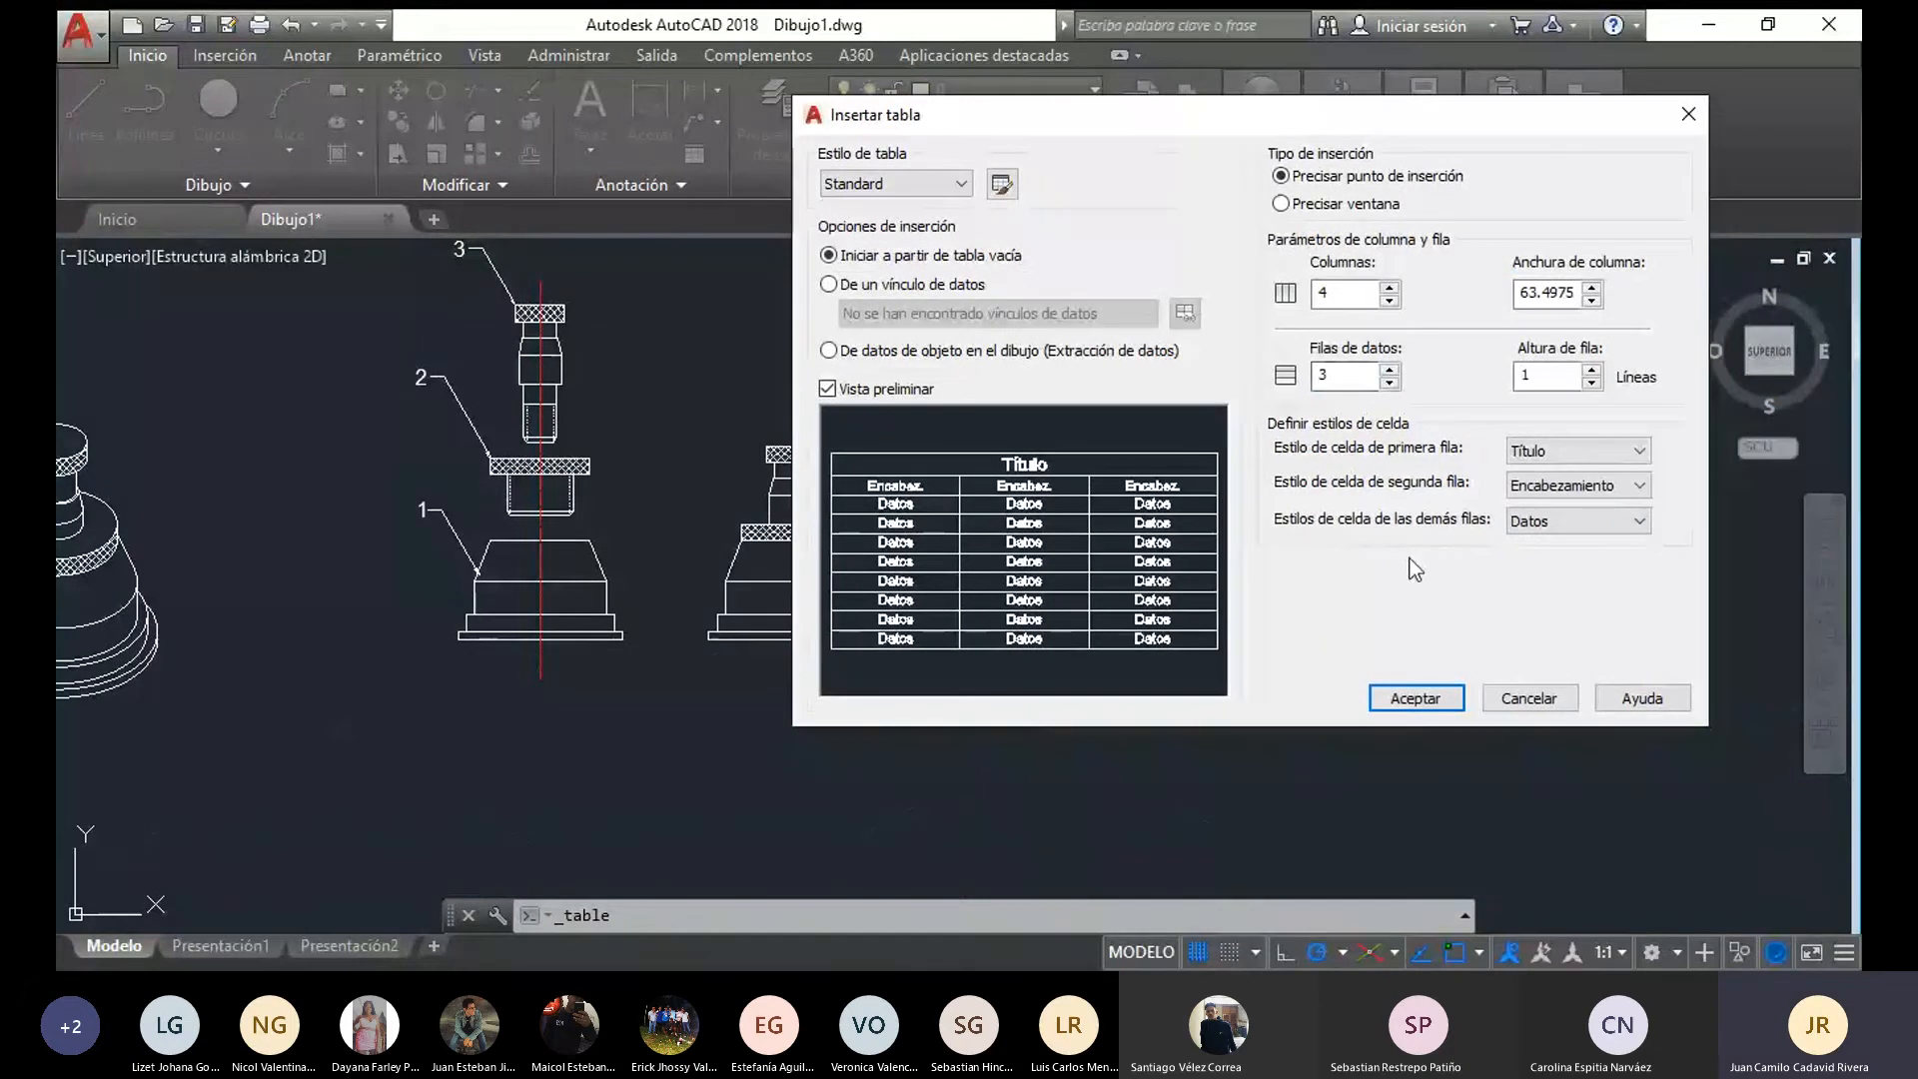
pyautogui.click(1432, 703)
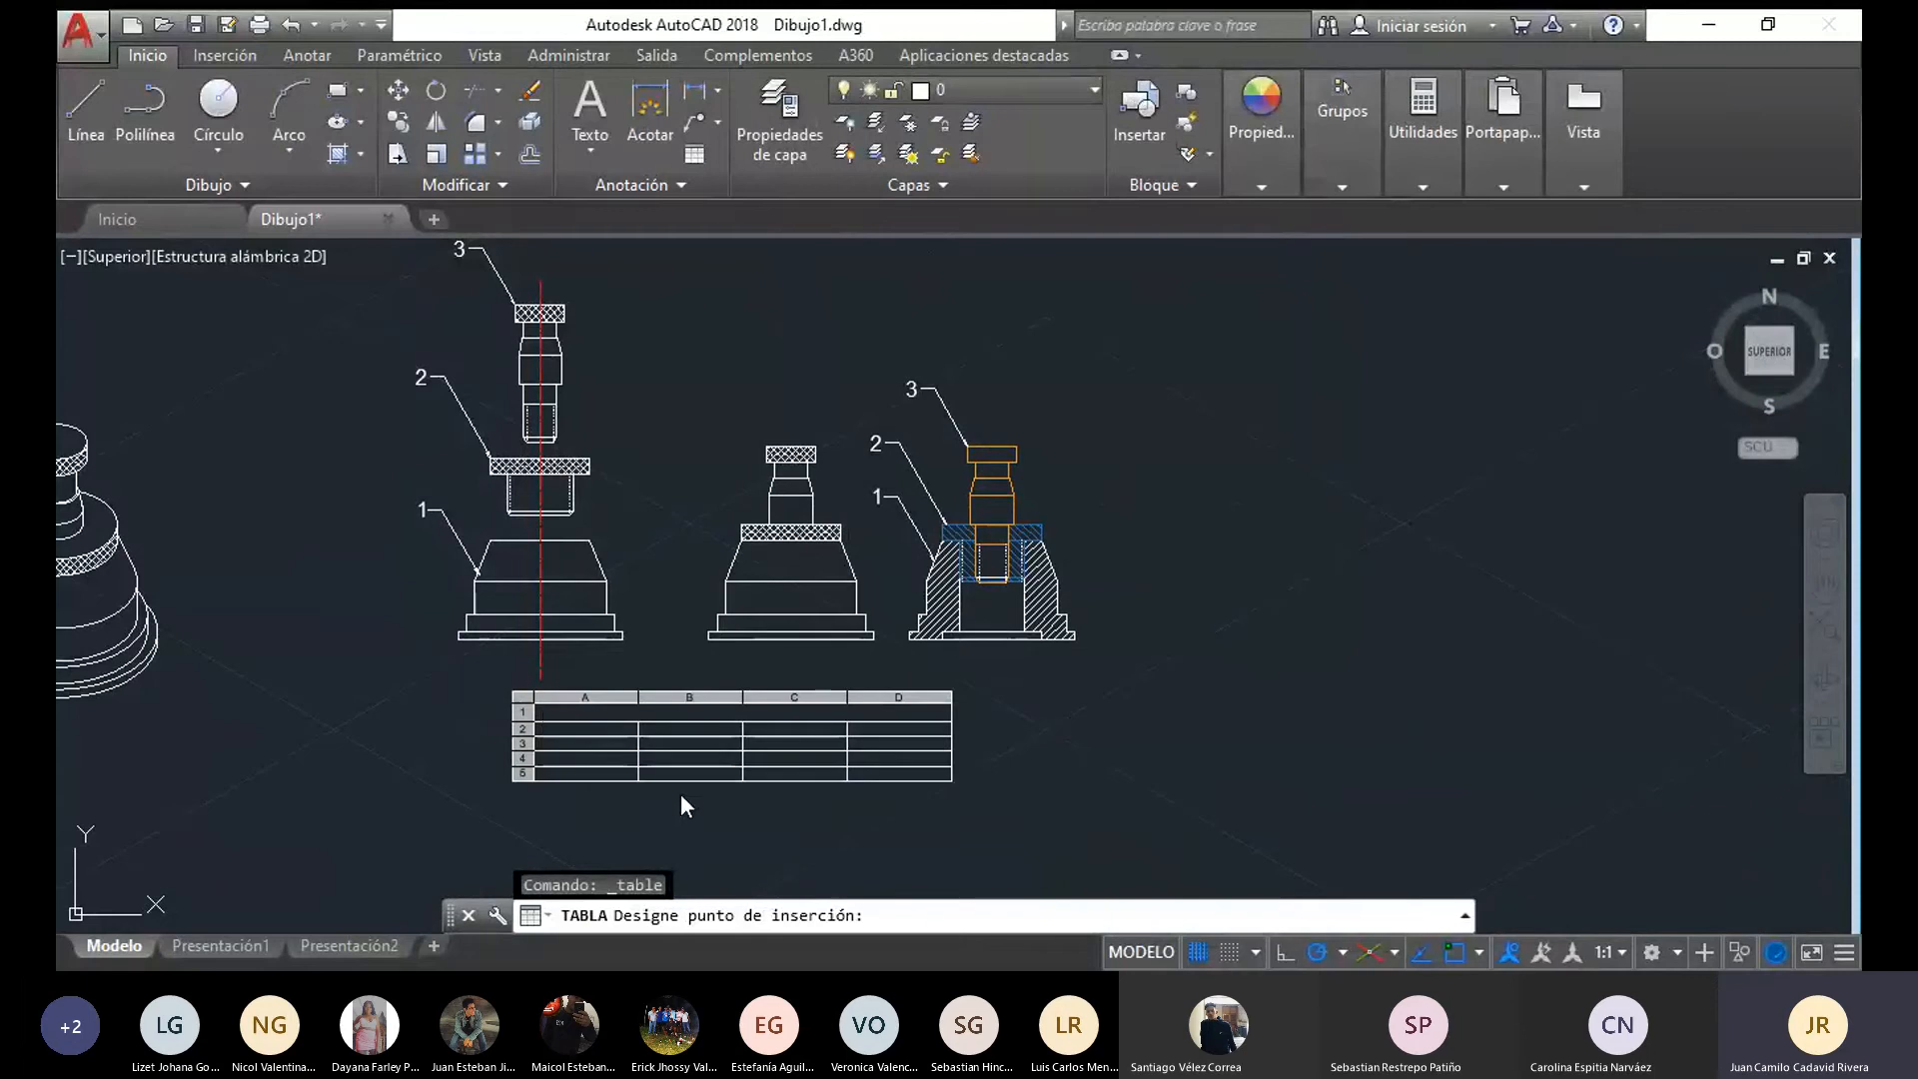
pyautogui.click(530, 702)
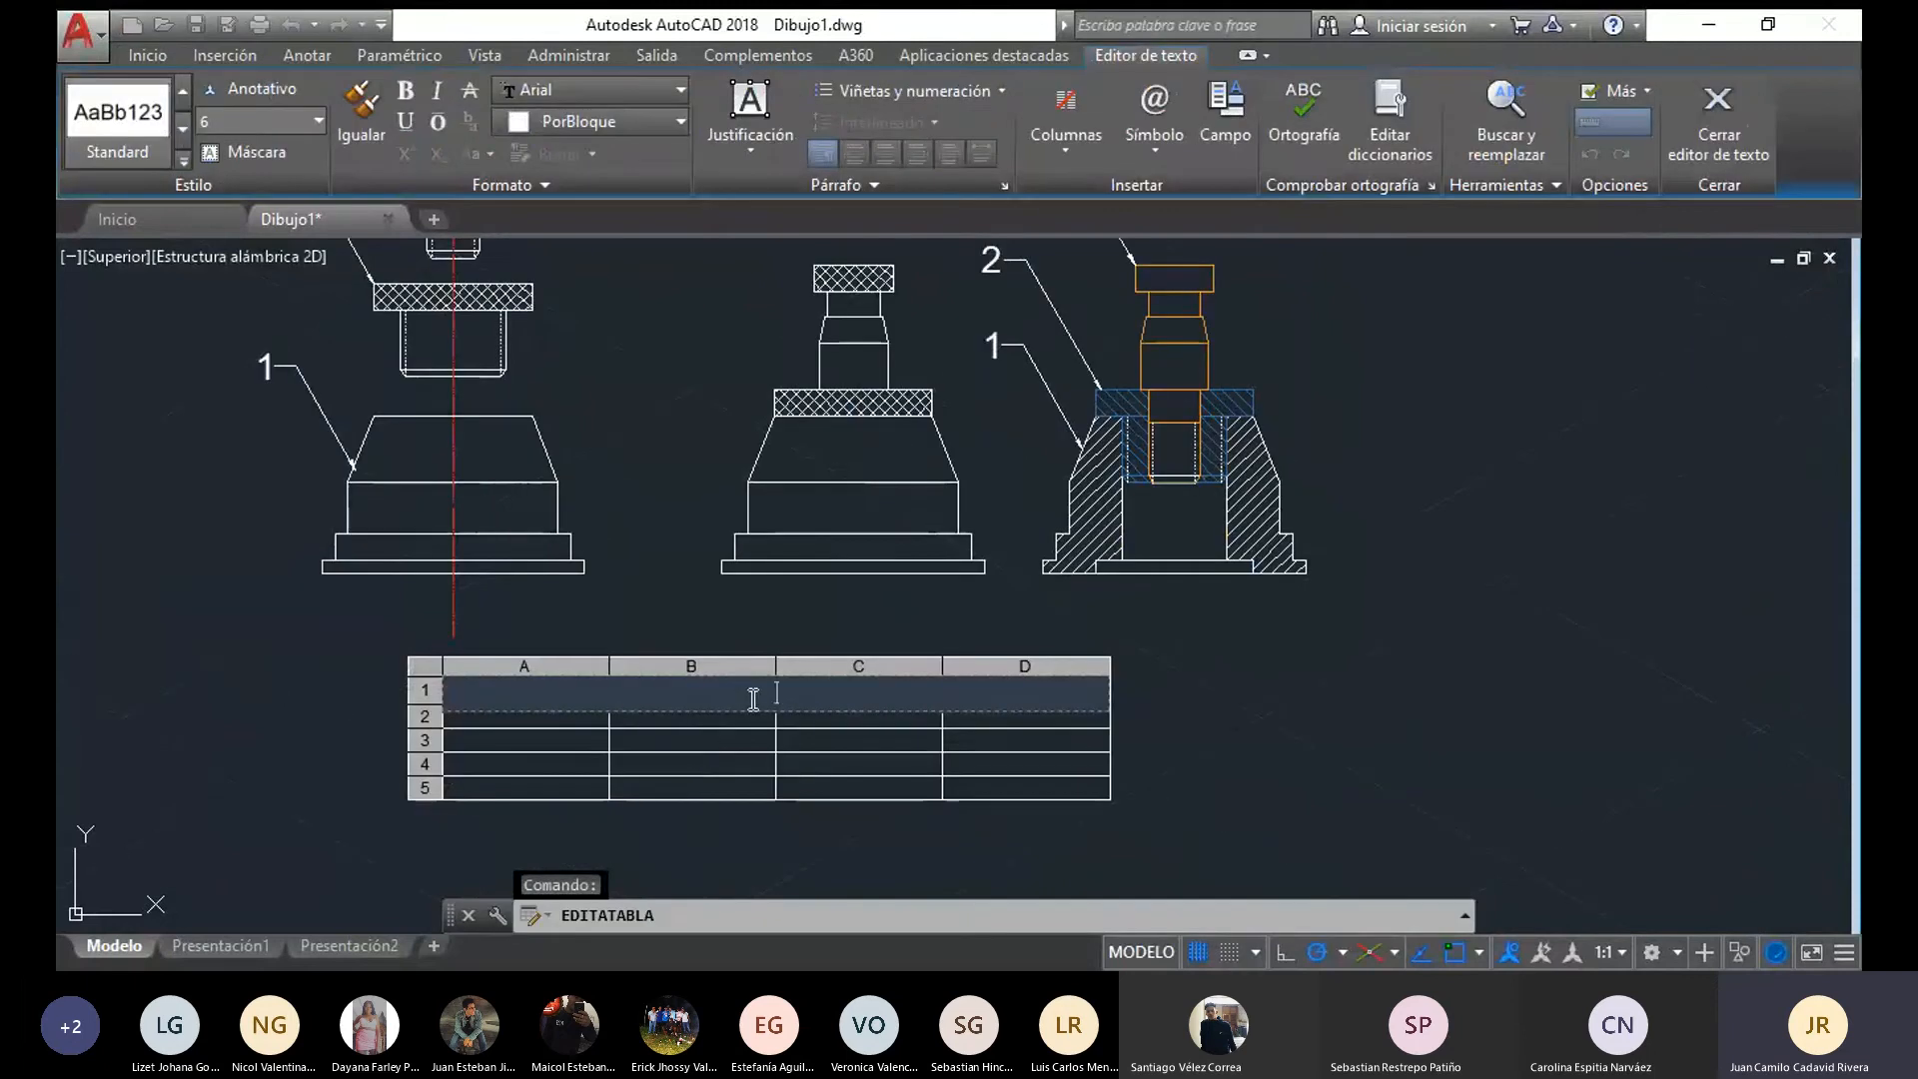
# Enter "Lista piezas Enamble Gato mécanico" as the table's title and finish the text editing
pyautogui.write('Lista piezas')
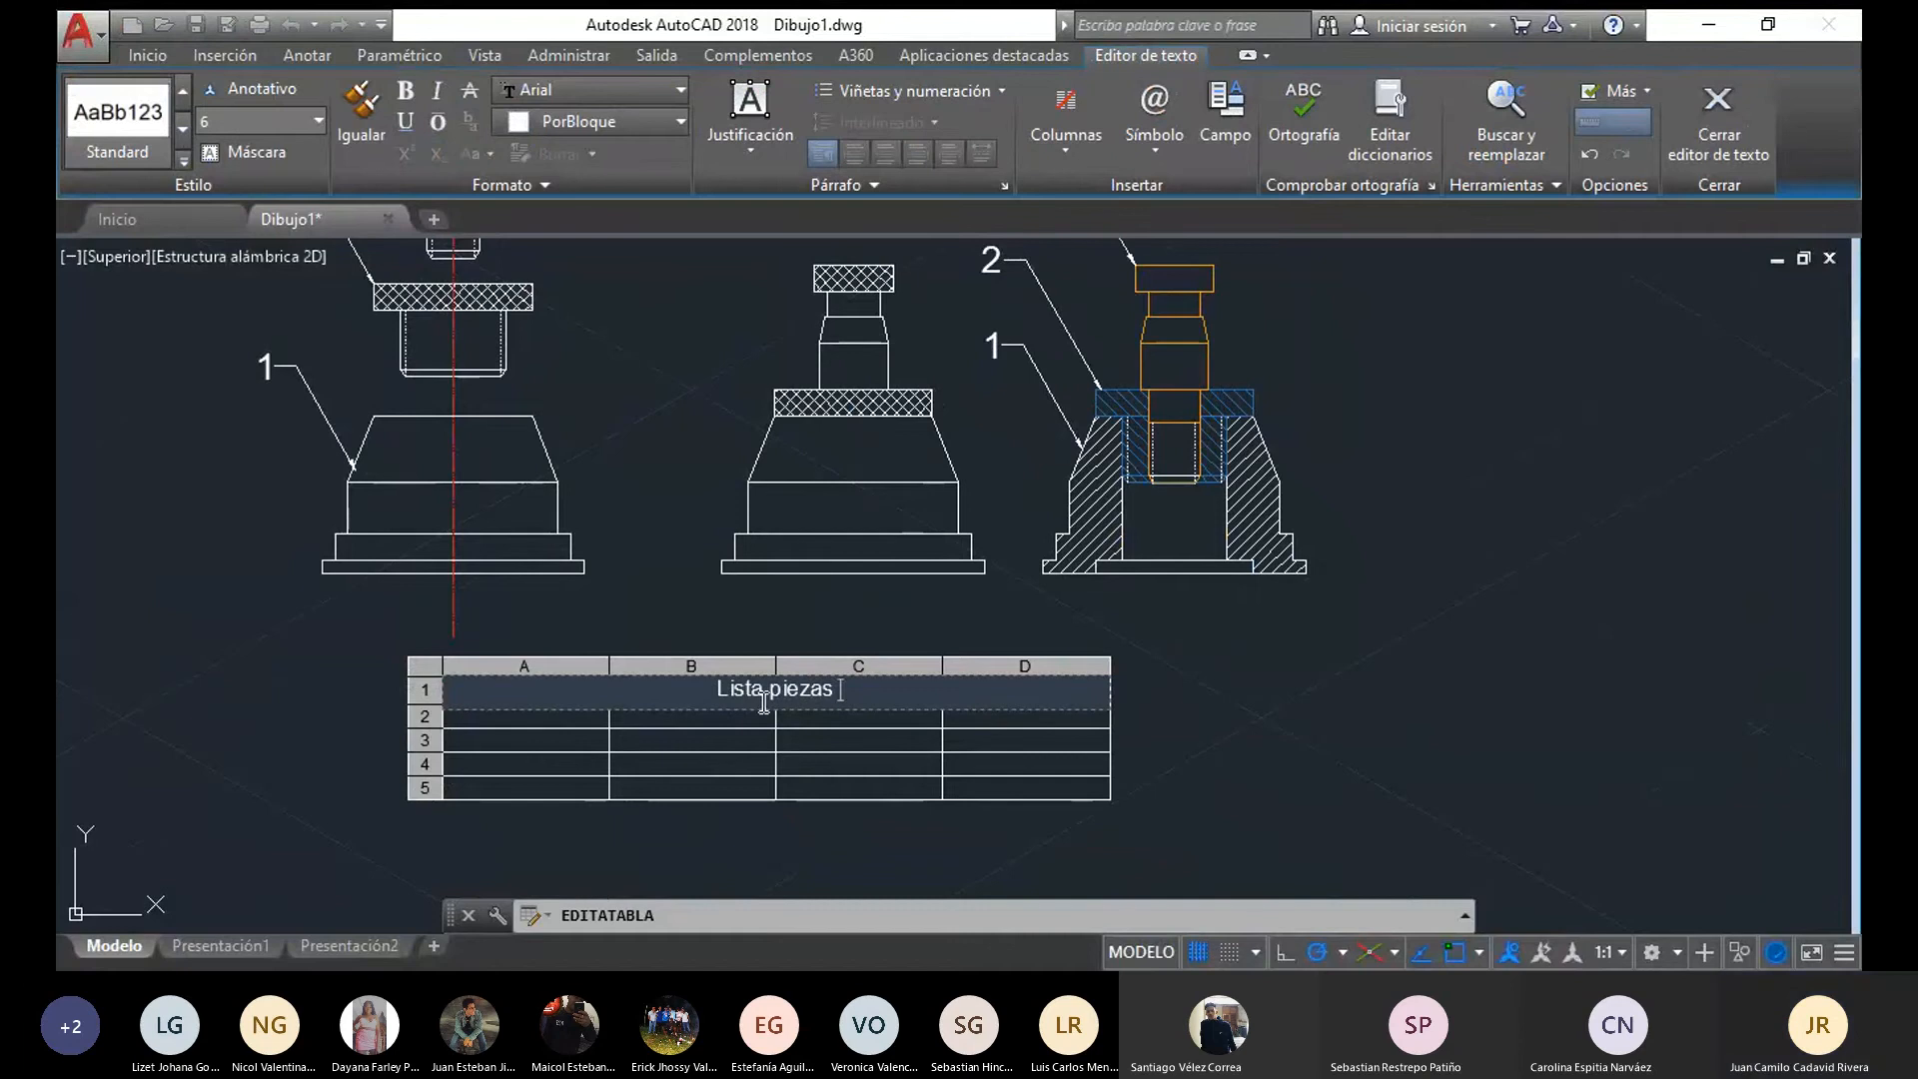
pyautogui.write(' Enamble ')
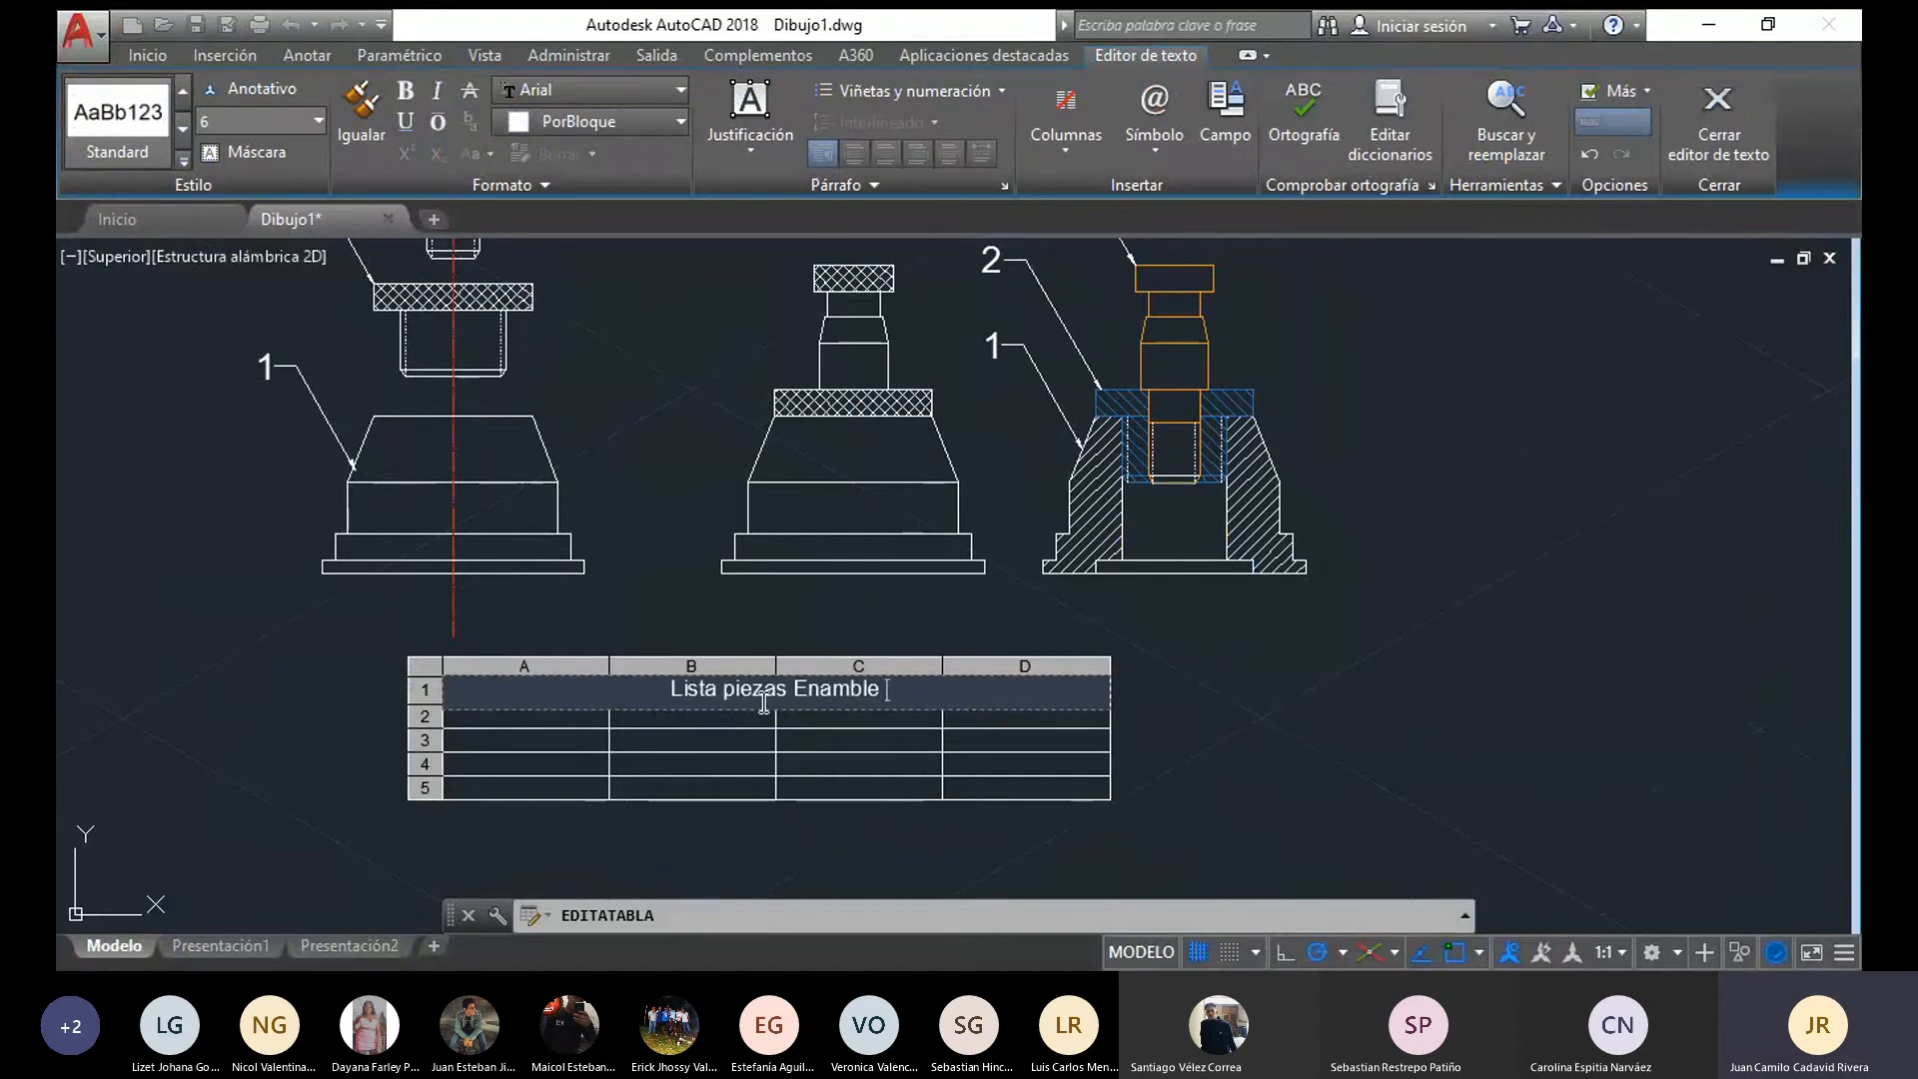
pyautogui.write('Gat')
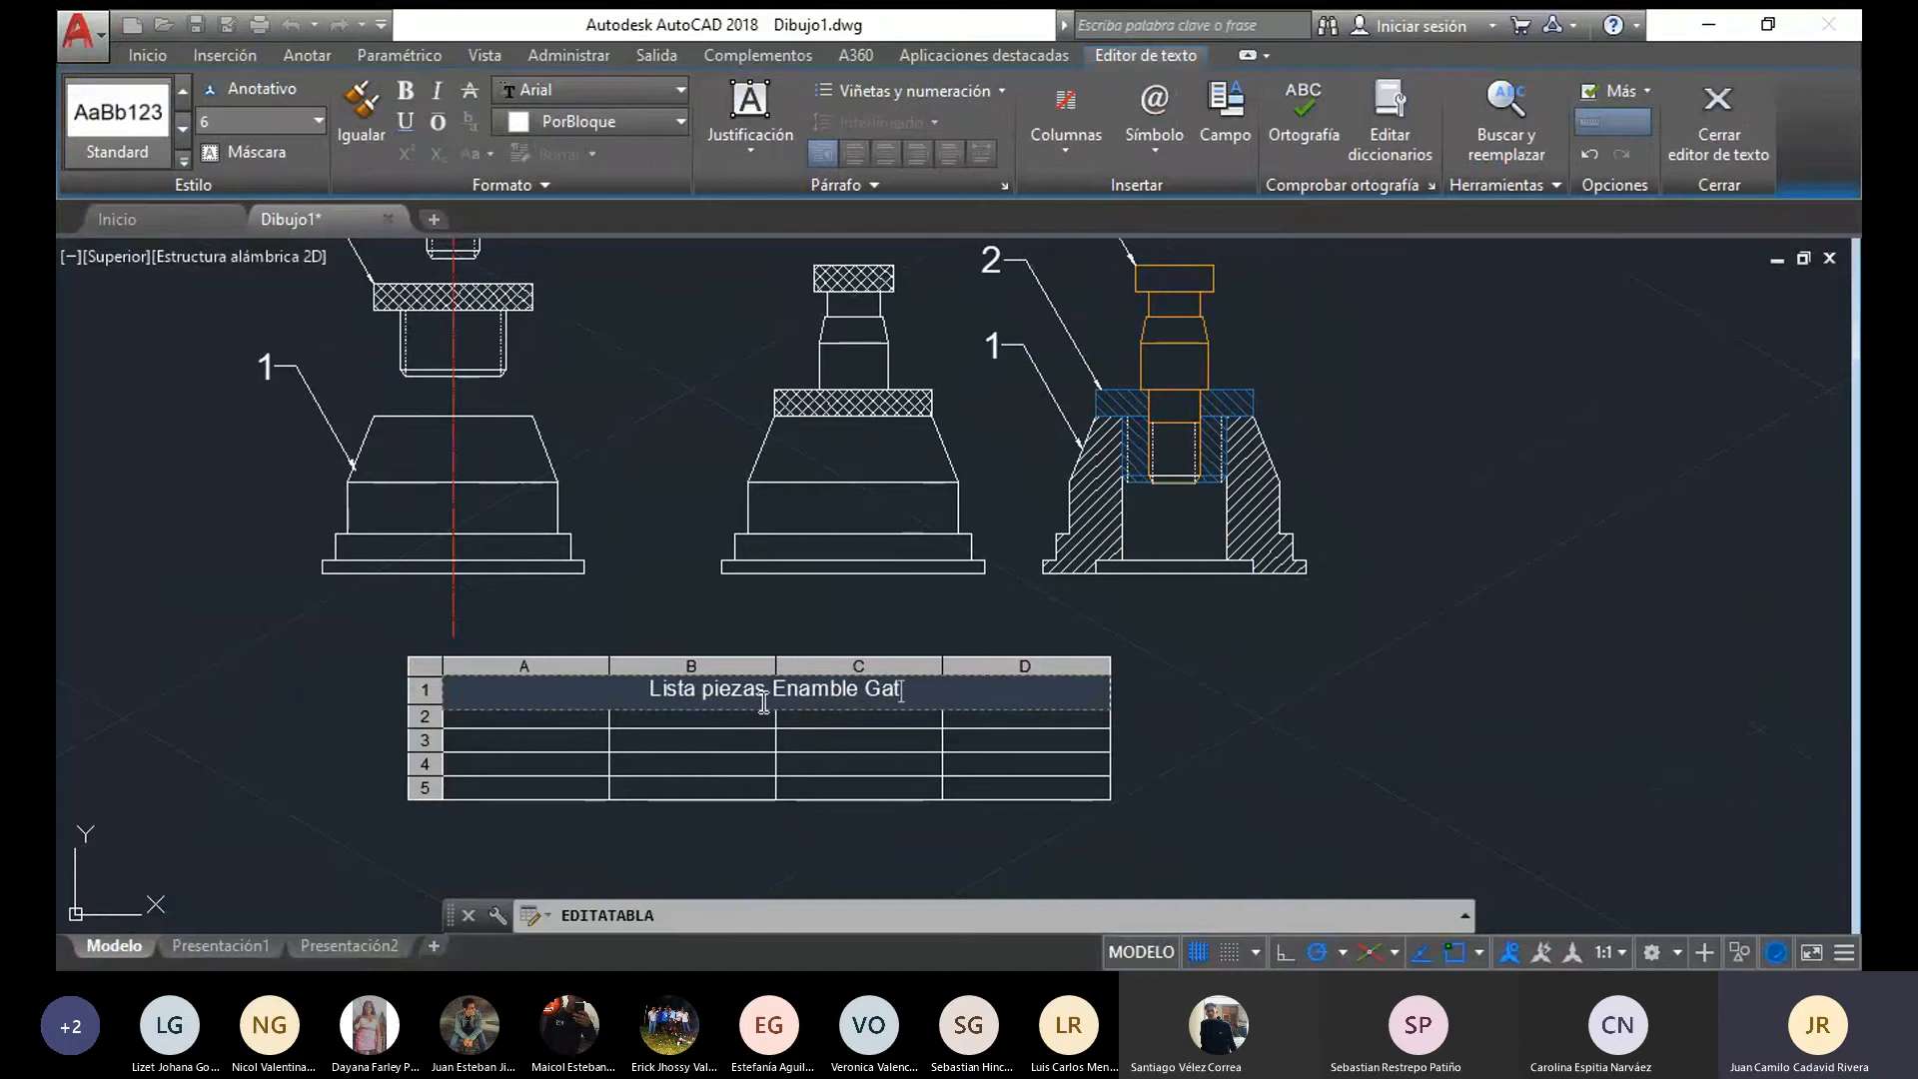
pyautogui.write('o m')
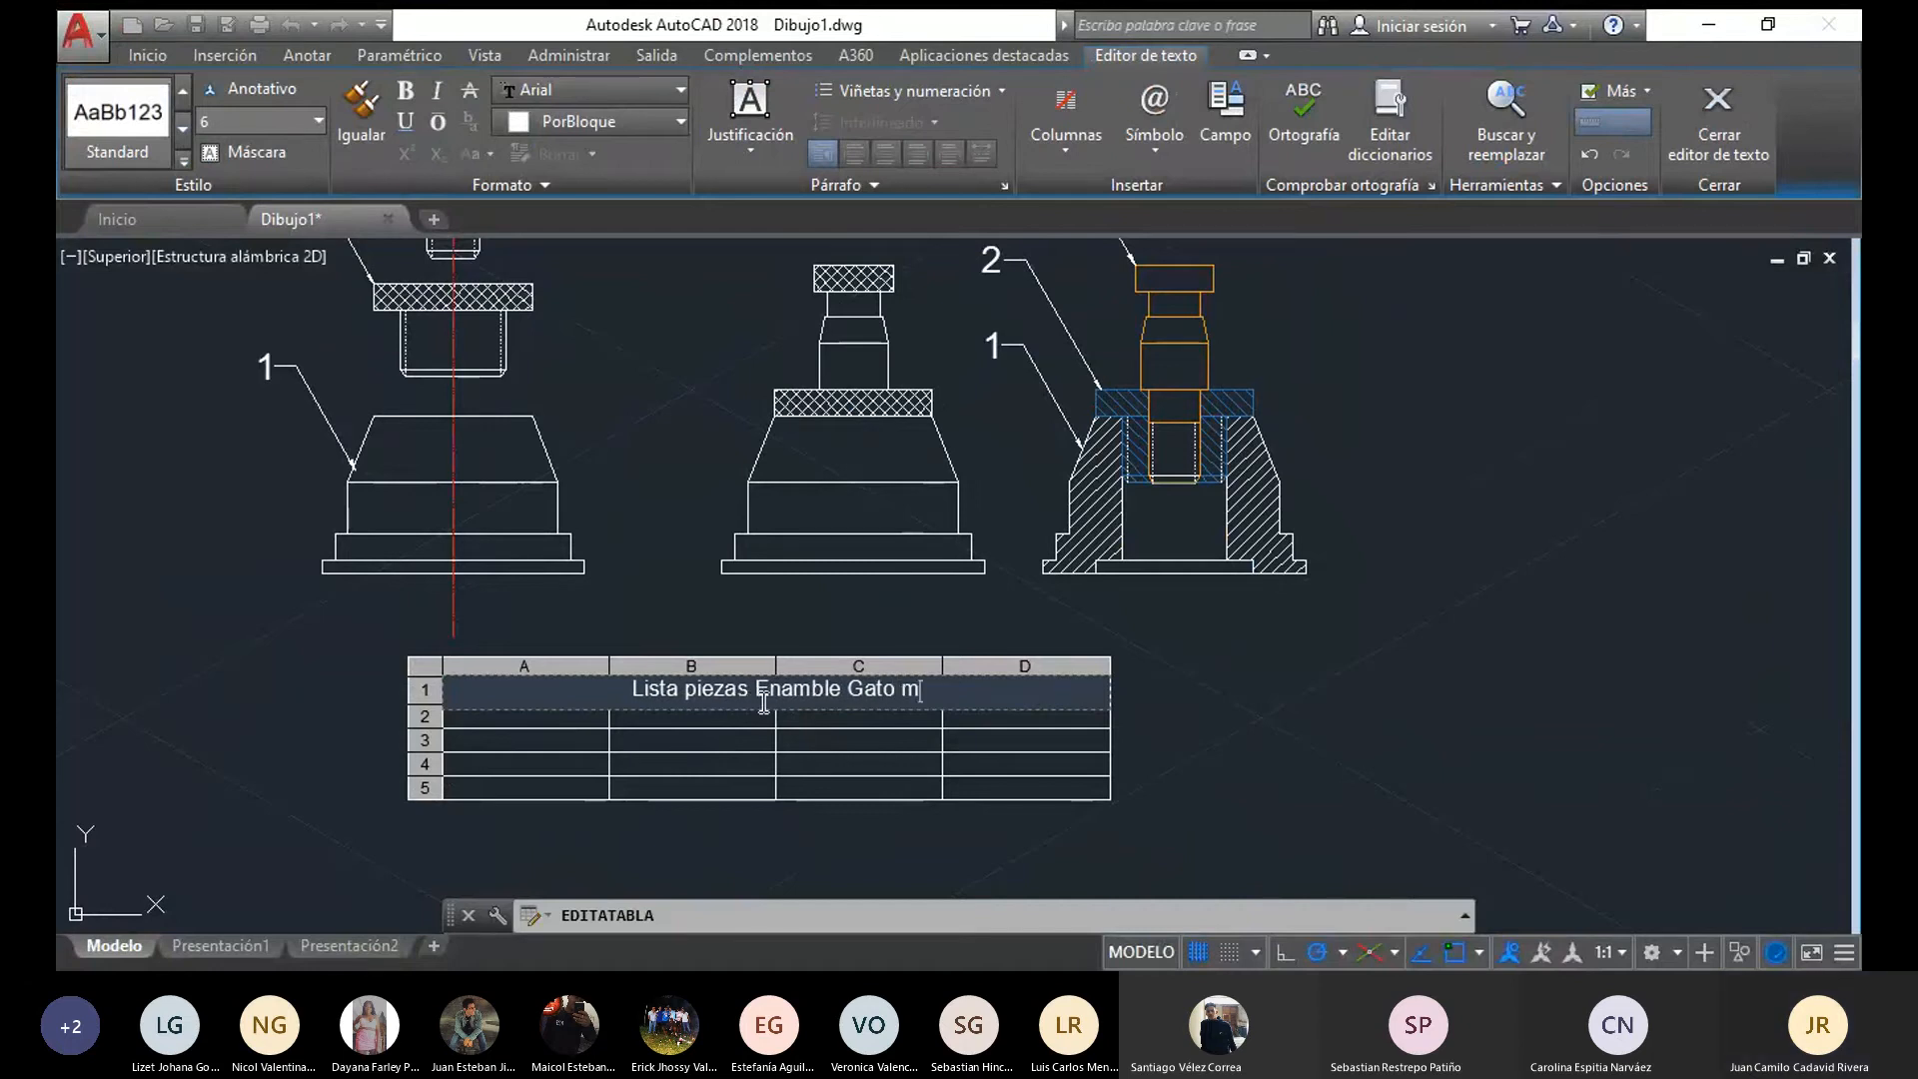
pyautogui.write('écanico')
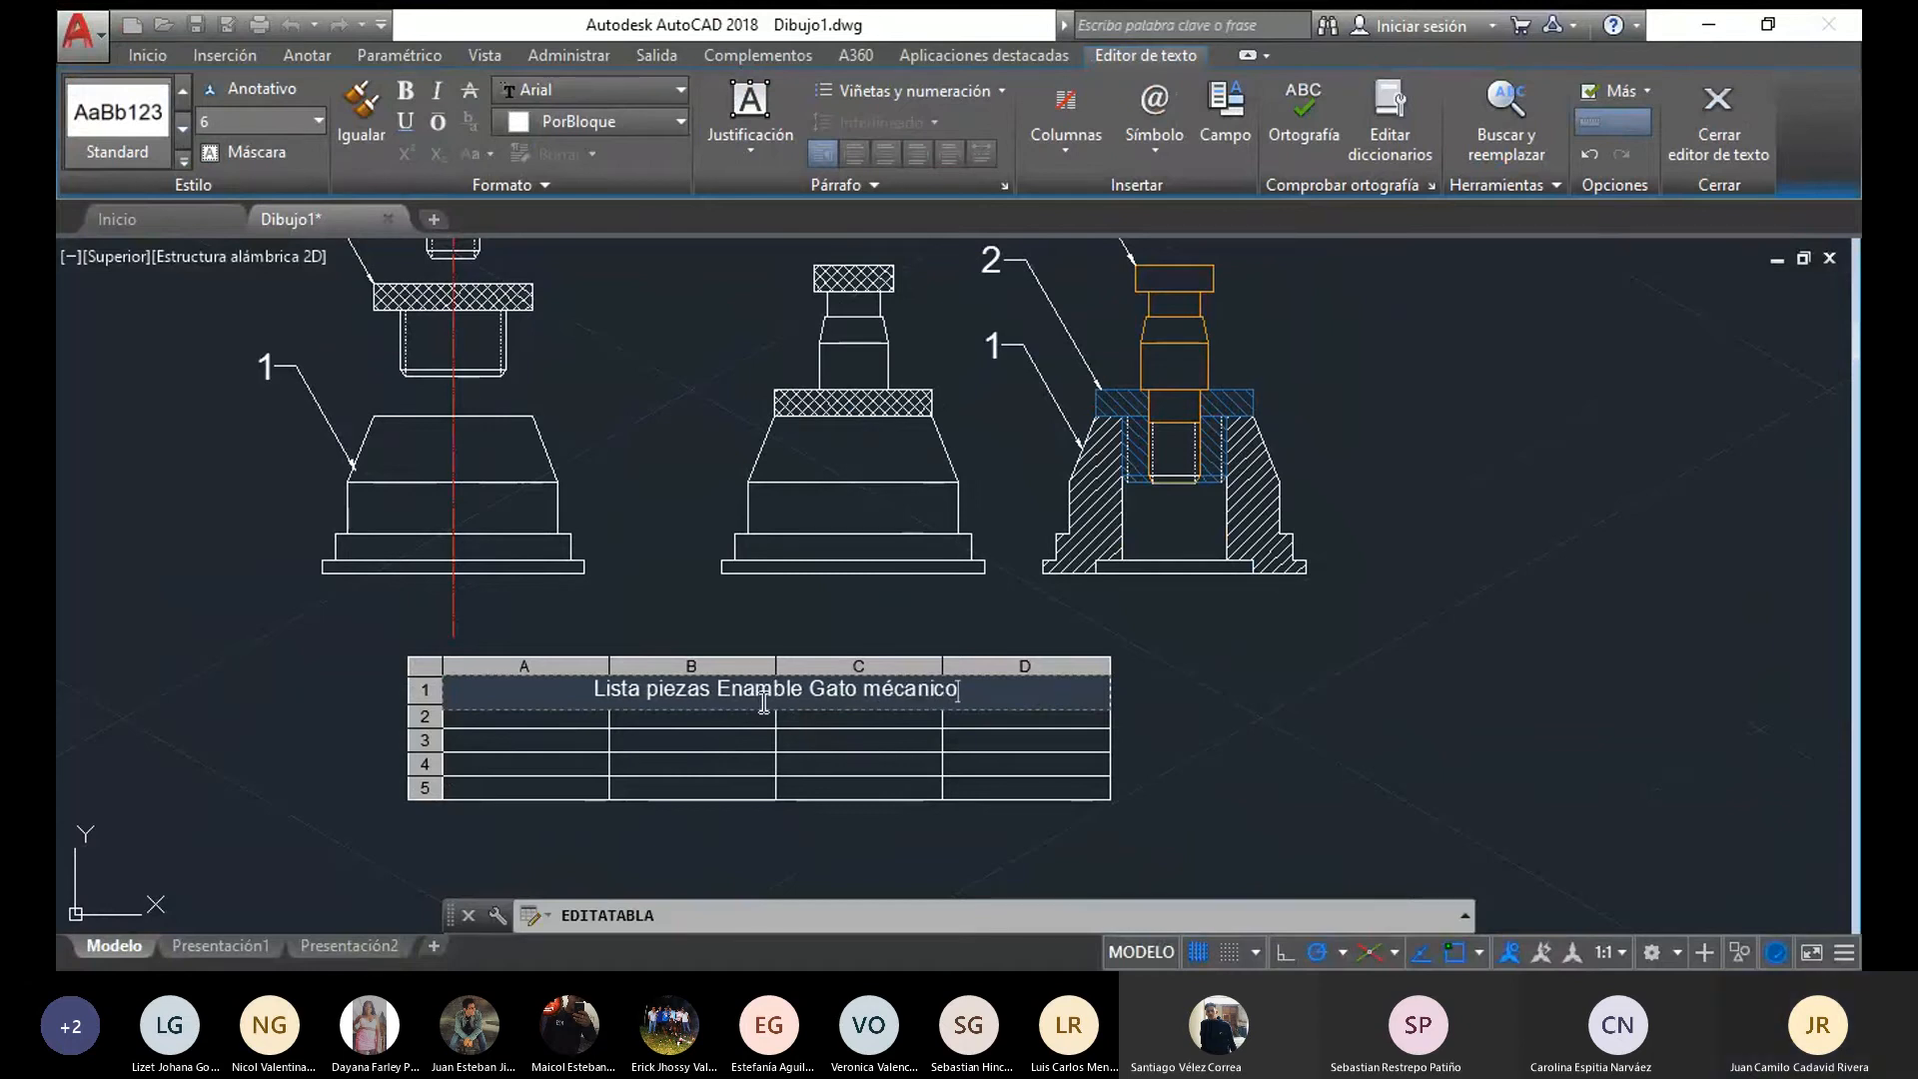
pyautogui.click(1313, 621)
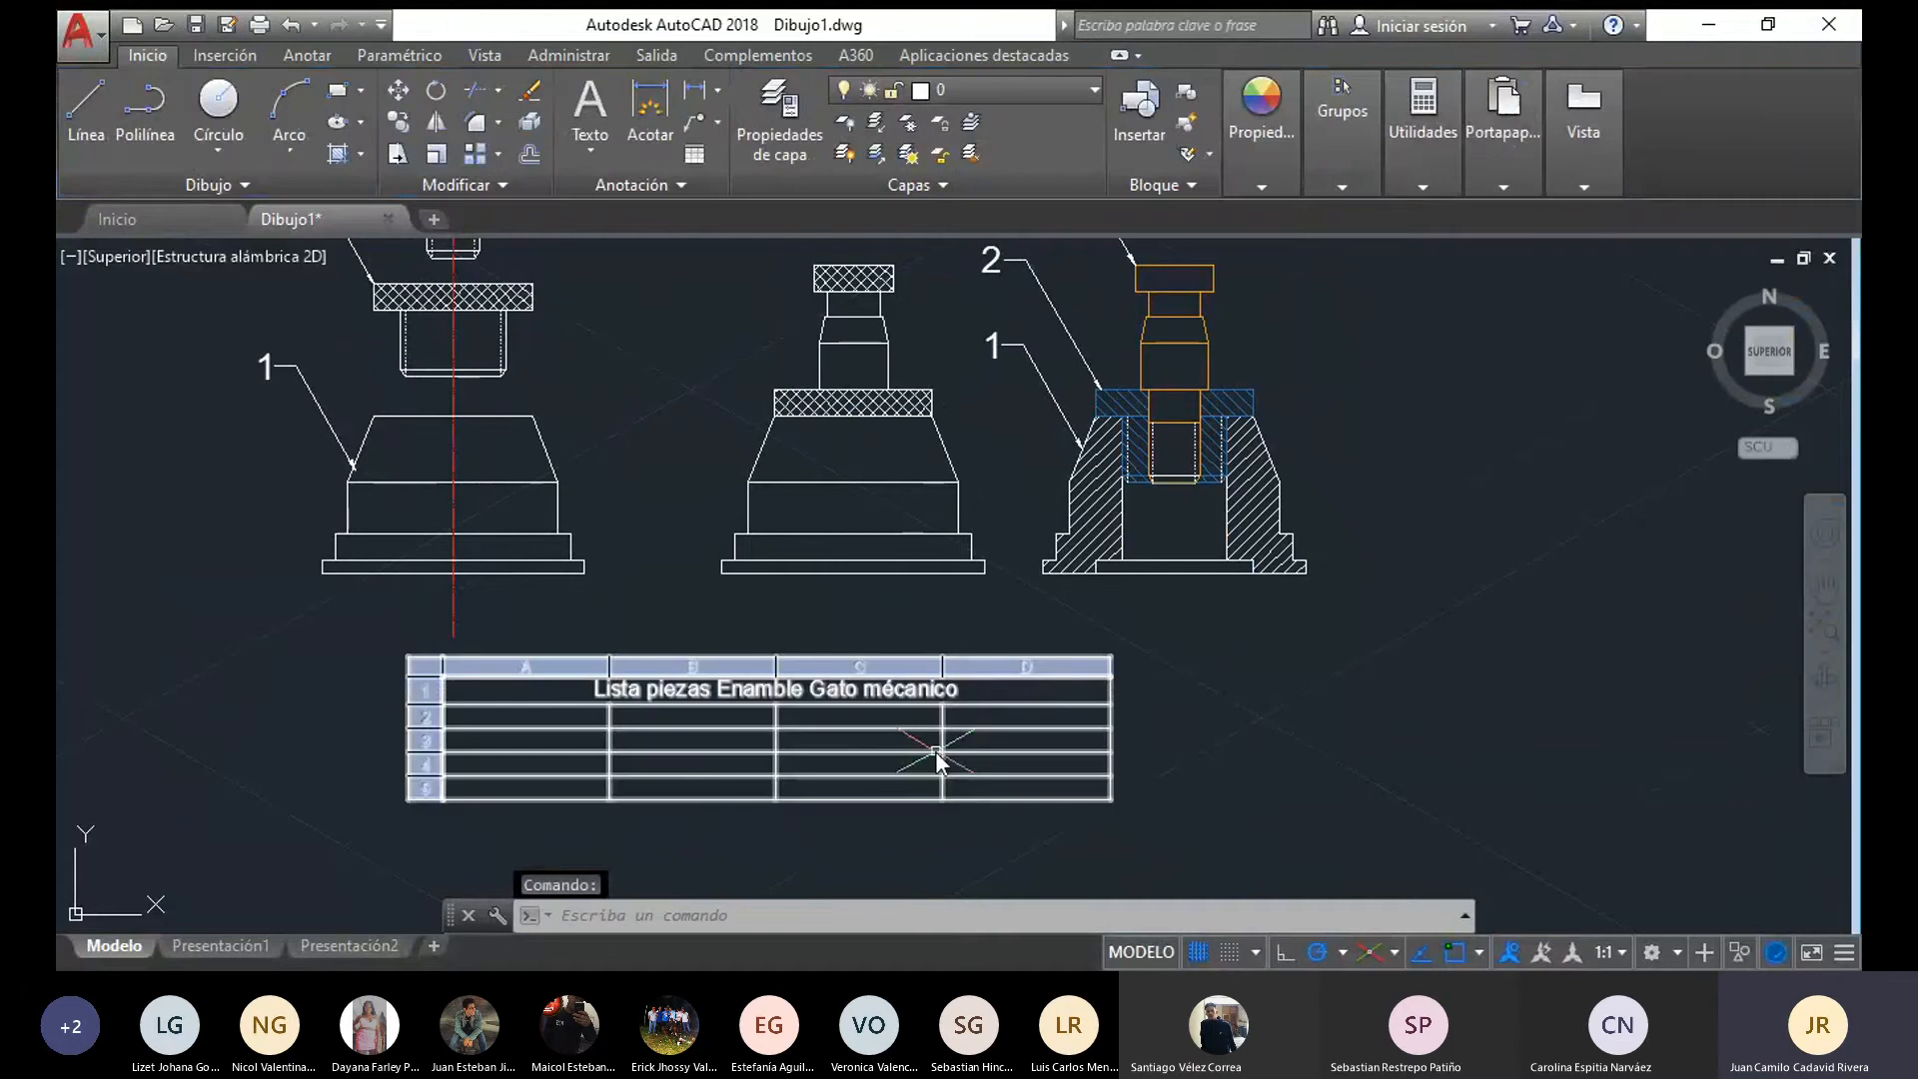
# Fill the table's header row with the column headings Nro, Nombre, Cantidad and Material
pyautogui.scroll(-3, 603, 510)
pyautogui.moveTo(610, 536)
pyautogui.mouseDown(button='middle')
pyautogui.moveTo(649, 595)
pyautogui.moveTo(698, 470)
pyautogui.moveTo(717, 582)
pyautogui.mouseUp(button='middle')
pyautogui.scroll(4, 686, 716)
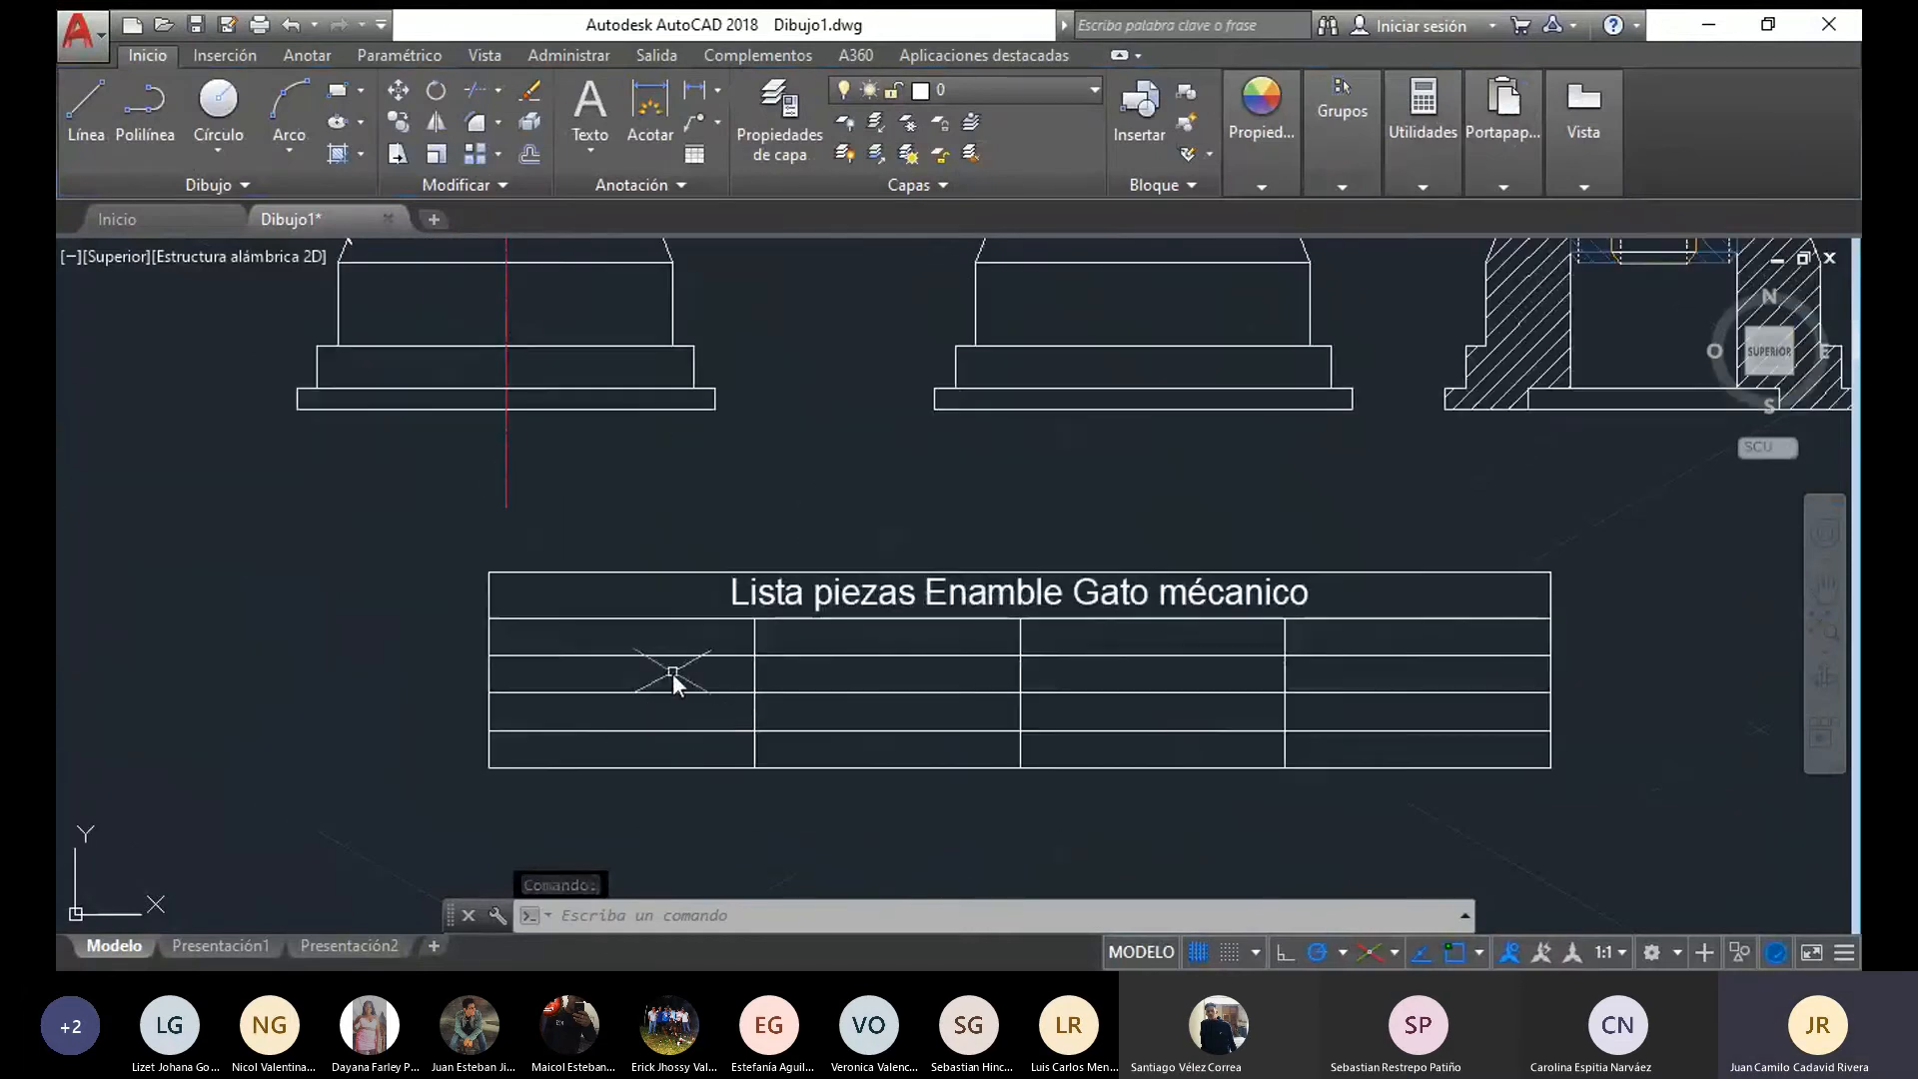
pyautogui.click(686, 643)
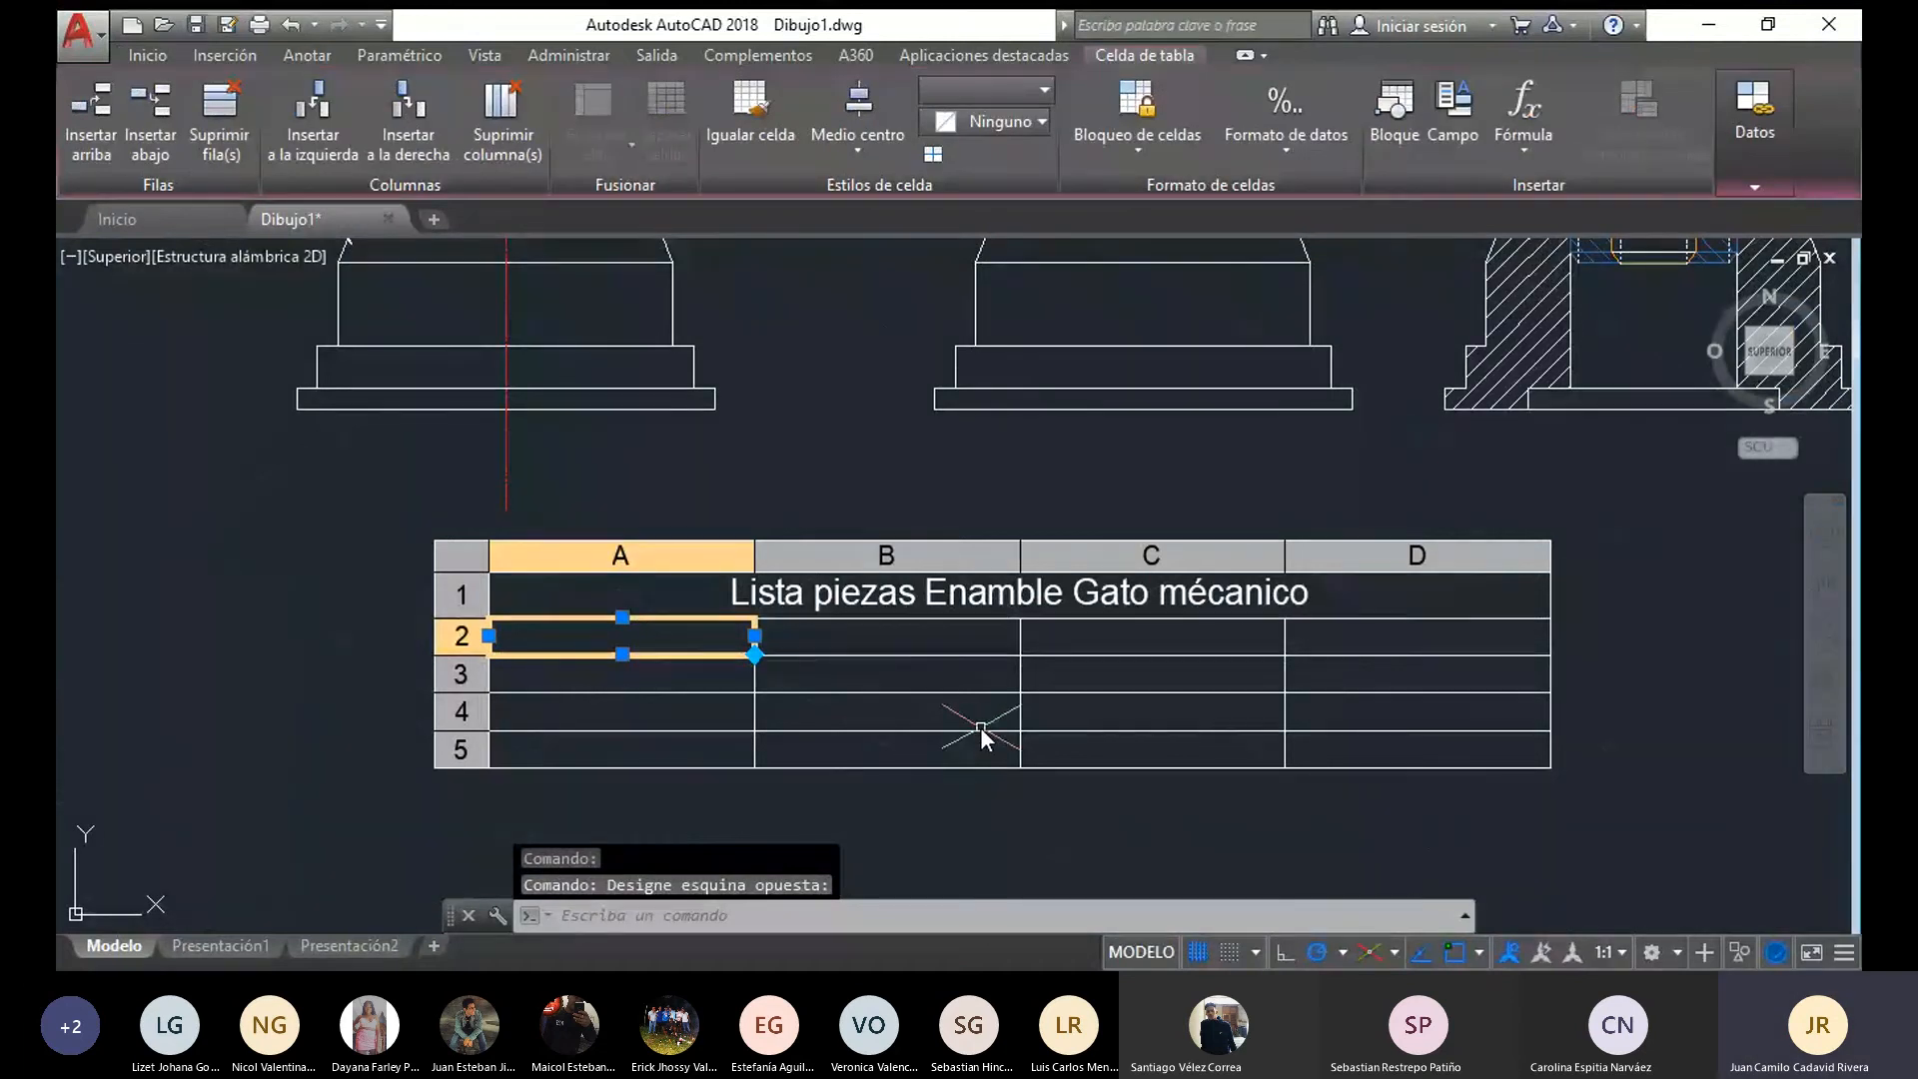
pyautogui.write('N')
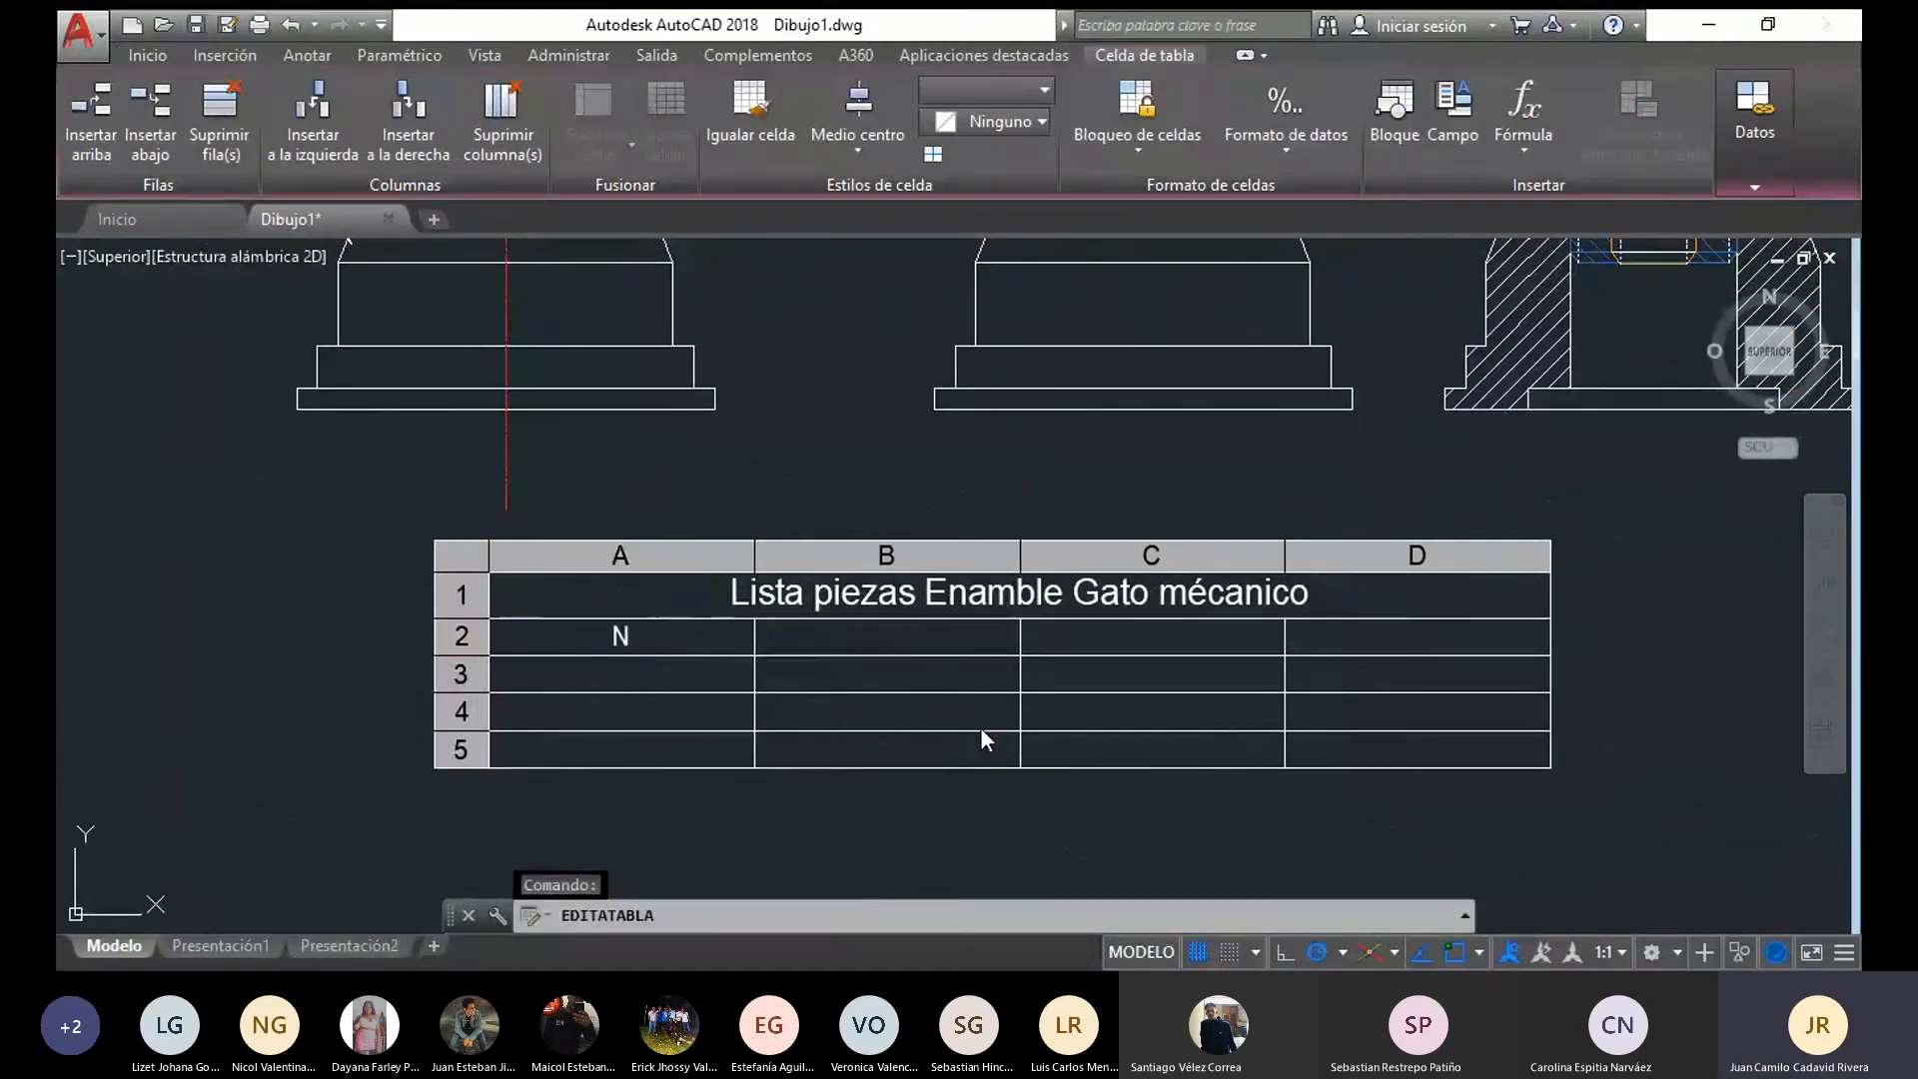
pyautogui.write('ro')
pyautogui.press('Tab')
pyautogui.write('N')
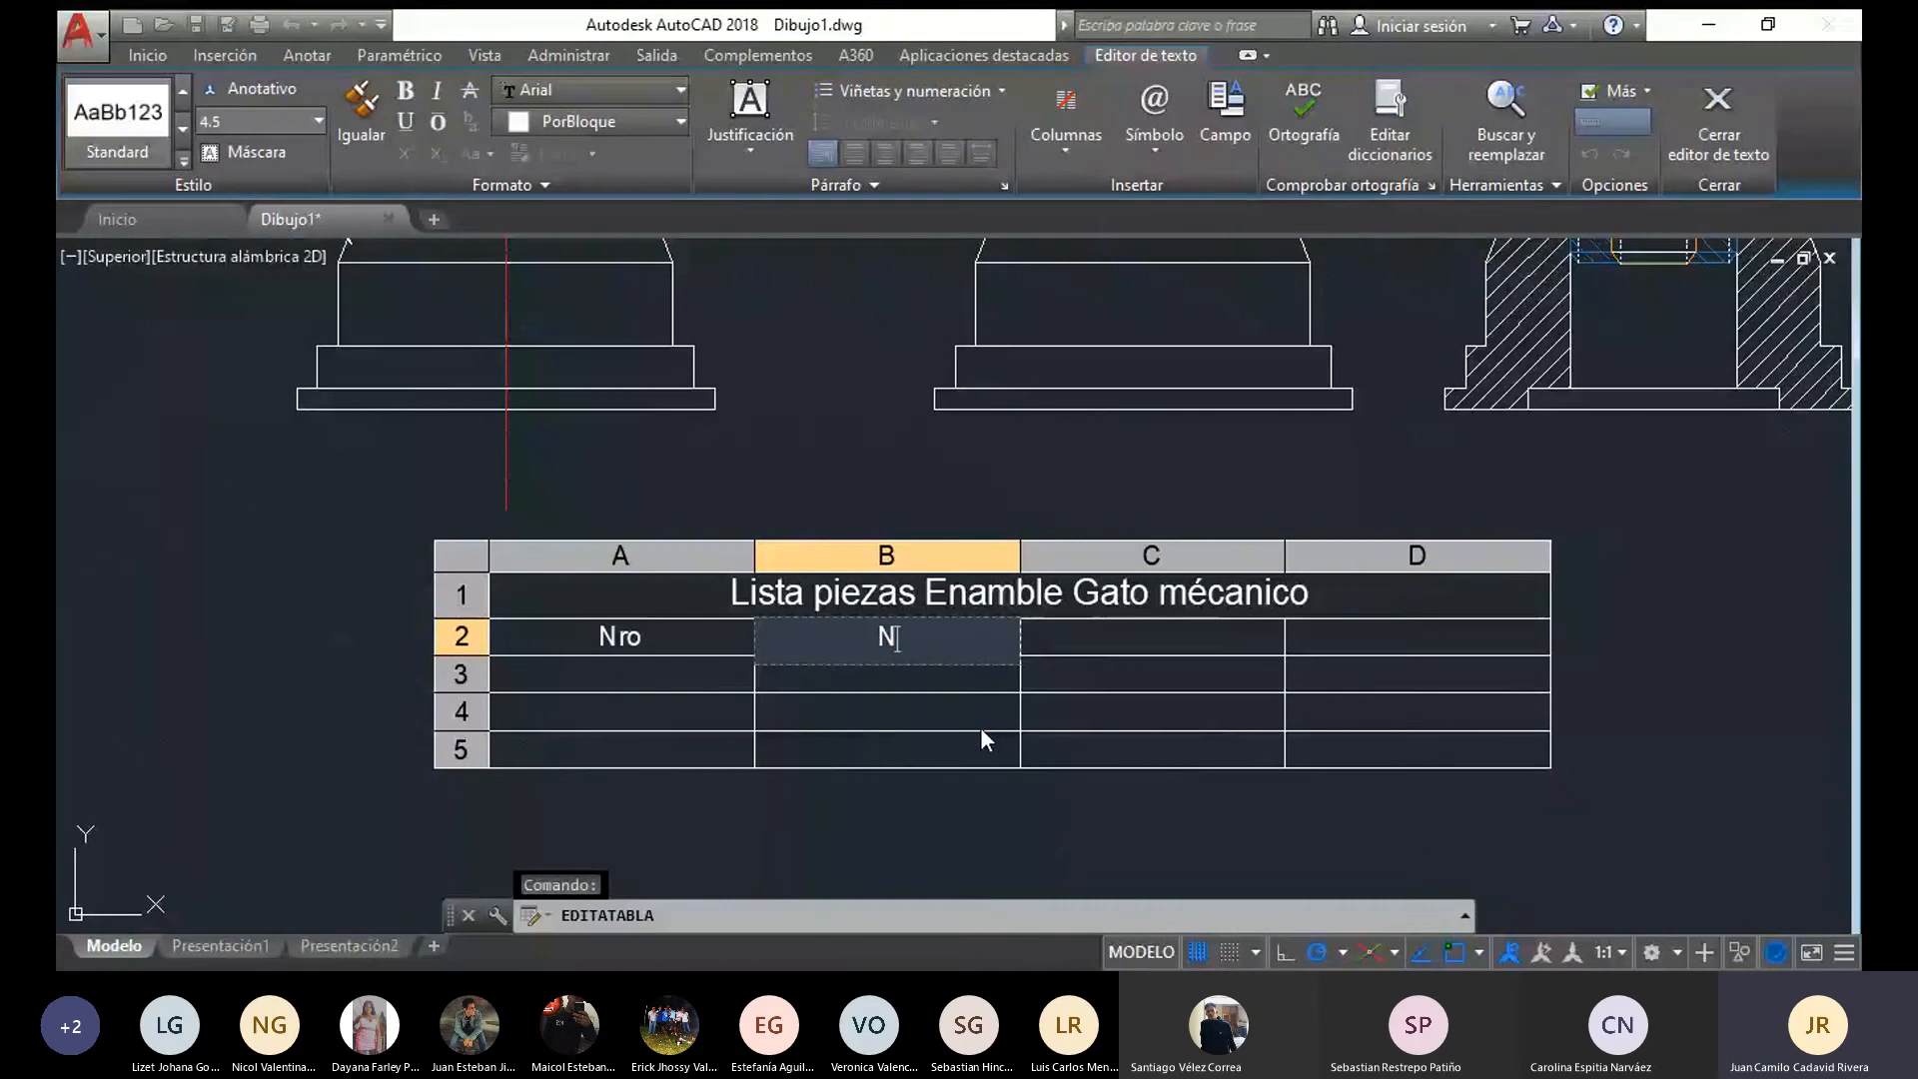
pyautogui.write('ombre')
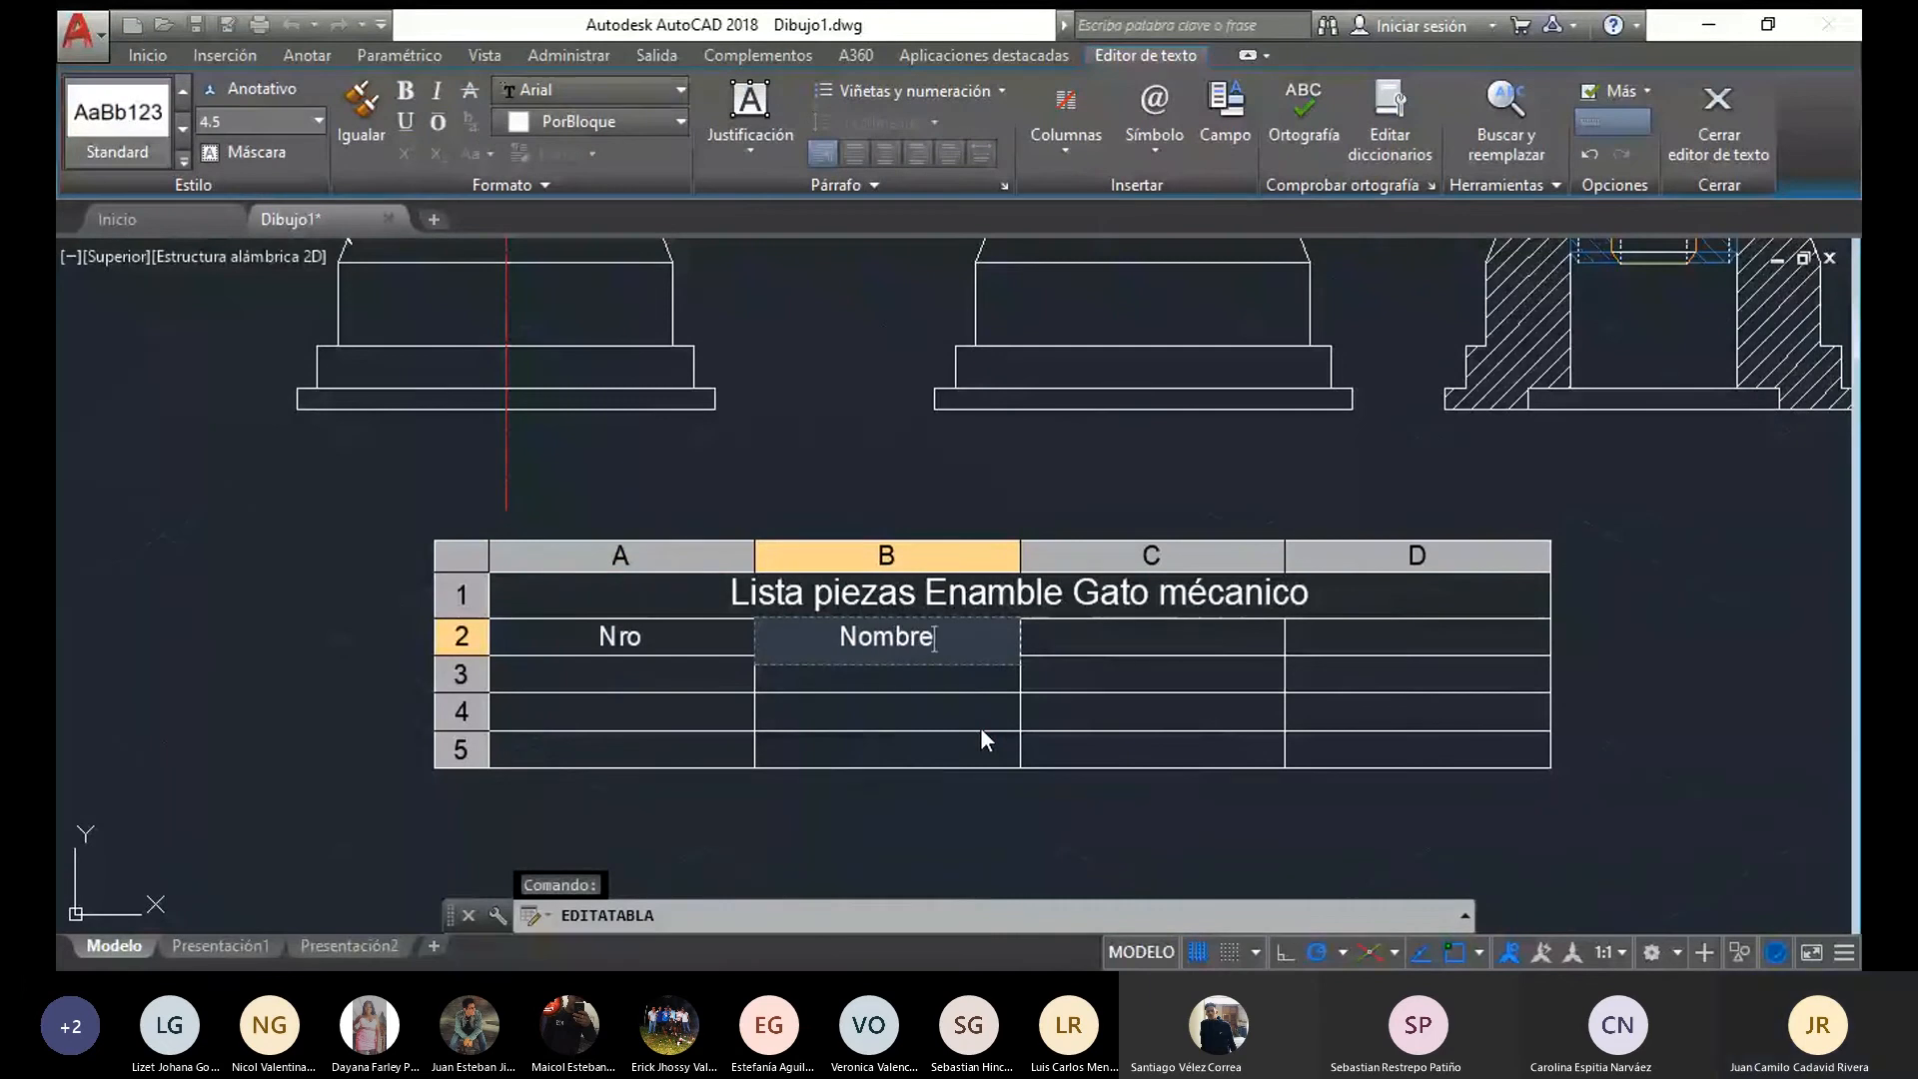
pyautogui.press('Tab')
pyautogui.write('Can')
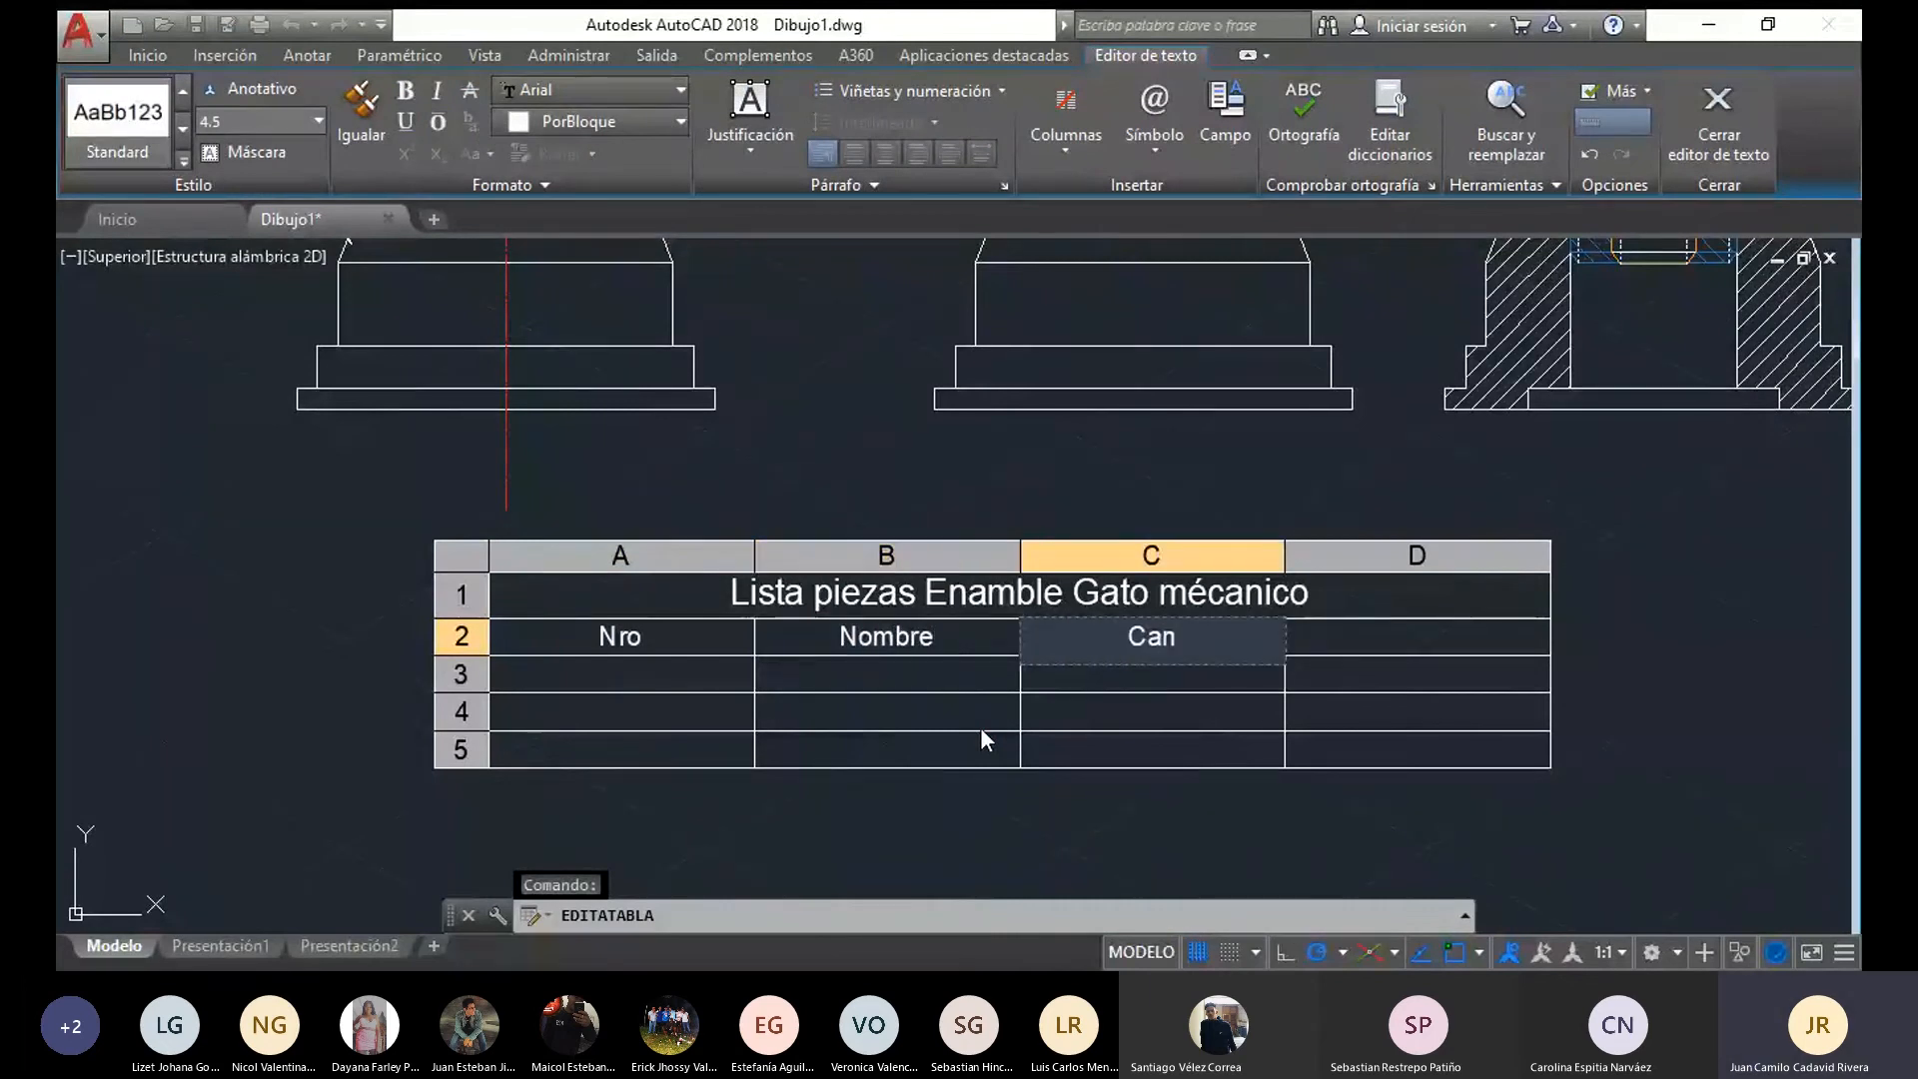
pyautogui.write('tidad')
pyautogui.press('Tab')
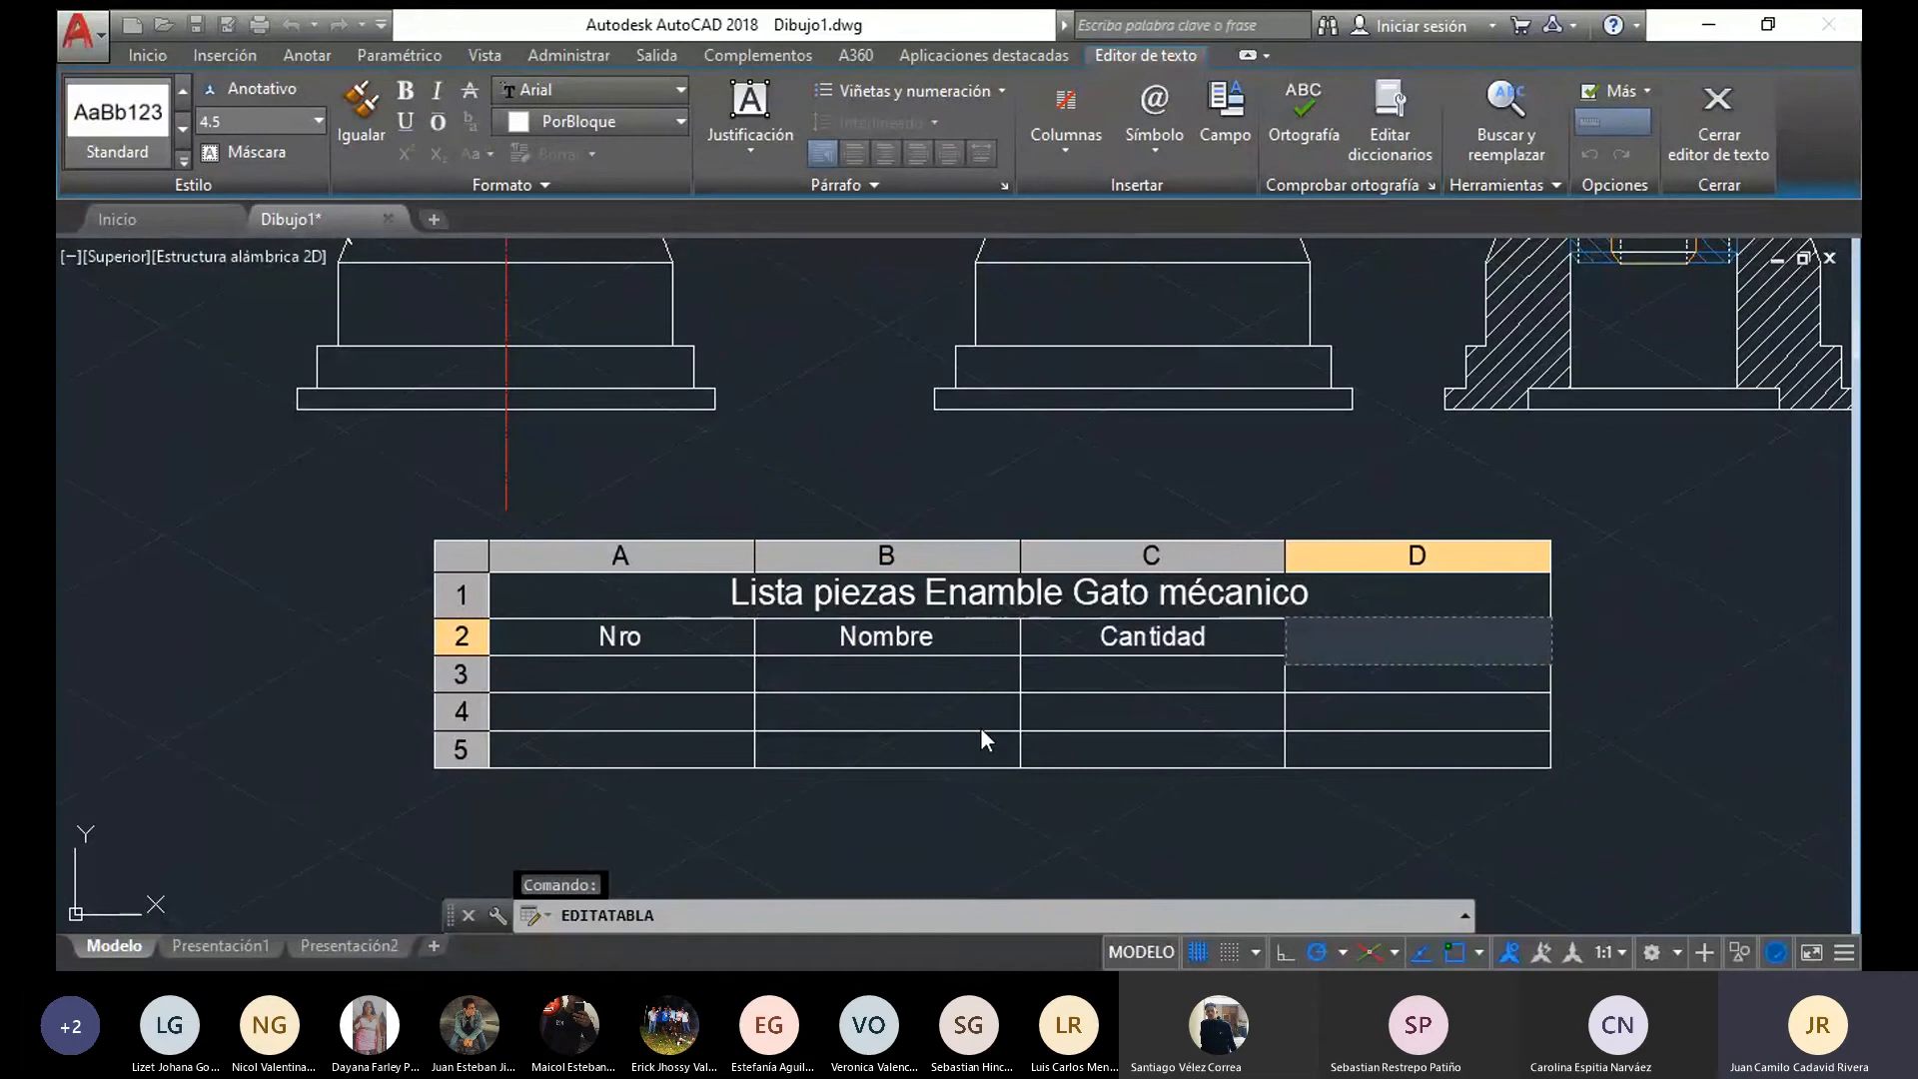
pyautogui.write('Material')
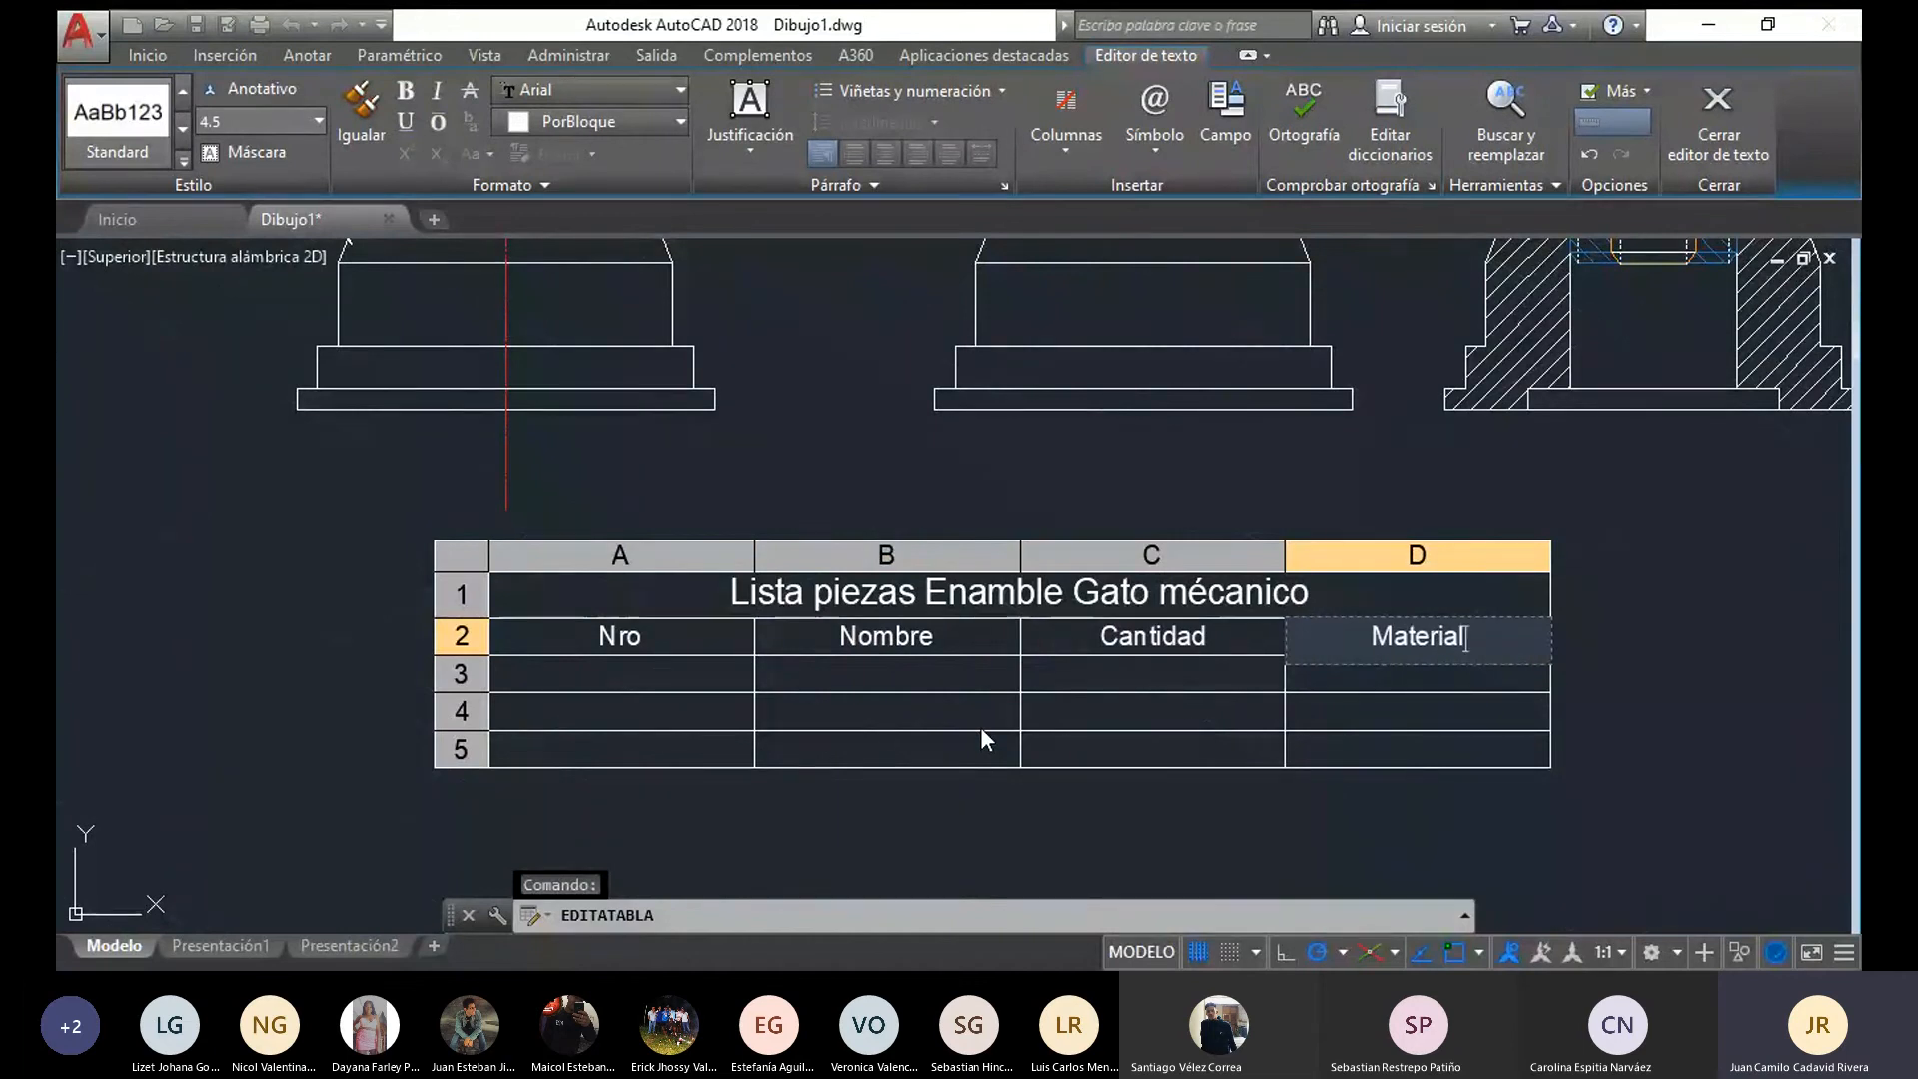
pyautogui.press('Escape')
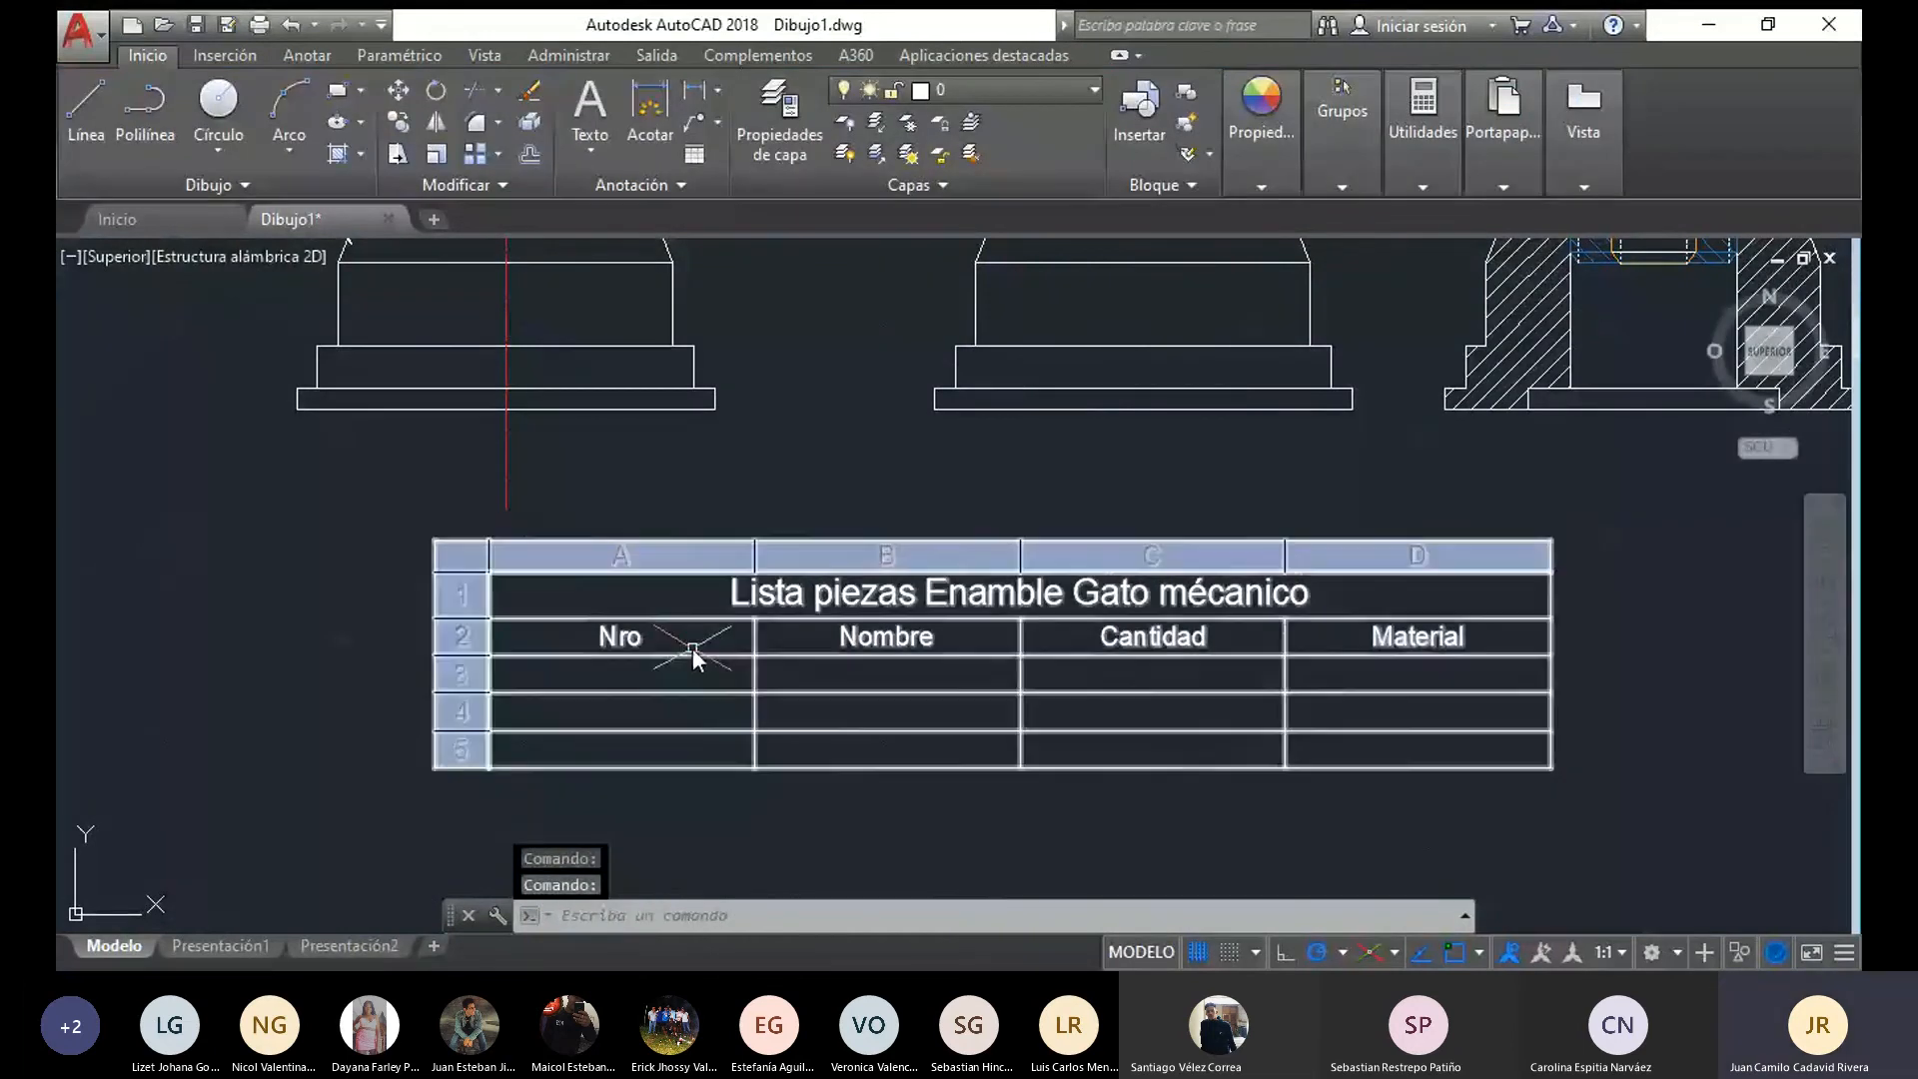
# Number the three data rows 1, 2 and 3 in the Nro column
pyautogui.doubleClick(674, 671)
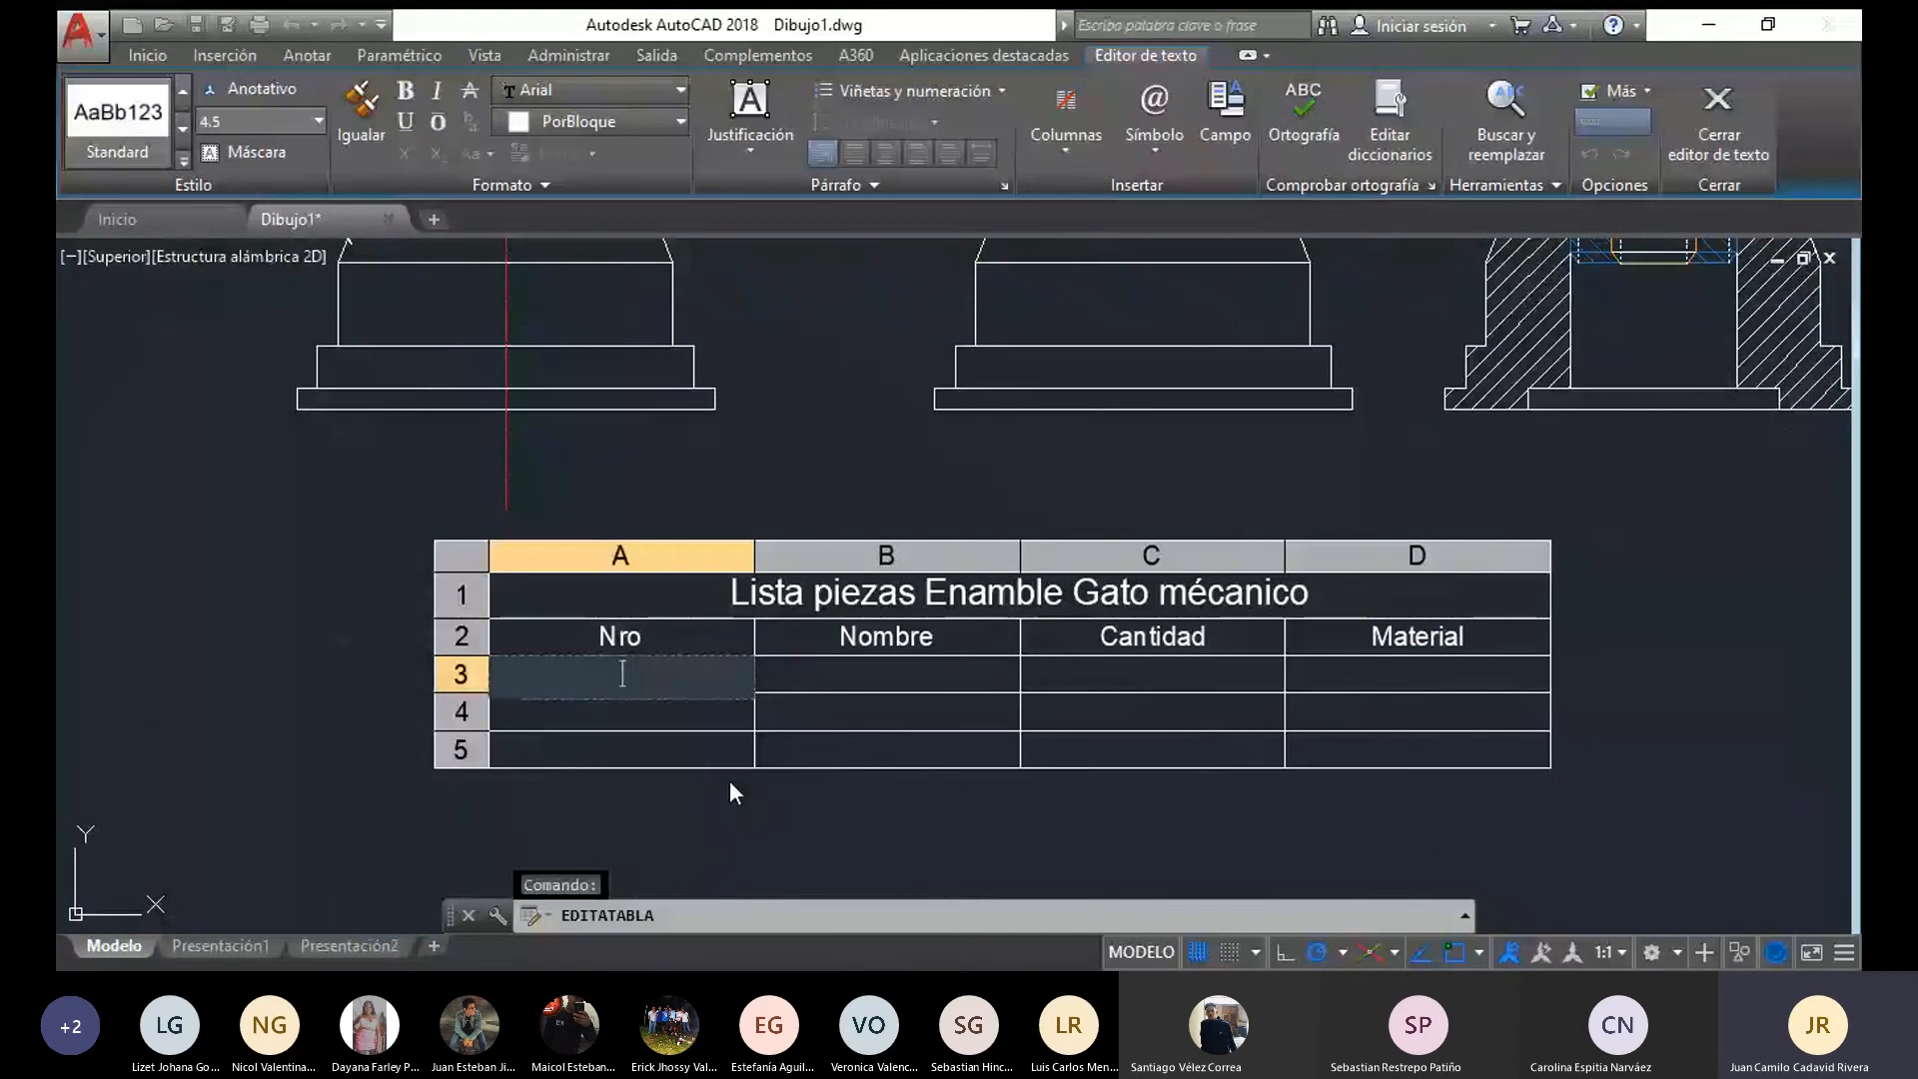
pyautogui.write('1')
pyautogui.press('Return')
pyautogui.write('2')
pyautogui.press('Return')
pyautogui.write('3')
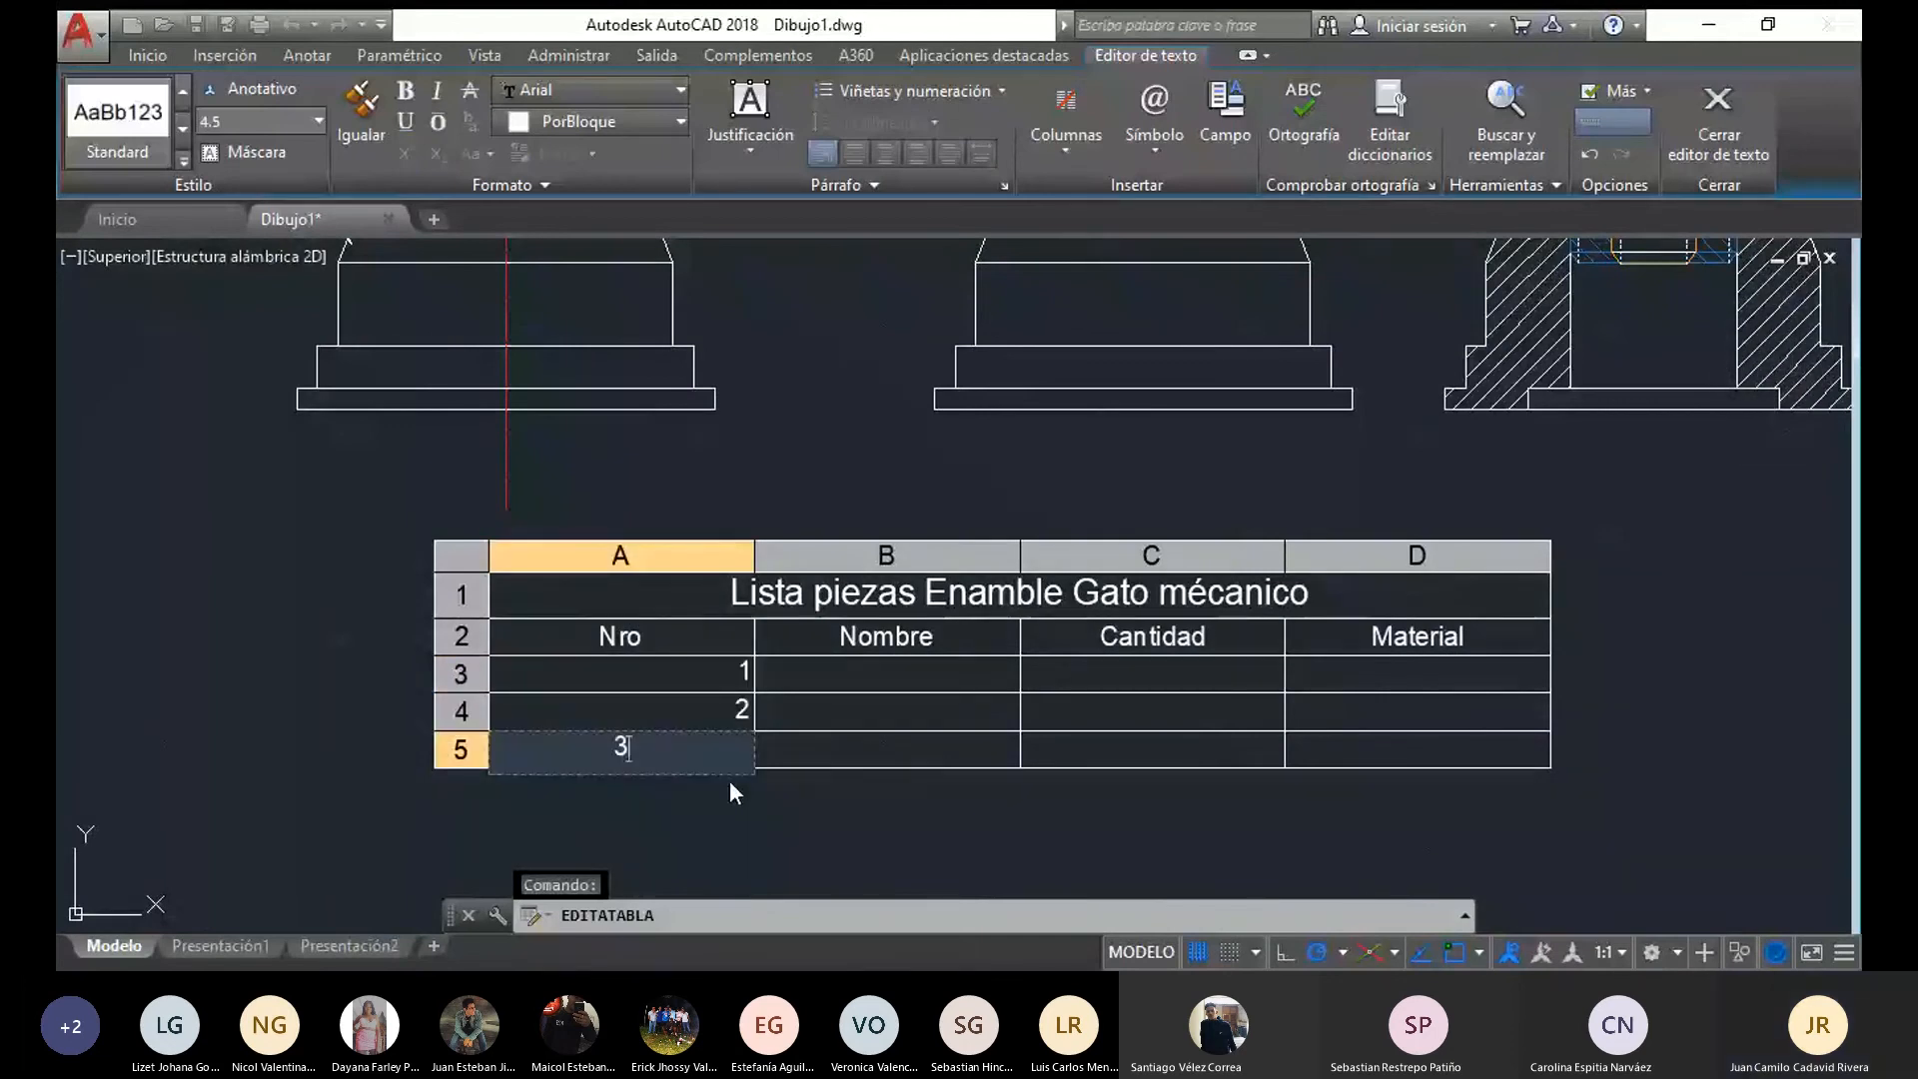
# Enter the part names Base, Tornillo agujero and Tornillo for rows 1 to 3 in the Nombre column
pyautogui.press('Tab')
pyautogui.press('Up')
pyautogui.press('Up')
pyautogui.write('Base')
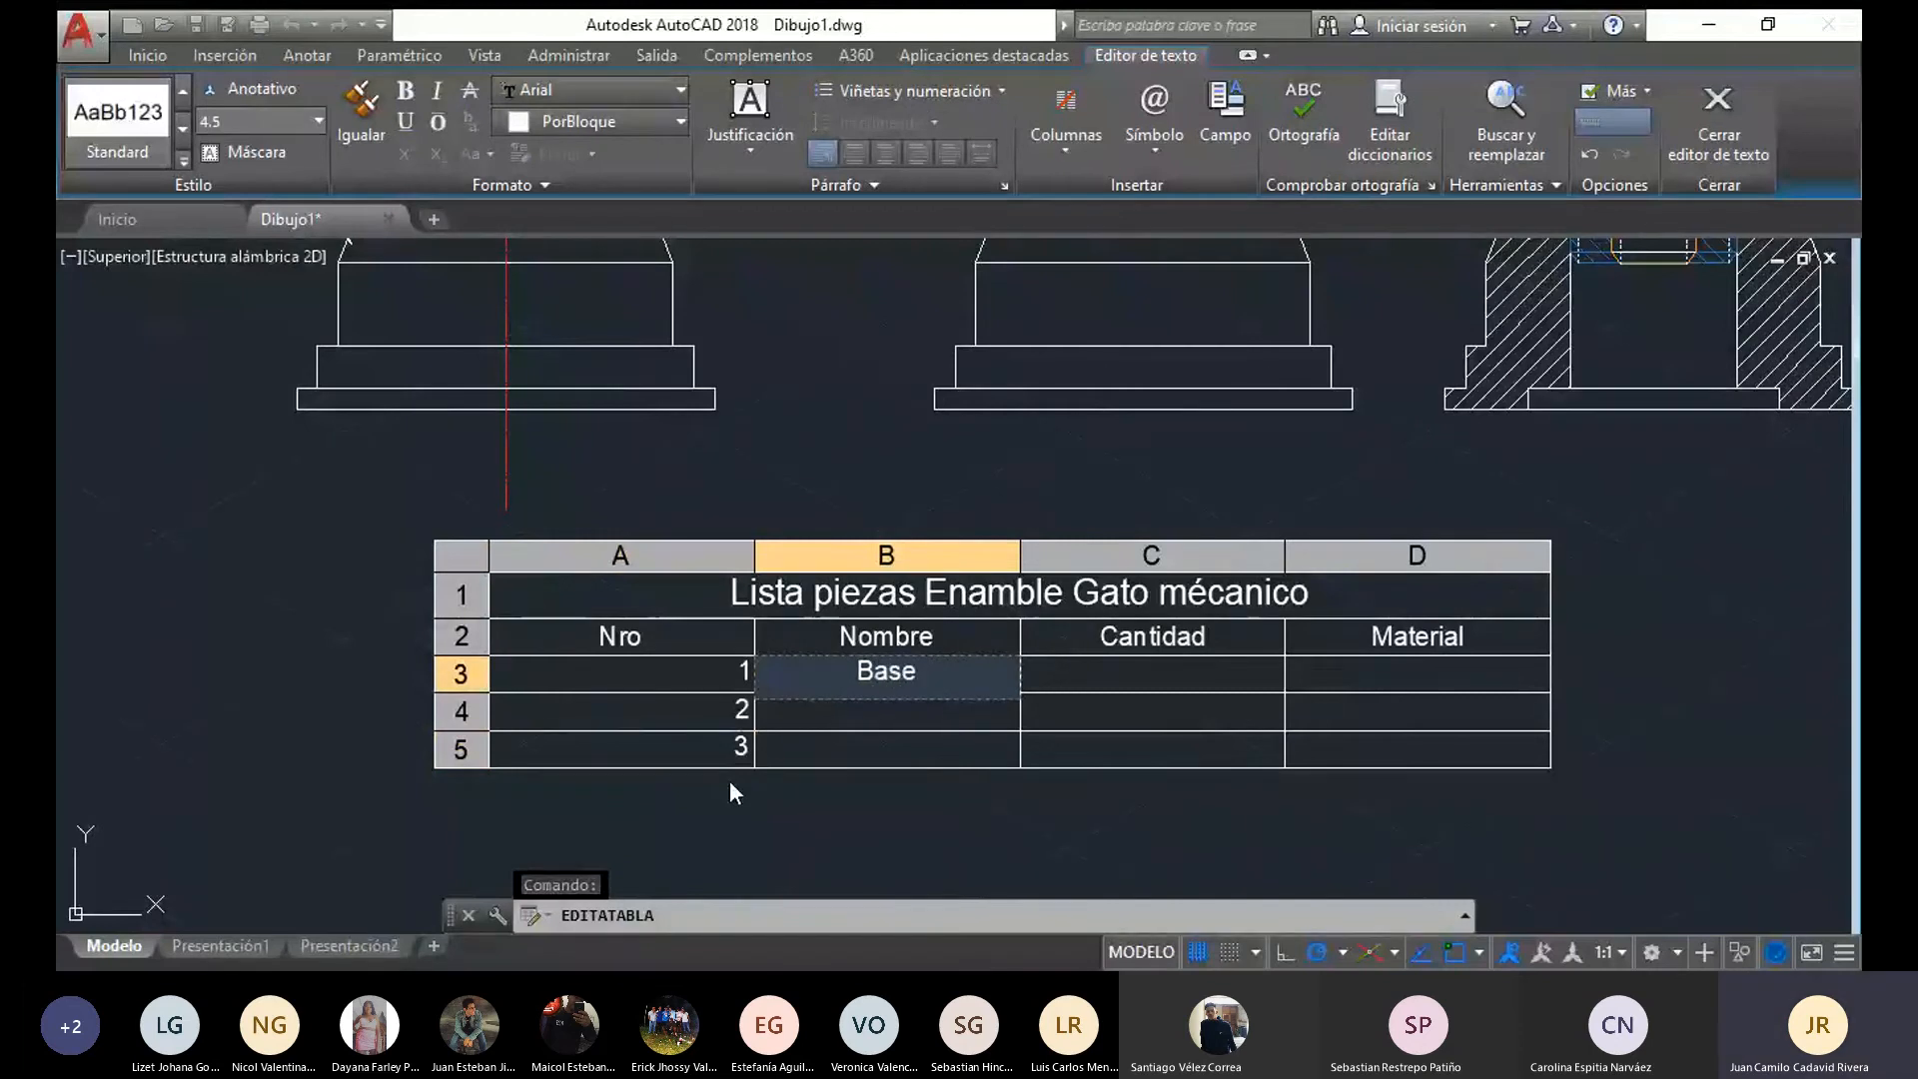
pyautogui.press('Return')
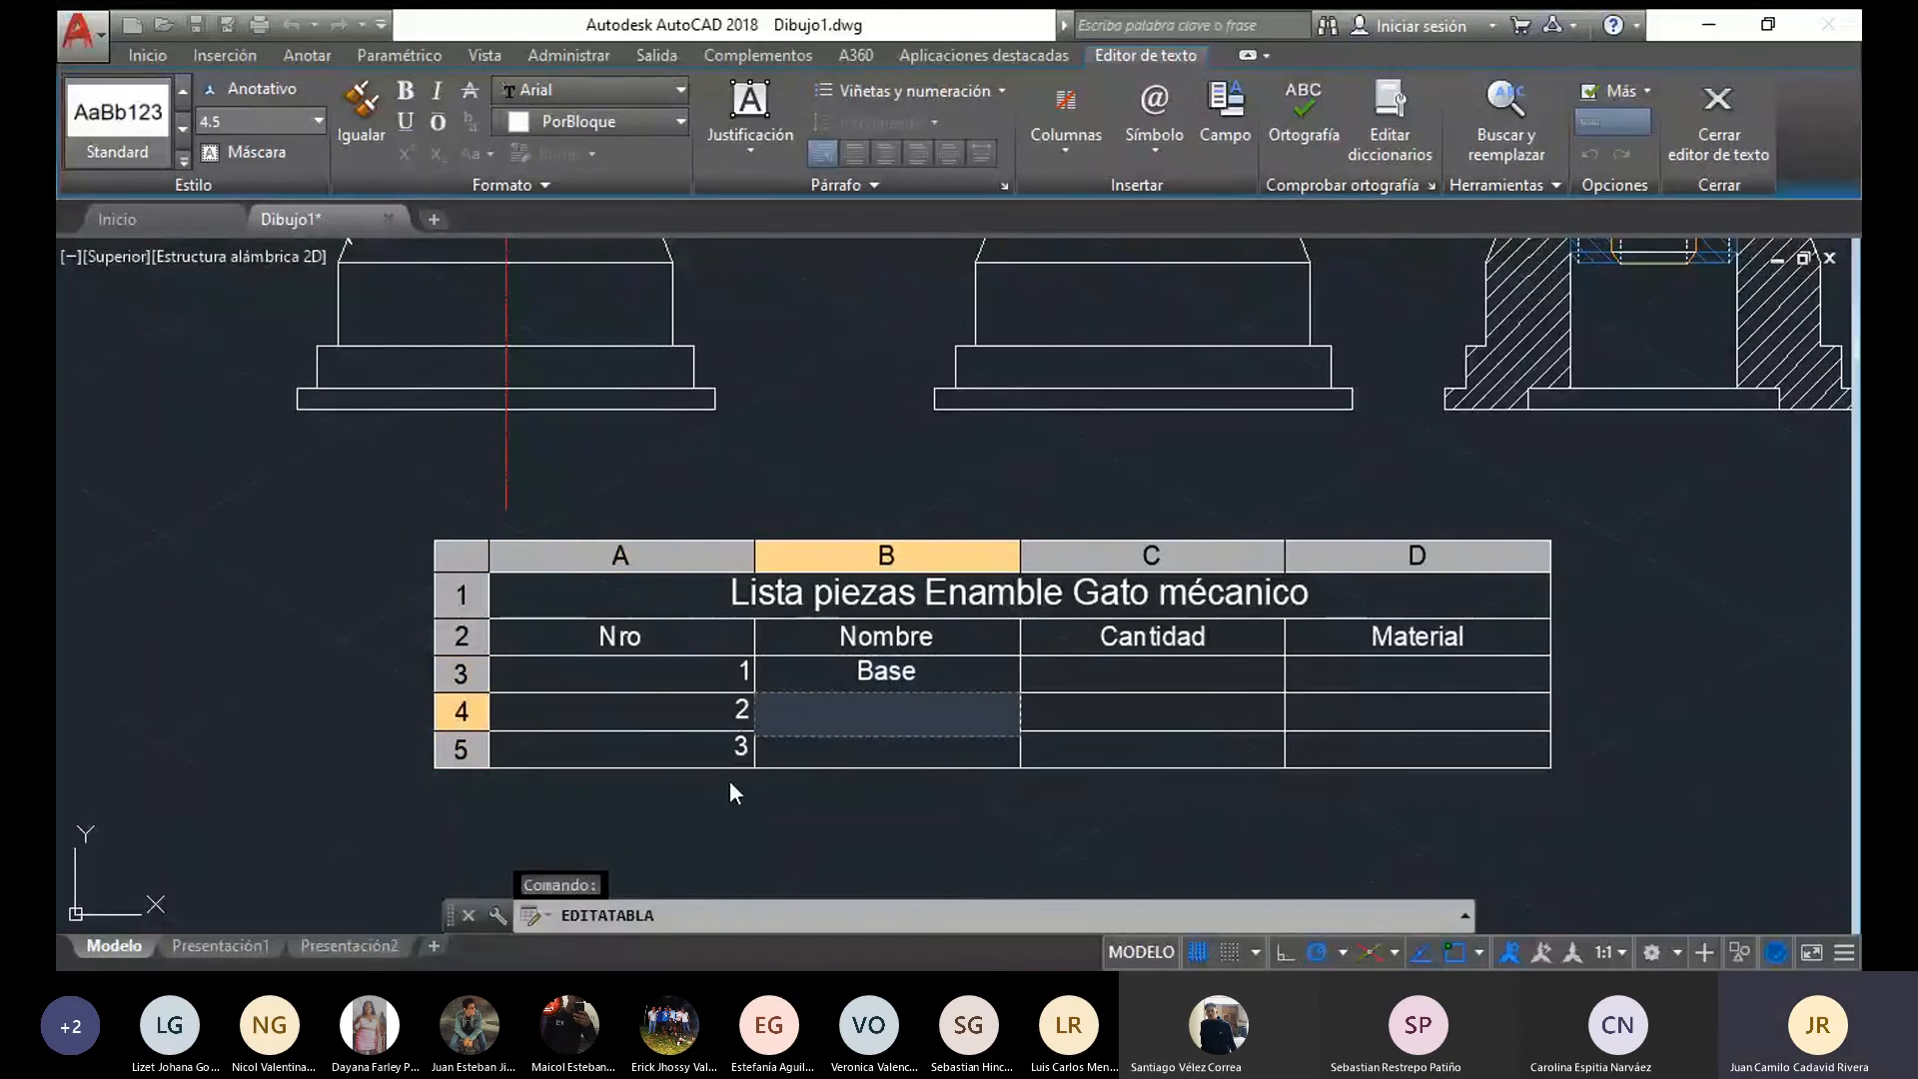
pyautogui.write('Tornill')
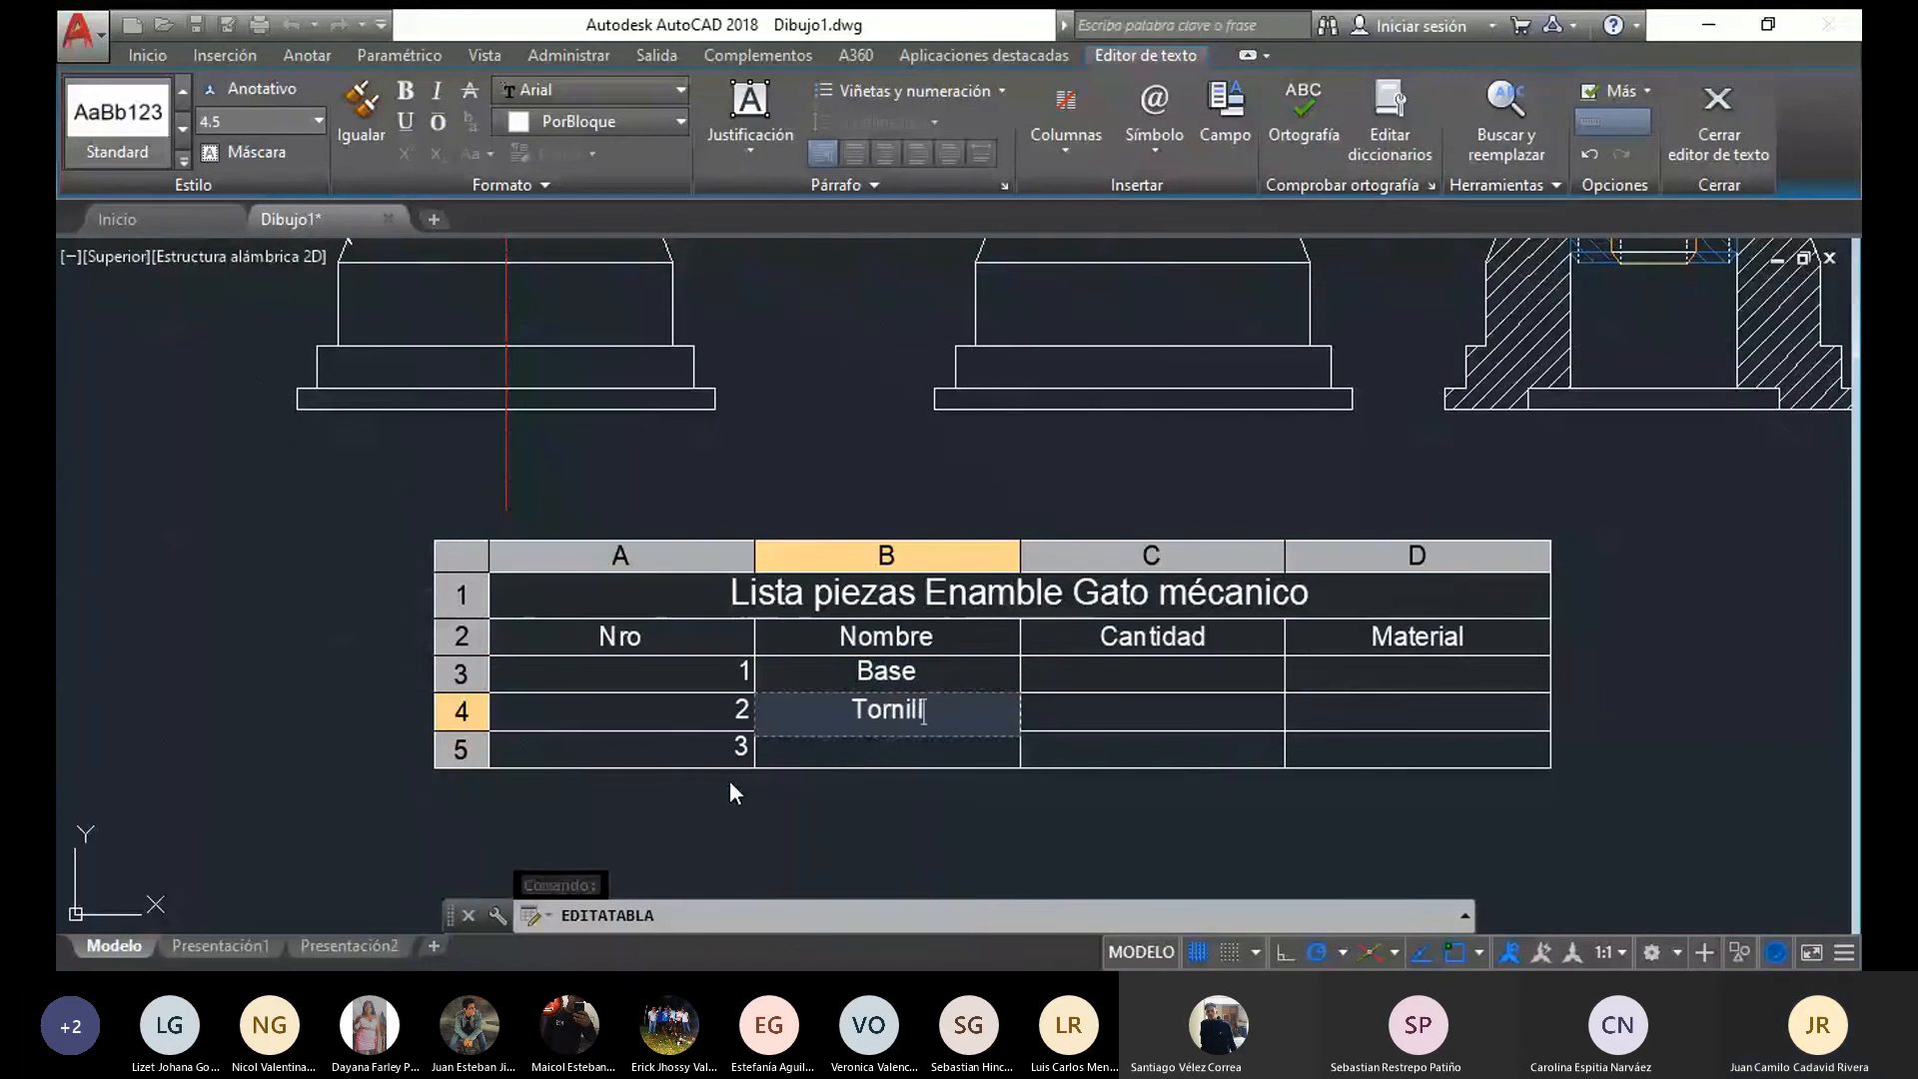
pyautogui.write('o aguj')
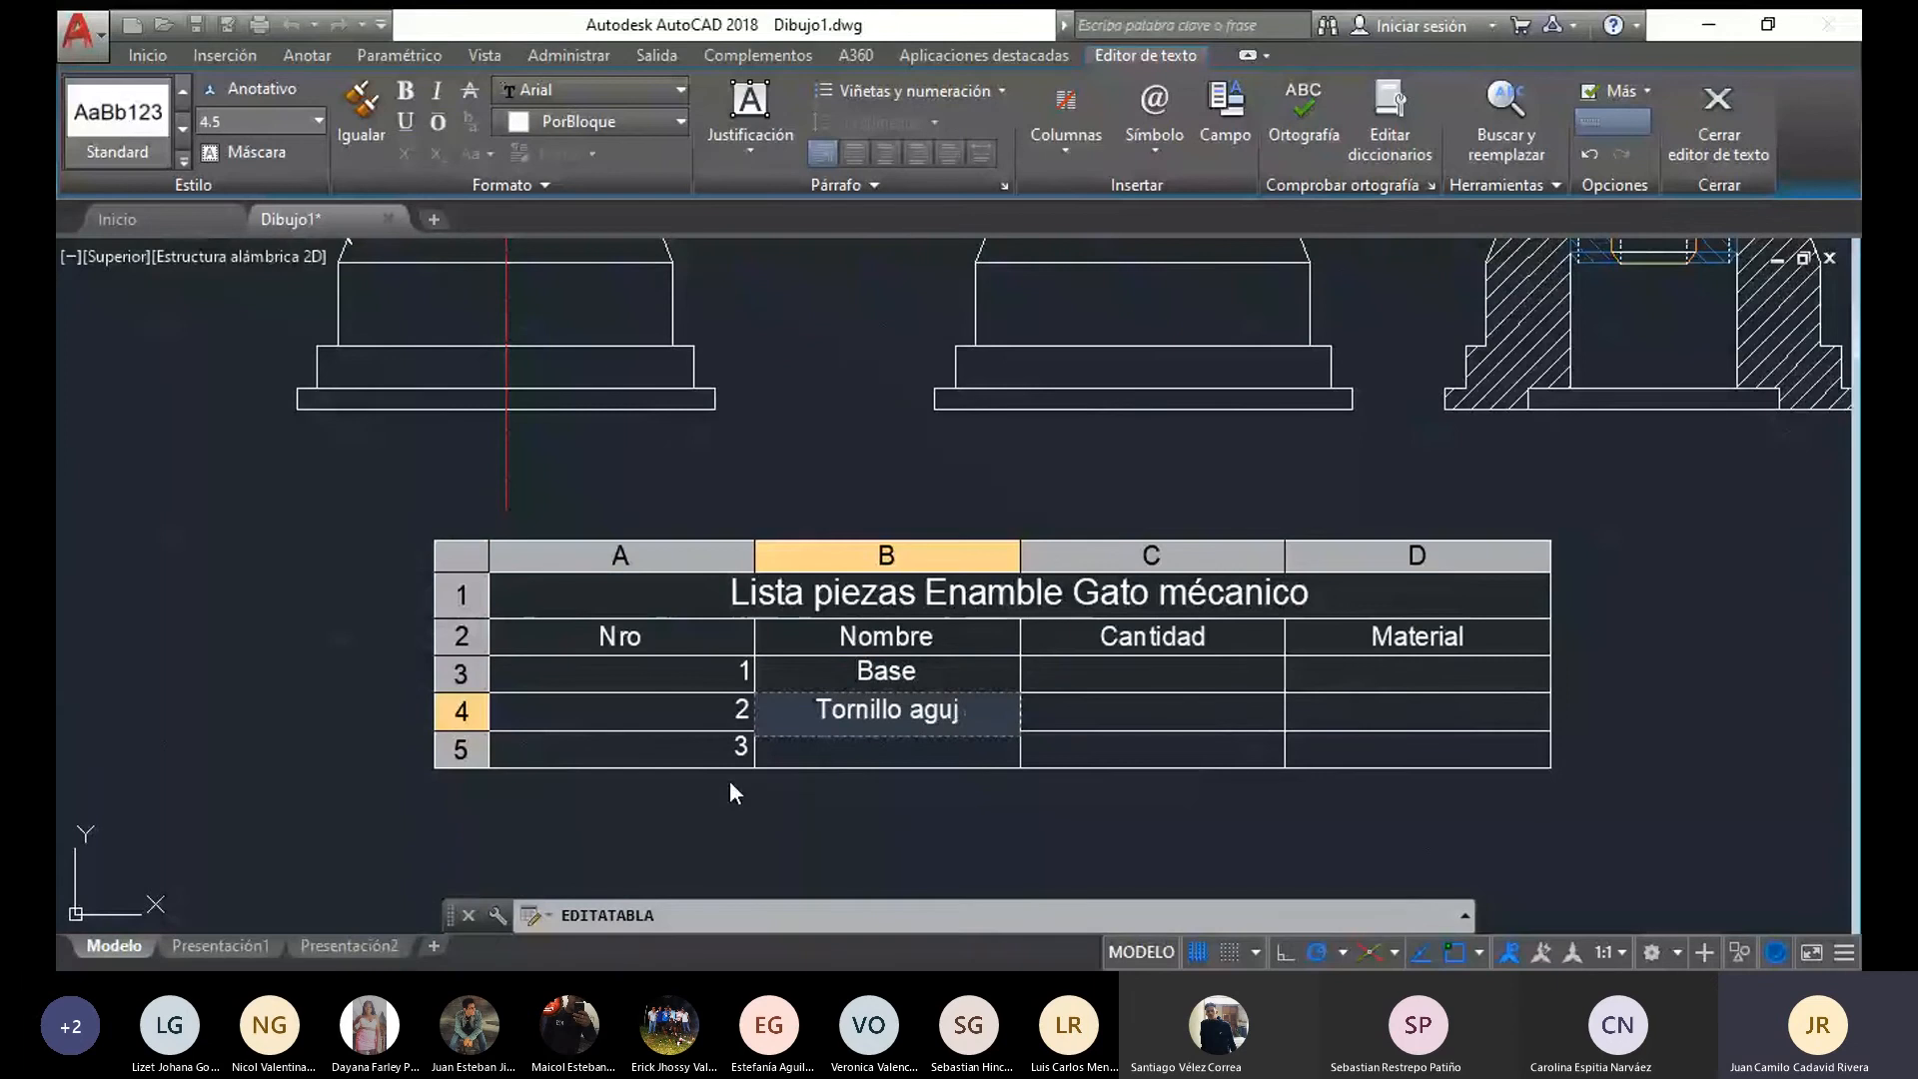
pyautogui.write('ero')
pyautogui.press('Return')
pyautogui.write('T')
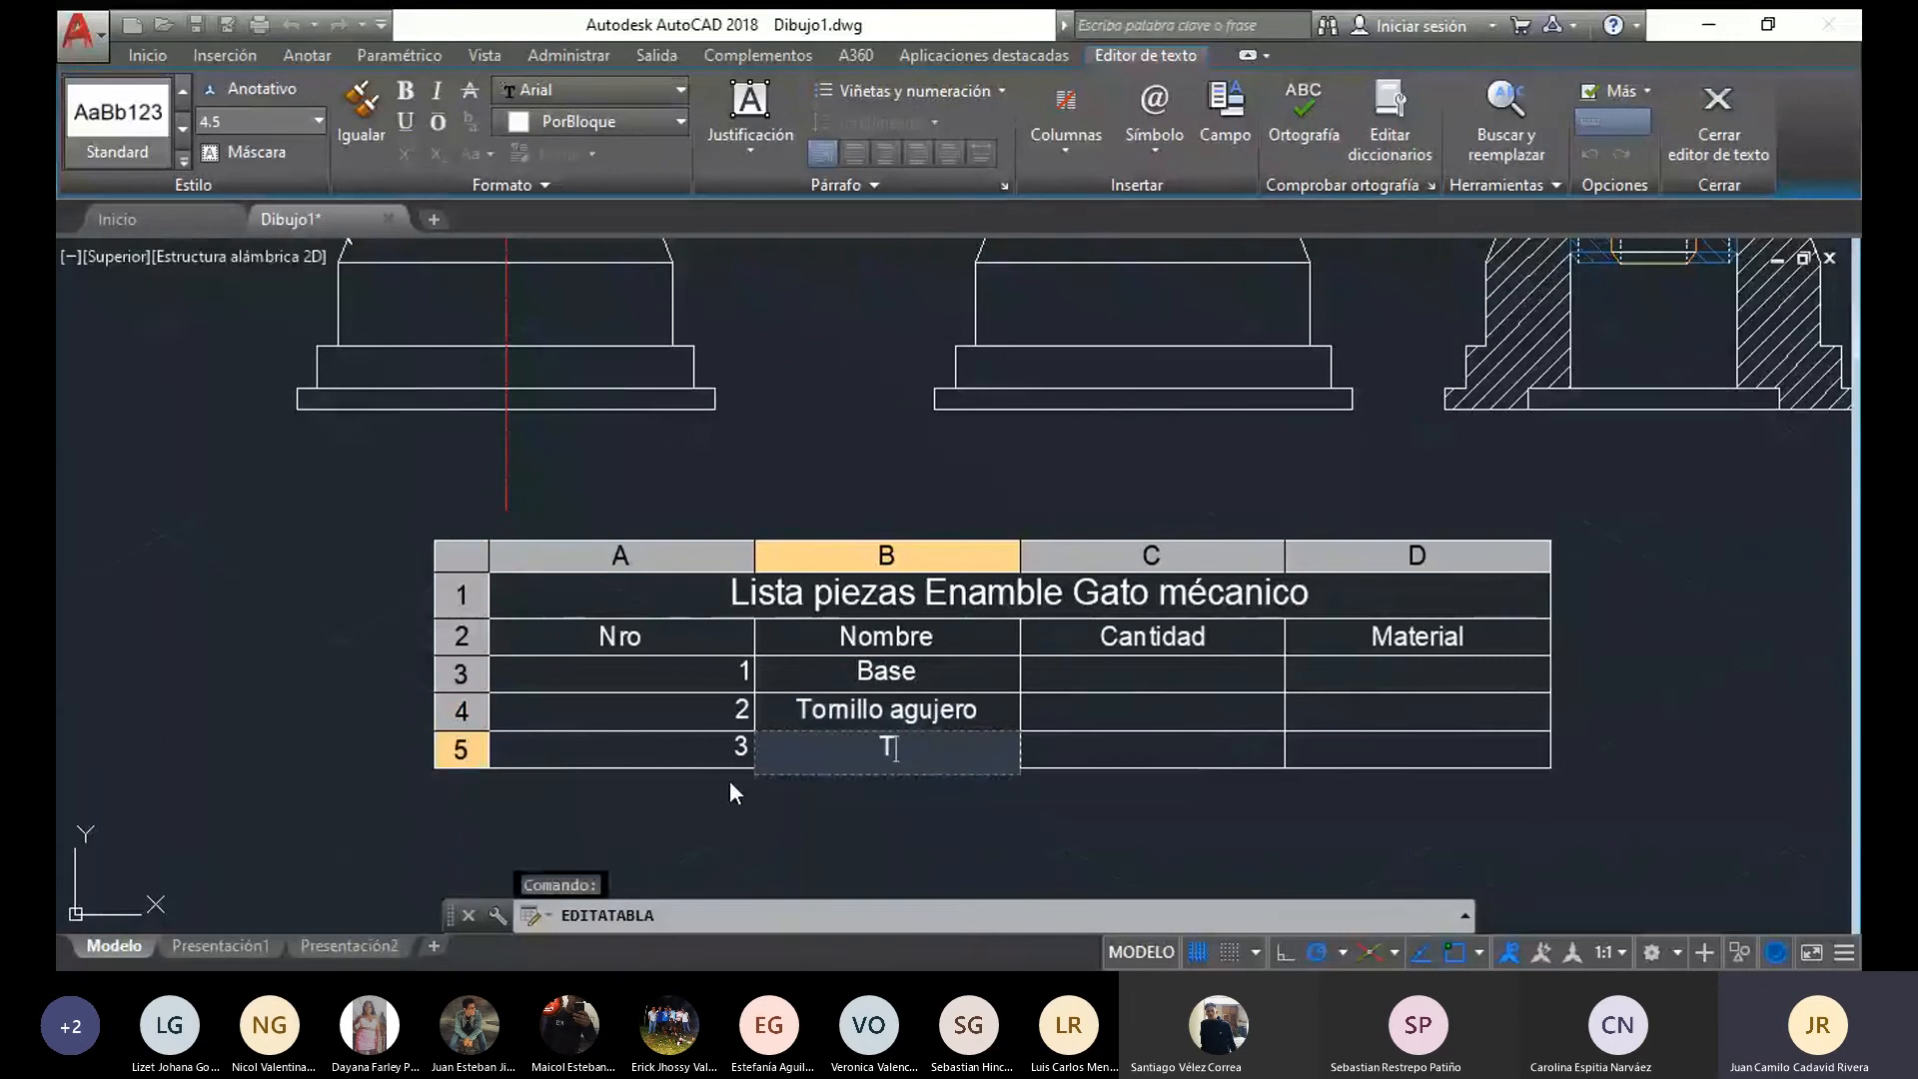
pyautogui.write('ornill')
pyautogui.press('Escape')
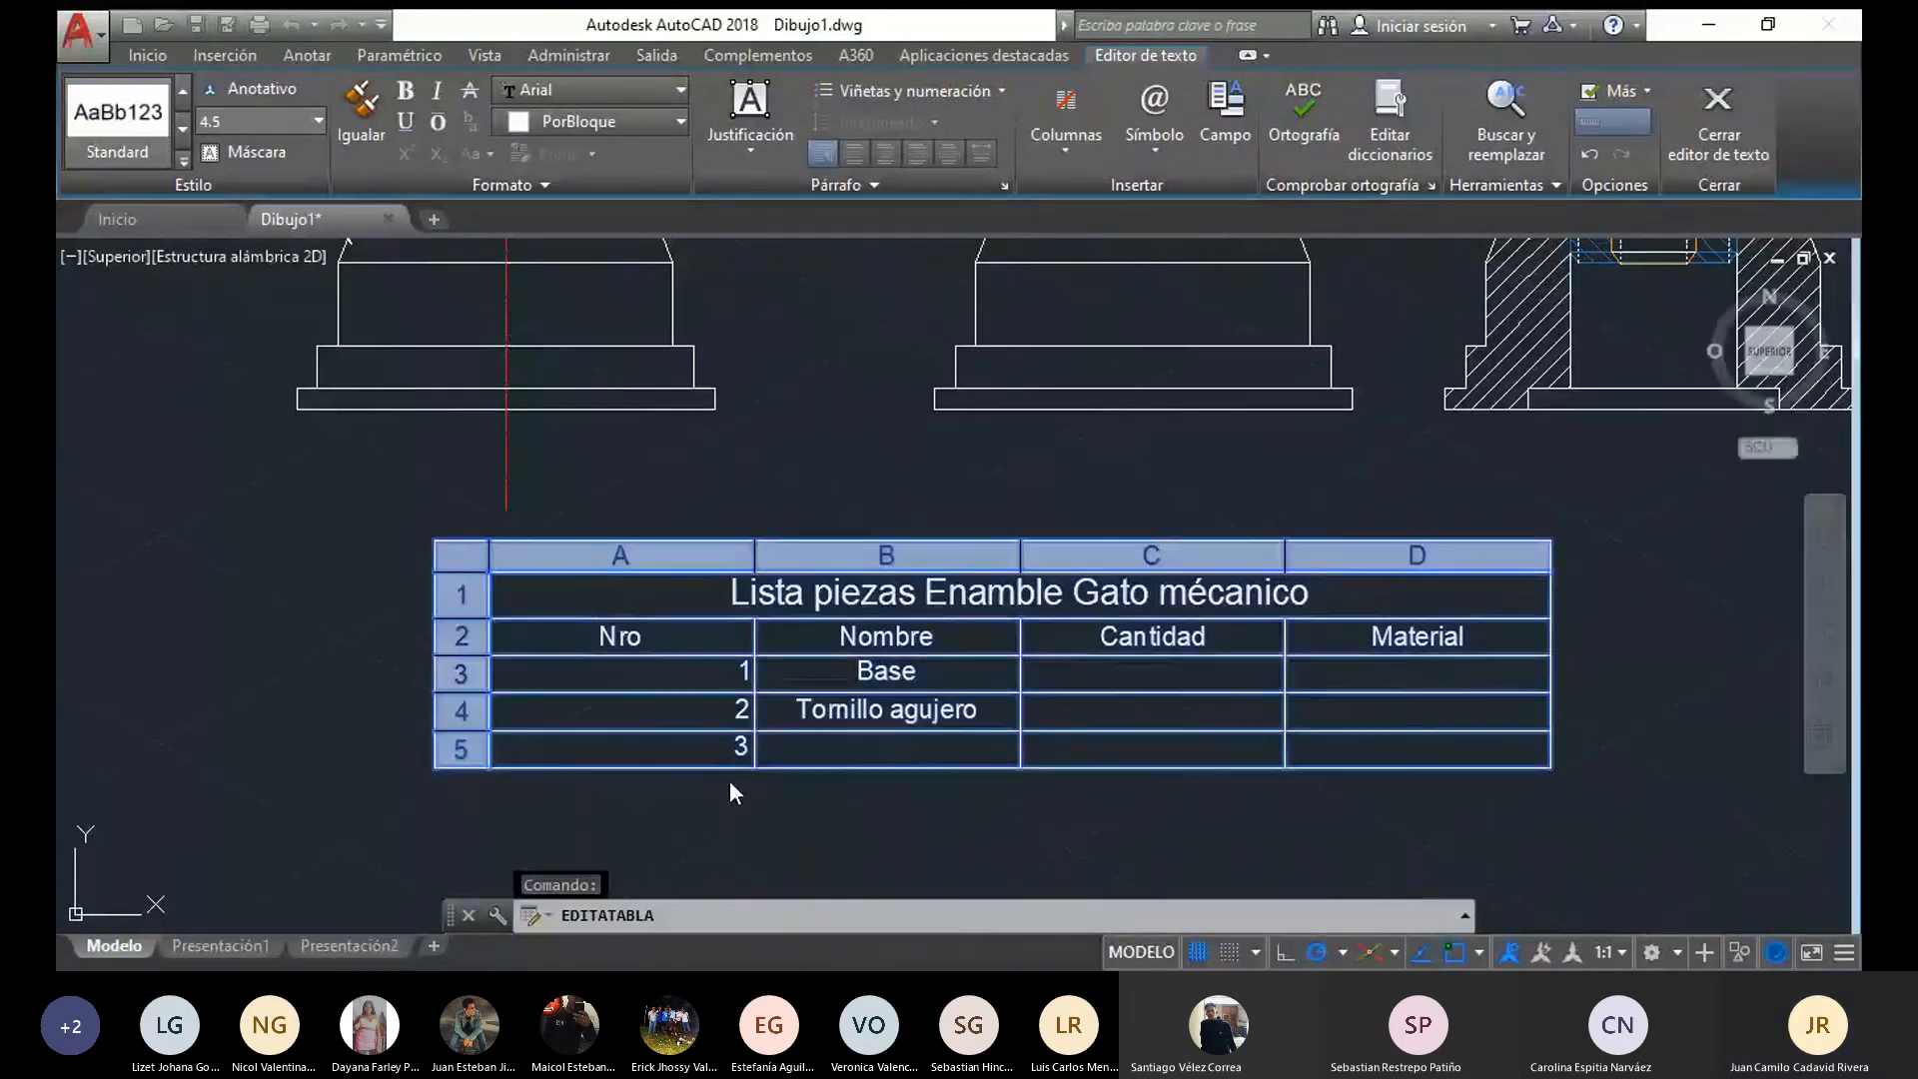
# Enter a quantity of 1 for each of the three parts in the Cantidad column and finish the editing
pyautogui.press('Up')
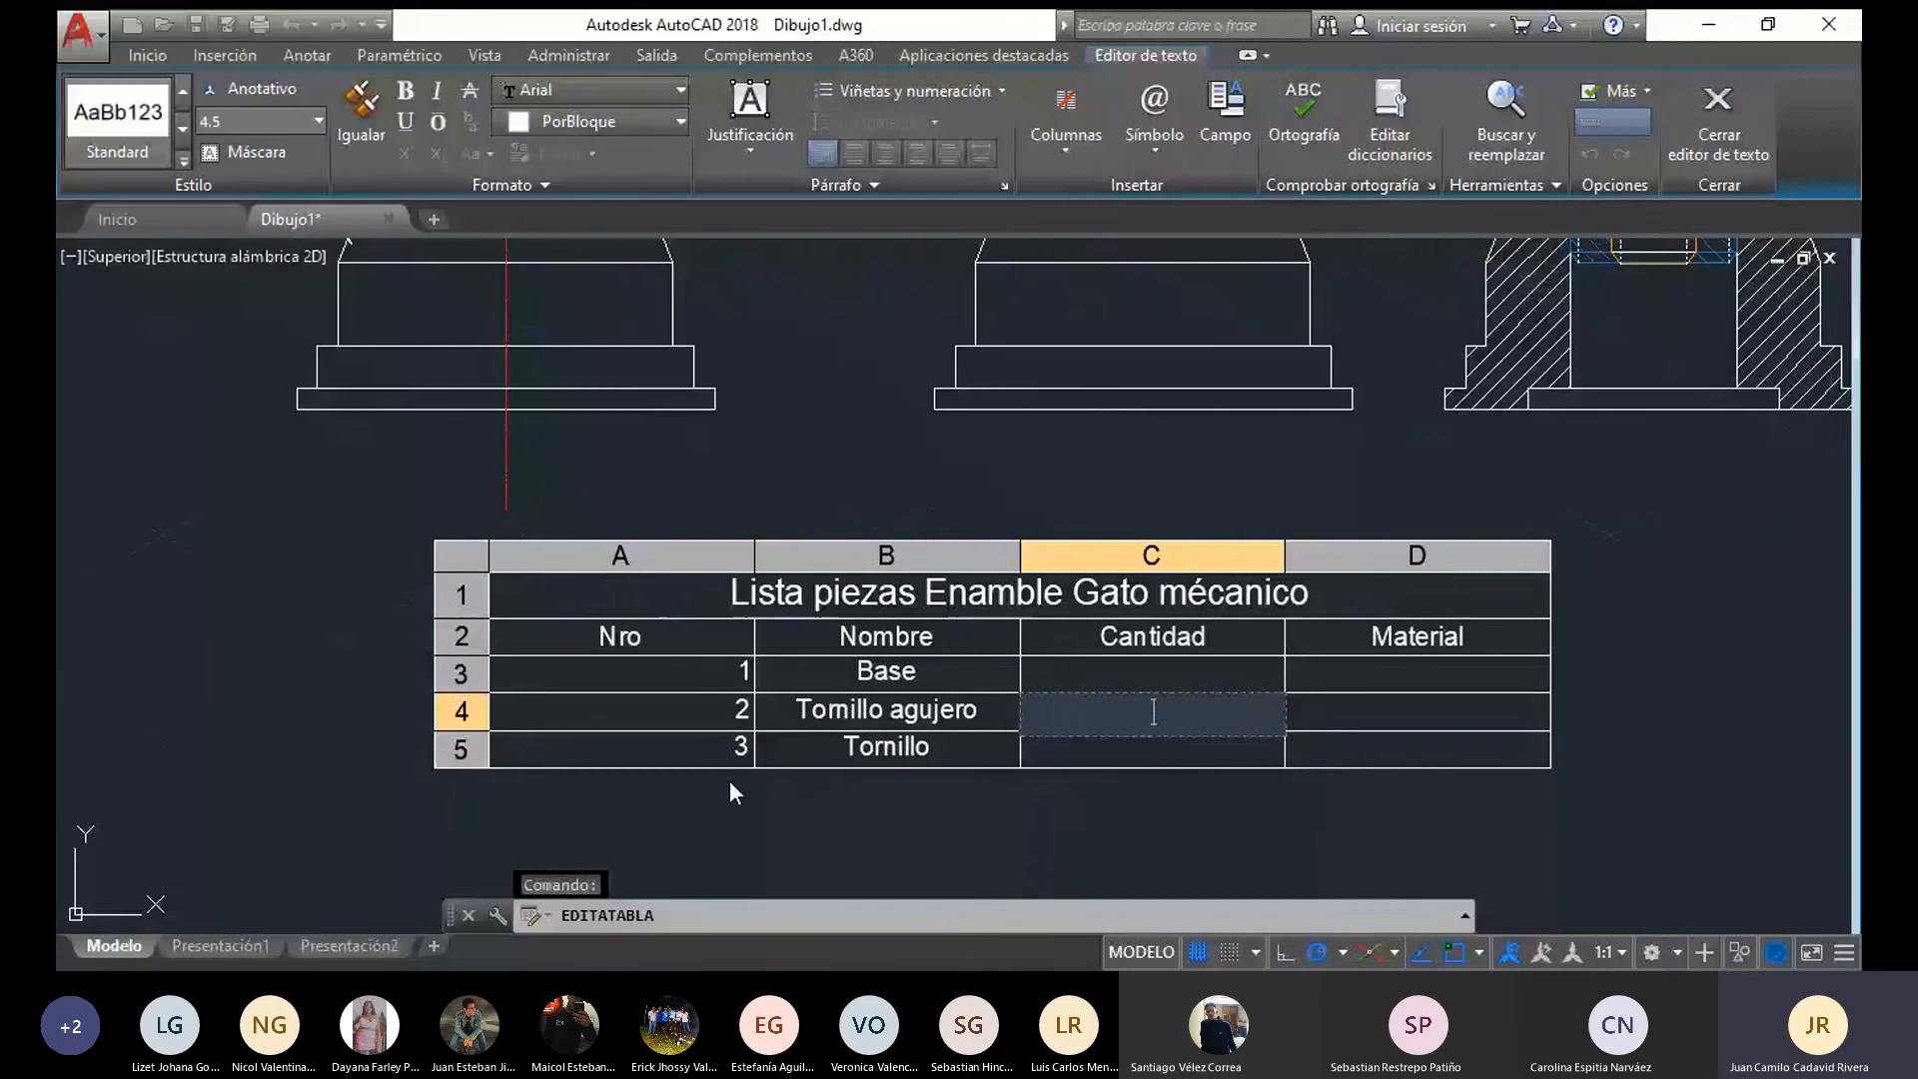
pyautogui.press('Up')
pyautogui.write('1')
pyautogui.press('Return')
pyautogui.write('1')
pyautogui.press('Return')
pyautogui.write('1')
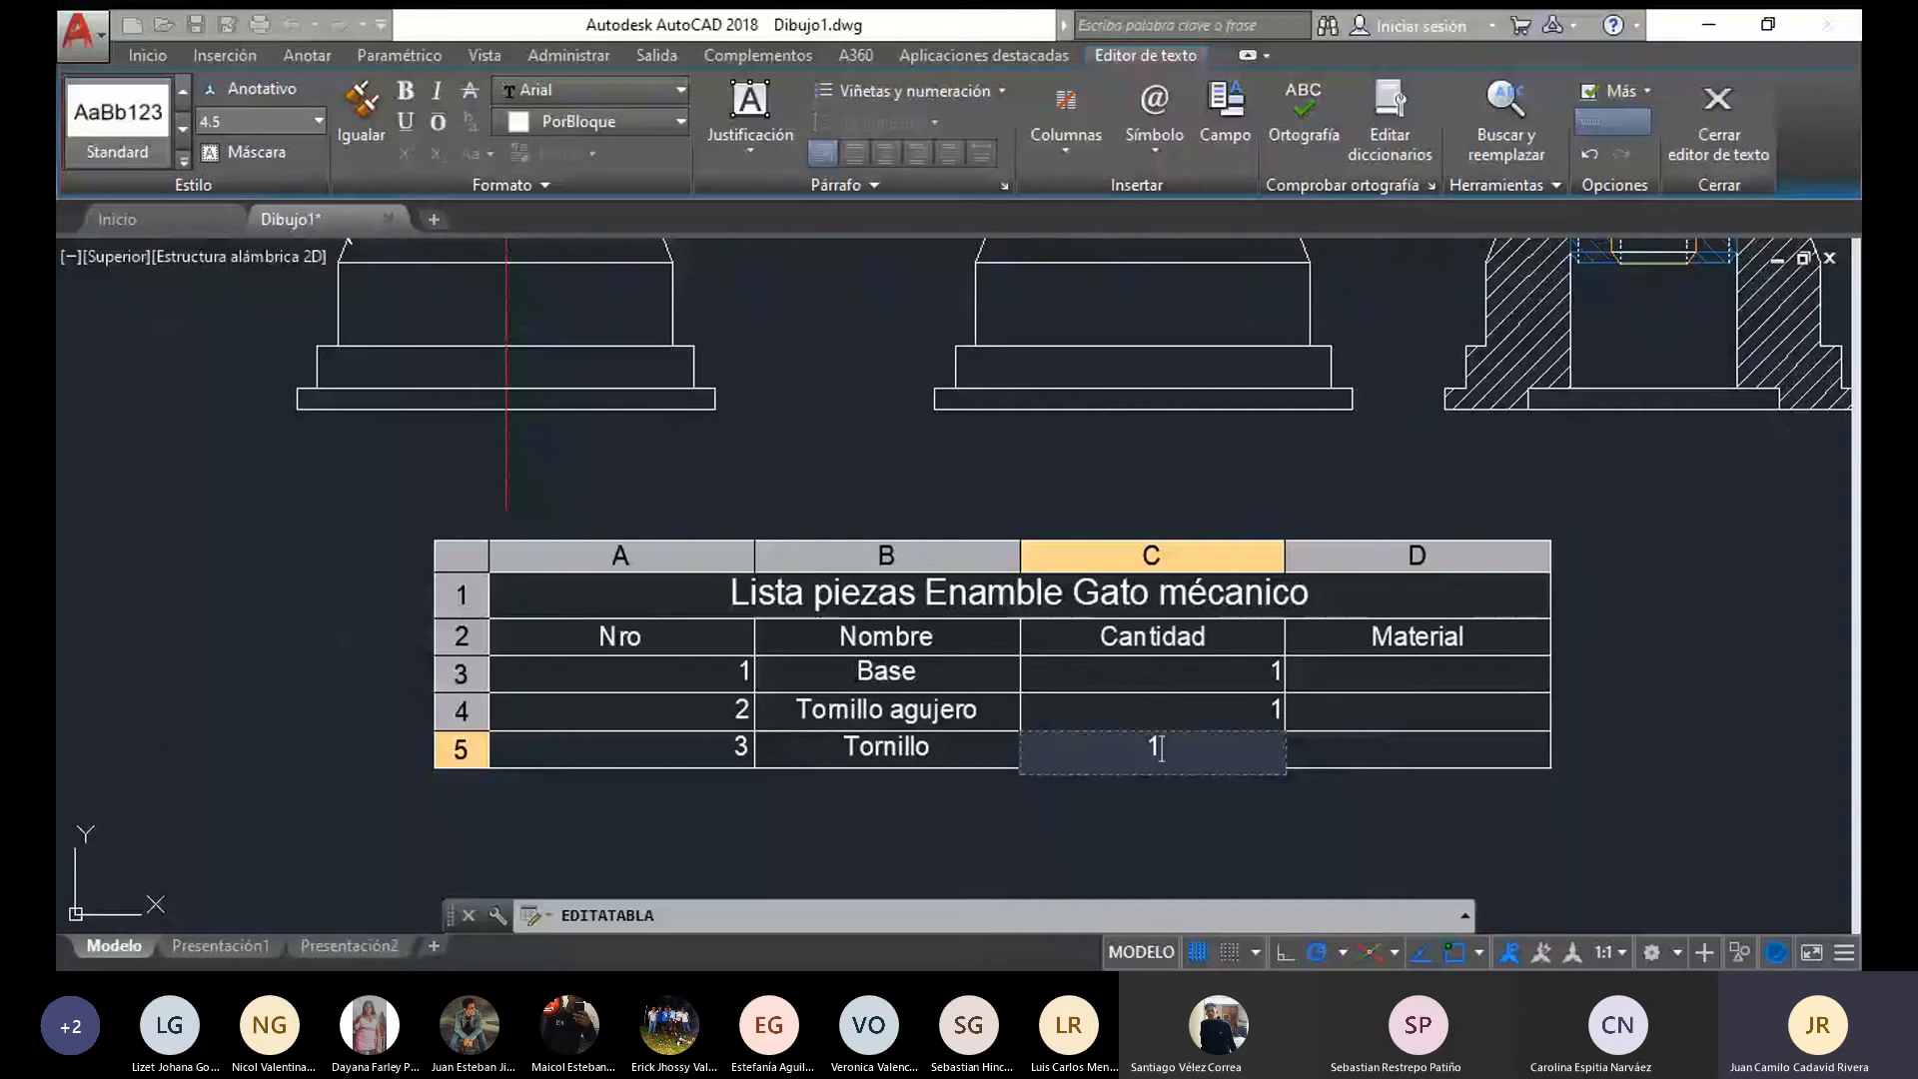
pyautogui.press('Escape')
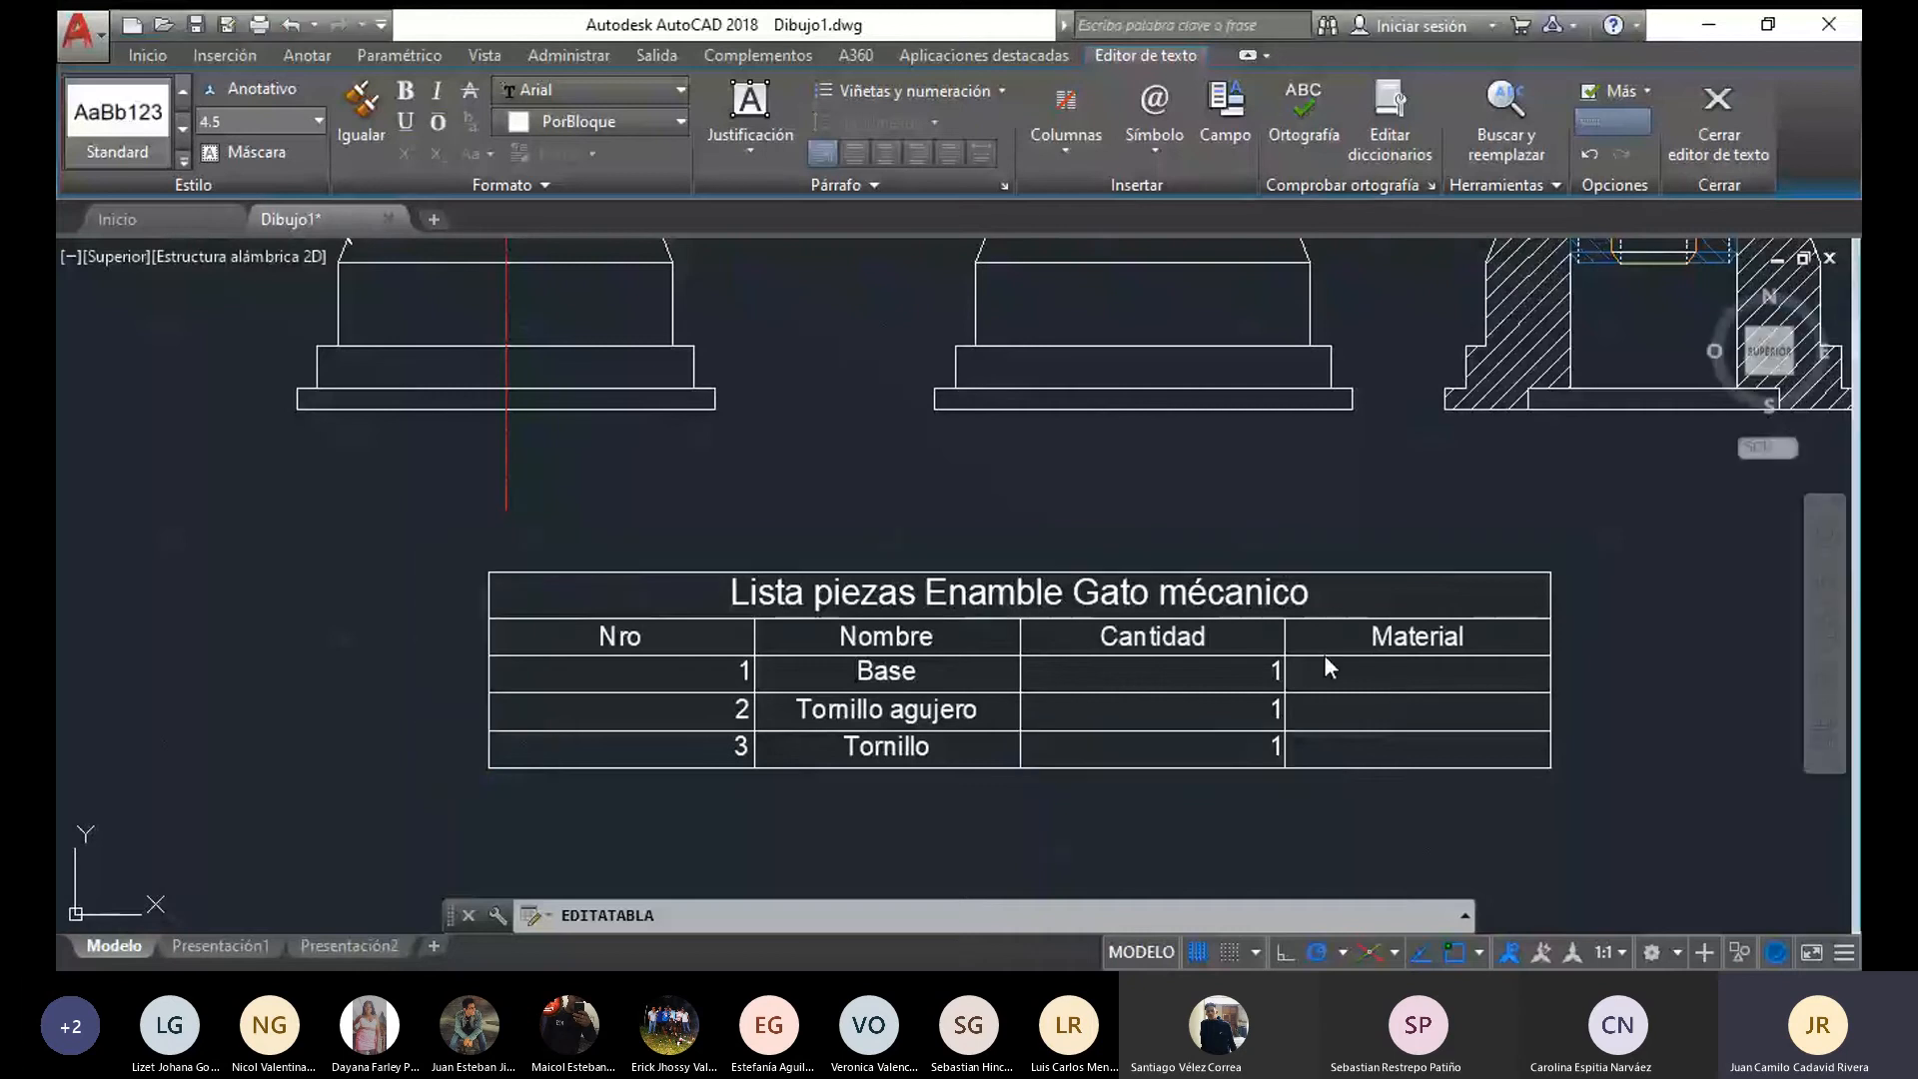
# Enter "acero inoxidable 304" as the material of the Base part and finish the editing
pyautogui.doubleClick(1267, 679)
pyautogui.press('Tab')
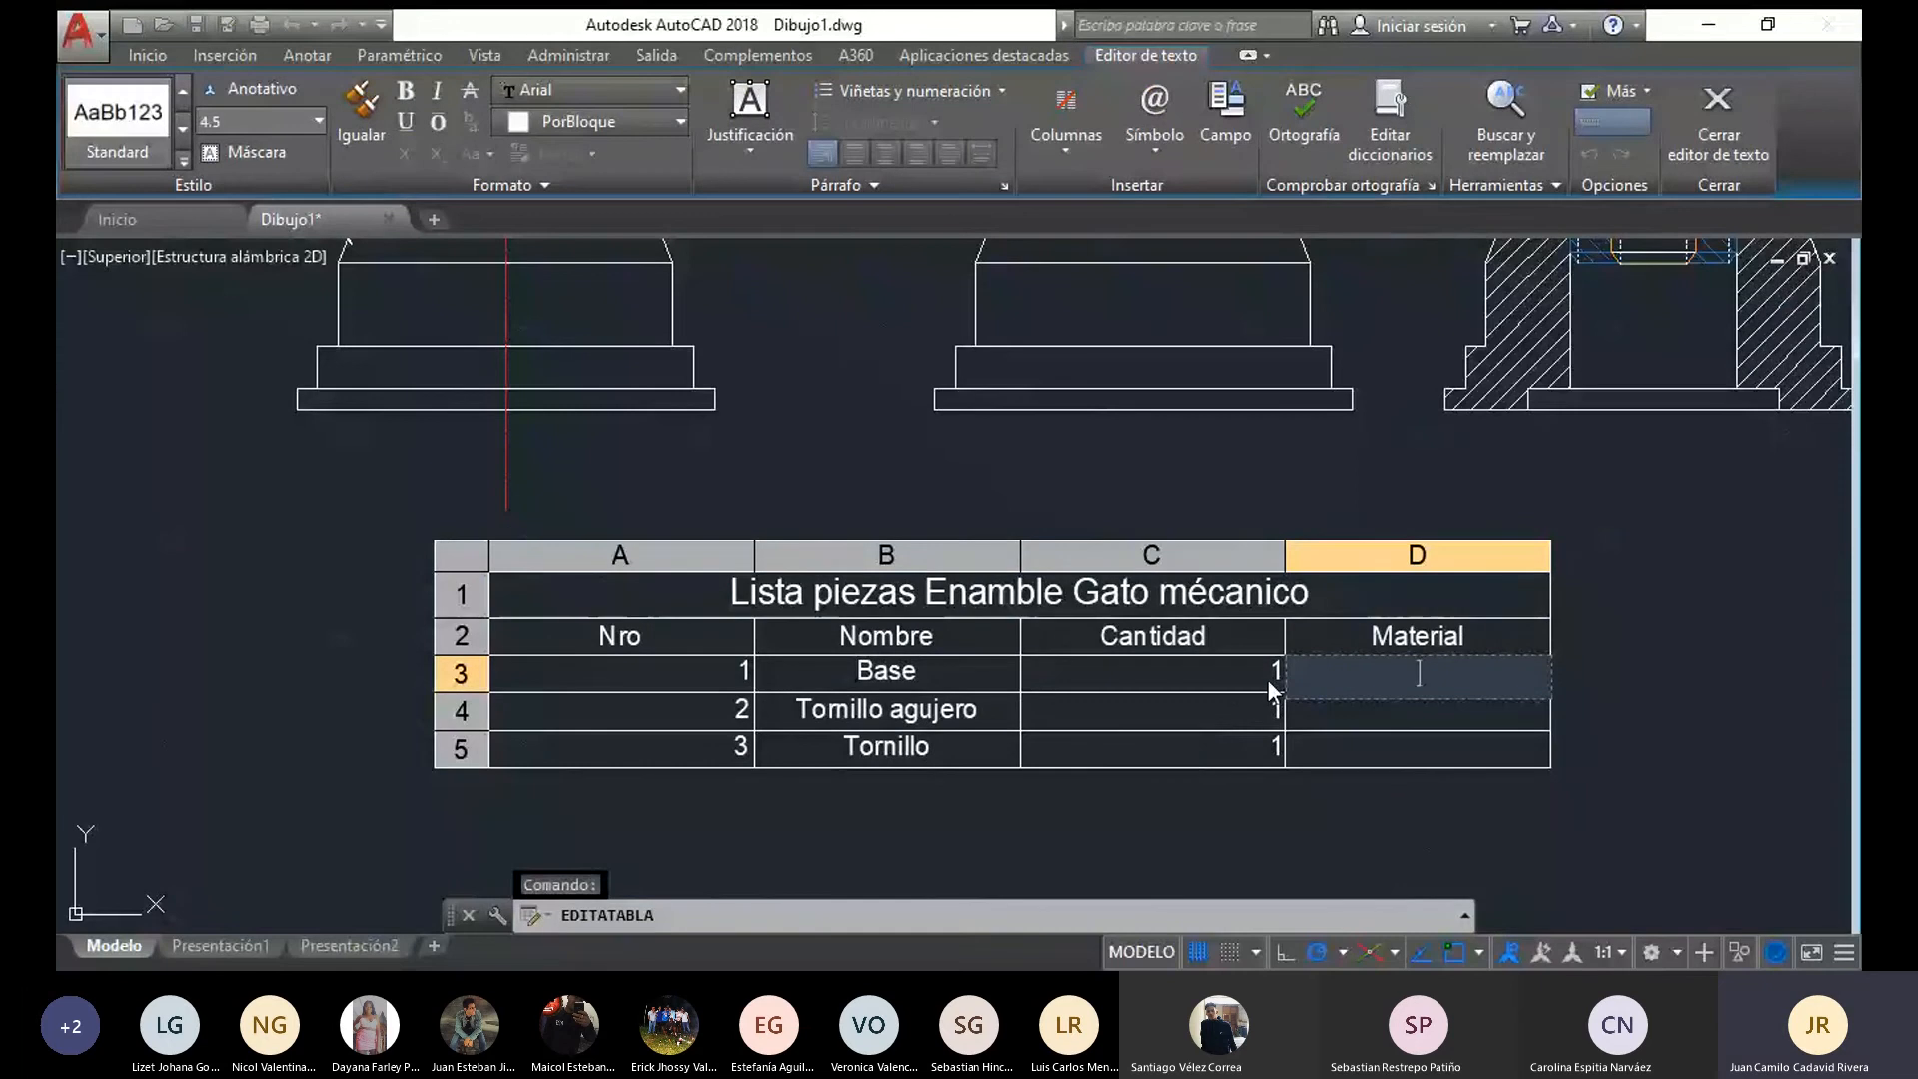
pyautogui.write('acero inoxidab')
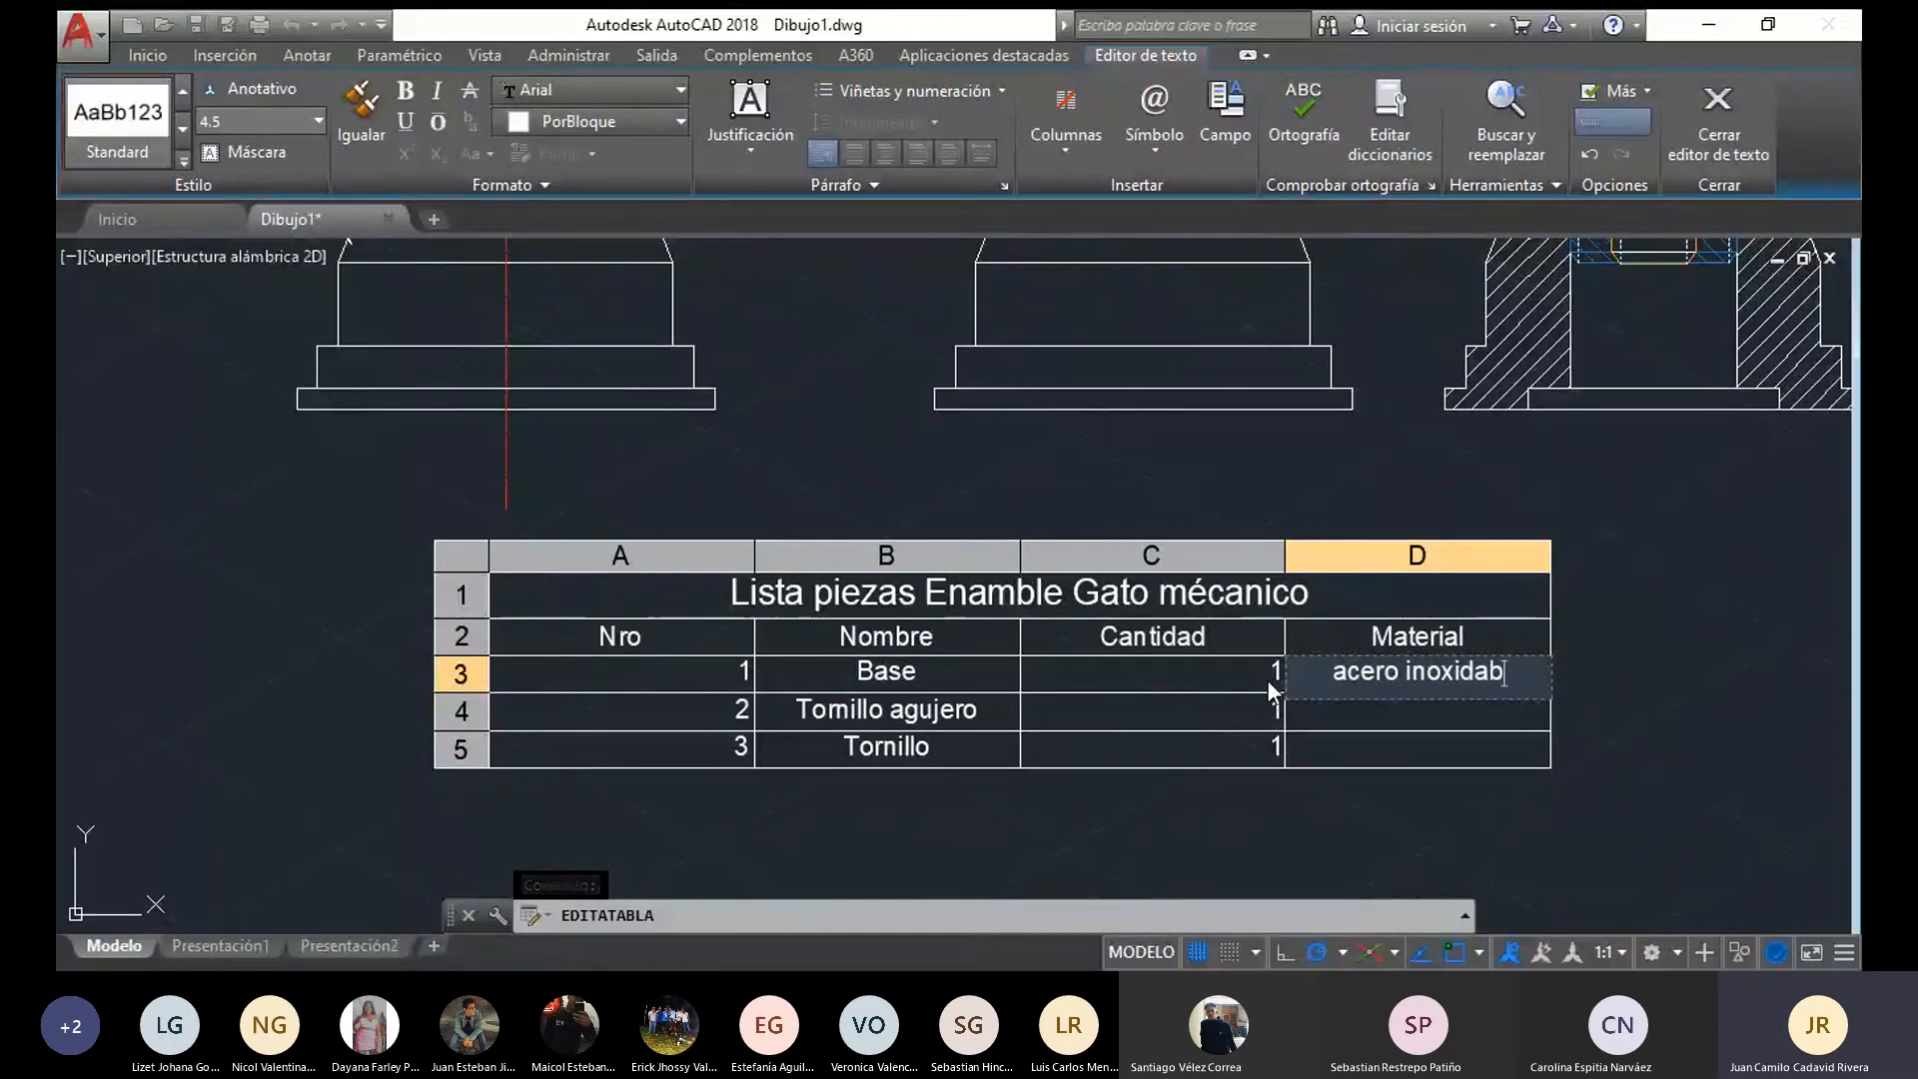
pyautogui.write('le 304')
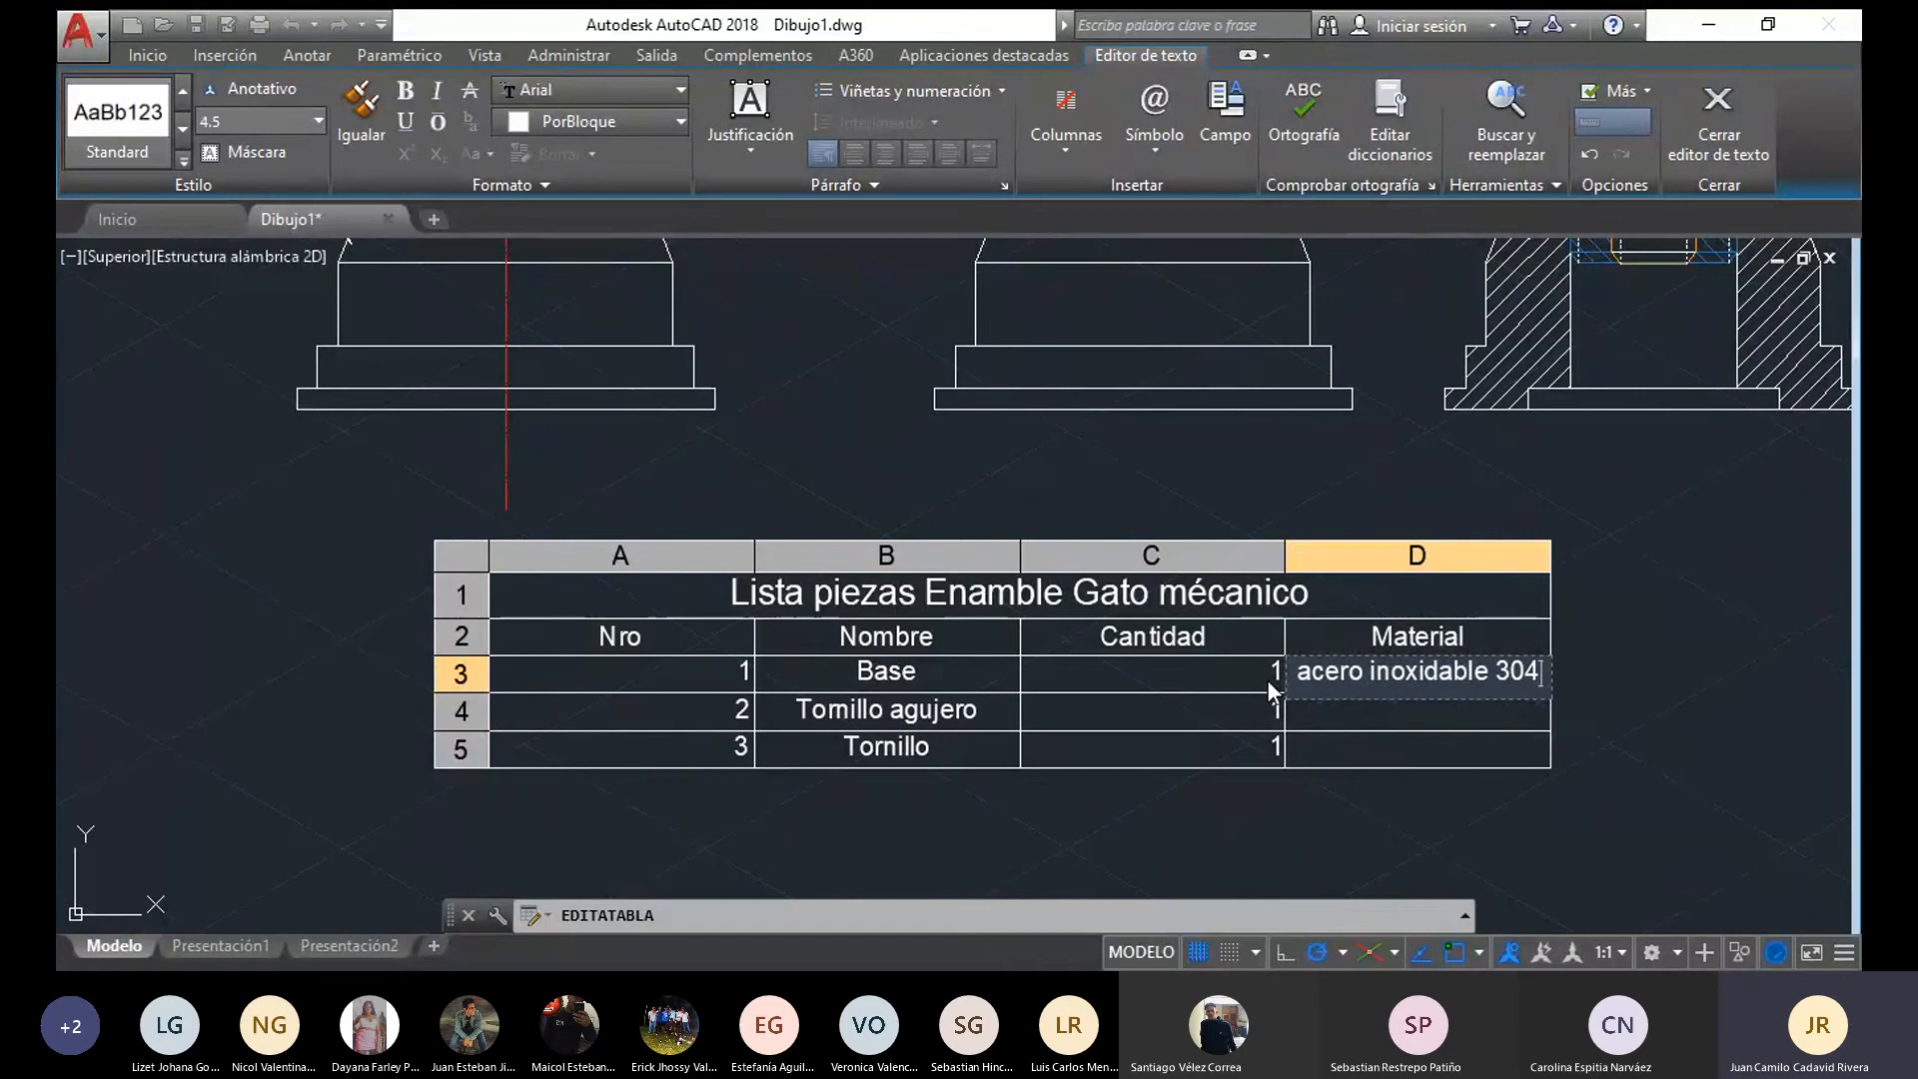
pyautogui.press('Return')
pyautogui.press('Escape')
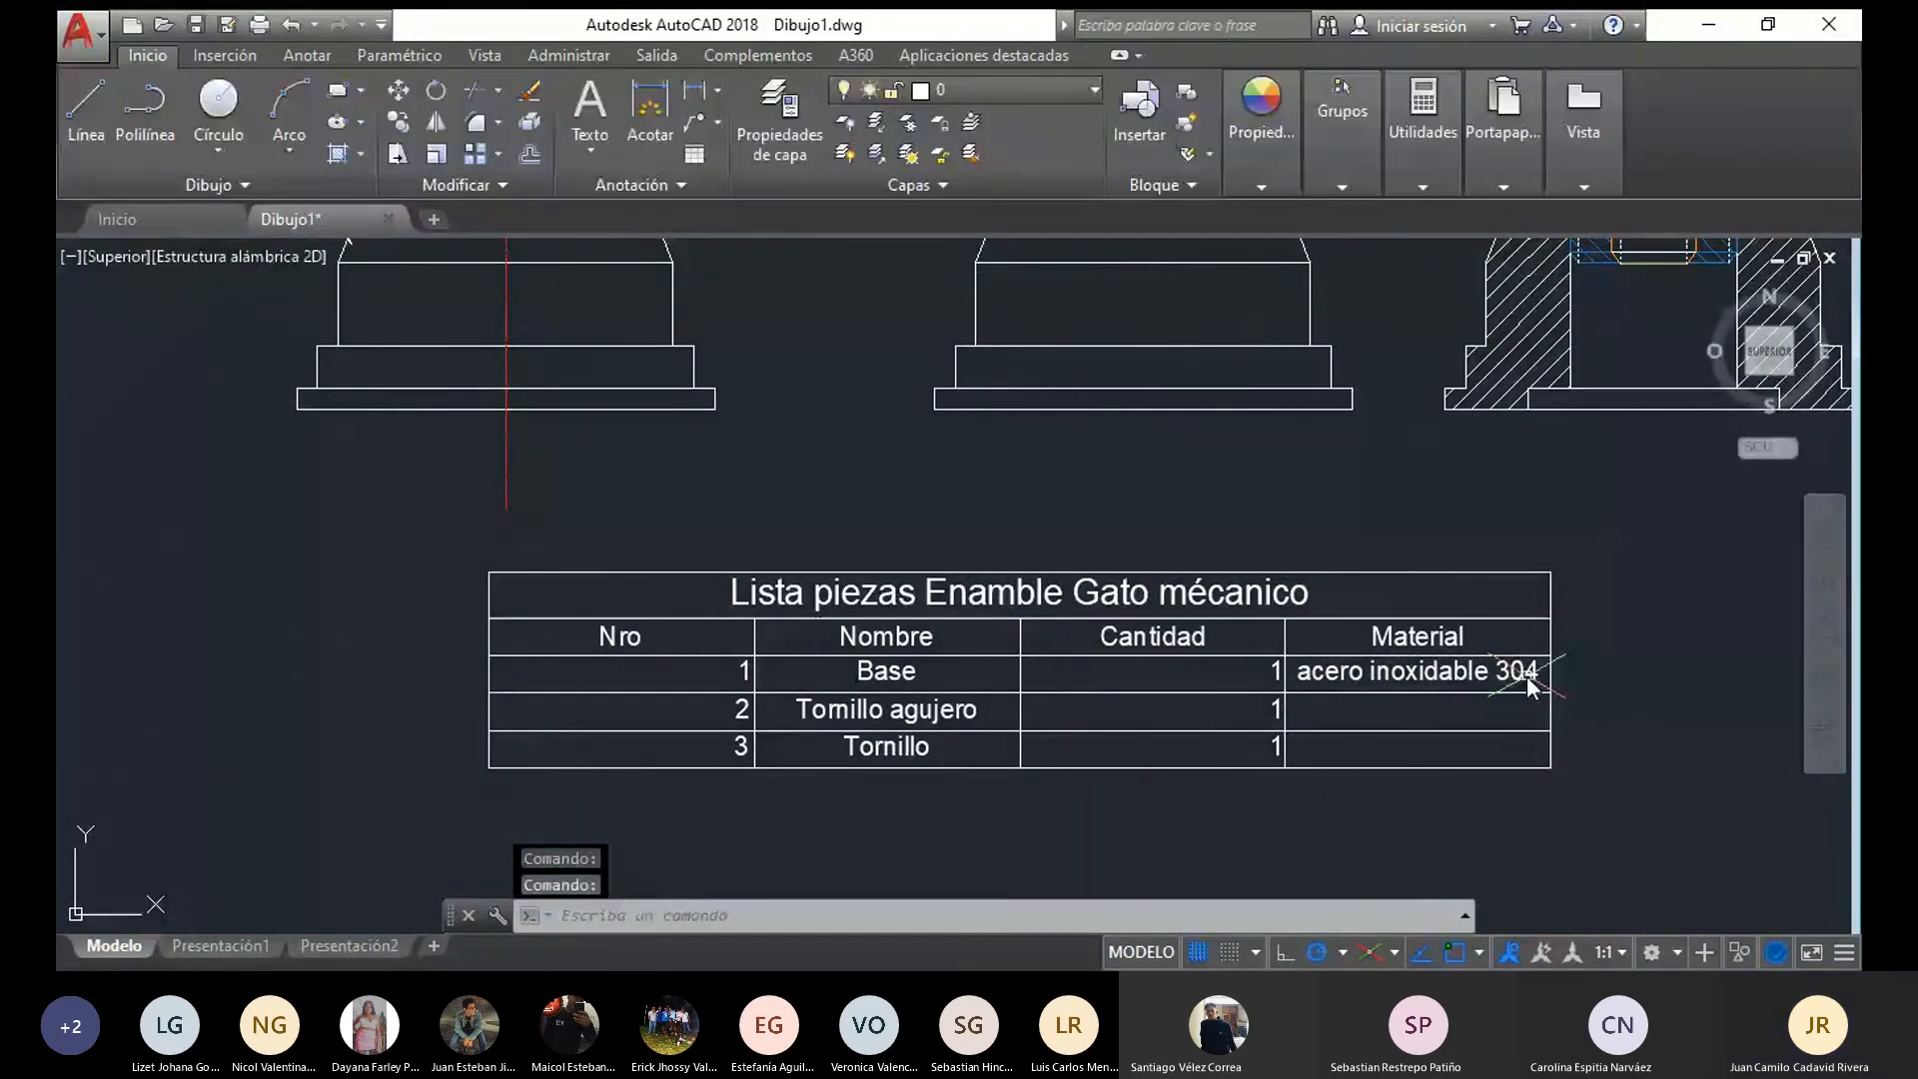
# Copy the Base part's material text into the Material cells of Tornillo agujero and Tornillo, and close the text editing
pyautogui.doubleClick(1527, 675)
pyautogui.hotkey('ctrl', 'c')
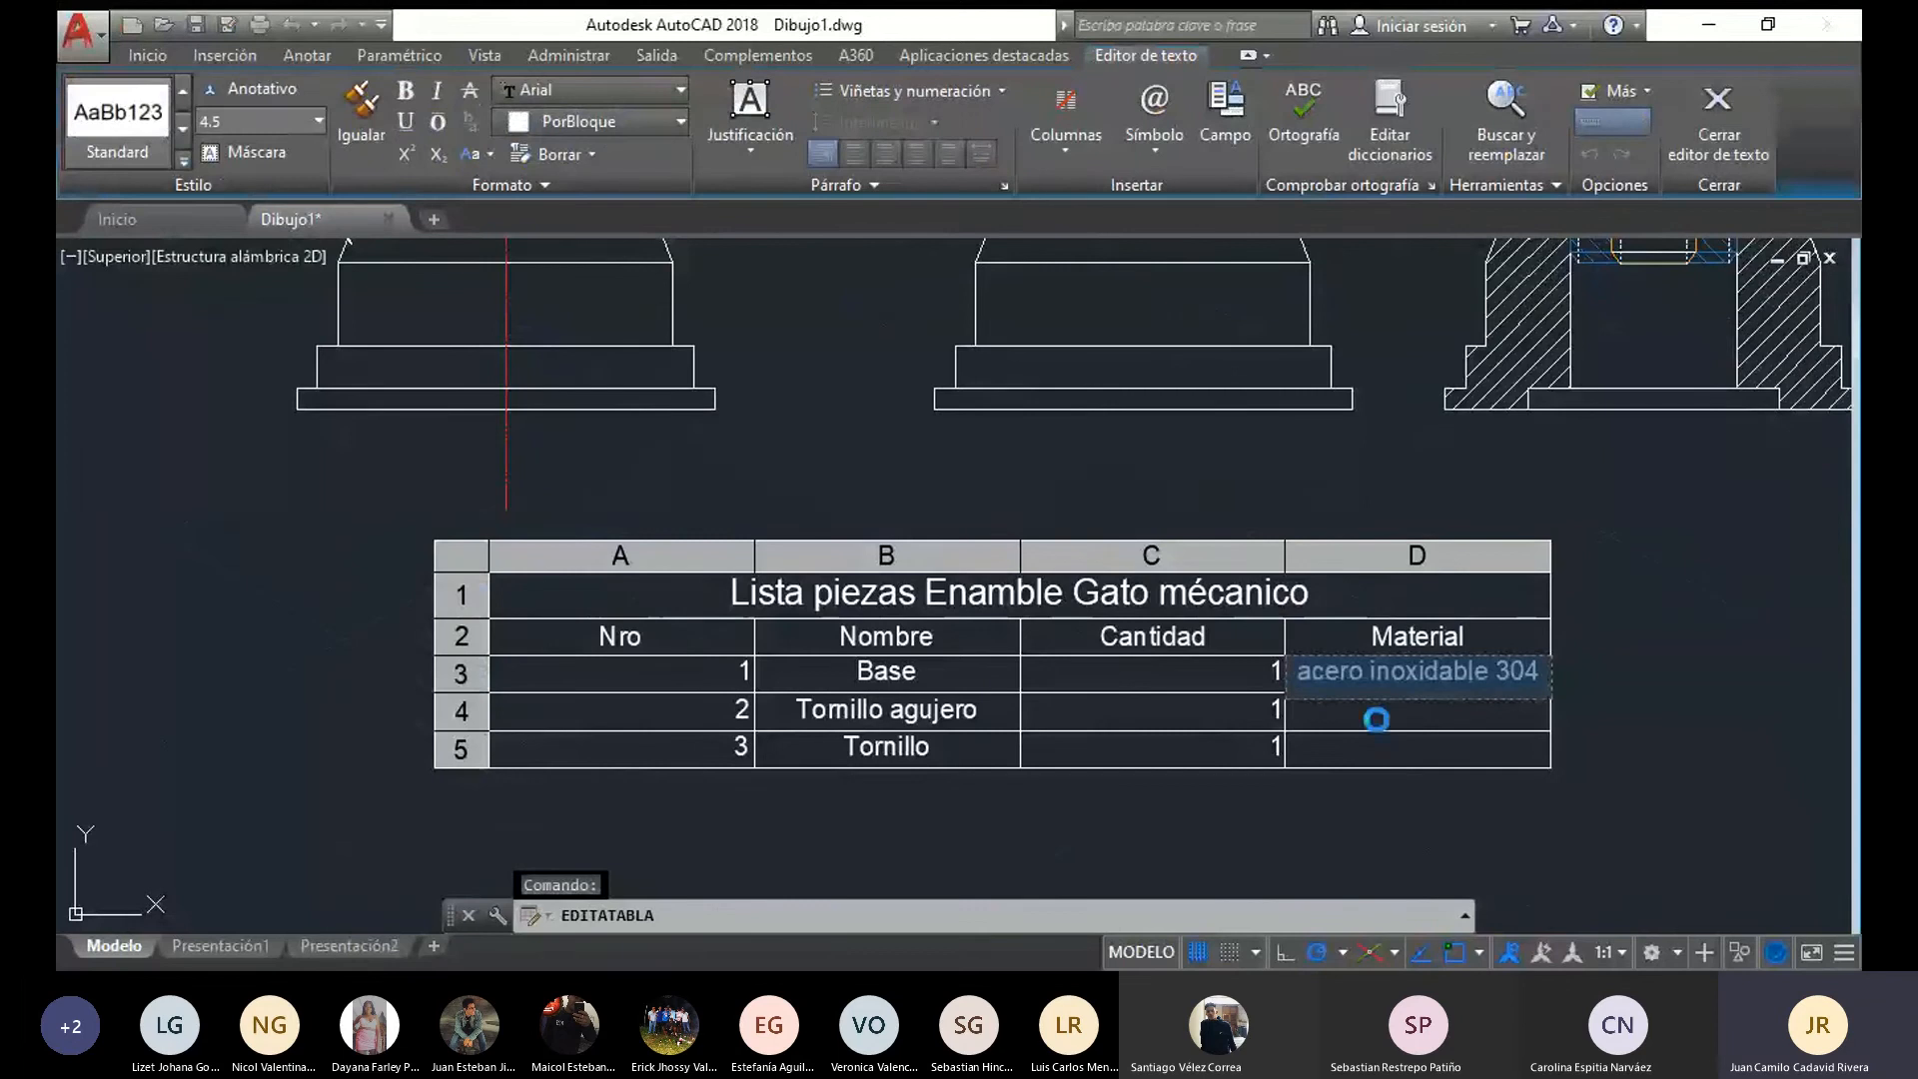
pyautogui.click(1159, 548)
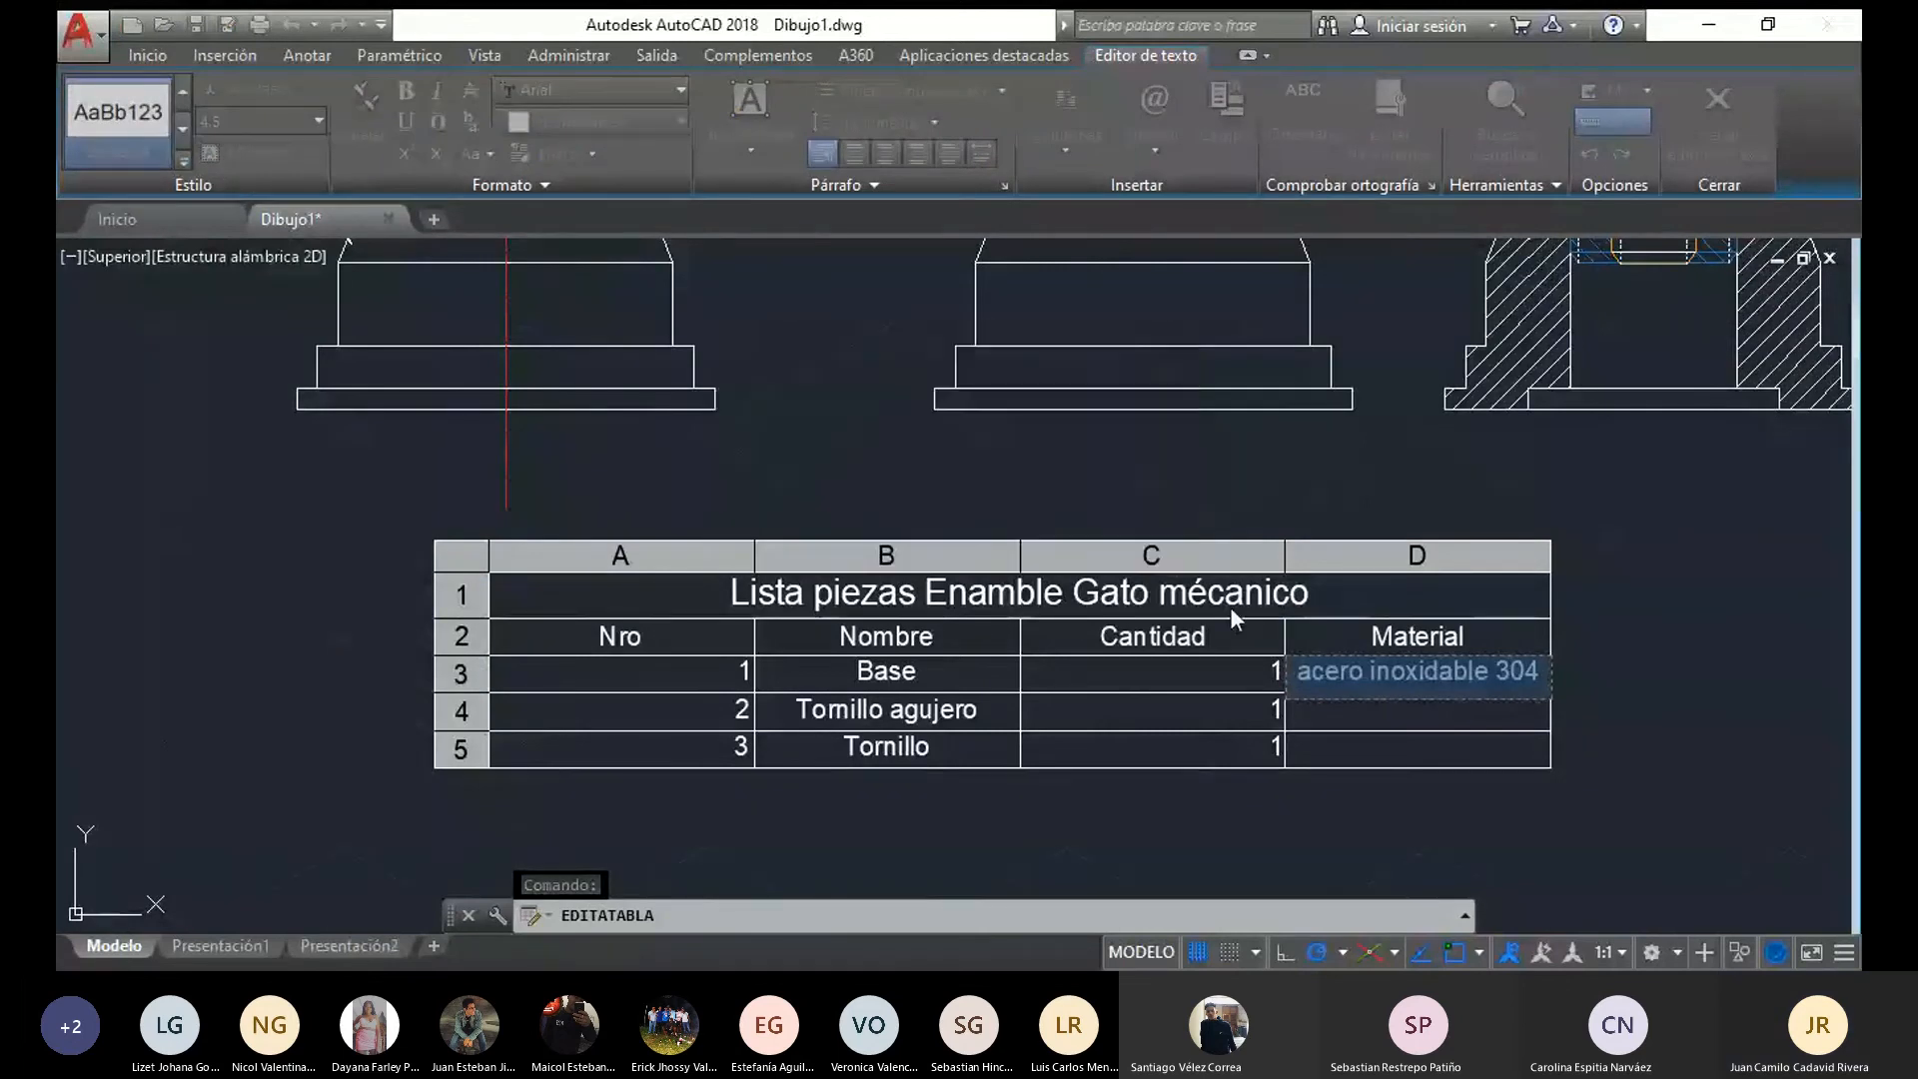
pyautogui.hotkey('ctrl', 'c')
pyautogui.click(1159, 549)
pyautogui.click(1375, 694)
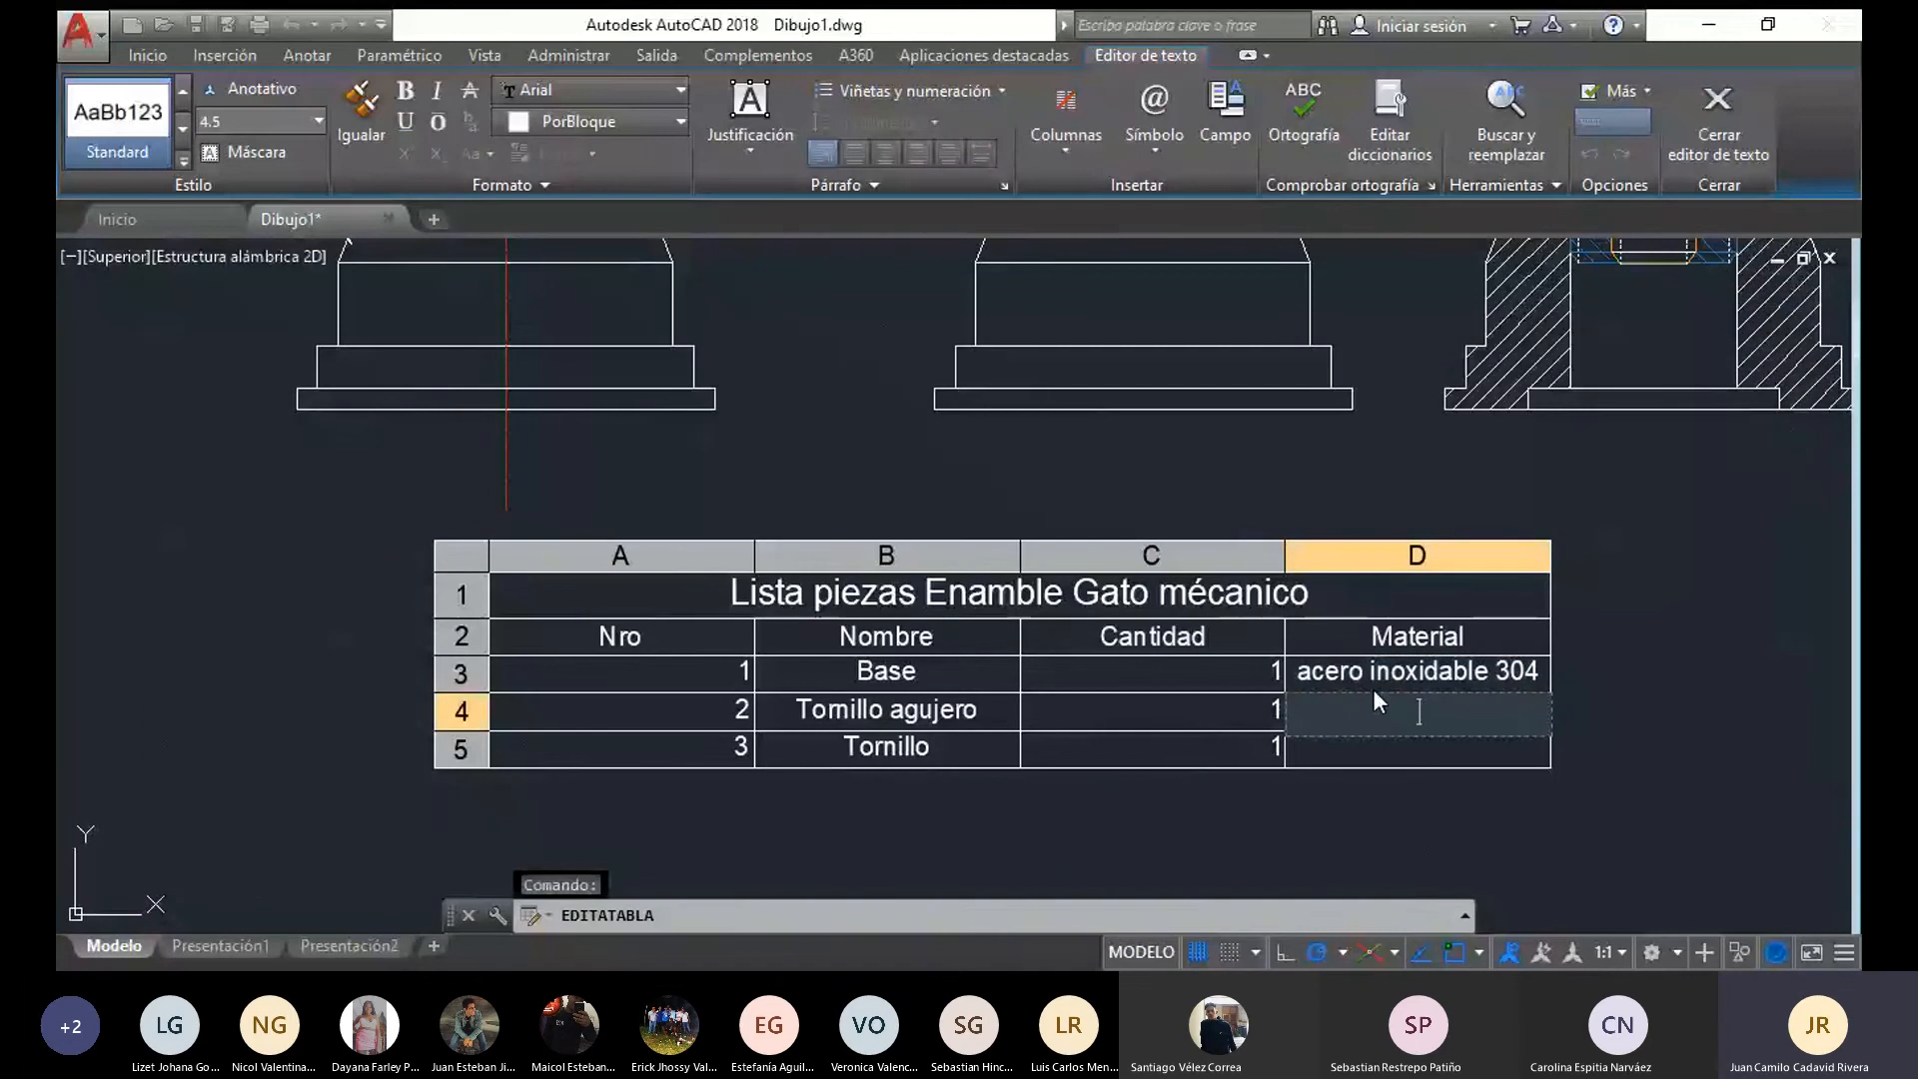
pyautogui.hotkey('ctrl', 'v')
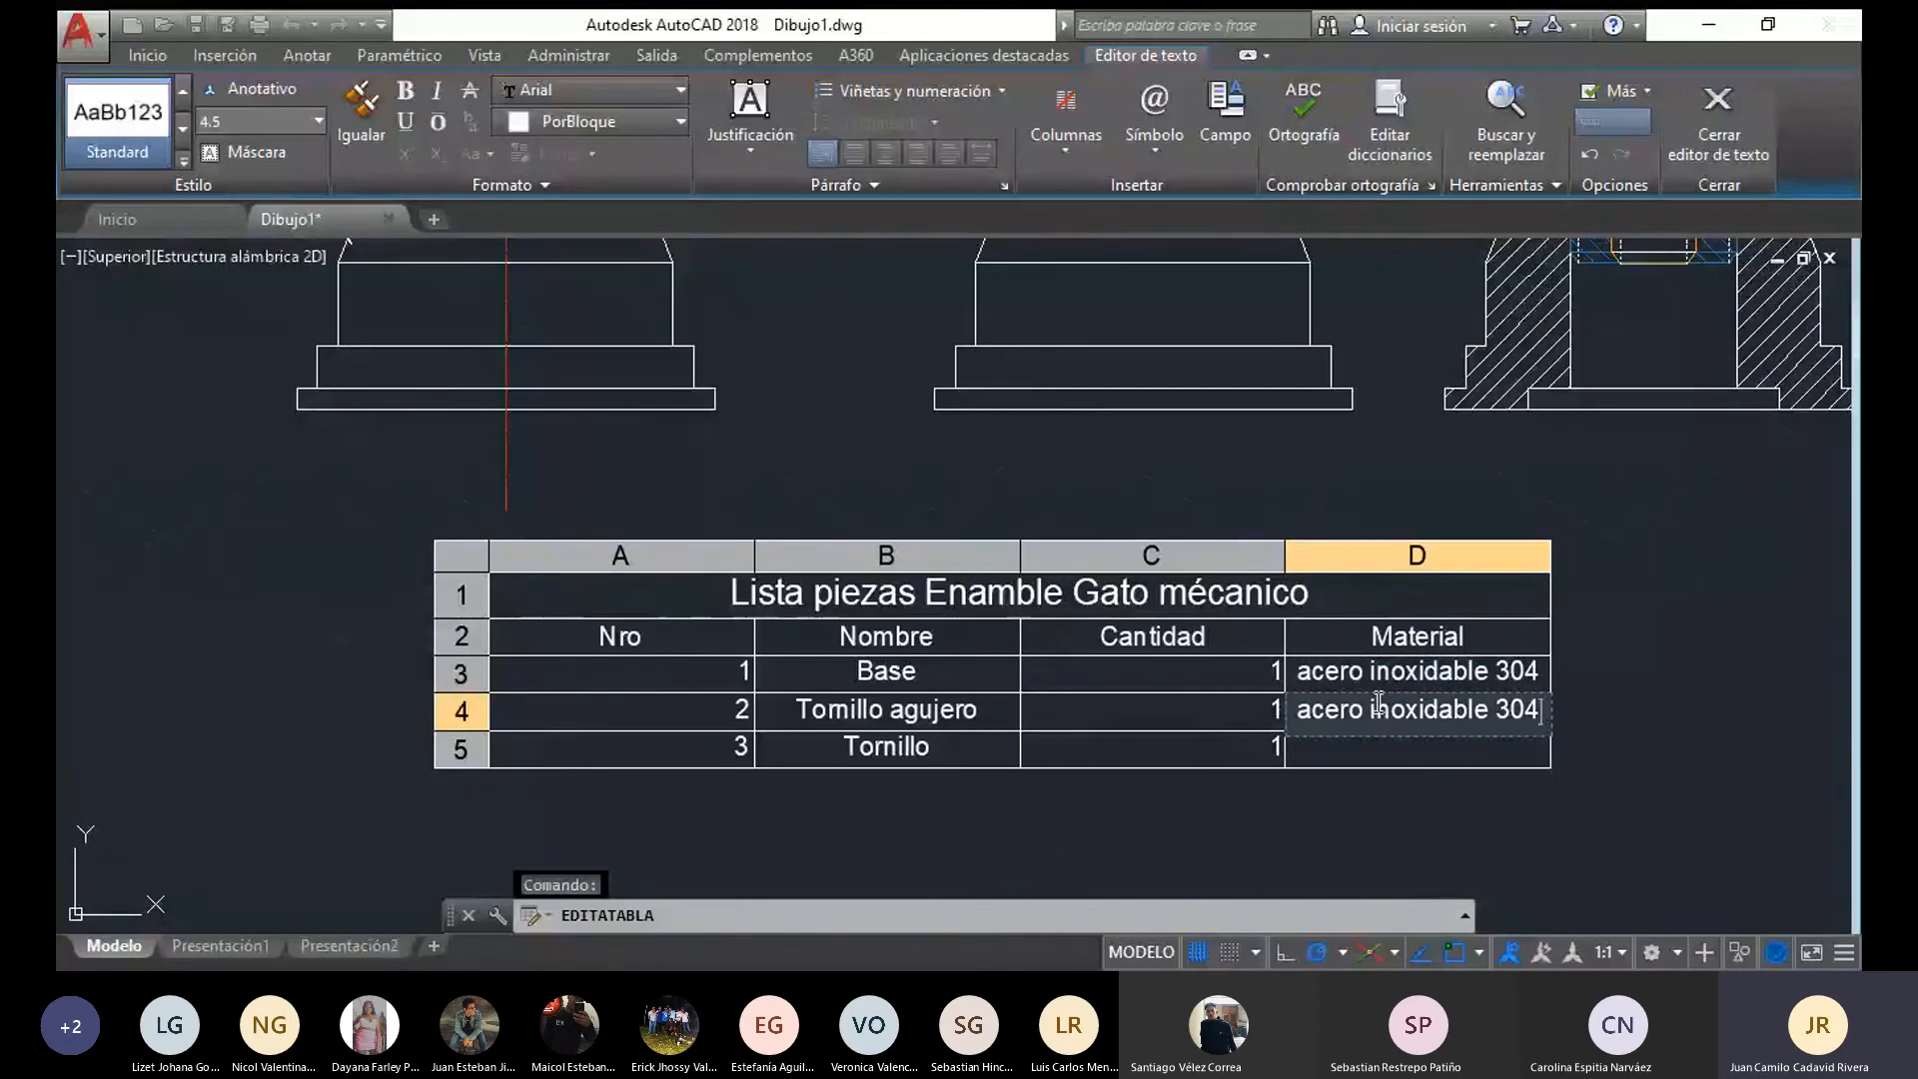
pyautogui.press('Down')
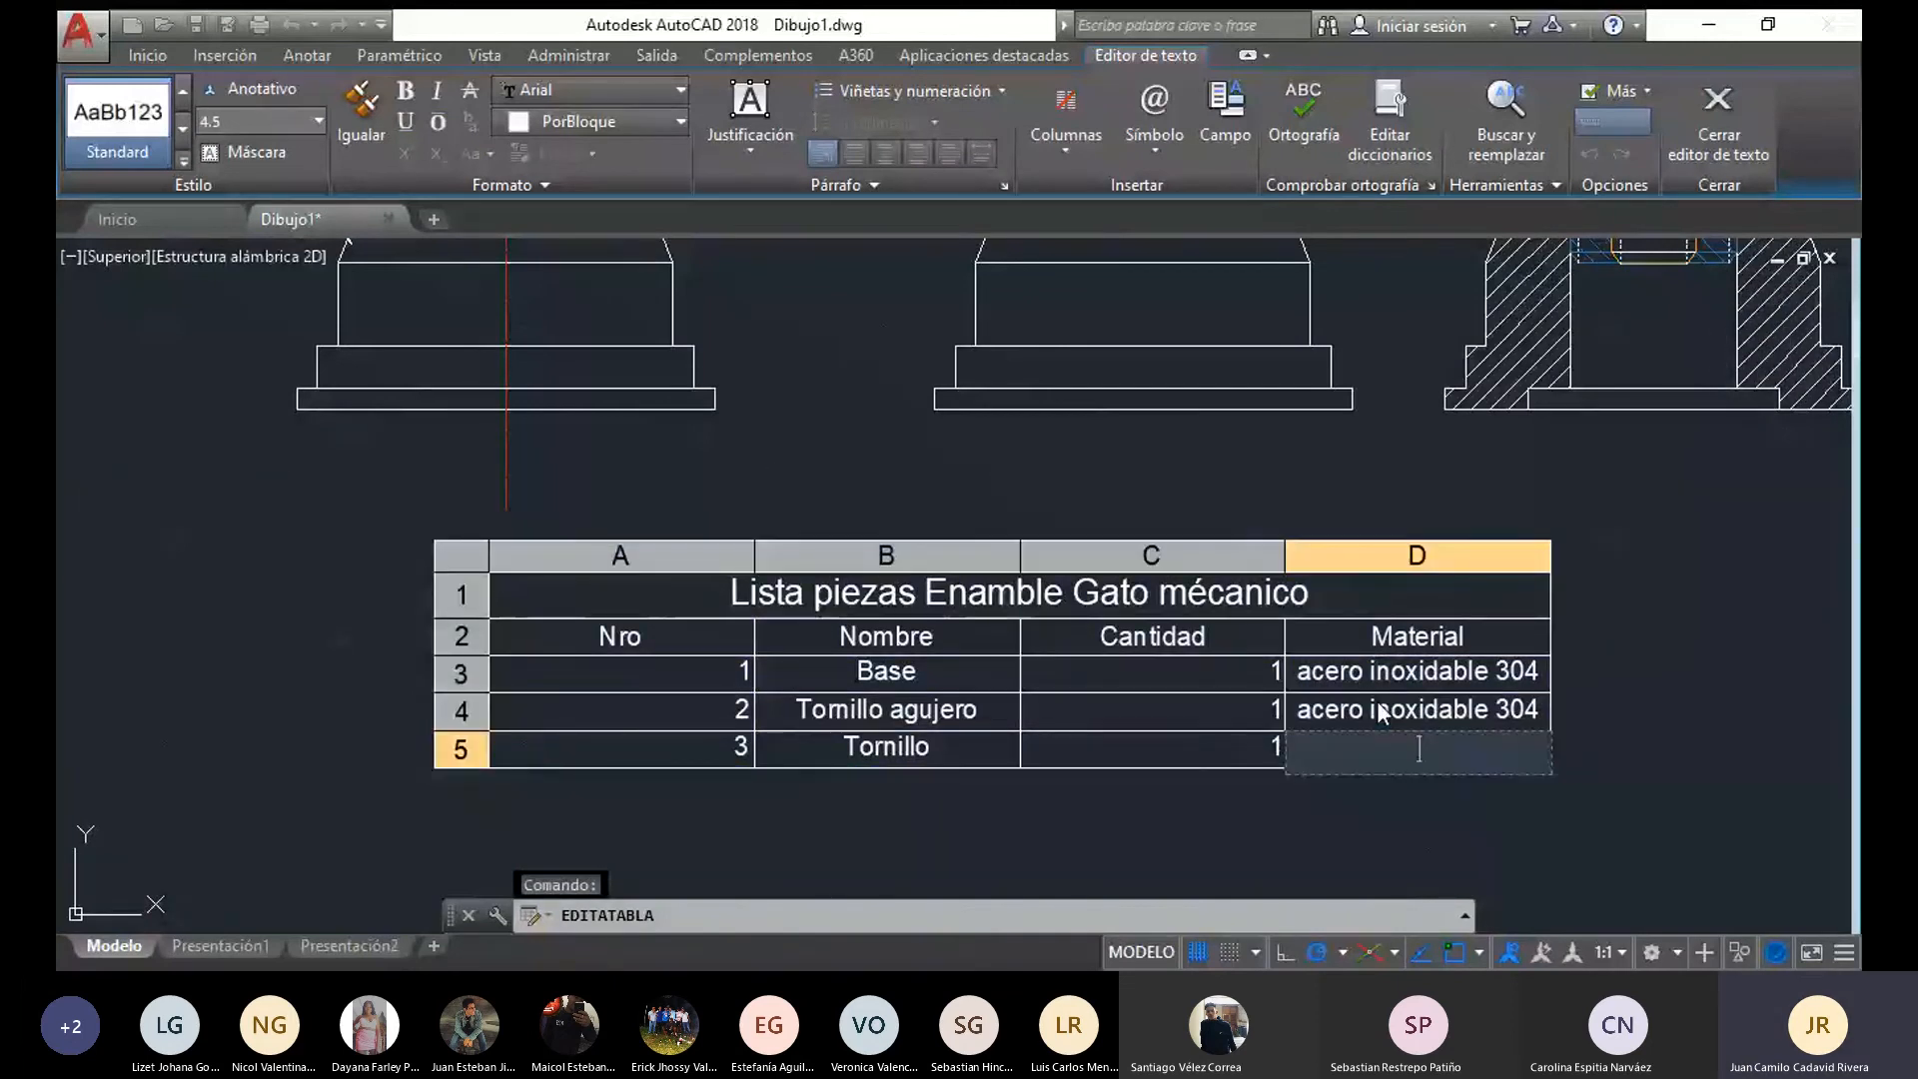
pyautogui.hotkey('ctrl', 'v')
pyautogui.click(1368, 793)
# Review the isometric, front and section views of the jack together with the completed parts list
pyautogui.scroll(-4, 929, 767)
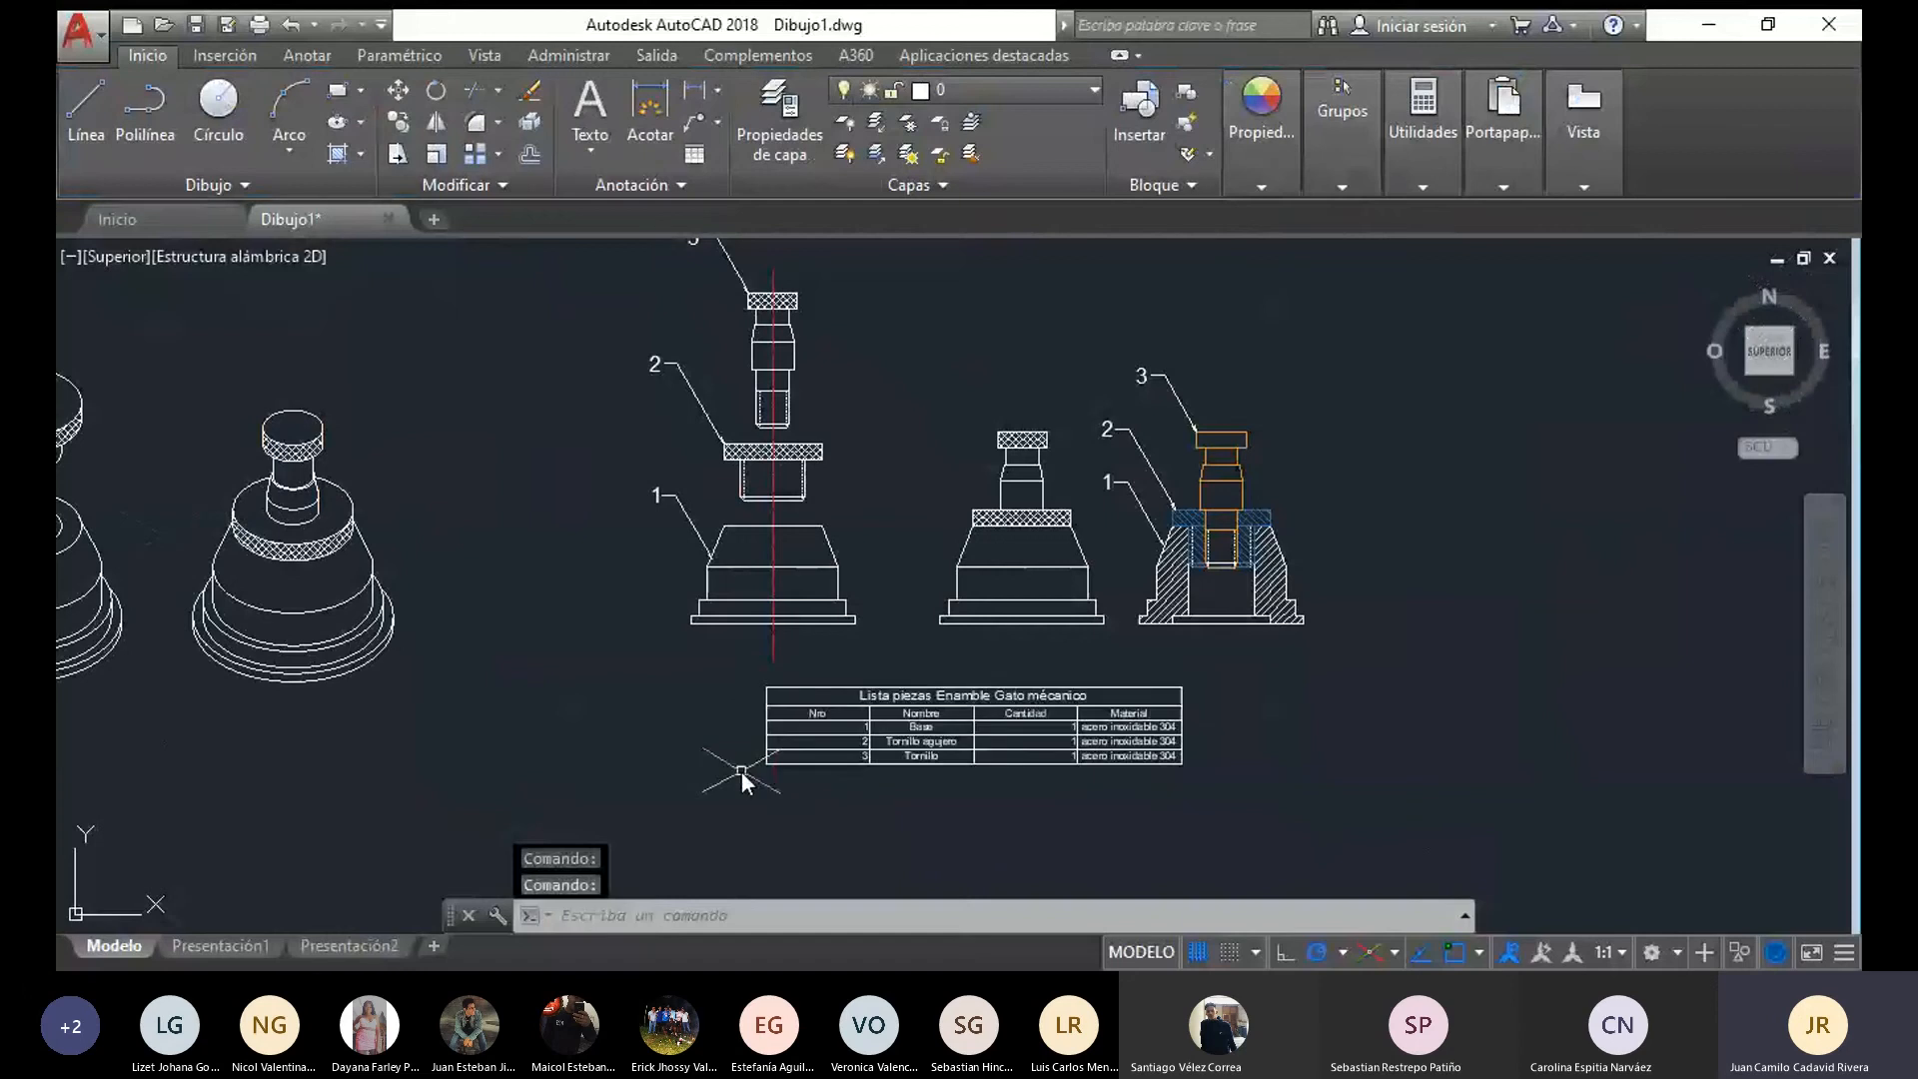
pyautogui.moveTo(742, 771); pyautogui.dragTo(805, 746, button='middle')
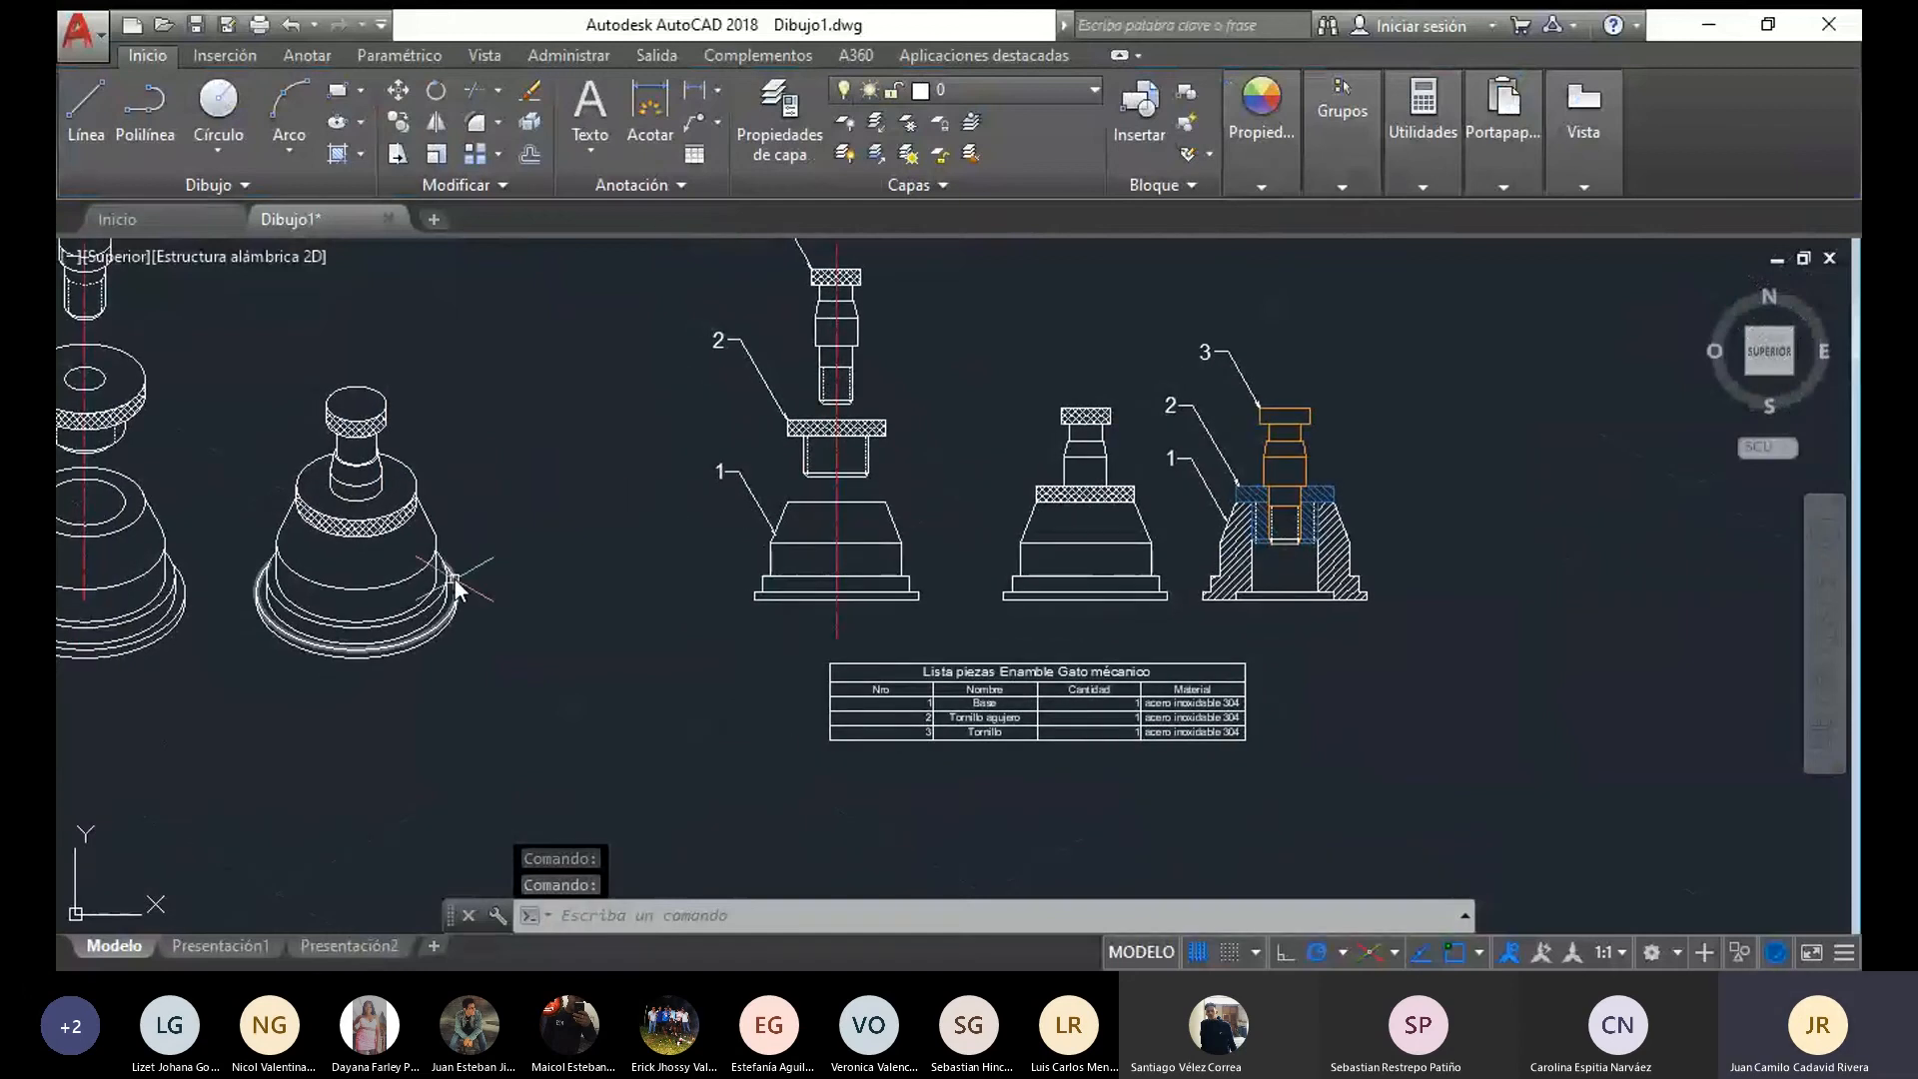
pyautogui.moveTo(453, 582); pyautogui.dragTo(790, 615, button='middle')
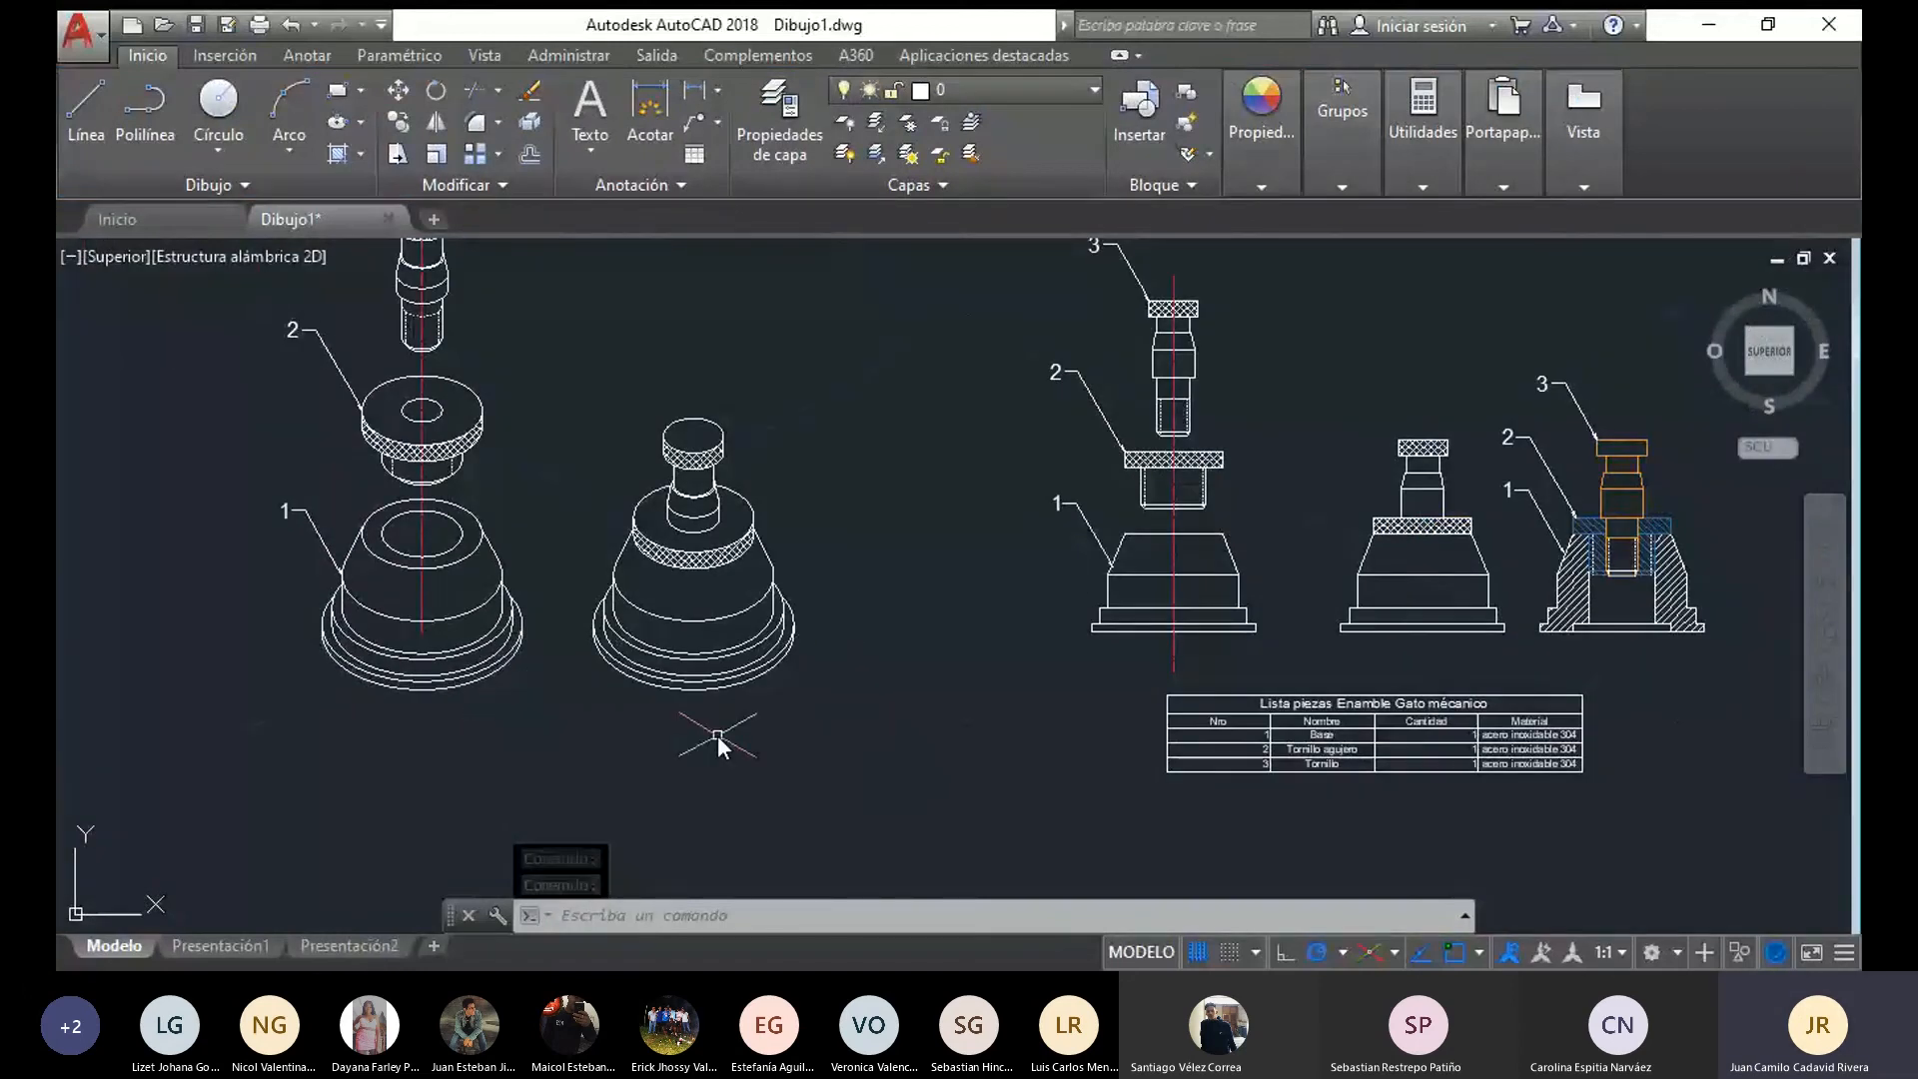
pyautogui.moveTo(772, 694); pyautogui.dragTo(691, 722, button='middle')
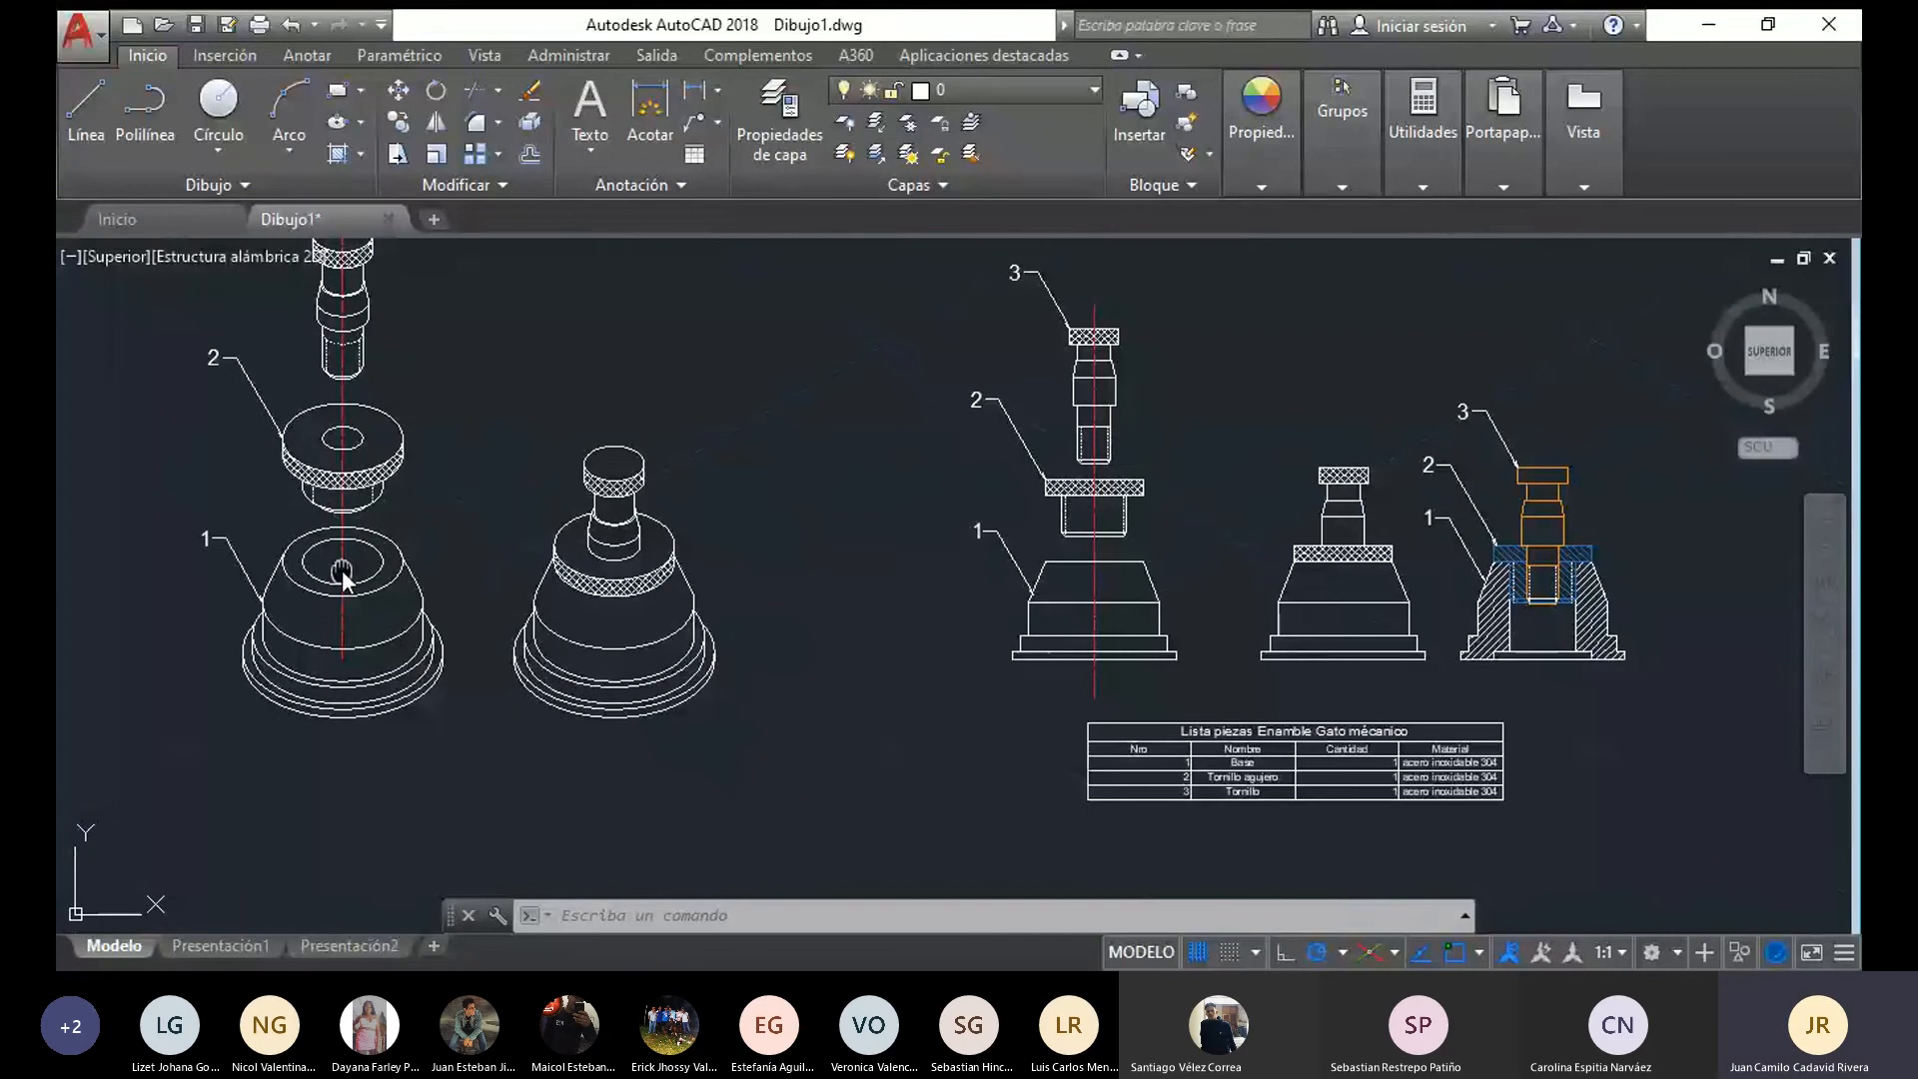
pyautogui.moveTo(343, 571); pyautogui.dragTo(327, 623, button='middle')
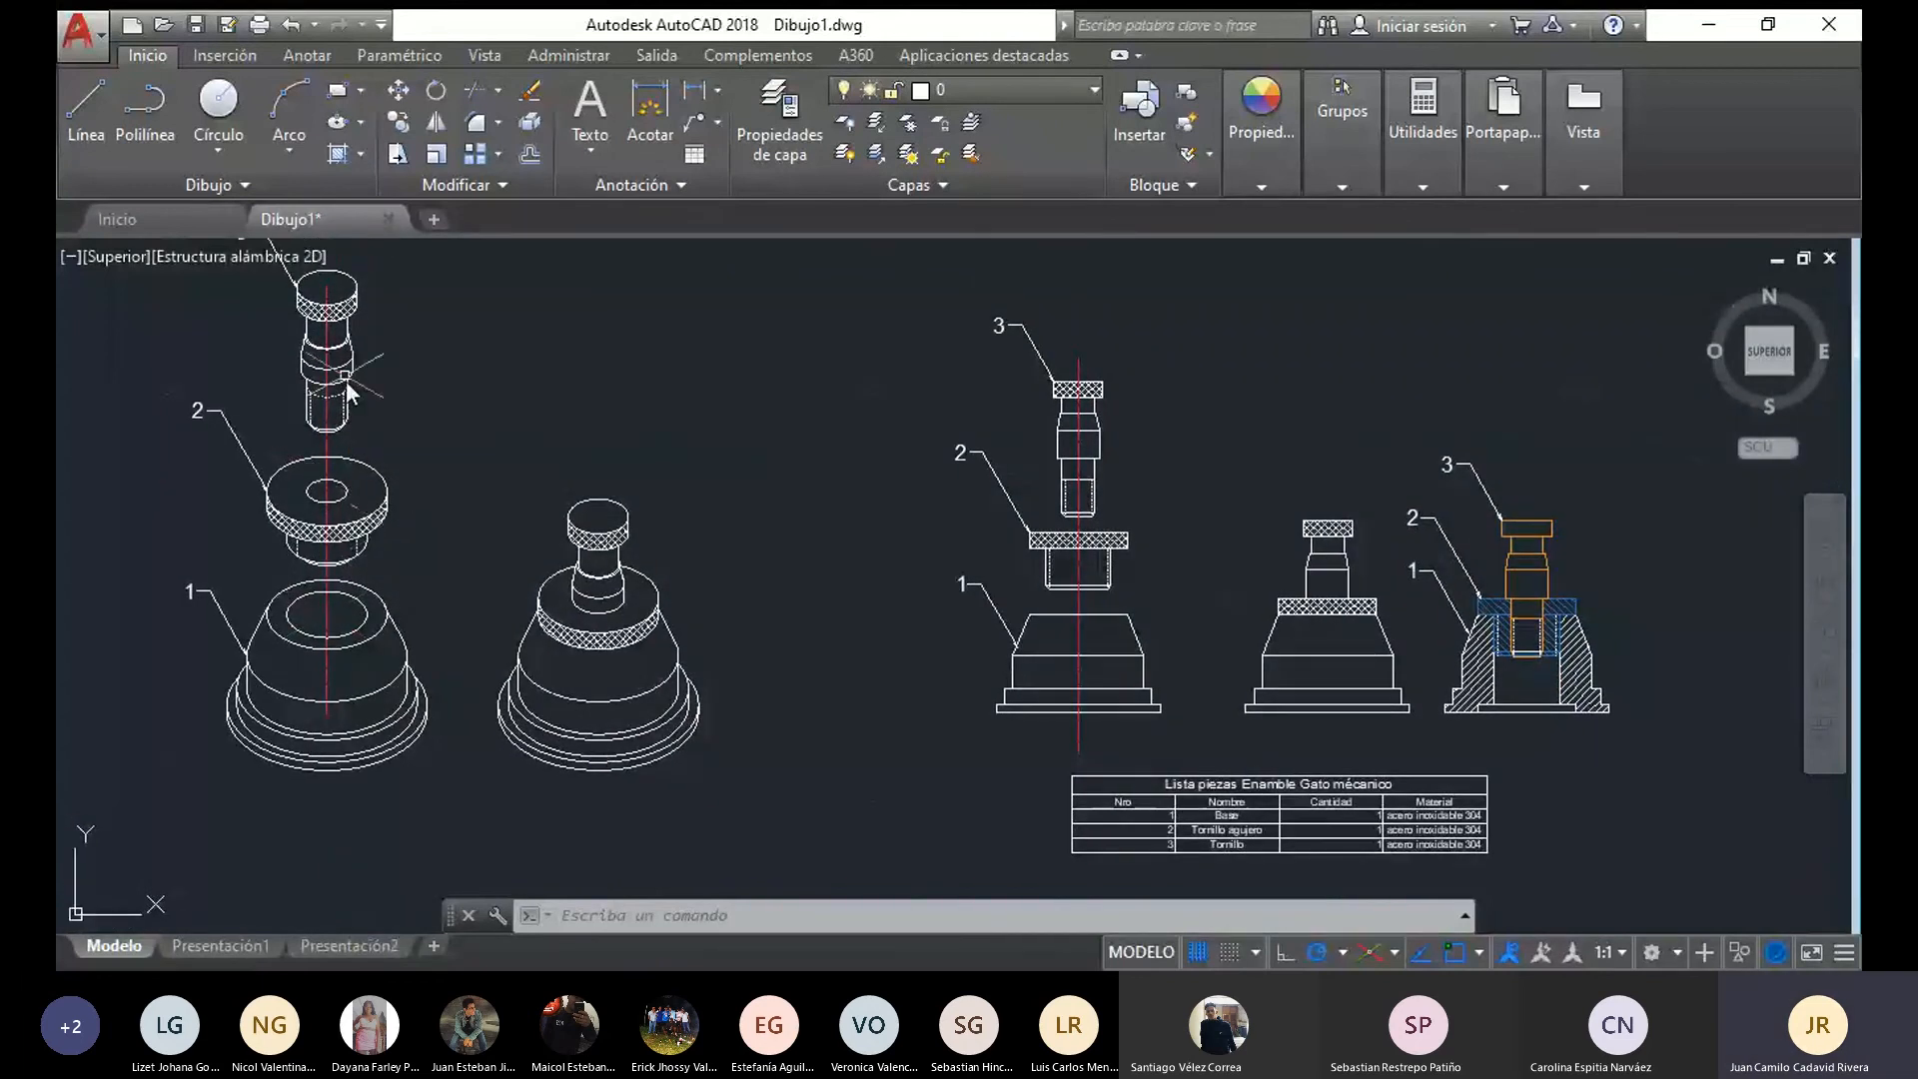
pyautogui.scroll(2, 979, 625)
pyautogui.moveTo(979, 626); pyautogui.dragTo(490, 316, button='middle')
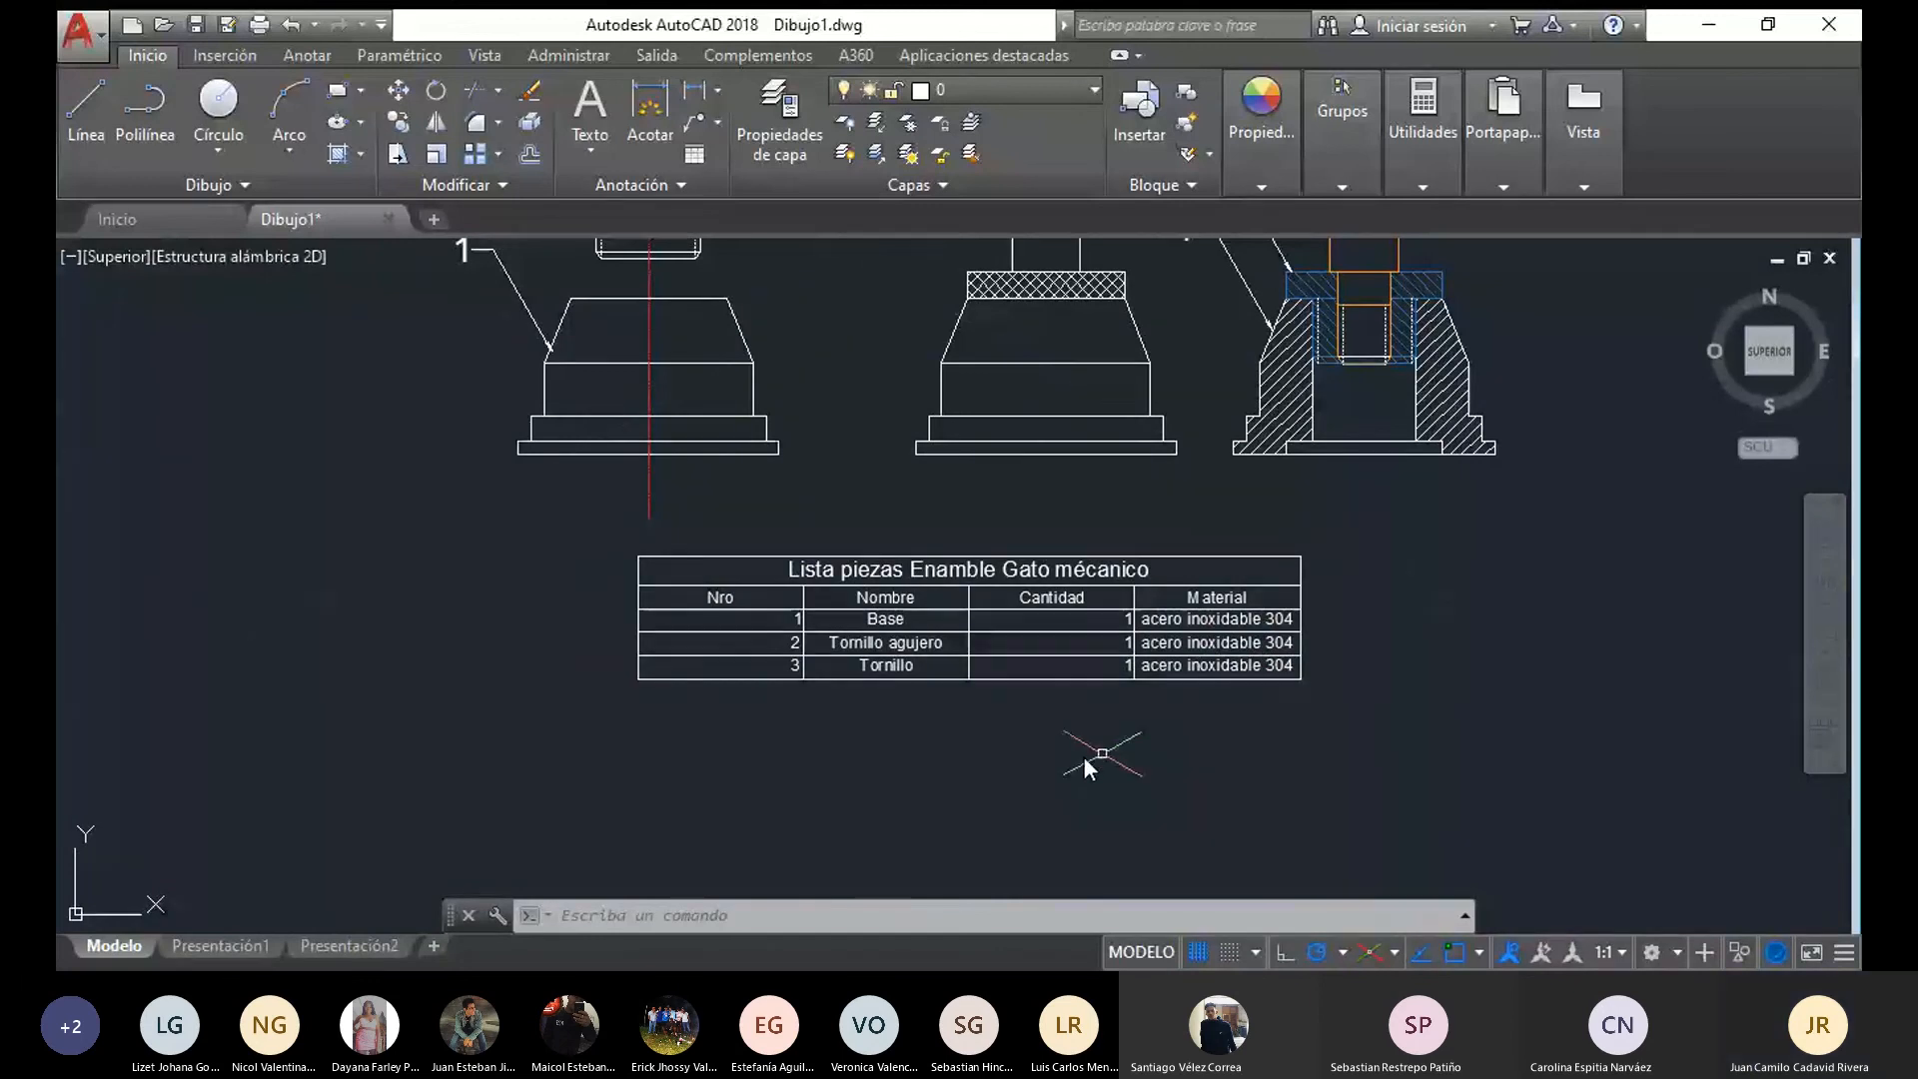
# Examine the numbers, names, quantities and materials in the parts list below the front views
pyautogui.scroll(2, 1238, 677)
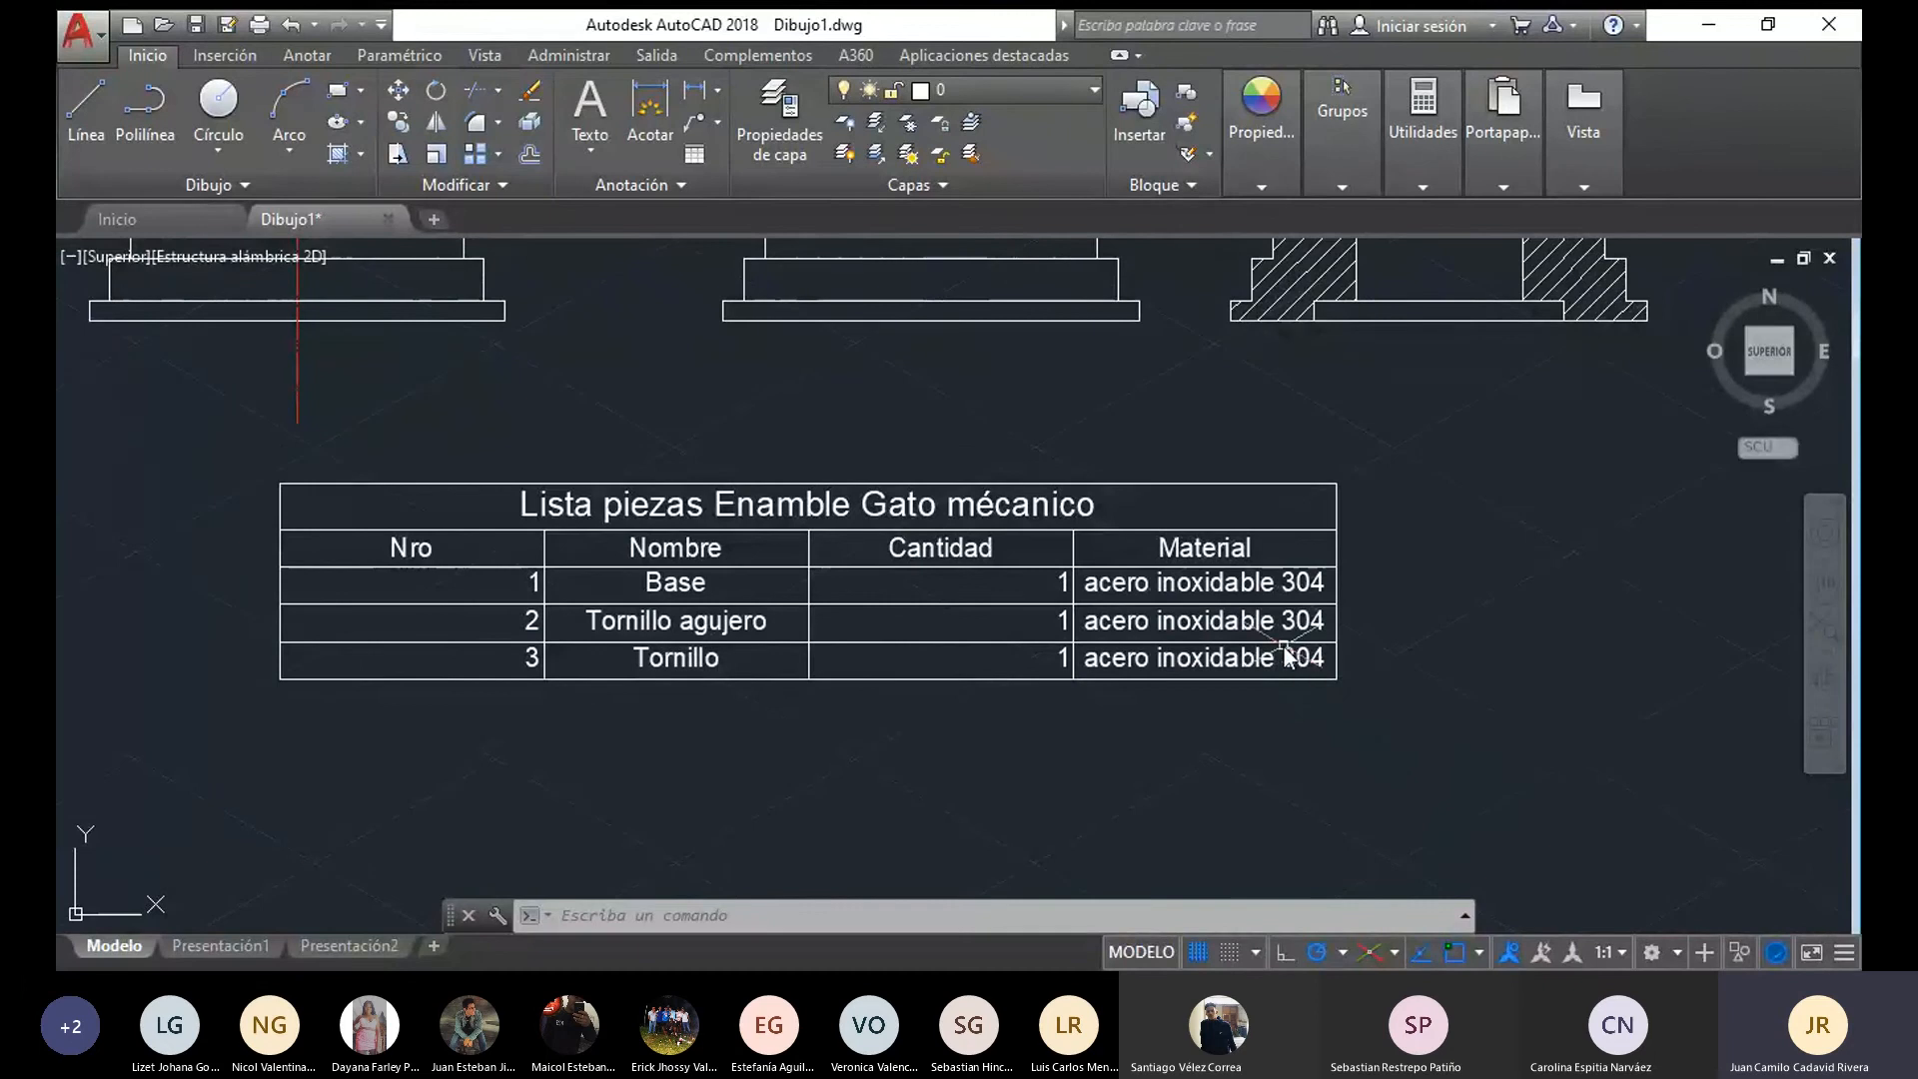
pyautogui.click(1221, 611)
pyautogui.press('Escape')
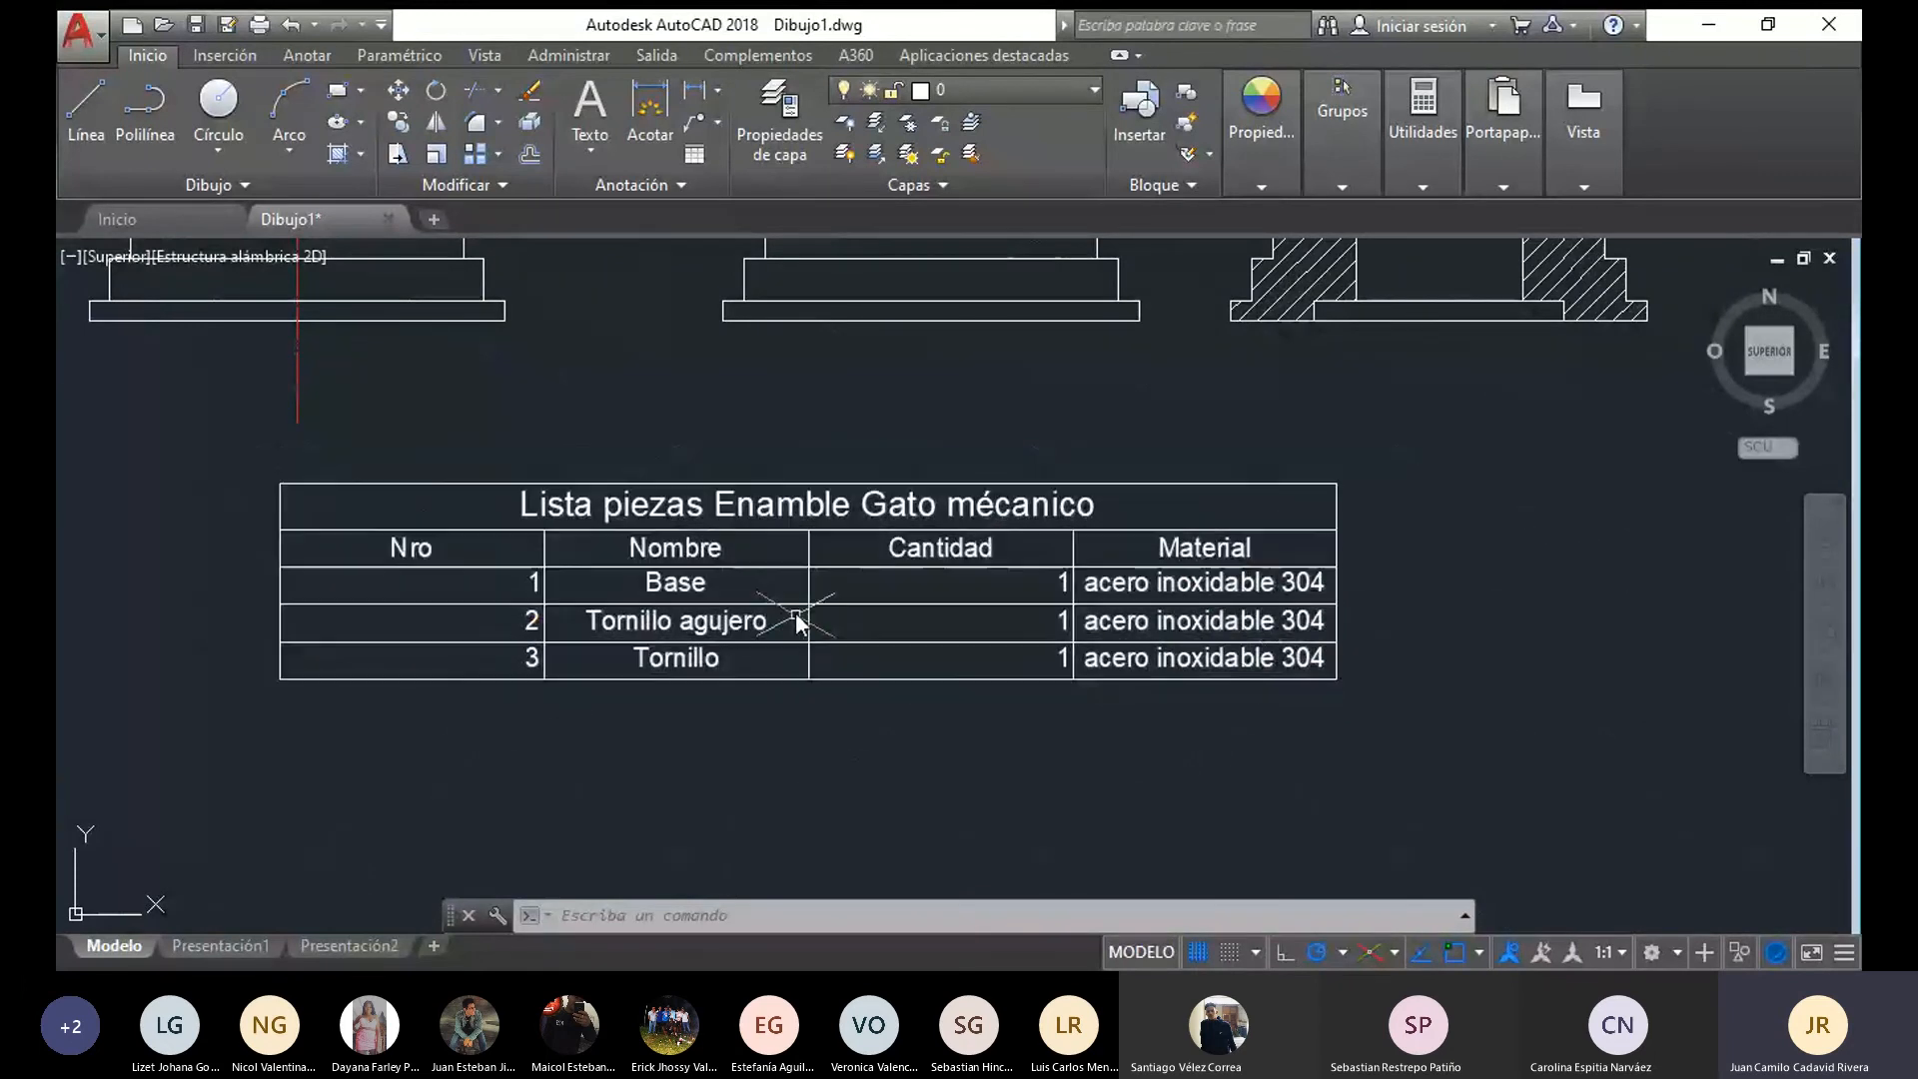
pyautogui.moveTo(795, 627)
pyautogui.mouseDown(button='middle')
pyautogui.moveTo(794, 862)
pyautogui.moveTo(720, 740)
pyautogui.mouseUp(button='middle')
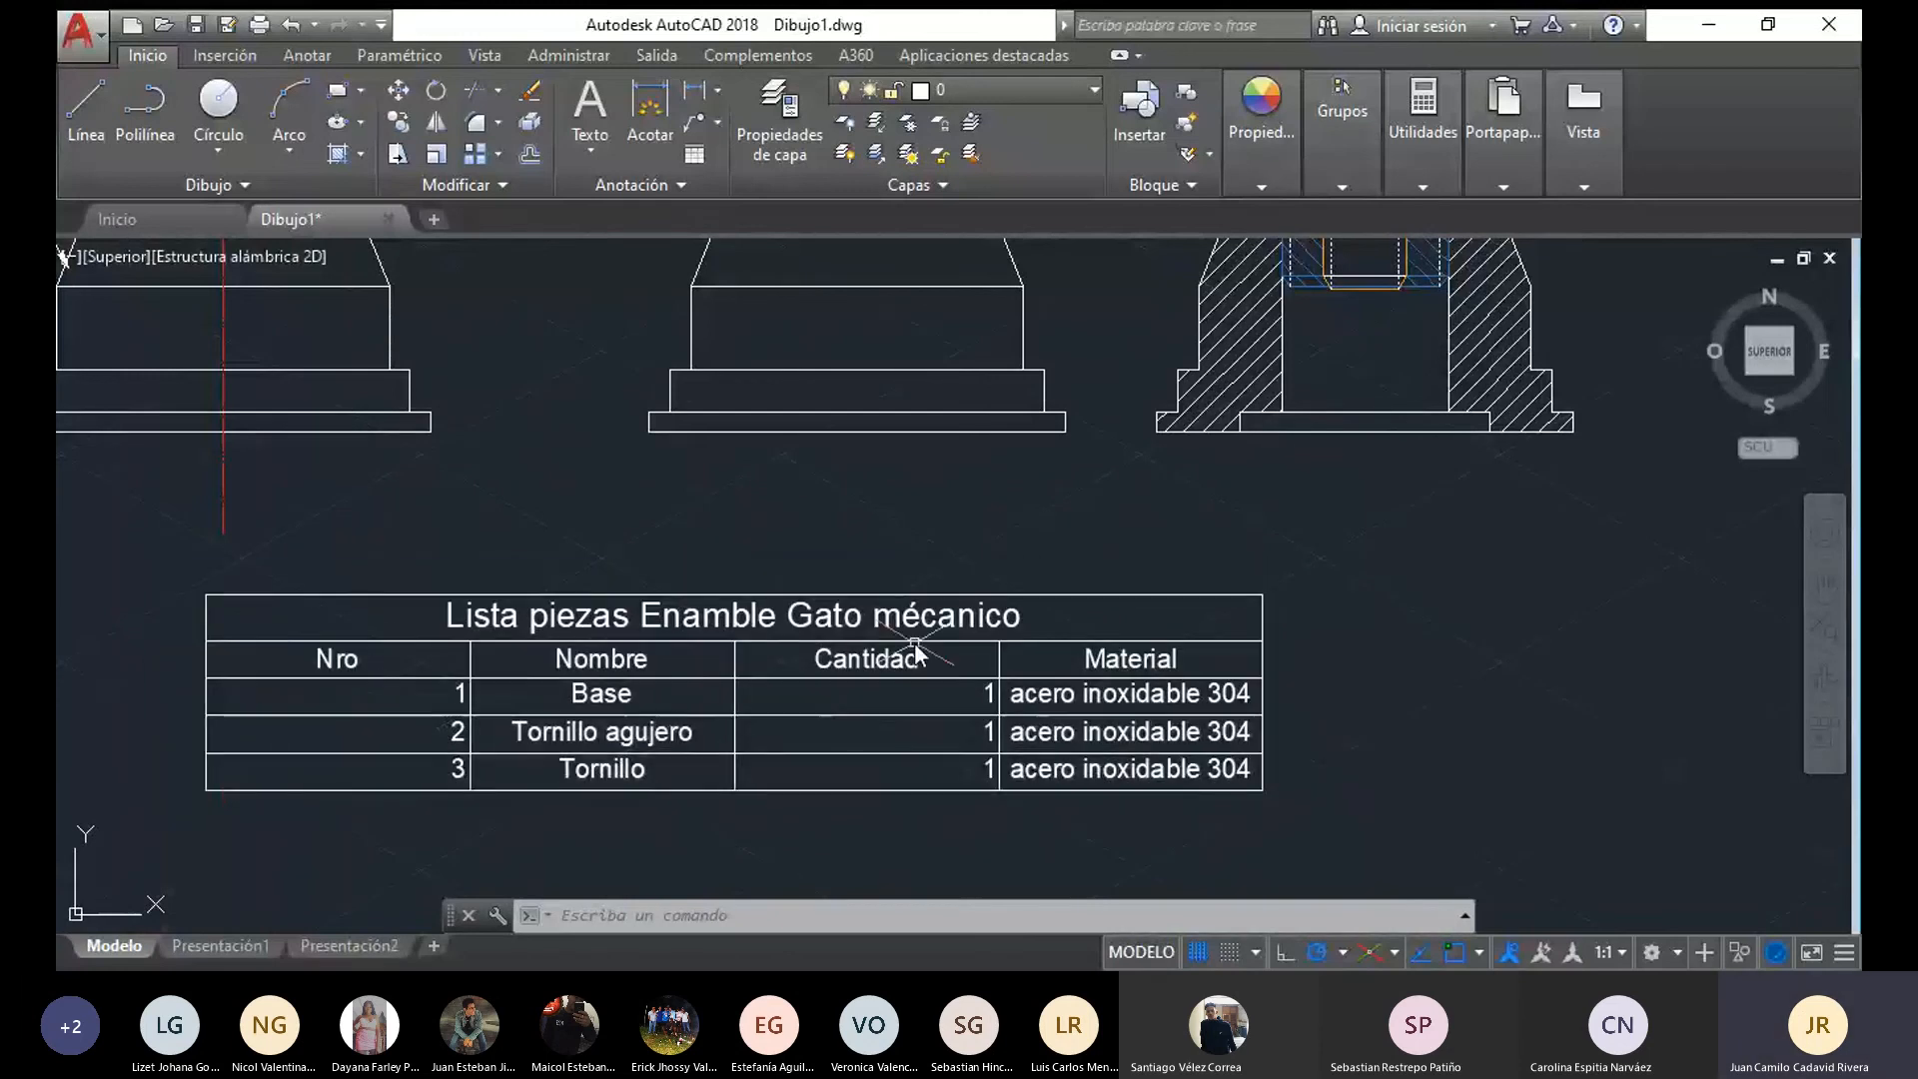
pyautogui.scroll(-5, 471, 681)
pyautogui.scroll(4, 472, 682)
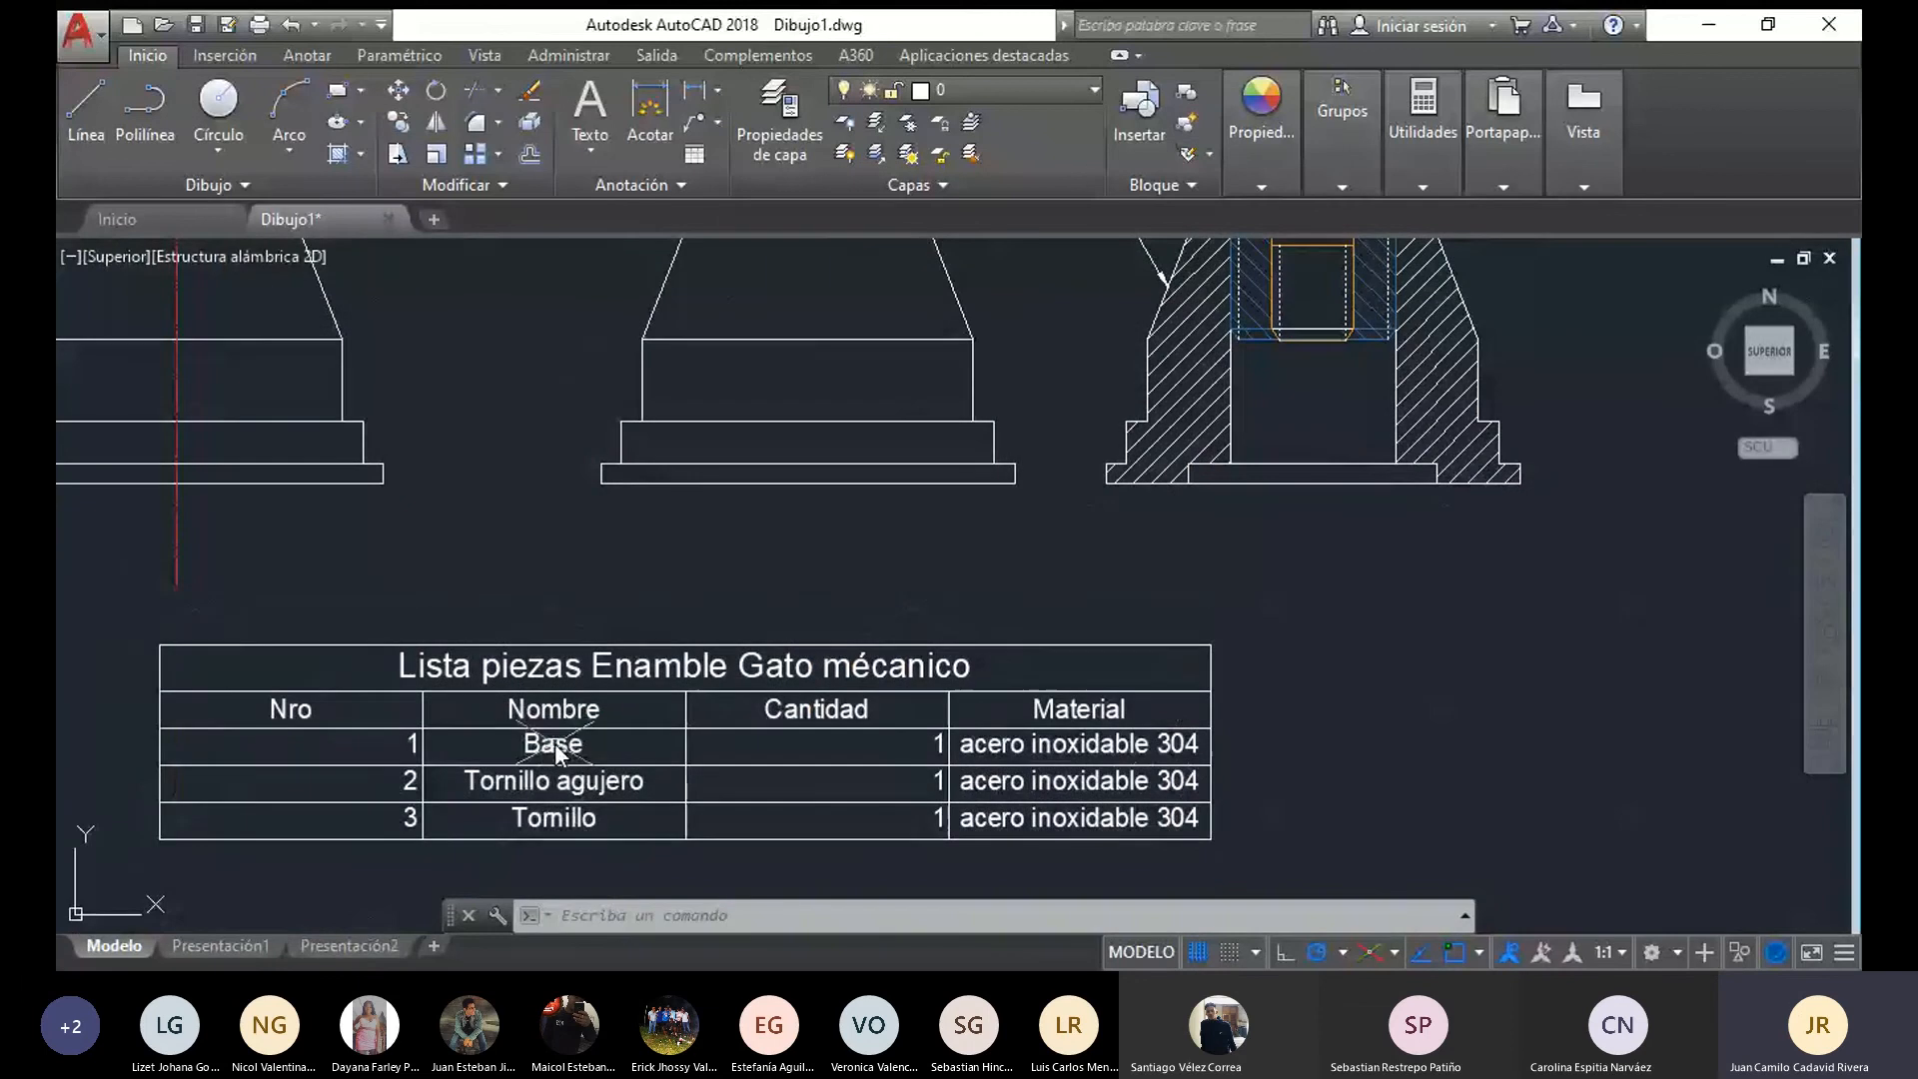
pyautogui.scroll(-4, 854, 654)
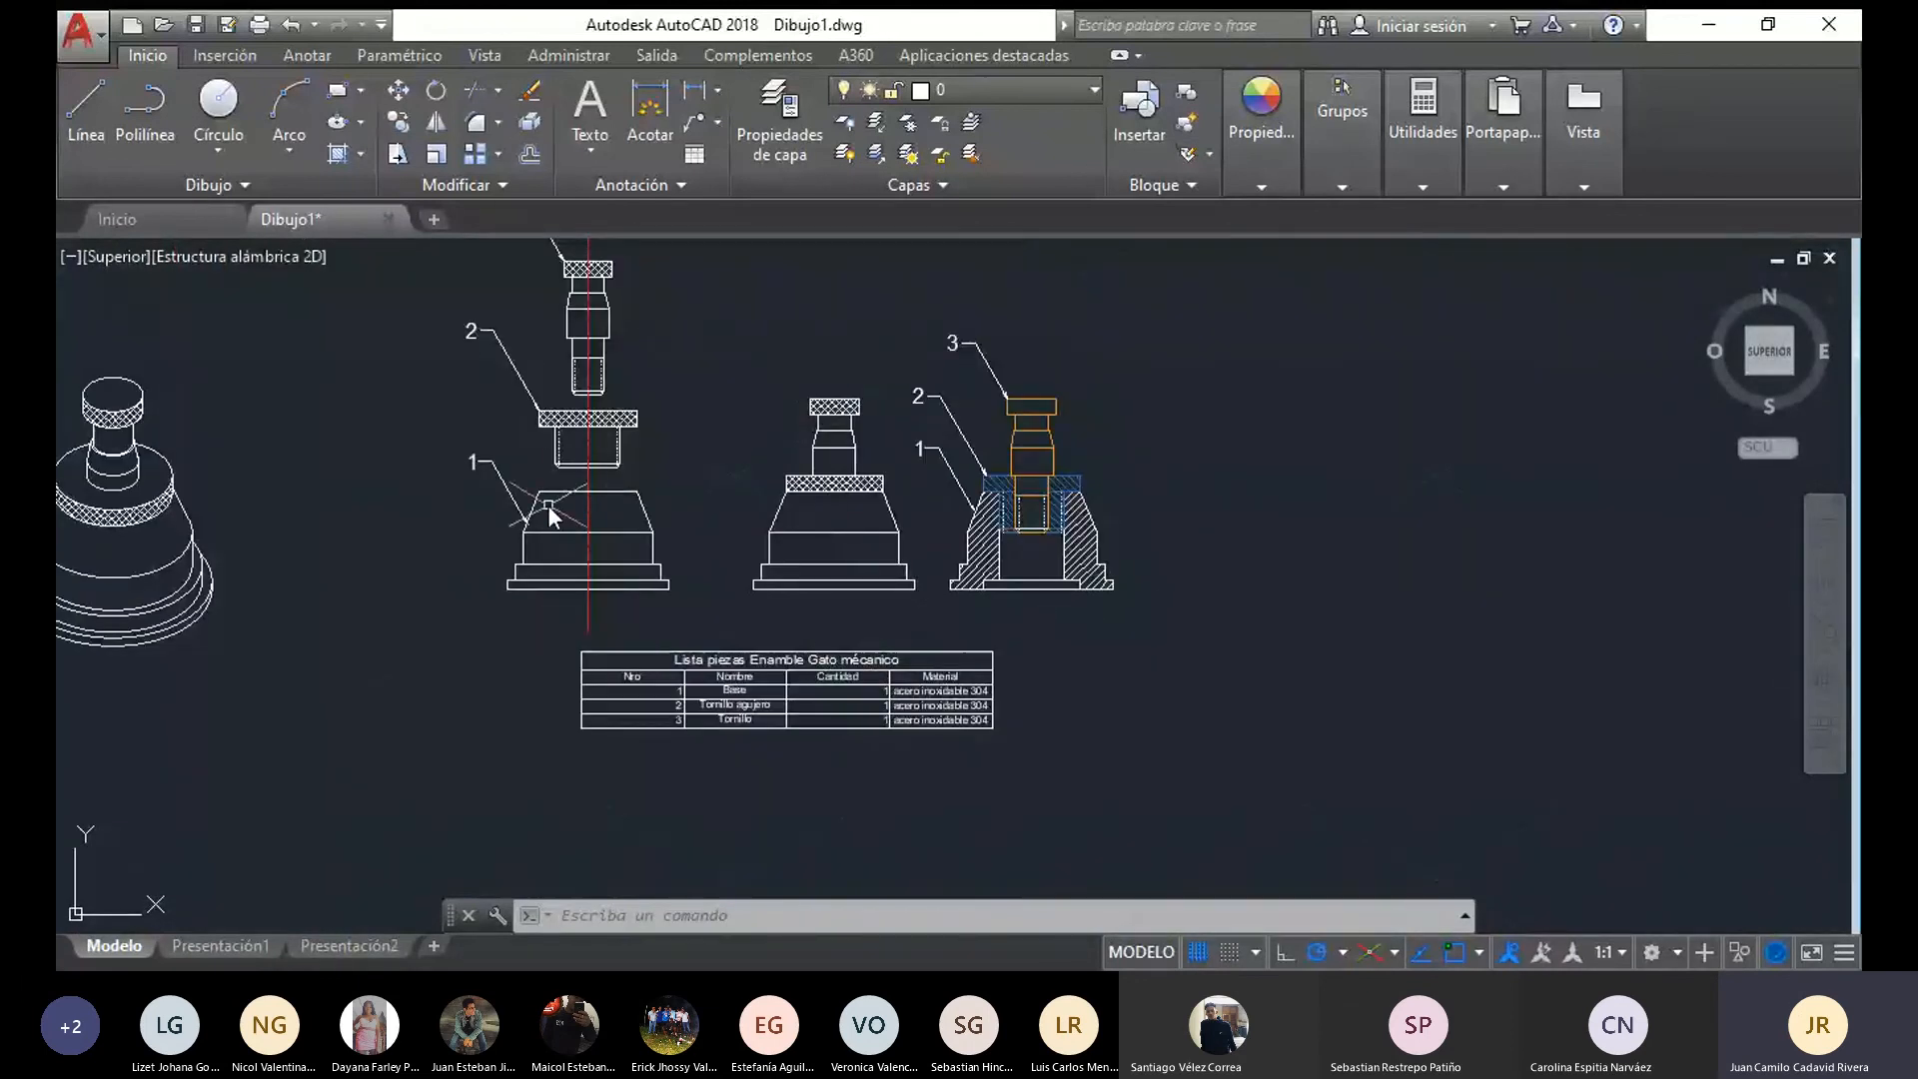
# Compare the numbered isometric, exploded front and section views of the jack with the rows of the parts list
pyautogui.moveTo(547, 505); pyautogui.dragTo(505, 629, button='middle')
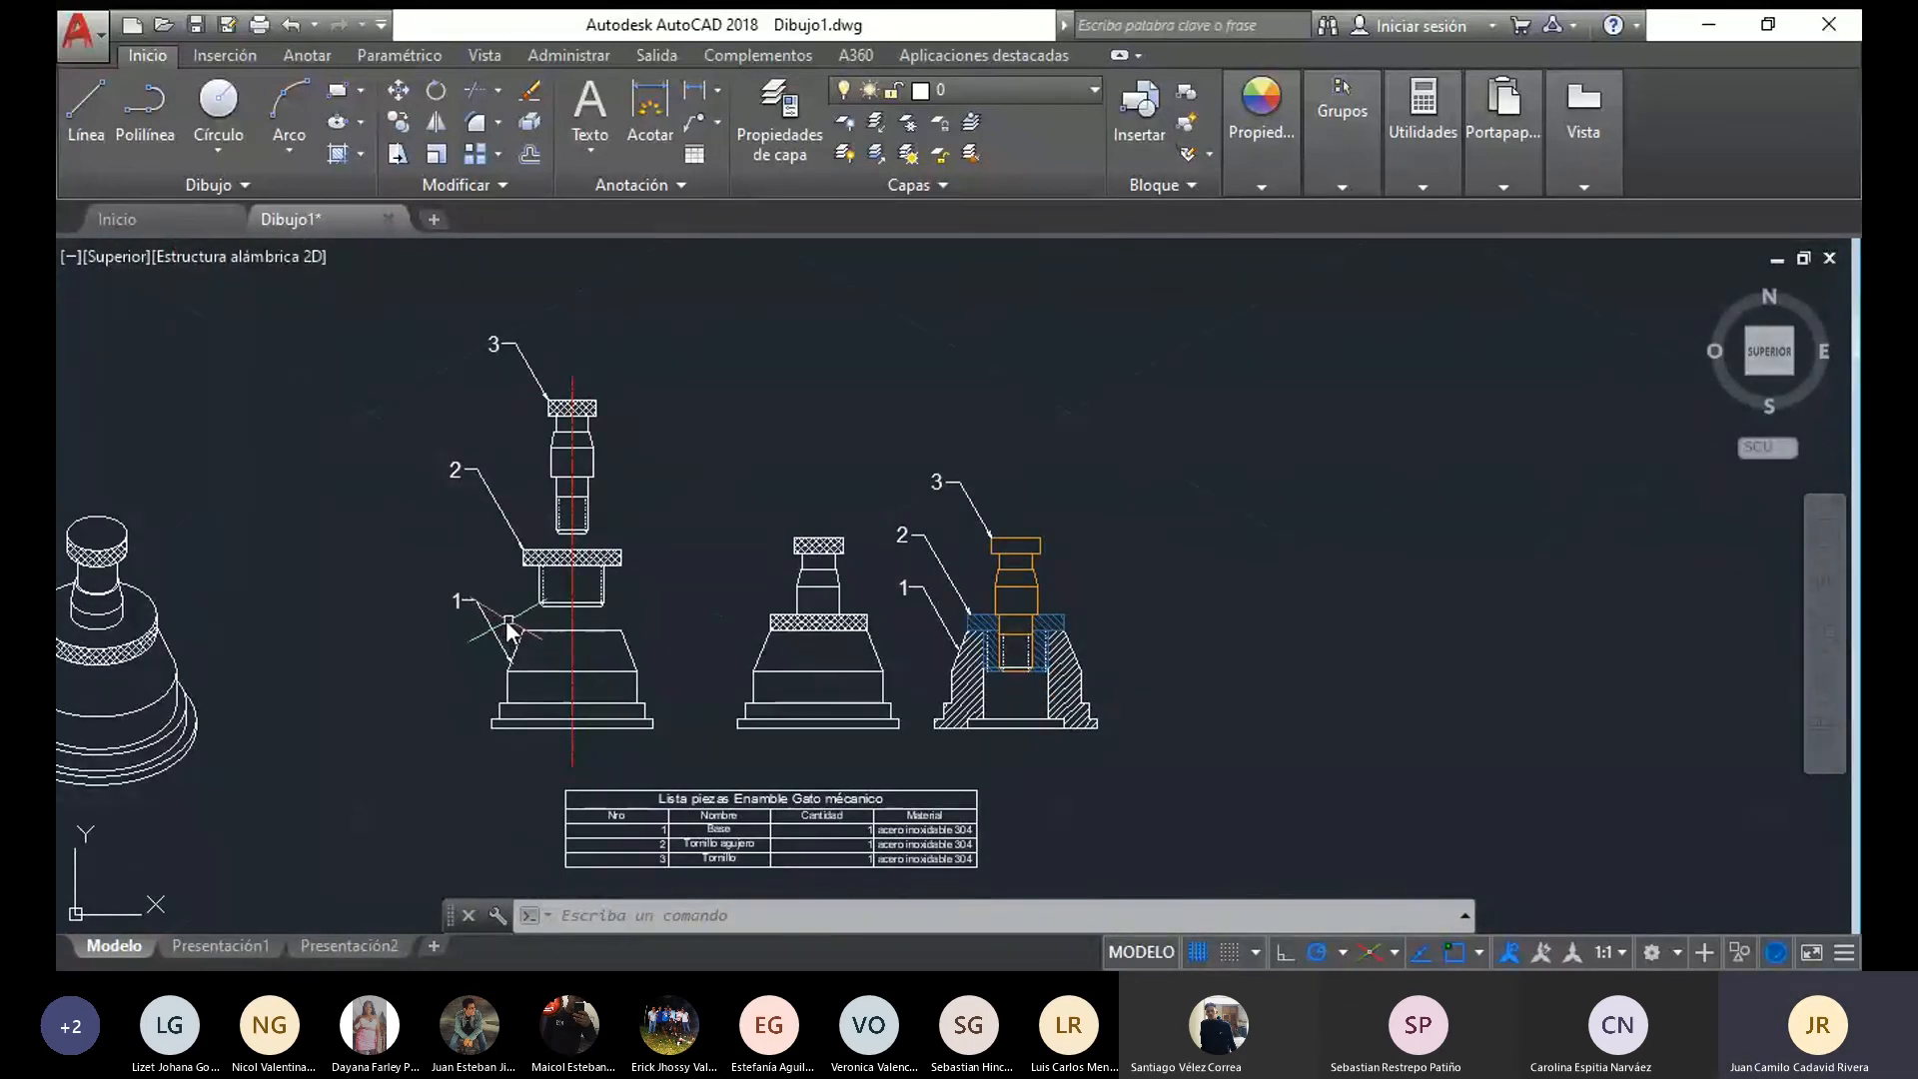
pyautogui.scroll(2, 609, 657)
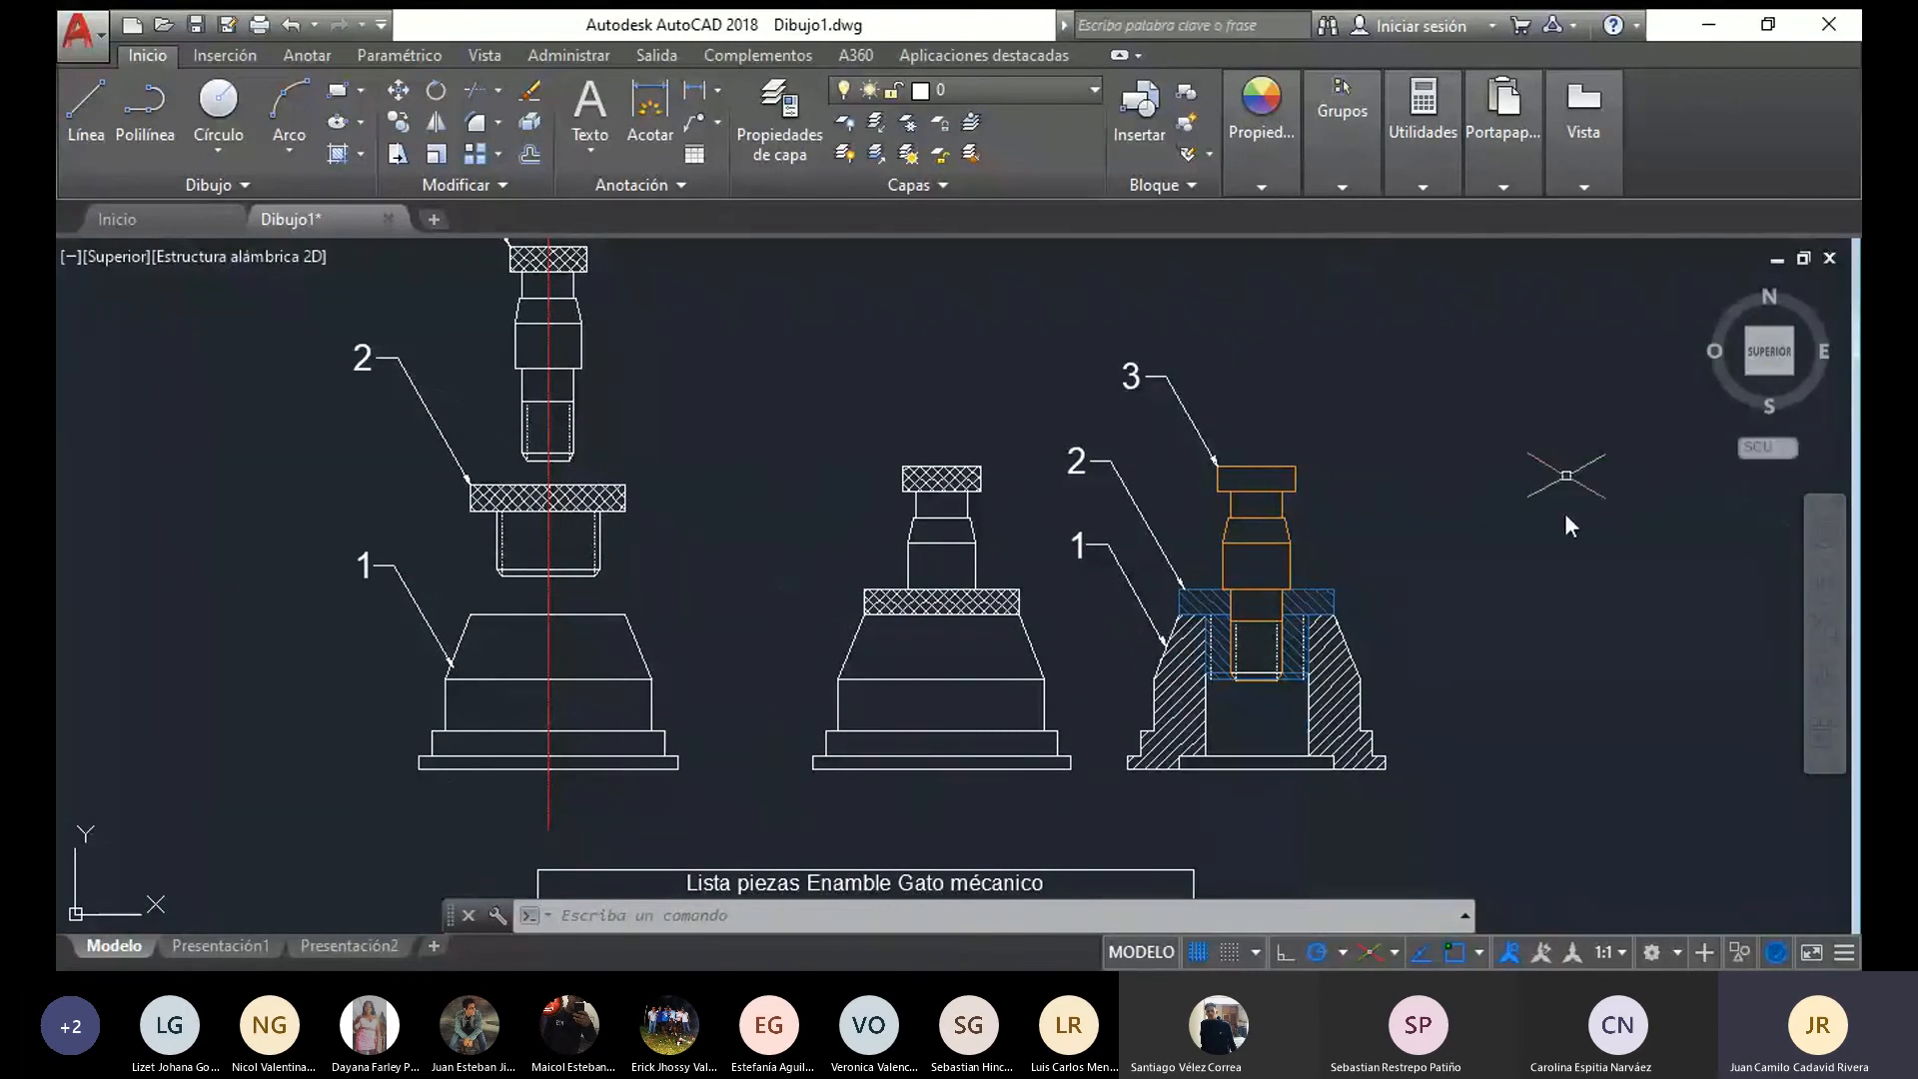
pyautogui.scroll(-2, 789, 695)
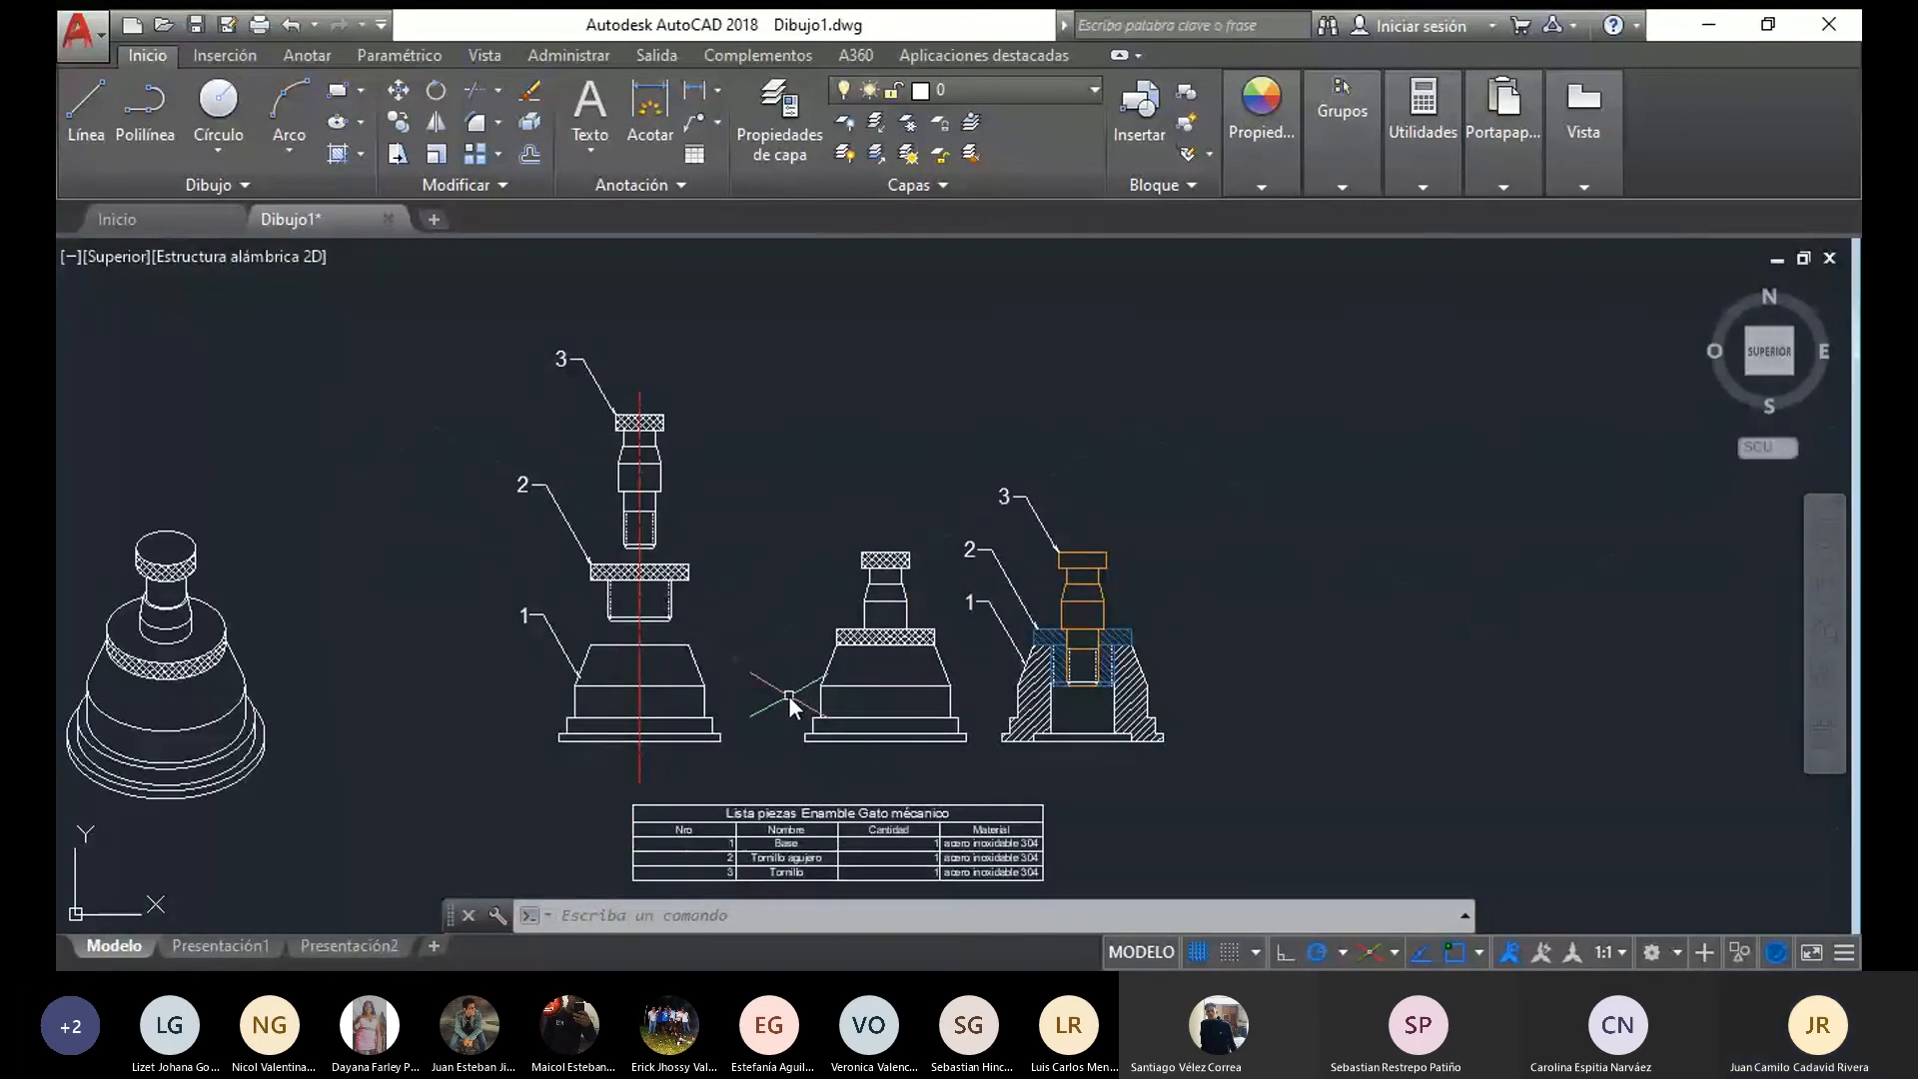
pyautogui.moveTo(716, 715); pyautogui.dragTo(1056, 659, button='middle')
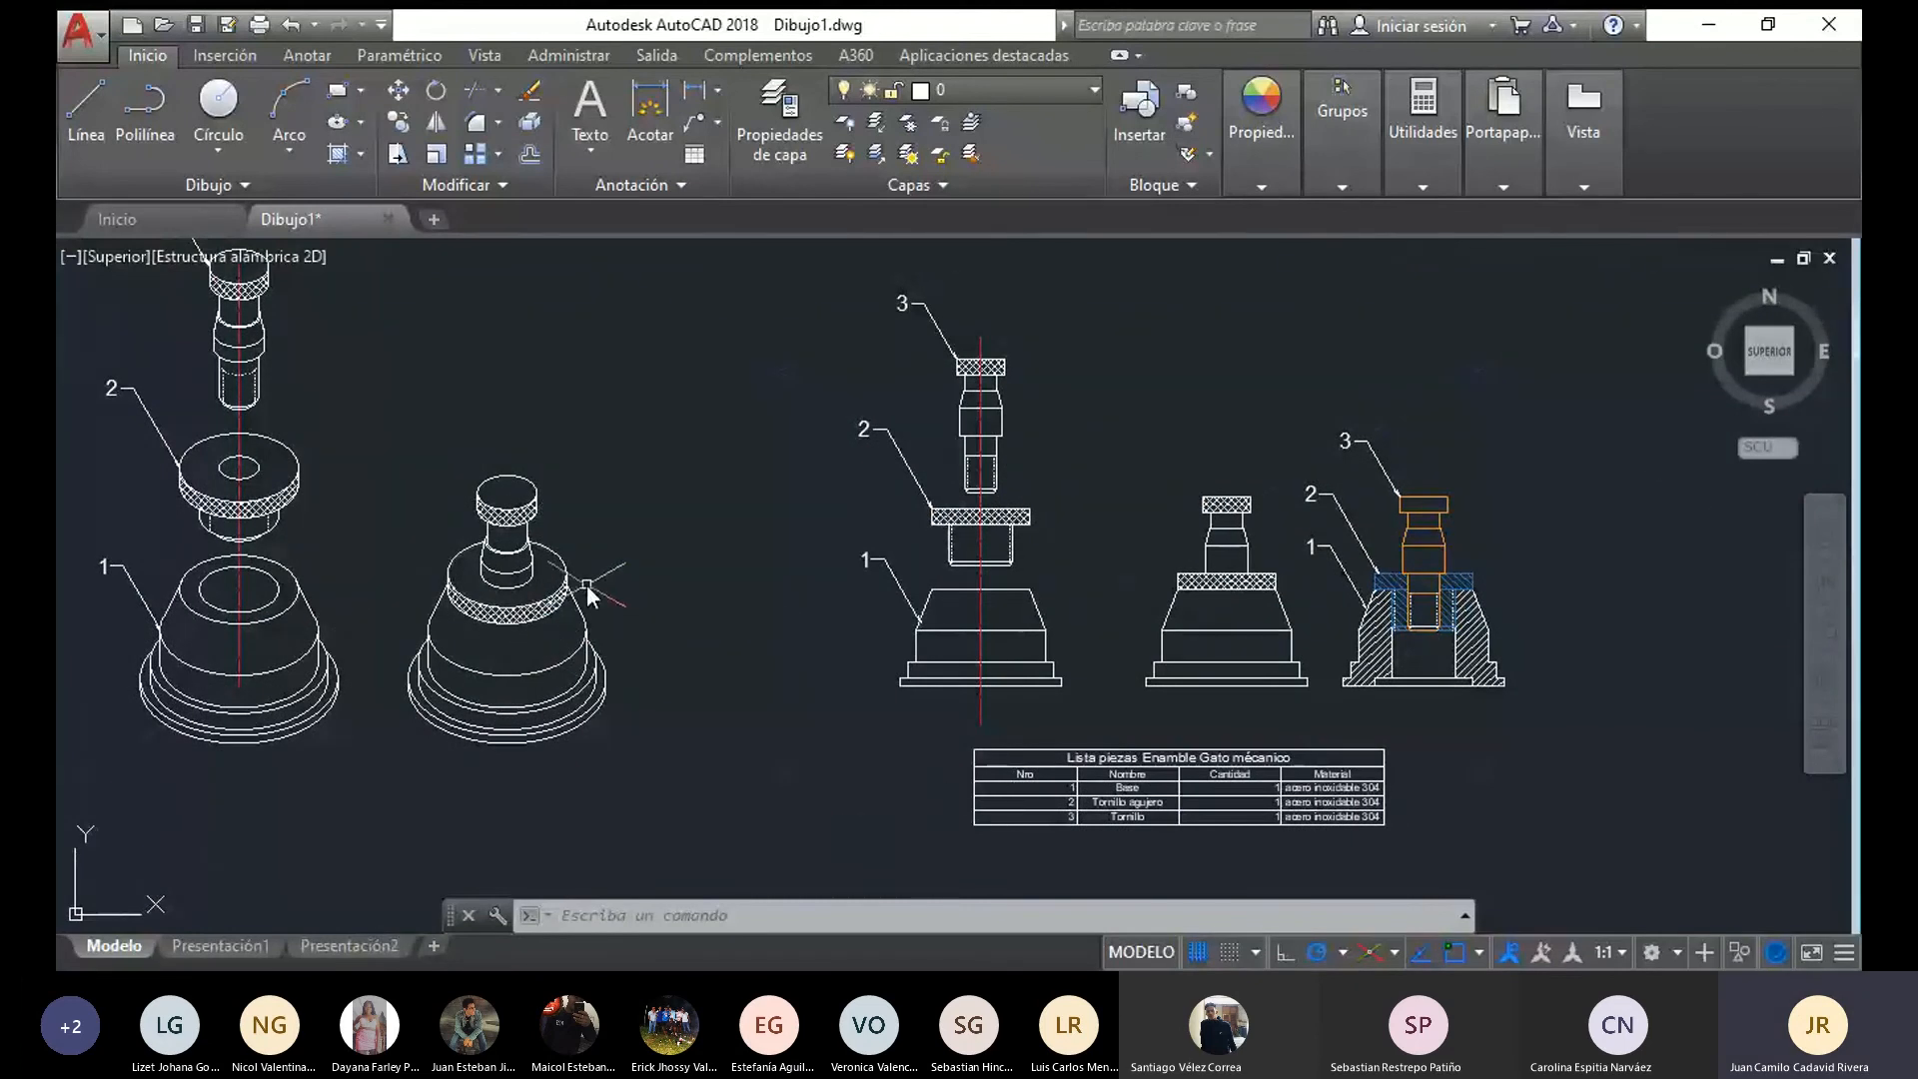
pyautogui.moveTo(586, 584); pyautogui.dragTo(559, 662, button='middle')
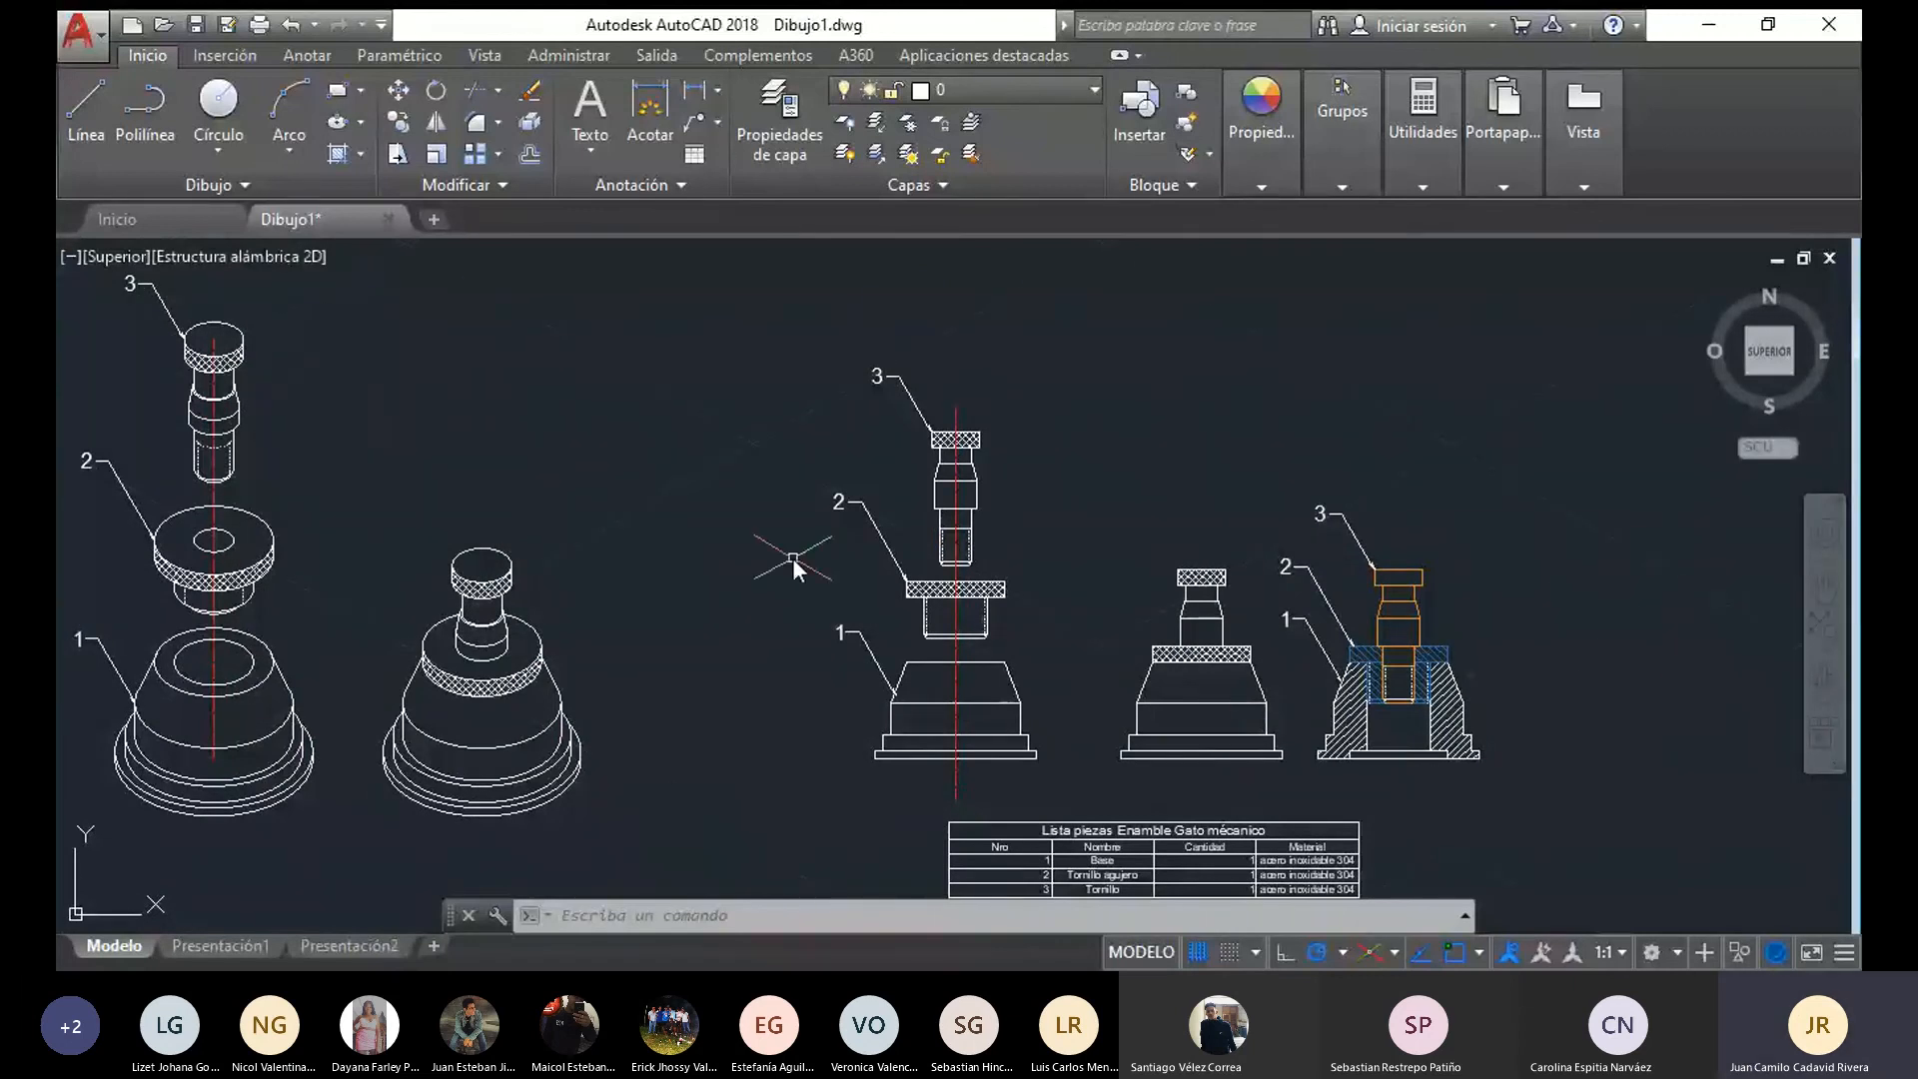
pyautogui.moveTo(1179, 519); pyautogui.dragTo(976, 393, button='middle')
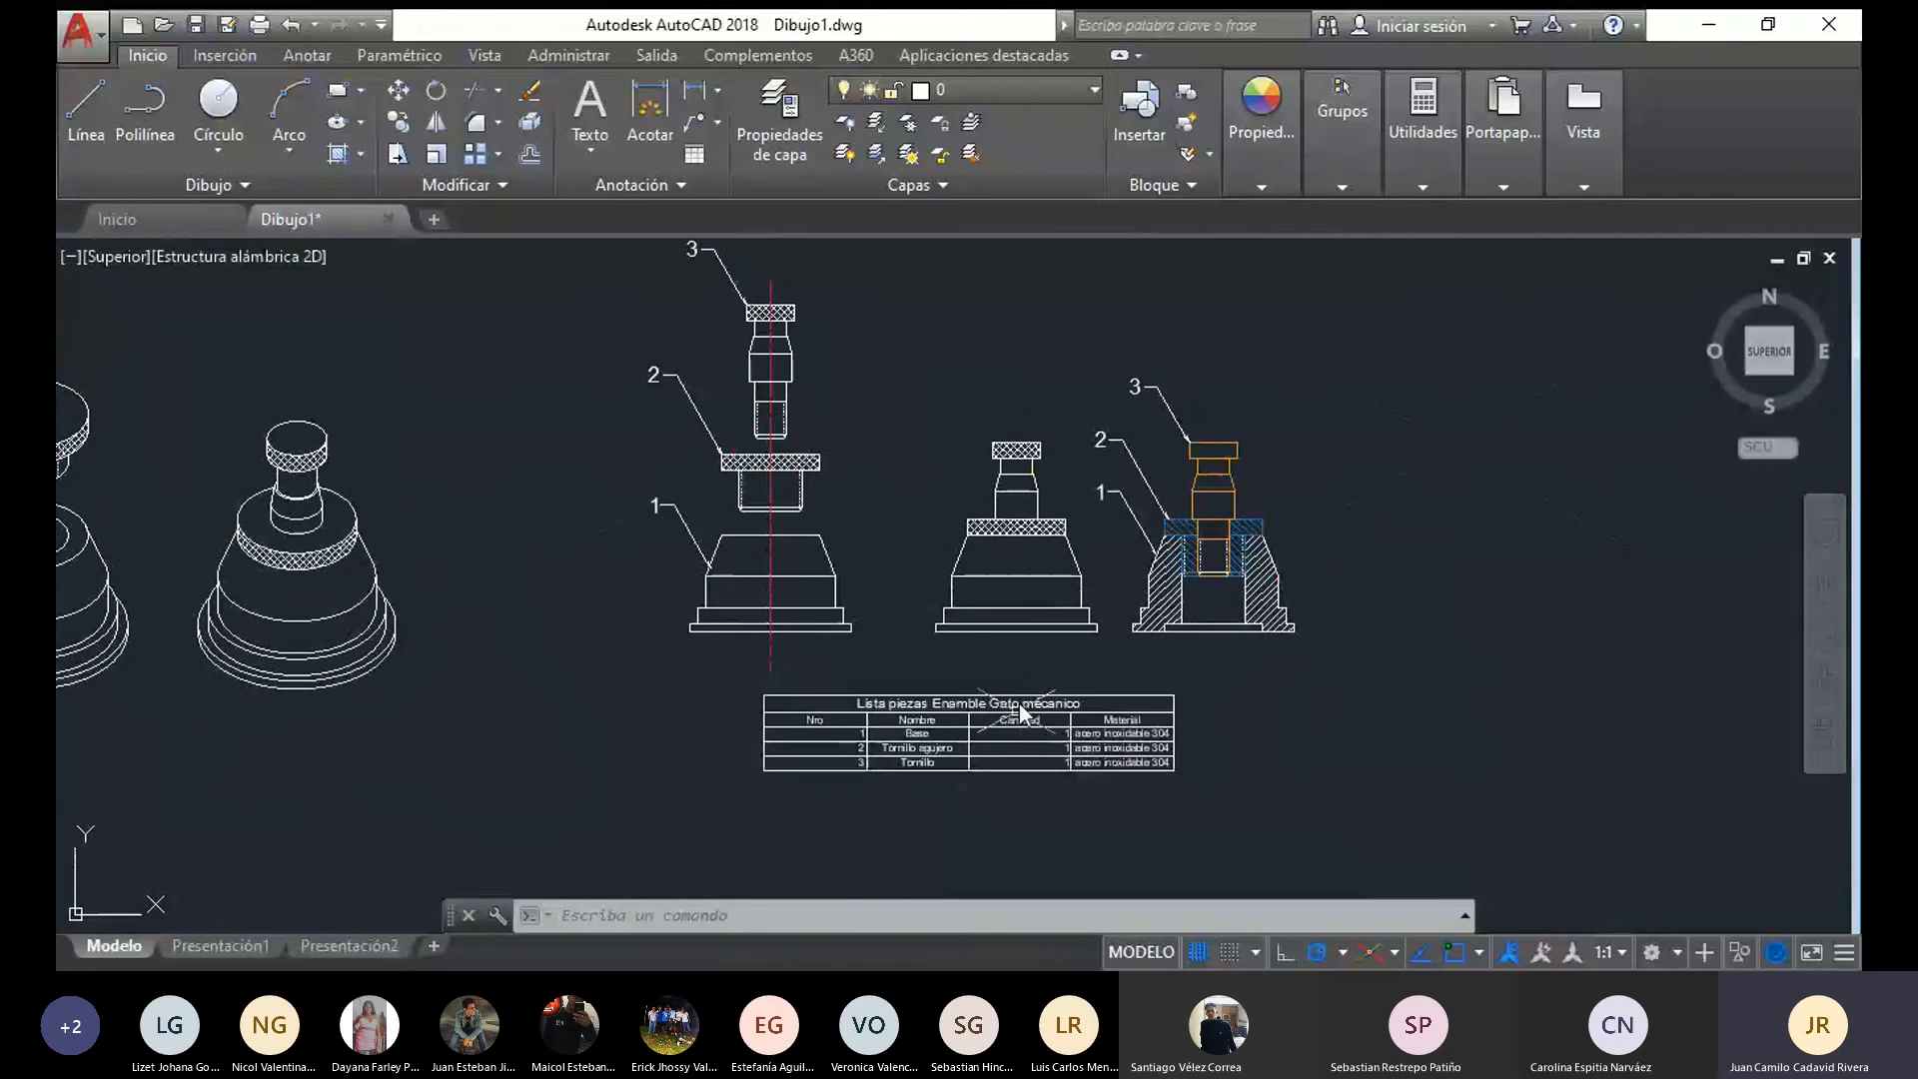
pyautogui.scroll(4, 1039, 764)
pyautogui.scroll(-4, 1009, 759)
pyautogui.click(948, 752)
pyautogui.scroll(3, 1027, 711)
pyautogui.press('Escape')
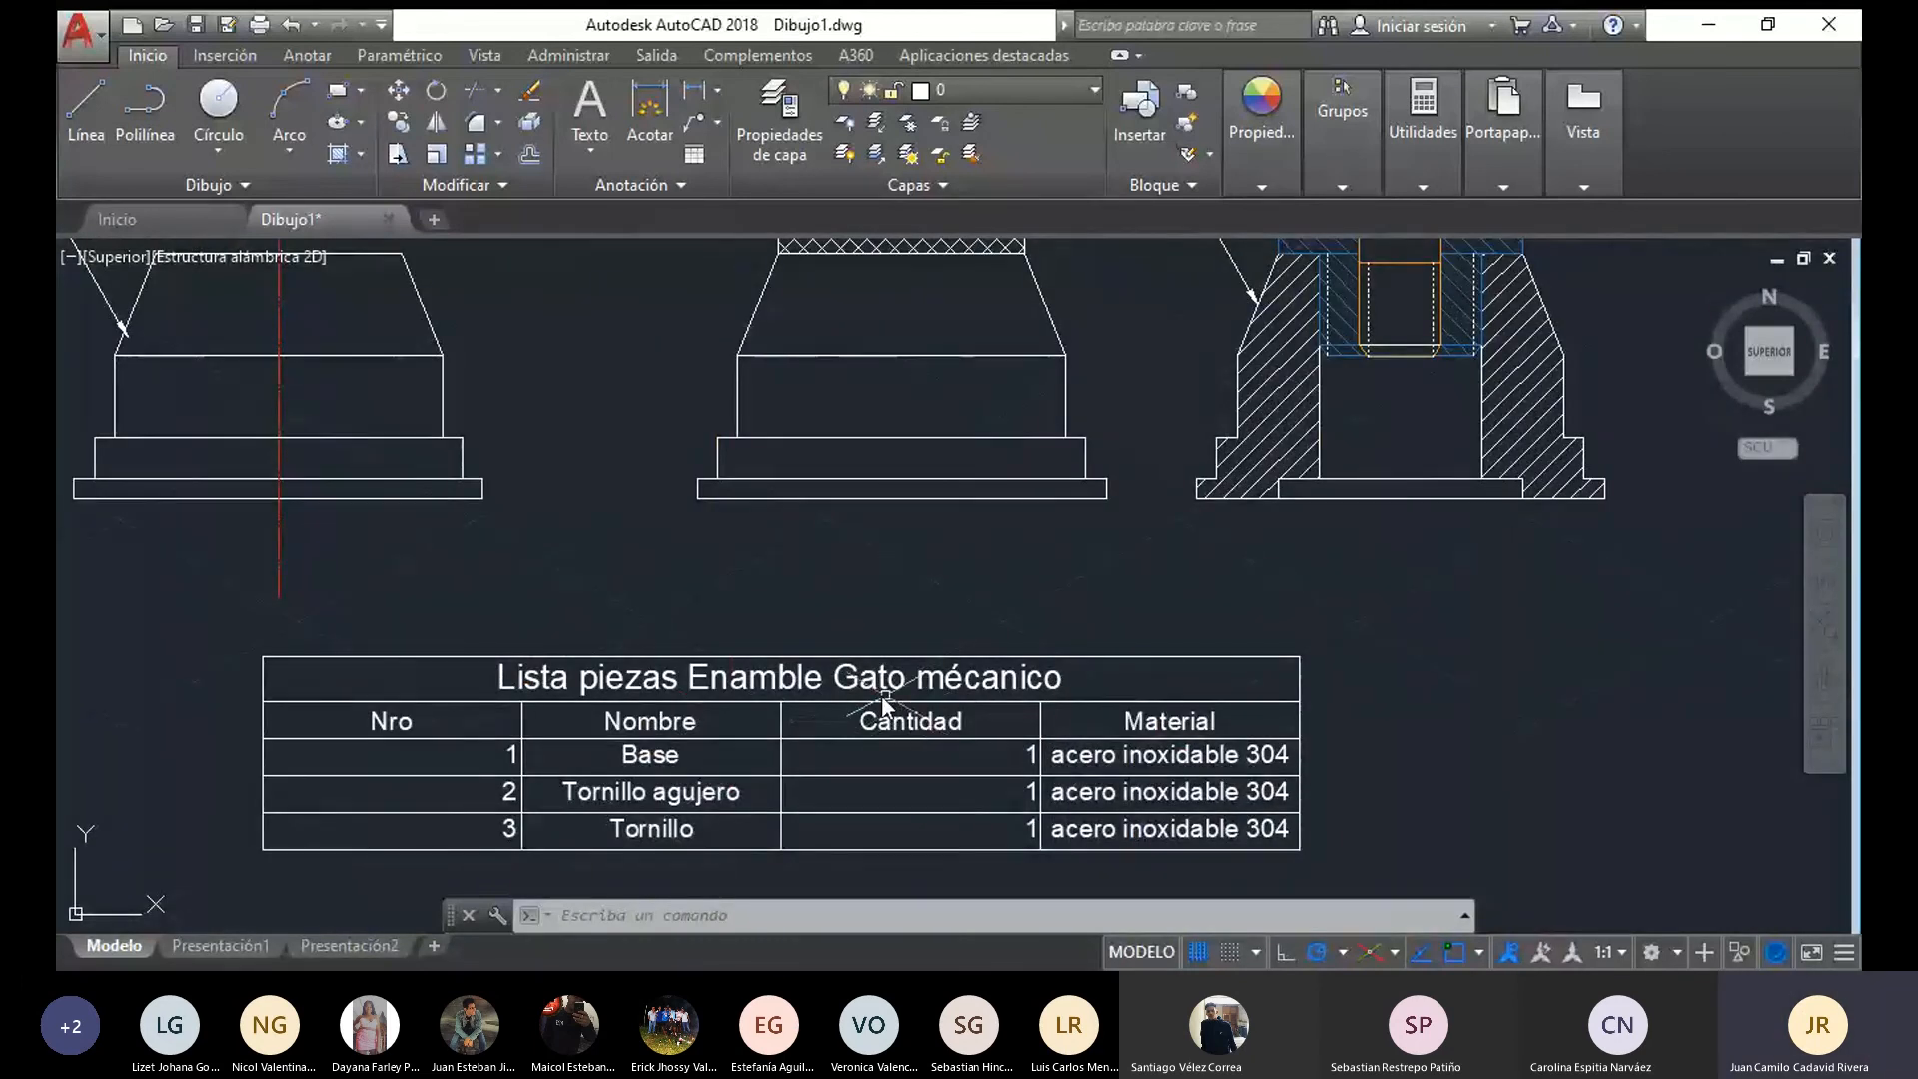
pyautogui.scroll(-2, 904, 717)
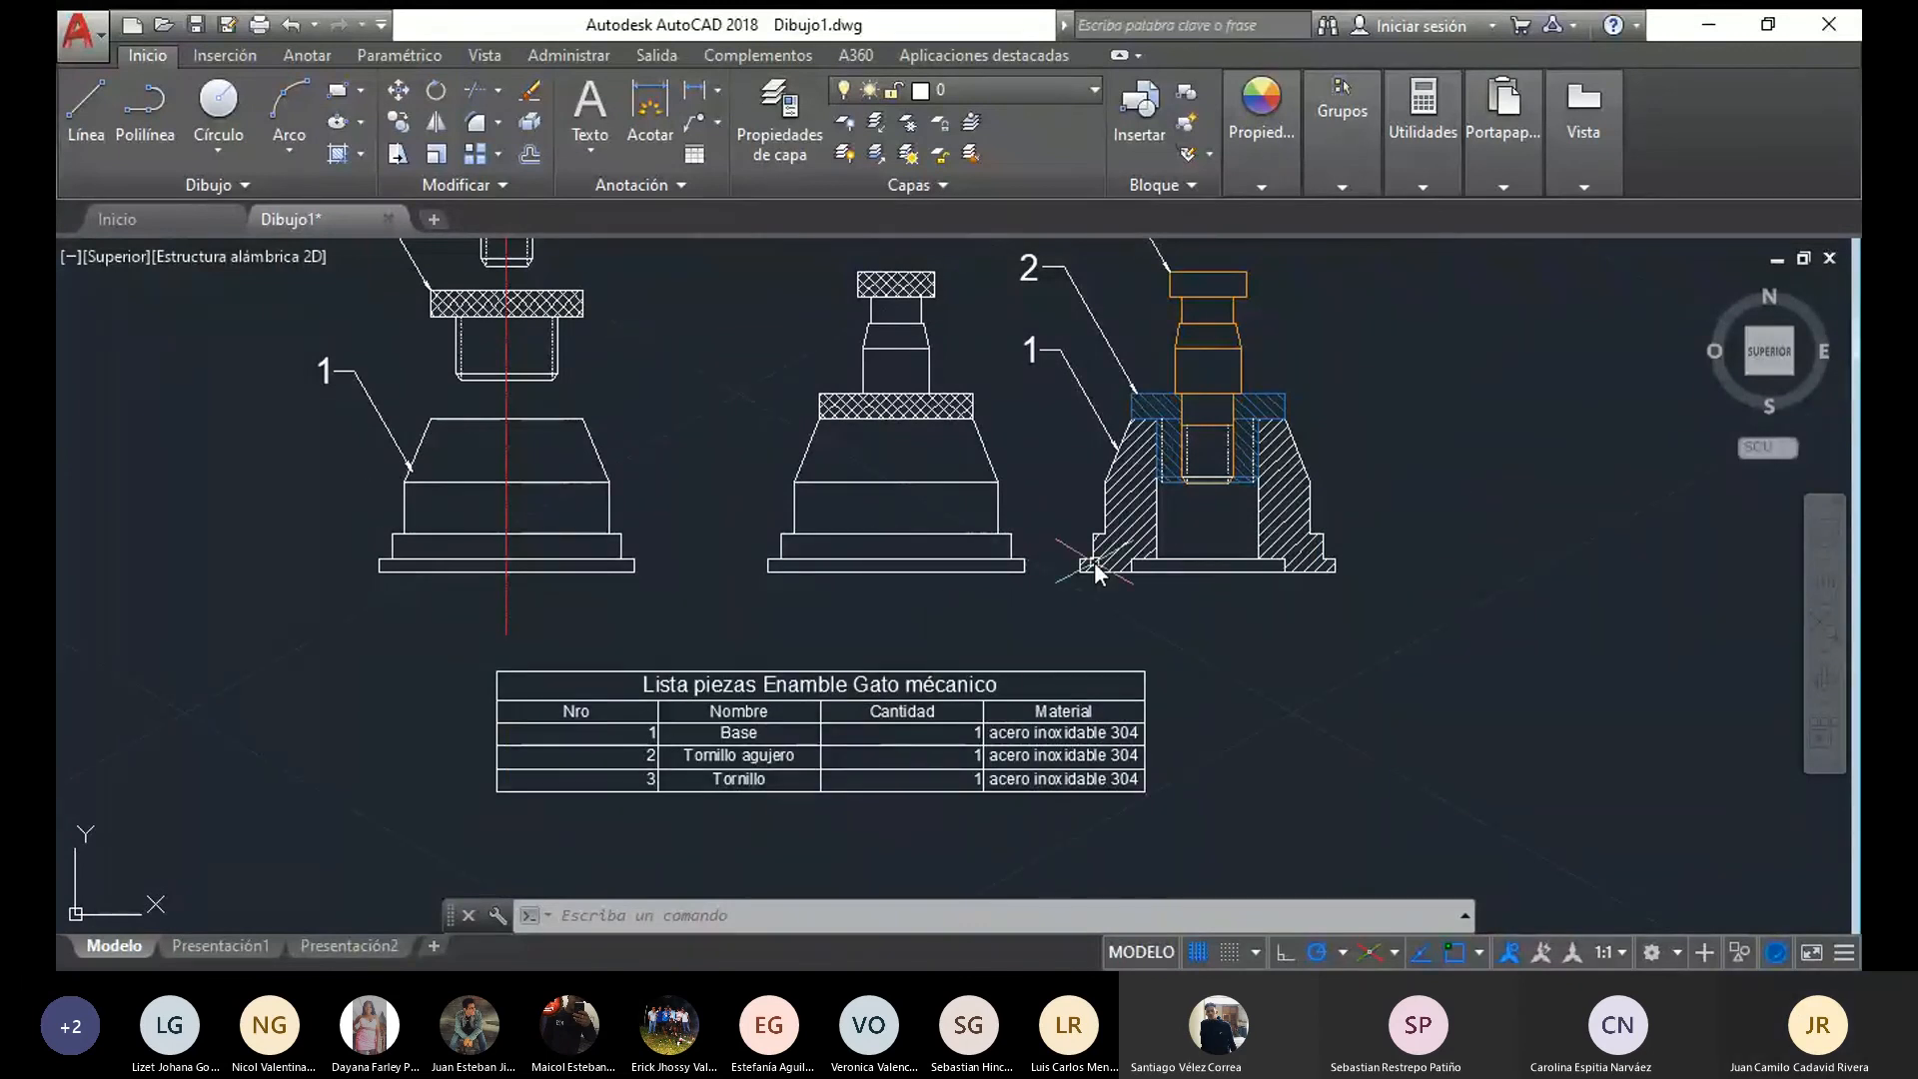
pyautogui.scroll(-1, 1089, 555)
pyautogui.scroll(-1, 578, 589)
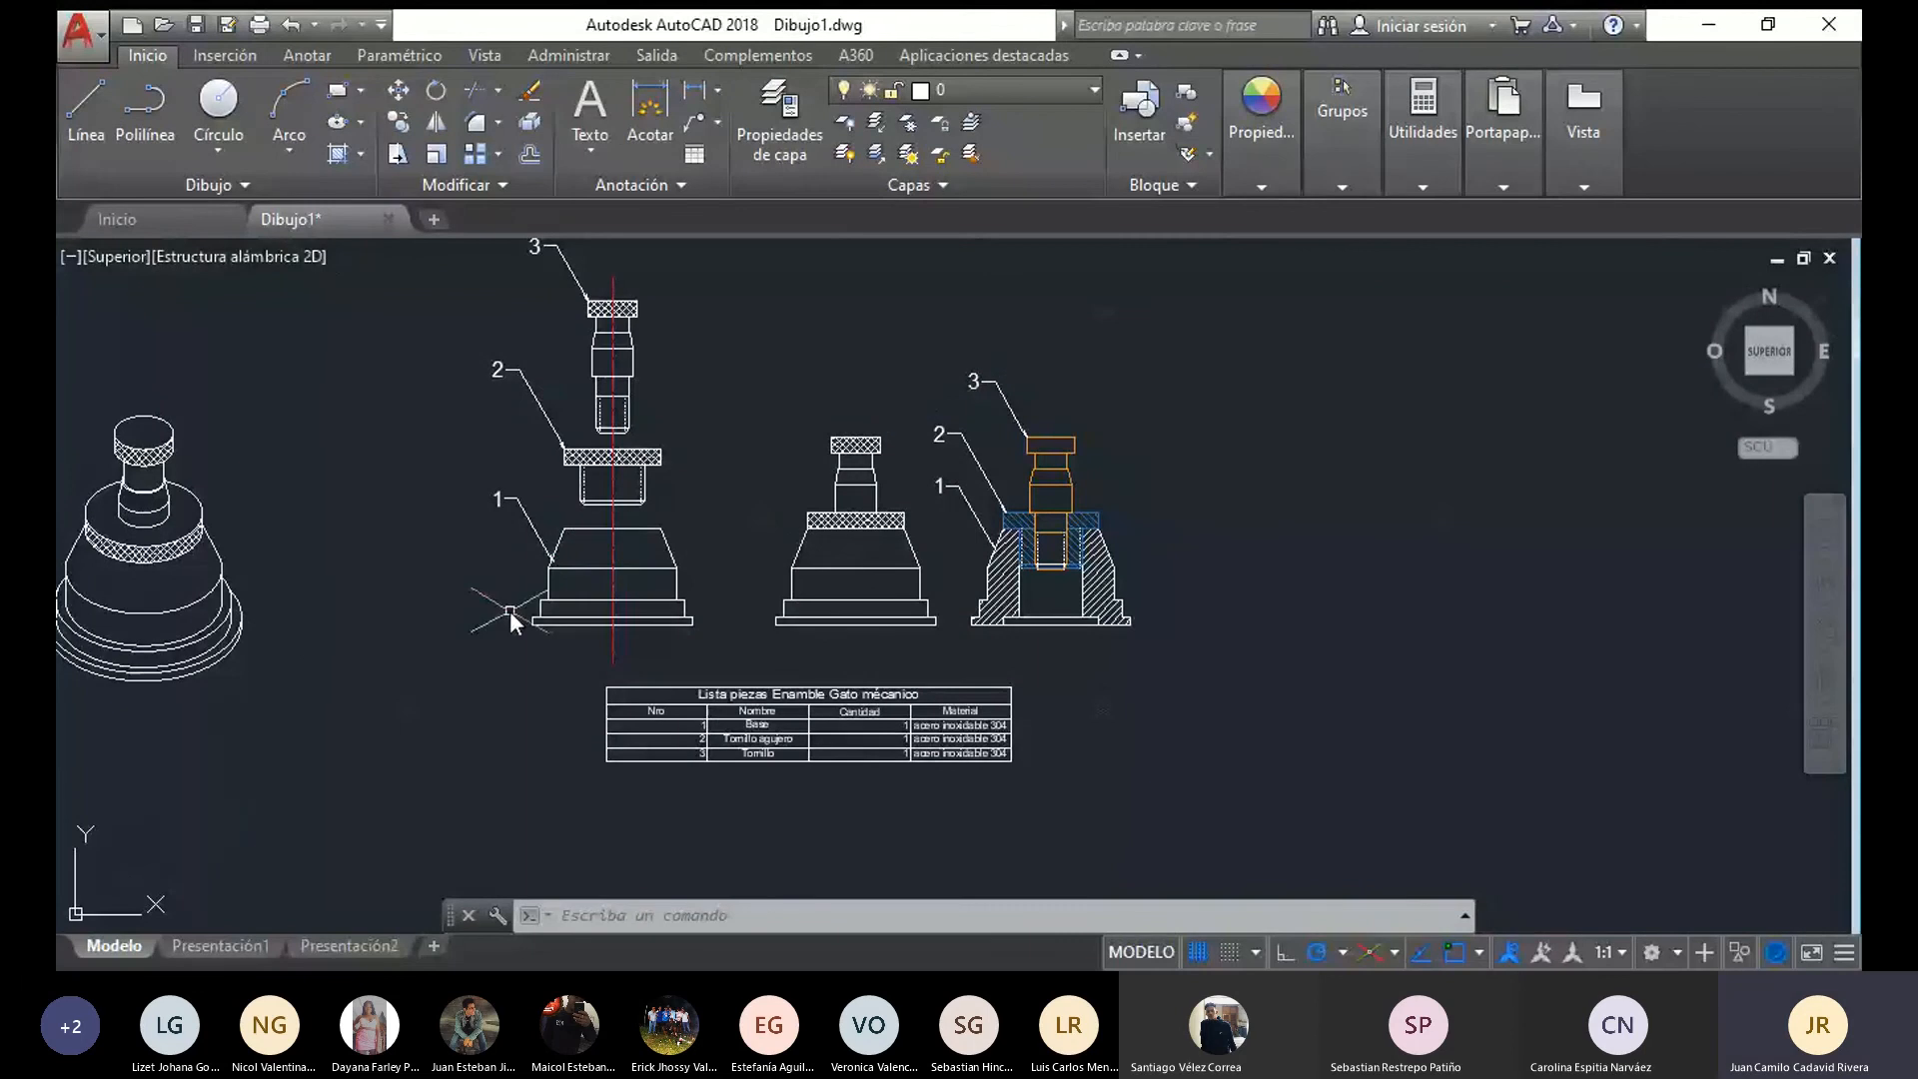
# Inspect the base outline in the exploded front view and the geometry of the assembled front view beside it
pyautogui.moveTo(523, 612)
pyautogui.mouseDown(button='middle')
pyautogui.moveTo(724, 623)
pyautogui.moveTo(567, 729)
pyautogui.mouseUp(button='middle')
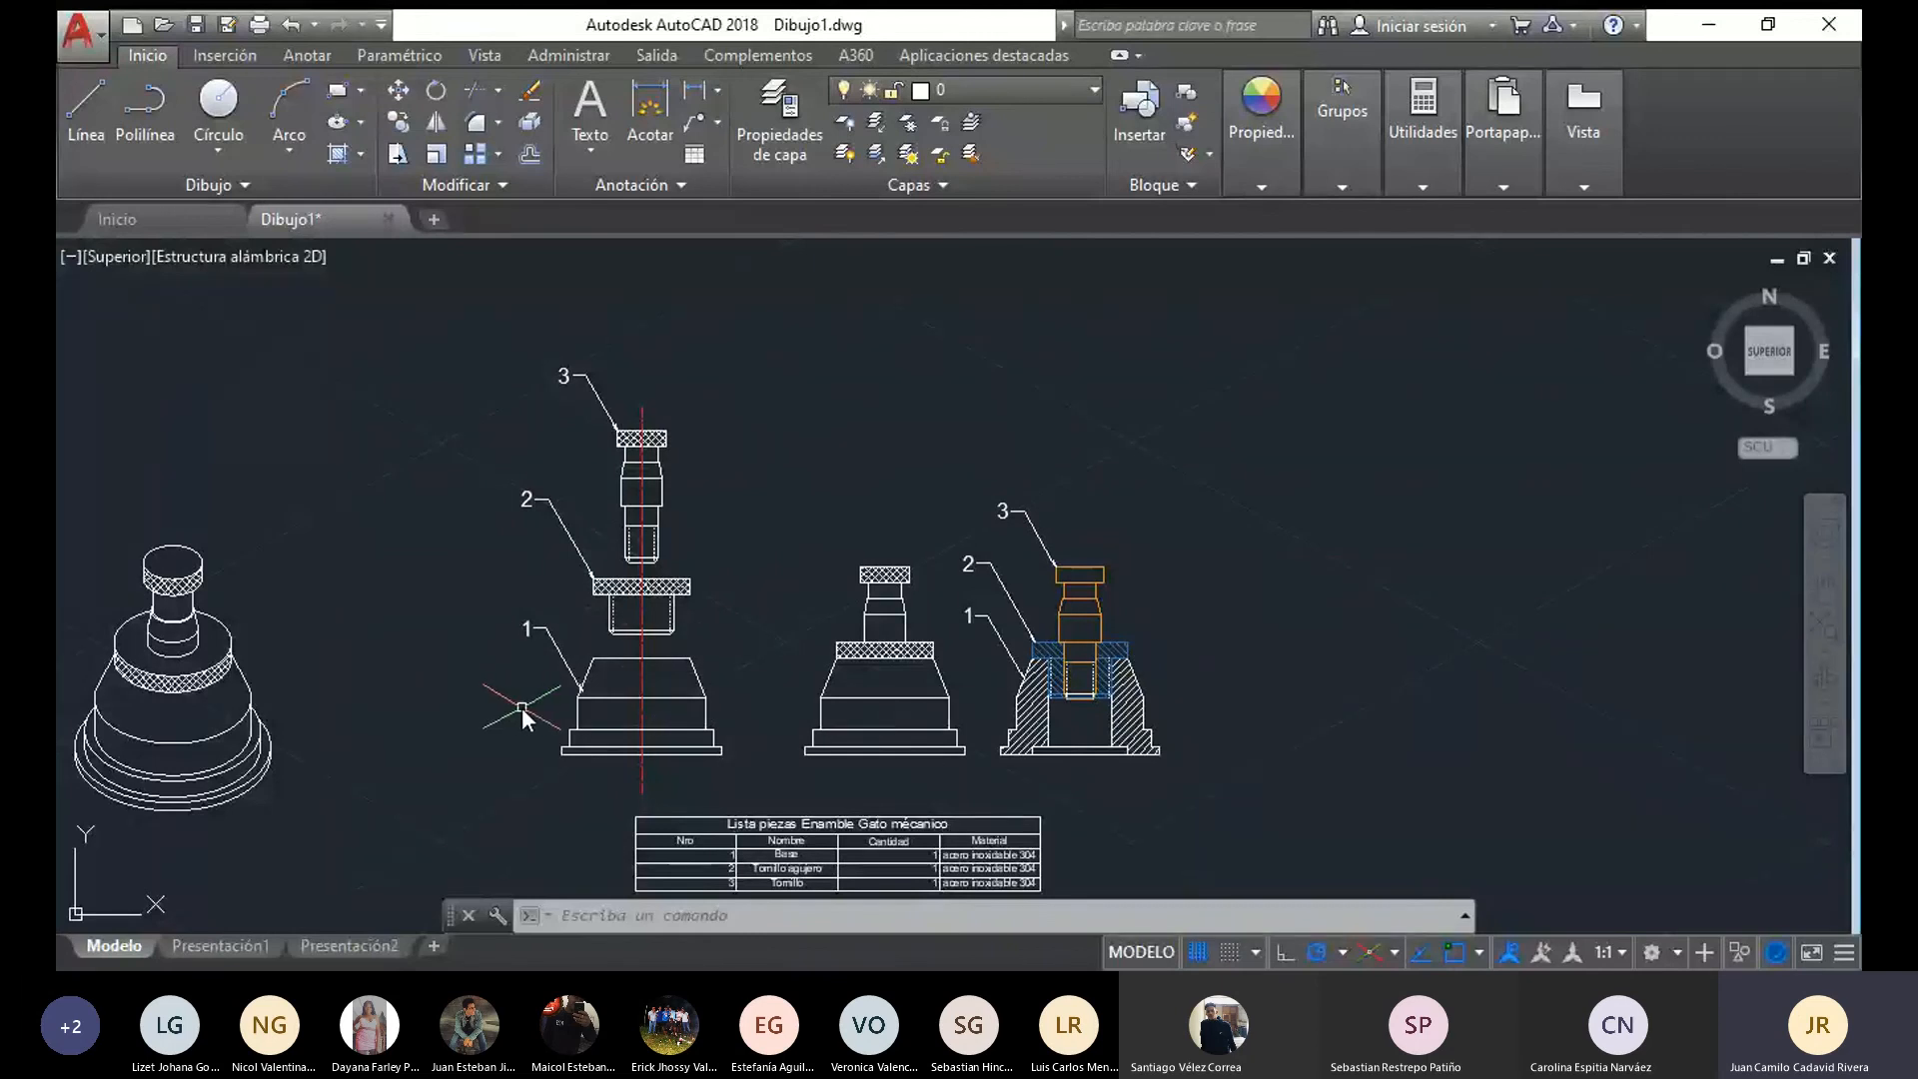
pyautogui.moveTo(576, 719); pyautogui.dragTo(674, 662, button='middle')
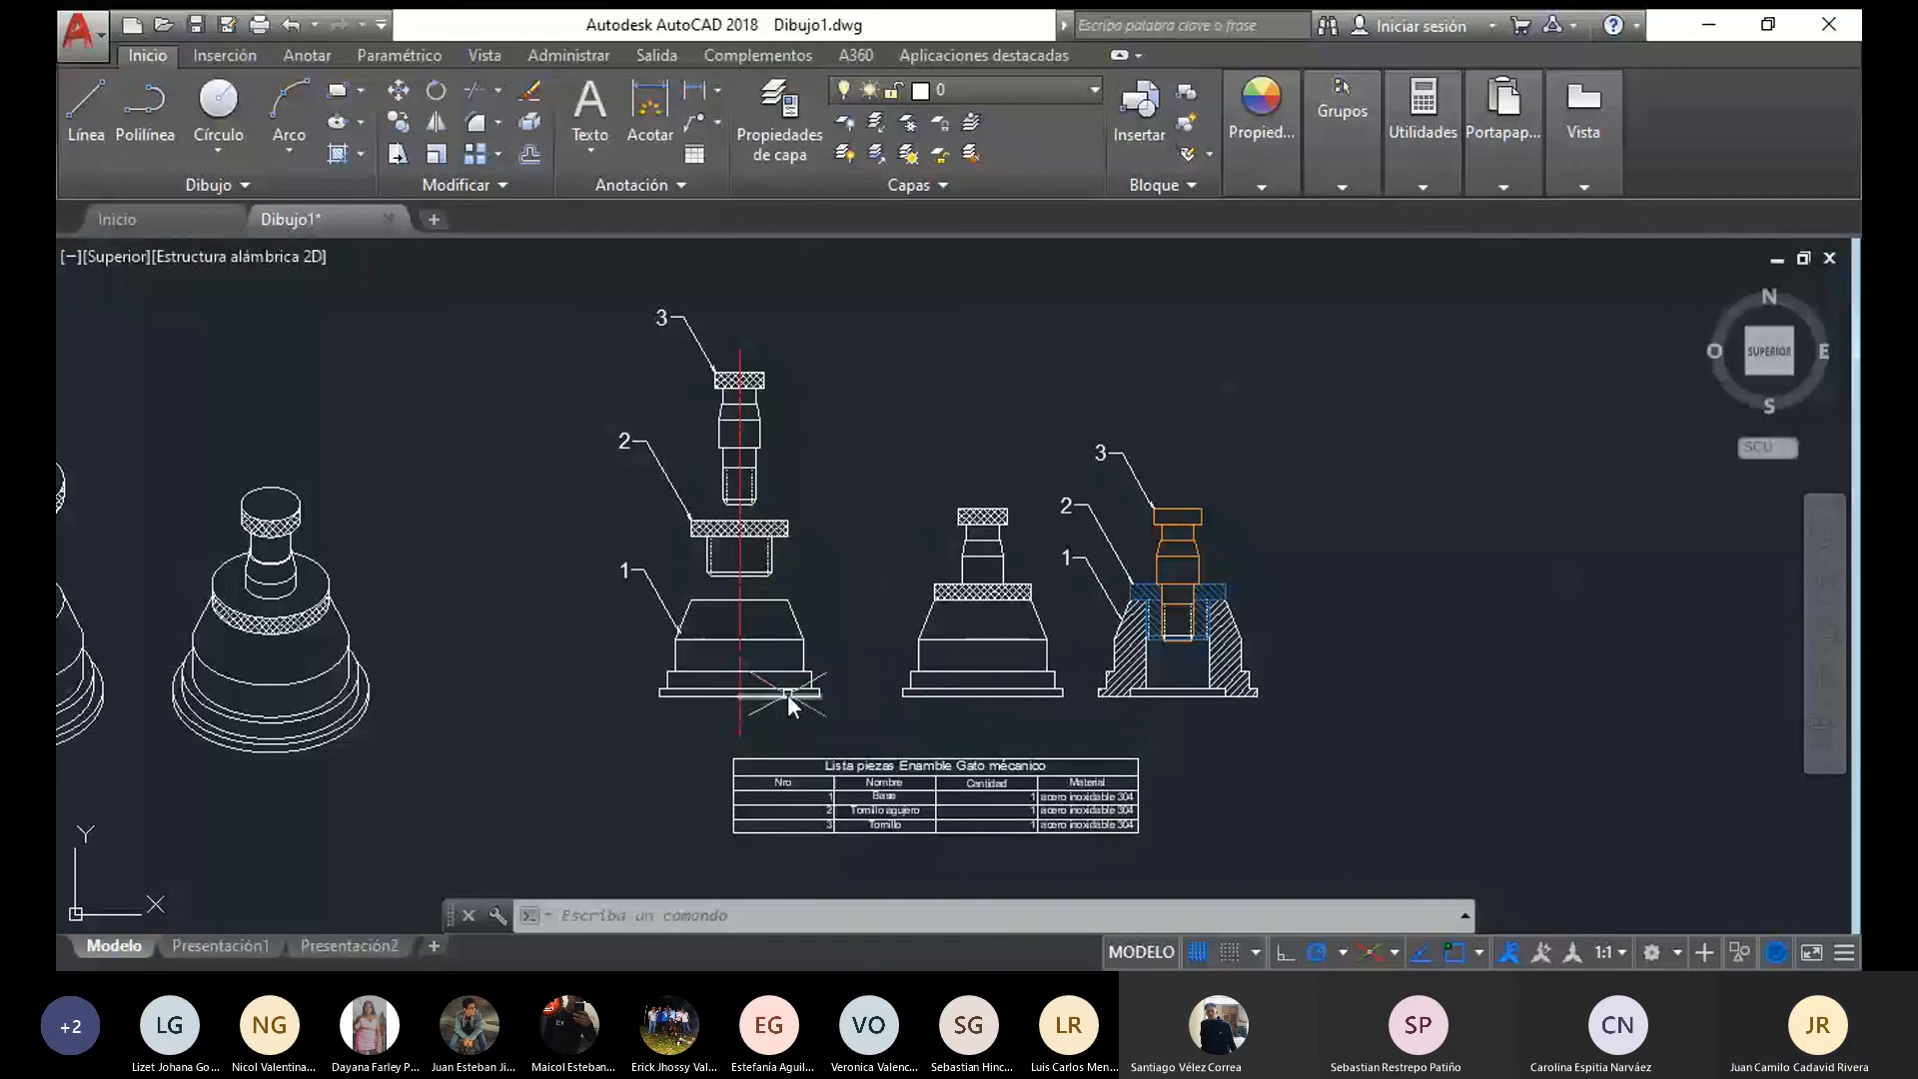
pyautogui.scroll(7, 787, 659)
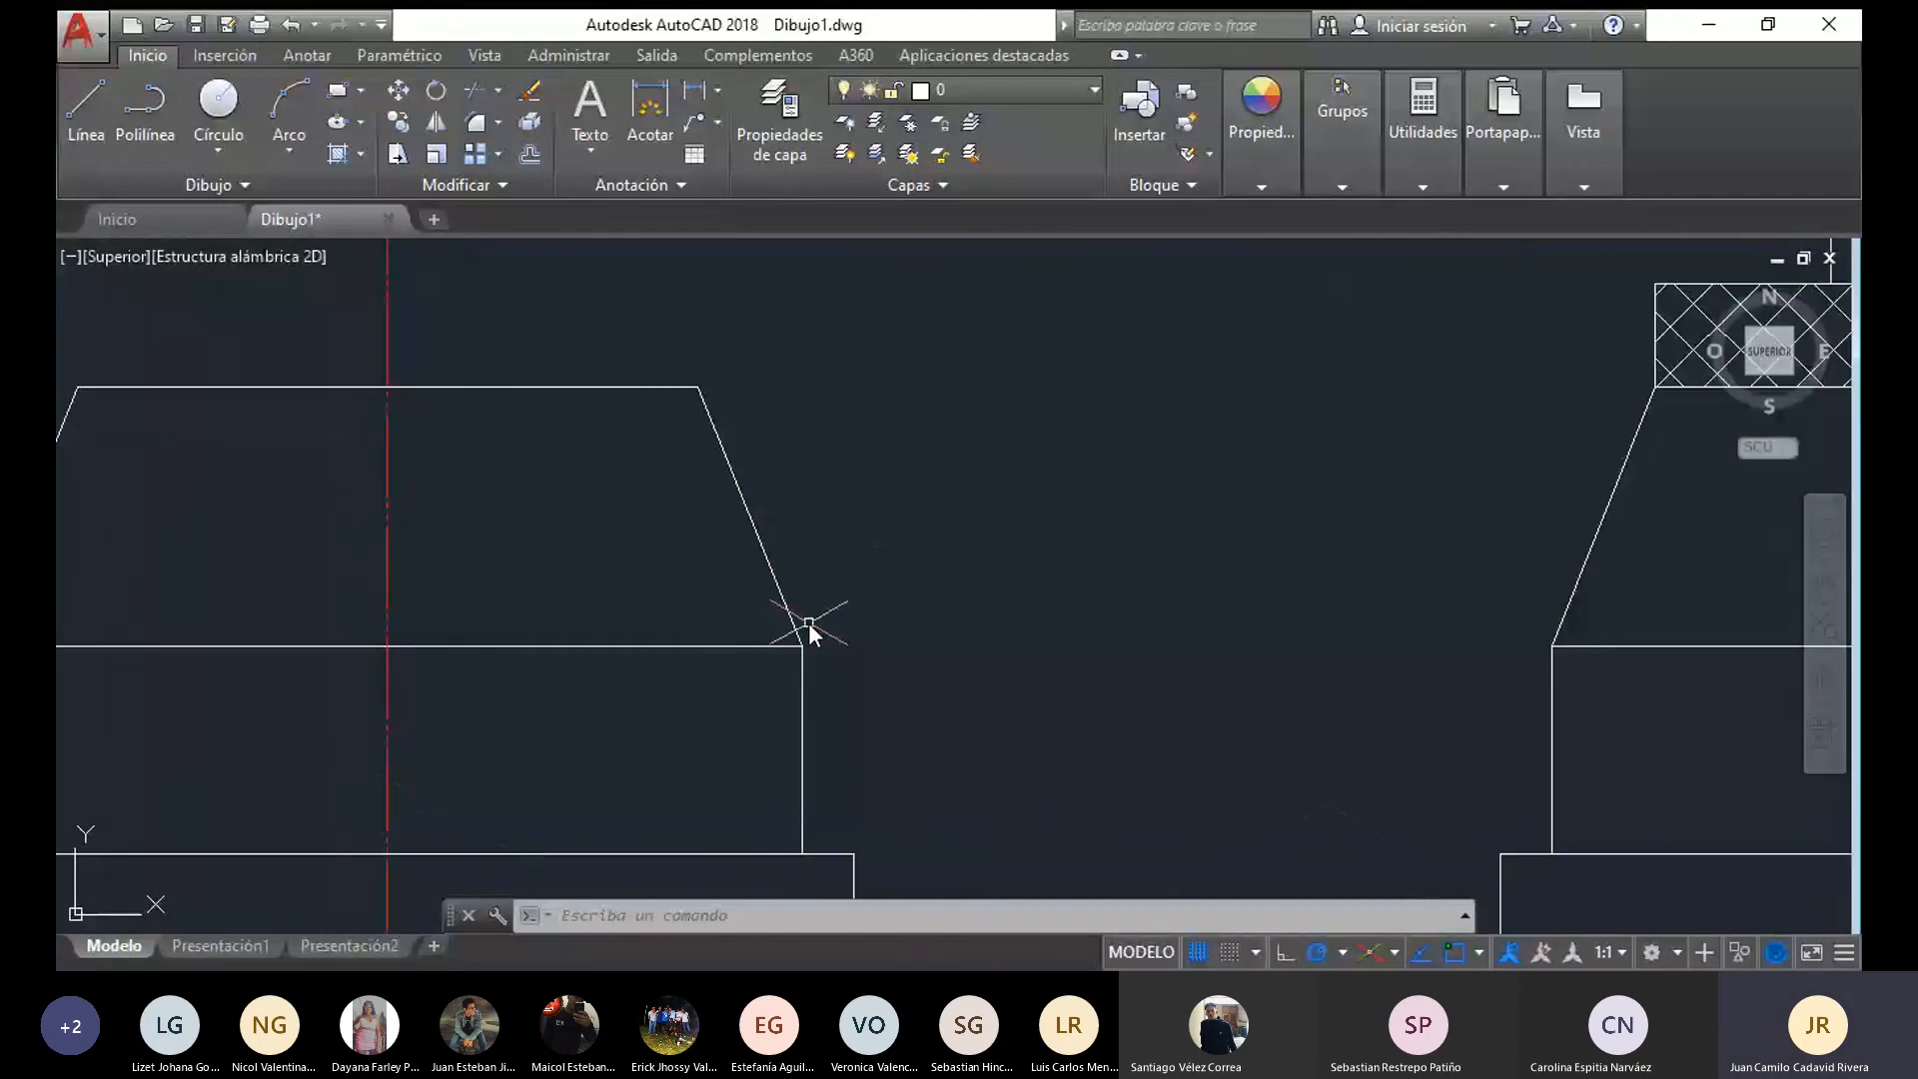
pyautogui.scroll(-6, 806, 519)
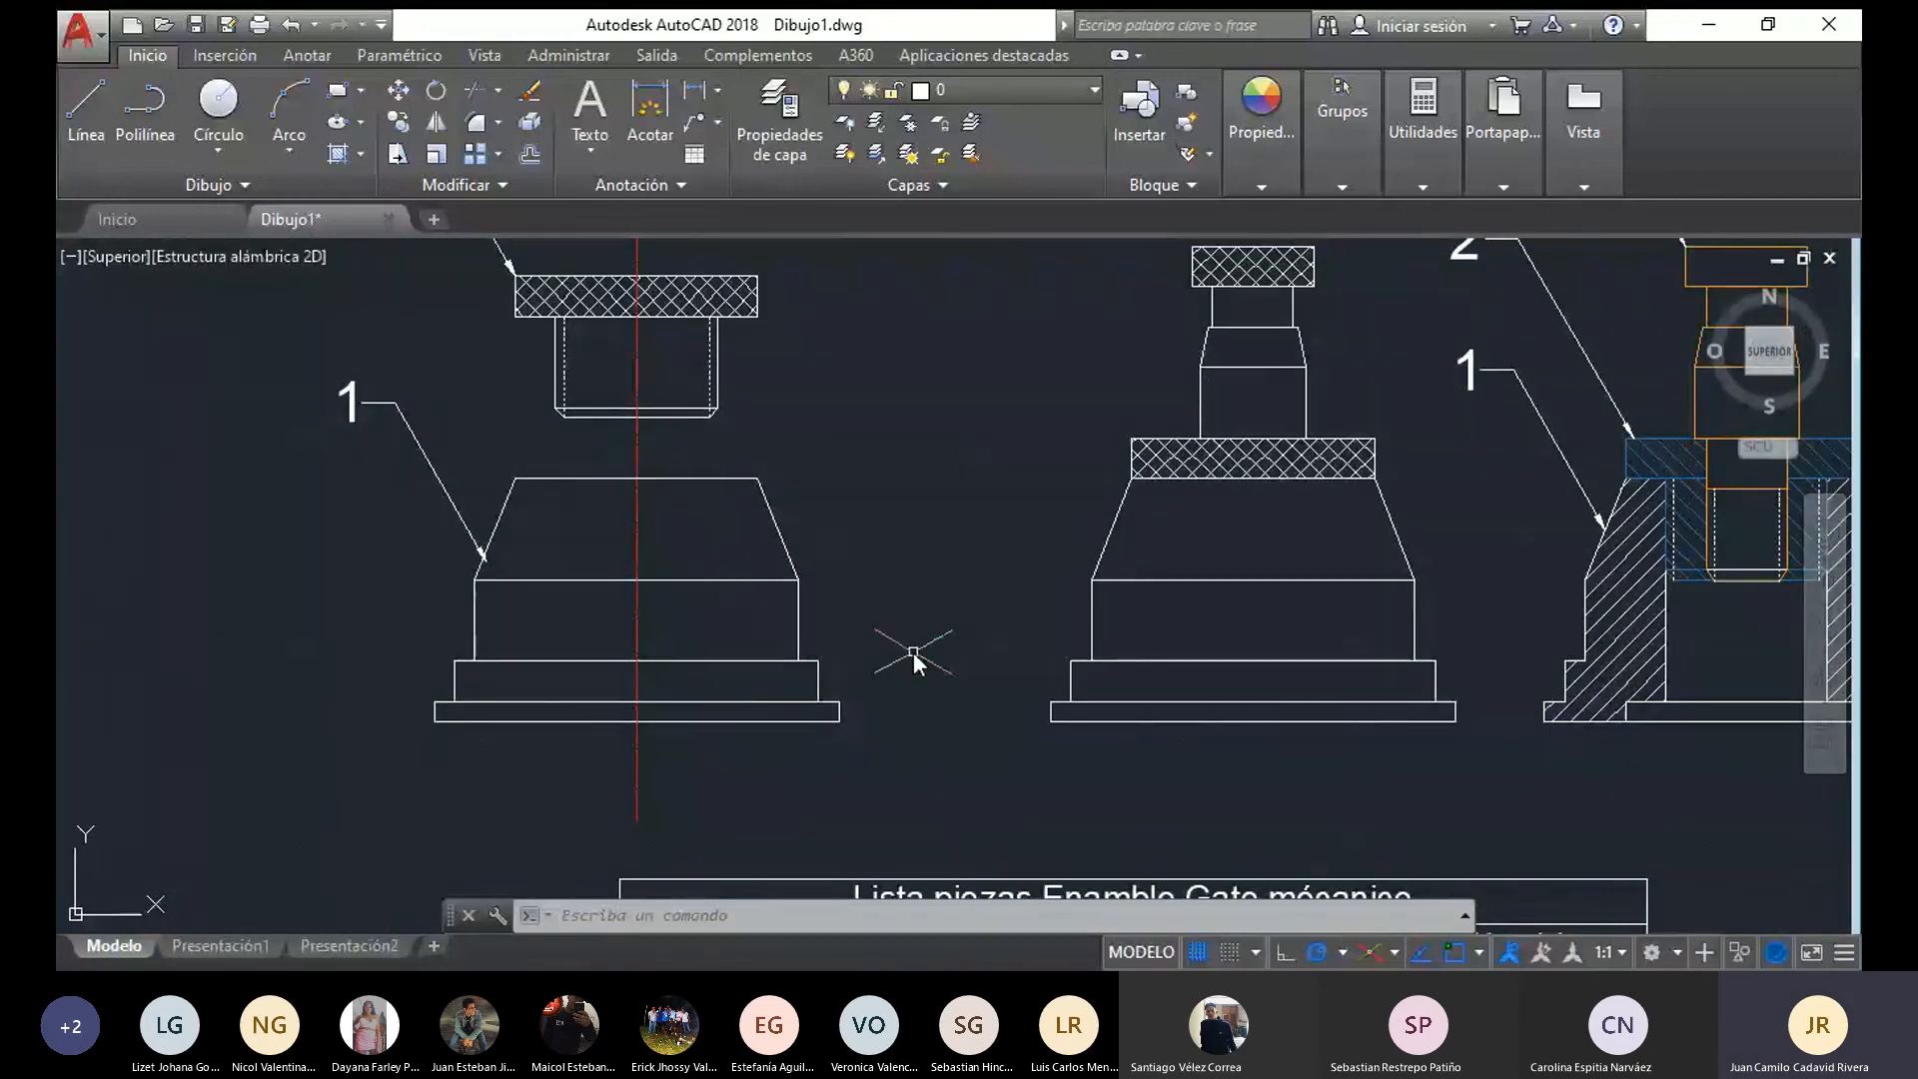
pyautogui.scroll(-2, 704, 590)
pyautogui.moveTo(688, 599); pyautogui.dragTo(652, 663, button='middle')
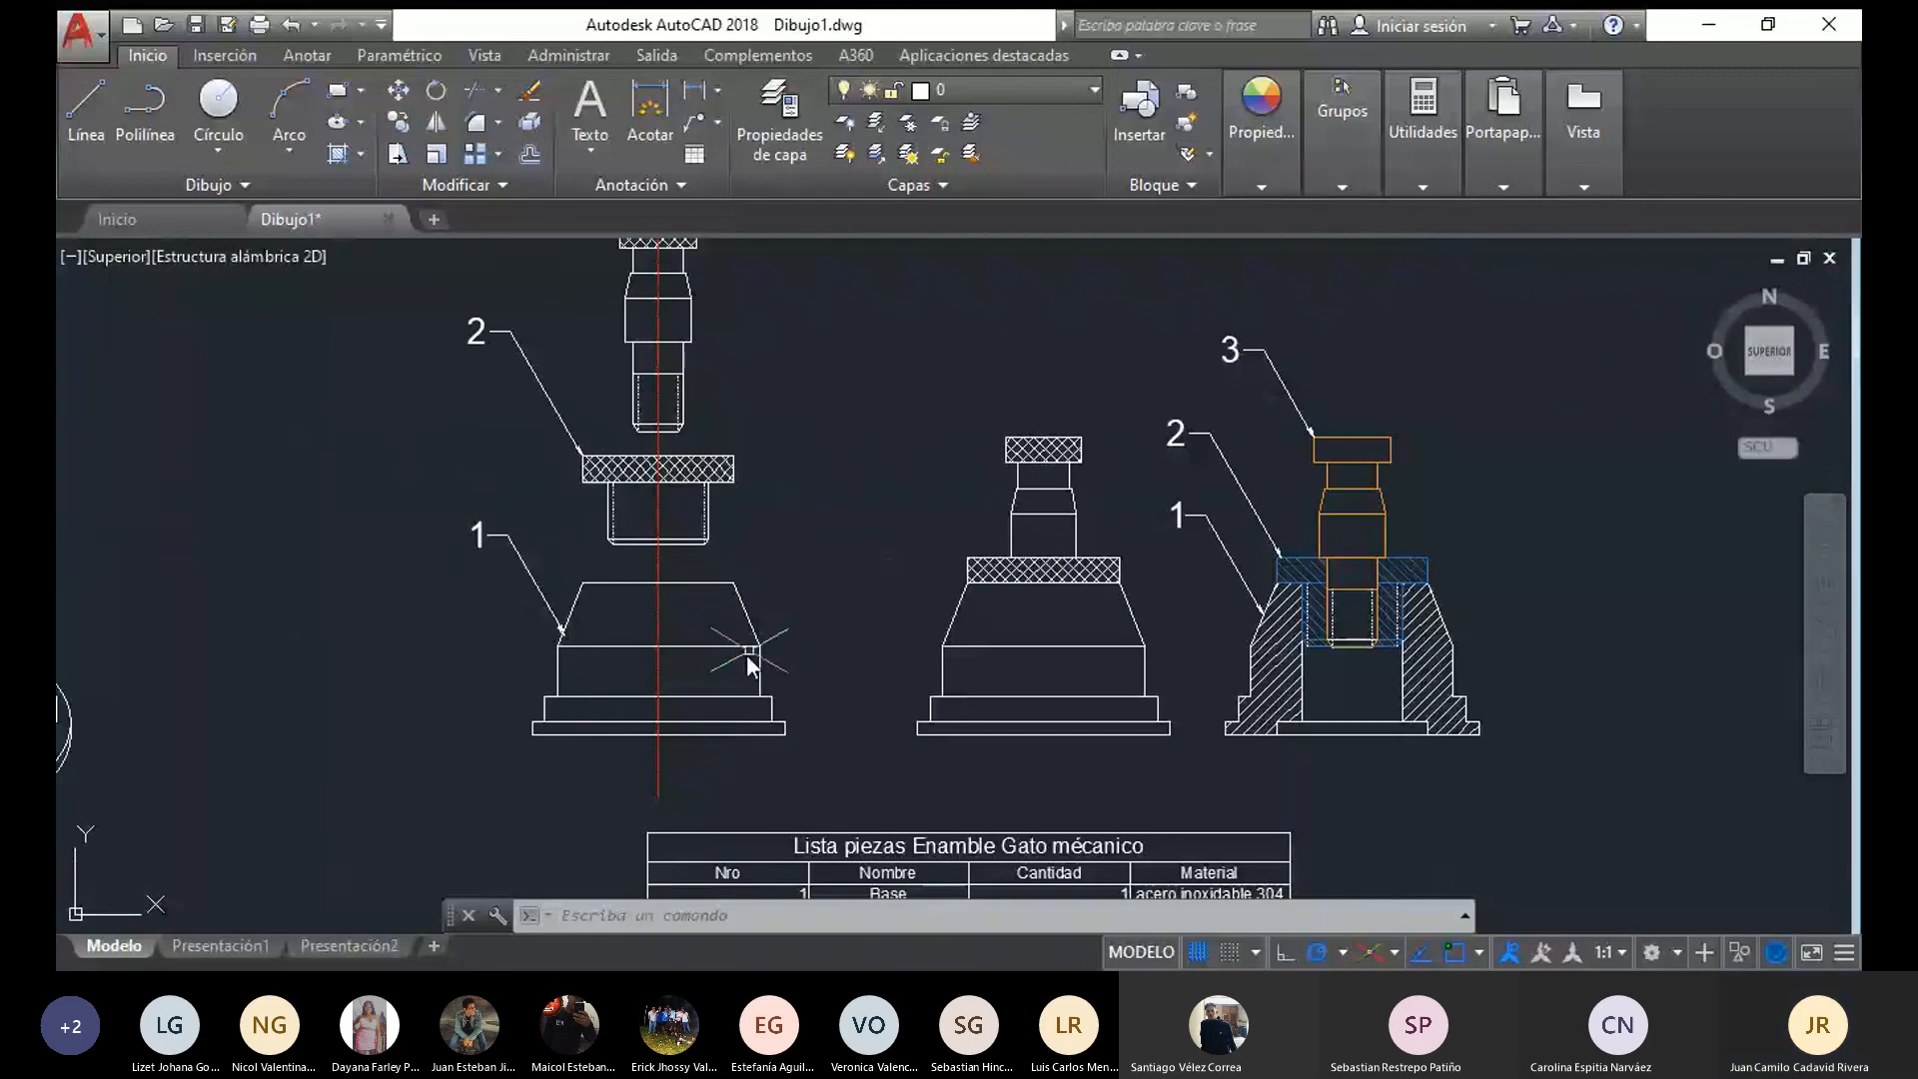
pyautogui.moveTo(808, 671); pyautogui.dragTo(574, 746, button='middle')
pyautogui.click(846, 855)
pyautogui.moveTo(632, 818)
pyautogui.mouseDown()
pyautogui.moveTo(788, 296)
pyautogui.moveTo(869, 454)
pyautogui.moveTo(860, 799)
pyautogui.mouseUp()
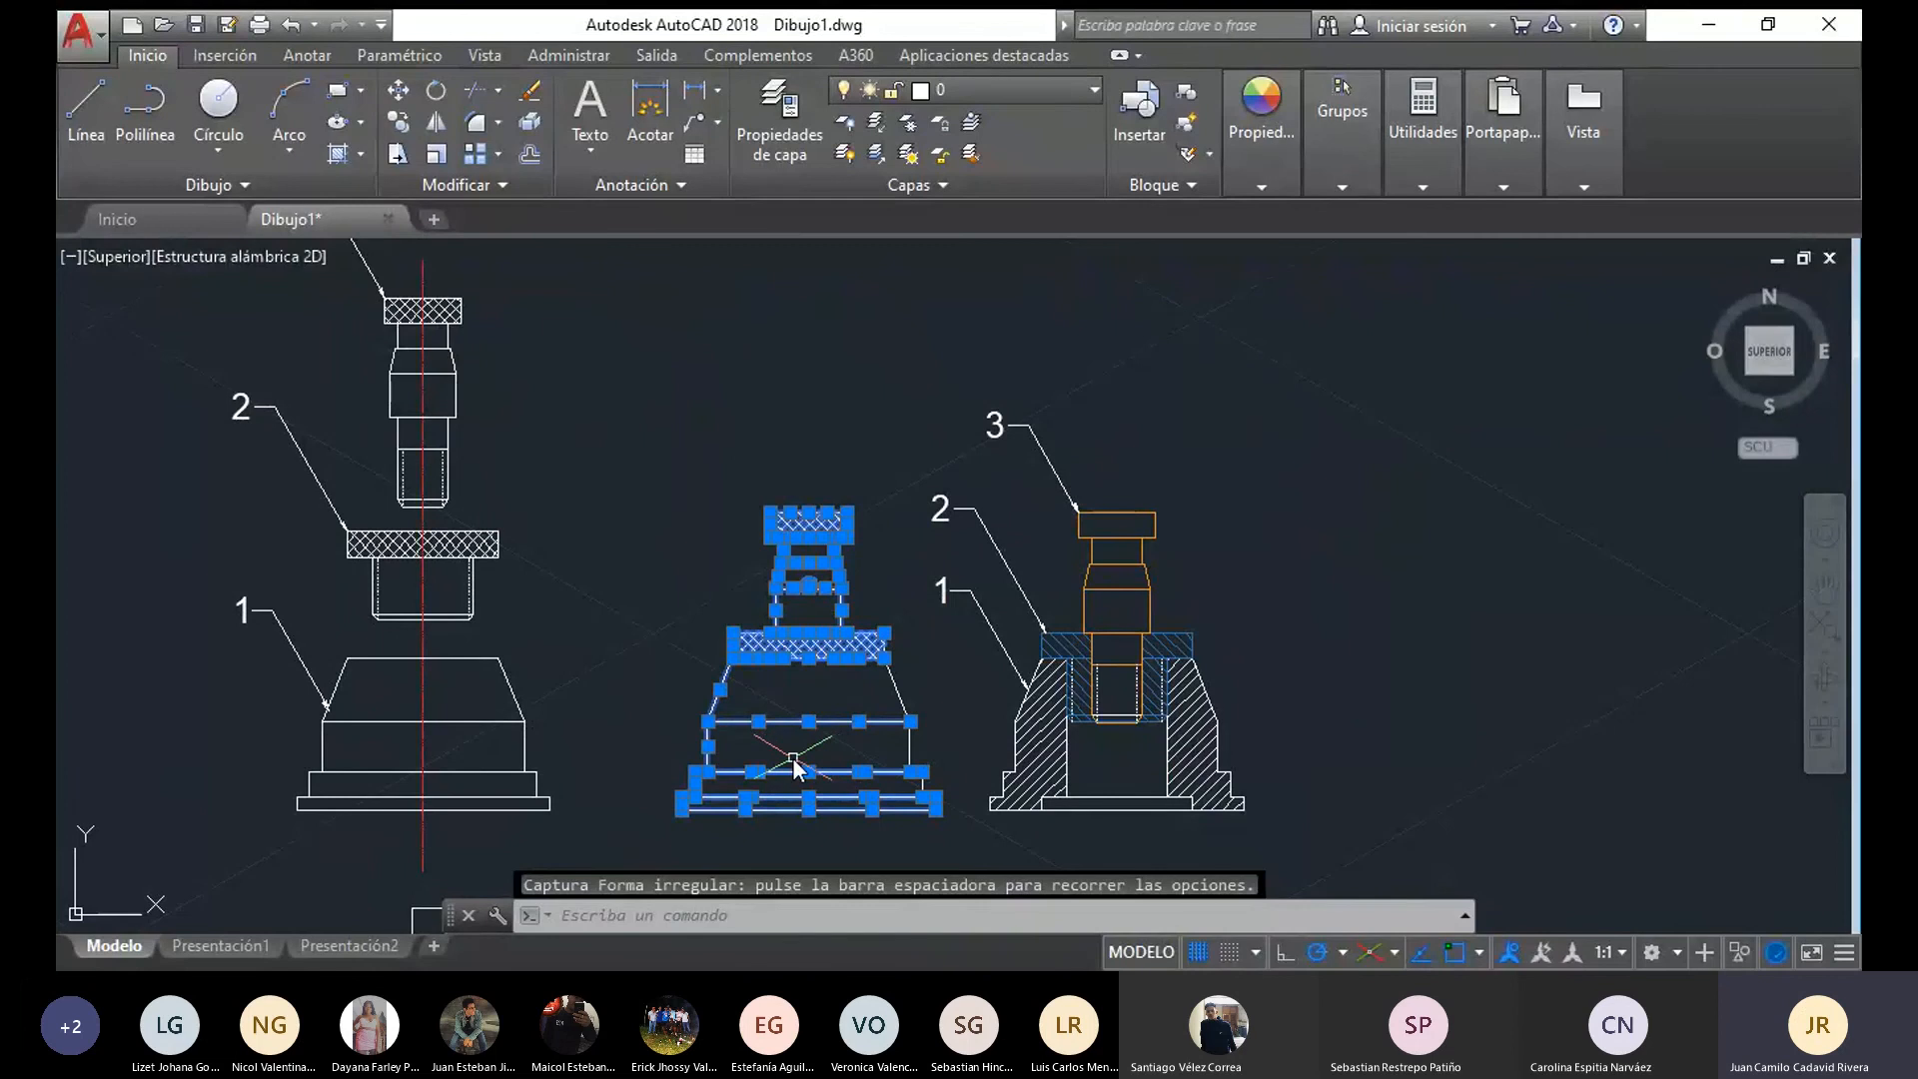
pyautogui.press('Escape')
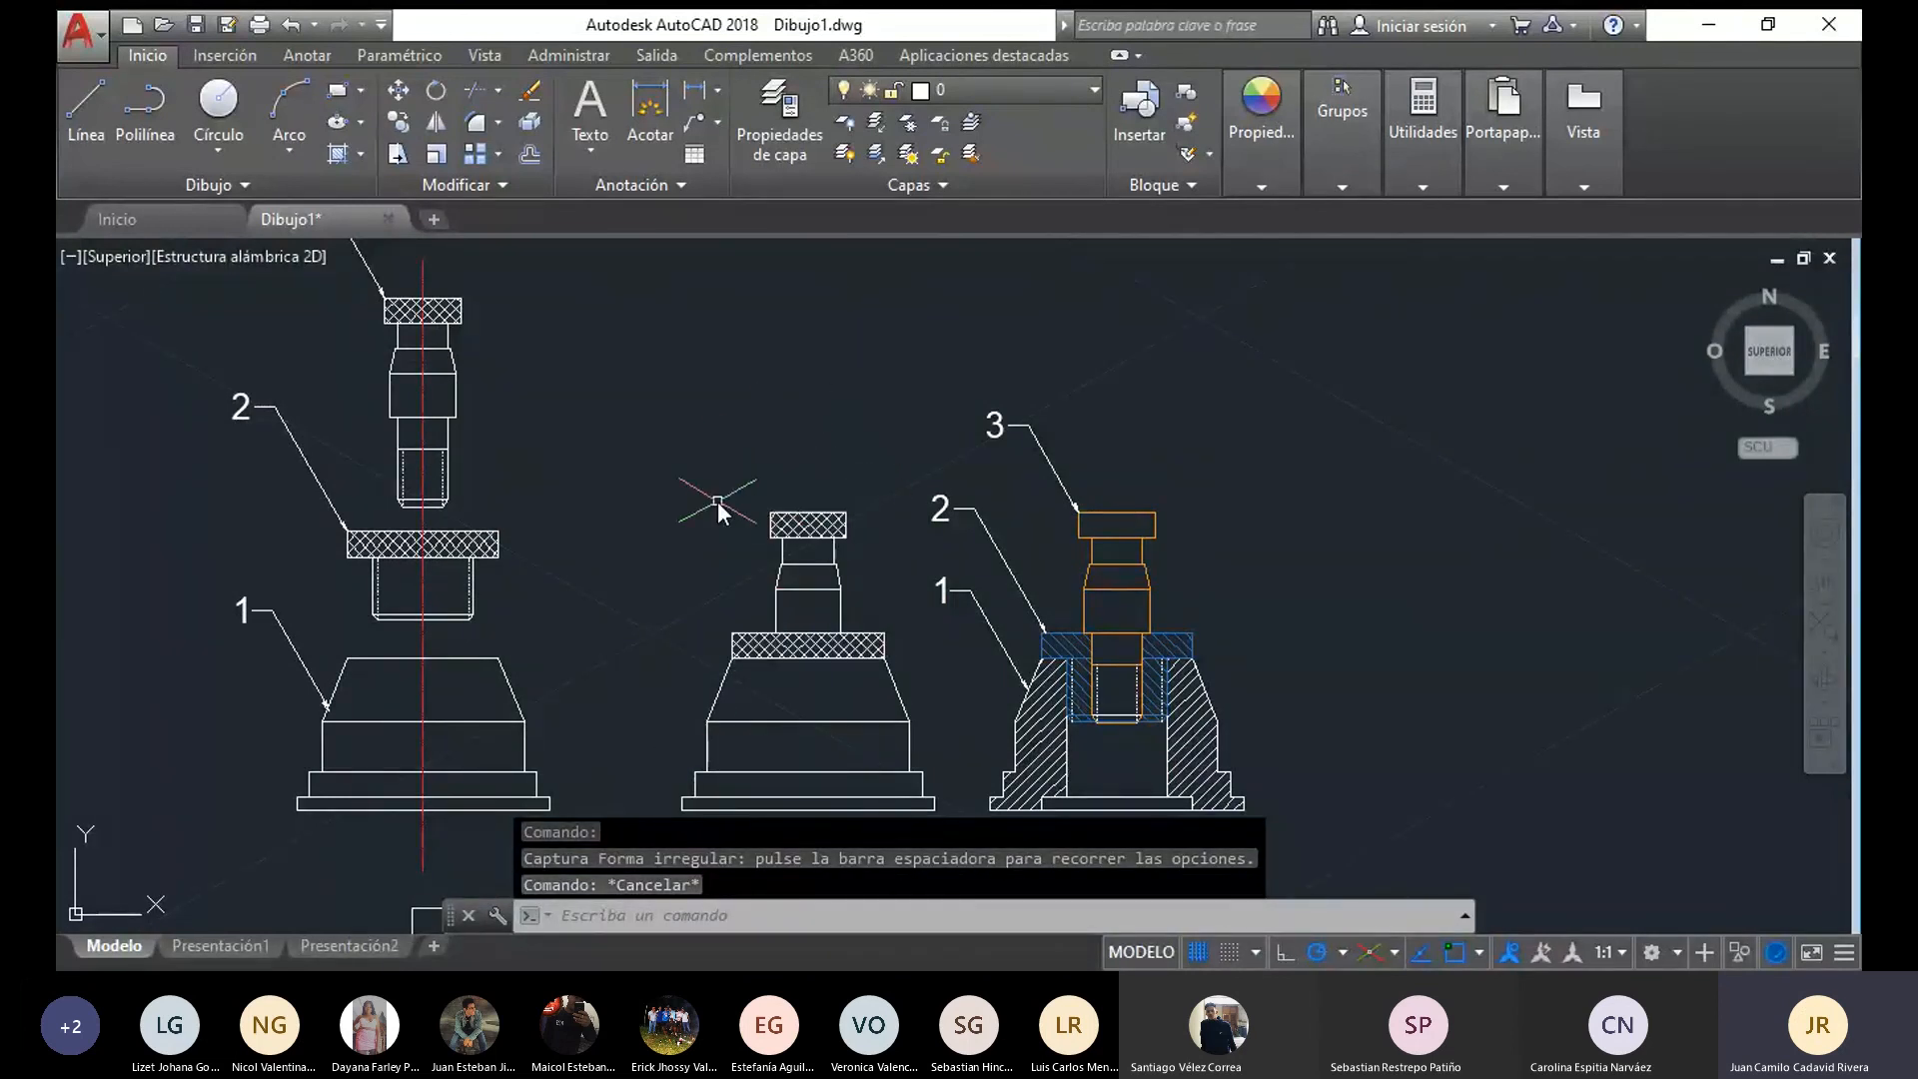
pyautogui.scroll(2, 843, 707)
pyautogui.scroll(-2, 838, 703)
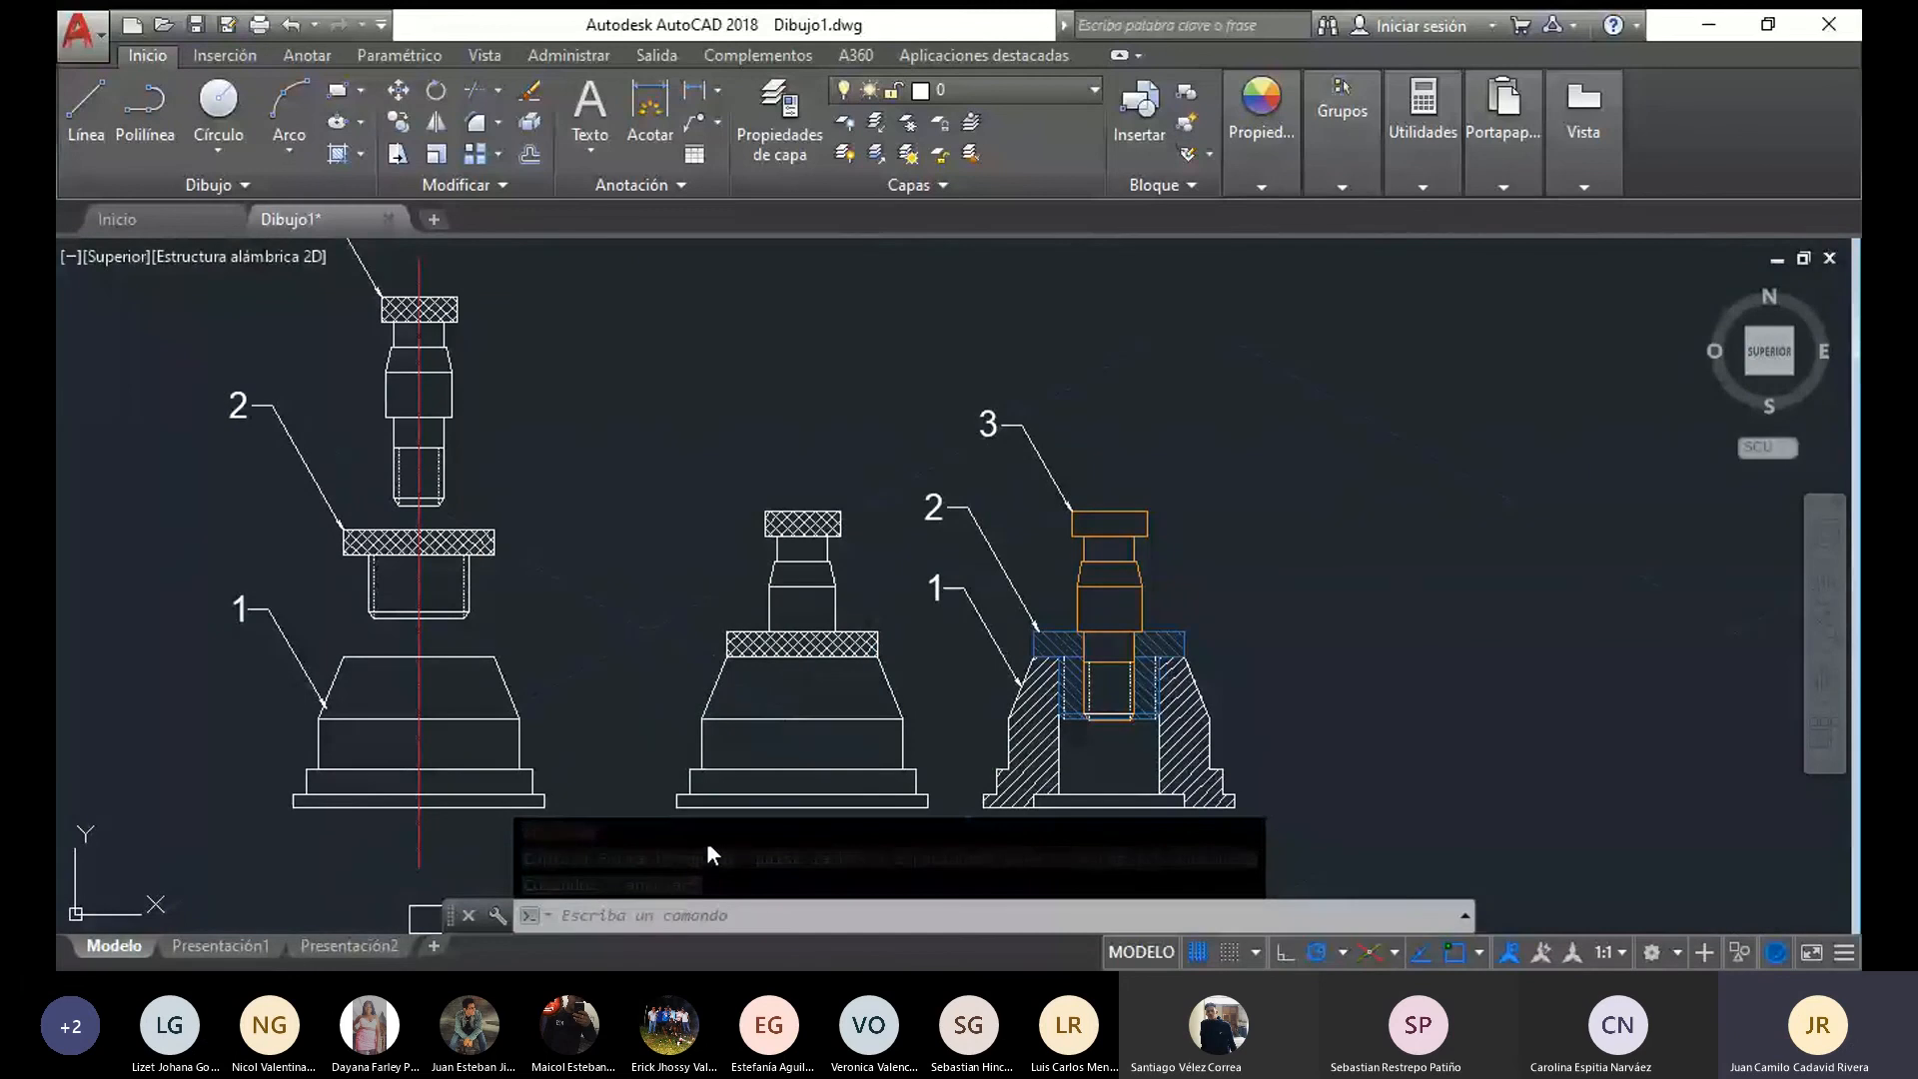
pyautogui.scroll(4, 768, 686)
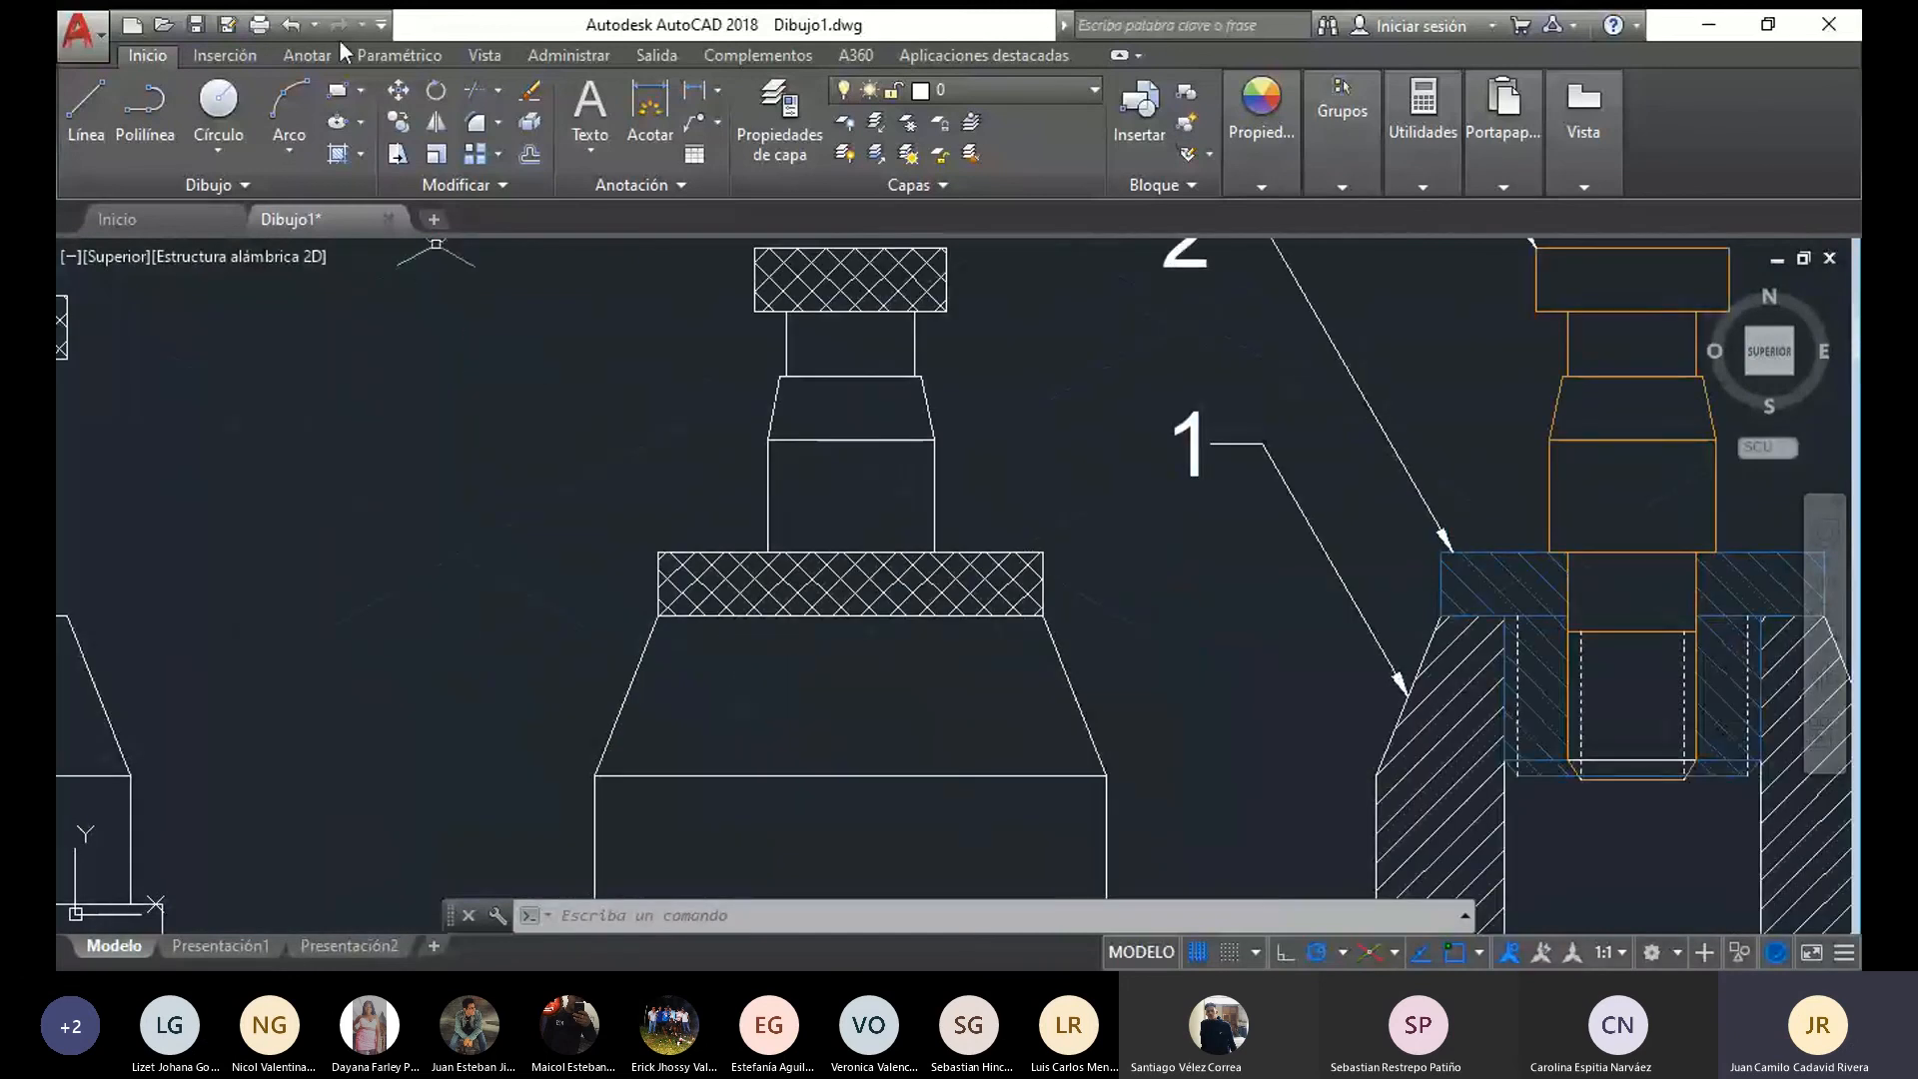
pyautogui.scroll(-2, 587, 309)
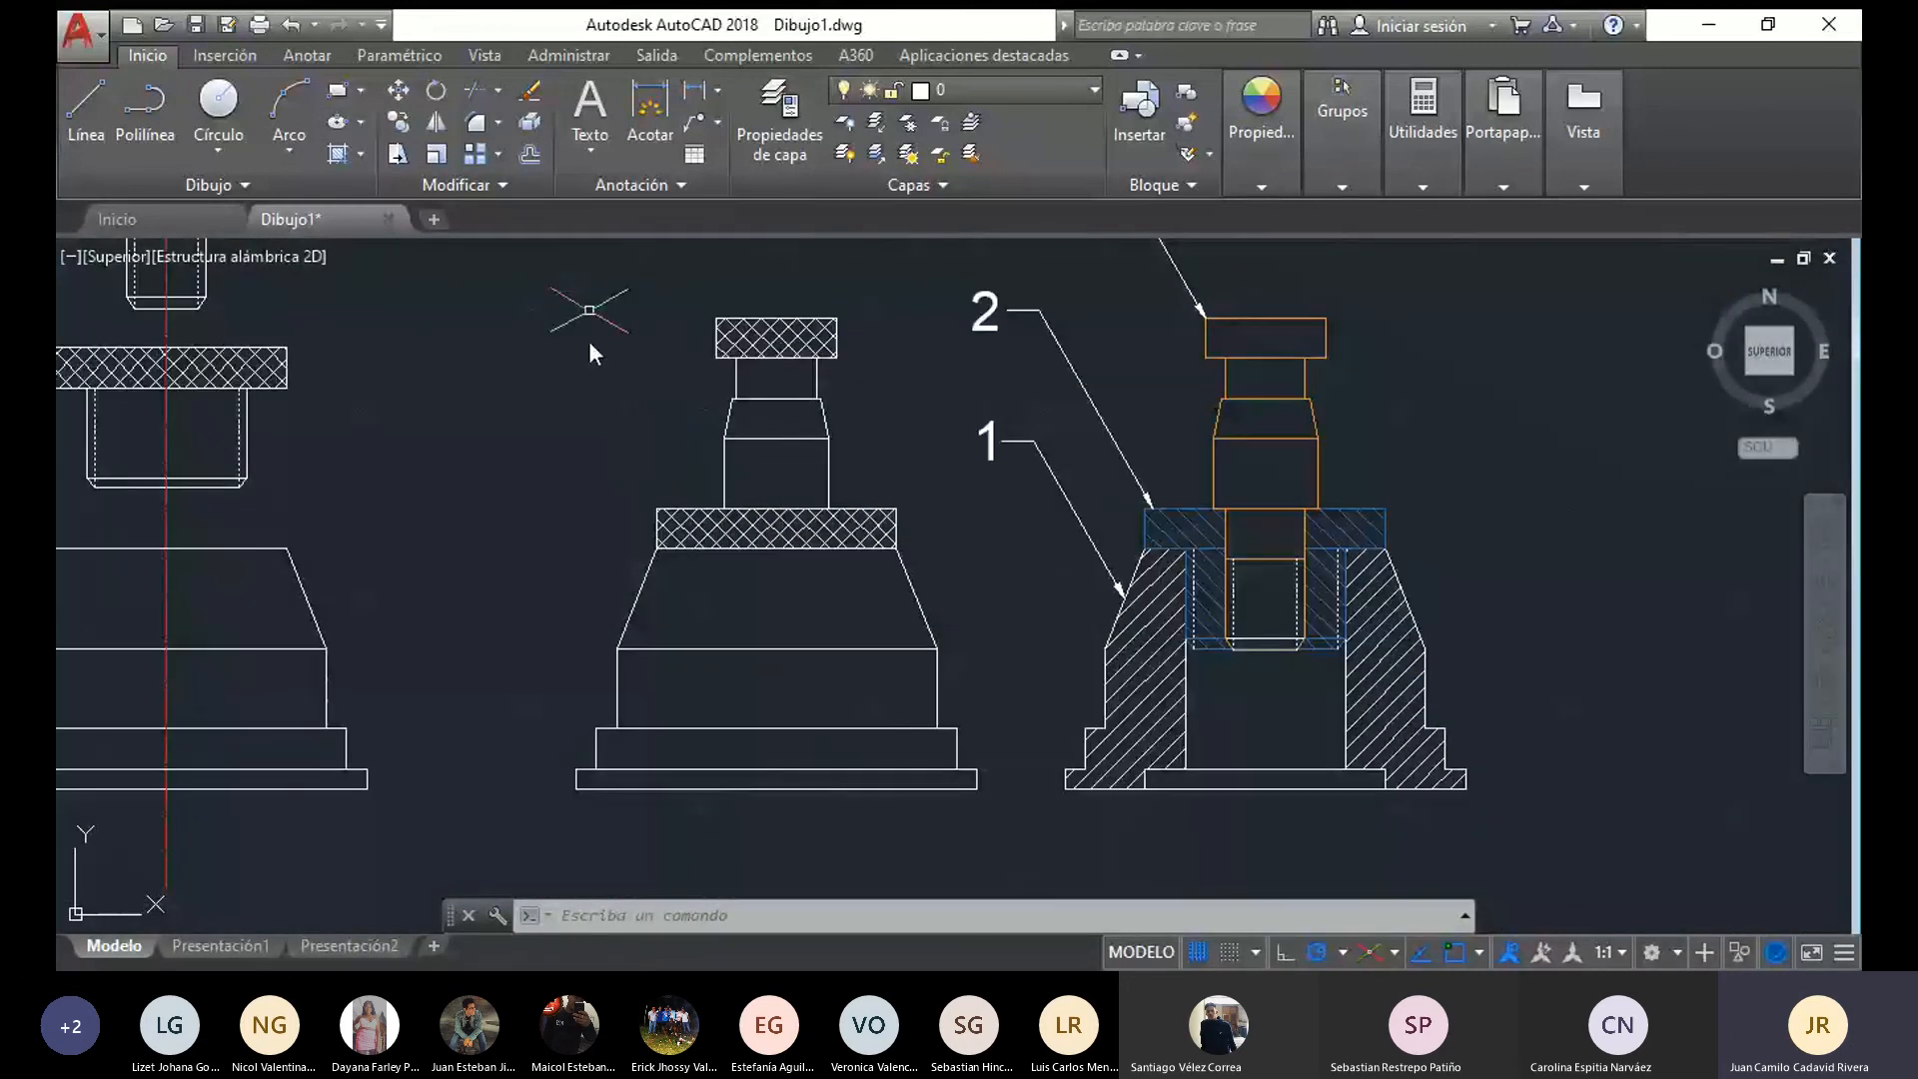
# Add a vertical linear dimension for the overall height of the assembled front view, from the base's underside to the screw's top
pyautogui.click(697, 92)
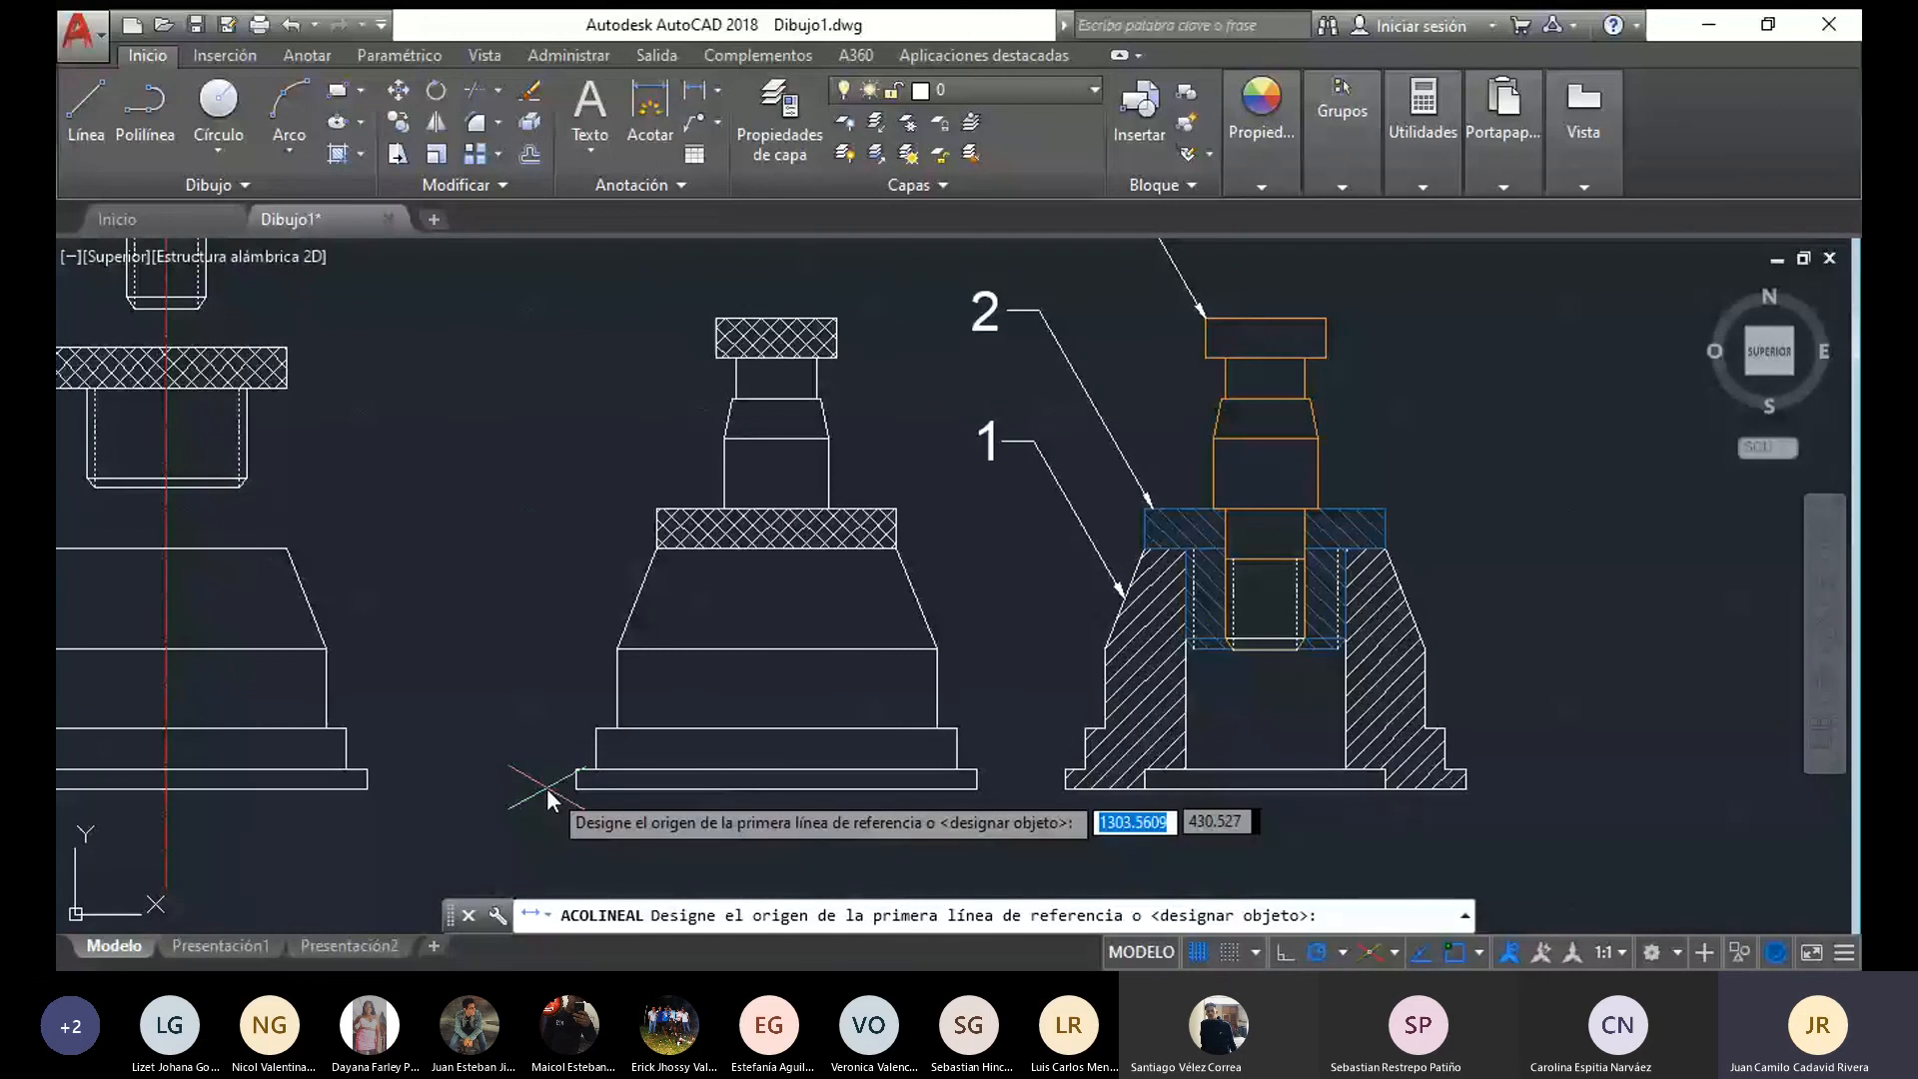
pyautogui.click(577, 788)
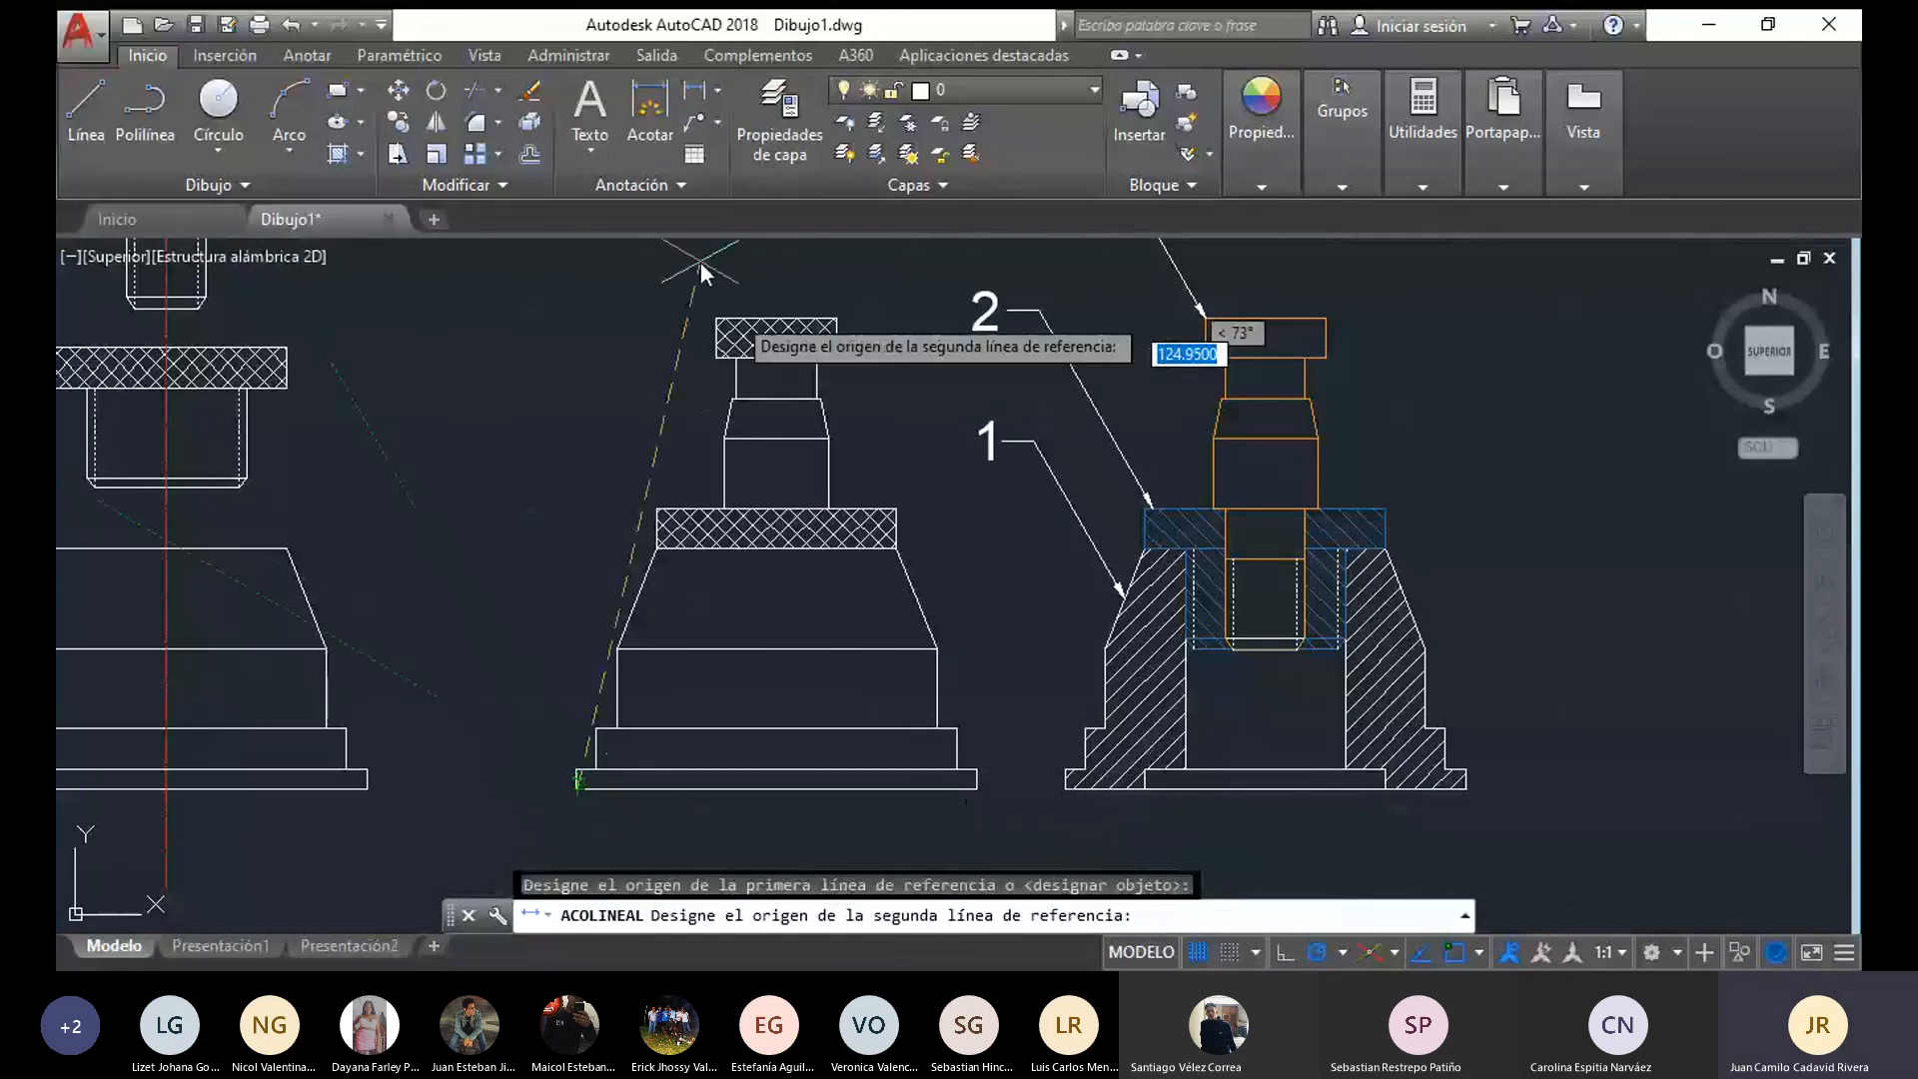
pyautogui.click(577, 317)
pyautogui.click(479, 359)
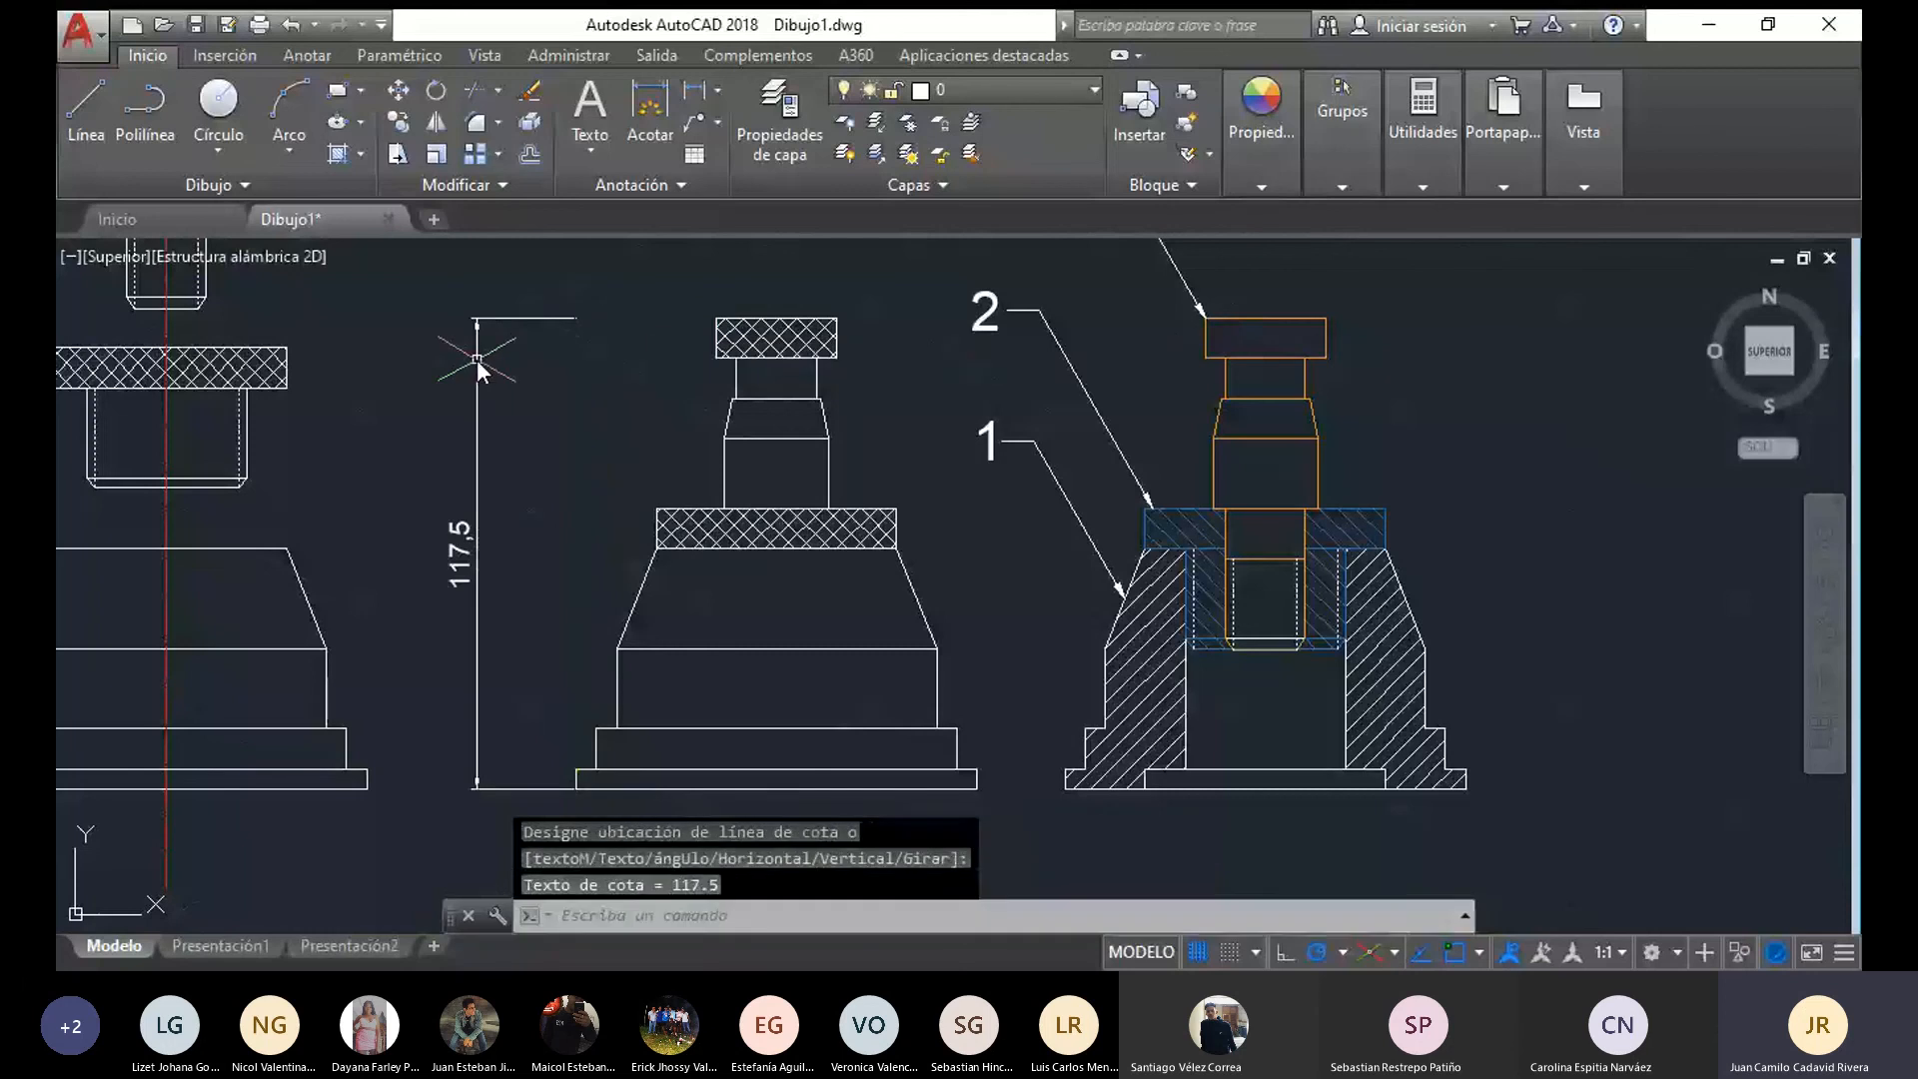
# Dimension the height of the lowest flange of the base in the assembled front view
pyautogui.click(649, 103)
pyautogui.click(616, 691)
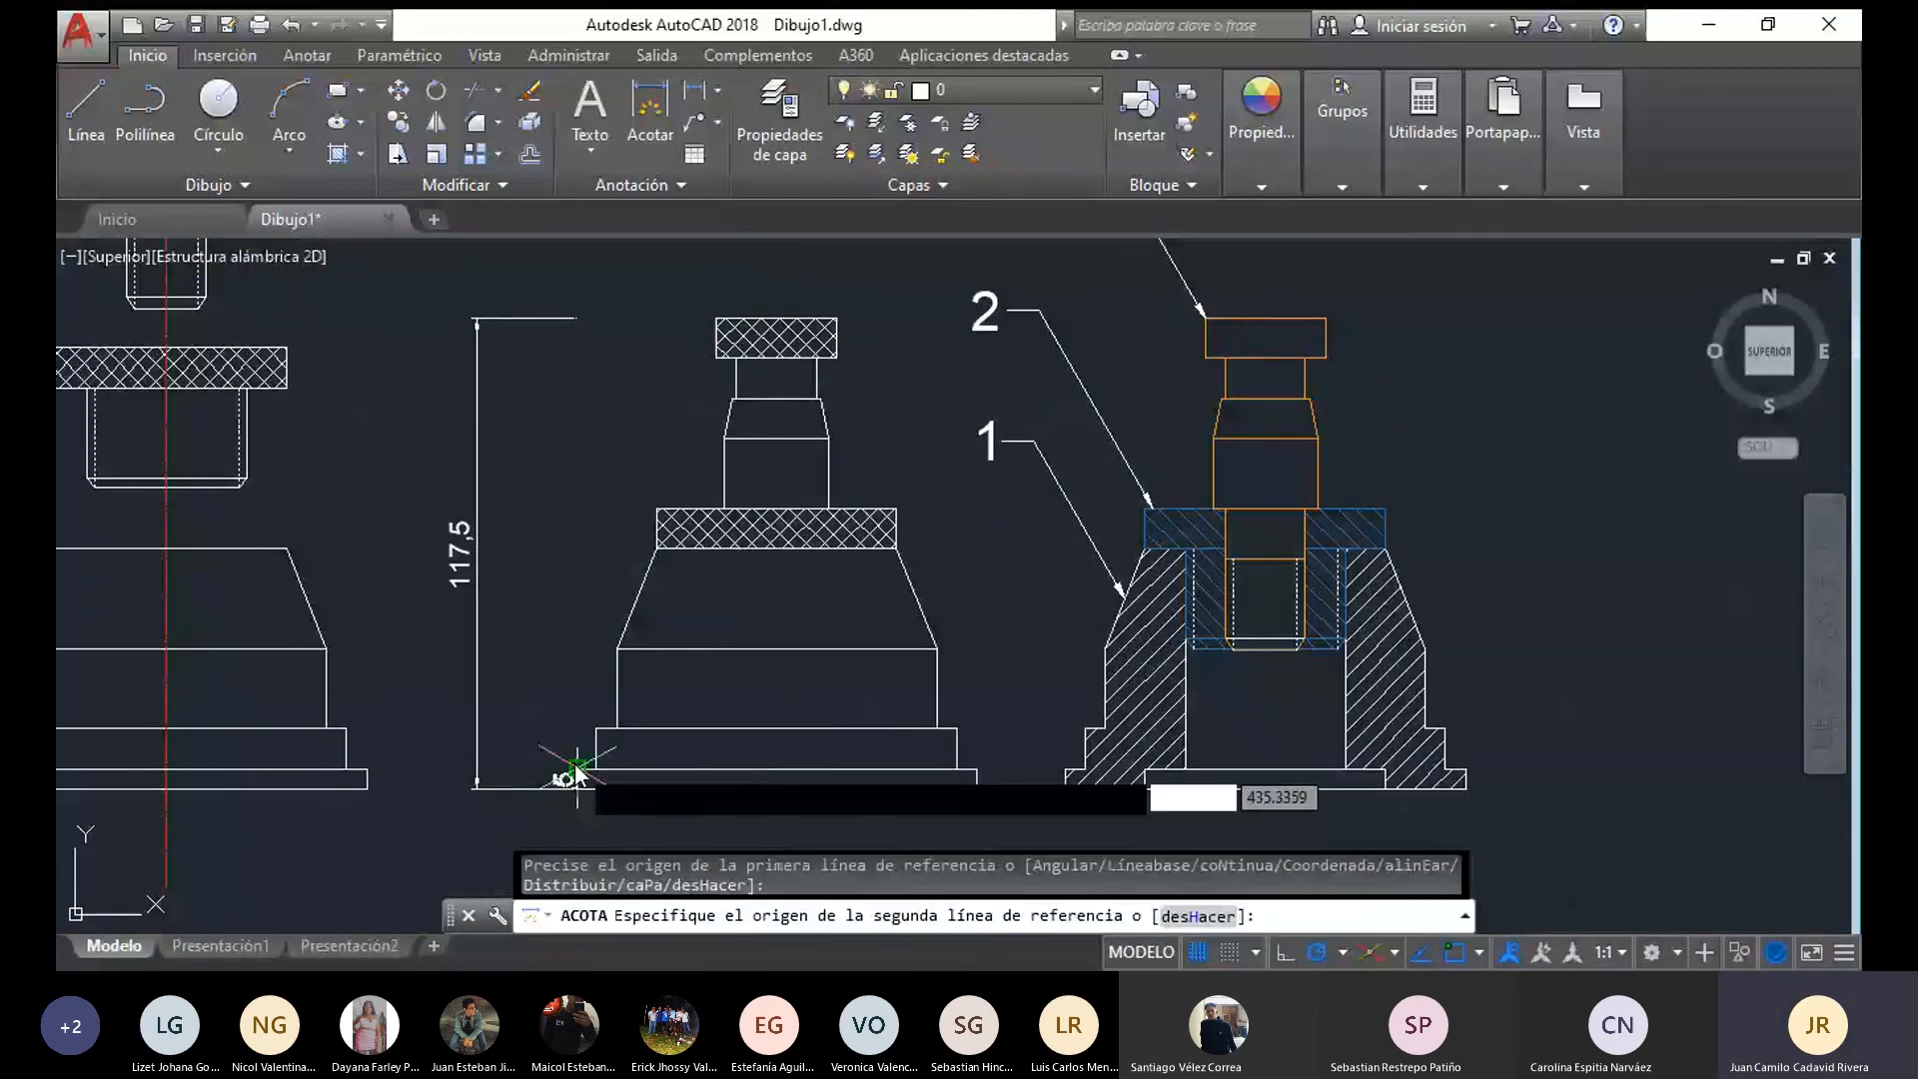
pyautogui.click(577, 767)
pyautogui.click(543, 779)
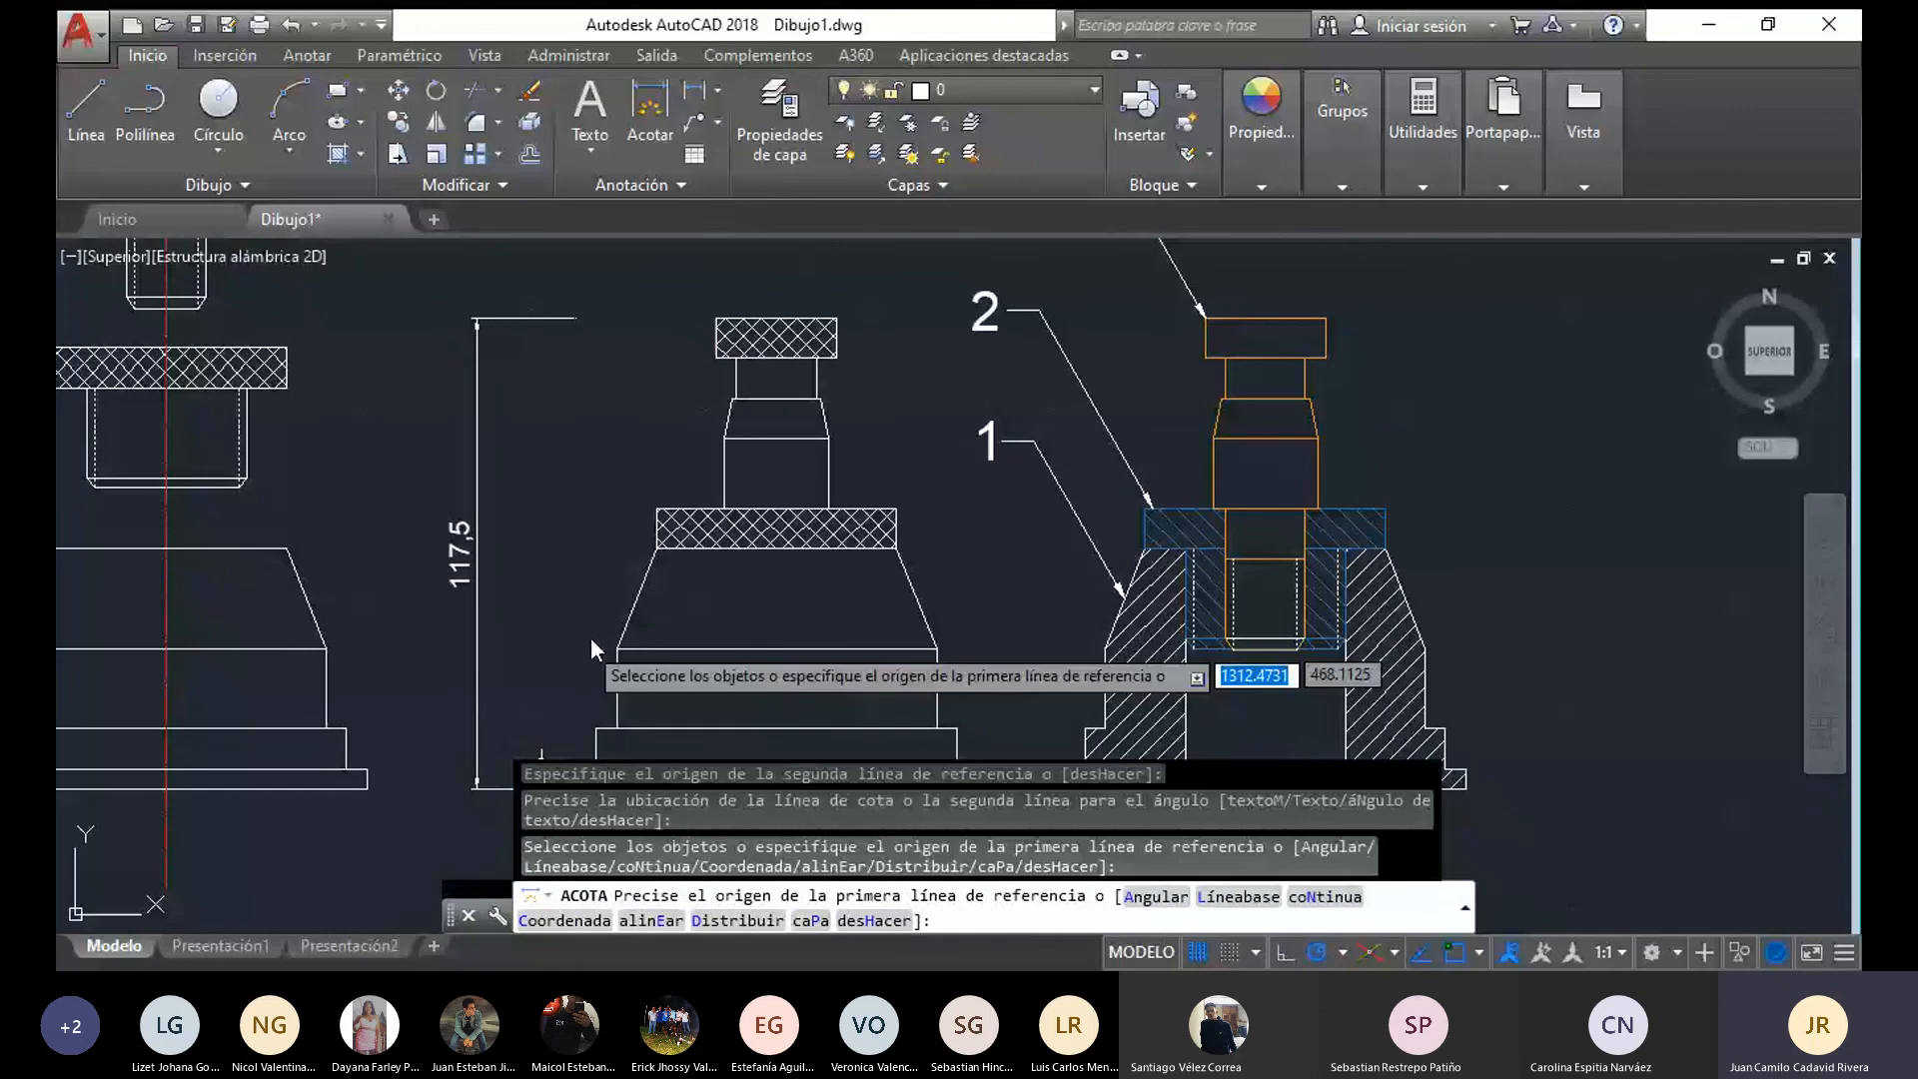
pyautogui.scroll(2, 591, 638)
pyautogui.scroll(-3, 550, 434)
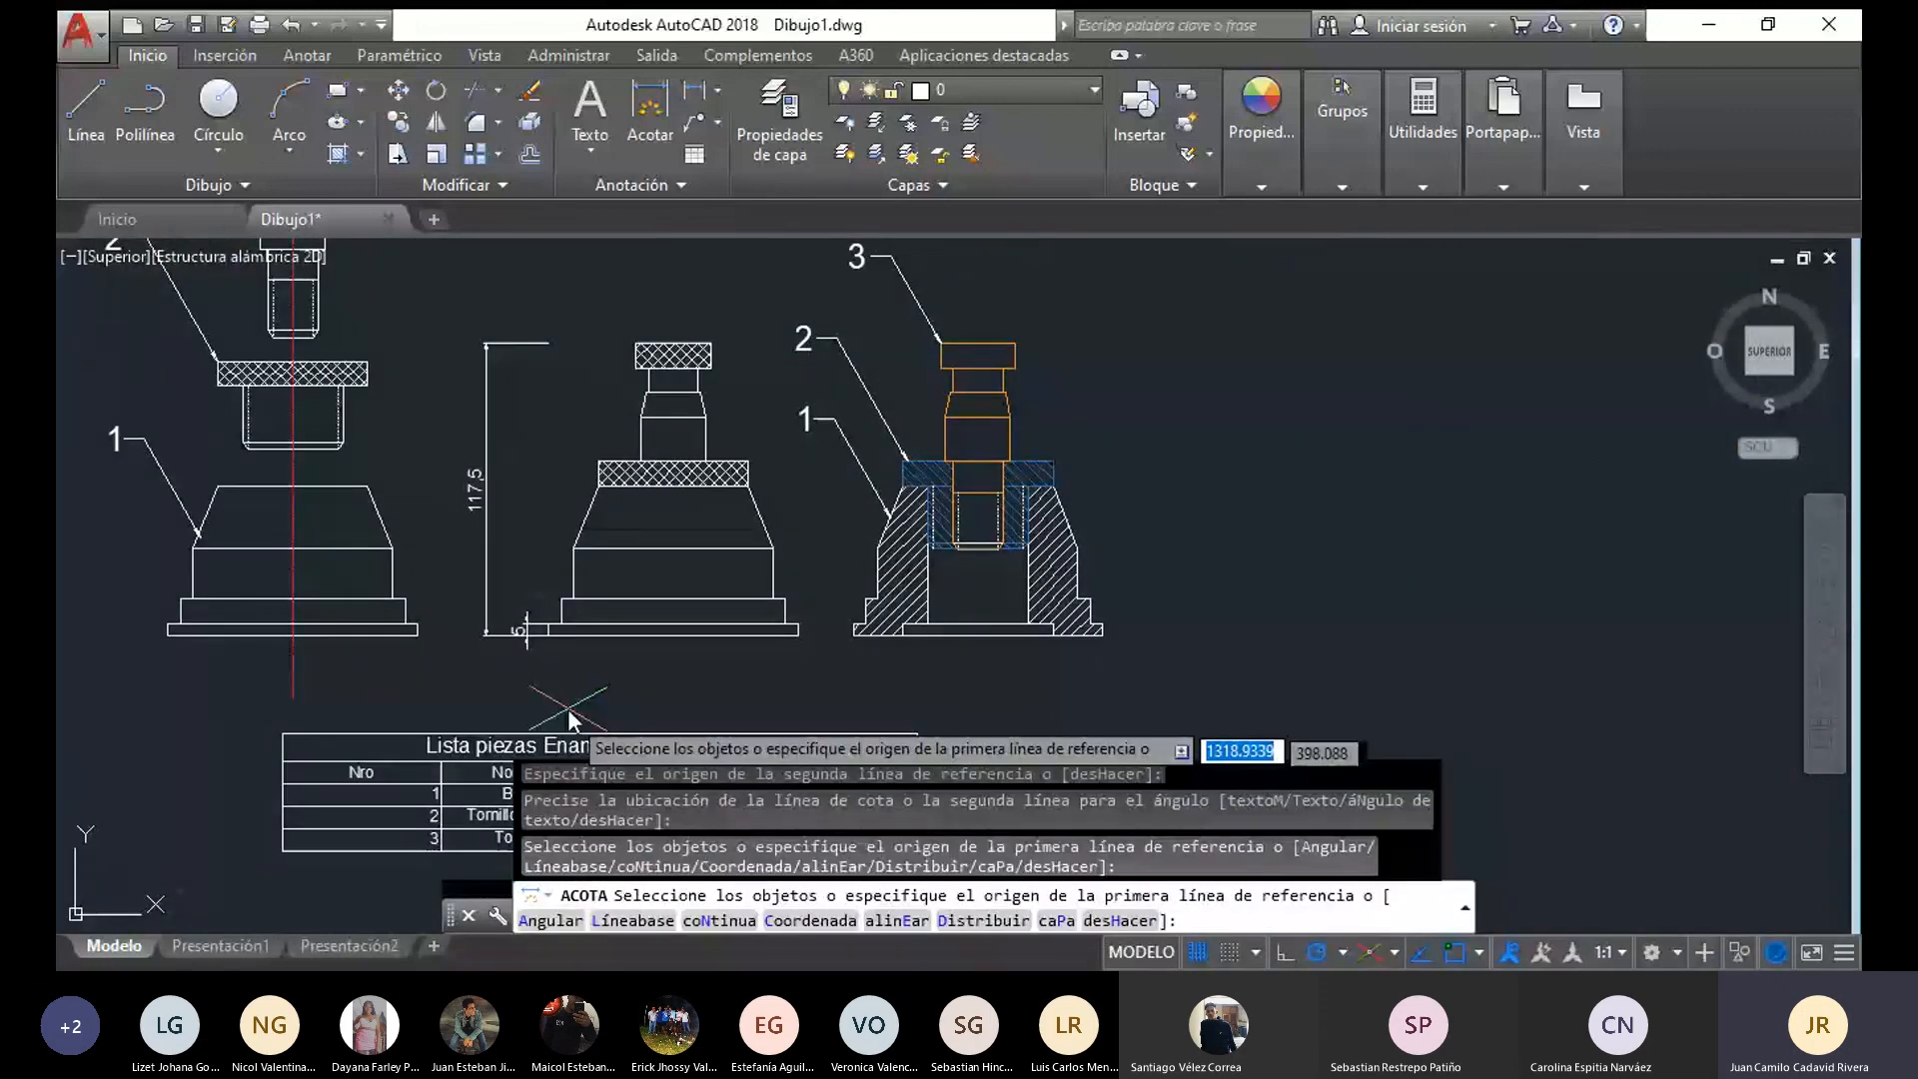
pyautogui.scroll(1, 513, 505)
pyautogui.click(512, 506)
pyautogui.scroll(-2, 580, 757)
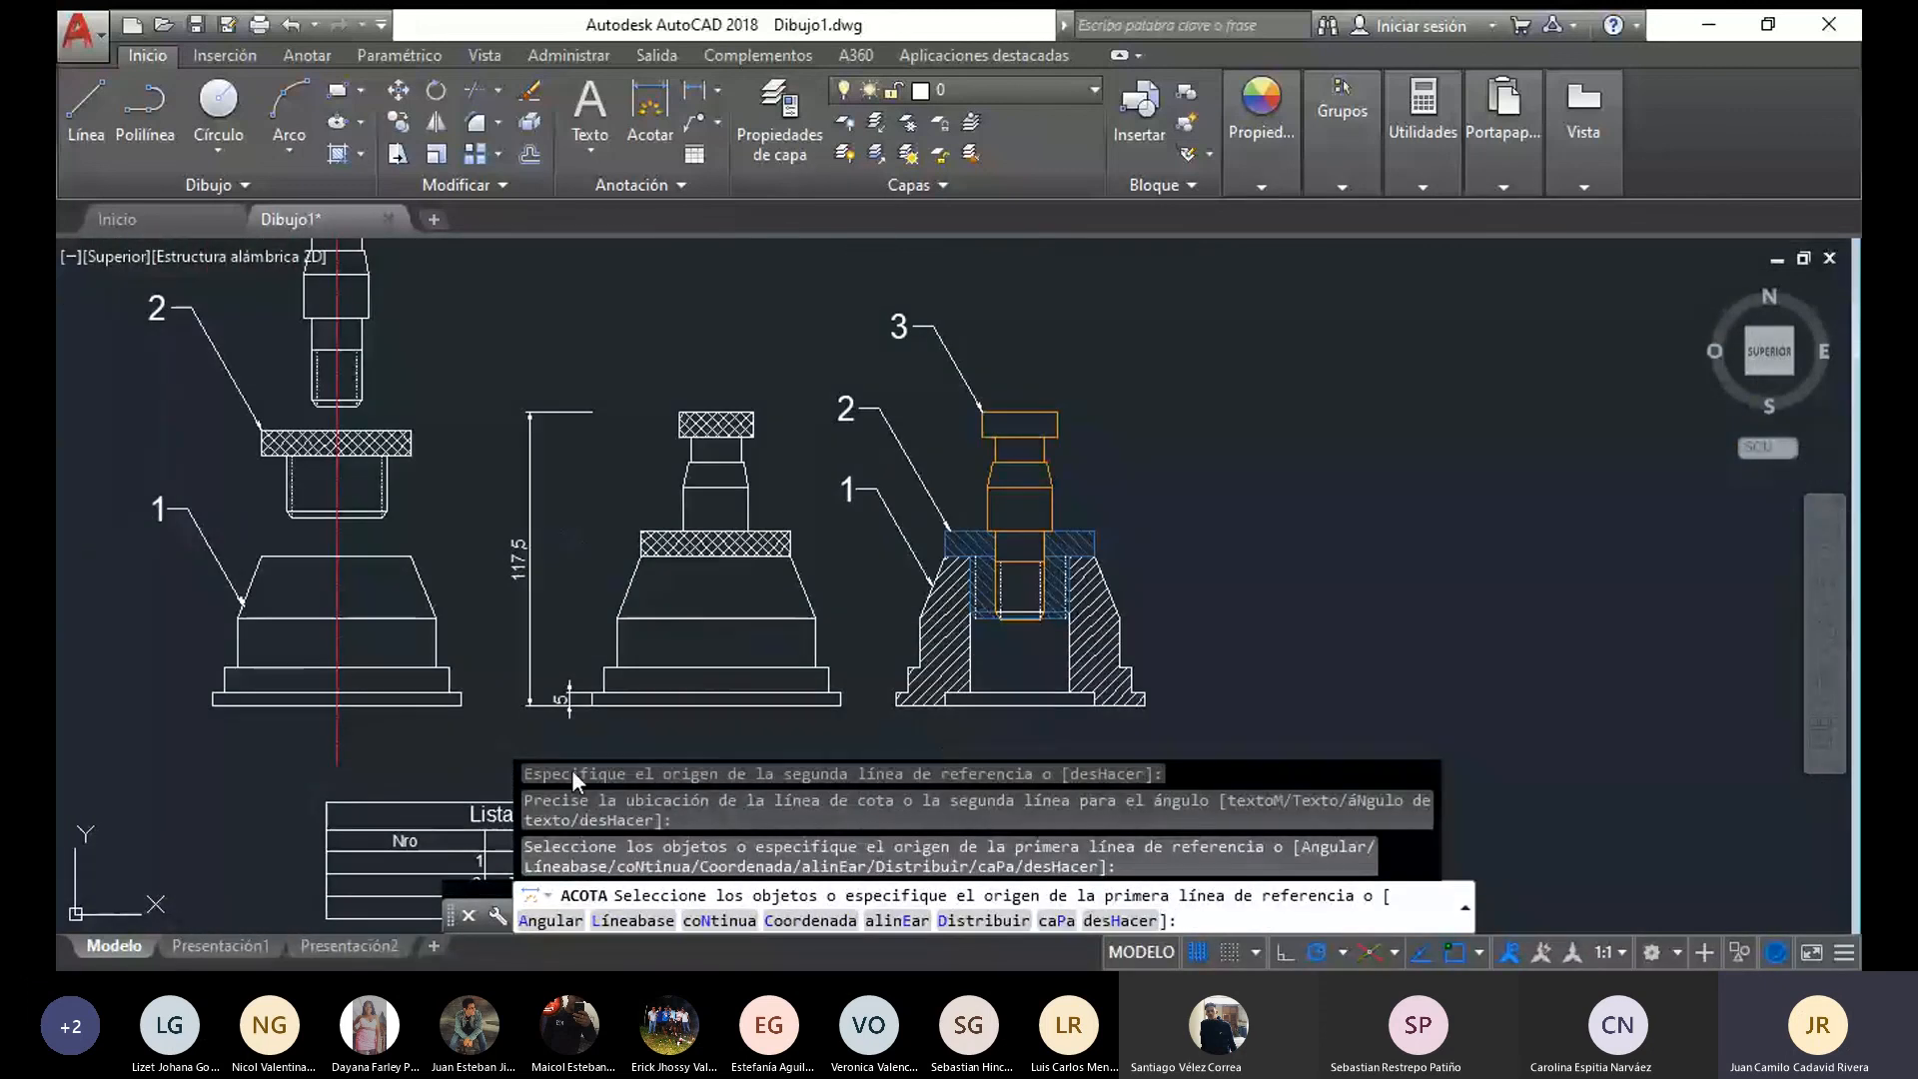
pyautogui.press('Escape')
pyautogui.press('Escape')
# Delete the flange height and overall height dimensions from the assembled front view
pyautogui.click(562, 700)
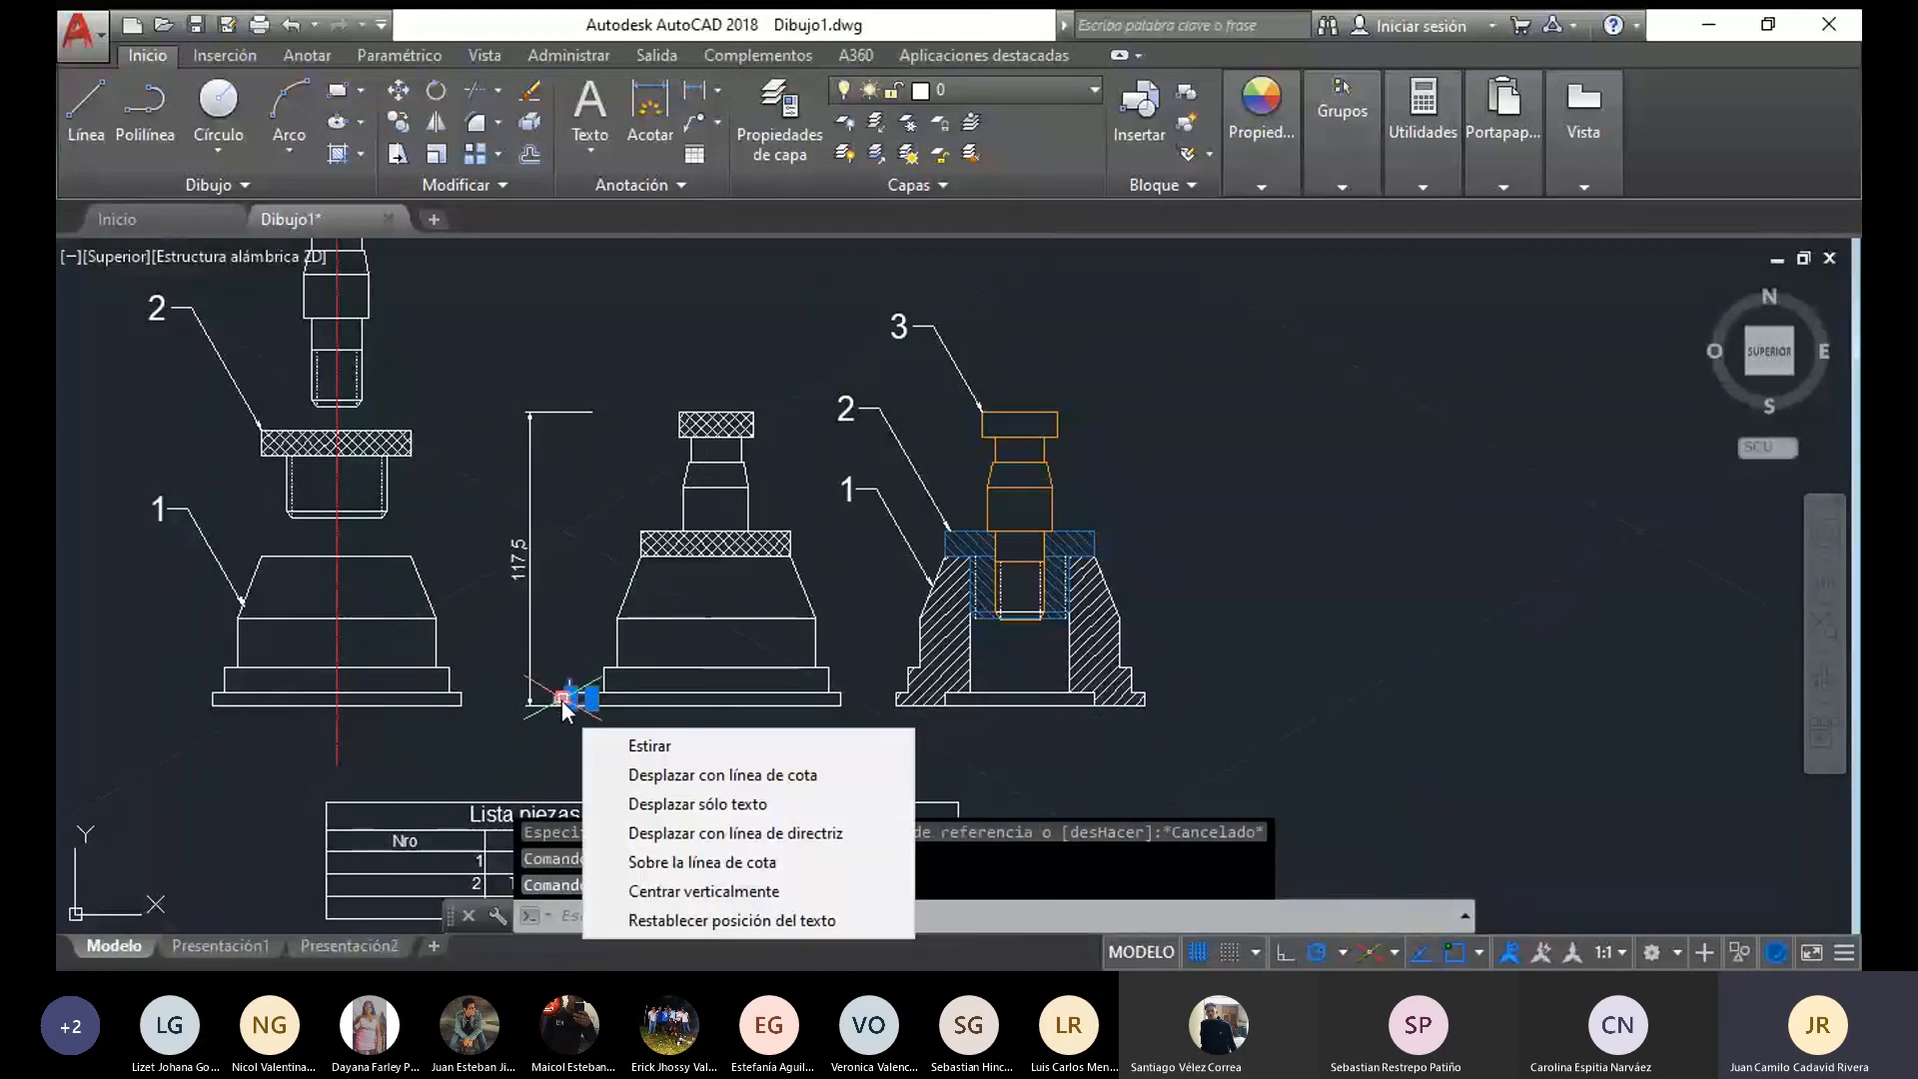
pyautogui.press('Delete')
pyautogui.click(531, 599)
pyautogui.press('Delete')
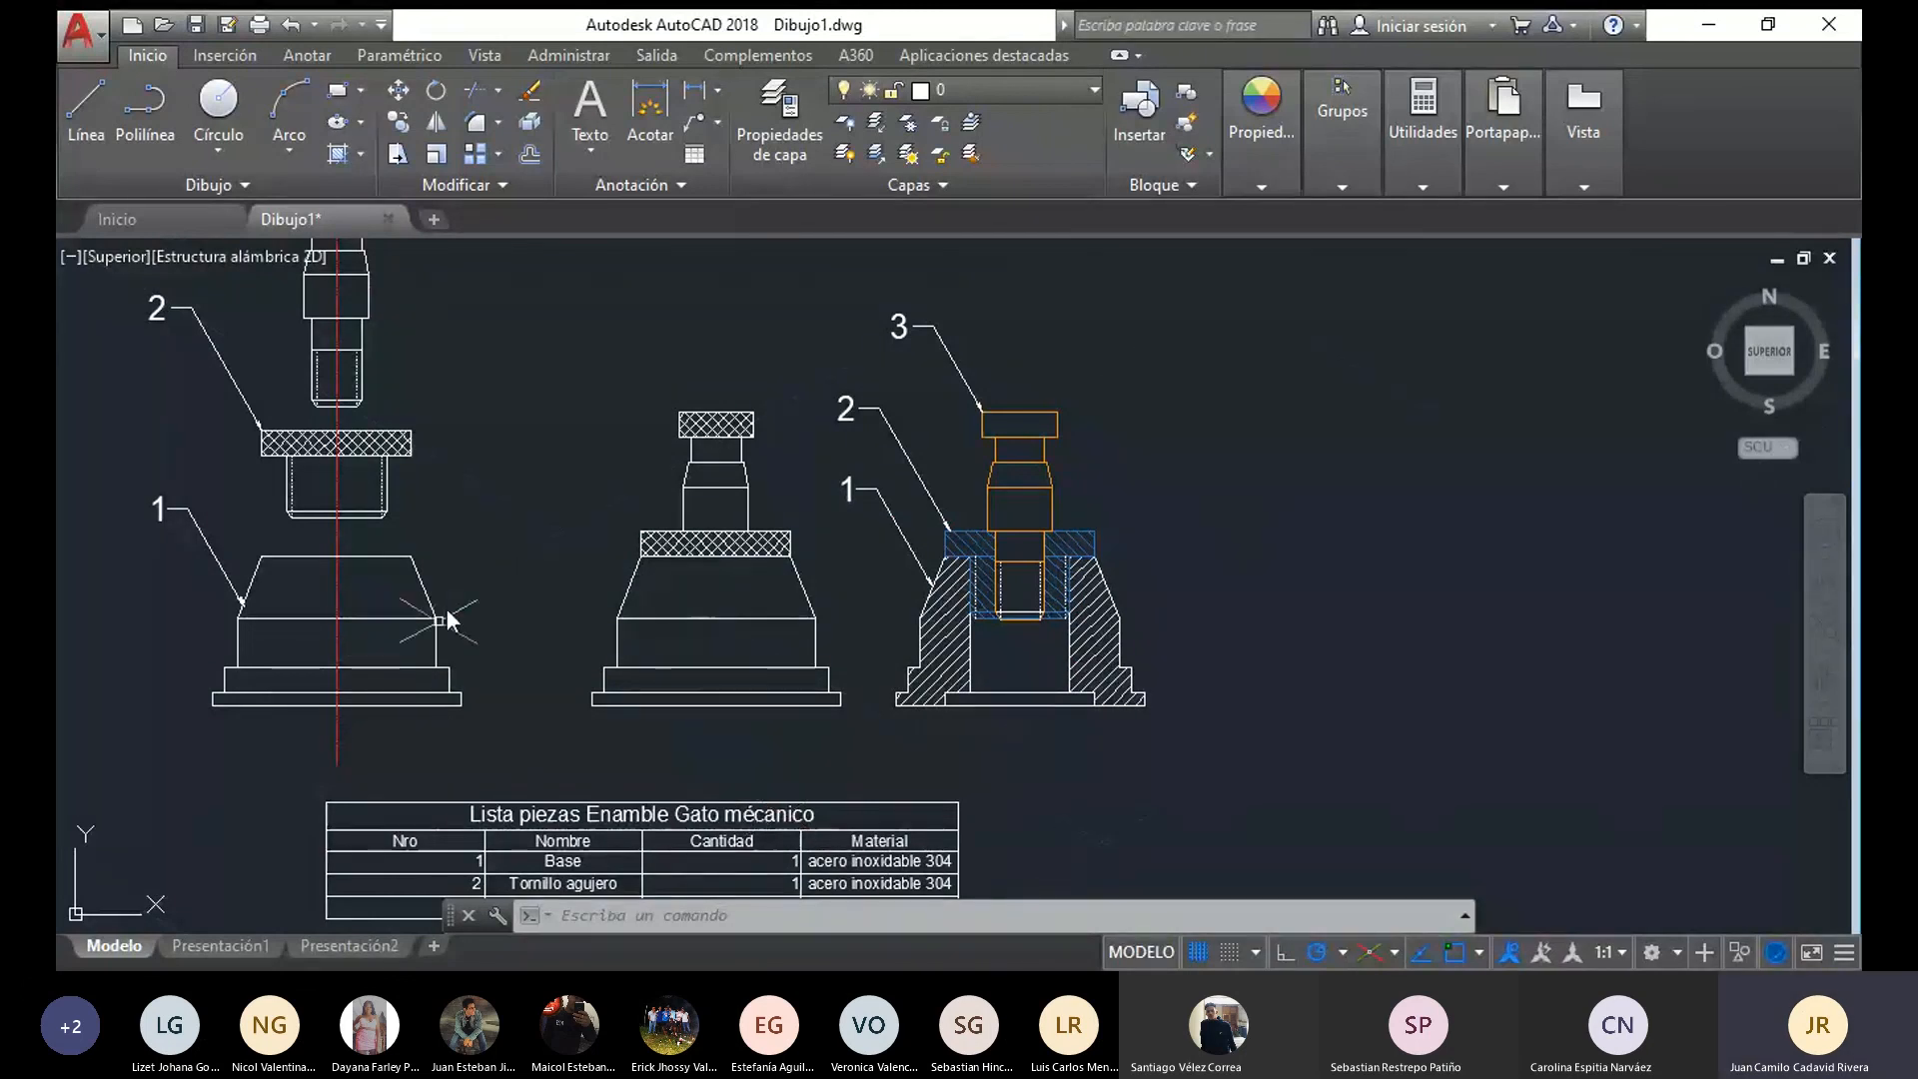
# Review all the jack views with the parts list, and examine the hatched base in the section view
pyautogui.scroll(-4, 607, 698)
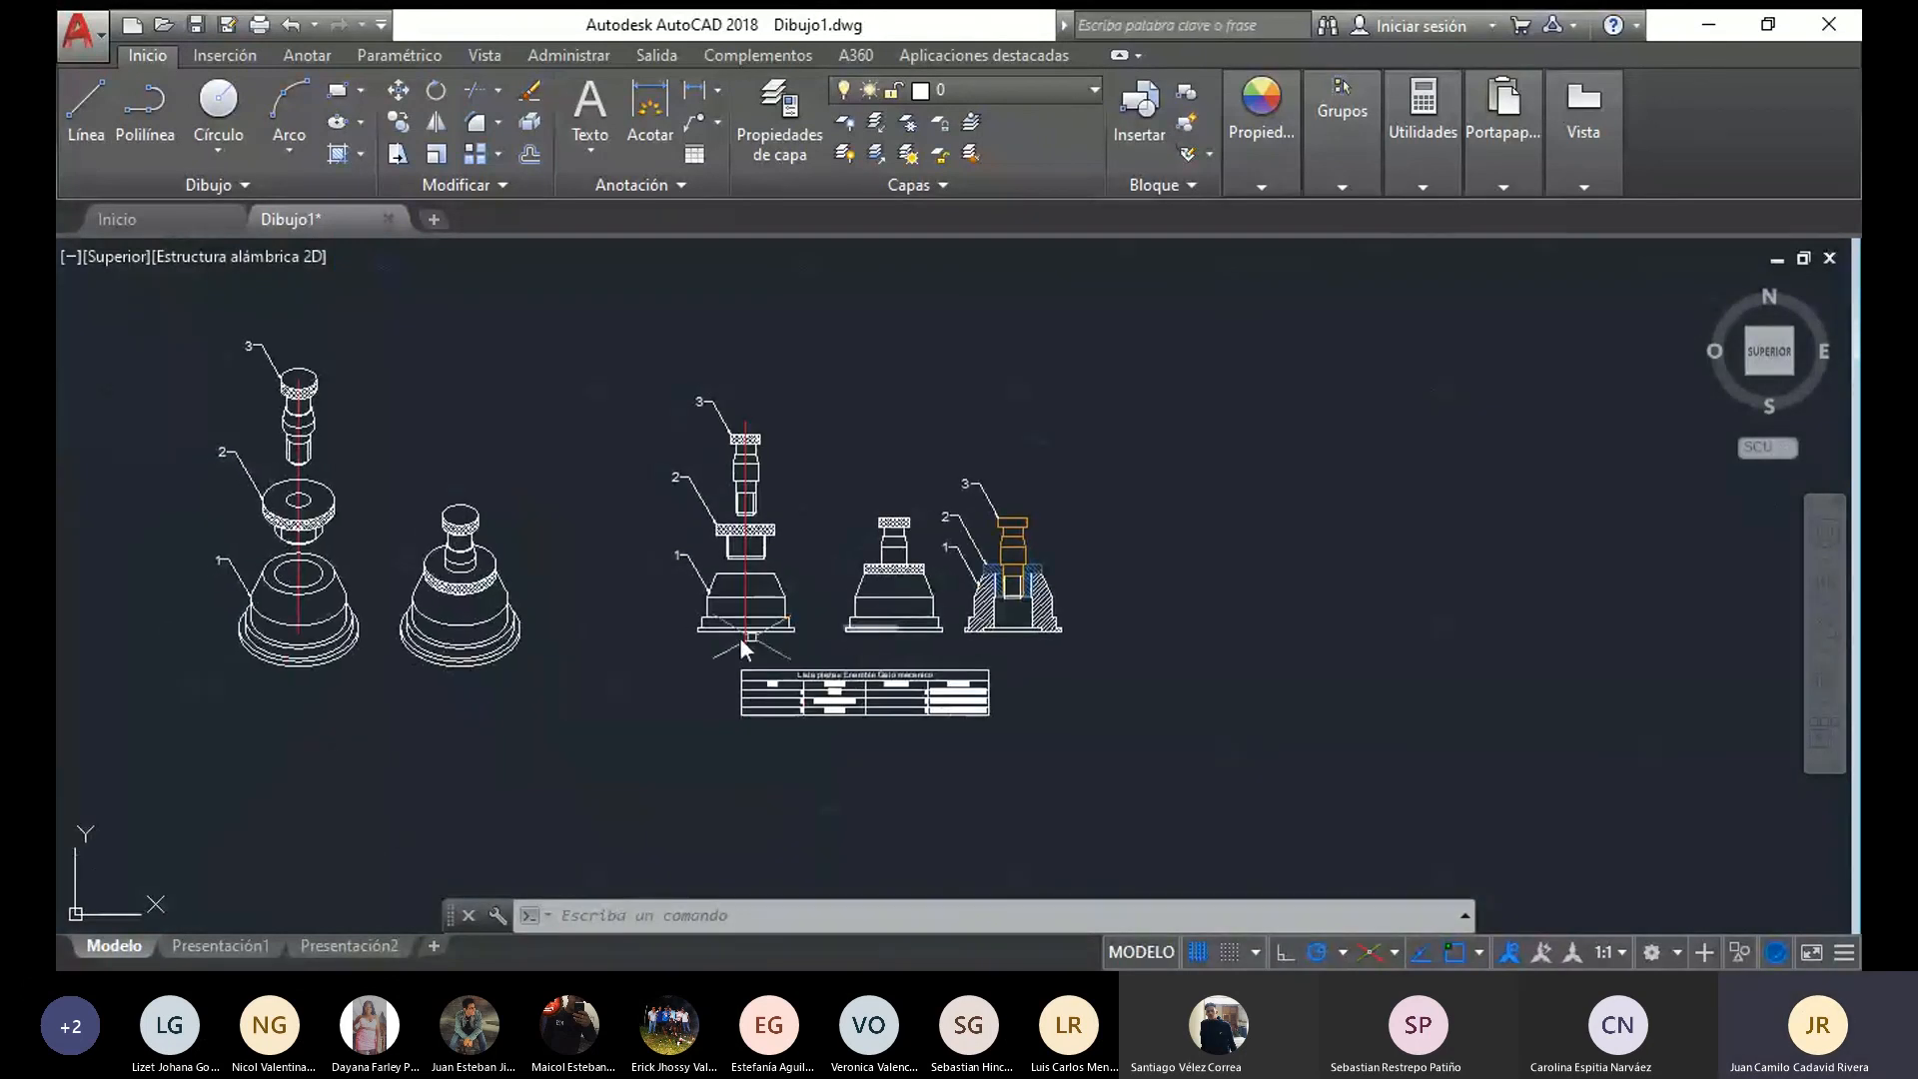
pyautogui.scroll(4, 747, 604)
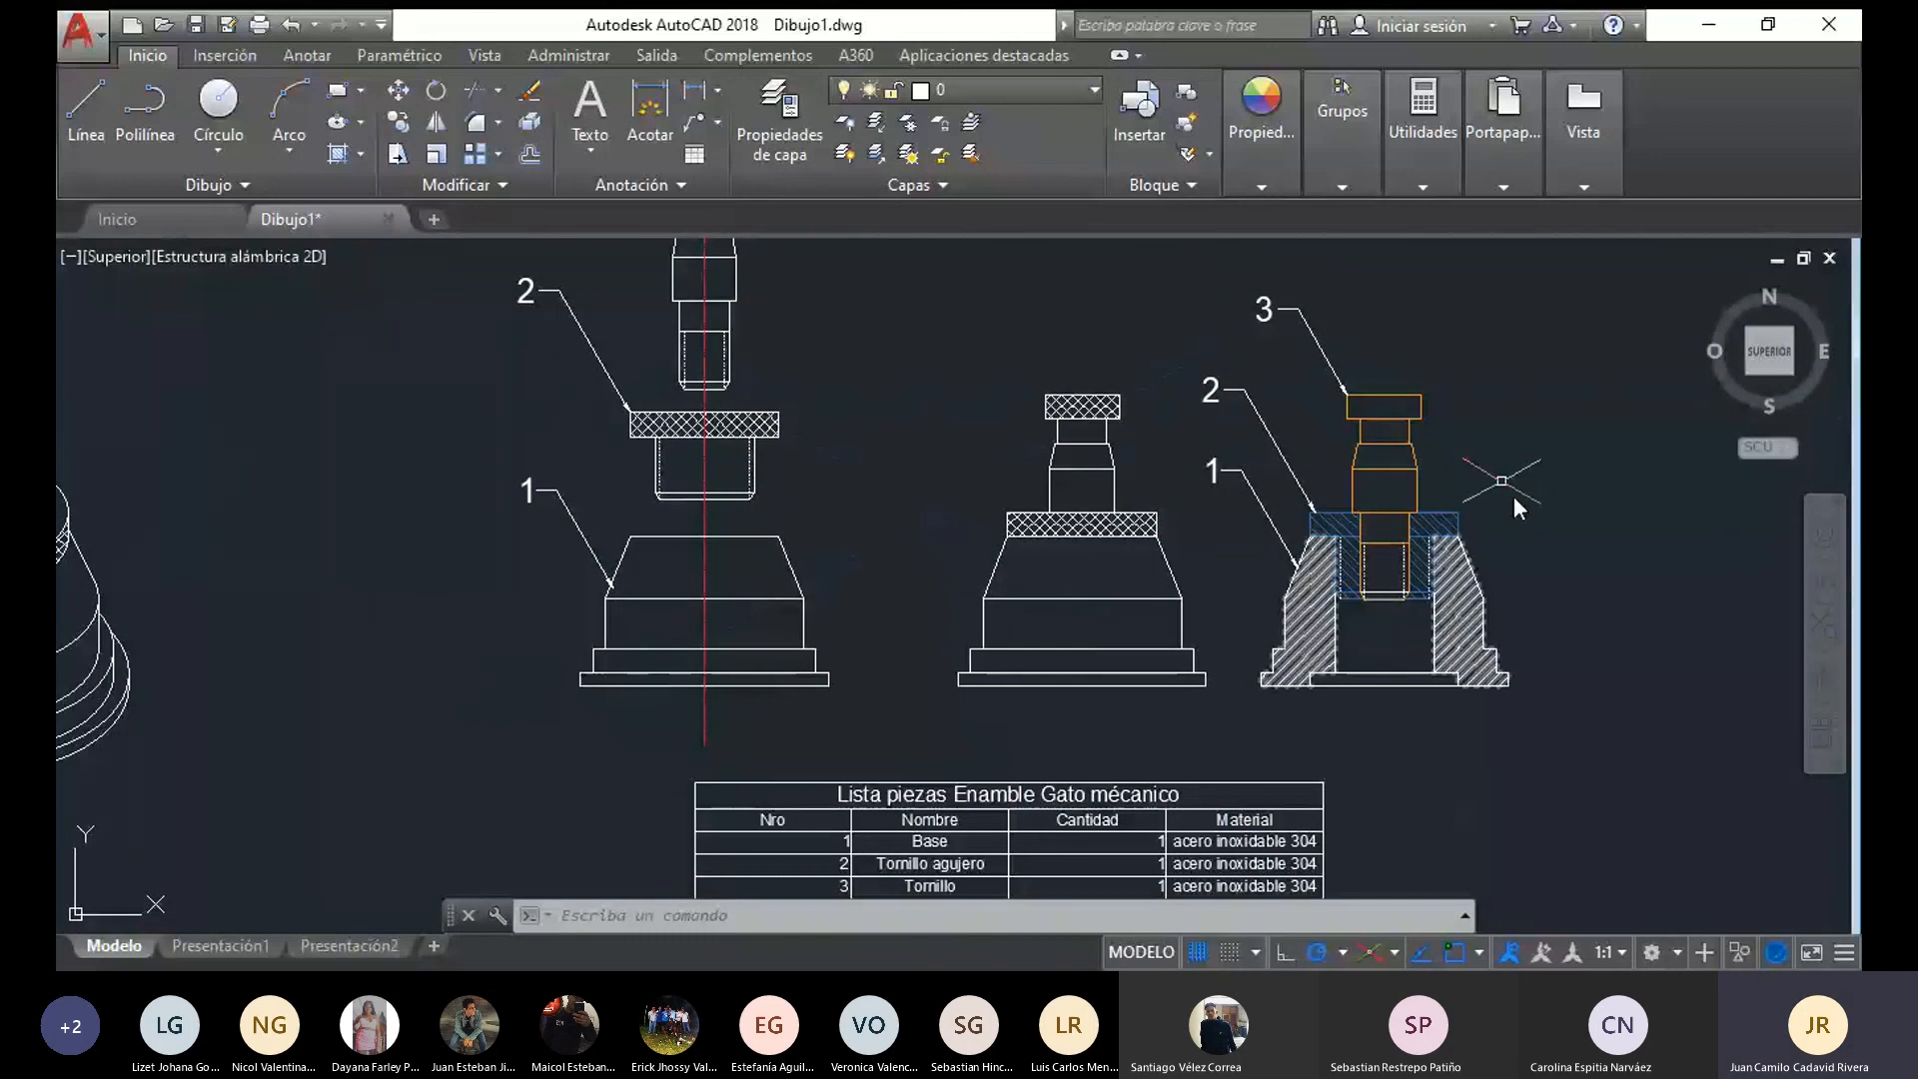
pyautogui.scroll(-3, 706, 620)
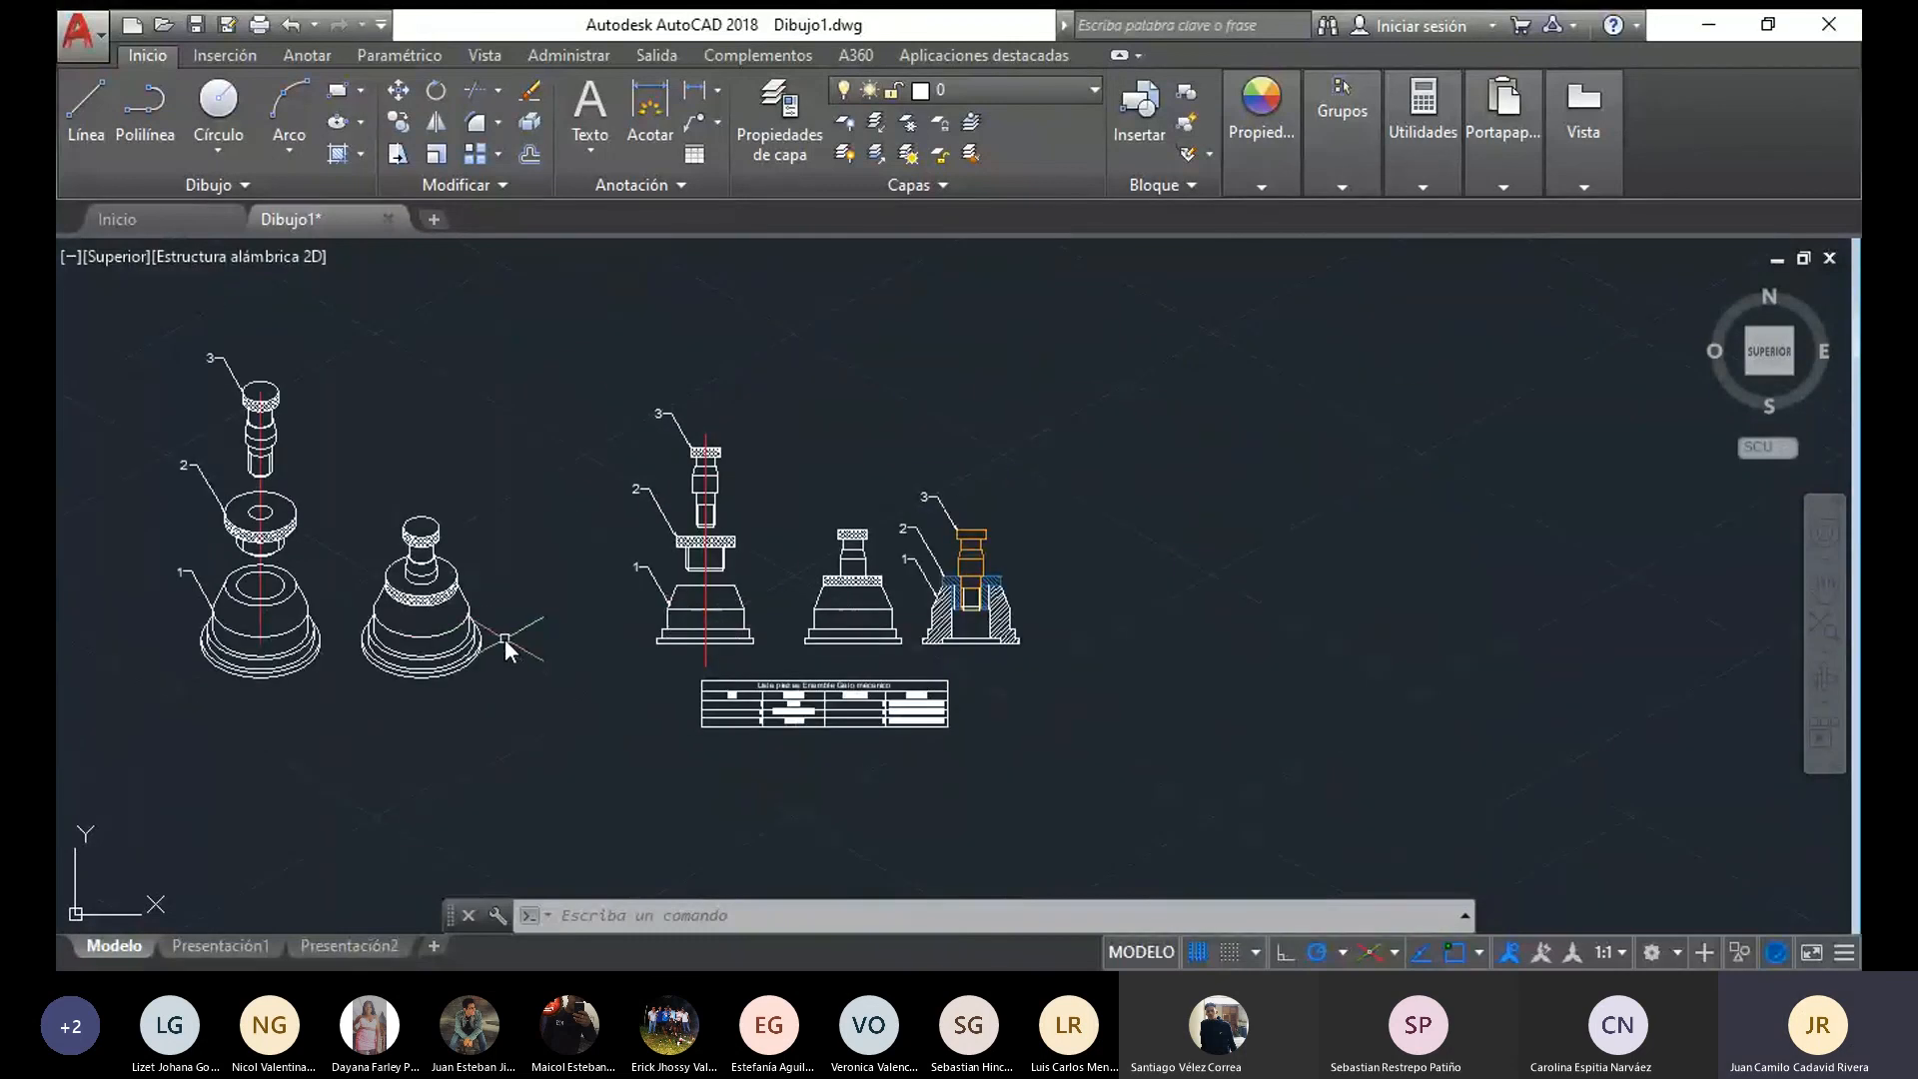
pyautogui.moveTo(505, 643); pyautogui.dragTo(642, 626, button='middle')
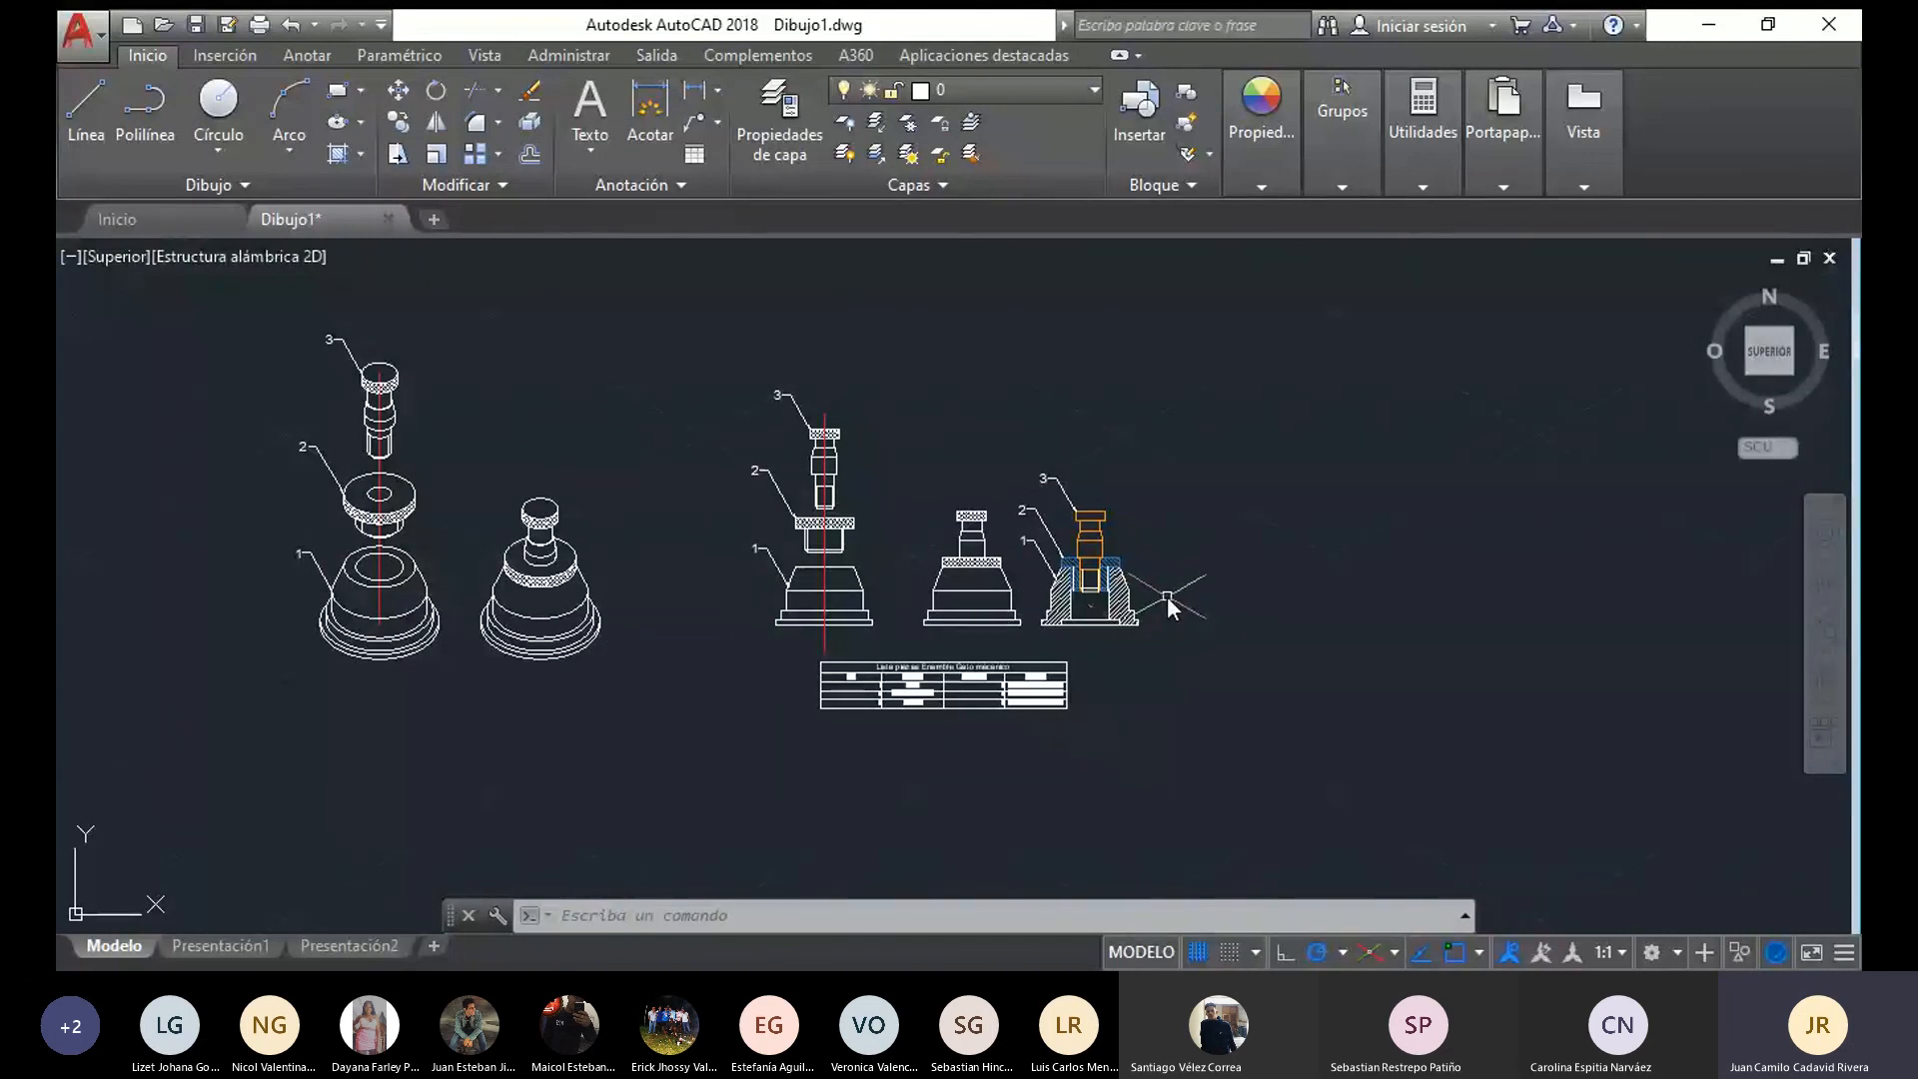
pyautogui.scroll(2, 1168, 600)
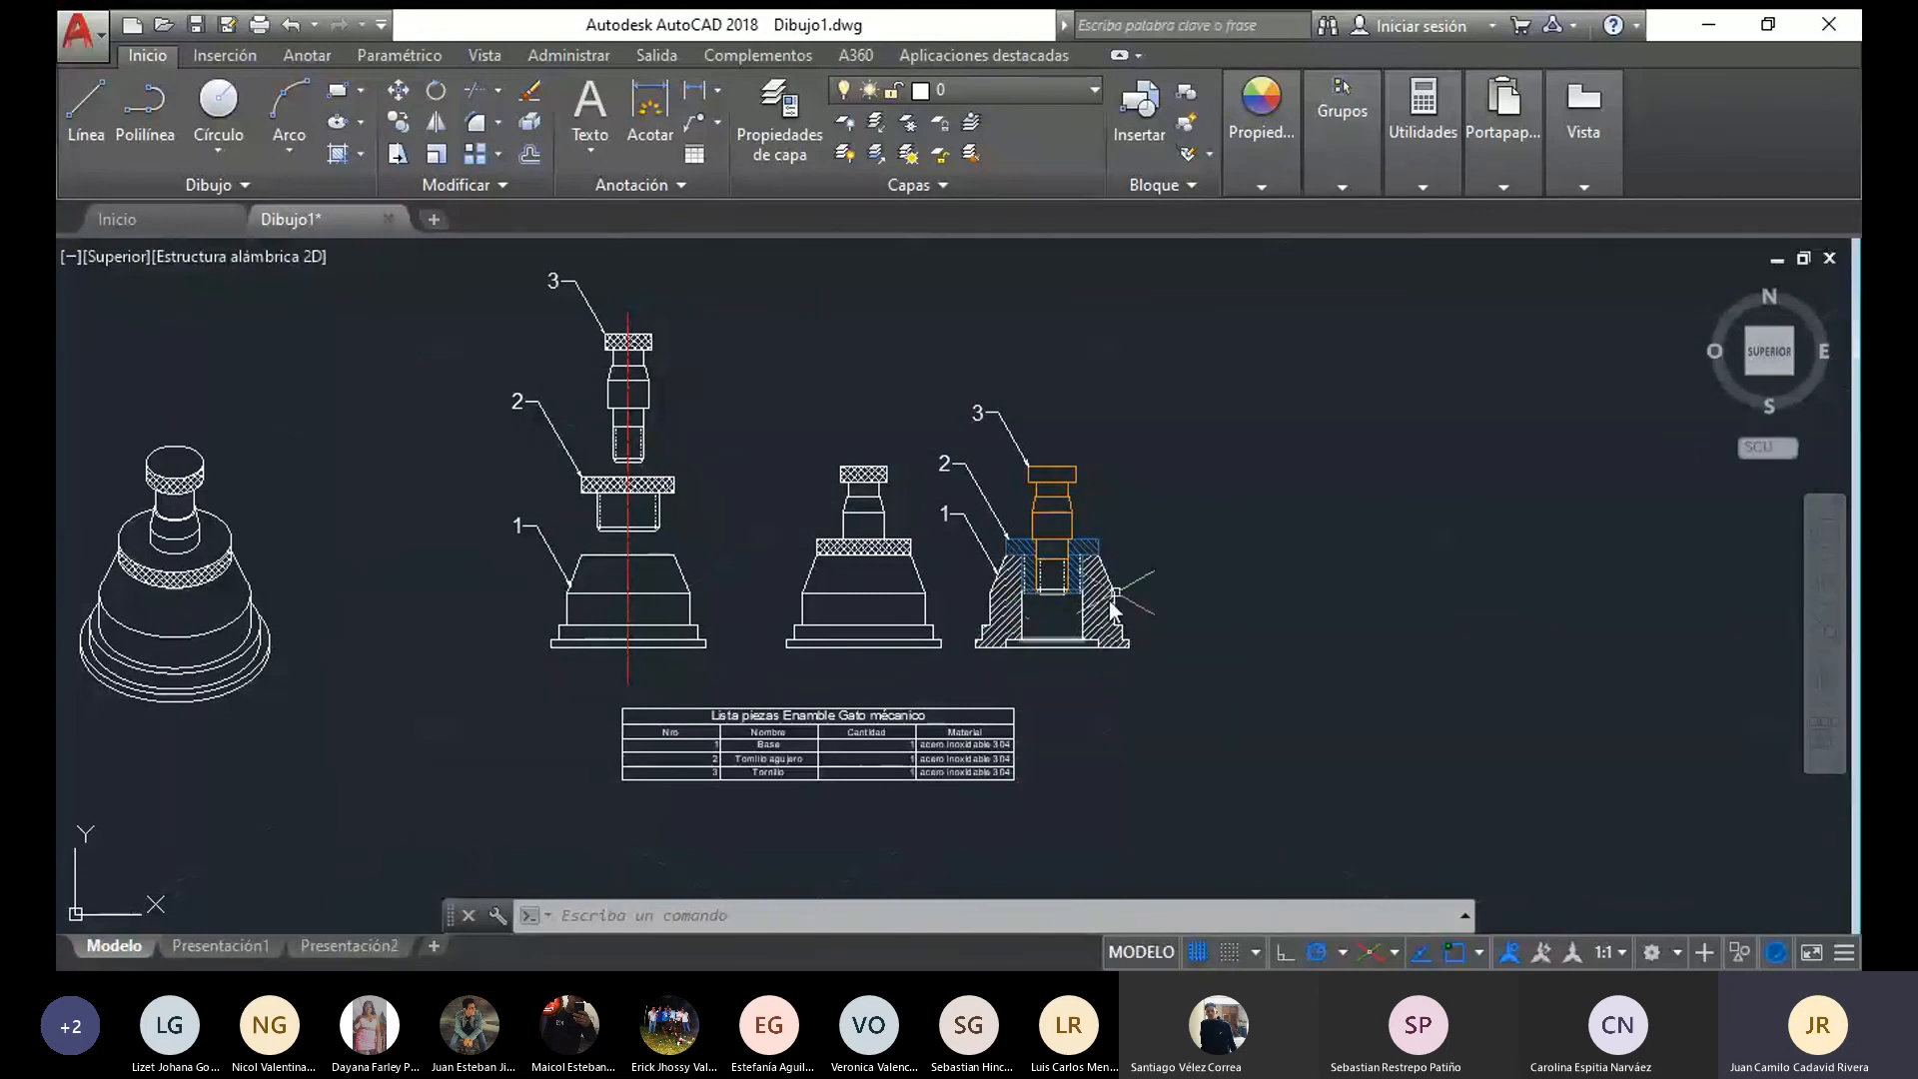
pyautogui.scroll(2, 992, 620)
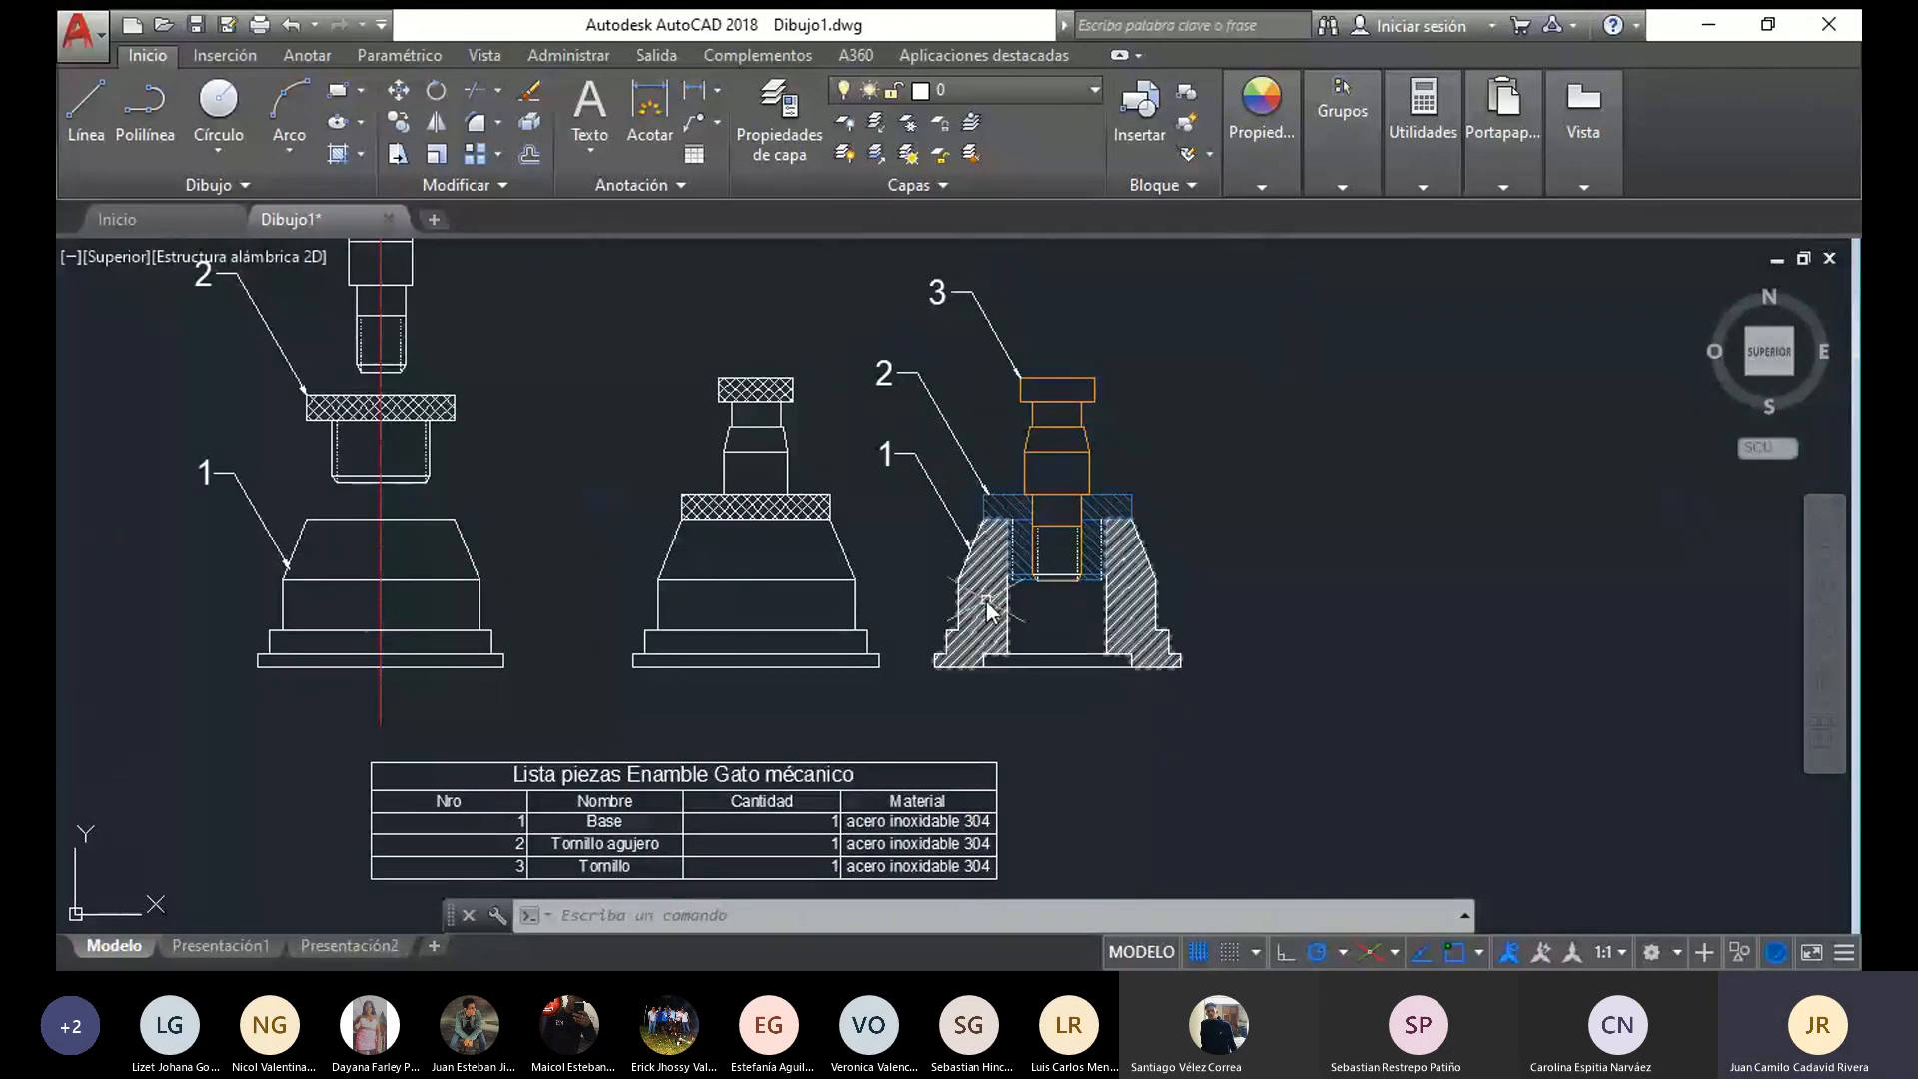
pyautogui.scroll(4, 1167, 609)
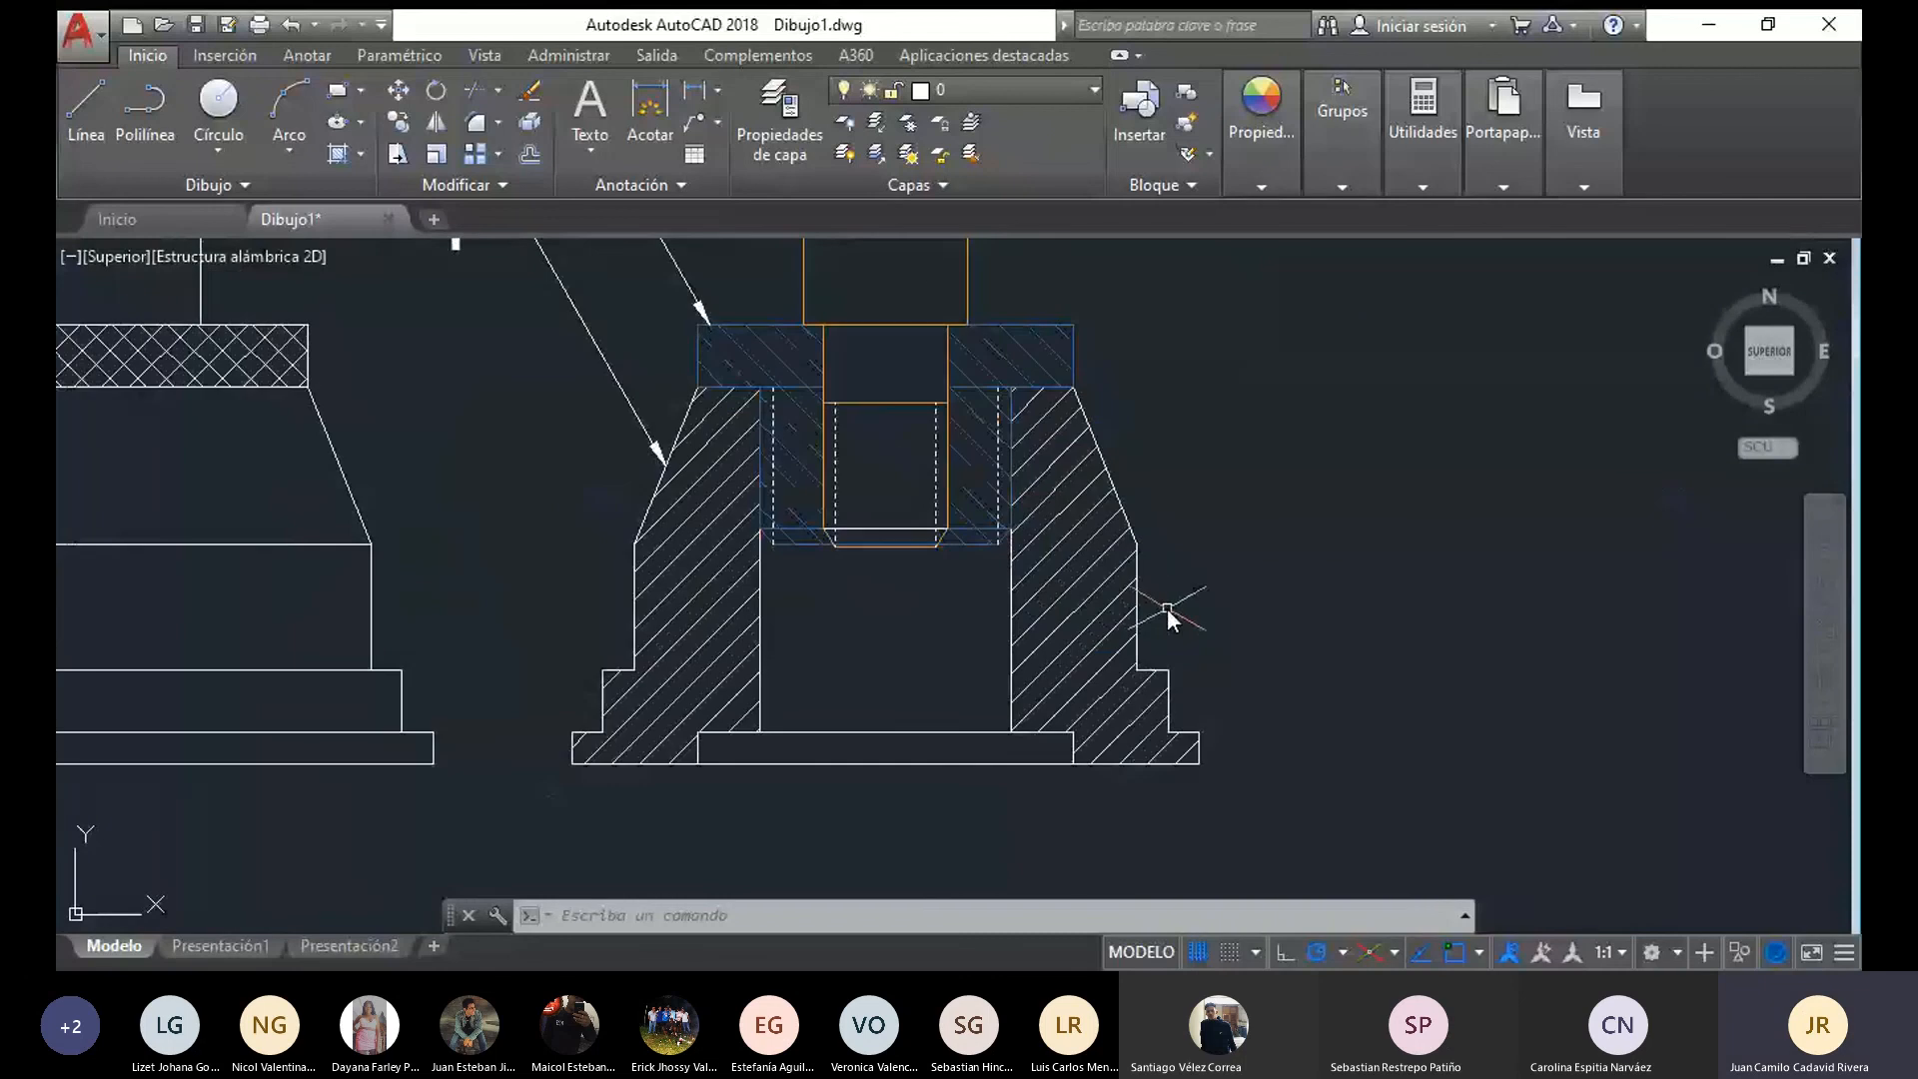